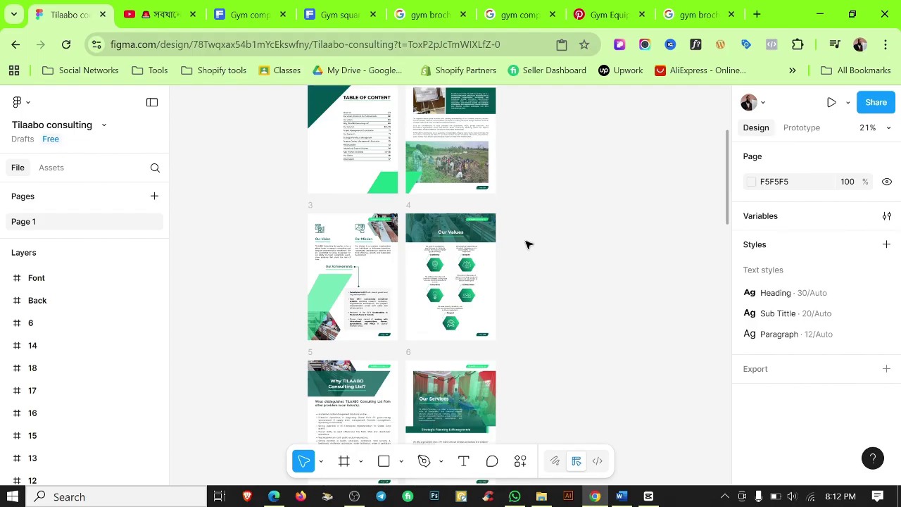
Scroll up and down through every page of the finished Tilaabo consulting brochure.
{"action": "scroll", "coordinate": [528, 244], "scroll_direction": "down", "scroll_amount": 7}
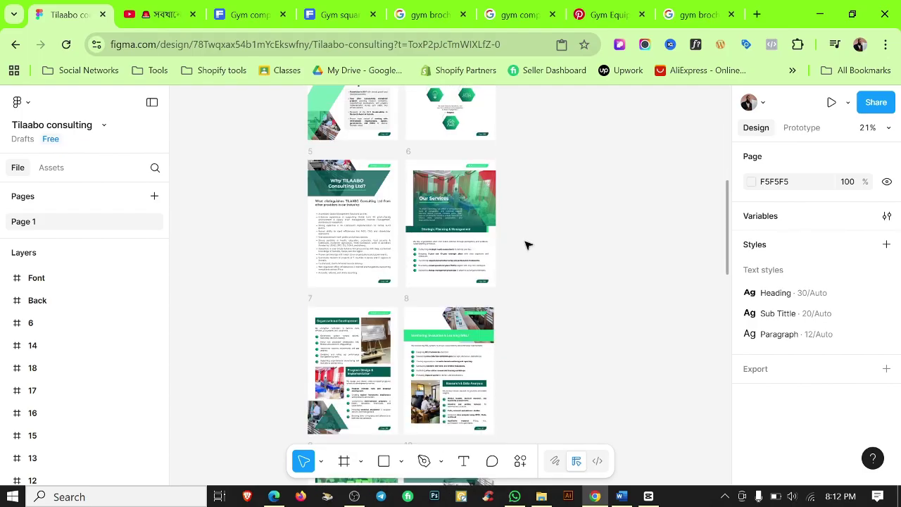
{"action": "scroll", "coordinate": [528, 244], "scroll_direction": "down", "scroll_amount": 13}
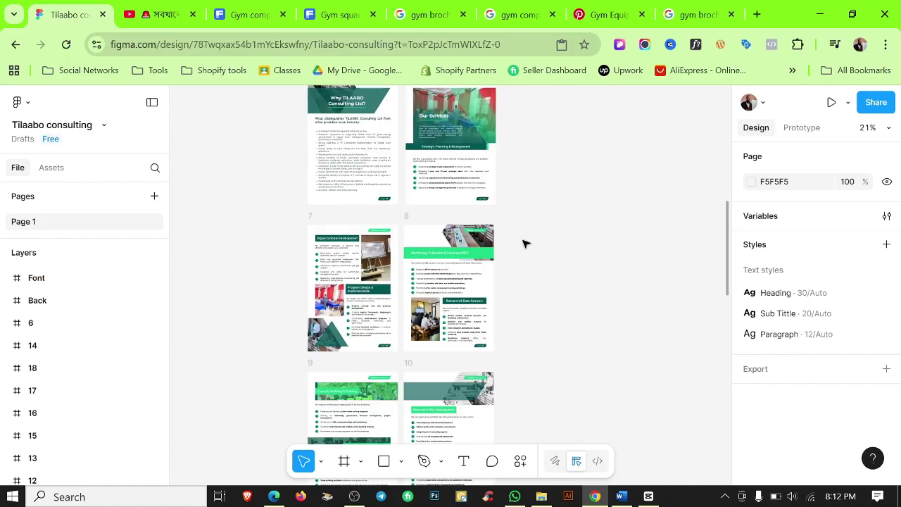
{"action": "scroll", "coordinate": [523, 244], "scroll_direction": "down", "scroll_amount": 4}
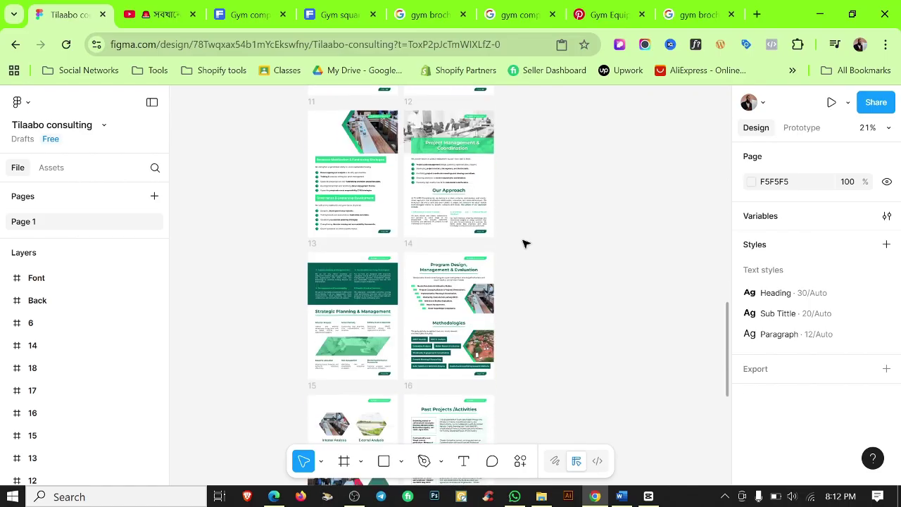
{"action": "scroll", "coordinate": [523, 236], "scroll_direction": "down", "scroll_amount": 1}
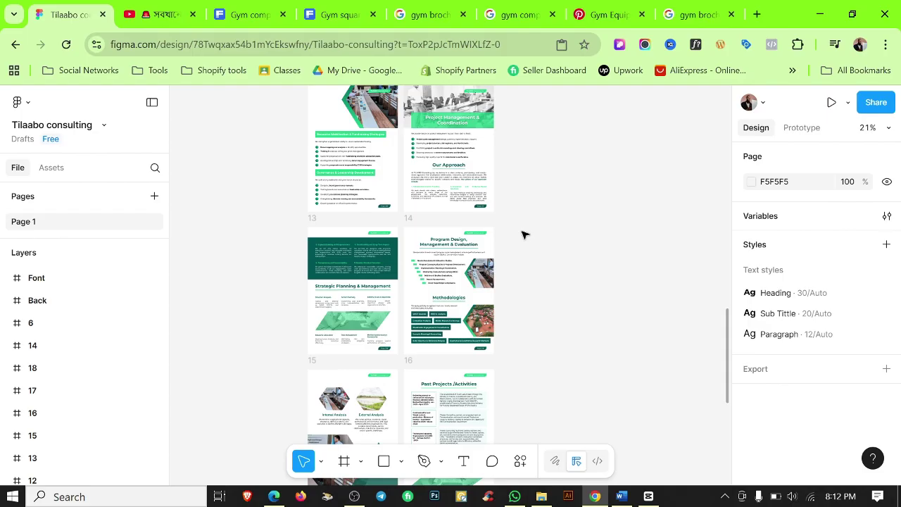
{"action": "scroll", "coordinate": [523, 240], "scroll_direction": "down", "scroll_amount": 10}
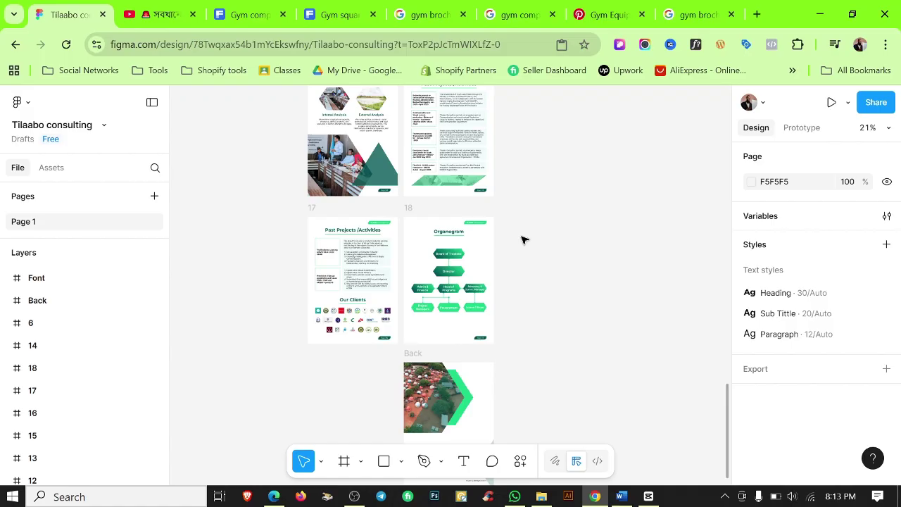
{"action": "scroll", "coordinate": [520, 241], "scroll_direction": "down", "scroll_amount": 1}
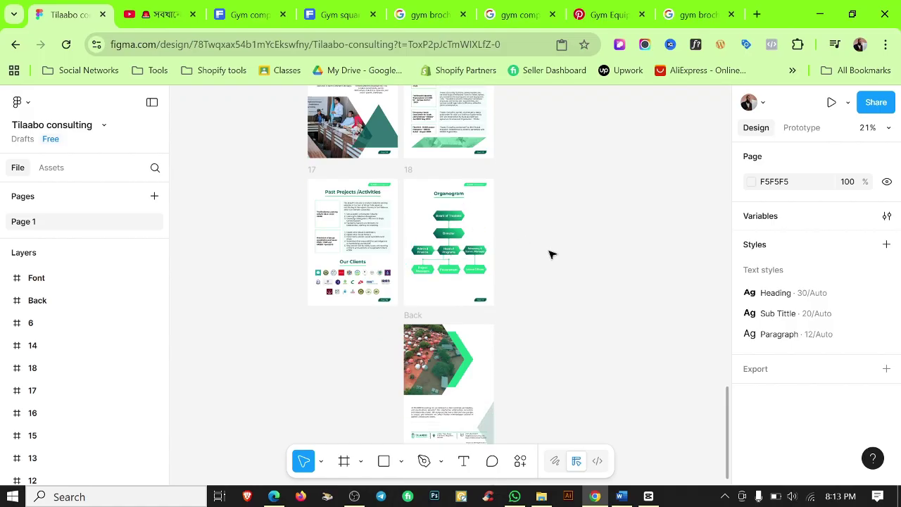
{"action": "scroll", "coordinate": [550, 254], "scroll_direction": "down", "scroll_amount": 1}
{"action": "scroll", "coordinate": [548, 255], "scroll_direction": "down", "scroll_amount": 1}
{"action": "scroll", "coordinate": [607, 264], "scroll_direction": "up", "scroll_amount": 20}
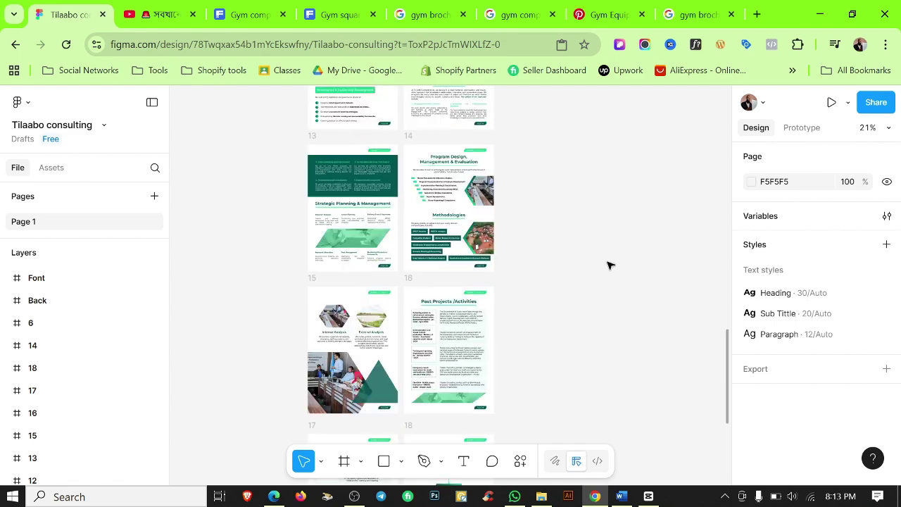
{"action": "scroll", "coordinate": [607, 264], "scroll_direction": "up", "scroll_amount": 20}
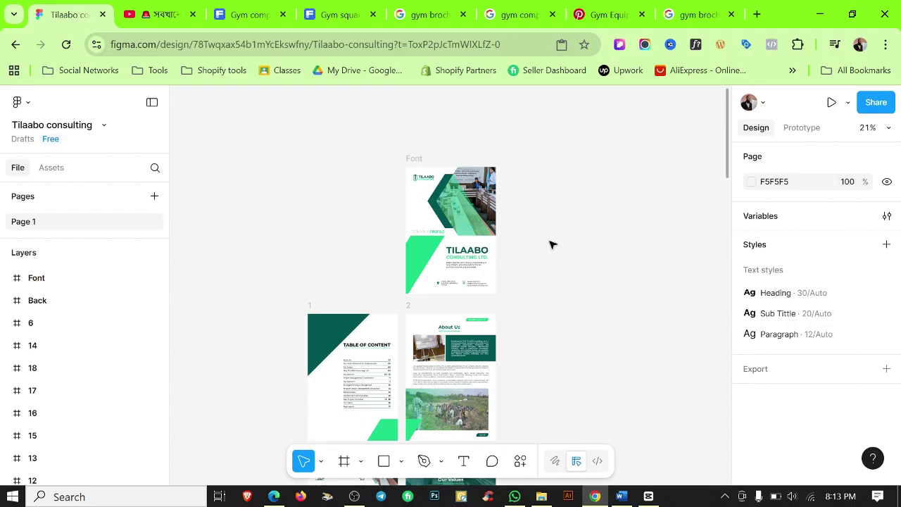
{"action": "scroll", "coordinate": [442, 241], "scroll_direction": "up", "scroll_amount": 3, "text": "ctrl"}
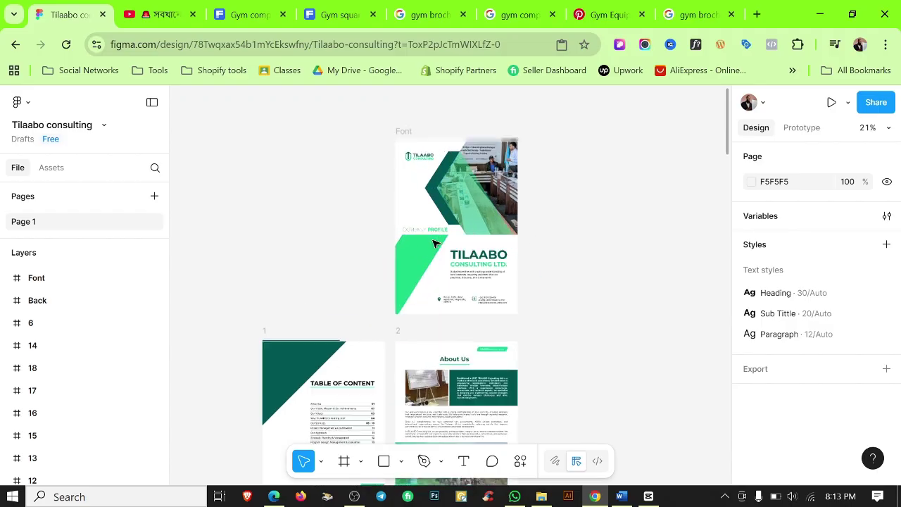
{"action": "scroll", "coordinate": [450, 241], "scroll_direction": "down", "scroll_amount": 6}
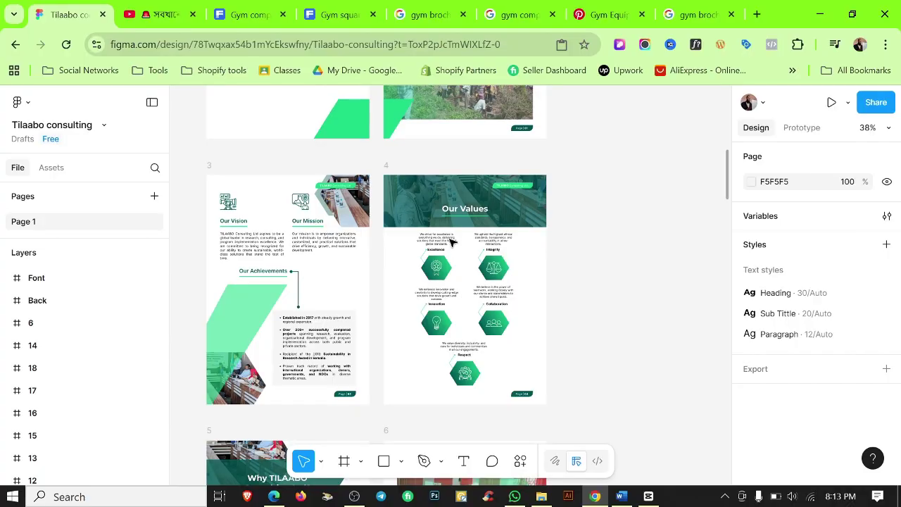
{"action": "scroll", "coordinate": [536, 248], "scroll_direction": "down", "scroll_amount": 3, "text": "ctrl"}
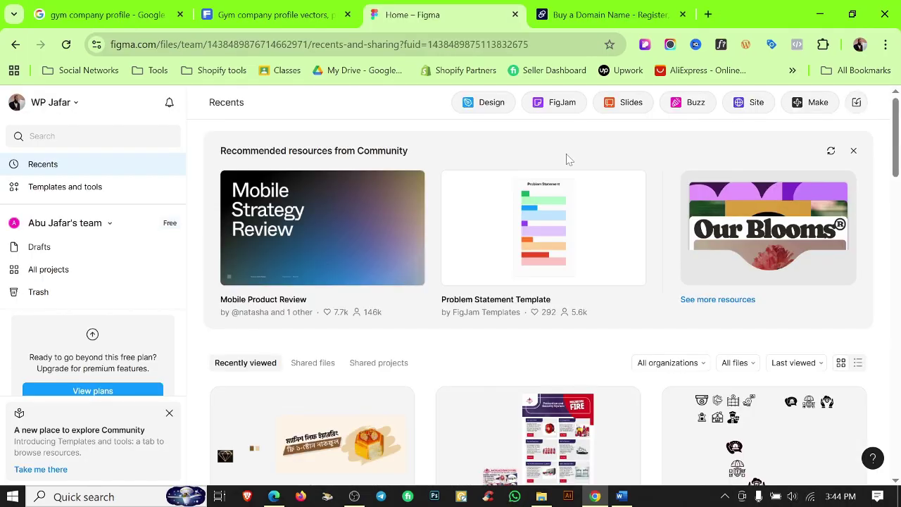
Create a new blank design file and rename it 'Tilabbo consulting'.
{"action": "left_click", "coordinate": [481, 102]}
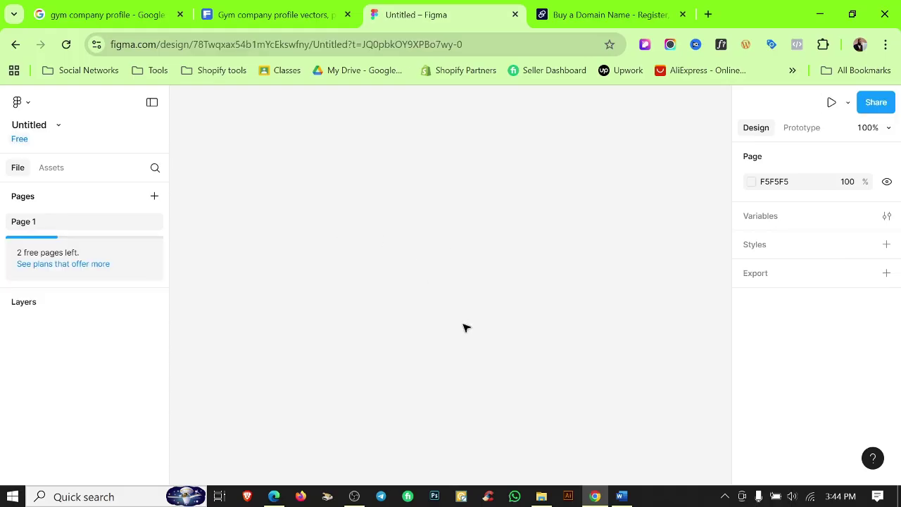
{"action": "double_click", "coordinate": [31, 127]}
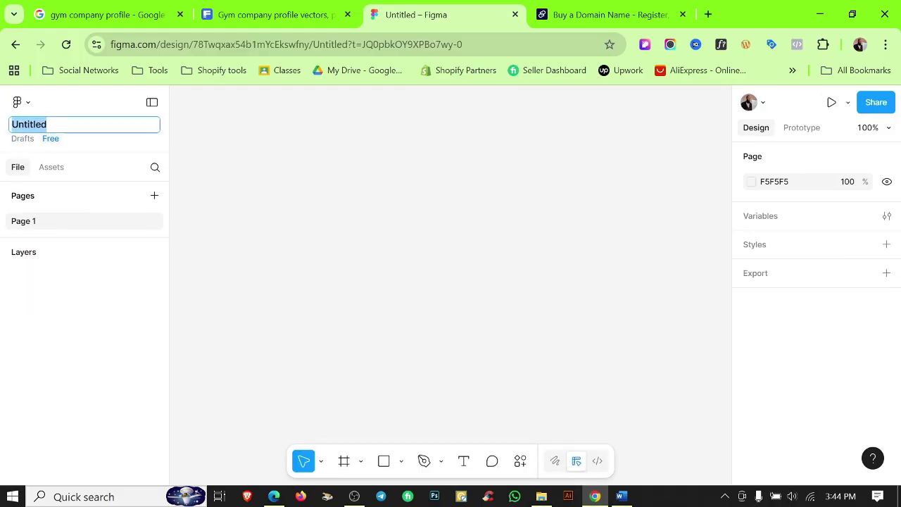
{"action": "type", "text": "Tilabbo consulting"}
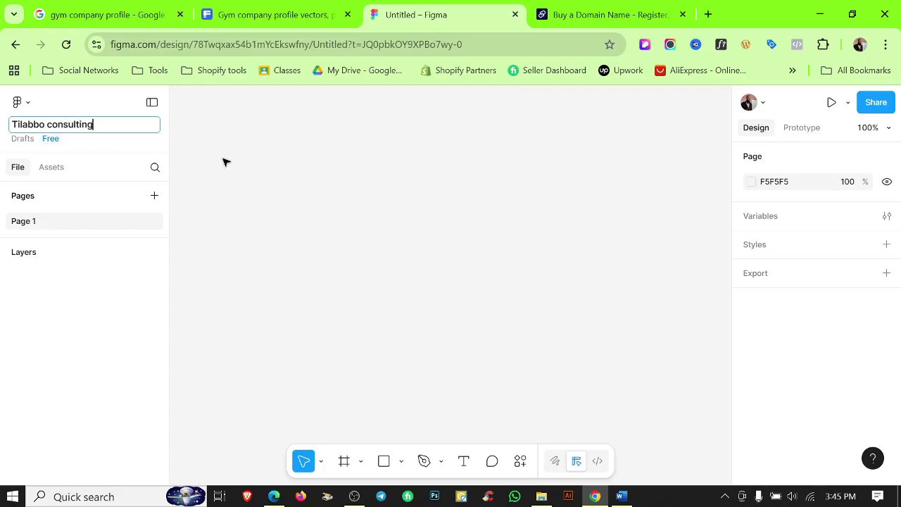
{"action": "key", "text": "Return"}
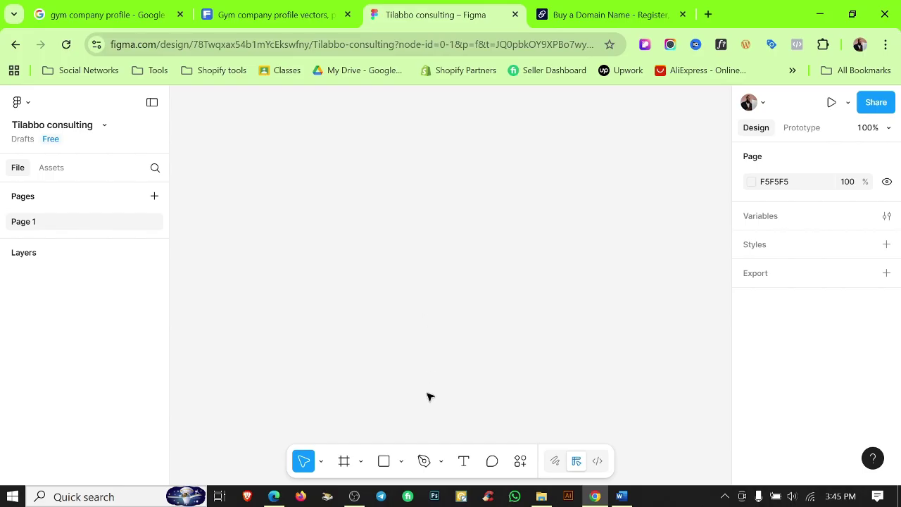
Add an A4 page frame named 'A4 - 1' from the frame presets.
{"action": "left_click", "coordinate": [344, 461]}
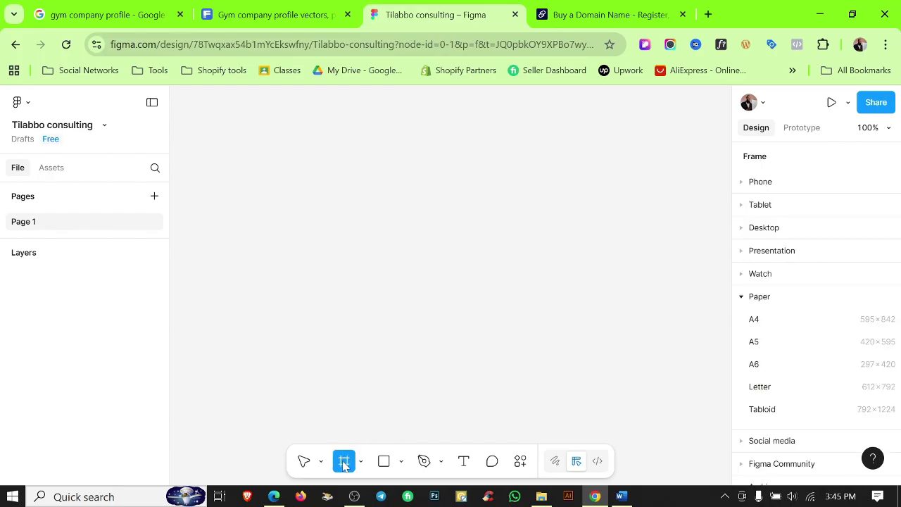
{"action": "left_click", "coordinate": [779, 321]}
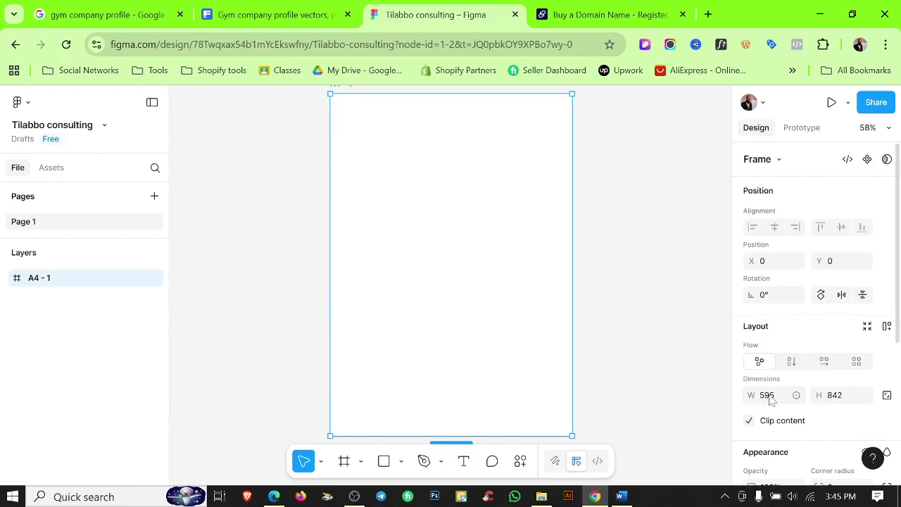
{"action": "left_click", "coordinate": [766, 396]}
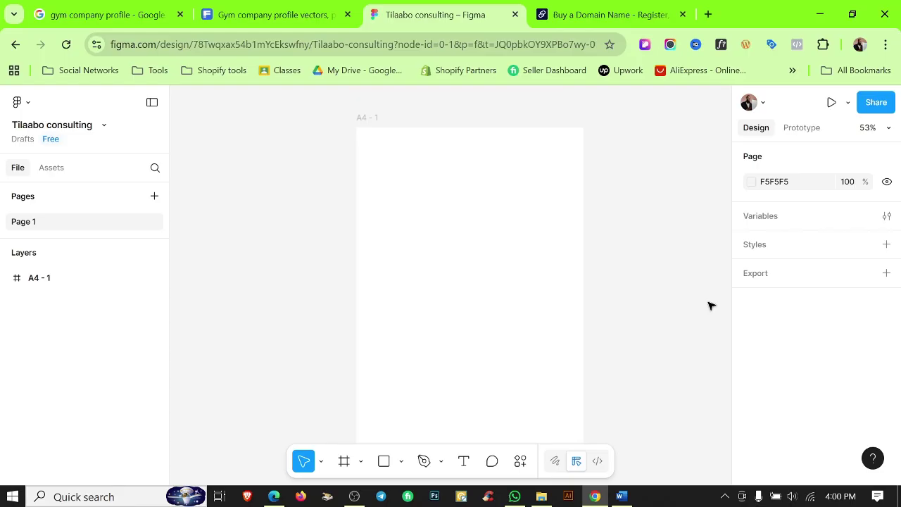
{"action": "key", "text": "ctrl+minus"}
{"action": "left_click", "coordinate": [437, 233]}
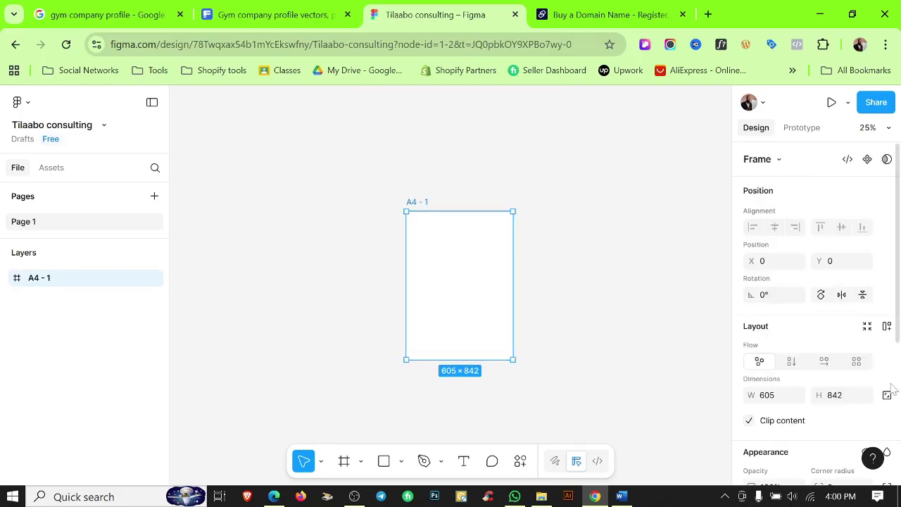
Set the A4 - 1 frame's height to 852.
{"action": "left_click_drag", "start_coordinate": [819, 395], "coordinate": [767, 376]}
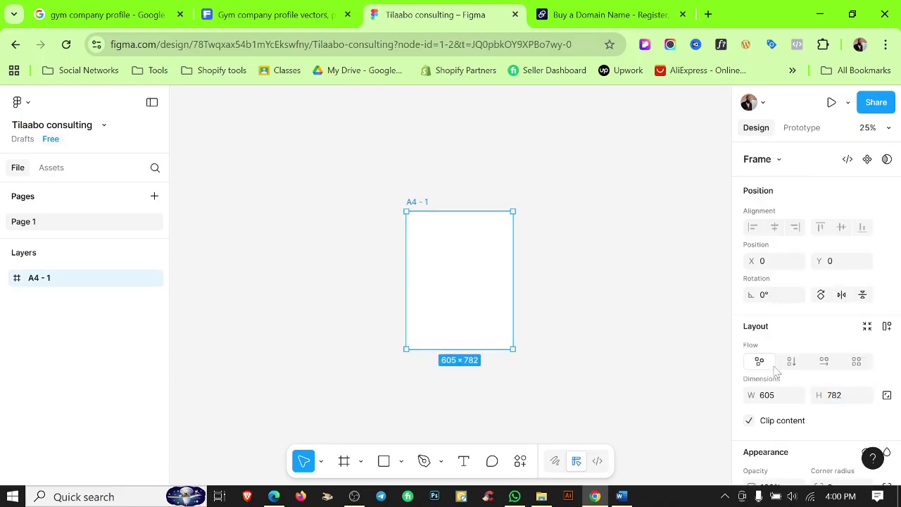
{"action": "key", "text": "ctrl+z"}
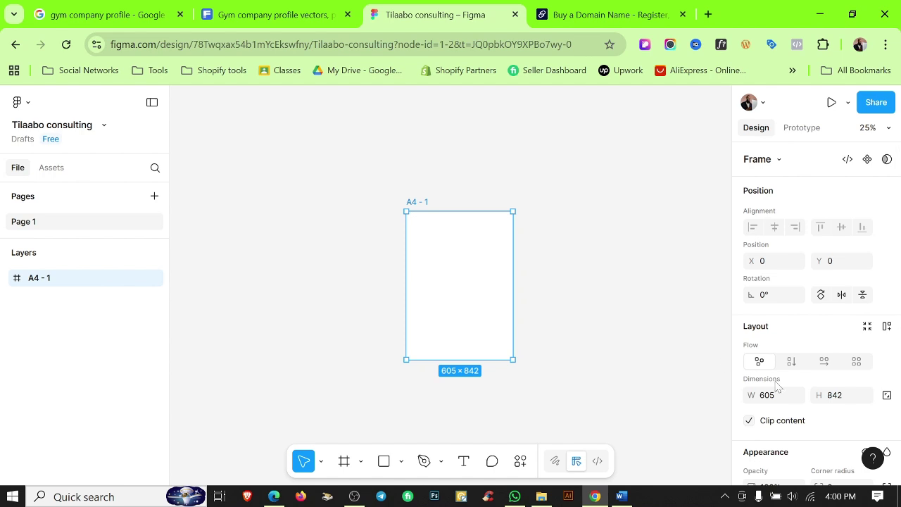
{"action": "scroll", "coordinate": [455, 255], "scroll_direction": "up", "scroll_amount": 4}
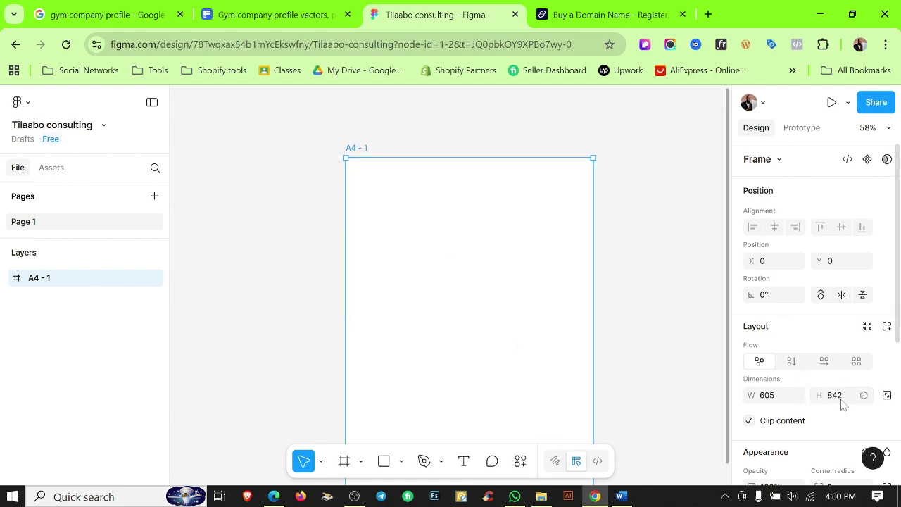
{"action": "left_click", "coordinate": [843, 398]}
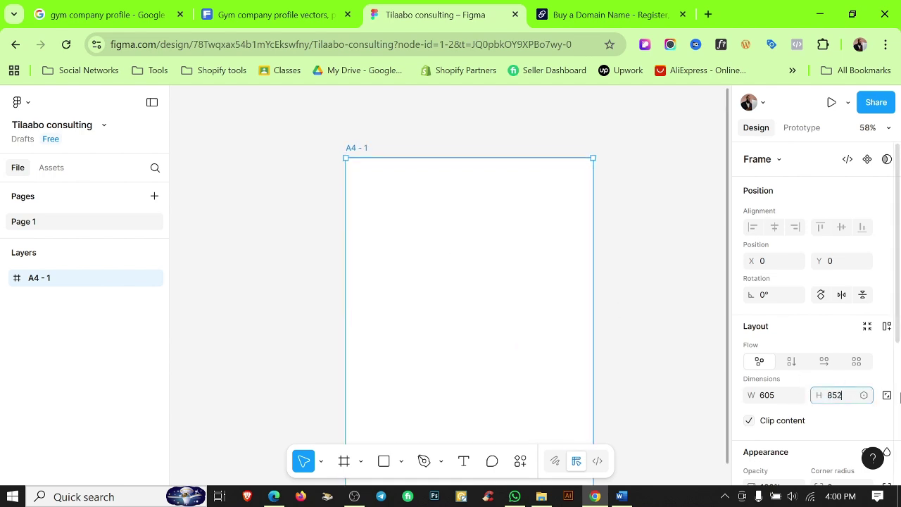
{"action": "type", "text": "852"}
{"action": "left_click", "coordinate": [655, 277]}
{"action": "scroll", "coordinate": [577, 264], "scroll_direction": "right", "scroll_amount": 2}
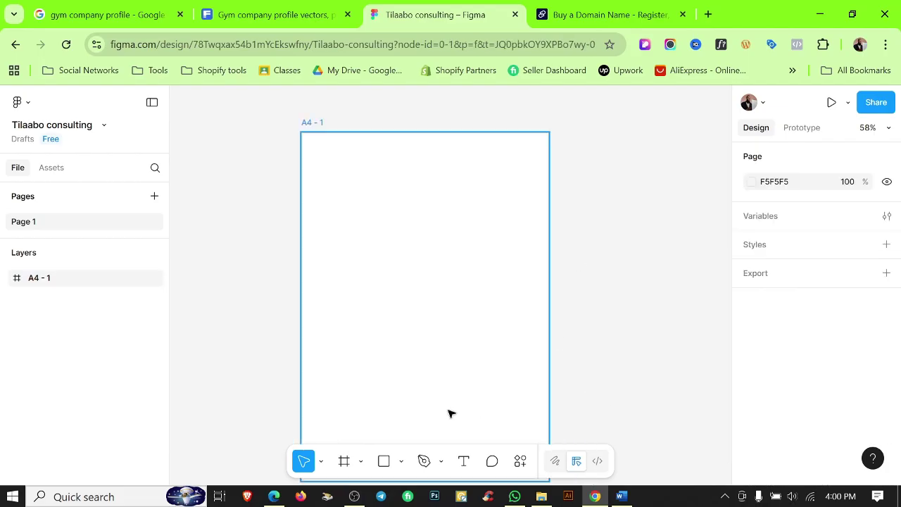
Draw a 50 px helper square and align it to the frame's top-left corner.
{"action": "left_click", "coordinate": [383, 460]}
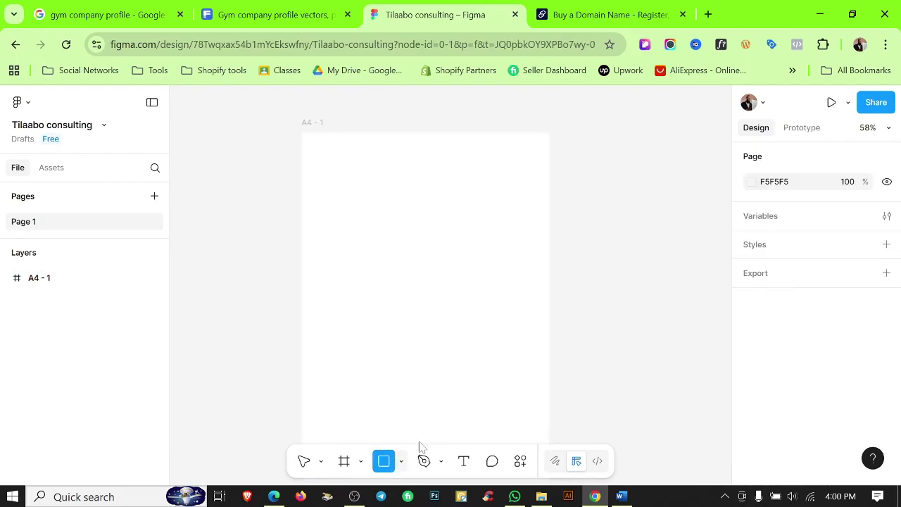
{"action": "left_click", "coordinate": [609, 264]}
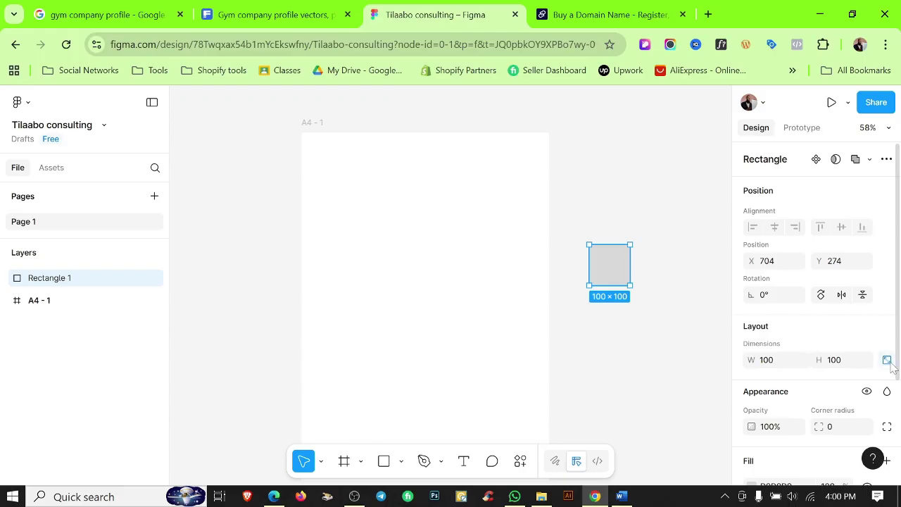
{"action": "left_click", "coordinate": [837, 362]}
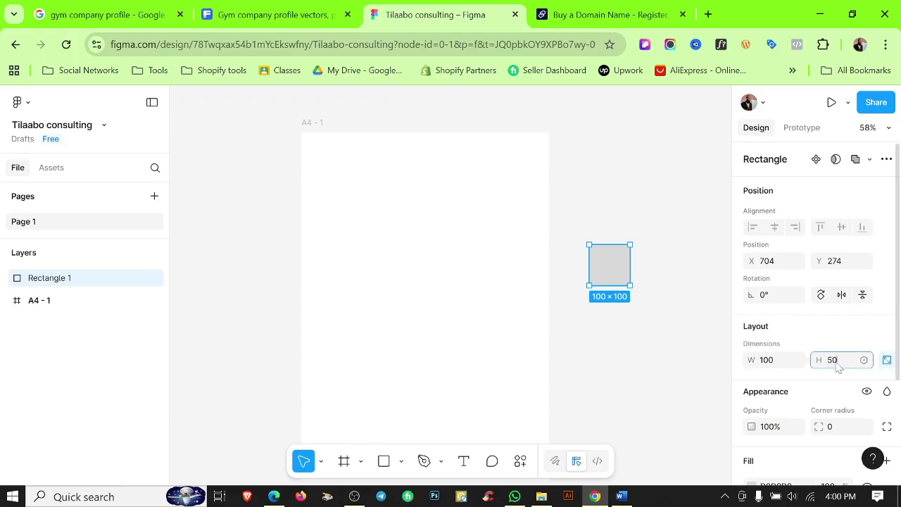
{"action": "left_click", "coordinate": [557, 356]}
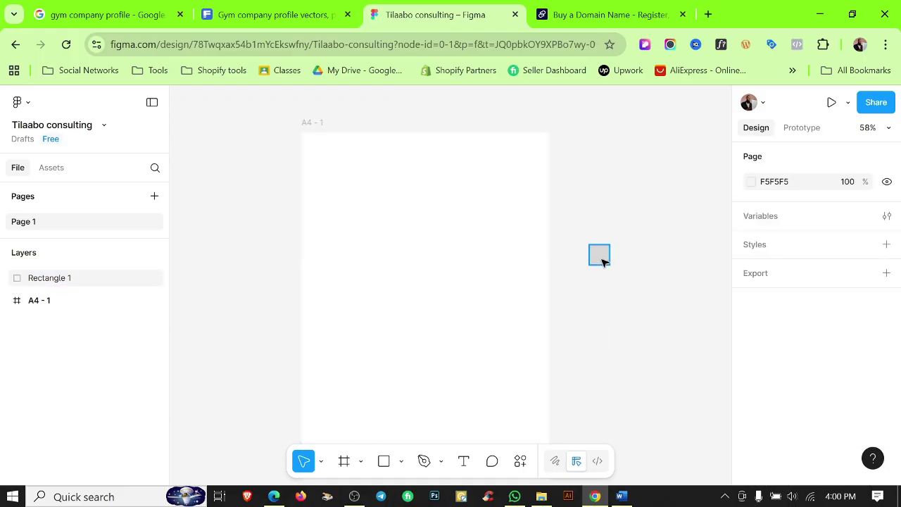
{"action": "left_click_drag", "start_coordinate": [604, 262], "coordinate": [412, 181]}
{"action": "left_click", "coordinate": [570, 227]}
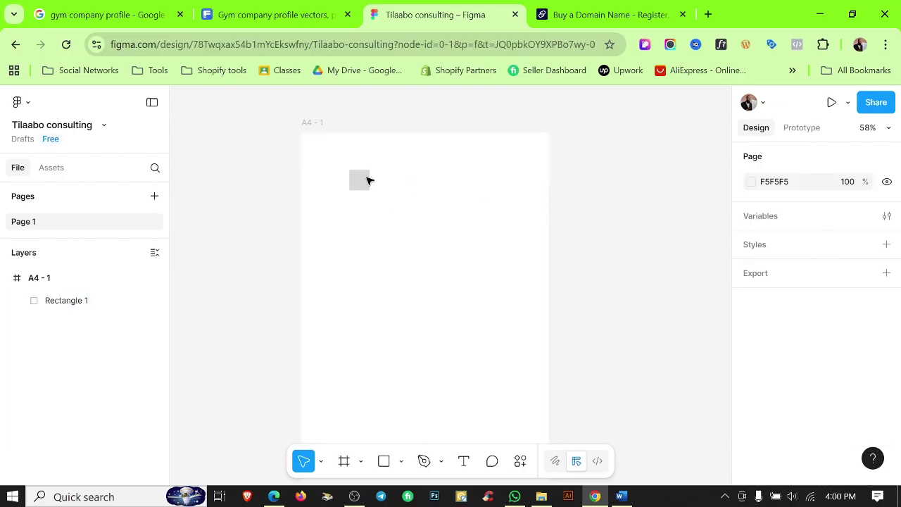
{"action": "left_click", "coordinate": [368, 181]}
{"action": "left_click", "coordinate": [754, 226]}
{"action": "left_click", "coordinate": [821, 226]}
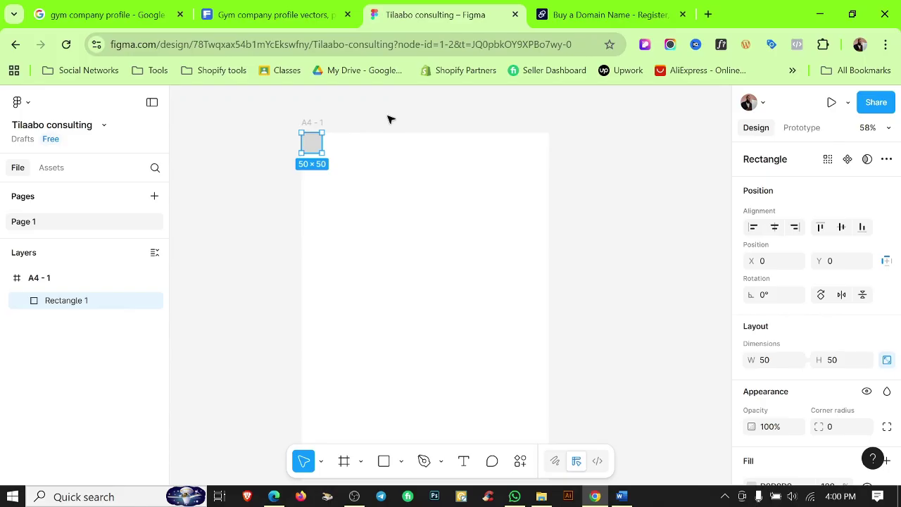
Show rulers and add guides along the square's edges for 50 px top and left margins.
{"action": "key", "text": "shift+r"}
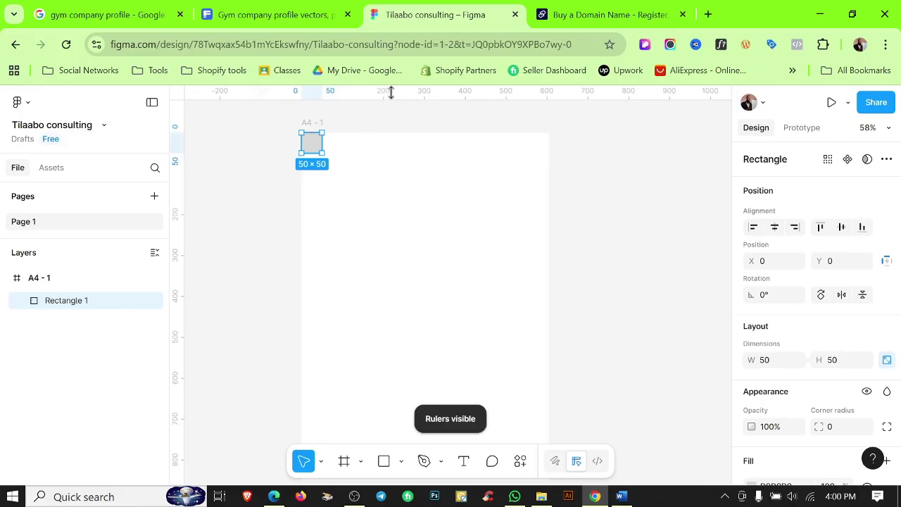
{"action": "left_click_drag", "start_coordinate": [391, 93], "coordinate": [382, 152]}
{"action": "left_click_drag", "start_coordinate": [177, 201], "coordinate": [323, 191]}
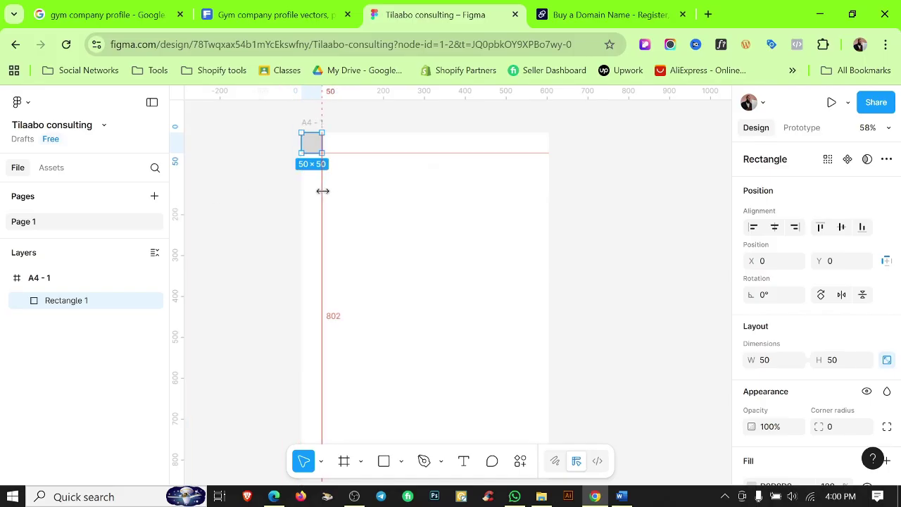
{"action": "left_click", "coordinate": [594, 187]}
Move the square to the frame's bottom-right corner and add guides for the bottom and right margins.
{"action": "left_click", "coordinate": [313, 144]}
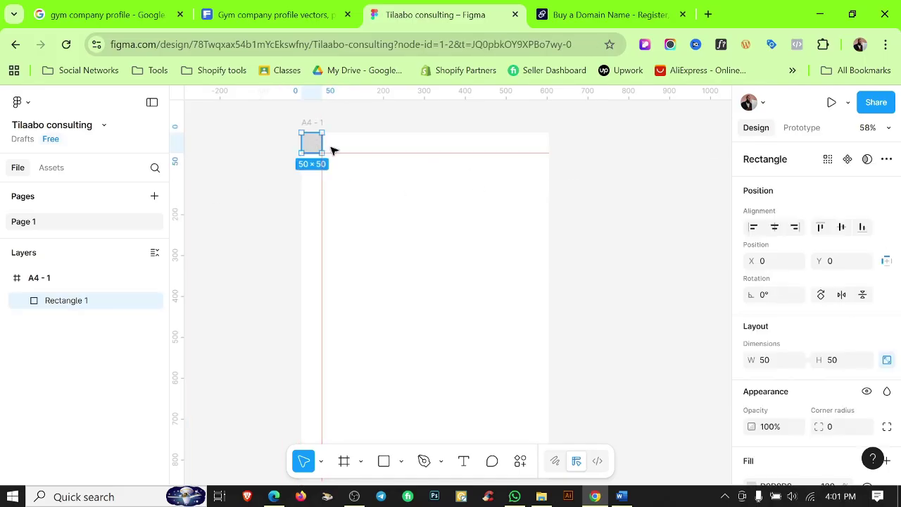
{"action": "left_click", "coordinate": [861, 227]}
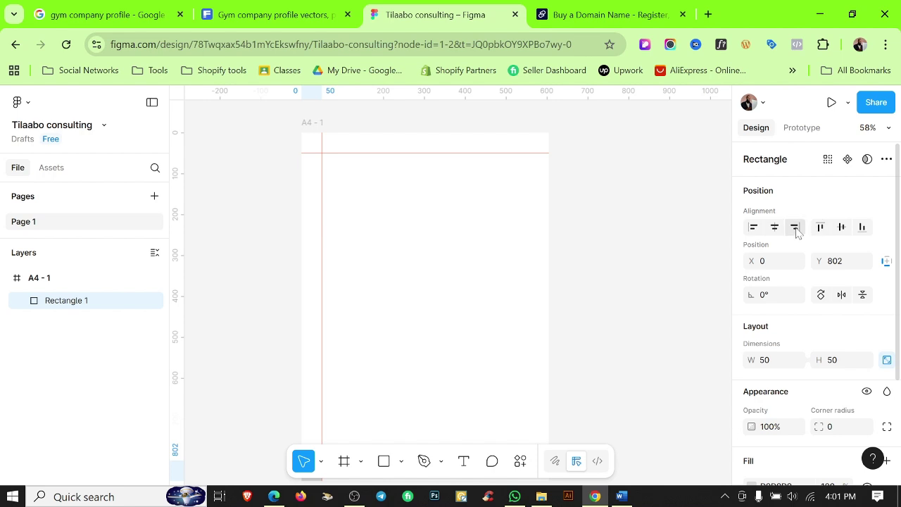
{"action": "left_click", "coordinate": [796, 228]}
{"action": "scroll", "coordinate": [519, 239], "scroll_direction": "down", "scroll_amount": 5}
{"action": "left_click_drag", "start_coordinate": [500, 94], "coordinate": [504, 285]}
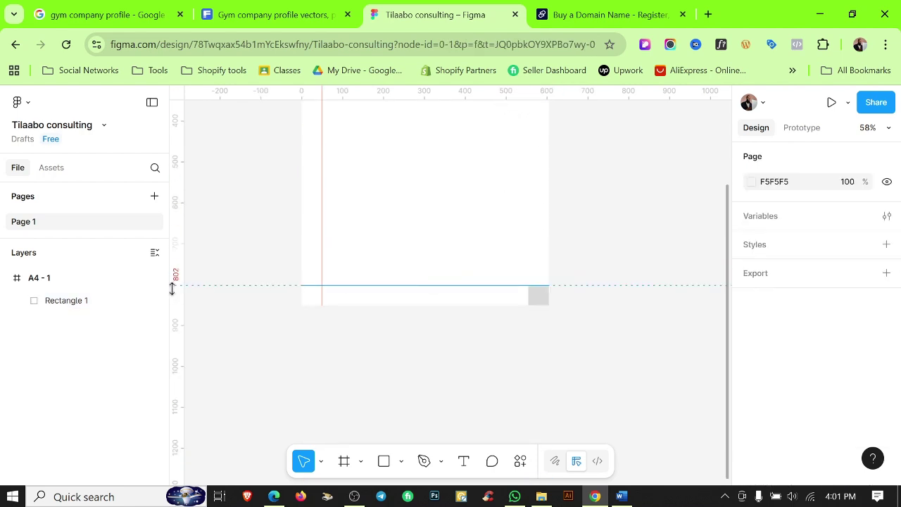
{"action": "left_click_drag", "start_coordinate": [178, 291], "coordinate": [529, 295]}
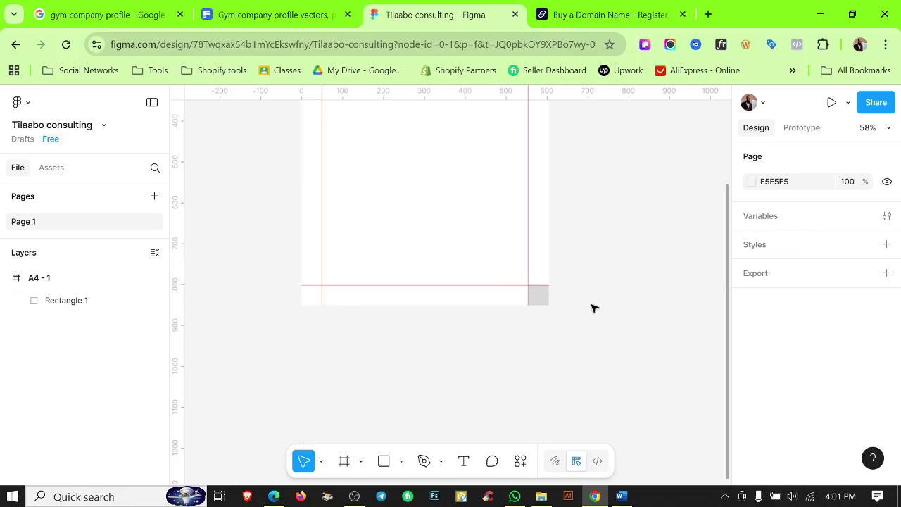
Delete the helper square, leaving only the margin guides.
{"action": "left_click", "coordinate": [539, 301]}
{"action": "key", "text": "Delete"}
{"action": "scroll", "coordinate": [418, 226], "scroll_direction": "up", "scroll_amount": 2}
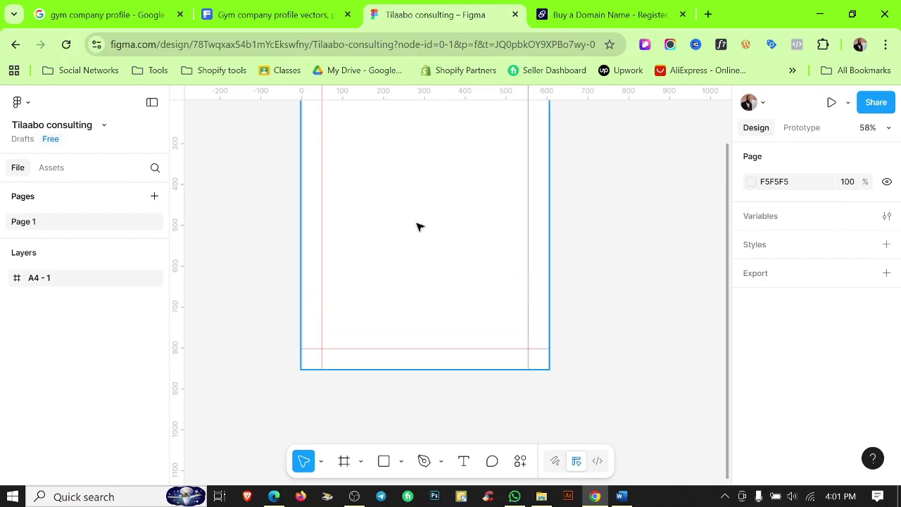
{"action": "left_click", "coordinate": [415, 194]}
Rename the A4 - 1 frame to 'Font'.
{"action": "scroll", "coordinate": [423, 218], "scroll_direction": "up", "scroll_amount": 5}
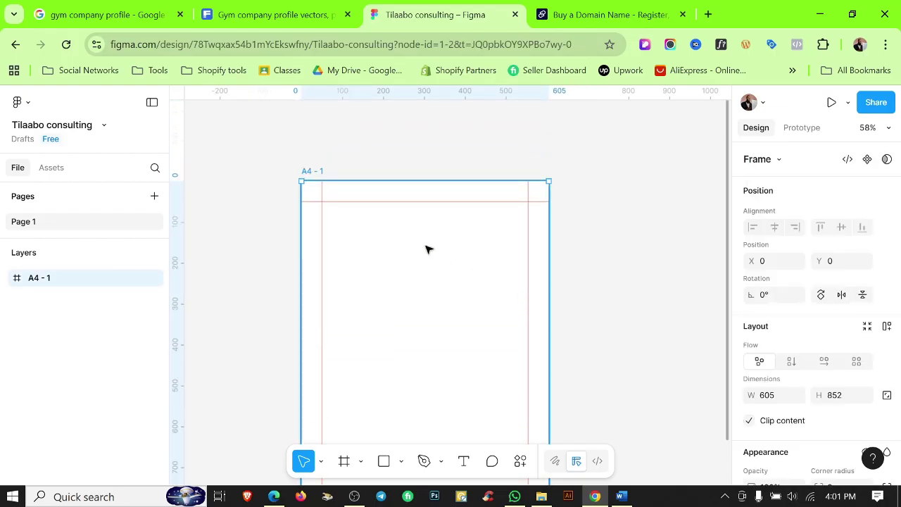
{"action": "left_click", "coordinate": [352, 171]}
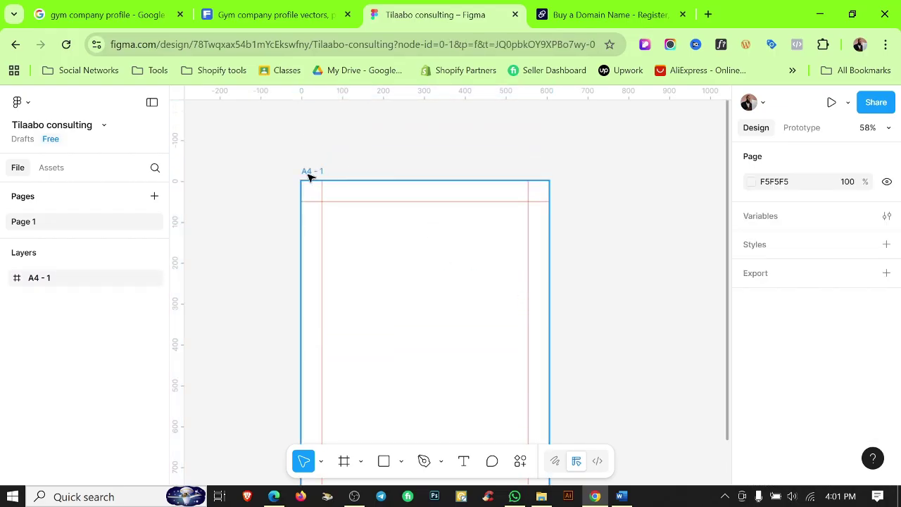
{"action": "double_click", "coordinate": [314, 171]}
{"action": "type", "text": "F"}
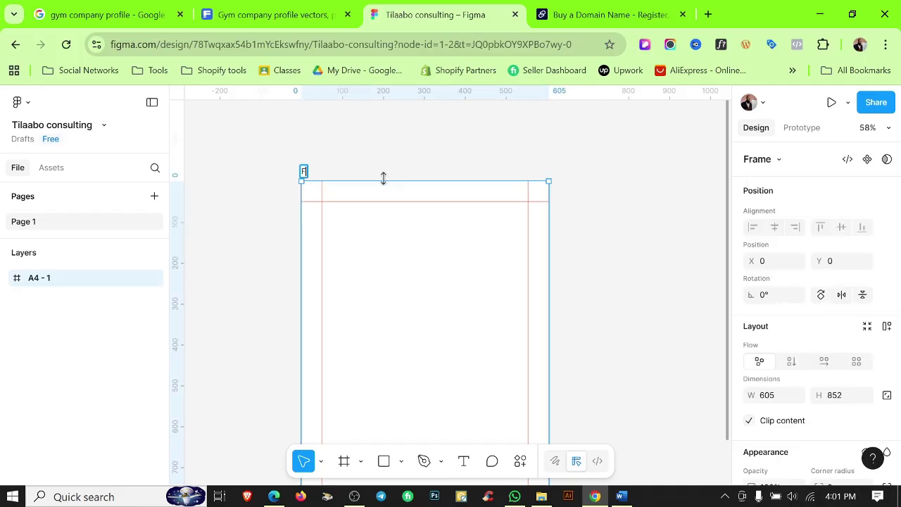
{"action": "type", "text": "ont"}
{"action": "left_click", "coordinate": [366, 155]}
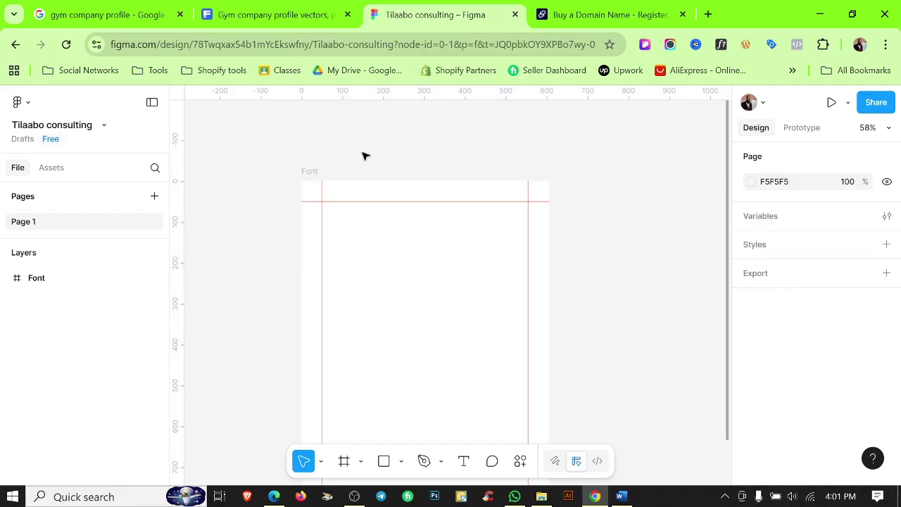
Duplicate the Font frame flush beside it and name the left frame 'Back'.
{"action": "left_click", "coordinate": [320, 176]}
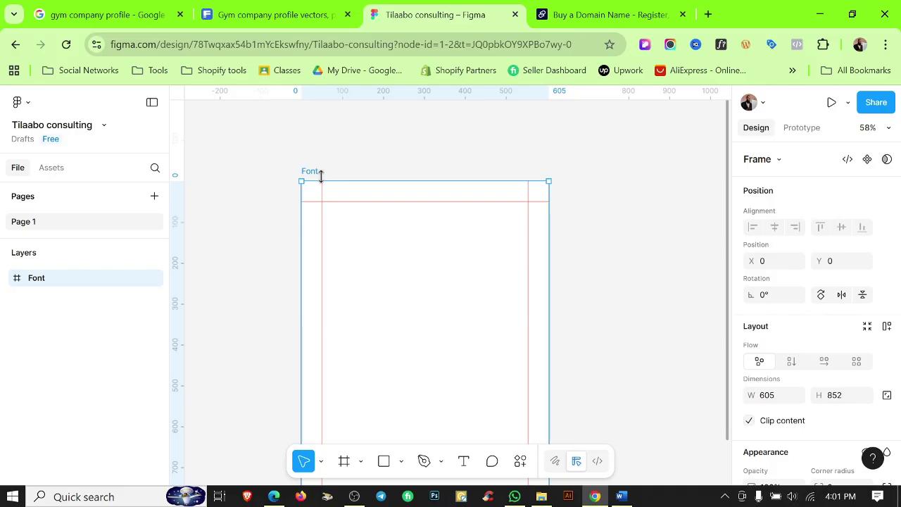
{"action": "key", "text": "ctrl+d"}
{"action": "key", "text": "shift+Left"}
{"action": "key", "text": "shift+Left"}
{"action": "key", "text": "shift+Left"}
{"action": "key", "text": "shift+Left"}
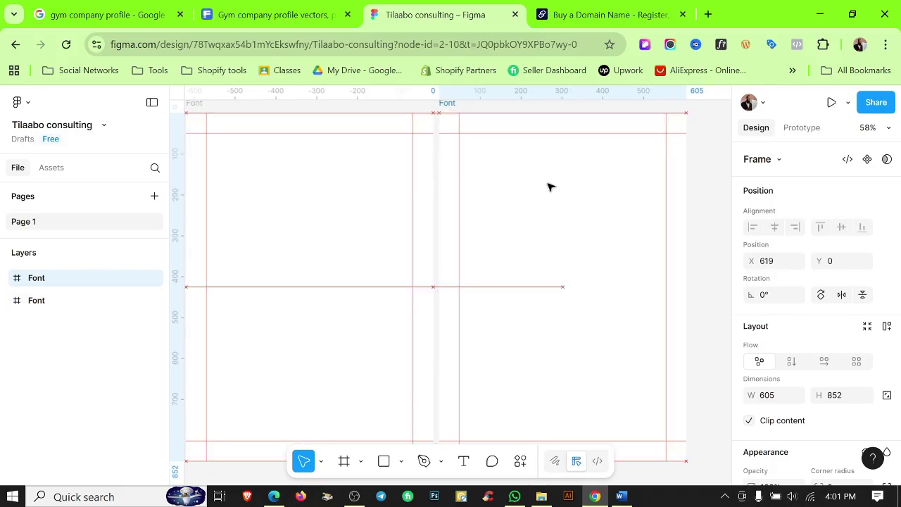
{"action": "left_click_drag", "start_coordinate": [423, 184], "coordinate": [535, 291]}
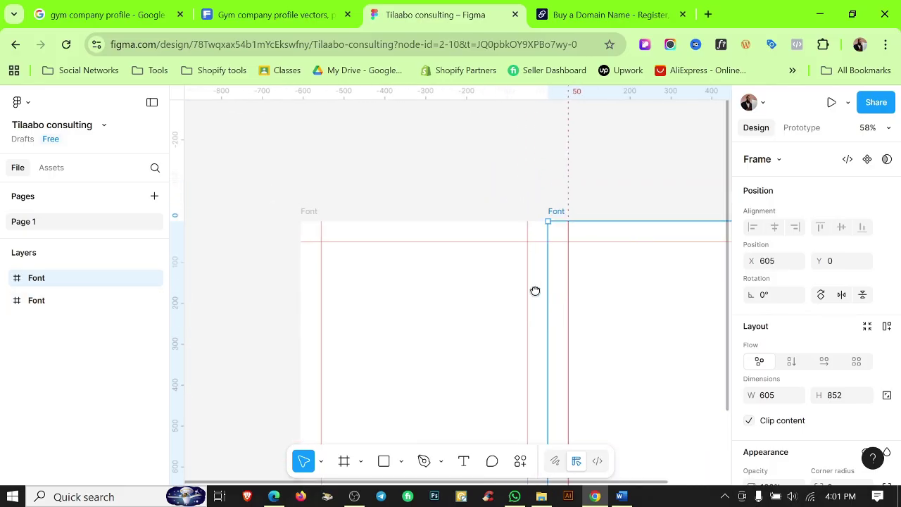
{"action": "left_click", "coordinate": [310, 211]}
{"action": "type", "text": "Ba"}
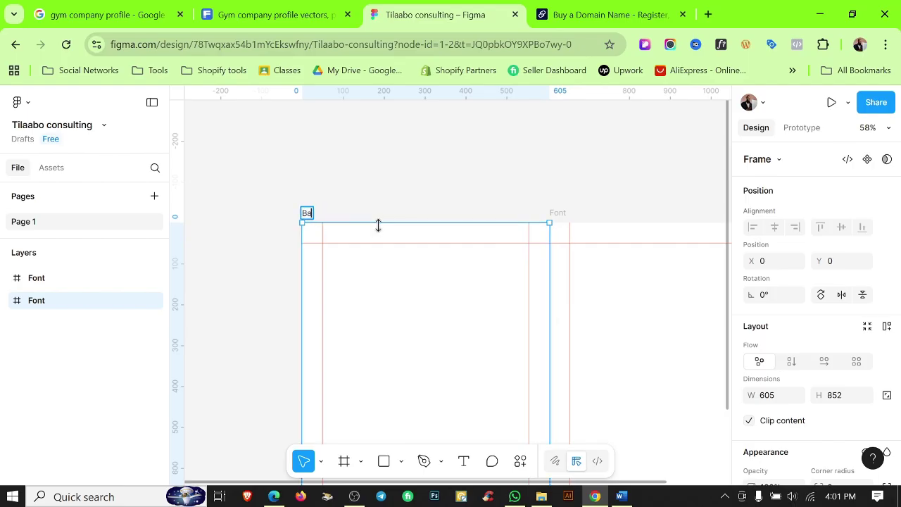
{"action": "type", "text": "ck"}
{"action": "left_click", "coordinate": [393, 144]}
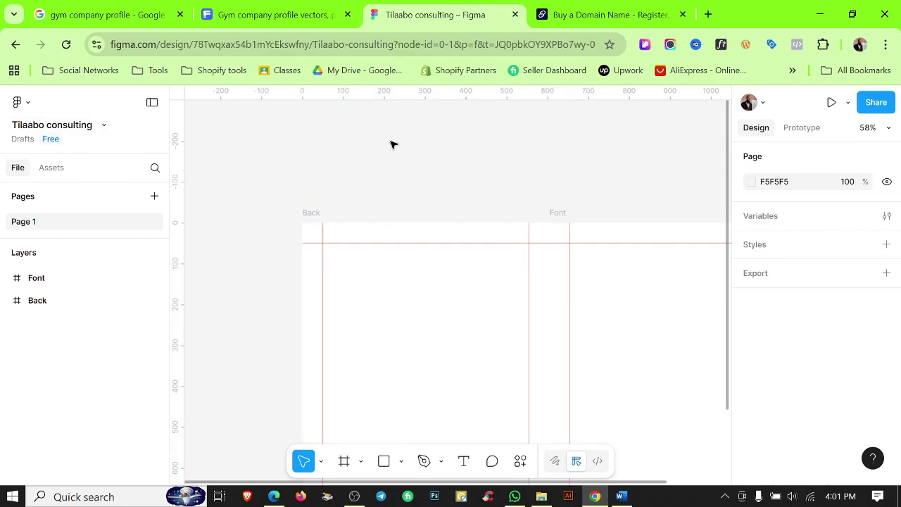
{"action": "scroll", "coordinate": [554, 165], "scroll_direction": "down", "scroll_amount": 5}
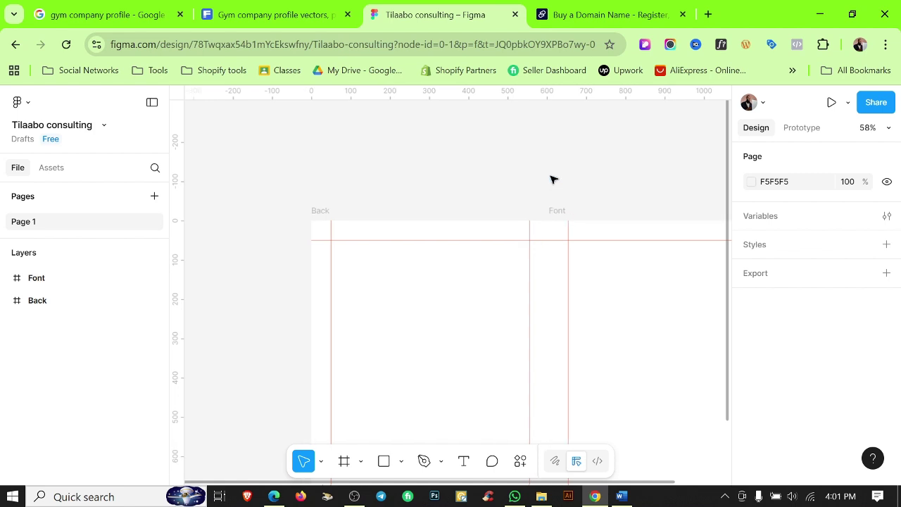
{"action": "scroll", "coordinate": [562, 157], "scroll_direction": "right", "scroll_amount": 2}
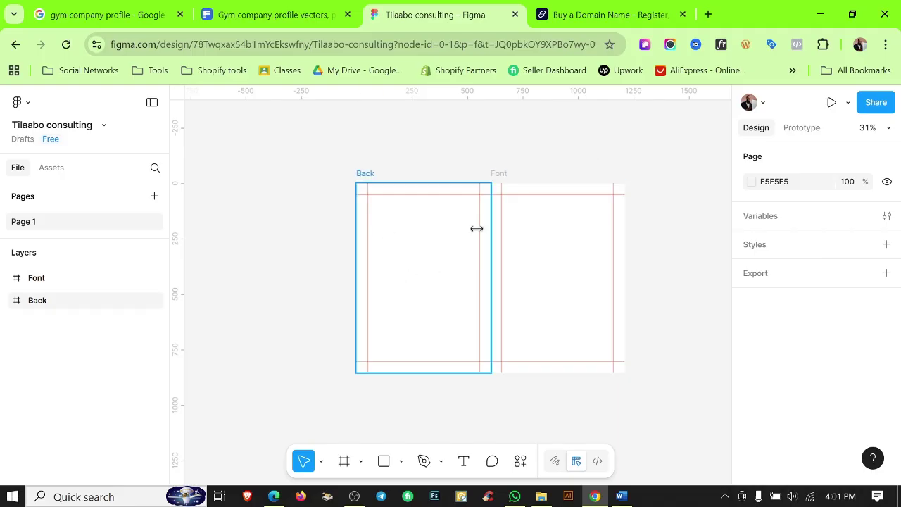
Copy the Tilaabo Consulting Official Logo-01 image from File Explorer and paste it into Figma.
{"action": "key", "text": "alt+Tab"}
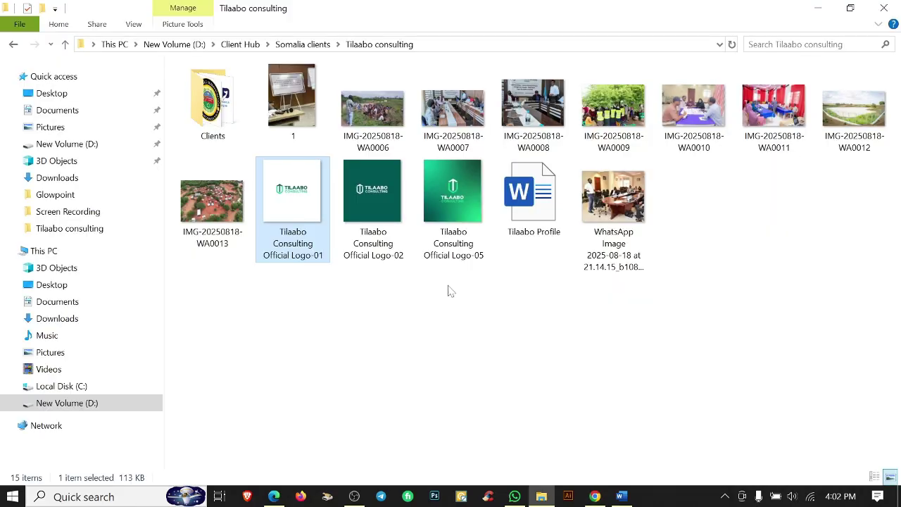
{"action": "left_click", "coordinate": [373, 194]}
{"action": "left_click", "coordinate": [321, 189]}
{"action": "left_click", "coordinate": [595, 496]}
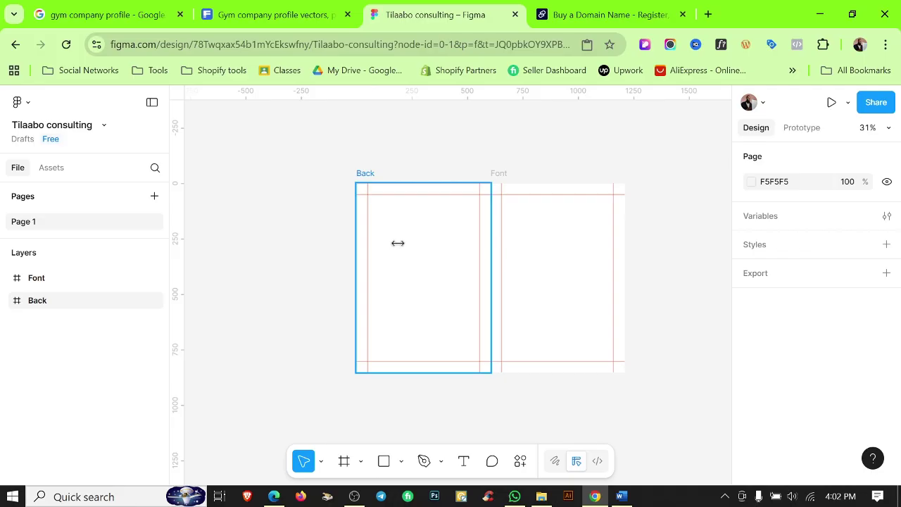
{"action": "key", "text": "ctrl+v"}
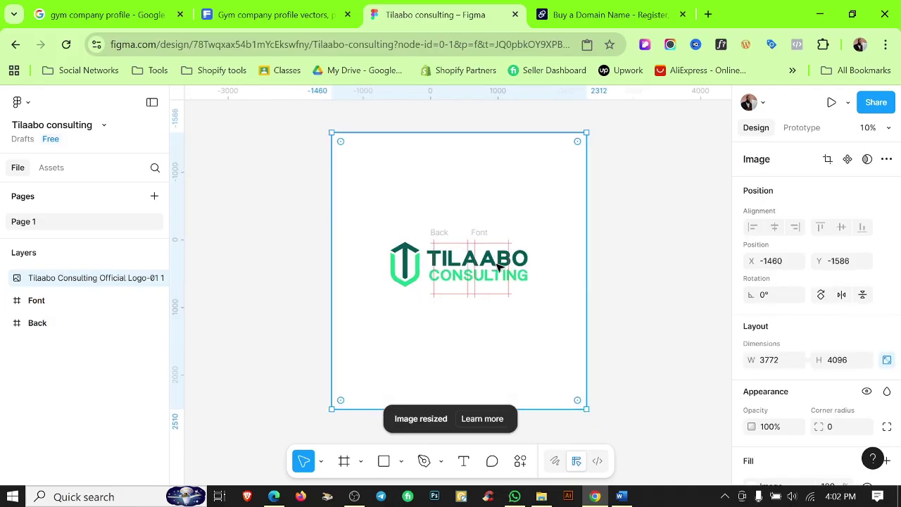
Move the logo left of the frames and crop away the empty space around the wordmark.
{"action": "scroll", "coordinate": [498, 266], "scroll_direction": "down", "scroll_amount": 3}
{"action": "left_click_drag", "start_coordinate": [498, 266], "coordinate": [409, 295]}
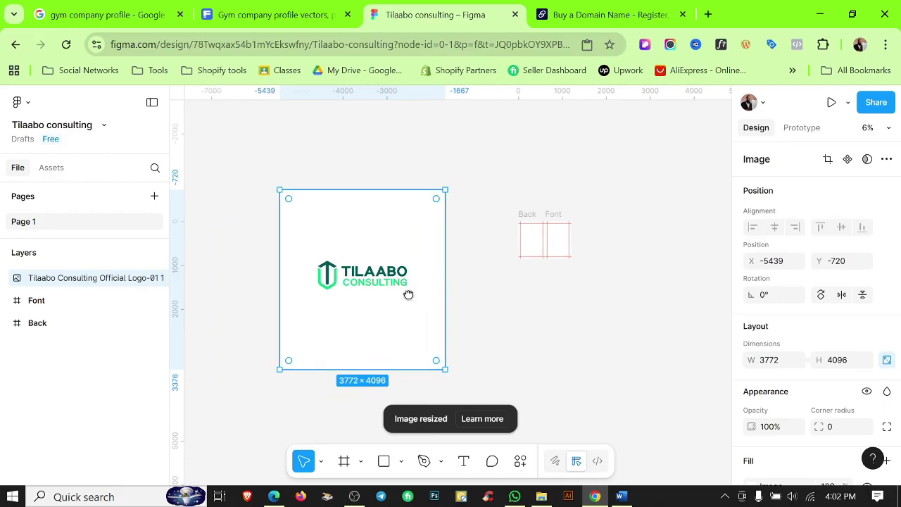
{"action": "left_click", "coordinate": [828, 160]}
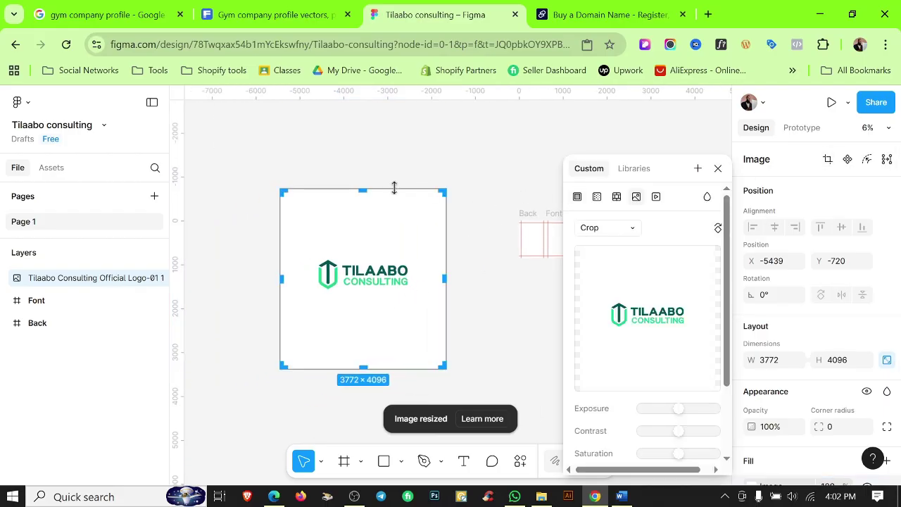
{"action": "left_click_drag", "start_coordinate": [363, 190], "coordinate": [361, 258]}
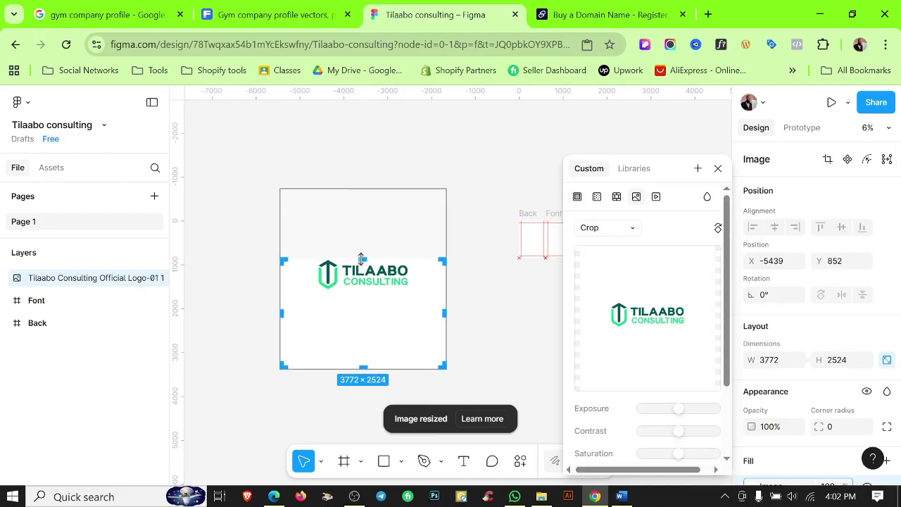
{"action": "left_click_drag", "start_coordinate": [365, 367], "coordinate": [364, 288]}
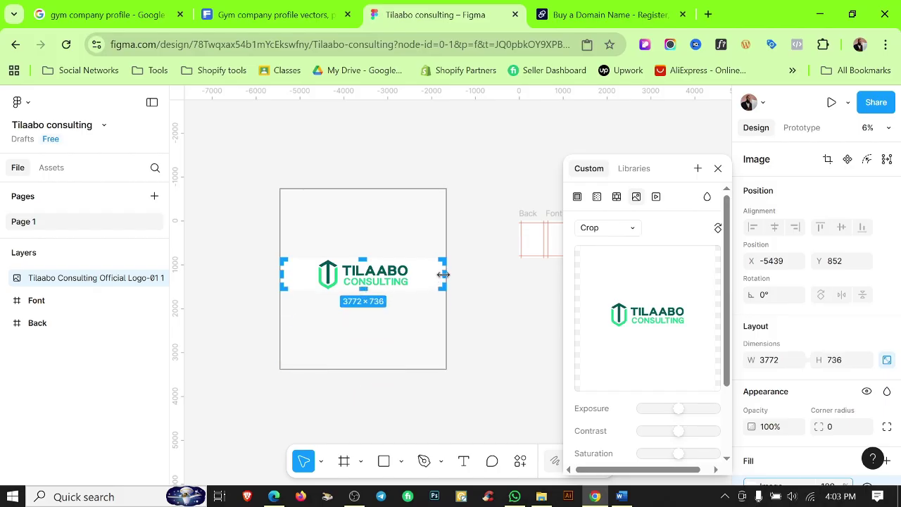
{"action": "left_click_drag", "start_coordinate": [438, 272], "coordinate": [411, 271]}
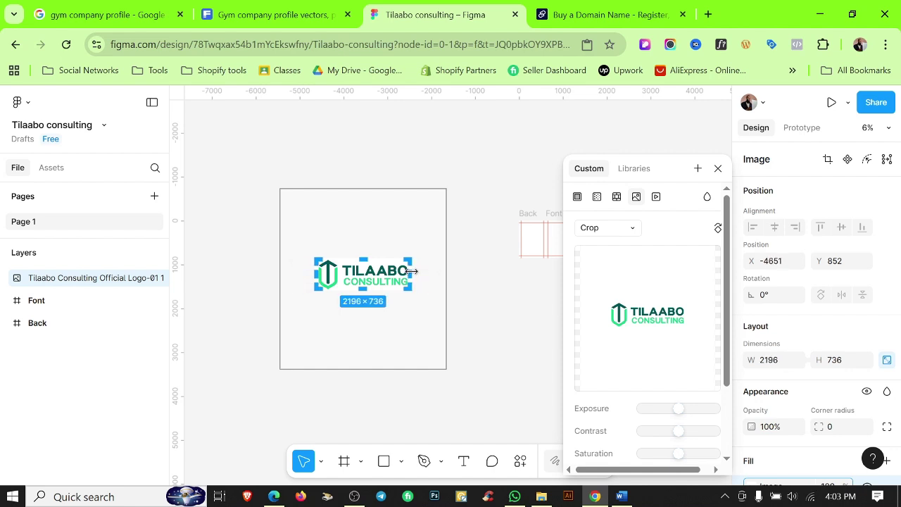
{"action": "left_click", "coordinate": [461, 305]}
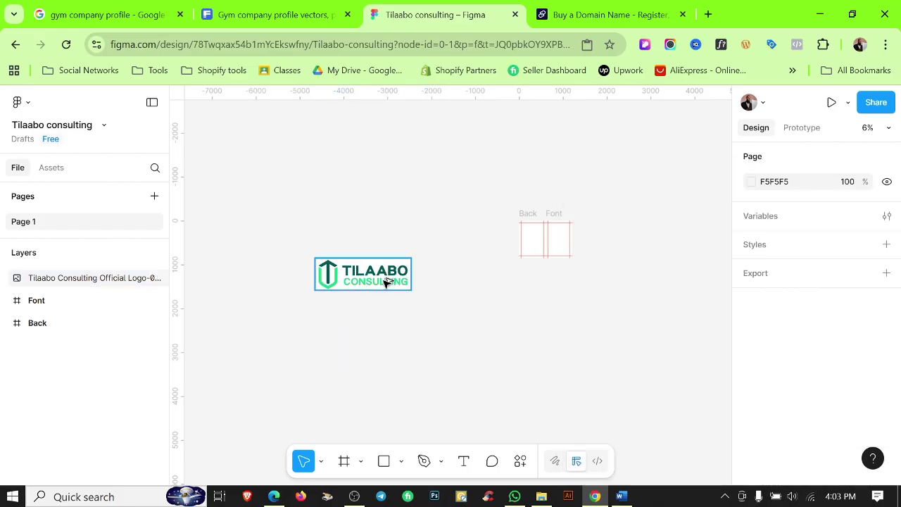
Scale the cropped logo proportionally down to 445 × 149.14 with the Scale tool (K).
{"action": "scroll", "coordinate": [329, 287], "scroll_direction": "up", "scroll_amount": 6}
{"action": "left_click", "coordinate": [331, 285]}
{"action": "left_click", "coordinate": [446, 359]}
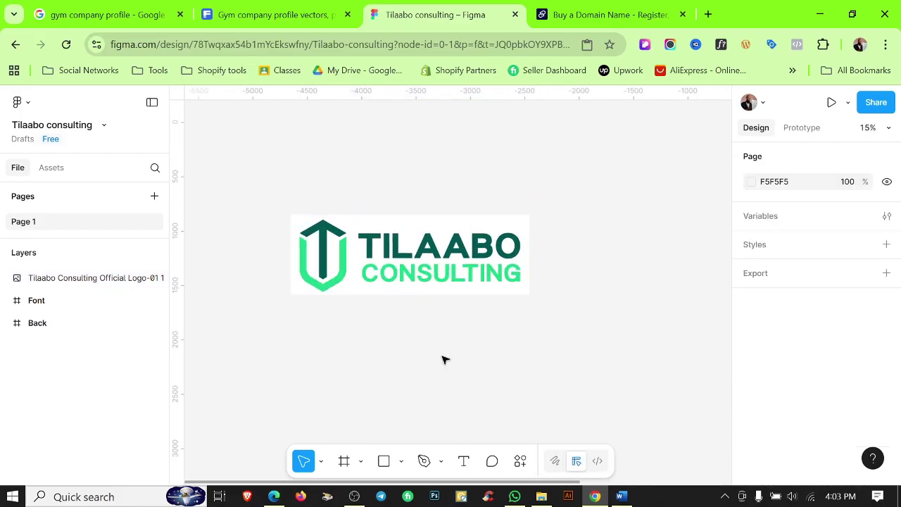
{"action": "scroll", "coordinate": [446, 359], "scroll_direction": "down", "scroll_amount": 4}
{"action": "scroll", "coordinate": [438, 358], "scroll_direction": "right", "scroll_amount": 3}
{"action": "scroll", "coordinate": [438, 358], "scroll_direction": "right", "scroll_amount": 1}
{"action": "left_click", "coordinate": [355, 304]}
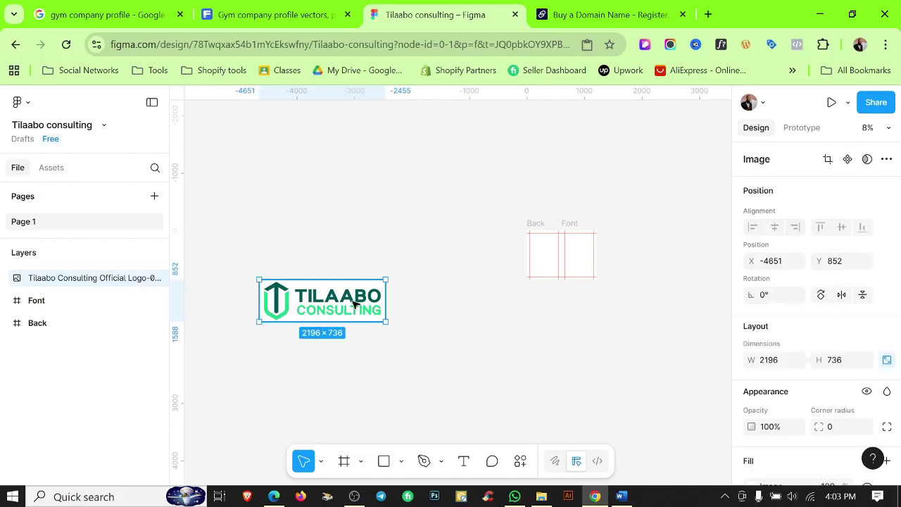
{"action": "key", "text": "k"}
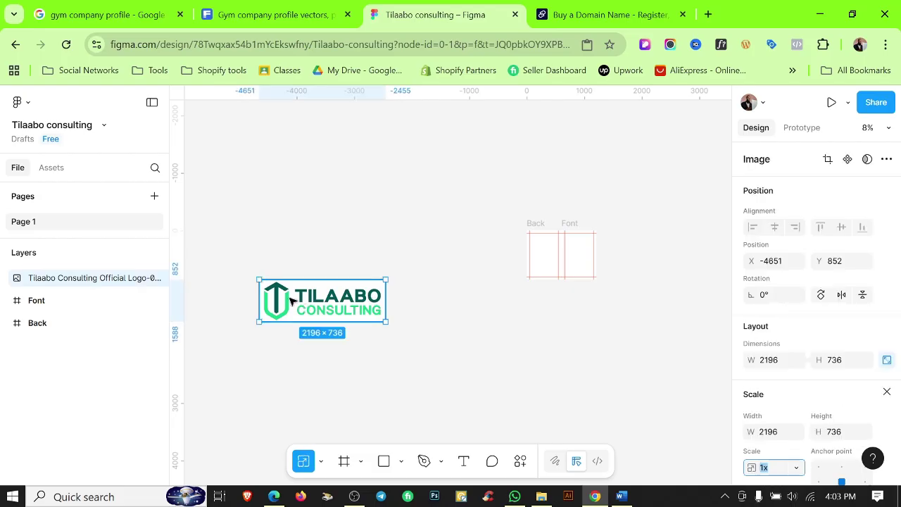
{"action": "left_click_drag", "start_coordinate": [260, 321], "coordinate": [359, 288]}
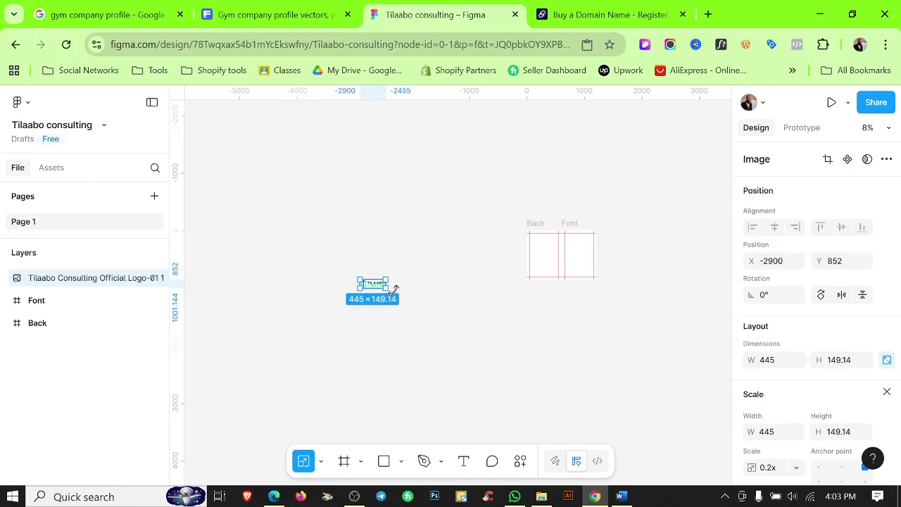
{"action": "scroll", "coordinate": [372, 285], "scroll_direction": "up", "scroll_amount": 5}
{"action": "scroll", "coordinate": [431, 328], "scroll_direction": "down", "scroll_amount": 2}
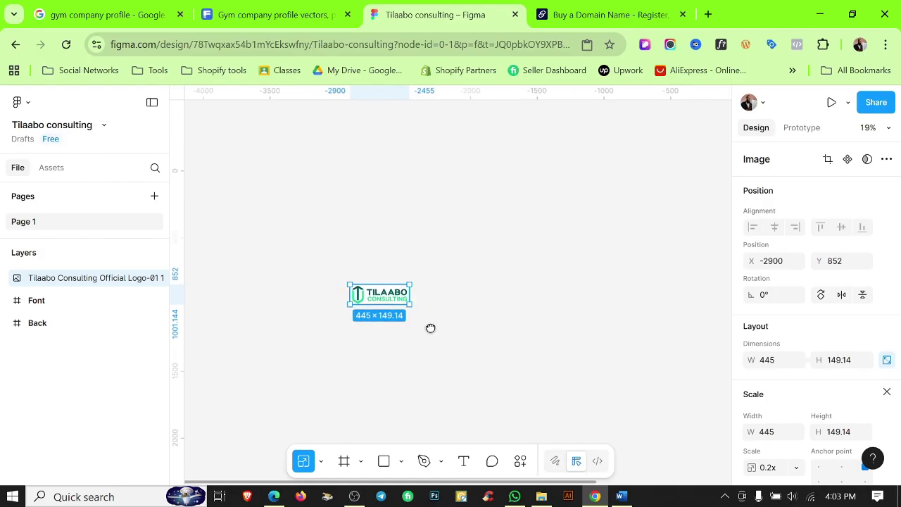
{"action": "scroll", "coordinate": [352, 317], "scroll_direction": "right", "scroll_amount": 3}
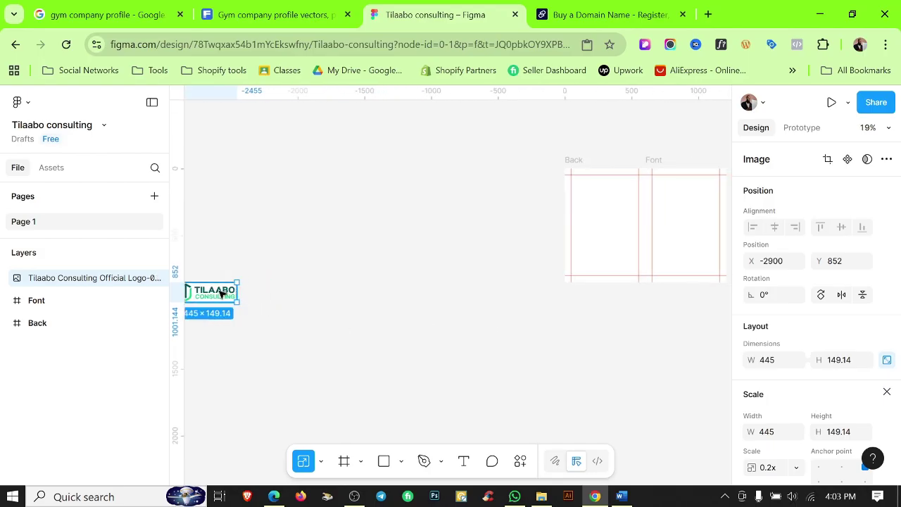
Move the logo into the Font frame and shrink it to 238.7 × 80.
{"action": "left_click_drag", "start_coordinate": [221, 293], "coordinate": [689, 216]}
{"action": "scroll", "coordinate": [689, 217], "scroll_direction": "right", "scroll_amount": 3}
{"action": "scroll", "coordinate": [563, 245], "scroll_direction": "up", "scroll_amount": 3}
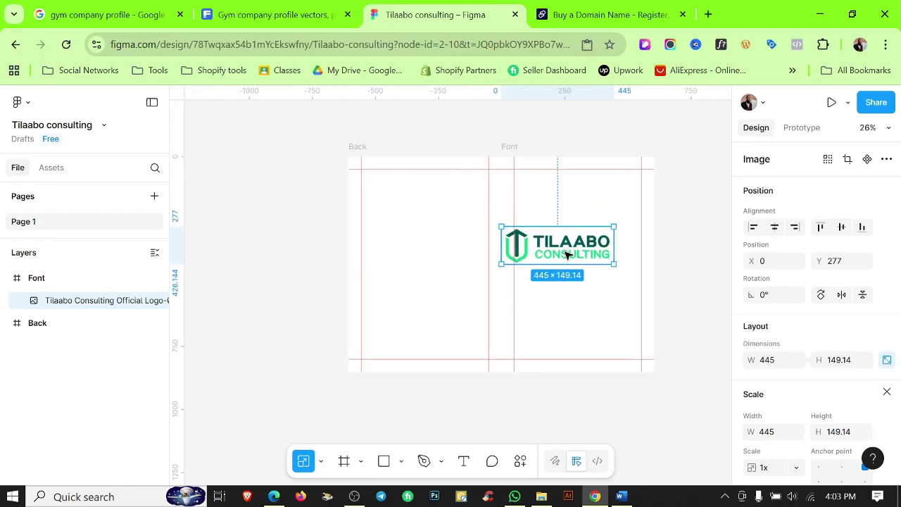
{"action": "scroll", "coordinate": [560, 264], "scroll_direction": "up", "scroll_amount": 2}
{"action": "left_click_drag", "start_coordinate": [555, 268], "coordinate": [552, 244]}
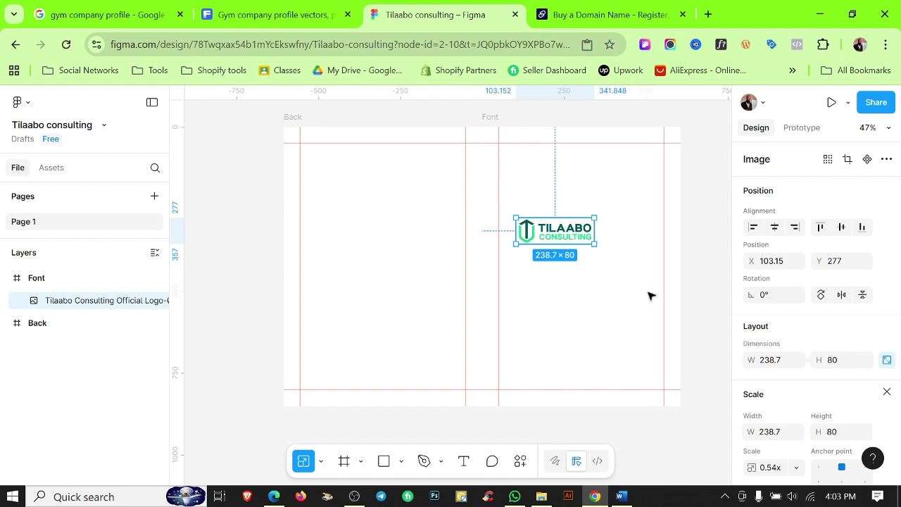
{"action": "key", "text": "v"}
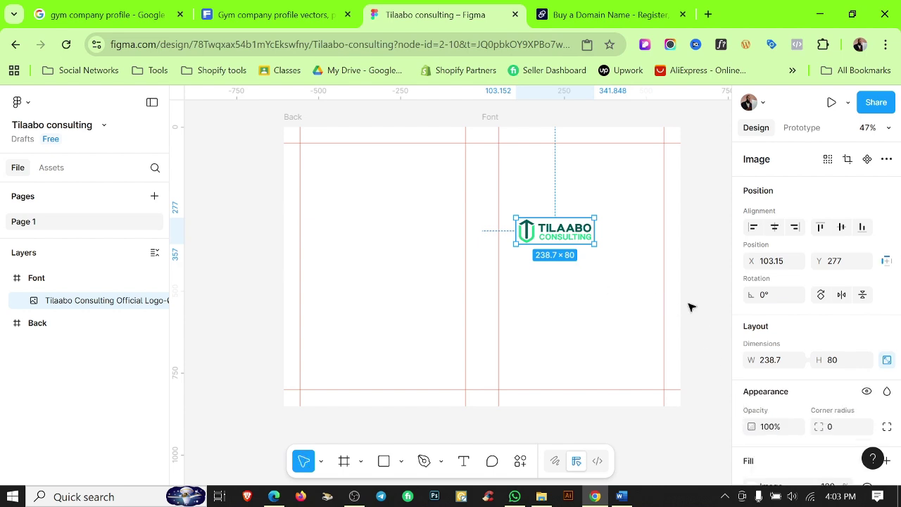
{"action": "left_click", "coordinate": [688, 305]}
Align the logo to the frame's top-left, then offset it to about X 50, Y 50.
{"action": "left_click", "coordinate": [566, 237]}
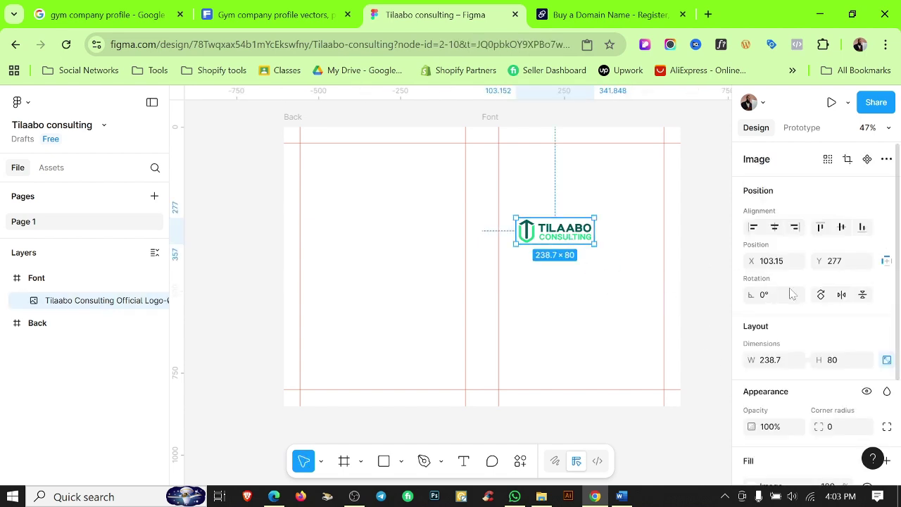
{"action": "left_click", "coordinate": [754, 227]}
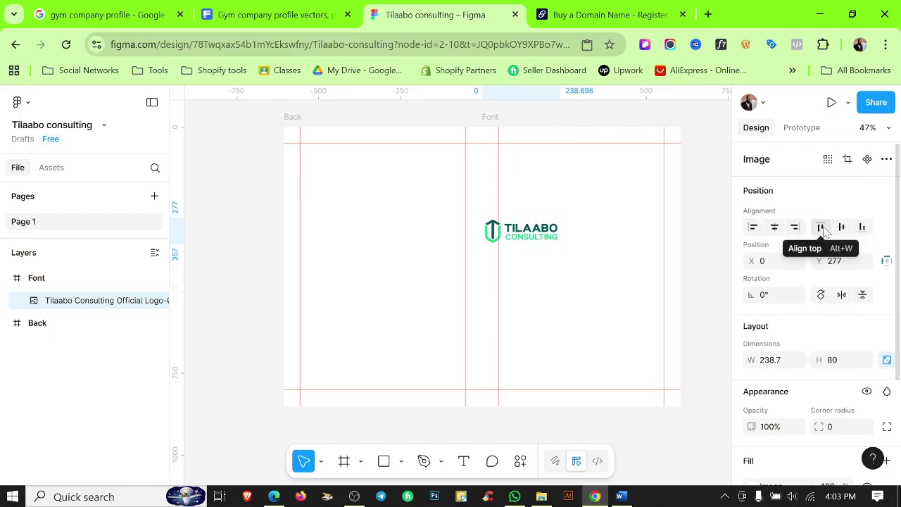
{"action": "left_click", "coordinate": [821, 227]}
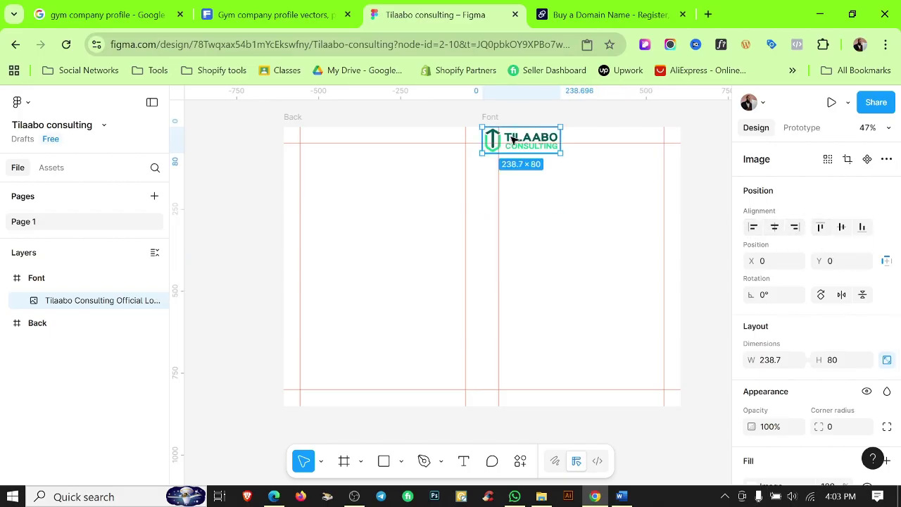
{"action": "scroll", "coordinate": [513, 138], "scroll_direction": "up", "scroll_amount": 3}
{"action": "left_click_drag", "start_coordinate": [512, 141], "coordinate": [533, 164]}
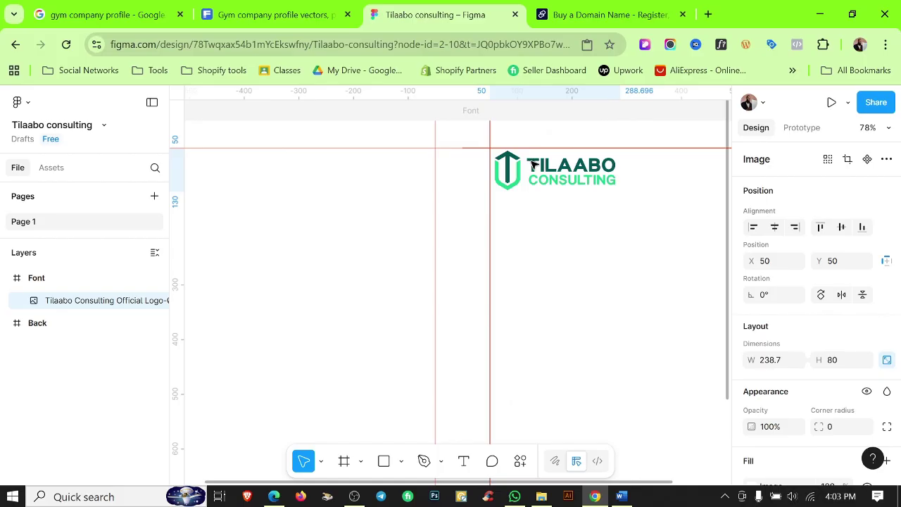
{"action": "scroll", "coordinate": [533, 169], "scroll_direction": "up", "scroll_amount": 3}
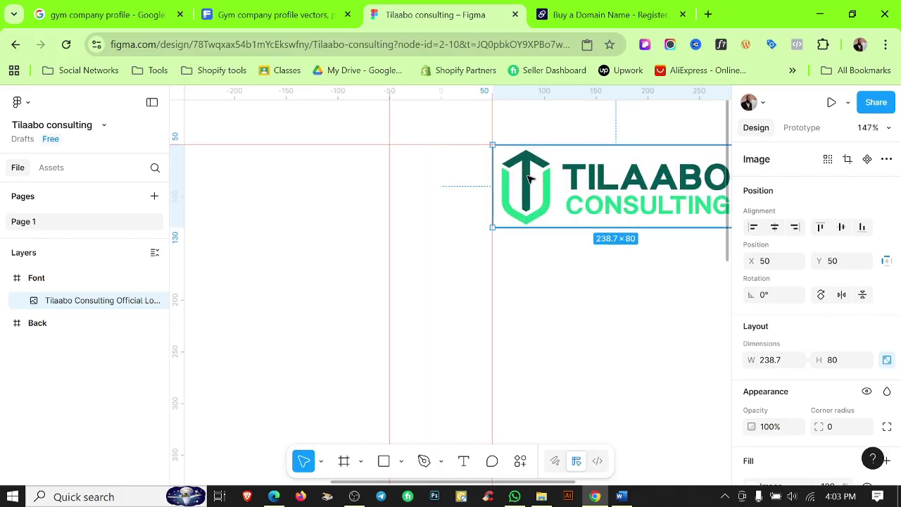
{"action": "left_click_drag", "start_coordinate": [528, 179], "coordinate": [522, 178]}
{"action": "left_click", "coordinate": [624, 326]}
{"action": "scroll", "coordinate": [619, 326], "scroll_direction": "down", "scroll_amount": 5}
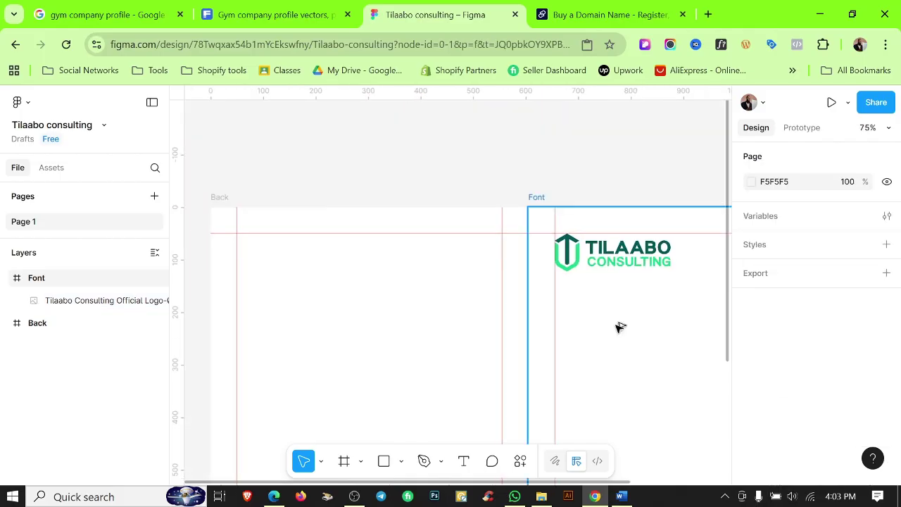
{"action": "left_click_drag", "start_coordinate": [601, 326], "coordinate": [453, 302]}
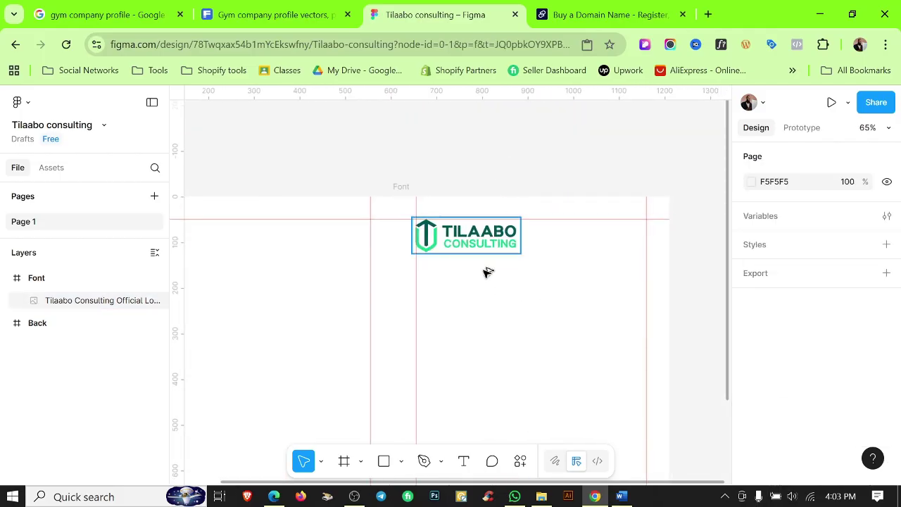
{"action": "scroll", "coordinate": [487, 272], "scroll_direction": "down", "scroll_amount": 3}
{"action": "left_click", "coordinate": [384, 460]}
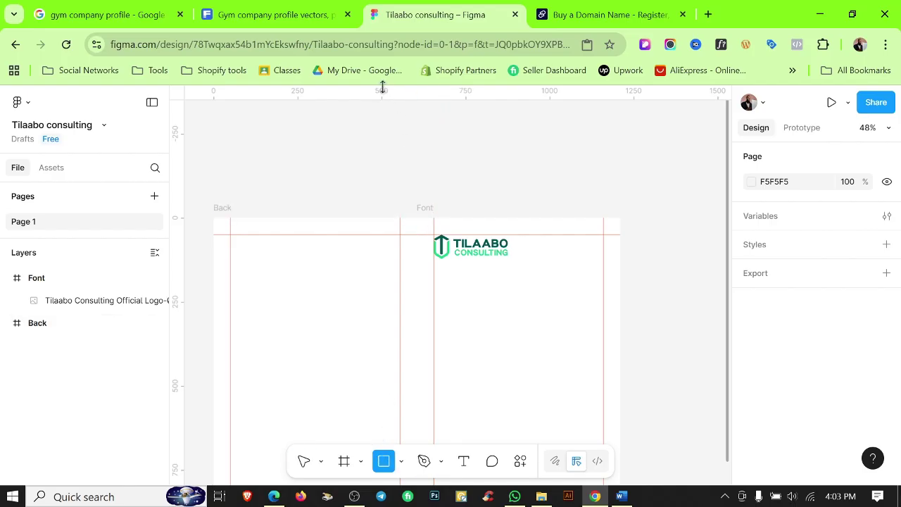
Draw a small rectangle above the frames and fill it with the logo's green 1CD587.
{"action": "left_click_drag", "start_coordinate": [345, 133], "coordinate": [374, 165]}
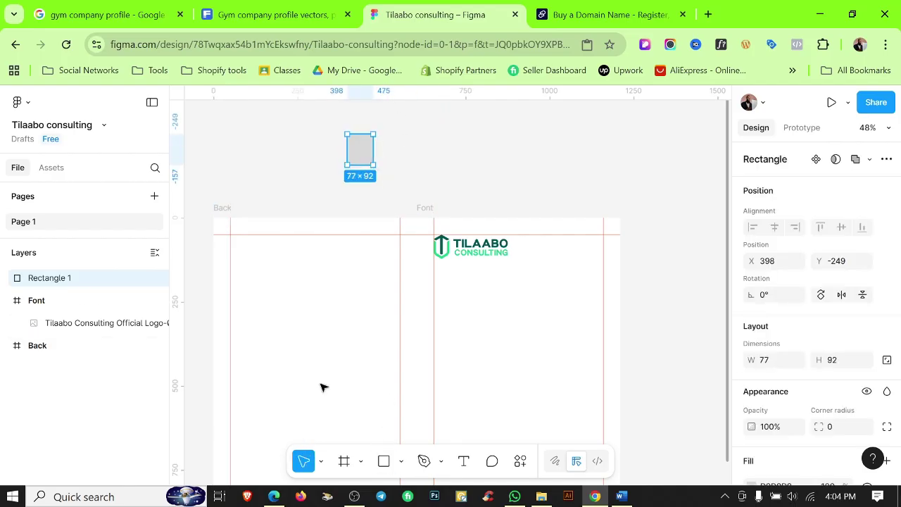
{"action": "left_click", "coordinate": [475, 145]}
{"action": "left_click", "coordinate": [360, 148]}
{"action": "scroll", "coordinate": [781, 429], "scroll_direction": "down", "scroll_amount": 2}
{"action": "left_click", "coordinate": [752, 345]}
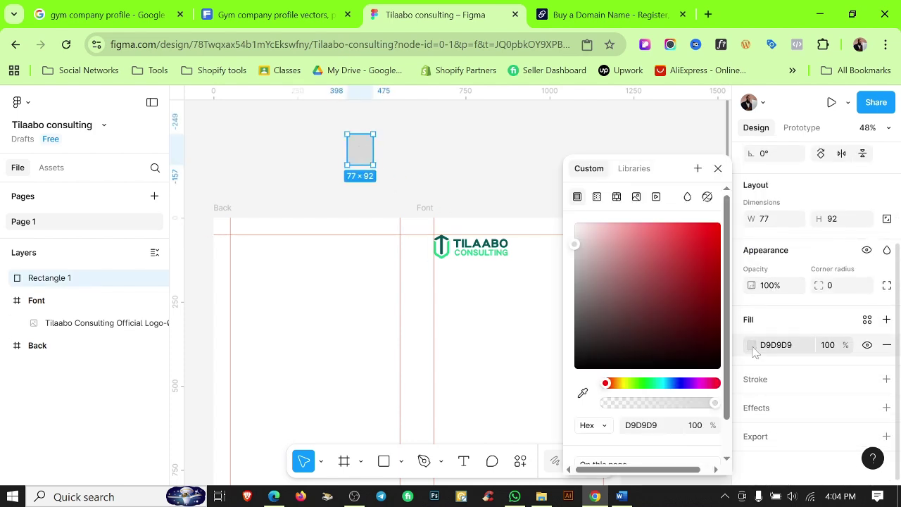
{"action": "left_click", "coordinate": [583, 393]}
{"action": "scroll", "coordinate": [461, 259], "scroll_direction": "up", "scroll_amount": 5}
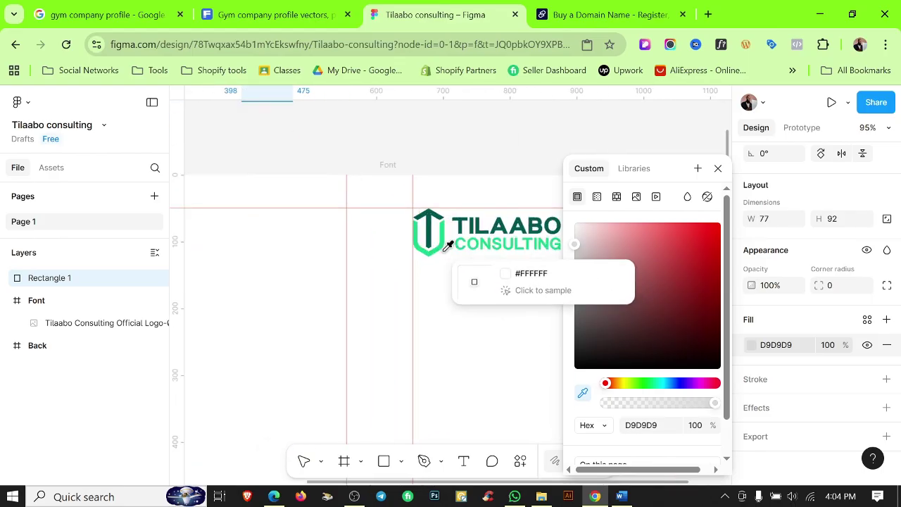
{"action": "left_click", "coordinate": [442, 222]}
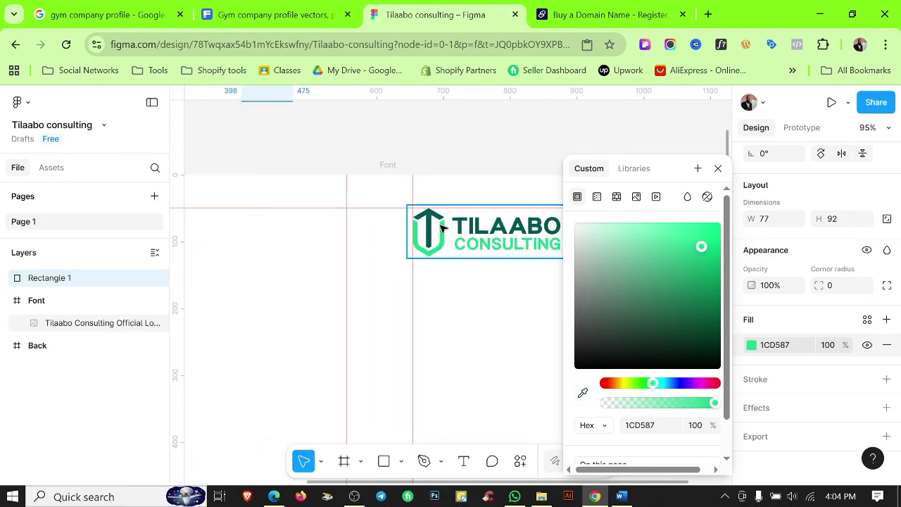
Save the rectangle's 1CD587 fill as the colour variable 'Color 1'.
{"action": "scroll", "coordinate": [444, 216], "scroll_direction": "up", "scroll_amount": 5}
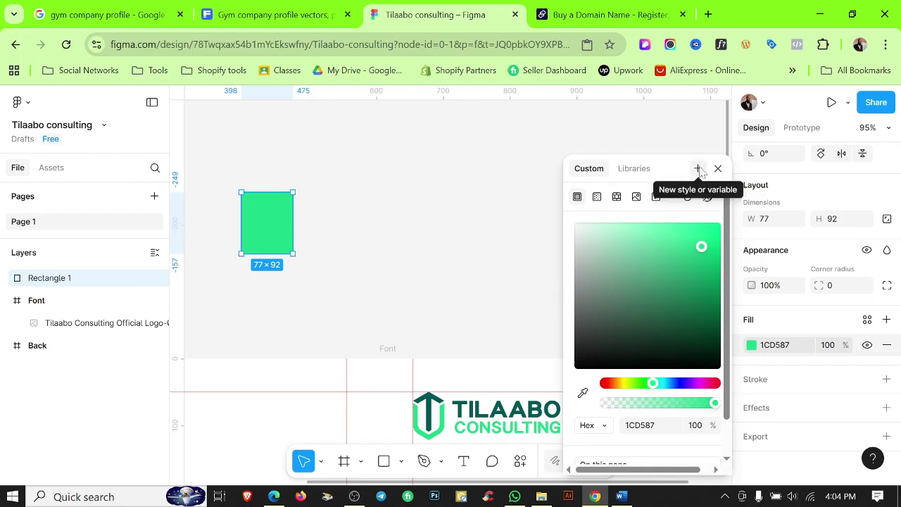
{"action": "left_click", "coordinate": [698, 170]}
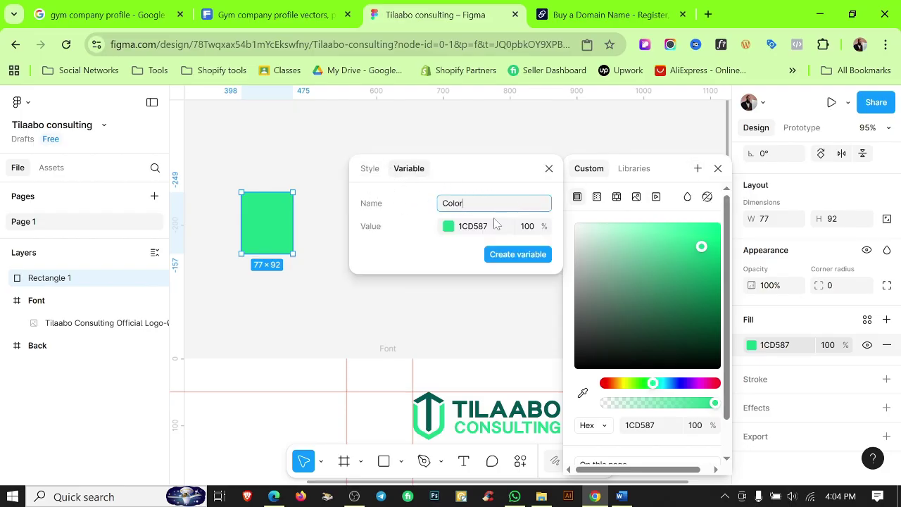
{"action": "type", "text": "1"}
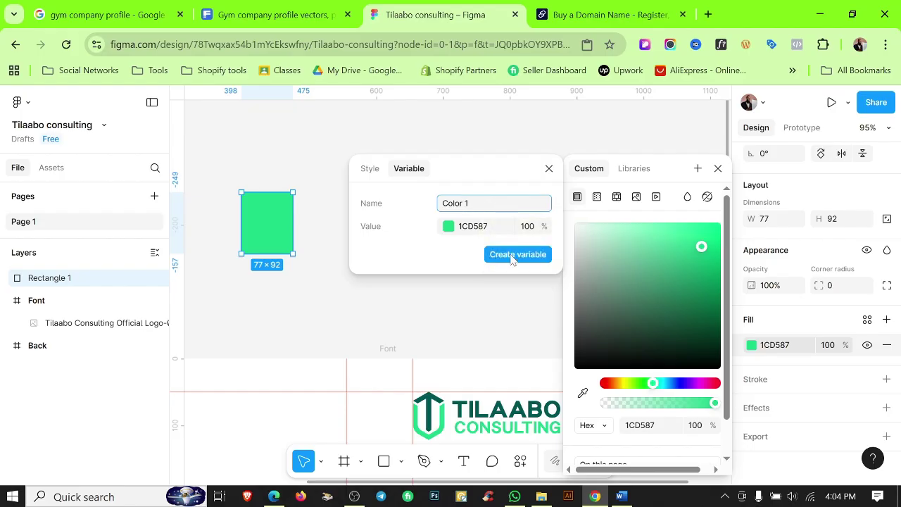
{"action": "left_click", "coordinate": [513, 257]}
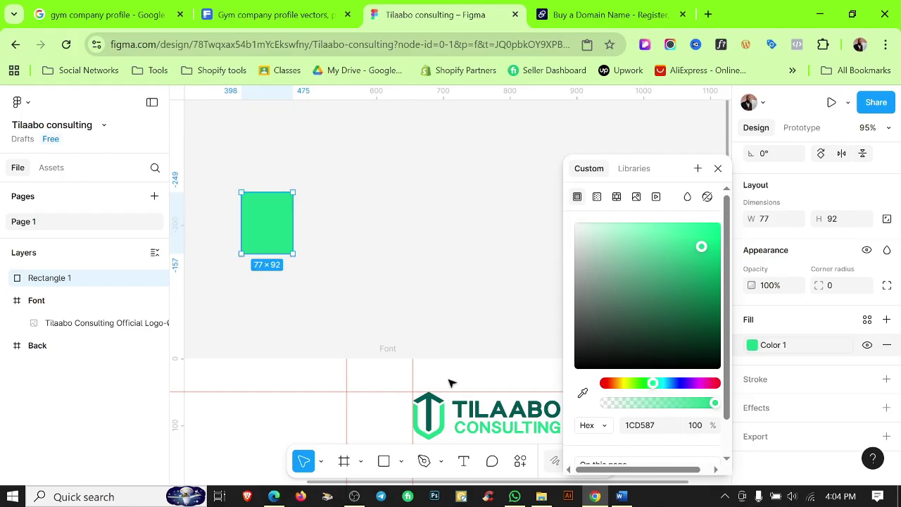
Sample the logo's dark teal into the fill and save it as the Color 2 variable.
{"action": "left_click", "coordinate": [582, 393]}
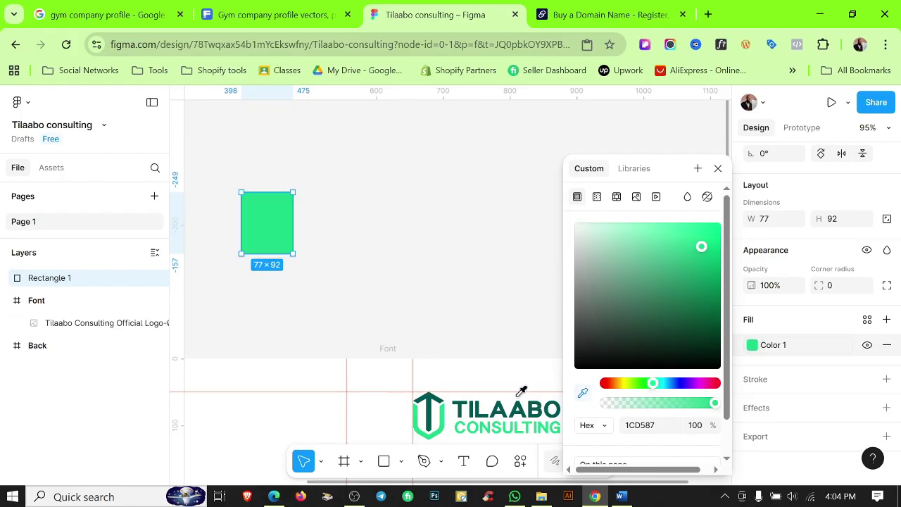
{"action": "left_click", "coordinate": [480, 407]}
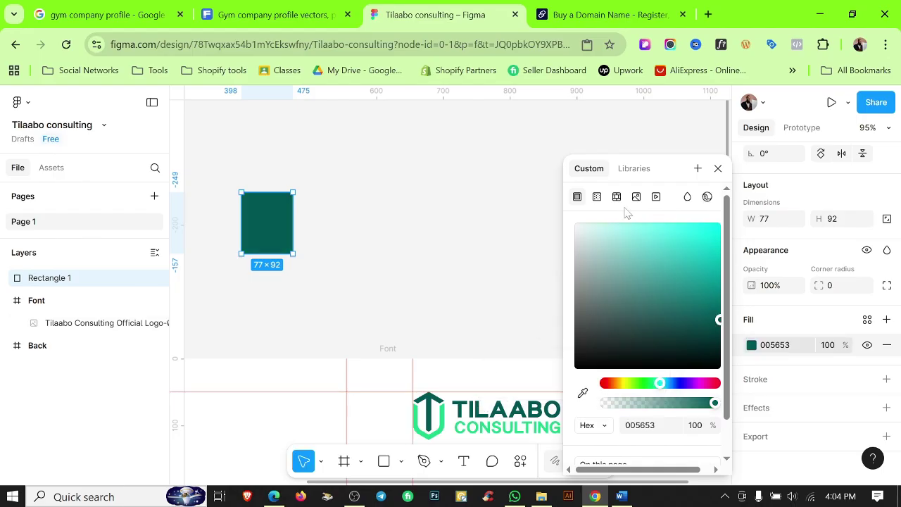
{"action": "left_click", "coordinate": [697, 168]}
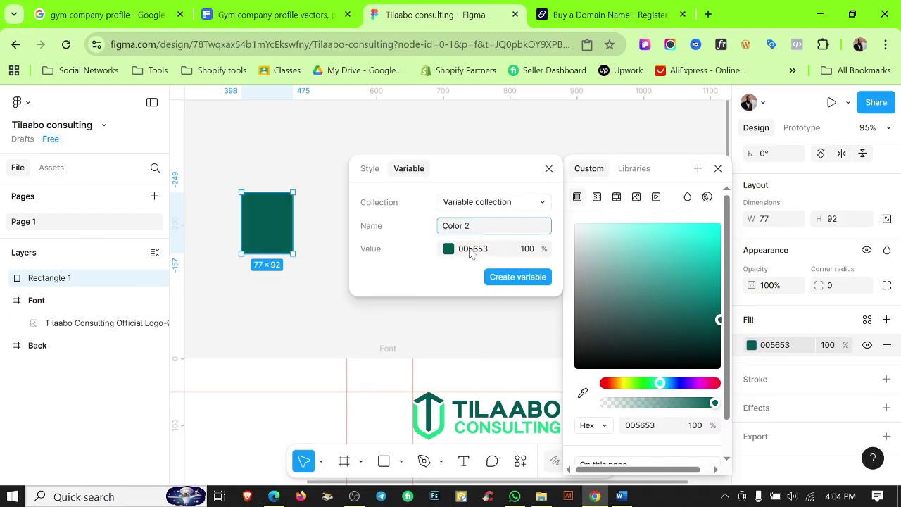
{"action": "left_click", "coordinate": [521, 279]}
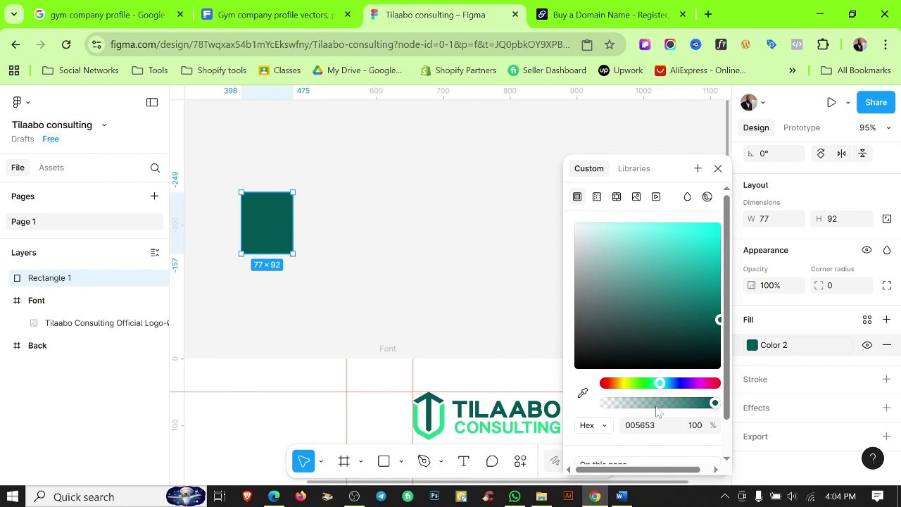
{"action": "scroll", "coordinate": [655, 410], "scroll_direction": "down", "scroll_amount": 1}
{"action": "scroll", "coordinate": [655, 411], "scroll_direction": "up", "scroll_amount": 1}
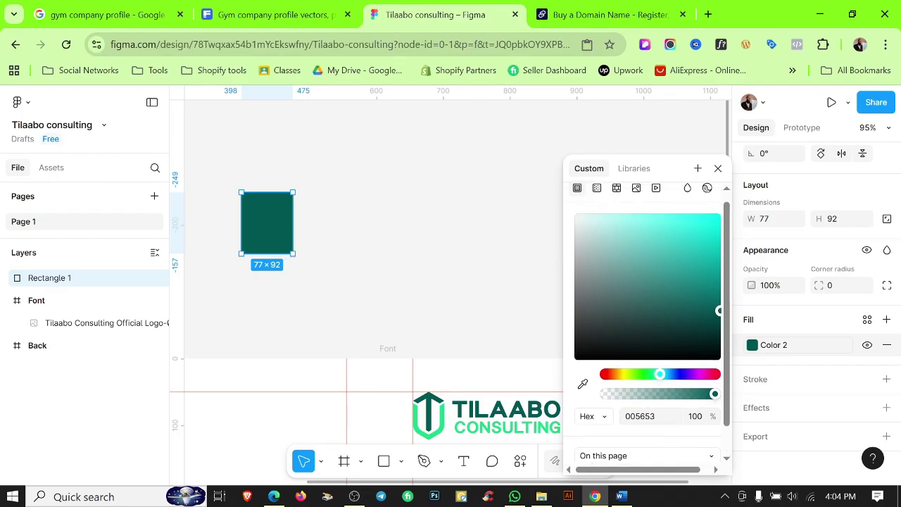
{"action": "left_click", "coordinate": [698, 169]}
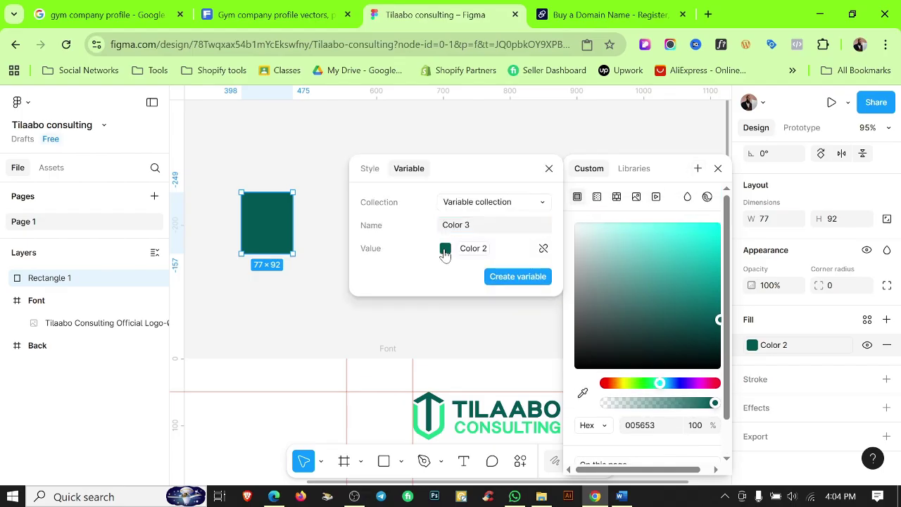
{"action": "key", "text": "Escape"}
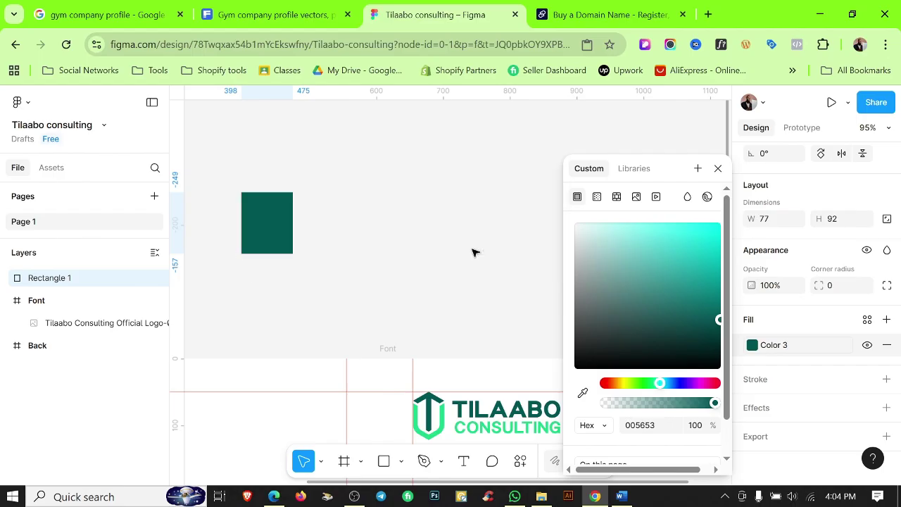
{"action": "left_click", "coordinate": [448, 236]}
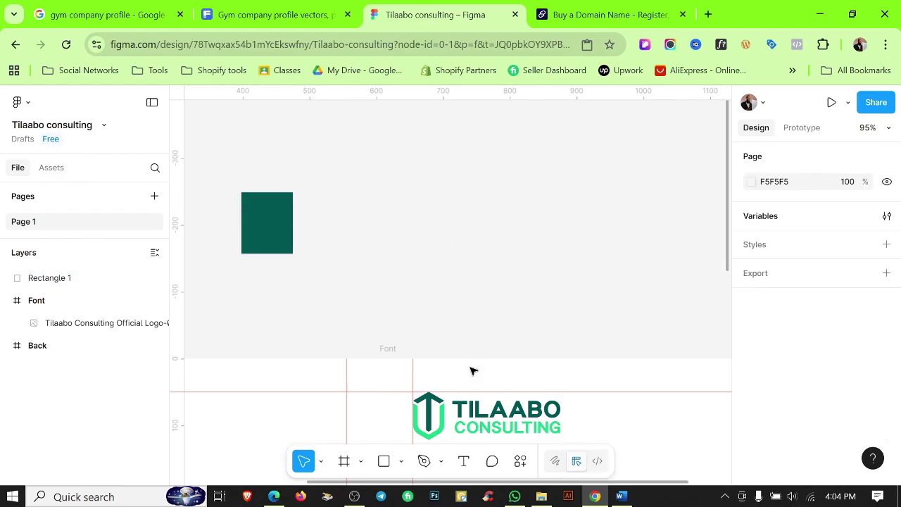
Detach the rectangle's fill from Color 3, set 20% opacity, and save it as Color 2 TP.
{"action": "left_click", "coordinate": [290, 238]}
{"action": "scroll", "coordinate": [845, 423], "scroll_direction": "down", "scroll_amount": 3}
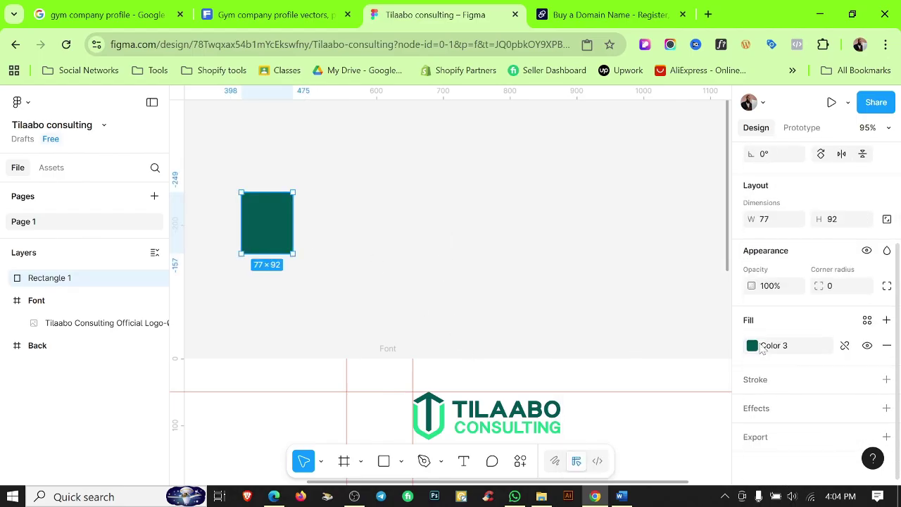
{"action": "left_click", "coordinate": [766, 349]}
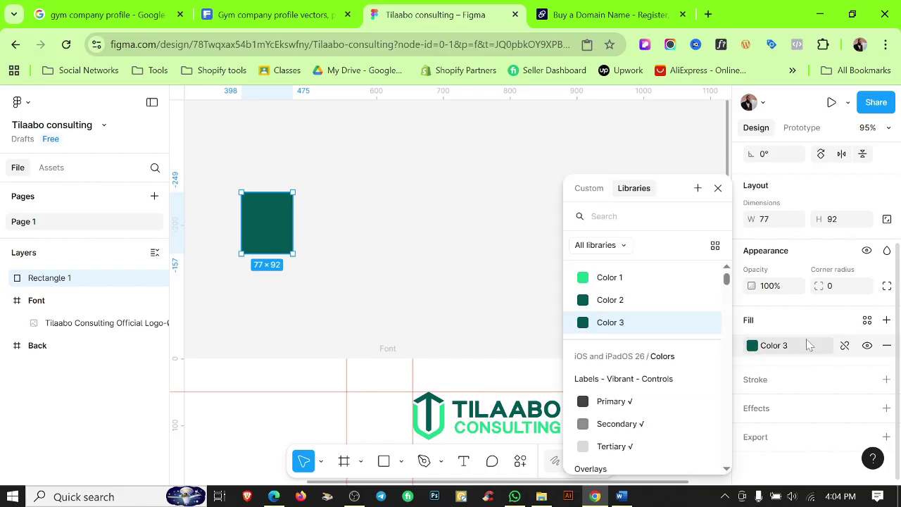
{"action": "left_click", "coordinate": [845, 345]}
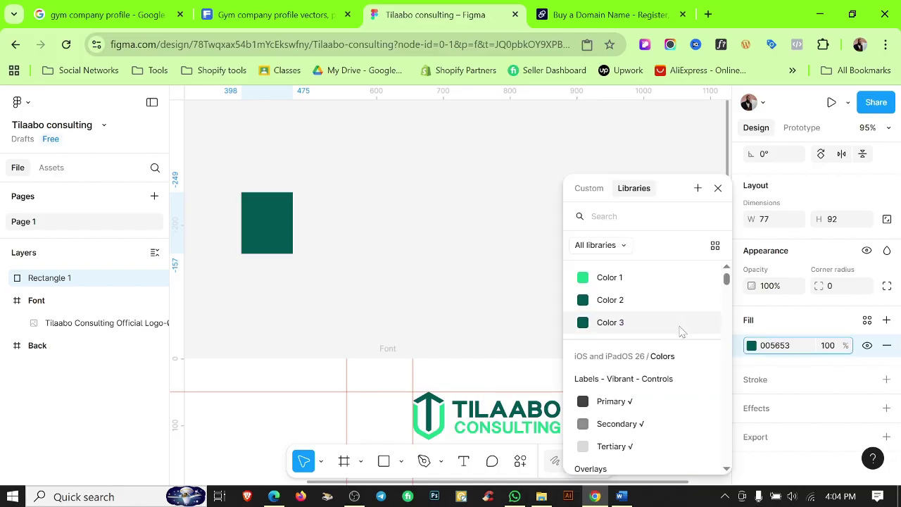
{"action": "left_click", "coordinate": [753, 346]}
{"action": "left_click", "coordinate": [752, 346]}
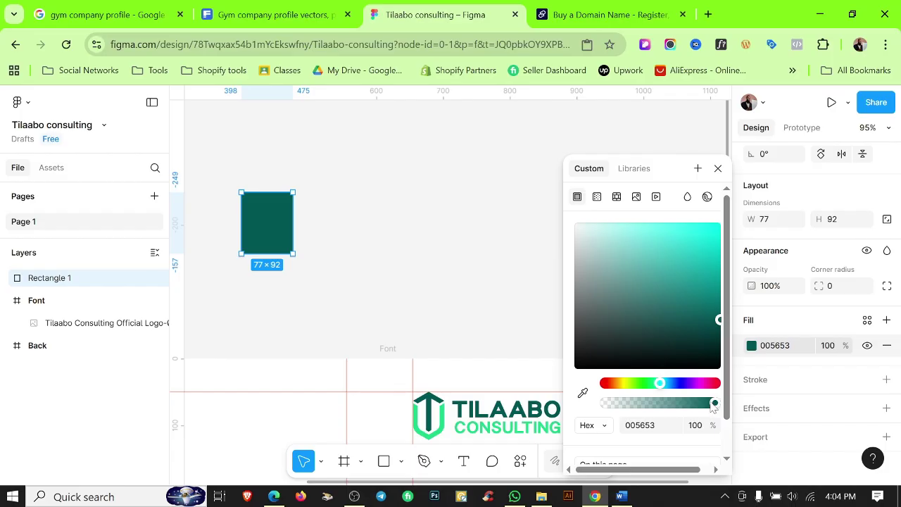
{"action": "left_click_drag", "start_coordinate": [717, 402], "coordinate": [633, 407]}
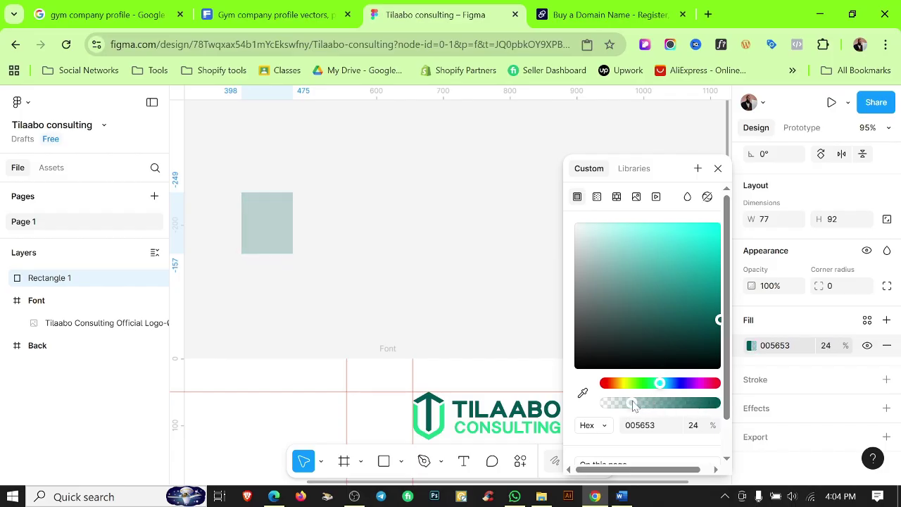
{"action": "left_click", "coordinate": [694, 426]}
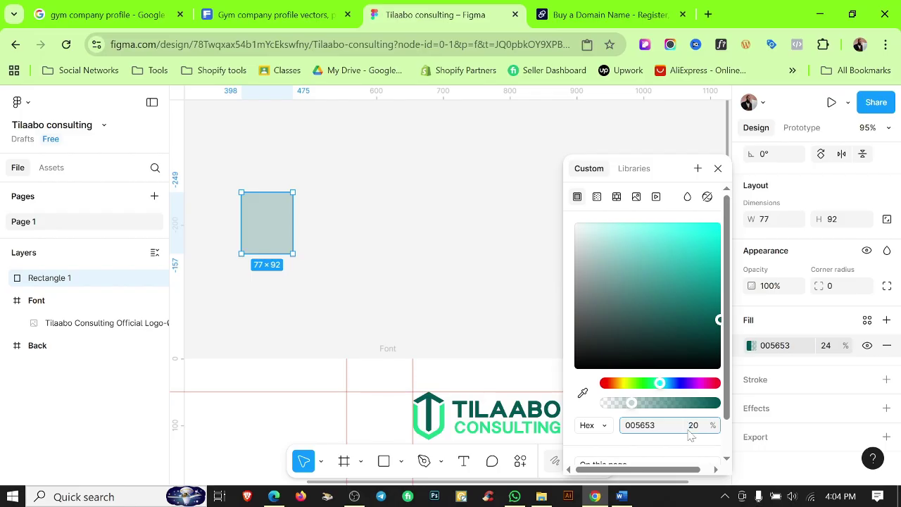
{"action": "type", "text": "20"}
{"action": "left_click", "coordinate": [697, 169]}
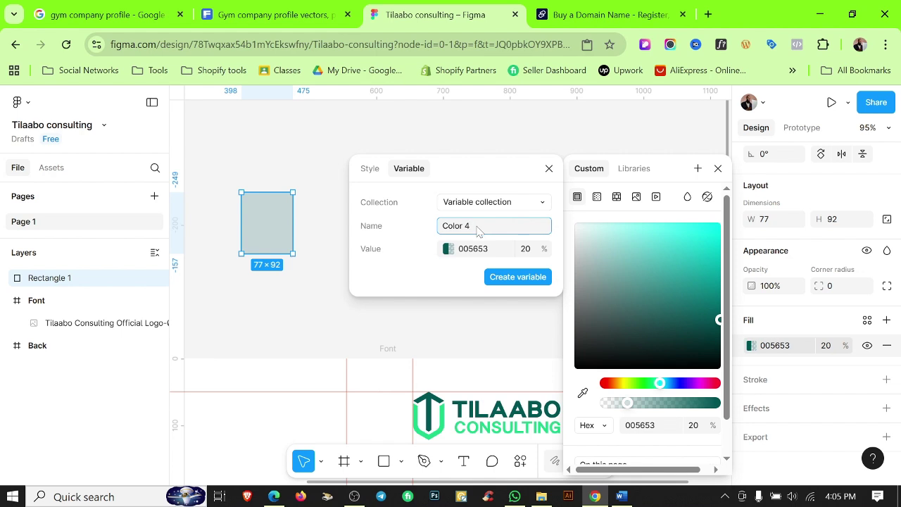
{"action": "type", "text": "2 TP"}
{"action": "left_click", "coordinate": [519, 279]}
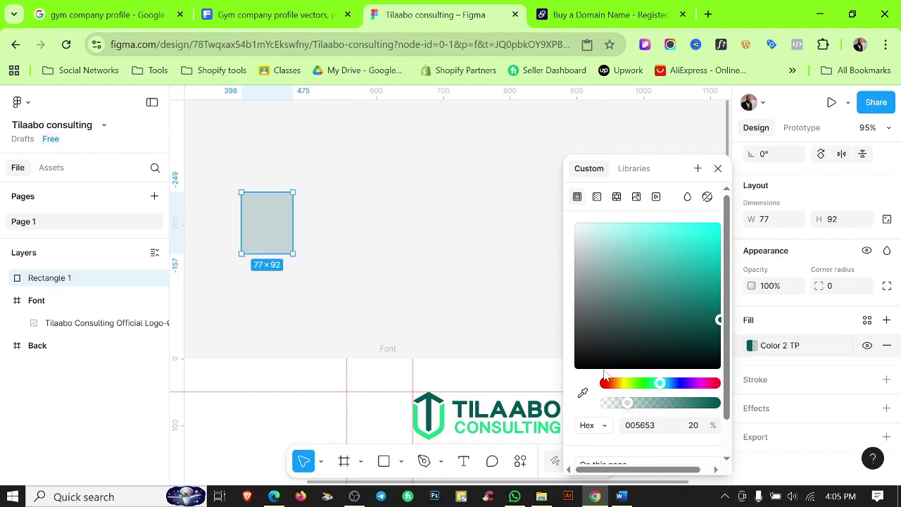
Sample the logo's green at 20% opacity and save it as the Color 1 Tp variable.
{"action": "left_click", "coordinate": [583, 393]}
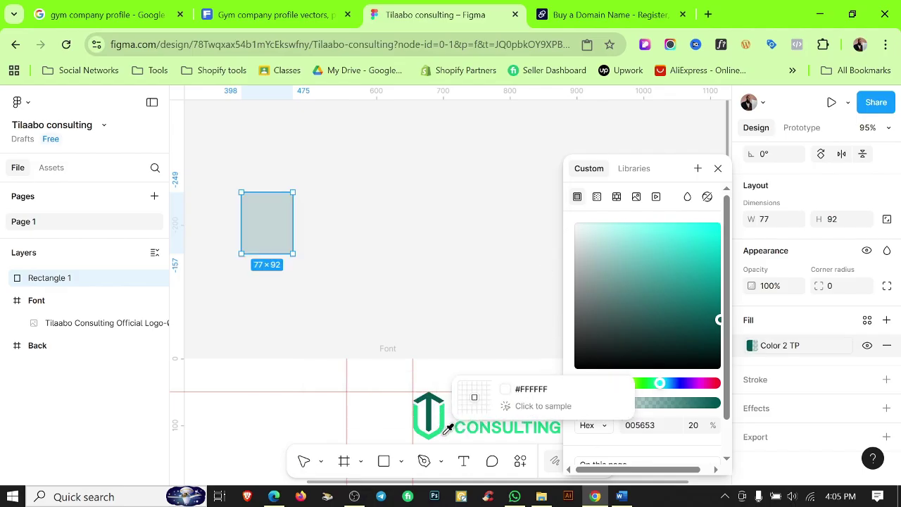
{"action": "left_click", "coordinate": [442, 424]}
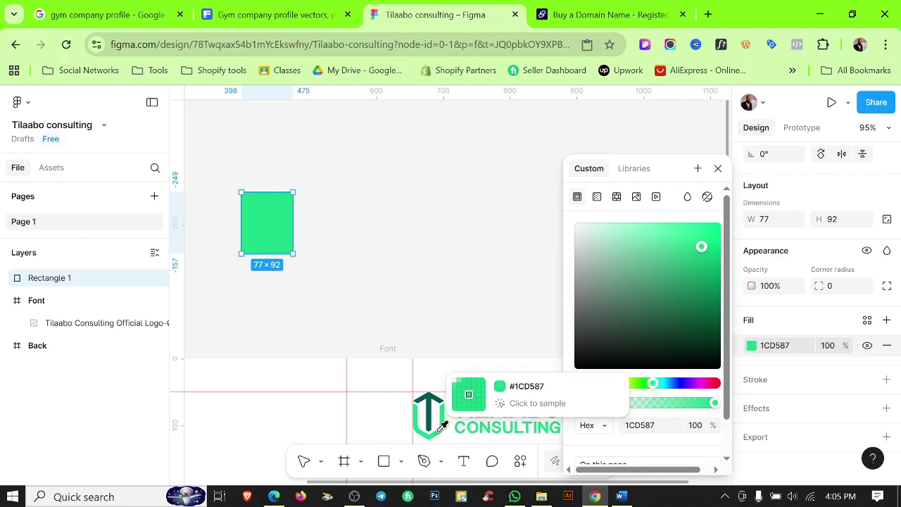
{"action": "left_click", "coordinate": [697, 426]}
{"action": "type", "text": "20"}
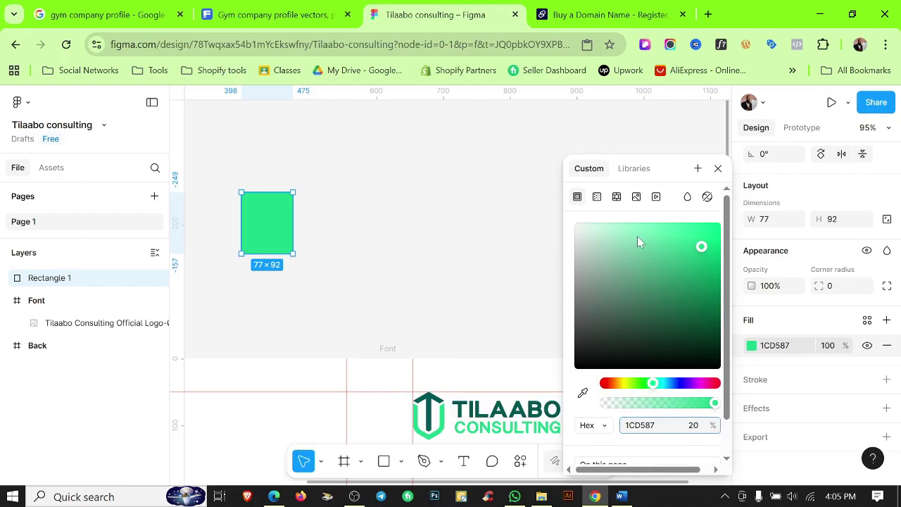
{"action": "left_click", "coordinate": [698, 168]}
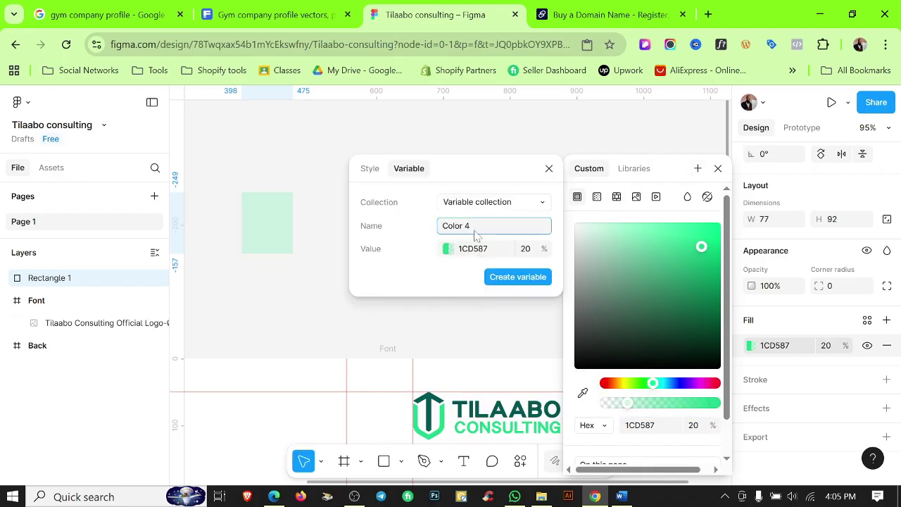
{"action": "double_click", "coordinate": [466, 226]}
{"action": "type", "text": "1 Tp"}
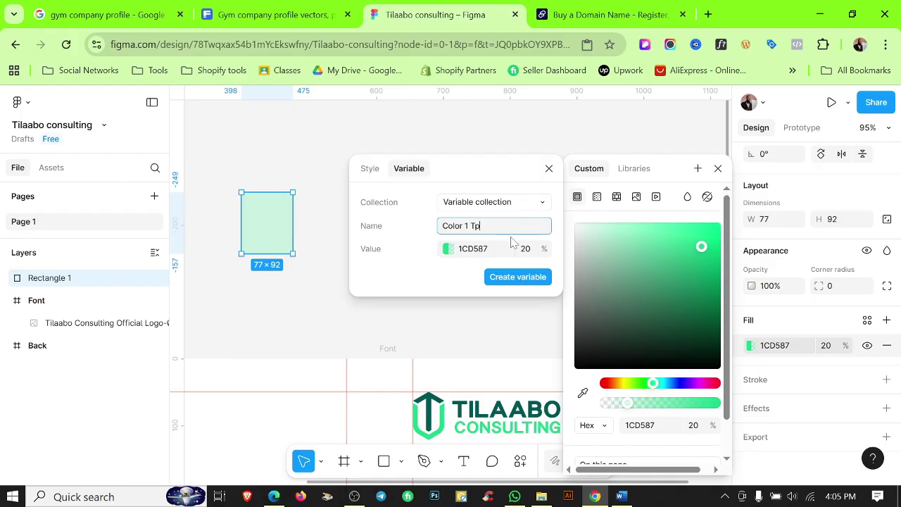
{"action": "left_click", "coordinate": [531, 278]}
Change the fill to white and save it as the Color White variable.
{"action": "left_click", "coordinate": [626, 261]}
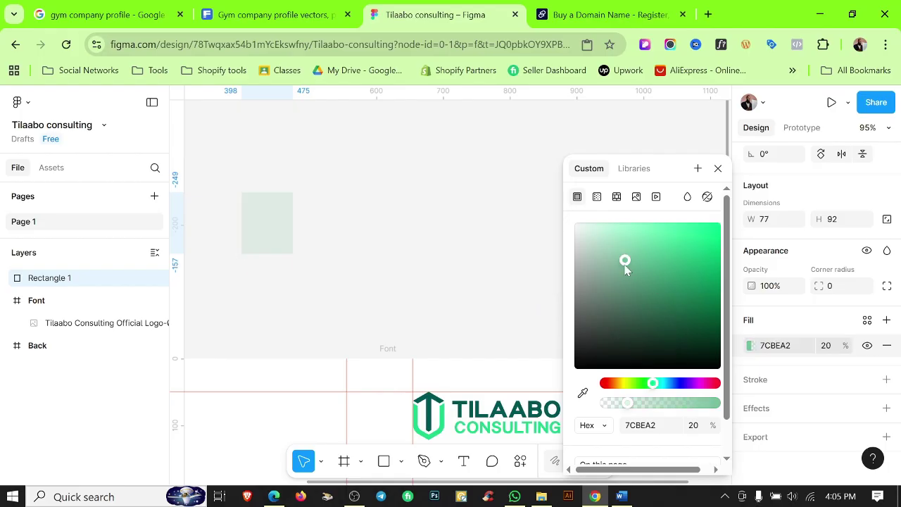
{"action": "left_click_drag", "start_coordinate": [625, 261], "coordinate": [565, 214]}
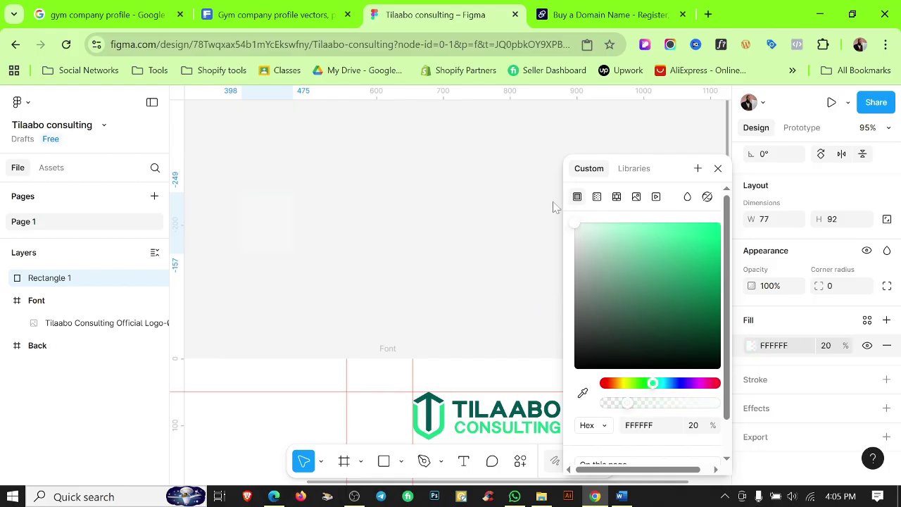
{"action": "left_click", "coordinate": [698, 168]}
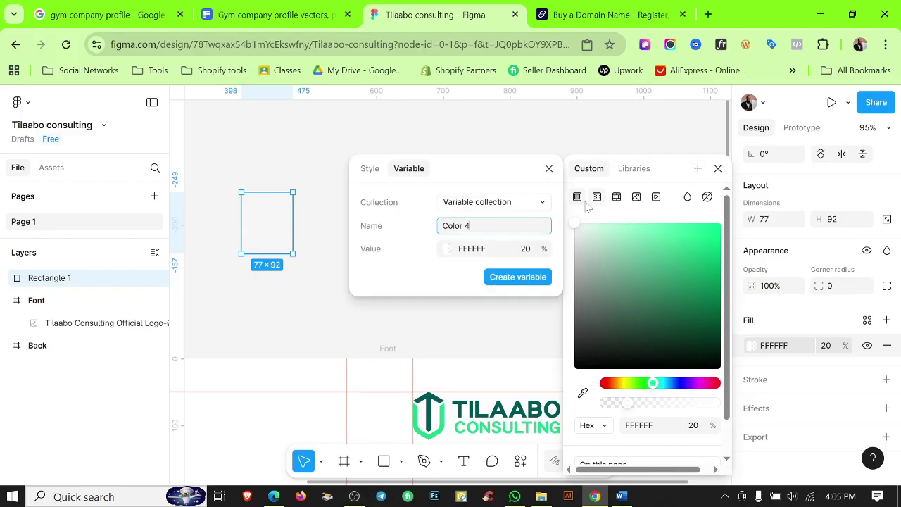
{"action": "triple_click", "coordinate": [477, 226]}
{"action": "double_click", "coordinate": [473, 228]}
{"action": "type", "text": "White"}
{"action": "left_click", "coordinate": [511, 278]}
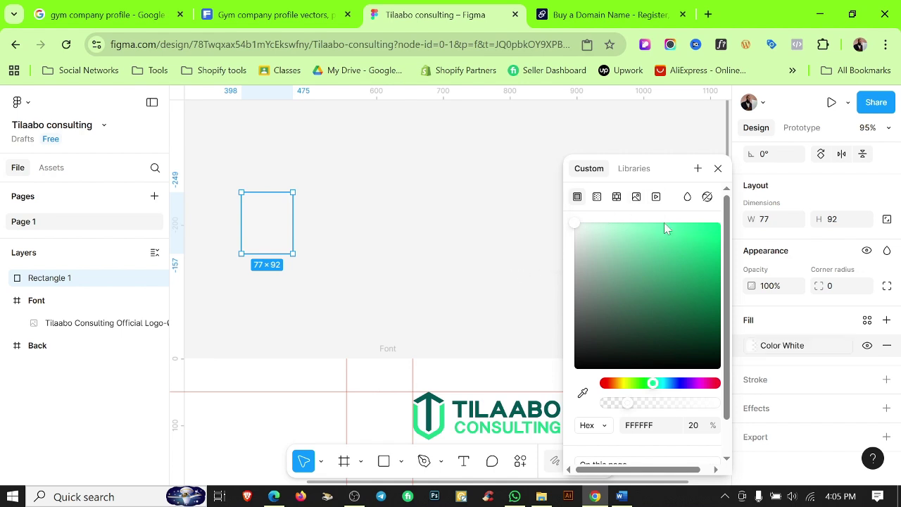
Make the fill dark green 233A30 at 100% opacity and save it as Color Text.
{"action": "left_click_drag", "start_coordinate": [595, 304], "coordinate": [584, 355]}
{"action": "left_click_drag", "start_coordinate": [626, 406], "coordinate": [723, 416]}
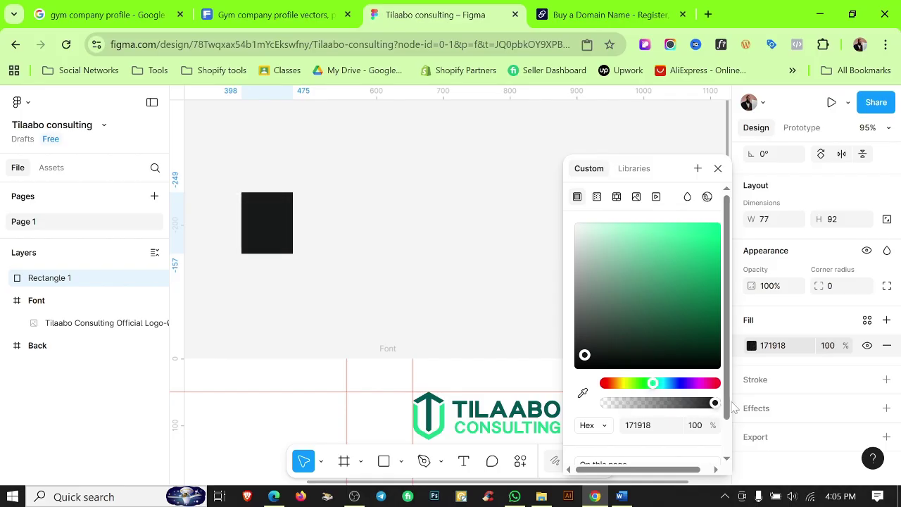
{"action": "left_click_drag", "start_coordinate": [592, 363], "coordinate": [632, 342]}
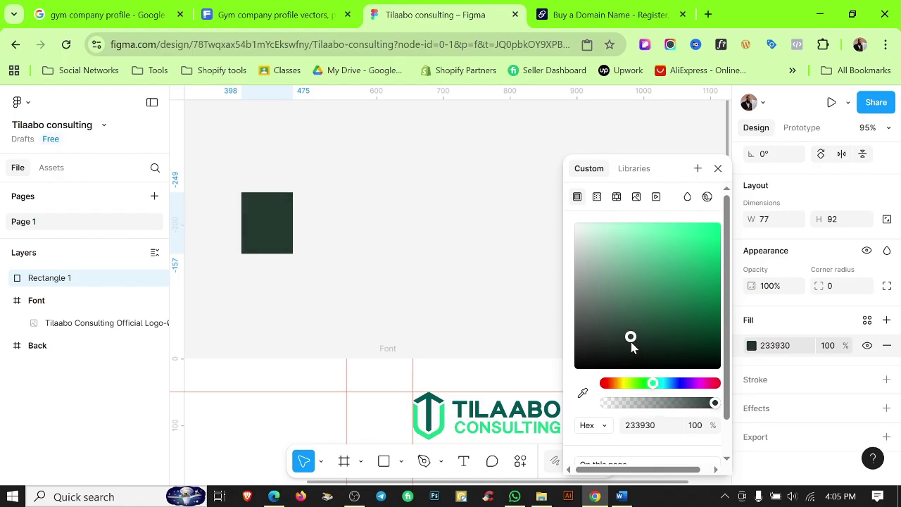
{"action": "left_click", "coordinate": [698, 168]}
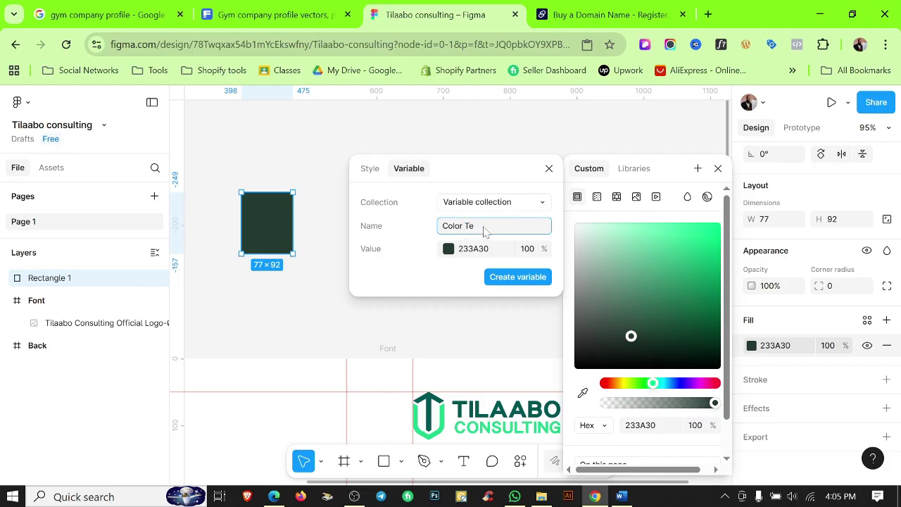
{"action": "type", "text": "xt"}
{"action": "left_click", "coordinate": [524, 278]}
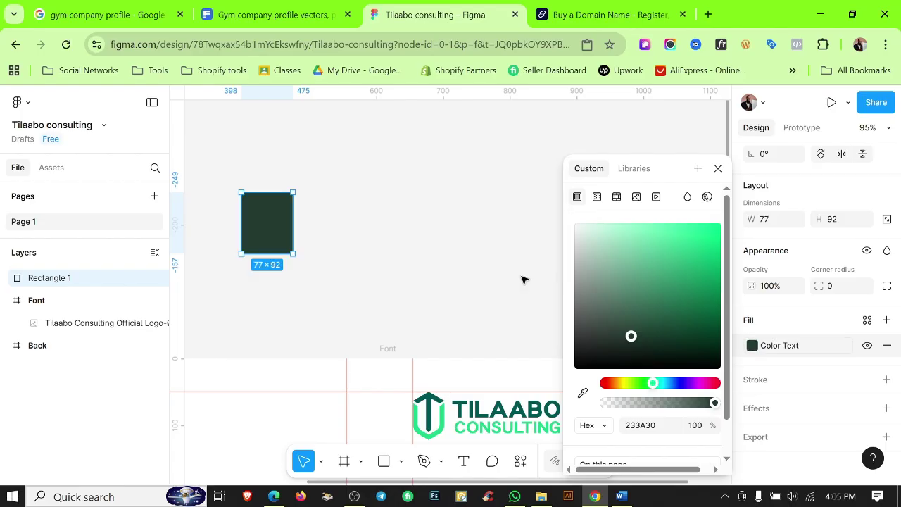
Add a text box right of the rectangle reading 'This Is heading'.
{"action": "left_click", "coordinate": [456, 197]}
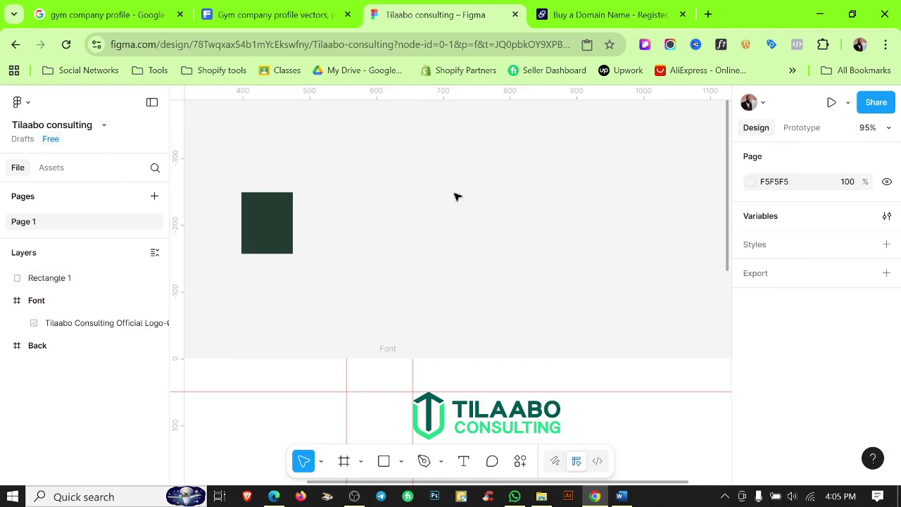
{"action": "left_click", "coordinate": [289, 207]}
{"action": "left_click", "coordinate": [441, 231]}
{"action": "left_click", "coordinate": [463, 461]}
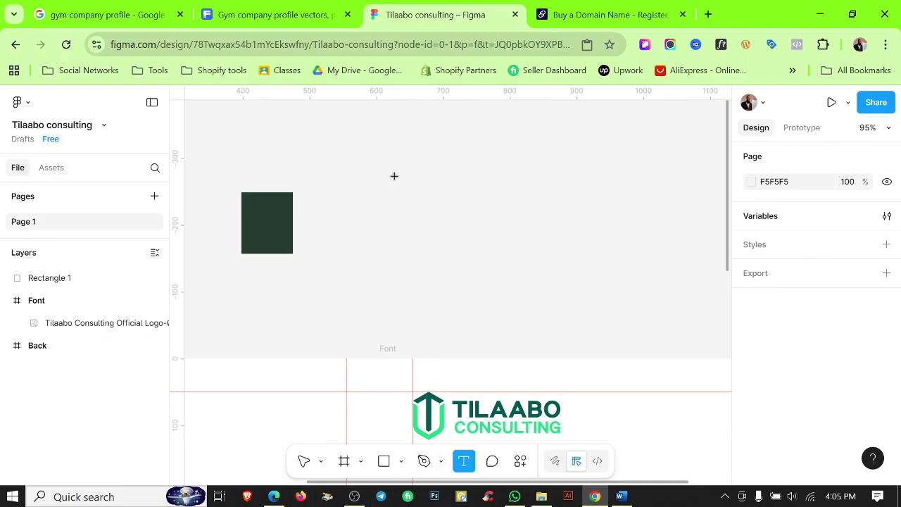
{"action": "left_click", "coordinate": [590, 309]}
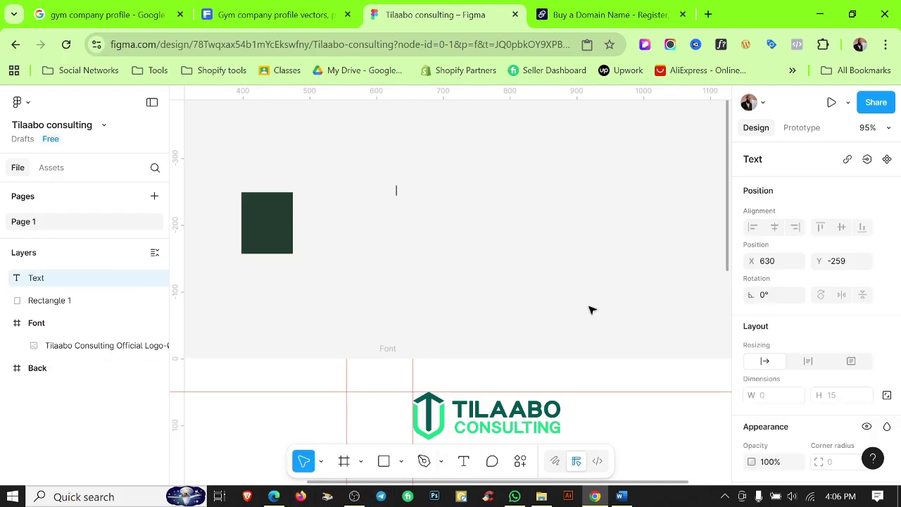
{"action": "type", "text": "This Is heading"}
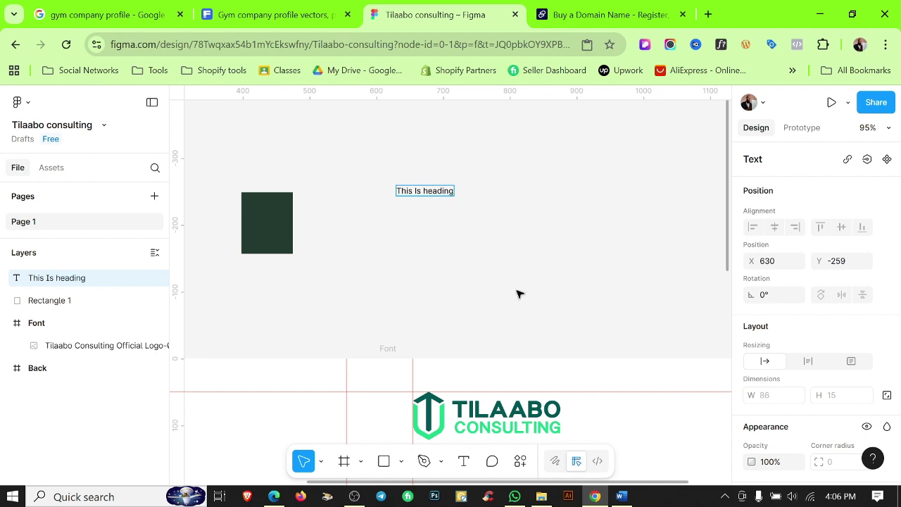
{"action": "key", "text": "Escape"}
Scale the heading up to about 657×111 and move it above the rectangle.
{"action": "scroll", "coordinate": [436, 211], "scroll_direction": "up", "scroll_amount": 4}
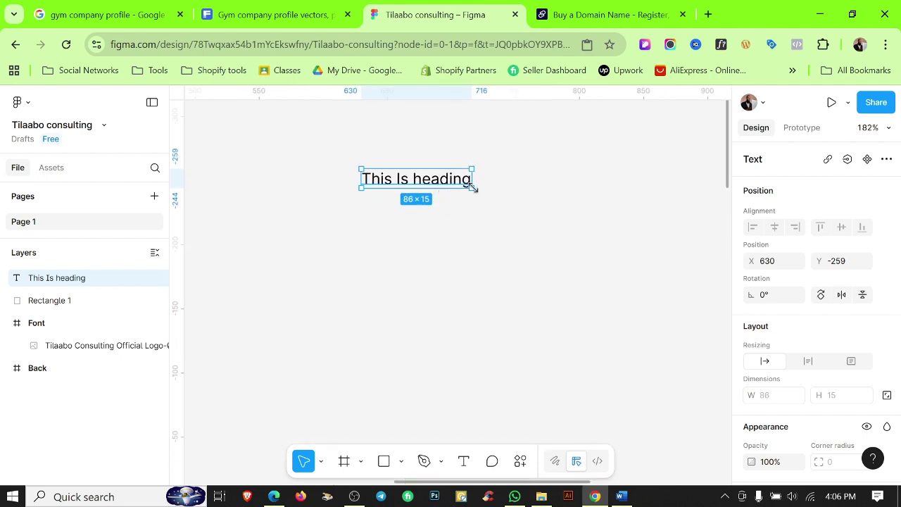
{"action": "key", "text": "k"}
{"action": "left_click_drag", "start_coordinate": [472, 188], "coordinate": [584, 312]}
{"action": "scroll", "coordinate": [485, 306], "scroll_direction": "down", "scroll_amount": 5}
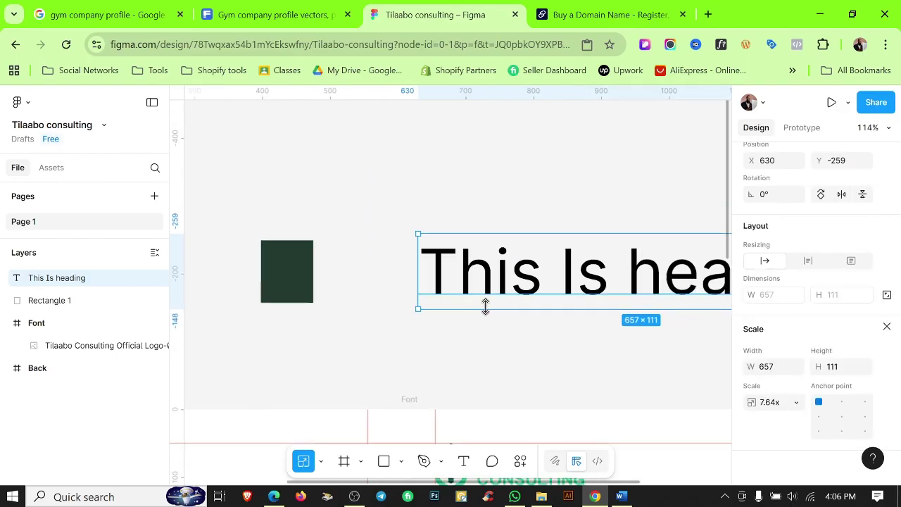
{"action": "scroll", "coordinate": [545, 354], "scroll_direction": "right", "scroll_amount": 3}
{"action": "scroll", "coordinate": [545, 353], "scroll_direction": "down", "scroll_amount": 1}
{"action": "left_click_drag", "start_coordinate": [455, 231], "coordinate": [407, 138]}
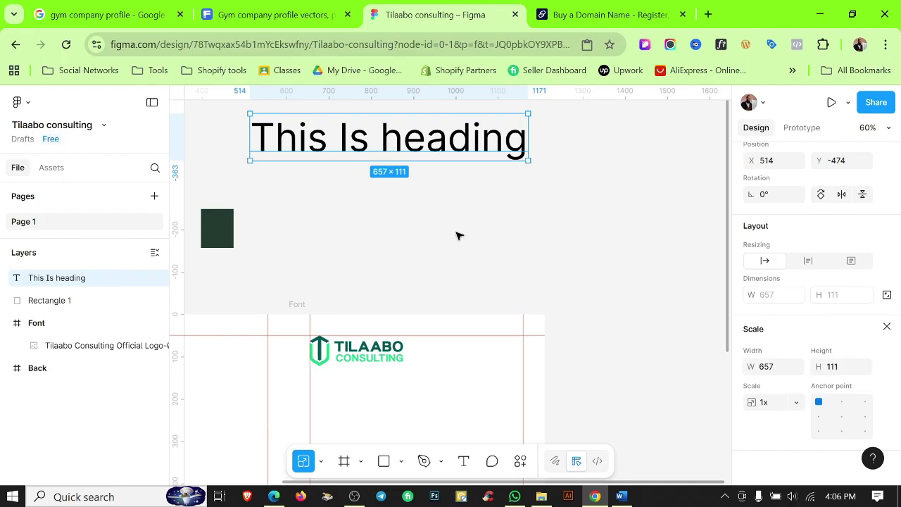
Duplicate the heading twice, stacking the copies evenly beneath the original.
{"action": "key", "text": "v"}
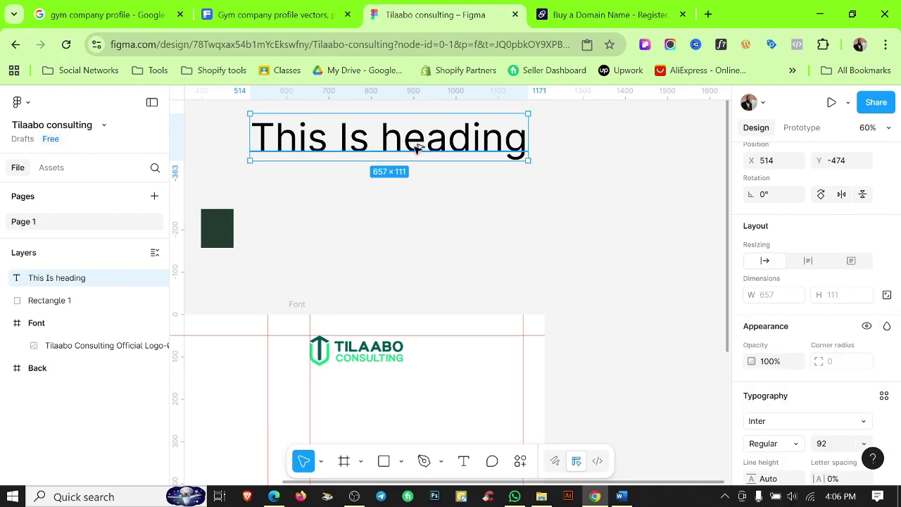
{"action": "left_click_drag", "start_coordinate": [414, 146], "coordinate": [419, 168]}
{"action": "left_click_drag", "start_coordinate": [435, 198], "coordinate": [427, 196]}
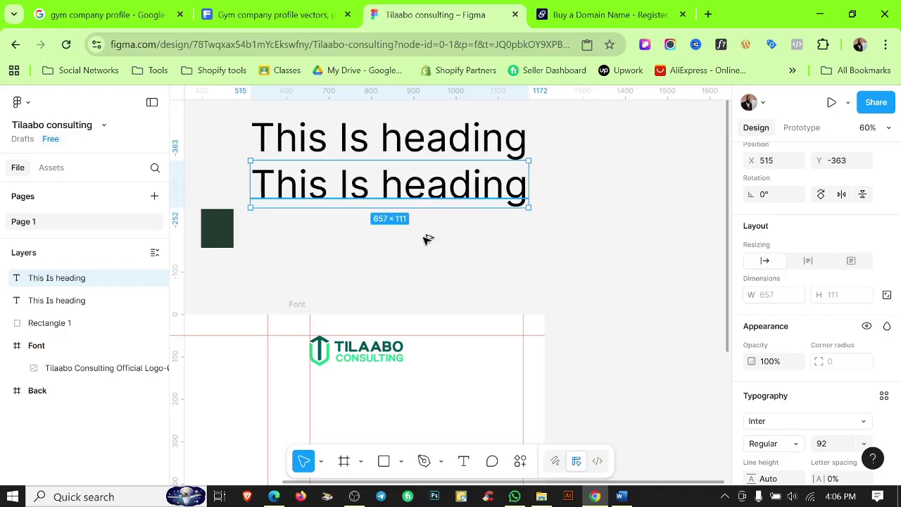
{"action": "key", "text": "ctrl+d"}
{"action": "left_click_drag", "start_coordinate": [427, 239], "coordinate": [444, 230]}
Resize the top heading, trying 50 and 30 before settling on font size 36.
{"action": "left_click", "coordinate": [451, 148]}
{"action": "scroll", "coordinate": [835, 310], "scroll_direction": "down", "scroll_amount": 2}
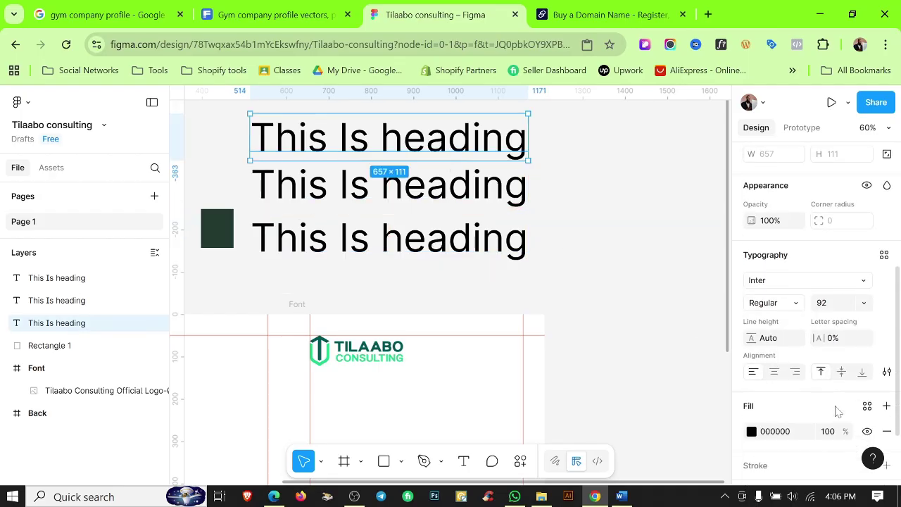
{"action": "left_click", "coordinate": [835, 307]}
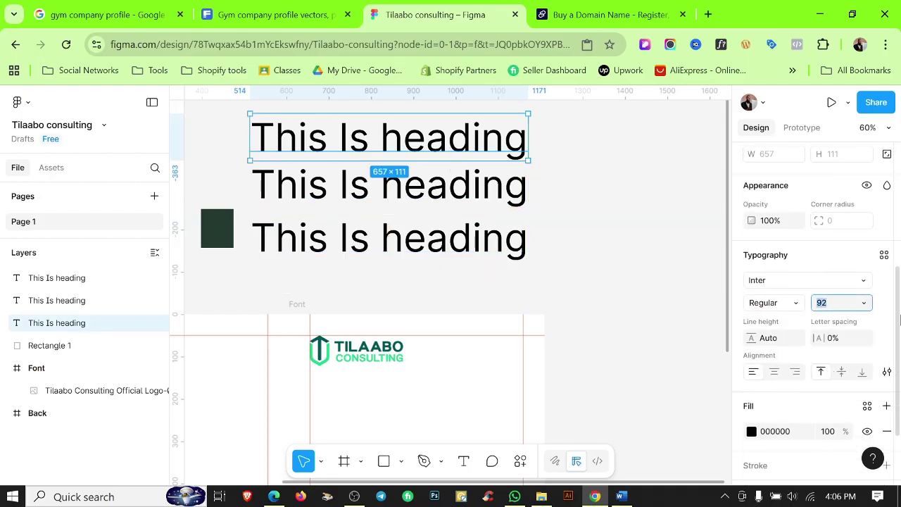
{"action": "left_click", "coordinate": [629, 248]}
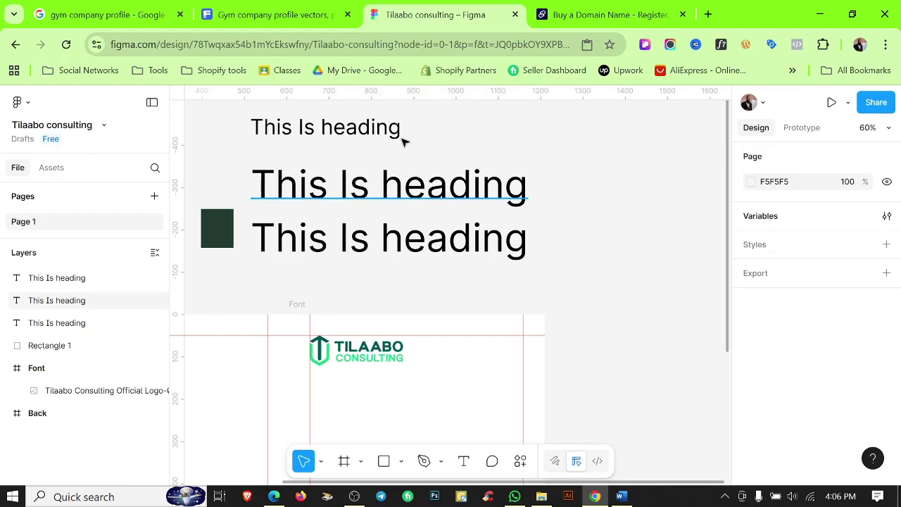
{"action": "mouse_move", "coordinate": [348, 127]}
{"action": "left_mouse_down"}
{"action": "mouse_move", "coordinate": [443, 246]}
{"action": "mouse_move", "coordinate": [437, 377]}
{"action": "mouse_move", "coordinate": [354, 143]}
{"action": "left_mouse_up"}
{"action": "scroll", "coordinate": [845, 294], "scroll_direction": "down", "scroll_amount": 3}
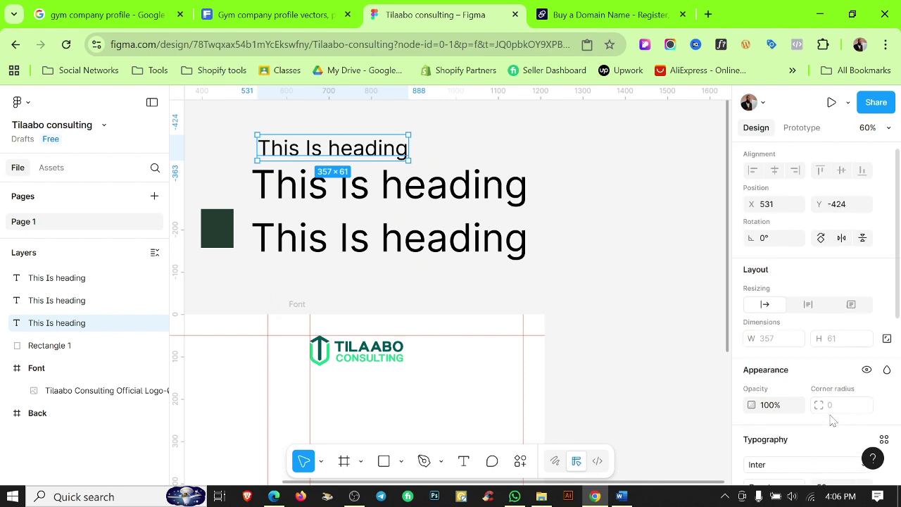
{"action": "left_click", "coordinate": [838, 341]}
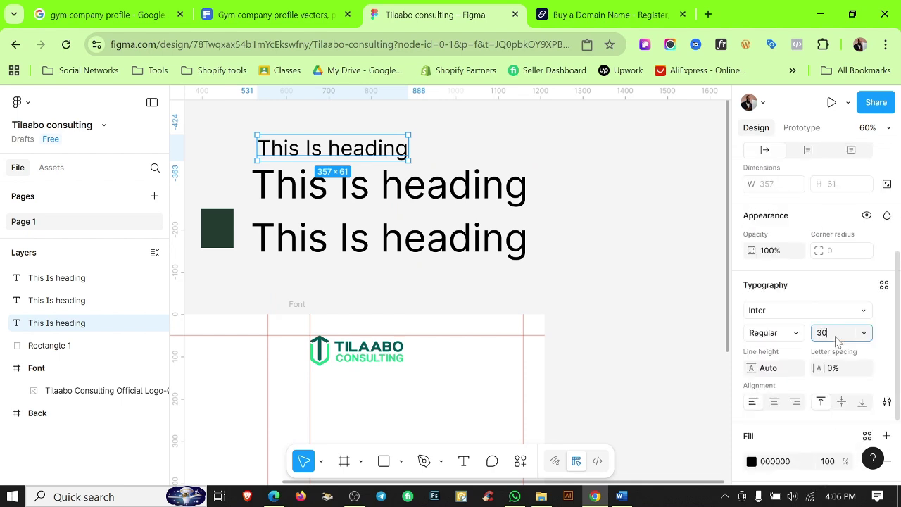
{"action": "left_click", "coordinate": [547, 200]}
{"action": "left_click", "coordinate": [327, 144]}
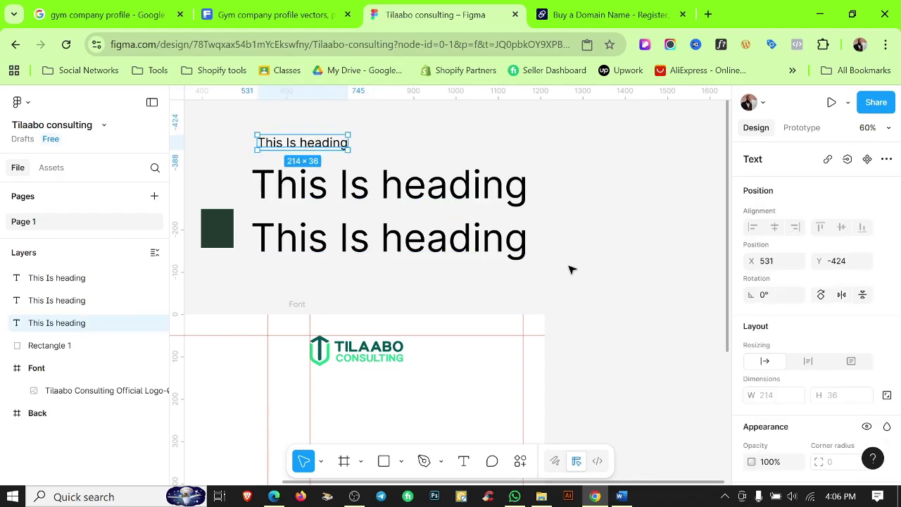
{"action": "scroll", "coordinate": [835, 376], "scroll_direction": "down", "scroll_amount": 2}
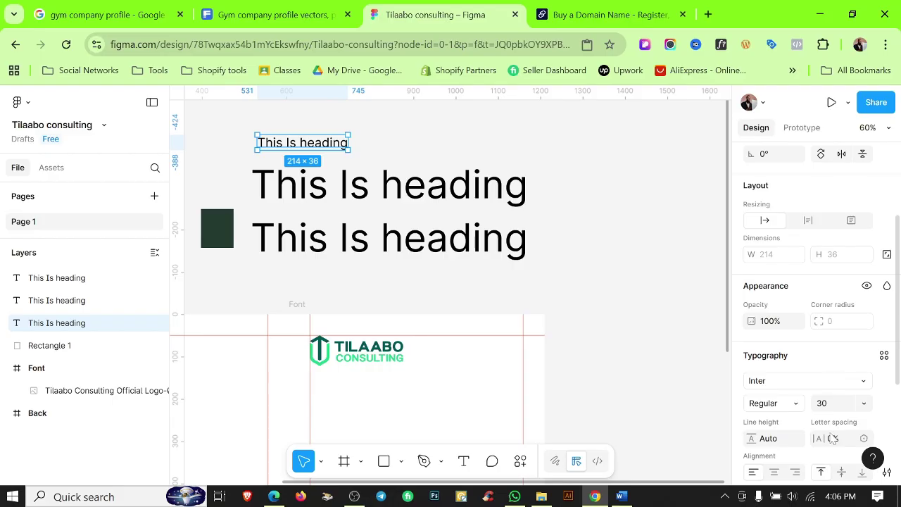
{"action": "left_click", "coordinate": [838, 399]}
{"action": "type", "text": "36"}
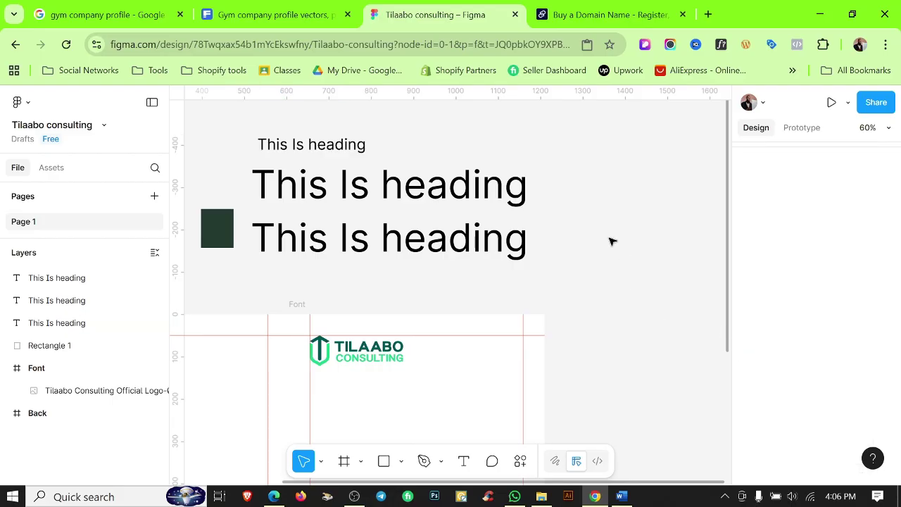
{"action": "left_click", "coordinate": [620, 254]}
Shrink the middle heading to 20, then 24, aligning it under the top one.
{"action": "left_click", "coordinate": [491, 184]}
{"action": "scroll", "coordinate": [831, 451], "scroll_direction": "down", "scroll_amount": 3}
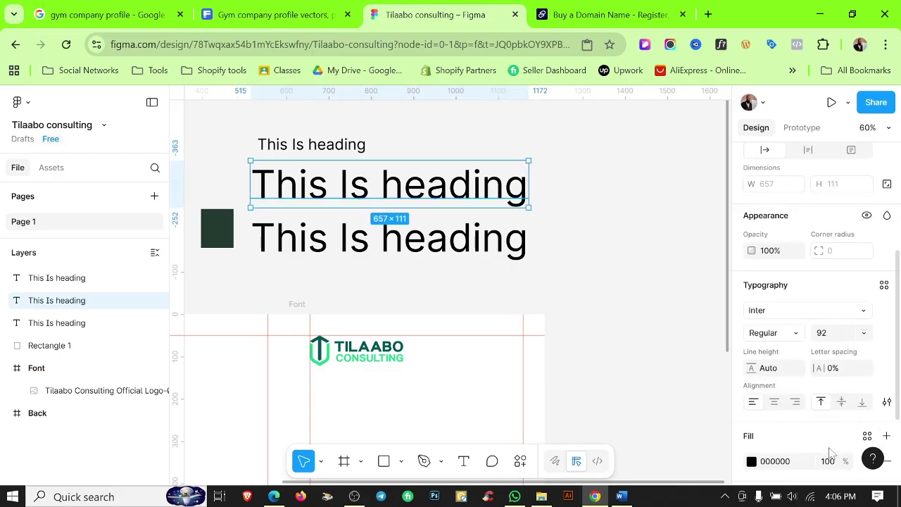
{"action": "left_click", "coordinate": [836, 338]}
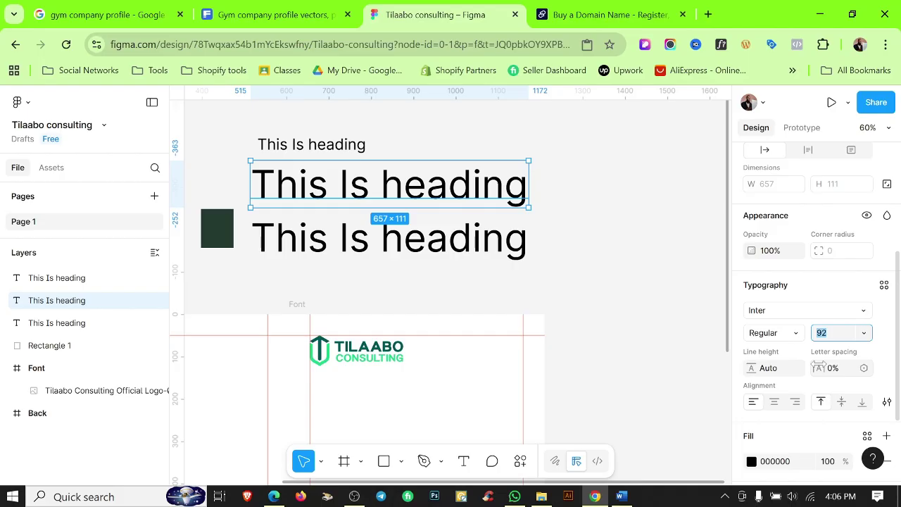
{"action": "left_click", "coordinate": [610, 243]}
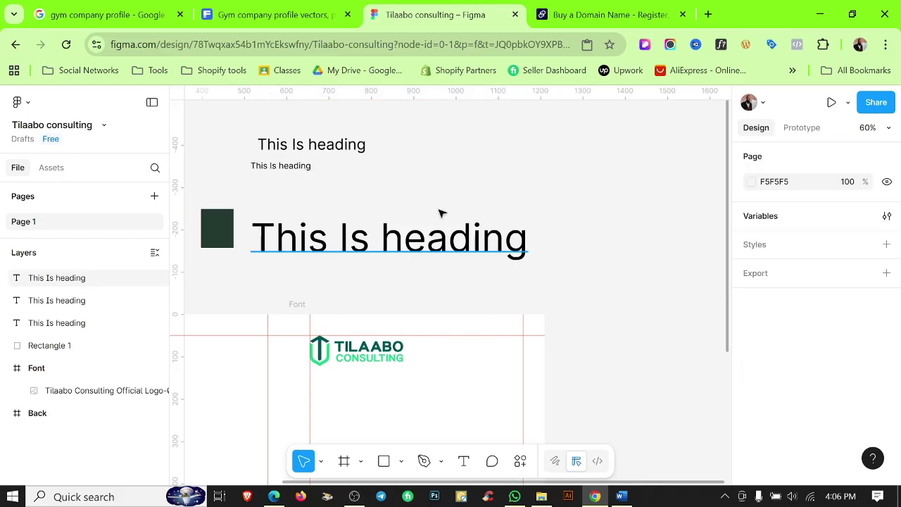
{"action": "left_click", "coordinate": [276, 171]}
{"action": "left_click_drag", "start_coordinate": [276, 171], "coordinate": [279, 173]}
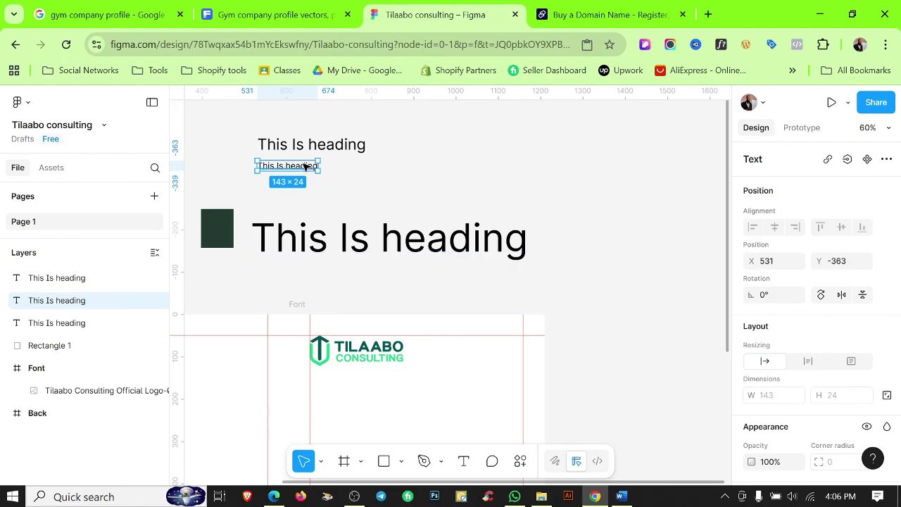
{"action": "scroll", "coordinate": [778, 371], "scroll_direction": "down", "scroll_amount": 3}
{"action": "left_click", "coordinate": [838, 336]}
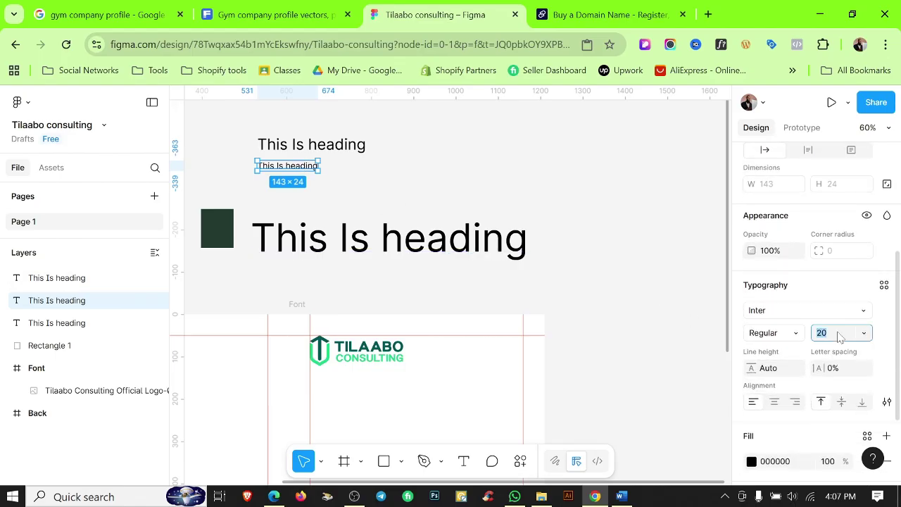
{"action": "type", "text": "24"}
{"action": "key", "text": "Return"}
Set the remaining large heading to font size 12 and place it under the second.
{"action": "key", "text": "shift+Tab"}
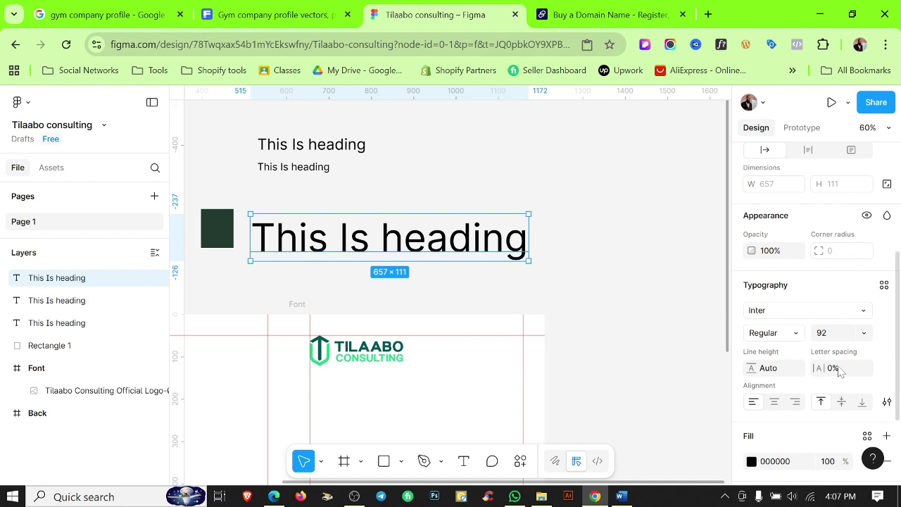
{"action": "left_click", "coordinate": [837, 337]}
{"action": "type", "text": "12"}
{"action": "key", "text": "Return"}
{"action": "left_click", "coordinate": [624, 274]}
{"action": "left_click_drag", "start_coordinate": [258, 220], "coordinate": [271, 179]}
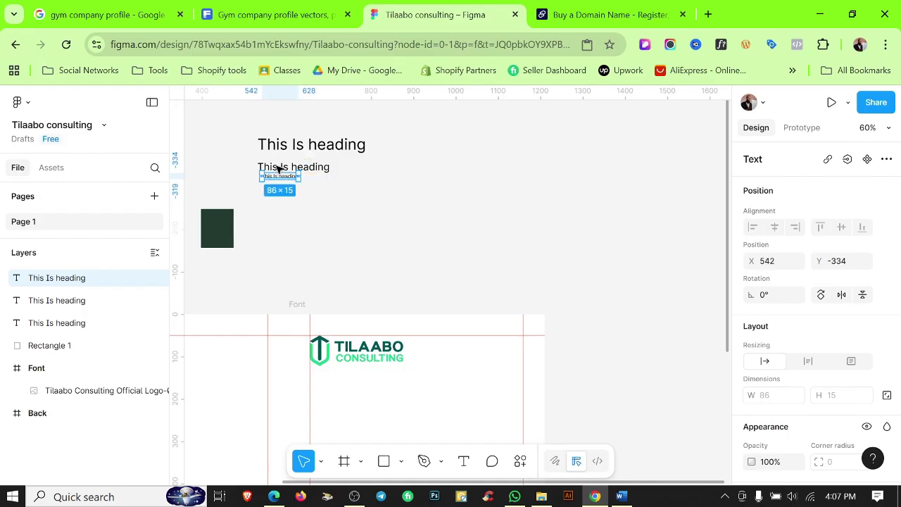
Change the middle heading's font size back to 20.
{"action": "scroll", "coordinate": [280, 167], "scroll_direction": "up", "scroll_amount": 3}
{"action": "scroll", "coordinate": [280, 166], "scroll_direction": "up", "scroll_amount": 3}
{"action": "scroll", "coordinate": [401, 291], "scroll_direction": "left", "scroll_amount": 3}
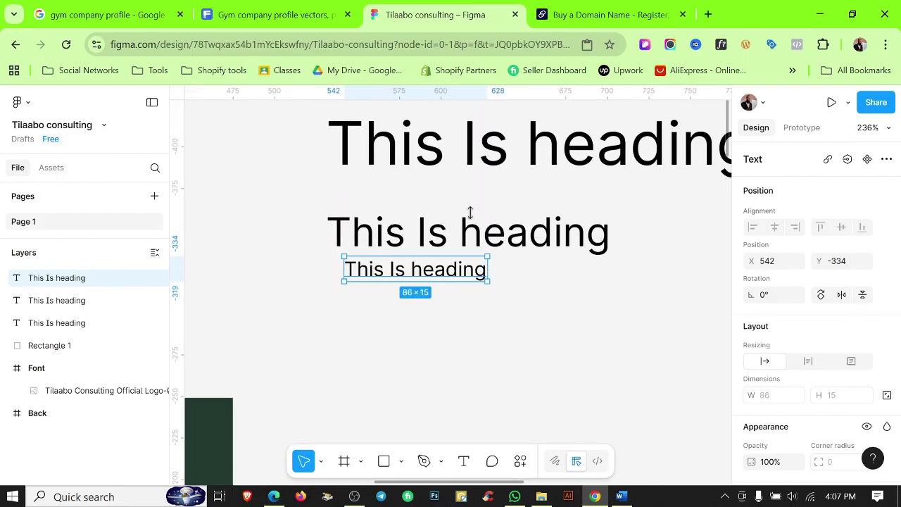
{"action": "left_click", "coordinate": [495, 242]}
{"action": "scroll", "coordinate": [838, 409], "scroll_direction": "down", "scroll_amount": 3}
{"action": "left_click", "coordinate": [825, 334]}
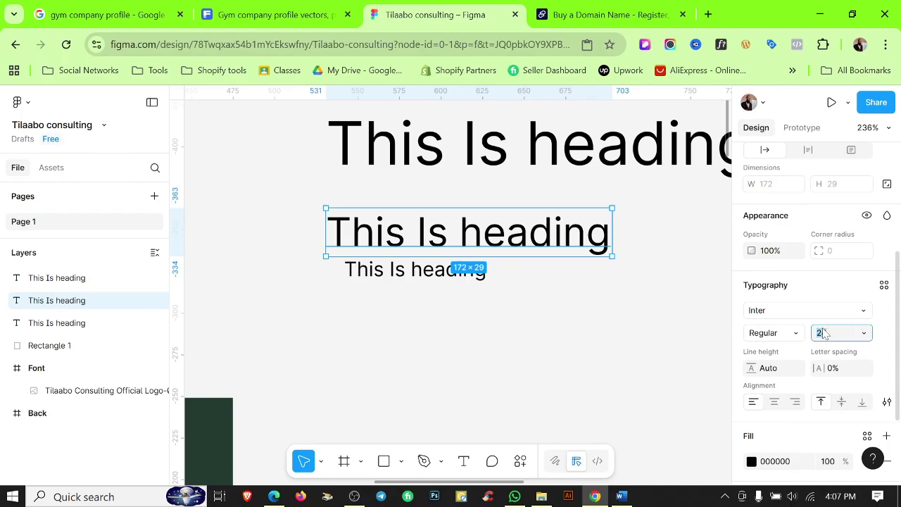
{"action": "type", "text": "20"}
{"action": "left_click", "coordinate": [480, 321]}
{"action": "scroll", "coordinate": [478, 322], "scroll_direction": "down", "scroll_amount": 6}
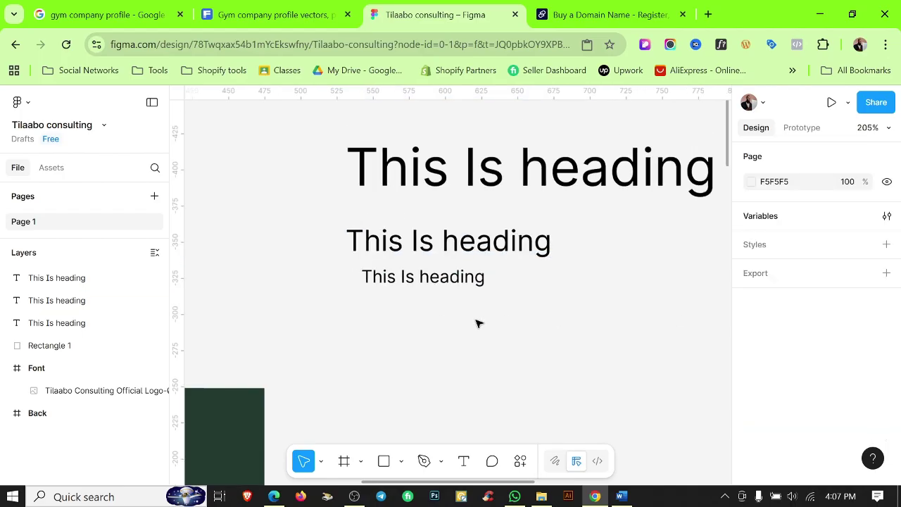
Left-align the three headings and nudge the middle one slightly upward.
{"action": "left_click_drag", "start_coordinate": [372, 211], "coordinate": [475, 358]}
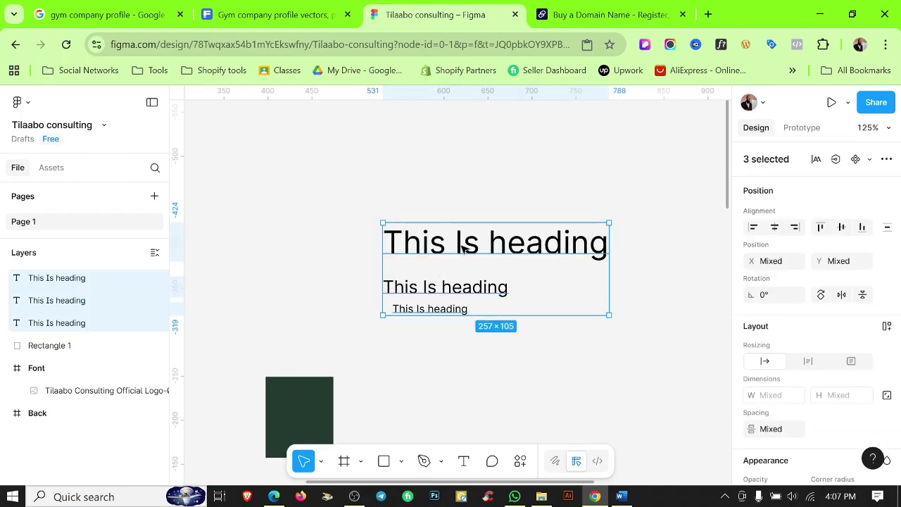
{"action": "left_click", "coordinate": [754, 226]}
{"action": "left_click", "coordinate": [604, 356]}
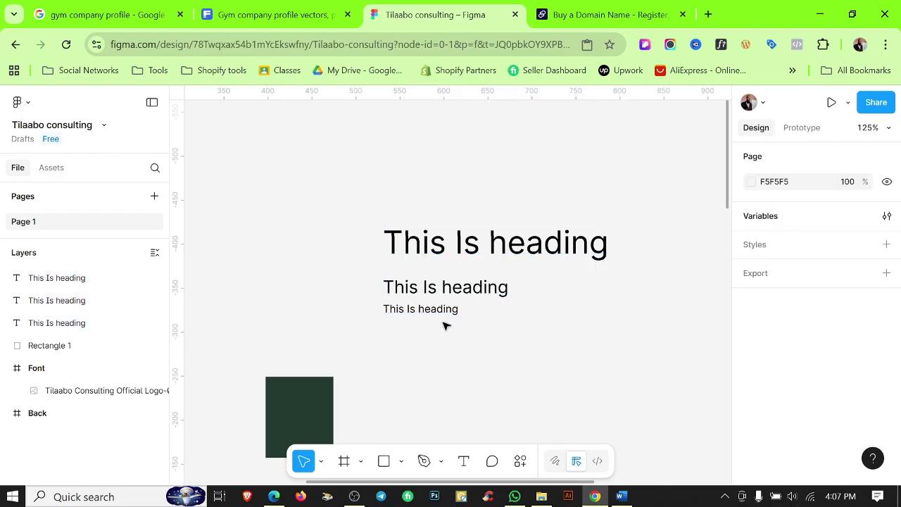
{"action": "left_click_drag", "start_coordinate": [437, 282], "coordinate": [437, 276]}
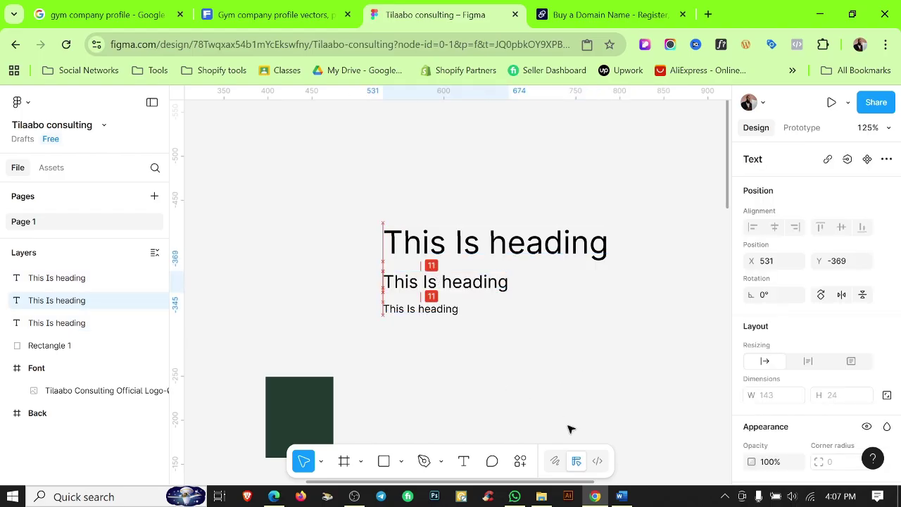
{"action": "left_click", "coordinate": [491, 342]}
{"action": "scroll", "coordinate": [569, 373], "scroll_direction": "down", "scroll_amount": 1}
{"action": "scroll", "coordinate": [569, 352], "scroll_direction": "down", "scroll_amount": 1}
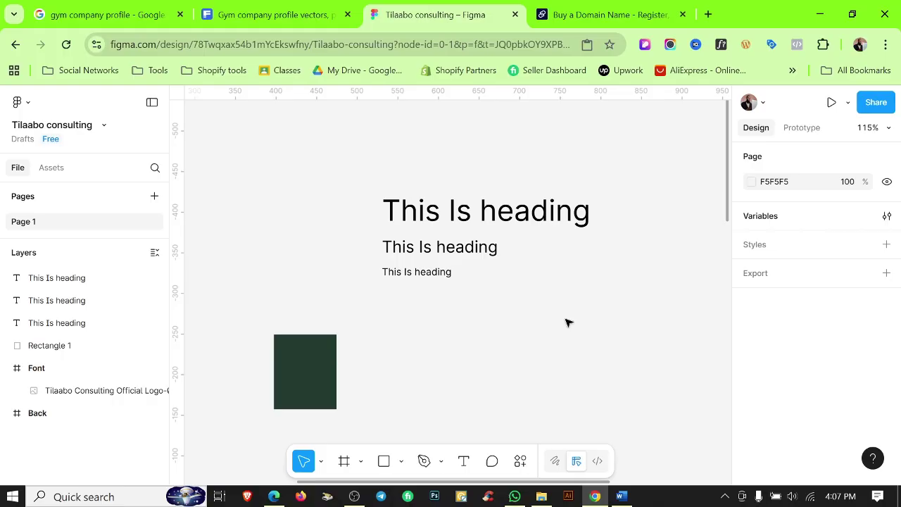
Browse the font list for the top heading and try Kaushan Script.
{"action": "left_click", "coordinate": [495, 206]}
{"action": "scroll", "coordinate": [833, 407], "scroll_direction": "down", "scroll_amount": 4}
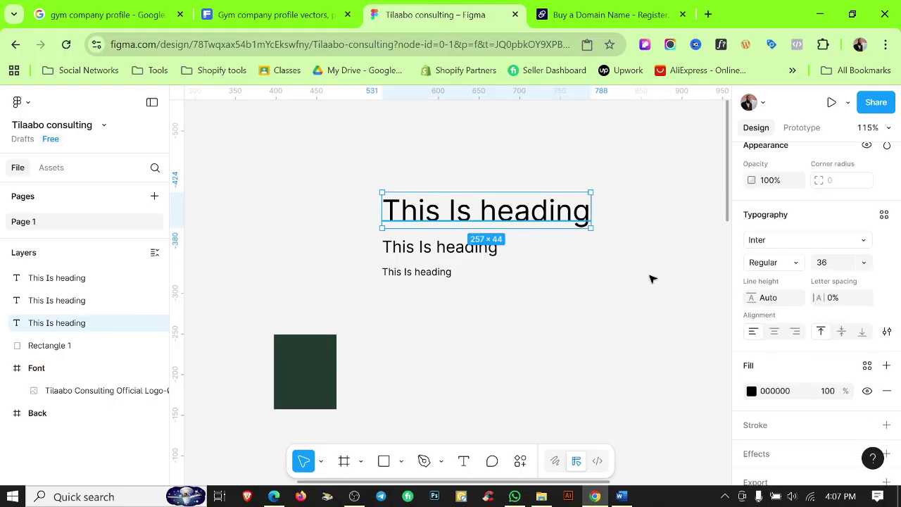
{"action": "left_click", "coordinate": [789, 243]}
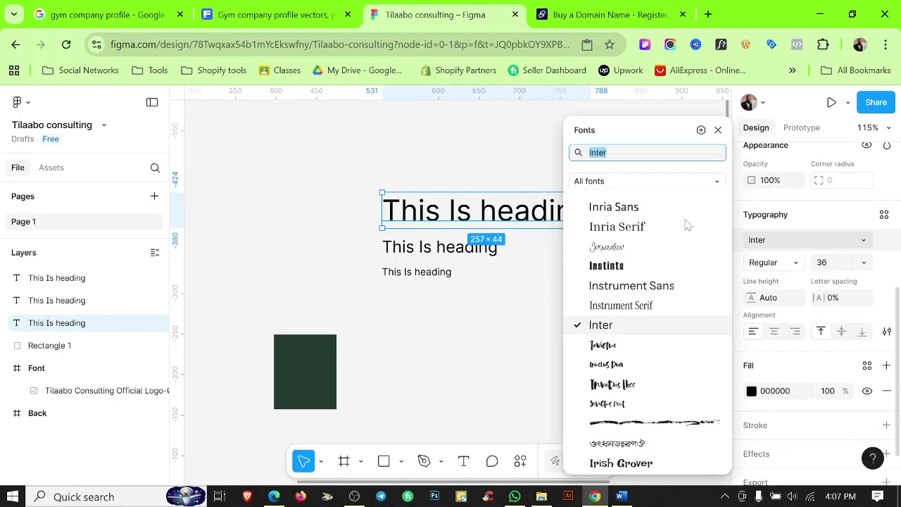
{"action": "scroll", "coordinate": [678, 306], "scroll_direction": "down", "scroll_amount": 5}
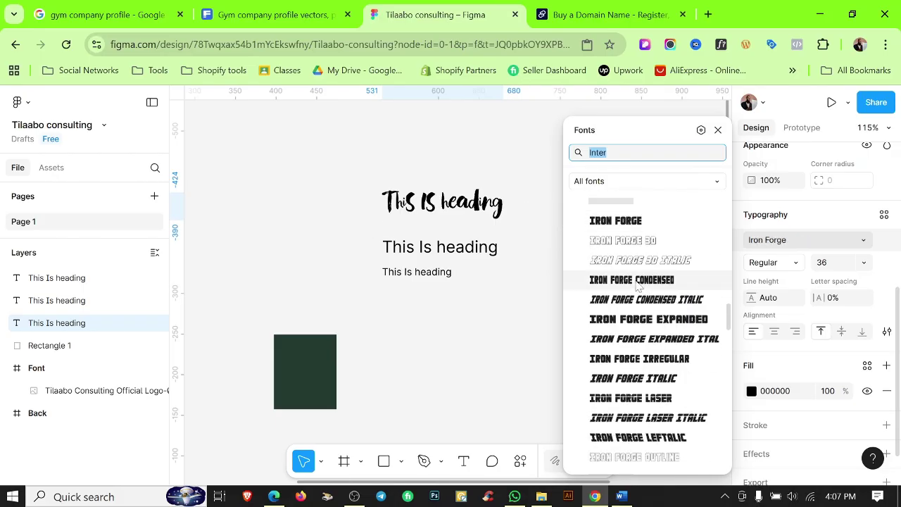
{"action": "scroll", "coordinate": [637, 285], "scroll_direction": "down", "scroll_amount": 5}
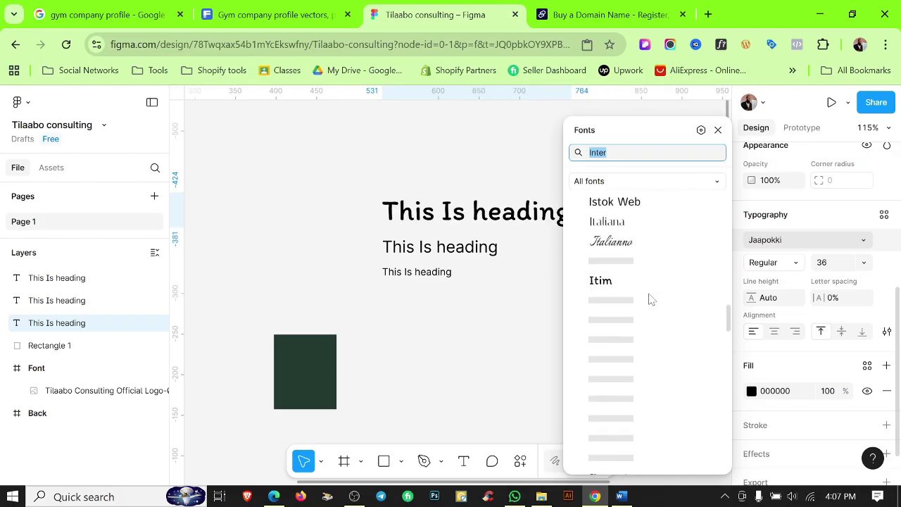
{"action": "scroll", "coordinate": [651, 299], "scroll_direction": "down", "scroll_amount": 5}
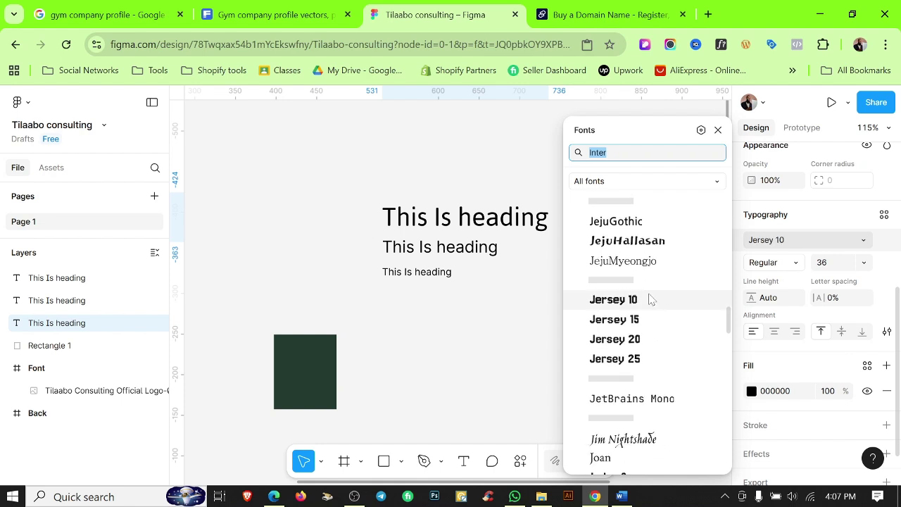
{"action": "scroll", "coordinate": [616, 303], "scroll_direction": "down", "scroll_amount": 2}
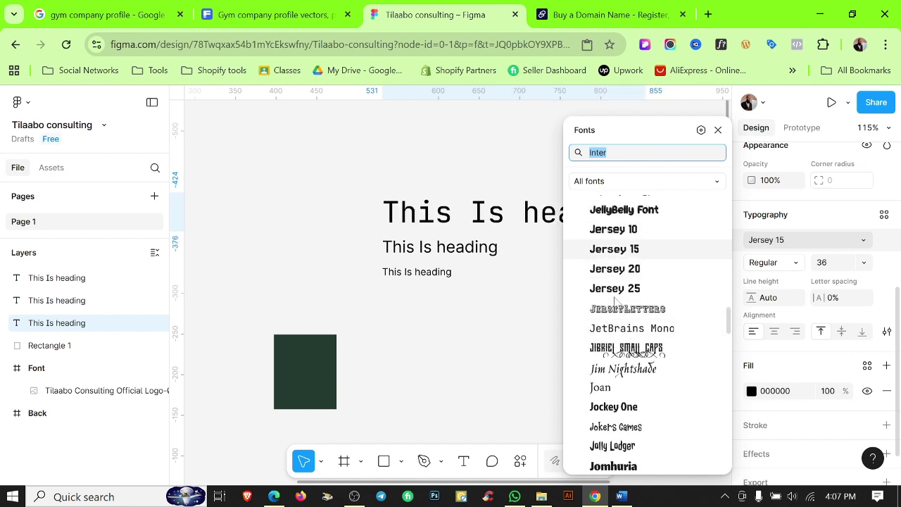
{"action": "scroll", "coordinate": [616, 302], "scroll_direction": "down", "scroll_amount": 5}
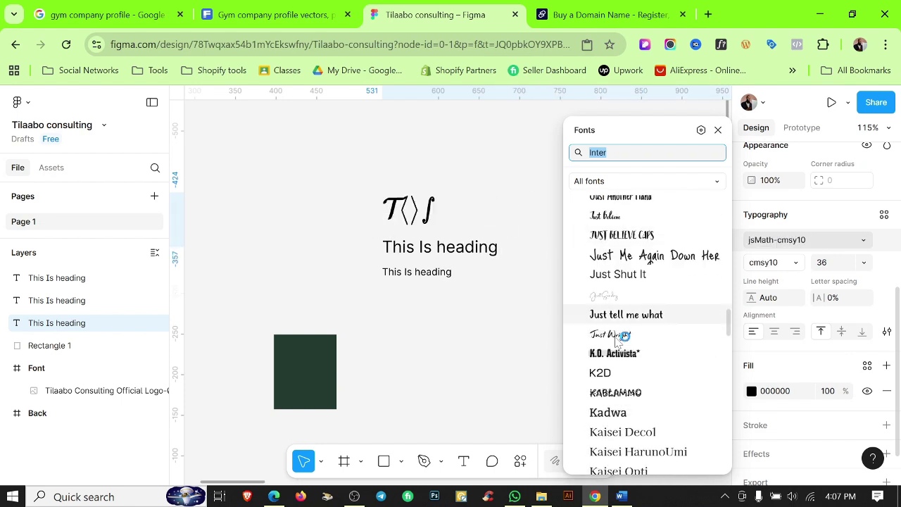
{"action": "scroll", "coordinate": [617, 338], "scroll_direction": "down", "scroll_amount": 3}
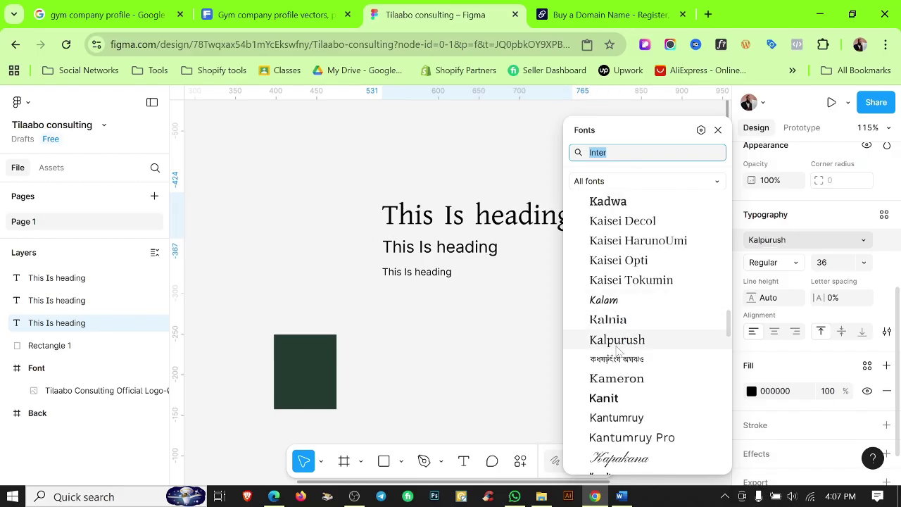
{"action": "scroll", "coordinate": [617, 346], "scroll_direction": "down", "scroll_amount": 5}
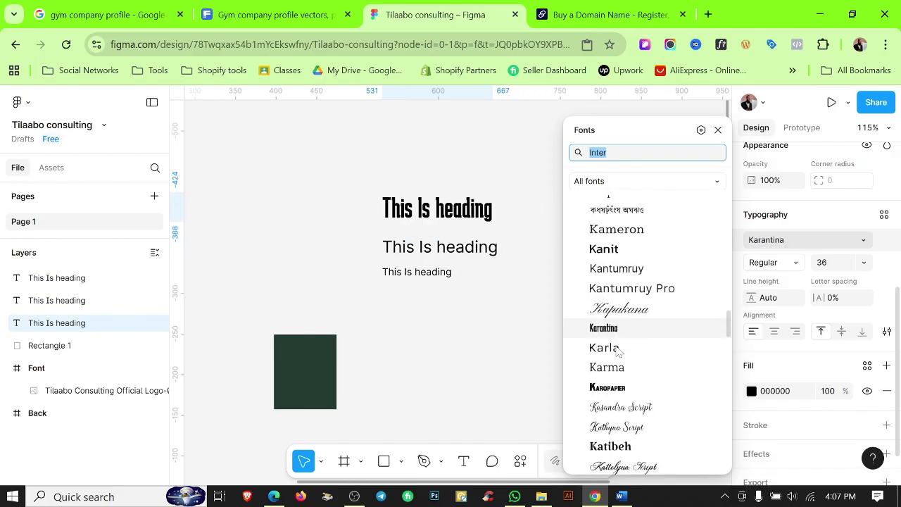
{"action": "left_click", "coordinate": [614, 354]}
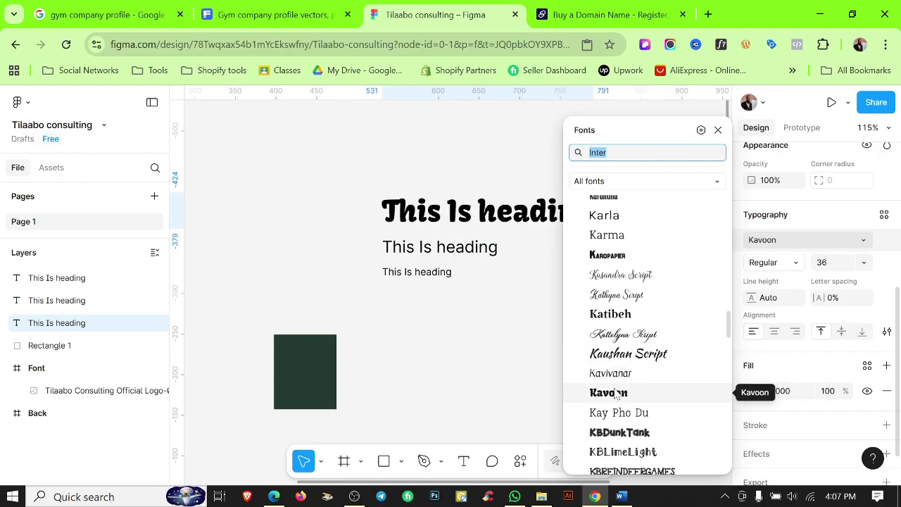
Search 'mont' and apply Montserrat to the top heading.
{"action": "scroll", "coordinate": [616, 387], "scroll_direction": "down", "scroll_amount": 6}
{"action": "scroll", "coordinate": [616, 391], "scroll_direction": "down", "scroll_amount": 2}
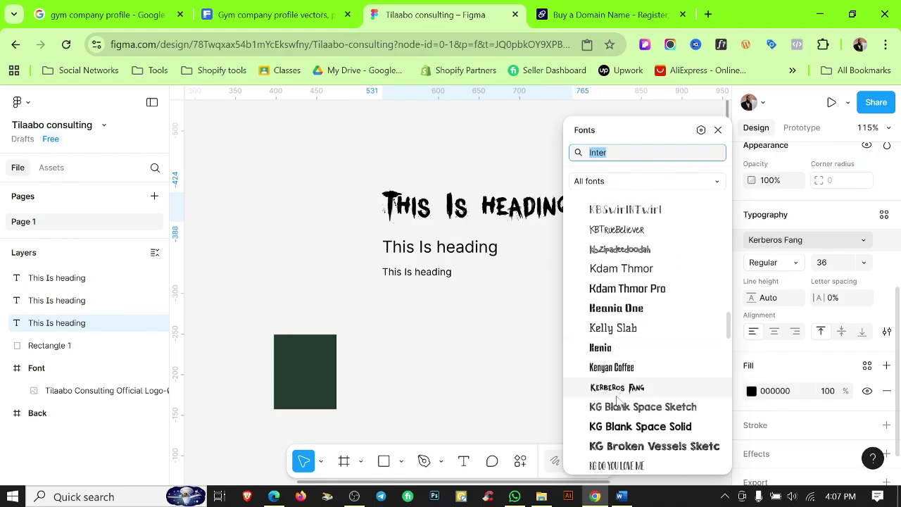
{"action": "scroll", "coordinate": [620, 402], "scroll_direction": "down", "scroll_amount": 5}
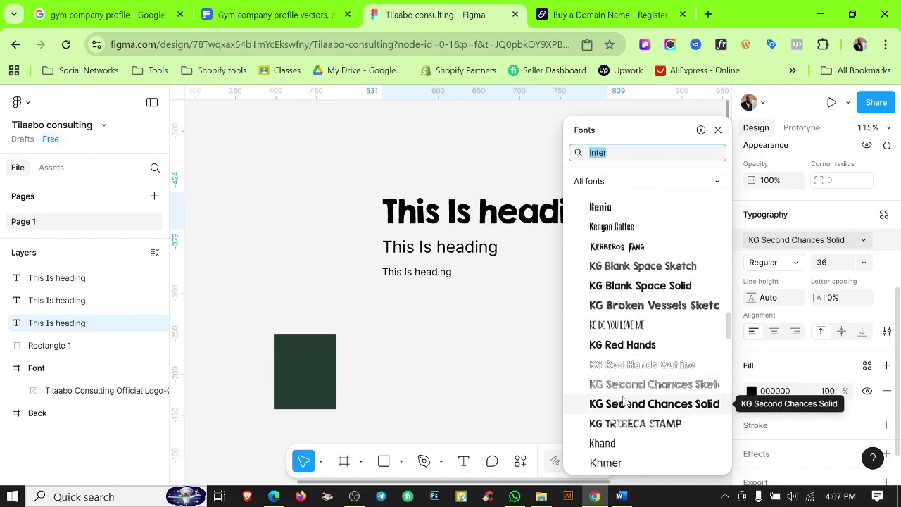
{"action": "scroll", "coordinate": [627, 398], "scroll_direction": "down", "scroll_amount": 4}
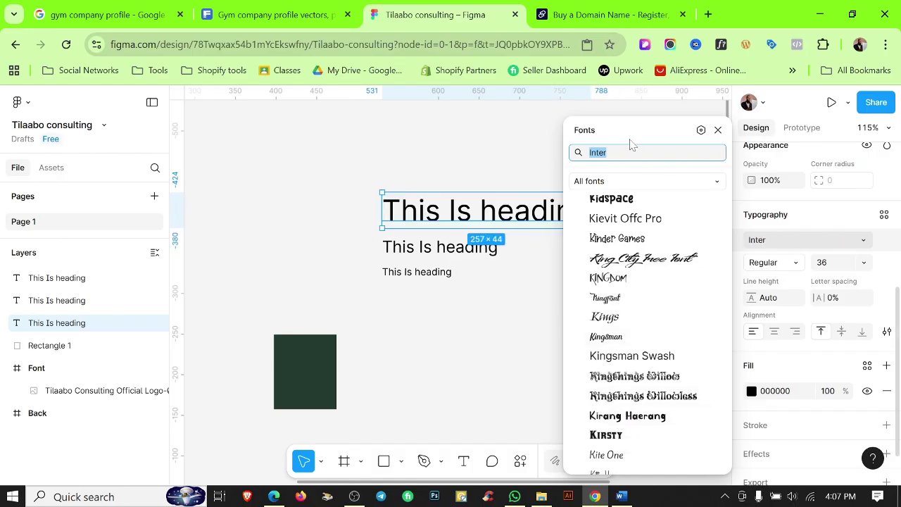
{"action": "type", "text": "mon"}
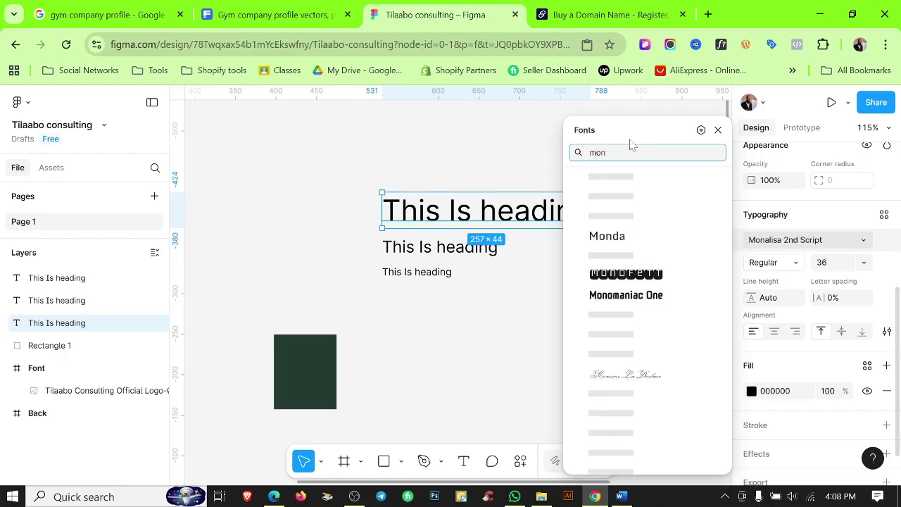
{"action": "type", "text": "t"}
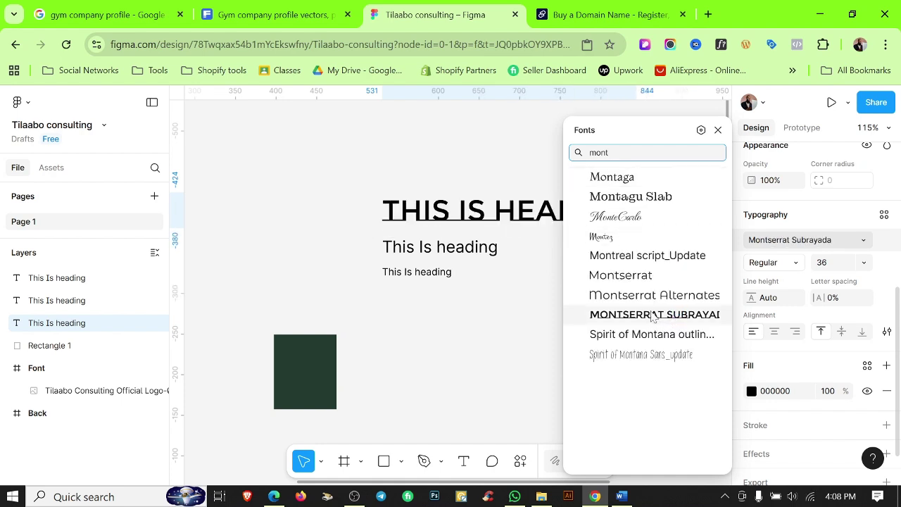
{"action": "left_click", "coordinate": [617, 275]}
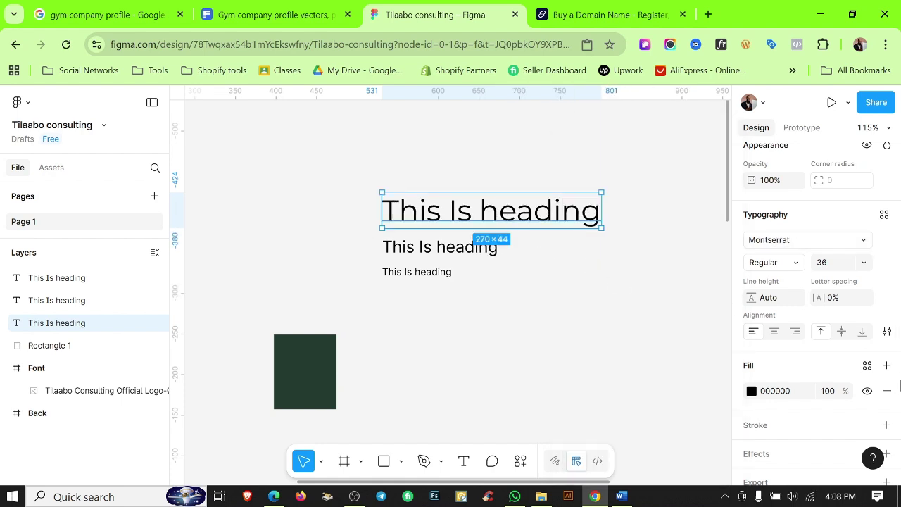
Switch the top Montserrat heading's weight to Bold, then deselect it.
{"action": "left_click", "coordinate": [772, 261]}
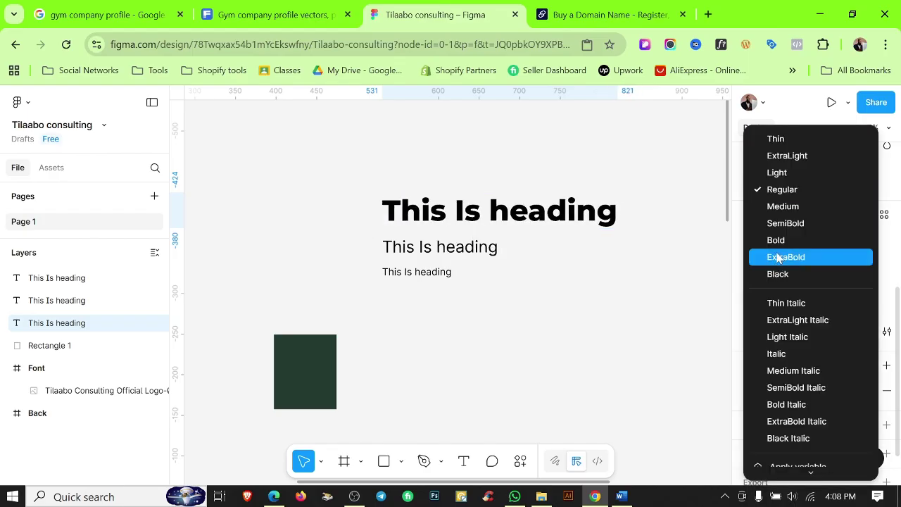
{"action": "left_click", "coordinate": [777, 252]}
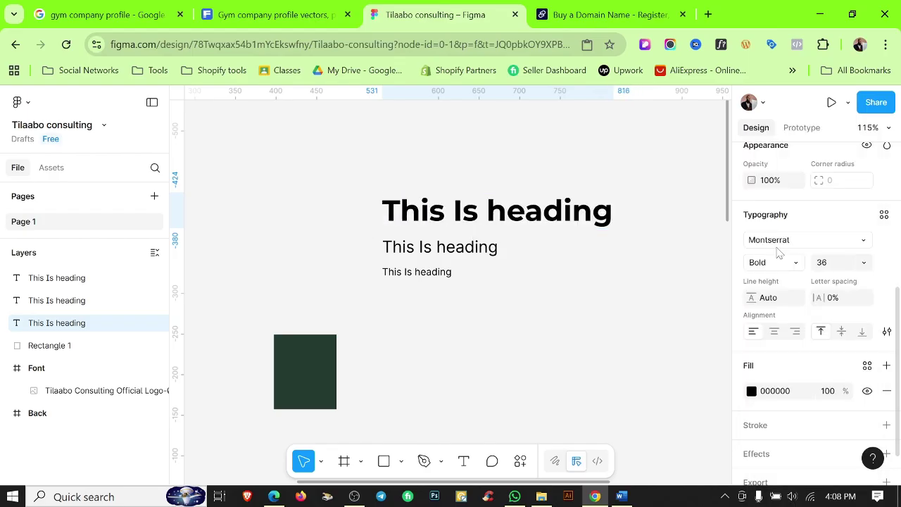
{"action": "scroll", "coordinate": [825, 371], "scroll_direction": "down", "scroll_amount": 1}
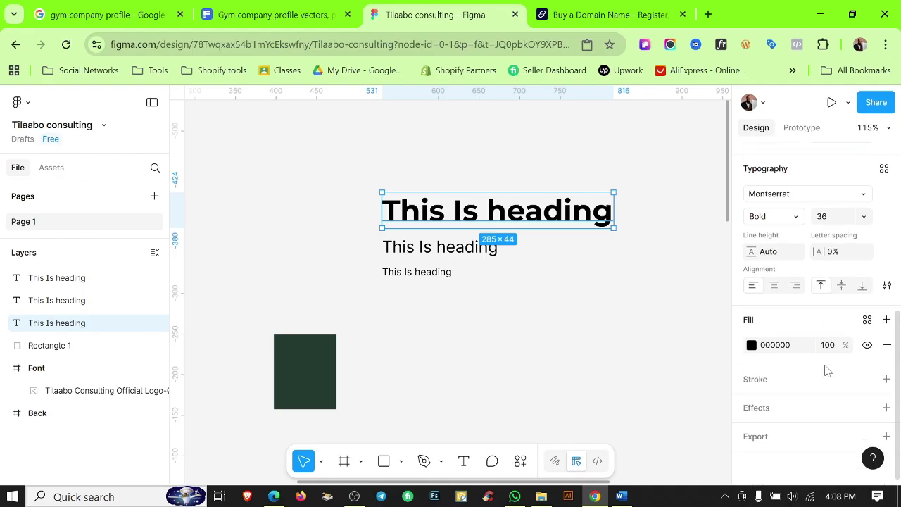
{"action": "scroll", "coordinate": [829, 368], "scroll_direction": "up", "scroll_amount": 3}
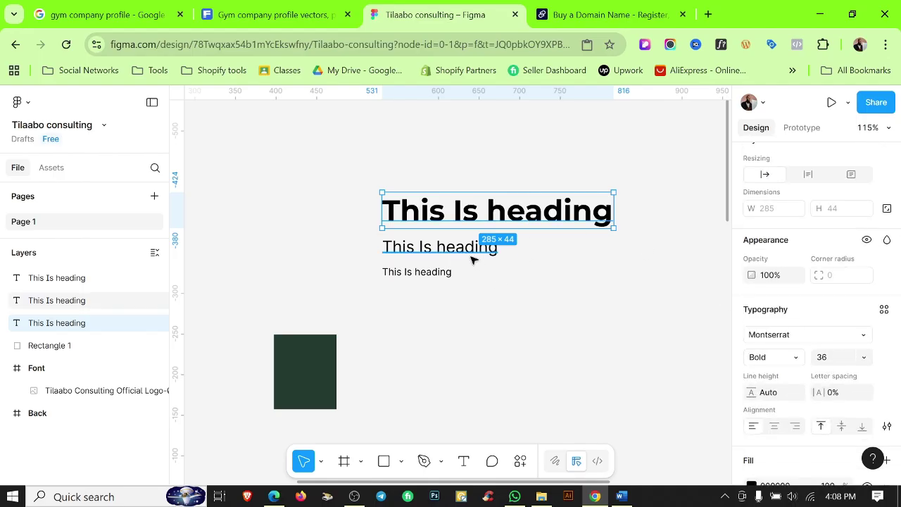
{"action": "scroll", "coordinate": [823, 380], "scroll_direction": "down", "scroll_amount": 2}
{"action": "scroll", "coordinate": [822, 381], "scroll_direction": "up", "scroll_amount": 3}
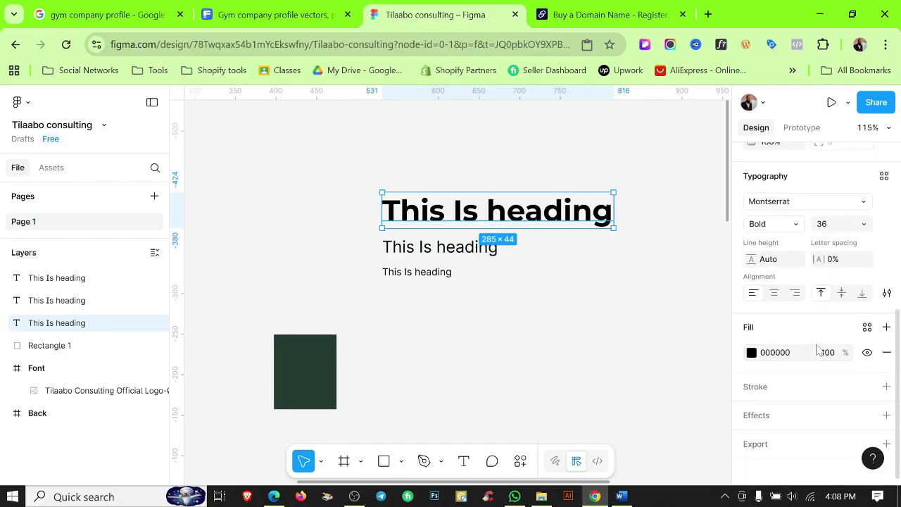
{"action": "left_click", "coordinate": [660, 332]}
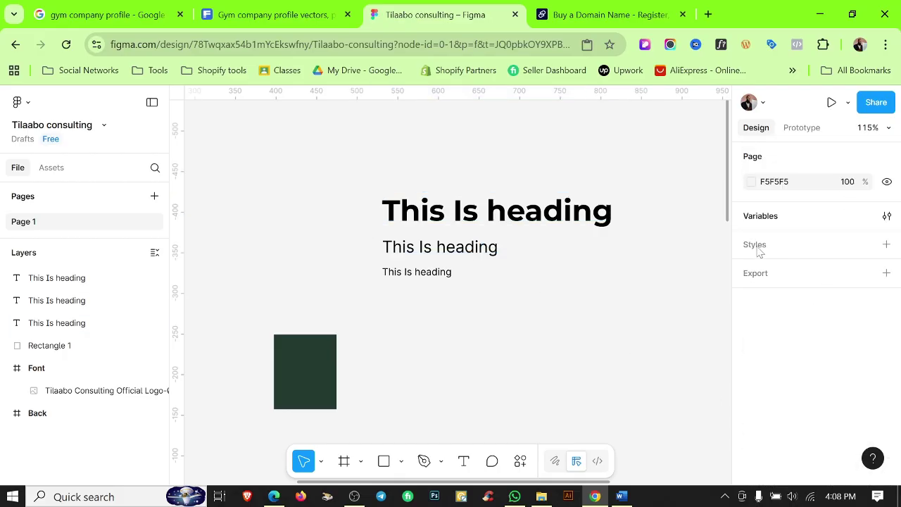
Start a new text style and name it Heading.
{"action": "left_click", "coordinate": [886, 244]}
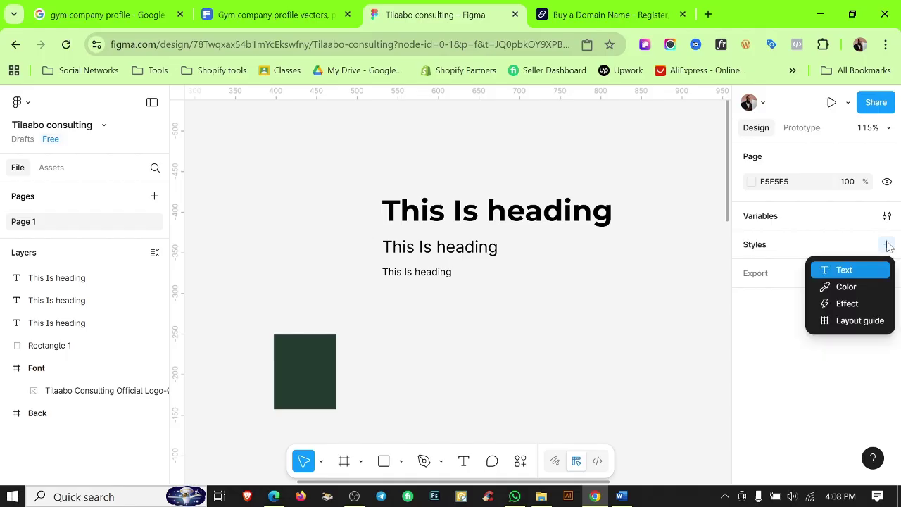
{"action": "left_click", "coordinate": [872, 275]}
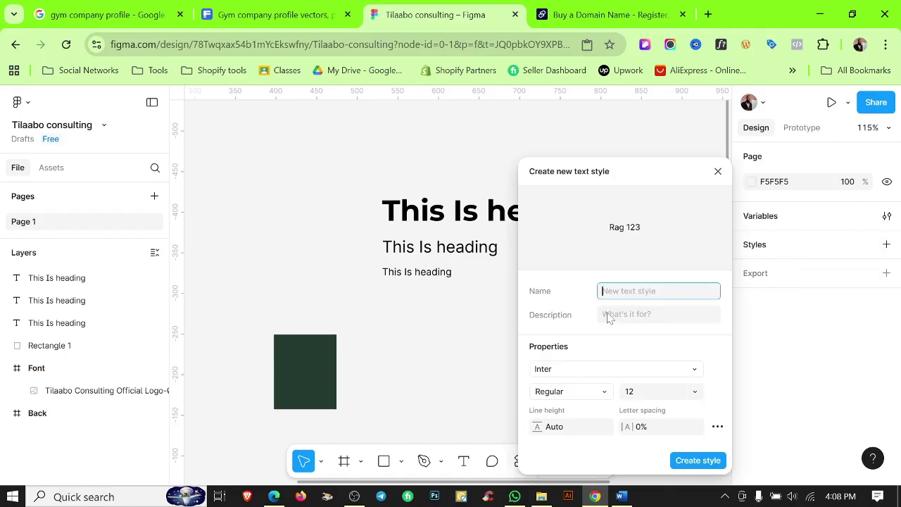
{"action": "type", "text": "mont"}
{"action": "double_click", "coordinate": [625, 293]}
{"action": "type", "text": "Heading"}
Set the Heading style to Montserrat Bold at size 30 and save it.
{"action": "left_click", "coordinate": [577, 369]}
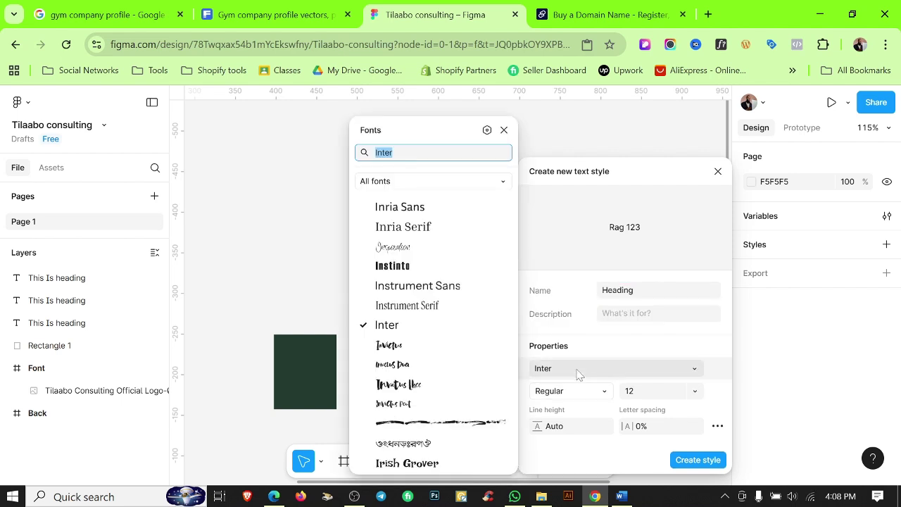
{"action": "type", "text": "mont"}
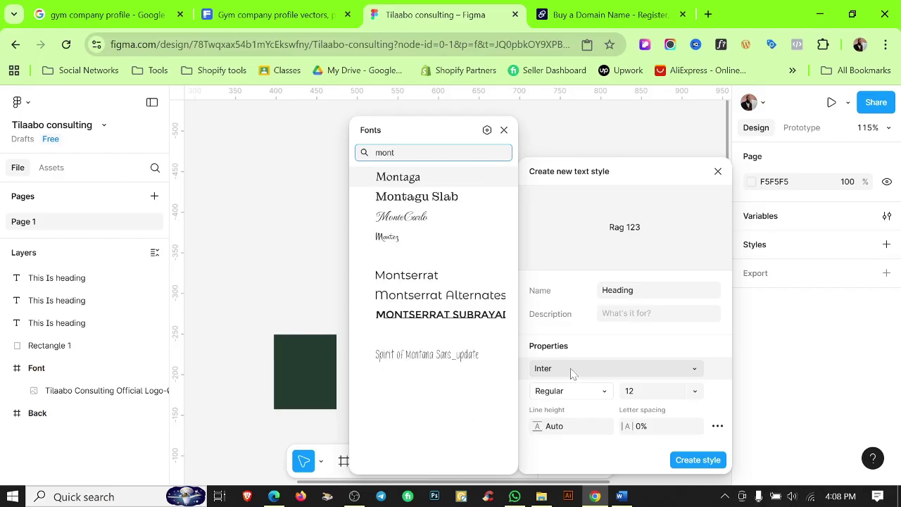
{"action": "left_click", "coordinate": [412, 274]}
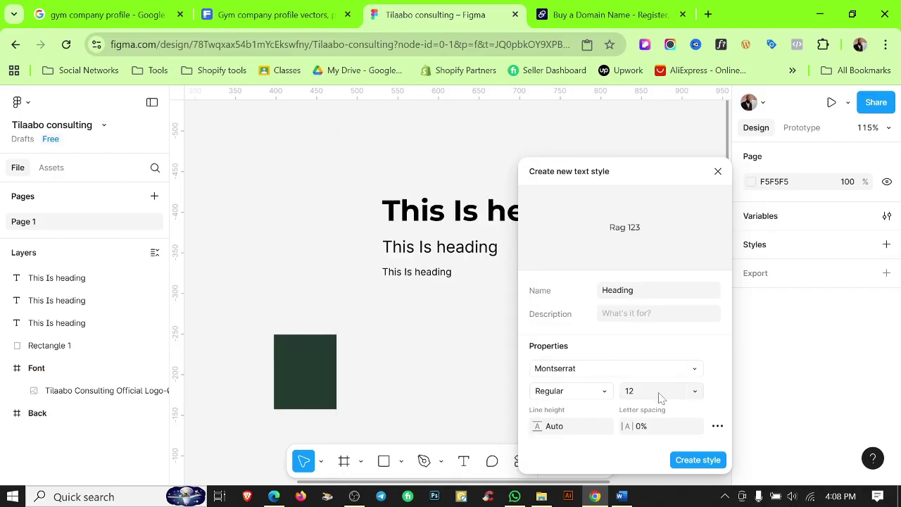
{"action": "left_click", "coordinate": [591, 400]}
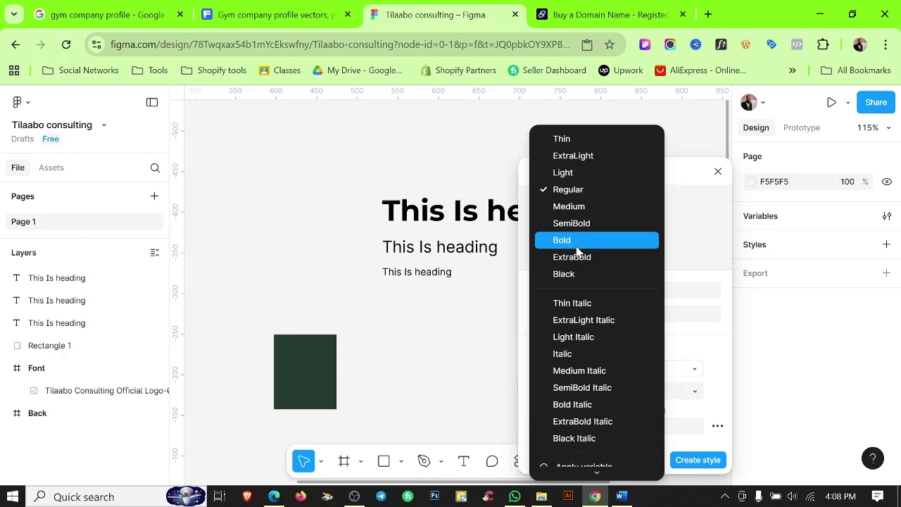
{"action": "left_click", "coordinate": [577, 242]}
{"action": "left_click", "coordinate": [667, 393]}
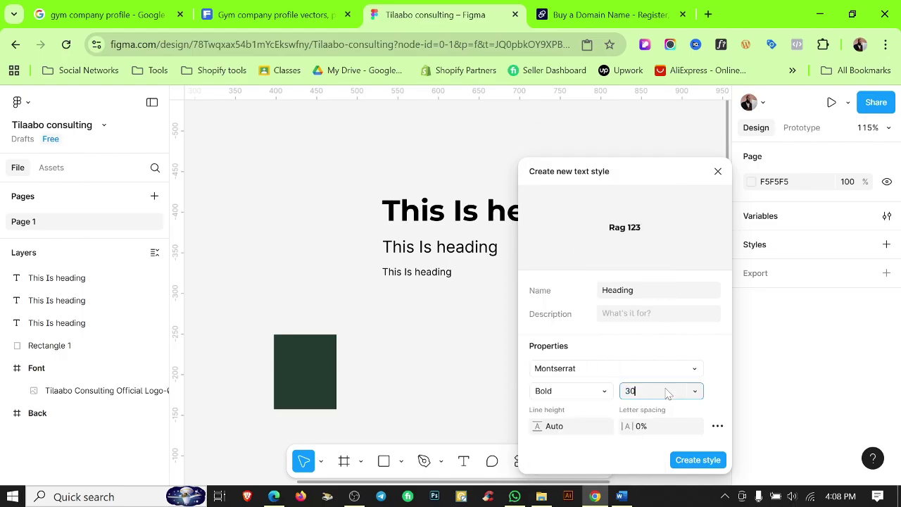
{"action": "left_click", "coordinate": [696, 460]}
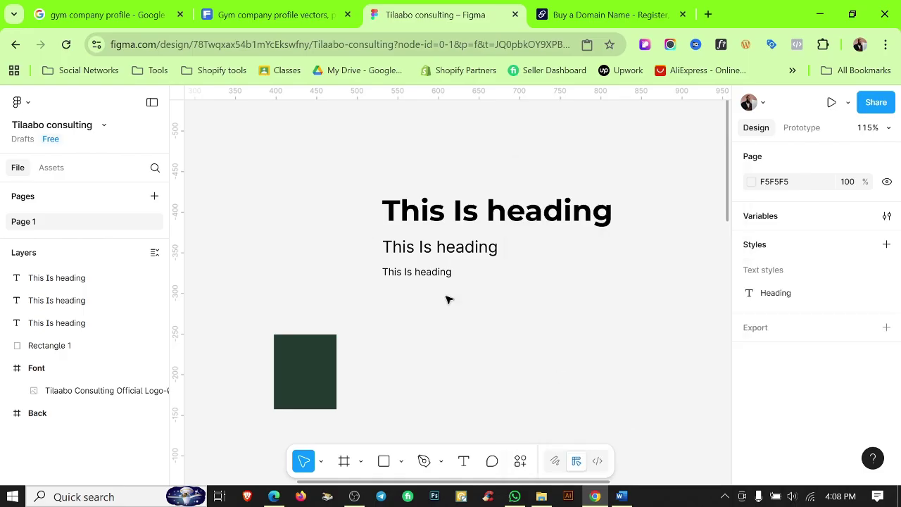
{"action": "left_click", "coordinate": [529, 223]}
Start another text style named Sub Tittle.
{"action": "left_click", "coordinate": [486, 247]}
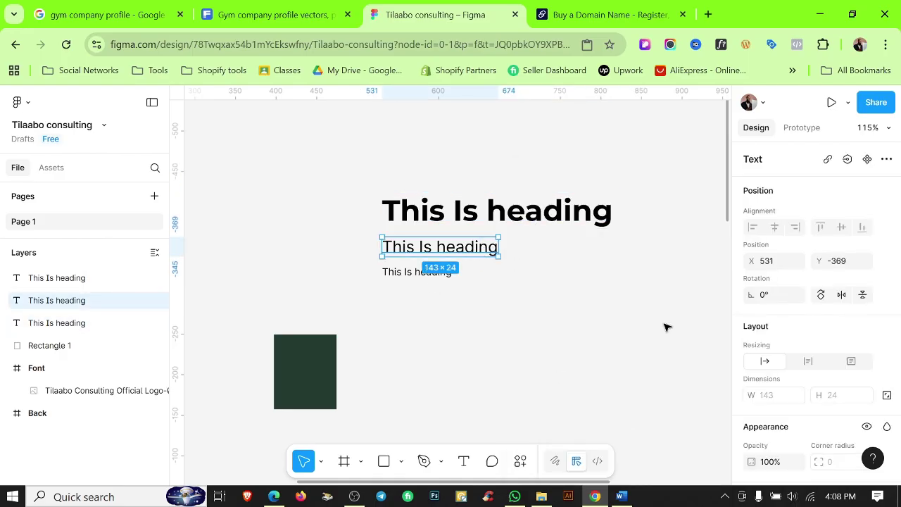
{"action": "scroll", "coordinate": [826, 394], "scroll_direction": "down", "scroll_amount": 3}
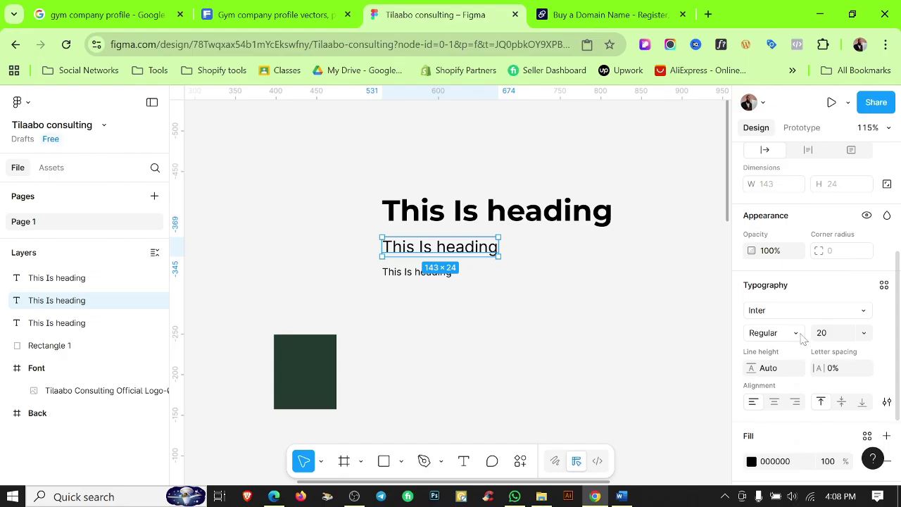
{"action": "left_click", "coordinate": [691, 289]}
{"action": "left_click", "coordinate": [886, 244]}
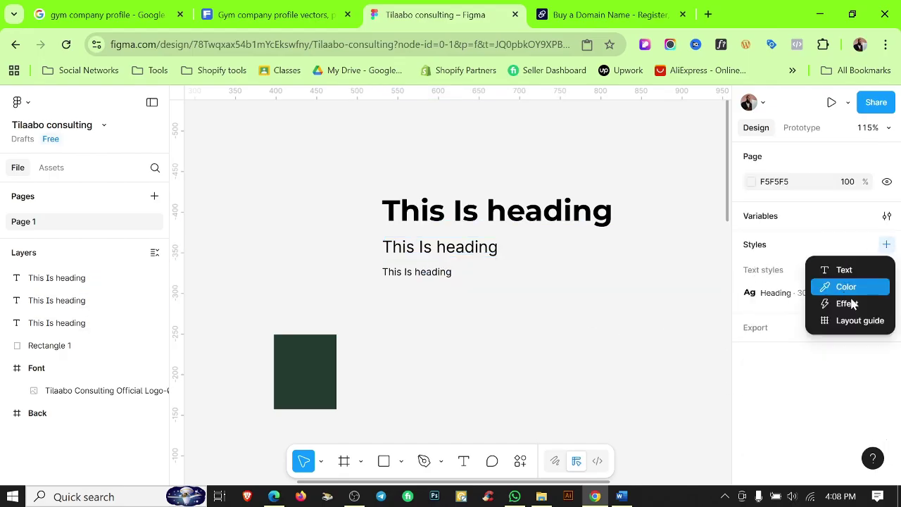
{"action": "key", "text": "Return"}
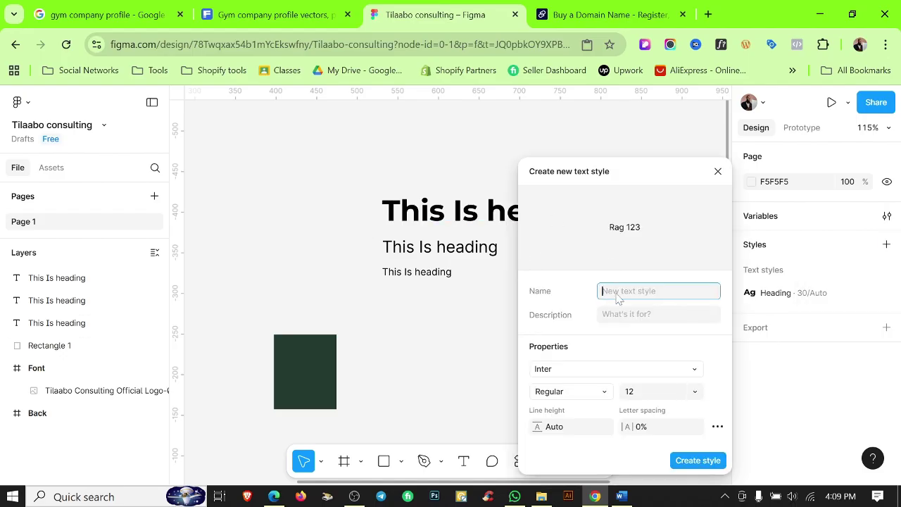
{"action": "type", "text": "Sub Tittle"}
Give Sub Tittle the Inter Semi Bold font at size 20 and save it.
{"action": "left_click", "coordinate": [620, 367]}
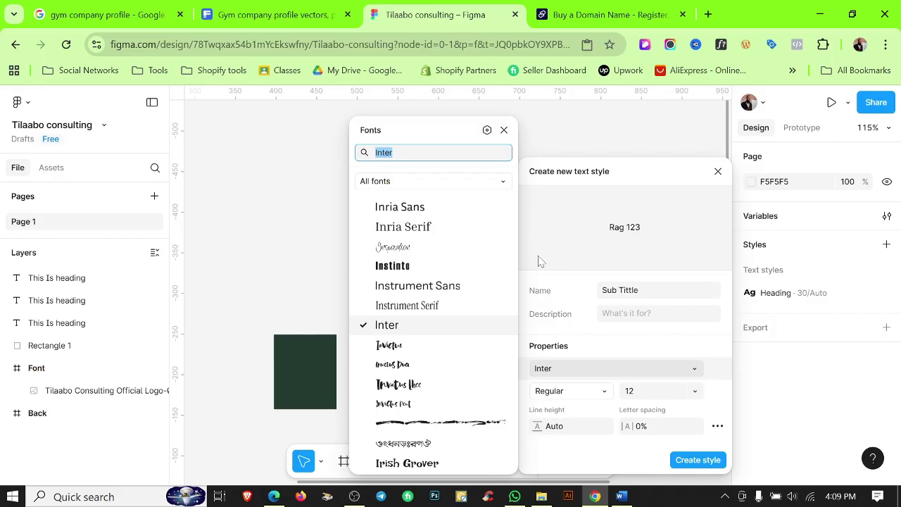
{"action": "type", "text": "inter"}
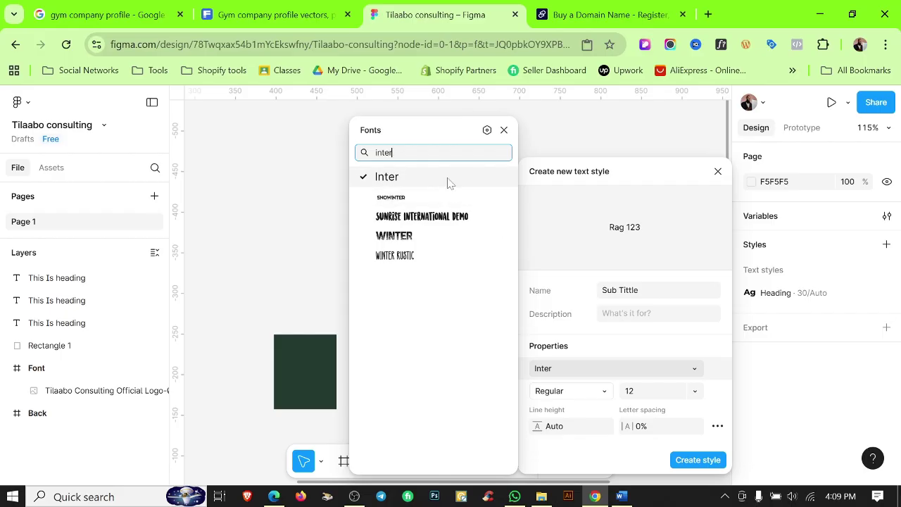
{"action": "left_click", "coordinate": [449, 182]}
{"action": "left_click", "coordinate": [650, 391]}
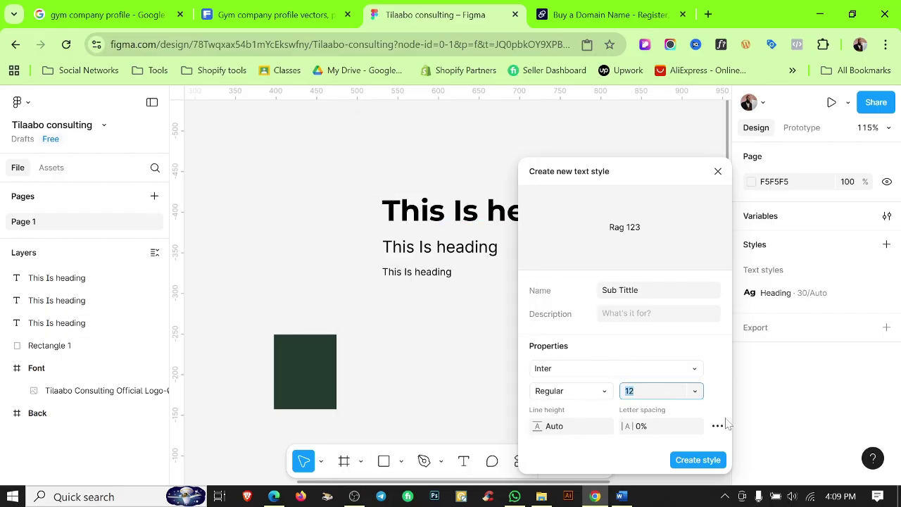
{"action": "left_click", "coordinate": [566, 395]}
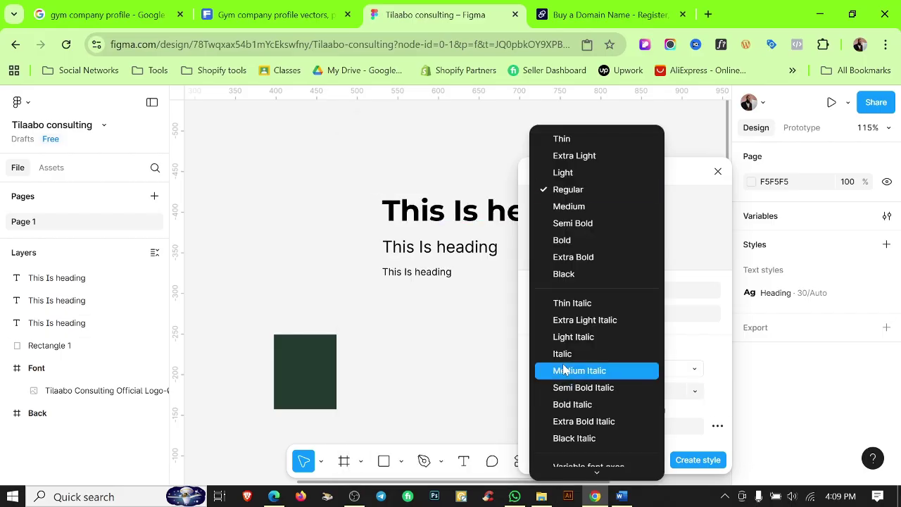
{"action": "left_click", "coordinate": [572, 223]}
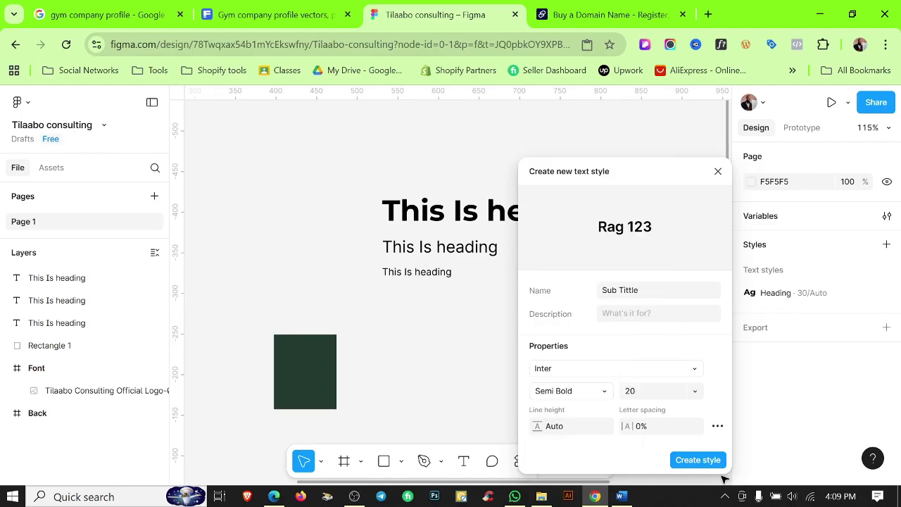
{"action": "left_click", "coordinate": [697, 461]}
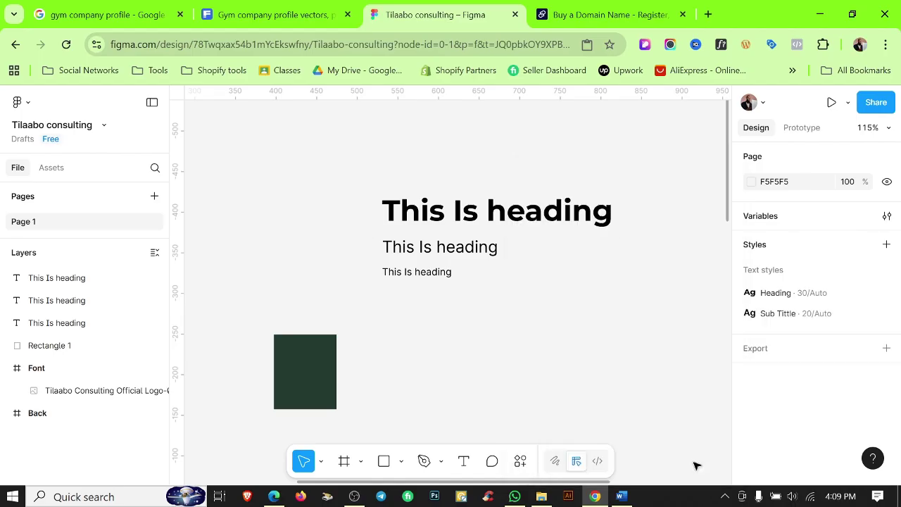
Create a text style named Paragraph, keeping Inter Regular 12.
{"action": "left_click", "coordinate": [886, 270]}
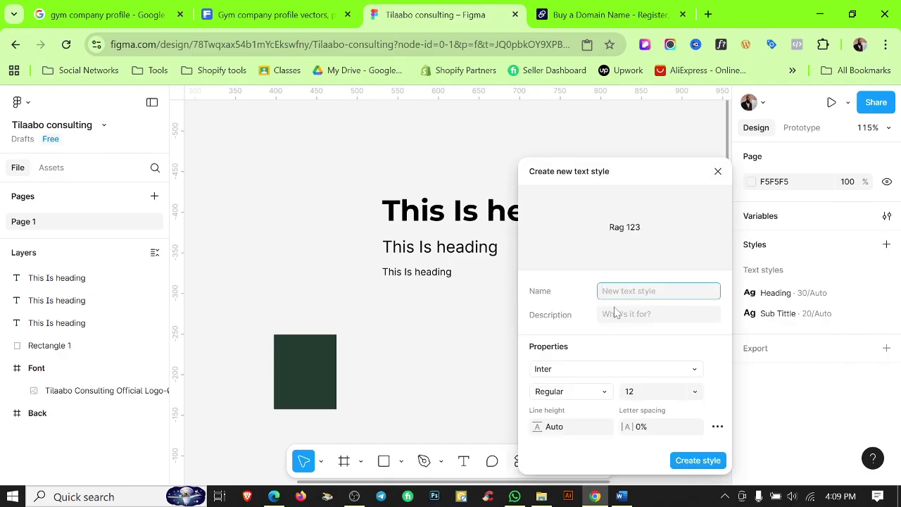
{"action": "type", "text": "Paragraph"}
{"action": "left_click", "coordinate": [569, 370]}
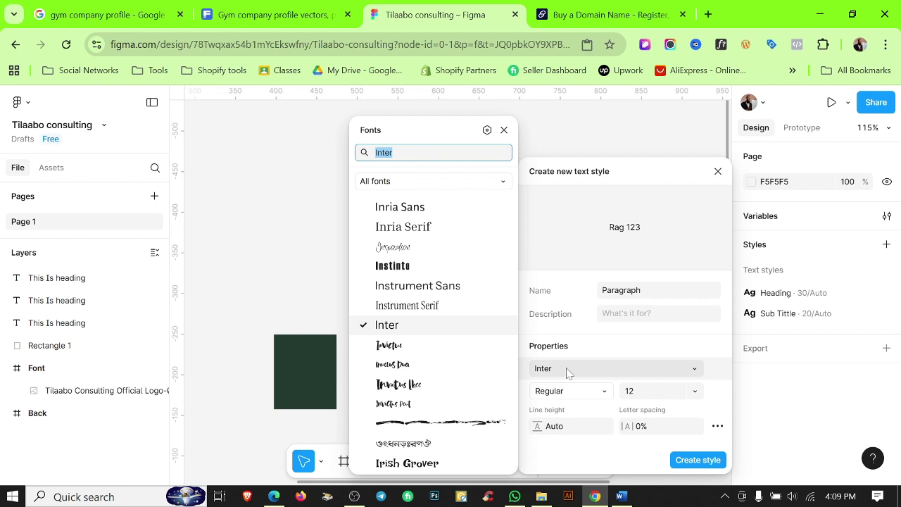
{"action": "left_click", "coordinate": [569, 374]}
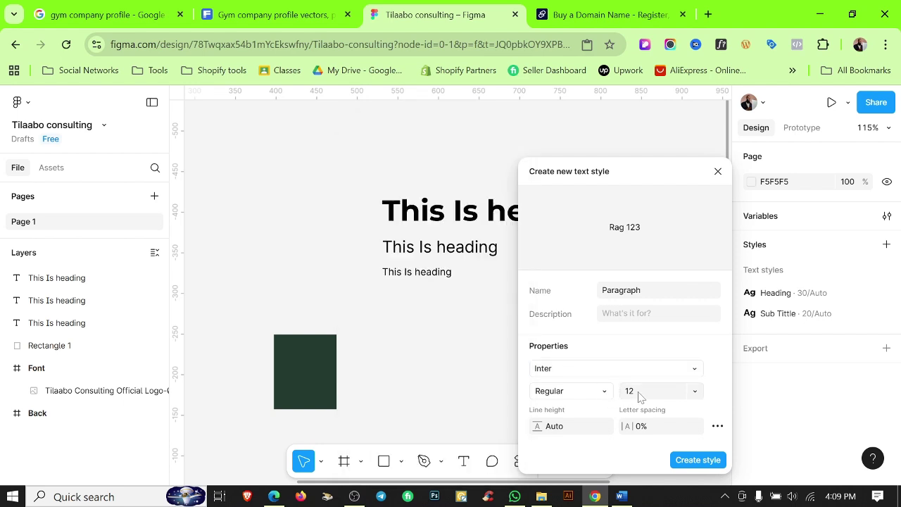
{"action": "left_click", "coordinate": [694, 461]}
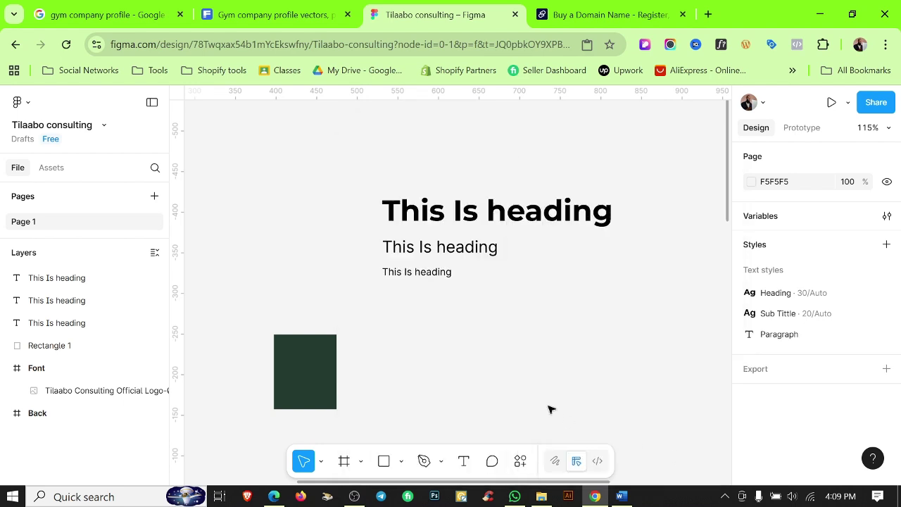
{"action": "scroll", "coordinate": [460, 316], "scroll_direction": "down", "scroll_amount": 3}
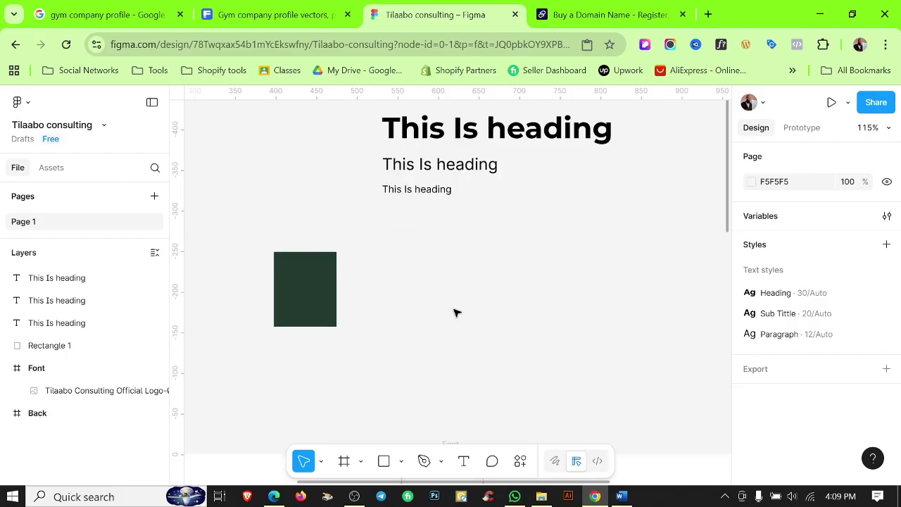
Delete the sample headings and the dark green rectangle.
{"action": "scroll", "coordinate": [457, 311], "scroll_direction": "down", "scroll_amount": 5}
{"action": "left_click_drag", "start_coordinate": [392, 192], "coordinate": [519, 296]}
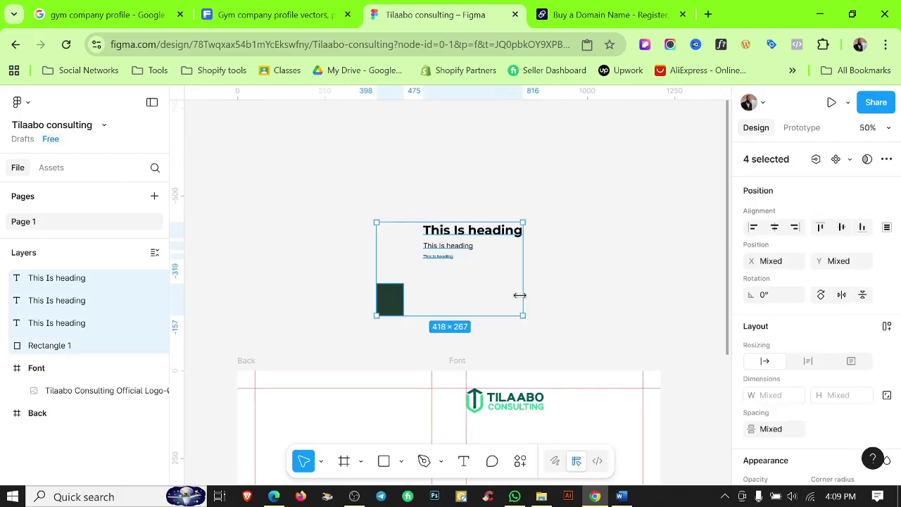
{"action": "key", "text": "Delete"}
Move the Tilaabo logo out beside the Font frame and switch to the Polygon tool.
{"action": "scroll", "coordinate": [521, 300], "scroll_direction": "down", "scroll_amount": 1}
{"action": "scroll", "coordinate": [411, 185], "scroll_direction": "down", "scroll_amount": 4}
{"action": "scroll", "coordinate": [410, 186], "scroll_direction": "right", "scroll_amount": 5}
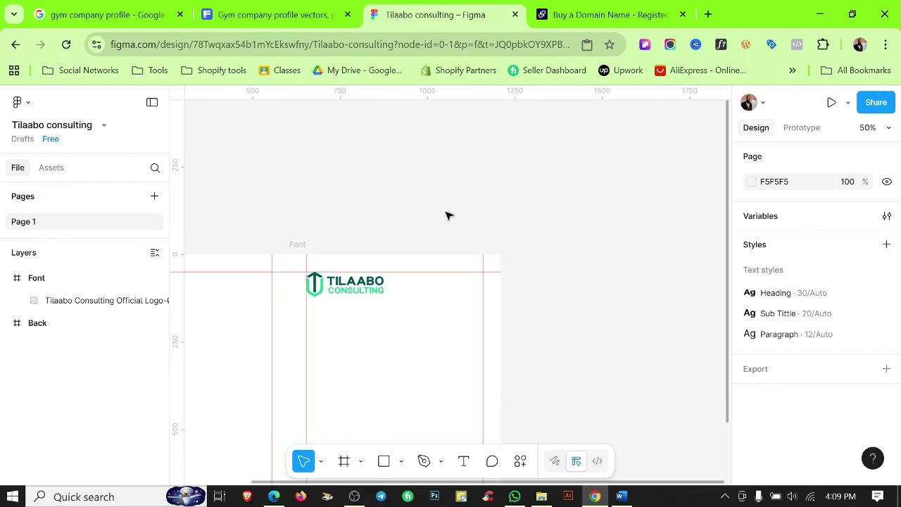
{"action": "scroll", "coordinate": [466, 220], "scroll_direction": "down", "scroll_amount": 3}
{"action": "scroll", "coordinate": [458, 207], "scroll_direction": "up", "scroll_amount": 2}
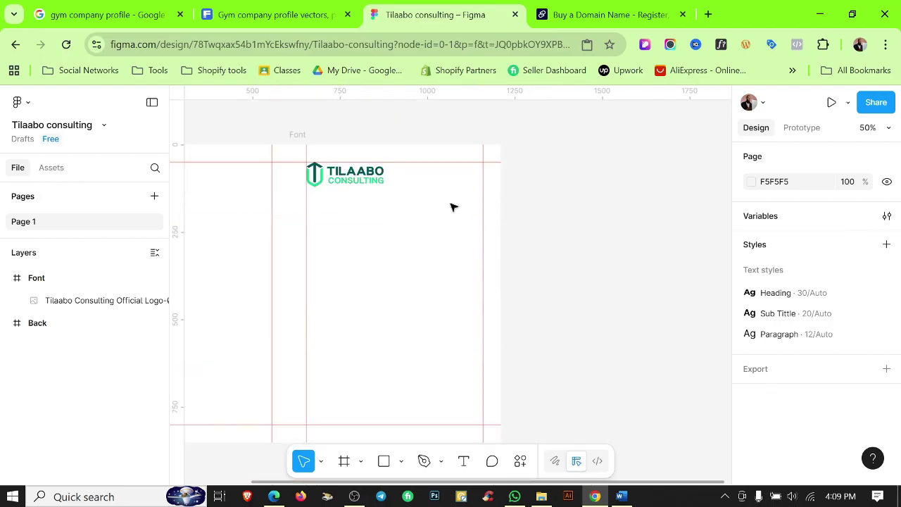
{"action": "left_click", "coordinate": [352, 176]}
{"action": "left_click_drag", "start_coordinate": [345, 175], "coordinate": [564, 168]}
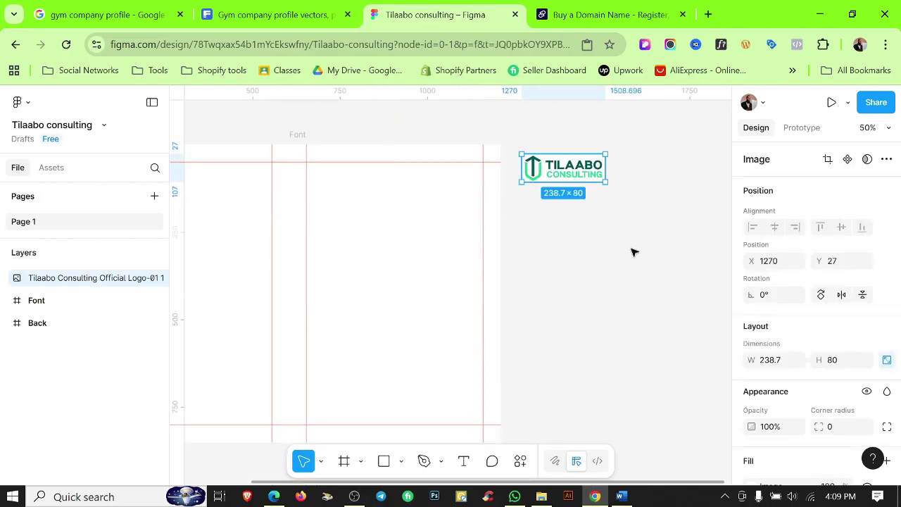
{"action": "left_click", "coordinate": [599, 259]}
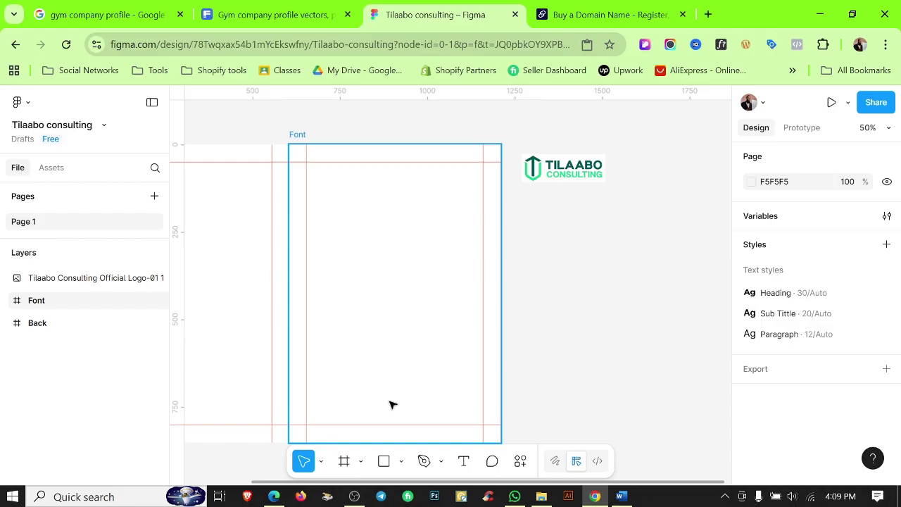
{"action": "left_click", "coordinate": [401, 465]}
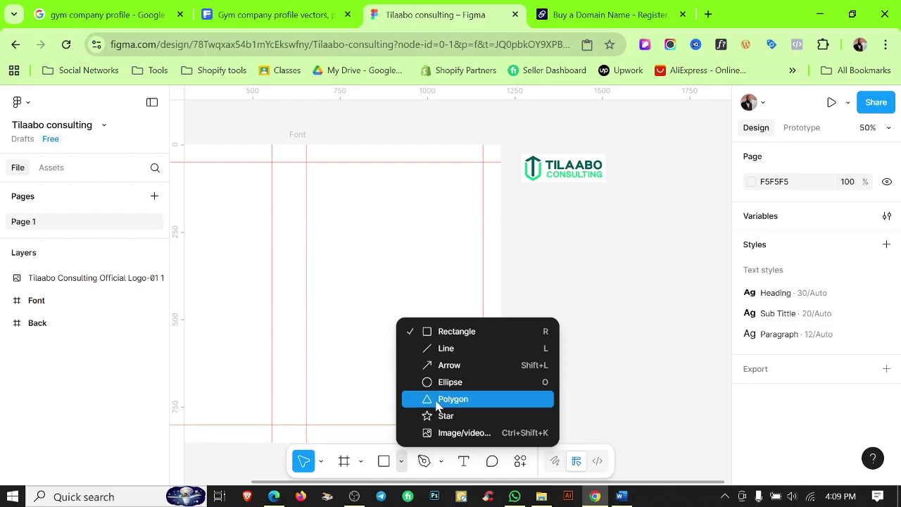
{"action": "left_click", "coordinate": [453, 399]}
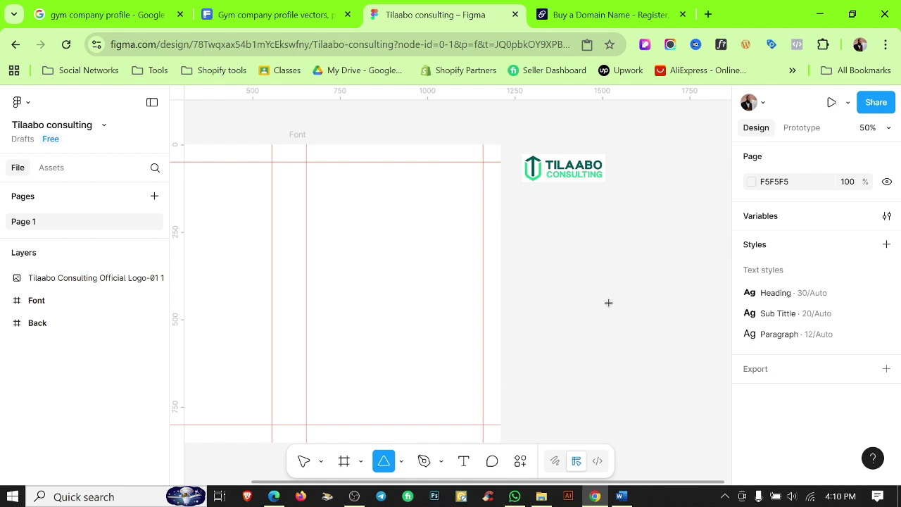
Draw a grey six-sided polygon beside the Font frame and rotate it to -30°.
{"action": "left_click_drag", "start_coordinate": [563, 248], "coordinate": [692, 377]}
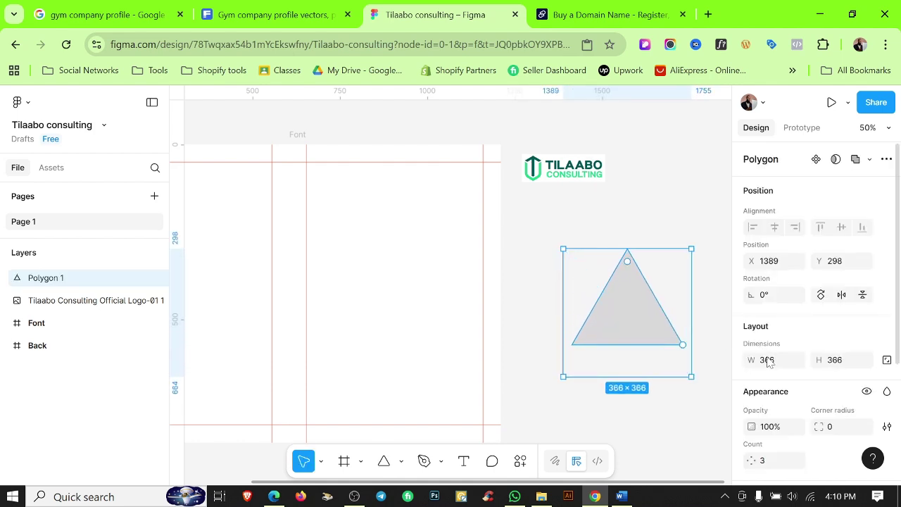
{"action": "scroll", "coordinate": [811, 367], "scroll_direction": "down", "scroll_amount": 2}
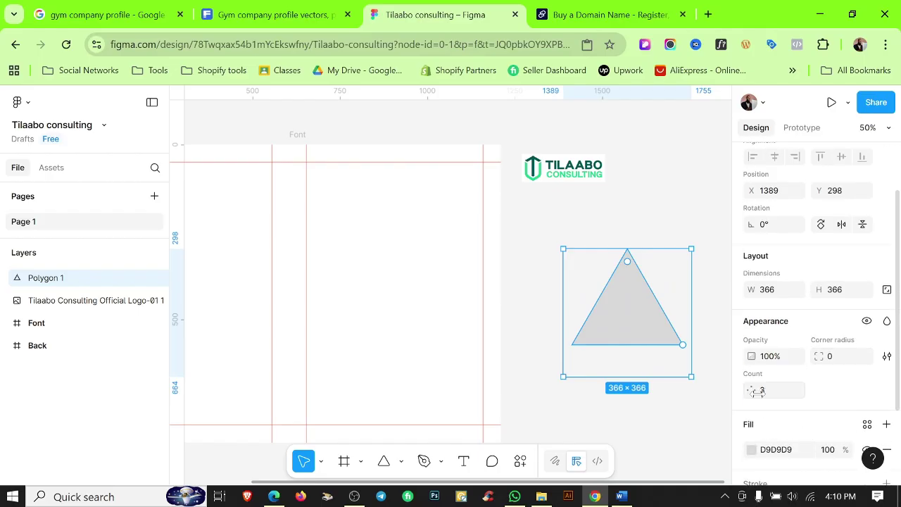
{"action": "left_click_drag", "start_coordinate": [757, 391], "coordinate": [794, 392]}
{"action": "left_click_drag", "start_coordinate": [798, 390], "coordinate": [804, 390]}
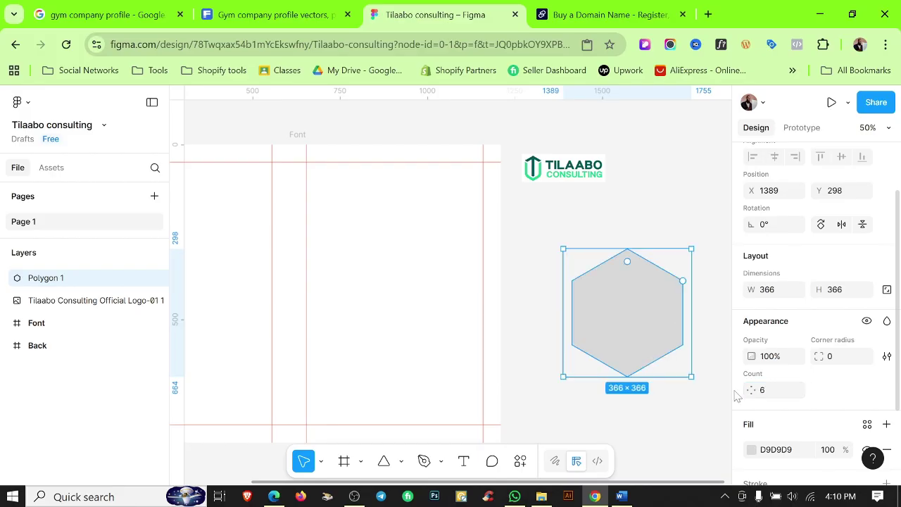
{"action": "left_click", "coordinate": [654, 402]}
{"action": "left_click", "coordinate": [635, 322]}
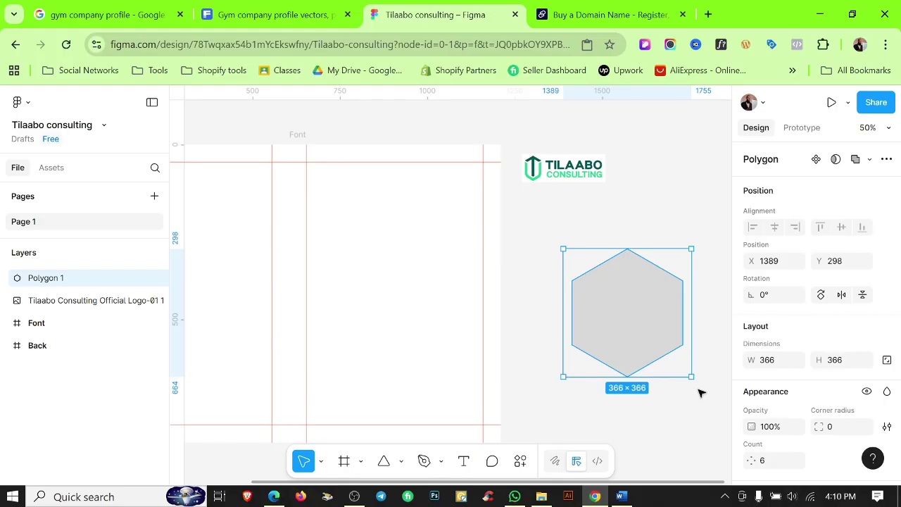
{"action": "left_click_drag", "start_coordinate": [695, 387], "coordinate": [650, 399]}
Move the hexagon into the Font frame and scale it to about 659×659.
{"action": "left_click", "coordinate": [590, 401]}
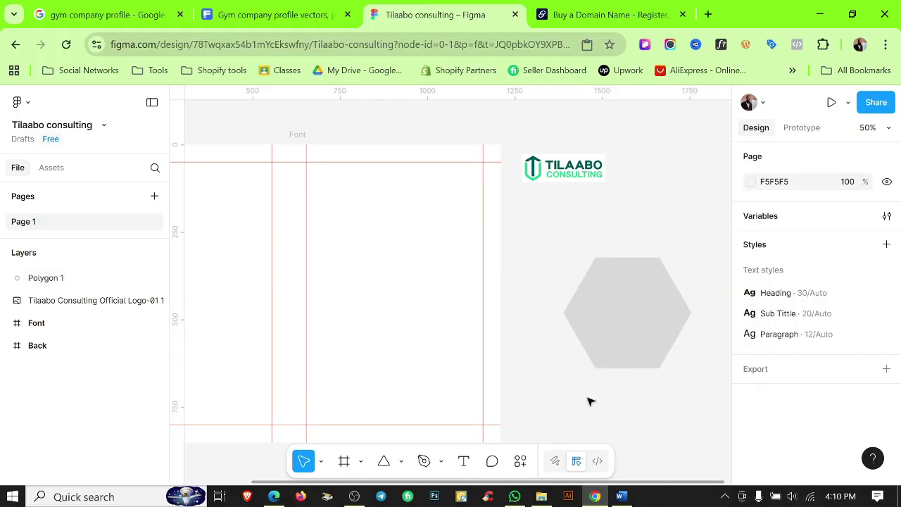
{"action": "scroll", "coordinate": [613, 387], "scroll_direction": "down", "scroll_amount": 3}
{"action": "left_click_drag", "start_coordinate": [651, 290], "coordinate": [483, 218]}
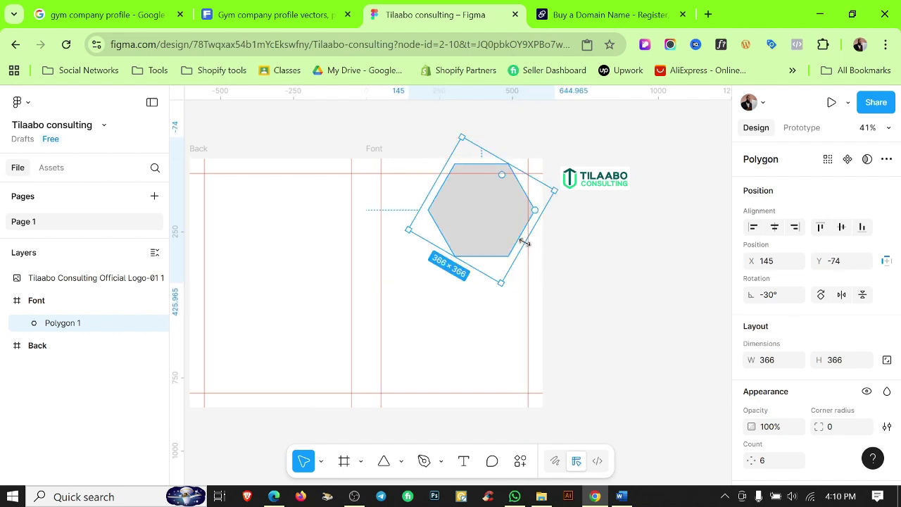
{"action": "key", "text": "k"}
{"action": "left_click_drag", "start_coordinate": [525, 242], "coordinate": [587, 298]}
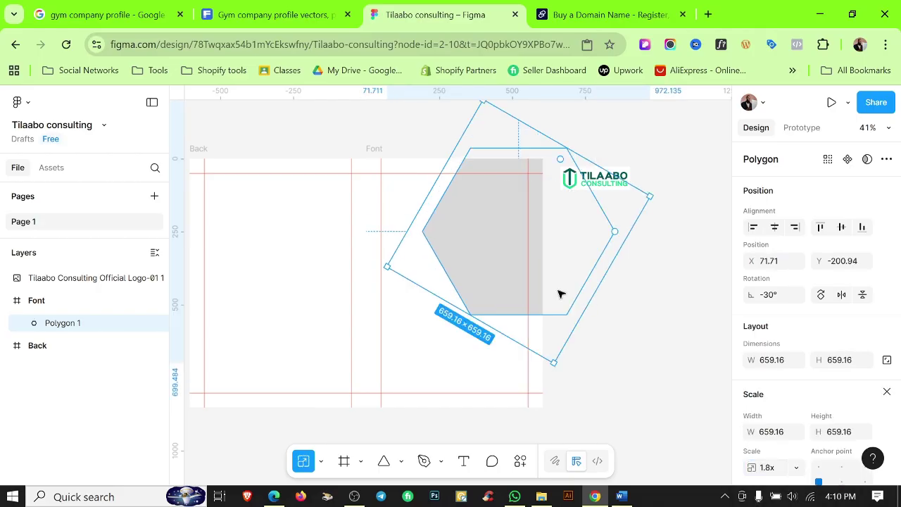
{"action": "mouse_move", "coordinate": [492, 251]}
{"action": "left_mouse_down"}
{"action": "mouse_move", "coordinate": [484, 266]}
{"action": "mouse_move", "coordinate": [483, 254]}
{"action": "left_mouse_up"}
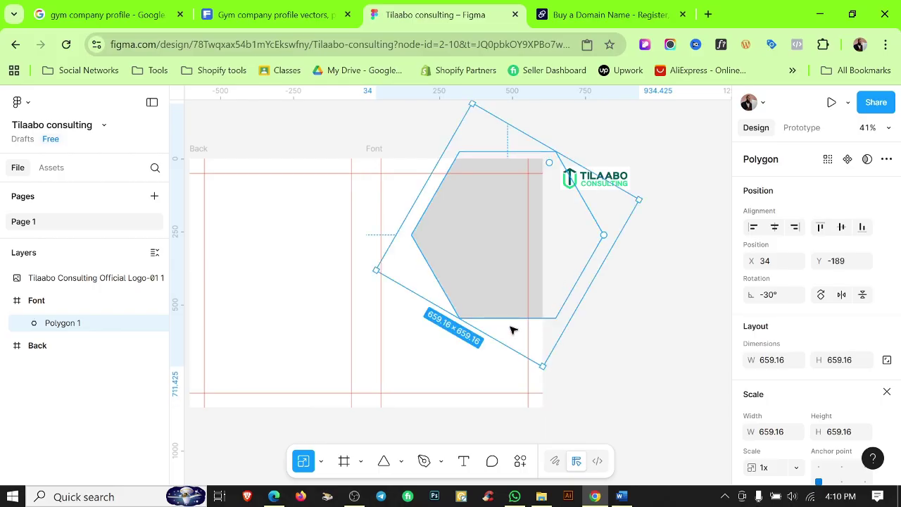
{"action": "key", "text": "v"}
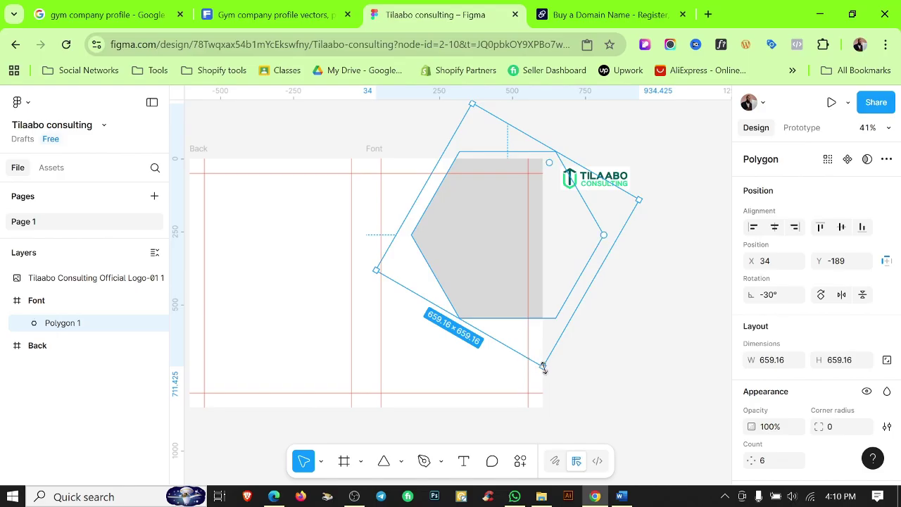
Undo the resizes, move and rotation, returning the 366×366 hexagon outside the frame.
{"action": "left_click_drag", "start_coordinate": [539, 362], "coordinate": [529, 305]}
{"action": "key", "text": "ctrl+z"}
{"action": "left_click_drag", "start_coordinate": [418, 301], "coordinate": [443, 274]}
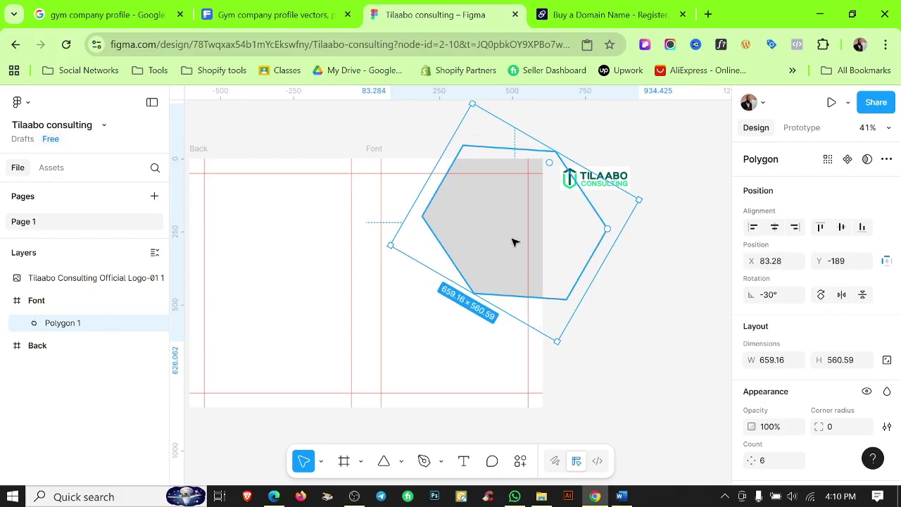
{"action": "key", "text": "ctrl+z"}
{"action": "key", "text": "ctrl+z"}
{"action": "key", "text": "ctrl+z"}
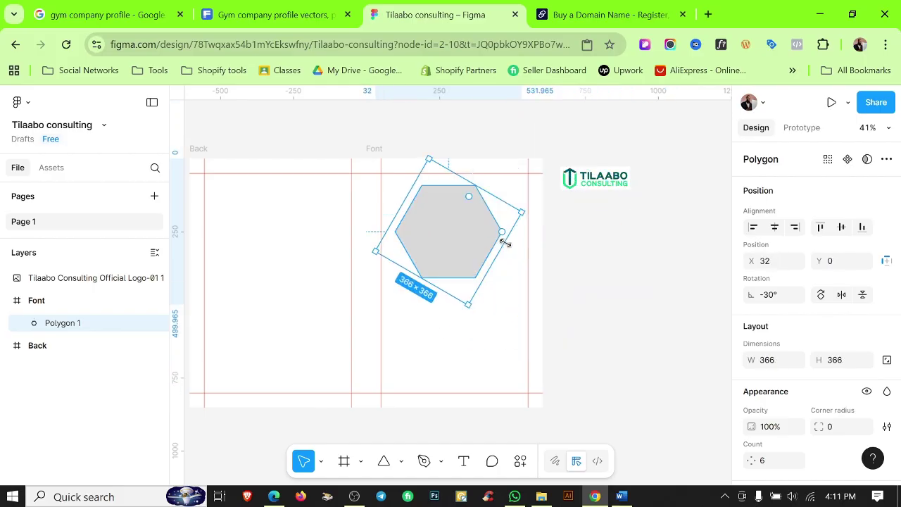
{"action": "key", "text": "ctrl+z"}
{"action": "key", "text": "ctrl+z"}
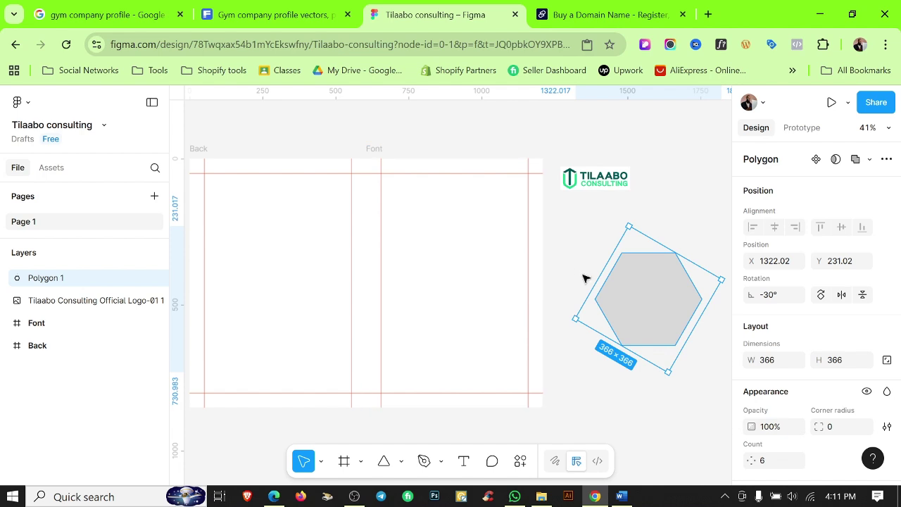
{"action": "key", "text": "ctrl+z"}
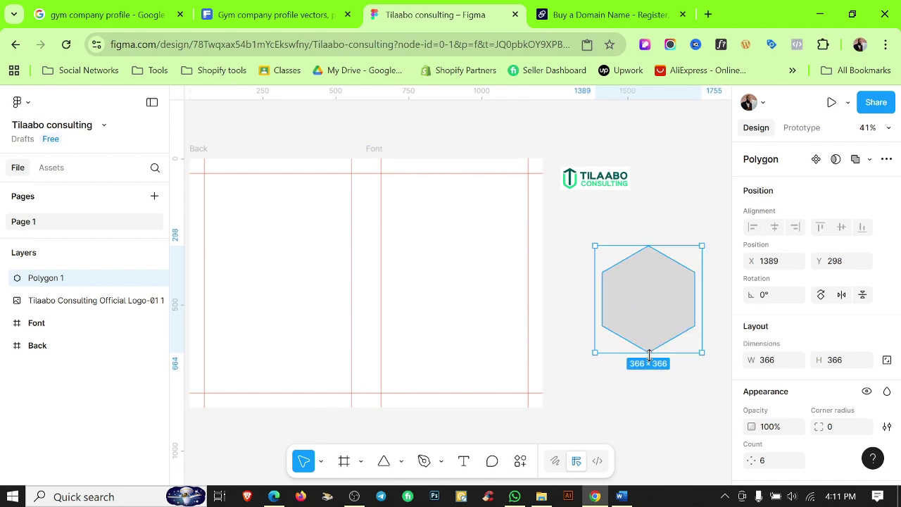
Narrow the hexagon, rotate it to -90° and move it to the Font frame's top right.
{"action": "mouse_move", "coordinate": [649, 350]}
{"action": "left_mouse_down"}
{"action": "mouse_move", "coordinate": [648, 336]}
{"action": "mouse_move", "coordinate": [641, 340]}
{"action": "left_mouse_up"}
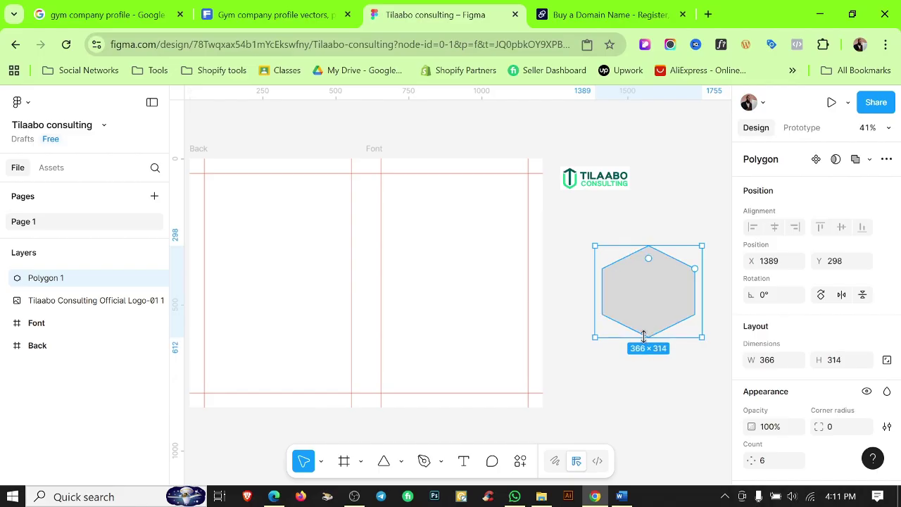
{"action": "key", "text": "ctrl+z"}
{"action": "left_click_drag", "start_coordinate": [702, 304], "coordinate": [692, 304]}
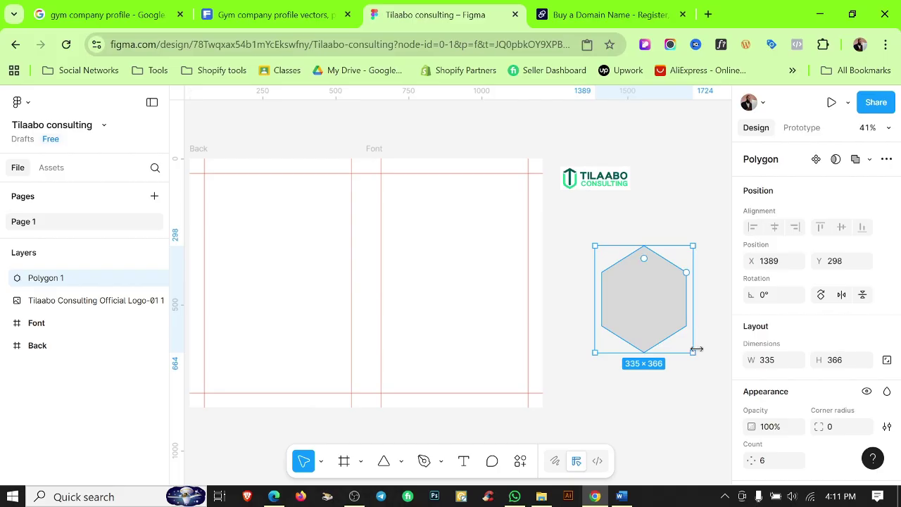
{"action": "left_click_drag", "start_coordinate": [690, 358], "coordinate": [598, 338]}
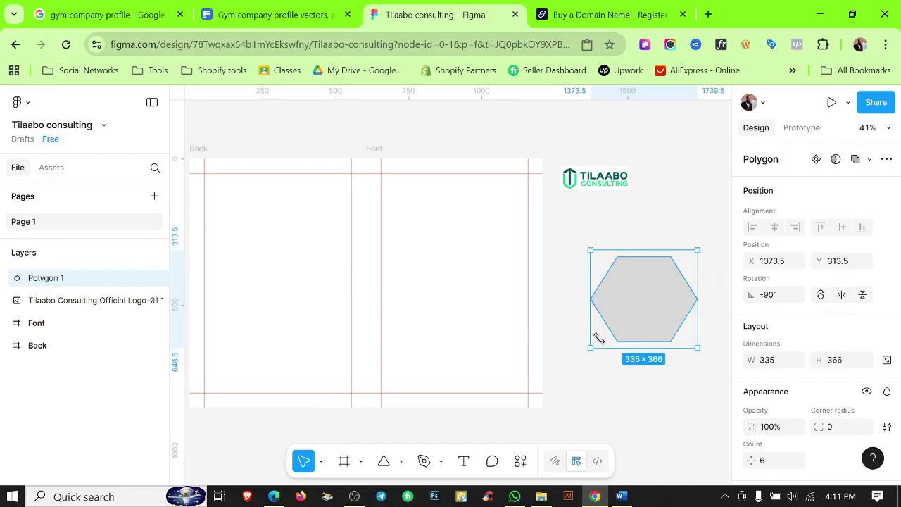
{"action": "left_click_drag", "start_coordinate": [592, 307], "coordinate": [511, 207]}
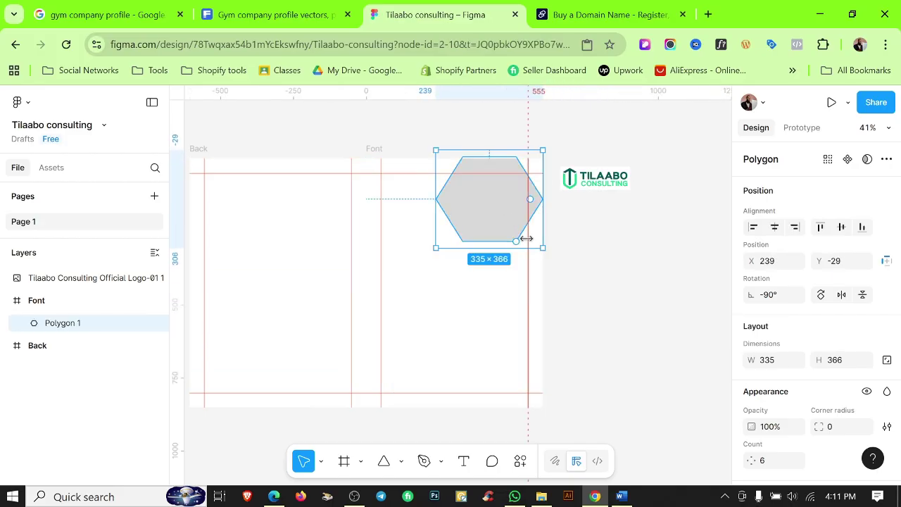
Scale the hexagon to 535×584.51 and place it at about X 205, Y -38.
{"action": "left_click", "coordinate": [354, 497]}
{"action": "left_click", "coordinate": [355, 496]}
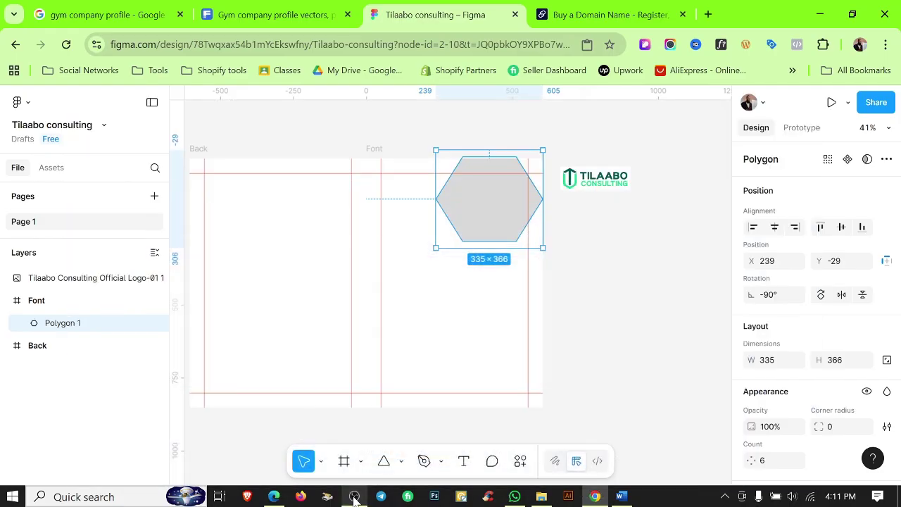
{"action": "left_click", "coordinate": [375, 285]}
{"action": "scroll", "coordinate": [374, 285], "scroll_direction": "down", "scroll_amount": 5, "text": "ctrl"}
{"action": "left_click", "coordinate": [473, 271]}
{"action": "scroll", "coordinate": [472, 271], "scroll_direction": "up", "scroll_amount": 6, "text": "ctrl"}
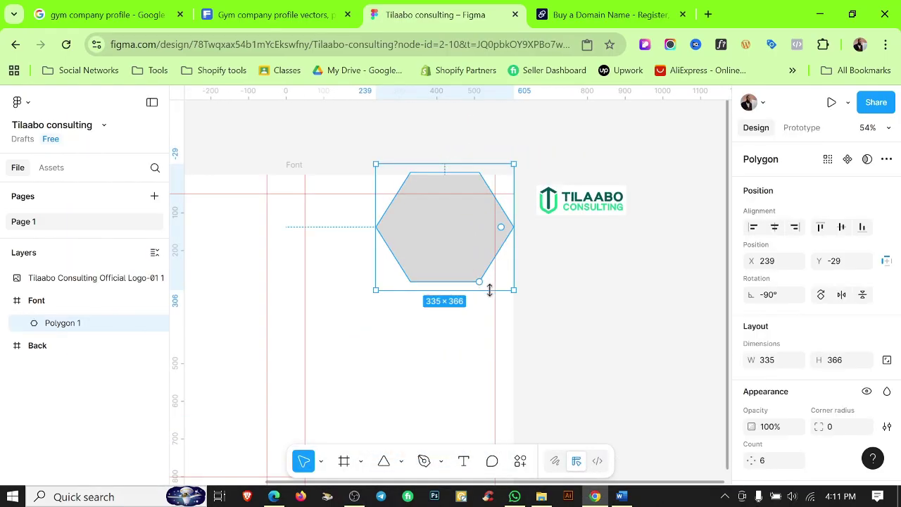
{"action": "key", "text": "k"}
{"action": "left_click_drag", "start_coordinate": [485, 288], "coordinate": [513, 348]}
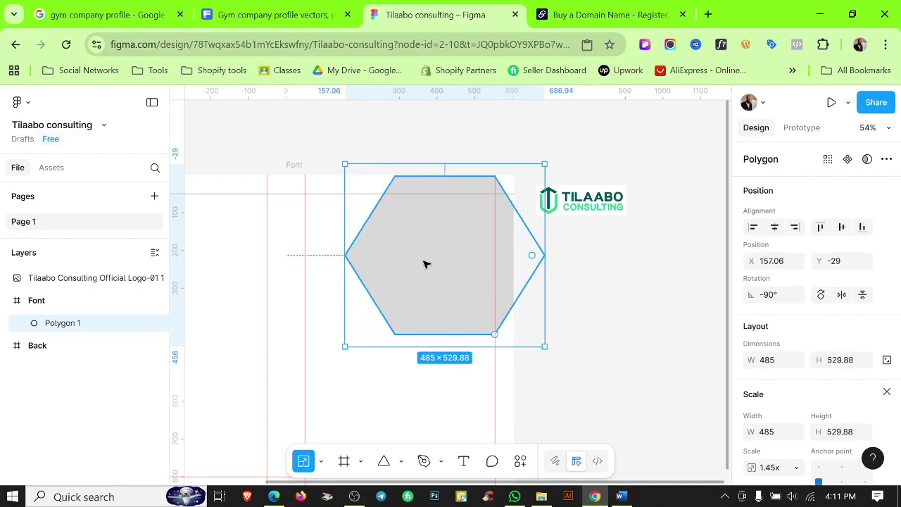
{"action": "left_click_drag", "start_coordinate": [425, 264], "coordinate": [467, 260]}
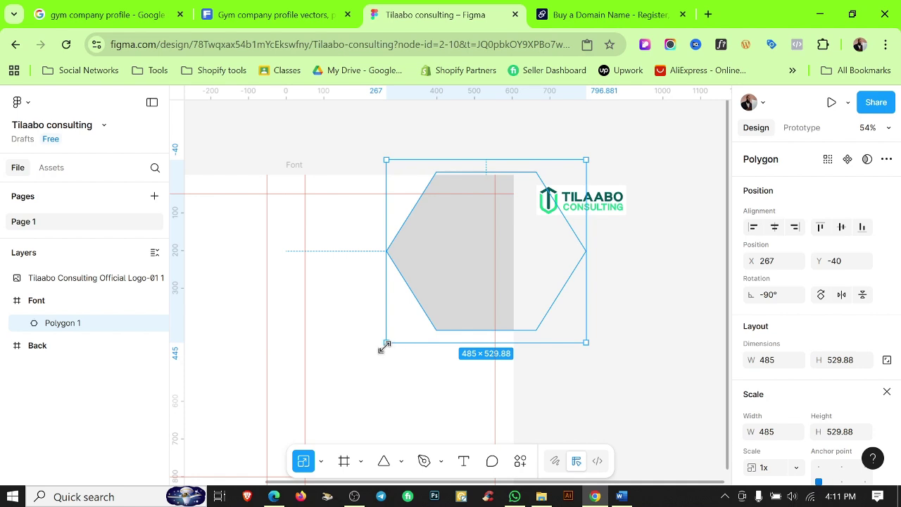
{"action": "left_click_drag", "start_coordinate": [384, 347], "coordinate": [367, 362]}
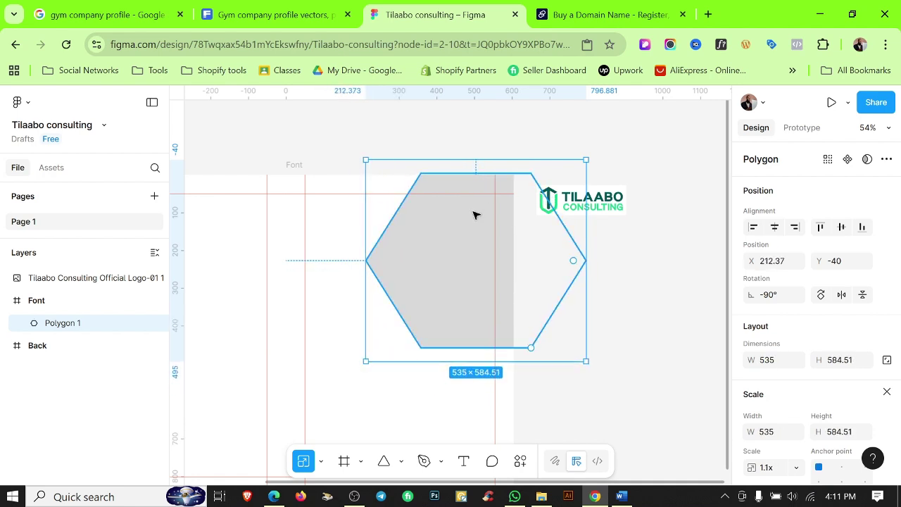
{"action": "left_click_drag", "start_coordinate": [474, 214], "coordinate": [471, 214]}
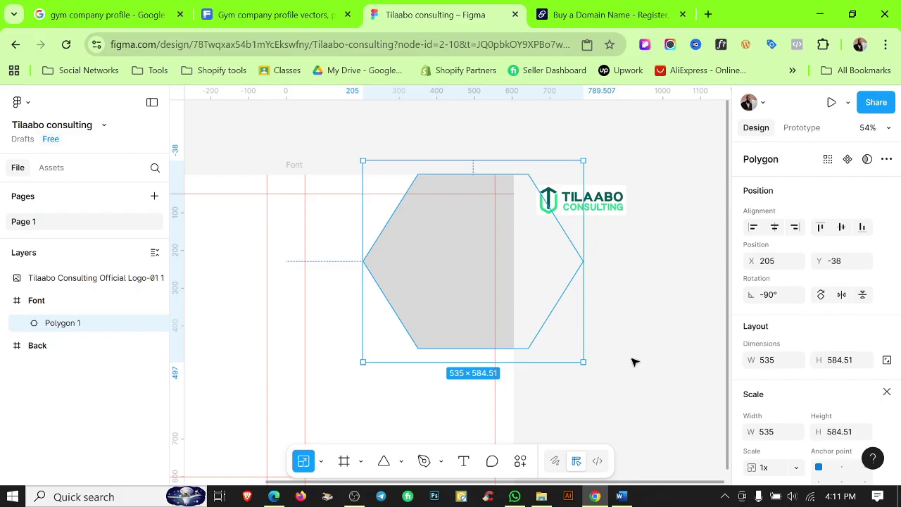
{"action": "left_click", "coordinate": [633, 361]}
{"action": "left_click", "coordinate": [481, 253]}
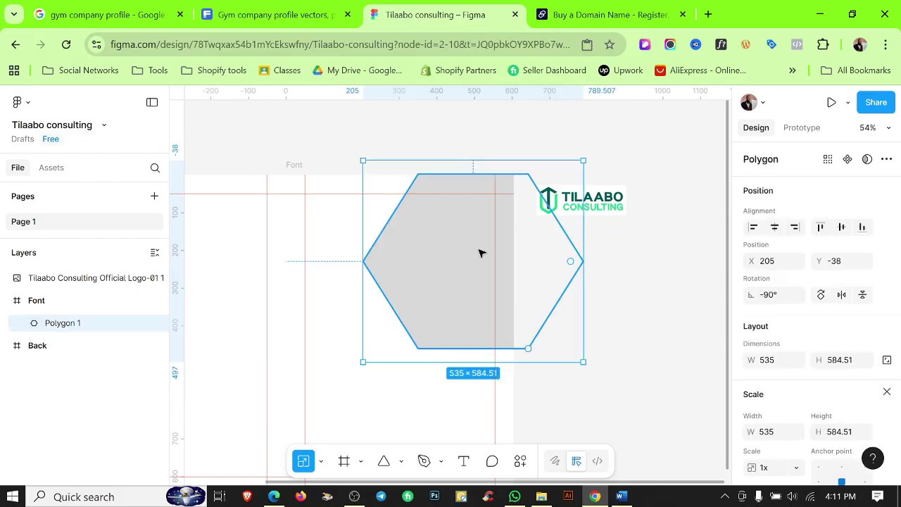
Duplicate the grey hexagon, nudge the copy left and move it behind the original.
{"action": "key", "text": "ctrl+d"}
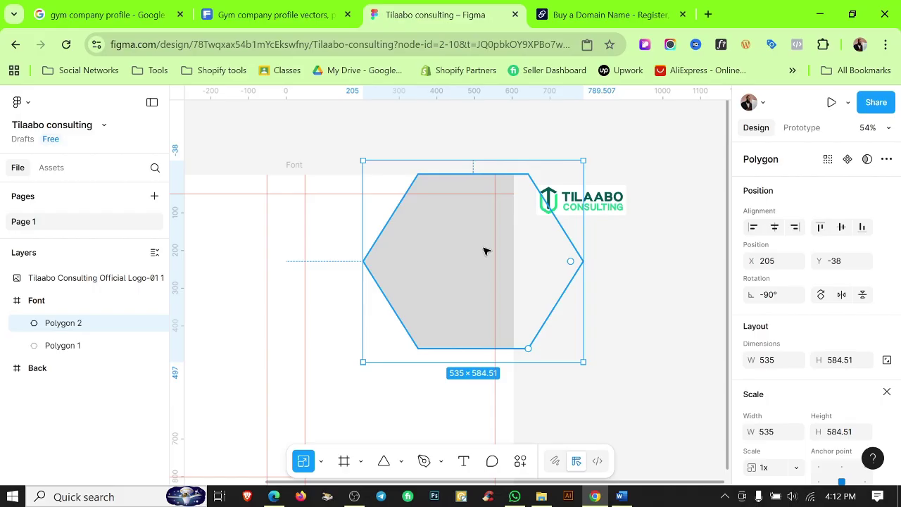
{"action": "key", "text": "Left"}
{"action": "key", "text": "Left"}
{"action": "key", "text": "Left"}
{"action": "key", "text": "Left"}
{"action": "key", "text": "Left"}
{"action": "key", "text": "Left"}
{"action": "key", "text": "Left"}
{"action": "key", "text": "Left"}
{"action": "key", "text": "Left"}
{"action": "key", "text": "Left"}
{"action": "key", "text": "Left"}
{"action": "key", "text": "Left"}
{"action": "key", "text": "Left"}
{"action": "key", "text": "Left"}
{"action": "key", "text": "Left"}
{"action": "key", "text": "Left"}
{"action": "key", "text": "Left"}
{"action": "key", "text": "Left"}
{"action": "key", "text": "Left"}
{"action": "key", "text": "Left"}
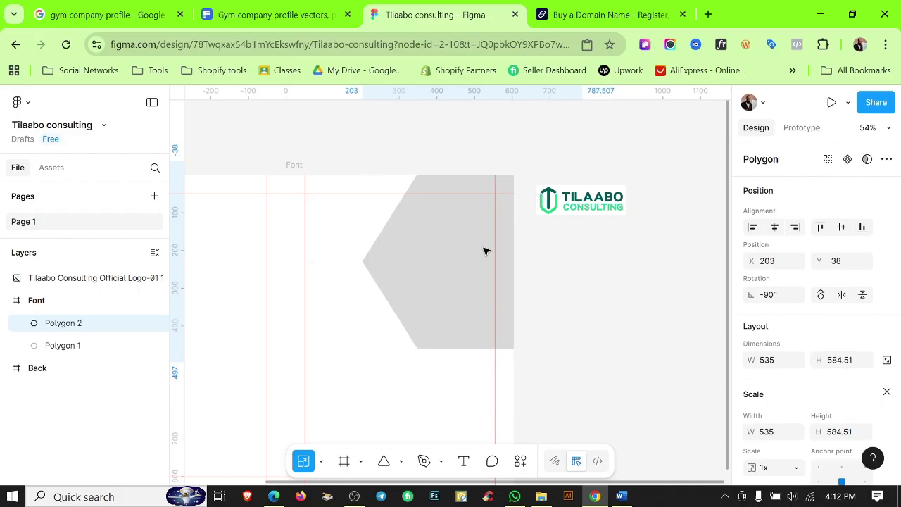
{"action": "key", "text": "Left"}
{"action": "key", "text": "Left"}
{"action": "key", "text": "Left"}
{"action": "key", "text": "Left"}
{"action": "key", "text": "Left"}
{"action": "key", "text": "Left"}
{"action": "key", "text": "Left"}
{"action": "key", "text": "Left"}
{"action": "key", "text": "Left"}
{"action": "key", "text": "Left"}
{"action": "key", "text": "Left"}
{"action": "key", "text": "Left"}
{"action": "key", "text": "Left"}
{"action": "key", "text": "Left"}
{"action": "key", "text": "Left"}
{"action": "key", "text": "Left"}
{"action": "key", "text": "Left"}
{"action": "key", "text": "Left"}
{"action": "key", "text": "Left"}
{"action": "key", "text": "Left"}
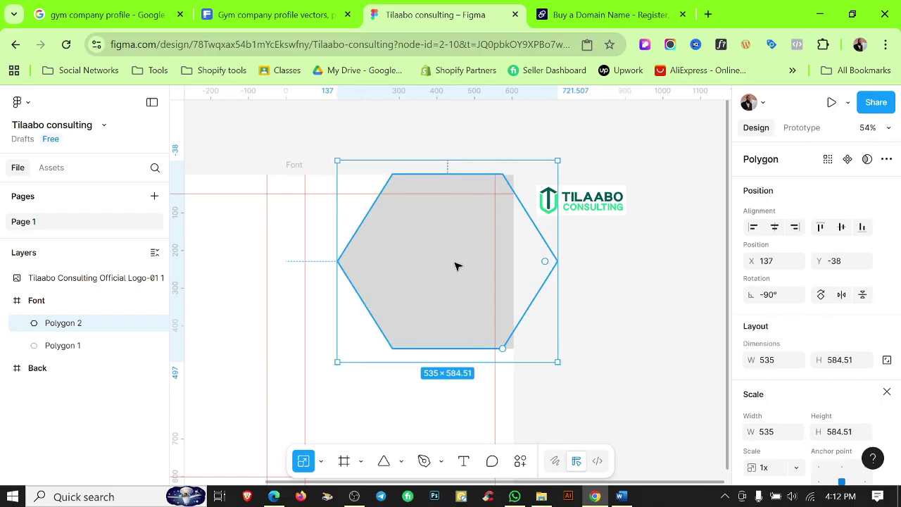
{"action": "left_click_drag", "start_coordinate": [75, 325], "coordinate": [80, 362]}
{"action": "scroll", "coordinate": [794, 415], "scroll_direction": "down", "scroll_amount": 3}
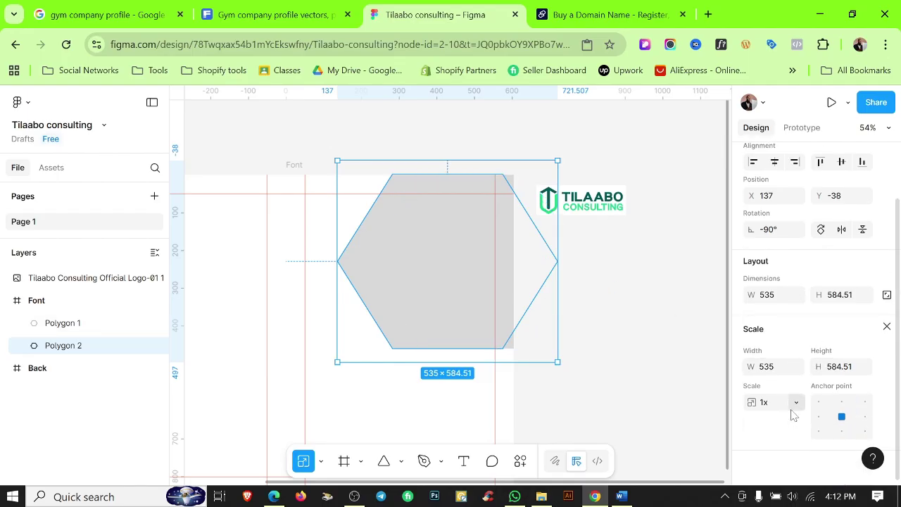
{"action": "key", "text": "v"}
Fill the hexagon copy with red E24E4E.
{"action": "left_click", "coordinate": [752, 344]}
{"action": "left_click", "coordinate": [671, 240]}
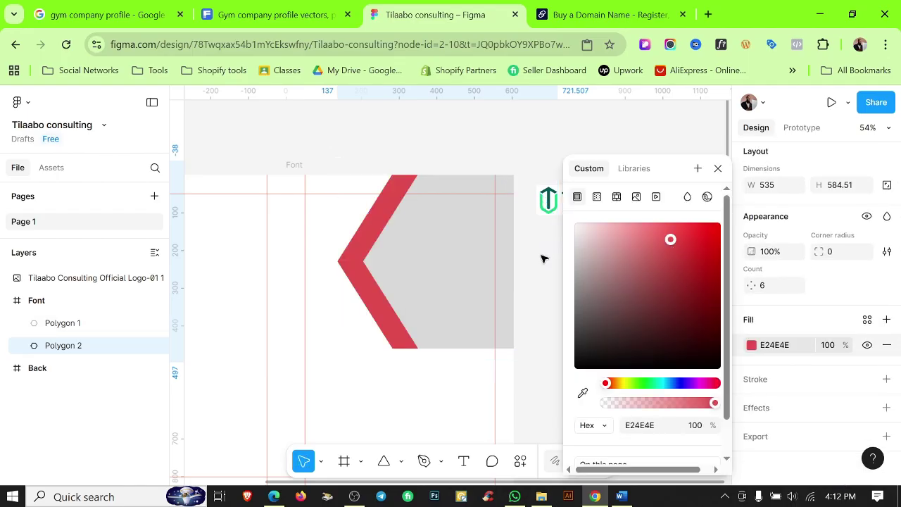
{"action": "left_click", "coordinate": [469, 133]}
{"action": "scroll", "coordinate": [390, 296], "scroll_direction": "up", "scroll_amount": 5}
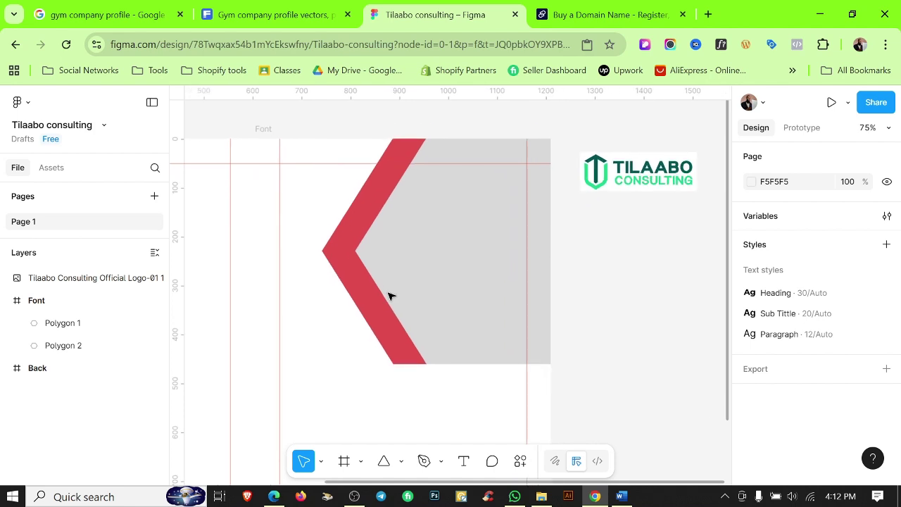
{"action": "scroll", "coordinate": [407, 295], "scroll_direction": "down", "scroll_amount": 3}
{"action": "scroll", "coordinate": [387, 302], "scroll_direction": "up", "scroll_amount": 5}
{"action": "scroll", "coordinate": [384, 299], "scroll_direction": "down", "scroll_amount": 3}
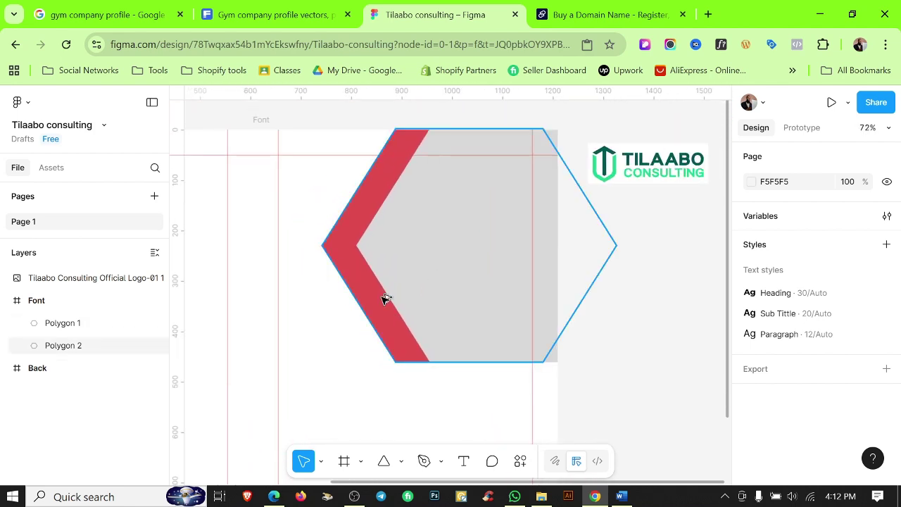
{"action": "scroll", "coordinate": [386, 299], "scroll_direction": "down", "scroll_amount": 2}
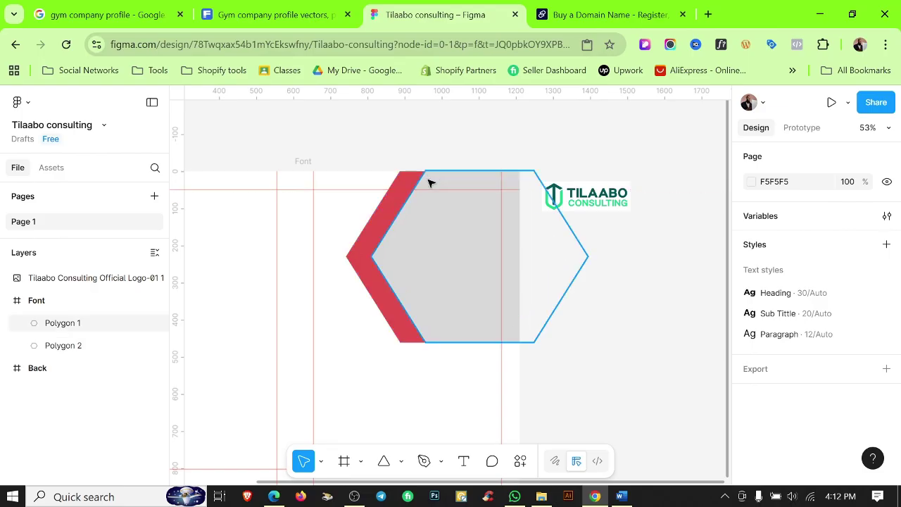
Try resizing the red hexagon from its edges, then undo those changes.
{"action": "left_click", "coordinate": [403, 176]}
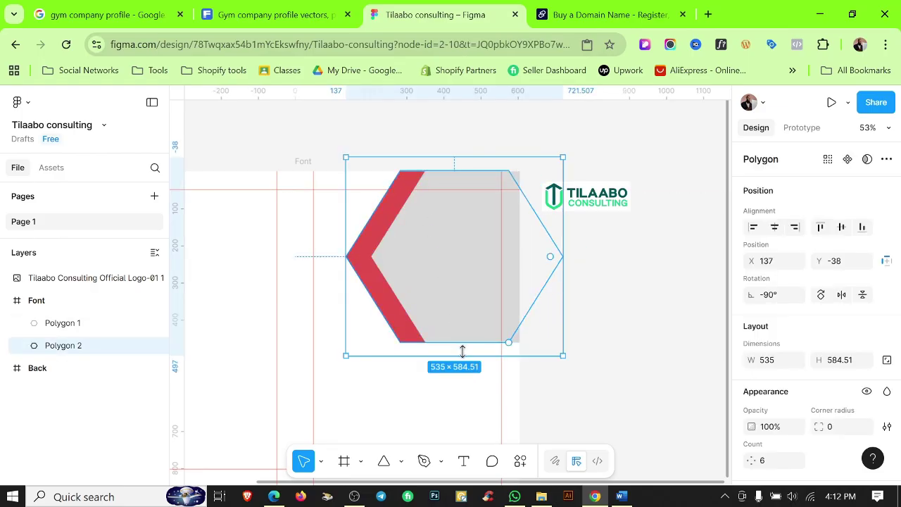
{"action": "left_click_drag", "start_coordinate": [430, 356], "coordinate": [422, 332]}
{"action": "key", "text": "ctrl+z"}
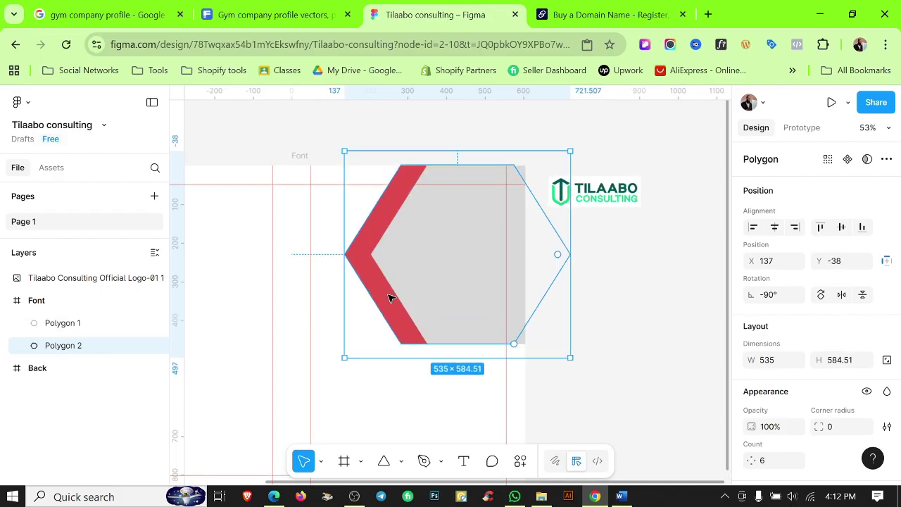
{"action": "scroll", "coordinate": [392, 296], "scroll_direction": "up", "scroll_amount": 2}
{"action": "left_click_drag", "start_coordinate": [477, 147], "coordinate": [475, 163]}
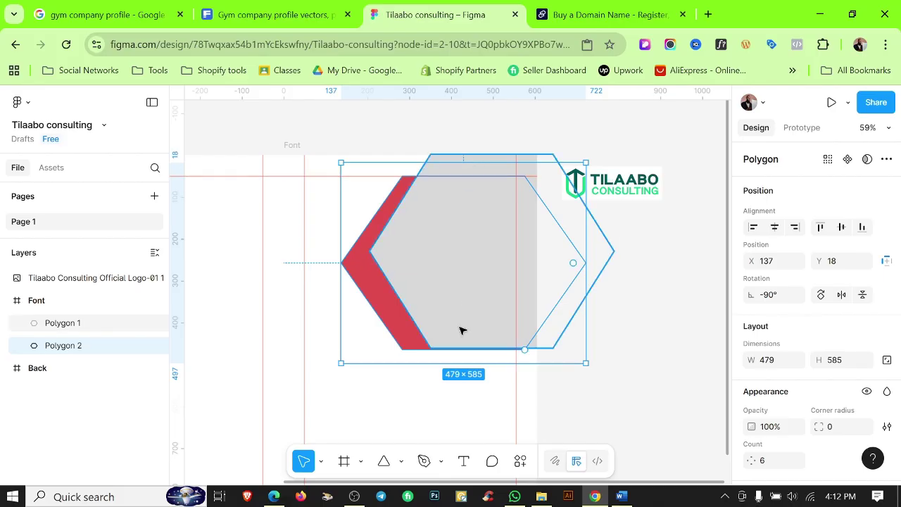
{"action": "left_click_drag", "start_coordinate": [463, 365], "coordinate": [463, 347]}
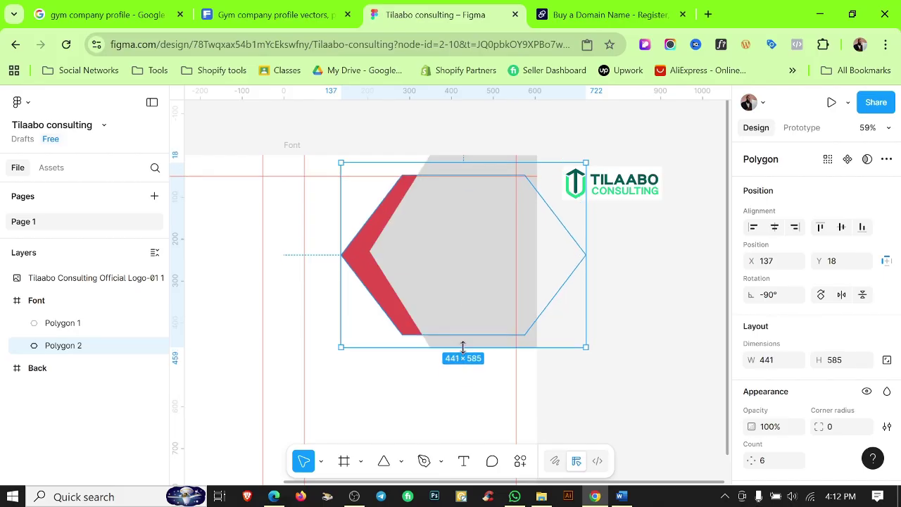
{"action": "key", "text": "ctrl+z"}
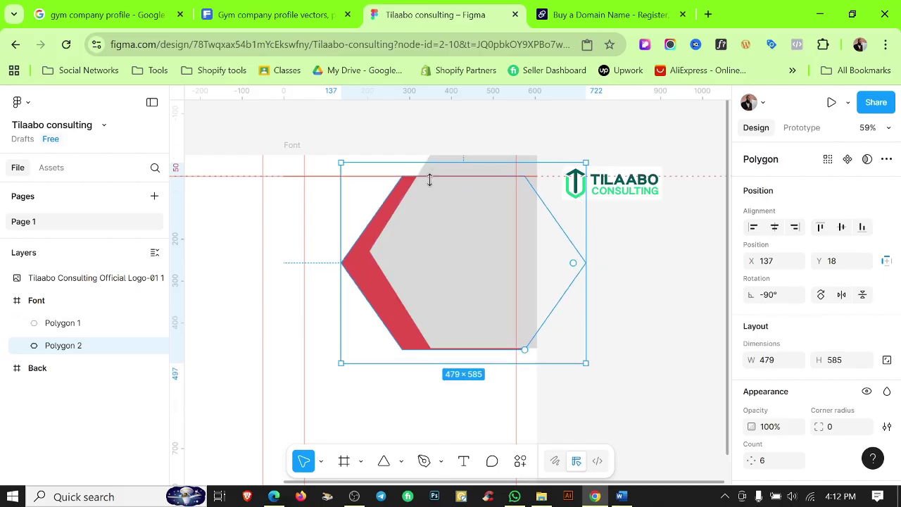
{"action": "key", "text": "ctrl+z"}
Resize the red hexagon to 419×467 and nudge it left to X 146, Y 20.
{"action": "left_click_drag", "start_coordinate": [416, 142], "coordinate": [415, 164]}
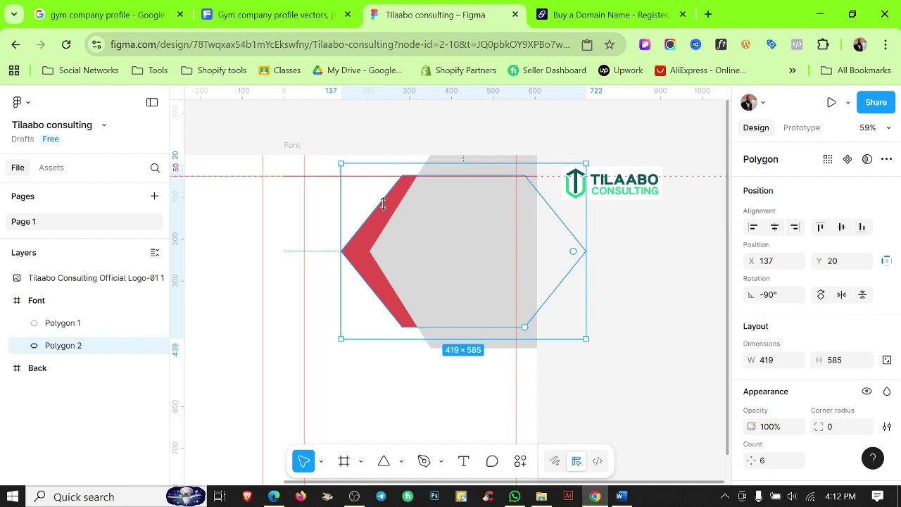
{"action": "left_click_drag", "start_coordinate": [341, 250], "coordinate": [366, 250]}
{"action": "key", "text": "Left"}
{"action": "key", "text": "Left"}
{"action": "key", "text": "Left"}
{"action": "key", "text": "Left"}
{"action": "key", "text": "Left"}
{"action": "key", "text": "Left"}
{"action": "key", "text": "Left"}
{"action": "key", "text": "Left"}
{"action": "key", "text": "Left"}
{"action": "key", "text": "Left"}
{"action": "key", "text": "Left"}
{"action": "key", "text": "Left"}
{"action": "key", "text": "Left"}
{"action": "key", "text": "Left"}
{"action": "key", "text": "Left"}
{"action": "key", "text": "Left"}
{"action": "key", "text": "Left"}
{"action": "key", "text": "Left"}
{"action": "key", "text": "Left"}
{"action": "key", "text": "Left"}
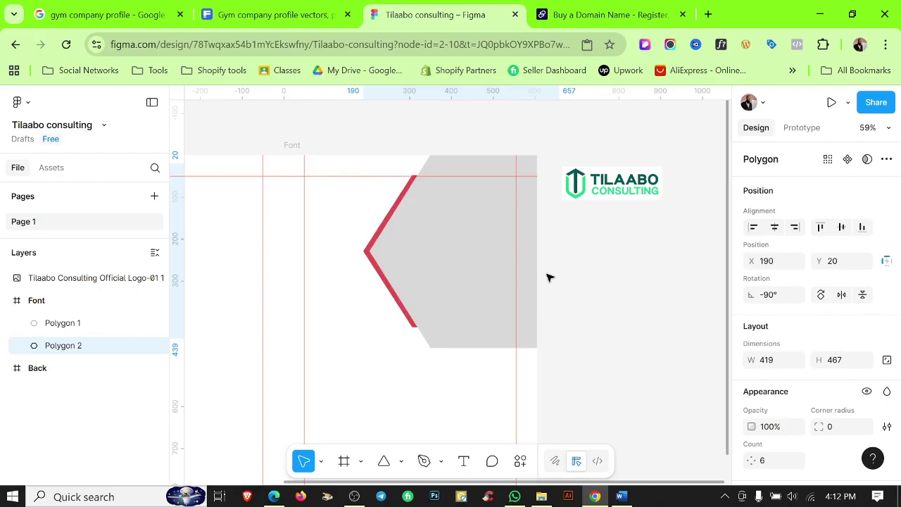
{"action": "key", "text": "Left"}
{"action": "key", "text": "Left"}
{"action": "key", "text": "Left"}
{"action": "key", "text": "Left"}
{"action": "key", "text": "Left"}
{"action": "key", "text": "Left"}
{"action": "key", "text": "Left"}
{"action": "key", "text": "Left"}
{"action": "key", "text": "Left"}
{"action": "key", "text": "Left"}
{"action": "key", "text": "Left"}
{"action": "key", "text": "Left"}
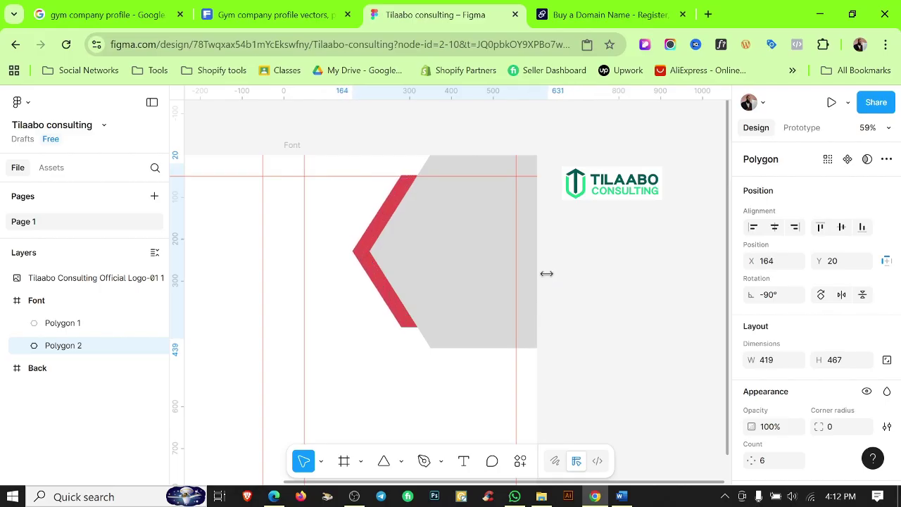
{"action": "key", "text": "Left"}
{"action": "key", "text": "Left"}
{"action": "key", "text": "Left"}
{"action": "key", "text": "Left"}
{"action": "key", "text": "Left"}
{"action": "key", "text": "Left"}
{"action": "key", "text": "Left"}
{"action": "key", "text": "Left"}
{"action": "key", "text": "Left"}
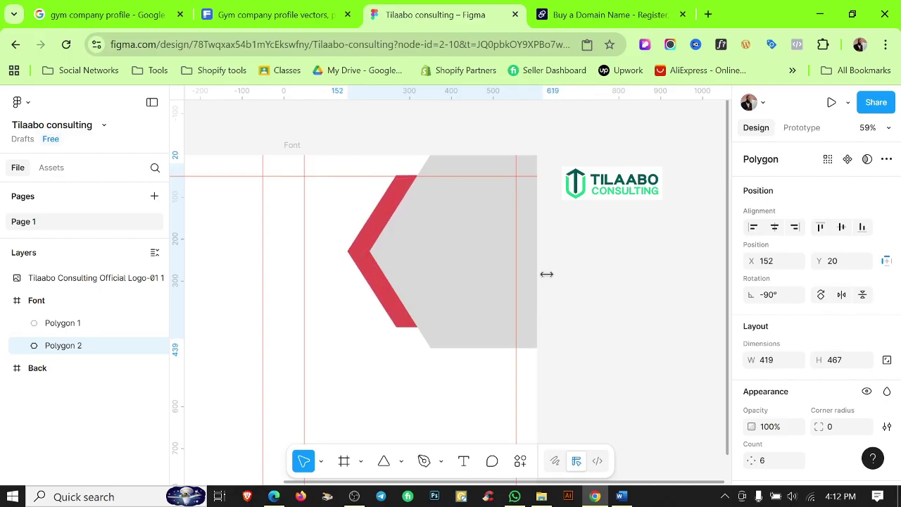
{"action": "key", "text": "Left"}
{"action": "key", "text": "Left"}
{"action": "key", "text": "Left"}
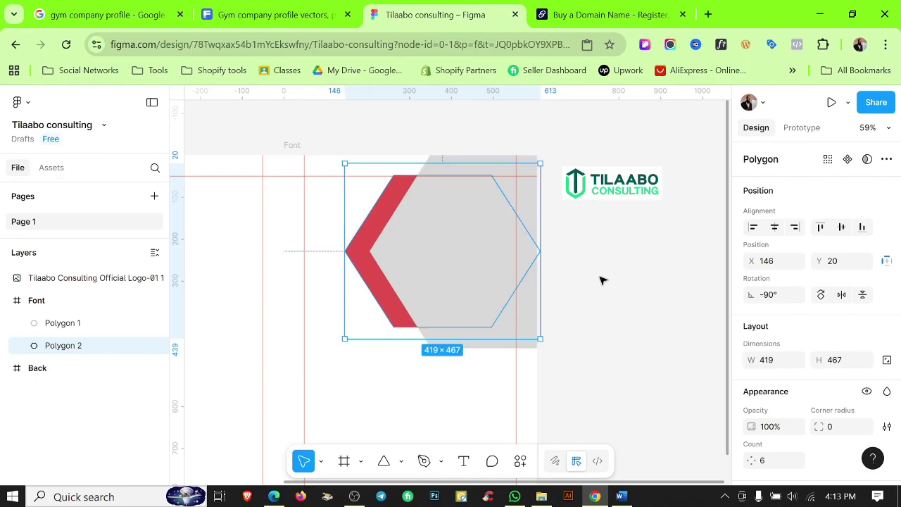
{"action": "key", "text": "Escape"}
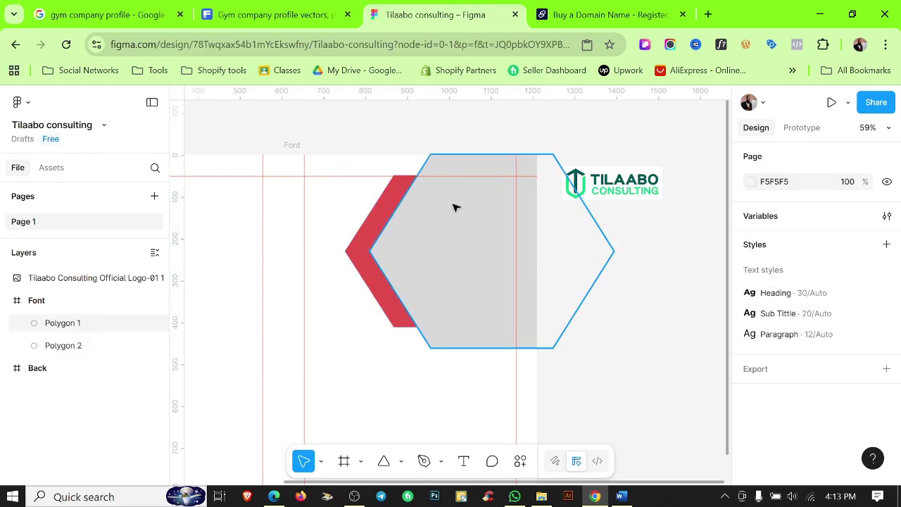
{"action": "left_click", "coordinate": [454, 207]}
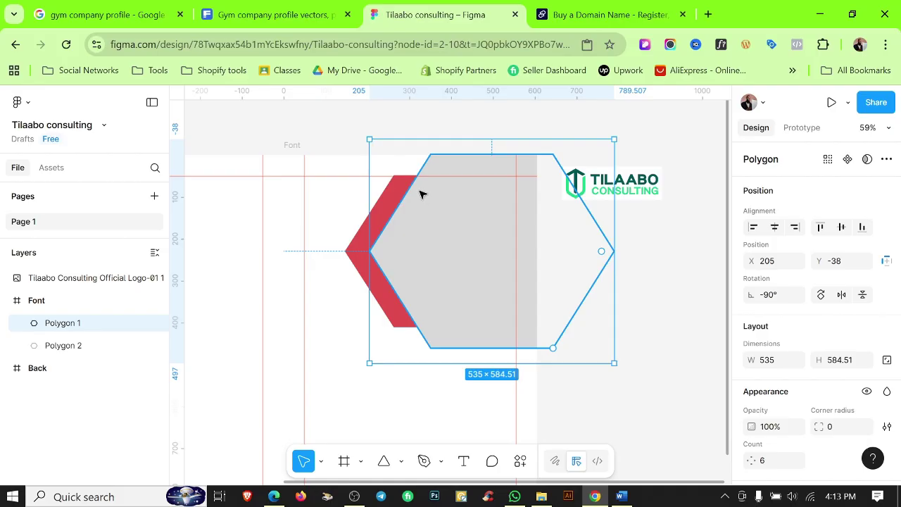
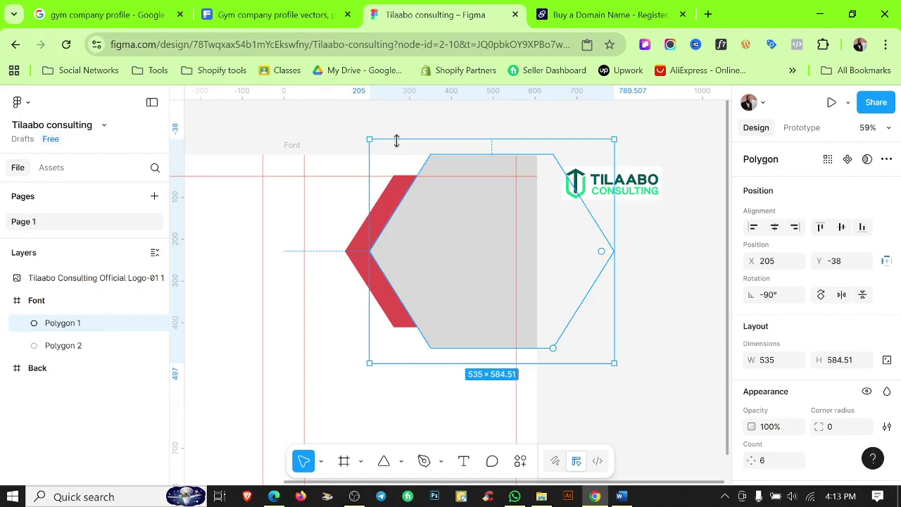
Duplicate the hexagon in place, then draw a 681×596 grey rectangle under the chevrons.
{"action": "key", "text": "ctrl+d"}
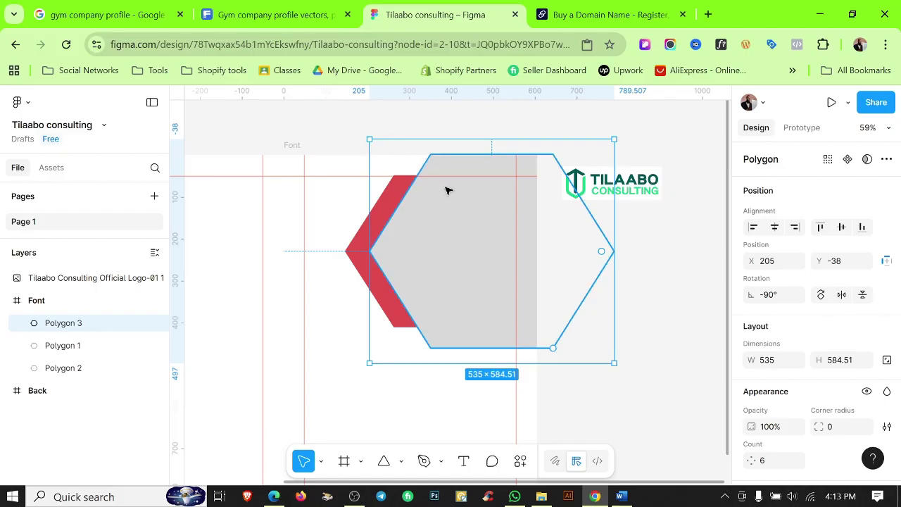
{"action": "left_click", "coordinate": [617, 345]}
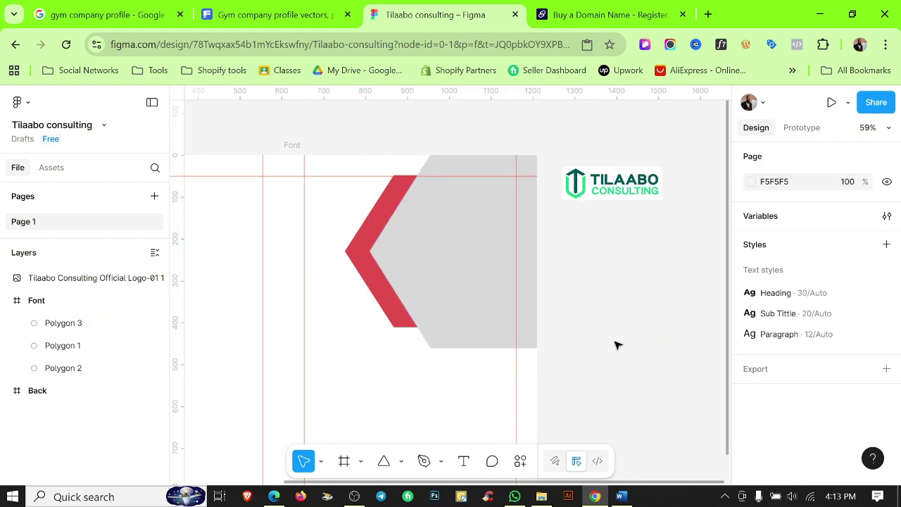
{"action": "left_click", "coordinate": [402, 462]}
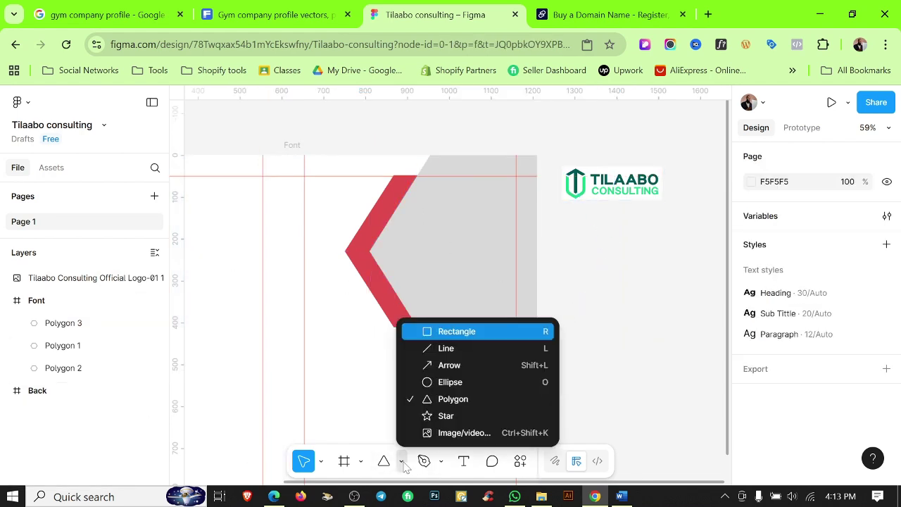
{"action": "left_click", "coordinate": [427, 331]}
{"action": "left_click_drag", "start_coordinate": [361, 382], "coordinate": [645, 431]}
{"action": "scroll", "coordinate": [570, 331], "scroll_direction": "down", "scroll_amount": 2}
Tilt the new rectangle to 30° and move it up over the hexagon.
{"action": "left_click", "coordinate": [384, 361]}
{"action": "scroll", "coordinate": [402, 352], "scroll_direction": "up", "scroll_amount": 1}
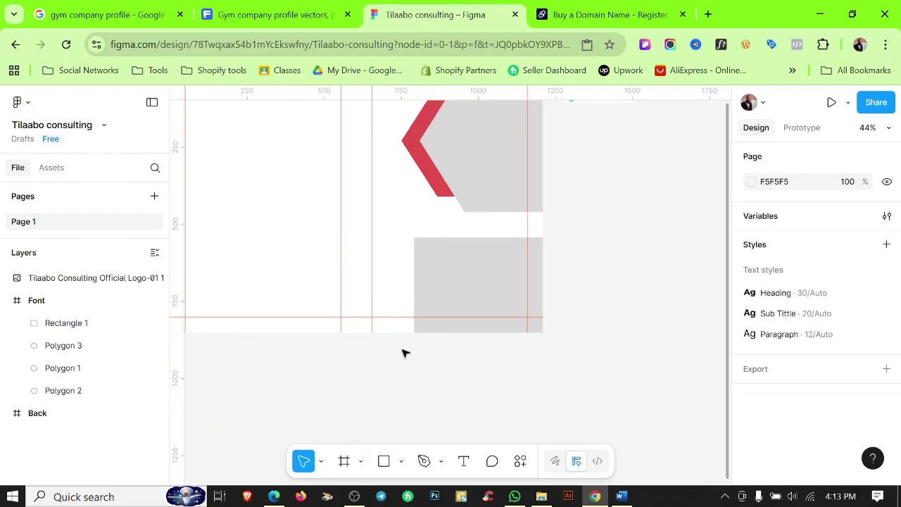
{"action": "left_click", "coordinate": [578, 401]}
{"action": "left_click_drag", "start_coordinate": [629, 426], "coordinate": [636, 363]}
{"action": "left_click_drag", "start_coordinate": [479, 298], "coordinate": [515, 116]}
{"action": "left_click_drag", "start_coordinate": [413, 329], "coordinate": [299, 434]}
{"action": "scroll", "coordinate": [704, 469], "scroll_direction": "down", "scroll_amount": 1}
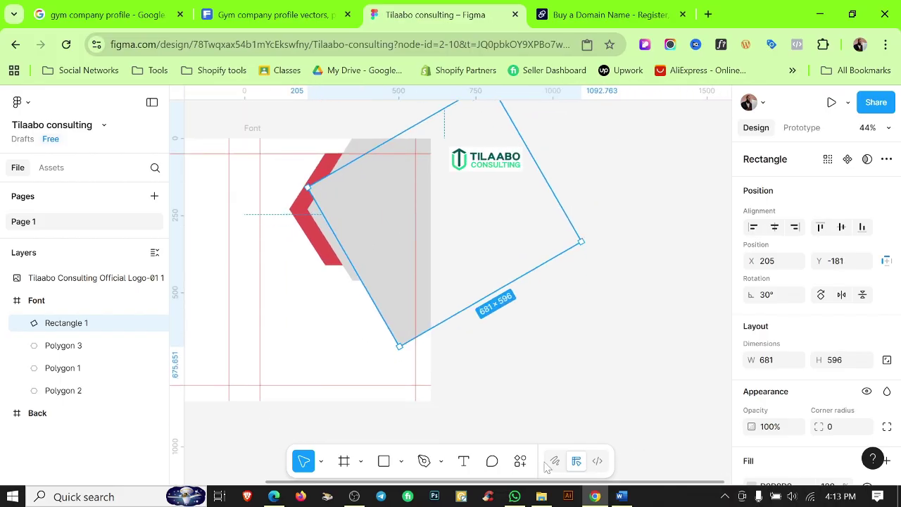
{"action": "scroll", "coordinate": [751, 395], "scroll_direction": "down", "scroll_amount": 3}
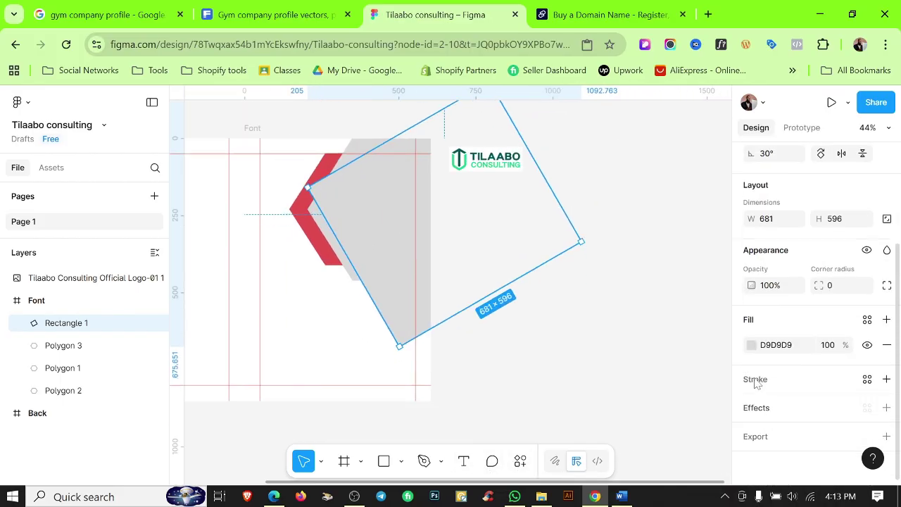
Fill the tilted rectangle dark maroon.
{"action": "left_click", "coordinate": [752, 345]}
{"action": "left_click", "coordinate": [665, 349]}
{"action": "left_click", "coordinate": [432, 328]}
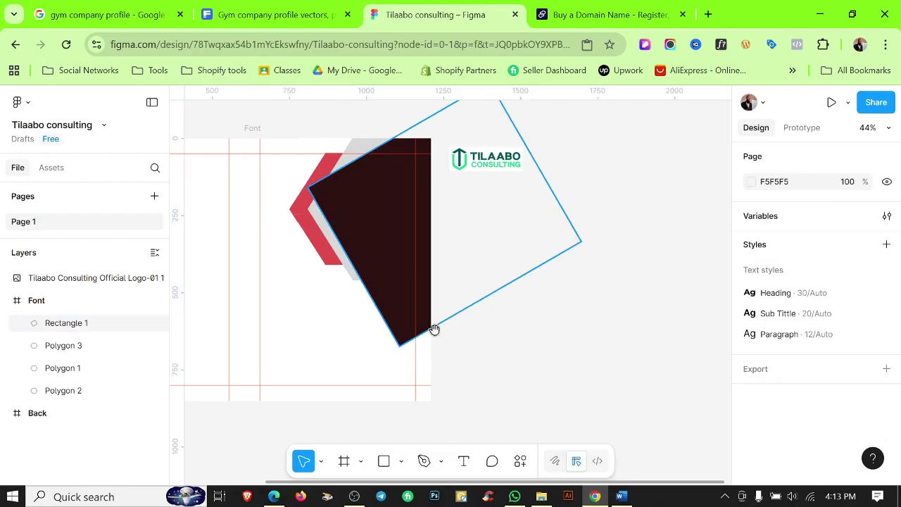
{"action": "scroll", "coordinate": [388, 302], "scroll_direction": "up", "scroll_amount": 1}
{"action": "scroll", "coordinate": [395, 297], "scroll_direction": "down", "scroll_amount": 2}
{"action": "left_click", "coordinate": [478, 342]}
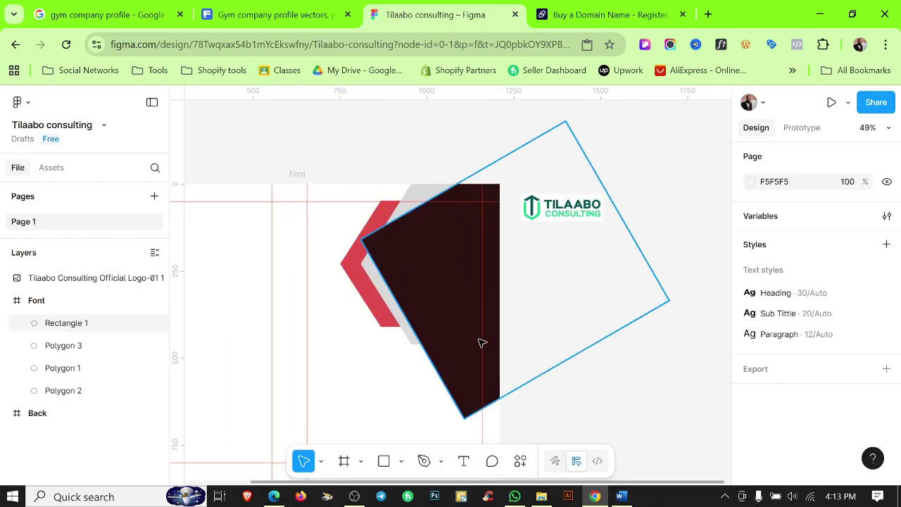
{"action": "key", "text": "Escape"}
Rotate the maroon rectangle further to about 32.19°.
{"action": "left_click", "coordinate": [429, 308]}
{"action": "left_click_drag", "start_coordinate": [430, 308], "coordinate": [427, 308]}
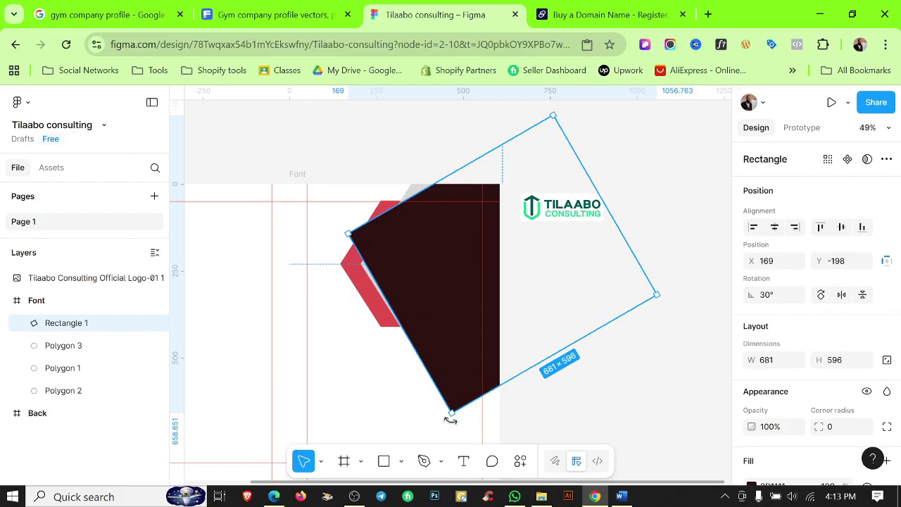
{"action": "left_click_drag", "start_coordinate": [453, 420], "coordinate": [454, 422]}
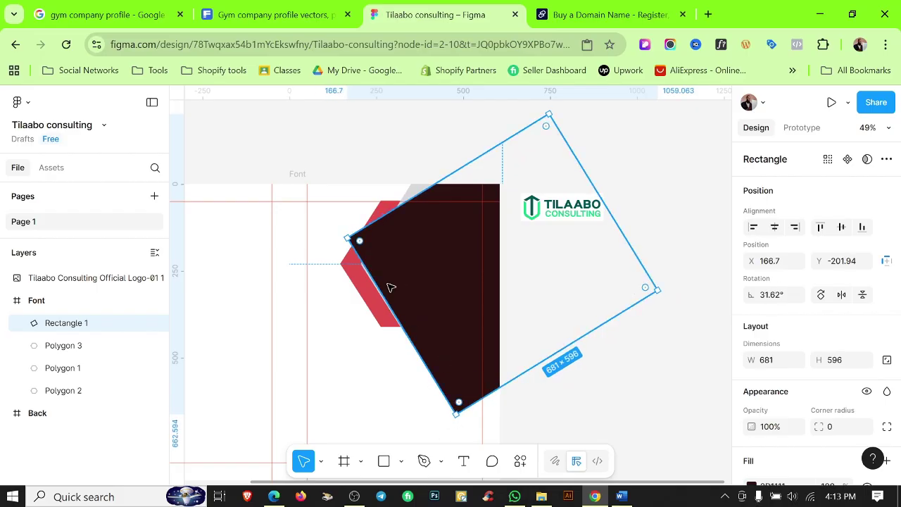
{"action": "scroll", "coordinate": [366, 287], "scroll_direction": "up", "scroll_amount": 10}
{"action": "scroll", "coordinate": [366, 292], "scroll_direction": "down", "scroll_amount": 5}
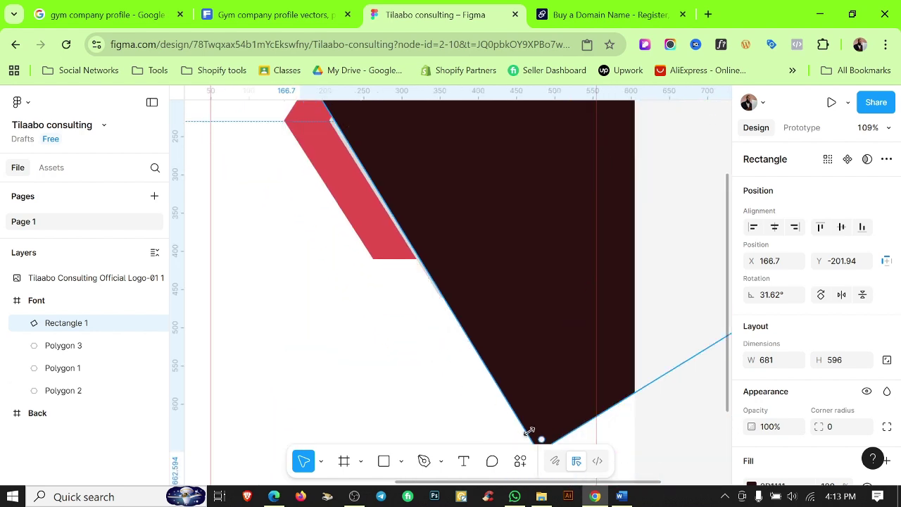
{"action": "scroll", "coordinate": [528, 415], "scroll_direction": "down", "scroll_amount": 4}
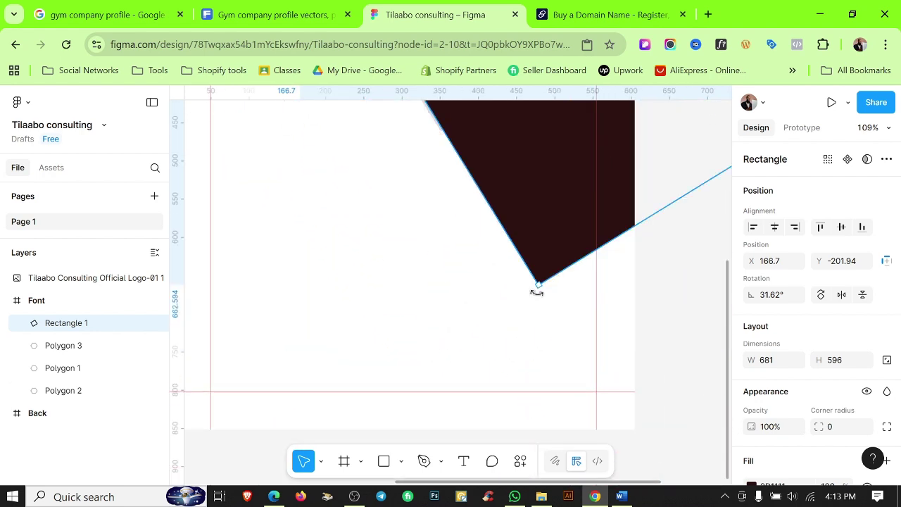
{"action": "left_click_drag", "start_coordinate": [536, 291], "coordinate": [540, 293]}
{"action": "scroll", "coordinate": [535, 295], "scroll_direction": "up", "scroll_amount": 4}
{"action": "scroll", "coordinate": [493, 288], "scroll_direction": "down", "scroll_amount": 3}
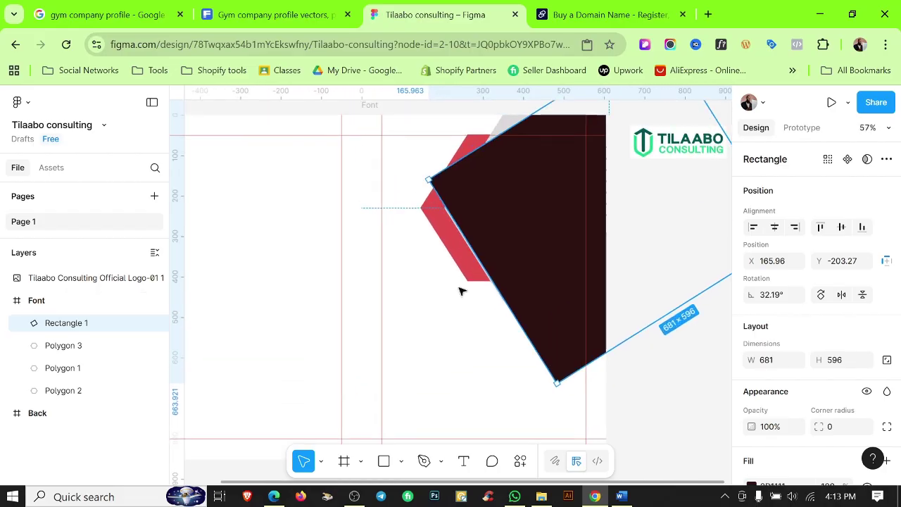
{"action": "scroll", "coordinate": [526, 251], "scroll_direction": "up", "scroll_amount": 3}
{"action": "scroll", "coordinate": [521, 256], "scroll_direction": "down", "scroll_amount": 5}
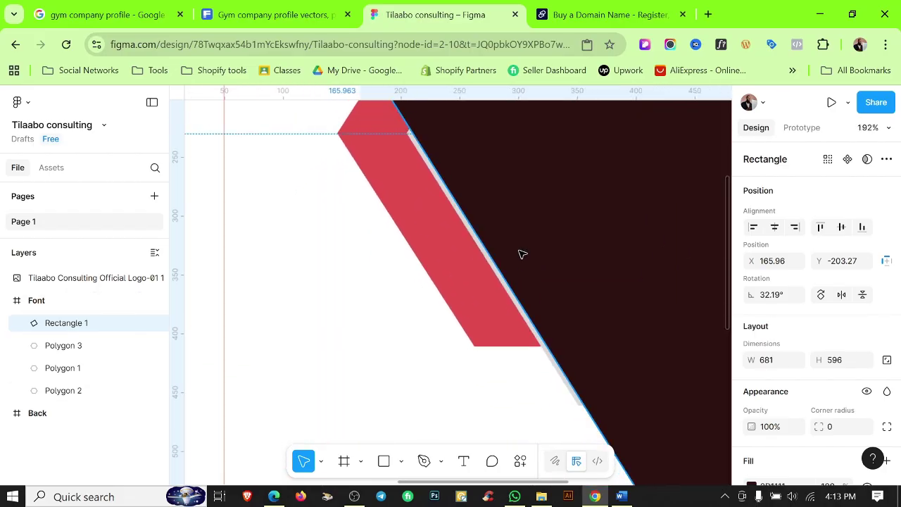
Position the rectangle at X 268, Y −396 so its slanted edge meets the chevron corner.
{"action": "left_click_drag", "start_coordinate": [504, 328], "coordinate": [519, 246]}
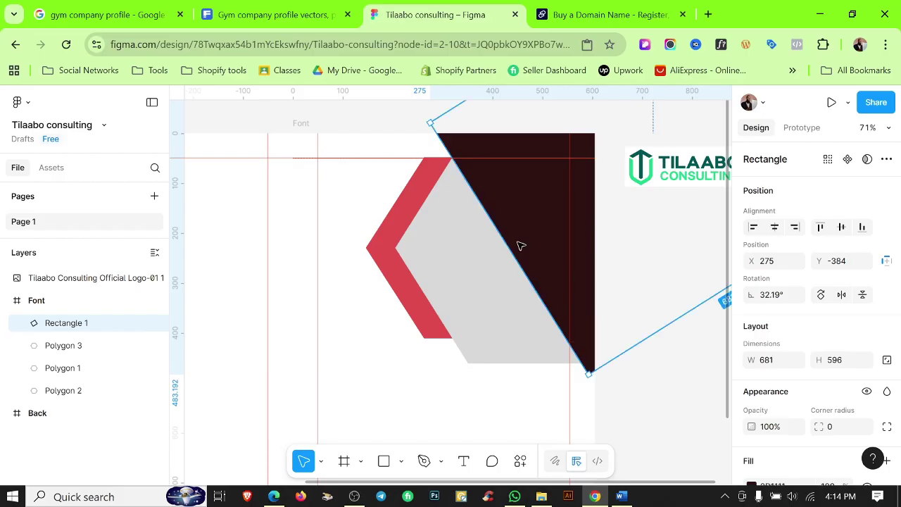
{"action": "scroll", "coordinate": [486, 241], "scroll_direction": "up", "scroll_amount": 2}
{"action": "scroll", "coordinate": [486, 241], "scroll_direction": "down", "scroll_amount": 2}
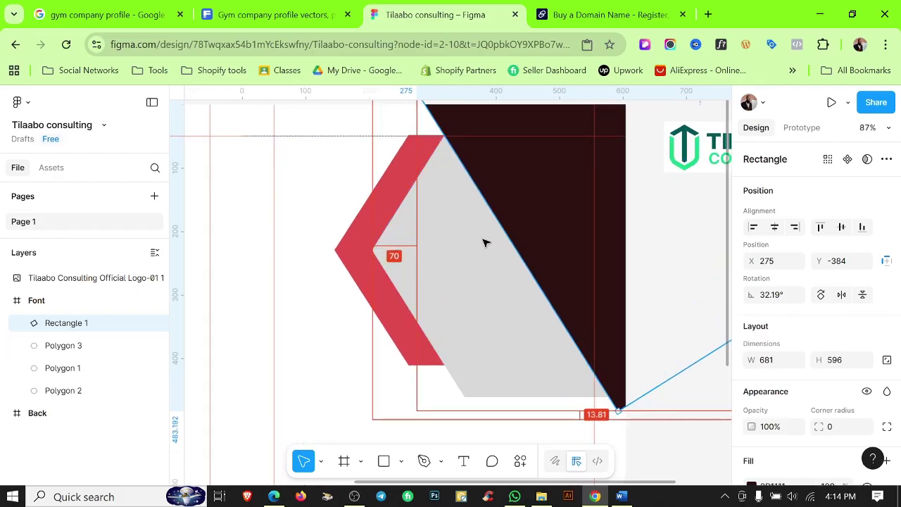
{"action": "scroll", "coordinate": [521, 275], "scroll_direction": "up", "scroll_amount": 1}
{"action": "scroll", "coordinate": [492, 261], "scroll_direction": "right", "scroll_amount": 2}
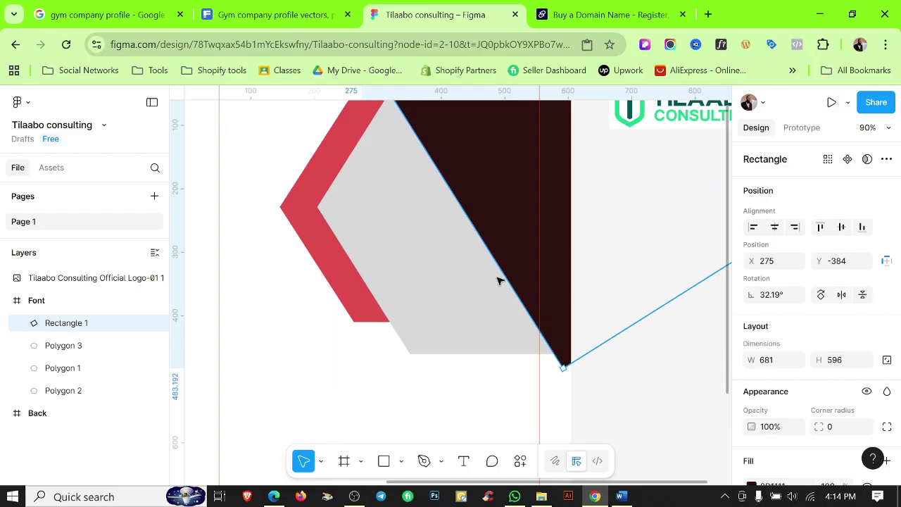
{"action": "left_click_drag", "start_coordinate": [577, 298], "coordinate": [559, 298]}
{"action": "scroll", "coordinate": [551, 298], "scroll_direction": "up", "scroll_amount": 2}
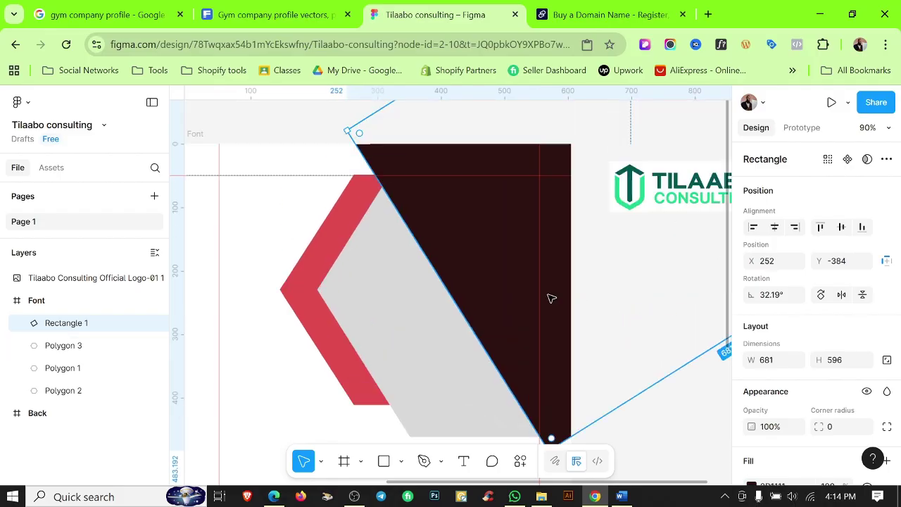
{"action": "scroll", "coordinate": [549, 298], "scroll_direction": "up", "scroll_amount": 4}
{"action": "mouse_move", "coordinate": [490, 374]}
{"action": "left_mouse_down"}
{"action": "mouse_move", "coordinate": [533, 363]}
{"action": "mouse_move", "coordinate": [495, 368]}
{"action": "left_mouse_up"}
{"action": "scroll", "coordinate": [498, 370], "scroll_direction": "down", "scroll_amount": 3}
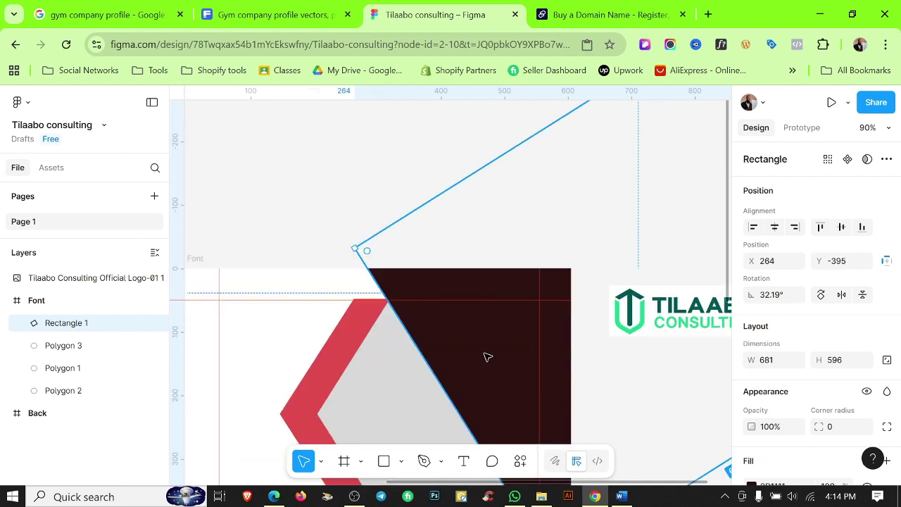
{"action": "scroll", "coordinate": [486, 353], "scroll_direction": "down", "scroll_amount": 2}
{"action": "scroll", "coordinate": [493, 327], "scroll_direction": "right", "scroll_amount": 1}
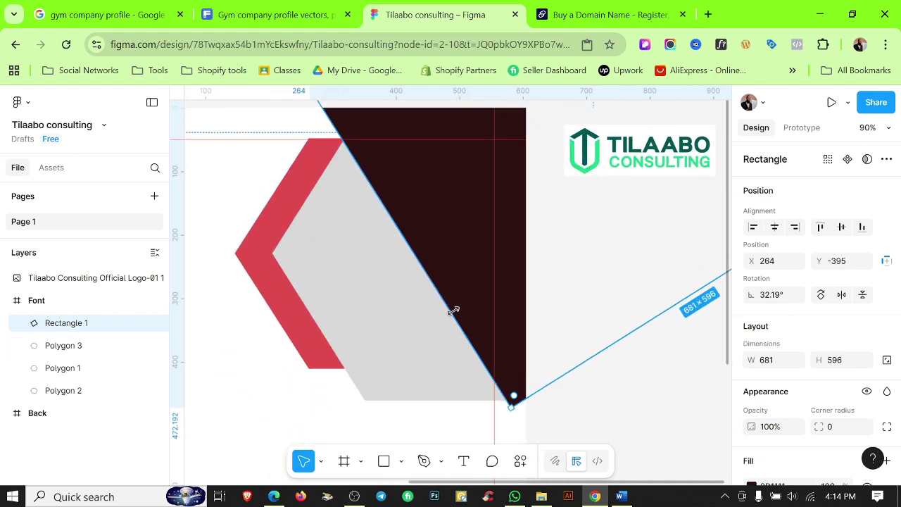
{"action": "scroll", "coordinate": [423, 233], "scroll_direction": "up", "scroll_amount": 10}
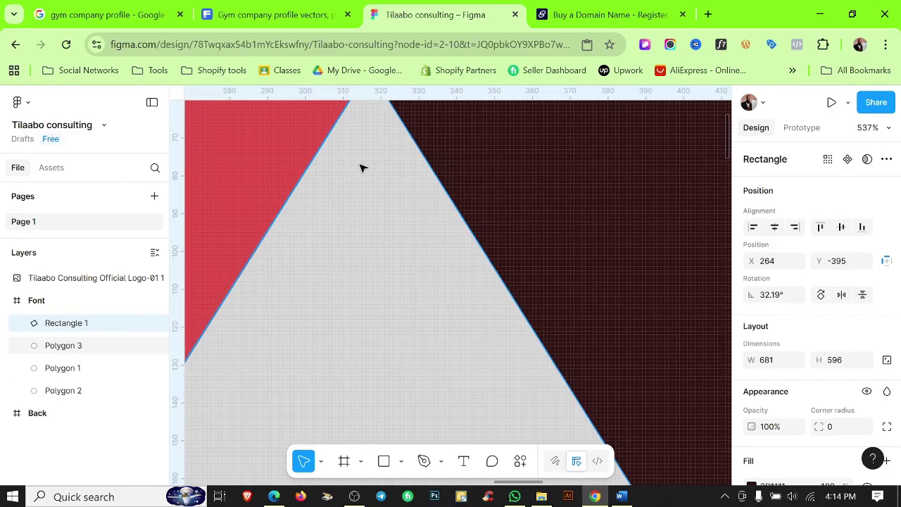
{"action": "left_click_drag", "start_coordinate": [422, 294], "coordinate": [436, 288]}
{"action": "scroll", "coordinate": [384, 258], "scroll_direction": "up", "scroll_amount": 8}
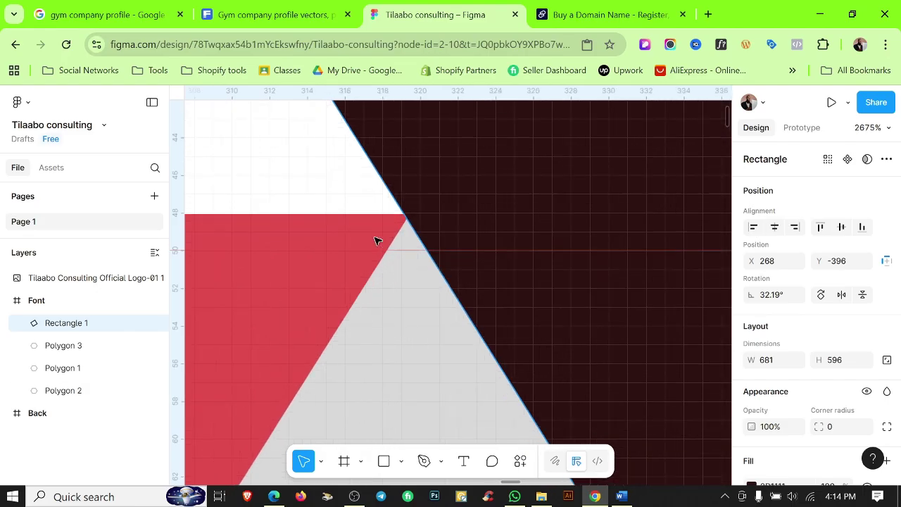
{"action": "left_click_drag", "start_coordinate": [455, 237], "coordinate": [455, 237]}
{"action": "scroll", "coordinate": [441, 242], "scroll_direction": "down", "scroll_amount": 10}
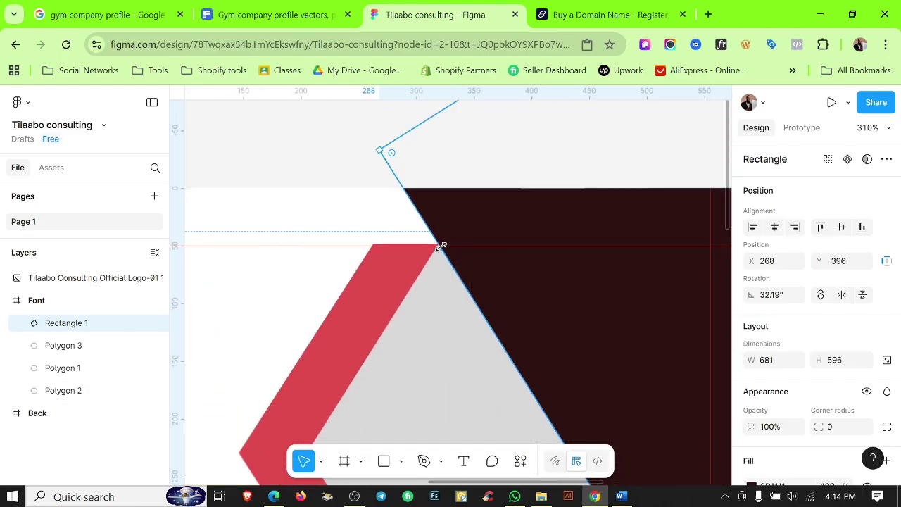
{"action": "scroll", "coordinate": [441, 241], "scroll_direction": "down", "scroll_amount": 10}
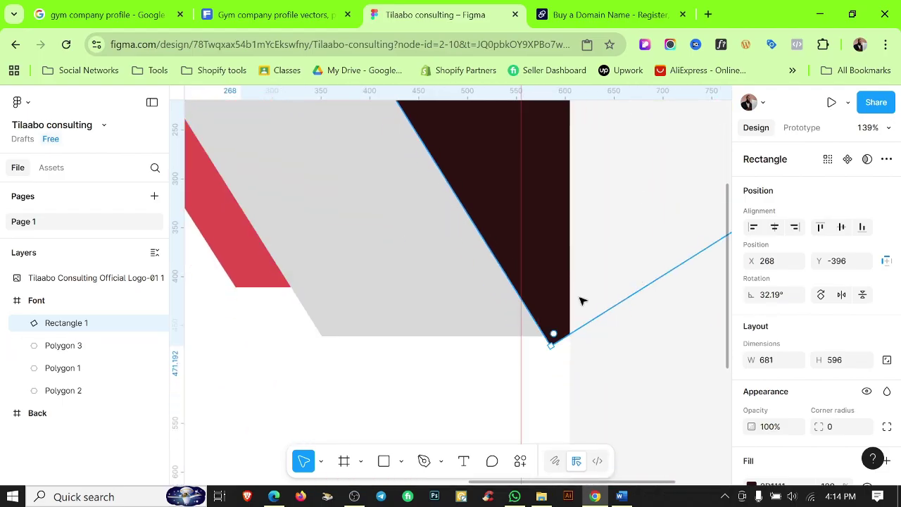
{"action": "scroll", "coordinate": [582, 302], "scroll_direction": "down", "scroll_amount": 5}
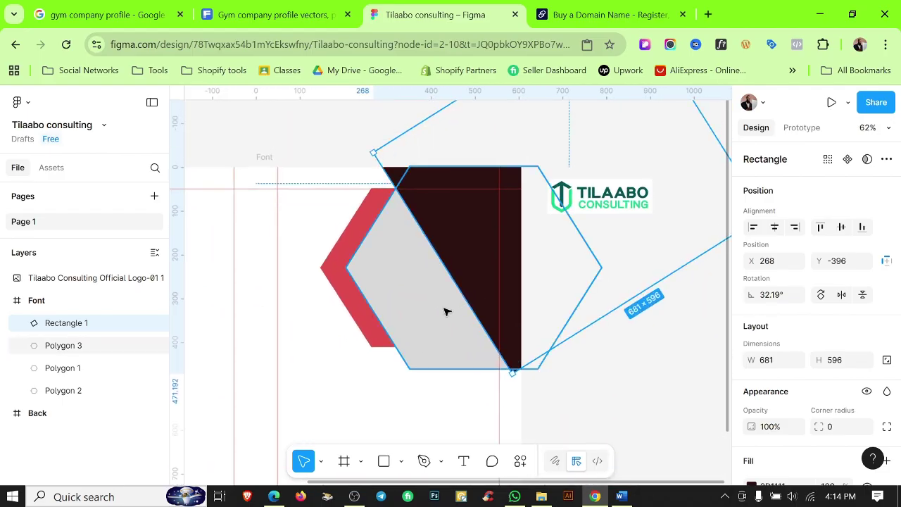
Stretch the maroon rectangle taller to 676.54.
{"action": "left_click", "coordinate": [632, 296]}
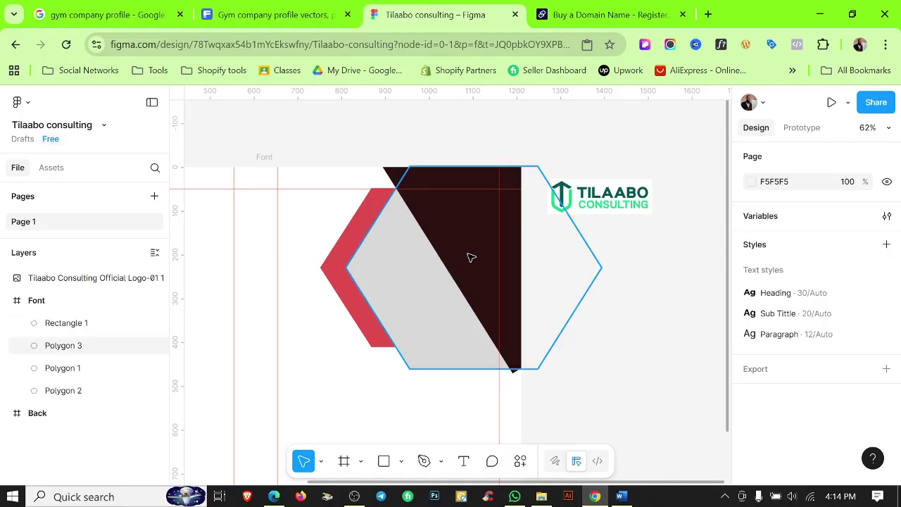
{"action": "left_click", "coordinate": [605, 314]}
{"action": "left_click_drag", "start_coordinate": [636, 293], "coordinate": [658, 324]}
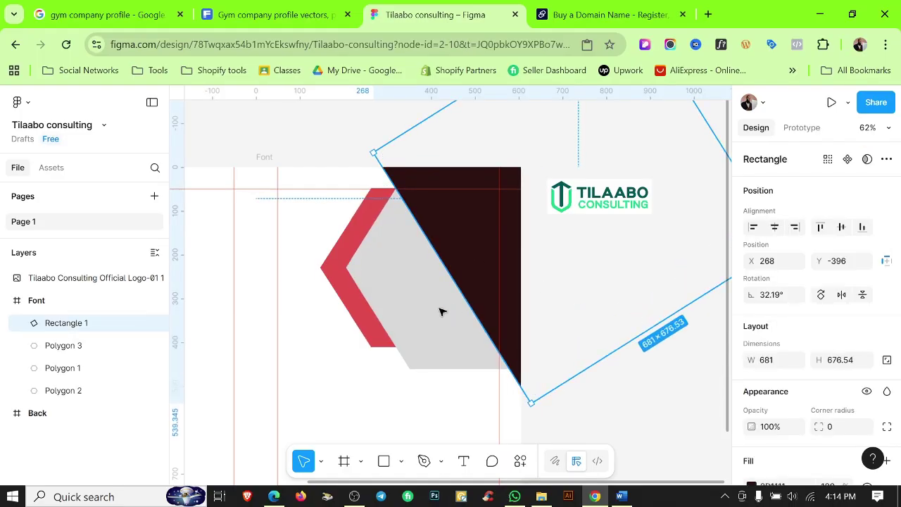
Subtract the rectangle from the duplicated hexagon, leaving a 374.22×412.86 grey Subtract shape.
{"action": "left_click", "coordinate": [471, 309], "text": "shift"}
{"action": "scroll", "coordinate": [523, 305], "scroll_direction": "up", "scroll_amount": 3}
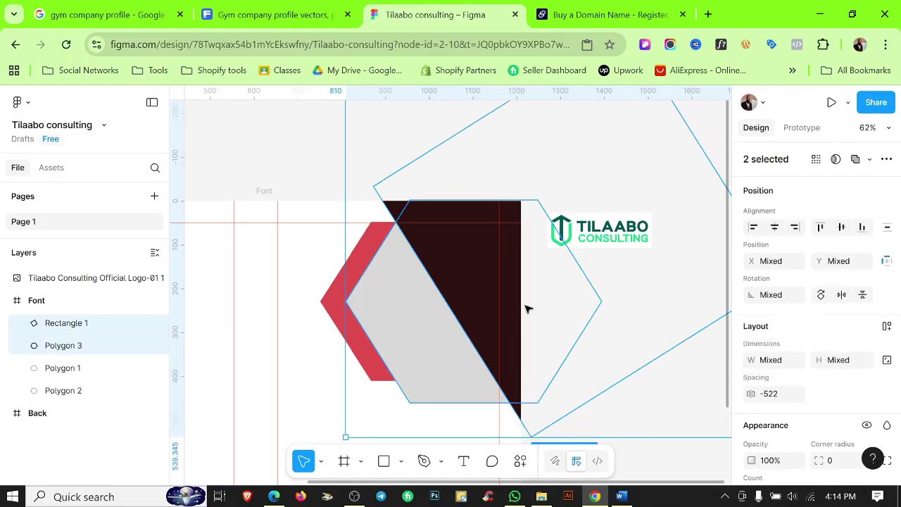
{"action": "scroll", "coordinate": [523, 307], "scroll_direction": "down", "scroll_amount": 3}
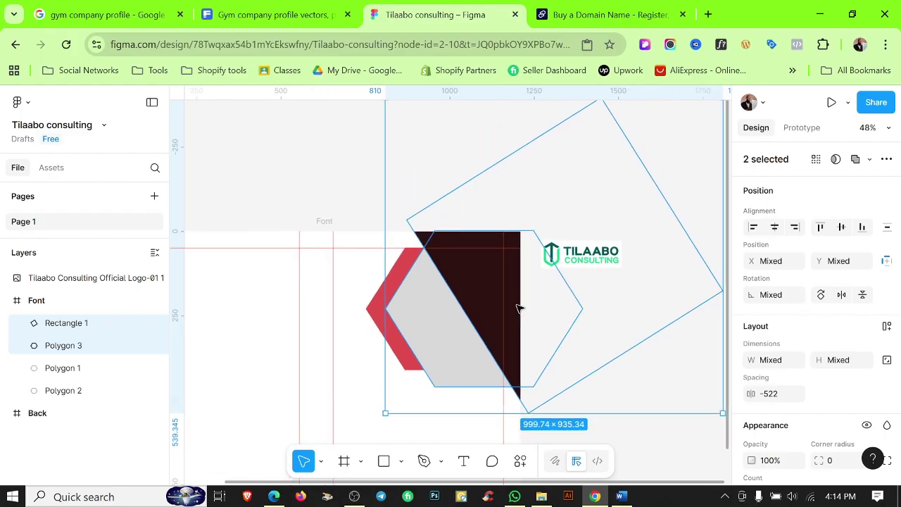
{"action": "left_click", "coordinate": [671, 346]}
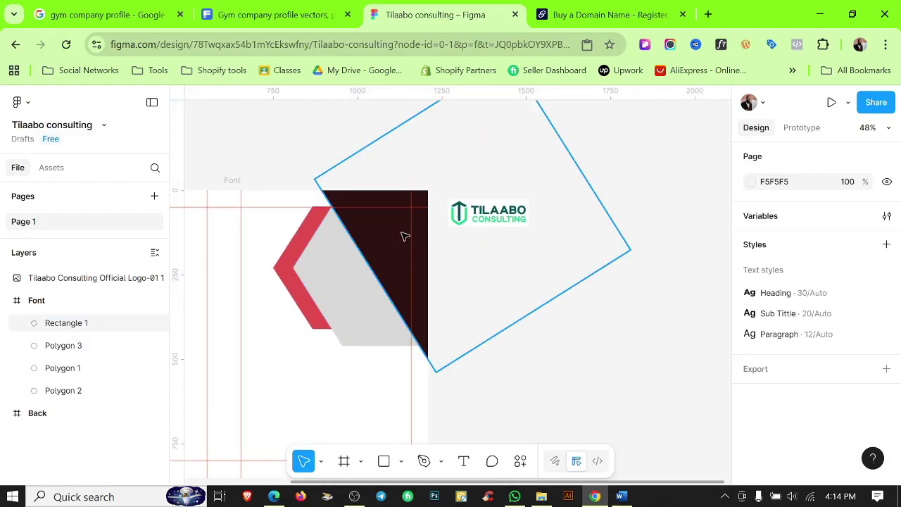
{"action": "left_click", "coordinate": [393, 234]}
{"action": "left_click", "coordinate": [336, 261], "text": "shift"}
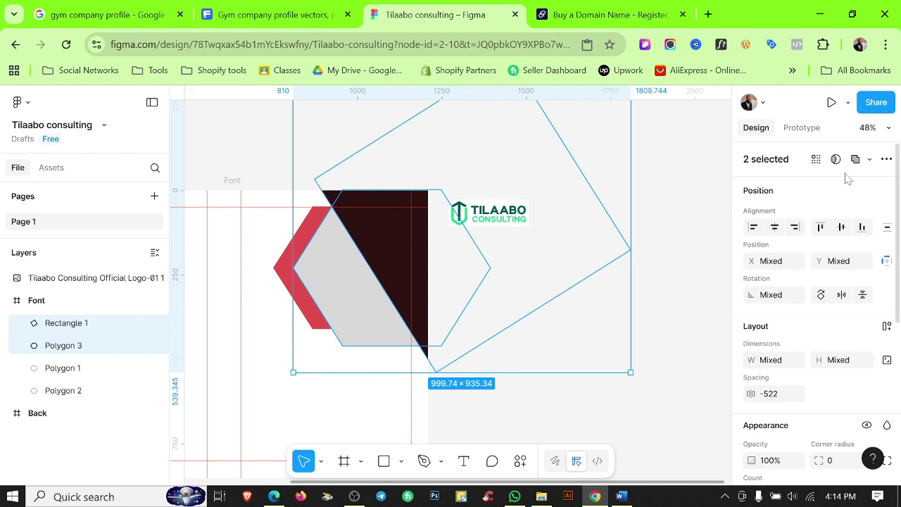
{"action": "left_click", "coordinate": [870, 160]}
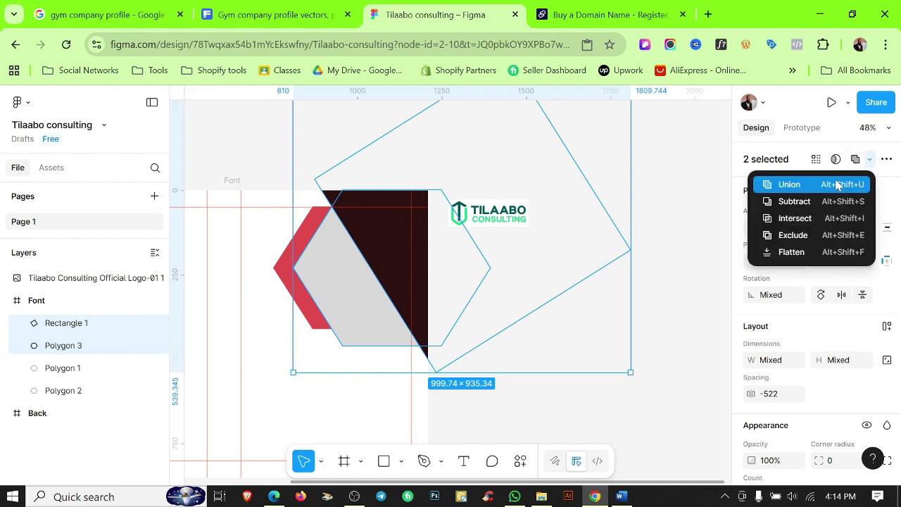
{"action": "left_click", "coordinate": [792, 203]}
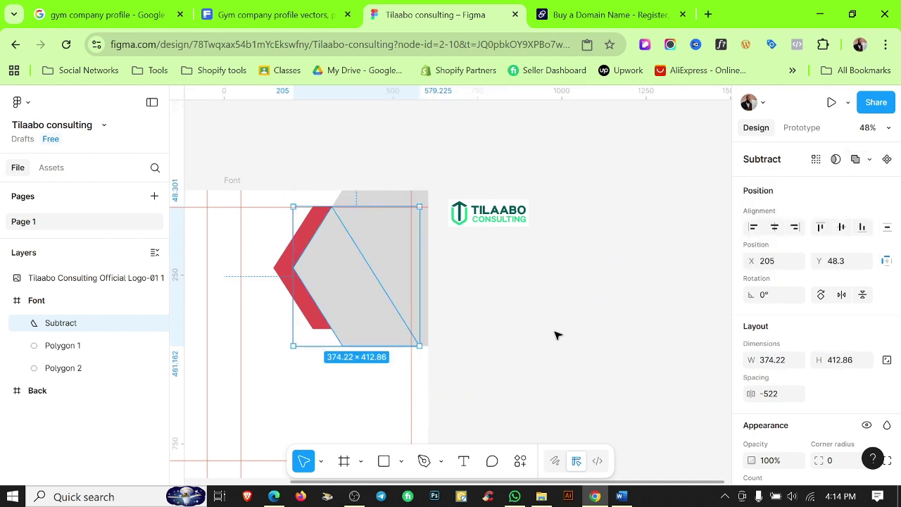
{"action": "left_click", "coordinate": [523, 308]}
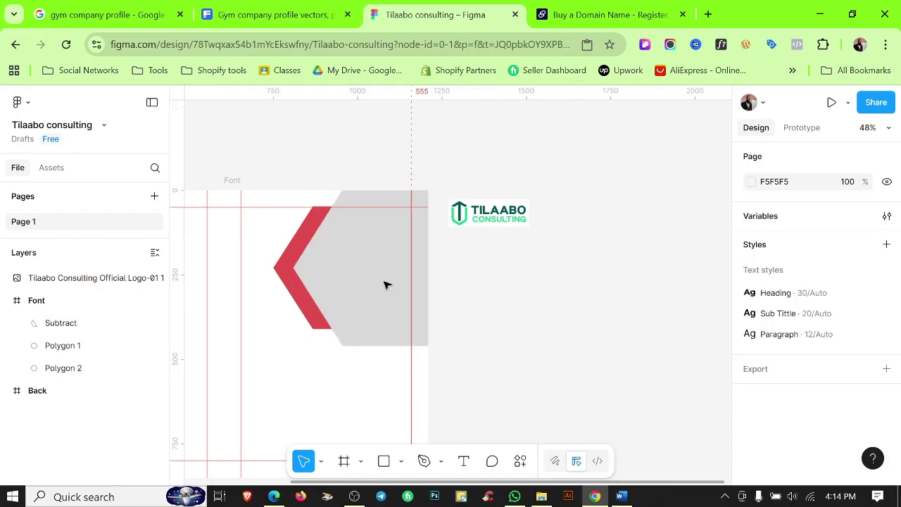
Change the Subtract shape's fill from grey to purple 6823B7.
{"action": "left_click", "coordinate": [337, 280]}
{"action": "scroll", "coordinate": [816, 375], "scroll_direction": "down", "scroll_amount": 3}
{"action": "left_click", "coordinate": [751, 347]}
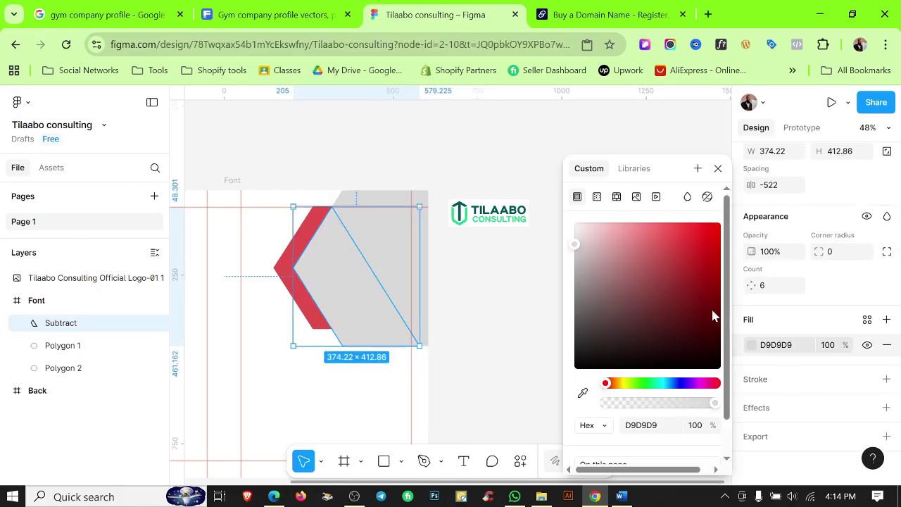
{"action": "left_click", "coordinate": [688, 384]}
{"action": "left_click", "coordinate": [692, 261]}
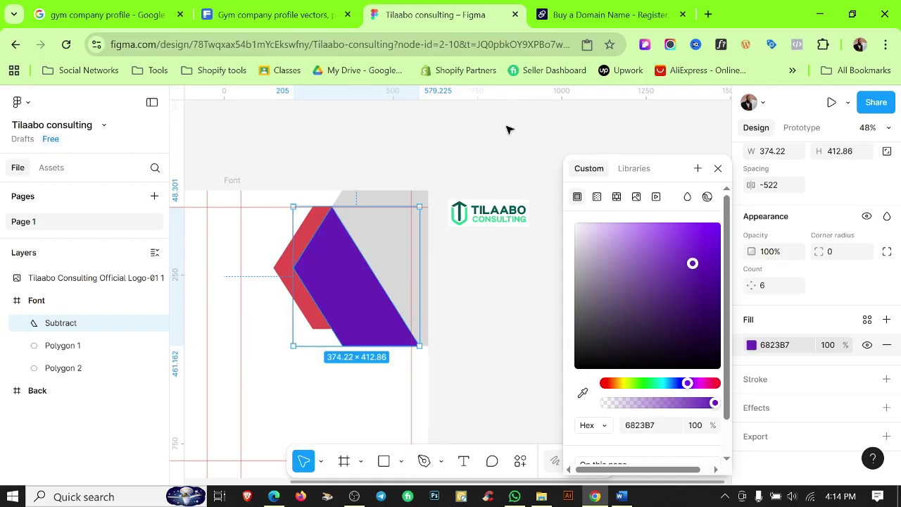
{"action": "left_click", "coordinate": [507, 129]}
Recentre the view on the frame and select the purple chevron.
{"action": "scroll", "coordinate": [295, 229], "scroll_direction": "up", "scroll_amount": 5}
{"action": "scroll", "coordinate": [294, 235], "scroll_direction": "up", "scroll_amount": 3}
{"action": "scroll", "coordinate": [298, 235], "scroll_direction": "down", "scroll_amount": 8}
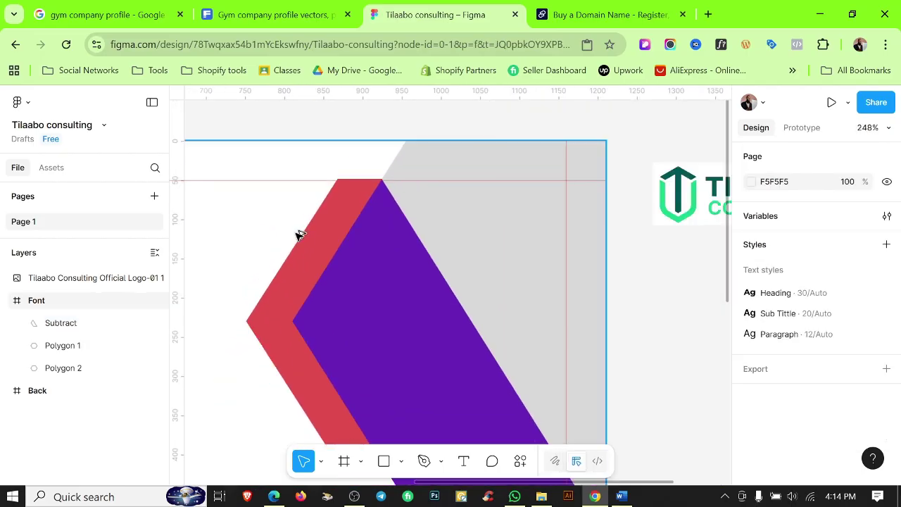
{"action": "left_click_drag", "start_coordinate": [594, 405], "coordinate": [625, 385]}
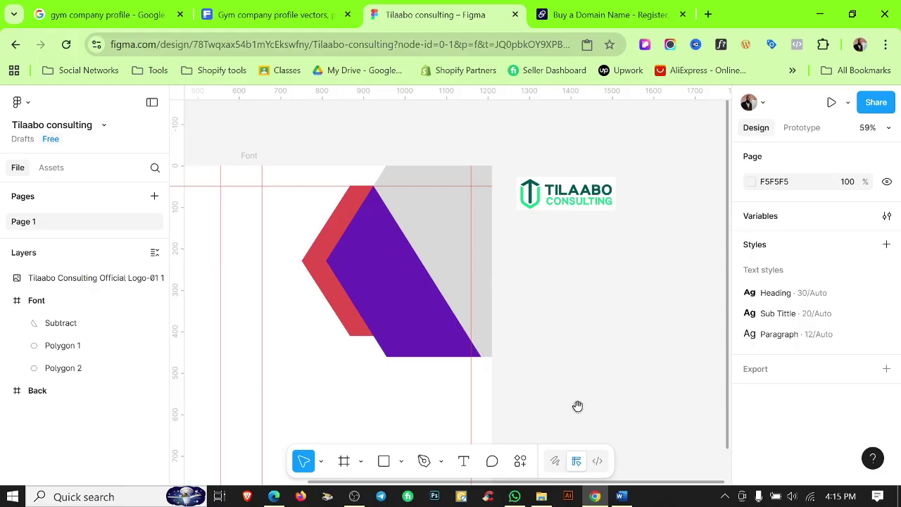
{"action": "left_click_drag", "start_coordinate": [578, 407], "coordinate": [616, 338]}
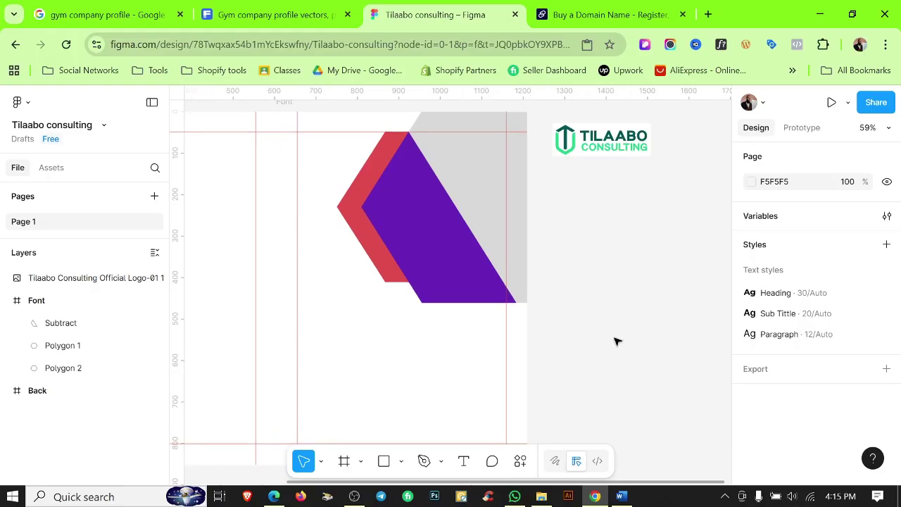
{"action": "scroll", "coordinate": [458, 225], "scroll_direction": "down", "scroll_amount": 4}
{"action": "scroll", "coordinate": [425, 237], "scroll_direction": "up", "scroll_amount": 5}
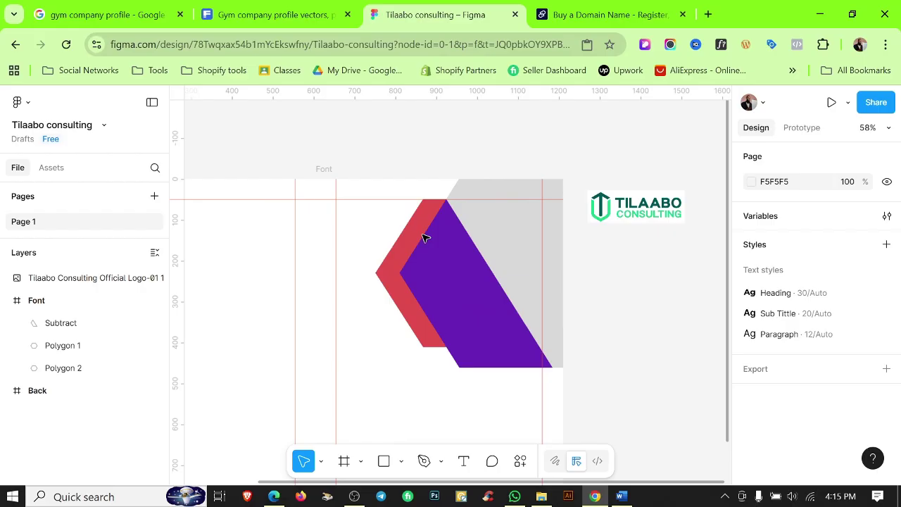
{"action": "left_click", "coordinate": [458, 275]}
{"action": "left_click_drag", "start_coordinate": [517, 284], "coordinate": [517, 213]}
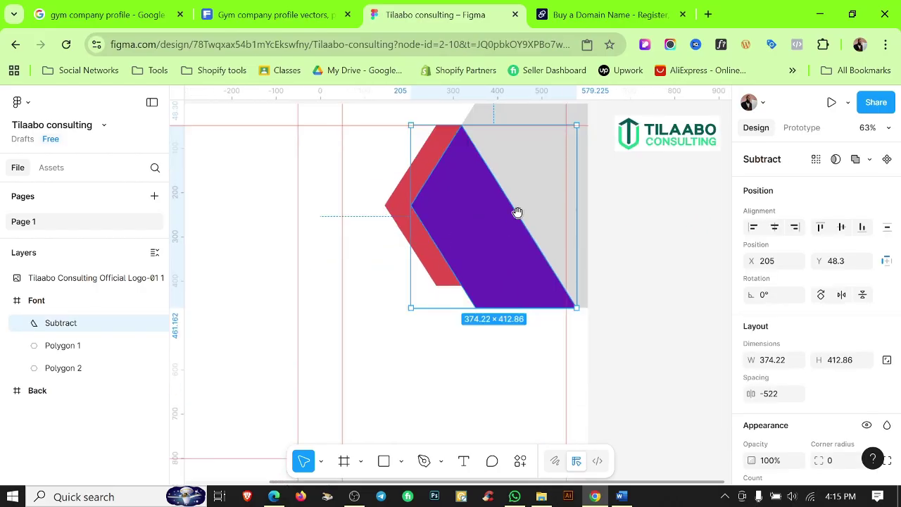
Duplicate the purple chevron and flip the copy vertically.
{"action": "key", "text": "ctrl+d"}
{"action": "right_click", "coordinate": [478, 228]}
{"action": "scroll", "coordinate": [528, 331], "scroll_direction": "down", "scroll_amount": 3}
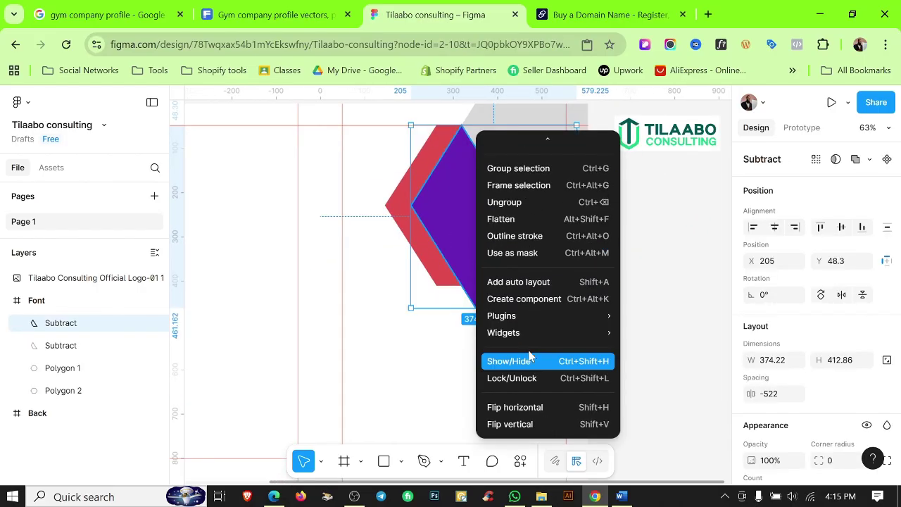
{"action": "left_click", "coordinate": [520, 425]}
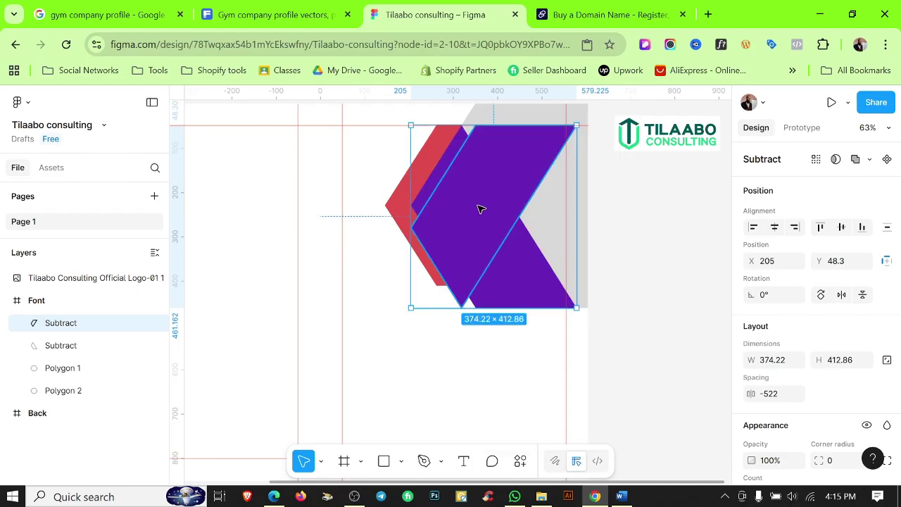
Move the flipped copy down to Y 461.3 so it meets the upper purple piece.
{"action": "key", "text": "shift+Down"}
{"action": "key", "text": "shift+Down"}
{"action": "key", "text": "shift+Down"}
{"action": "key", "text": "shift+Down"}
{"action": "key", "text": "shift+Down"}
{"action": "key", "text": "shift+Down"}
{"action": "key", "text": "shift+Down"}
{"action": "key", "text": "shift+Down"}
{"action": "key", "text": "shift+Down"}
{"action": "key", "text": "shift+Down"}
{"action": "key", "text": "shift+Down"}
{"action": "key", "text": "shift+Down"}
{"action": "key", "text": "shift+Down"}
{"action": "key", "text": "shift+Down"}
{"action": "key", "text": "shift+Down"}
{"action": "key", "text": "shift+Down"}
{"action": "key", "text": "shift+Down"}
{"action": "key", "text": "shift+Down"}
{"action": "key", "text": "shift+Down"}
{"action": "key", "text": "shift+Down"}
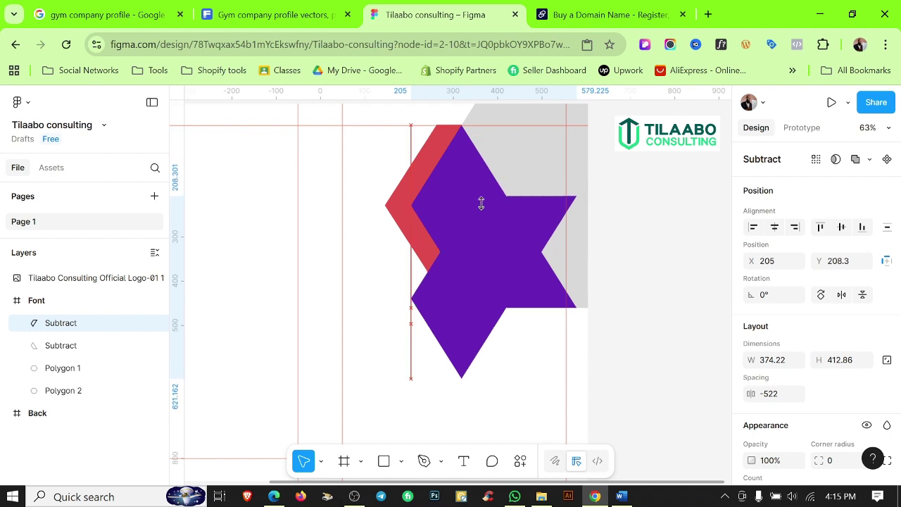
{"action": "key", "text": "shift+Down"}
{"action": "key", "text": "shift+Down"}
{"action": "key", "text": "shift+Down"}
{"action": "key", "text": "shift+Down"}
{"action": "key", "text": "shift+Down"}
{"action": "key", "text": "shift+Down"}
{"action": "key", "text": "shift+Down"}
{"action": "key", "text": "shift+Down"}
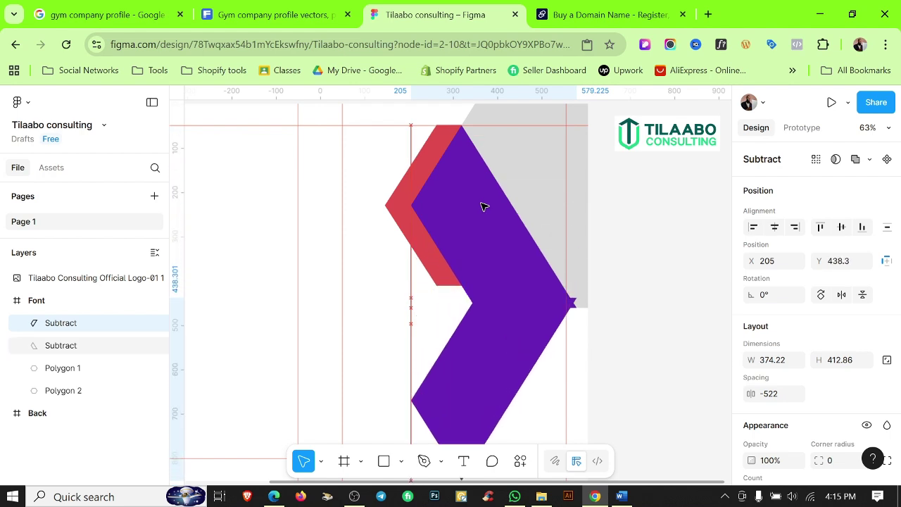
{"action": "key", "text": "shift+Down"}
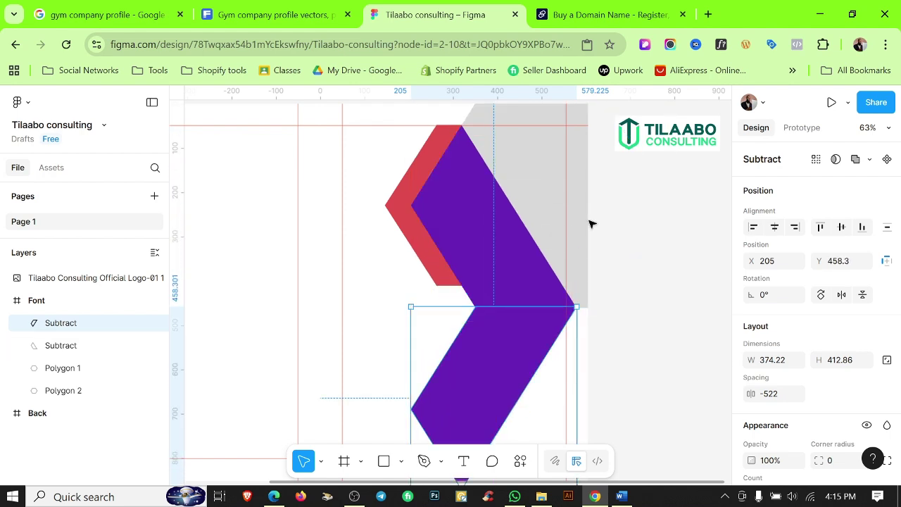
{"action": "scroll", "coordinate": [576, 315], "scroll_direction": "up", "scroll_amount": 1}
{"action": "scroll", "coordinate": [576, 315], "scroll_direction": "up", "scroll_amount": 10}
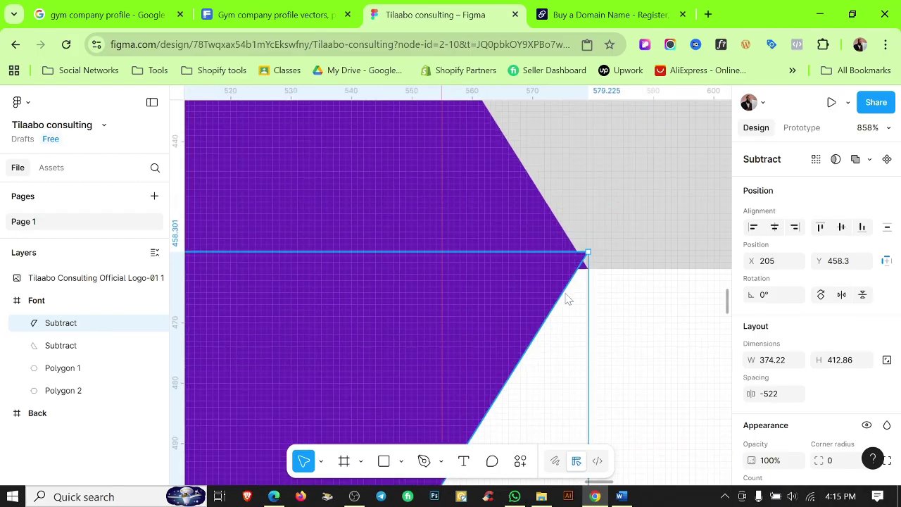
{"action": "key", "text": "Down"}
{"action": "key", "text": "Down"}
{"action": "key", "text": "Down"}
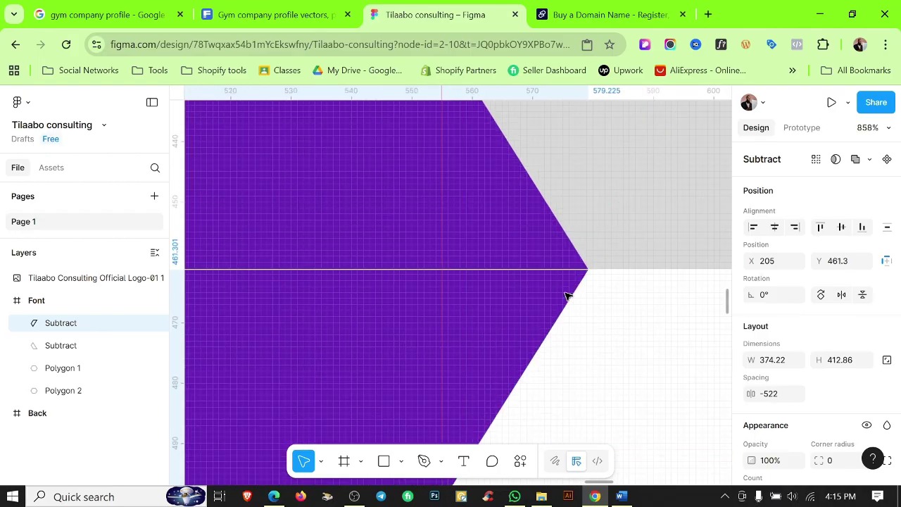
{"action": "scroll", "coordinate": [569, 294], "scroll_direction": "down", "scroll_amount": 10}
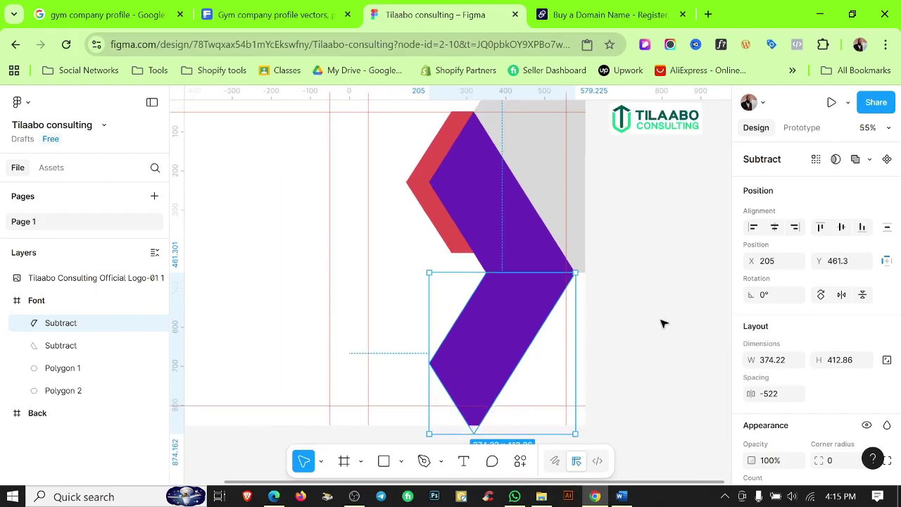
{"action": "left_click", "coordinate": [662, 328]}
{"action": "scroll", "coordinate": [660, 310], "scroll_direction": "down", "scroll_amount": 5}
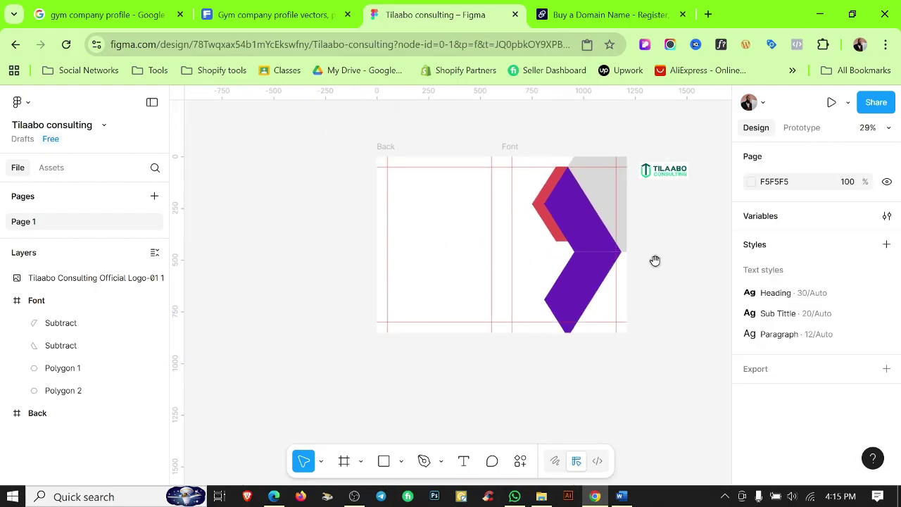
{"action": "scroll", "coordinate": [584, 364], "scroll_direction": "up", "scroll_amount": 8}
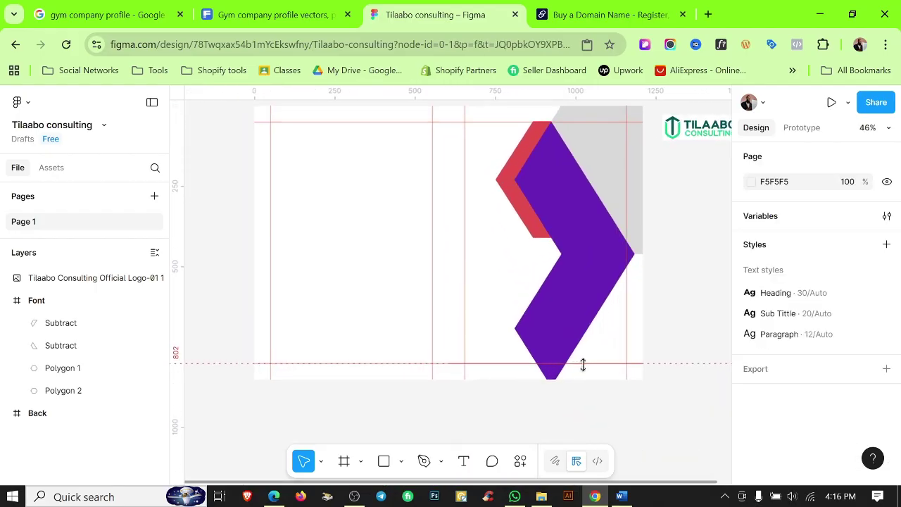
{"action": "scroll", "coordinate": [584, 364], "scroll_direction": "up", "scroll_amount": 3}
{"action": "scroll", "coordinate": [585, 364], "scroll_direction": "down", "scroll_amount": 8}
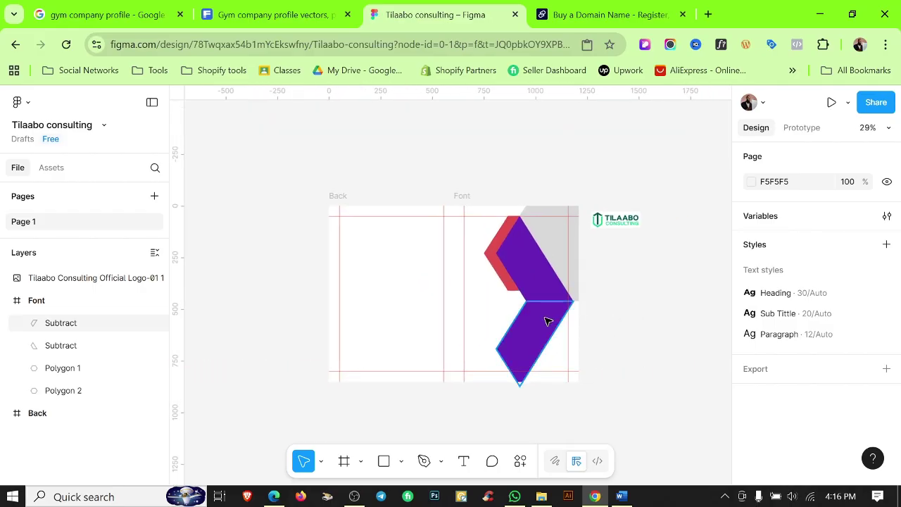
{"action": "scroll", "coordinate": [548, 321], "scroll_direction": "up", "scroll_amount": 5}
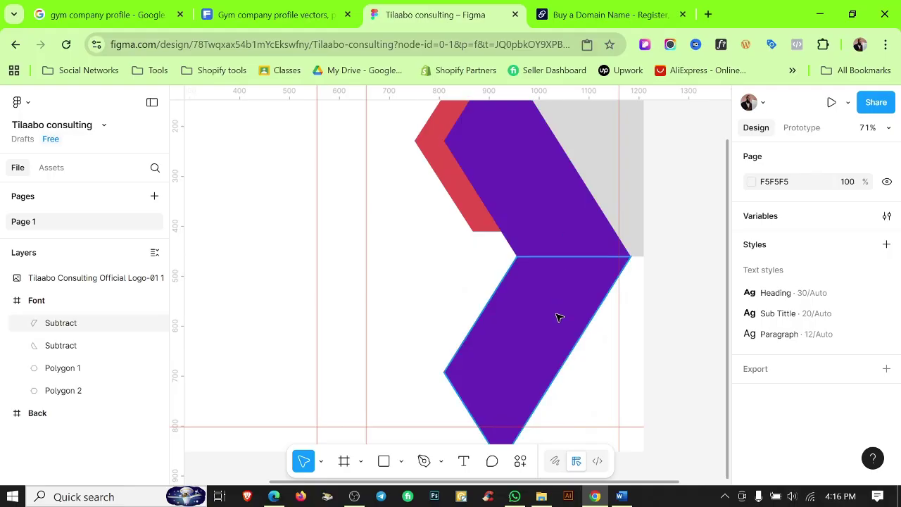
Try mirroring the lower chevron horizontally and shifting it right.
{"action": "left_click", "coordinate": [545, 322]}
{"action": "right_click", "coordinate": [541, 320]}
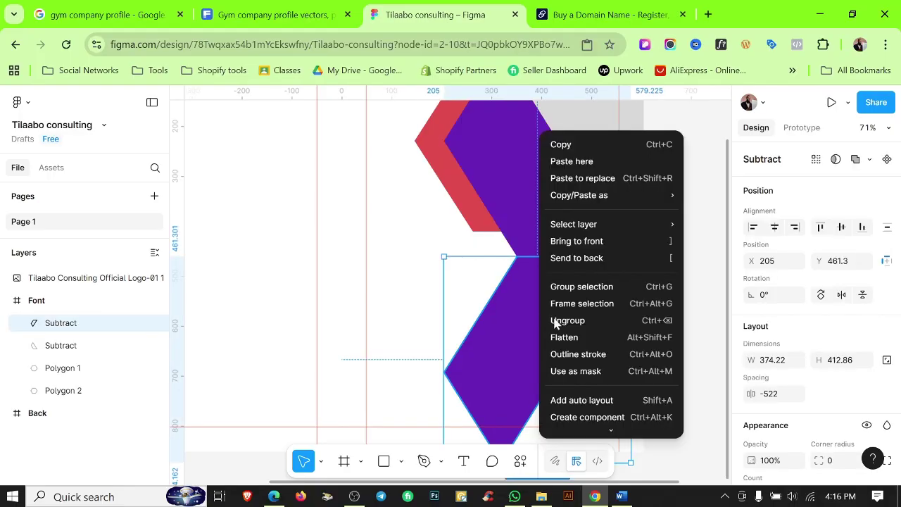
{"action": "scroll", "coordinate": [598, 359], "scroll_direction": "down", "scroll_amount": 2}
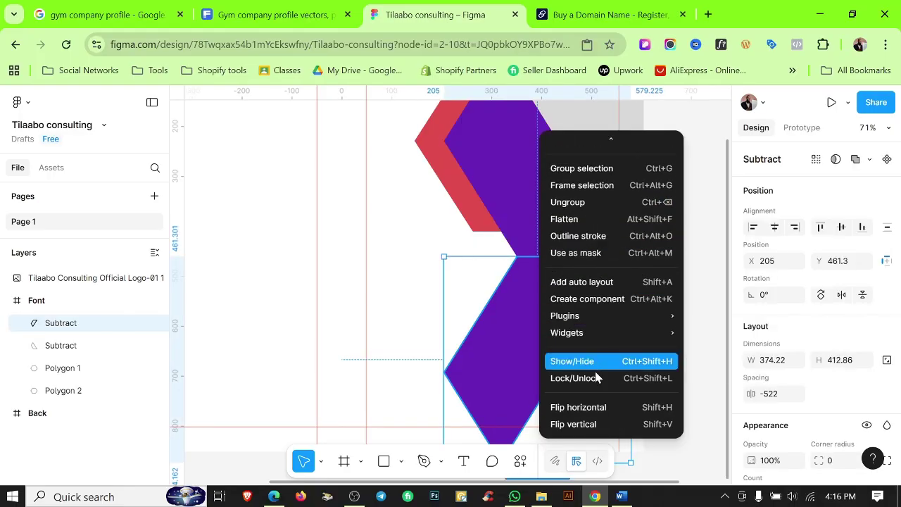
{"action": "left_click", "coordinate": [590, 410]}
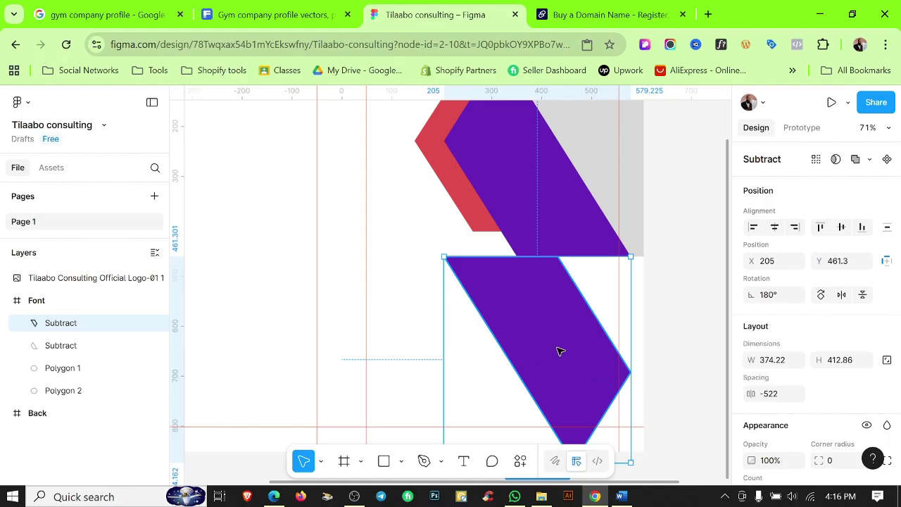
{"action": "left_click_drag", "start_coordinate": [559, 350], "coordinate": [615, 352]}
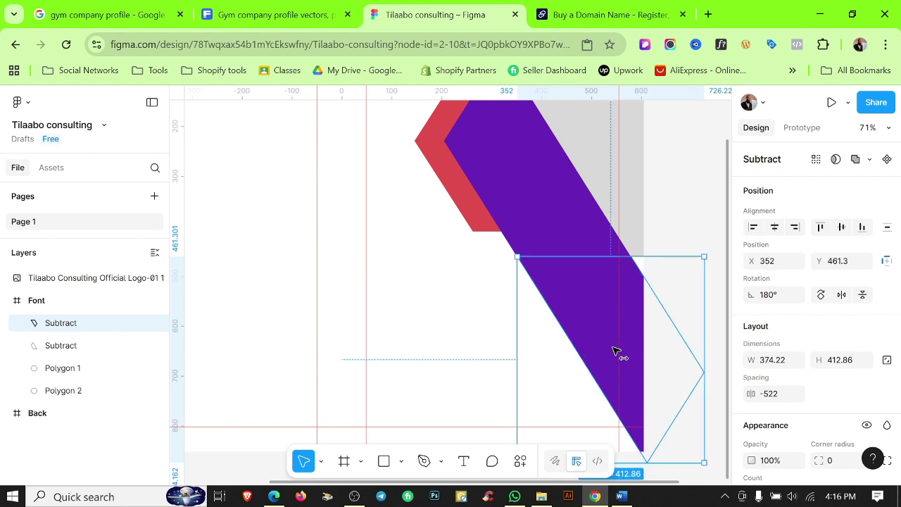
{"action": "left_click", "coordinate": [692, 226]}
{"action": "scroll", "coordinate": [692, 226], "scroll_direction": "down", "scroll_amount": 5}
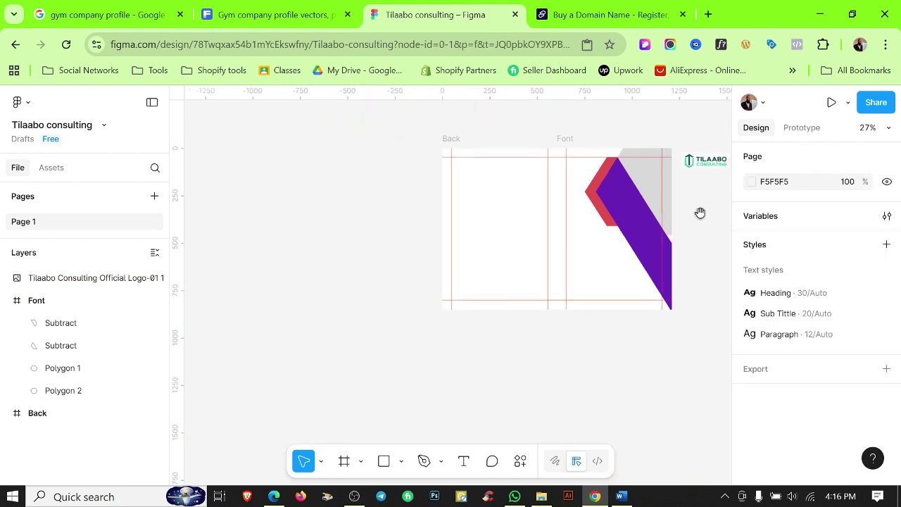
{"action": "left_click_drag", "start_coordinate": [700, 212], "coordinate": [694, 259]}
{"action": "scroll", "coordinate": [669, 289], "scroll_direction": "up", "scroll_amount": 6}
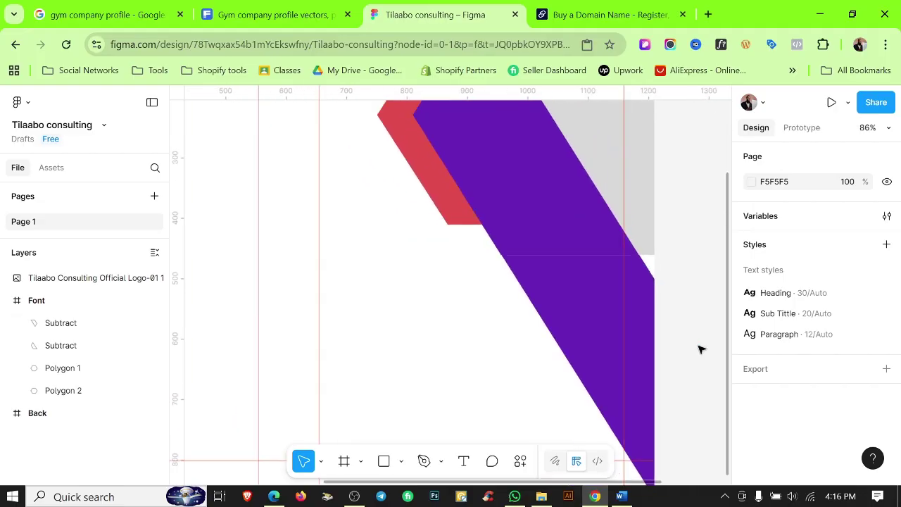
Undo those changes and move the copy down-left below the red chevron, near X −71, Y 439.
{"action": "key", "text": "ctrl+z"}
{"action": "key", "text": "ctrl+z"}
{"action": "key", "text": "ctrl+z"}
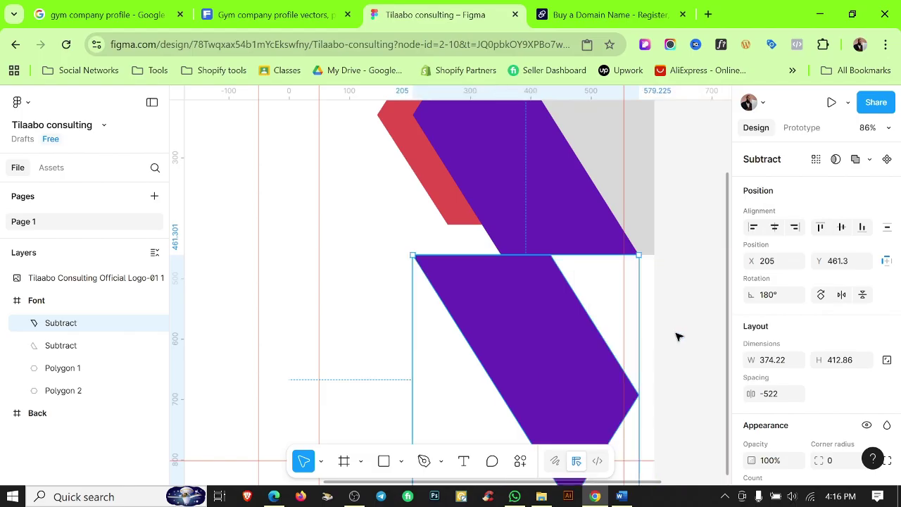
{"action": "left_click", "coordinate": [677, 334]}
{"action": "key", "text": "ctrl+z"}
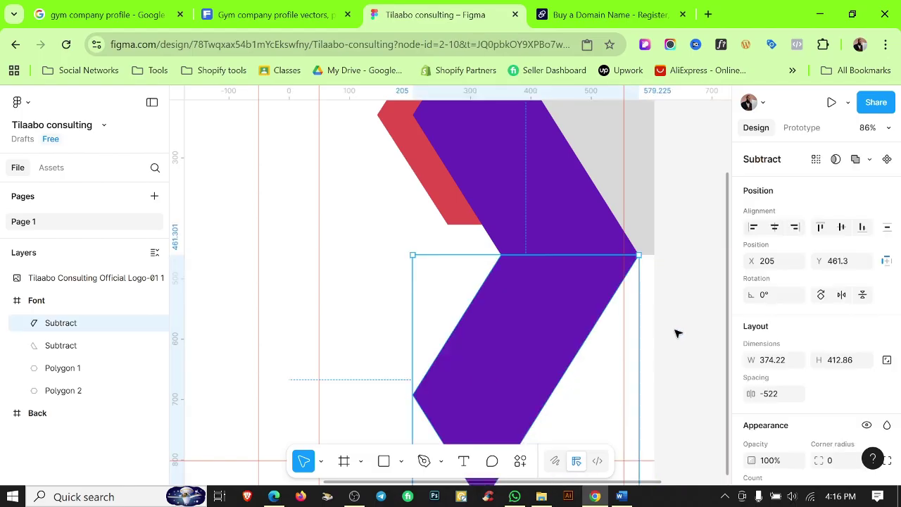
{"action": "key", "text": "Up"}
{"action": "key", "text": "Up"}
{"action": "key", "text": "Up"}
{"action": "key", "text": "Up"}
{"action": "key", "text": "Up"}
{"action": "key", "text": "Up"}
{"action": "key", "text": "Up"}
{"action": "key", "text": "Up"}
{"action": "key", "text": "Up"}
{"action": "key", "text": "Up"}
{"action": "key", "text": "Up"}
{"action": "key", "text": "Up"}
{"action": "key", "text": "Up"}
{"action": "key", "text": "Up"}
{"action": "key", "text": "Up"}
{"action": "key", "text": "Up"}
{"action": "key", "text": "Up"}
{"action": "key", "text": "Up"}
{"action": "key", "text": "Up"}
{"action": "key", "text": "Up"}
{"action": "key", "text": "ctrl+z"}
{"action": "key", "text": "ctrl+z"}
{"action": "scroll", "coordinate": [678, 332], "scroll_direction": "up", "scroll_amount": 4}
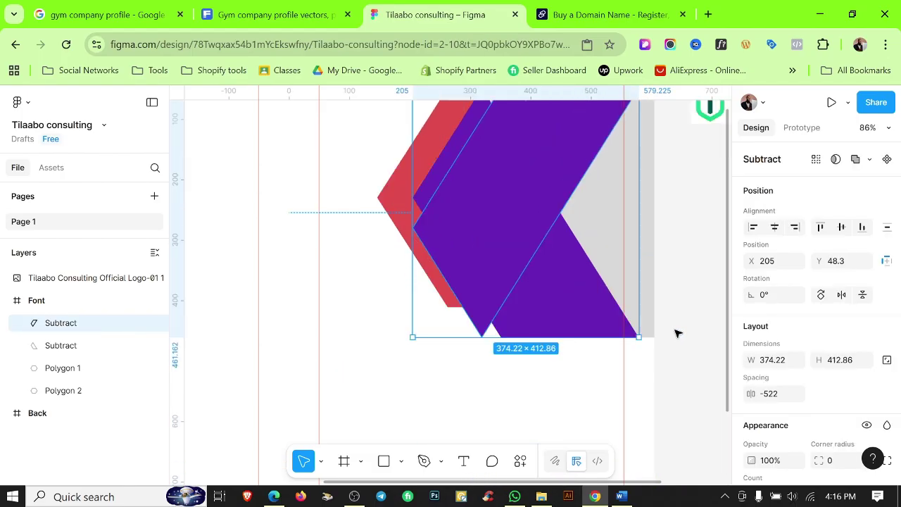
{"action": "scroll", "coordinate": [679, 330], "scroll_direction": "down", "scroll_amount": 1}
{"action": "scroll", "coordinate": [676, 324], "scroll_direction": "down", "scroll_amount": 2}
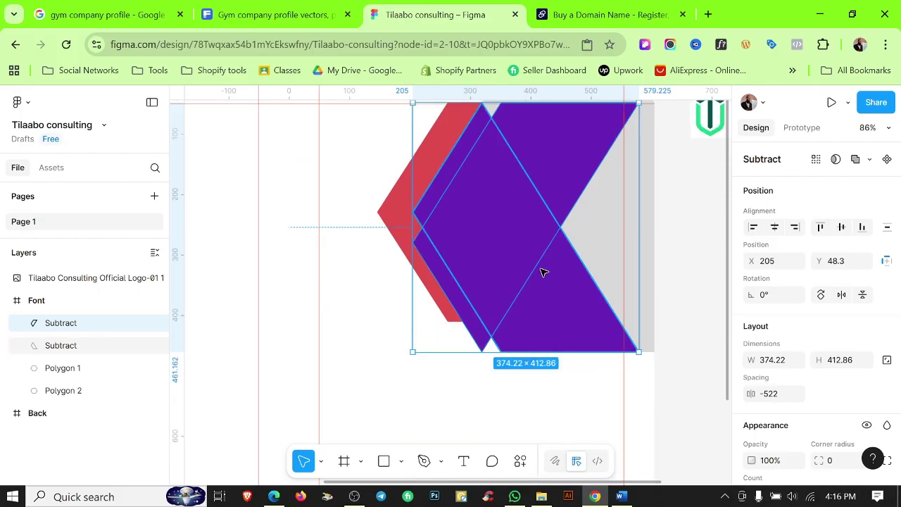
{"action": "scroll", "coordinate": [542, 270], "scroll_direction": "down", "scroll_amount": 5, "text": "ctrl"}
{"action": "left_click_drag", "start_coordinate": [536, 252], "coordinate": [457, 336]}
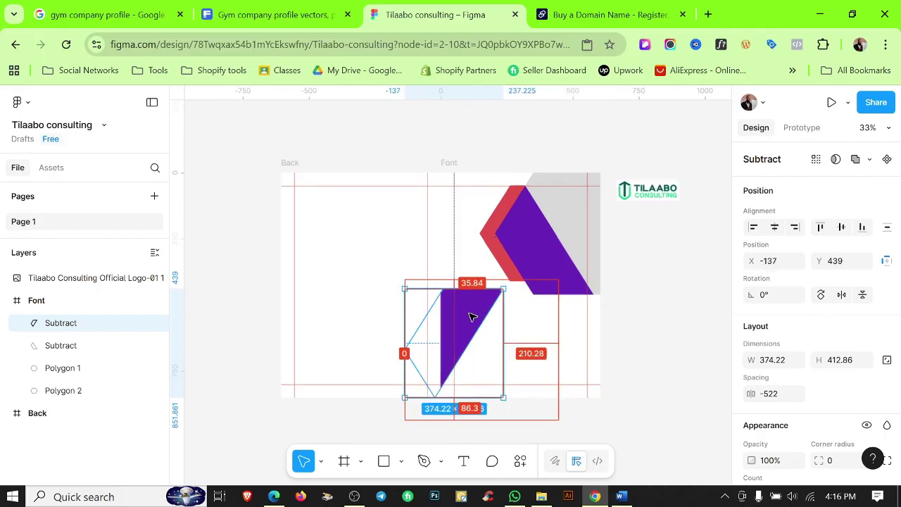
Move the lower purple piece to X −112, Y 461 on the frame's bottom edge.
{"action": "scroll", "coordinate": [471, 316], "scroll_direction": "up", "scroll_amount": 5, "text": "ctrl"}
{"action": "left_click_drag", "start_coordinate": [487, 296], "coordinate": [492, 314]}
{"action": "scroll", "coordinate": [494, 313], "scroll_direction": "down", "scroll_amount": 3}
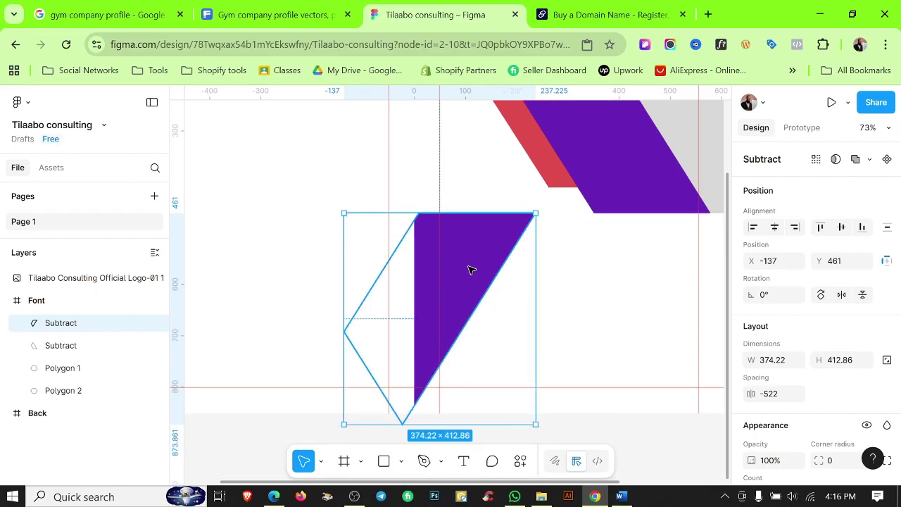
{"action": "left_click_drag", "start_coordinate": [470, 270], "coordinate": [482, 274]}
View the whole front page and select the upper purple chevron piece.
{"action": "left_click", "coordinate": [567, 281]}
{"action": "scroll", "coordinate": [567, 283], "scroll_direction": "down", "scroll_amount": 5}
{"action": "left_click_drag", "start_coordinate": [585, 293], "coordinate": [585, 343]}
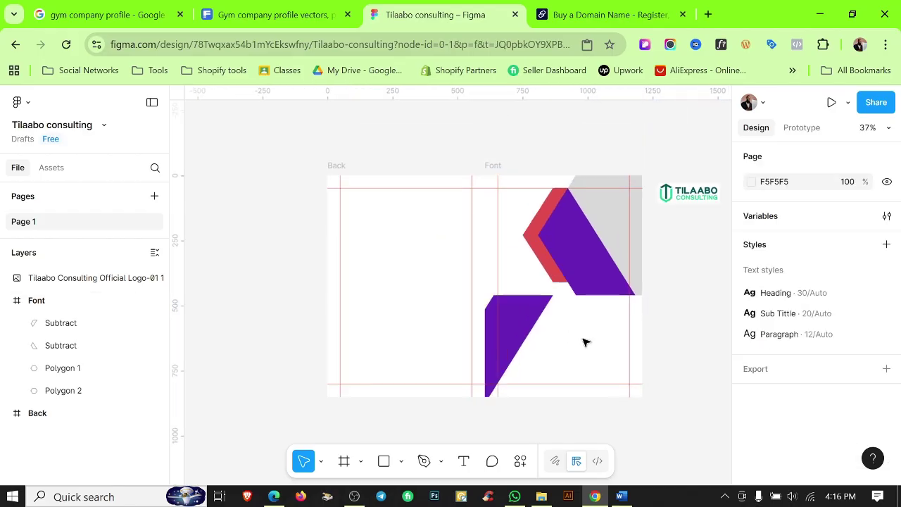
{"action": "scroll", "coordinate": [611, 303], "scroll_direction": "up", "scroll_amount": 5}
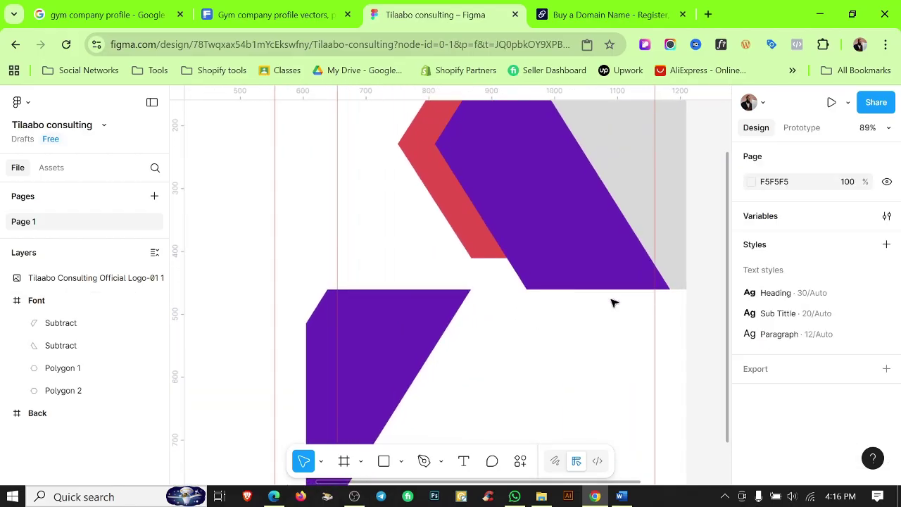
{"action": "scroll", "coordinate": [613, 301], "scroll_direction": "down", "scroll_amount": 2}
{"action": "scroll", "coordinate": [611, 301], "scroll_direction": "down", "scroll_amount": 5}
{"action": "scroll", "coordinate": [609, 301], "scroll_direction": "up", "scroll_amount": 6}
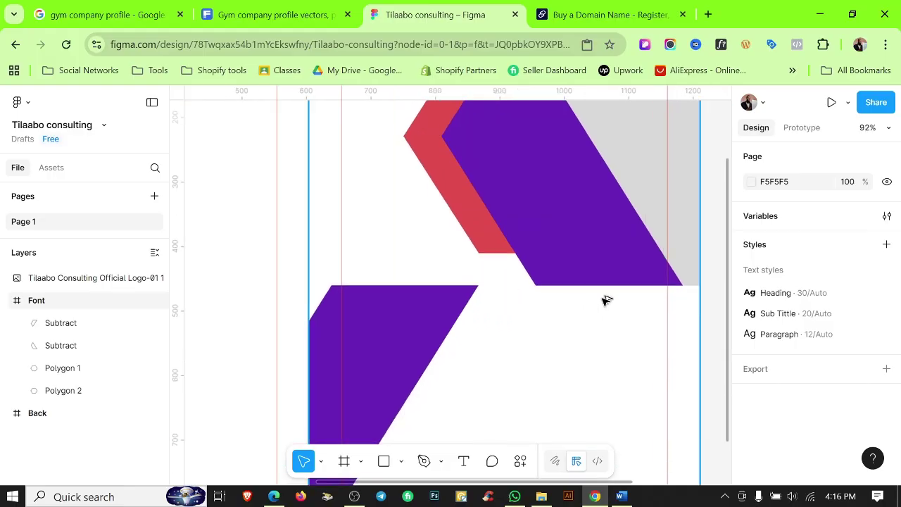
{"action": "scroll", "coordinate": [607, 301], "scroll_direction": "down", "scroll_amount": 2}
{"action": "scroll", "coordinate": [662, 286], "scroll_direction": "down", "scroll_amount": 1}
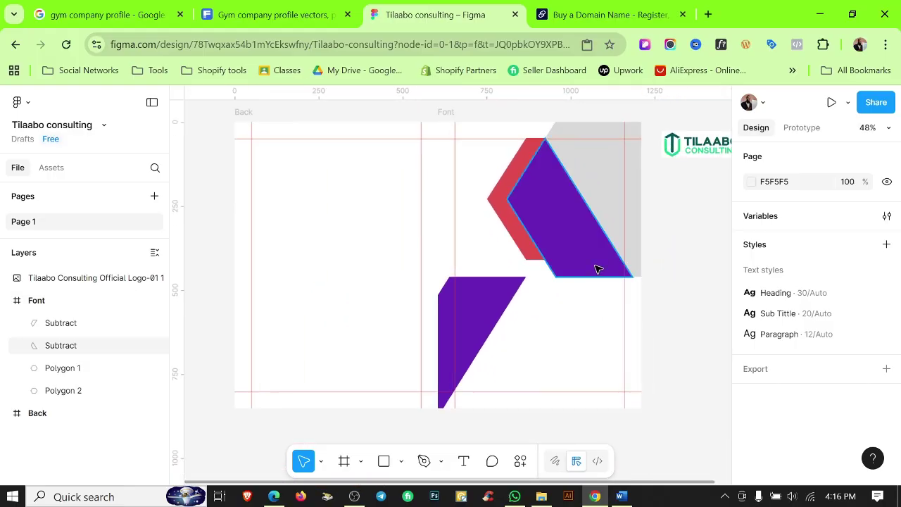
{"action": "left_click", "coordinate": [596, 268]}
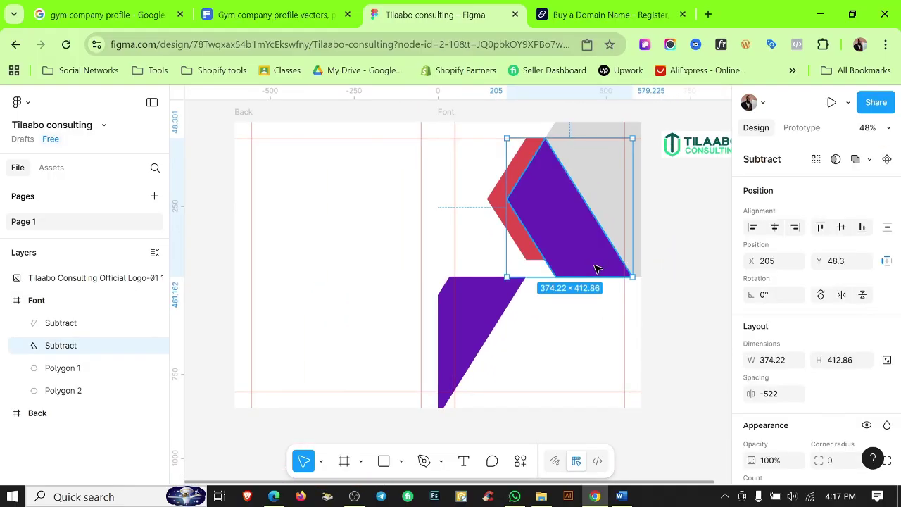
{"action": "scroll", "coordinate": [592, 272], "scroll_direction": "up", "scroll_amount": 4}
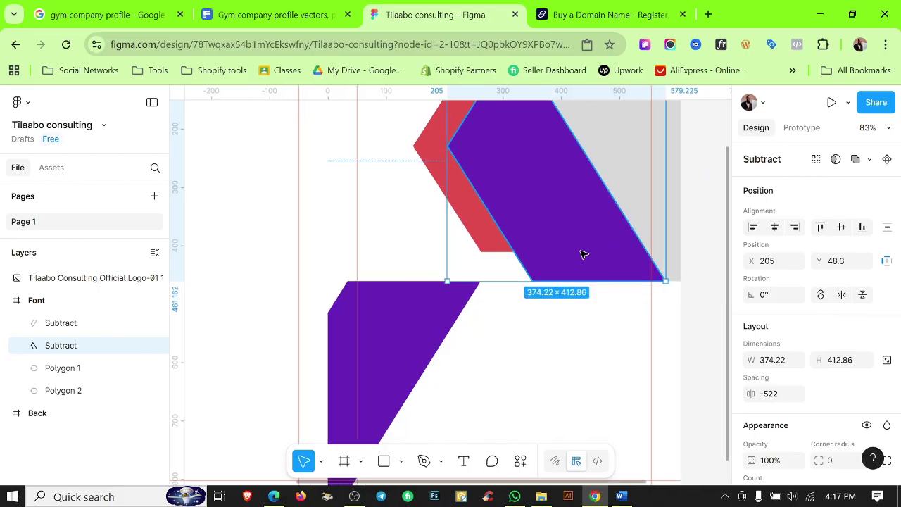
{"action": "double_click", "coordinate": [583, 254]}
{"action": "double_click", "coordinate": [583, 254]}
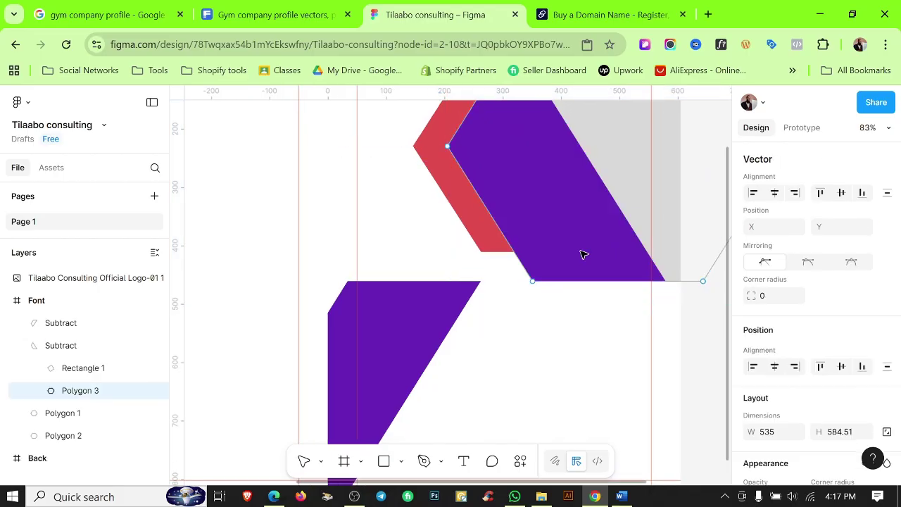
{"action": "left_click", "coordinate": [533, 281]}
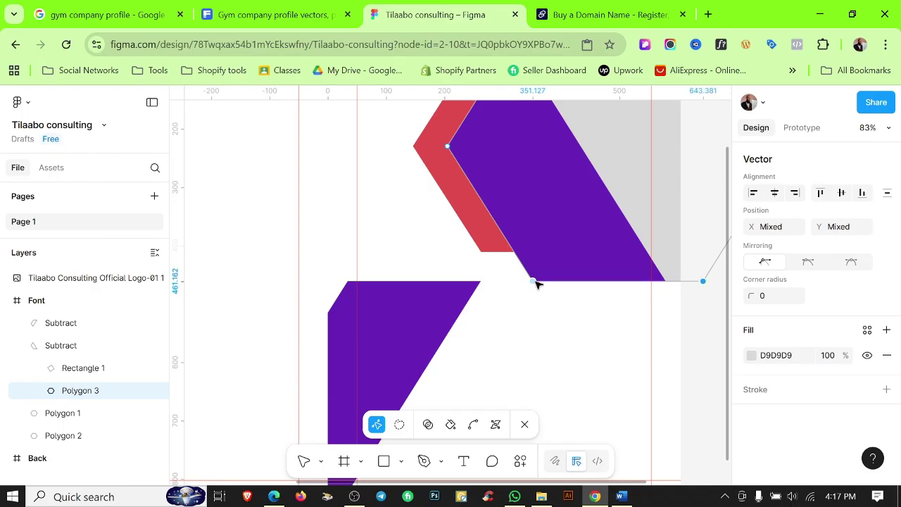
{"action": "left_click_drag", "start_coordinate": [535, 283], "coordinate": [535, 294]}
{"action": "key", "text": "ctrl+z"}
{"action": "left_click_drag", "start_coordinate": [704, 289], "coordinate": [702, 307]}
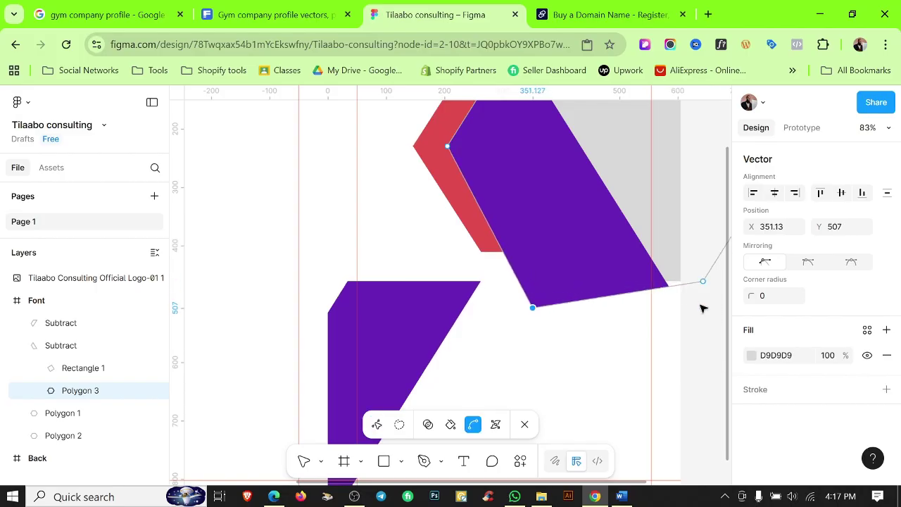
{"action": "key", "text": "ctrl+z"}
{"action": "key", "text": "Escape"}
{"action": "left_click", "coordinate": [704, 317]}
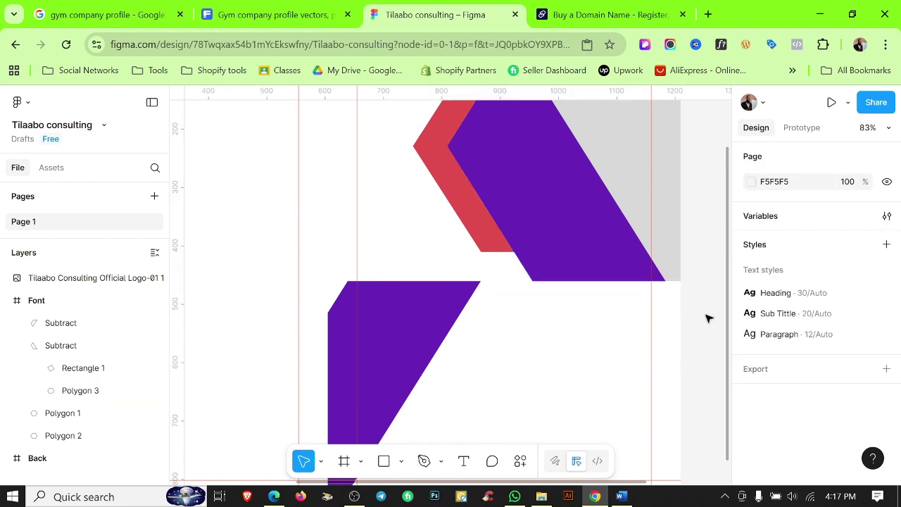
{"action": "scroll", "coordinate": [708, 316], "scroll_direction": "down", "scroll_amount": 5}
{"action": "scroll", "coordinate": [637, 355], "scroll_direction": "down", "scroll_amount": 2}
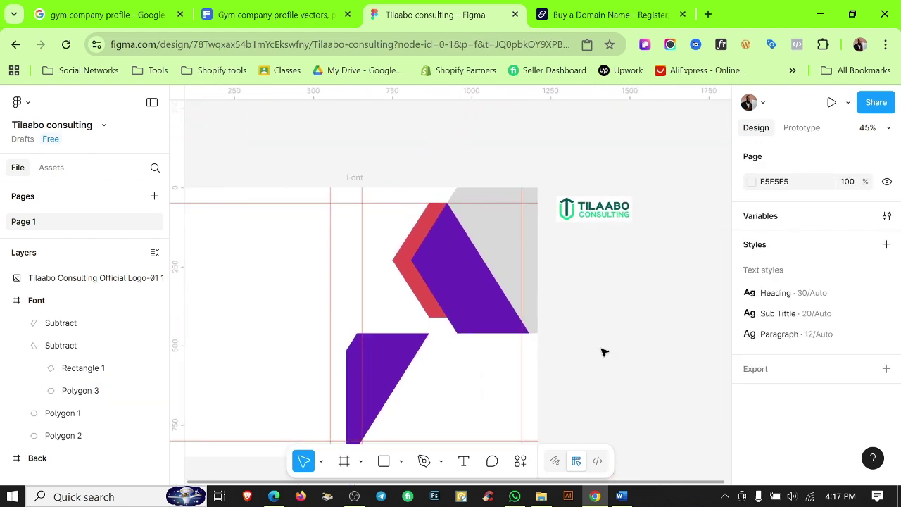
{"action": "left_click", "coordinate": [504, 237]}
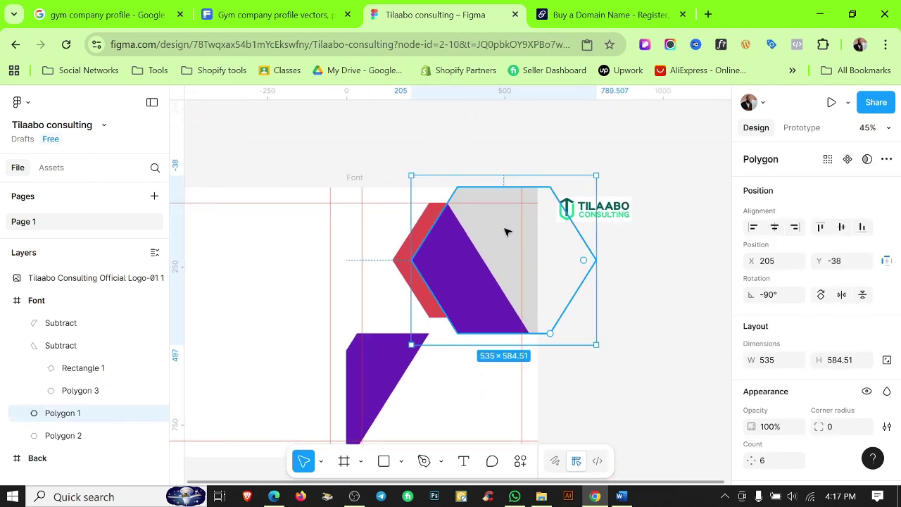
{"action": "left_click", "coordinate": [416, 409]}
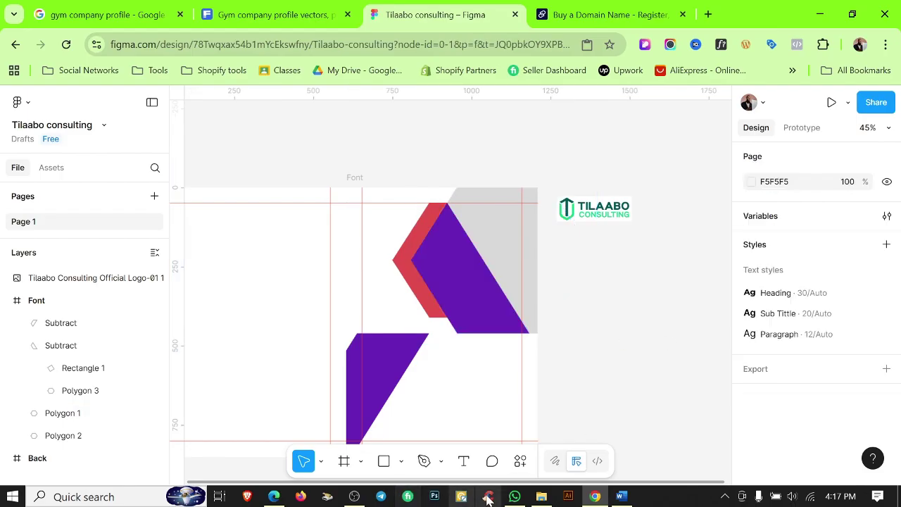
Fill the Polygon 1 hexagon with photo IMG-20250818-WA0007 from the Tilaabo consulting folder.
{"action": "left_click", "coordinate": [542, 496]}
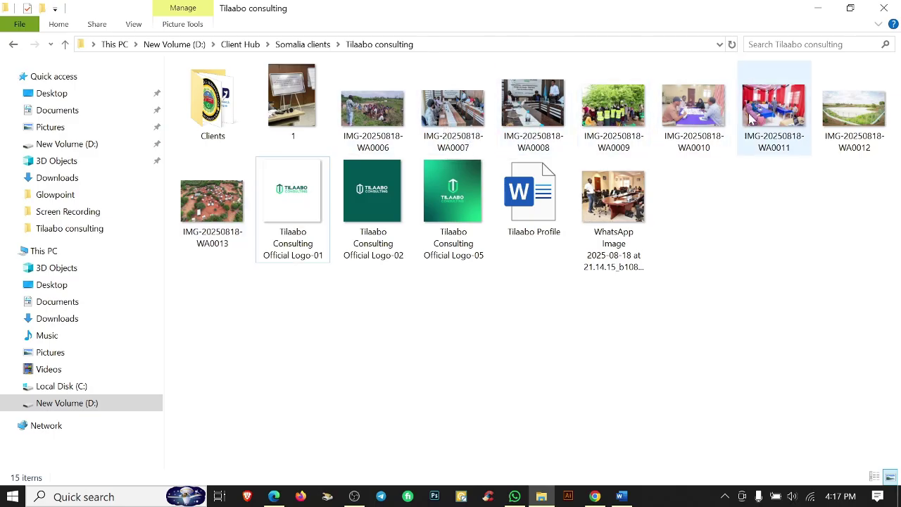
{"action": "left_click", "coordinate": [451, 113]}
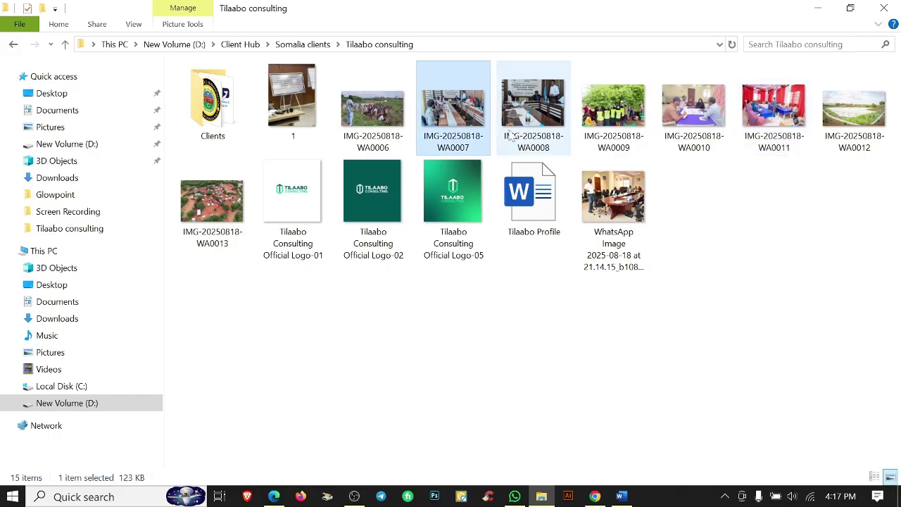
{"action": "left_click", "coordinate": [604, 498]}
{"action": "left_click", "coordinate": [497, 238]}
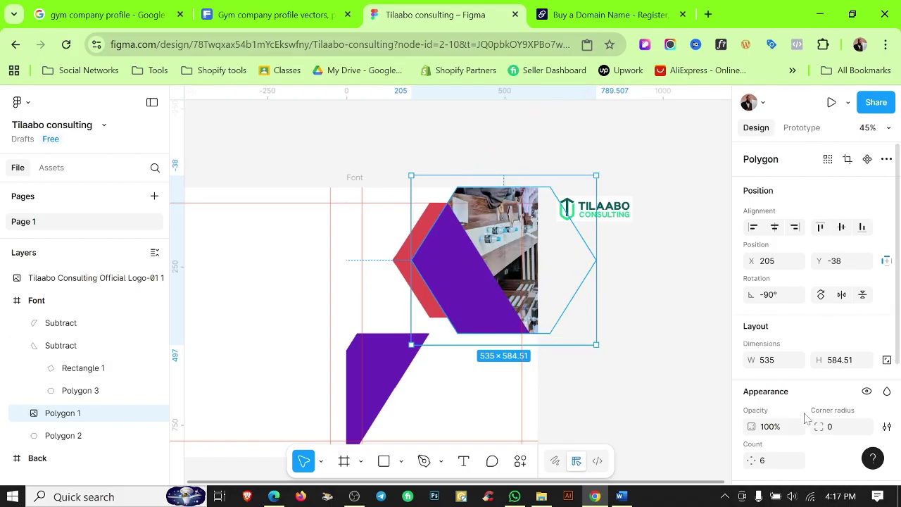
Rotate the hexagon's photo three quarter turns so it stands upright.
{"action": "scroll", "coordinate": [805, 417], "scroll_direction": "down", "scroll_amount": 3}
{"action": "left_click", "coordinate": [752, 345]}
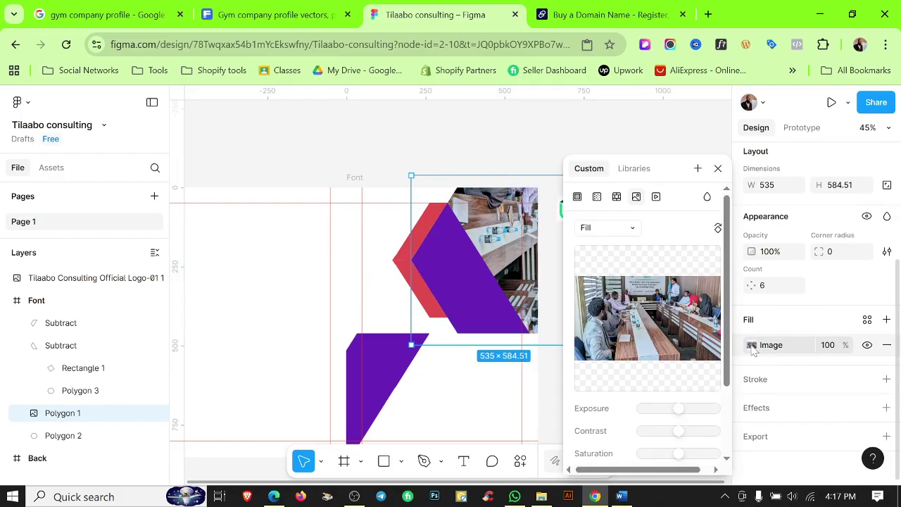
{"action": "left_click", "coordinate": [718, 228]}
{"action": "left_click", "coordinate": [718, 228]}
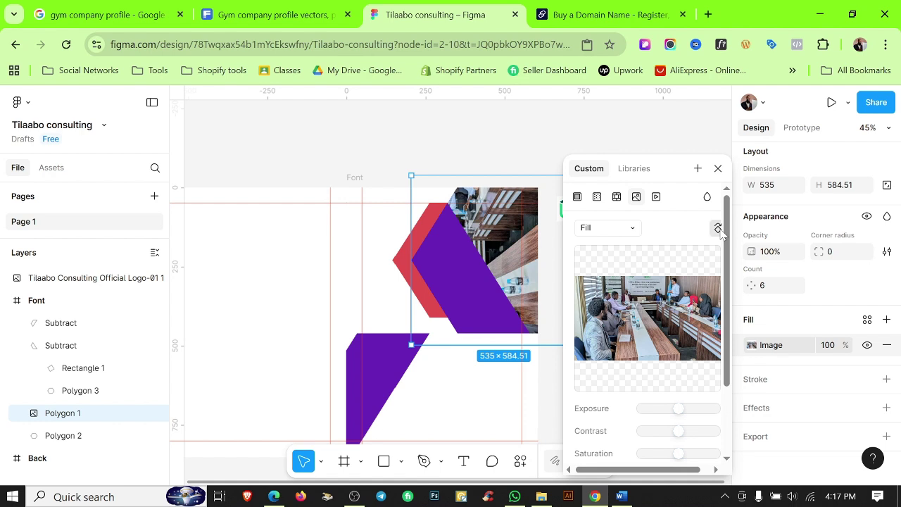
{"action": "left_click", "coordinate": [718, 228]}
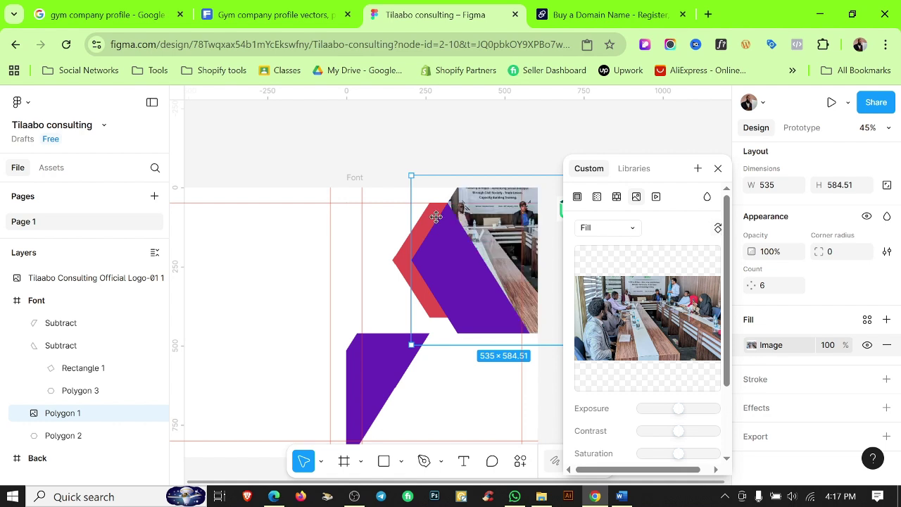
Switch the photo to Crop mode and slide it left so the meeting scene shows beside the chevrons.
{"action": "left_click_drag", "start_coordinate": [435, 216], "coordinate": [391, 217]}
{"action": "key", "text": "ctrl+z"}
{"action": "left_click_drag", "start_coordinate": [517, 147], "coordinate": [346, 127]}
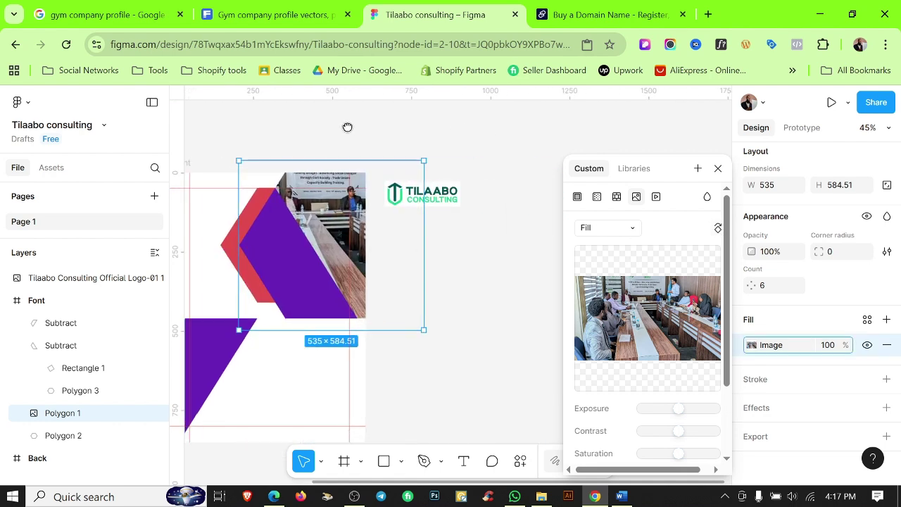
{"action": "left_click", "coordinate": [597, 232]}
{"action": "left_click", "coordinate": [599, 259]}
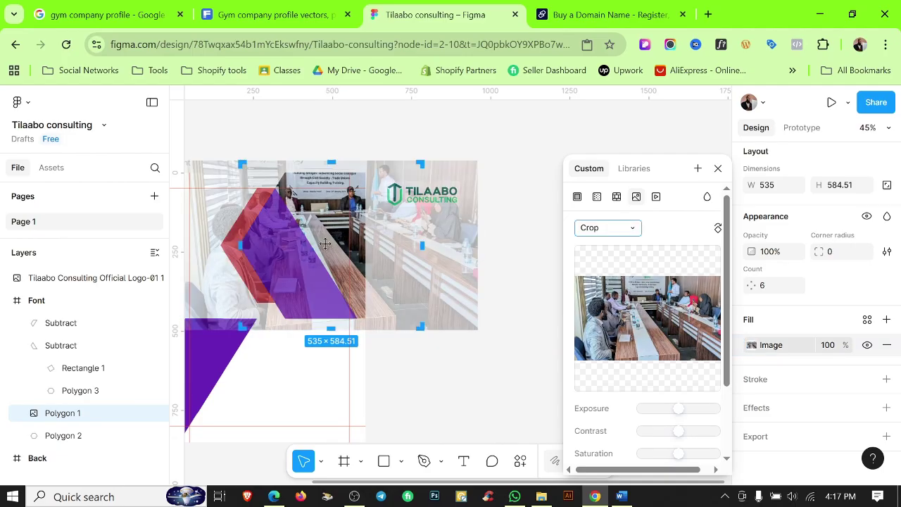
{"action": "left_click_drag", "start_coordinate": [316, 246], "coordinate": [328, 227]}
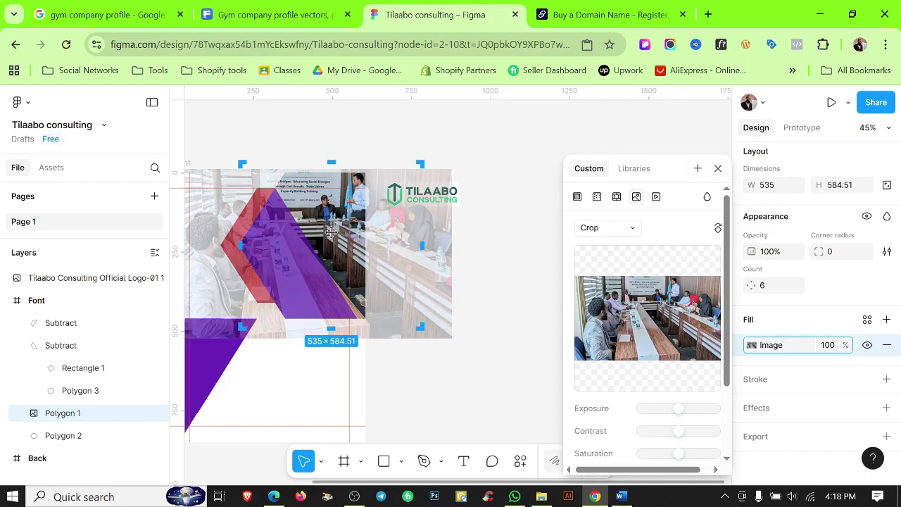
{"action": "left_click", "coordinate": [446, 386]}
{"action": "scroll", "coordinate": [478, 348], "scroll_direction": "up", "scroll_amount": 5}
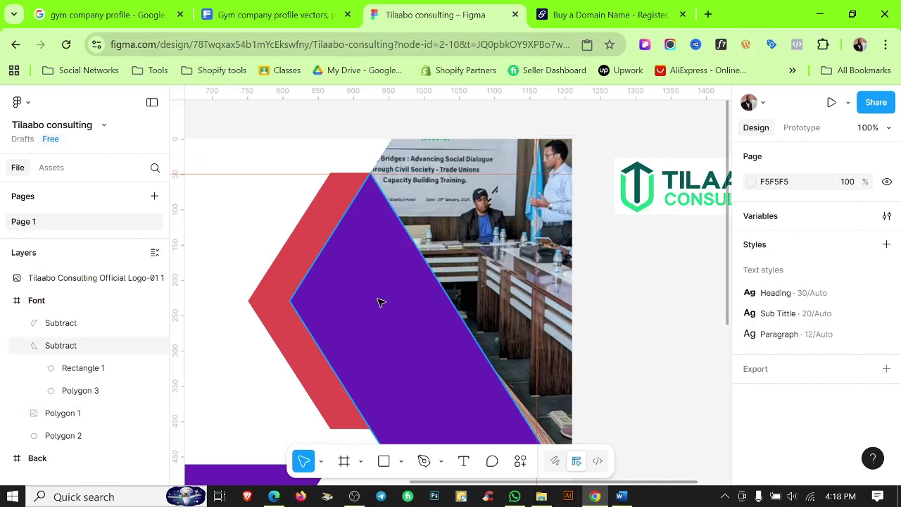
Apply the Color 1 Tp fill style to the upper chevron piece.
{"action": "left_click", "coordinate": [378, 302]}
{"action": "scroll", "coordinate": [379, 302], "scroll_direction": "down", "scroll_amount": 2}
{"action": "scroll", "coordinate": [379, 302], "scroll_direction": "right", "scroll_amount": 2}
{"action": "scroll", "coordinate": [815, 434], "scroll_direction": "down", "scroll_amount": 3}
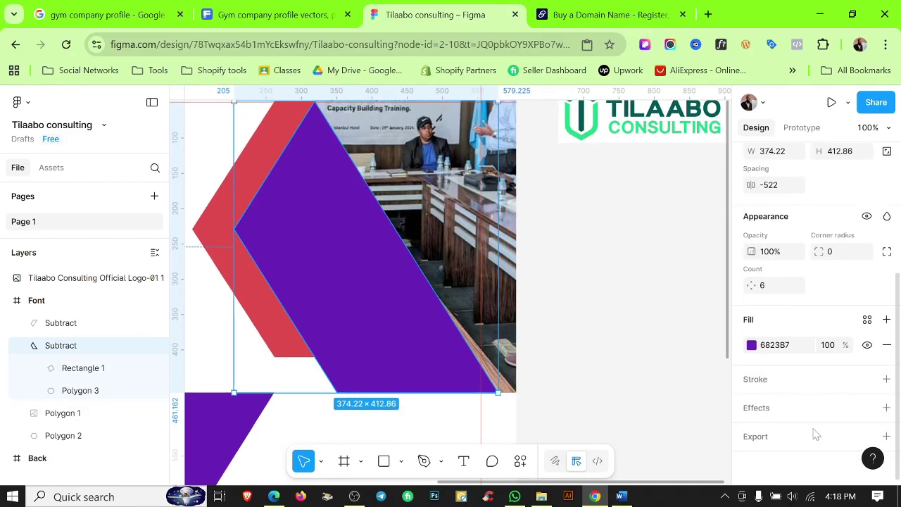
{"action": "left_click", "coordinate": [867, 321]}
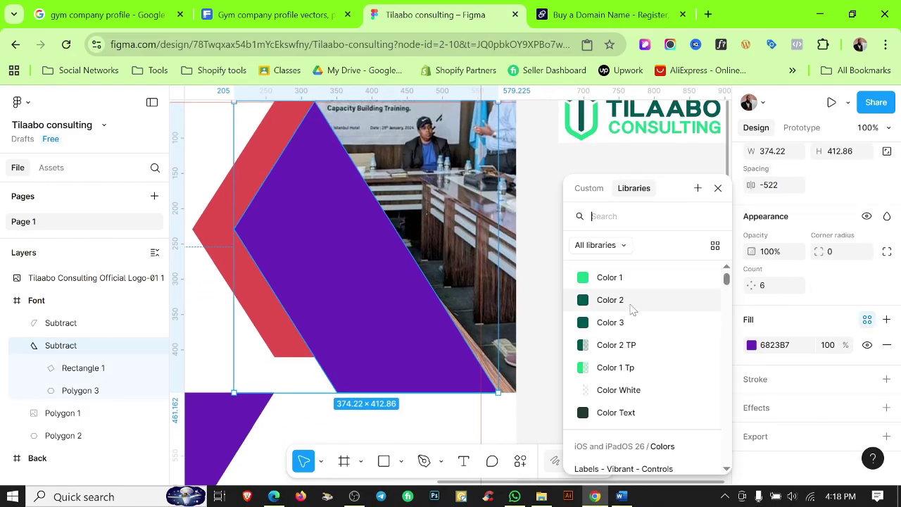
{"action": "left_click", "coordinate": [589, 367]}
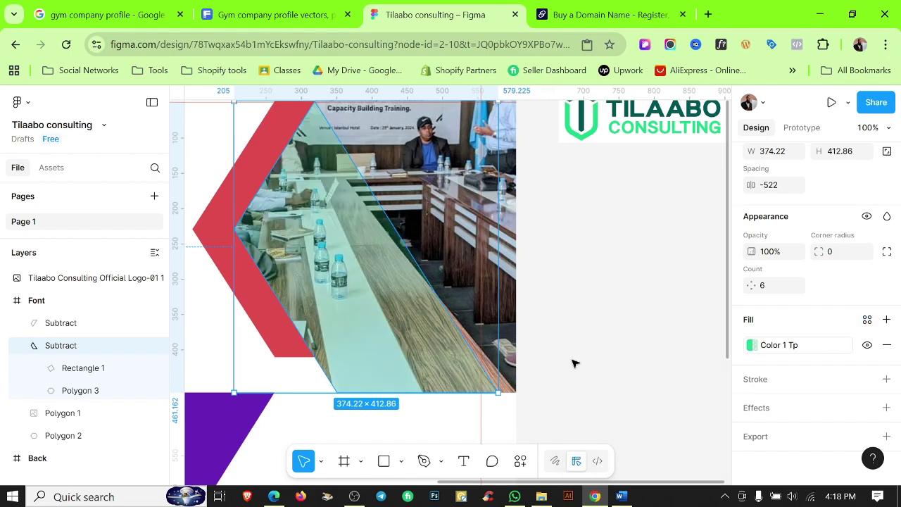
{"action": "left_click", "coordinate": [619, 385]}
Detach the upper chevron's fill from its style, keeping 50% fill opacity.
{"action": "scroll", "coordinate": [620, 386], "scroll_direction": "up", "scroll_amount": 2}
{"action": "scroll", "coordinate": [619, 385], "scroll_direction": "left", "scroll_amount": 1}
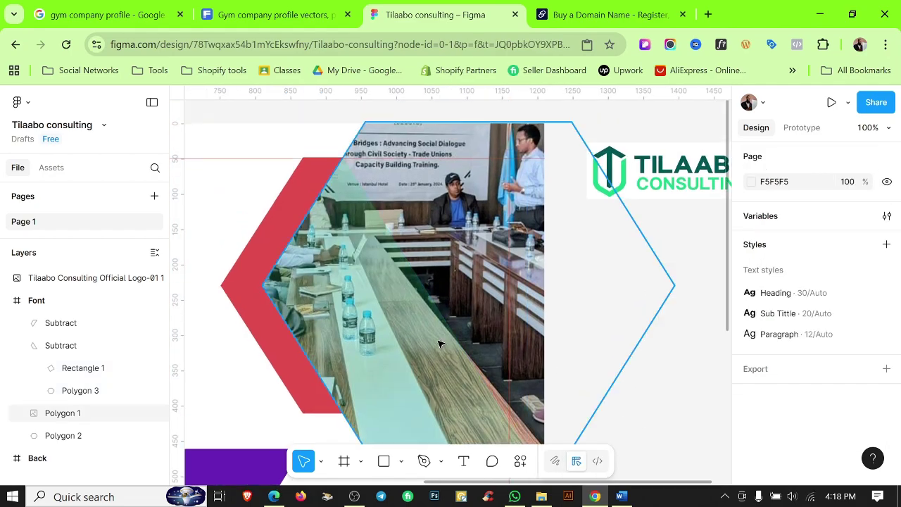
{"action": "left_click", "coordinate": [60, 345]}
{"action": "scroll", "coordinate": [764, 402], "scroll_direction": "down", "scroll_amount": 3}
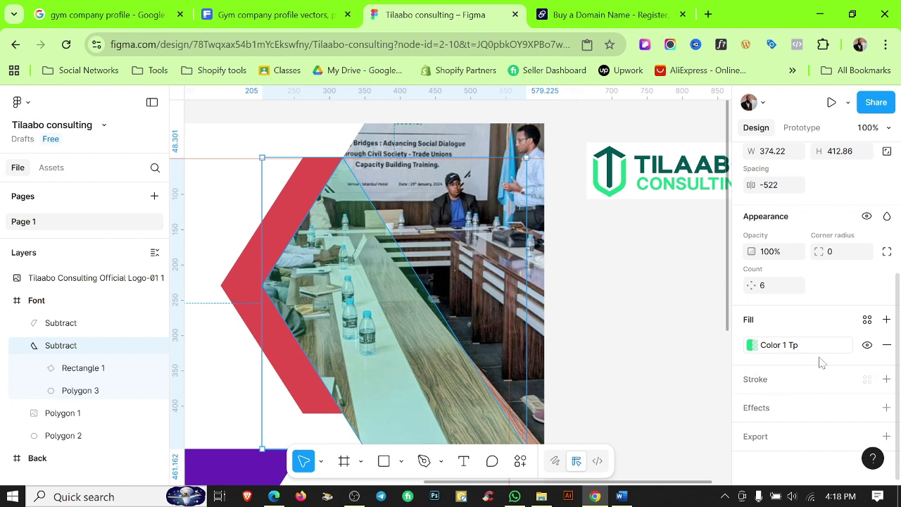
{"action": "left_click", "coordinate": [844, 345]}
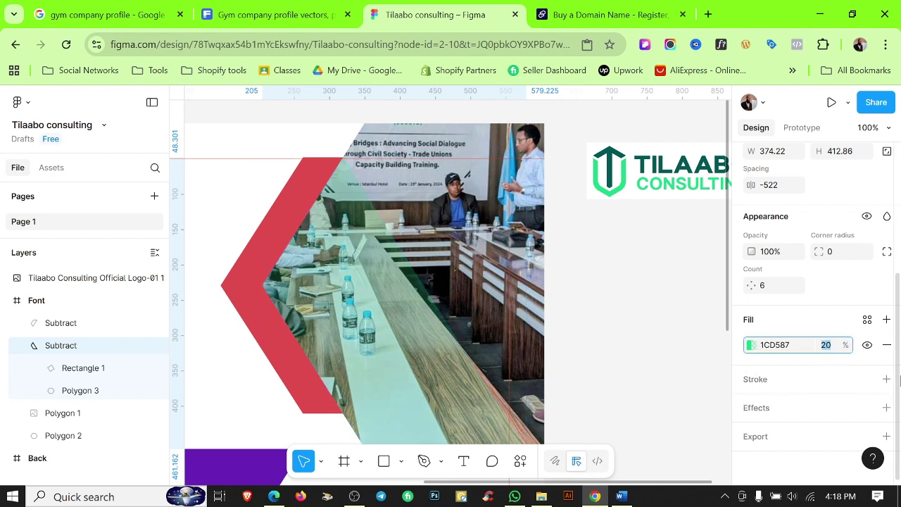
{"action": "key", "text": "Return"}
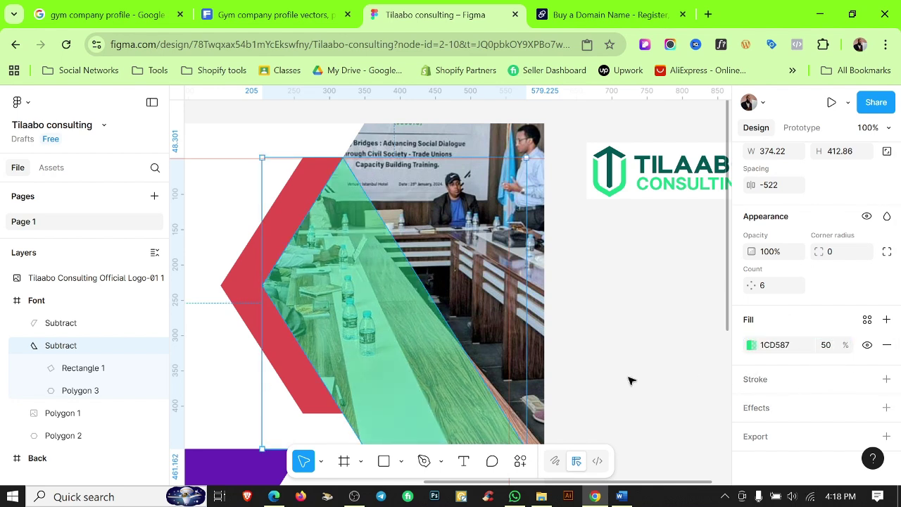
{"action": "left_click", "coordinate": [604, 359]}
{"action": "scroll", "coordinate": [603, 358], "scroll_direction": "down", "scroll_amount": 2}
{"action": "scroll", "coordinate": [603, 359], "scroll_direction": "left", "scroll_amount": 2}
Recolour the red chevron behind the photo dark green with library Color 2.
{"action": "left_click", "coordinate": [302, 211]}
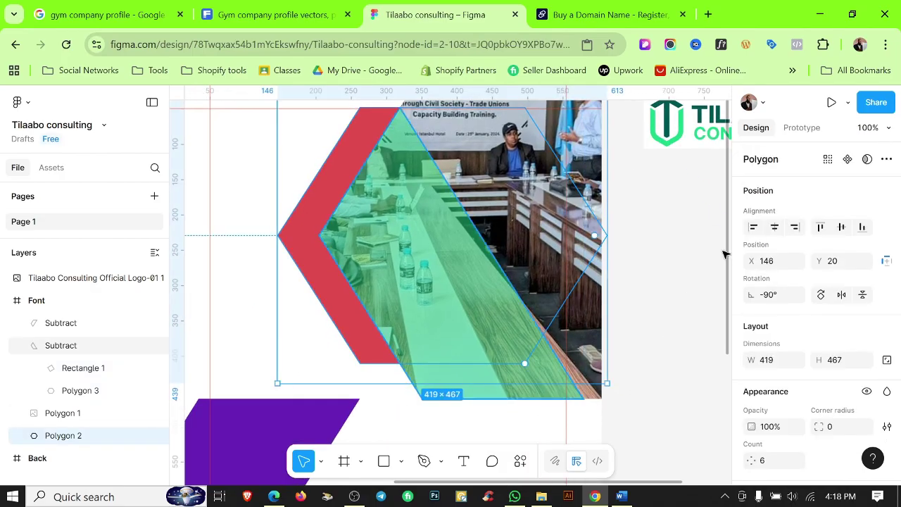
{"action": "scroll", "coordinate": [857, 374], "scroll_direction": "down", "scroll_amount": 3}
{"action": "left_click", "coordinate": [868, 319]}
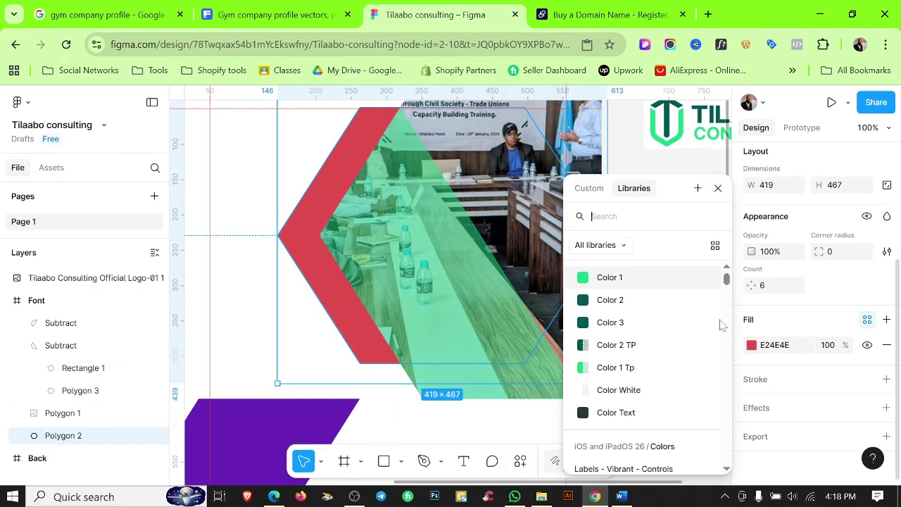
{"action": "left_click", "coordinate": [604, 299]}
{"action": "left_click", "coordinate": [678, 385]}
{"action": "scroll", "coordinate": [679, 380], "scroll_direction": "down", "scroll_amount": 3}
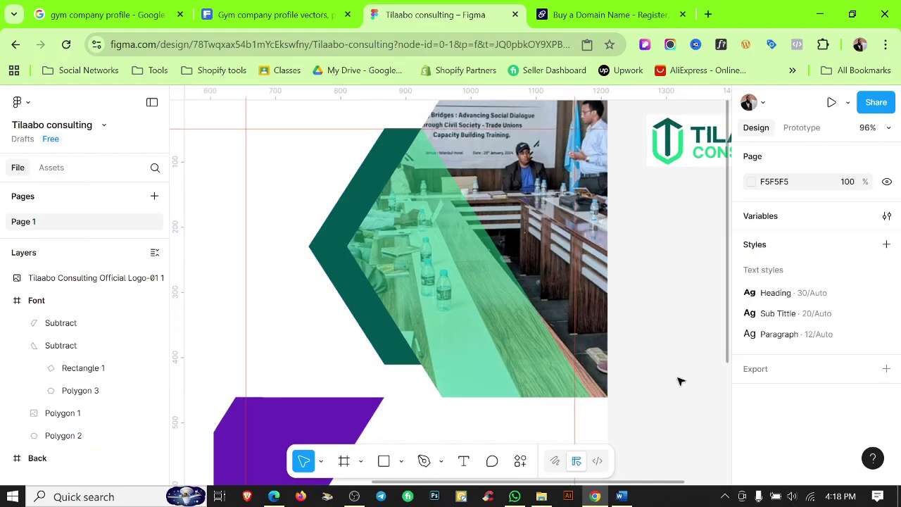
{"action": "scroll", "coordinate": [423, 352], "scroll_direction": "down", "scroll_amount": 2}
Make the purple lower-left shape bright green with library Color 1.
{"action": "left_click", "coordinate": [392, 361]}
{"action": "scroll", "coordinate": [795, 373], "scroll_direction": "down", "scroll_amount": 3}
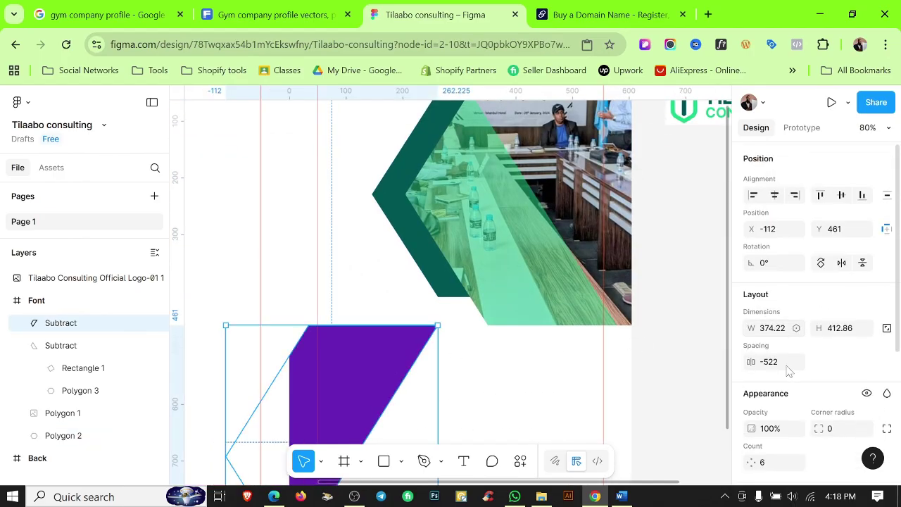
{"action": "left_click", "coordinate": [868, 319]}
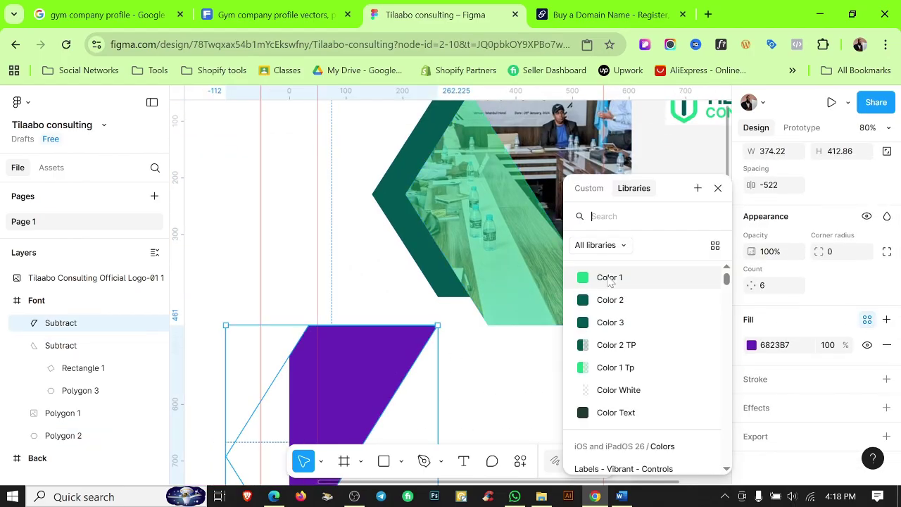
{"action": "left_click", "coordinate": [610, 276]}
{"action": "left_click", "coordinate": [686, 382]}
{"action": "scroll", "coordinate": [676, 387], "scroll_direction": "down", "scroll_amount": 2}
{"action": "scroll", "coordinate": [676, 384], "scroll_direction": "down", "scroll_amount": 1}
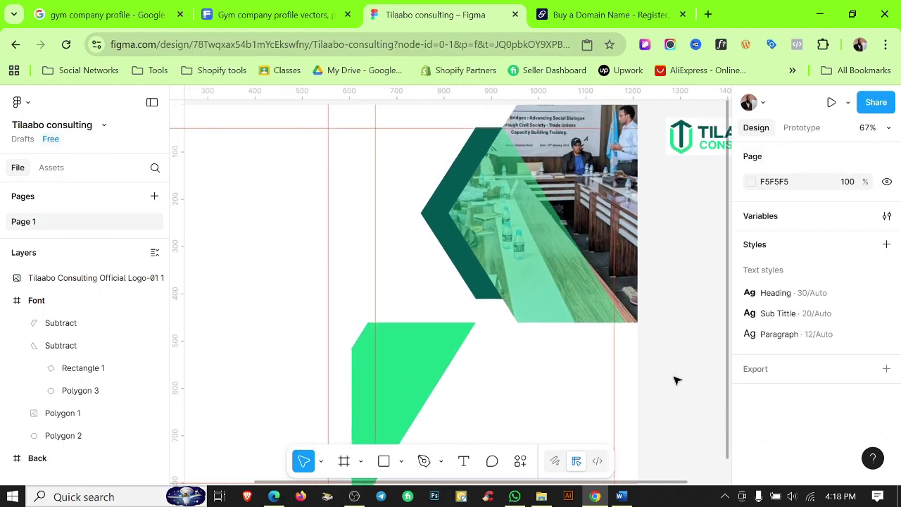
{"action": "scroll", "coordinate": [673, 378], "scroll_direction": "down", "scroll_amount": 2}
{"action": "scroll", "coordinate": [611, 298], "scroll_direction": "up", "scroll_amount": 1}
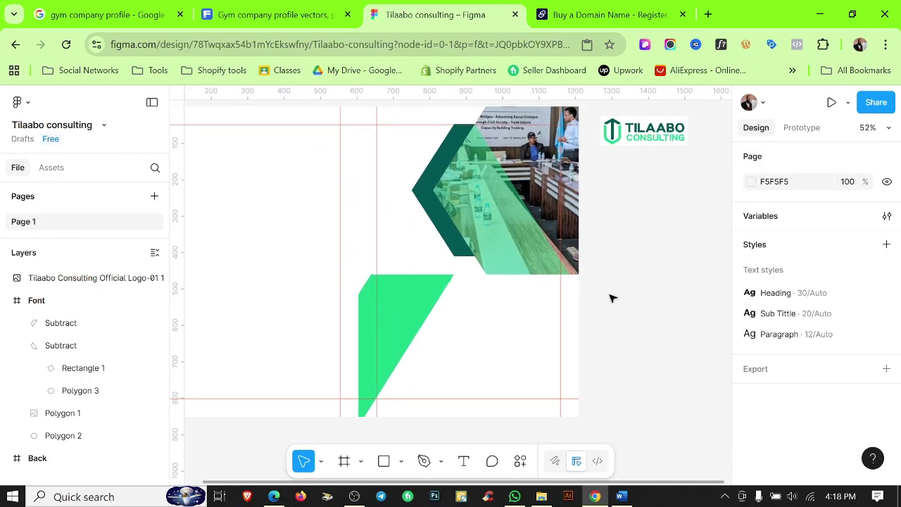
{"action": "scroll", "coordinate": [662, 282], "scroll_direction": "down", "scroll_amount": 1}
Move the Tilaabo logo to the page's top-left and scale it proportionally to 151 wide.
{"action": "scroll", "coordinate": [662, 282], "scroll_direction": "up", "scroll_amount": 2}
{"action": "left_click", "coordinate": [660, 197]}
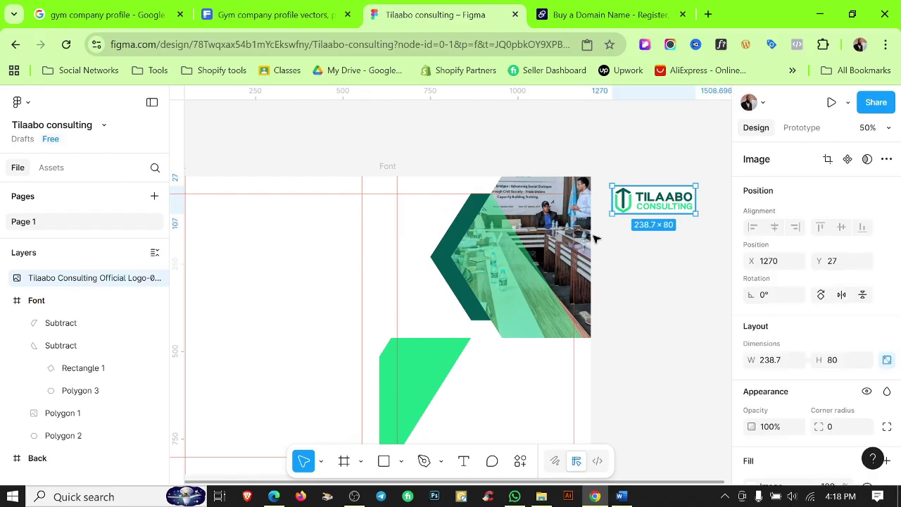
{"action": "left_click_drag", "start_coordinate": [673, 199], "coordinate": [405, 210]}
{"action": "scroll", "coordinate": [380, 197], "scroll_direction": "up", "scroll_amount": 3}
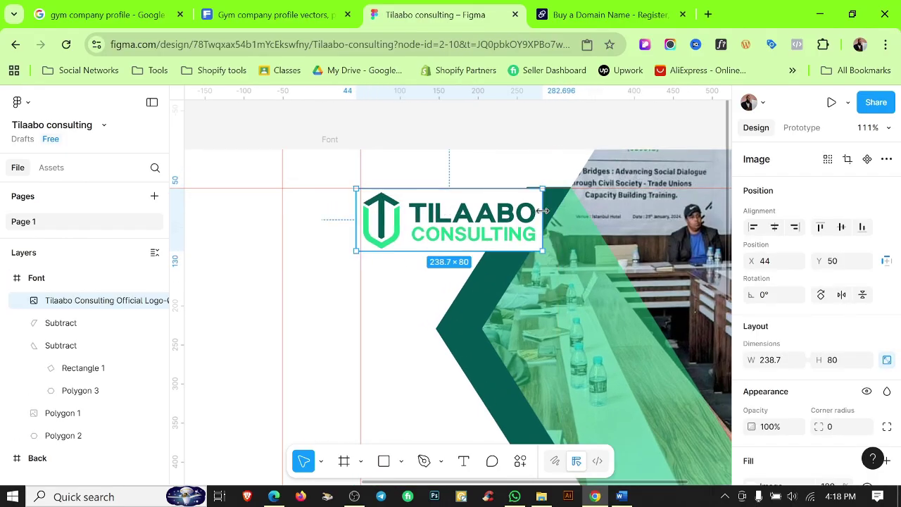
{"action": "key", "text": "k"}
{"action": "left_click_drag", "start_coordinate": [535, 211], "coordinate": [465, 206]}
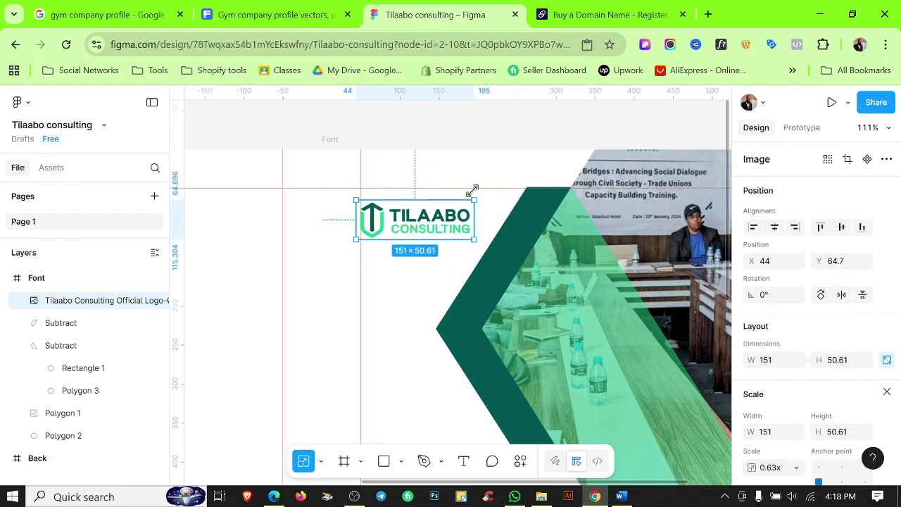
{"action": "left_click", "coordinate": [484, 129]}
Nudge the logo up to the top margin at X 44, Y 47.
{"action": "scroll", "coordinate": [357, 224], "scroll_direction": "up", "scroll_amount": 5}
{"action": "left_click_drag", "start_coordinate": [357, 224], "coordinate": [322, 170]}
{"action": "scroll", "coordinate": [323, 173], "scroll_direction": "up", "scroll_amount": 4}
{"action": "scroll", "coordinate": [323, 171], "scroll_direction": "down", "scroll_amount": 8}
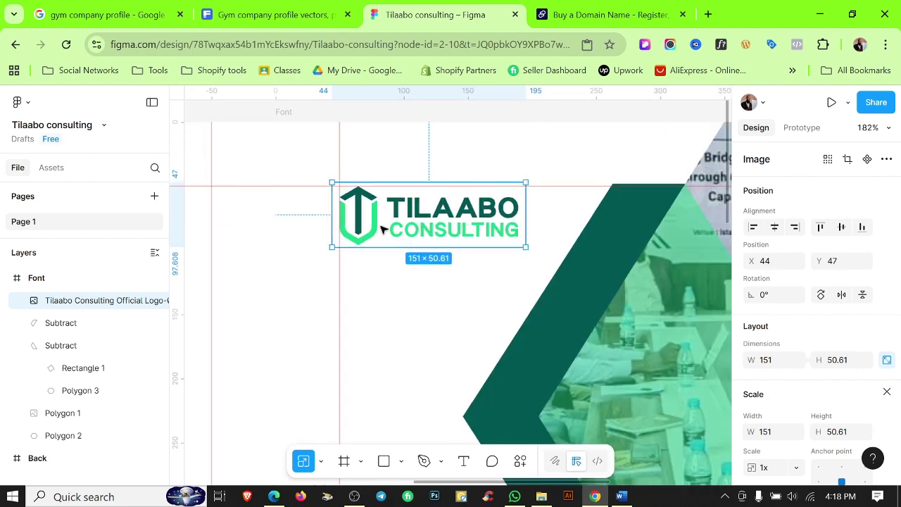
{"action": "left_click", "coordinate": [519, 183]}
In the Word company profile, select the TILAABO CONSULTING LTD heading text.
{"action": "scroll", "coordinate": [519, 183], "scroll_direction": "down", "scroll_amount": 3}
{"action": "scroll", "coordinate": [573, 261], "scroll_direction": "down", "scroll_amount": 8}
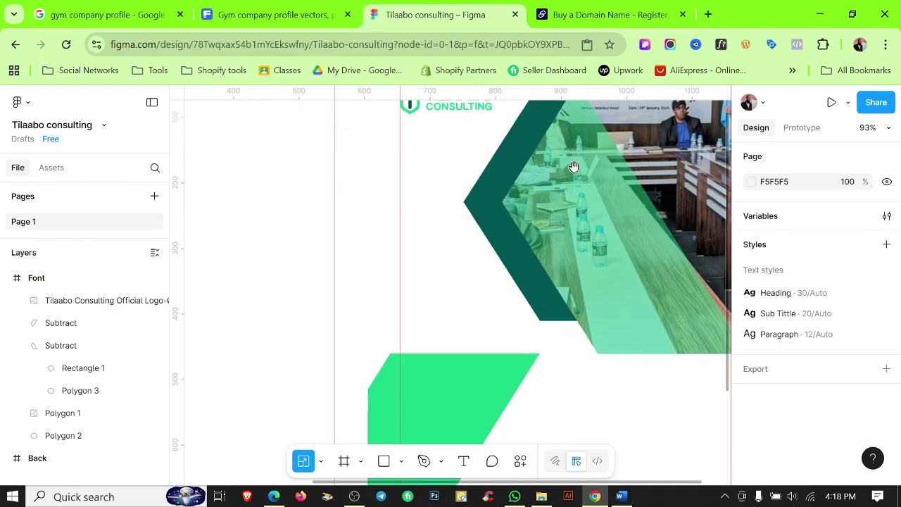
{"action": "scroll", "coordinate": [590, 207], "scroll_direction": "down", "scroll_amount": 5}
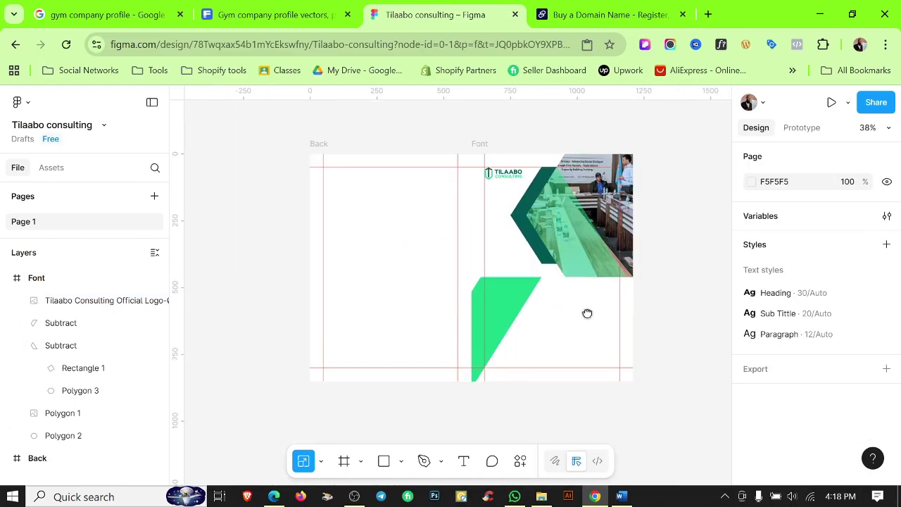
{"action": "scroll", "coordinate": [636, 328], "scroll_direction": "up", "scroll_amount": 1}
{"action": "left_click_drag", "start_coordinate": [669, 329], "coordinate": [604, 310]}
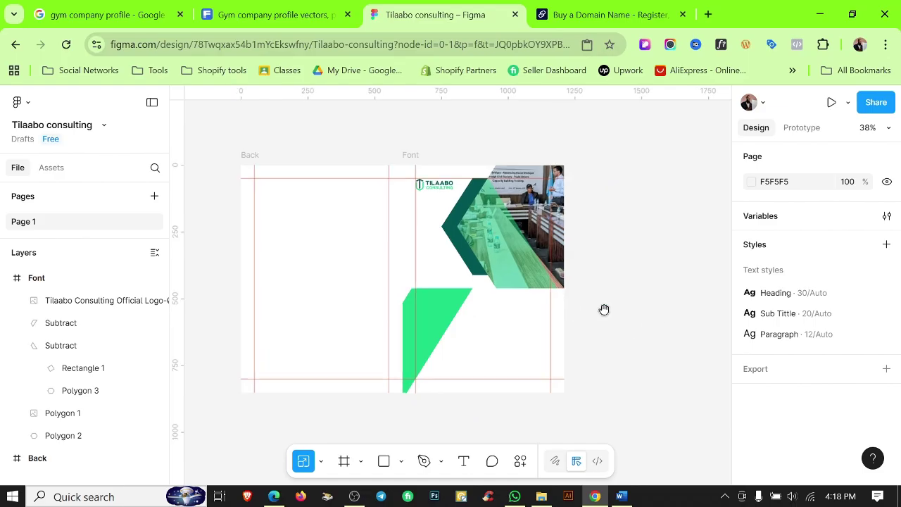
{"action": "left_click", "coordinate": [621, 496]}
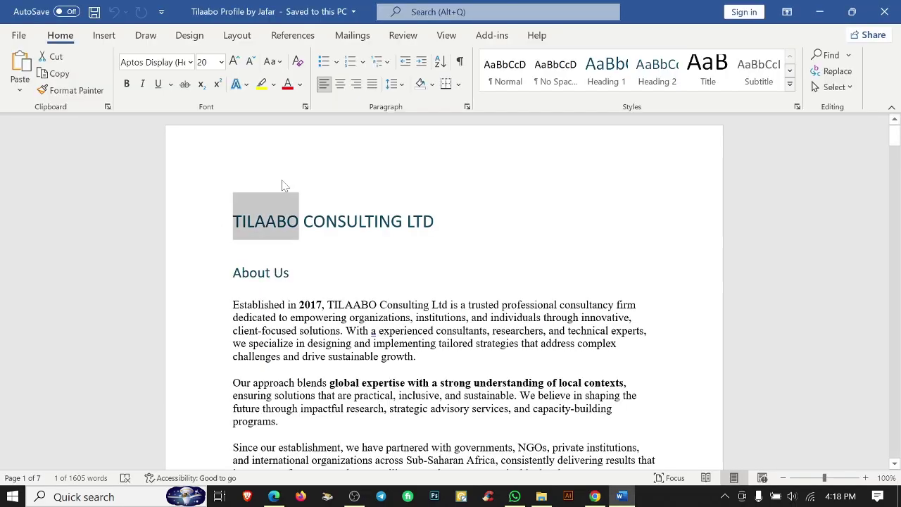
{"action": "left_click_drag", "start_coordinate": [233, 246], "coordinate": [448, 224]}
{"action": "key", "text": "ctrl+c"}
Back in Figma, paste the company name into a new text box on the front page.
{"action": "left_click", "coordinate": [819, 12]}
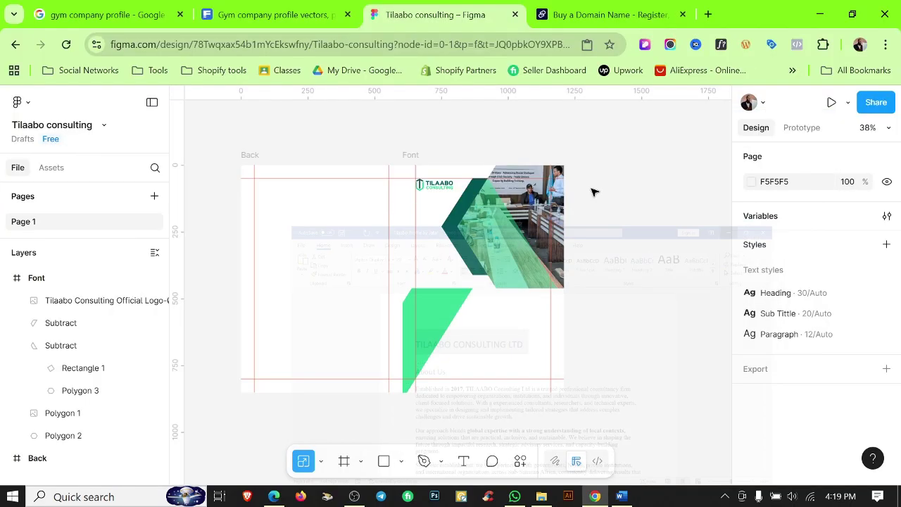
{"action": "left_click", "coordinate": [465, 462]}
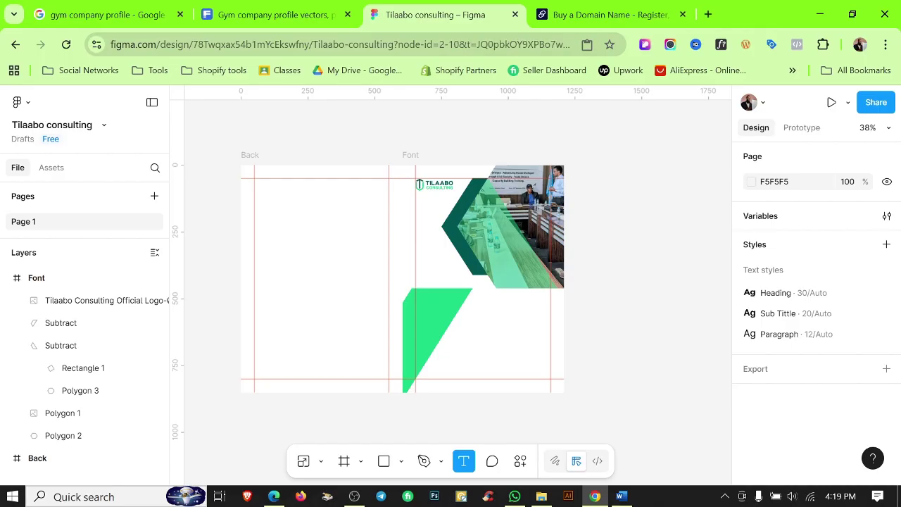
{"action": "left_click", "coordinate": [527, 345]}
{"action": "key", "text": "ctrl+v"}
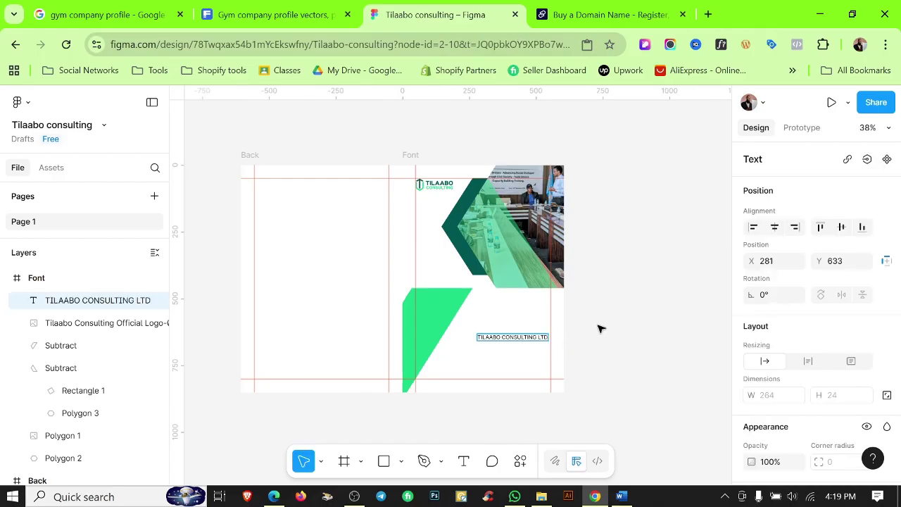
{"action": "key", "text": "Escape"}
Apply the Heading text style and place the name beside the green shape, wrapped onto two lines.
{"action": "scroll", "coordinate": [858, 445], "scroll_direction": "down", "scroll_amount": 5}
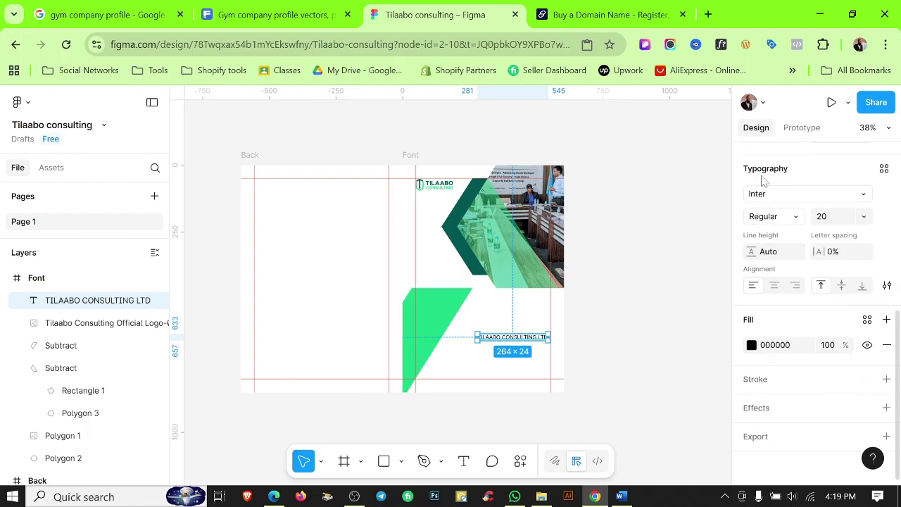
{"action": "left_click", "coordinate": [884, 170]}
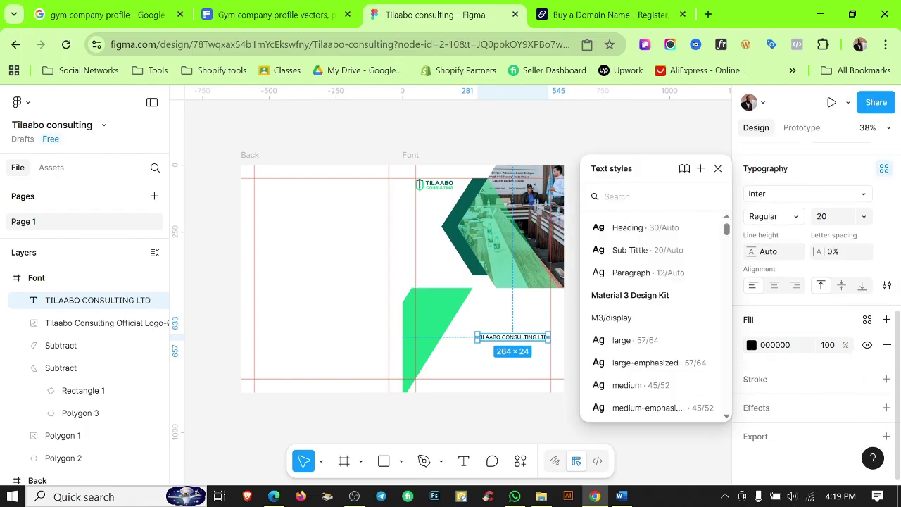
{"action": "left_click", "coordinate": [655, 231]}
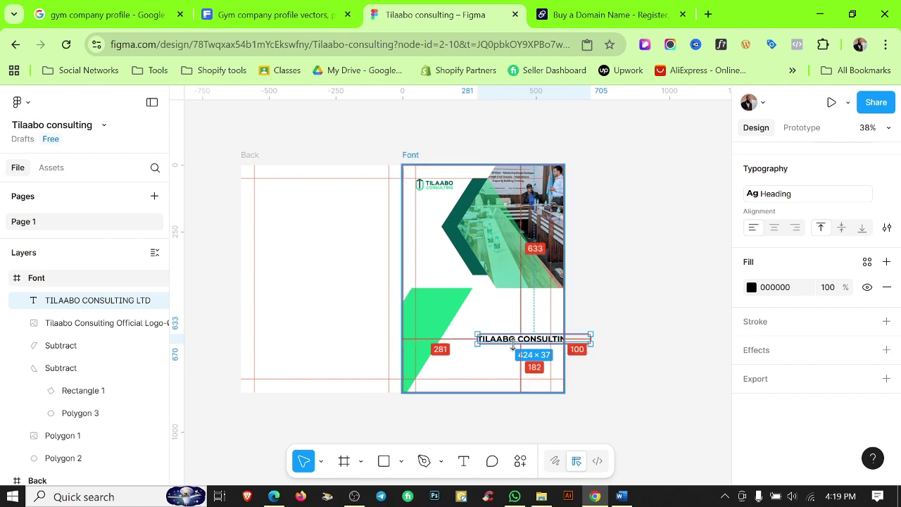
{"action": "scroll", "coordinate": [503, 346], "scroll_direction": "up", "scroll_amount": 5}
{"action": "left_click_drag", "start_coordinate": [530, 330], "coordinate": [420, 225]}
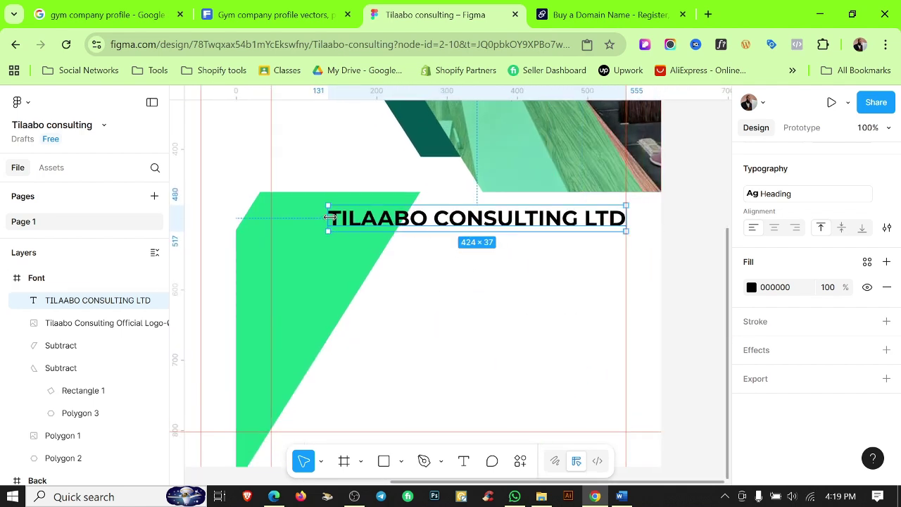
{"action": "left_click_drag", "start_coordinate": [328, 218], "coordinate": [421, 216]}
Detach the Heading style and enlarge the word TILAABO to font size 60.
{"action": "double_click", "coordinate": [462, 219]}
{"action": "double_click", "coordinate": [462, 219]}
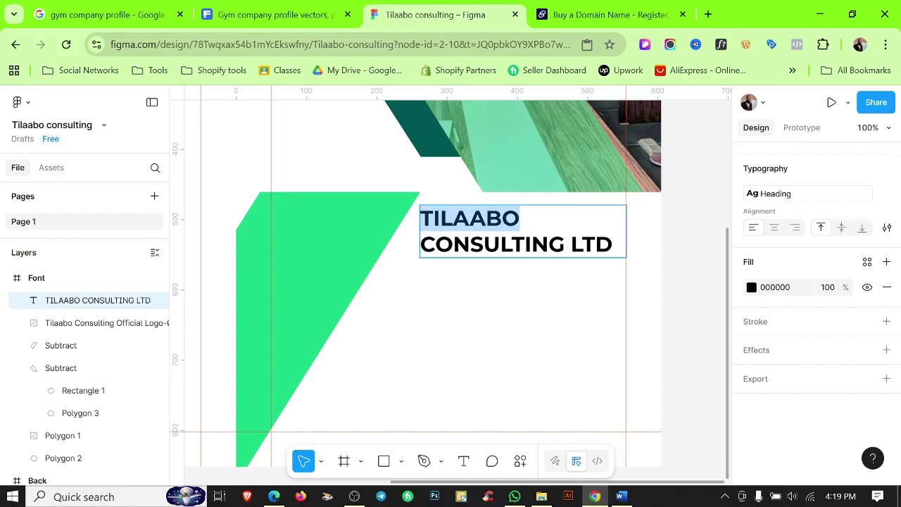
{"action": "scroll", "coordinate": [813, 261], "scroll_direction": "up", "scroll_amount": 2}
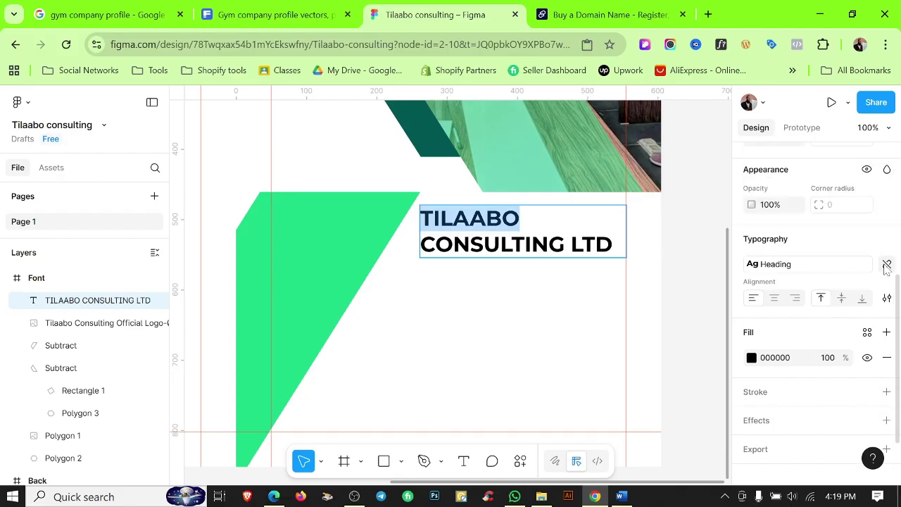
{"action": "left_click", "coordinate": [886, 265]}
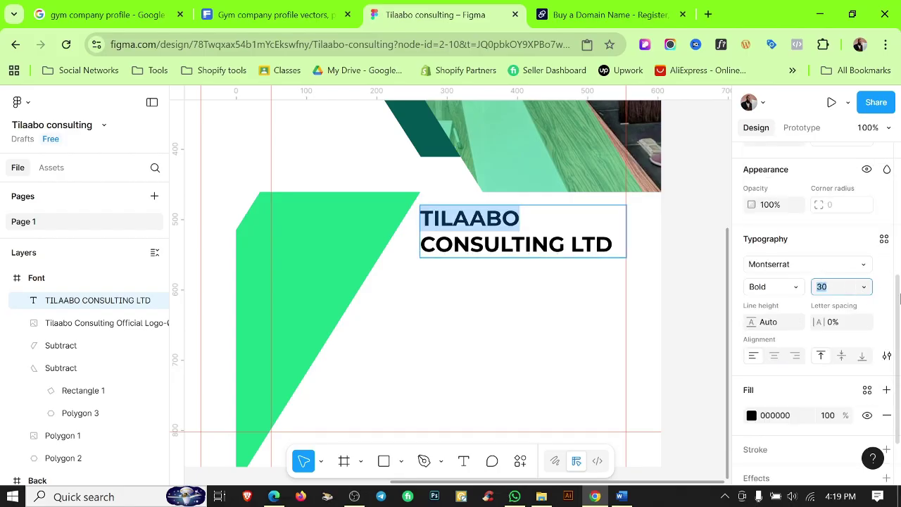
{"action": "key", "text": "Return"}
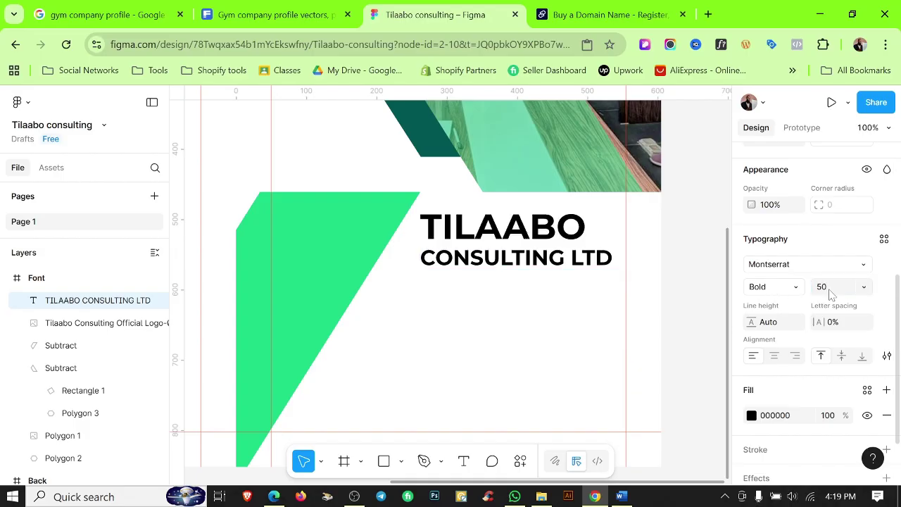
{"action": "left_click", "coordinate": [829, 290]}
{"action": "type", "text": "60"}
{"action": "key", "text": "Return"}
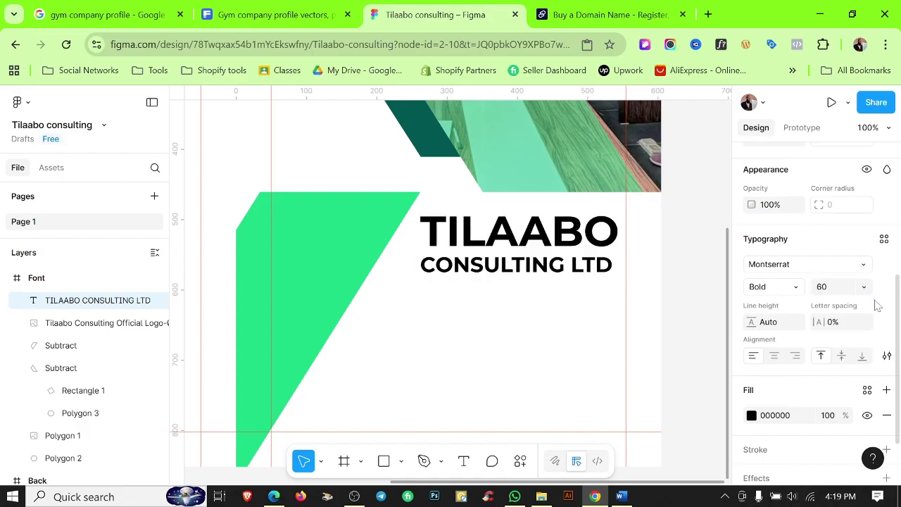
{"action": "key", "text": "Escape"}
Fine-tune the heading's position beside the green shape with small nudges.
{"action": "scroll", "coordinate": [551, 338], "scroll_direction": "down", "scroll_amount": 1}
{"action": "scroll", "coordinate": [556, 352], "scroll_direction": "up", "scroll_amount": 1}
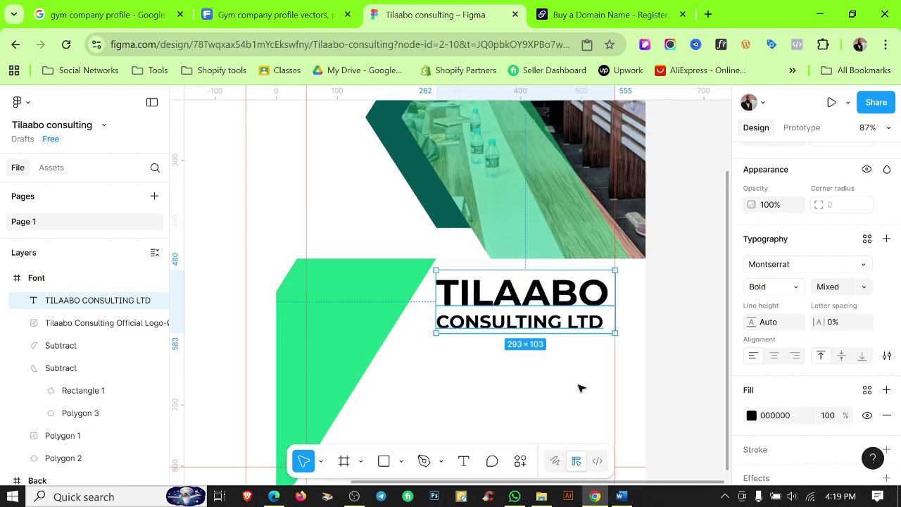
{"action": "scroll", "coordinate": [558, 303], "scroll_direction": "up", "scroll_amount": 2}
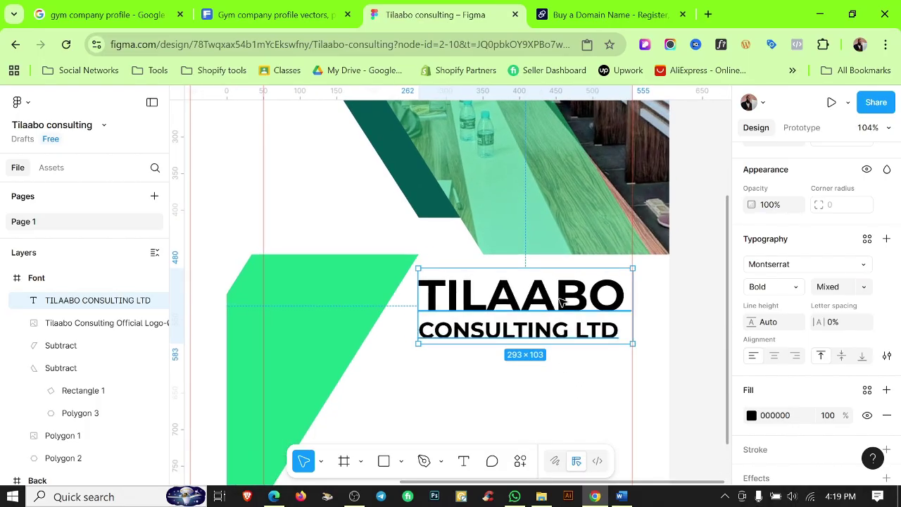
{"action": "double_click", "coordinate": [629, 303]}
{"action": "left_click", "coordinate": [626, 296]}
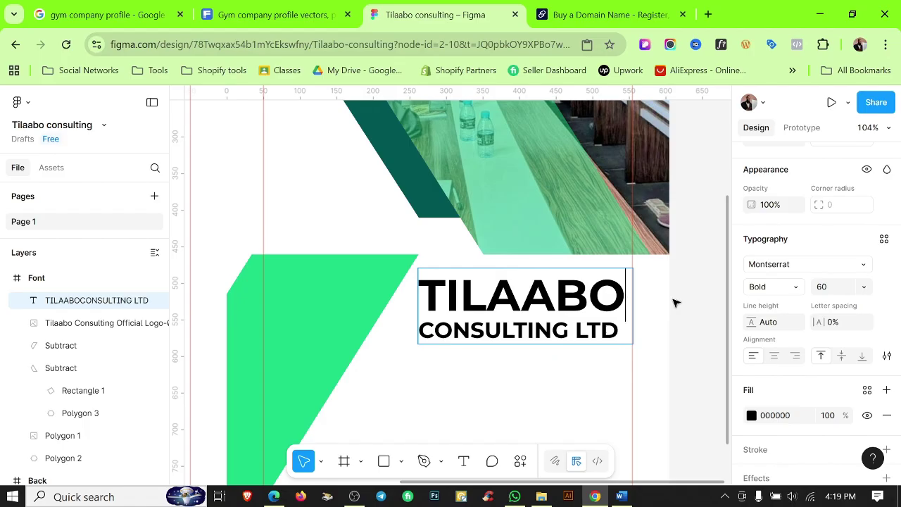
{"action": "key", "text": "Escape"}
{"action": "left_click_drag", "start_coordinate": [541, 302], "coordinate": [548, 301]}
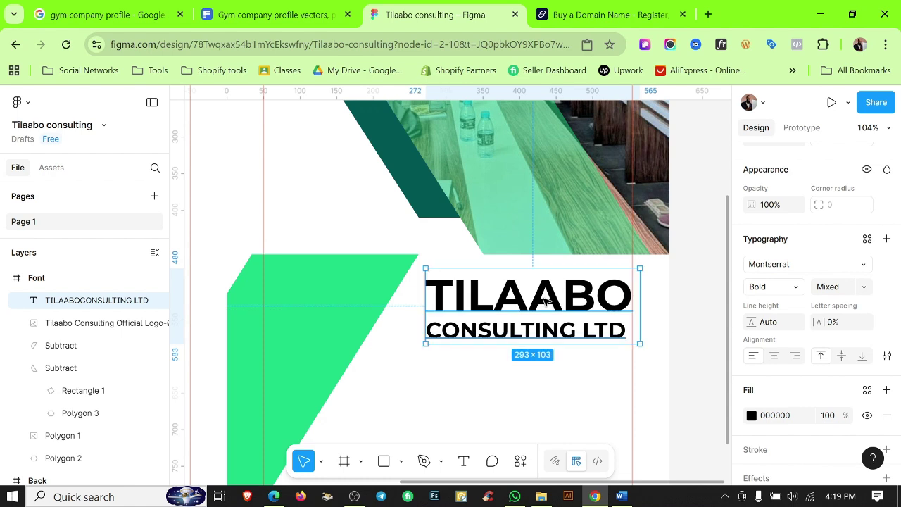
{"action": "key", "text": "Down"}
{"action": "key", "text": "Down"}
{"action": "key", "text": "Down"}
{"action": "key", "text": "Down"}
{"action": "key", "text": "Down"}
{"action": "key", "text": "Down"}
{"action": "key", "text": "Down"}
{"action": "key", "text": "Down"}
{"action": "key", "text": "Down"}
{"action": "key", "text": "Down"}
{"action": "key", "text": "Down"}
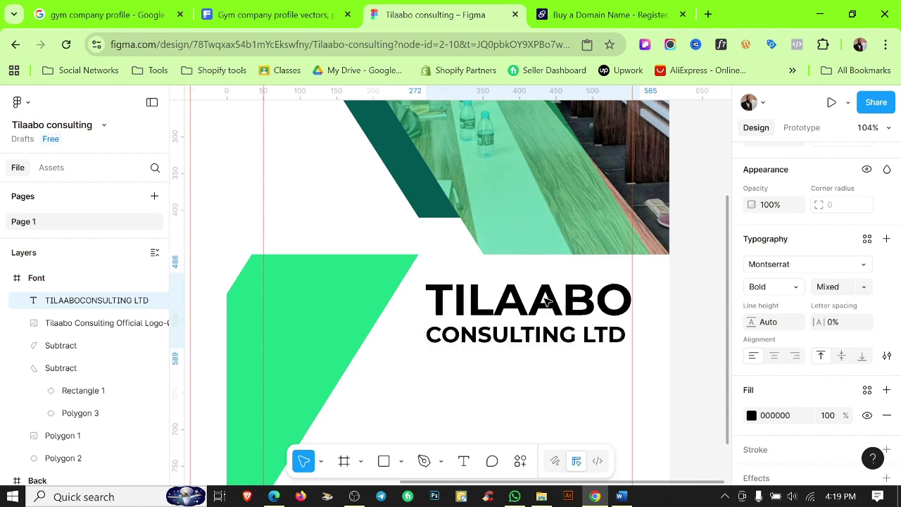
{"action": "key", "text": "Right"}
{"action": "key", "text": "Left"}
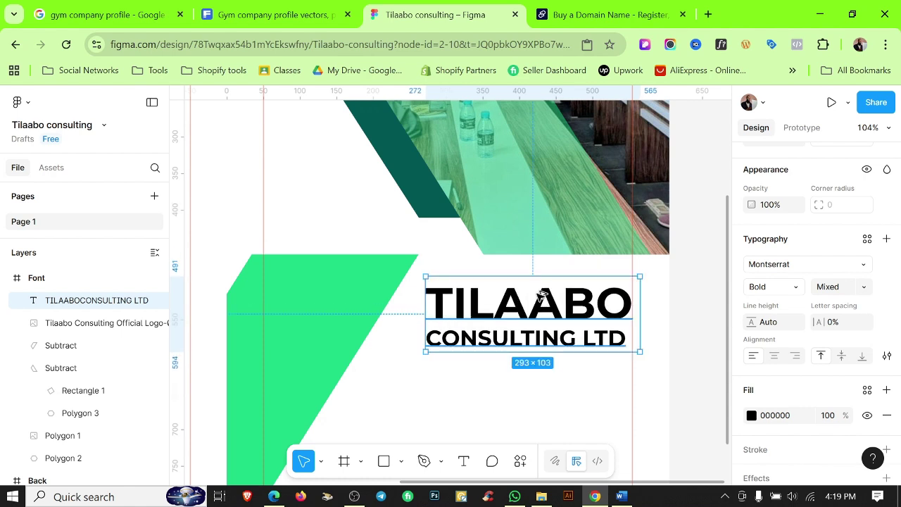
{"action": "scroll", "coordinate": [640, 322], "scroll_direction": "down", "scroll_amount": 4}
{"action": "left_click", "coordinate": [684, 352]}
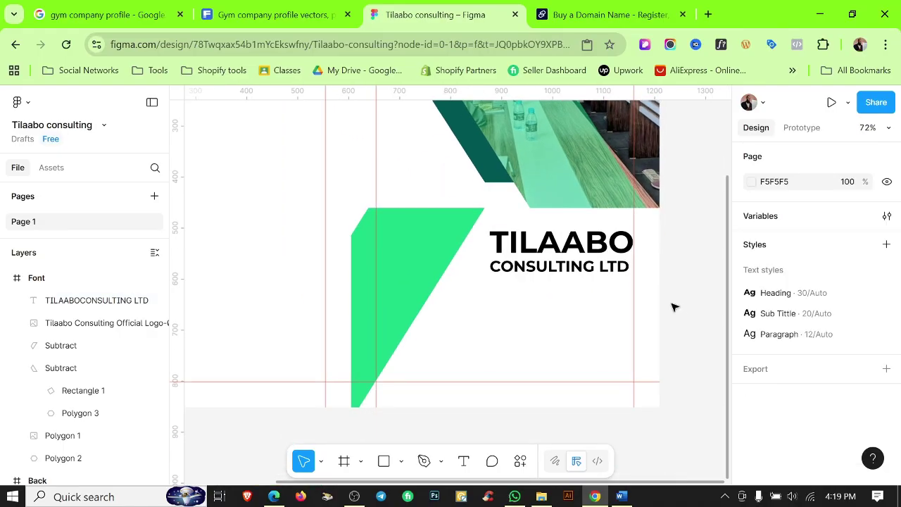
Add a full stop after LTD in the company name.
{"action": "scroll", "coordinate": [567, 295], "scroll_direction": "up", "scroll_amount": 5}
{"action": "scroll", "coordinate": [565, 294], "scroll_direction": "down", "scroll_amount": 2}
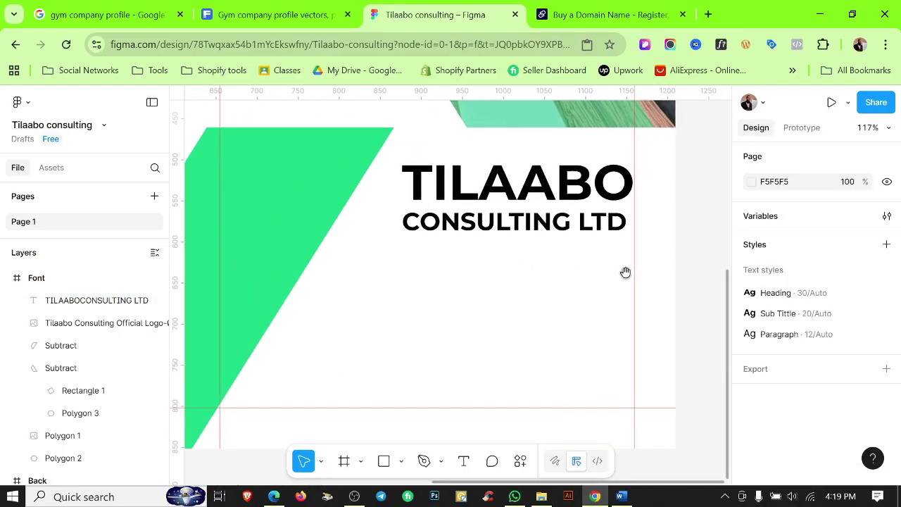
{"action": "left_click", "coordinate": [628, 193]}
{"action": "double_click", "coordinate": [613, 221]}
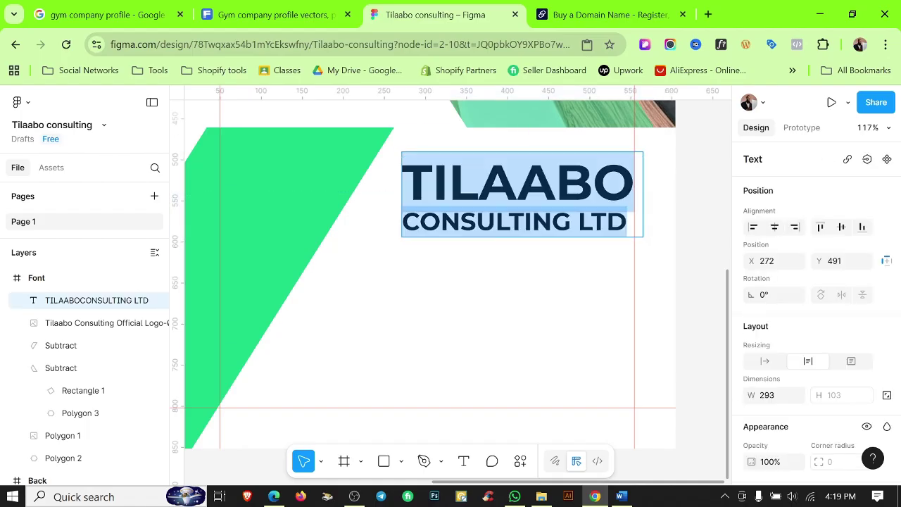
{"action": "key", "text": "Right"}
{"action": "type", "text": "."}
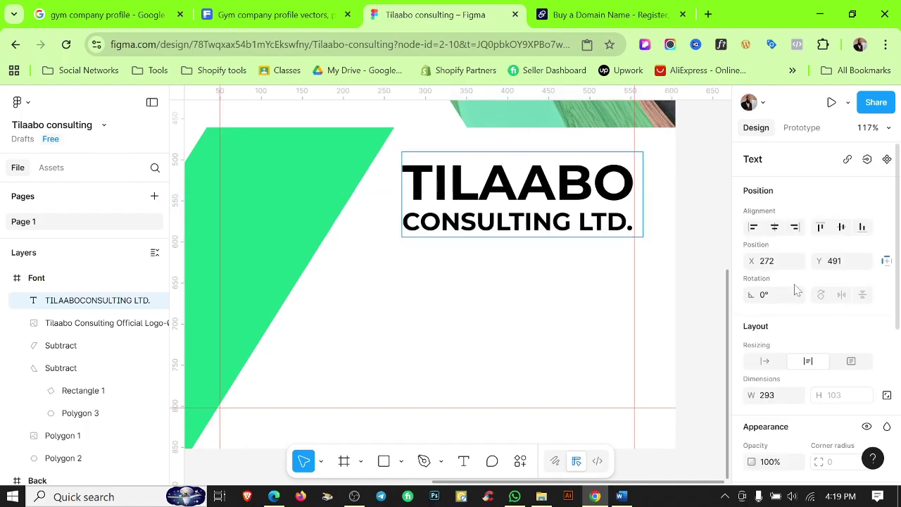
{"action": "key", "text": "Escape"}
{"action": "key", "text": "Escape"}
Colour the words TILAABO CONSULTING dark green with the Color 2 fill style.
{"action": "scroll", "coordinate": [569, 328], "scroll_direction": "down", "scroll_amount": 3}
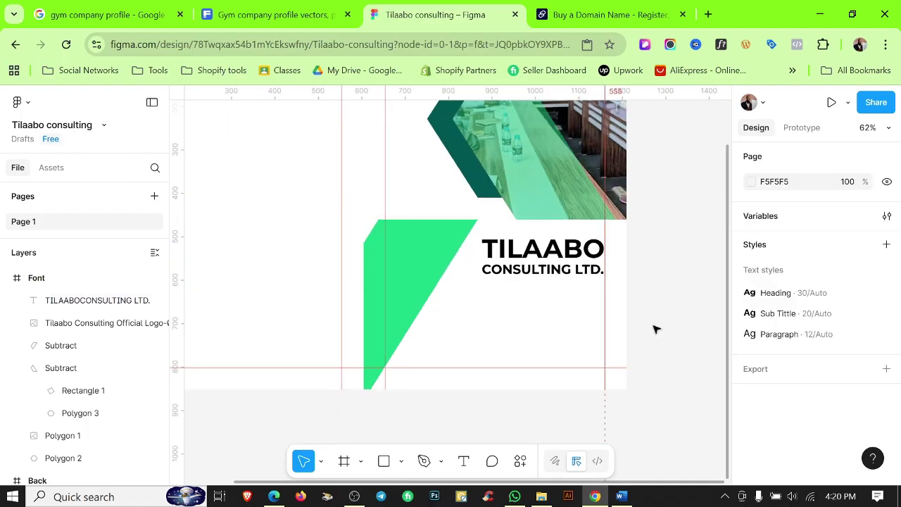
{"action": "left_click", "coordinate": [556, 260]}
{"action": "scroll", "coordinate": [789, 322], "scroll_direction": "down", "scroll_amount": 5}
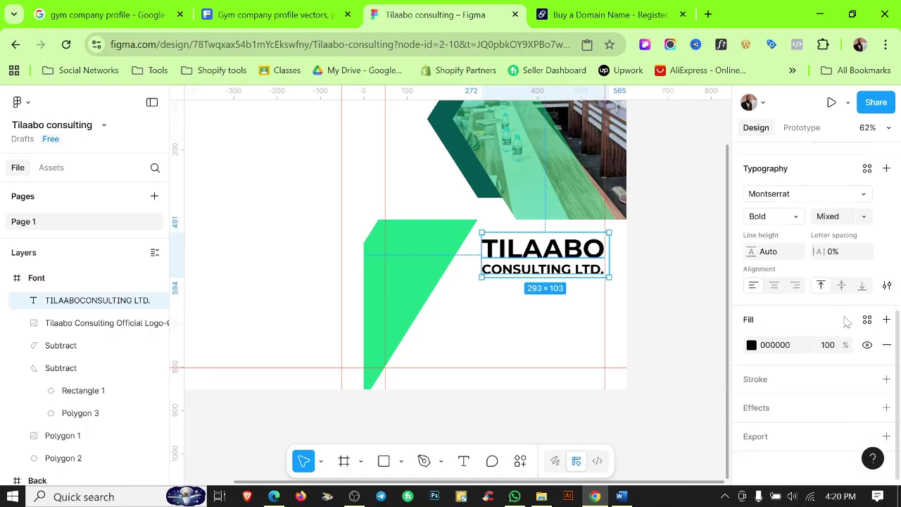
{"action": "key", "text": "Return"}
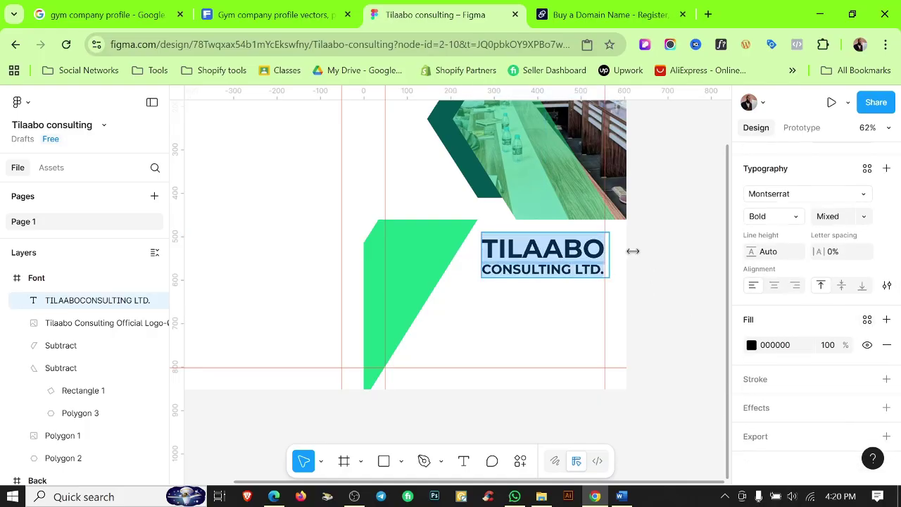
{"action": "key", "text": "Left"}
{"action": "key", "text": "ctrl+shift+Right"}
{"action": "key", "text": "ctrl+shift+Right"}
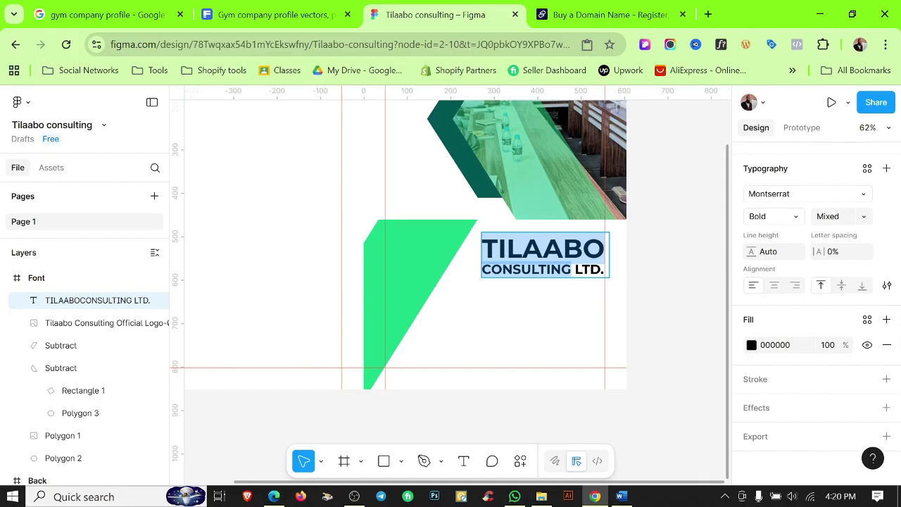
{"action": "key", "text": "Escape"}
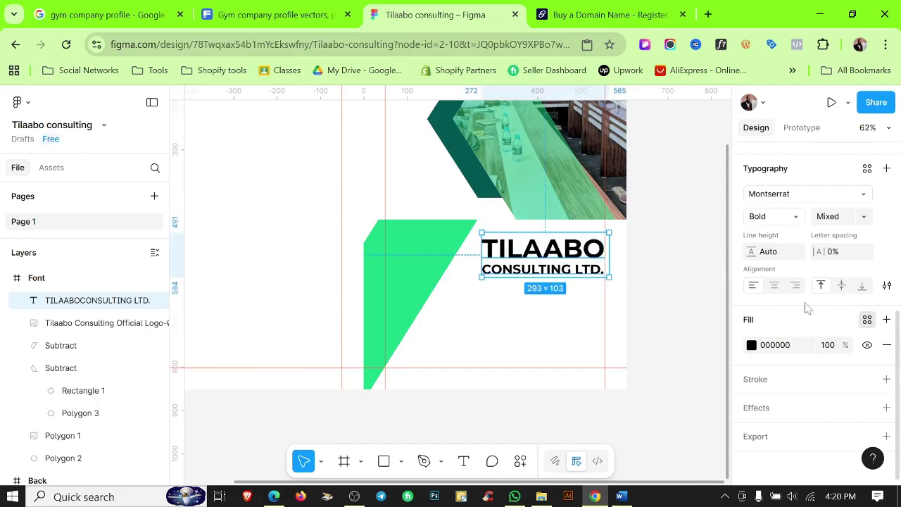
{"action": "left_click", "coordinate": [867, 319]}
{"action": "left_click", "coordinate": [610, 298]}
{"action": "left_click", "coordinate": [640, 256]}
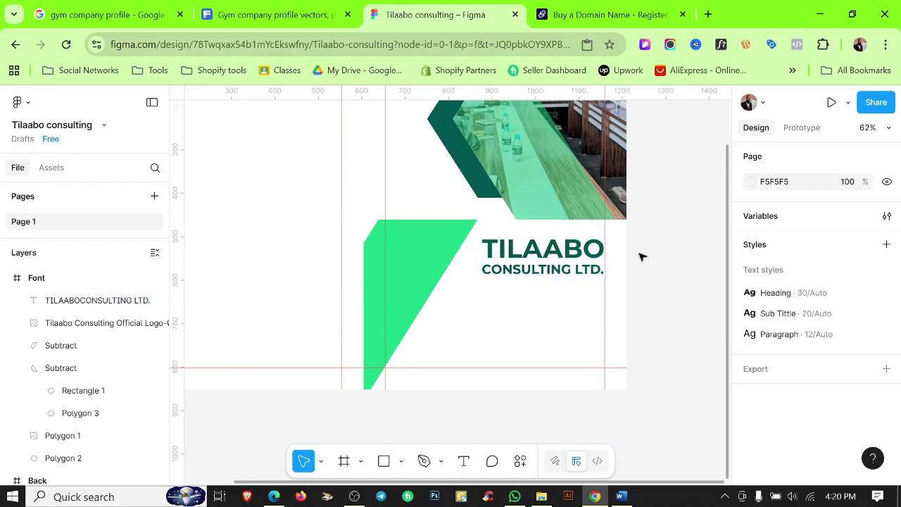
{"action": "scroll", "coordinate": [533, 267], "scroll_direction": "up", "scroll_amount": 3}
{"action": "scroll", "coordinate": [535, 267], "scroll_direction": "down", "scroll_amount": 3}
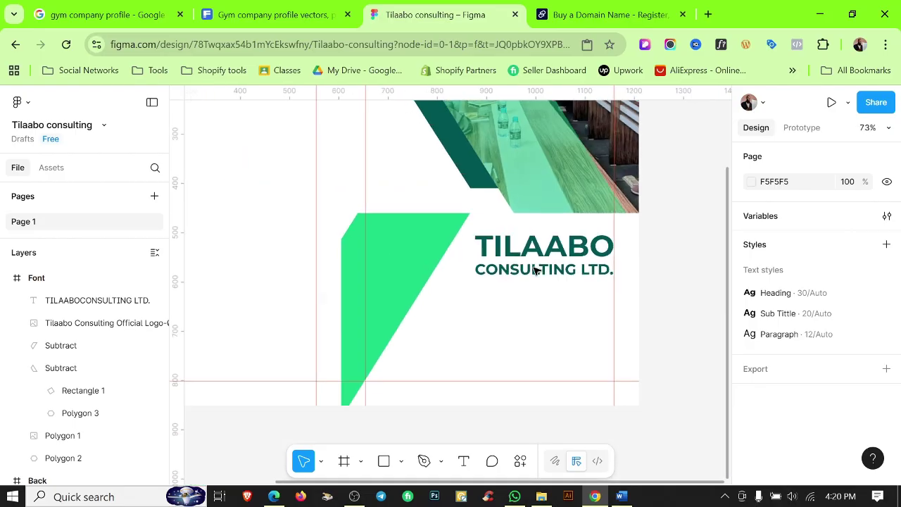
In the Word profile, select the About Us phrase from 'global expertise' through 'sustainable.'.
{"action": "left_click", "coordinate": [621, 496]}
{"action": "scroll", "coordinate": [546, 226], "scroll_direction": "down", "scroll_amount": 1}
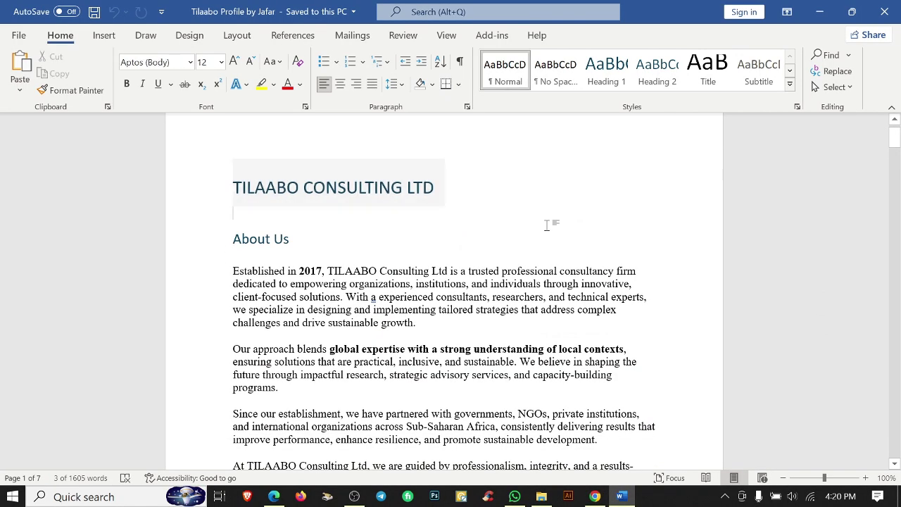
{"action": "key", "text": "Down"}
{"action": "left_click_drag", "start_coordinate": [898, 142], "coordinate": [821, 438]}
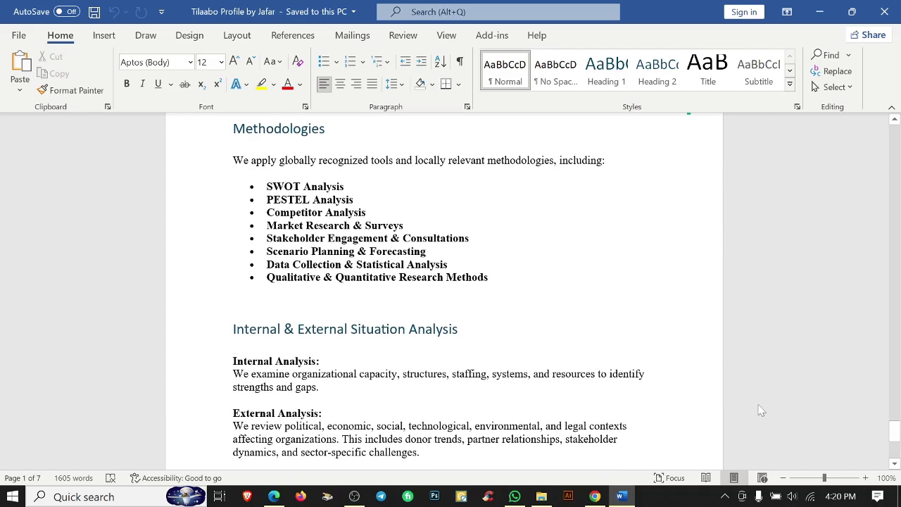
{"action": "scroll", "coordinate": [451, 296], "scroll_direction": "down", "scroll_amount": 1}
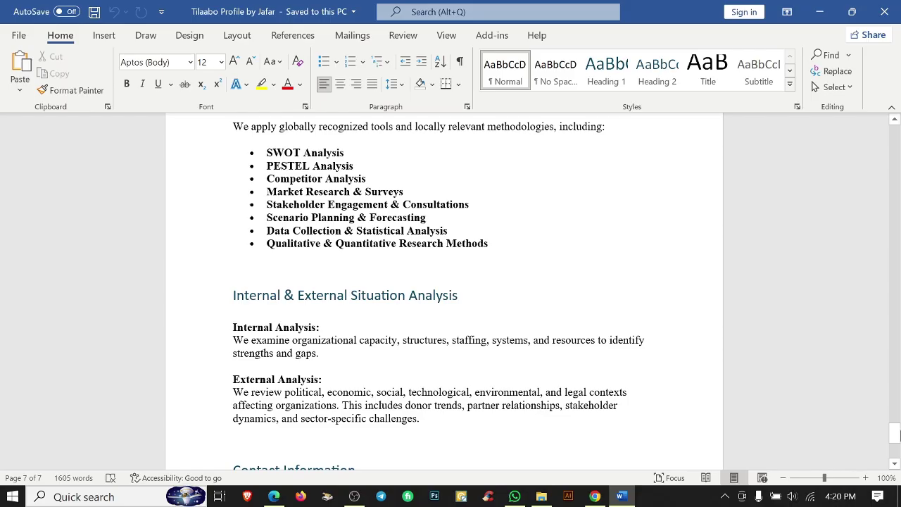
{"action": "left_click_drag", "start_coordinate": [898, 433], "coordinate": [895, 138]}
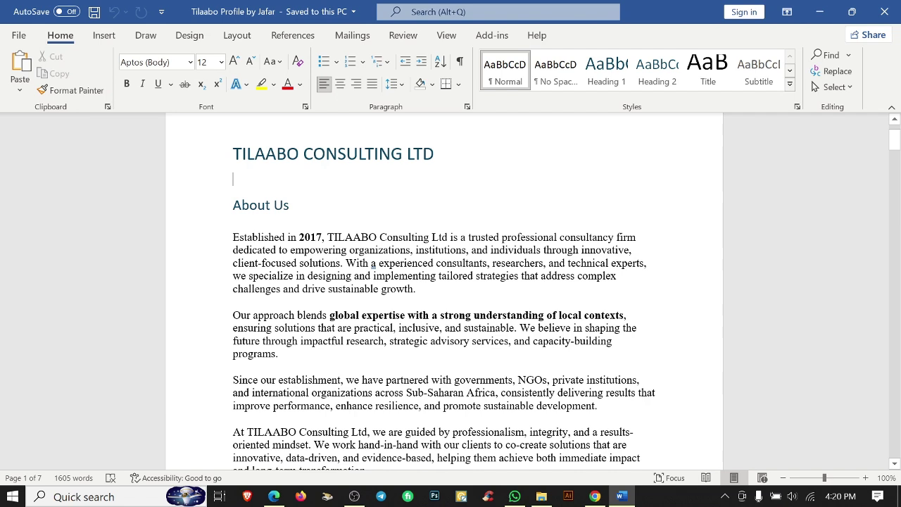
{"action": "left_click_drag", "start_coordinate": [345, 314], "coordinate": [626, 315]}
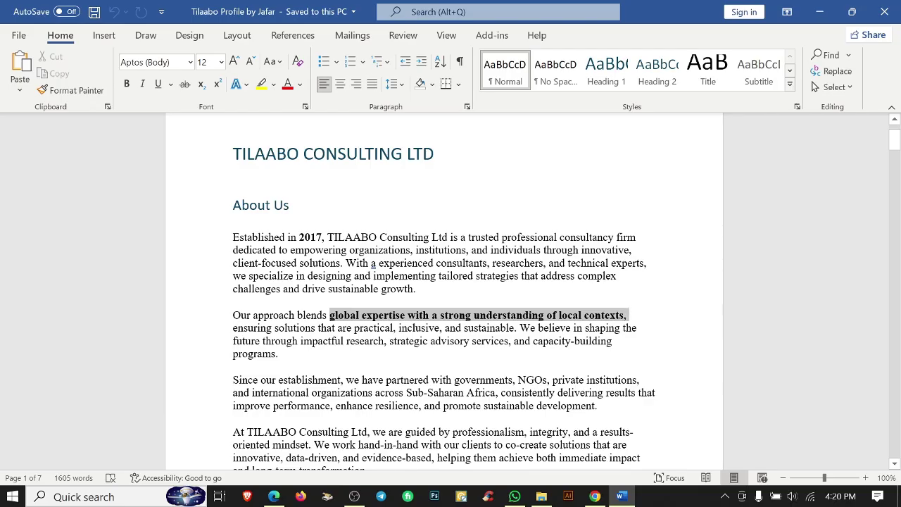
{"action": "left_click_drag", "start_coordinate": [626, 315], "coordinate": [514, 327]}
{"action": "left_click_drag", "start_coordinate": [330, 316], "coordinate": [519, 328]}
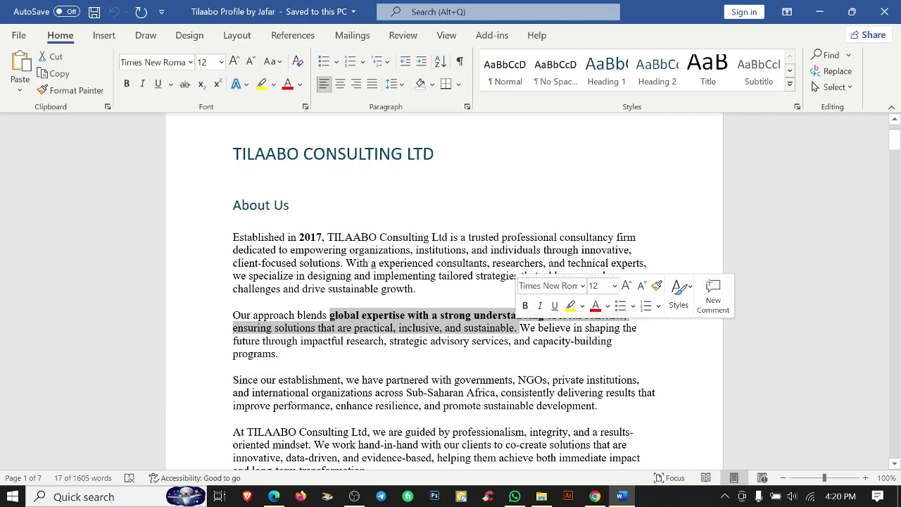
Paste the copied global-expertise phrase as a new text box and apply the Paragraph text style.
{"action": "key", "text": "alt+Tab"}
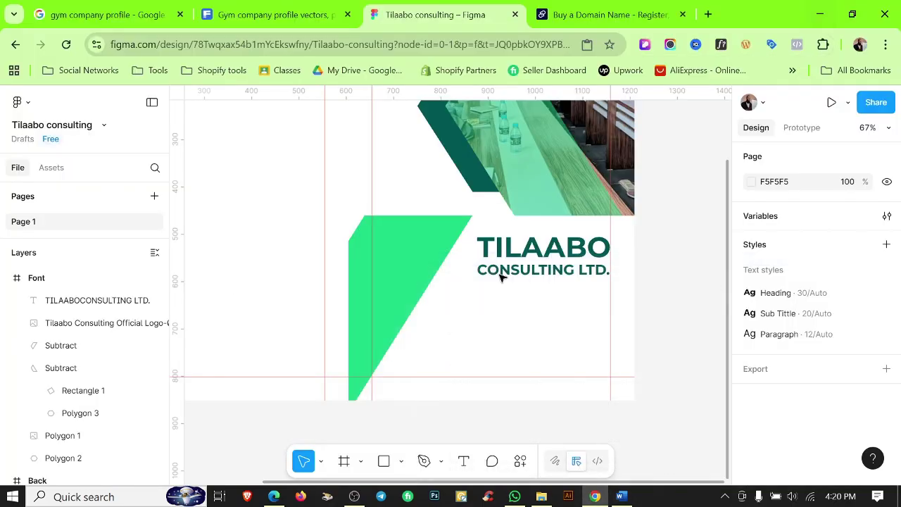
{"action": "key", "text": "t"}
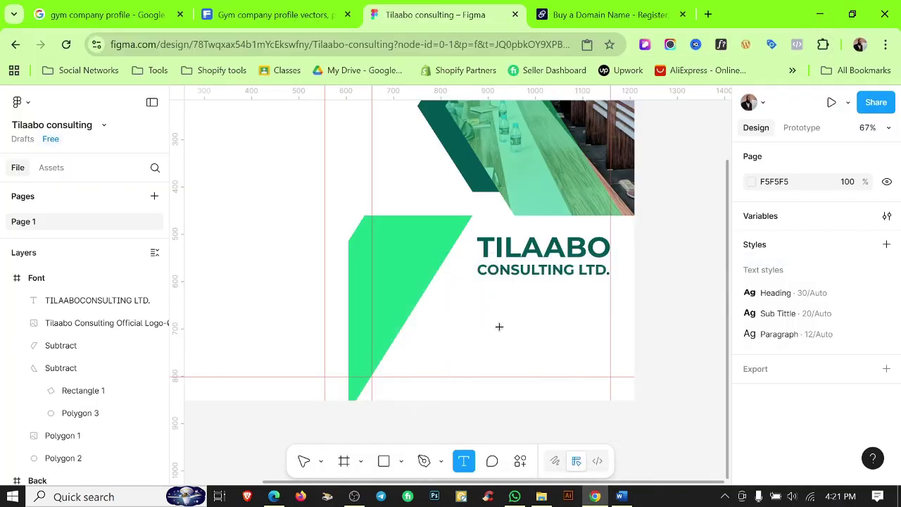
{"action": "left_click", "coordinate": [500, 327]}
{"action": "key", "text": "Escape"}
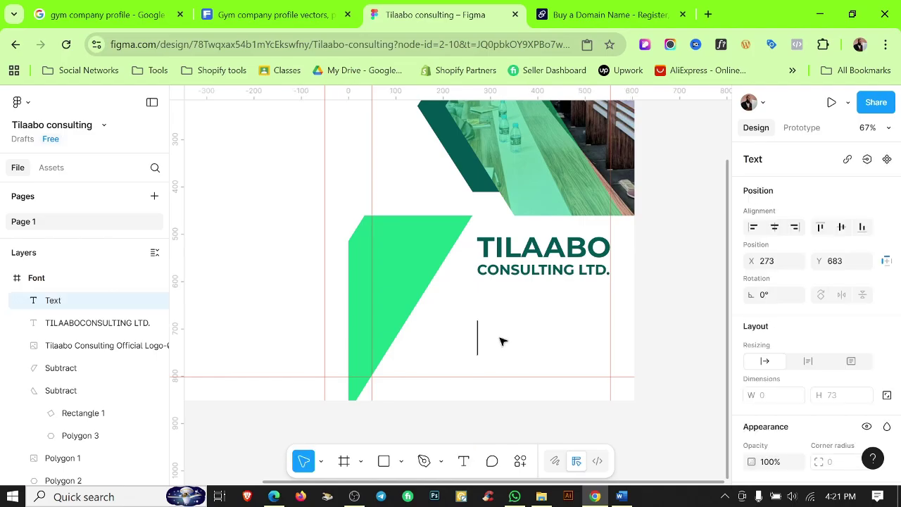
{"action": "key", "text": "ctrl+v"}
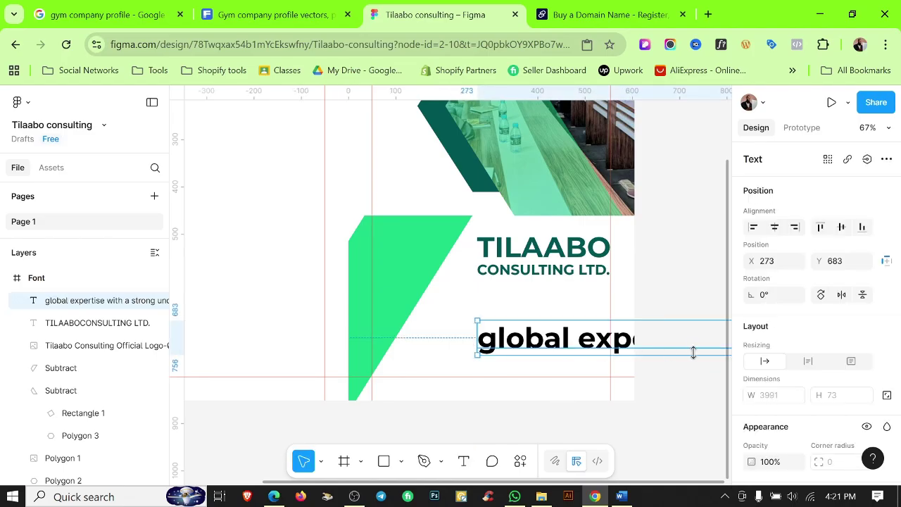
{"action": "scroll", "coordinate": [820, 366], "scroll_direction": "down", "scroll_amount": 5}
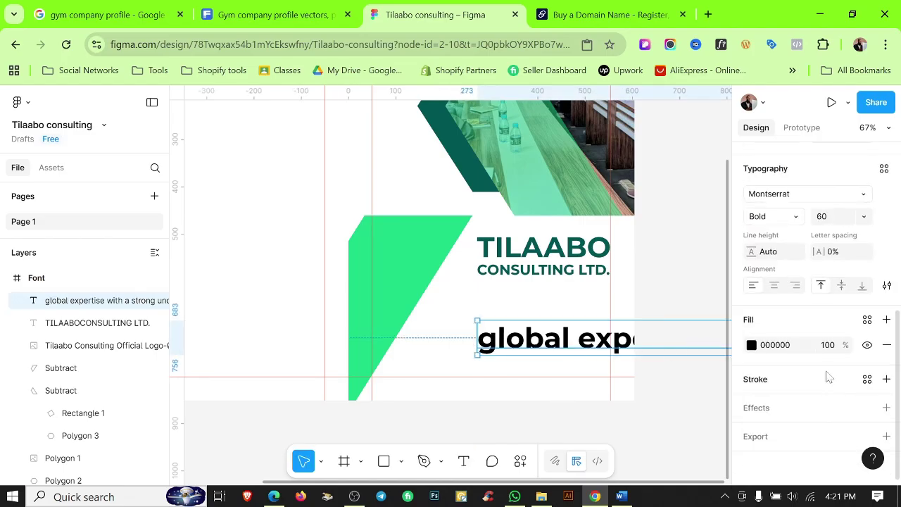
{"action": "left_click", "coordinate": [883, 170]}
{"action": "left_click", "coordinate": [628, 271]}
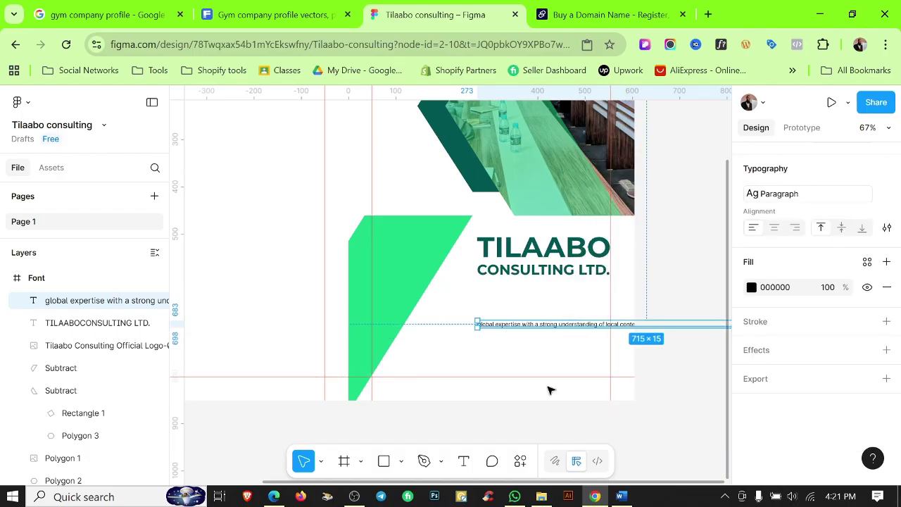
{"action": "left_click", "coordinate": [515, 349]}
Correct the tagline's first letter to a capital 'G'.
{"action": "double_click", "coordinate": [497, 325]}
{"action": "scroll", "coordinate": [475, 322], "scroll_direction": "up", "scroll_amount": 10}
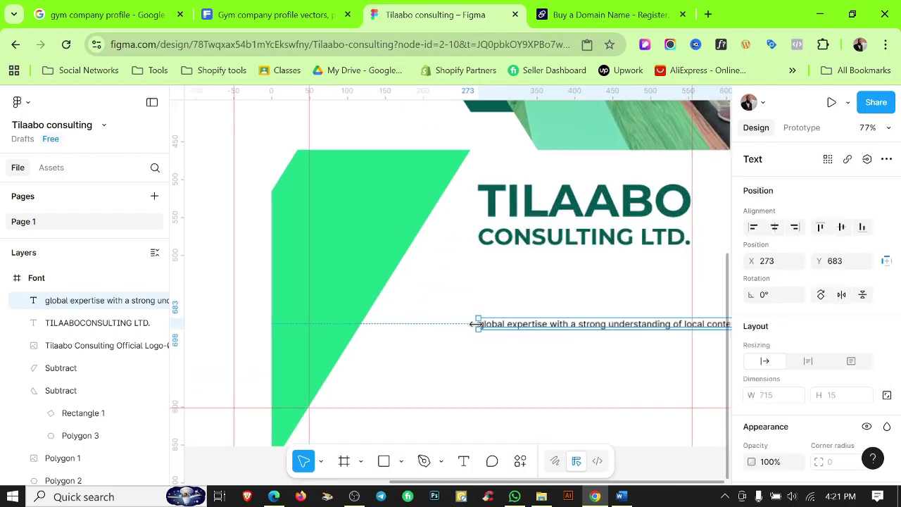
{"action": "left_click_drag", "start_coordinate": [493, 323], "coordinate": [469, 322]}
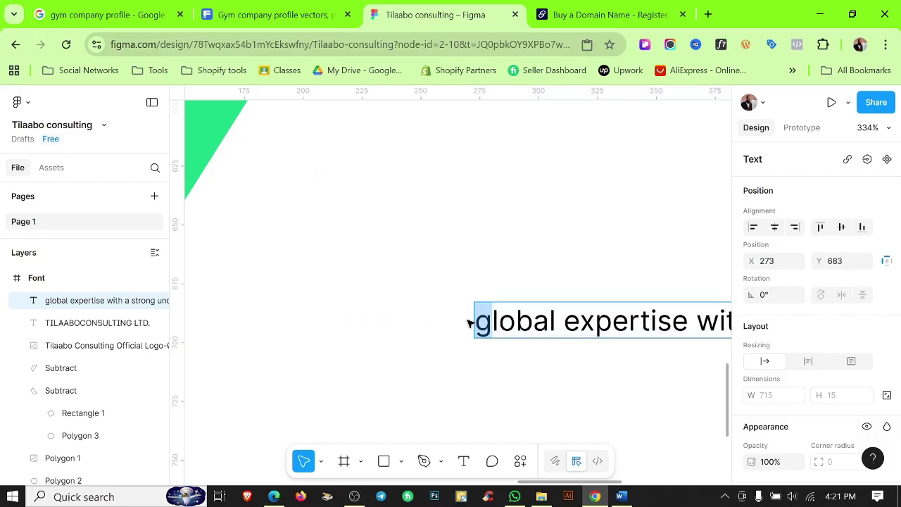
{"action": "type", "text": "B"}
{"action": "key", "text": "BackSpace"}
{"action": "type", "text": "G"}
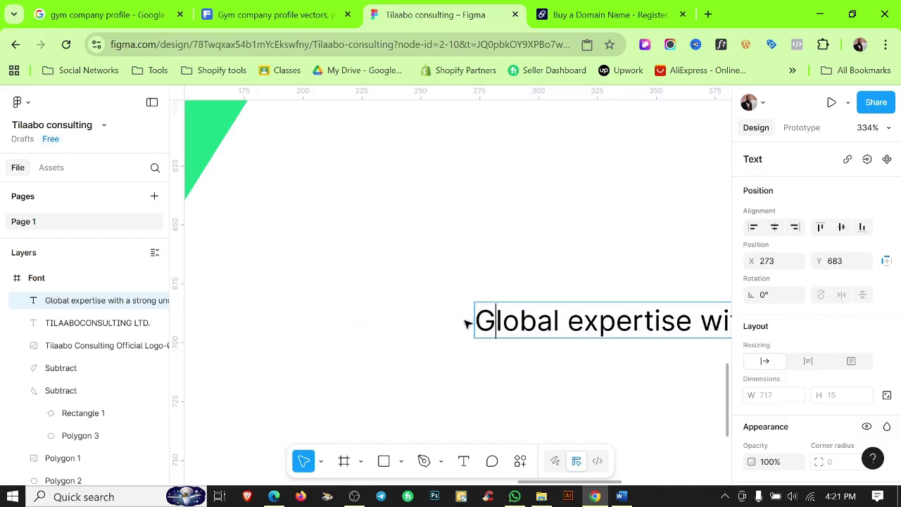
{"action": "key", "text": "Escape"}
Narrow the tagline to about 291 wide and align its left edge with the company name.
{"action": "scroll", "coordinate": [431, 278], "scroll_direction": "down", "scroll_amount": 8}
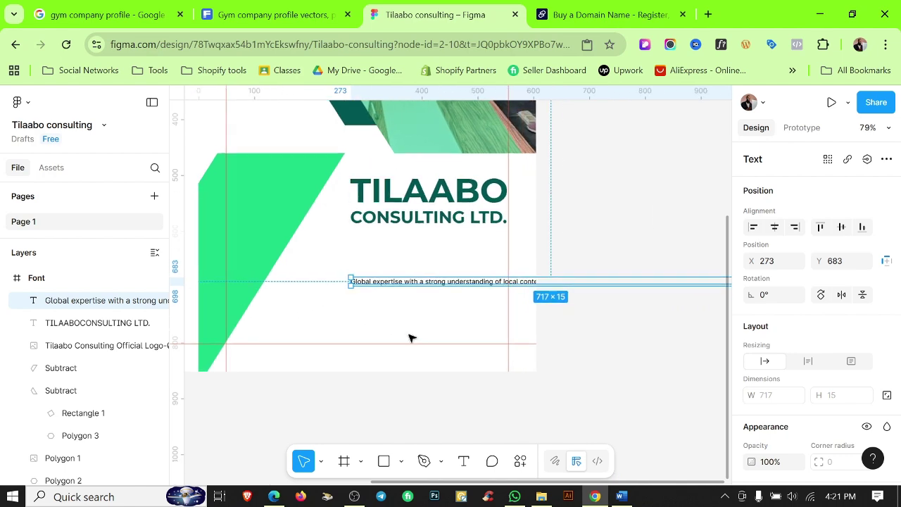
{"action": "left_click_drag", "start_coordinate": [411, 278], "coordinate": [366, 252]}
{"action": "scroll", "coordinate": [530, 302], "scroll_direction": "down", "scroll_amount": 3}
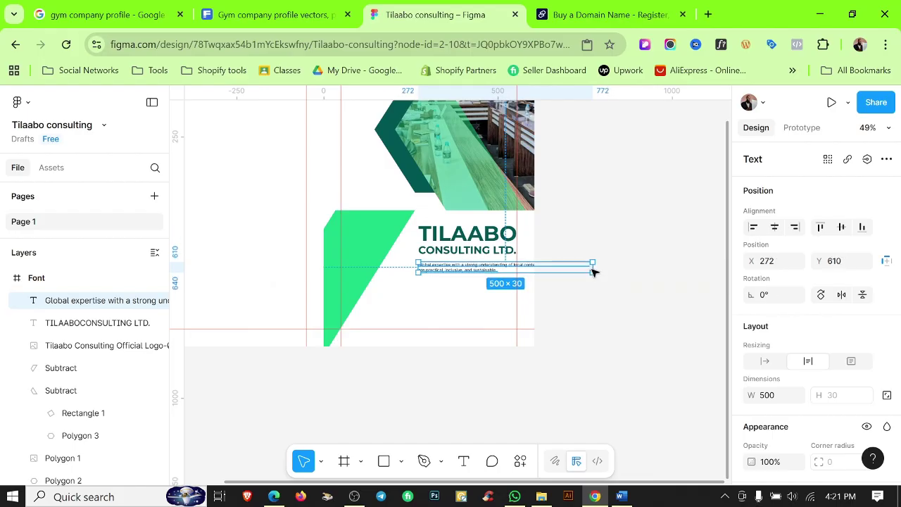
{"action": "key", "text": "shift+Left"}
{"action": "left_click_drag", "start_coordinate": [574, 268], "coordinate": [533, 269]}
{"action": "scroll", "coordinate": [517, 270], "scroll_direction": "up", "scroll_amount": 5}
{"action": "scroll", "coordinate": [523, 274], "scroll_direction": "up", "scroll_amount": 3}
{"action": "scroll", "coordinate": [533, 268], "scroll_direction": "down", "scroll_amount": 4}
{"action": "scroll", "coordinate": [338, 378], "scroll_direction": "left", "scroll_amount": 4}
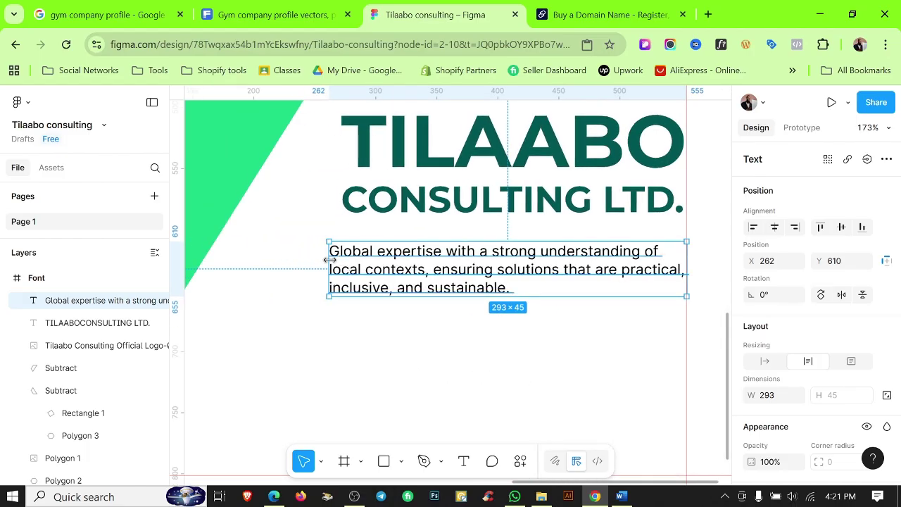
{"action": "left_click_drag", "start_coordinate": [328, 260], "coordinate": [343, 260]}
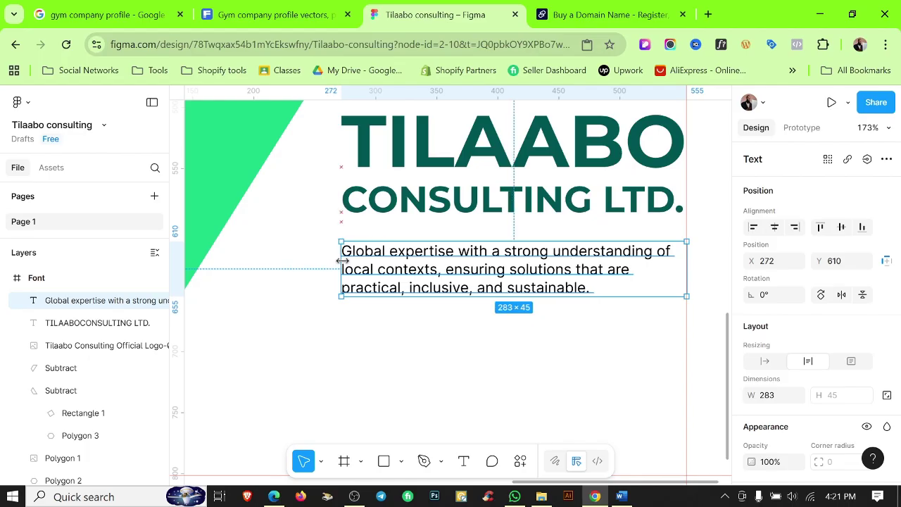
{"action": "left_click", "coordinate": [445, 332]}
{"action": "scroll", "coordinate": [448, 331], "scroll_direction": "down", "scroll_amount": 4}
{"action": "scroll", "coordinate": [450, 338], "scroll_direction": "up", "scroll_amount": 5}
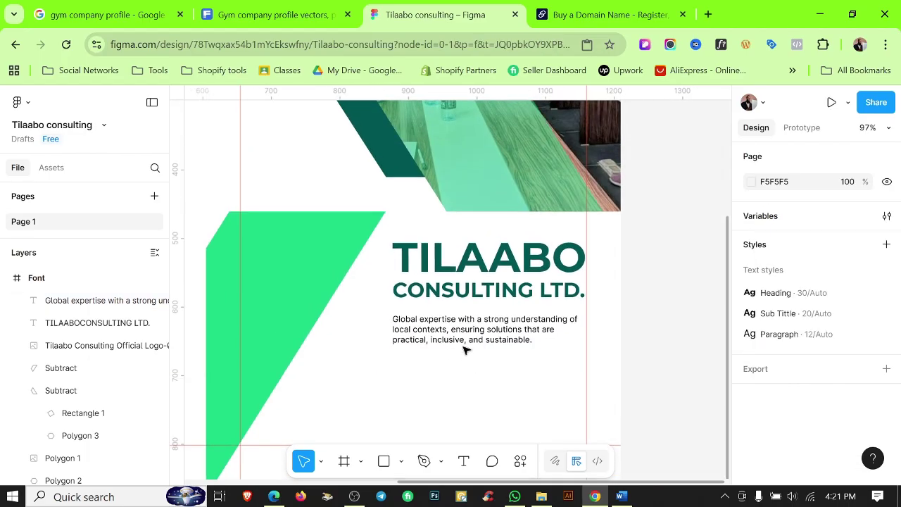
Raise the tagline paragraph from Y 610 to Y 604.
{"action": "left_click", "coordinate": [487, 347]}
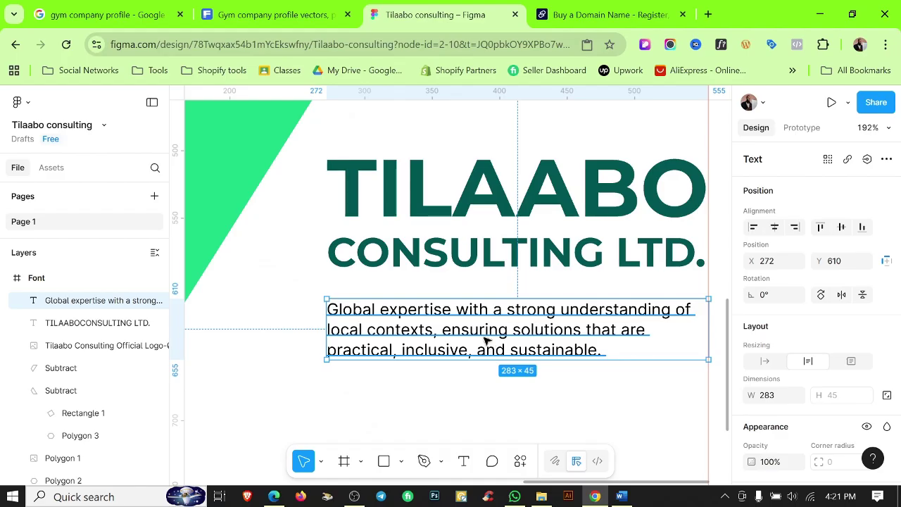
{"action": "left_click_drag", "start_coordinate": [483, 332], "coordinate": [483, 324]}
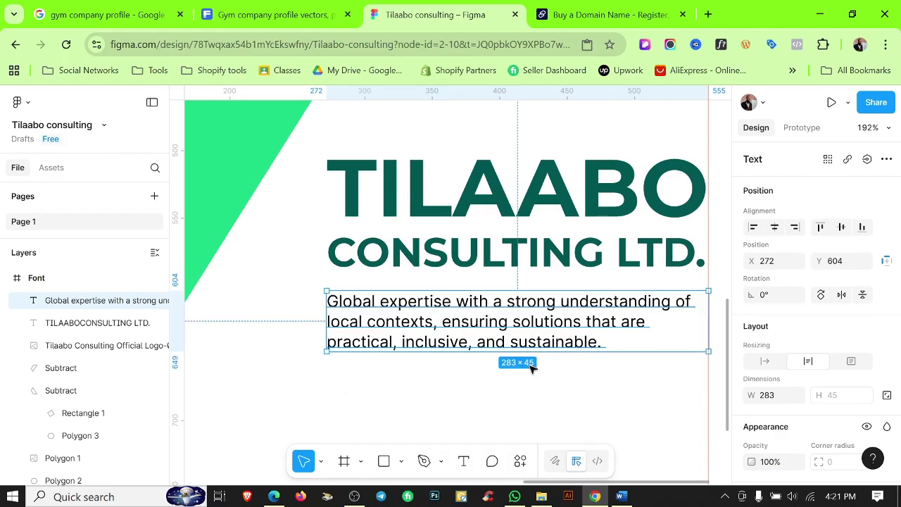
{"action": "left_click", "coordinate": [531, 379]}
{"action": "scroll", "coordinate": [531, 380], "scroll_direction": "down", "scroll_amount": 5}
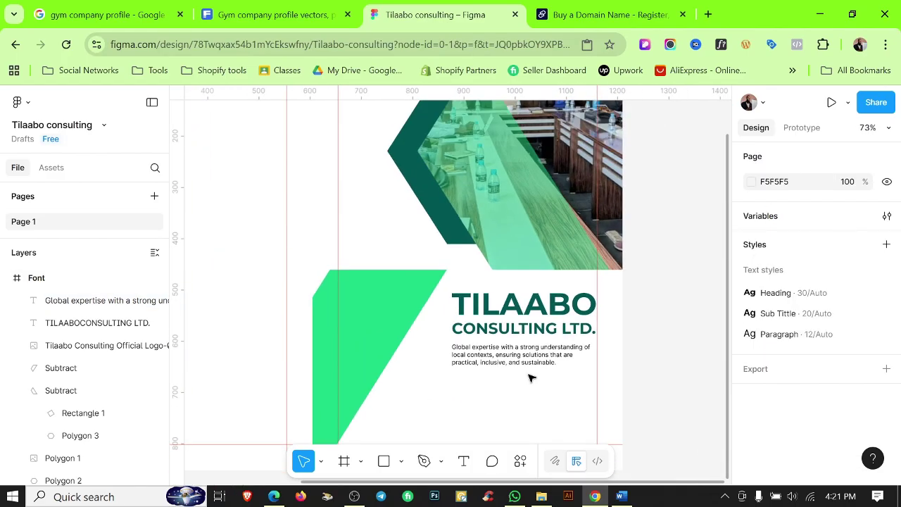
Hide the rulers and guides and review the front-page layout around the heading.
{"action": "key", "text": "shift+r"}
{"action": "scroll", "coordinate": [563, 384], "scroll_direction": "down", "scroll_amount": 3}
{"action": "scroll", "coordinate": [595, 295], "scroll_direction": "down", "scroll_amount": 1}
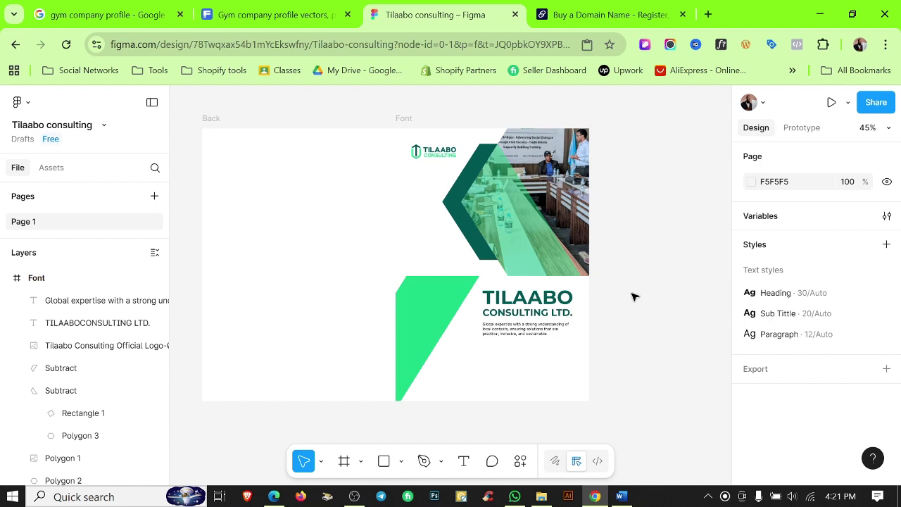
{"action": "scroll", "coordinate": [501, 313], "scroll_direction": "up", "scroll_amount": 3}
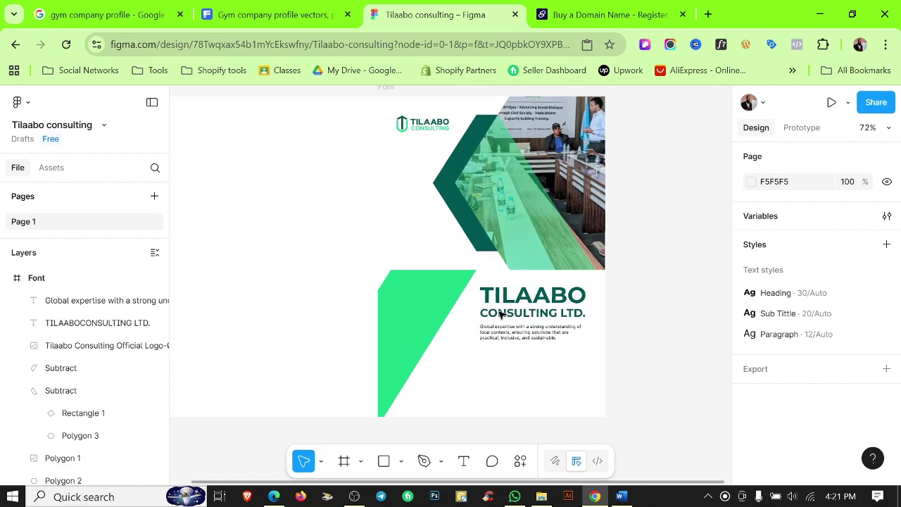
{"action": "scroll", "coordinate": [601, 292], "scroll_direction": "down", "scroll_amount": 1}
{"action": "scroll", "coordinate": [519, 221], "scroll_direction": "up", "scroll_amount": 3}
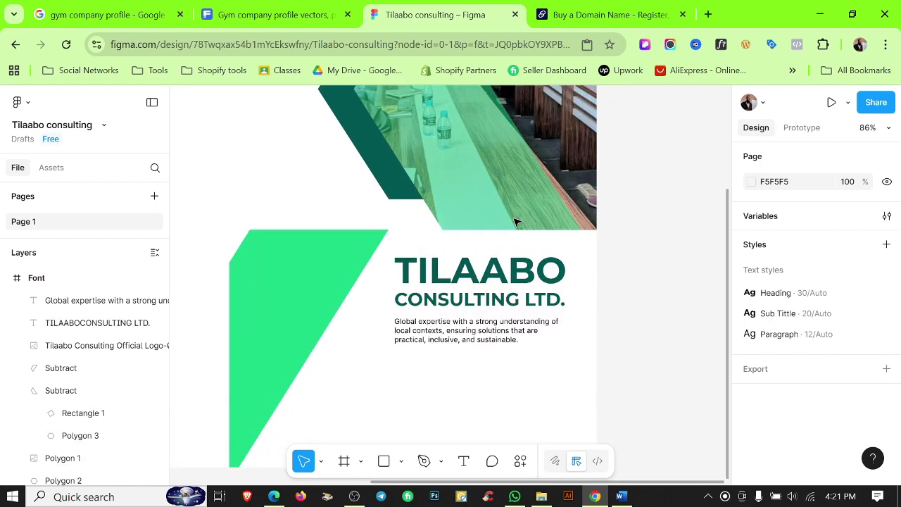
{"action": "scroll", "coordinate": [514, 222], "scroll_direction": "down", "scroll_amount": 5}
{"action": "scroll", "coordinate": [535, 212], "scroll_direction": "down", "scroll_amount": 2}
{"action": "scroll", "coordinate": [469, 207], "scroll_direction": "up", "scroll_amount": 4}
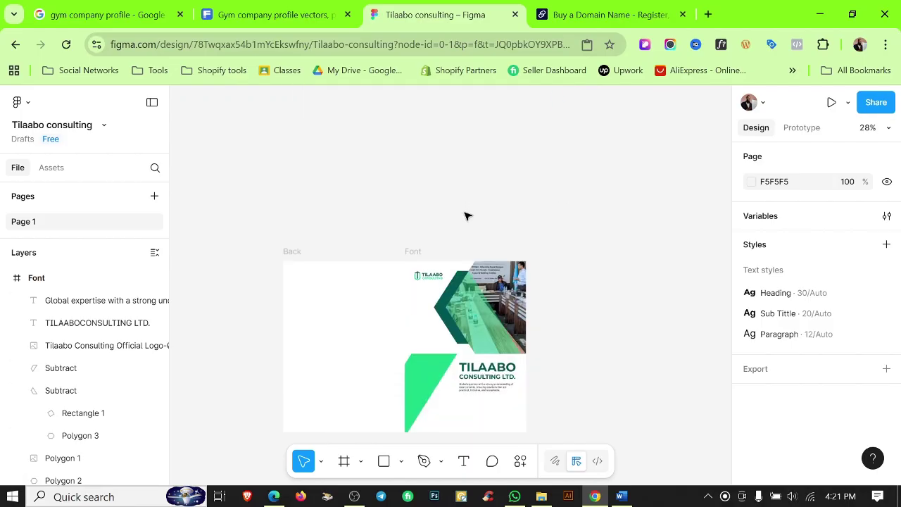
{"action": "scroll", "coordinate": [446, 362], "scroll_direction": "up", "scroll_amount": 8}
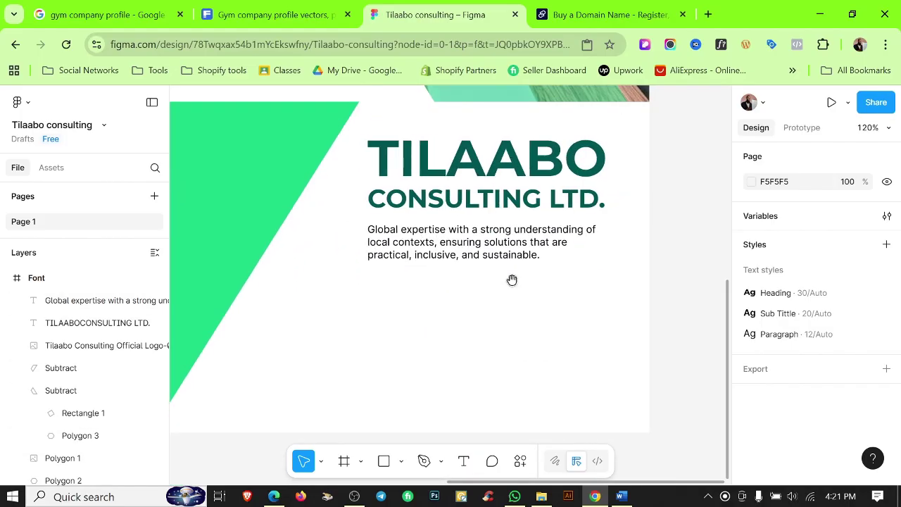
{"action": "scroll", "coordinate": [497, 258], "scroll_direction": "down", "scroll_amount": 2}
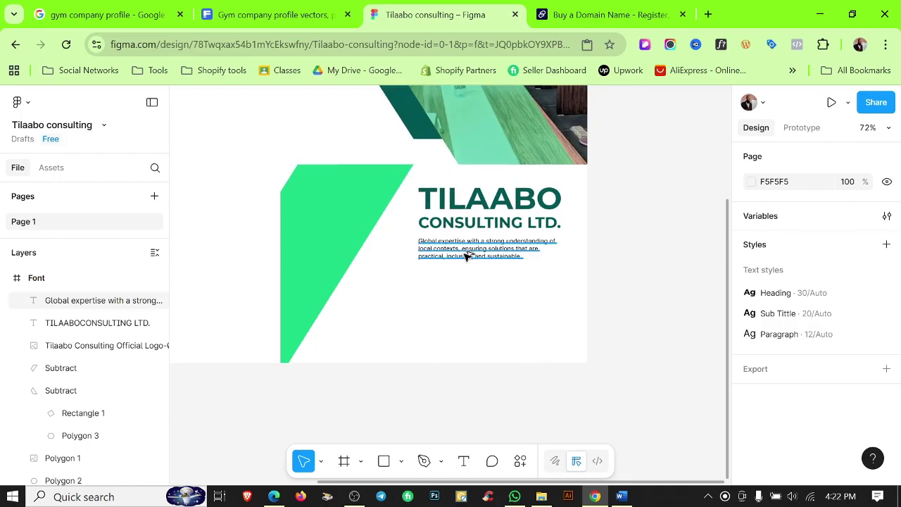
{"action": "scroll", "coordinate": [469, 256], "scroll_direction": "up", "scroll_amount": 3}
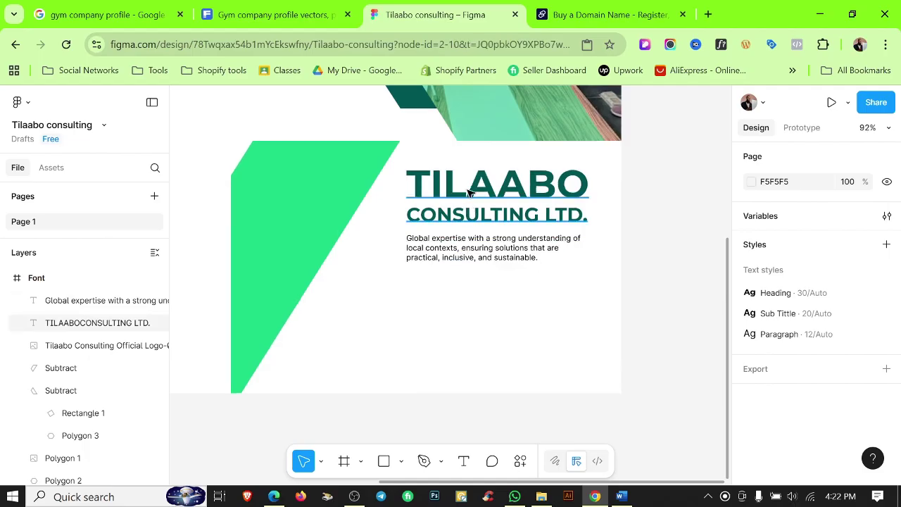
{"action": "left_click", "coordinate": [469, 215]}
{"action": "scroll", "coordinate": [465, 239], "scroll_direction": "up", "scroll_amount": 2}
Add a 'Company Profile' text box below the tagline.
{"action": "left_click", "coordinate": [467, 464]}
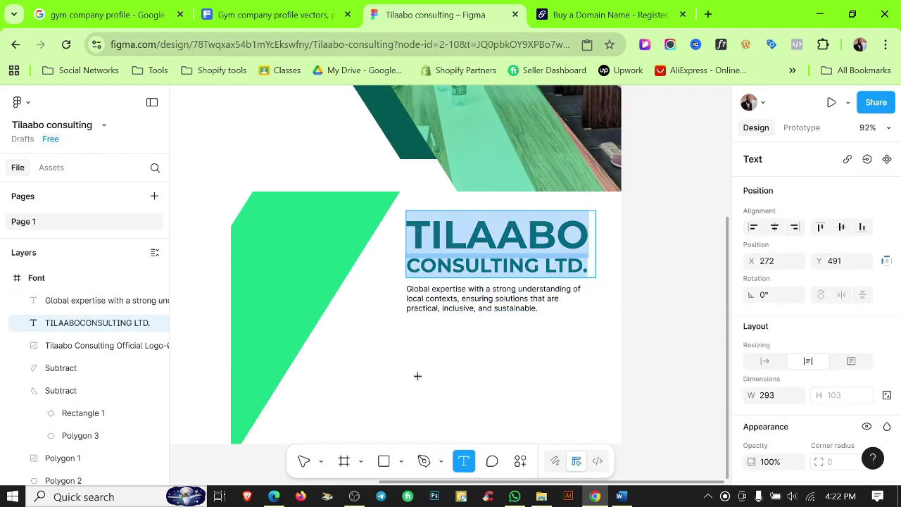
{"action": "left_click", "coordinate": [418, 375]}
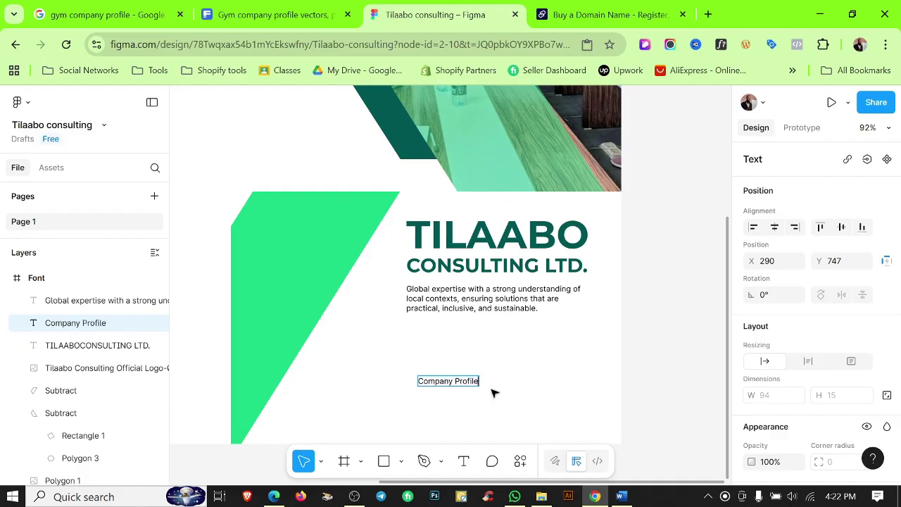
{"action": "scroll", "coordinate": [557, 395], "scroll_direction": "down", "scroll_amount": 3}
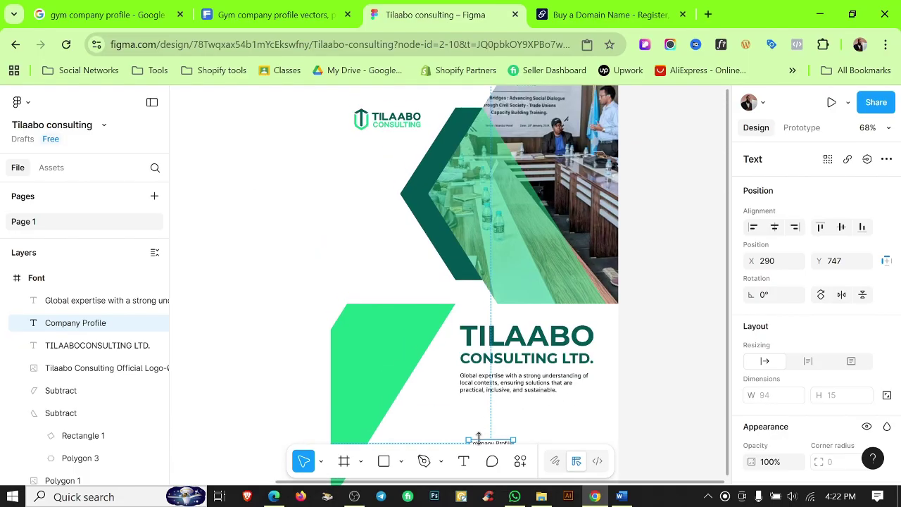
{"action": "scroll", "coordinate": [490, 423], "scroll_direction": "down", "scroll_amount": 2}
Move Company Profile above the green shape and scale it to 225×35 at X 37, Y 417.77.
{"action": "left_click_drag", "start_coordinate": [490, 417], "coordinate": [441, 257]}
{"action": "key", "text": "k"}
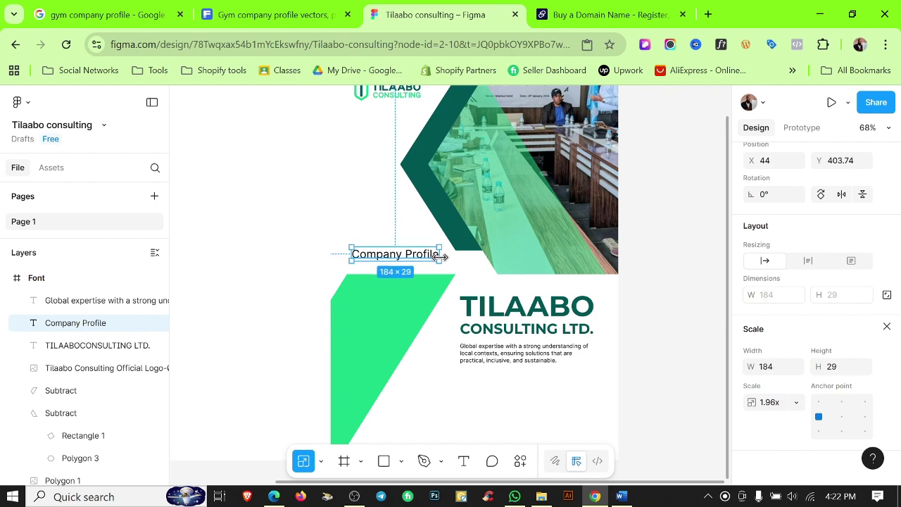
{"action": "scroll", "coordinate": [395, 263], "scroll_direction": "up", "scroll_amount": 5}
{"action": "left_click_drag", "start_coordinate": [364, 249], "coordinate": [359, 267]}
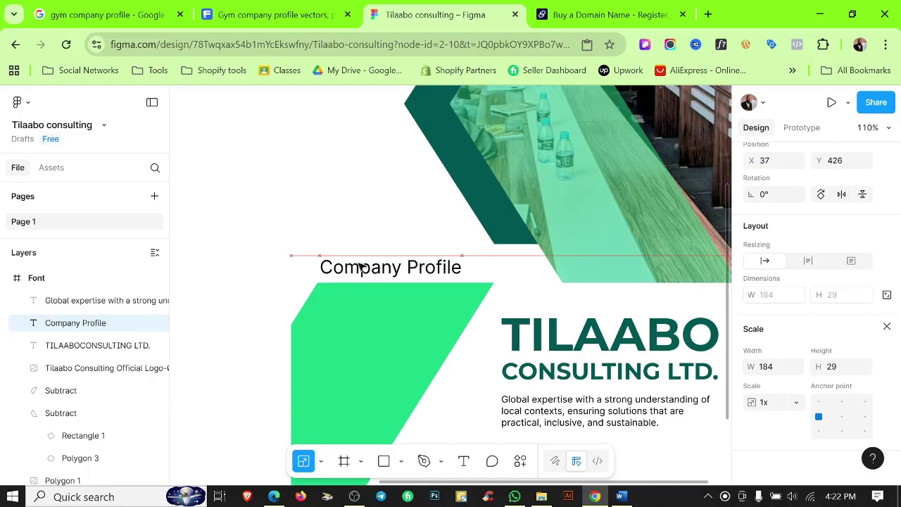
{"action": "left_click_drag", "start_coordinate": [461, 265], "coordinate": [491, 266]}
{"action": "scroll", "coordinate": [355, 265], "scroll_direction": "up", "scroll_amount": 5}
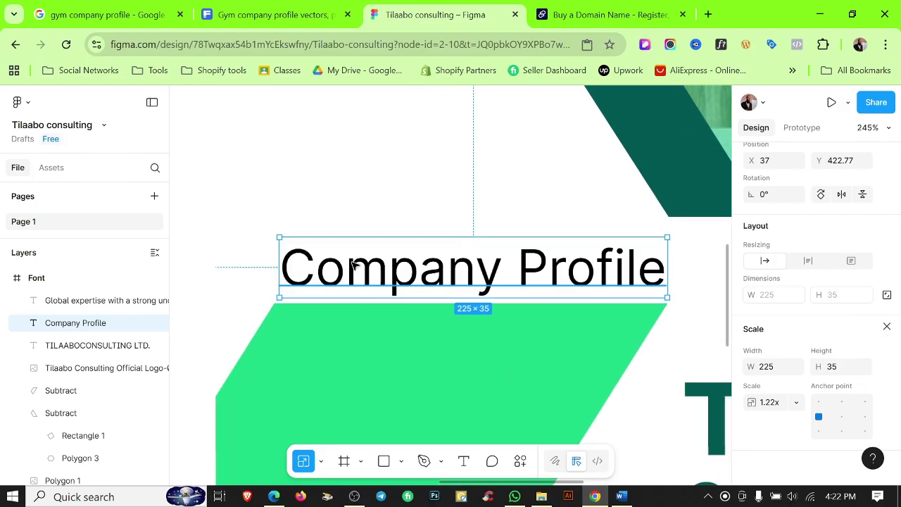
{"action": "left_click_drag", "start_coordinate": [354, 264], "coordinate": [357, 259]}
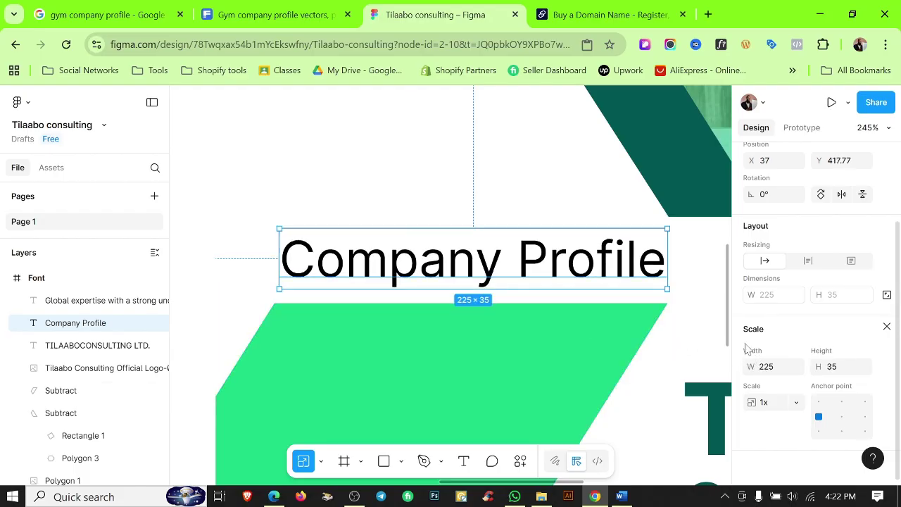
{"action": "key", "text": "v"}
{"action": "scroll", "coordinate": [855, 380], "scroll_direction": "down", "scroll_amount": 3}
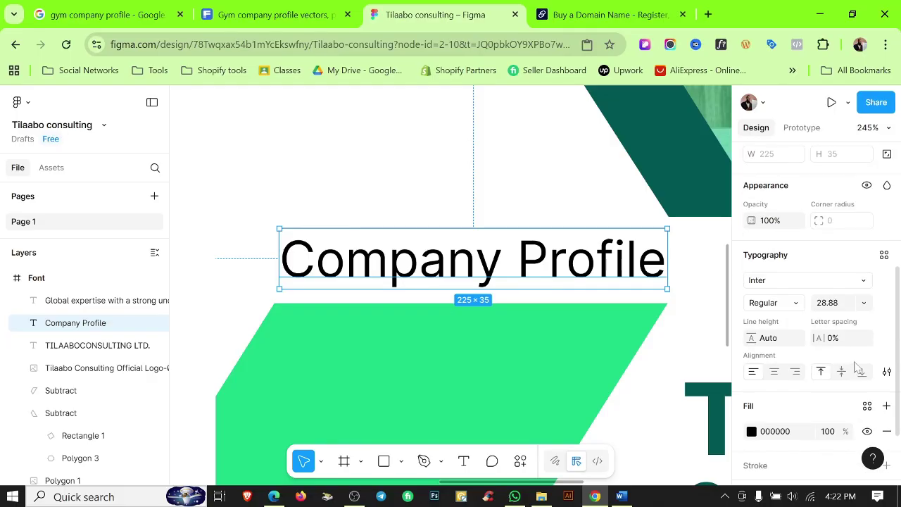
Make the label all uppercase and scale it back to 225 wide.
{"action": "left_click", "coordinate": [887, 372]}
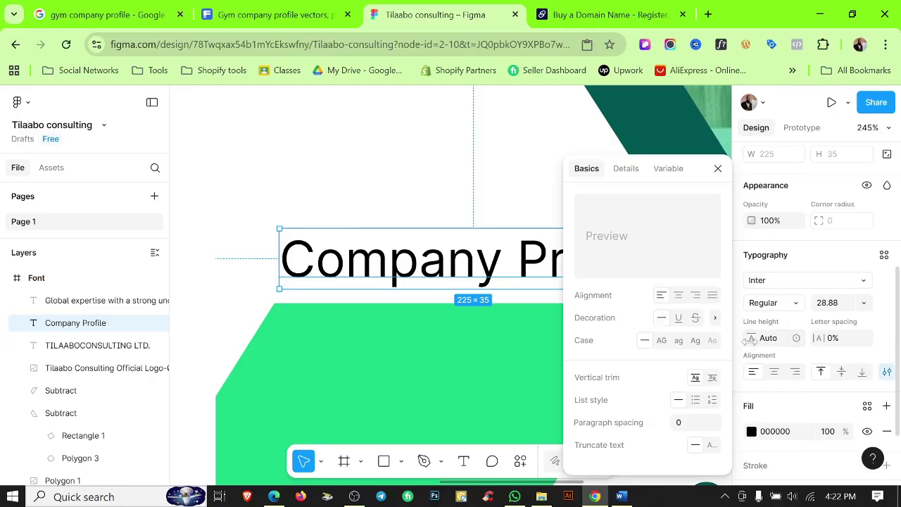
{"action": "left_click", "coordinate": [662, 340]}
{"action": "left_click", "coordinate": [490, 196]}
{"action": "scroll", "coordinate": [461, 187], "scroll_direction": "down", "scroll_amount": 5}
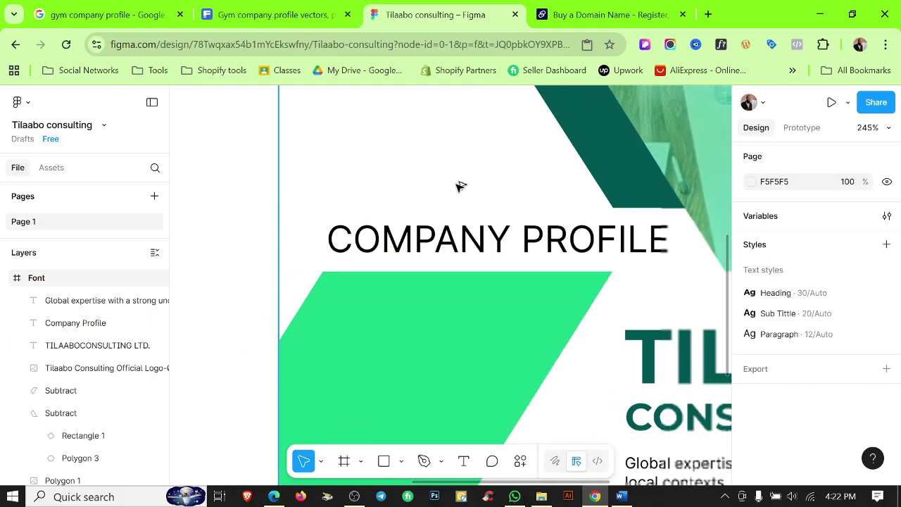
{"action": "left_click", "coordinate": [593, 223]}
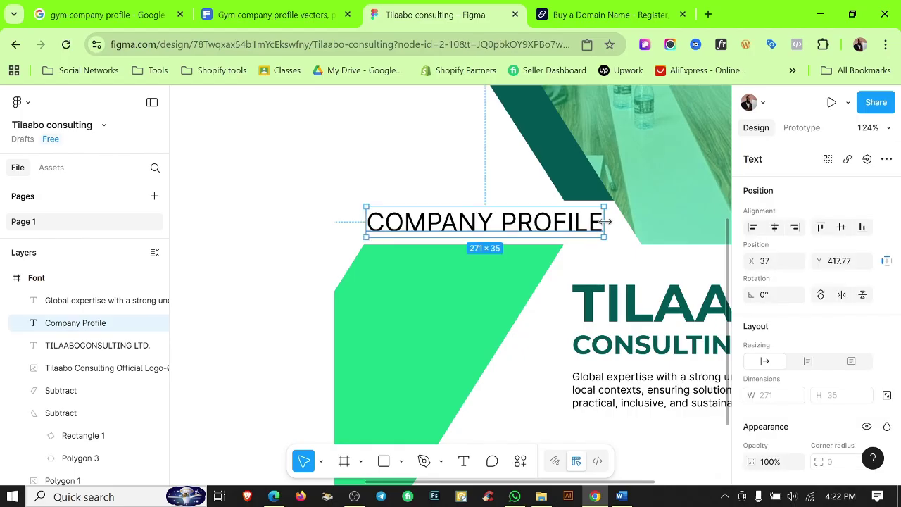
{"action": "key", "text": "k"}
{"action": "left_click_drag", "start_coordinate": [606, 222], "coordinate": [564, 221]}
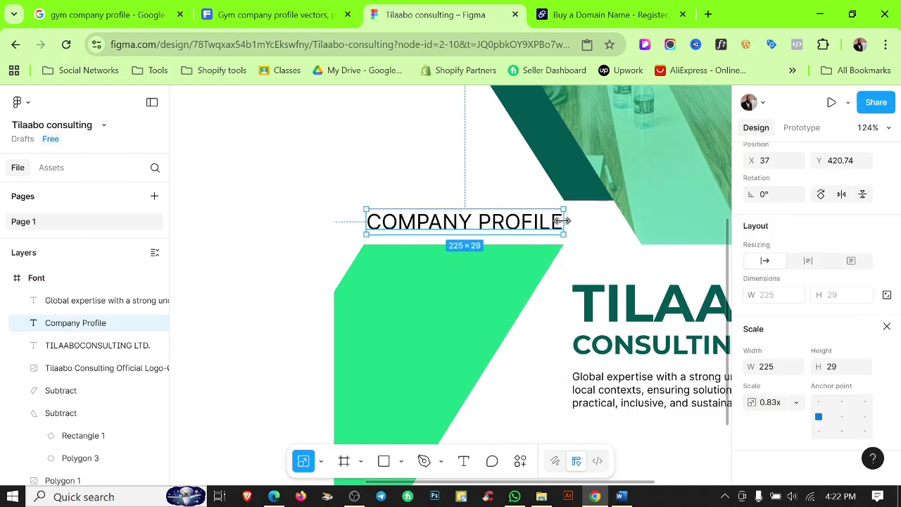
{"action": "left_click", "coordinate": [412, 197]}
Make the word PROFILE bold.
{"action": "scroll", "coordinate": [430, 200], "scroll_direction": "up", "scroll_amount": 2}
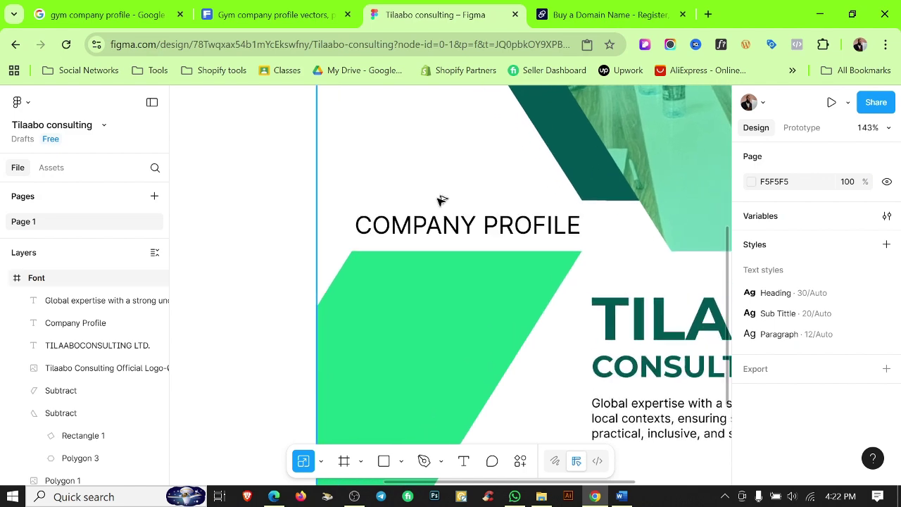
{"action": "scroll", "coordinate": [440, 201], "scroll_direction": "up", "scroll_amount": 3}
{"action": "left_click", "coordinate": [577, 237]}
{"action": "scroll", "coordinate": [848, 361], "scroll_direction": "down", "scroll_amount": 2}
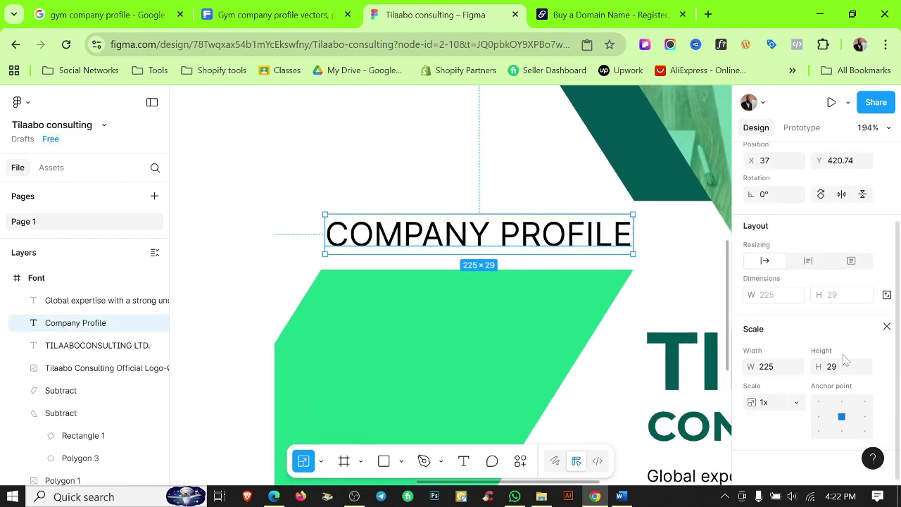
{"action": "key", "text": "v"}
{"action": "double_click", "coordinate": [540, 242]}
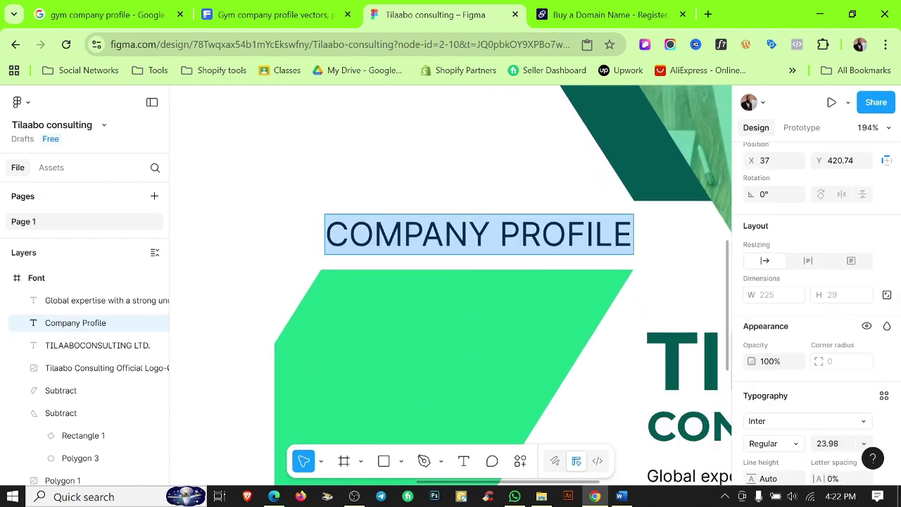
{"action": "left_click_drag", "start_coordinate": [499, 234], "coordinate": [633, 234]}
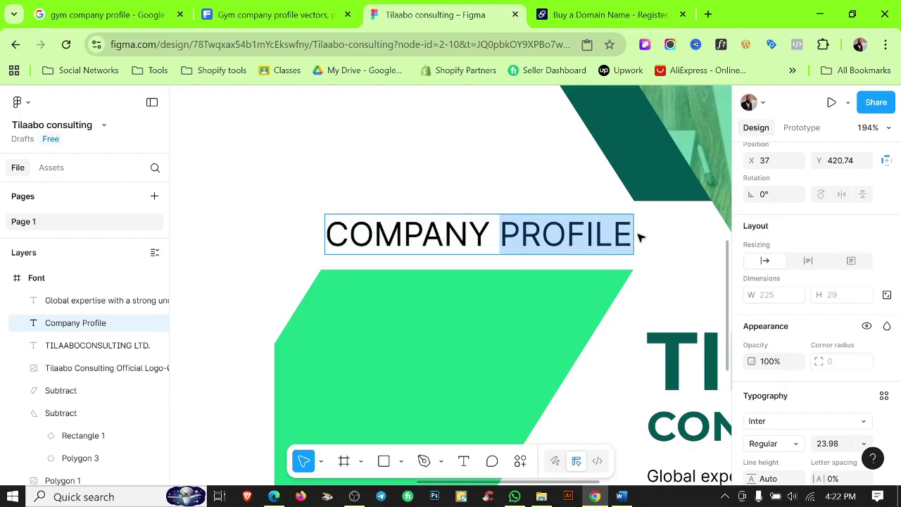
{"action": "key", "text": "ctrl+b"}
{"action": "key", "text": "Escape"}
{"action": "left_click", "coordinate": [662, 257]}
{"action": "scroll", "coordinate": [649, 253], "scroll_direction": "down", "scroll_amount": 2}
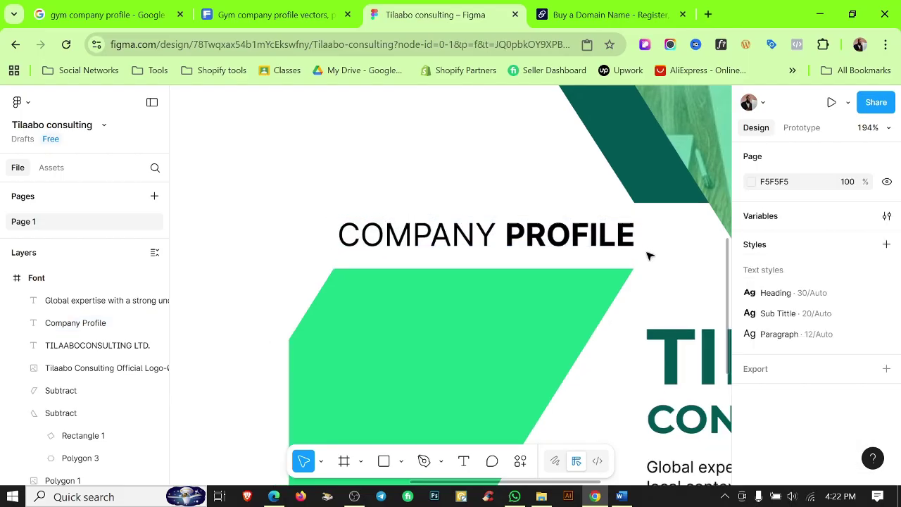
Set the word COMPANY to Thin font weight.
{"action": "double_click", "coordinate": [496, 246]}
{"action": "left_click_drag", "start_coordinate": [516, 237], "coordinate": [379, 238]}
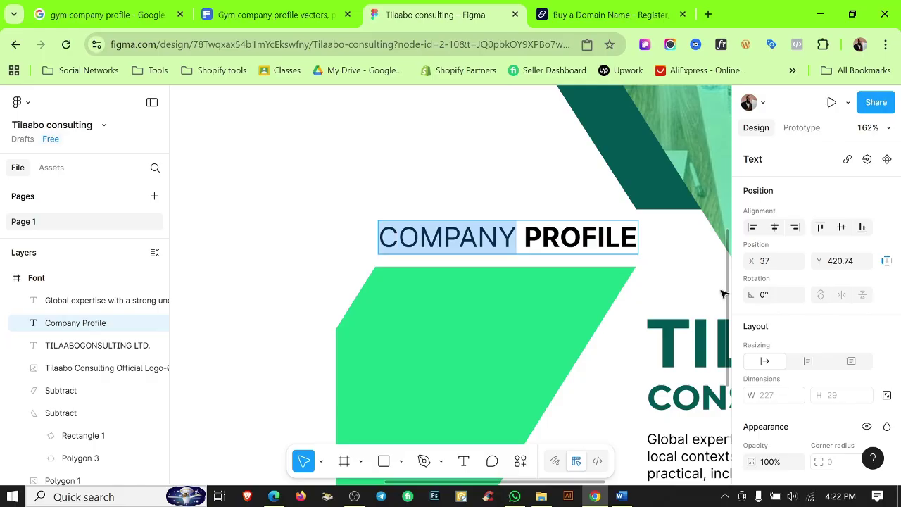
{"action": "scroll", "coordinate": [814, 340], "scroll_direction": "down", "scroll_amount": 3}
{"action": "left_click", "coordinate": [800, 335]}
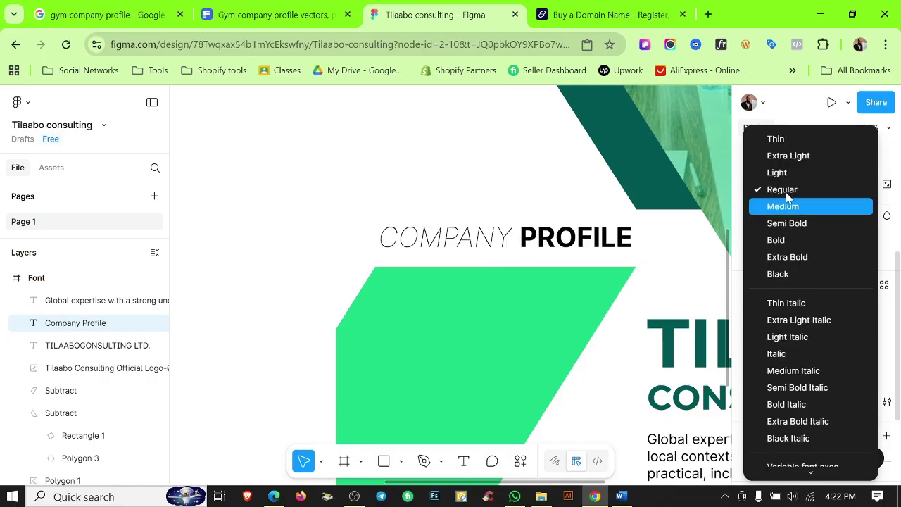
{"action": "left_click", "coordinate": [759, 137]}
{"action": "key", "text": "Escape"}
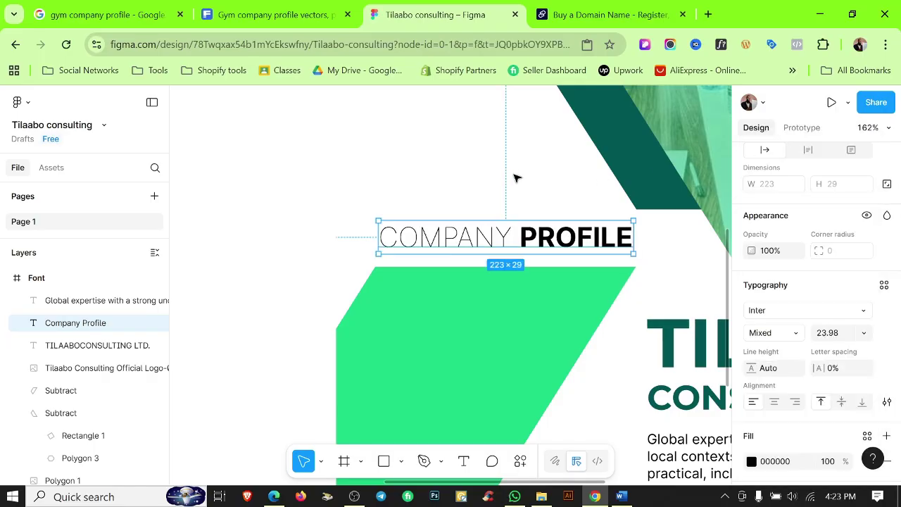
{"action": "key", "text": "Escape"}
{"action": "scroll", "coordinate": [623, 205], "scroll_direction": "down", "scroll_amount": 5}
{"action": "scroll", "coordinate": [447, 322], "scroll_direction": "up", "scroll_amount": 6}
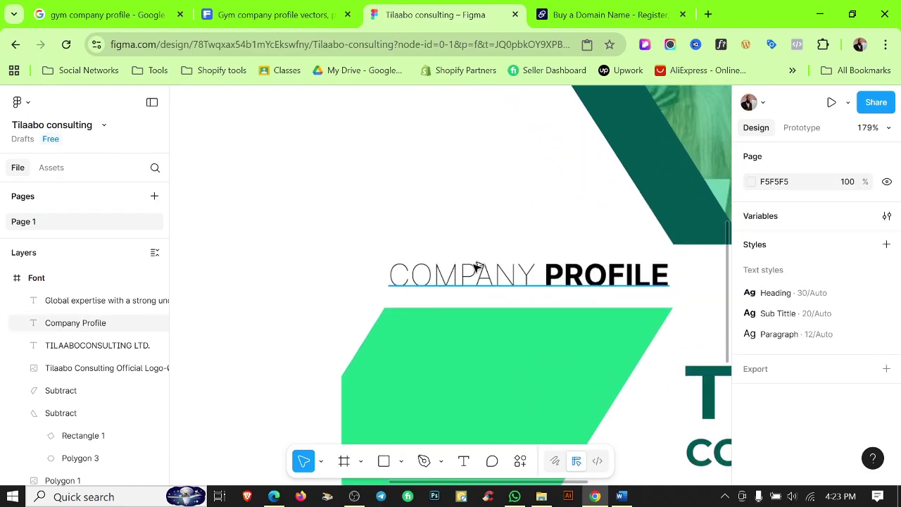
{"action": "scroll", "coordinate": [527, 213], "scroll_direction": "down", "scroll_amount": 2}
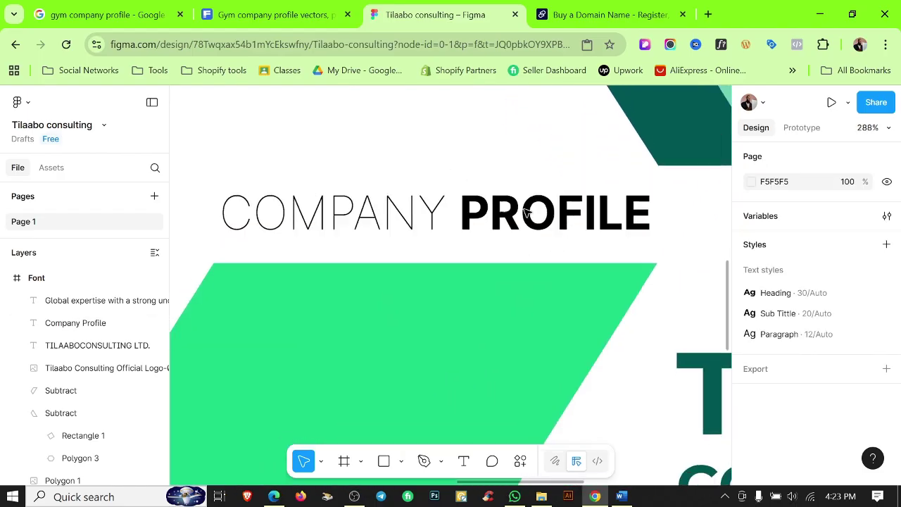
Apply the bright green Color 1 fill style to the word PROFILE.
{"action": "left_click", "coordinate": [531, 212]}
{"action": "scroll", "coordinate": [817, 380], "scroll_direction": "down", "scroll_amount": 3}
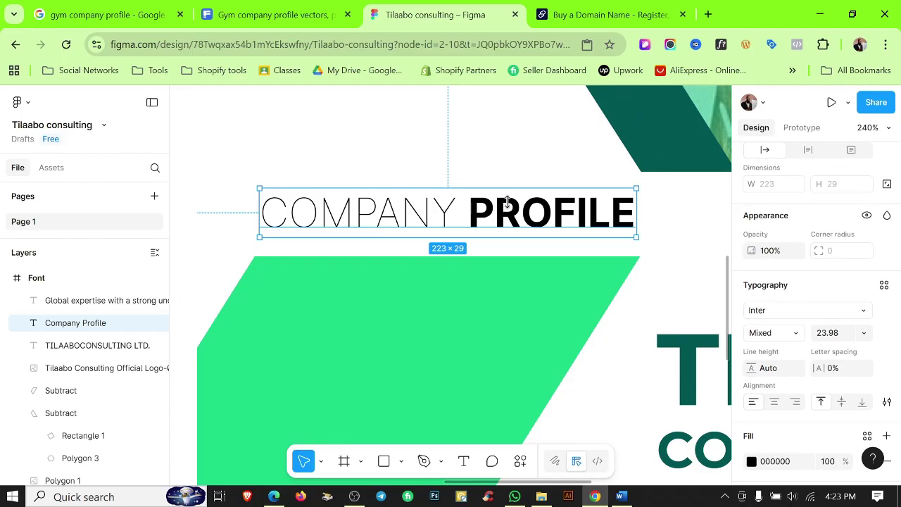
{"action": "key", "text": "Return"}
{"action": "left_click_drag", "start_coordinate": [469, 213], "coordinate": [635, 212]}
{"action": "scroll", "coordinate": [858, 337], "scroll_direction": "down", "scroll_amount": 3}
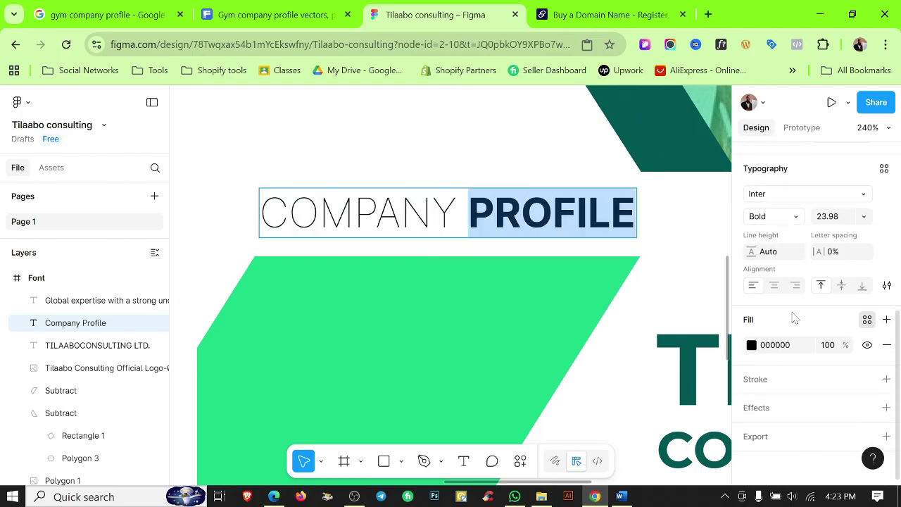
{"action": "left_click", "coordinate": [867, 319]}
{"action": "left_click", "coordinate": [620, 278]}
{"action": "key", "text": "Escape"}
{"action": "left_click", "coordinate": [464, 125]}
{"action": "scroll", "coordinate": [462, 125], "scroll_direction": "down", "scroll_amount": 2}
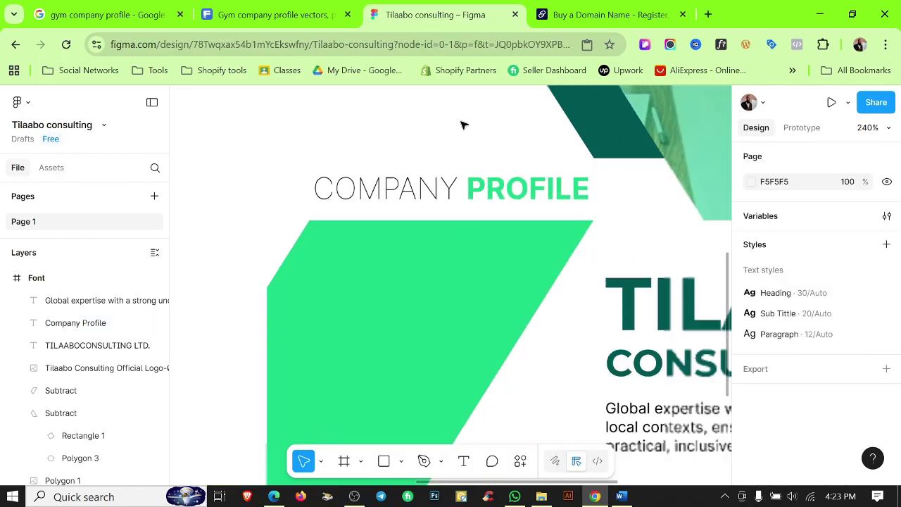
{"action": "scroll", "coordinate": [584, 201], "scroll_direction": "down", "scroll_amount": 6}
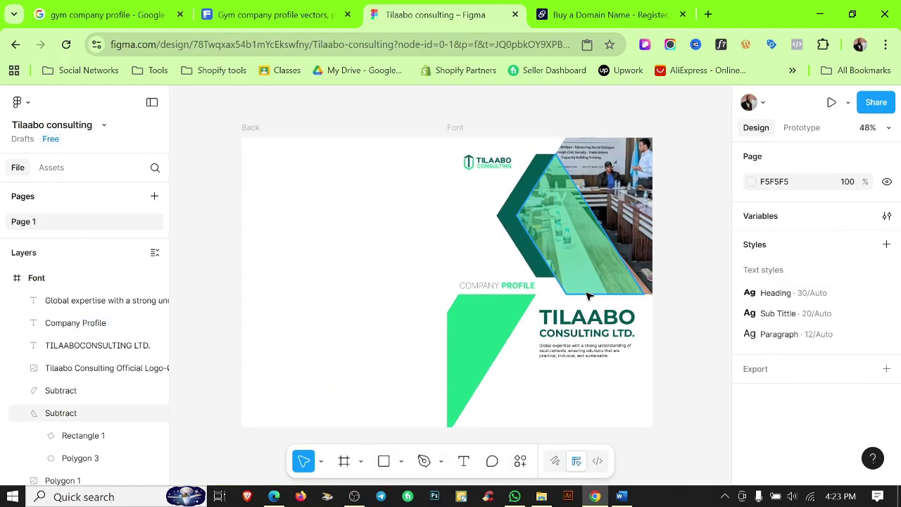
{"action": "scroll", "coordinate": [588, 295], "scroll_direction": "up", "scroll_amount": 5}
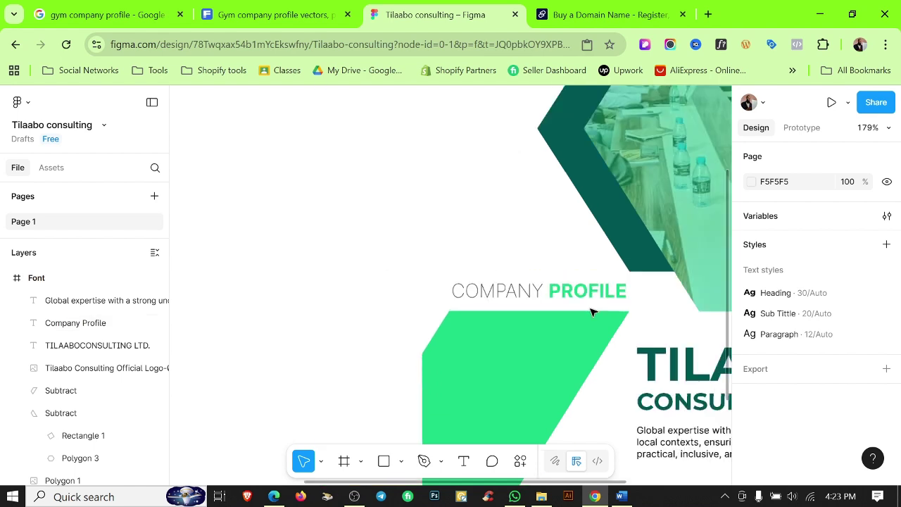
{"action": "scroll", "coordinate": [591, 312], "scroll_direction": "down", "scroll_amount": 5}
{"action": "scroll", "coordinate": [645, 347], "scroll_direction": "down", "scroll_amount": 2}
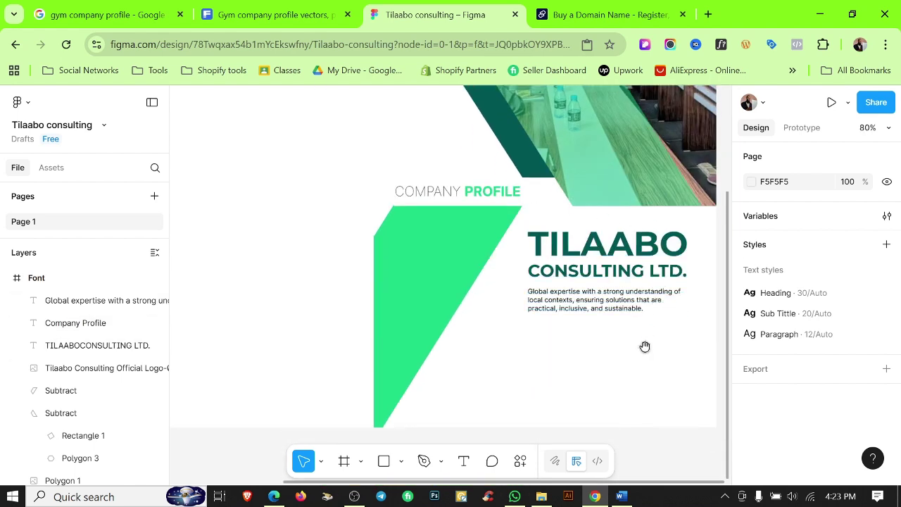
{"action": "scroll", "coordinate": [575, 315], "scroll_direction": "right", "scroll_amount": 2}
{"action": "scroll", "coordinate": [575, 316], "scroll_direction": "down", "scroll_amount": 1}
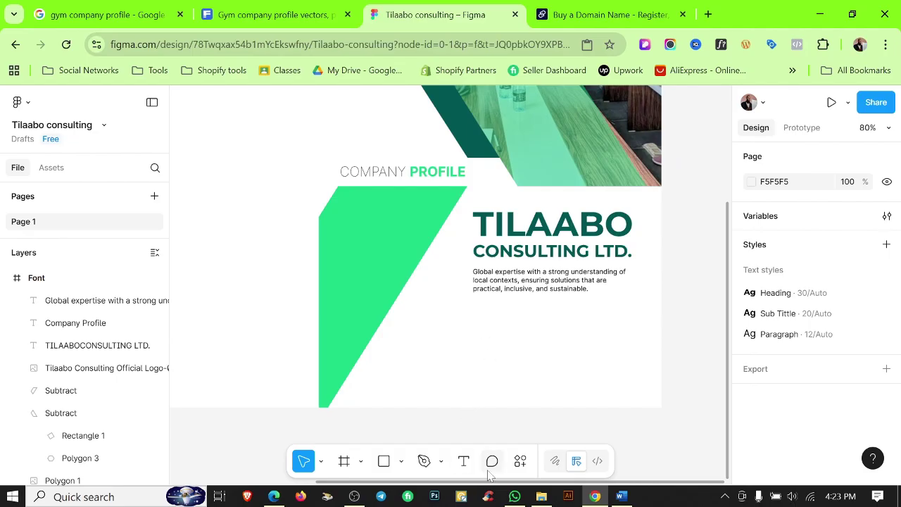
Add an 'OFFICE ADDRESS' text line below the tagline and set it to Title case.
{"action": "left_click", "coordinate": [464, 461]}
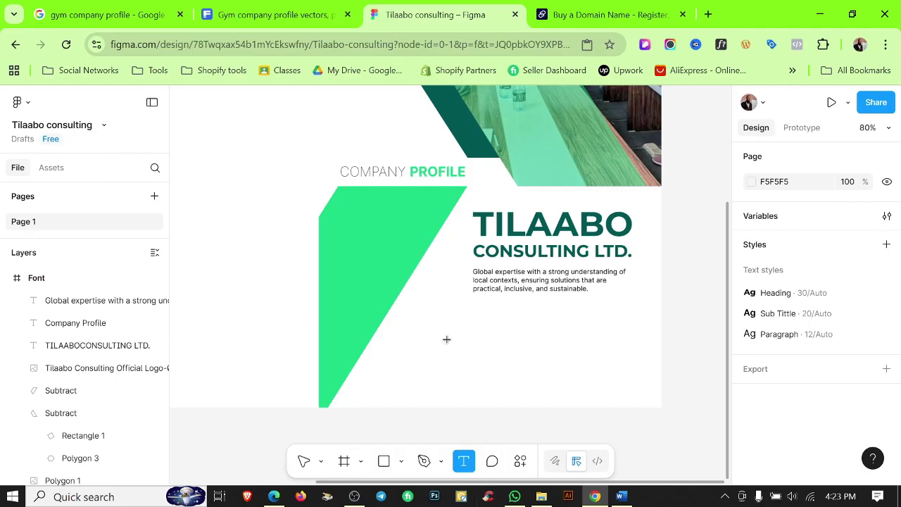
{"action": "left_click", "coordinate": [446, 342]}
{"action": "key", "text": "Escape"}
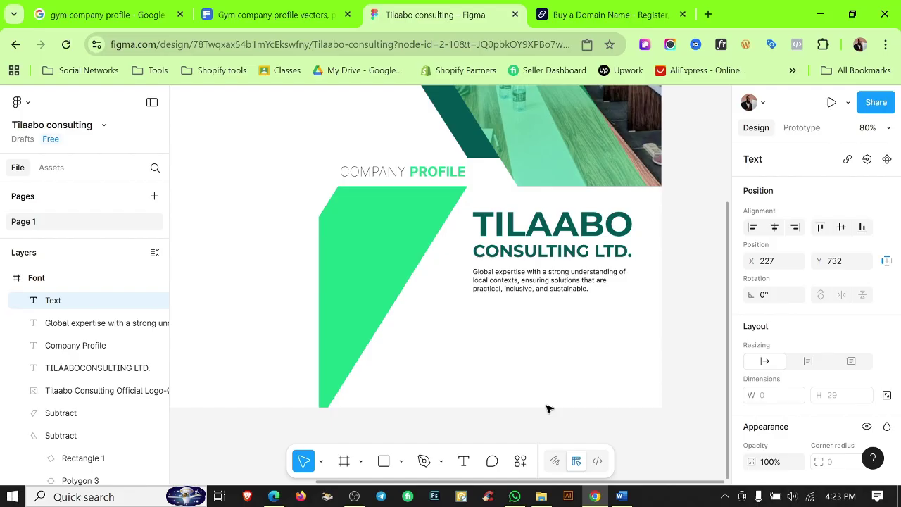
{"action": "type", "text": "OFF"}
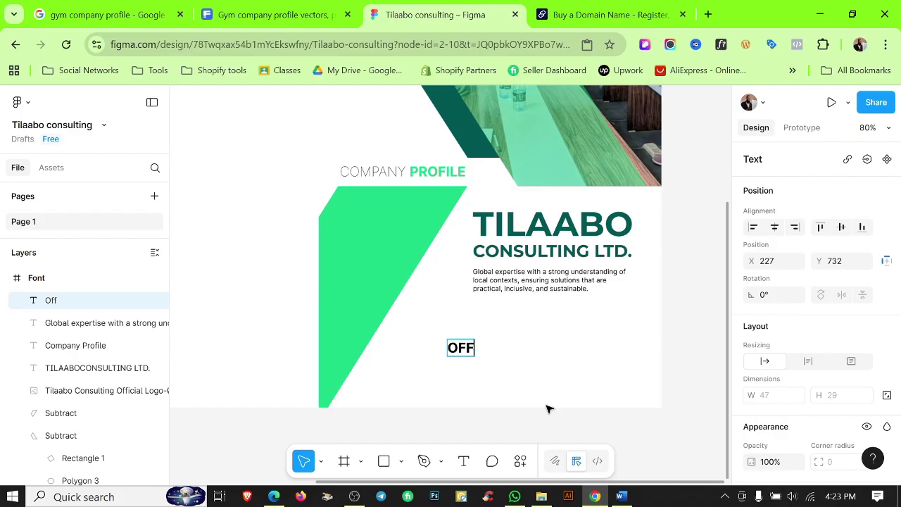
{"action": "type", "text": "ICE ADDRESS"}
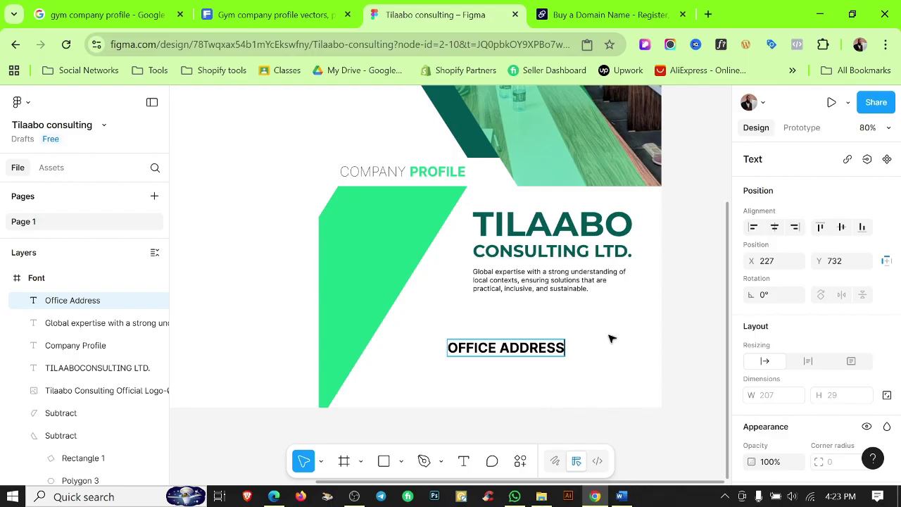
{"action": "key", "text": "Escape"}
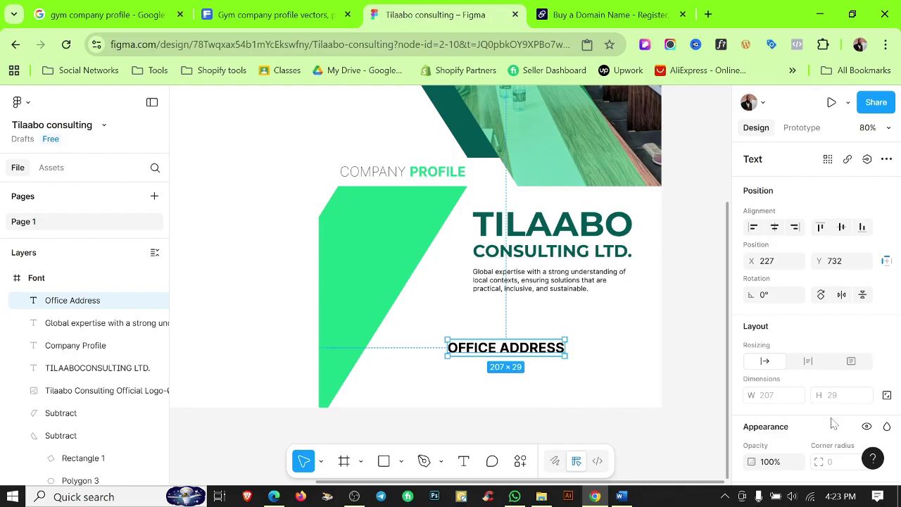
{"action": "scroll", "coordinate": [845, 422], "scroll_direction": "down", "scroll_amount": 3}
{"action": "left_click", "coordinate": [886, 287]}
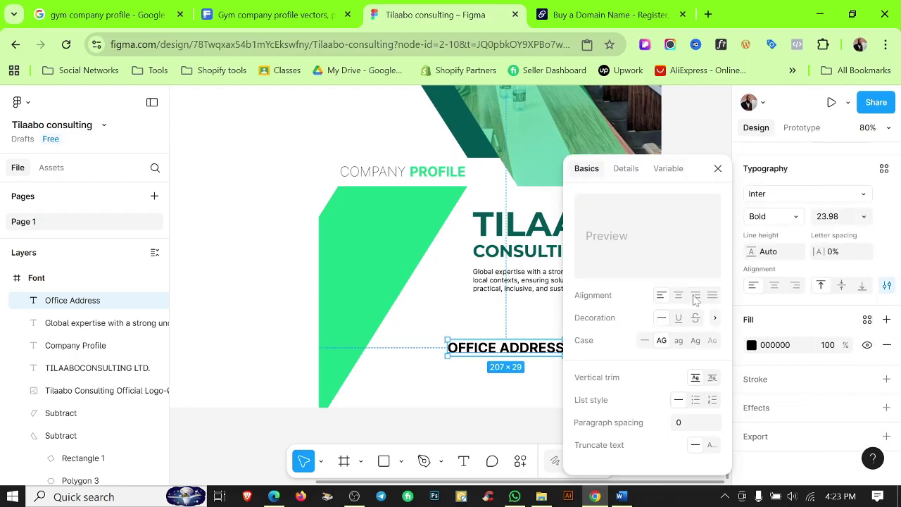
{"action": "left_click", "coordinate": [695, 340]}
{"action": "left_click", "coordinate": [484, 378]}
Append ' example' to the line and move it under the tagline at X 227, Y 732.
{"action": "scroll", "coordinate": [485, 378], "scroll_direction": "up", "scroll_amount": 3}
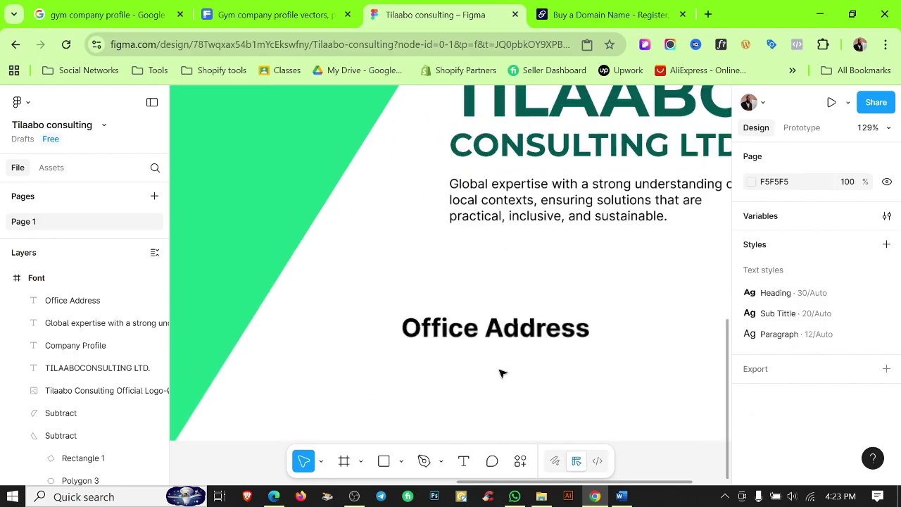
{"action": "left_click", "coordinate": [518, 341]}
{"action": "key", "text": "Return"}
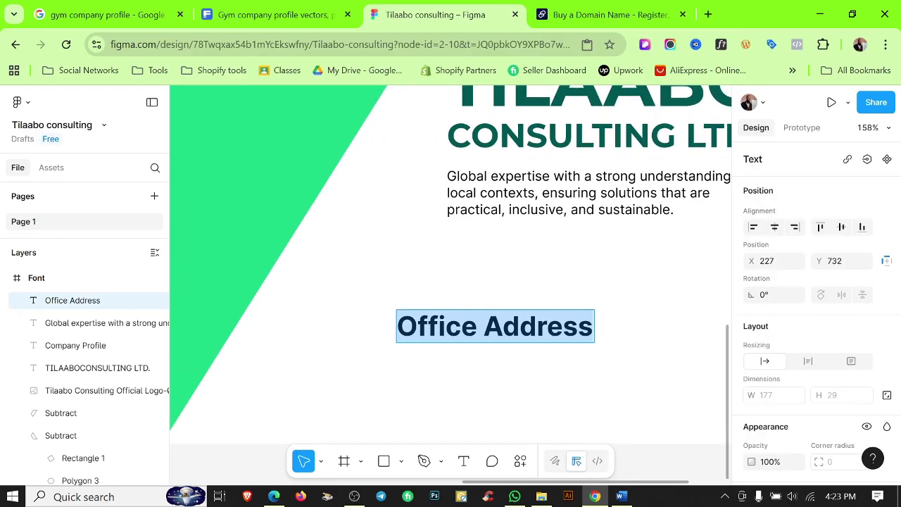
{"action": "left_click", "coordinate": [590, 331]}
{"action": "type", "text": "e"}
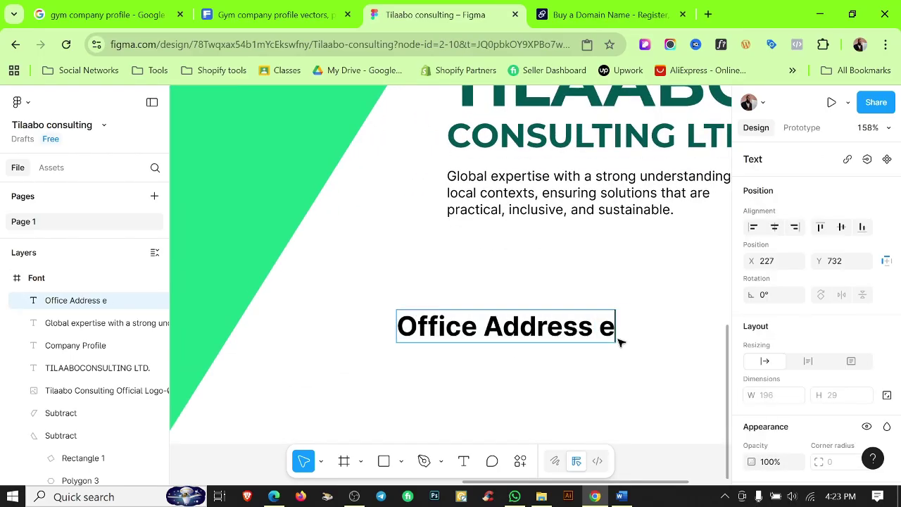
{"action": "type", "text": "xample"}
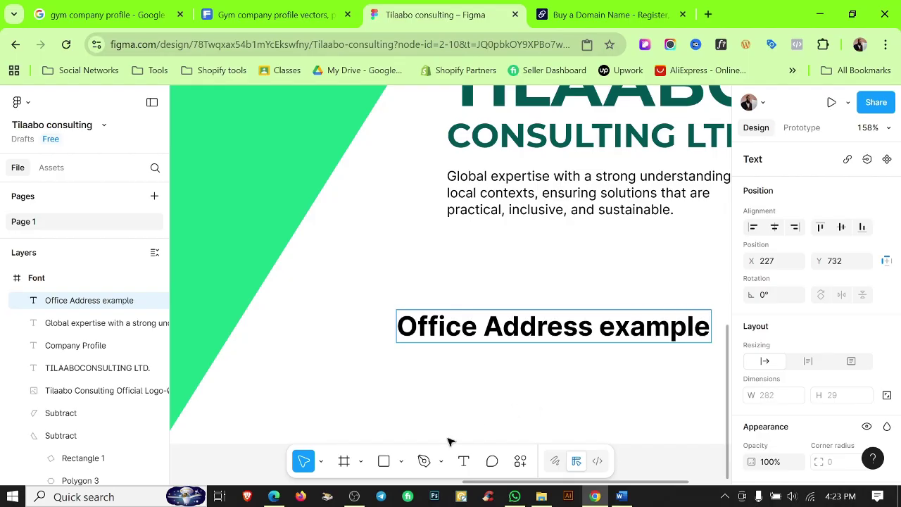
{"action": "key", "text": "Escape"}
{"action": "scroll", "coordinate": [521, 373], "scroll_direction": "down", "scroll_amount": 2}
{"action": "left_click_drag", "start_coordinate": [543, 370], "coordinate": [467, 277]}
{"action": "scroll", "coordinate": [807, 367], "scroll_direction": "down", "scroll_amount": 5}
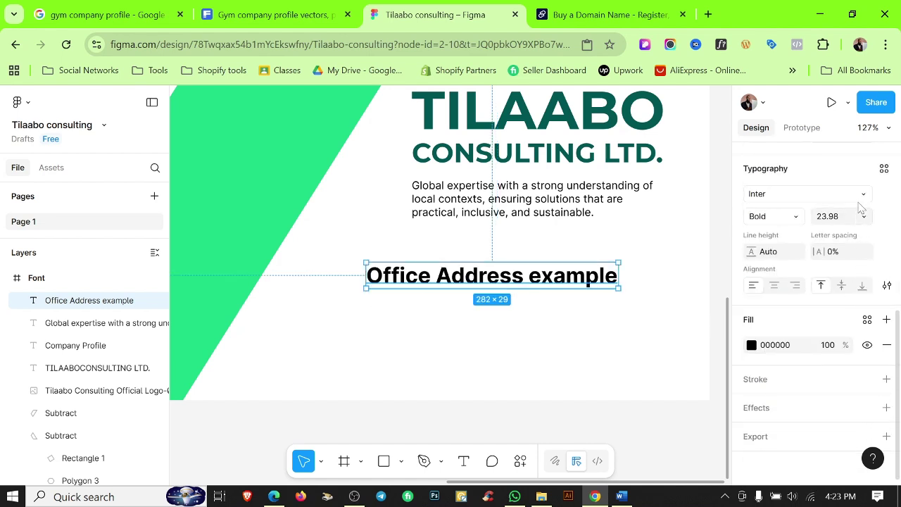
Apply the Paragraph text style to the 'Office Address example' line.
{"action": "left_click", "coordinate": [883, 169]}
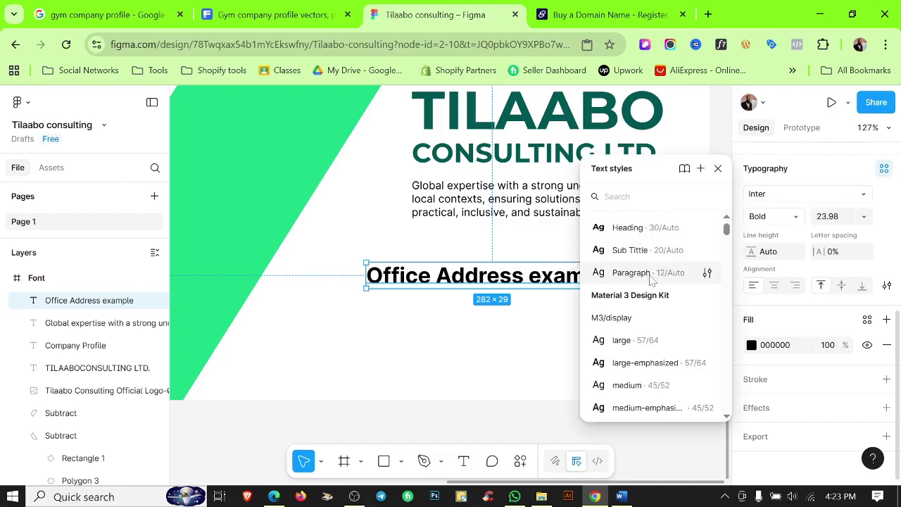
{"action": "left_click", "coordinate": [651, 276]}
{"action": "left_click", "coordinate": [411, 320]}
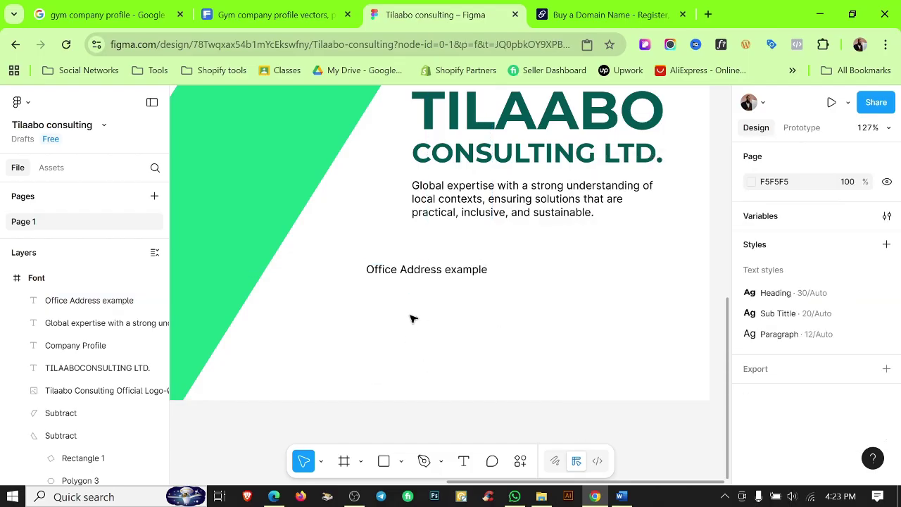
{"action": "left_click", "coordinate": [425, 270]}
Duplicate the address line below it and retype it as the phone number line.
{"action": "left_click_drag", "start_coordinate": [424, 270], "coordinate": [416, 318]}
{"action": "key", "text": "Return"}
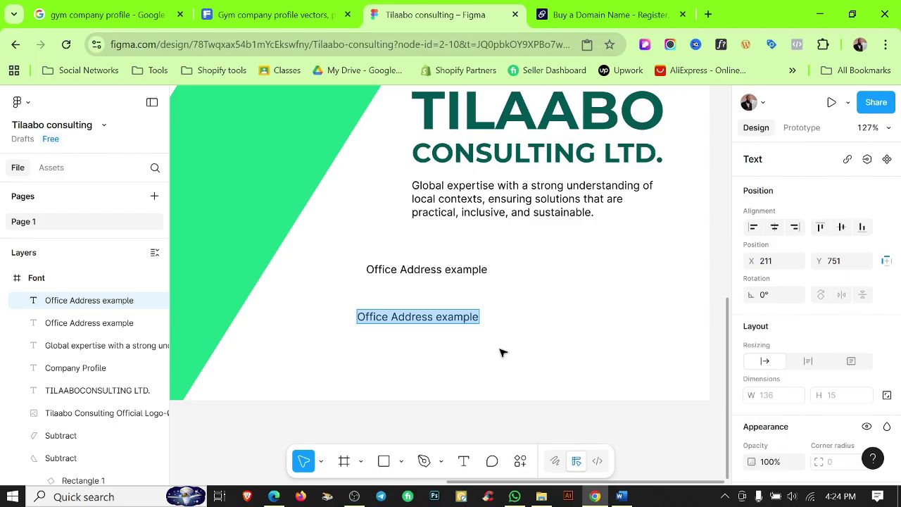
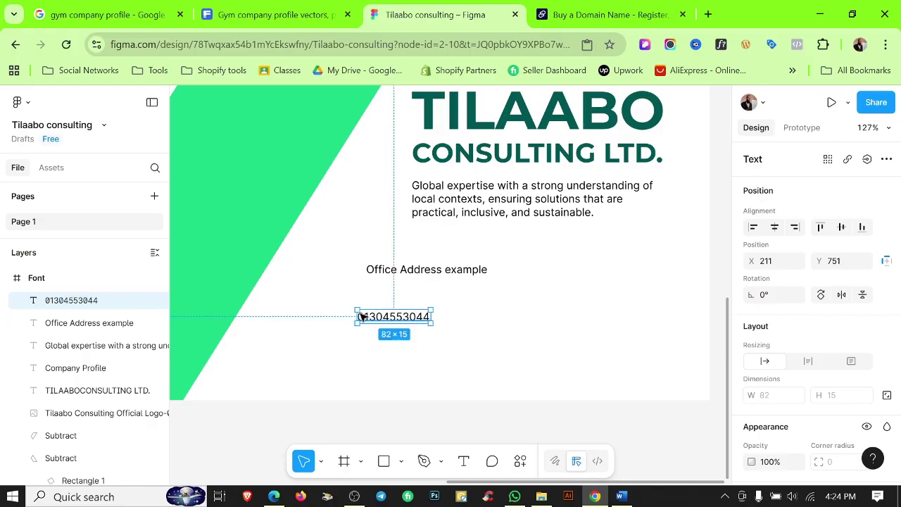
{"action": "scroll", "coordinate": [404, 321], "scroll_direction": "up", "scroll_amount": 5}
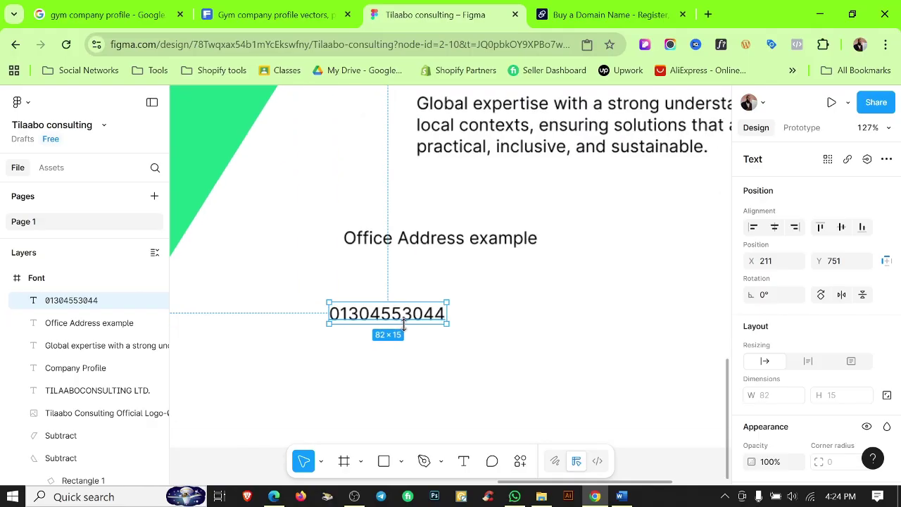
{"action": "key", "text": "Escape"}
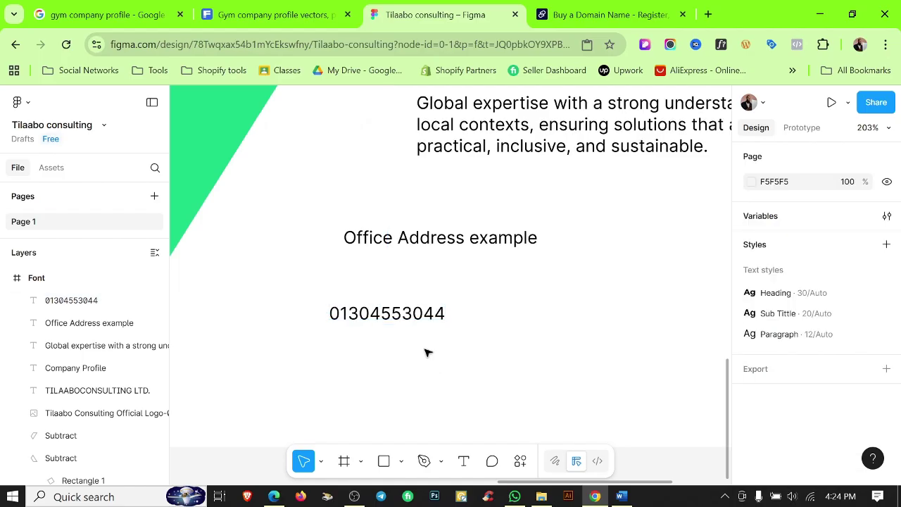
Duplicate the phone line below it and retype it as the company e-mail address.
{"action": "left_click", "coordinate": [400, 317]}
{"action": "left_click_drag", "start_coordinate": [406, 319], "coordinate": [407, 345]}
{"action": "double_click", "coordinate": [402, 350]}
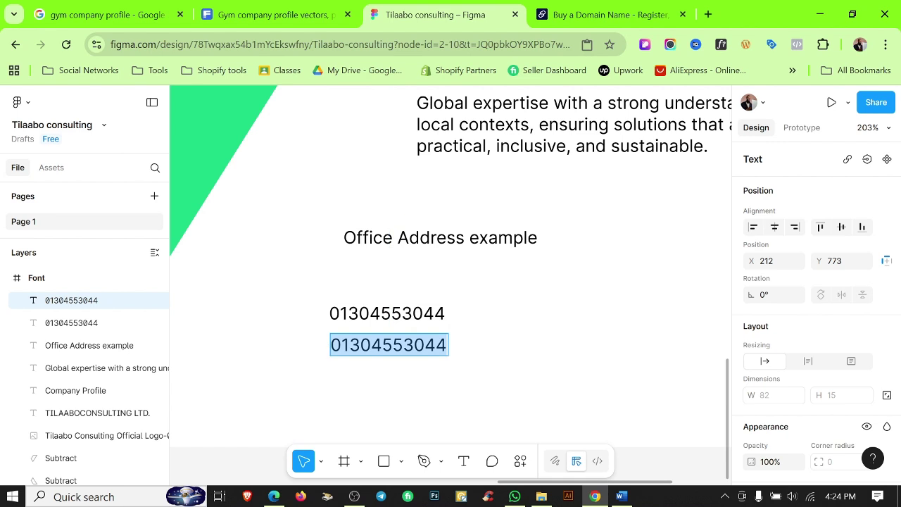
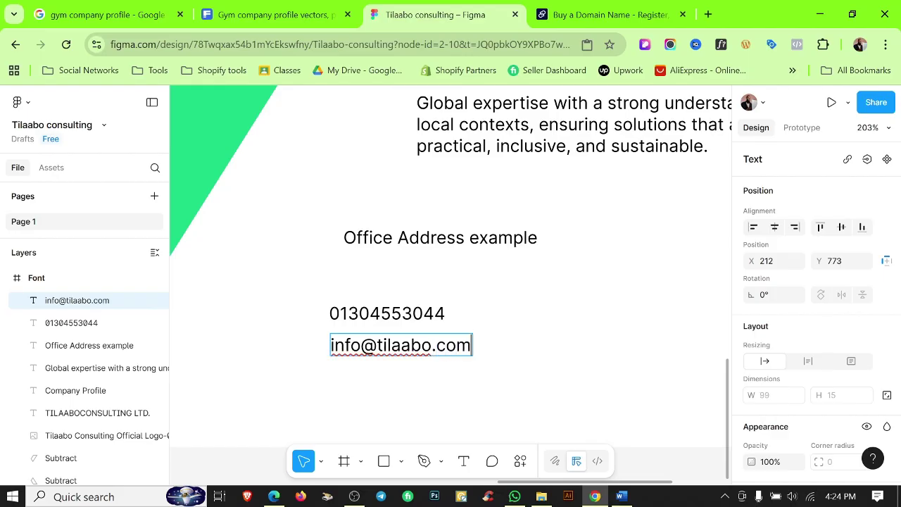
{"action": "key", "text": "Escape"}
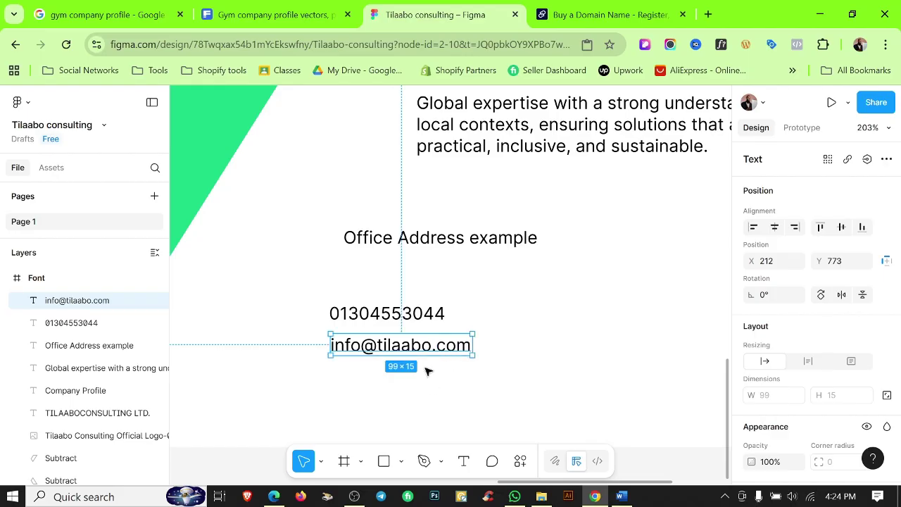
{"action": "left_click_drag", "start_coordinate": [420, 344], "coordinate": [325, 377]}
{"action": "double_click", "coordinate": [415, 378]}
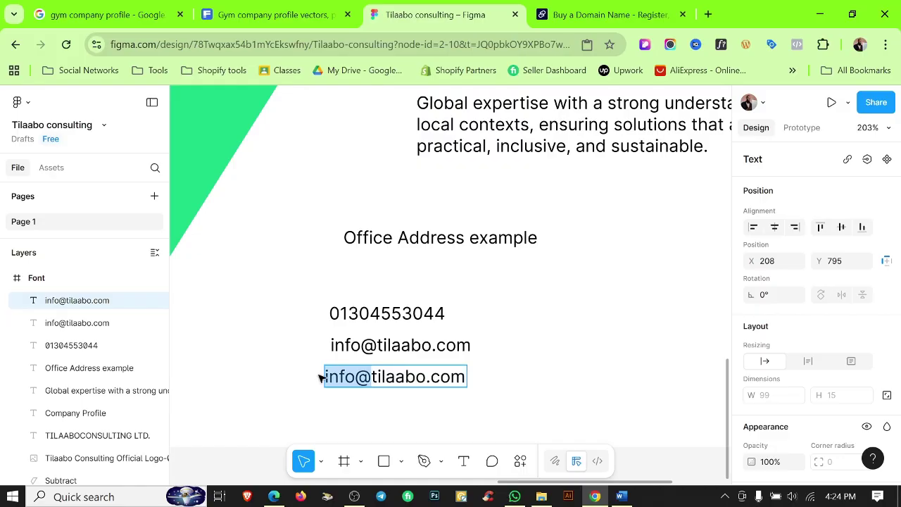
{"action": "type", "text": "www."}
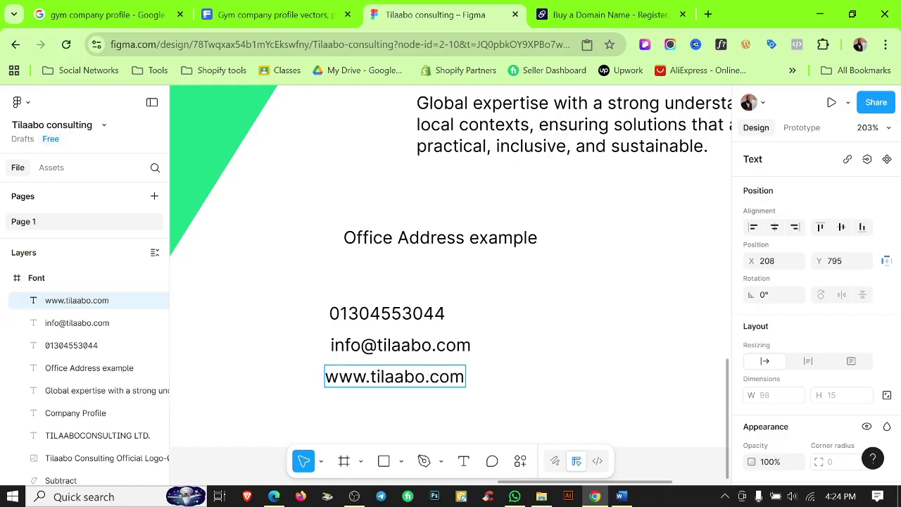
{"action": "key", "text": "Escape"}
{"action": "key", "text": "Escape"}
{"action": "scroll", "coordinate": [510, 382], "scroll_direction": "down", "scroll_amount": 2}
Select the phone, e-mail and website lines together and left-align them.
{"action": "scroll", "coordinate": [499, 332], "scroll_direction": "down", "scroll_amount": 1}
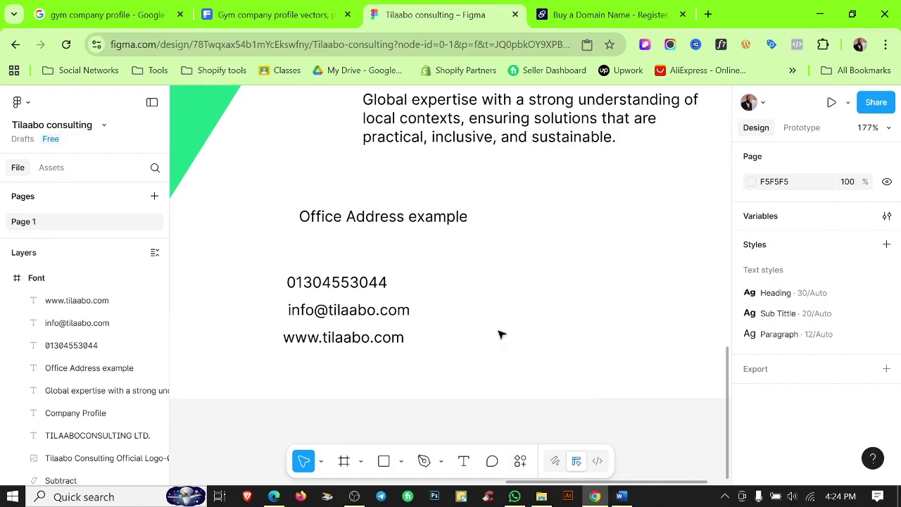
{"action": "scroll", "coordinate": [458, 299], "scroll_direction": "down", "scroll_amount": 3}
{"action": "scroll", "coordinate": [453, 306], "scroll_direction": "right", "scroll_amount": 2}
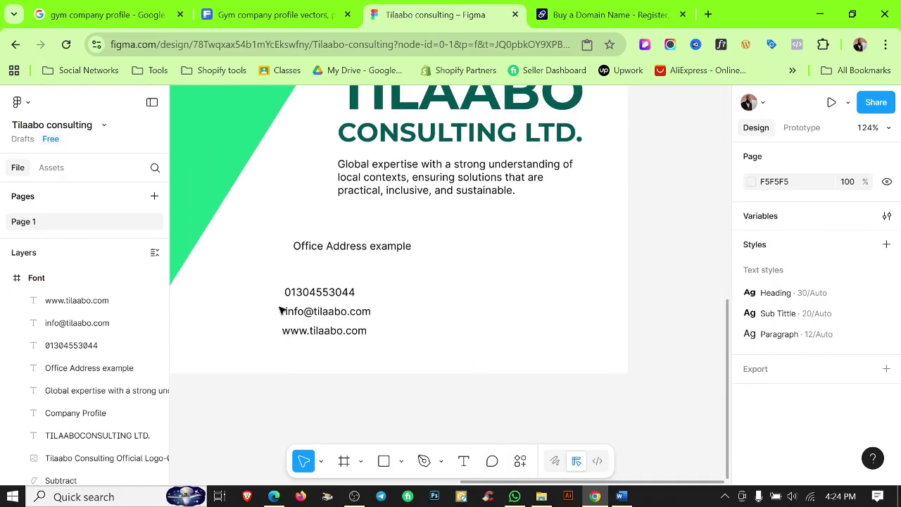
{"action": "left_click_drag", "start_coordinate": [294, 282], "coordinate": [322, 354]}
{"action": "left_click", "coordinate": [413, 343]}
{"action": "left_click_drag", "start_coordinate": [316, 280], "coordinate": [360, 381]}
{"action": "left_click", "coordinate": [373, 320]}
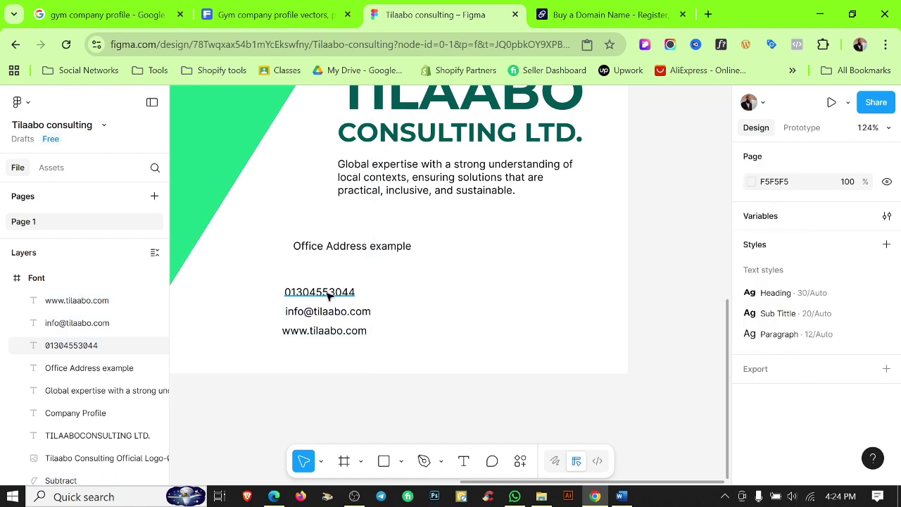
{"action": "left_click", "coordinate": [324, 292]}
{"action": "left_click", "coordinate": [325, 311], "text": "shift"}
{"action": "left_click", "coordinate": [324, 330], "text": "shift"}
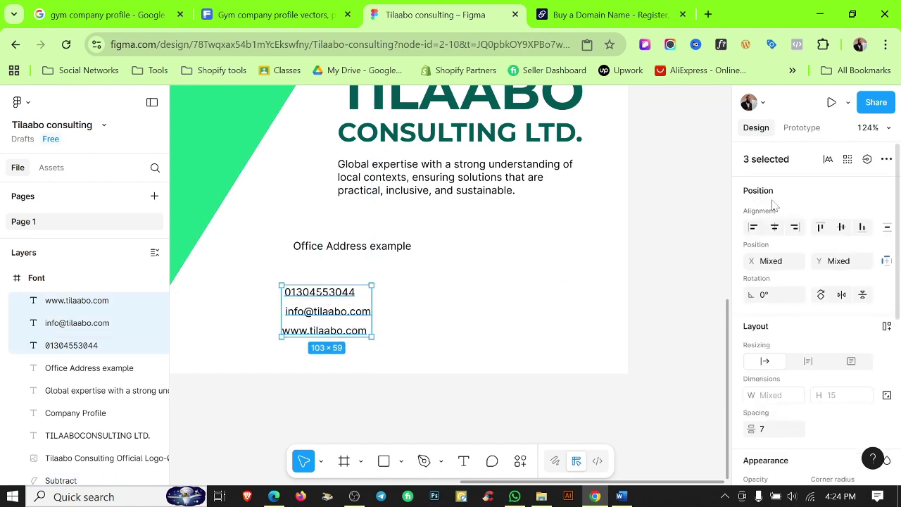
{"action": "left_click", "coordinate": [753, 226]}
Set the contact lines' spacing to 2, detach the Paragraph style, and make them size 10.
{"action": "scroll", "coordinate": [825, 361], "scroll_direction": "down", "scroll_amount": 3}
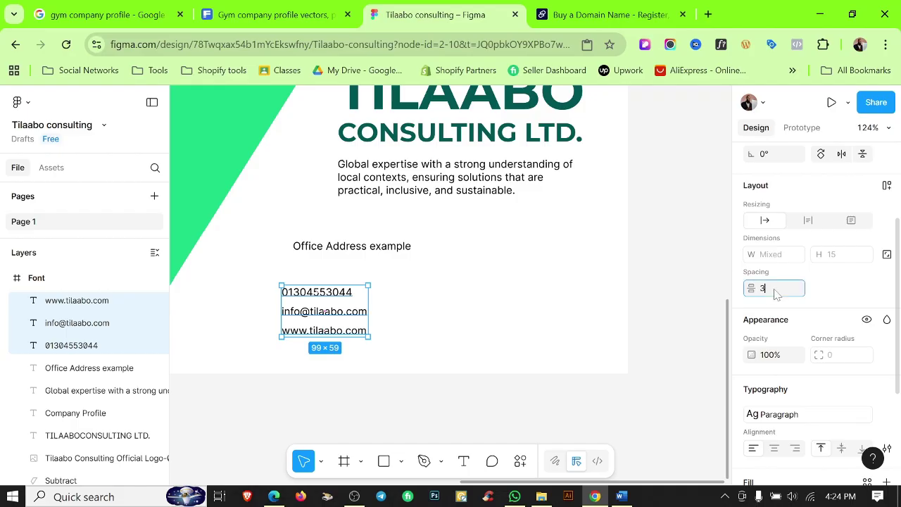
{"action": "key", "text": "Return"}
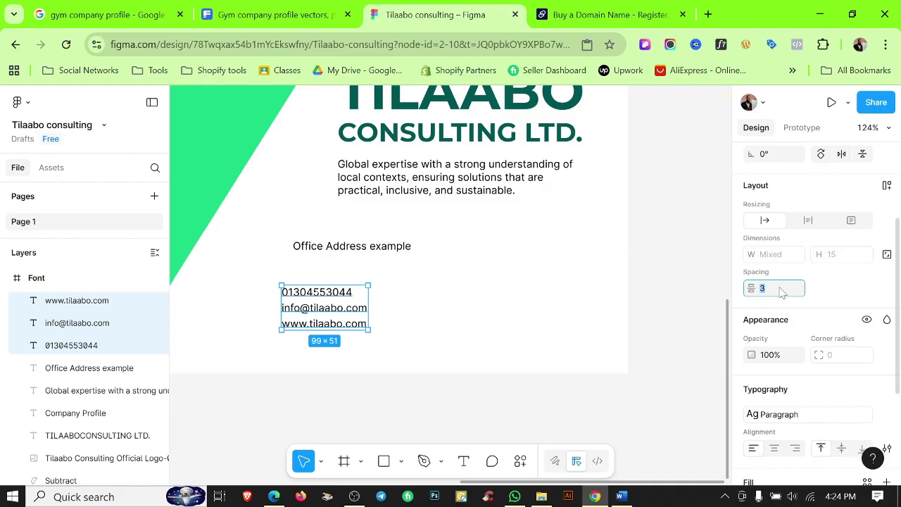
{"action": "type", "text": "2"}
{"action": "key", "text": "Return"}
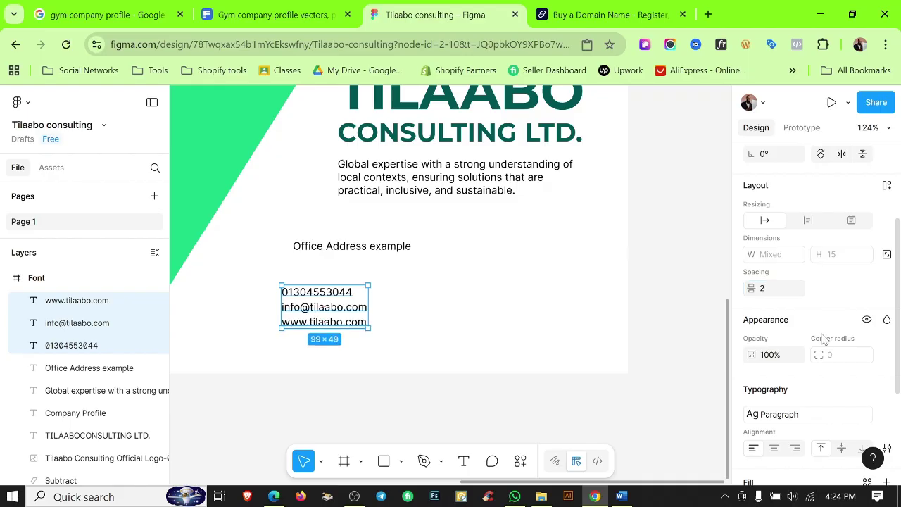
{"action": "scroll", "coordinate": [823, 340], "scroll_direction": "down", "scroll_amount": 3}
{"action": "left_click", "coordinate": [885, 275]}
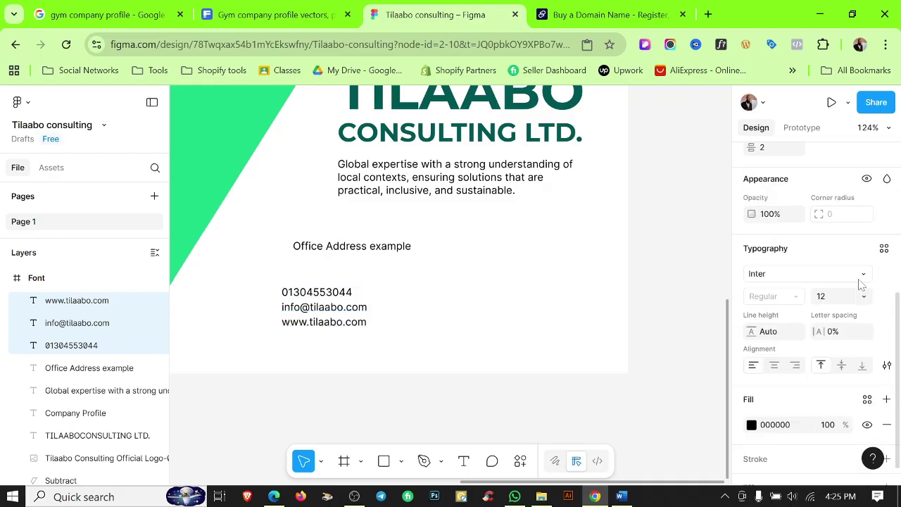
{"action": "left_click", "coordinate": [833, 298]}
{"action": "type", "text": "10"}
{"action": "key", "text": "Return"}
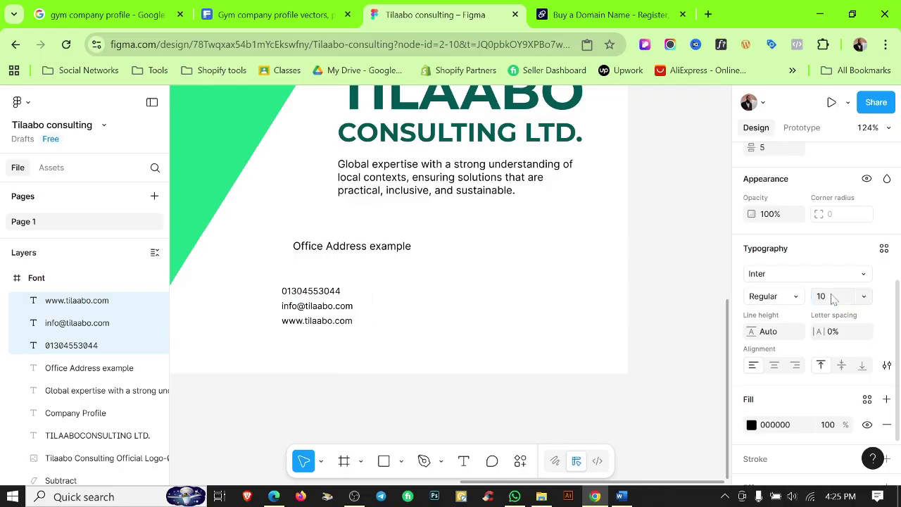
Detach the Paragraph style from 'Office Address example' and set it to size 10.
{"action": "left_click", "coordinate": [345, 252]}
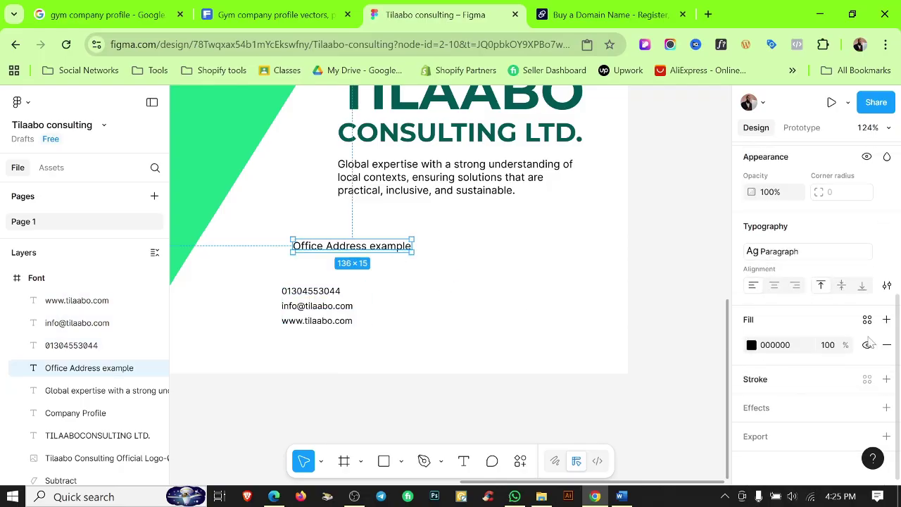
{"action": "left_click", "coordinate": [887, 252]}
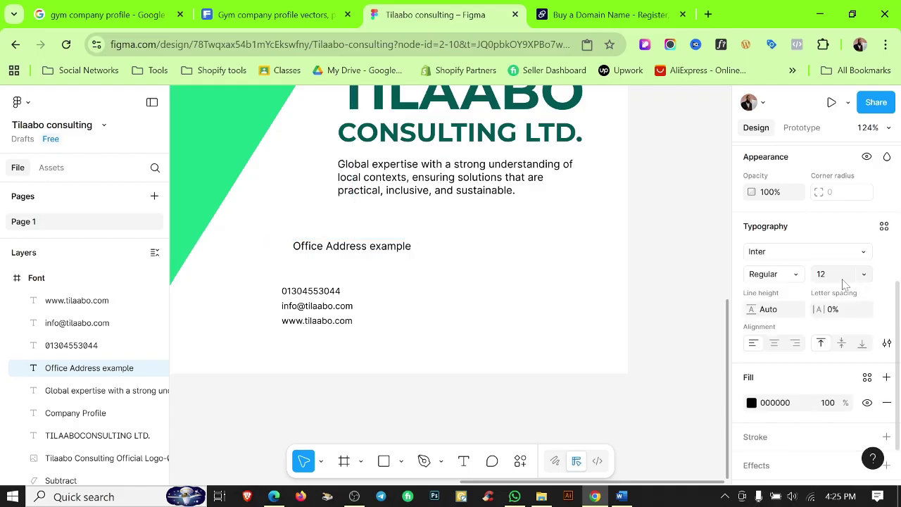
{"action": "type", "text": "10"}
{"action": "key", "text": "Return"}
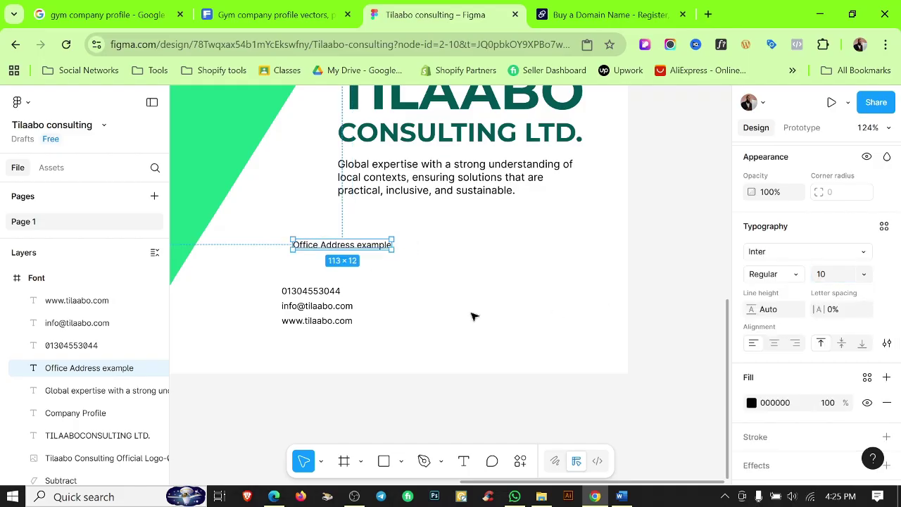
{"action": "left_click", "coordinate": [314, 277]}
{"action": "scroll", "coordinate": [298, 282], "scroll_direction": "up", "scroll_amount": 2}
Move the three contact lines to the bottom-right corner and set their spacing to 1.
{"action": "left_click", "coordinate": [316, 338]}
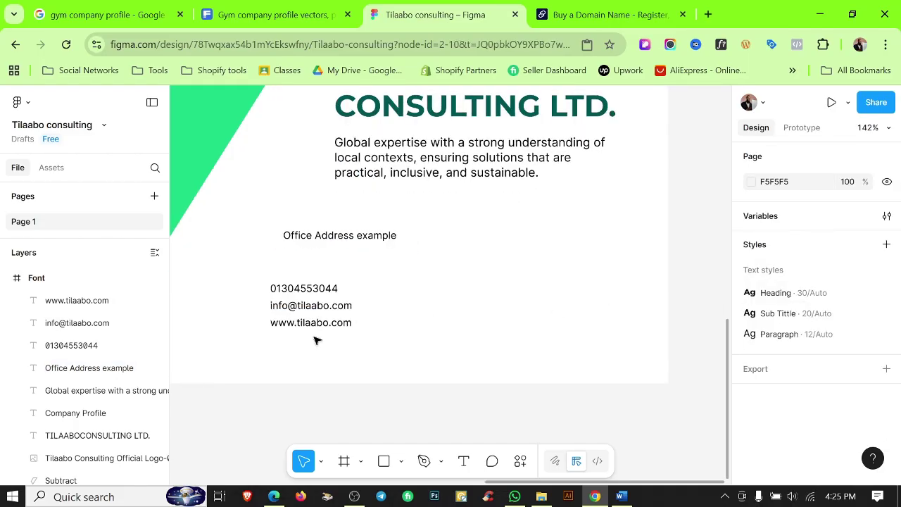
{"action": "left_click_drag", "start_coordinate": [310, 319], "coordinate": [566, 336]}
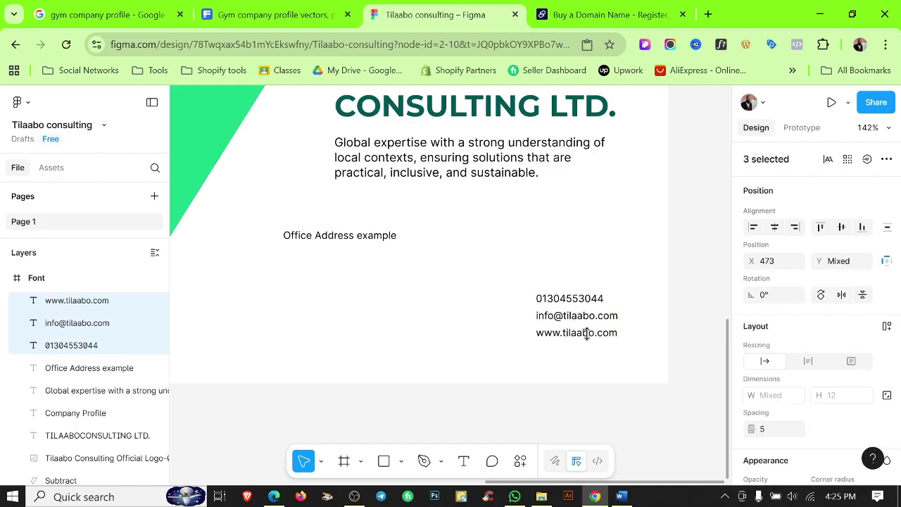
{"action": "scroll", "coordinate": [792, 352], "scroll_direction": "down", "scroll_amount": 3}
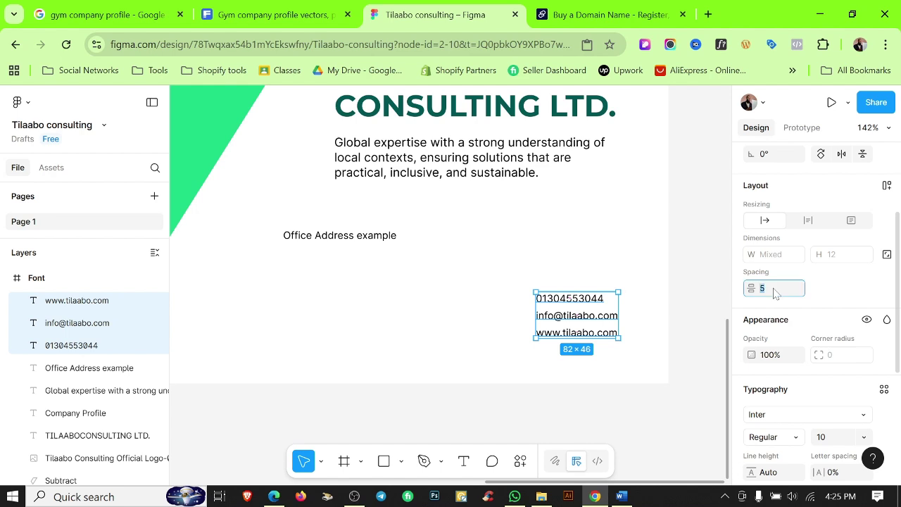
{"action": "left_click", "coordinate": [774, 288]}
{"action": "type", "text": "2"}
{"action": "key", "text": "Return"}
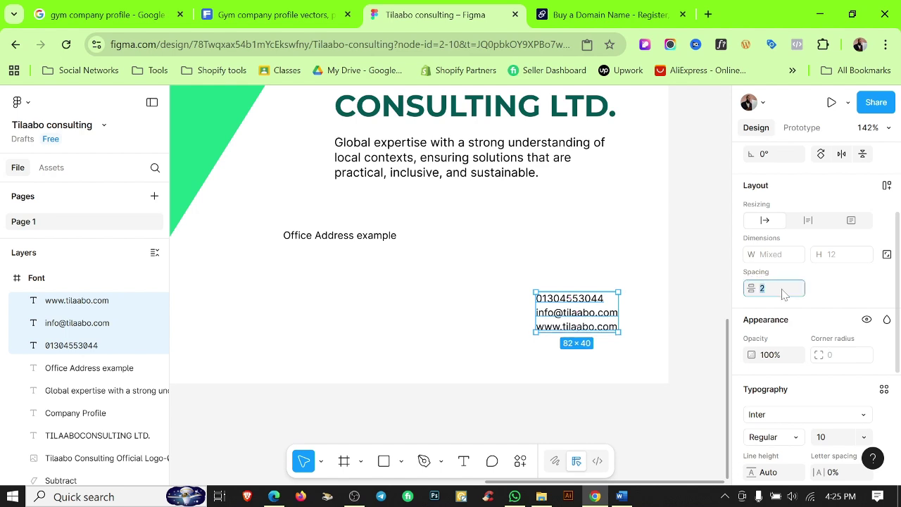
{"action": "key", "text": "Return"}
{"action": "scroll", "coordinate": [567, 333], "scroll_direction": "up", "scroll_amount": 3}
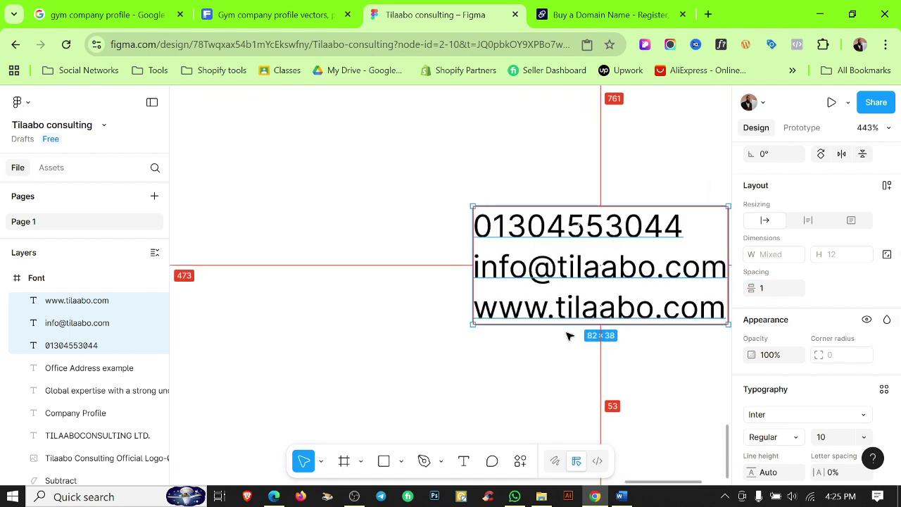
{"action": "scroll", "coordinate": [567, 332], "scroll_direction": "down", "scroll_amount": 2}
Position 'Office Address example' level with the phone number line, at X 246, Y 774.
{"action": "left_click", "coordinate": [523, 332]}
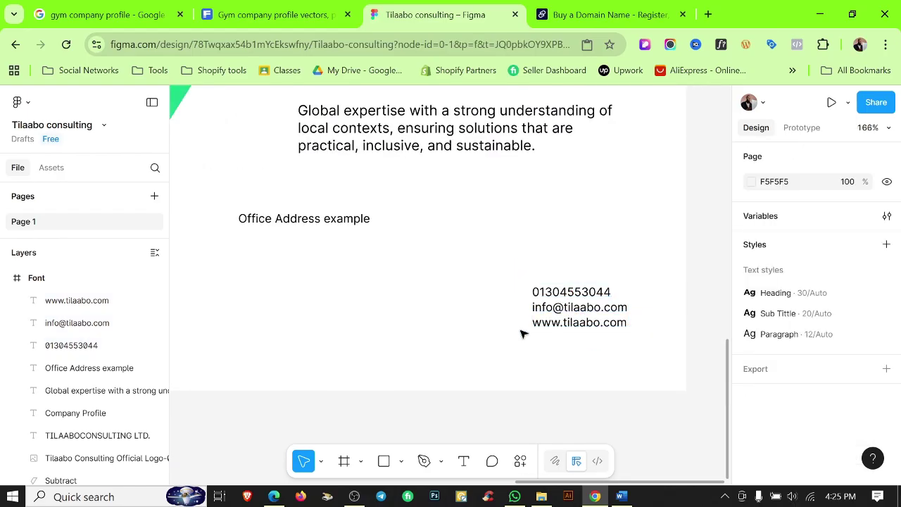
{"action": "left_click", "coordinate": [317, 216]}
{"action": "scroll", "coordinate": [388, 305], "scroll_direction": "down", "scroll_amount": 1}
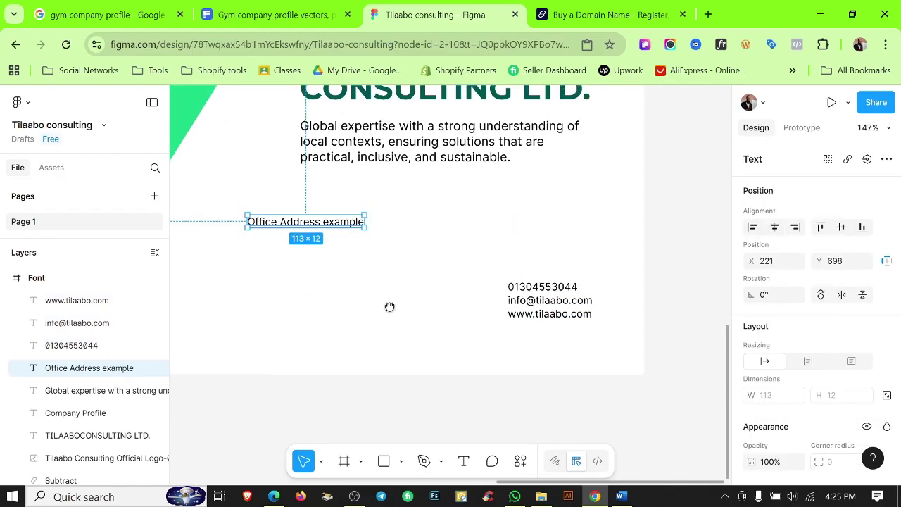
{"action": "scroll", "coordinate": [387, 267], "scroll_direction": "left", "scroll_amount": 5}
{"action": "left_click_drag", "start_coordinate": [393, 233], "coordinate": [324, 292]}
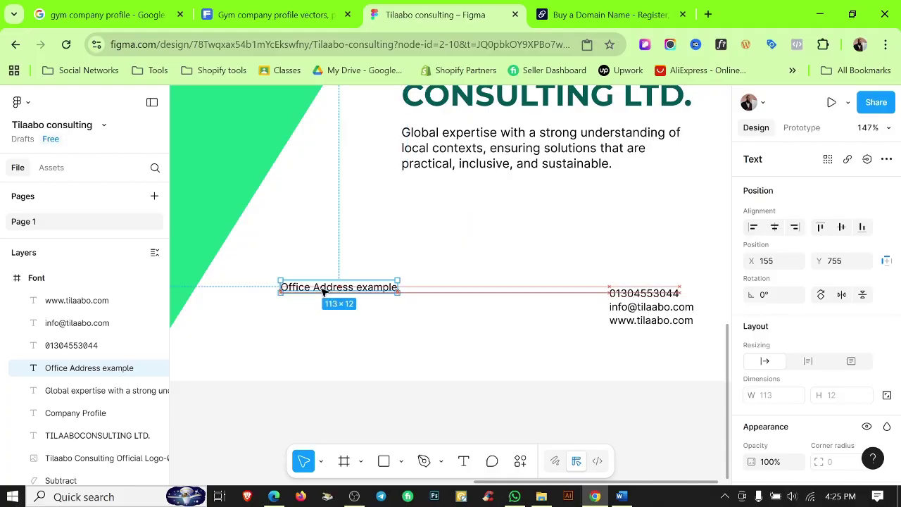
{"action": "mouse_move", "coordinate": [323, 291]}
{"action": "left_mouse_down"}
{"action": "mouse_move", "coordinate": [316, 300]}
{"action": "mouse_move", "coordinate": [327, 298]}
{"action": "left_mouse_up"}
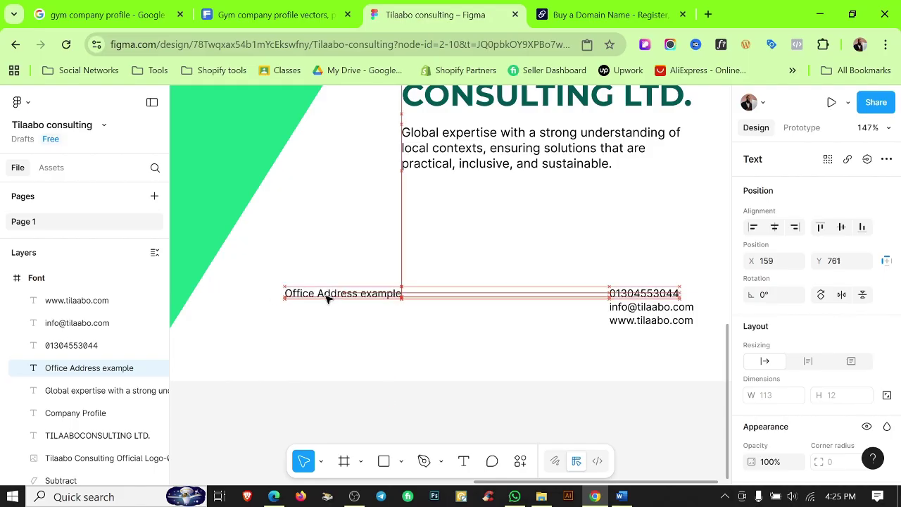
{"action": "left_click", "coordinate": [336, 324]}
{"action": "scroll", "coordinate": [338, 324], "scroll_direction": "down", "scroll_amount": 5}
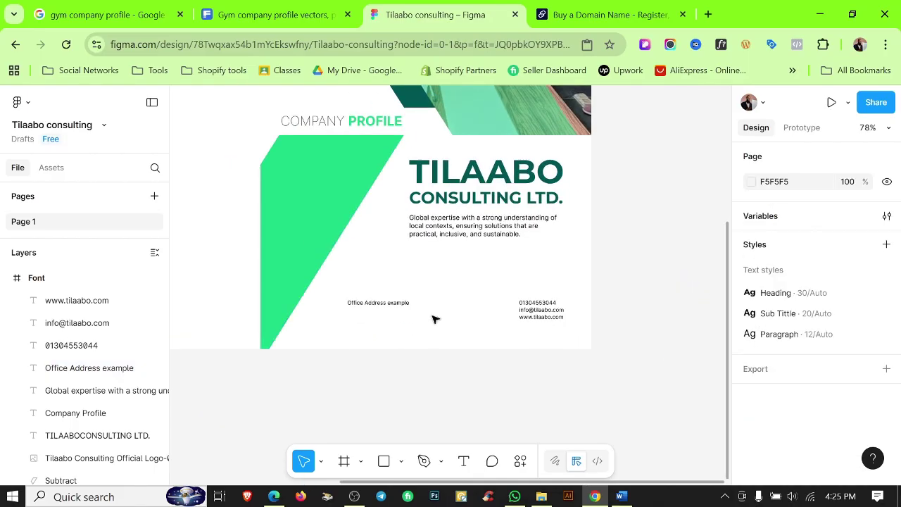
{"action": "left_click_drag", "start_coordinate": [407, 306], "coordinate": [455, 314]}
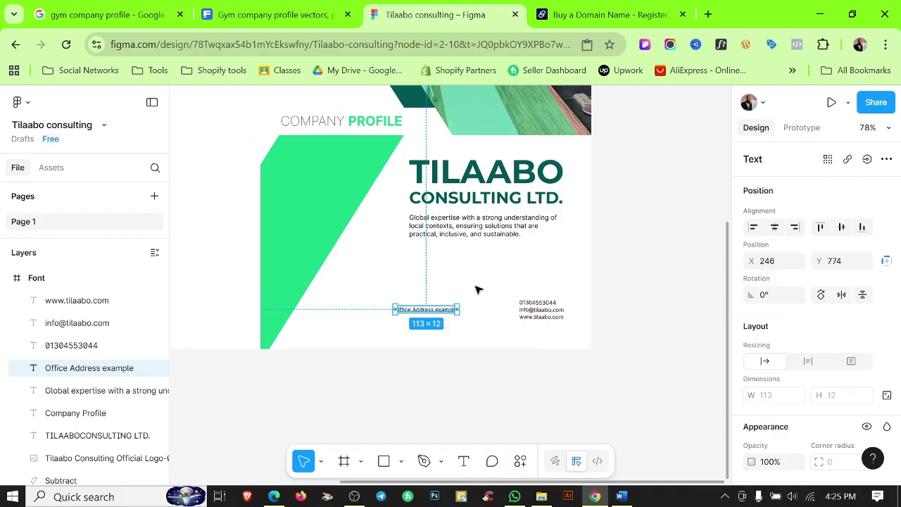
{"action": "left_click", "coordinate": [627, 303]}
{"action": "right_click", "coordinate": [626, 302]}
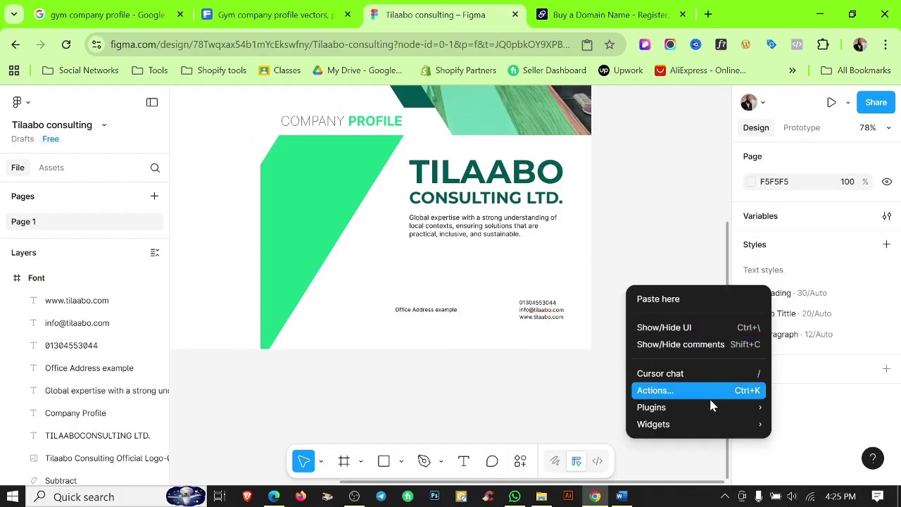
{"action": "mouse_move", "coordinate": [707, 408]}
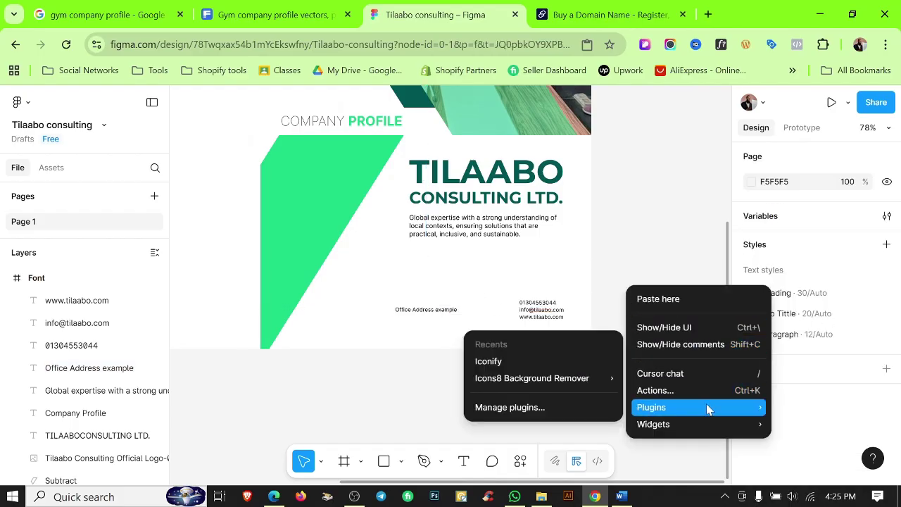
{"action": "left_click", "coordinate": [509, 408]}
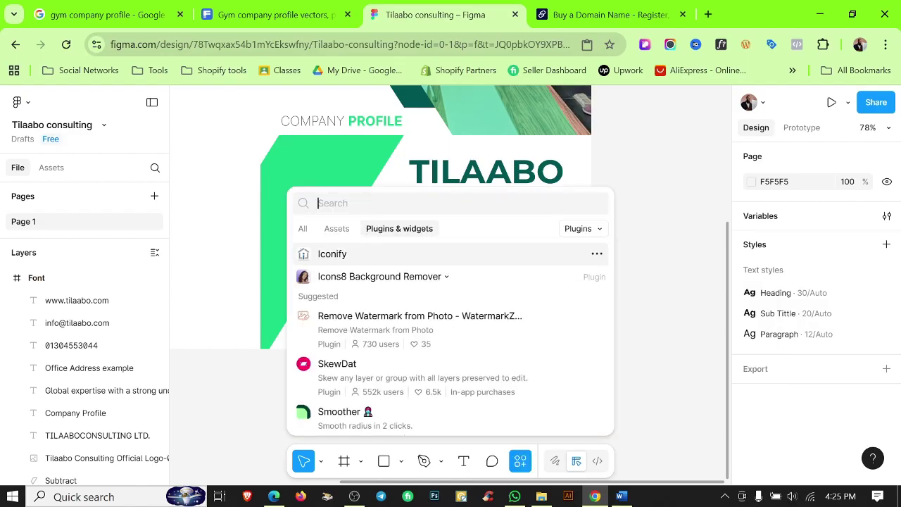
{"action": "type", "text": "icon"}
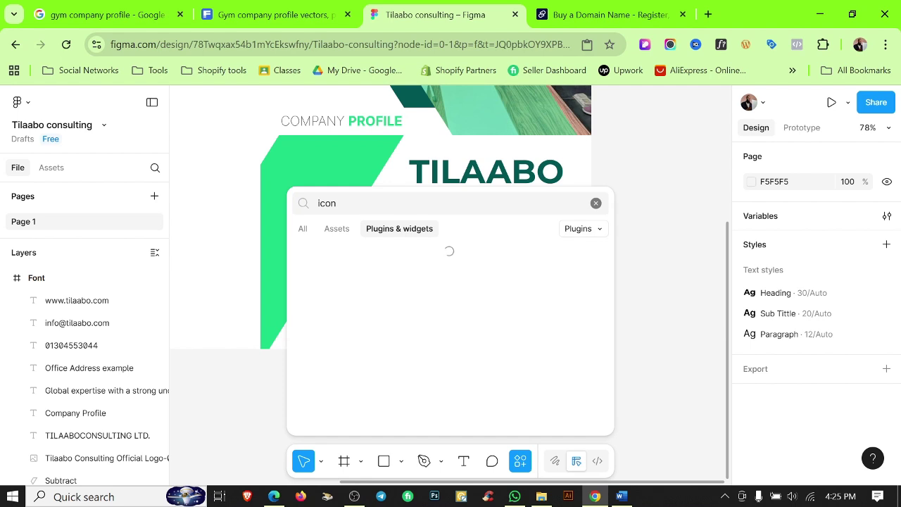
{"action": "type", "text": "yf"}
{"action": "key", "text": "BackSpace"}
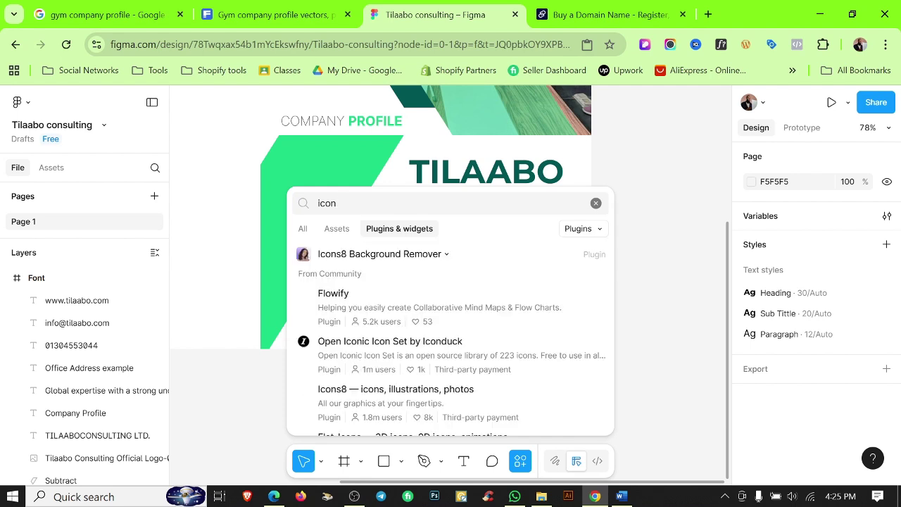
{"action": "type", "text": "ify"}
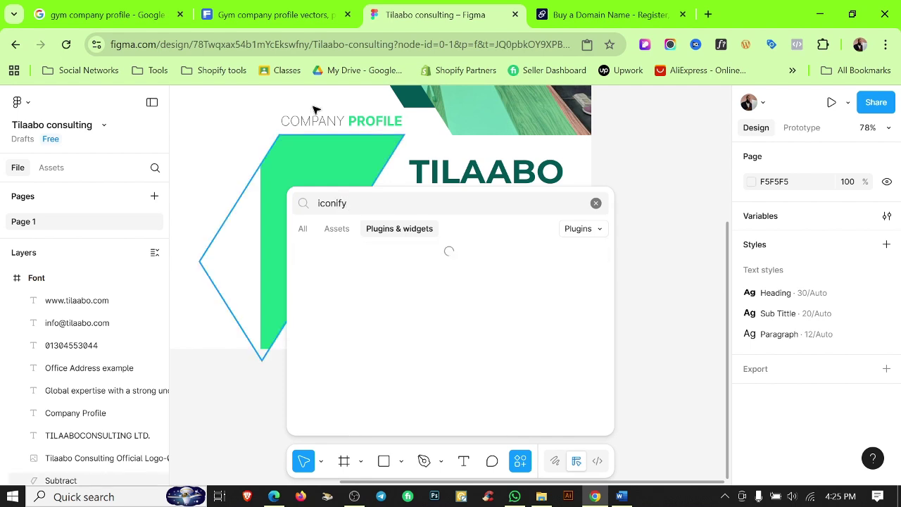
{"action": "left_click", "coordinate": [394, 259]}
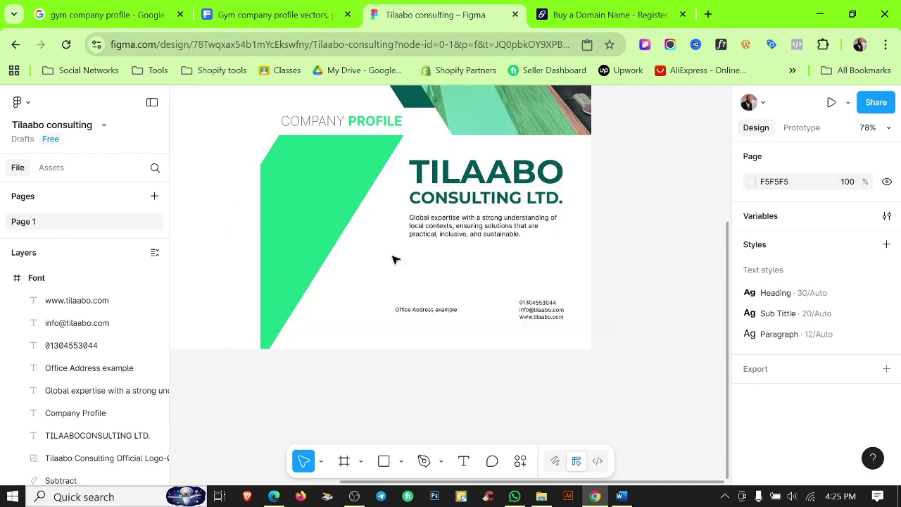
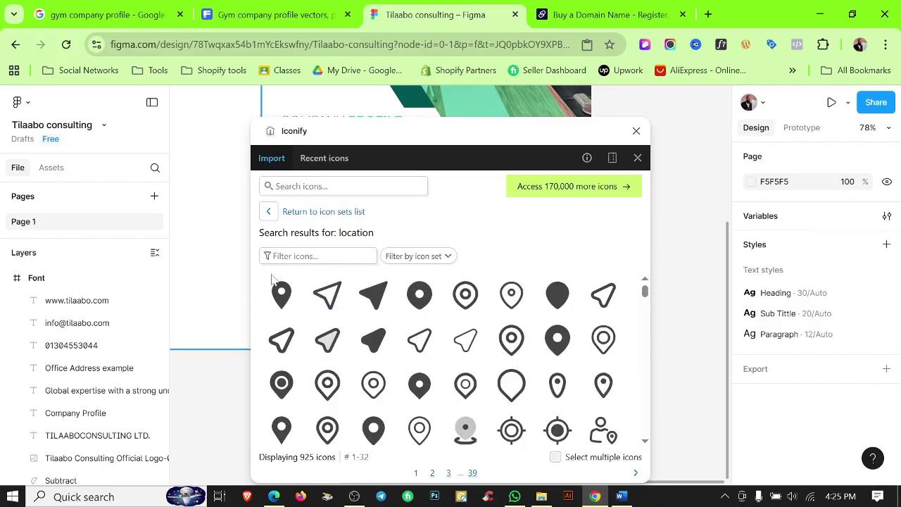
Import the mdi:location pin and the hugeicons:contact-01 icon from Iconify onto the cover.
{"action": "left_click", "coordinate": [282, 294]}
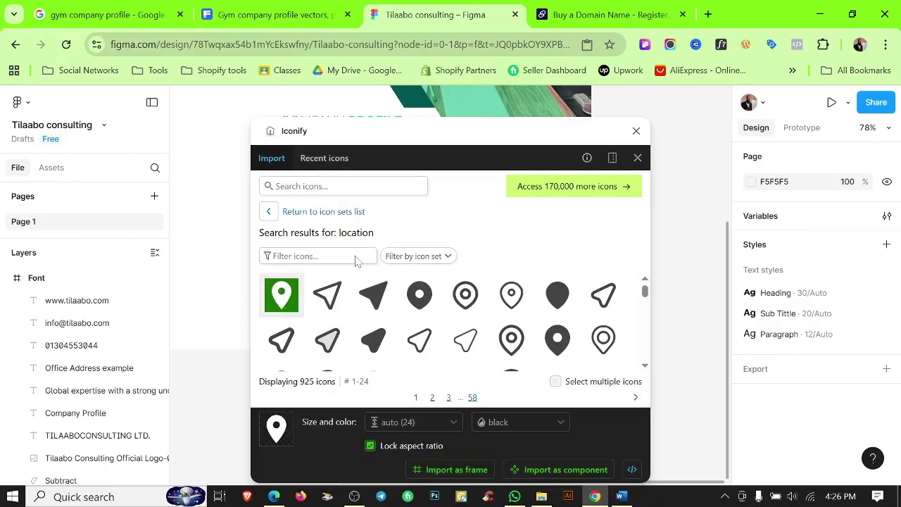
{"action": "left_click", "coordinate": [433, 471]}
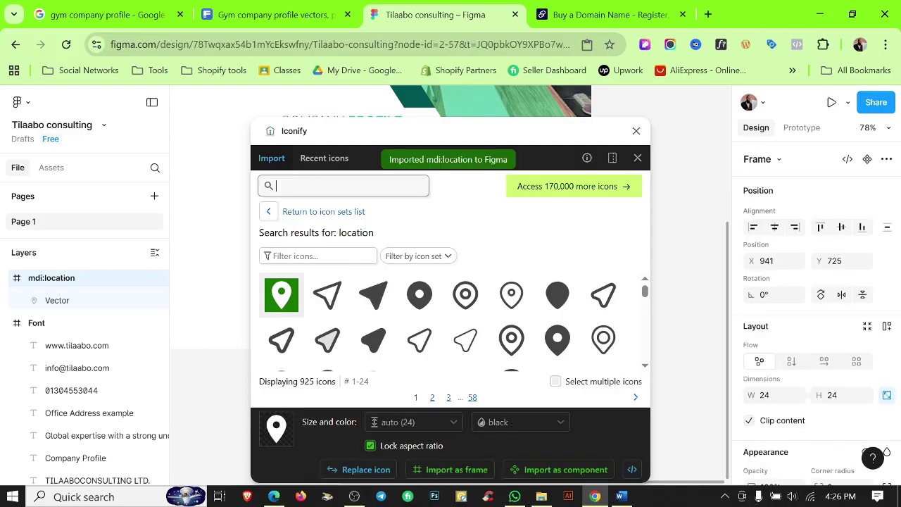
{"action": "type", "text": "contacy"}
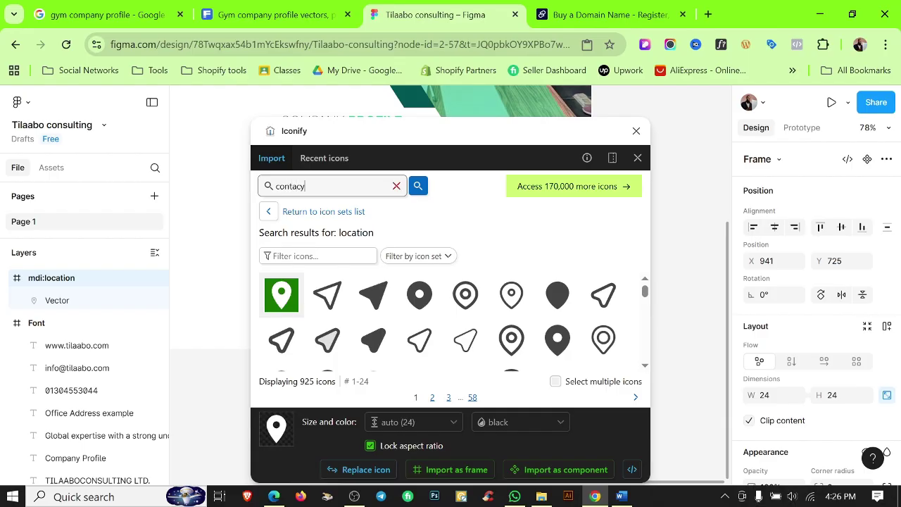
{"action": "key", "text": "Return"}
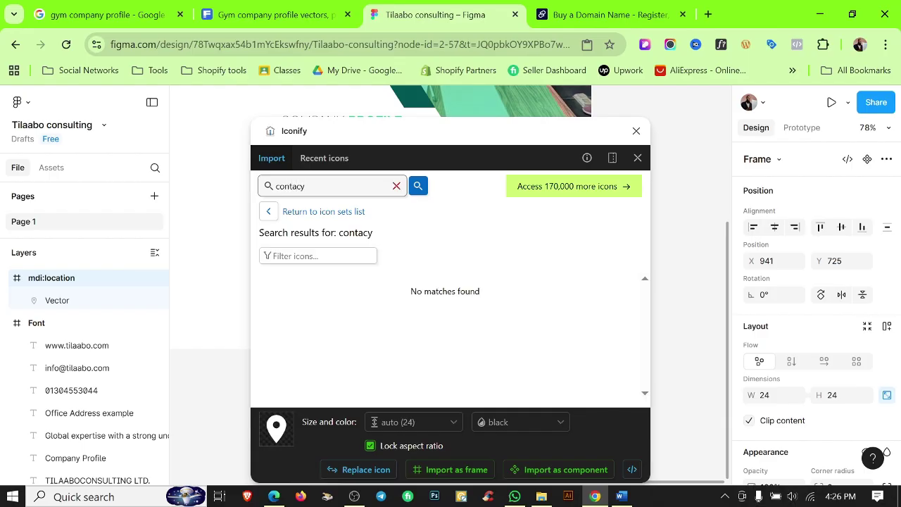
{"action": "key", "text": "Return"}
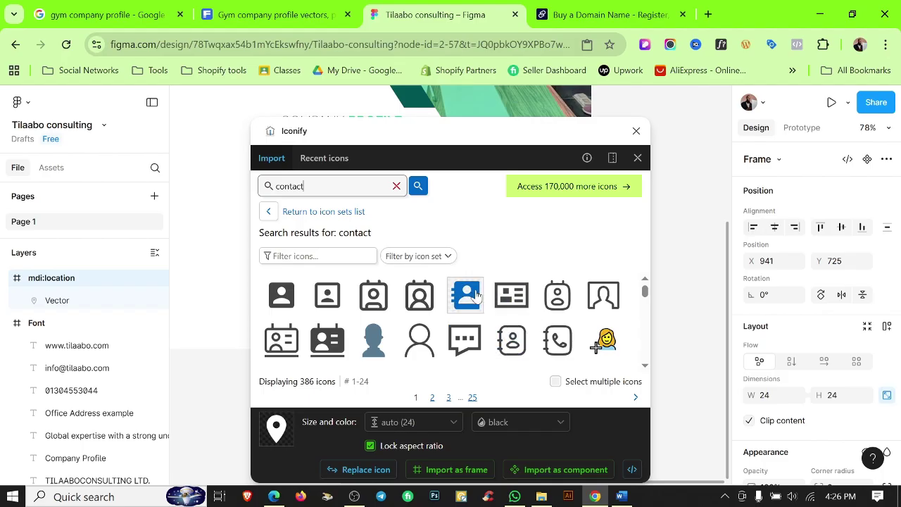
{"action": "left_click", "coordinate": [294, 339]}
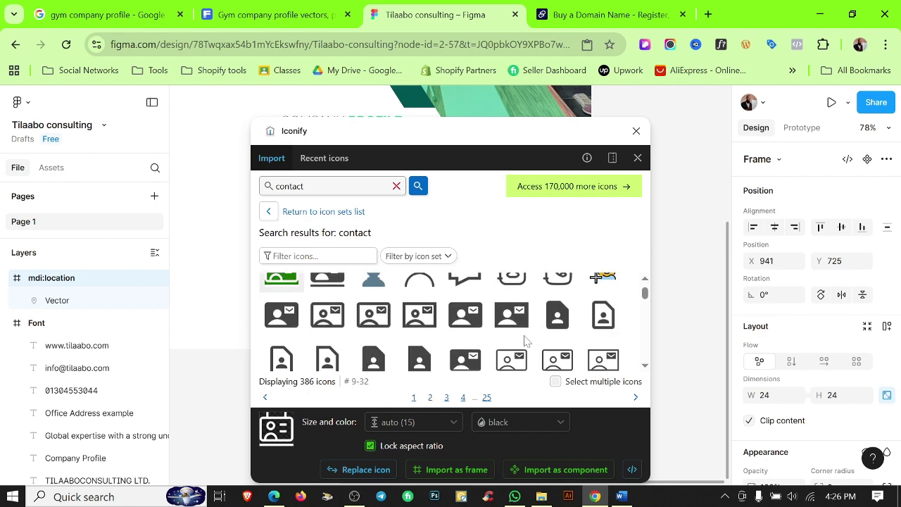
{"action": "left_click", "coordinate": [522, 343]}
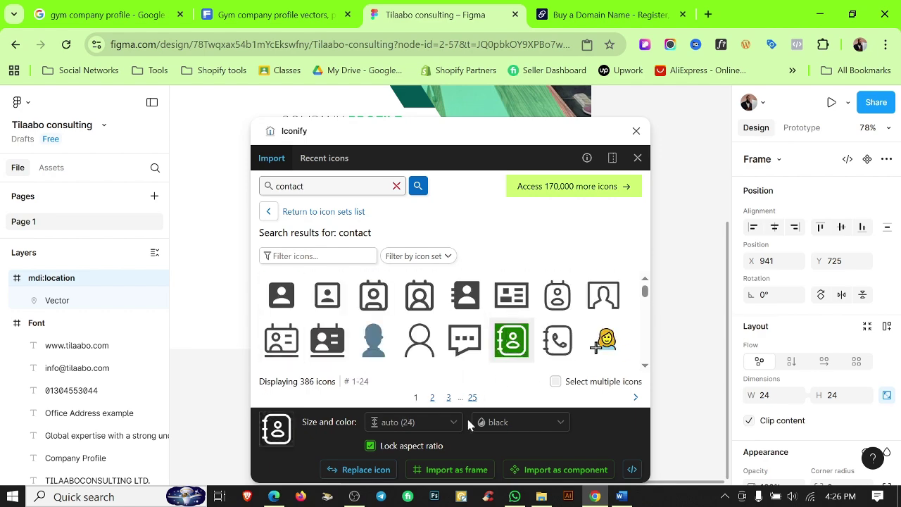
{"action": "left_click", "coordinate": [440, 469]}
Close the icon library and pull the contact icon and location pin apart, side by side.
{"action": "left_click", "coordinate": [636, 131]}
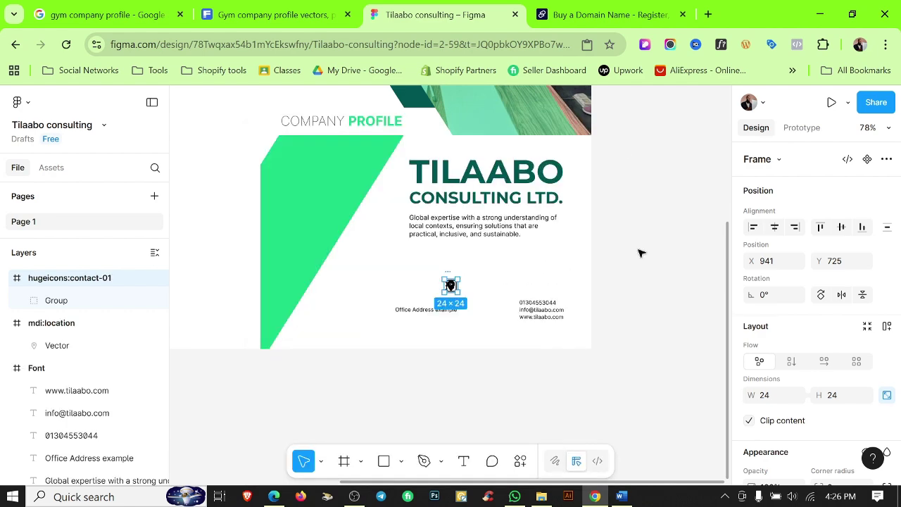
{"action": "scroll", "coordinate": [451, 285], "scroll_direction": "up", "scroll_amount": 5}
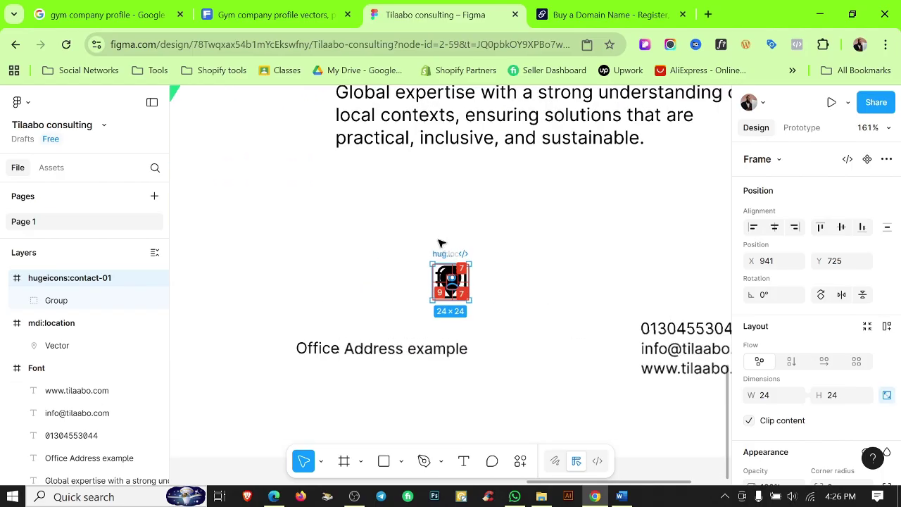
{"action": "left_click_drag", "start_coordinate": [442, 253], "coordinate": [367, 217]}
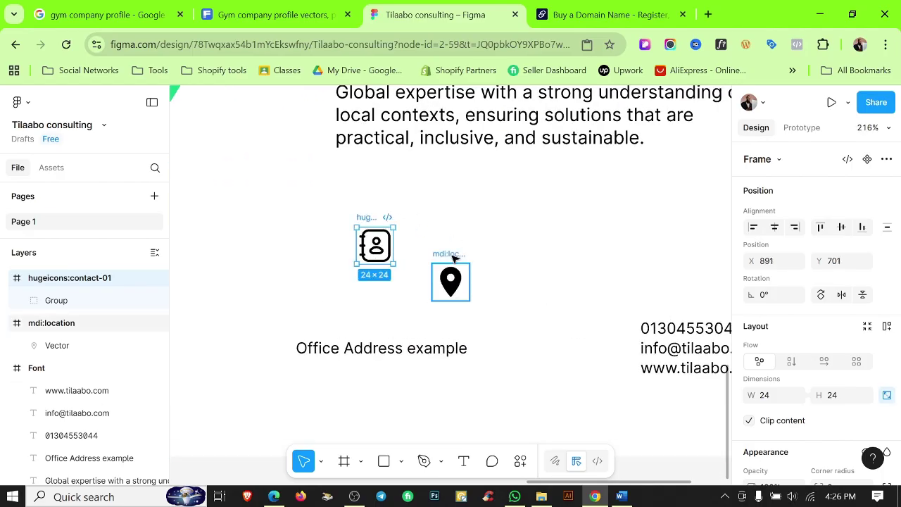
{"action": "left_click_drag", "start_coordinate": [454, 257], "coordinate": [495, 211]}
{"action": "scroll", "coordinate": [882, 327], "scroll_direction": "down", "scroll_amount": 5}
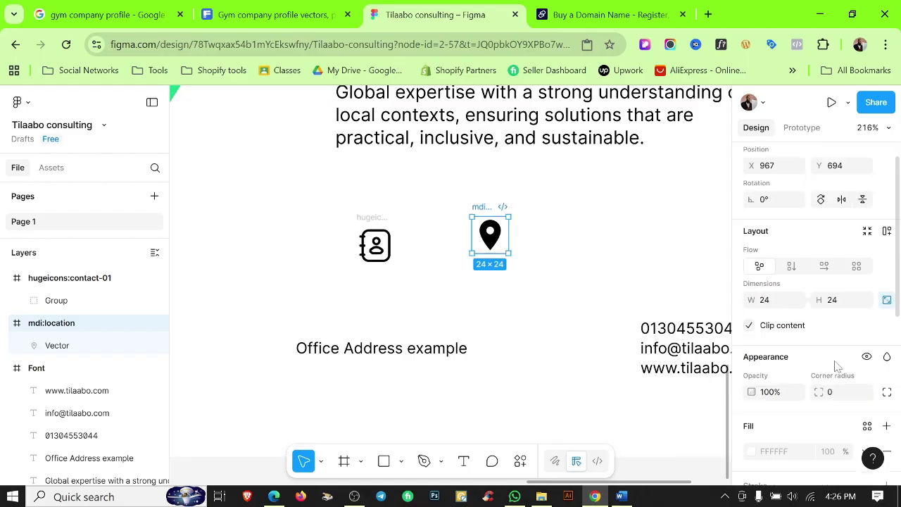
Recolour the pin and the contact icon with the dark teal Color 2 style.
{"action": "left_click", "coordinate": [867, 312]}
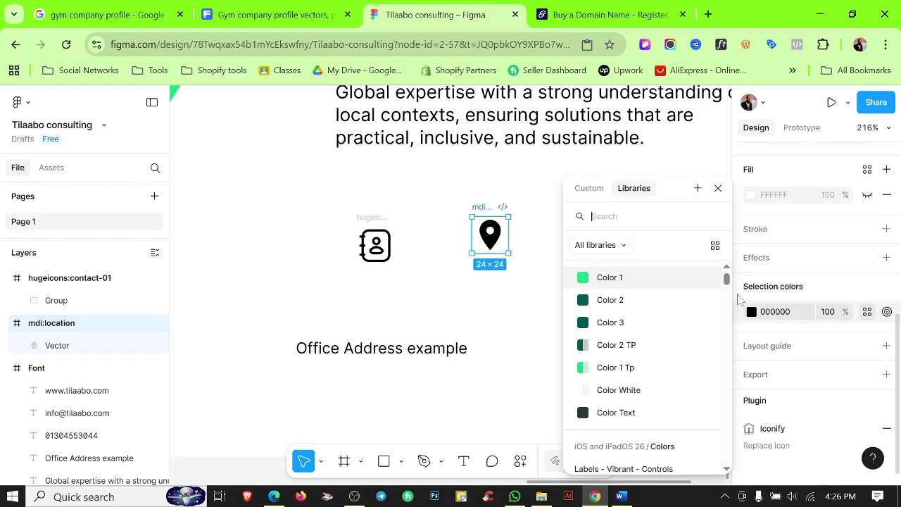
{"action": "left_click", "coordinate": [607, 278]}
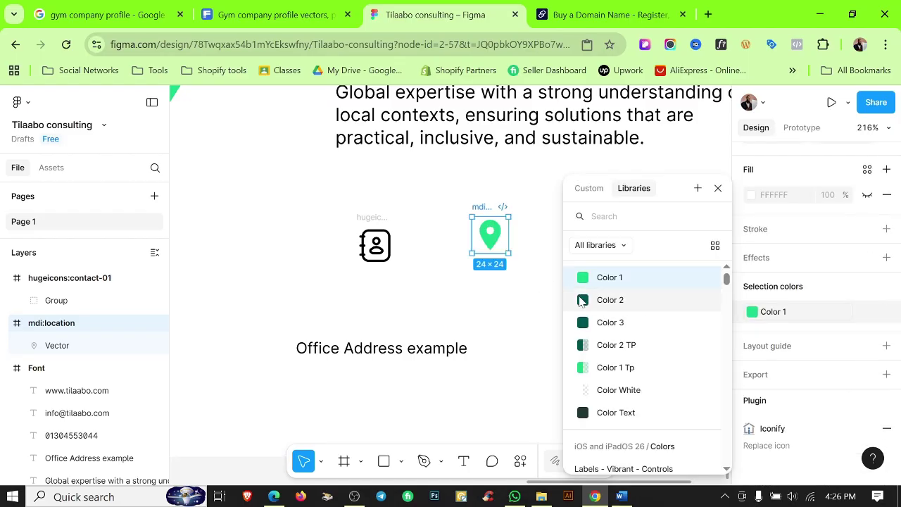
{"action": "left_click", "coordinate": [610, 300]}
{"action": "left_click", "coordinate": [519, 300]}
{"action": "left_click", "coordinate": [371, 227]}
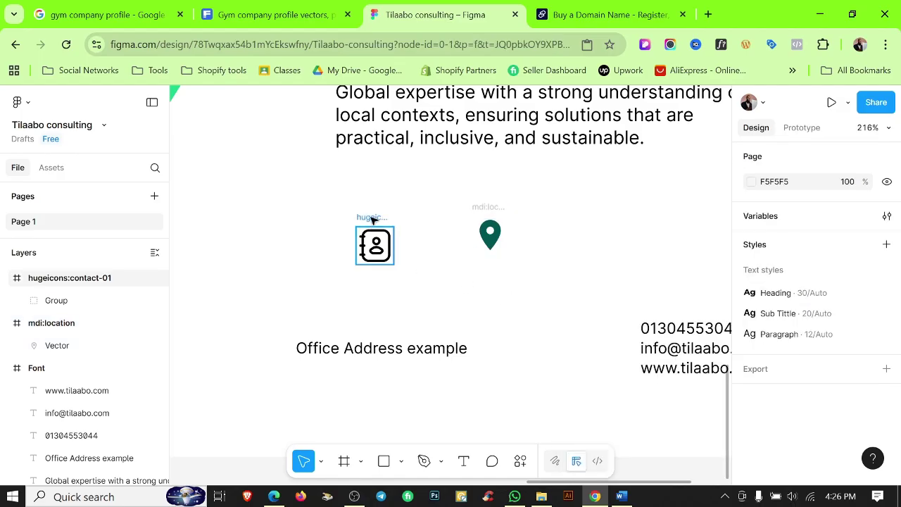
{"action": "scroll", "coordinate": [880, 366], "scroll_direction": "down", "scroll_amount": 5}
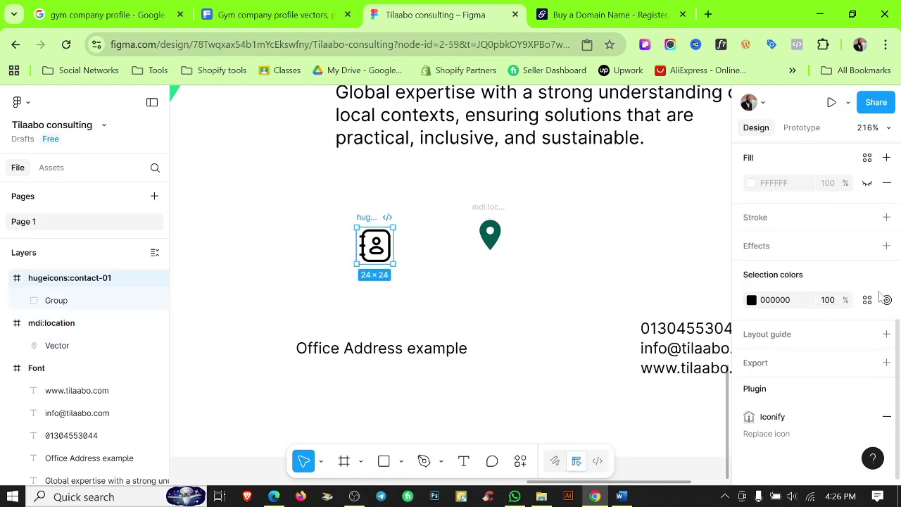
{"action": "left_click", "coordinate": [867, 300]}
{"action": "left_click", "coordinate": [642, 305]}
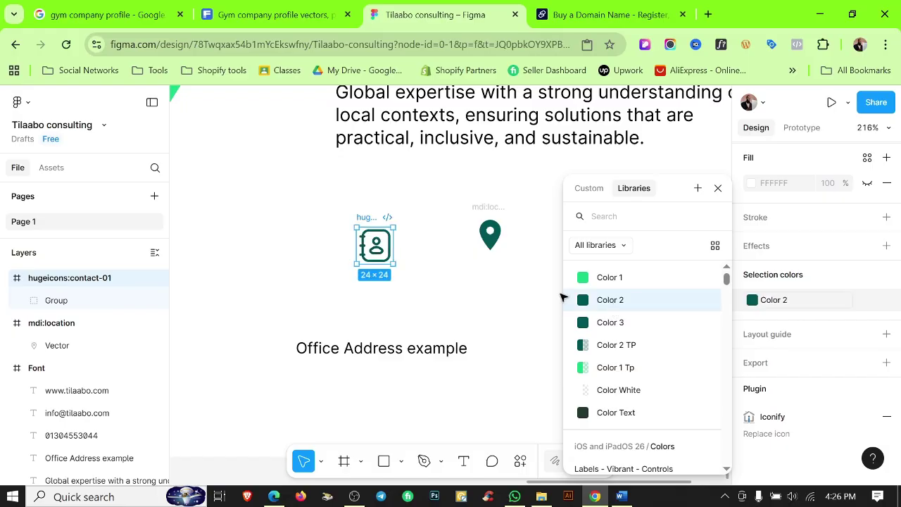
{"action": "left_click", "coordinate": [563, 298]}
{"action": "scroll", "coordinate": [567, 294], "scroll_direction": "down", "scroll_amount": 5}
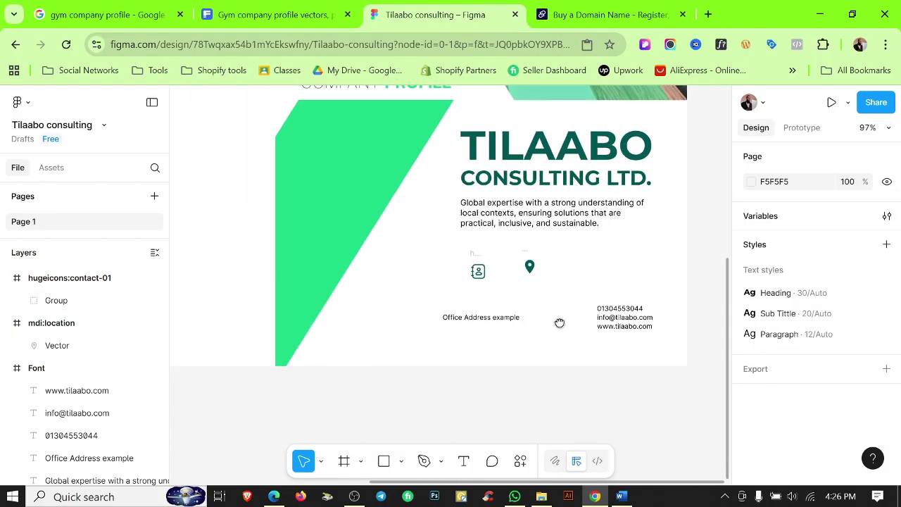
Place the contact icon next to the phone, email and website lines.
{"action": "scroll", "coordinate": [559, 322], "scroll_direction": "left", "scroll_amount": 1}
{"action": "left_click_drag", "start_coordinate": [508, 249], "coordinate": [611, 289]}
{"action": "scroll", "coordinate": [611, 296], "scroll_direction": "up", "scroll_amount": 10}
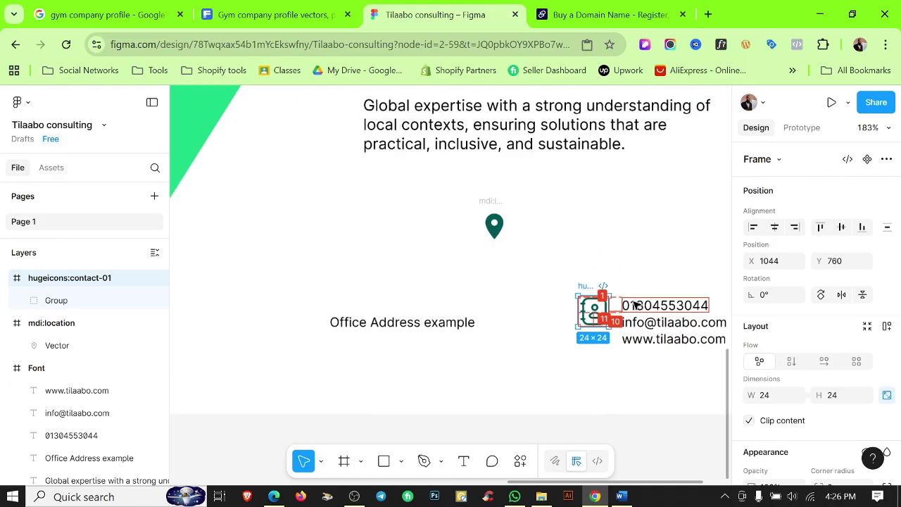
{"action": "scroll", "coordinate": [537, 268], "scroll_direction": "down", "scroll_amount": 3}
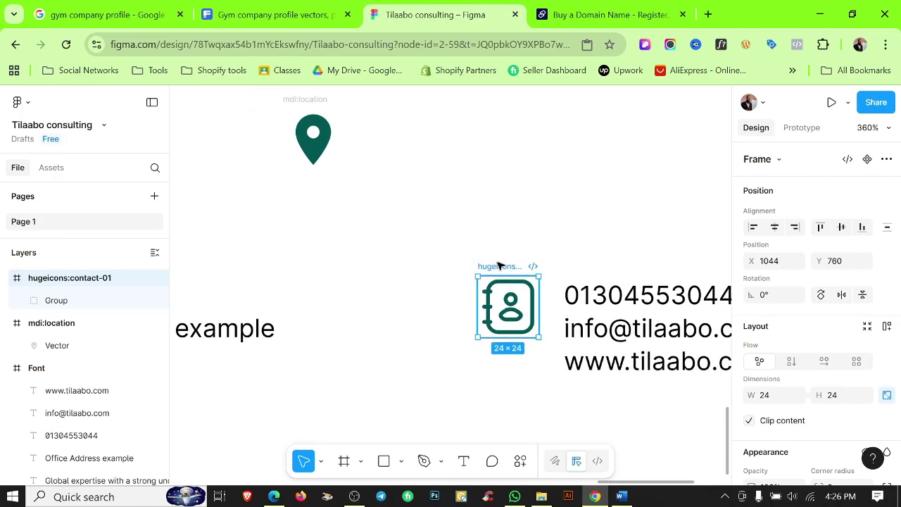
{"action": "scroll", "coordinate": [524, 269], "scroll_direction": "down", "scroll_amount": 4}
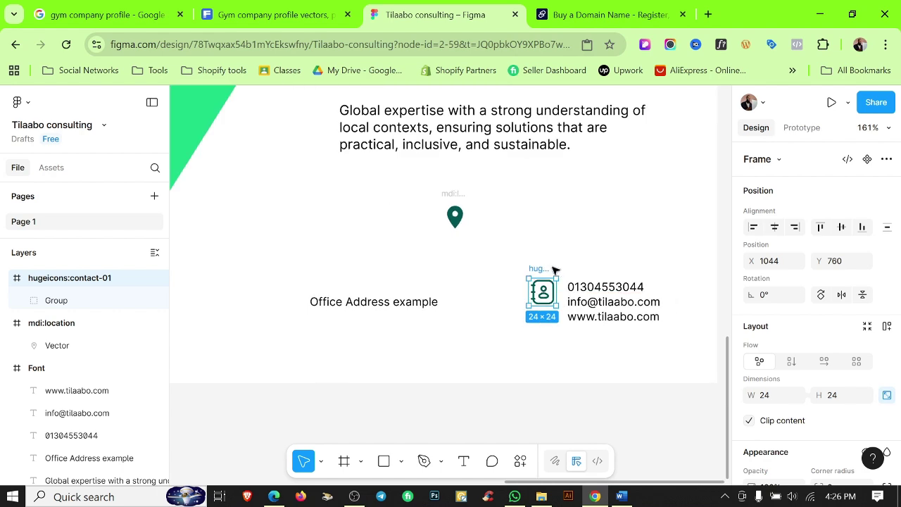
{"action": "left_click_drag", "start_coordinate": [542, 270], "coordinate": [572, 281]}
{"action": "left_click", "coordinate": [664, 431]}
Stack the phone, email and website lines in a vertical auto-layout frame.
{"action": "scroll", "coordinate": [549, 289], "scroll_direction": "up", "scroll_amount": 5}
{"action": "left_click", "coordinate": [626, 270]}
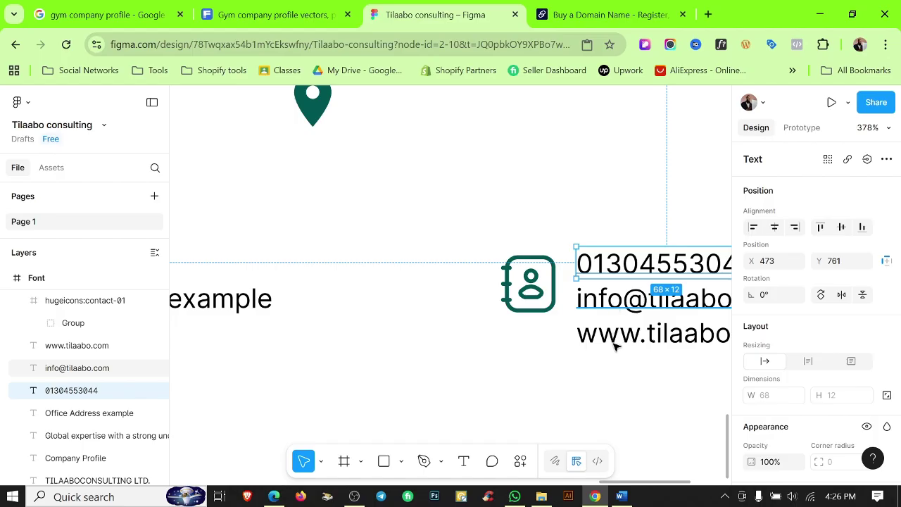
{"action": "left_click", "coordinate": [614, 300], "text": "shift"}
{"action": "left_click", "coordinate": [614, 345], "text": "shift"}
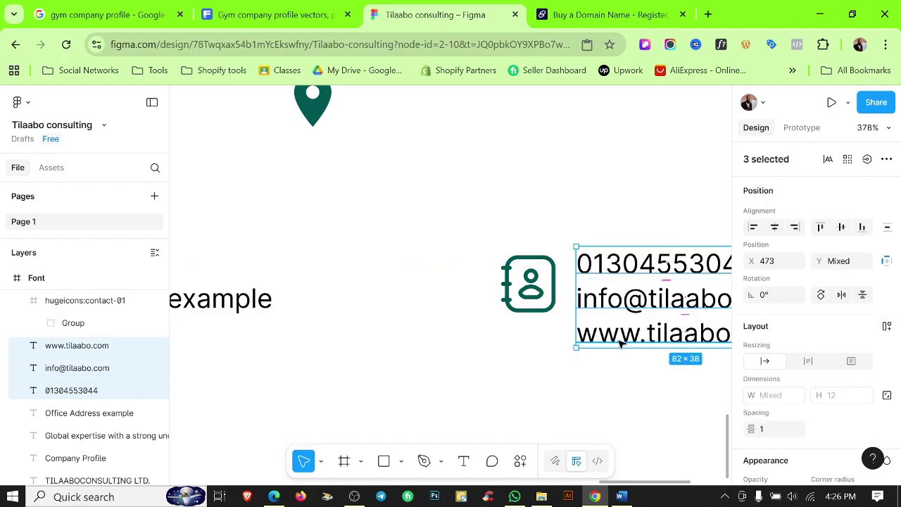
{"action": "key", "text": "shift+a"}
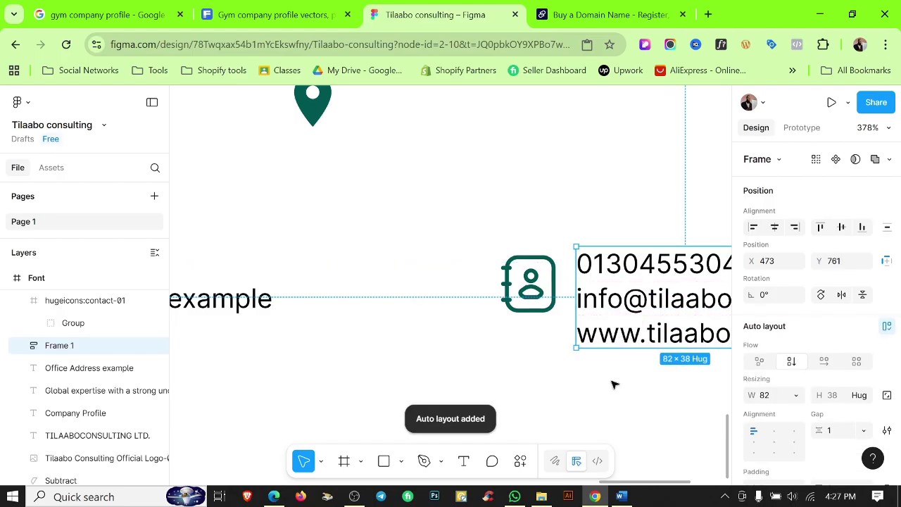
Wrap the contact icon and the contact-lines frame into one horizontal auto-layout row.
{"action": "left_click", "coordinate": [510, 216]}
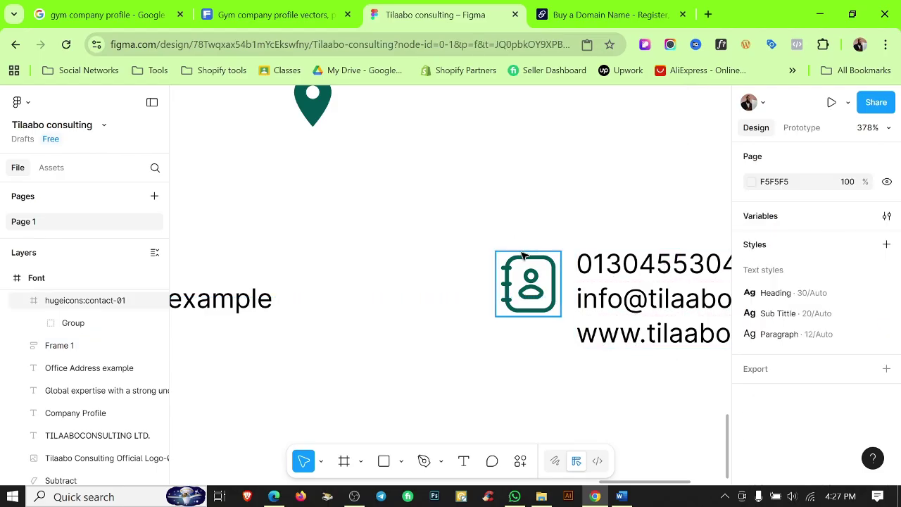
{"action": "left_click", "coordinate": [523, 256]}
{"action": "left_click", "coordinate": [604, 260], "text": "shift"}
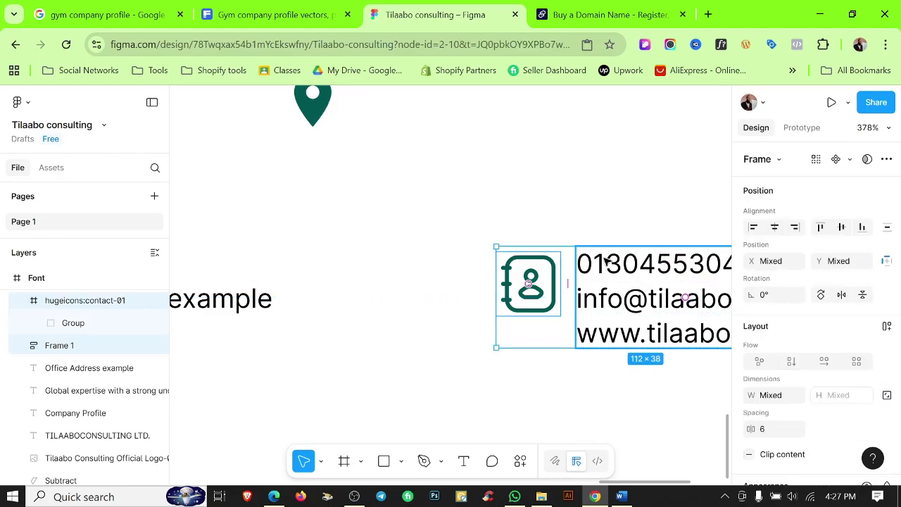
{"action": "key", "text": "shift+a"}
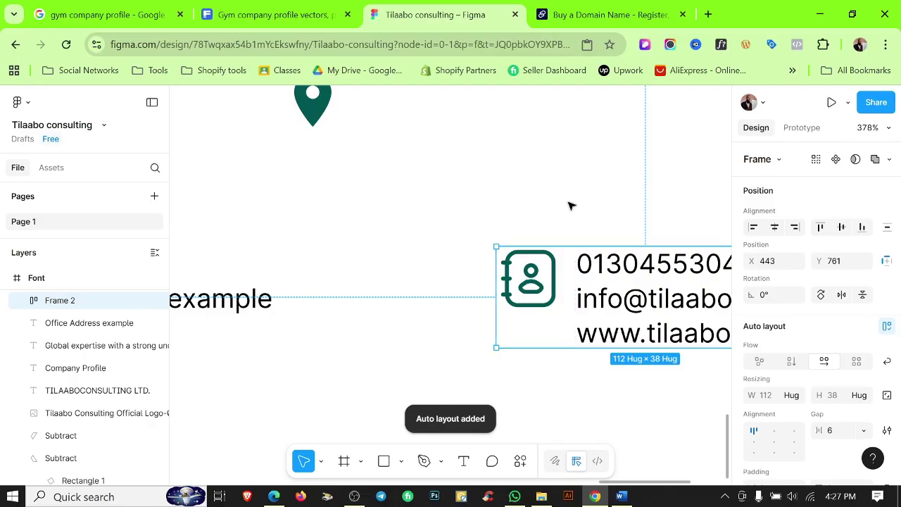
{"action": "left_click", "coordinate": [570, 206]}
{"action": "scroll", "coordinate": [569, 204], "scroll_direction": "down", "scroll_amount": 5}
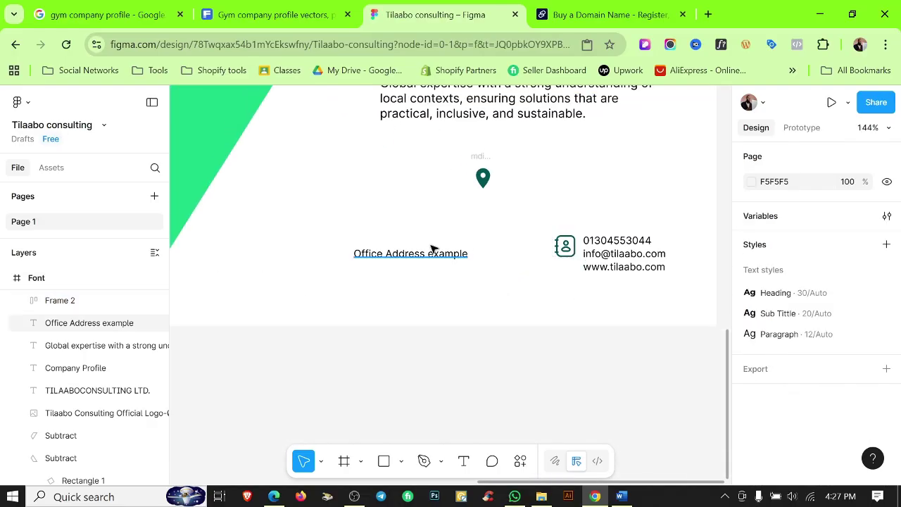
Put the location pin beside 'Office Address example' and wrap both in auto layout.
{"action": "left_click_drag", "start_coordinate": [479, 160], "coordinate": [331, 241]}
{"action": "left_click", "coordinate": [441, 359]}
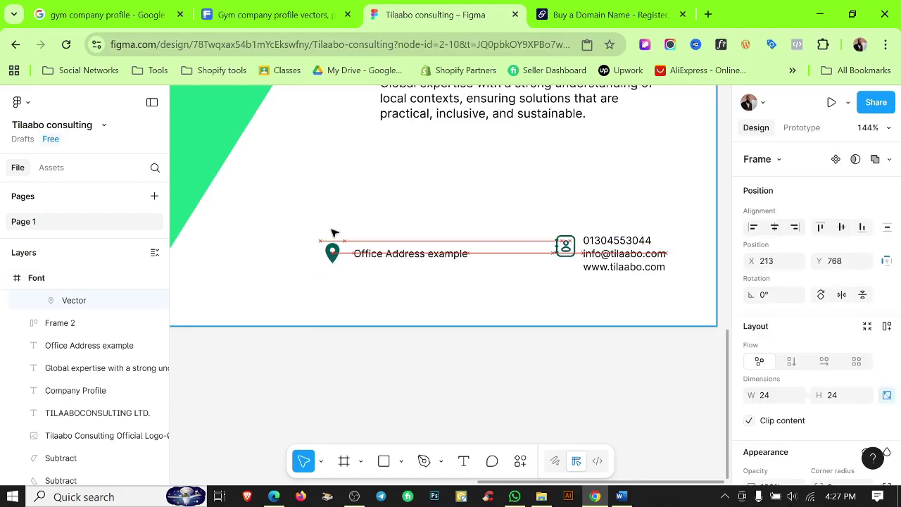
{"action": "scroll", "coordinate": [371, 257], "scroll_direction": "up", "scroll_amount": 5}
{"action": "left_click", "coordinate": [375, 258], "text": "shift"}
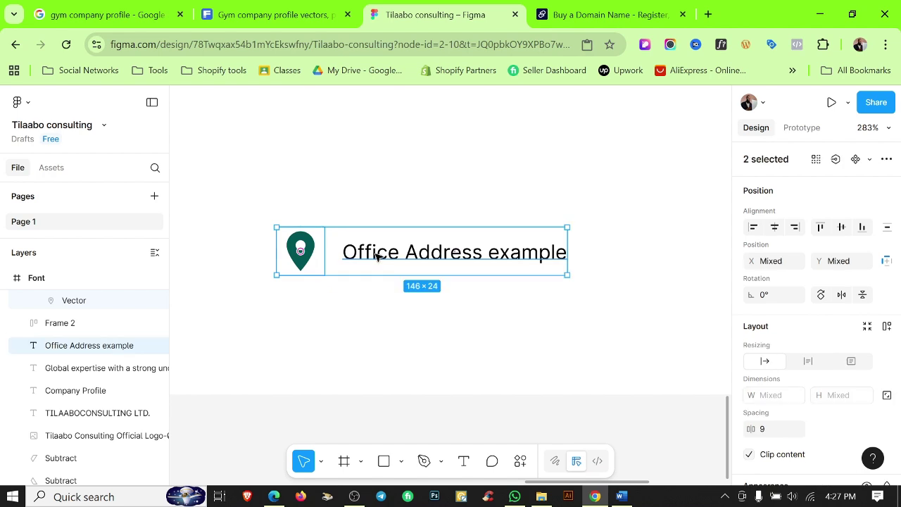
{"action": "key", "text": "shift+a"}
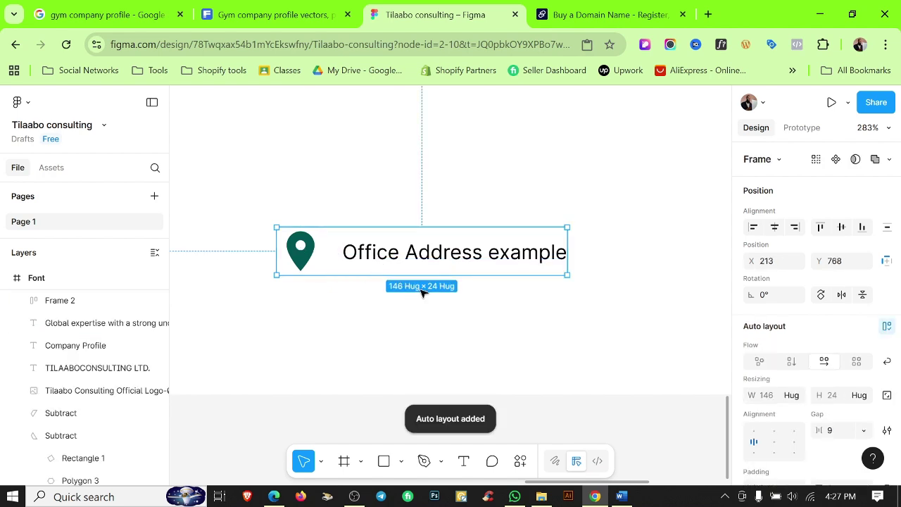
Set a gap of 10 on the contact details block and the office address row.
{"action": "scroll", "coordinate": [587, 298], "scroll_direction": "down", "scroll_amount": 5}
{"action": "scroll", "coordinate": [616, 290], "scroll_direction": "right", "scroll_amount": 3}
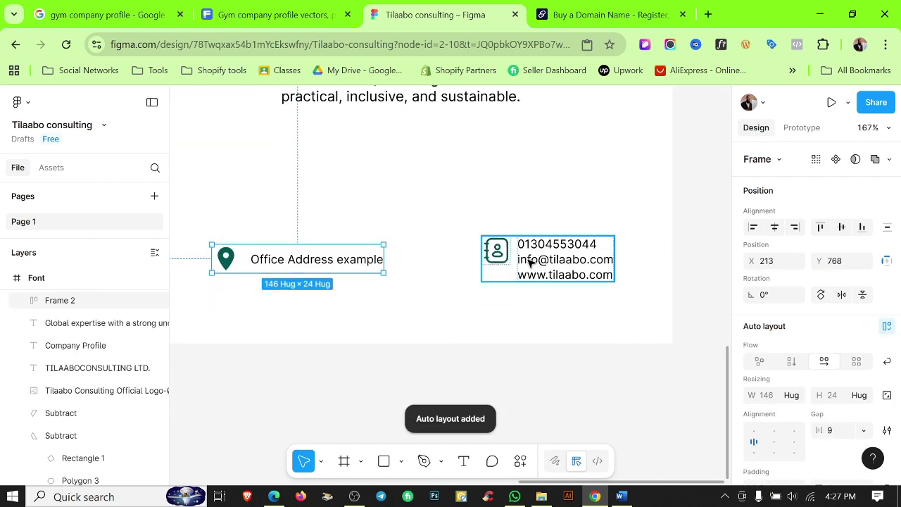
{"action": "left_click", "coordinate": [519, 250]}
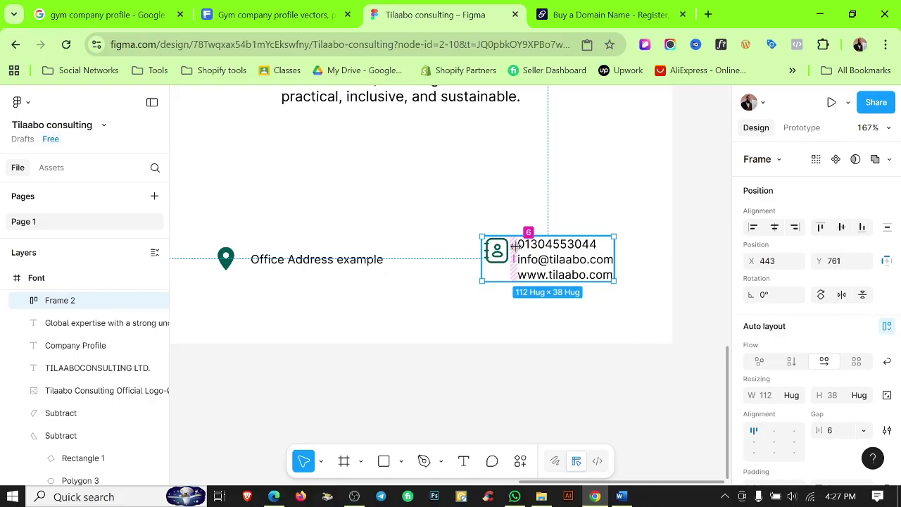
{"action": "scroll", "coordinate": [839, 322], "scroll_direction": "down", "scroll_amount": 2}
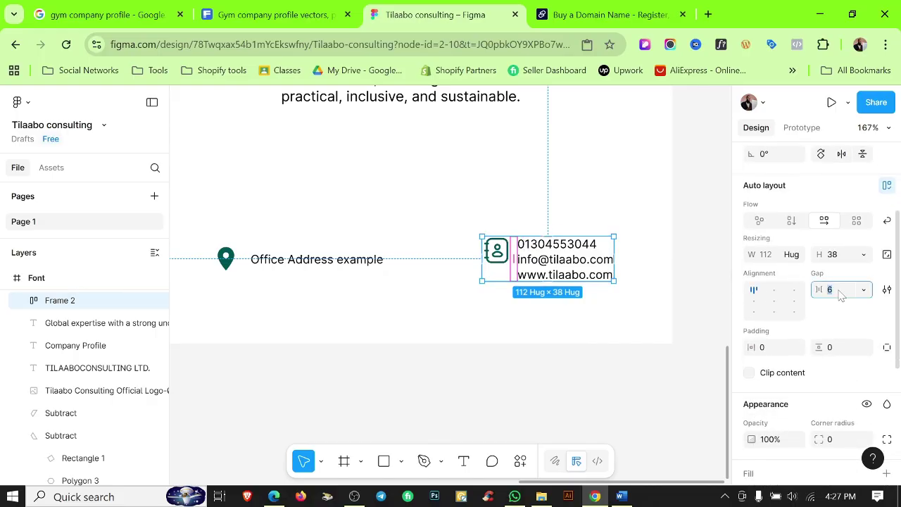
{"action": "key", "text": "Return"}
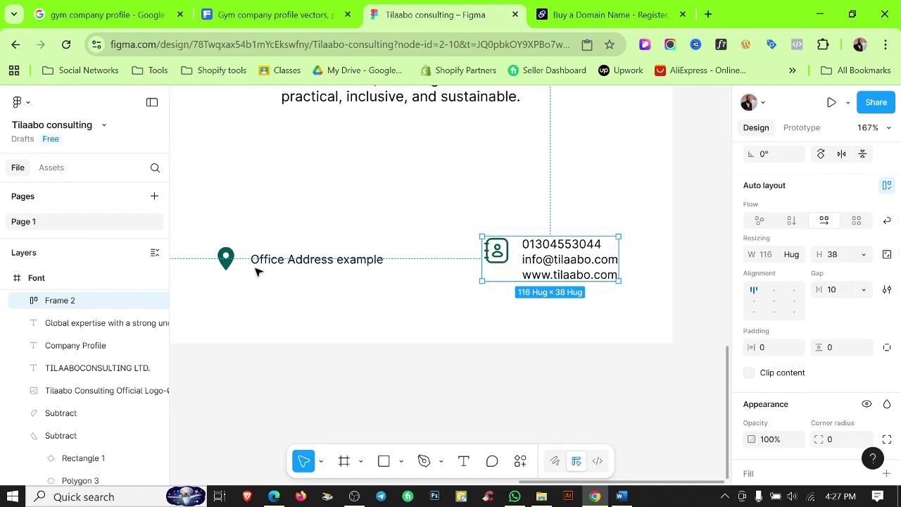
{"action": "left_click", "coordinate": [288, 264]}
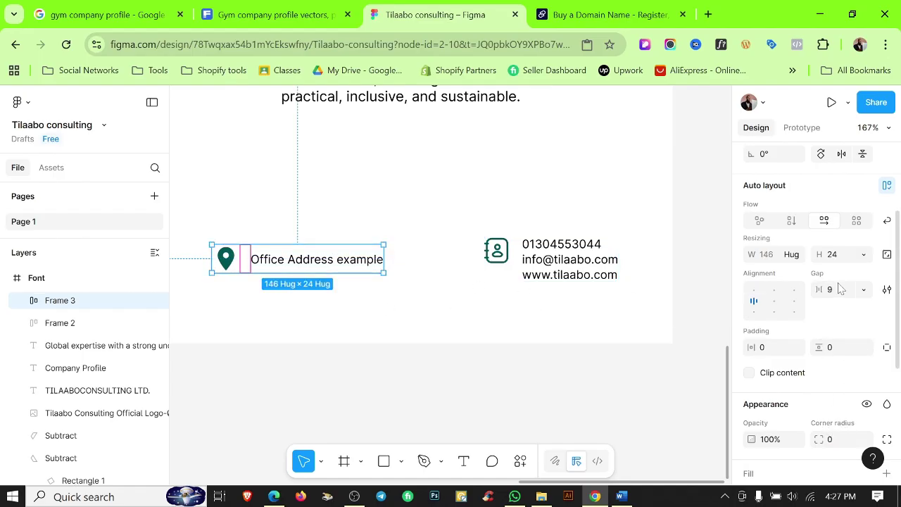
{"action": "key", "text": "Return"}
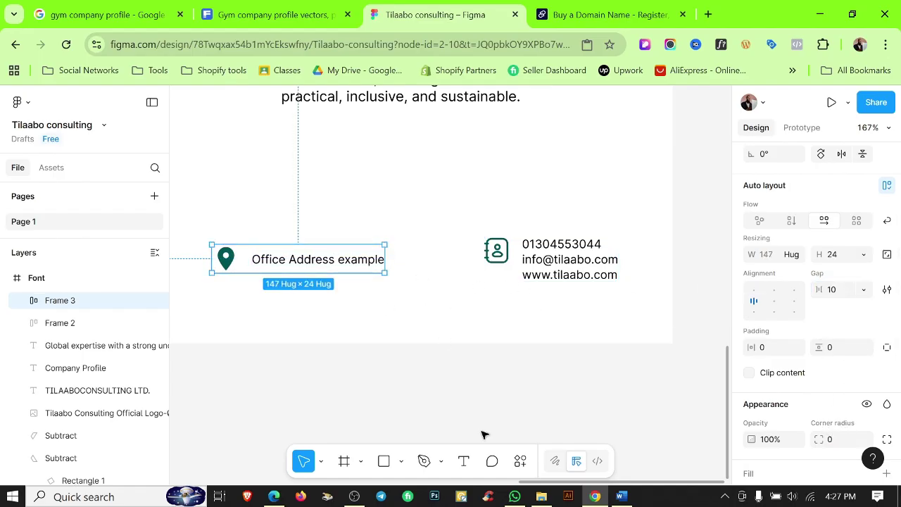
{"action": "left_click", "coordinate": [495, 390]}
{"action": "scroll", "coordinate": [511, 386], "scroll_direction": "down", "scroll_amount": 3}
{"action": "scroll", "coordinate": [551, 360], "scroll_direction": "left", "scroll_amount": 2}
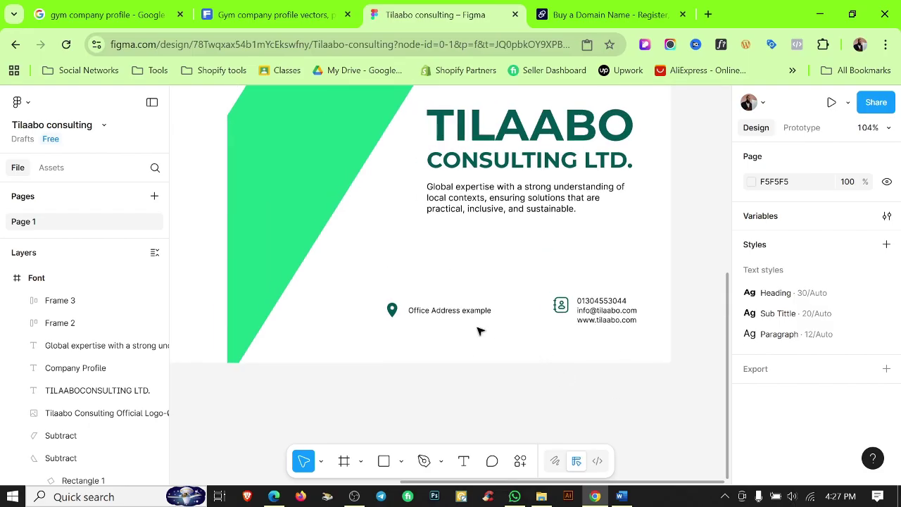
Move the office address row to X 249, level with the contact details block.
{"action": "left_click_drag", "start_coordinate": [448, 317], "coordinate": [416, 322]}
{"action": "scroll", "coordinate": [396, 321], "scroll_direction": "up", "scroll_amount": 5}
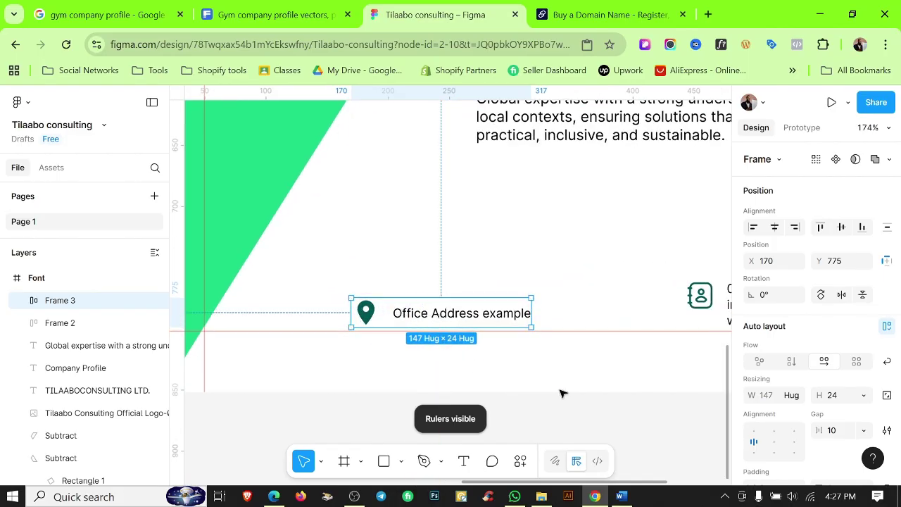
{"action": "left_click", "coordinate": [518, 348]}
{"action": "left_click", "coordinate": [471, 315]}
{"action": "left_click_drag", "start_coordinate": [471, 315], "coordinate": [613, 322]}
{"action": "scroll", "coordinate": [613, 322], "scroll_direction": "down", "scroll_amount": 3}
{"action": "scroll", "coordinate": [535, 338], "scroll_direction": "right", "scroll_amount": 5}
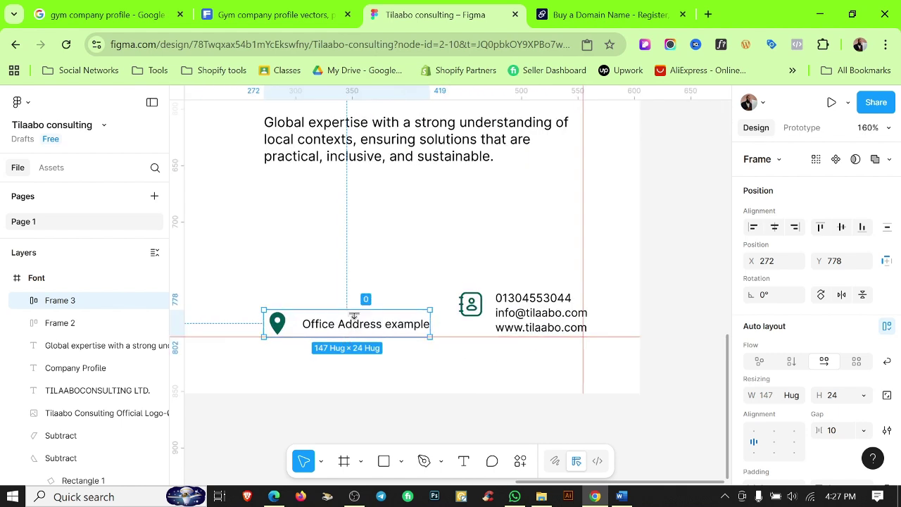
{"action": "left_click_drag", "start_coordinate": [376, 314], "coordinate": [378, 308]}
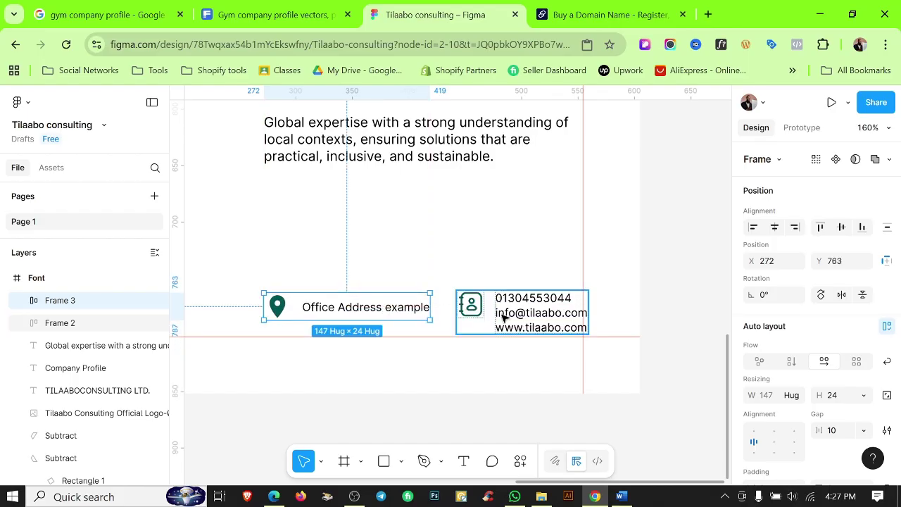
{"action": "left_click", "coordinate": [530, 309]}
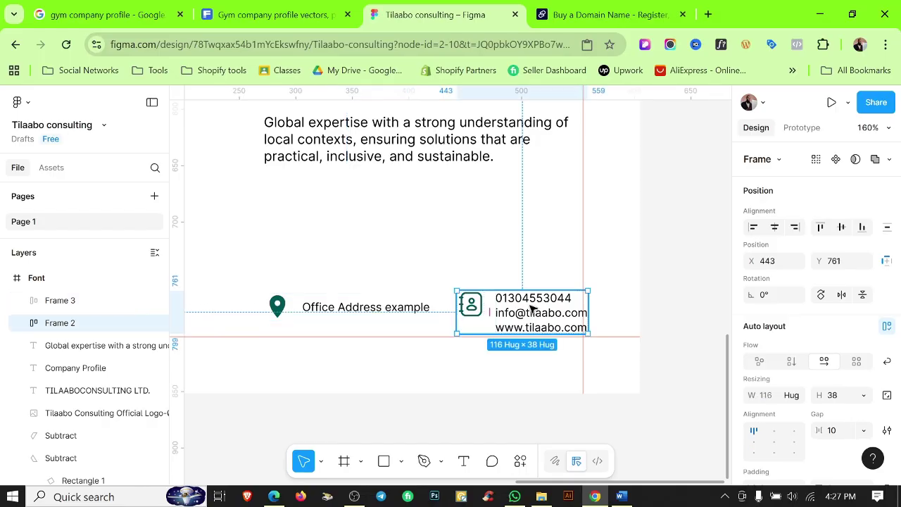
{"action": "left_click_drag", "start_coordinate": [546, 307], "coordinate": [541, 308]}
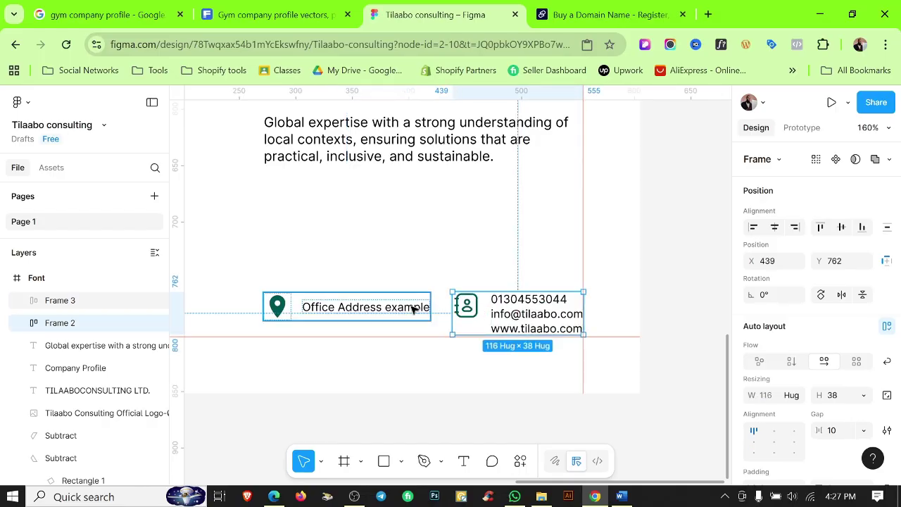
Align the contact block and address row along their top edges.
{"action": "left_click", "coordinate": [414, 310]}
{"action": "left_click", "coordinate": [501, 279]}
{"action": "left_click", "coordinate": [483, 302]}
{"action": "left_click", "coordinate": [356, 307], "text": "shift"}
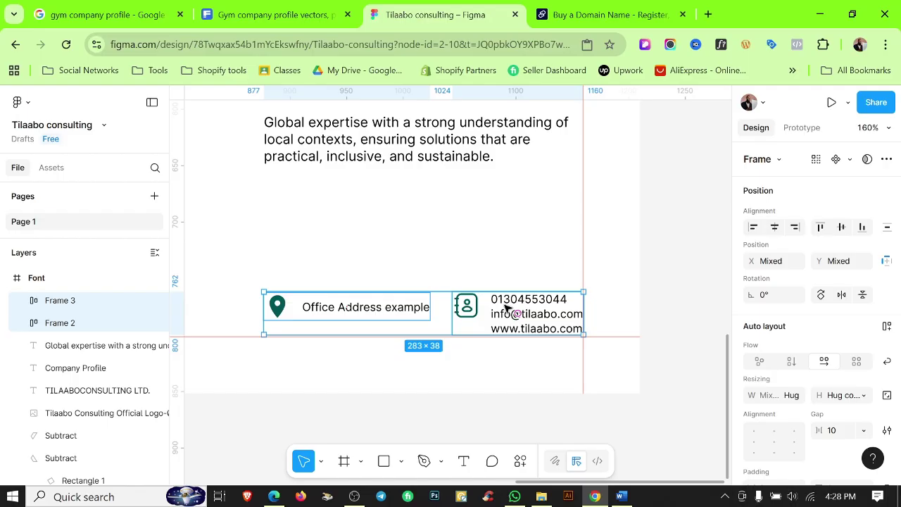
{"action": "left_click", "coordinate": [821, 227]}
{"action": "left_click", "coordinate": [453, 267]}
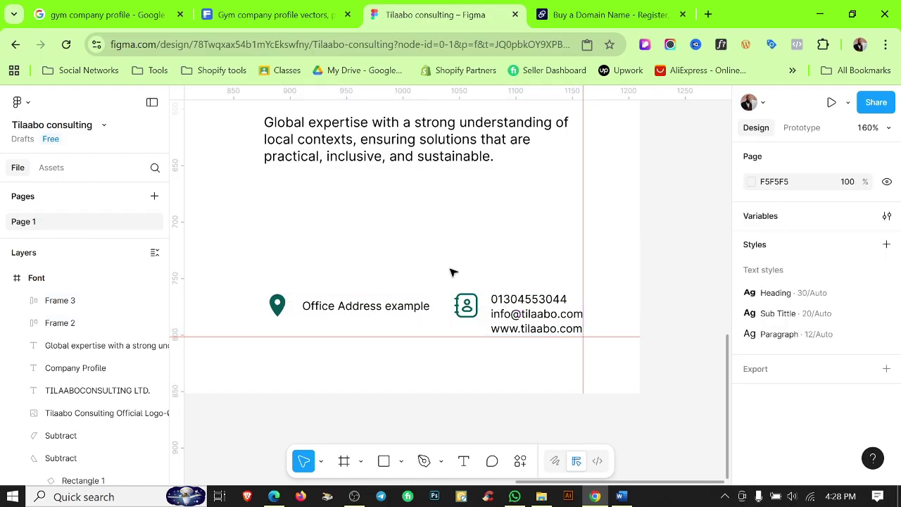
Hide the rulers and nudge the TILAABO CONSULTING LTD. title and tagline slightly down.
{"action": "scroll", "coordinate": [453, 271], "scroll_direction": "down", "scroll_amount": 3}
{"action": "scroll", "coordinate": [519, 348], "scroll_direction": "down", "scroll_amount": 5}
{"action": "key", "text": "shift+r"}
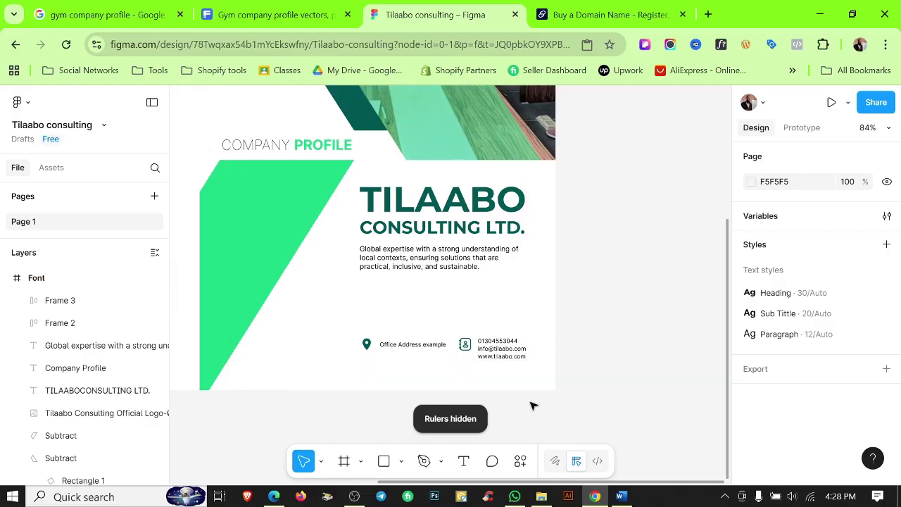
{"action": "scroll", "coordinate": [533, 394], "scroll_direction": "up", "scroll_amount": 2}
{"action": "scroll", "coordinate": [634, 324], "scroll_direction": "down", "scroll_amount": 3}
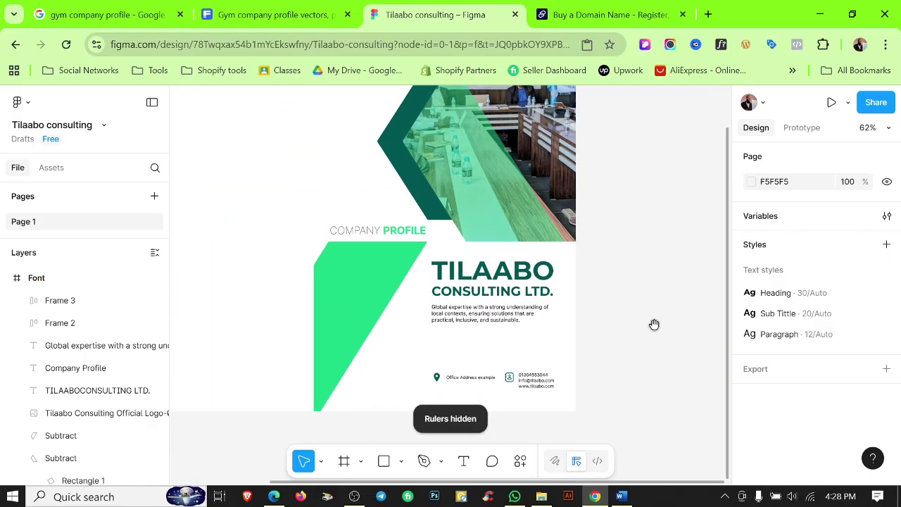
{"action": "scroll", "coordinate": [654, 324], "scroll_direction": "left", "scroll_amount": 3}
{"action": "scroll", "coordinate": [613, 352], "scroll_direction": "down", "scroll_amount": 2}
{"action": "scroll", "coordinate": [577, 275], "scroll_direction": "up", "scroll_amount": 1}
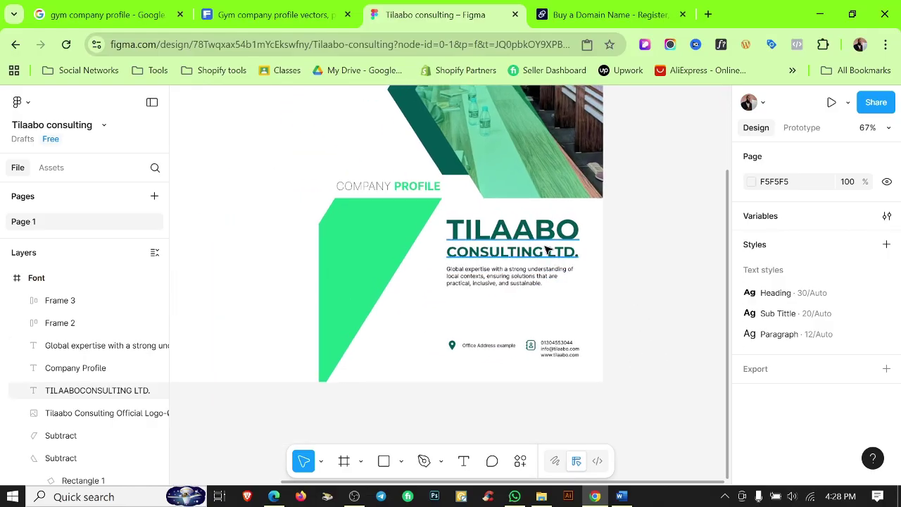
{"action": "left_click", "coordinate": [519, 252]}
{"action": "left_click", "coordinate": [501, 282], "text": "shift"}
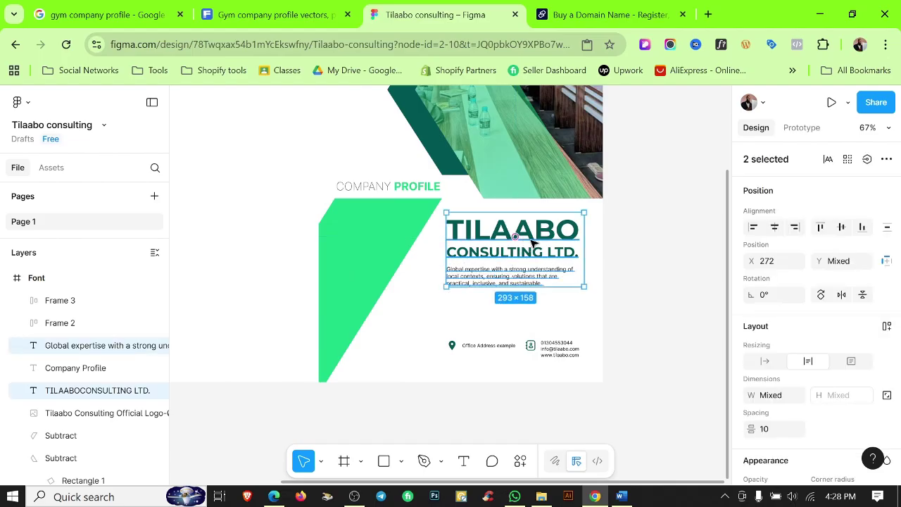
{"action": "left_click_drag", "start_coordinate": [533, 242], "coordinate": [540, 260]}
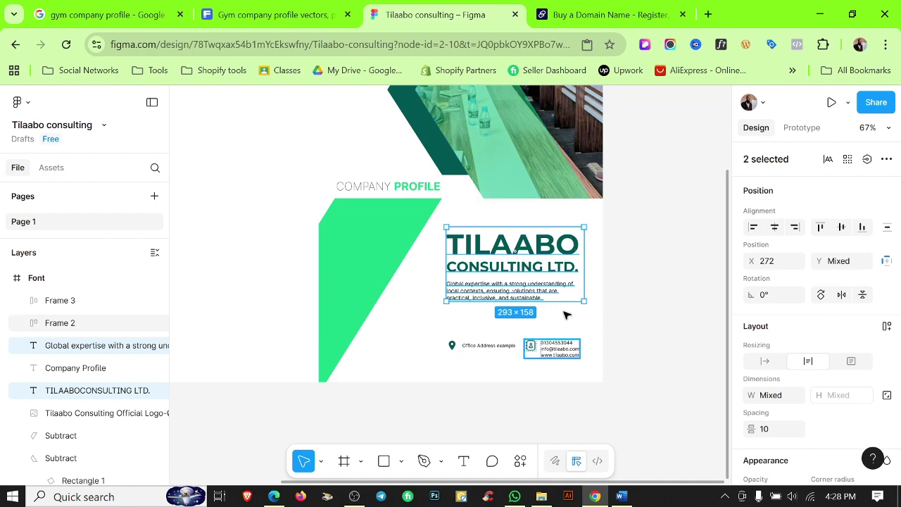
{"action": "left_click", "coordinate": [660, 280]}
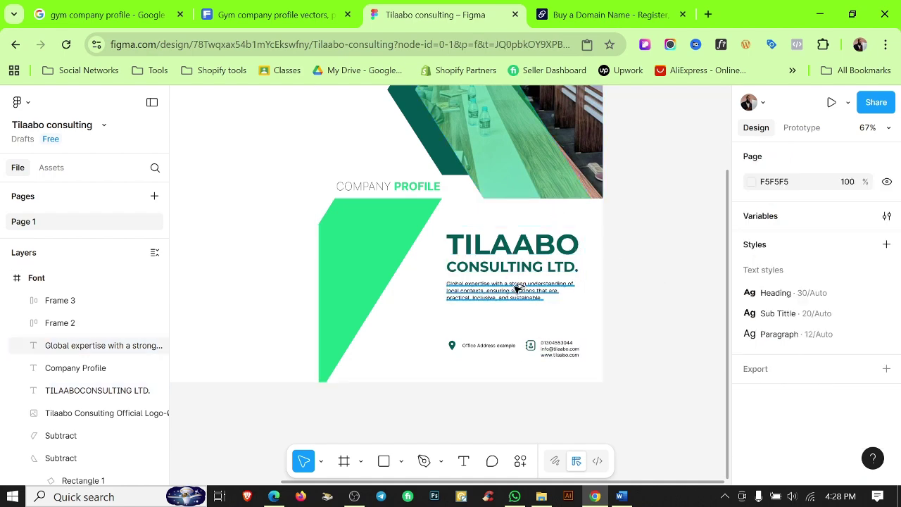
Change the black part of the COMPANY PROFILE heading to the Color 2 style.
{"action": "scroll", "coordinate": [515, 288], "scroll_direction": "up", "scroll_amount": 5}
{"action": "scroll", "coordinate": [519, 288], "scroll_direction": "down", "scroll_amount": 6}
{"action": "scroll", "coordinate": [629, 284], "scroll_direction": "up", "scroll_amount": 4}
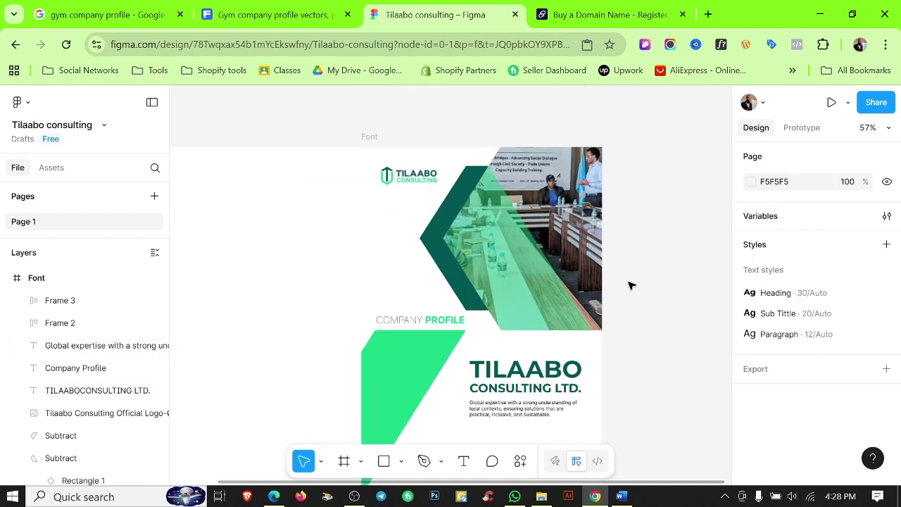
{"action": "scroll", "coordinate": [630, 289], "scroll_direction": "down", "scroll_amount": 2}
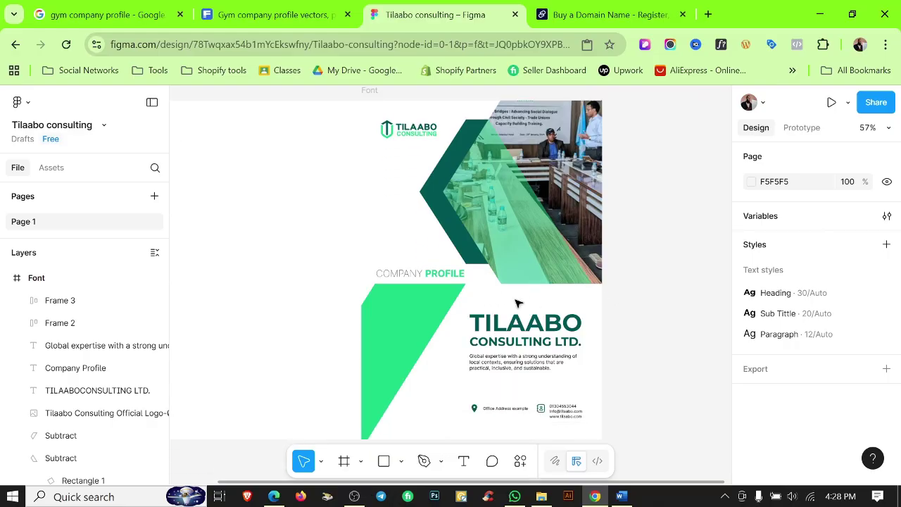
{"action": "scroll", "coordinate": [436, 278], "scroll_direction": "up", "scroll_amount": 3}
{"action": "scroll", "coordinate": [437, 278], "scroll_direction": "down", "scroll_amount": 2}
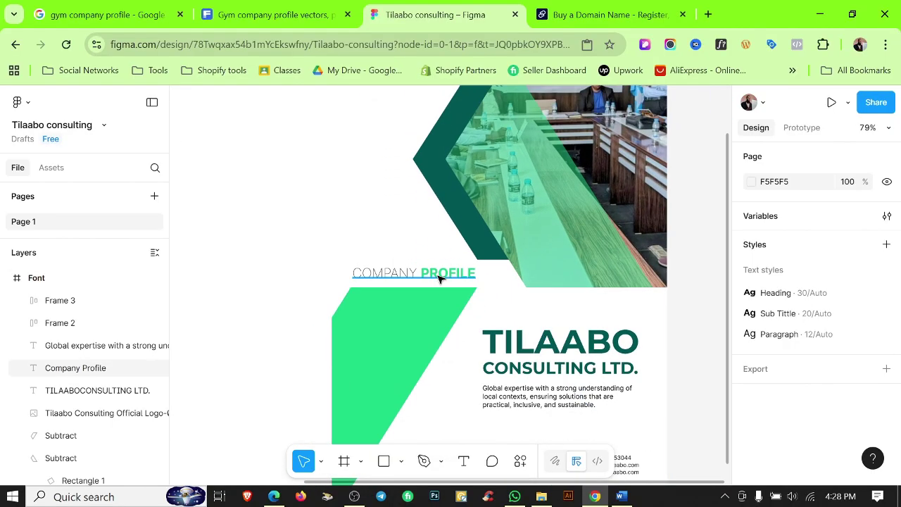
{"action": "left_click", "coordinate": [438, 278]}
{"action": "scroll", "coordinate": [842, 361], "scroll_direction": "down", "scroll_amount": 5}
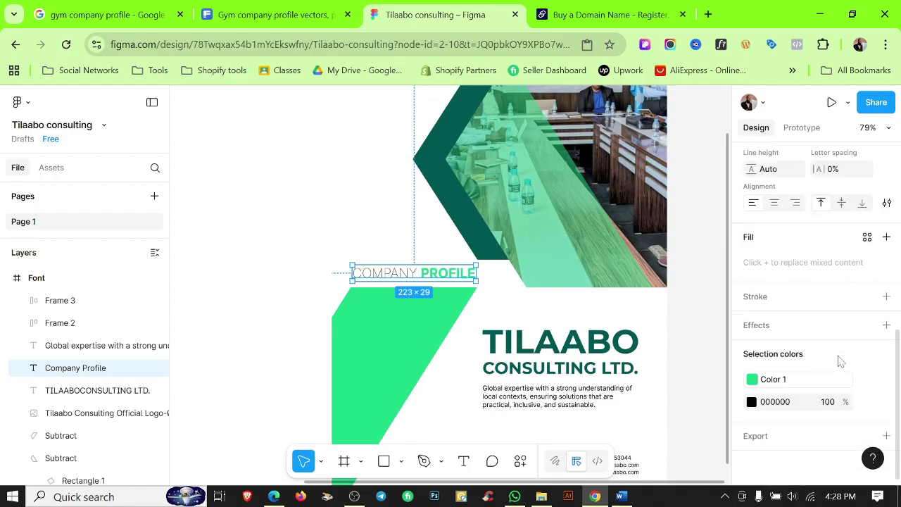
{"action": "left_click", "coordinate": [868, 402]}
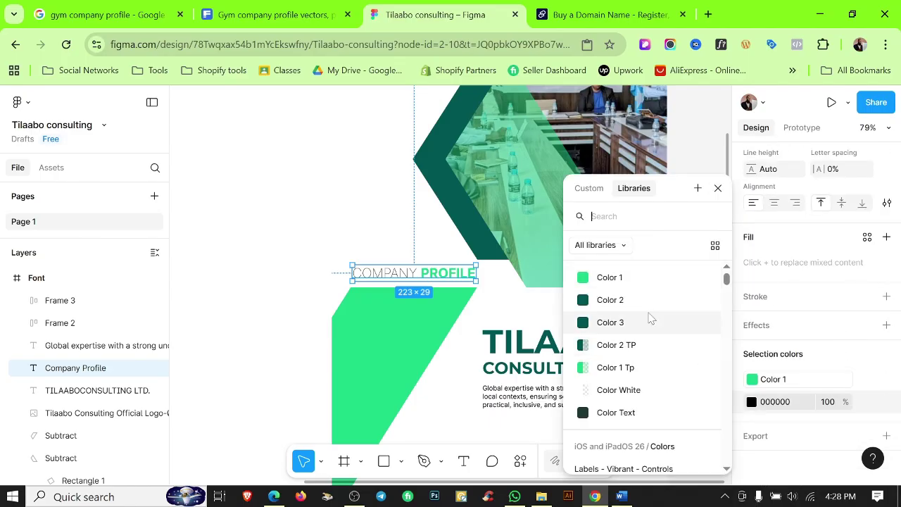
{"action": "left_click", "coordinate": [631, 301]}
{"action": "left_click", "coordinate": [378, 230]}
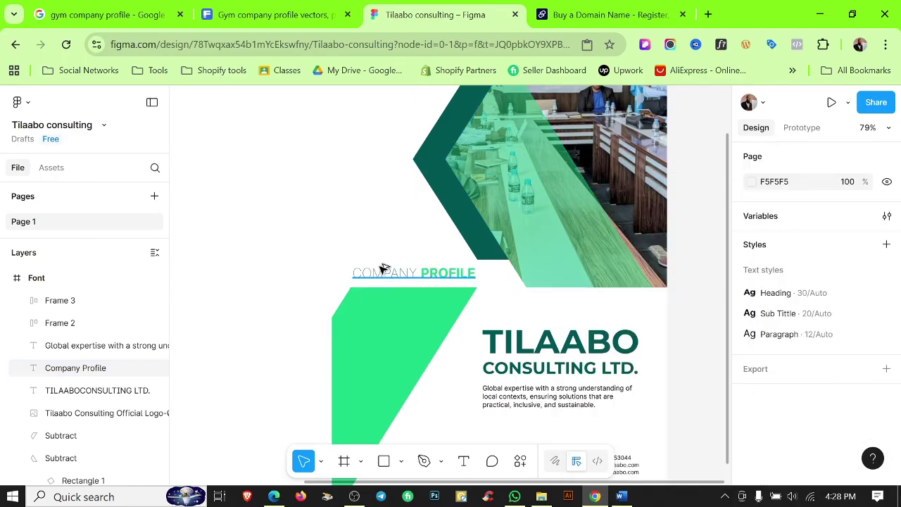
Pan down to bring the lower-left green shape into view.
{"action": "scroll", "coordinate": [391, 278], "scroll_direction": "up", "scroll_amount": 5}
{"action": "scroll", "coordinate": [391, 278], "scroll_direction": "down", "scroll_amount": 5}
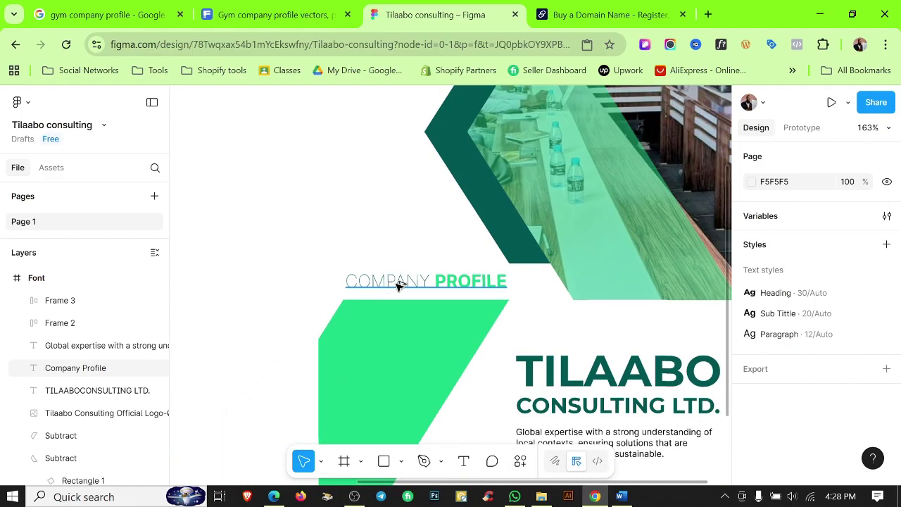
{"action": "scroll", "coordinate": [512, 259], "scroll_direction": "down", "scroll_amount": 5}
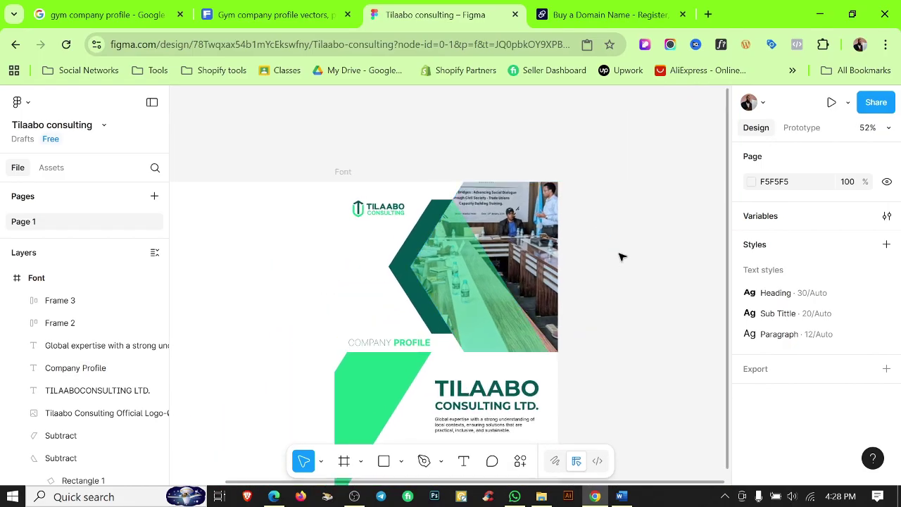
{"action": "left_click_drag", "start_coordinate": [402, 324], "coordinate": [613, 258]}
Move the green slanted Subtract layer from the front cover into the Back frame.
{"action": "left_click", "coordinate": [539, 305]}
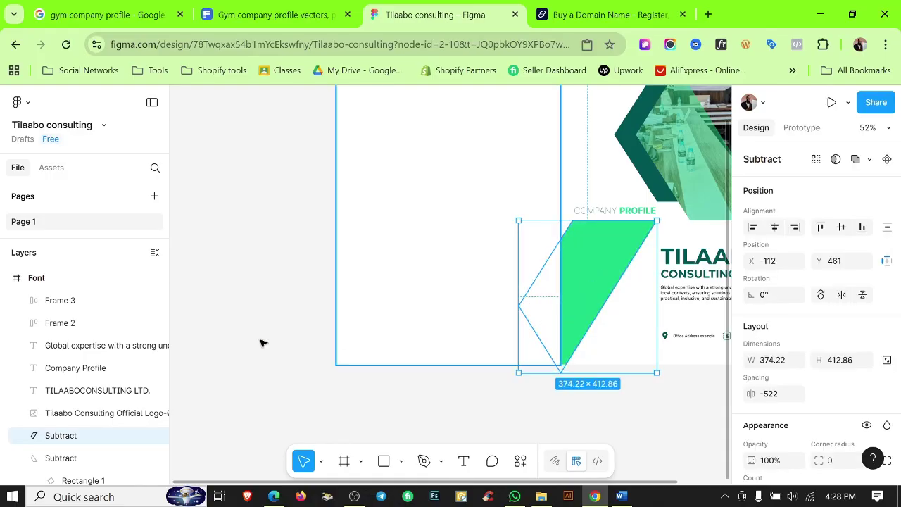
{"action": "left_click", "coordinate": [73, 437]}
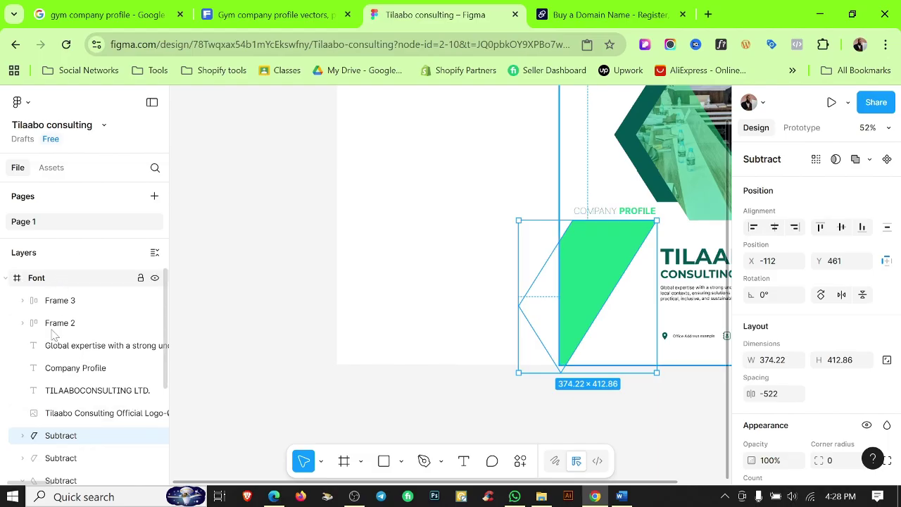
{"action": "scroll", "coordinate": [52, 401], "scroll_direction": "down", "scroll_amount": 4}
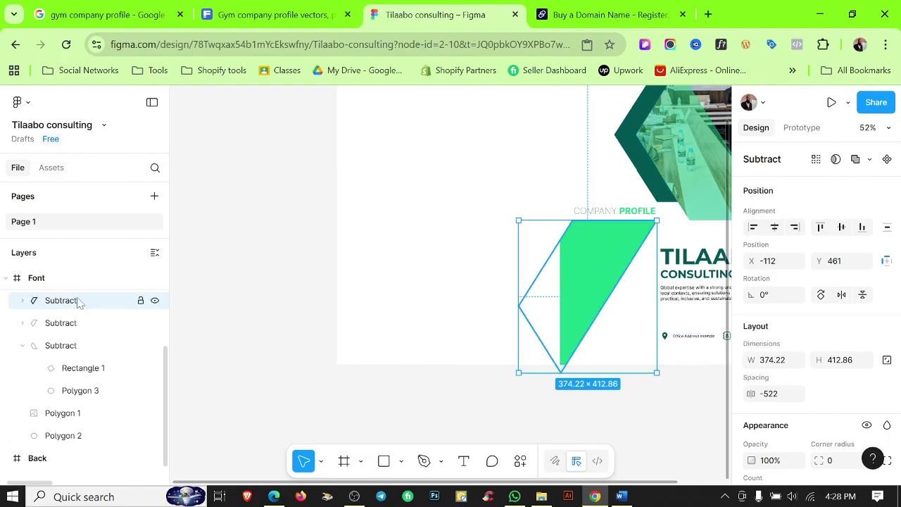
{"action": "left_click_drag", "start_coordinate": [77, 302], "coordinate": [46, 440]}
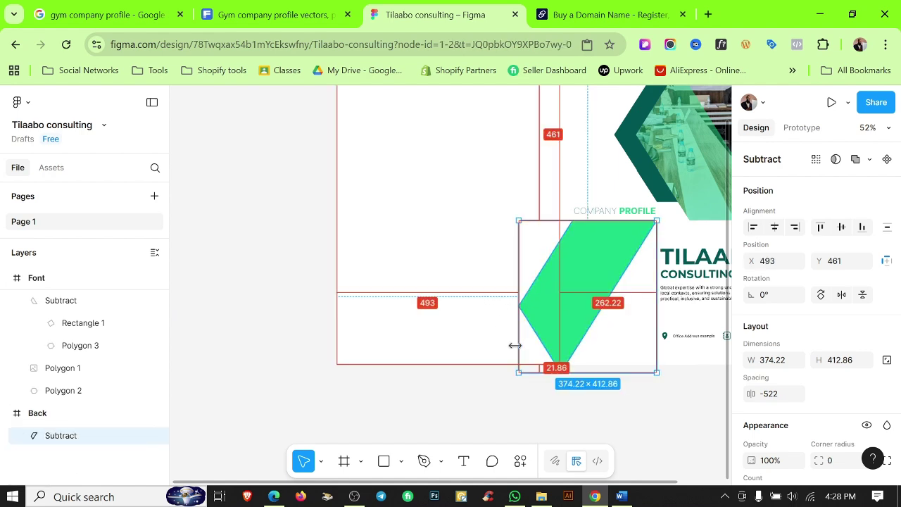
Zoom and pan so both cover frames are centred in view.
{"action": "scroll", "coordinate": [489, 285], "scroll_direction": "down", "scroll_amount": 5}
{"action": "scroll", "coordinate": [489, 249], "scroll_direction": "up", "scroll_amount": 1}
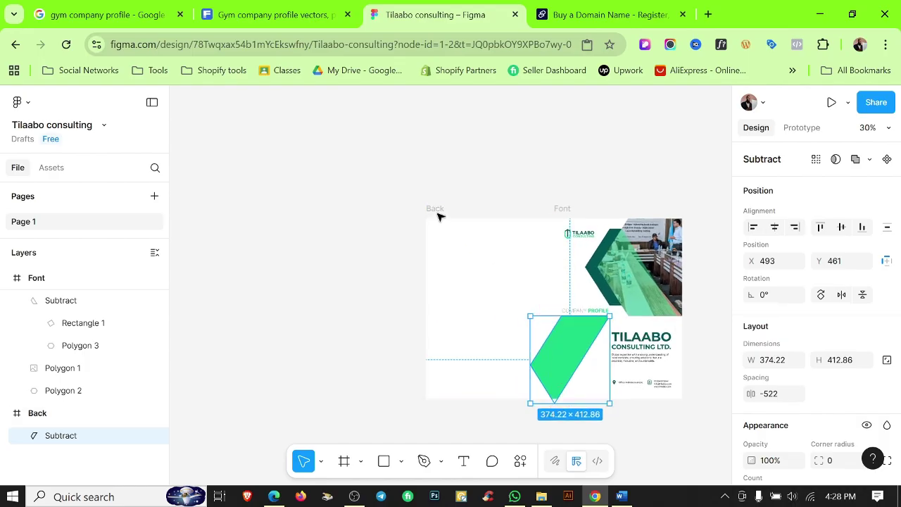
{"action": "left_click", "coordinate": [427, 209]}
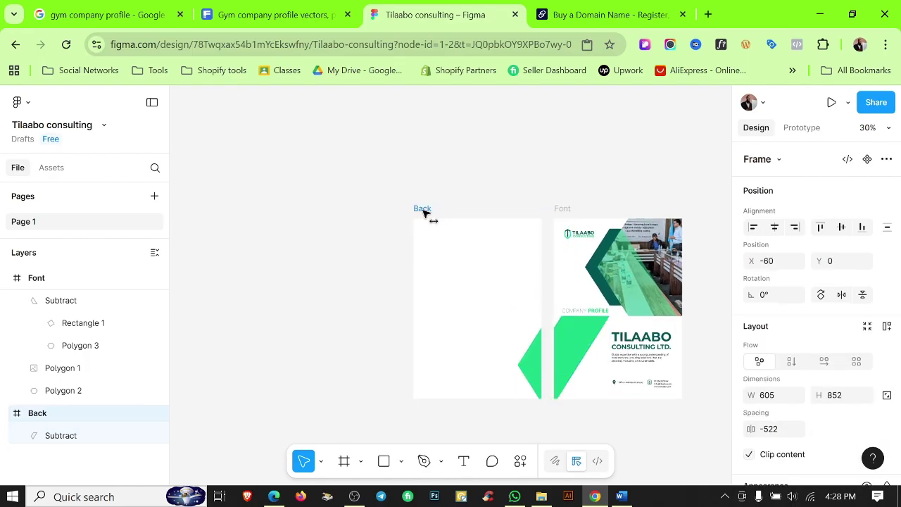
{"action": "key", "text": "Escape"}
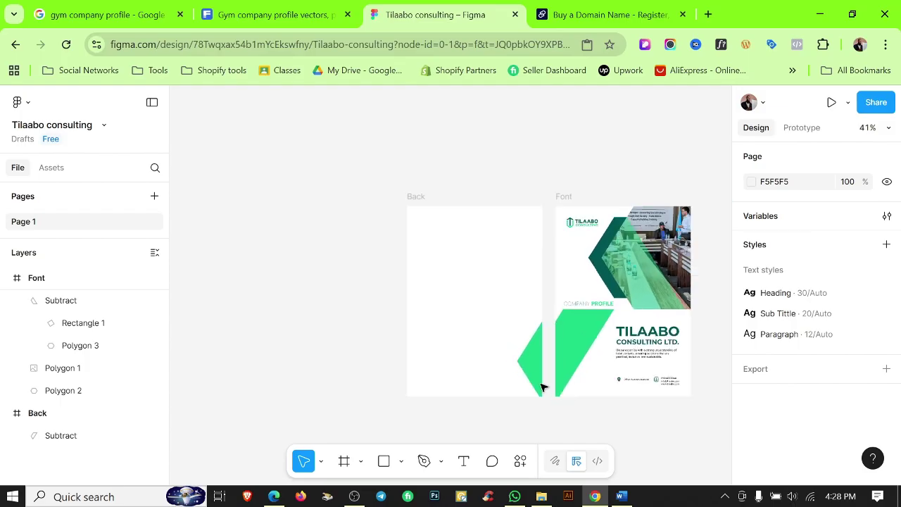
{"action": "scroll", "coordinate": [692, 334], "scroll_direction": "down", "scroll_amount": 3}
{"action": "left_click_drag", "start_coordinate": [692, 334], "coordinate": [654, 296]}
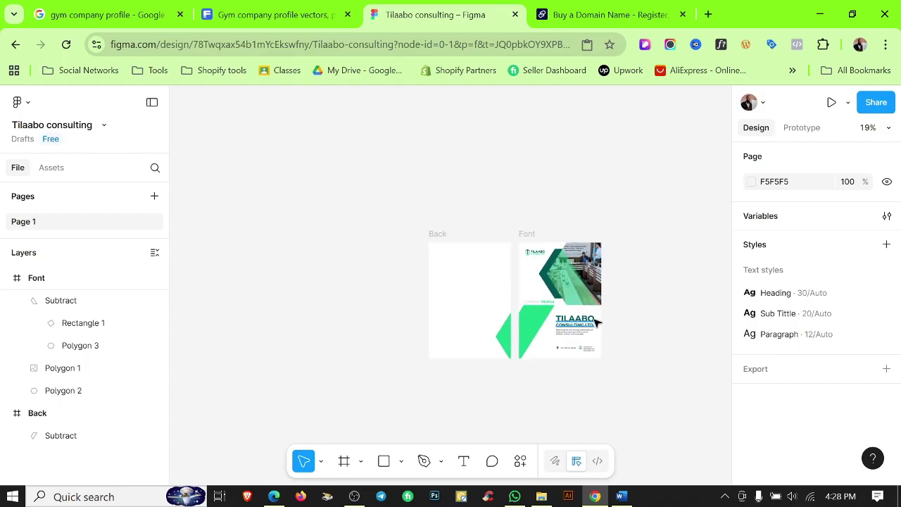
{"action": "scroll", "coordinate": [576, 290], "scroll_direction": "up", "scroll_amount": 5}
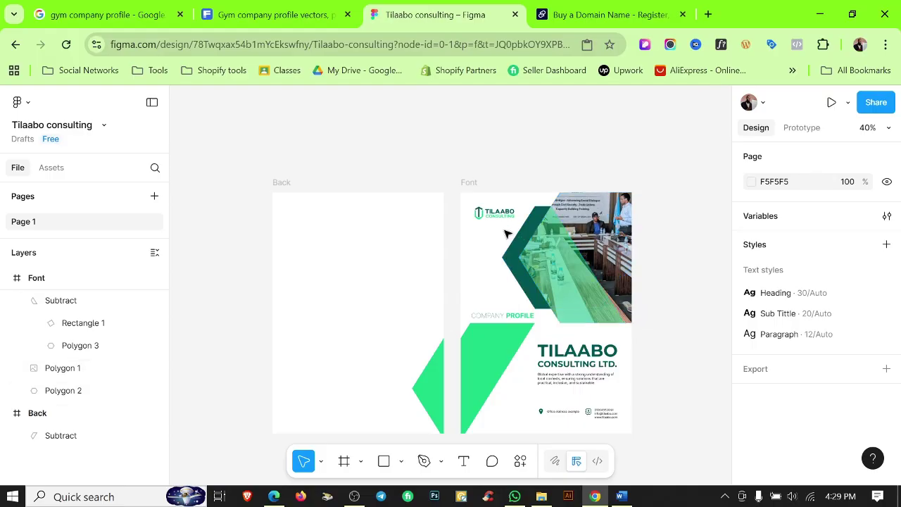
Copy the front cover's hexagon photo graphic and paste it into the Back frame.
{"action": "left_click", "coordinate": [567, 241]}
{"action": "key", "text": "ctrl+a"}
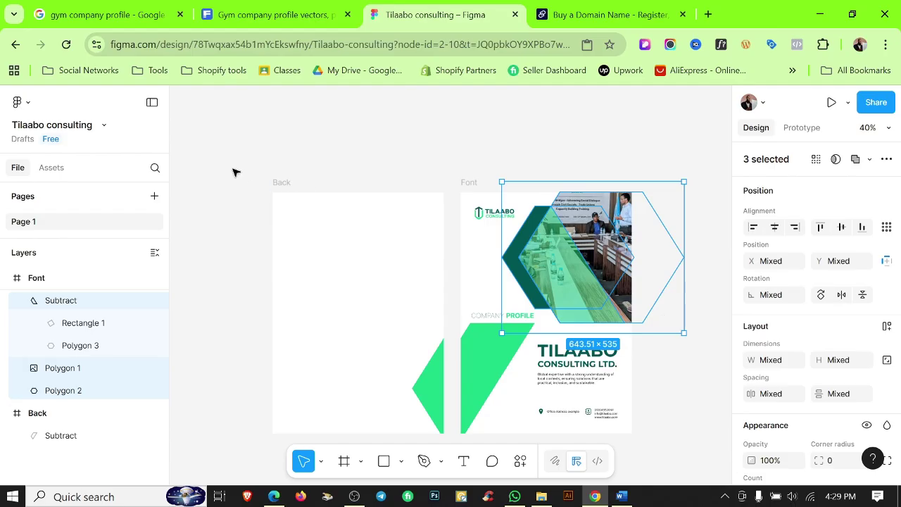
{"action": "left_click", "coordinate": [280, 182]}
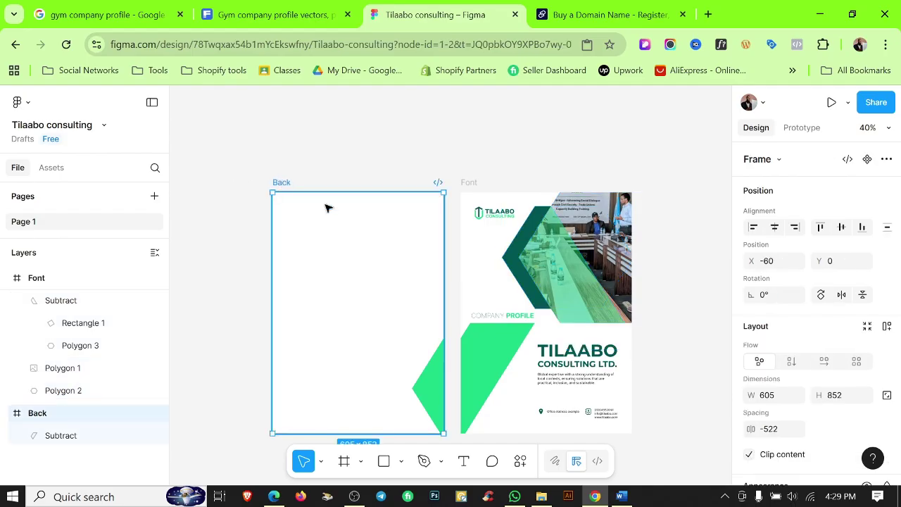
{"action": "key", "text": "ctrl+v"}
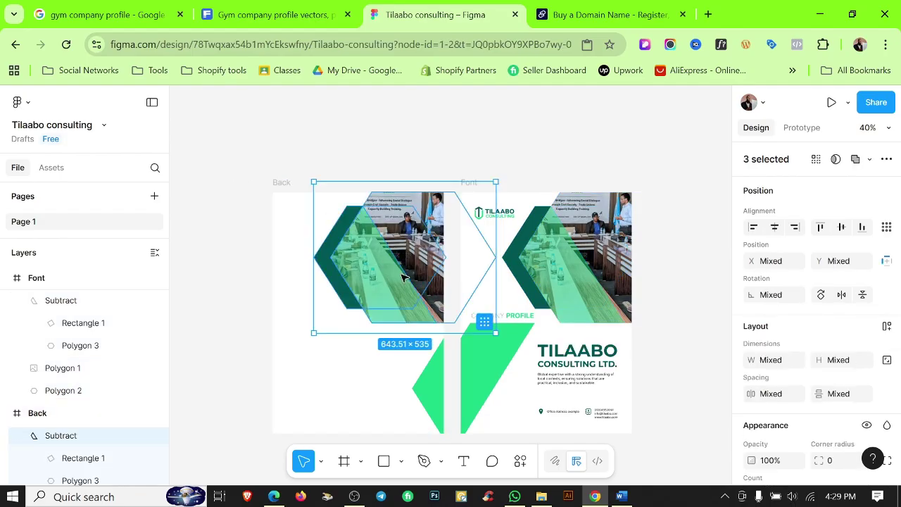
Scale the pasted graphic to 360.85×300 and move it to the Back cover's top-left.
{"action": "scroll", "coordinate": [398, 281], "scroll_direction": "down", "scroll_amount": 1}
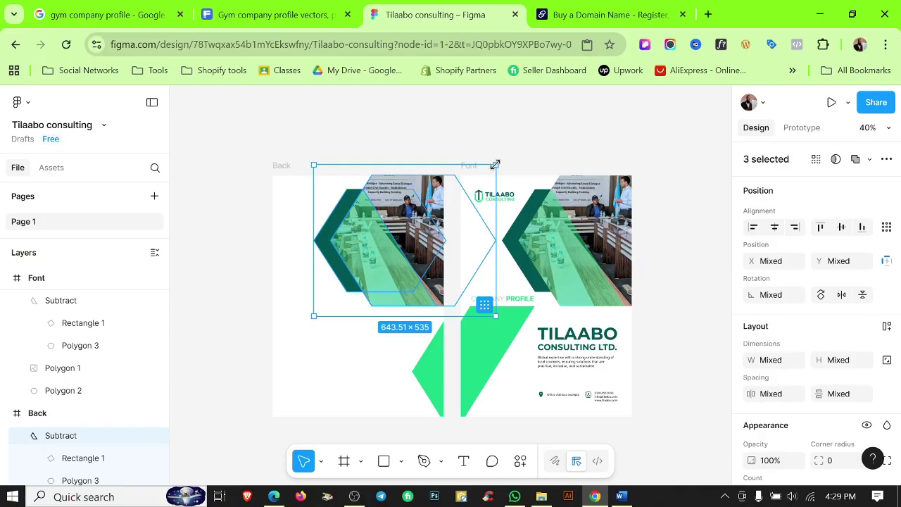
{"action": "key", "text": "k"}
{"action": "left_click_drag", "start_coordinate": [495, 165], "coordinate": [416, 232]}
{"action": "left_click_drag", "start_coordinate": [364, 278], "coordinate": [322, 213]}
Flip the hexagon graphic horizontally and push it into the Back cover's top-left corner.
{"action": "right_click", "coordinate": [337, 209]}
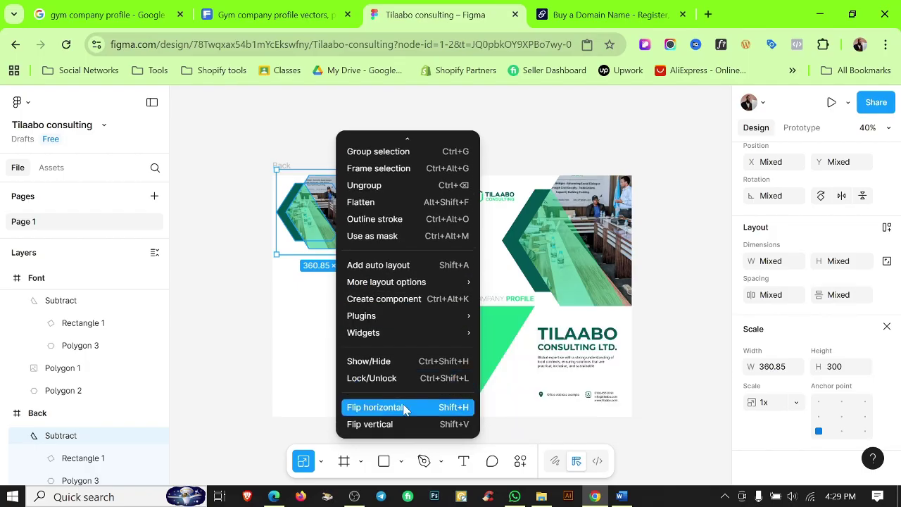
{"action": "left_click", "coordinate": [404, 407]}
{"action": "scroll", "coordinate": [345, 224], "scroll_direction": "up", "scroll_amount": 3}
{"action": "left_click_drag", "start_coordinate": [344, 223], "coordinate": [305, 223]}
Enlarge the graphic to 500×415.69 and shift it left and down.
{"action": "scroll", "coordinate": [305, 223], "scroll_direction": "up", "scroll_amount": 5}
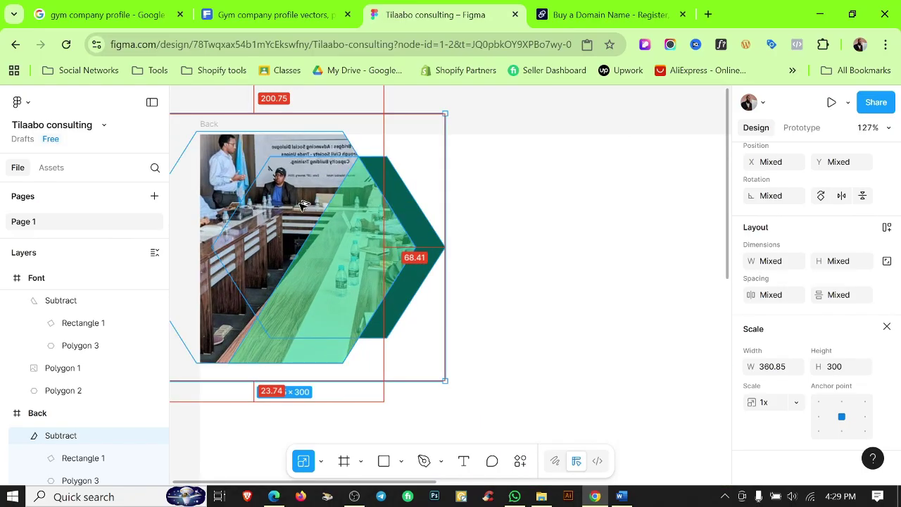
{"action": "scroll", "coordinate": [443, 277], "scroll_direction": "down", "scroll_amount": 2}
{"action": "left_click_drag", "start_coordinate": [501, 278], "coordinate": [537, 286]}
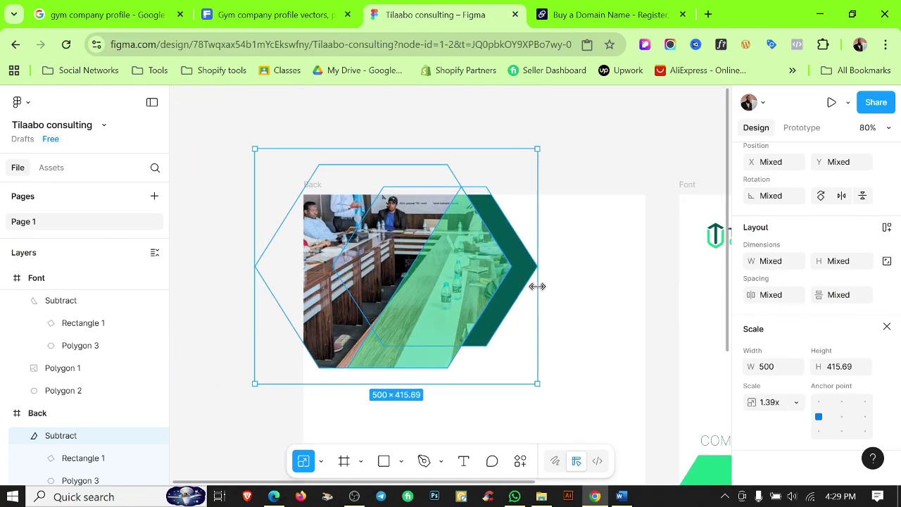
{"action": "scroll", "coordinate": [491, 284], "scroll_direction": "down", "scroll_amount": 2}
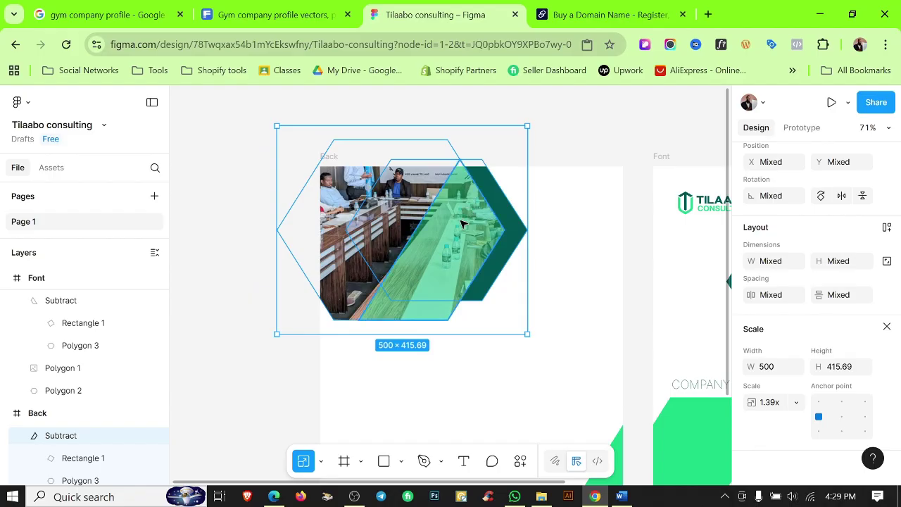
{"action": "left_click_drag", "start_coordinate": [462, 220], "coordinate": [443, 238]}
With rulers shown, enlarge the graphic to 547×454.77 and settle it into the corner.
{"action": "key", "text": "shift+r"}
{"action": "scroll", "coordinate": [477, 227], "scroll_direction": "up", "scroll_amount": 2}
{"action": "left_click_drag", "start_coordinate": [381, 171], "coordinate": [381, 172]}
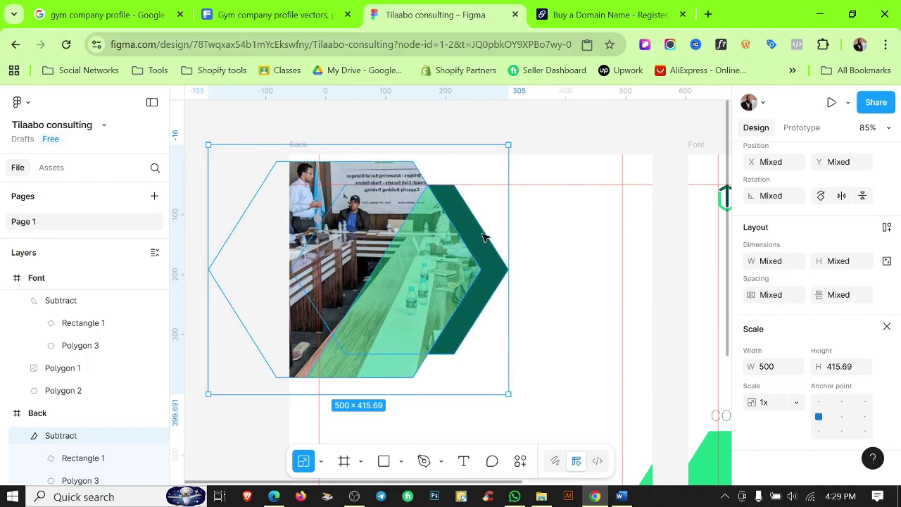
{"action": "left_click_drag", "start_coordinate": [528, 295], "coordinate": [540, 297]}
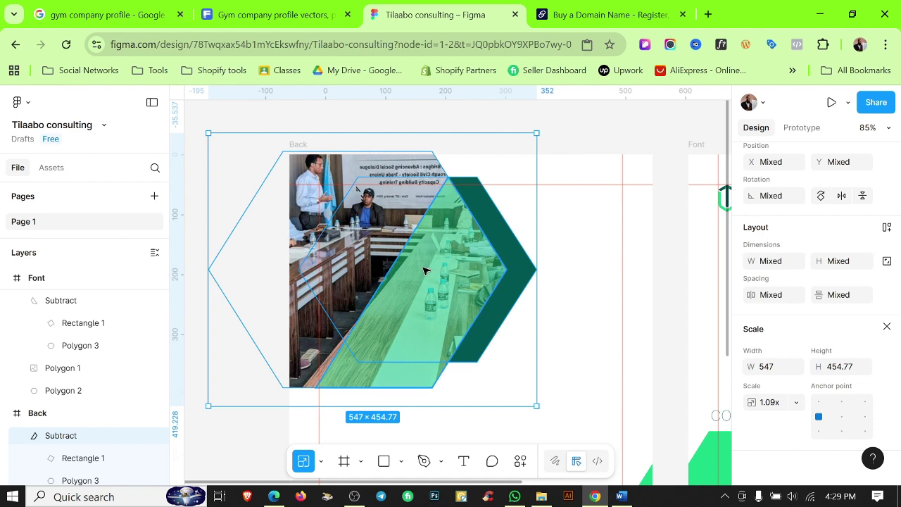
{"action": "left_click_drag", "start_coordinate": [425, 270], "coordinate": [411, 276]}
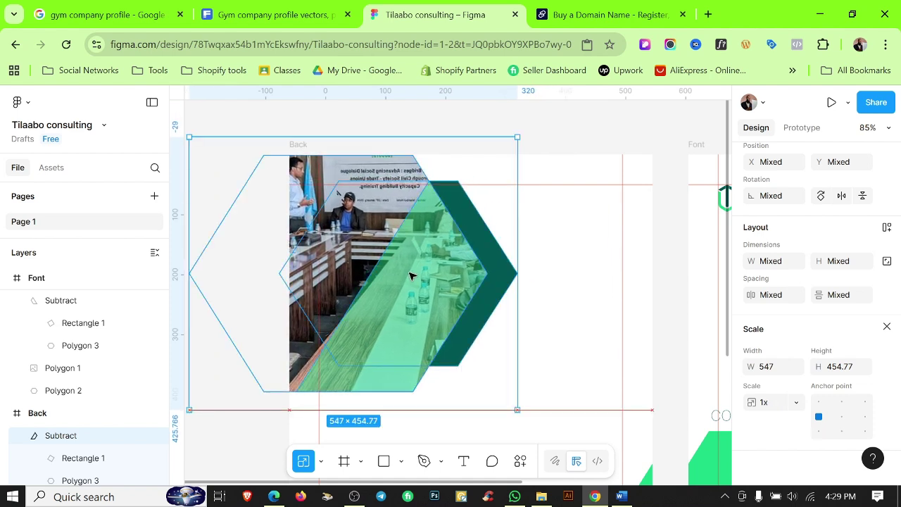
{"action": "scroll", "coordinate": [481, 159], "scroll_direction": "up", "scroll_amount": 3}
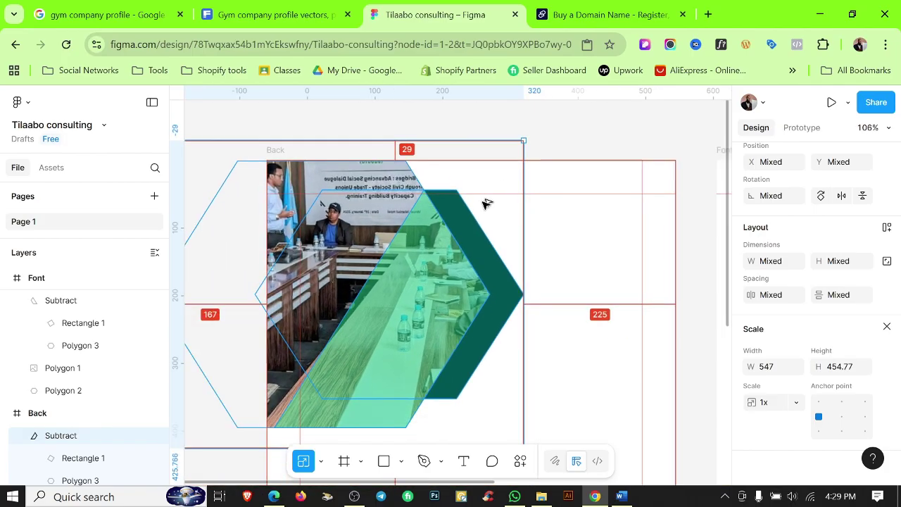
{"action": "scroll", "coordinate": [486, 204], "scroll_direction": "down", "scroll_amount": 4}
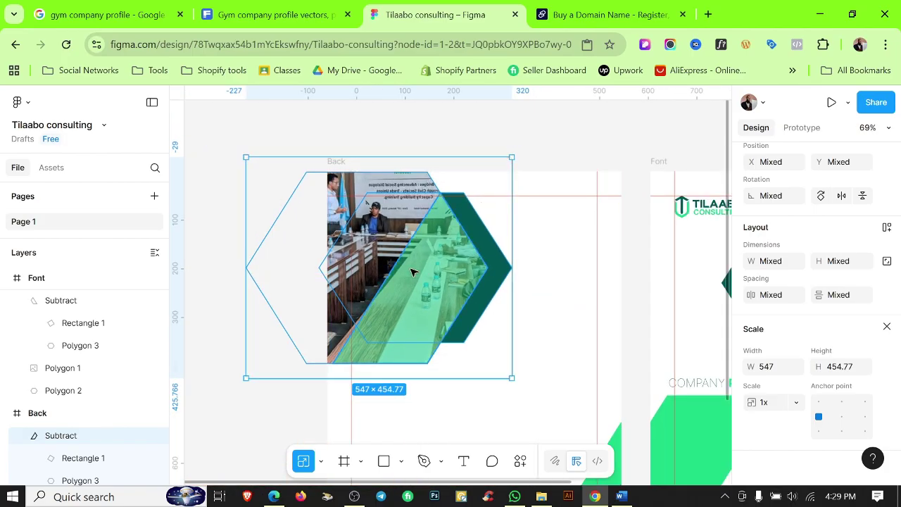
{"action": "scroll", "coordinate": [426, 243], "scroll_direction": "up", "scroll_amount": 4}
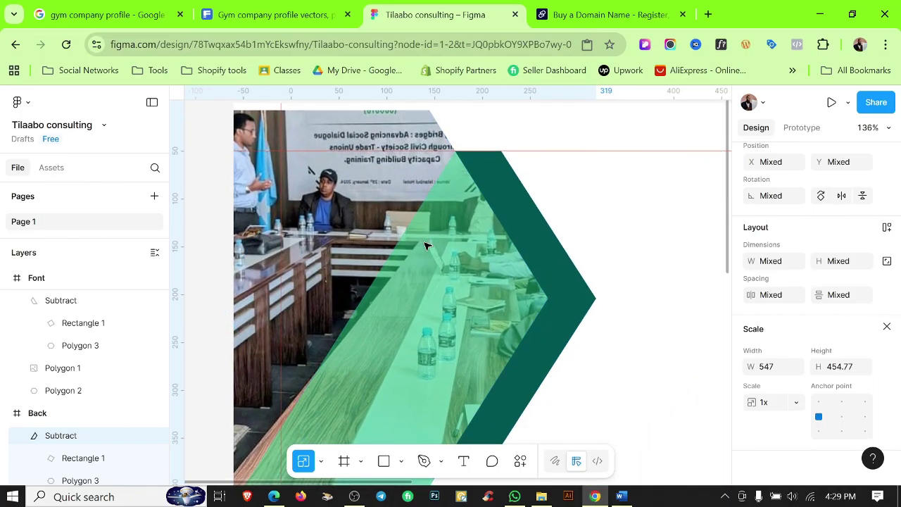
Nudge the photo hexagon and chevron upward and scale them up to 661.27 × 549.77.
{"action": "left_click_drag", "start_coordinate": [425, 244], "coordinate": [392, 234]}
{"action": "scroll", "coordinate": [391, 235], "scroll_direction": "down", "scroll_amount": 1}
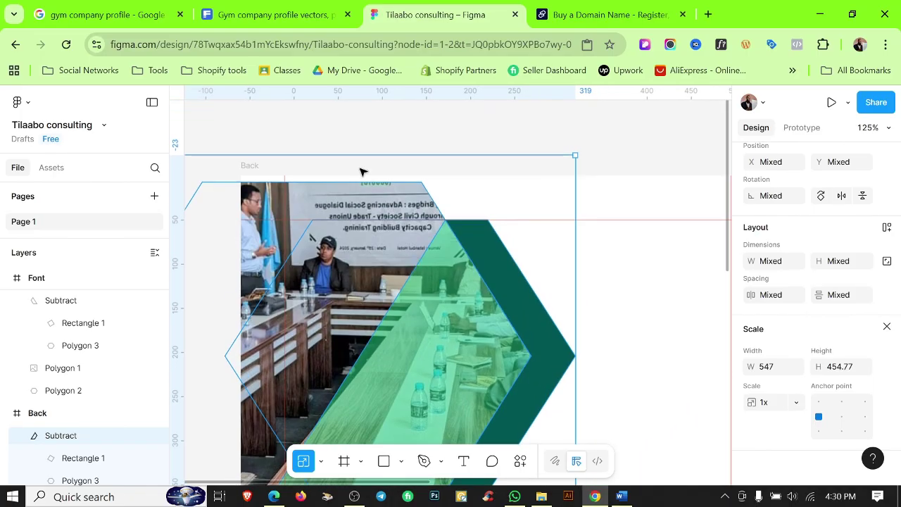
{"action": "left_click_drag", "start_coordinate": [358, 157], "coordinate": [355, 136]}
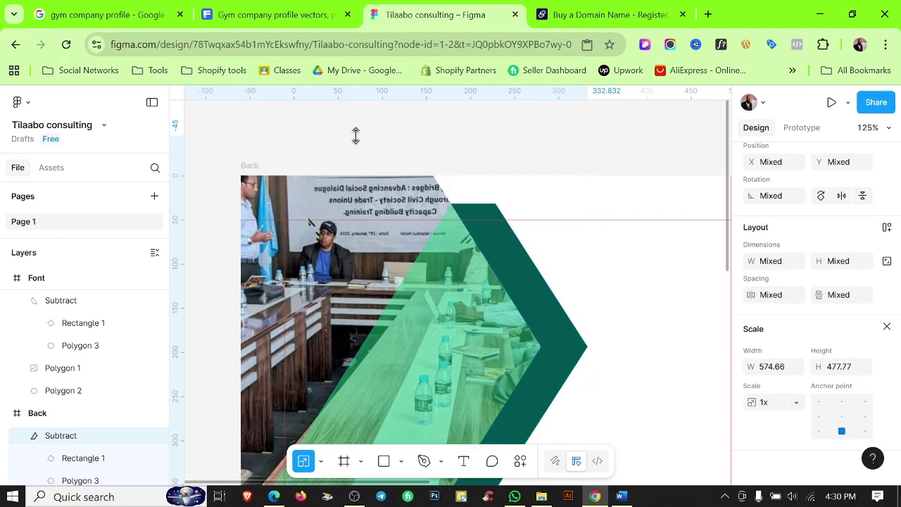
{"action": "left_click", "coordinate": [356, 138]}
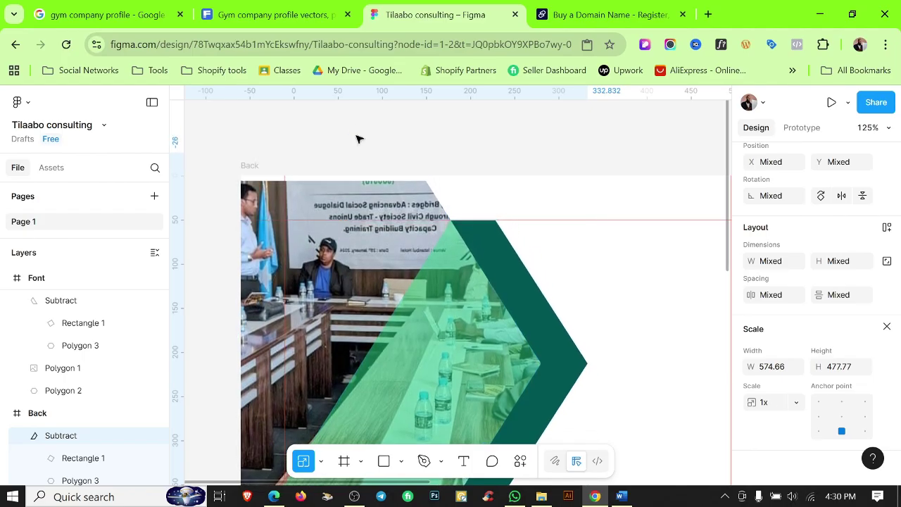
{"action": "scroll", "coordinate": [356, 138], "scroll_direction": "down", "scroll_amount": 3}
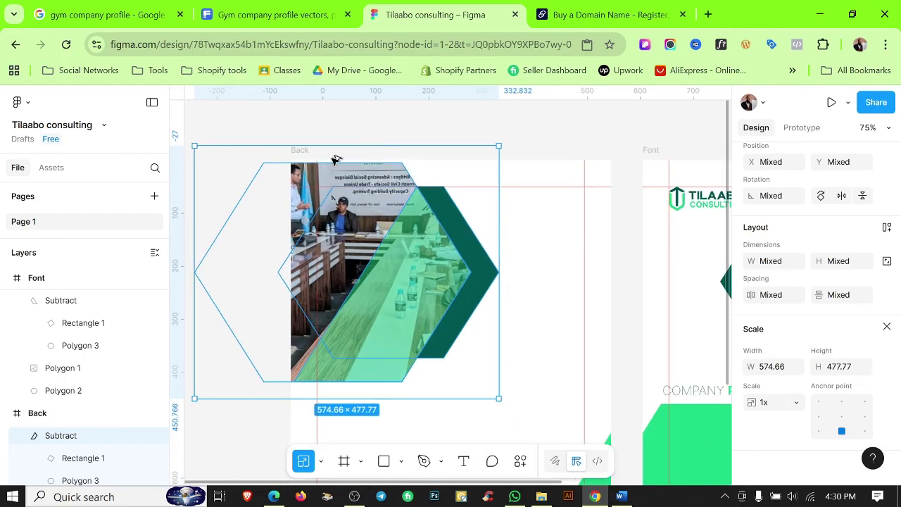
{"action": "left_click_drag", "start_coordinate": [345, 141], "coordinate": [344, 128]}
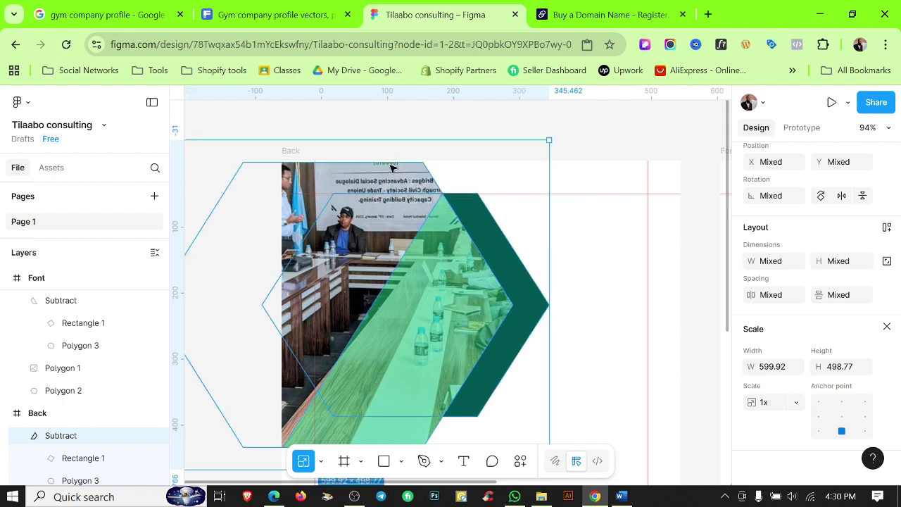
{"action": "scroll", "coordinate": [399, 167], "scroll_direction": "down", "scroll_amount": 3}
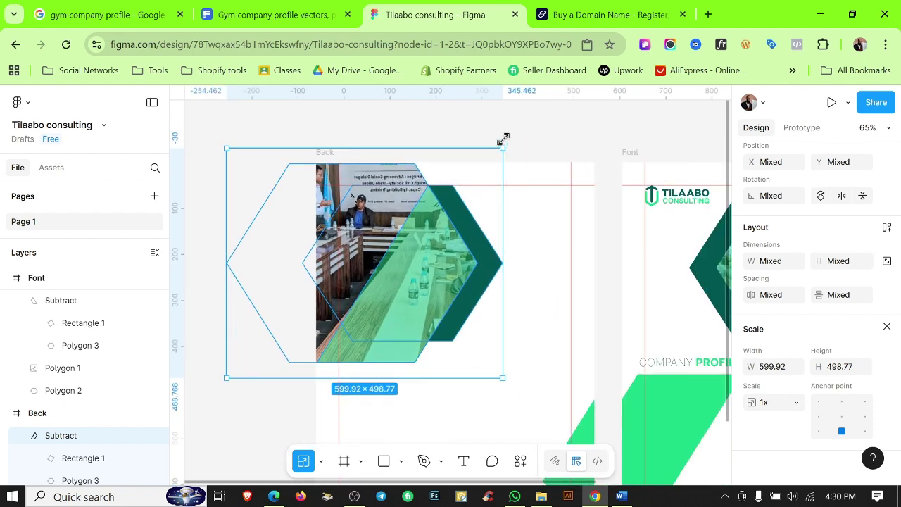
{"action": "left_click_drag", "start_coordinate": [503, 138], "coordinate": [520, 125]}
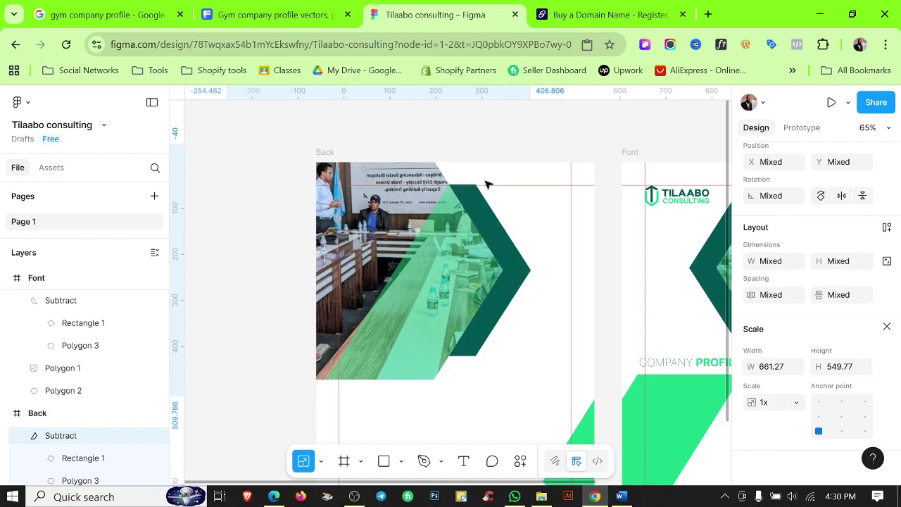
Deselect the scaled back-cover shapes and bring both the Back and Font covers into view.
{"action": "scroll", "coordinate": [373, 166], "scroll_direction": "up", "scroll_amount": 10}
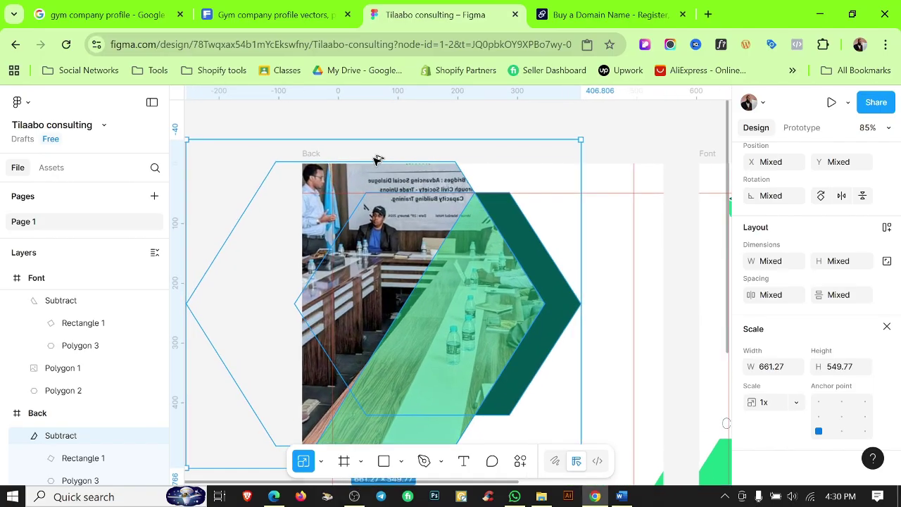
{"action": "scroll", "coordinate": [379, 169], "scroll_direction": "up", "scroll_amount": 1}
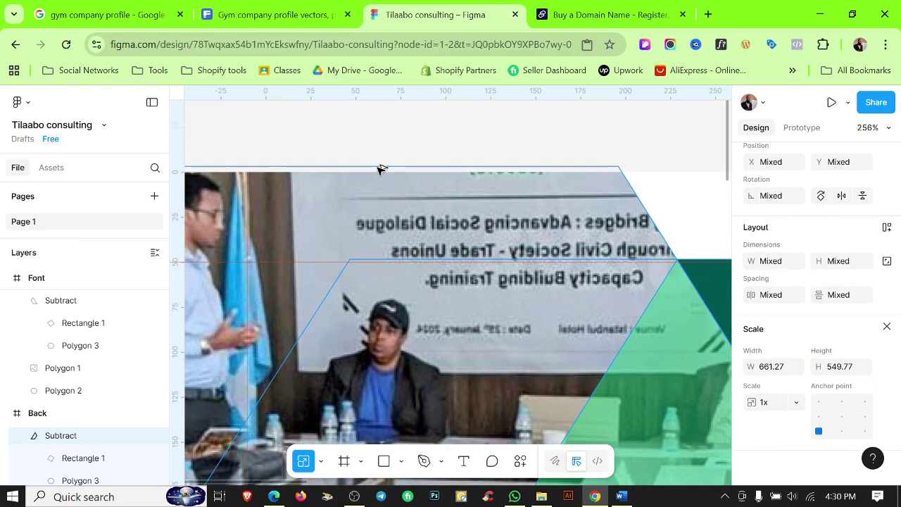
{"action": "scroll", "coordinate": [379, 169], "scroll_direction": "down", "scroll_amount": 3}
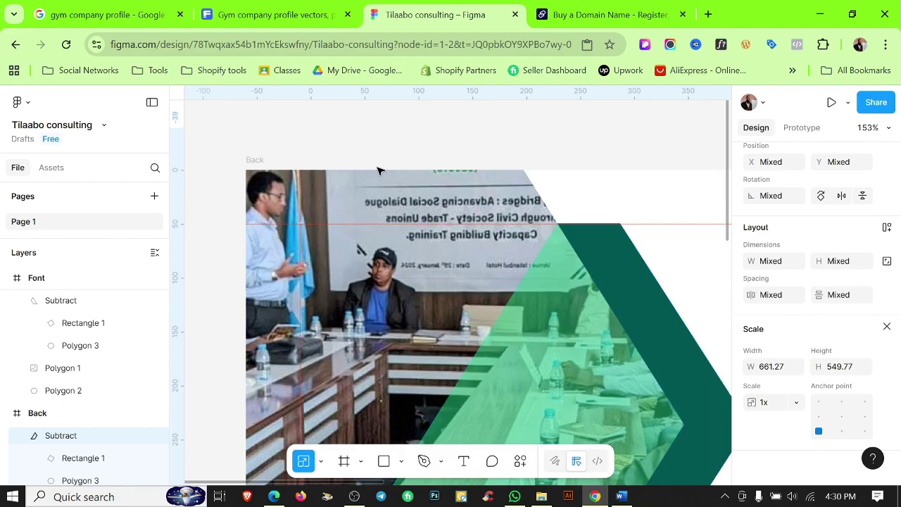
{"action": "scroll", "coordinate": [462, 204], "scroll_direction": "down", "scroll_amount": 5}
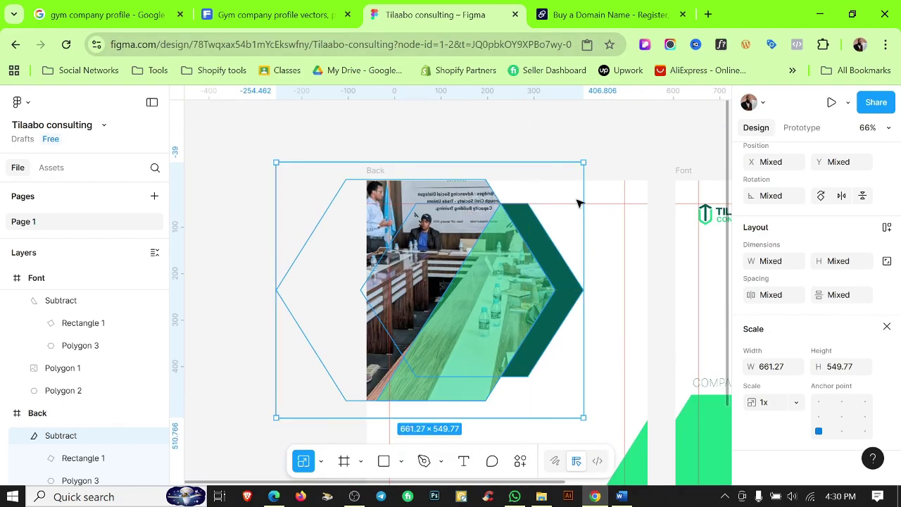
{"action": "left_click", "coordinate": [629, 154]}
{"action": "scroll", "coordinate": [630, 152], "scroll_direction": "down", "scroll_amount": 3}
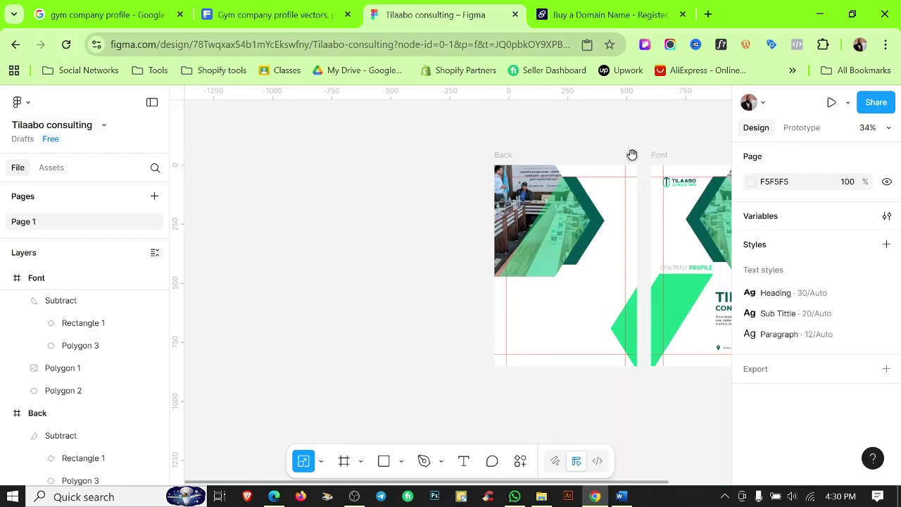
{"action": "left_click_drag", "start_coordinate": [632, 153], "coordinate": [535, 140]}
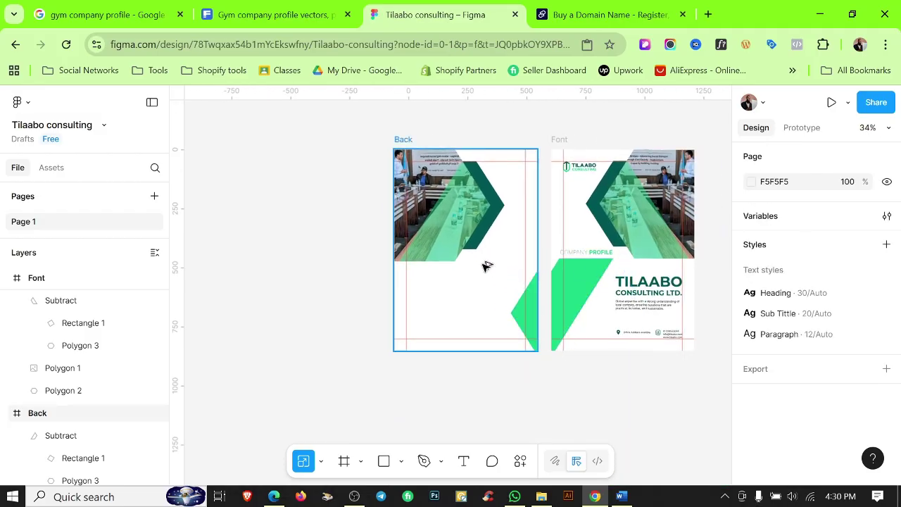
Select the hexagon holding the meeting-room photo and open its image fill settings.
{"action": "scroll", "coordinate": [485, 264], "scroll_direction": "up", "scroll_amount": 2}
{"action": "scroll", "coordinate": [422, 256], "scroll_direction": "up", "scroll_amount": 3}
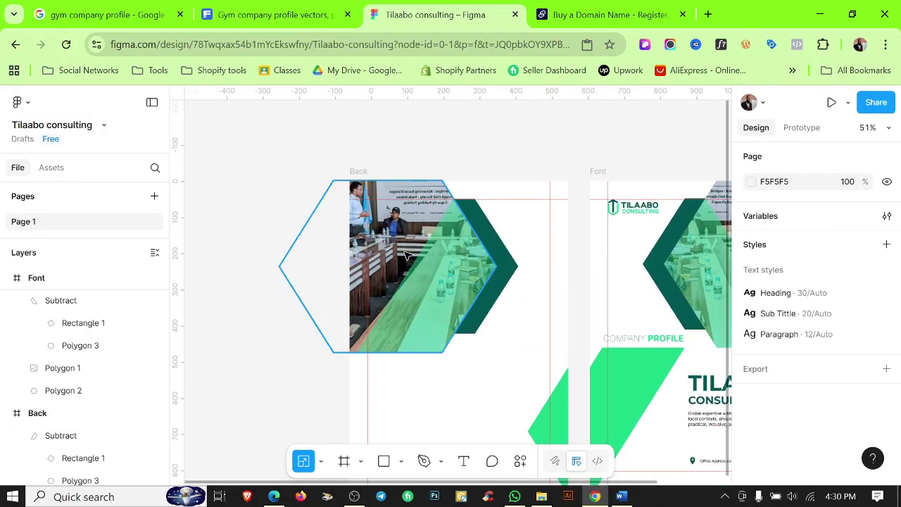
{"action": "left_click", "coordinate": [396, 262]}
{"action": "scroll", "coordinate": [747, 421], "scroll_direction": "down", "scroll_amount": 2}
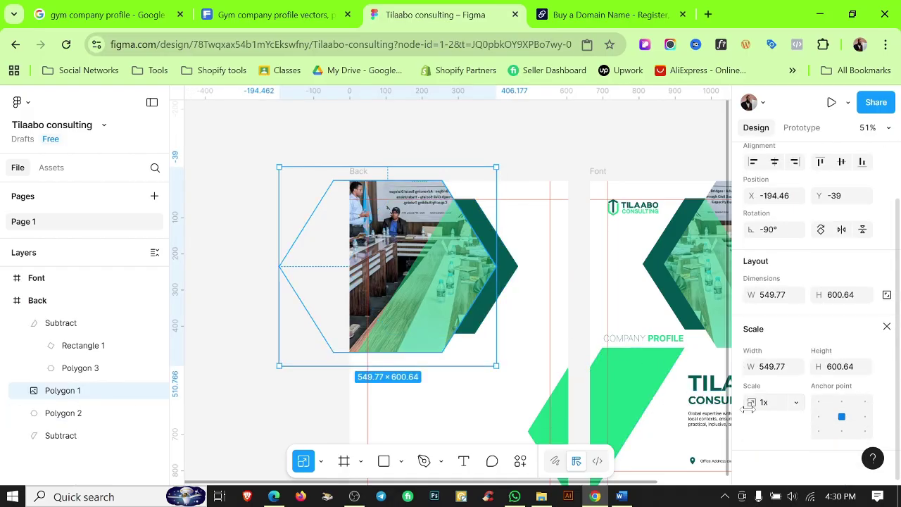
{"action": "key", "text": "v"}
{"action": "left_click", "coordinate": [751, 345]}
{"action": "mouse_move", "coordinate": [664, 318]}
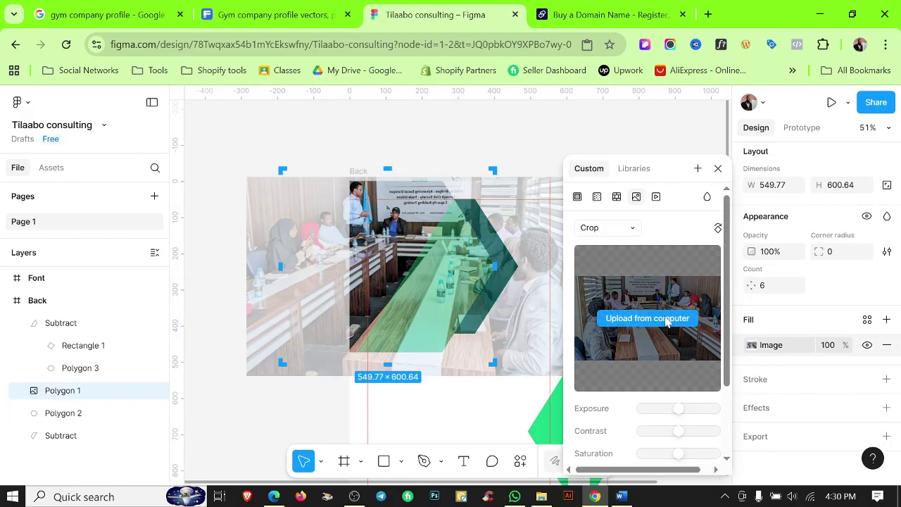
Swap in the aerial camp photo IMG-20250818-WA0013 in Fill mode and rotate the image twice.
{"action": "left_click", "coordinate": [602, 323]}
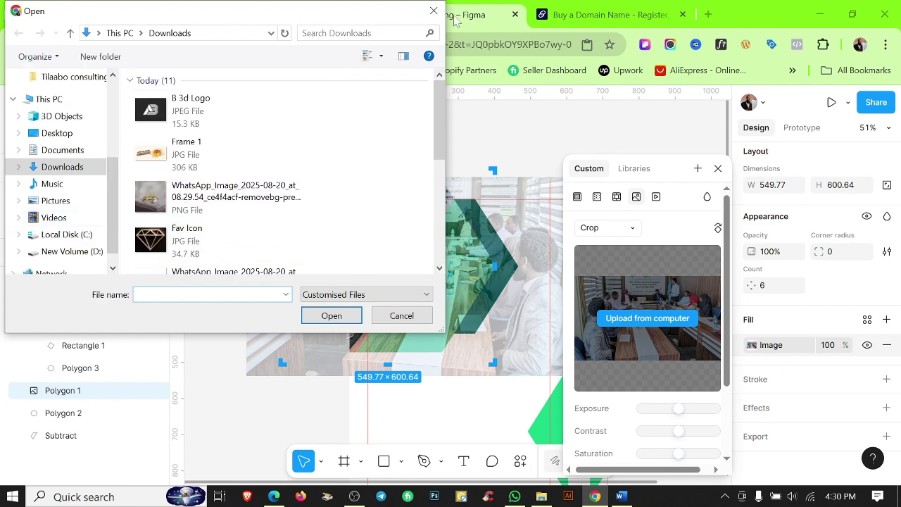
{"action": "left_click", "coordinate": [442, 14]}
{"action": "left_click", "coordinate": [542, 496]}
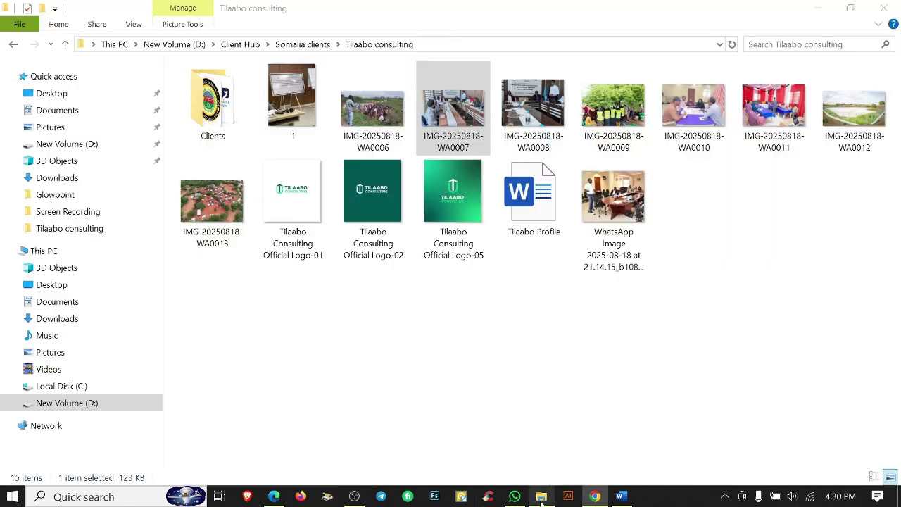
{"action": "left_click", "coordinate": [462, 386]}
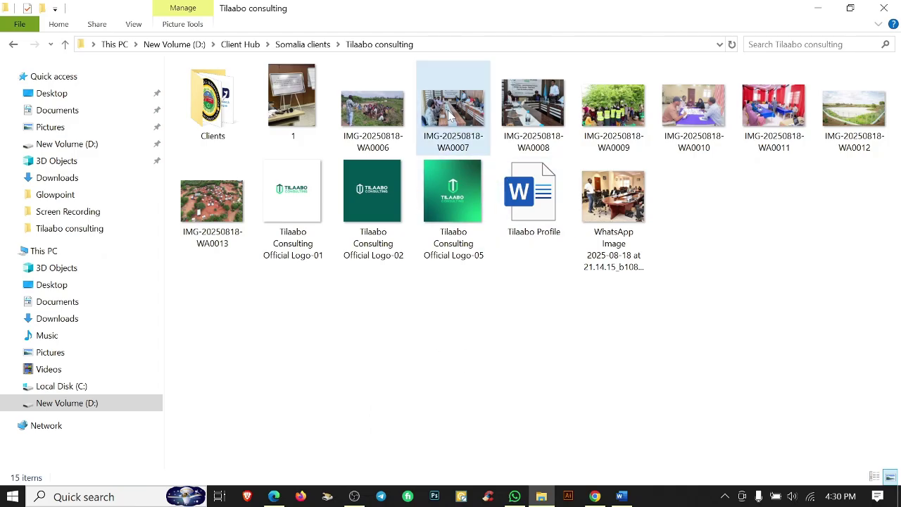
{"action": "left_click", "coordinate": [220, 210]}
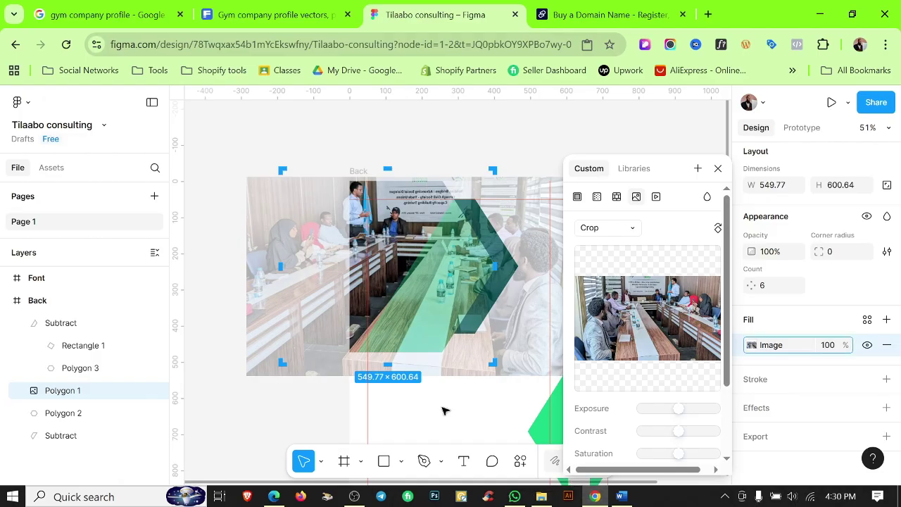
{"action": "key", "text": "Escape"}
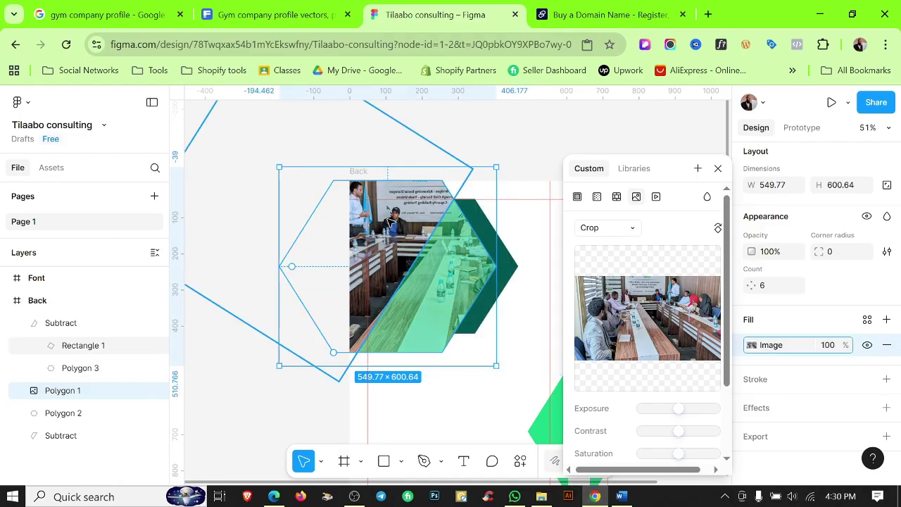
{"action": "key", "text": "ctrl+z"}
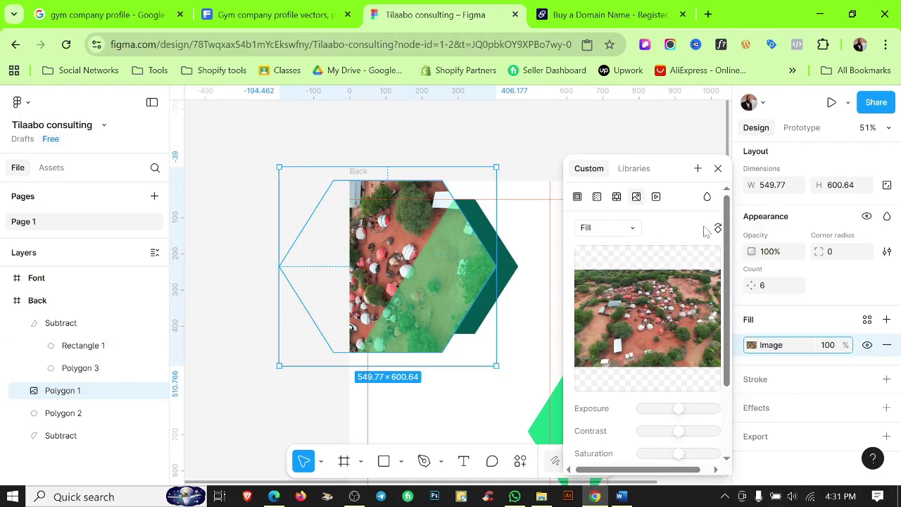
{"action": "left_click", "coordinate": [718, 229]}
{"action": "left_click", "coordinate": [718, 229]}
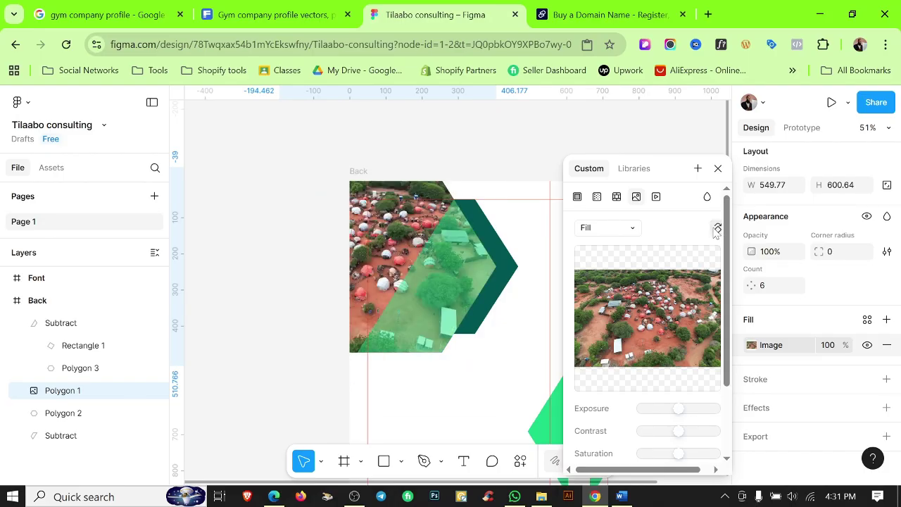
{"action": "left_click", "coordinate": [436, 151]}
{"action": "scroll", "coordinate": [378, 233], "scroll_direction": "up", "scroll_amount": 5}
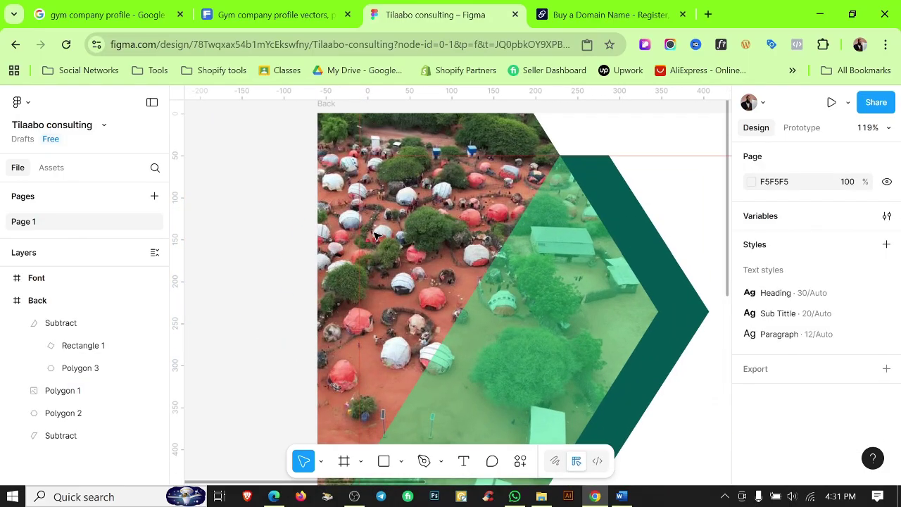
{"action": "scroll", "coordinate": [474, 163], "scroll_direction": "down", "scroll_amount": 5}
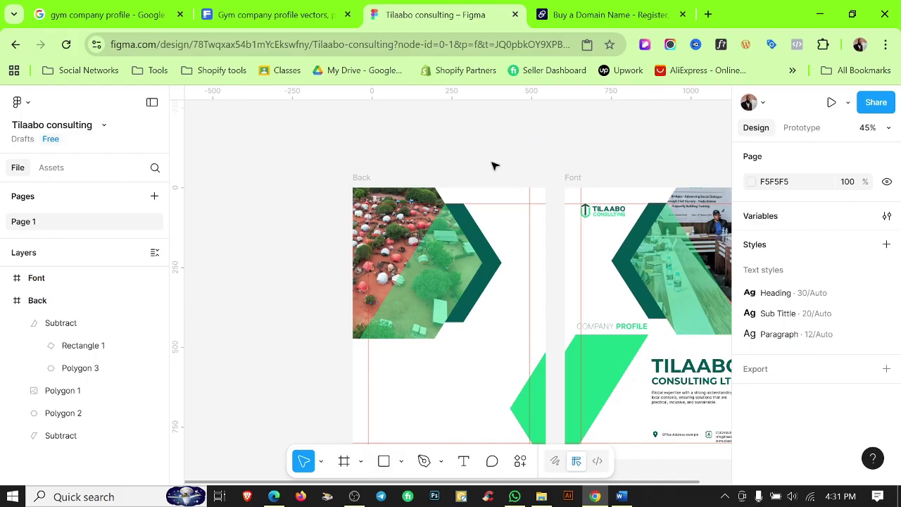
{"action": "scroll", "coordinate": [493, 166], "scroll_direction": "up", "scroll_amount": 3}
{"action": "left_click", "coordinate": [477, 261]}
{"action": "scroll", "coordinate": [805, 302], "scroll_direction": "down", "scroll_amount": 2}
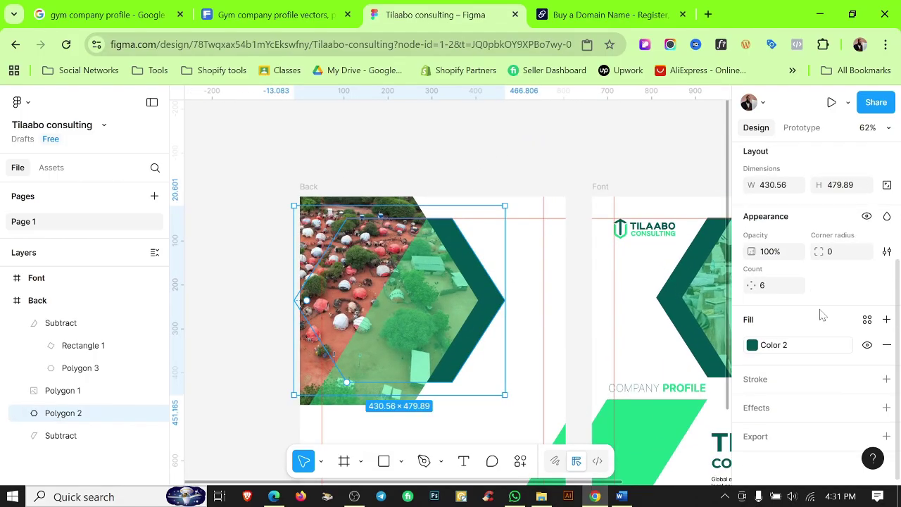
{"action": "left_click", "coordinate": [868, 320]}
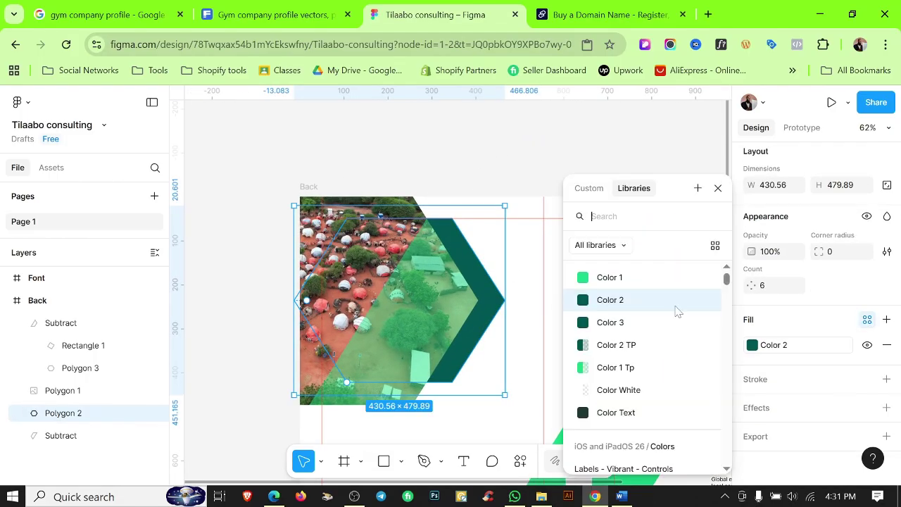
{"action": "left_click", "coordinate": [610, 278]}
{"action": "left_click", "coordinate": [474, 303]}
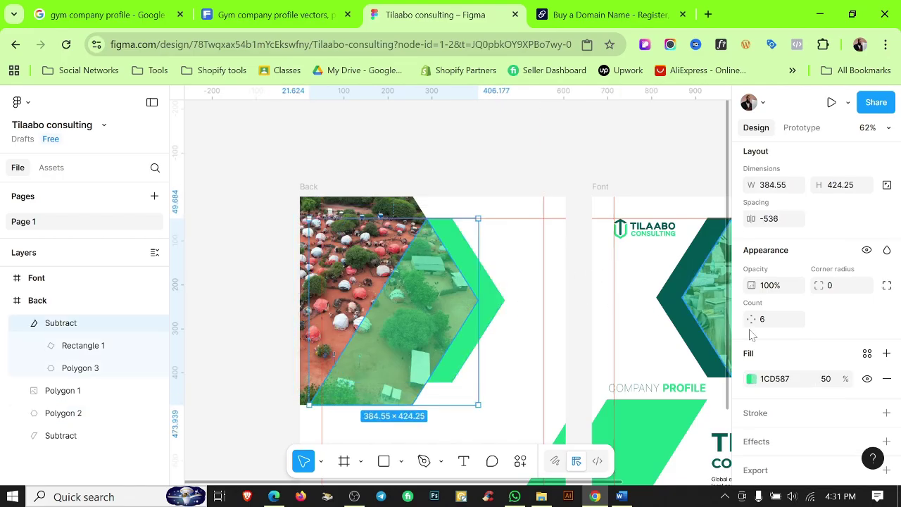
{"action": "left_click", "coordinate": [867, 353]}
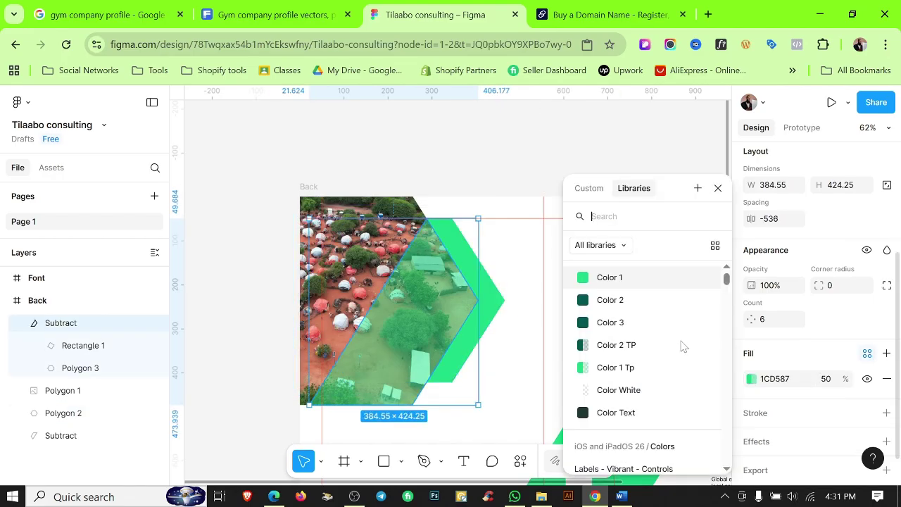
{"action": "left_click", "coordinate": [608, 344]}
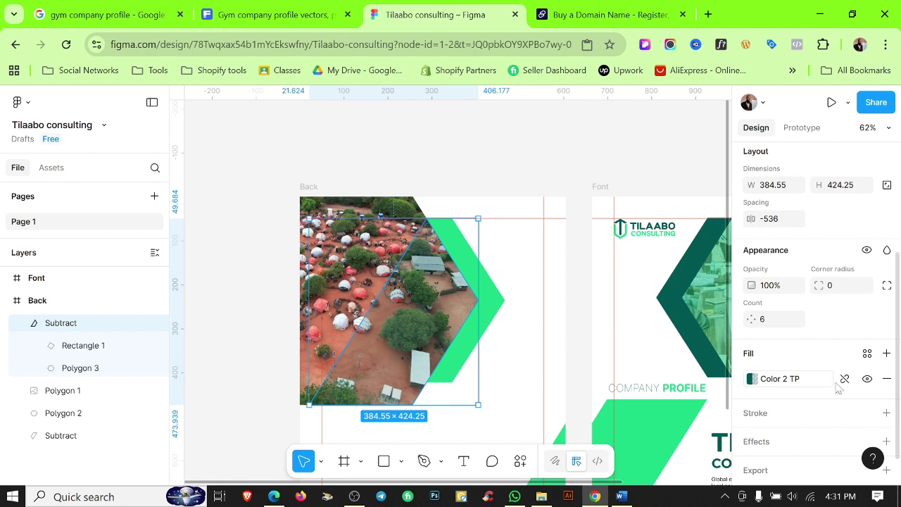
{"action": "left_click", "coordinate": [845, 380]}
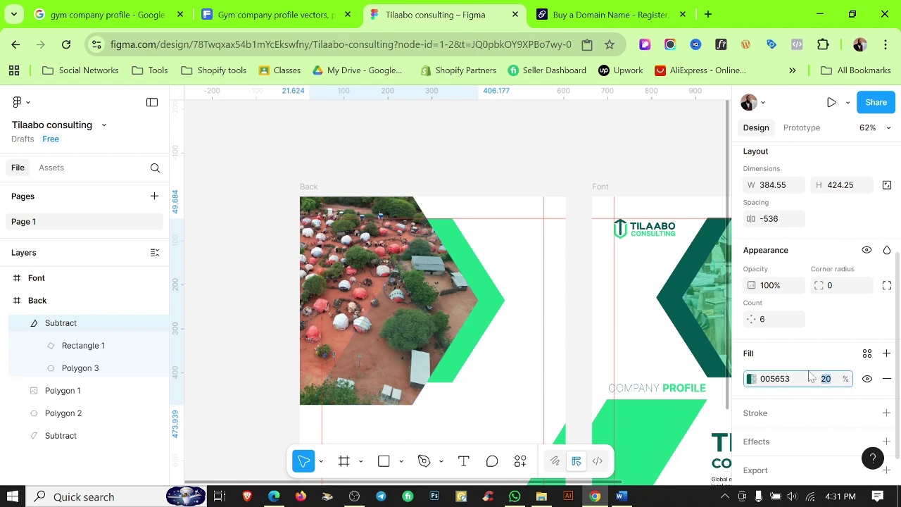
{"action": "type", "text": "50"}
{"action": "key", "text": "Return"}
{"action": "left_click", "coordinate": [484, 170]}
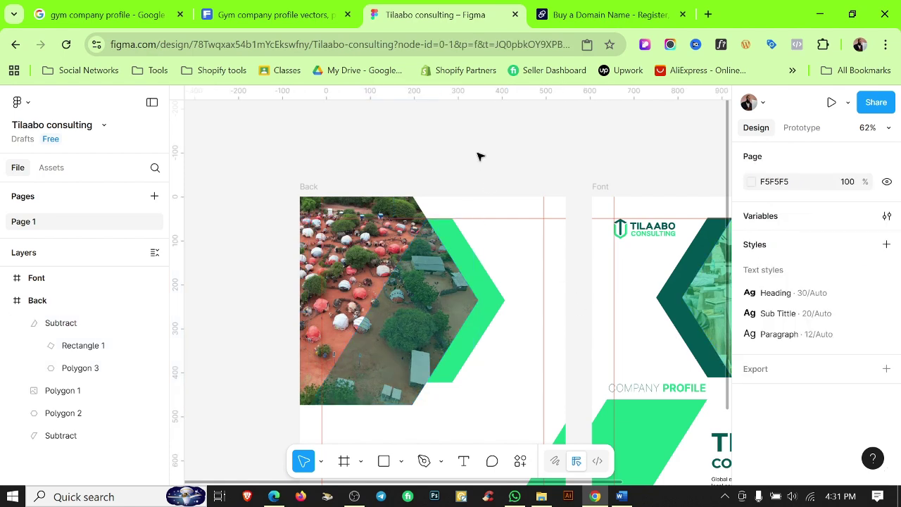
{"action": "scroll", "coordinate": [478, 155], "scroll_direction": "down", "scroll_amount": 5}
{"action": "scroll", "coordinate": [488, 187], "scroll_direction": "down", "scroll_amount": 5}
{"action": "scroll", "coordinate": [465, 283], "scroll_direction": "up", "scroll_amount": 3}
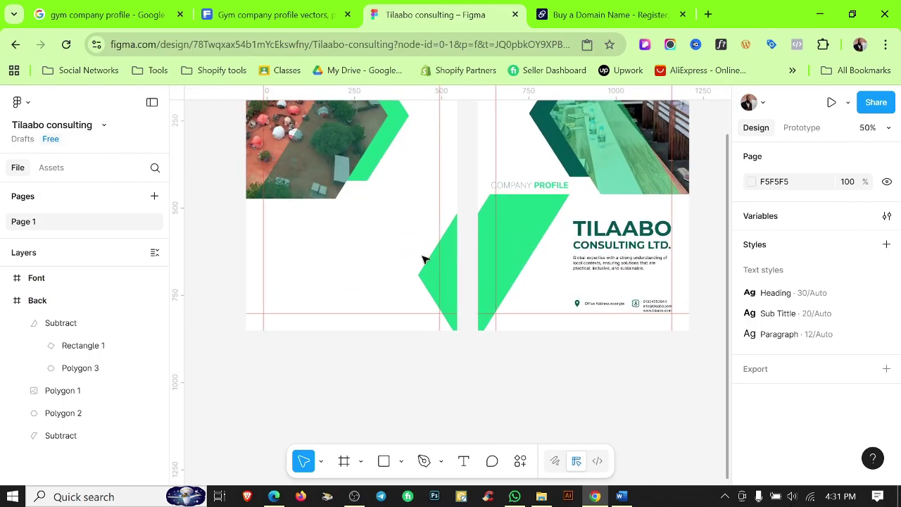
{"action": "left_click", "coordinate": [431, 273]}
{"action": "scroll", "coordinate": [775, 352], "scroll_direction": "down", "scroll_amount": 4}
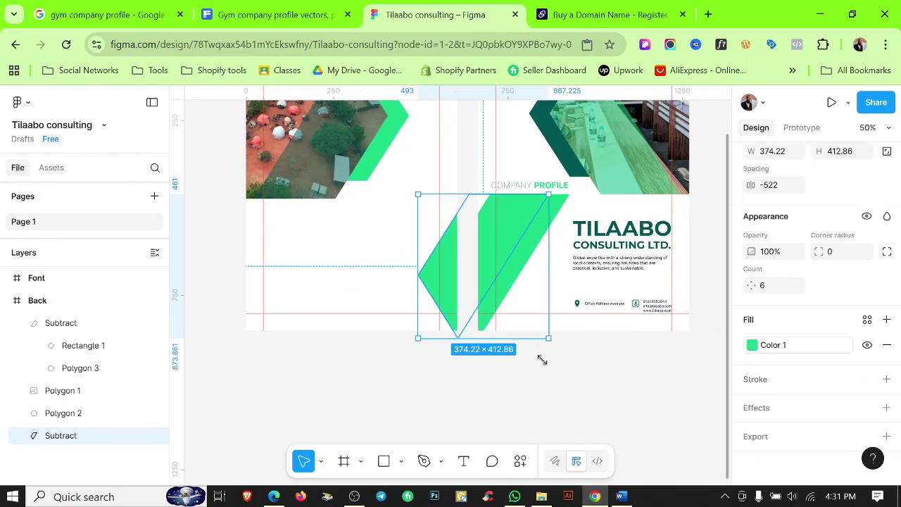
{"action": "left_click", "coordinate": [530, 386]}
{"action": "scroll", "coordinate": [479, 324], "scroll_direction": "down", "scroll_amount": 5}
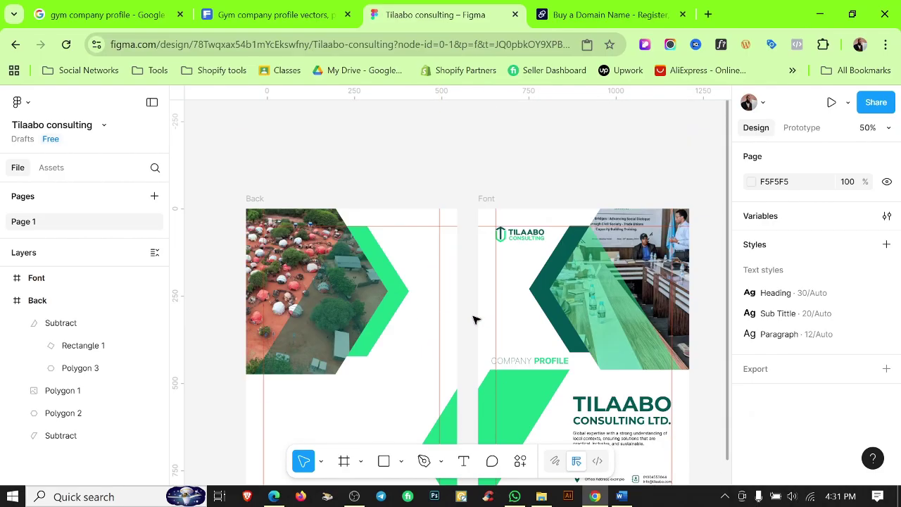
{"action": "scroll", "coordinate": [492, 296], "scroll_direction": "down", "scroll_amount": 2}
{"action": "left_click", "coordinate": [469, 317]}
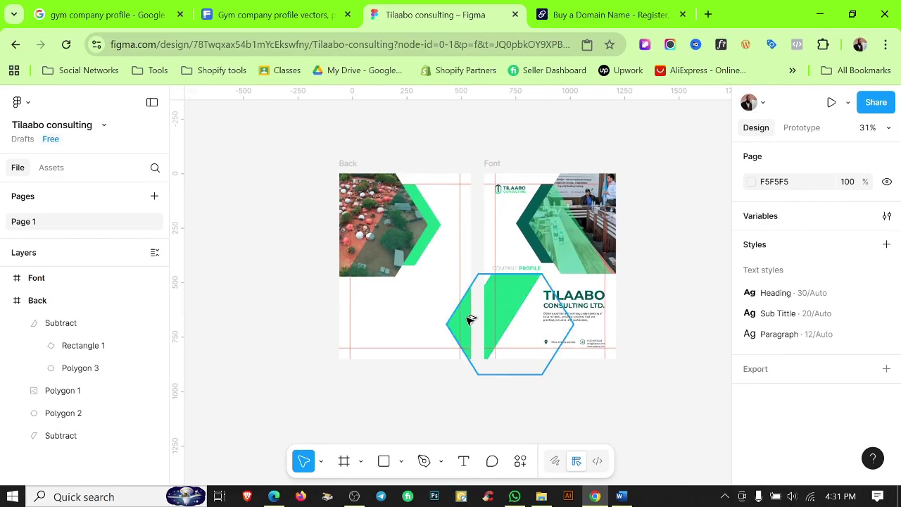
{"action": "scroll", "coordinate": [469, 305], "scroll_direction": "up", "scroll_amount": 2}
{"action": "scroll", "coordinate": [780, 362], "scroll_direction": "down", "scroll_amount": 3}
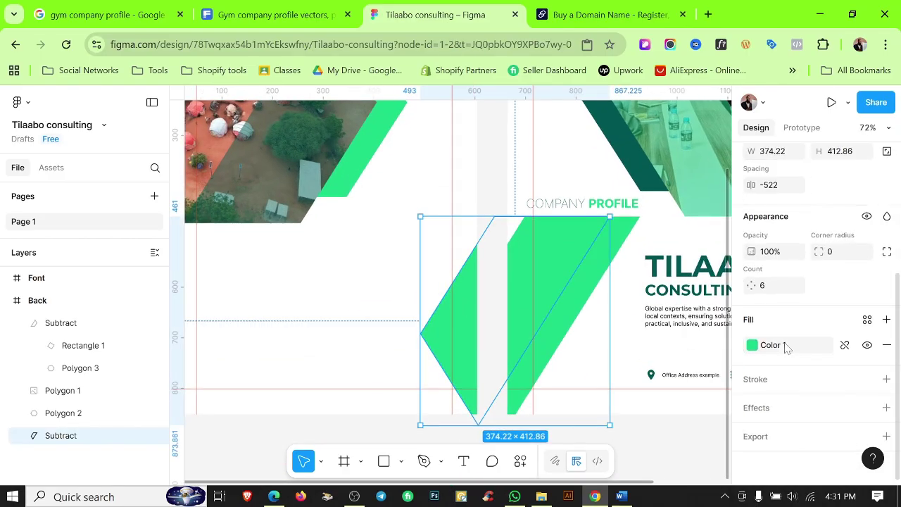
{"action": "left_click", "coordinate": [786, 345]}
{"action": "left_click", "coordinate": [612, 298]}
{"action": "left_click", "coordinate": [356, 399]}
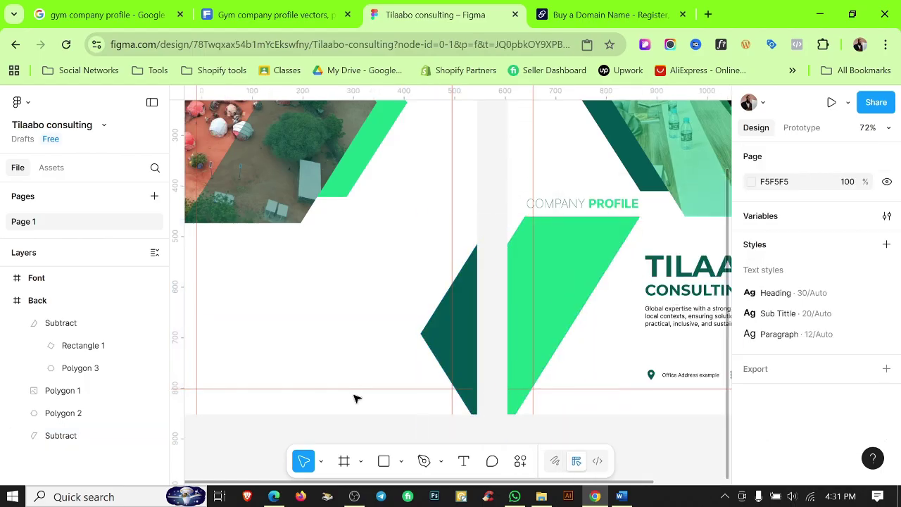
{"action": "scroll", "coordinate": [356, 399], "scroll_direction": "down", "scroll_amount": 3}
{"action": "scroll", "coordinate": [503, 411], "scroll_direction": "up", "scroll_amount": 1}
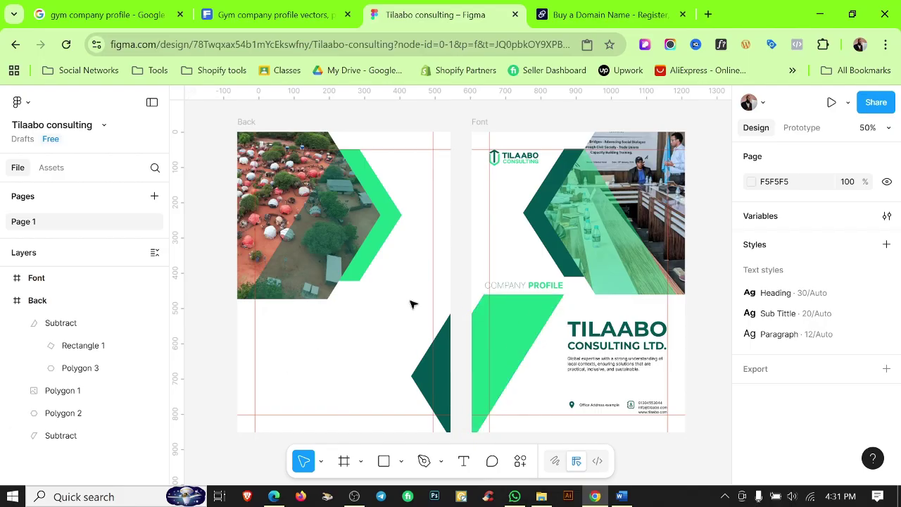
{"action": "scroll", "coordinate": [457, 262], "scroll_direction": "right", "scroll_amount": 3}
{"action": "scroll", "coordinate": [457, 261], "scroll_direction": "up", "scroll_amount": 1}
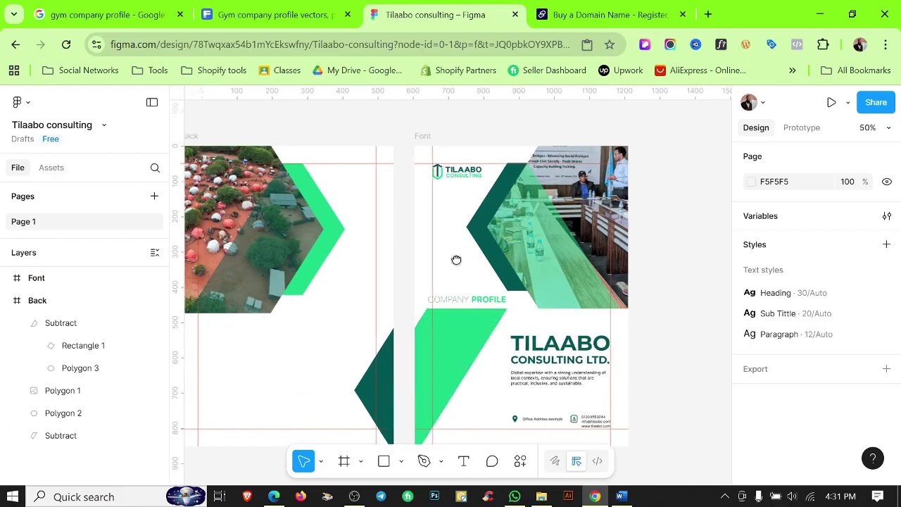
{"action": "scroll", "coordinate": [539, 379], "scroll_direction": "up", "scroll_amount": 3}
{"action": "scroll", "coordinate": [538, 377], "scroll_direction": "down", "scroll_amount": 3}
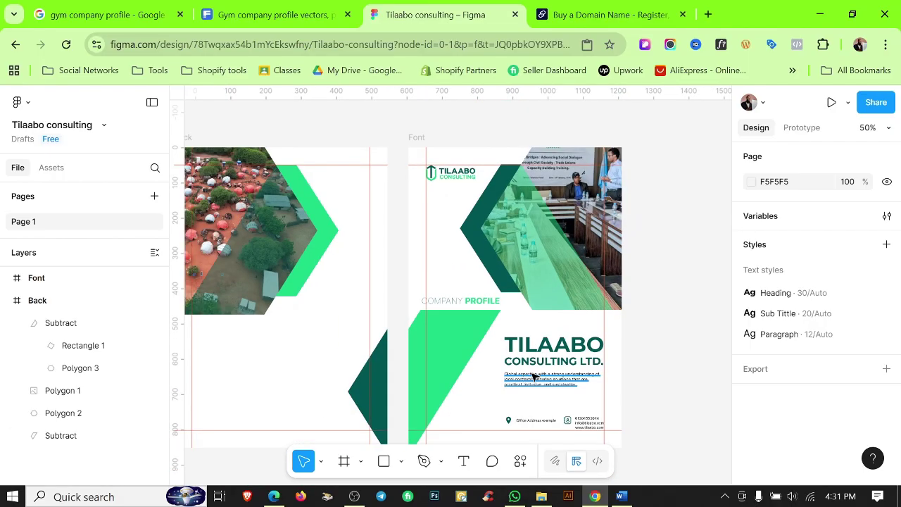
{"action": "left_click_drag", "start_coordinate": [509, 378], "coordinate": [559, 307]}
{"action": "scroll", "coordinate": [521, 211], "scroll_direction": "up", "scroll_amount": 4}
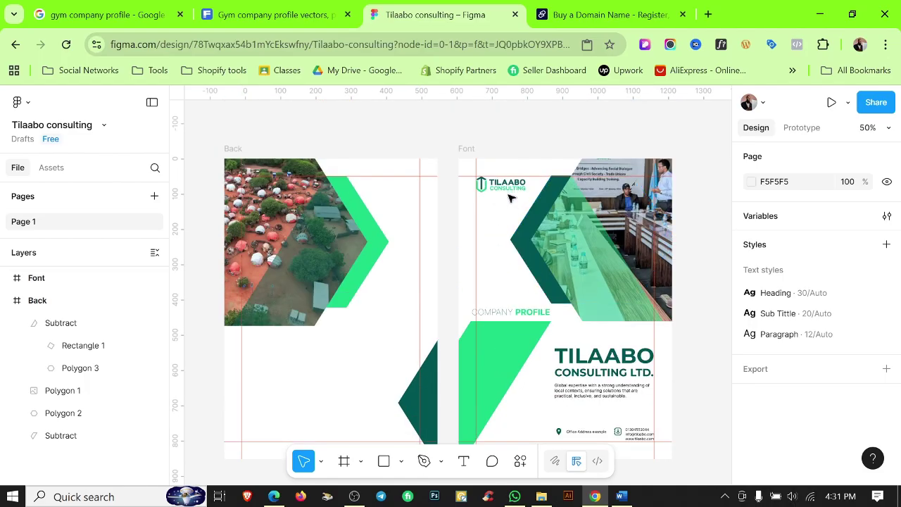
Copy the Tilaabo logo to the Back cover's bottom-left and scale it to 0.75.
{"action": "left_click_drag", "start_coordinate": [433, 333], "coordinate": [302, 417]}
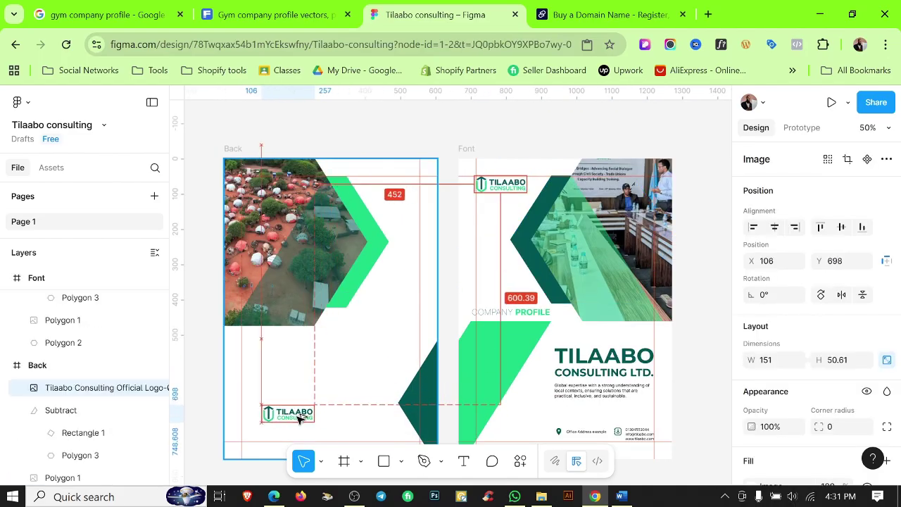
{"action": "left_click_drag", "start_coordinate": [370, 374], "coordinate": [386, 337]}
{"action": "scroll", "coordinate": [355, 296], "scroll_direction": "down", "scroll_amount": 1}
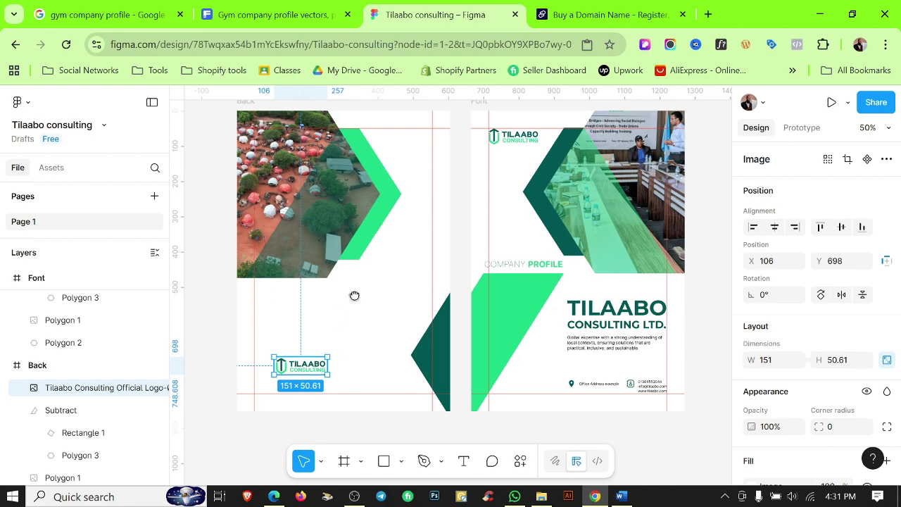
{"action": "scroll", "coordinate": [339, 307], "scroll_direction": "up", "scroll_amount": 5}
{"action": "left_click_drag", "start_coordinate": [320, 307], "coordinate": [266, 346]}
{"action": "key", "text": "k"}
{"action": "scroll", "coordinate": [254, 331], "scroll_direction": "up", "scroll_amount": 5}
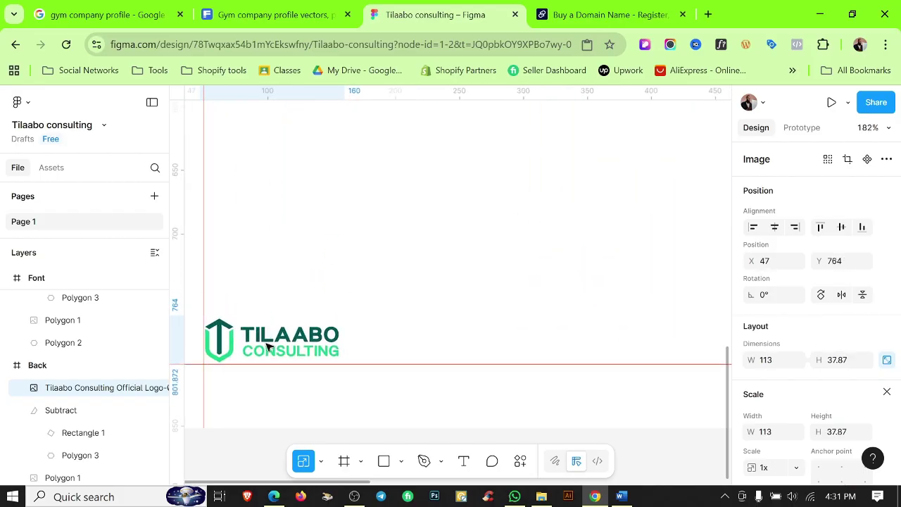
{"action": "scroll", "coordinate": [228, 336], "scroll_direction": "up", "scroll_amount": 5}
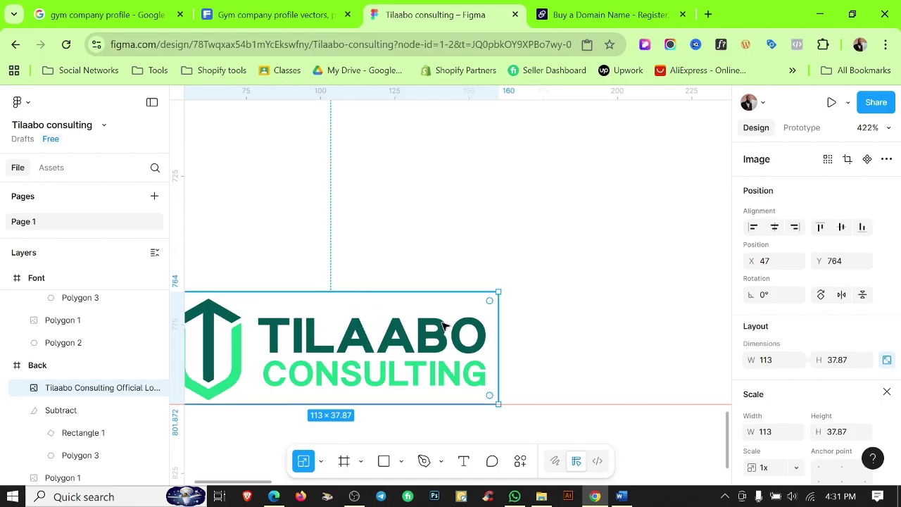
{"action": "scroll", "coordinate": [444, 324], "scroll_direction": "down", "scroll_amount": 1}
{"action": "left_click_drag", "start_coordinate": [561, 308], "coordinate": [668, 290]}
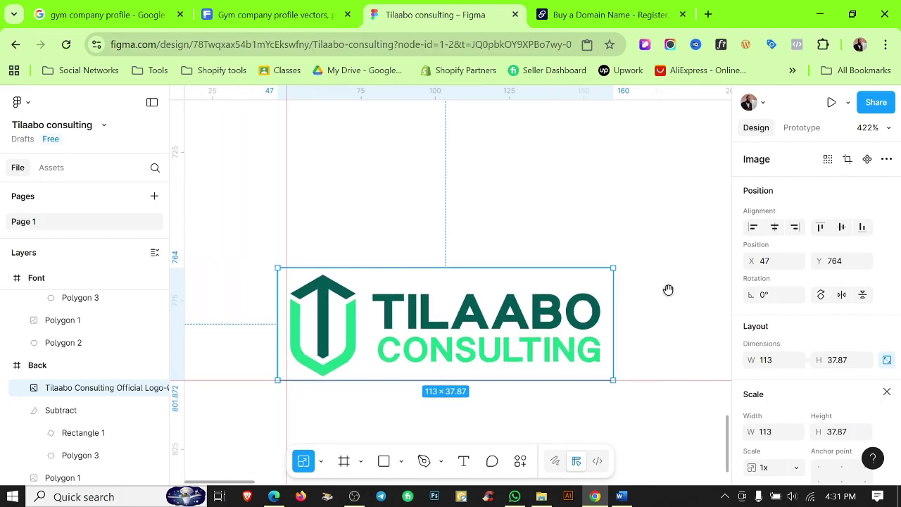
{"action": "key", "text": "Left"}
{"action": "left_click", "coordinate": [563, 225]}
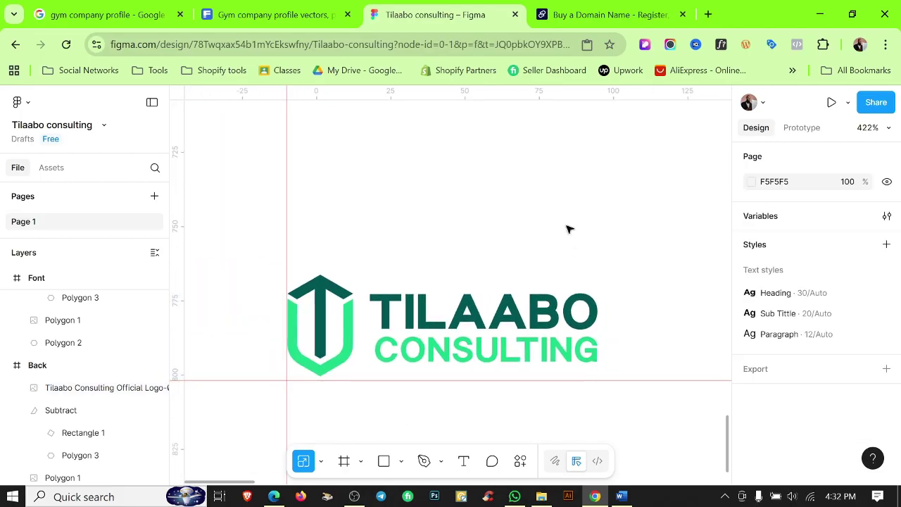
Draw a thin vertical bar right of the logo and fill it with the Color 2 style.
{"action": "scroll", "coordinate": [564, 225], "scroll_direction": "down", "scroll_amount": 5}
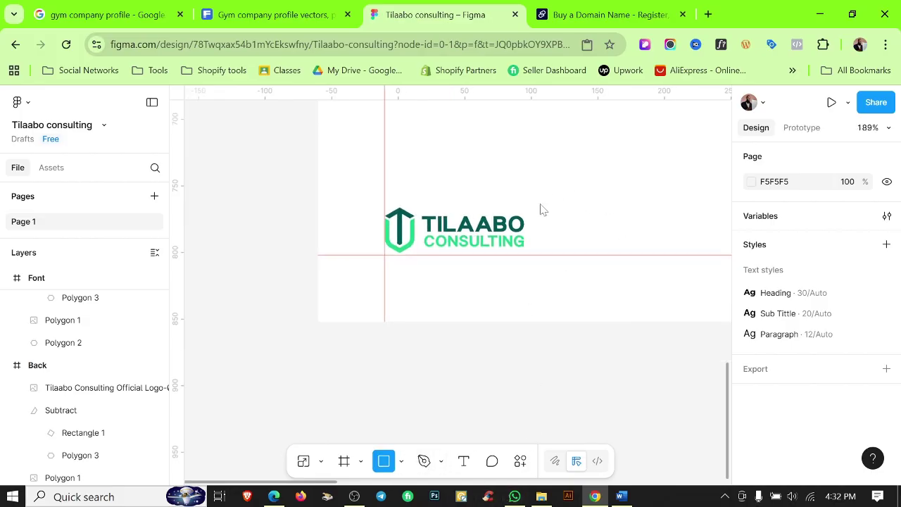
{"action": "left_click_drag", "start_coordinate": [538, 185], "coordinate": [540, 255]}
{"action": "left_click", "coordinate": [556, 340]}
{"action": "scroll", "coordinate": [537, 191], "scroll_direction": "up", "scroll_amount": 8}
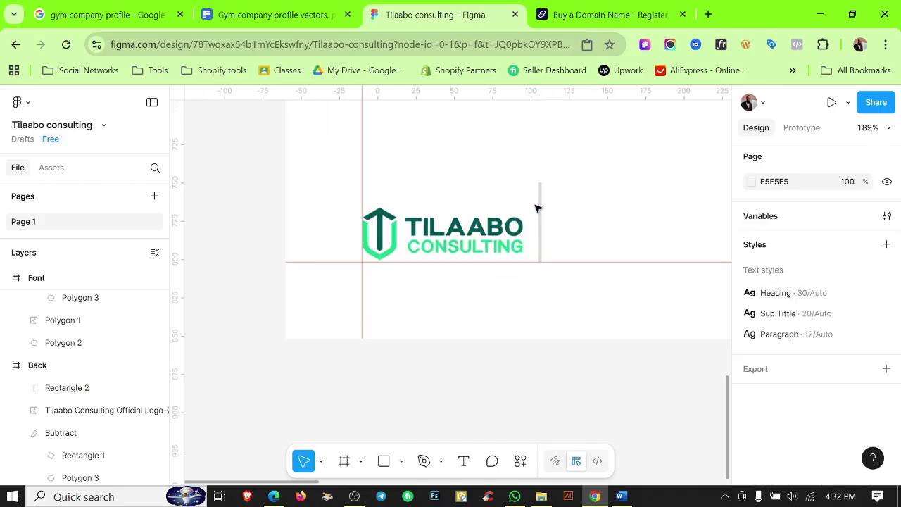
{"action": "left_click", "coordinate": [552, 225]}
{"action": "scroll", "coordinate": [845, 336], "scroll_direction": "down", "scroll_amount": 3}
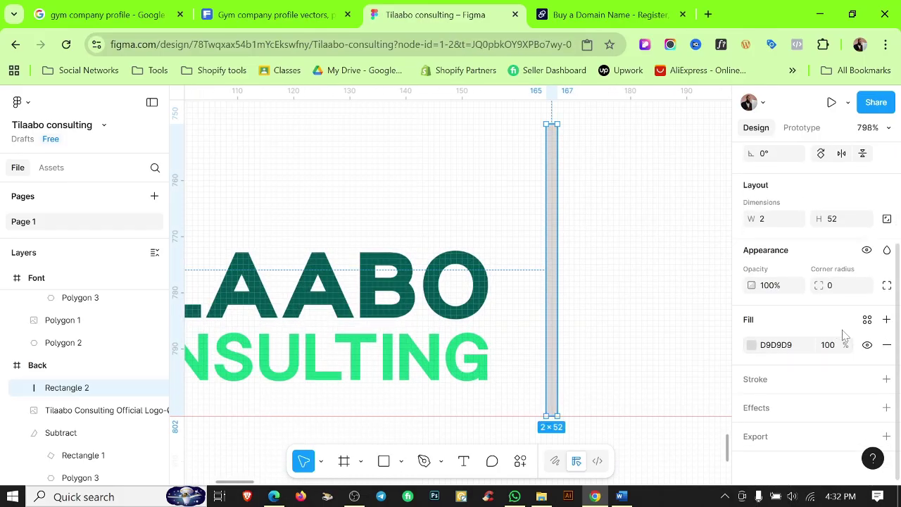
{"action": "left_click", "coordinate": [868, 320]}
{"action": "left_click", "coordinate": [624, 302]}
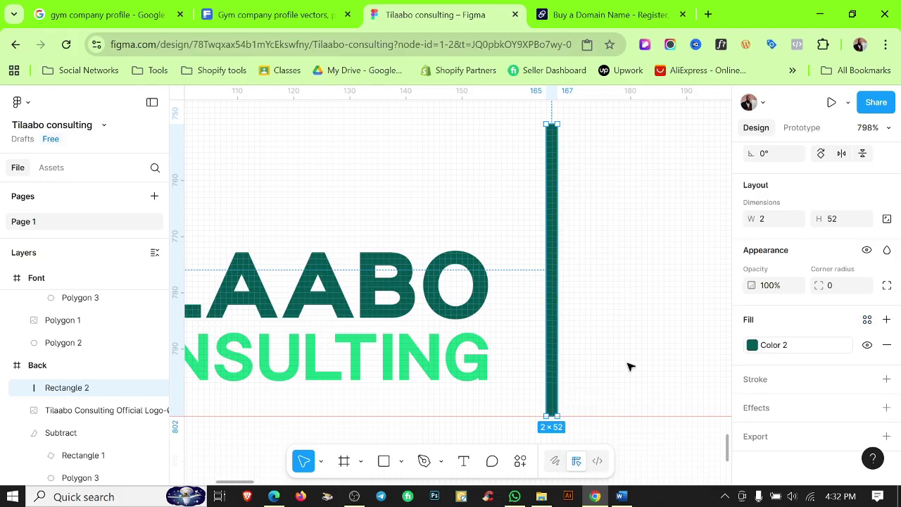
{"action": "left_click", "coordinate": [655, 340]}
{"action": "scroll", "coordinate": [655, 340], "scroll_direction": "down", "scroll_amount": 2}
{"action": "scroll", "coordinate": [629, 312], "scroll_direction": "up", "scroll_amount": 2}
Adjust the divider's height until it settles at 2 × 38.
{"action": "left_click", "coordinate": [561, 331]}
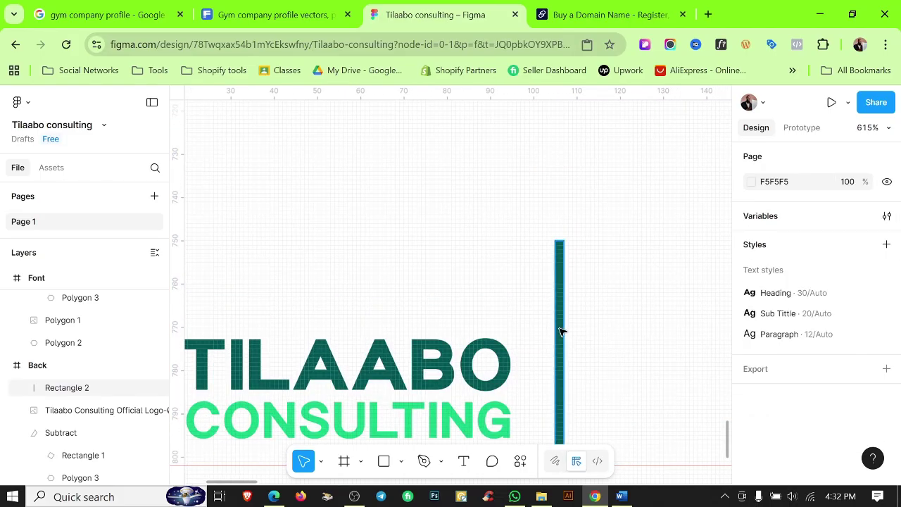
{"action": "left_click_drag", "start_coordinate": [559, 240], "coordinate": [562, 326]}
{"action": "scroll", "coordinate": [592, 348], "scroll_direction": "down", "scroll_amount": 1}
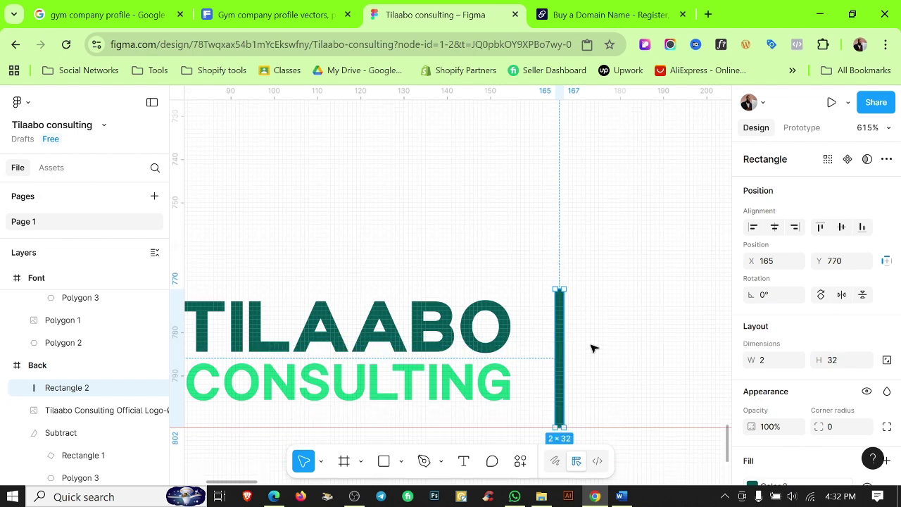
{"action": "scroll", "coordinate": [592, 348], "scroll_direction": "down", "scroll_amount": 1}
{"action": "scroll", "coordinate": [577, 360], "scroll_direction": "up", "scroll_amount": 5}
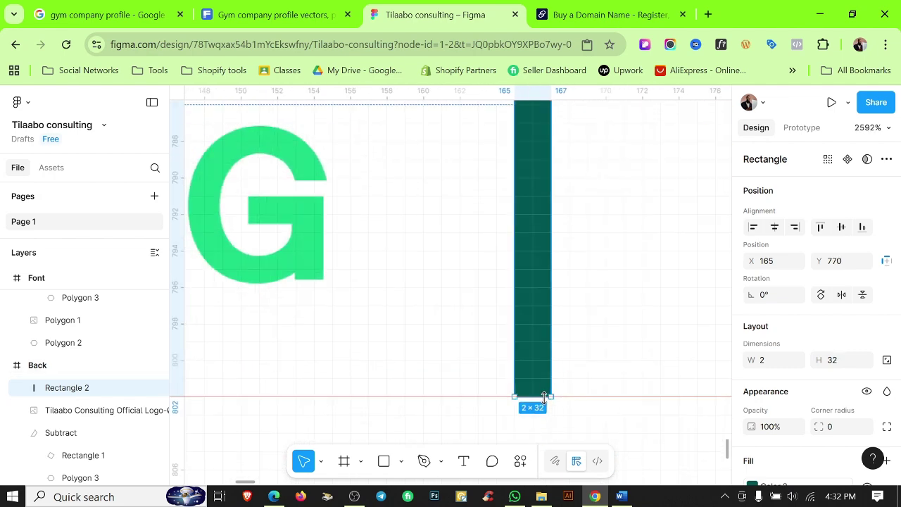
{"action": "scroll", "coordinate": [610, 325], "scroll_direction": "down", "scroll_amount": 3}
{"action": "left_click", "coordinate": [609, 328]}
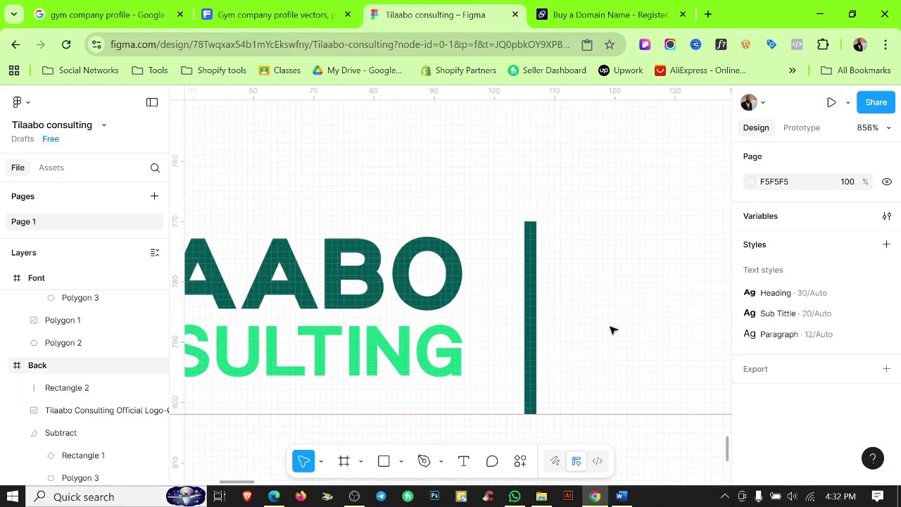
{"action": "scroll", "coordinate": [634, 326], "scroll_direction": "down", "scroll_amount": 2}
{"action": "left_click_drag", "start_coordinate": [645, 326], "coordinate": [606, 342]}
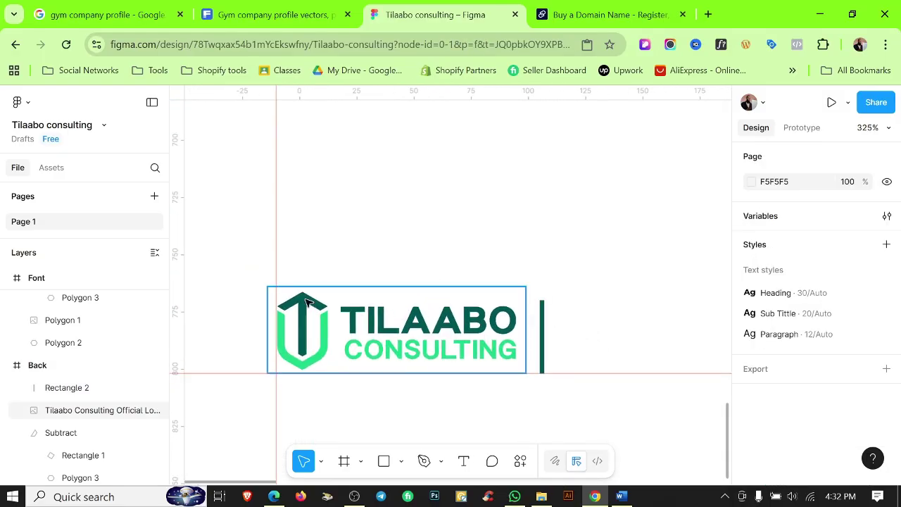
{"action": "left_click", "coordinate": [543, 325]}
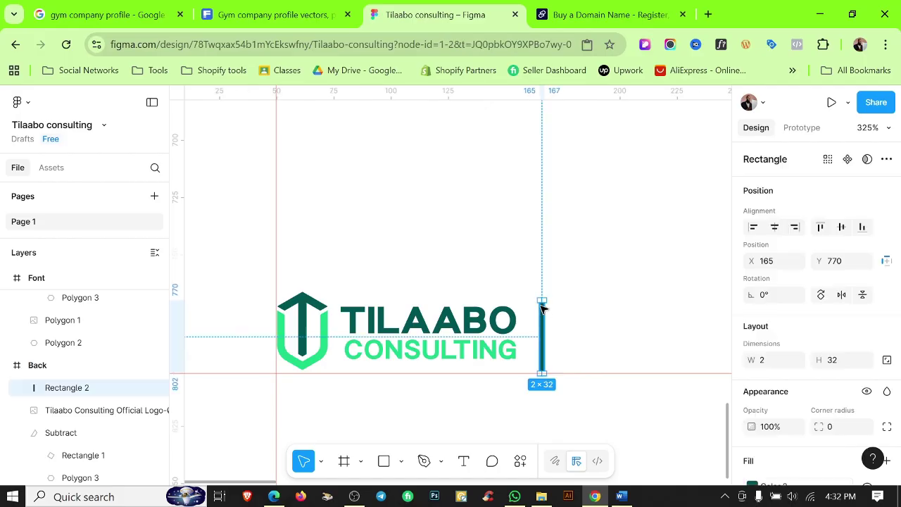
{"action": "left_click_drag", "start_coordinate": [540, 294], "coordinate": [540, 289]}
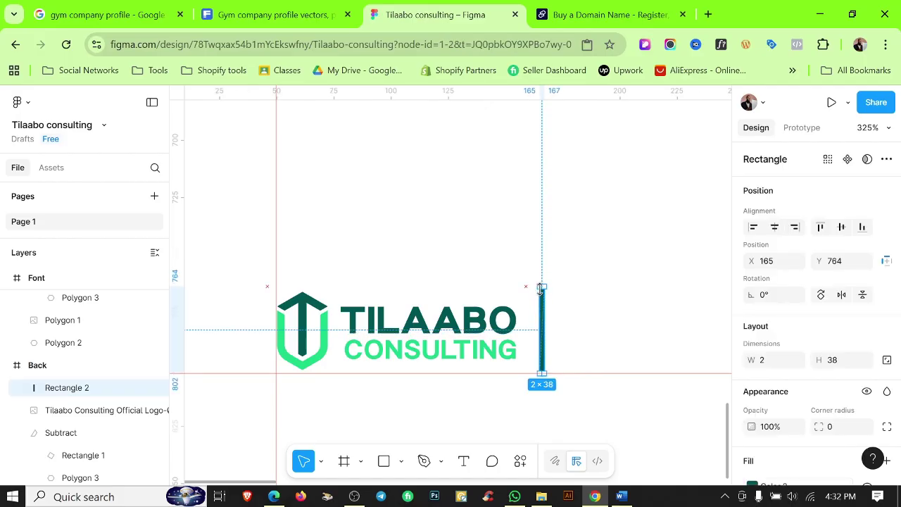
{"action": "left_click", "coordinate": [637, 307]}
{"action": "scroll", "coordinate": [639, 308], "scroll_direction": "down", "scroll_amount": 6}
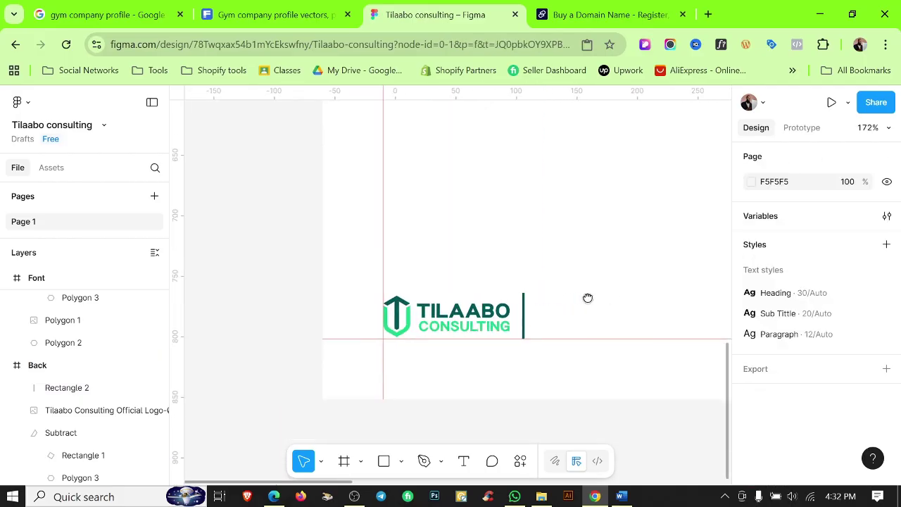
Paste the front cover's office address and contact blocks into the Back cover beside the logo divider.
{"action": "scroll", "coordinate": [630, 295], "scroll_direction": "down", "scroll_amount": 5}
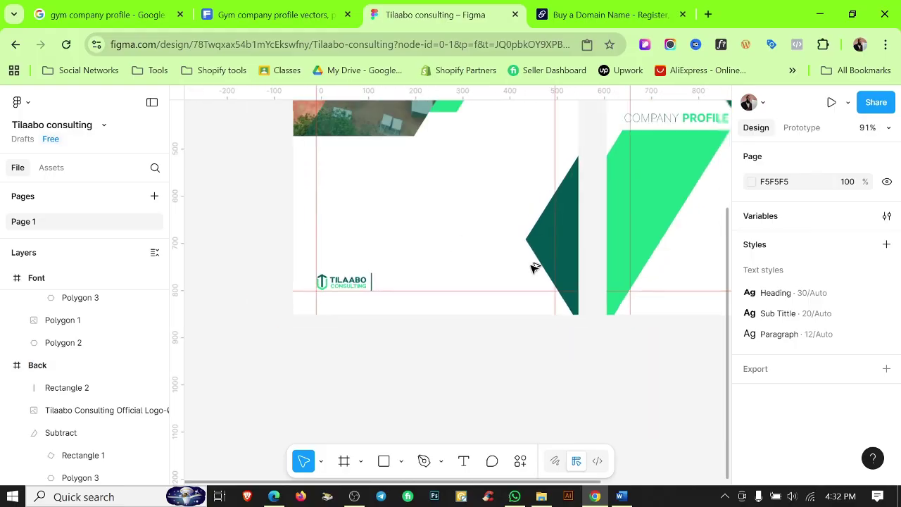
{"action": "left_click", "coordinate": [589, 278]}
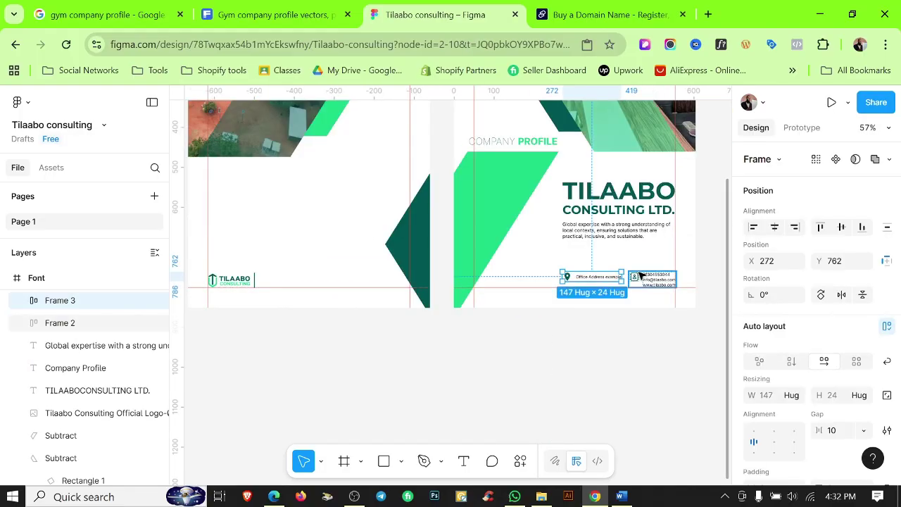
{"action": "left_click", "coordinate": [648, 281], "text": "shift"}
{"action": "scroll", "coordinate": [515, 363], "scroll_direction": "left", "scroll_amount": 3}
{"action": "scroll", "coordinate": [515, 363], "scroll_direction": "up", "scroll_amount": 5}
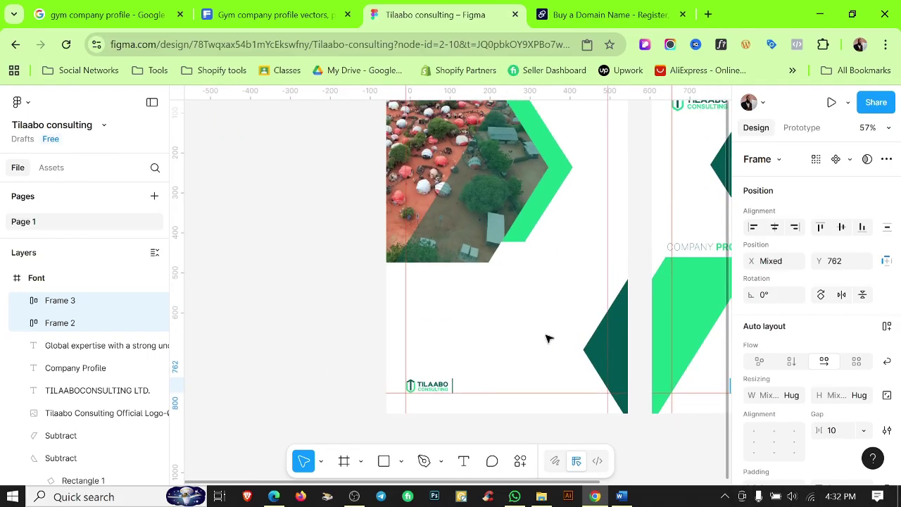
{"action": "left_click", "coordinate": [395, 238]}
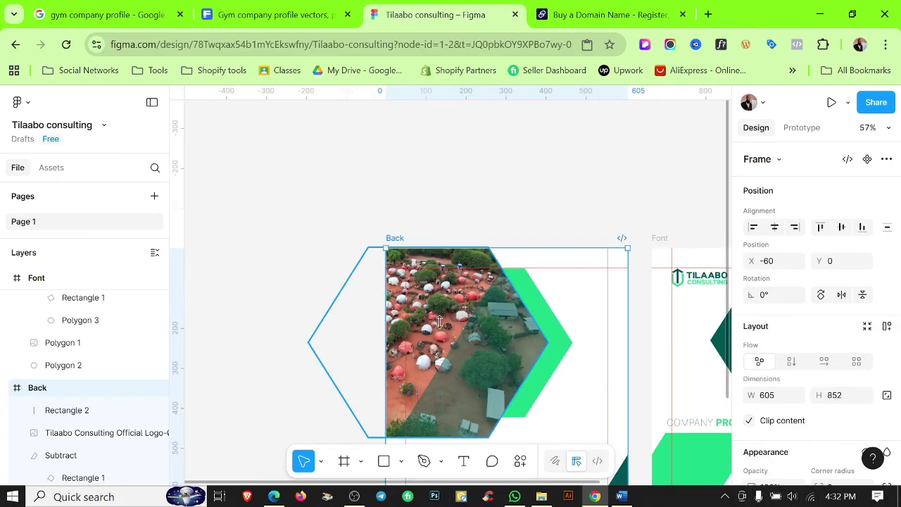
{"action": "key", "text": "ctrl+v"}
{"action": "scroll", "coordinate": [500, 352], "scroll_direction": "down", "scroll_amount": 3}
{"action": "scroll", "coordinate": [515, 366], "scroll_direction": "up", "scroll_amount": 5}
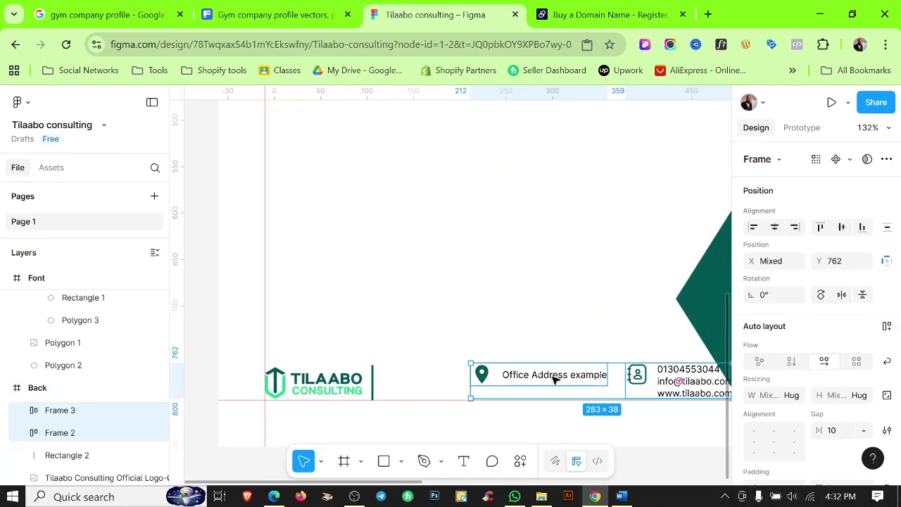
{"action": "left_click_drag", "start_coordinate": [518, 379], "coordinate": [477, 378]}
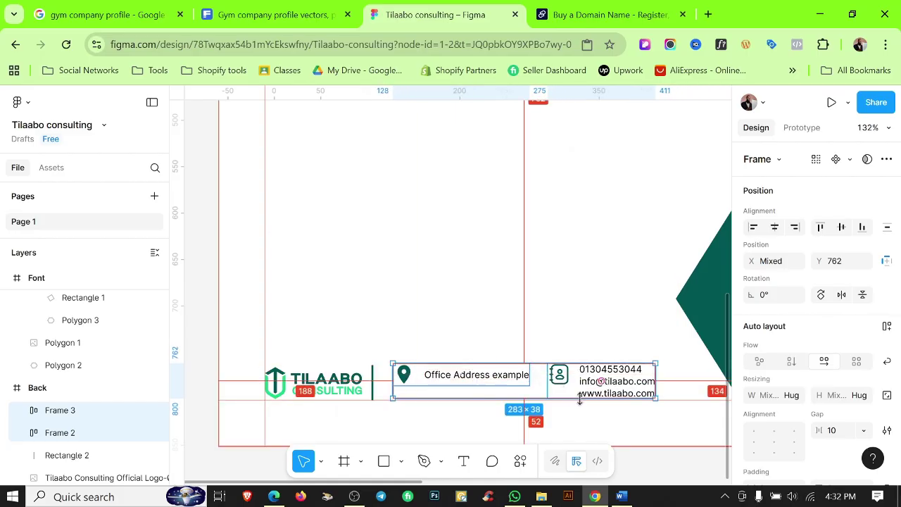
{"action": "left_click", "coordinate": [559, 326]}
{"action": "left_click", "coordinate": [597, 380]}
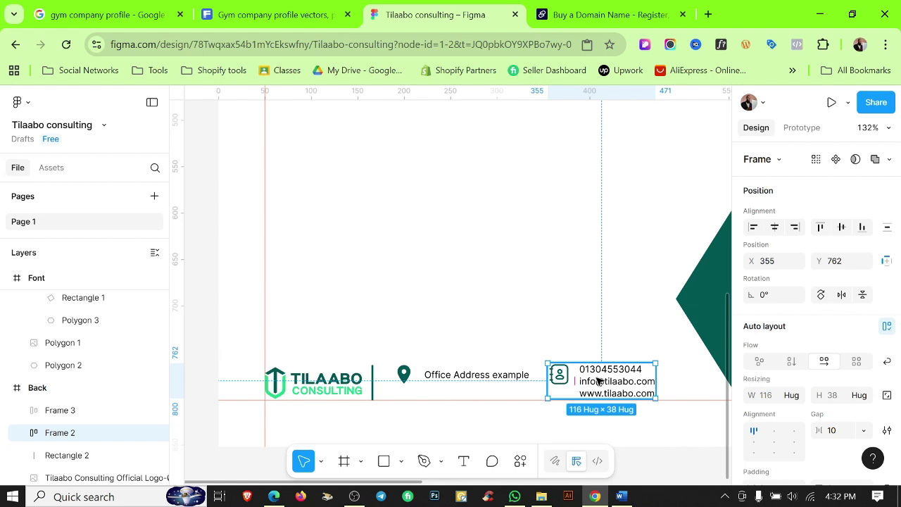
{"action": "left_click_drag", "start_coordinate": [598, 380], "coordinate": [626, 381]}
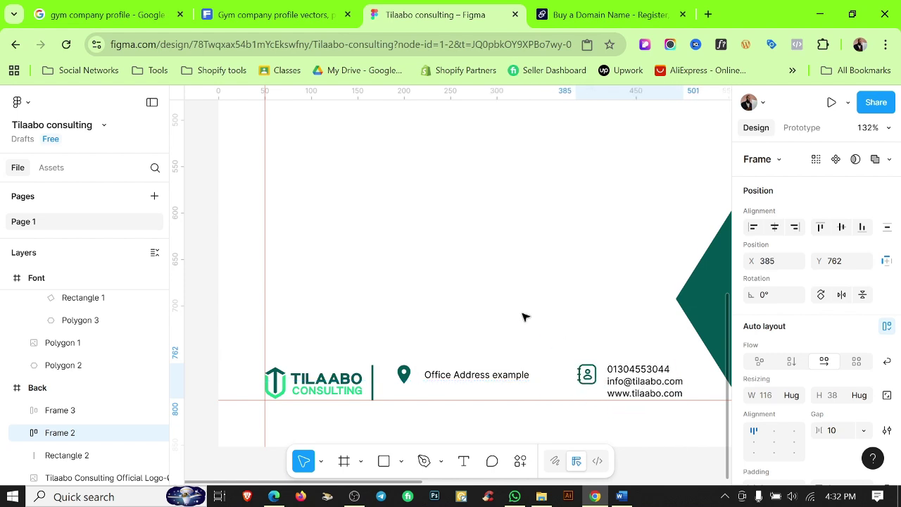
Duplicate the divider and place the copy between the address and the contact icon.
{"action": "left_click", "coordinate": [490, 331]}
{"action": "scroll", "coordinate": [382, 386], "scroll_direction": "up", "scroll_amount": 5}
{"action": "left_click", "coordinate": [383, 373]}
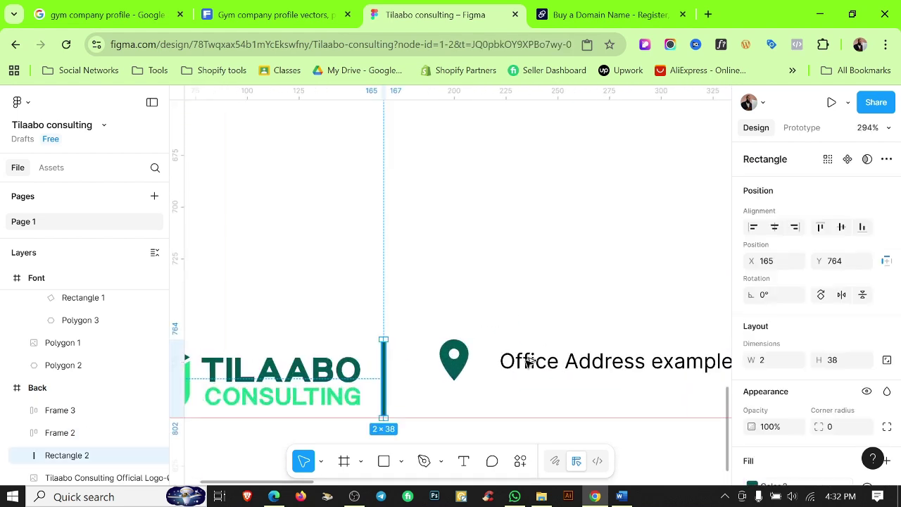
{"action": "left_click_drag", "start_coordinate": [527, 359], "coordinate": [712, 366]}
{"action": "left_click_drag", "start_coordinate": [622, 322], "coordinate": [461, 311]}
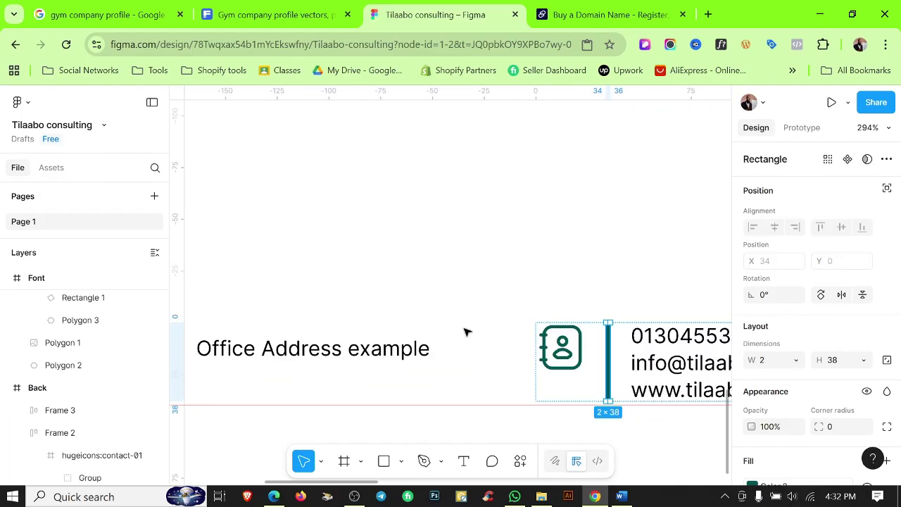
{"action": "scroll", "coordinate": [509, 345], "scroll_direction": "down", "scroll_amount": 1}
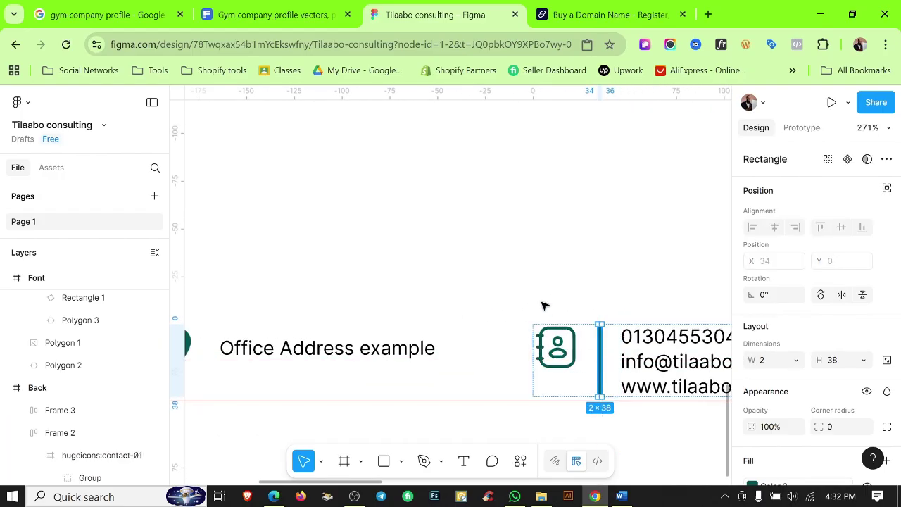
{"action": "left_click_drag", "start_coordinate": [599, 359], "coordinate": [474, 362]}
{"action": "left_click", "coordinate": [529, 246]}
Nudge the first divider beside the logo slightly to the right.
{"action": "scroll", "coordinate": [474, 222], "scroll_direction": "down", "scroll_amount": 4}
{"action": "scroll", "coordinate": [484, 273], "scroll_direction": "up", "scroll_amount": 1}
{"action": "scroll", "coordinate": [485, 273], "scroll_direction": "left", "scroll_amount": 1}
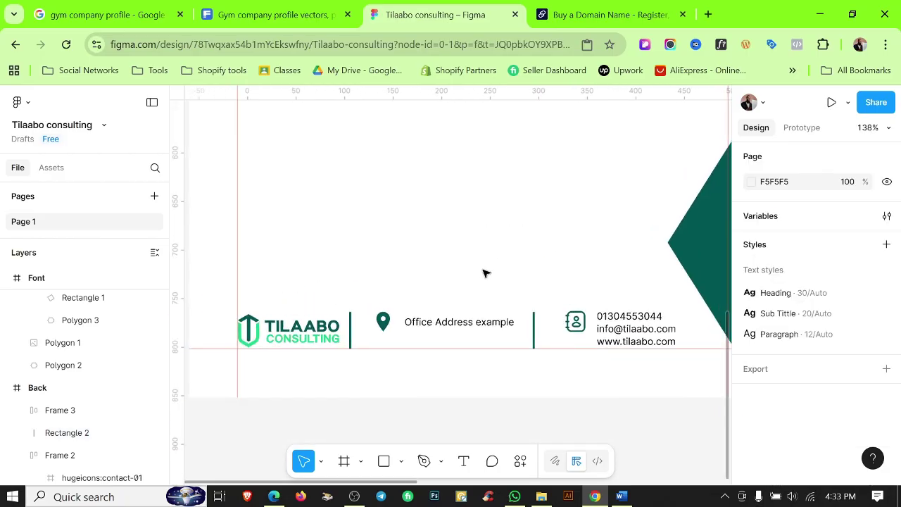
{"action": "scroll", "coordinate": [349, 324], "scroll_direction": "up", "scroll_amount": 3}
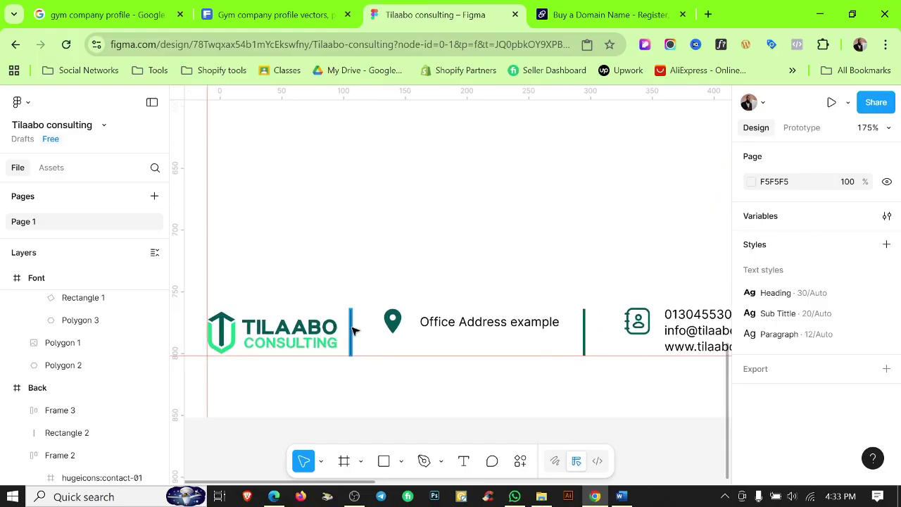
{"action": "left_click", "coordinate": [355, 331]}
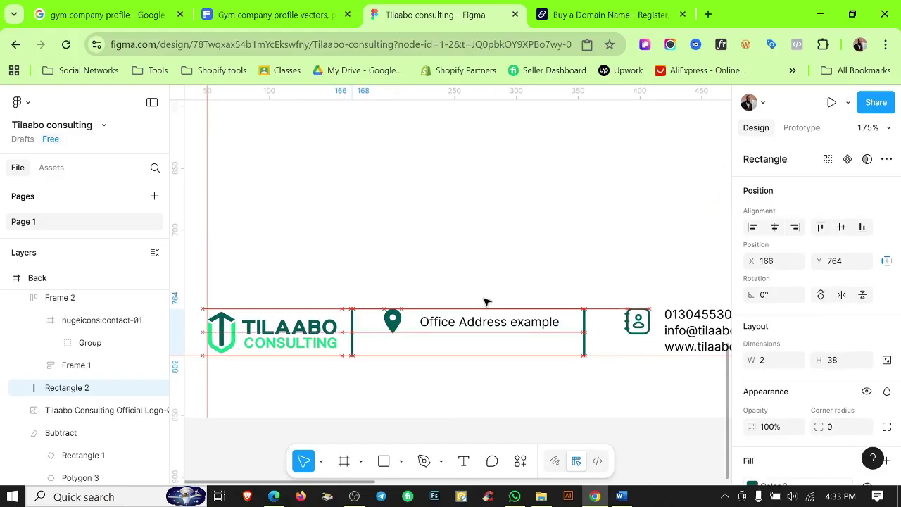
{"action": "key", "text": "Right"}
{"action": "key", "text": "Right"}
{"action": "key", "text": "Right"}
{"action": "key", "text": "Right"}
{"action": "key", "text": "Right"}
Space the logo, both dividers, address and contact blocks evenly 19 apart and align their tops.
{"action": "left_click", "coordinate": [452, 240]}
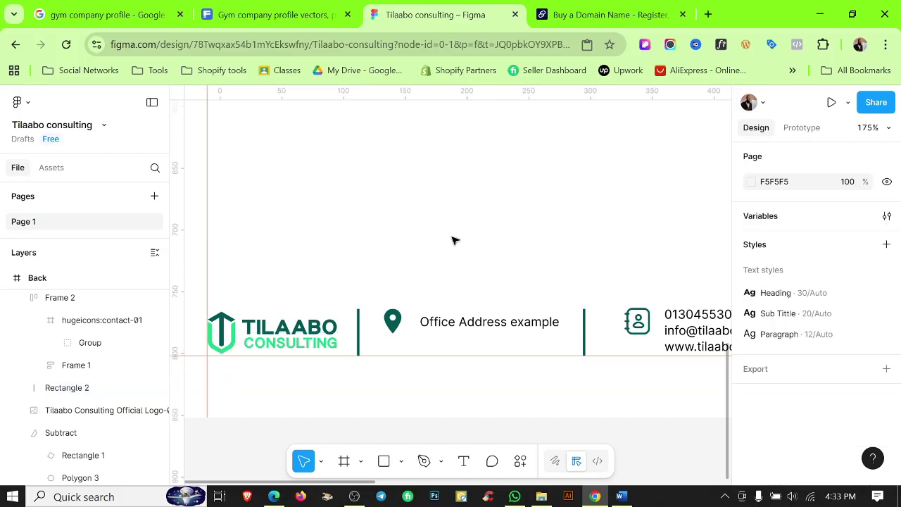
{"action": "scroll", "coordinate": [448, 248], "scroll_direction": "down", "scroll_amount": 3}
{"action": "left_click", "coordinate": [338, 307]}
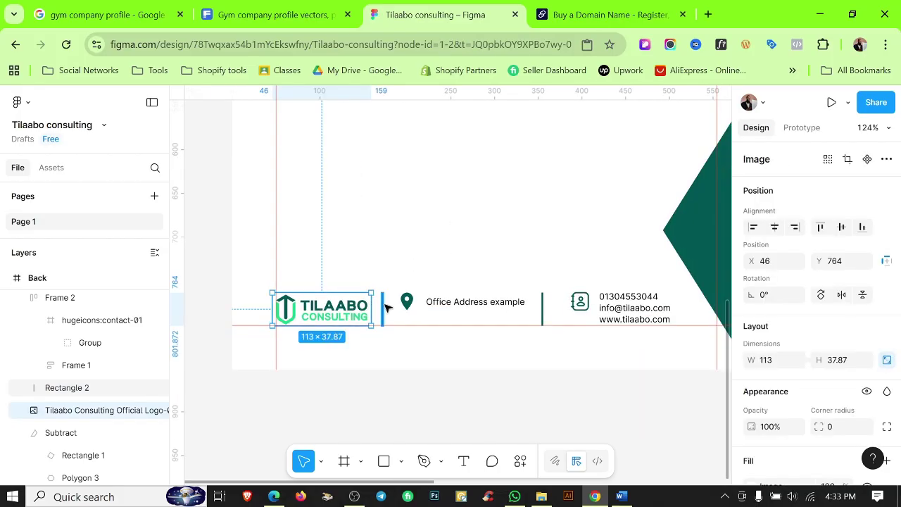
{"action": "left_click", "coordinate": [383, 310], "text": "shift"}
{"action": "left_click", "coordinate": [503, 303], "text": "shift"}
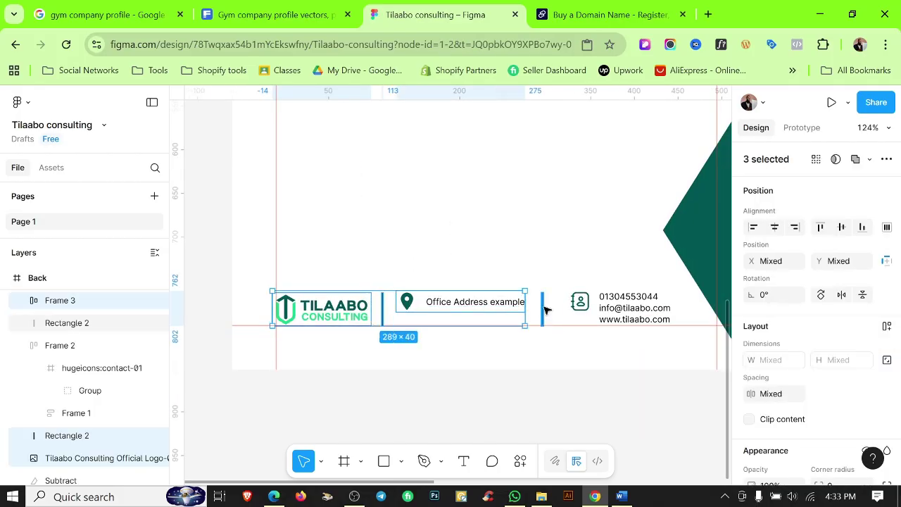
{"action": "left_click", "coordinate": [543, 310], "text": "shift"}
{"action": "left_click", "coordinate": [617, 310], "text": "shift"}
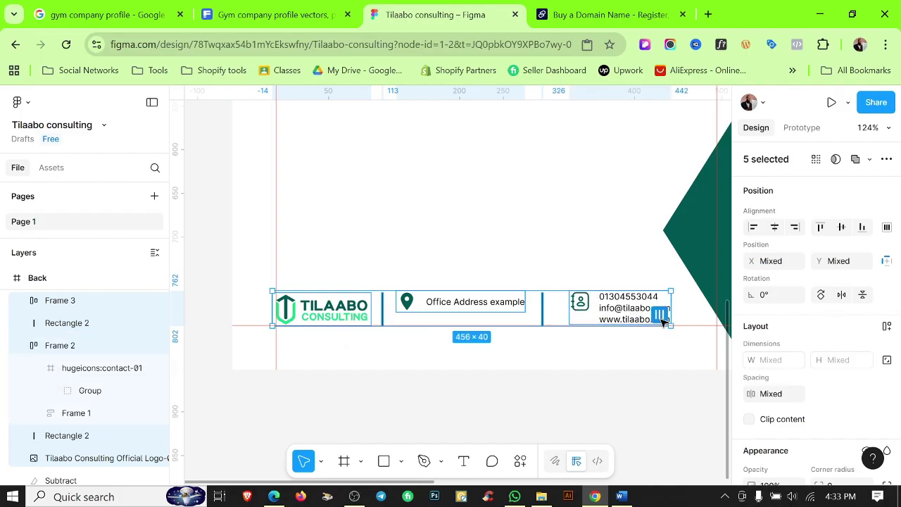
{"action": "left_click", "coordinate": [660, 316]}
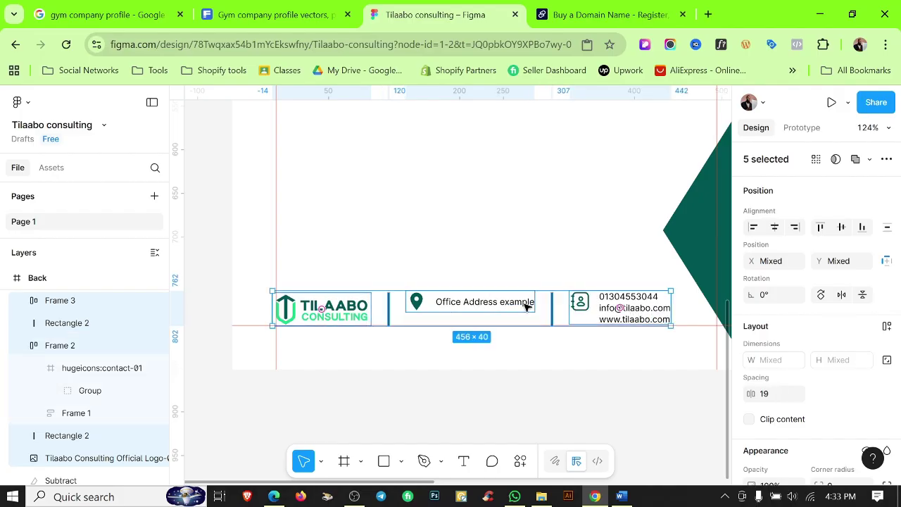
{"action": "left_click", "coordinate": [824, 228]}
Move the footer row down to Y 764 and clear the selection.
{"action": "scroll", "coordinate": [337, 324], "scroll_direction": "up", "scroll_amount": 3}
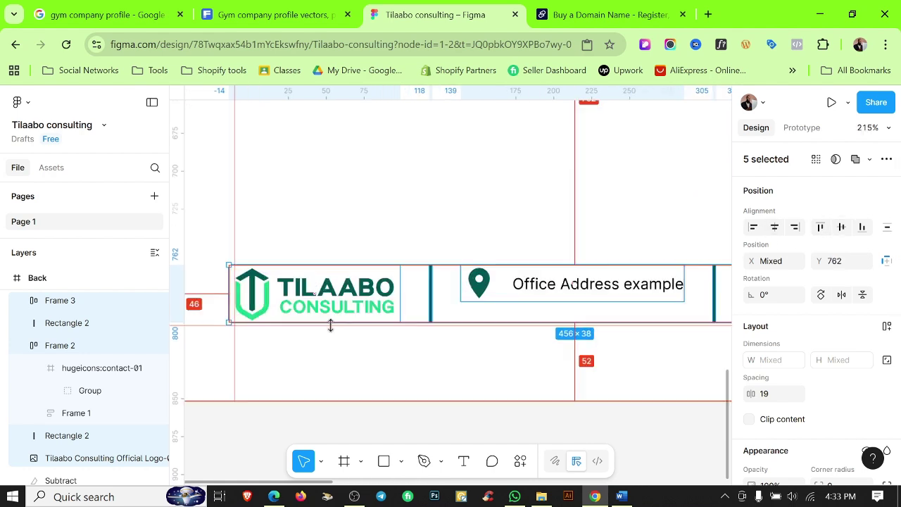
{"action": "scroll", "coordinate": [369, 226], "scroll_direction": "down", "scroll_amount": 5}
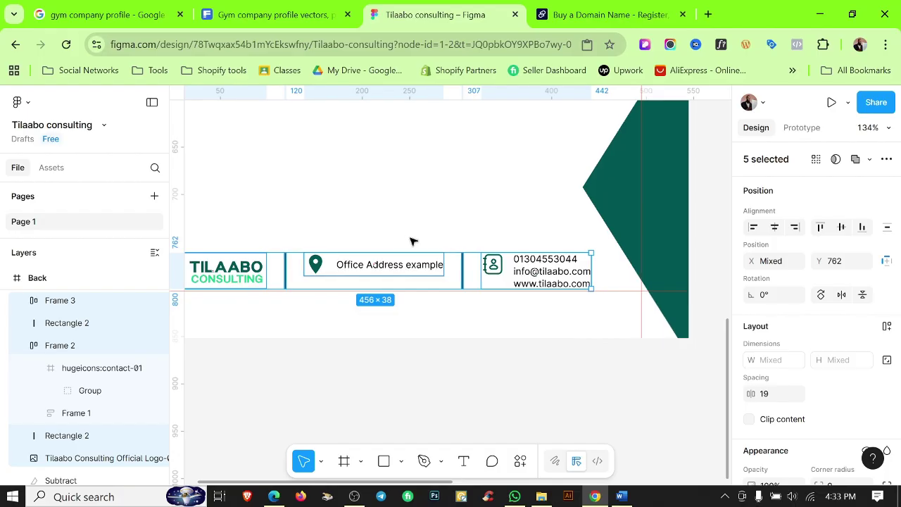
{"action": "key", "text": "Down"}
{"action": "key", "text": "Down"}
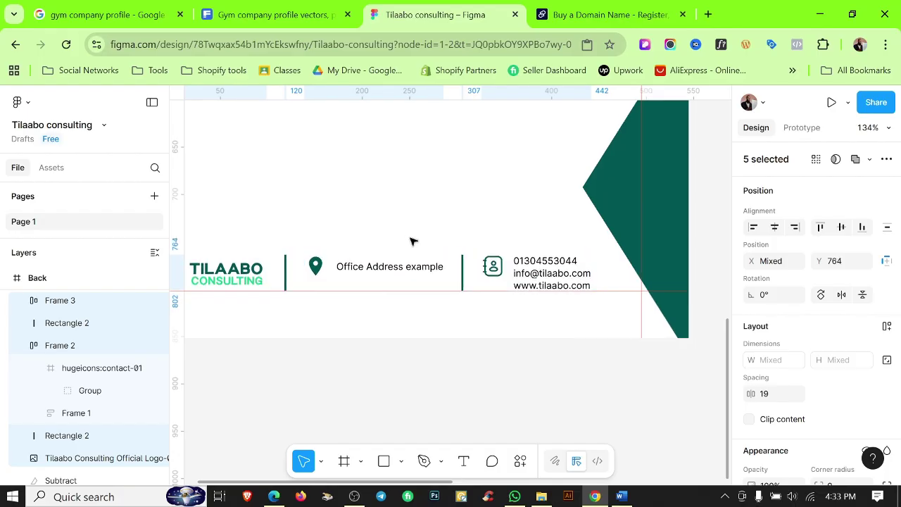
{"action": "scroll", "coordinate": [318, 278], "scroll_direction": "up", "scroll_amount": 4}
{"action": "scroll", "coordinate": [319, 284], "scroll_direction": "down", "scroll_amount": 5}
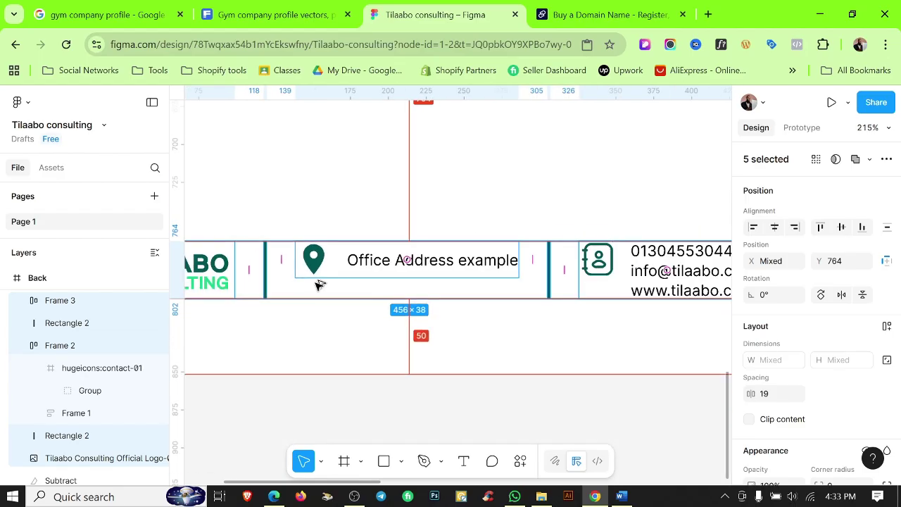
{"action": "left_click", "coordinate": [414, 227]}
{"action": "scroll", "coordinate": [451, 212], "scroll_direction": "left", "scroll_amount": 3}
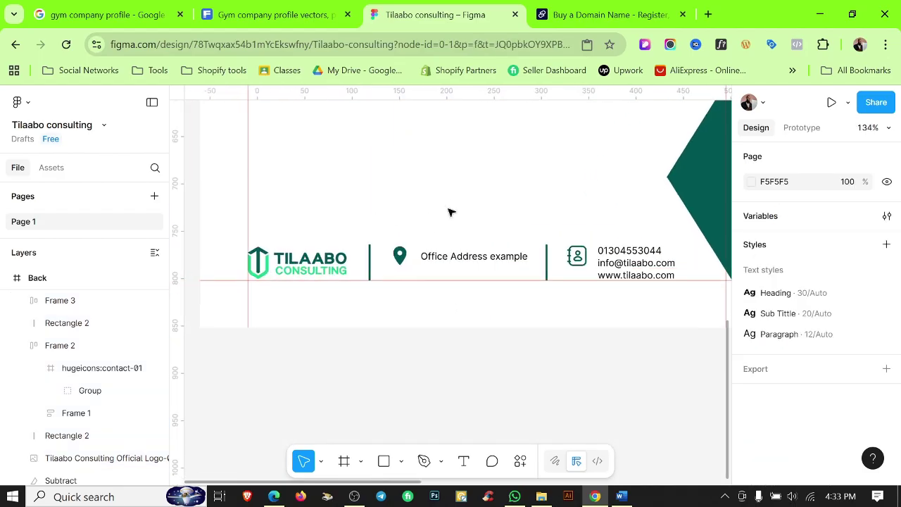
{"action": "scroll", "coordinate": [427, 219], "scroll_direction": "down", "scroll_amount": 3}
Duplicate the divider beside the logo and stretch the copy into a long line.
{"action": "left_click", "coordinate": [381, 266]}
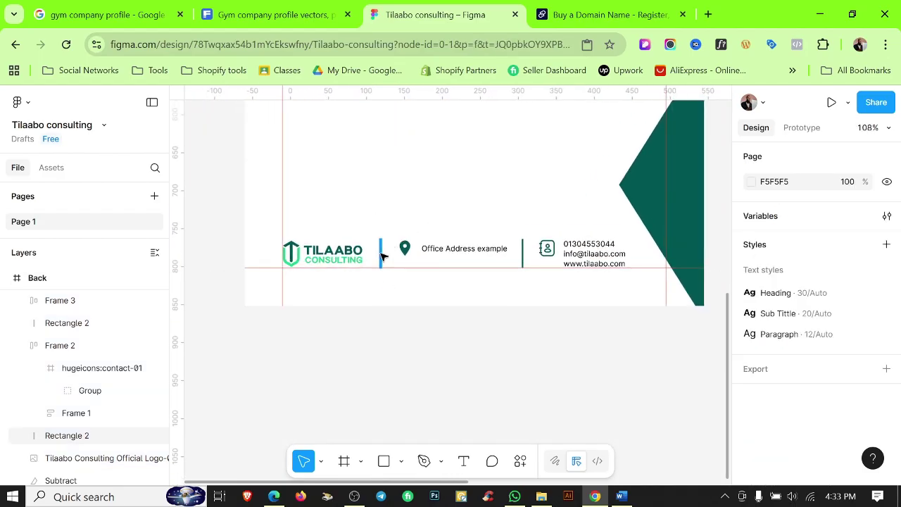
{"action": "left_click_drag", "start_coordinate": [381, 253], "coordinate": [415, 193]}
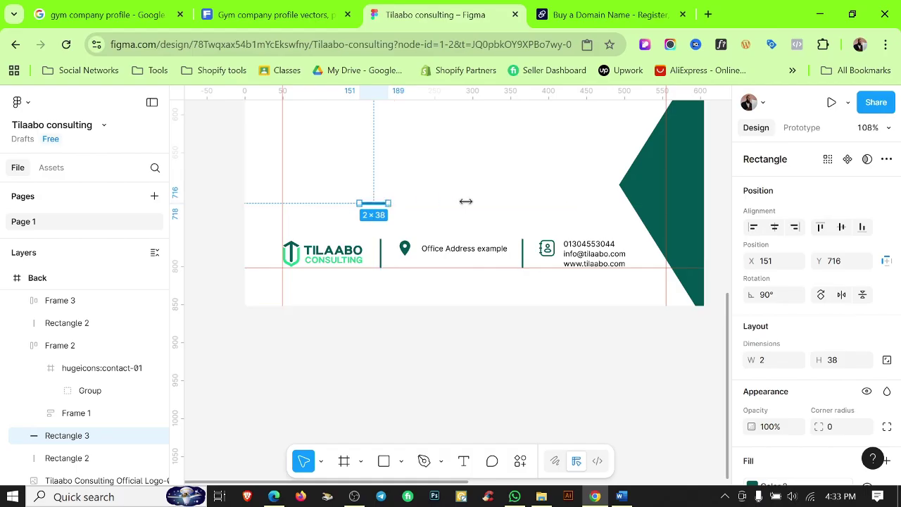
{"action": "left_click_drag", "start_coordinate": [466, 202], "coordinate": [547, 202]}
{"action": "key", "text": "ctrl+z"}
{"action": "left_click_drag", "start_coordinate": [390, 203], "coordinate": [618, 204]}
Place the long line just above the footer row, extending to the contact details' right edge.
{"action": "scroll", "coordinate": [450, 226], "scroll_direction": "up", "scroll_amount": 3}
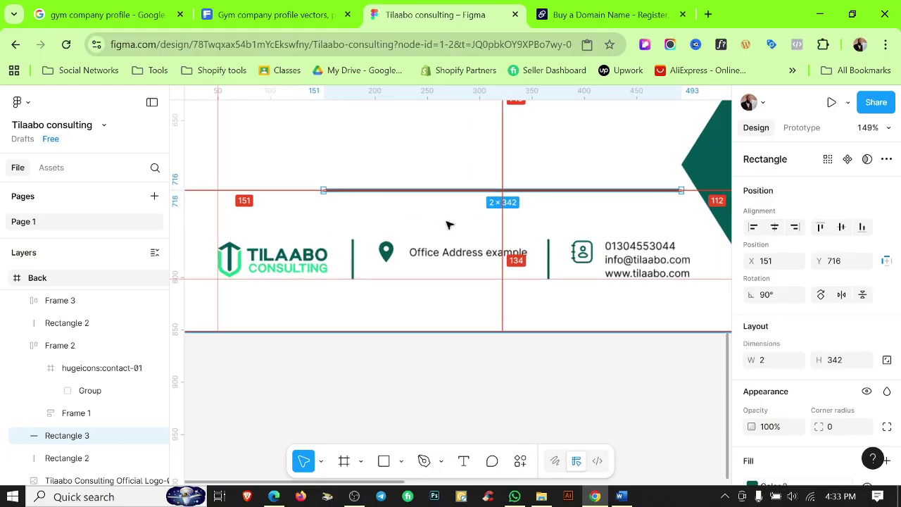
{"action": "left_click_drag", "start_coordinate": [462, 195], "coordinate": [356, 231]}
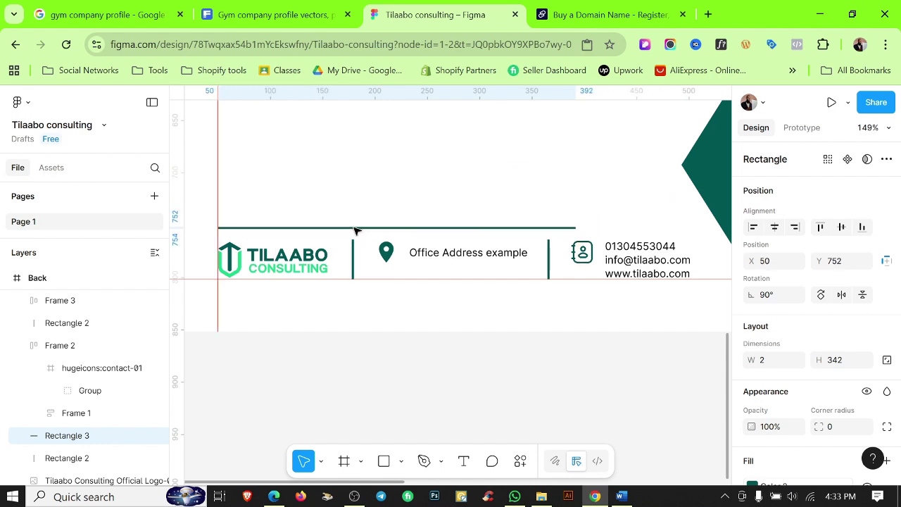
{"action": "scroll", "coordinate": [356, 231], "scroll_direction": "up", "scroll_amount": 5}
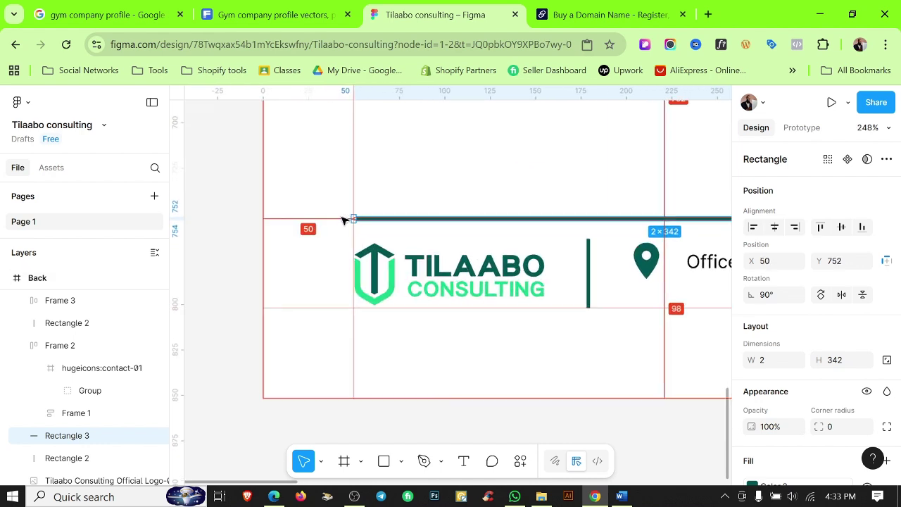
{"action": "scroll", "coordinate": [348, 222], "scroll_direction": "up", "scroll_amount": 4}
{"action": "scroll", "coordinate": [366, 235], "scroll_direction": "down", "scroll_amount": 3}
{"action": "left_click_drag", "start_coordinate": [491, 260], "coordinate": [393, 259]}
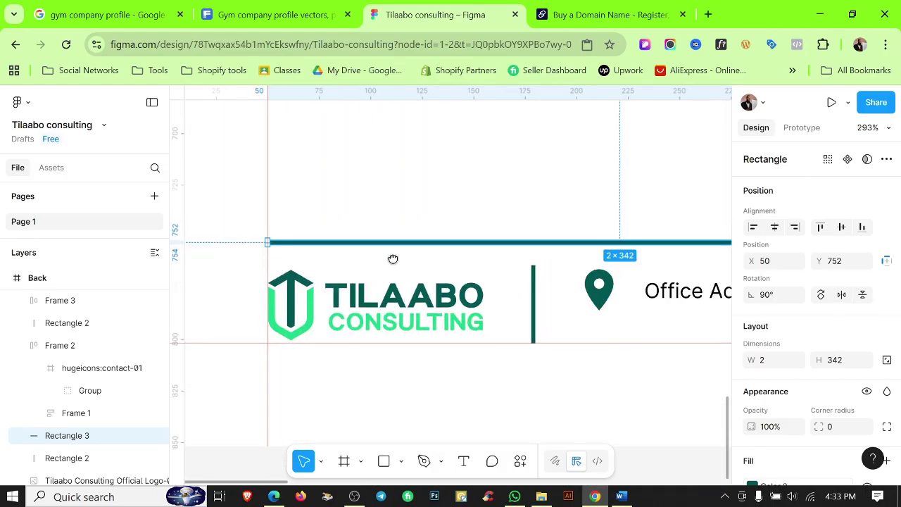
{"action": "key", "text": "Down"}
{"action": "key", "text": "Down"}
{"action": "key", "text": "Down"}
{"action": "key", "text": "Down"}
{"action": "key", "text": "Down"}
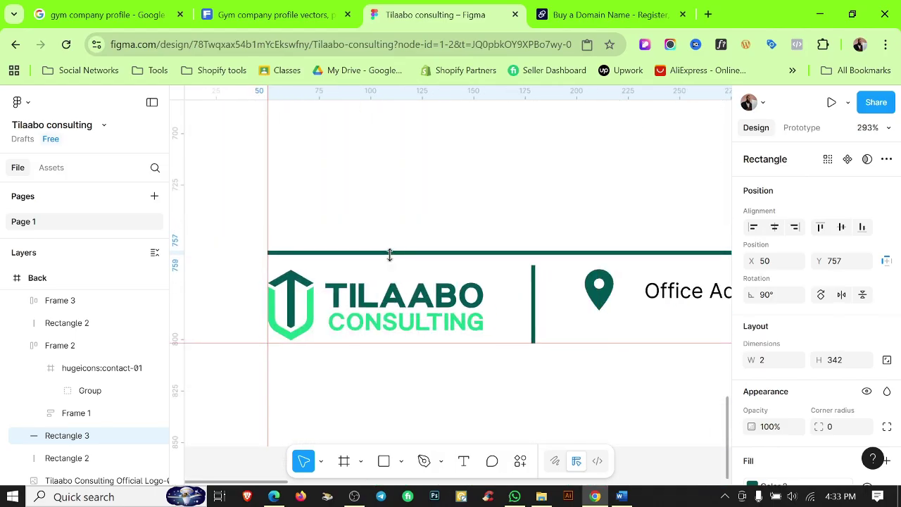
{"action": "scroll", "coordinate": [392, 256], "scroll_direction": "down", "scroll_amount": 3}
{"action": "scroll", "coordinate": [458, 252], "scroll_direction": "right", "scroll_amount": 5}
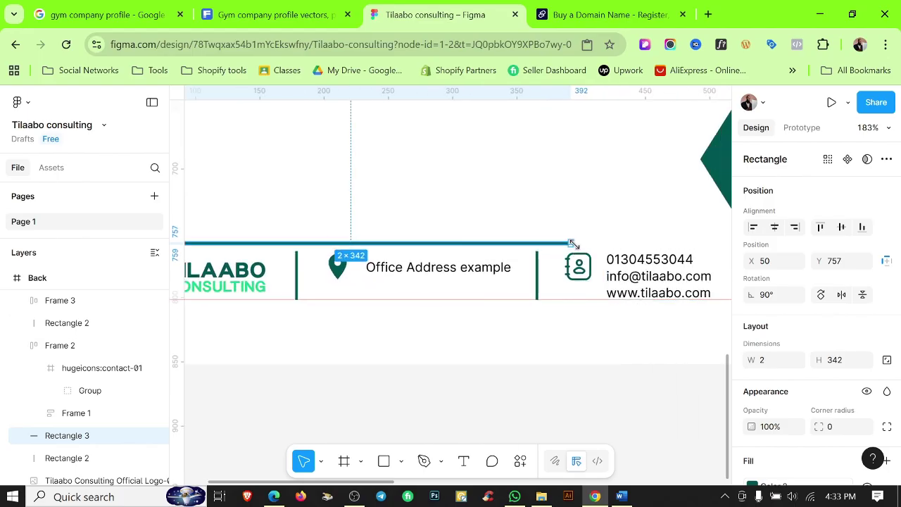
{"action": "left_click_drag", "start_coordinate": [575, 242], "coordinate": [712, 239]}
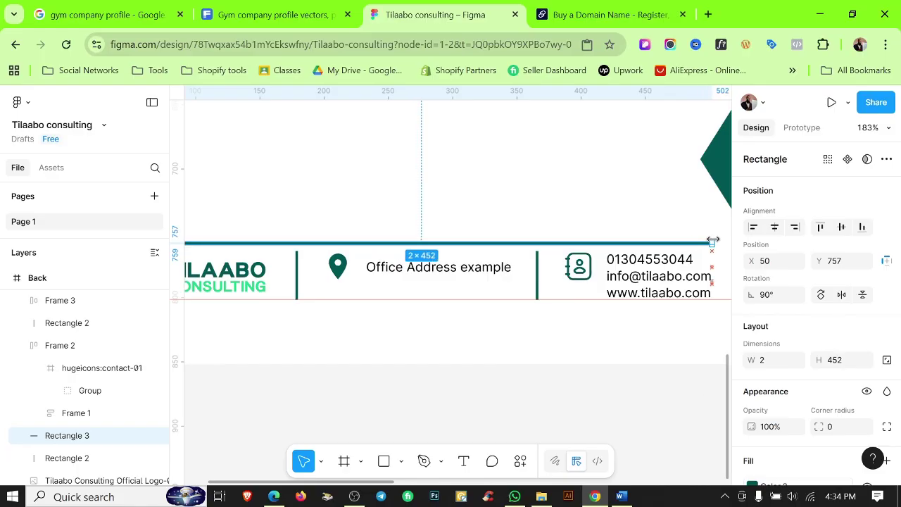
Fill the footer divider line with the Color 1 style.
{"action": "left_click", "coordinate": [541, 179]}
{"action": "scroll", "coordinate": [535, 177], "scroll_direction": "down", "scroll_amount": 3}
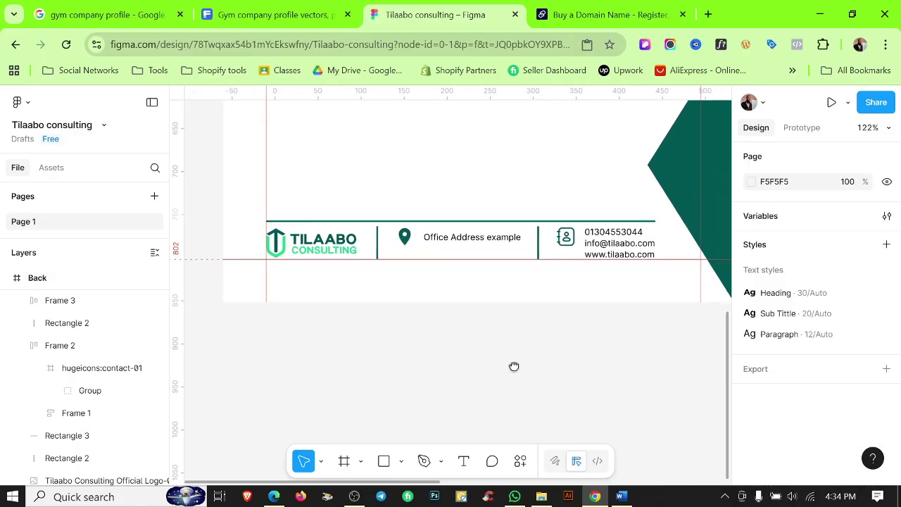
{"action": "scroll", "coordinate": [514, 366], "scroll_direction": "up", "scroll_amount": 1}
{"action": "scroll", "coordinate": [383, 275], "scroll_direction": "up", "scroll_amount": 4}
{"action": "scroll", "coordinate": [382, 273], "scroll_direction": "down", "scroll_amount": 2}
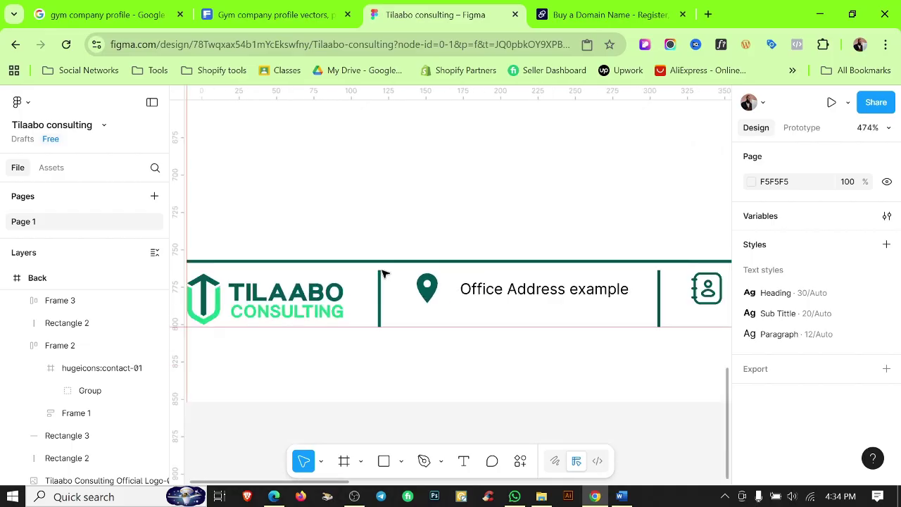
{"action": "scroll", "coordinate": [381, 274], "scroll_direction": "up", "scroll_amount": 1}
{"action": "scroll", "coordinate": [384, 275], "scroll_direction": "down", "scroll_amount": 3}
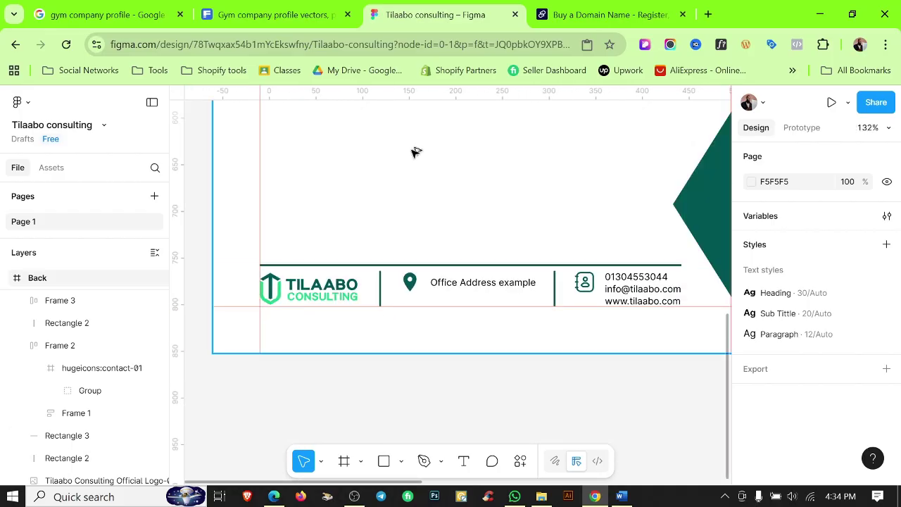
{"action": "scroll", "coordinate": [416, 151], "scroll_direction": "down", "scroll_amount": 3}
{"action": "scroll", "coordinate": [405, 224], "scroll_direction": "up", "scroll_amount": 4}
{"action": "left_click", "coordinate": [421, 239]}
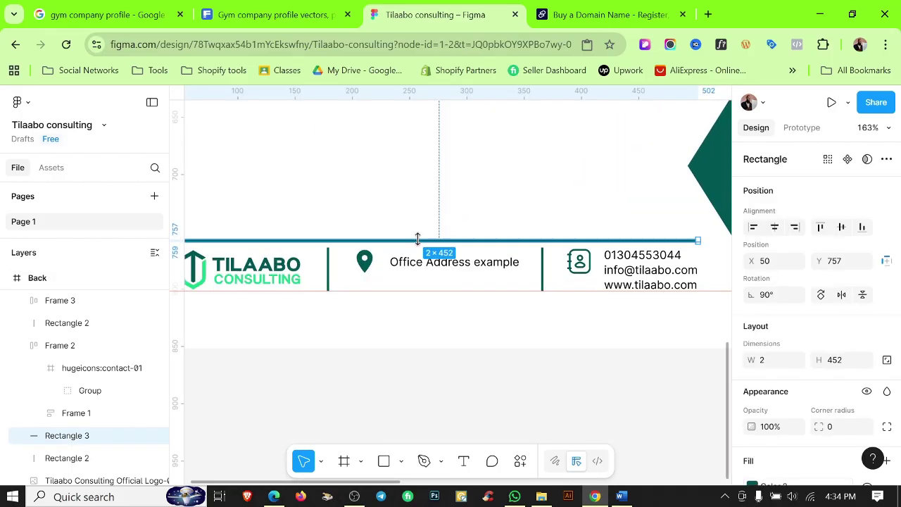
{"action": "scroll", "coordinate": [778, 367], "scroll_direction": "down", "scroll_amount": 1}
{"action": "left_click", "coordinate": [868, 319]}
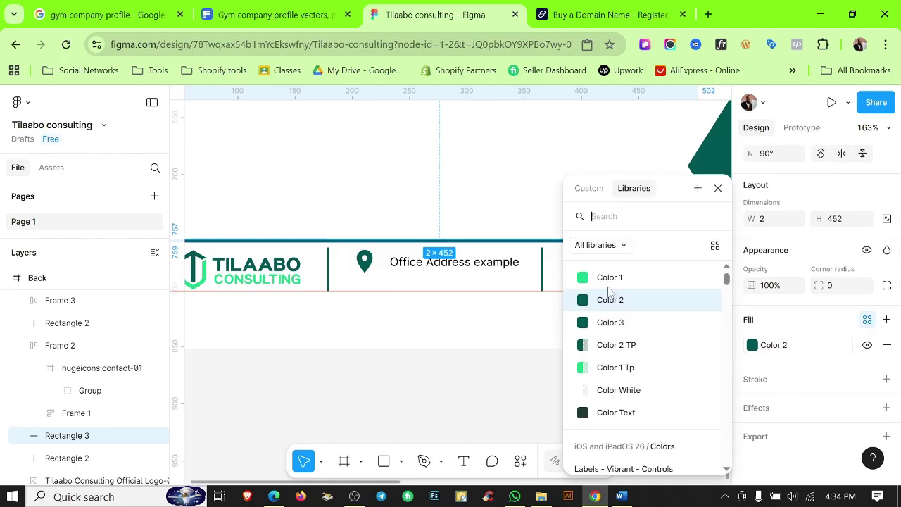
{"action": "left_click", "coordinate": [605, 275]}
{"action": "left_click", "coordinate": [474, 185]}
Bring up the Tilaabo Profile document in Word, showing the About Us text.
{"action": "scroll", "coordinate": [496, 230], "scroll_direction": "down", "scroll_amount": 3}
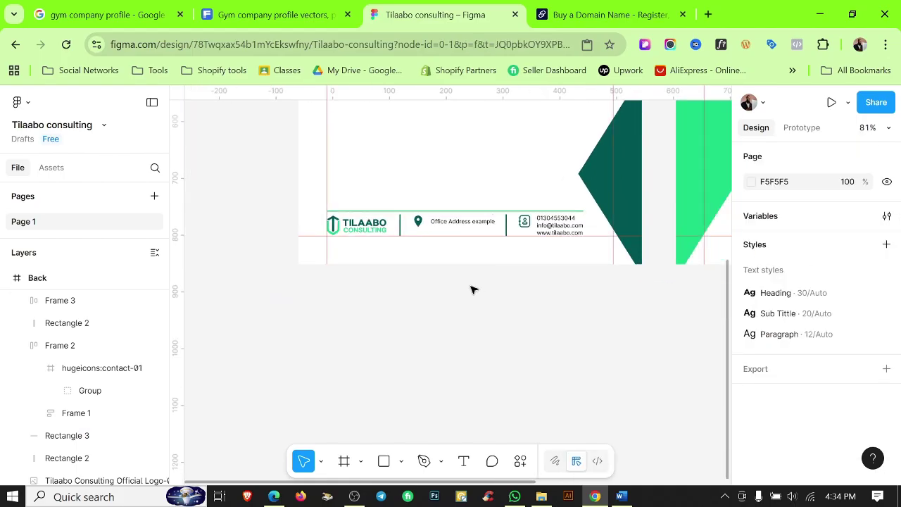
{"action": "scroll", "coordinate": [472, 288], "scroll_direction": "down", "scroll_amount": 5}
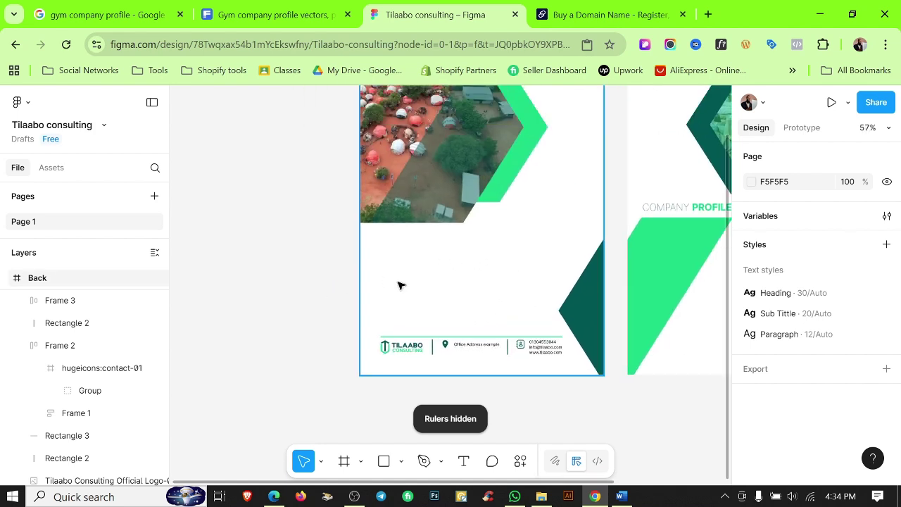
{"action": "scroll", "coordinate": [398, 281], "scroll_direction": "down", "scroll_amount": 2}
{"action": "scroll", "coordinate": [421, 269], "scroll_direction": "right", "scroll_amount": 3}
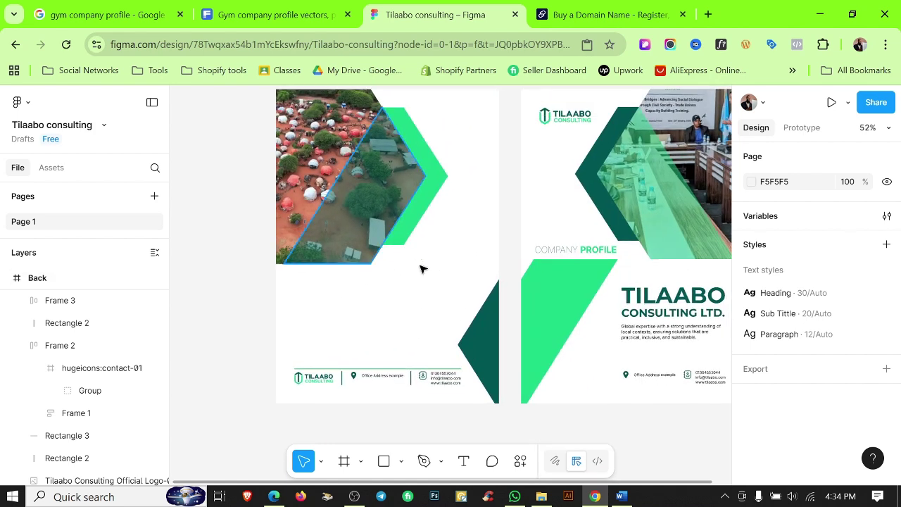
{"action": "left_click", "coordinate": [632, 497]}
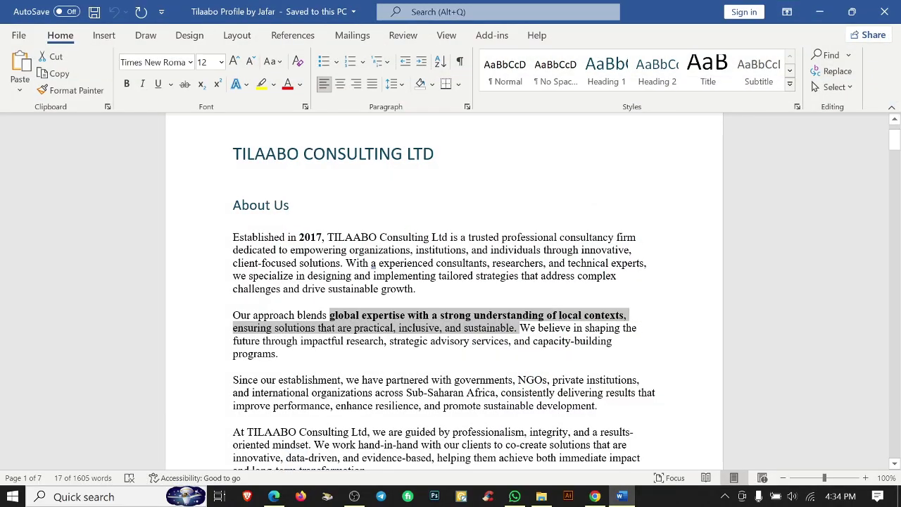
Select the first Our Approach paragraph about TILAABO's client-centered, results-driven approach.
{"action": "left_click_drag", "start_coordinate": [894, 141], "coordinate": [883, 383]}
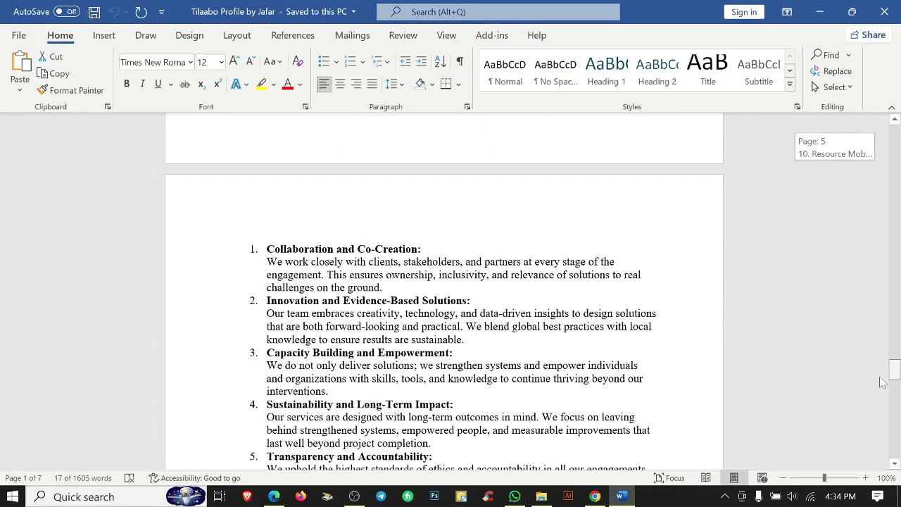
{"action": "scroll", "coordinate": [883, 382], "scroll_direction": "down", "scroll_amount": 20}
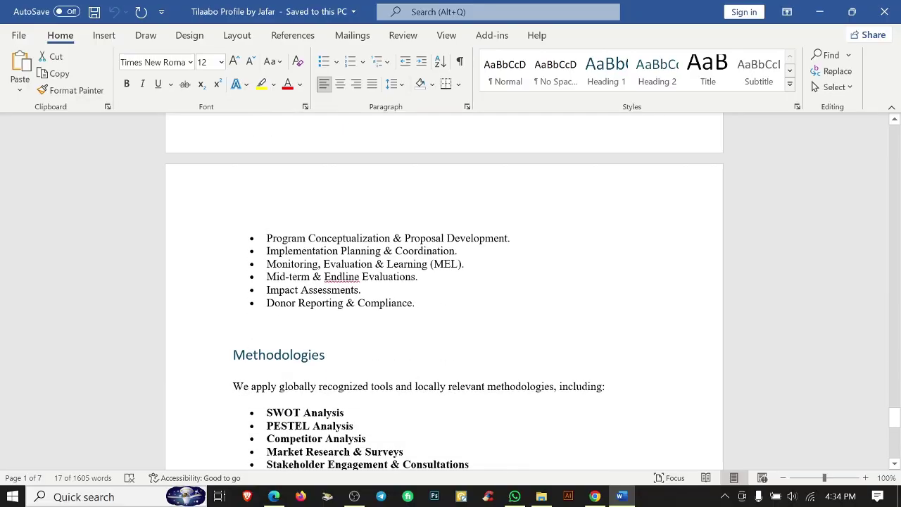
{"action": "scroll", "coordinate": [443, 296], "scroll_direction": "down", "scroll_amount": 12}
{"action": "scroll", "coordinate": [444, 296], "scroll_direction": "up", "scroll_amount": 5}
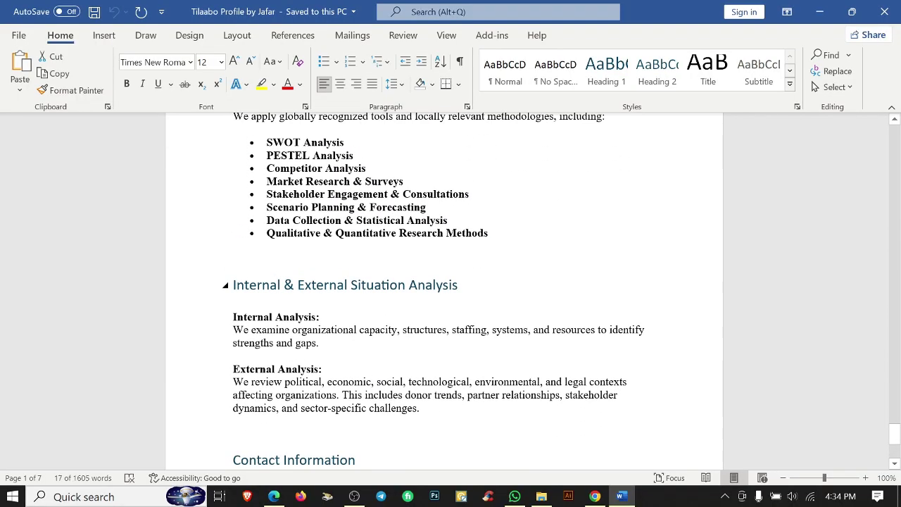
{"action": "left_click_drag", "start_coordinate": [282, 421], "coordinate": [233, 381]}
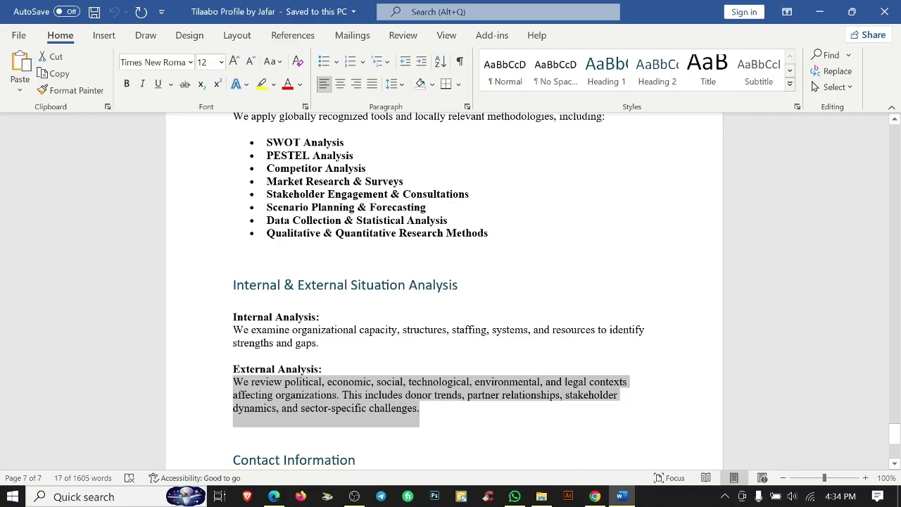
{"action": "scroll", "coordinate": [444, 295], "scroll_direction": "up", "scroll_amount": 15}
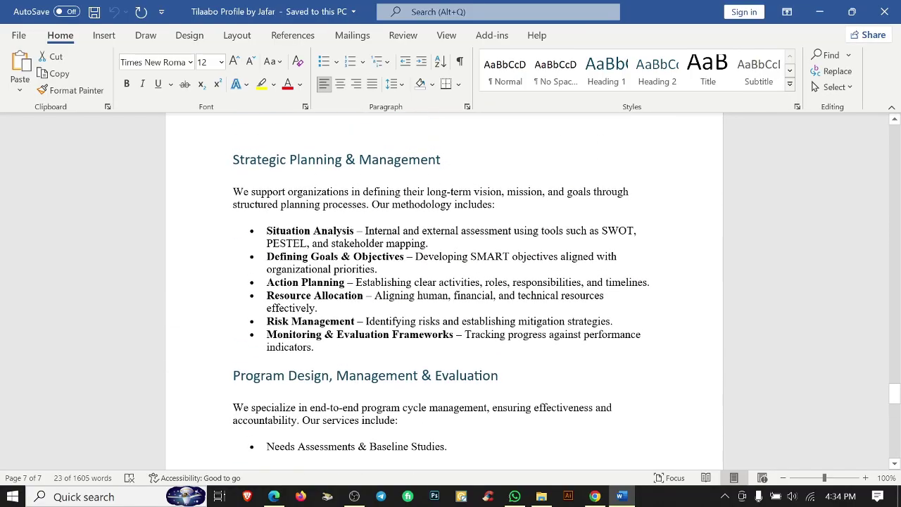
{"action": "scroll", "coordinate": [444, 295], "scroll_direction": "up", "scroll_amount": 15}
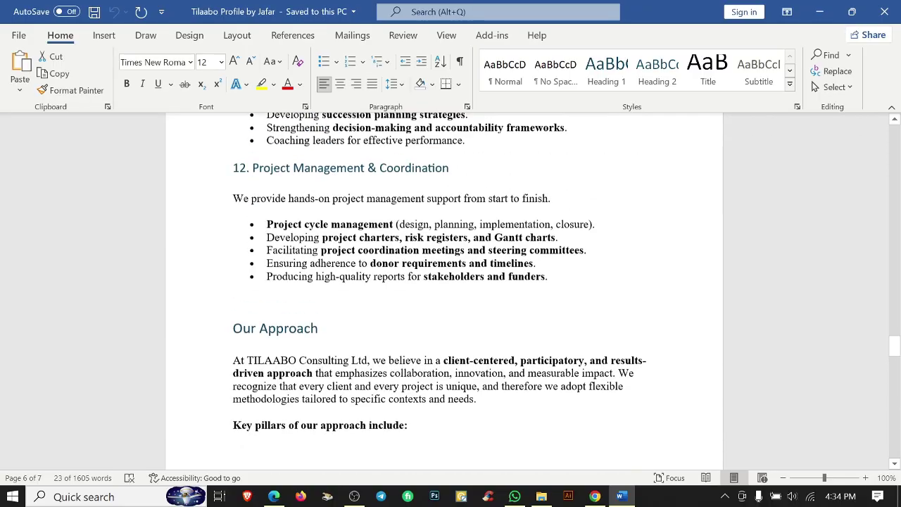
{"action": "scroll", "coordinate": [443, 295], "scroll_direction": "up", "scroll_amount": 7}
{"action": "scroll", "coordinate": [443, 295], "scroll_direction": "down", "scroll_amount": 9}
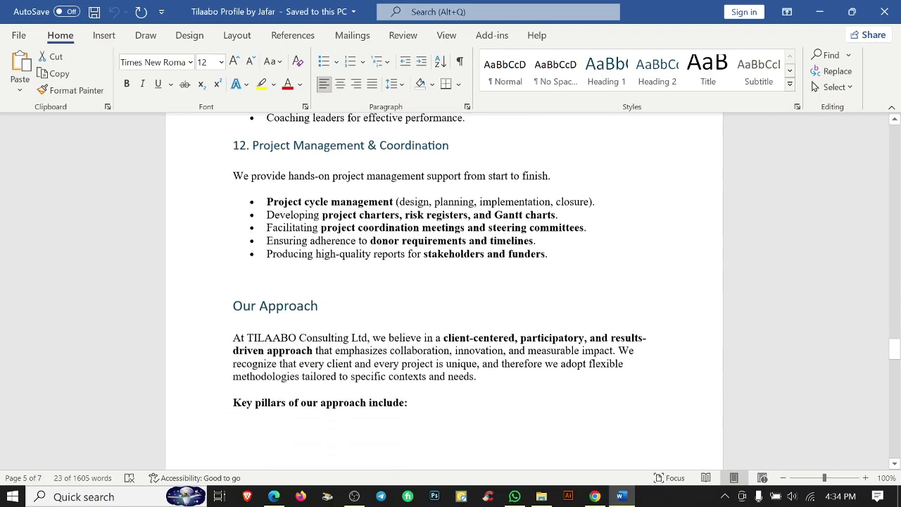
{"action": "key", "text": "shift+Up"}
{"action": "key", "text": "shift+Up"}
{"action": "key", "text": "shift+Up"}
{"action": "key", "text": "shift+Up"}
{"action": "key", "text": "ctrl+c"}
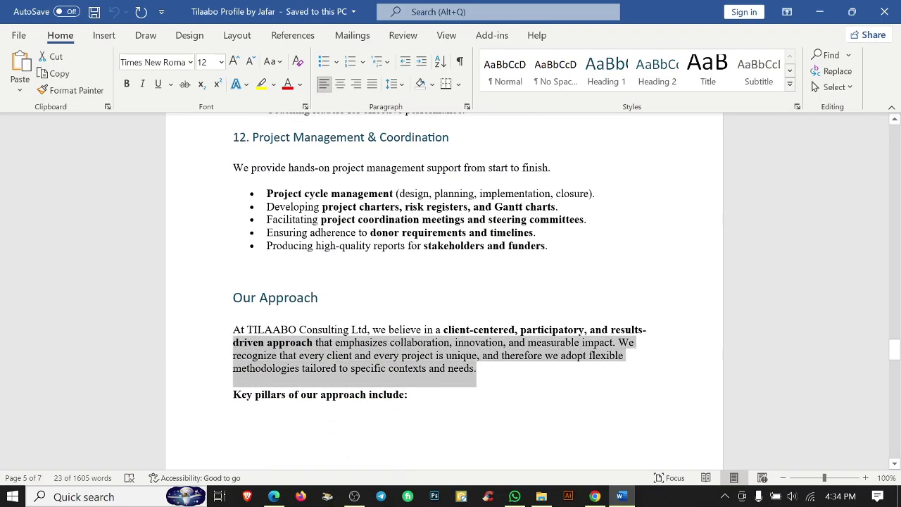
Duplicate the Global expertise text onto the back cover and replace it with the approach paragraph.
{"action": "left_click", "coordinate": [819, 12]}
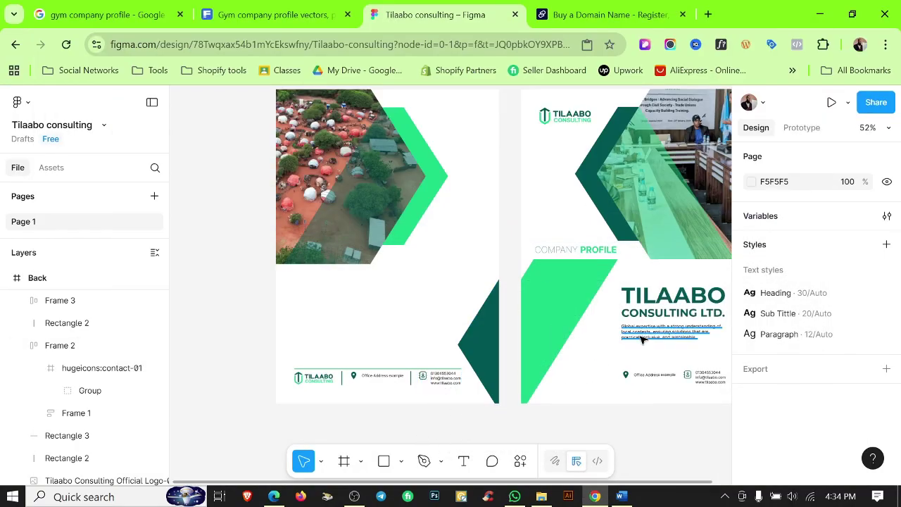
{"action": "left_click_drag", "start_coordinate": [641, 339], "coordinate": [354, 303]}
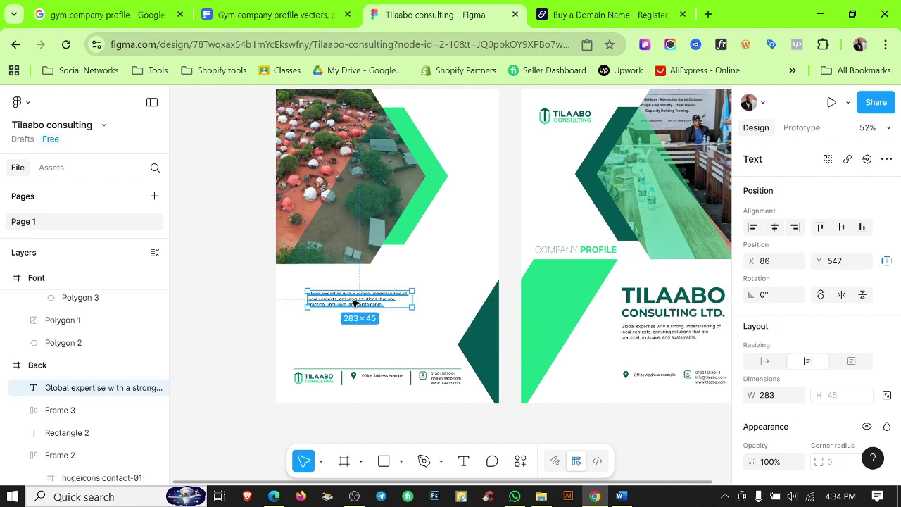
{"action": "key", "text": "Return"}
{"action": "key", "text": "ctrl+v"}
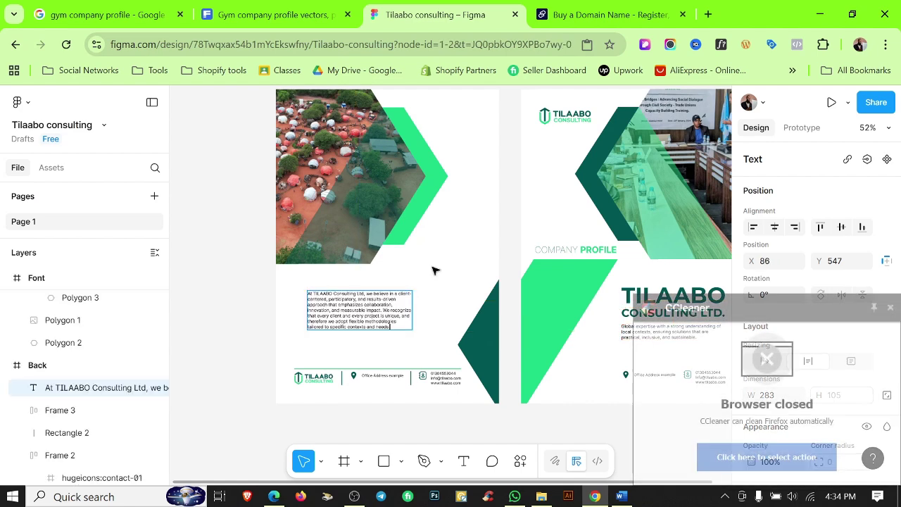
{"action": "key", "text": "Escape"}
Move the approach paragraph left and down, and widen it so the text reflows.
{"action": "scroll", "coordinate": [346, 298], "scroll_direction": "up", "scroll_amount": 1}
{"action": "key", "text": "shift+r"}
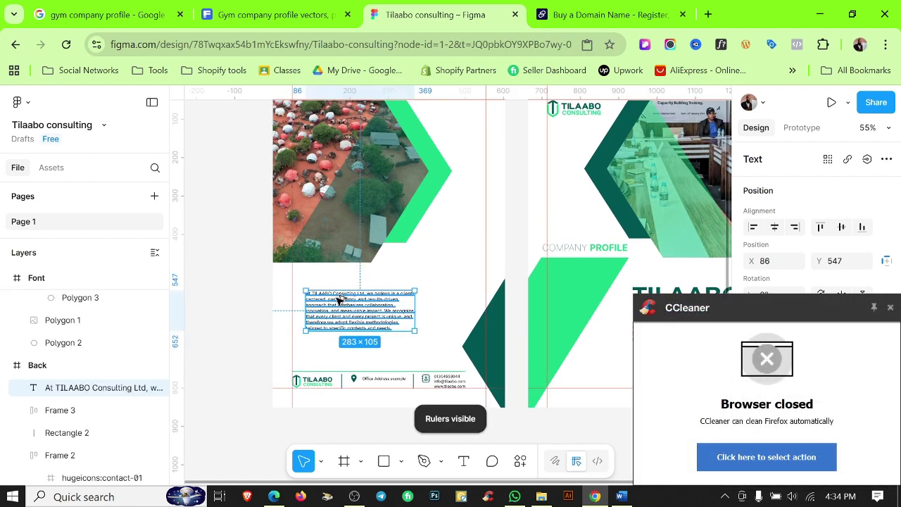
{"action": "scroll", "coordinate": [339, 300], "scroll_direction": "up", "scroll_amount": 2}
{"action": "left_click_drag", "start_coordinate": [352, 310], "coordinate": [334, 316]}
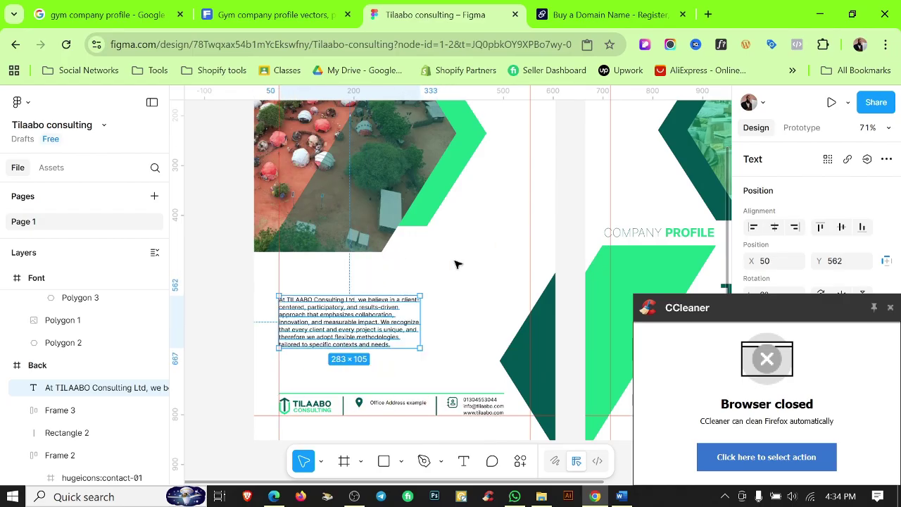
{"action": "left_click_drag", "start_coordinate": [419, 312], "coordinate": [438, 312]}
{"action": "left_click", "coordinate": [496, 251]}
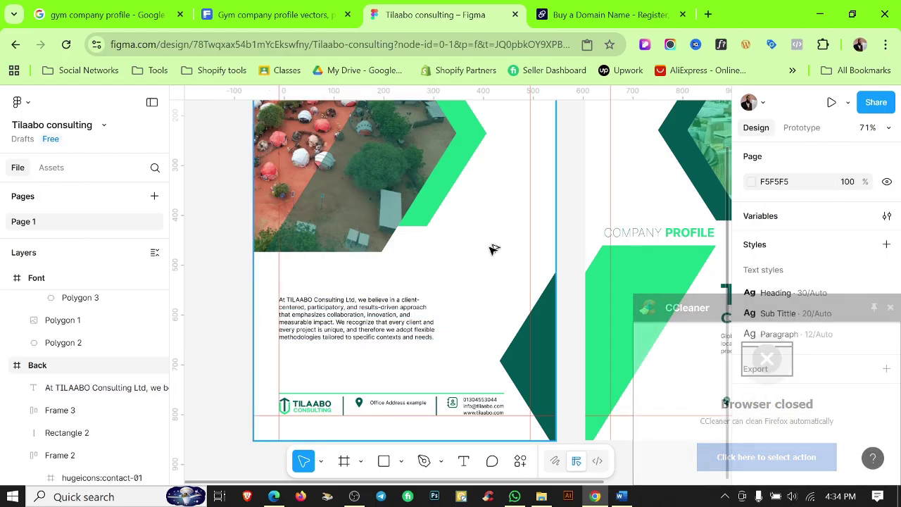
{"action": "scroll", "coordinate": [491, 246], "scroll_direction": "down", "scroll_amount": 5, "text": "ctrl"}
{"action": "key", "text": "shift+r"}
{"action": "scroll", "coordinate": [485, 255], "scroll_direction": "down", "scroll_amount": 4, "text": "ctrl"}
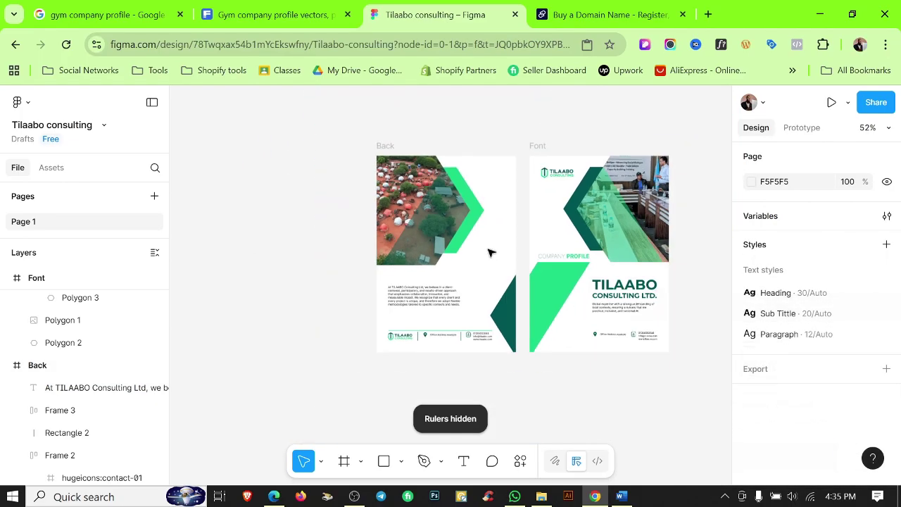
Widen the paragraph box to 443 and settle it at X 50, Y 577.
{"action": "left_click_drag", "start_coordinate": [489, 251], "coordinate": [489, 266]}
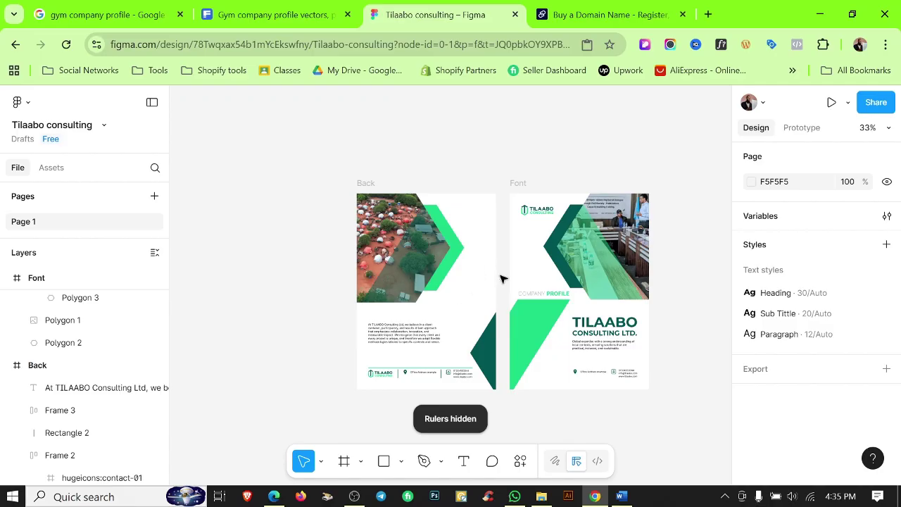
{"action": "scroll", "coordinate": [427, 328], "scroll_direction": "up", "scroll_amount": 3, "text": "ctrl"}
{"action": "left_click", "coordinate": [431, 329]}
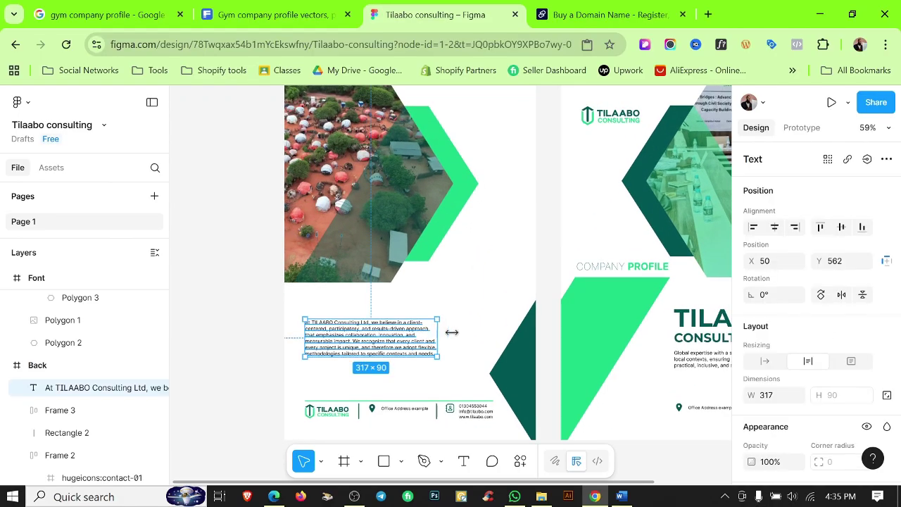
{"action": "left_click_drag", "start_coordinate": [451, 332], "coordinate": [490, 330]}
{"action": "left_click", "coordinate": [475, 262]}
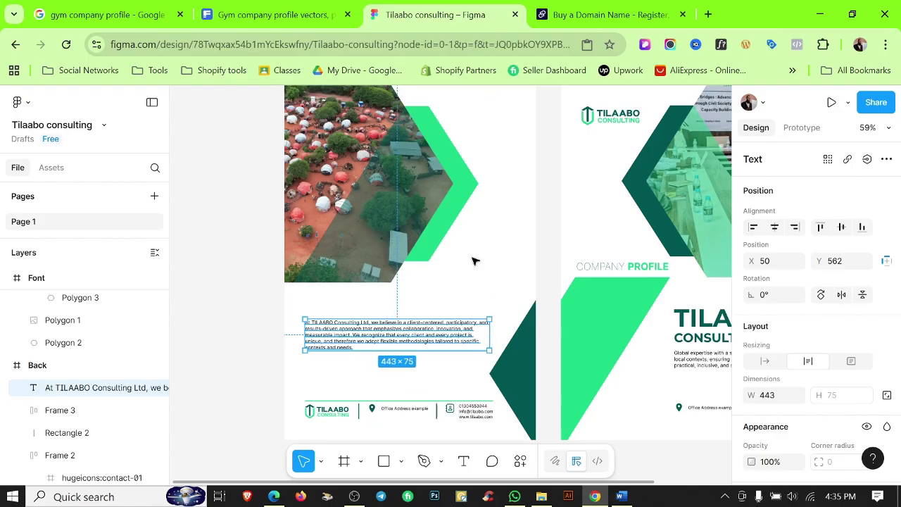
{"action": "scroll", "coordinate": [473, 258], "scroll_direction": "down", "scroll_amount": 3}
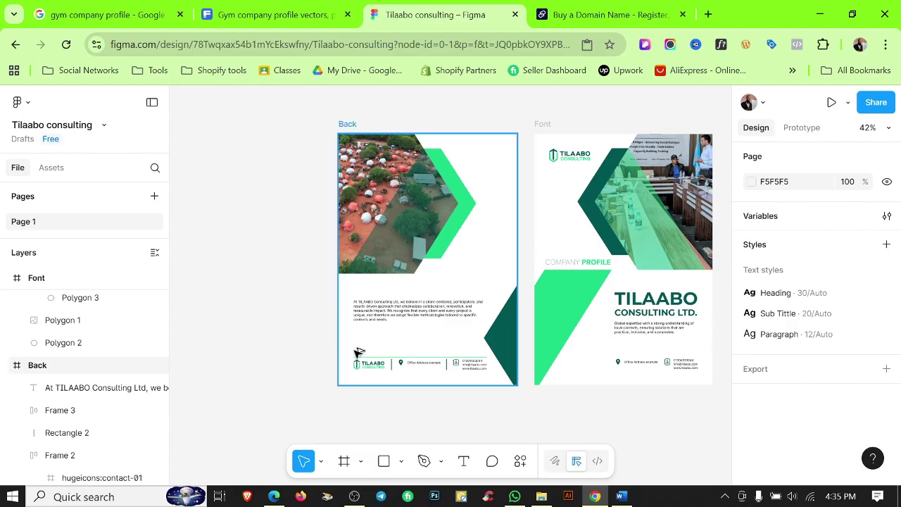
{"action": "scroll", "coordinate": [362, 353], "scroll_direction": "up", "scroll_amount": 1}
{"action": "left_click", "coordinate": [418, 308]}
{"action": "left_click_drag", "start_coordinate": [416, 308], "coordinate": [417, 313]}
{"action": "key", "text": "Escape"}
{"action": "scroll", "coordinate": [511, 265], "scroll_direction": "down", "scroll_amount": 2}
{"action": "scroll", "coordinate": [519, 290], "scroll_direction": "up", "scroll_amount": 1}
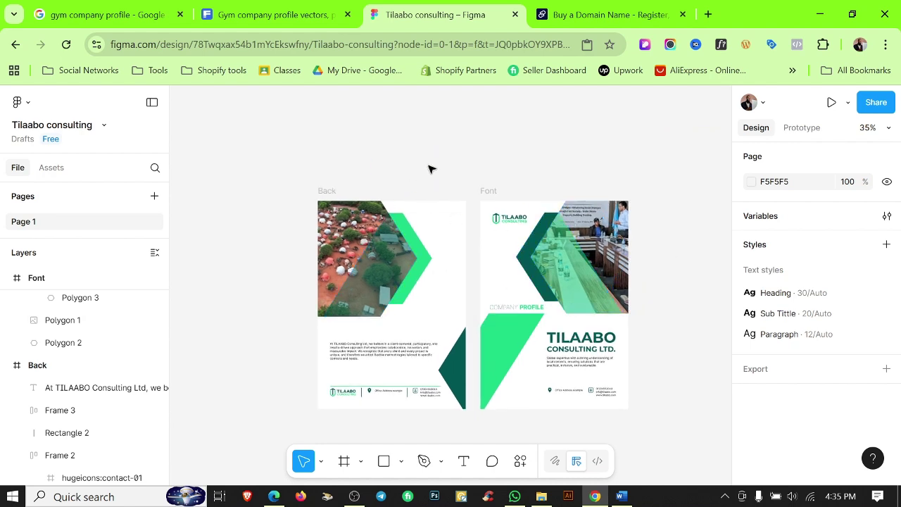
Recolour the words CONSULTING LTD. in the front cover heading with the Color 1 green.
{"action": "scroll", "coordinate": [528, 255], "scroll_direction": "down", "scroll_amount": 2}
{"action": "scroll", "coordinate": [527, 255], "scroll_direction": "down", "scroll_amount": 2}
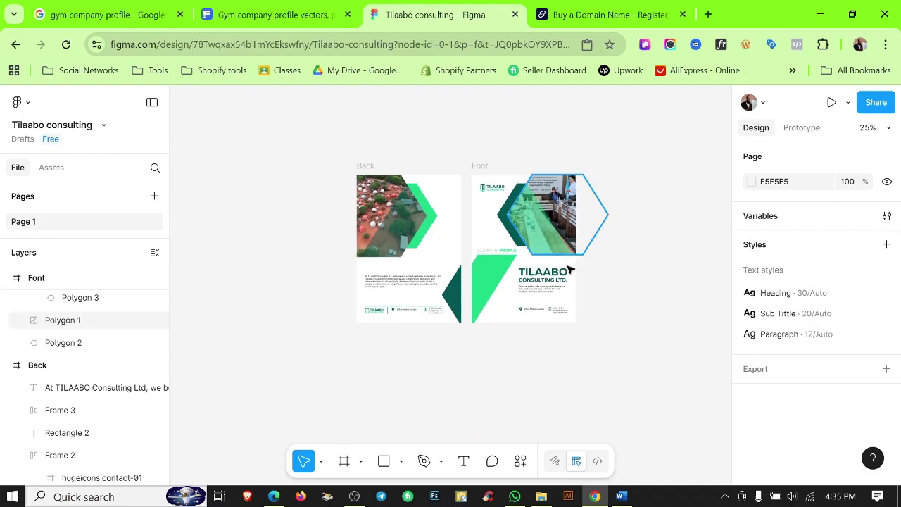
{"action": "left_click", "coordinate": [536, 307]}
{"action": "scroll", "coordinate": [536, 308], "scroll_direction": "up", "scroll_amount": 5}
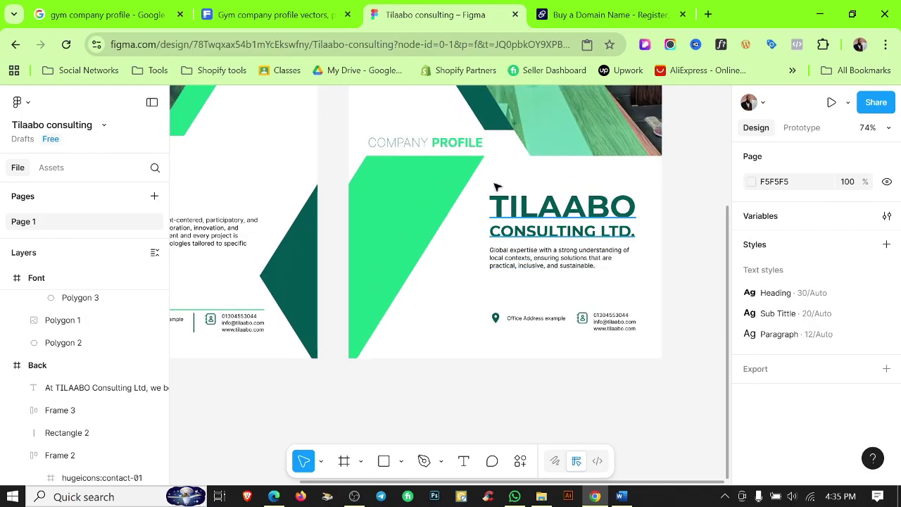
{"action": "scroll", "coordinate": [584, 250], "scroll_direction": "up", "scroll_amount": 3}
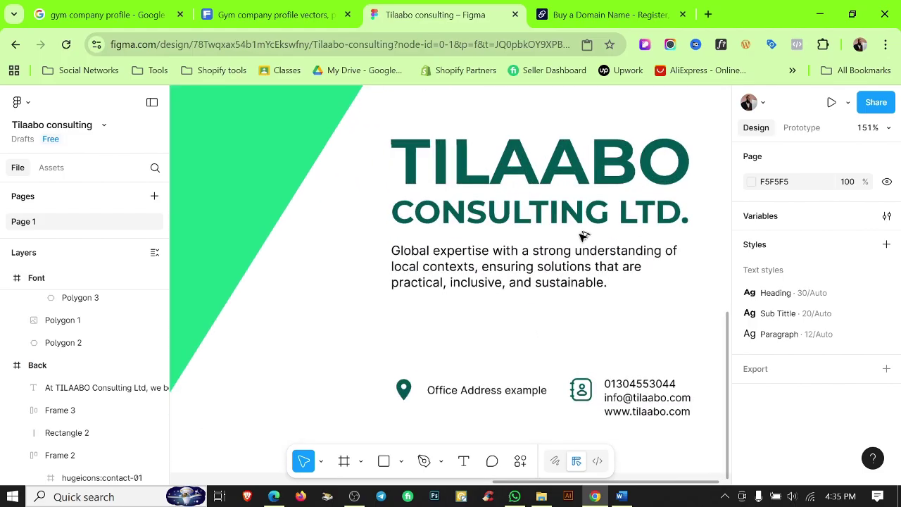
{"action": "left_click", "coordinate": [549, 218]}
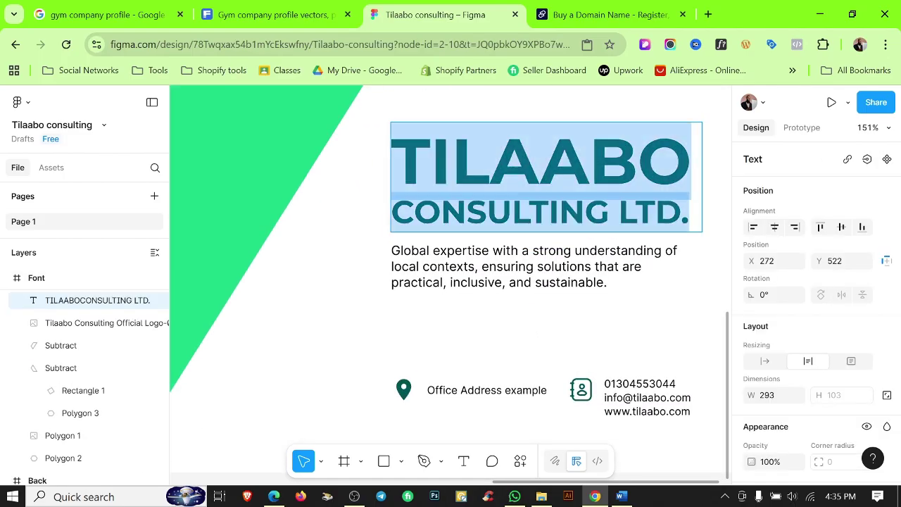
{"action": "left_click_drag", "start_coordinate": [392, 211], "coordinate": [732, 226]}
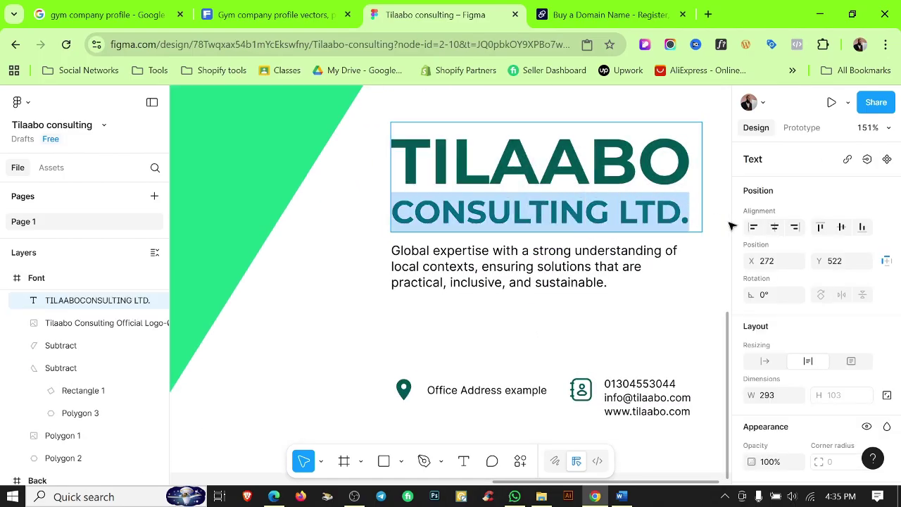
{"action": "scroll", "coordinate": [774, 267], "scroll_direction": "down", "scroll_amount": 4}
{"action": "left_click", "coordinate": [771, 345]}
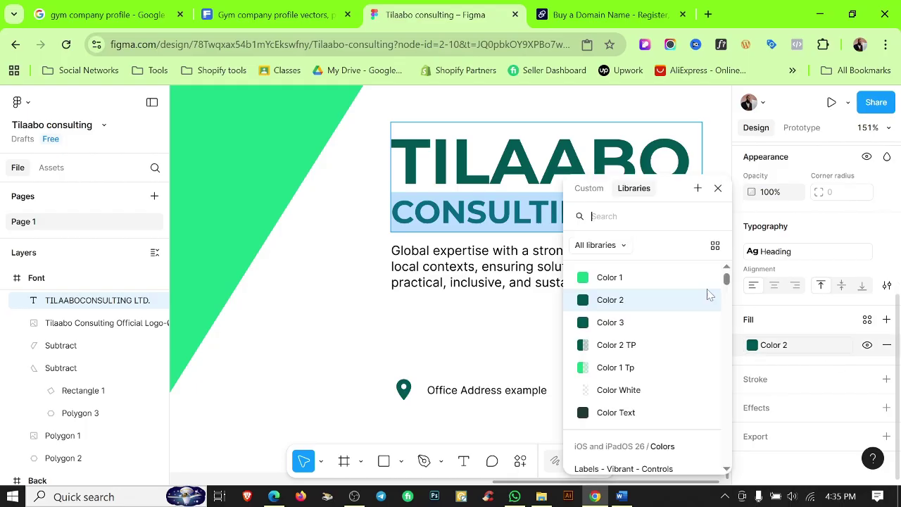
{"action": "left_click", "coordinate": [632, 276]}
{"action": "key", "text": "Escape"}
{"action": "key", "text": "Escape"}
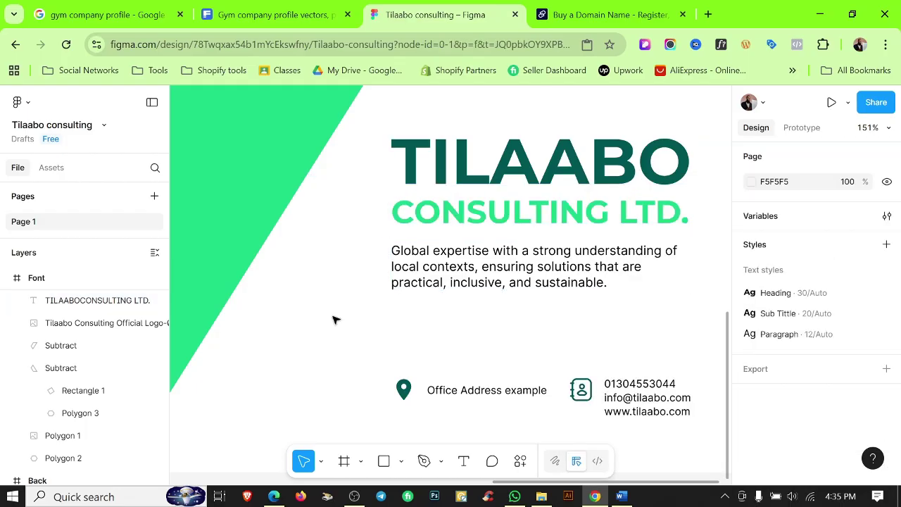
Give the heading a black drop shadow with X 2, Y 2, blur 2 and 10% opacity.
{"action": "left_click", "coordinate": [581, 175]}
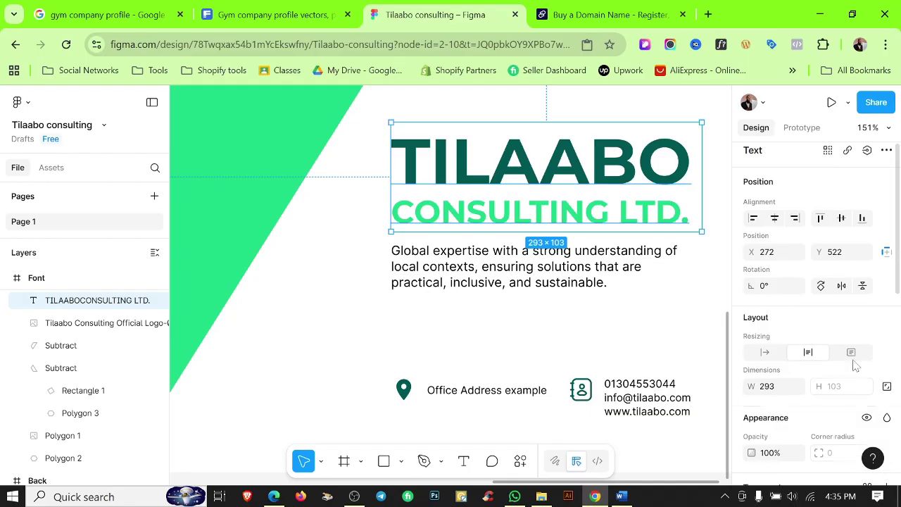
{"action": "scroll", "coordinate": [809, 352], "scroll_direction": "down", "scroll_amount": 5}
{"action": "left_click", "coordinate": [760, 325]}
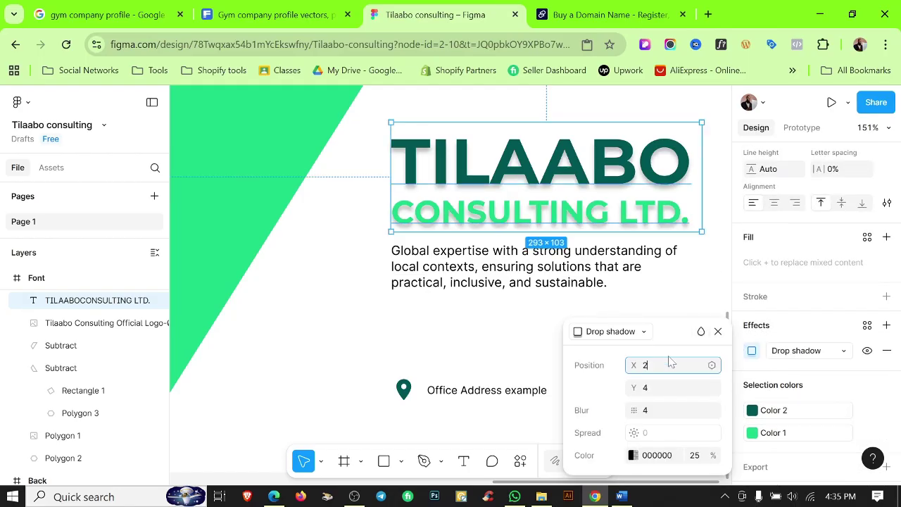
{"action": "key", "text": "Tab"}
{"action": "type", "text": "2"}
{"action": "key", "text": "Tab"}
{"action": "type", "text": "2"}
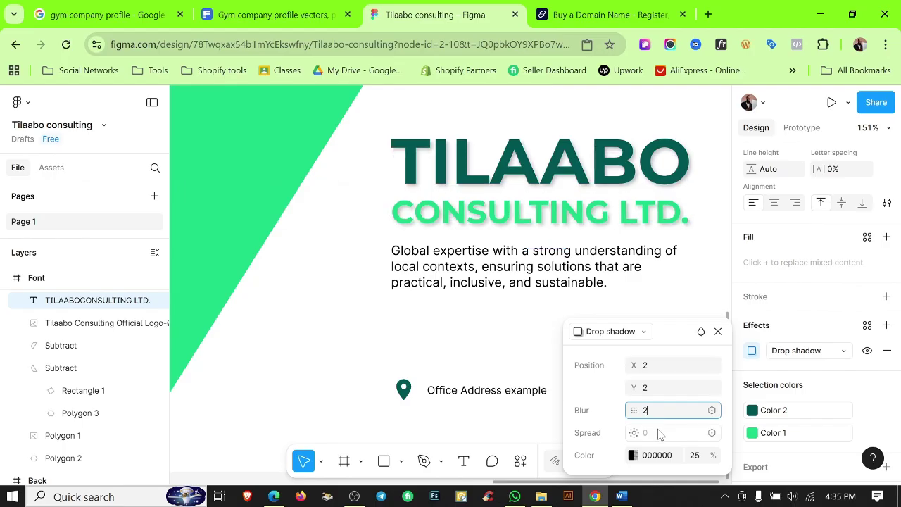
{"action": "left_click", "coordinate": [697, 456]}
{"action": "type", "text": "1"}
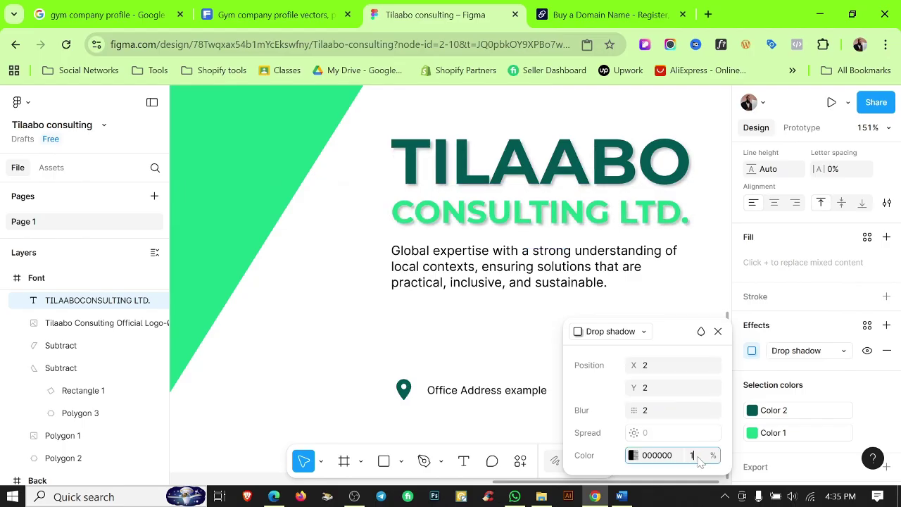
{"action": "type", "text": "0"}
{"action": "left_click", "coordinate": [321, 361]}
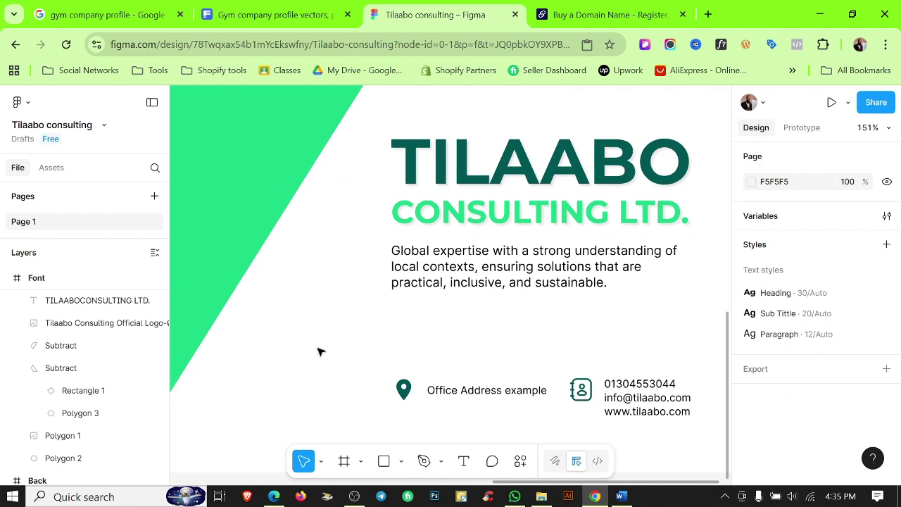
{"action": "scroll", "coordinate": [321, 356], "scroll_direction": "down", "scroll_amount": 6}
{"action": "scroll", "coordinate": [577, 282], "scroll_direction": "left", "scroll_amount": 3}
{"action": "scroll", "coordinate": [578, 282], "scroll_direction": "up", "scroll_amount": 2}
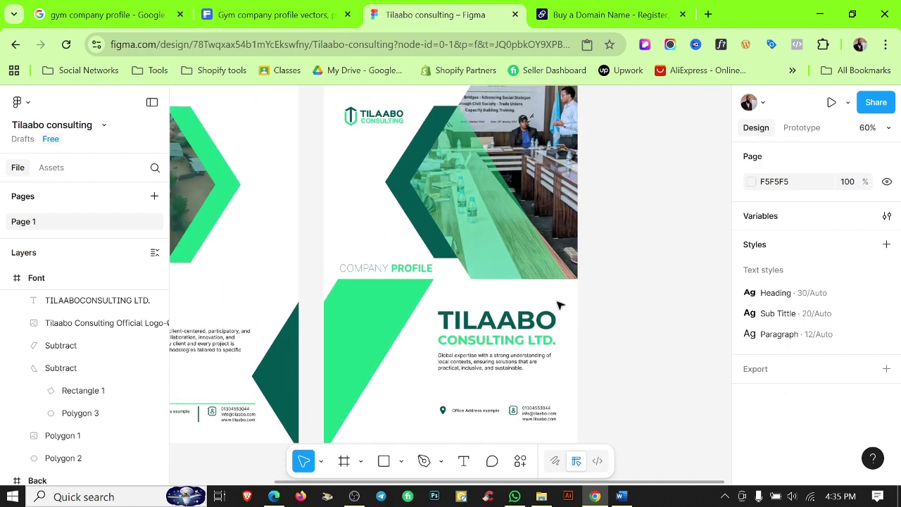
{"action": "scroll", "coordinate": [604, 379], "scroll_direction": "up", "scroll_amount": 8}
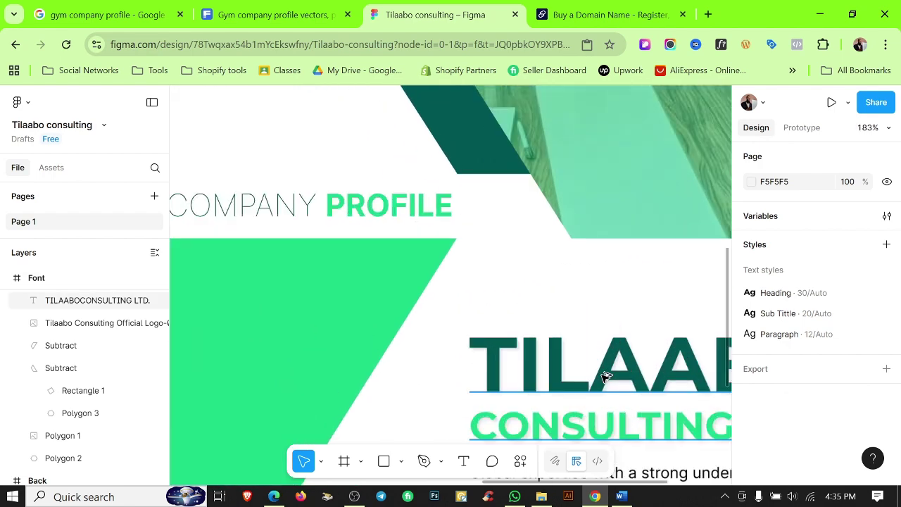
{"action": "scroll", "coordinate": [604, 379], "scroll_direction": "down", "scroll_amount": 6}
{"action": "scroll", "coordinate": [535, 302], "scroll_direction": "down", "scroll_amount": 4}
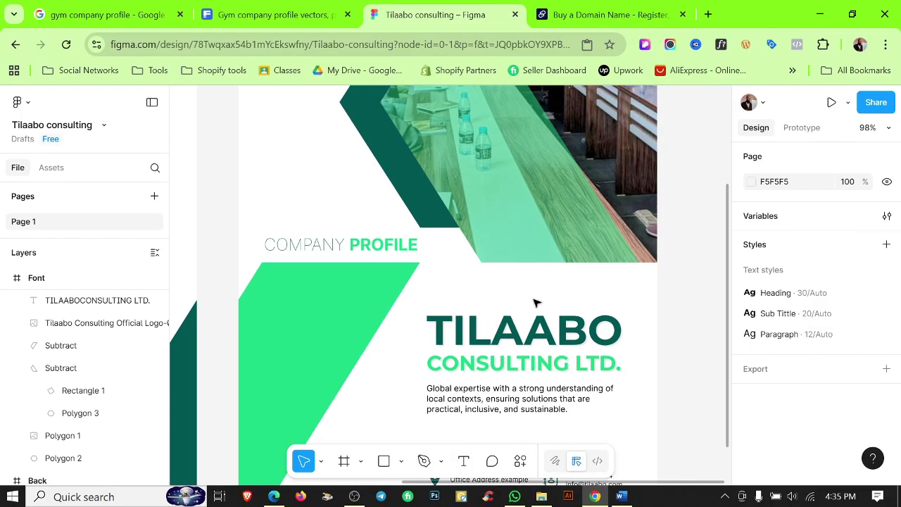
{"action": "scroll", "coordinate": [629, 328], "scroll_direction": "up", "scroll_amount": 1}
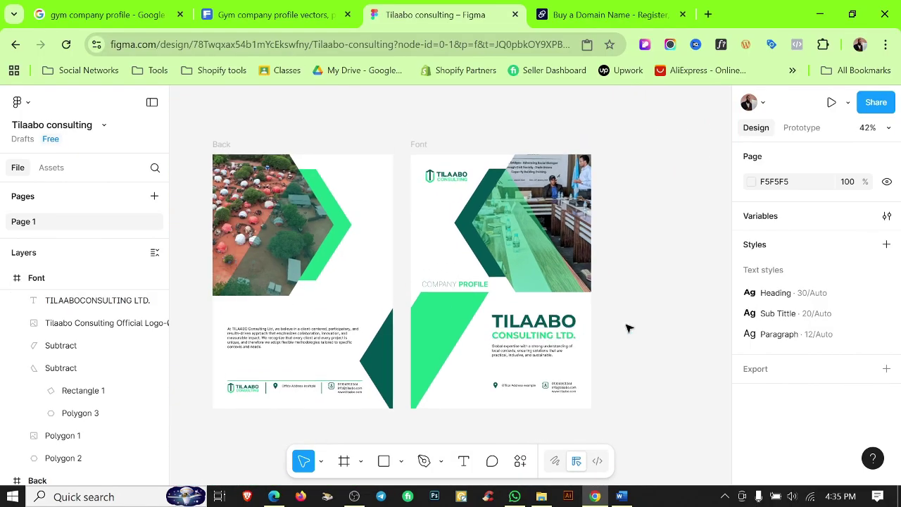
{"action": "scroll", "coordinate": [599, 297], "scroll_direction": "down", "scroll_amount": 3}
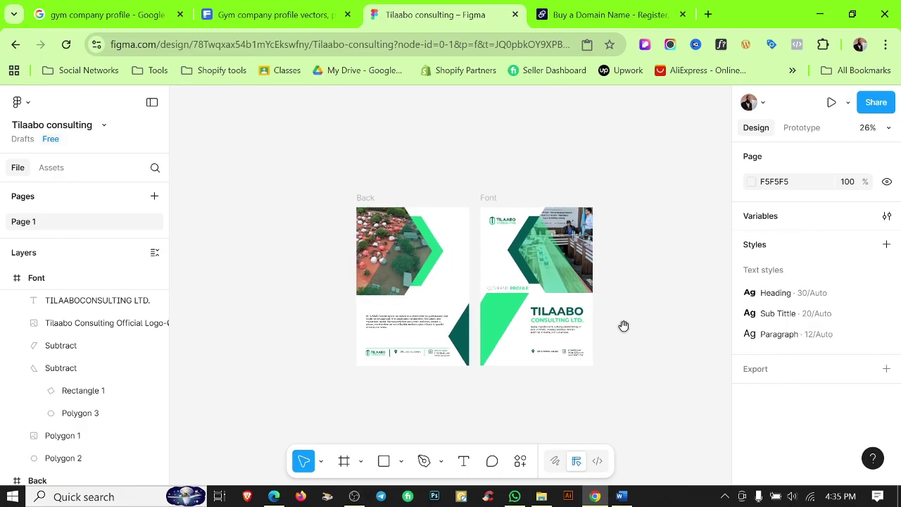
{"action": "scroll", "coordinate": [624, 326], "scroll_direction": "down", "scroll_amount": 2}
{"action": "left_click", "coordinate": [621, 497]}
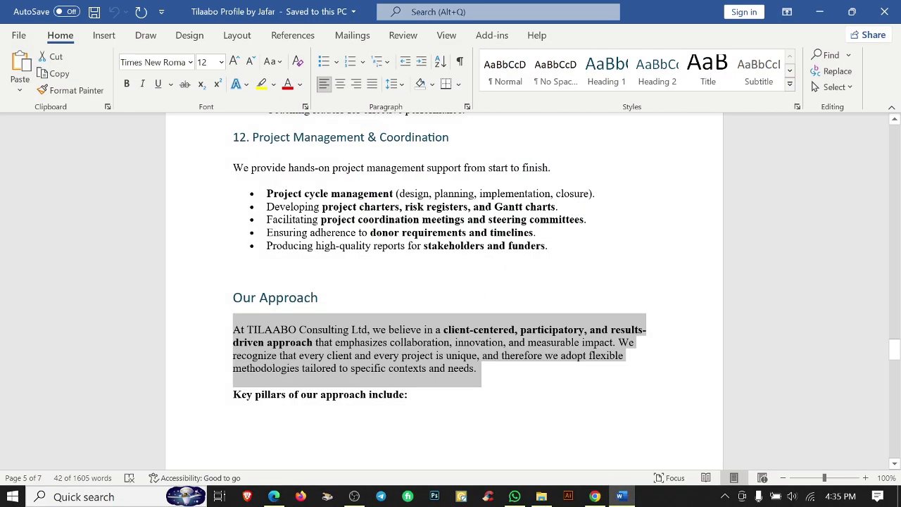
{"action": "left_click_drag", "start_coordinate": [895, 349], "coordinate": [895, 133]}
{"action": "left_click", "coordinate": [556, 285]}
{"action": "scroll", "coordinate": [557, 284], "scroll_direction": "down", "scroll_amount": 4}
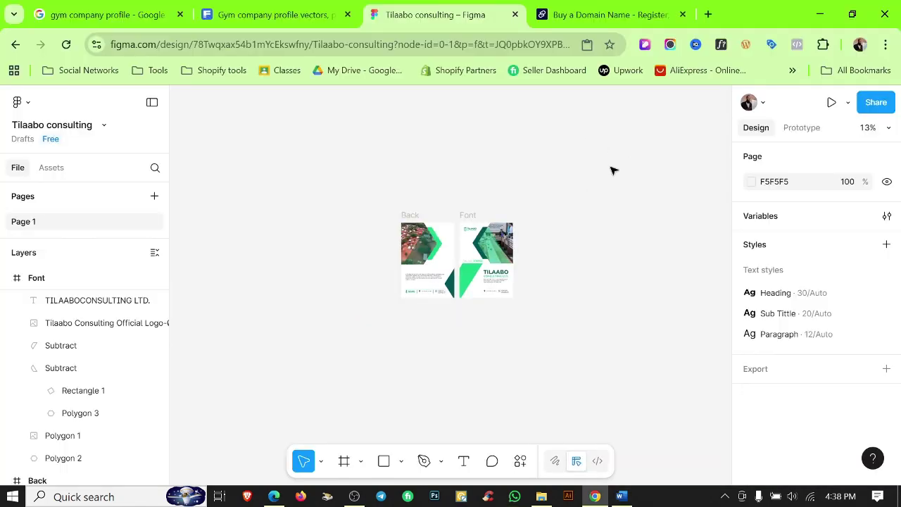
{"action": "scroll", "coordinate": [507, 232], "scroll_direction": "up", "scroll_amount": 5}
{"action": "scroll", "coordinate": [613, 127], "scroll_direction": "left", "scroll_amount": 2}
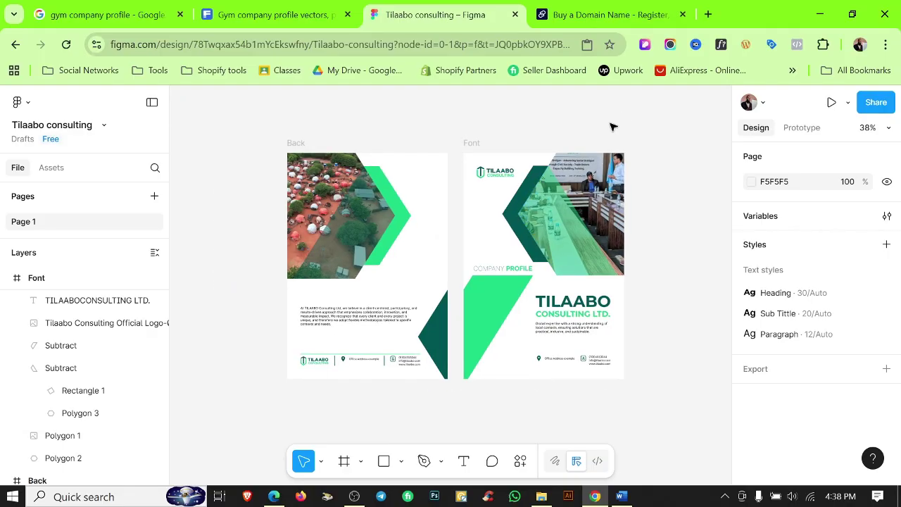
{"action": "left_click", "coordinate": [471, 143]}
{"action": "left_click", "coordinate": [477, 145]}
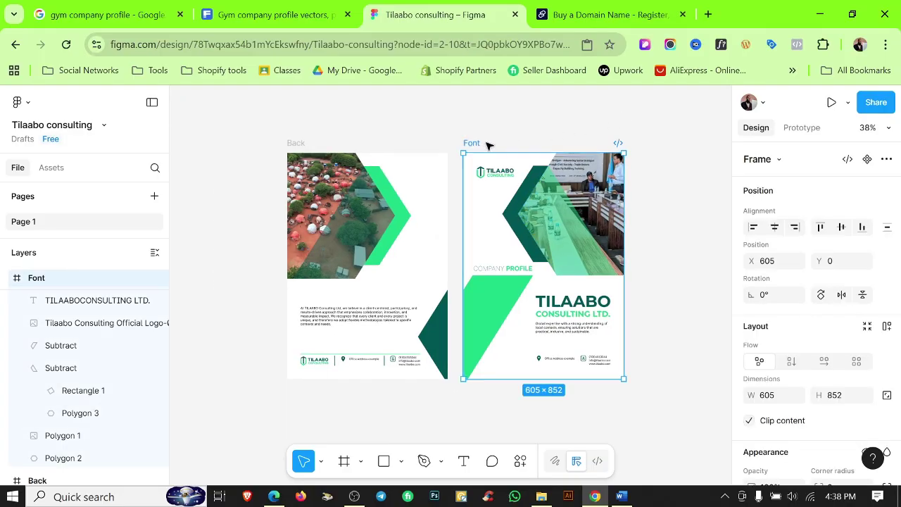
Duplicate the front cover below itself, clear its contents, show rulers, and name it 1.
{"action": "key", "text": "ctrl+d"}
{"action": "scroll", "coordinate": [625, 197], "scroll_direction": "down", "scroll_amount": 2}
{"action": "left_click_drag", "start_coordinate": [625, 197], "coordinate": [528, 359]}
{"action": "scroll", "coordinate": [611, 361], "scroll_direction": "down", "scroll_amount": 1}
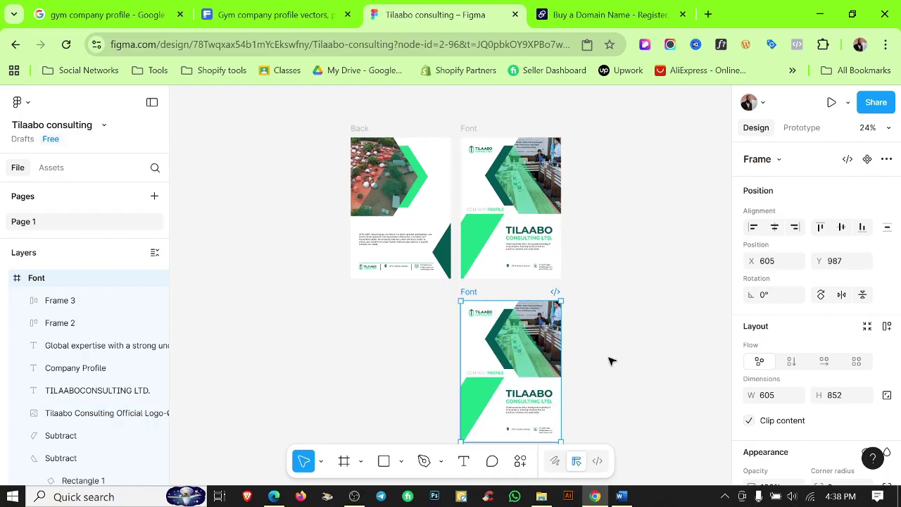
{"action": "mouse_move", "coordinate": [435, 316]}
{"action": "left_mouse_down"}
{"action": "mouse_move", "coordinate": [526, 362]}
{"action": "mouse_move", "coordinate": [579, 440]}
{"action": "left_mouse_up"}
{"action": "key", "text": "Delete"}
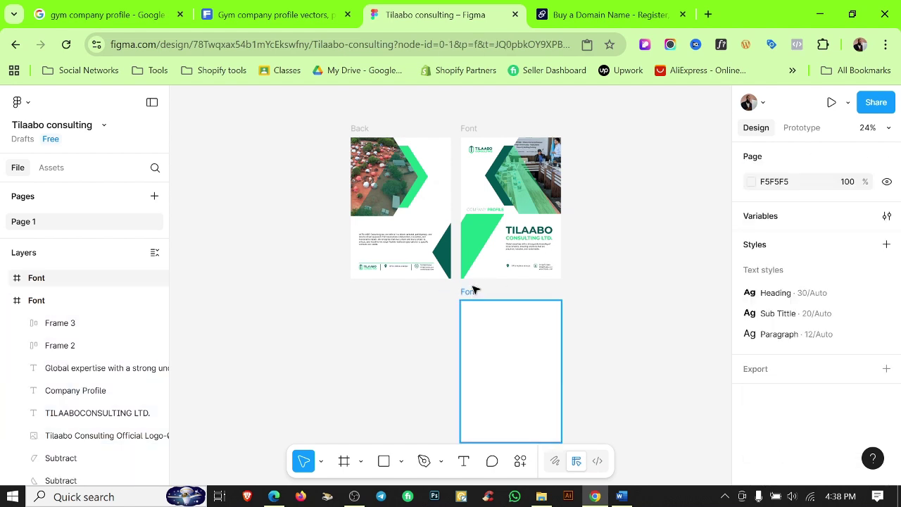
{"action": "key", "text": "shift+r"}
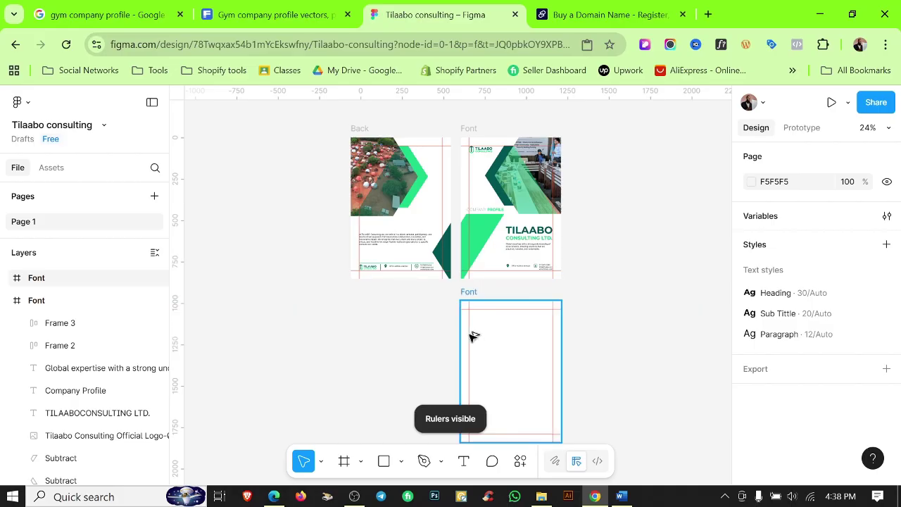
{"action": "scroll", "coordinate": [473, 337], "scroll_direction": "up", "scroll_amount": 3}
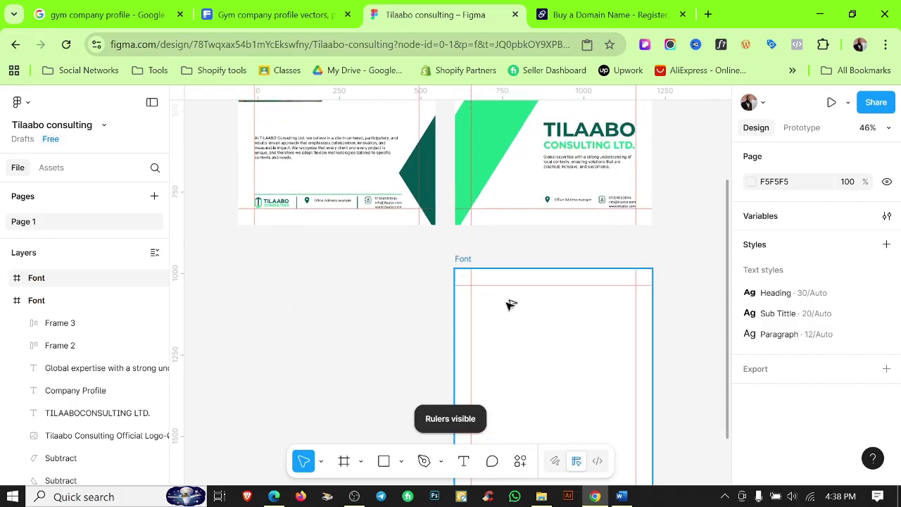
{"action": "left_click", "coordinate": [465, 259]}
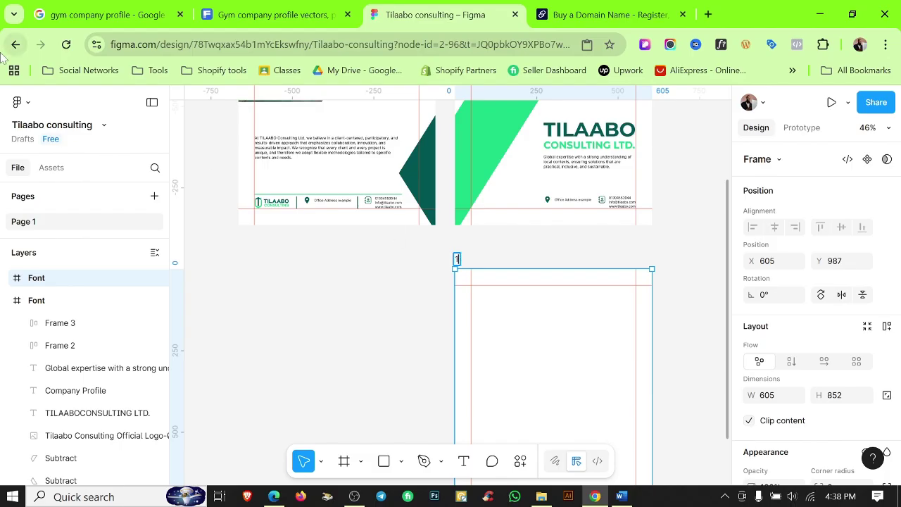
{"action": "left_click", "coordinate": [358, 288]}
Duplicate frame 1 as frame 2 and delete the extra third copy.
{"action": "scroll", "coordinate": [357, 287], "scroll_direction": "down", "scroll_amount": 3}
{"action": "scroll", "coordinate": [325, 284], "scroll_direction": "right", "scroll_amount": 2}
{"action": "left_click", "coordinate": [367, 227]}
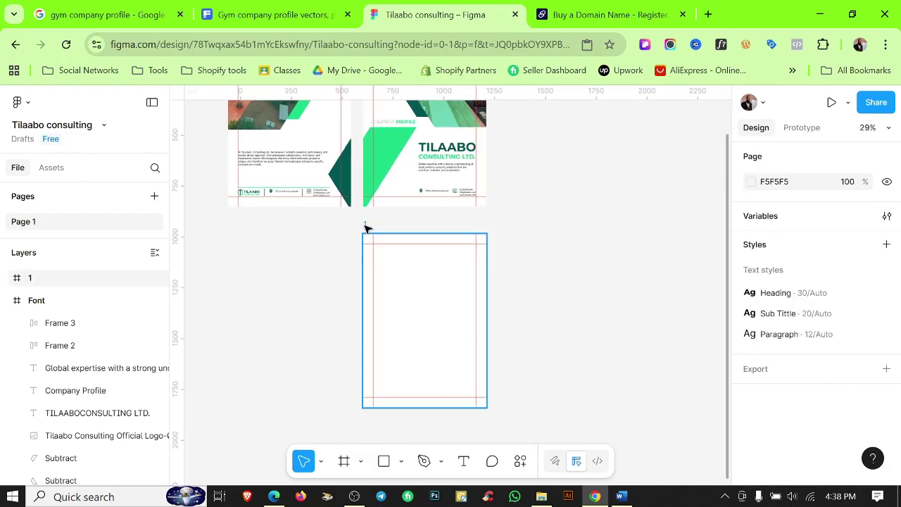
{"action": "key", "text": "ctrl+d"}
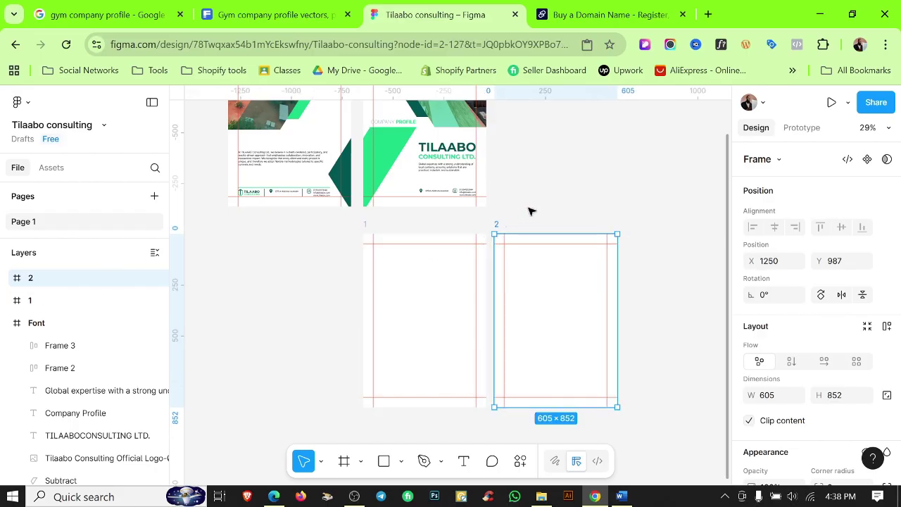
{"action": "key", "text": "ctrl+d"}
{"action": "scroll", "coordinate": [594, 239], "scroll_direction": "down", "scroll_amount": 3}
{"action": "left_click_drag", "start_coordinate": [593, 239], "coordinate": [432, 374]}
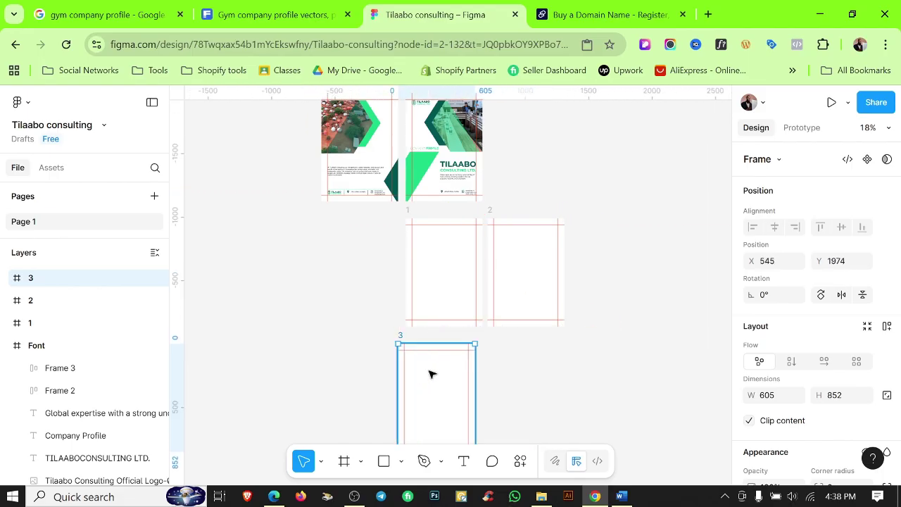
{"action": "key", "text": "Delete"}
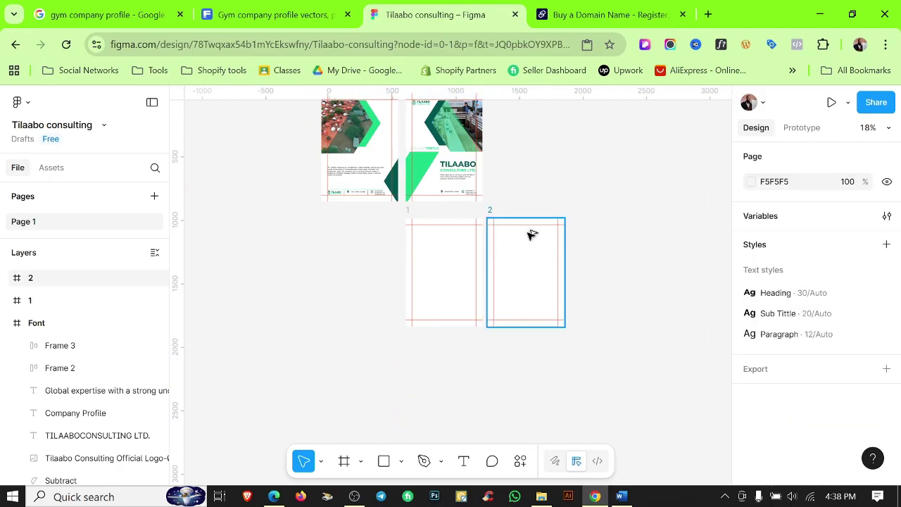
{"action": "scroll", "coordinate": [531, 229], "scroll_direction": "up", "scroll_amount": 3}
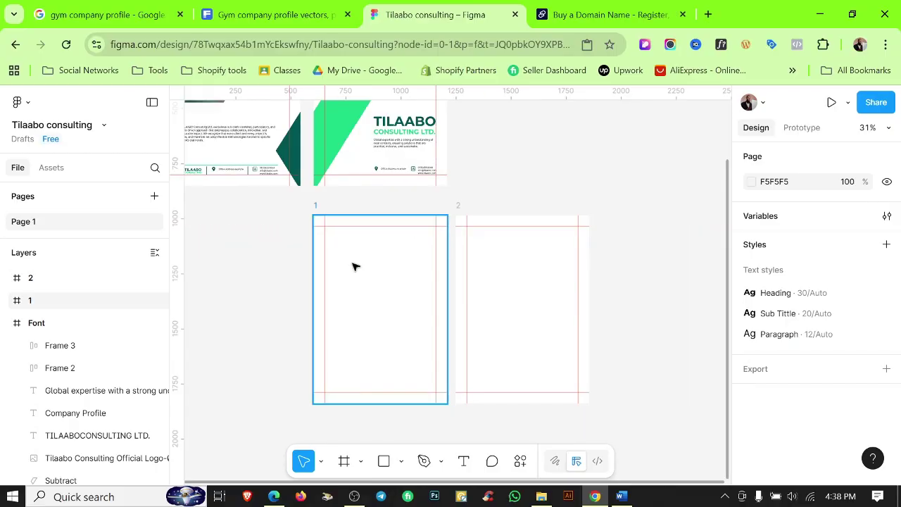
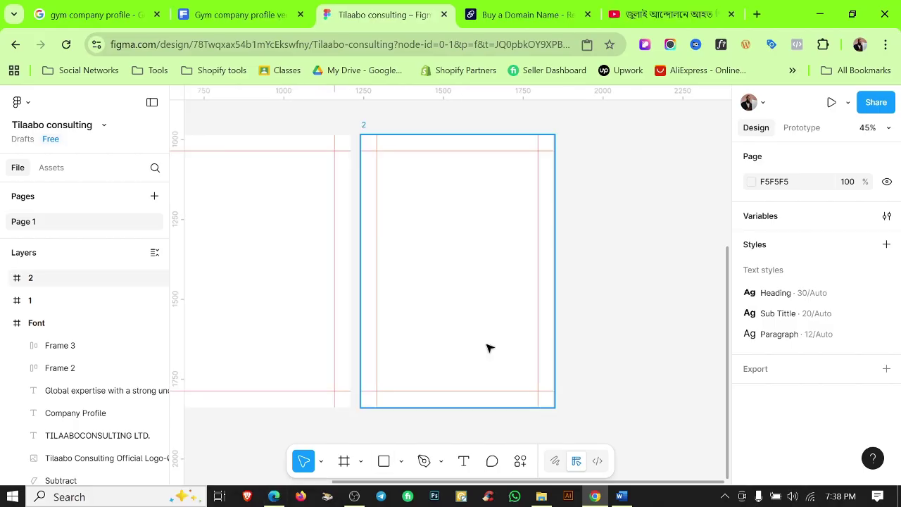
Draw a rotated grey square over frame 1's top-left corner to form a corner triangle.
{"action": "scroll", "coordinate": [488, 346], "scroll_direction": "down", "scroll_amount": 3}
{"action": "key", "text": "r"}
{"action": "mouse_move", "coordinate": [330, 248]}
{"action": "left_mouse_down"}
{"action": "mouse_move", "coordinate": [396, 332]}
{"action": "mouse_move", "coordinate": [421, 341]}
{"action": "mouse_move", "coordinate": [367, 359]}
{"action": "left_mouse_up"}
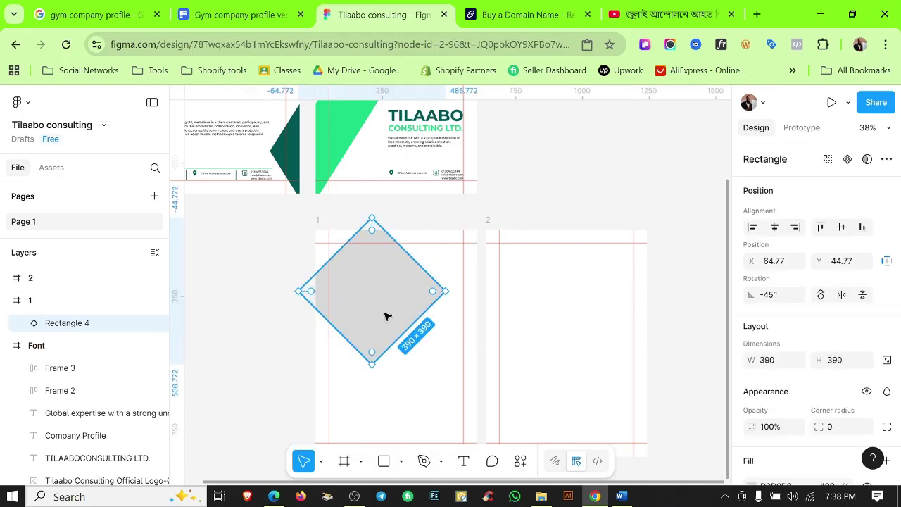
{"action": "left_click_drag", "start_coordinate": [386, 314], "coordinate": [352, 285]}
{"action": "left_click_drag", "start_coordinate": [317, 317], "coordinate": [289, 336]}
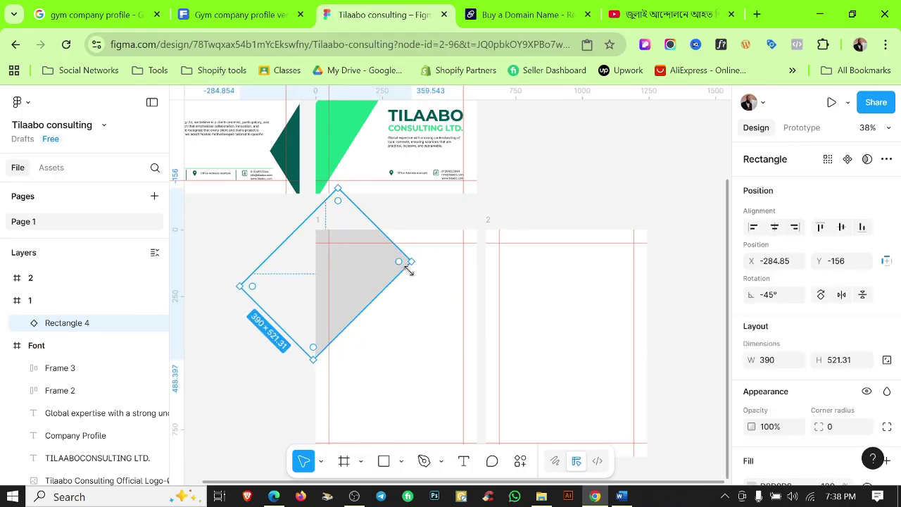
{"action": "left_click_drag", "start_coordinate": [408, 271], "coordinate": [432, 216]}
{"action": "scroll", "coordinate": [399, 258], "scroll_direction": "up", "scroll_amount": 3}
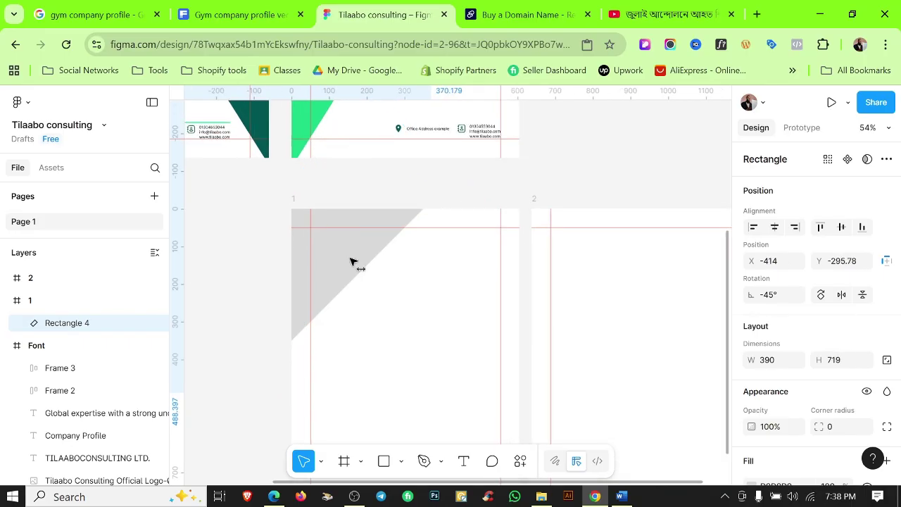
{"action": "left_click_drag", "start_coordinate": [338, 263], "coordinate": [354, 270]}
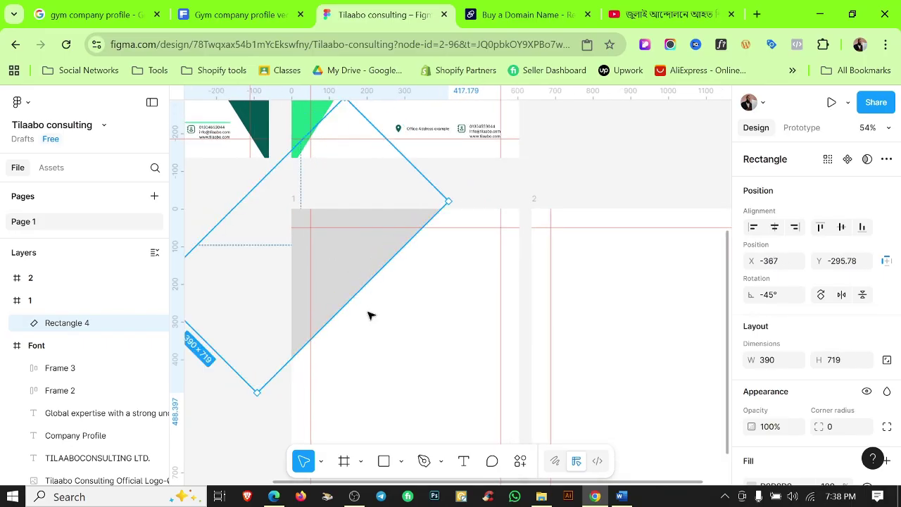
{"action": "left_click", "coordinate": [413, 346]}
Bring the green slanted shape into frame 1's bottom and flip it vertically and horizontally.
{"action": "scroll", "coordinate": [401, 288], "scroll_direction": "down", "scroll_amount": 2}
{"action": "scroll", "coordinate": [356, 306], "scroll_direction": "down", "scroll_amount": 3}
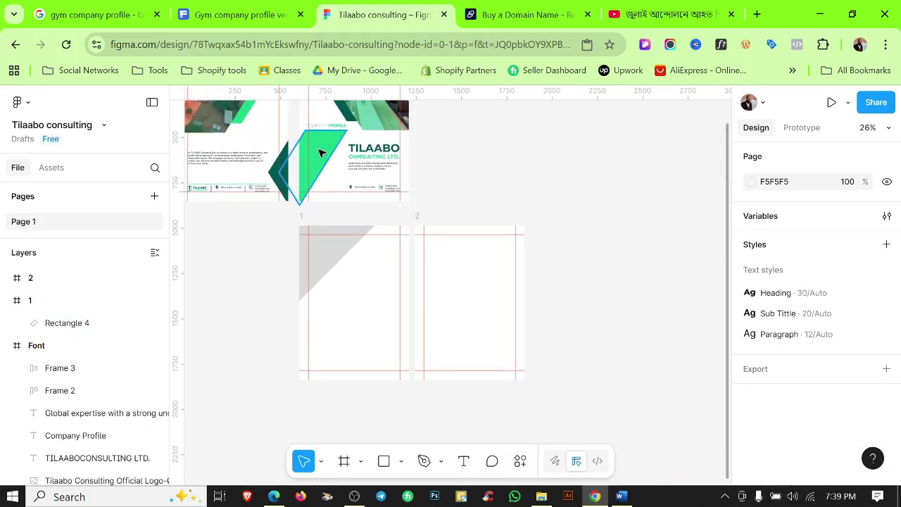
{"action": "left_click", "coordinate": [320, 154]}
{"action": "left_click_drag", "start_coordinate": [329, 196], "coordinate": [378, 346]}
{"action": "scroll", "coordinate": [393, 333], "scroll_direction": "up", "scroll_amount": 1}
{"action": "right_click", "coordinate": [383, 345]}
{"action": "left_click", "coordinate": [409, 422]}
{"action": "key", "text": "shift+h"}
Move frame 2 beside frame 1 and copy the flipped green shape into it.
{"action": "scroll", "coordinate": [365, 328], "scroll_direction": "up", "scroll_amount": 2}
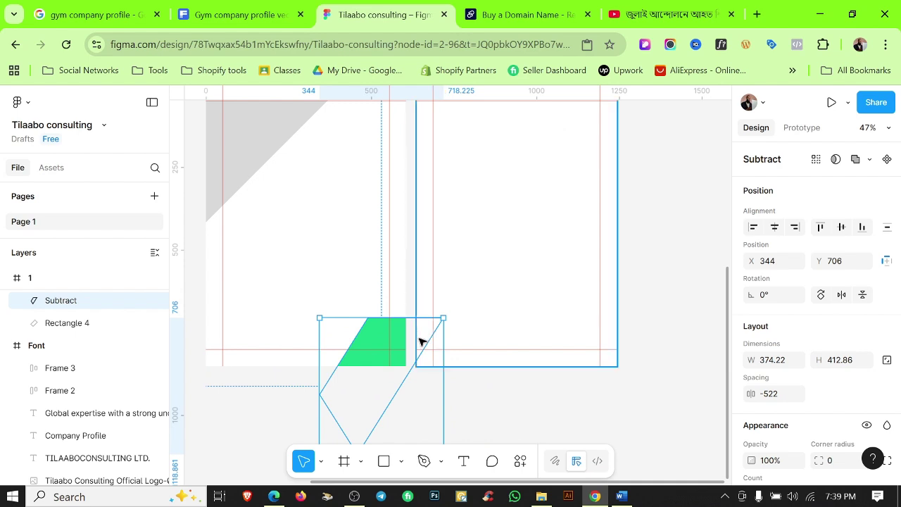
{"action": "scroll", "coordinate": [451, 305], "scroll_direction": "down", "scroll_amount": 2}
{"action": "left_click", "coordinate": [432, 145]}
{"action": "left_click_drag", "start_coordinate": [433, 145], "coordinate": [422, 150]}
{"action": "scroll", "coordinate": [406, 309], "scroll_direction": "up", "scroll_amount": 2}
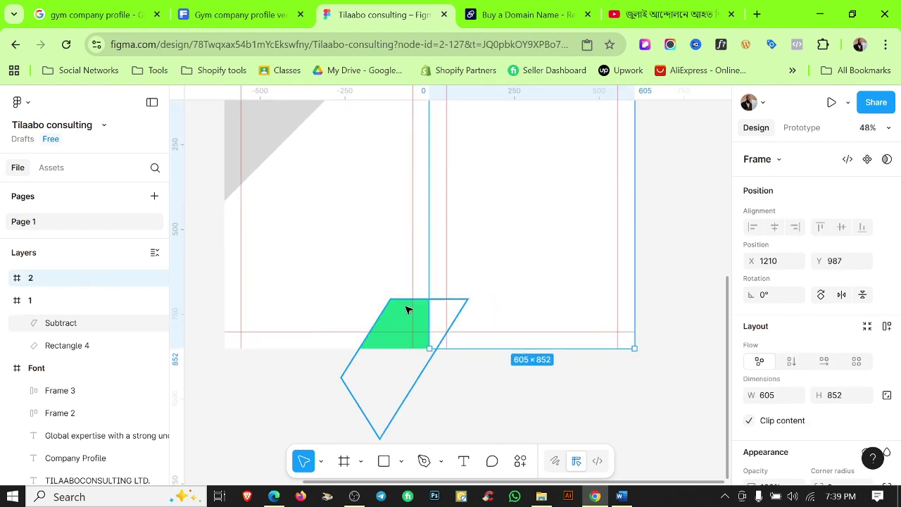
{"action": "left_click", "coordinate": [406, 310]}
{"action": "scroll", "coordinate": [407, 319], "scroll_direction": "up", "scroll_amount": 1}
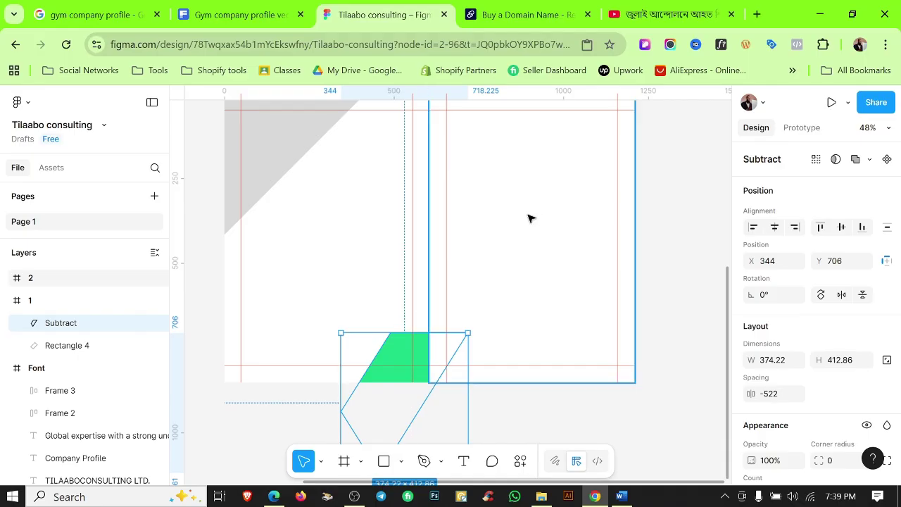
{"action": "scroll", "coordinate": [416, 364], "scroll_direction": "up", "scroll_amount": 5}
{"action": "scroll", "coordinate": [416, 364], "scroll_direction": "down", "scroll_amount": 6}
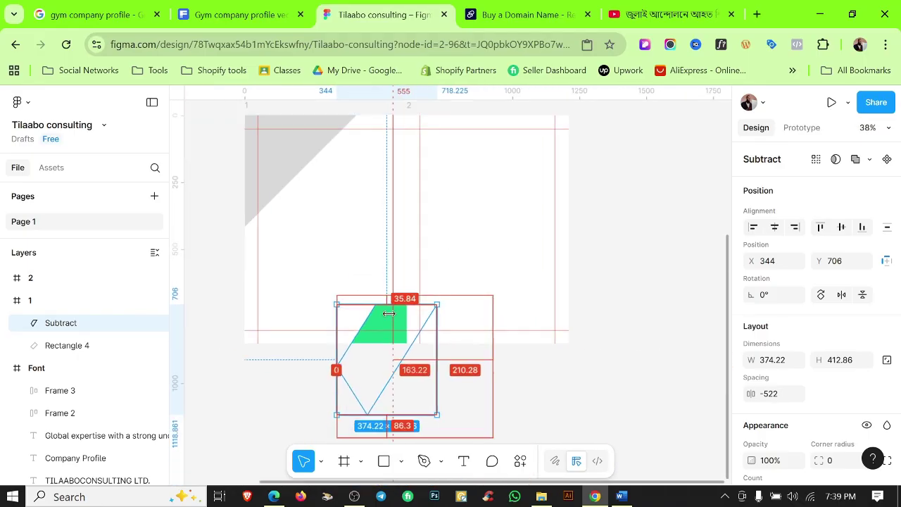
{"action": "left_click", "coordinate": [92, 348]}
{"action": "left_click", "coordinate": [70, 323]}
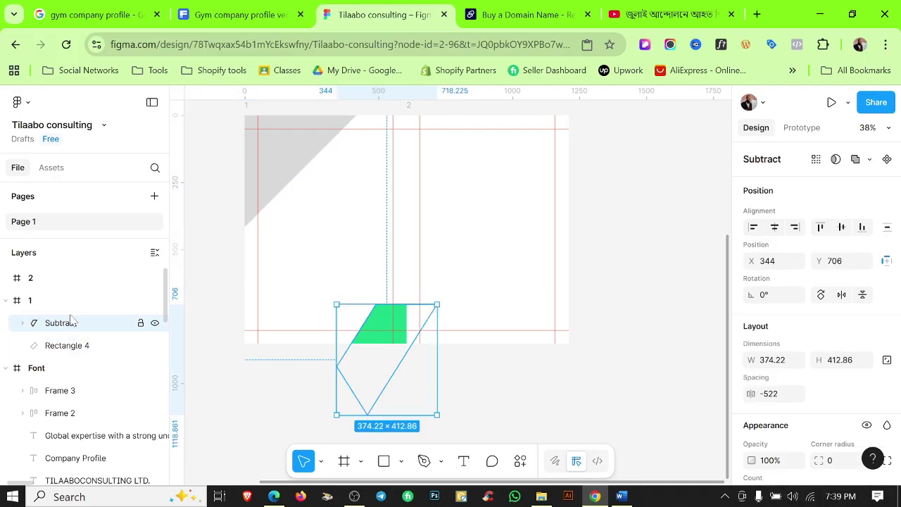
{"action": "left_click_drag", "start_coordinate": [67, 285], "coordinate": [66, 283]}
Draw a grey rectangle near the bottom of frame 2.
{"action": "left_click", "coordinate": [514, 373]}
{"action": "scroll", "coordinate": [437, 261], "scroll_direction": "up", "scroll_amount": 2}
{"action": "scroll", "coordinate": [437, 261], "scroll_direction": "right", "scroll_amount": 2}
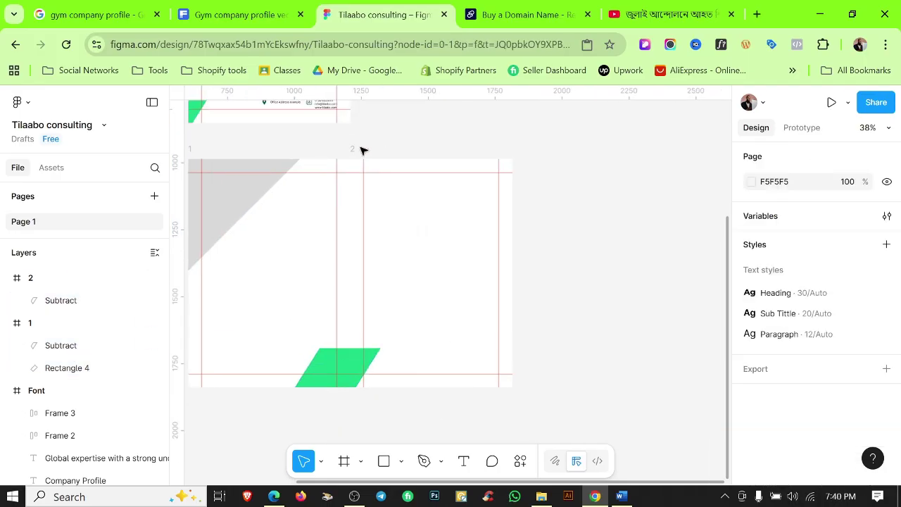
{"action": "left_click_drag", "start_coordinate": [361, 148], "coordinate": [372, 152]}
{"action": "key", "text": "Escape"}
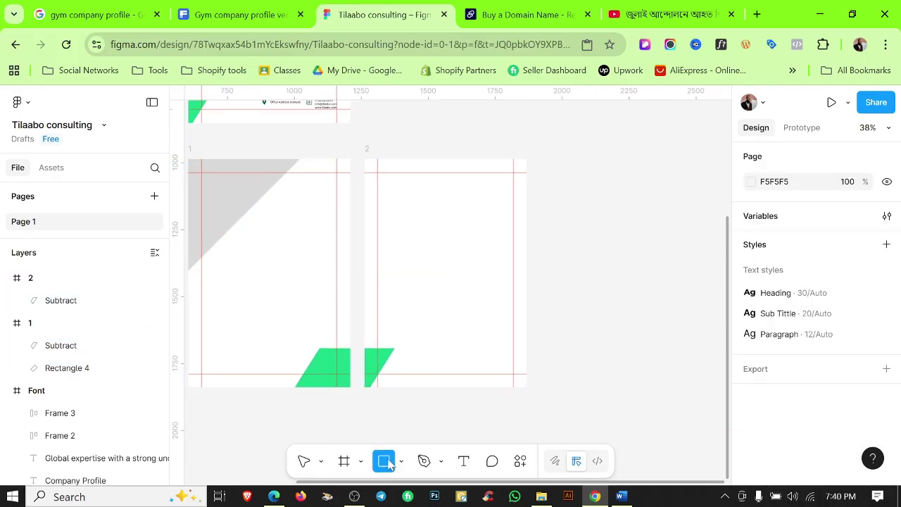
{"action": "mouse_move", "coordinate": [364, 252]}
{"action": "left_mouse_down"}
{"action": "mouse_move", "coordinate": [501, 330]}
{"action": "mouse_move", "coordinate": [505, 348]}
{"action": "left_mouse_up"}
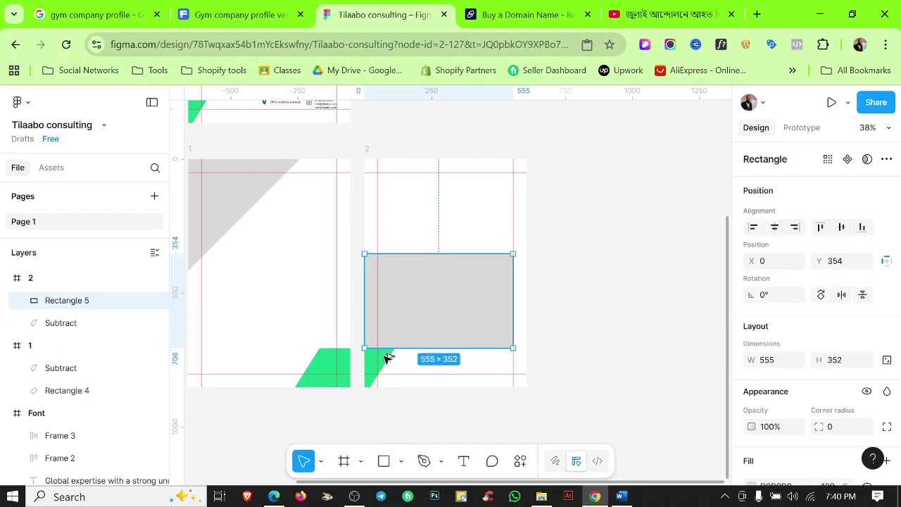
{"action": "scroll", "coordinate": [388, 358], "scroll_direction": "up", "scroll_amount": 5}
{"action": "scroll", "coordinate": [446, 350], "scroll_direction": "down", "scroll_amount": 3}
{"action": "scroll", "coordinate": [446, 350], "scroll_direction": "right", "scroll_amount": 1}
{"action": "left_click_drag", "start_coordinate": [439, 292], "coordinate": [440, 336]}
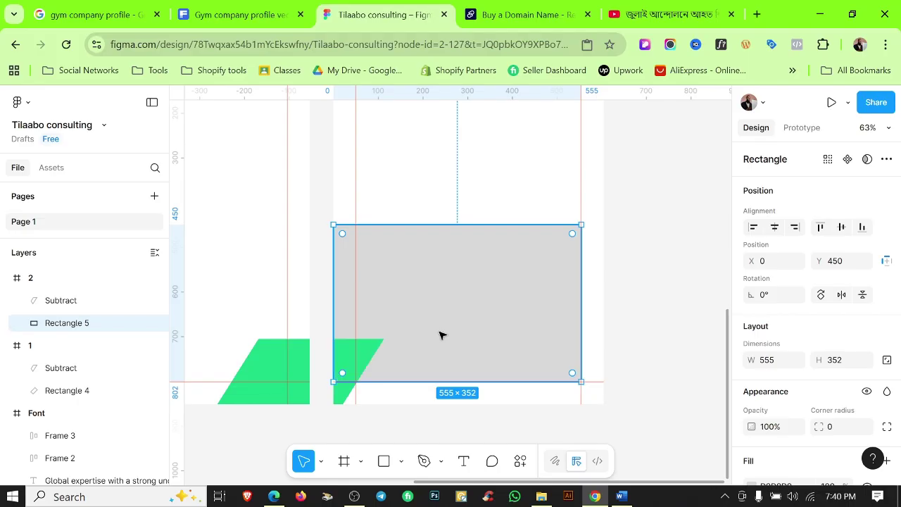
Shorten the grey rectangle from its top edge to about 555×229.
{"action": "left_click", "coordinate": [630, 328]}
{"action": "scroll", "coordinate": [539, 286], "scroll_direction": "up", "scroll_amount": 3}
{"action": "left_click", "coordinate": [539, 286]}
{"action": "left_click_drag", "start_coordinate": [490, 278], "coordinate": [489, 324]}
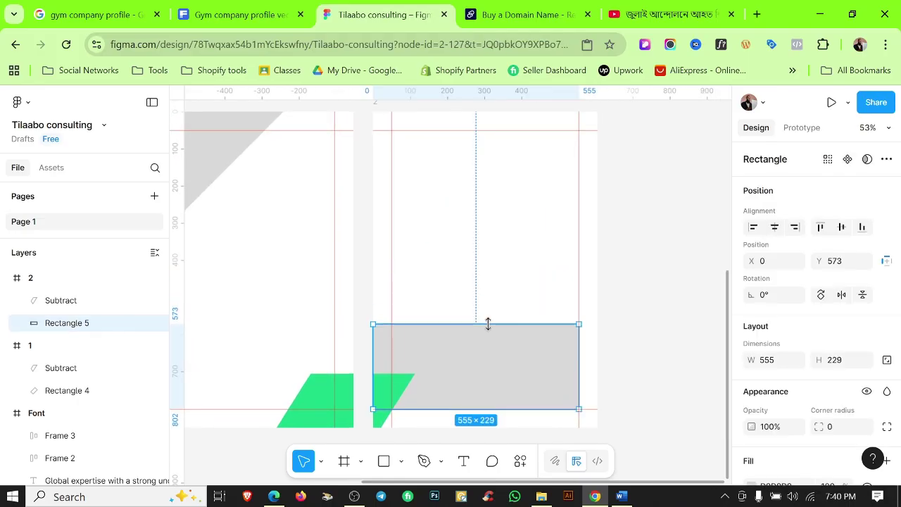
{"action": "left_click", "coordinate": [648, 296]}
{"action": "scroll", "coordinate": [648, 295], "scroll_direction": "down", "scroll_amount": 1}
{"action": "scroll", "coordinate": [445, 332], "scroll_direction": "up", "scroll_amount": 4}
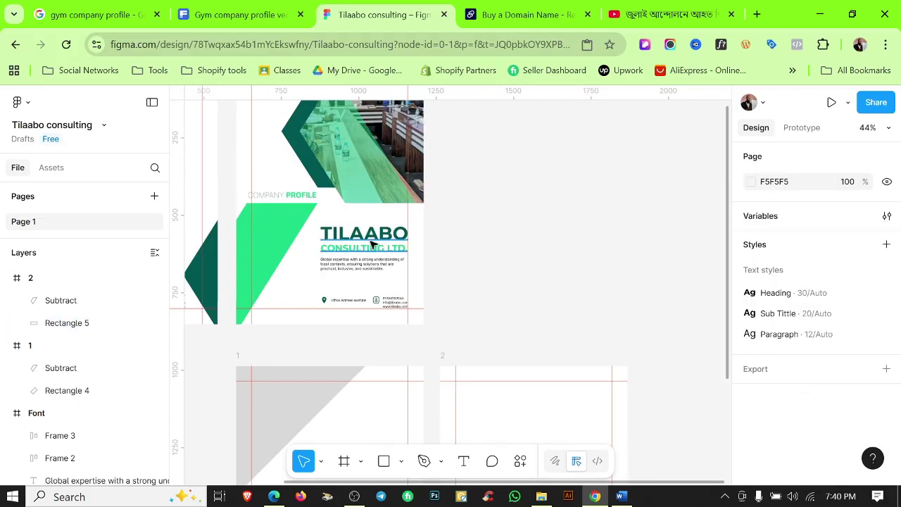
{"action": "scroll", "coordinate": [372, 241], "scroll_direction": "down", "scroll_amount": 3}
Add a 'Table of Content' heading and move it near the top of page 1.
{"action": "left_click", "coordinate": [303, 355]}
{"action": "type", "text": "T"}
{"action": "key", "text": "Escape"}
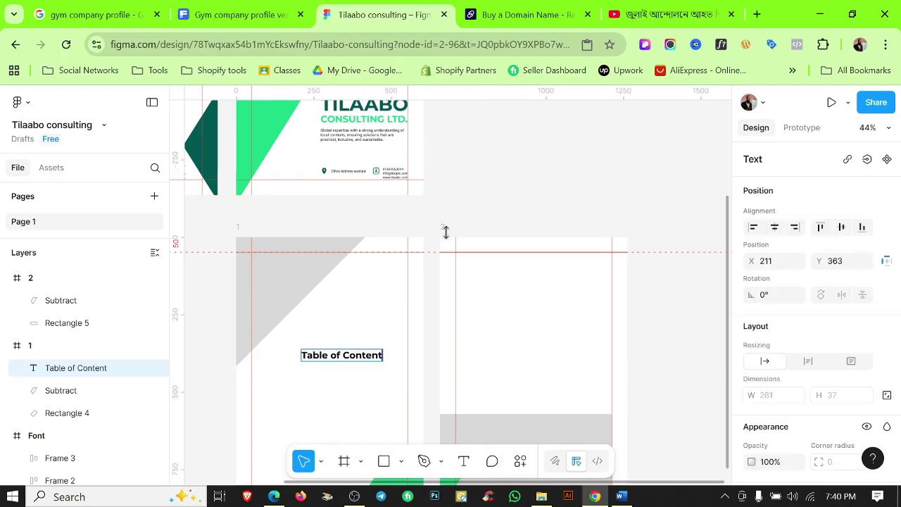
{"action": "scroll", "coordinate": [352, 369], "scroll_direction": "up", "scroll_amount": 5}
{"action": "double_click", "coordinate": [366, 345]}
{"action": "left_click", "coordinate": [376, 302]}
{"action": "scroll", "coordinate": [376, 302], "scroll_direction": "down", "scroll_amount": 4}
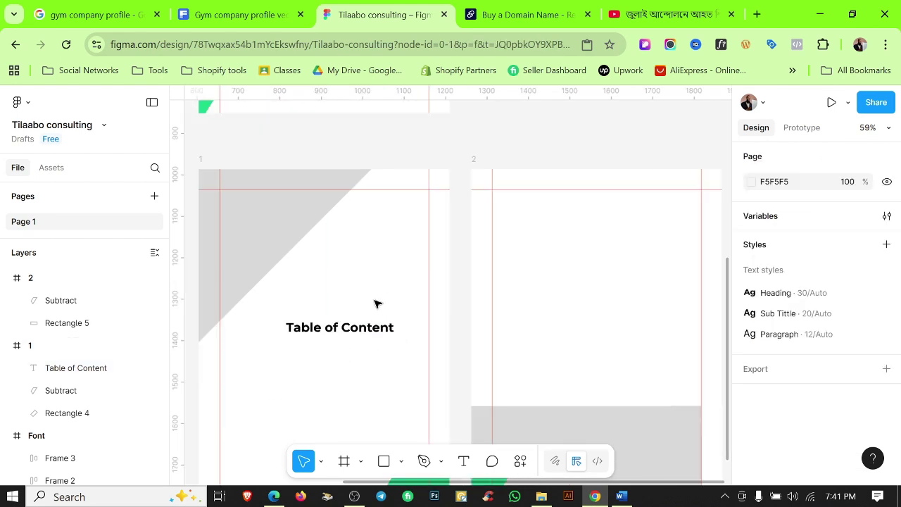
{"action": "left_click", "coordinate": [378, 304]}
{"action": "left_click_drag", "start_coordinate": [379, 304], "coordinate": [588, 243]}
{"action": "scroll", "coordinate": [430, 258], "scroll_direction": "up", "scroll_amount": 3}
{"action": "left_click", "coordinate": [441, 289]}
Copy the green line onto page 1 and shorten it to fit under the heading.
{"action": "scroll", "coordinate": [451, 282], "scroll_direction": "down", "scroll_amount": 6}
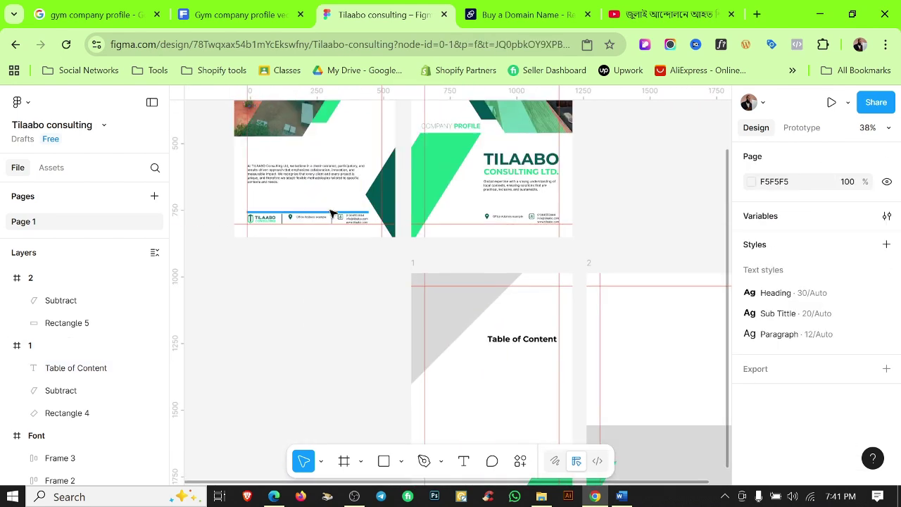
{"action": "left_click_drag", "start_coordinate": [332, 211], "coordinate": [588, 328]}
{"action": "scroll", "coordinate": [513, 352], "scroll_direction": "up", "scroll_amount": 6}
{"action": "scroll", "coordinate": [514, 352], "scroll_direction": "up", "scroll_amount": 5}
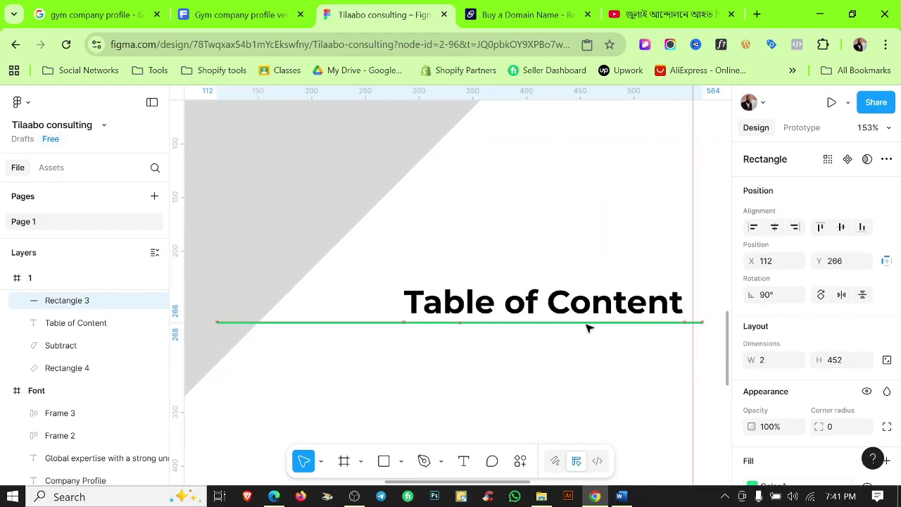
{"action": "scroll", "coordinate": [697, 322], "scroll_direction": "up", "scroll_amount": 4}
{"action": "scroll", "coordinate": [697, 321], "scroll_direction": "down", "scroll_amount": 5}
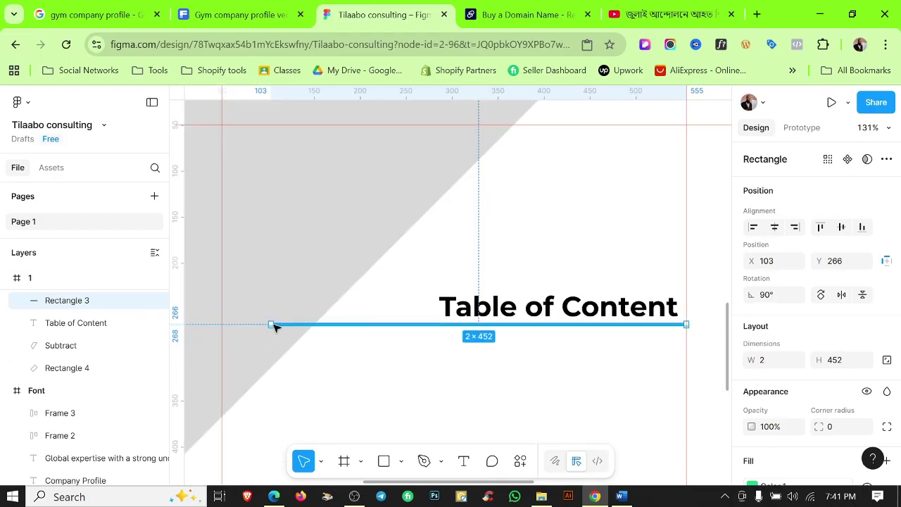
{"action": "scroll", "coordinate": [274, 327], "scroll_direction": "up", "scroll_amount": 4}
{"action": "left_click_drag", "start_coordinate": [273, 325], "coordinate": [440, 318]}
{"action": "left_click", "coordinate": [545, 358]}
{"action": "scroll", "coordinate": [545, 359], "scroll_direction": "down", "scroll_amount": 5}
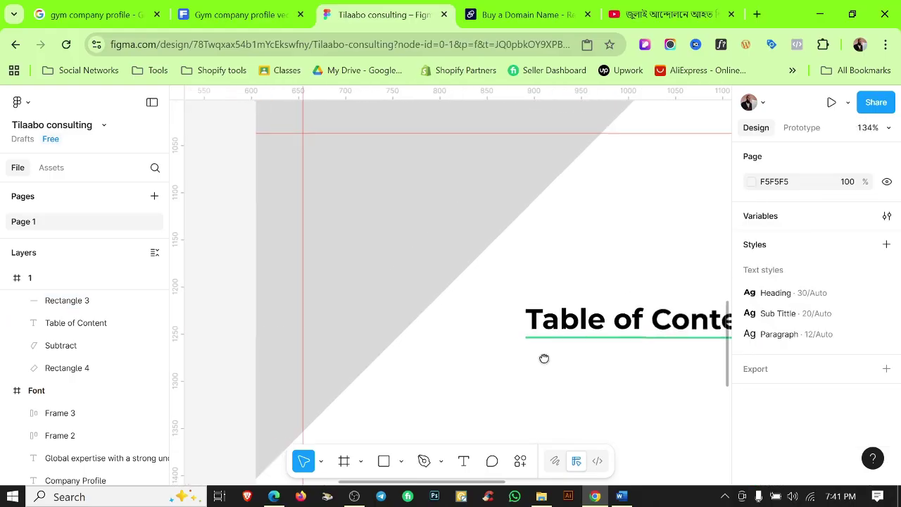
{"action": "scroll", "coordinate": [555, 354], "scroll_direction": "up", "scroll_amount": 2}
Move the 'Table of Content' heading and its green underline together.
{"action": "left_click", "coordinate": [467, 318]}
{"action": "key", "text": "Escape"}
{"action": "left_click", "coordinate": [468, 318]}
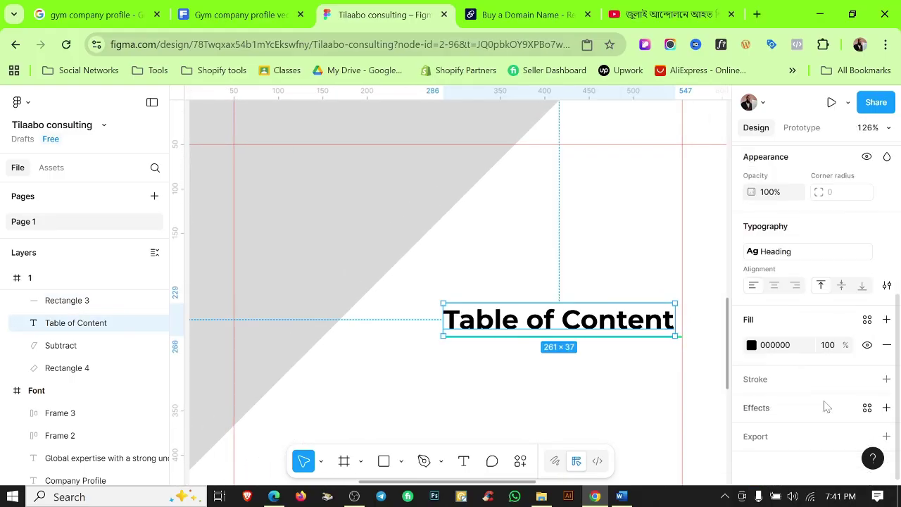
{"action": "left_click", "coordinate": [567, 371]}
{"action": "left_click_drag", "start_coordinate": [567, 371], "coordinate": [618, 335]}
{"action": "scroll", "coordinate": [615, 288], "scroll_direction": "down", "scroll_amount": 2}
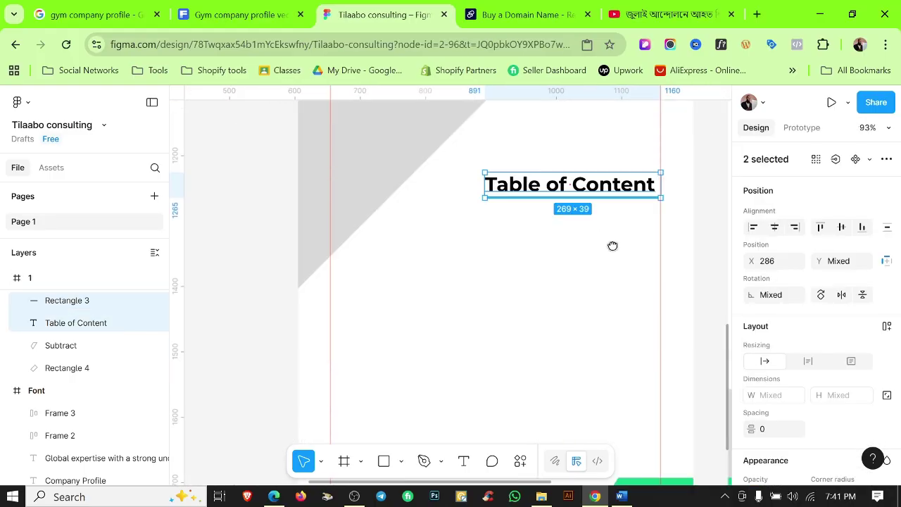
{"action": "left_click", "coordinate": [567, 305]}
{"action": "scroll", "coordinate": [563, 307], "scroll_direction": "down", "scroll_amount": 1}
Paste a copy of the heading below it and change its text to 'About Us'.
{"action": "left_click", "coordinate": [574, 179]}
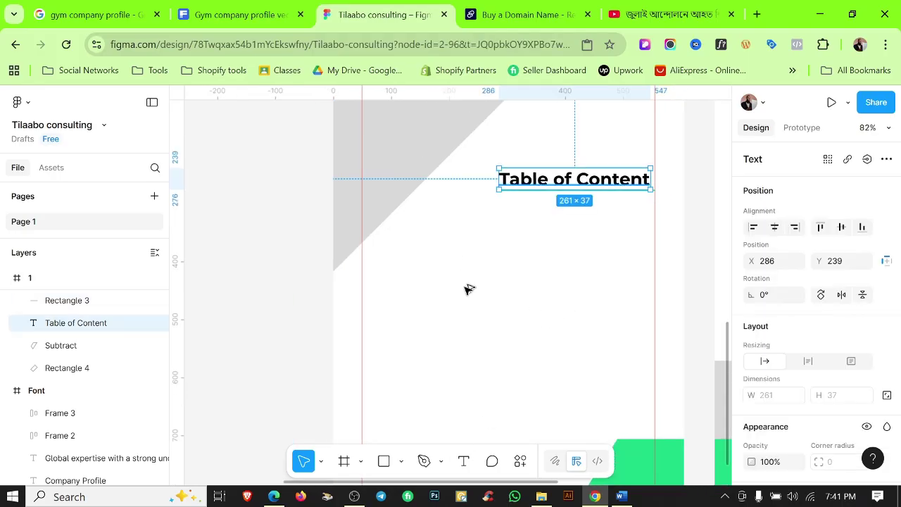
{"action": "key", "text": "ctrl+v"}
{"action": "left_click", "coordinate": [621, 496]}
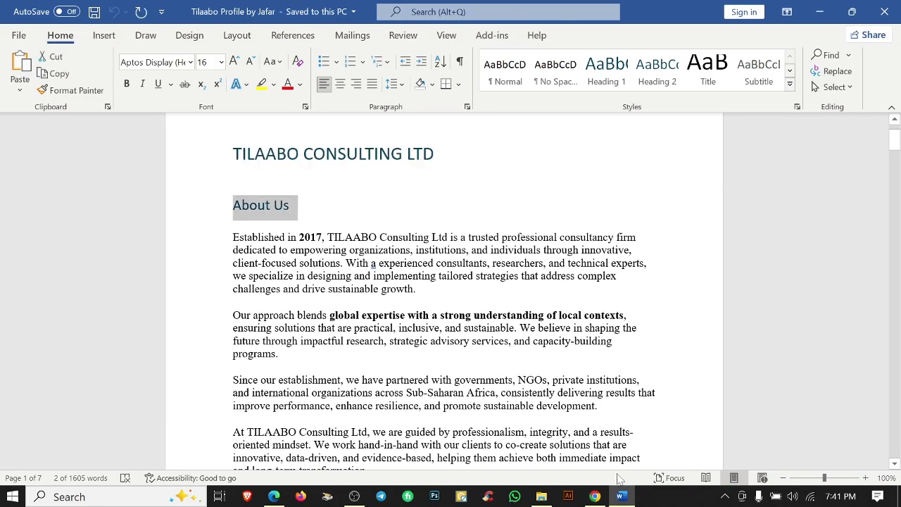
{"action": "left_click", "coordinate": [595, 496]}
{"action": "key", "text": "Return"}
{"action": "type", "text": "About Us"}
{"action": "left_click", "coordinate": [493, 402]}
Apply the Paragraph style to the About Us entry and duplicate it to the right for the 01 number.
{"action": "scroll", "coordinate": [606, 310], "scroll_direction": "down", "scroll_amount": 3}
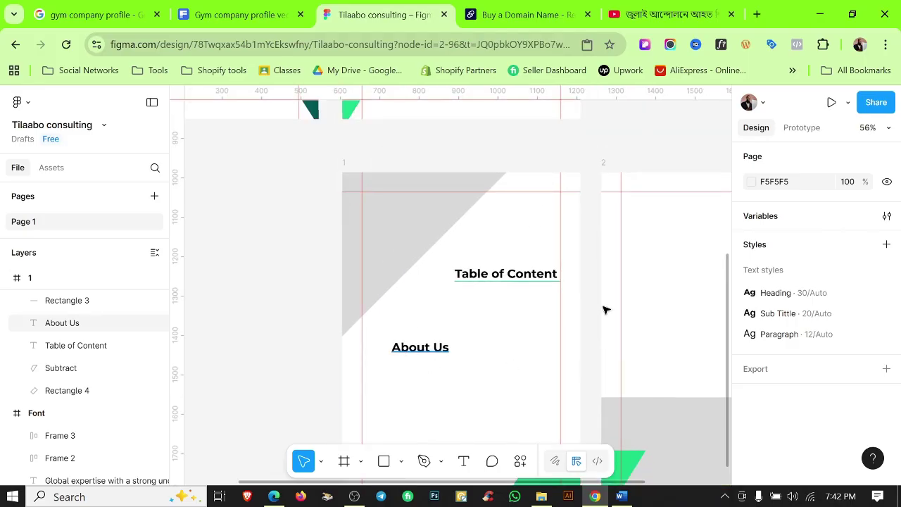
{"action": "left_click_drag", "start_coordinate": [419, 347], "coordinate": [498, 326]}
{"action": "scroll", "coordinate": [810, 316], "scroll_direction": "down", "scroll_amount": 5}
{"action": "left_click", "coordinate": [775, 251]}
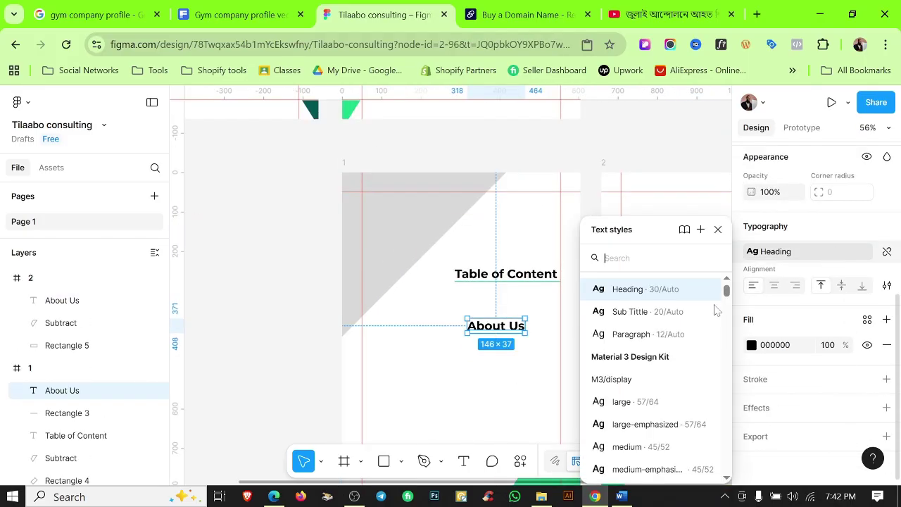
{"action": "left_click", "coordinate": [634, 334]}
{"action": "left_click", "coordinate": [483, 356]}
{"action": "scroll", "coordinate": [481, 331], "scroll_direction": "up", "scroll_amount": 10}
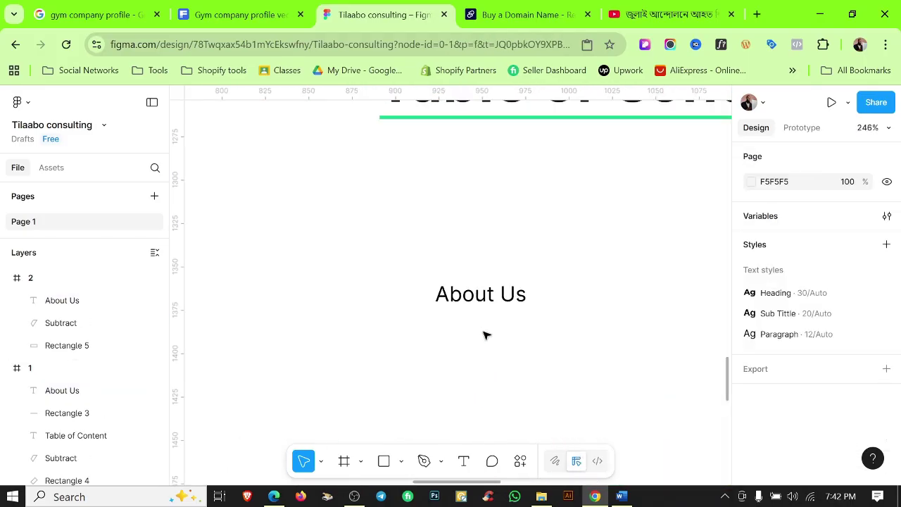
{"action": "scroll", "coordinate": [485, 335], "scroll_direction": "down", "scroll_amount": 5}
{"action": "left_click_drag", "start_coordinate": [394, 307], "coordinate": [507, 307]}
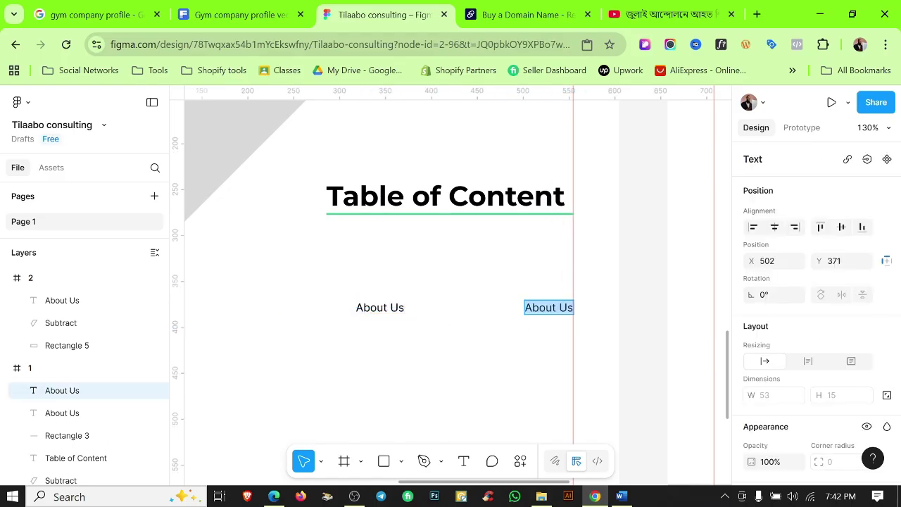
Align About Us with the heading's left edge and 01 with its right edge, on one line.
{"action": "left_click", "coordinate": [527, 348]}
{"action": "scroll", "coordinate": [526, 347], "scroll_direction": "up", "scroll_amount": 3}
{"action": "left_click_drag", "start_coordinate": [345, 279], "coordinate": [533, 338]}
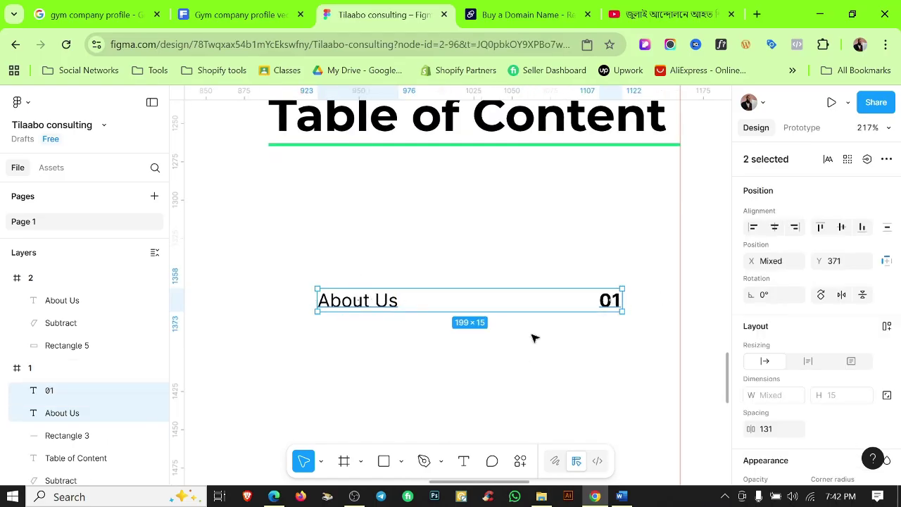
{"action": "scroll", "coordinate": [376, 345], "scroll_direction": "down", "scroll_amount": 1}
{"action": "left_click", "coordinate": [588, 279], "text": "shift"}
{"action": "left_click_drag", "start_coordinate": [497, 275], "coordinate": [574, 279]}
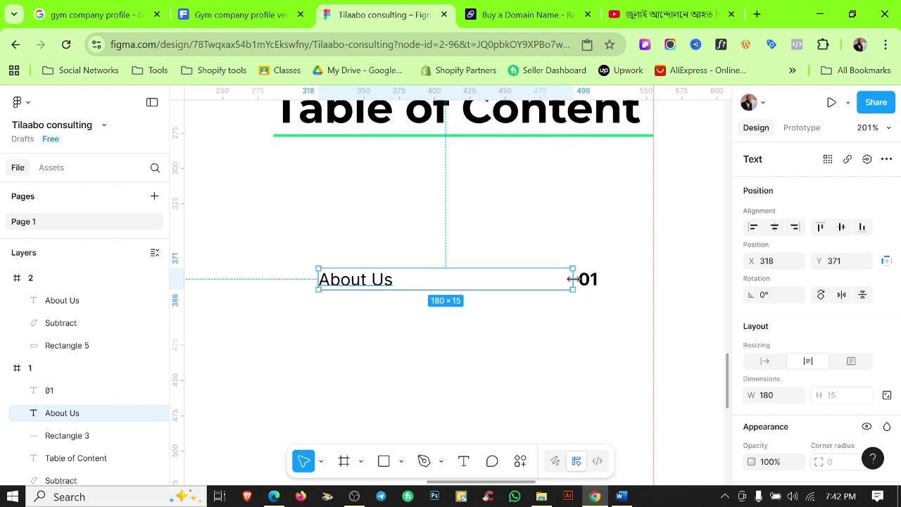
{"action": "left_click", "coordinate": [490, 395]}
{"action": "left_click", "coordinate": [345, 281]}
{"action": "left_click_drag", "start_coordinate": [343, 285], "coordinate": [297, 287]}
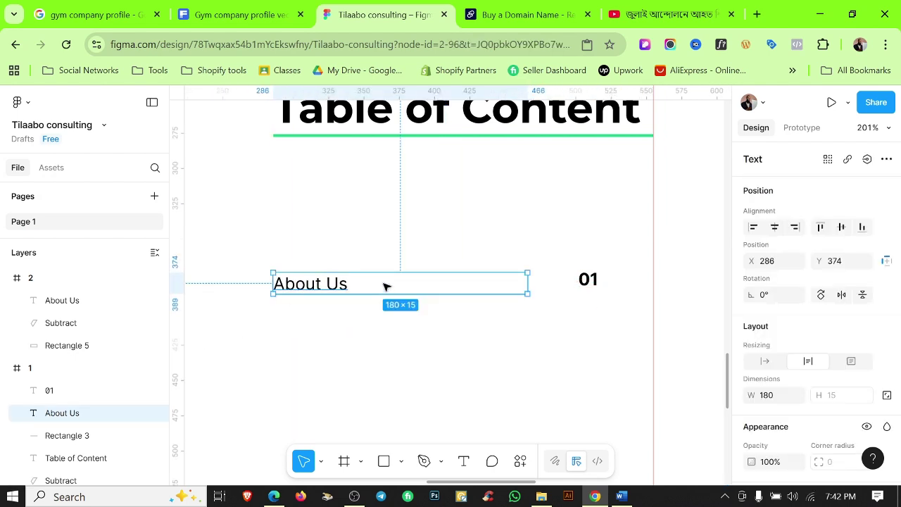
{"action": "left_click_drag", "start_coordinate": [384, 287], "coordinate": [384, 287]}
{"action": "mouse_move", "coordinate": [599, 286]}
{"action": "left_mouse_down"}
{"action": "mouse_move", "coordinate": [636, 288]}
{"action": "mouse_move", "coordinate": [599, 285]}
{"action": "left_mouse_up"}
{"action": "scroll", "coordinate": [637, 281], "scroll_direction": "up", "scroll_amount": 5, "text": "ctrl"}
{"action": "scroll", "coordinate": [790, 375], "scroll_direction": "down", "scroll_amount": 3}
{"action": "left_click", "coordinate": [535, 334]}
{"action": "scroll", "coordinate": [535, 335], "scroll_direction": "down", "scroll_amount": 5, "text": "ctrl"}
{"action": "scroll", "coordinate": [563, 282], "scroll_direction": "up", "scroll_amount": 3}
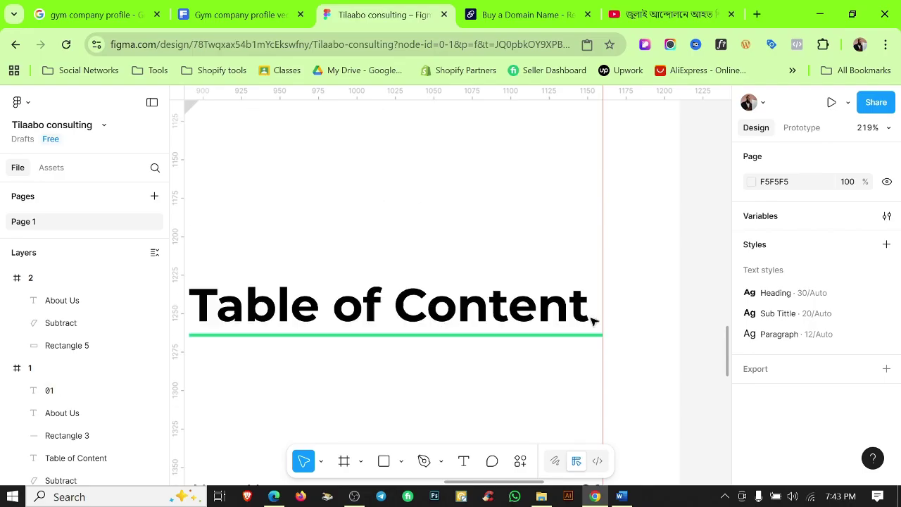
{"action": "scroll", "coordinate": [564, 282], "scroll_direction": "down", "scroll_amount": 3}
{"action": "scroll", "coordinate": [567, 193], "scroll_direction": "up", "scroll_amount": 1}
Detach the heading from its Heading style and set it to uppercase, TABLE OF CONTENT.
{"action": "left_click", "coordinate": [569, 192]}
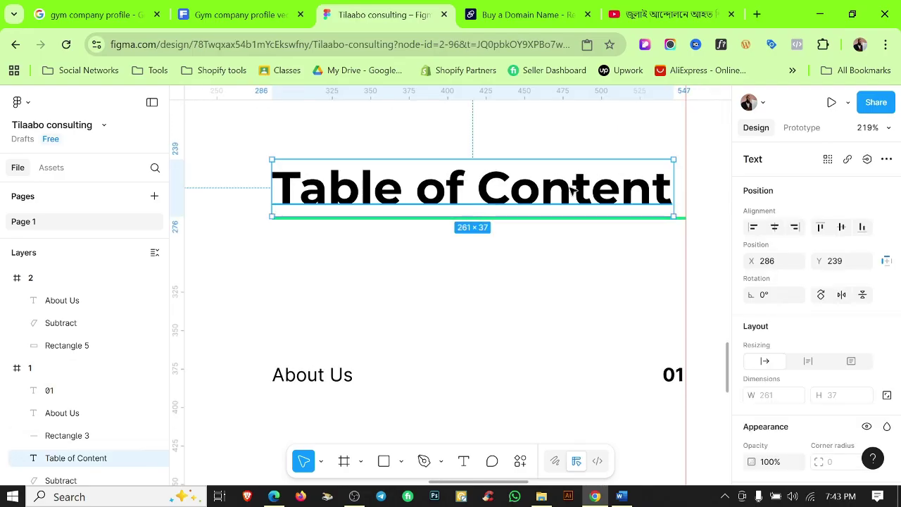
{"action": "scroll", "coordinate": [627, 197], "scroll_direction": "left", "scroll_amount": 2}
{"action": "right_click", "coordinate": [621, 199]}
{"action": "scroll", "coordinate": [810, 316], "scroll_direction": "down", "scroll_amount": 4}
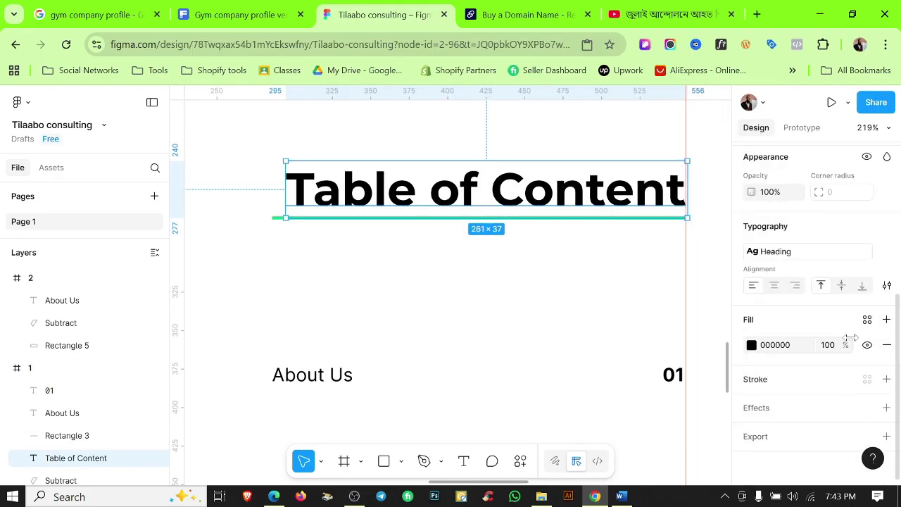
{"action": "left_click", "coordinate": [886, 285]}
{"action": "left_click", "coordinate": [886, 251]}
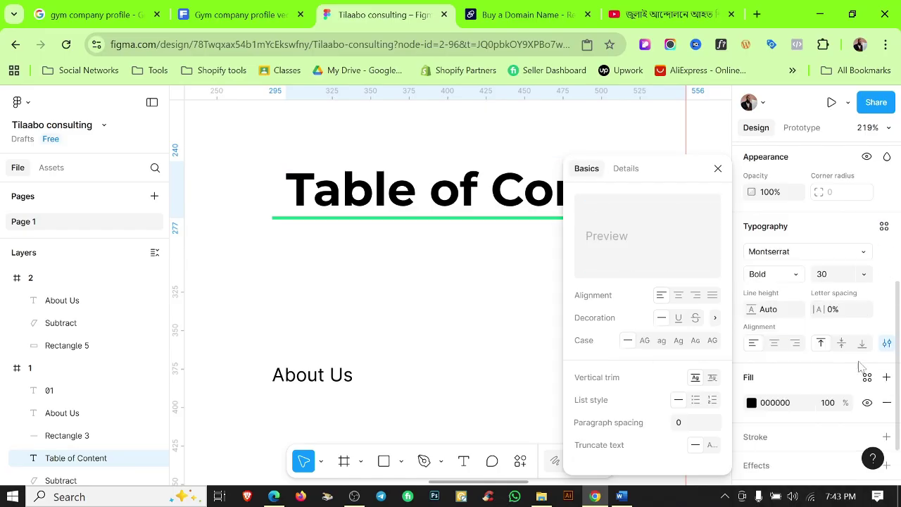
{"action": "left_click", "coordinate": [645, 340]}
{"action": "left_click", "coordinate": [376, 284]}
Move the heading to the green line's start and wrap both in an auto-layout frame.
{"action": "left_click", "coordinate": [416, 195]}
{"action": "left_click_drag", "start_coordinate": [416, 195], "coordinate": [345, 182]}
{"action": "scroll", "coordinate": [712, 196], "scroll_direction": "up", "scroll_amount": 5}
{"action": "scroll", "coordinate": [684, 231], "scroll_direction": "down", "scroll_amount": 5}
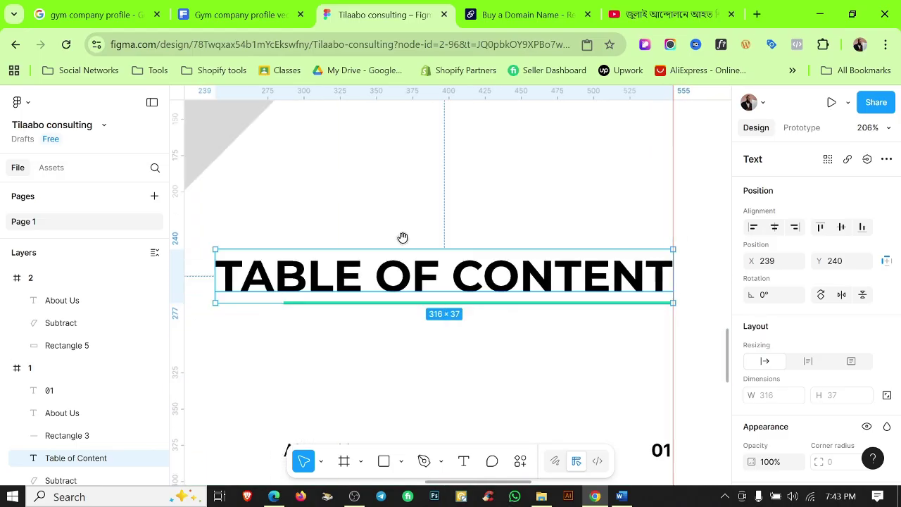
{"action": "left_click_drag", "start_coordinate": [402, 237], "coordinate": [583, 226]}
{"action": "left_click", "coordinate": [468, 306]}
{"action": "scroll", "coordinate": [468, 307], "scroll_direction": "up", "scroll_amount": 2}
{"action": "left_click", "coordinate": [462, 281]}
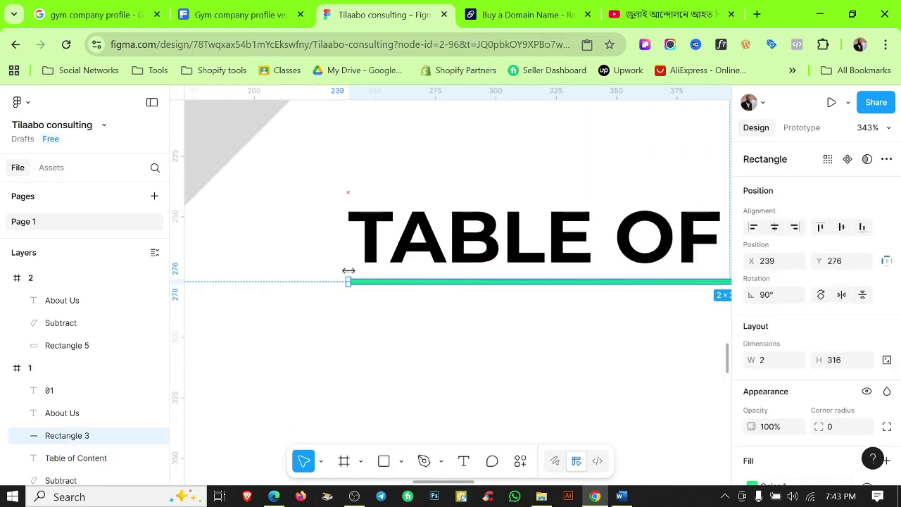
{"action": "left_click", "coordinate": [393, 361]}
{"action": "scroll", "coordinate": [393, 362], "scroll_direction": "down", "scroll_amount": 4}
{"action": "left_click_drag", "start_coordinate": [567, 246], "coordinate": [583, 360]}
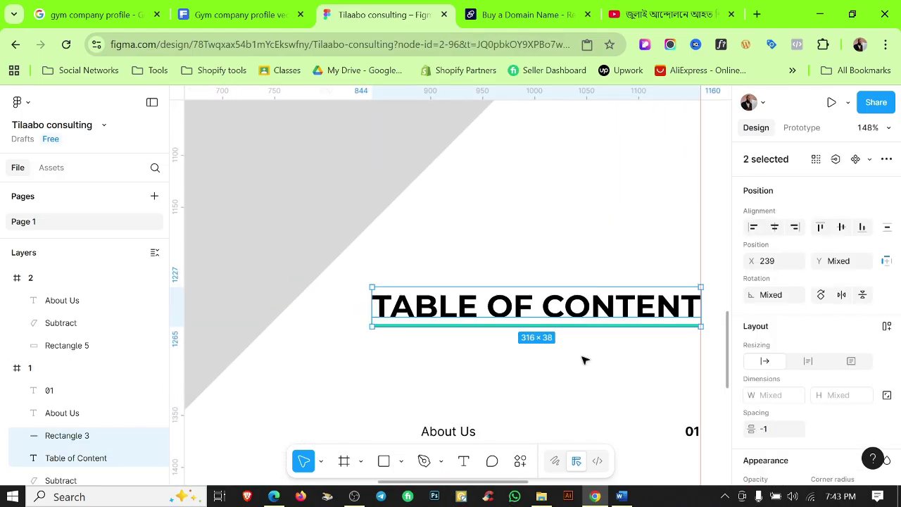
{"action": "key", "text": "shift+a"}
Align About Us with the heading and wrap About Us and 01 into one auto-layout row.
{"action": "scroll", "coordinate": [608, 296], "scroll_direction": "down", "scroll_amount": 3}
{"action": "scroll", "coordinate": [600, 301], "scroll_direction": "right", "scroll_amount": 2}
{"action": "left_click", "coordinate": [674, 301]}
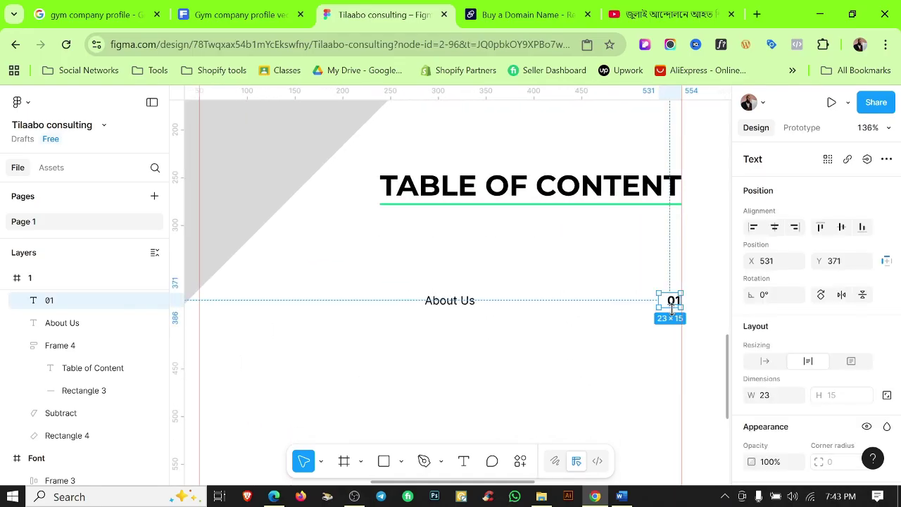
{"action": "scroll", "coordinate": [694, 291], "scroll_direction": "up", "scroll_amount": 8}
{"action": "scroll", "coordinate": [711, 279], "scroll_direction": "down", "scroll_amount": 8}
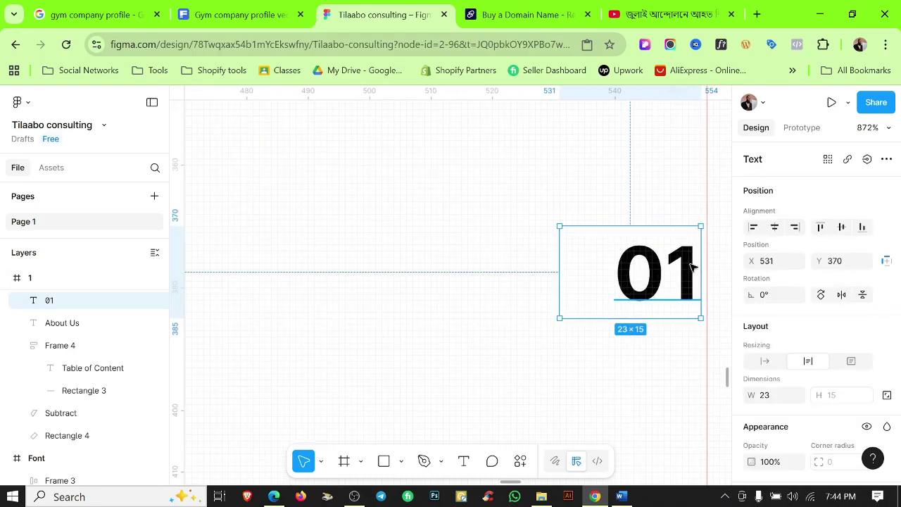
{"action": "left_click", "coordinate": [384, 278]}
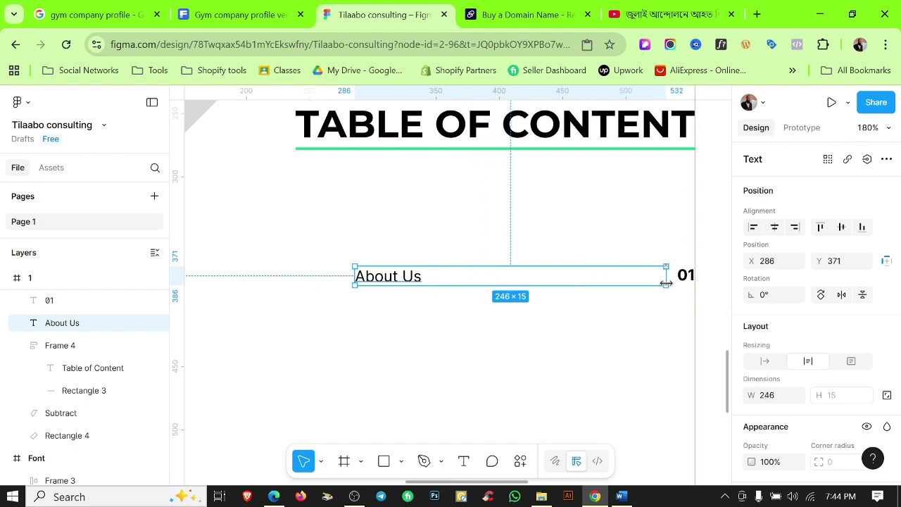
{"action": "left_click", "coordinate": [390, 243]}
{"action": "left_click_drag", "start_coordinate": [374, 279], "coordinate": [336, 280]}
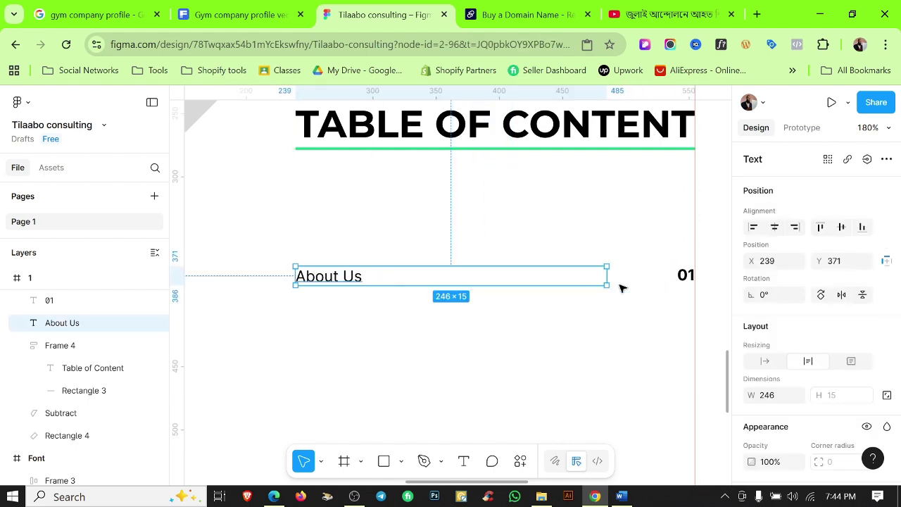
{"action": "left_click_drag", "start_coordinate": [367, 240], "coordinate": [693, 317]}
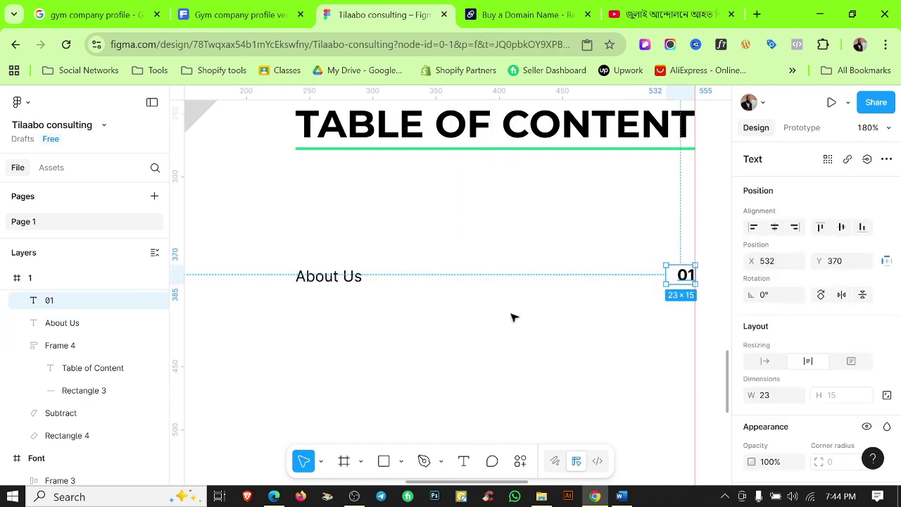
{"action": "left_click_drag", "start_coordinate": [277, 252], "coordinate": [691, 352]}
{"action": "key", "text": "shift+a"}
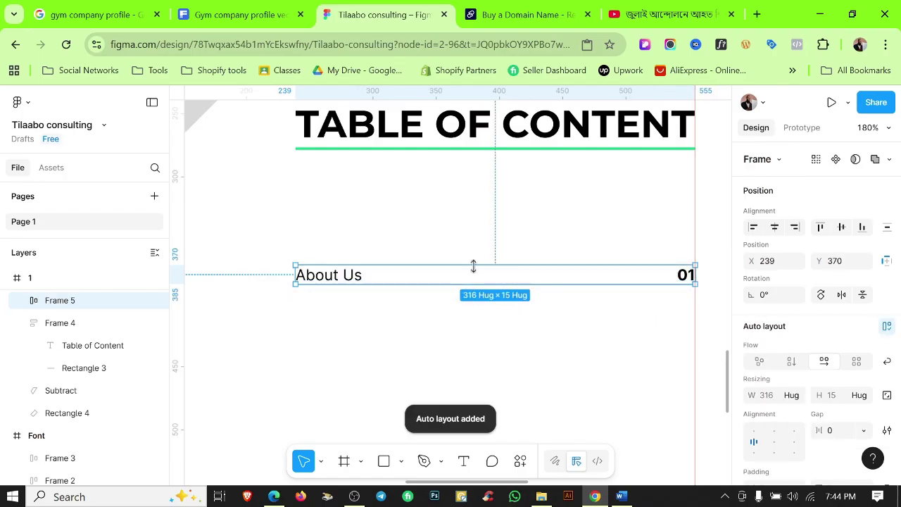
Give the About Us row a separate bottom padding of 20.
{"action": "left_click_drag", "start_coordinate": [374, 275], "coordinate": [353, 207]}
{"action": "key", "text": "ctrl+z"}
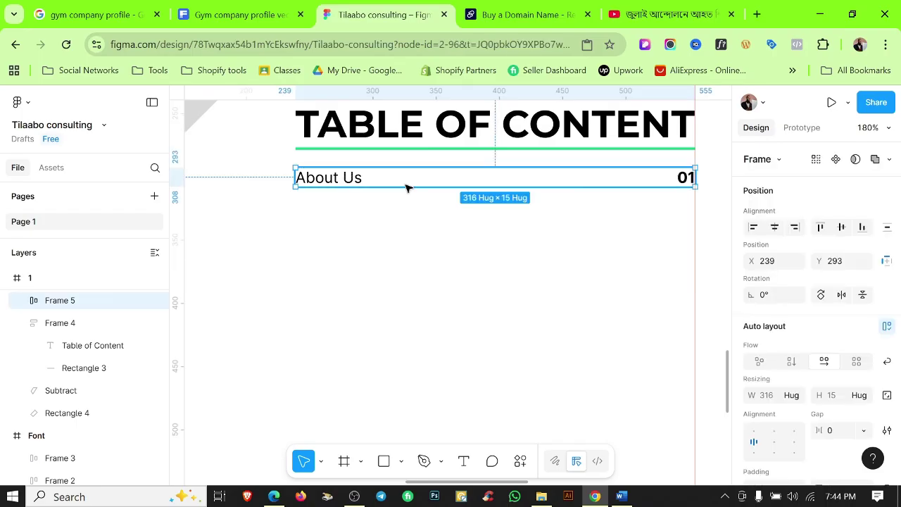
{"action": "scroll", "coordinate": [873, 352], "scroll_direction": "down", "scroll_amount": 2}
{"action": "left_click", "coordinate": [887, 348]}
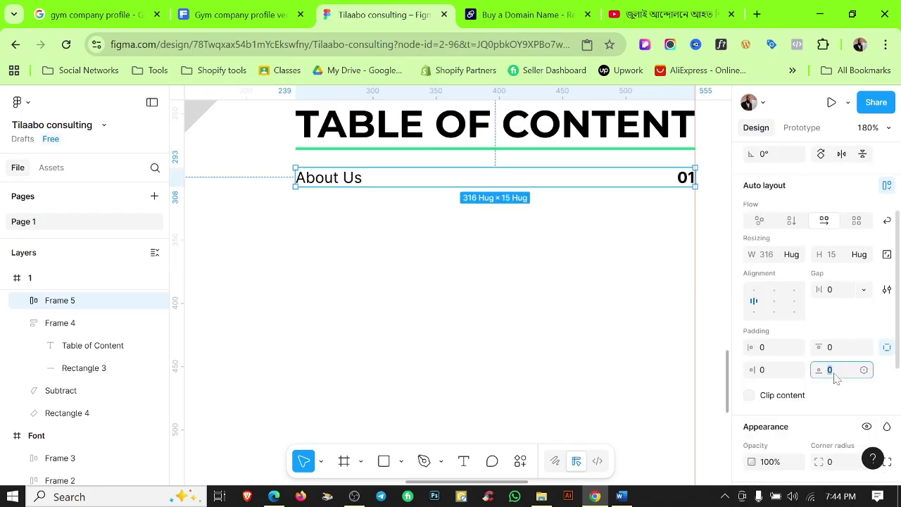
{"action": "type", "text": "20"}
{"action": "key", "text": "Return"}
{"action": "key", "text": "Return"}
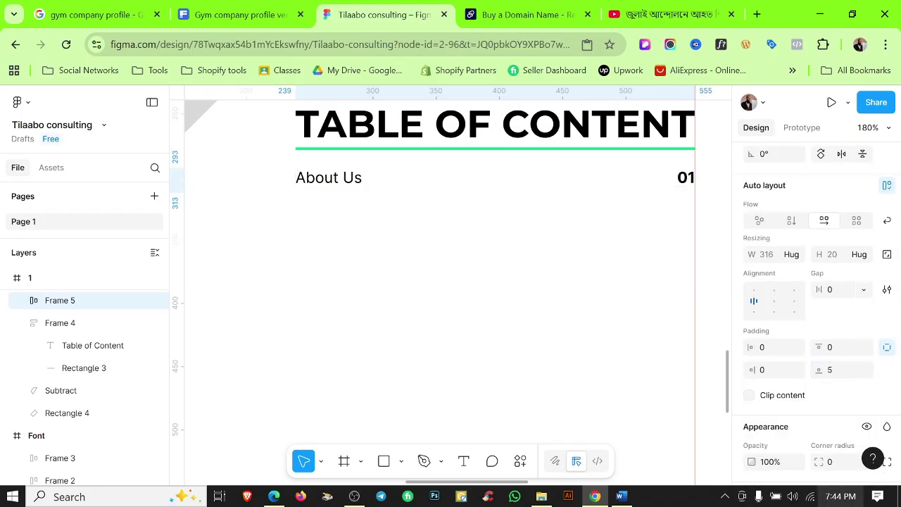
Add a bottom-only stroke to the row using the saved Color 2.
{"action": "scroll", "coordinate": [828, 380], "scroll_direction": "down", "scroll_amount": 3}
{"action": "left_click", "coordinate": [886, 314]}
{"action": "left_click", "coordinate": [887, 374]}
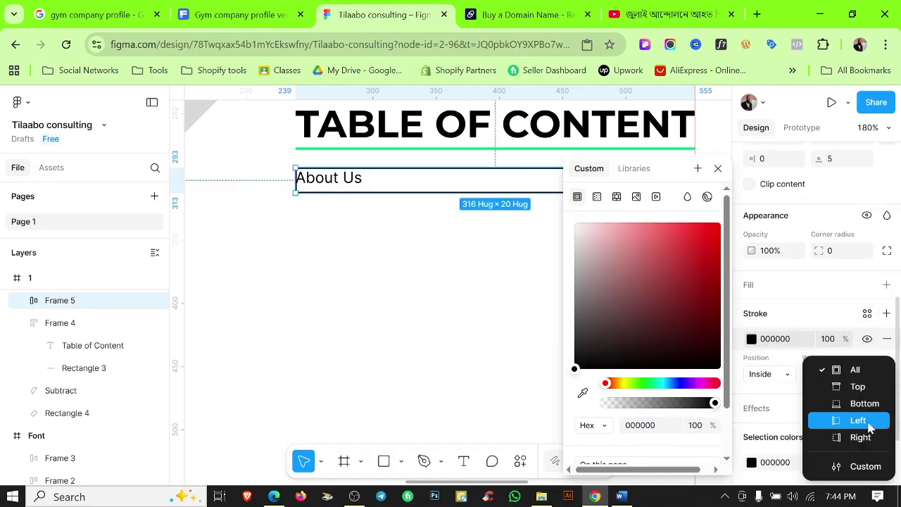
{"action": "left_click", "coordinate": [868, 407]}
{"action": "scroll", "coordinate": [811, 374], "scroll_direction": "down", "scroll_amount": 2}
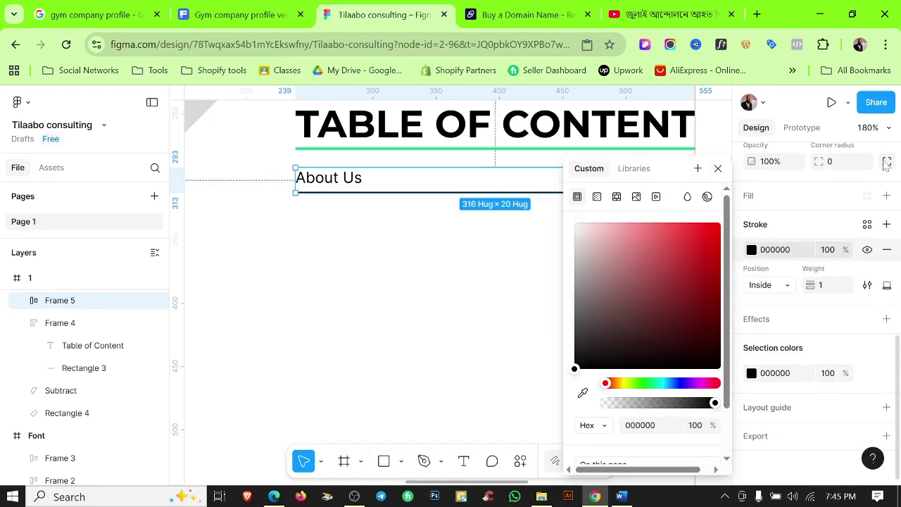
{"action": "left_click", "coordinate": [634, 169]}
{"action": "left_click", "coordinate": [610, 297]}
{"action": "left_click", "coordinate": [315, 202]}
Duplicate the About Us row and nudge the copy down beneath the original.
{"action": "scroll", "coordinate": [316, 200], "scroll_direction": "up", "scroll_amount": 1}
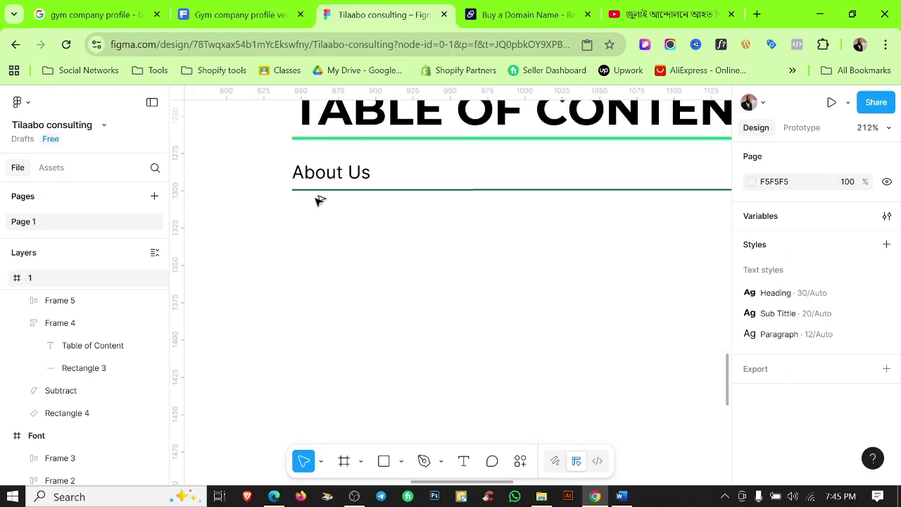
{"action": "scroll", "coordinate": [468, 271], "scroll_direction": "down", "scroll_amount": 5}
{"action": "left_click", "coordinate": [474, 214]}
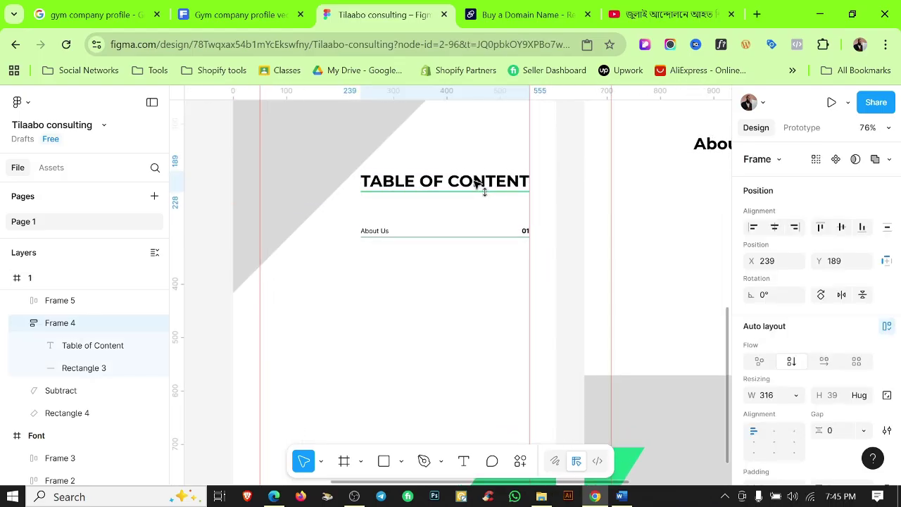
{"action": "scroll", "coordinate": [387, 241], "scroll_direction": "up", "scroll_amount": 5}
{"action": "left_click", "coordinate": [446, 226]}
{"action": "key", "text": "ctrl+d"}
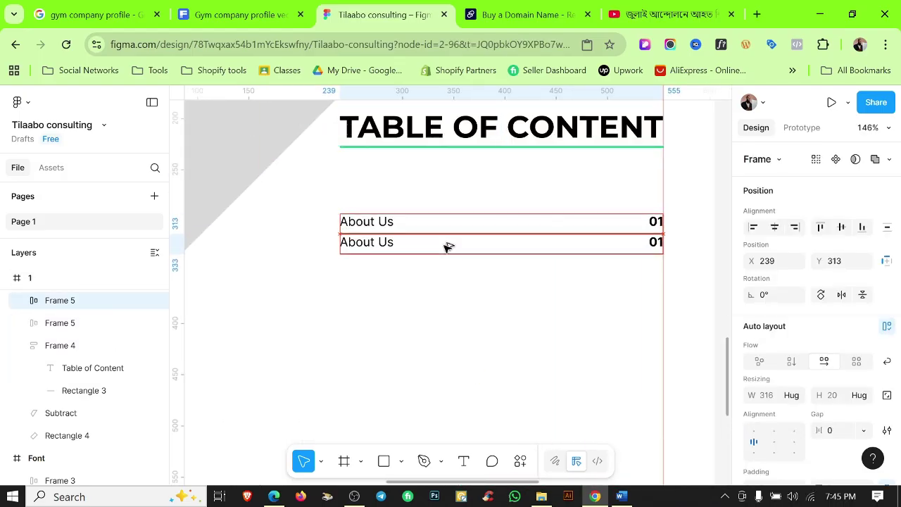
{"action": "left_click", "coordinate": [430, 285]}
{"action": "scroll", "coordinate": [394, 260], "scroll_direction": "up", "scroll_amount": 6}
{"action": "left_click", "coordinate": [394, 236]}
{"action": "key", "text": "Down"}
{"action": "key", "text": "Down"}
{"action": "key", "text": "Down"}
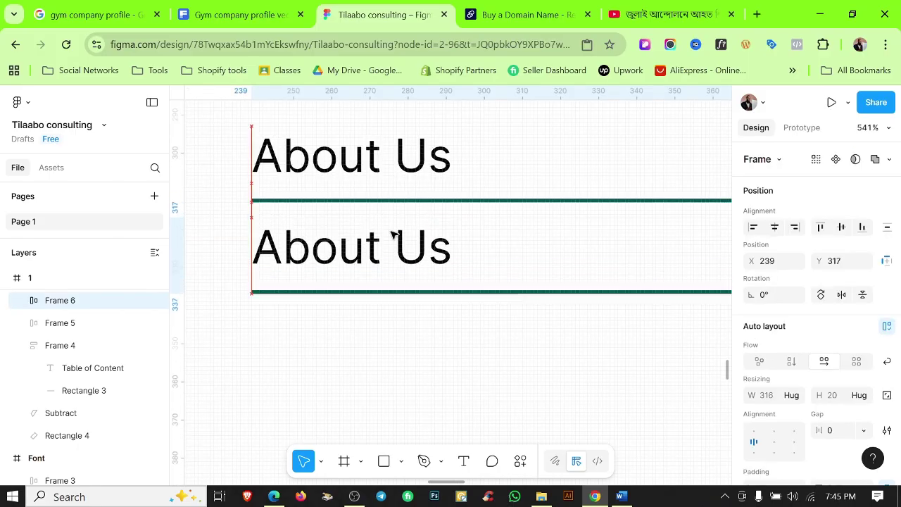
{"action": "left_click", "coordinate": [380, 346]}
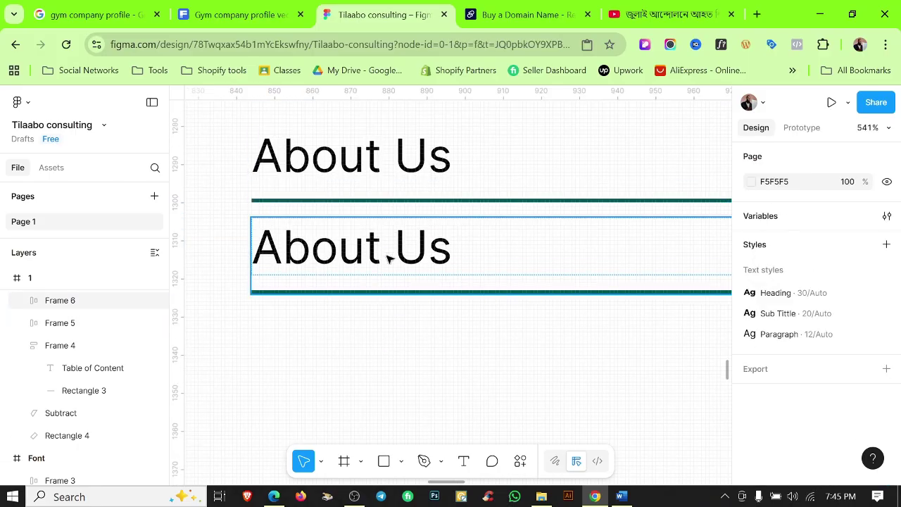
Keep duplicating the row downward to build the remaining contents entries, then hide the rulers.
{"action": "scroll", "coordinate": [388, 256], "scroll_direction": "down", "scroll_amount": 4}
{"action": "left_click_drag", "start_coordinate": [471, 268], "coordinate": [464, 299]}
{"action": "key", "text": "ctrl+d"}
{"action": "key", "text": "ctrl+d"}
{"action": "key", "text": "ctrl+d"}
{"action": "key", "text": "ctrl+d"}
{"action": "key", "text": "ctrl+d"}
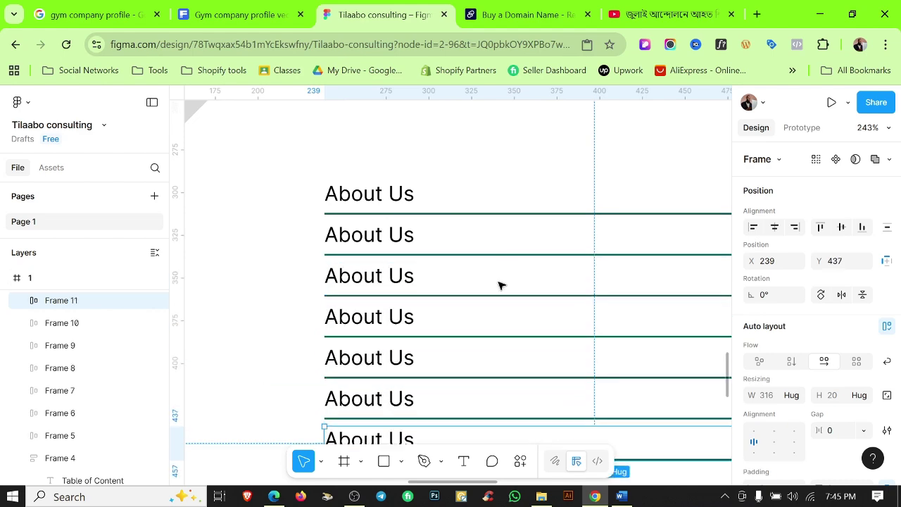
{"action": "scroll", "coordinate": [498, 281], "scroll_direction": "down", "scroll_amount": 3}
{"action": "key", "text": "ctrl+d"}
{"action": "key", "text": "ctrl+d"}
{"action": "key", "text": "ctrl+d"}
{"action": "key", "text": "ctrl+d"}
{"action": "key", "text": "Escape"}
{"action": "key", "text": "shift+0"}
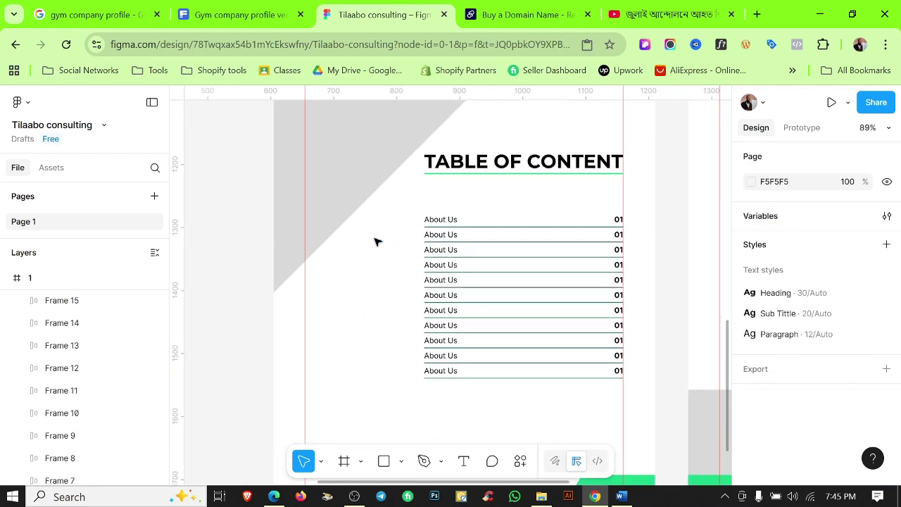
{"action": "key", "text": "shift+r"}
{"action": "scroll", "coordinate": [374, 308], "scroll_direction": "down", "scroll_amount": 5}
{"action": "scroll", "coordinate": [465, 248], "scroll_direction": "up", "scroll_amount": 5}
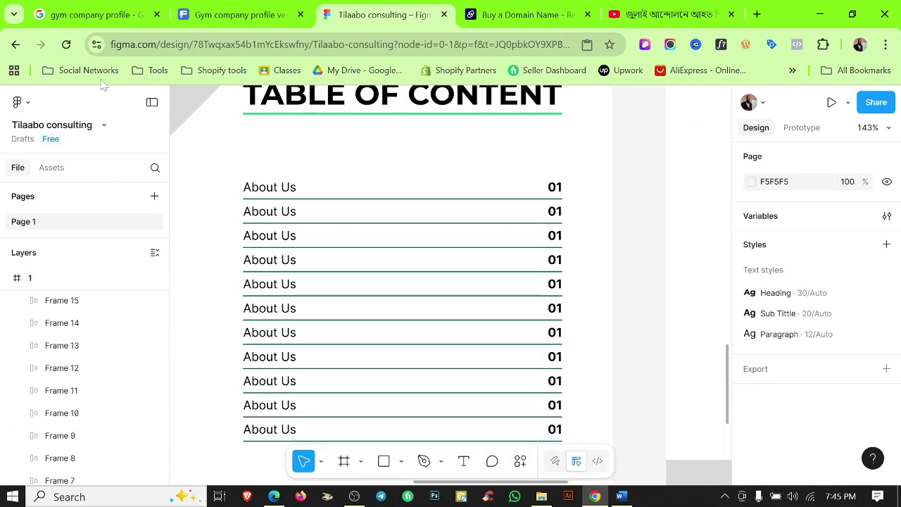
{"action": "scroll", "coordinate": [286, 254], "scroll_direction": "down", "scroll_amount": 3}
Wrap all eleven About Us rows into one auto-layout list.
{"action": "left_click_drag", "start_coordinate": [244, 123], "coordinate": [302, 342]}
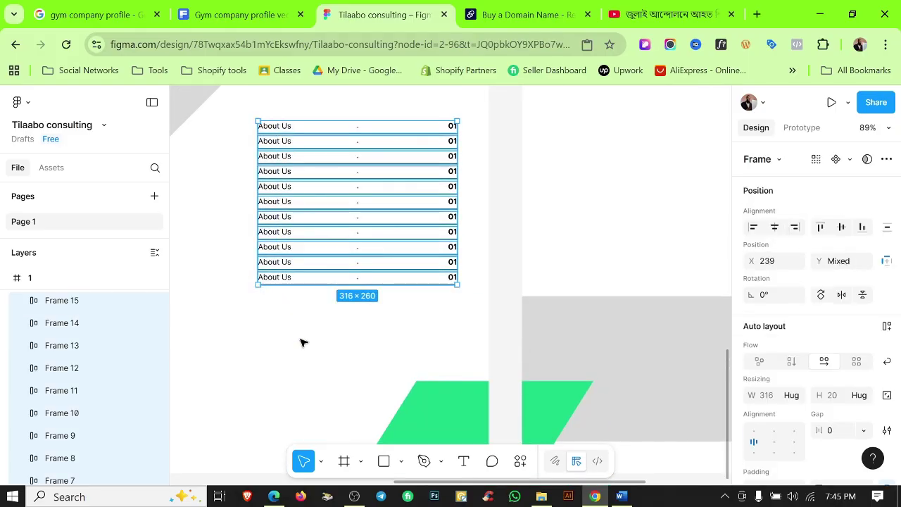
{"action": "key", "text": "shift+a"}
{"action": "left_click", "coordinate": [486, 195]}
{"action": "scroll", "coordinate": [497, 308], "scroll_direction": "down", "scroll_amount": 2}
{"action": "scroll", "coordinate": [497, 310], "scroll_direction": "up", "scroll_amount": 1}
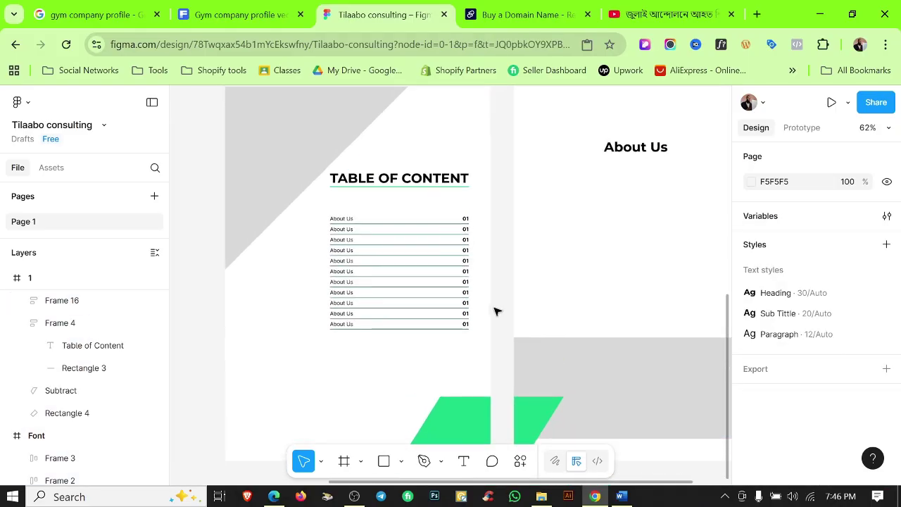
{"action": "scroll", "coordinate": [553, 421], "scroll_direction": "down", "scroll_amount": 2}
{"action": "scroll", "coordinate": [539, 265], "scroll_direction": "down", "scroll_amount": 2}
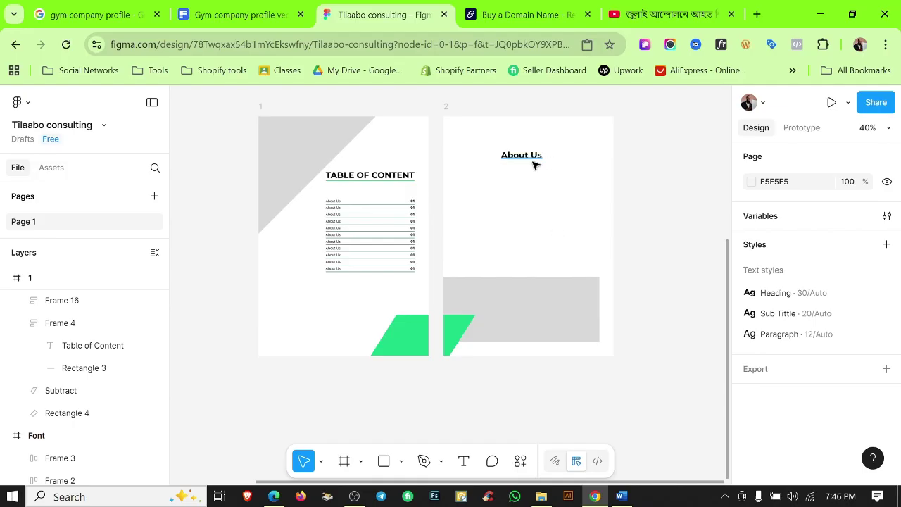
Show rulers and draw a small measuring square, placing it at X 535, Y 782.
{"action": "key", "text": "shift+r"}
{"action": "scroll", "coordinate": [563, 233], "scroll_direction": "up", "scroll_amount": 1}
{"action": "scroll", "coordinate": [577, 364], "scroll_direction": "down", "scroll_amount": 1}
{"action": "scroll", "coordinate": [585, 369], "scroll_direction": "up", "scroll_amount": 2}
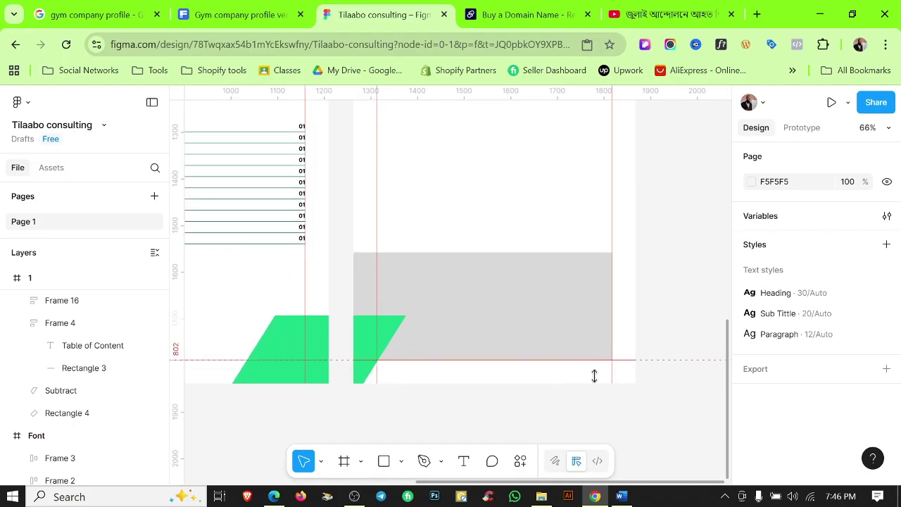
{"action": "left_click_drag", "start_coordinate": [587, 361], "coordinate": [597, 370]}
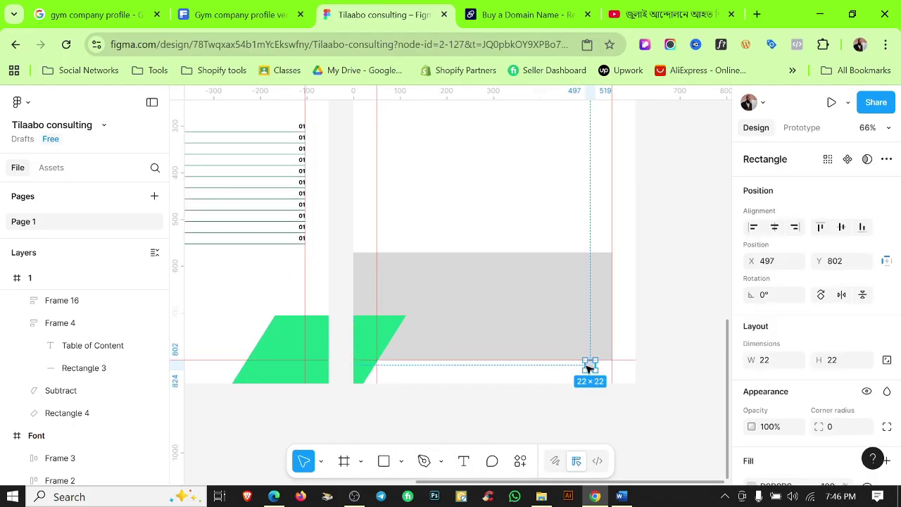
{"action": "scroll", "coordinate": [491, 316], "scroll_direction": "down", "scroll_amount": 3}
{"action": "scroll", "coordinate": [491, 295], "scroll_direction": "up", "scroll_amount": 5}
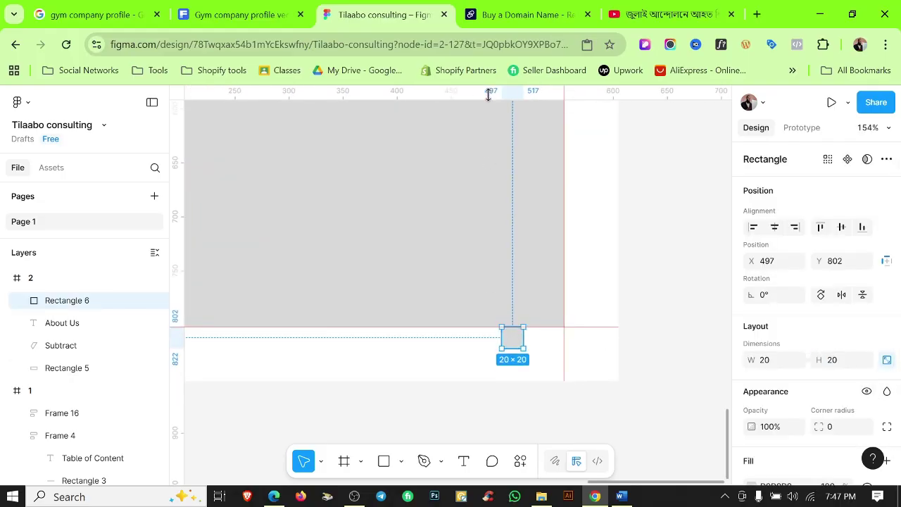
{"action": "left_click", "coordinate": [633, 283]}
{"action": "scroll", "coordinate": [519, 302], "scroll_direction": "down", "scroll_amount": 2}
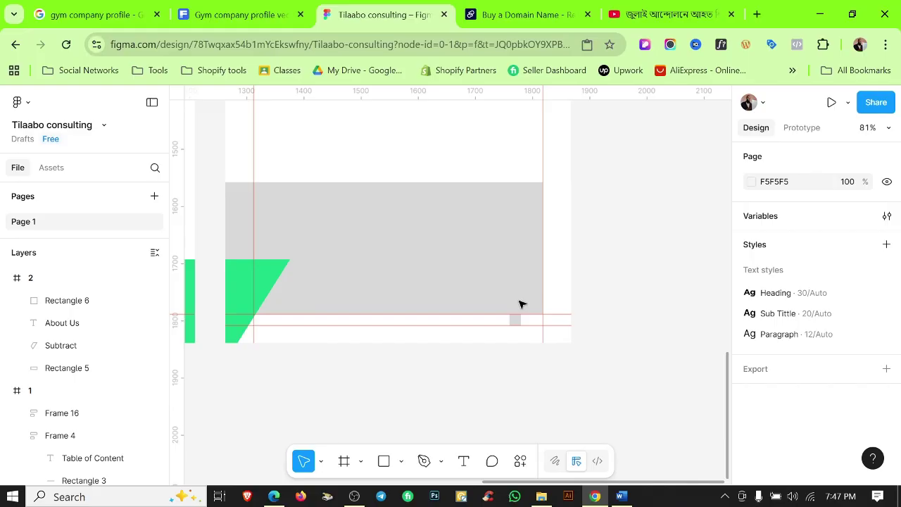
{"action": "key", "text": "ctrl+z"}
{"action": "left_click", "coordinate": [648, 290]}
{"action": "scroll", "coordinate": [504, 307], "scroll_direction": "up", "scroll_amount": 3}
{"action": "left_click_drag", "start_coordinate": [509, 309], "coordinate": [607, 287]}
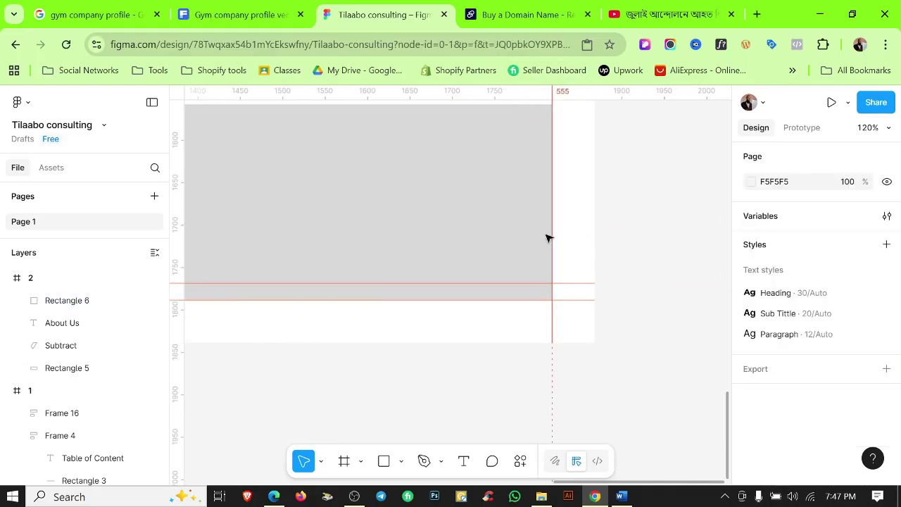
Resize the grey box by dragging its edge down.
{"action": "scroll", "coordinate": [548, 237], "scroll_direction": "down", "scroll_amount": 3}
{"action": "scroll", "coordinate": [401, 251], "scroll_direction": "up", "scroll_amount": 3}
{"action": "left_click", "coordinate": [469, 287]}
{"action": "left_click_drag", "start_coordinate": [469, 287], "coordinate": [467, 326]}
{"action": "key", "text": "Escape"}
{"action": "scroll", "coordinate": [579, 293], "scroll_direction": "down", "scroll_amount": 1}
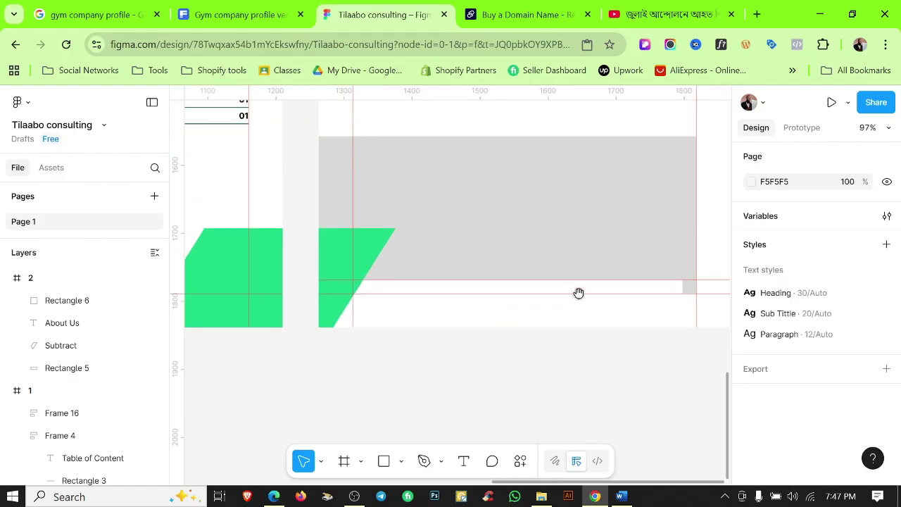
{"action": "scroll", "coordinate": [579, 293], "scroll_direction": "up", "scroll_amount": 3}
Use the 20×20 square to measure spacing near the page top, then delete it.
{"action": "left_click", "coordinate": [463, 332]}
{"action": "scroll", "coordinate": [463, 331], "scroll_direction": "down", "scroll_amount": 3}
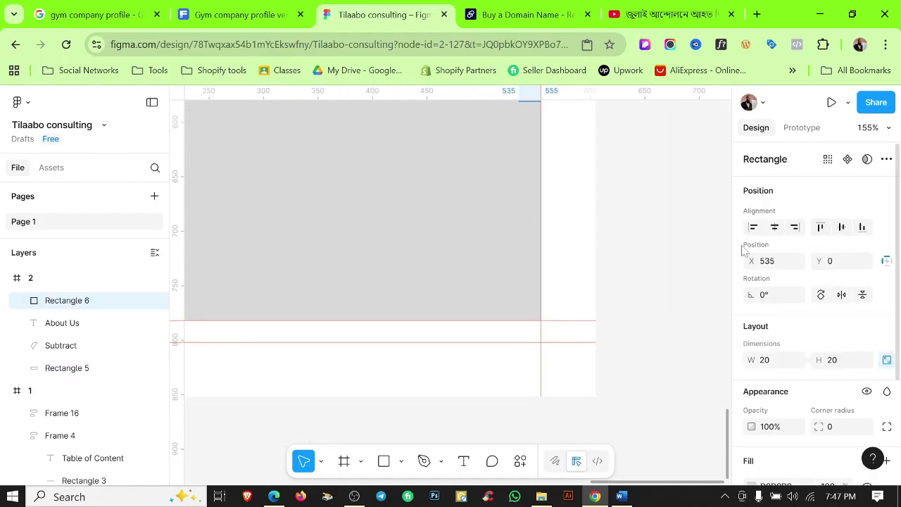
{"action": "scroll", "coordinate": [596, 224], "scroll_direction": "up", "scroll_amount": 3}
{"action": "scroll", "coordinate": [556, 380], "scroll_direction": "up", "scroll_amount": 3}
{"action": "left_click_drag", "start_coordinate": [516, 259], "coordinate": [517, 359]}
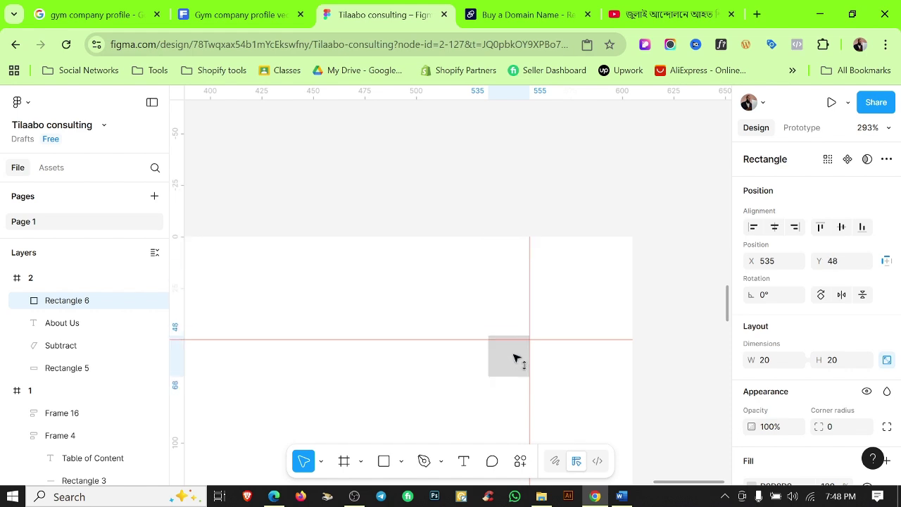
{"action": "left_click", "coordinate": [539, 330]}
{"action": "scroll", "coordinate": [539, 329], "scroll_direction": "down", "scroll_amount": 2}
{"action": "left_click", "coordinate": [529, 348]}
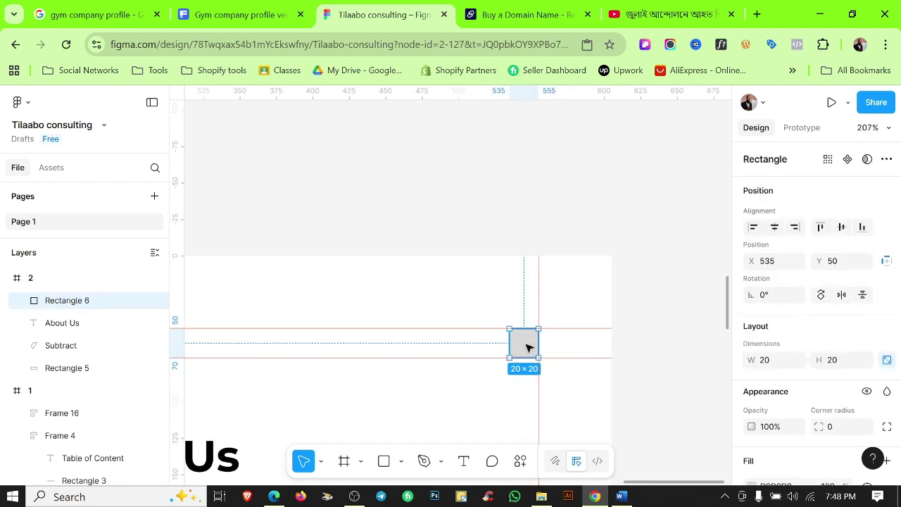
{"action": "key", "text": "Delete"}
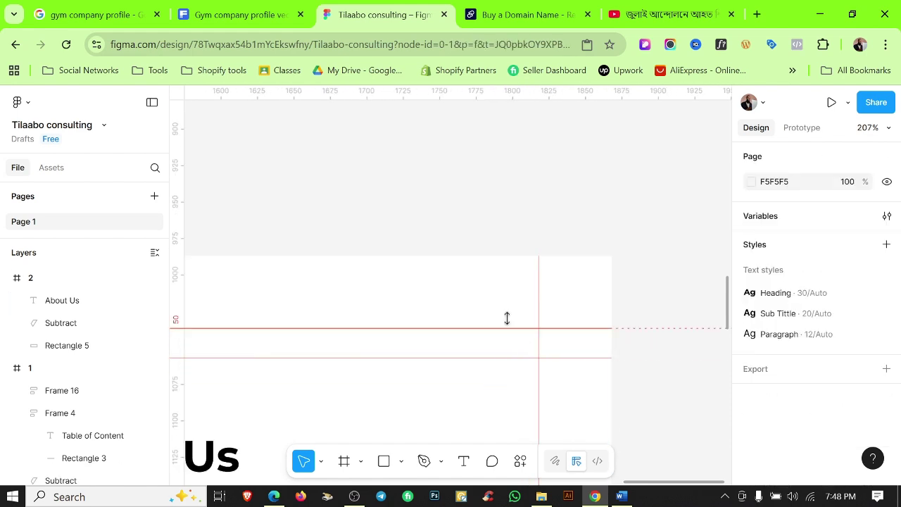
Move the About Us heading to X 230, Y 91.
{"action": "scroll", "coordinate": [507, 318], "scroll_direction": "down", "scroll_amount": 5}
{"action": "scroll", "coordinate": [501, 233], "scroll_direction": "up", "scroll_amount": 3}
{"action": "left_click_drag", "start_coordinate": [465, 292], "coordinate": [493, 278]}
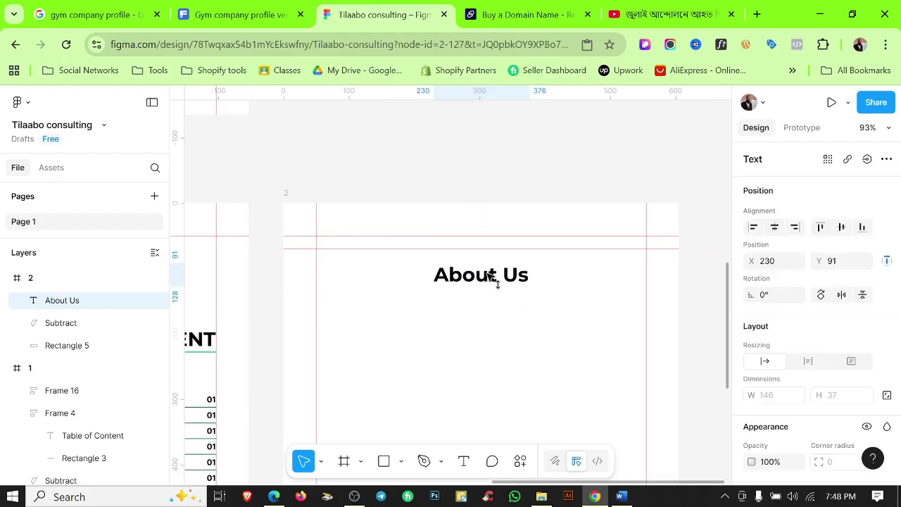
{"action": "left_click", "coordinate": [499, 317]}
{"action": "scroll", "coordinate": [614, 359], "scroll_direction": "up", "scroll_amount": 3}
{"action": "scroll", "coordinate": [539, 333], "scroll_direction": "up", "scroll_amount": 2}
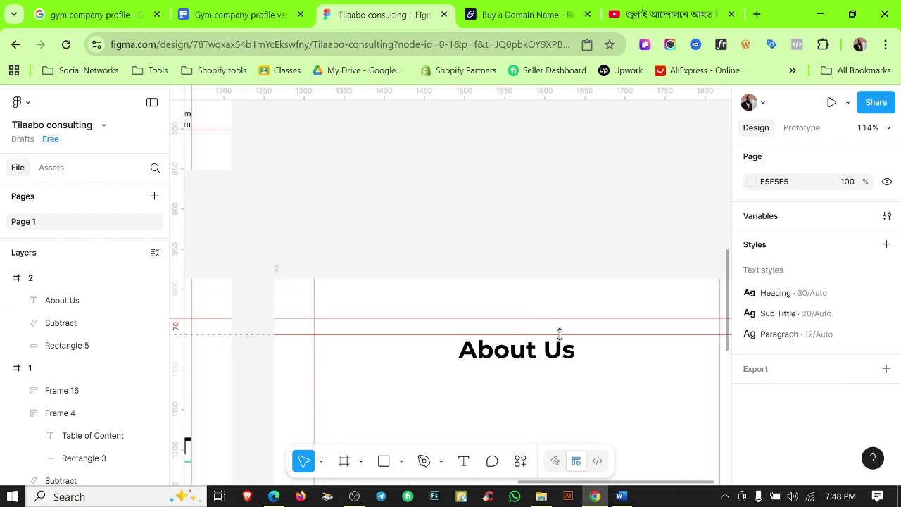
{"action": "scroll", "coordinate": [563, 317], "scroll_direction": "down", "scroll_amount": 2}
Add a placeholder text box below the About Us heading.
{"action": "left_click", "coordinate": [470, 462]}
{"action": "left_click", "coordinate": [462, 370]}
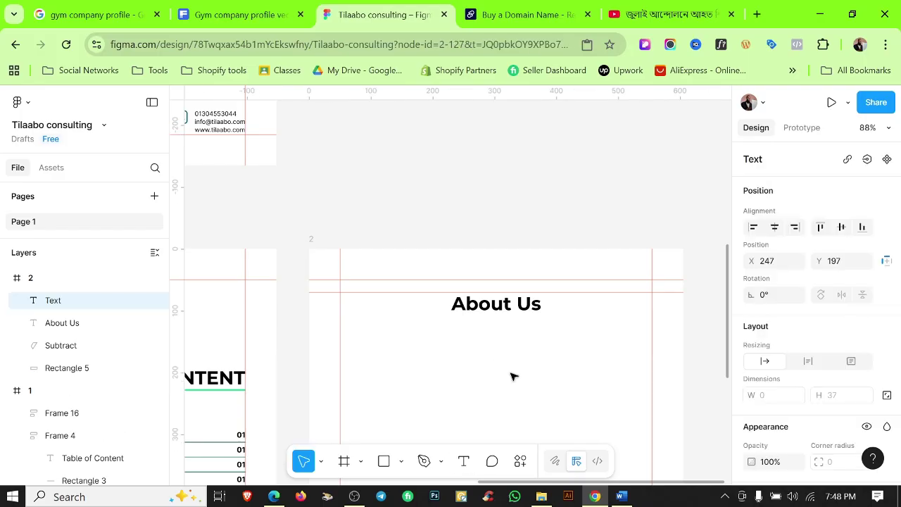
{"action": "type", "text": "swdsad"}
{"action": "left_click", "coordinate": [439, 388]}
Copy the cover's TILAABO CONSULTING LTD. title and paste it over the placeholder text.
{"action": "scroll", "coordinate": [394, 243], "scroll_direction": "up", "scroll_amount": 5}
{"action": "left_click", "coordinate": [395, 243]}
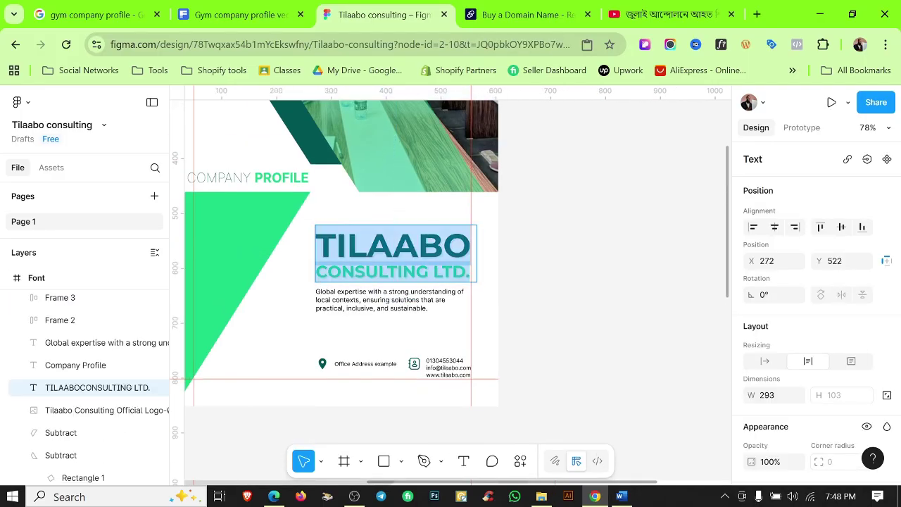
{"action": "key", "text": "Escape"}
{"action": "left_click", "coordinate": [545, 350]}
{"action": "scroll", "coordinate": [545, 350], "scroll_direction": "down", "scroll_amount": 3}
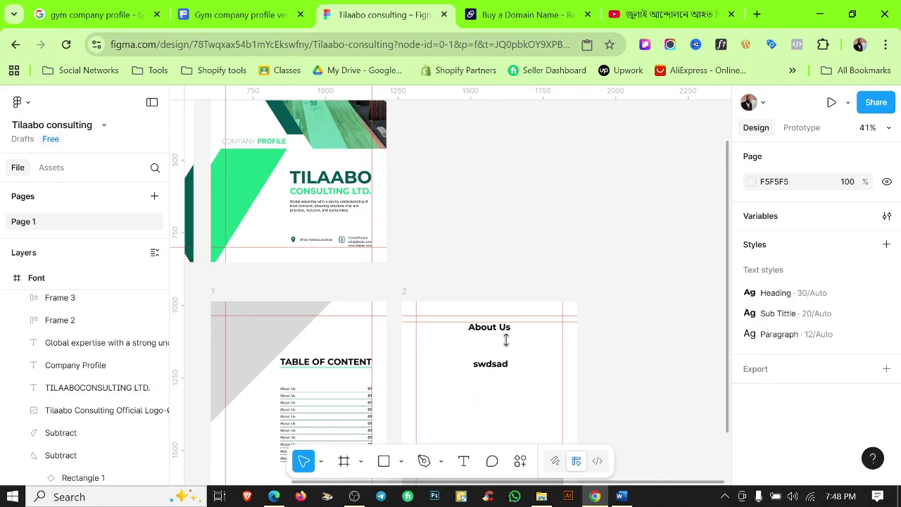
{"action": "scroll", "coordinate": [505, 340], "scroll_direction": "up", "scroll_amount": 5}
{"action": "left_click", "coordinate": [501, 331]}
{"action": "double_click", "coordinate": [500, 336]}
{"action": "type", "text": "TILAABOCONSULTING LTD."}
{"action": "left_click", "coordinate": [531, 382]}
{"action": "scroll", "coordinate": [323, 342], "scroll_direction": "down", "scroll_amount": 3}
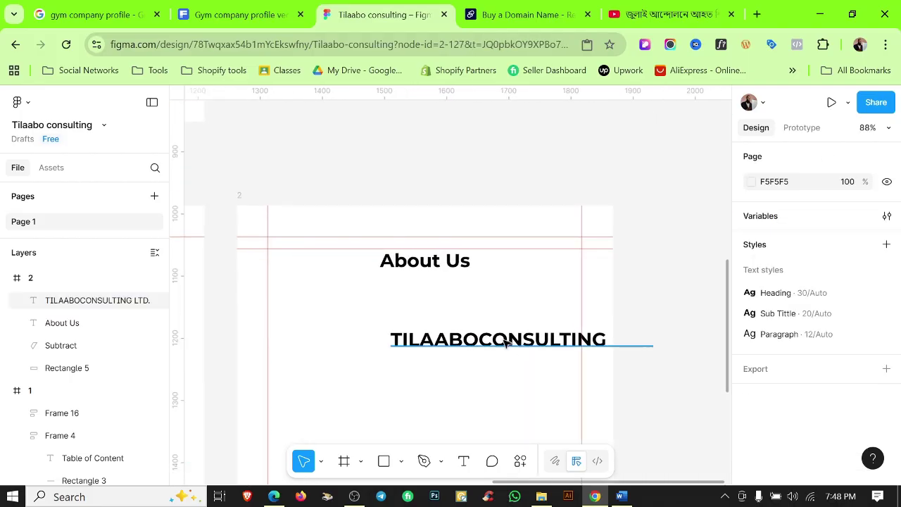
Detach the Heading style, switch to title case and correct the text to 'TILAABO Consulting Ltd.'.
{"action": "double_click", "coordinate": [503, 340]}
{"action": "left_click", "coordinate": [480, 340]}
{"action": "scroll", "coordinate": [824, 357], "scroll_direction": "down", "scroll_amount": 4}
{"action": "left_click", "coordinate": [887, 286]}
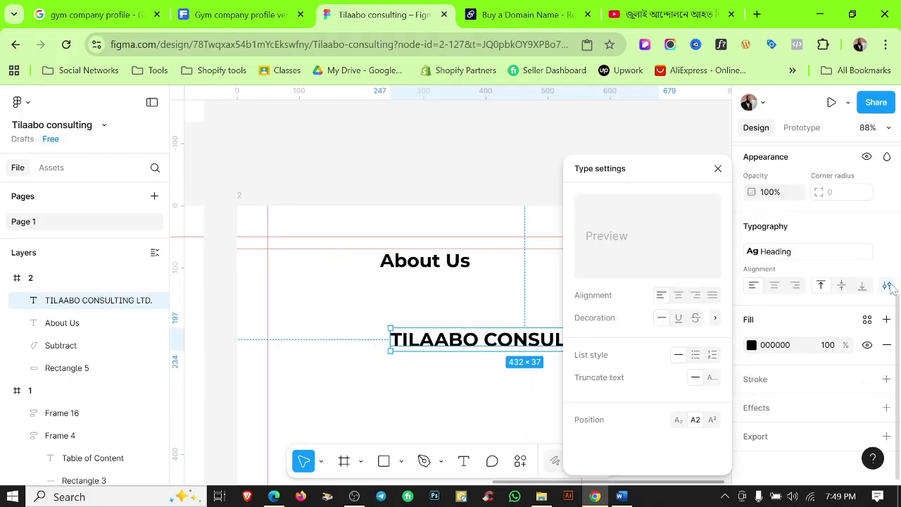
{"action": "left_click", "coordinate": [888, 252]}
{"action": "left_click", "coordinate": [887, 343]}
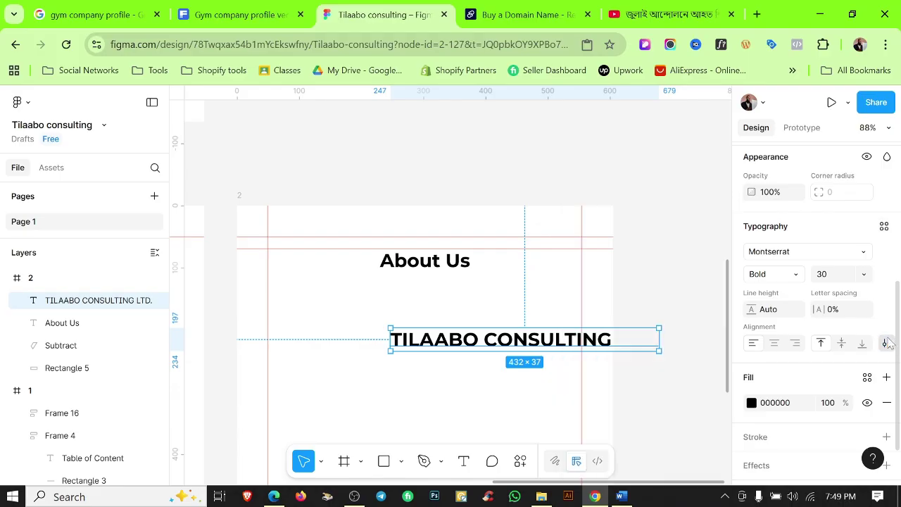
{"action": "left_click", "coordinate": [887, 343]}
{"action": "left_click", "coordinate": [662, 340]}
{"action": "left_click", "coordinate": [676, 343]}
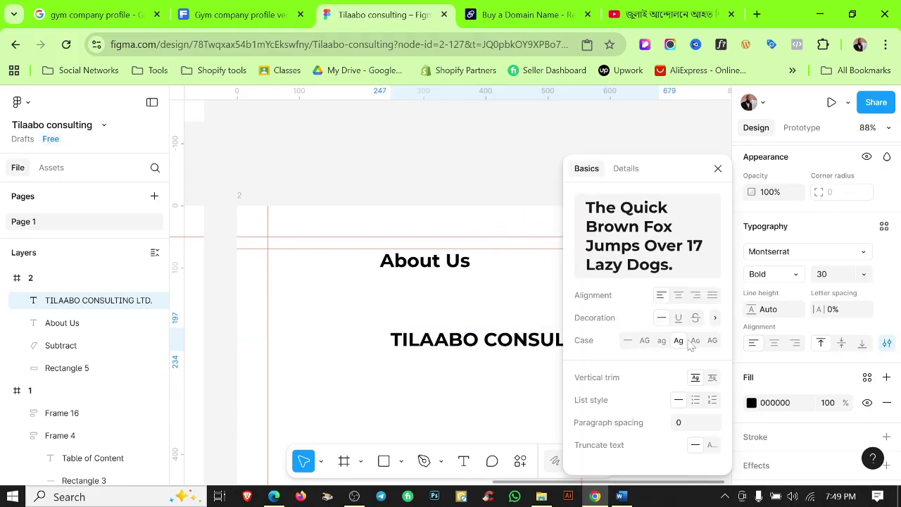
{"action": "left_click", "coordinate": [554, 321]}
{"action": "double_click", "coordinate": [535, 340]}
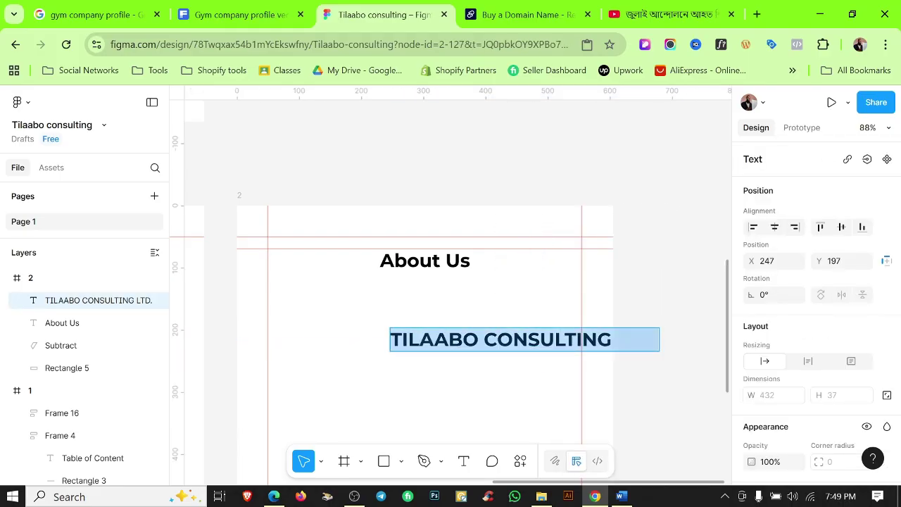
{"action": "type", "text": "Consulting"}
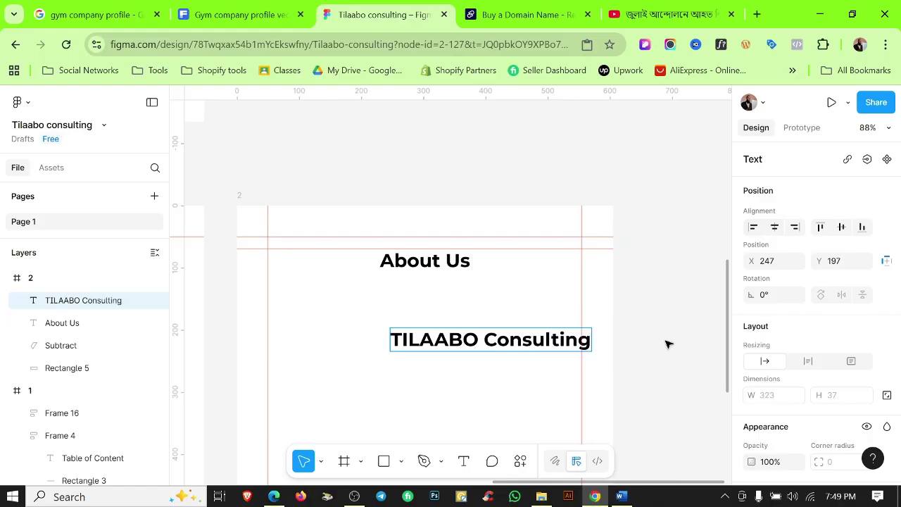
{"action": "left_click", "coordinate": [668, 345]}
Apply the Paragraph text style to the company name line.
{"action": "left_click", "coordinate": [564, 340]}
{"action": "scroll", "coordinate": [813, 302], "scroll_direction": "down", "scroll_amount": 5}
{"action": "left_click", "coordinate": [885, 214]}
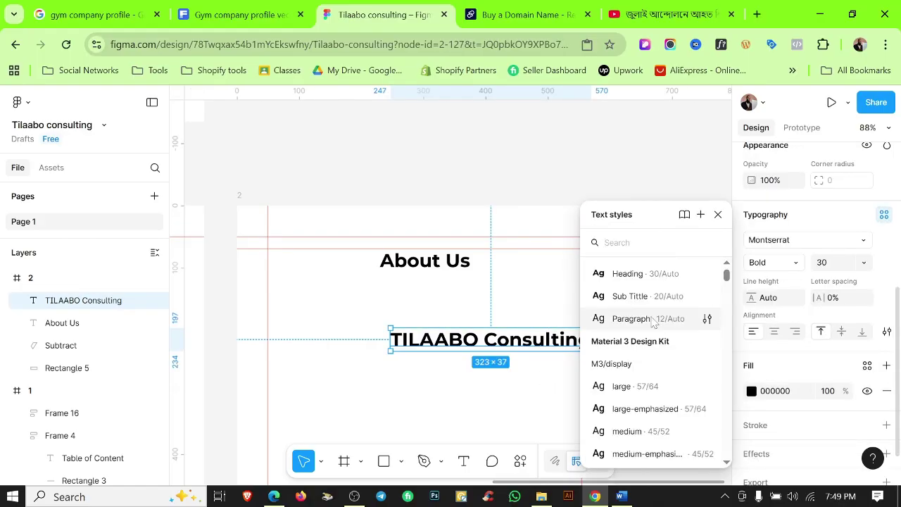
{"action": "left_click", "coordinate": [653, 318]}
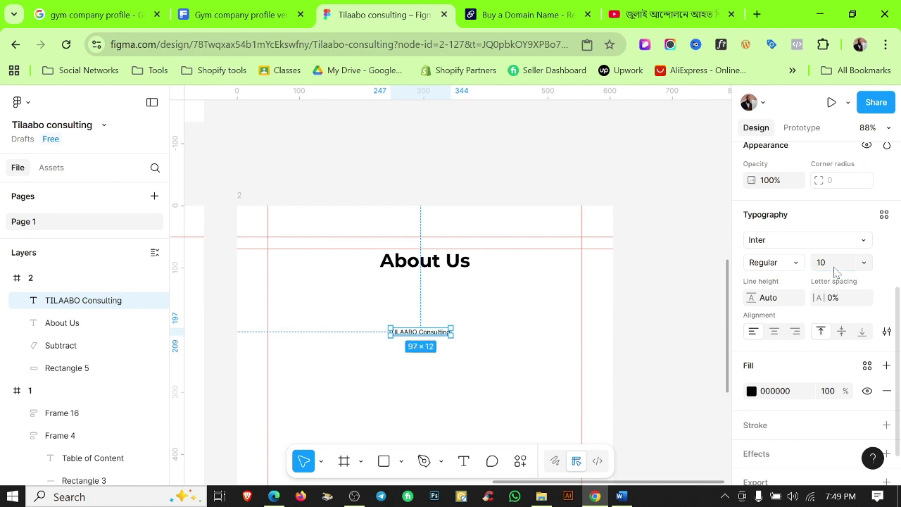
{"action": "left_click", "coordinate": [402, 342]}
{"action": "scroll", "coordinate": [404, 335], "scroll_direction": "up", "scroll_amount": 6}
{"action": "left_click", "coordinate": [405, 333]}
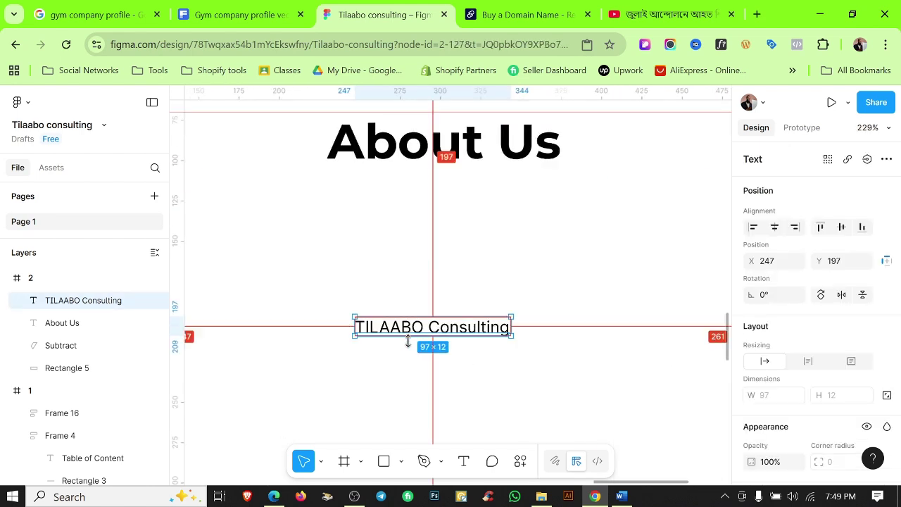
{"action": "left_click", "coordinate": [509, 394]}
{"action": "double_click", "coordinate": [446, 329]}
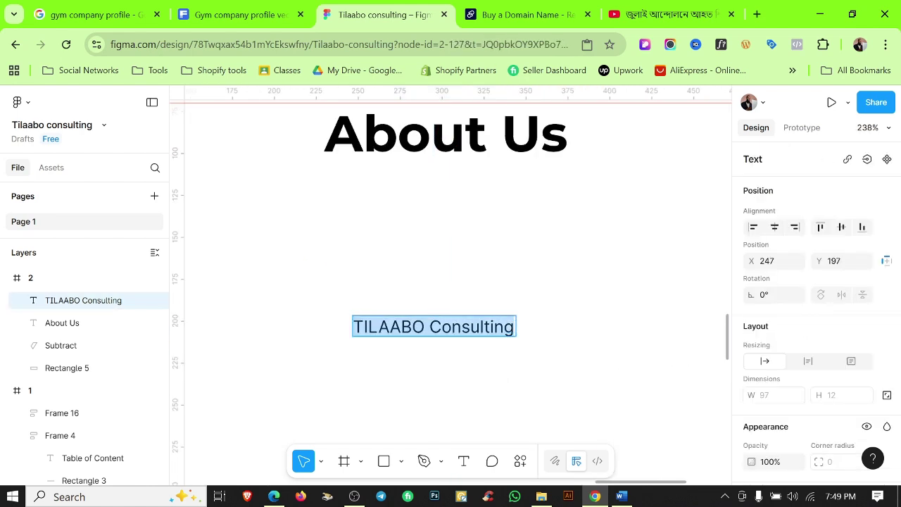
{"action": "left_click", "coordinate": [594, 411]}
{"action": "scroll", "coordinate": [539, 376], "scroll_direction": "down", "scroll_amount": 3}
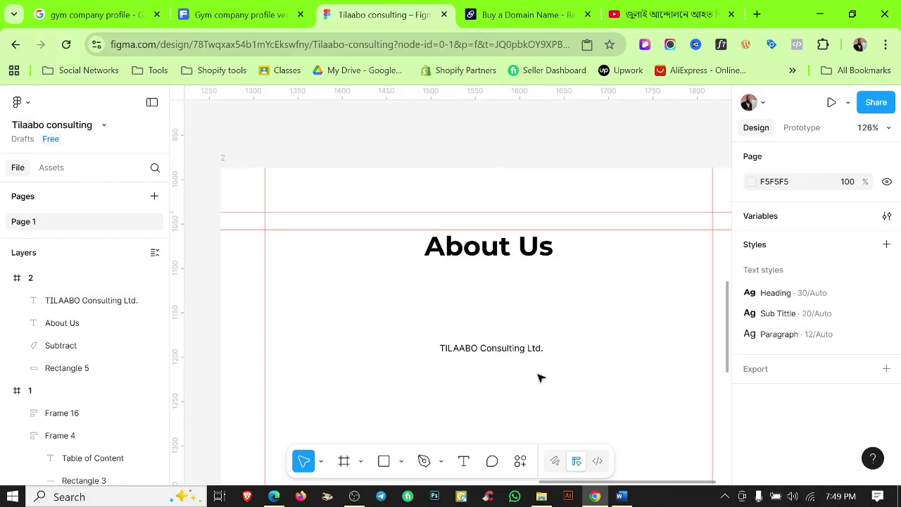
{"action": "left_click", "coordinate": [513, 337]}
{"action": "scroll", "coordinate": [514, 337], "scroll_direction": "up", "scroll_amount": 10}
{"action": "scroll", "coordinate": [487, 340], "scroll_direction": "down", "scroll_amount": 5}
Make the word TILAABO bold with Ctrl+B.
{"action": "key", "text": "Return"}
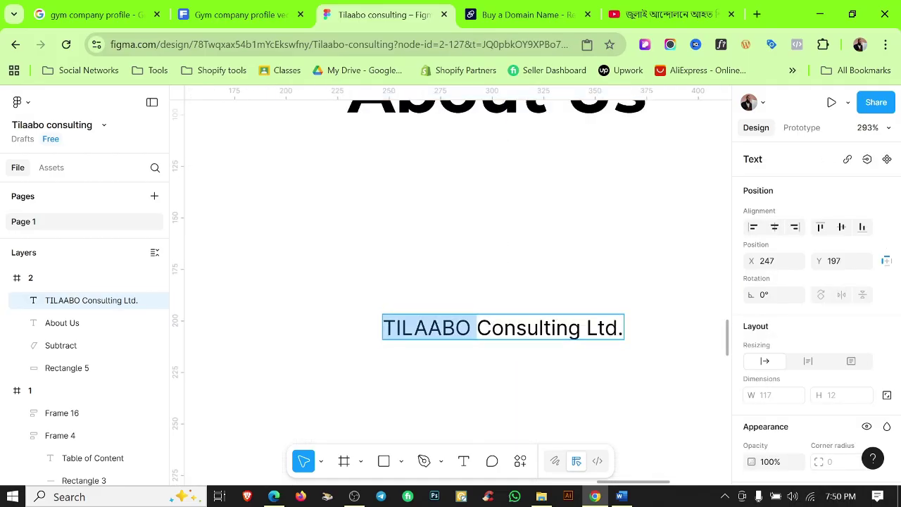
{"action": "key", "text": "ctrl+b"}
{"action": "key", "text": "Escape"}
{"action": "left_click", "coordinate": [475, 388]}
{"action": "scroll", "coordinate": [475, 388], "scroll_direction": "down", "scroll_amount": 3}
{"action": "scroll", "coordinate": [554, 358], "scroll_direction": "up", "scroll_amount": 5}
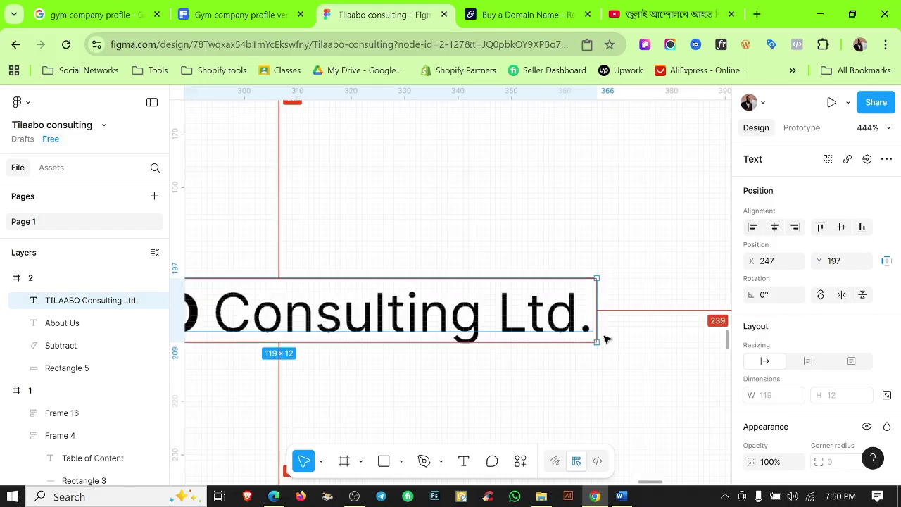
{"action": "key", "text": "Return"}
{"action": "key", "text": "Right"}
{"action": "left_click", "coordinate": [700, 360]}
{"action": "scroll", "coordinate": [673, 322], "scroll_direction": "down", "scroll_amount": 3}
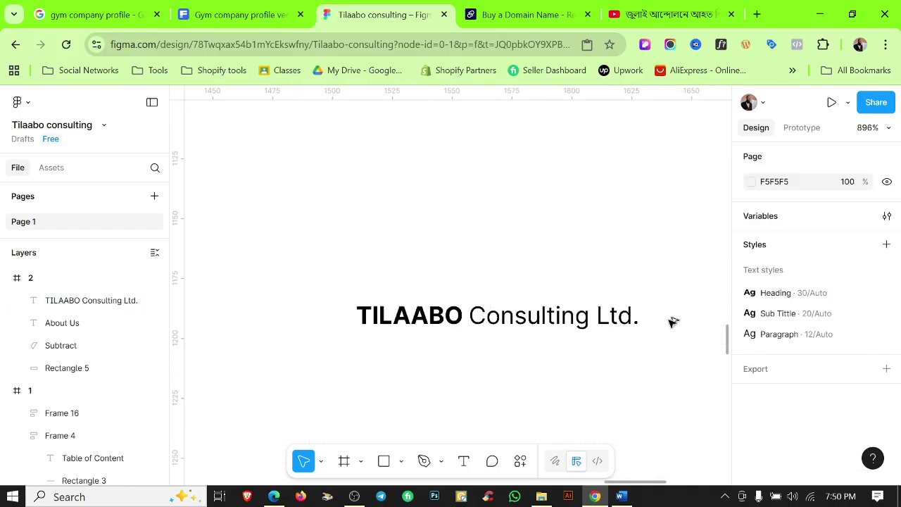
{"action": "scroll", "coordinate": [521, 304], "scroll_direction": "down", "scroll_amount": 5}
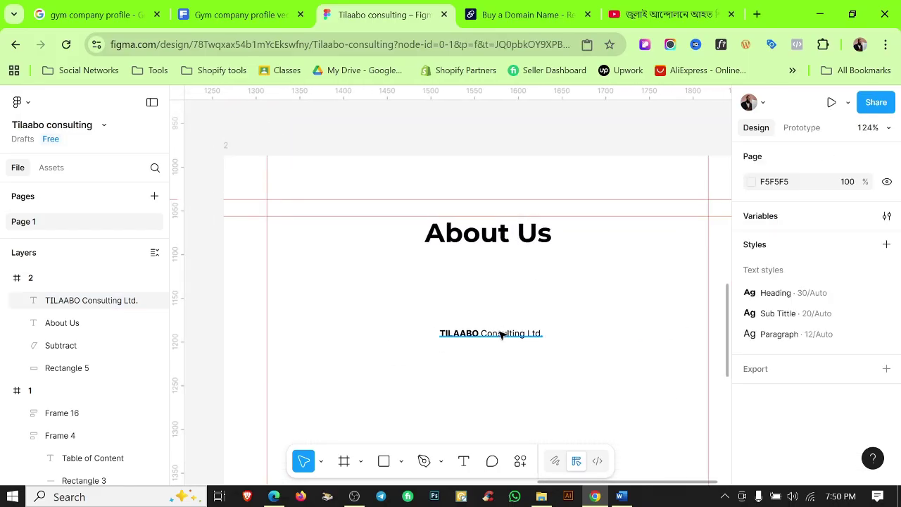
Wrap the company name text in an auto-layout frame with padding 5.
{"action": "left_click", "coordinate": [503, 336]}
{"action": "left_click", "coordinate": [479, 362]}
{"action": "scroll", "coordinate": [490, 324], "scroll_direction": "up", "scroll_amount": 4}
{"action": "scroll", "coordinate": [491, 324], "scroll_direction": "up", "scroll_amount": 3}
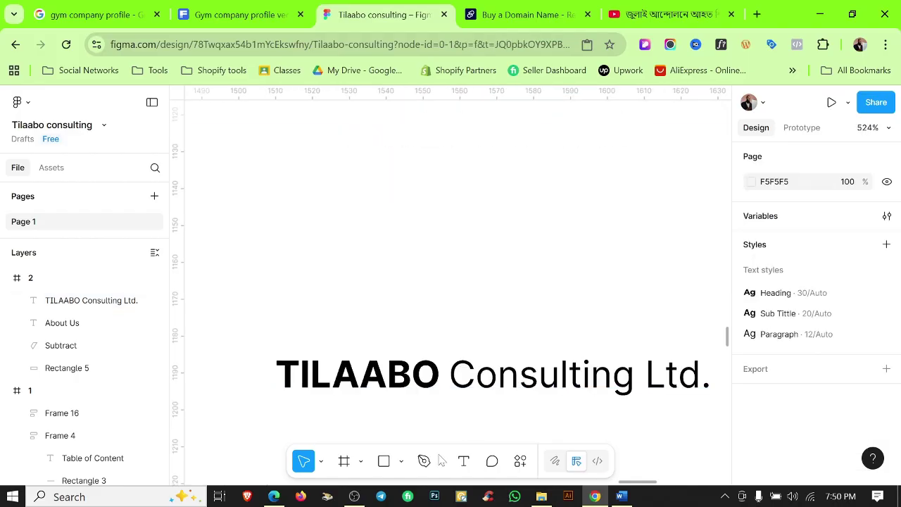
{"action": "left_click", "coordinate": [468, 381]}
{"action": "key", "text": "shift+a"}
{"action": "scroll", "coordinate": [493, 338], "scroll_direction": "up", "scroll_amount": 2}
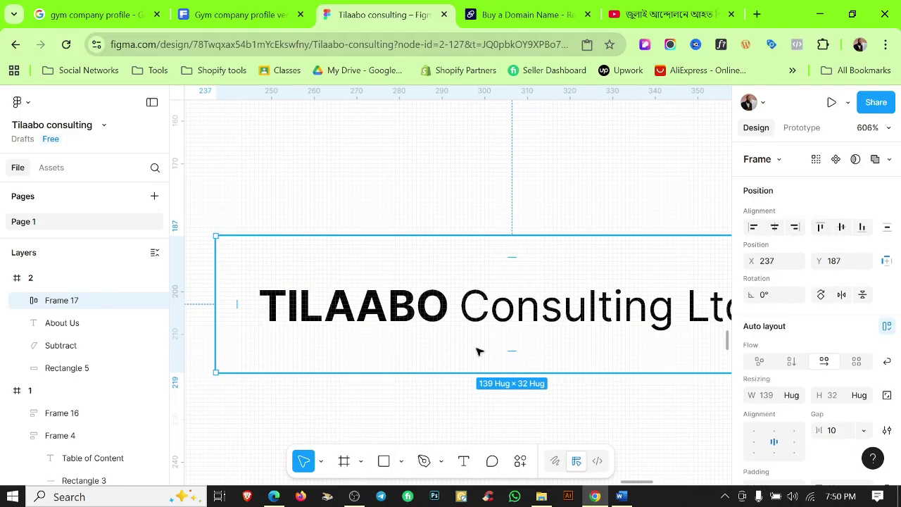
{"action": "scroll", "coordinate": [857, 371], "scroll_direction": "down", "scroll_amount": 3}
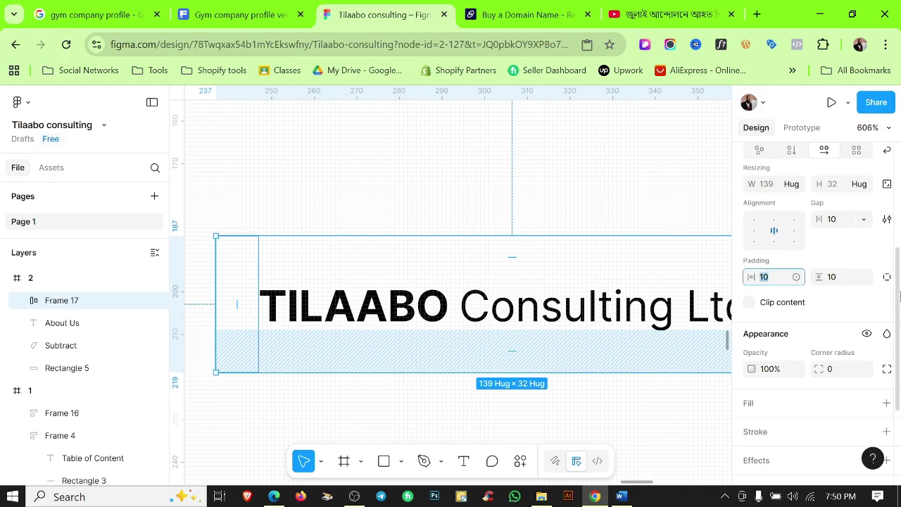
{"action": "key", "text": "Escape"}
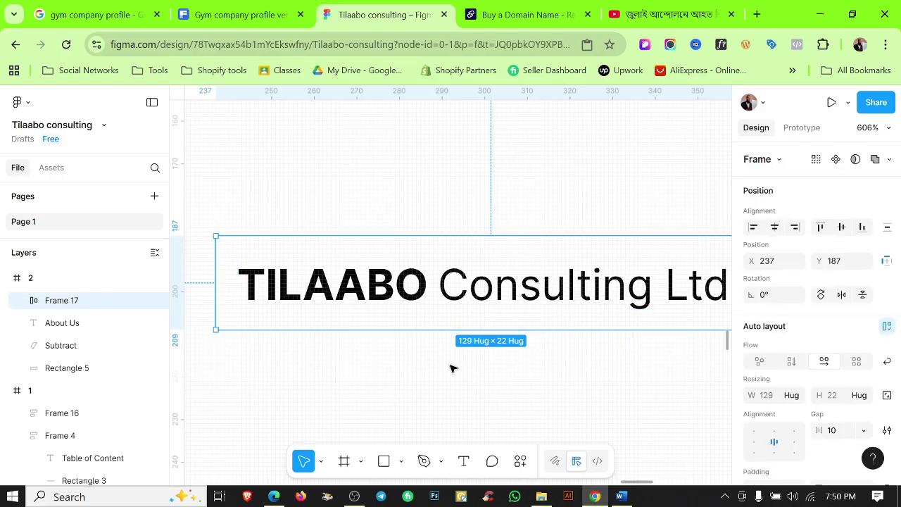
{"action": "scroll", "coordinate": [479, 338], "scroll_direction": "down", "scroll_amount": 4}
Give the label frame a green Color 1 fill.
{"action": "left_click", "coordinate": [509, 321]}
{"action": "left_click", "coordinate": [886, 261]}
{"action": "left_click", "coordinate": [751, 286]}
{"action": "left_click", "coordinate": [633, 167]}
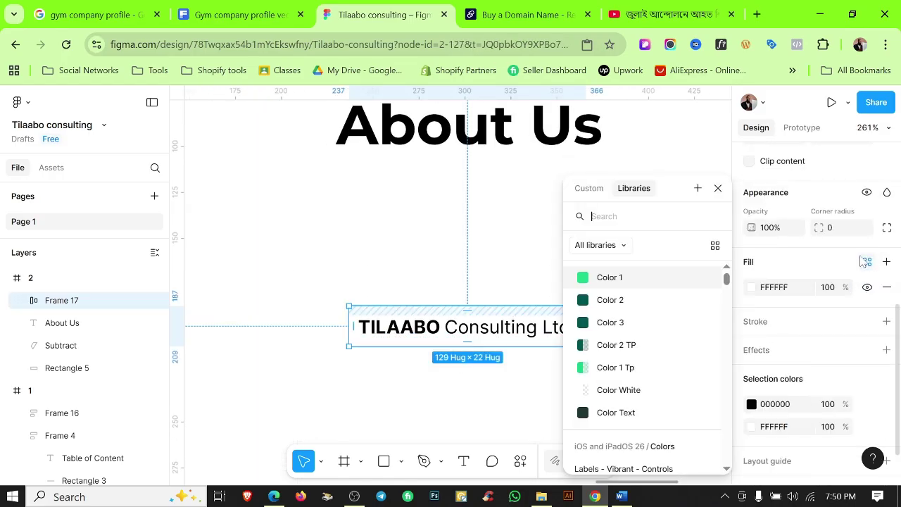
{"action": "left_click", "coordinate": [620, 275]}
{"action": "left_click", "coordinate": [468, 383]}
{"action": "scroll", "coordinate": [420, 314], "scroll_direction": "up", "scroll_amount": 3}
Round the label's top-left and bottom-right corners to radius 5.
{"action": "left_click", "coordinate": [454, 325]}
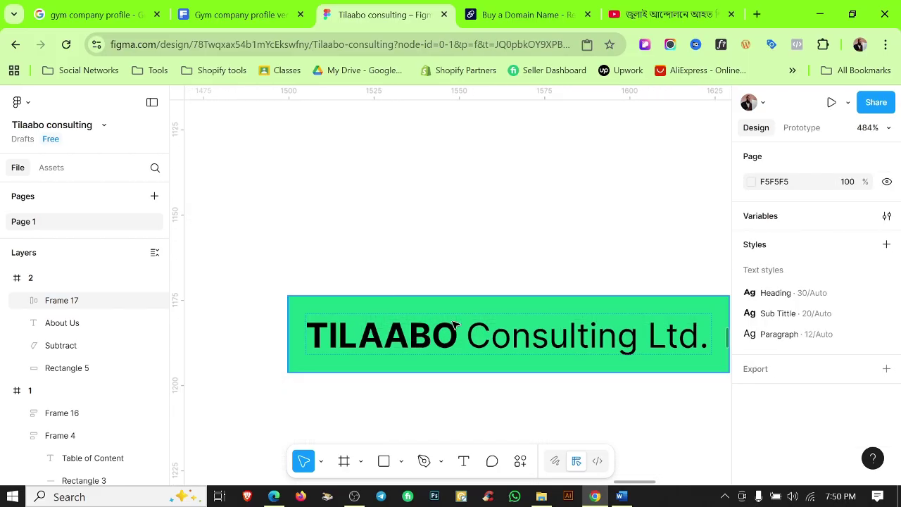
{"action": "left_click", "coordinate": [494, 339]}
{"action": "scroll", "coordinate": [495, 338], "scroll_direction": "down", "scroll_amount": 2}
{"action": "scroll", "coordinate": [831, 341], "scroll_direction": "down", "scroll_amount": 3}
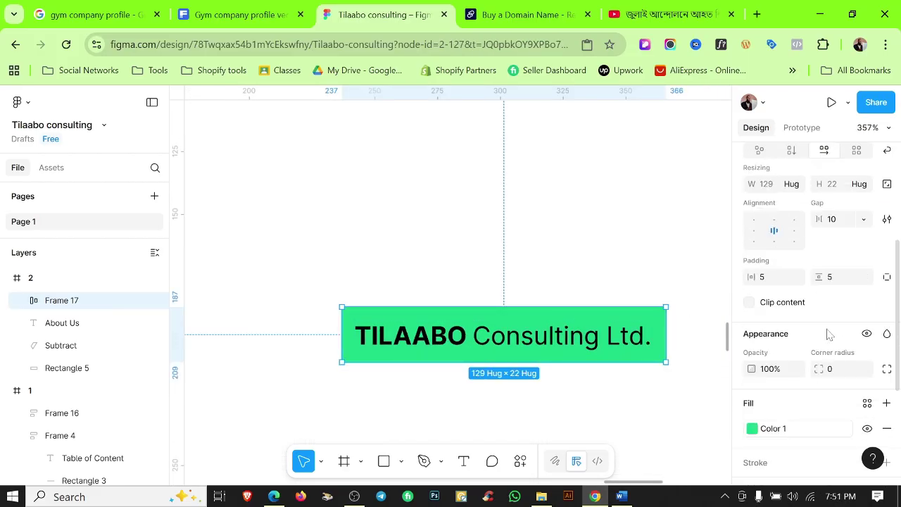
{"action": "left_click", "coordinate": [886, 370]}
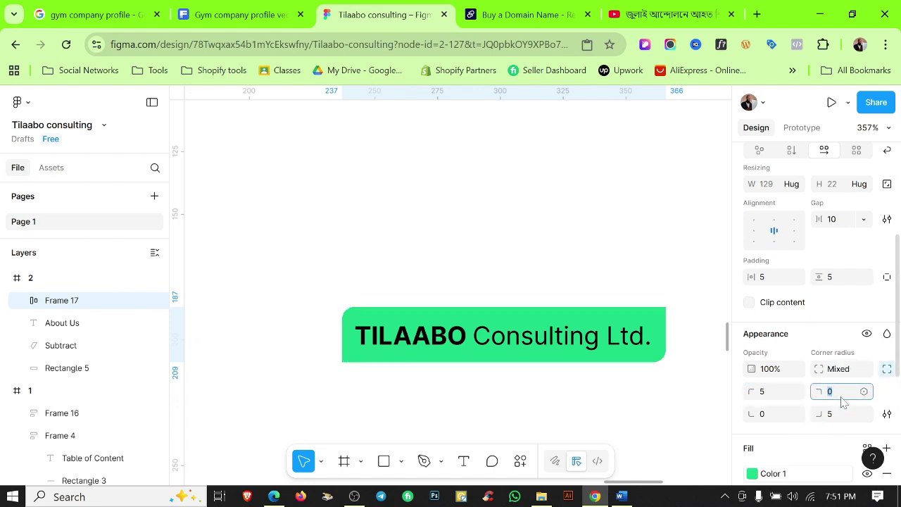
{"action": "key", "text": "shift+Tab"}
{"action": "left_click", "coordinate": [568, 408]}
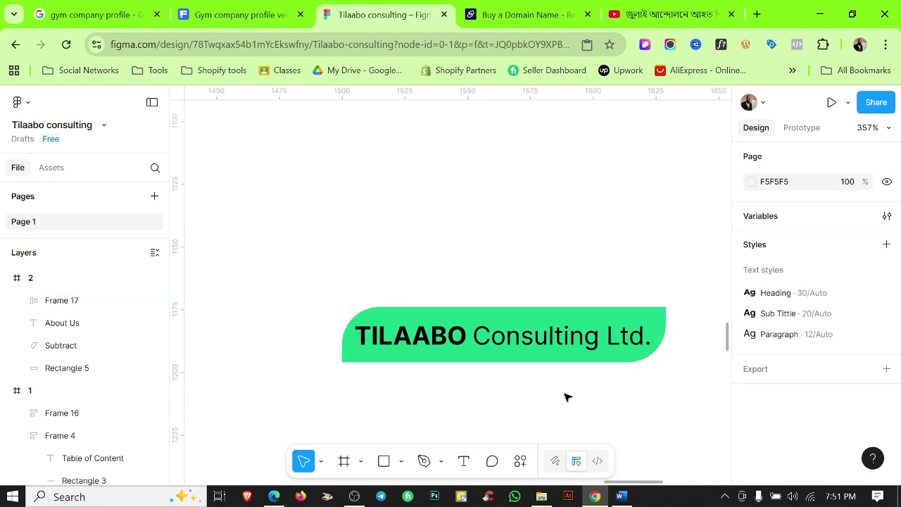
{"action": "scroll", "coordinate": [570, 395], "scroll_direction": "down", "scroll_amount": 5}
Move the green label above the About Us heading at the page's top right.
{"action": "left_click_drag", "start_coordinate": [567, 378], "coordinate": [654, 248]}
{"action": "scroll", "coordinate": [654, 247], "scroll_direction": "up", "scroll_amount": 5}
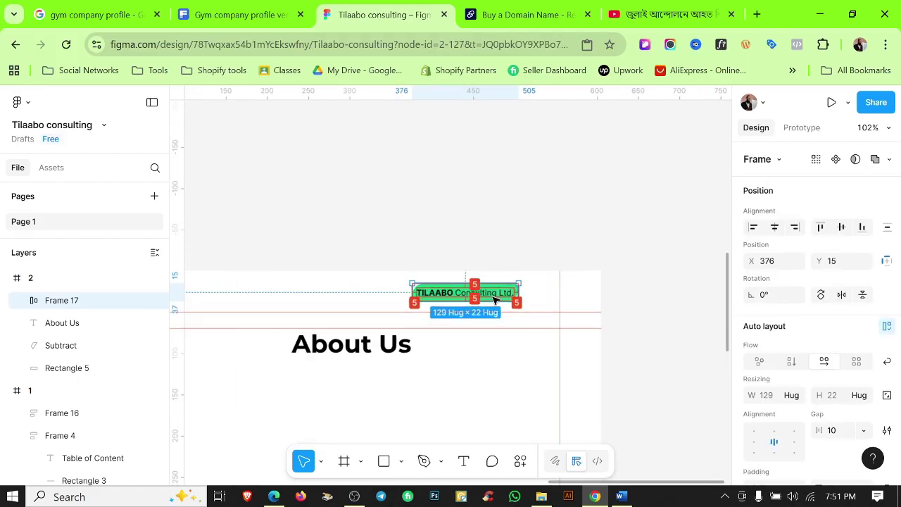
{"action": "left_click_drag", "start_coordinate": [555, 297], "coordinate": [555, 301]}
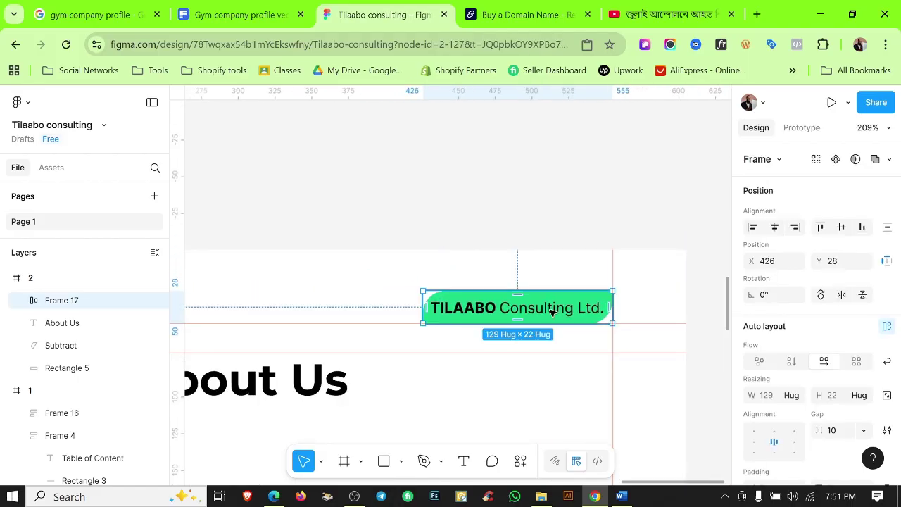
{"action": "left_click", "coordinate": [501, 380]}
{"action": "scroll", "coordinate": [527, 309], "scroll_direction": "up", "scroll_amount": 4}
{"action": "scroll", "coordinate": [668, 269], "scroll_direction": "down", "scroll_amount": 1}
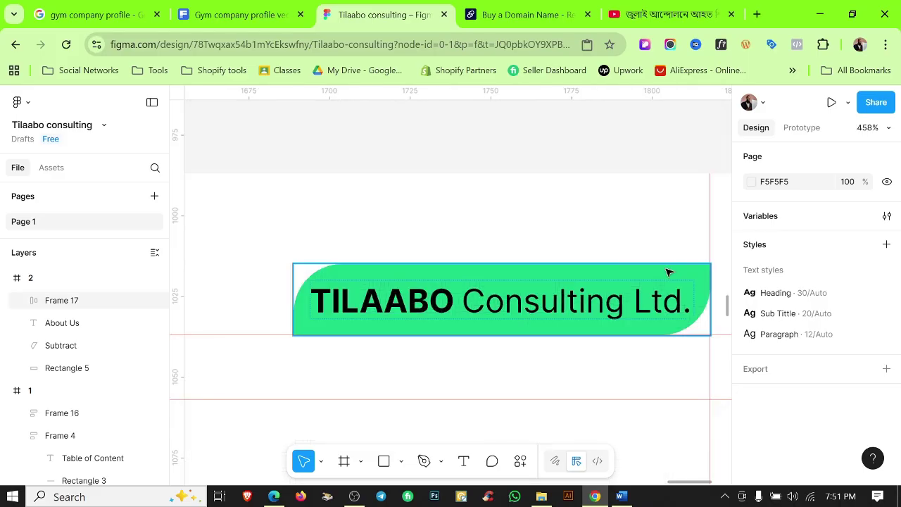
{"action": "left_click", "coordinate": [669, 270]}
{"action": "scroll", "coordinate": [838, 374], "scroll_direction": "down", "scroll_amount": 2}
{"action": "scroll", "coordinate": [609, 385], "scroll_direction": "down", "scroll_amount": 6}
{"action": "left_click", "coordinate": [632, 234]}
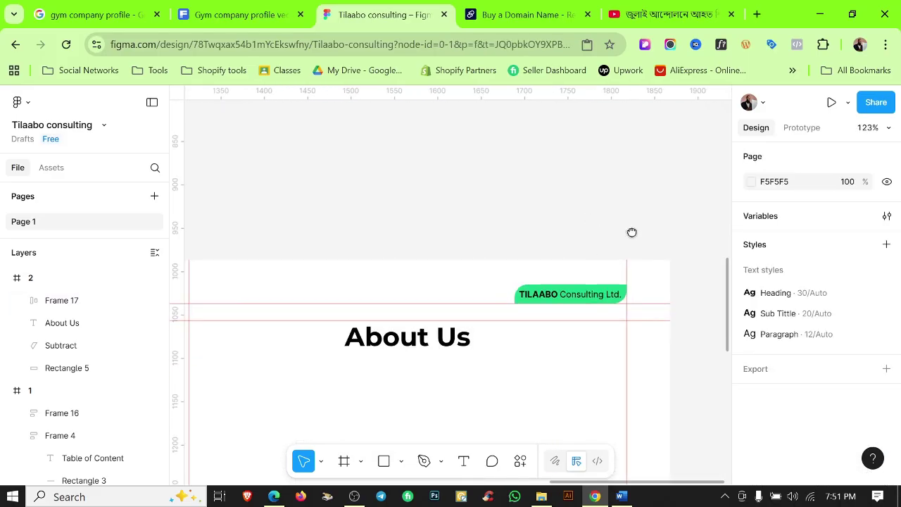
{"action": "scroll", "coordinate": [637, 231], "scroll_direction": "left", "scroll_amount": 2}
{"action": "key", "text": "shift+r"}
{"action": "scroll", "coordinate": [634, 254], "scroll_direction": "up", "scroll_amount": 5}
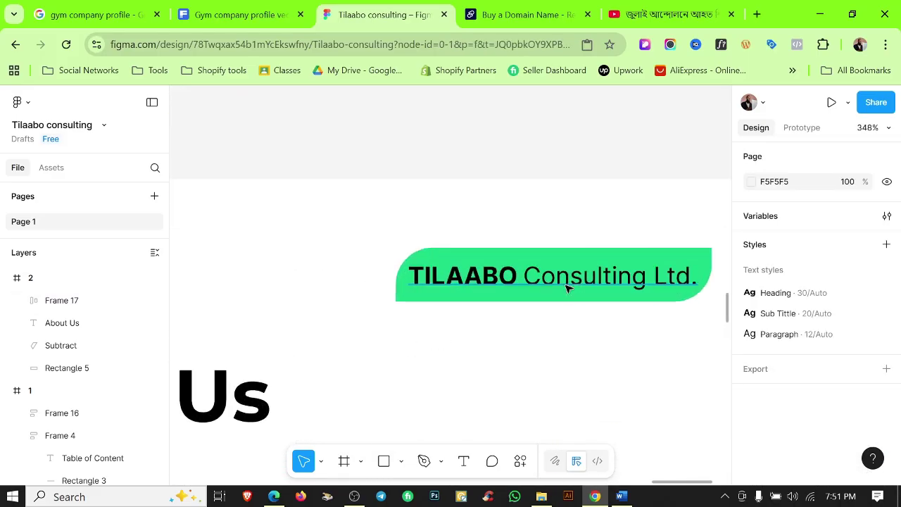
Apply the Color White style to the TILAABO Consulting Ltd. text.
{"action": "double_click", "coordinate": [567, 288]}
{"action": "scroll", "coordinate": [877, 366], "scroll_direction": "down", "scroll_amount": 3}
{"action": "left_click", "coordinate": [867, 319]}
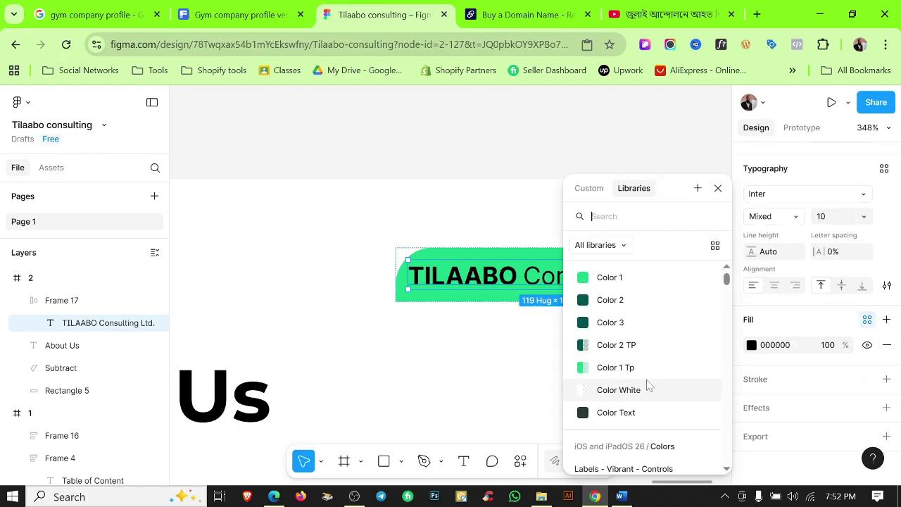
{"action": "left_click", "coordinate": [620, 390]}
{"action": "left_click", "coordinate": [662, 337]}
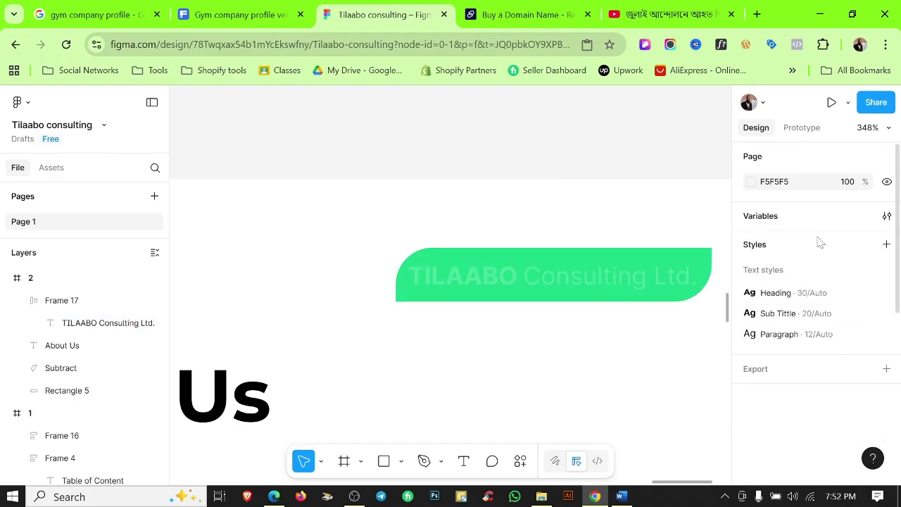
Check the Color White variable's value in the colour variables table.
{"action": "left_click", "coordinate": [887, 216]}
{"action": "left_click", "coordinate": [425, 308]}
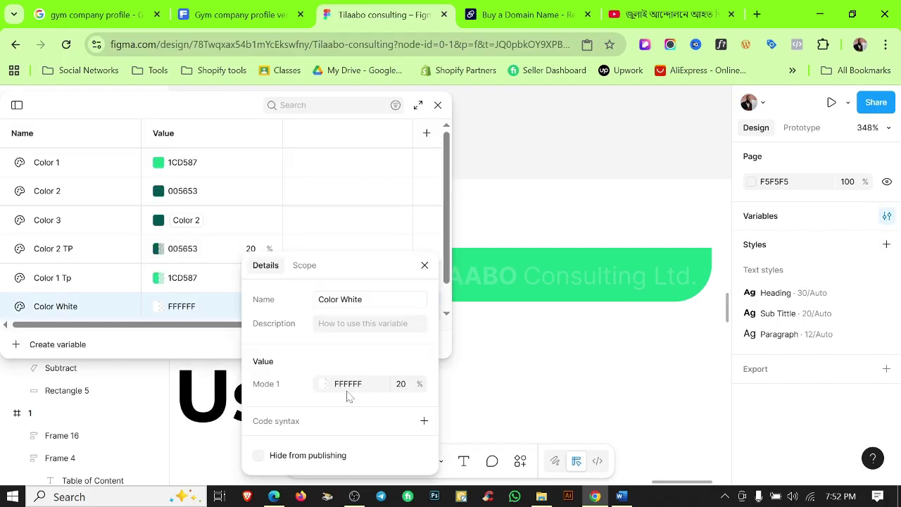
{"action": "left_click", "coordinate": [324, 385]}
{"action": "left_click", "coordinate": [594, 377]}
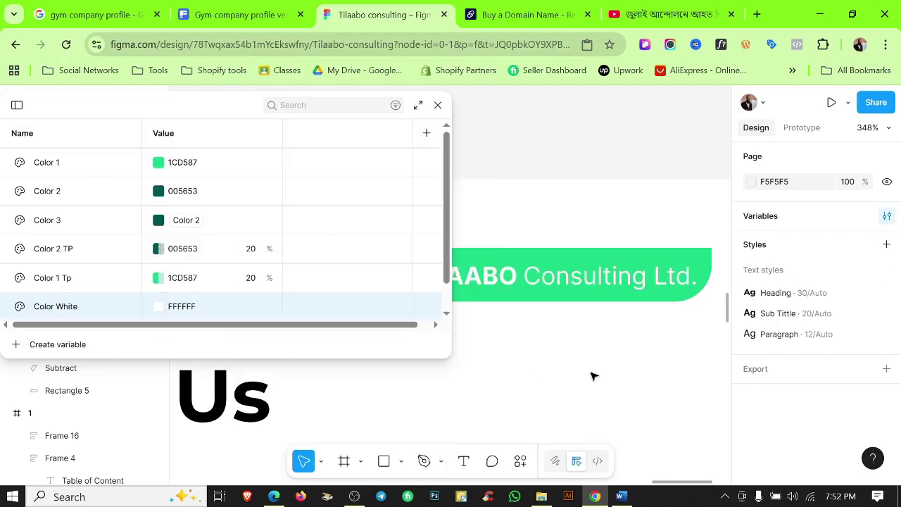
{"action": "left_click", "coordinate": [438, 105]}
Widen the green label leftward to 150 px width.
{"action": "left_click", "coordinate": [458, 260]}
{"action": "left_click_drag", "start_coordinate": [372, 277], "coordinate": [344, 280]}
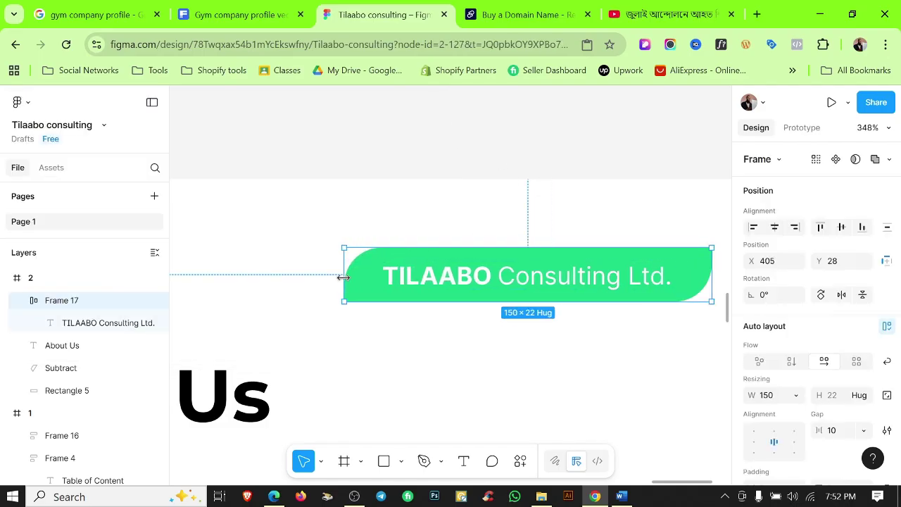
{"action": "left_click", "coordinate": [500, 152]}
{"action": "scroll", "coordinate": [535, 162], "scroll_direction": "down", "scroll_amount": 3}
{"action": "key", "text": "shift+r"}
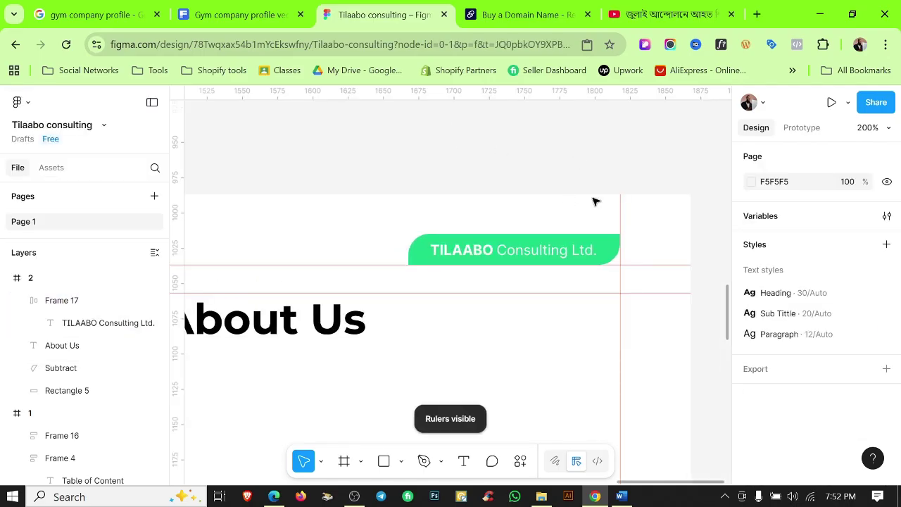
{"action": "scroll", "coordinate": [594, 199], "scroll_direction": "down", "scroll_amount": 3}
{"action": "scroll", "coordinate": [654, 167], "scroll_direction": "down", "scroll_amount": 5}
{"action": "scroll", "coordinate": [617, 185], "scroll_direction": "down", "scroll_amount": 3}
{"action": "scroll", "coordinate": [617, 187], "scroll_direction": "up", "scroll_amount": 5}
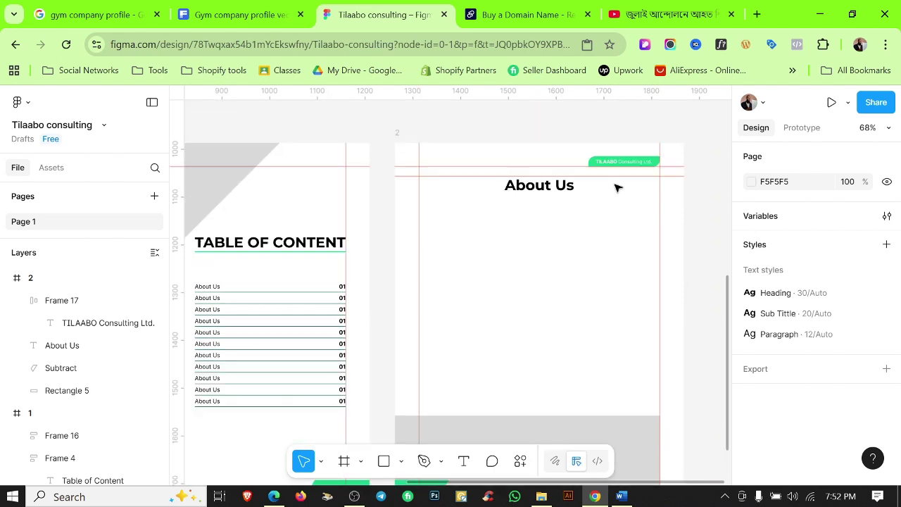
{"action": "left_click", "coordinate": [627, 169]}
Duplicate the label to the page bottom and retype it as 'Page | 01'.
{"action": "left_click_drag", "start_coordinate": [627, 169], "coordinate": [646, 336]}
{"action": "scroll", "coordinate": [620, 317], "scroll_direction": "up", "scroll_amount": 5}
{"action": "scroll", "coordinate": [627, 338], "scroll_direction": "up", "scroll_amount": 5}
{"action": "double_click", "coordinate": [627, 338]}
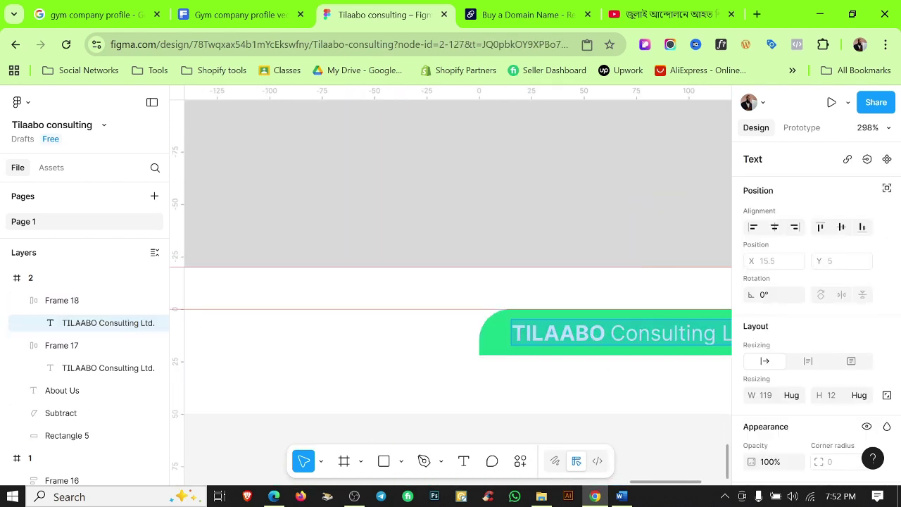
{"action": "type", "text": "PAge"}
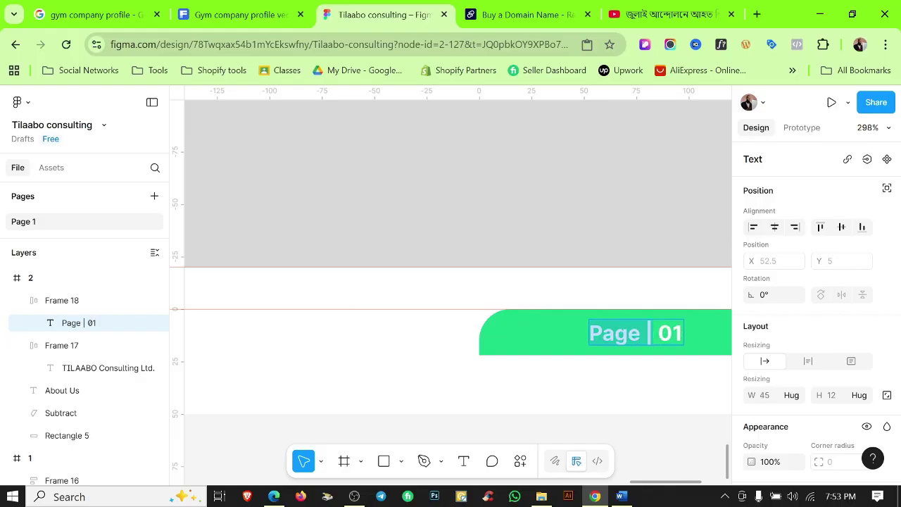
{"action": "left_click", "coordinate": [670, 400]}
{"action": "scroll", "coordinate": [533, 392], "scroll_direction": "down", "scroll_amount": 5}
{"action": "scroll", "coordinate": [436, 360], "scroll_direction": "up", "scroll_amount": 7}
Narrow the Page | 01 label from its left side.
{"action": "left_click", "coordinate": [437, 360]}
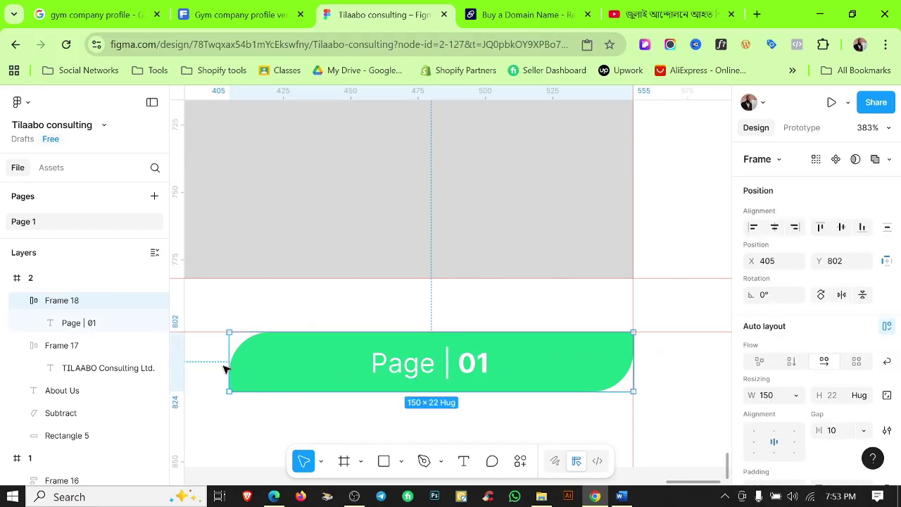
{"action": "left_click_drag", "start_coordinate": [228, 370], "coordinate": [409, 370]}
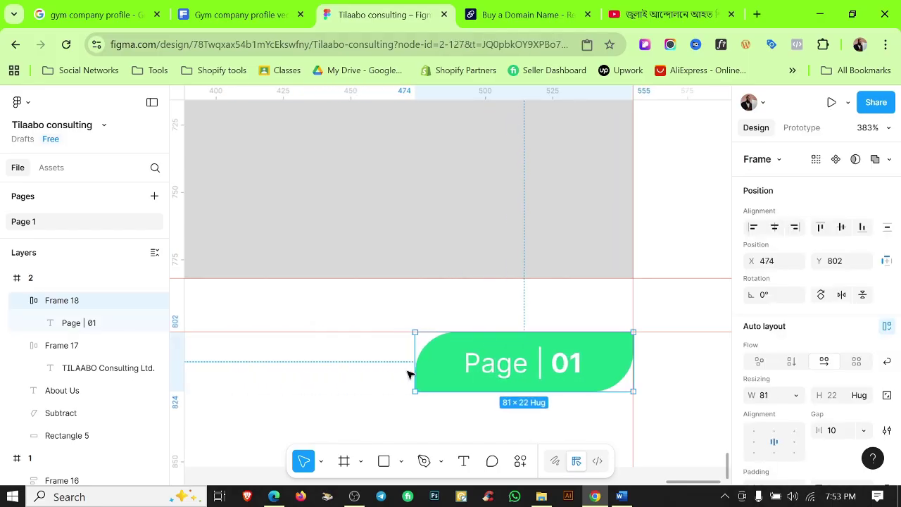
{"action": "left_click", "coordinate": [359, 362]}
{"action": "scroll", "coordinate": [359, 361], "scroll_direction": "down", "scroll_amount": 10}
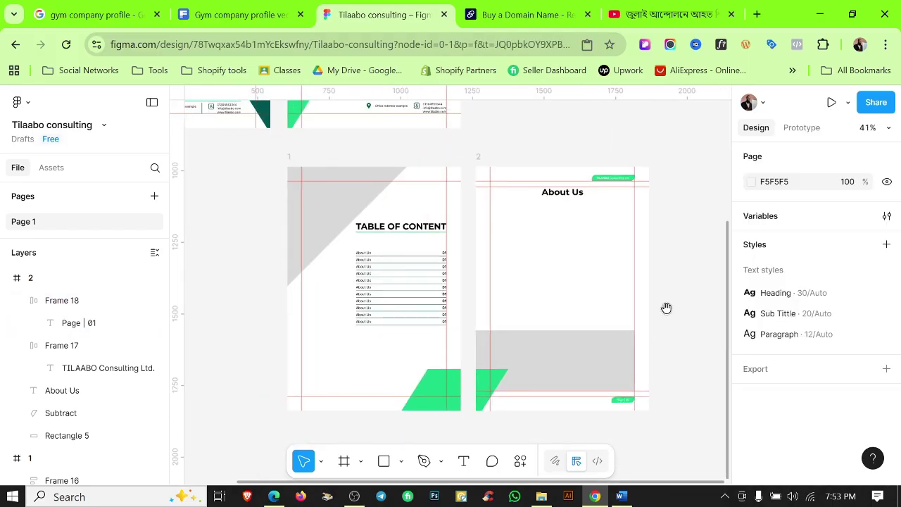
{"action": "scroll", "coordinate": [635, 336], "scroll_direction": "down", "scroll_amount": 3}
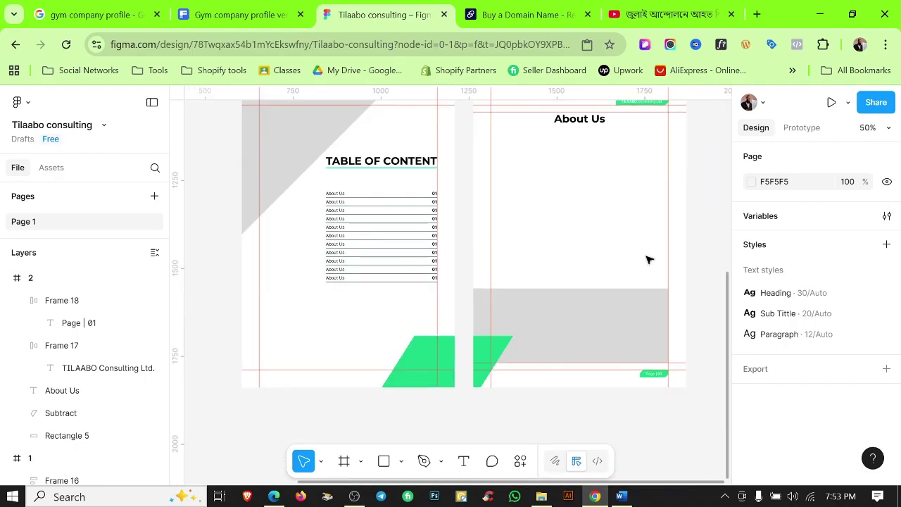
{"action": "scroll", "coordinate": [655, 380], "scroll_direction": "up", "scroll_amount": 5}
Give the Page | 01 label a dark green Color 2 fill.
{"action": "left_click", "coordinate": [654, 374]}
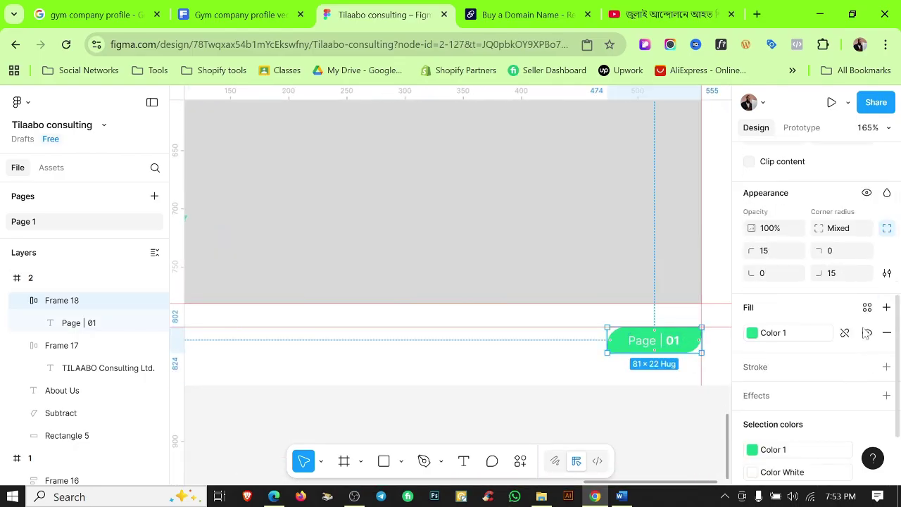
{"action": "scroll", "coordinate": [809, 317], "scroll_direction": "down", "scroll_amount": 1}
{"action": "left_click", "coordinate": [768, 379]}
{"action": "left_click", "coordinate": [605, 307]}
{"action": "left_click", "coordinate": [472, 407]}
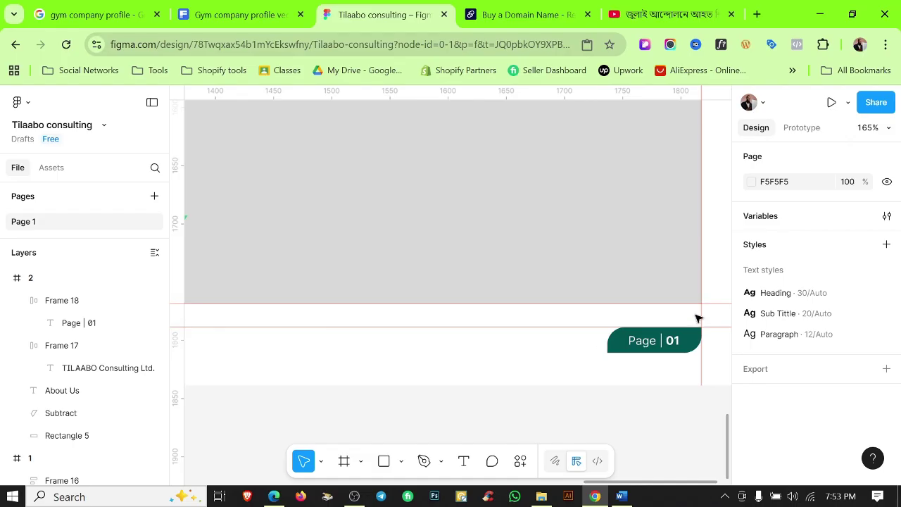
{"action": "scroll", "coordinate": [697, 318], "scroll_direction": "up", "scroll_amount": 2}
{"action": "scroll", "coordinate": [673, 336], "scroll_direction": "down", "scroll_amount": 10}
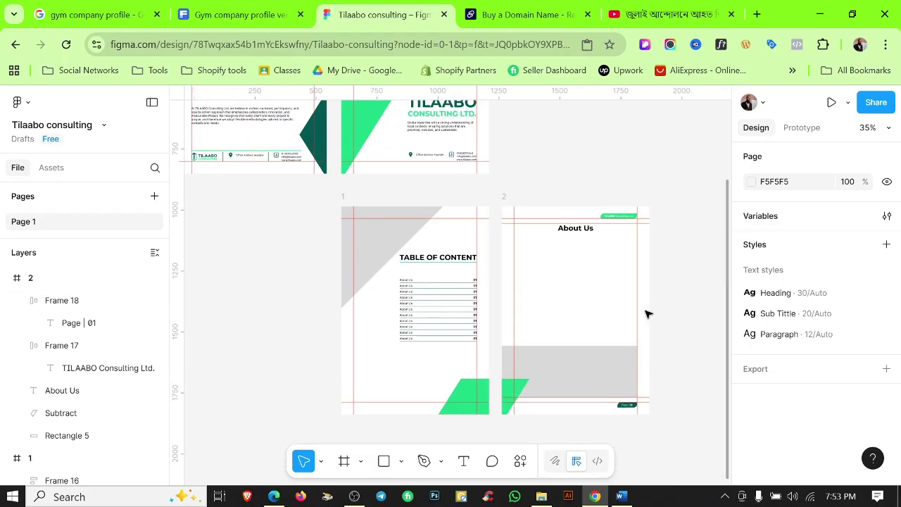
In the Word profile document, select and copy the first About Us paragraph.
{"action": "left_click", "coordinate": [621, 496]}
{"action": "scroll", "coordinate": [437, 317], "scroll_direction": "down", "scroll_amount": 2}
{"action": "left_click_drag", "start_coordinate": [233, 169], "coordinate": [362, 225]}
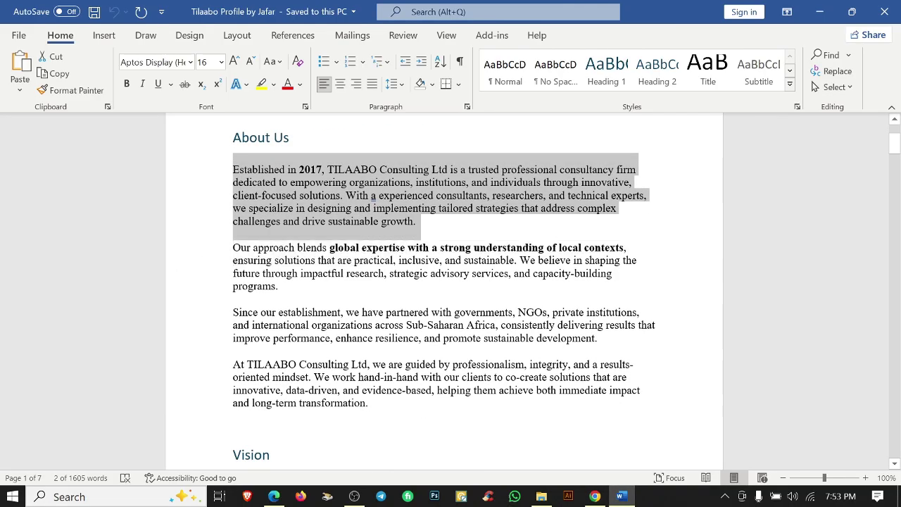
{"action": "key", "text": "alt+Tab"}
{"action": "scroll", "coordinate": [535, 370], "scroll_direction": "up", "scroll_amount": 2}
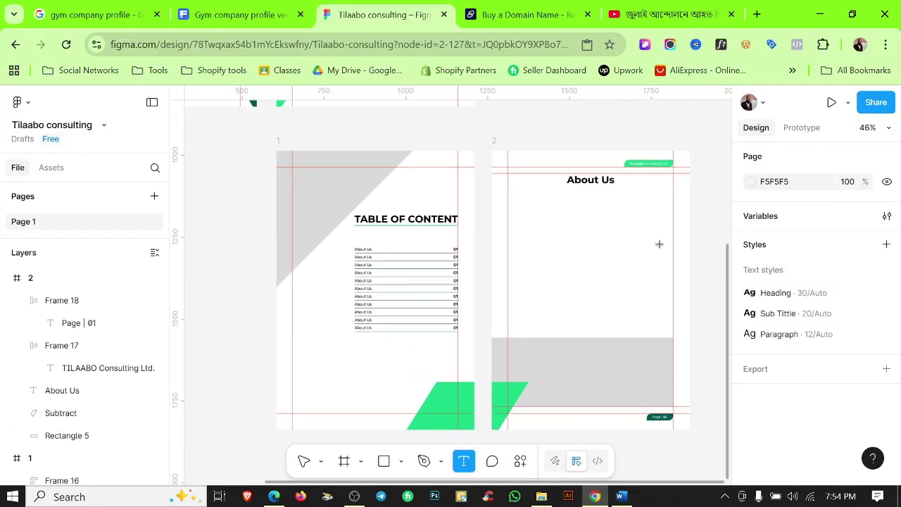
Paste the 'Established in 2017…' paragraph into a wide text box below About Us.
{"action": "left_click_drag", "start_coordinate": [508, 210], "coordinate": [669, 265]}
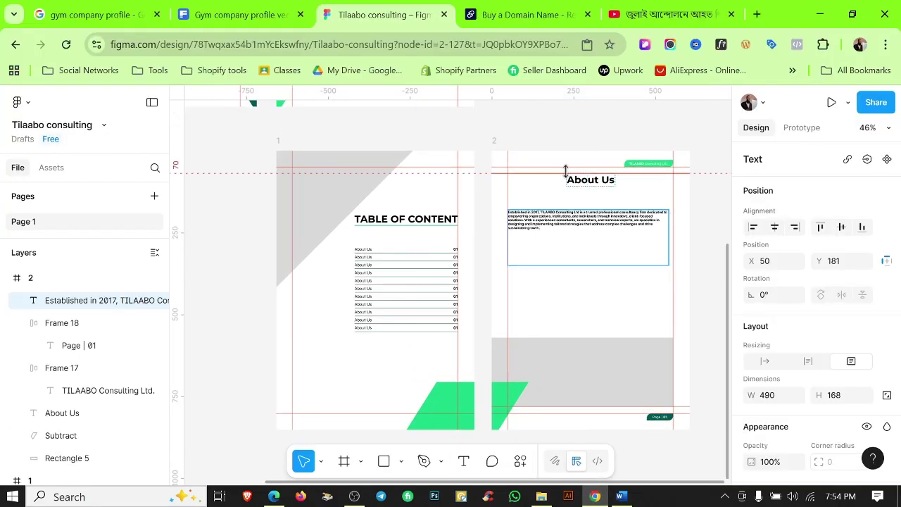
{"action": "key", "text": "Escape"}
{"action": "key", "text": "shift+2"}
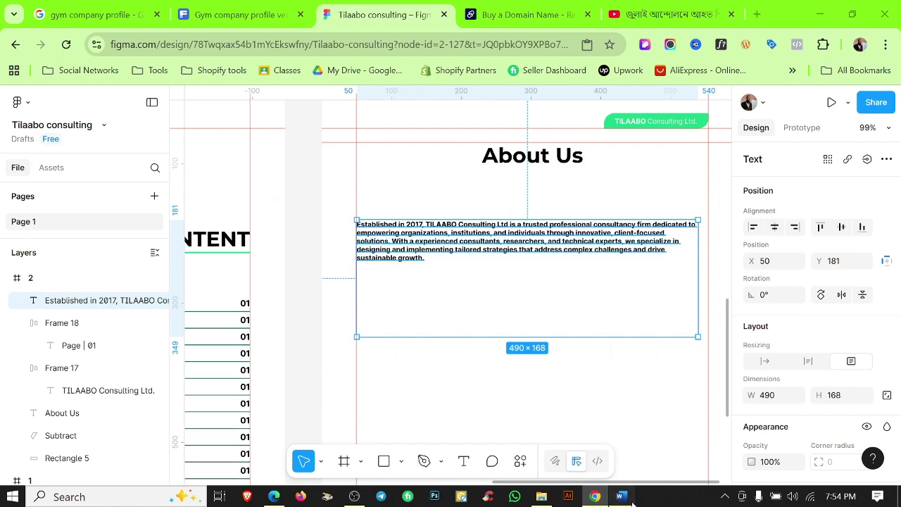
{"action": "left_click", "coordinate": [631, 501]}
{"action": "left_click", "coordinate": [631, 501]}
{"action": "left_click", "coordinate": [507, 362]}
{"action": "left_click", "coordinate": [673, 286]}
Resize the paragraph text box so the text reflows across a wider width.
{"action": "scroll", "coordinate": [807, 398], "scroll_direction": "down", "scroll_amount": 2}
{"action": "left_click", "coordinate": [808, 221]}
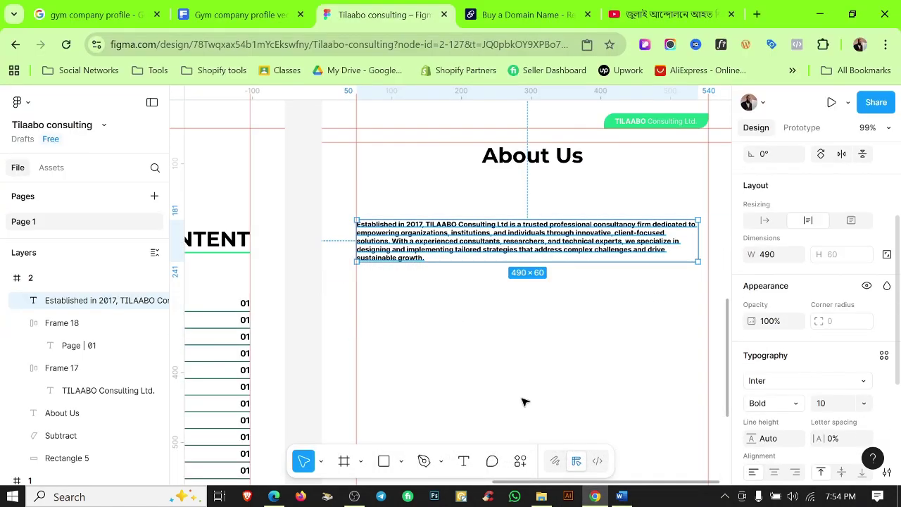
{"action": "scroll", "coordinate": [514, 388], "scroll_direction": "right", "scroll_amount": 2}
{"action": "left_click_drag", "start_coordinate": [637, 275], "coordinate": [648, 274]}
{"action": "scroll", "coordinate": [548, 386], "scroll_direction": "up", "scroll_amount": 2}
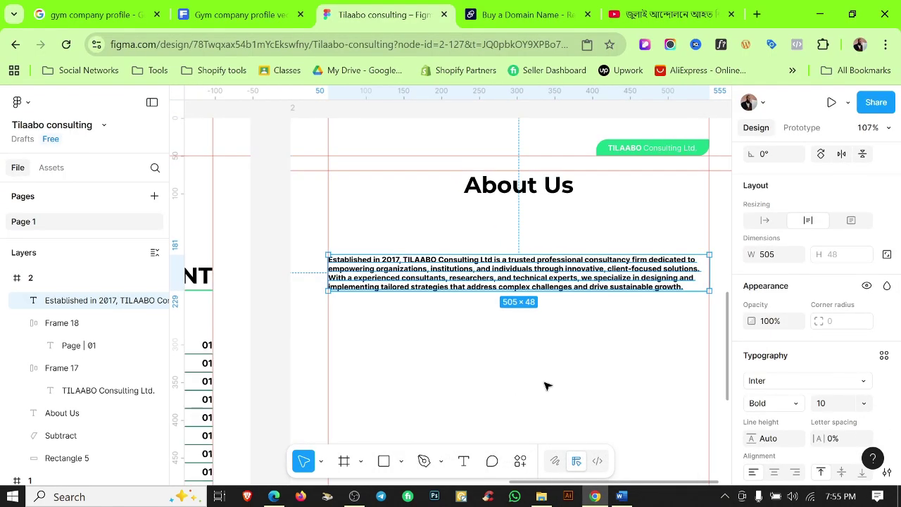
{"action": "scroll", "coordinate": [546, 384], "scroll_direction": "down", "scroll_amount": 3}
{"action": "scroll", "coordinate": [531, 263], "scroll_direction": "up", "scroll_amount": 5}
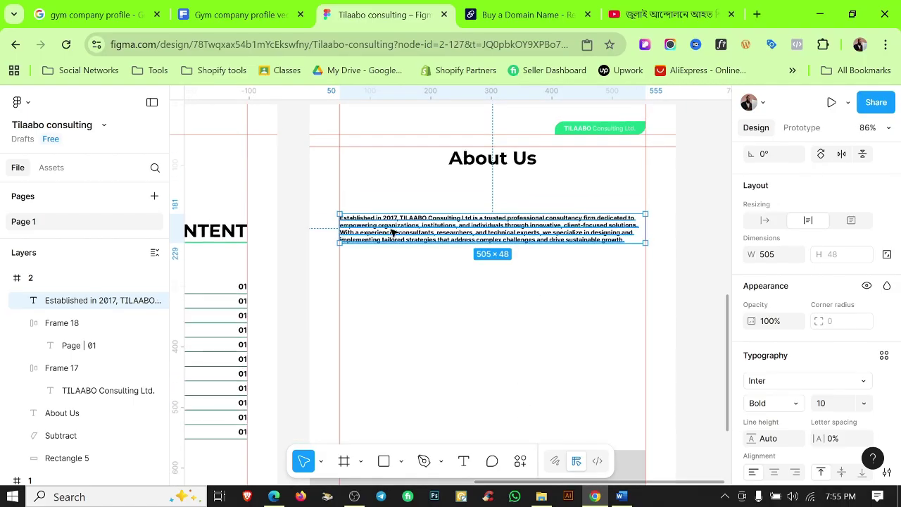
{"action": "left_click_drag", "start_coordinate": [338, 235], "coordinate": [481, 235]}
{"action": "left_click", "coordinate": [444, 297]}
Draw a rectangle over the paragraph and send it behind the text.
{"action": "key", "text": "r"}
{"action": "left_click_drag", "start_coordinate": [480, 188], "coordinate": [674, 280]}
{"action": "key", "text": "ctrl+["}
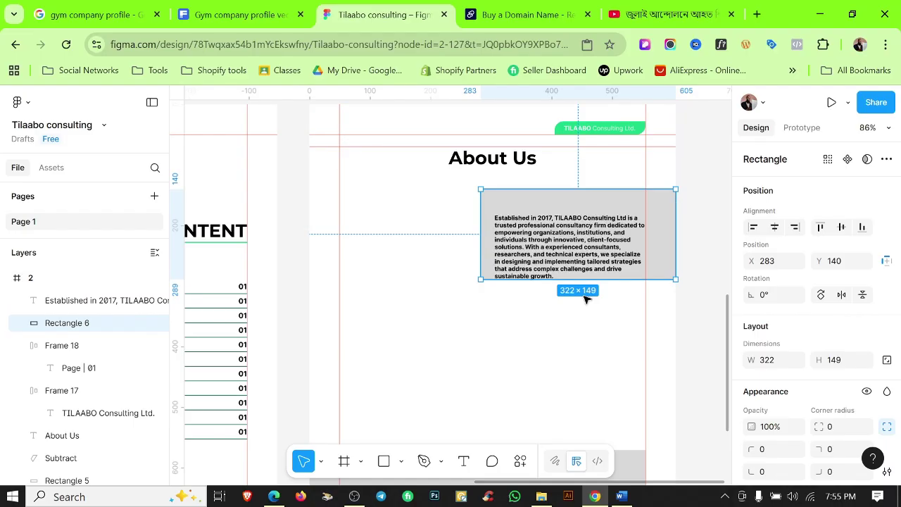
{"action": "left_click", "coordinate": [564, 326]}
{"action": "scroll", "coordinate": [564, 271], "scroll_direction": "up", "scroll_amount": 1}
Justify the paragraph text and hide the rulers.
{"action": "left_click", "coordinate": [557, 239]}
{"action": "scroll", "coordinate": [557, 242], "scroll_direction": "up", "scroll_amount": 4}
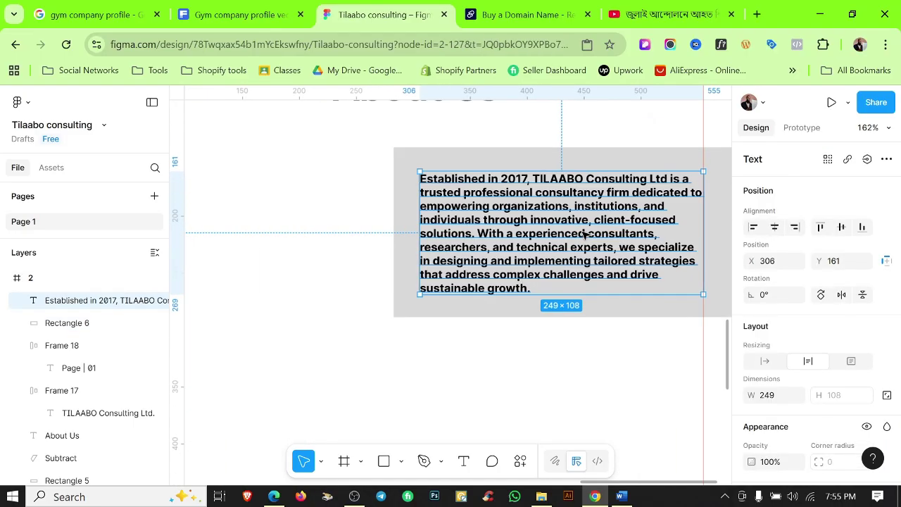
{"action": "key", "text": "ctrl+alt+j"}
{"action": "left_click", "coordinate": [472, 392]}
{"action": "scroll", "coordinate": [493, 398], "scroll_direction": "down", "scroll_amount": 3}
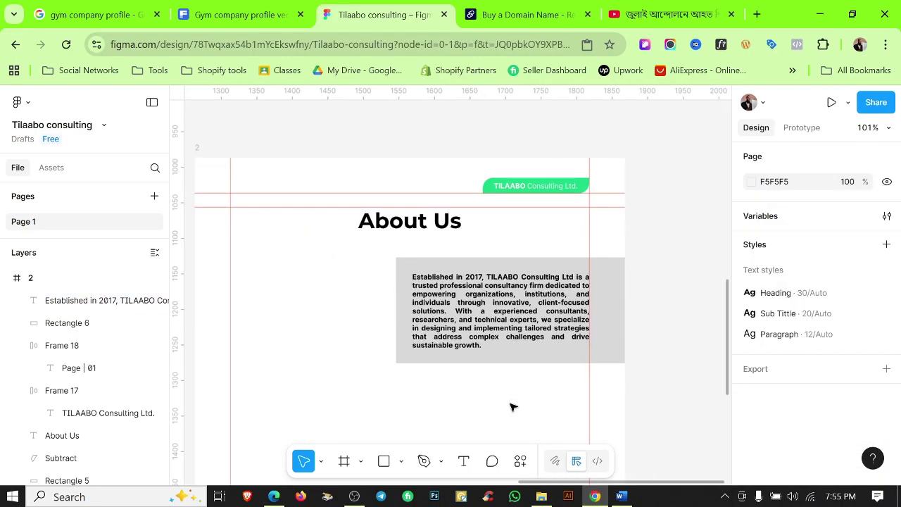
{"action": "key", "text": "shift+r"}
{"action": "scroll", "coordinate": [599, 215], "scroll_direction": "down", "scroll_amount": 3}
{"action": "scroll", "coordinate": [620, 197], "scroll_direction": "up", "scroll_amount": 7}
Wrap the About Us heading in auto layout with a bottom-only 3-px stroke.
{"action": "left_click", "coordinate": [468, 211]}
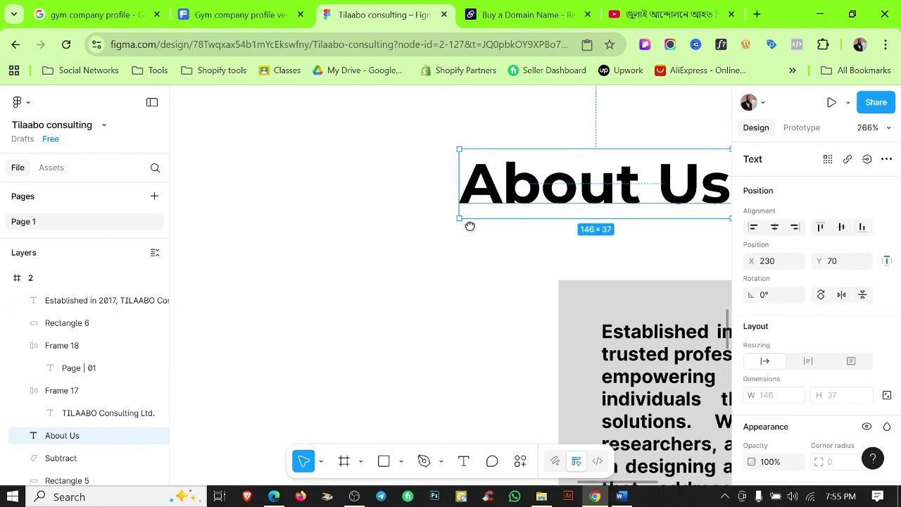
{"action": "scroll", "coordinate": [524, 211], "scroll_direction": "right", "scroll_amount": 3}
{"action": "key", "text": "shift+a"}
{"action": "scroll", "coordinate": [837, 274], "scroll_direction": "down", "scroll_amount": 5}
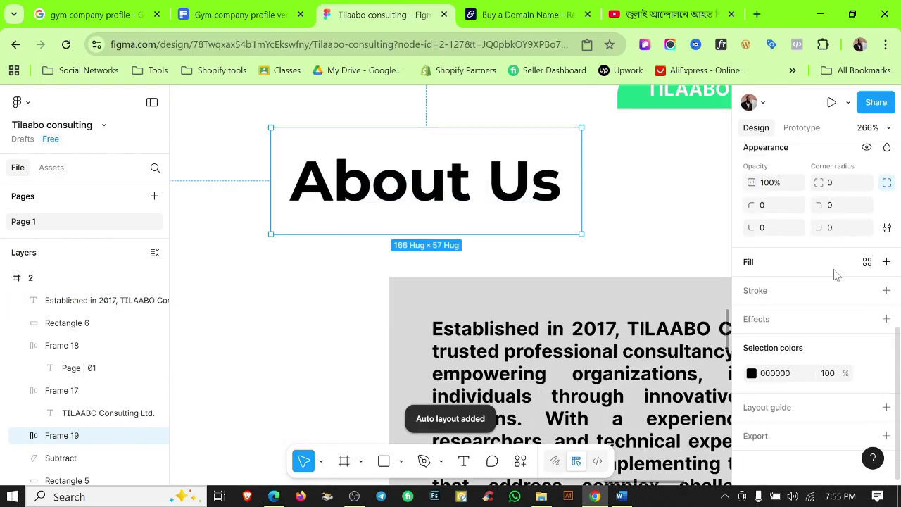
{"action": "left_click", "coordinate": [886, 290]}
{"action": "left_click", "coordinate": [886, 351]}
{"action": "left_click", "coordinate": [853, 400]}
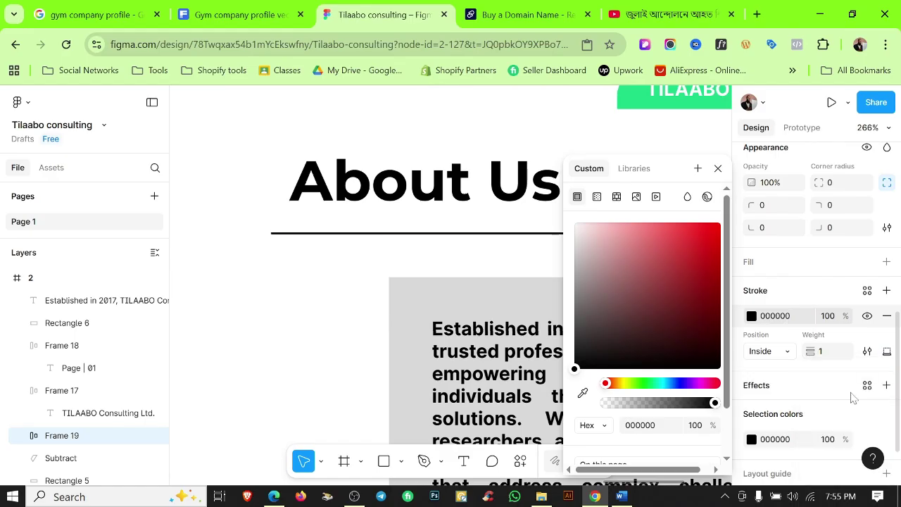
Colour the underline with Color 1 and make the heading text dark green.
{"action": "left_click", "coordinate": [634, 168]}
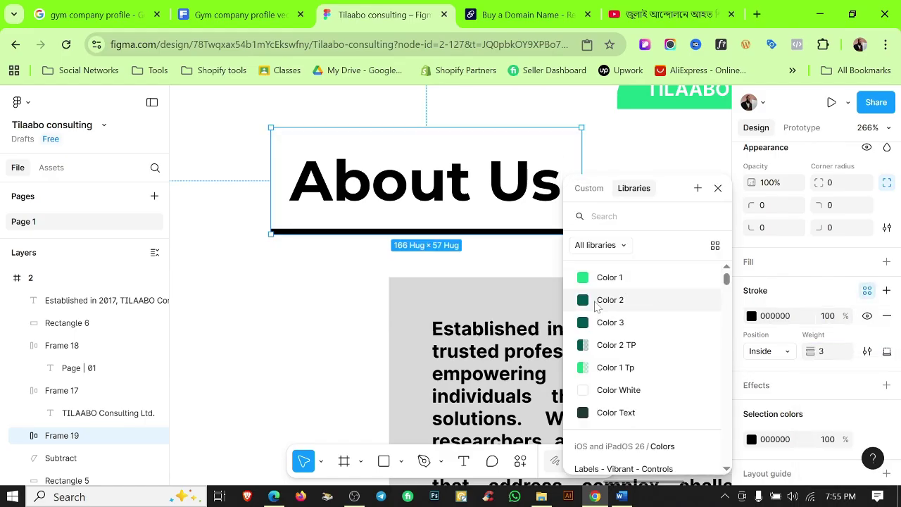
{"action": "left_click", "coordinate": [610, 277]}
{"action": "scroll", "coordinate": [810, 296], "scroll_direction": "down", "scroll_amount": 2}
{"action": "left_click", "coordinate": [752, 226]}
{"action": "left_click", "coordinate": [259, 323]}
{"action": "scroll", "coordinate": [278, 331], "scroll_direction": "down", "scroll_amount": 5}
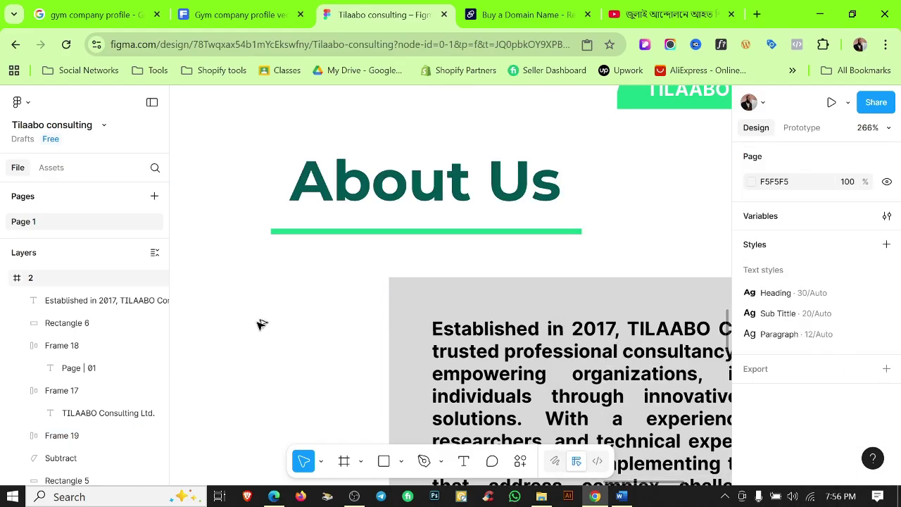
{"action": "scroll", "coordinate": [566, 308], "scroll_direction": "up", "scroll_amount": 5}
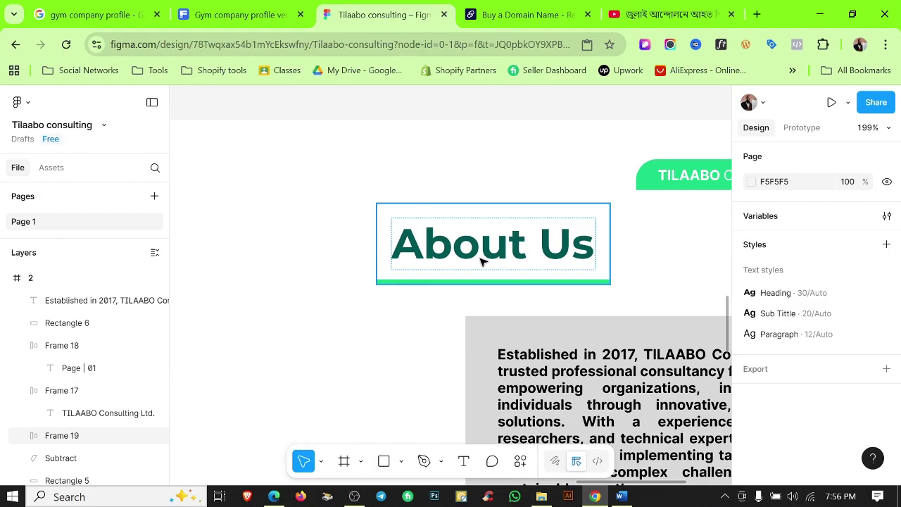
{"action": "left_click", "coordinate": [483, 257]}
{"action": "scroll", "coordinate": [810, 316], "scroll_direction": "down", "scroll_amount": 1}
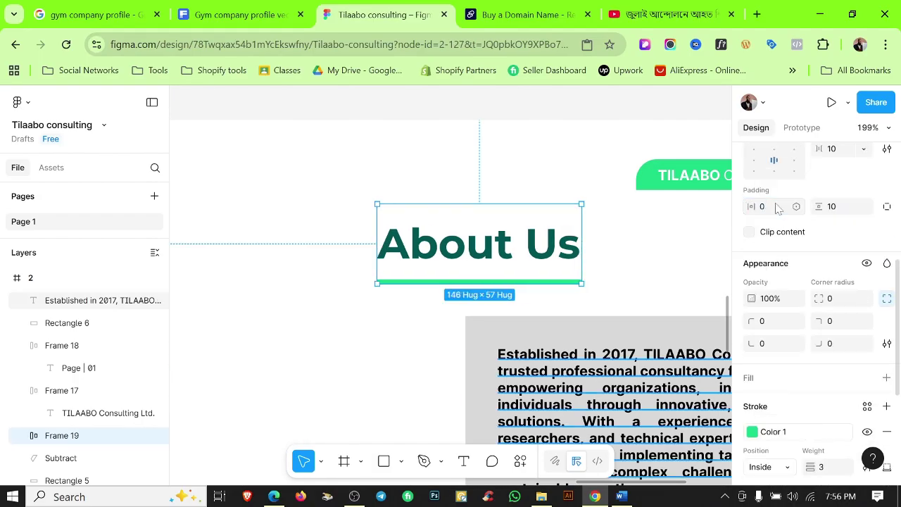
{"action": "left_click", "coordinate": [620, 244]}
{"action": "scroll", "coordinate": [615, 244], "scroll_direction": "down", "scroll_amount": 5}
{"action": "key", "text": "shift+r"}
Fill the box behind the paragraph with the Color 2 library colour.
{"action": "left_click", "coordinate": [620, 317]}
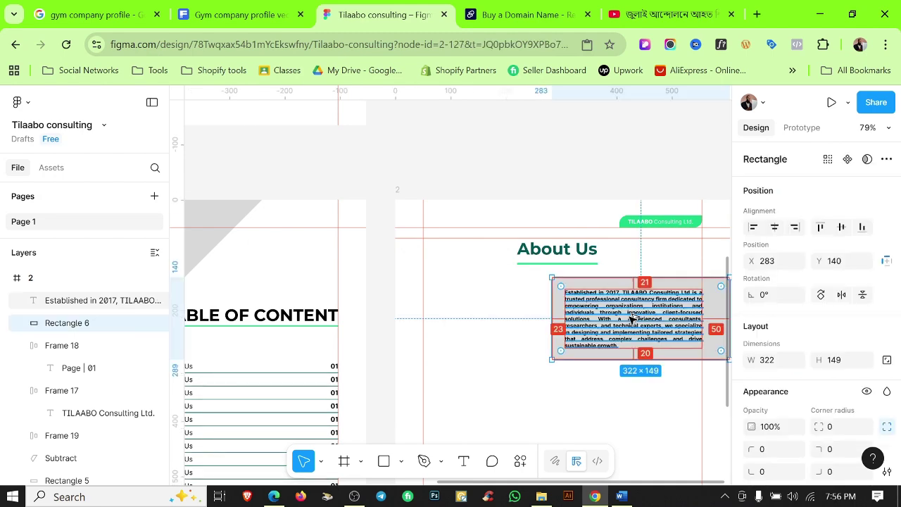
{"action": "scroll", "coordinate": [598, 296], "scroll_direction": "up", "scroll_amount": 2}
{"action": "left_click", "coordinate": [587, 281]}
{"action": "left_click", "coordinate": [868, 319]}
{"action": "left_click", "coordinate": [634, 300]}
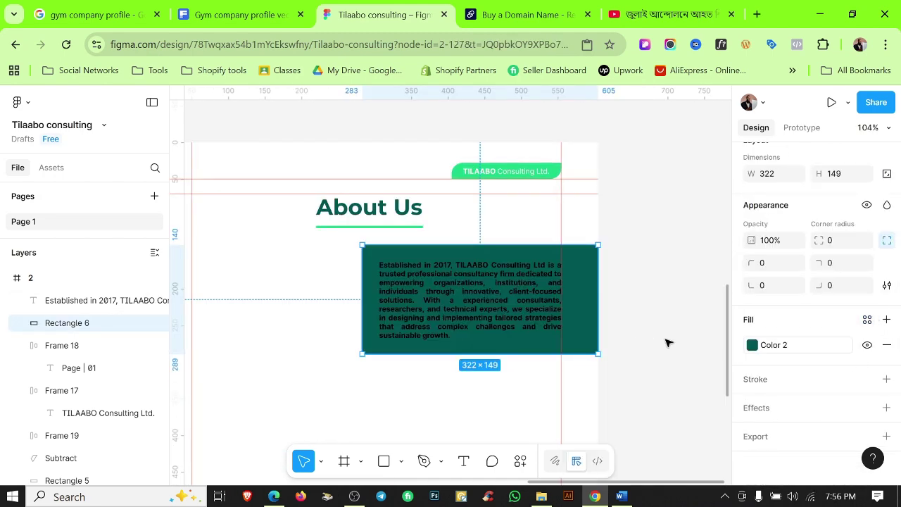
Make the paragraph text Color White.
{"action": "left_click", "coordinate": [465, 310]}
{"action": "scroll", "coordinate": [810, 317], "scroll_direction": "down", "scroll_amount": 2}
{"action": "left_click", "coordinate": [867, 319]}
{"action": "left_click", "coordinate": [613, 389]}
{"action": "left_click", "coordinate": [613, 385]}
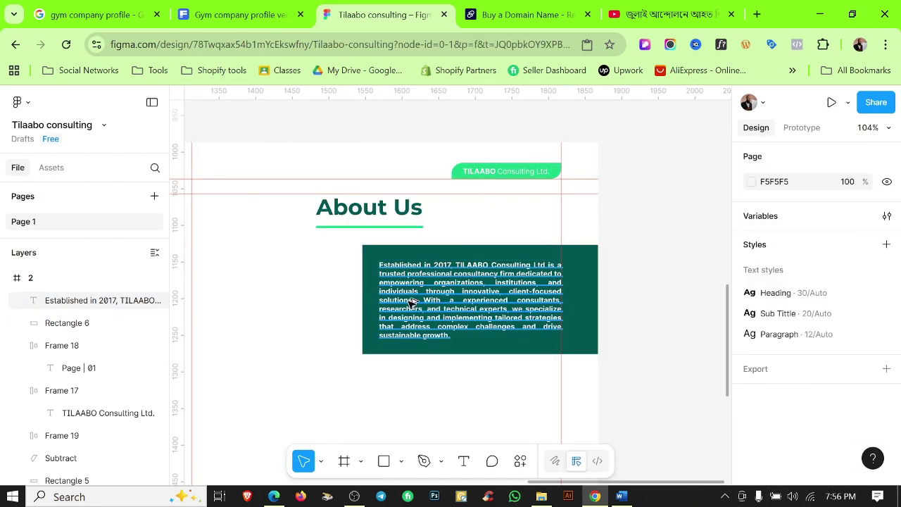
{"action": "scroll", "coordinate": [513, 322], "scroll_direction": "up", "scroll_amount": 1}
{"action": "scroll", "coordinate": [538, 261], "scroll_direction": "down", "scroll_amount": 5}
{"action": "scroll", "coordinate": [539, 266], "scroll_direction": "up", "scroll_amount": 3}
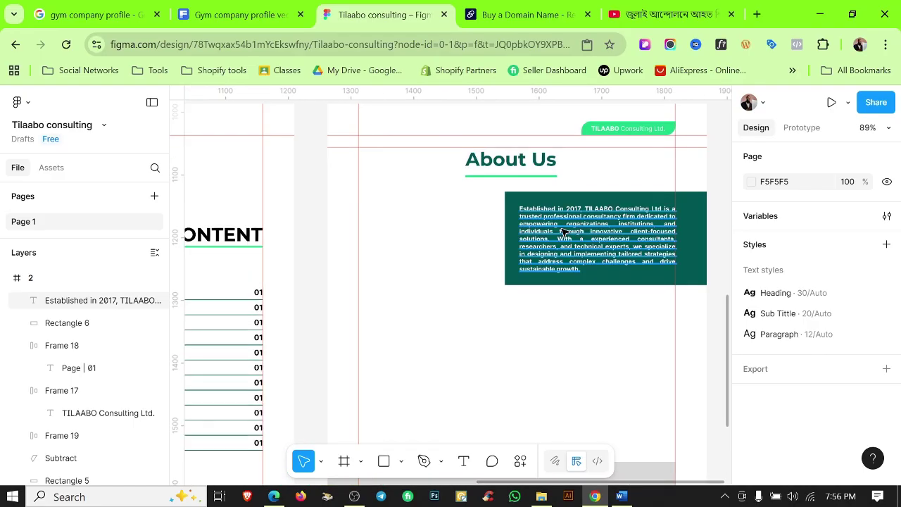
{"action": "left_click", "coordinate": [538, 250]}
{"action": "scroll", "coordinate": [556, 313], "scroll_direction": "down", "scroll_amount": 2}
{"action": "left_click", "coordinate": [516, 350]}
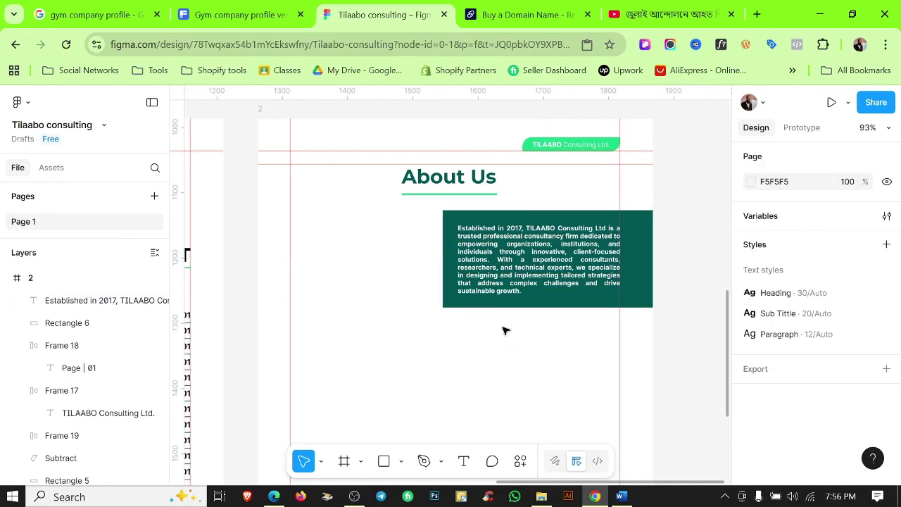
Enlarge the teal box to 337×177 around the paragraph and centre the text vertically.
{"action": "key", "text": "shift+r"}
{"action": "key", "text": "shift+r"}
{"action": "scroll", "coordinate": [420, 270], "scroll_direction": "up", "scroll_amount": 2}
{"action": "left_click", "coordinate": [421, 266]}
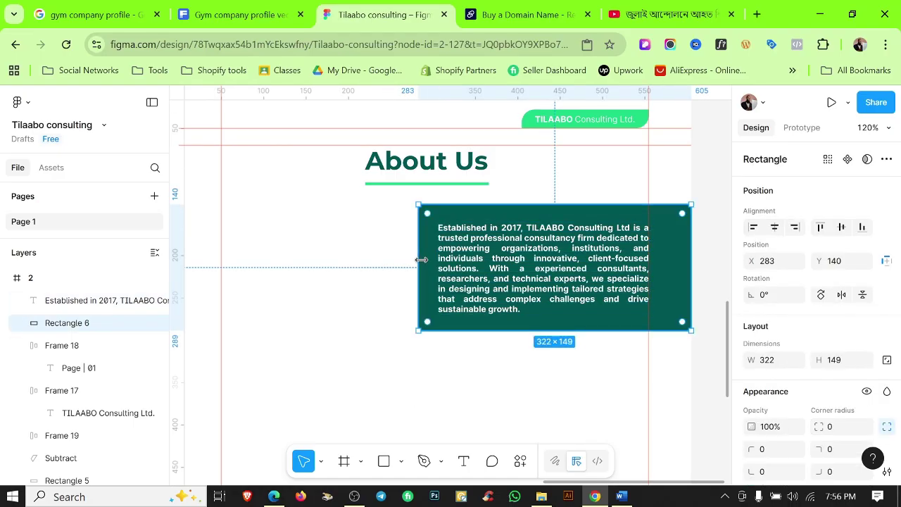
{"action": "left_click_drag", "start_coordinate": [533, 336], "coordinate": [531, 342]}
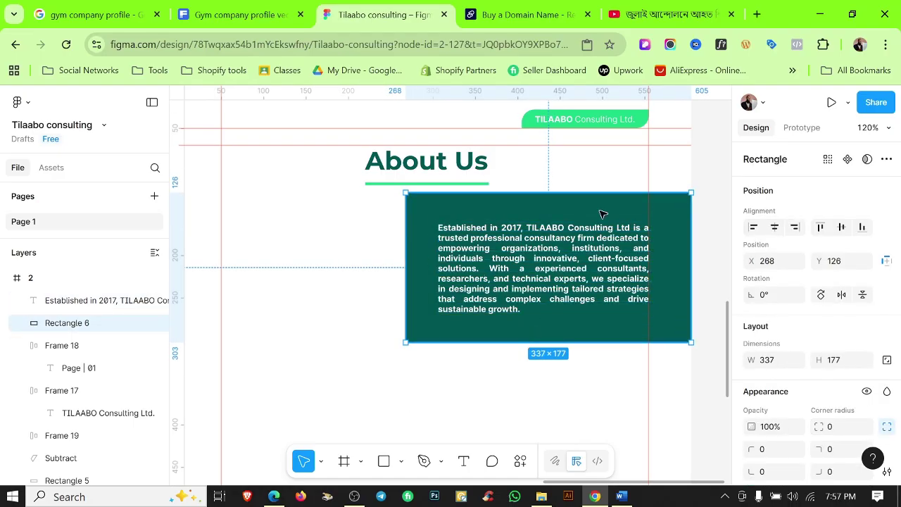
{"action": "left_click_drag", "start_coordinate": [602, 213], "coordinate": [602, 227]}
{"action": "left_click", "coordinate": [535, 268]}
{"action": "left_click", "coordinate": [598, 338], "text": "shift"}
{"action": "left_click", "coordinate": [842, 226]}
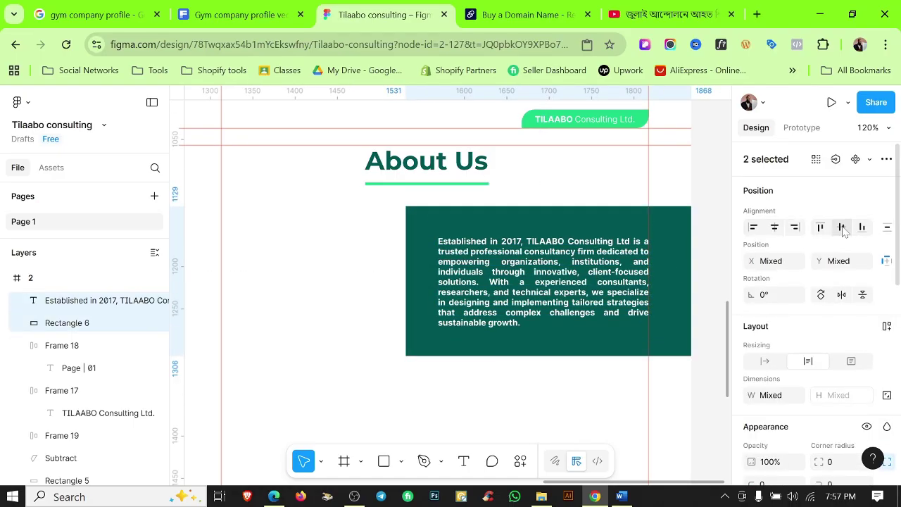
{"action": "left_click", "coordinate": [681, 382]}
Duplicate the teal box to the left of the paragraph.
{"action": "scroll", "coordinate": [553, 331], "scroll_direction": "up", "scroll_amount": 5}
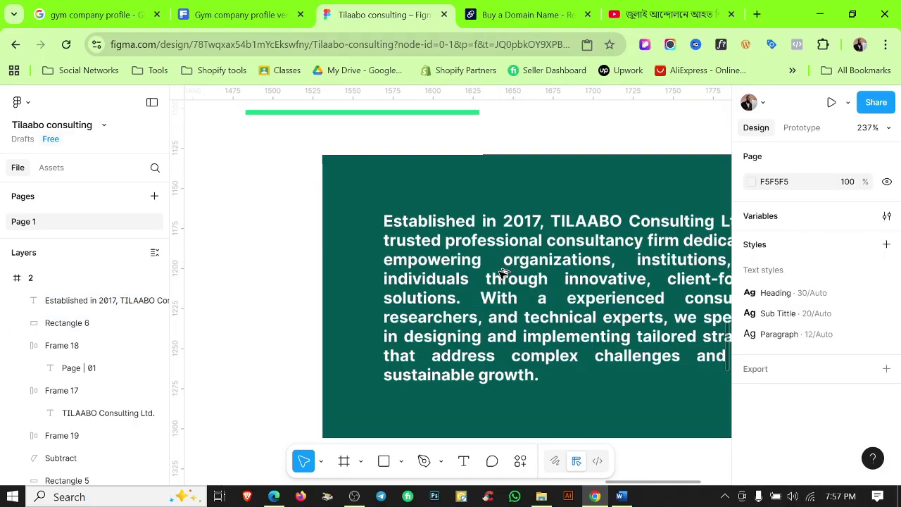
{"action": "scroll", "coordinate": [552, 331], "scroll_direction": "down", "scroll_amount": 5}
{"action": "left_click", "coordinate": [509, 276]}
{"action": "double_click", "coordinate": [509, 276]}
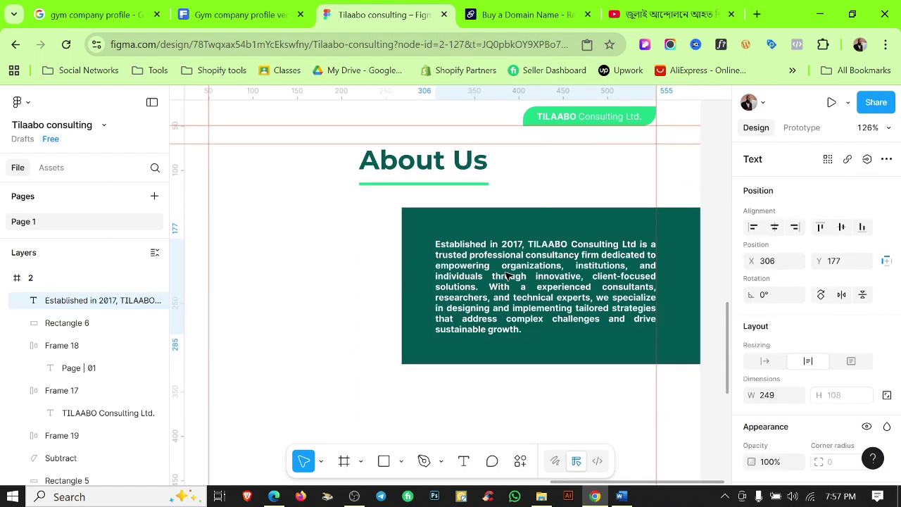
{"action": "left_click", "coordinate": [452, 406]}
{"action": "scroll", "coordinate": [517, 380], "scroll_direction": "down", "scroll_amount": 2}
{"action": "left_click_drag", "start_coordinate": [552, 232], "coordinate": [373, 266]}
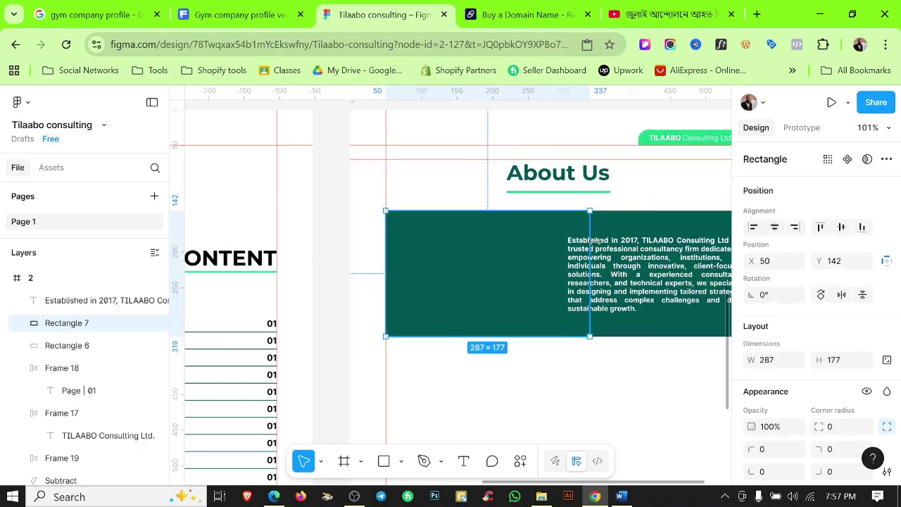
Fill the copied box with Color 1 and hide the rulers.
{"action": "scroll", "coordinate": [536, 251], "scroll_direction": "up", "scroll_amount": 3}
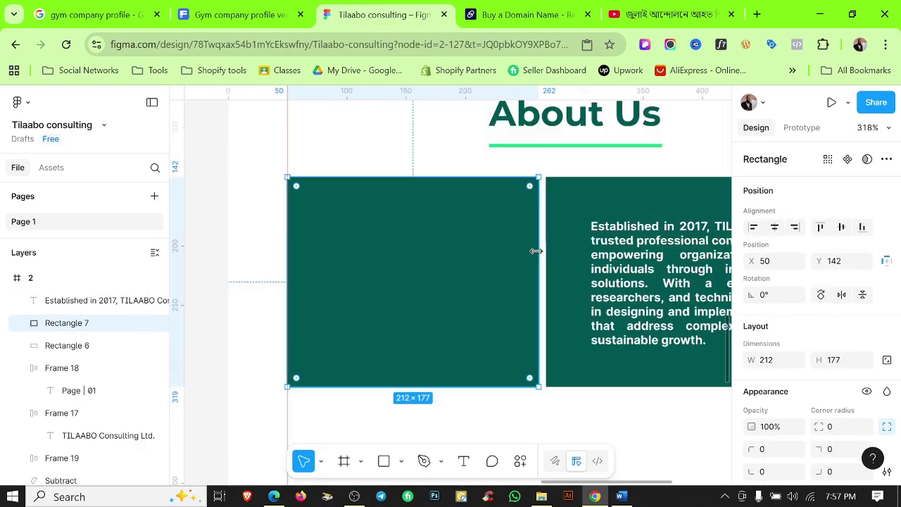
{"action": "scroll", "coordinate": [535, 251], "scroll_direction": "down", "scroll_amount": 4}
{"action": "scroll", "coordinate": [821, 362], "scroll_direction": "down", "scroll_amount": 3}
{"action": "left_click", "coordinate": [867, 320]}
{"action": "left_click", "coordinate": [599, 275]}
{"action": "left_click", "coordinate": [533, 364]}
Duplicate the paragraph lower on the page and colour it Color Text.
{"action": "scroll", "coordinate": [613, 328], "scroll_direction": "down", "scroll_amount": 4}
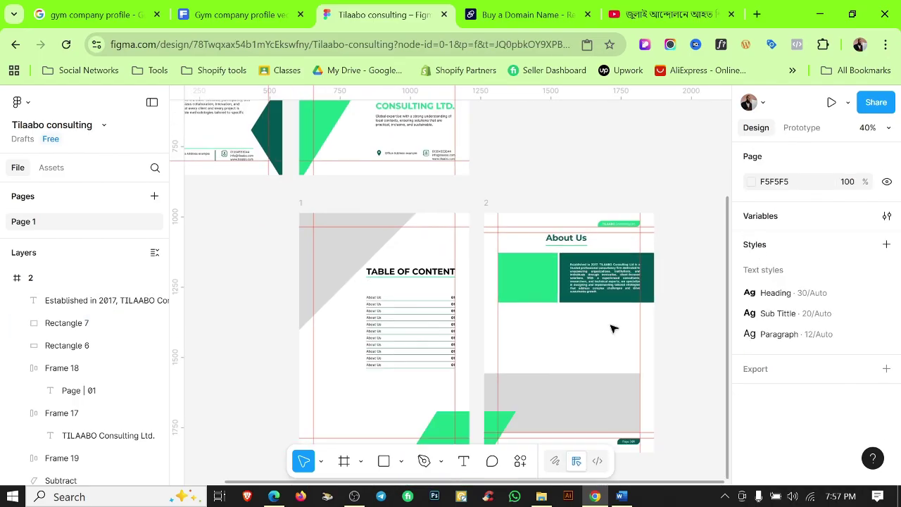
{"action": "key", "text": "shift+r"}
{"action": "scroll", "coordinate": [539, 290], "scroll_direction": "up", "scroll_amount": 5}
{"action": "scroll", "coordinate": [588, 338], "scroll_direction": "down", "scroll_amount": 3}
{"action": "scroll", "coordinate": [588, 338], "scroll_direction": "down", "scroll_amount": 4}
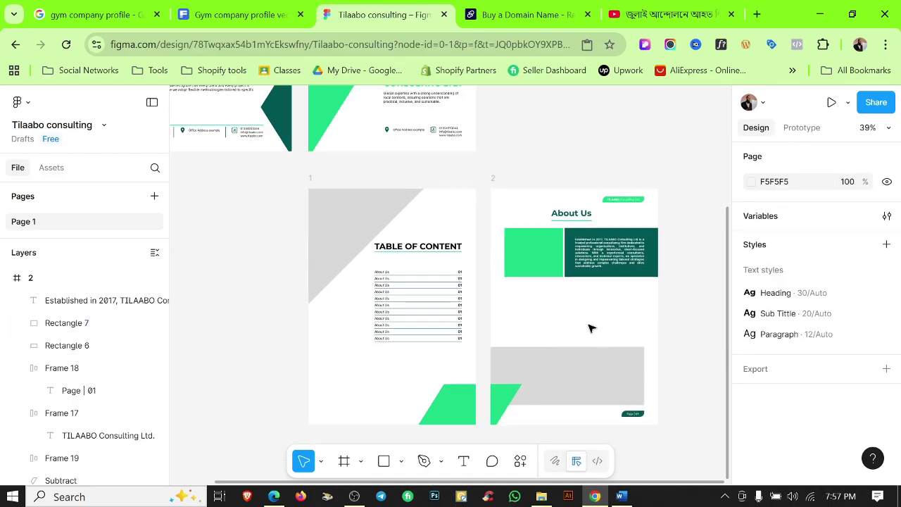
{"action": "left_click_drag", "start_coordinate": [608, 260], "coordinate": [540, 318], "text": "alt"}
{"action": "scroll", "coordinate": [817, 317], "scroll_direction": "down", "scroll_amount": 5}
{"action": "left_click", "coordinate": [867, 319]}
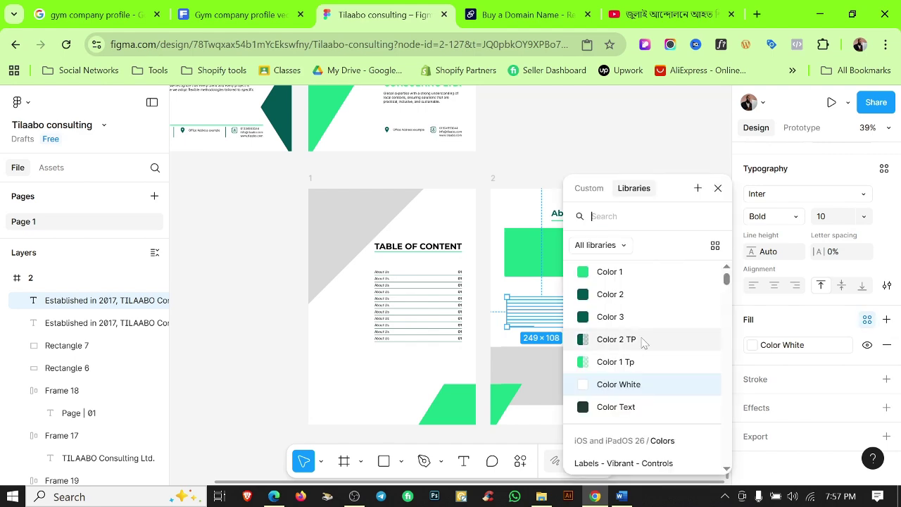
{"action": "left_click", "coordinate": [639, 338]}
Select the three remaining About Us paragraphs in Word, then return to Figma.
{"action": "left_click", "coordinate": [621, 497]}
{"action": "left_click_drag", "start_coordinate": [216, 248], "coordinate": [216, 409]}
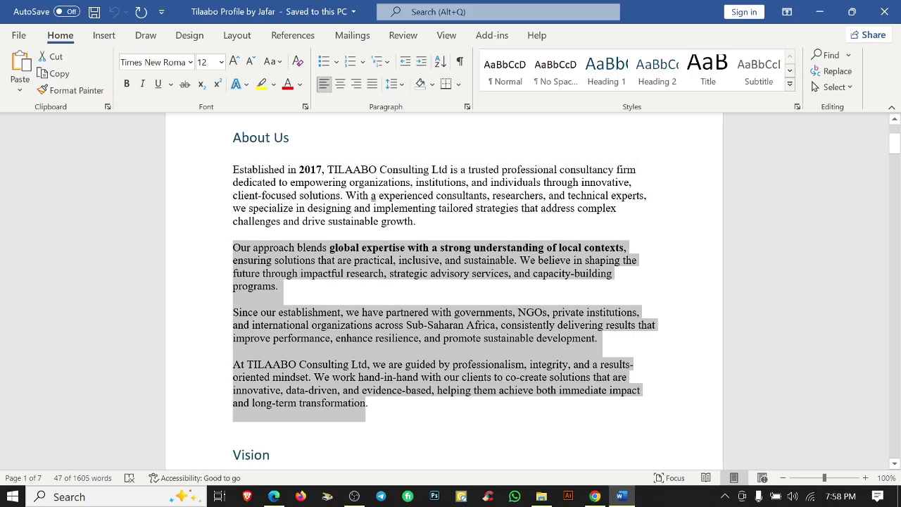
{"action": "left_click", "coordinate": [819, 12]}
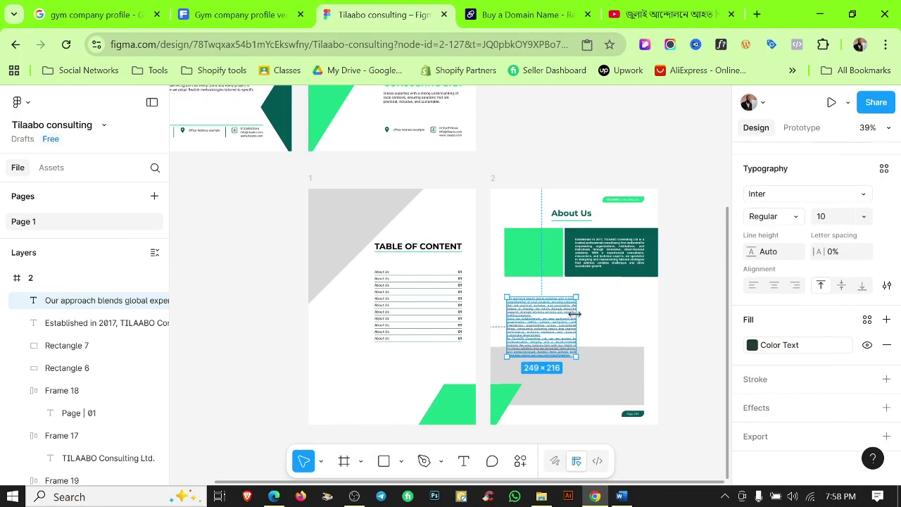
Widen the About Us paragraphs text block to the page margin.
{"action": "scroll", "coordinate": [571, 317], "scroll_direction": "up", "scroll_amount": 3}
{"action": "key", "text": "shift+r"}
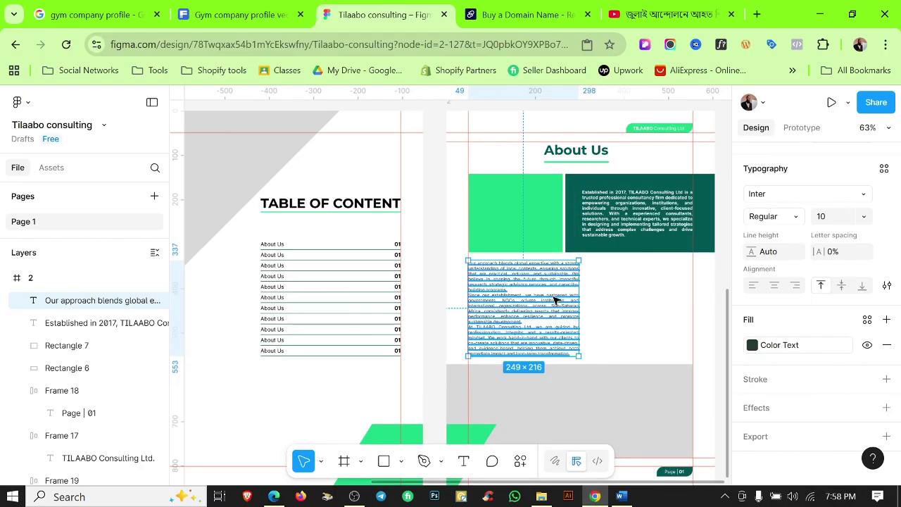
{"action": "left_click_drag", "start_coordinate": [579, 307], "coordinate": [704, 279]}
{"action": "scroll", "coordinate": [694, 281], "scroll_direction": "up", "scroll_amount": 5}
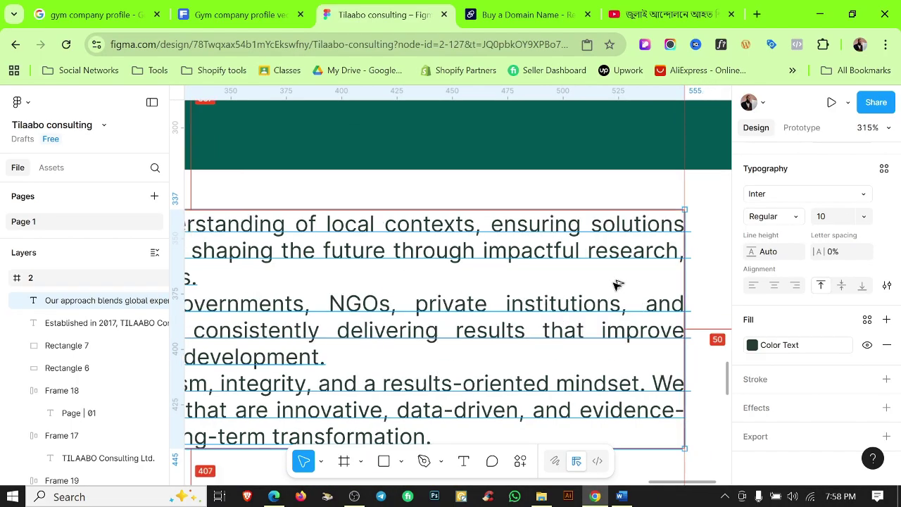
{"action": "scroll", "coordinate": [422, 285], "scroll_direction": "down", "scroll_amount": 3}
{"action": "scroll", "coordinate": [422, 284], "scroll_direction": "down", "scroll_amount": 5}
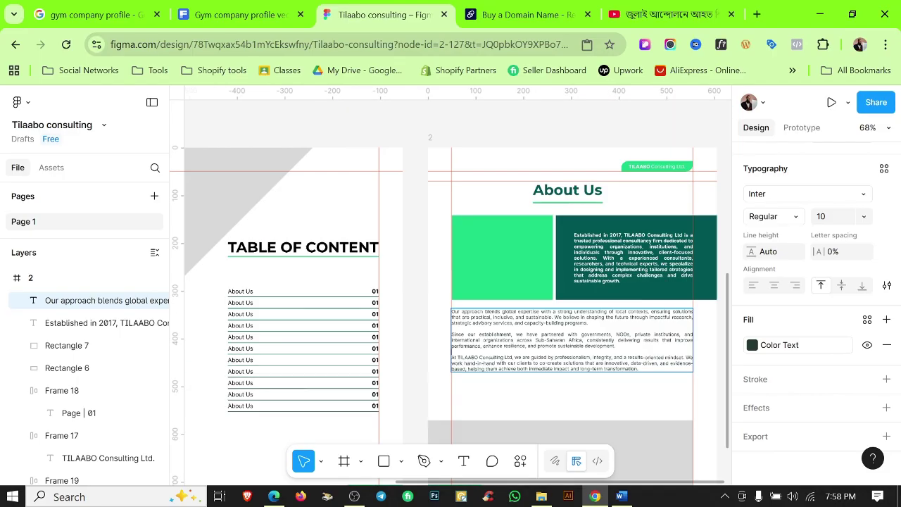
{"action": "key", "text": "Escape"}
{"action": "scroll", "coordinate": [598, 370], "scroll_direction": "up", "scroll_amount": 3}
{"action": "scroll", "coordinate": [598, 370], "scroll_direction": "down", "scroll_amount": 2}
{"action": "left_click", "coordinate": [552, 338]}
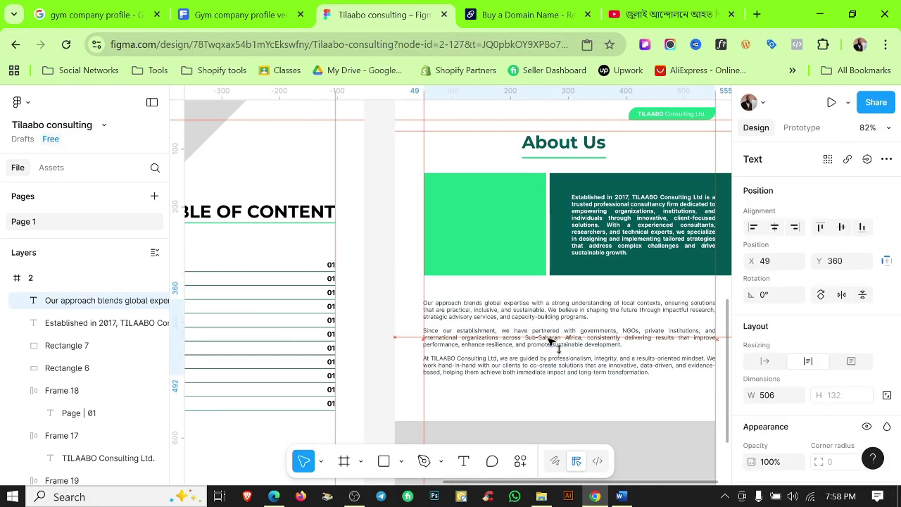
Pull the grey rectangle's top edge up beneath the paragraphs.
{"action": "left_click", "coordinate": [533, 428]}
{"action": "left_click_drag", "start_coordinate": [533, 423], "coordinate": [540, 386]}
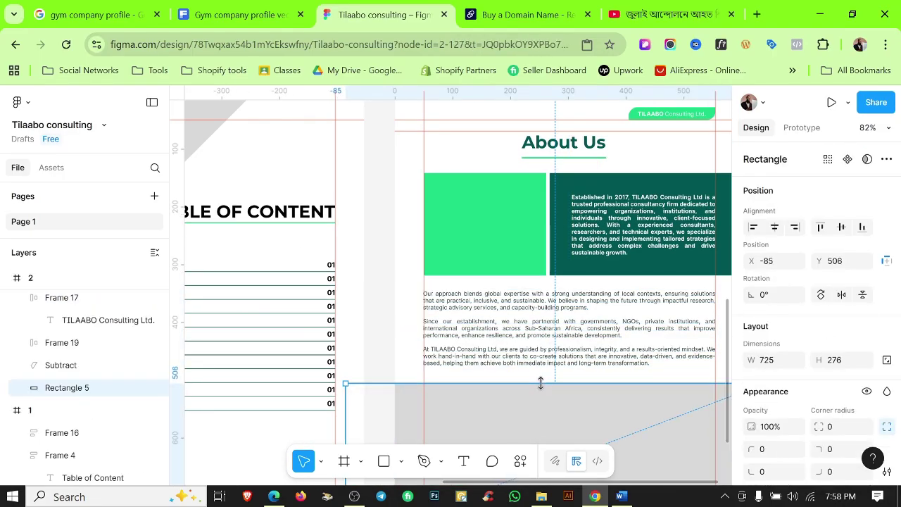
{"action": "key", "text": "ctrl+z"}
{"action": "left_click_drag", "start_coordinate": [556, 421], "coordinate": [557, 376]}
{"action": "key", "text": "Escape"}
{"action": "scroll", "coordinate": [549, 371], "scroll_direction": "up", "scroll_amount": 2}
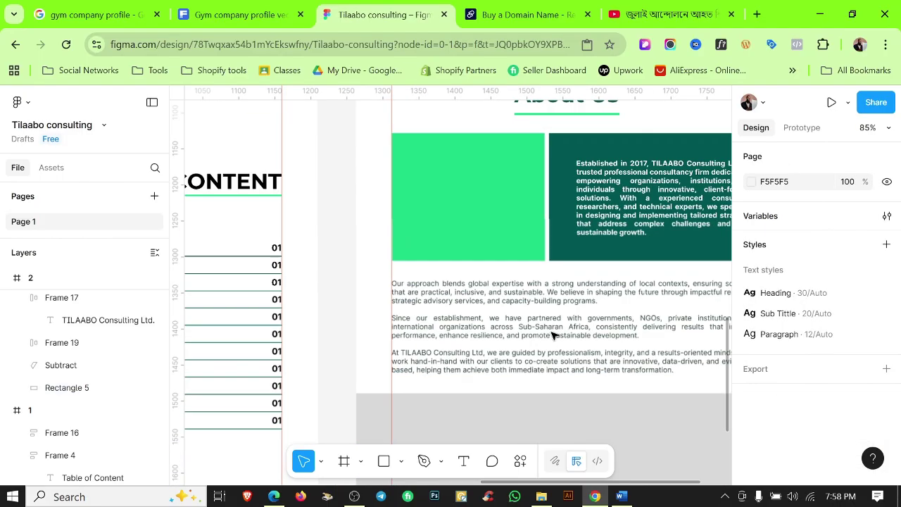
{"action": "scroll", "coordinate": [564, 366], "scroll_direction": "down", "scroll_amount": 1}
{"action": "left_click", "coordinate": [509, 361]}
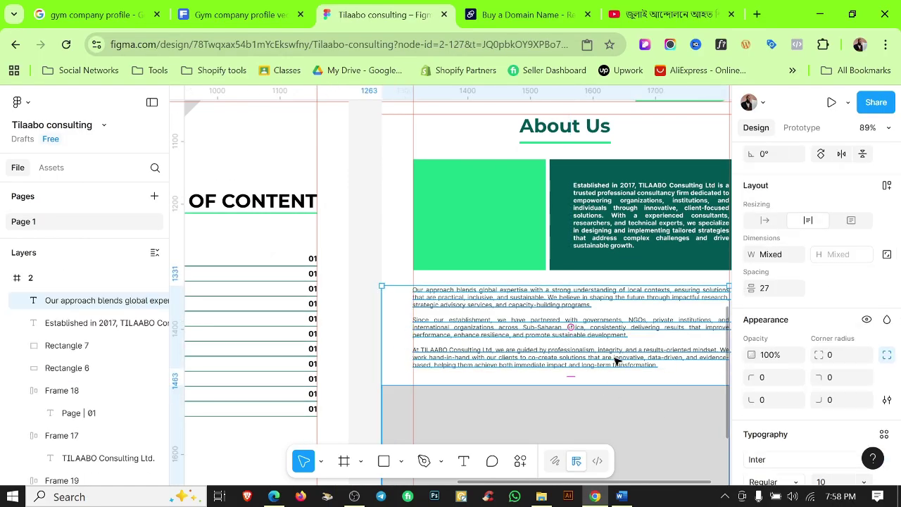
{"action": "key", "text": "Escape"}
{"action": "scroll", "coordinate": [549, 394], "scroll_direction": "up", "scroll_amount": 3}
Set the grey rectangle's top edge to Y 501 and shift the paragraphs down slightly.
{"action": "left_click", "coordinate": [563, 392]}
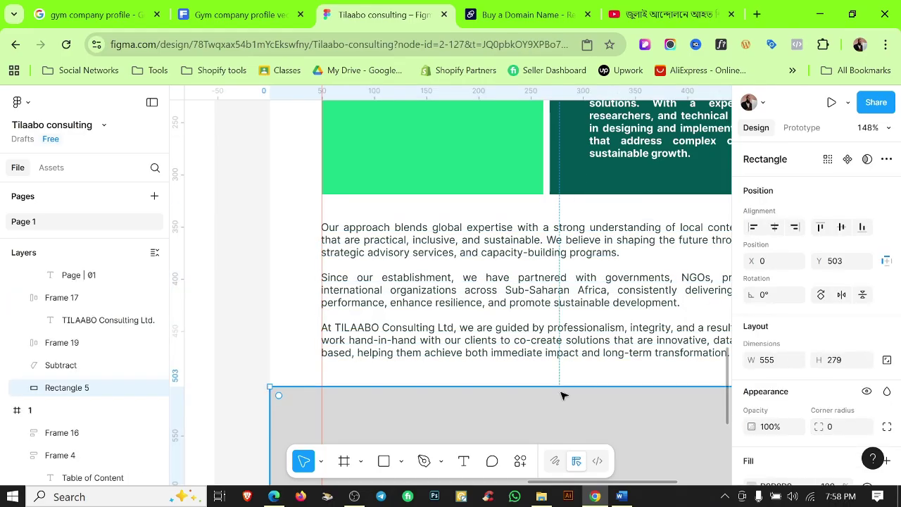
{"action": "scroll", "coordinate": [564, 387], "scroll_direction": "up", "scroll_amount": 5}
{"action": "scroll", "coordinate": [564, 387], "scroll_direction": "up", "scroll_amount": 3}
{"action": "left_click_drag", "start_coordinate": [559, 388], "coordinate": [559, 369]}
{"action": "scroll", "coordinate": [592, 352], "scroll_direction": "down", "scroll_amount": 6}
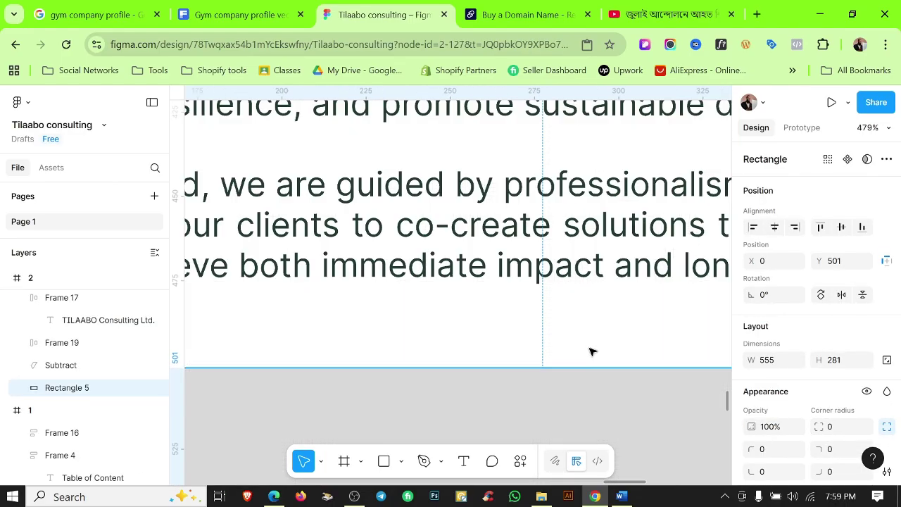
{"action": "key", "text": "Escape"}
{"action": "scroll", "coordinate": [602, 347], "scroll_direction": "down", "scroll_amount": 6}
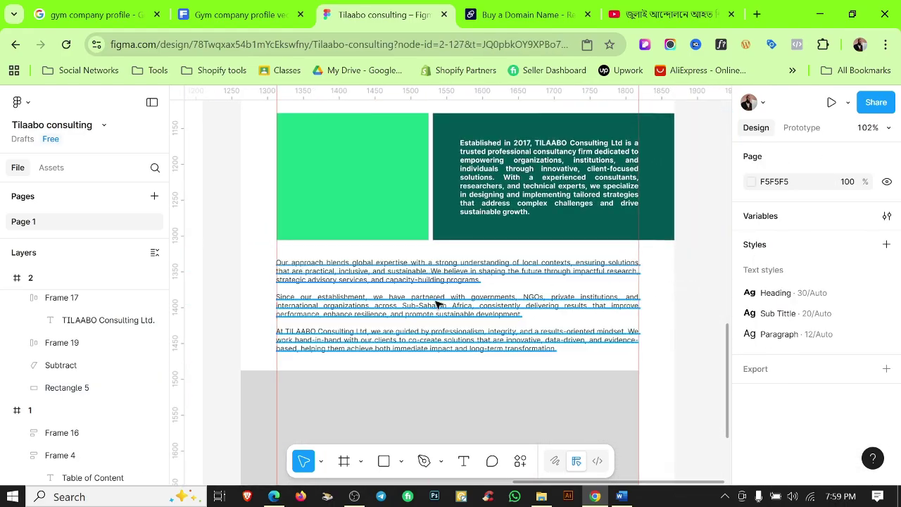
{"action": "left_click", "coordinate": [446, 304]}
{"action": "left_click_drag", "start_coordinate": [446, 304], "coordinate": [447, 307]}
{"action": "key", "text": "Escape"}
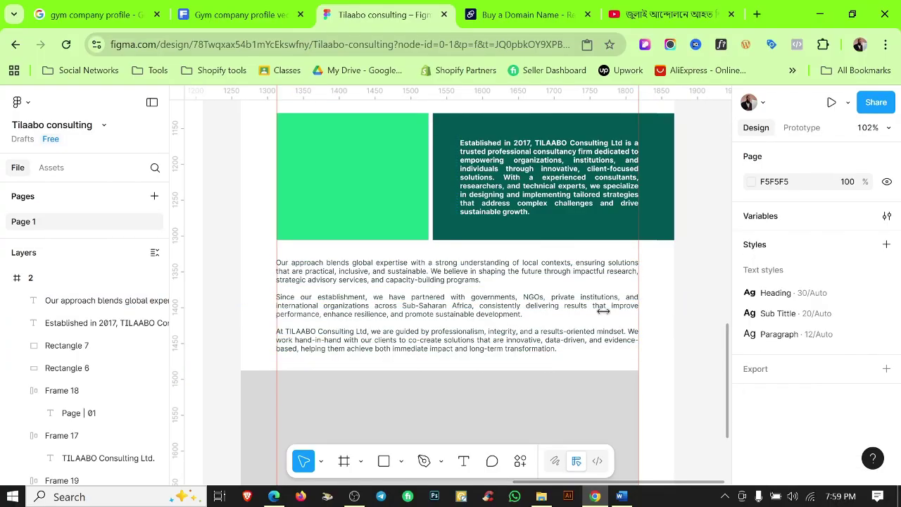
{"action": "scroll", "coordinate": [668, 337], "scroll_direction": "down", "scroll_amount": 4}
{"action": "scroll", "coordinate": [685, 350], "scroll_direction": "down", "scroll_amount": 5}
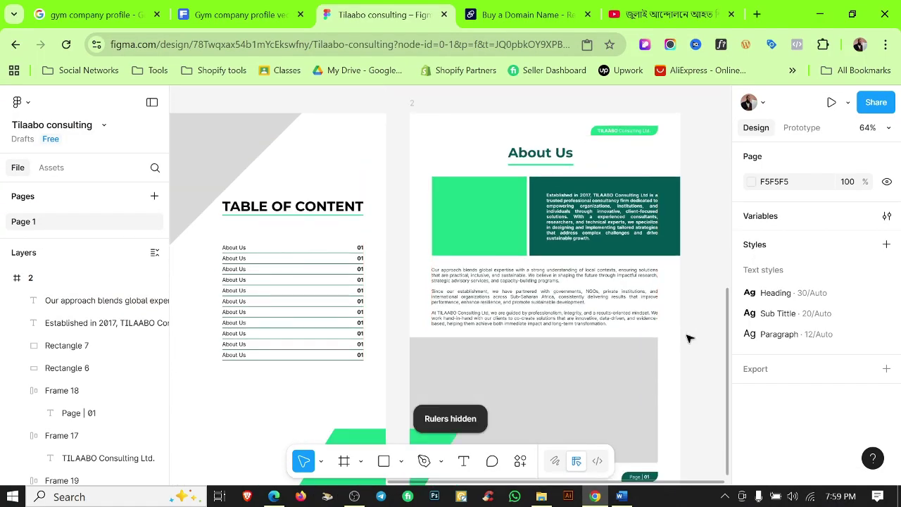
Copy the photo IMG-20250818-WA0006 and select the grey rectangle to receive it.
{"action": "key", "text": "alt+Tab"}
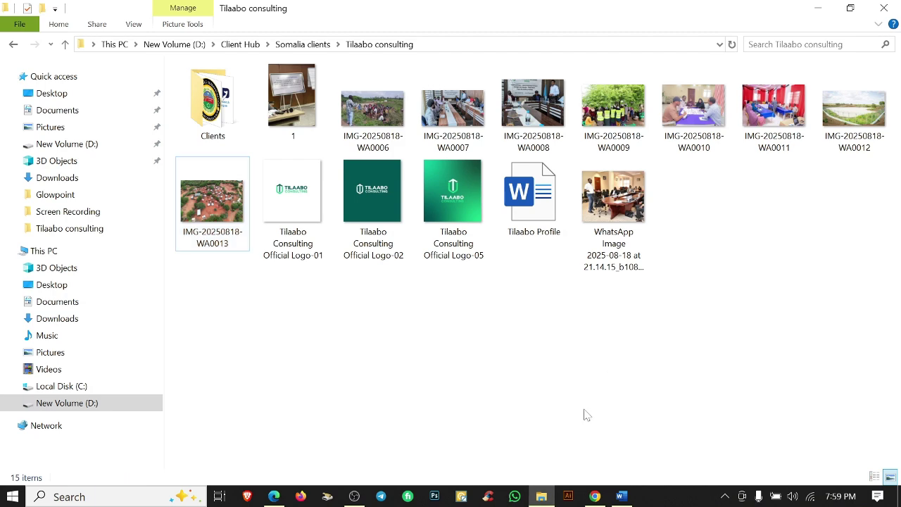
{"action": "left_click", "coordinate": [382, 115]}
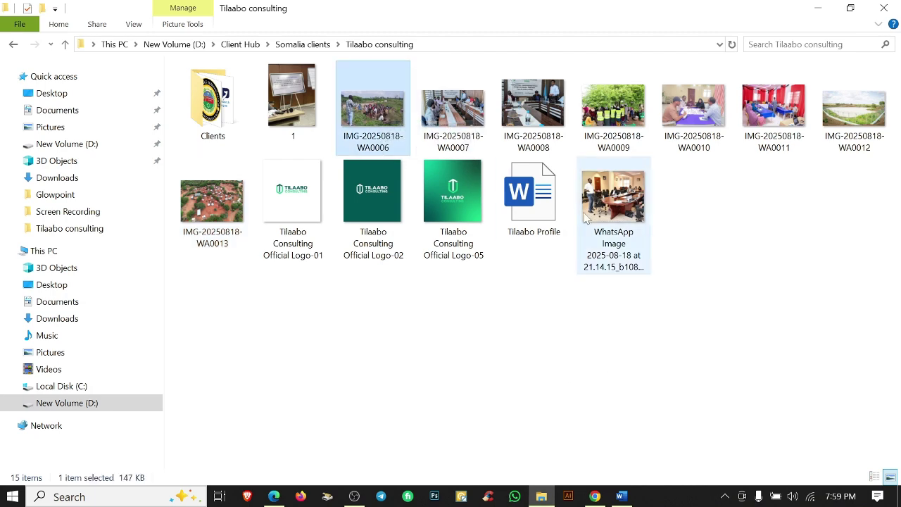
{"action": "left_click", "coordinate": [595, 496]}
{"action": "left_click", "coordinate": [570, 222]}
Paste the banner photo and overlay it with a linear gradient fill from white to green 1CD587.
{"action": "key", "text": "ctrl+v"}
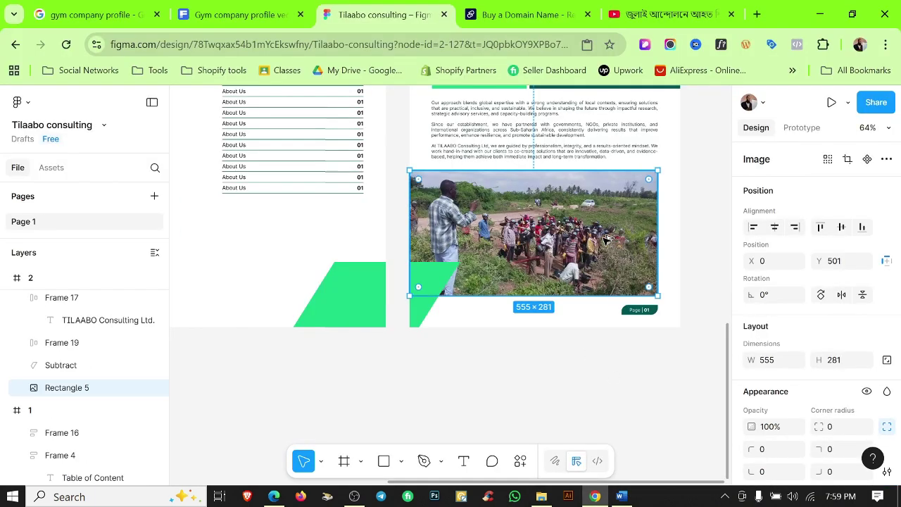
{"action": "scroll", "coordinate": [574, 236], "scroll_direction": "up", "scroll_amount": 5}
{"action": "scroll", "coordinate": [574, 236], "scroll_direction": "down", "scroll_amount": 5}
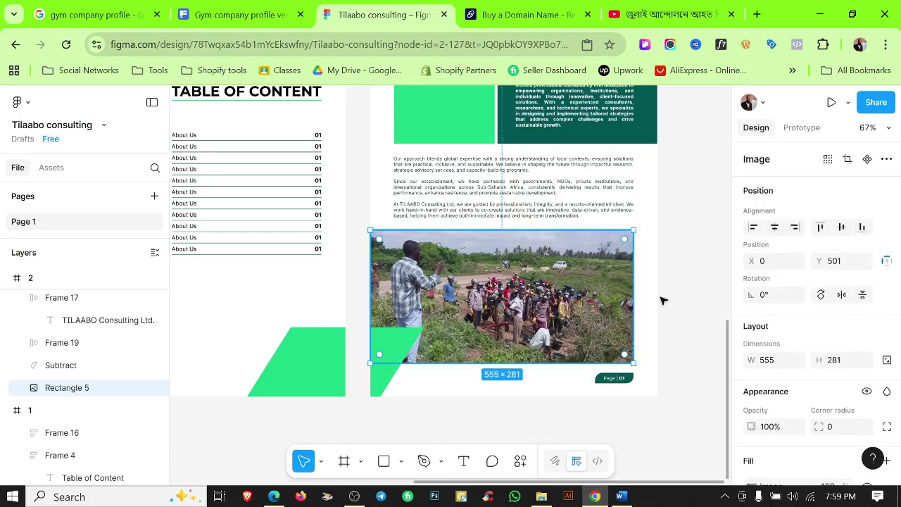
{"action": "scroll", "coordinate": [859, 331], "scroll_direction": "down", "scroll_amount": 3}
{"action": "left_click", "coordinate": [886, 319]}
{"action": "left_click", "coordinate": [807, 344]}
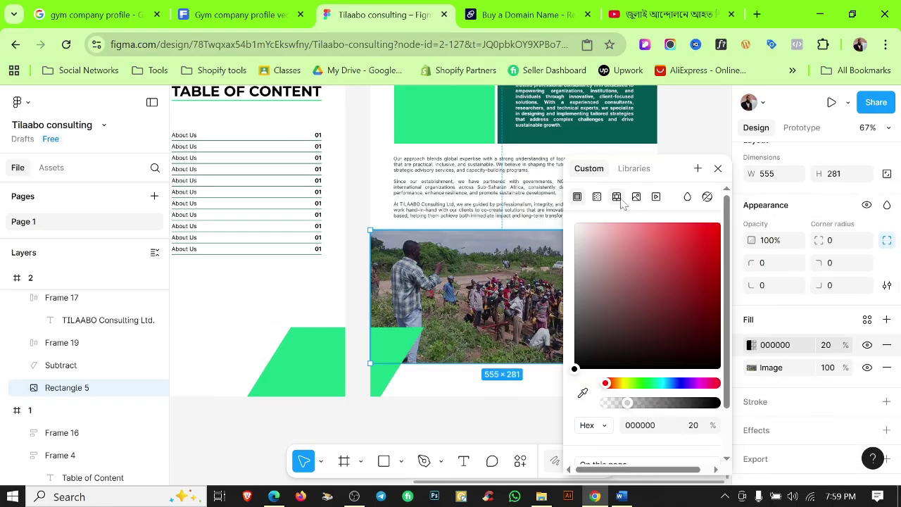
{"action": "left_click", "coordinate": [597, 197]}
{"action": "scroll", "coordinate": [495, 289], "scroll_direction": "down", "scroll_amount": 2}
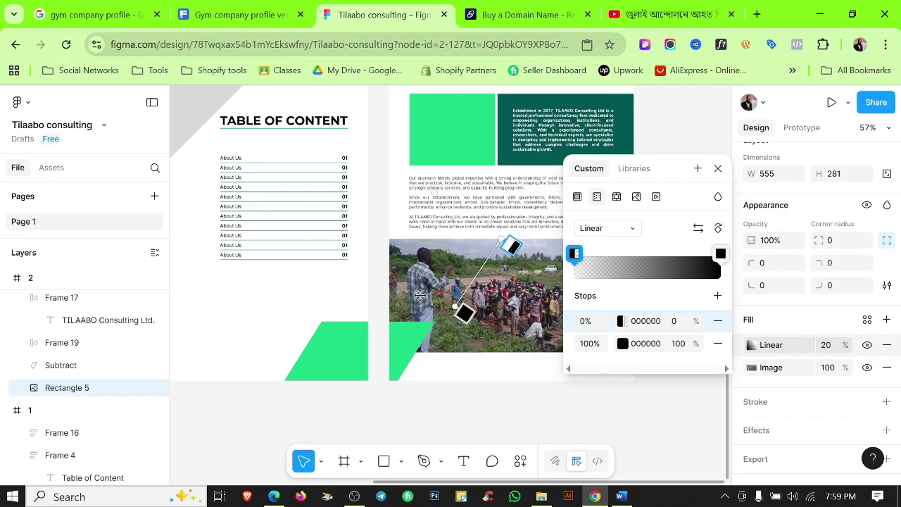
{"action": "left_click", "coordinate": [622, 343]}
{"action": "left_click", "coordinate": [464, 458]}
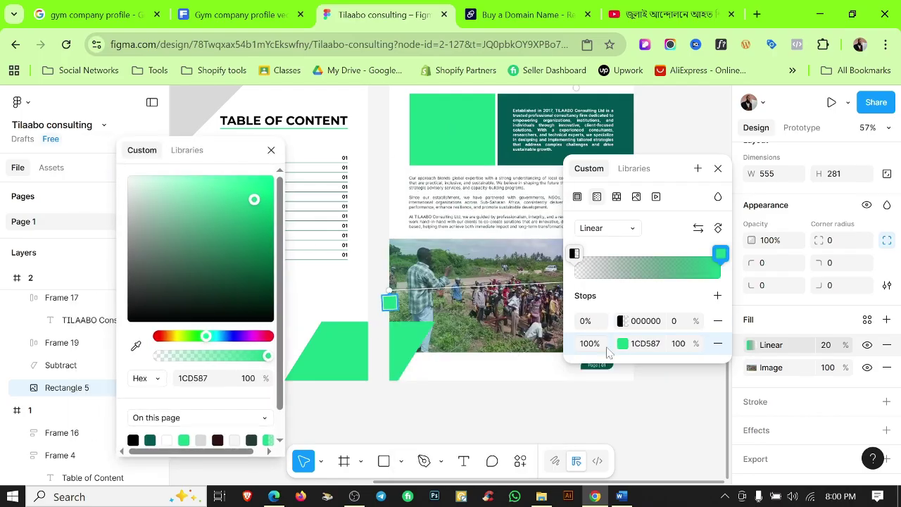
{"action": "left_click", "coordinate": [575, 254]}
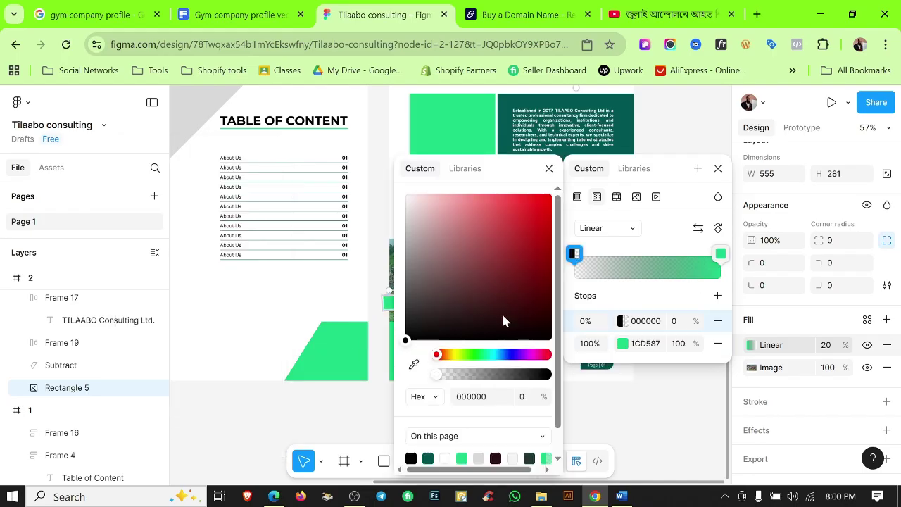
{"action": "left_click", "coordinate": [445, 459]}
{"action": "left_click", "coordinate": [549, 169]}
{"action": "key", "text": "Escape"}
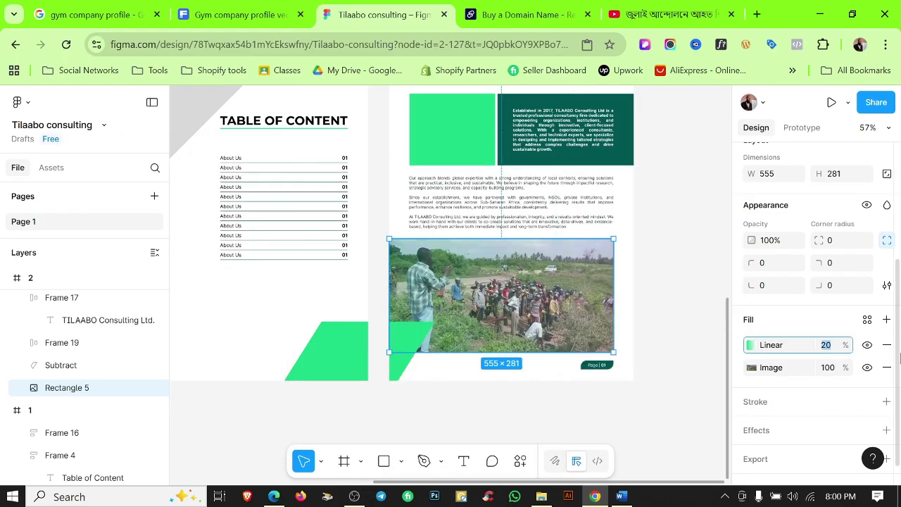
Reselect the banner photo and inspect the gradient overlay's colour stops.
{"action": "left_click", "coordinate": [686, 310]}
{"action": "scroll", "coordinate": [436, 336], "scroll_direction": "up", "scroll_amount": 5}
{"action": "scroll", "coordinate": [627, 282], "scroll_direction": "down", "scroll_amount": 3}
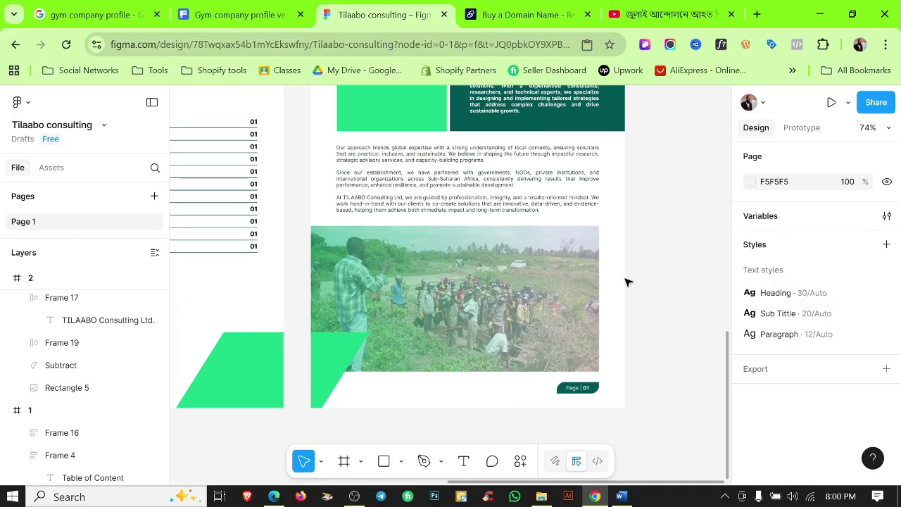
{"action": "left_click", "coordinate": [454, 315]}
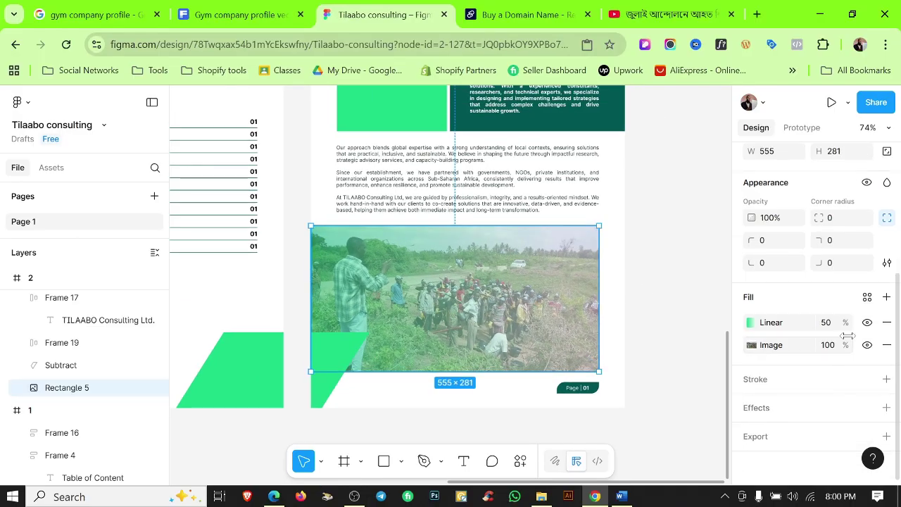
{"action": "left_click", "coordinate": [751, 322]}
{"action": "left_click", "coordinate": [574, 365]}
{"action": "left_click", "coordinate": [674, 230]}
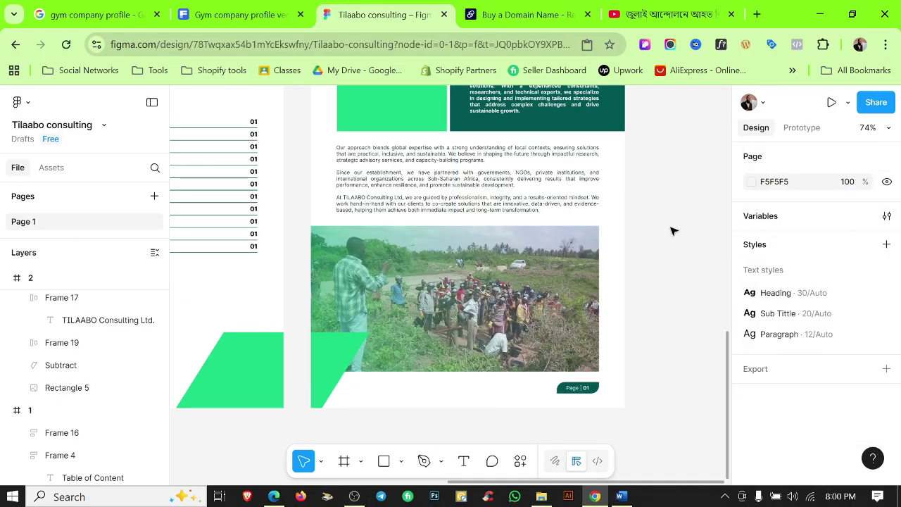
Copy the easel photo '1' from the brochure photos folder and select the green box beside the intro text.
{"action": "scroll", "coordinate": [673, 230], "scroll_direction": "up", "scroll_amount": 3}
{"action": "scroll", "coordinate": [631, 346], "scroll_direction": "down", "scroll_amount": 3}
{"action": "left_click", "coordinate": [541, 497]}
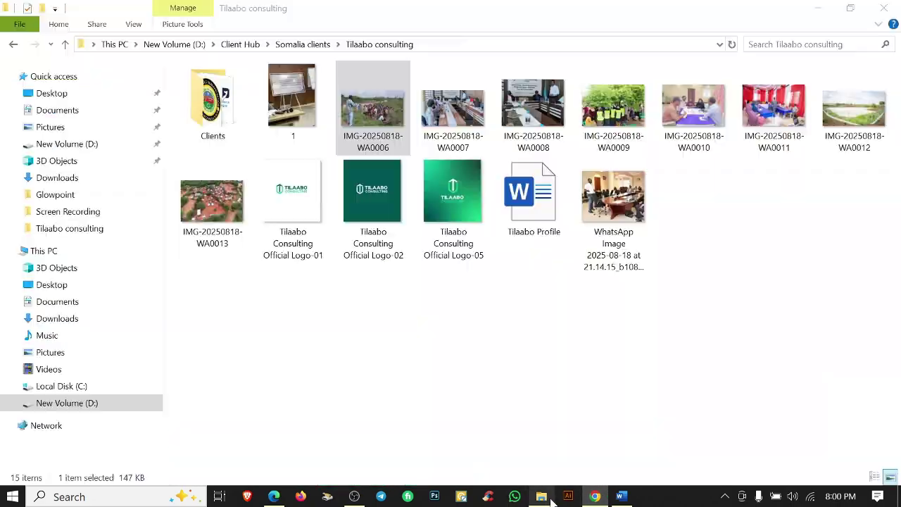
{"action": "key", "text": "Left"}
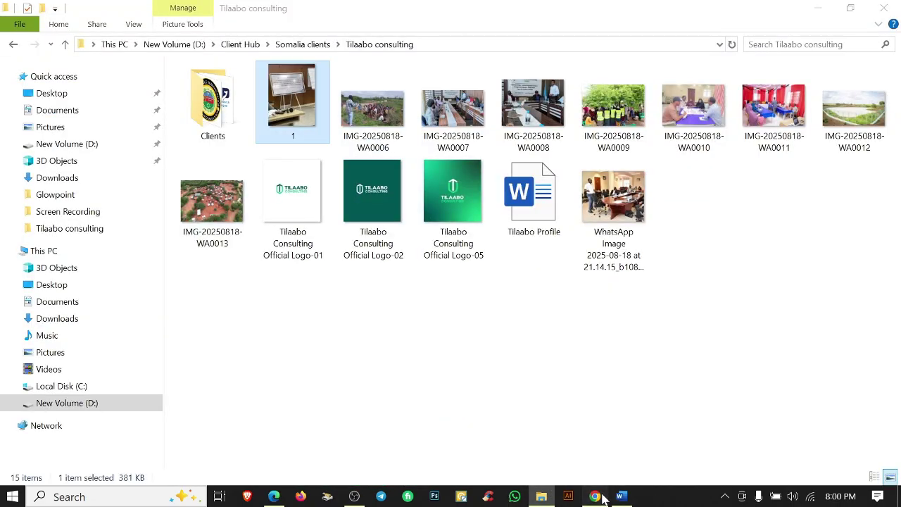
{"action": "left_click", "coordinate": [595, 496]}
{"action": "left_click", "coordinate": [493, 252]}
Set the pasted easel photo's image fill to Crop mode.
{"action": "scroll", "coordinate": [774, 337], "scroll_direction": "down", "scroll_amount": 3}
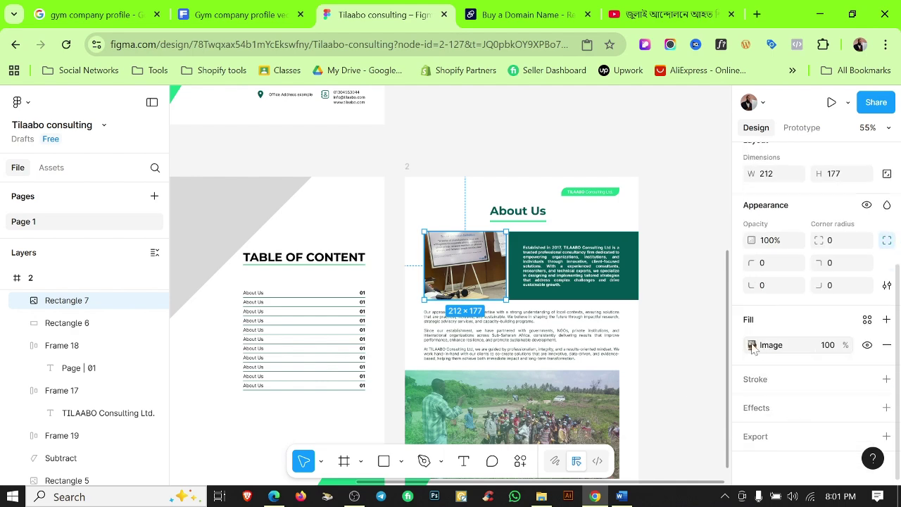
{"action": "left_click", "coordinate": [752, 345]}
{"action": "left_click", "coordinate": [604, 227]}
{"action": "left_click", "coordinate": [603, 260]}
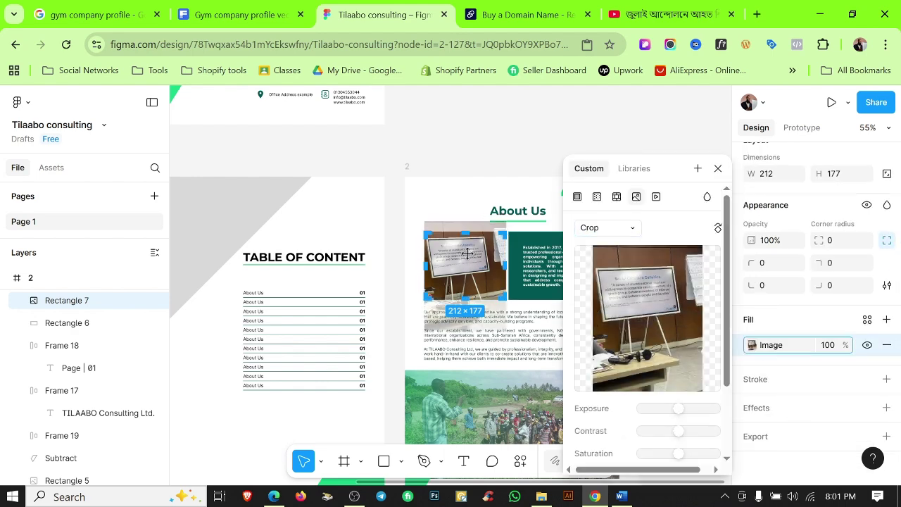
{"action": "left_click", "coordinate": [464, 126]}
Select the About Us page 2 frame.
{"action": "scroll", "coordinate": [543, 331], "scroll_direction": "down", "scroll_amount": 2}
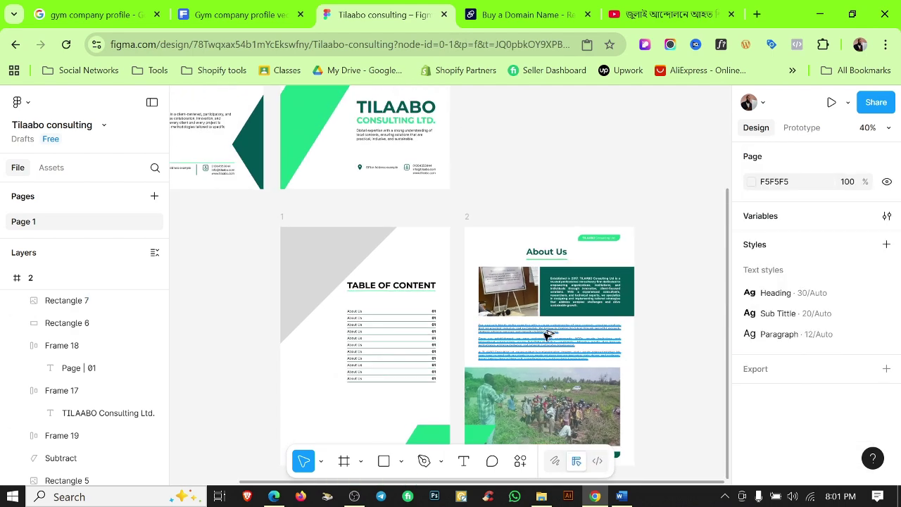
{"action": "scroll", "coordinate": [462, 223], "scroll_direction": "up", "scroll_amount": 3}
{"action": "scroll", "coordinate": [612, 197], "scroll_direction": "down", "scroll_amount": 3}
{"action": "scroll", "coordinate": [616, 197], "scroll_direction": "down", "scroll_amount": 2}
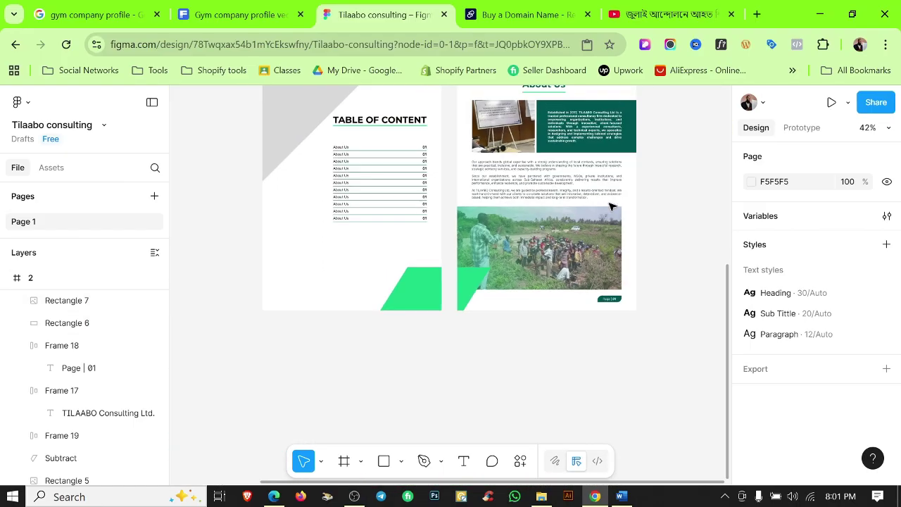
{"action": "scroll", "coordinate": [619, 223], "scroll_direction": "up", "scroll_amount": 2}
{"action": "scroll", "coordinate": [671, 255], "scroll_direction": "down", "scroll_amount": 2}
{"action": "scroll", "coordinate": [630, 368], "scroll_direction": "up", "scroll_amount": 1}
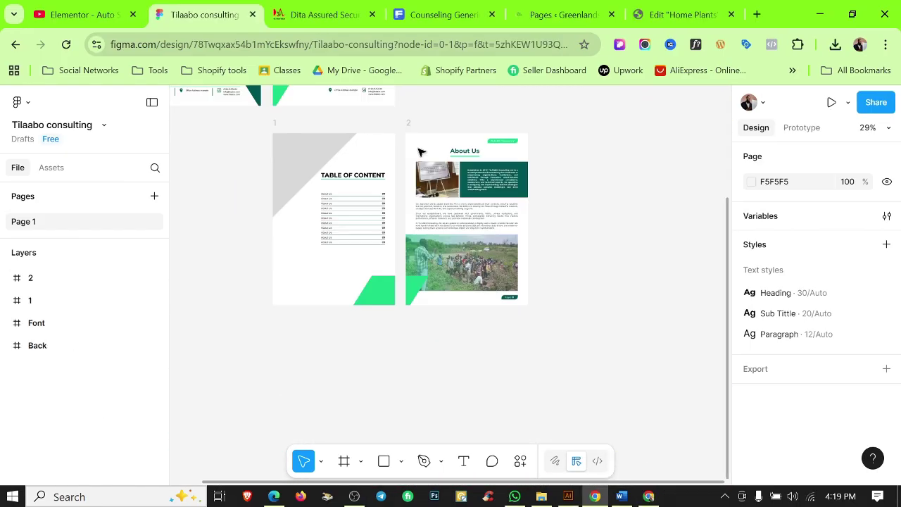
{"action": "left_click", "coordinate": [409, 154]}
Duplicate page 2 as page 3, position it, and delete all its copied content.
{"action": "key", "text": "ctrl+d"}
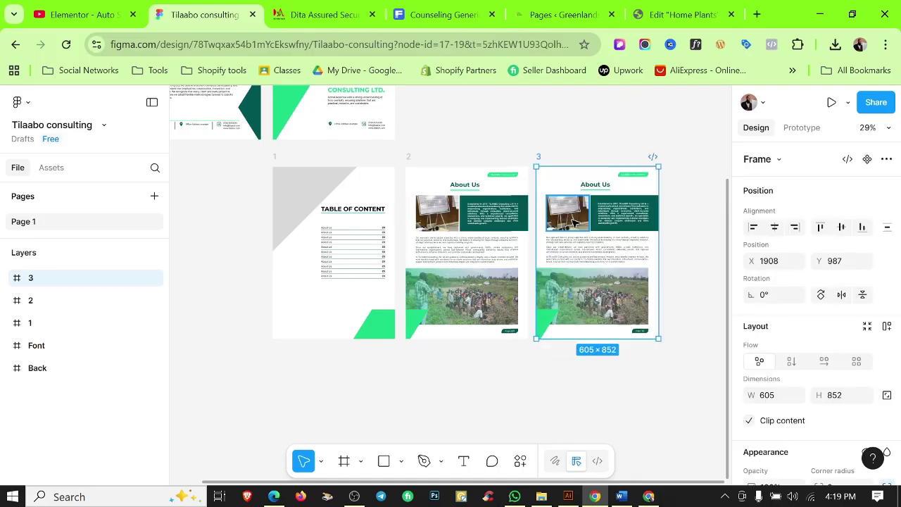
{"action": "left_click_drag", "start_coordinate": [598, 215], "coordinate": [334, 421]}
{"action": "left_click", "coordinate": [457, 400]}
{"action": "scroll", "coordinate": [458, 400], "scroll_direction": "down", "scroll_amount": 3}
{"action": "scroll", "coordinate": [458, 400], "scroll_direction": "left", "scroll_amount": 3}
{"action": "scroll", "coordinate": [493, 281], "scroll_direction": "up", "scroll_amount": 1}
{"action": "left_click_drag", "start_coordinate": [543, 231], "coordinate": [331, 387]}
{"action": "key", "text": "Delete"}
Paste the cover's hexagon photo into page 3 and place it at the lower-left edge.
{"action": "scroll", "coordinate": [472, 303], "scroll_direction": "up", "scroll_amount": 8}
{"action": "left_click", "coordinate": [493, 395]}
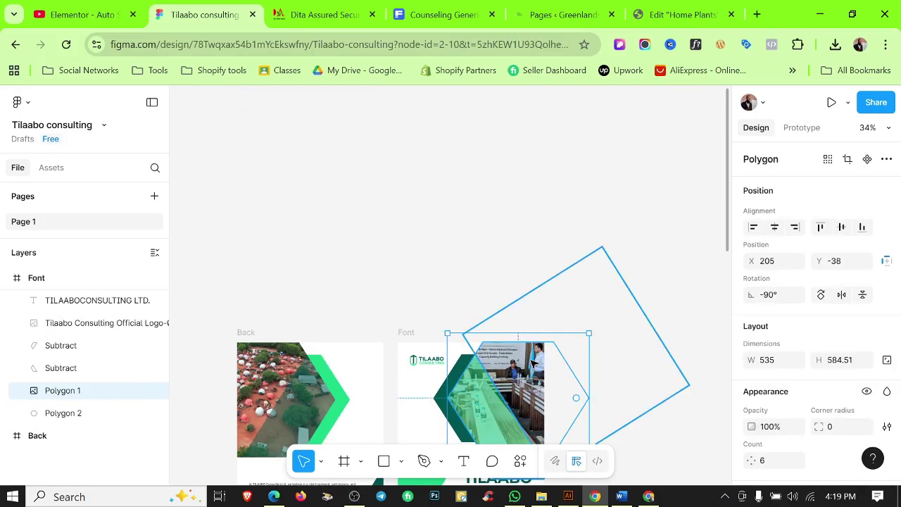
{"action": "scroll", "coordinate": [465, 282], "scroll_direction": "down", "scroll_amount": 8}
{"action": "key", "text": "ctrl+v"}
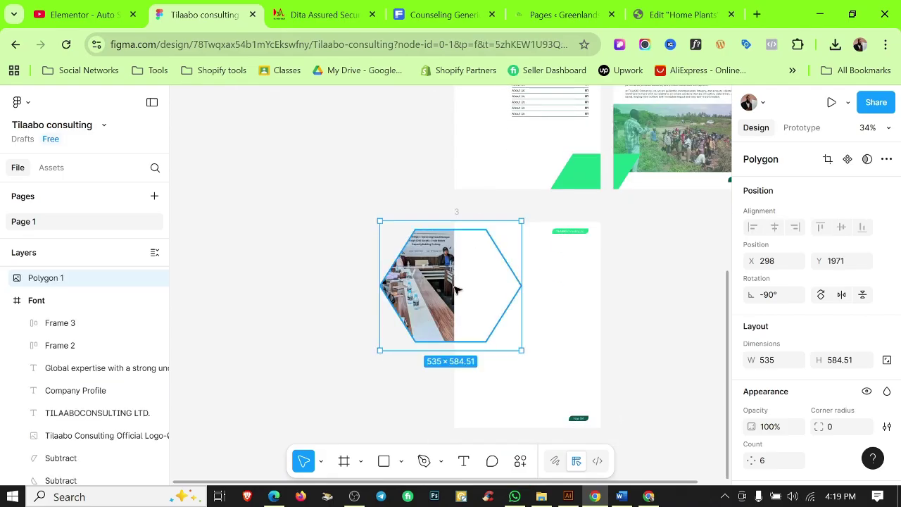
{"action": "left_click_drag", "start_coordinate": [455, 289], "coordinate": [532, 332]}
{"action": "scroll", "coordinate": [532, 332], "scroll_direction": "up", "scroll_amount": 3}
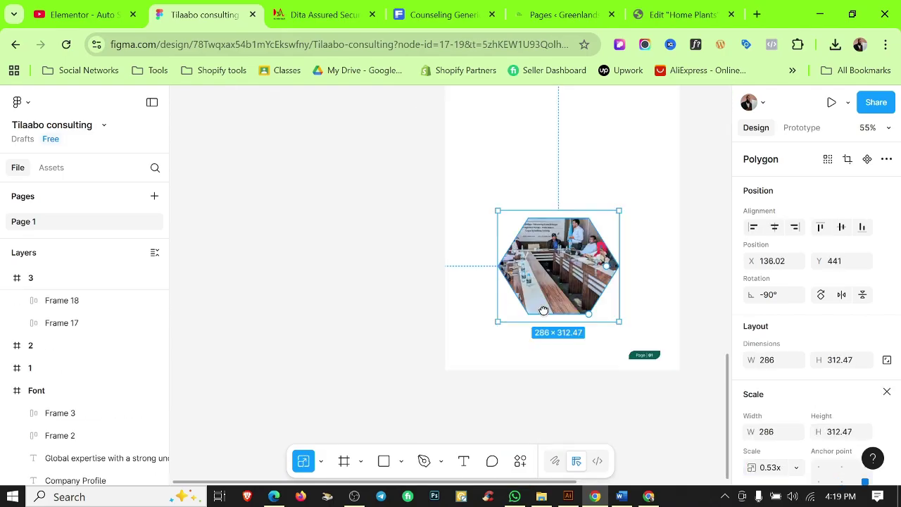
{"action": "key", "text": "shift+r"}
{"action": "scroll", "coordinate": [515, 298], "scroll_direction": "up", "scroll_amount": 3}
{"action": "left_click_drag", "start_coordinate": [556, 282], "coordinate": [521, 248]}
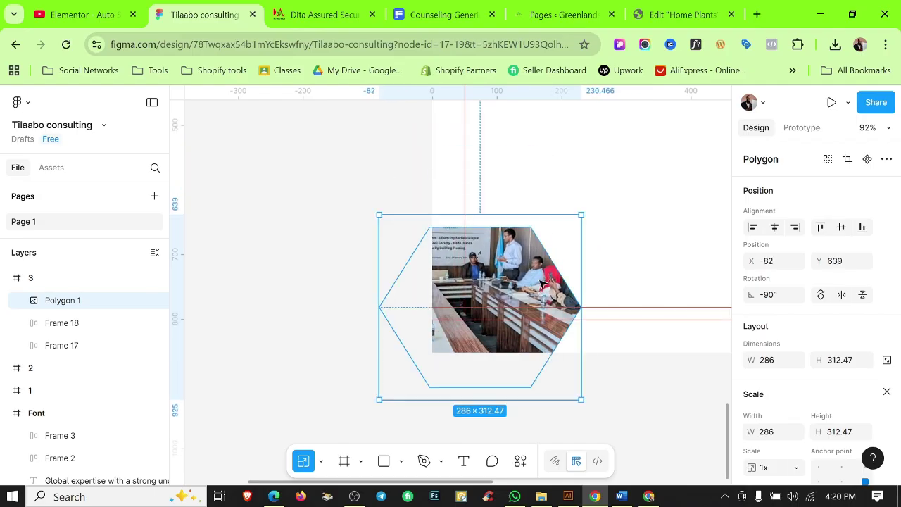
{"action": "left_click", "coordinate": [623, 376]}
{"action": "scroll", "coordinate": [561, 396], "scroll_direction": "down", "scroll_amount": 2}
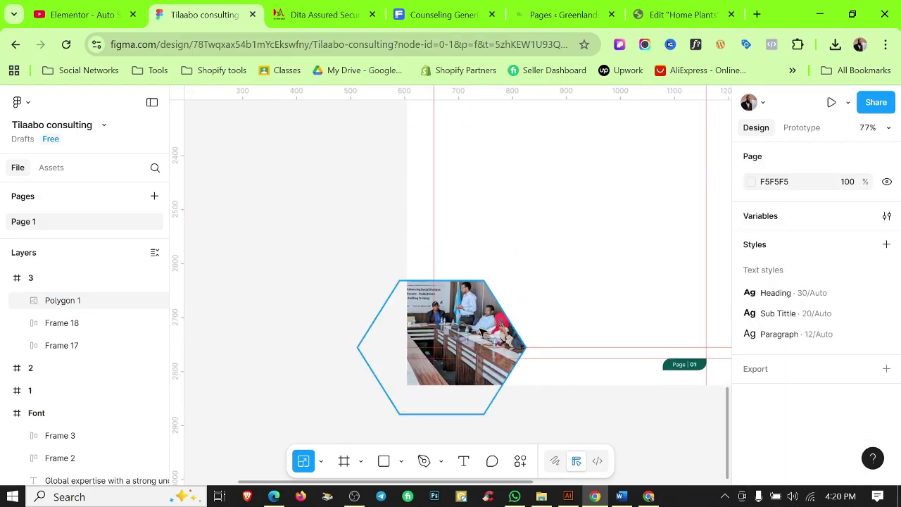
Duplicate the hexagon photo and push the copy past page 3's top-right corner.
{"action": "key", "text": "ctrl+d"}
{"action": "scroll", "coordinate": [542, 306], "scroll_direction": "down", "scroll_amount": 2}
{"action": "left_click_drag", "start_coordinate": [541, 306], "coordinate": [577, 182]}
{"action": "scroll", "coordinate": [571, 213], "scroll_direction": "up", "scroll_amount": 2}
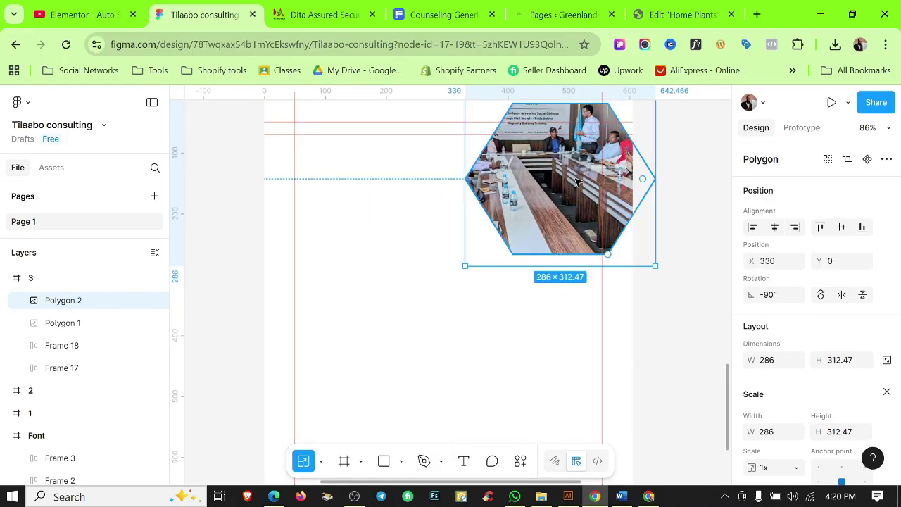
{"action": "scroll", "coordinate": [577, 182], "scroll_direction": "up", "scroll_amount": 1}
{"action": "key", "text": "Escape"}
{"action": "scroll", "coordinate": [575, 226], "scroll_direction": "up", "scroll_amount": 2}
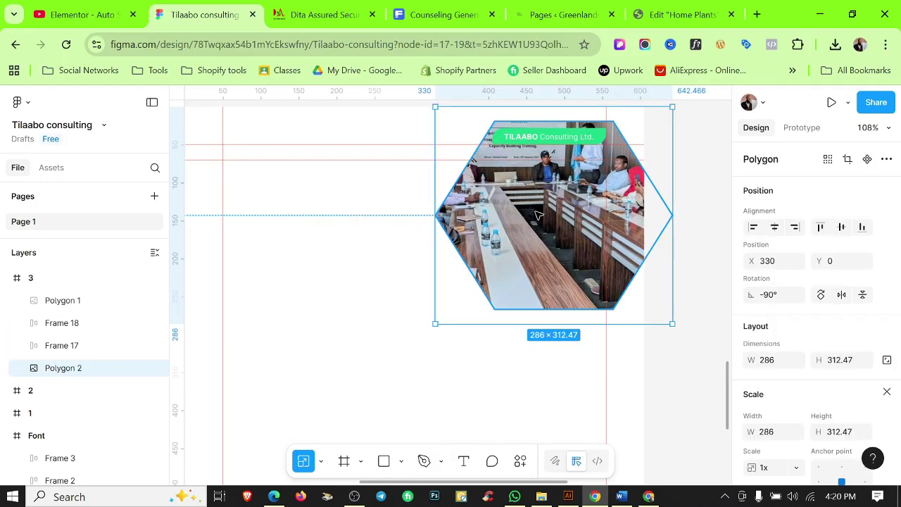
{"action": "left_click_drag", "start_coordinate": [504, 249], "coordinate": [551, 287]}
{"action": "scroll", "coordinate": [571, 211], "scroll_direction": "up", "scroll_amount": 2}
{"action": "scroll", "coordinate": [555, 304], "scroll_direction": "up", "scroll_amount": 1}
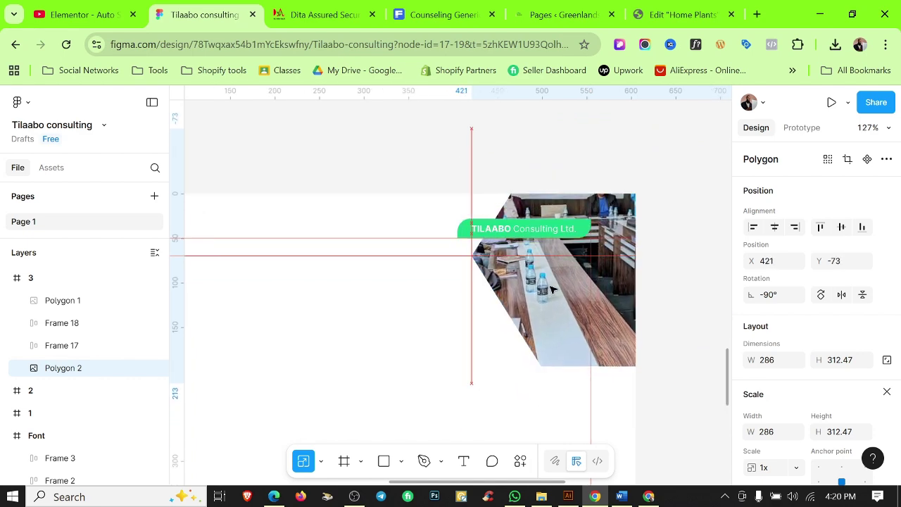
{"action": "left_click", "coordinate": [428, 195]}
{"action": "scroll", "coordinate": [599, 281], "scroll_direction": "down", "scroll_amount": 8}
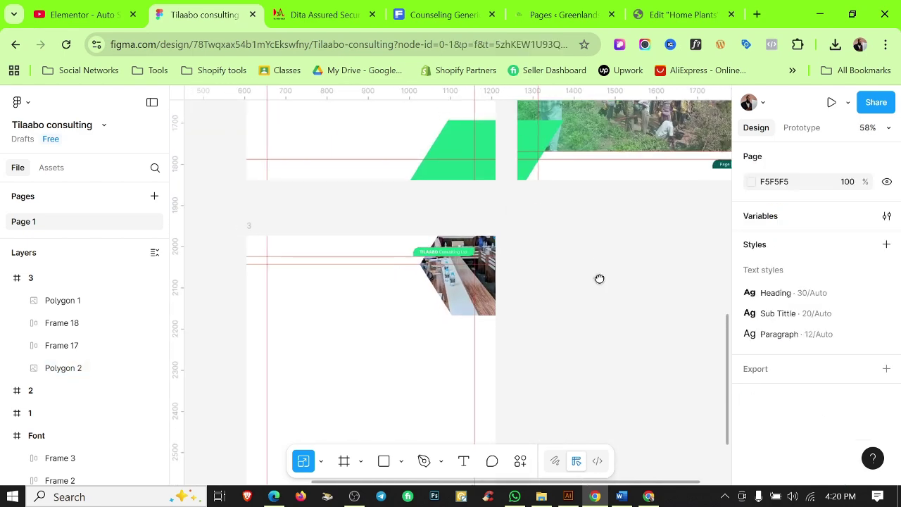
{"action": "scroll", "coordinate": [584, 126], "scroll_direction": "up", "scroll_amount": 2}
{"action": "left_click", "coordinate": [559, 127]}
Duplicate page 2 as page 4, clear its content and About Us heading, and move it beside page 3.
{"action": "key", "text": "ctrl+d"}
{"action": "scroll", "coordinate": [562, 321], "scroll_direction": "down", "scroll_amount": 2}
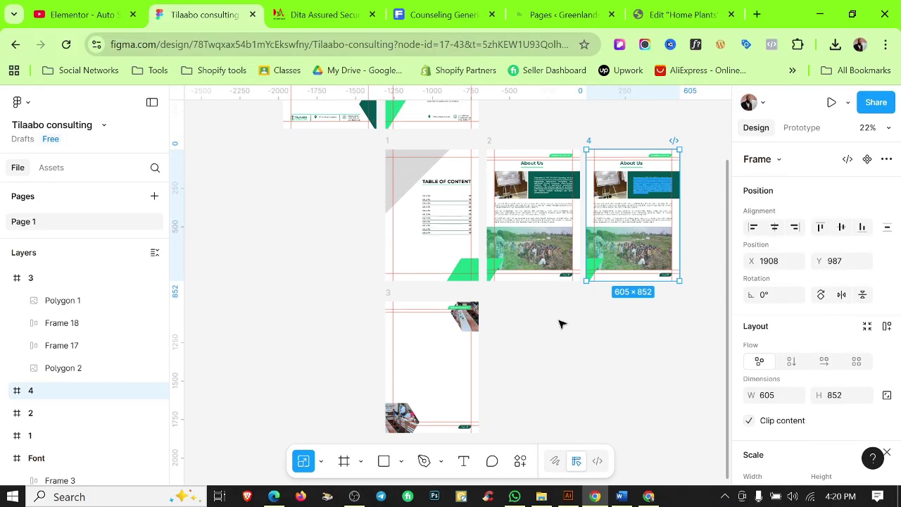
{"action": "scroll", "coordinate": [664, 270], "scroll_direction": "up", "scroll_amount": 4}
{"action": "left_click_drag", "start_coordinate": [664, 270], "coordinate": [433, 394]}
{"action": "key", "text": "Delete"}
{"action": "scroll", "coordinate": [569, 306], "scroll_direction": "down", "scroll_amount": 3}
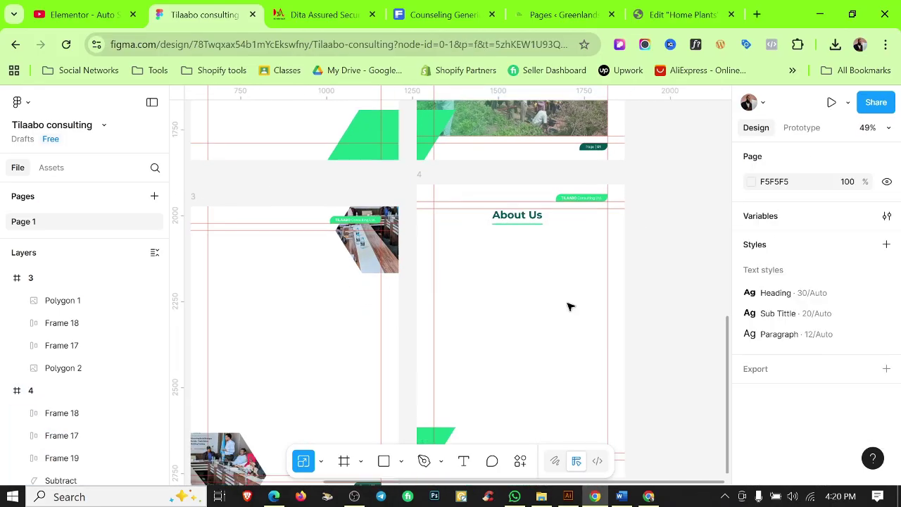
{"action": "left_click", "coordinate": [513, 133]}
{"action": "key", "text": "Delete"}
{"action": "scroll", "coordinate": [443, 242], "scroll_direction": "up", "scroll_amount": 2}
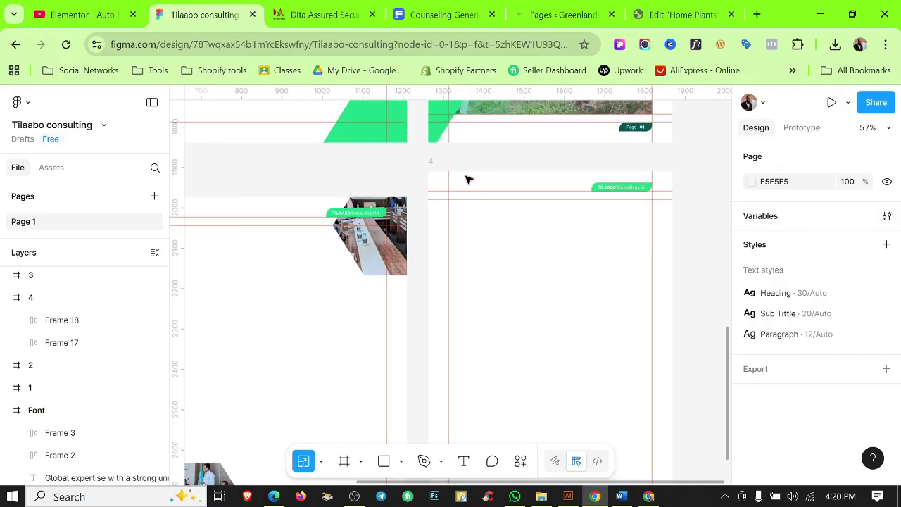
{"action": "left_click_drag", "start_coordinate": [467, 176], "coordinate": [612, 269]}
Draw a full-width header rectangle across page 4's top, aligned left and 194 tall.
{"action": "scroll", "coordinate": [405, 211], "scroll_direction": "up", "scroll_amount": 4}
{"action": "scroll", "coordinate": [405, 211], "scroll_direction": "up", "scroll_amount": 2}
{"action": "scroll", "coordinate": [451, 108], "scroll_direction": "down", "scroll_amount": 8}
{"action": "key", "text": "Escape"}
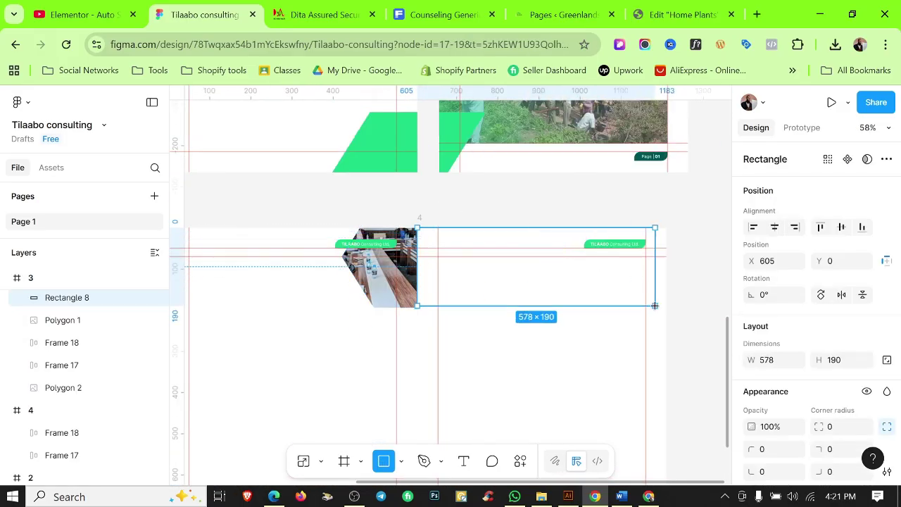
{"action": "left_click_drag", "start_coordinate": [667, 305], "coordinate": [668, 305]}
{"action": "left_click", "coordinate": [699, 308]}
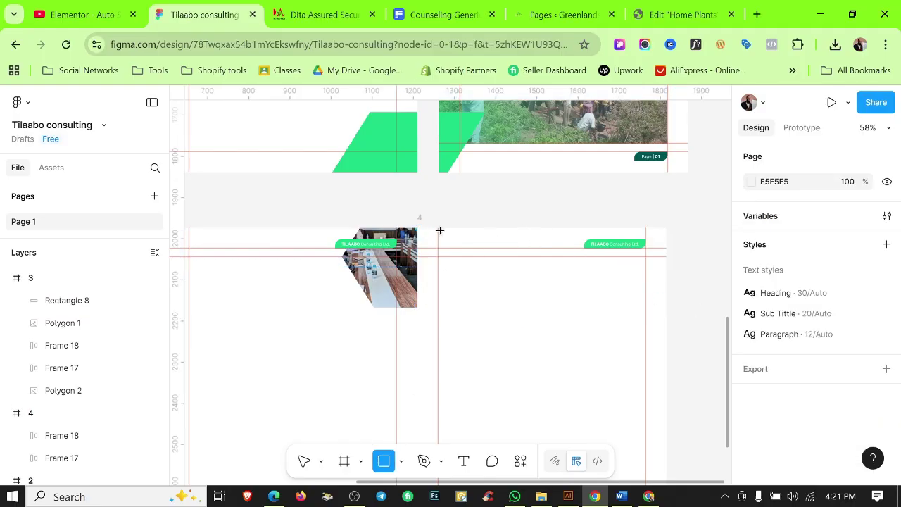
{"action": "left_click_drag", "start_coordinate": [440, 230], "coordinate": [666, 317]}
{"action": "scroll", "coordinate": [437, 296], "scroll_direction": "up", "scroll_amount": 4}
{"action": "left_click_drag", "start_coordinate": [404, 247], "coordinate": [398, 246]}
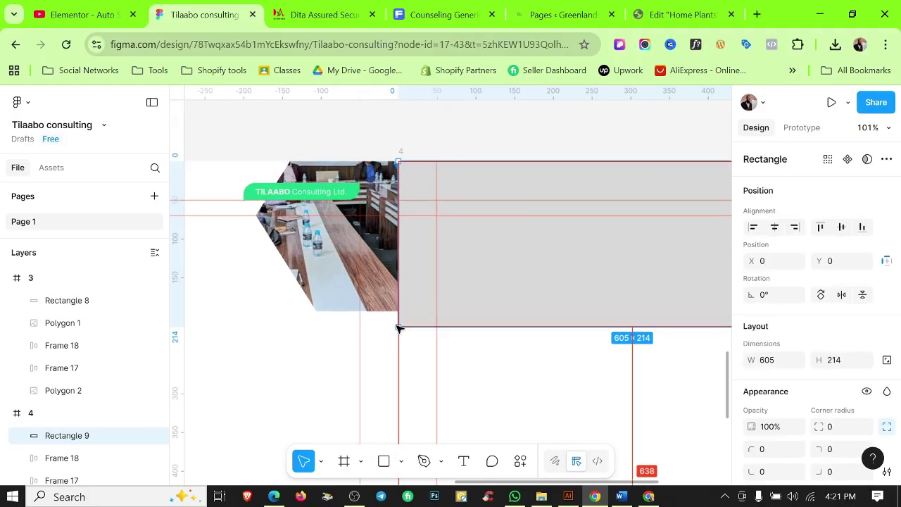
{"action": "scroll", "coordinate": [399, 327], "scroll_direction": "up", "scroll_amount": 4}
{"action": "left_click_drag", "start_coordinate": [422, 329], "coordinate": [423, 302]}
{"action": "scroll", "coordinate": [398, 306], "scroll_direction": "up", "scroll_amount": 12}
{"action": "left_click_drag", "start_coordinate": [471, 269], "coordinate": [471, 256]}
{"action": "left_click", "coordinate": [460, 278]}
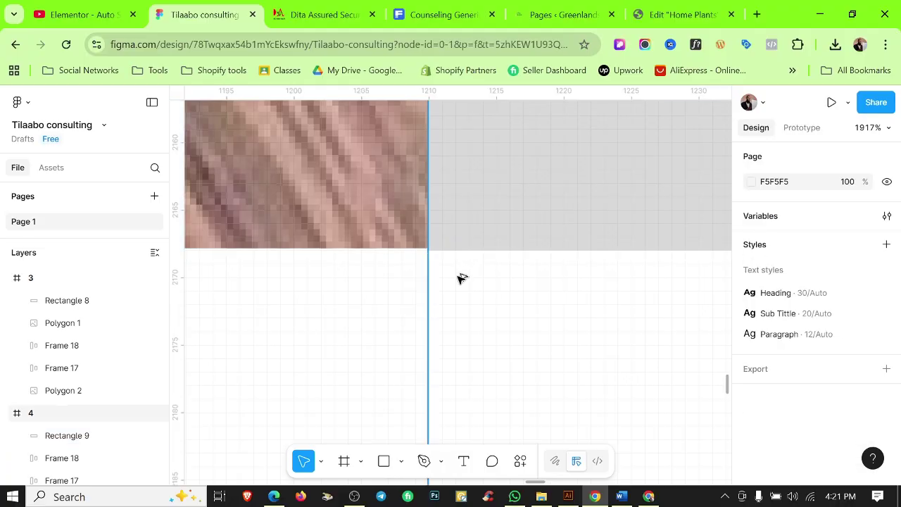
Check that the header rectangle measures 605×194.
{"action": "scroll", "coordinate": [460, 288], "scroll_direction": "down", "scroll_amount": 15}
{"action": "left_click", "coordinate": [496, 251]}
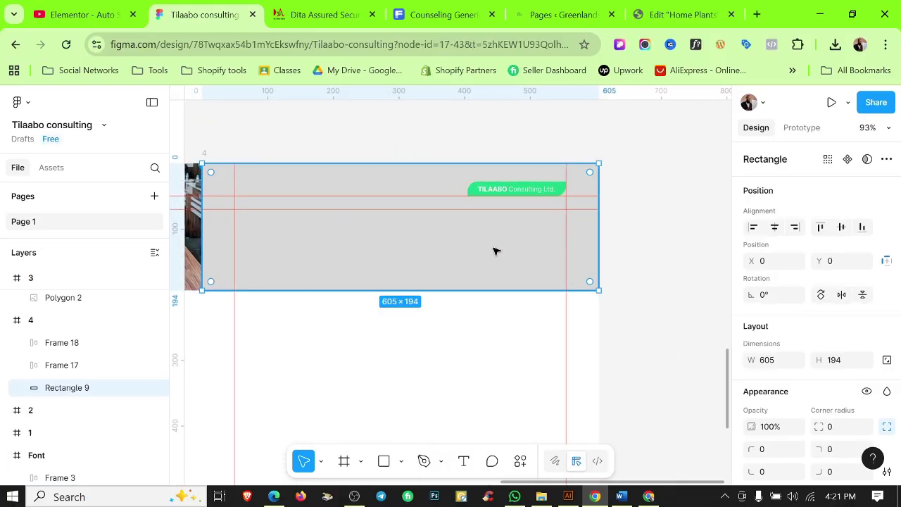
{"action": "left_click", "coordinate": [660, 326]}
{"action": "scroll", "coordinate": [479, 324], "scroll_direction": "down", "scroll_amount": 6}
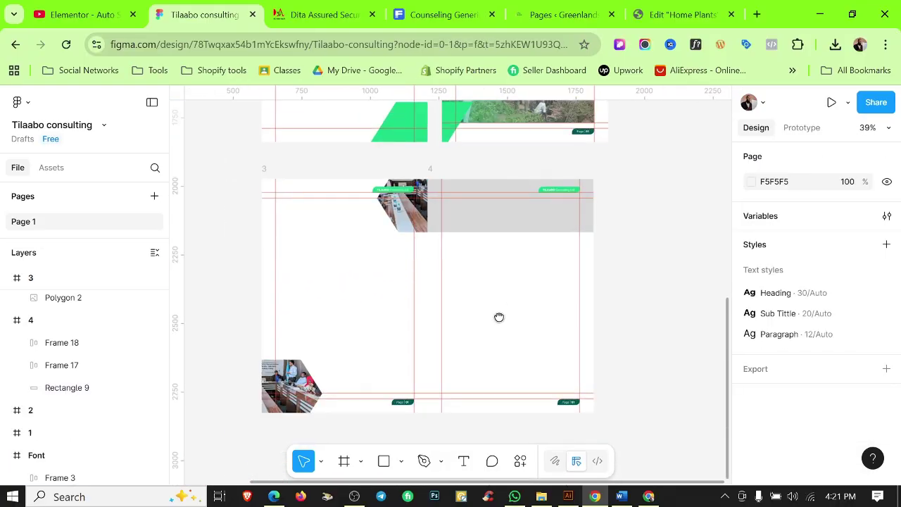
{"action": "scroll", "coordinate": [334, 402], "scroll_direction": "down", "scroll_amount": 4}
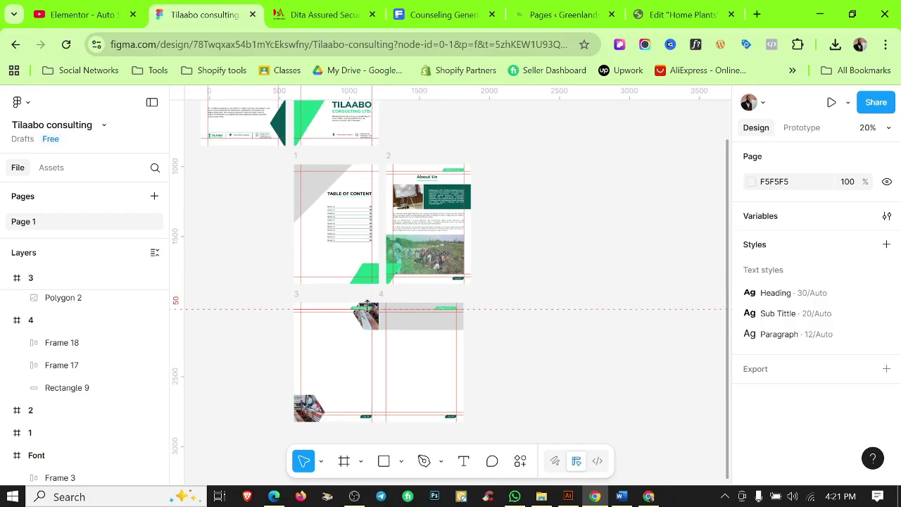
Move the cover's green slanted shape into page 3 over the lower hexagon photo.
{"action": "scroll", "coordinate": [324, 296], "scroll_direction": "up", "scroll_amount": 2}
{"action": "left_click", "coordinate": [314, 201]}
{"action": "left_click_drag", "start_coordinate": [309, 213], "coordinate": [408, 254]}
{"action": "scroll", "coordinate": [423, 303], "scroll_direction": "up", "scroll_amount": 3}
{"action": "scroll", "coordinate": [415, 319], "scroll_direction": "up", "scroll_amount": 5}
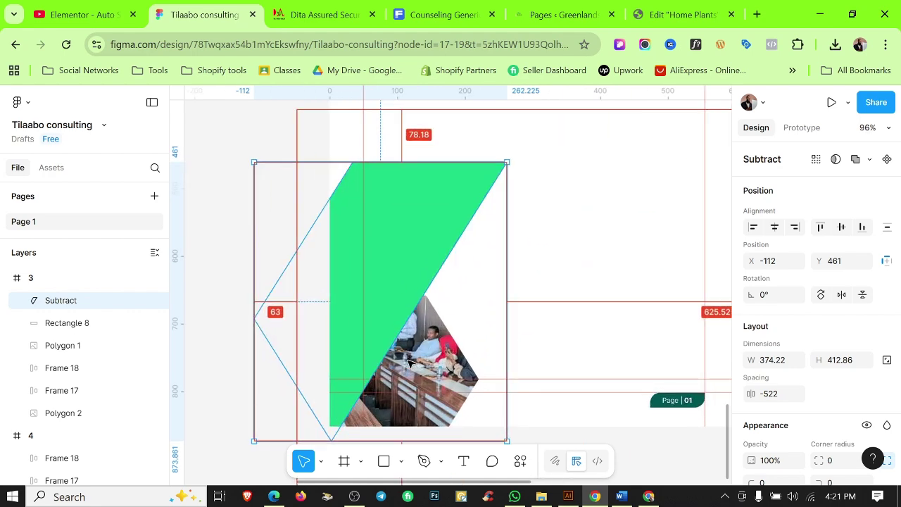
{"action": "scroll", "coordinate": [527, 286], "scroll_direction": "down", "scroll_amount": 3}
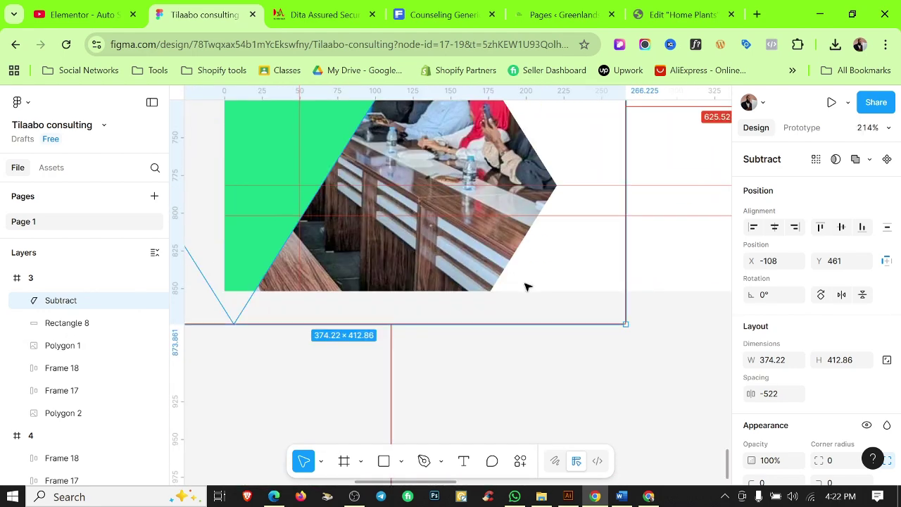
{"action": "scroll", "coordinate": [573, 368], "scroll_direction": "down", "scroll_amount": 6}
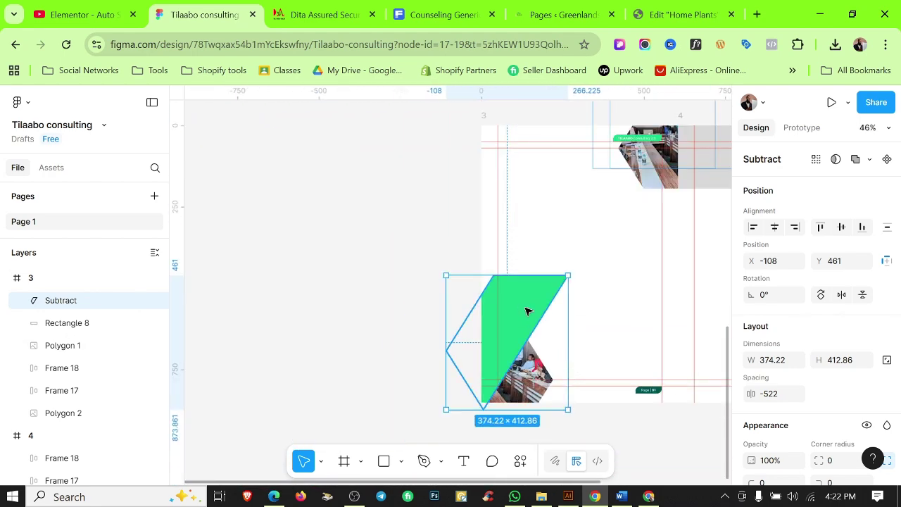
{"action": "left_click_drag", "start_coordinate": [528, 310], "coordinate": [612, 313]}
{"action": "scroll", "coordinate": [582, 333], "scroll_direction": "up", "scroll_amount": 4}
{"action": "mouse_move", "coordinate": [599, 354]}
{"action": "left_mouse_down"}
{"action": "mouse_move", "coordinate": [603, 332]}
{"action": "mouse_move", "coordinate": [539, 334]}
{"action": "mouse_move", "coordinate": [535, 300]}
{"action": "left_mouse_up"}
{"action": "scroll", "coordinate": [511, 315], "scroll_direction": "down", "scroll_amount": 1}
{"action": "scroll", "coordinate": [846, 425], "scroll_direction": "down", "scroll_amount": 4}
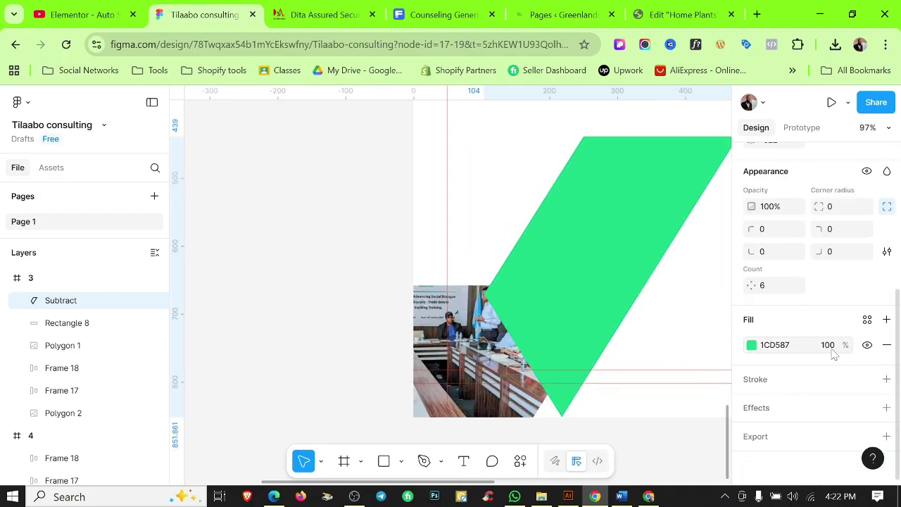
Set the green shape's fill opacity to 50%, after first trying 20%.
{"action": "left_click", "coordinate": [829, 345]}
{"action": "type", "text": "20"}
{"action": "key", "text": "Return"}
{"action": "key", "text": "Escape"}
{"action": "scroll", "coordinate": [571, 298], "scroll_direction": "up", "scroll_amount": 2}
{"action": "scroll", "coordinate": [552, 382], "scroll_direction": "down", "scroll_amount": 3}
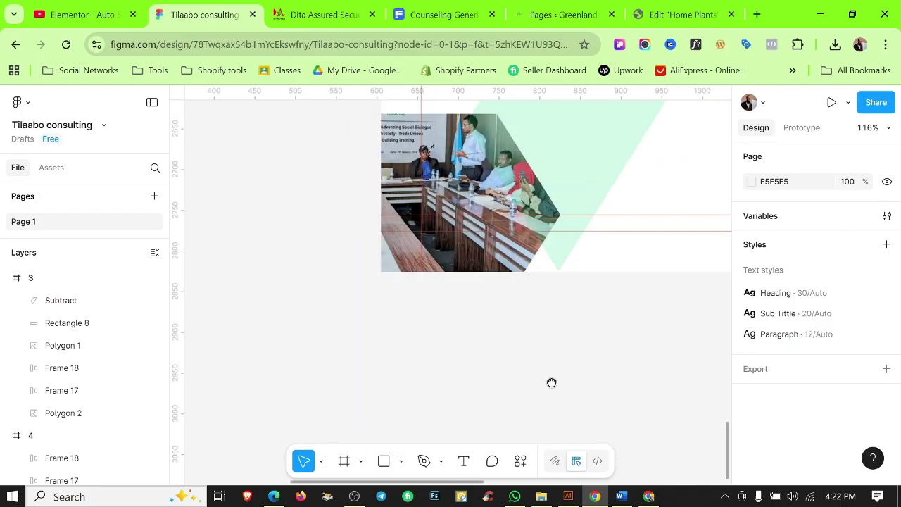
{"action": "scroll", "coordinate": [552, 382], "scroll_direction": "up", "scroll_amount": 2}
{"action": "left_click", "coordinate": [538, 218]}
{"action": "scroll", "coordinate": [526, 303], "scroll_direction": "up", "scroll_amount": 5}
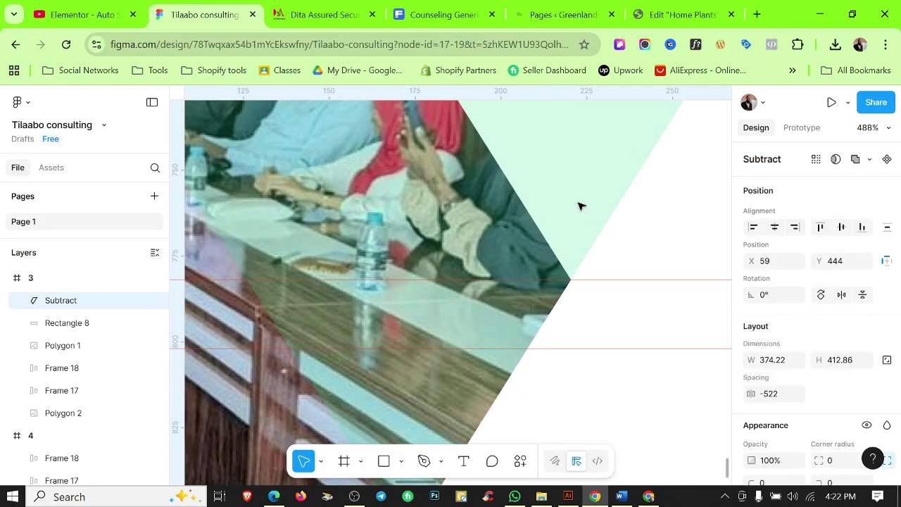
{"action": "scroll", "coordinate": [868, 413], "scroll_direction": "down", "scroll_amount": 4}
{"action": "type", "text": "50"}
{"action": "key", "text": "Return"}
{"action": "left_click", "coordinate": [584, 402]}
{"action": "scroll", "coordinate": [636, 262], "scroll_direction": "down", "scroll_amount": 5}
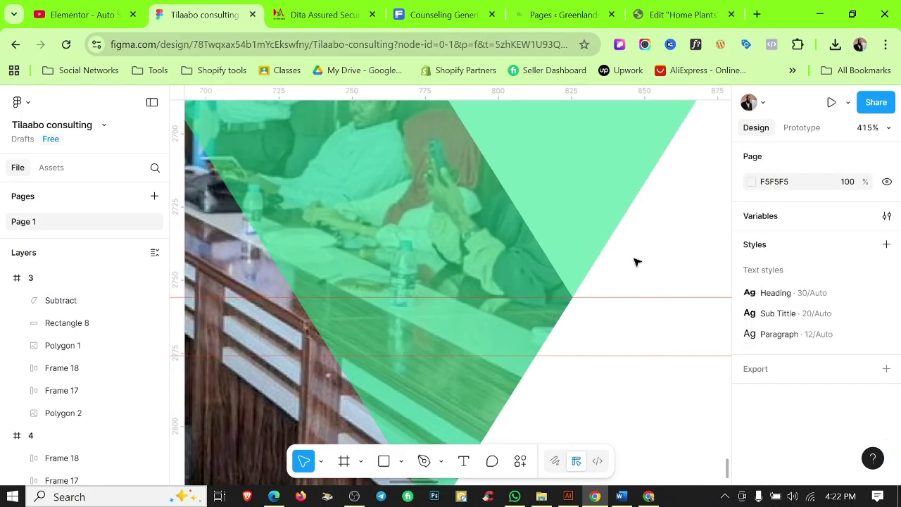
{"action": "scroll", "coordinate": [436, 264], "scroll_direction": "down", "scroll_amount": 5}
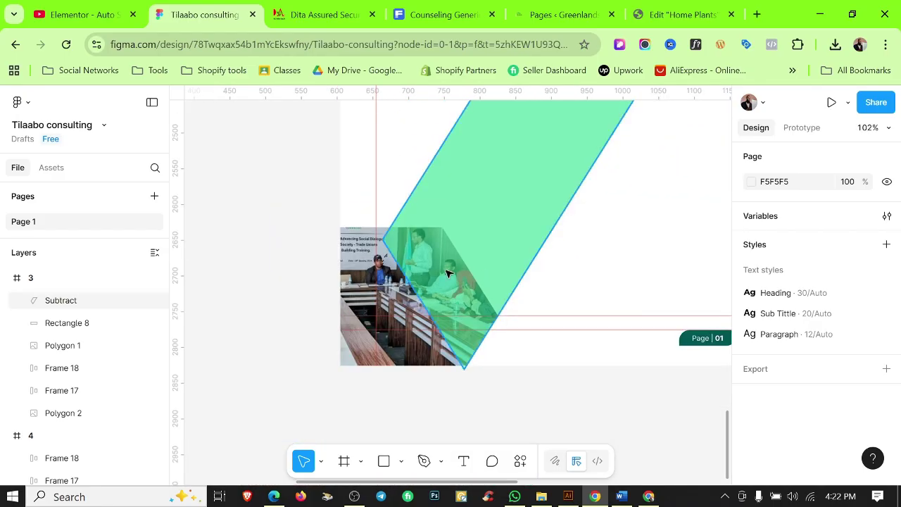
{"action": "scroll", "coordinate": [522, 244], "scroll_direction": "down", "scroll_amount": 3}
Enter point editing on the green shape and select its top-right corner.
{"action": "left_click", "coordinate": [512, 277]}
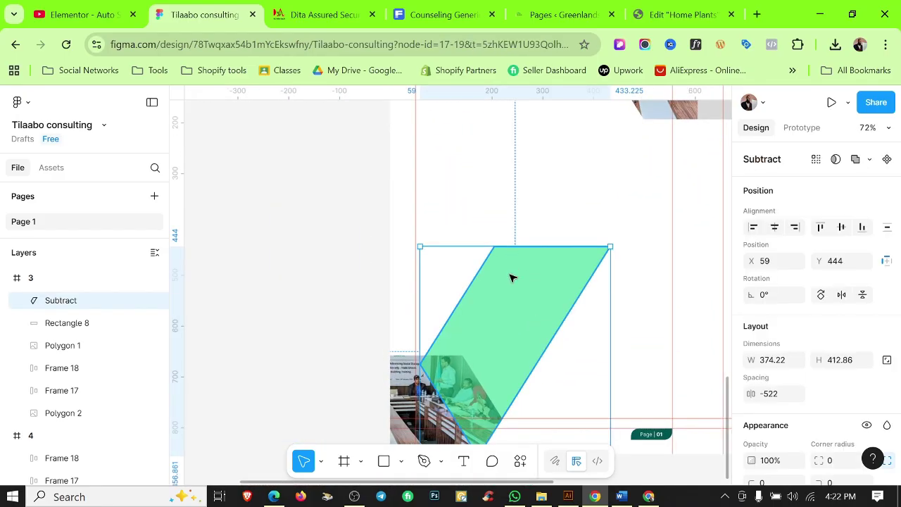
{"action": "double_click", "coordinate": [498, 252]}
{"action": "left_click", "coordinate": [642, 247], "text": "shift"}
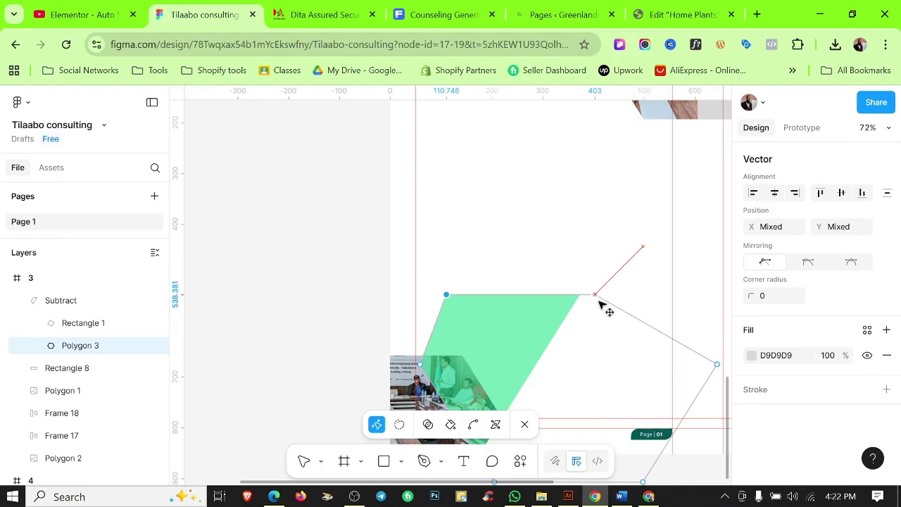
Drag the green slanted shape's top vertices upward to make it taller.
{"action": "scroll", "coordinate": [607, 277], "scroll_direction": "down", "scroll_amount": 2}
{"action": "double_click", "coordinate": [549, 140]}
{"action": "scroll", "coordinate": [562, 343], "scroll_direction": "up", "scroll_amount": 2}
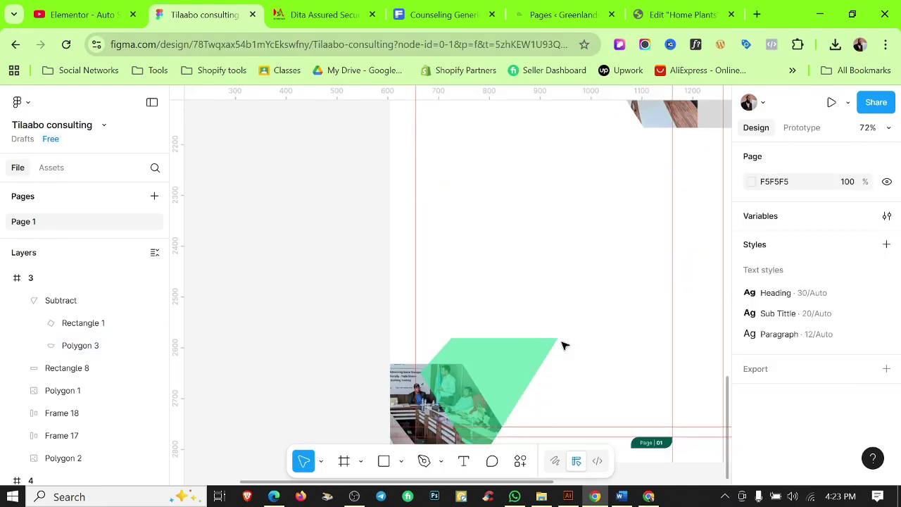
{"action": "key", "text": "ctrl+z"}
{"action": "left_click_drag", "start_coordinate": [563, 342], "coordinate": [547, 258]}
{"action": "left_click", "coordinate": [321, 237]}
{"action": "scroll", "coordinate": [481, 284], "scroll_direction": "down", "scroll_amount": 2}
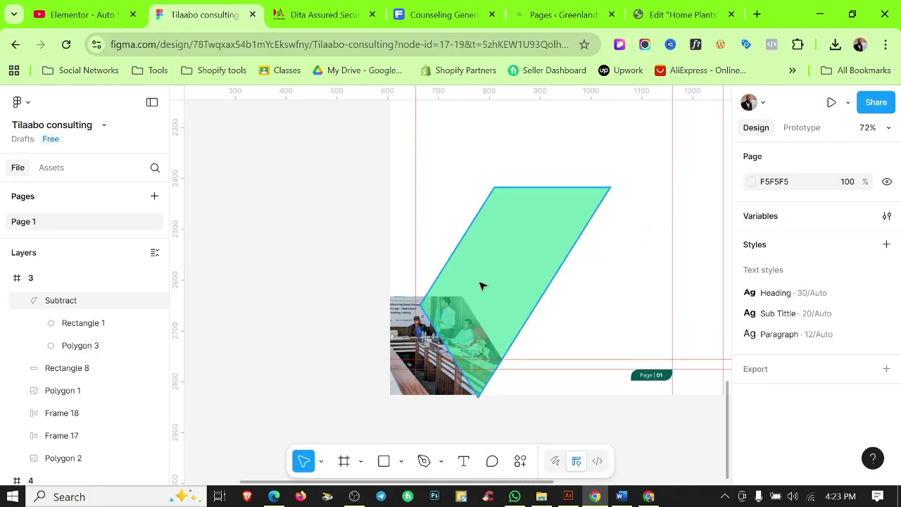
Snap the inner polygon's top-left corner onto the margin guide.
{"action": "left_click", "coordinate": [451, 294]}
{"action": "scroll", "coordinate": [443, 278], "scroll_direction": "up", "scroll_amount": 5}
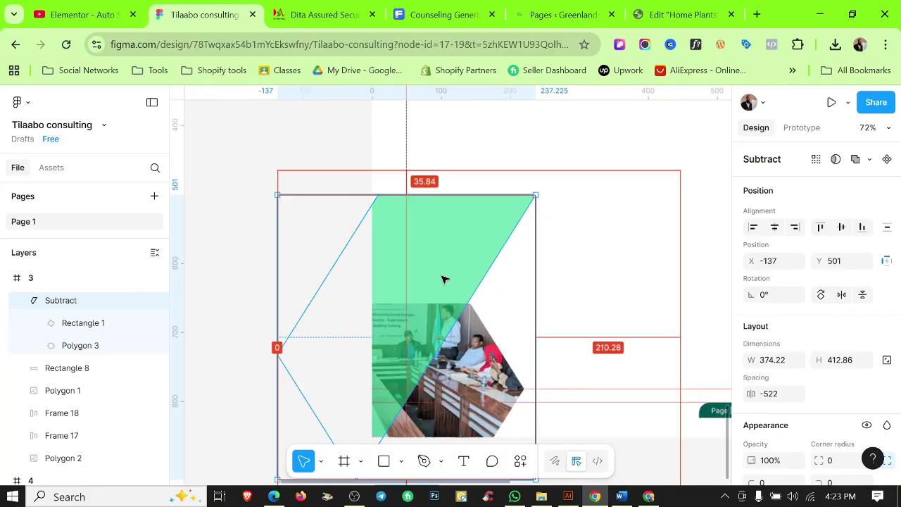
{"action": "scroll", "coordinate": [458, 282], "scroll_direction": "down", "scroll_amount": 5}
{"action": "left_click", "coordinate": [643, 305]}
{"action": "scroll", "coordinate": [613, 320], "scroll_direction": "down", "scroll_amount": 5}
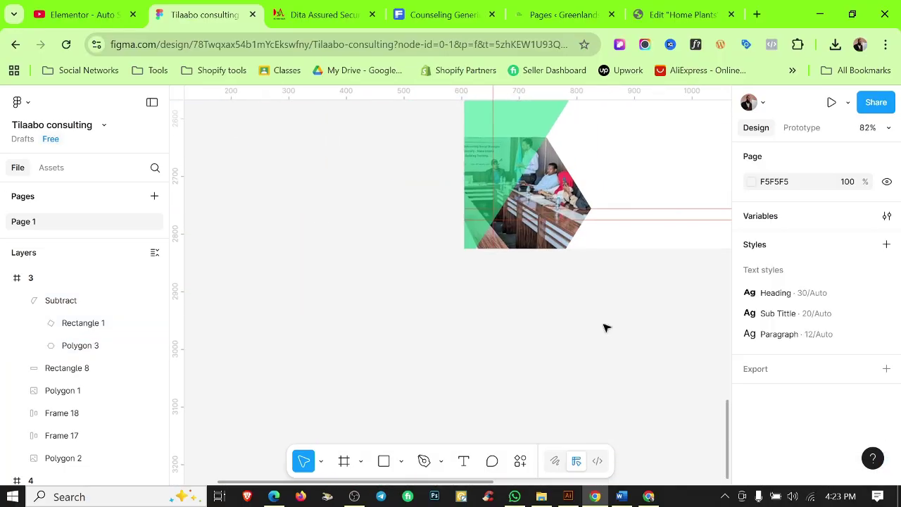
{"action": "scroll", "coordinate": [605, 326], "scroll_direction": "up", "scroll_amount": 2}
{"action": "left_click", "coordinate": [496, 252]}
{"action": "scroll", "coordinate": [487, 254], "scroll_direction": "up", "scroll_amount": 1}
{"action": "double_click", "coordinate": [485, 252]}
{"action": "double_click", "coordinate": [493, 251]}
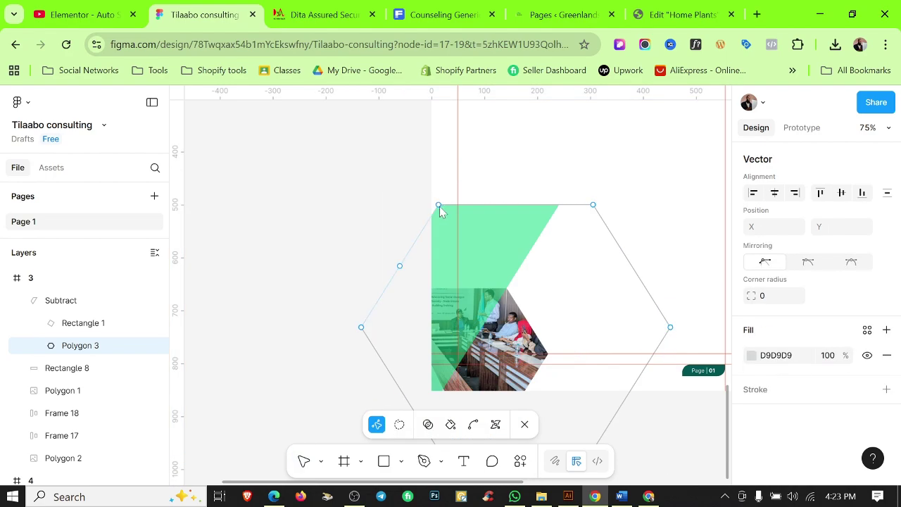
{"action": "left_click", "coordinate": [438, 205]}
{"action": "left_click_drag", "start_coordinate": [438, 209], "coordinate": [456, 204]}
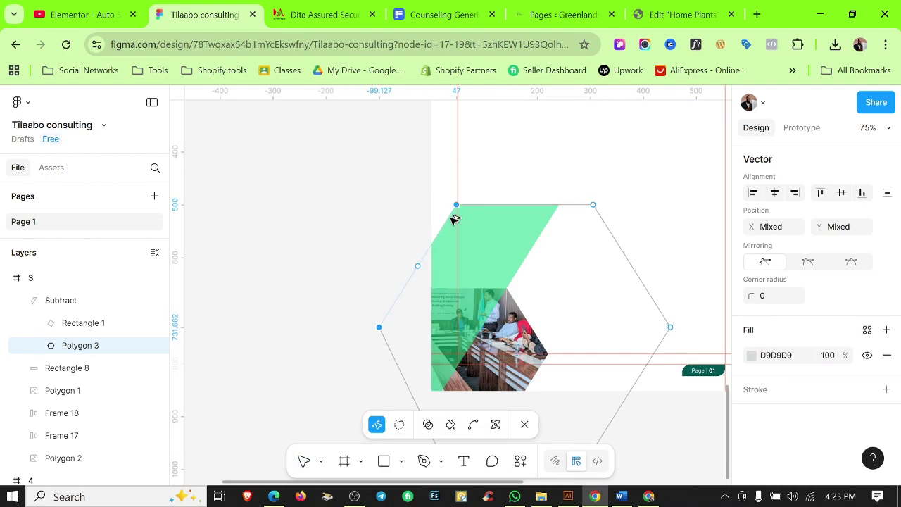
{"action": "scroll", "coordinate": [455, 219], "scroll_direction": "up", "scroll_amount": 10}
{"action": "scroll", "coordinate": [507, 153], "scroll_direction": "down", "scroll_amount": 10}
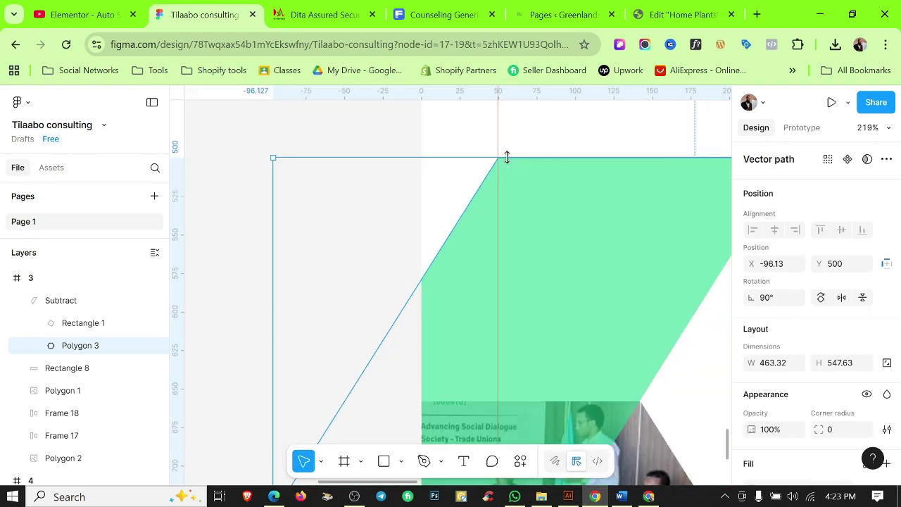
{"action": "key", "text": "Escape"}
{"action": "key", "text": "Escape"}
{"action": "scroll", "coordinate": [502, 259], "scroll_direction": "down", "scroll_amount": 3}
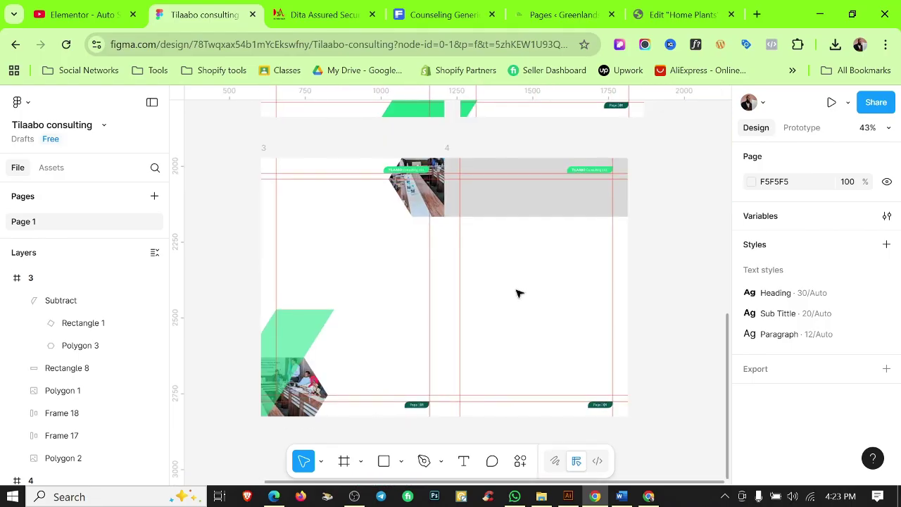
{"action": "scroll", "coordinate": [396, 212], "scroll_direction": "up", "scroll_amount": 10}
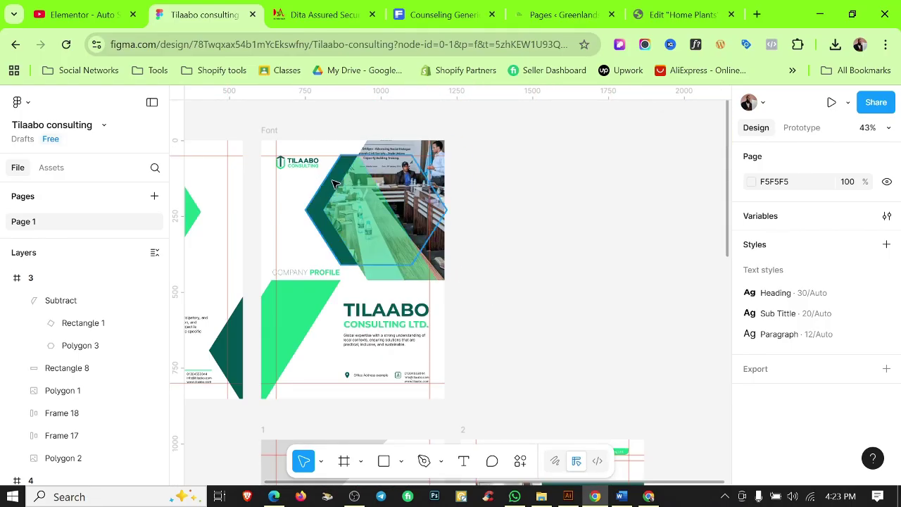
Copy the cover's dark hexagon into page 3 and shrink it to 186.62 × 208.
{"action": "left_click", "coordinate": [388, 208]}
{"action": "scroll", "coordinate": [382, 229], "scroll_direction": "down", "scroll_amount": 10}
{"action": "scroll", "coordinate": [414, 328], "scroll_direction": "up", "scroll_amount": 5}
{"action": "left_click", "coordinate": [446, 317]}
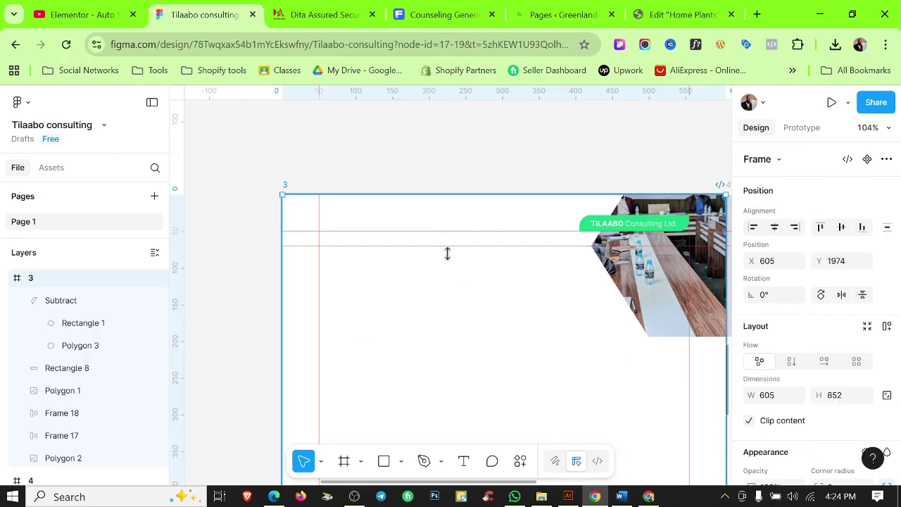
{"action": "key", "text": "ctrl+v"}
{"action": "left_click_drag", "start_coordinate": [313, 326], "coordinate": [516, 293]}
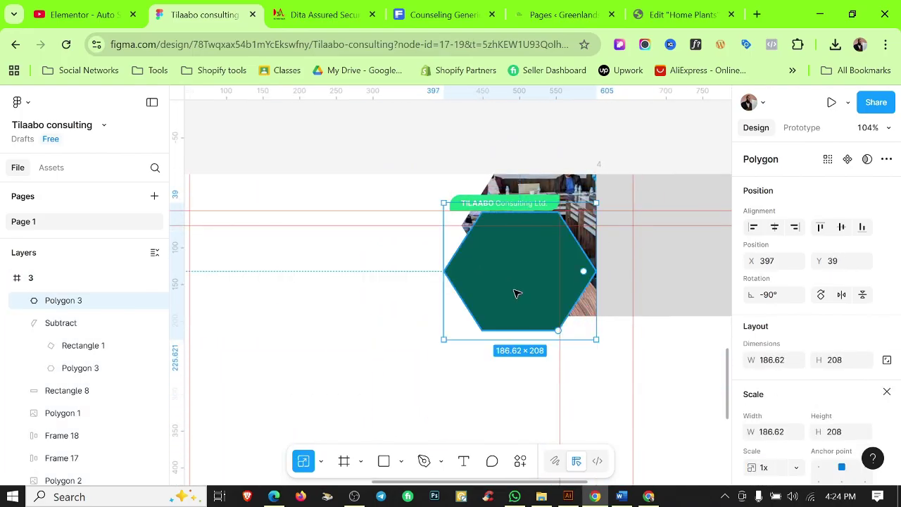
Send the hexagon behind the header photo and position it at the photo's left edge, Y -23.
{"action": "key", "text": "ctrl+shift+["}
{"action": "left_click_drag", "start_coordinate": [507, 326], "coordinate": [493, 281]}
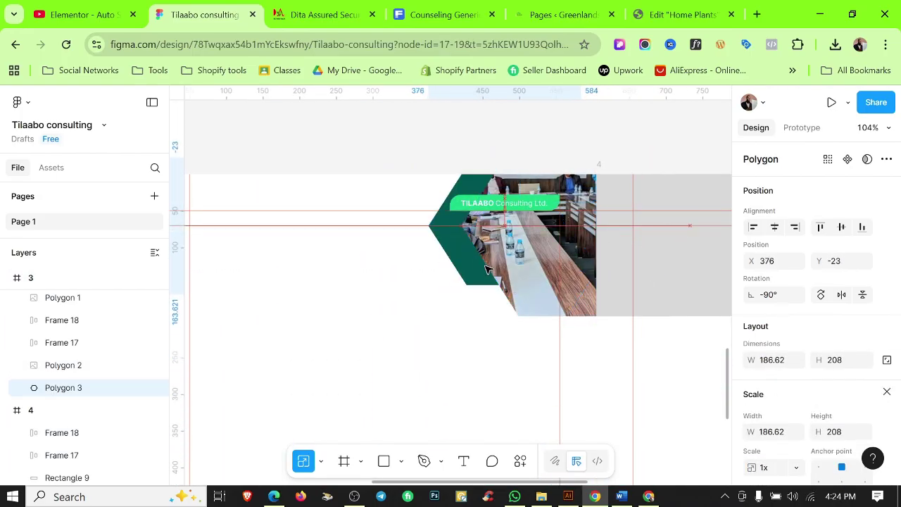
{"action": "scroll", "coordinate": [453, 247], "scroll_direction": "up", "scroll_amount": 5, "text": "ctrl"}
{"action": "scroll", "coordinate": [453, 281], "scroll_direction": "up", "scroll_amount": 2}
{"action": "left_click_drag", "start_coordinate": [453, 316], "coordinate": [497, 321]}
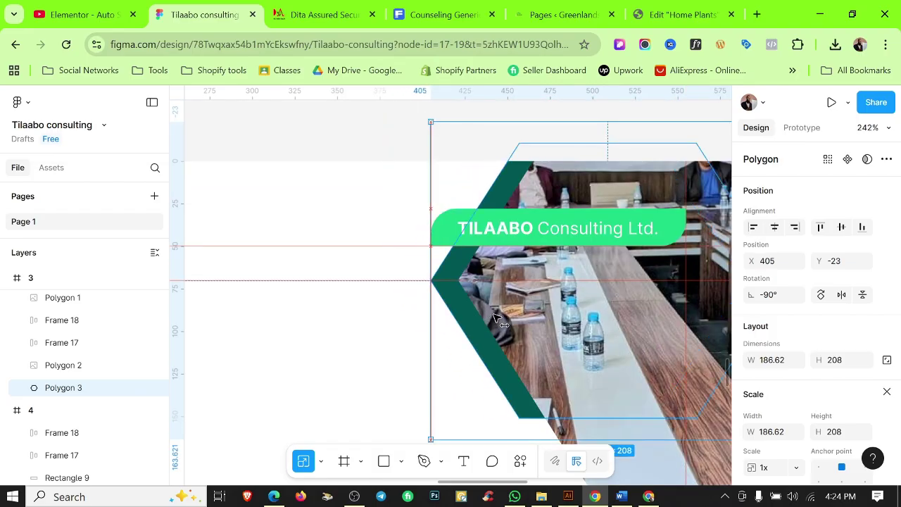
{"action": "scroll", "coordinate": [496, 320], "scroll_direction": "down", "scroll_amount": 5, "text": "ctrl"}
{"action": "scroll", "coordinate": [473, 345], "scroll_direction": "up", "scroll_amount": 1}
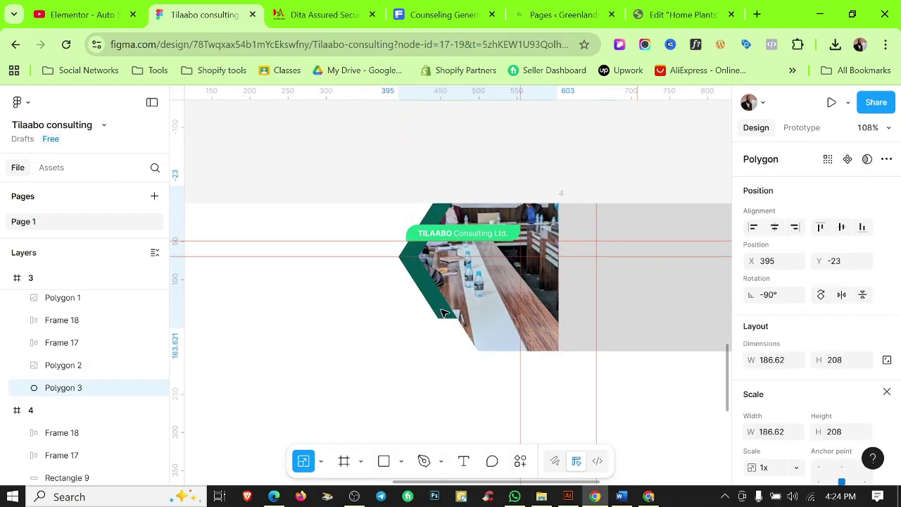
{"action": "scroll", "coordinate": [808, 451], "scroll_direction": "down", "scroll_amount": 3}
Apply the Color 2 TP fill style to the hexagon and hide the rulers.
{"action": "left_click", "coordinate": [868, 319]}
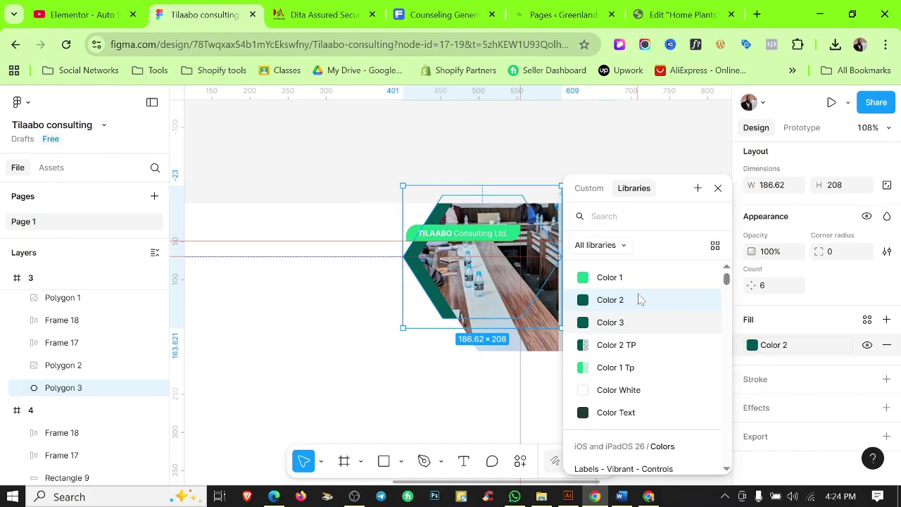
{"action": "left_click", "coordinate": [619, 275]}
{"action": "left_click", "coordinate": [773, 345]}
{"action": "left_click", "coordinate": [606, 343]}
{"action": "left_click", "coordinate": [446, 418]}
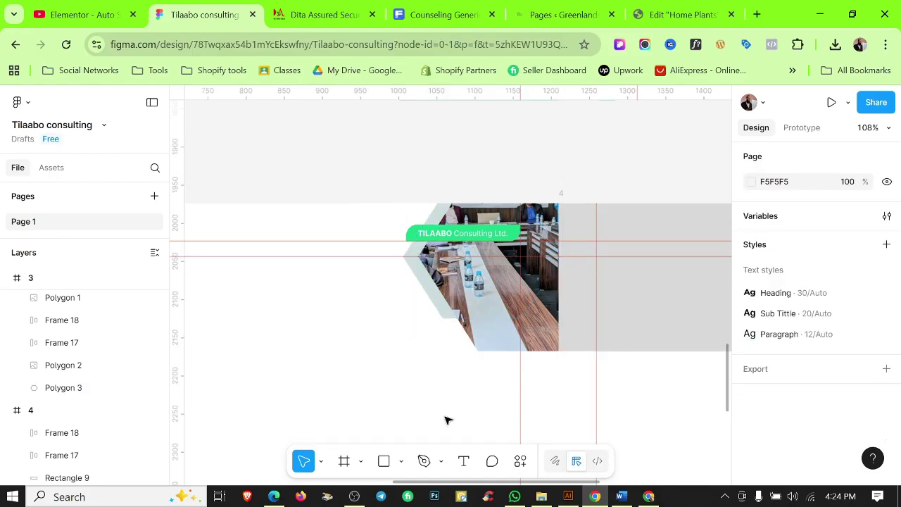
{"action": "key", "text": "shift+r"}
{"action": "scroll", "coordinate": [384, 361], "scroll_direction": "down", "scroll_amount": 3, "text": "ctrl"}
Select page 4's grey header rectangle and check its saved fill styles.
{"action": "scroll", "coordinate": [312, 330], "scroll_direction": "right", "scroll_amount": 3}
{"action": "left_click", "coordinate": [522, 281]}
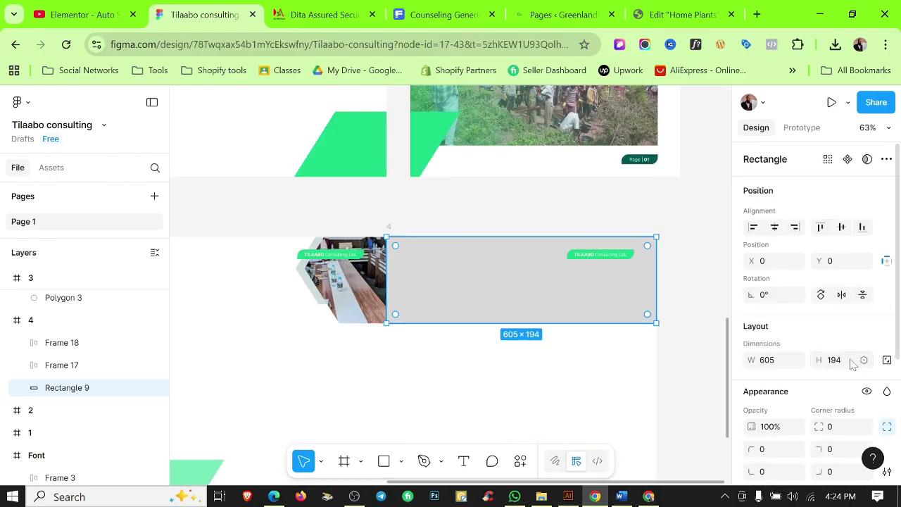
{"action": "scroll", "coordinate": [852, 337], "scroll_direction": "down", "scroll_amount": 2}
{"action": "left_click", "coordinate": [867, 319]}
{"action": "left_click", "coordinate": [491, 196]}
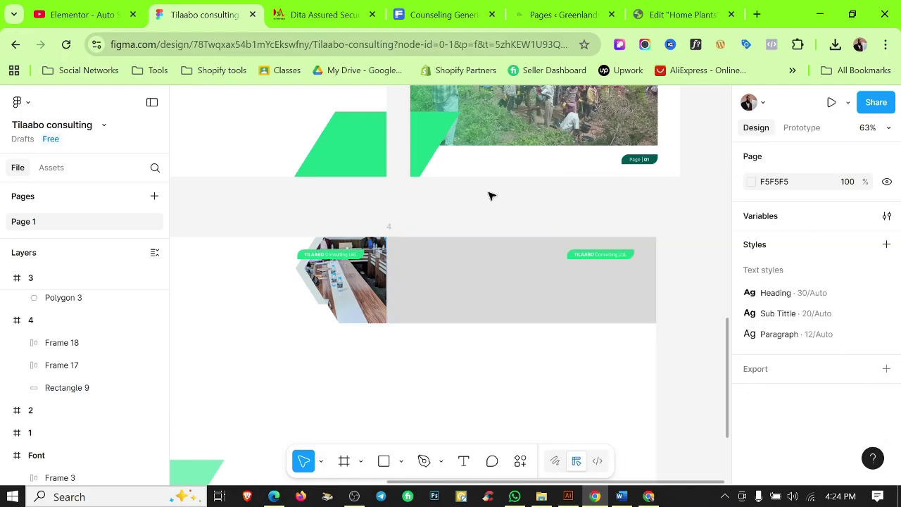
{"action": "left_click", "coordinate": [458, 301]}
{"action": "scroll", "coordinate": [633, 394], "scroll_direction": "down", "scroll_amount": 2}
{"action": "left_click", "coordinate": [581, 359]}
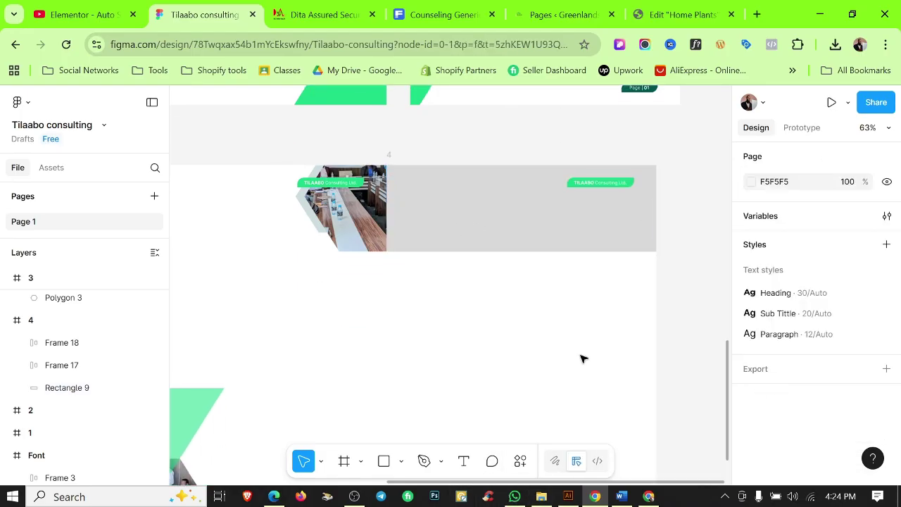
{"action": "scroll", "coordinate": [509, 298], "scroll_direction": "down", "scroll_amount": 3, "text": "ctrl"}
Paste the meeting photo from the brochure photos folder as the header rectangle's fill.
{"action": "left_click", "coordinate": [542, 496]}
{"action": "key", "text": "ctrl+c"}
{"action": "left_click", "coordinate": [818, 9]}
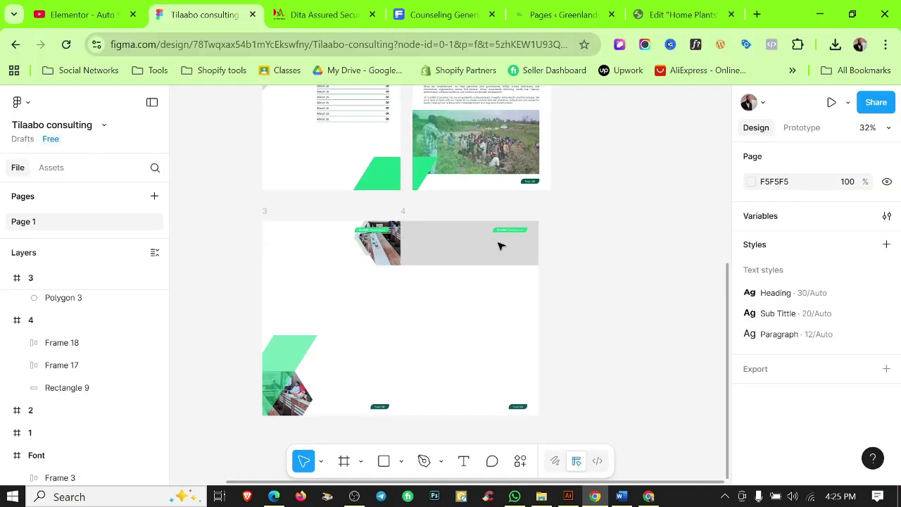
{"action": "left_click", "coordinate": [500, 246]}
{"action": "key", "text": "ctrl+v"}
Crop the meeting photo to reposition it within the 605×194 banner.
{"action": "scroll", "coordinate": [437, 255], "scroll_direction": "up", "scroll_amount": 3, "text": "ctrl"}
{"action": "scroll", "coordinate": [612, 240], "scroll_direction": "up", "scroll_amount": 3}
{"action": "scroll", "coordinate": [816, 423], "scroll_direction": "down", "scroll_amount": 3}
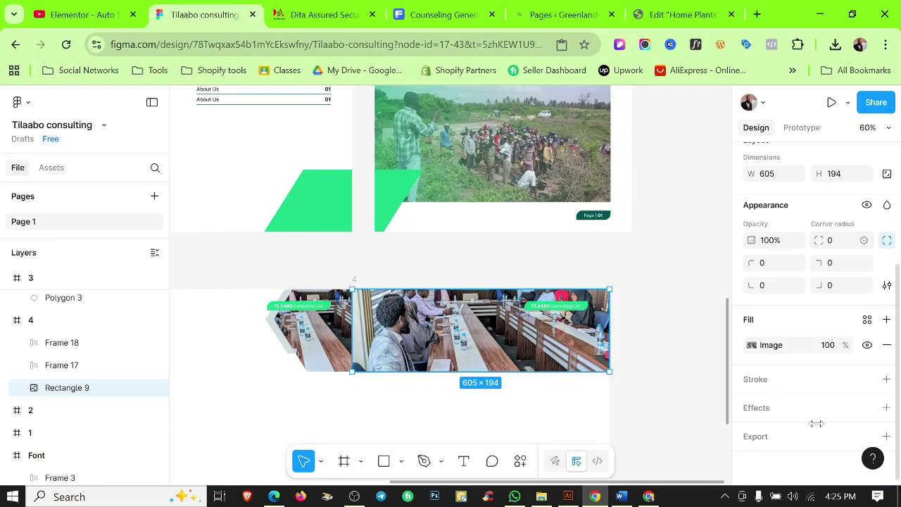
{"action": "left_click", "coordinate": [751, 345]}
{"action": "left_click", "coordinate": [609, 227]}
{"action": "left_click", "coordinate": [598, 261]}
{"action": "left_click_drag", "start_coordinate": [369, 273], "coordinate": [366, 262]}
{"action": "left_click", "coordinate": [256, 253]}
{"action": "scroll", "coordinate": [648, 260], "scroll_direction": "down", "scroll_amount": 1, "text": "ctrl"}
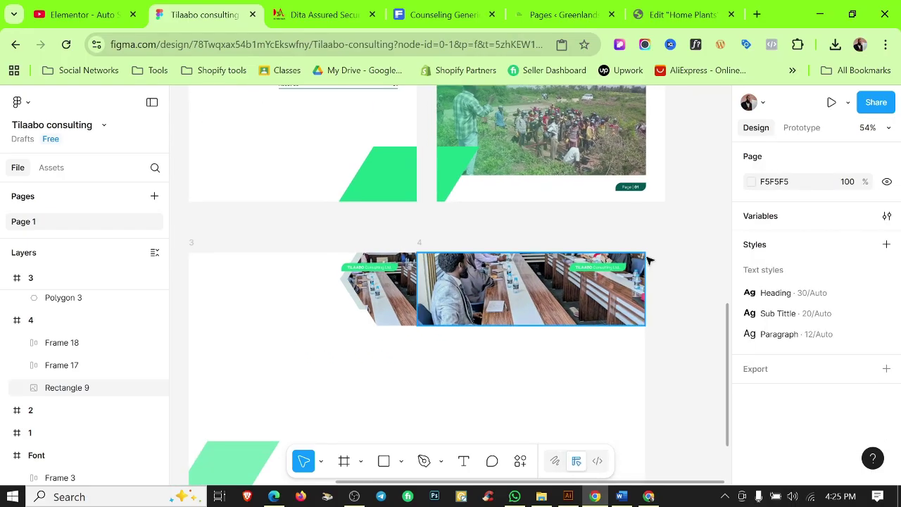
Add a second #005653 fill as a dark green overlay over the photo, then show rulers.
{"action": "left_click", "coordinate": [556, 310]}
{"action": "left_click", "coordinate": [885, 364]}
{"action": "left_click", "coordinate": [752, 344]}
{"action": "scroll", "coordinate": [648, 296], "scroll_direction": "down", "scroll_amount": 2}
{"action": "left_click", "coordinate": [597, 431]}
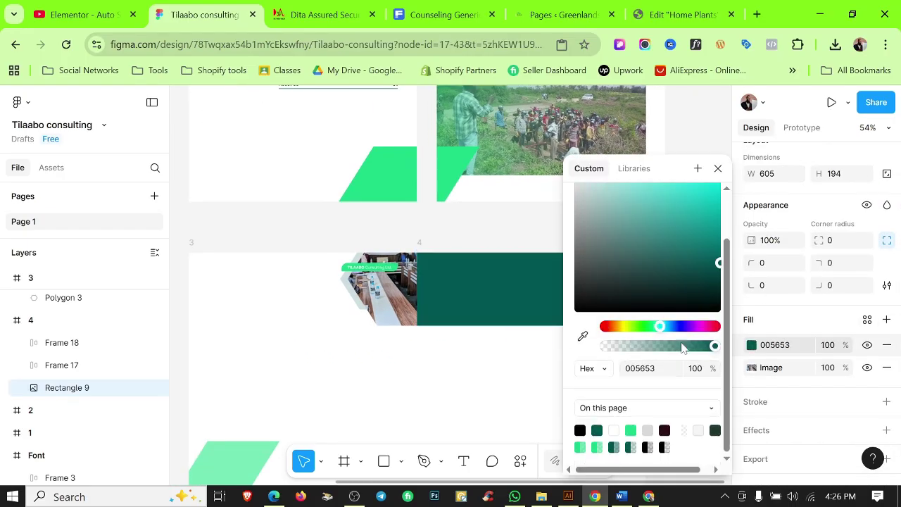
{"action": "left_click", "coordinate": [547, 360]}
{"action": "scroll", "coordinate": [563, 349], "scroll_direction": "down", "scroll_amount": 2, "text": "ctrl"}
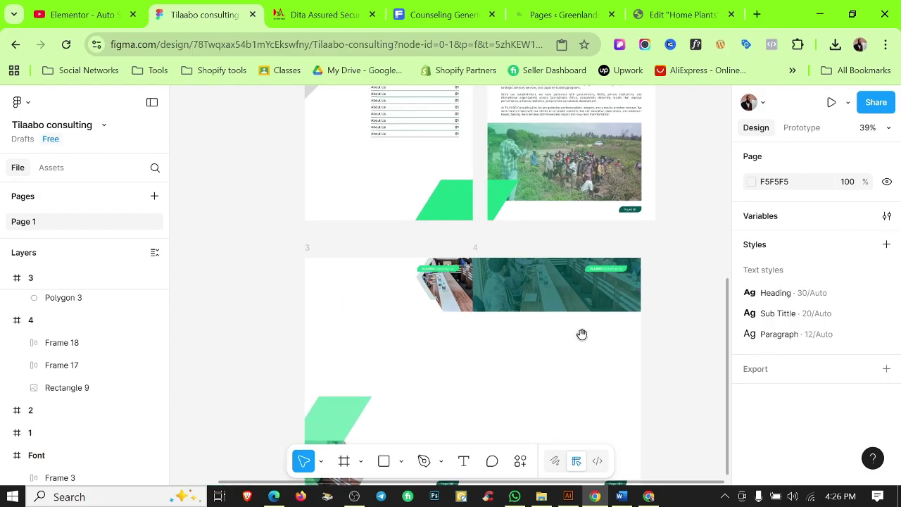
{"action": "scroll", "coordinate": [584, 352], "scroll_direction": "down", "scroll_amount": 1}
{"action": "scroll", "coordinate": [521, 345], "scroll_direction": "right", "scroll_amount": 3}
{"action": "key", "text": "shift+r"}
Move the About Us heading from page 2 onto page 3 and select the Our Vision heading.
{"action": "left_click", "coordinate": [591, 324]}
{"action": "scroll", "coordinate": [508, 399], "scroll_direction": "up", "scroll_amount": 5, "text": "ctrl"}
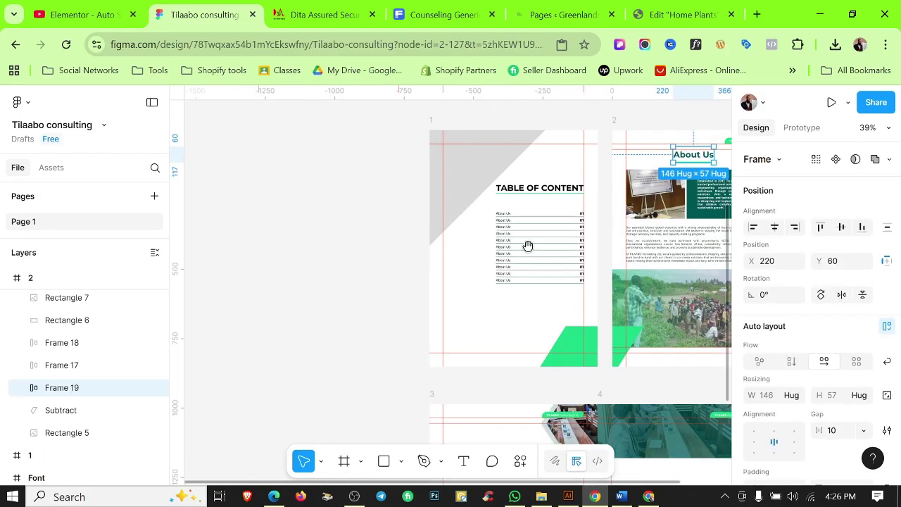
{"action": "left_click_drag", "start_coordinate": [574, 374], "coordinate": [423, 317]}
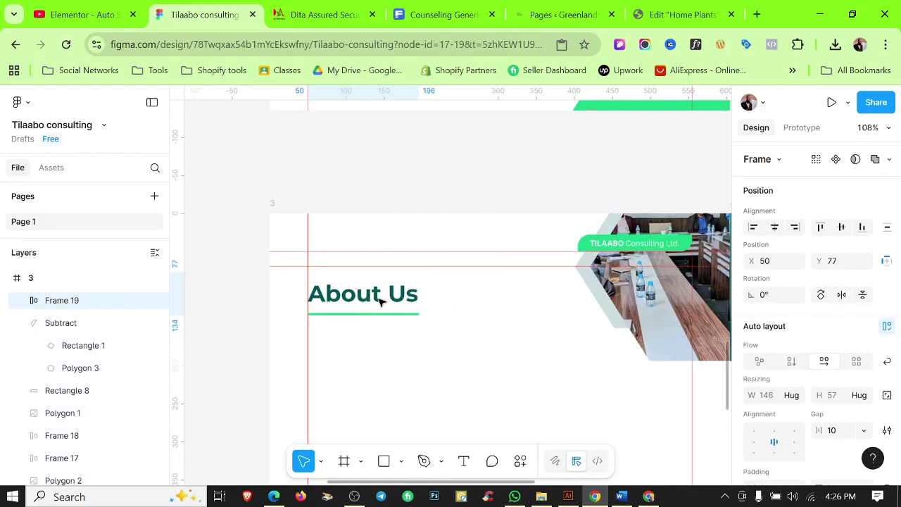
{"action": "left_click", "coordinate": [621, 496]}
{"action": "scroll", "coordinate": [444, 296], "scroll_direction": "up", "scroll_amount": 15}
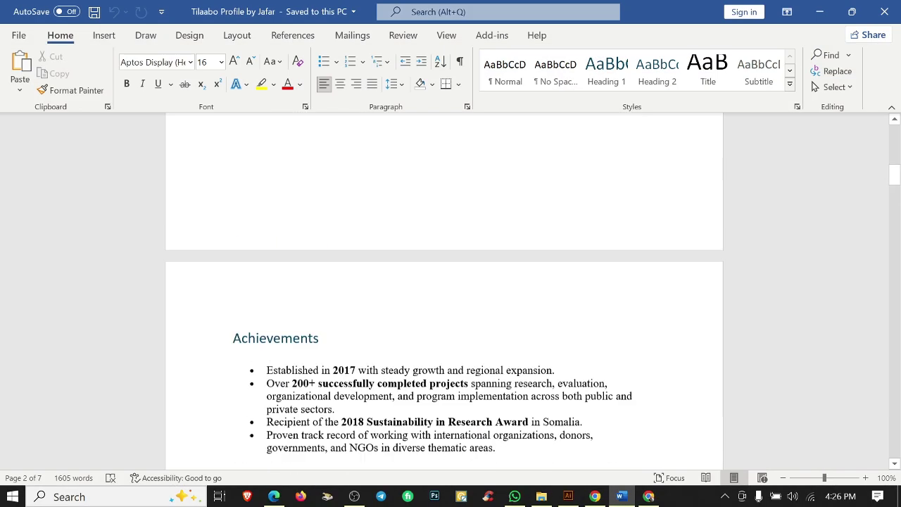
{"action": "key", "text": "alt+Tab"}
{"action": "double_click", "coordinate": [373, 290]}
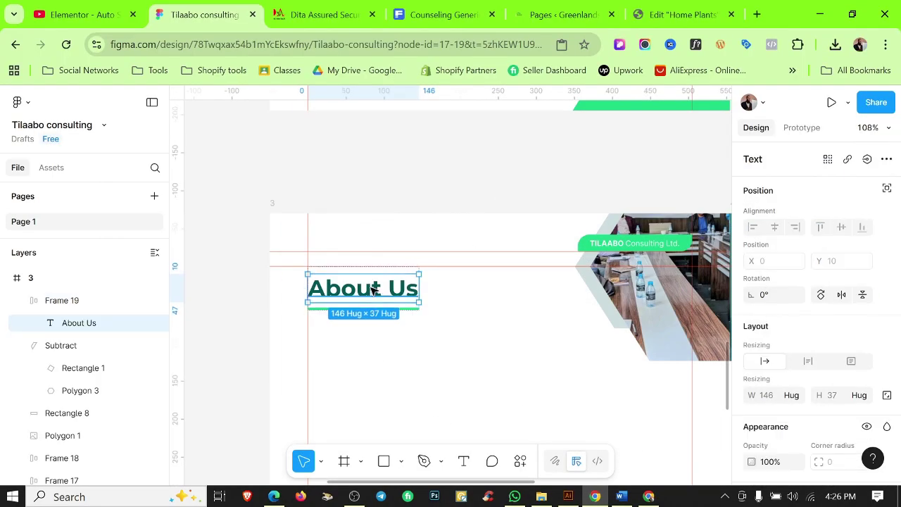
{"action": "left_click", "coordinate": [362, 333]}
{"action": "scroll", "coordinate": [436, 272], "scroll_direction": "down", "scroll_amount": 2}
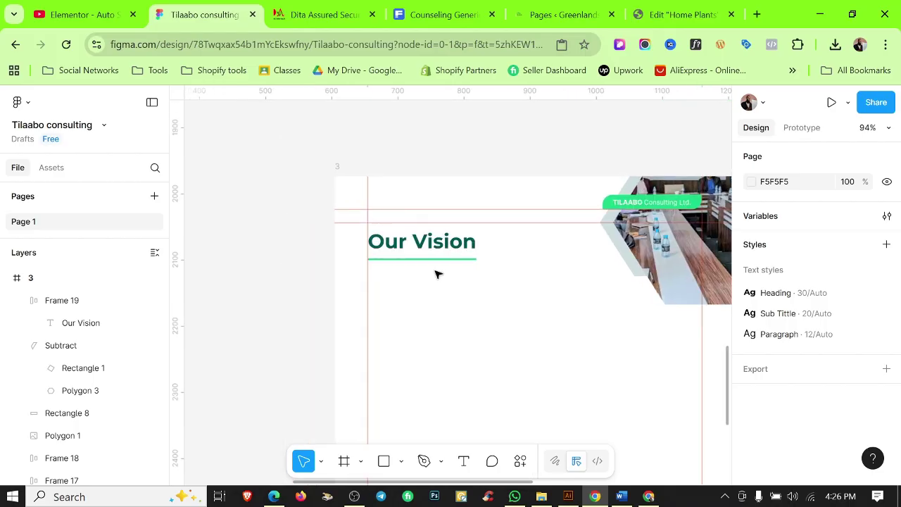
{"action": "left_click", "coordinate": [437, 272]}
{"action": "key", "text": "Escape"}
{"action": "scroll", "coordinate": [493, 293], "scroll_direction": "down", "scroll_amount": 2}
Paste the Vision paragraph from Word and place it on page 3 under Our Vision.
{"action": "key", "text": "alt+Tab"}
{"action": "triple_click", "coordinate": [445, 282]}
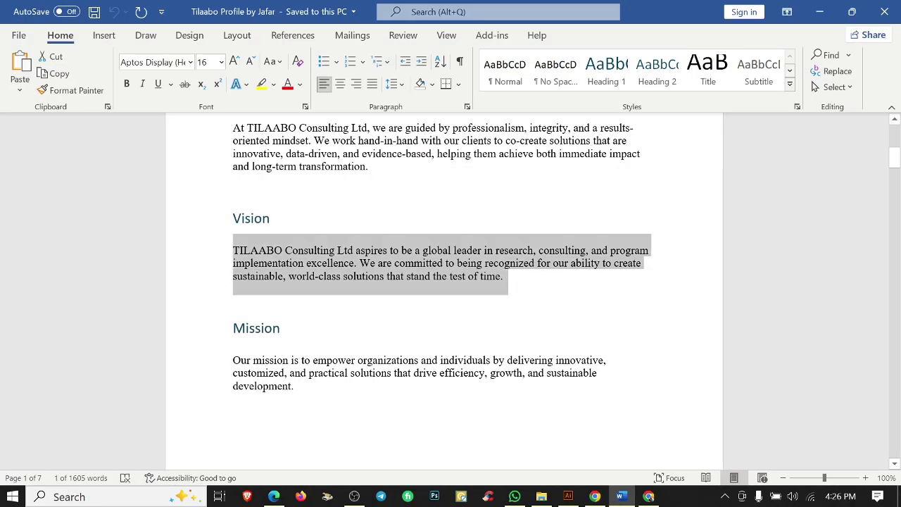
{"action": "key", "text": "alt+Tab"}
{"action": "key", "text": "ctrl+v"}
{"action": "scroll", "coordinate": [269, 288], "scroll_direction": "down", "scroll_amount": 3}
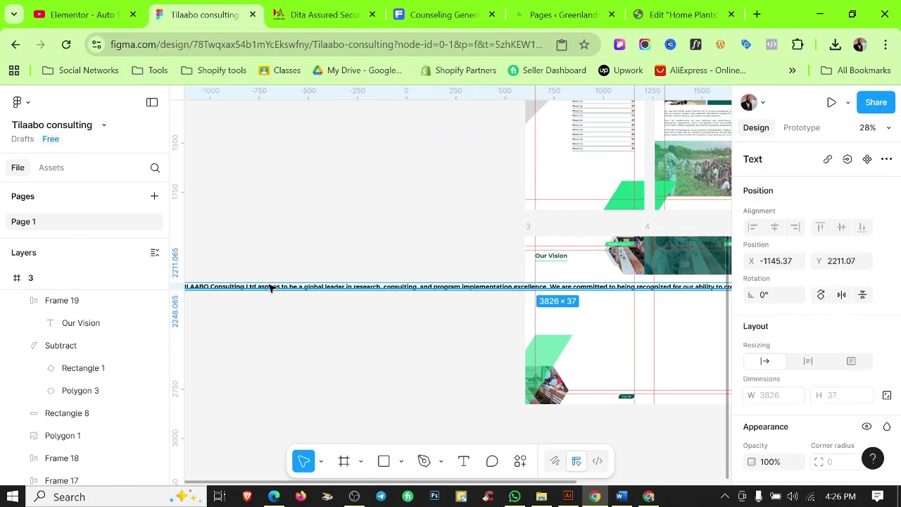
{"action": "left_click_drag", "start_coordinate": [396, 357], "coordinate": [610, 374]}
{"action": "left_click_drag", "start_coordinate": [396, 304], "coordinate": [620, 314]}
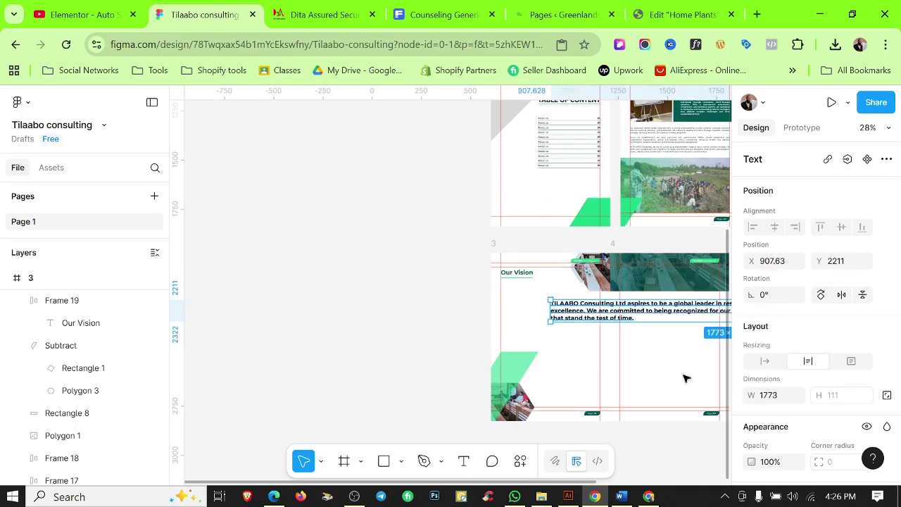
{"action": "scroll", "coordinate": [838, 281], "scroll_direction": "down", "scroll_amount": 5}
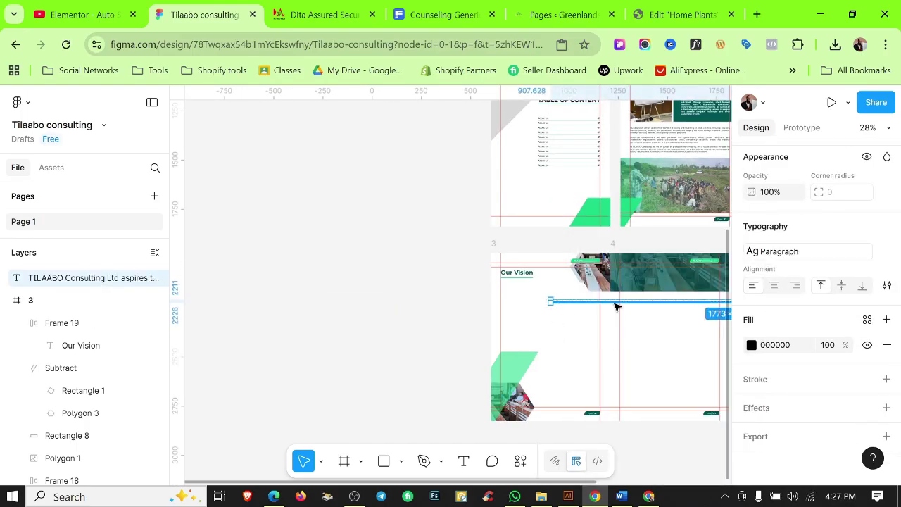
{"action": "left_click_drag", "start_coordinate": [566, 302], "coordinate": [396, 305]}
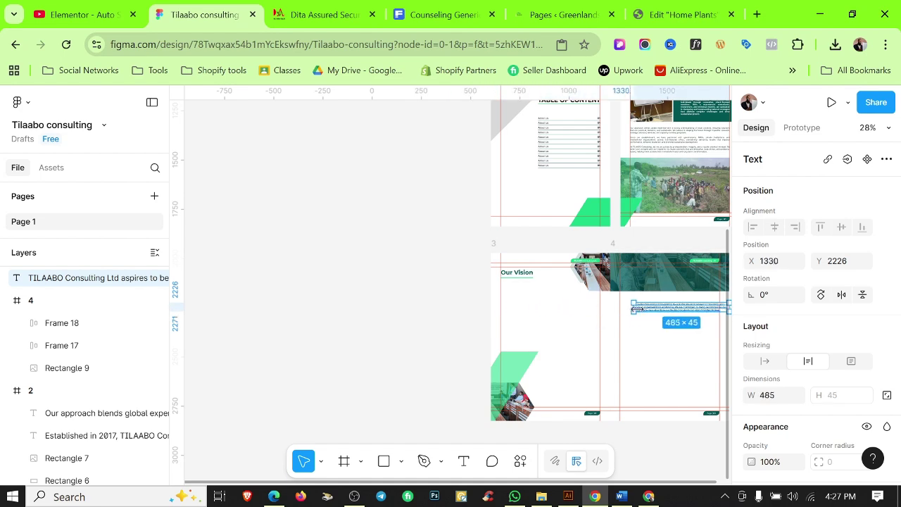
{"action": "left_click_drag", "start_coordinate": [638, 309], "coordinate": [533, 301]}
Apply the heading text style to Our Vision, narrow its paragraph to 237 wide, and move the heading down to it.
{"action": "scroll", "coordinate": [533, 303], "scroll_direction": "up", "scroll_amount": 5}
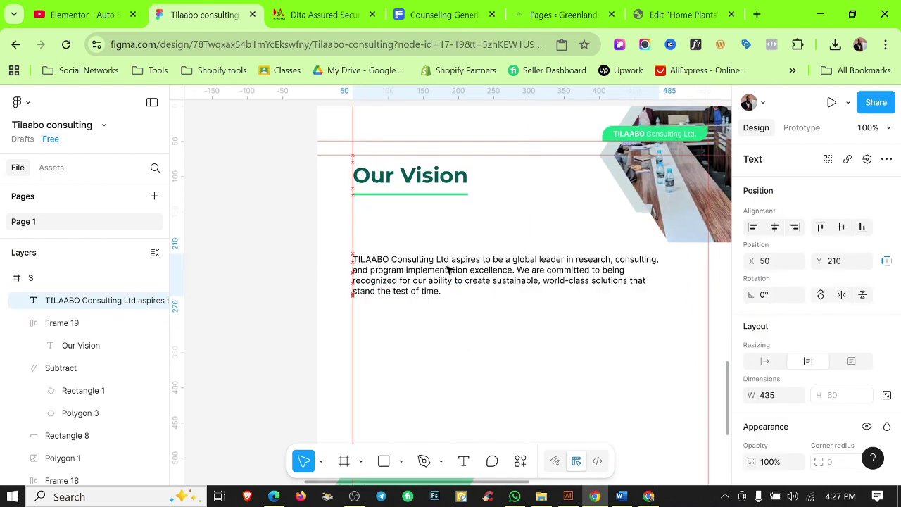
{"action": "left_click", "coordinate": [430, 181]}
{"action": "scroll", "coordinate": [837, 362], "scroll_direction": "up", "scroll_amount": 3}
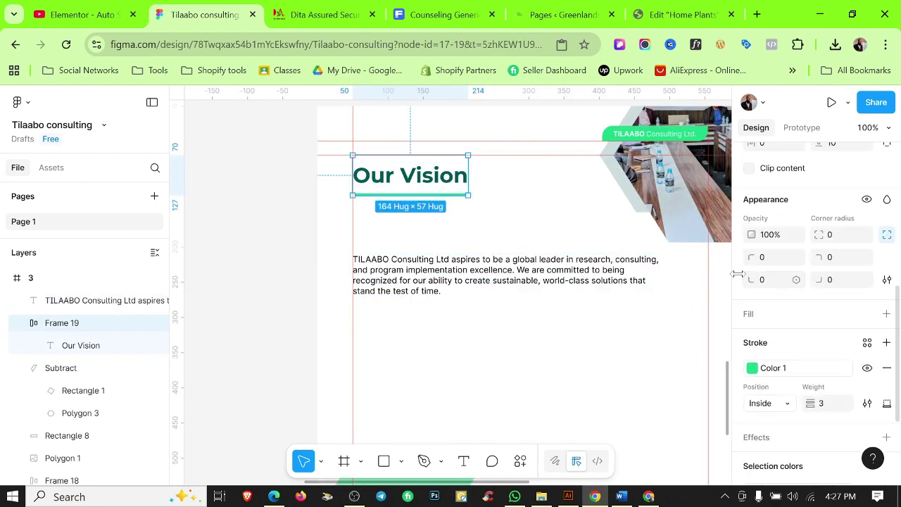
{"action": "key", "text": "Return"}
{"action": "left_click", "coordinate": [855, 312]}
{"action": "left_click", "coordinate": [662, 311]}
{"action": "left_click", "coordinate": [535, 271]}
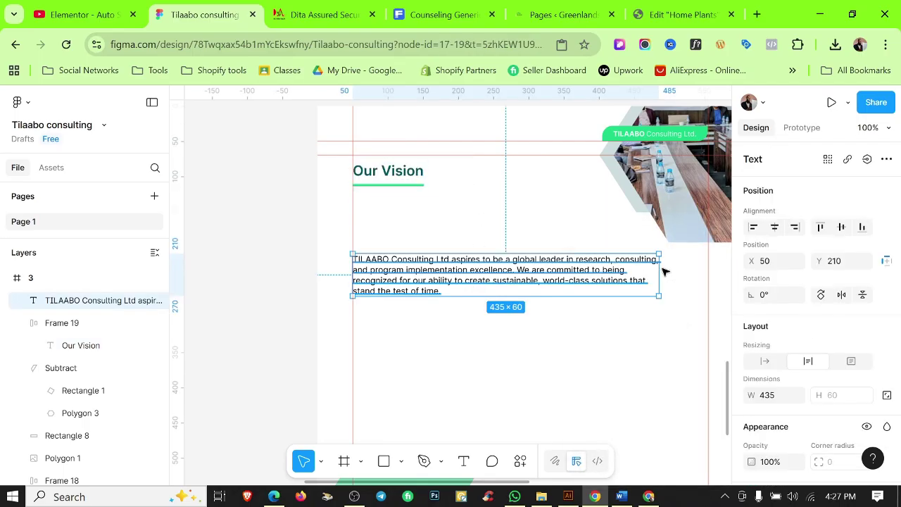
{"action": "left_click_drag", "start_coordinate": [662, 269], "coordinate": [519, 270]}
{"action": "left_click", "coordinate": [491, 212]}
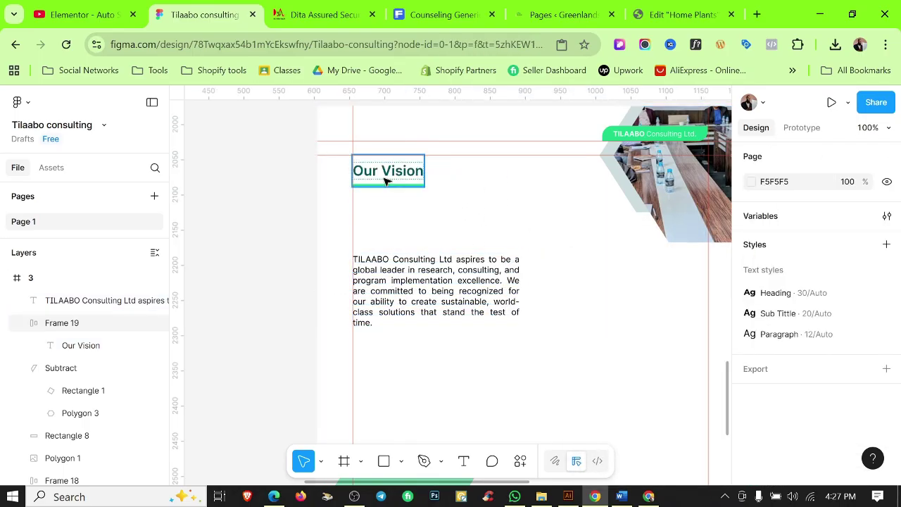
{"action": "left_click_drag", "start_coordinate": [385, 182], "coordinate": [388, 235]}
{"action": "left_click", "coordinate": [474, 219]}
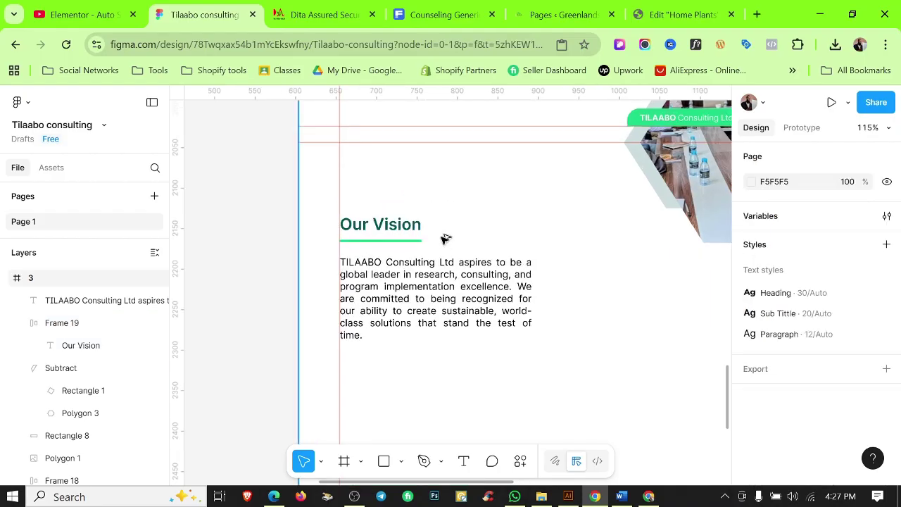
Alt-drag to duplicate the Our Vision heading and paragraph as a second column to the right.
{"action": "scroll", "coordinate": [474, 219], "scroll_direction": "up", "scroll_amount": 3}
{"action": "scroll", "coordinate": [426, 234], "scroll_direction": "down", "scroll_amount": 5}
{"action": "scroll", "coordinate": [455, 317], "scroll_direction": "up", "scroll_amount": 3}
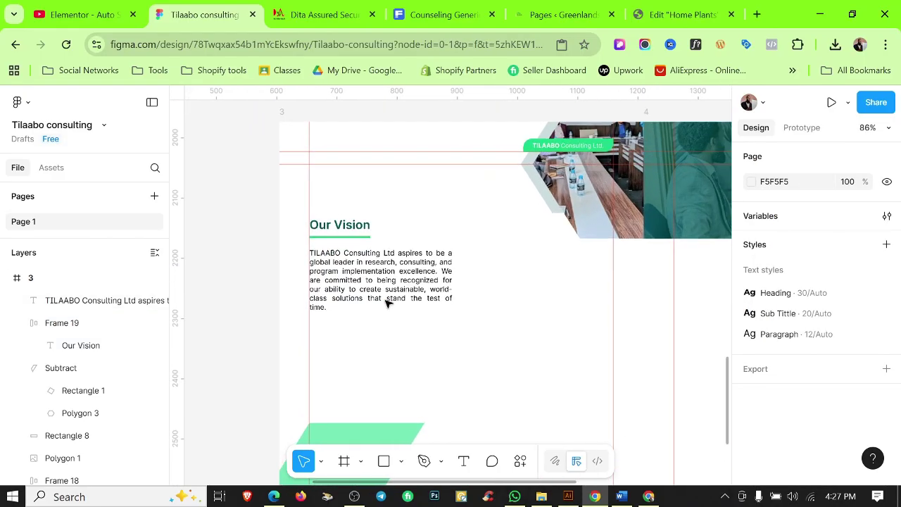
{"action": "left_click", "coordinate": [386, 298], "text": "shift"}
{"action": "left_click_drag", "start_coordinate": [386, 298], "coordinate": [558, 267]}
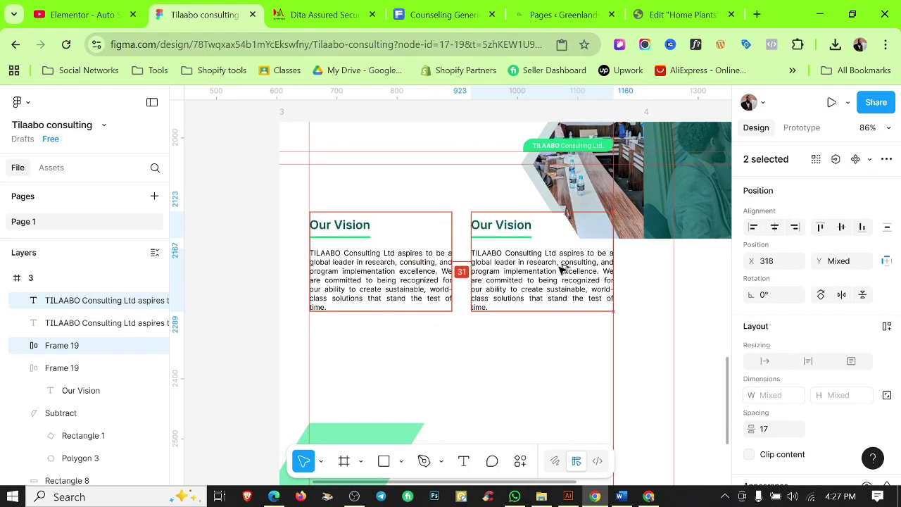
{"action": "left_click", "coordinate": [492, 353]}
{"action": "scroll", "coordinate": [489, 332], "scroll_direction": "down", "scroll_amount": 2}
{"action": "scroll", "coordinate": [372, 316], "scroll_direction": "up", "scroll_amount": 3}
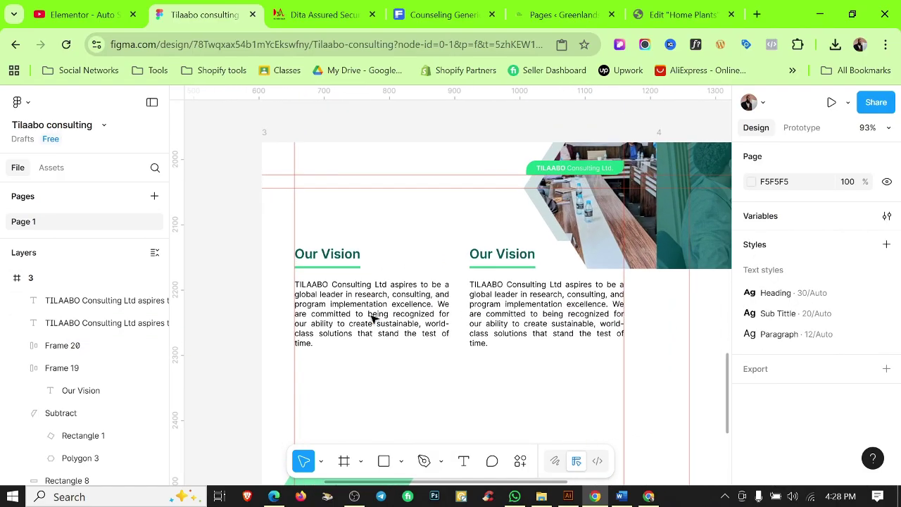
Replace the right column's text with the Word Mission paragraph and rename its heading Our Mission.
{"action": "left_click", "coordinate": [535, 313]}
{"action": "left_click", "coordinate": [621, 496]}
{"action": "triple_click", "coordinate": [415, 373]}
{"action": "key", "text": "ctrl+c"}
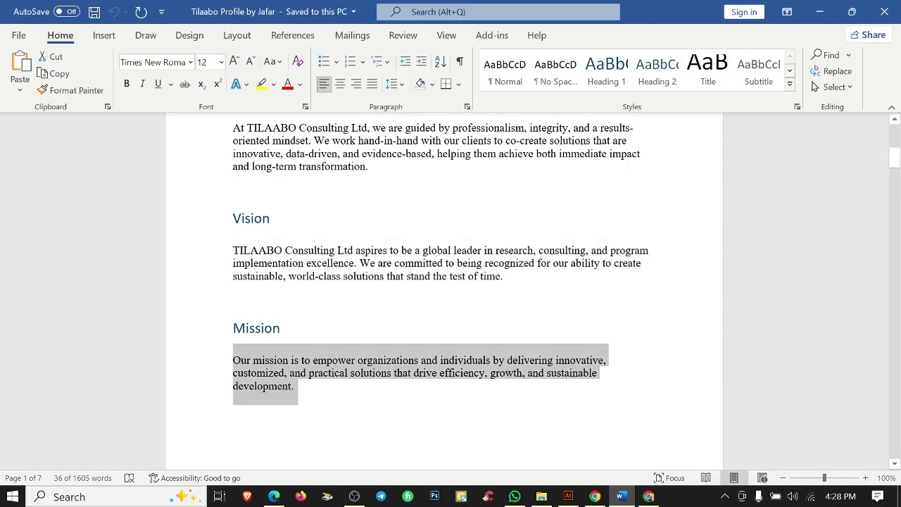
{"action": "left_click", "coordinate": [649, 497]}
{"action": "left_click", "coordinate": [820, 12]}
{"action": "left_click", "coordinate": [595, 497]}
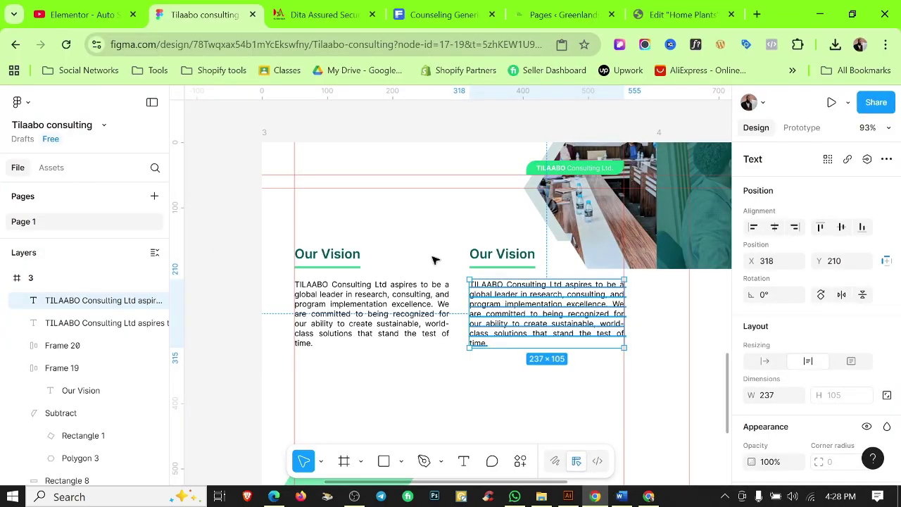
{"action": "double_click", "coordinate": [502, 254]}
{"action": "double_click", "coordinate": [502, 314]}
{"action": "key", "text": "ctrl+v"}
{"action": "scroll", "coordinate": [514, 249], "scroll_direction": "up", "scroll_amount": 4}
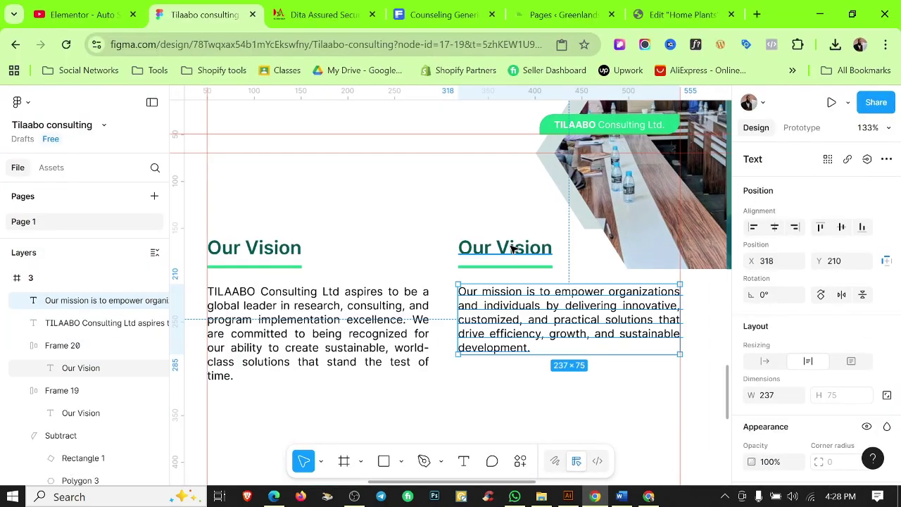
{"action": "left_click_drag", "start_coordinate": [531, 247], "coordinate": [493, 248]}
{"action": "left_click", "coordinate": [575, 414]}
{"action": "left_click", "coordinate": [575, 414]}
{"action": "scroll", "coordinate": [575, 414], "scroll_direction": "down", "scroll_amount": 1}
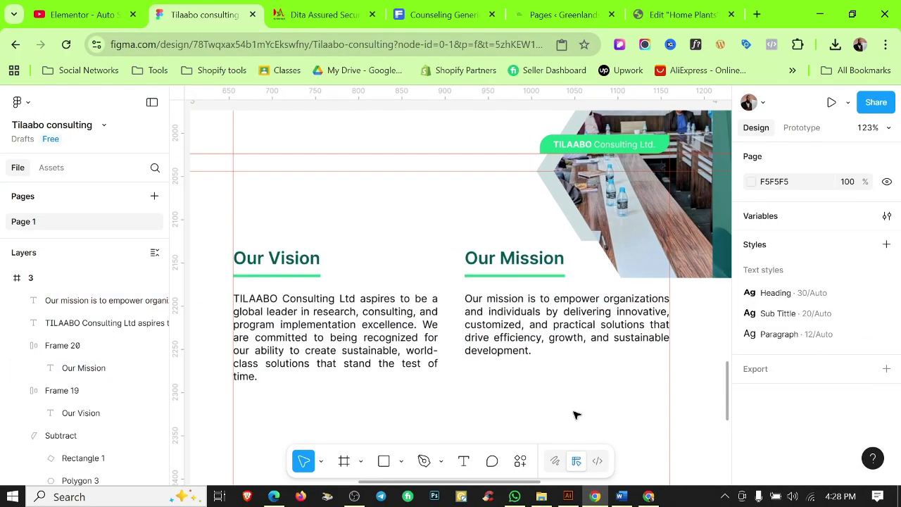
Check the alignment of both headings and both paragraphs, then pick the vision icon in Illustrator.
{"action": "left_click_drag", "start_coordinate": [575, 414], "coordinate": [555, 401]}
{"action": "left_click", "coordinate": [366, 312]}
{"action": "left_click", "coordinate": [500, 312], "text": "shift"}
{"action": "left_click", "coordinate": [417, 207]}
{"action": "left_click", "coordinate": [260, 247]}
{"action": "left_click", "coordinate": [492, 246], "text": "shift"}
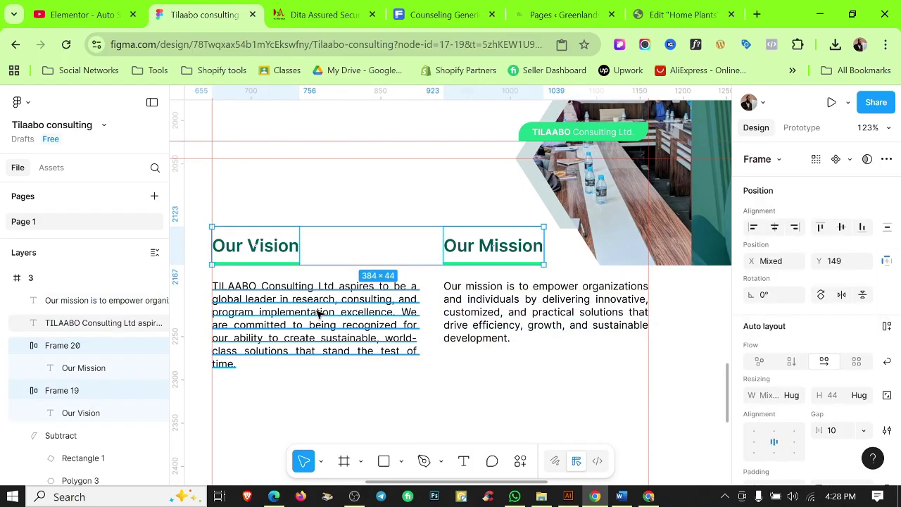
{"action": "left_click", "coordinate": [318, 317]}
{"action": "left_click", "coordinate": [507, 312], "text": "shift"}
{"action": "left_click", "coordinate": [437, 399]}
{"action": "scroll", "coordinate": [403, 393], "scroll_direction": "down", "scroll_amount": 1}
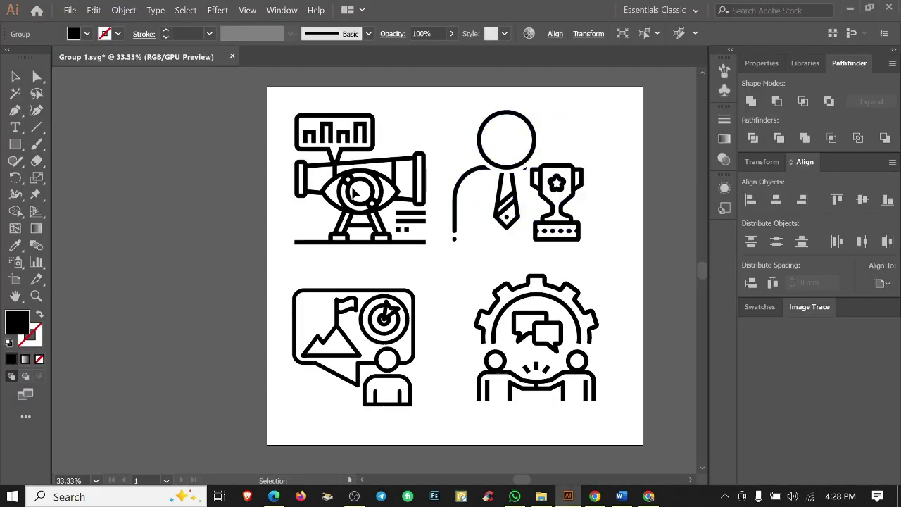
{"action": "left_click", "coordinate": [420, 176]}
Paste the Illustrator vision icon into Figma and scale it to 60 by 60 pixels.
{"action": "key", "text": "ctrl+c"}
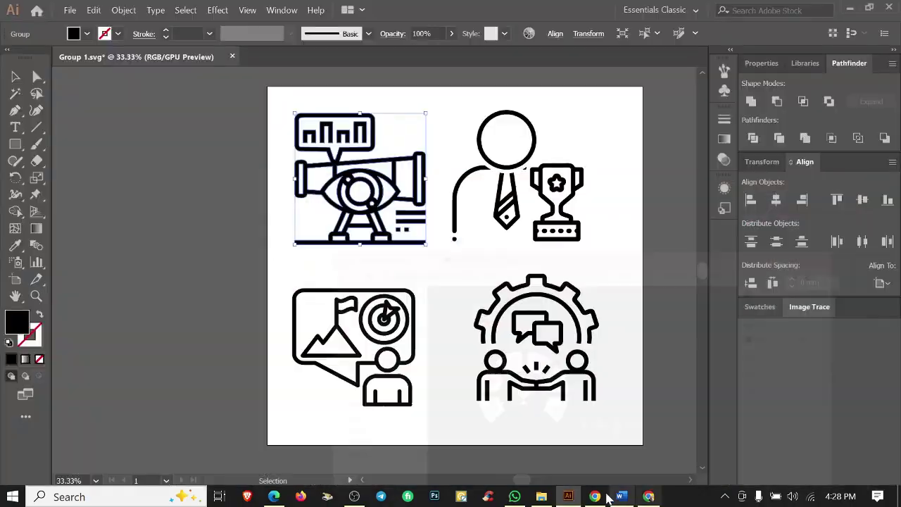
{"action": "key", "text": "alt+Tab"}
{"action": "key", "text": "ctrl+v"}
{"action": "key", "text": "k"}
{"action": "left_click_drag", "start_coordinate": [581, 319], "coordinate": [332, 292]}
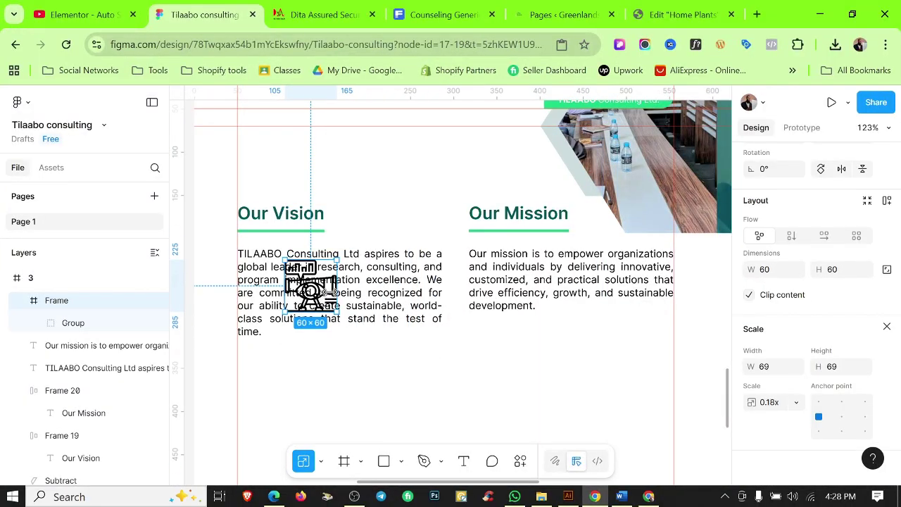
{"action": "scroll", "coordinate": [280, 188], "scroll_direction": "up", "scroll_amount": 5}
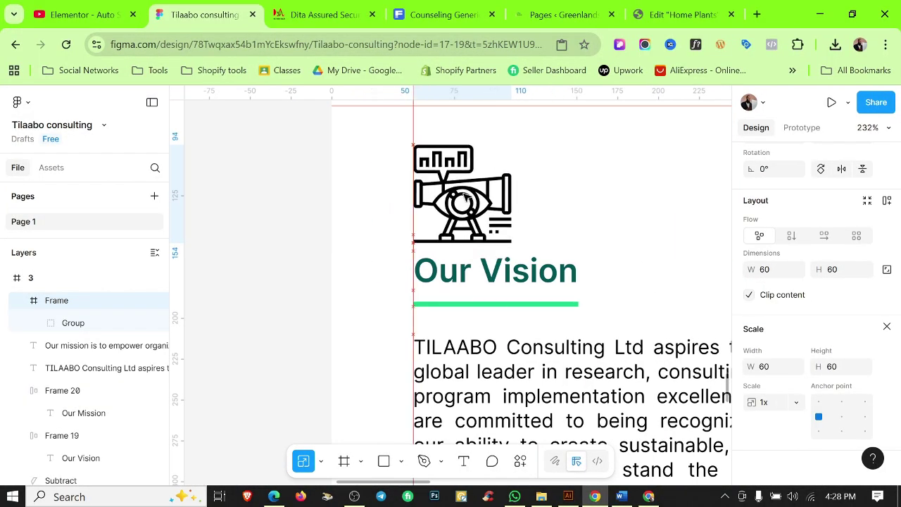
{"action": "left_click", "coordinate": [597, 190]}
{"action": "scroll", "coordinate": [599, 191], "scroll_direction": "down", "scroll_amount": 6}
{"action": "left_click_drag", "start_coordinate": [659, 224], "coordinate": [541, 248]}
Bring the mission icon from Illustrator onto page 3 and set its height to 60.
{"action": "left_click", "coordinate": [568, 496]}
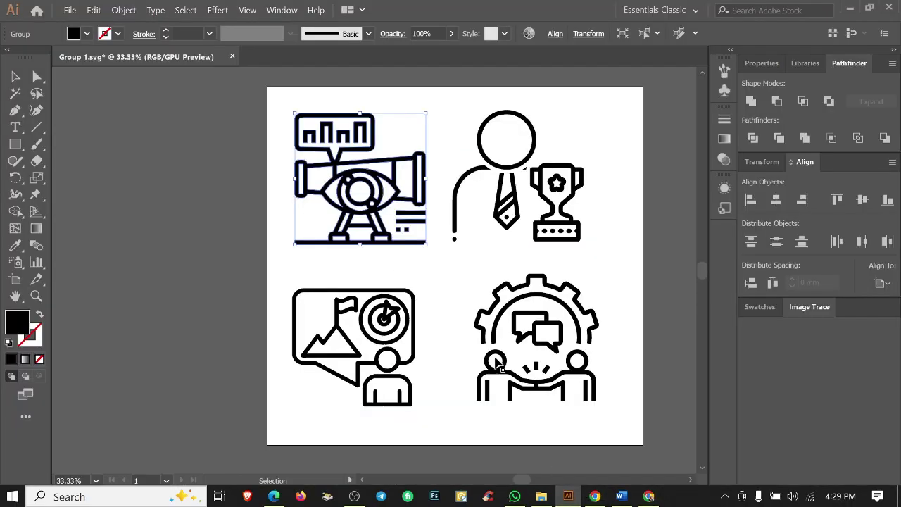
{"action": "left_click", "coordinate": [354, 316]}
{"action": "left_click", "coordinate": [379, 308]}
{"action": "key", "text": "alt+Tab"}
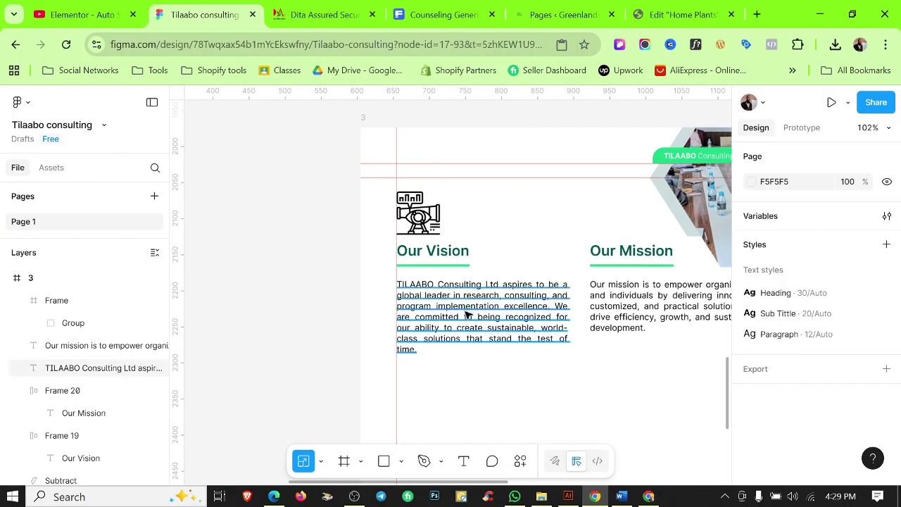
{"action": "key", "text": "ctrl+v"}
{"action": "left_click_drag", "start_coordinate": [371, 221], "coordinate": [157, 227]}
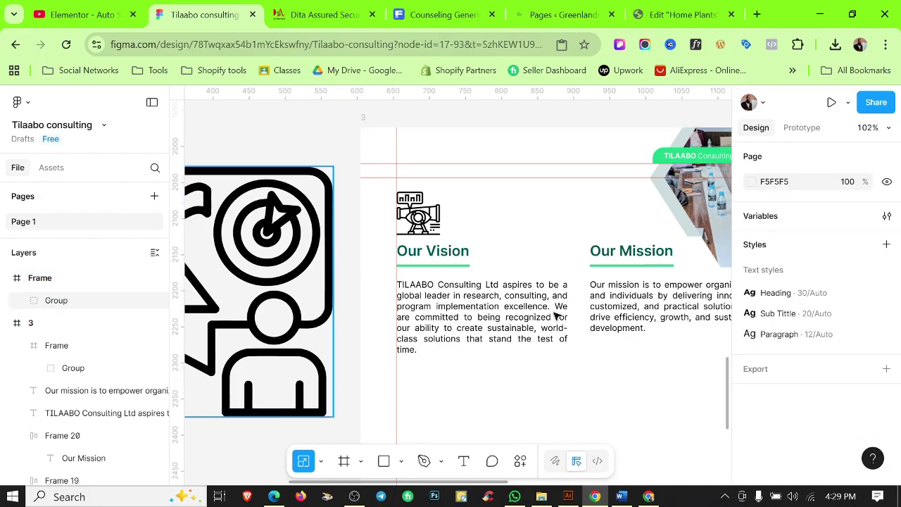
{"action": "left_click_drag", "start_coordinate": [554, 315], "coordinate": [620, 310]}
{"action": "left_click_drag", "start_coordinate": [623, 243], "coordinate": [507, 177]}
{"action": "left_click", "coordinate": [320, 155]}
{"action": "left_click", "coordinate": [604, 304]}
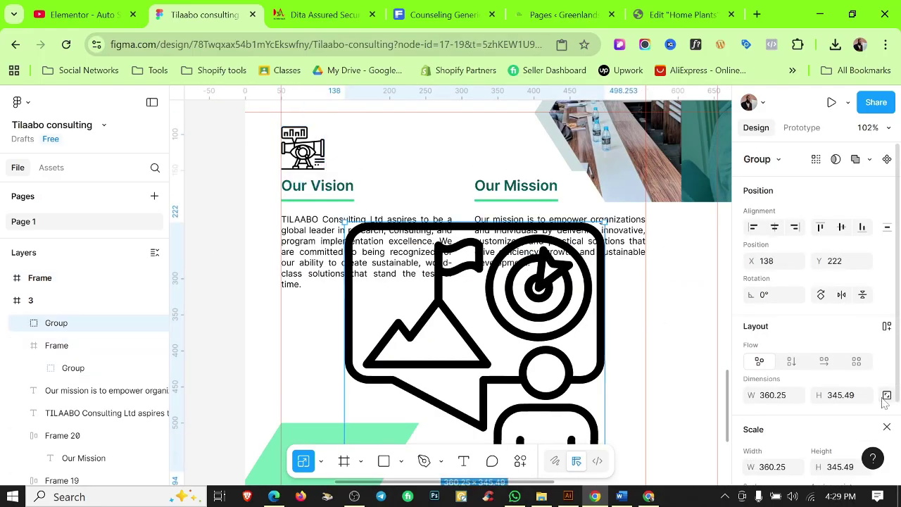
{"action": "type", "text": "60"}
{"action": "key", "text": "Return"}
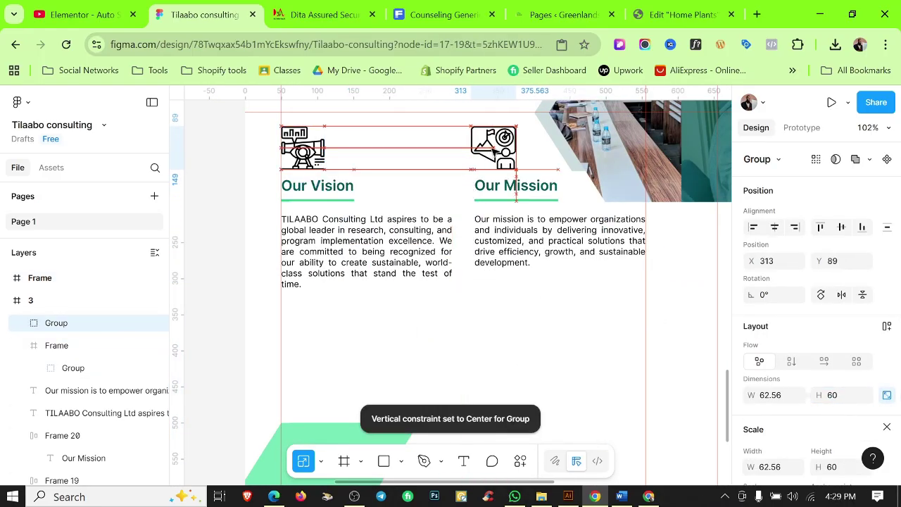
Recolour both icons with the green Color 1 swatch and hide the rulers.
{"action": "left_click", "coordinate": [302, 148], "text": "shift"}
{"action": "scroll", "coordinate": [810, 317], "scroll_direction": "down", "scroll_amount": 3}
{"action": "left_click", "coordinate": [752, 402]}
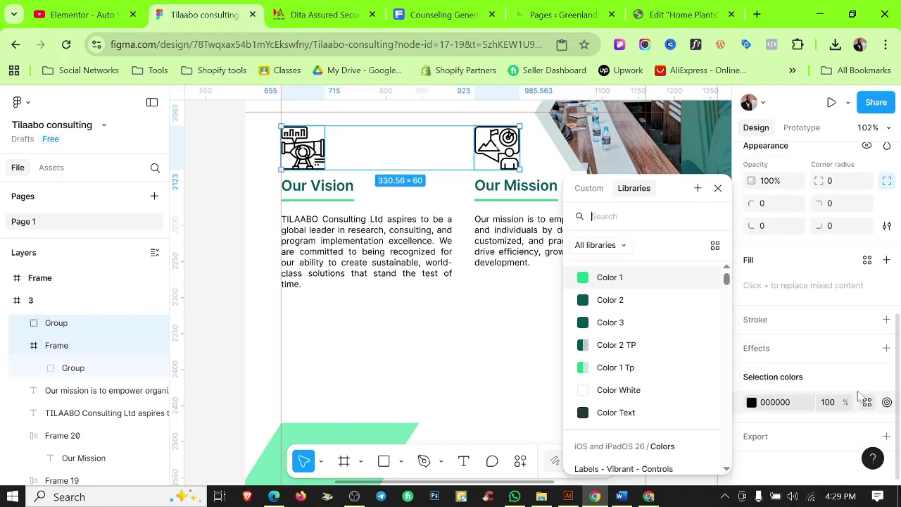
{"action": "left_click", "coordinate": [607, 275]}
{"action": "left_click", "coordinate": [490, 317]}
{"action": "key", "text": "shift+r"}
{"action": "scroll", "coordinate": [514, 334], "scroll_direction": "down", "scroll_amount": 5}
{"action": "scroll", "coordinate": [436, 317], "scroll_direction": "up", "scroll_amount": 6}
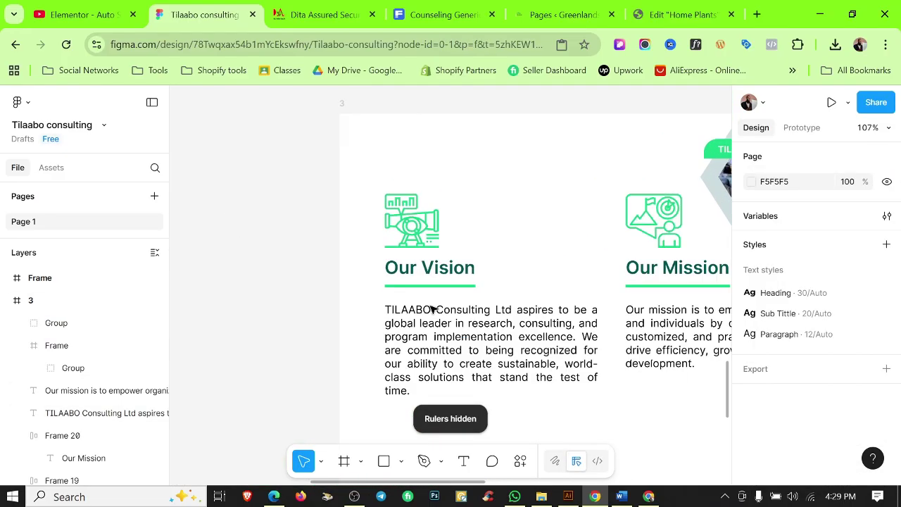
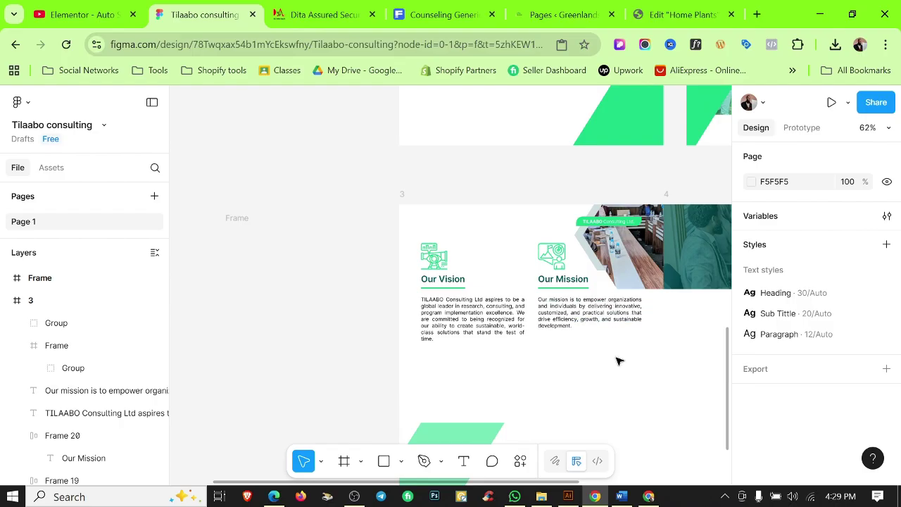
Inspect the frames around page 3, measuring the empty frame's distance to page 3.
{"action": "scroll", "coordinate": [618, 361], "scroll_direction": "down", "scroll_amount": 3}
{"action": "scroll", "coordinate": [655, 369], "scroll_direction": "right", "scroll_amount": 3}
{"action": "left_click", "coordinate": [571, 199]}
{"action": "left_click", "coordinate": [303, 210]}
{"action": "key", "text": "alt"}
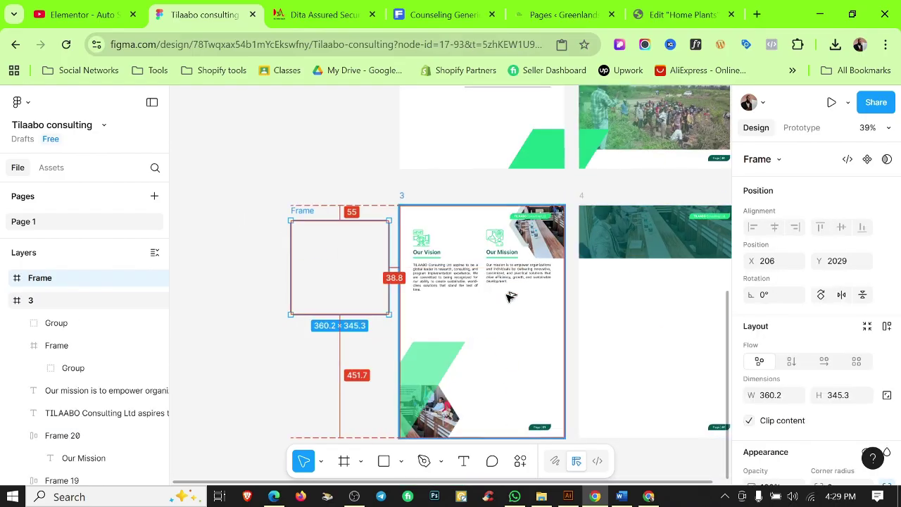
{"action": "key", "text": "Escape"}
{"action": "scroll", "coordinate": [561, 318], "scroll_direction": "down", "scroll_amount": 2}
{"action": "scroll", "coordinate": [562, 302], "scroll_direction": "up", "scroll_amount": 5}
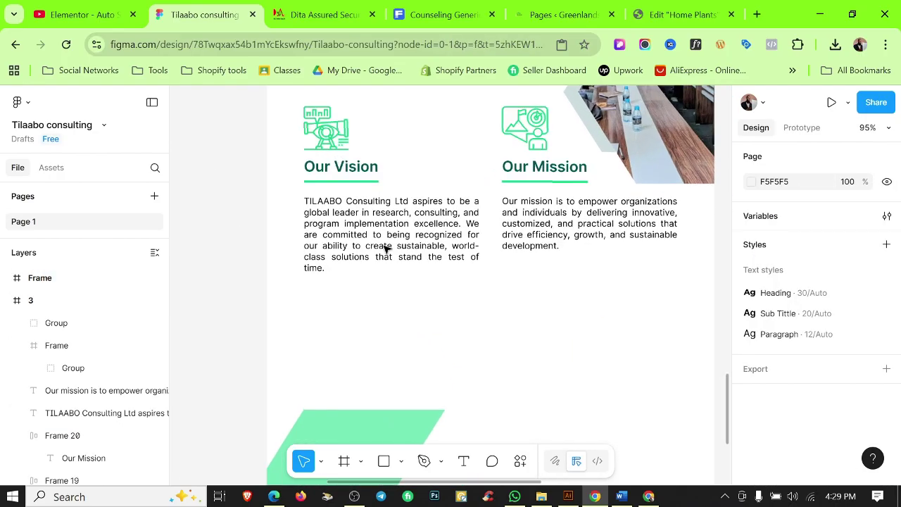
{"action": "scroll", "coordinate": [385, 248], "scroll_direction": "up", "scroll_amount": 2}
Check the Vision and Mission icons on page 3 and show the rulers.
{"action": "left_click", "coordinate": [342, 165]}
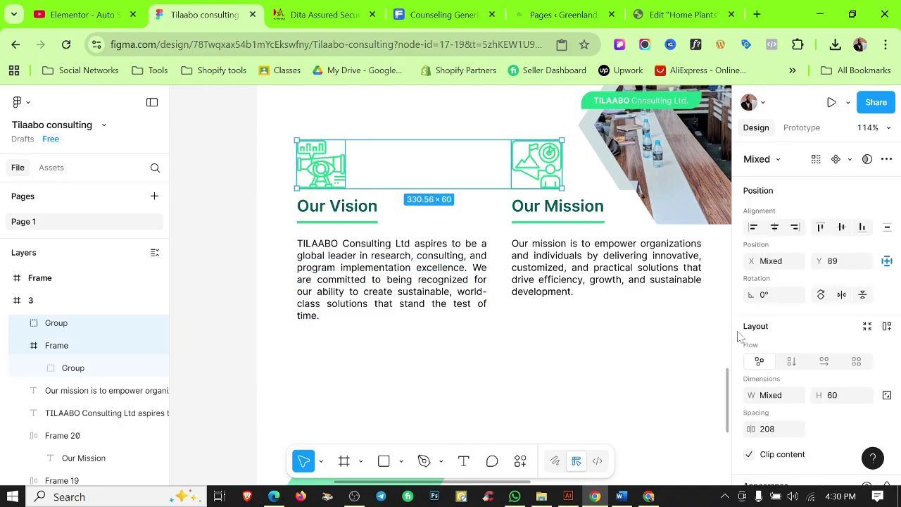
{"action": "scroll", "coordinate": [810, 352], "scroll_direction": "down", "scroll_amount": 3}
{"action": "left_click", "coordinate": [751, 401]}
{"action": "key", "text": "Escape"}
{"action": "key", "text": "Escape"}
{"action": "scroll", "coordinate": [368, 346], "scroll_direction": "down", "scroll_amount": 5}
{"action": "scroll", "coordinate": [410, 307], "scroll_direction": "up", "scroll_amount": 3}
{"action": "key", "text": "shift+r"}
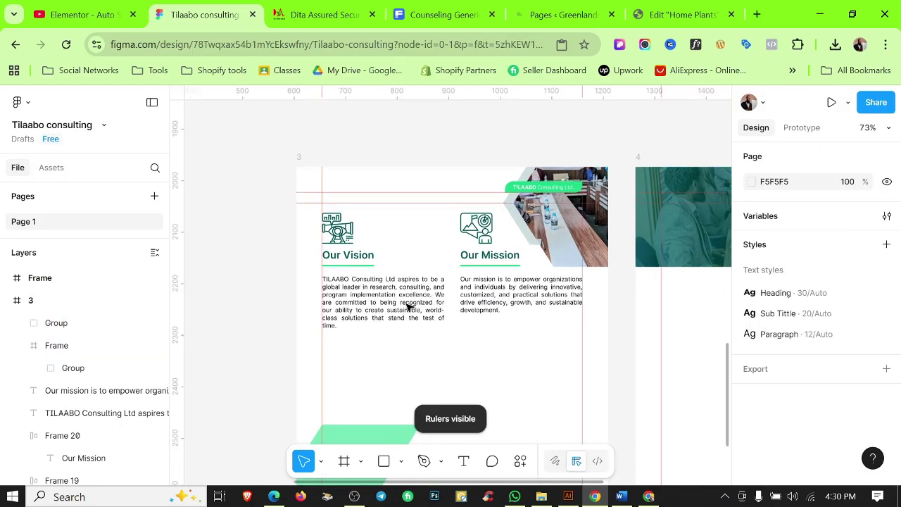
Check the Vision and Mission columns, then bring up the Word profile's Achievements section.
{"action": "left_click_drag", "start_coordinate": [313, 338], "coordinate": [479, 239]}
{"action": "scroll", "coordinate": [479, 239], "scroll_direction": "up", "scroll_amount": 4}
{"action": "scroll", "coordinate": [460, 367], "scroll_direction": "down", "scroll_amount": 1}
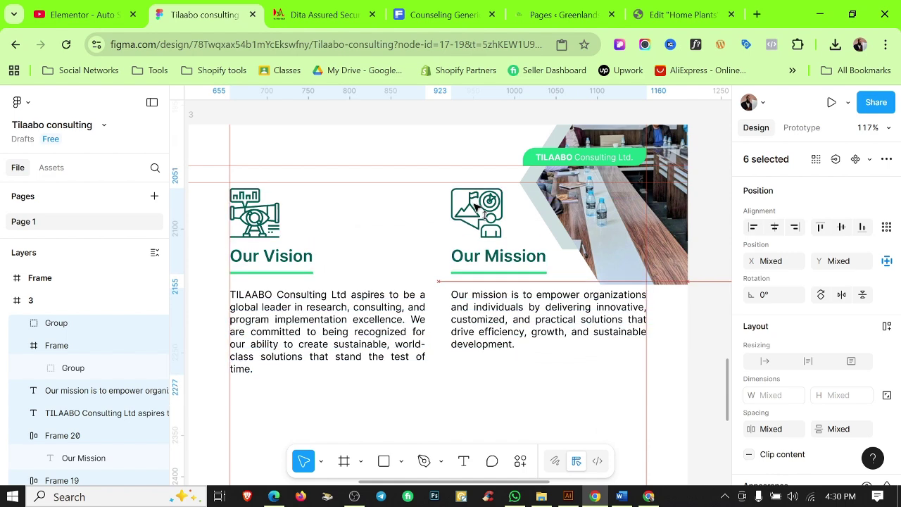
{"action": "key", "text": "Escape"}
{"action": "scroll", "coordinate": [520, 298], "scroll_direction": "down", "scroll_amount": 4}
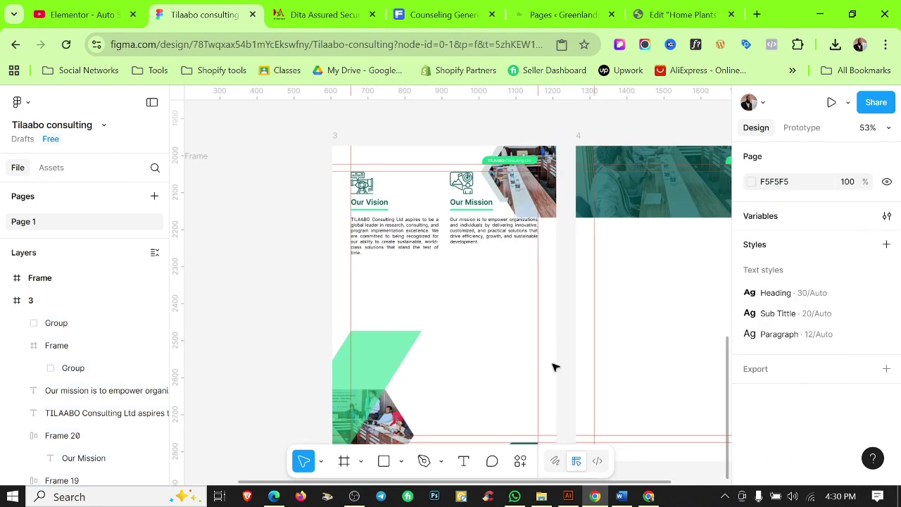
{"action": "left_click", "coordinate": [621, 497]}
{"action": "scroll", "coordinate": [443, 282], "scroll_direction": "down", "scroll_amount": 5}
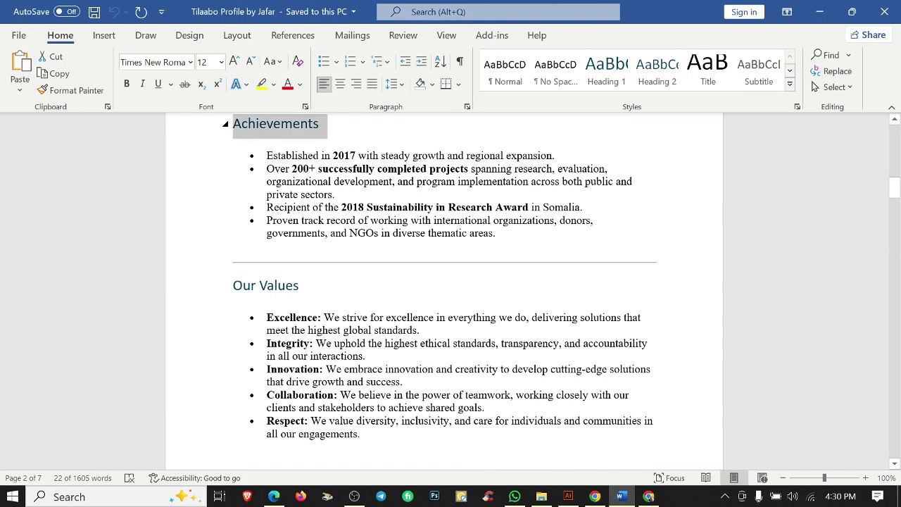
Duplicate the Our Mission heading below the columns and rename it 'Our Achievements'.
{"action": "key", "text": "alt+Tab"}
{"action": "left_click_drag", "start_coordinate": [471, 208], "coordinate": [400, 299]}
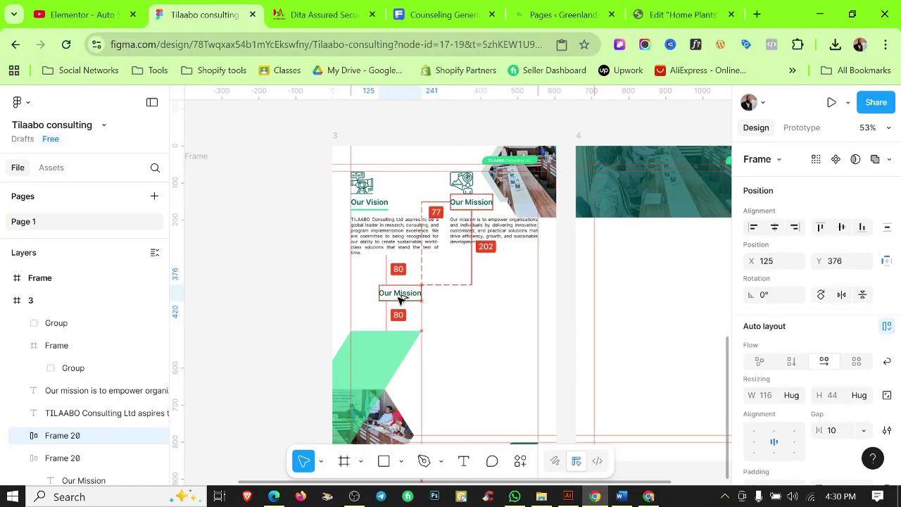
{"action": "scroll", "coordinate": [397, 299], "scroll_direction": "up", "scroll_amount": 3}
{"action": "double_click", "coordinate": [400, 296]}
{"action": "scroll", "coordinate": [385, 294], "scroll_direction": "up", "scroll_amount": 5}
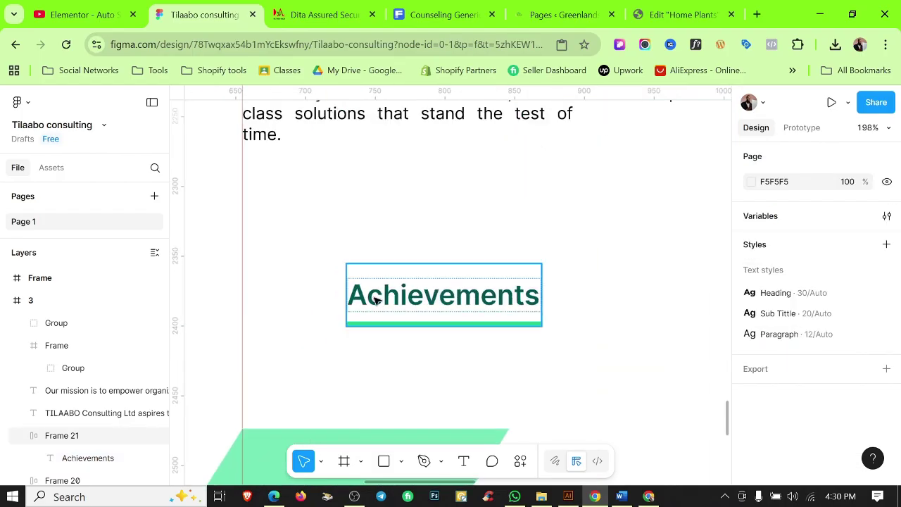
{"action": "double_click", "coordinate": [372, 296]}
{"action": "type", "text": "Our"}
{"action": "left_click", "coordinate": [285, 287]}
{"action": "scroll", "coordinate": [388, 242], "scroll_direction": "down", "scroll_amount": 5}
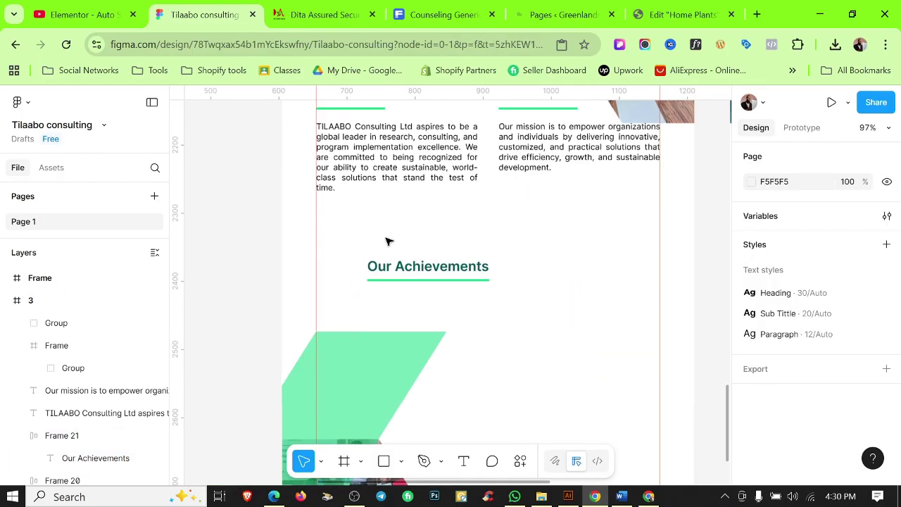
Hide the rulers and move the Our Achievements heading to the right.
{"action": "left_click", "coordinate": [405, 287]}
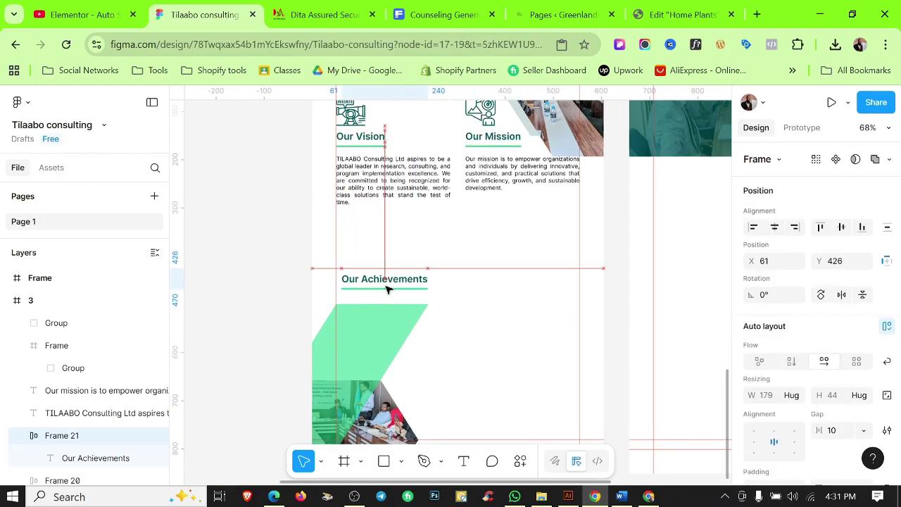
{"action": "scroll", "coordinate": [386, 289], "scroll_direction": "up", "scroll_amount": 6}
{"action": "scroll", "coordinate": [529, 296], "scroll_direction": "down", "scroll_amount": 8}
{"action": "left_click", "coordinate": [539, 296]}
{"action": "key", "text": "shift+r"}
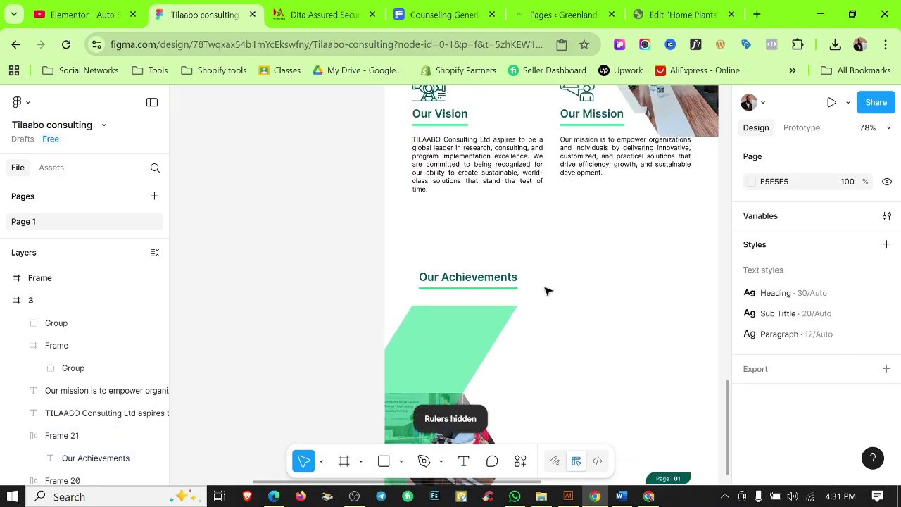
{"action": "scroll", "coordinate": [547, 292], "scroll_direction": "down", "scroll_amount": 4}
{"action": "left_click", "coordinate": [491, 262]}
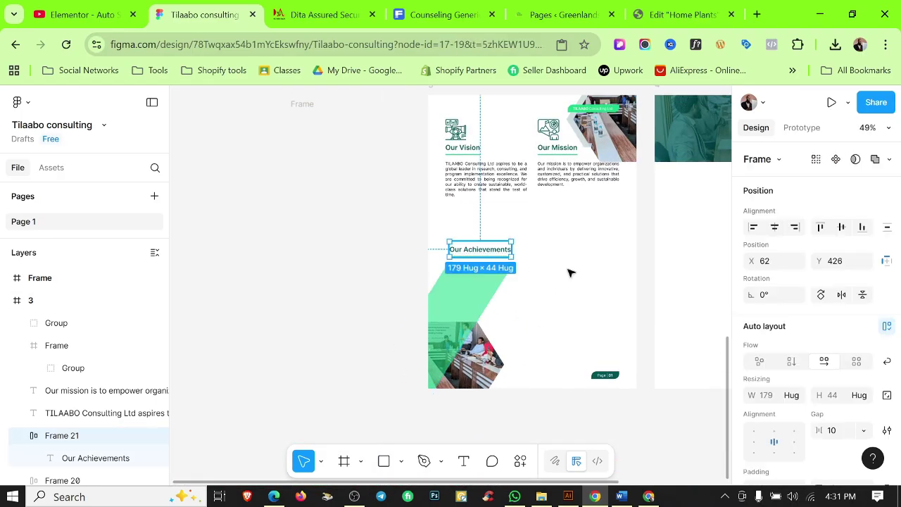
{"action": "left_click", "coordinate": [474, 284]}
{"action": "left_click_drag", "start_coordinate": [493, 253], "coordinate": [682, 142]}
{"action": "scroll", "coordinate": [474, 283], "scroll_direction": "up", "scroll_amount": 5}
Edit Polygon 3's top points to make the green parallelogram taller.
{"action": "double_click", "coordinate": [477, 274]}
{"action": "double_click", "coordinate": [427, 273]}
{"action": "left_click", "coordinate": [413, 252]}
{"action": "left_click", "coordinate": [610, 251], "text": "shift"}
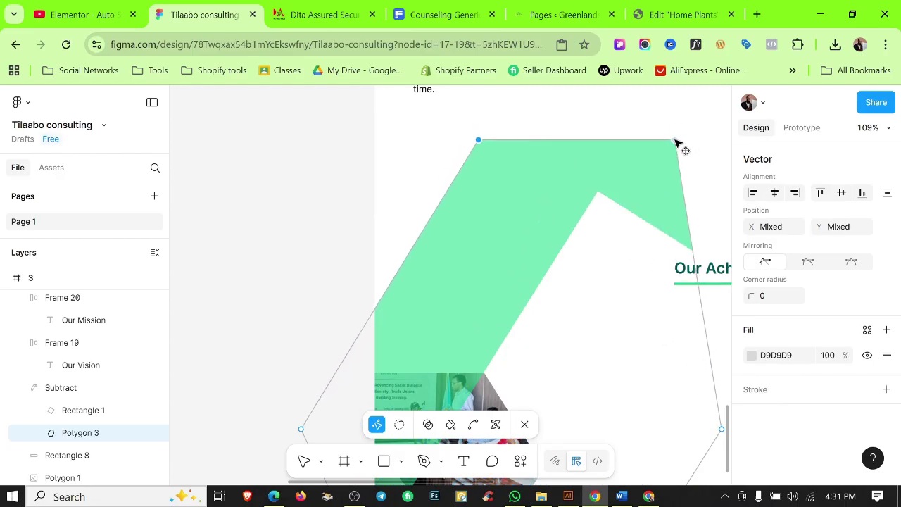
{"action": "left_click", "coordinate": [384, 205]}
{"action": "scroll", "coordinate": [384, 205], "scroll_direction": "down", "scroll_amount": 4}
{"action": "left_click", "coordinate": [509, 205], "text": "ctrl"}
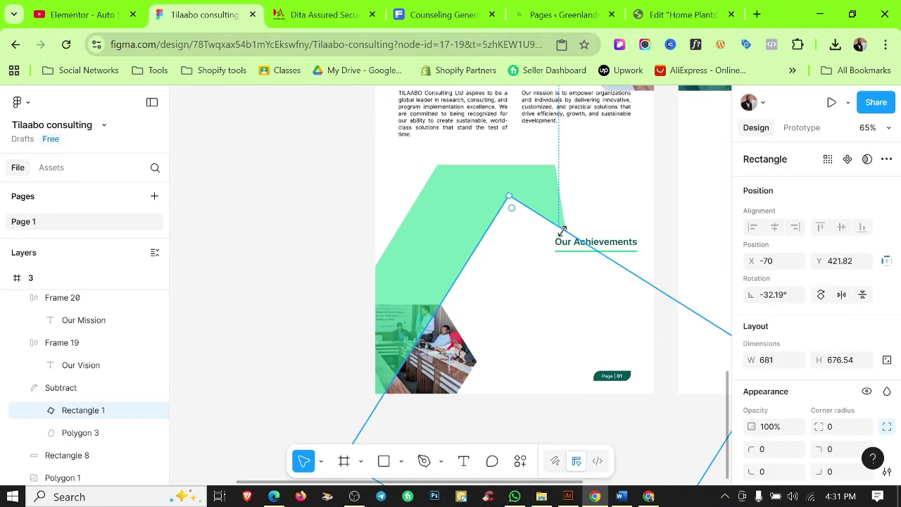
{"action": "left_click", "coordinate": [618, 163]}
{"action": "scroll", "coordinate": [610, 174], "scroll_direction": "down", "scroll_amount": 2}
Refine the green parallelogram's top-left point.
{"action": "left_click", "coordinate": [501, 186]}
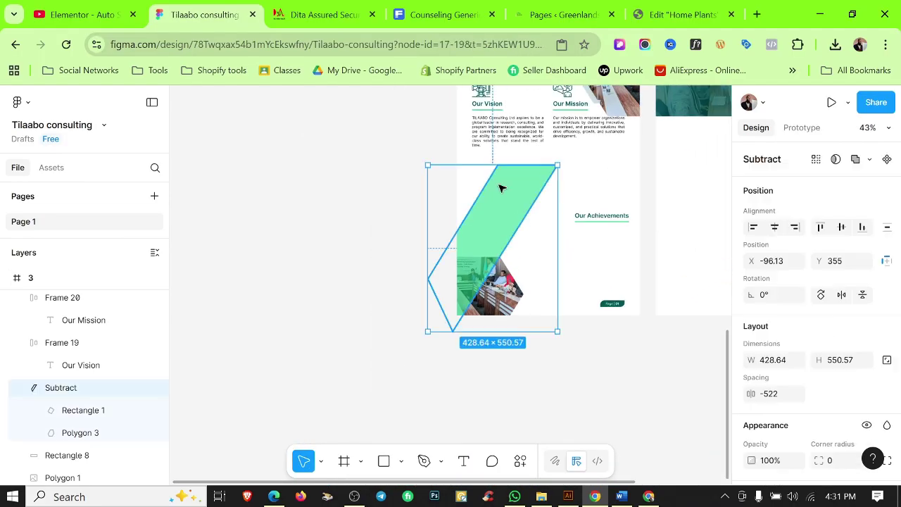
{"action": "double_click", "coordinate": [502, 179]}
{"action": "left_click", "coordinate": [497, 165]}
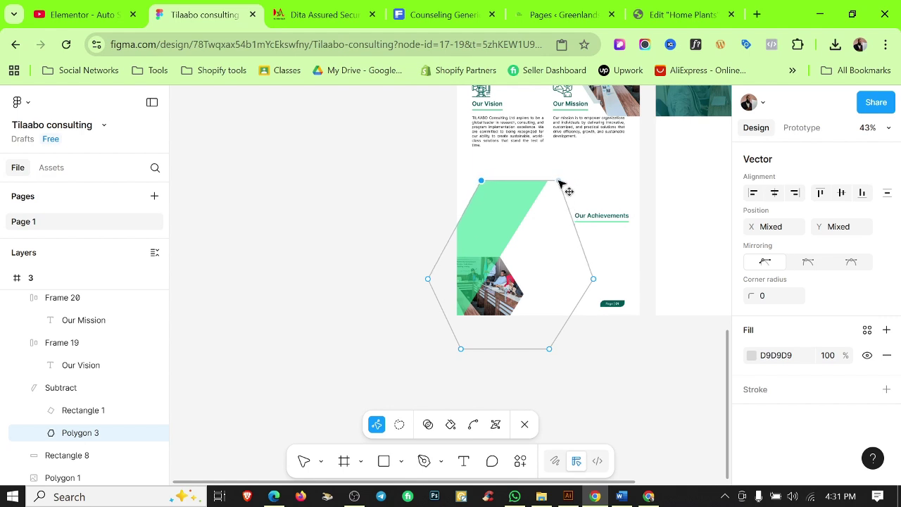
{"action": "key", "text": "Escape"}
Place Our Achievements above the green shape and duplicate the mission paragraph beside it.
{"action": "left_click", "coordinate": [390, 199]}
{"action": "left_click_drag", "start_coordinate": [612, 223], "coordinate": [529, 175]}
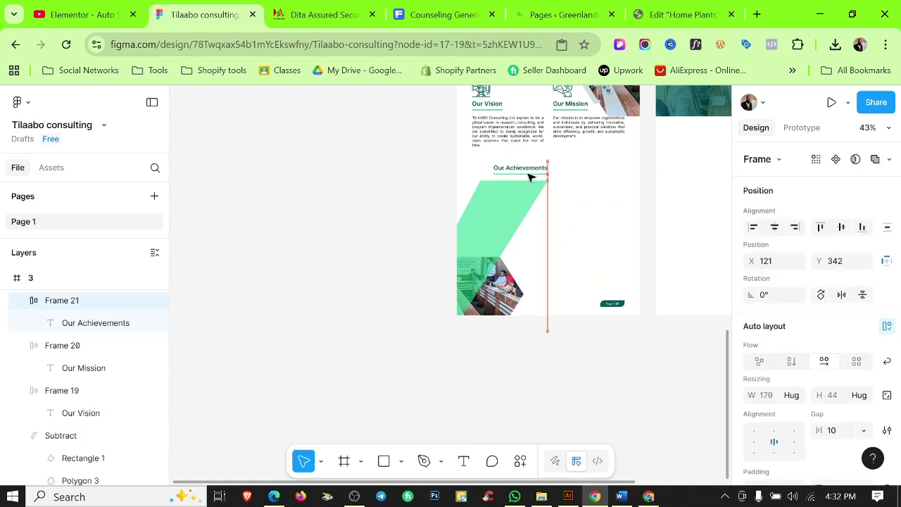
{"action": "scroll", "coordinate": [543, 186], "scroll_direction": "up", "scroll_amount": 3}
{"action": "scroll", "coordinate": [544, 186], "scroll_direction": "up", "scroll_amount": 3}
{"action": "mouse_move", "coordinate": [507, 219]}
{"action": "left_mouse_down"}
{"action": "mouse_move", "coordinate": [497, 224]}
{"action": "mouse_move", "coordinate": [493, 213]}
{"action": "left_mouse_up"}
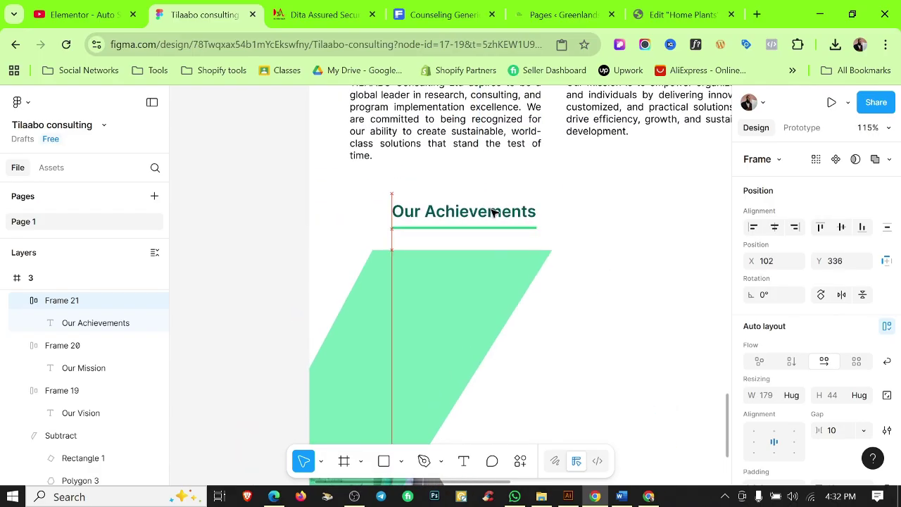
{"action": "scroll", "coordinate": [559, 228], "scroll_direction": "down", "scroll_amount": 5}
{"action": "left_click", "coordinate": [593, 232]}
{"action": "scroll", "coordinate": [613, 282], "scroll_direction": "up", "scroll_amount": 2}
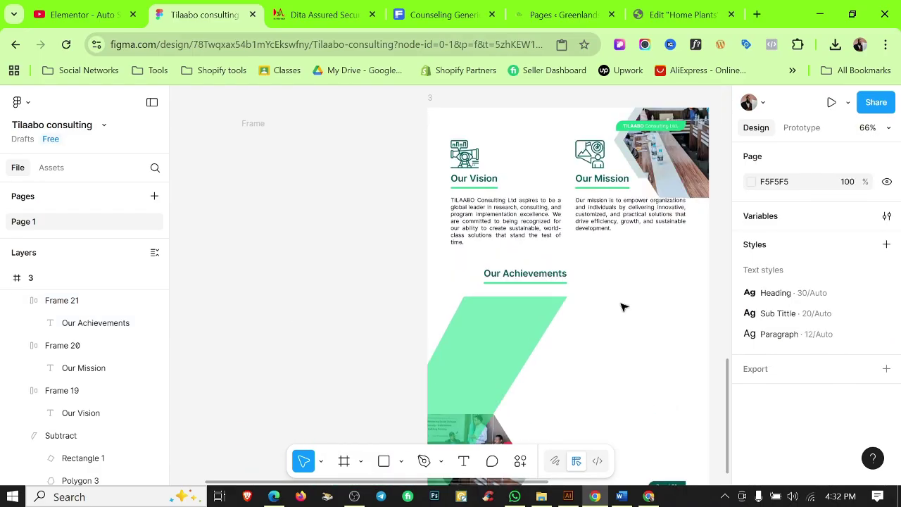
{"action": "left_click_drag", "start_coordinate": [598, 222], "coordinate": [598, 374]}
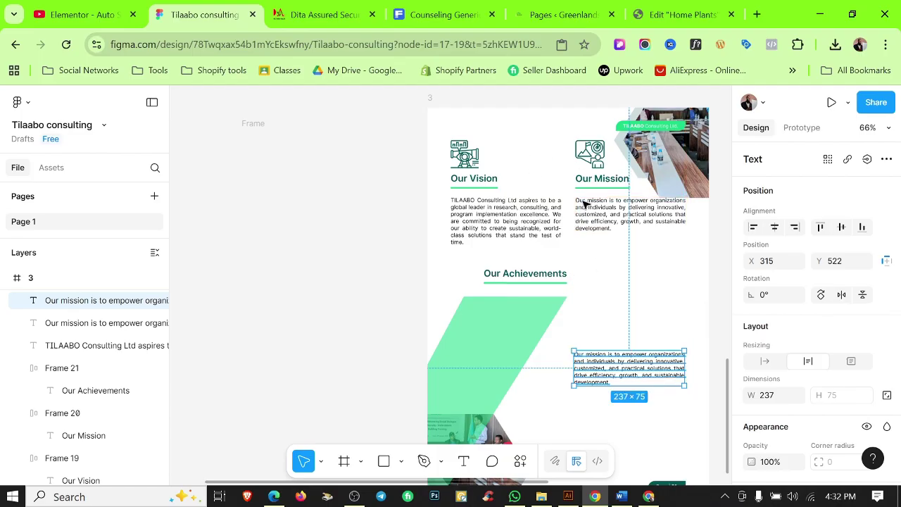
Nudge the Vision and Mission paragraphs down and move the empty frame into page 3.
{"action": "left_click", "coordinate": [467, 200]}
{"action": "left_click", "coordinate": [602, 207], "text": "shift"}
{"action": "key", "text": "shift+Down"}
{"action": "key", "text": "shift+Down"}
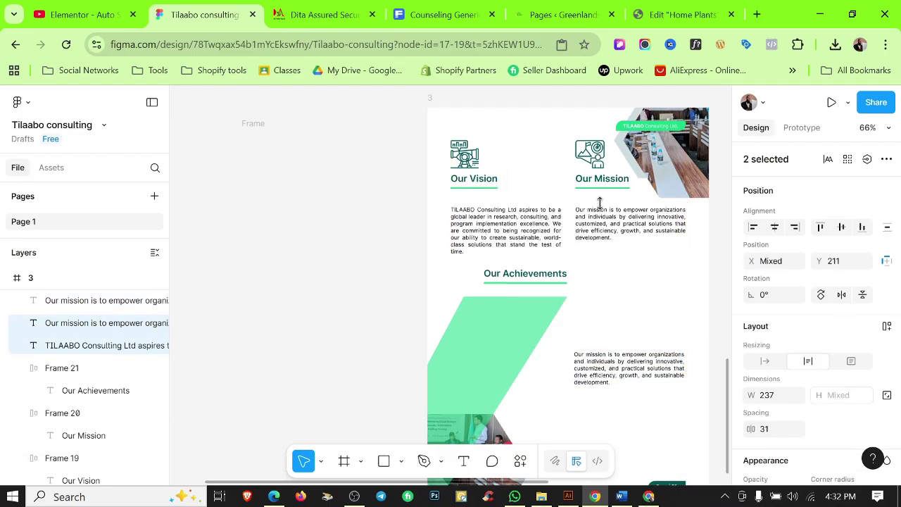
{"action": "left_click", "coordinate": [376, 364]}
{"action": "left_click_drag", "start_coordinate": [253, 125], "coordinate": [497, 158]}
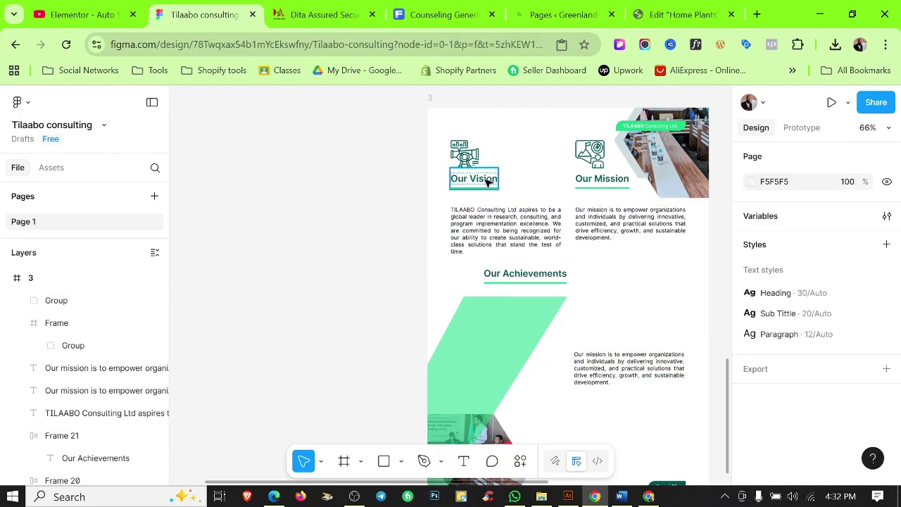
{"action": "left_click", "coordinate": [487, 182]}
{"action": "left_click", "coordinate": [604, 187], "text": "shift"}
{"action": "left_click", "coordinate": [359, 218]}
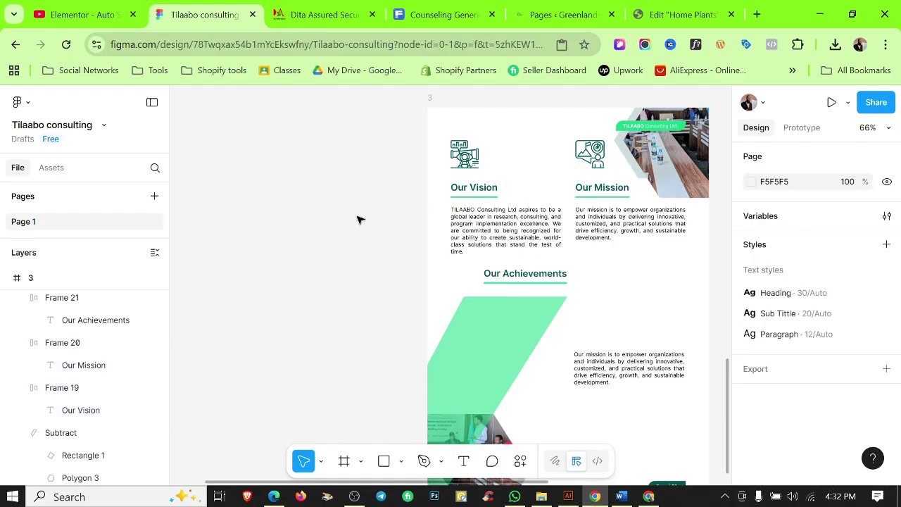
{"action": "scroll", "coordinate": [582, 201], "scroll_direction": "up", "scroll_amount": 3}
{"action": "scroll", "coordinate": [674, 467], "scroll_direction": "down", "scroll_amount": 2}
Copy the Achievements bullets from Word into the duplicated paragraph.
{"action": "left_click", "coordinate": [621, 496]}
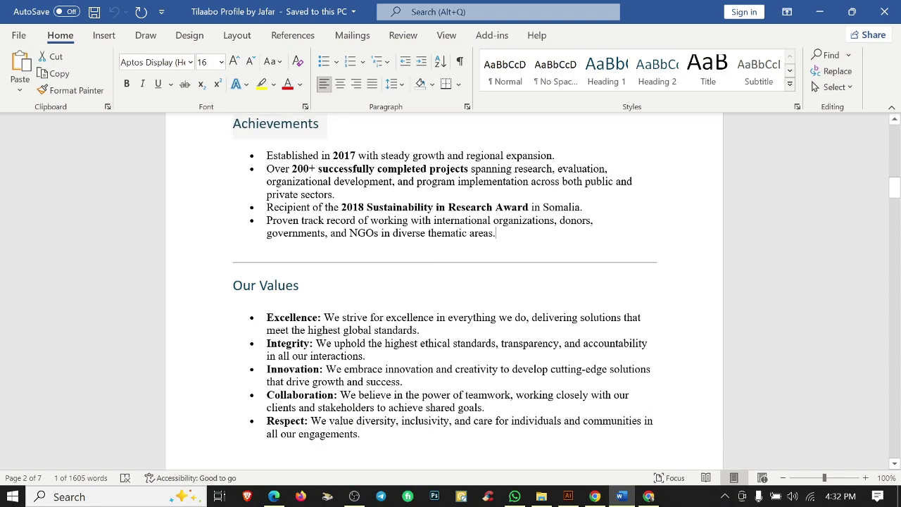
{"action": "key", "text": "ctrl+shift+Up"}
{"action": "key", "text": "ctrl+shift+Up"}
{"action": "key", "text": "ctrl+shift+Up"}
{"action": "key", "text": "ctrl+shift+Up"}
{"action": "key", "text": "ctrl+c"}
{"action": "left_click", "coordinate": [820, 12]}
{"action": "double_click", "coordinate": [557, 343]}
{"action": "key", "text": "ctrl+v"}
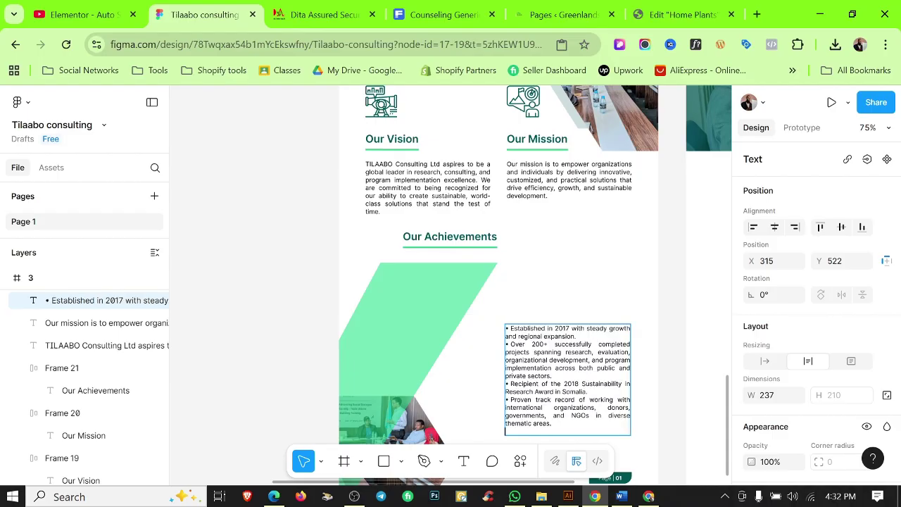
{"action": "key", "text": "ctrl+a"}
Turn the pasted Achievements text into a bulleted list.
{"action": "scroll", "coordinate": [831, 388], "scroll_direction": "down", "scroll_amount": 3}
{"action": "left_click", "coordinate": [887, 285]}
{"action": "left_click", "coordinate": [695, 355]}
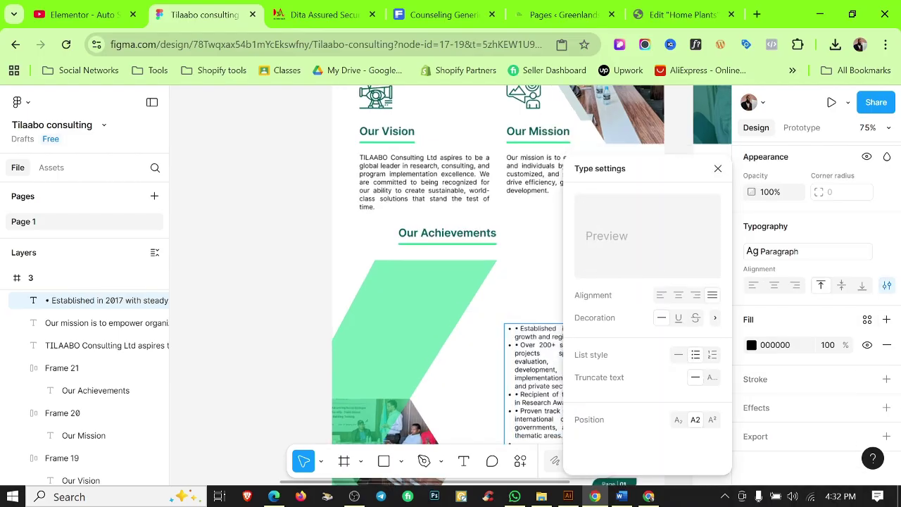
{"action": "scroll", "coordinate": [520, 335], "scroll_direction": "up", "scroll_amount": 5}
{"action": "left_click", "coordinate": [718, 168]}
Remove leftover bullet characters before Established and Recipient and space out the bullets.
{"action": "left_click", "coordinate": [514, 328]}
{"action": "key", "text": "BackSpace"}
{"action": "key", "text": "BackSpace"}
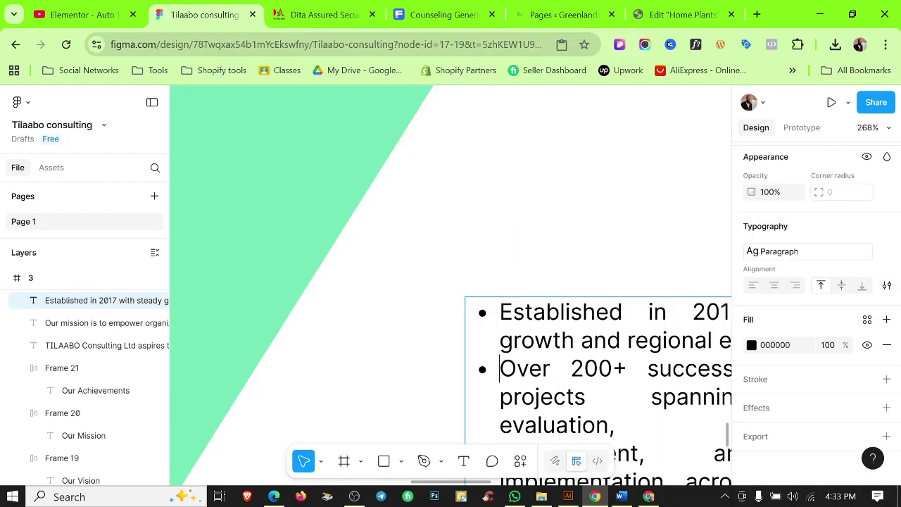
{"action": "scroll", "coordinate": [458, 282], "scroll_direction": "down", "scroll_amount": 5}
{"action": "left_click", "coordinate": [519, 179]}
{"action": "key", "text": "BackSpace"}
{"action": "key", "text": "BackSpace"}
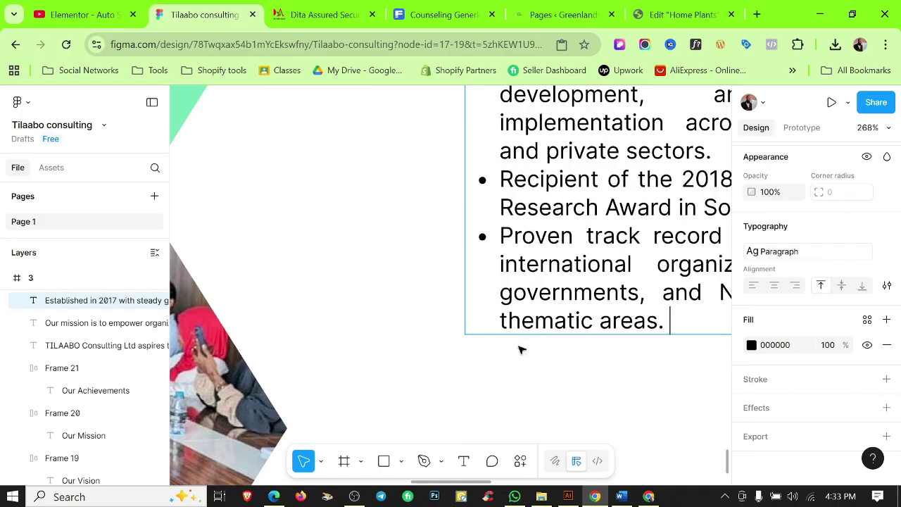
{"action": "scroll", "coordinate": [637, 297], "scroll_direction": "down", "scroll_amount": 10}
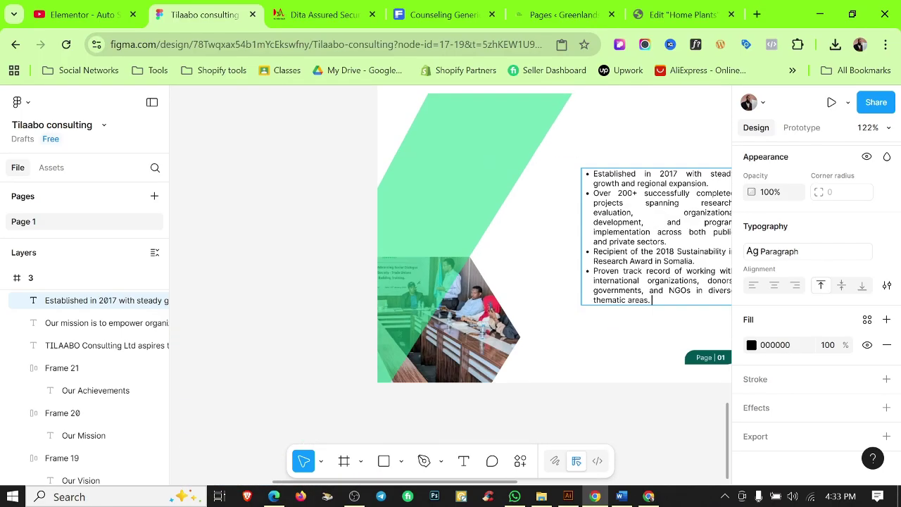
{"action": "key", "text": "Return"}
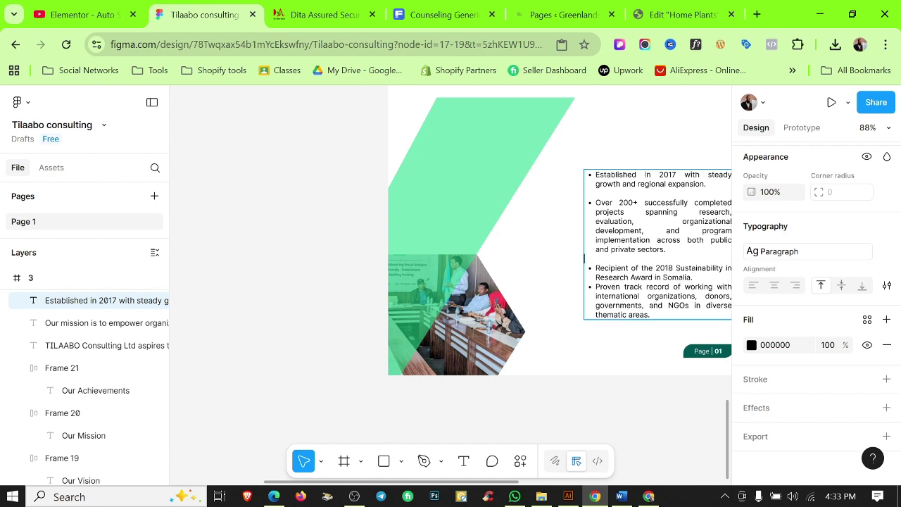
{"action": "left_click", "coordinate": [229, 177]}
Show the rulers and widen the bullet text box to 270.
{"action": "scroll", "coordinate": [362, 246], "scroll_direction": "down", "scroll_amount": 3}
{"action": "scroll", "coordinate": [399, 246], "scroll_direction": "up", "scroll_amount": 2}
{"action": "left_click", "coordinate": [398, 246]}
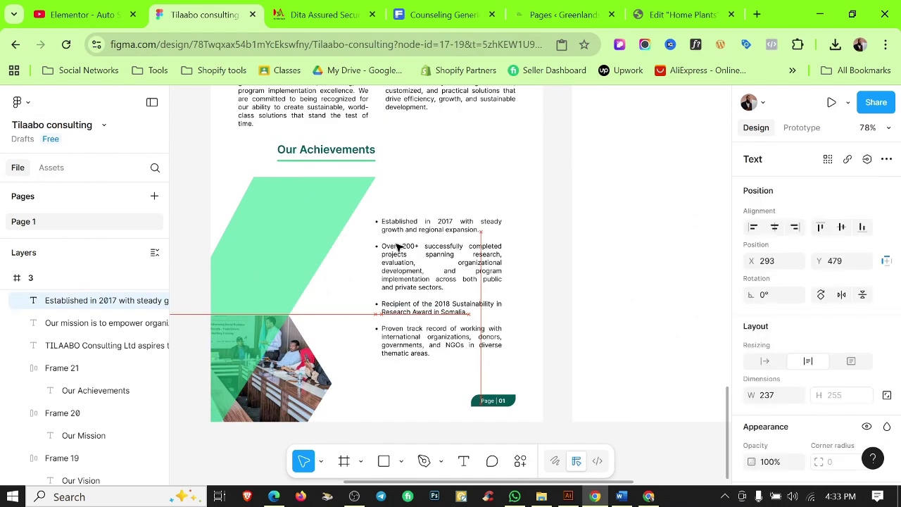
{"action": "key", "text": "shift+r"}
{"action": "left_click_drag", "start_coordinate": [495, 253], "coordinate": [515, 256]}
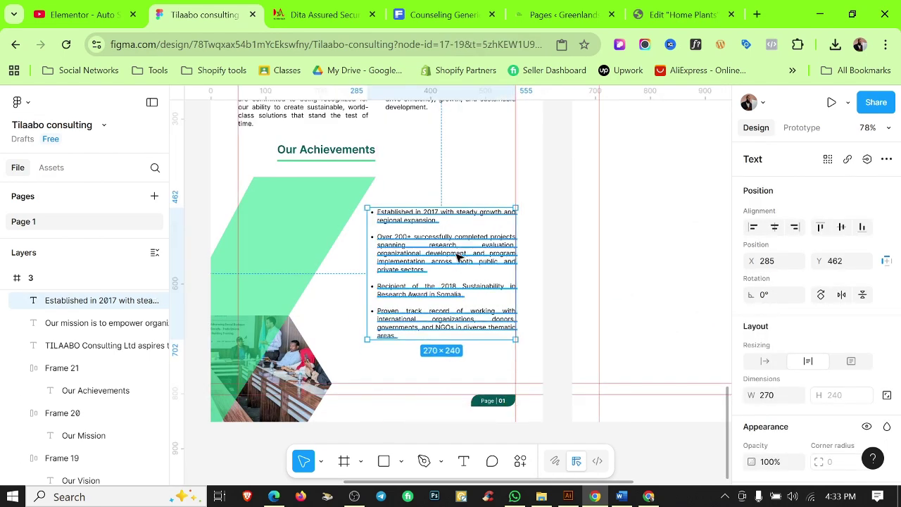
{"action": "left_click", "coordinate": [564, 250]}
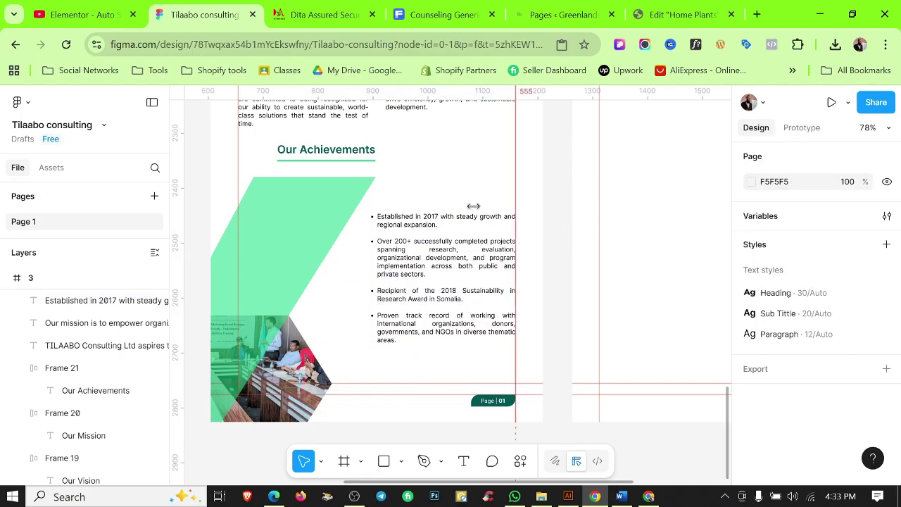
Draw a connector line by the heading with Circle start and end points, weight 3.
{"action": "left_click", "coordinate": [383, 150]}
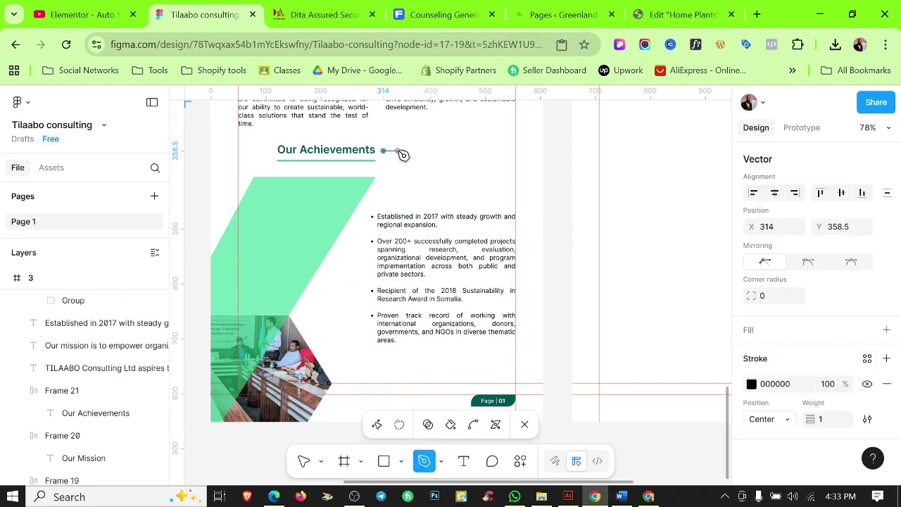
{"action": "key", "text": "Escape"}
{"action": "scroll", "coordinate": [810, 317], "scroll_direction": "down", "scroll_amount": 3}
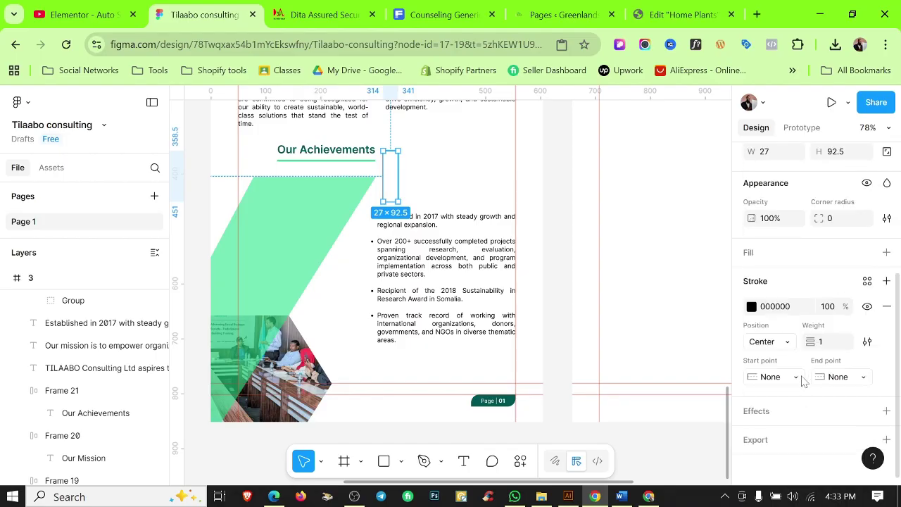
{"action": "left_click", "coordinate": [771, 377]}
{"action": "left_click", "coordinate": [774, 451]}
{"action": "left_click", "coordinate": [864, 377]}
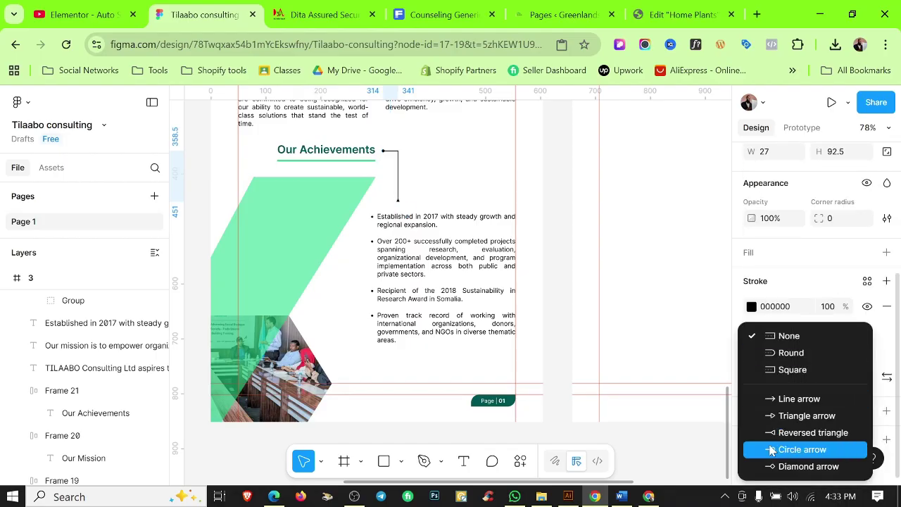
{"action": "left_click", "coordinate": [774, 448]}
{"action": "left_click_drag", "start_coordinate": [811, 342], "coordinate": [828, 341]}
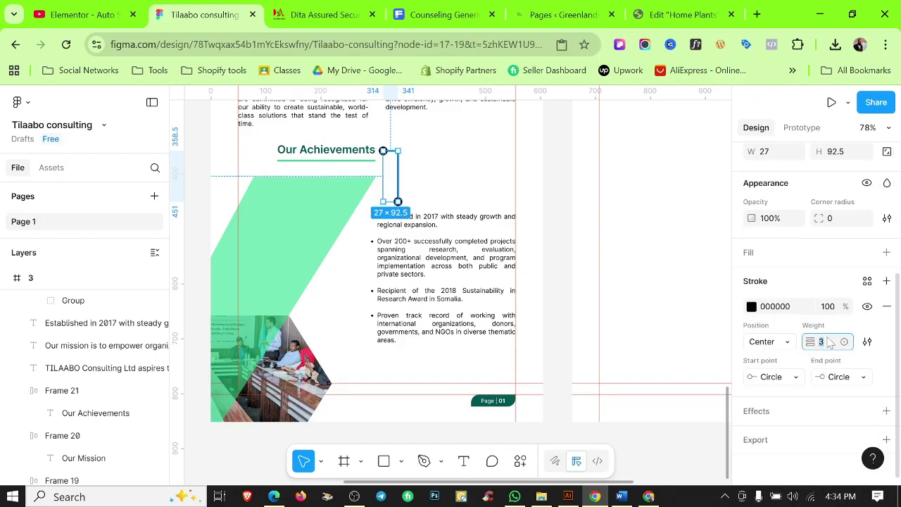
Apply the Color 2 stroke style to the connector line.
{"action": "left_click", "coordinate": [479, 195]}
{"action": "scroll", "coordinate": [402, 170], "scroll_direction": "up", "scroll_amount": 6}
{"action": "left_click", "coordinate": [391, 177]}
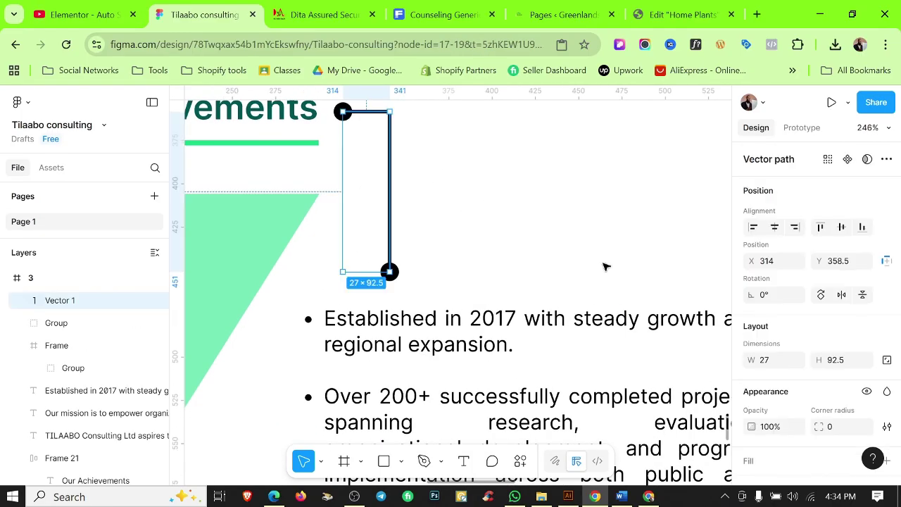
{"action": "scroll", "coordinate": [831, 281], "scroll_direction": "down", "scroll_amount": 3}
{"action": "left_click", "coordinate": [868, 278]}
{"action": "left_click", "coordinate": [613, 232]}
{"action": "left_click", "coordinate": [525, 173]}
Bold 'Established in 2017' and the completed projects phrase in the bullets.
{"action": "scroll", "coordinate": [535, 197], "scroll_direction": "down", "scroll_amount": 5}
{"action": "scroll", "coordinate": [528, 218], "scroll_direction": "up", "scroll_amount": 5}
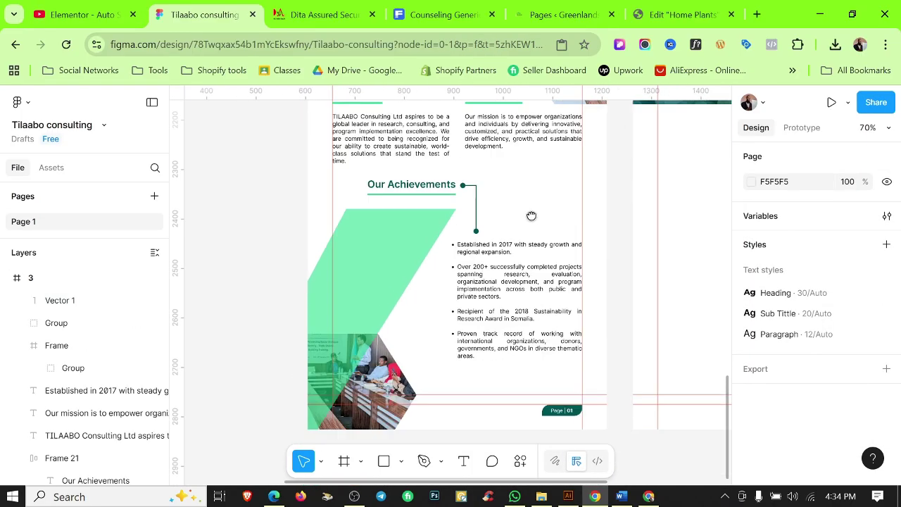
{"action": "left_click", "coordinate": [463, 234]}
{"action": "left_click_drag", "start_coordinate": [356, 219], "coordinate": [560, 218]}
{"action": "key", "text": "ctrl+b"}
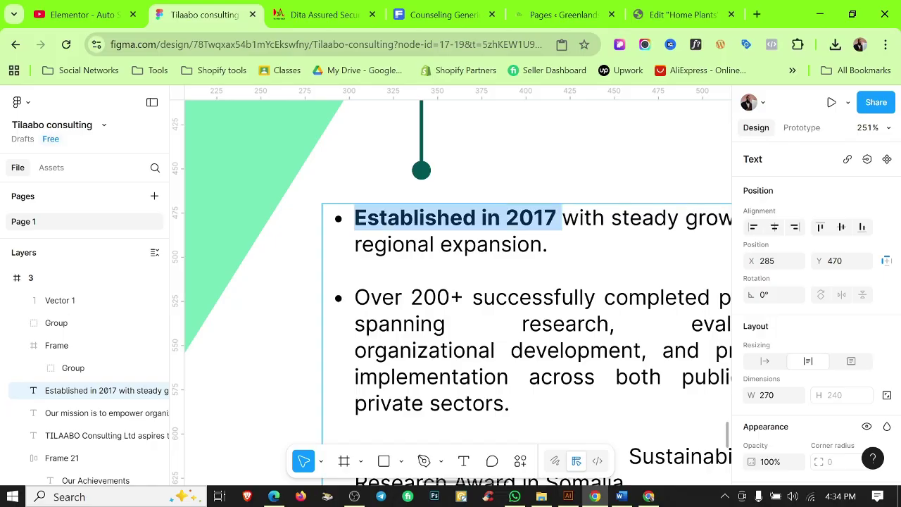
{"action": "scroll", "coordinate": [545, 127], "scroll_direction": "down", "scroll_amount": 2}
{"action": "left_click_drag", "start_coordinate": [263, 255], "coordinate": [649, 254]}
{"action": "key", "text": "ctrl+b"}
Bold the award name and the partners phrase, then hide the rulers.
{"action": "scroll", "coordinate": [443, 281], "scroll_direction": "down", "scroll_amount": 1}
{"action": "left_click_drag", "start_coordinate": [263, 355], "coordinate": [502, 379]}
{"action": "left_click", "coordinate": [523, 356]}
{"action": "key", "text": "ctrl+b"}
{"action": "scroll", "coordinate": [444, 282], "scroll_direction": "down", "scroll_amount": 1}
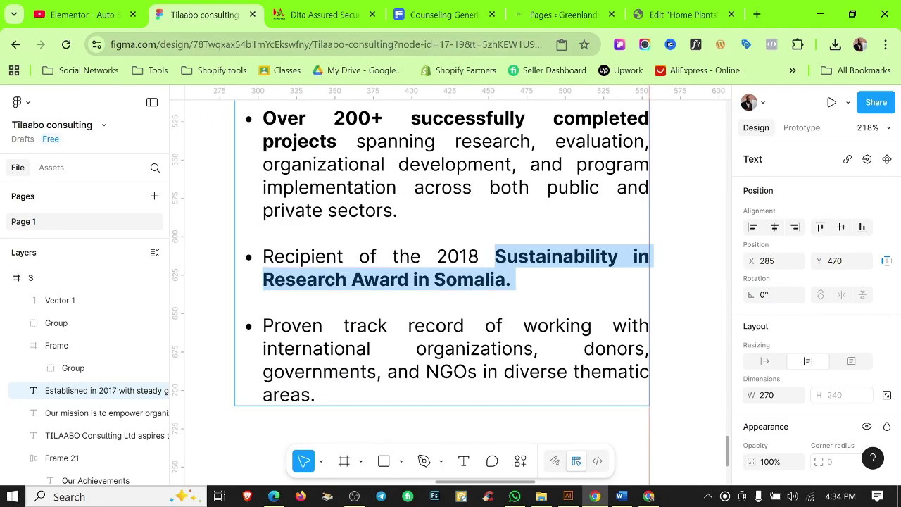
{"action": "left_click_drag", "start_coordinate": [523, 325], "coordinate": [482, 371]}
{"action": "key", "text": "ctrl+b"}
{"action": "left_click", "coordinate": [508, 413]}
{"action": "scroll", "coordinate": [547, 383], "scroll_direction": "down", "scroll_amount": 3}
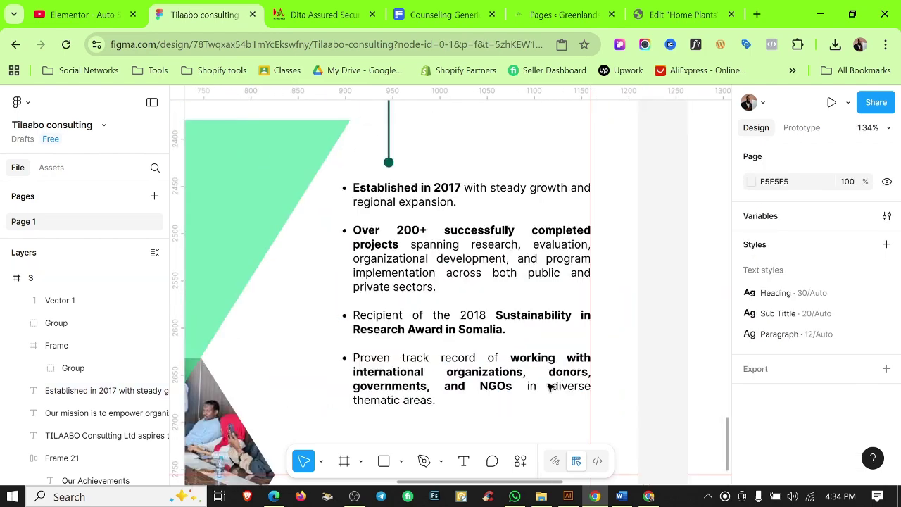
{"action": "scroll", "coordinate": [640, 226], "scroll_direction": "down", "scroll_amount": 4}
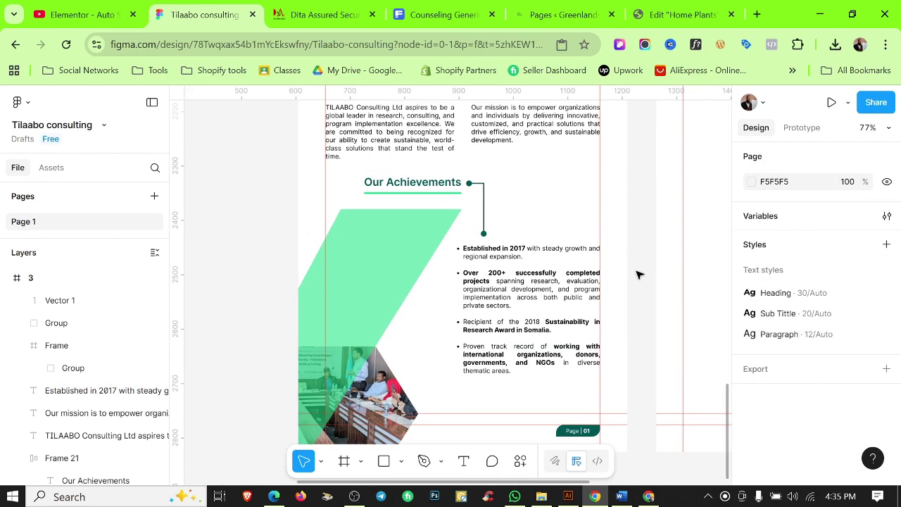
{"action": "key", "text": "shift+r"}
{"action": "scroll", "coordinate": [639, 274], "scroll_direction": "up", "scroll_amount": 2}
{"action": "scroll", "coordinate": [599, 306], "scroll_direction": "up", "scroll_amount": 4}
Wrap the bullet list text box in an auto layout frame.
{"action": "left_click", "coordinate": [495, 245]}
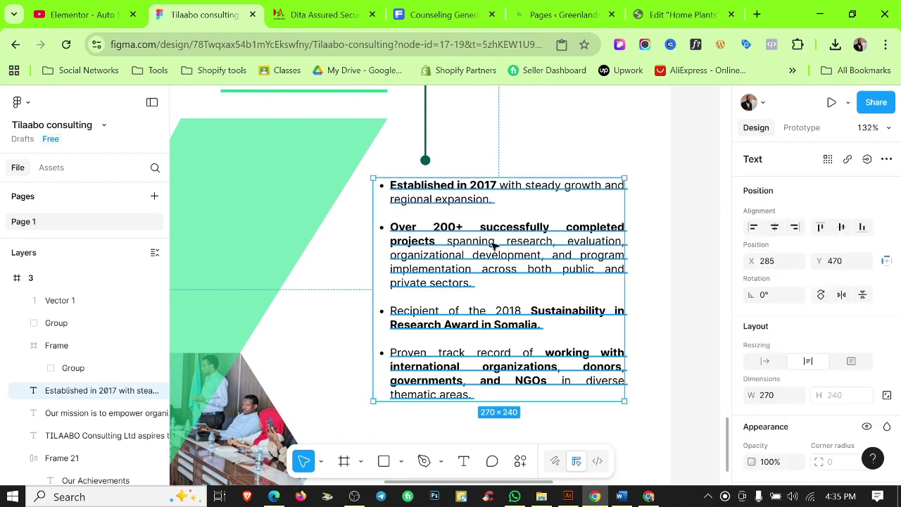
{"action": "key", "text": "shift+r"}
{"action": "scroll", "coordinate": [551, 241], "scroll_direction": "down", "scroll_amount": 3}
{"action": "scroll", "coordinate": [787, 333], "scroll_direction": "down", "scroll_amount": 5}
{"action": "key", "text": "shift+a"}
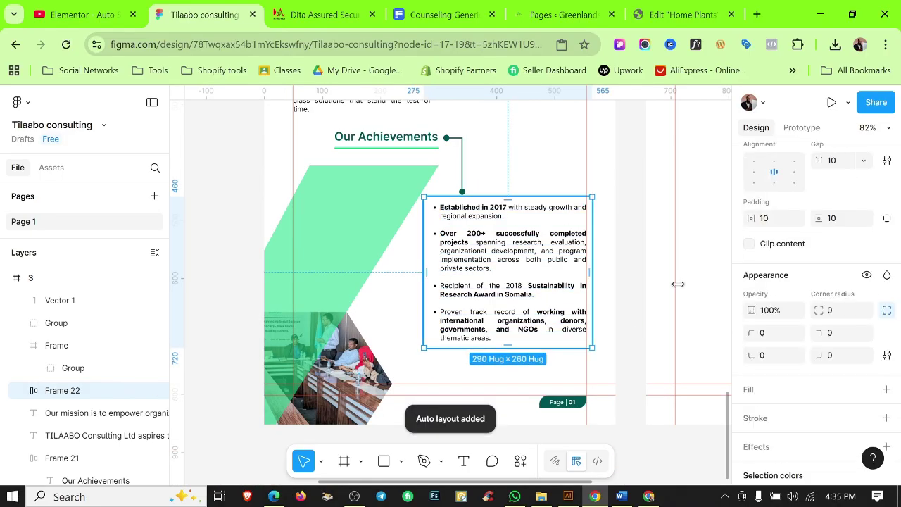
Give the bullet panel a custom pale grey-green fill, C7DDD4 at 20%.
{"action": "left_click", "coordinate": [867, 389]}
{"action": "left_click", "coordinate": [612, 346]}
{"action": "left_click", "coordinate": [771, 415]}
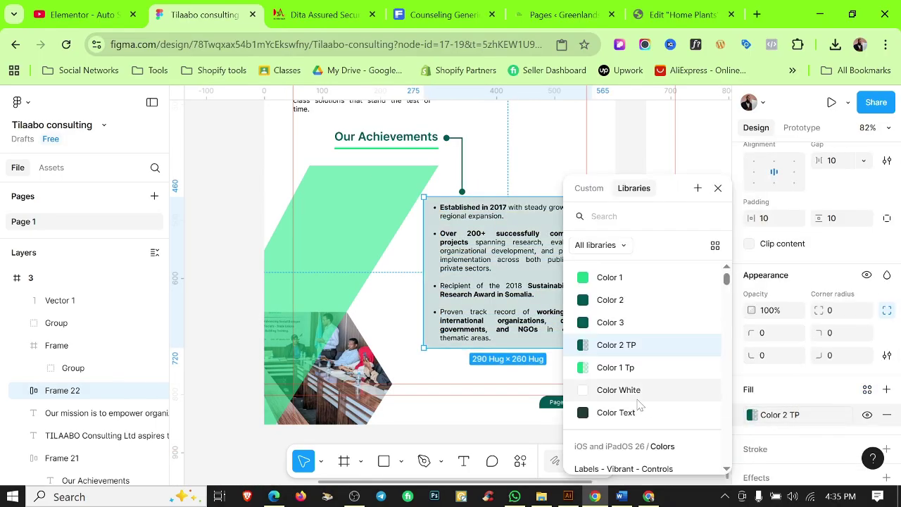
{"action": "left_click", "coordinate": [588, 368]}
{"action": "left_click", "coordinate": [771, 415]}
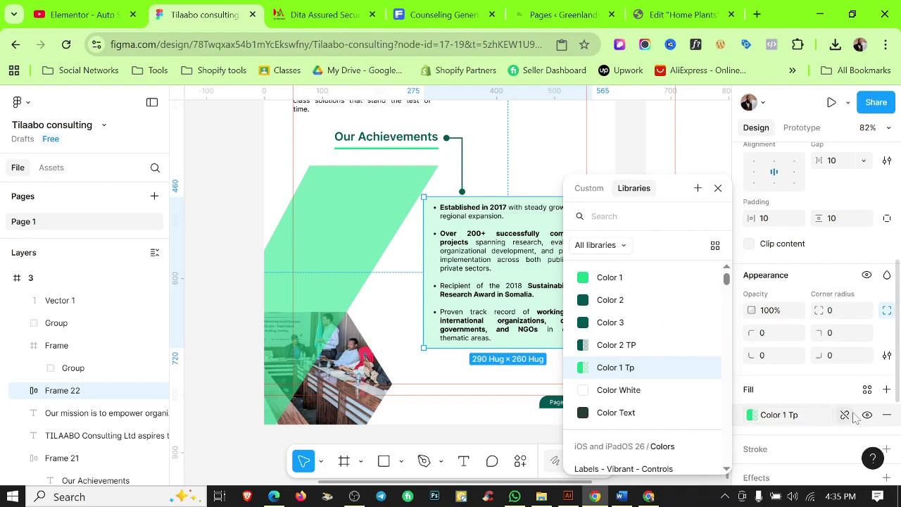
{"action": "left_click", "coordinate": [844, 414]}
{"action": "left_click", "coordinate": [750, 416]}
{"action": "left_click_drag", "start_coordinate": [624, 247], "coordinate": [589, 244]}
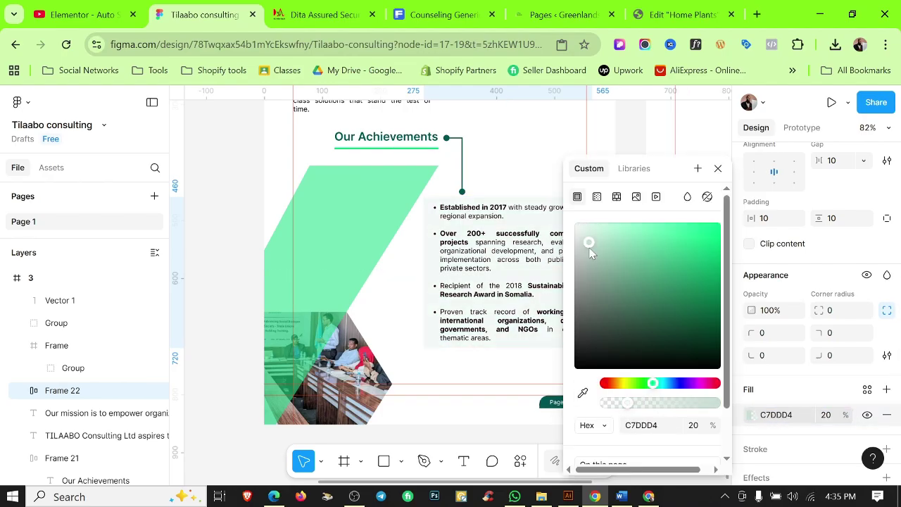
{"action": "left_click", "coordinate": [548, 145]}
Set the panel's horizontal padding to 20 and move it left and down.
{"action": "scroll", "coordinate": [533, 234], "scroll_direction": "up", "scroll_amount": 2}
{"action": "left_click", "coordinate": [533, 233]}
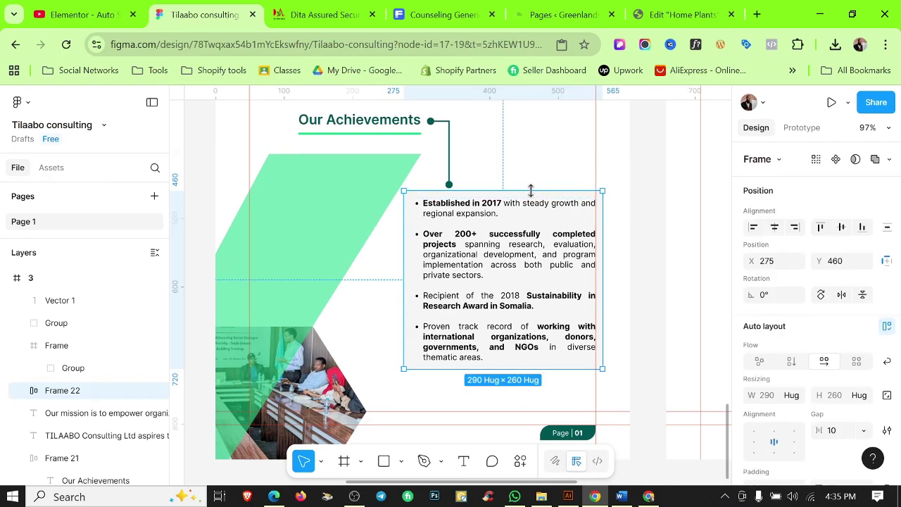
{"action": "scroll", "coordinate": [846, 298], "scroll_direction": "down", "scroll_amount": 3}
{"action": "left_click", "coordinate": [775, 278]}
{"action": "type", "text": "20"}
{"action": "left_click", "coordinate": [659, 281]}
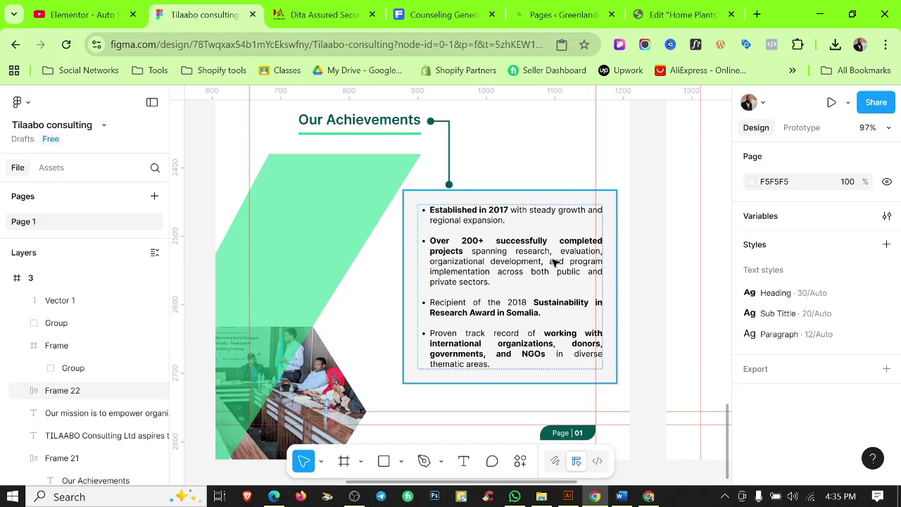
{"action": "left_click_drag", "start_coordinate": [555, 261], "coordinate": [535, 288]}
Inspect the connector line's points above the bullet panel without changing them.
{"action": "scroll", "coordinate": [454, 193], "scroll_direction": "up", "scroll_amount": 3}
{"action": "double_click", "coordinate": [449, 181]}
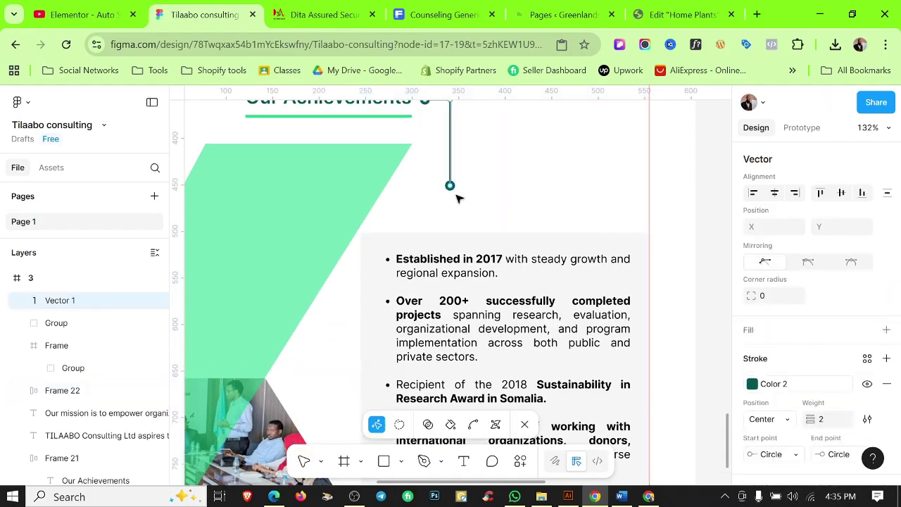
{"action": "key", "text": "Escape"}
{"action": "scroll", "coordinate": [678, 150], "scroll_direction": "down", "scroll_amount": 3}
{"action": "key", "text": "Escape"}
{"action": "scroll", "coordinate": [664, 216], "scroll_direction": "down", "scroll_amount": 2}
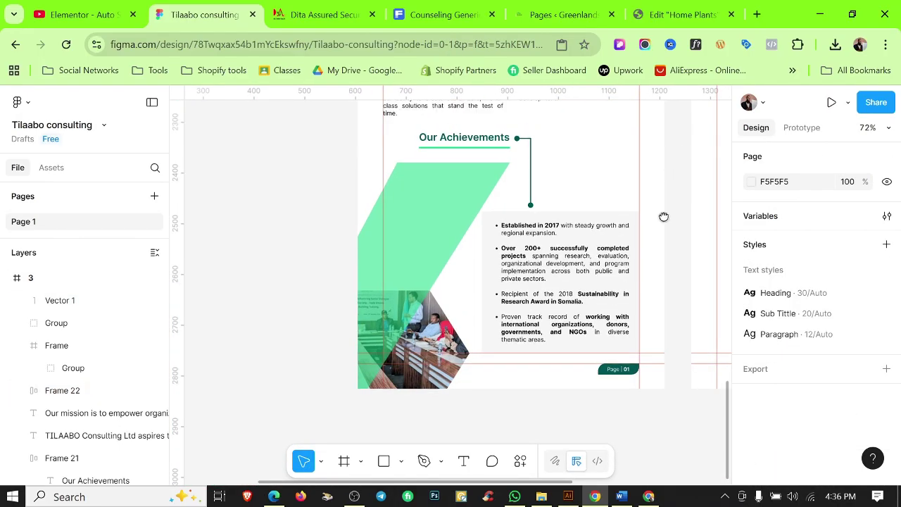
{"action": "scroll", "coordinate": [654, 256], "scroll_direction": "up", "scroll_amount": 2}
{"action": "scroll", "coordinate": [562, 344], "scroll_direction": "up", "scroll_amount": 5}
{"action": "scroll", "coordinate": [562, 344], "scroll_direction": "down", "scroll_amount": 5}
{"action": "scroll", "coordinate": [600, 284], "scroll_direction": "down", "scroll_amount": 3}
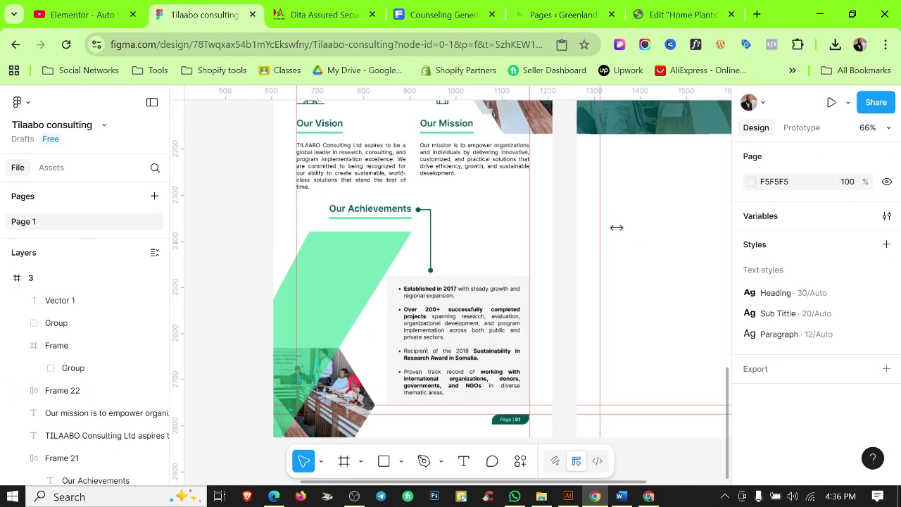
Pan to page 4's photo banner and copy the Our Values heading from Word.
{"action": "left_click_drag", "start_coordinate": [618, 228], "coordinate": [559, 314]}
{"action": "scroll", "coordinate": [559, 314], "scroll_direction": "down", "scroll_amount": 2}
{"action": "left_click_drag", "start_coordinate": [454, 325], "coordinate": [397, 331]}
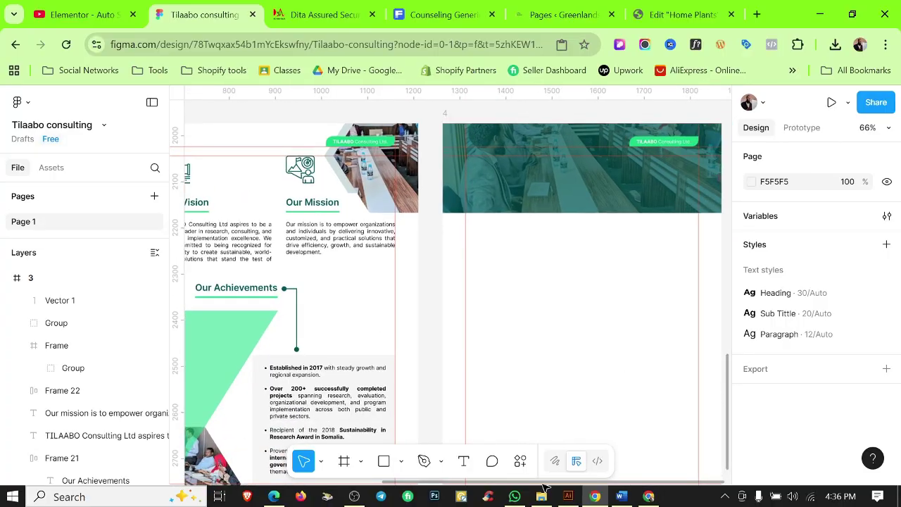
{"action": "left_click", "coordinate": [621, 496]}
{"action": "left_click_drag", "start_coordinate": [304, 286], "coordinate": [234, 286]}
{"action": "key", "text": "alt+Tab"}
Duplicate the heading onto page 4 as 'Our Values' in the Heading text style.
{"action": "scroll", "coordinate": [530, 321], "scroll_direction": "up", "scroll_amount": 3}
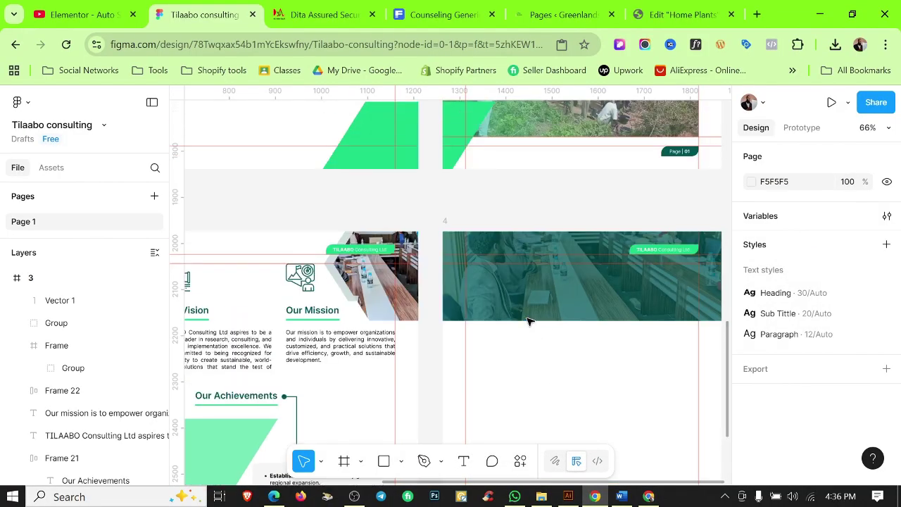
{"action": "scroll", "coordinate": [529, 322], "scroll_direction": "down", "scroll_amount": 1}
{"action": "mouse_move", "coordinate": [336, 311]}
{"action": "left_mouse_down"}
{"action": "mouse_move", "coordinate": [573, 380]}
{"action": "mouse_move", "coordinate": [581, 290]}
{"action": "mouse_move", "coordinate": [585, 341]}
{"action": "mouse_move", "coordinate": [578, 291]}
{"action": "left_mouse_up"}
{"action": "double_click", "coordinate": [574, 380]}
{"action": "scroll", "coordinate": [857, 317], "scroll_direction": "down", "scroll_amount": 4}
{"action": "left_click", "coordinate": [857, 254]}
{"action": "left_click", "coordinate": [621, 307]}
{"action": "left_click", "coordinate": [608, 361]}
Make the Our Values heading white and hide the rulers.
{"action": "scroll", "coordinate": [882, 433], "scroll_direction": "down", "scroll_amount": 5}
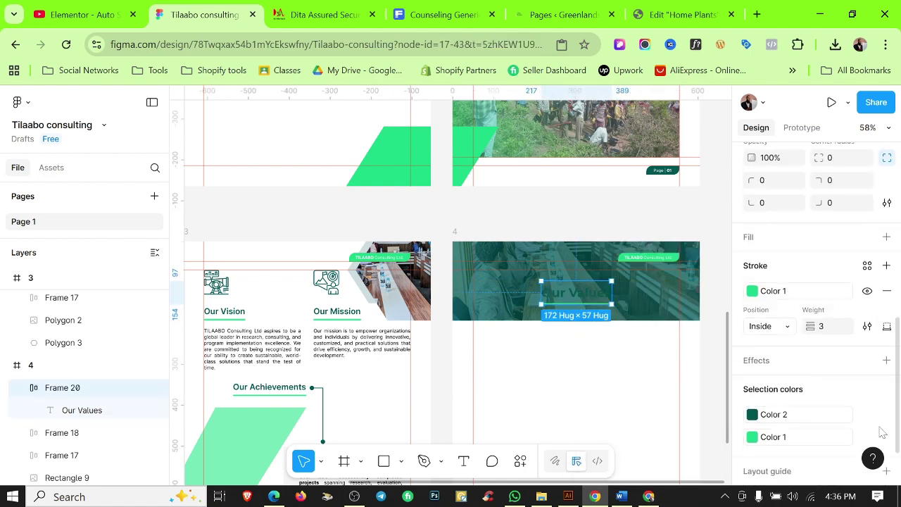
{"action": "left_click", "coordinate": [835, 419]}
{"action": "left_click", "coordinate": [614, 388]}
{"action": "left_click", "coordinate": [519, 384]}
{"action": "scroll", "coordinate": [578, 304], "scroll_direction": "up", "scroll_amount": 5}
{"action": "scroll", "coordinate": [563, 317], "scroll_direction": "down", "scroll_amount": 3}
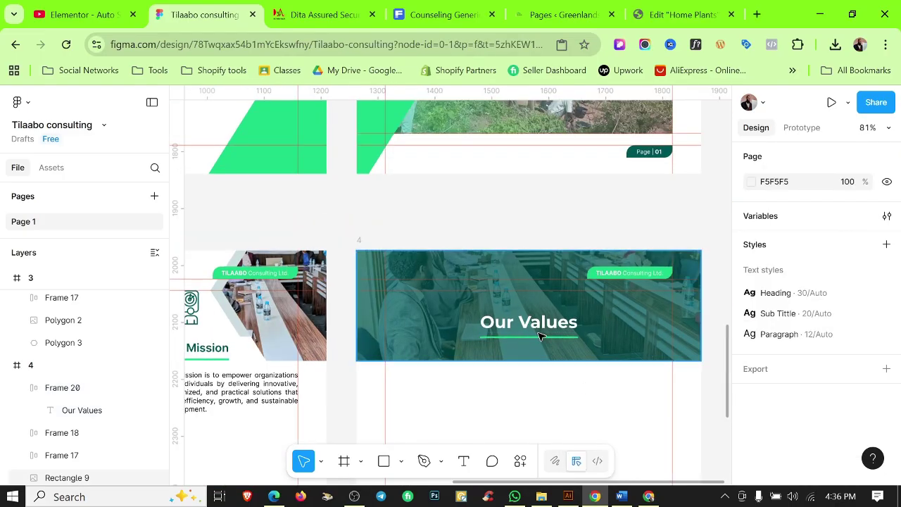
{"action": "left_click", "coordinate": [540, 329]}
{"action": "left_click", "coordinate": [556, 416]}
{"action": "key", "text": "shift+r"}
Copy the hexagon onto page 4 with a linear gradient from 005653 to 1CD587.
{"action": "scroll", "coordinate": [609, 336], "scroll_direction": "down", "scroll_amount": 3}
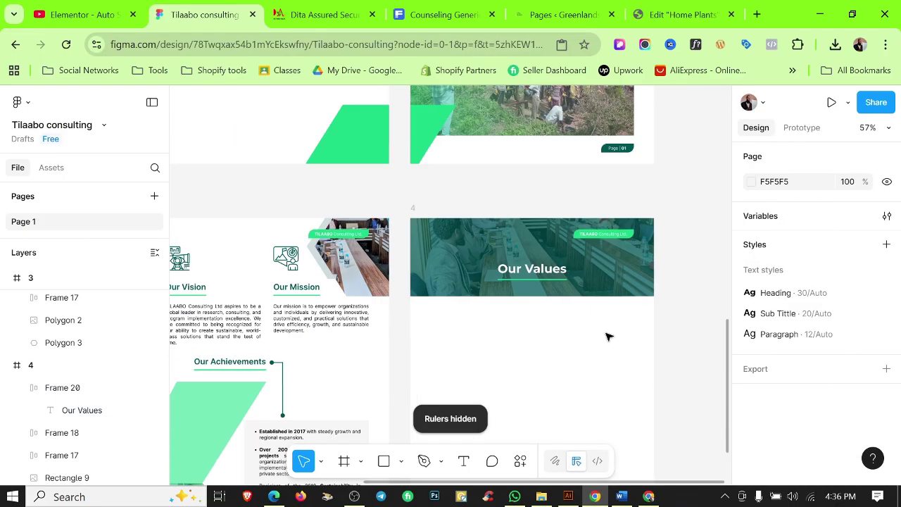
{"action": "scroll", "coordinate": [583, 330], "scroll_direction": "down", "scroll_amount": 1}
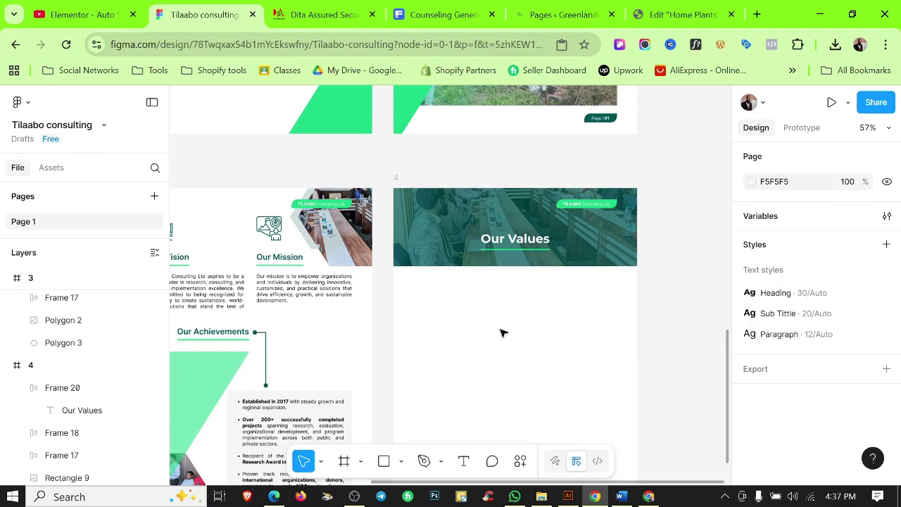
{"action": "scroll", "coordinate": [502, 333], "scroll_direction": "down", "scroll_amount": 3}
{"action": "left_click_drag", "start_coordinate": [328, 368], "coordinate": [525, 295]}
{"action": "scroll", "coordinate": [755, 348], "scroll_direction": "down", "scroll_amount": 3}
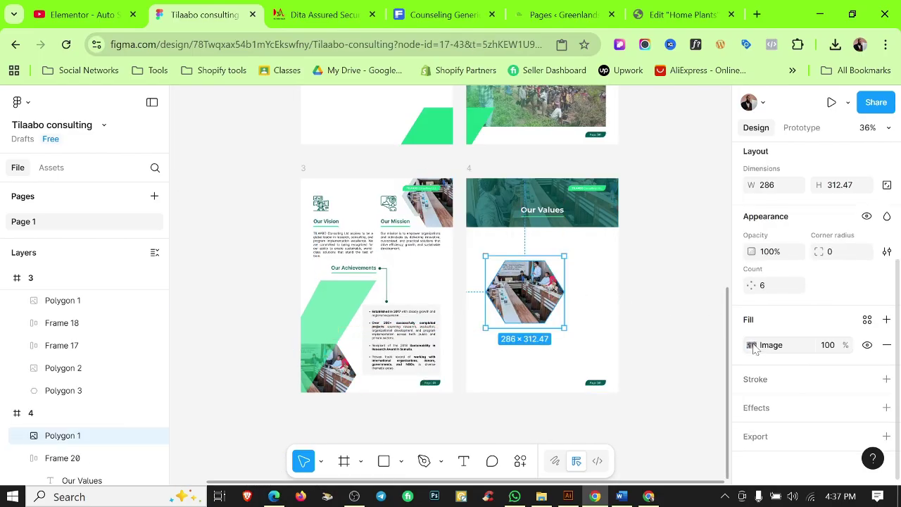
{"action": "left_click", "coordinate": [752, 345]}
{"action": "left_click", "coordinate": [597, 196]}
{"action": "left_click", "coordinate": [623, 321]}
{"action": "left_click", "coordinate": [411, 458]}
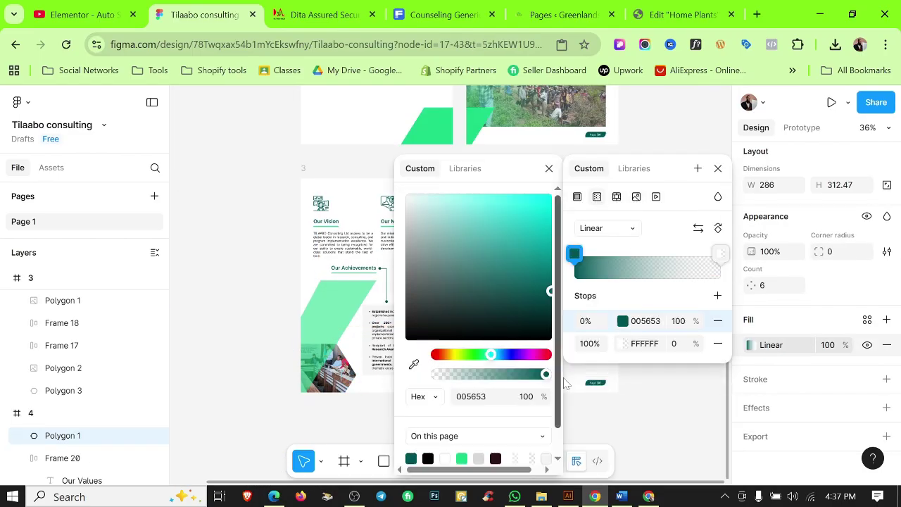
{"action": "left_click", "coordinate": [623, 344]}
{"action": "left_click", "coordinate": [462, 459]}
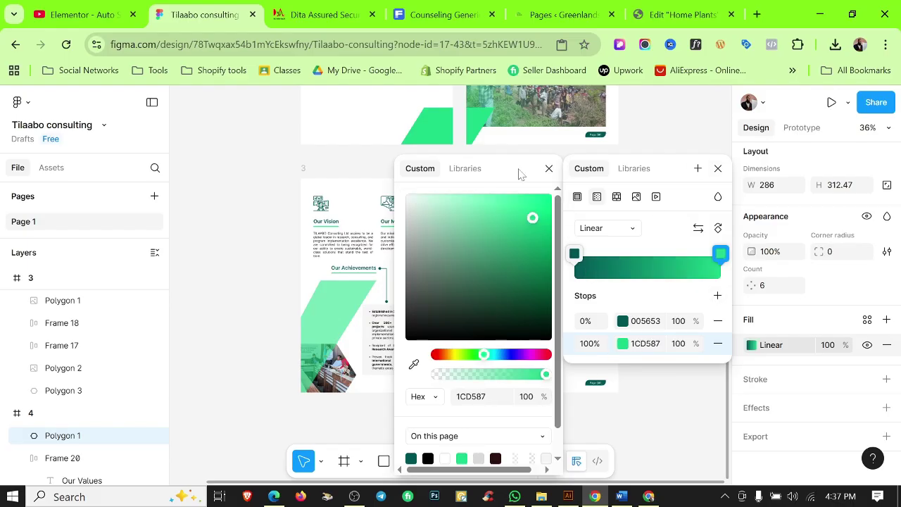
{"action": "left_click_drag", "start_coordinate": [519, 174], "coordinate": [363, 293]}
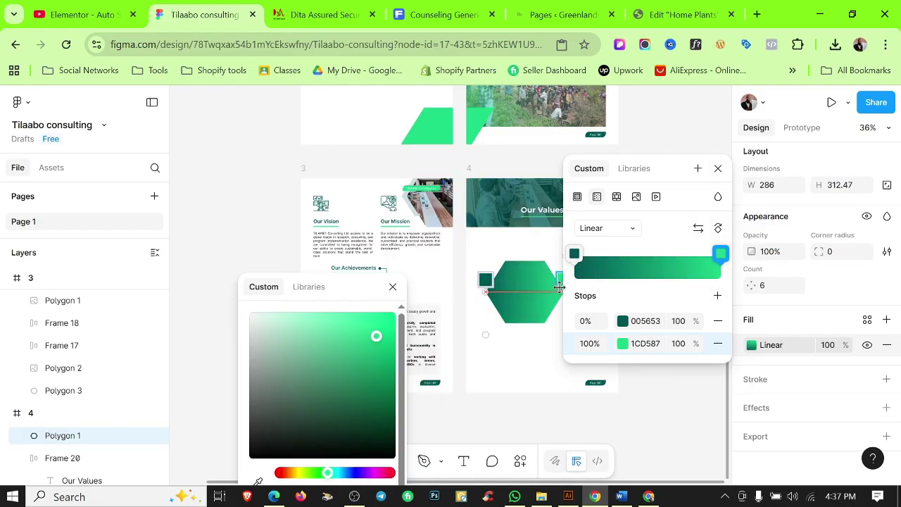
{"action": "left_click", "coordinate": [536, 394]}
Scale the hexagon down proportionally to 105 × 114.72.
{"action": "scroll", "coordinate": [534, 317], "scroll_direction": "up", "scroll_amount": 2}
{"action": "left_click", "coordinate": [529, 282]}
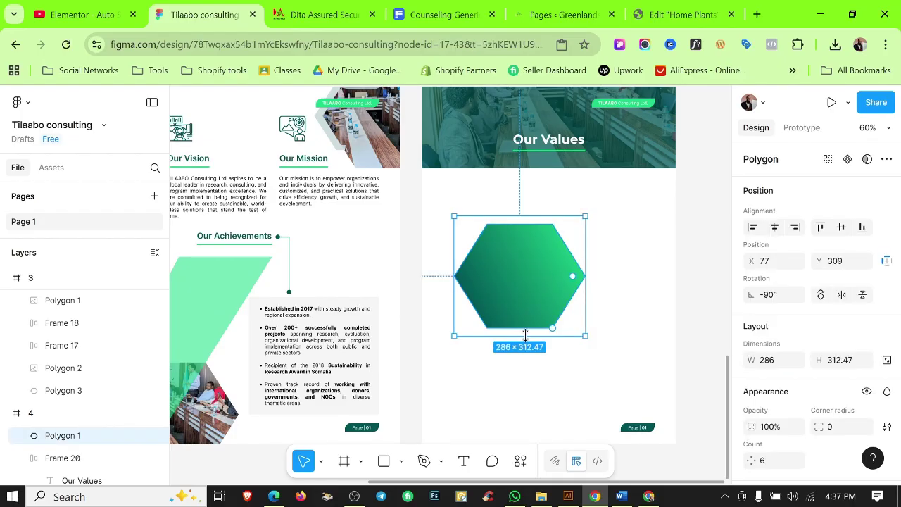
{"action": "key", "text": "k"}
{"action": "left_click_drag", "start_coordinate": [526, 335], "coordinate": [517, 260]}
{"action": "left_click_drag", "start_coordinate": [566, 327], "coordinate": [527, 370]}
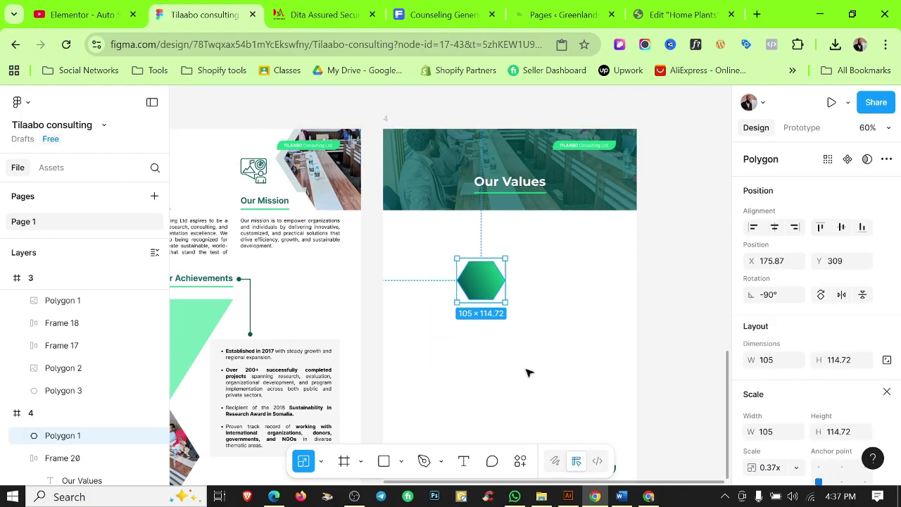
Duplicate the hexagon into a 2×2 grid of four.
{"action": "left_click_drag", "start_coordinate": [484, 283], "coordinate": [556, 395]}
{"action": "left_click", "coordinate": [486, 280], "text": "shift"}
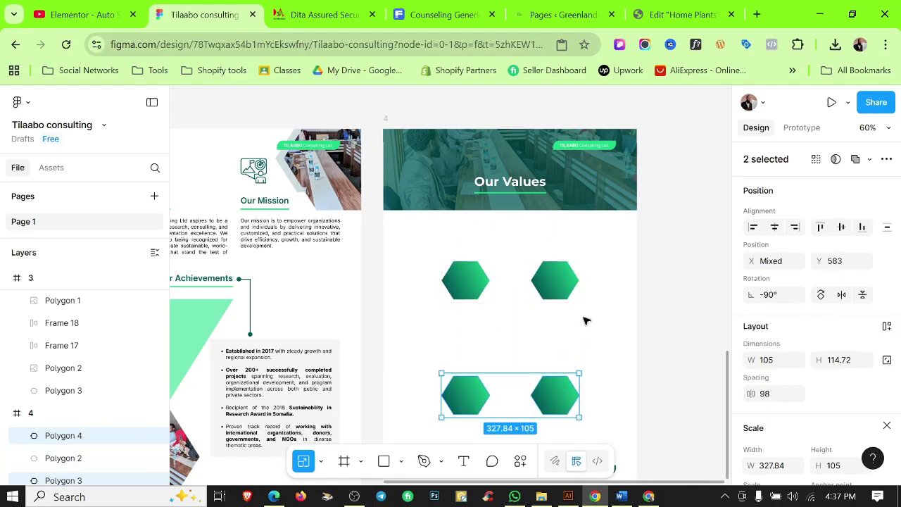
{"action": "scroll", "coordinate": [584, 321], "scroll_direction": "down", "scroll_amount": 3}
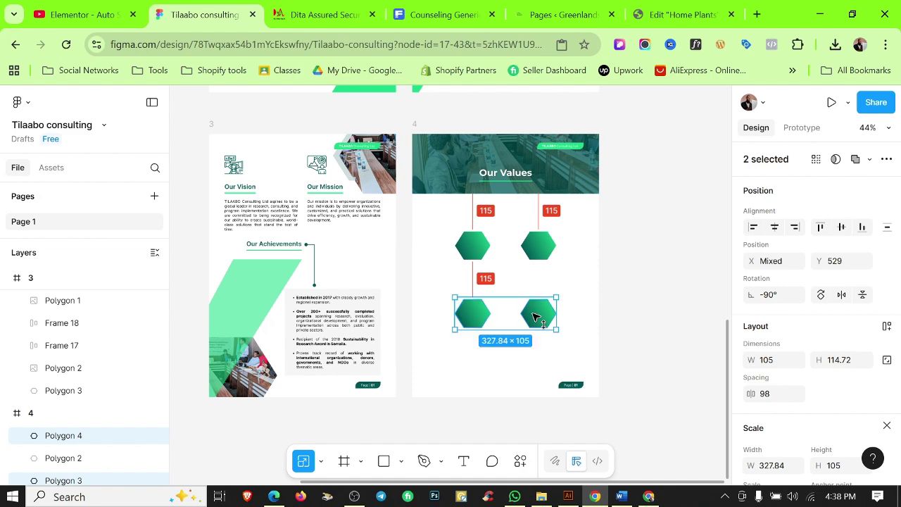
{"action": "left_click", "coordinate": [595, 268]}
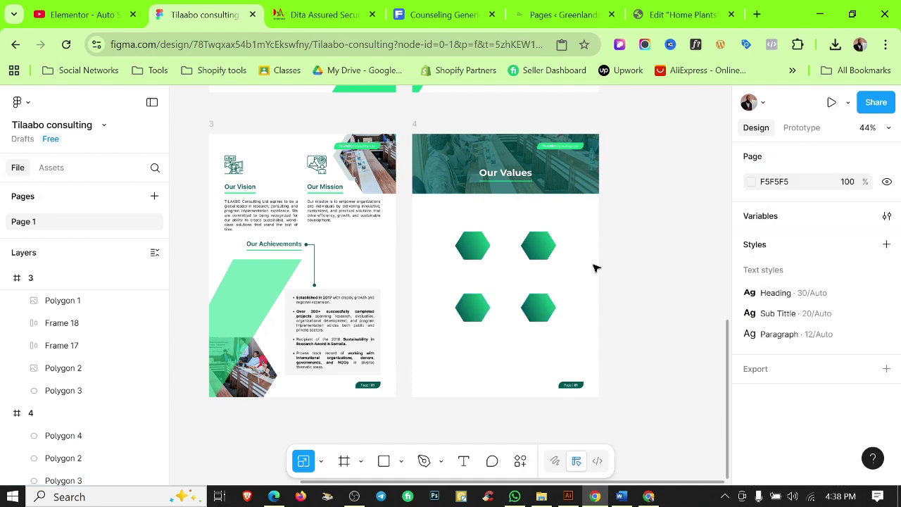
{"action": "scroll", "coordinate": [493, 296], "scroll_direction": "up", "scroll_amount": 3}
{"action": "scroll", "coordinate": [422, 169], "scroll_direction": "down", "scroll_amount": 1}
{"action": "left_click_drag", "start_coordinate": [402, 155], "coordinate": [591, 320]}
{"action": "key", "text": "Escape"}
{"action": "scroll", "coordinate": [564, 289], "scroll_direction": "down", "scroll_amount": 1}
Add a fifth hexagon below the grid and nudge it up slightly.
{"action": "left_click_drag", "start_coordinate": [568, 282], "coordinate": [511, 394]}
{"action": "key", "text": "shift+r"}
{"action": "scroll", "coordinate": [509, 375], "scroll_direction": "up", "scroll_amount": 5}
{"action": "scroll", "coordinate": [453, 405], "scroll_direction": "up", "scroll_amount": 5}
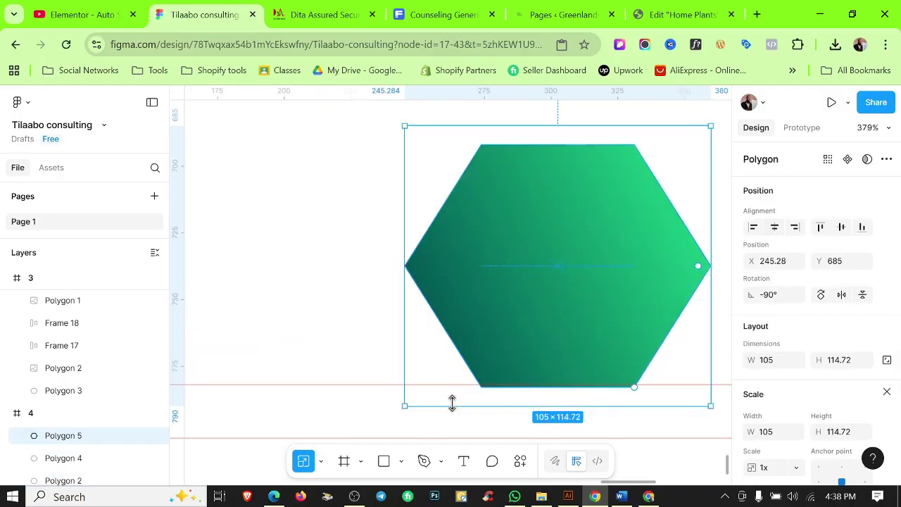
{"action": "key", "text": "Up"}
{"action": "scroll", "coordinate": [539, 339], "scroll_direction": "down", "scroll_amount": 8}
{"action": "left_click", "coordinate": [629, 305]}
Nudge the four grid hexagons upward together.
{"action": "scroll", "coordinate": [627, 306], "scroll_direction": "up", "scroll_amount": 3}
{"action": "scroll", "coordinate": [623, 282], "scroll_direction": "down", "scroll_amount": 2}
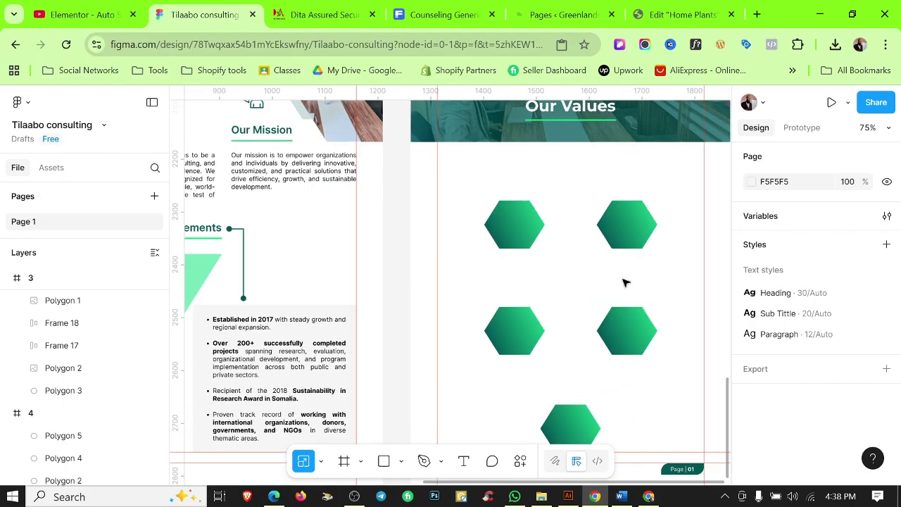
{"action": "left_click_drag", "start_coordinate": [481, 187], "coordinate": [648, 331]}
{"action": "key", "text": "shift+Up"}
{"action": "left_click", "coordinate": [664, 384]}
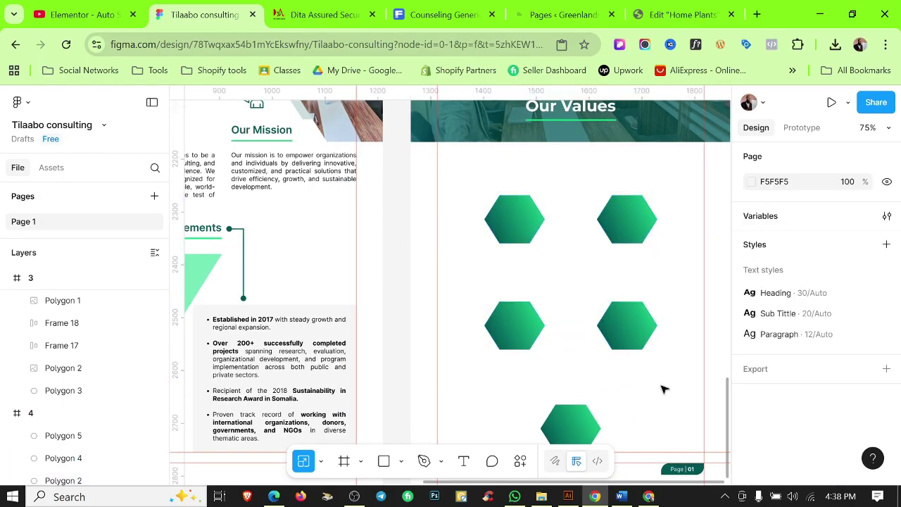
{"action": "scroll", "coordinate": [580, 281], "scroll_direction": "down", "scroll_amount": 1}
{"action": "scroll", "coordinate": [564, 317], "scroll_direction": "down", "scroll_amount": 2}
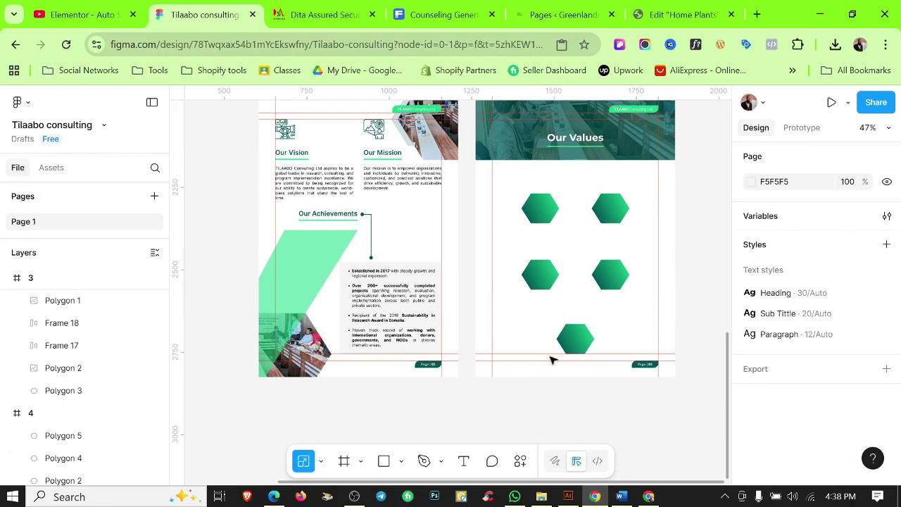
{"action": "scroll", "coordinate": [633, 296], "scroll_direction": "right", "scroll_amount": 2}
Copy the row of four value icons into the Figma file beside page 4, tinted dark red for visibility.
{"action": "left_click", "coordinate": [649, 497]}
{"action": "left_click_drag", "start_coordinate": [438, 291], "coordinate": [587, 339]}
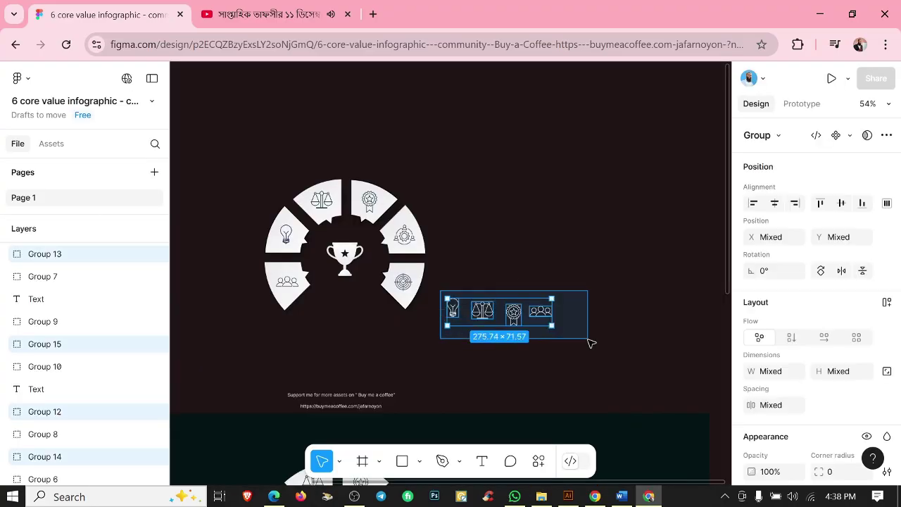
{"action": "left_click", "coordinate": [595, 496]}
{"action": "key", "text": "ctrl+v"}
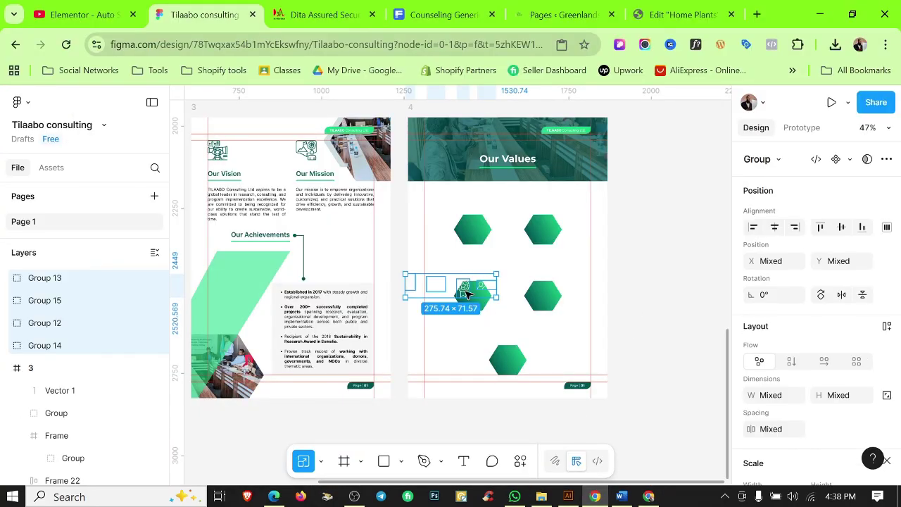
{"action": "left_click_drag", "start_coordinate": [465, 295], "coordinate": [529, 247]}
{"action": "left_click_drag", "start_coordinate": [666, 246], "coordinate": [686, 275]}
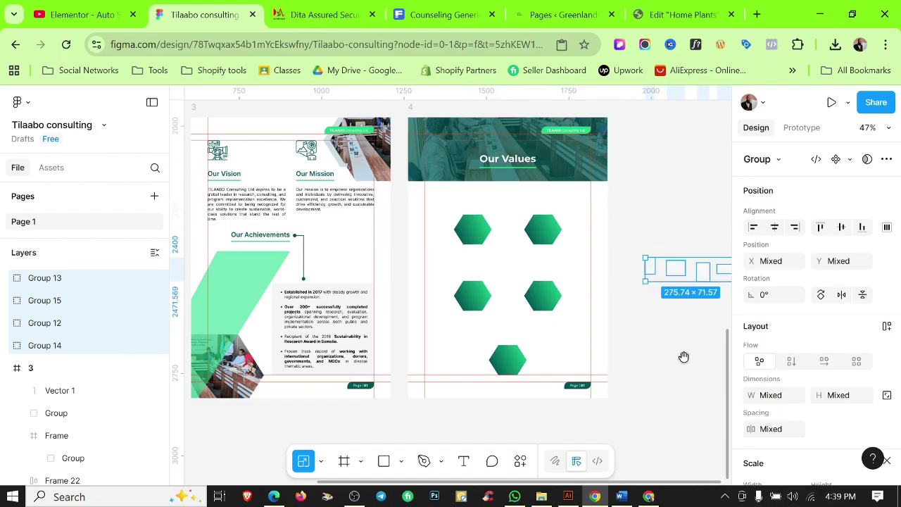
{"action": "scroll", "coordinate": [634, 338], "scroll_direction": "right", "scroll_amount": 3}
{"action": "scroll", "coordinate": [817, 394], "scroll_direction": "down", "scroll_amount": 5}
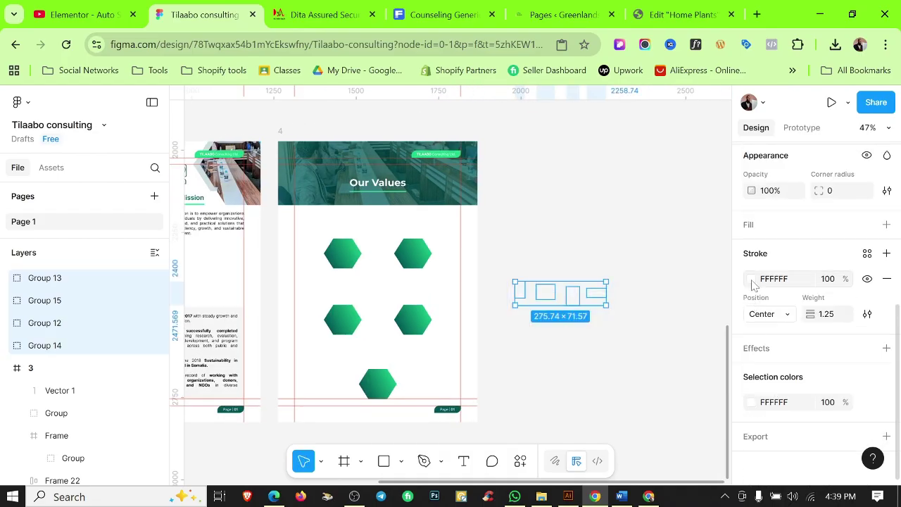
{"action": "left_click", "coordinate": [751, 402]}
{"action": "left_click", "coordinate": [703, 301]}
{"action": "left_click", "coordinate": [507, 163]}
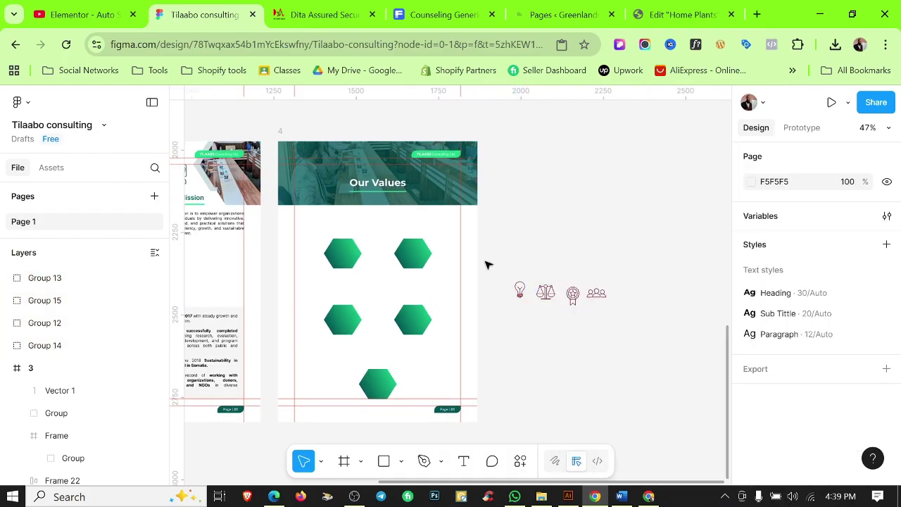
Turn the award icon on the first hexagon white.
{"action": "left_click", "coordinate": [620, 496]}
{"action": "left_click", "coordinate": [620, 496]}
{"action": "left_click", "coordinate": [346, 251]}
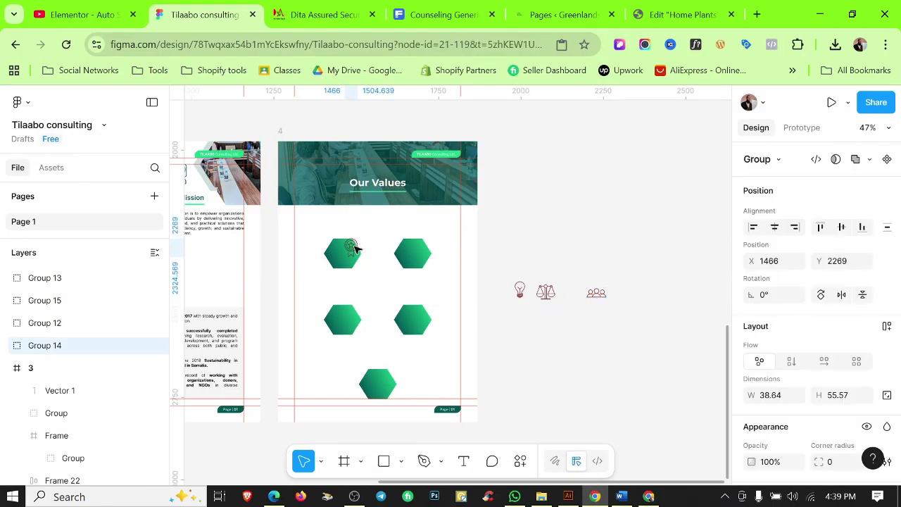
{"action": "scroll", "coordinate": [345, 253], "scroll_direction": "up", "scroll_amount": 5}
{"action": "scroll", "coordinate": [810, 316], "scroll_direction": "down", "scroll_amount": 5}
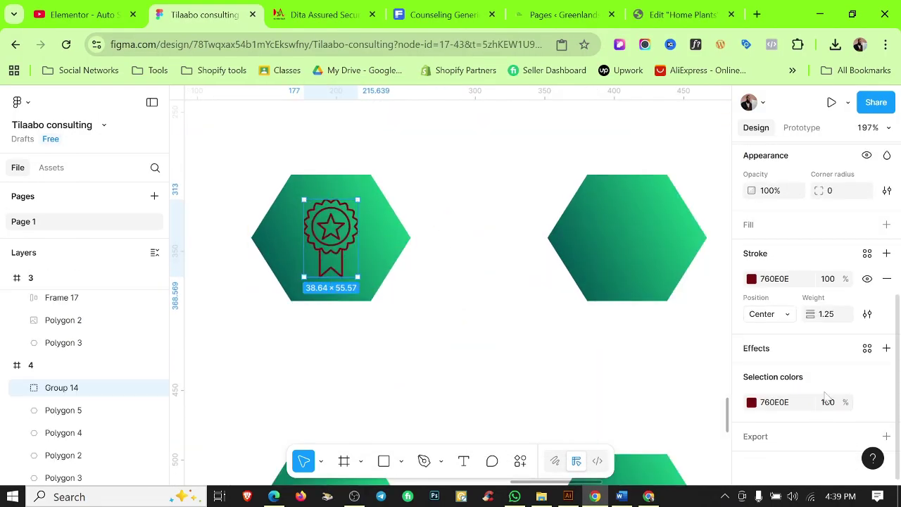
{"action": "left_click", "coordinate": [867, 400]}
{"action": "left_click", "coordinate": [612, 389]}
{"action": "left_click", "coordinate": [409, 368]}
{"action": "scroll", "coordinate": [405, 355], "scroll_direction": "down", "scroll_amount": 3}
{"action": "scroll", "coordinate": [464, 366], "scroll_direction": "up", "scroll_amount": 2}
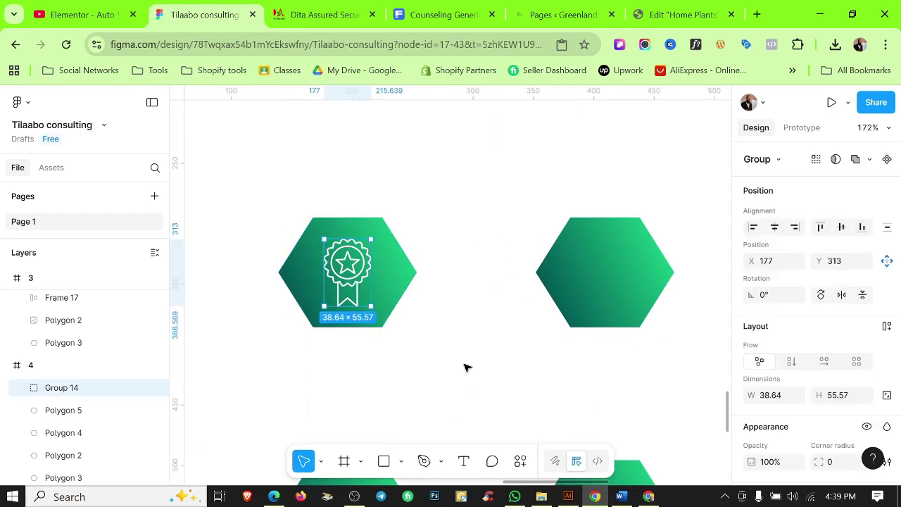
{"action": "scroll", "coordinate": [465, 366], "scroll_direction": "down", "scroll_amount": 6}
Move the scales icon onto the second hexagon and make it white.
{"action": "left_click", "coordinate": [620, 497]}
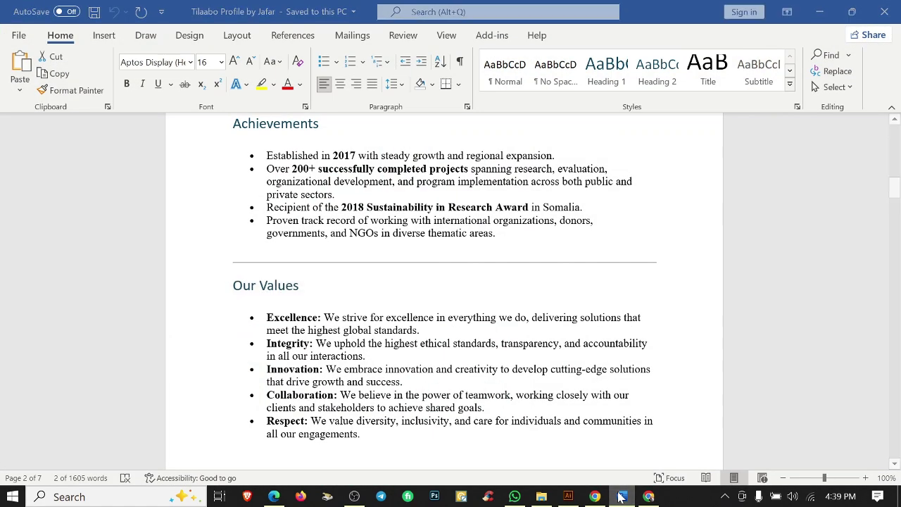
{"action": "left_click", "coordinate": [621, 497]}
{"action": "left_click", "coordinate": [570, 345]}
{"action": "scroll", "coordinate": [535, 338], "scroll_direction": "up", "scroll_amount": 2}
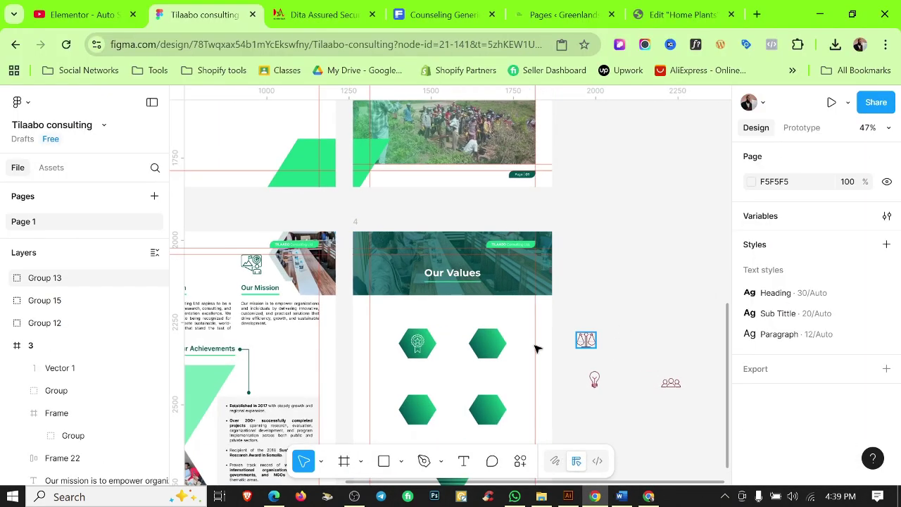
{"action": "left_click_drag", "start_coordinate": [585, 341], "coordinate": [491, 344]}
{"action": "scroll", "coordinate": [809, 317], "scroll_direction": "down", "scroll_amount": 5}
{"action": "left_click", "coordinate": [867, 253]}
{"action": "left_click", "coordinate": [619, 390]}
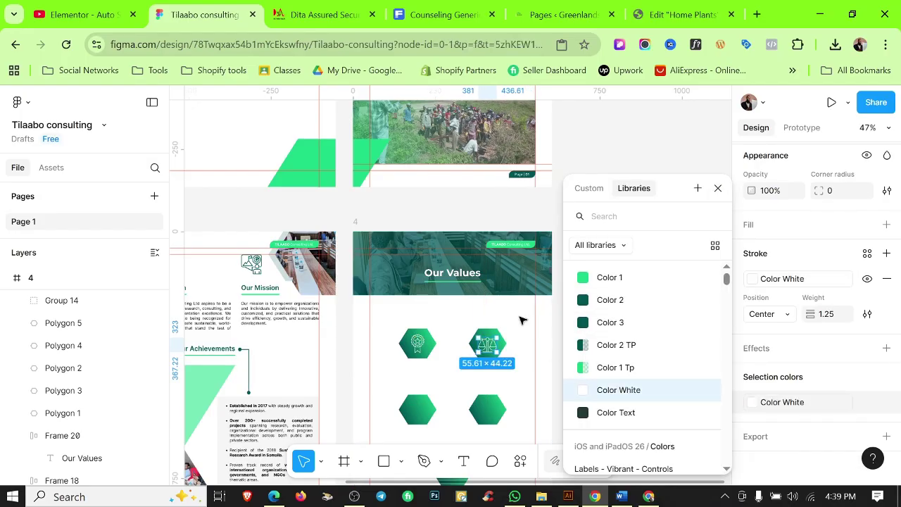
Centre the scales icon horizontally and vertically on its hexagon.
{"action": "scroll", "coordinate": [521, 318], "scroll_direction": "up", "scroll_amount": 5}
{"action": "left_click", "coordinate": [537, 347], "text": "shift"}
{"action": "left_click", "coordinate": [841, 227]}
{"action": "left_click", "coordinate": [433, 272]}
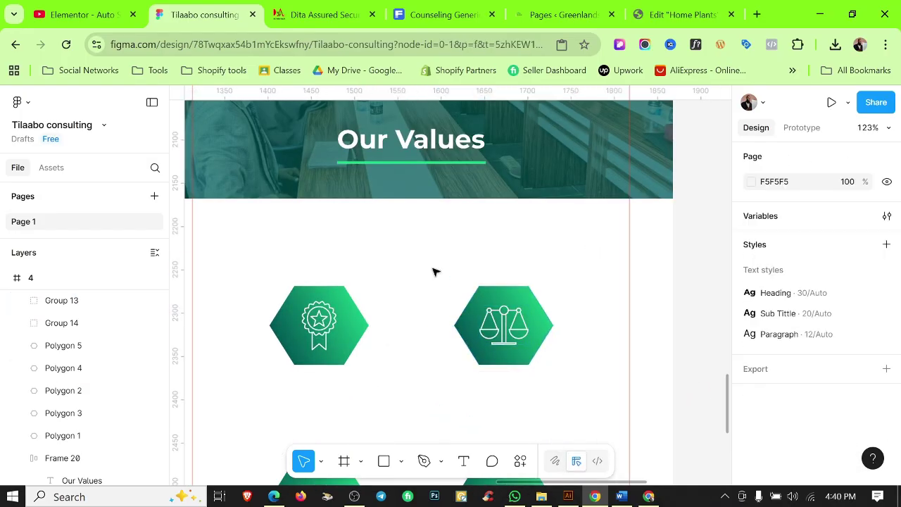
{"action": "left_click", "coordinate": [322, 314]}
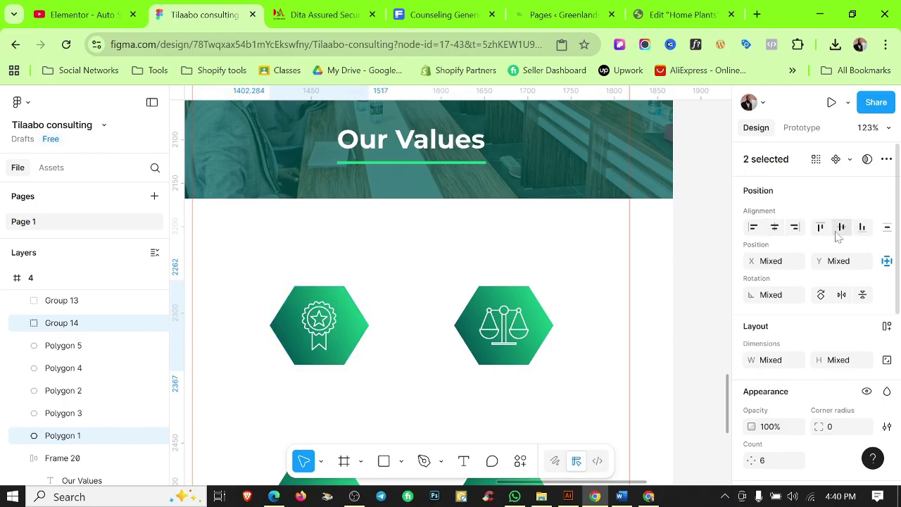
{"action": "left_click", "coordinate": [479, 250]}
{"action": "scroll", "coordinate": [479, 250], "scroll_direction": "down", "scroll_amount": 5}
Place the lightbulb icon on the lower-left hexagon, make it white, and centre it.
{"action": "left_click", "coordinate": [621, 496]}
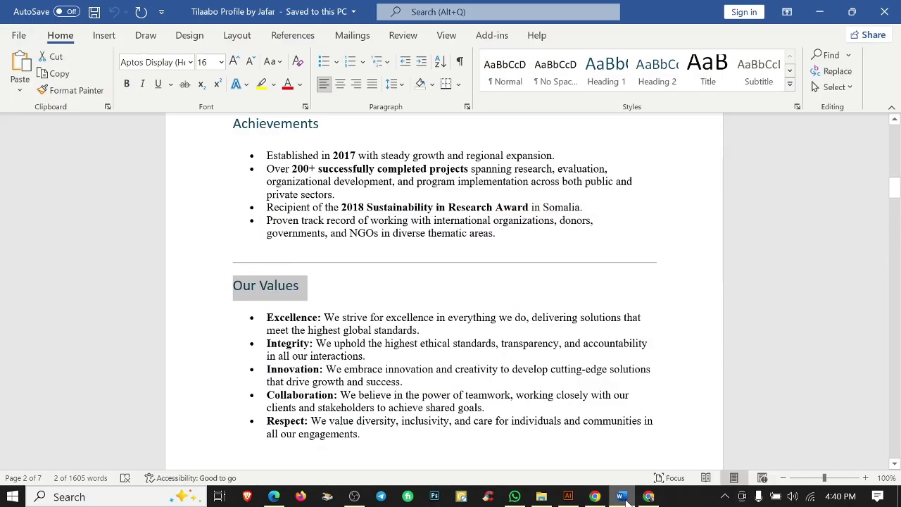
{"action": "left_click", "coordinate": [621, 496]}
{"action": "left_click_drag", "start_coordinate": [640, 338], "coordinate": [395, 376]}
{"action": "scroll", "coordinate": [841, 386], "scroll_direction": "down", "scroll_amount": 5}
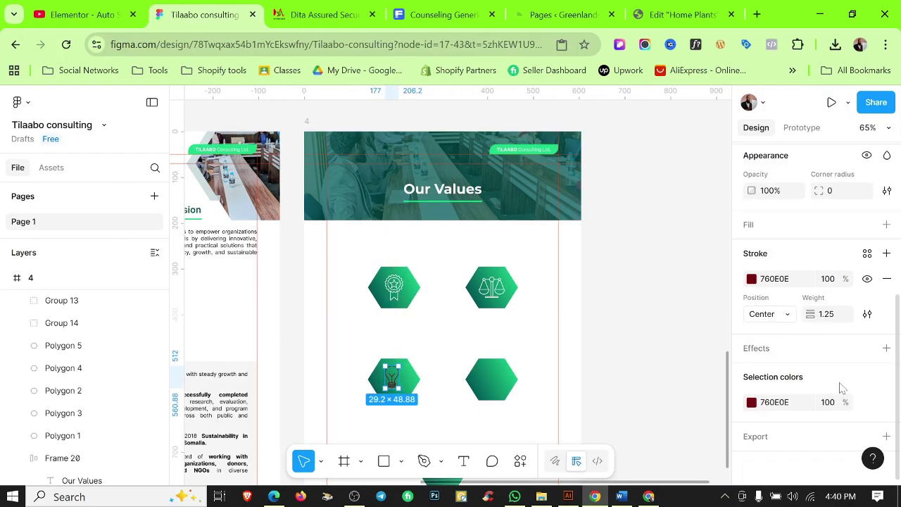
{"action": "left_click", "coordinate": [867, 401]}
{"action": "left_click", "coordinate": [603, 388]}
{"action": "scroll", "coordinate": [395, 374], "scroll_direction": "up", "scroll_amount": 5}
{"action": "left_click", "coordinate": [440, 352], "text": "shift"}
{"action": "scroll", "coordinate": [789, 260], "scroll_direction": "up", "scroll_amount": 5}
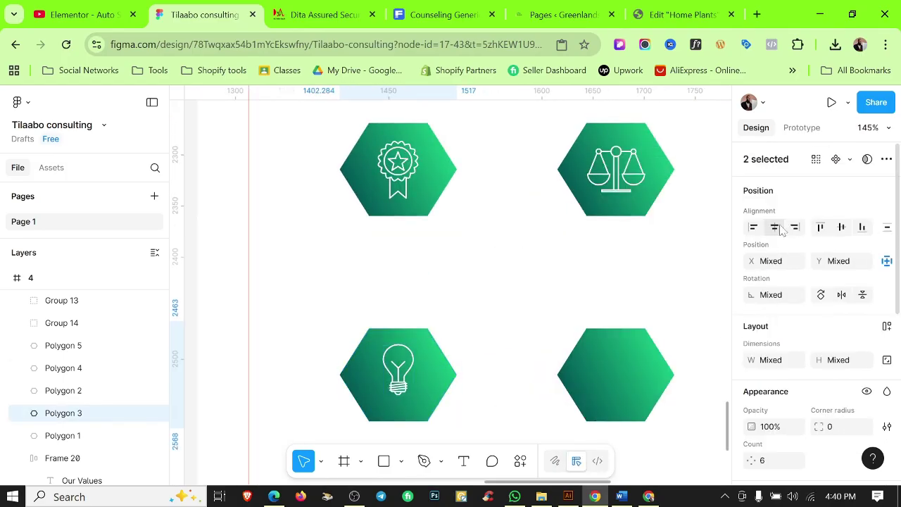
{"action": "left_click", "coordinate": [529, 278]}
{"action": "scroll", "coordinate": [551, 285], "scroll_direction": "down", "scroll_amount": 5}
Place the teamwork icon on the lower-right hexagon and make it white.
{"action": "left_click", "coordinate": [621, 497]}
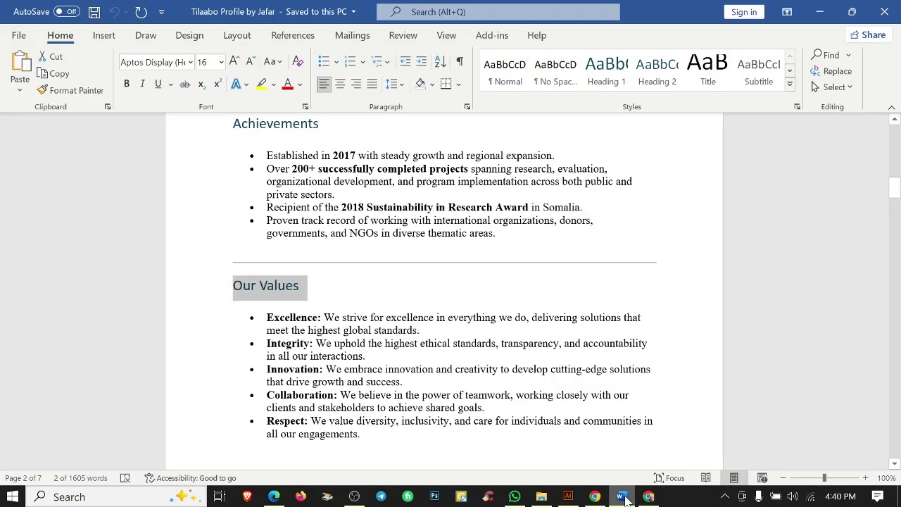
{"action": "left_click", "coordinate": [621, 496]}
{"action": "left_click_drag", "start_coordinate": [563, 255], "coordinate": [371, 283]}
{"action": "scroll", "coordinate": [830, 317], "scroll_direction": "down", "scroll_amount": 3}
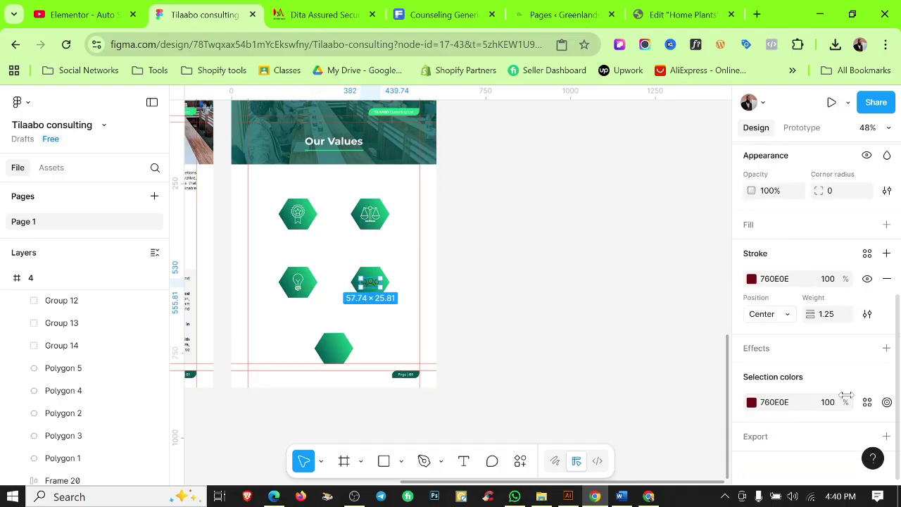
{"action": "left_click", "coordinate": [868, 402]}
{"action": "left_click", "coordinate": [605, 389]}
{"action": "scroll", "coordinate": [373, 291], "scroll_direction": "up", "scroll_amount": 5}
{"action": "left_click", "coordinate": [330, 273], "text": "shift"}
{"action": "scroll", "coordinate": [824, 281], "scroll_direction": "up", "scroll_amount": 5}
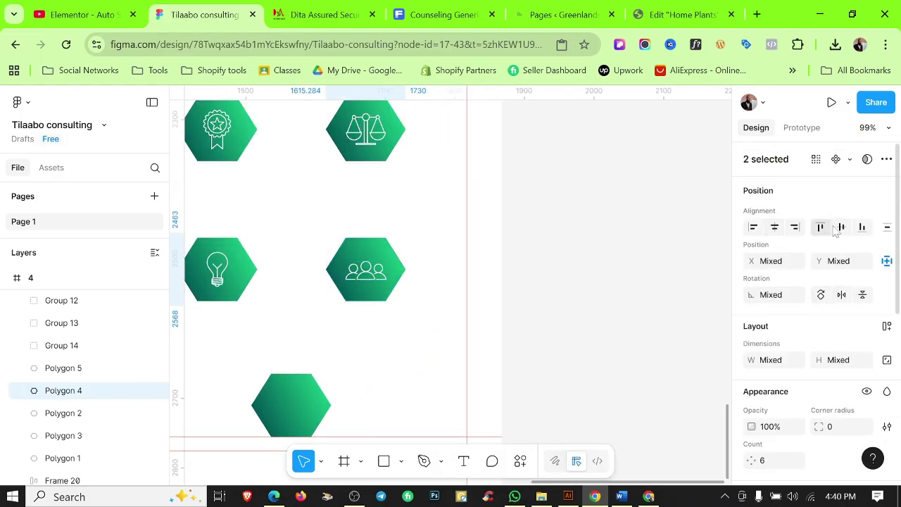
{"action": "left_click", "coordinate": [373, 349]}
{"action": "scroll", "coordinate": [549, 360], "scroll_direction": "down", "scroll_amount": 2}
Copy the gear-and-team icon from Illustrator into Figma, colour it white, and park it right of page 4.
{"action": "left_click", "coordinate": [568, 496]}
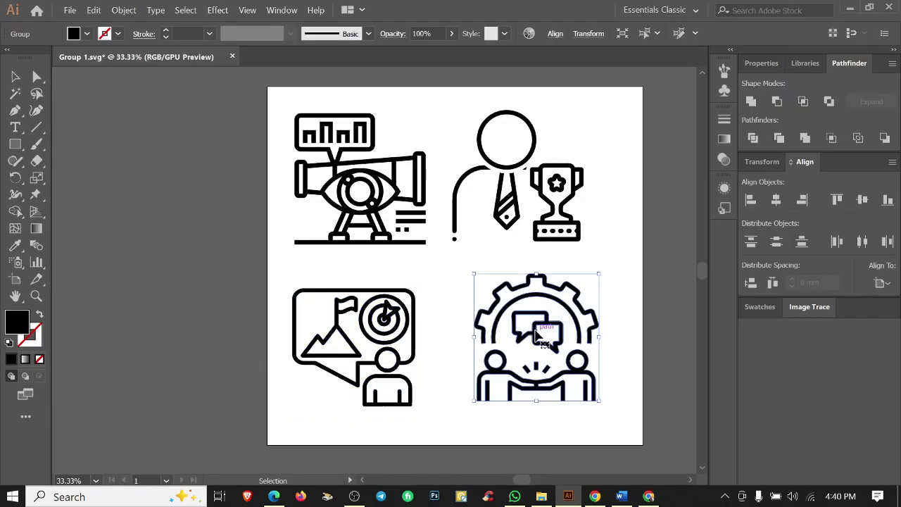
{"action": "key", "text": "ctrl+c"}
{"action": "key", "text": "alt+Tab"}
{"action": "key", "text": "ctrl+v"}
{"action": "scroll", "coordinate": [840, 390], "scroll_direction": "down", "scroll_amount": 5}
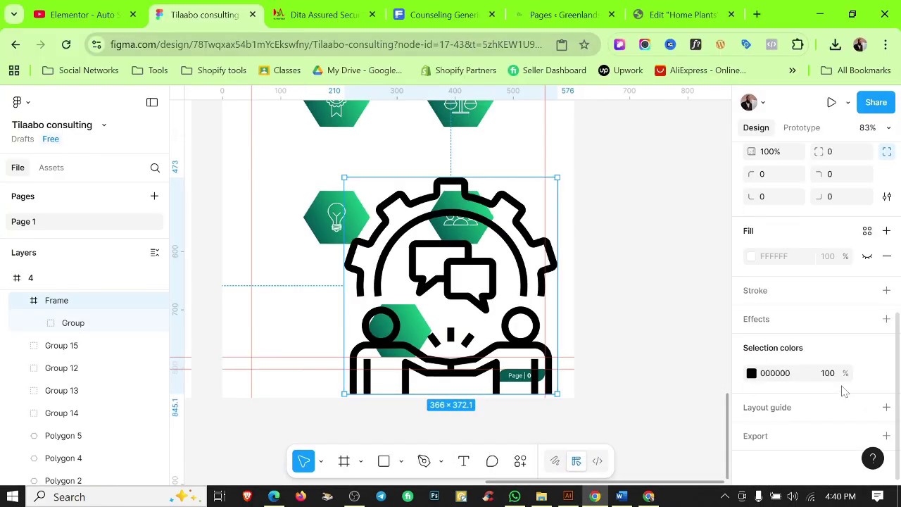
{"action": "left_click", "coordinate": [868, 373]}
{"action": "left_click", "coordinate": [622, 388]}
{"action": "left_click", "coordinate": [416, 223]}
{"action": "left_click_drag", "start_coordinate": [417, 222], "coordinate": [624, 292]}
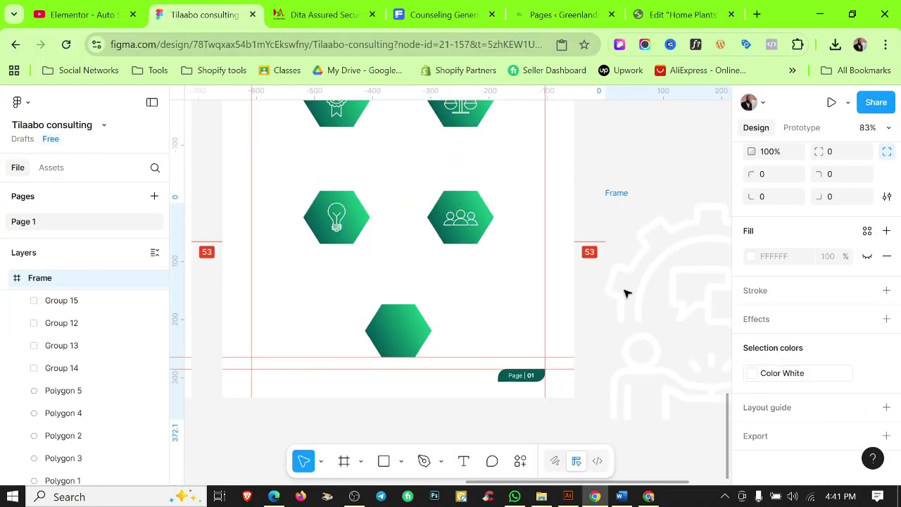
{"action": "scroll", "coordinate": [624, 292], "scroll_direction": "right", "scroll_amount": 4}
Check the sizes of the people, scales, award and lightbulb icons already placed.
{"action": "left_click", "coordinate": [322, 226]}
{"action": "scroll", "coordinate": [279, 154], "scroll_direction": "up", "scroll_amount": 2}
{"action": "scroll", "coordinate": [280, 153], "scroll_direction": "left", "scroll_amount": 3}
{"action": "left_click", "coordinate": [412, 156]}
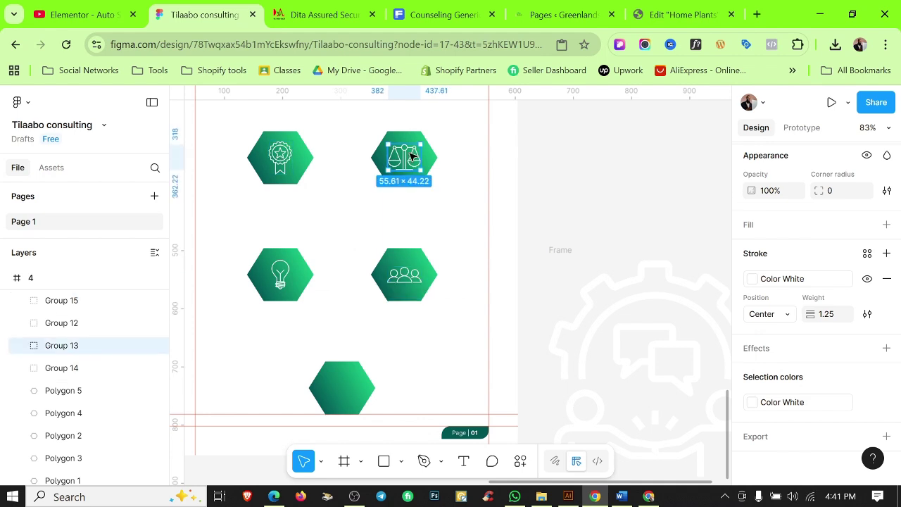
{"action": "scroll", "coordinate": [871, 242], "scroll_direction": "up", "scroll_amount": 5}
{"action": "left_click", "coordinate": [284, 159]}
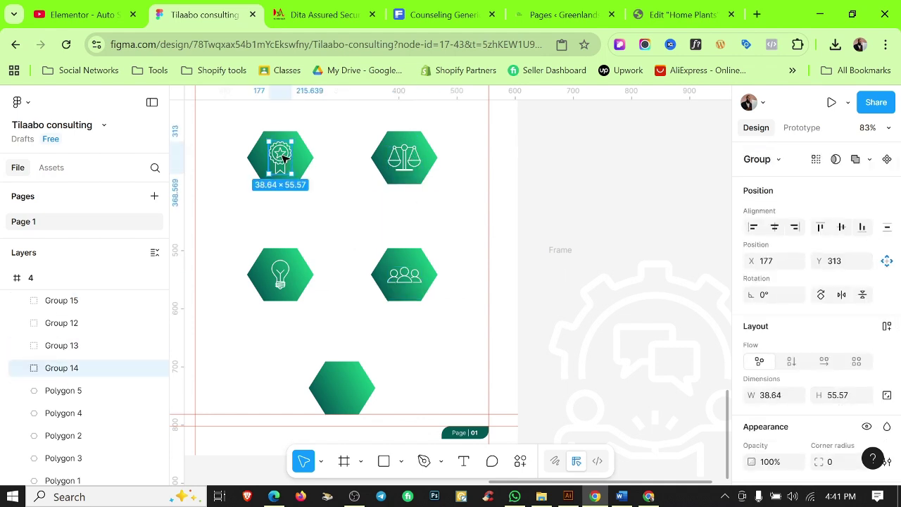
{"action": "left_click", "coordinate": [287, 275]}
{"action": "left_click", "coordinate": [608, 296]}
Resize the gear icon to 48 px high, pull it out of its frame, and delete the empty frame.
{"action": "left_click", "coordinate": [608, 296]}
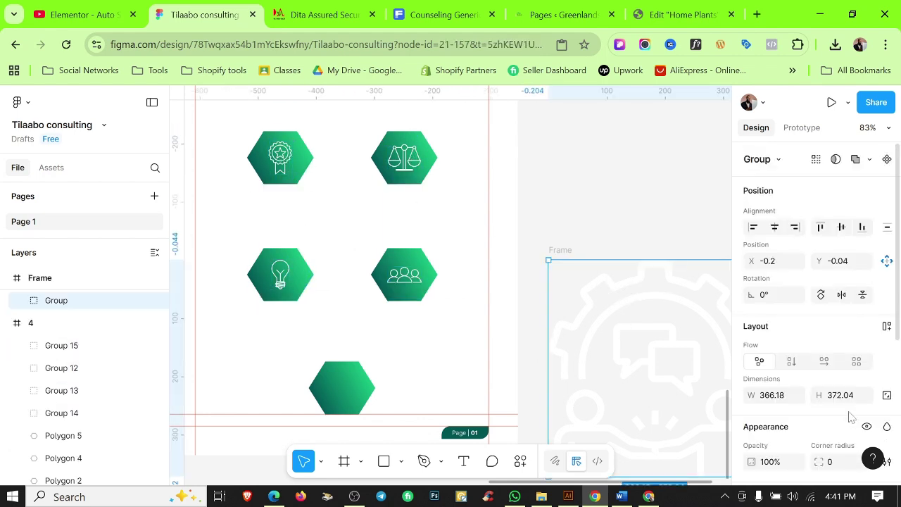
{"action": "left_click", "coordinate": [838, 325]}
{"action": "type", "text": "48"}
{"action": "key", "text": "Return"}
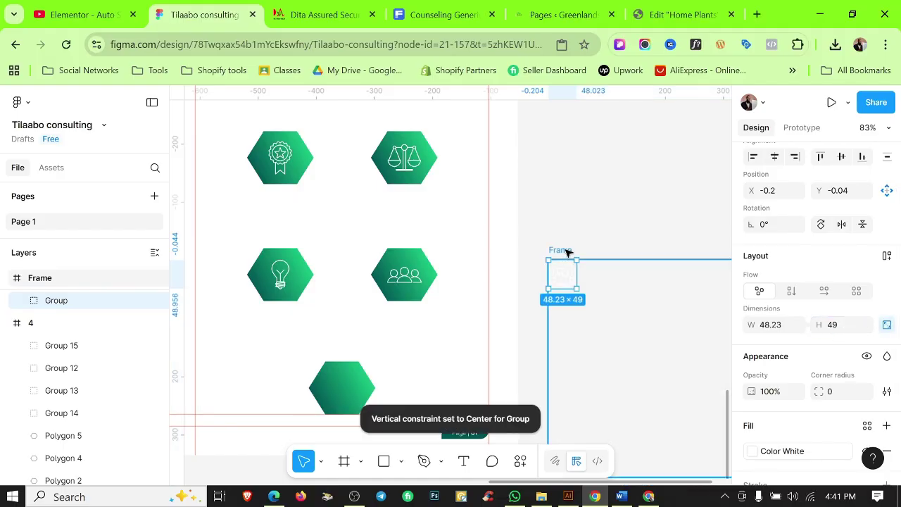
{"action": "left_click", "coordinate": [594, 272]}
{"action": "scroll", "coordinate": [616, 342], "scroll_direction": "right", "scroll_amount": 3}
{"action": "scroll", "coordinate": [617, 342], "scroll_direction": "down", "scroll_amount": 1}
{"action": "key", "text": "Escape"}
{"action": "left_click", "coordinate": [450, 240]}
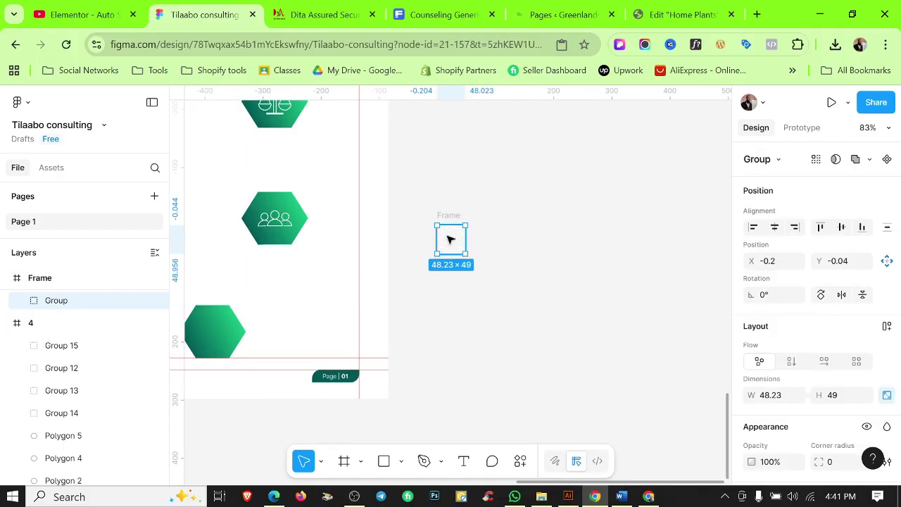
{"action": "left_click_drag", "start_coordinate": [451, 239], "coordinate": [291, 282]}
{"action": "left_click", "coordinate": [447, 226]}
{"action": "key", "text": "Delete"}
Place the gear icon inside the bottom hexagon of frame 4.
{"action": "scroll", "coordinate": [380, 282], "scroll_direction": "left", "scroll_amount": 3}
{"action": "scroll", "coordinate": [380, 281], "scroll_direction": "down", "scroll_amount": 1}
{"action": "left_click_drag", "start_coordinate": [456, 244], "coordinate": [374, 288]}
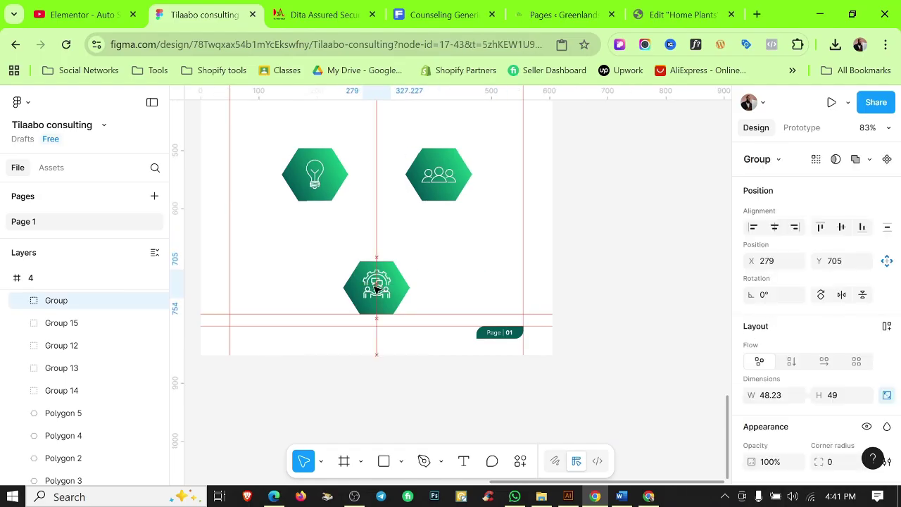
{"action": "scroll", "coordinate": [372, 282], "scroll_direction": "up", "scroll_amount": 3}
{"action": "left_click", "coordinate": [437, 275], "text": "shift"}
{"action": "key", "text": "Escape"}
{"action": "scroll", "coordinate": [557, 256], "scroll_direction": "down", "scroll_amount": 5}
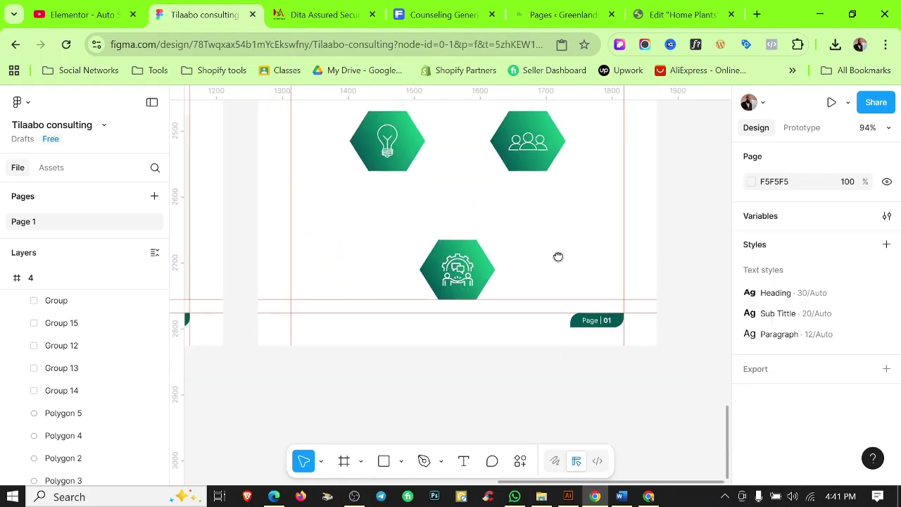
{"action": "left_click", "coordinate": [621, 496]}
Paste the Excellence heading from Word under the top-left hexagon.
{"action": "left_click_drag", "start_coordinate": [307, 330], "coordinate": [419, 329]}
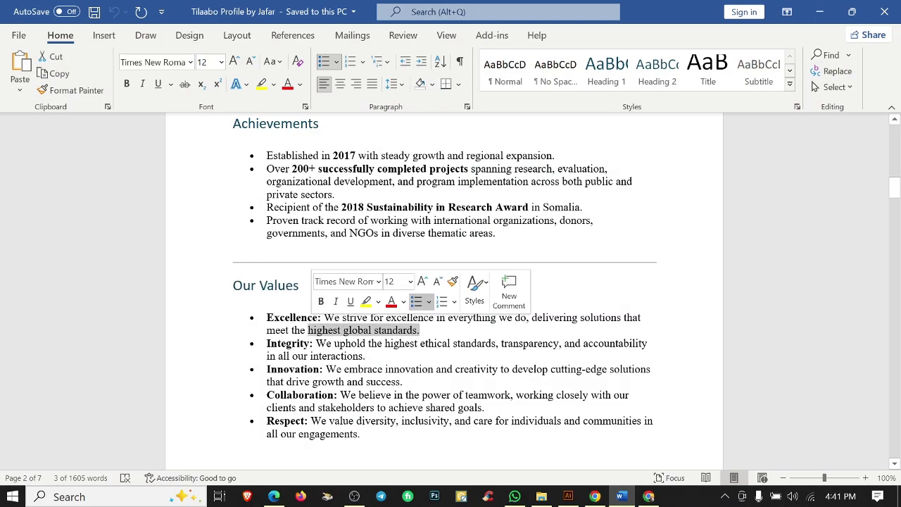
{"action": "left_click", "coordinate": [305, 312]}
{"action": "left_click", "coordinate": [819, 12]}
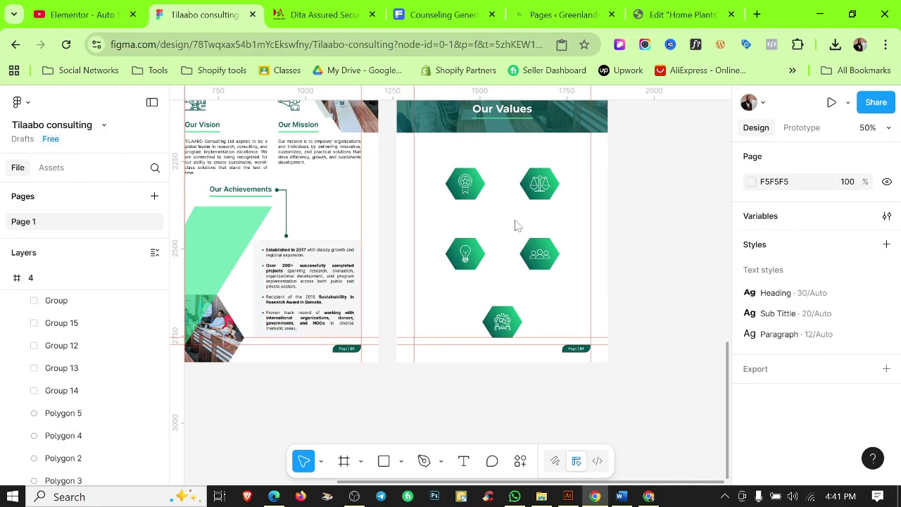
{"action": "key", "text": "ctrl+v"}
{"action": "left_click_drag", "start_coordinate": [463, 280], "coordinate": [469, 205]}
{"action": "scroll", "coordinate": [486, 209], "scroll_direction": "up", "scroll_amount": 4, "text": "ctrl"}
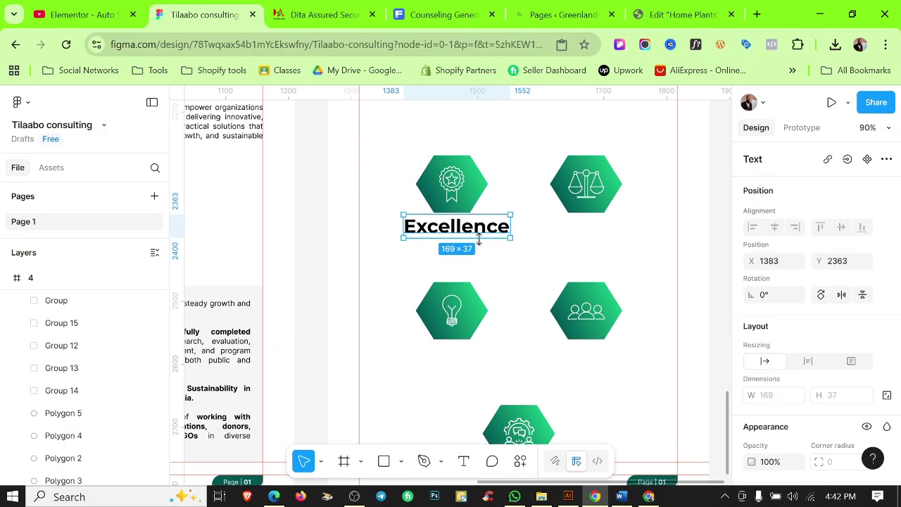
{"action": "scroll", "coordinate": [704, 317], "scroll_direction": "down", "scroll_amount": 2}
{"action": "scroll", "coordinate": [810, 317], "scroll_direction": "down", "scroll_amount": 3}
Apply the Paragraph text style to Excellence and nudge it slightly left.
{"action": "left_click", "coordinate": [774, 251]}
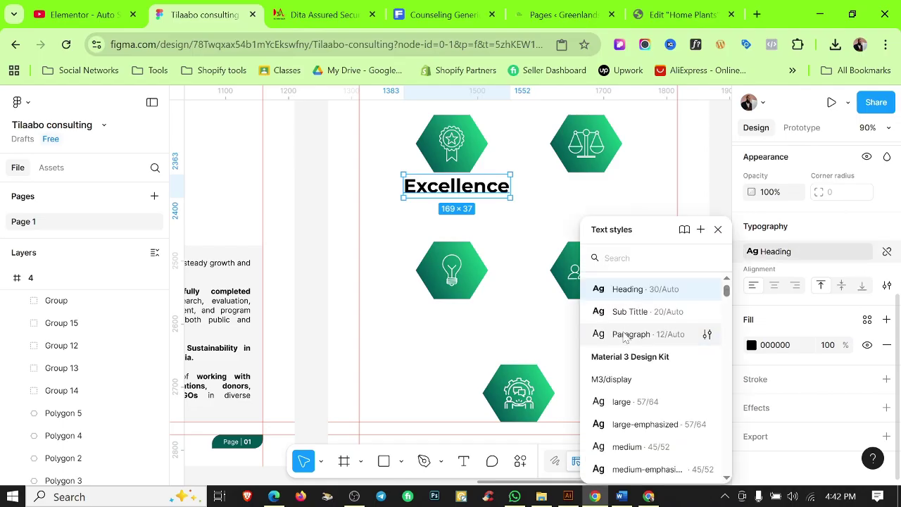
{"action": "left_click", "coordinate": [624, 335]}
{"action": "scroll", "coordinate": [458, 178], "scroll_direction": "up", "scroll_amount": 2, "text": "ctrl"}
{"action": "scroll", "coordinate": [462, 218], "scroll_direction": "up", "scroll_amount": 2, "text": "ctrl"}
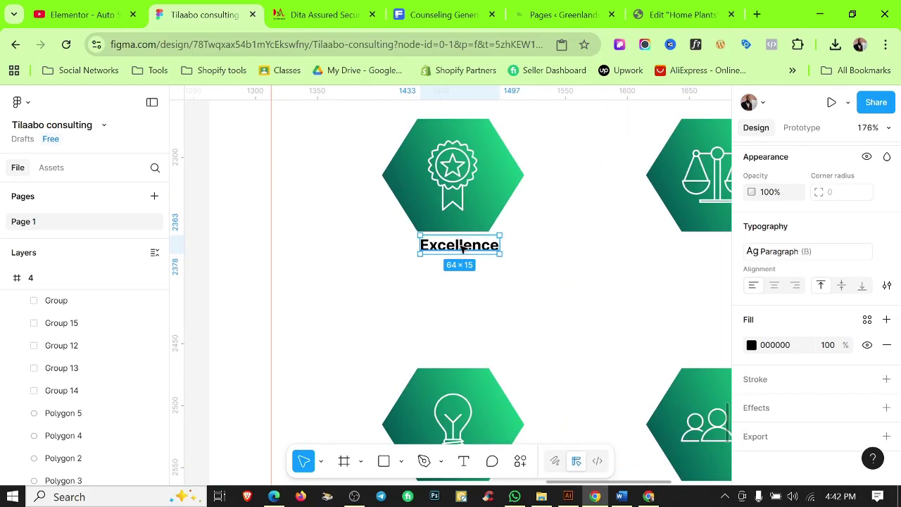
{"action": "left_click_drag", "start_coordinate": [462, 249], "coordinate": [454, 249]}
{"action": "scroll", "coordinate": [465, 269], "scroll_direction": "down", "scroll_amount": 2, "text": "ctrl"}
{"action": "left_click", "coordinate": [472, 233], "text": "shift"}
{"action": "left_click", "coordinate": [491, 271]}
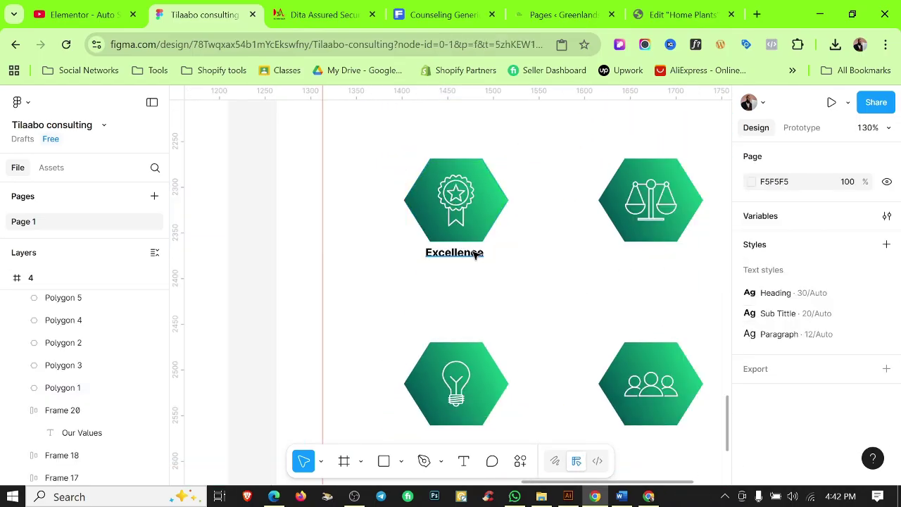
{"action": "left_click", "coordinate": [476, 255]}
Duplicate Excellence, paste its description sentence into the copy and detach the bold style.
{"action": "scroll", "coordinate": [477, 197], "scroll_direction": "up", "scroll_amount": 4}
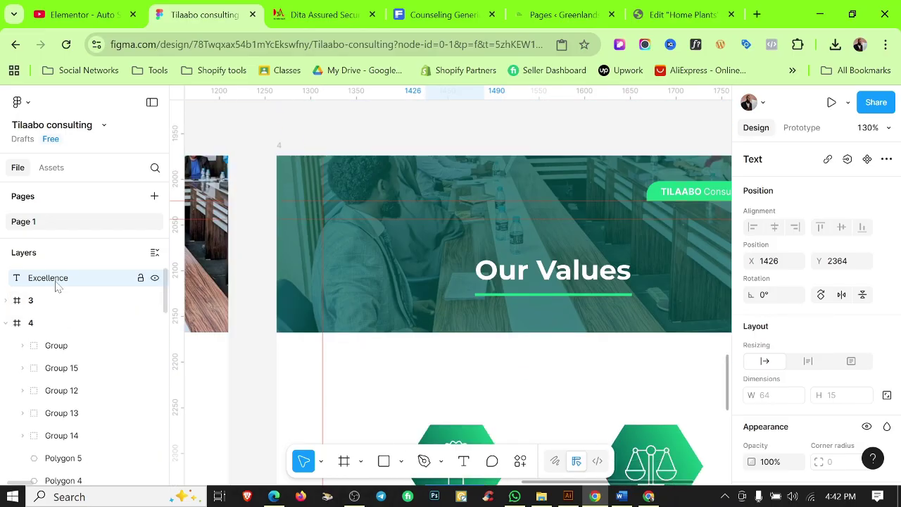
{"action": "left_click_drag", "start_coordinate": [56, 283], "coordinate": [56, 325]}
{"action": "left_click", "coordinate": [531, 348]}
{"action": "scroll", "coordinate": [518, 338], "scroll_direction": "down", "scroll_amount": 4}
{"action": "left_click", "coordinate": [460, 275]}
{"action": "scroll", "coordinate": [459, 272], "scroll_direction": "up", "scroll_amount": 2, "text": "ctrl"}
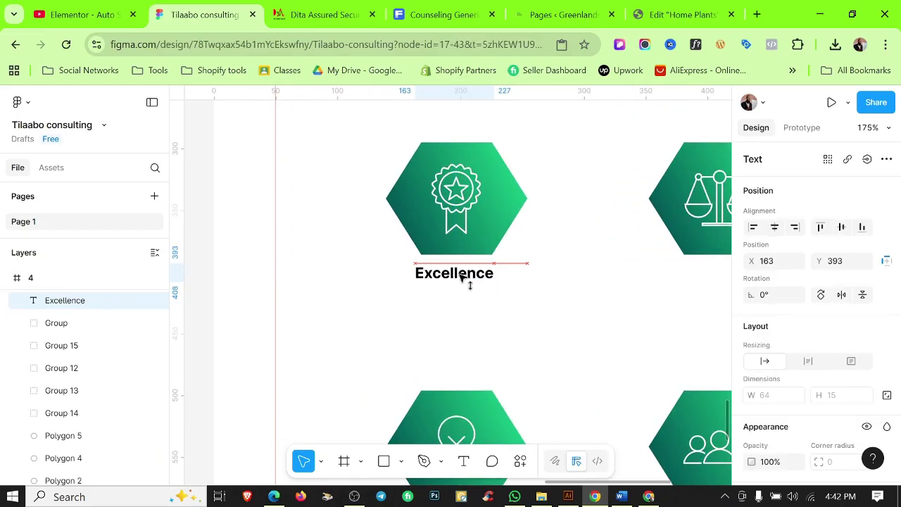
{"action": "left_click", "coordinate": [561, 307]}
{"action": "scroll", "coordinate": [561, 308], "scroll_direction": "down", "scroll_amount": 1, "text": "ctrl"}
{"action": "left_click", "coordinate": [621, 497]}
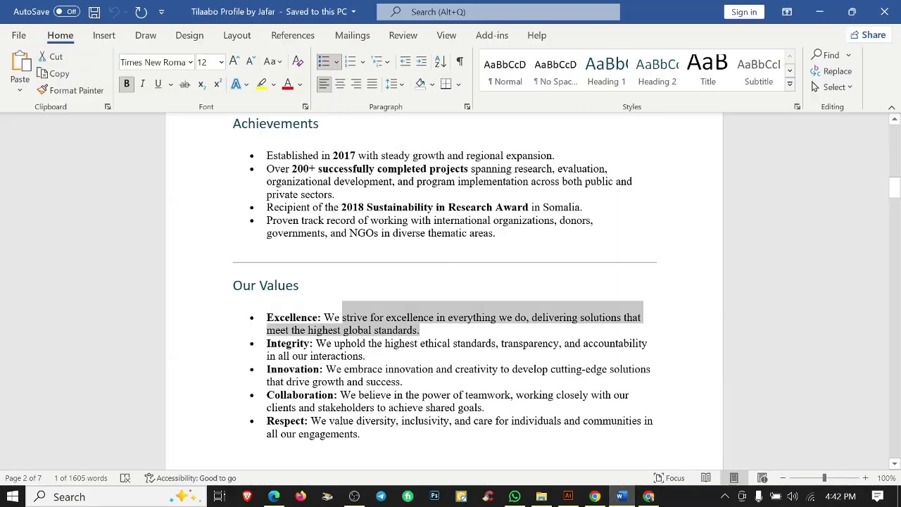
{"action": "left_click", "coordinate": [595, 497]}
{"action": "left_click_drag", "start_coordinate": [448, 318], "coordinate": [501, 366]}
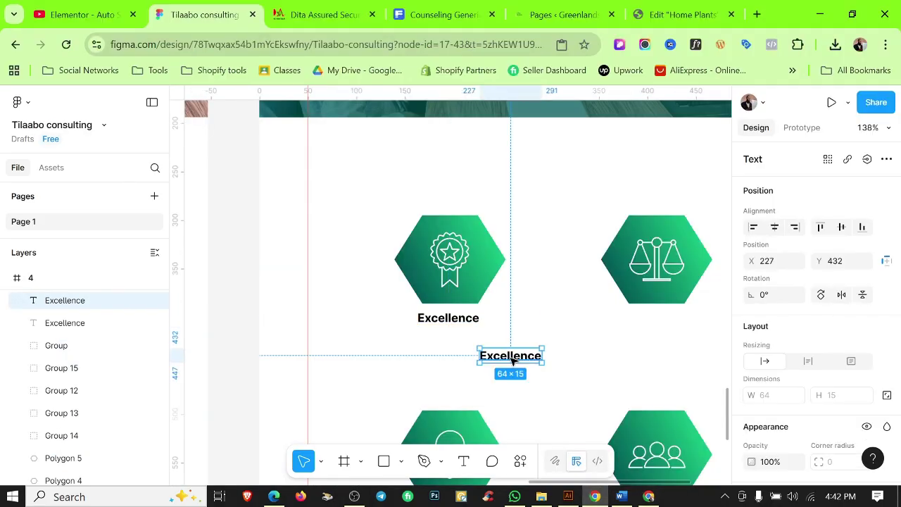
{"action": "key", "text": "ctrl+v"}
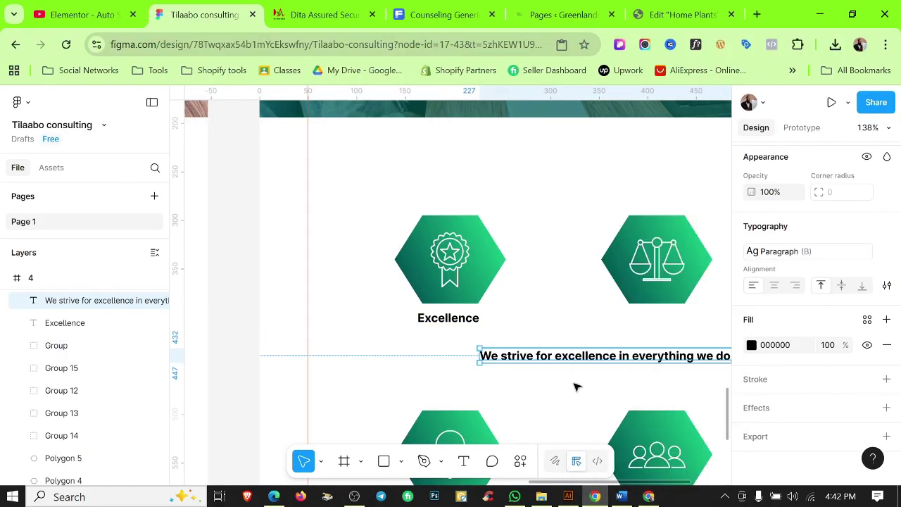
{"action": "left_click", "coordinate": [567, 357]}
Make the Excellence sentence 10 pt, four-line wrapped and centre-aligned, above the award hexagon.
{"action": "scroll", "coordinate": [557, 376], "scroll_direction": "down", "scroll_amount": 3, "text": "ctrl"}
{"action": "scroll", "coordinate": [809, 338], "scroll_direction": "down", "scroll_amount": 3}
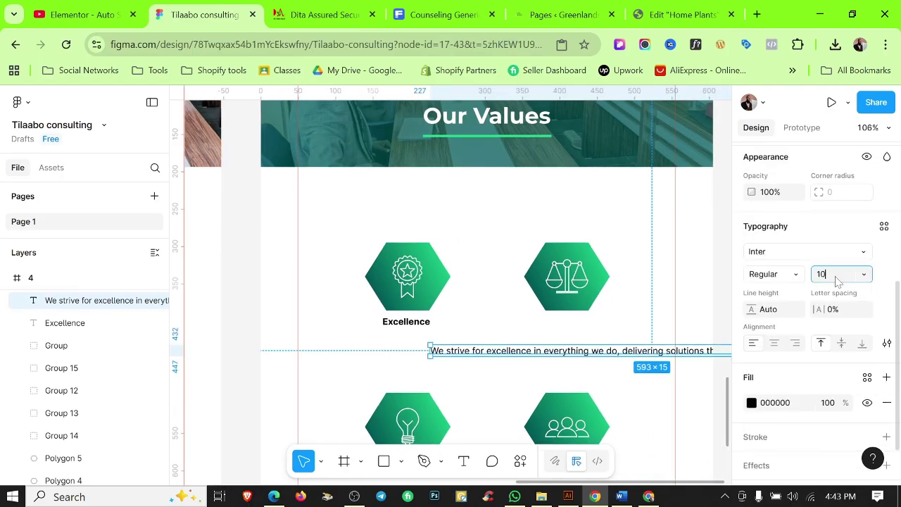
{"action": "left_click", "coordinate": [837, 280]}
{"action": "type", "text": "10"}
{"action": "key", "text": "Return"}
{"action": "key", "text": "Escape"}
{"action": "left_click_drag", "start_coordinate": [441, 351], "coordinate": [338, 210]}
{"action": "left_click_drag", "start_coordinate": [422, 210], "coordinate": [446, 210]}
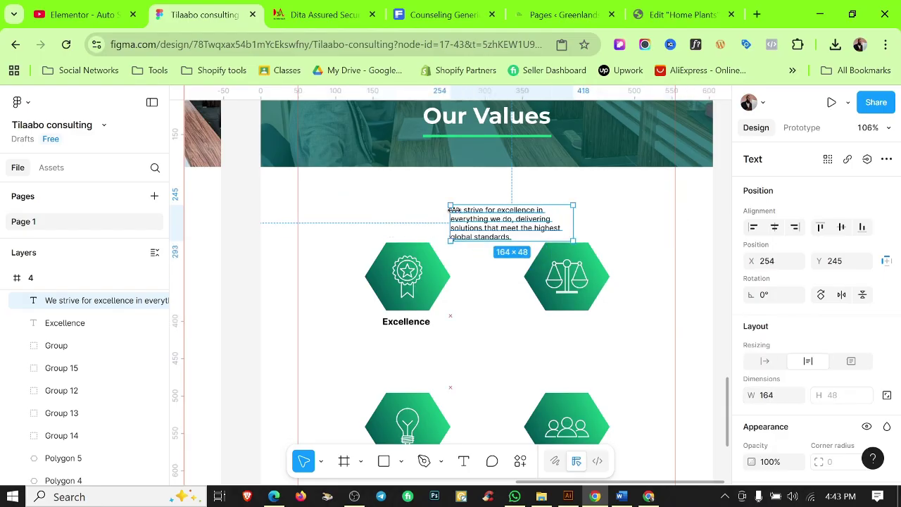
{"action": "scroll", "coordinate": [809, 317], "scroll_direction": "down", "scroll_amount": 3}
{"action": "left_click", "coordinate": [771, 401]}
{"action": "left_click_drag", "start_coordinate": [507, 209], "coordinate": [414, 213]}
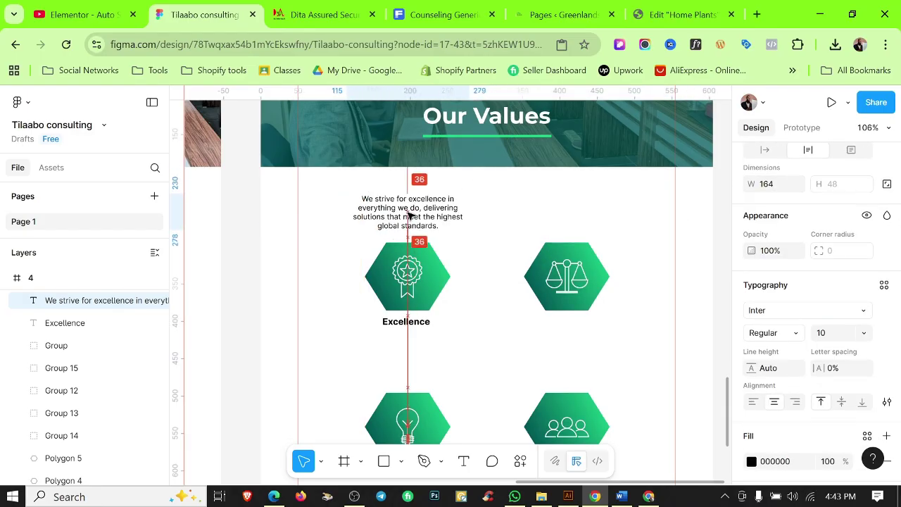
{"action": "key", "text": "Escape"}
Move the Excellence label up so it sits just below the sentence.
{"action": "scroll", "coordinate": [467, 249], "scroll_direction": "down", "scroll_amount": 3, "text": "ctrl"}
{"action": "left_click_drag", "start_coordinate": [433, 303], "coordinate": [435, 235]}
{"action": "right_click", "coordinate": [433, 236]}
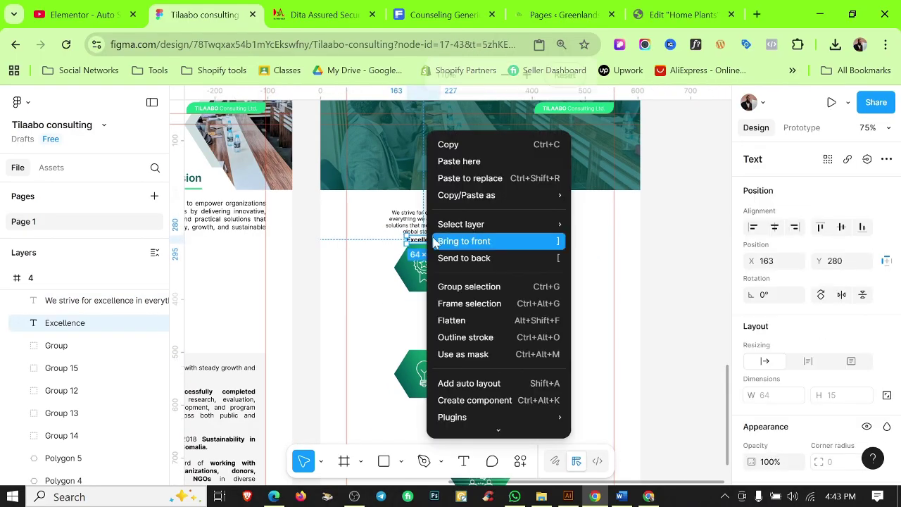
{"action": "key", "text": "Escape"}
{"action": "key", "text": "shift+Down"}
{"action": "key", "text": "shift+Down"}
{"action": "key", "text": "ctrl+plus"}
{"action": "key", "text": "ctrl+plus"}
{"action": "key", "text": "ctrl+plus"}
{"action": "key", "text": "Escape"}
Raise the Excellence sentence and label above the hexagon, with the label nearer the hexagon.
{"action": "left_click", "coordinate": [554, 70]}
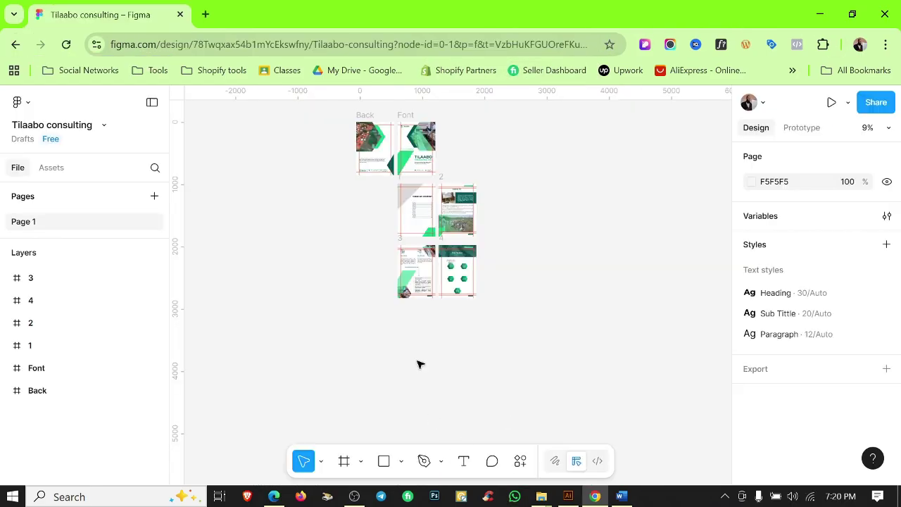
{"action": "scroll", "coordinate": [418, 331], "scroll_direction": "down", "scroll_amount": 2}
{"action": "scroll", "coordinate": [419, 295], "scroll_direction": "up", "scroll_amount": 10, "text": "ctrl"}
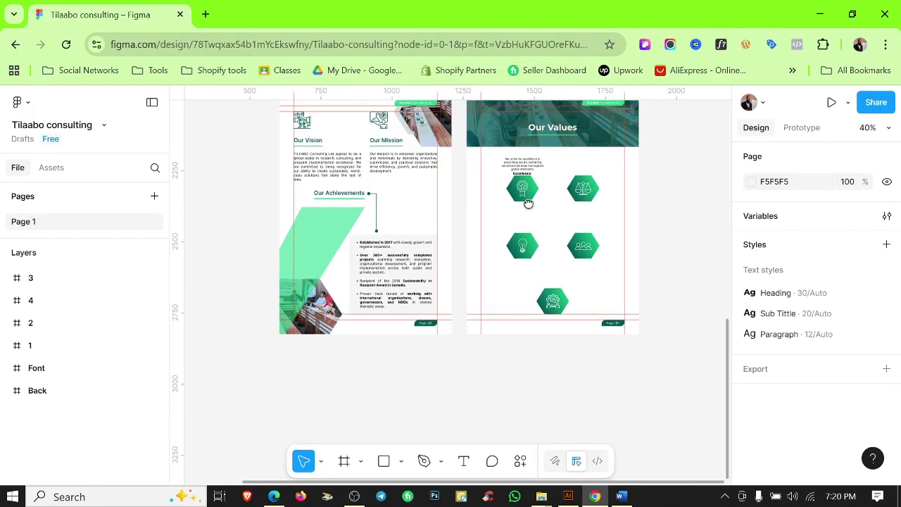
{"action": "scroll", "coordinate": [532, 220], "scroll_direction": "up", "scroll_amount": 2}
{"action": "left_click", "coordinate": [500, 193]}
{"action": "left_click", "coordinate": [482, 260], "text": "shift"}
{"action": "key", "text": "shift+Up"}
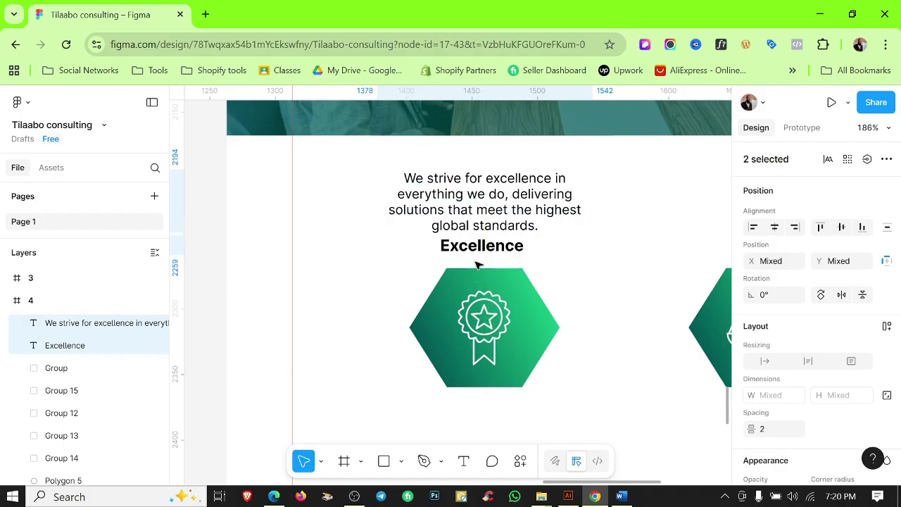
{"action": "key", "text": "shift+Up"}
{"action": "left_click", "coordinate": [477, 265]}
{"action": "left_click", "coordinate": [493, 234]}
{"action": "key", "text": "shift+Down"}
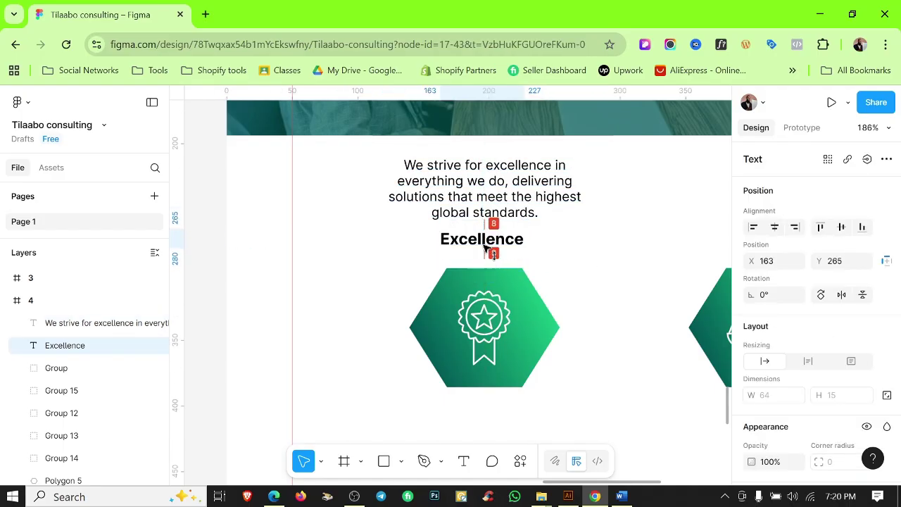
{"action": "left_click", "coordinate": [582, 250]}
Copy the Excellence pair above the scales hexagon and paste in the Integrity description.
{"action": "scroll", "coordinate": [557, 253], "scroll_direction": "down", "scroll_amount": 3, "text": "ctrl"}
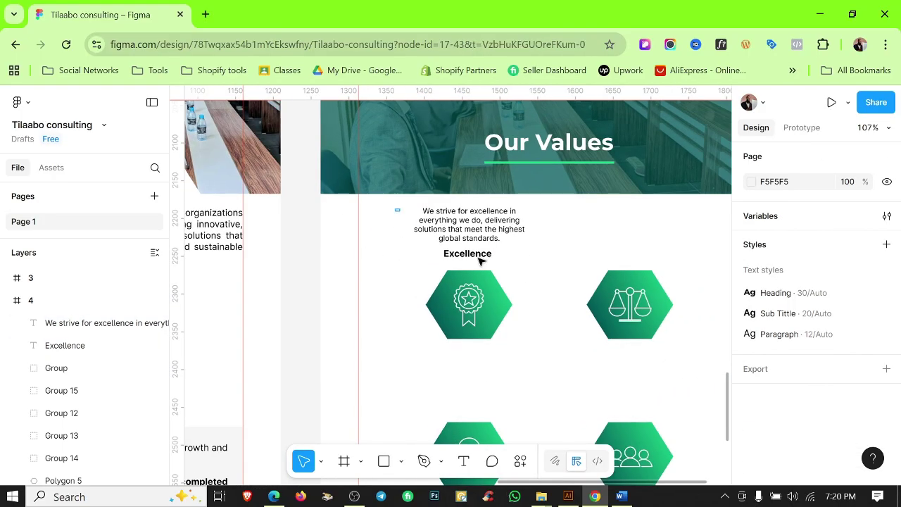
{"action": "left_click_drag", "start_coordinate": [479, 261], "coordinate": [397, 207]}
{"action": "left_click_drag", "start_coordinate": [469, 228], "coordinate": [628, 229]}
{"action": "left_click", "coordinate": [707, 312]}
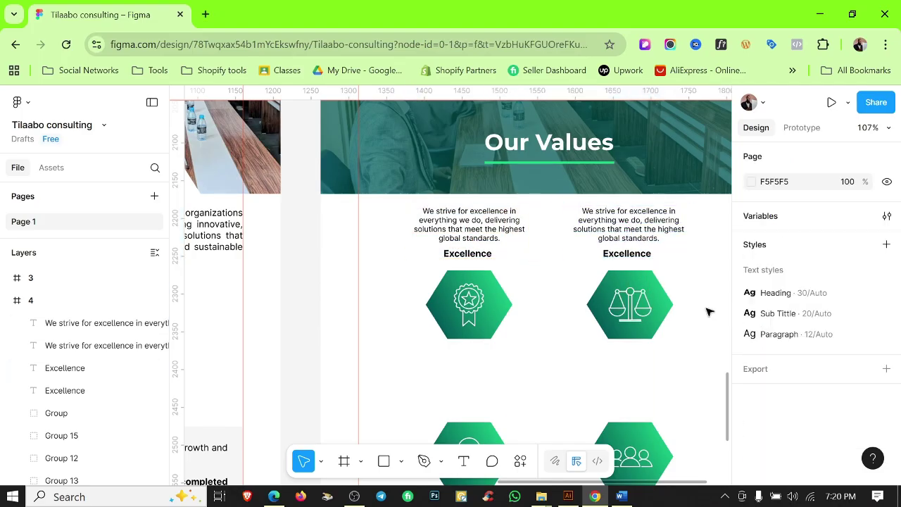
{"action": "left_click", "coordinate": [621, 496]}
{"action": "left_click_drag", "start_coordinate": [317, 344], "coordinate": [364, 357]}
{"action": "key", "text": "ctrl+c"}
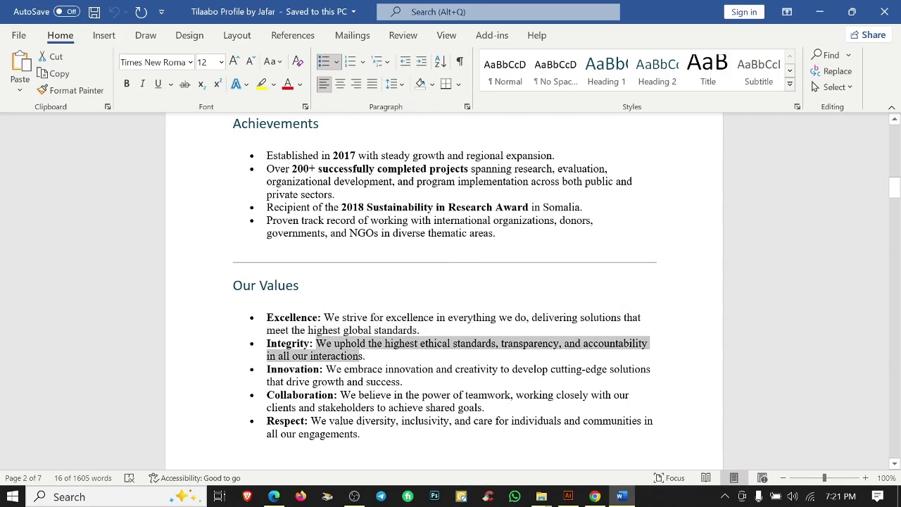
{"action": "left_click", "coordinate": [595, 497]}
{"action": "double_click", "coordinate": [637, 239]}
{"action": "key", "text": "ctrl+a"}
{"action": "key", "text": "ctrl+v"}
Rename the copied heading to Integrity and remove its stray bullet.
{"action": "left_click", "coordinate": [621, 497]}
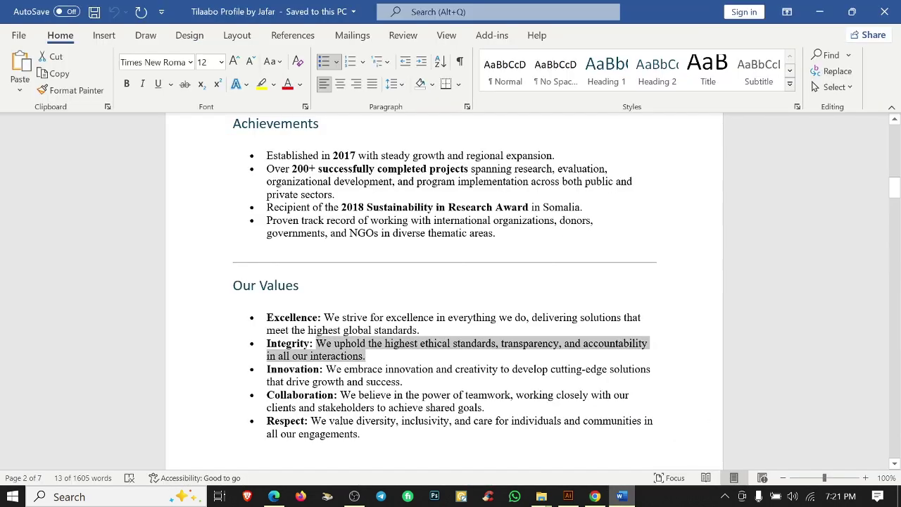
{"action": "left_click_drag", "start_coordinate": [310, 343], "coordinate": [290, 343]}
{"action": "left_click", "coordinate": [595, 496]}
{"action": "double_click", "coordinate": [627, 254]}
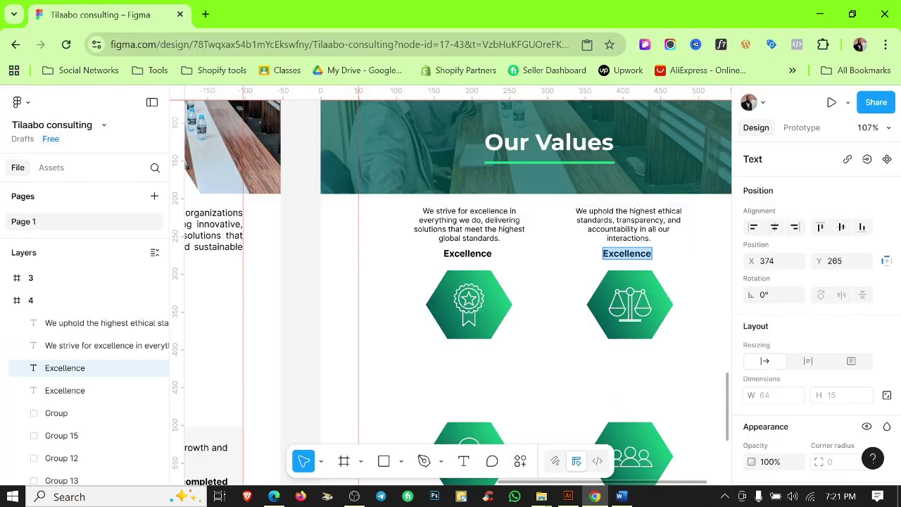
{"action": "key", "text": "ctrl+shift+8"}
{"action": "scroll", "coordinate": [664, 272], "scroll_direction": "up", "scroll_amount": 3}
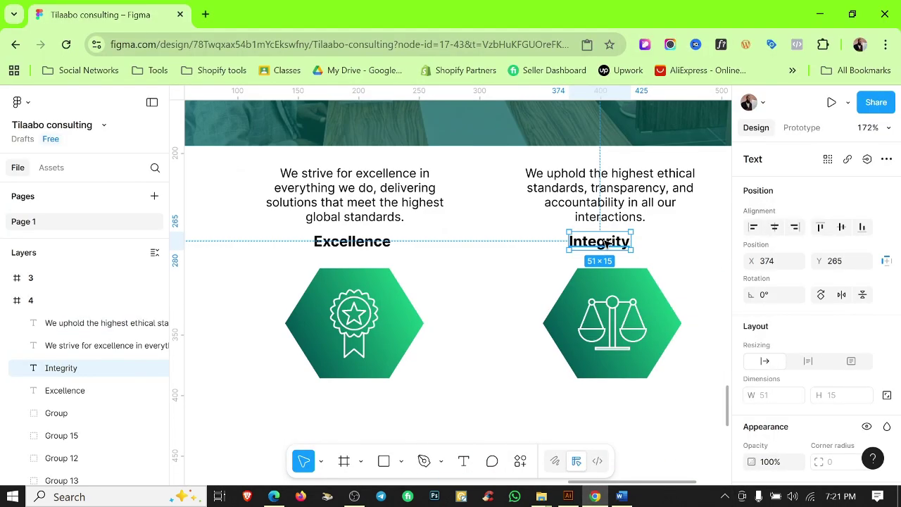
{"action": "left_click", "coordinate": [678, 242]}
{"action": "scroll", "coordinate": [679, 243], "scroll_direction": "down", "scroll_amount": 4}
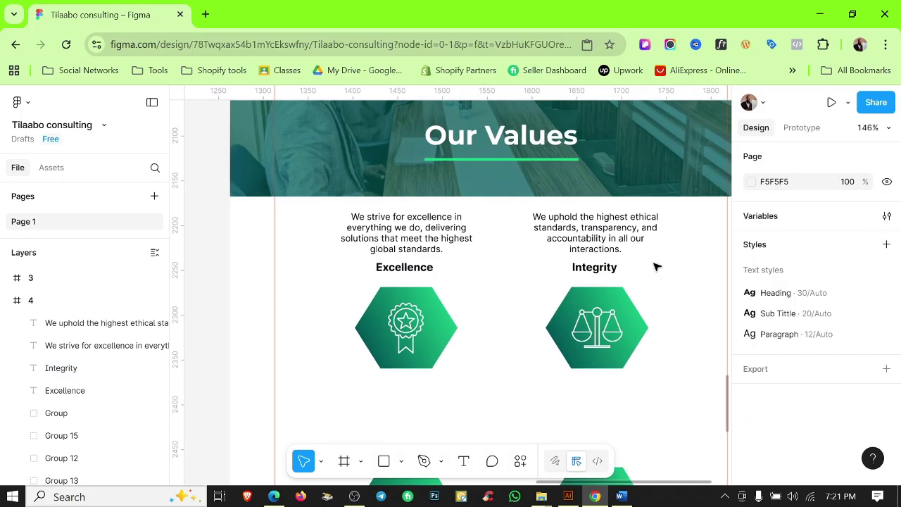
Duplicate the first row's value texts into a second row below.
{"action": "left_click_drag", "start_coordinate": [441, 182], "coordinate": [633, 315]}
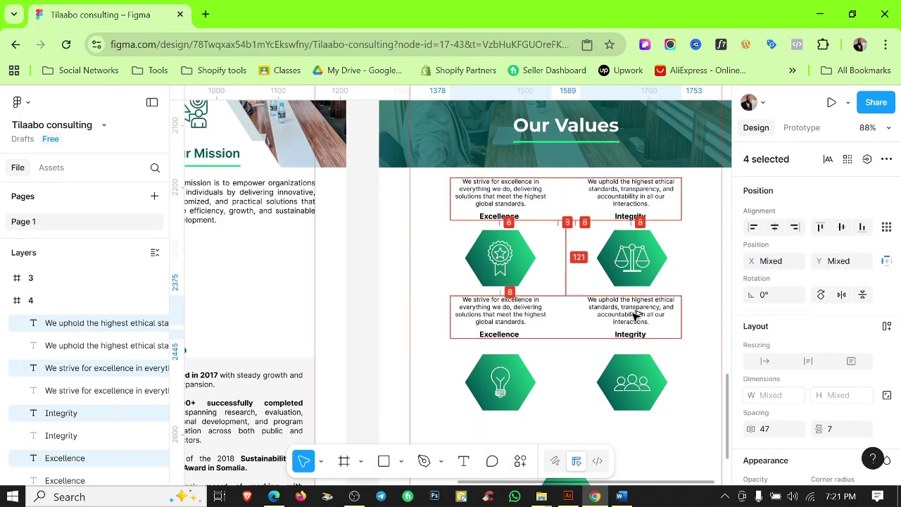
{"action": "key", "text": "Escape"}
{"action": "key", "text": "alt+Tab"}
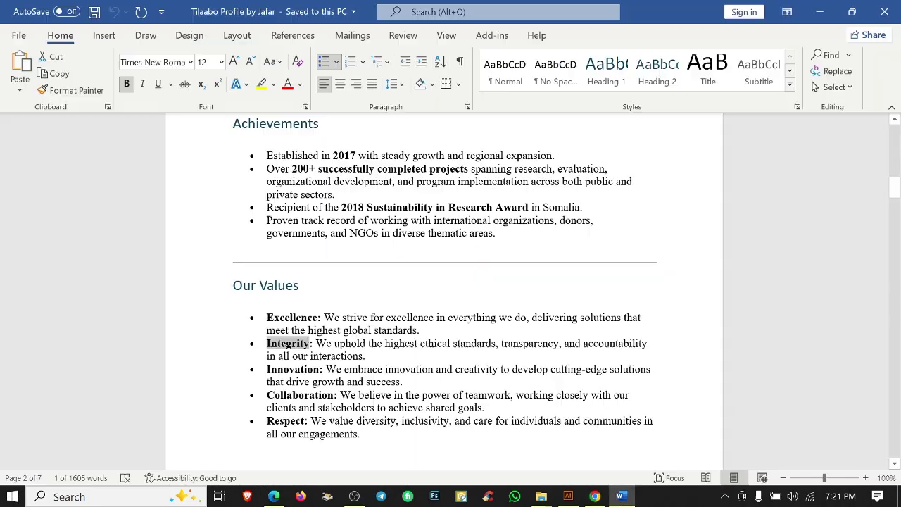
{"action": "key", "text": "alt+Tab"}
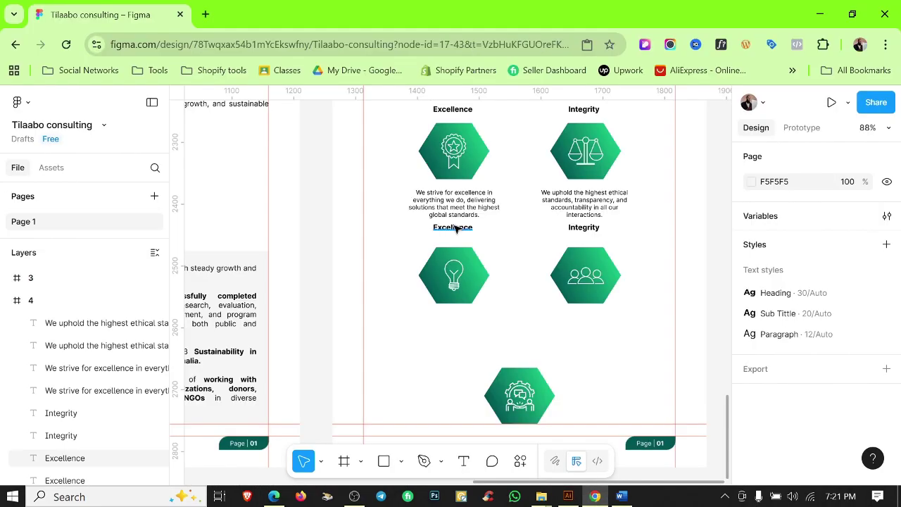
Change the first copied heading in the second row to Innovation.
{"action": "double_click", "coordinate": [454, 227]}
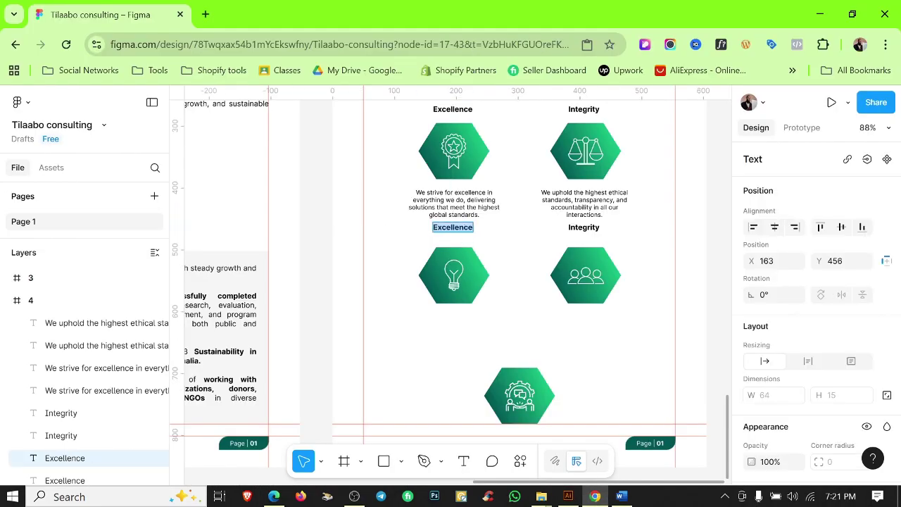
{"action": "scroll", "coordinate": [456, 233], "scroll_direction": "up", "scroll_amount": 5}
{"action": "double_click", "coordinate": [454, 224]}
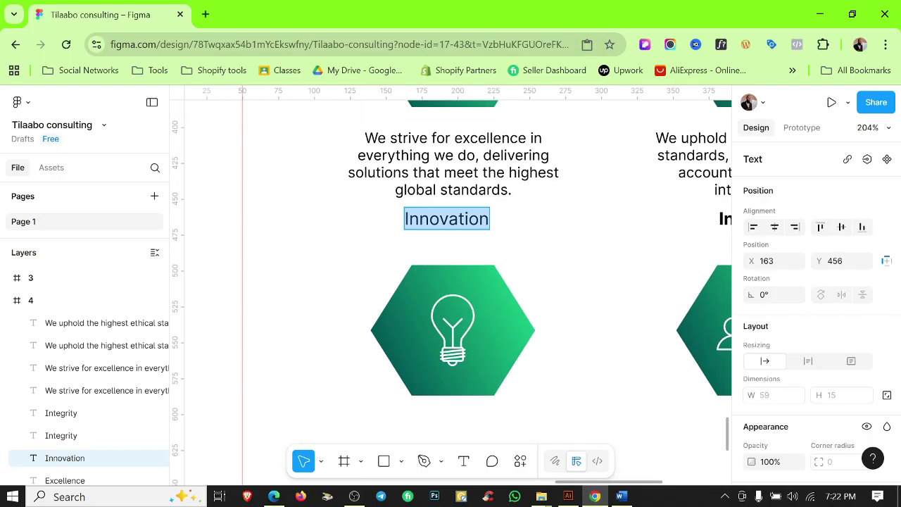
{"action": "key", "text": "ctrl+b"}
{"action": "left_click", "coordinate": [495, 256]}
{"action": "left_click", "coordinate": [495, 256]}
{"action": "scroll", "coordinate": [497, 255], "scroll_direction": "down", "scroll_amount": 4}
{"action": "left_click_drag", "start_coordinate": [539, 254], "coordinate": [543, 323]}
{"action": "scroll", "coordinate": [544, 327], "scroll_direction": "down", "scroll_amount": 1}
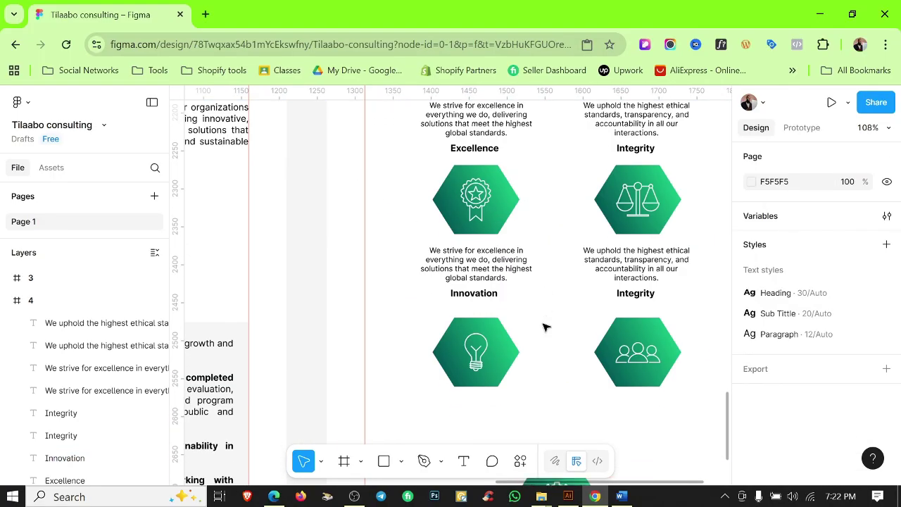
Replace the description above Innovation with the Innovation text from Word.
{"action": "key", "text": "alt+Tab"}
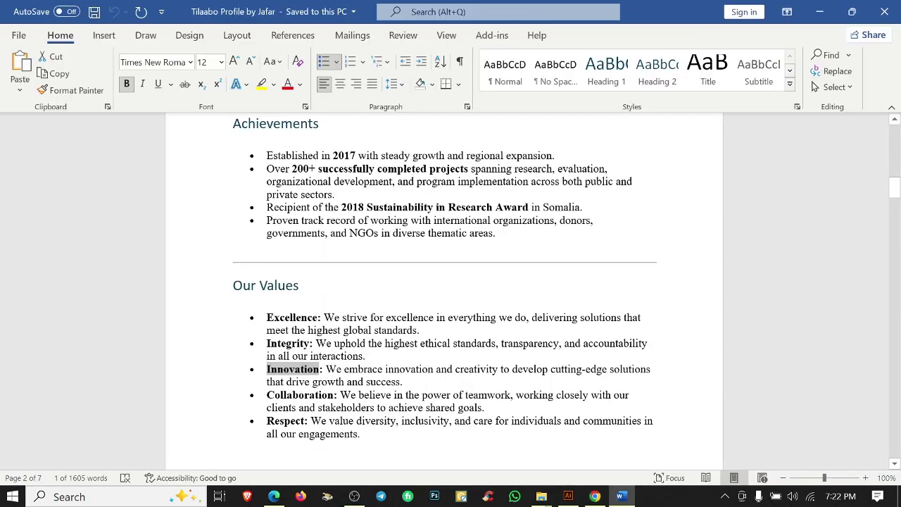
{"action": "left_click_drag", "start_coordinate": [328, 366], "coordinate": [402, 381]}
{"action": "key", "text": "ctrl+c"}
{"action": "key", "text": "alt+Tab"}
{"action": "double_click", "coordinate": [471, 262]}
{"action": "key", "text": "ctrl+v"}
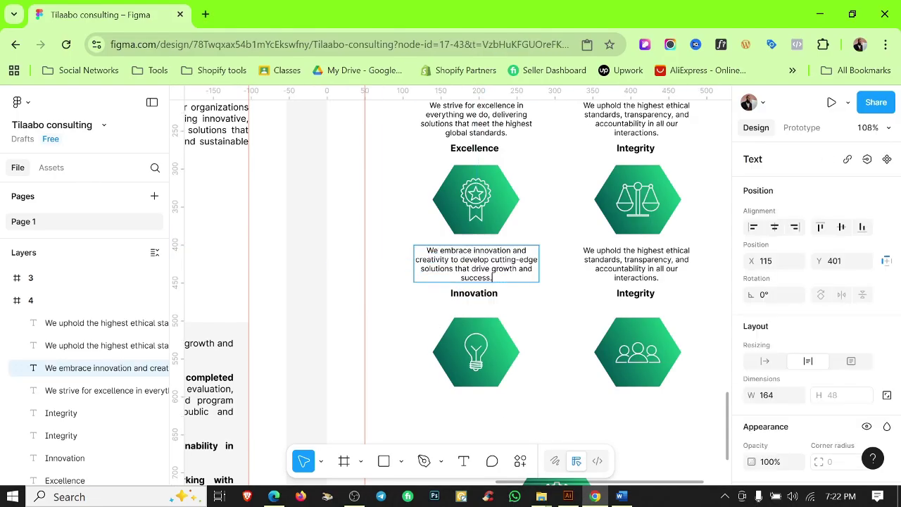
Rename the second-row Integrity heading to Collaboration.
{"action": "left_click", "coordinate": [621, 497]}
{"action": "double_click", "coordinate": [300, 395]}
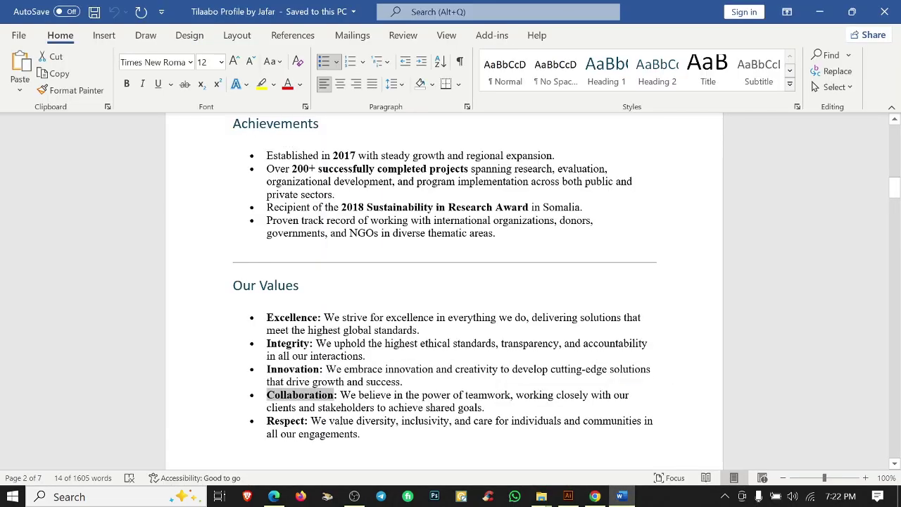
{"action": "left_click", "coordinate": [605, 496]}
{"action": "double_click", "coordinate": [636, 293]}
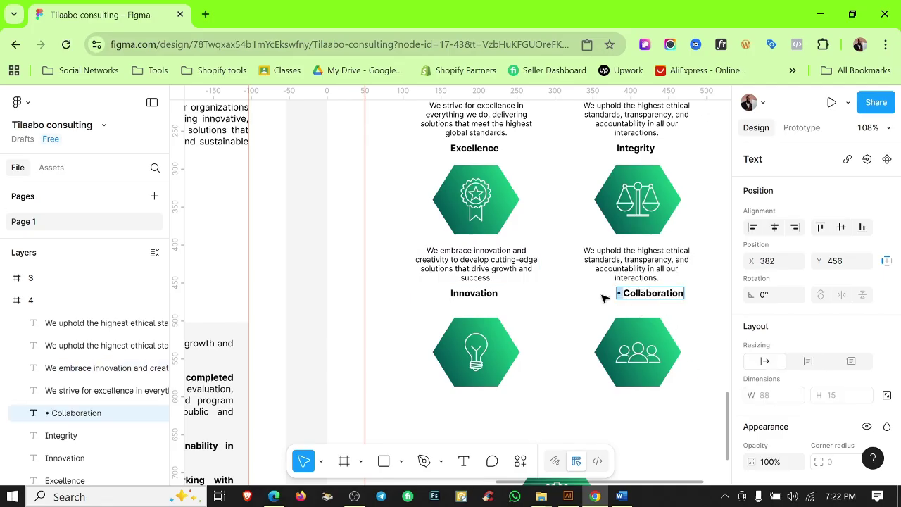
{"action": "scroll", "coordinate": [676, 302], "scroll_direction": "up", "scroll_amount": 2}
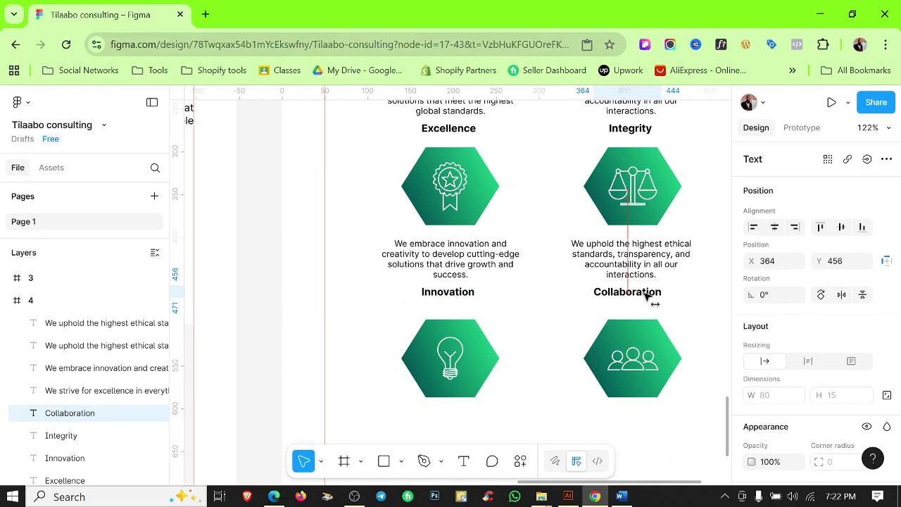
Paste the Collaboration description from Word above the Collaboration heading.
{"action": "left_click", "coordinate": [621, 497]}
{"action": "left_click_drag", "start_coordinate": [486, 409], "coordinate": [340, 396]}
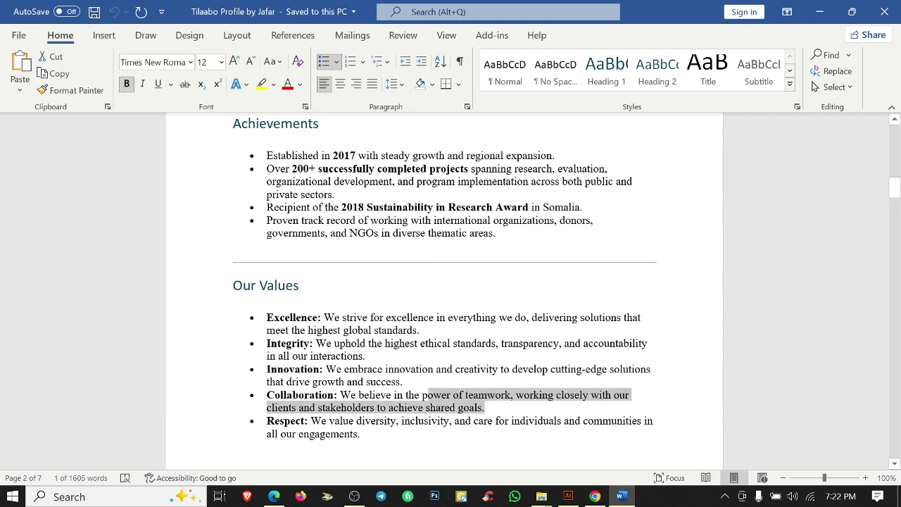
{"action": "key", "text": "ctrl+c"}
{"action": "left_click", "coordinate": [595, 497]}
{"action": "key", "text": "ctrl+v"}
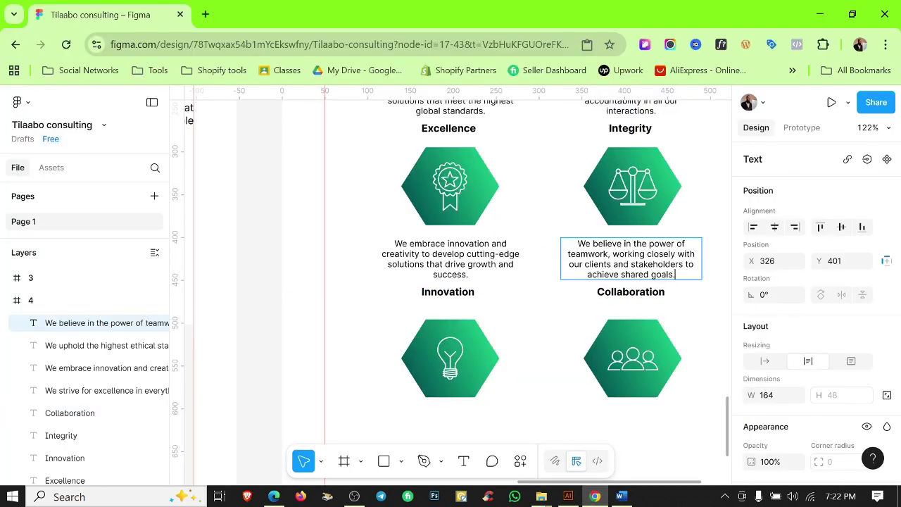
{"action": "key", "text": "Escape"}
{"action": "key", "text": "Escape"}
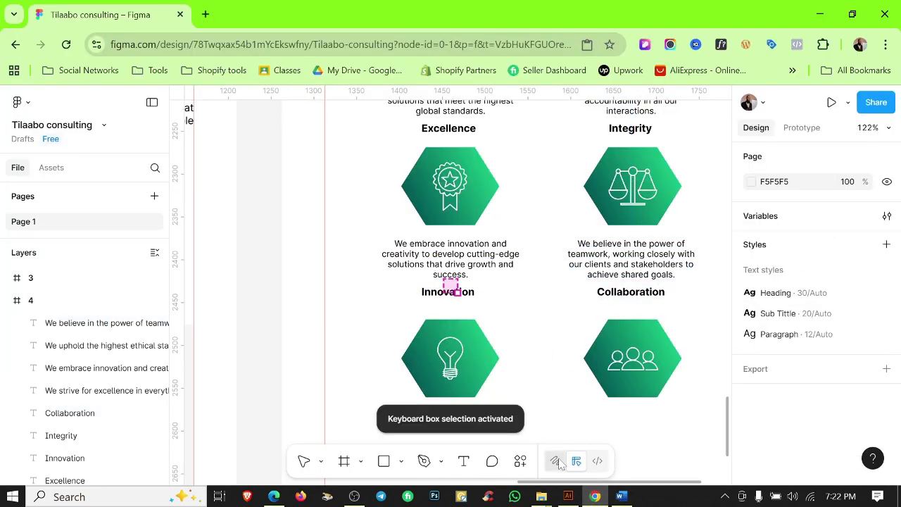
{"action": "key", "text": "shift+d"}
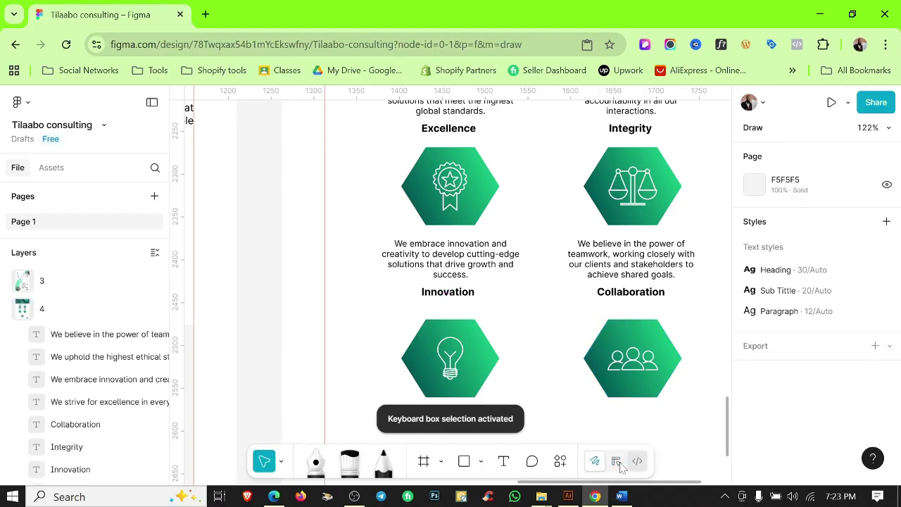
{"action": "left_click", "coordinate": [619, 464]}
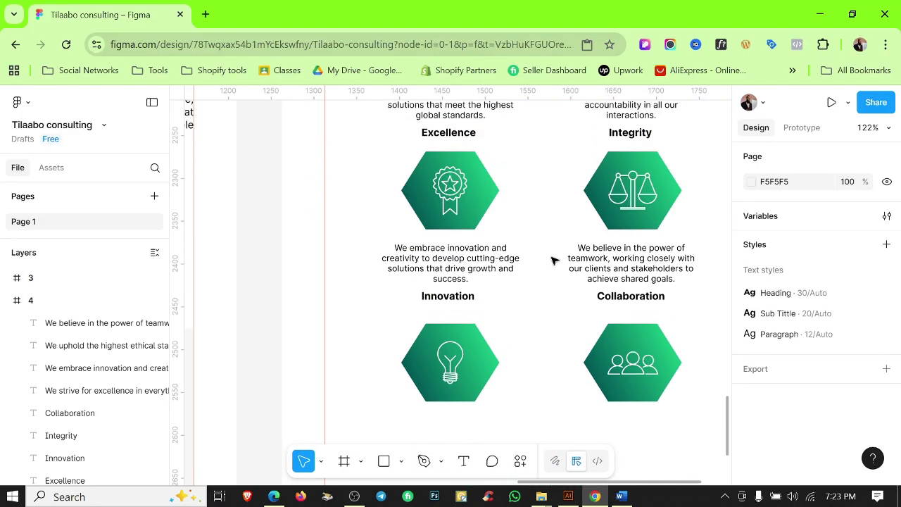
Copy the Collaboration pair below and centre the Respect heading above the bottom hexagon.
{"action": "scroll", "coordinate": [554, 261], "scroll_direction": "down", "scroll_amount": 4}
{"action": "scroll", "coordinate": [503, 288], "scroll_direction": "up", "scroll_amount": 3}
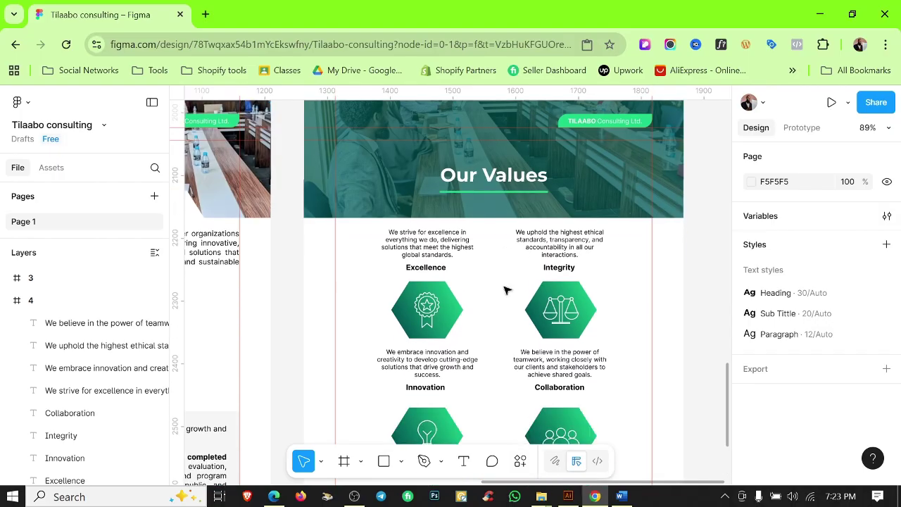
{"action": "scroll", "coordinate": [373, 279], "scroll_direction": "down", "scroll_amount": 4}
{"action": "left_click", "coordinate": [561, 233]}
{"action": "left_click", "coordinate": [574, 246], "text": "shift"}
{"action": "left_click_drag", "start_coordinate": [574, 243], "coordinate": [511, 366]}
{"action": "key", "text": "Escape"}
{"action": "key", "text": "alt+Tab"}
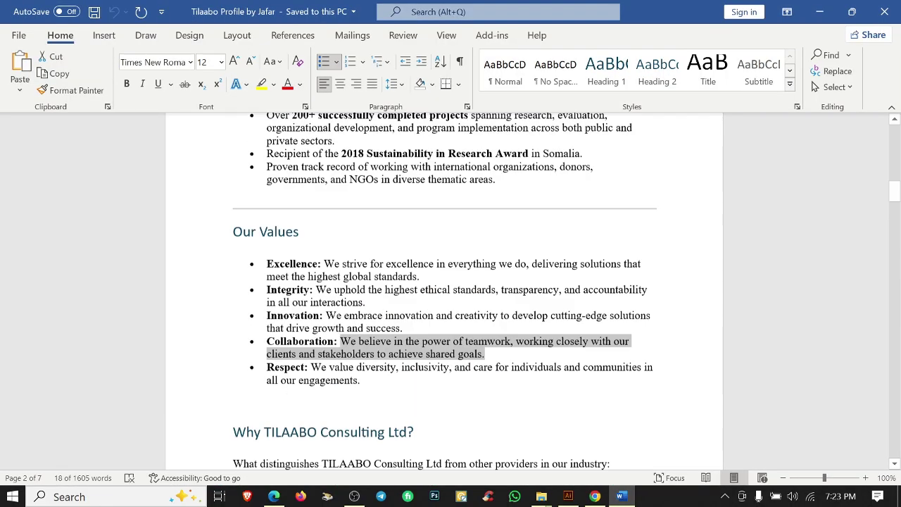
{"action": "key", "text": "alt+Tab"}
{"action": "left_click", "coordinate": [490, 377]}
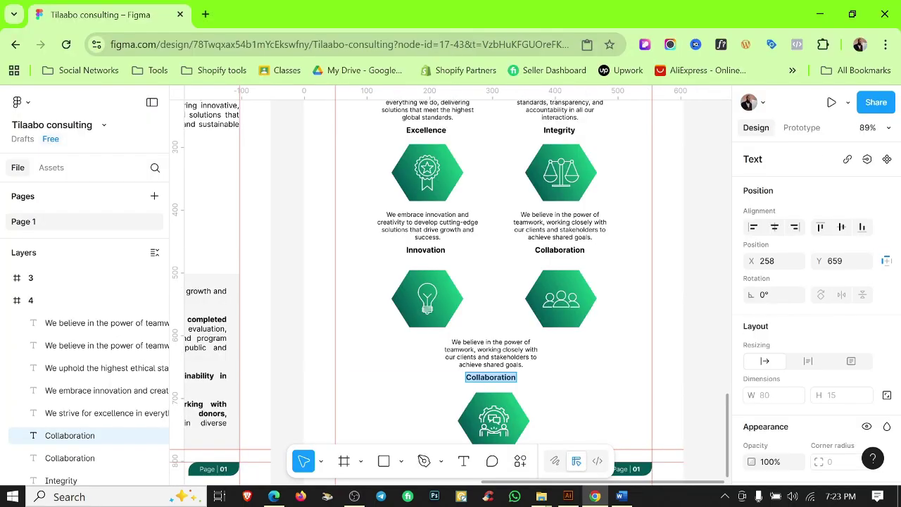
{"action": "scroll", "coordinate": [477, 384], "scroll_direction": "up", "scroll_amount": 5}
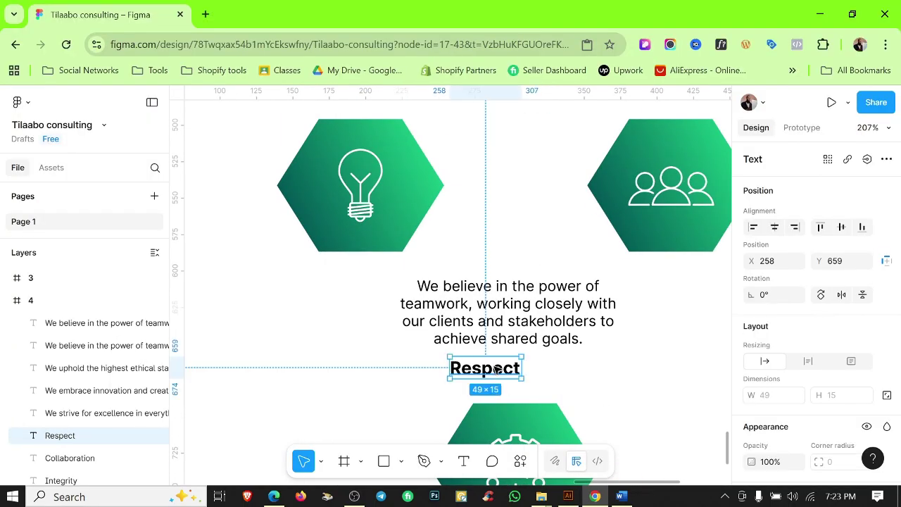
{"action": "left_click_drag", "start_coordinate": [503, 370], "coordinate": [523, 375]}
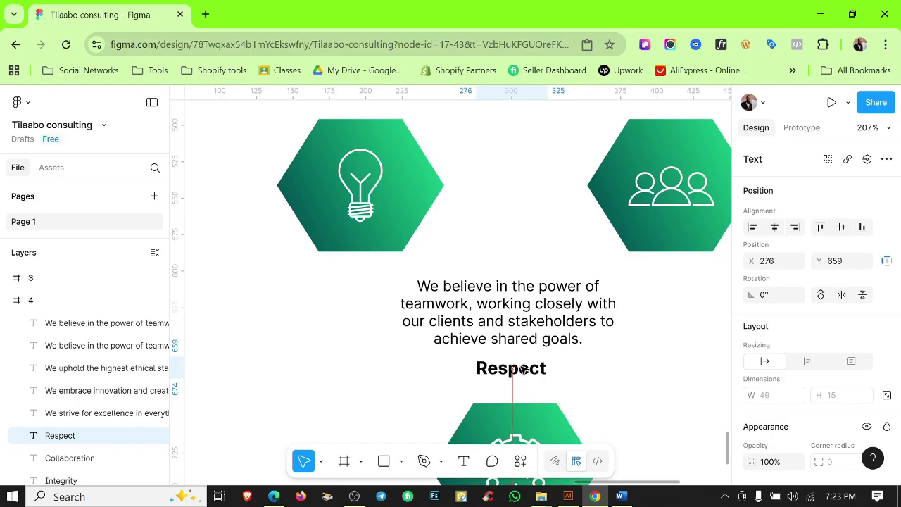
Paste the Respect diversity-and-inclusivity description from Word into the copied text.
{"action": "key", "text": "alt+Tab"}
{"action": "left_click_drag", "start_coordinate": [326, 288], "coordinate": [362, 300]}
{"action": "key", "text": "ctrl+c"}
{"action": "key", "text": "alt+Tab"}
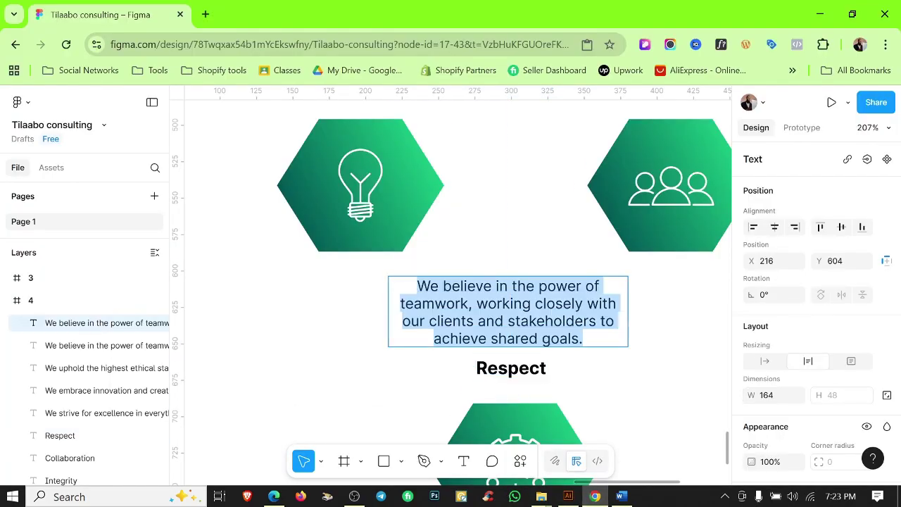
{"action": "key", "text": "ctrl+v"}
{"action": "key", "text": "Escape"}
{"action": "scroll", "coordinate": [633, 380], "scroll_direction": "down", "scroll_amount": 3}
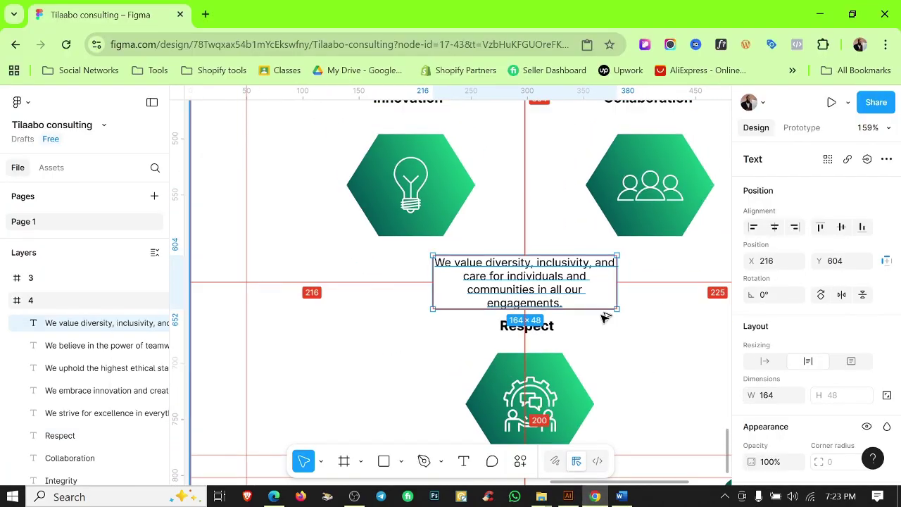
{"action": "scroll", "coordinate": [604, 317], "scroll_direction": "down", "scroll_amount": 2}
{"action": "scroll", "coordinate": [662, 366], "scroll_direction": "up", "scroll_amount": 3}
{"action": "scroll", "coordinate": [403, 283], "scroll_direction": "down", "scroll_amount": 1}
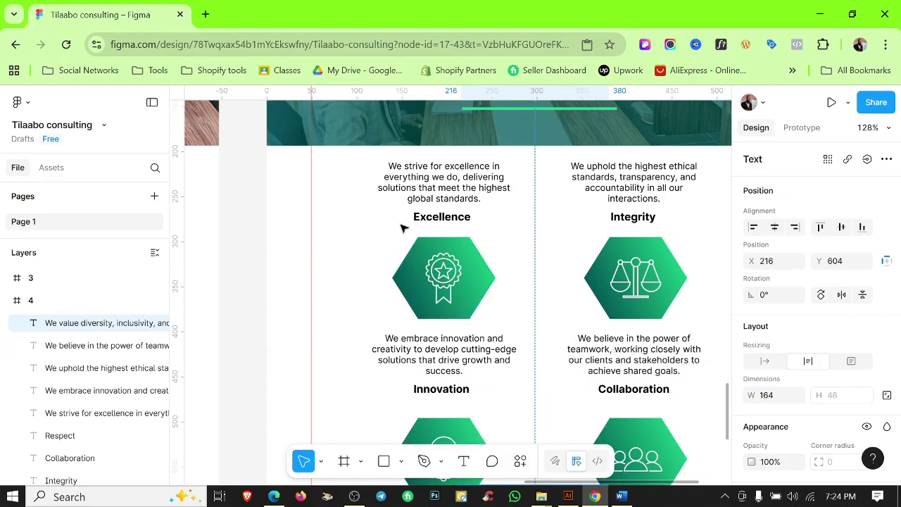
Draw a connector line from left of Excellence to its hexagon, with a diamond end and green Color 2 stroke.
{"action": "left_click", "coordinate": [424, 461]}
{"action": "scroll", "coordinate": [406, 221], "scroll_direction": "up", "scroll_amount": 4}
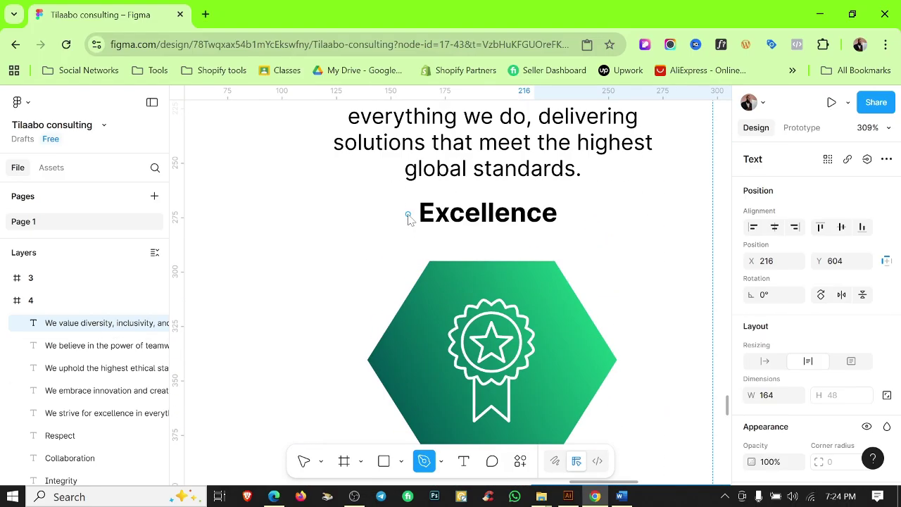
{"action": "left_click", "coordinate": [408, 214]}
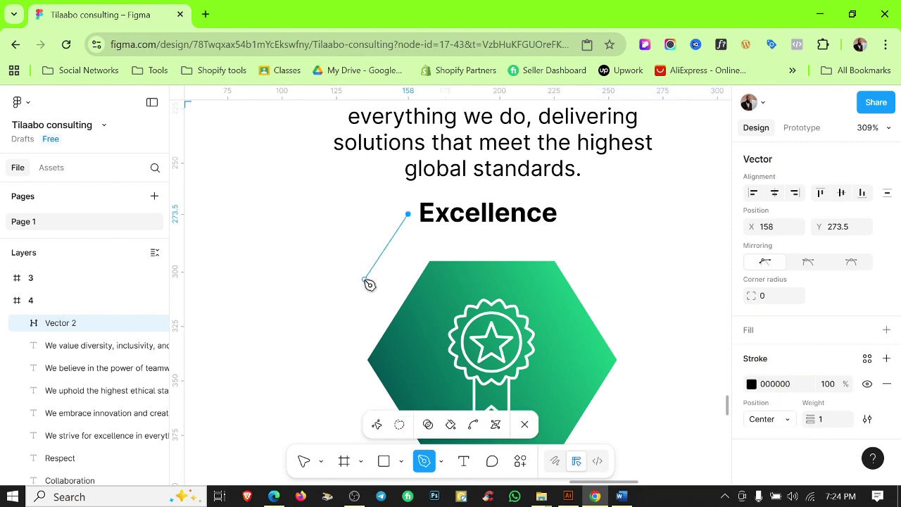
{"action": "left_click", "coordinate": [395, 325]}
{"action": "key", "text": "Escape"}
{"action": "key", "text": "Escape"}
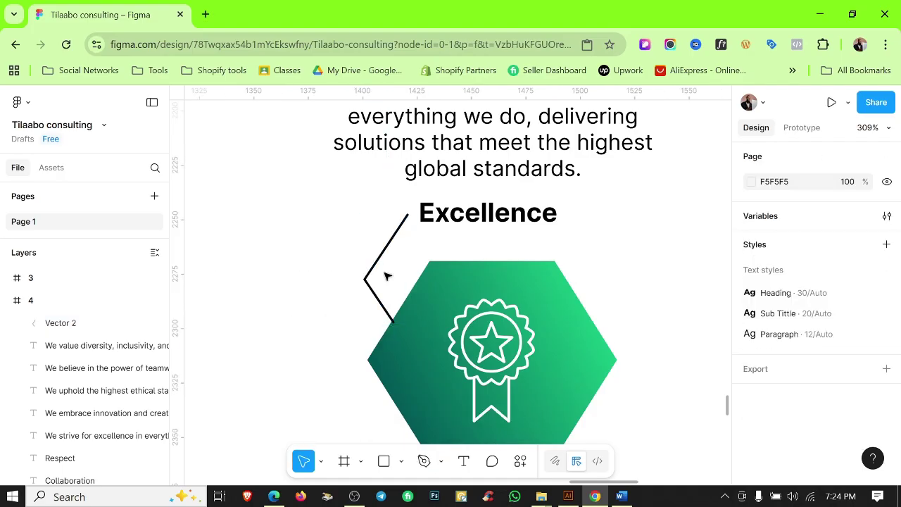
{"action": "left_click", "coordinate": [397, 240]}
{"action": "left_click", "coordinate": [793, 372]}
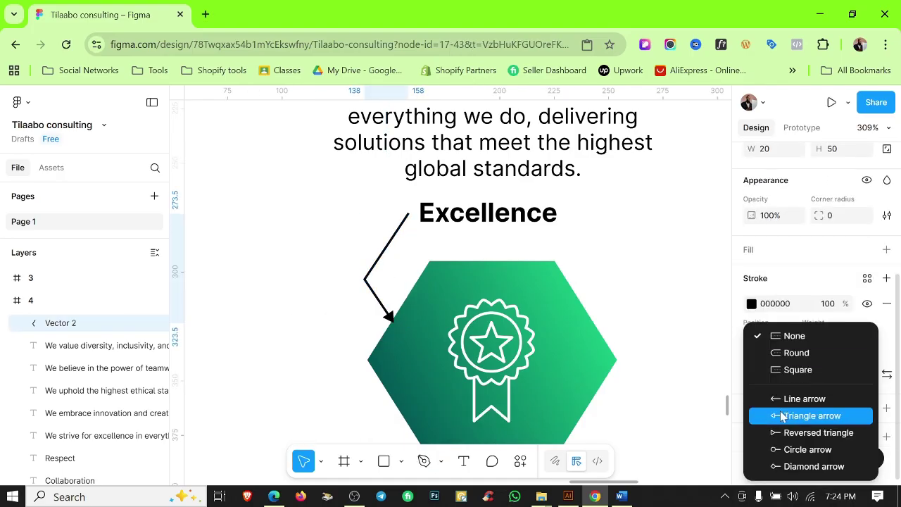
{"action": "left_click", "coordinate": [776, 466]}
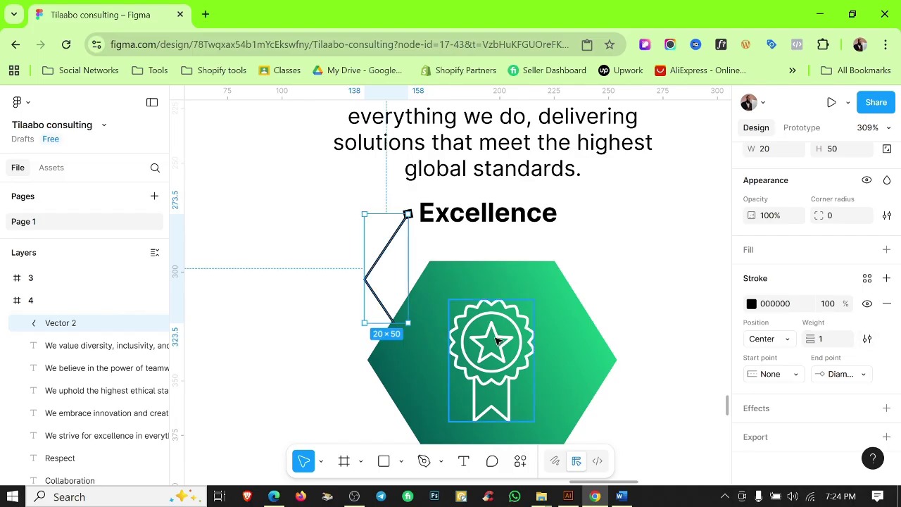
{"action": "left_click", "coordinate": [867, 278]}
{"action": "left_click", "coordinate": [610, 298]}
{"action": "left_click", "coordinate": [774, 303]}
{"action": "left_click", "coordinate": [599, 280]}
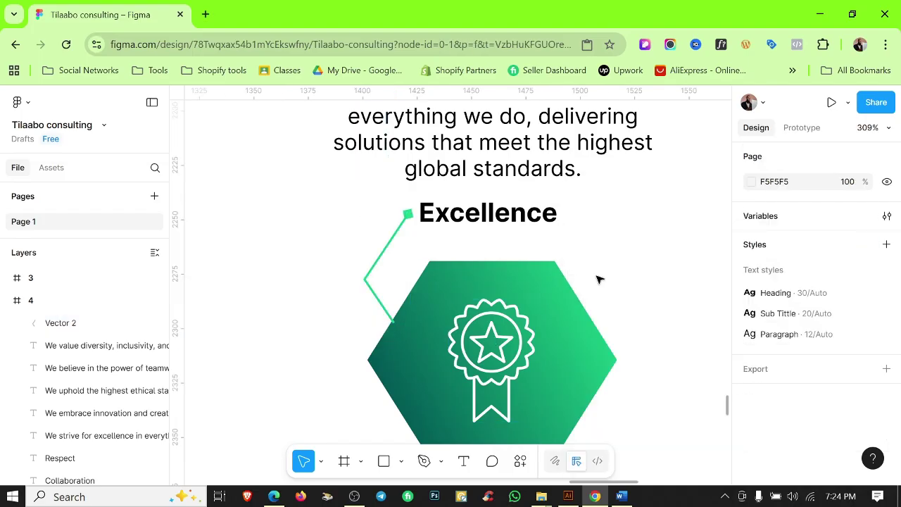
Alt-drag a copy of the chevron line over to the Integrity heading.
{"action": "scroll", "coordinate": [392, 311], "scroll_direction": "up", "scroll_amount": 3}
{"action": "left_click", "coordinate": [376, 304]}
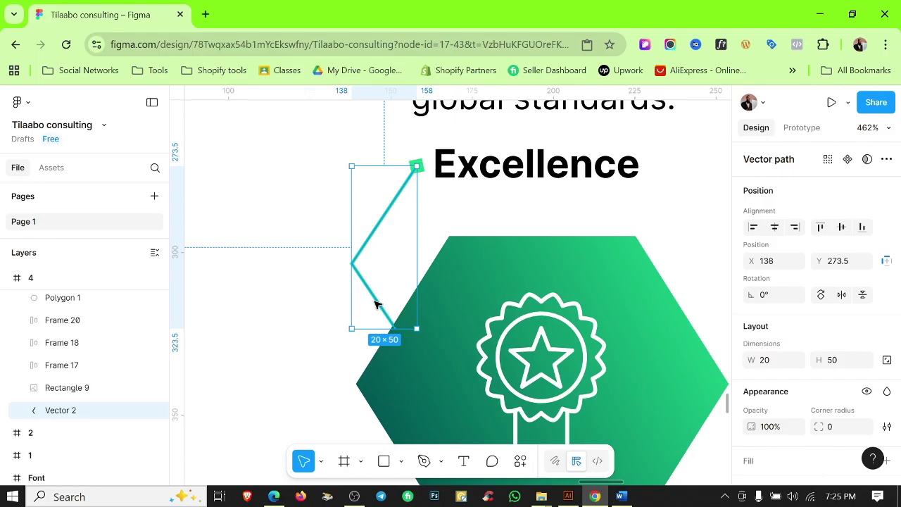
{"action": "left_click", "coordinate": [216, 306]}
{"action": "left_click", "coordinate": [398, 196]}
{"action": "scroll", "coordinate": [397, 198], "scroll_direction": "down", "scroll_amount": 5}
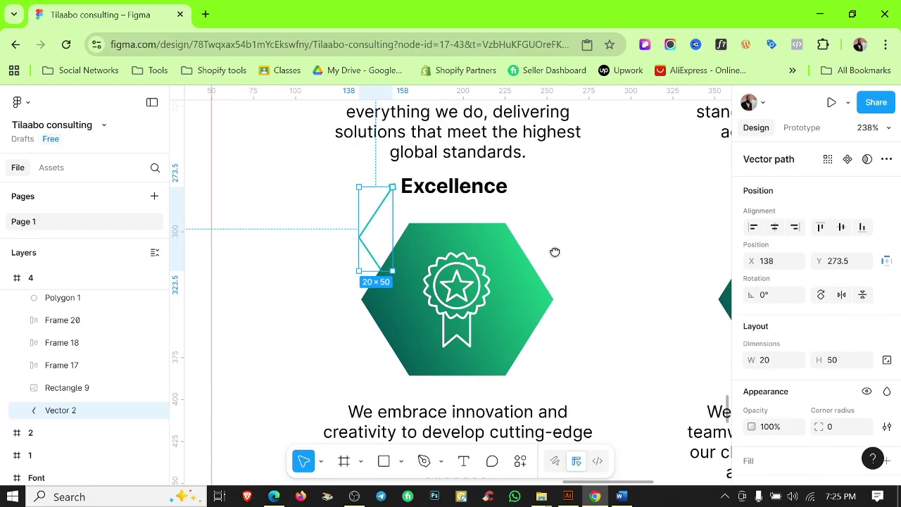
{"action": "left_click_drag", "start_coordinate": [304, 223], "coordinate": [642, 227]}
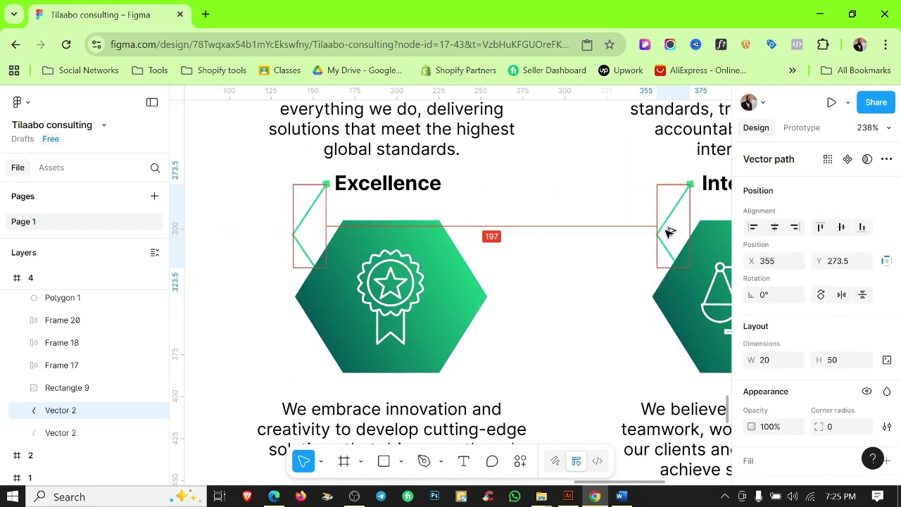
{"action": "left_click", "coordinate": [612, 249]}
Copy both chevron lines down to the Innovation and Collaboration headings.
{"action": "scroll", "coordinate": [610, 237], "scroll_direction": "right", "scroll_amount": 3}
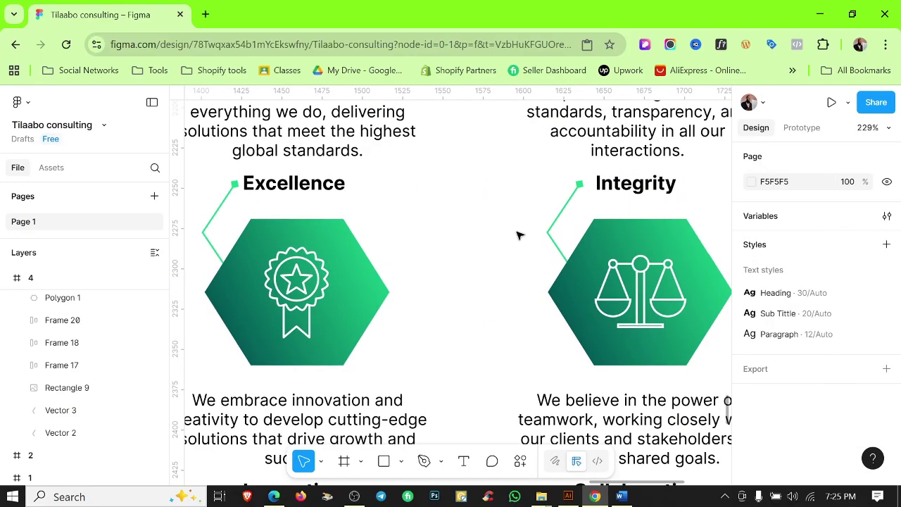
{"action": "scroll", "coordinate": [517, 233], "scroll_direction": "down", "scroll_amount": 5}
{"action": "scroll", "coordinate": [509, 305], "scroll_direction": "down", "scroll_amount": 1}
{"action": "left_click", "coordinate": [341, 183]}
{"action": "left_click", "coordinate": [552, 184], "text": "shift"}
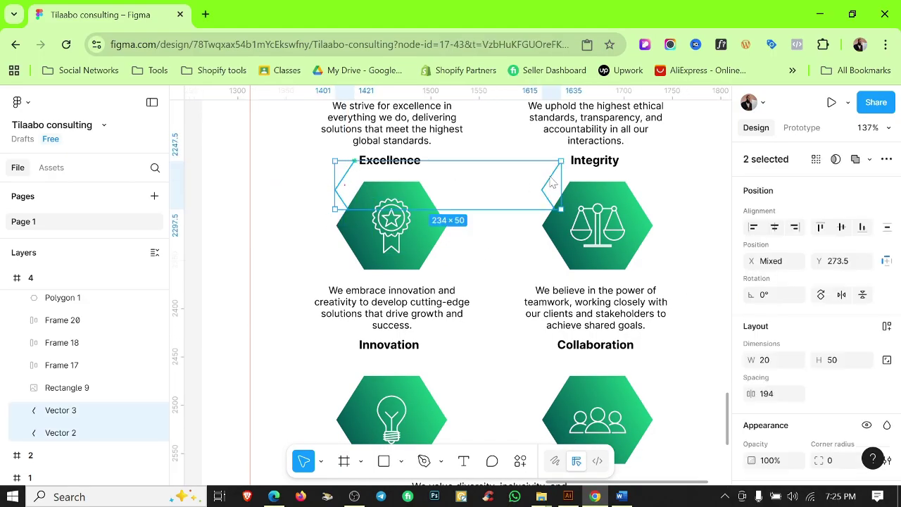
{"action": "left_click_drag", "start_coordinate": [552, 184], "coordinate": [532, 367]}
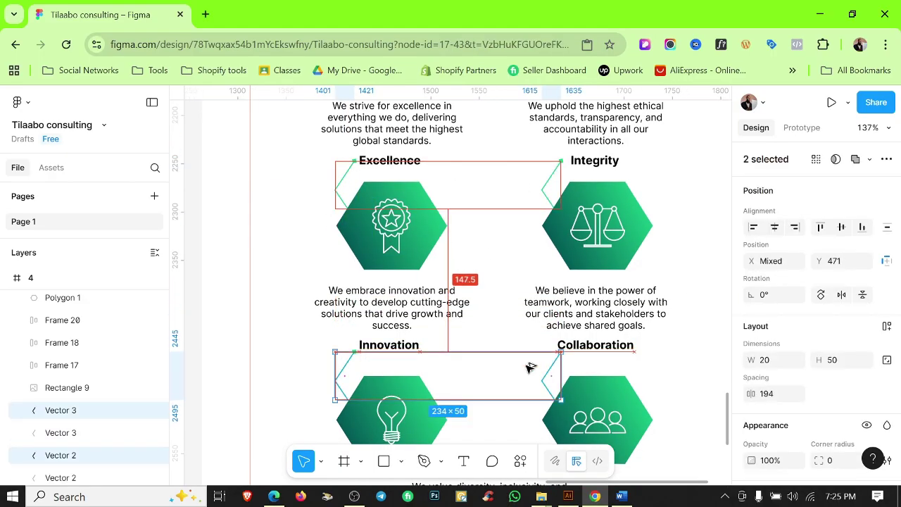
{"action": "scroll", "coordinate": [443, 396], "scroll_direction": "up", "scroll_amount": 3}
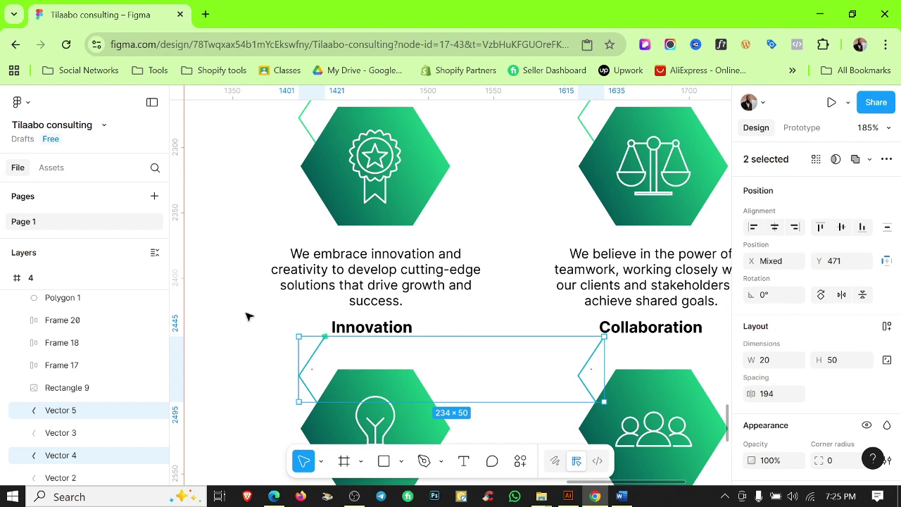
{"action": "scroll", "coordinate": [247, 317], "scroll_direction": "down", "scroll_amount": 1}
{"action": "left_click", "coordinate": [247, 316]}
{"action": "scroll", "coordinate": [460, 326], "scroll_direction": "down", "scroll_amount": 2}
{"action": "scroll", "coordinate": [411, 266], "scroll_direction": "down", "scroll_amount": 2}
{"action": "scroll", "coordinate": [332, 276], "scroll_direction": "down", "scroll_amount": 5}
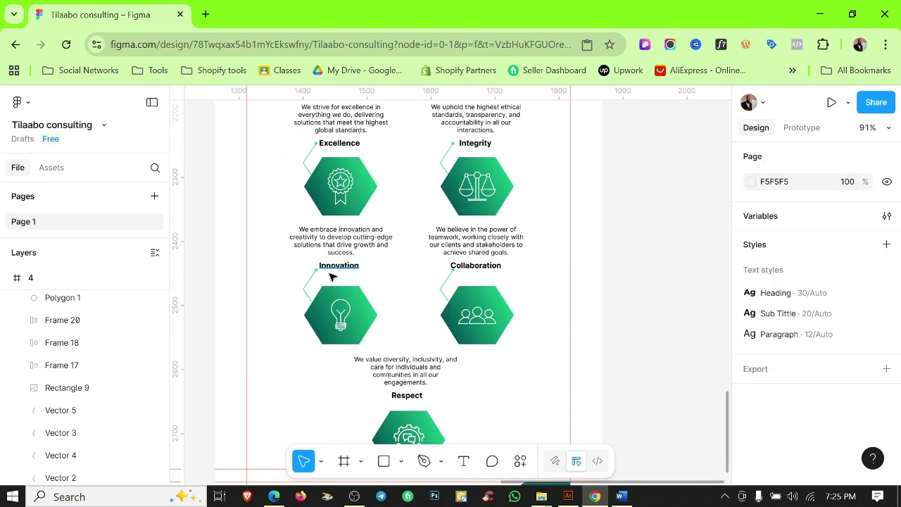
{"action": "scroll", "coordinate": [333, 276], "scroll_direction": "up", "scroll_amount": 4}
{"action": "scroll", "coordinate": [322, 276], "scroll_direction": "down", "scroll_amount": 3}
{"action": "scroll", "coordinate": [334, 280], "scroll_direction": "up", "scroll_amount": 2}
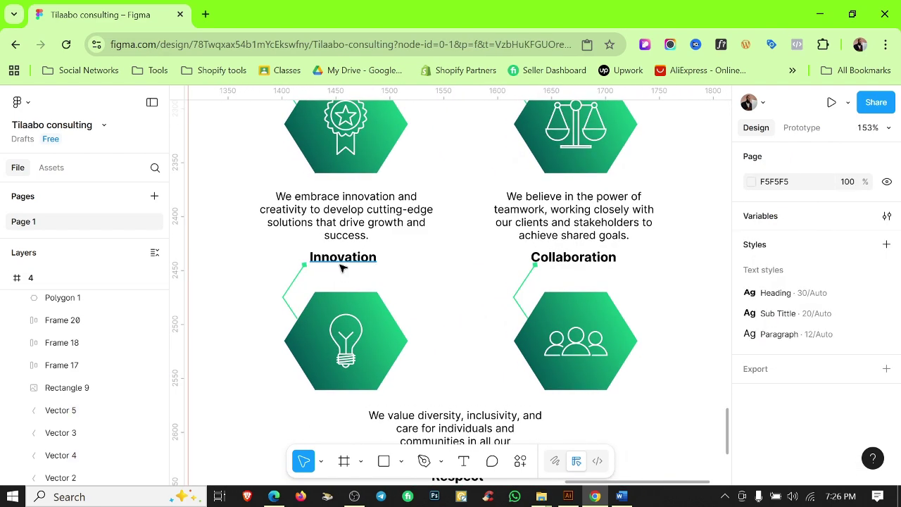
{"action": "left_click", "coordinate": [342, 265]}
{"action": "scroll", "coordinate": [338, 271], "scroll_direction": "up", "scroll_amount": 2}
Move the innovation paragraph down slightly and realign the Collaboration heading.
{"action": "left_click", "coordinate": [352, 206]}
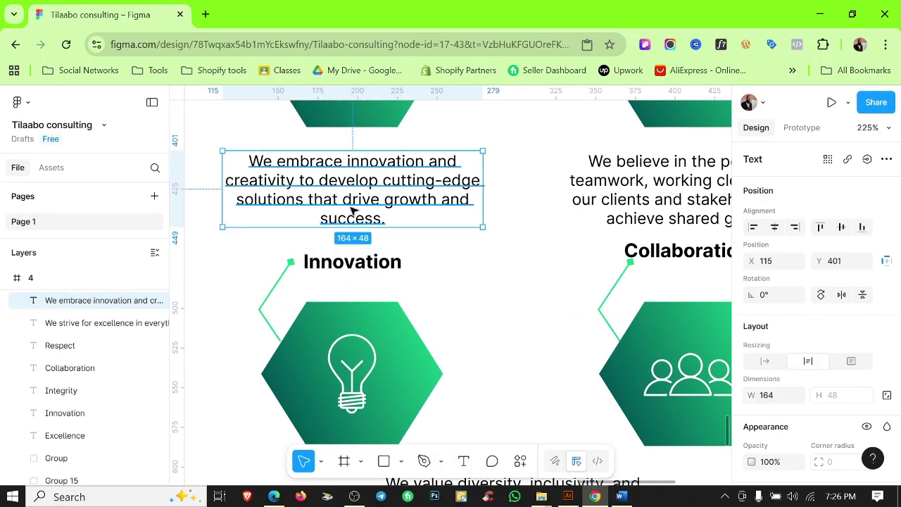
{"action": "left_click_drag", "start_coordinate": [352, 207], "coordinate": [352, 212]}
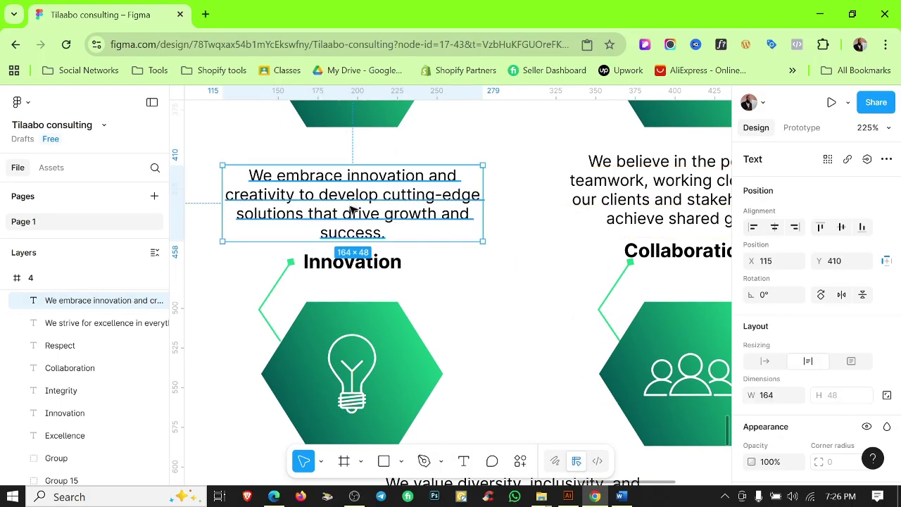
{"action": "left_click", "coordinate": [498, 256]}
{"action": "scroll", "coordinate": [507, 291], "scroll_direction": "down", "scroll_amount": 6}
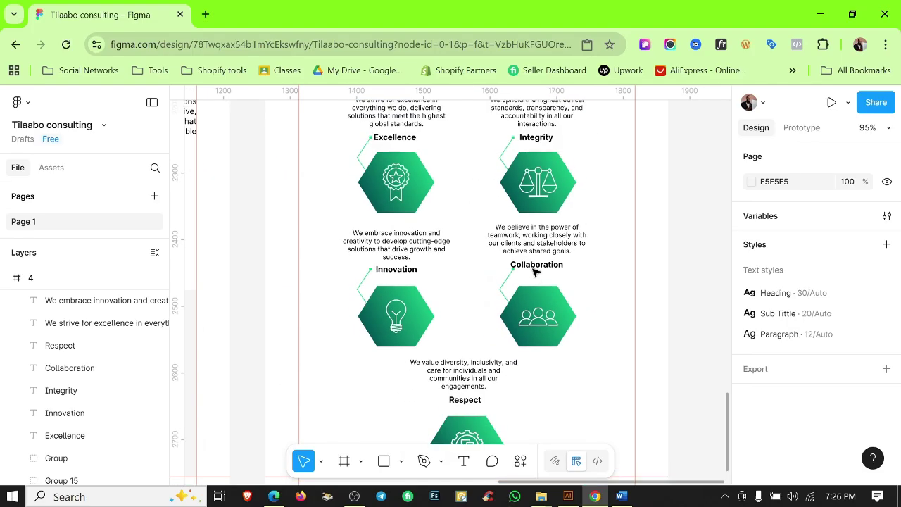
{"action": "scroll", "coordinate": [563, 317], "scroll_direction": "up", "scroll_amount": 2}
{"action": "scroll", "coordinate": [535, 316], "scroll_direction": "up", "scroll_amount": 3}
{"action": "left_click", "coordinate": [531, 317]}
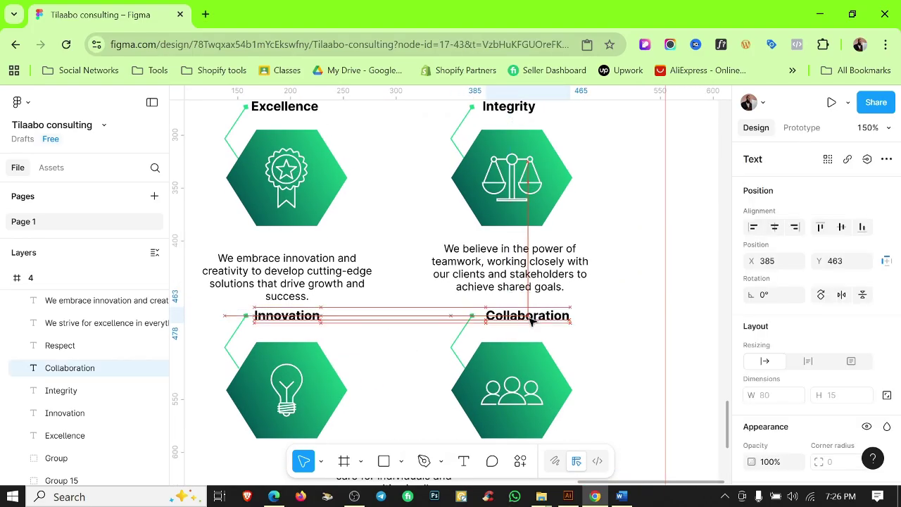
{"action": "scroll", "coordinate": [485, 325], "scroll_direction": "up", "scroll_amount": 4}
{"action": "key", "text": "Left"}
{"action": "key", "text": "Left"}
{"action": "key", "text": "Left"}
{"action": "key", "text": "Left"}
{"action": "key", "text": "Left"}
{"action": "key", "text": "Right"}
{"action": "left_click", "coordinate": [445, 345]}
Nudge the We value diversity paragraph down.
{"action": "scroll", "coordinate": [442, 348], "scroll_direction": "down", "scroll_amount": 4}
{"action": "left_click_drag", "start_coordinate": [442, 347], "coordinate": [595, 259]}
{"action": "scroll", "coordinate": [571, 247], "scroll_direction": "down", "scroll_amount": 5}
{"action": "left_click", "coordinate": [516, 260]}
{"action": "key", "text": "Down"}
{"action": "key", "text": "Down"}
{"action": "key", "text": "Down"}
{"action": "key", "text": "Down"}
{"action": "key", "text": "Down"}
{"action": "key", "text": "Down"}
{"action": "key", "text": "Down"}
{"action": "key", "text": "Down"}
{"action": "key", "text": "Down"}
{"action": "key", "text": "Down"}
{"action": "key", "text": "Down"}
{"action": "key", "text": "Down"}
{"action": "key", "text": "Down"}
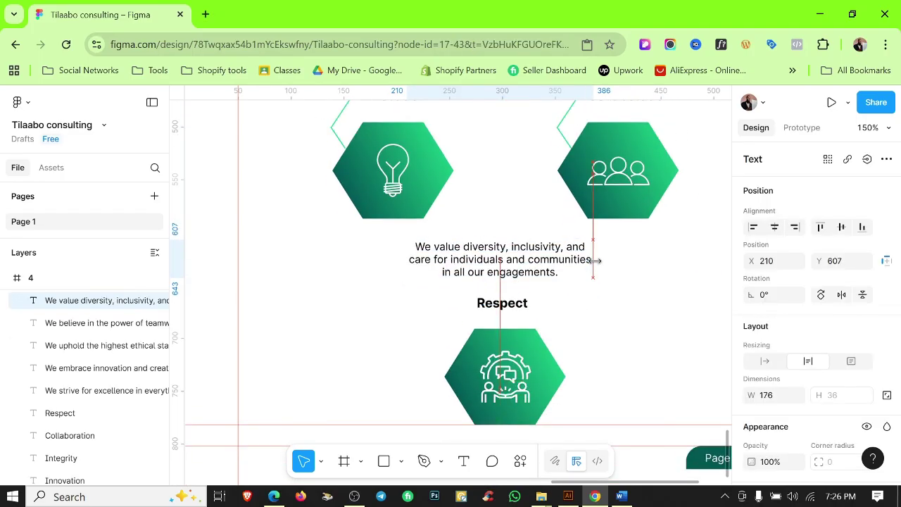
Alt-drag a copy of the chevron line beside the Respect heading.
{"action": "left_click", "coordinate": [504, 305]}
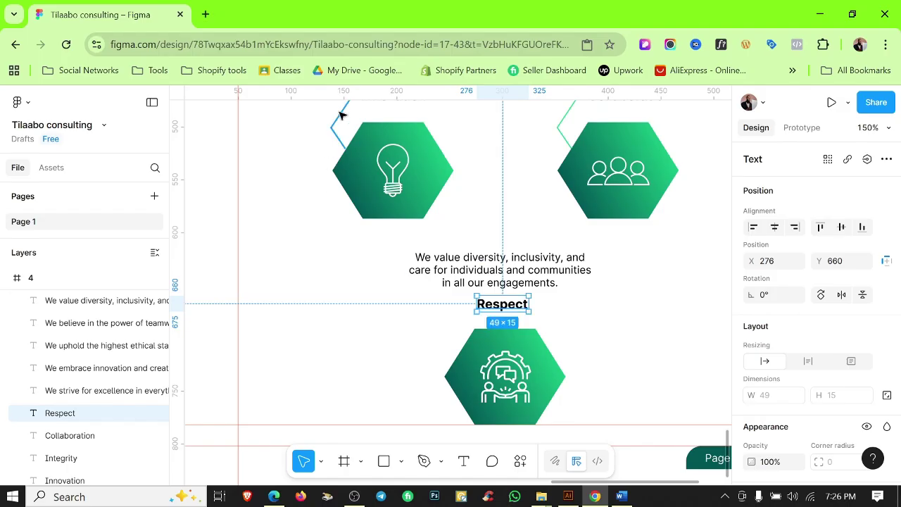
{"action": "left_click_drag", "start_coordinate": [342, 114], "coordinate": [461, 316]}
{"action": "scroll", "coordinate": [459, 322], "scroll_direction": "up", "scroll_amount": 5}
{"action": "left_click", "coordinate": [572, 200]}
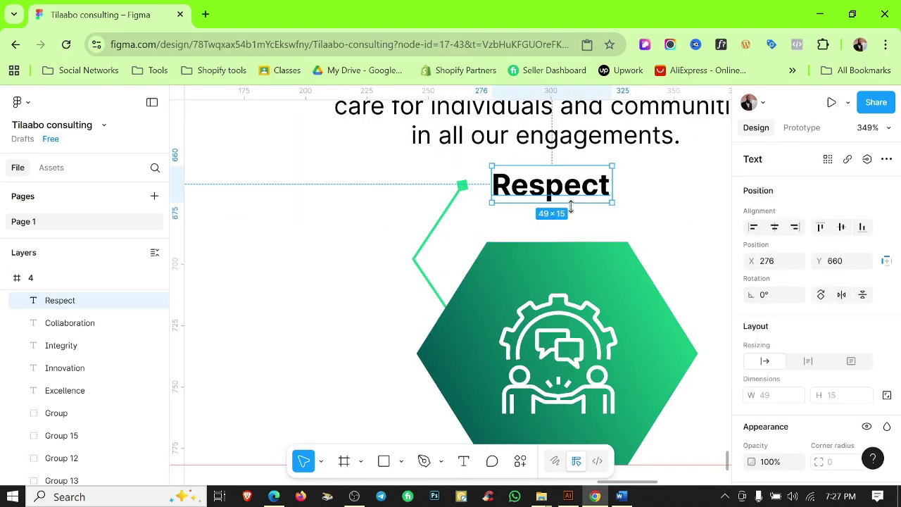
{"action": "left_click", "coordinate": [644, 224]}
{"action": "scroll", "coordinate": [650, 214], "scroll_direction": "down", "scroll_amount": 10}
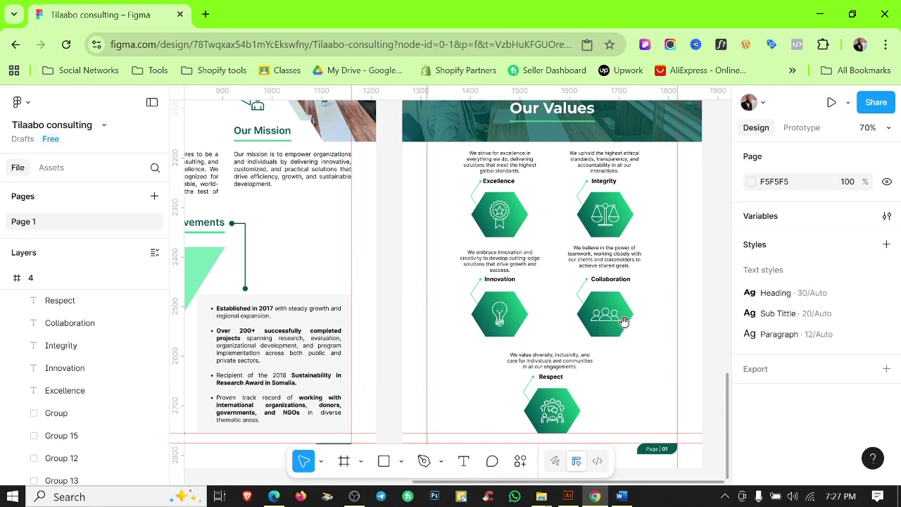
Toggle the rulers and return from the prototype panel to the design properties.
{"action": "key", "text": "shift+r"}
{"action": "scroll", "coordinate": [624, 322], "scroll_direction": "down", "scroll_amount": 2}
{"action": "left_click", "coordinate": [802, 128]}
{"action": "left_click", "coordinate": [885, 166]}
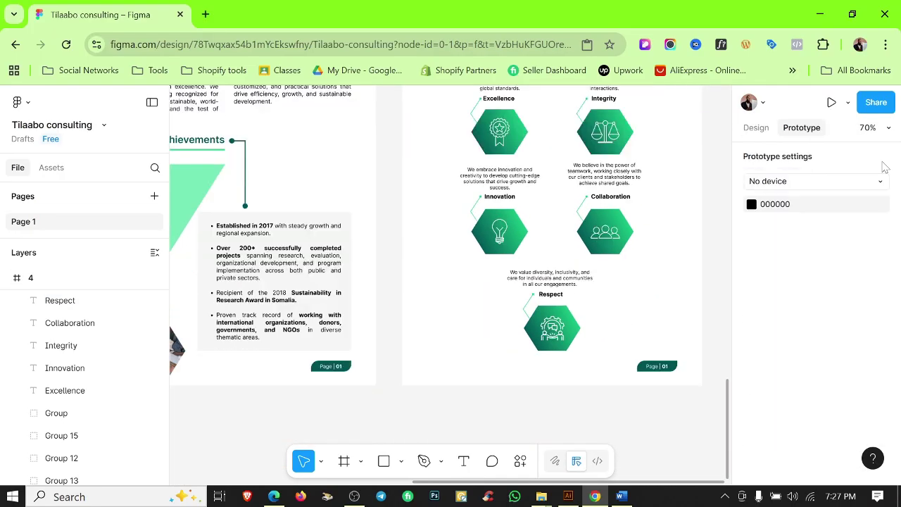
{"action": "key", "text": "shift+r"}
{"action": "scroll", "coordinate": [522, 358], "scroll_direction": "up", "scroll_amount": 5}
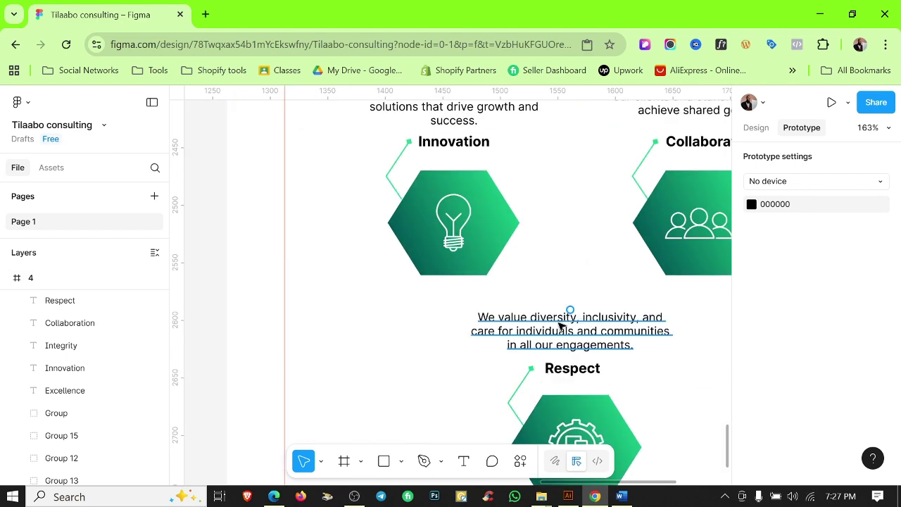
{"action": "scroll", "coordinate": [570, 312], "scroll_direction": "down", "scroll_amount": 3}
{"action": "key", "text": "shift+e"}
Select the diversity paragraph and the Innovation and Collaboration groups to check their alignment.
{"action": "left_click", "coordinate": [609, 181]}
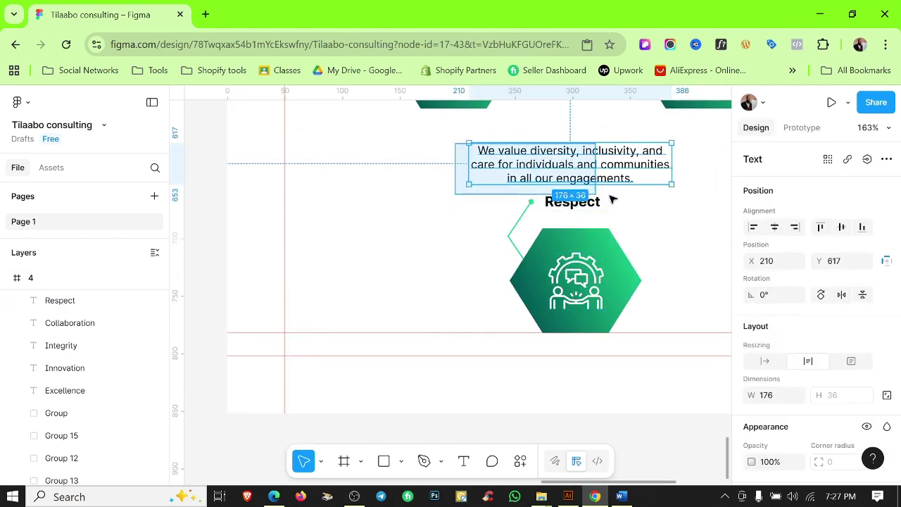
{"action": "key", "text": "Escape"}
{"action": "scroll", "coordinate": [599, 204], "scroll_direction": "down", "scroll_amount": 6}
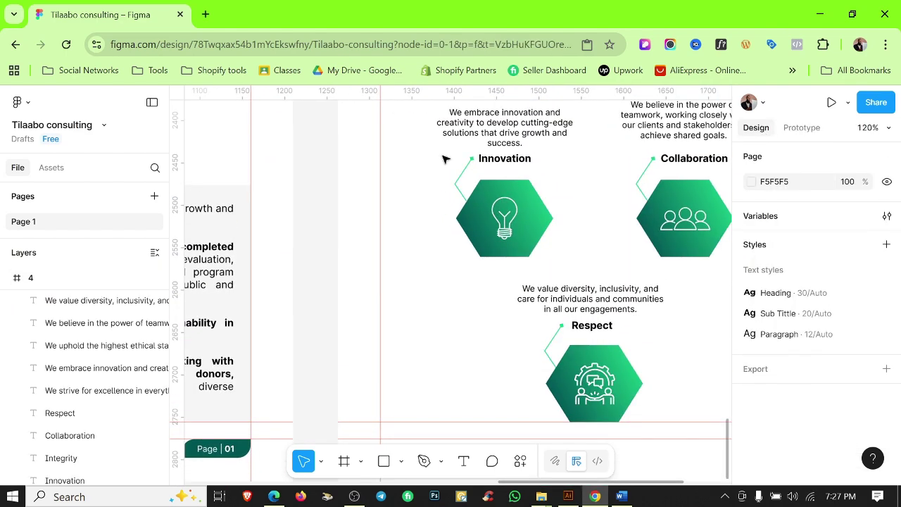
{"action": "left_click_drag", "start_coordinate": [429, 176], "coordinate": [685, 283]}
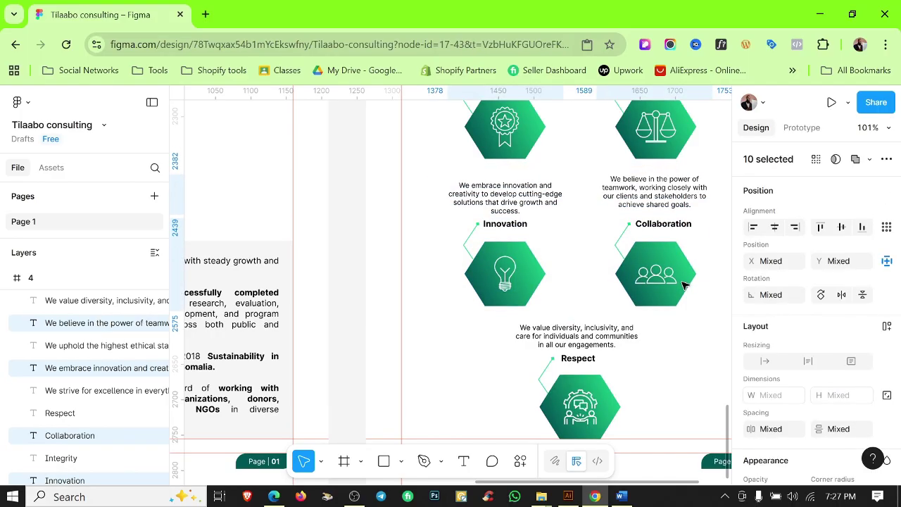
{"action": "scroll", "coordinate": [634, 289], "scroll_direction": "up", "scroll_amount": 5}
{"action": "key", "text": "Escape"}
{"action": "left_click_drag", "start_coordinate": [440, 209], "coordinate": [695, 328]}
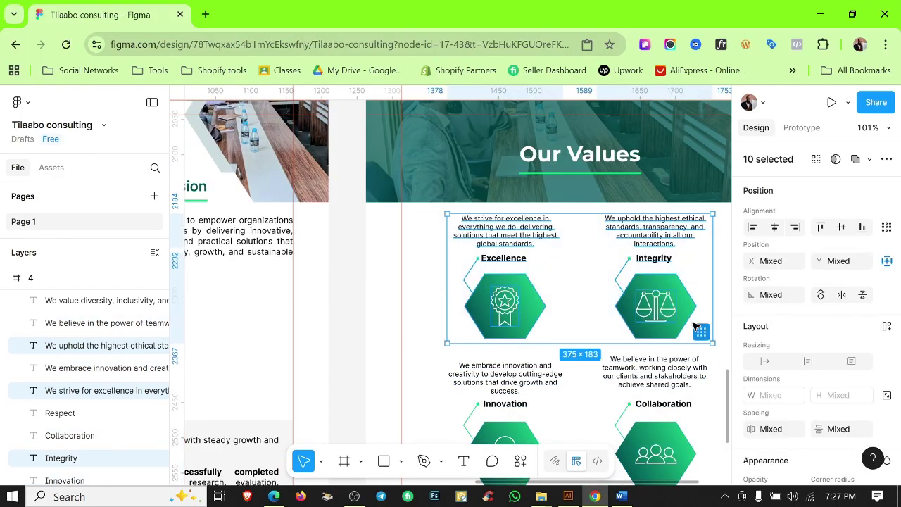
{"action": "key", "text": "Escape"}
Zoom out to view both pages and inspect a page-number badge.
{"action": "key", "text": "ctrl+minus"}
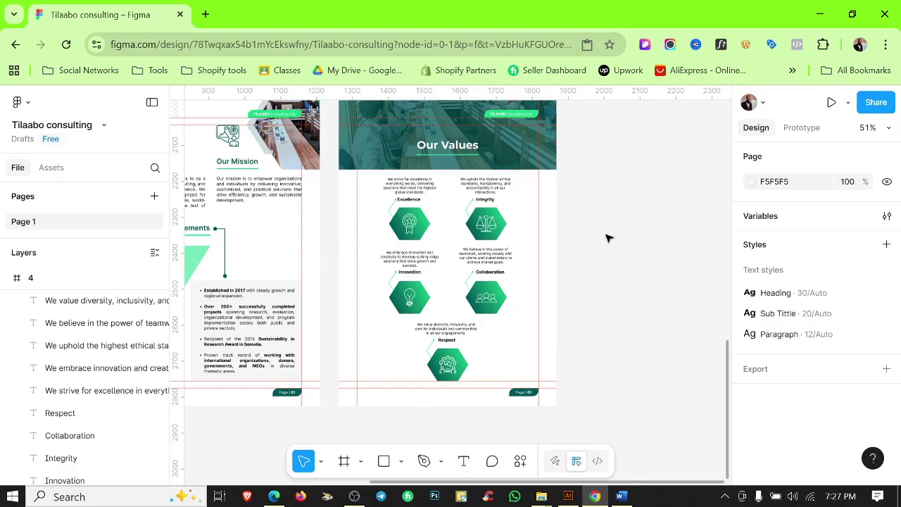
{"action": "scroll", "coordinate": [603, 238], "scroll_direction": "down", "scroll_amount": 2}
{"action": "scroll", "coordinate": [453, 266], "scroll_direction": "down", "scroll_amount": 2}
{"action": "scroll", "coordinate": [413, 376], "scroll_direction": "up", "scroll_amount": 10}
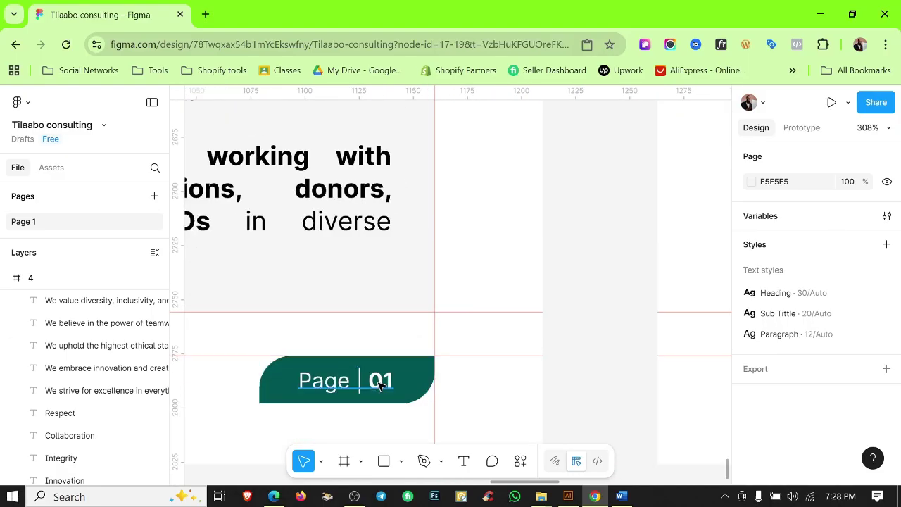
{"action": "double_click", "coordinate": [373, 381]}
{"action": "key", "text": "Escape"}
Change the Our Values footer badge number from 01 to 03.
{"action": "scroll", "coordinate": [382, 282], "scroll_direction": "down", "scroll_amount": 3}
{"action": "scroll", "coordinate": [599, 287], "scroll_direction": "right", "scroll_amount": 3}
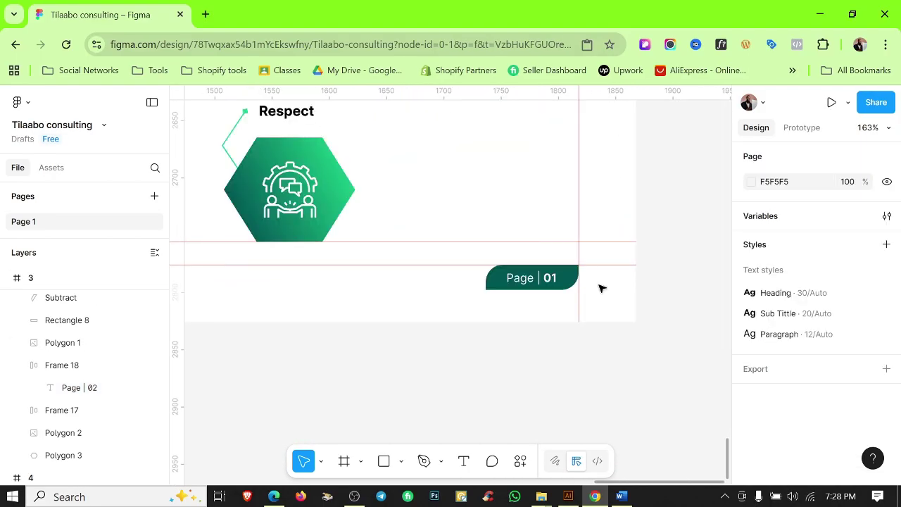
{"action": "scroll", "coordinate": [572, 271], "scroll_direction": "up", "scroll_amount": 3}
{"action": "left_click", "coordinate": [572, 272]}
{"action": "double_click", "coordinate": [571, 271]}
{"action": "type", "text": "03"}
{"action": "left_click", "coordinate": [573, 410]}
{"action": "scroll", "coordinate": [573, 411], "scroll_direction": "down", "scroll_amount": 8}
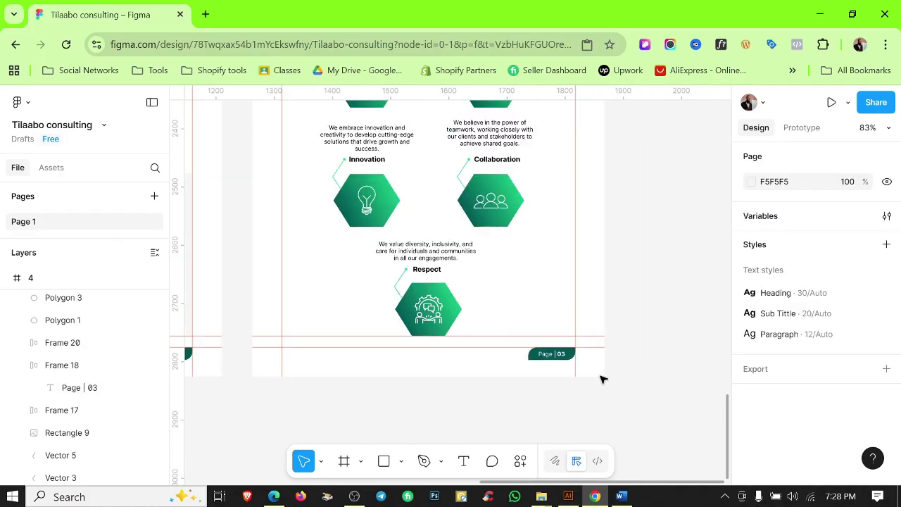
{"action": "scroll", "coordinate": [594, 361], "scroll_direction": "down", "scroll_amount": 1}
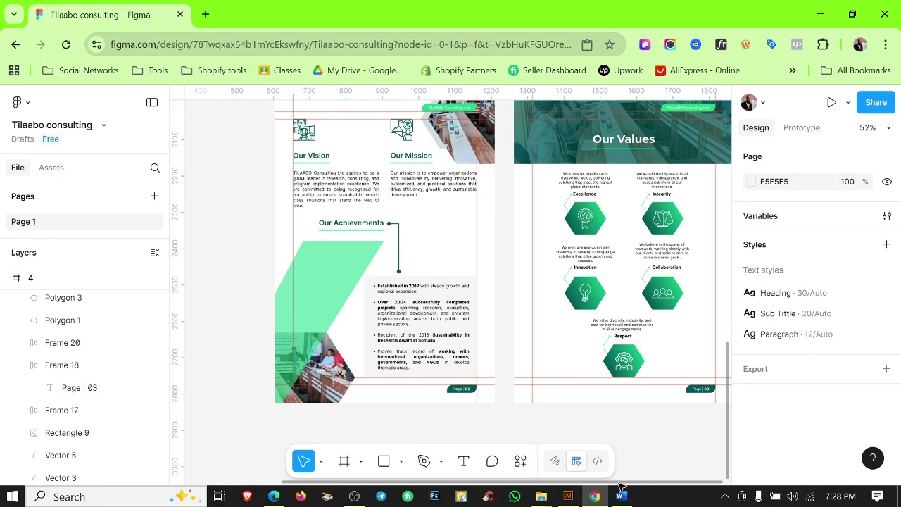
{"action": "key", "text": "alt+Tab"}
{"action": "scroll", "coordinate": [593, 361], "scroll_direction": "down", "scroll_amount": 5}
Duplicate page frame 3 as a new frame 5 placed below it.
{"action": "key", "text": "alt+Tab"}
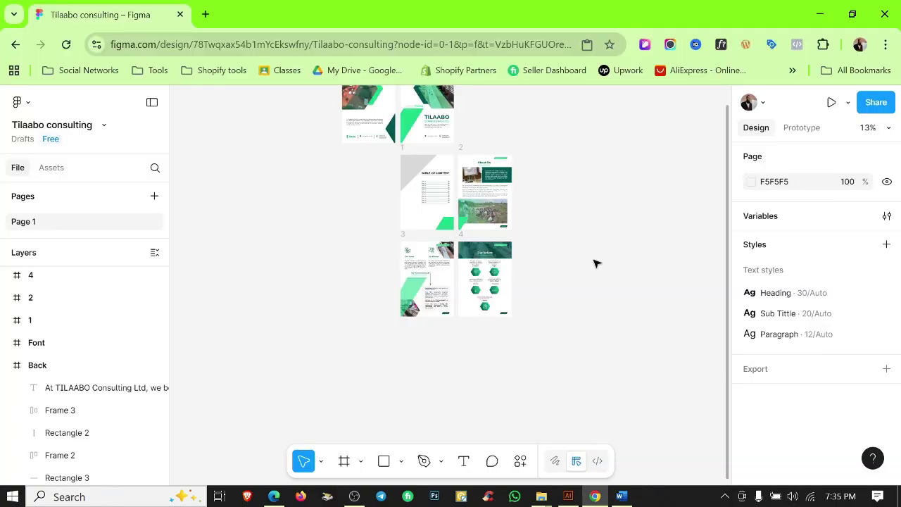
{"action": "scroll", "coordinate": [596, 262], "scroll_direction": "up", "scroll_amount": 3}
{"action": "scroll", "coordinate": [495, 288], "scroll_direction": "left", "scroll_amount": 3}
{"action": "left_click", "coordinate": [308, 150]}
{"action": "key", "text": "ctrl+d"}
{"action": "left_click_drag", "start_coordinate": [615, 179], "coordinate": [350, 378]}
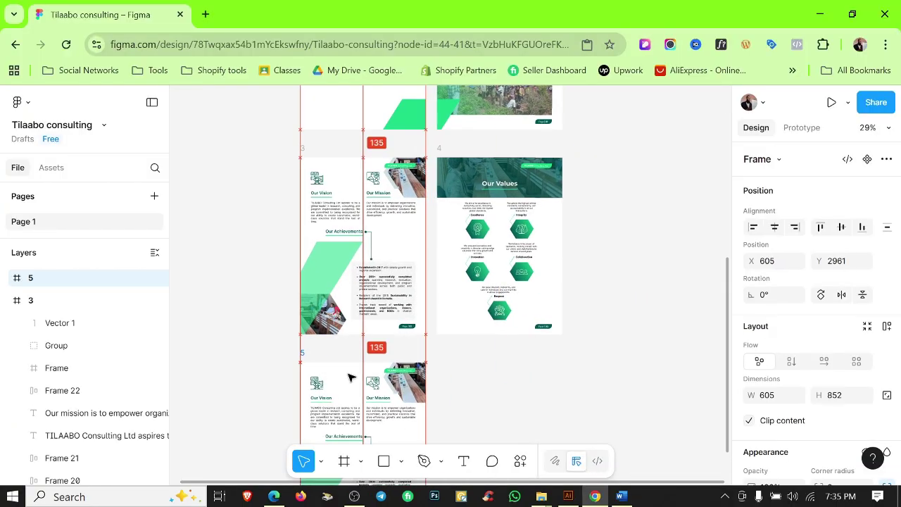
{"action": "key", "text": "shift+r"}
{"action": "scroll", "coordinate": [408, 365], "scroll_direction": "down", "scroll_amount": 2}
{"action": "left_click", "coordinate": [565, 300]}
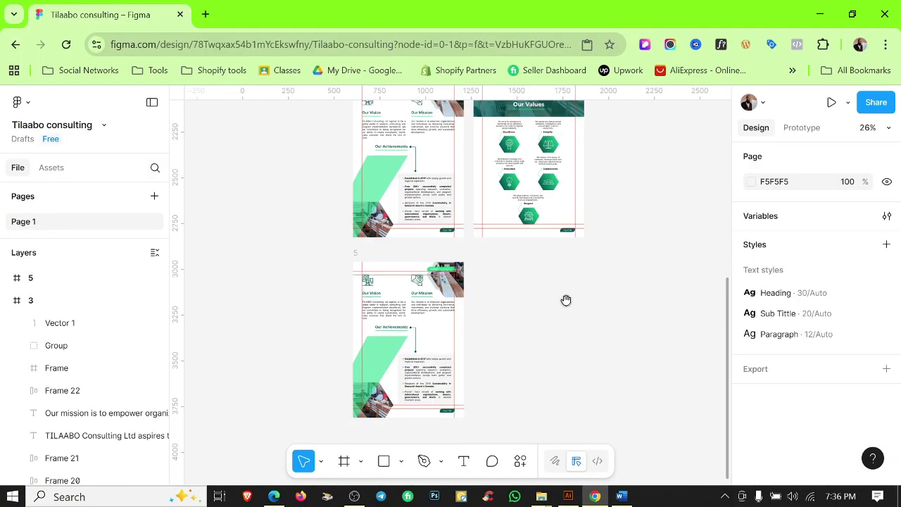
Clear frame 5's copied content, keeping the photo hexagon and deleting the grey hexagon.
{"action": "scroll", "coordinate": [403, 334], "scroll_direction": "up", "scroll_amount": 4}
{"action": "scroll", "coordinate": [334, 268], "scroll_direction": "down", "scroll_amount": 2}
{"action": "left_click_drag", "start_coordinate": [334, 268], "coordinate": [428, 408]}
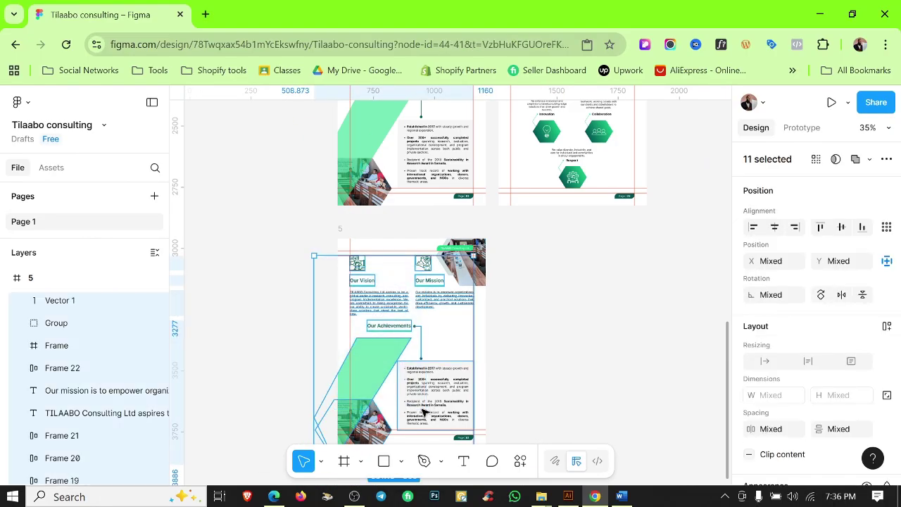
{"action": "key", "text": "Delete"}
{"action": "left_click_drag", "start_coordinate": [459, 267], "coordinate": [399, 378]}
{"action": "left_click", "coordinate": [465, 276]}
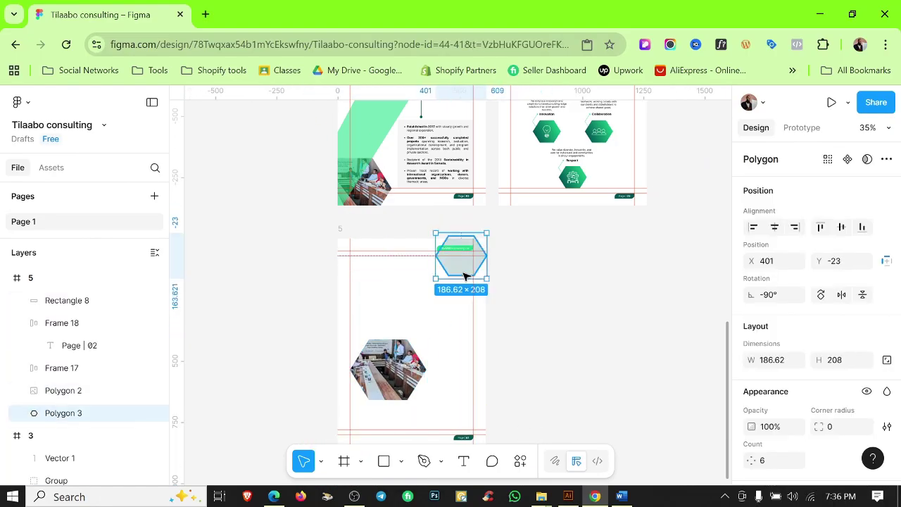
{"action": "key", "text": "Delete"}
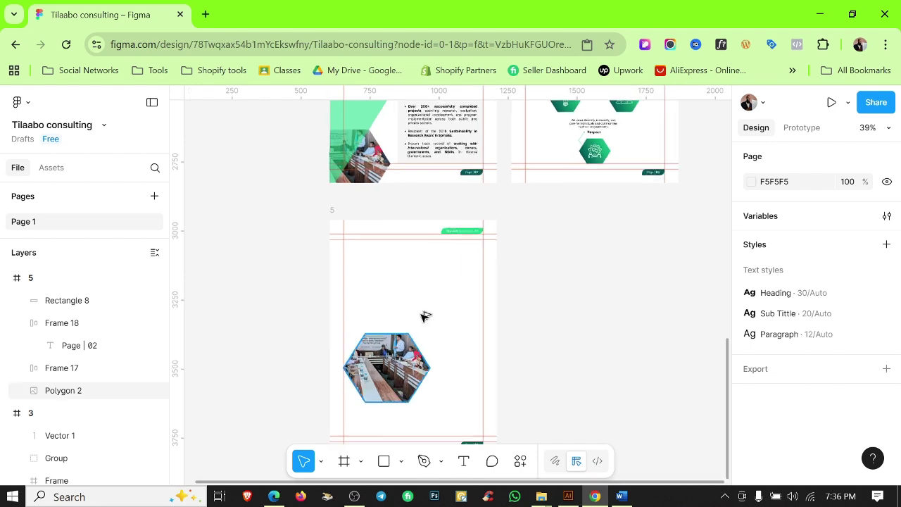
Move the photo hexagon to frame 5's top-left and scale it up about 1.6x into the corner.
{"action": "scroll", "coordinate": [425, 329], "scroll_direction": "up", "scroll_amount": 5}
{"action": "left_click_drag", "start_coordinate": [360, 388], "coordinate": [299, 200]}
{"action": "key", "text": "k"}
{"action": "left_click_drag", "start_coordinate": [363, 221], "coordinate": [423, 245]}
{"action": "left_click_drag", "start_coordinate": [338, 284], "coordinate": [326, 247]}
{"action": "left_click", "coordinate": [455, 268]}
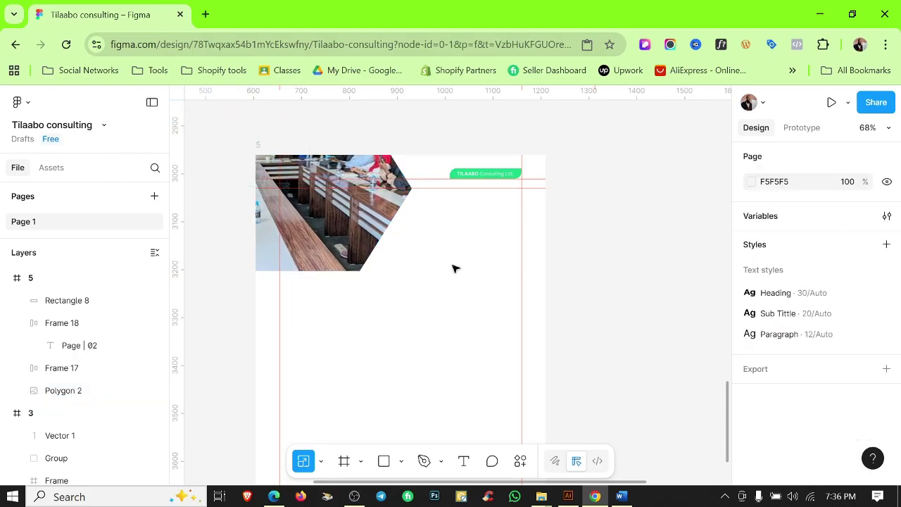
{"action": "scroll", "coordinate": [454, 268], "scroll_direction": "down", "scroll_amount": 5}
{"action": "key", "text": "ctrl+z"}
{"action": "key", "text": "ctrl+z"}
{"action": "key", "text": "ctrl+z"}
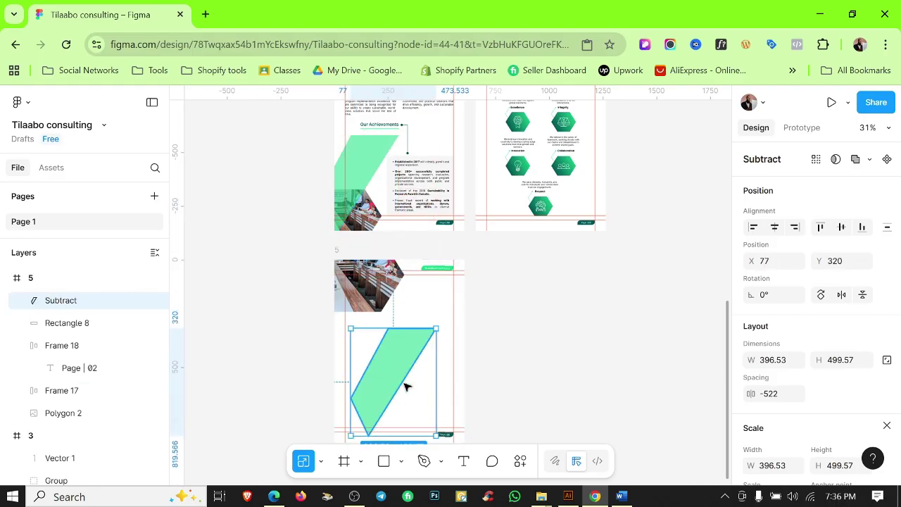
Copy the cover's green parallelogram and paste it into page 5.
{"action": "scroll", "coordinate": [389, 363], "scroll_direction": "up", "scroll_amount": 5}
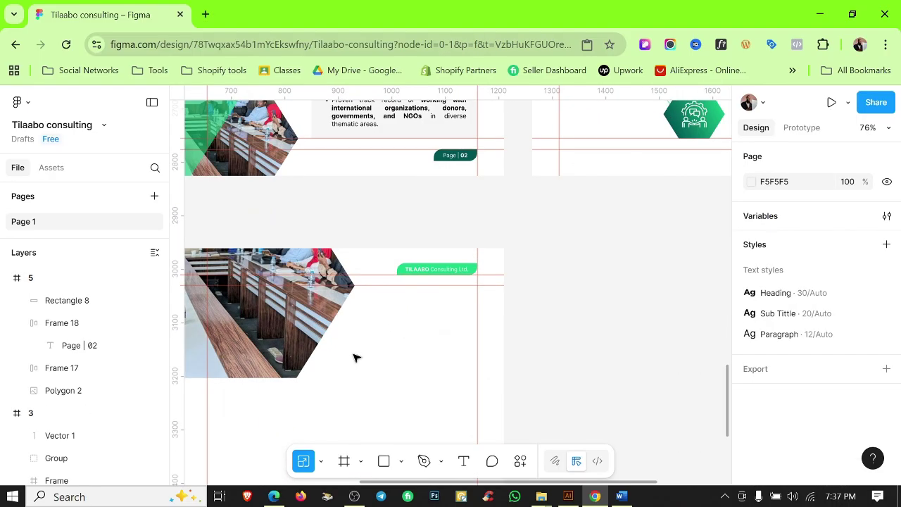
{"action": "scroll", "coordinate": [674, 232], "scroll_direction": "down", "scroll_amount": 5}
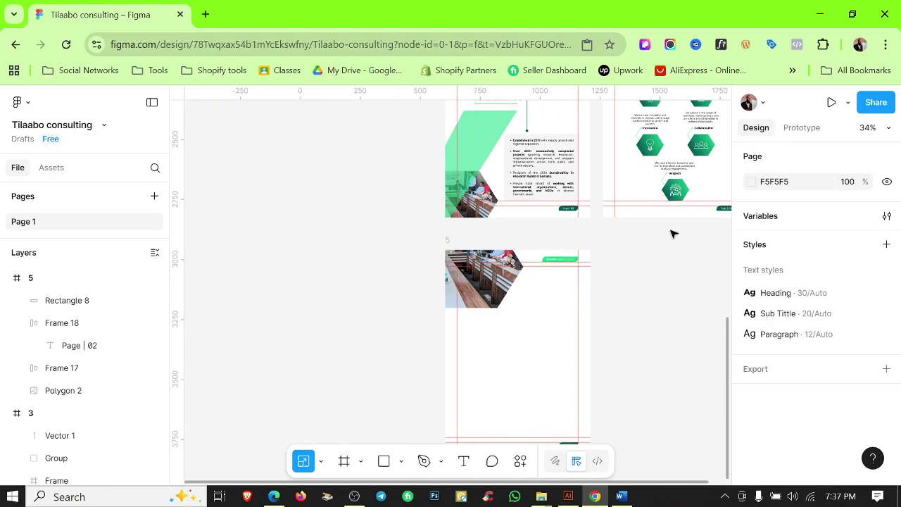
{"action": "scroll", "coordinate": [443, 275], "scroll_direction": "up", "scroll_amount": 10}
{"action": "left_click", "coordinate": [443, 276]}
{"action": "scroll", "coordinate": [579, 243], "scroll_direction": "down", "scroll_amount": 5}
{"action": "scroll", "coordinate": [580, 244], "scroll_direction": "left", "scroll_amount": 5}
{"action": "scroll", "coordinate": [576, 250], "scroll_direction": "down", "scroll_amount": 10}
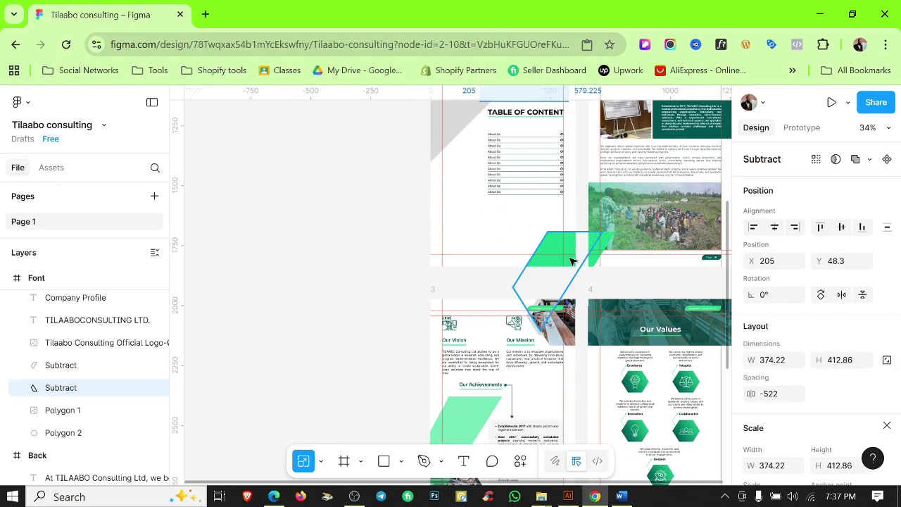
{"action": "scroll", "coordinate": [451, 302], "scroll_direction": "right", "scroll_amount": 4}
{"action": "left_click", "coordinate": [543, 243]}
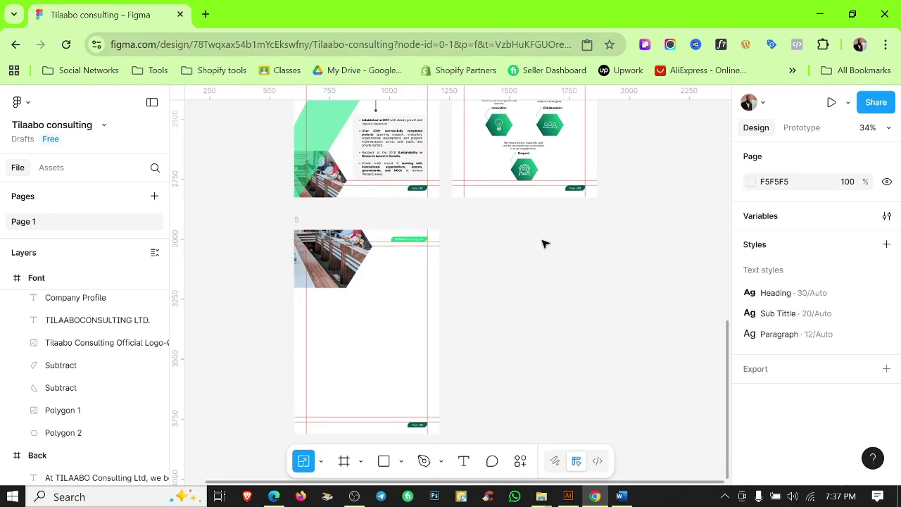
{"action": "left_click", "coordinate": [297, 220]}
{"action": "key", "text": "ctrl+v"}
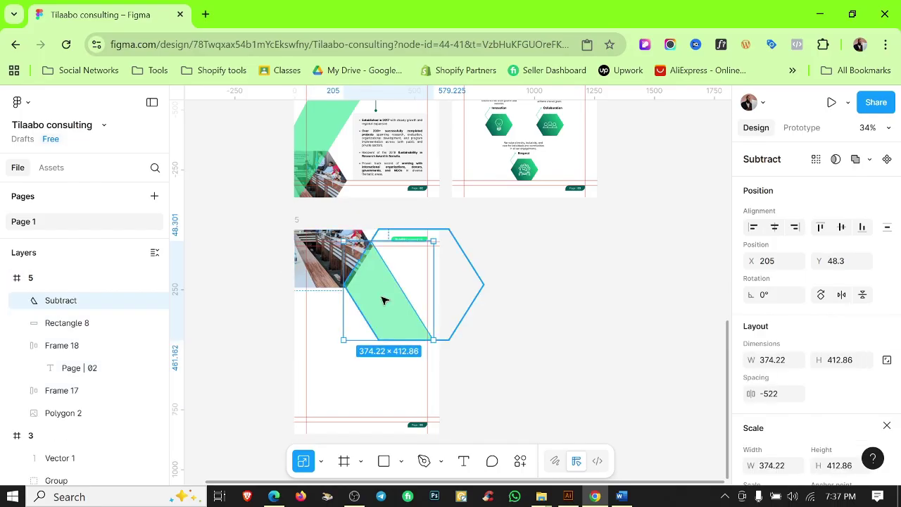
Place the parallelogram beside the top photo at X 218, Y 63 and flip it vertically.
{"action": "scroll", "coordinate": [381, 299], "scroll_direction": "up", "scroll_amount": 3}
{"action": "key", "text": "v"}
{"action": "left_click_drag", "start_coordinate": [417, 323], "coordinate": [424, 329]}
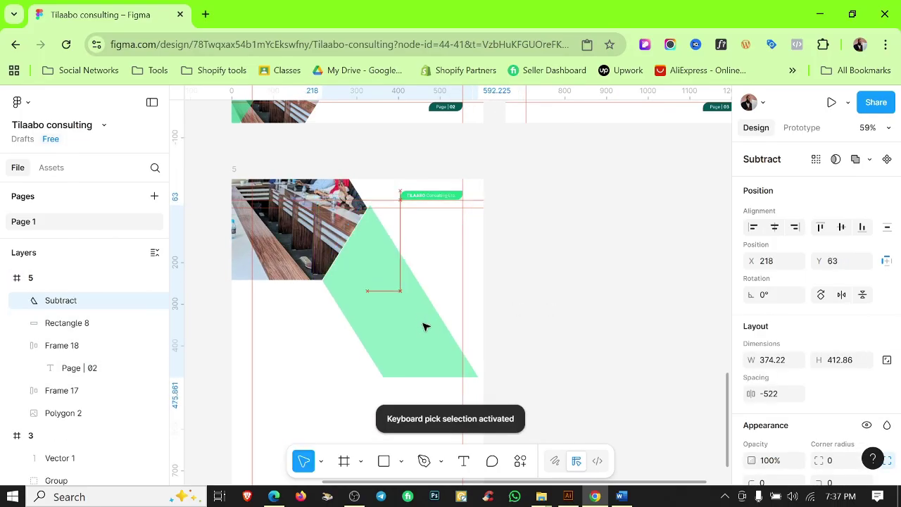
{"action": "scroll", "coordinate": [419, 322], "scroll_direction": "up", "scroll_amount": 2}
{"action": "scroll", "coordinate": [415, 321], "scroll_direction": "down", "scroll_amount": 2}
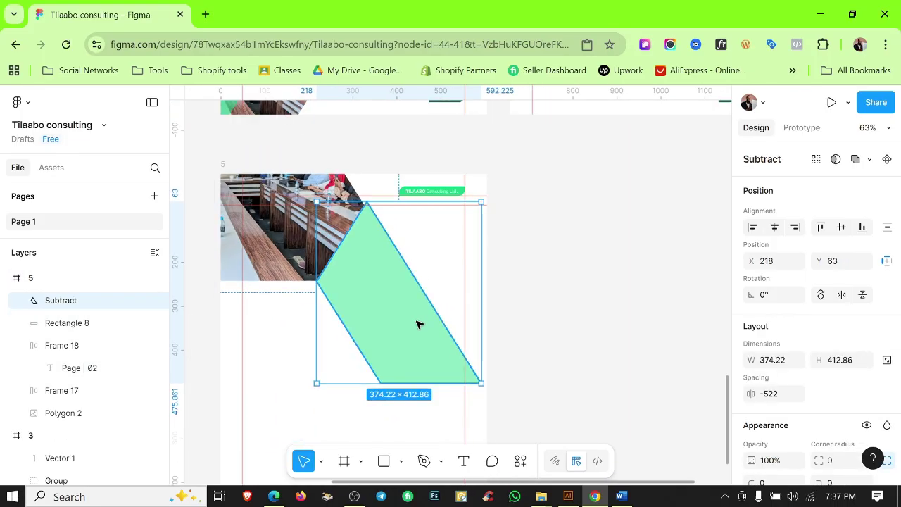
{"action": "scroll", "coordinate": [419, 327], "scroll_direction": "down", "scroll_amount": 1}
{"action": "right_click", "coordinate": [413, 302]}
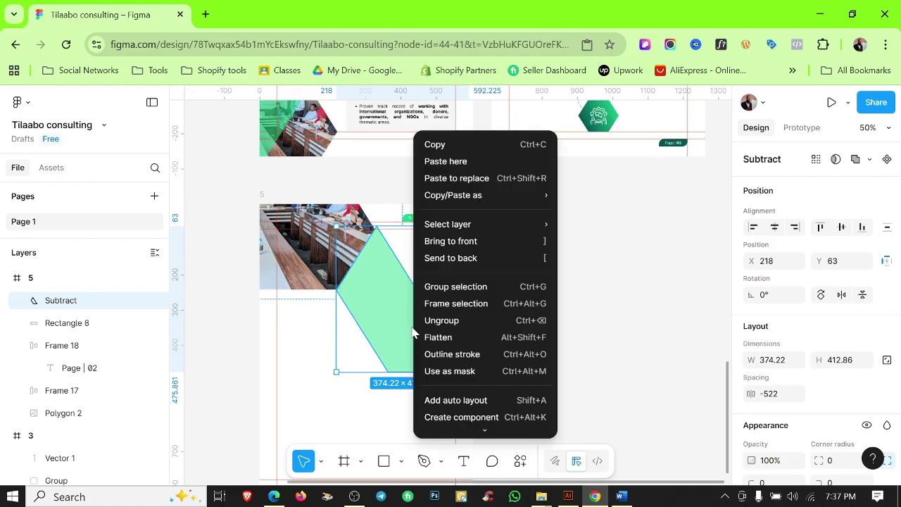
{"action": "scroll", "coordinate": [469, 401], "scroll_direction": "down", "scroll_amount": 2}
{"action": "left_click", "coordinate": [469, 423]}
{"action": "scroll", "coordinate": [413, 305], "scroll_direction": "up", "scroll_amount": 1}
{"action": "scroll", "coordinate": [412, 304], "scroll_direction": "up", "scroll_amount": 2}
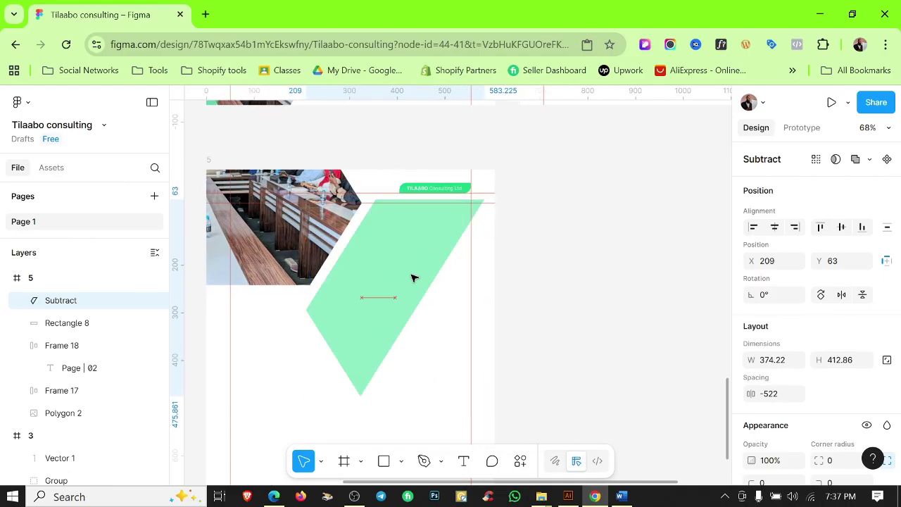
{"action": "scroll", "coordinate": [408, 281], "scroll_direction": "up", "scroll_amount": 3}
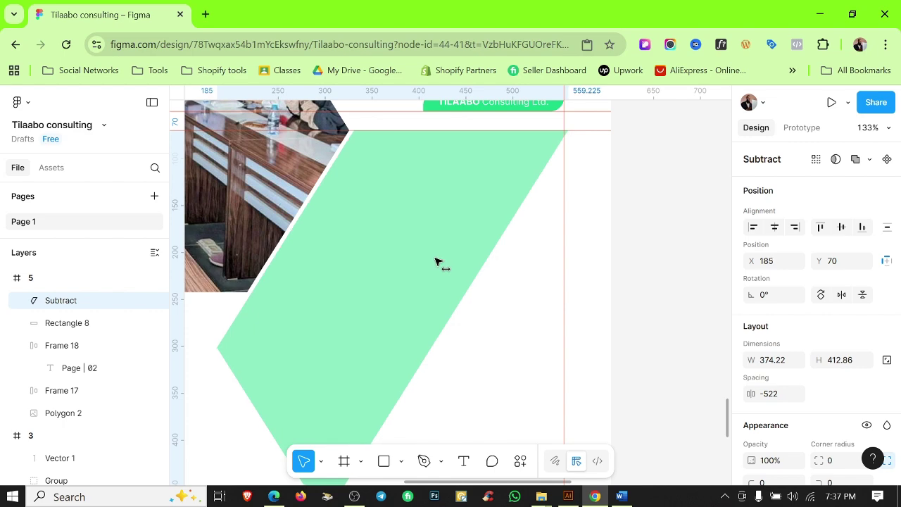
{"action": "scroll", "coordinate": [503, 302], "scroll_direction": "down", "scroll_amount": 4}
{"action": "left_click", "coordinate": [571, 300]}
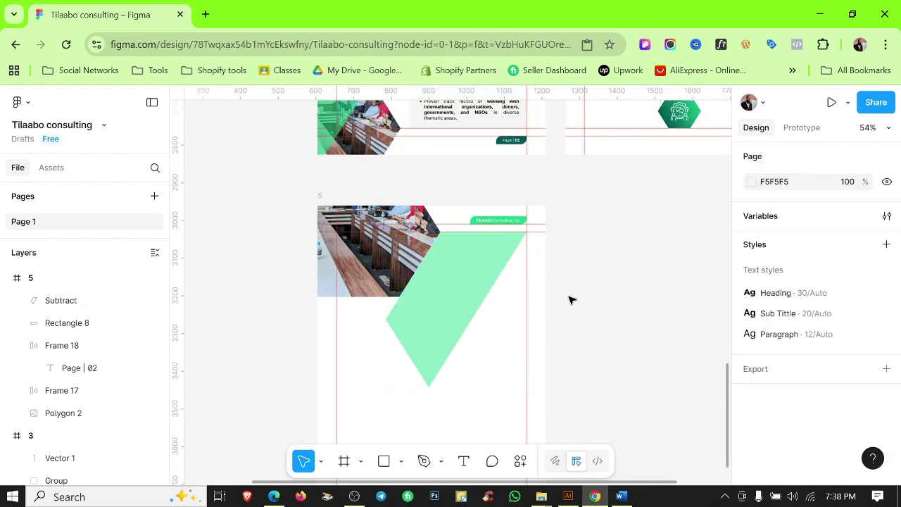
{"action": "scroll", "coordinate": [429, 319], "scroll_direction": "up", "scroll_amount": 2}
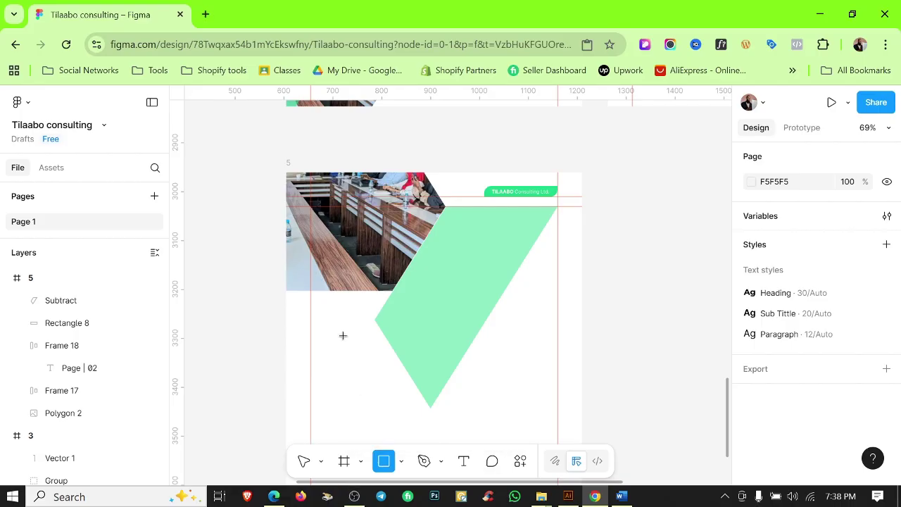
Draw a 308-wide rectangle below the parallelogram and subtract it to trim the shape.
{"action": "mouse_move", "coordinate": [361, 292]}
{"action": "left_mouse_down"}
{"action": "mouse_move", "coordinate": [502, 396]}
{"action": "mouse_move", "coordinate": [504, 416]}
{"action": "left_mouse_up"}
{"action": "scroll", "coordinate": [399, 316], "scroll_direction": "down", "scroll_amount": 5}
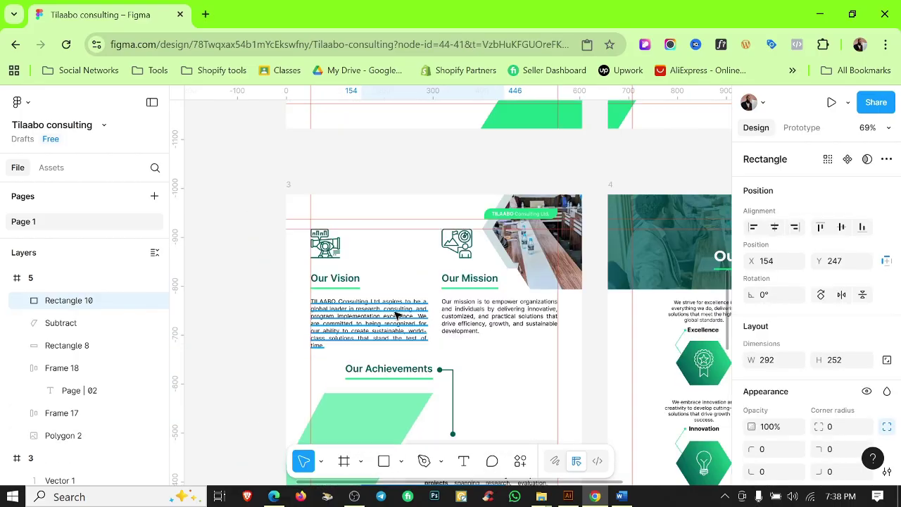
{"action": "scroll", "coordinate": [398, 321], "scroll_direction": "up", "scroll_amount": 5}
{"action": "scroll", "coordinate": [399, 322], "scroll_direction": "up", "scroll_amount": 10}
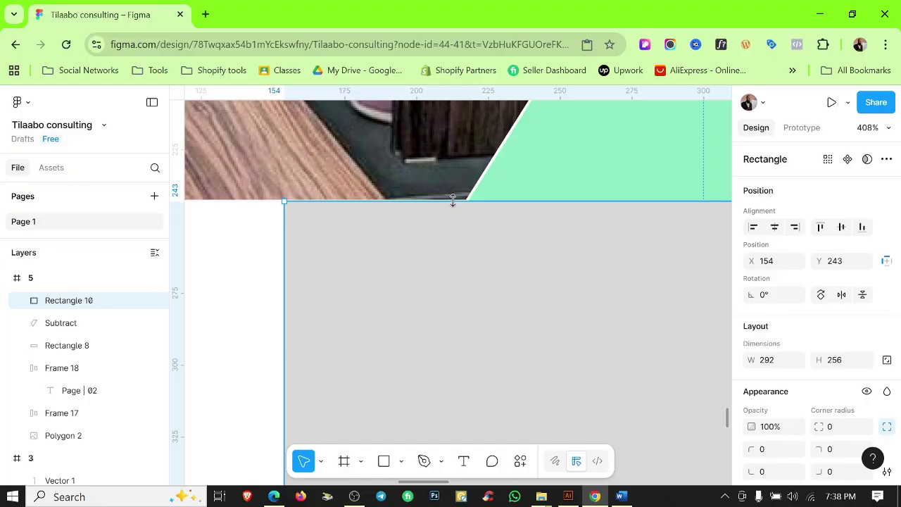
{"action": "scroll", "coordinate": [456, 208], "scroll_direction": "down", "scroll_amount": 5}
{"action": "left_click_drag", "start_coordinate": [531, 234], "coordinate": [554, 234]}
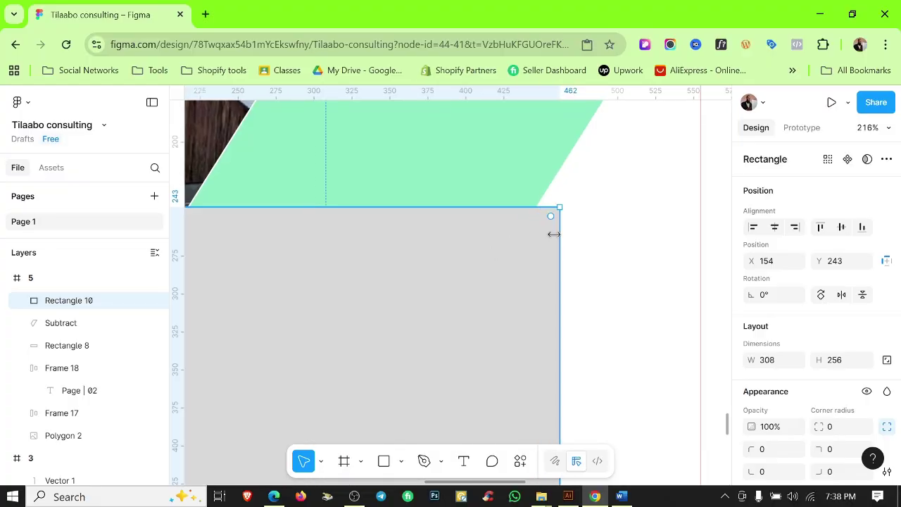
{"action": "scroll", "coordinate": [592, 225], "scroll_direction": "down", "scroll_amount": 8}
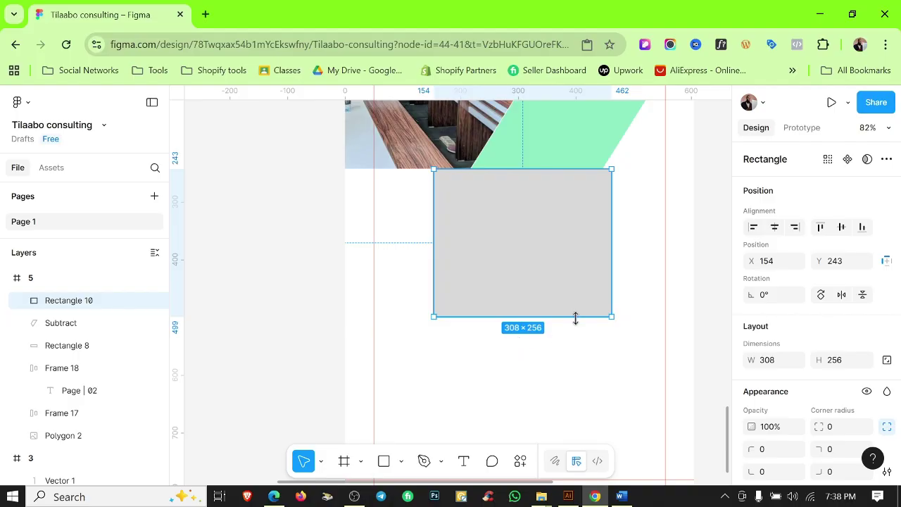
{"action": "scroll", "coordinate": [575, 318], "scroll_direction": "up", "scroll_amount": 1}
{"action": "scroll", "coordinate": [575, 318], "scroll_direction": "right", "scroll_amount": 1}
{"action": "left_click", "coordinate": [551, 274]}
{"action": "left_click", "coordinate": [497, 281]}
{"action": "left_click", "coordinate": [503, 204], "text": "shift"}
{"action": "left_click", "coordinate": [871, 159]}
{"action": "left_click", "coordinate": [795, 202]}
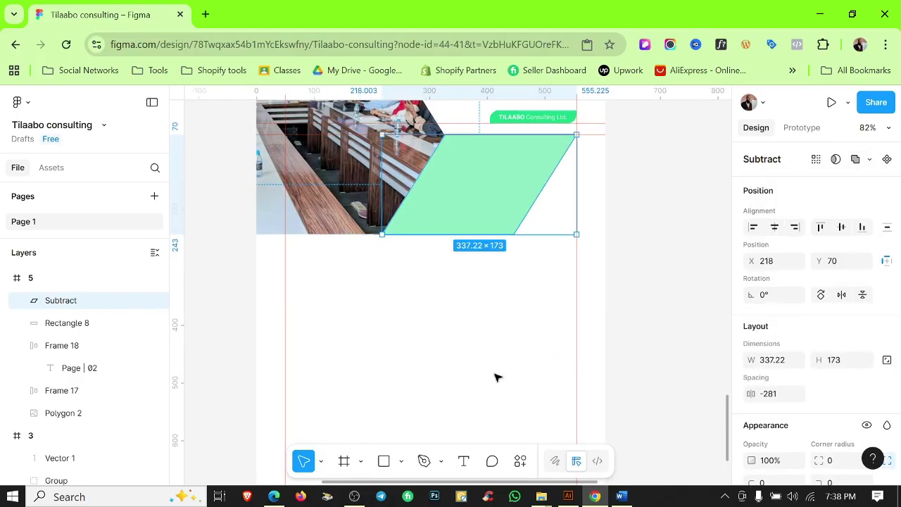
{"action": "left_click", "coordinate": [496, 378]}
Extend the banner polygon's left corners past the page edge and stretch the cutting rectangle leftward.
{"action": "scroll", "coordinate": [493, 369], "scroll_direction": "down", "scroll_amount": 3}
{"action": "scroll", "coordinate": [449, 319], "scroll_direction": "up", "scroll_amount": 3}
{"action": "left_click", "coordinate": [436, 257]}
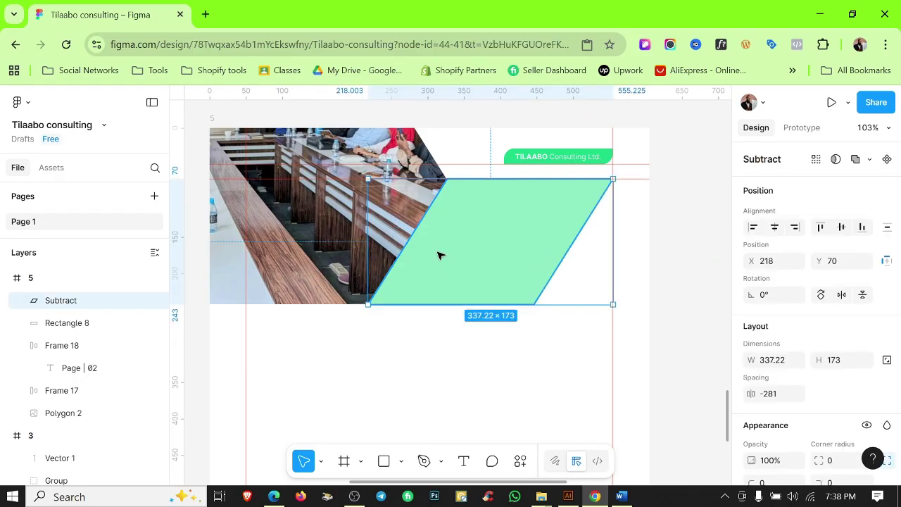
{"action": "double_click", "coordinate": [438, 256]}
{"action": "double_click", "coordinate": [447, 224]}
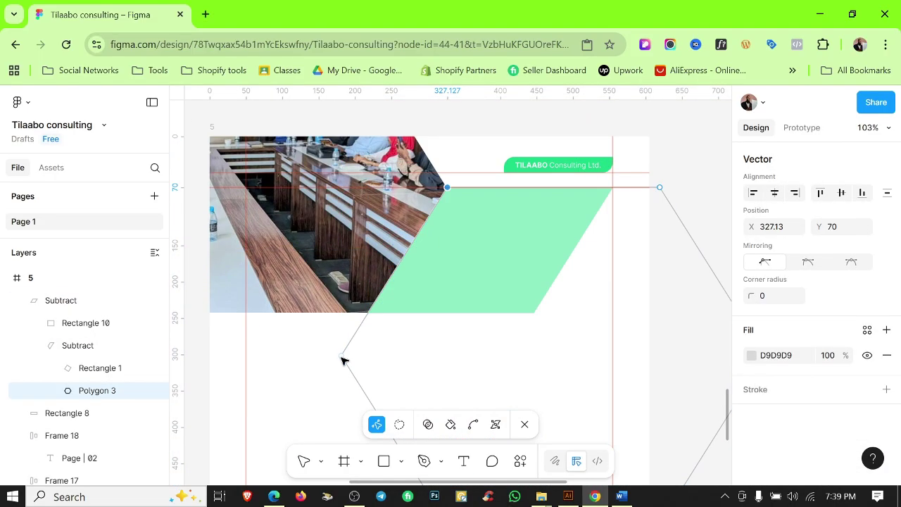
{"action": "left_click_drag", "start_coordinate": [437, 269], "coordinate": [296, 211]}
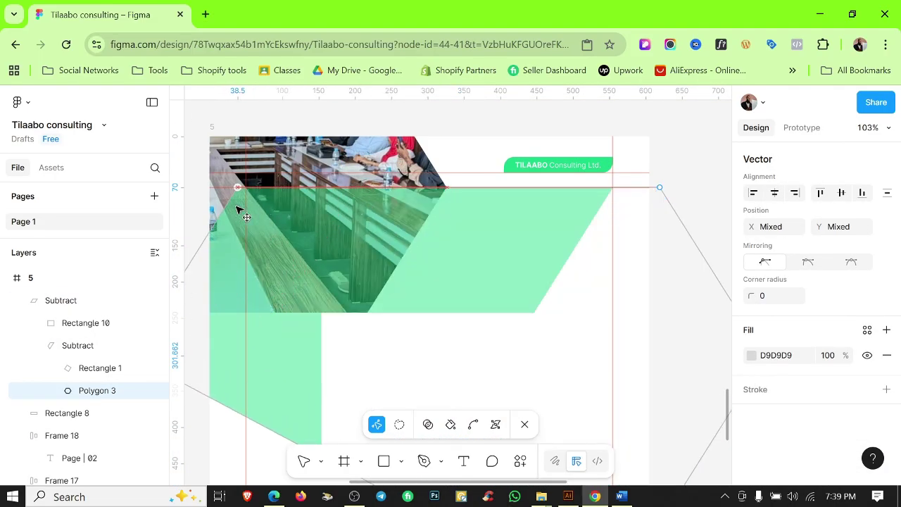
{"action": "scroll", "coordinate": [573, 230], "scroll_direction": "down", "scroll_amount": 3}
{"action": "left_click", "coordinate": [674, 145]}
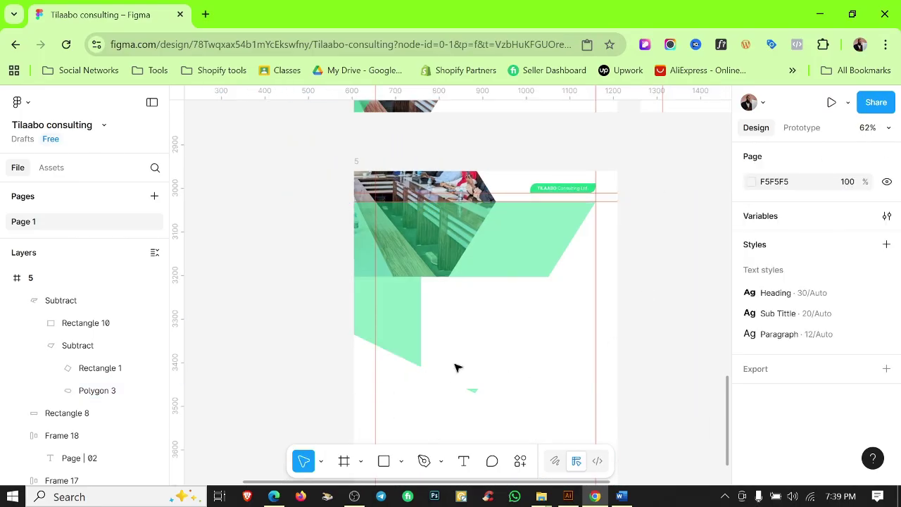
{"action": "left_click", "coordinate": [437, 332]}
{"action": "left_click_drag", "start_coordinate": [423, 306], "coordinate": [350, 306]}
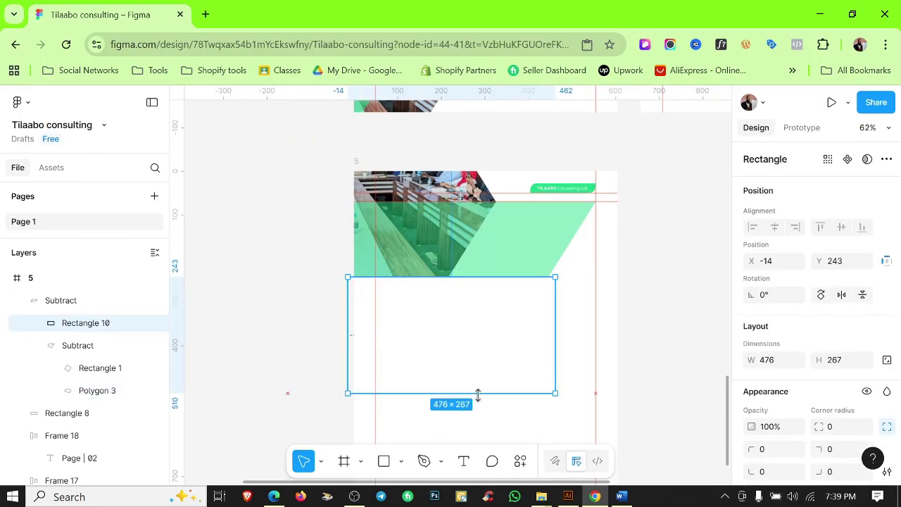
{"action": "left_click", "coordinate": [299, 245]}
{"action": "scroll", "coordinate": [502, 307], "scroll_direction": "up", "scroll_amount": 3}
{"action": "scroll", "coordinate": [599, 295], "scroll_direction": "up", "scroll_amount": 1}
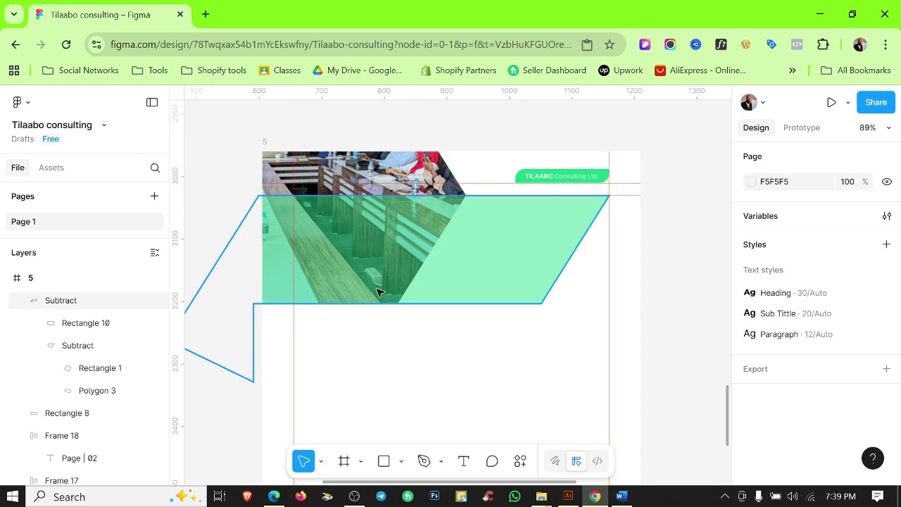
{"action": "scroll", "coordinate": [378, 292], "scroll_direction": "down", "scroll_amount": 4}
{"action": "left_click", "coordinate": [396, 344]}
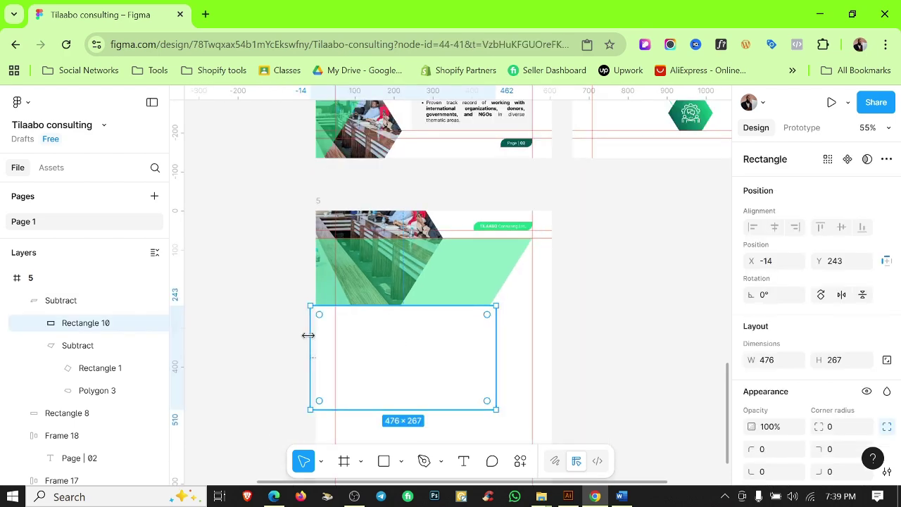
{"action": "left_click", "coordinate": [254, 227]}
{"action": "scroll", "coordinate": [644, 299], "scroll_direction": "up", "scroll_amount": 1}
Apply the Color 2 TP fill style to the banner shape.
{"action": "key", "text": "shift+r"}
{"action": "scroll", "coordinate": [470, 311], "scroll_direction": "up", "scroll_amount": 4}
{"action": "left_click", "coordinate": [470, 311]}
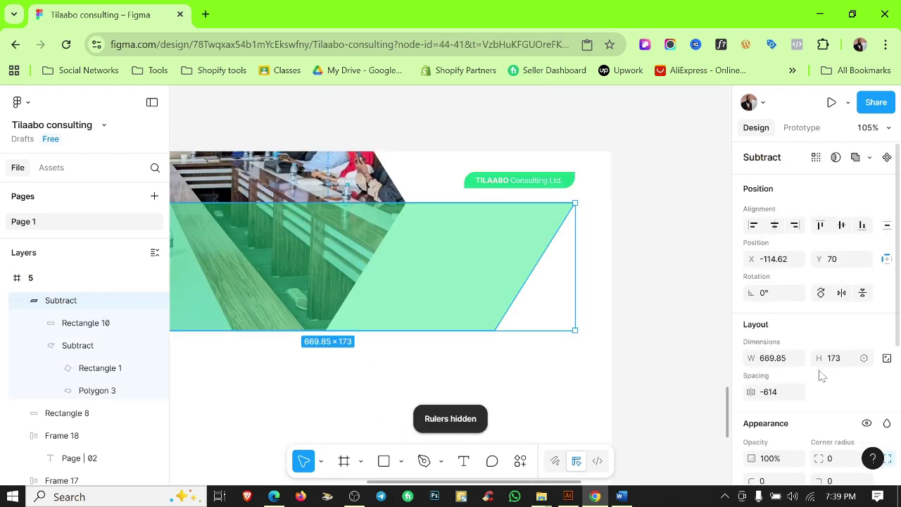
{"action": "scroll", "coordinate": [821, 373], "scroll_direction": "down", "scroll_amount": 3}
{"action": "left_click", "coordinate": [866, 319]}
{"action": "left_click", "coordinate": [648, 345]}
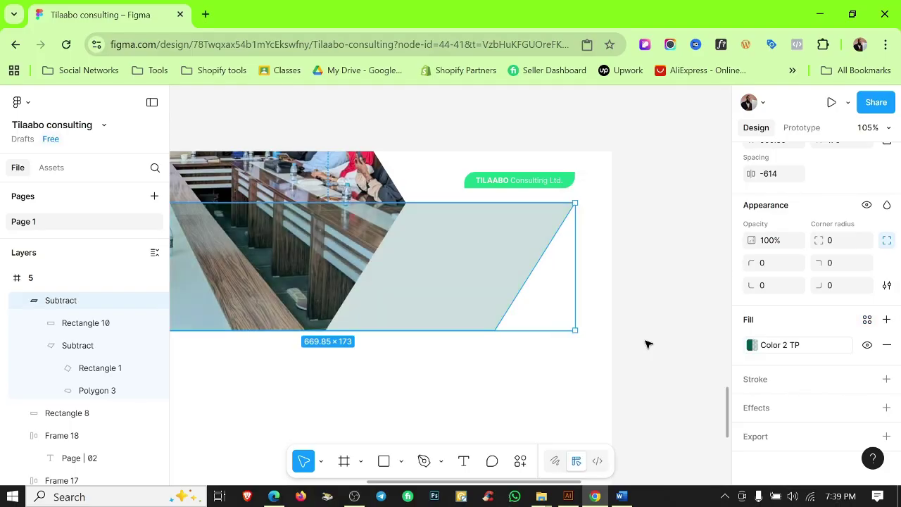
{"action": "left_click", "coordinate": [752, 345]}
{"action": "left_click", "coordinate": [693, 271]}
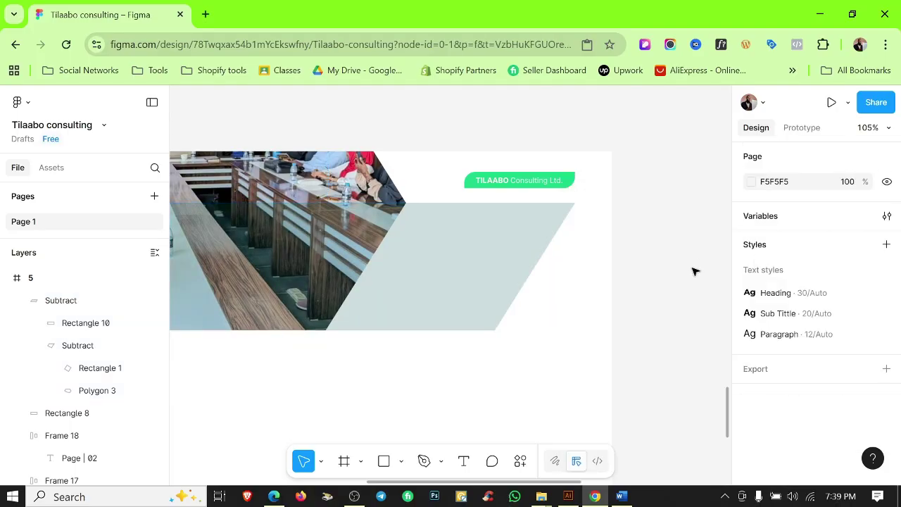
Set the Color 2 TP colour variable's opacity to 40%.
{"action": "left_click", "coordinate": [886, 216]}
{"action": "left_click", "coordinate": [252, 248]}
{"action": "left_click", "coordinate": [254, 287]}
{"action": "type", "text": "40"}
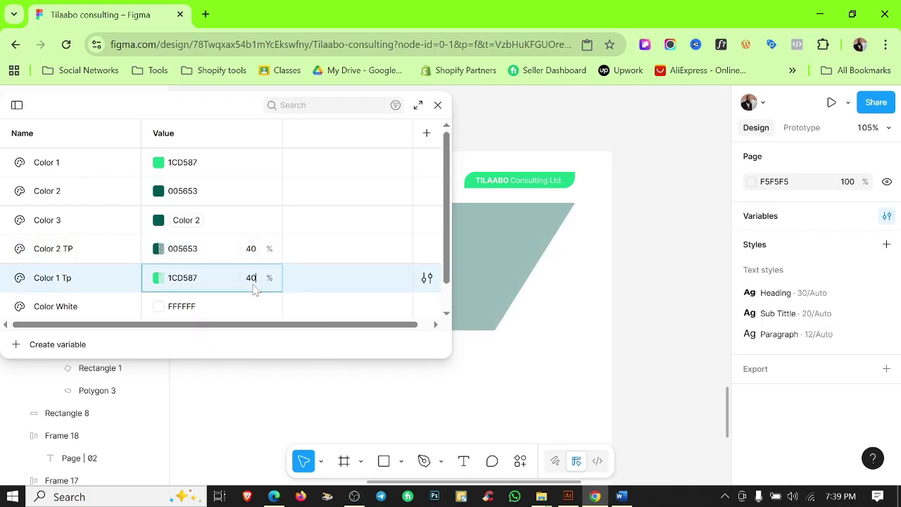
{"action": "left_click", "coordinate": [438, 105]}
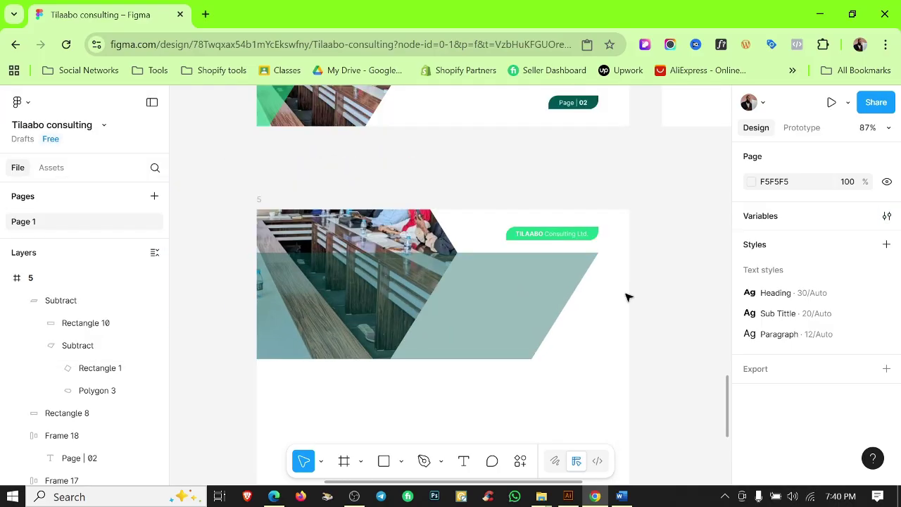
{"action": "scroll", "coordinate": [630, 308], "scroll_direction": "down", "scroll_amount": 1}
{"action": "scroll", "coordinate": [627, 327], "scroll_direction": "up", "scroll_amount": 1}
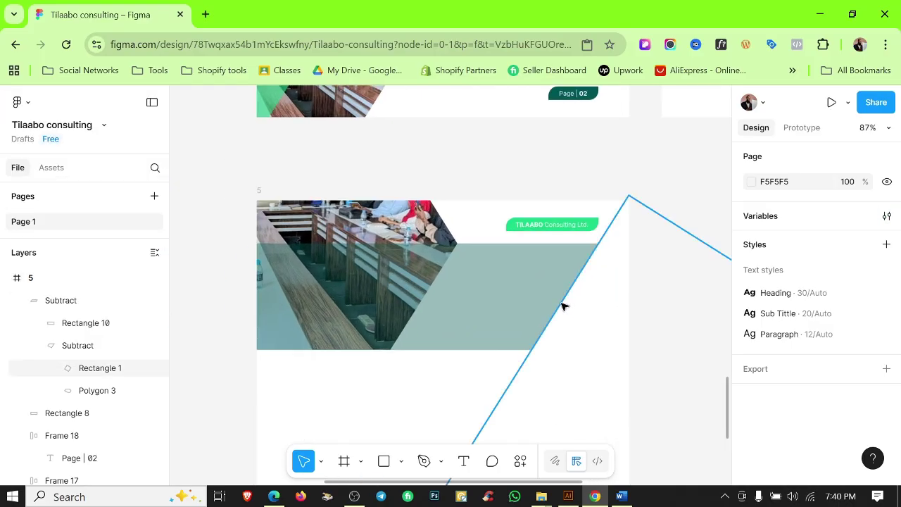
Detach the banner's fill from its colour style and set the fill opacity to 80%.
{"action": "left_click", "coordinate": [564, 305], "text": "ctrl"}
{"action": "key", "text": "Escape"}
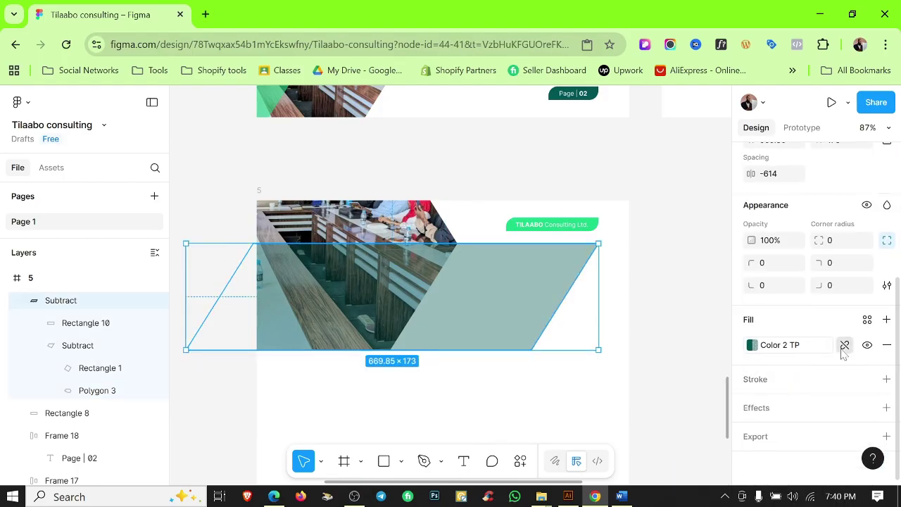
{"action": "left_click", "coordinate": [843, 345]}
{"action": "left_click", "coordinate": [831, 352]}
{"action": "type", "text": "90"}
{"action": "key", "text": "Return"}
{"action": "type", "text": "8"}
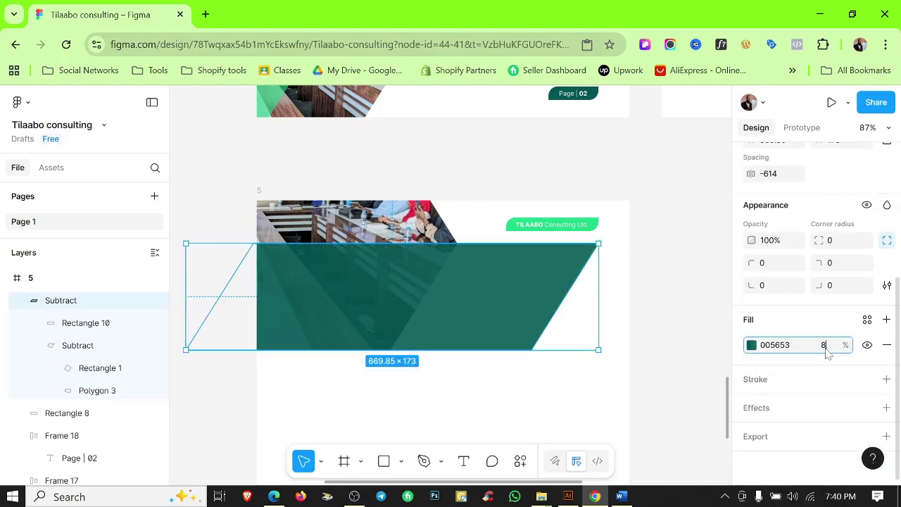
{"action": "type", "text": "0"}
{"action": "left_click", "coordinate": [588, 268]}
{"action": "scroll", "coordinate": [606, 306], "scroll_direction": "down", "scroll_amount": 3}
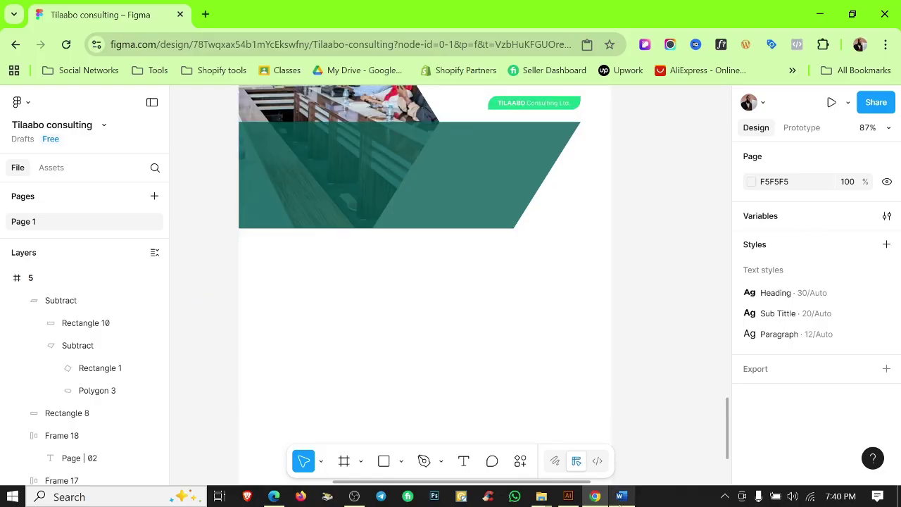
Select the 'Why TILAABO Consulting Ltd?' heading text in the Word copy of the brochure.
{"action": "left_click", "coordinate": [619, 497]}
{"action": "scroll", "coordinate": [444, 282], "scroll_direction": "down", "scroll_amount": 10}
{"action": "triple_click", "coordinate": [322, 283]}
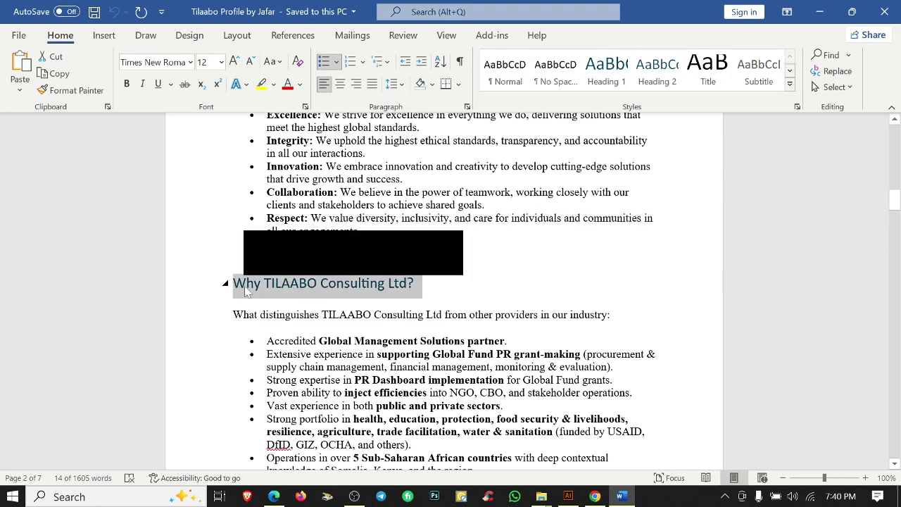
{"action": "left_click", "coordinate": [828, 14]}
{"action": "scroll", "coordinate": [392, 223], "scroll_direction": "down", "scroll_amount": 2}
Duplicate the Our Values heading onto page 5, colour it Color Text and edit its text.
{"action": "left_click", "coordinate": [690, 219]}
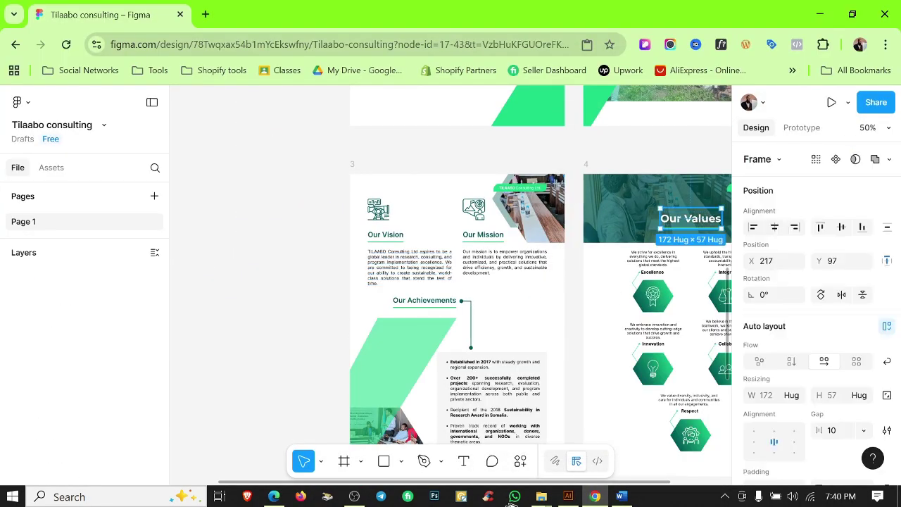
{"action": "left_click_drag", "start_coordinate": [512, 504], "coordinate": [452, 234]}
{"action": "scroll", "coordinate": [816, 405], "scroll_direction": "down", "scroll_amount": 6}
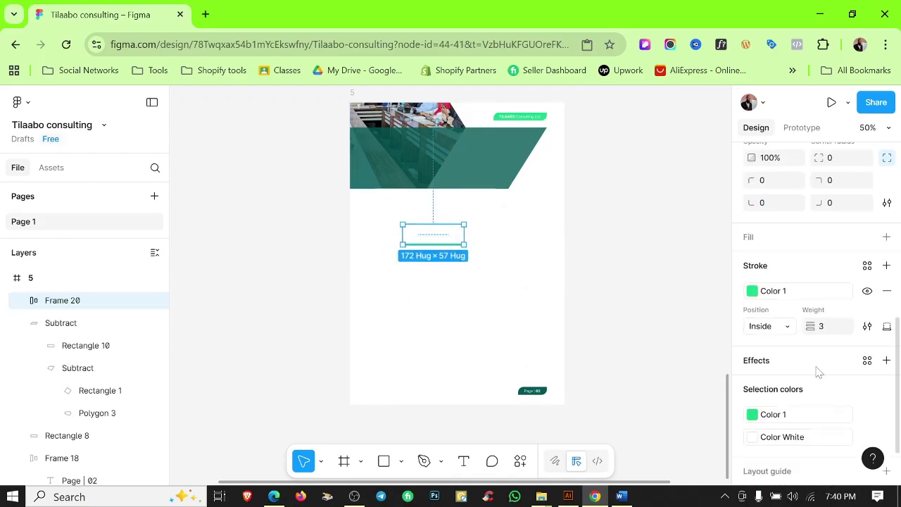
{"action": "scroll", "coordinate": [818, 371], "scroll_direction": "down", "scroll_amount": 2}
{"action": "left_click", "coordinate": [833, 374]}
{"action": "left_click", "coordinate": [637, 406]}
{"action": "key", "text": "Return"}
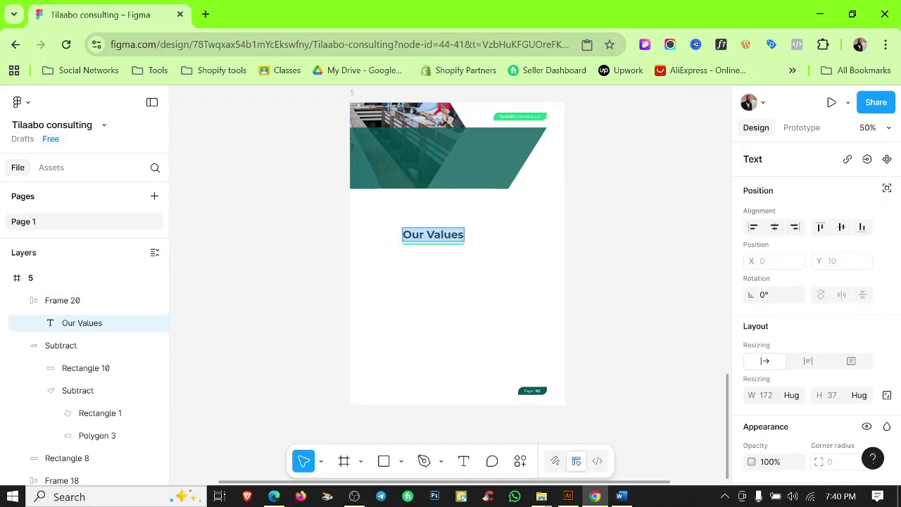
{"action": "left_click", "coordinate": [590, 249]}
Centre the heading, move it up into the banner and narrow it to wrap onto two lines.
{"action": "left_click", "coordinate": [433, 234]}
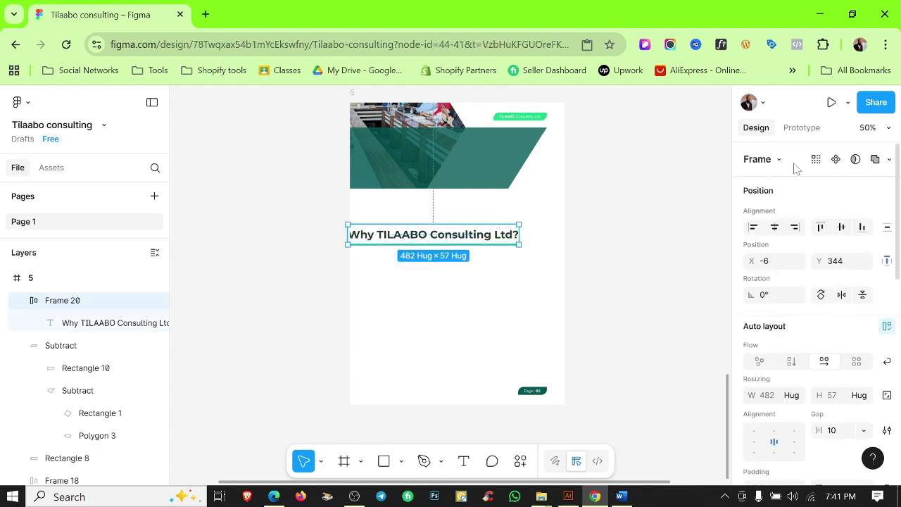
{"action": "left_click", "coordinate": [774, 227]}
{"action": "key", "text": "shift+r"}
{"action": "scroll", "coordinate": [469, 289], "scroll_direction": "up", "scroll_amount": 1}
{"action": "left_click_drag", "start_coordinate": [475, 239], "coordinate": [468, 156]}
{"action": "double_click", "coordinate": [468, 157]}
{"action": "scroll", "coordinate": [485, 149], "scroll_direction": "up", "scroll_amount": 3}
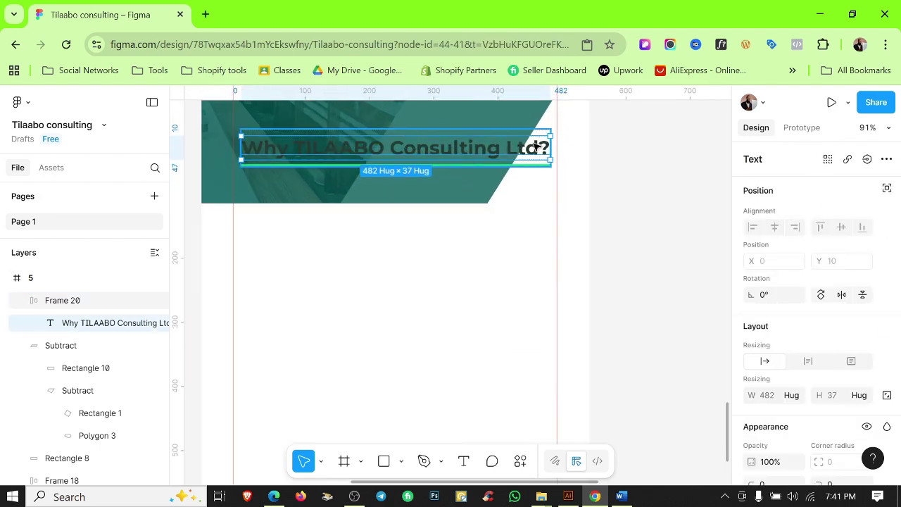
{"action": "left_click_drag", "start_coordinate": [547, 150], "coordinate": [409, 154]}
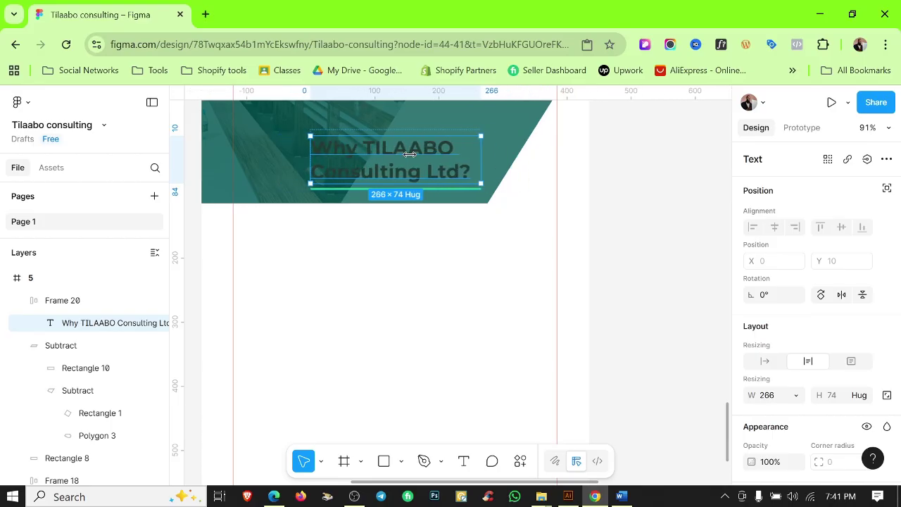
{"action": "scroll", "coordinate": [761, 348], "scroll_direction": "down", "scroll_amount": 3}
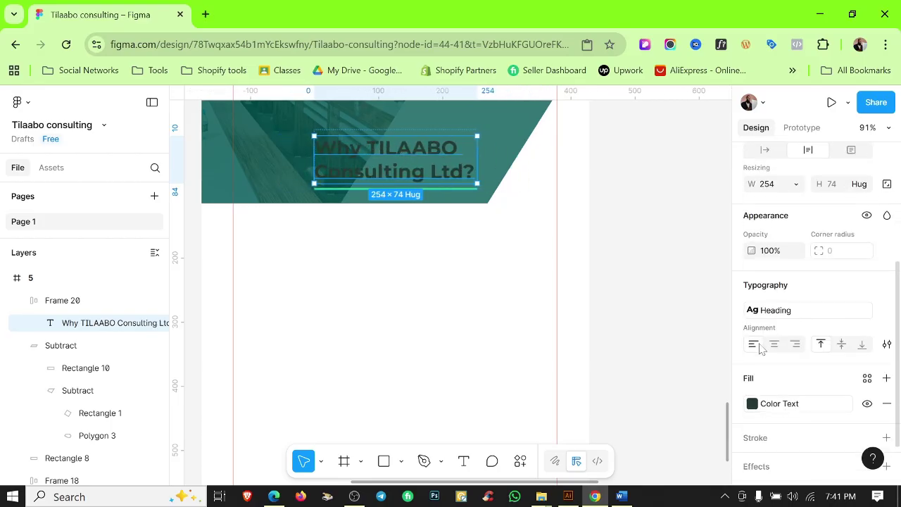
{"action": "left_click", "coordinate": [497, 344]}
{"action": "scroll", "coordinate": [486, 317], "scroll_direction": "up", "scroll_amount": 2}
{"action": "left_click_drag", "start_coordinate": [437, 214], "coordinate": [400, 193]}
{"action": "scroll", "coordinate": [790, 392], "scroll_direction": "down", "scroll_amount": 5}
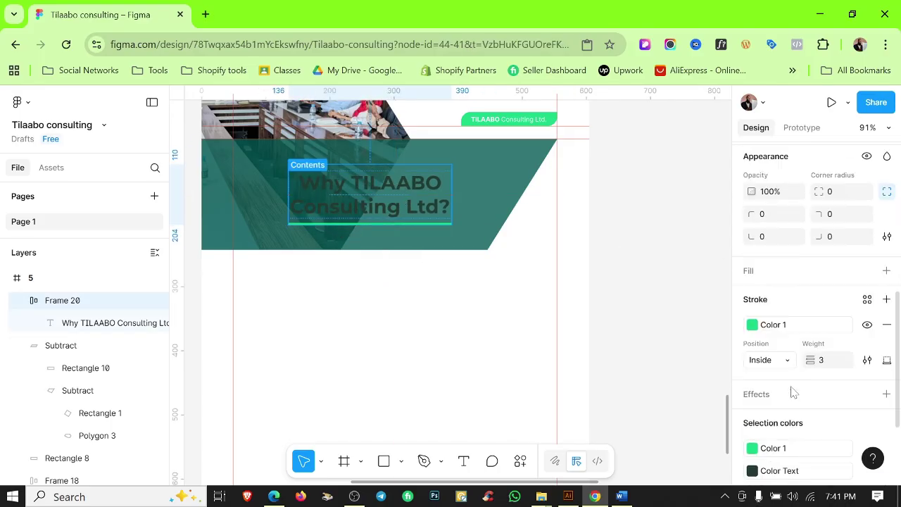
Make the heading text white and settle its position within the banner.
{"action": "left_click", "coordinate": [833, 377]}
{"action": "left_click", "coordinate": [619, 362]}
{"action": "left_click", "coordinate": [366, 388]}
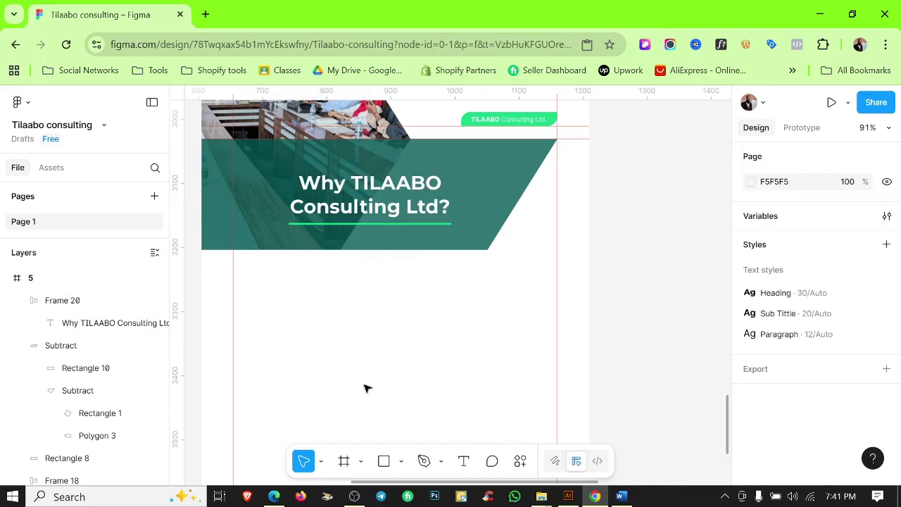
{"action": "mouse_move", "coordinate": [376, 194]}
{"action": "left_mouse_down"}
{"action": "mouse_move", "coordinate": [377, 186]}
{"action": "mouse_move", "coordinate": [377, 194]}
{"action": "left_mouse_up"}
{"action": "left_click", "coordinate": [376, 249]}
{"action": "scroll", "coordinate": [448, 336], "scroll_direction": "down", "scroll_amount": 5}
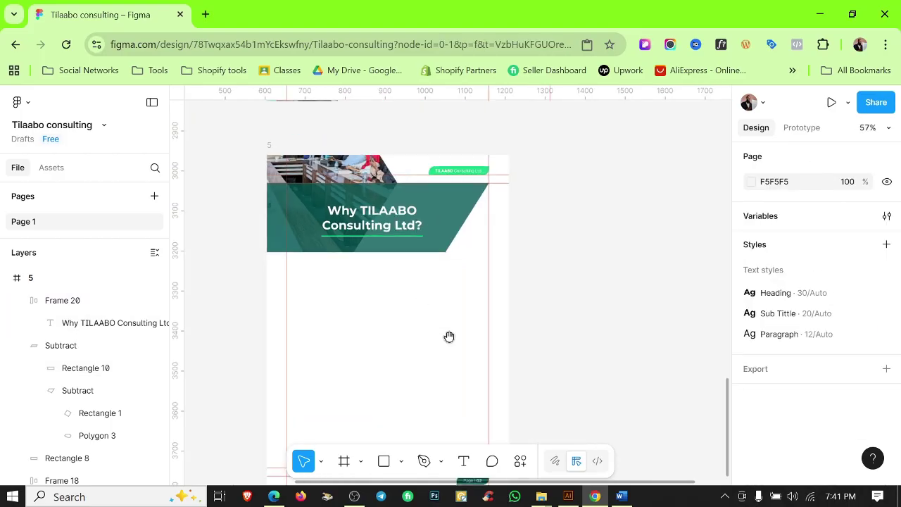
Select the subtitle line about what distinguishes TILAABO in the Word copy.
{"action": "left_click", "coordinate": [621, 496]}
{"action": "scroll", "coordinate": [444, 282], "scroll_direction": "down", "scroll_amount": 2}
{"action": "left_click_drag", "start_coordinate": [615, 213], "coordinate": [233, 214]}
{"action": "key", "text": "ctrl+c"}
{"action": "left_click", "coordinate": [810, 14]}
Paste the subtitle over a copied paragraph on page 5 and apply the Sub Tittle text style.
{"action": "scroll", "coordinate": [432, 321], "scroll_direction": "down", "scroll_amount": 4}
{"action": "scroll", "coordinate": [552, 170], "scroll_direction": "up", "scroll_amount": 5}
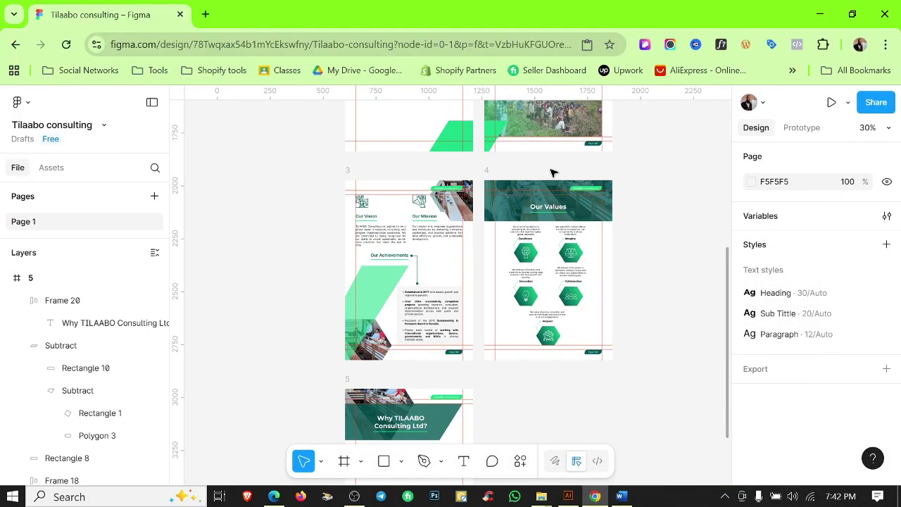
{"action": "left_click_drag", "start_coordinate": [535, 235], "coordinate": [410, 373]}
{"action": "scroll", "coordinate": [409, 379], "scroll_direction": "up", "scroll_amount": 5}
{"action": "key", "text": "ctrl+v"}
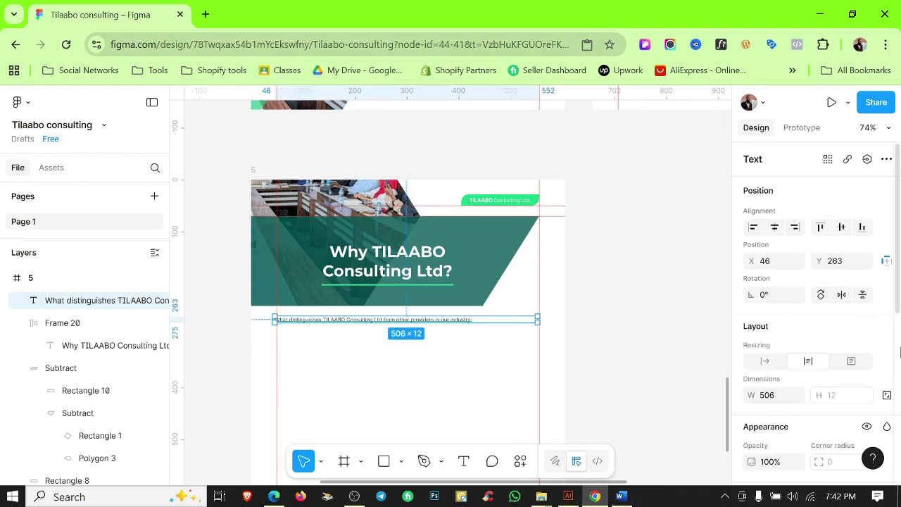
{"action": "scroll", "coordinate": [868, 229], "scroll_direction": "down", "scroll_amount": 4}
{"action": "left_click", "coordinate": [884, 214]}
{"action": "left_click", "coordinate": [660, 300]}
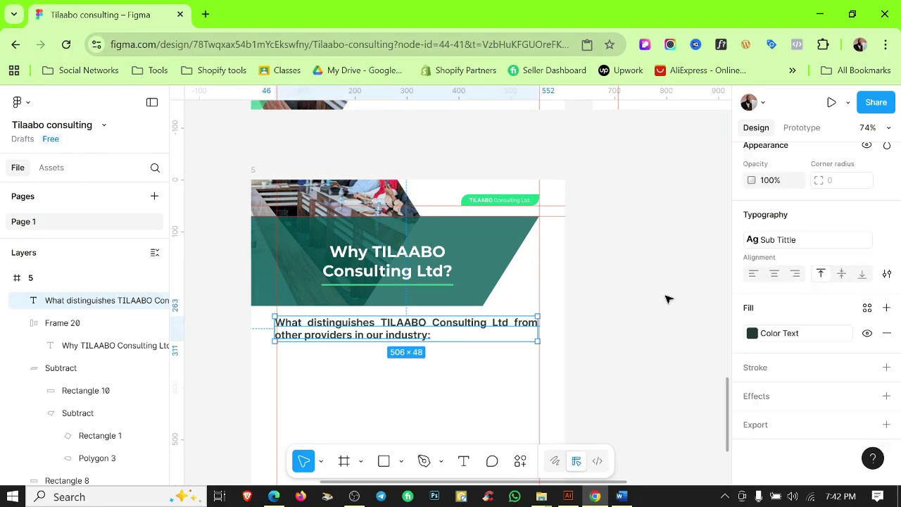
{"action": "left_click", "coordinate": [328, 348]}
Duplicate the subtitle further down the page.
{"action": "scroll", "coordinate": [328, 347], "scroll_direction": "up", "scroll_amount": 3}
{"action": "scroll", "coordinate": [330, 351], "scroll_direction": "down", "scroll_amount": 1}
{"action": "left_click", "coordinate": [298, 296]}
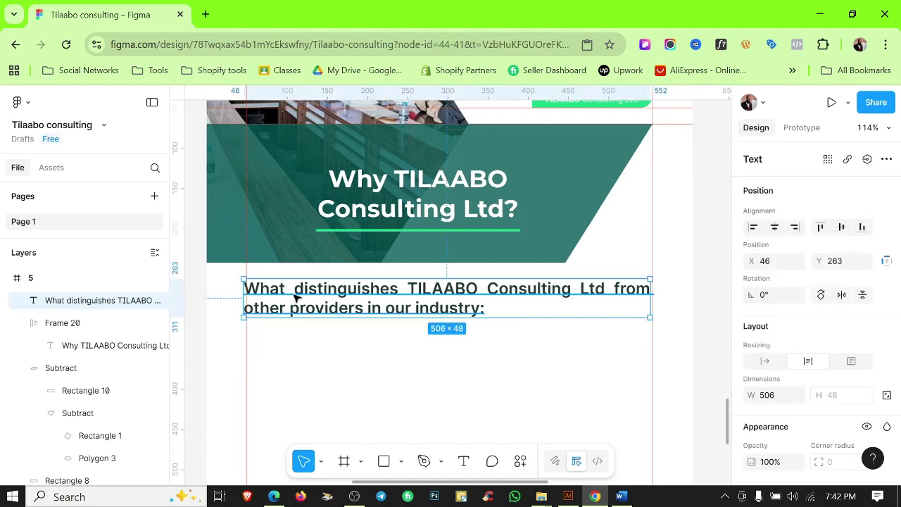
{"action": "scroll", "coordinate": [659, 307], "scroll_direction": "up", "scroll_amount": 6}
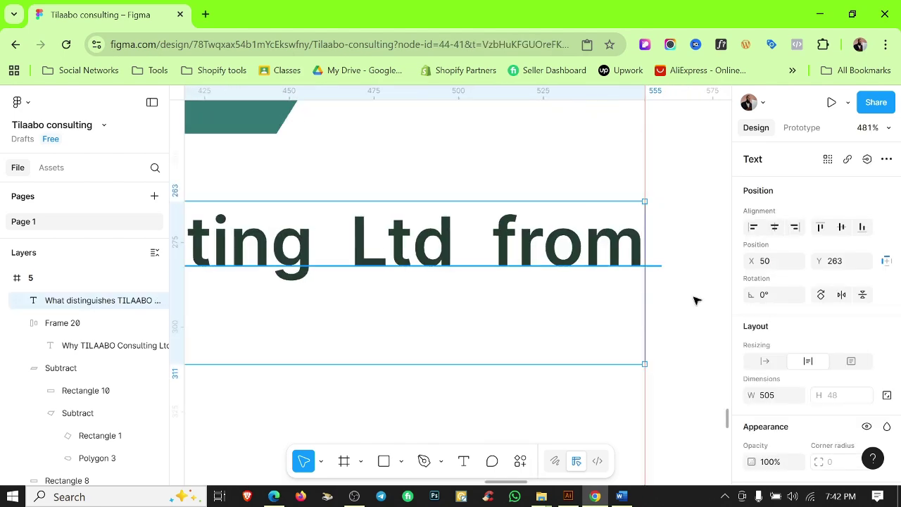
{"action": "scroll", "coordinate": [666, 318], "scroll_direction": "down", "scroll_amount": 7}
{"action": "left_click", "coordinate": [666, 318]}
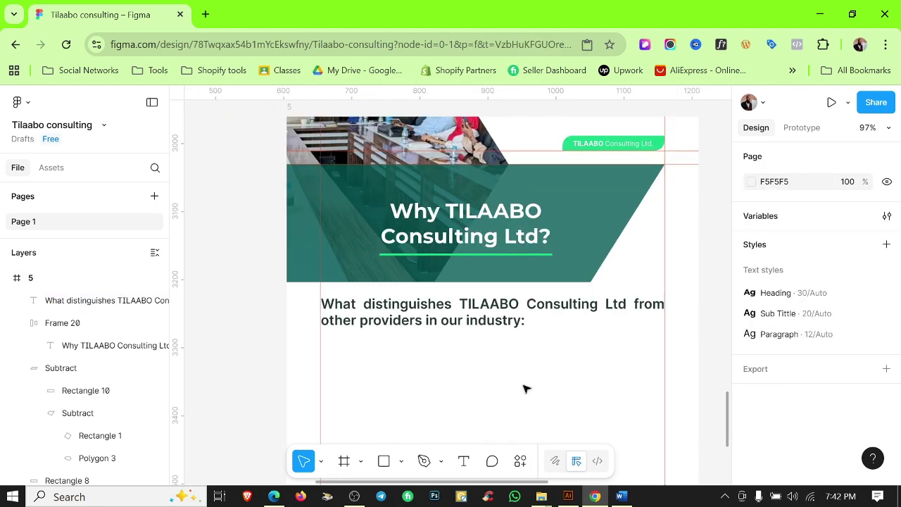
{"action": "scroll", "coordinate": [512, 401], "scroll_direction": "down", "scroll_amount": 5}
{"action": "scroll", "coordinate": [446, 322], "scroll_direction": "up", "scroll_amount": 5}
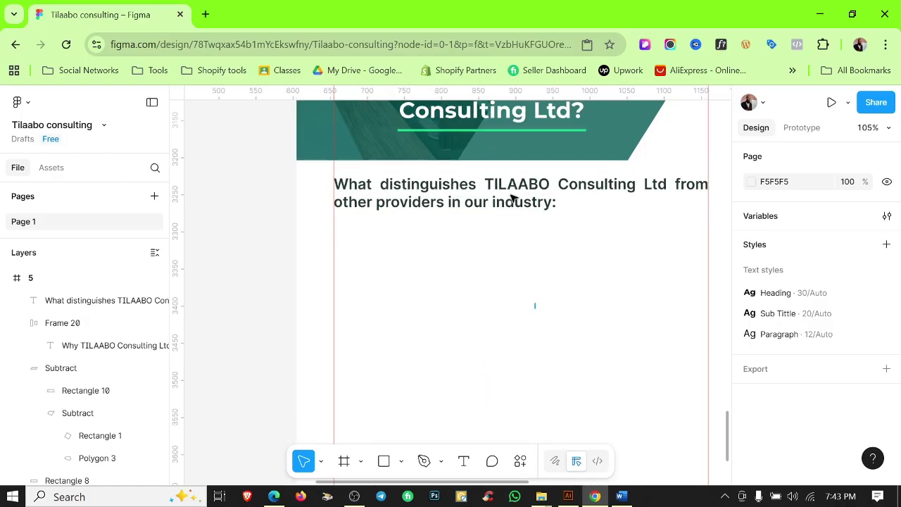
{"action": "left_click_drag", "start_coordinate": [513, 197], "coordinate": [513, 282]}
{"action": "left_click", "coordinate": [621, 497]}
Copy Word's twelve strength bullets and paste them into the duplicated subtitle text.
{"action": "left_click_drag", "start_coordinate": [450, 423], "coordinate": [267, 206]}
{"action": "key", "text": "ctrl+c"}
{"action": "key", "text": "alt+Tab"}
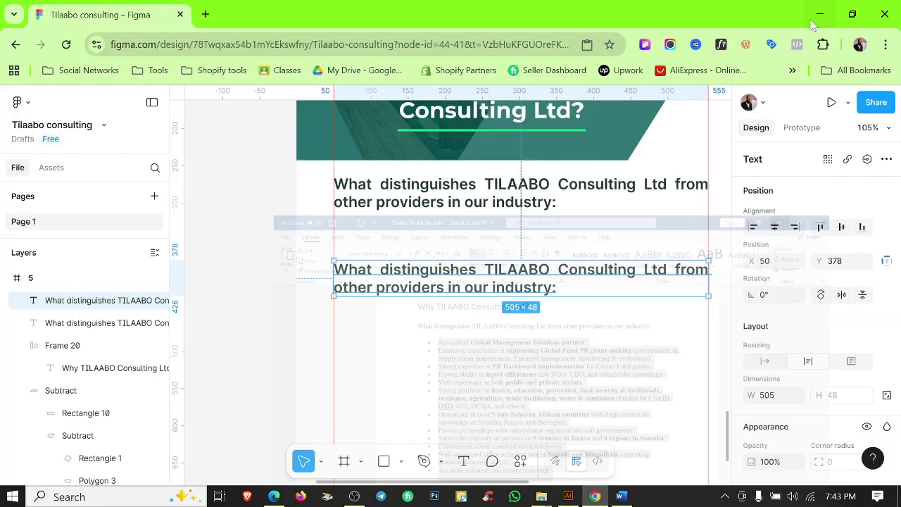
{"action": "key", "text": "Return"}
{"action": "key", "text": "ctrl+v"}
{"action": "scroll", "coordinate": [837, 330], "scroll_direction": "down", "scroll_amount": 2}
{"action": "scroll", "coordinate": [838, 330], "scroll_direction": "down", "scroll_amount": 2}
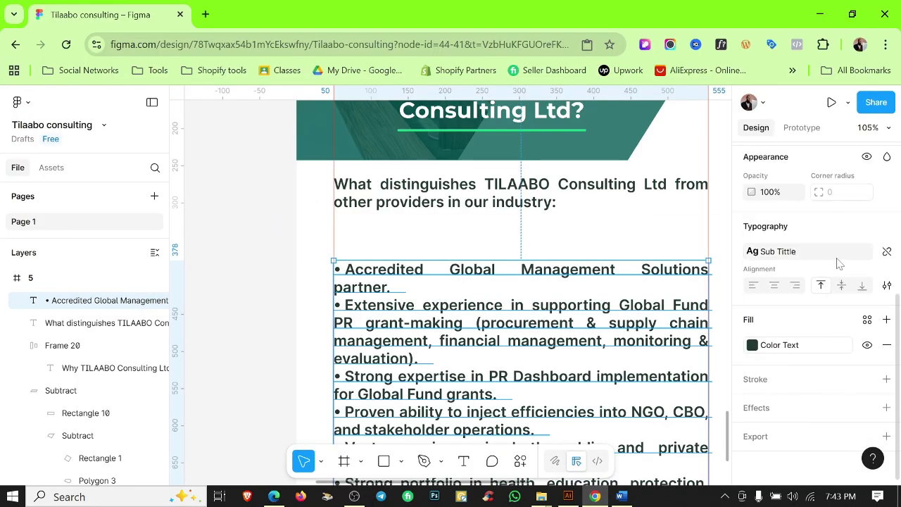
Apply the Paragraph text style to the list, detach it, and set the size to 14.
{"action": "left_click", "coordinate": [835, 255]}
{"action": "left_click", "coordinate": [651, 334]}
{"action": "scroll", "coordinate": [447, 282], "scroll_direction": "down", "scroll_amount": 2}
{"action": "left_click", "coordinate": [446, 267]}
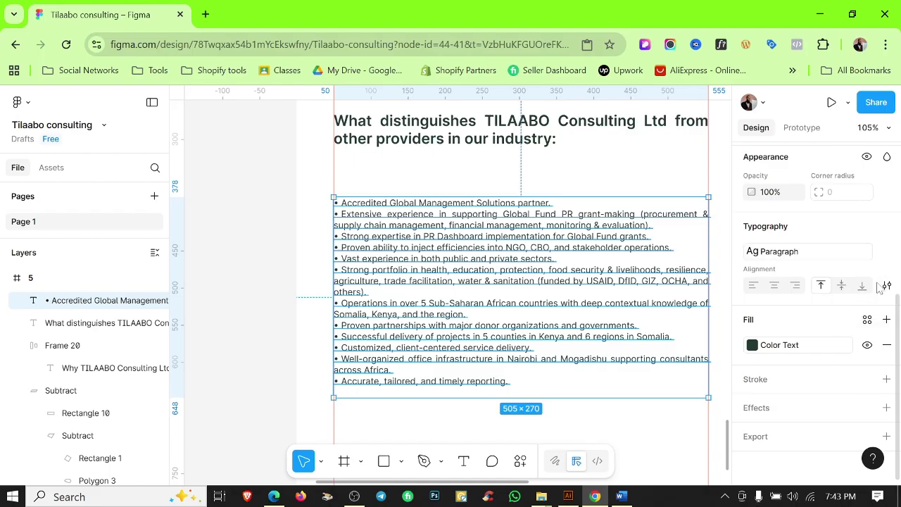
{"action": "left_click", "coordinate": [883, 285]}
{"action": "left_click", "coordinate": [830, 276]}
{"action": "type", "text": "16"}
{"action": "key", "text": "Return"}
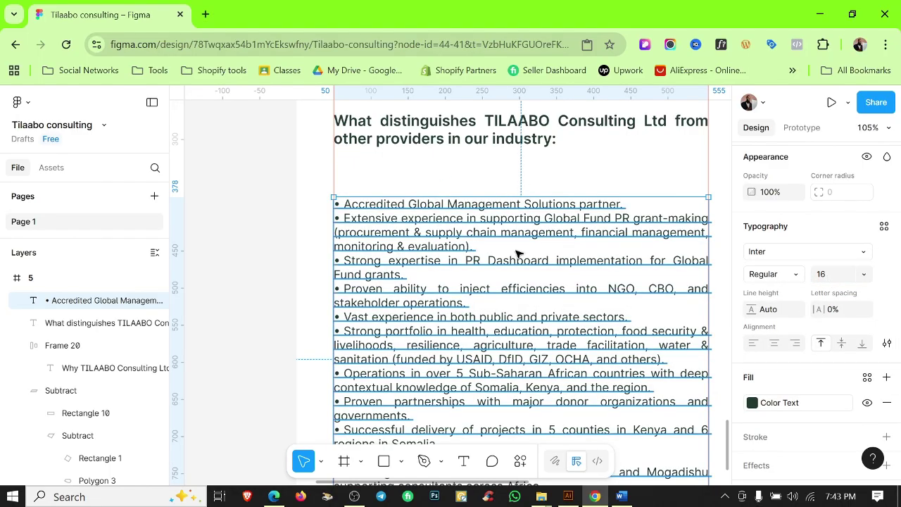
{"action": "type", "text": "4"}
{"action": "key", "text": "Return"}
Format the text as a bulleted list in the advanced type settings.
{"action": "scroll", "coordinate": [573, 199], "scroll_direction": "up", "scroll_amount": 4}
{"action": "scroll", "coordinate": [809, 316], "scroll_direction": "down", "scroll_amount": 1}
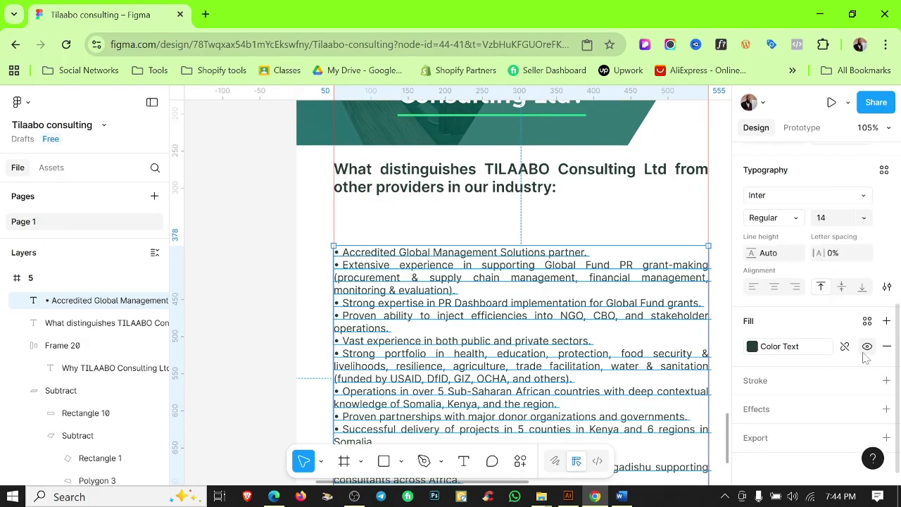
{"action": "left_click", "coordinate": [887, 285]}
{"action": "left_click", "coordinate": [697, 400]}
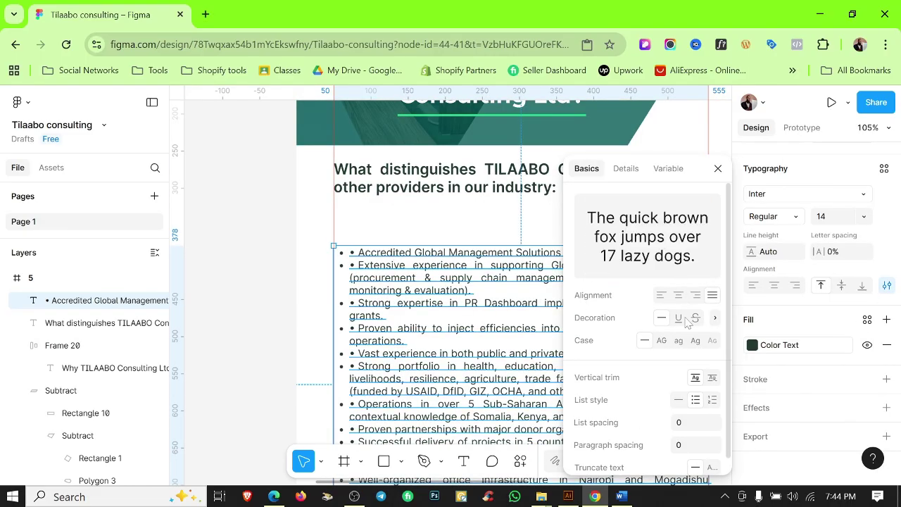
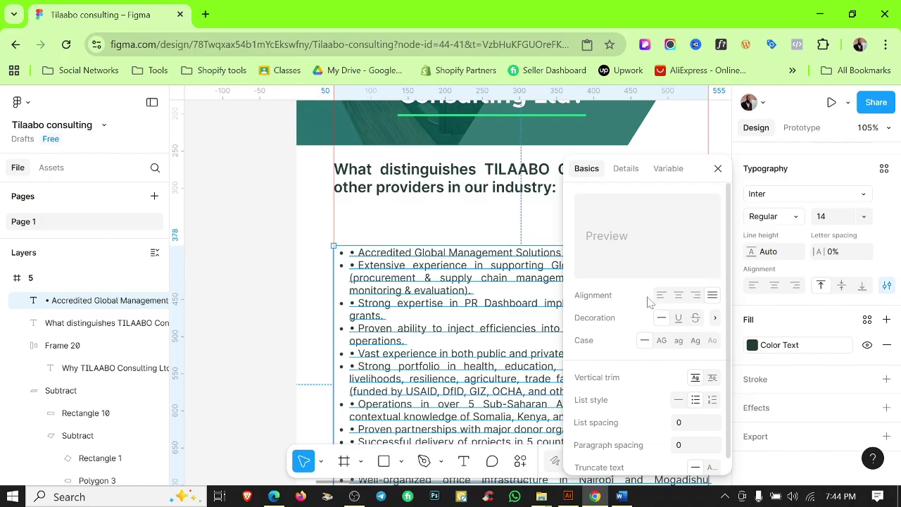
Set the bullet list's List spacing to 5 in the type details settings.
{"action": "scroll", "coordinate": [694, 398], "scroll_direction": "down", "scroll_amount": 1}
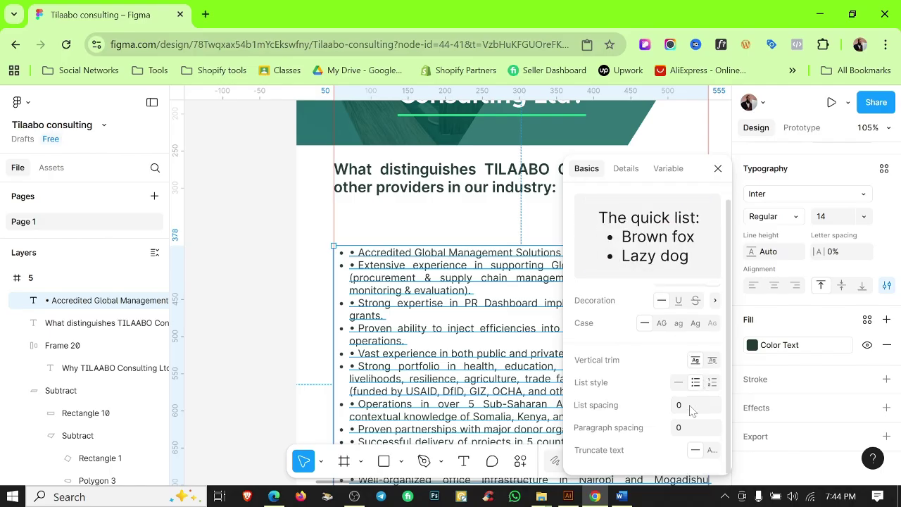
{"action": "left_click_drag", "start_coordinate": [683, 405], "coordinate": [696, 405]}
{"action": "scroll", "coordinate": [415, 290], "scroll_direction": "down", "scroll_amount": 5}
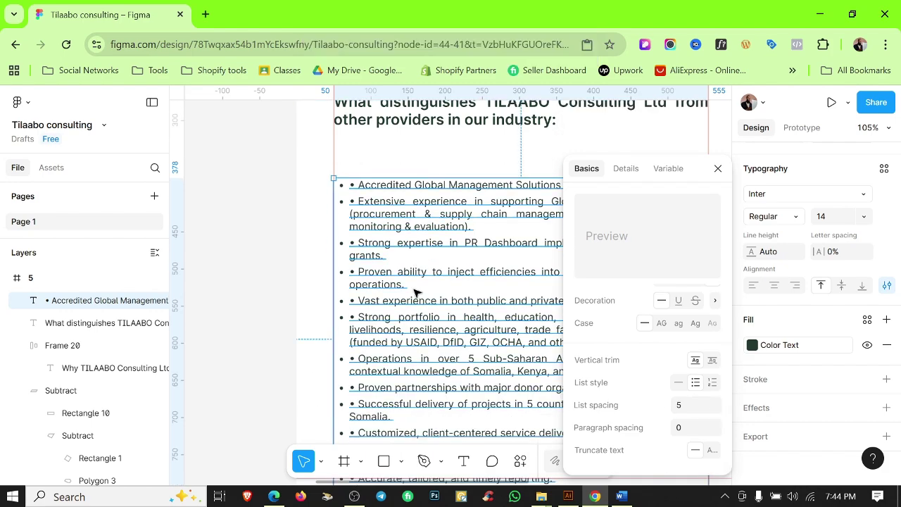
{"action": "scroll", "coordinate": [415, 281], "scroll_direction": "up", "scroll_amount": 5}
{"action": "key", "text": "Escape"}
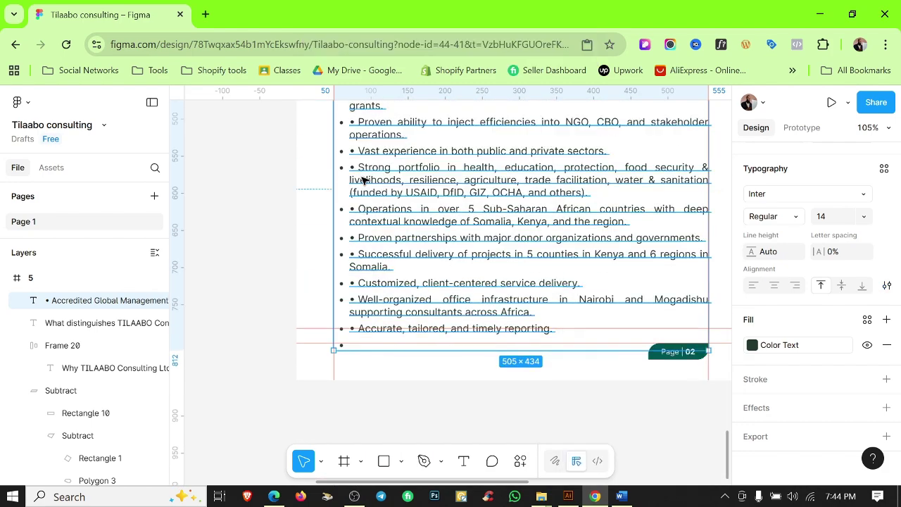
Delete the duplicate typed bullets from the first lines, including those before Operations and Proven.
{"action": "scroll", "coordinate": [419, 232], "scroll_direction": "down", "scroll_amount": 1}
{"action": "double_click", "coordinate": [376, 146]}
{"action": "scroll", "coordinate": [373, 141], "scroll_direction": "up", "scroll_amount": 3}
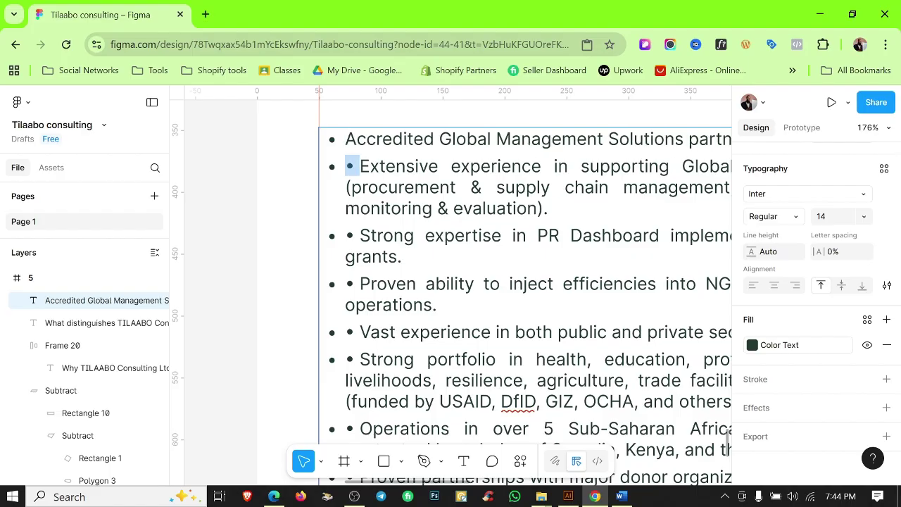
{"action": "key", "text": "BackSpace"}
{"action": "key", "text": "BackSpace"}
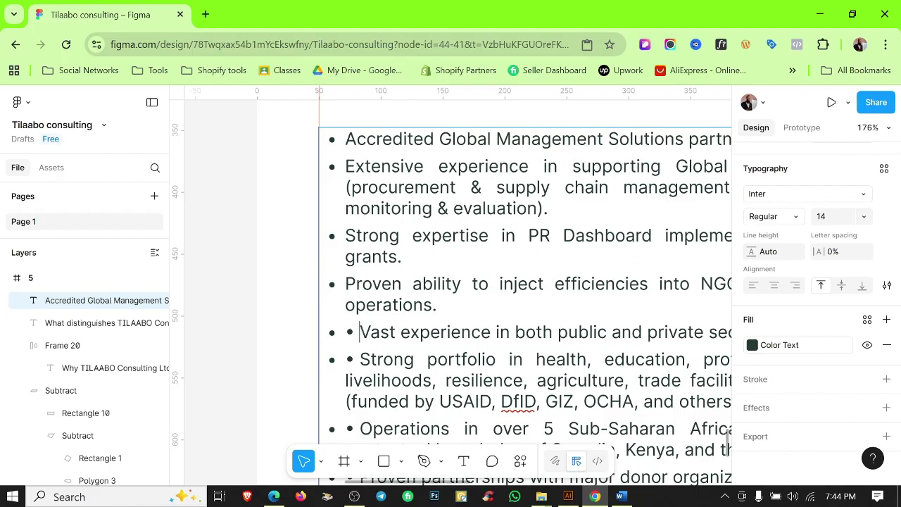
{"action": "key", "text": "BackSpace"}
{"action": "key", "text": "BackSpace"}
{"action": "scroll", "coordinate": [458, 282], "scroll_direction": "down", "scroll_amount": 5}
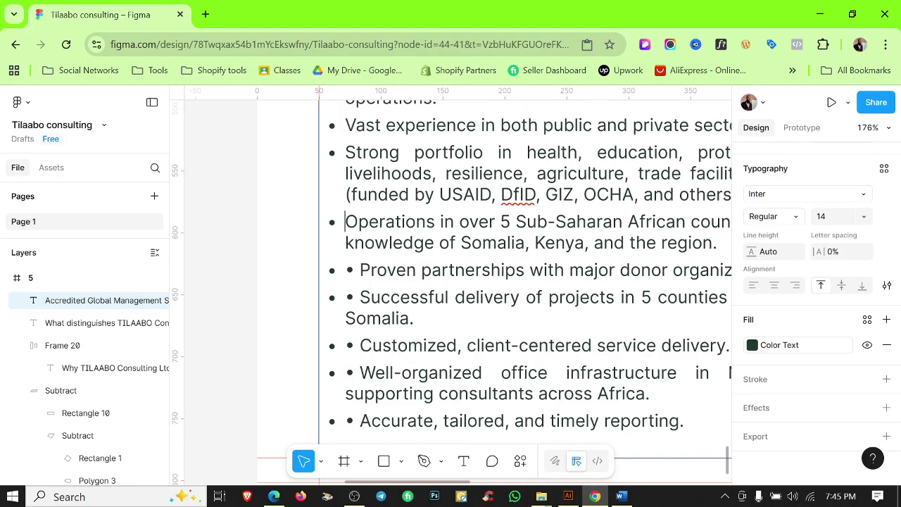
Remove the remaining duplicate bullets, including those before Customized and Accurate.
{"action": "left_click", "coordinate": [360, 269]}
{"action": "key", "text": "BackSpace"}
{"action": "key", "text": "BackSpace"}
{"action": "key", "text": "BackSpace"}
{"action": "key", "text": "BackSpace"}
{"action": "left_click", "coordinate": [359, 373]}
{"action": "key", "text": "BackSpace"}
{"action": "key", "text": "BackSpace"}
{"action": "left_click", "coordinate": [360, 421]}
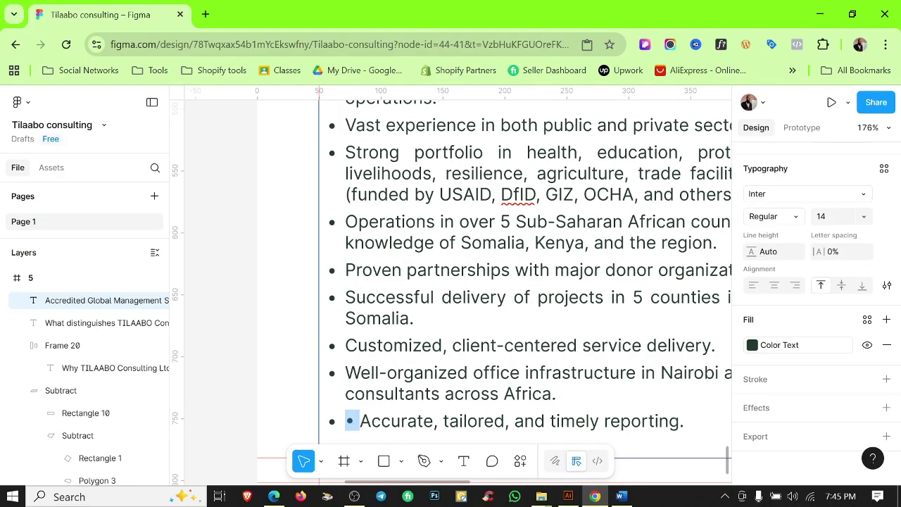
{"action": "key", "text": "BackSpace"}
{"action": "key", "text": "BackSpace"}
{"action": "scroll", "coordinate": [450, 282], "scroll_direction": "down", "scroll_amount": 1}
{"action": "scroll", "coordinate": [255, 268], "scroll_direction": "down", "scroll_amount": 5}
{"action": "left_click", "coordinate": [255, 267]}
Nudge the bullet list text box down slightly.
{"action": "scroll", "coordinate": [416, 322], "scroll_direction": "up", "scroll_amount": 1}
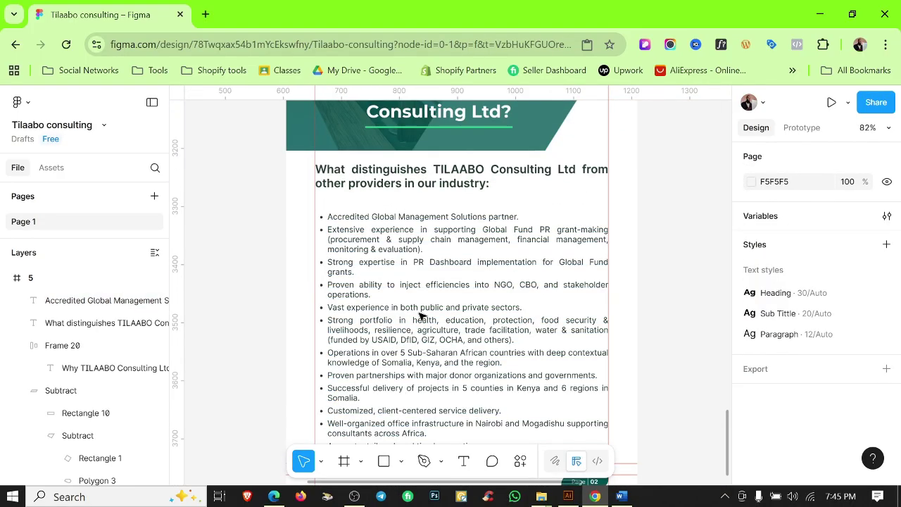
{"action": "left_click", "coordinate": [453, 186]}
{"action": "scroll", "coordinate": [452, 185], "scroll_direction": "down", "scroll_amount": 2}
{"action": "left_click_drag", "start_coordinate": [510, 266], "coordinate": [466, 259]}
Hide the rulers and scroll the canvas over to frame 6.
{"action": "key", "text": "shift+r"}
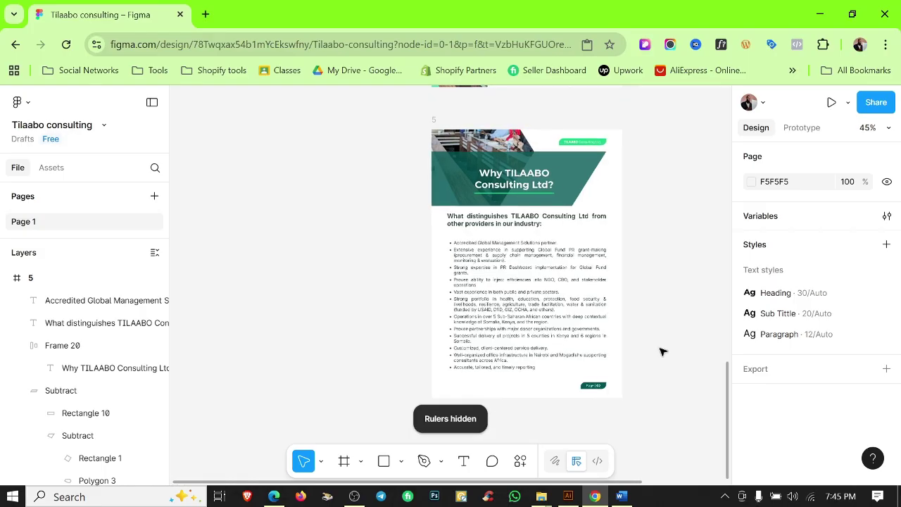
{"action": "scroll", "coordinate": [659, 352], "scroll_direction": "up", "scroll_amount": 5}
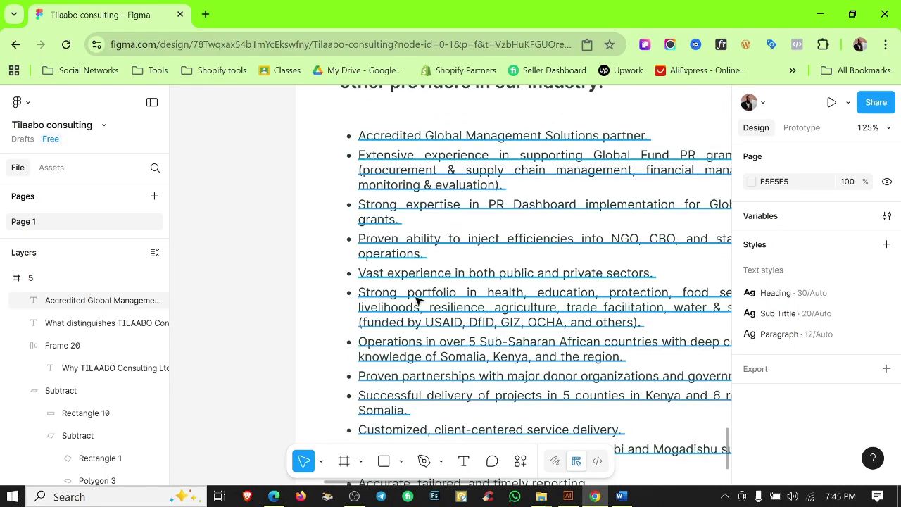
{"action": "scroll", "coordinate": [273, 246], "scroll_direction": "down", "scroll_amount": 1}
{"action": "scroll", "coordinate": [657, 336], "scroll_direction": "down", "scroll_amount": 3}
{"action": "scroll", "coordinate": [657, 336], "scroll_direction": "right", "scroll_amount": 2}
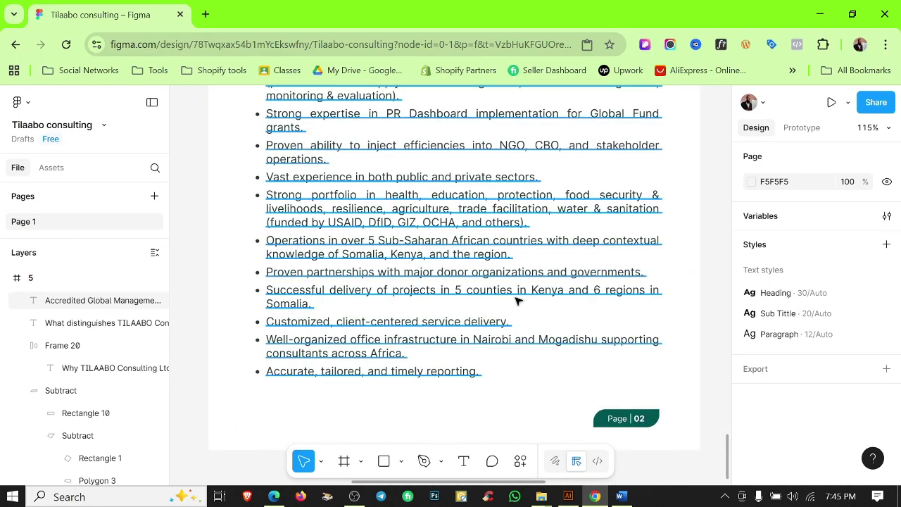
{"action": "scroll", "coordinate": [513, 399], "scroll_direction": "down", "scroll_amount": 5}
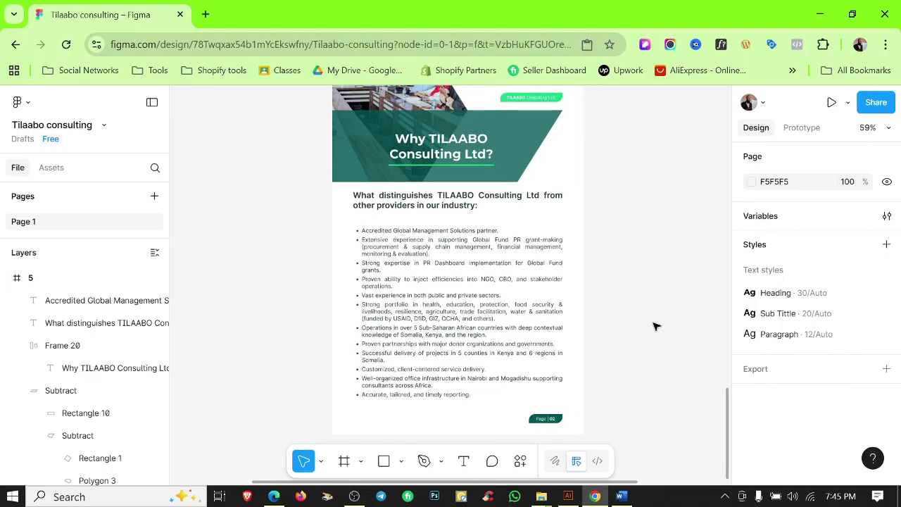
{"action": "scroll", "coordinate": [654, 328], "scroll_direction": "down", "scroll_amount": 5}
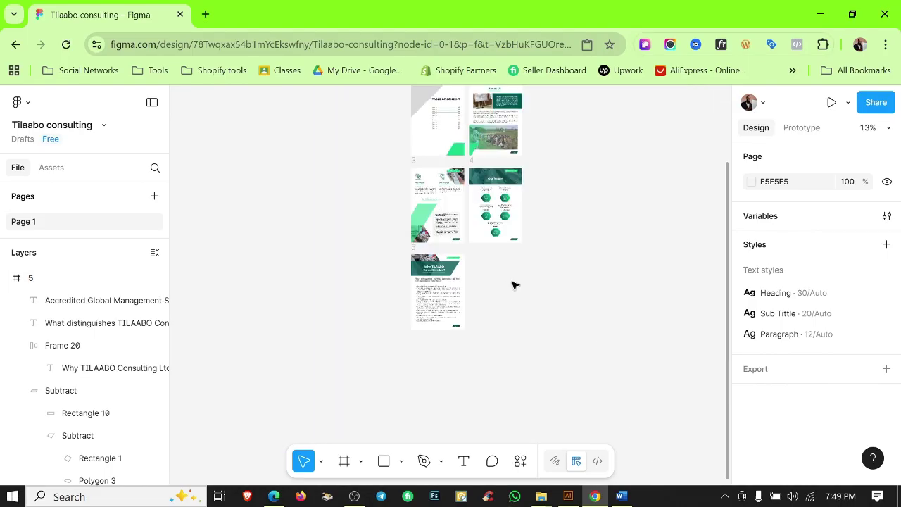
{"action": "scroll", "coordinate": [432, 282], "scroll_direction": "up", "scroll_amount": 10}
{"action": "scroll", "coordinate": [603, 333], "scroll_direction": "down", "scroll_amount": 5}
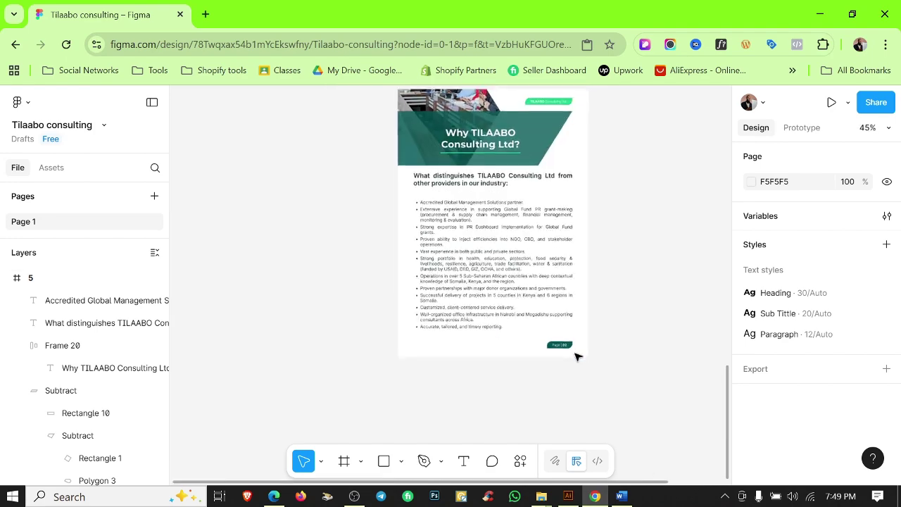
{"action": "scroll", "coordinate": [576, 357], "scroll_direction": "down", "scroll_amount": 3}
{"action": "scroll", "coordinate": [640, 257], "scroll_direction": "up", "scroll_amount": 10}
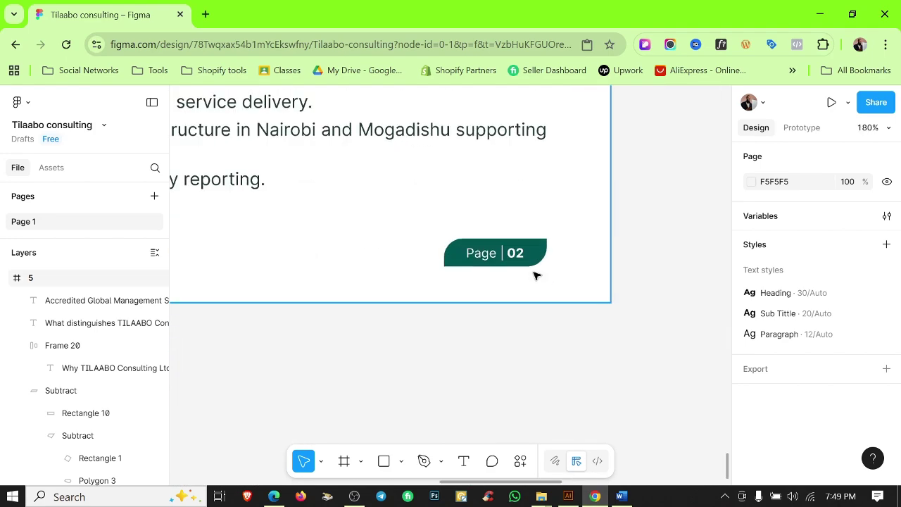
Marquee-select and delete the leftover content in frame 6, keeping its badge and footer.
{"action": "double_click", "coordinate": [507, 254]}
{"action": "scroll", "coordinate": [582, 316], "scroll_direction": "down", "scroll_amount": 5}
{"action": "scroll", "coordinate": [577, 322], "scroll_direction": "up", "scroll_amount": 5}
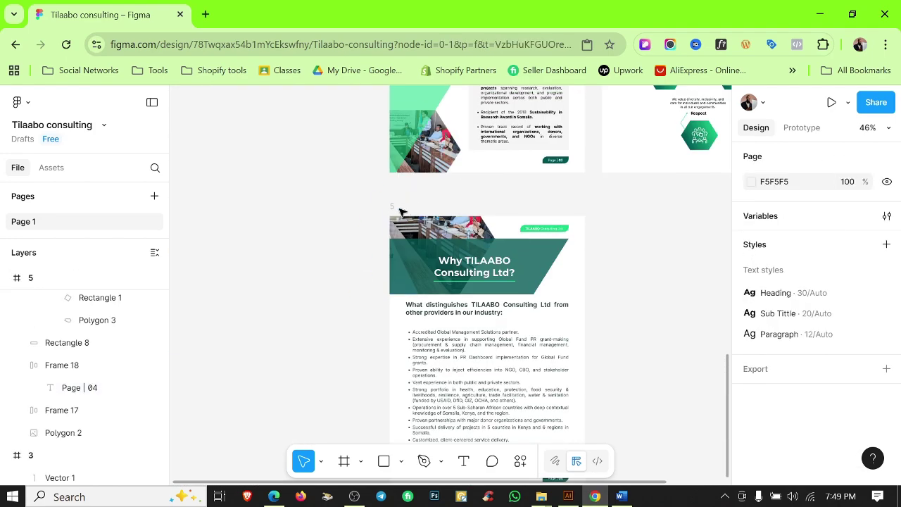
{"action": "scroll", "coordinate": [636, 265], "scroll_direction": "down", "scroll_amount": 4}
{"action": "left_click_drag", "start_coordinate": [617, 150], "coordinate": [418, 325]}
{"action": "key", "text": "Delete"}
Place frame 6 beside the Why TILAABO Consulting page and show the rulers again.
{"action": "left_click_drag", "start_coordinate": [398, 114], "coordinate": [510, 338]}
{"action": "left_click", "coordinate": [405, 118]}
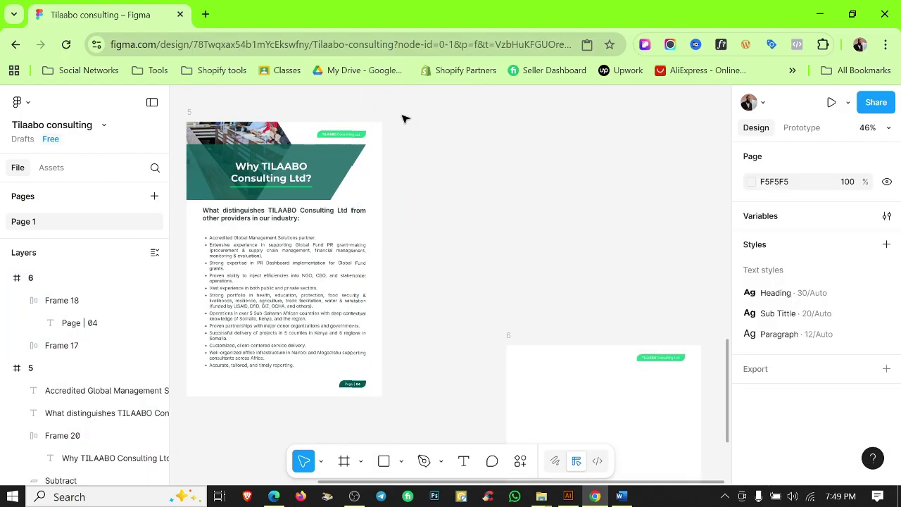
{"action": "scroll", "coordinate": [533, 222], "scroll_direction": "down", "scroll_amount": 3}
{"action": "scroll", "coordinate": [545, 358], "scroll_direction": "up", "scroll_amount": 3}
{"action": "scroll", "coordinate": [559, 397], "scroll_direction": "down", "scroll_amount": 3}
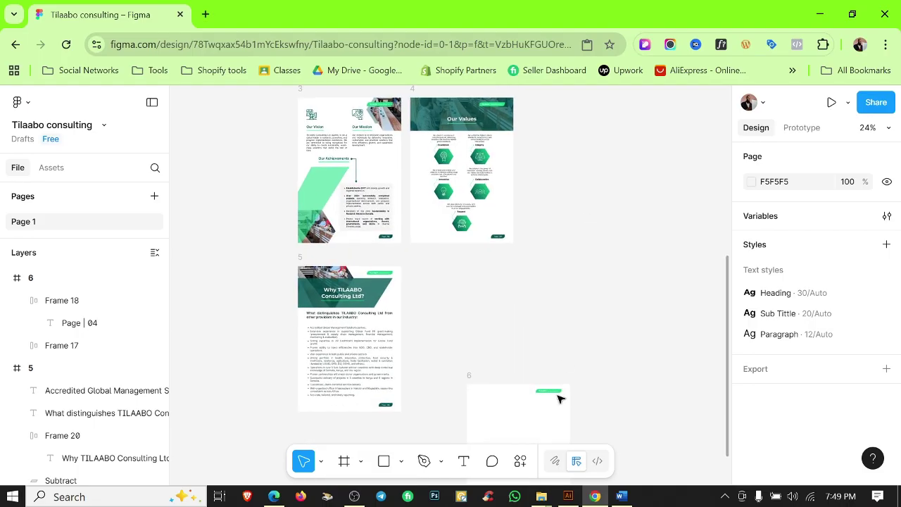
{"action": "left_click_drag", "start_coordinate": [467, 363], "coordinate": [420, 257]}
{"action": "left_click", "coordinate": [499, 408]}
{"action": "scroll", "coordinate": [464, 348], "scroll_direction": "up", "scroll_amount": 5}
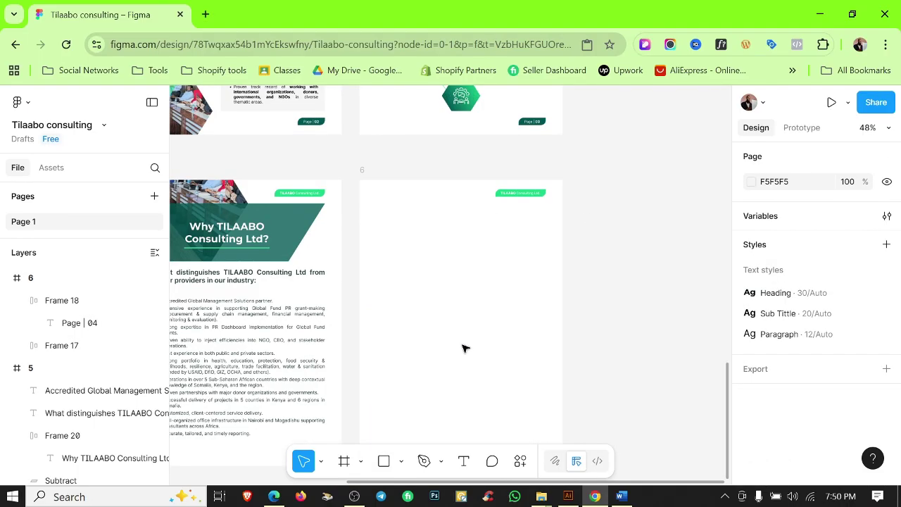
{"action": "scroll", "coordinate": [464, 348], "scroll_direction": "up", "scroll_amount": 1}
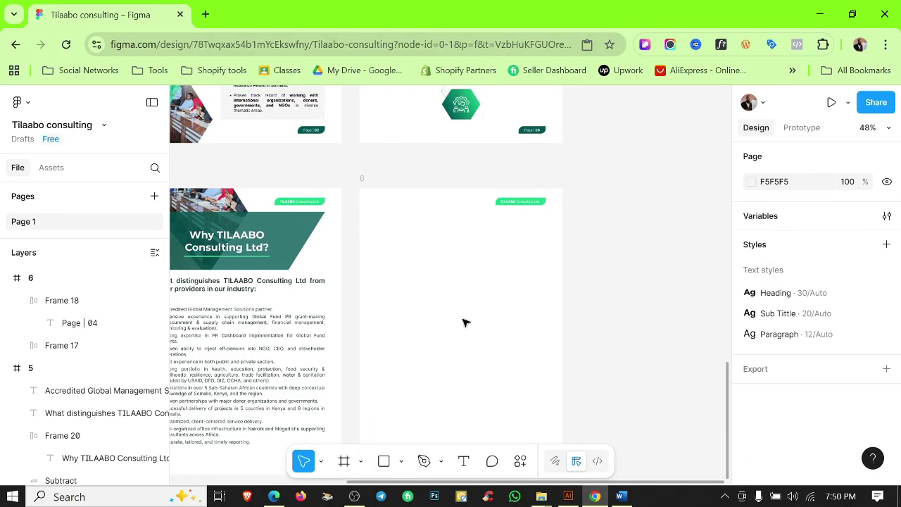
{"action": "key", "text": "shift+r"}
Draw a wide gray band across frame 6's top, extending it up to Y 70 and taller.
{"action": "left_click_drag", "start_coordinate": [360, 213], "coordinate": [540, 267]}
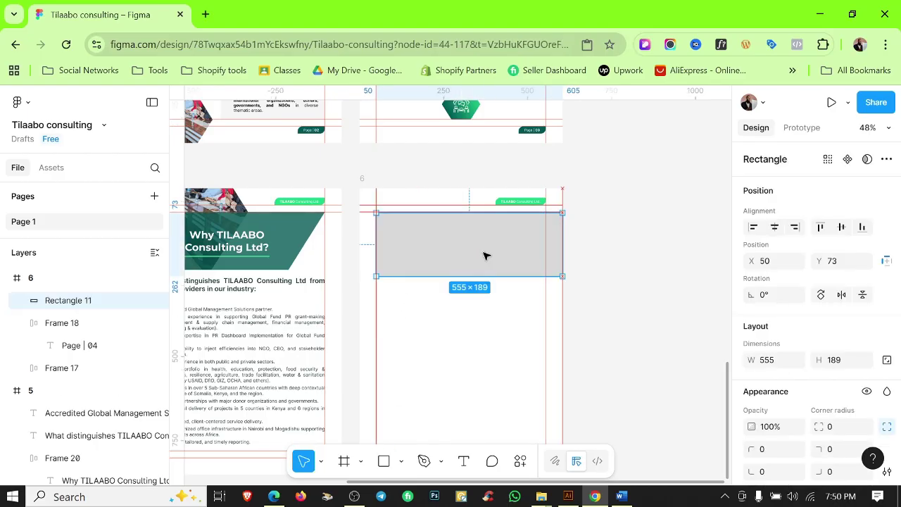
{"action": "scroll", "coordinate": [485, 256], "scroll_direction": "up", "scroll_amount": 5}
{"action": "scroll", "coordinate": [521, 254], "scroll_direction": "left", "scroll_amount": 3}
{"action": "left_click_drag", "start_coordinate": [497, 167], "coordinate": [497, 164]}
{"action": "scroll", "coordinate": [298, 183], "scroll_direction": "up", "scroll_amount": 5}
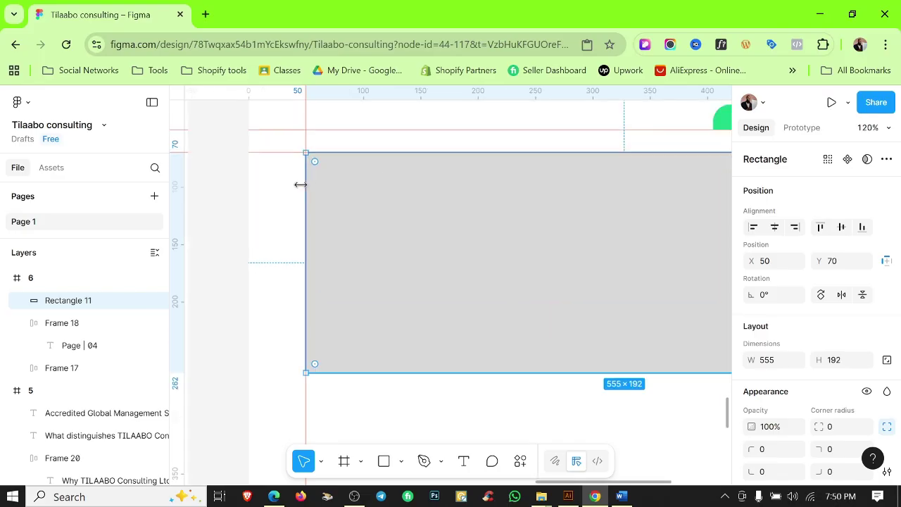
{"action": "scroll", "coordinate": [328, 169], "scroll_direction": "down", "scroll_amount": 5}
{"action": "scroll", "coordinate": [523, 269], "scroll_direction": "down", "scroll_amount": 2}
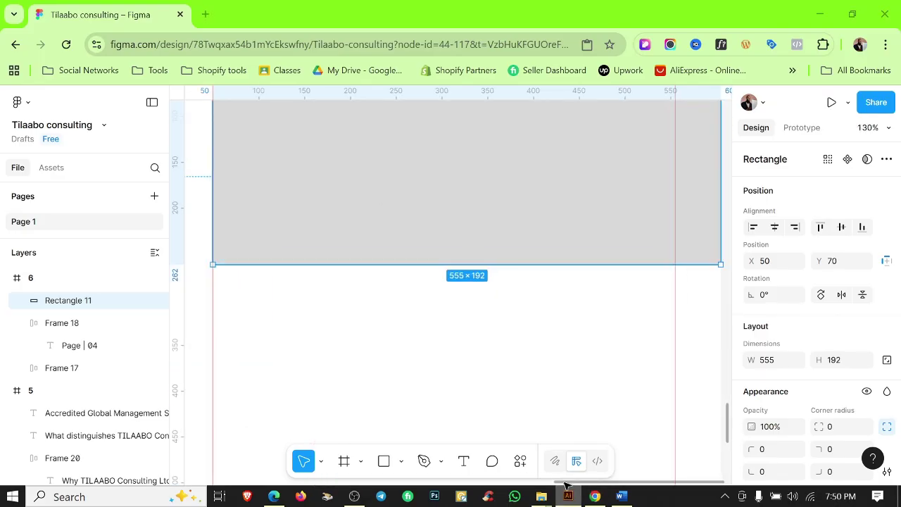
{"action": "right_click", "coordinate": [568, 495]}
{"action": "left_click", "coordinate": [568, 496]}
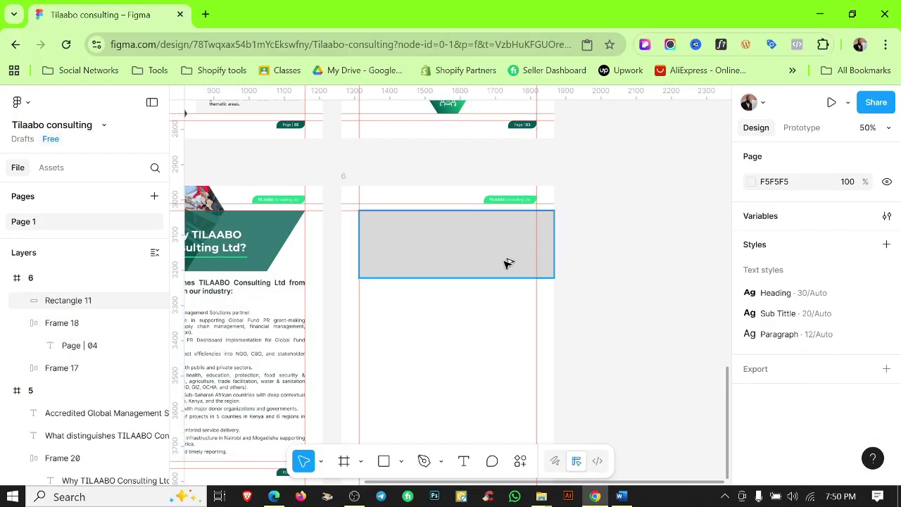
{"action": "left_click_drag", "start_coordinate": [439, 279], "coordinate": [445, 314]}
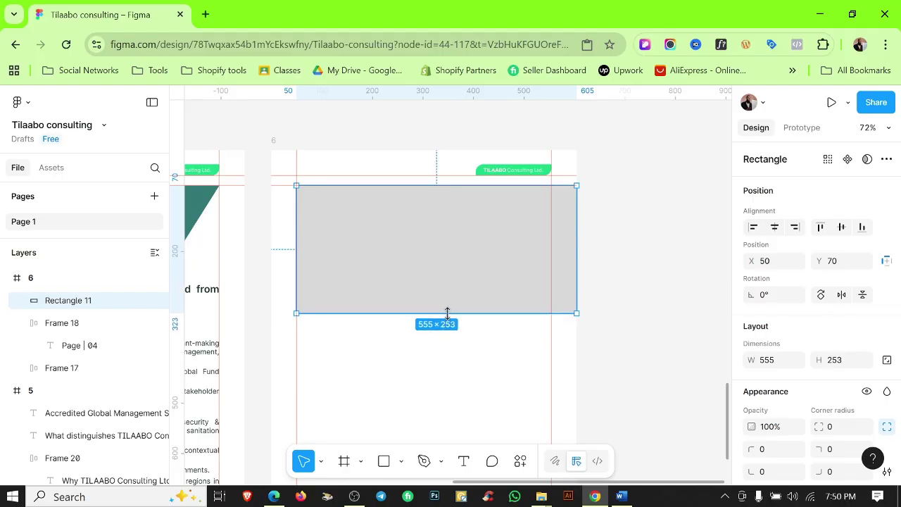
{"action": "key", "text": "Escape"}
Draw a second rectangle below the band and fill it with the Color 1 Tp green.
{"action": "left_click_drag", "start_coordinate": [317, 348], "coordinate": [552, 400]}
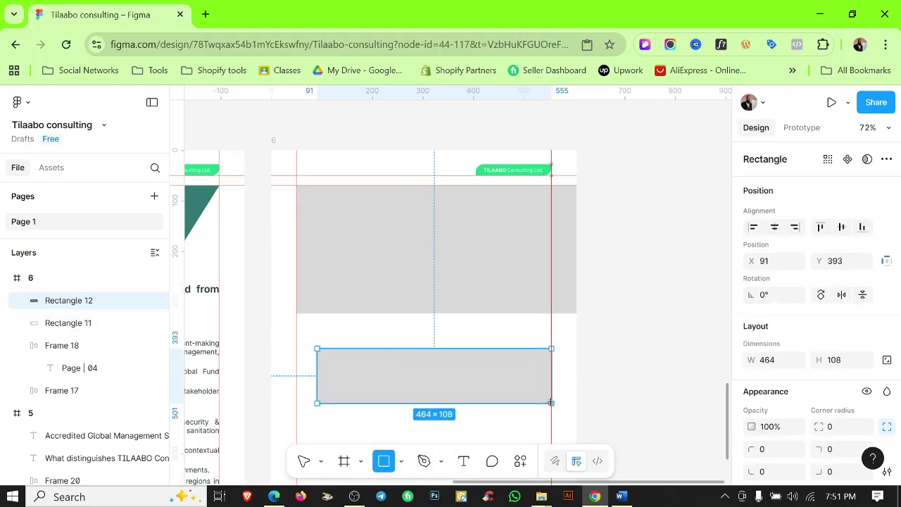
{"action": "left_click", "coordinate": [554, 384]}
{"action": "left_click", "coordinate": [550, 387]}
{"action": "scroll", "coordinate": [887, 310], "scroll_direction": "down", "scroll_amount": 4}
{"action": "left_click", "coordinate": [867, 319]}
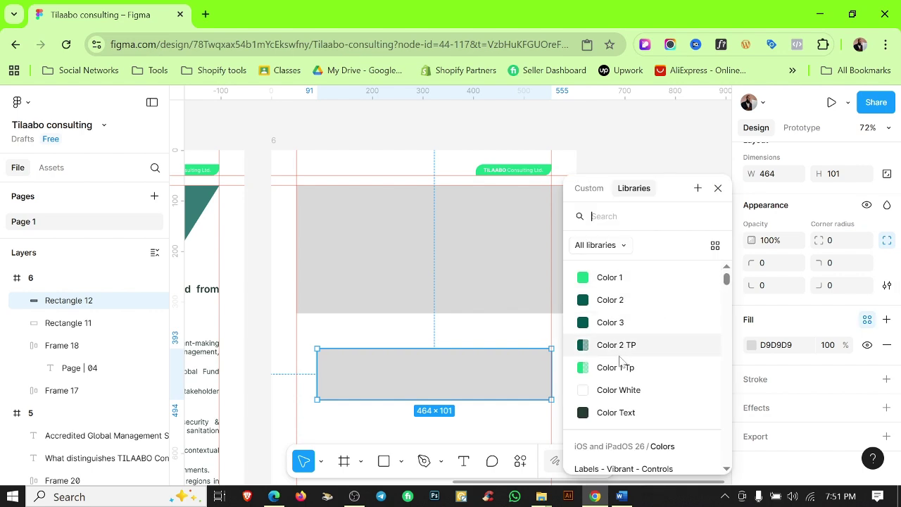
{"action": "left_click", "coordinate": [609, 366]}
{"action": "left_click_drag", "start_coordinate": [304, 389], "coordinate": [359, 295]}
{"action": "scroll", "coordinate": [422, 244], "scroll_direction": "up", "scroll_amount": 1}
{"action": "scroll", "coordinate": [423, 244], "scroll_direction": "right", "scroll_amount": 1}
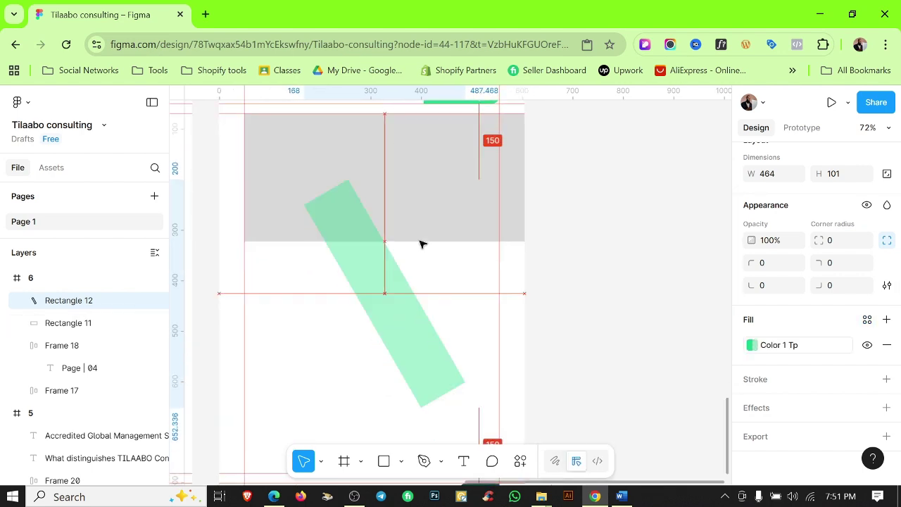
Rotate the green bar to about 60° and move it into place as a diagonal stripe.
{"action": "left_click_drag", "start_coordinate": [557, 383], "coordinate": [572, 372]}
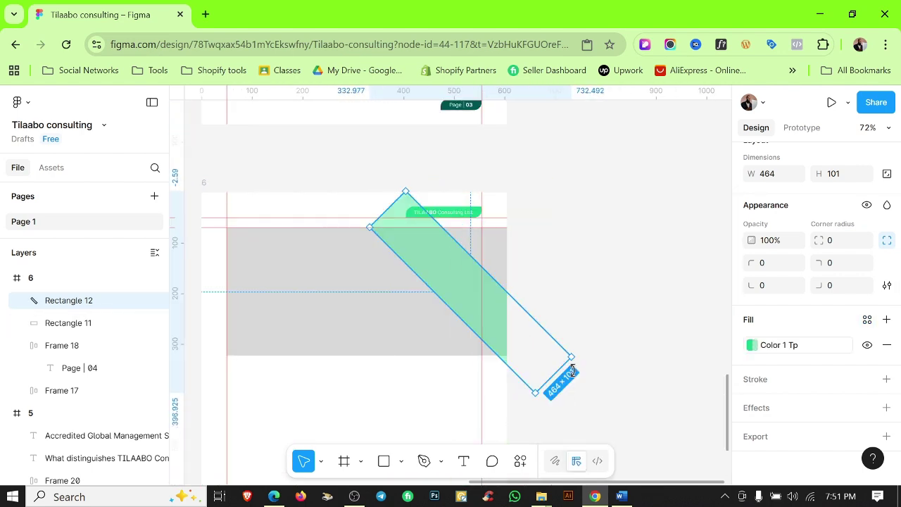
{"action": "left_click_drag", "start_coordinate": [461, 300], "coordinate": [447, 266]}
{"action": "left_click_drag", "start_coordinate": [579, 329], "coordinate": [565, 342]}
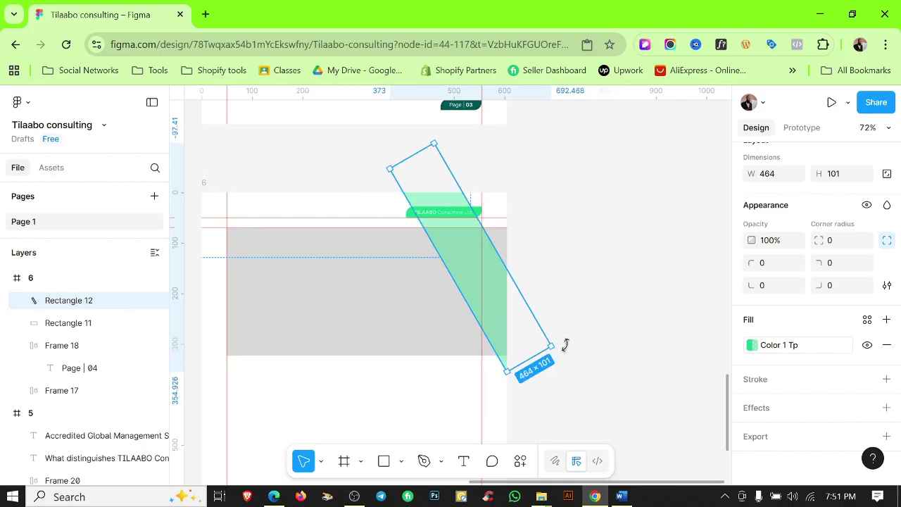
{"action": "scroll", "coordinate": [503, 307], "scroll_direction": "up", "scroll_amount": 3}
{"action": "scroll", "coordinate": [507, 314], "scroll_direction": "down", "scroll_amount": 2}
{"action": "left_click_drag", "start_coordinate": [502, 300], "coordinate": [491, 332]}
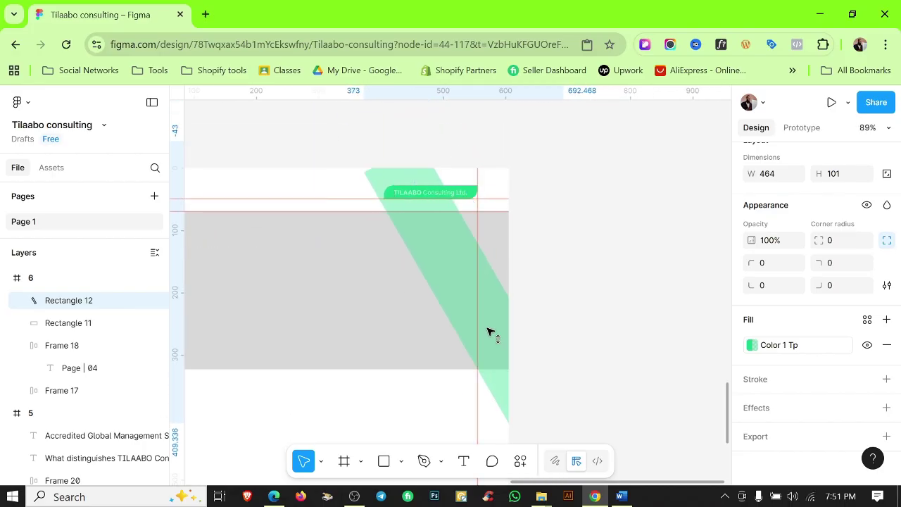
{"action": "left_click", "coordinate": [581, 287]}
{"action": "key", "text": "shift+r"}
{"action": "scroll", "coordinate": [594, 299], "scroll_direction": "down", "scroll_amount": 3}
{"action": "scroll", "coordinate": [524, 216], "scroll_direction": "up", "scroll_amount": 3}
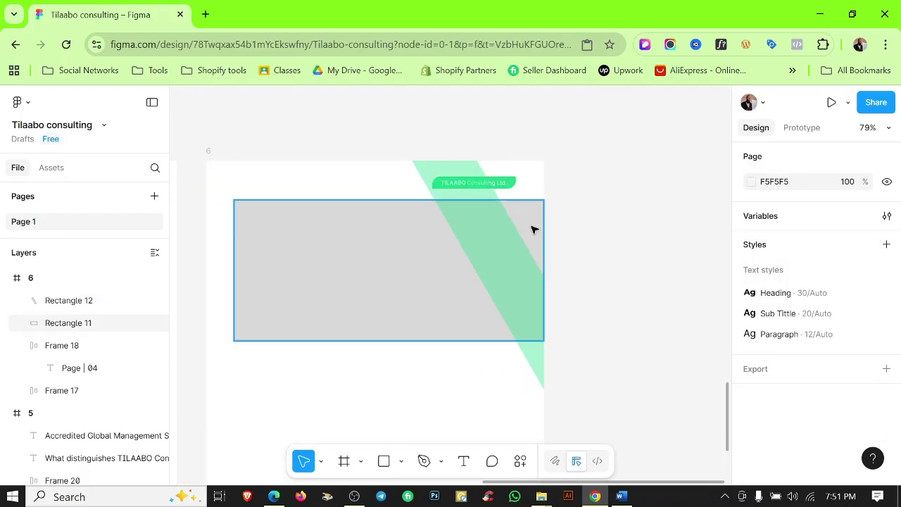
Fine-tune the green diagonal stripe's position on page 6.
{"action": "left_click", "coordinate": [534, 236]}
{"action": "key", "text": "shift+r"}
{"action": "left_click", "coordinate": [608, 270]}
{"action": "left_click", "coordinate": [535, 355]}
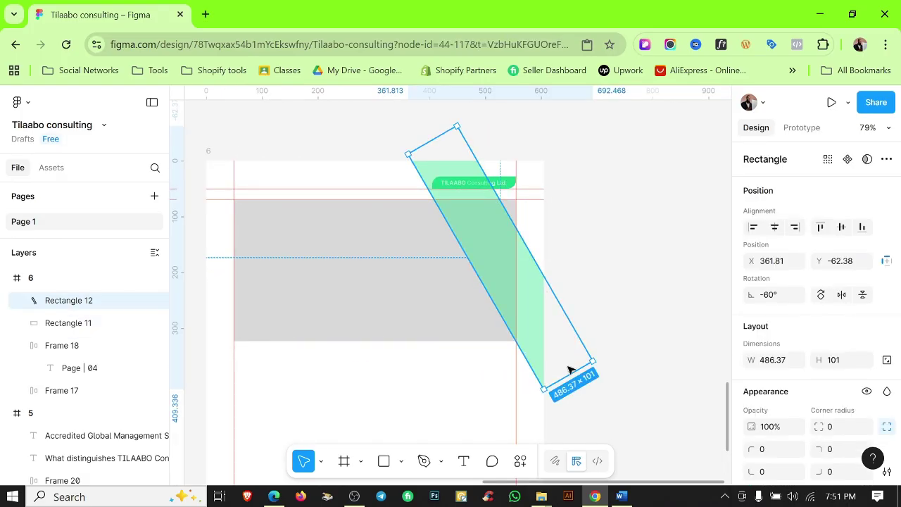
{"action": "left_click_drag", "start_coordinate": [570, 369], "coordinate": [516, 364]}
{"action": "key", "text": "Tab"}
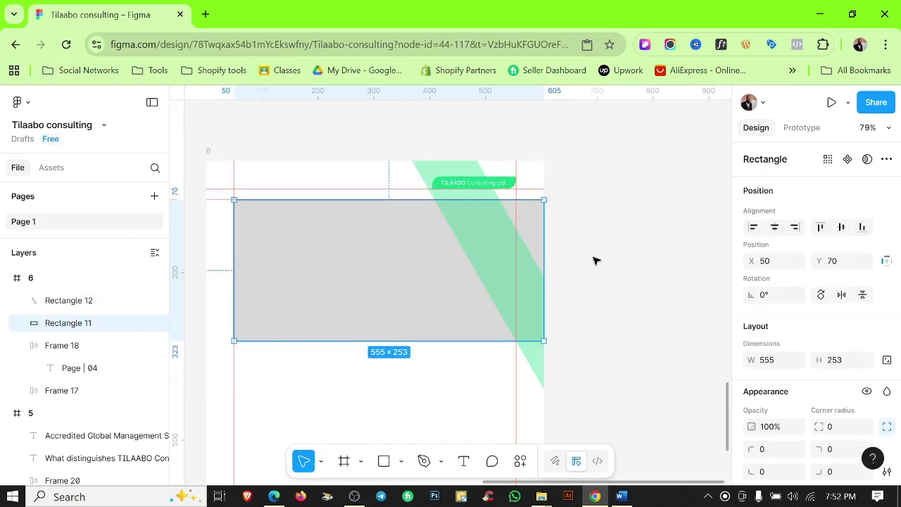
Send the green stripe, then the gray band, to the back so the stripe shows above the band.
{"action": "left_click", "coordinate": [594, 258]}
{"action": "scroll", "coordinate": [486, 215], "scroll_direction": "up", "scroll_amount": 5}
{"action": "left_click", "coordinate": [505, 219]}
{"action": "key", "text": "["}
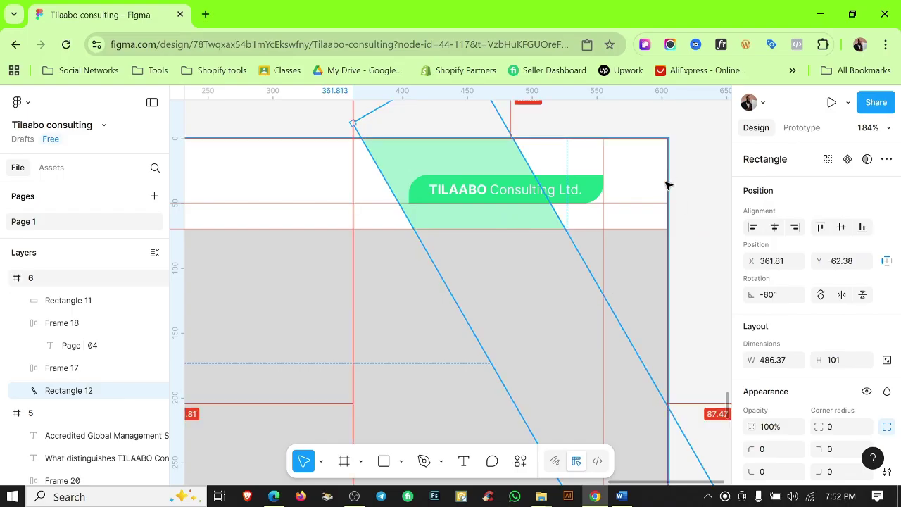
{"action": "left_click", "coordinate": [672, 185]}
{"action": "scroll", "coordinate": [669, 185], "scroll_direction": "down", "scroll_amount": 1}
{"action": "left_click", "coordinate": [352, 297]}
{"action": "key", "text": "["}
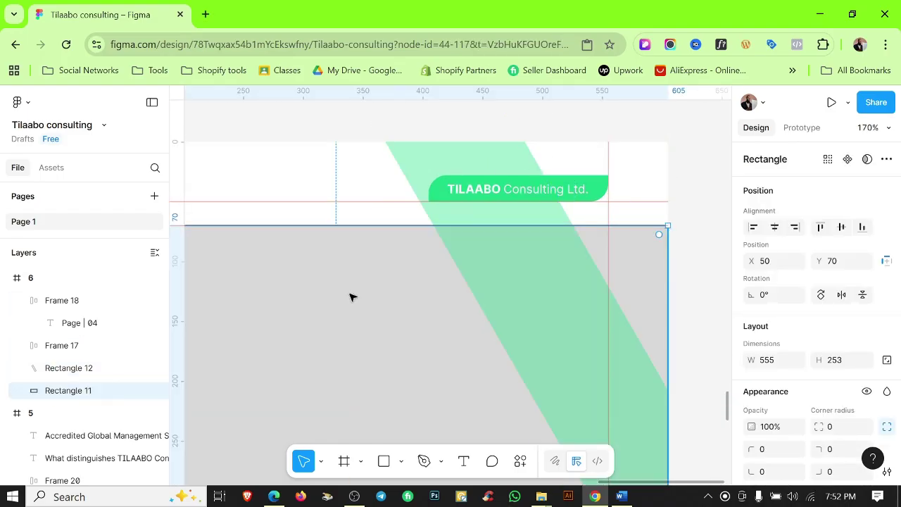
{"action": "left_click", "coordinate": [694, 161]}
{"action": "scroll", "coordinate": [673, 224], "scroll_direction": "down", "scroll_amount": 5}
{"action": "key", "text": "shift+r"}
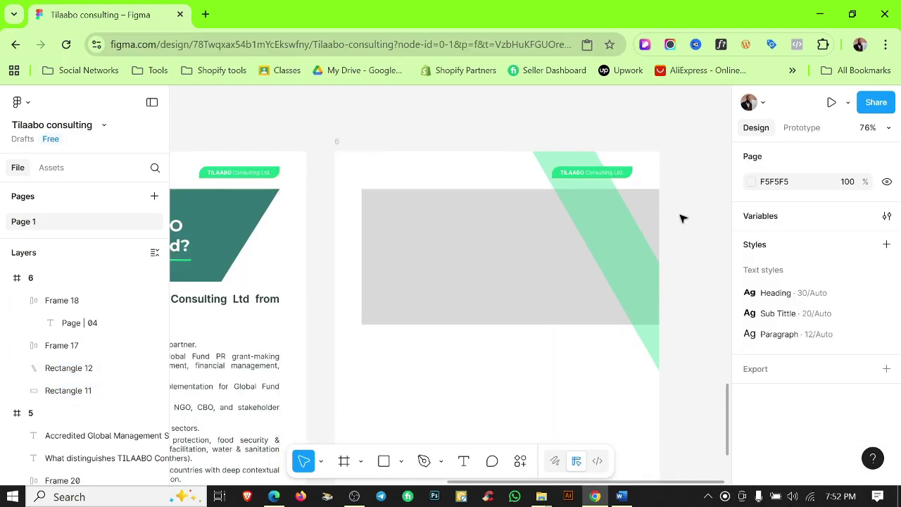
{"action": "scroll", "coordinate": [557, 345], "scroll_direction": "down", "scroll_amount": 1}
Alt-drag a copy of the heading frame onto page 6.
{"action": "scroll", "coordinate": [509, 328], "scroll_direction": "down", "scroll_amount": 2}
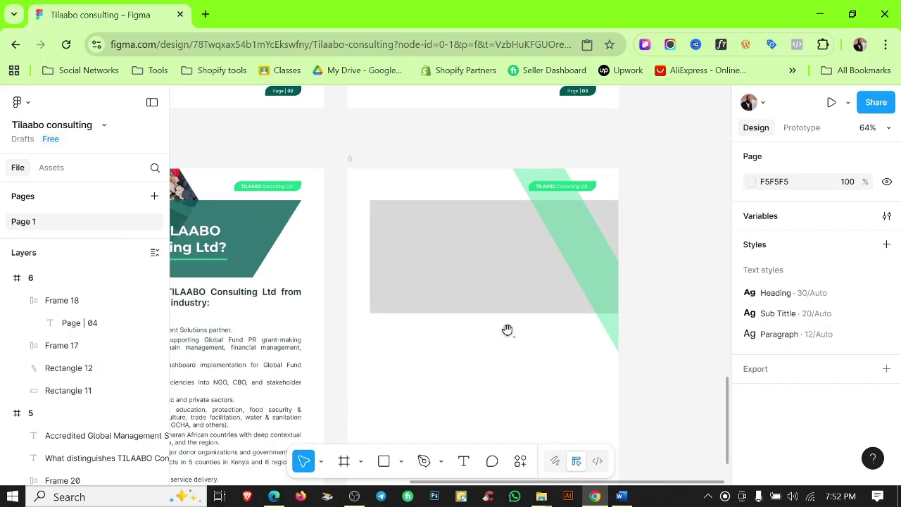
{"action": "scroll", "coordinate": [509, 328], "scroll_direction": "left", "scroll_amount": 3}
{"action": "left_click_drag", "start_coordinate": [296, 185], "coordinate": [572, 296]}
{"action": "scroll", "coordinate": [572, 296], "scroll_direction": "right", "scroll_amount": 2}
Copy the 'Our Services' heading from the Word document.
{"action": "left_click", "coordinate": [621, 496]}
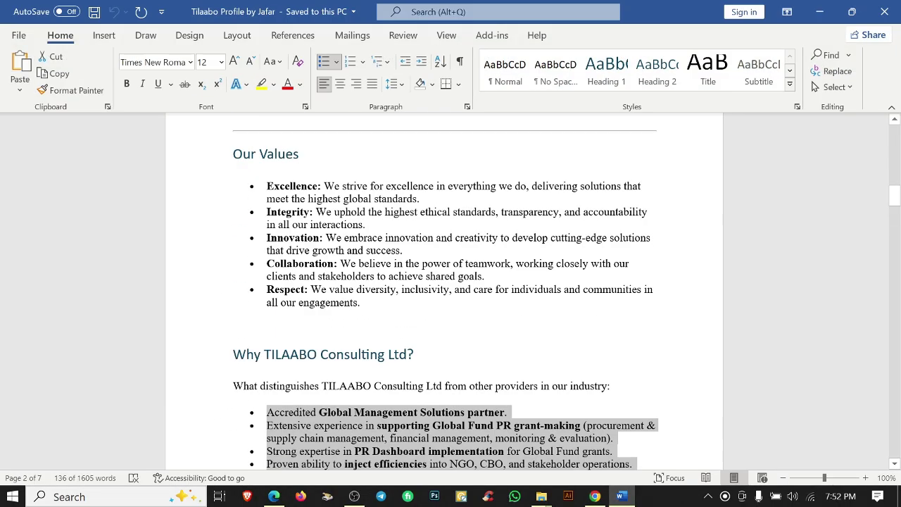
{"action": "scroll", "coordinate": [444, 317], "scroll_direction": "down", "scroll_amount": 10}
{"action": "triple_click", "coordinate": [271, 305]}
{"action": "key", "text": "alt+Tab"}
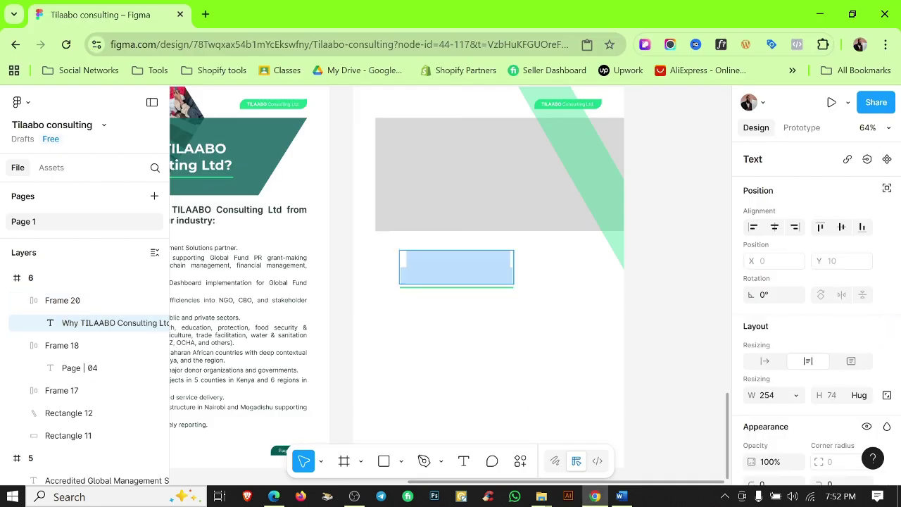
Replace the duplicated heading's text with 'Our Services'.
{"action": "left_click", "coordinate": [514, 332]}
{"action": "left_click", "coordinate": [458, 260]}
{"action": "scroll", "coordinate": [810, 316], "scroll_direction": "down", "scroll_amount": 5}
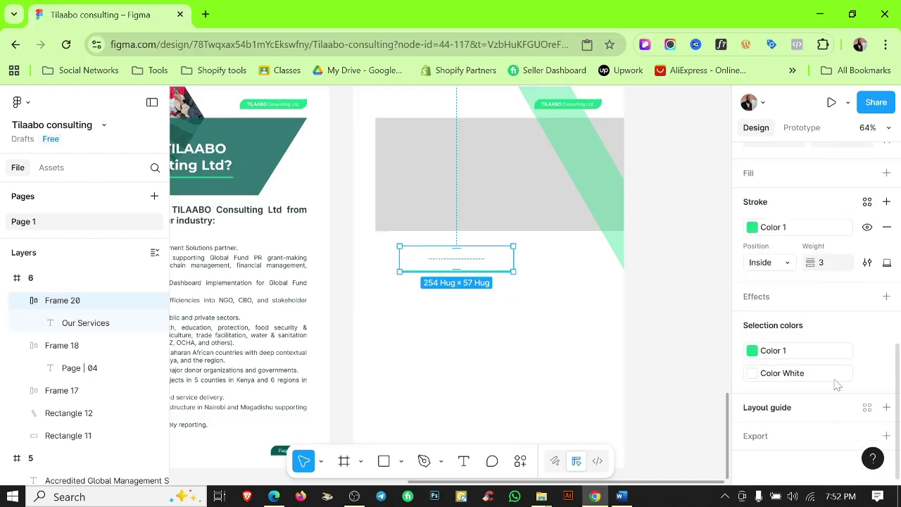
{"action": "left_click", "coordinate": [753, 373]}
{"action": "left_click", "coordinate": [484, 402]}
{"action": "scroll", "coordinate": [443, 274], "scroll_direction": "up", "scroll_amount": 3}
{"action": "double_click", "coordinate": [439, 255]}
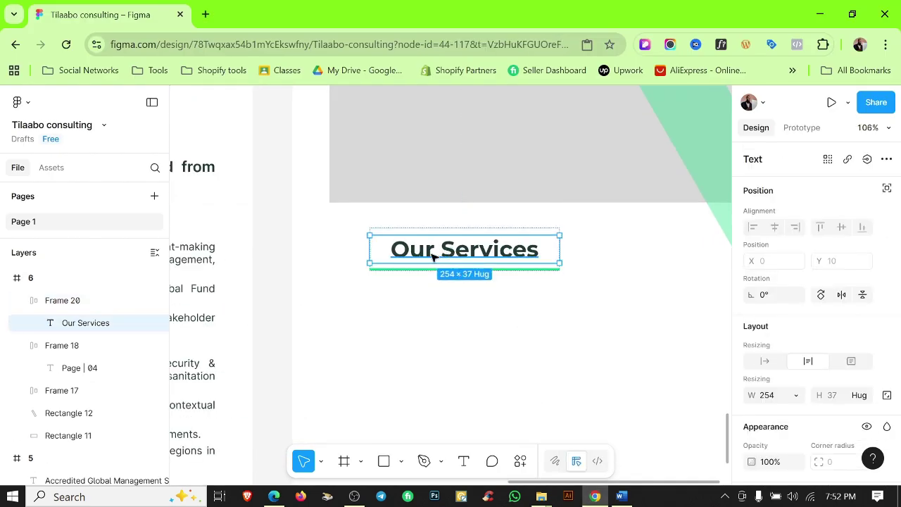
{"action": "double_click", "coordinate": [436, 255]}
{"action": "scroll", "coordinate": [765, 292], "scroll_direction": "down", "scroll_amount": 2}
{"action": "left_click", "coordinate": [553, 369]}
{"action": "scroll", "coordinate": [553, 369], "scroll_direction": "down", "scroll_amount": 3}
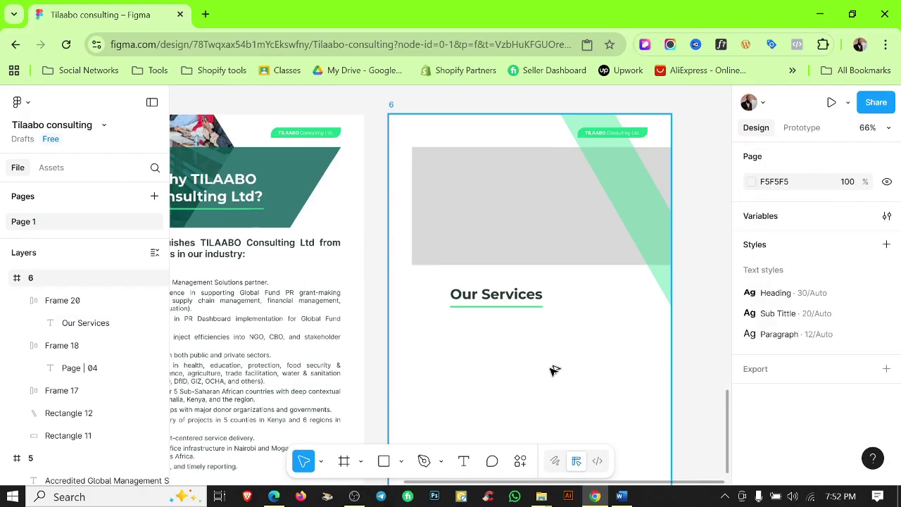
{"action": "scroll", "coordinate": [476, 312], "scroll_direction": "up", "scroll_amount": 1}
Position the Our Services heading on the gray band, about 42 from its left edge.
{"action": "left_click", "coordinate": [475, 322]}
{"action": "key", "text": "shift+r"}
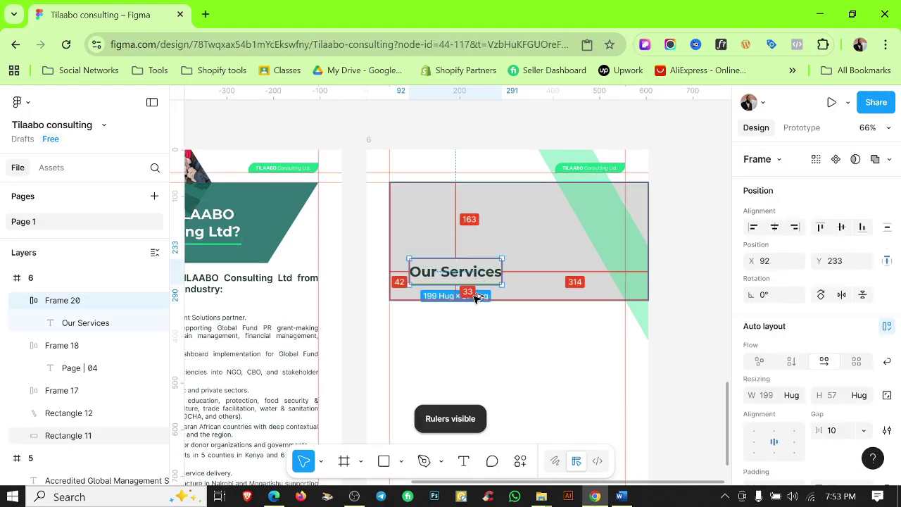
{"action": "scroll", "coordinate": [476, 284], "scroll_direction": "up", "scroll_amount": 3}
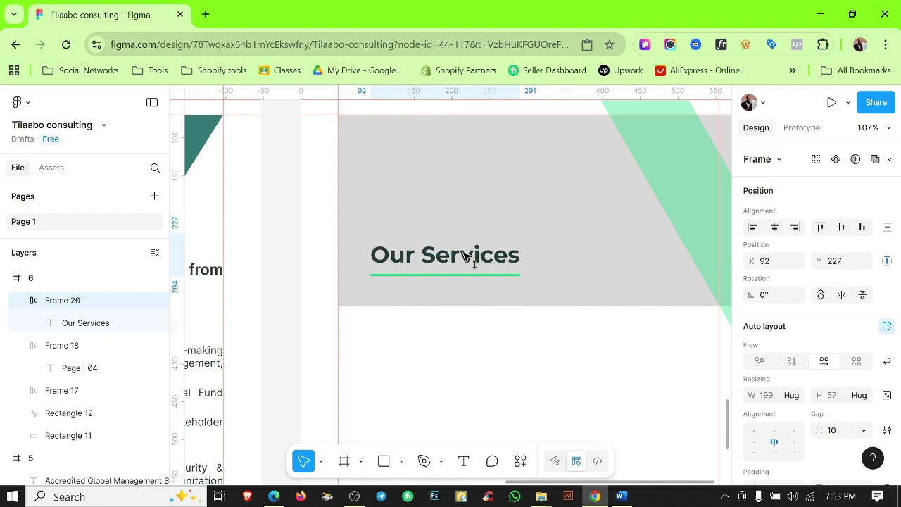
{"action": "key", "text": "alt"}
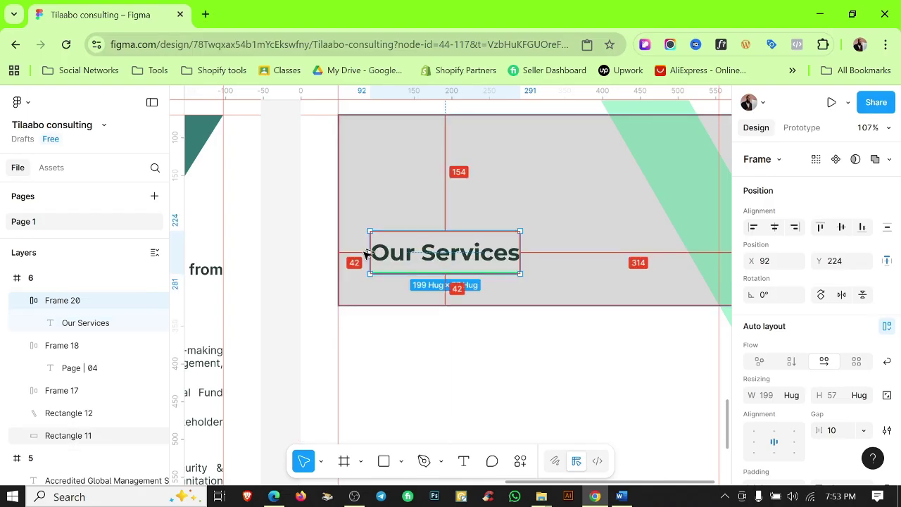
{"action": "left_click", "coordinate": [569, 403]}
{"action": "scroll", "coordinate": [569, 402], "scroll_direction": "down", "scroll_amount": 3}
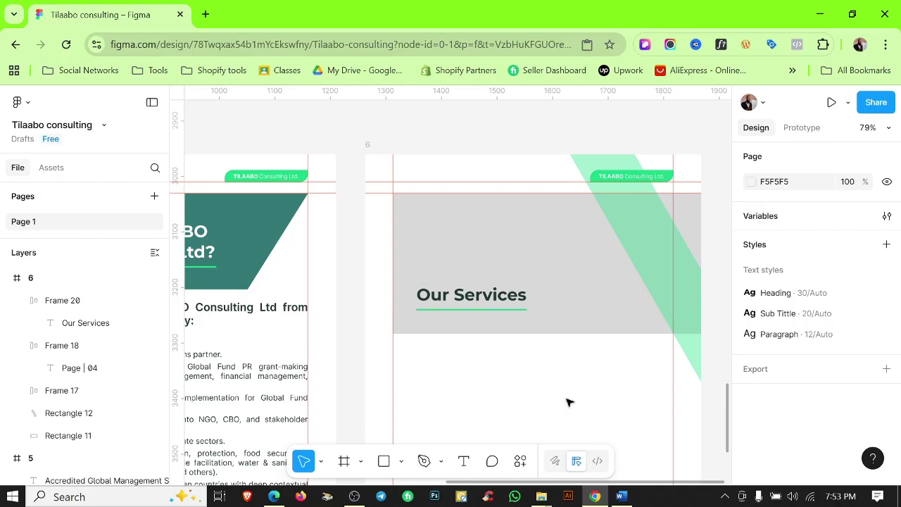
{"action": "left_click", "coordinate": [621, 497]}
Paste the TILAABO introduction paragraph from Word onto page 6 and apply the Paragraph text style.
{"action": "triple_click", "coordinate": [237, 270]}
{"action": "key", "text": "ctrl+c"}
{"action": "key", "text": "alt+Tab"}
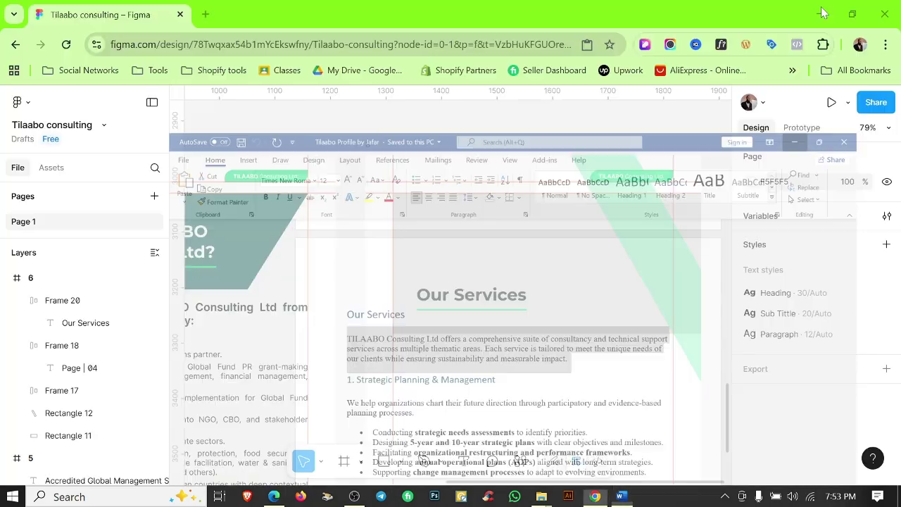
{"action": "key", "text": "ctrl+v"}
{"action": "scroll", "coordinate": [823, 338], "scroll_direction": "down", "scroll_amount": 4}
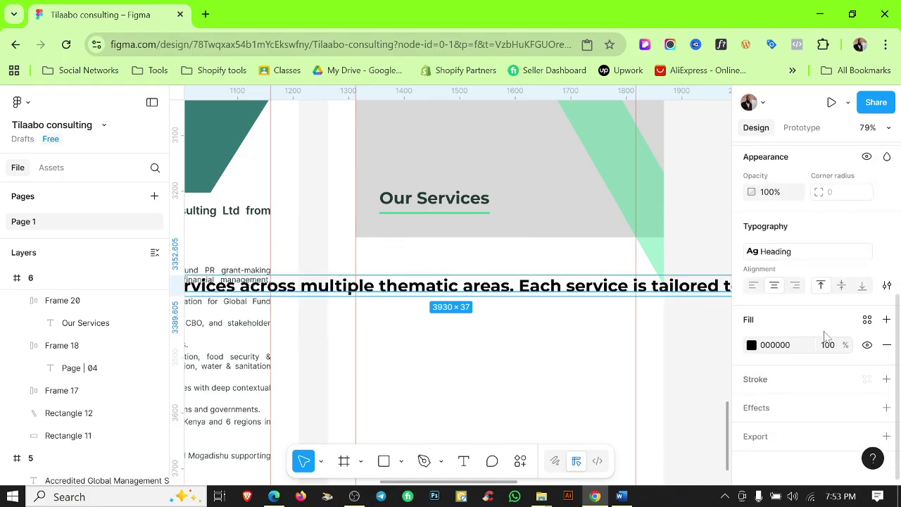
{"action": "left_click", "coordinate": [801, 252]}
{"action": "left_click", "coordinate": [633, 334]}
Resize the pasted paragraph's text box to 289 × 90.
{"action": "left_click", "coordinate": [495, 338]}
{"action": "scroll", "coordinate": [495, 339], "scroll_direction": "down", "scroll_amount": 3}
{"action": "scroll", "coordinate": [494, 339], "scroll_direction": "down", "scroll_amount": 2}
{"action": "left_click", "coordinate": [473, 306]}
{"action": "left_click_drag", "start_coordinate": [254, 306], "coordinate": [427, 307]}
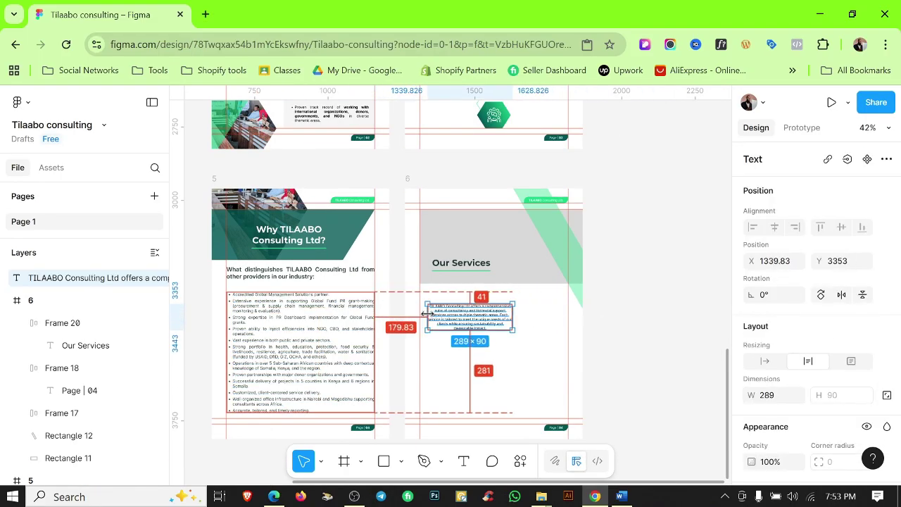
{"action": "scroll", "coordinate": [478, 312], "scroll_direction": "up", "scroll_amount": 4}
{"action": "scroll", "coordinate": [754, 419], "scroll_direction": "down", "scroll_amount": 2}
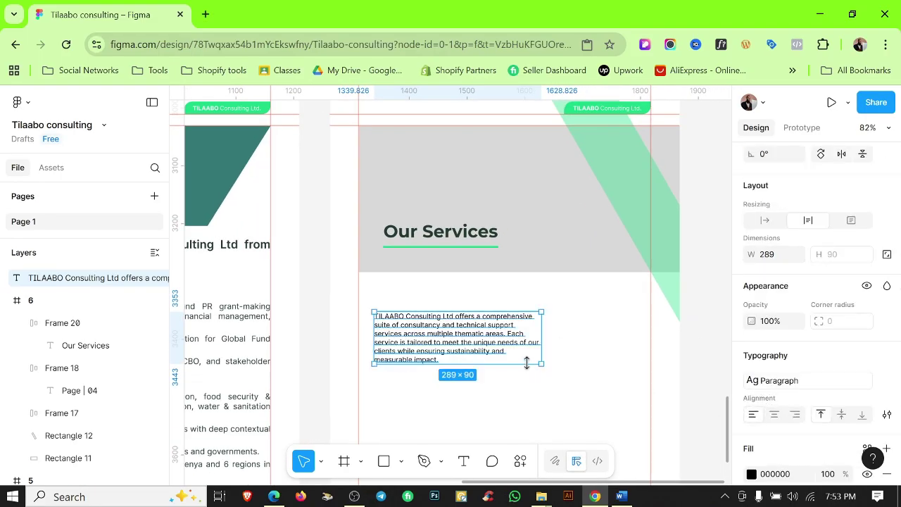
{"action": "left_click", "coordinate": [518, 418]}
{"action": "left_click", "coordinate": [457, 318]}
Move the Our Services heading and the paragraph together up into the gray band.
{"action": "scroll", "coordinate": [456, 318], "scroll_direction": "up", "scroll_amount": 1}
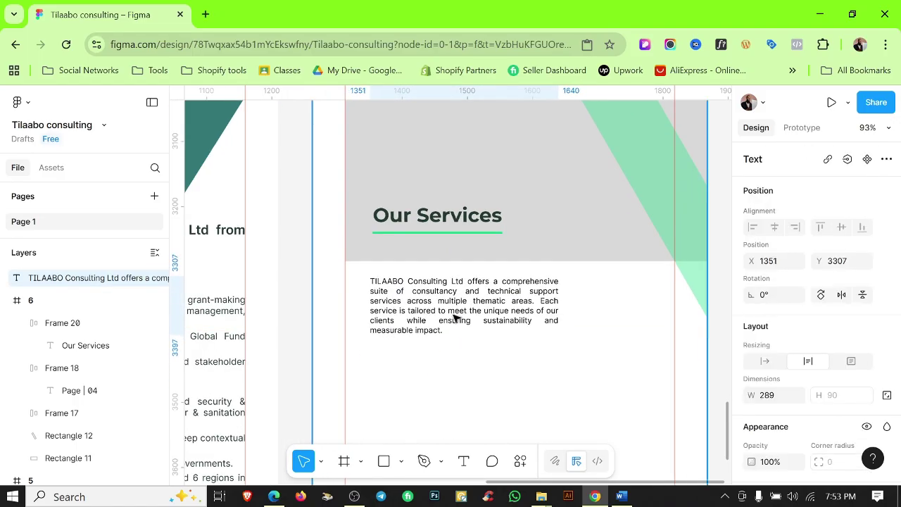
{"action": "left_click", "coordinate": [562, 374]}
{"action": "scroll", "coordinate": [561, 374], "scroll_direction": "down", "scroll_amount": 3}
{"action": "left_click", "coordinate": [465, 296]}
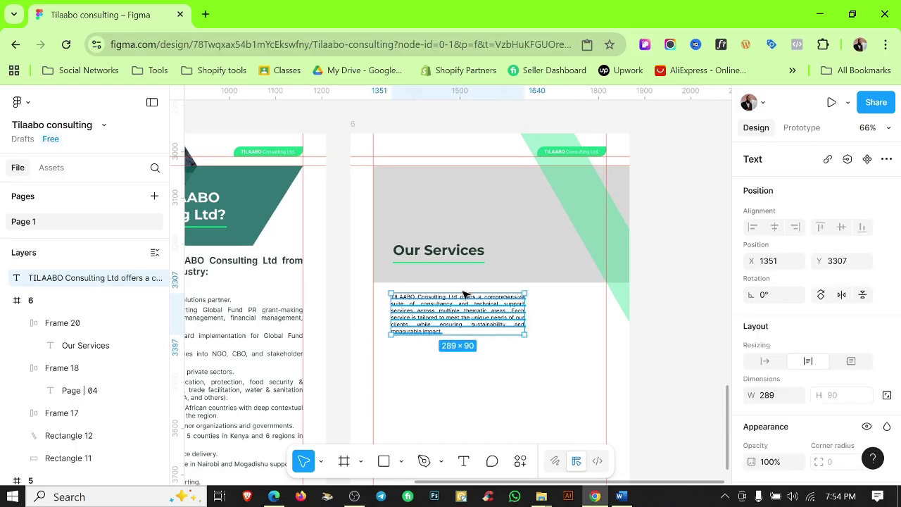
{"action": "left_click", "coordinate": [450, 256], "text": "shift"}
{"action": "left_click_drag", "start_coordinate": [451, 255], "coordinate": [448, 212]}
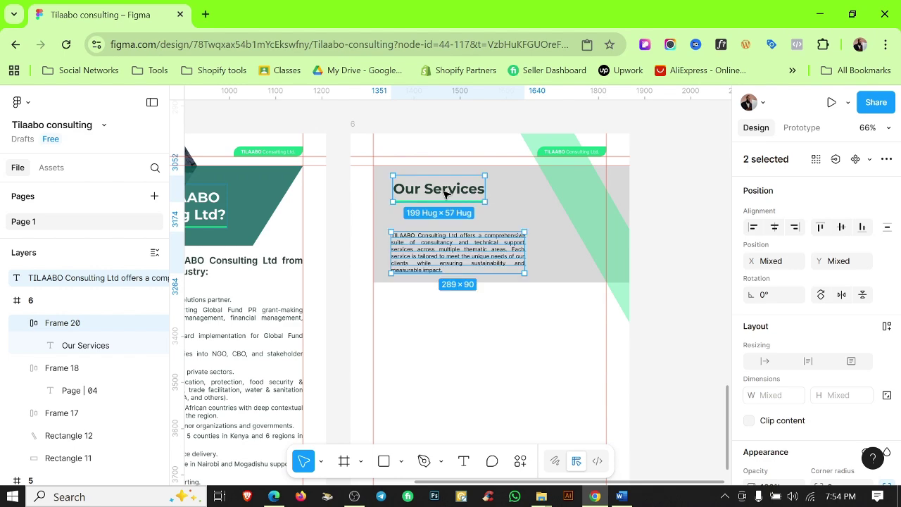
{"action": "key", "text": "Escape"}
Raise the paragraph about 15 px and check its spacing to the gray band.
{"action": "scroll", "coordinate": [432, 226], "scroll_direction": "up", "scroll_amount": 5}
{"action": "left_click", "coordinate": [382, 255]}
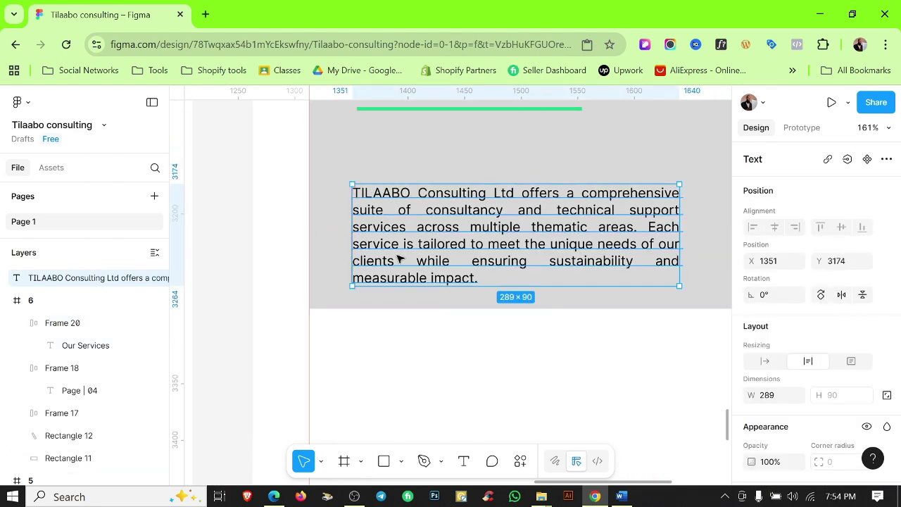
{"action": "left_click_drag", "start_coordinate": [399, 259], "coordinate": [408, 249]}
{"action": "key", "text": "Escape"}
{"action": "scroll", "coordinate": [360, 364], "scroll_direction": "down", "scroll_amount": 4}
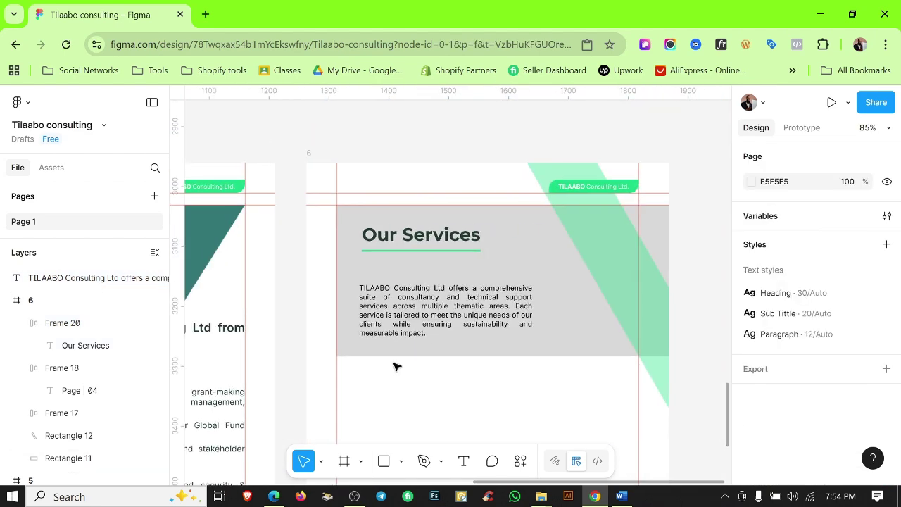
{"action": "scroll", "coordinate": [396, 366], "scroll_direction": "up", "scroll_amount": 5}
{"action": "left_click", "coordinate": [383, 311]}
{"action": "scroll", "coordinate": [604, 151], "scroll_direction": "left", "scroll_amount": 2}
{"action": "left_click", "coordinate": [603, 150], "text": "shift"}
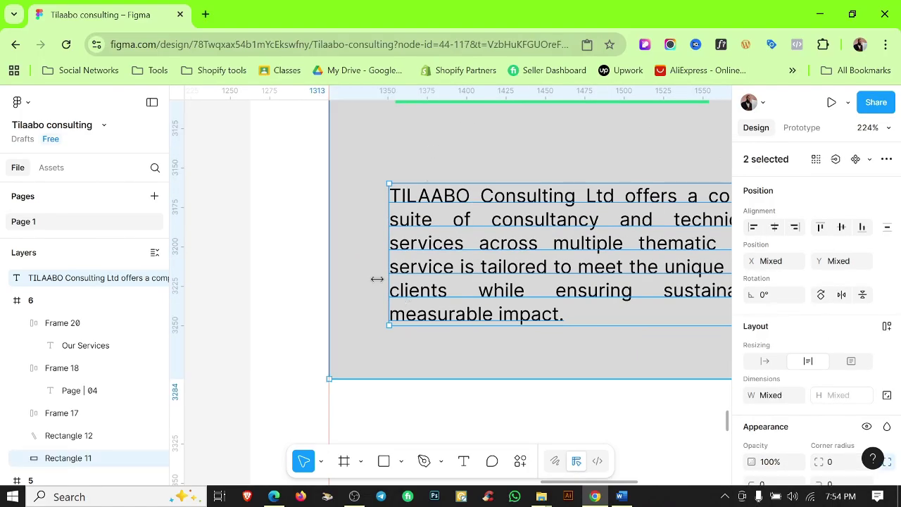
{"action": "left_click", "coordinate": [377, 261], "text": "shift"}
{"action": "left_click", "coordinate": [484, 420]}
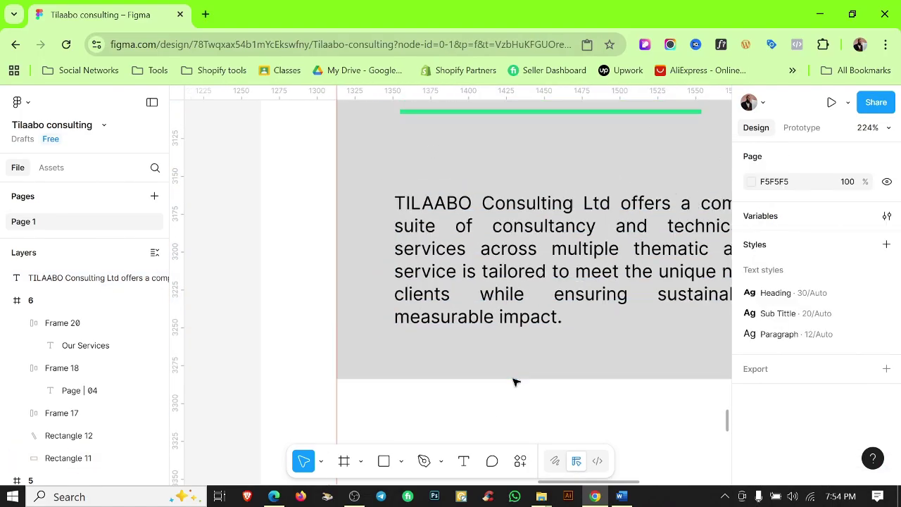
Nudge the Our Services heading left so it aligns with the paragraph.
{"action": "scroll", "coordinate": [515, 380], "scroll_direction": "down", "scroll_amount": 3}
{"action": "left_click", "coordinate": [504, 238]}
{"action": "scroll", "coordinate": [481, 263], "scroll_direction": "up", "scroll_amount": 5}
{"action": "left_click_drag", "start_coordinate": [522, 181], "coordinate": [513, 185]}
{"action": "left_click", "coordinate": [442, 317], "text": "shift"}
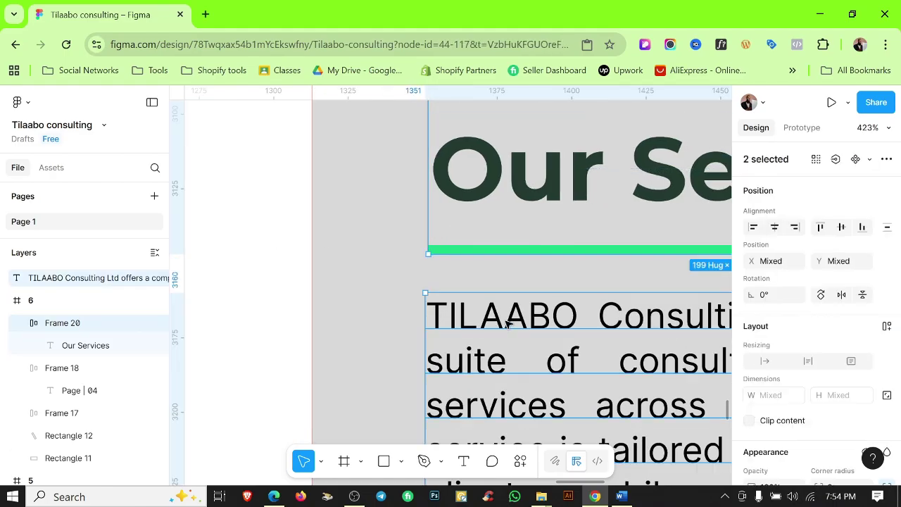
{"action": "scroll", "coordinate": [324, 190], "scroll_direction": "down", "scroll_amount": 3}
{"action": "left_click", "coordinate": [310, 206]}
{"action": "scroll", "coordinate": [310, 206], "scroll_direction": "down", "scroll_amount": 4}
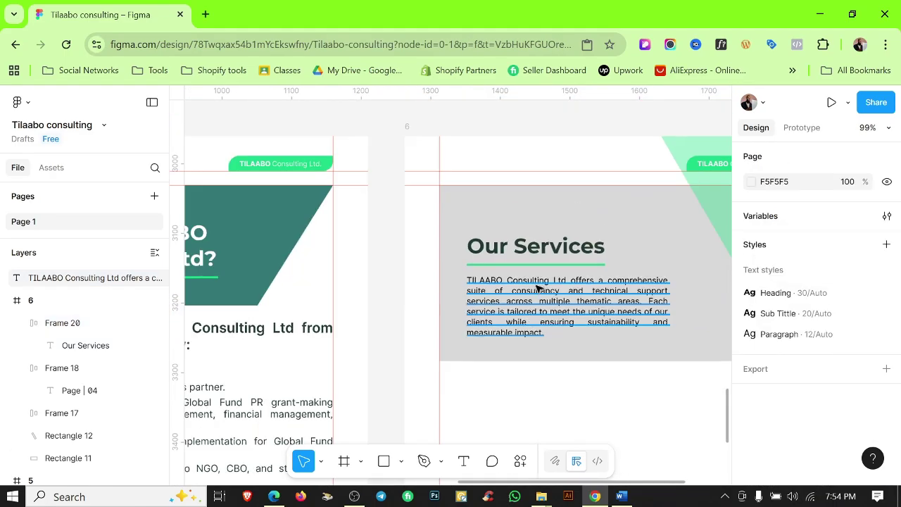
{"action": "left_click", "coordinate": [536, 258]}
{"action": "scroll", "coordinate": [536, 258], "scroll_direction": "down", "scroll_amount": 5}
{"action": "scroll", "coordinate": [543, 328], "scroll_direction": "down", "scroll_amount": 2}
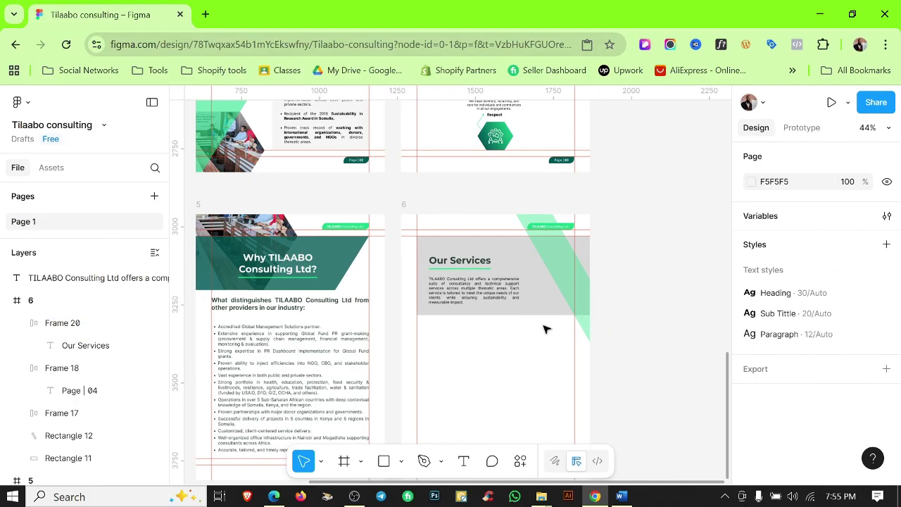
Hide the rulers and reselect the green diagonal stripe, still at -60°.
{"action": "left_click", "coordinate": [602, 313]}
{"action": "mouse_move", "coordinate": [628, 328]}
{"action": "left_mouse_down"}
{"action": "mouse_move", "coordinate": [634, 316]}
{"action": "mouse_move", "coordinate": [628, 325]}
{"action": "left_mouse_up"}
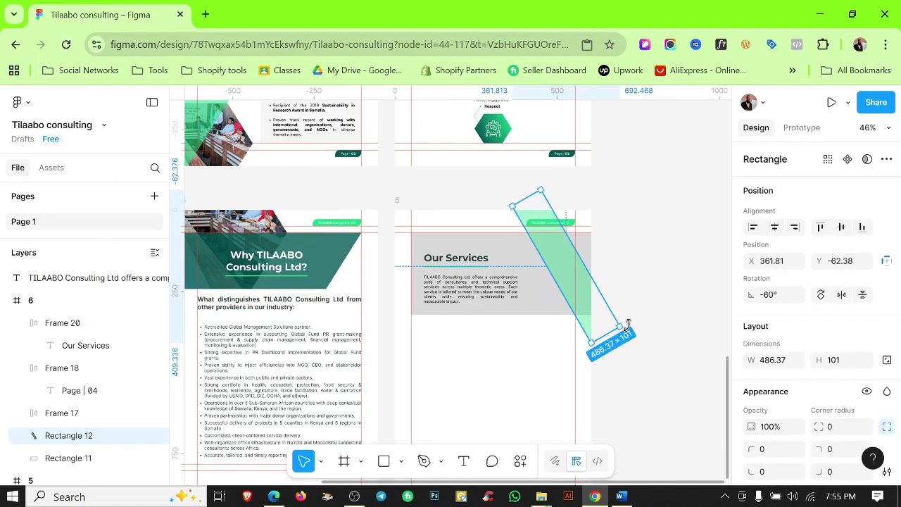
{"action": "left_click", "coordinate": [670, 268]}
{"action": "key", "text": "shift+r"}
{"action": "scroll", "coordinate": [641, 267], "scroll_direction": "down", "scroll_amount": 2}
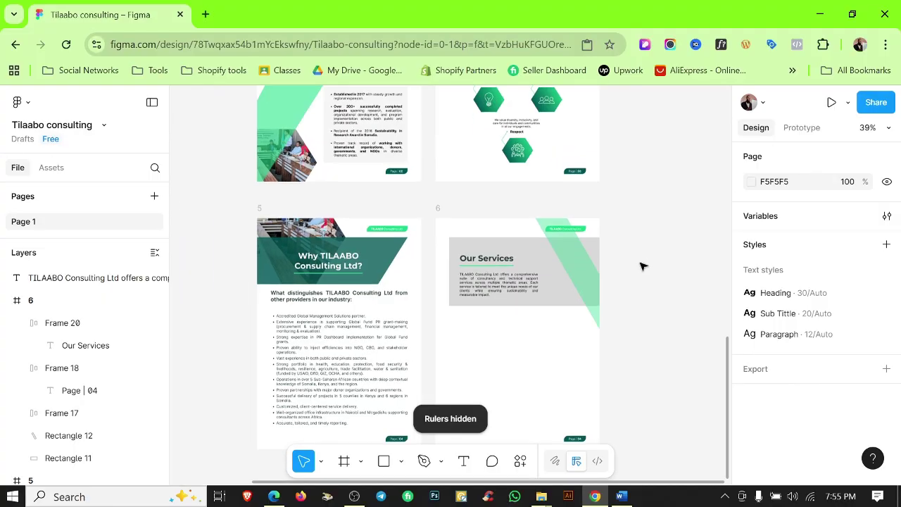
{"action": "scroll", "coordinate": [637, 266], "scroll_direction": "down", "scroll_amount": 1}
{"action": "left_click", "coordinate": [583, 274]}
{"action": "scroll", "coordinate": [578, 257], "scroll_direction": "up", "scroll_amount": 5}
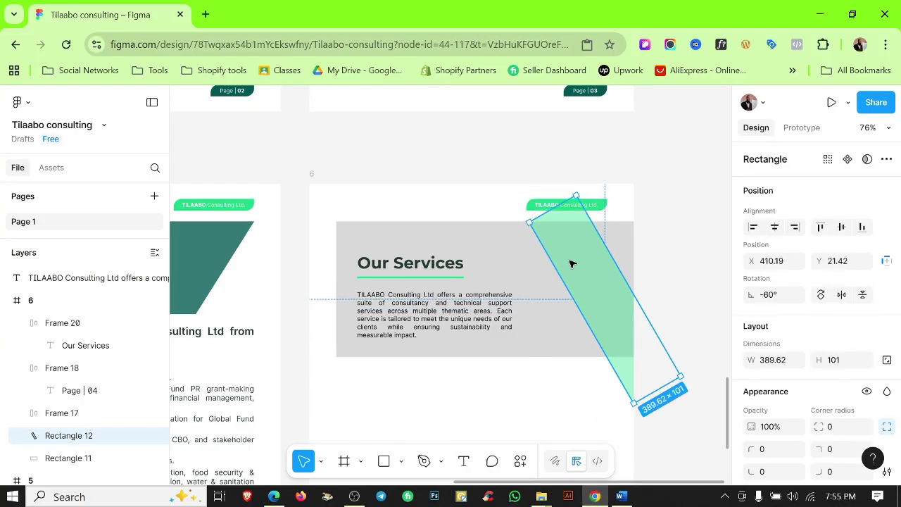
Try the green band at 45° and 60°, lengthening it and moving it to the page's top edge.
{"action": "left_click_drag", "start_coordinate": [682, 386], "coordinate": [707, 368]}
{"action": "scroll", "coordinate": [707, 368], "scroll_direction": "up", "scroll_amount": 1}
{"action": "scroll", "coordinate": [596, 314], "scroll_direction": "up", "scroll_amount": 1}
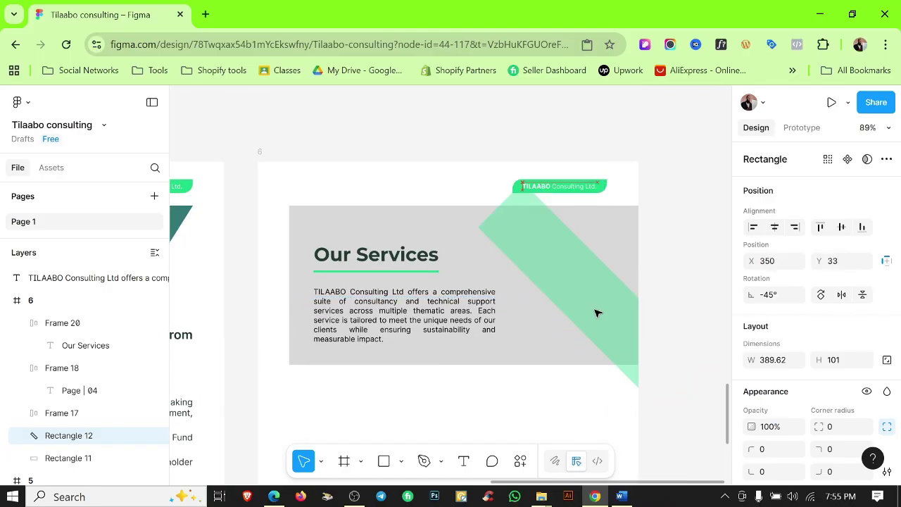
{"action": "left_click_drag", "start_coordinate": [500, 202], "coordinate": [443, 227]}
{"action": "scroll", "coordinate": [453, 205], "scroll_direction": "up", "scroll_amount": 5}
{"action": "scroll", "coordinate": [490, 216], "scroll_direction": "down", "scroll_amount": 3}
{"action": "scroll", "coordinate": [491, 217], "scroll_direction": "down", "scroll_amount": 3}
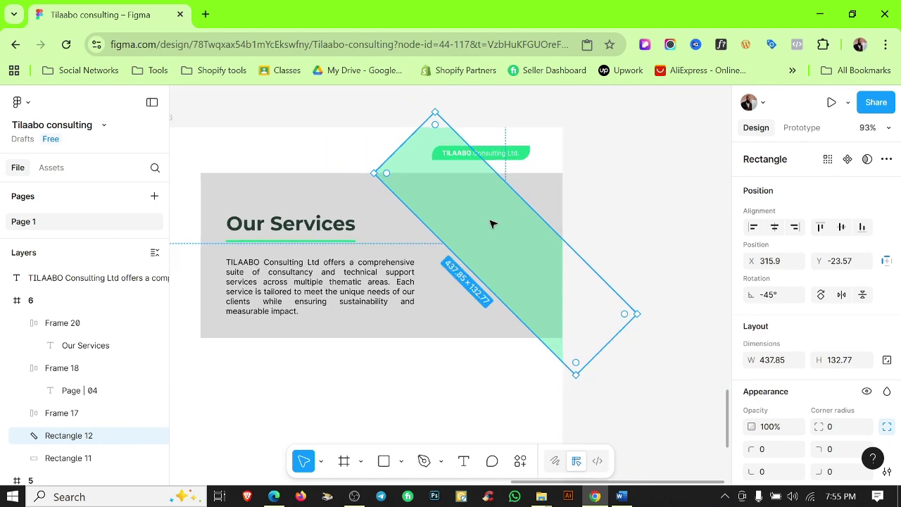
{"action": "left_click_drag", "start_coordinate": [645, 316], "coordinate": [621, 351]}
{"action": "left_click_drag", "start_coordinate": [501, 215], "coordinate": [503, 242]}
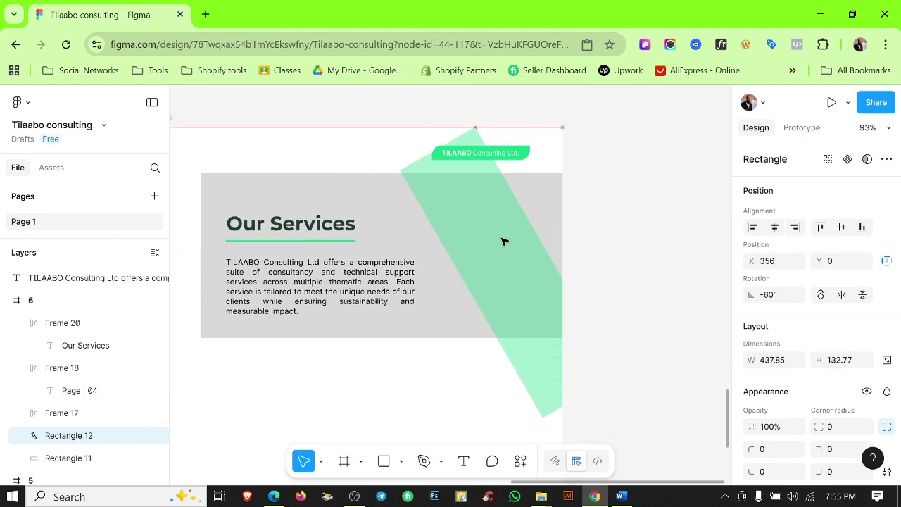
{"action": "scroll", "coordinate": [660, 271], "scroll_direction": "down", "scroll_amount": 3}
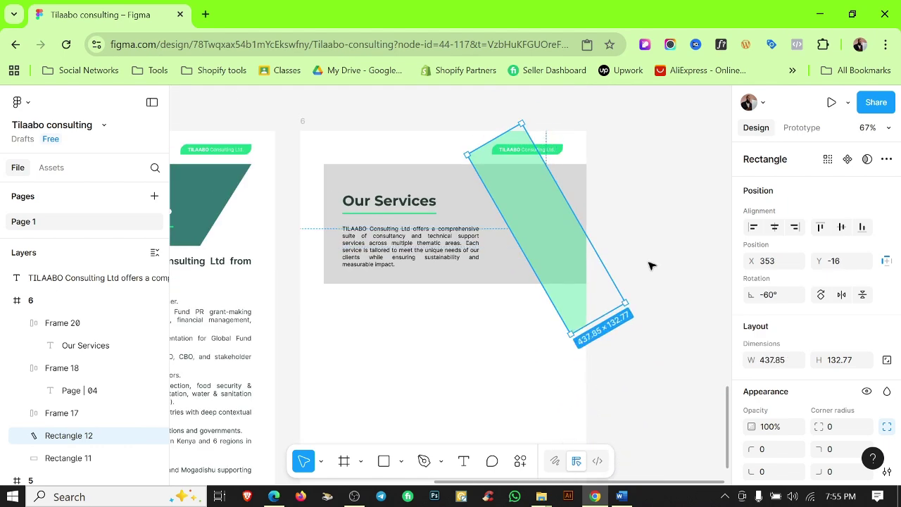
Rotate the band to -45° and stretch its top corner up-left past the grey band's top edge.
{"action": "left_click_drag", "start_coordinate": [629, 305], "coordinate": [638, 286]}
{"action": "scroll", "coordinate": [526, 209], "scroll_direction": "up", "scroll_amount": 3}
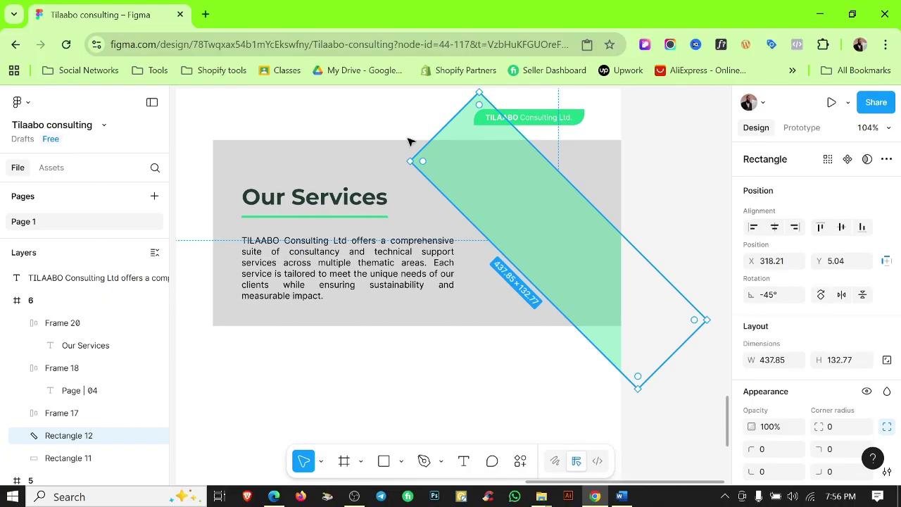
{"action": "left_click_drag", "start_coordinate": [420, 117], "coordinate": [397, 141]}
{"action": "scroll", "coordinate": [397, 140], "scroll_direction": "up", "scroll_amount": 5}
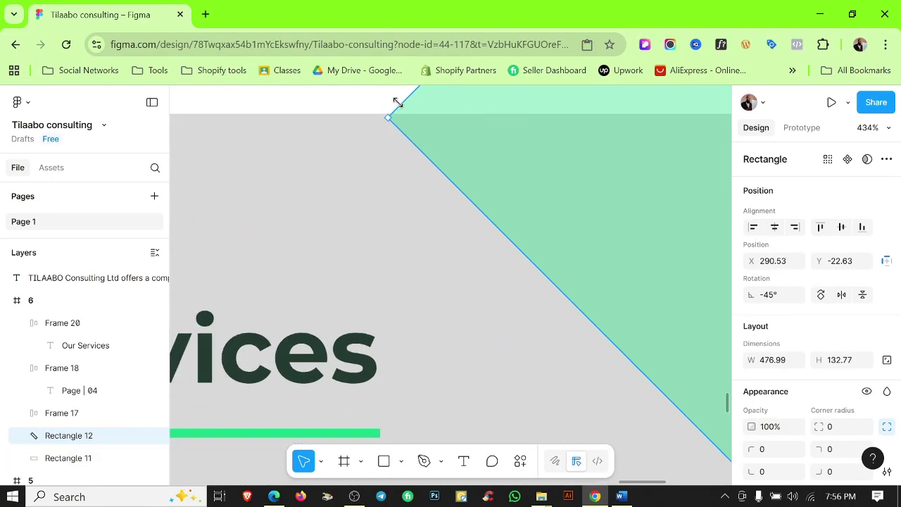
{"action": "left_click_drag", "start_coordinate": [397, 102], "coordinate": [383, 115]}
{"action": "scroll", "coordinate": [443, 181], "scroll_direction": "up", "scroll_amount": 6}
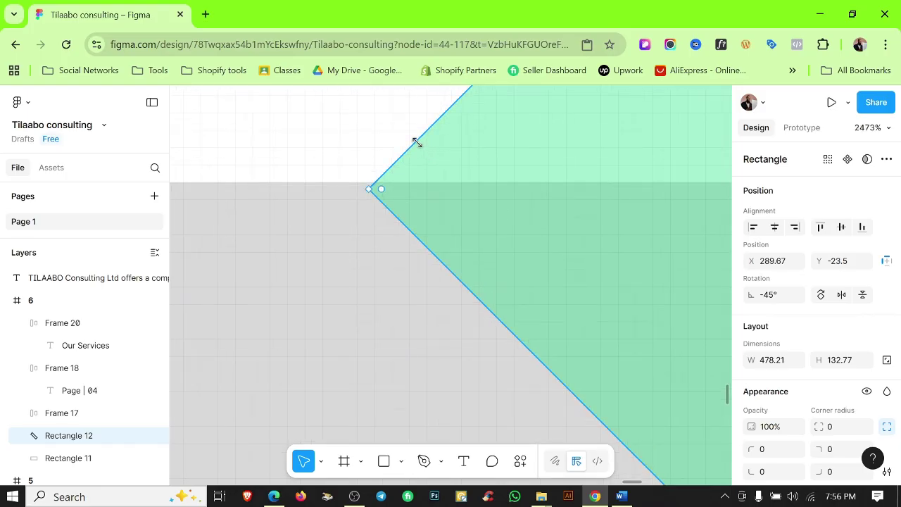
{"action": "left_click", "coordinate": [352, 150]}
{"action": "scroll", "coordinate": [358, 169], "scroll_direction": "down", "scroll_amount": 10}
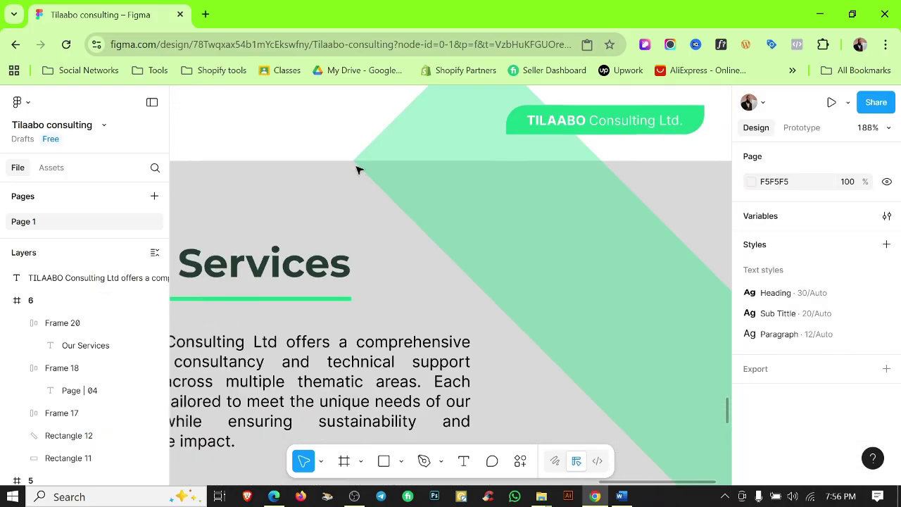
{"action": "double_click", "coordinate": [453, 129]}
{"action": "scroll", "coordinate": [447, 165], "scroll_direction": "up", "scroll_amount": 5}
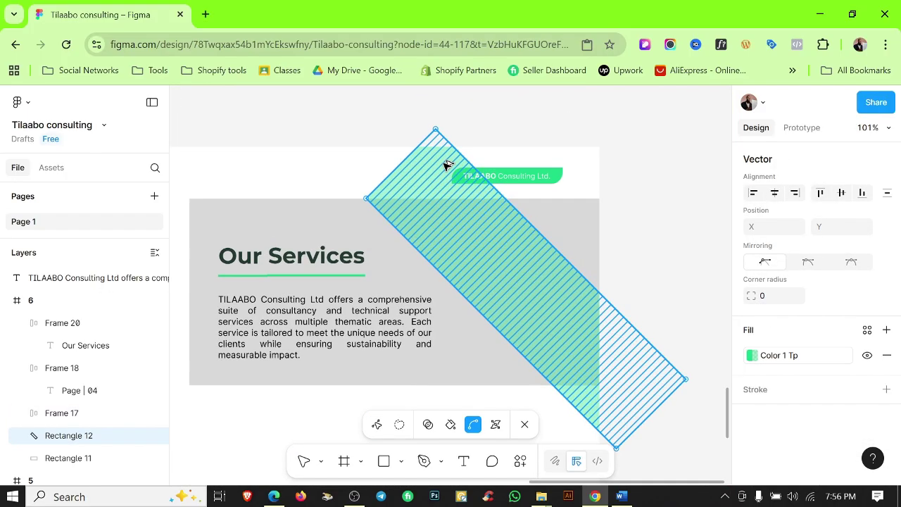
{"action": "left_click", "coordinate": [535, 159]}
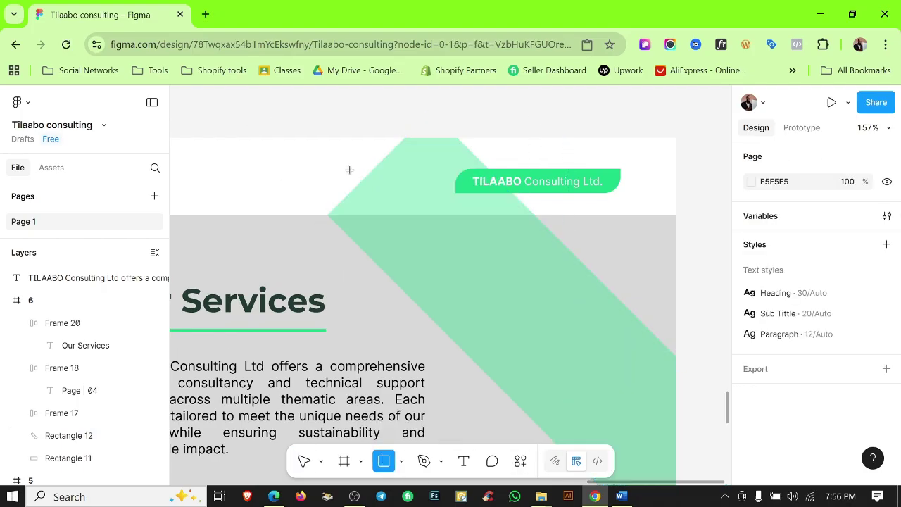
Draw a cutting rectangle over the band's overhang above the grey band.
{"action": "left_click_drag", "start_coordinate": [247, 121], "coordinate": [574, 209]}
{"action": "scroll", "coordinate": [312, 205], "scroll_direction": "up", "scroll_amount": 10}
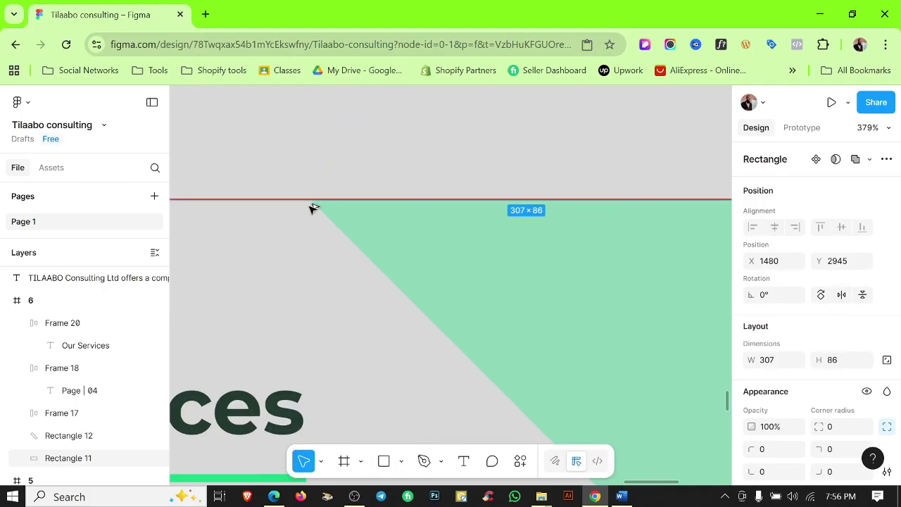
{"action": "left_click", "coordinate": [358, 225], "text": "shift"}
{"action": "scroll", "coordinate": [378, 264], "scroll_direction": "down", "scroll_amount": 10}
{"action": "key", "text": "Escape"}
{"action": "left_click", "coordinate": [495, 189]}
{"action": "left_click_drag", "start_coordinate": [458, 174], "coordinate": [428, 154]}
{"action": "left_click", "coordinate": [869, 160]}
{"action": "left_click", "coordinate": [793, 202]}
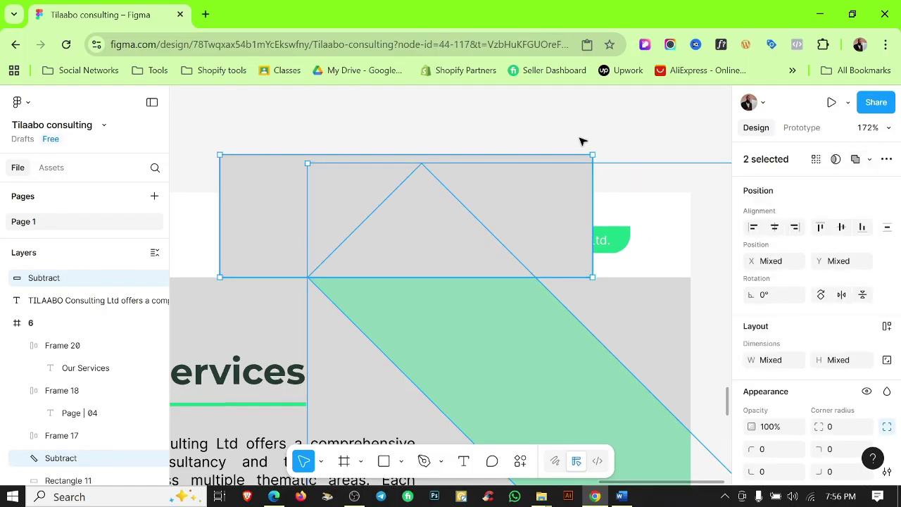
Move the cutter into page 6's layers and subtract it from the green band.
{"action": "left_click", "coordinate": [294, 195], "text": "shift"}
{"action": "left_click", "coordinate": [61, 280]}
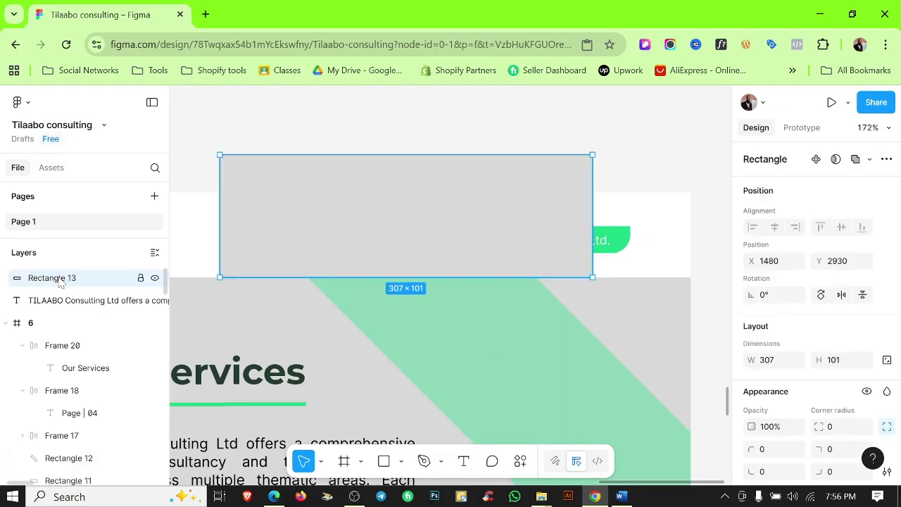
{"action": "left_click_drag", "start_coordinate": [91, 450], "coordinate": [93, 449]}
{"action": "left_click", "coordinate": [404, 320], "text": "shift"}
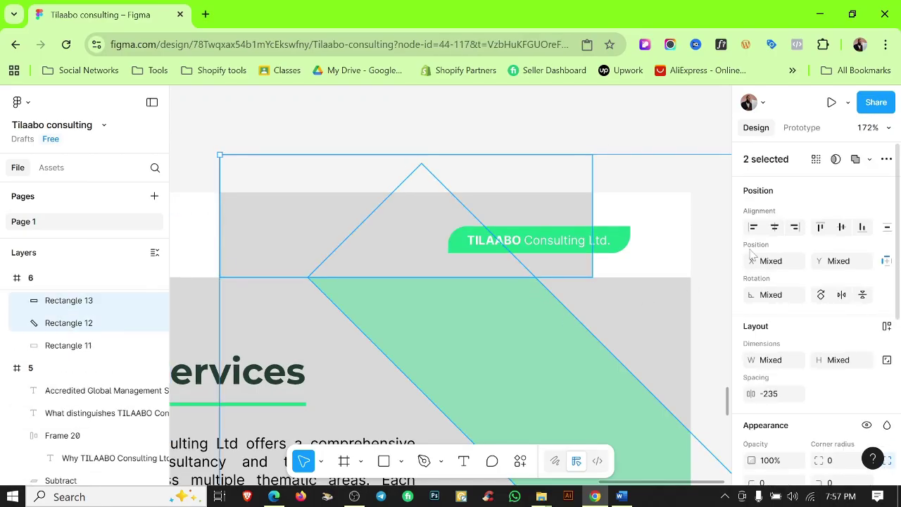
{"action": "scroll", "coordinate": [816, 317], "scroll_direction": "down", "scroll_amount": 3}
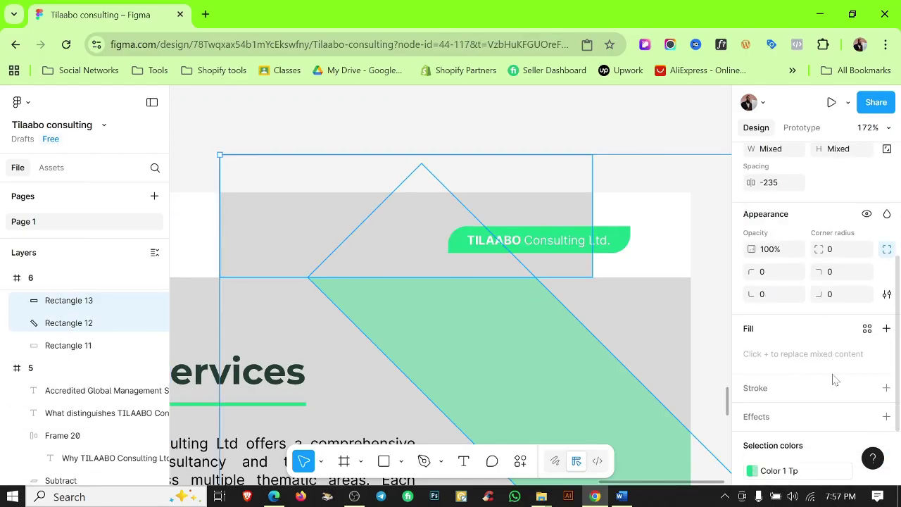
{"action": "scroll", "coordinate": [845, 212], "scroll_direction": "up", "scroll_amount": 3}
{"action": "left_click", "coordinate": [870, 159]}
{"action": "left_click", "coordinate": [781, 202]}
{"action": "left_click", "coordinate": [594, 159]}
Copy the cutting rectangle below the grey band to trim the lower overhang.
{"action": "scroll", "coordinate": [595, 159], "scroll_direction": "down", "scroll_amount": 5}
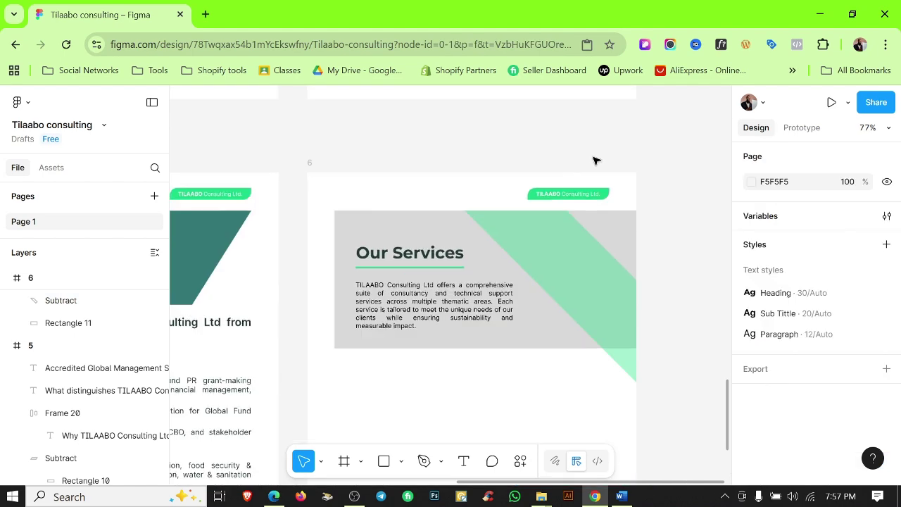
{"action": "scroll", "coordinate": [613, 303], "scroll_direction": "up", "scroll_amount": 2}
{"action": "scroll", "coordinate": [535, 225], "scroll_direction": "down", "scroll_amount": 4}
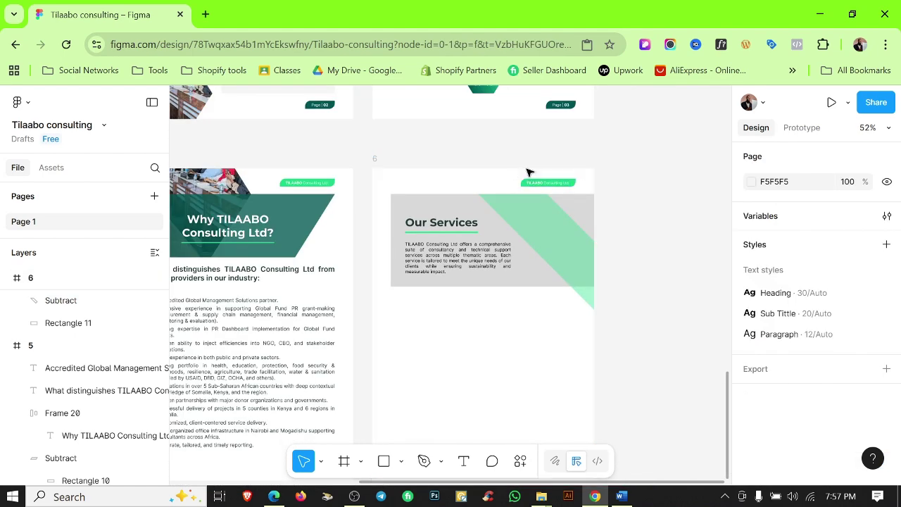
{"action": "double_click", "coordinate": [498, 190]}
{"action": "left_click_drag", "start_coordinate": [498, 190], "coordinate": [547, 311]}
{"action": "scroll", "coordinate": [548, 310], "scroll_direction": "up", "scroll_amount": 5}
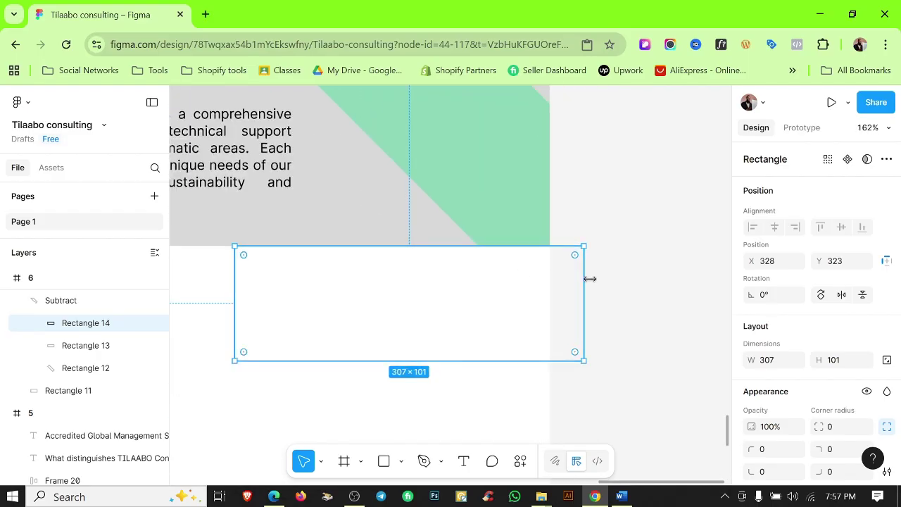
{"action": "left_click_drag", "start_coordinate": [699, 317], "coordinate": [707, 316]}
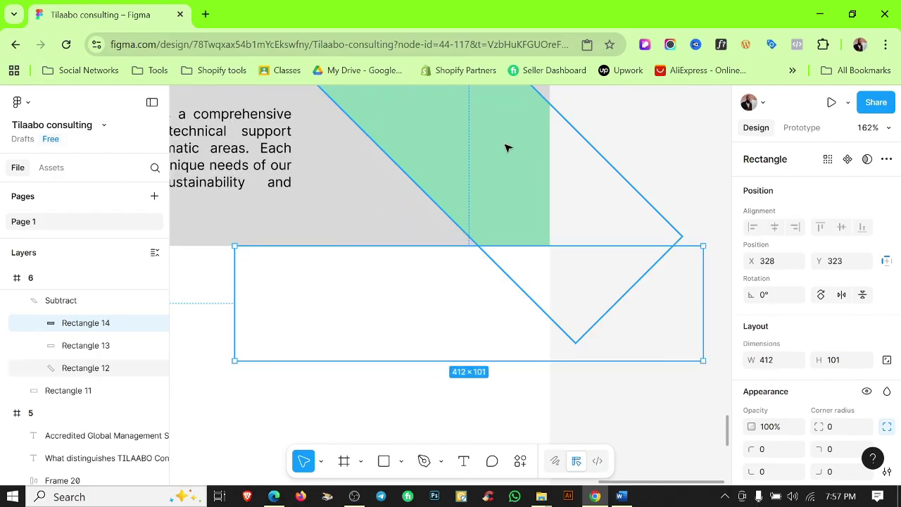
{"action": "key", "text": "Escape"}
Widen the lower cutting rectangle to 300 so the band stays within the grey band.
{"action": "scroll", "coordinate": [678, 165], "scroll_direction": "down", "scroll_amount": 5}
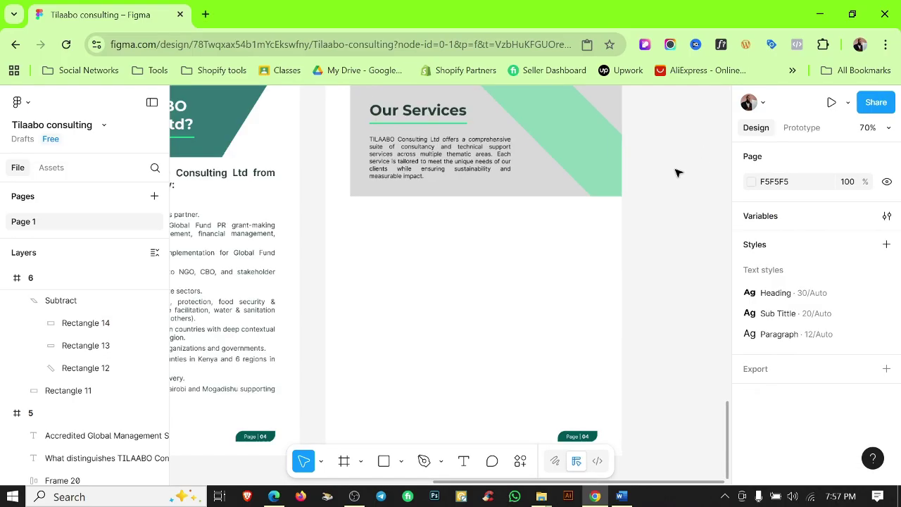
{"action": "scroll", "coordinate": [667, 303], "scroll_direction": "up", "scroll_amount": 3}
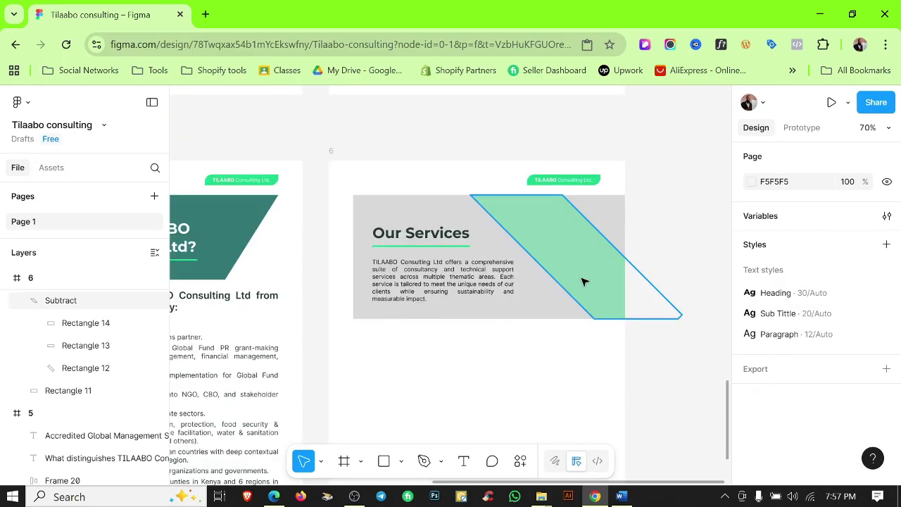
{"action": "left_click", "coordinate": [599, 298]}
{"action": "left_click", "coordinate": [640, 338]}
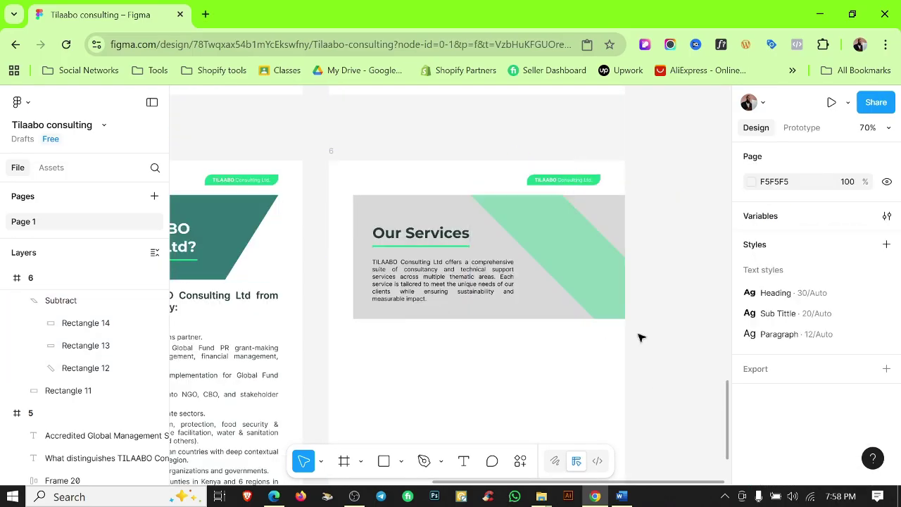
{"action": "left_click", "coordinate": [611, 321], "text": "ctrl"}
{"action": "left_click_drag", "start_coordinate": [692, 334], "coordinate": [728, 333]}
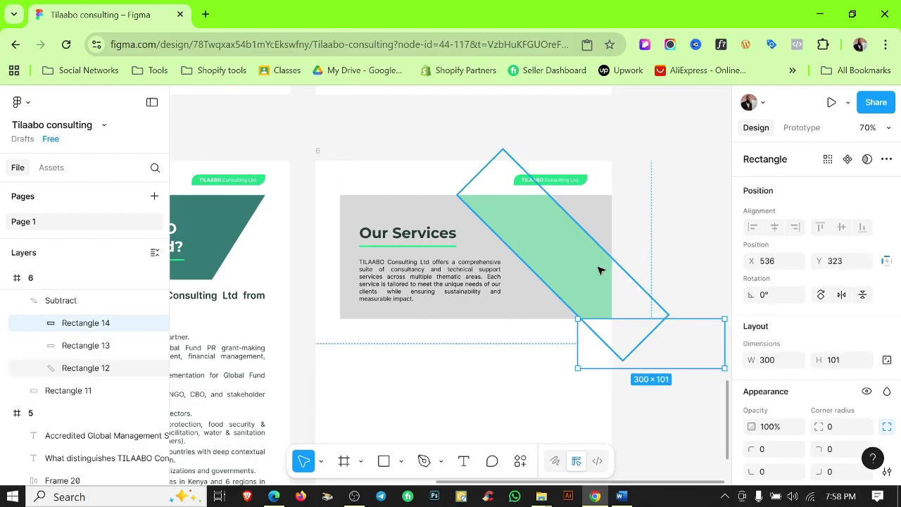
{"action": "left_click", "coordinate": [685, 253]}
{"action": "scroll", "coordinate": [688, 256], "scroll_direction": "down", "scroll_amount": 3}
{"action": "scroll", "coordinate": [569, 255], "scroll_direction": "up", "scroll_amount": 5}
{"action": "scroll", "coordinate": [577, 268], "scroll_direction": "down", "scroll_amount": 4}
{"action": "left_click", "coordinate": [577, 268]}
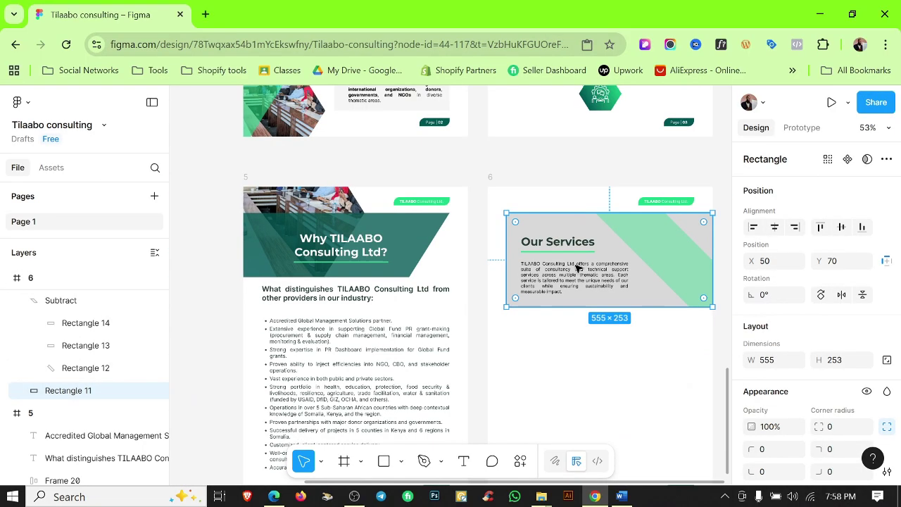
{"action": "left_click", "coordinate": [649, 354]}
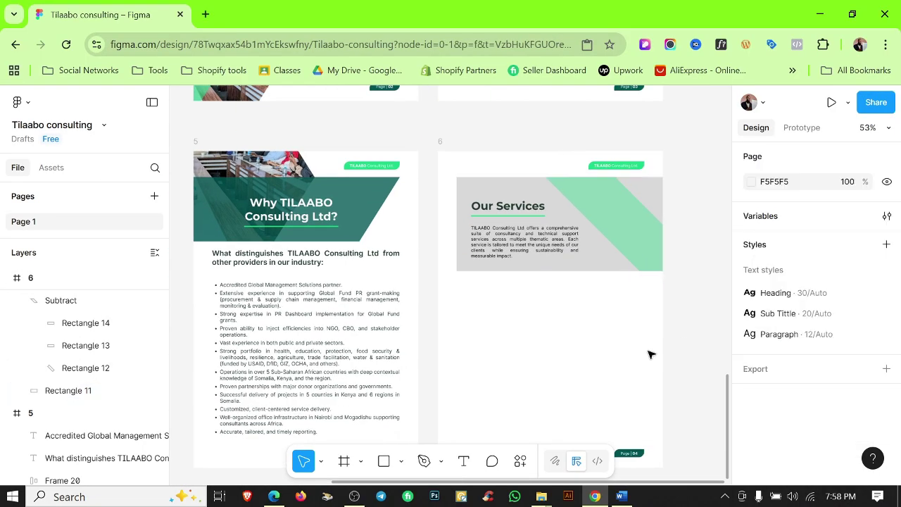
Duplicate page 6's green Subtract stripe and flip the copy horizontally.
{"action": "left_click", "coordinate": [625, 207]}
{"action": "left_click_drag", "start_coordinate": [625, 208], "coordinate": [622, 303]}
{"action": "right_click", "coordinate": [626, 333]}
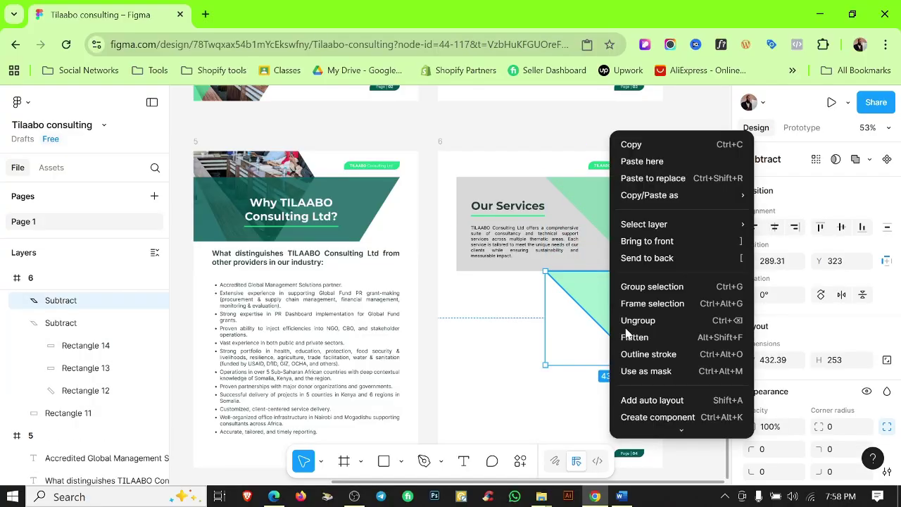
{"action": "scroll", "coordinate": [662, 415], "scroll_direction": "down", "scroll_amount": 3}
{"action": "left_click", "coordinate": [660, 408]}
{"action": "scroll", "coordinate": [641, 281], "scroll_direction": "up", "scroll_amount": 5}
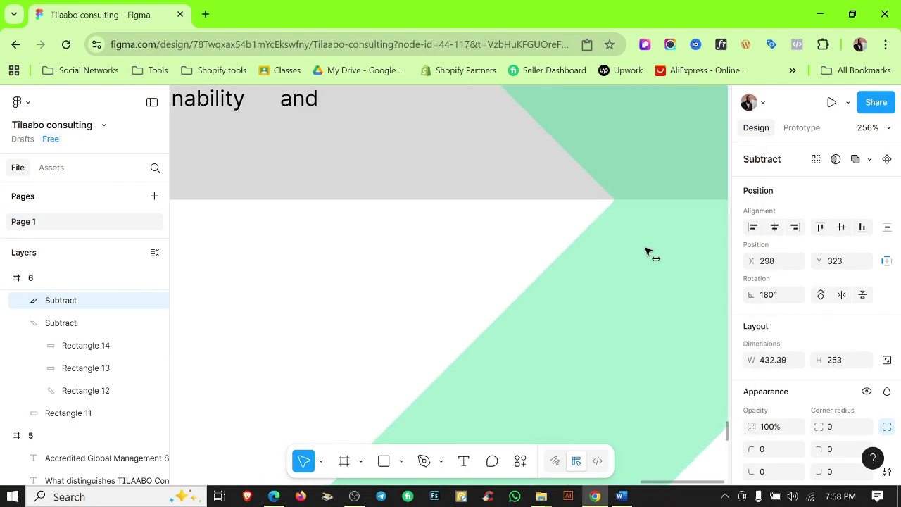
{"action": "scroll", "coordinate": [624, 217], "scroll_direction": "up", "scroll_amount": 5}
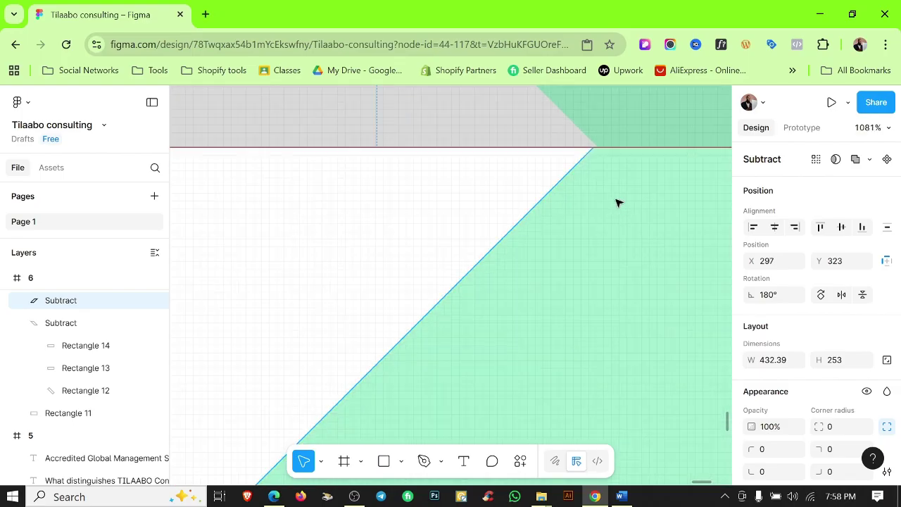
{"action": "scroll", "coordinate": [622, 205], "scroll_direction": "down", "scroll_amount": 15}
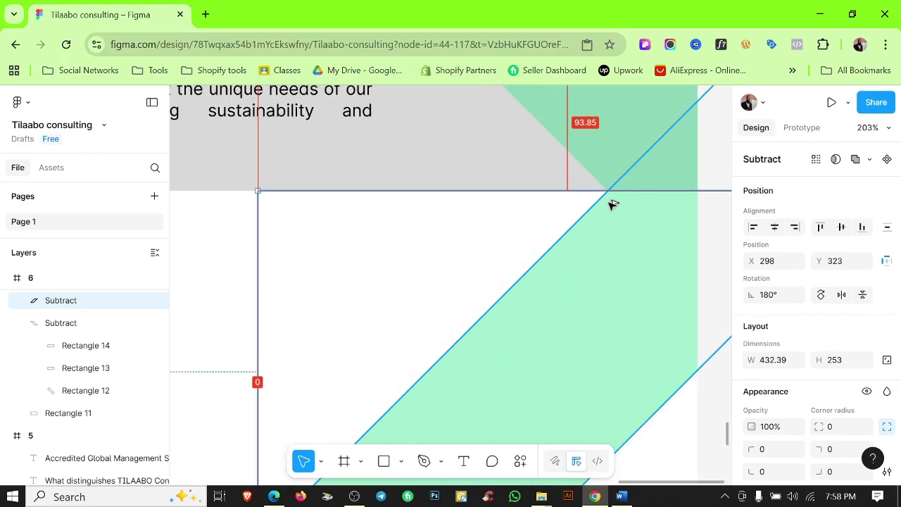
{"action": "left_click", "coordinate": [623, 197]}
{"action": "scroll", "coordinate": [624, 194], "scroll_direction": "down", "scroll_amount": 2}
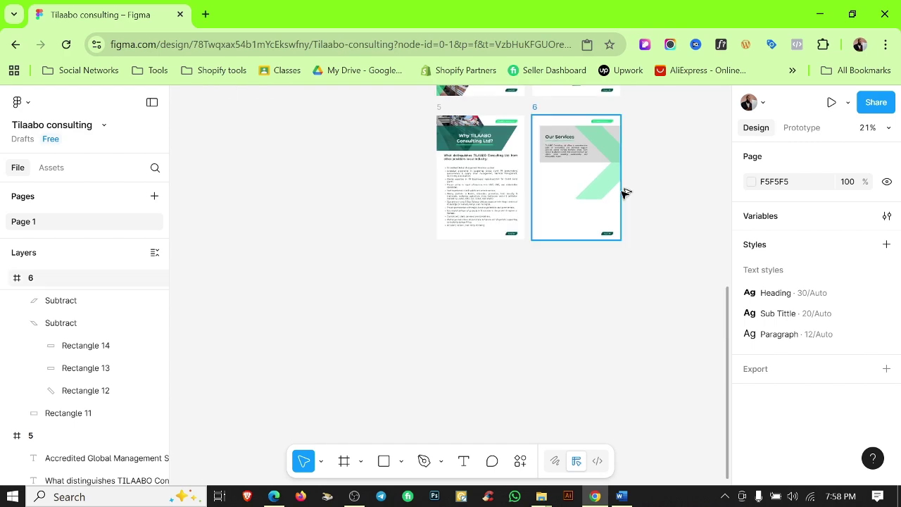
{"action": "scroll", "coordinate": [620, 201], "scroll_direction": "up", "scroll_amount": 6}
Flip, rotate and realign the duplicate band against the gray block's bottom edge.
{"action": "left_click", "coordinate": [507, 227]}
{"action": "left_click_drag", "start_coordinate": [507, 227], "coordinate": [530, 163]}
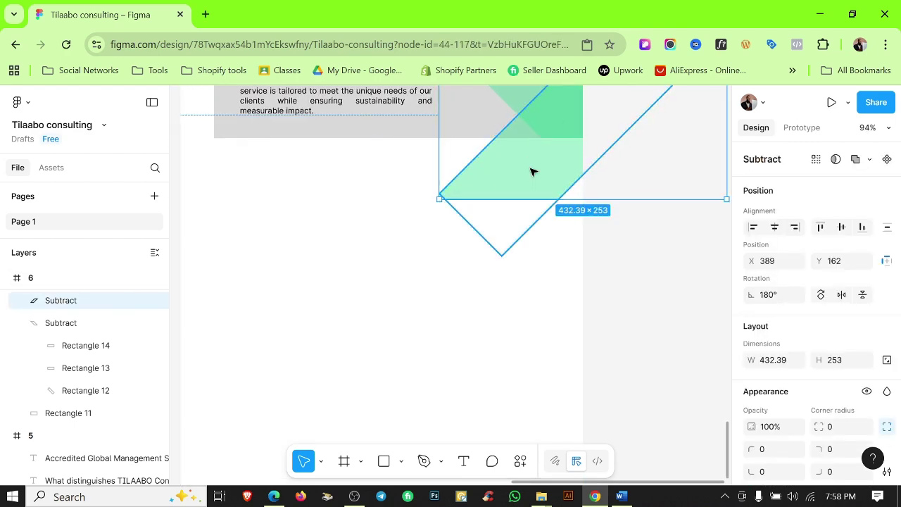
{"action": "scroll", "coordinate": [533, 169], "scroll_direction": "down", "scroll_amount": 2}
{"action": "right_click", "coordinate": [461, 295]}
{"action": "left_click", "coordinate": [507, 426]}
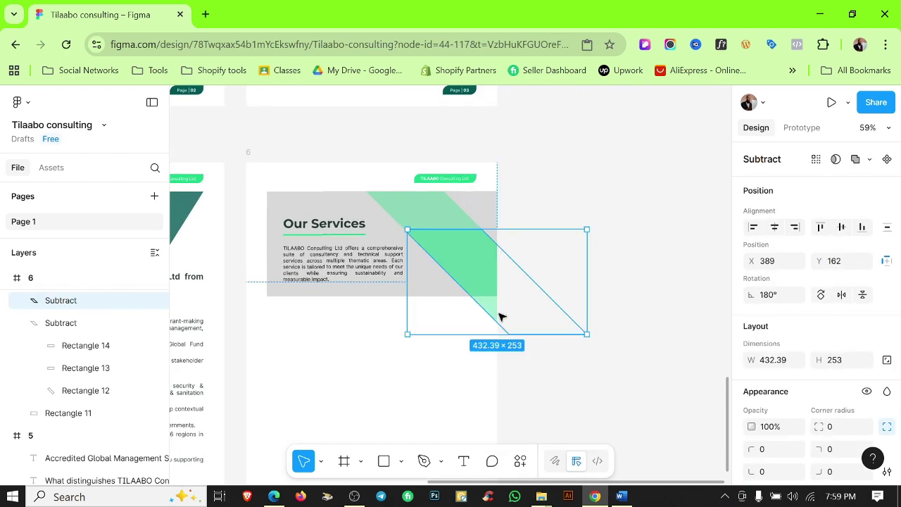
{"action": "left_click_drag", "start_coordinate": [486, 278], "coordinate": [374, 382]}
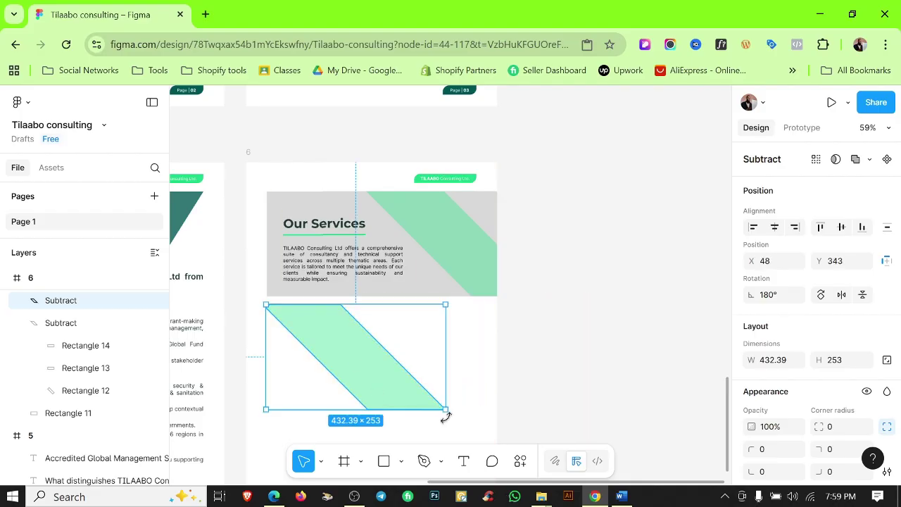
{"action": "left_click_drag", "start_coordinate": [445, 416], "coordinate": [311, 320]}
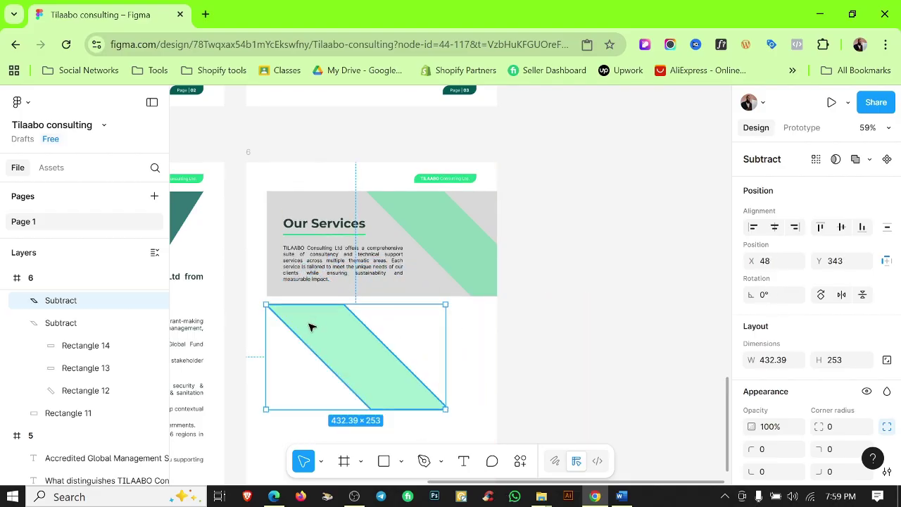
{"action": "right_click", "coordinate": [312, 326]}
{"action": "left_click", "coordinate": [372, 407]}
{"action": "scroll", "coordinate": [373, 324], "scroll_direction": "up", "scroll_amount": 3}
{"action": "left_click_drag", "start_coordinate": [437, 318], "coordinate": [413, 314]}
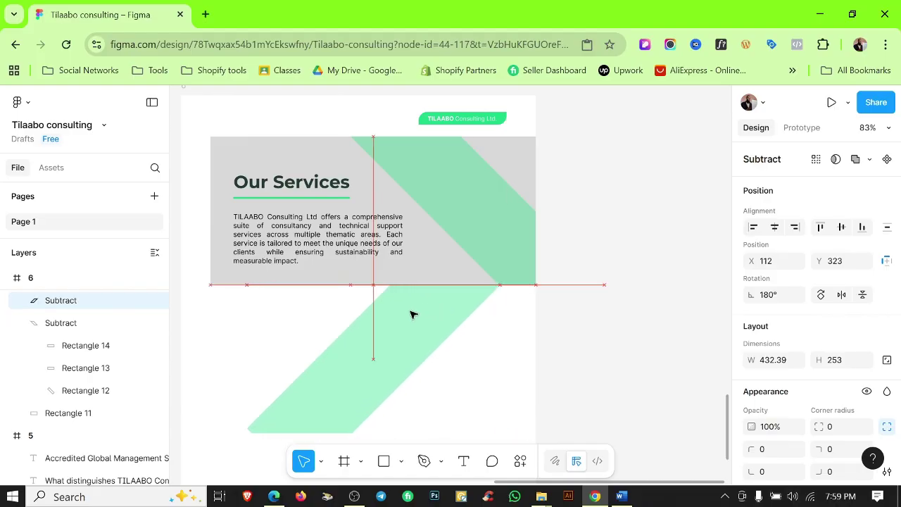
Move the stray duplicate band out of the frame and delete it.
{"action": "left_click", "coordinate": [513, 319]}
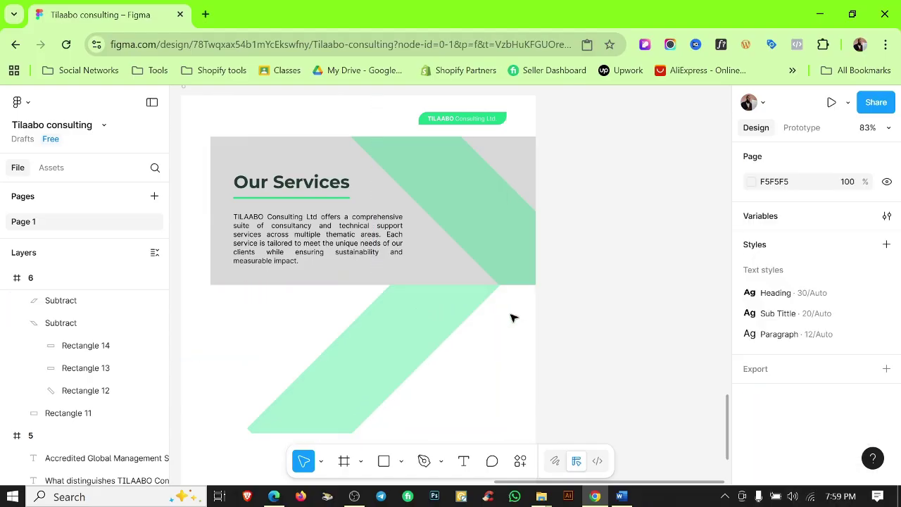
{"action": "scroll", "coordinate": [513, 318], "scroll_direction": "up", "scroll_amount": 1}
{"action": "left_click_drag", "start_coordinate": [418, 318], "coordinate": [368, 354]}
{"action": "scroll", "coordinate": [503, 245], "scroll_direction": "up", "scroll_amount": 5}
{"action": "scroll", "coordinate": [359, 173], "scroll_direction": "up", "scroll_amount": 3}
{"action": "scroll", "coordinate": [370, 195], "scroll_direction": "down", "scroll_amount": 2}
{"action": "key", "text": "Escape"}
{"action": "left_click", "coordinate": [356, 380]}
{"action": "left_click", "coordinate": [405, 267]}
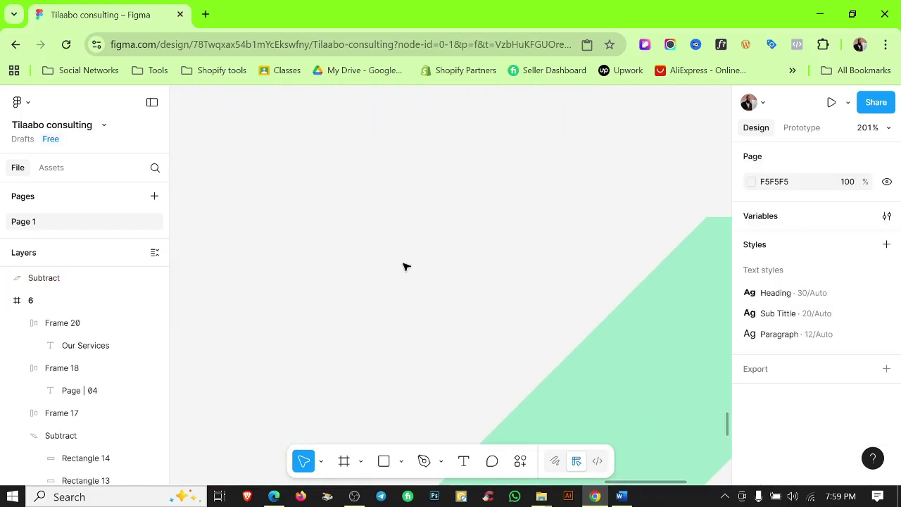
{"action": "scroll", "coordinate": [527, 278], "scroll_direction": "down", "scroll_amount": 5}
{"action": "key", "text": "Delete"}
Copy the 'Strategic Planning & Management' heading from Word and paste it onto page 6.
{"action": "scroll", "coordinate": [563, 211], "scroll_direction": "down", "scroll_amount": 5}
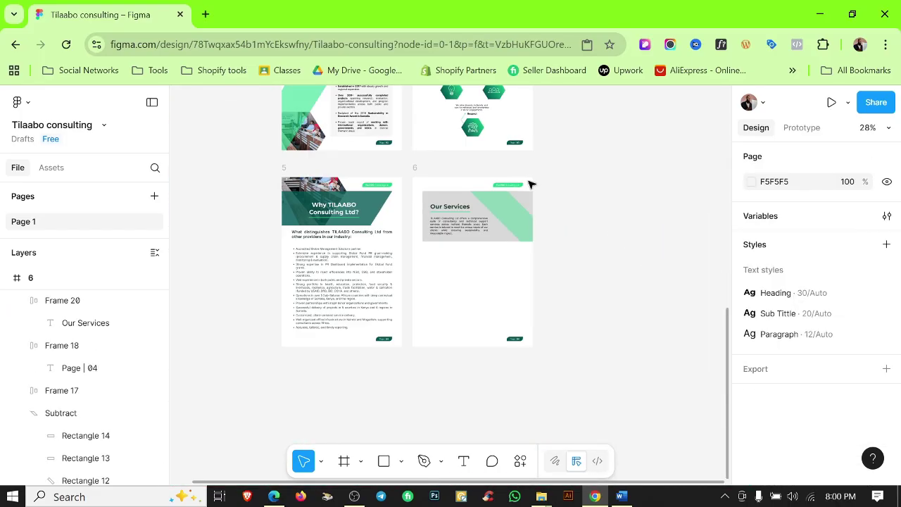
{"action": "scroll", "coordinate": [518, 243], "scroll_direction": "up", "scroll_amount": 2}
{"action": "scroll", "coordinate": [524, 246], "scroll_direction": "up", "scroll_amount": 2}
{"action": "scroll", "coordinate": [531, 334], "scroll_direction": "down", "scroll_amount": 1}
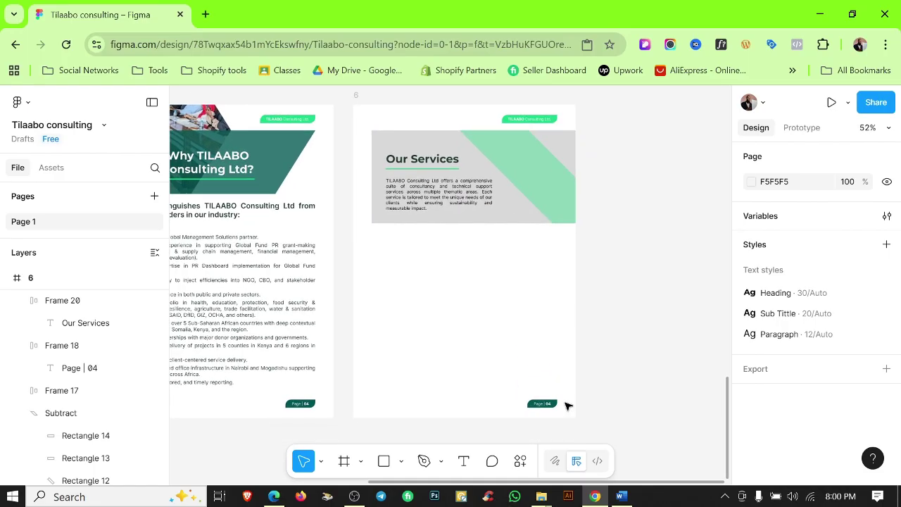
{"action": "left_click", "coordinate": [621, 497]}
{"action": "left_click_drag", "start_coordinate": [428, 324], "coordinate": [245, 324]}
{"action": "key", "text": "alt+Tab"}
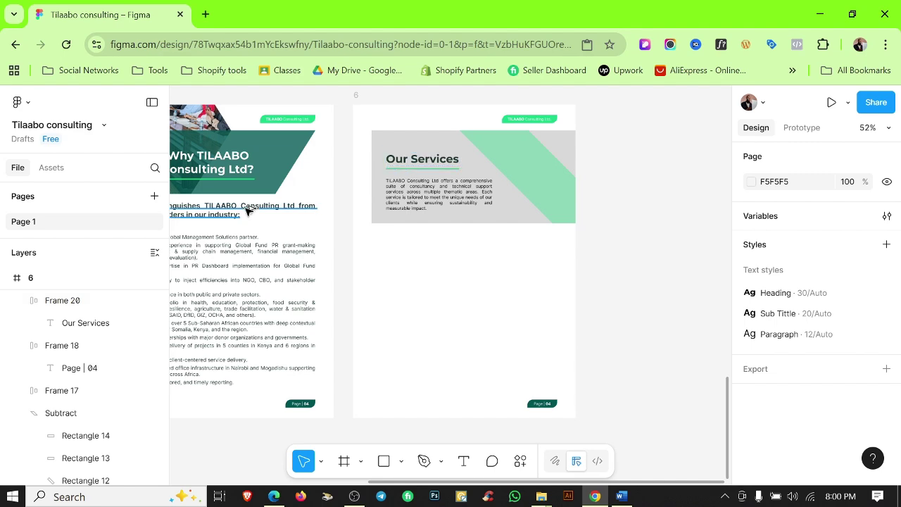
{"action": "left_click_drag", "start_coordinate": [246, 210], "coordinate": [498, 312]}
{"action": "left_click", "coordinate": [445, 344]}
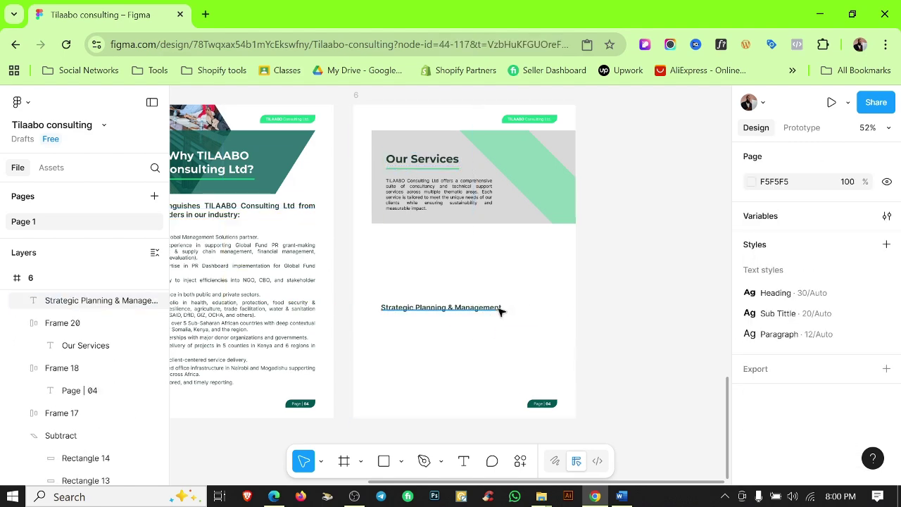
{"action": "left_click", "coordinate": [499, 311]}
Color the heading text bright green with the Color 1 style.
{"action": "scroll", "coordinate": [770, 296], "scroll_direction": "down", "scroll_amount": 1}
{"action": "scroll", "coordinate": [454, 314], "scroll_direction": "up", "scroll_amount": 5}
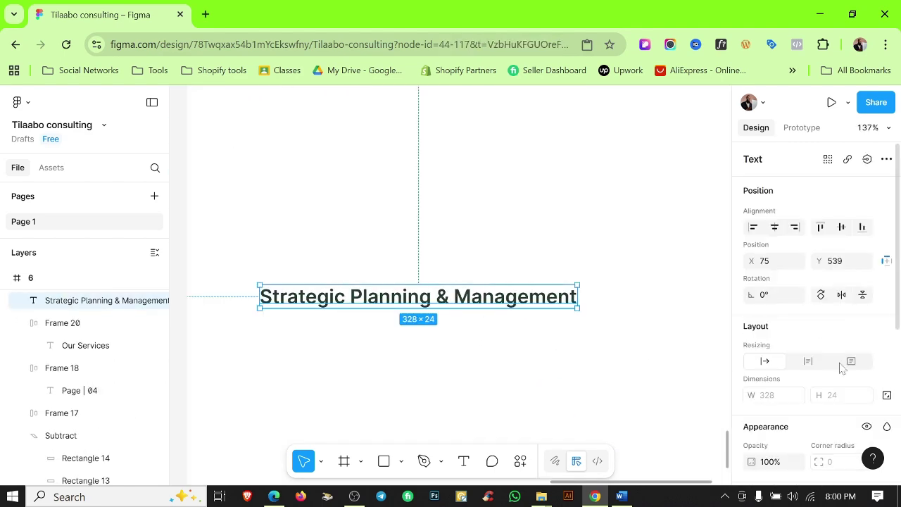
{"action": "scroll", "coordinate": [845, 361], "scroll_direction": "down", "scroll_amount": 2}
{"action": "scroll", "coordinate": [843, 385], "scroll_direction": "down", "scroll_amount": 2}
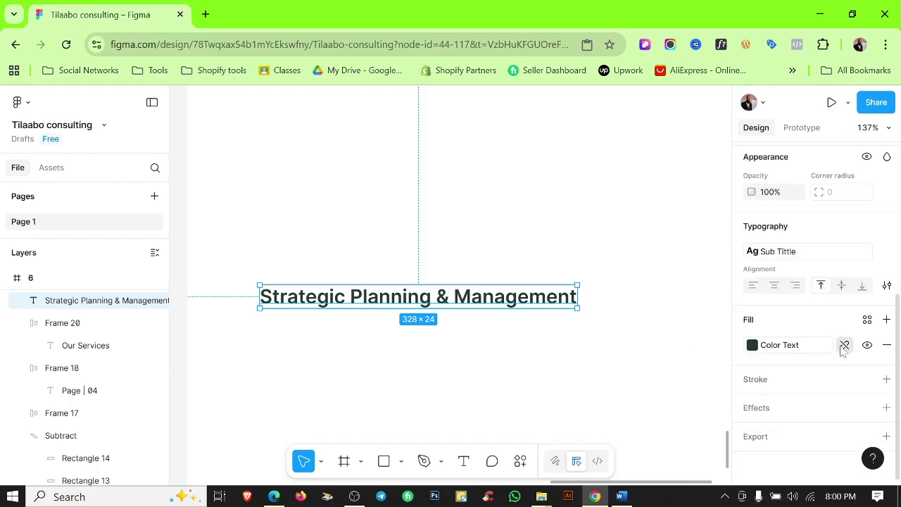
{"action": "left_click", "coordinate": [868, 319]}
{"action": "left_click", "coordinate": [610, 276]}
{"action": "left_click", "coordinate": [413, 371]}
{"action": "scroll", "coordinate": [451, 367], "scroll_direction": "down", "scroll_amount": 3}
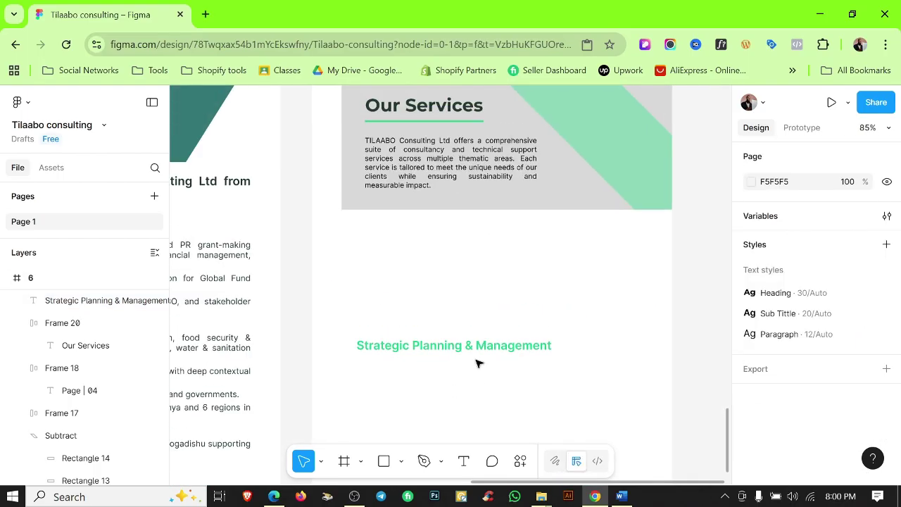
{"action": "left_click", "coordinate": [475, 348]}
Wrap the heading in a dark green auto-layout bar under Our Services, widened to 562.
{"action": "key", "text": "shift+a"}
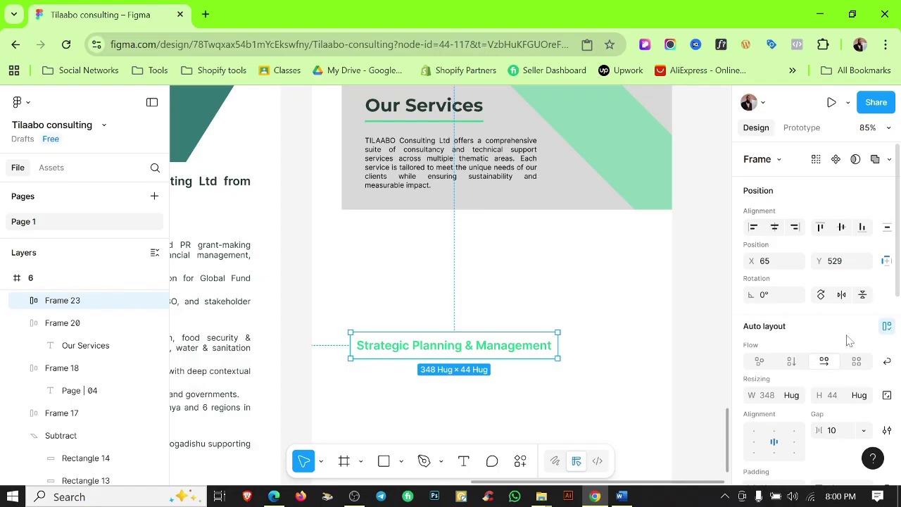
{"action": "scroll", "coordinate": [848, 341], "scroll_direction": "down", "scroll_amount": 3}
{"action": "scroll", "coordinate": [741, 326], "scroll_direction": "down", "scroll_amount": 2}
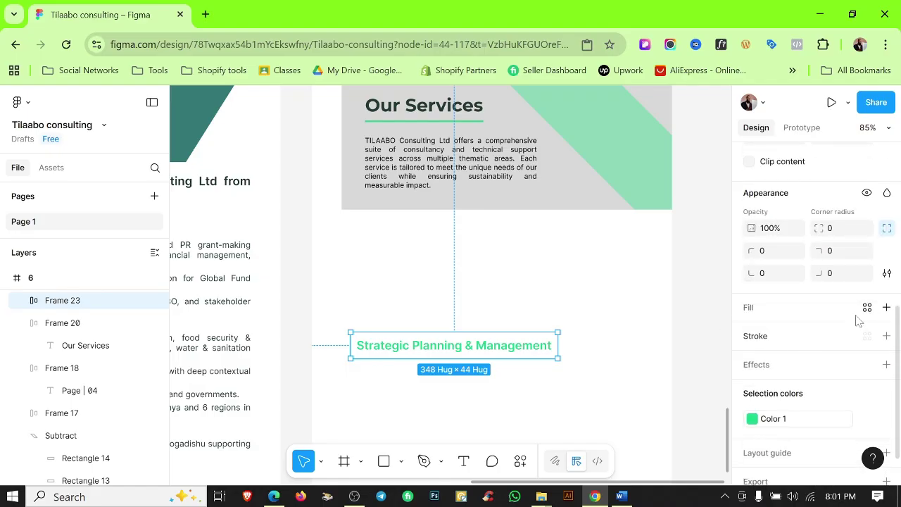
{"action": "left_click", "coordinate": [867, 307]}
{"action": "left_click", "coordinate": [651, 301]}
{"action": "left_click_drag", "start_coordinate": [405, 350], "coordinate": [372, 243]}
{"action": "left_click_drag", "start_coordinate": [517, 241], "coordinate": [651, 234]}
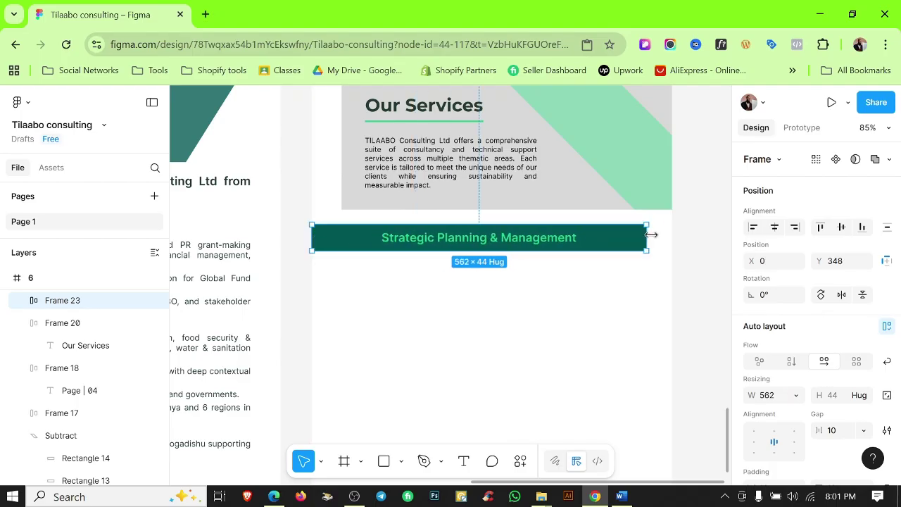
{"action": "key", "text": "Escape"}
Trim the Strategic Planning bar from its right end to a width of 542.
{"action": "scroll", "coordinate": [585, 297], "scroll_direction": "down", "scroll_amount": 3}
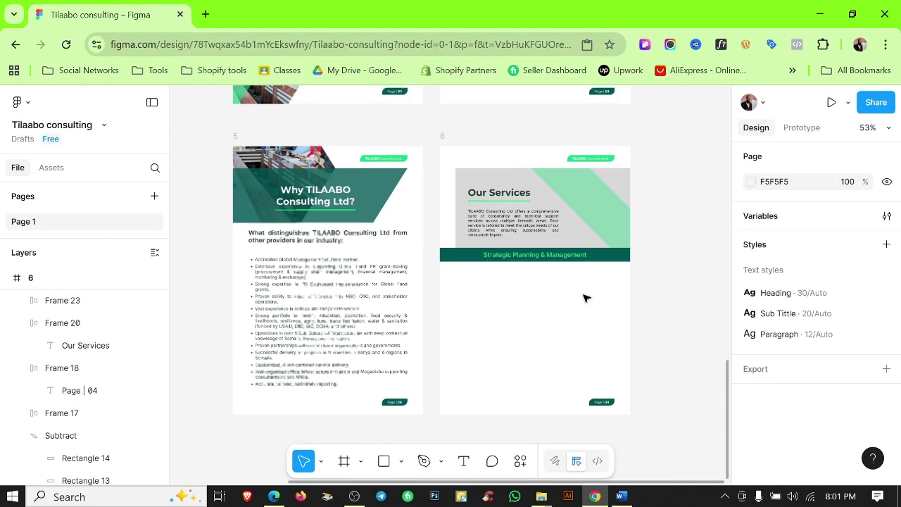
{"action": "scroll", "coordinate": [479, 298], "scroll_direction": "up", "scroll_amount": 1}
{"action": "scroll", "coordinate": [540, 329], "scroll_direction": "down", "scroll_amount": 1}
{"action": "scroll", "coordinate": [541, 329], "scroll_direction": "right", "scroll_amount": 2}
{"action": "left_click", "coordinate": [580, 284]}
{"action": "scroll", "coordinate": [580, 284], "scroll_direction": "up", "scroll_amount": 5}
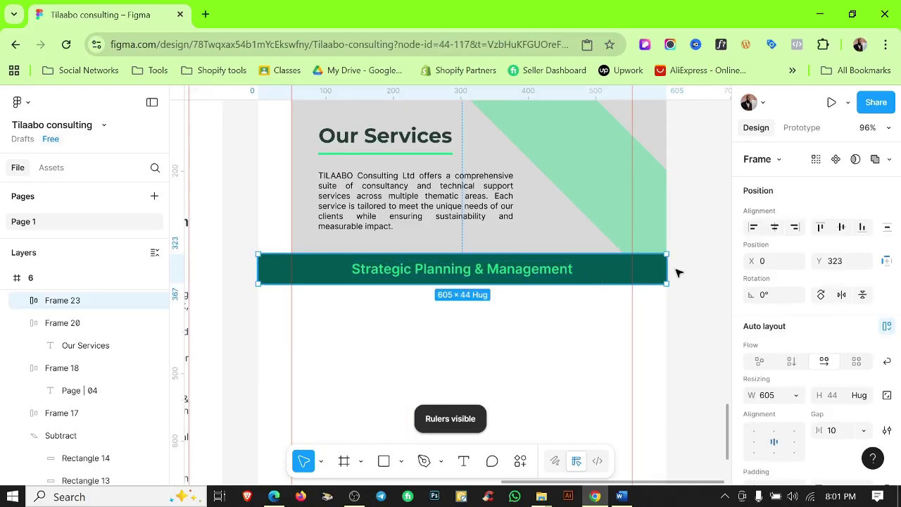
{"action": "left_click_drag", "start_coordinate": [667, 271], "coordinate": [598, 283]}
{"action": "key", "text": "Escape"}
{"action": "scroll", "coordinate": [618, 273], "scroll_direction": "up", "scroll_amount": 5}
{"action": "key", "text": "Escape"}
{"action": "key", "text": "shift+r"}
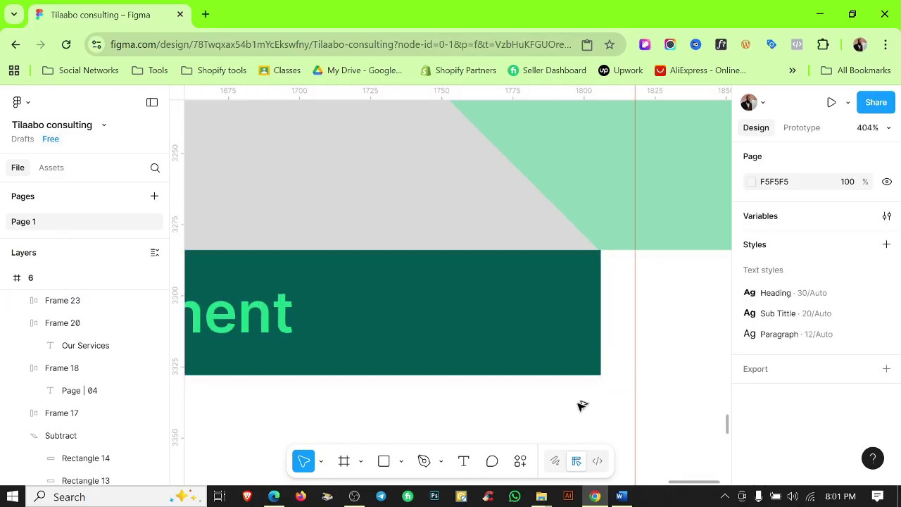
{"action": "scroll", "coordinate": [575, 397], "scroll_direction": "down", "scroll_amount": 8}
{"action": "scroll", "coordinate": [633, 282], "scroll_direction": "up", "scroll_amount": 10}
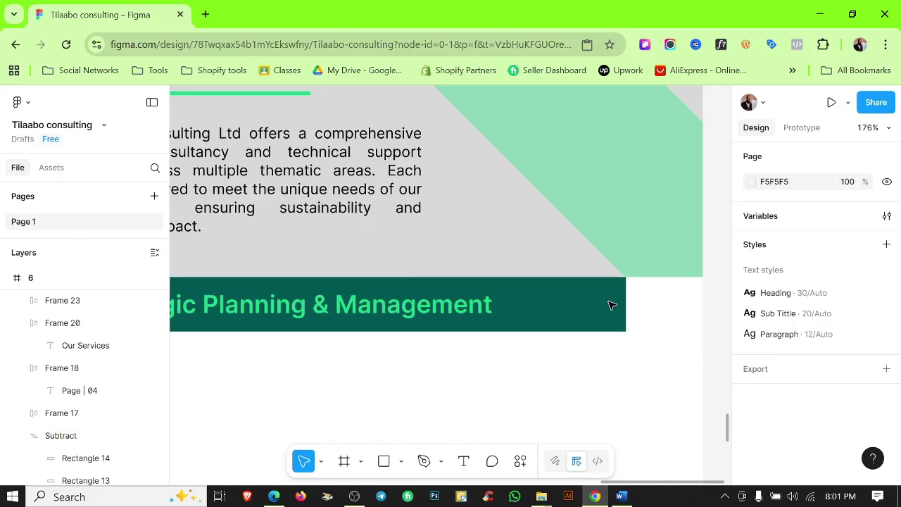
{"action": "left_click", "coordinate": [590, 260]}
{"action": "left_click_drag", "start_coordinate": [625, 256], "coordinate": [615, 255]}
{"action": "key", "text": "Escape"}
Add a 13×44 bright green rectangle capping the bar's right end.
{"action": "left_click", "coordinate": [605, 220]}
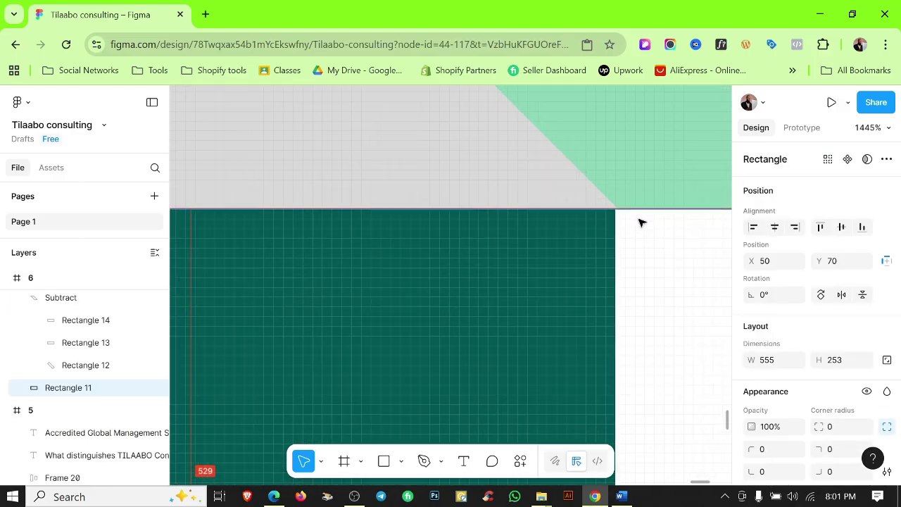
{"action": "key", "text": "Escape"}
{"action": "scroll", "coordinate": [644, 324], "scroll_direction": "down", "scroll_amount": 8}
{"action": "key", "text": "shift+r"}
{"action": "scroll", "coordinate": [608, 254], "scroll_direction": "up", "scroll_amount": 4}
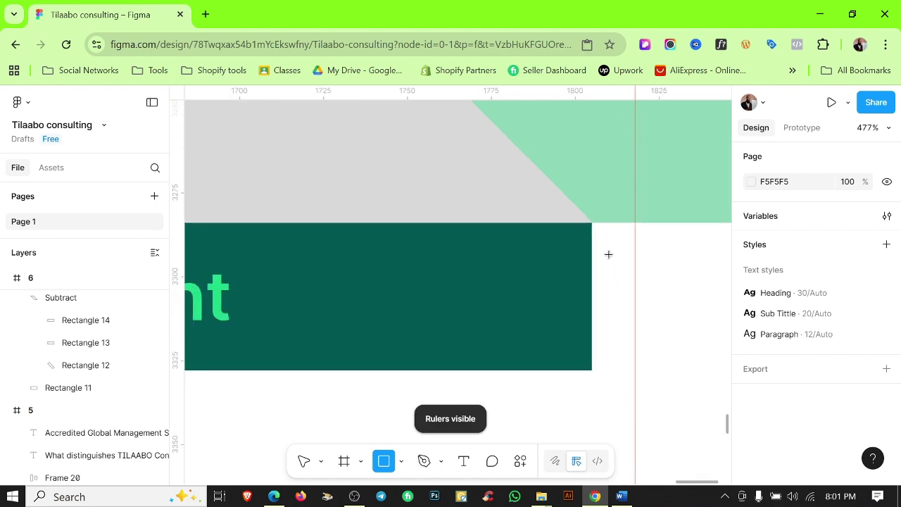
{"action": "left_click_drag", "start_coordinate": [234, 260], "coordinate": [266, 333]}
{"action": "mouse_move", "coordinate": [252, 303]}
{"action": "left_mouse_down"}
{"action": "mouse_move", "coordinate": [567, 304]}
{"action": "mouse_move", "coordinate": [609, 284]}
{"action": "mouse_move", "coordinate": [620, 266]}
{"action": "left_mouse_up"}
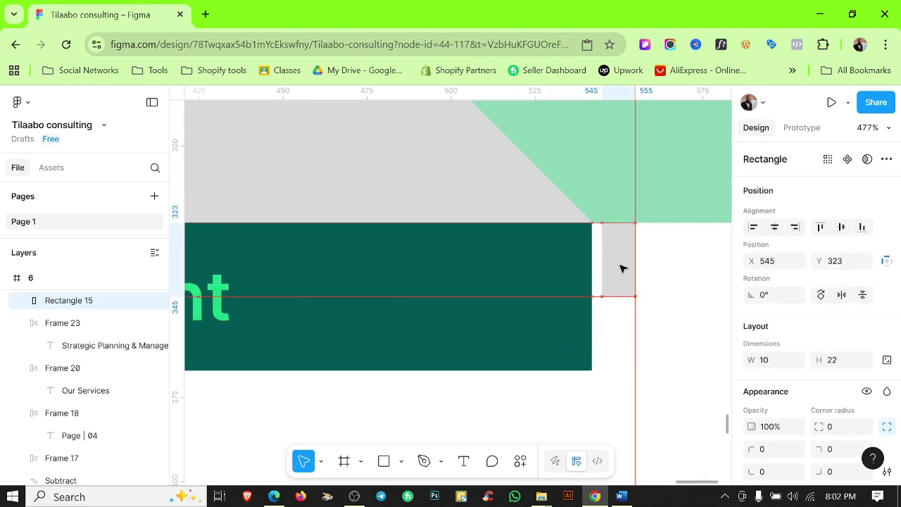
{"action": "scroll", "coordinate": [810, 317], "scroll_direction": "down", "scroll_amount": 3}
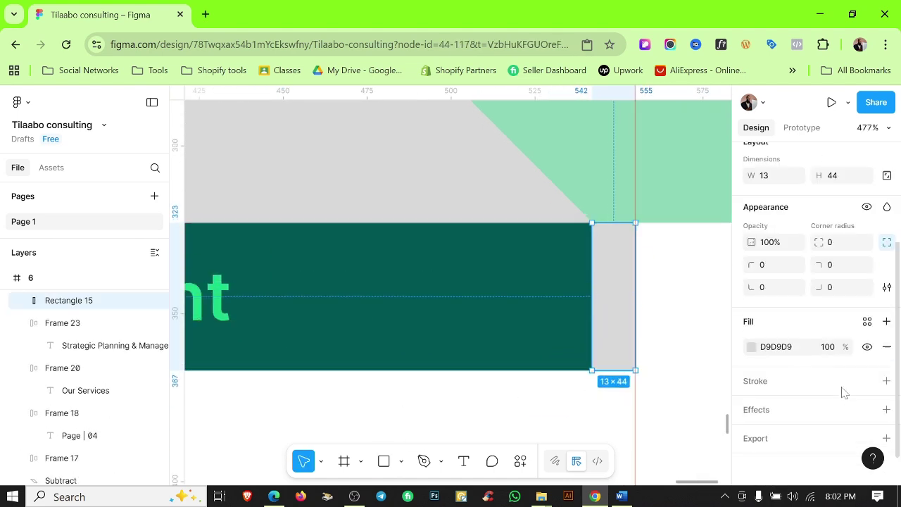
{"action": "left_click", "coordinate": [749, 346]}
{"action": "left_click", "coordinate": [674, 329]}
{"action": "left_click", "coordinate": [529, 399]}
{"action": "scroll", "coordinate": [531, 399], "scroll_direction": "down", "scroll_amount": 5}
{"action": "key", "text": "shift+r"}
{"action": "scroll", "coordinate": [650, 378], "scroll_direction": "down", "scroll_amount": 5}
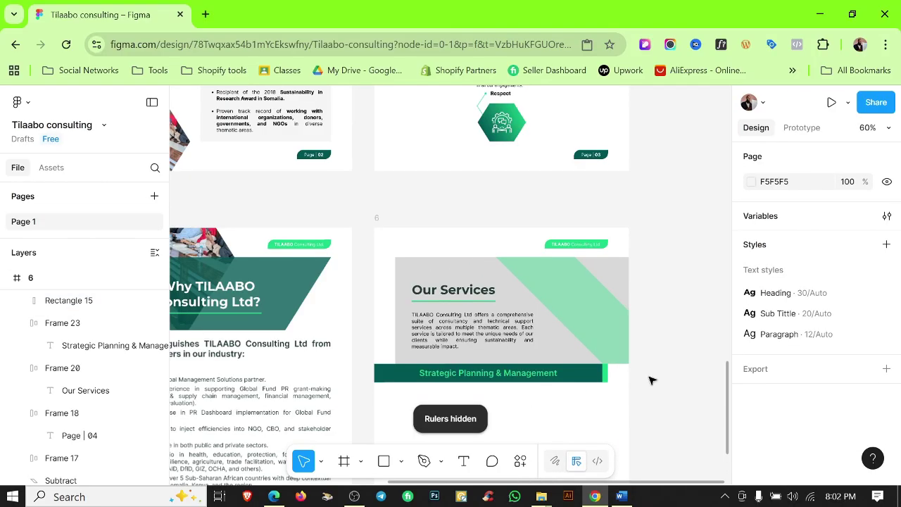
{"action": "scroll", "coordinate": [561, 380], "scroll_direction": "up", "scroll_amount": 5}
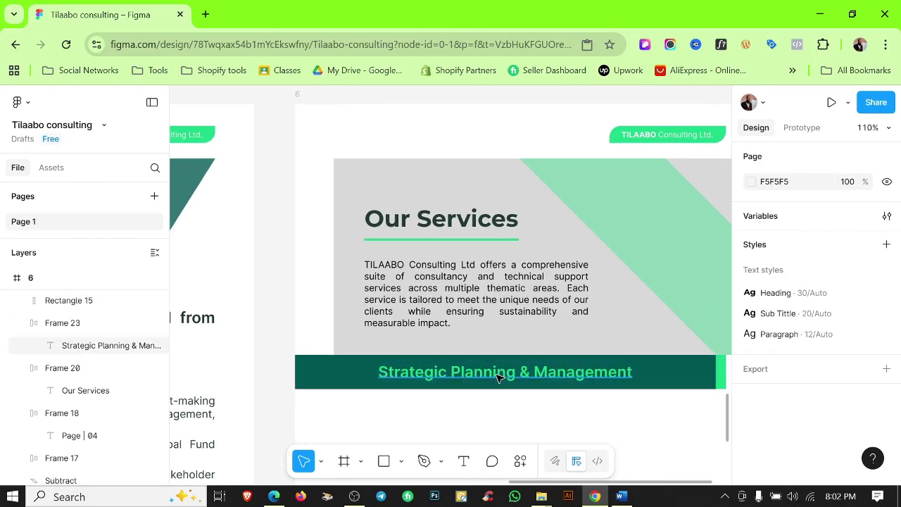
Make the bar's Strategic Planning heading text white.
{"action": "scroll", "coordinate": [570, 301], "scroll_direction": "down", "scroll_amount": 3}
{"action": "scroll", "coordinate": [559, 297], "scroll_direction": "up", "scroll_amount": 5}
{"action": "left_click", "coordinate": [556, 298], "text": "ctrl"}
{"action": "scroll", "coordinate": [823, 363], "scroll_direction": "down", "scroll_amount": 5}
{"action": "left_click", "coordinate": [869, 319]}
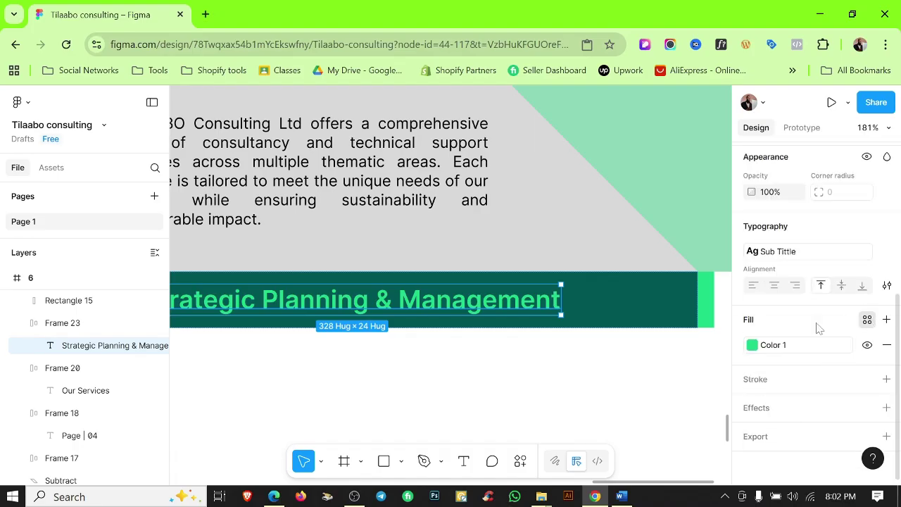
{"action": "left_click", "coordinate": [662, 345]}
{"action": "left_click", "coordinate": [507, 399]}
{"action": "scroll", "coordinate": [505, 403], "scroll_direction": "down", "scroll_amount": 5}
{"action": "left_click_drag", "start_coordinate": [502, 419], "coordinate": [521, 383]}
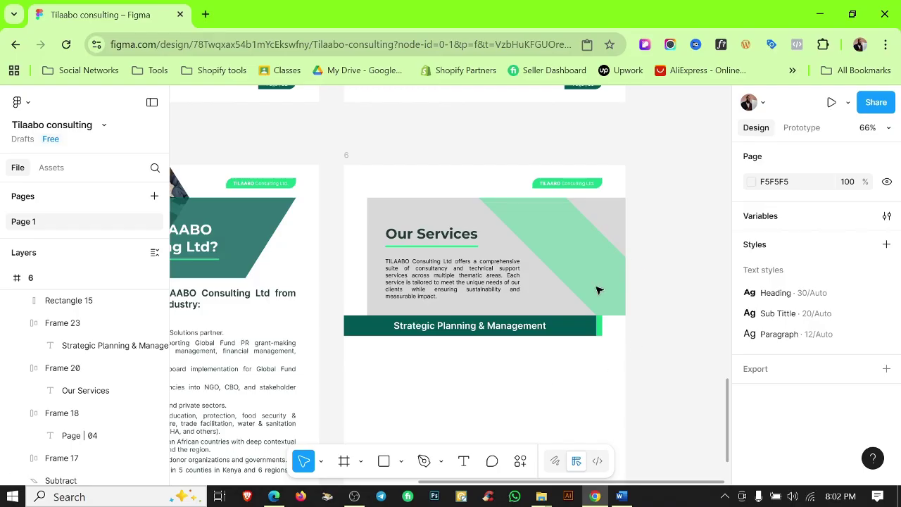
Raise the Our Services title to X 90, Y 109 and duplicate the intro paragraph below the bar.
{"action": "key", "text": "shift+r"}
{"action": "scroll", "coordinate": [421, 283], "scroll_direction": "up", "scroll_amount": 5}
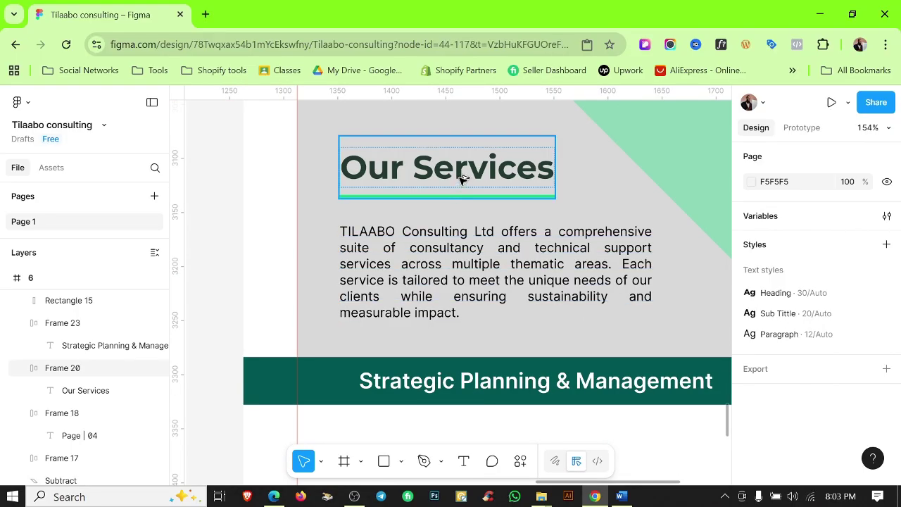
{"action": "left_click_drag", "start_coordinate": [461, 180], "coordinate": [422, 288]}
{"action": "scroll", "coordinate": [464, 416], "scroll_direction": "down", "scroll_amount": 8}
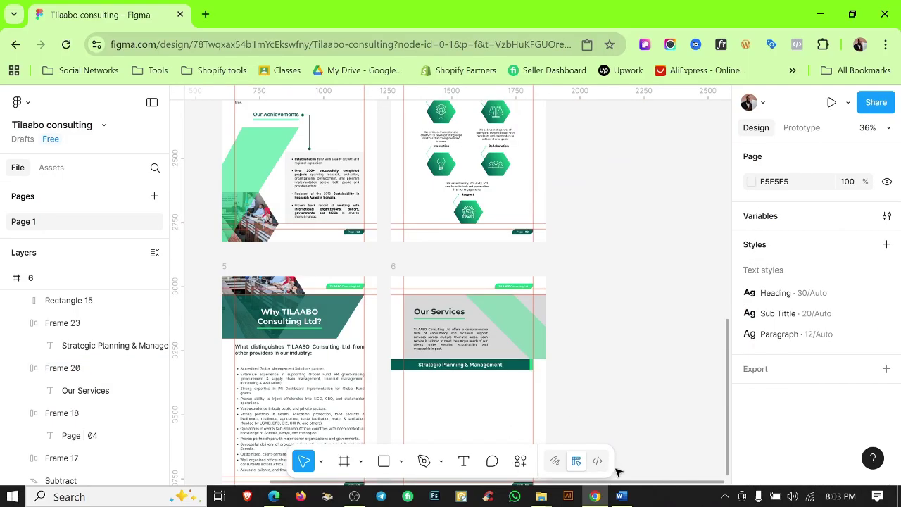
{"action": "left_click_drag", "start_coordinate": [448, 342], "coordinate": [452, 409]}
Copy the Strategic Planning description and bullets from Word into page 6.
{"action": "left_click", "coordinate": [624, 497]}
{"action": "scroll", "coordinate": [629, 352], "scroll_direction": "down", "scroll_amount": 1}
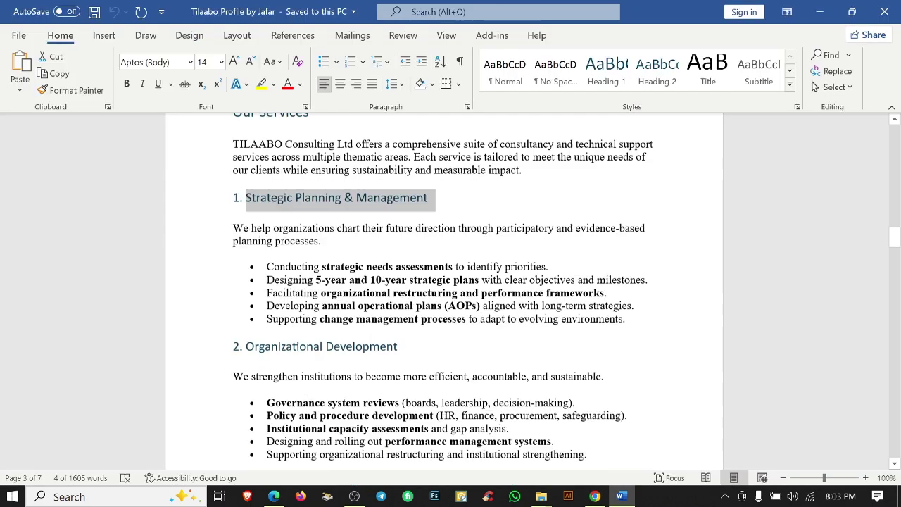
{"action": "left_click_drag", "start_coordinate": [628, 310], "coordinate": [232, 217]}
{"action": "key", "text": "alt+Tab"}
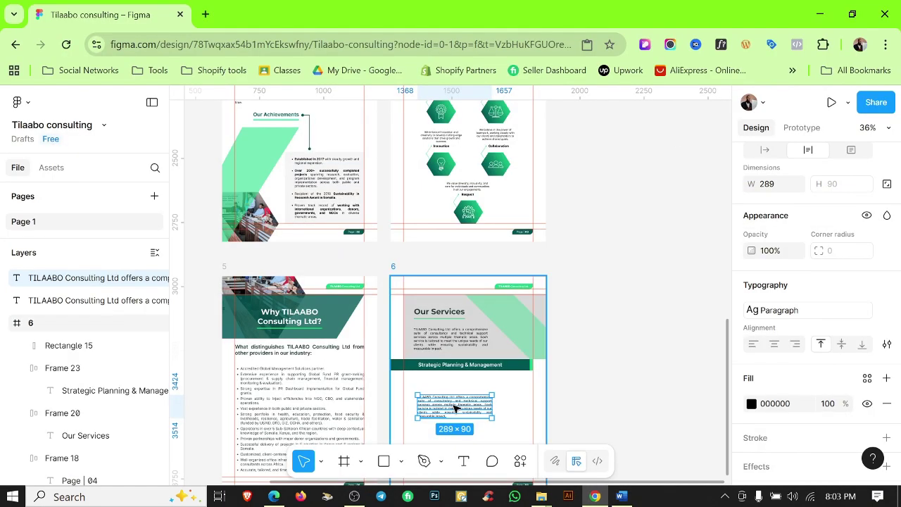
{"action": "scroll", "coordinate": [476, 303], "scroll_direction": "up", "scroll_amount": 4}
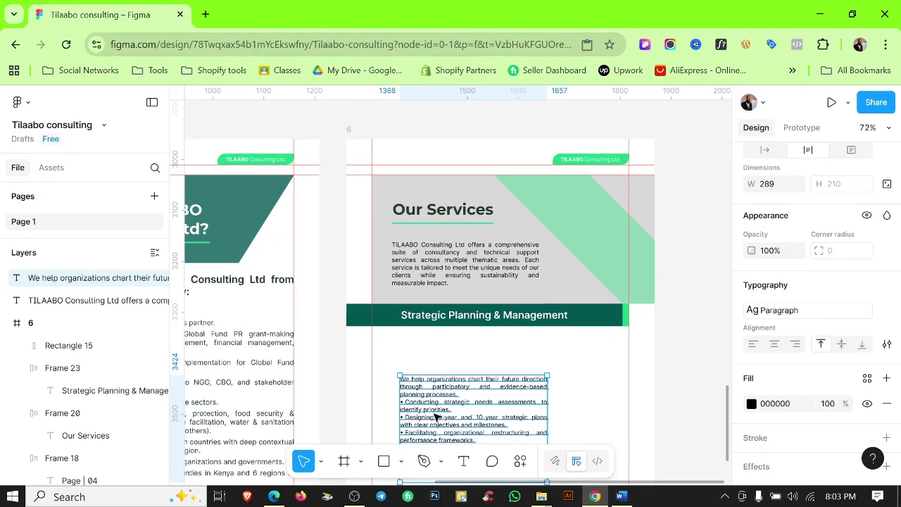
{"action": "scroll", "coordinate": [451, 310], "scroll_direction": "up", "scroll_amount": 3}
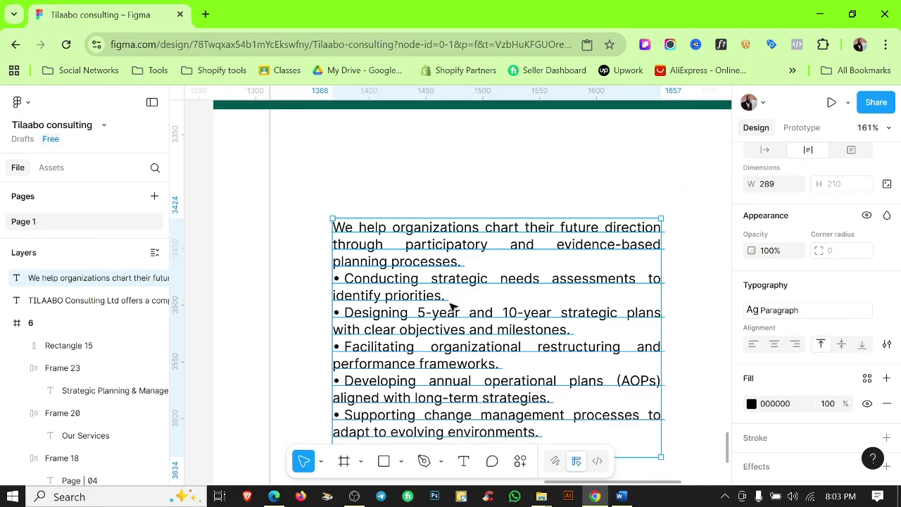
{"action": "scroll", "coordinate": [504, 246], "scroll_direction": "down", "scroll_amount": 4}
Widen the description text box to 505 and snap it just under the heading bar.
{"action": "left_click_drag", "start_coordinate": [539, 251], "coordinate": [659, 248]}
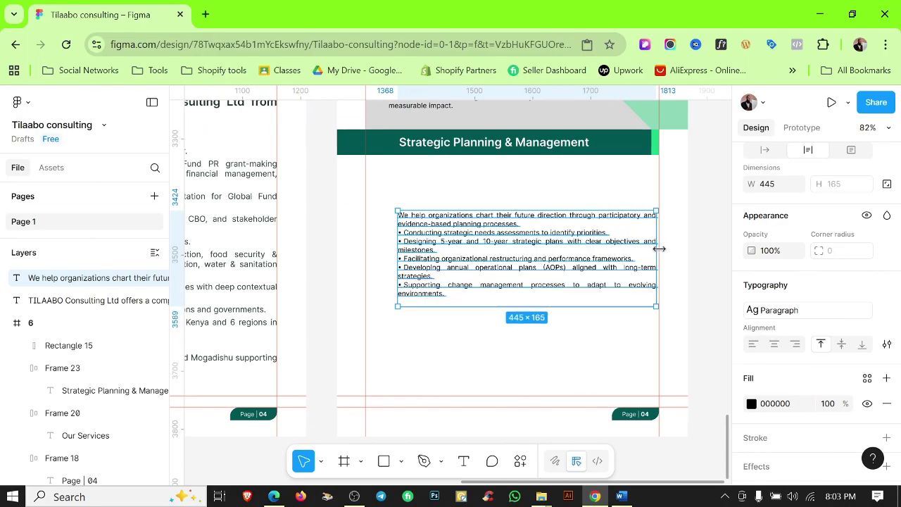
{"action": "scroll", "coordinate": [521, 253], "scroll_direction": "down", "scroll_amount": 5}
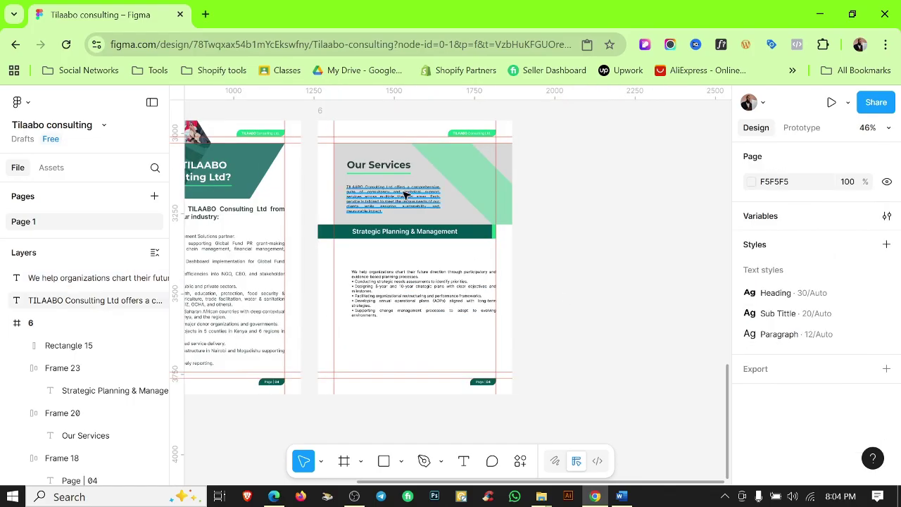
{"action": "left_click", "coordinate": [380, 206], "text": "shift"}
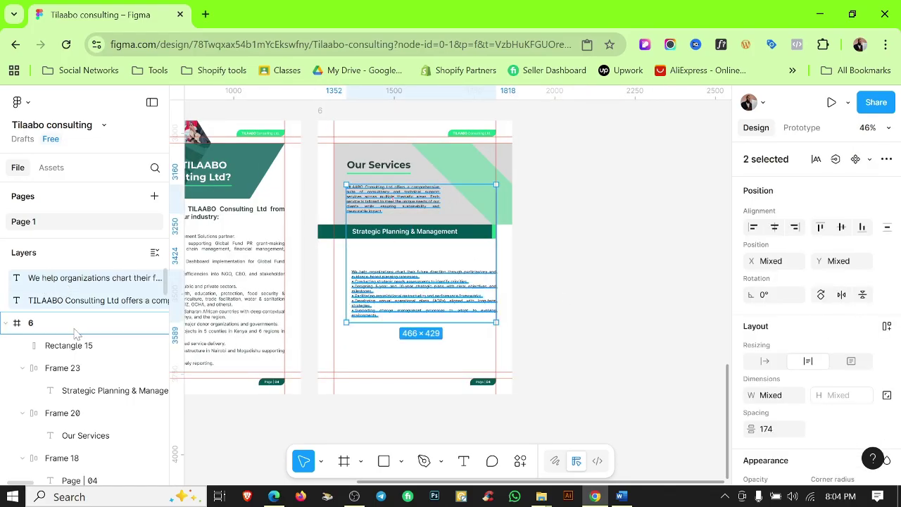
{"action": "left_click", "coordinate": [609, 280]}
{"action": "scroll", "coordinate": [610, 280], "scroll_direction": "up", "scroll_amount": 5}
{"action": "left_click", "coordinate": [308, 288]}
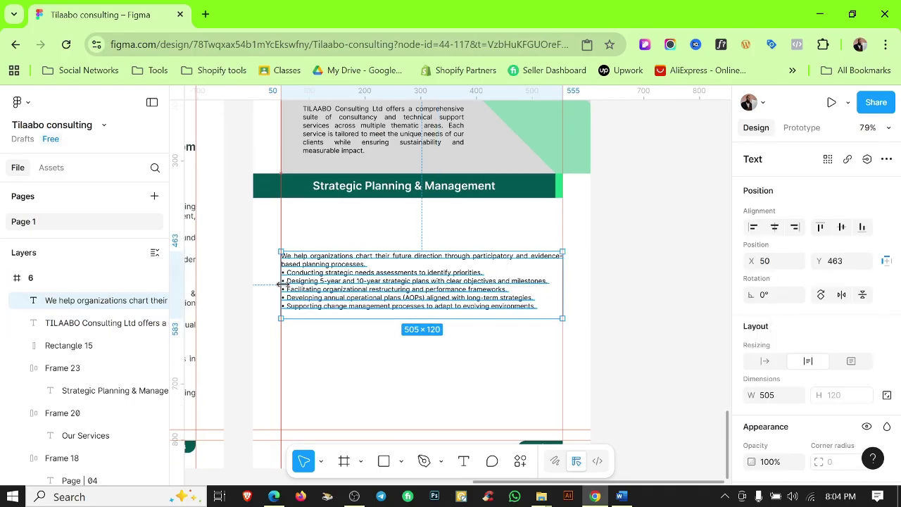
{"action": "scroll", "coordinate": [281, 284], "scroll_direction": "up", "scroll_amount": 10}
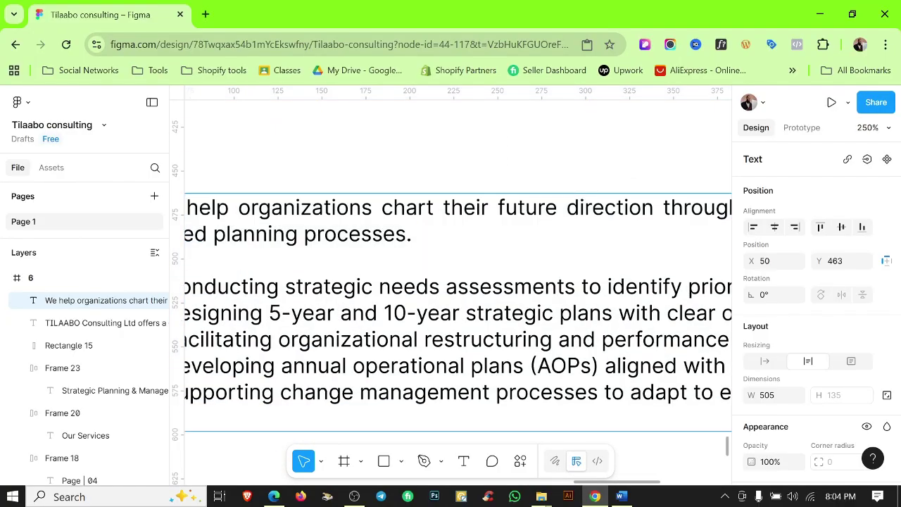
{"action": "scroll", "coordinate": [580, 322], "scroll_direction": "down", "scroll_amount": 5}
{"action": "left_click", "coordinate": [539, 352]}
{"action": "scroll", "coordinate": [413, 252], "scroll_direction": "down", "scroll_amount": 2}
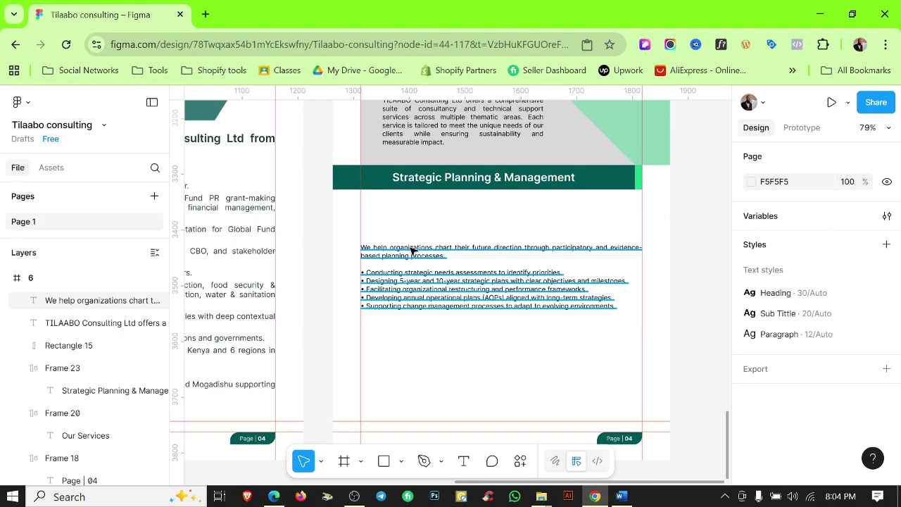
{"action": "left_click_drag", "start_coordinate": [413, 252], "coordinate": [413, 224]}
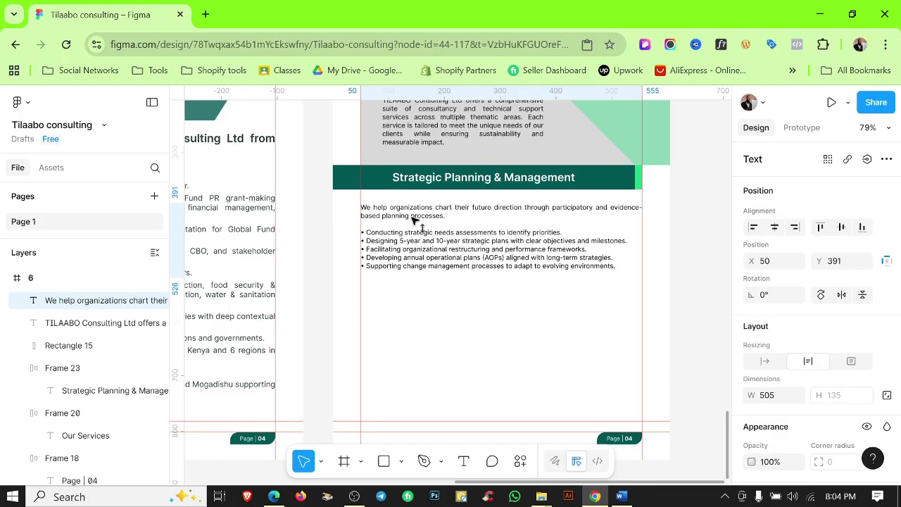
{"action": "left_click", "coordinate": [426, 412]}
{"action": "scroll", "coordinate": [382, 371], "scroll_direction": "down", "scroll_amount": 6}
Duplicate a green hexagon onto page 6 and scale it down to bullet size.
{"action": "scroll", "coordinate": [411, 204], "scroll_direction": "up", "scroll_amount": 3}
{"action": "left_click_drag", "start_coordinate": [395, 189], "coordinate": [388, 282]}
{"action": "scroll", "coordinate": [407, 353], "scroll_direction": "down", "scroll_amount": 2}
{"action": "scroll", "coordinate": [407, 353], "scroll_direction": "up", "scroll_amount": 5}
{"action": "key", "text": "k"}
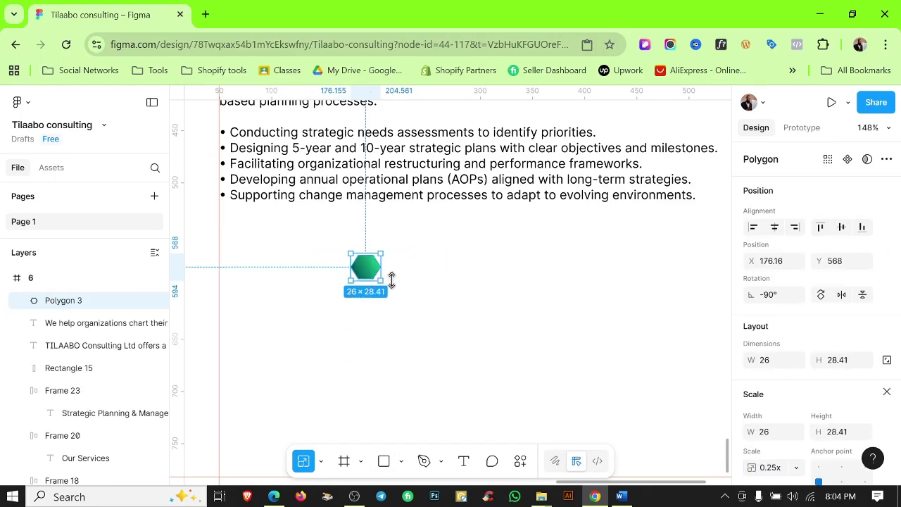
{"action": "left_click", "coordinate": [426, 275]}
{"action": "scroll", "coordinate": [298, 297], "scroll_direction": "down", "scroll_amount": 3}
Copy the first bullet line out as its own text and place it beside the hexagon.
{"action": "double_click", "coordinate": [330, 240]}
{"action": "left_click_drag", "start_coordinate": [451, 214], "coordinate": [437, 214]}
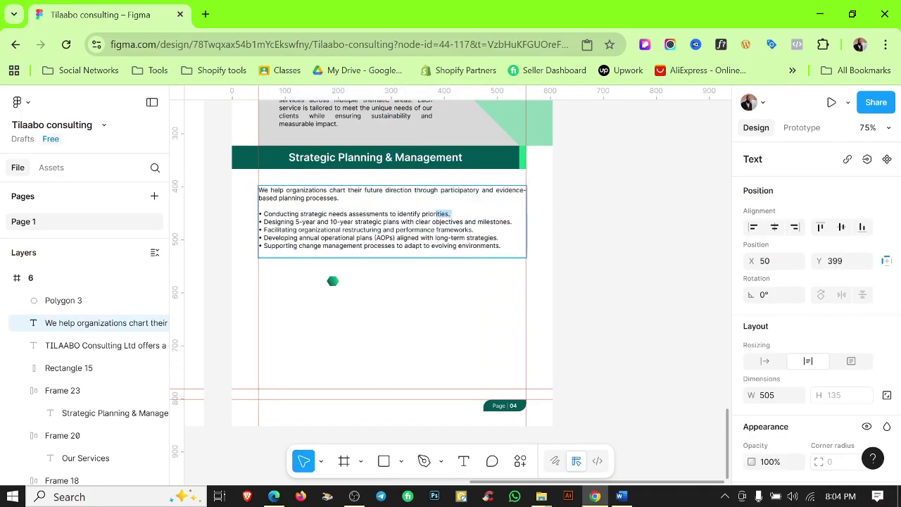
{"action": "key", "text": "ctrl+c"}
{"action": "key", "text": "Escape"}
{"action": "key", "text": "ctrl+v"}
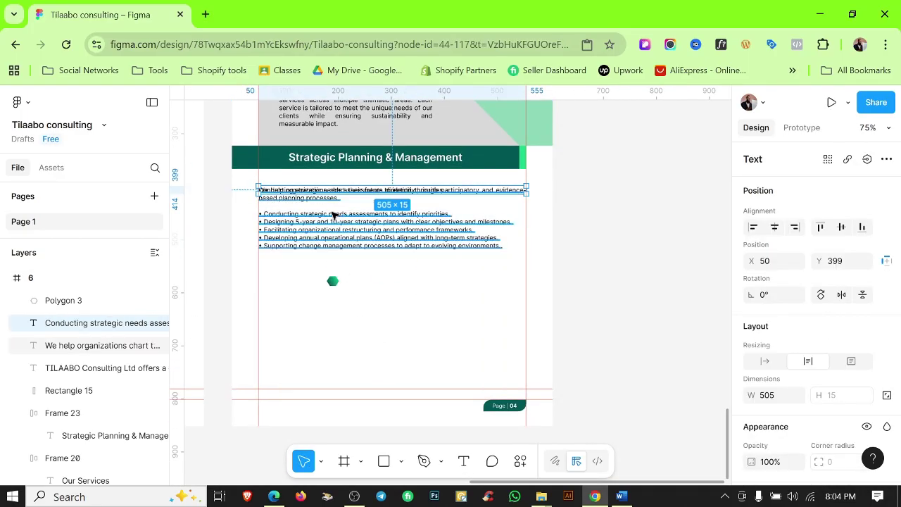
{"action": "left_click_drag", "start_coordinate": [331, 213], "coordinate": [400, 293]}
Make 'strategic needs assessments' bold in the pasted bullet line.
{"action": "scroll", "coordinate": [380, 303], "scroll_direction": "up", "scroll_amount": 5}
{"action": "scroll", "coordinate": [354, 309], "scroll_direction": "left", "scroll_amount": 2}
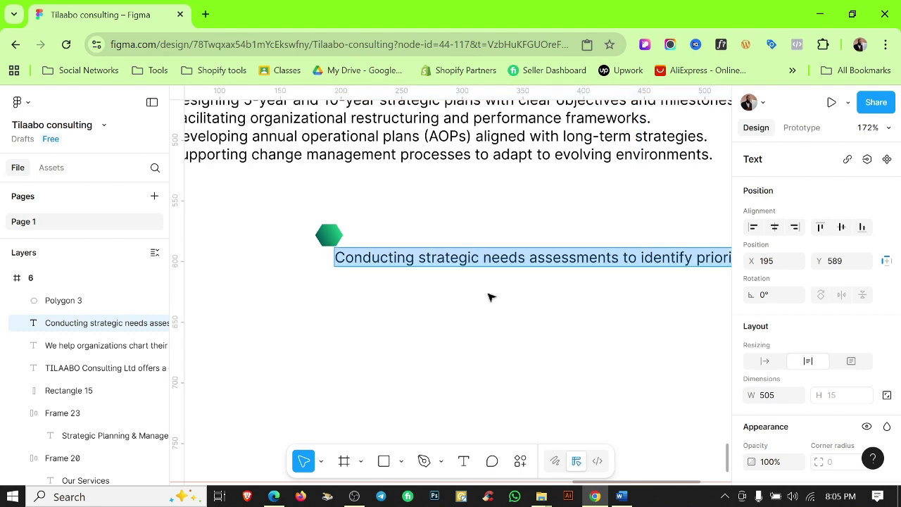
{"action": "left_click", "coordinate": [621, 496]}
{"action": "left_click", "coordinate": [628, 502]}
{"action": "double_click", "coordinate": [422, 266]}
{"action": "key", "text": "ctrl+b"}
{"action": "key", "text": "Escape"}
Centre the hexagon and bullet line vertically with a 12 px gap between them.
{"action": "left_click", "coordinate": [329, 235]}
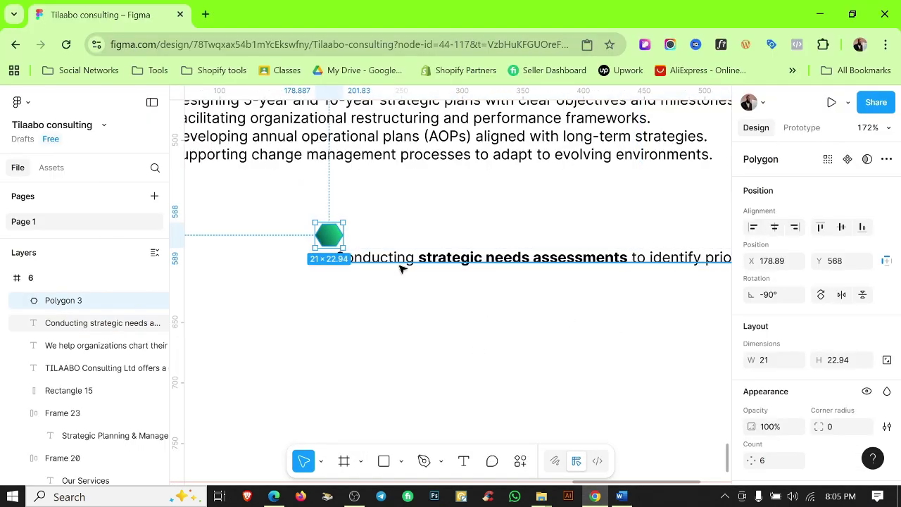
{"action": "left_click", "coordinate": [423, 258], "text": "shift"}
{"action": "left_click", "coordinate": [841, 227]}
{"action": "scroll", "coordinate": [898, 381], "scroll_direction": "down", "scroll_amount": 3}
{"action": "left_click_drag", "start_coordinate": [750, 287], "coordinate": [803, 287]}
{"action": "scroll", "coordinate": [489, 340], "scroll_direction": "down", "scroll_amount": 5}
{"action": "left_click", "coordinate": [298, 317]}
Cut the five bullet lines out of the service paragraph and park them off the page.
{"action": "scroll", "coordinate": [360, 336], "scroll_direction": "down", "scroll_amount": 5}
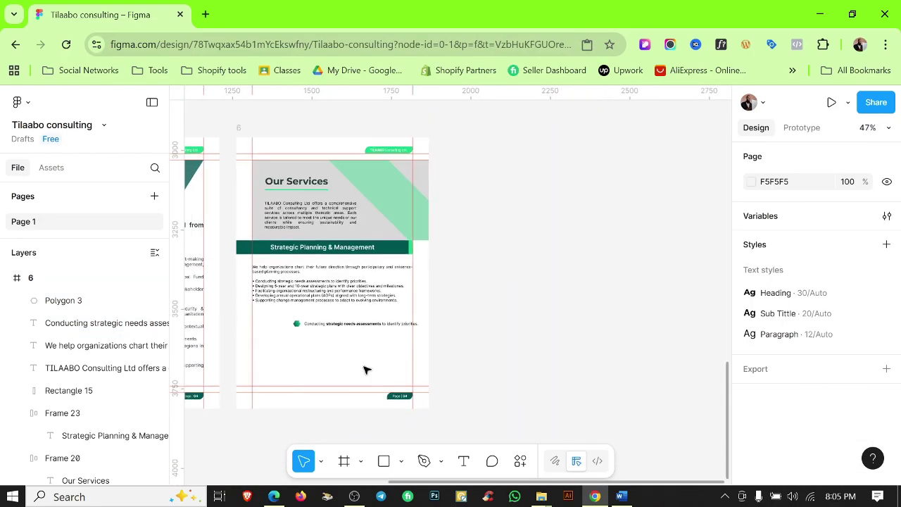
{"action": "left_click", "coordinate": [324, 304]}
{"action": "scroll", "coordinate": [324, 304], "scroll_direction": "up", "scroll_amount": 2}
{"action": "triple_click", "coordinate": [324, 304]}
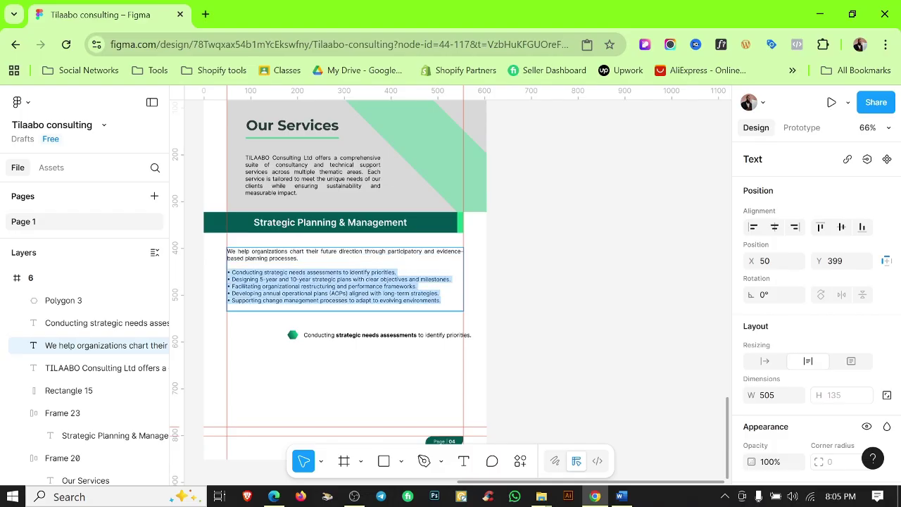
{"action": "key", "text": "BackSpace"}
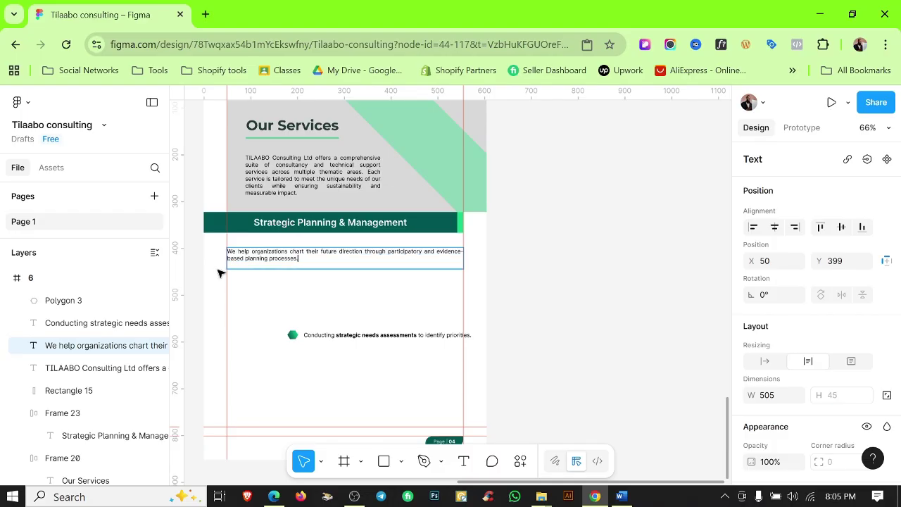
{"action": "left_click", "coordinate": [571, 293]}
{"action": "key", "text": "ctrl+v"}
{"action": "left_click_drag", "start_coordinate": [281, 278], "coordinate": [556, 313]}
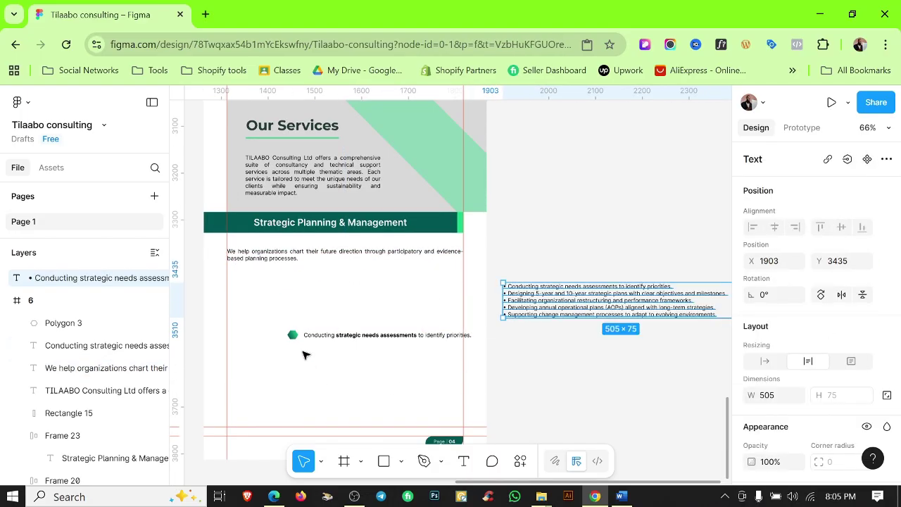
Move the hexagon bullet to the paragraph's left edge.
{"action": "left_click_drag", "start_coordinate": [279, 352], "coordinate": [280, 293]}
{"action": "scroll", "coordinate": [389, 303], "scroll_direction": "up", "scroll_amount": 5}
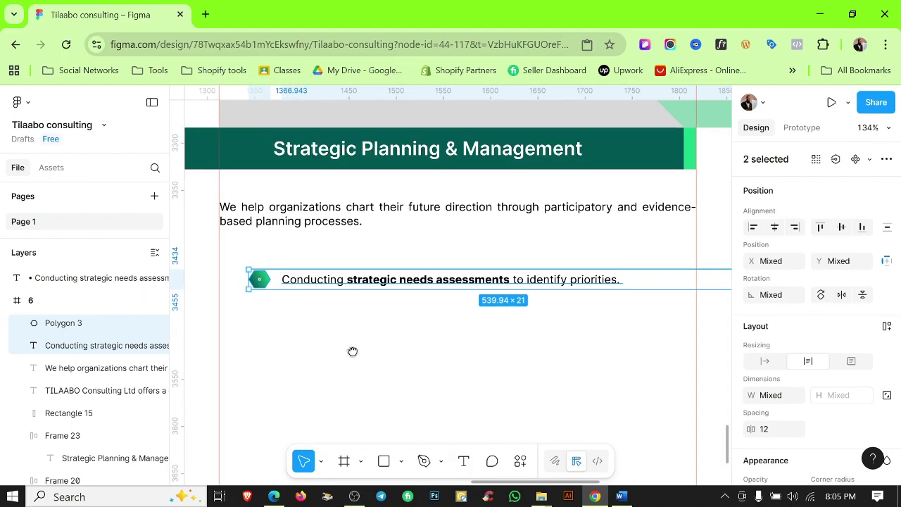
{"action": "left_click", "coordinate": [302, 267]}
{"action": "scroll", "coordinate": [302, 268], "scroll_direction": "down", "scroll_amount": 3}
{"action": "left_click_drag", "start_coordinate": [396, 304], "coordinate": [364, 284]}
{"action": "scroll", "coordinate": [496, 345], "scroll_direction": "right", "scroll_amount": 2}
{"action": "left_click", "coordinate": [612, 286]}
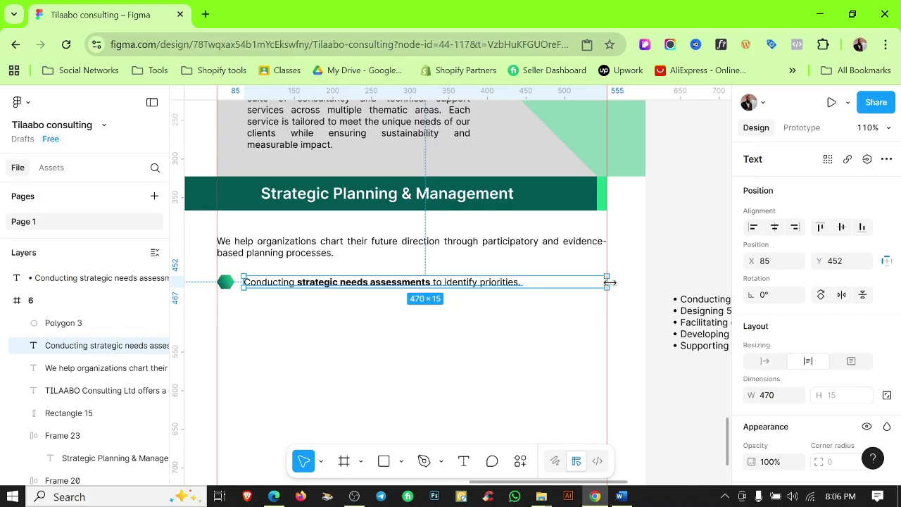
{"action": "left_click", "coordinate": [438, 372]}
Wrap the hexagon and line in auto layout and duplicate the row below it.
{"action": "left_click_drag", "start_coordinate": [224, 275], "coordinate": [278, 318]}
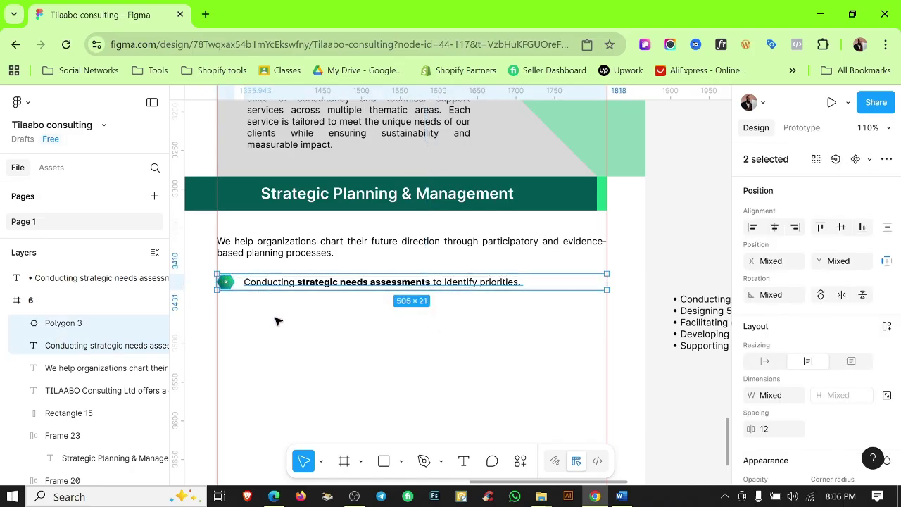
{"action": "key", "text": "shift+a"}
{"action": "left_click_drag", "start_coordinate": [341, 282], "coordinate": [338, 307], "text": "alt"}
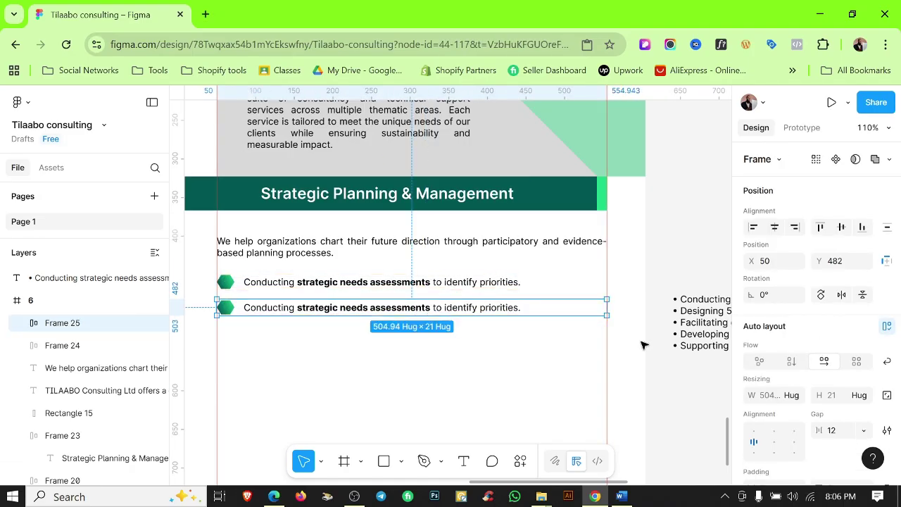
Replace the duplicated row's text with the 'Designing 5-year' bullet line.
{"action": "left_click", "coordinate": [98, 278]}
{"action": "key", "text": "shift+End"}
{"action": "key", "text": "ctrl+x"}
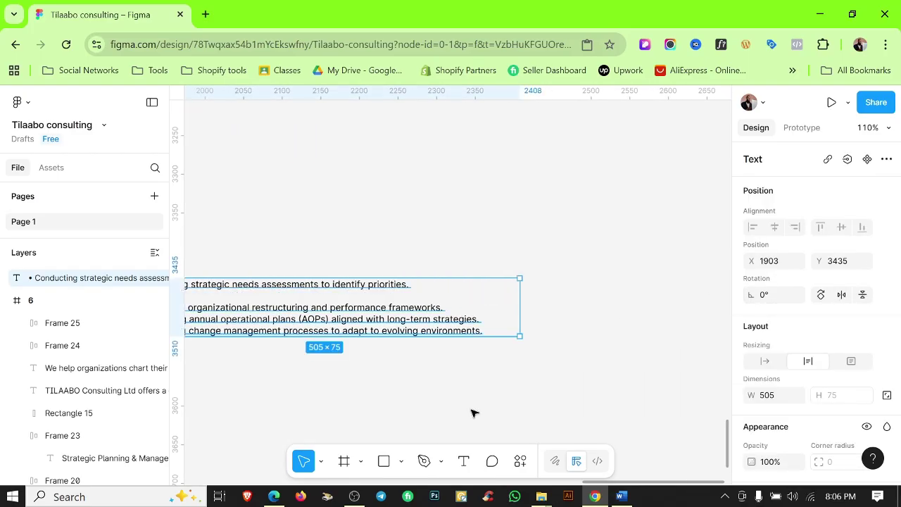
{"action": "scroll", "coordinate": [364, 306], "scroll_direction": "left", "scroll_amount": 5}
{"action": "double_click", "coordinate": [405, 224]}
{"action": "key", "text": "ctrl+v"}
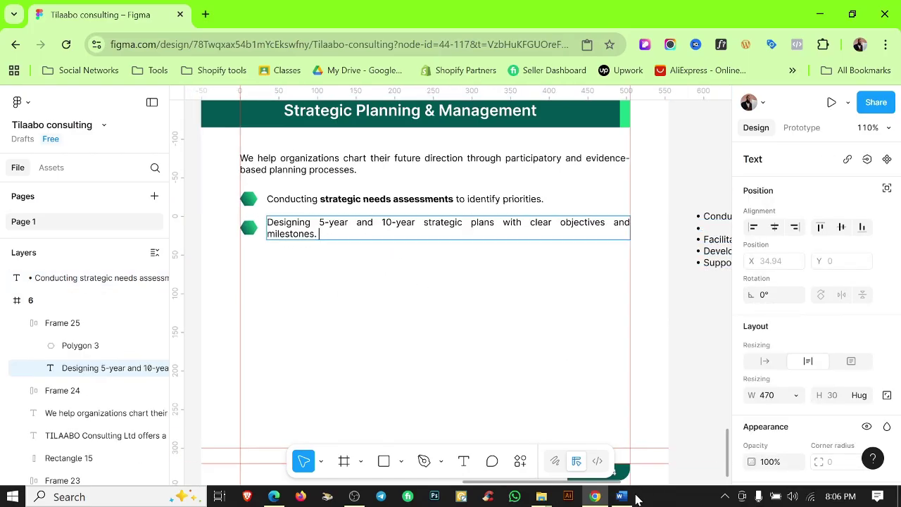
Check the second point's bold phrase in the Word profile and finish the second row.
{"action": "left_click", "coordinate": [634, 497]}
{"action": "left_click", "coordinate": [323, 272]}
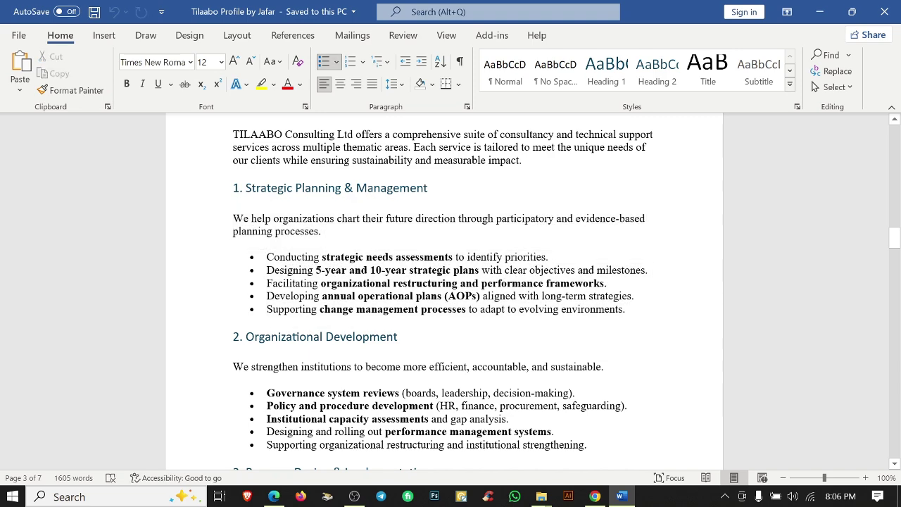
{"action": "left_click_drag", "start_coordinate": [316, 270], "coordinate": [369, 270]}
{"action": "key", "text": "alt+Tab"}
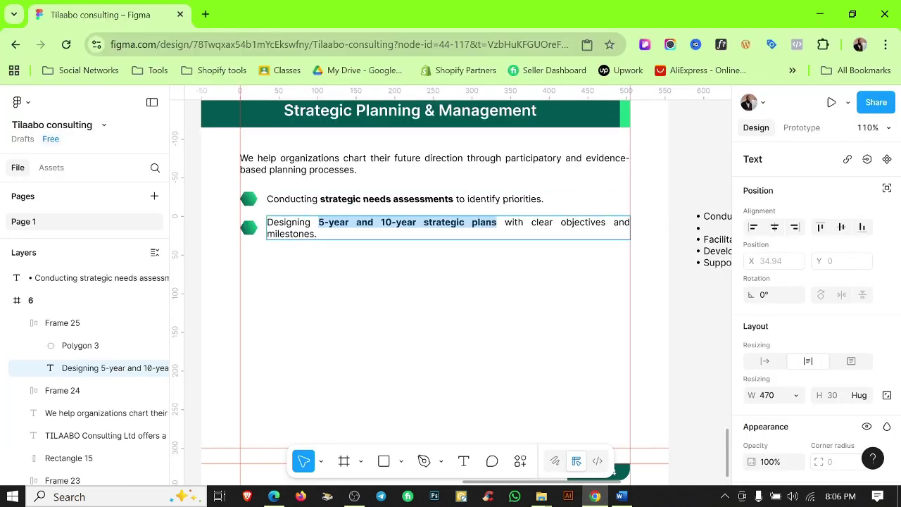
{"action": "left_click", "coordinate": [216, 406]}
{"action": "left_click", "coordinate": [338, 231]}
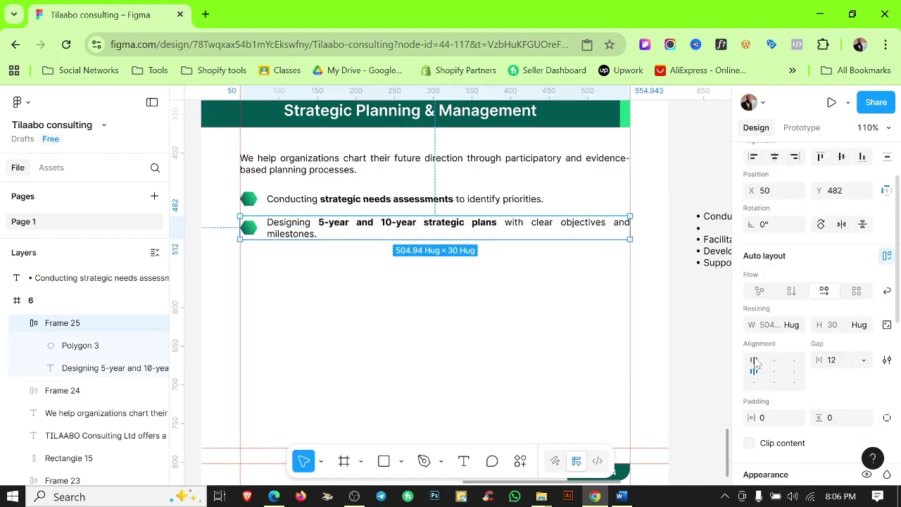
{"action": "left_click", "coordinate": [319, 255]}
{"action": "scroll", "coordinate": [415, 361], "scroll_direction": "up", "scroll_amount": 2}
{"action": "left_click", "coordinate": [362, 216]}
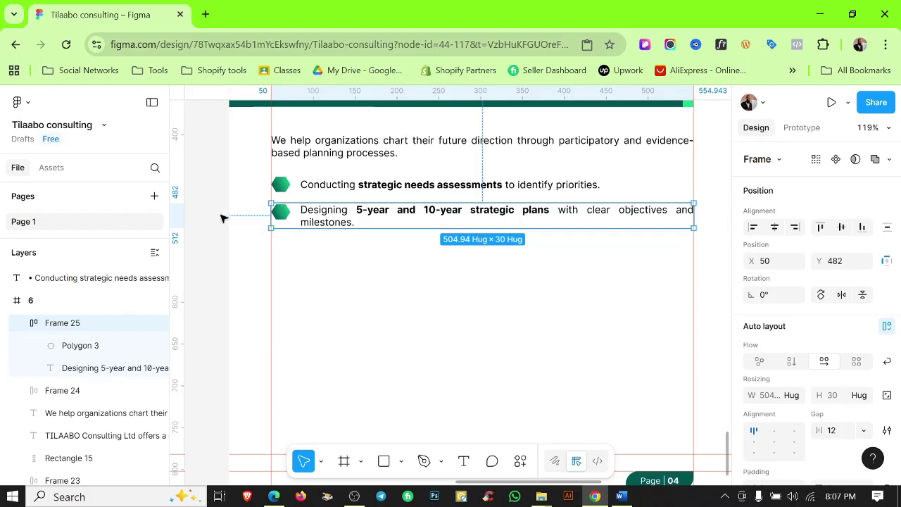
Duplicate the second row below it and paste in the Facilitating line.
{"action": "left_click_drag", "start_coordinate": [312, 222], "coordinate": [318, 246]}
{"action": "scroll", "coordinate": [317, 247], "scroll_direction": "up", "scroll_amount": 5}
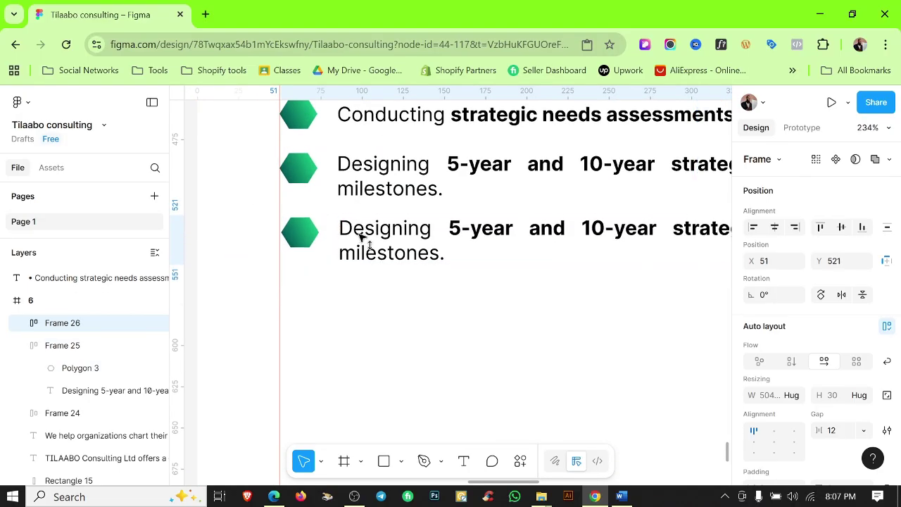
{"action": "scroll", "coordinate": [361, 238], "scroll_direction": "down", "scroll_amount": 5}
{"action": "left_click", "coordinate": [621, 497]}
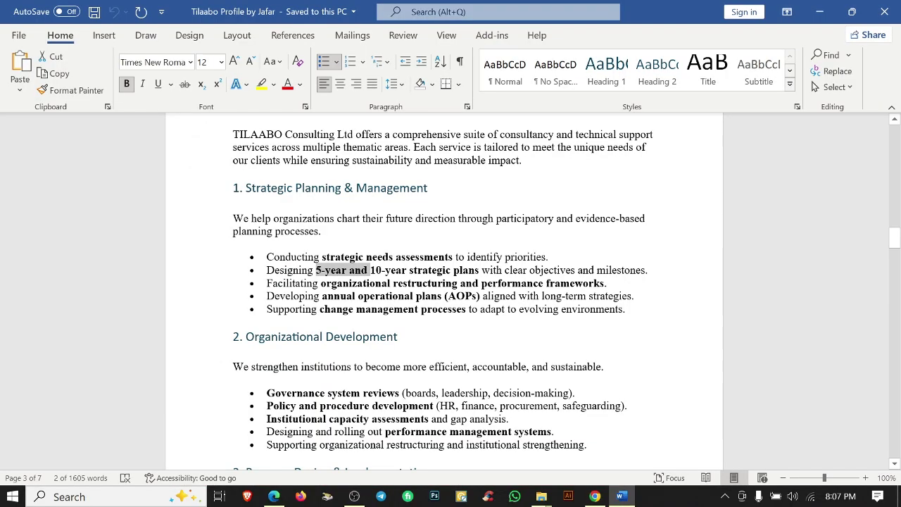
{"action": "left_click", "coordinate": [595, 497]}
{"action": "scroll", "coordinate": [526, 372], "scroll_direction": "down", "scroll_amount": 3}
{"action": "key", "text": "ctrl+v"}
{"action": "scroll", "coordinate": [547, 359], "scroll_direction": "up", "scroll_amount": 3}
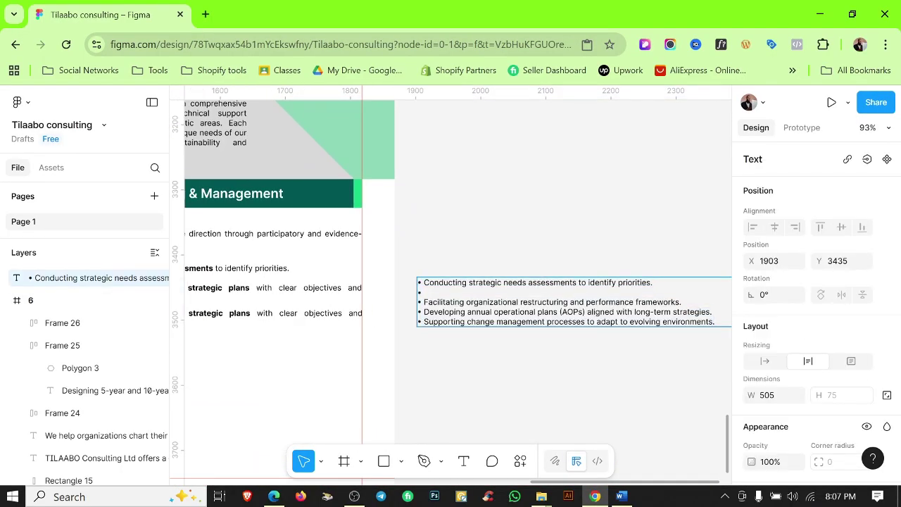
{"action": "key", "text": "Escape"}
Bold the organizational restructuring phrase in the third, Facilitating row.
{"action": "left_click", "coordinate": [232, 314]}
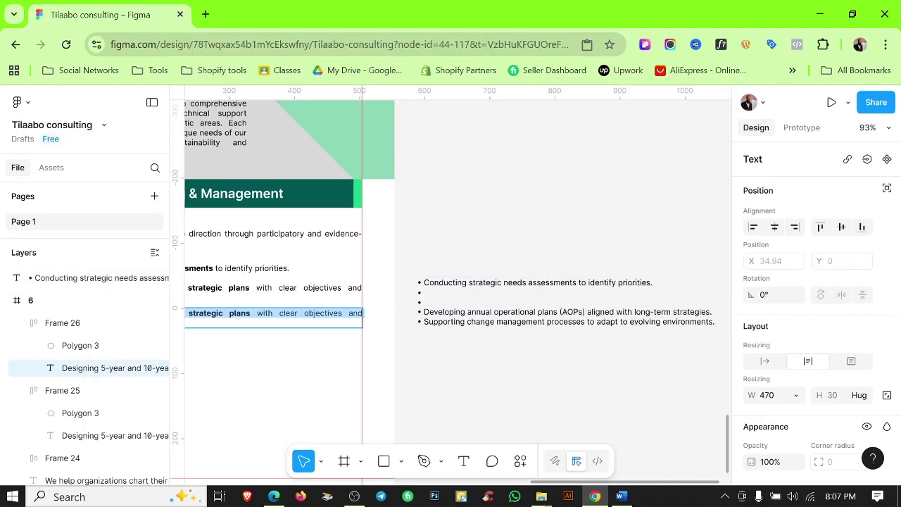
{"action": "scroll", "coordinate": [282, 382], "scroll_direction": "down", "scroll_amount": 3}
{"action": "key", "text": "Escape"}
{"action": "key", "text": "alt+Tab"}
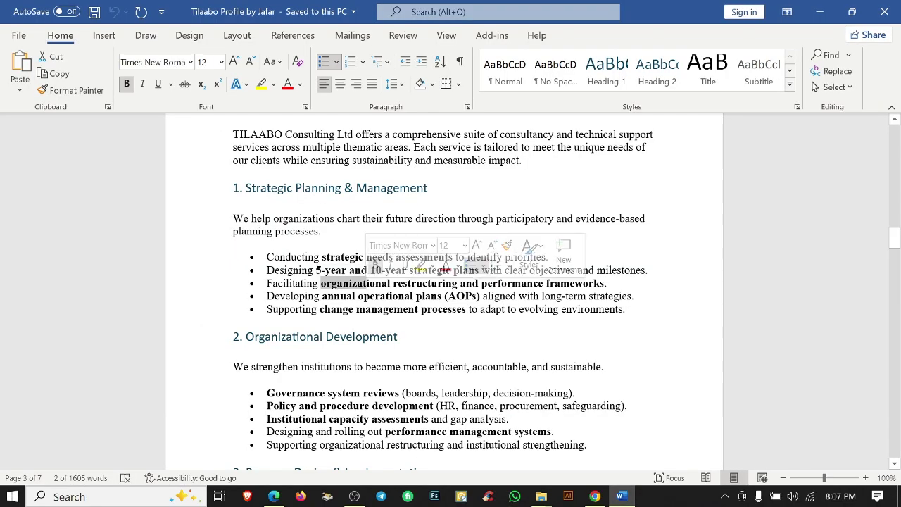
{"action": "key", "text": "alt+Tab"}
{"action": "scroll", "coordinate": [366, 280], "scroll_direction": "up", "scroll_amount": 3}
{"action": "left_click", "coordinate": [366, 278]}
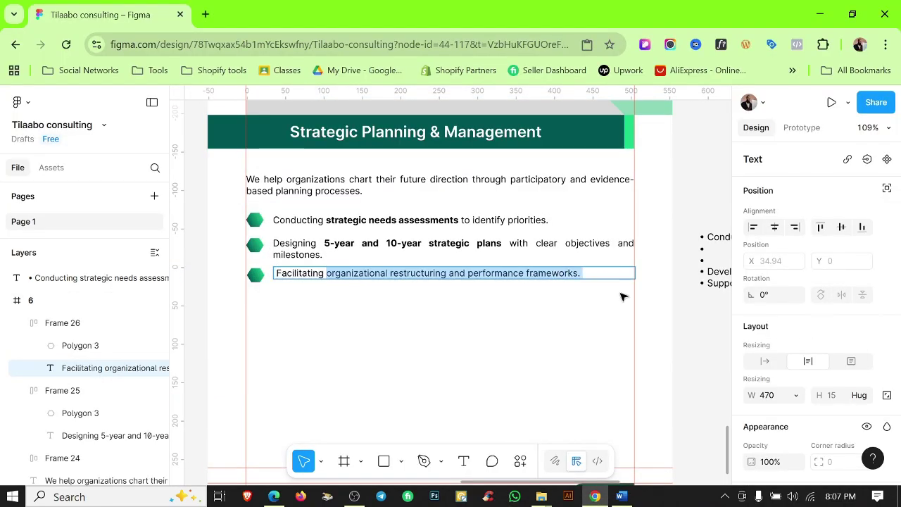
{"action": "key", "text": "ctrl+b"}
{"action": "left_click", "coordinate": [478, 376]}
{"action": "left_click", "coordinate": [297, 285]}
Duplicate the Facilitating row and cut the 'Developing annual operational plans' line from the loose text.
{"action": "scroll", "coordinate": [759, 318], "scroll_direction": "down", "scroll_amount": 3}
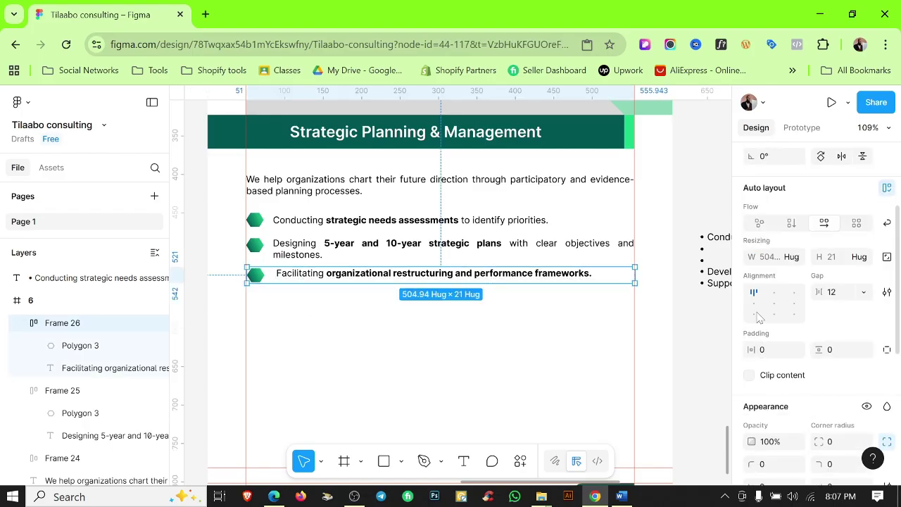
{"action": "key", "text": "ctrl+d"}
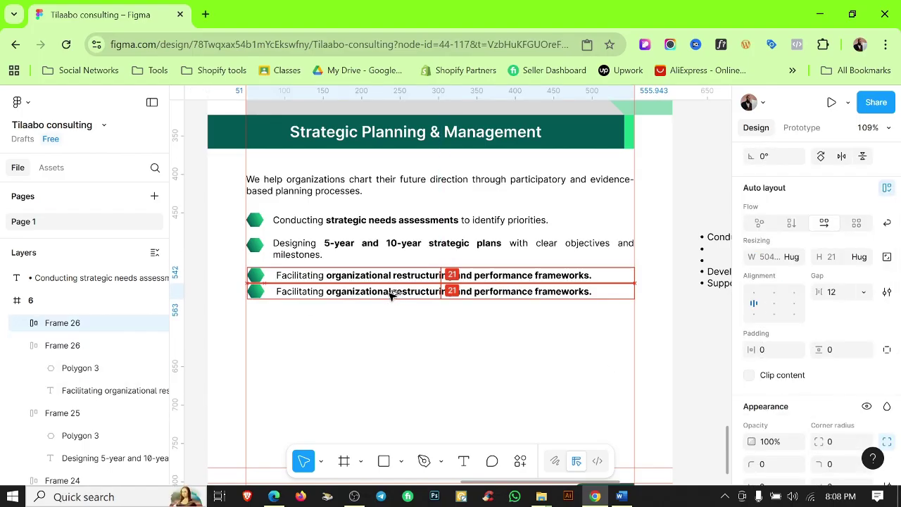
{"action": "left_click", "coordinate": [621, 497]}
{"action": "left_click", "coordinate": [595, 500]}
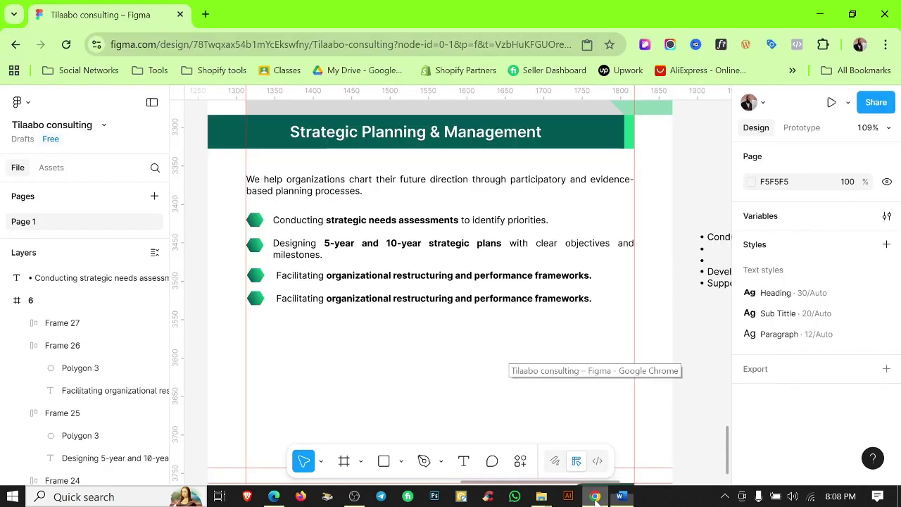
{"action": "left_click_drag", "start_coordinate": [638, 320], "coordinate": [399, 322]}
{"action": "double_click", "coordinate": [415, 273]}
{"action": "left_click_drag", "start_coordinate": [412, 272], "coordinate": [726, 273]}
{"action": "scroll", "coordinate": [636, 279], "scroll_direction": "right", "scroll_amount": 3}
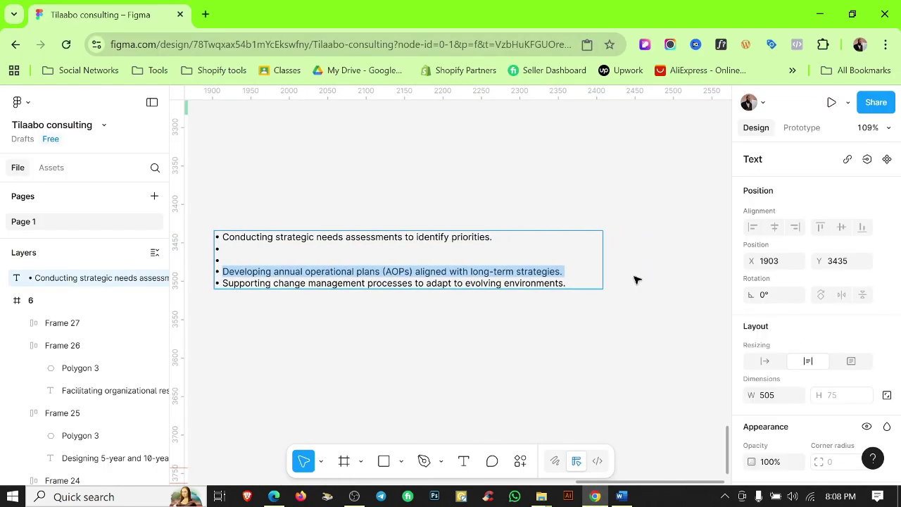
{"action": "key", "text": "ctrl+x"}
Paste the Developing line into the fourth row with 'annual operational plans (AOPs)' in bold.
{"action": "left_click", "coordinate": [368, 390]}
{"action": "scroll", "coordinate": [368, 281], "scroll_direction": "left", "scroll_amount": 8}
{"action": "left_click", "coordinate": [369, 197]}
{"action": "key", "text": "ctrl+v"}
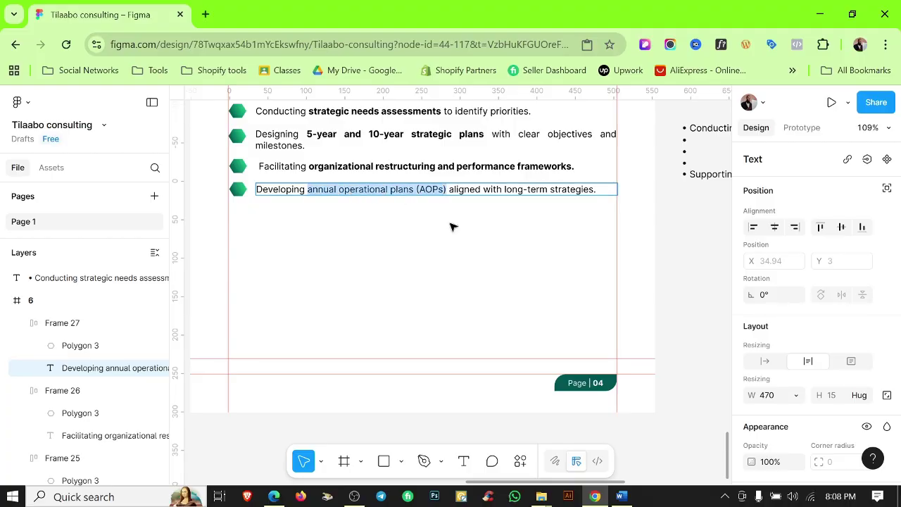
{"action": "key", "text": "ctrl+b"}
{"action": "left_click", "coordinate": [413, 218]}
Duplicate the fourth row as a fifth and cut the 'Supporting change management' line.
{"action": "left_click", "coordinate": [422, 198]}
{"action": "key", "text": "ctrl+d"}
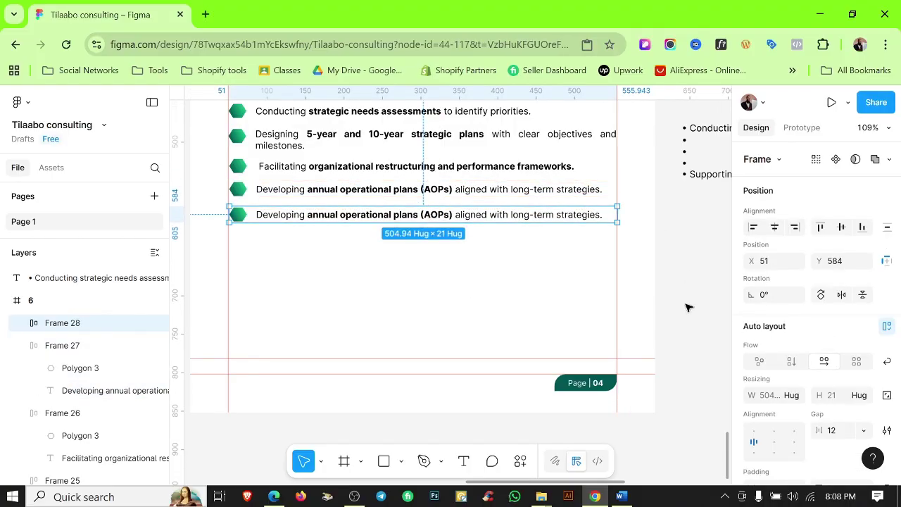
{"action": "double_click", "coordinate": [712, 174]}
{"action": "key", "text": "ctrl+a"}
{"action": "key", "text": "ctrl+x"}
{"action": "key", "text": "ctrl+z"}
{"action": "scroll", "coordinate": [563, 233], "scroll_direction": "right", "scroll_amount": 4}
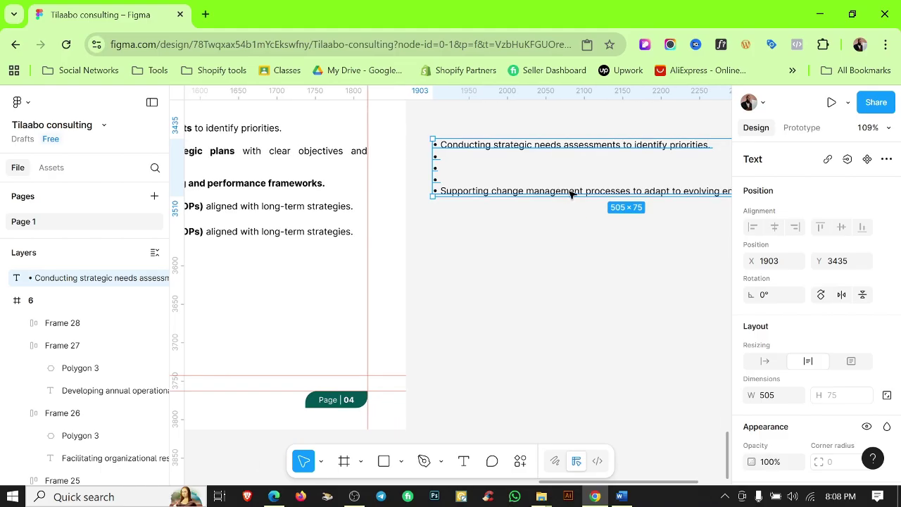
{"action": "triple_click", "coordinate": [571, 194]}
{"action": "key", "text": "BackSpace"}
Put the 'Supporting change management' line, without bullet character, in the fifth row; select all rows.
{"action": "scroll", "coordinate": [668, 253], "scroll_direction": "left", "scroll_amount": 5}
{"action": "left_click", "coordinate": [423, 213]}
{"action": "key", "text": "Return"}
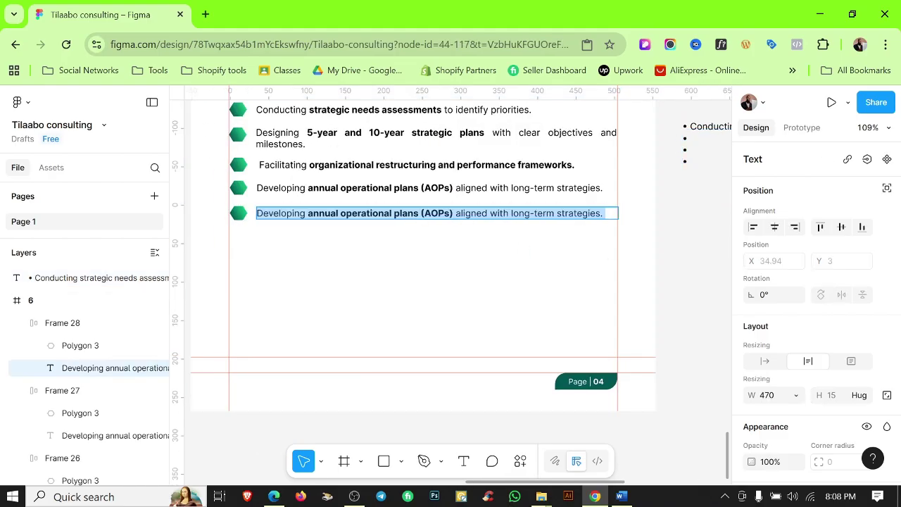
{"action": "key", "text": "ctrl+v"}
{"action": "key", "text": "ctrl+shift+8"}
{"action": "key", "text": "alt+Tab"}
{"action": "key", "text": "alt+Tab"}
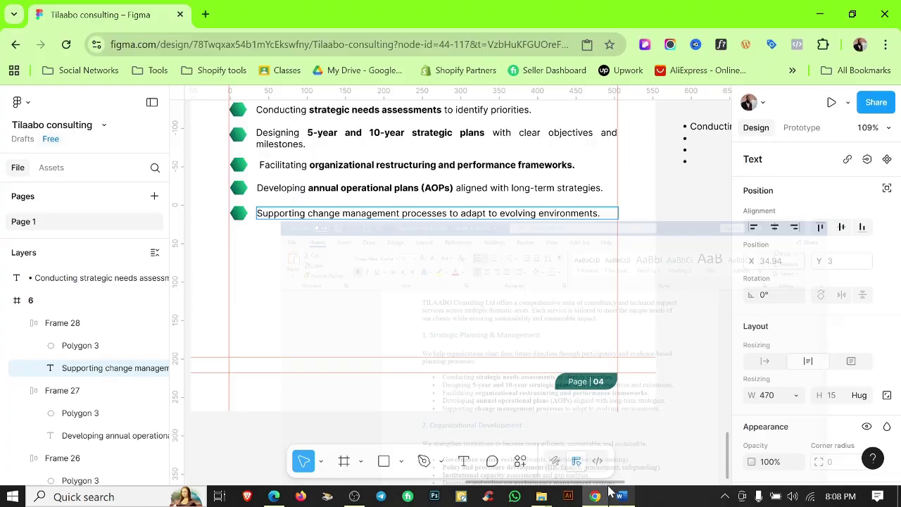
{"action": "key", "text": "Escape"}
{"action": "scroll", "coordinate": [471, 294], "scroll_direction": "down", "scroll_amount": 3}
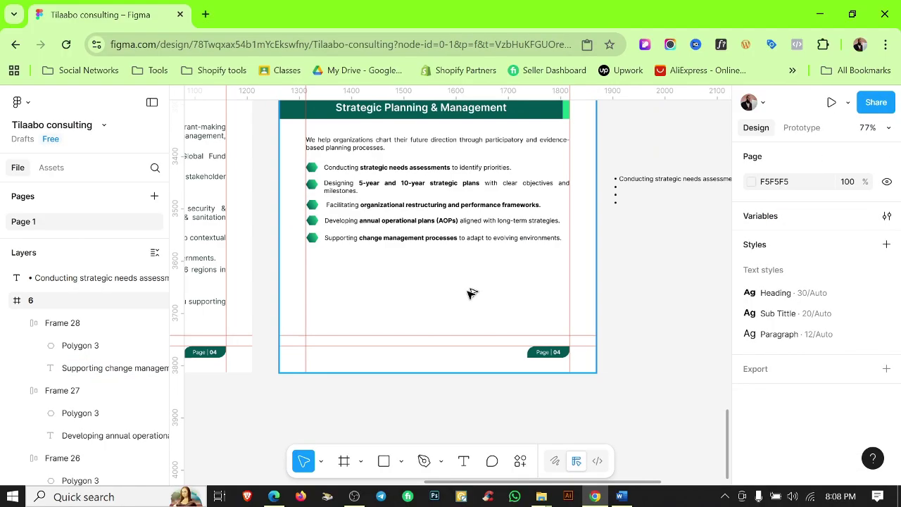
{"action": "left_click", "coordinate": [655, 183]}
{"action": "key", "text": "Escape"}
{"action": "left_click_drag", "start_coordinate": [396, 255], "coordinate": [414, 206]}
Stack the five rows in a vertical auto layout, then deselect the bullet list.
{"action": "key", "text": "shift+a"}
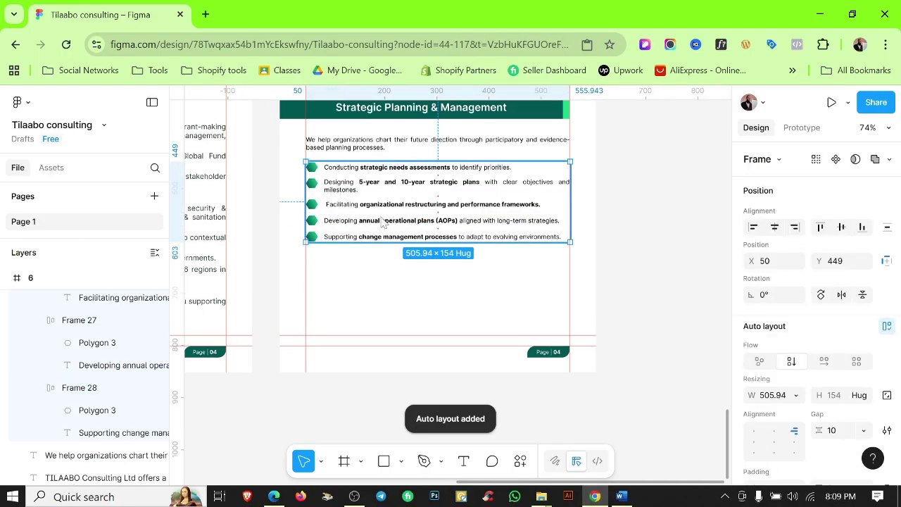
{"action": "scroll", "coordinate": [786, 322], "scroll_direction": "down", "scroll_amount": 5}
{"action": "scroll", "coordinate": [786, 323], "scroll_direction": "up", "scroll_amount": 3}
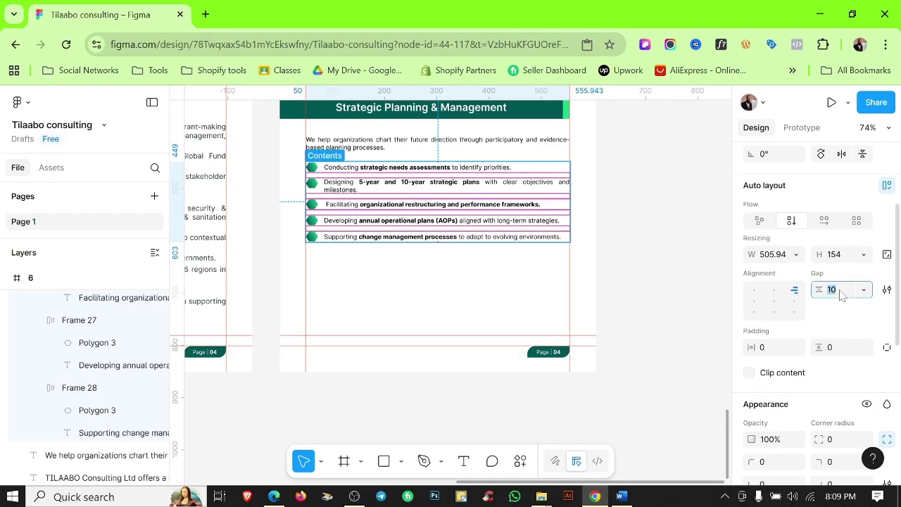
{"action": "left_click", "coordinate": [477, 377]}
{"action": "scroll", "coordinate": [476, 378], "scroll_direction": "down", "scroll_amount": 1, "text": "ctrl"}
{"action": "scroll", "coordinate": [473, 281], "scroll_direction": "up", "scroll_amount": 3}
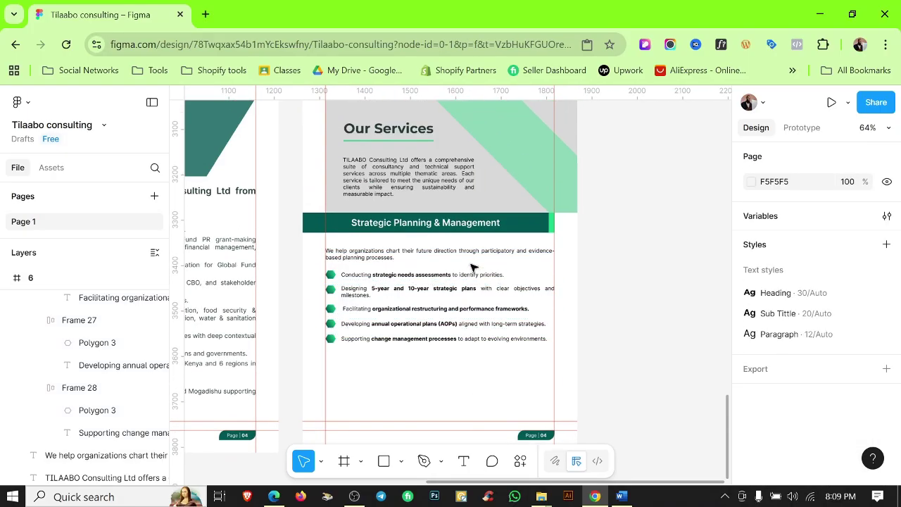
Move the Strategic Planning section about 76 px lower and drop the green accent bar onto its heading band.
{"action": "left_click_drag", "start_coordinate": [303, 152], "coordinate": [569, 237]}
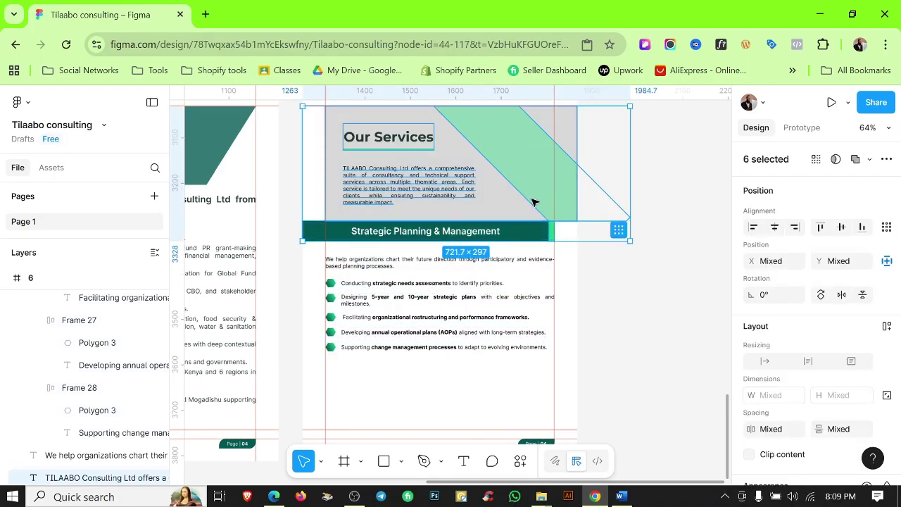
{"action": "left_click", "coordinate": [652, 305]}
{"action": "left_click_drag", "start_coordinate": [400, 277], "coordinate": [313, 226]}
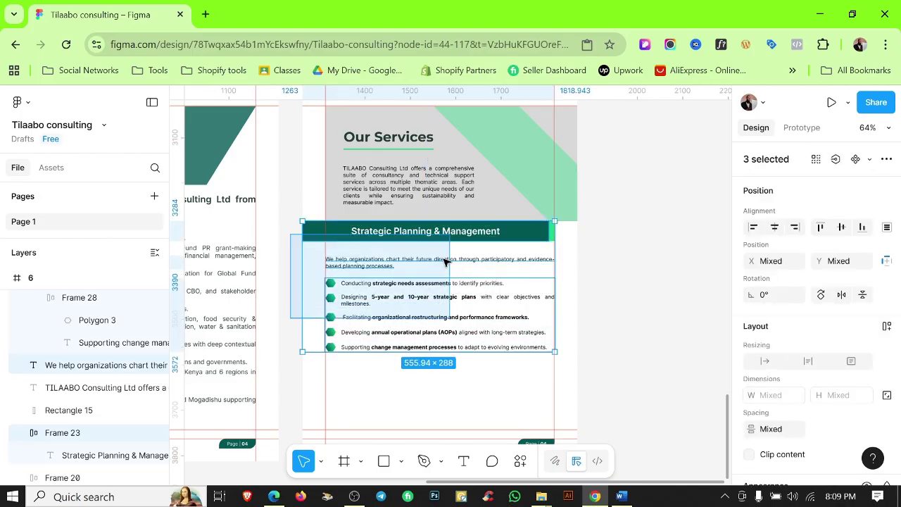
{"action": "left_click_drag", "start_coordinate": [514, 235], "coordinate": [512, 289]}
{"action": "left_click", "coordinate": [604, 262]}
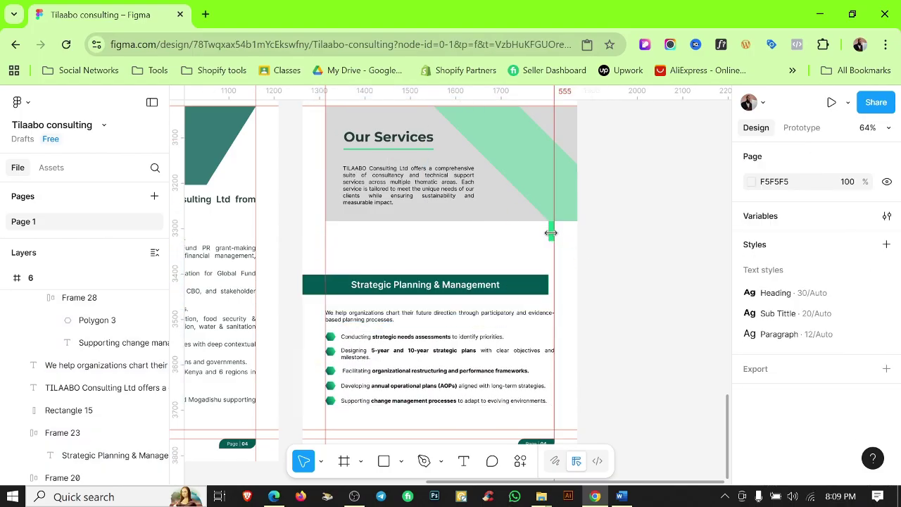
{"action": "scroll", "coordinate": [550, 232], "scroll_direction": "up", "scroll_amount": 5}
{"action": "left_click_drag", "start_coordinate": [550, 228], "coordinate": [546, 330]}
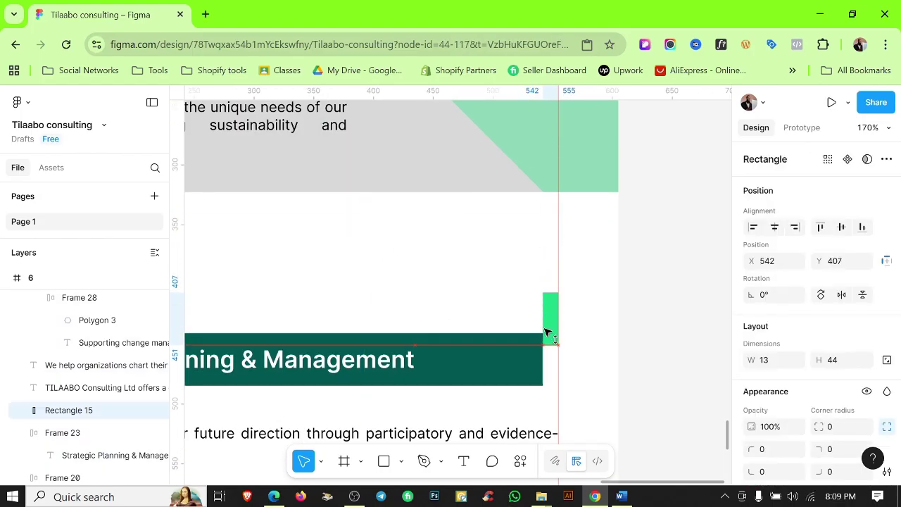
Stretch the gray top band and green triangle to 371 px tall.
{"action": "scroll", "coordinate": [507, 212], "scroll_direction": "down", "scroll_amount": 5}
{"action": "key", "text": "Escape"}
{"action": "left_click", "coordinate": [479, 200]}
{"action": "left_click_drag", "start_coordinate": [479, 200], "coordinate": [459, 262]}
{"action": "scroll", "coordinate": [509, 271], "scroll_direction": "up", "scroll_amount": 5}
{"action": "scroll", "coordinate": [510, 281], "scroll_direction": "down", "scroll_amount": 5}
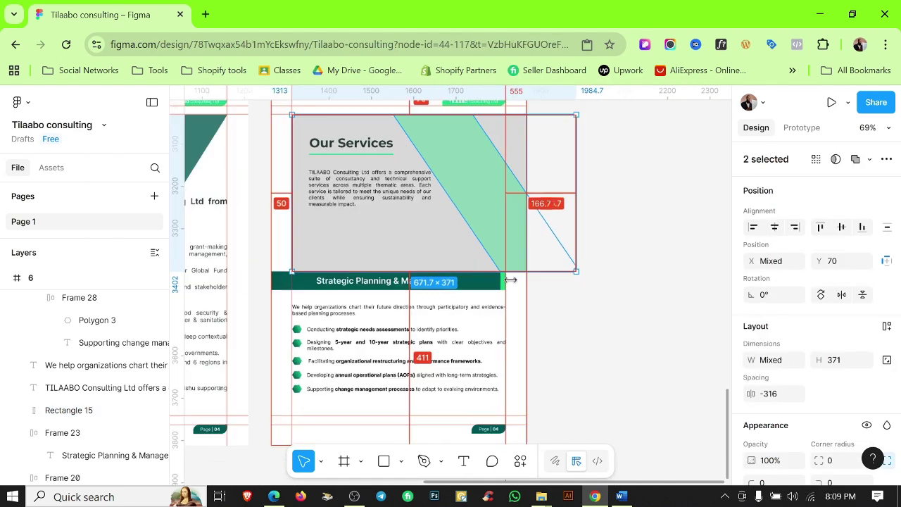
{"action": "scroll", "coordinate": [511, 280], "scroll_direction": "down", "scroll_amount": 3}
{"action": "scroll", "coordinate": [352, 181], "scroll_direction": "up", "scroll_amount": 5}
Select the Our Services heading and intro paragraph, then hide the rulers and guides with Shift+R.
{"action": "key", "text": "Escape"}
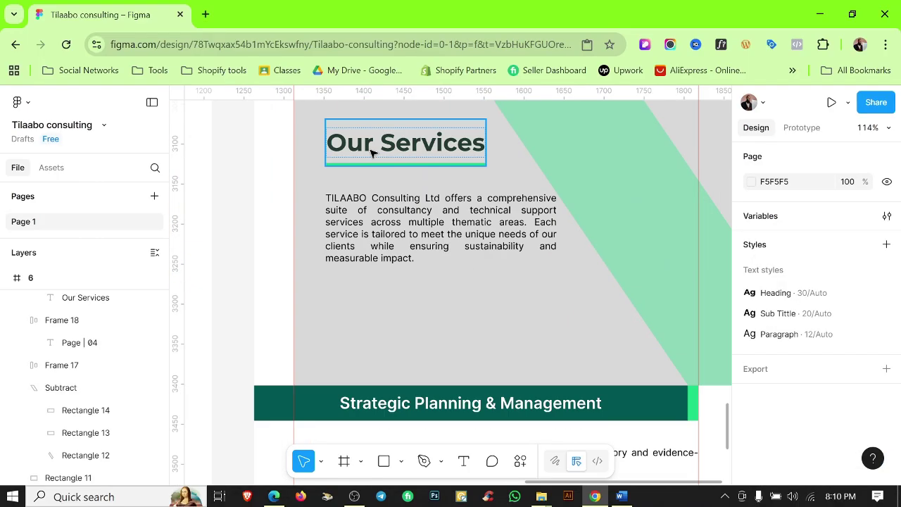
{"action": "left_click", "coordinate": [405, 142]}
{"action": "left_click", "coordinate": [437, 218], "text": "shift"}
{"action": "scroll", "coordinate": [445, 248], "scroll_direction": "up", "scroll_amount": 3}
{"action": "scroll", "coordinate": [453, 256], "scroll_direction": "down", "scroll_amount": 5}
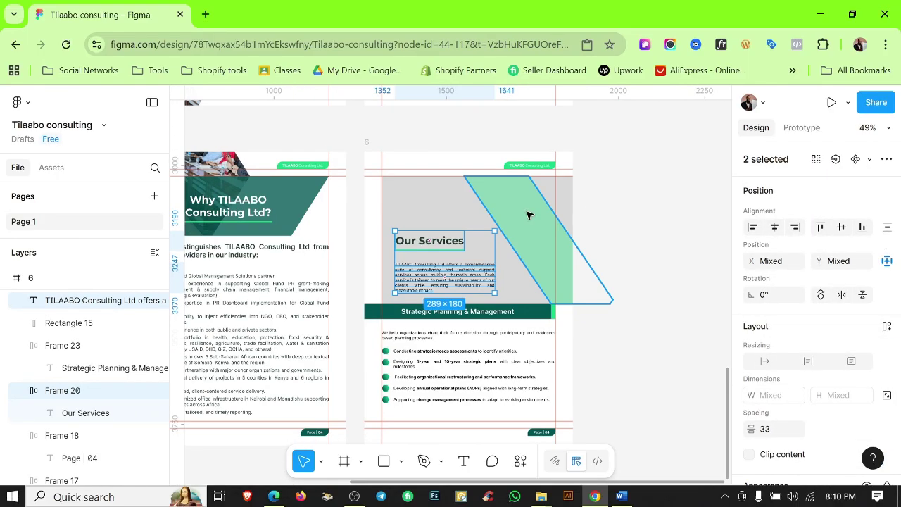
{"action": "left_click", "coordinate": [588, 211]}
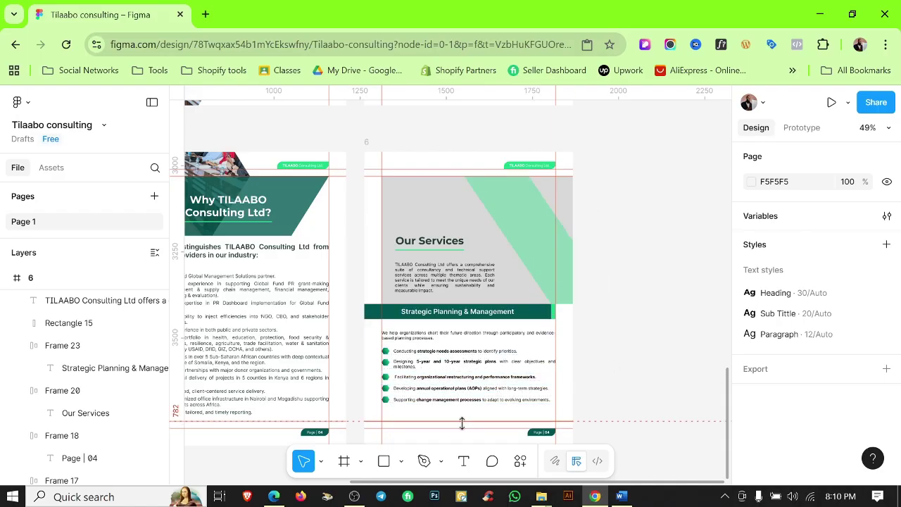
{"action": "scroll", "coordinate": [461, 397], "scroll_direction": "up", "scroll_amount": 3}
{"action": "scroll", "coordinate": [535, 366], "scroll_direction": "down", "scroll_amount": 1}
{"action": "key", "text": "shift+r"}
Copy meeting photo IMG-20250818-WA0011 from the Tilaabo consulting folder and paste it into the top rectangle.
{"action": "scroll", "coordinate": [627, 310], "scroll_direction": "down", "scroll_amount": 2}
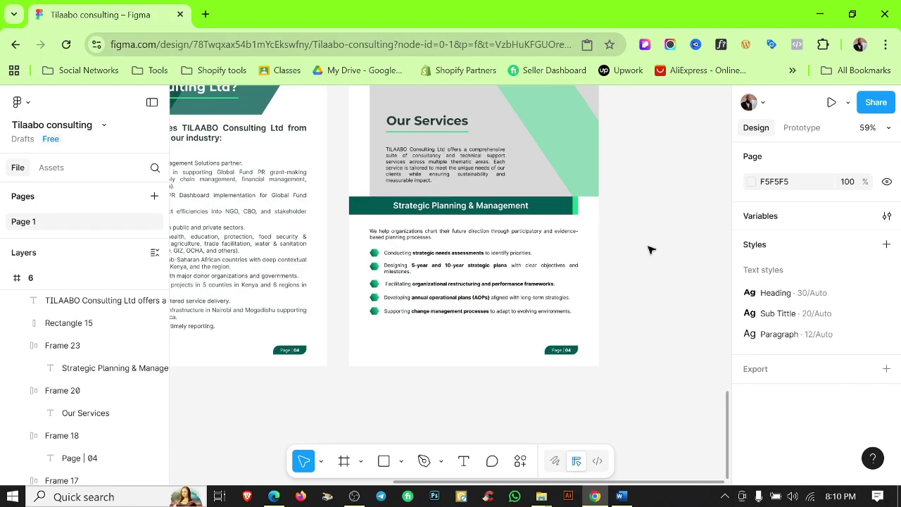
{"action": "scroll", "coordinate": [633, 241], "scroll_direction": "down", "scroll_amount": 1}
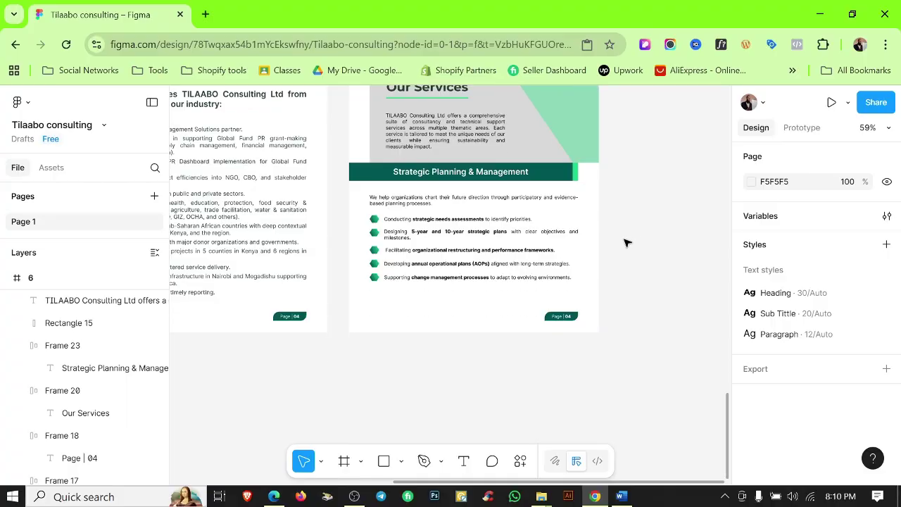
{"action": "scroll", "coordinate": [599, 218], "scroll_direction": "up", "scroll_amount": 2}
{"action": "mouse_move", "coordinate": [541, 497]}
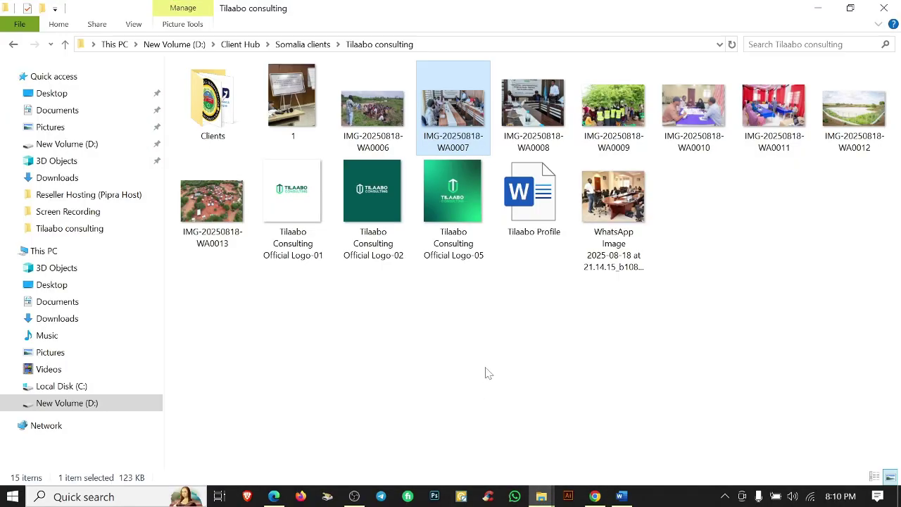
{"action": "left_click", "coordinate": [520, 461]}
{"action": "left_click", "coordinate": [764, 122]}
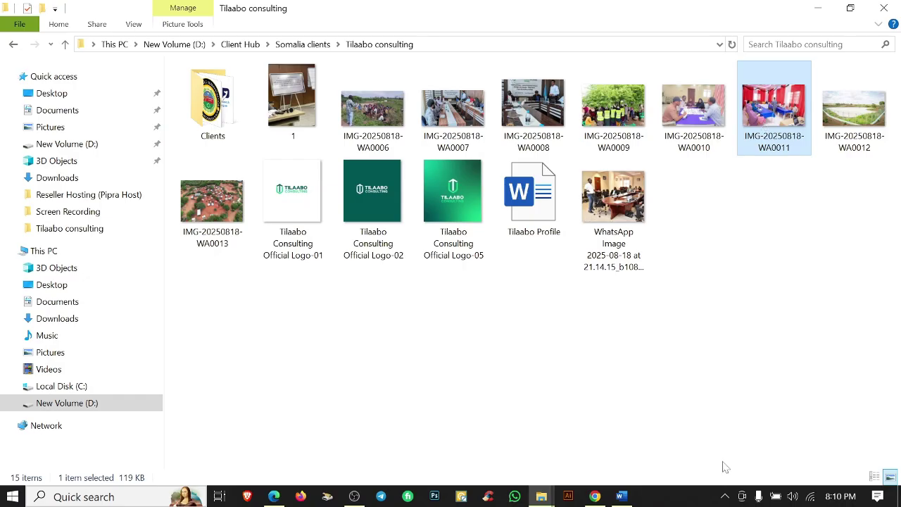
{"action": "mouse_move", "coordinate": [595, 496]}
{"action": "left_click", "coordinate": [604, 437]}
{"action": "key", "text": "ctrl+v"}
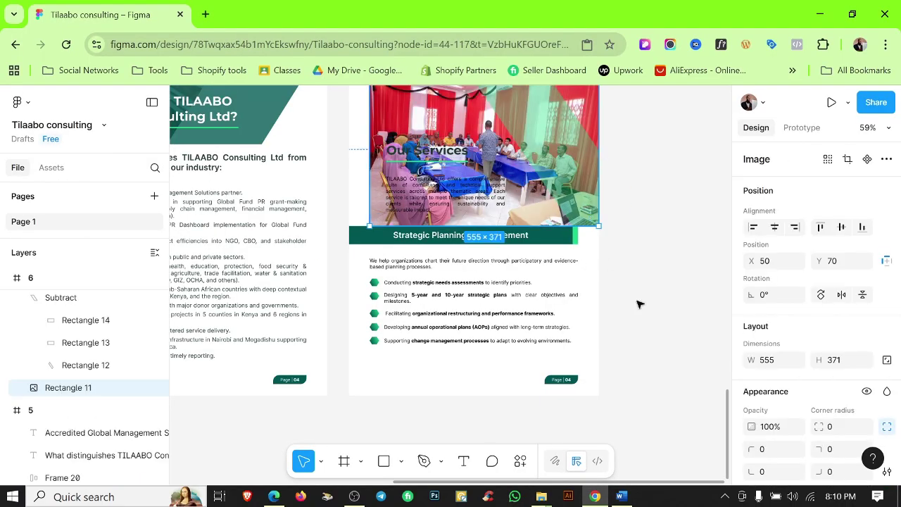
{"action": "scroll", "coordinate": [810, 317], "scroll_direction": "down", "scroll_amount": 5}
Add a dark teal 005653 overlay fill at 94% opacity on the photo.
{"action": "left_click", "coordinate": [887, 320]}
{"action": "scroll", "coordinate": [623, 405], "scroll_direction": "down", "scroll_amount": 2}
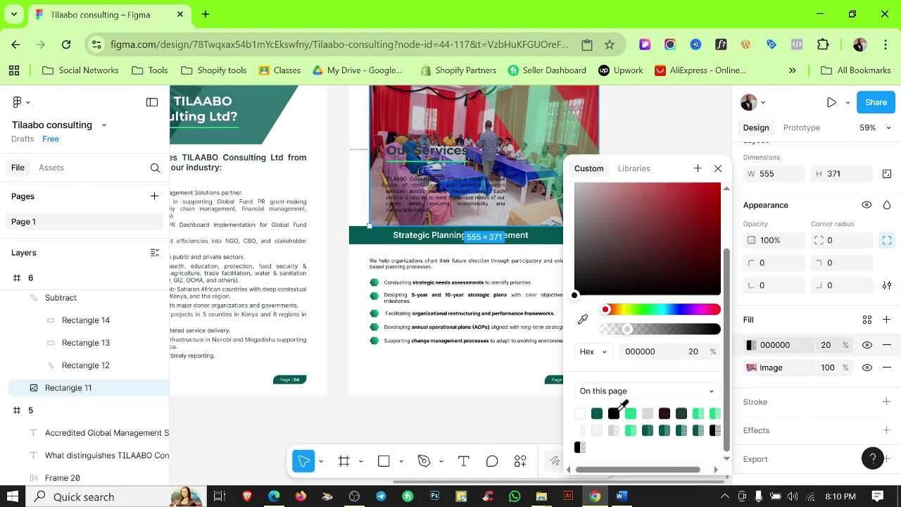
{"action": "left_click", "coordinate": [597, 413]}
{"action": "left_click_drag", "start_coordinate": [712, 330], "coordinate": [710, 333]}
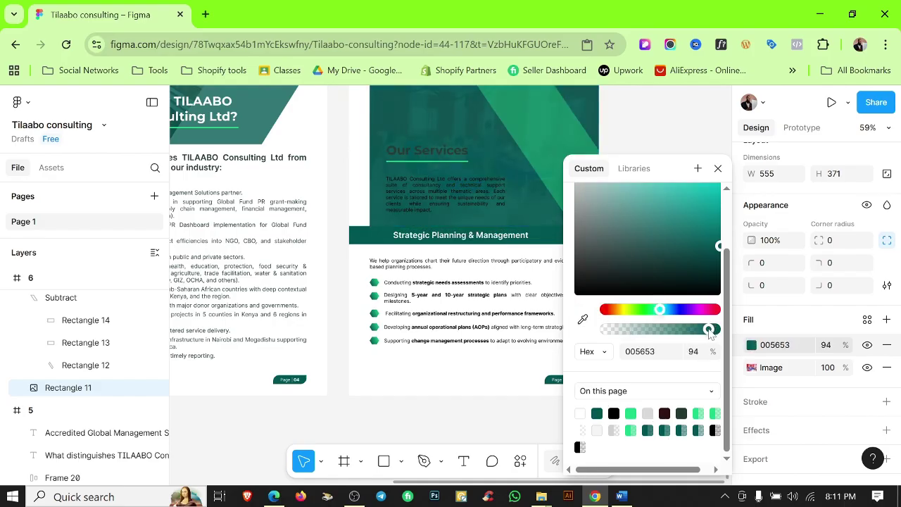
{"action": "left_click", "coordinate": [530, 254]}
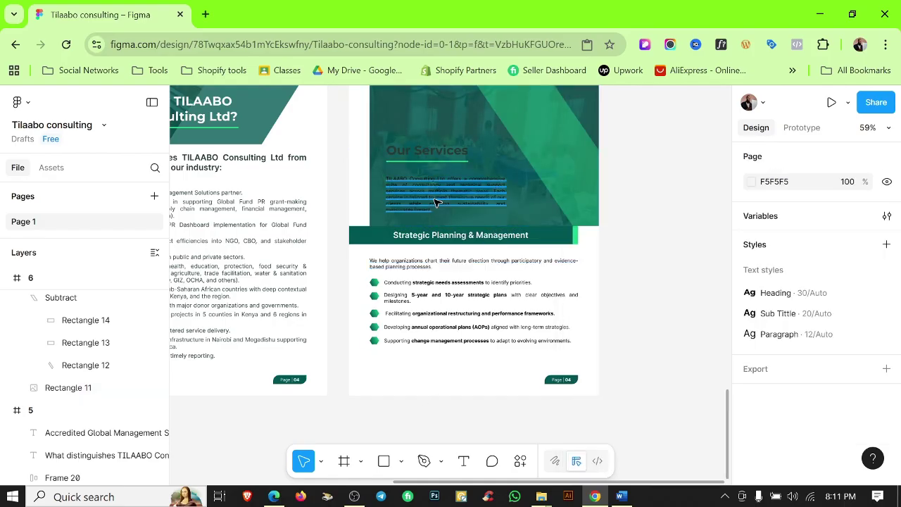
Recolour the Our Services heading and intro paragraph with the Color White style.
{"action": "left_click", "coordinate": [435, 198]}
{"action": "left_click", "coordinate": [431, 151], "text": "shift"}
{"action": "scroll", "coordinate": [830, 368], "scroll_direction": "down", "scroll_amount": 5}
{"action": "left_click", "coordinate": [804, 380]}
{"action": "left_click", "coordinate": [618, 361]}
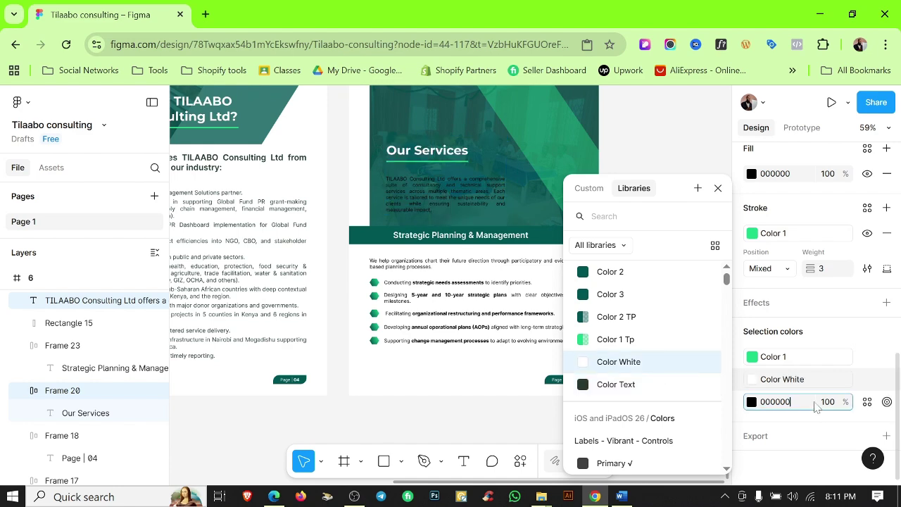
{"action": "left_click", "coordinate": [752, 402]}
{"action": "left_click", "coordinate": [618, 388]}
{"action": "left_click", "coordinate": [549, 415]}
{"action": "scroll", "coordinate": [593, 293], "scroll_direction": "down", "scroll_amount": 1}
{"action": "scroll", "coordinate": [606, 296], "scroll_direction": "up", "scroll_amount": 1}
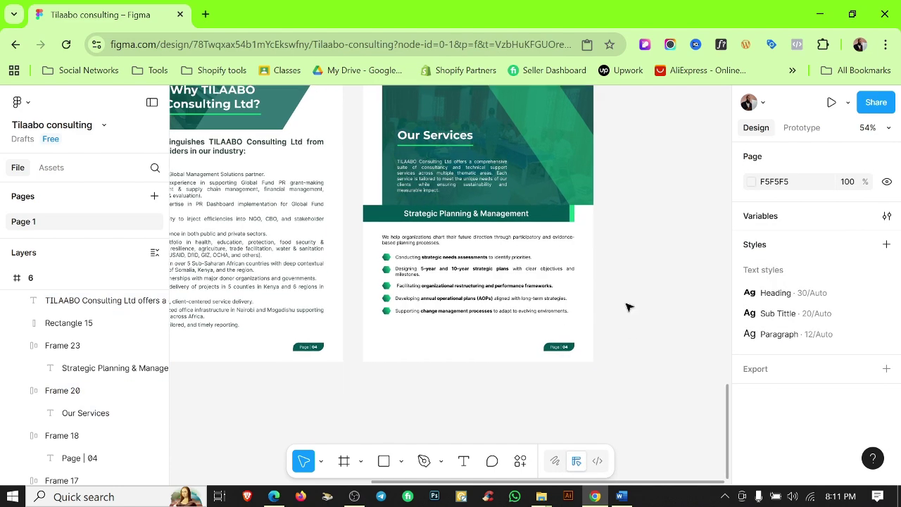
Turn the photo rectangle's teal fill into a linear gradient.
{"action": "left_click", "coordinate": [458, 148]}
{"action": "left_click", "coordinate": [750, 322]}
{"action": "left_click", "coordinate": [597, 197]}
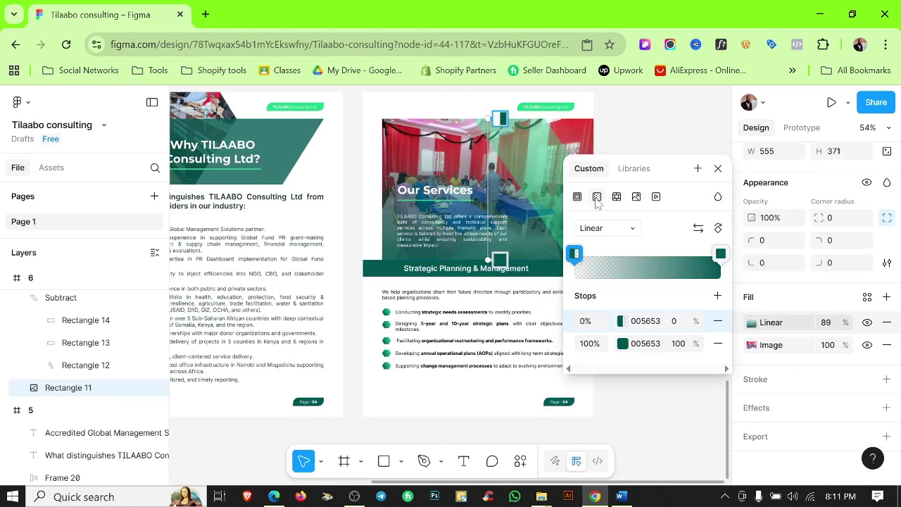
{"action": "left_click", "coordinate": [698, 228]}
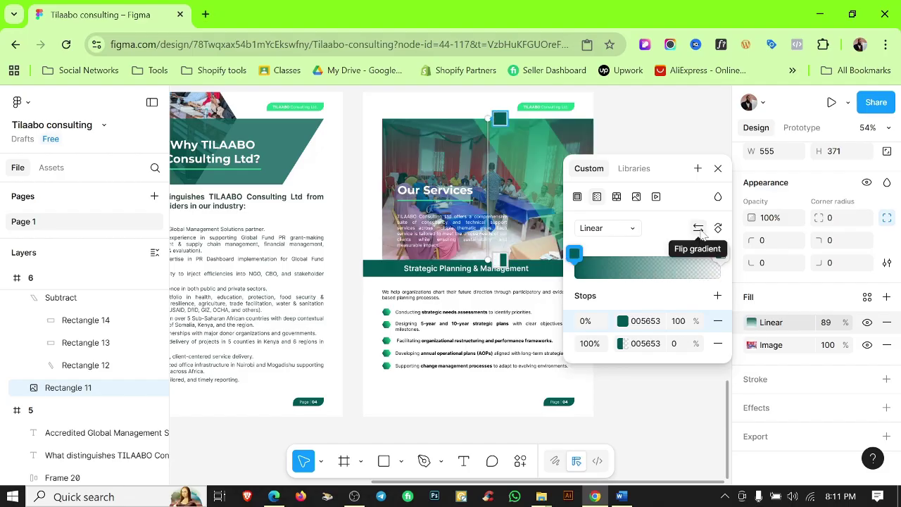
{"action": "left_click", "coordinate": [701, 231]}
Make the gradient's 0% stop light green 1CD587.
{"action": "left_click", "coordinate": [575, 259]}
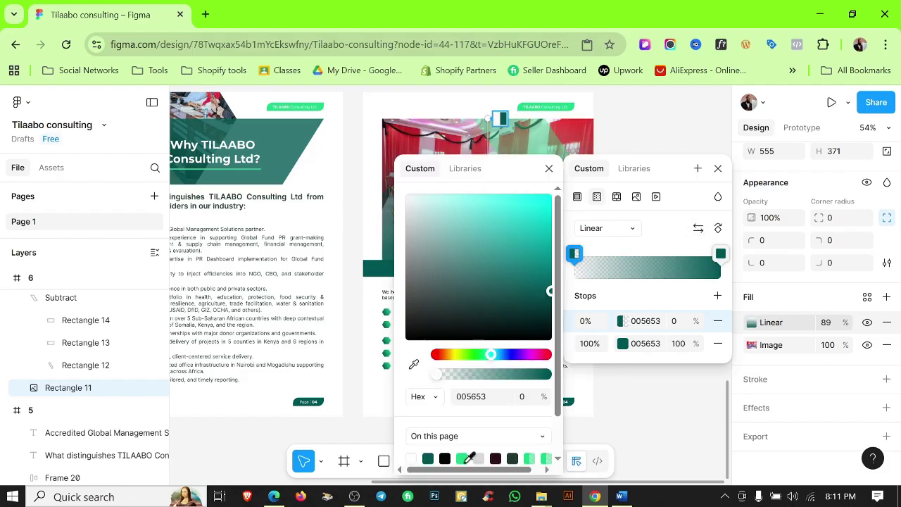
{"action": "left_click", "coordinate": [461, 458]}
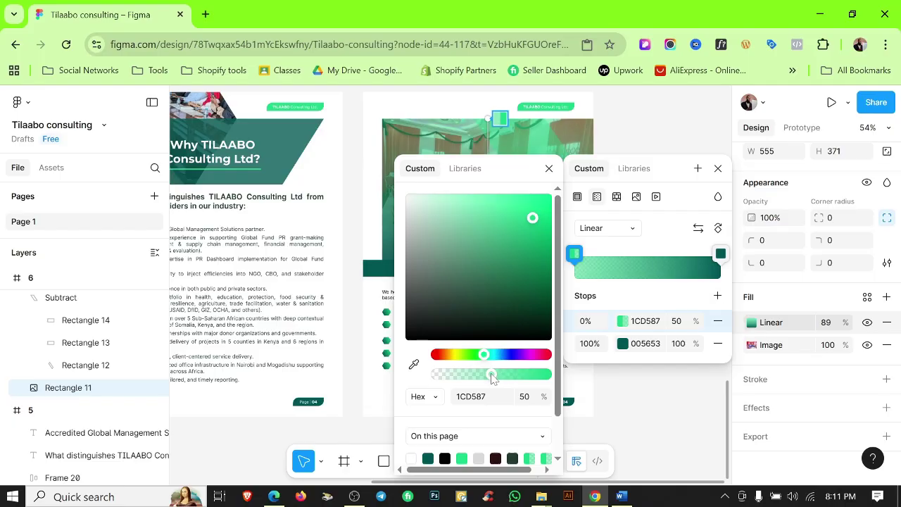
{"action": "left_click", "coordinate": [632, 126]}
{"action": "scroll", "coordinate": [516, 291], "scroll_direction": "up", "scroll_amount": 5}
{"action": "scroll", "coordinate": [509, 193], "scroll_direction": "down", "scroll_amount": 1}
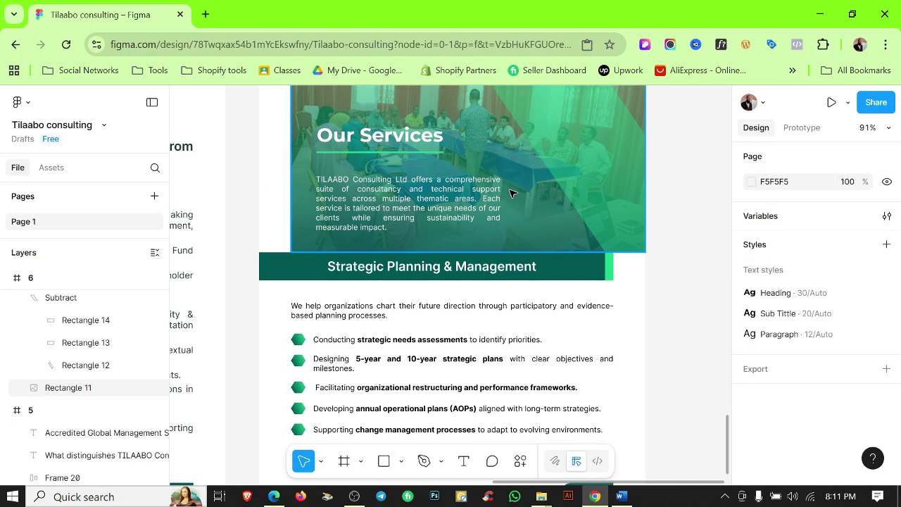
{"action": "scroll", "coordinate": [343, 157], "scroll_direction": "up", "scroll_amount": 3}
{"action": "scroll", "coordinate": [630, 241], "scroll_direction": "down", "scroll_amount": 6}
{"action": "scroll", "coordinate": [630, 241], "scroll_direction": "up", "scroll_amount": 3}
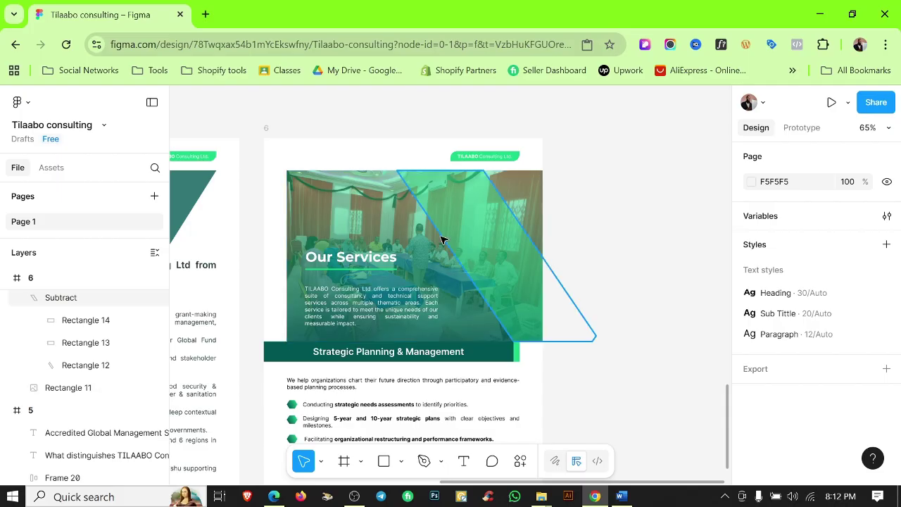
Reangle the gradient across the photo and lower the light-green stop to 15% opacity.
{"action": "double_click", "coordinate": [355, 221]}
{"action": "left_click_drag", "start_coordinate": [414, 345], "coordinate": [380, 303]}
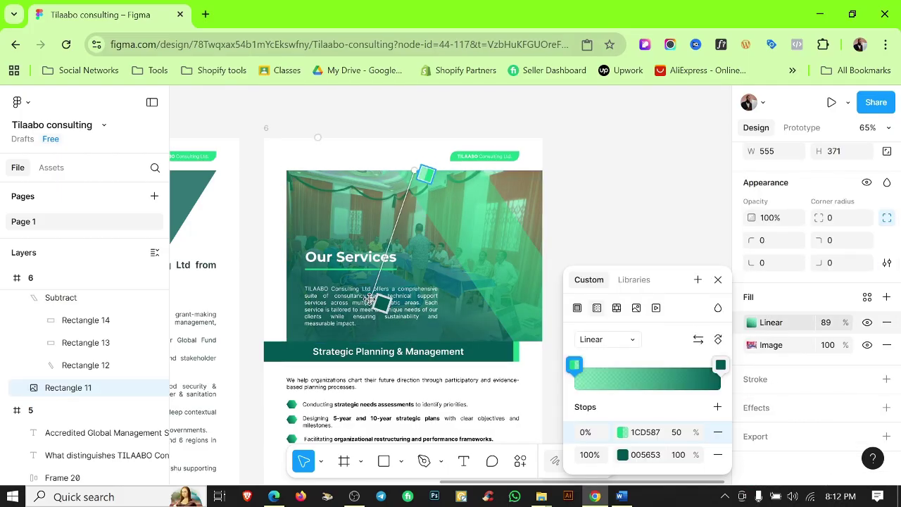
{"action": "left_click", "coordinate": [622, 432]}
{"action": "left_click_drag", "start_coordinate": [493, 373], "coordinate": [438, 373]}
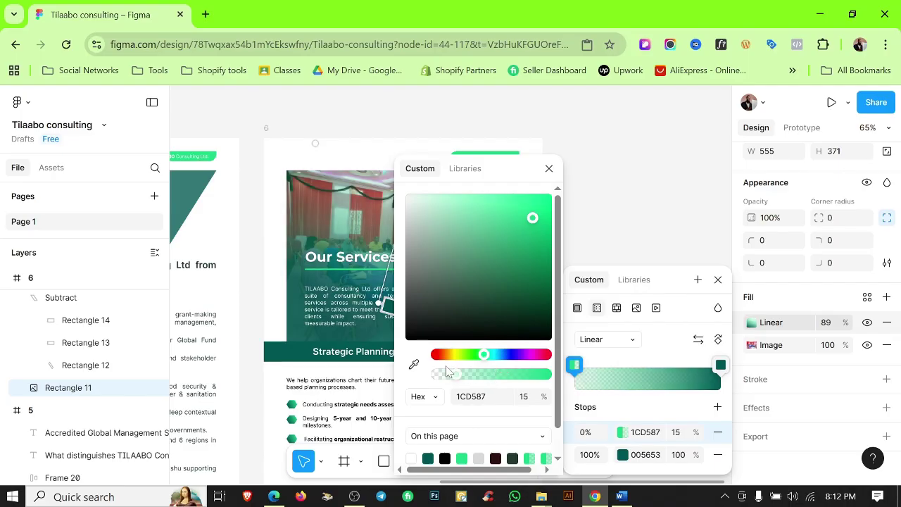
{"action": "left_click", "coordinate": [695, 195]}
{"action": "scroll", "coordinate": [506, 274], "scroll_direction": "up", "scroll_amount": 5}
{"action": "scroll", "coordinate": [564, 266], "scroll_direction": "down", "scroll_amount": 5}
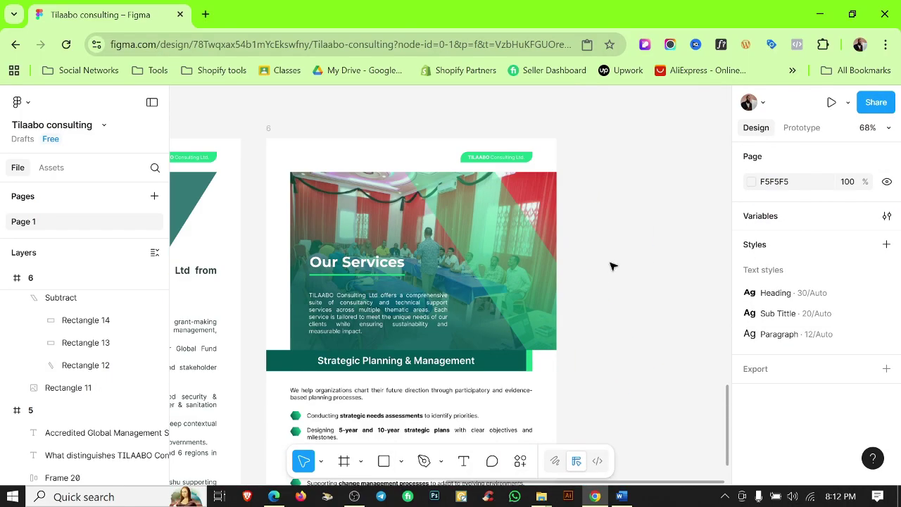
{"action": "scroll", "coordinate": [655, 258], "scroll_direction": "down", "scroll_amount": 1}
{"action": "scroll", "coordinate": [662, 275], "scroll_direction": "down", "scroll_amount": 3}
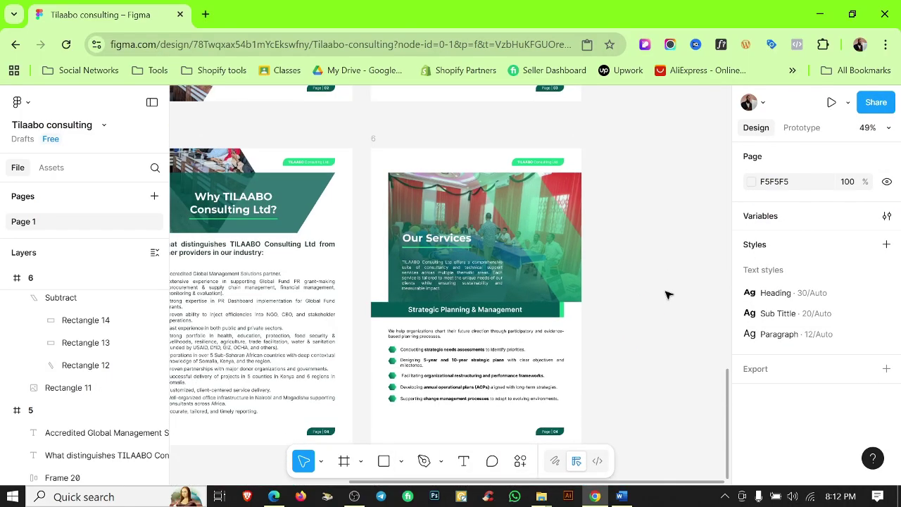
{"action": "scroll", "coordinate": [458, 359], "scroll_direction": "down", "scroll_amount": 2}
{"action": "scroll", "coordinate": [402, 364], "scroll_direction": "up", "scroll_amount": 5}
{"action": "scroll", "coordinate": [517, 334], "scroll_direction": "up", "scroll_amount": 2}
{"action": "scroll", "coordinate": [517, 335], "scroll_direction": "down", "scroll_amount": 2}
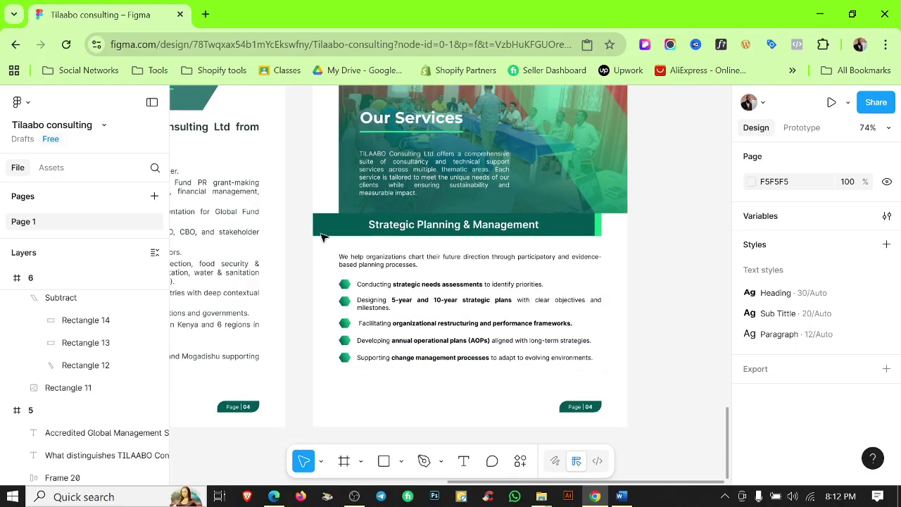
Select the intro paragraph and bullet list, then deselect them.
{"action": "left_click_drag", "start_coordinate": [612, 257], "coordinate": [458, 298]}
{"action": "left_click", "coordinate": [642, 280]}
{"action": "scroll", "coordinate": [608, 265], "scroll_direction": "down", "scroll_amount": 1}
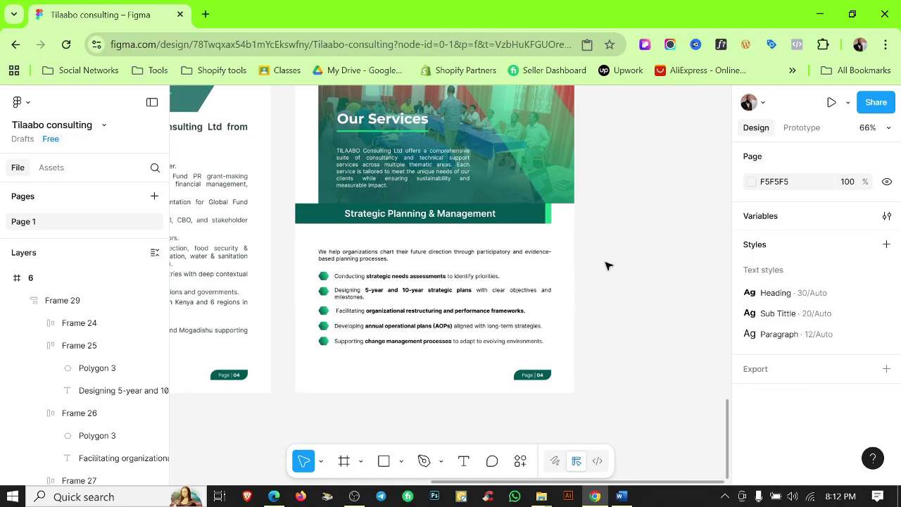
{"action": "scroll", "coordinate": [609, 266], "scroll_direction": "down", "scroll_amount": 5}
{"action": "scroll", "coordinate": [609, 265], "scroll_direction": "up", "scroll_amount": 3}
Move the duplicated page 7 frame below page 5.
{"action": "left_click", "coordinate": [286, 174]}
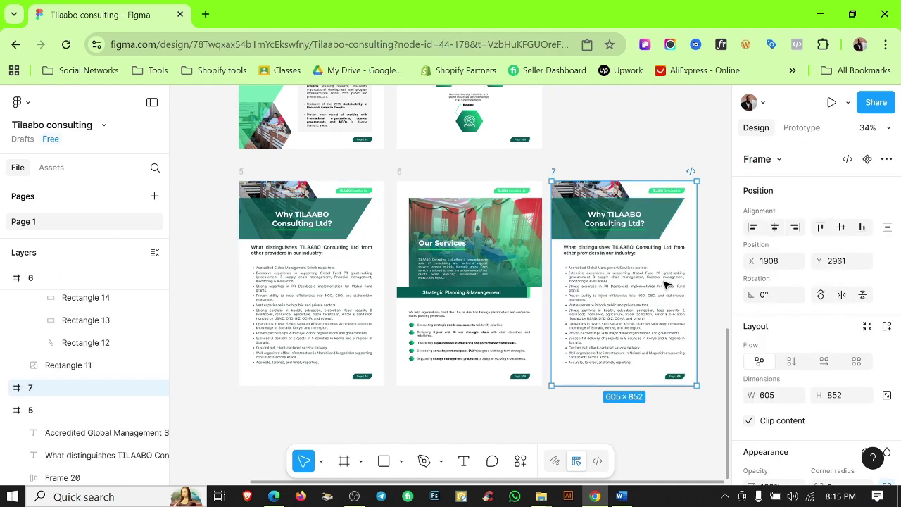
{"action": "left_click_drag", "start_coordinate": [665, 284], "coordinate": [458, 422]}
{"action": "scroll", "coordinate": [443, 366], "scroll_direction": "down", "scroll_amount": 3}
{"action": "scroll", "coordinate": [444, 366], "scroll_direction": "left", "scroll_amount": 3}
Delete page 7's two text blocks and its green title banner.
{"action": "left_click", "coordinate": [431, 307]}
{"action": "left_click_drag", "start_coordinate": [432, 306], "coordinate": [514, 356]}
{"action": "key", "text": "Delete"}
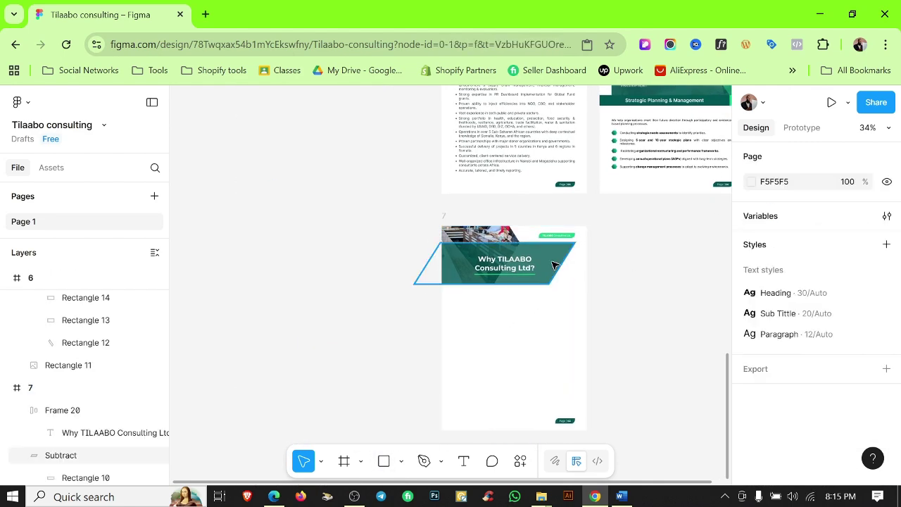
{"action": "left_click", "coordinate": [554, 263]}
{"action": "key", "text": "Delete"}
{"action": "scroll", "coordinate": [549, 356], "scroll_direction": "down", "scroll_amount": 2}
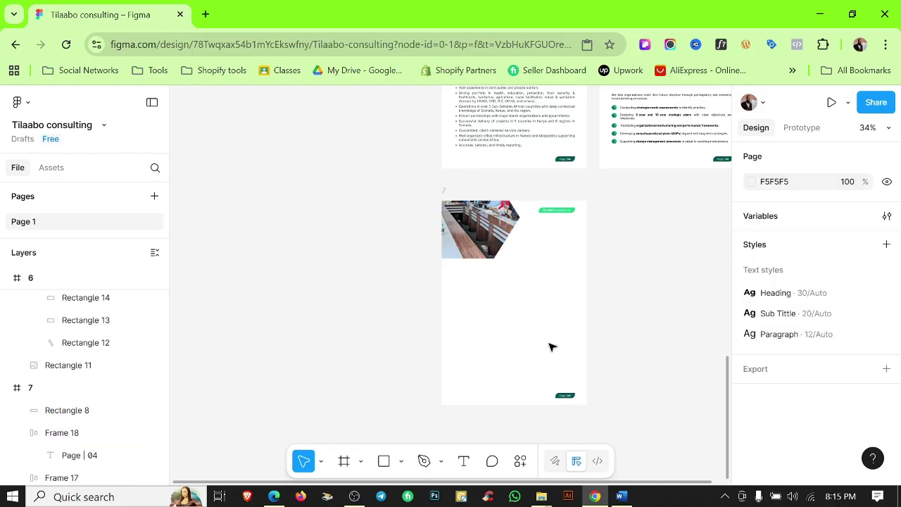
Move the hexagon photo to the bottom of page 7 and scale it to 443×484.
{"action": "left_click_drag", "start_coordinate": [484, 252], "coordinate": [477, 396]}
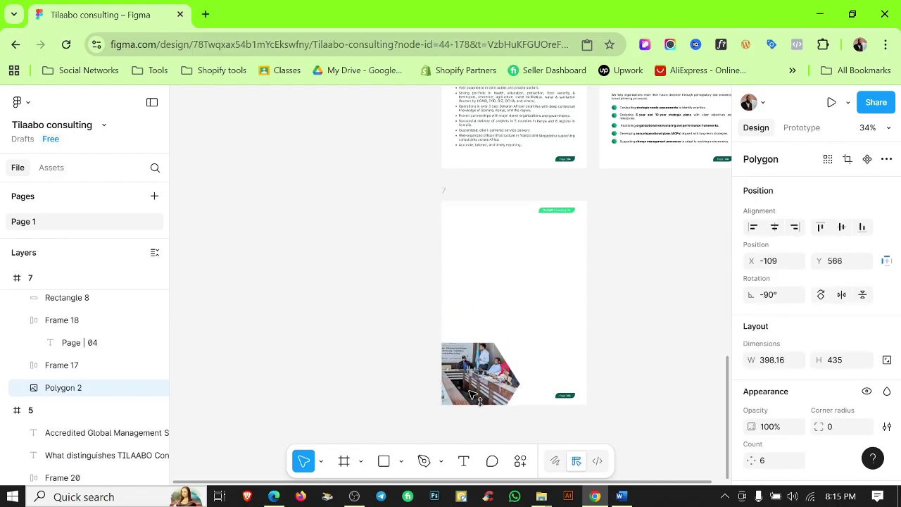
{"action": "key", "text": "k"}
{"action": "left_click_drag", "start_coordinate": [519, 356], "coordinate": [528, 355]}
{"action": "scroll", "coordinate": [493, 352], "scroll_direction": "up", "scroll_amount": 5}
{"action": "scroll", "coordinate": [493, 317], "scroll_direction": "down", "scroll_amount": 4}
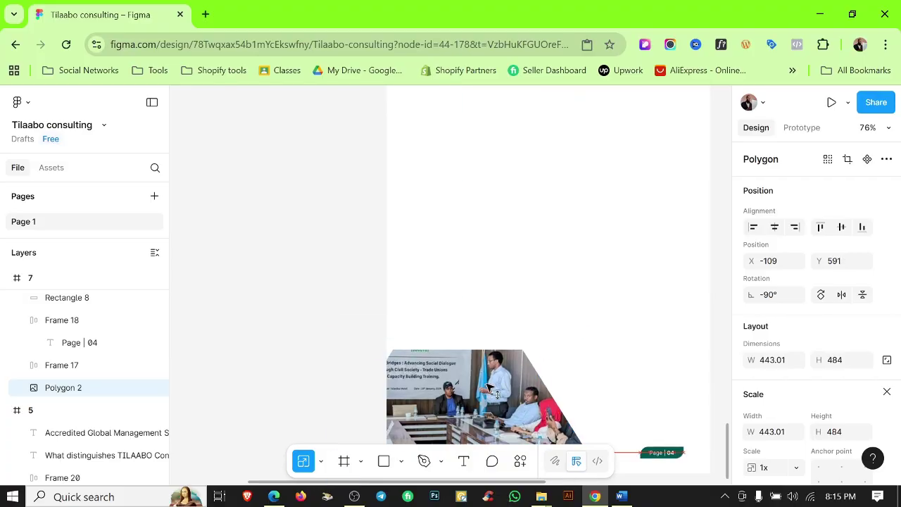
{"action": "key", "text": "Escape"}
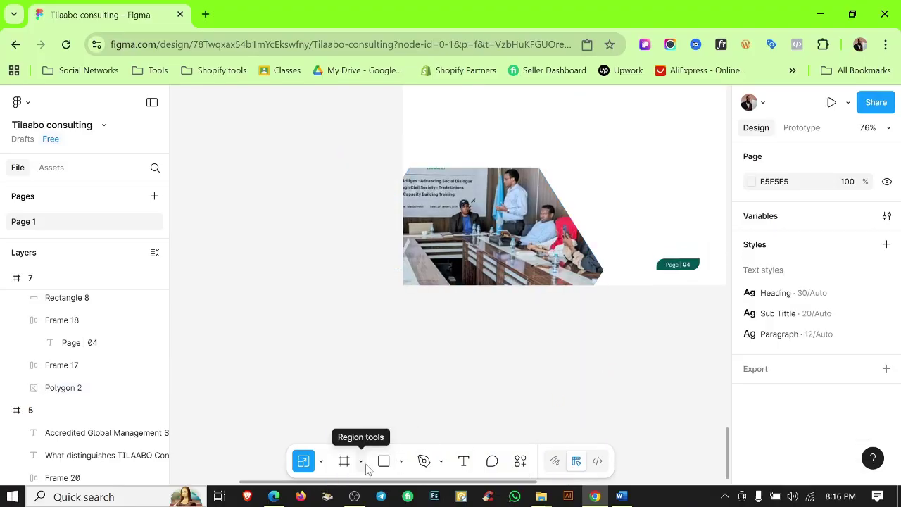
Draw a triangle over page 7's hexagon photo and give it the translucent green Color 1 Tp fill.
{"action": "left_click", "coordinate": [401, 461]}
{"action": "left_click", "coordinate": [458, 398]}
{"action": "left_click_drag", "start_coordinate": [460, 269], "coordinate": [610, 417]}
{"action": "left_click_drag", "start_coordinate": [547, 350], "coordinate": [590, 261]}
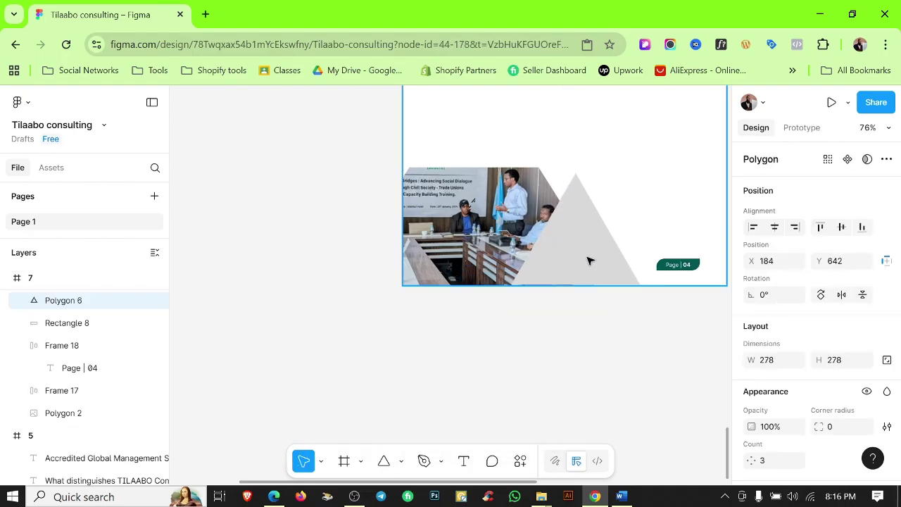
{"action": "scroll", "coordinate": [596, 276], "scroll_direction": "up", "scroll_amount": 5, "text": "ctrl"}
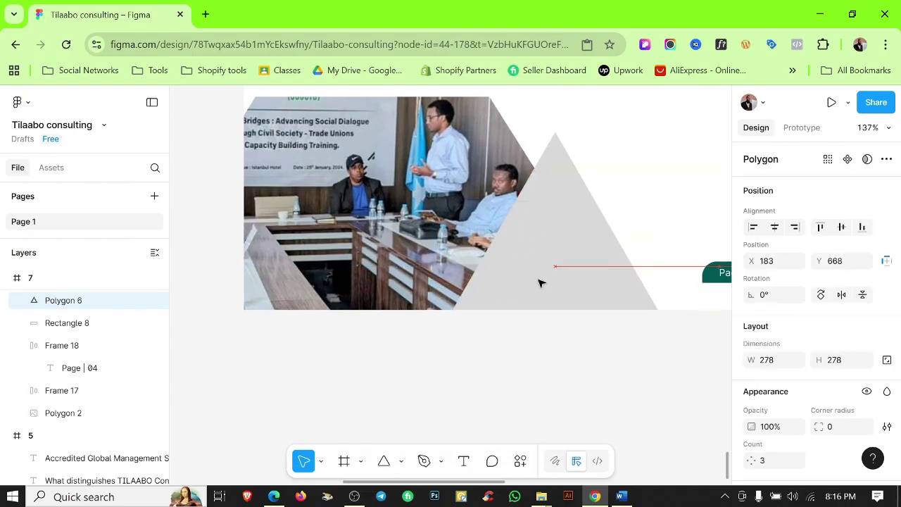
{"action": "scroll", "coordinate": [809, 317], "scroll_direction": "down", "scroll_amount": 3}
{"action": "left_click", "coordinate": [868, 320]}
{"action": "left_click", "coordinate": [604, 367]}
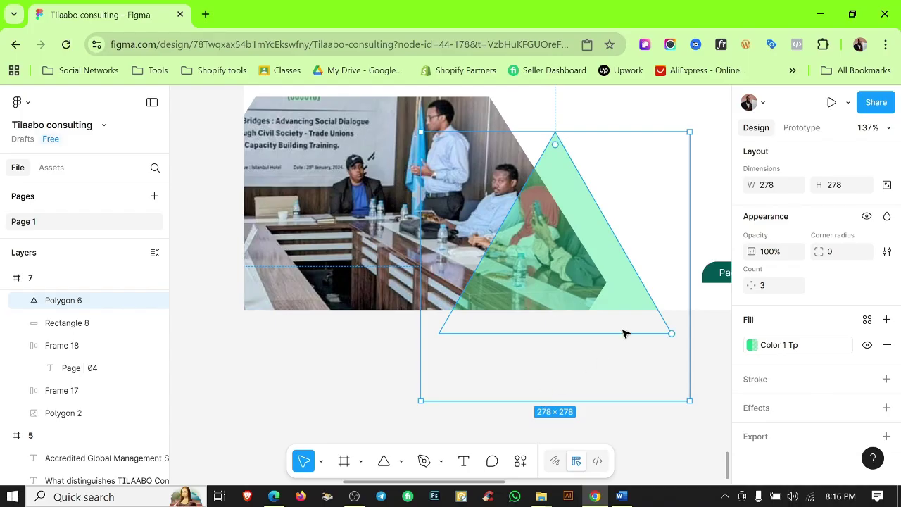
{"action": "left_click", "coordinate": [638, 349]}
{"action": "scroll", "coordinate": [637, 349], "scroll_direction": "up", "scroll_amount": 2}
{"action": "scroll", "coordinate": [637, 349], "scroll_direction": "down", "scroll_amount": 2}
{"action": "left_click_drag", "start_coordinate": [619, 280], "coordinate": [618, 233]}
Shorten the triangle to 278×232 and nudge it slightly left and up.
{"action": "key", "text": "shift+r"}
{"action": "key", "text": "shift+0"}
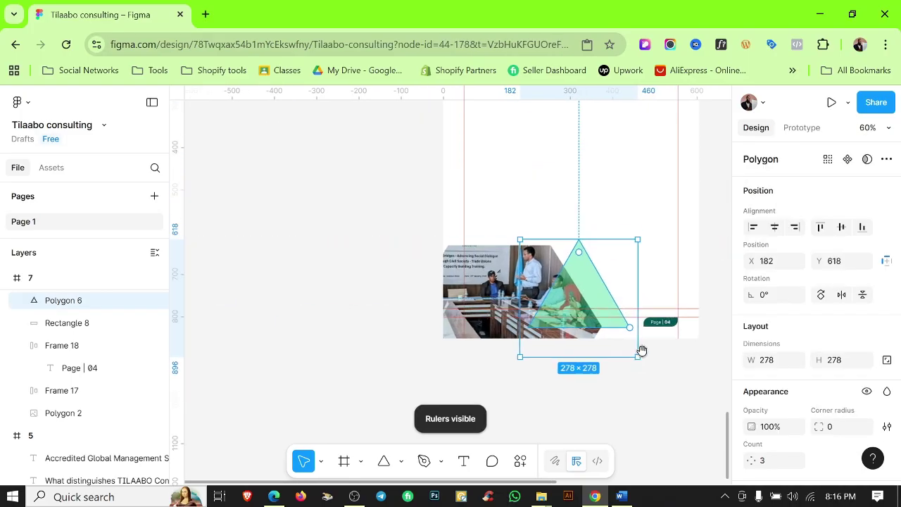
{"action": "key", "text": "Escape"}
{"action": "left_click", "coordinate": [556, 237]}
{"action": "left_click_drag", "start_coordinate": [543, 196], "coordinate": [542, 228]}
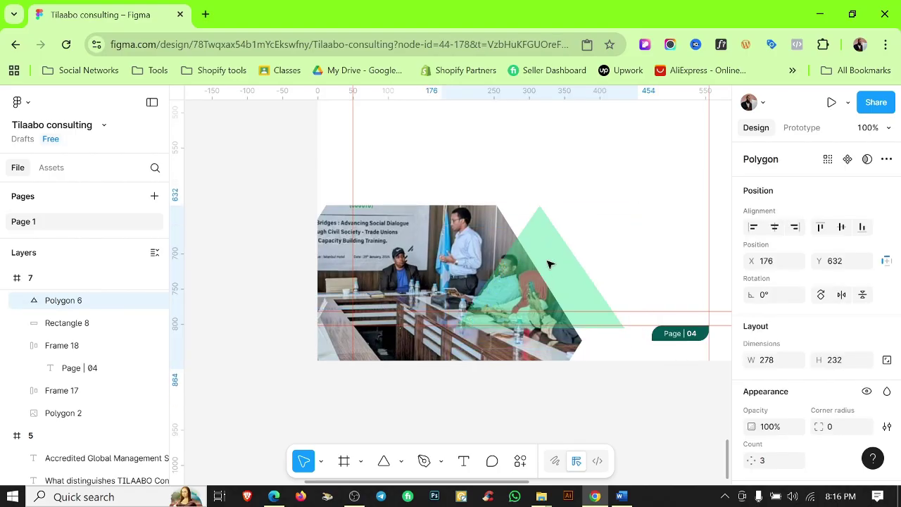
{"action": "scroll", "coordinate": [550, 262], "scroll_direction": "up", "scroll_amount": 5}
{"action": "left_click_drag", "start_coordinate": [577, 288], "coordinate": [567, 283]}
{"action": "scroll", "coordinate": [649, 417], "scroll_direction": "down", "scroll_amount": 3}
{"action": "left_click_drag", "start_coordinate": [626, 340], "coordinate": [628, 326]}
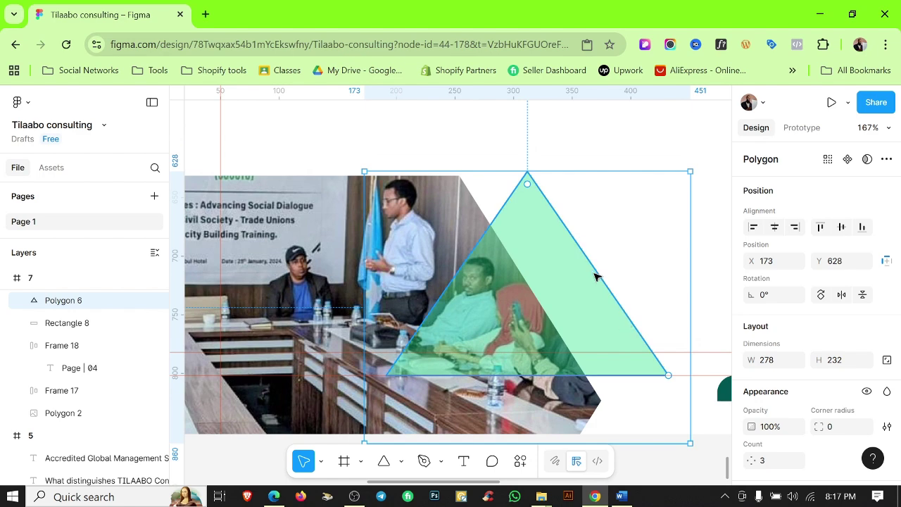
Fine-tune the triangle's vertical position over the photo's right side, checking it against the rulers.
{"action": "scroll", "coordinate": [596, 277], "scroll_direction": "down", "scroll_amount": 4}
{"action": "left_click", "coordinate": [556, 187]}
{"action": "scroll", "coordinate": [555, 188], "scroll_direction": "down", "scroll_amount": 1}
{"action": "key", "text": "shift+r"}
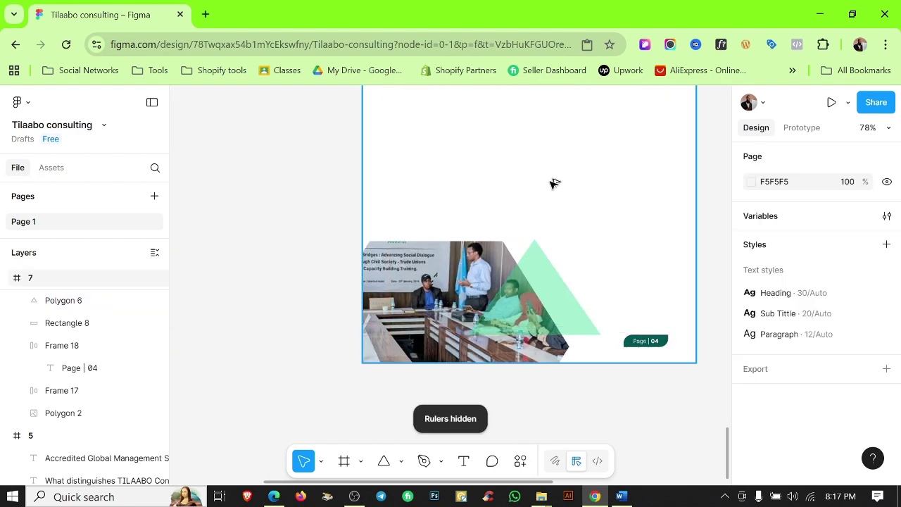
{"action": "scroll", "coordinate": [559, 298], "scroll_direction": "up", "scroll_amount": 5}
{"action": "key", "text": "shift+r"}
{"action": "scroll", "coordinate": [561, 298], "scroll_direction": "up", "scroll_amount": 2}
{"action": "left_click", "coordinate": [562, 325]}
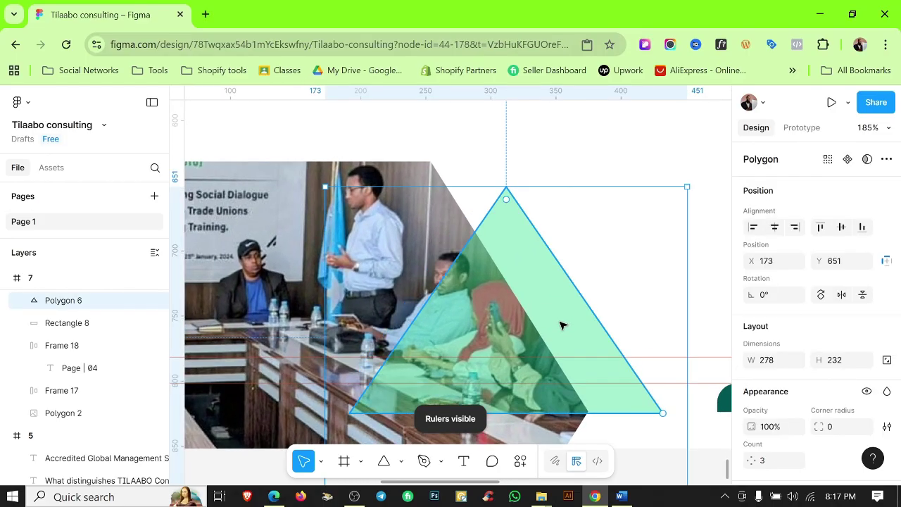
{"action": "scroll", "coordinate": [613, 398], "scroll_direction": "up", "scroll_amount": 10}
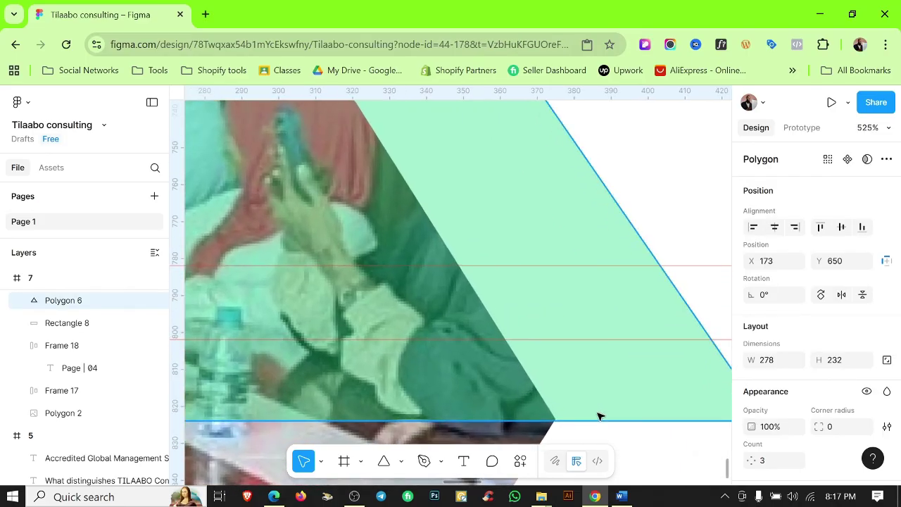
{"action": "key", "text": "Up"}
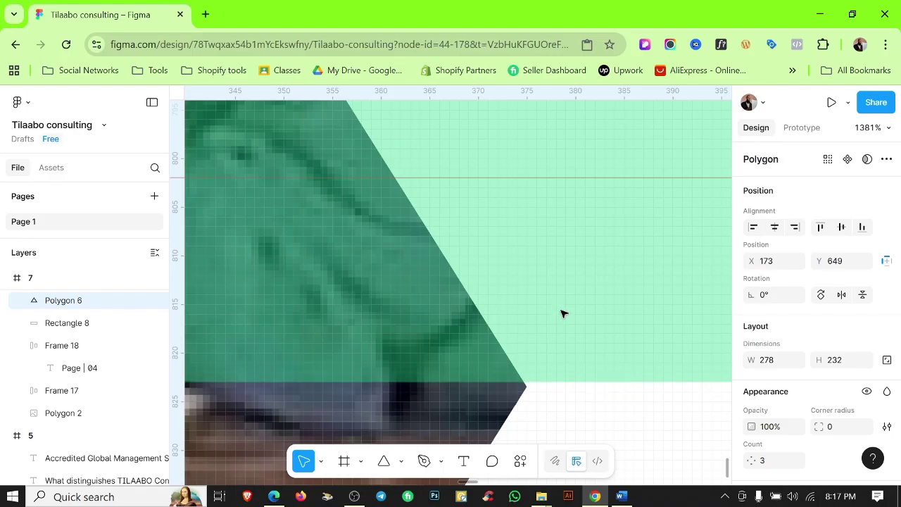
{"action": "key", "text": "Down"}
{"action": "scroll", "coordinate": [493, 345], "scroll_direction": "down", "scroll_amount": 1}
Move the hexagon photo's right corner point to line up with the triangle, making it 383.65 wide.
{"action": "left_click", "coordinate": [458, 372]}
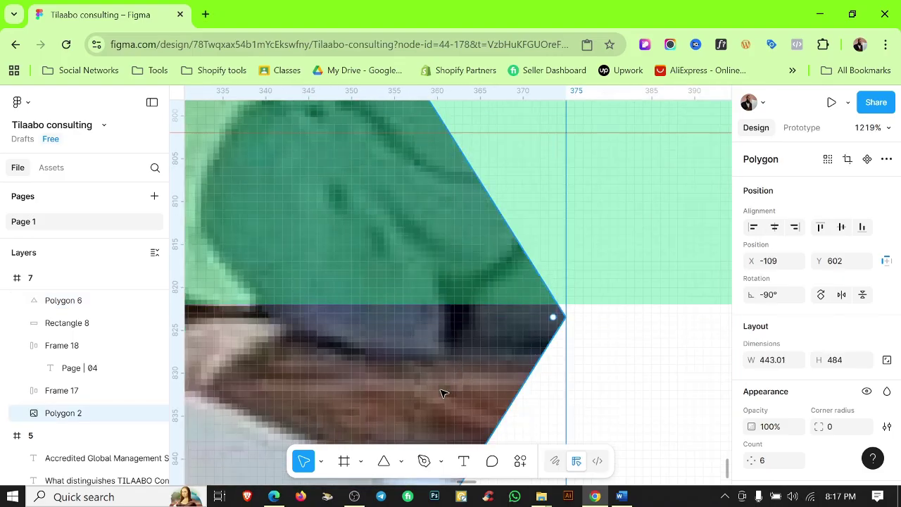
{"action": "scroll", "coordinate": [563, 352], "scroll_direction": "up", "scroll_amount": 7}
{"action": "double_click", "coordinate": [559, 218]}
{"action": "left_click", "coordinate": [592, 209]}
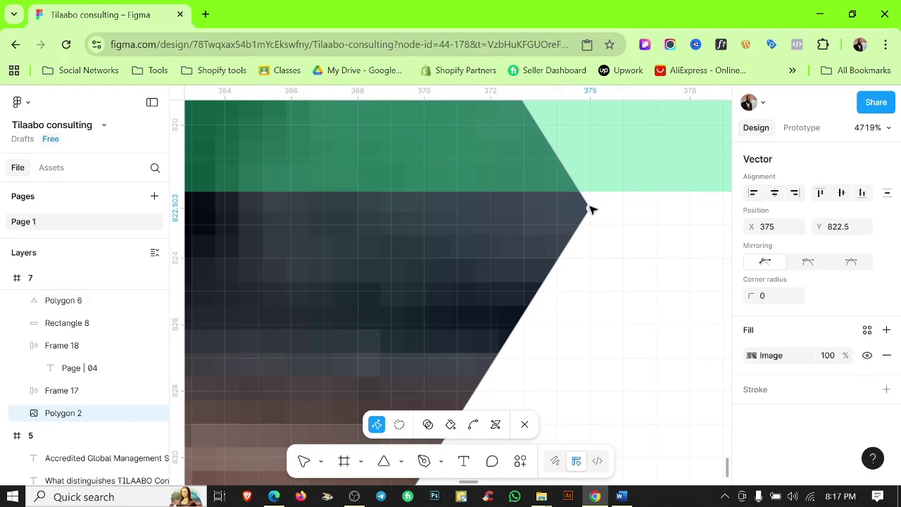
{"action": "key", "text": "Escape"}
{"action": "scroll", "coordinate": [621, 289], "scroll_direction": "down", "scroll_amount": 10}
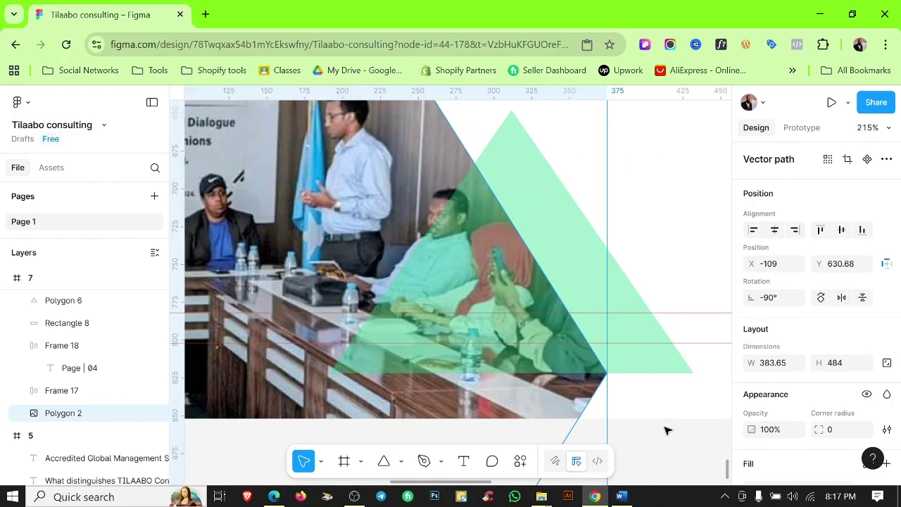
{"action": "scroll", "coordinate": [667, 431], "scroll_direction": "down", "scroll_amount": 6}
{"action": "left_click", "coordinate": [639, 258]}
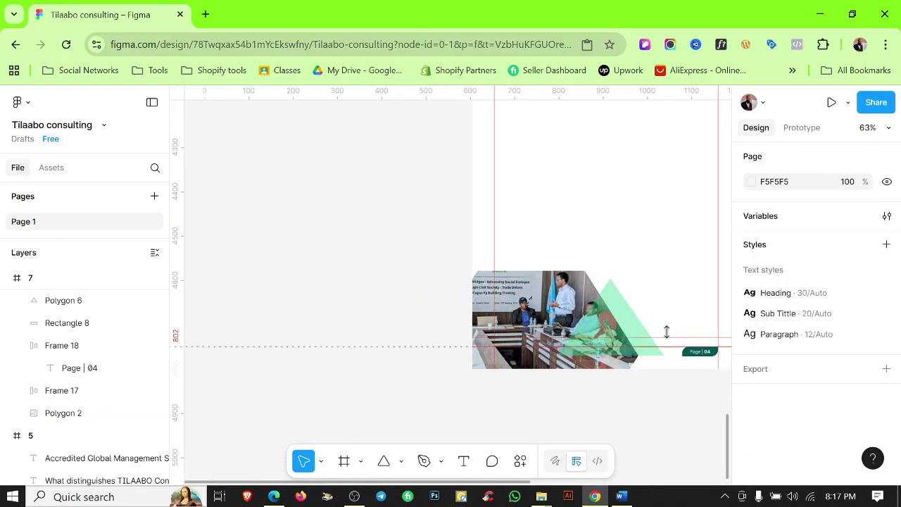
Shift the triangle and the hexagon photo slightly left together.
{"action": "left_click", "coordinate": [667, 332]}
{"action": "left_click", "coordinate": [620, 308], "text": "shift"}
{"action": "left_click_drag", "start_coordinate": [620, 308], "coordinate": [610, 308]}
{"action": "key", "text": "Escape"}
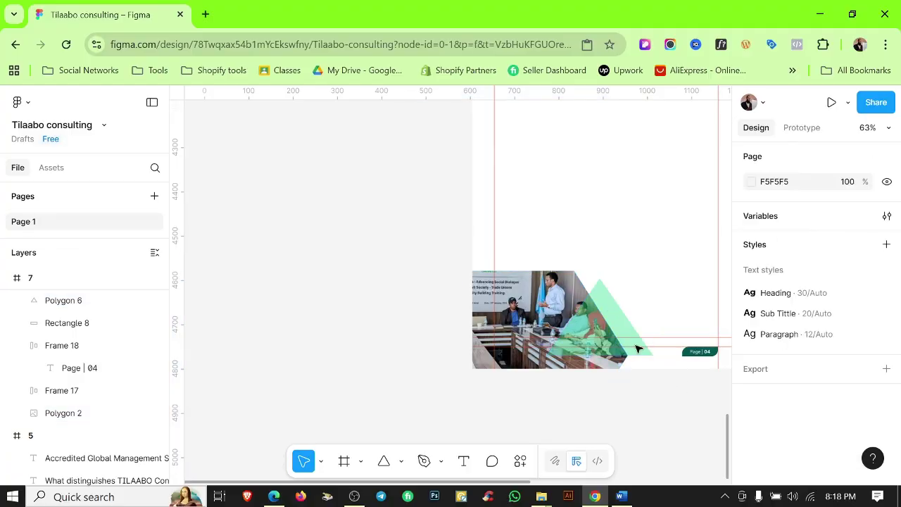
Apply the dark green Color 1 fill style to the triangle.
{"action": "left_click", "coordinate": [638, 348]}
{"action": "left_click", "coordinate": [771, 344]}
{"action": "left_click", "coordinate": [604, 275]}
{"action": "left_click", "coordinate": [624, 228]}
{"action": "scroll", "coordinate": [644, 227], "scroll_direction": "down", "scroll_amount": 1, "text": "ctrl"}
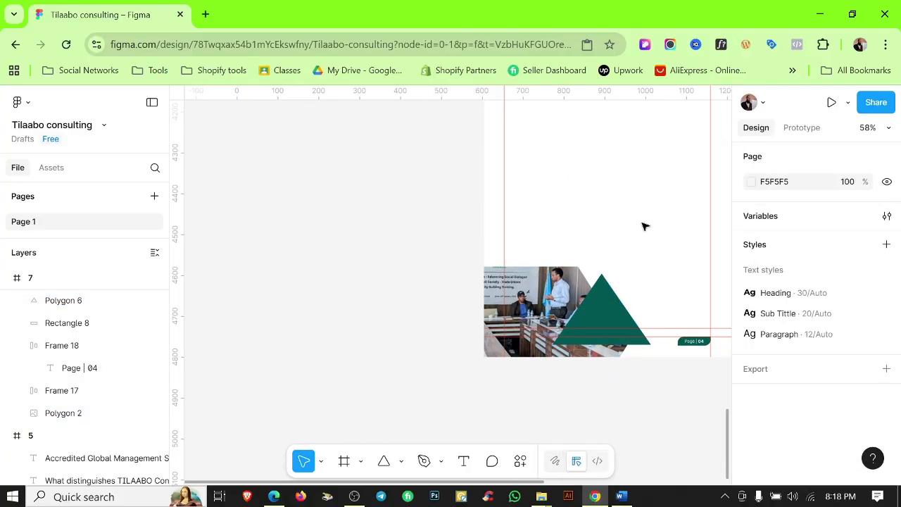
{"action": "key", "text": "shift+r"}
{"action": "scroll", "coordinate": [666, 306], "scroll_direction": "up", "scroll_amount": 5, "text": "ctrl"}
Detach the triangle's fill style and set its fill to 005653 at 80% opacity.
{"action": "left_click", "coordinate": [541, 265]}
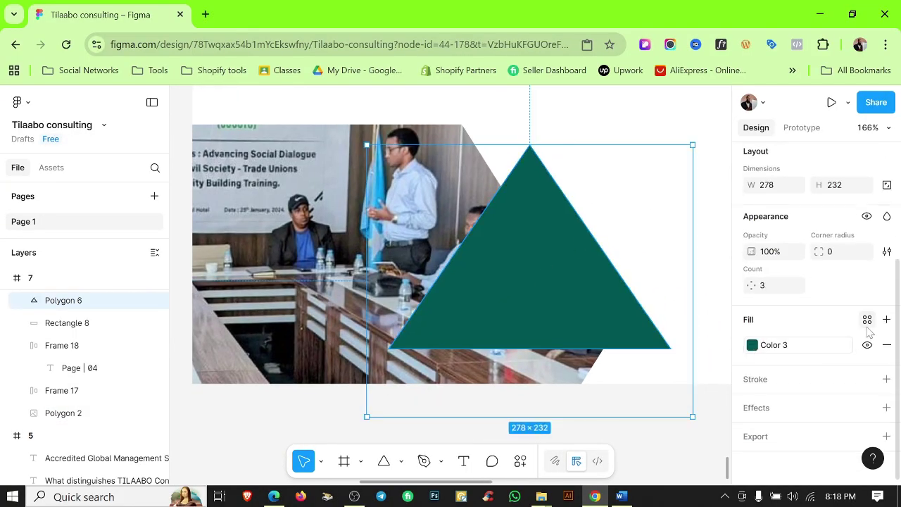
{"action": "left_click", "coordinate": [844, 344]}
{"action": "key", "text": "Return"}
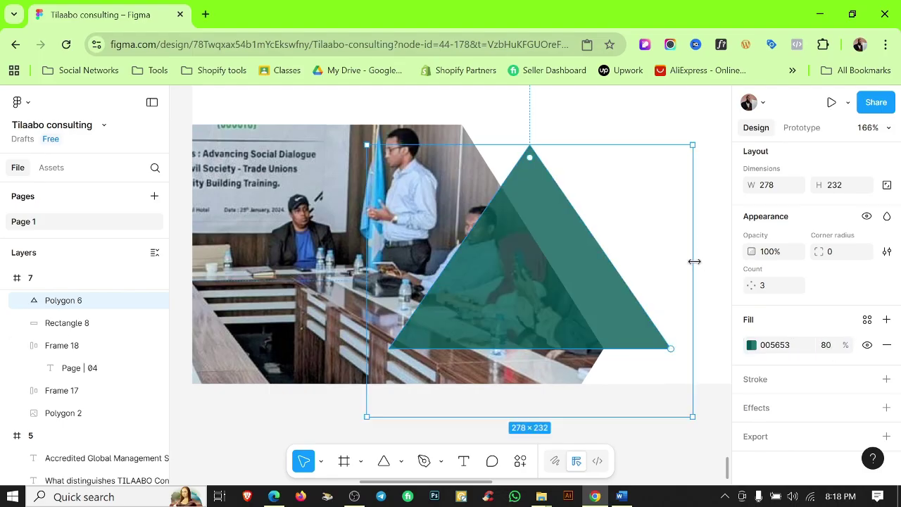
{"action": "scroll", "coordinate": [697, 263], "scroll_direction": "down", "scroll_amount": 1}
{"action": "scroll", "coordinate": [700, 264], "scroll_direction": "down", "scroll_amount": 5}
{"action": "left_click", "coordinate": [628, 205]}
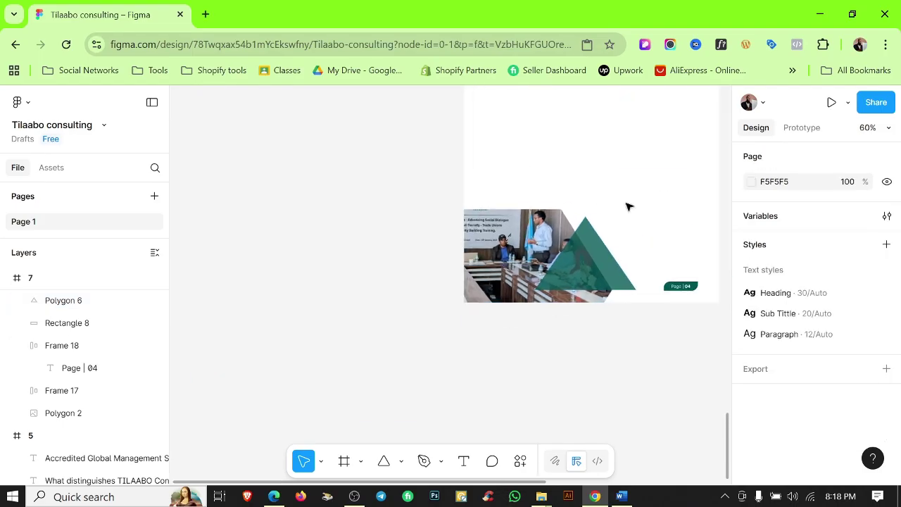
{"action": "scroll", "coordinate": [613, 298], "scroll_direction": "up", "scroll_amount": 5}
Pull the triangle's lower-right corner slightly inward.
{"action": "double_click", "coordinate": [620, 264]}
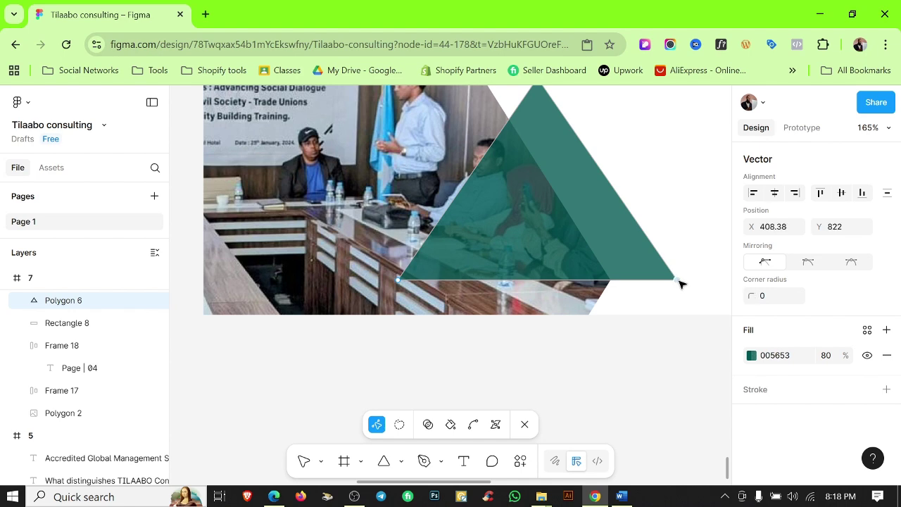
{"action": "left_click", "coordinate": [676, 226]}
{"action": "scroll", "coordinate": [676, 228], "scroll_direction": "down", "scroll_amount": 5}
{"action": "scroll", "coordinate": [662, 345], "scroll_direction": "up", "scroll_amount": 1}
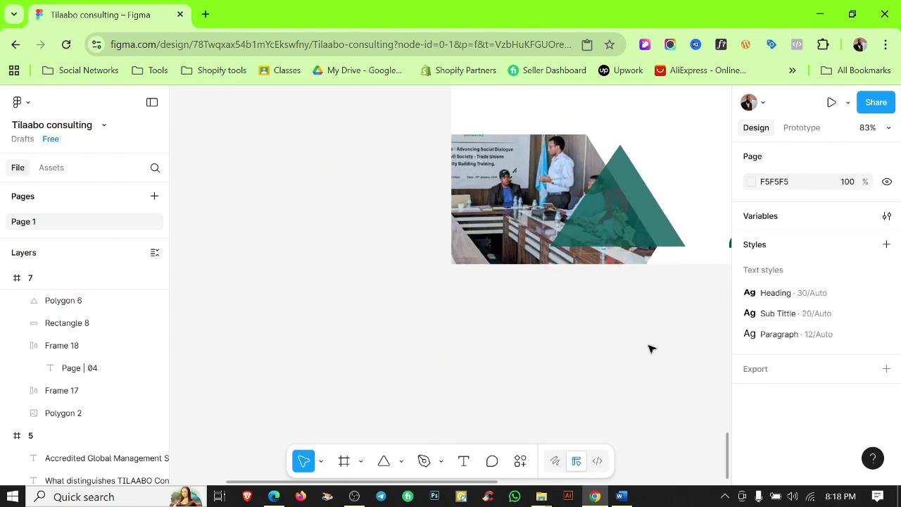
{"action": "scroll", "coordinate": [650, 349], "scroll_direction": "down", "scroll_amount": 5}
Duplicate the page 7 frame as page 8 and delete the copied triangle.
{"action": "left_click", "coordinate": [379, 219]}
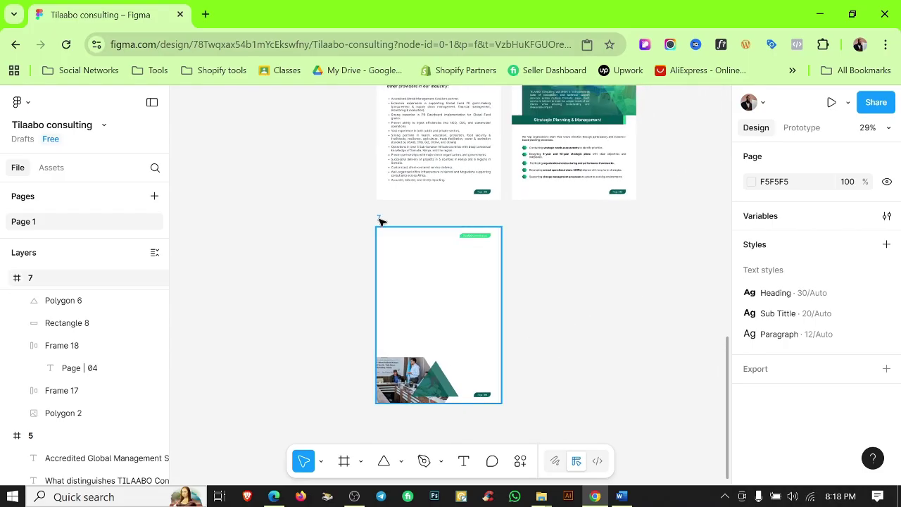
{"action": "key", "text": "ctrl+d"}
{"action": "scroll", "coordinate": [564, 317], "scroll_direction": "up", "scroll_amount": 1}
{"action": "left_click", "coordinate": [563, 359]}
{"action": "key", "text": "Delete"}
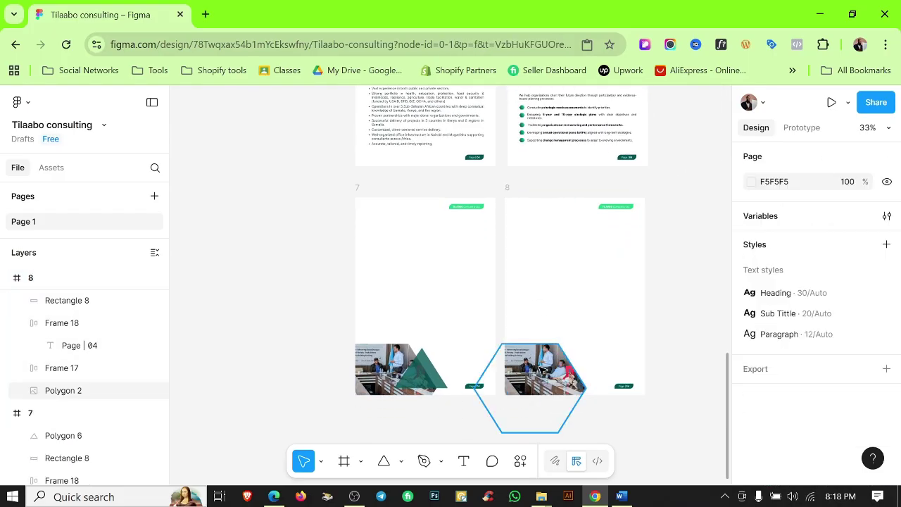
Move page 8's hexagon photo to the frame's top-right corner, snapping its corner vertex to the guide.
{"action": "left_click", "coordinate": [542, 370]}
{"action": "scroll", "coordinate": [616, 232], "scroll_direction": "up", "scroll_amount": 5}
{"action": "left_click_drag", "start_coordinate": [609, 269], "coordinate": [604, 238]}
{"action": "scroll", "coordinate": [607, 275], "scroll_direction": "down", "scroll_amount": 2}
{"action": "key", "text": "shift+r"}
{"action": "scroll", "coordinate": [503, 138], "scroll_direction": "up", "scroll_amount": 10}
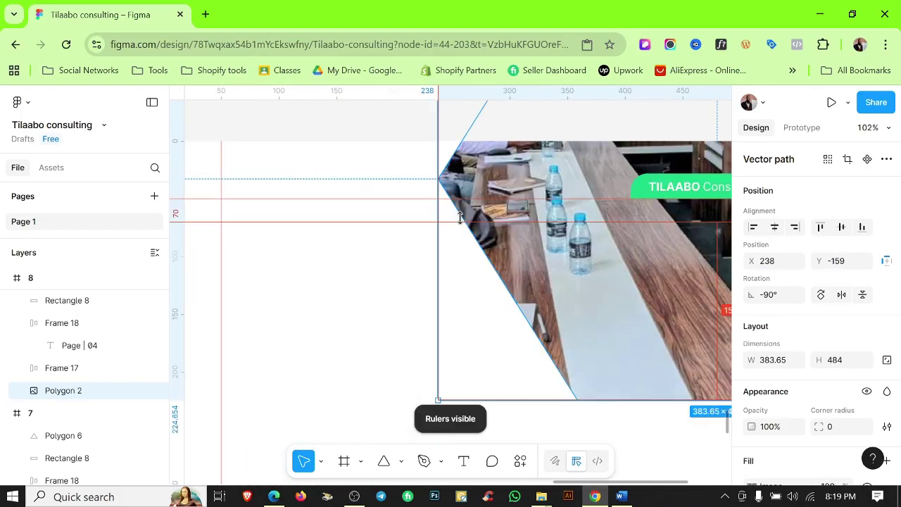
{"action": "left_click_drag", "start_coordinate": [545, 121], "coordinate": [541, 192]}
{"action": "scroll", "coordinate": [432, 197], "scroll_direction": "up", "scroll_amount": 3}
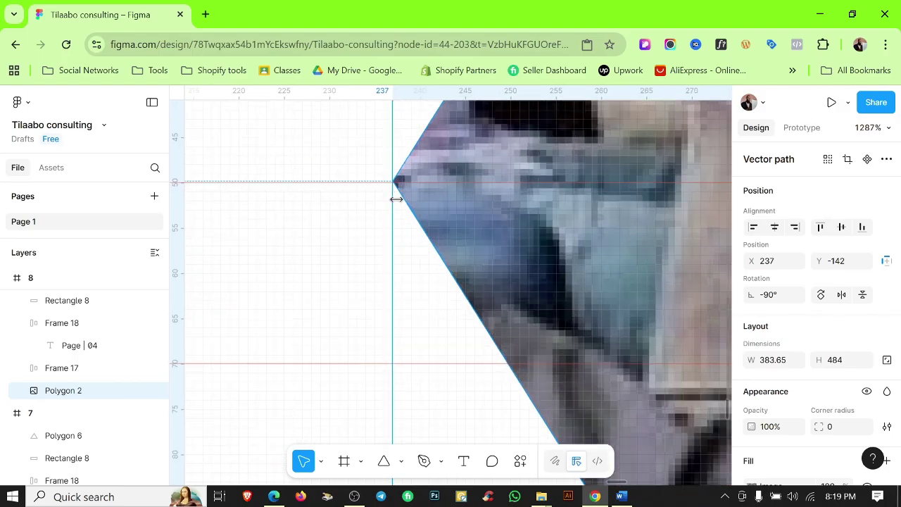
{"action": "scroll", "coordinate": [399, 194], "scroll_direction": "down", "scroll_amount": 1}
{"action": "scroll", "coordinate": [550, 281], "scroll_direction": "down", "scroll_amount": 10}
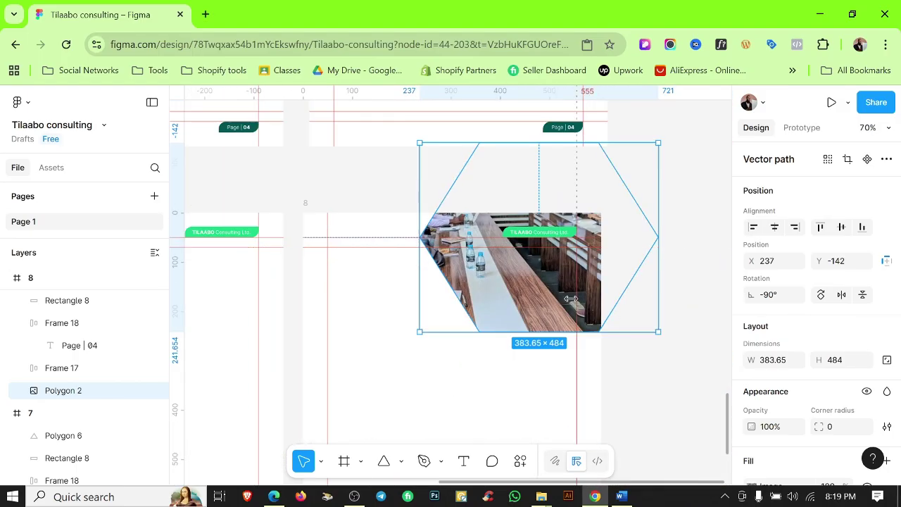
{"action": "left_click_drag", "start_coordinate": [567, 302], "coordinate": [577, 303]}
{"action": "left_click", "coordinate": [414, 291]}
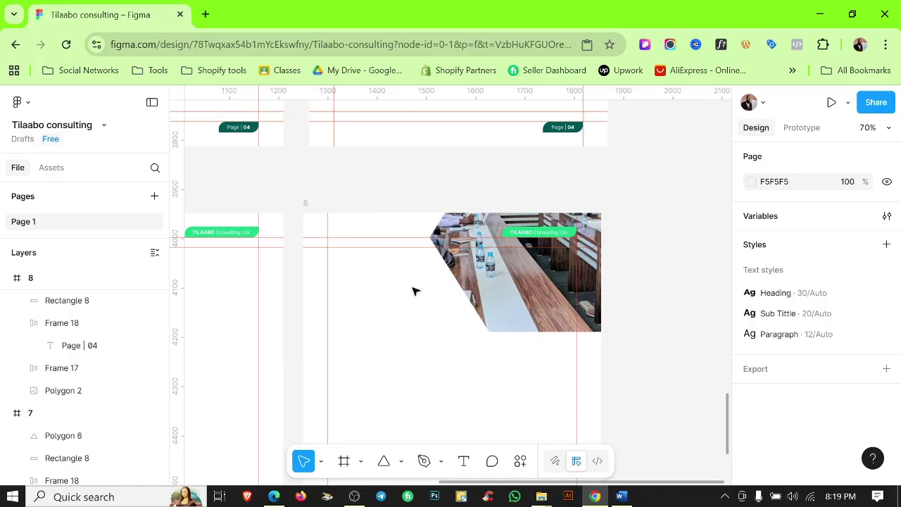
Draw a wide rectangle band across page 8.
{"action": "left_click", "coordinate": [401, 461]}
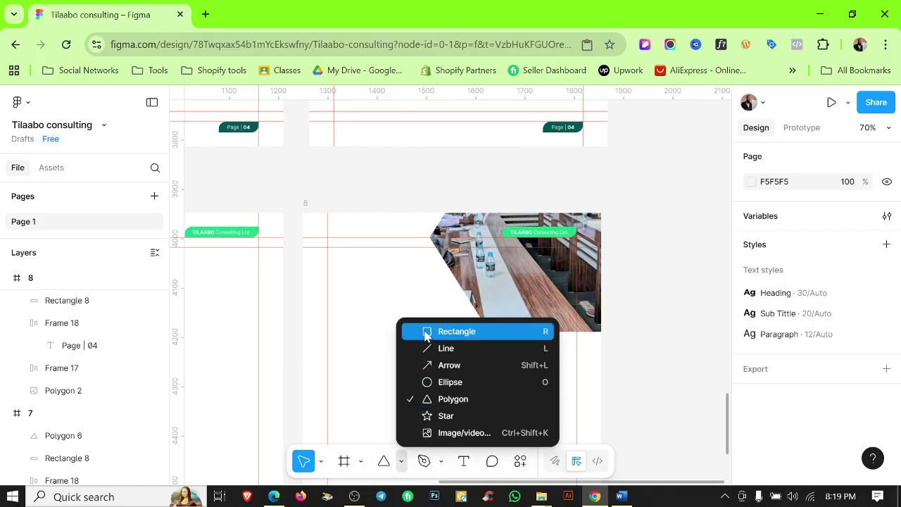
{"action": "left_click", "coordinate": [442, 330]}
{"action": "left_click_drag", "start_coordinate": [310, 307], "coordinate": [567, 331]}
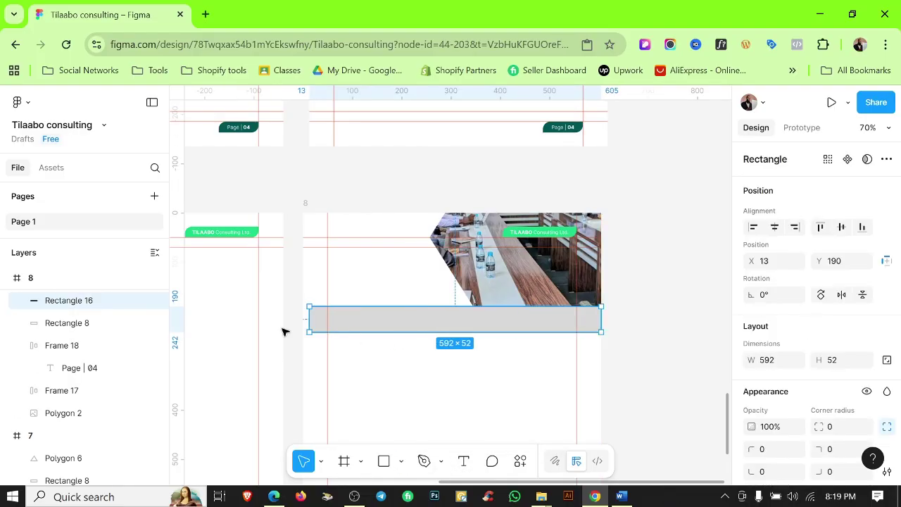
{"action": "left_click_drag", "start_coordinate": [414, 321], "coordinate": [414, 334]}
{"action": "left_click", "coordinate": [610, 314]}
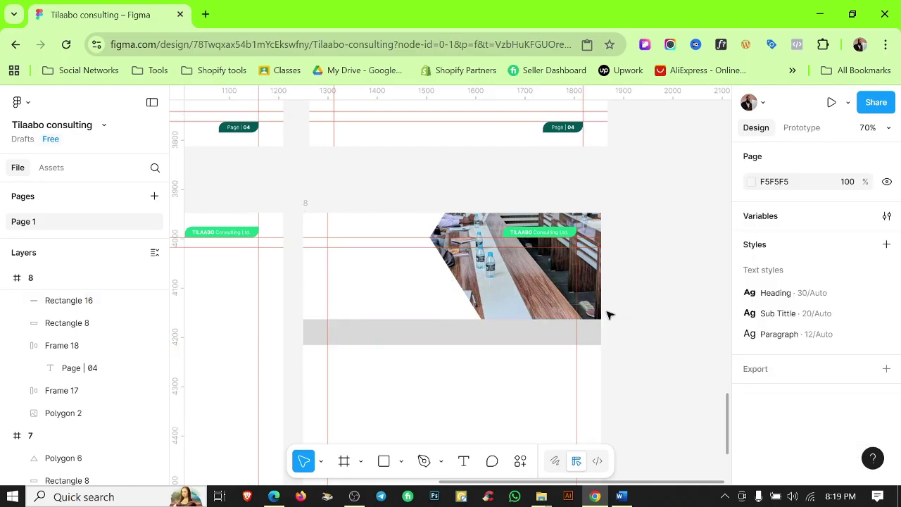
{"action": "scroll", "coordinate": [479, 324], "scroll_direction": "down", "scroll_amount": 5, "text": "ctrl"}
{"action": "scroll", "coordinate": [458, 335], "scroll_direction": "up", "scroll_amount": 3, "text": "ctrl"}
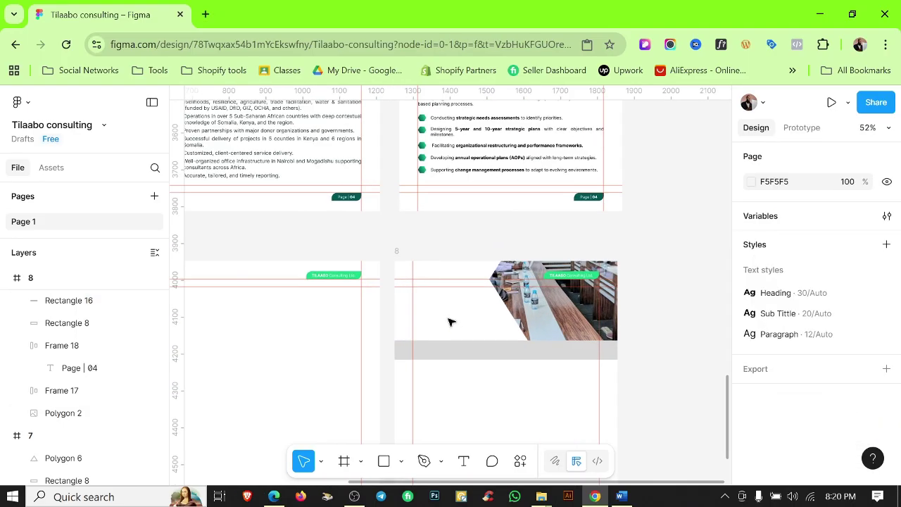
Resize the gray band to 605×78 and move it up to Y 151 just under the photo.
{"action": "left_click", "coordinate": [465, 352]}
{"action": "left_click_drag", "start_coordinate": [458, 341], "coordinate": [457, 329]}
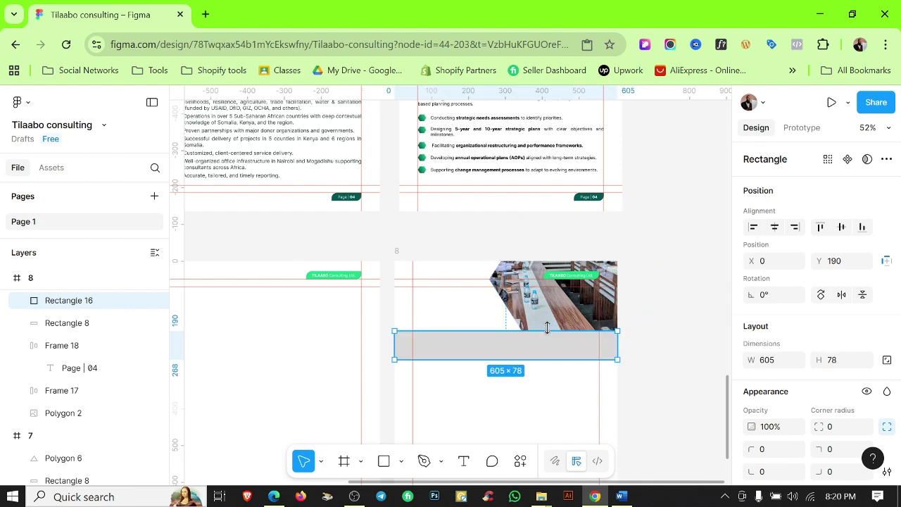
{"action": "left_click_drag", "start_coordinate": [544, 343], "coordinate": [543, 333]}
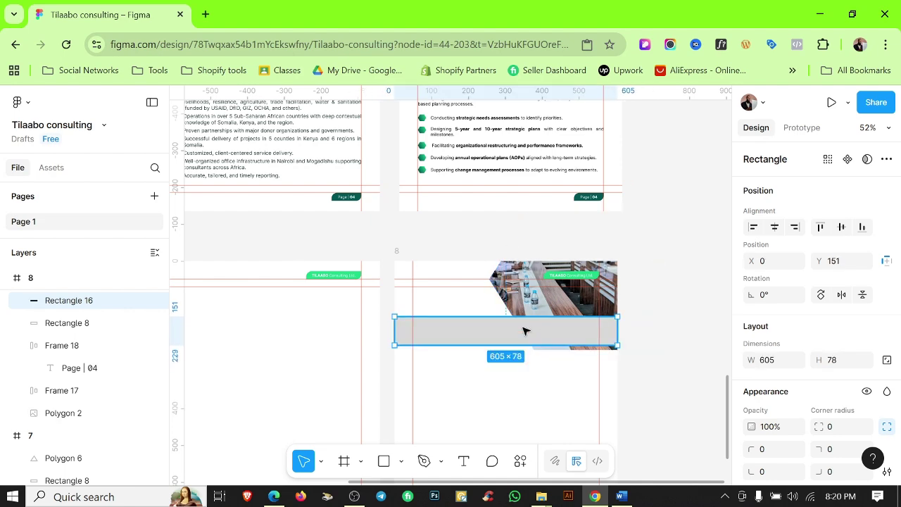
{"action": "scroll", "coordinate": [575, 356], "scroll_direction": "up", "scroll_amount": 5}
{"action": "left_click", "coordinate": [559, 367]}
{"action": "scroll", "coordinate": [563, 370], "scroll_direction": "down", "scroll_amount": 7}
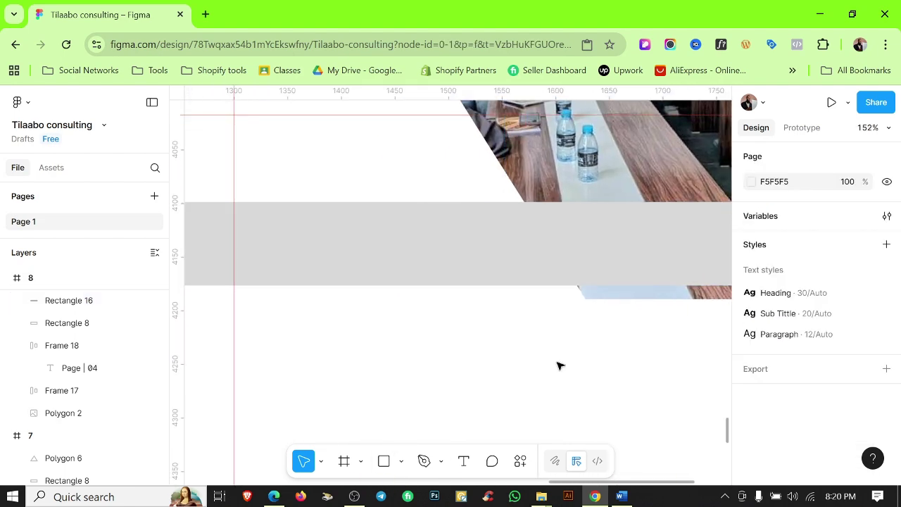
{"action": "left_click_drag", "start_coordinate": [494, 390], "coordinate": [609, 297]}
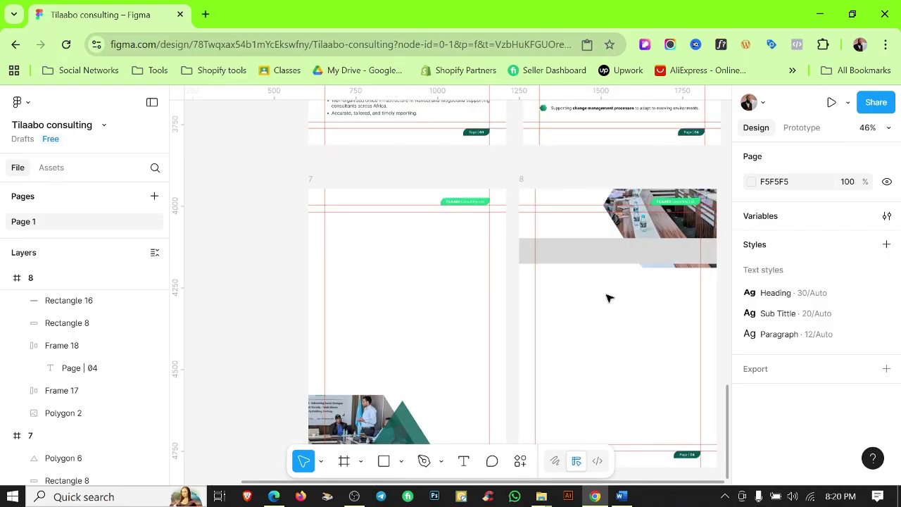
Copy the Organizational Development heading from the Word profile document.
{"action": "left_click", "coordinate": [621, 498]}
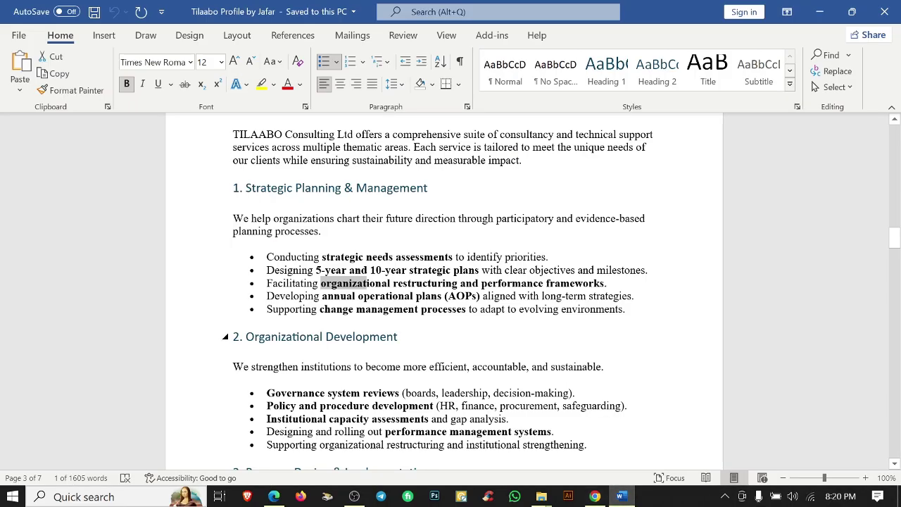
{"action": "triple_click", "coordinate": [316, 336]}
{"action": "key", "text": "ctrl+c"}
{"action": "key", "text": "alt+Tab"}
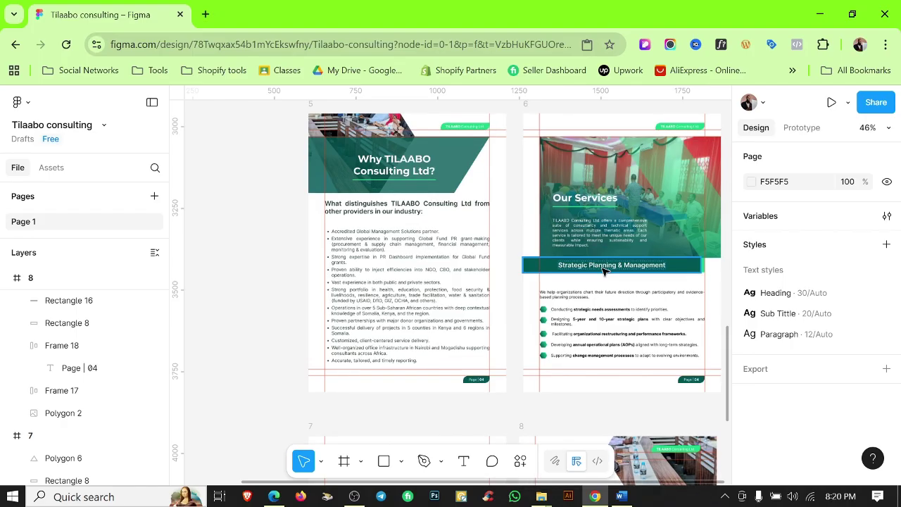
Copy the Strategic Planning bar onto page 7, retitle it 'Organizational Development', and narrow its left edge to the margin.
{"action": "left_click_drag", "start_coordinate": [604, 271], "coordinate": [420, 316]}
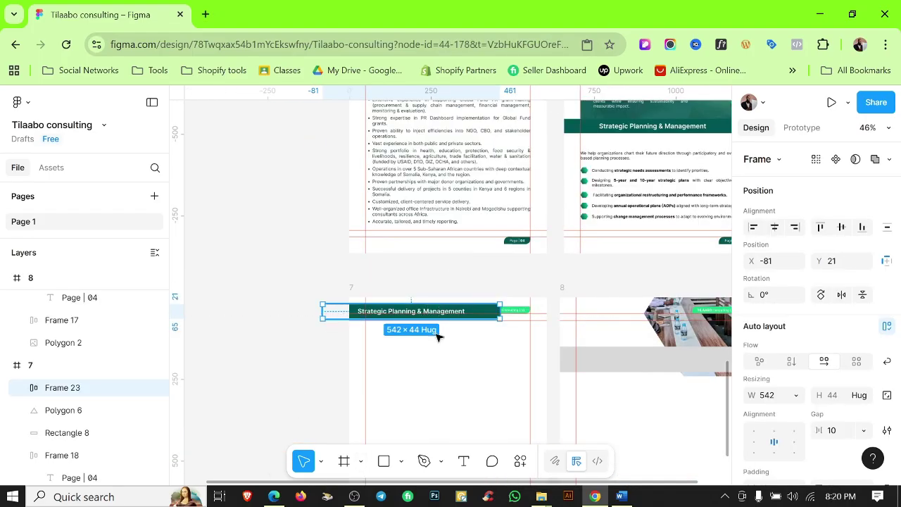
{"action": "scroll", "coordinate": [436, 337], "scroll_direction": "up", "scroll_amount": 5}
{"action": "double_click", "coordinate": [394, 350]}
{"action": "key", "text": "ctrl+v"}
{"action": "key", "text": "Escape"}
{"action": "left_click", "coordinate": [433, 274]}
{"action": "scroll", "coordinate": [432, 274], "scroll_direction": "down", "scroll_amount": 3}
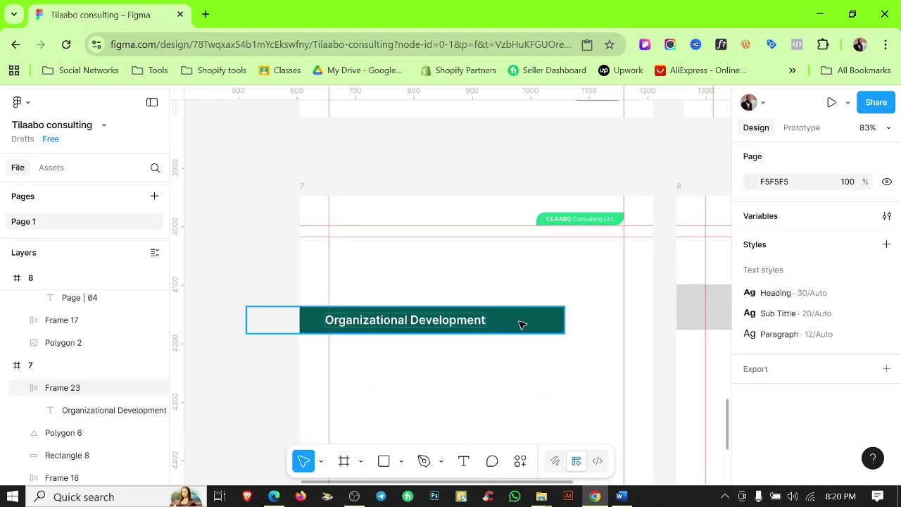
{"action": "left_click", "coordinate": [520, 325]}
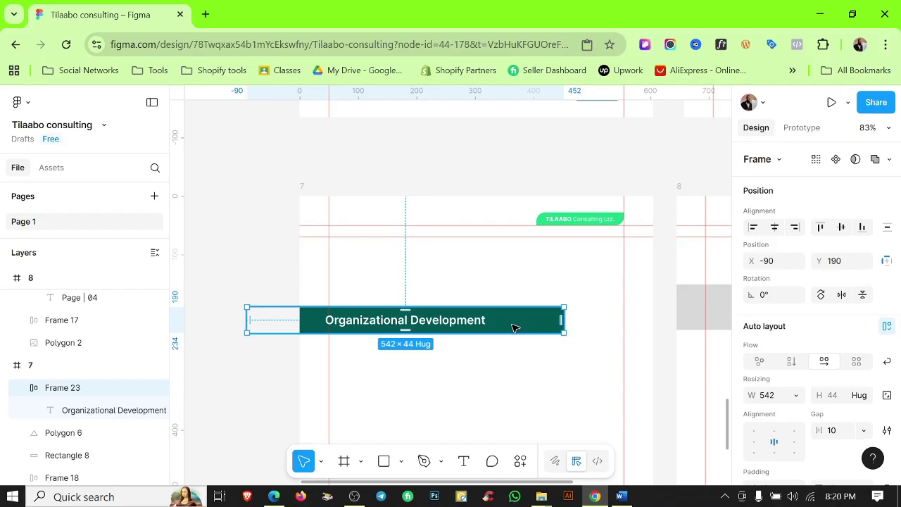
{"action": "left_click_drag", "start_coordinate": [291, 318], "coordinate": [329, 320]}
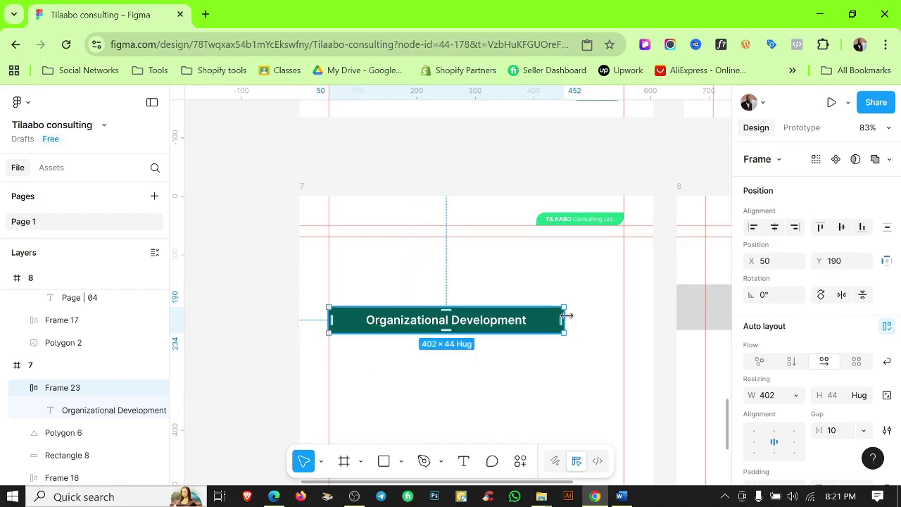
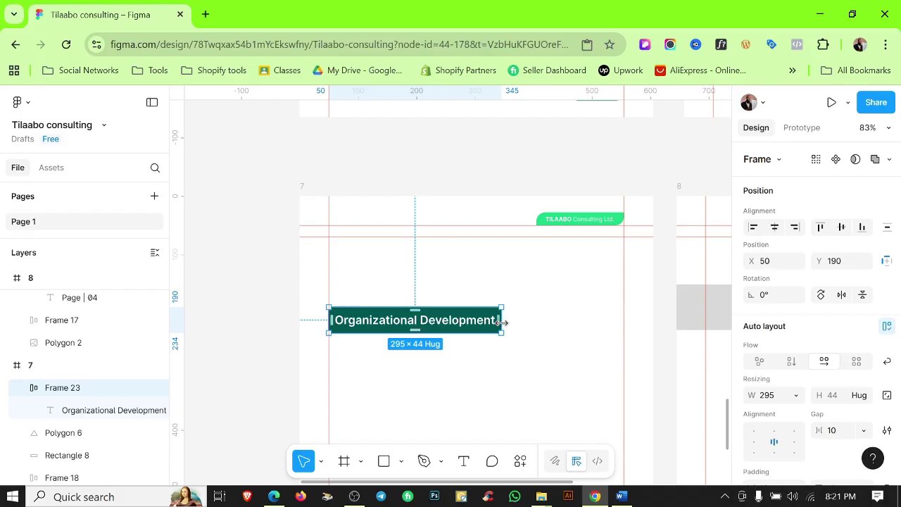
Copy the 'We strengthen institutions' sentence from Word into a paragraph text layer on page 7.
{"action": "left_click", "coordinate": [621, 497]}
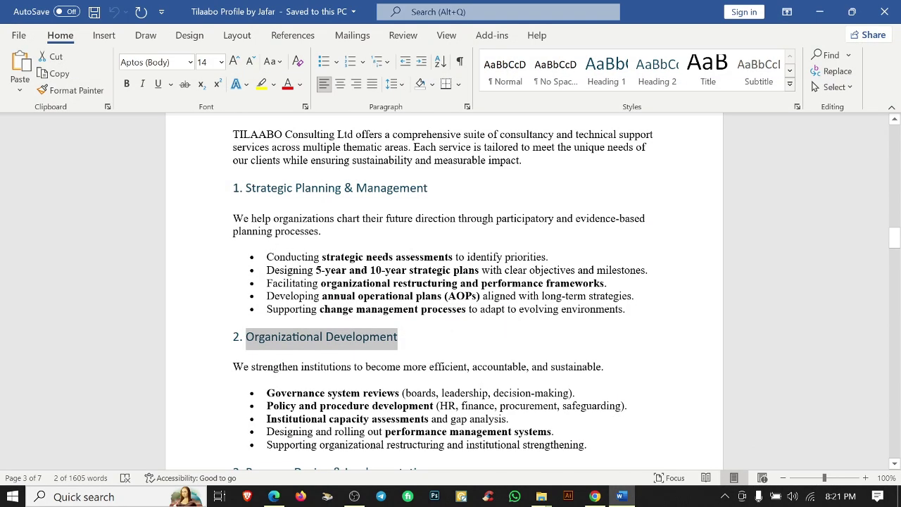
{"action": "scroll", "coordinate": [422, 281], "scroll_direction": "down", "scroll_amount": 2}
{"action": "triple_click", "coordinate": [416, 299]}
{"action": "key", "text": "ctrl+c"}
{"action": "left_click", "coordinate": [835, 8]}
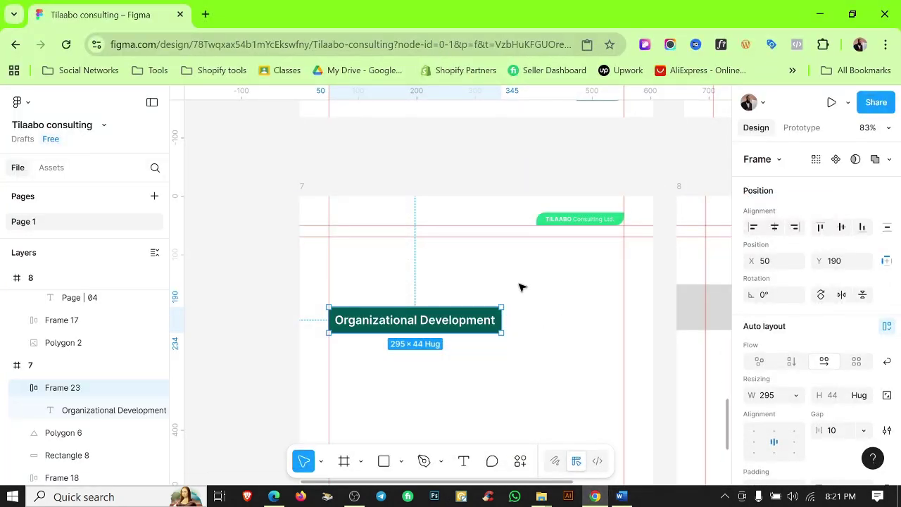
{"action": "type", "text": "We help organizations chart their future direction through participatory and evidence-based planning processes."}
{"action": "left_click_drag", "start_coordinate": [428, 314], "coordinate": [346, 350]}
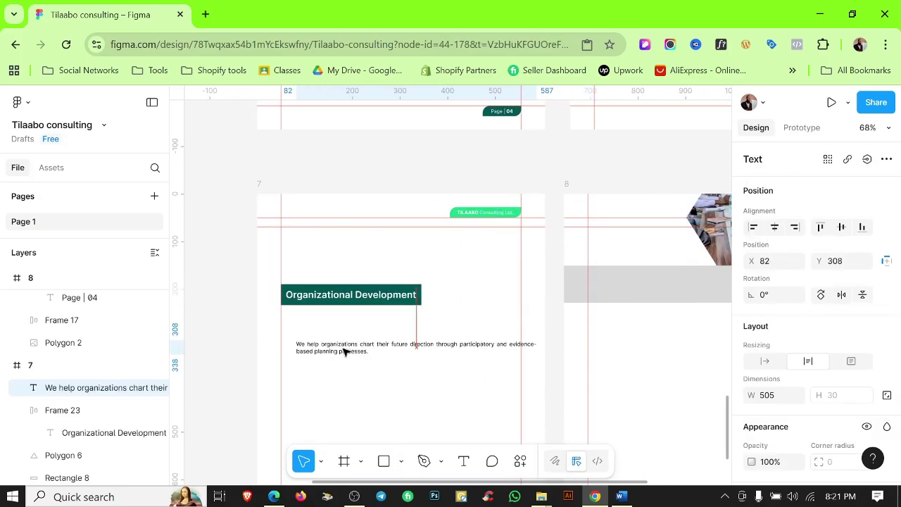
{"action": "key", "text": "Return"}
{"action": "key", "text": "ctrl+v"}
Resize the paragraph box to 295 wide so it wraps to the heading's width.
{"action": "scroll", "coordinate": [366, 374], "scroll_direction": "up", "scroll_amount": 3}
{"action": "left_click_drag", "start_coordinate": [560, 330], "coordinate": [457, 328]}
{"action": "scroll", "coordinate": [444, 336], "scroll_direction": "up", "scroll_amount": 4}
{"action": "left_click", "coordinate": [647, 293]}
{"action": "left_click_drag", "start_coordinate": [648, 294], "coordinate": [870, 246]}
{"action": "scroll", "coordinate": [620, 355], "scroll_direction": "down", "scroll_amount": 2}
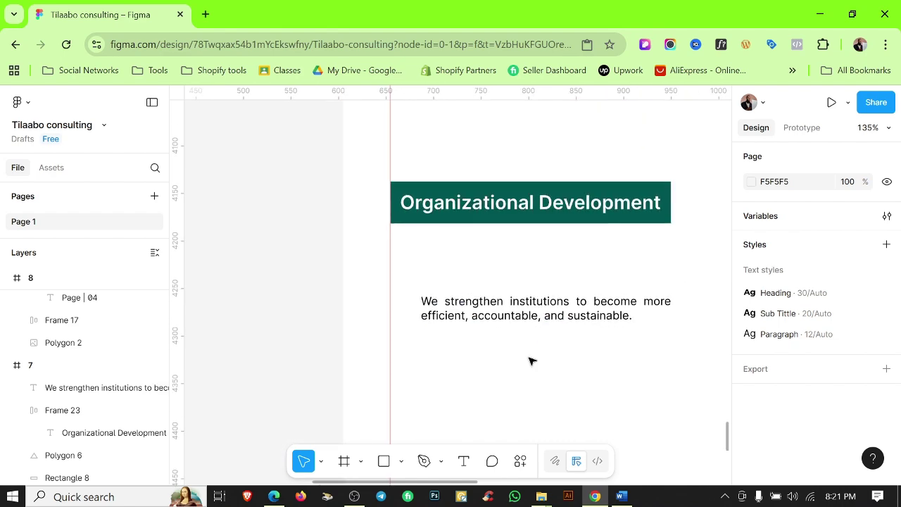
{"action": "scroll", "coordinate": [466, 308], "scroll_direction": "up", "scroll_amount": 1}
Move the paragraph directly under the heading, then shift heading and paragraph up together.
{"action": "left_click", "coordinate": [454, 308]}
{"action": "left_click_drag", "start_coordinate": [482, 275], "coordinate": [524, 243]}
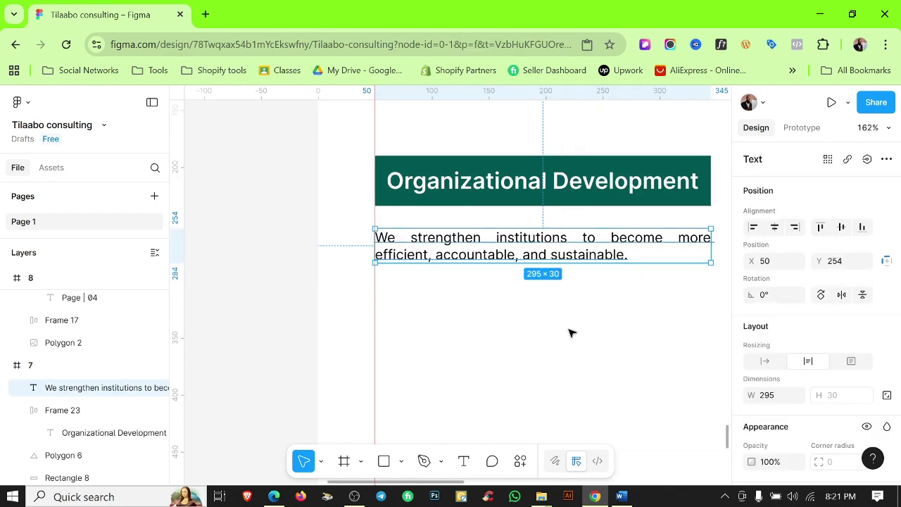
{"action": "left_click", "coordinate": [570, 332]}
{"action": "scroll", "coordinate": [577, 333], "scroll_direction": "down", "scroll_amount": 3}
{"action": "left_click_drag", "start_coordinate": [583, 334], "coordinate": [559, 371]}
{"action": "left_click_drag", "start_coordinate": [555, 231], "coordinate": [571, 344]}
{"action": "left_click_drag", "start_coordinate": [561, 283], "coordinate": [565, 206]}
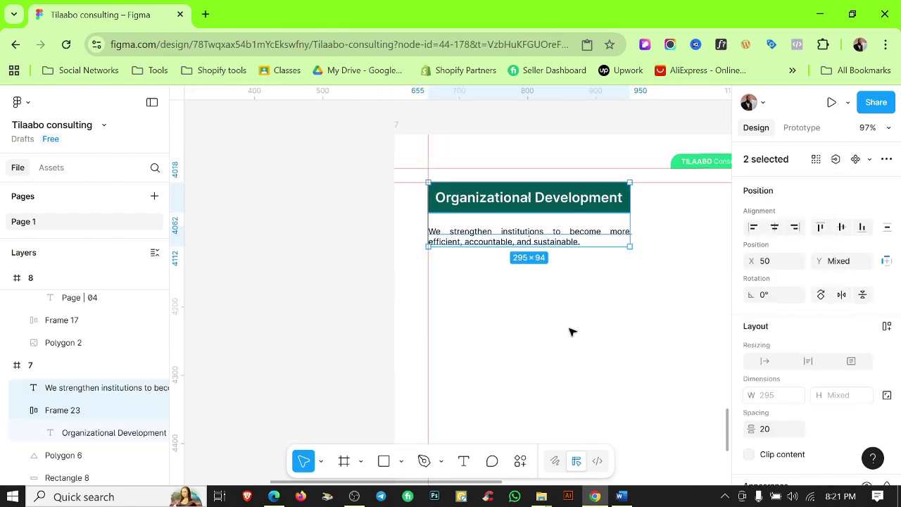
{"action": "left_click", "coordinate": [571, 331]}
{"action": "scroll", "coordinate": [585, 291], "scroll_direction": "down", "scroll_amount": 1}
{"action": "scroll", "coordinate": [577, 306], "scroll_direction": "down", "scroll_amount": 5}
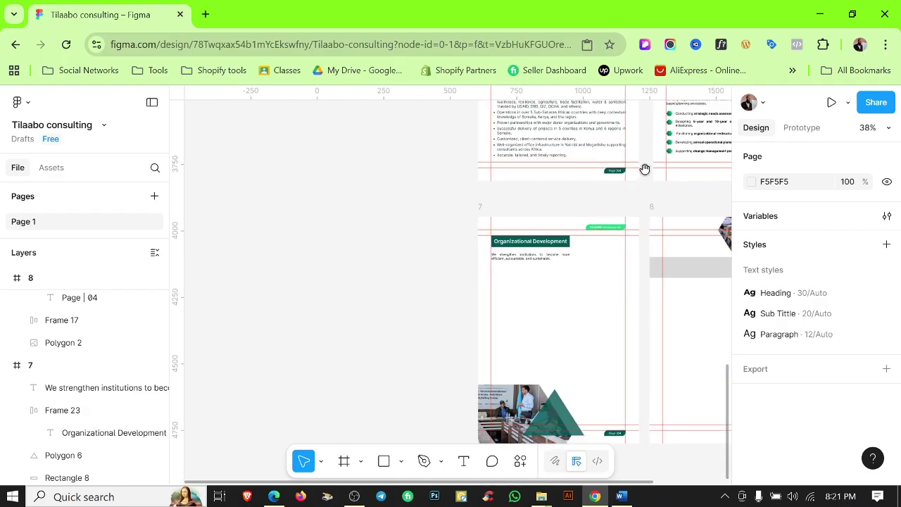
Place the hexagon bullet list on page 7 just below the intro sentence.
{"action": "left_click_drag", "start_coordinate": [675, 139], "coordinate": [554, 298]}
{"action": "scroll", "coordinate": [554, 298], "scroll_direction": "up", "scroll_amount": 5}
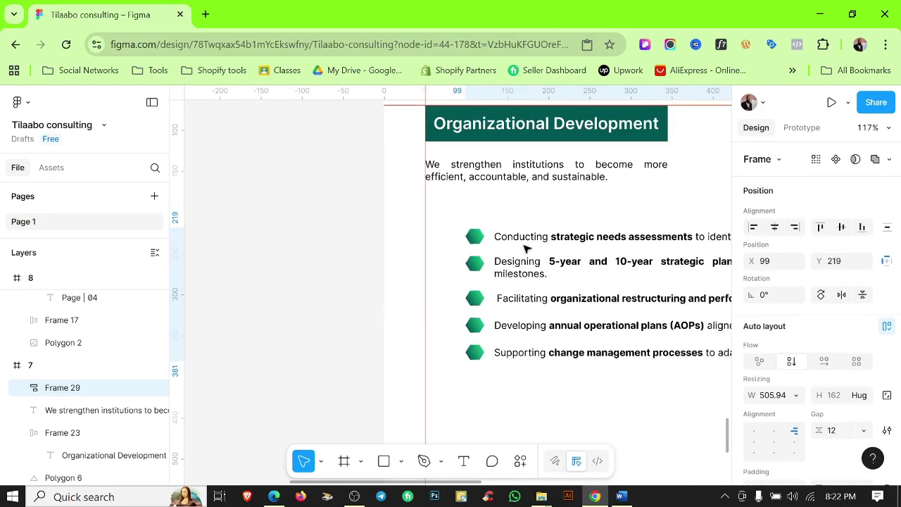
{"action": "left_click_drag", "start_coordinate": [527, 264], "coordinate": [497, 237]}
{"action": "scroll", "coordinate": [497, 237], "scroll_direction": "up", "scroll_amount": 10}
{"action": "scroll", "coordinate": [439, 261], "scroll_direction": "down", "scroll_amount": 12}
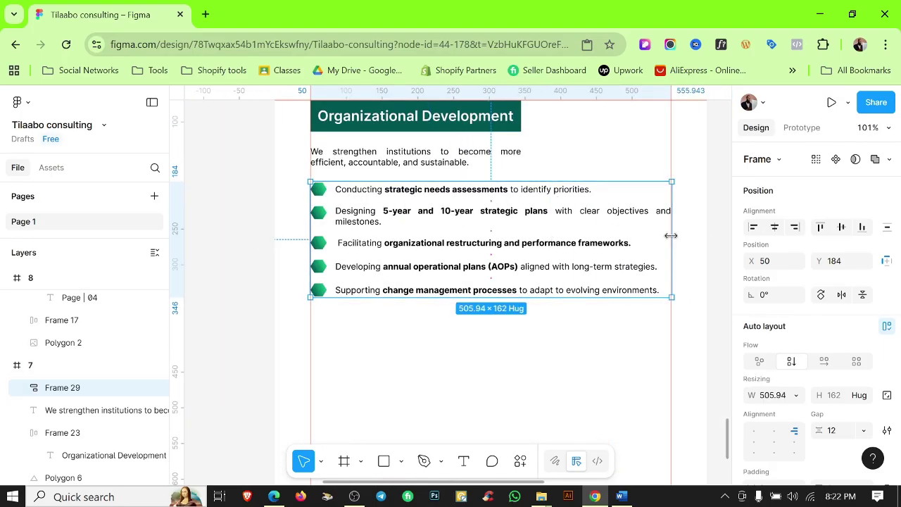
Try narrowing the list rows and setting them to hug width, undoing both changes.
{"action": "key", "text": "Return"}
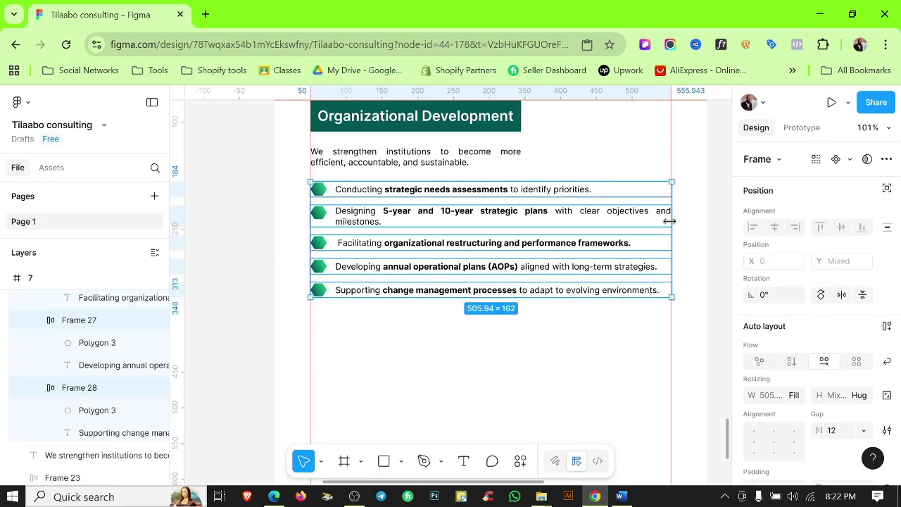
{"action": "left_click_drag", "start_coordinate": [311, 240], "coordinate": [413, 240]}
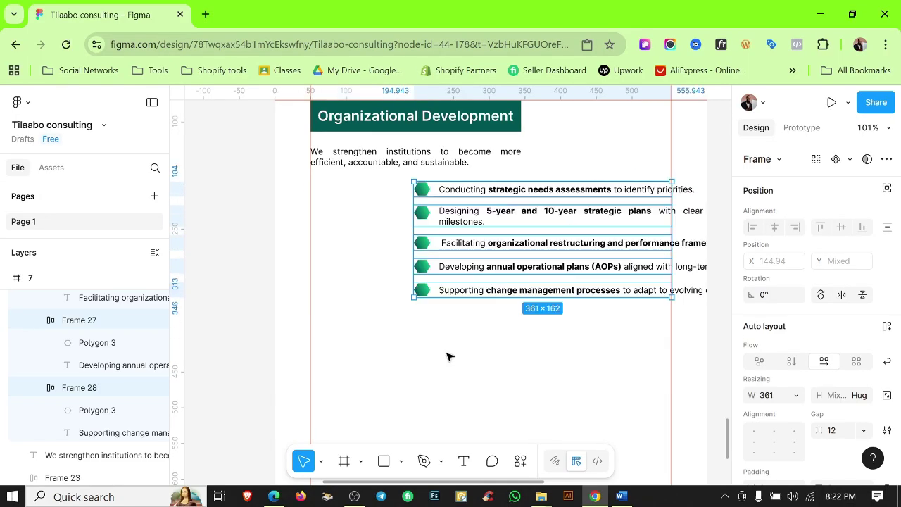
{"action": "key", "text": "ctrl+z"}
{"action": "left_click", "coordinate": [549, 204]}
{"action": "scroll", "coordinate": [752, 292], "scroll_direction": "down", "scroll_amount": 3}
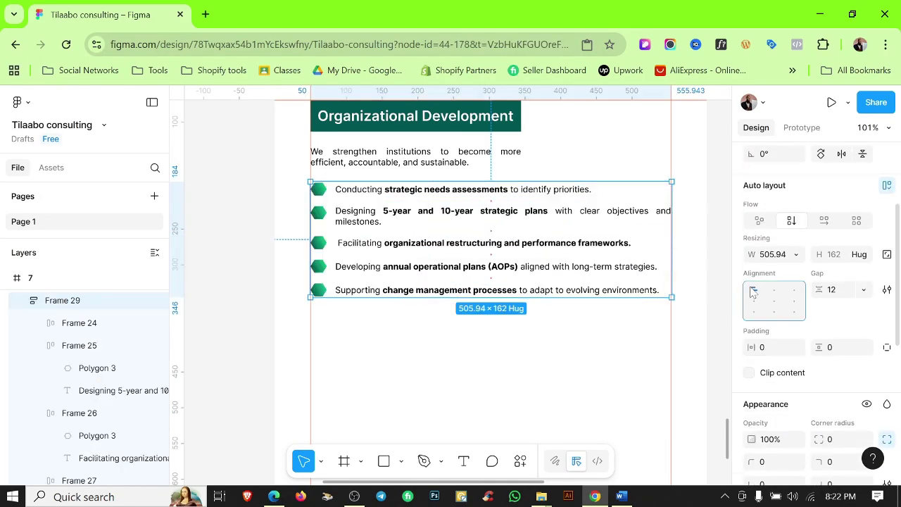
{"action": "left_click", "coordinate": [522, 205]}
{"action": "left_click", "coordinate": [556, 290], "text": "shift"}
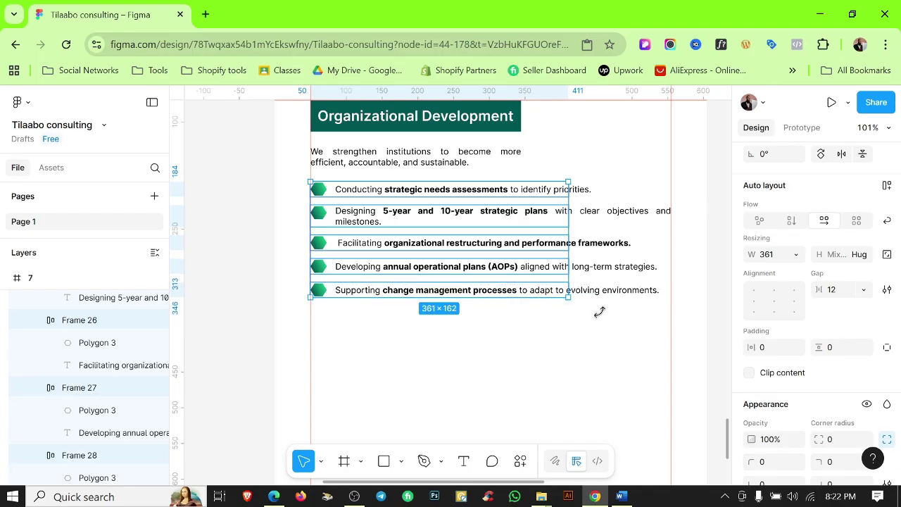
{"action": "left_click", "coordinate": [798, 257]}
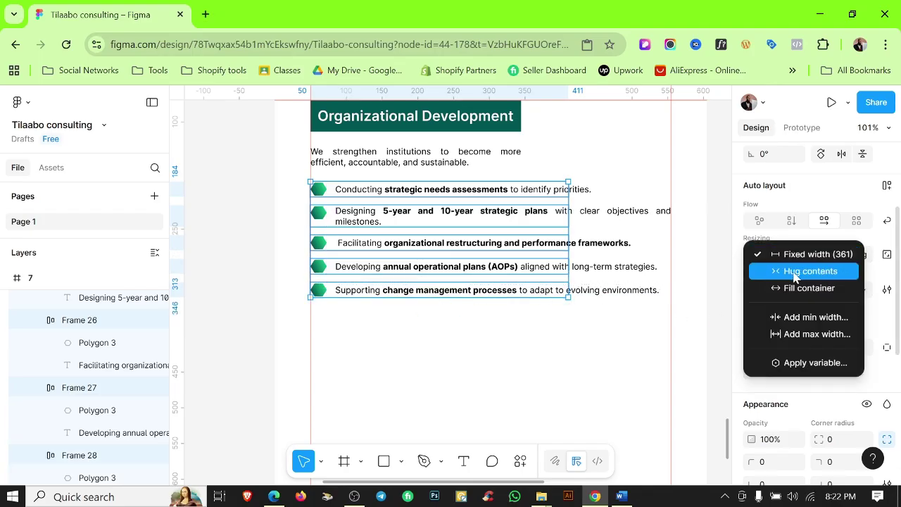
{"action": "left_click", "coordinate": [794, 276]}
{"action": "key", "text": "ctrl+z"}
Replace the first item's text with 'Governance system reviews (boards, leadership, decision-making)'.
{"action": "double_click", "coordinate": [554, 193]}
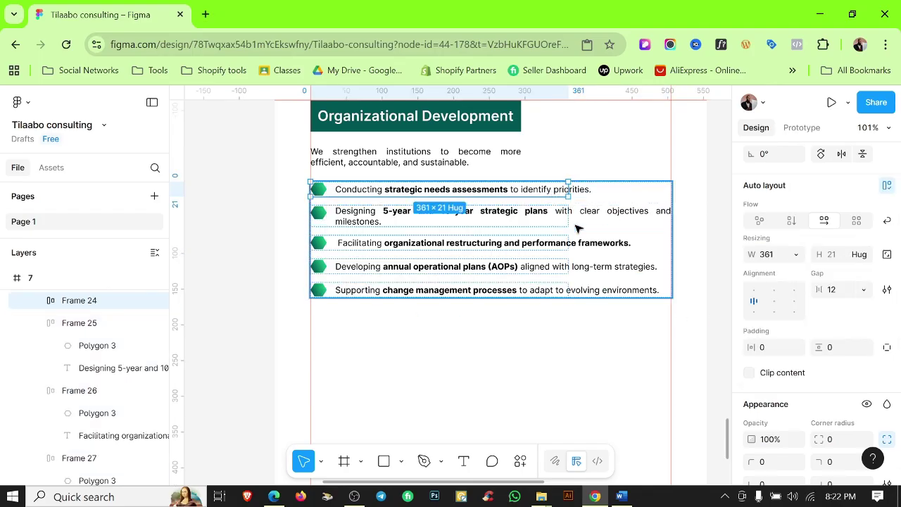
{"action": "key", "text": "alt+Tab"}
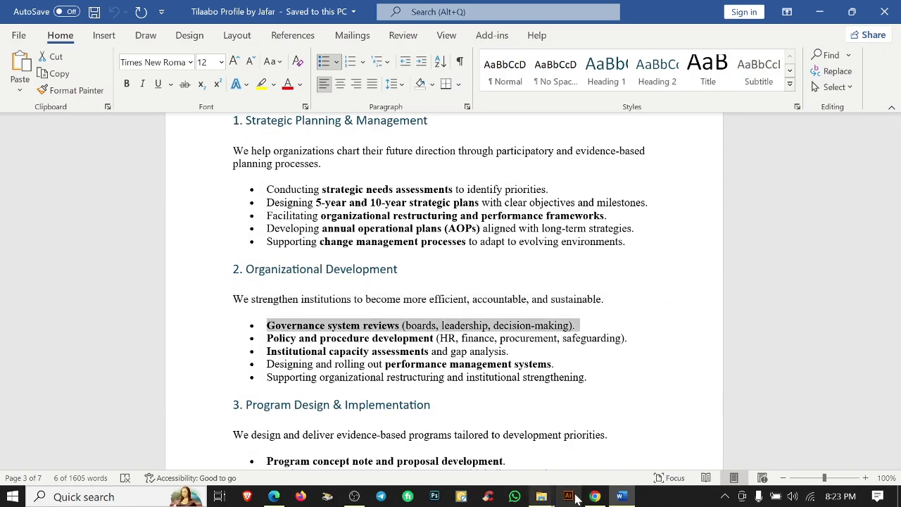
{"action": "key", "text": "alt+Tab"}
{"action": "double_click", "coordinate": [372, 197]}
{"action": "key", "text": "Return"}
{"action": "type", "text": "• Governance system reviews (boards, leadership, decision-making)."}
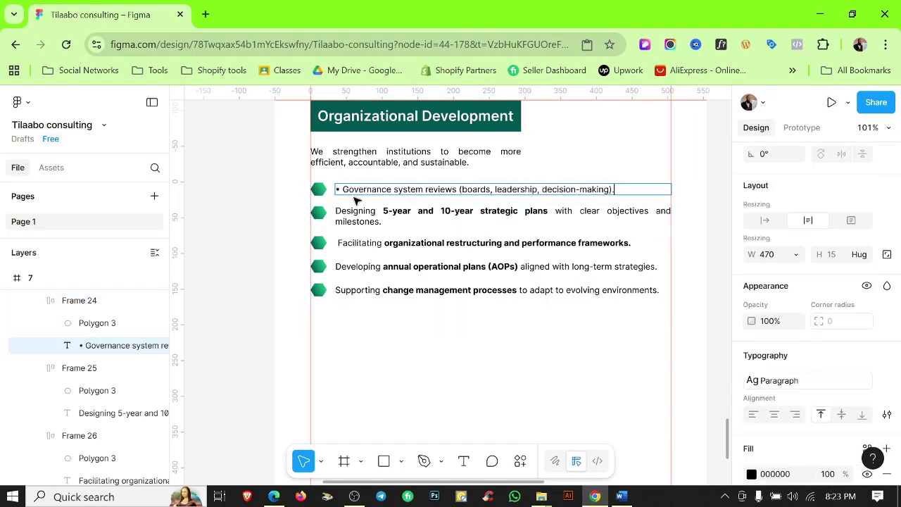
{"action": "scroll", "coordinate": [352, 196], "scroll_direction": "up", "scroll_amount": 3}
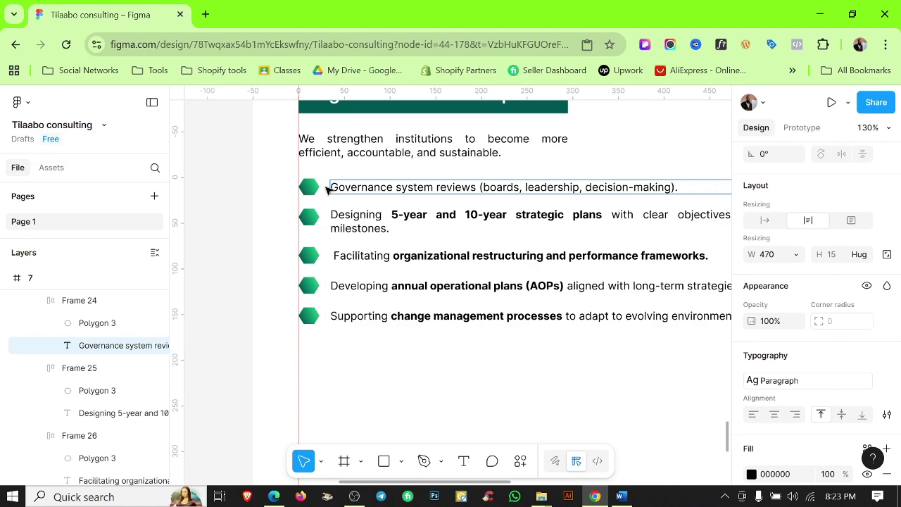
{"action": "key", "text": "Escape"}
Narrow the Governance text and row so it wraps over two lines at the paragraph width.
{"action": "scroll", "coordinate": [543, 215], "scroll_direction": "down", "scroll_amount": 3}
{"action": "scroll", "coordinate": [543, 215], "scroll_direction": "up", "scroll_amount": 5}
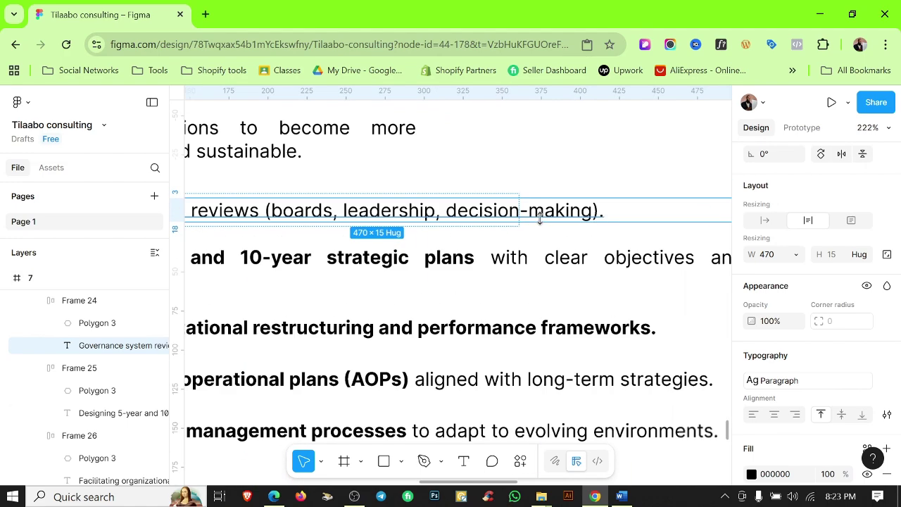
{"action": "scroll", "coordinate": [591, 147], "scroll_direction": "down", "scroll_amount": 2}
{"action": "left_click_drag", "start_coordinate": [603, 167], "coordinate": [418, 175]}
{"action": "left_click", "coordinate": [511, 167]}
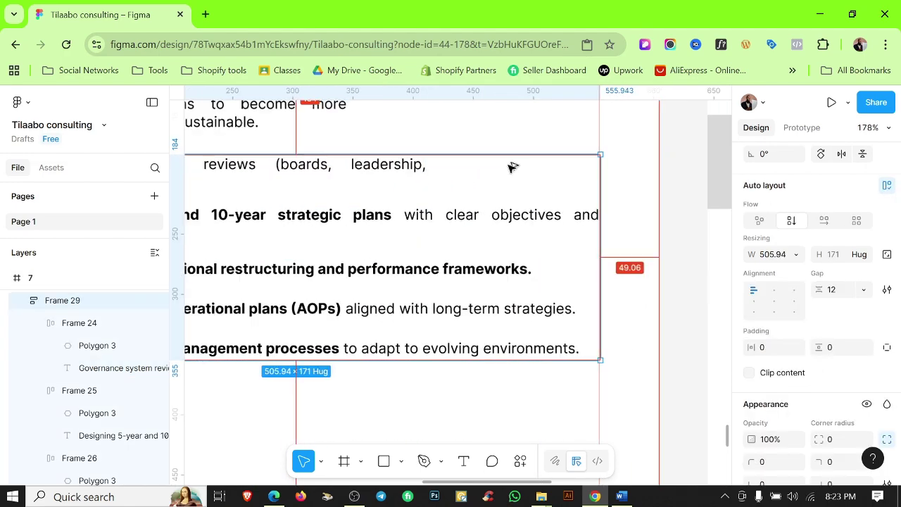
{"action": "scroll", "coordinate": [511, 167], "scroll_direction": "down", "scroll_amount": 3}
{"action": "double_click", "coordinate": [366, 165]}
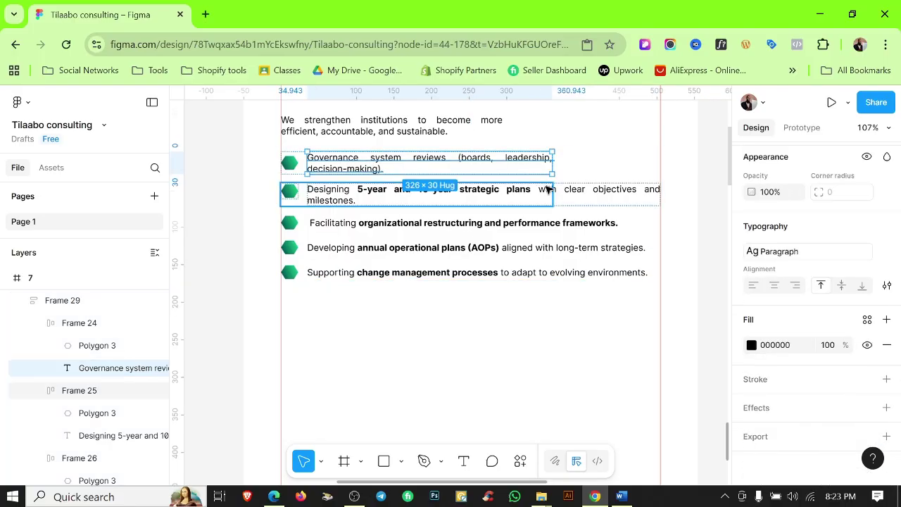
{"action": "scroll", "coordinate": [461, 211], "scroll_direction": "up", "scroll_amount": 3}
{"action": "left_click_drag", "start_coordinate": [552, 245], "coordinate": [507, 240]}
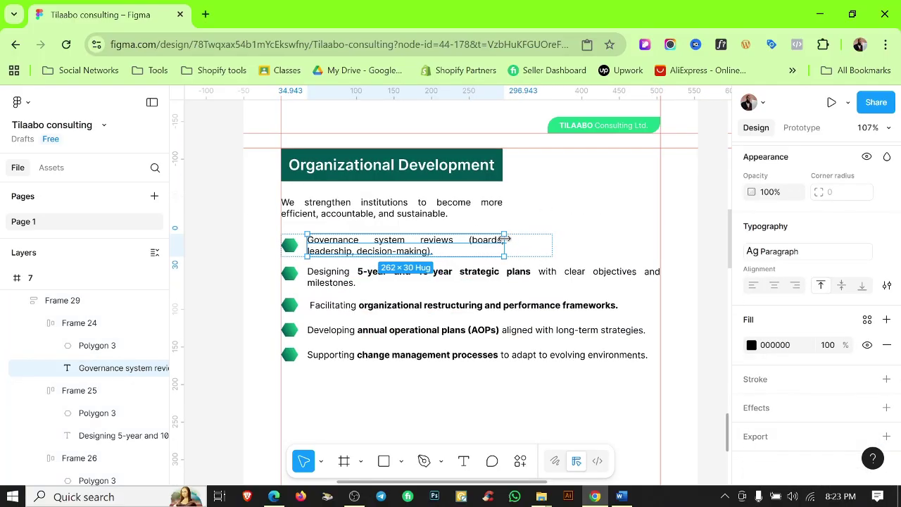
{"action": "scroll", "coordinate": [504, 239], "scroll_direction": "up", "scroll_amount": 5}
{"action": "left_click", "coordinate": [604, 295]}
{"action": "left_click_drag", "start_coordinate": [603, 296], "coordinate": [497, 284]}
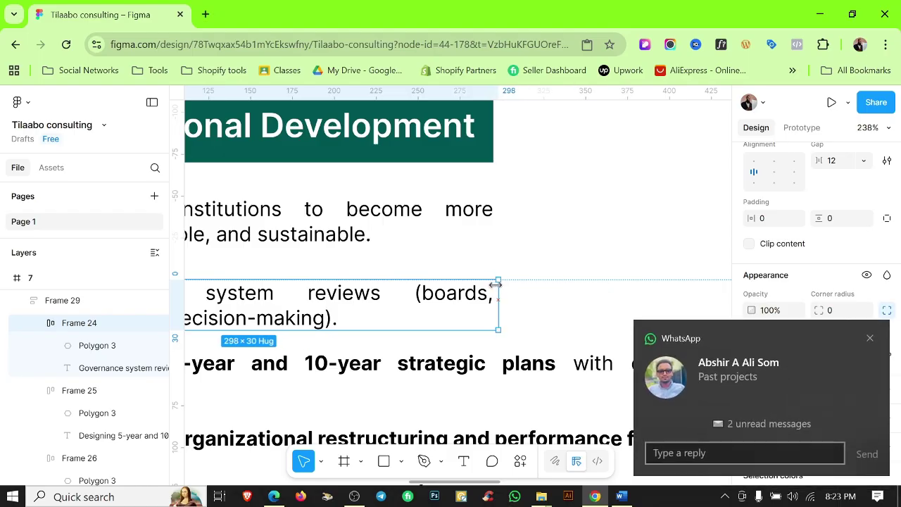
Compare the Governance row's width against the intro sentence.
{"action": "left_click", "coordinate": [492, 199]}
{"action": "left_click", "coordinate": [539, 270]}
{"action": "scroll", "coordinate": [547, 271], "scroll_direction": "down", "scroll_amount": 5}
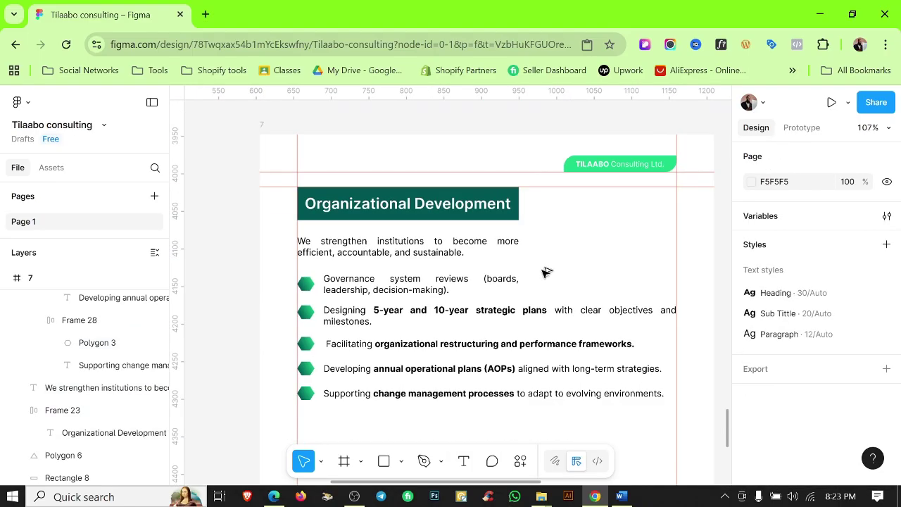
{"action": "scroll", "coordinate": [547, 272], "scroll_direction": "down", "scroll_amount": 3}
{"action": "left_click", "coordinate": [509, 300]}
Delete the strategic plans, restructuring, operational plans and change management rows.
{"action": "left_click", "coordinate": [507, 300]}
{"action": "key", "text": "Delete"}
{"action": "left_click", "coordinate": [504, 299]}
{"action": "key", "text": "Delete"}
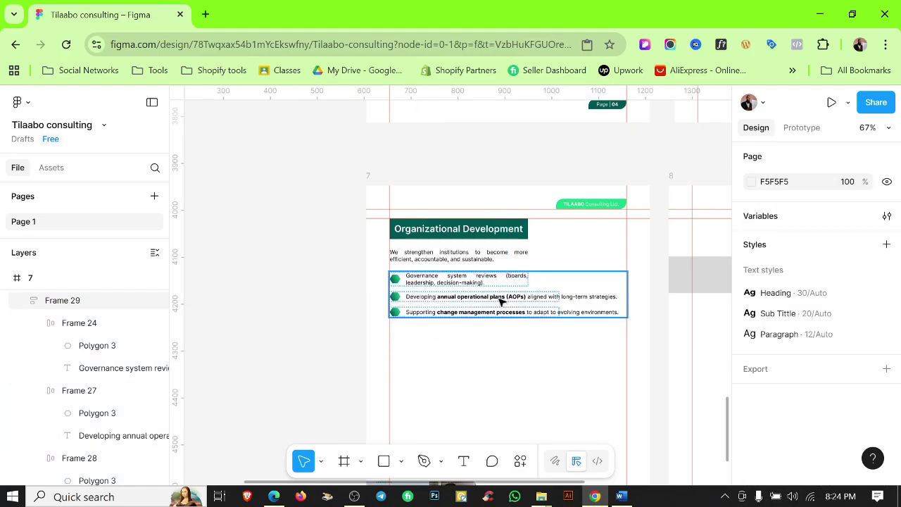
{"action": "left_click", "coordinate": [502, 302]}
{"action": "key", "text": "Delete"}
{"action": "left_click", "coordinate": [501, 297]}
{"action": "key", "text": "Delete"}
Set the remaining list frame's width to Hug contents.
{"action": "left_click", "coordinate": [501, 280]}
{"action": "scroll", "coordinate": [778, 303], "scroll_direction": "down", "scroll_amount": 2}
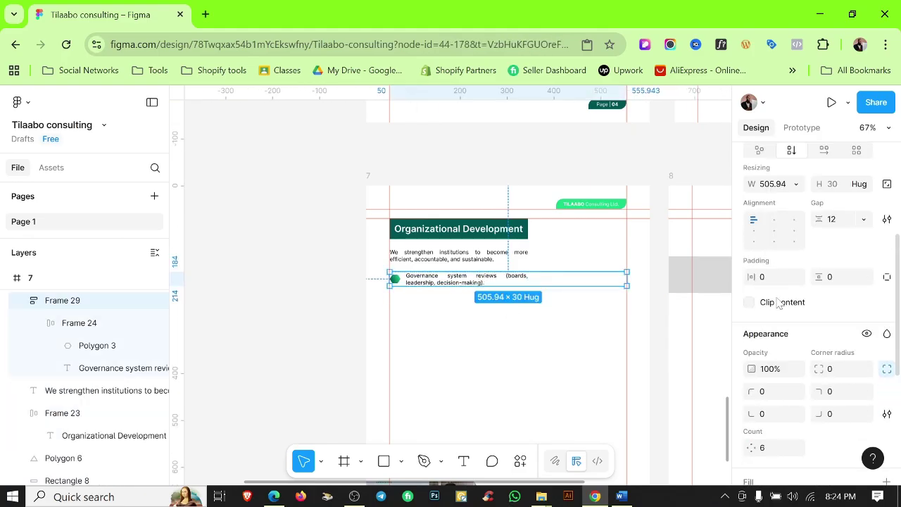
{"action": "scroll", "coordinate": [778, 302], "scroll_direction": "up", "scroll_amount": 4}
{"action": "left_click", "coordinate": [794, 324]}
{"action": "left_click", "coordinate": [792, 341]}
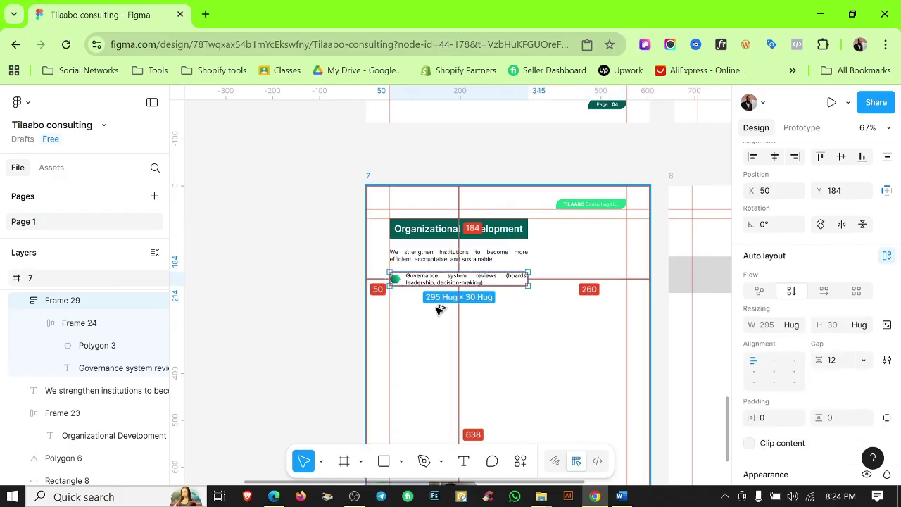
{"action": "scroll", "coordinate": [440, 310], "scroll_direction": "up", "scroll_amount": 5}
{"action": "left_click", "coordinate": [475, 242]}
{"action": "left_click", "coordinate": [455, 317]}
{"action": "left_click", "coordinate": [445, 250]}
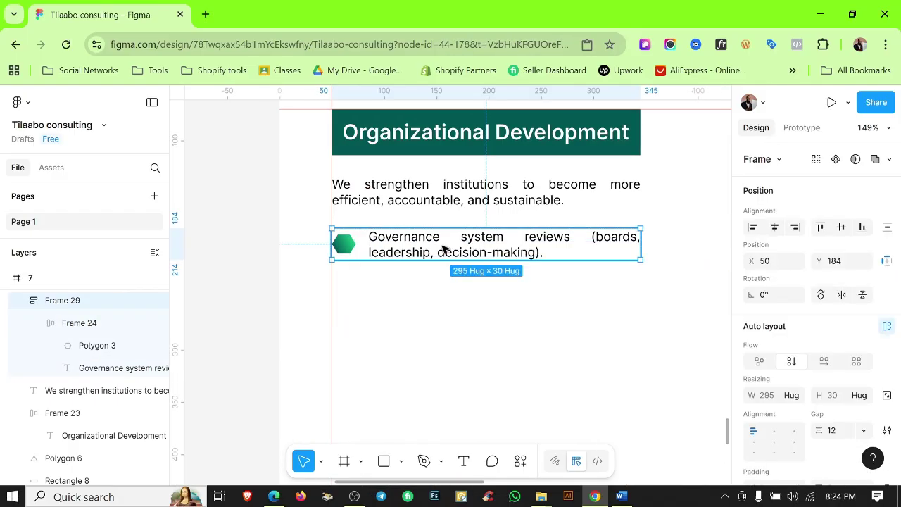
Duplicate the Governance row four times to rebuild a five-item list.
{"action": "left_click", "coordinate": [90, 323]}
{"action": "key", "text": "ctrl+d"}
{"action": "key", "text": "ctrl+d"}
{"action": "key", "text": "ctrl+d"}
{"action": "key", "text": "ctrl+d"}
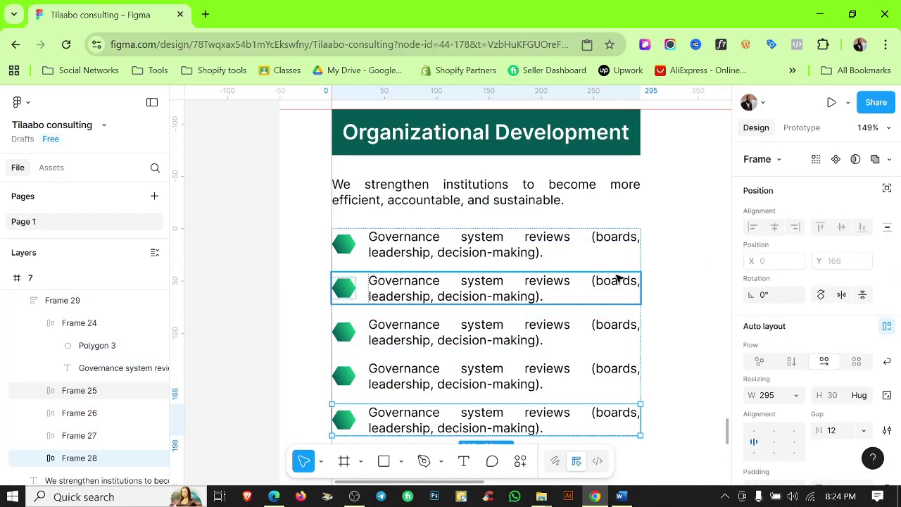
{"action": "left_click", "coordinate": [717, 271]}
{"action": "scroll", "coordinate": [716, 271], "scroll_direction": "down", "scroll_amount": 3}
{"action": "scroll", "coordinate": [717, 271], "scroll_direction": "down", "scroll_amount": 1}
{"action": "left_click", "coordinate": [621, 496]}
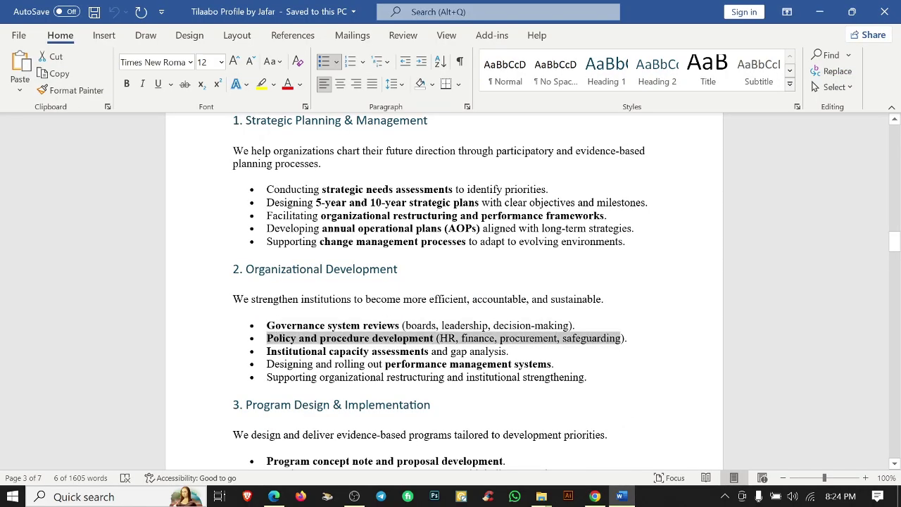
{"action": "left_click", "coordinate": [595, 496]}
Fill bullets with Word's 'Institutional capacity assessments' and 'Designing and rolling out' points.
{"action": "double_click", "coordinate": [348, 257]}
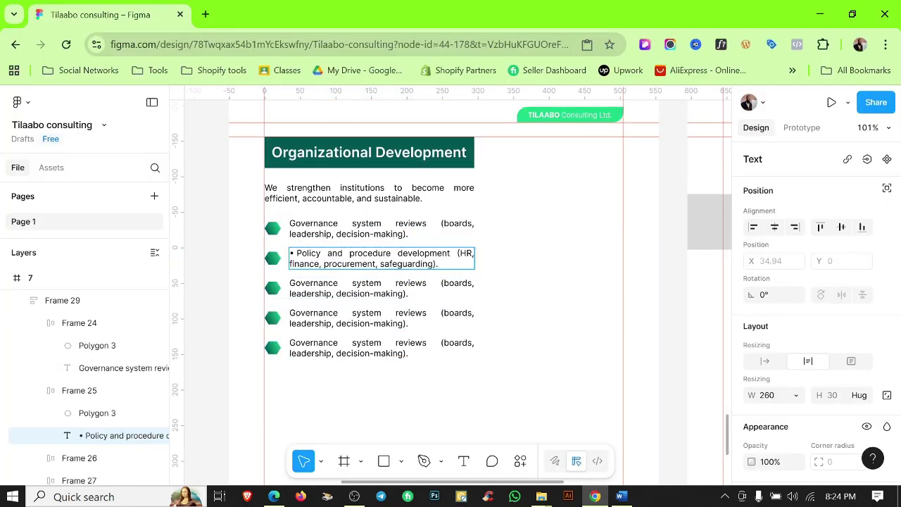
{"action": "left_click", "coordinate": [604, 497]}
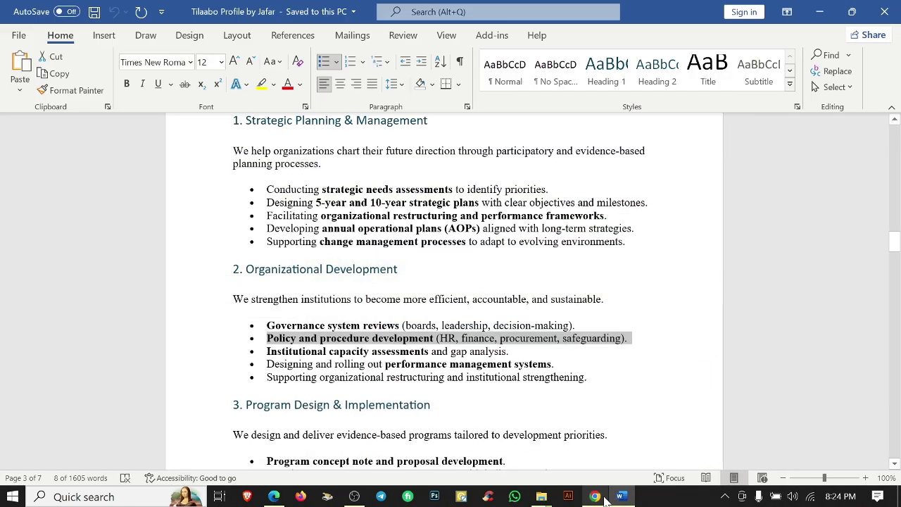
{"action": "left_click_drag", "start_coordinate": [509, 351], "coordinate": [266, 352]}
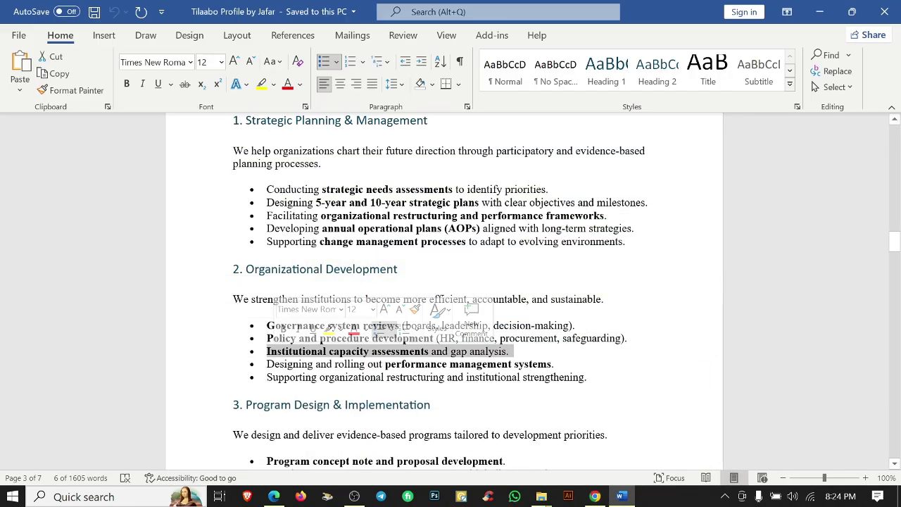
{"action": "left_click", "coordinate": [595, 496]}
{"action": "double_click", "coordinate": [325, 289]}
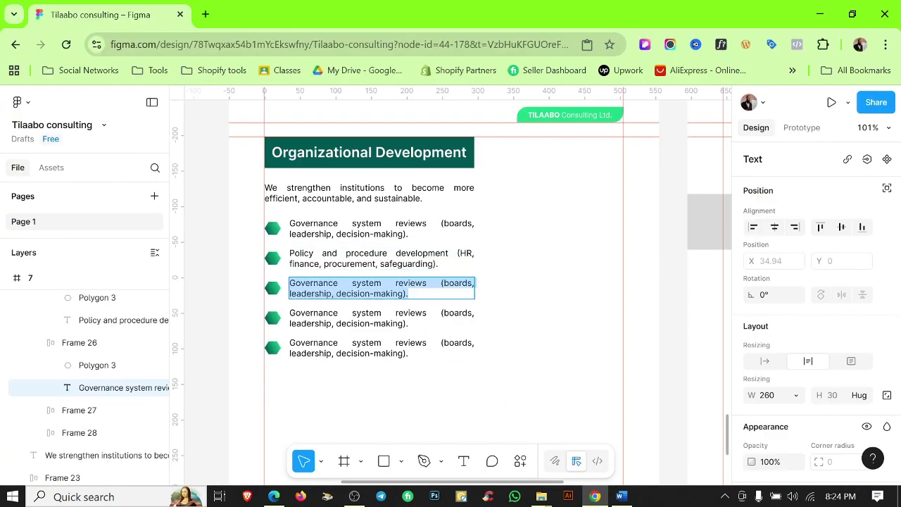
{"action": "type", "text": "• Institutional capacity assessments and gap analysis."}
{"action": "left_click", "coordinate": [621, 496]}
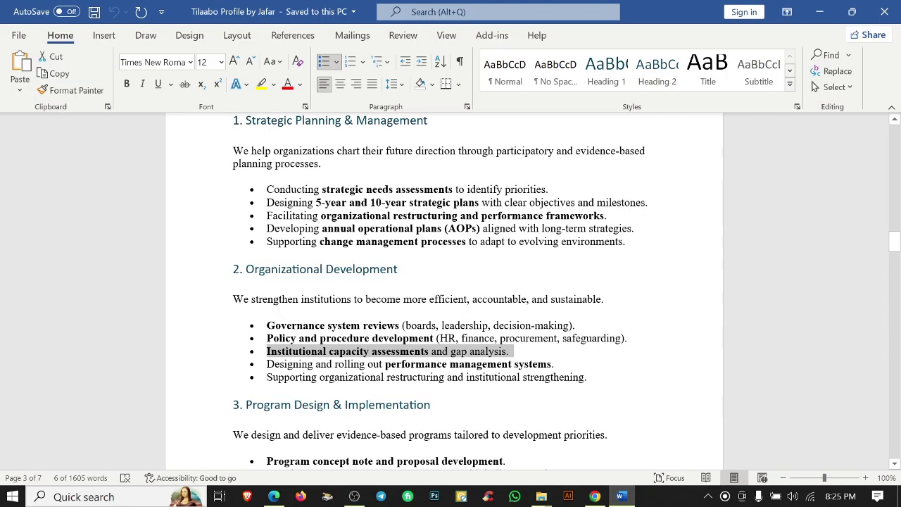
{"action": "left_click_drag", "start_coordinate": [557, 364], "coordinate": [267, 364]}
{"action": "left_click", "coordinate": [595, 496]}
{"action": "double_click", "coordinate": [352, 317]}
{"action": "type", "text": "• Designing and rolling out performance management systems."}
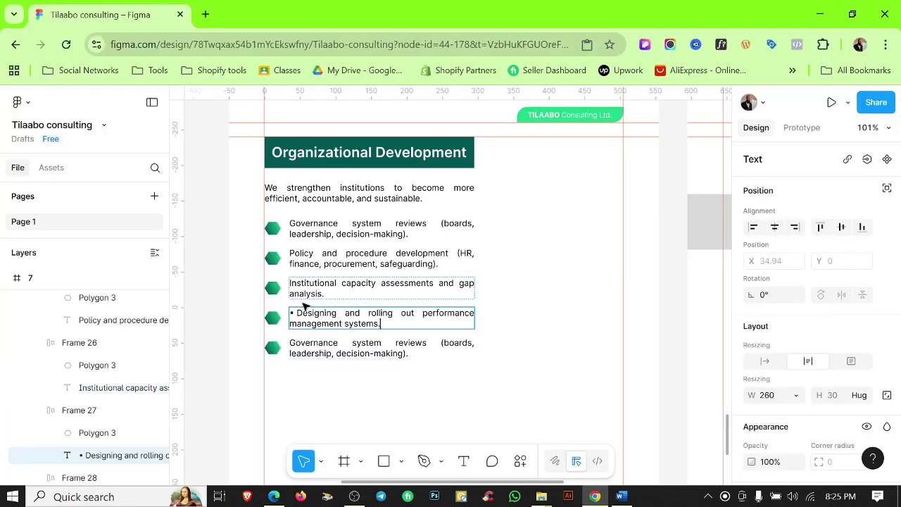
{"action": "key", "text": "BackSpace"}
Fill the fifth bullet with Word's 'Supporting organizational restructuring' point.
{"action": "left_click", "coordinate": [621, 496]}
{"action": "left_click_drag", "start_coordinate": [590, 376], "coordinate": [267, 376]}
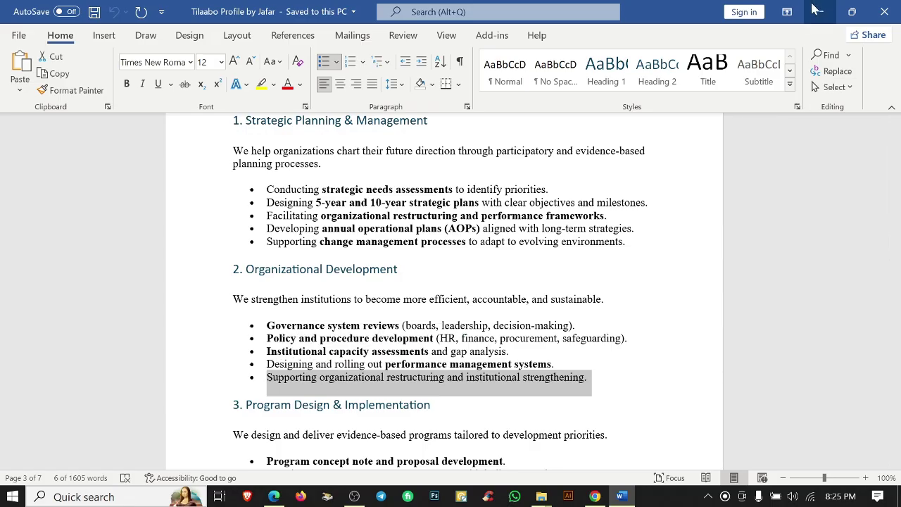
{"action": "left_click", "coordinate": [595, 497]}
{"action": "double_click", "coordinate": [352, 348]}
{"action": "type", "text": "• Supporting organizational restructuring and institutional strengthening."}
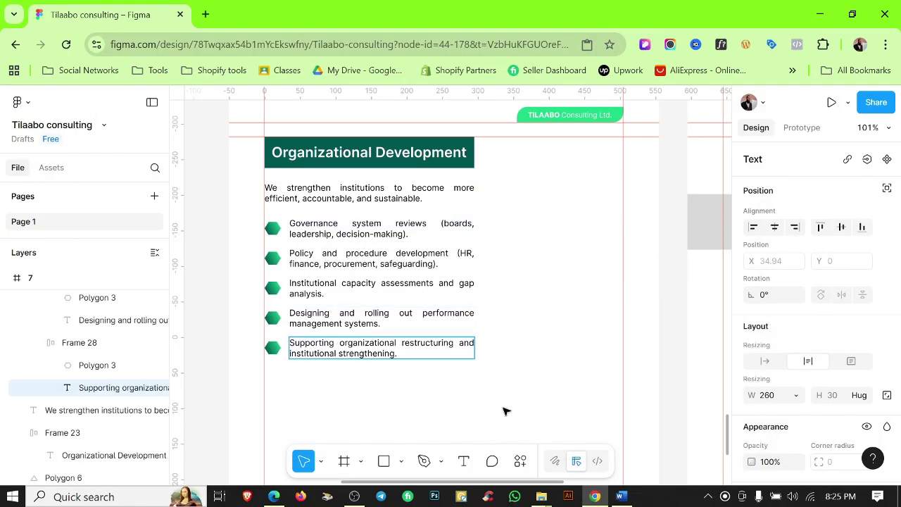
{"action": "left_click", "coordinate": [505, 411]}
Draw a 204×297 grey placeholder rectangle to the right of the list.
{"action": "scroll", "coordinate": [529, 331], "scroll_direction": "down", "scroll_amount": 4}
{"action": "scroll", "coordinate": [529, 329], "scroll_direction": "up", "scroll_amount": 5}
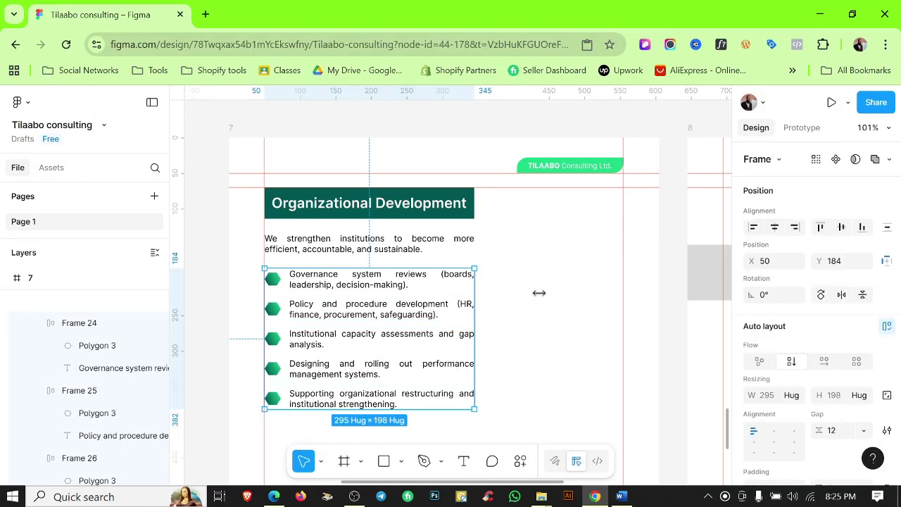
{"action": "key", "text": "r"}
{"action": "mouse_move", "coordinate": [484, 188]}
{"action": "left_mouse_down"}
{"action": "mouse_move", "coordinate": [570, 303]}
{"action": "mouse_move", "coordinate": [623, 327]}
{"action": "mouse_move", "coordinate": [623, 407]}
{"action": "left_mouse_up"}
Hide the canvas rulers, then show them again.
{"action": "left_click", "coordinate": [589, 429]}
{"action": "scroll", "coordinate": [589, 429], "scroll_direction": "down", "scroll_amount": 5}
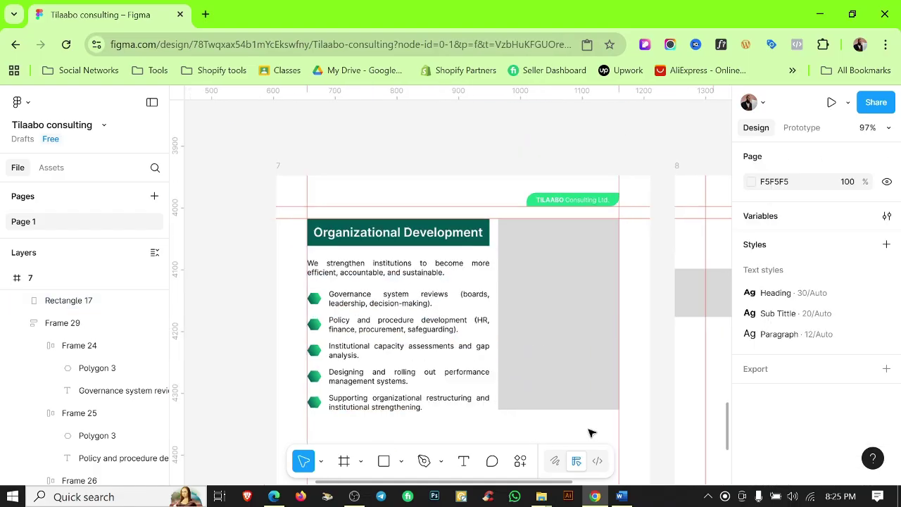
{"action": "key", "text": "shift+r"}
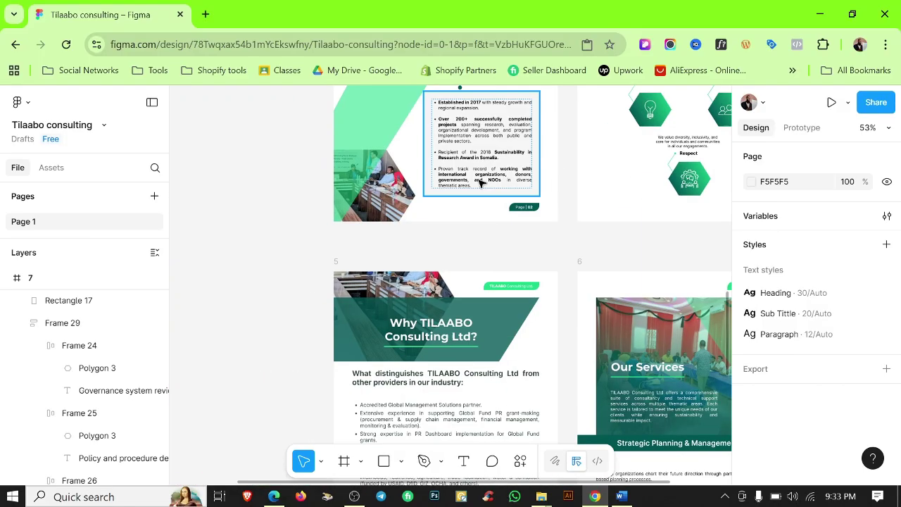
{"action": "scroll", "coordinate": [491, 295], "scroll_direction": "down", "scroll_amount": 5}
{"action": "scroll", "coordinate": [354, 291], "scroll_direction": "up", "scroll_amount": 3}
{"action": "key", "text": "shift+r"}
{"action": "scroll", "coordinate": [405, 334], "scroll_direction": "up", "scroll_amount": 3}
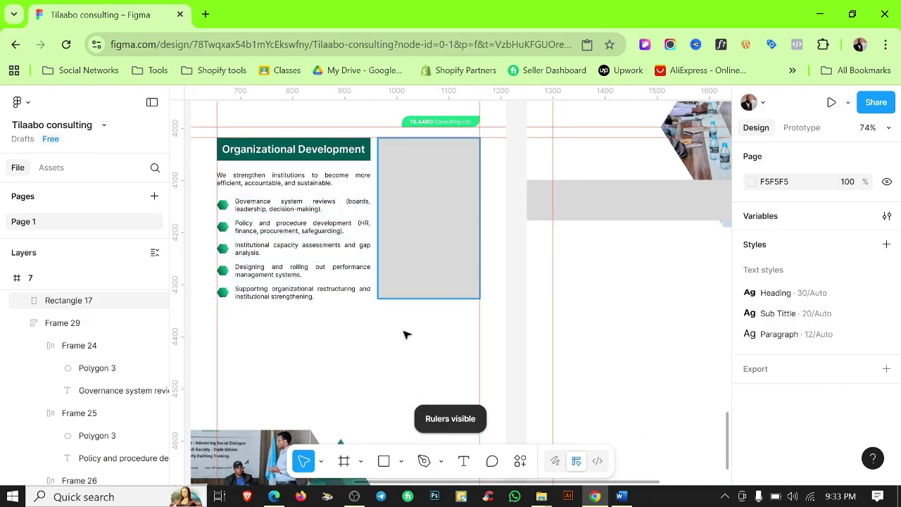
{"action": "scroll", "coordinate": [390, 292], "scroll_direction": "down", "scroll_amount": 1}
Copy the 'Program Design & Implementation' heading from the Word profile document.
{"action": "left_click", "coordinate": [622, 499]}
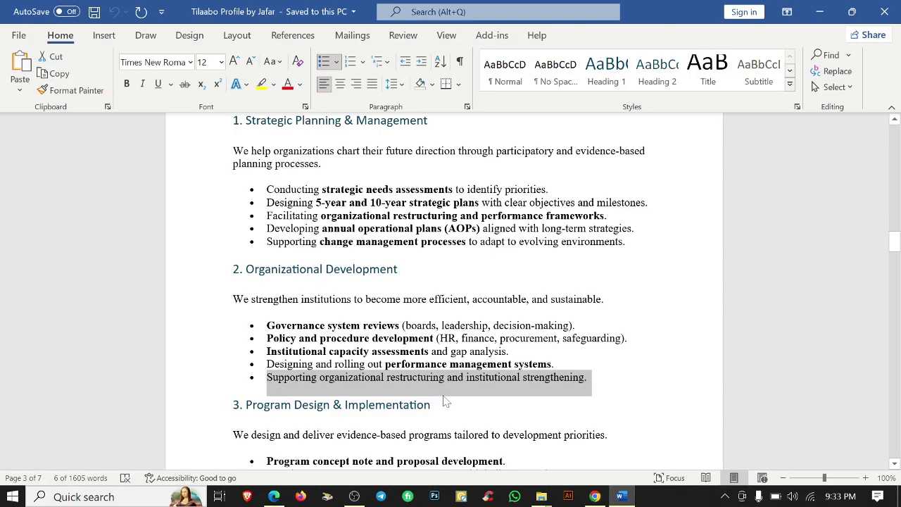
{"action": "scroll", "coordinate": [422, 281], "scroll_direction": "down", "scroll_amount": 2}
{"action": "left_click", "coordinate": [234, 338]}
{"action": "key", "text": "ctrl+c"}
{"action": "scroll", "coordinate": [234, 338], "scroll_direction": "down", "scroll_amount": 4}
{"action": "left_click", "coordinate": [820, 13]}
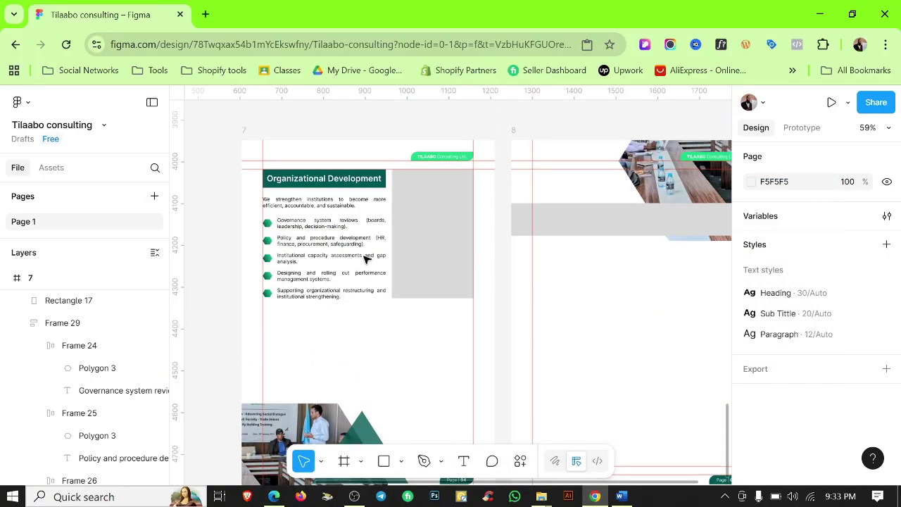
Duplicate the heading banner below the list, retitle it 'Program Design & Implementation', and select its frame for Hug width.
{"action": "left_click_drag", "start_coordinate": [326, 174], "coordinate": [419, 312]}
{"action": "scroll", "coordinate": [408, 315], "scroll_direction": "up", "scroll_amount": 5}
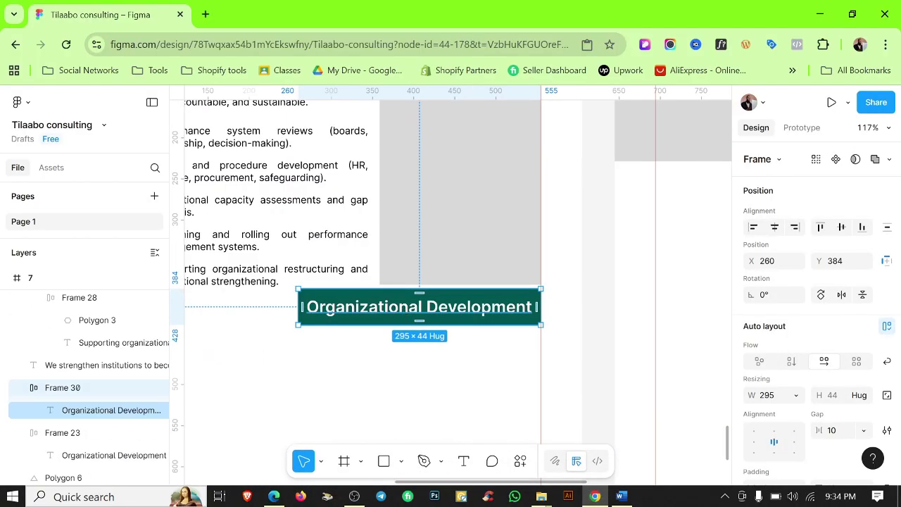
{"action": "double_click", "coordinate": [414, 308]}
{"action": "key", "text": "ctrl+a"}
{"action": "key", "text": "ctrl+v"}
{"action": "key", "text": "Escape"}
{"action": "left_click", "coordinate": [414, 369]}
{"action": "left_click", "coordinate": [478, 308]}
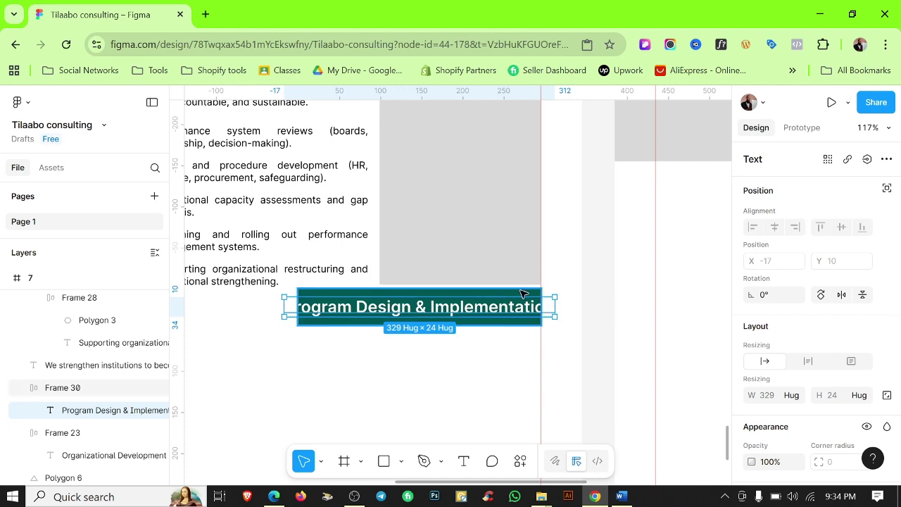
{"action": "key", "text": "Escape"}
{"action": "left_click", "coordinate": [797, 395]}
Fit the Program Design banner to its full title and move it into place under the list.
{"action": "left_click", "coordinate": [795, 390]}
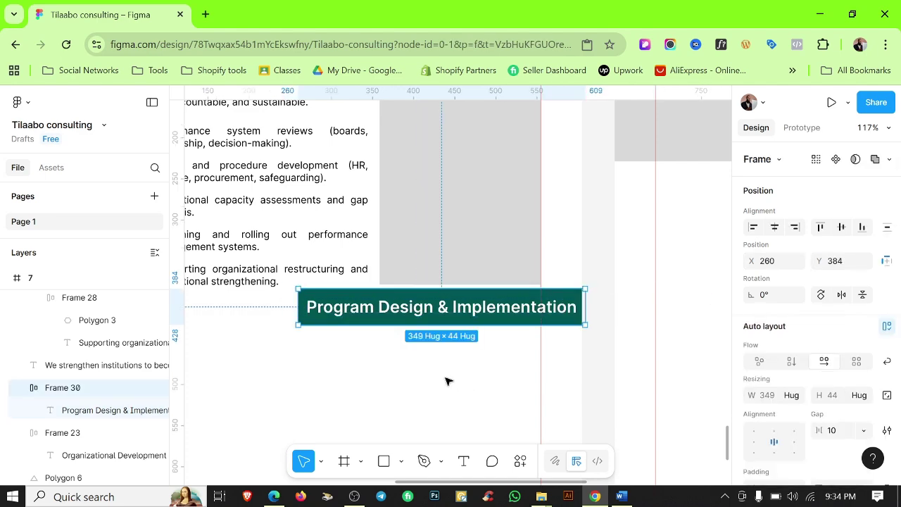
{"action": "scroll", "coordinate": [446, 380], "scroll_direction": "left", "scroll_amount": 2}
{"action": "left_click_drag", "start_coordinate": [528, 286], "coordinate": [484, 292]}
{"action": "scroll", "coordinate": [478, 300], "scroll_direction": "down", "scroll_amount": 3}
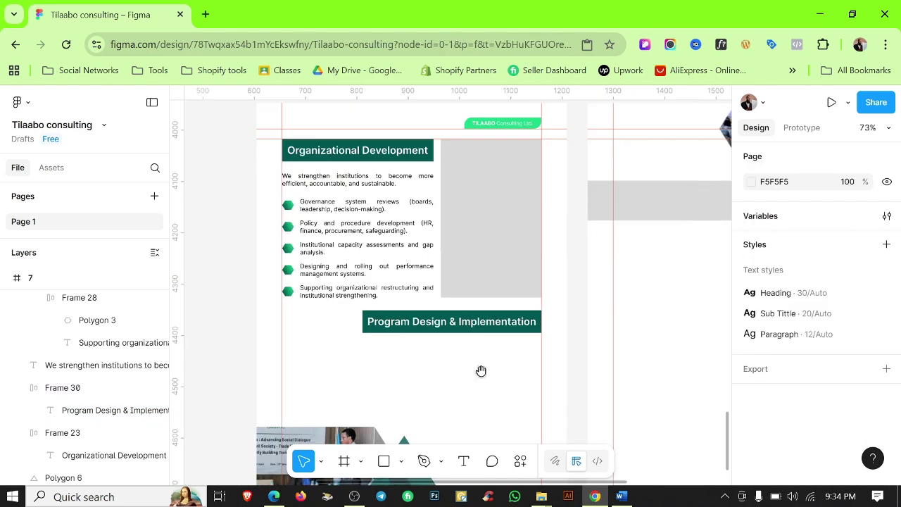
{"action": "scroll", "coordinate": [387, 238], "scroll_direction": "up", "scroll_amount": 2}
{"action": "scroll", "coordinate": [387, 237], "scroll_direction": "down", "scroll_amount": 1}
Duplicate the intro paragraph and bullet list under the Program Design heading.
{"action": "left_click", "coordinate": [389, 187]}
{"action": "left_click", "coordinate": [389, 224], "text": "shift"}
{"action": "left_click_drag", "start_coordinate": [389, 224], "coordinate": [490, 380]}
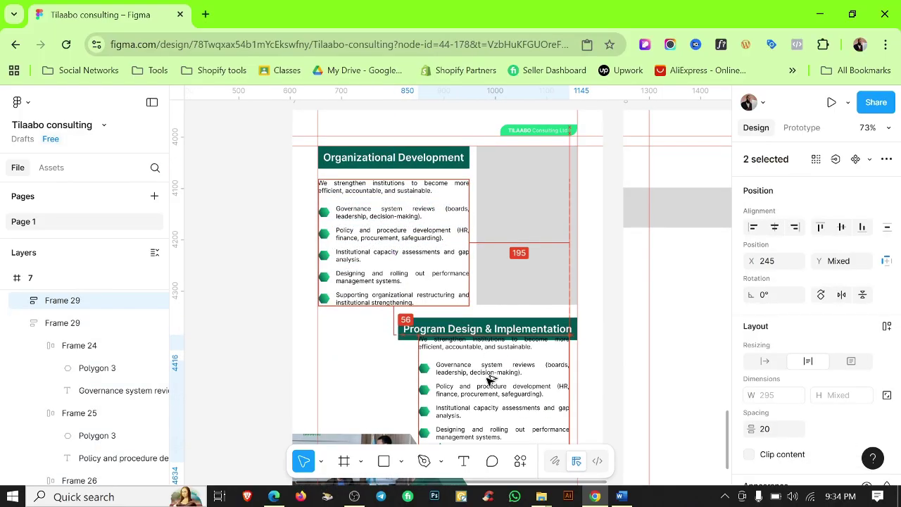
{"action": "scroll", "coordinate": [490, 381], "scroll_direction": "down", "scroll_amount": 3}
{"action": "scroll", "coordinate": [500, 243], "scroll_direction": "up", "scroll_amount": 2}
{"action": "scroll", "coordinate": [499, 243], "scroll_direction": "down", "scroll_amount": 1}
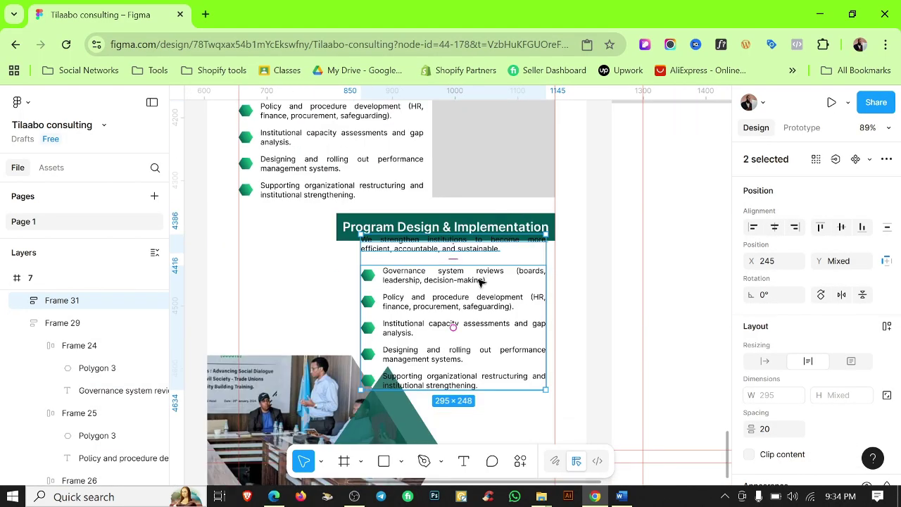
{"action": "left_click_drag", "start_coordinate": [457, 301], "coordinate": [468, 319]}
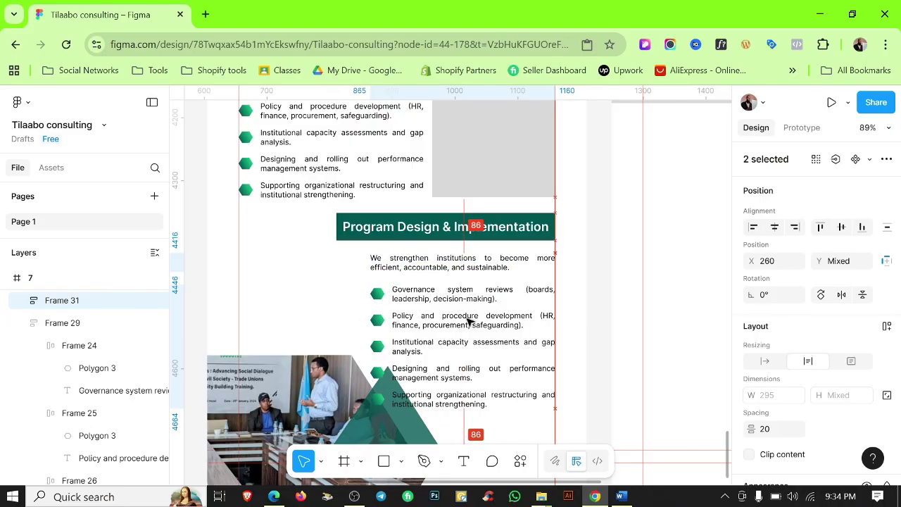
Widen the copied paragraph and bullet list to 349.
{"action": "scroll", "coordinate": [493, 295], "scroll_direction": "up", "scroll_amount": 2}
{"action": "scroll", "coordinate": [517, 252], "scroll_direction": "down", "scroll_amount": 2}
{"action": "scroll", "coordinate": [564, 253], "scroll_direction": "down", "scroll_amount": 1}
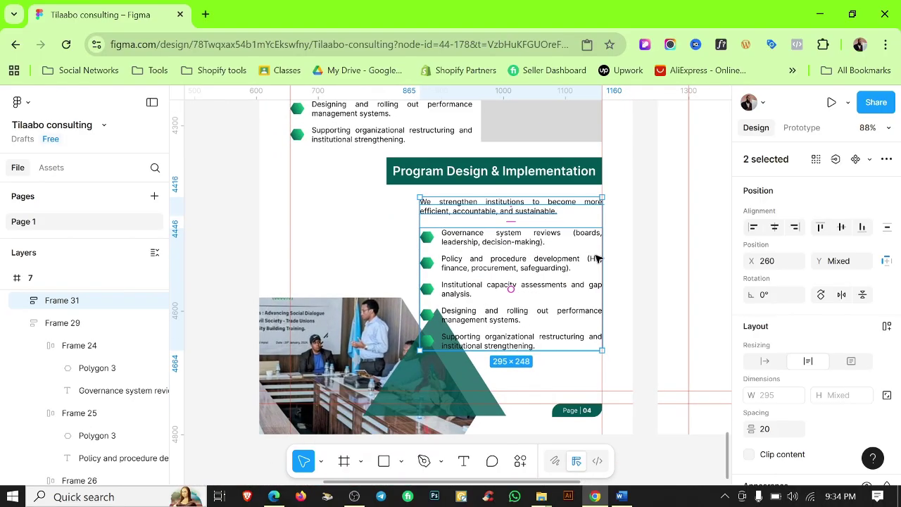
{"action": "scroll", "coordinate": [420, 296], "scroll_direction": "up", "scroll_amount": 5}
{"action": "left_click_drag", "start_coordinate": [415, 251], "coordinate": [356, 251]}
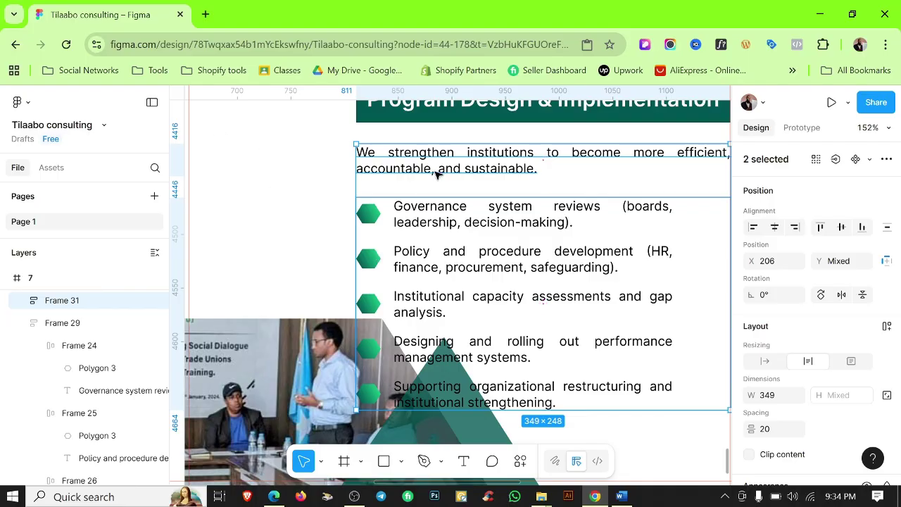
{"action": "scroll", "coordinate": [436, 174], "scroll_direction": "down", "scroll_amount": 4}
{"action": "scroll", "coordinate": [493, 193], "scroll_direction": "up", "scroll_amount": 1}
Shift the hexagon-cropped meeting photo and teal triangle further left.
{"action": "left_click", "coordinate": [367, 276]}
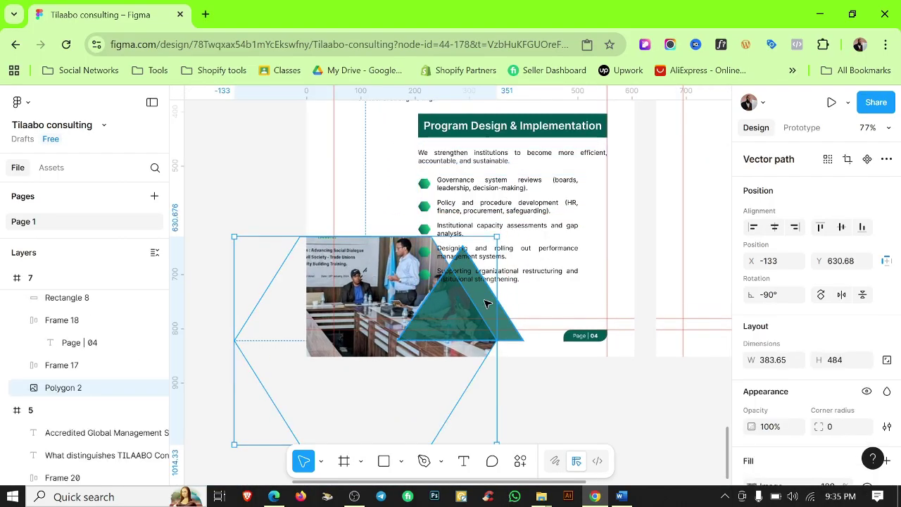
{"action": "left_click", "coordinate": [410, 286], "text": "shift"}
{"action": "left_click_drag", "start_coordinate": [467, 319], "coordinate": [422, 312]}
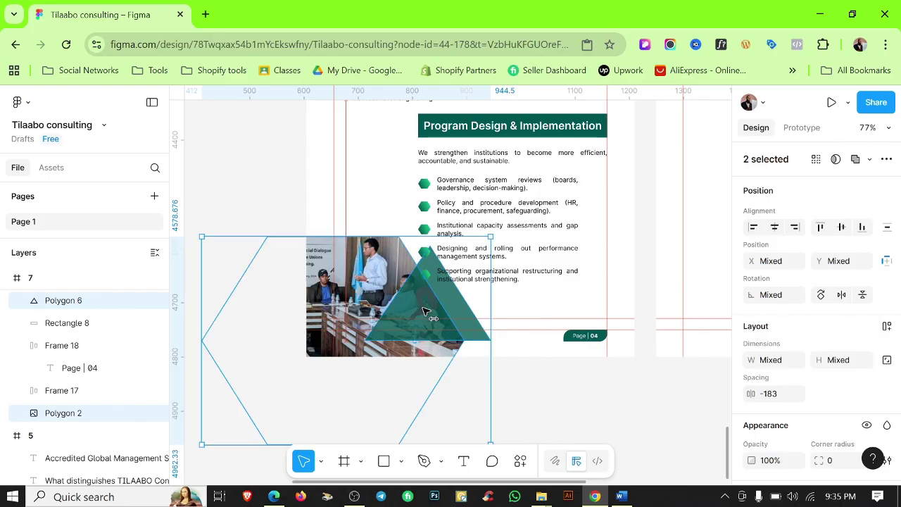
{"action": "scroll", "coordinate": [359, 275], "scroll_direction": "up", "scroll_amount": 4}
{"action": "left_click_drag", "start_coordinate": [481, 338], "coordinate": [395, 339]}
{"action": "scroll", "coordinate": [556, 280], "scroll_direction": "down", "scroll_amount": 3}
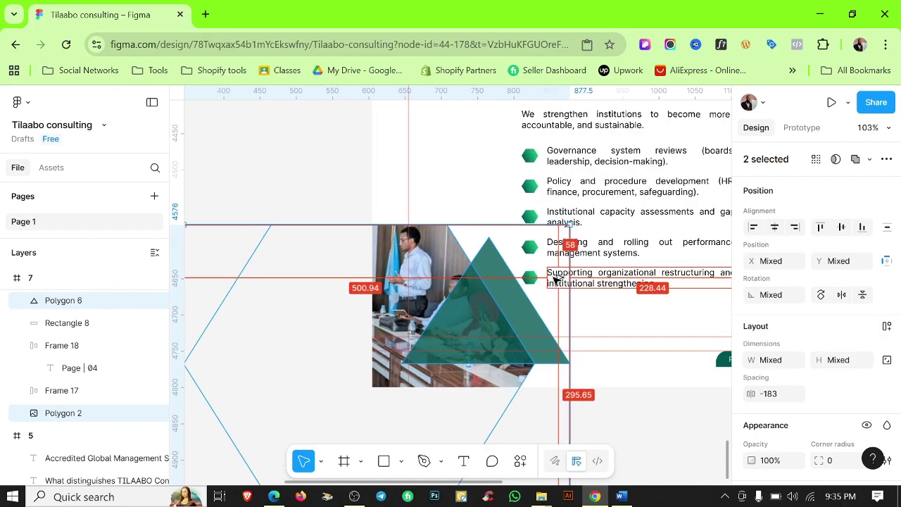
{"action": "scroll", "coordinate": [556, 281], "scroll_direction": "down", "scroll_amount": 5}
{"action": "left_click", "coordinate": [370, 201]}
{"action": "scroll", "coordinate": [380, 209], "scroll_direction": "down", "scroll_amount": 2}
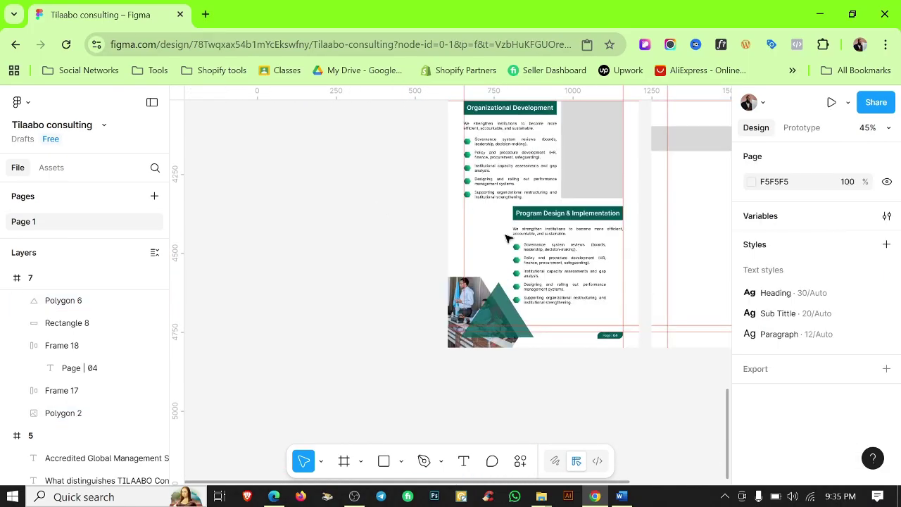
Narrow the copied bullet list and line up the intro paragraph with it at X 260.
{"action": "scroll", "coordinate": [565, 238], "scroll_direction": "up", "scroll_amount": 1}
{"action": "scroll", "coordinate": [527, 265], "scroll_direction": "up", "scroll_amount": 5}
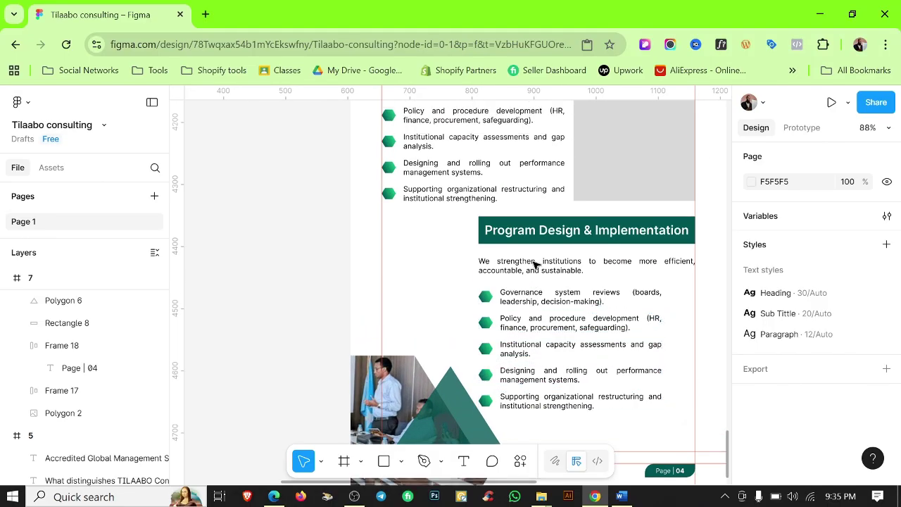
{"action": "left_click", "coordinate": [599, 300]}
{"action": "scroll", "coordinate": [511, 322], "scroll_direction": "up", "scroll_amount": 5}
{"action": "scroll", "coordinate": [627, 308], "scroll_direction": "right", "scroll_amount": 3}
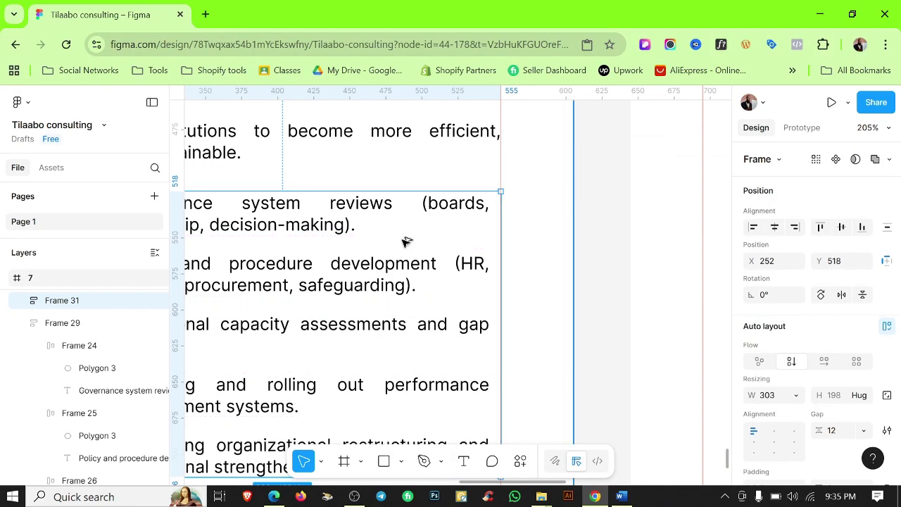
{"action": "scroll", "coordinate": [404, 242], "scroll_direction": "down", "scroll_amount": 1}
{"action": "left_click_drag", "start_coordinate": [207, 238], "coordinate": [212, 238]}
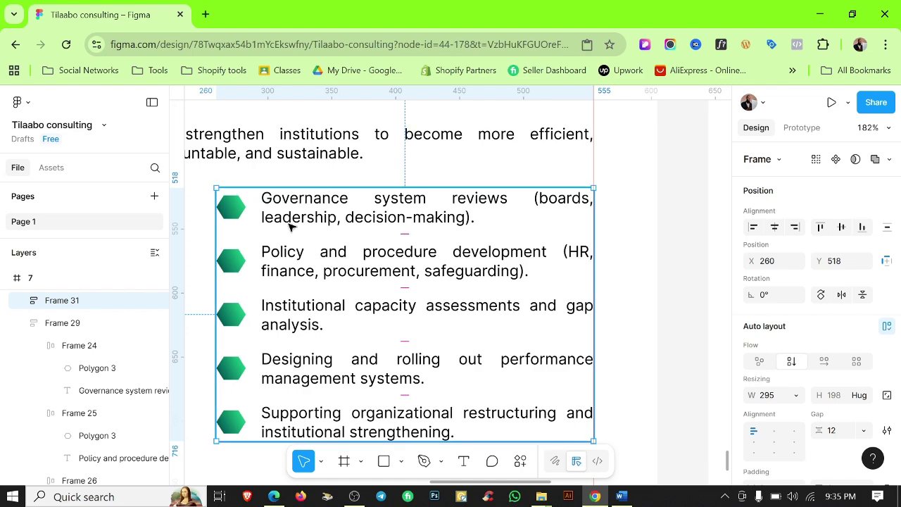
{"action": "scroll", "coordinate": [406, 171], "scroll_direction": "down", "scroll_amount": 2}
{"action": "left_click", "coordinate": [293, 184]}
{"action": "left_click_drag", "start_coordinate": [288, 183], "coordinate": [345, 184]}
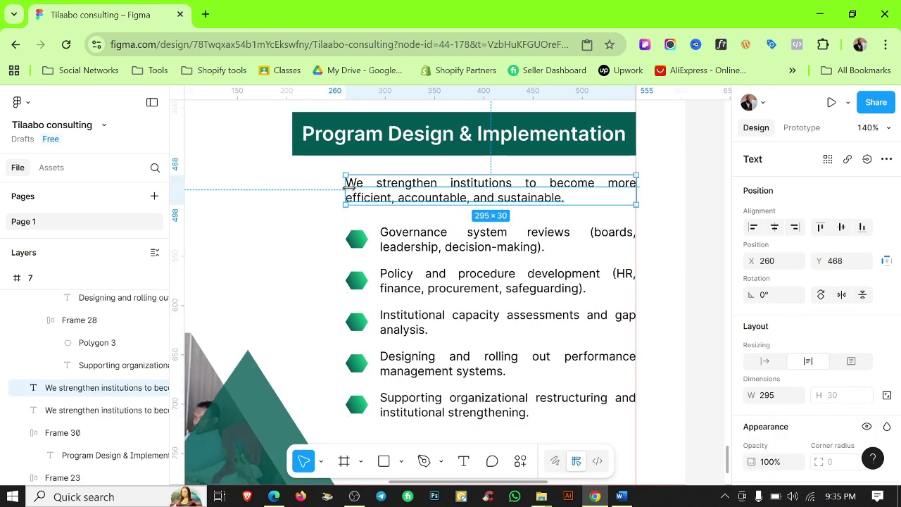
Wrap the Program Design heading to two lines, left-aligned and inset within the teal banner.
{"action": "double_click", "coordinate": [342, 138]}
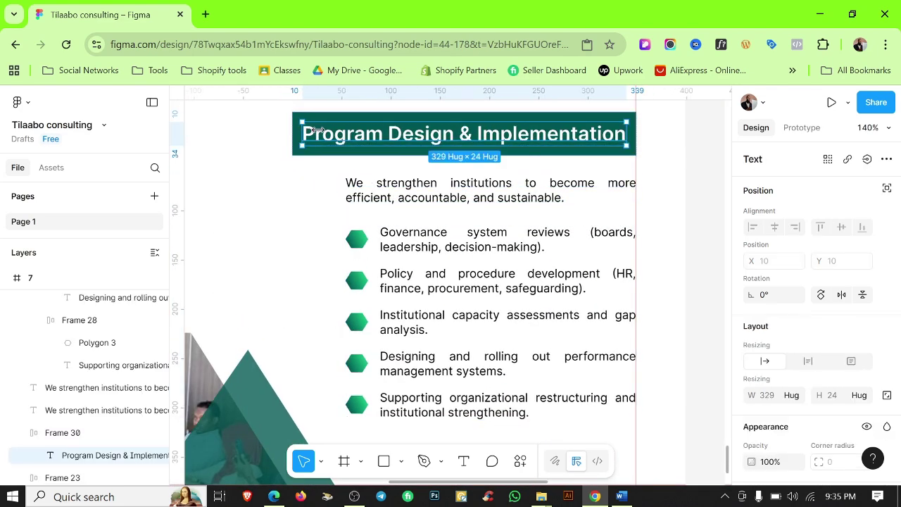
{"action": "left_click_drag", "start_coordinate": [318, 130], "coordinate": [406, 151]}
{"action": "left_click", "coordinate": [297, 176]}
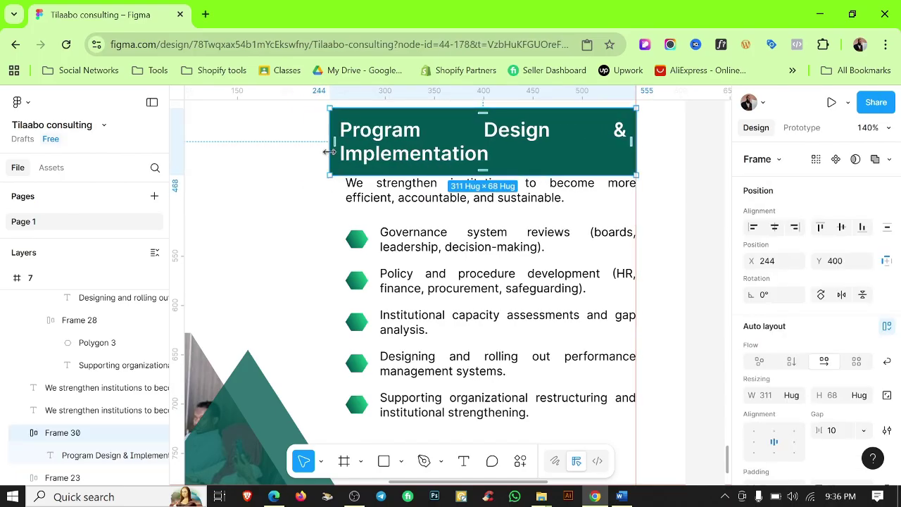
{"action": "left_click_drag", "start_coordinate": [329, 152], "coordinate": [340, 152]}
{"action": "scroll", "coordinate": [410, 162], "scroll_direction": "up", "scroll_amount": 1}
{"action": "double_click", "coordinate": [415, 186]}
{"action": "scroll", "coordinate": [822, 364], "scroll_direction": "down", "scroll_amount": 2}
{"action": "left_click", "coordinate": [754, 414]}
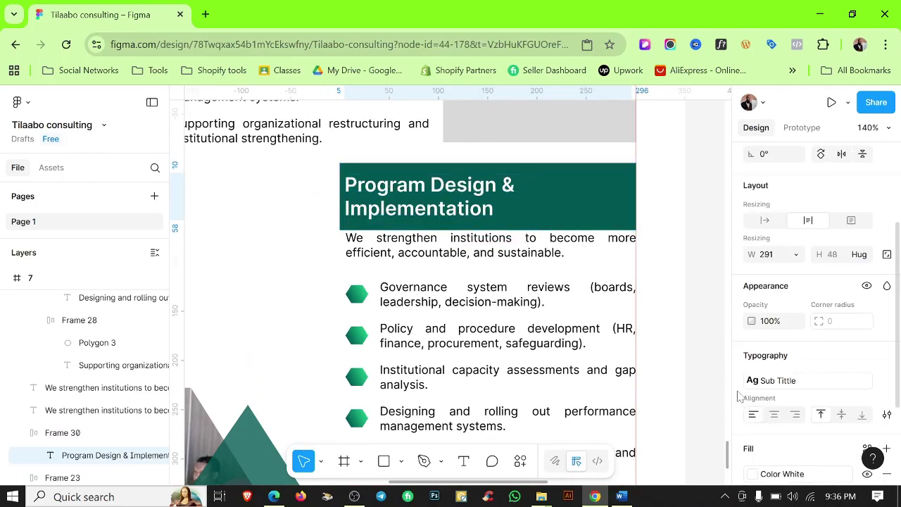
{"action": "left_click_drag", "start_coordinate": [350, 197], "coordinate": [362, 194]}
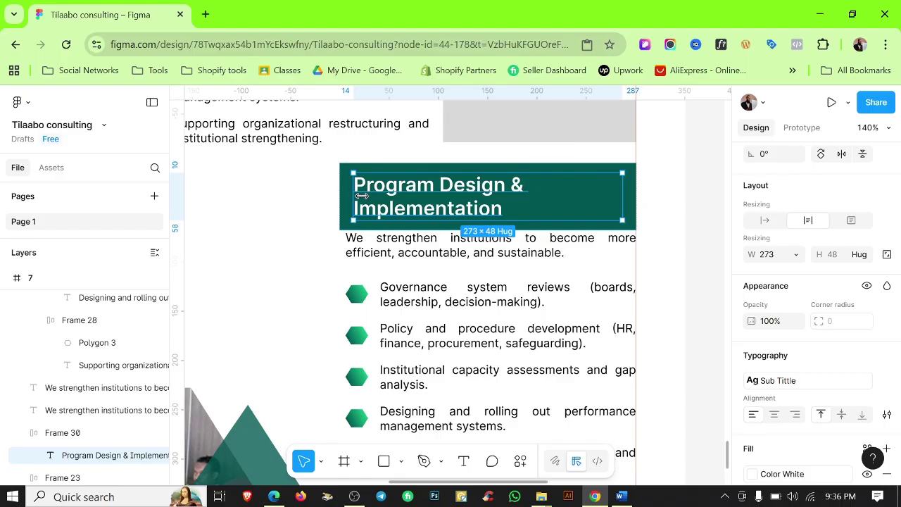
{"action": "left_click", "coordinate": [265, 208]}
Copy grey placeholder Rectangle 17 beside the Program Design header.
{"action": "scroll", "coordinate": [357, 182], "scroll_direction": "down", "scroll_amount": 5}
{"action": "left_click", "coordinate": [554, 231]}
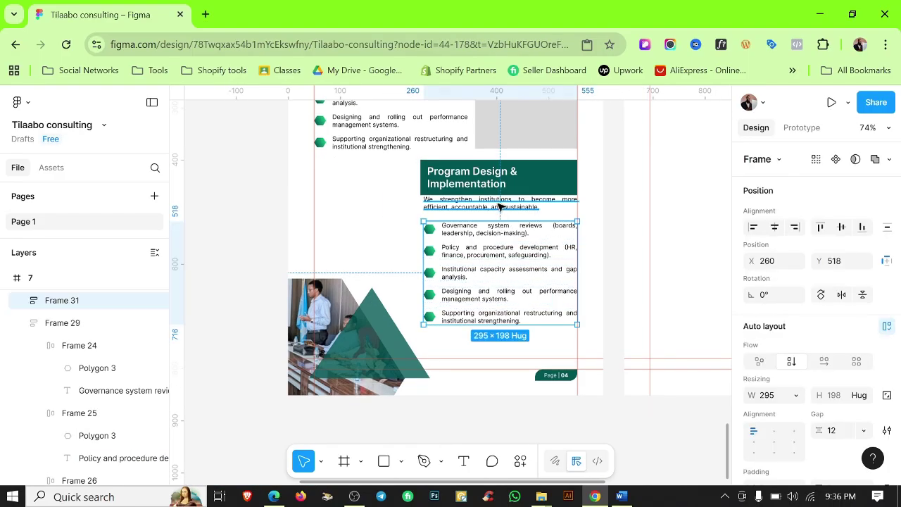
{"action": "left_click", "coordinate": [497, 206], "text": "shift"}
{"action": "scroll", "coordinate": [617, 211], "scroll_direction": "up", "scroll_amount": 2}
{"action": "left_click", "coordinate": [524, 151]}
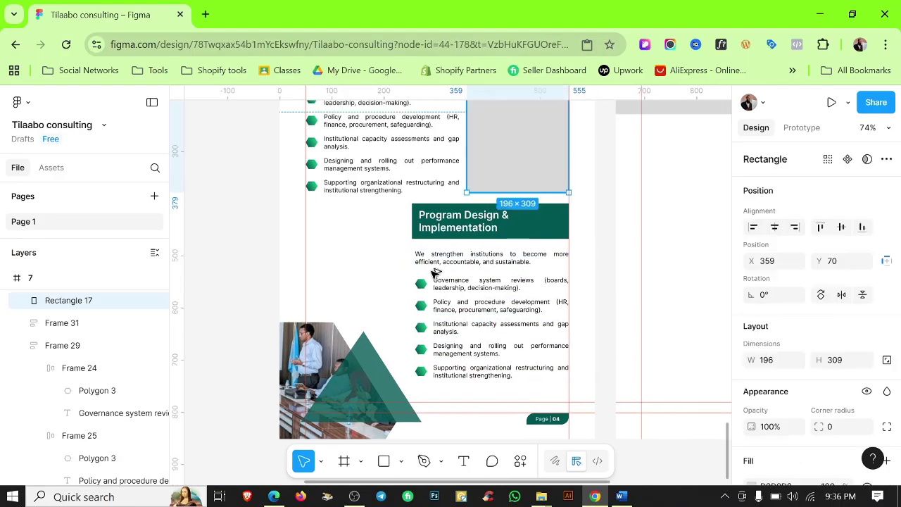
{"action": "left_click_drag", "start_coordinate": [524, 151], "coordinate": [363, 330]}
{"action": "scroll", "coordinate": [411, 204], "scroll_direction": "up", "scroll_amount": 10}
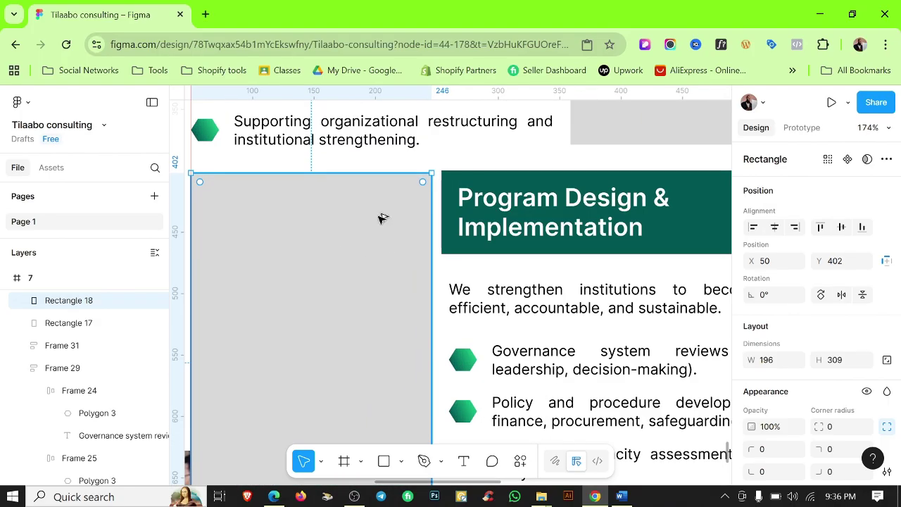
{"action": "scroll", "coordinate": [387, 219], "scroll_direction": "down", "scroll_amount": 8}
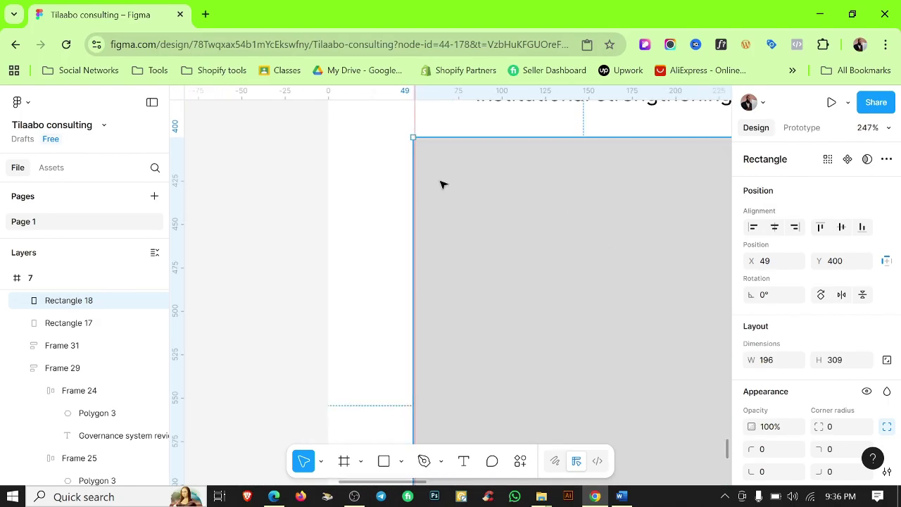
Resize the placeholder copy to 196×216 above the photo, then bring up the Word profile.
{"action": "key", "text": "Right"}
{"action": "left_click_drag", "start_coordinate": [532, 364], "coordinate": [518, 300]}
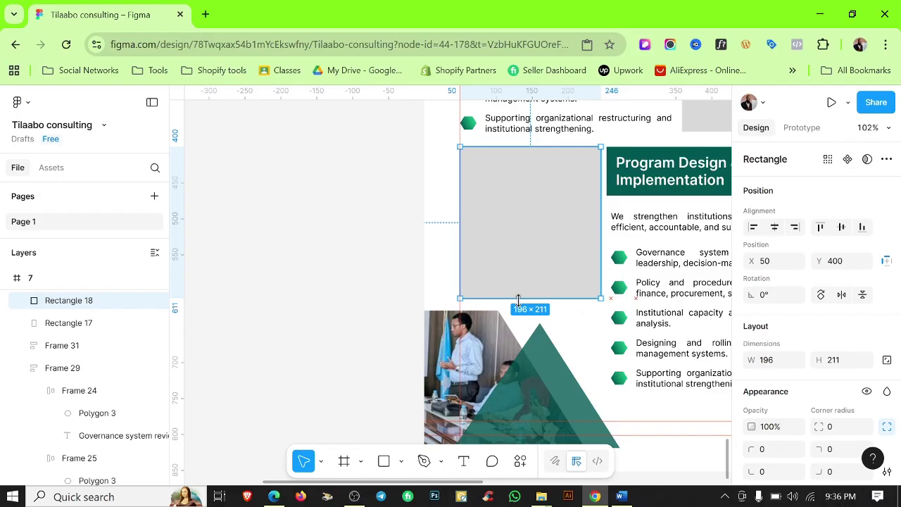
{"action": "left_click", "coordinate": [345, 270]}
{"action": "scroll", "coordinate": [345, 270], "scroll_direction": "down", "scroll_amount": 3}
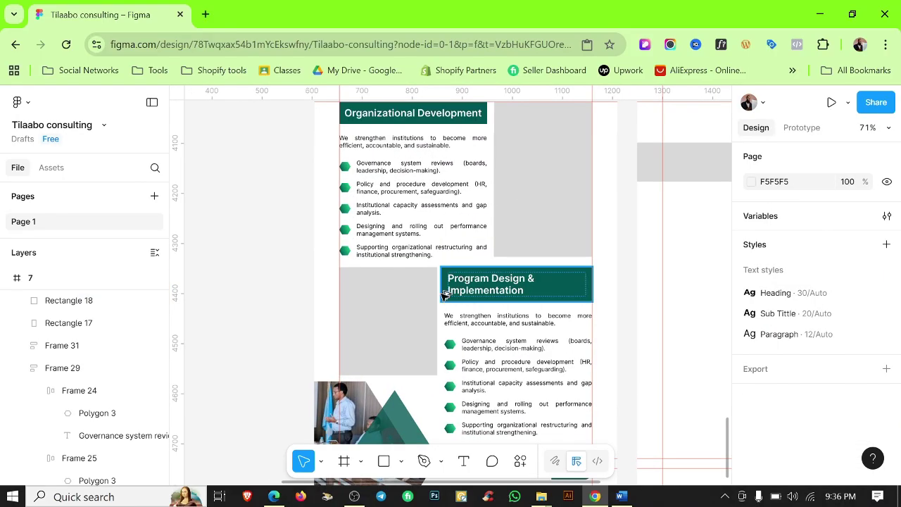
{"action": "scroll", "coordinate": [445, 294], "scroll_direction": "up", "scroll_amount": 2}
{"action": "left_click", "coordinate": [396, 308]}
{"action": "scroll", "coordinate": [450, 292], "scroll_direction": "up", "scroll_amount": 3}
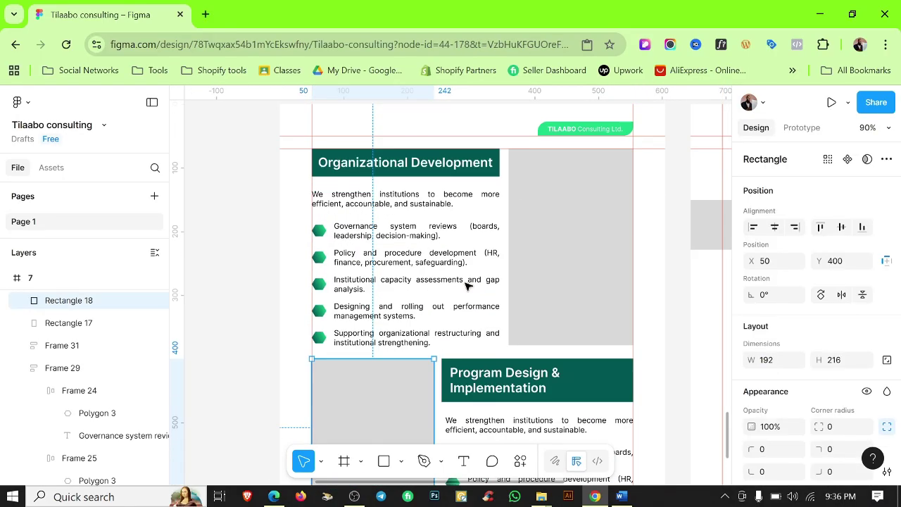
{"action": "left_click", "coordinate": [221, 298]}
{"action": "scroll", "coordinate": [282, 426], "scroll_direction": "down", "scroll_amount": 3}
{"action": "left_click", "coordinate": [621, 497]}
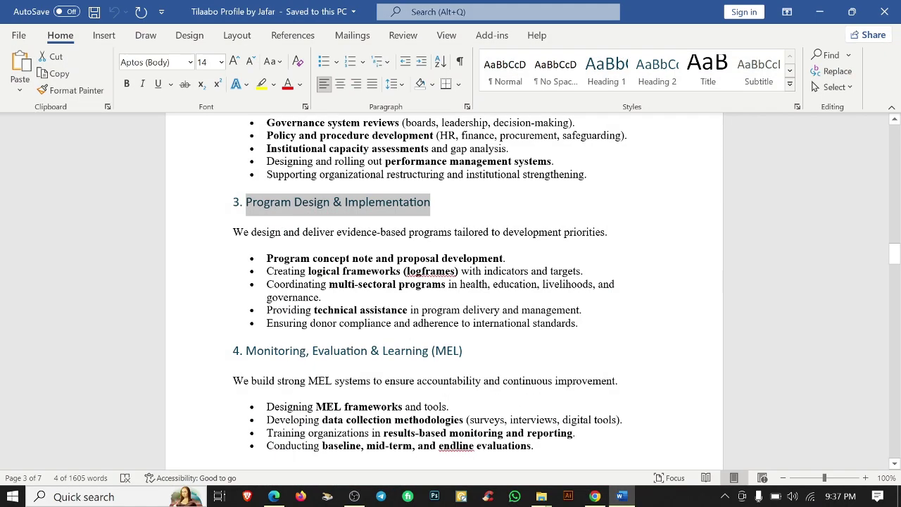
Replace the Figma intro sentence and first bullet with Word's intro and Program concept note lines.
{"action": "left_click", "coordinate": [201, 228]}
{"action": "key", "text": "ctrl+c"}
{"action": "left_click", "coordinate": [595, 496]}
{"action": "double_click", "coordinate": [499, 321]}
{"action": "key", "text": "ctrl+v"}
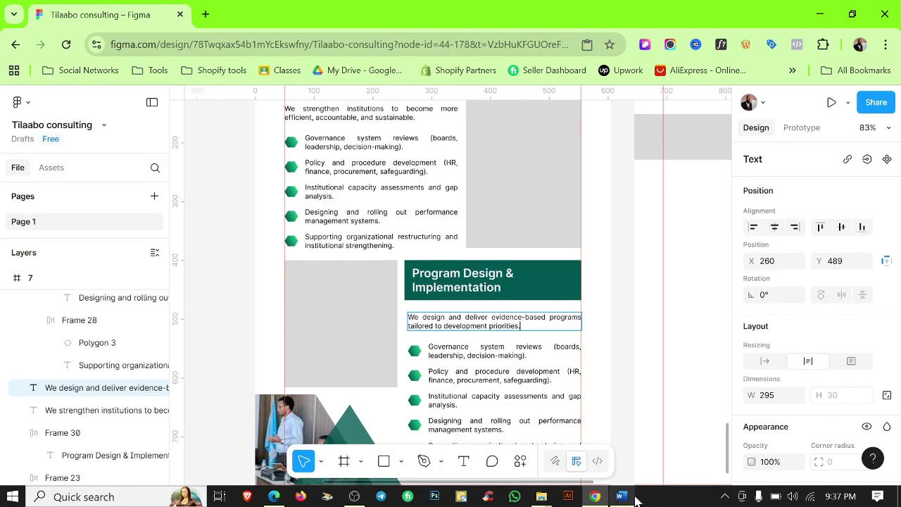
{"action": "left_click", "coordinate": [621, 497]}
{"action": "triple_click", "coordinate": [274, 258]}
{"action": "key", "text": "ctrl+c"}
{"action": "left_click", "coordinate": [595, 497]}
{"action": "double_click", "coordinate": [481, 355]}
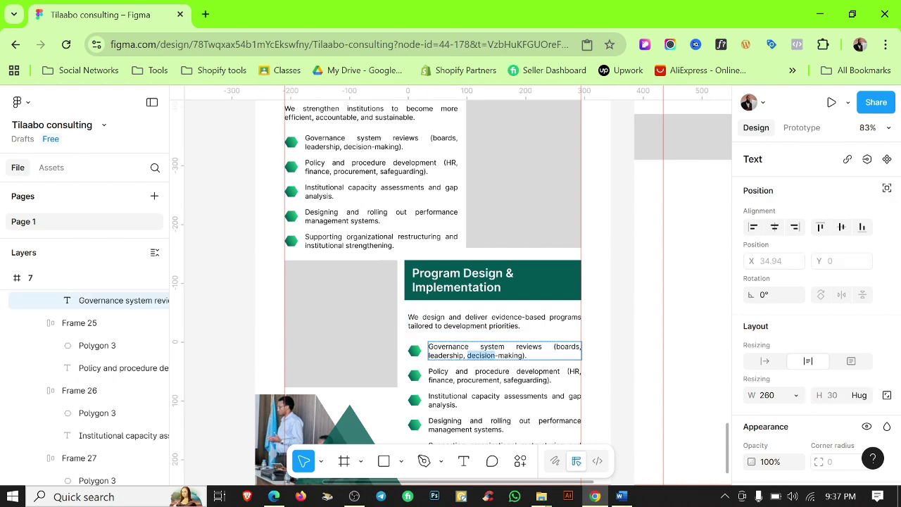
{"action": "scroll", "coordinate": [439, 350], "scroll_direction": "up", "scroll_amount": 5, "text": "ctrl"}
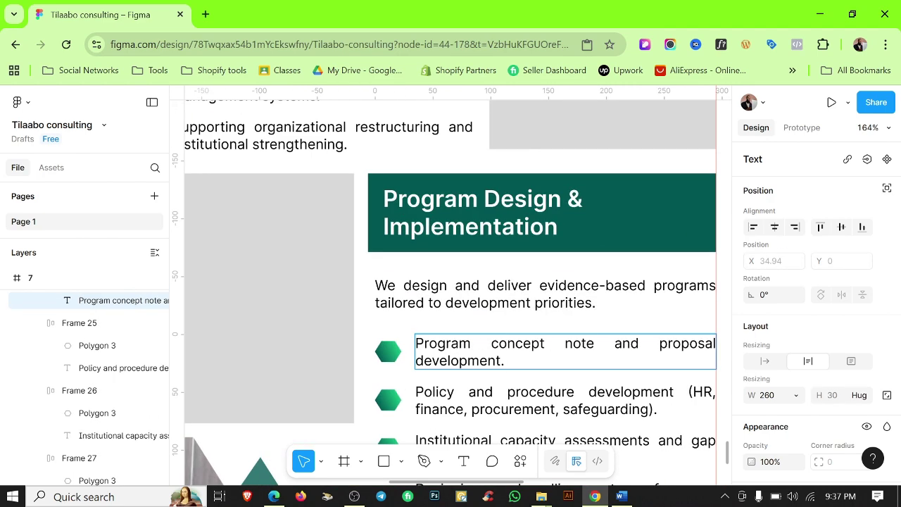
Replace the Policy bullet with Word's logical frameworks (logframes) line.
{"action": "left_click", "coordinate": [621, 496]}
{"action": "triple_click", "coordinate": [282, 271]}
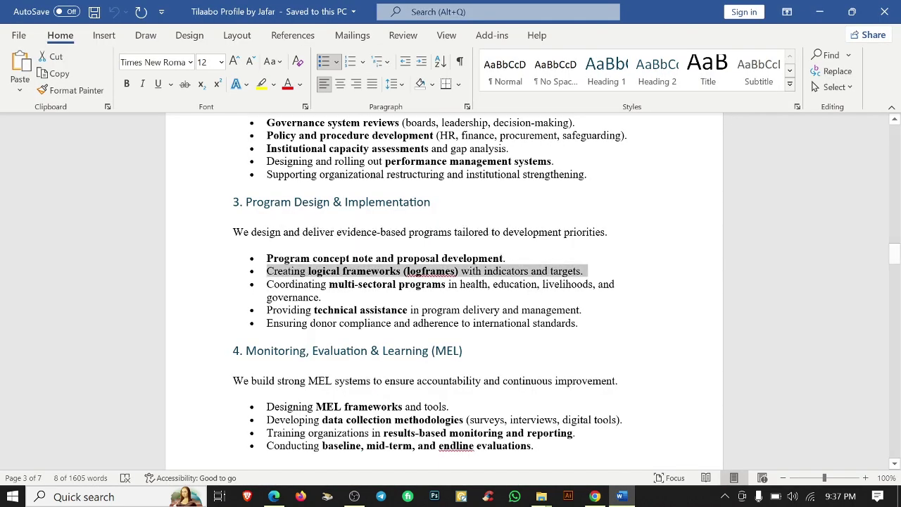
{"action": "key", "text": "ctrl+c"}
{"action": "left_click", "coordinate": [595, 496]}
{"action": "triple_click", "coordinate": [493, 399]}
{"action": "key", "text": "ctrl+v"}
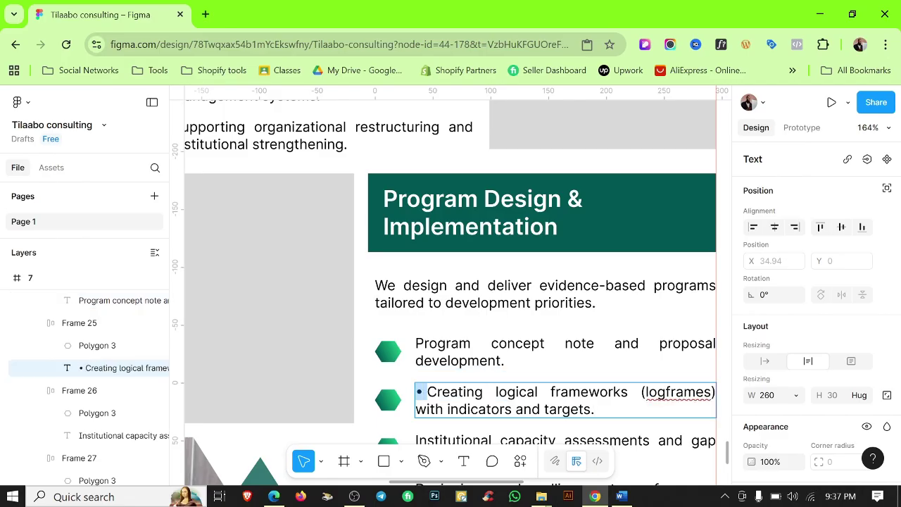
{"action": "key", "text": "BackSpace"}
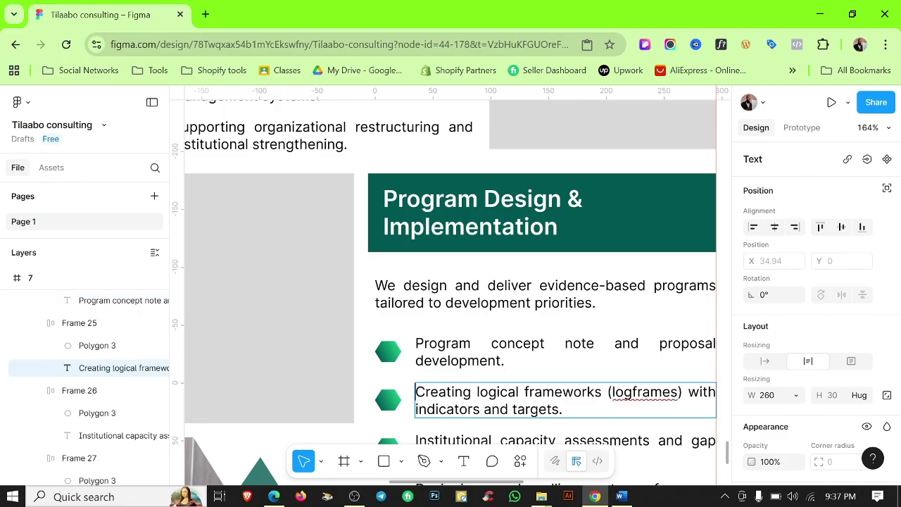
Replace the third bullet with Word's multi-sectoral programs line.
{"action": "left_click", "coordinate": [621, 497]}
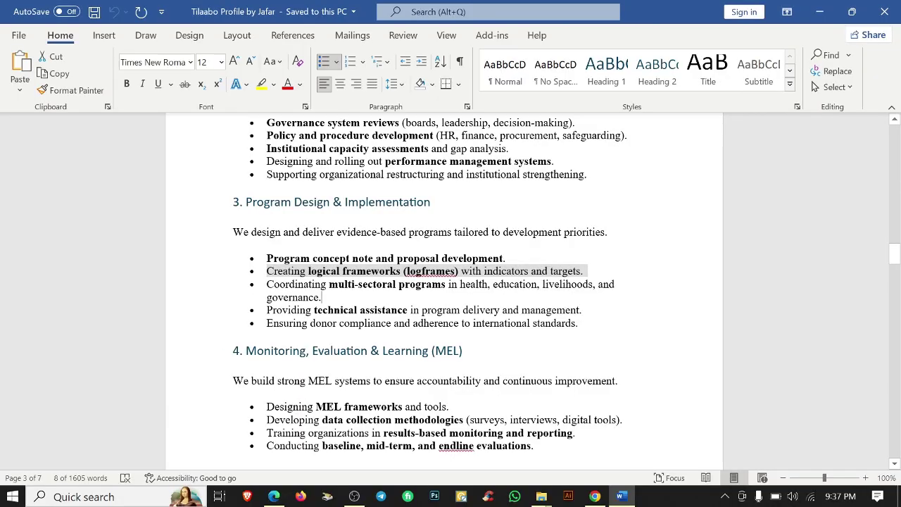
{"action": "triple_click", "coordinate": [282, 294]}
{"action": "key", "text": "ctrl+c"}
{"action": "key", "text": "alt+Tab"}
{"action": "scroll", "coordinate": [450, 281], "scroll_direction": "down", "scroll_amount": 3}
{"action": "triple_click", "coordinate": [493, 341]}
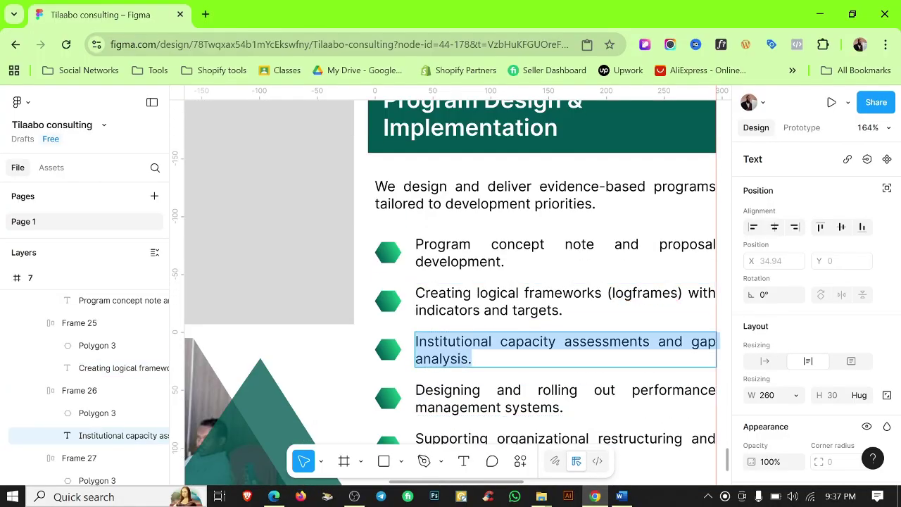
{"action": "key", "text": "ctrl+v"}
{"action": "key", "text": "BackSpace"}
{"action": "scroll", "coordinate": [316, 304], "scroll_direction": "down", "scroll_amount": 2}
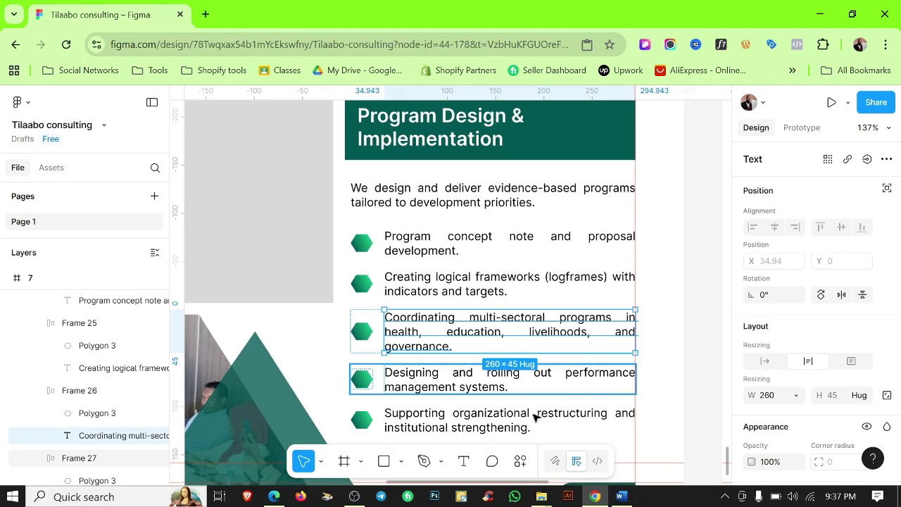
Replace the fourth bullet with Word's technical assistance line.
{"action": "key", "text": "alt+Tab"}
{"action": "left_click_drag", "start_coordinate": [314, 310], "coordinate": [581, 310]}
{"action": "key", "text": "ctrl+c"}
{"action": "key", "text": "alt+Tab"}
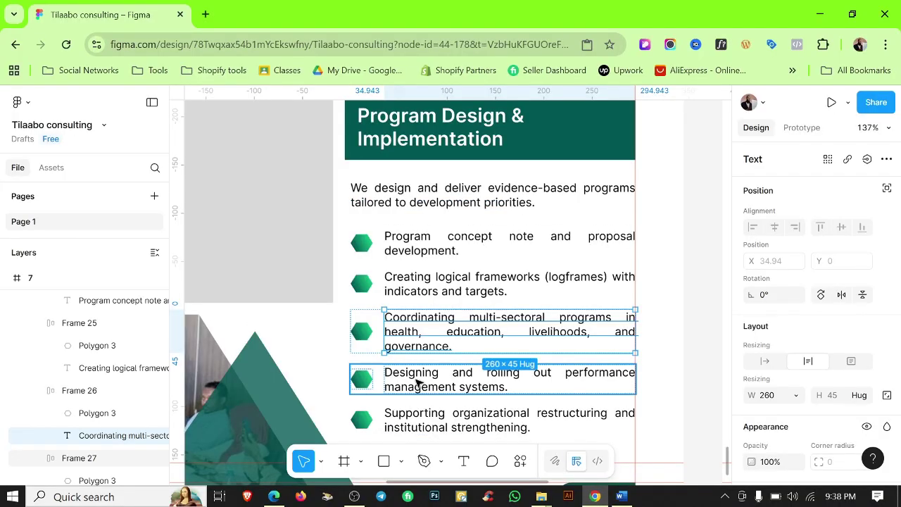
{"action": "triple_click", "coordinate": [493, 378]}
{"action": "key", "text": "ctrl+v"}
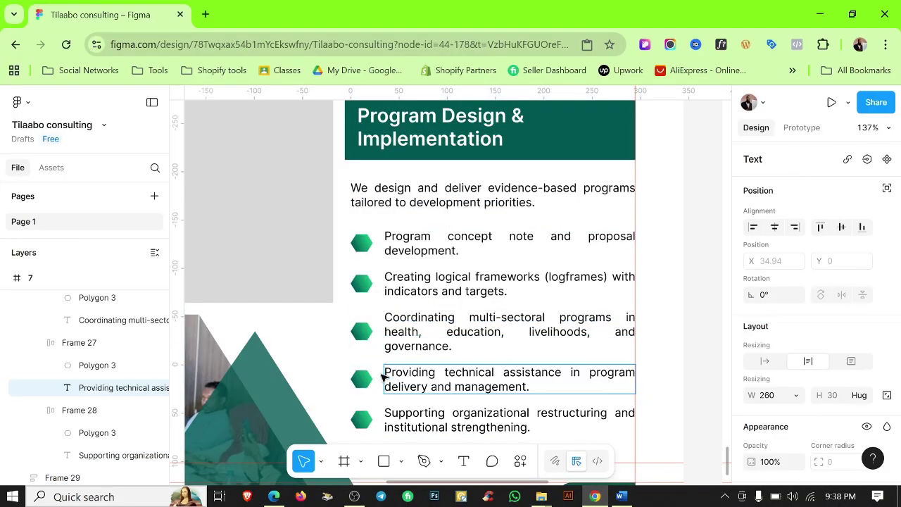
Replace the last bullet with Word's donor compliance line.
{"action": "left_click", "coordinate": [623, 498]}
{"action": "left_click", "coordinate": [580, 323]}
{"action": "type", "text": "-"}
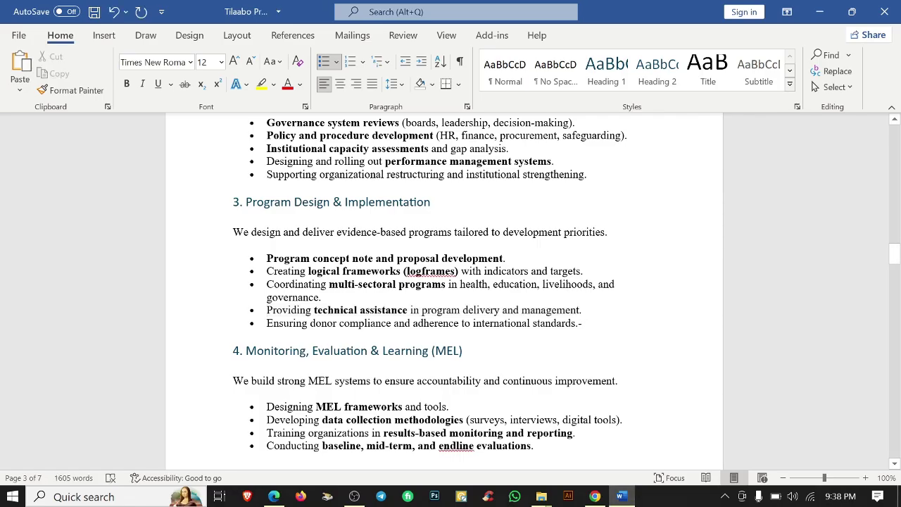
{"action": "left_click_drag", "start_coordinate": [584, 324], "coordinate": [398, 323]}
{"action": "key", "text": "ctrl+c"}
{"action": "left_click", "coordinate": [595, 496]}
{"action": "scroll", "coordinate": [441, 378], "scroll_direction": "down", "scroll_amount": 1}
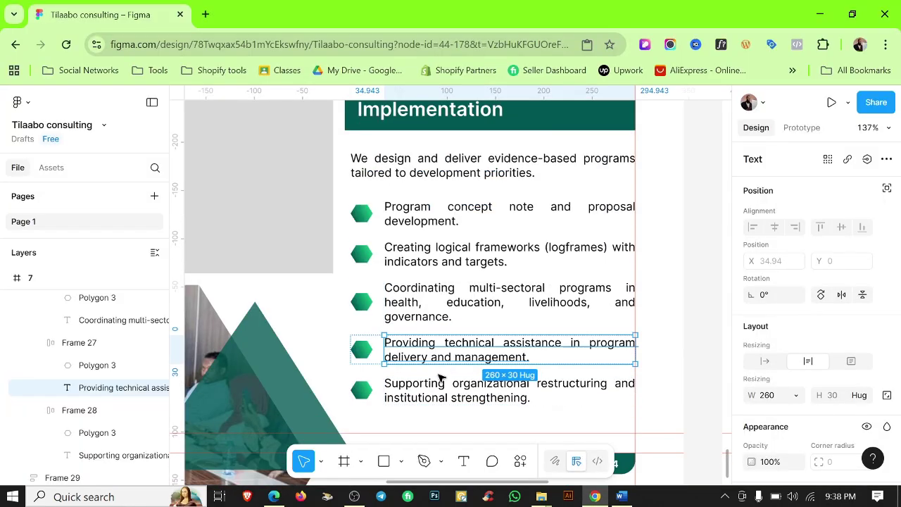
{"action": "triple_click", "coordinate": [441, 381]}
{"action": "key", "text": "ctrl+v"}
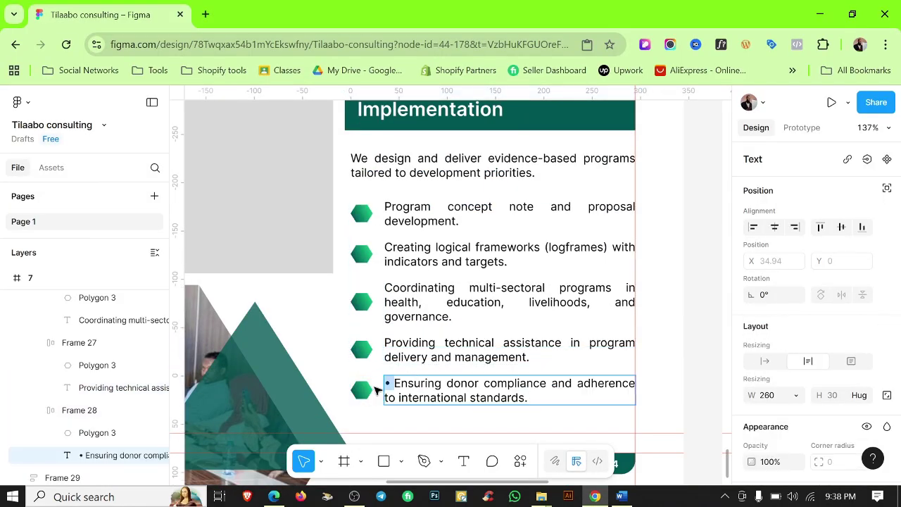
Bold the phrases 'technical assistance' and 'multi-sectoral programs' in the bullets.
{"action": "left_click", "coordinate": [469, 348]}
{"action": "double_click", "coordinate": [469, 348]}
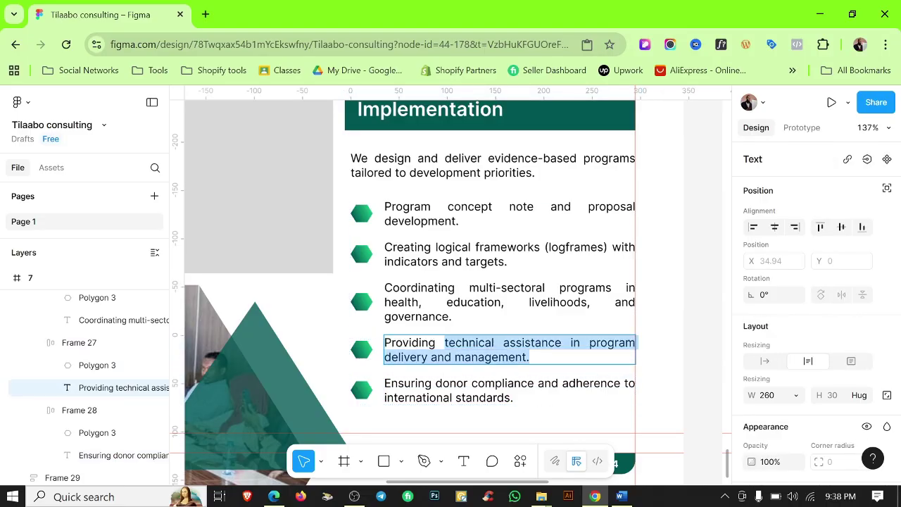
{"action": "key", "text": "ctrl+b"}
{"action": "left_click", "coordinate": [621, 496]}
{"action": "left_click", "coordinate": [621, 496]}
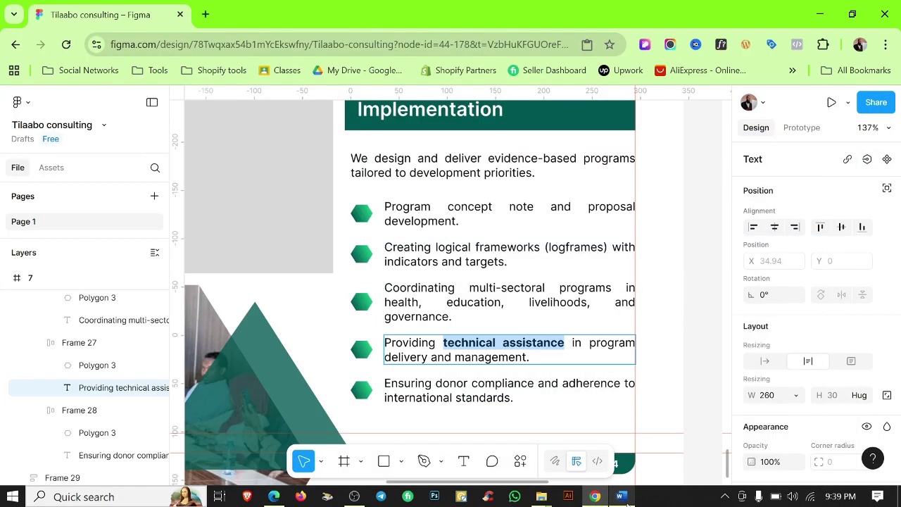
{"action": "double_click", "coordinate": [493, 288]}
{"action": "left_click_drag", "start_coordinate": [469, 288], "coordinate": [553, 288]}
{"action": "key", "text": "ctrl+b"}
{"action": "left_click", "coordinate": [621, 496]}
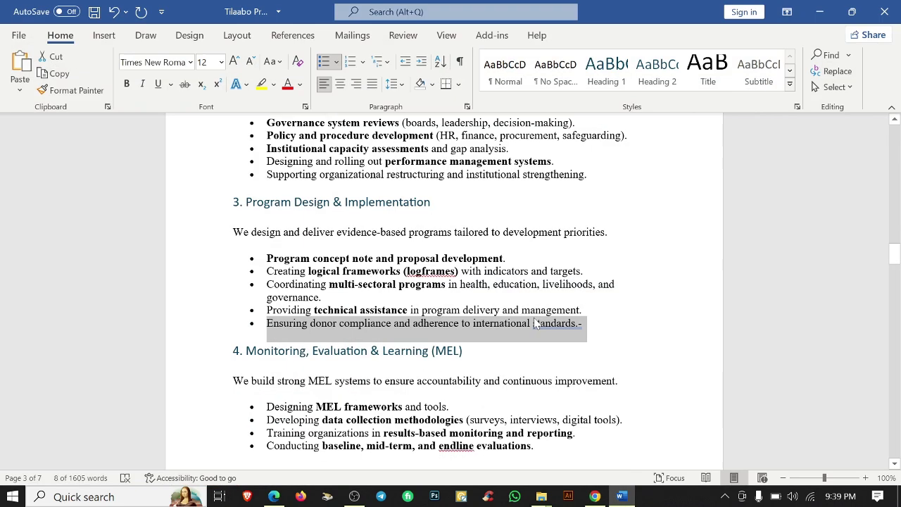
{"action": "left_click", "coordinate": [823, 9]}
Bold 'logical frameworks (logframes)' and 'Program concept note and proposal development'.
{"action": "left_click", "coordinate": [493, 253]}
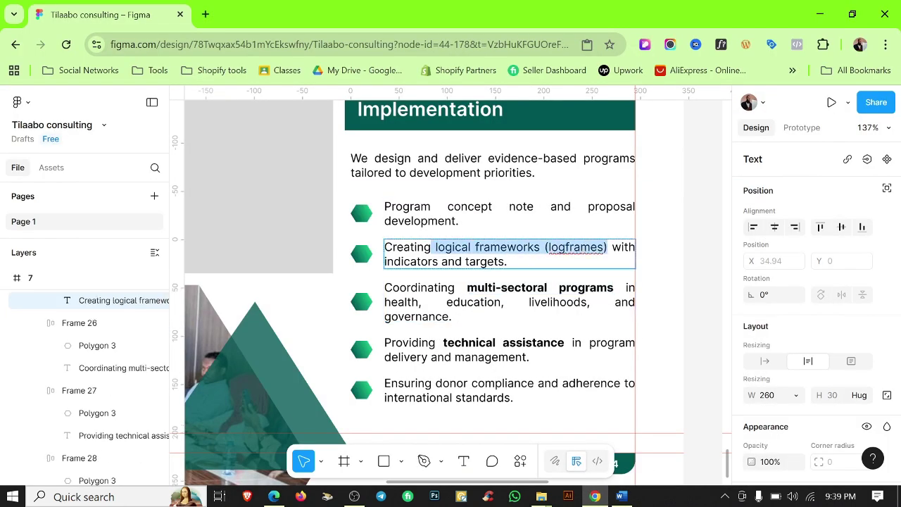
{"action": "key", "text": "ctrl+b"}
{"action": "left_click", "coordinate": [422, 214]}
{"action": "key", "text": "ctrl+b"}
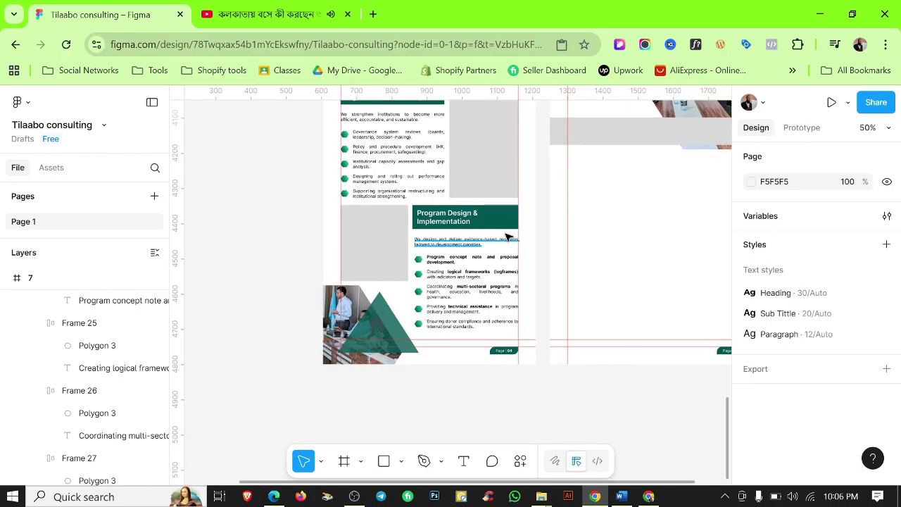
Select the Monitoring, Evaluation & Learning (MEL) heading in the Word document.
{"action": "scroll", "coordinate": [507, 238], "scroll_direction": "up", "scroll_amount": 3}
{"action": "scroll", "coordinate": [580, 247], "scroll_direction": "down", "scroll_amount": 1}
{"action": "scroll", "coordinate": [555, 259], "scroll_direction": "right", "scroll_amount": 3}
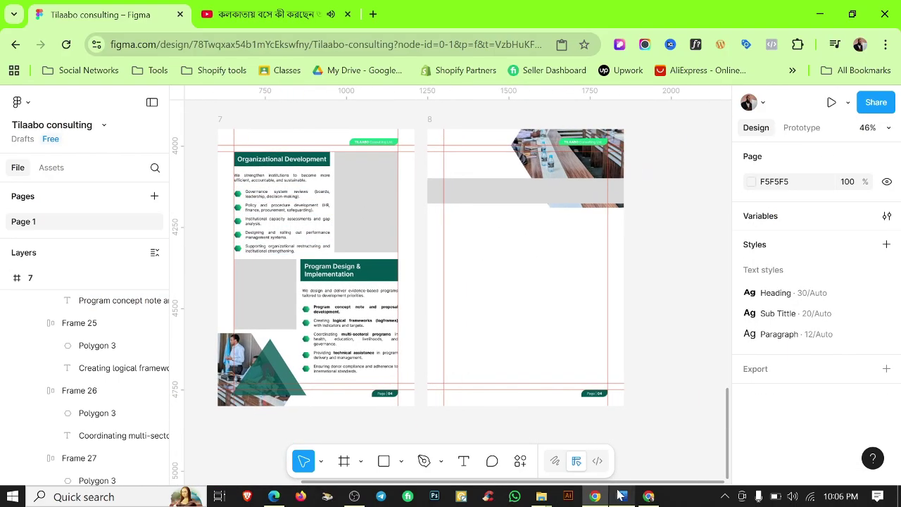
{"action": "left_click", "coordinate": [621, 497]}
{"action": "left_click_drag", "start_coordinate": [467, 349], "coordinate": [246, 350]}
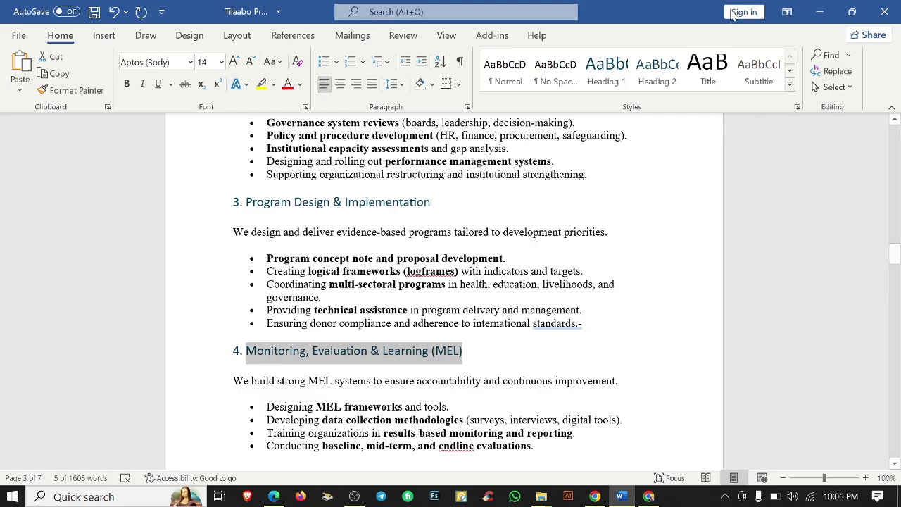
Duplicate the Organizational Development heading onto page 8, retitle it with the MEL title, and remove its frame.
{"action": "left_click", "coordinate": [824, 10]}
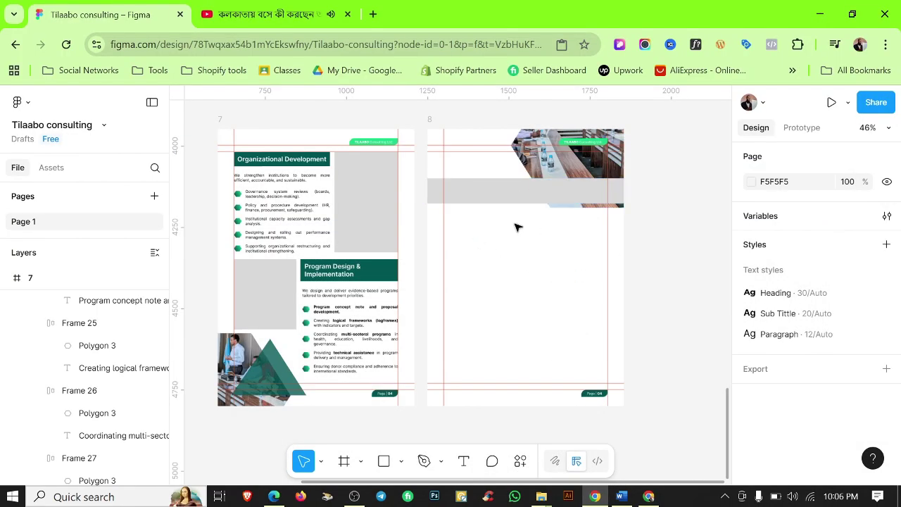
{"action": "left_click_drag", "start_coordinate": [282, 159], "coordinate": [491, 211]}
{"action": "scroll", "coordinate": [491, 215], "scroll_direction": "up", "scroll_amount": 5}
{"action": "key", "text": "Return"}
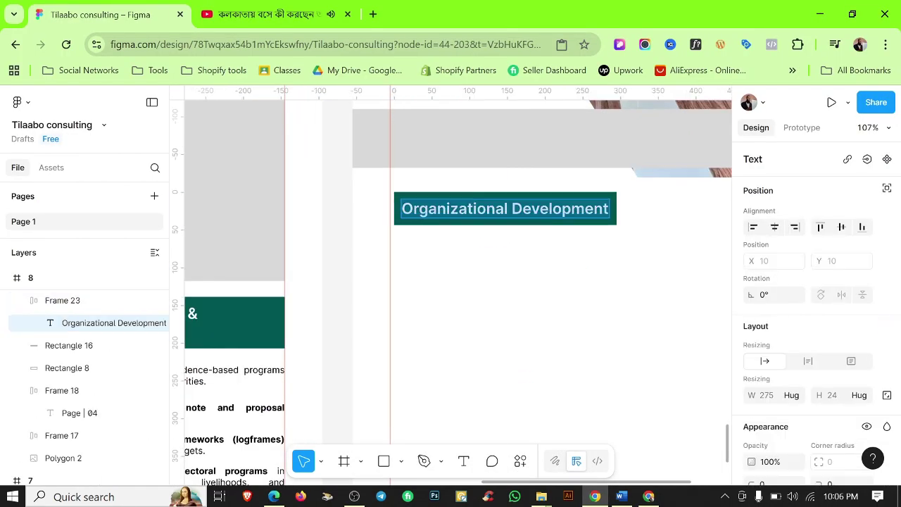
{"action": "key", "text": "Return"}
{"action": "key", "text": "ctrl+v"}
{"action": "left_click", "coordinate": [478, 268]}
{"action": "left_click", "coordinate": [503, 208]}
{"action": "key", "text": "ctrl+shift+g"}
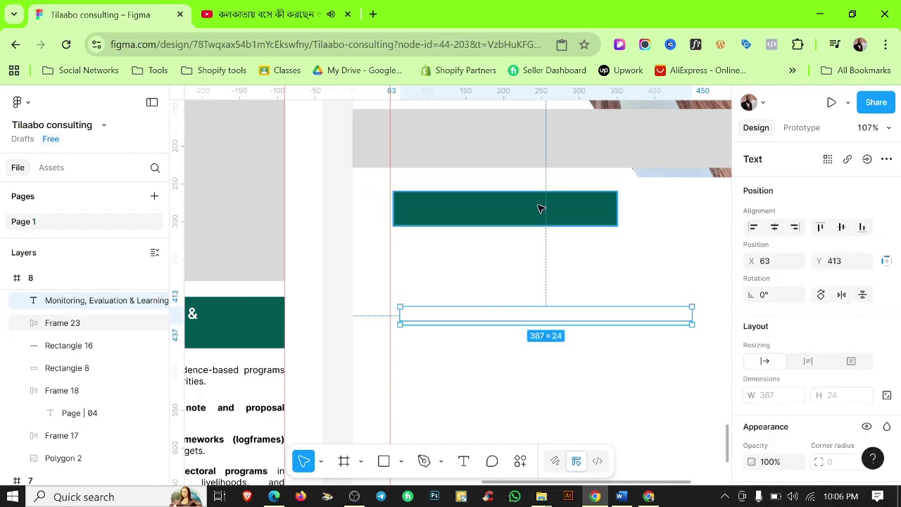
Place the white MEL title on the grey band, left-aligned to the margin and vertically centred.
{"action": "left_click", "coordinate": [549, 287]}
{"action": "left_click", "coordinate": [543, 314]}
{"action": "scroll", "coordinate": [827, 319], "scroll_direction": "down", "scroll_amount": 4}
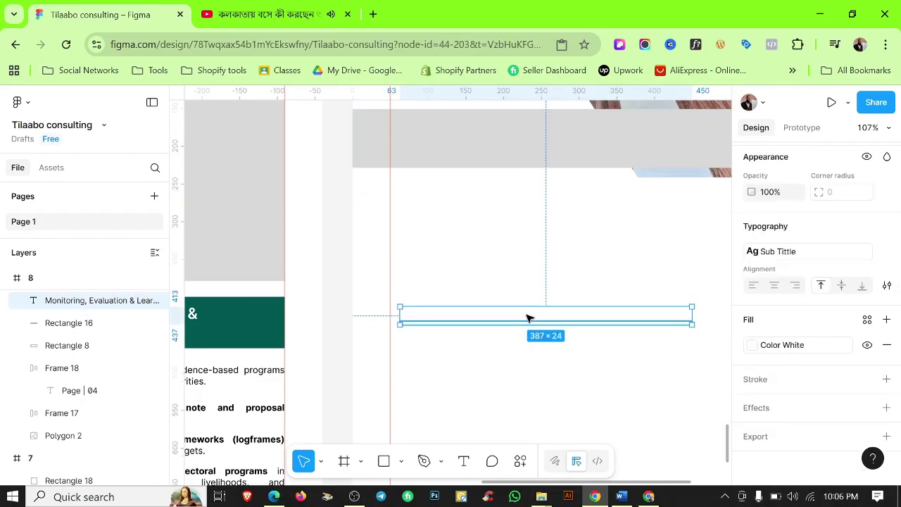
{"action": "left_click_drag", "start_coordinate": [529, 318], "coordinate": [531, 140]}
{"action": "left_click", "coordinate": [528, 224]}
{"action": "scroll", "coordinate": [527, 223], "scroll_direction": "down", "scroll_amount": 4}
{"action": "scroll", "coordinate": [492, 198], "scroll_direction": "up", "scroll_amount": 5}
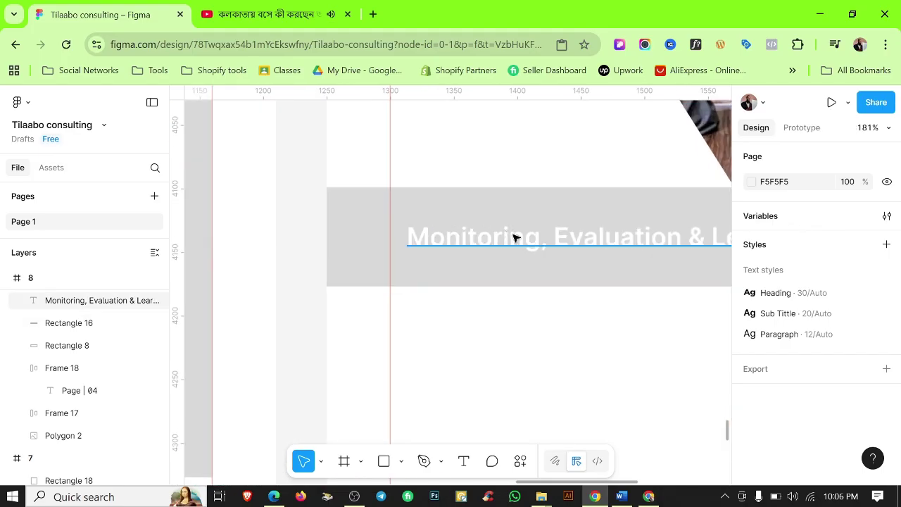
{"action": "left_click_drag", "start_coordinate": [515, 237], "coordinate": [499, 233]}
{"action": "left_click", "coordinate": [611, 213], "text": "shift"}
{"action": "left_click", "coordinate": [841, 227]}
{"action": "left_click", "coordinate": [564, 303]}
Fill the band behind the MEL title with the green brand colour.
{"action": "scroll", "coordinate": [563, 301], "scroll_direction": "down", "scroll_amount": 2}
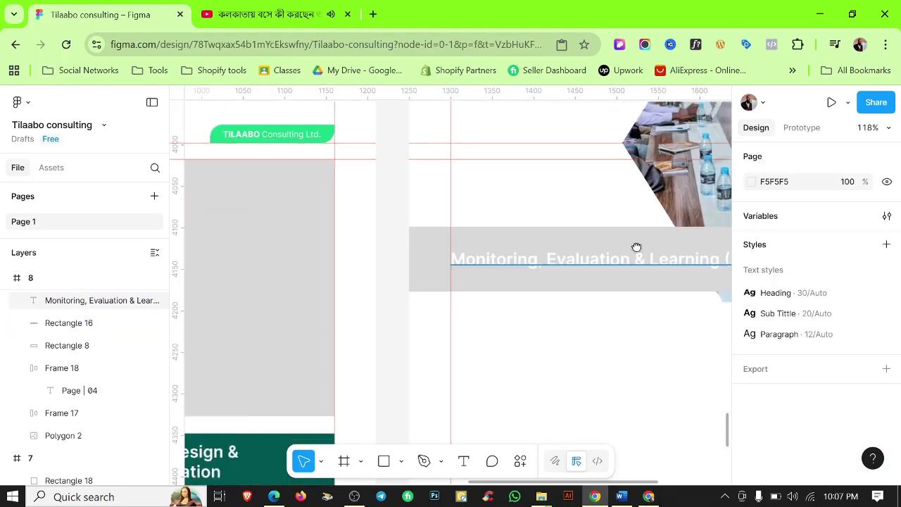
{"action": "left_click_drag", "start_coordinate": [635, 247], "coordinate": [501, 236]}
{"action": "left_click", "coordinate": [592, 233]}
{"action": "scroll", "coordinate": [831, 338], "scroll_direction": "down", "scroll_amount": 3}
{"action": "left_click", "coordinate": [867, 319]}
{"action": "left_click", "coordinate": [607, 280]}
{"action": "left_click", "coordinate": [476, 322]}
Copy the bullet list from the page above into page 8 below the banner.
{"action": "scroll", "coordinate": [476, 322], "scroll_direction": "down", "scroll_amount": 2, "text": "ctrl"}
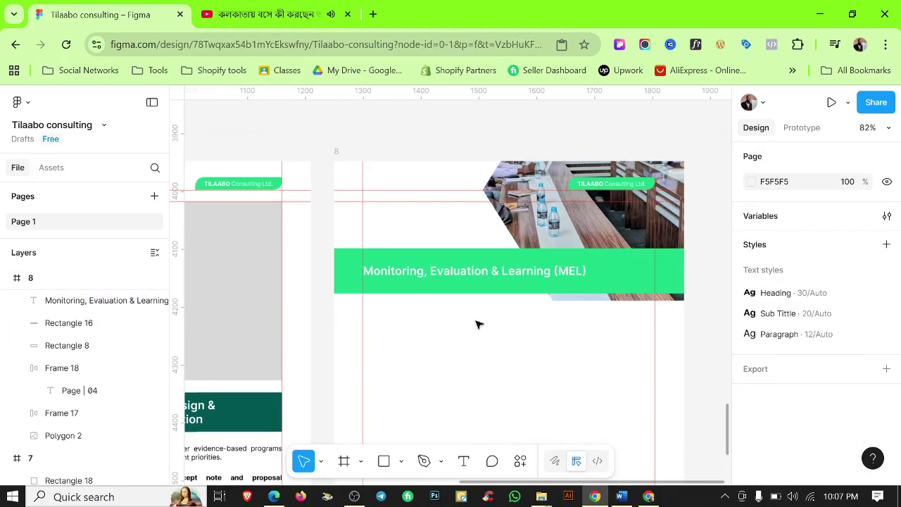
{"action": "scroll", "coordinate": [535, 342], "scroll_direction": "left", "scroll_amount": 2}
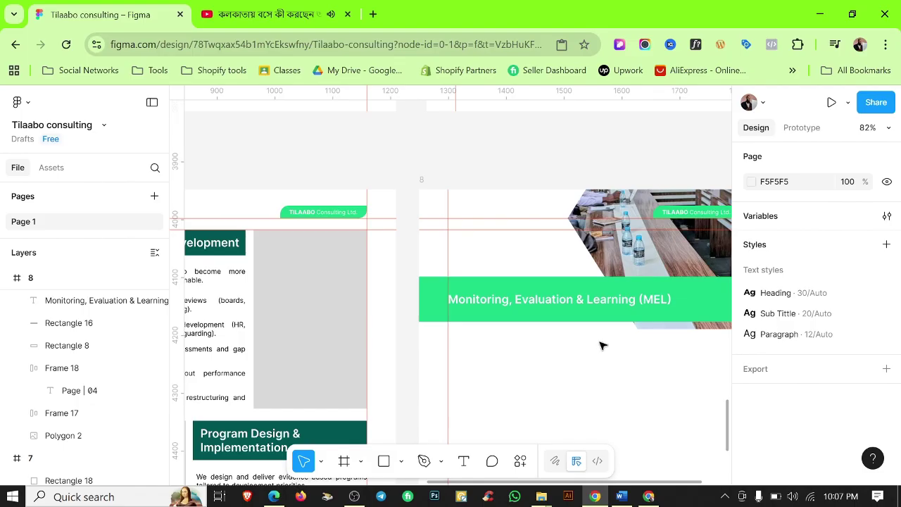
{"action": "scroll", "coordinate": [602, 345], "scroll_direction": "down", "scroll_amount": 4, "text": "ctrl"}
{"action": "scroll", "coordinate": [493, 211], "scroll_direction": "up", "scroll_amount": 1}
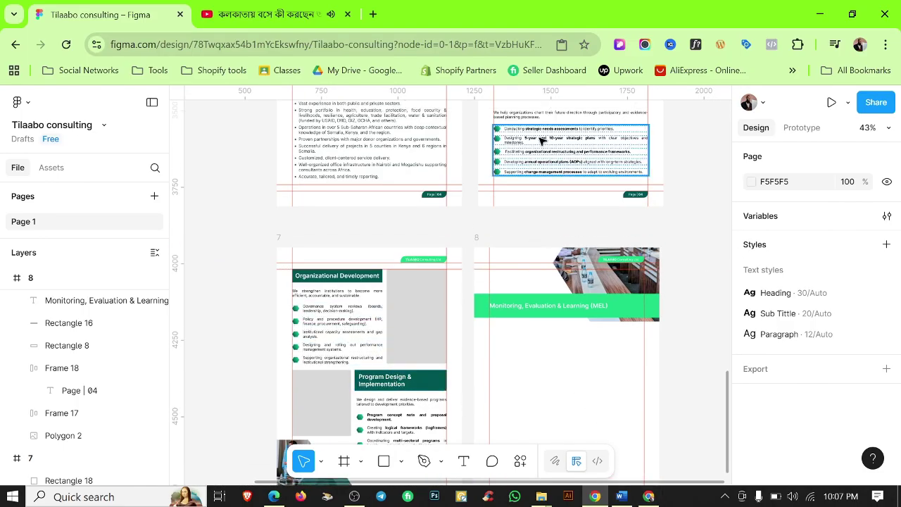
{"action": "left_click_drag", "start_coordinate": [549, 141], "coordinate": [556, 338]}
Replace the intro sentence under the MEL banner with the MEL intro paragraph from Word.
{"action": "left_click", "coordinate": [621, 497]}
{"action": "scroll", "coordinate": [418, 313], "scroll_direction": "down", "scroll_amount": 2}
{"action": "triple_click", "coordinate": [418, 313]}
{"action": "key", "text": "ctrl+c"}
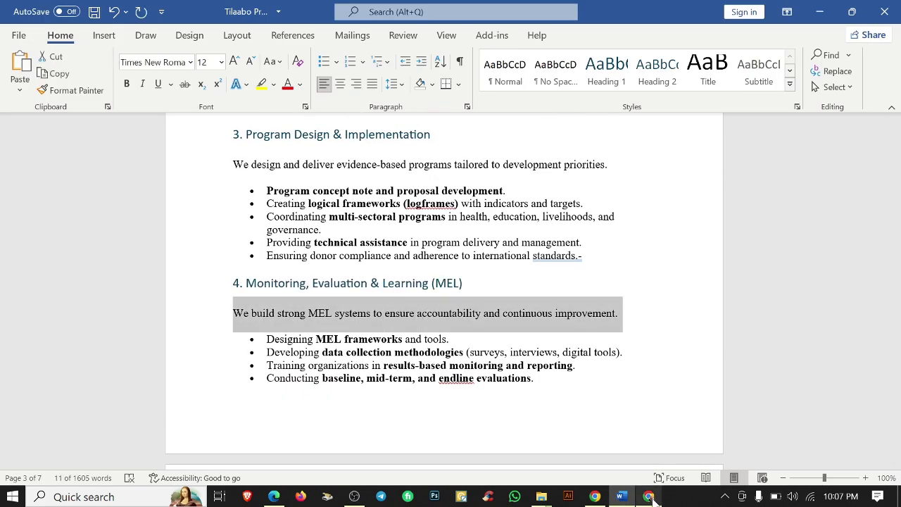
{"action": "left_click", "coordinate": [649, 496]}
{"action": "left_click", "coordinate": [883, 12]}
{"action": "left_click", "coordinate": [595, 496]}
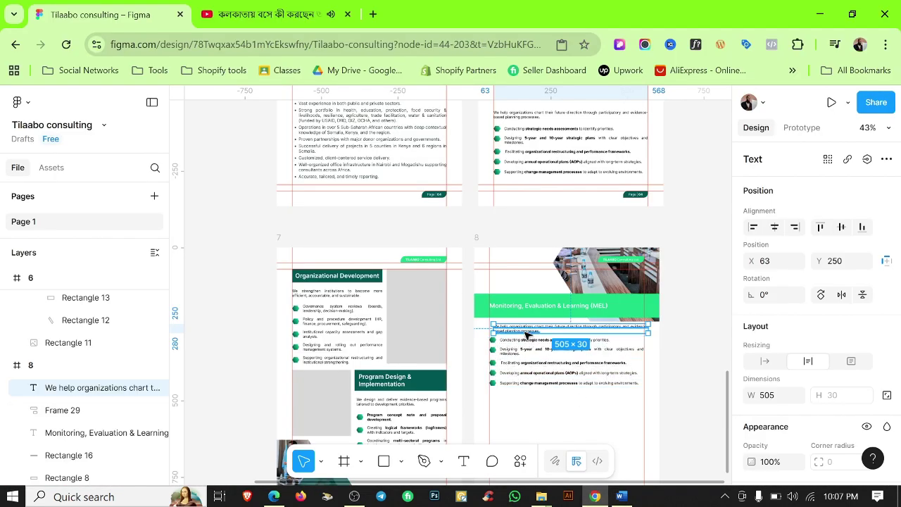
{"action": "key", "text": "ctrl+v"}
{"action": "scroll", "coordinate": [501, 322], "scroll_direction": "up", "scroll_amount": 2, "text": "ctrl"}
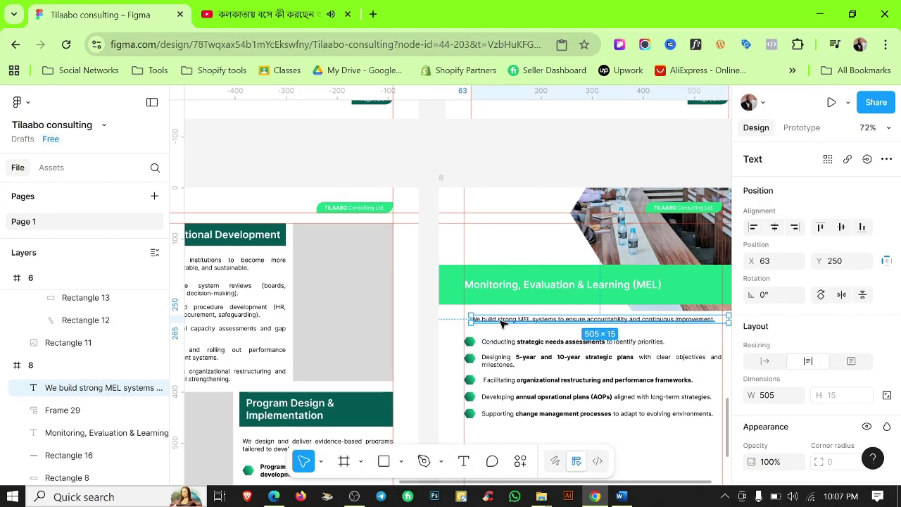
{"action": "scroll", "coordinate": [501, 322], "scroll_direction": "up", "scroll_amount": 4, "text": "ctrl"}
Paste the Designing MEL frameworks and data collection bullets, bolding data collection methodologies.
{"action": "left_click", "coordinate": [621, 496]}
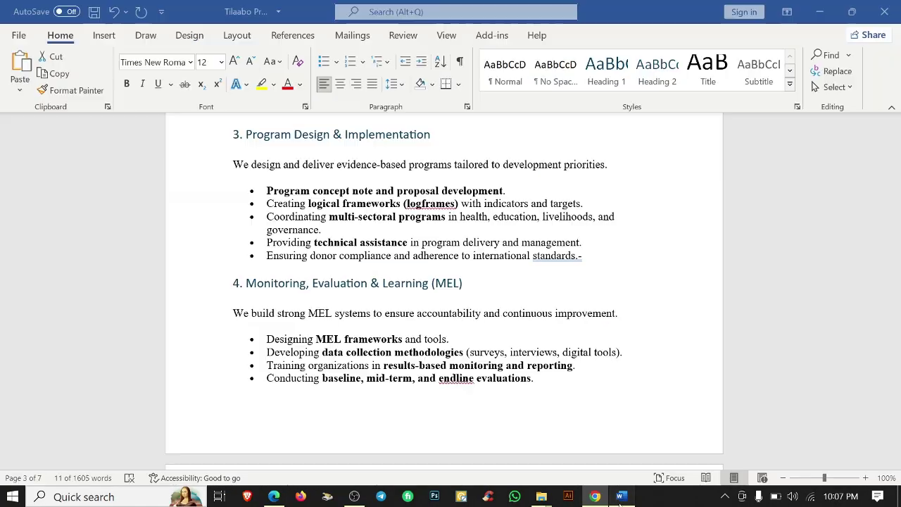
{"action": "scroll", "coordinate": [443, 282], "scroll_direction": "down", "scroll_amount": 3}
{"action": "key", "text": "alt+Tab"}
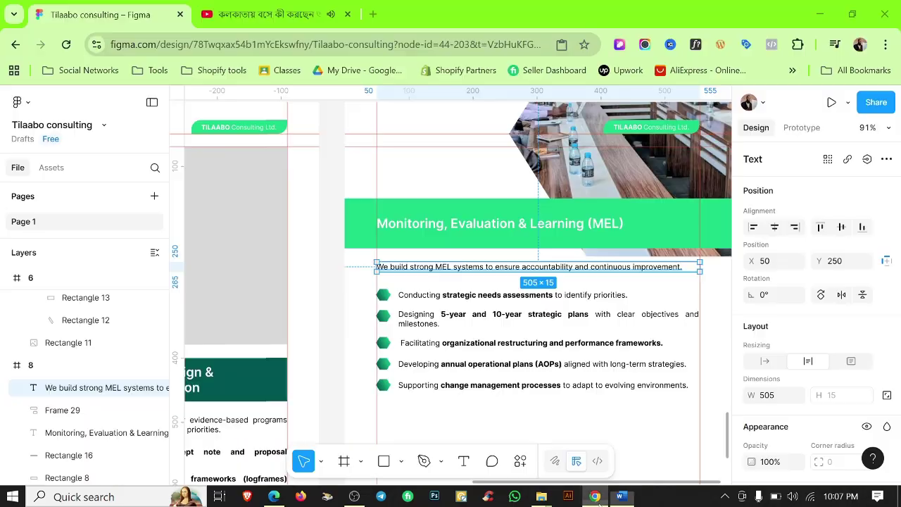
{"action": "double_click", "coordinate": [503, 295]}
{"action": "key", "text": "ctrl+v"}
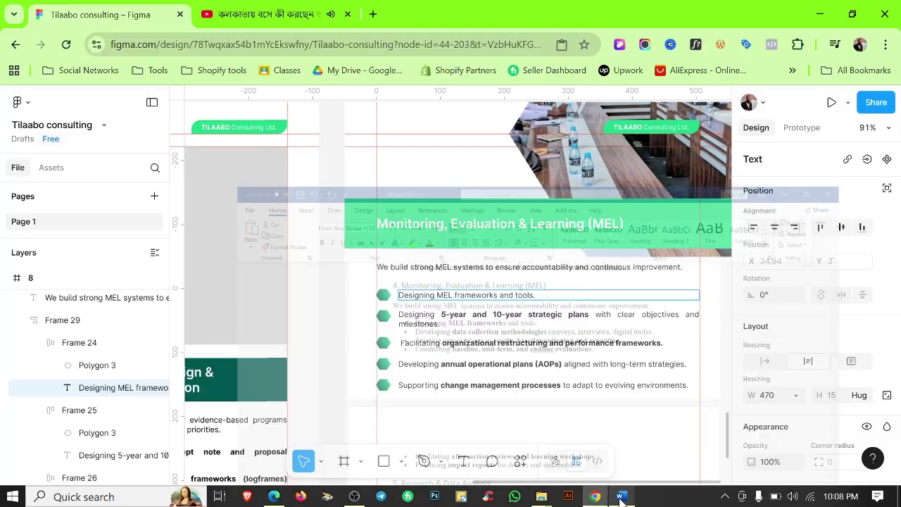
{"action": "left_click_drag", "start_coordinate": [437, 295], "coordinate": [472, 295]}
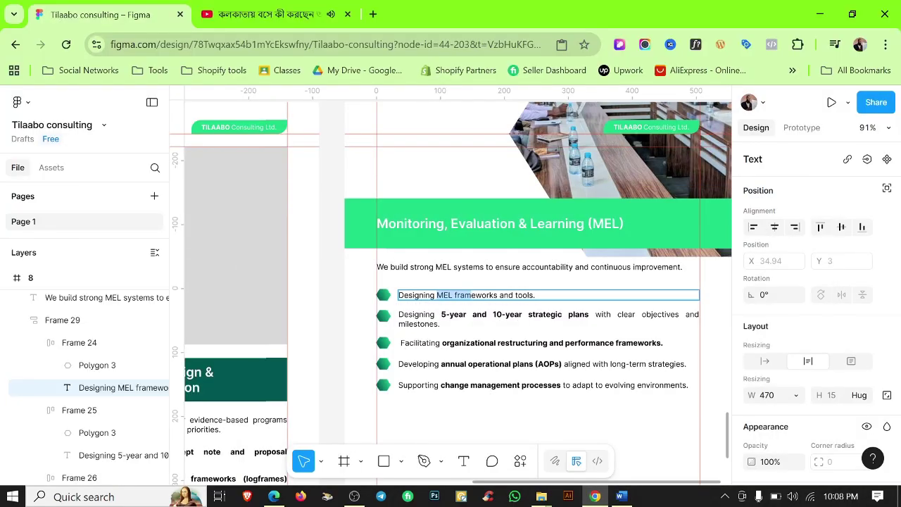
{"action": "left_click", "coordinate": [621, 497]}
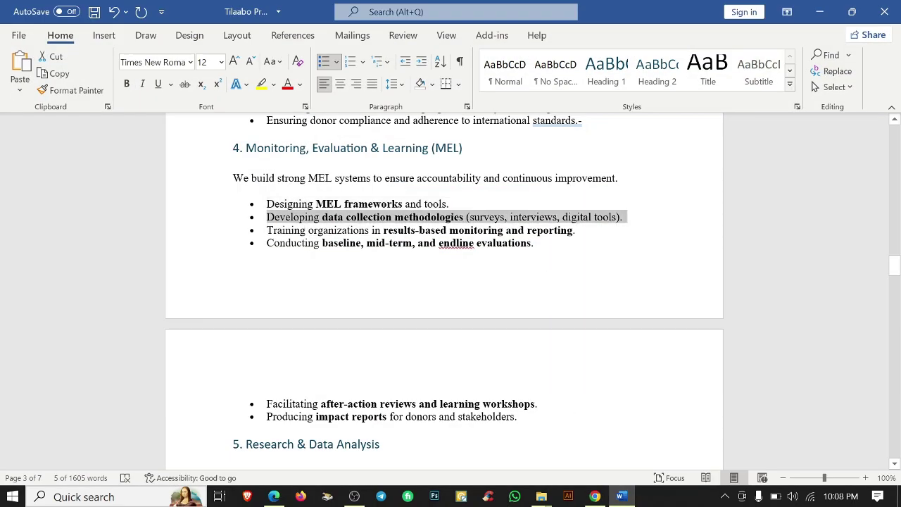
{"action": "key", "text": "alt+Tab"}
{"action": "double_click", "coordinate": [535, 314]}
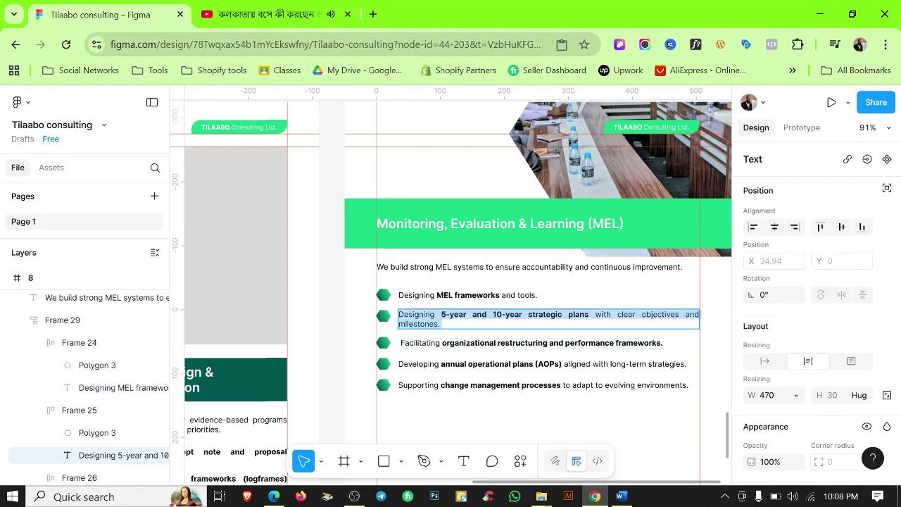
{"action": "key", "text": "ctrl+v"}
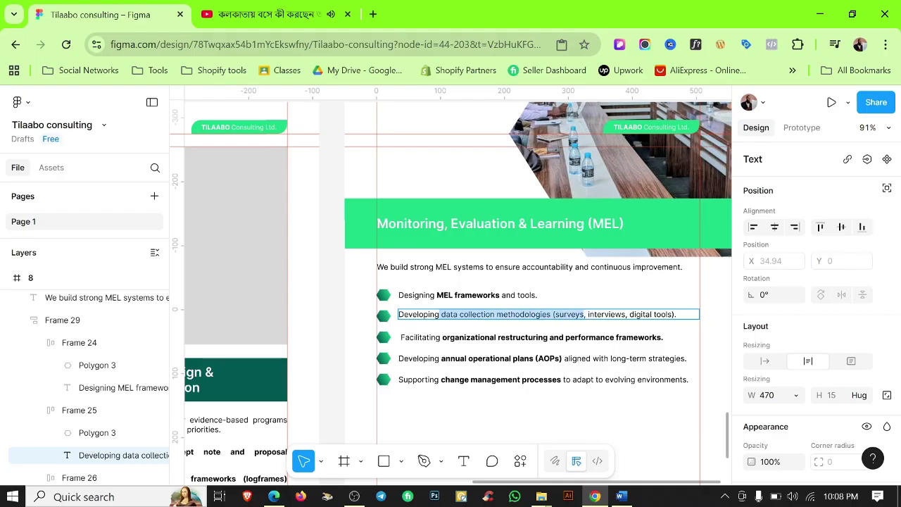
{"action": "key", "text": "ctrl+b"}
Paste the Training organizations and Conducting baseline bullets from Word into the third and fourth rows.
{"action": "left_click", "coordinate": [621, 496]}
{"action": "left_click_drag", "start_coordinate": [514, 230], "coordinate": [574, 230]}
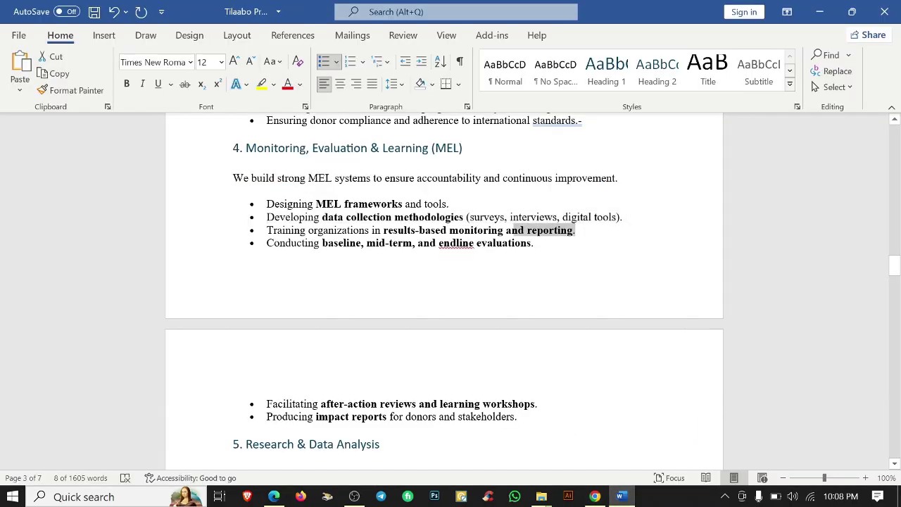
{"action": "key", "text": "ctrl+c"}
{"action": "left_click", "coordinate": [595, 497]}
{"action": "double_click", "coordinate": [535, 338]}
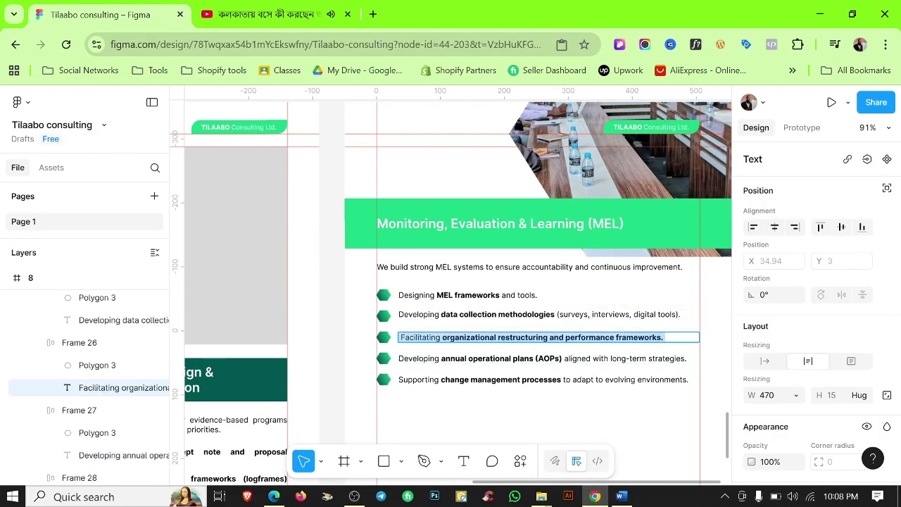
{"action": "key", "text": "ctrl+v"}
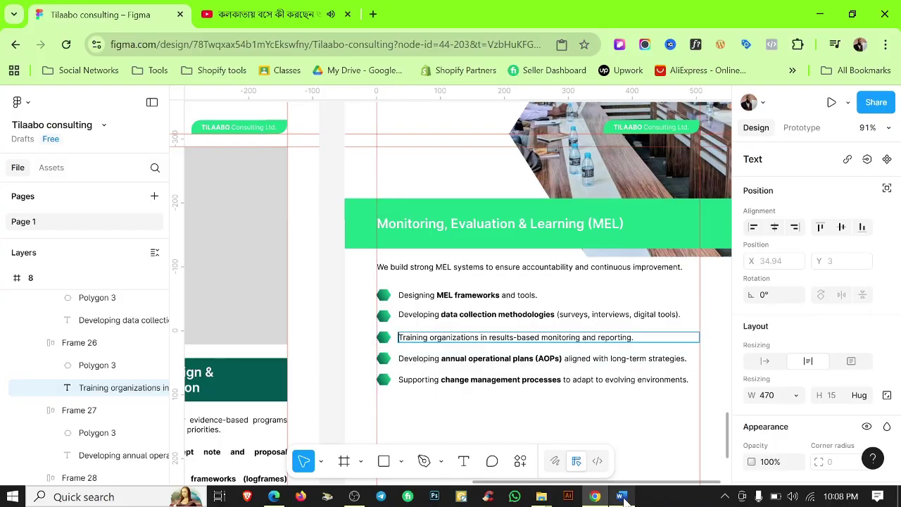
{"action": "left_click", "coordinate": [621, 497]}
{"action": "left_click_drag", "start_coordinate": [266, 243], "coordinate": [539, 243]}
{"action": "key", "text": "ctrl+c"}
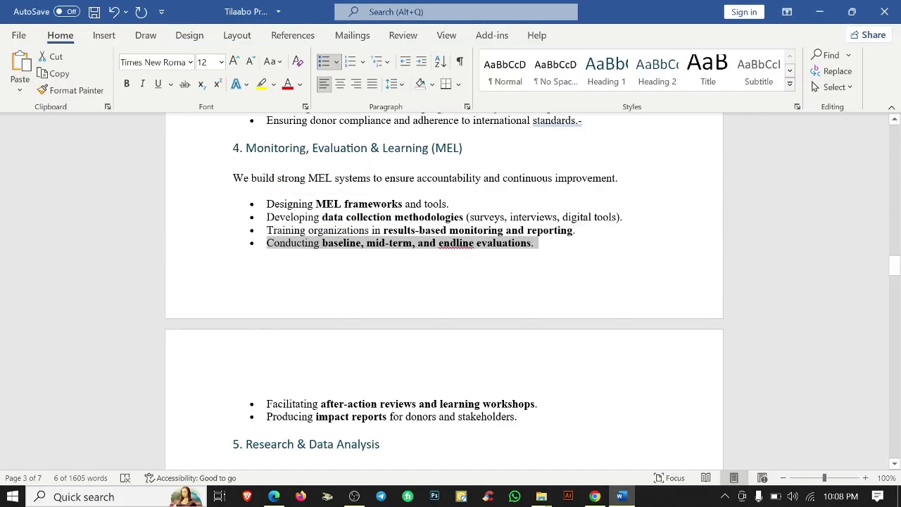
{"action": "left_click", "coordinate": [595, 496]}
{"action": "double_click", "coordinate": [490, 359]}
{"action": "key", "text": "ctrl+a"}
{"action": "key", "text": "ctrl+v"}
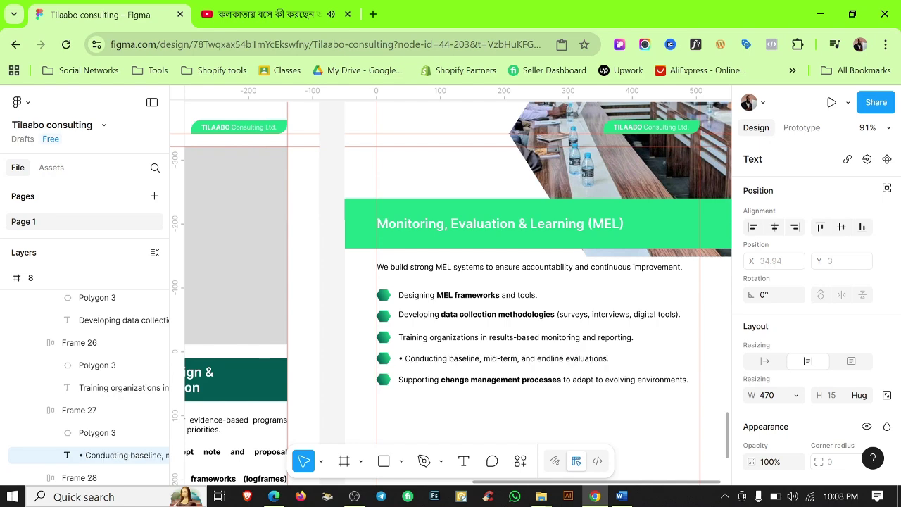
Bold the results-based monitoring and reporting phrase and the baseline, mid-term, and endline evaluations phrase.
{"action": "left_click", "coordinate": [493, 338]}
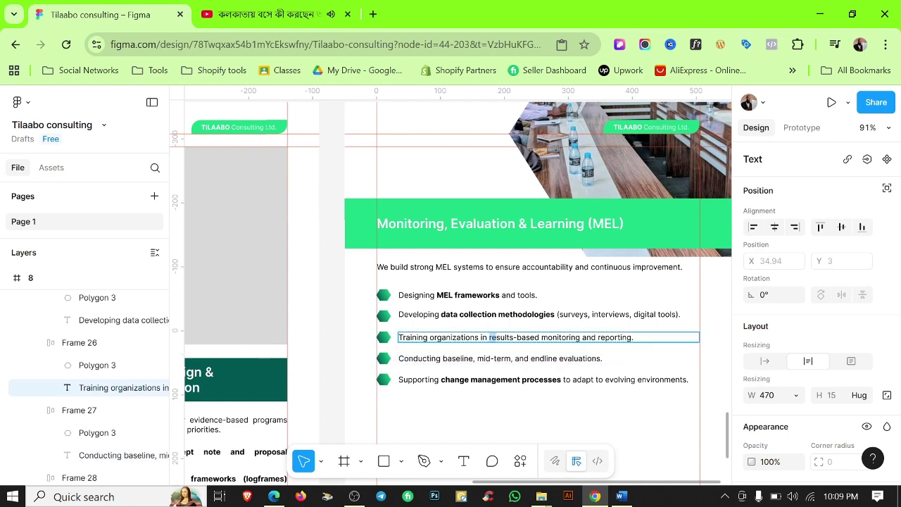
{"action": "key", "text": "ctrl+b"}
{"action": "left_click", "coordinate": [620, 496]}
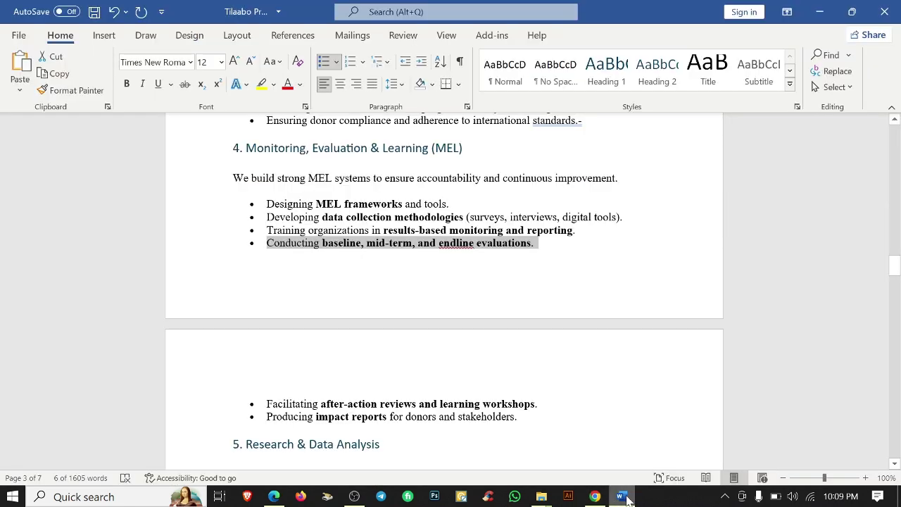
{"action": "left_click", "coordinate": [623, 496]}
{"action": "left_click_drag", "start_coordinate": [443, 358], "coordinate": [603, 359]}
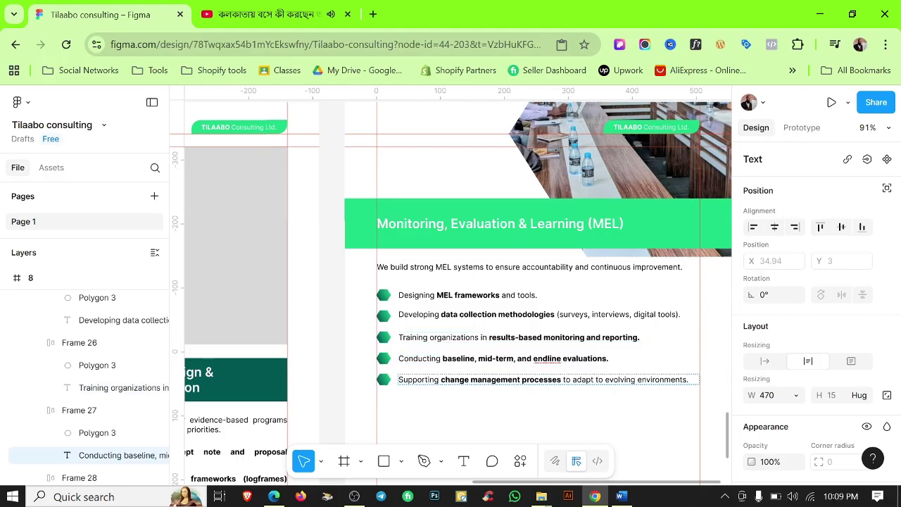
Replace the fifth bullet with the Facilitating after-action reviews line from Word.
{"action": "left_click", "coordinate": [621, 496]}
{"action": "scroll", "coordinate": [443, 296], "scroll_direction": "down", "scroll_amount": 3}
{"action": "left_click_drag", "start_coordinate": [542, 303], "coordinate": [266, 303]}
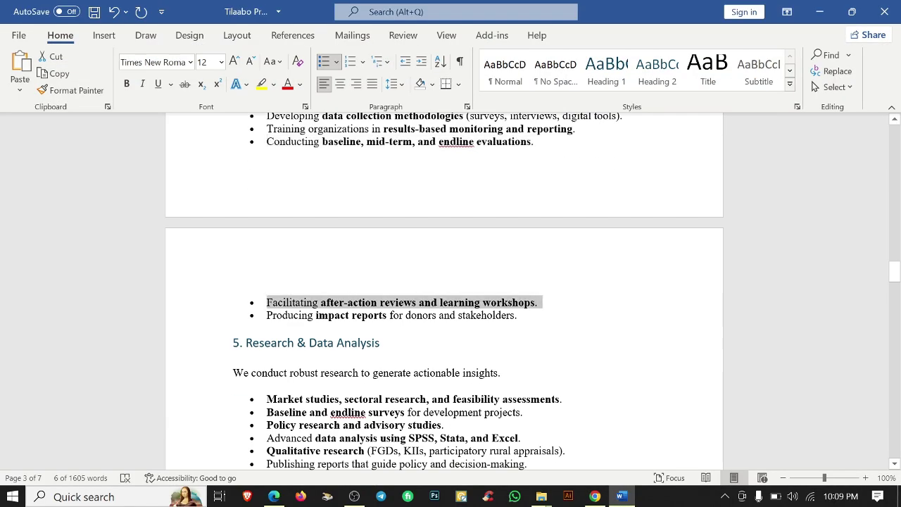
{"action": "key", "text": "ctrl+c"}
{"action": "left_click", "coordinate": [595, 498]}
{"action": "key", "text": "ctrl+v"}
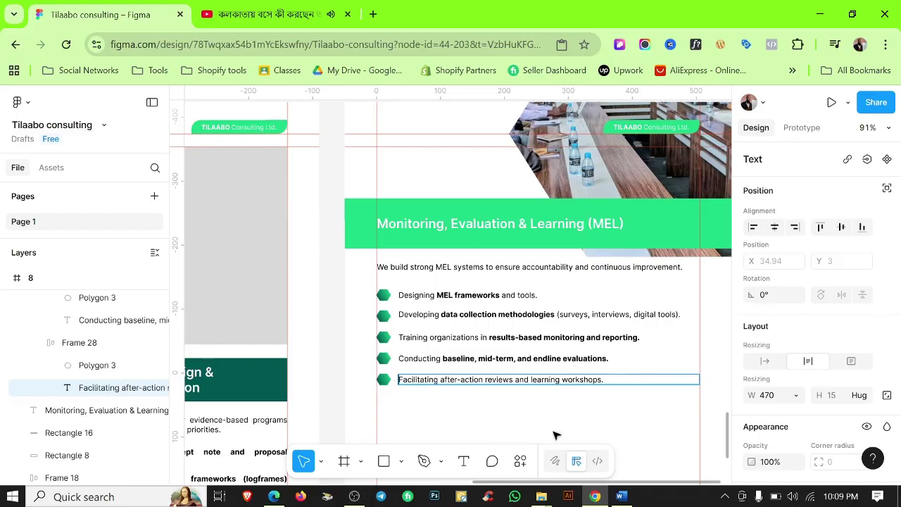
{"action": "left_click", "coordinate": [620, 496]}
{"action": "left_click", "coordinate": [595, 497]}
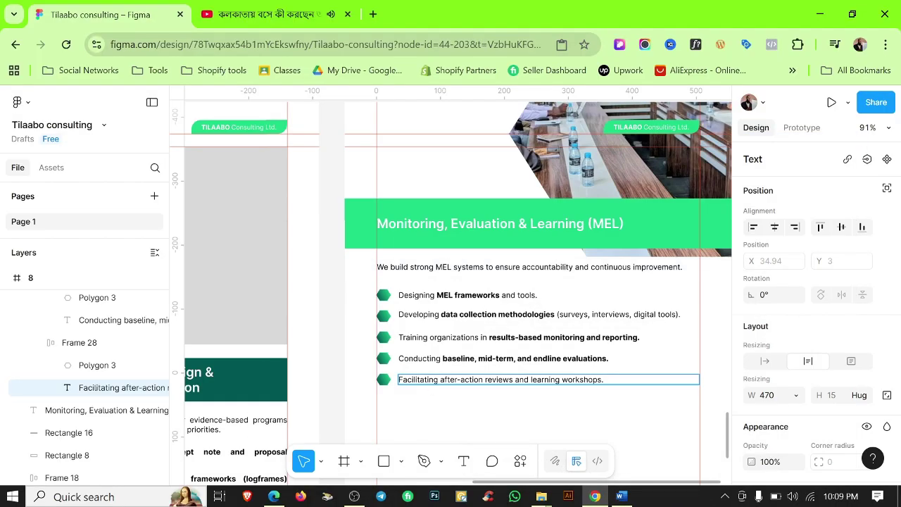
Duplicate the last bullet row to add a sixth: "Producing impact reports for donors and stakeholders.".
{"action": "left_click", "coordinate": [620, 496]}
{"action": "left_click_drag", "start_coordinate": [521, 315], "coordinate": [266, 315]}
{"action": "left_click", "coordinate": [595, 498]}
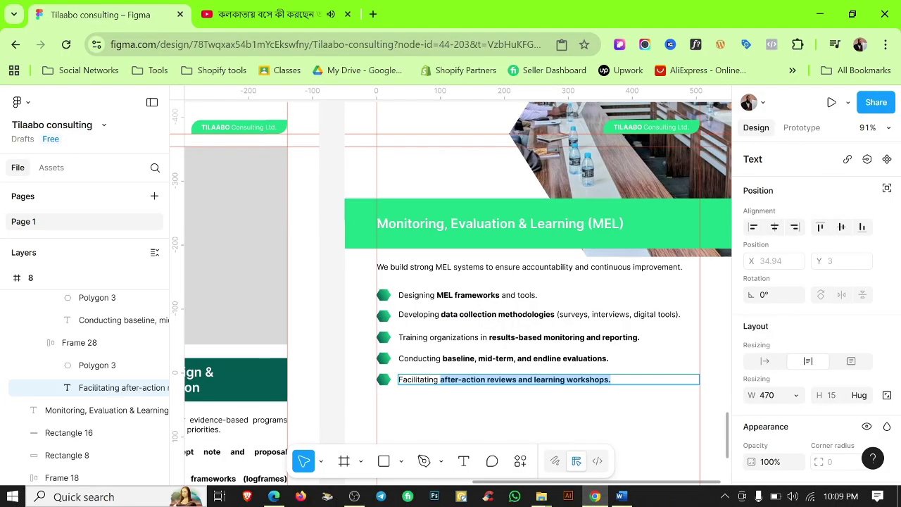
{"action": "left_click", "coordinate": [523, 378]}
{"action": "left_click", "coordinate": [426, 380]}
{"action": "key", "text": "ctrl+d"}
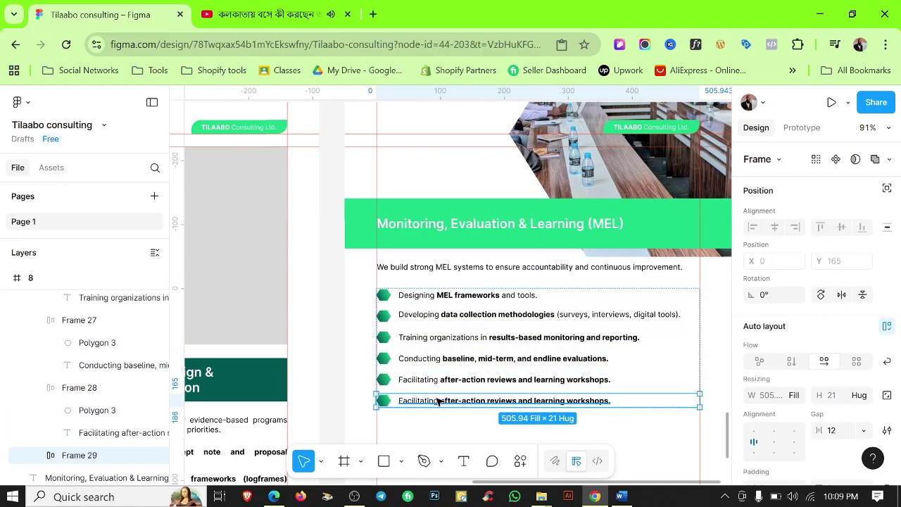
{"action": "double_click", "coordinate": [436, 401]}
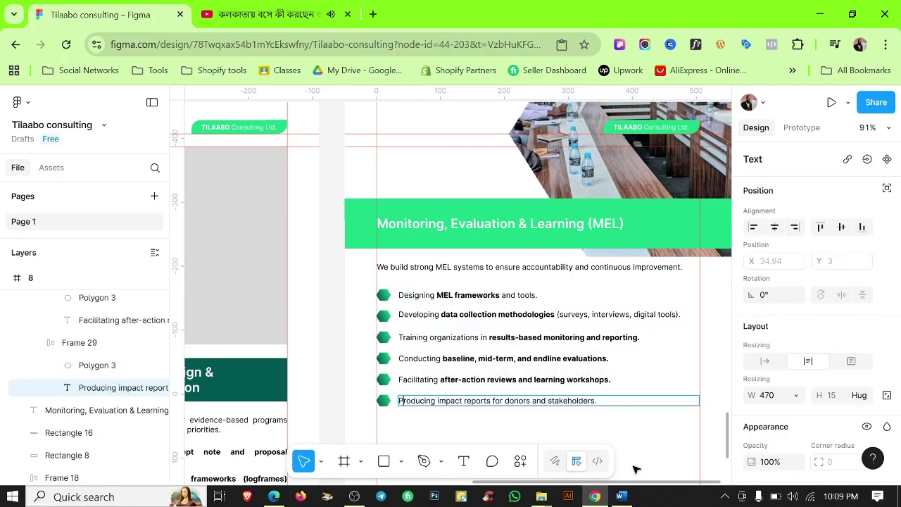
{"action": "left_click", "coordinate": [621, 496]}
{"action": "left_click", "coordinate": [595, 496]}
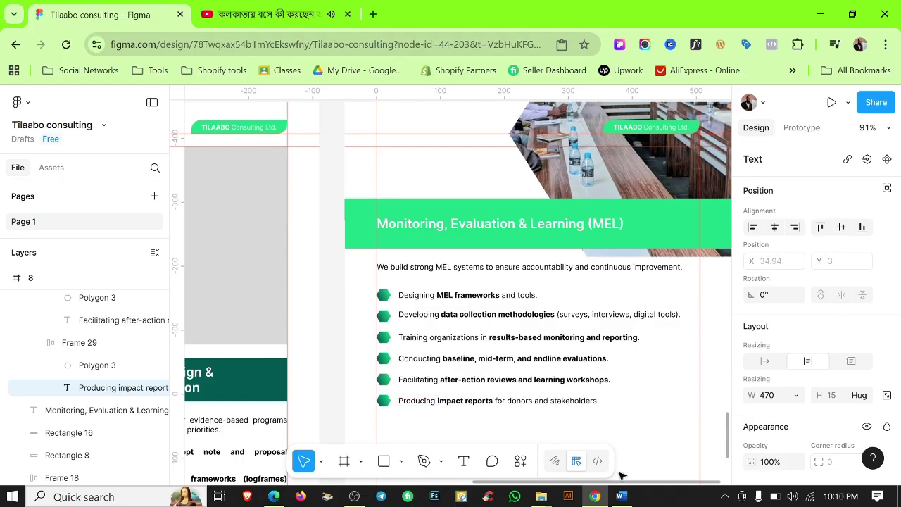
{"action": "left_click", "coordinate": [643, 428]}
{"action": "scroll", "coordinate": [531, 299], "scroll_direction": "down", "scroll_amount": 5}
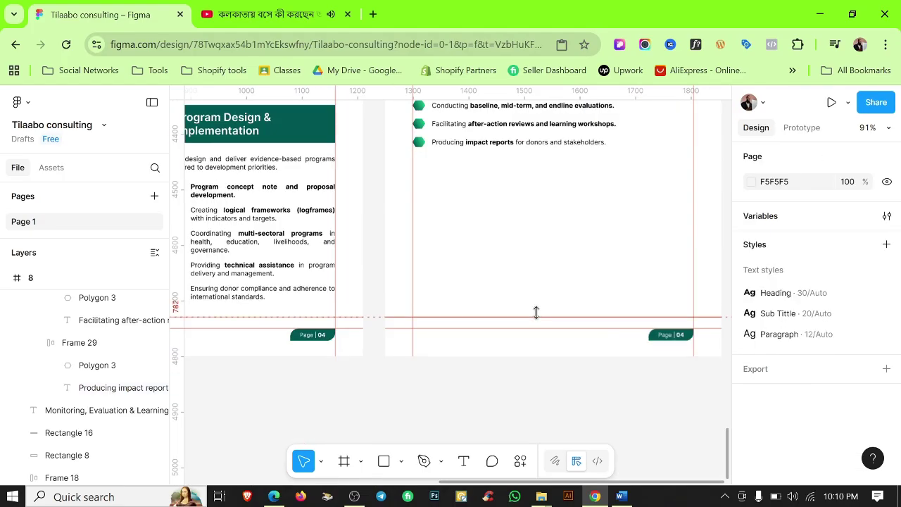
{"action": "scroll", "coordinate": [535, 312], "scroll_direction": "up", "scroll_amount": 5}
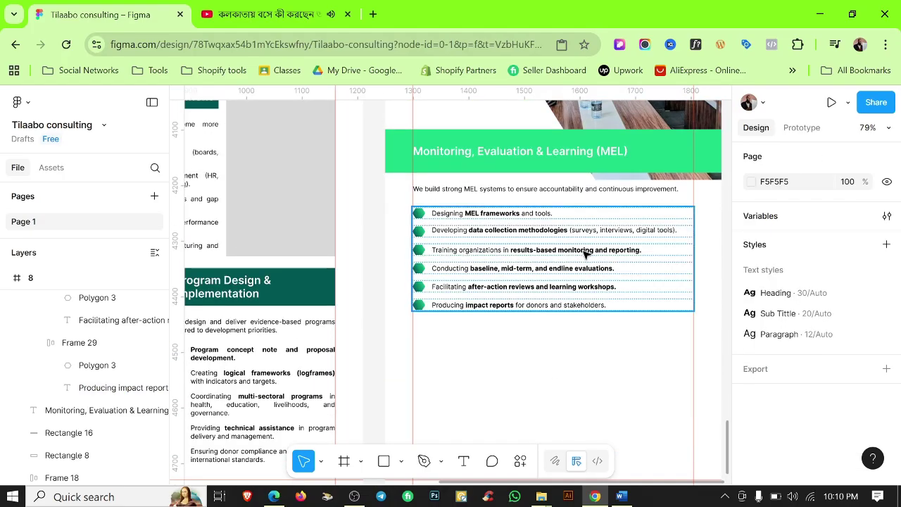
{"action": "scroll", "coordinate": [587, 257], "scroll_direction": "up", "scroll_amount": 2}
{"action": "left_click", "coordinate": [355, 496]}
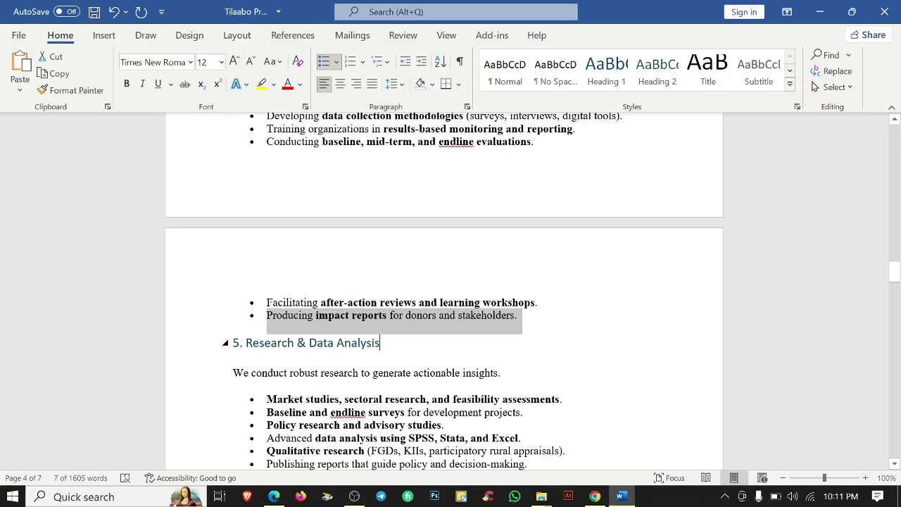
Duplicate the Organizational Development block onto page 8, retitle it Research & Data Analysis, shift it ~51 px right.
{"action": "left_click_drag", "start_coordinate": [380, 343], "coordinate": [268, 345]}
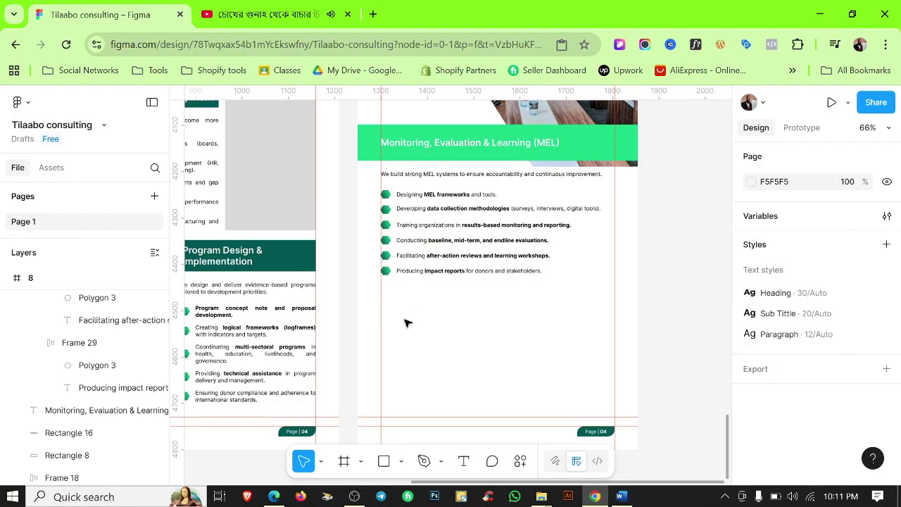
{"action": "scroll", "coordinate": [493, 347], "scroll_direction": "down", "scroll_amount": 3}
{"action": "left_click", "coordinate": [273, 248]}
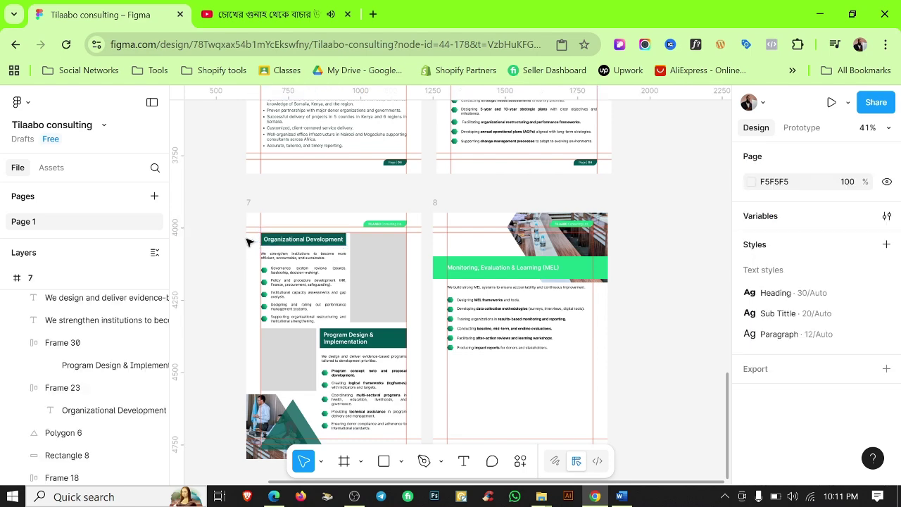
{"action": "left_click_drag", "start_coordinate": [322, 262], "coordinate": [493, 318]}
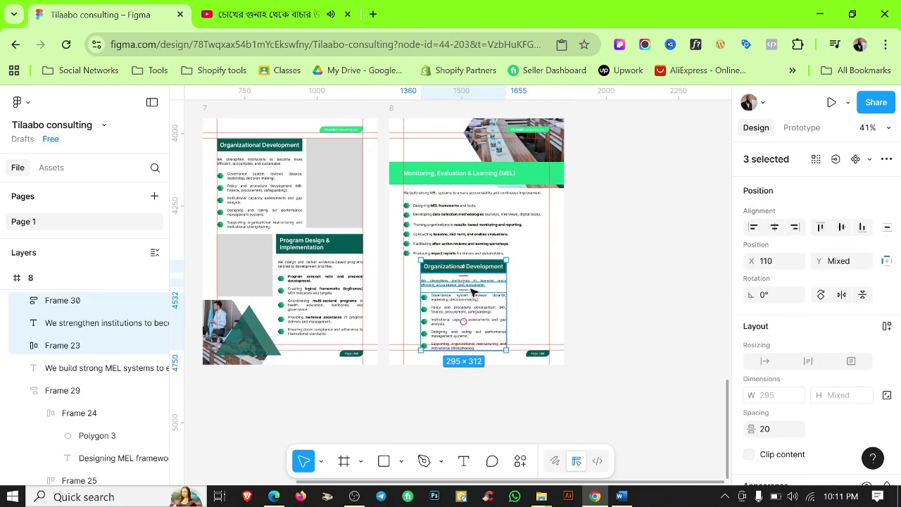
{"action": "scroll", "coordinate": [475, 291], "scroll_direction": "up", "scroll_amount": 5}
{"action": "double_click", "coordinate": [469, 260]}
{"action": "key", "text": "ctrl+v"}
{"action": "left_click", "coordinate": [584, 260]}
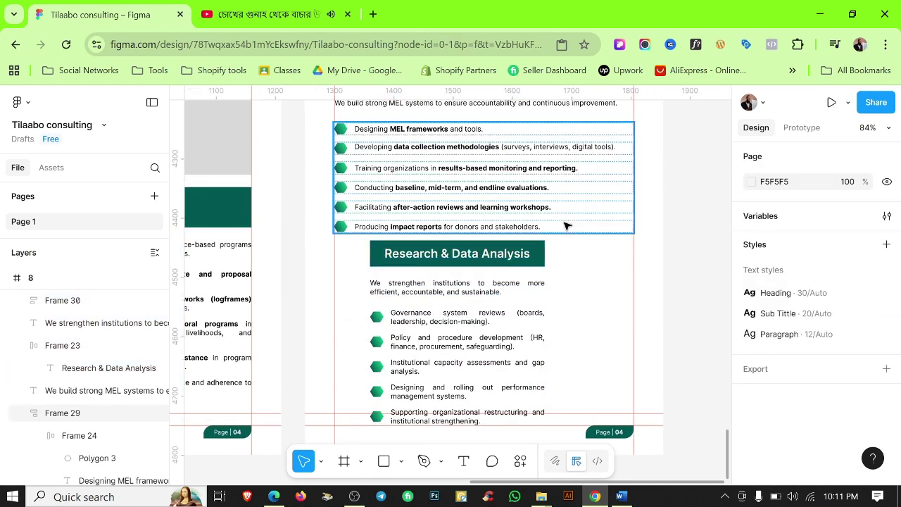
{"action": "left_click_drag", "start_coordinate": [563, 238], "coordinate": [465, 317]}
{"action": "left_click_drag", "start_coordinate": [489, 260], "coordinate": [580, 262]}
{"action": "scroll", "coordinate": [636, 252], "scroll_direction": "up", "scroll_amount": 4}
{"action": "scroll", "coordinate": [636, 251], "scroll_direction": "down", "scroll_amount": 3}
Replace the block's intro paragraph with the 'We conduct robust research' sentence from Word.
{"action": "left_click", "coordinate": [621, 496]}
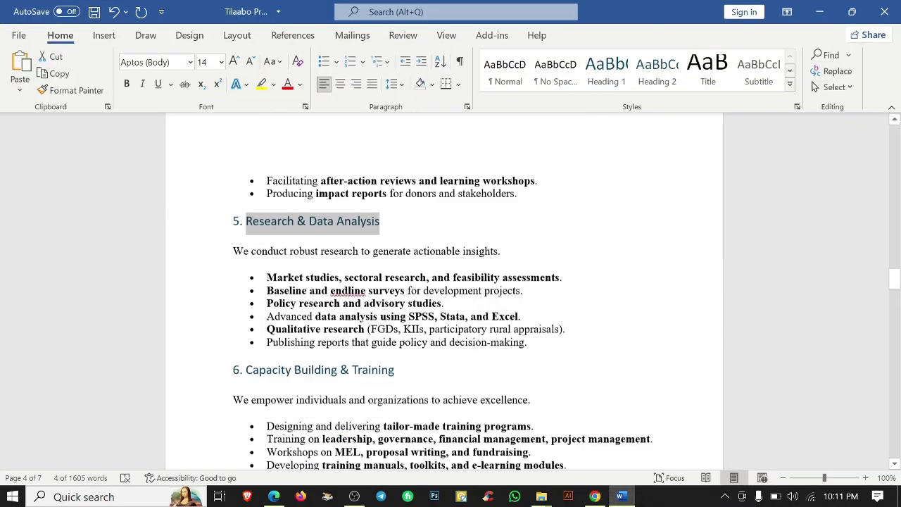
{"action": "left_click_drag", "start_coordinate": [231, 235], "coordinate": [563, 235]}
{"action": "key", "text": "alt+Tab"}
{"action": "double_click", "coordinate": [522, 299]}
{"action": "key", "text": "ctrl+a"}
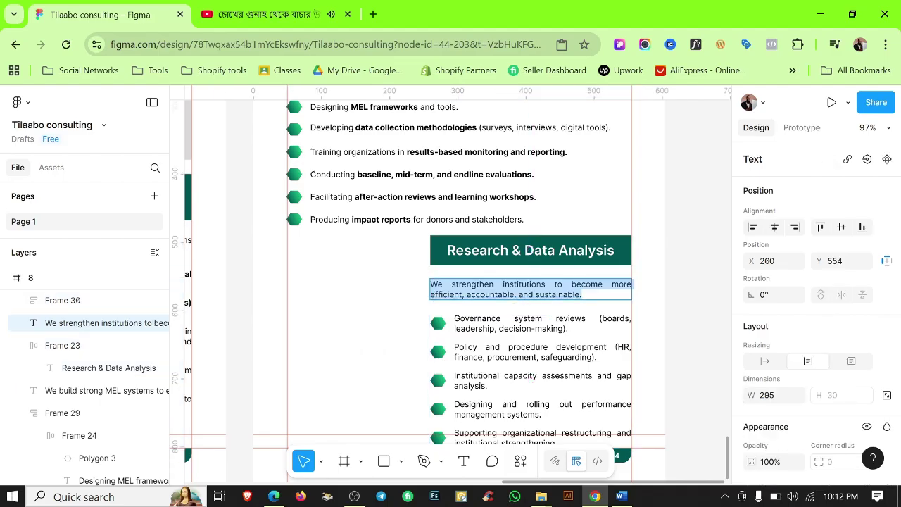
{"action": "key", "text": "ctrl+v"}
{"action": "left_click", "coordinate": [402, 292]}
Put the Market studies line into the first bullet, removing the stray bullet character.
{"action": "key", "text": "alt+Tab"}
{"action": "left_click", "coordinate": [501, 238]}
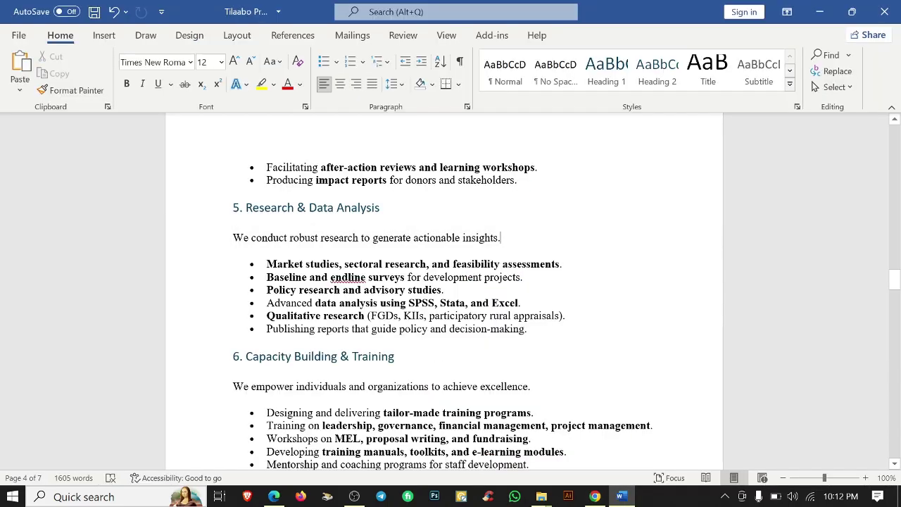
{"action": "key", "text": "ctrl+c"}
{"action": "key", "text": "alt+Tab"}
{"action": "key", "text": "ctrl+v"}
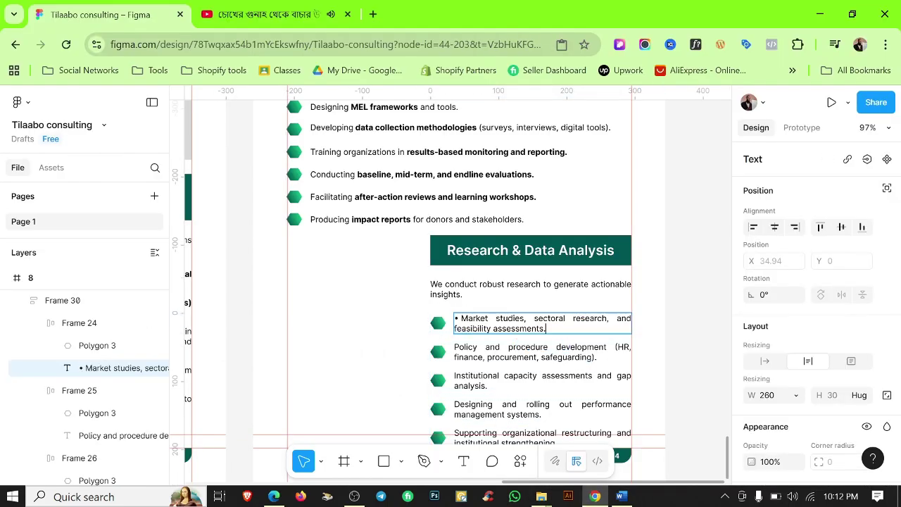
{"action": "scroll", "coordinate": [458, 313], "scroll_direction": "up", "scroll_amount": 3}
{"action": "left_click_drag", "start_coordinate": [471, 314], "coordinate": [451, 316]}
{"action": "key", "text": "ctrl+b"}
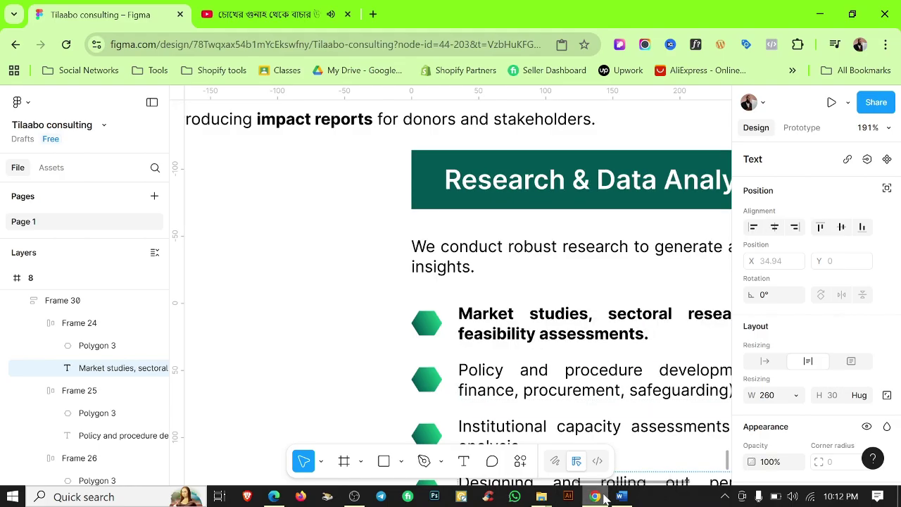
{"action": "key", "text": "alt+Tab"}
Paste the Baseline and endline surveys line from Word into the second bullet.
{"action": "key", "text": "Down"}
{"action": "key", "text": "shift+End"}
{"action": "key", "text": "ctrl+c"}
{"action": "key", "text": "alt+Tab"}
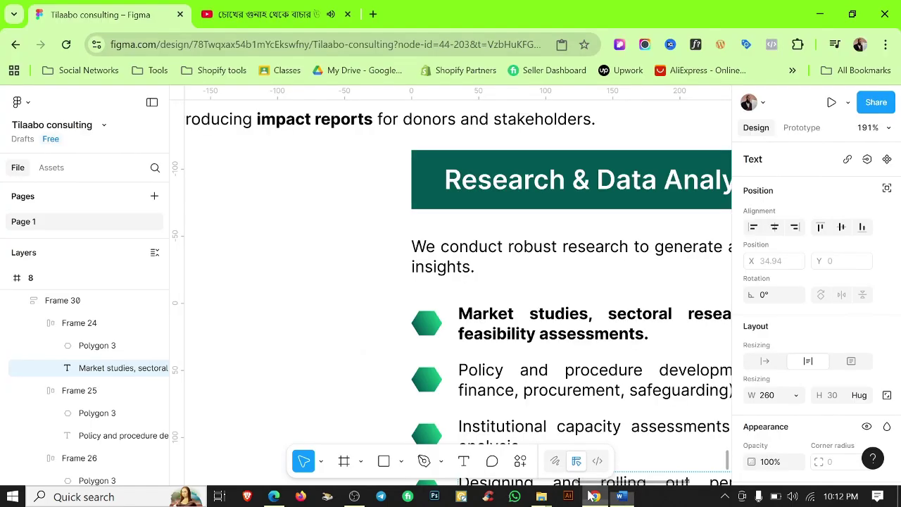
{"action": "double_click", "coordinate": [535, 380]}
{"action": "key", "text": "ctrl+v"}
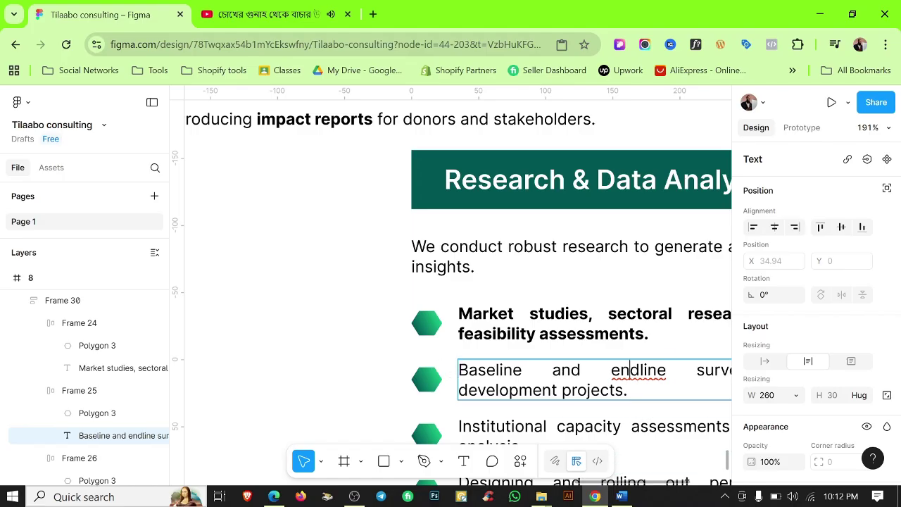
{"action": "right_click", "coordinate": [614, 373]}
{"action": "left_click", "coordinate": [590, 286]}
{"action": "key", "text": "Escape"}
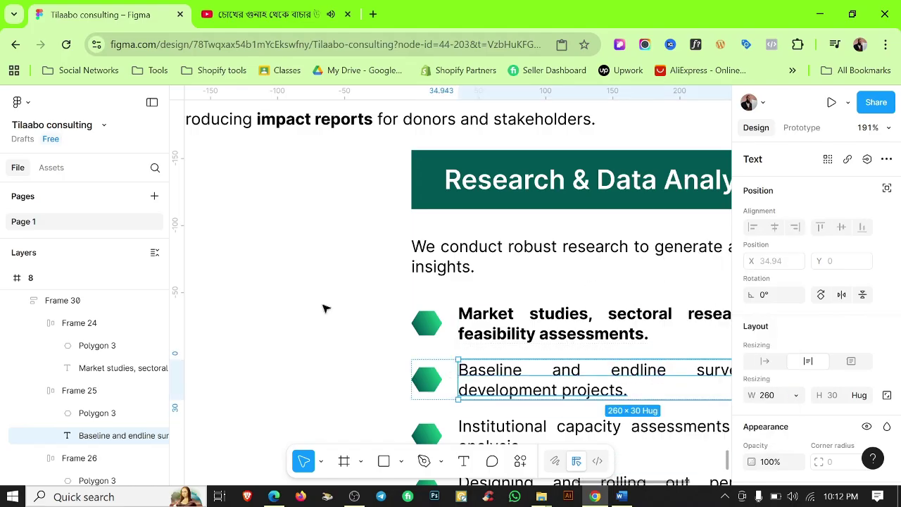
{"action": "scroll", "coordinate": [537, 394], "scroll_direction": "down", "scroll_amount": 2}
Fill the third bullet with the Policy research line and bold 'Baseline and endline surveys'.
{"action": "key", "text": "alt+Tab"}
{"action": "key", "text": "Down"}
{"action": "key", "text": "shift+End"}
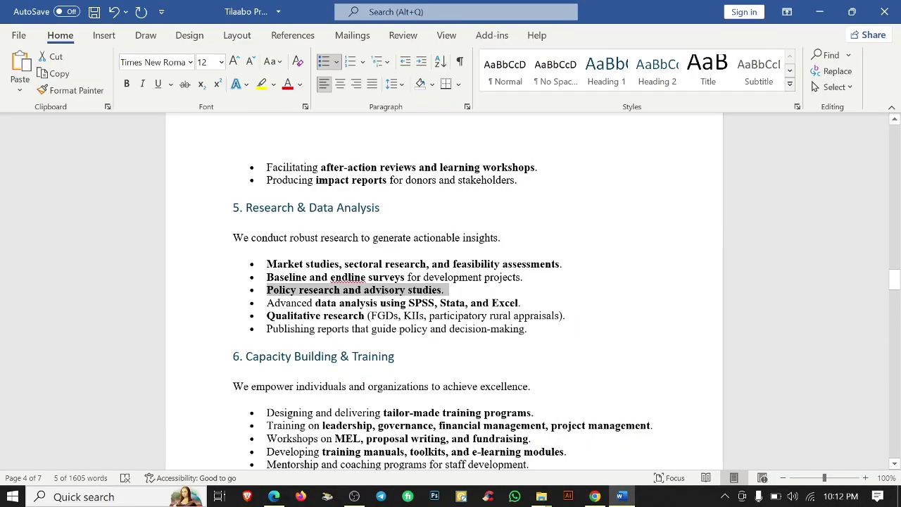
{"action": "key", "text": "alt+Tab"}
{"action": "double_click", "coordinate": [426, 383]}
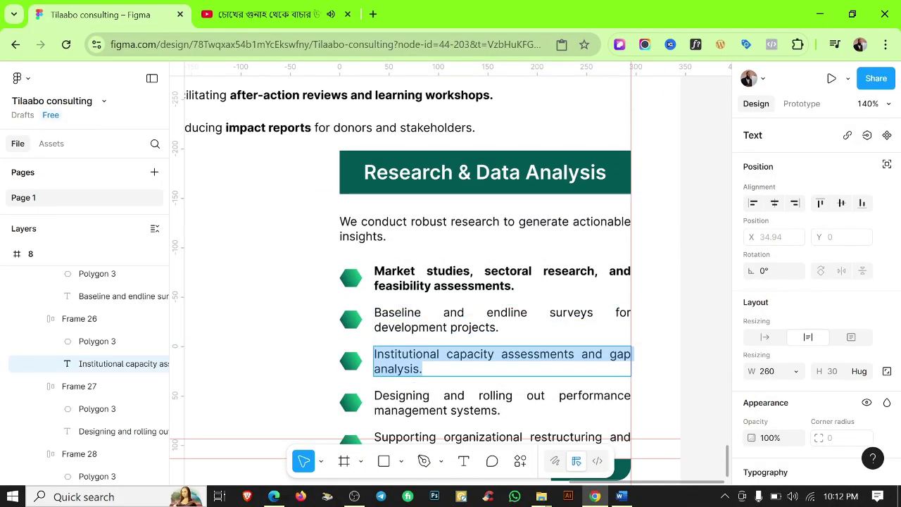
{"action": "key", "text": "ctrl+v"}
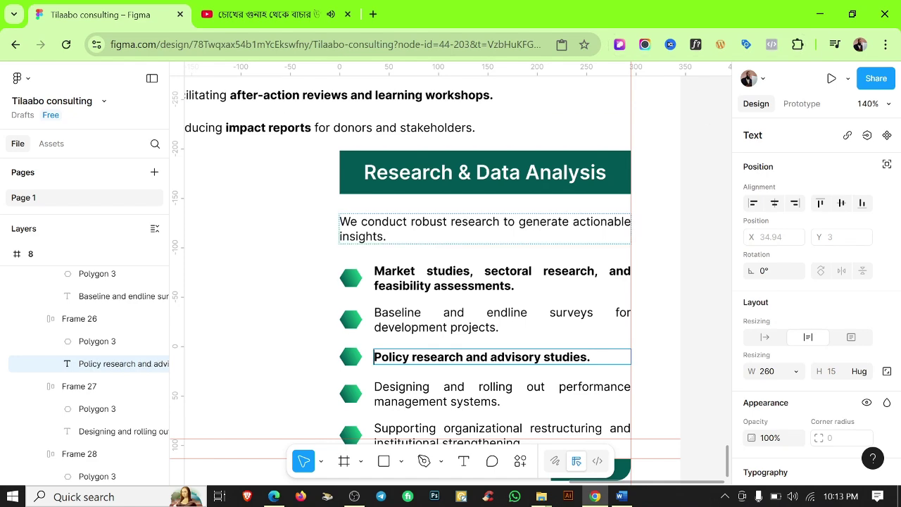
{"action": "left_click_drag", "start_coordinate": [374, 312], "coordinate": [595, 313]}
{"action": "key", "text": "ctrl+b"}
{"action": "left_click", "coordinate": [662, 308]}
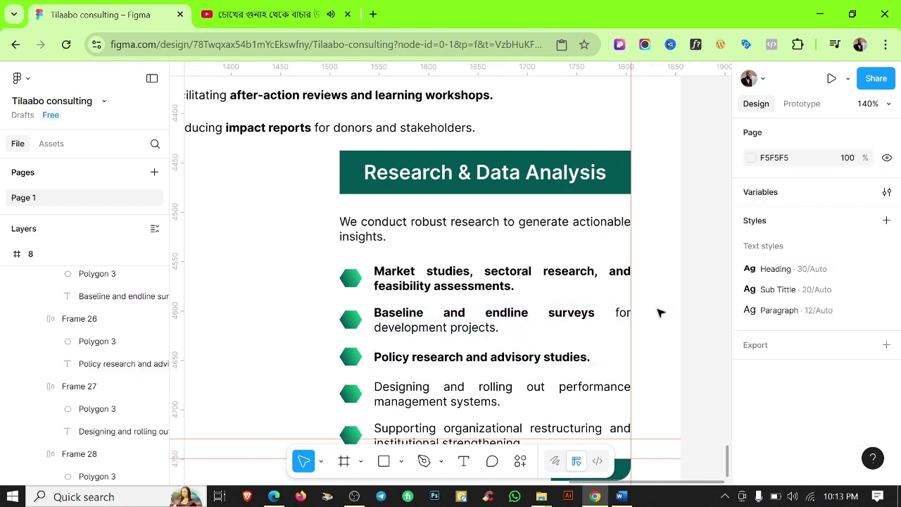
Paste the Advanced data analysis line into the fourth bullet, bolding 'data analysis using SPSS, Stata, and Excel'.
{"action": "key", "text": "alt+Tab"}
{"action": "left_click_drag", "start_coordinate": [521, 302], "coordinate": [327, 302]}
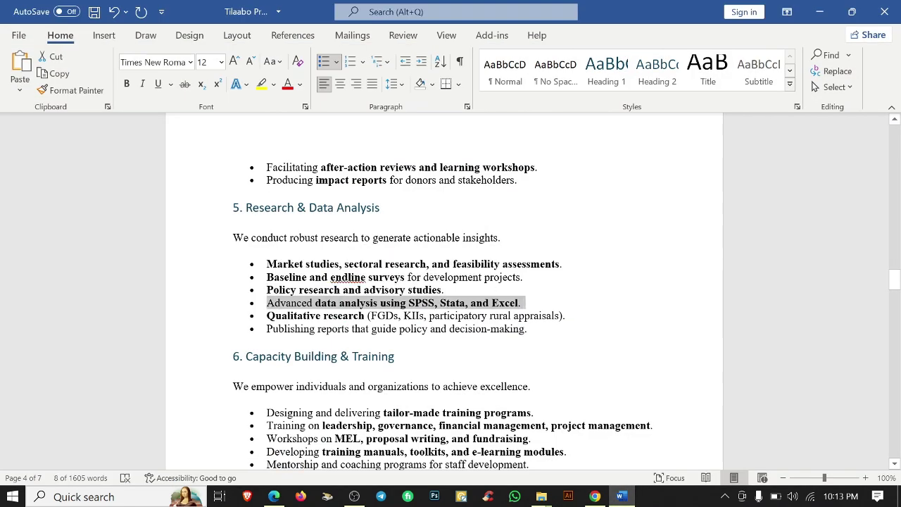
{"action": "key", "text": "ctrl+c"}
{"action": "key", "text": "alt+Tab"}
{"action": "double_click", "coordinate": [418, 372]}
{"action": "key", "text": "ctrl+v"}
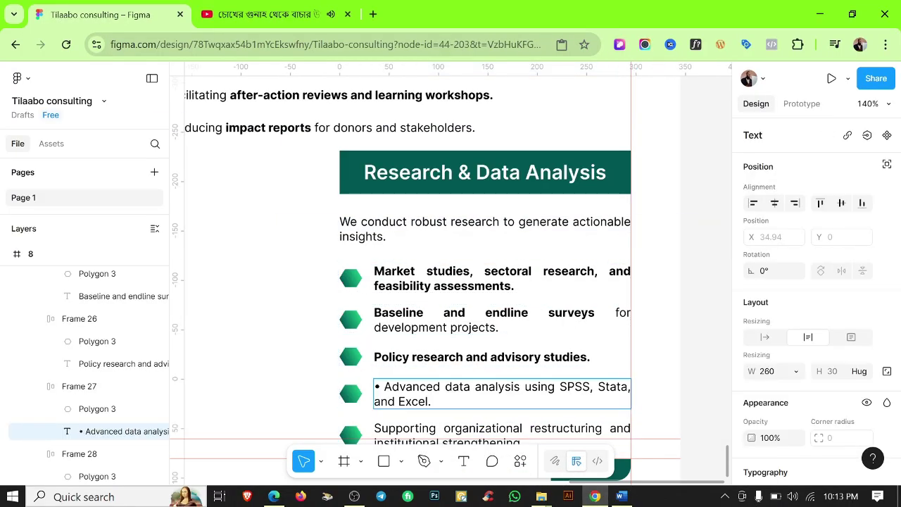
{"action": "key", "text": "ctrl+b"}
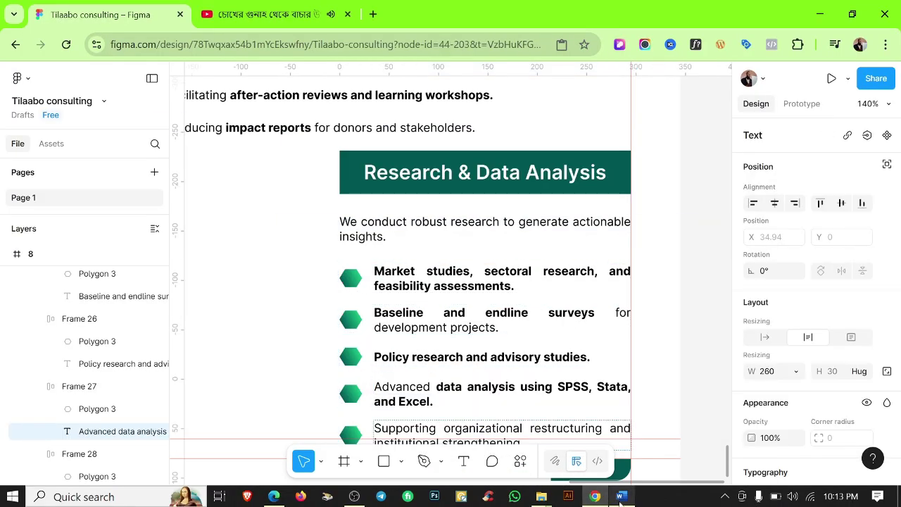
Replace the last bullet with the Qualitative research line, drop its bullet mark, and bold 'Qualitative research'.
{"action": "key", "text": "alt+Tab"}
{"action": "left_click_drag", "start_coordinate": [569, 315], "coordinate": [266, 316]}
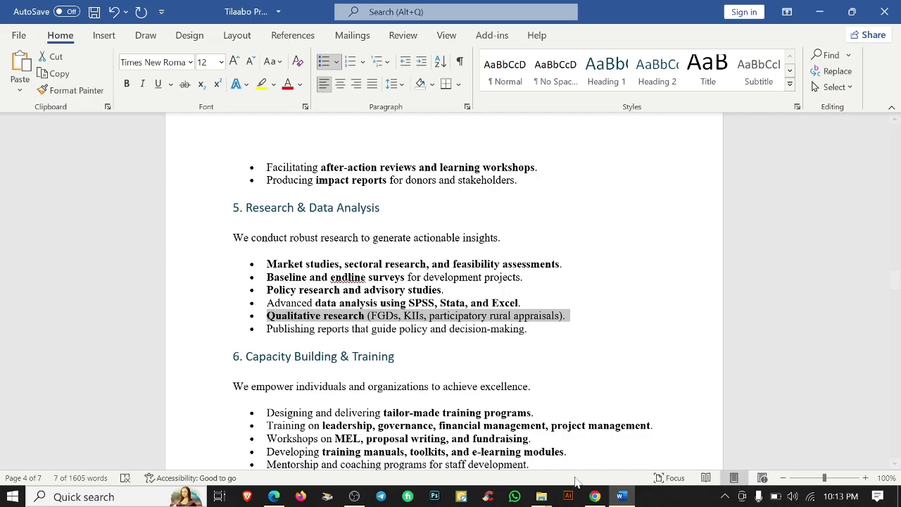
{"action": "key", "text": "ctrl+c"}
{"action": "key", "text": "alt+Tab"}
{"action": "scroll", "coordinate": [430, 352], "scroll_direction": "down", "scroll_amount": 2}
{"action": "left_click", "coordinate": [430, 345]}
{"action": "double_click", "coordinate": [430, 346]}
{"action": "key", "text": "ctrl+v"}
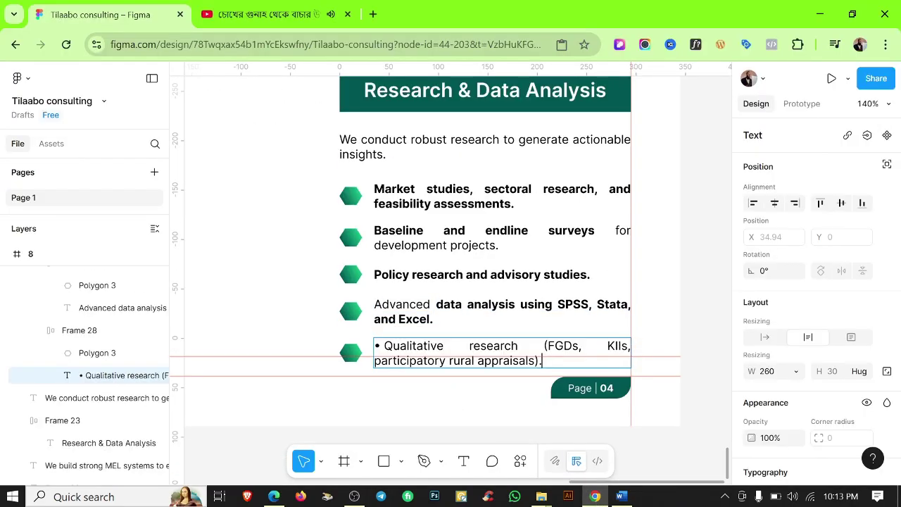
{"action": "left_click", "coordinate": [621, 496]}
{"action": "key", "text": "alt+Tab"}
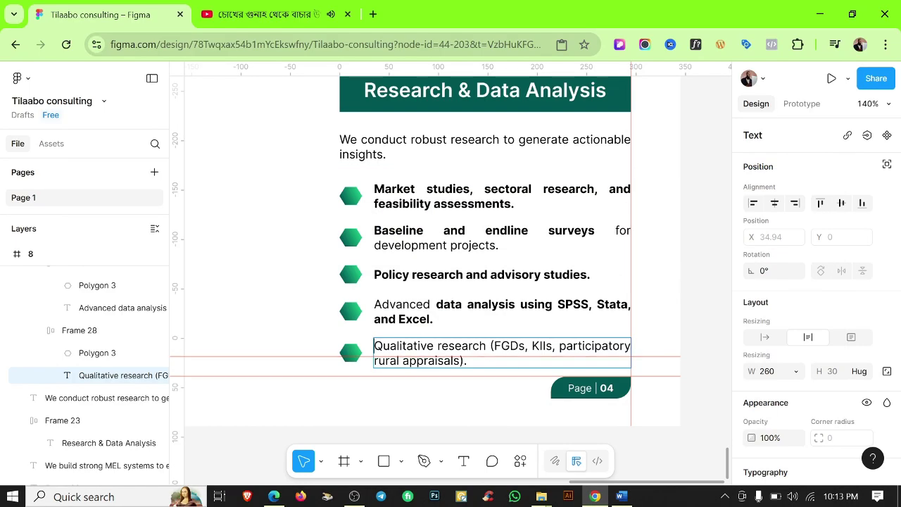
{"action": "key", "text": "shift+Home"}
{"action": "key", "text": "ctrl+b"}
{"action": "left_click", "coordinate": [471, 404]}
{"action": "scroll", "coordinate": [503, 383], "scroll_direction": "up", "scroll_amount": 3}
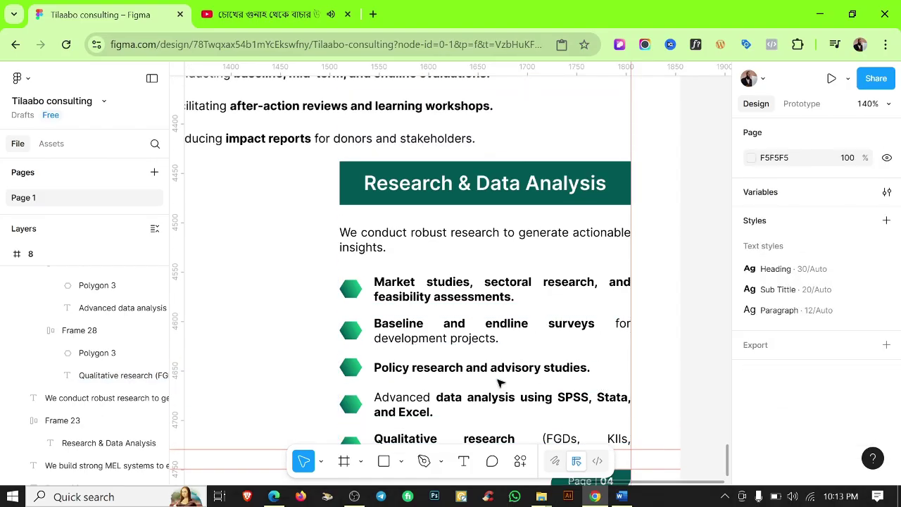
{"action": "scroll", "coordinate": [507, 377], "scroll_direction": "down", "scroll_amount": 5}
{"action": "scroll", "coordinate": [514, 378], "scroll_direction": "up", "scroll_amount": 2}
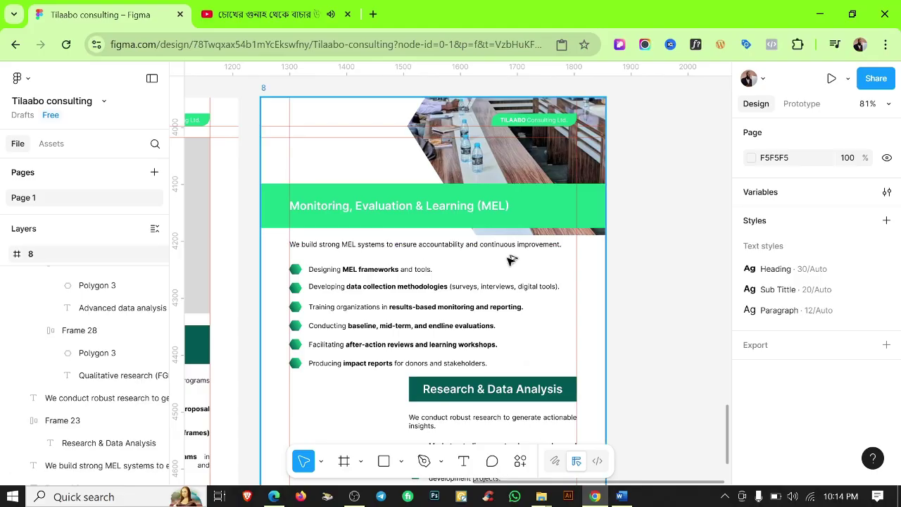
Set the MEL bullet list's auto-layout gap to 10.
{"action": "scroll", "coordinate": [542, 225], "scroll_direction": "up", "scroll_amount": 2}
{"action": "left_click", "coordinate": [530, 281]}
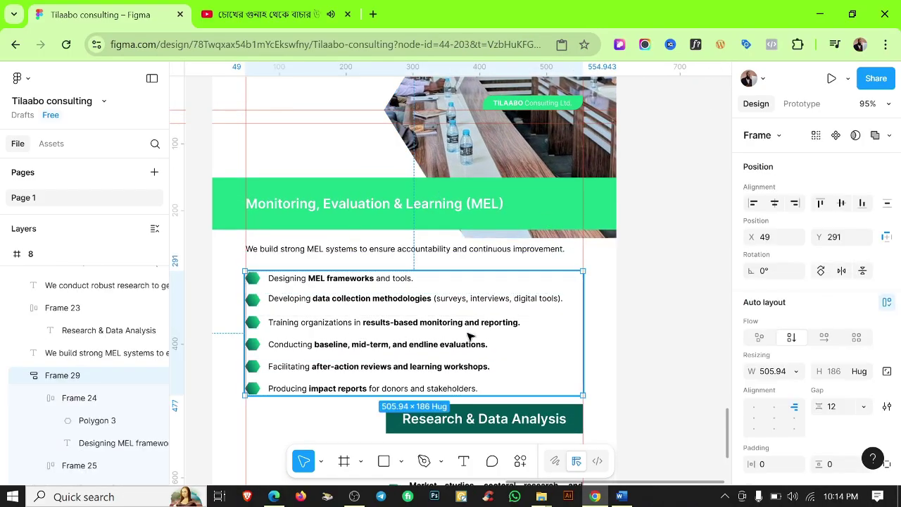
{"action": "scroll", "coordinate": [817, 211], "scroll_direction": "down", "scroll_amount": 4}
{"action": "type", "text": "10"}
{"action": "key", "text": "Return"}
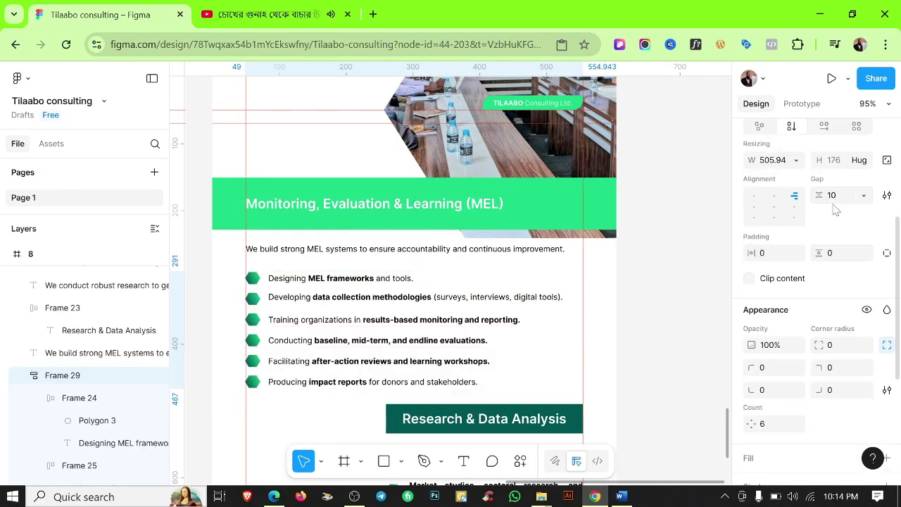
{"action": "left_click", "coordinate": [653, 306]}
Set the Research bullet list's auto-layout gap to 10.
{"action": "scroll", "coordinate": [430, 355], "scroll_direction": "down", "scroll_amount": 2}
{"action": "left_click_drag", "start_coordinate": [359, 294], "coordinate": [431, 392]}
{"action": "left_click", "coordinate": [486, 364]}
{"action": "left_click", "coordinate": [832, 409]}
{"action": "type", "text": "10"}
{"action": "key", "text": "Return"}
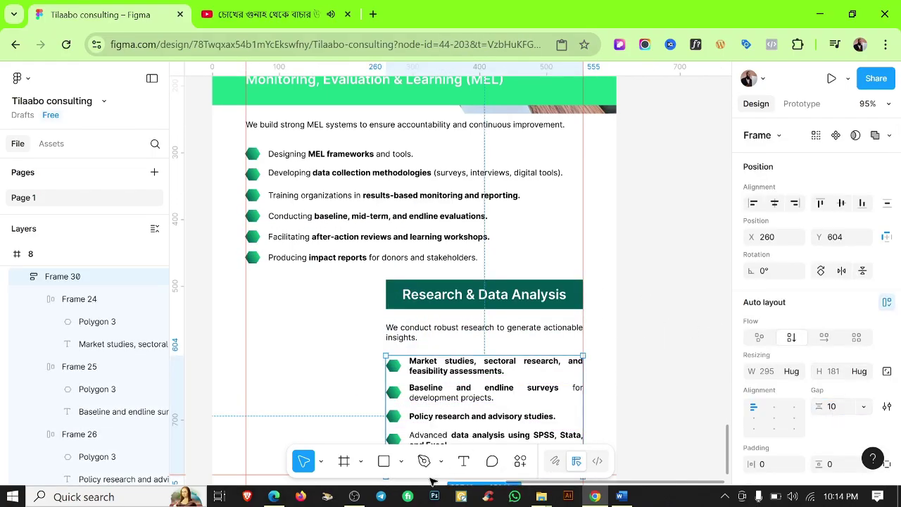
{"action": "scroll", "coordinate": [645, 358], "scroll_direction": "down", "scroll_amount": 3}
{"action": "left_click", "coordinate": [651, 340]}
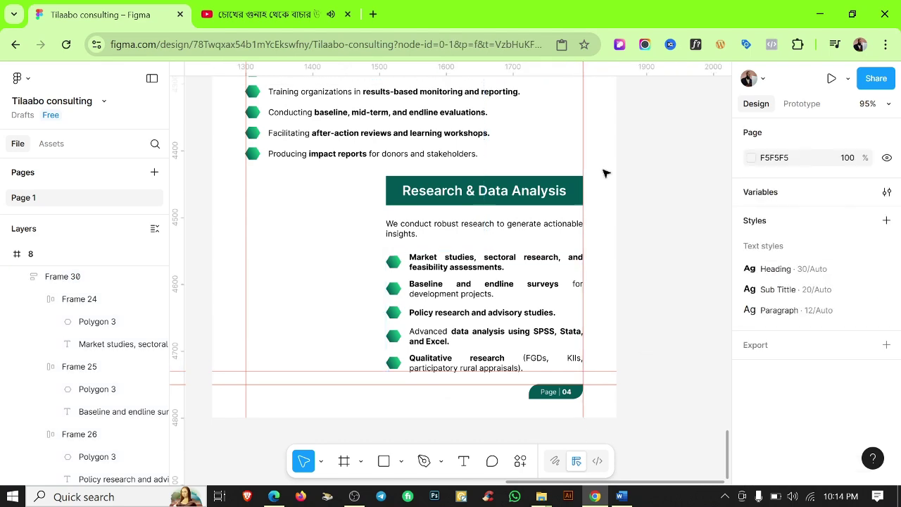
Copy the grey 192×216 placeholder rectangle beside the Research & Data Analysis section.
{"action": "scroll", "coordinate": [546, 187], "scroll_direction": "down", "scroll_amount": 5}
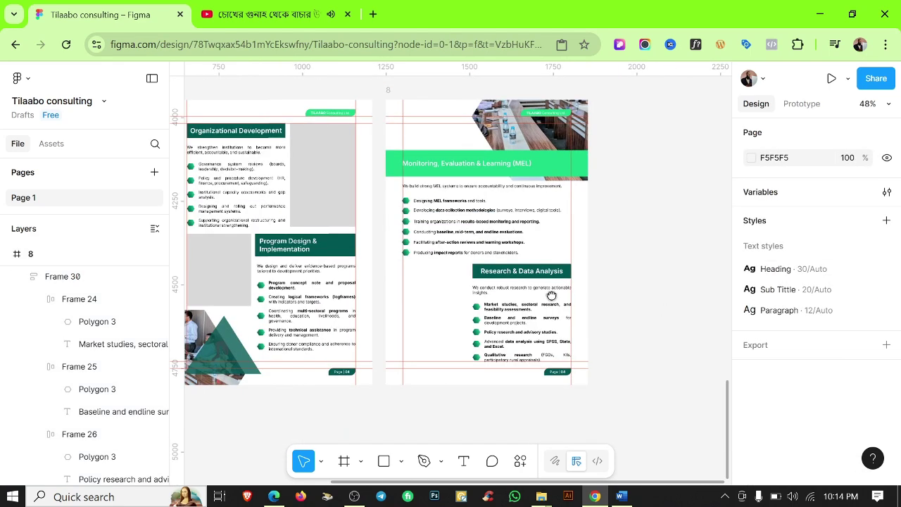
{"action": "left_click_drag", "start_coordinate": [222, 255], "coordinate": [436, 305]}
{"action": "scroll", "coordinate": [451, 301], "scroll_direction": "up", "scroll_amount": 2}
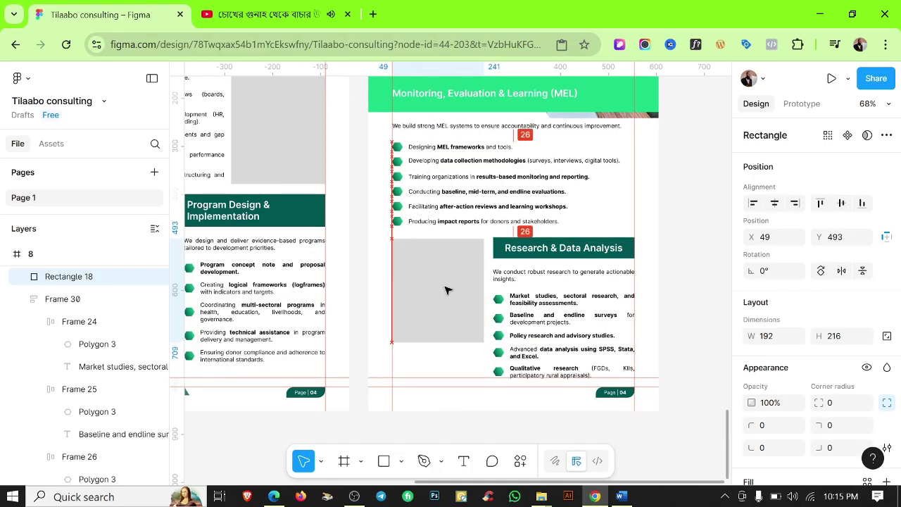
{"action": "left_click", "coordinate": [477, 407]}
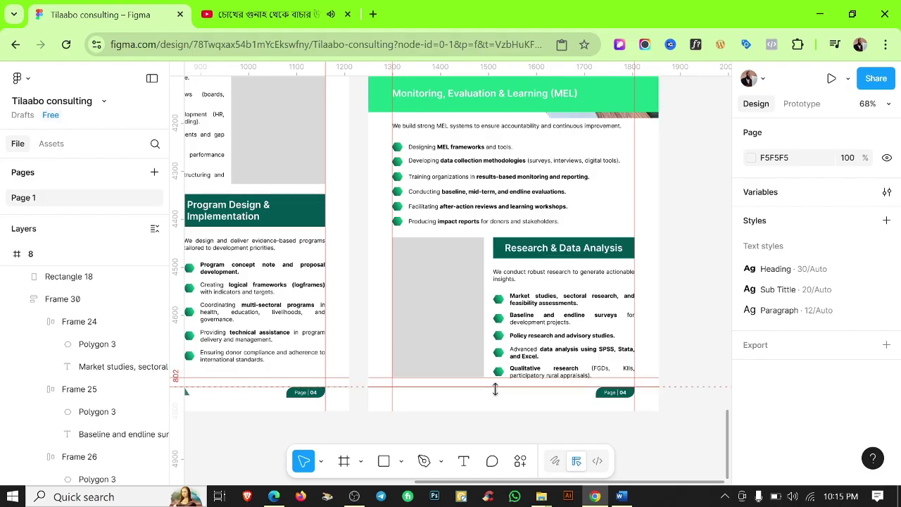
{"action": "scroll", "coordinate": [627, 313], "scroll_direction": "up", "scroll_amount": 2}
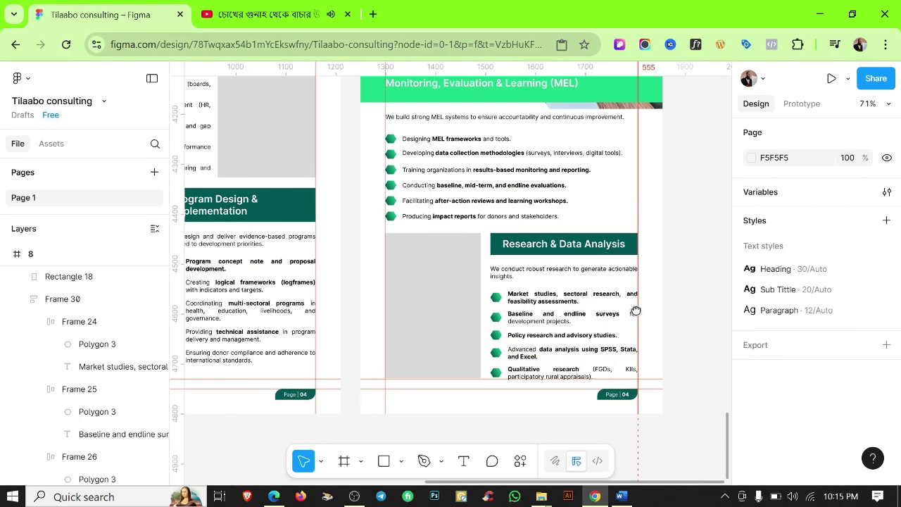
Hide the rulers and renumber the footers to Page 05, Page 06 and Page 07.
{"action": "key", "text": "shift+r"}
{"action": "scroll", "coordinate": [680, 265], "scroll_direction": "down", "scroll_amount": 3}
{"action": "scroll", "coordinate": [511, 328], "scroll_direction": "up", "scroll_amount": 5}
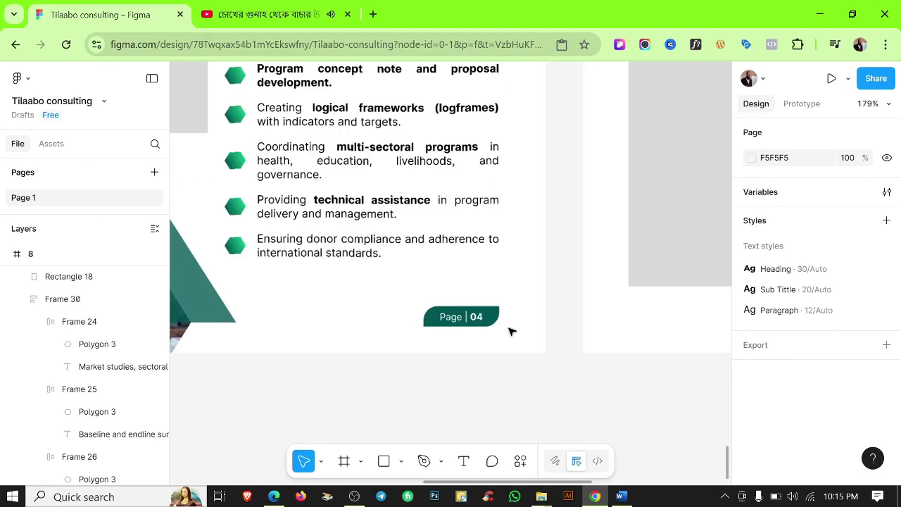
{"action": "scroll", "coordinate": [561, 239], "scroll_direction": "down", "scroll_amount": 4}
{"action": "scroll", "coordinate": [461, 243], "scroll_direction": "up", "scroll_amount": 2}
{"action": "scroll", "coordinate": [461, 243], "scroll_direction": "down", "scroll_amount": 5}
{"action": "scroll", "coordinate": [580, 199], "scroll_direction": "up", "scroll_amount": 5}
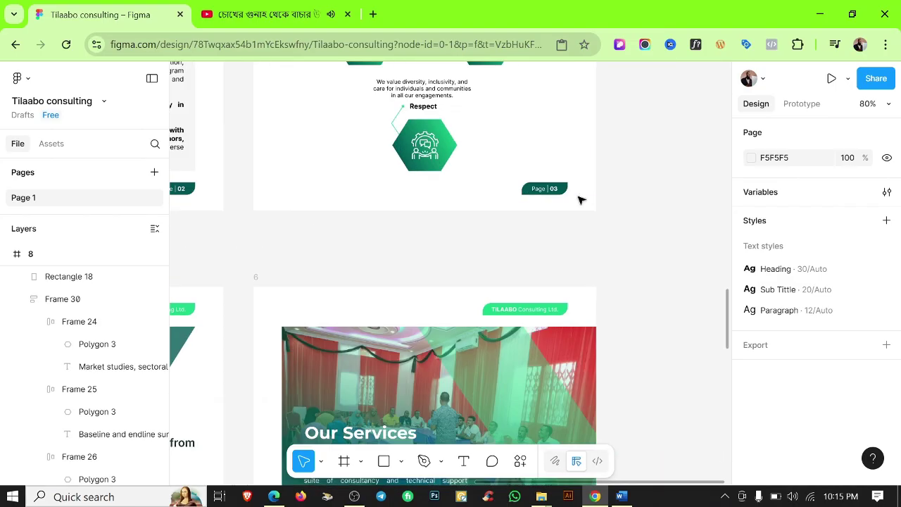
{"action": "scroll", "coordinate": [545, 326], "scroll_direction": "up", "scroll_amount": 3}
{"action": "double_click", "coordinate": [535, 324]}
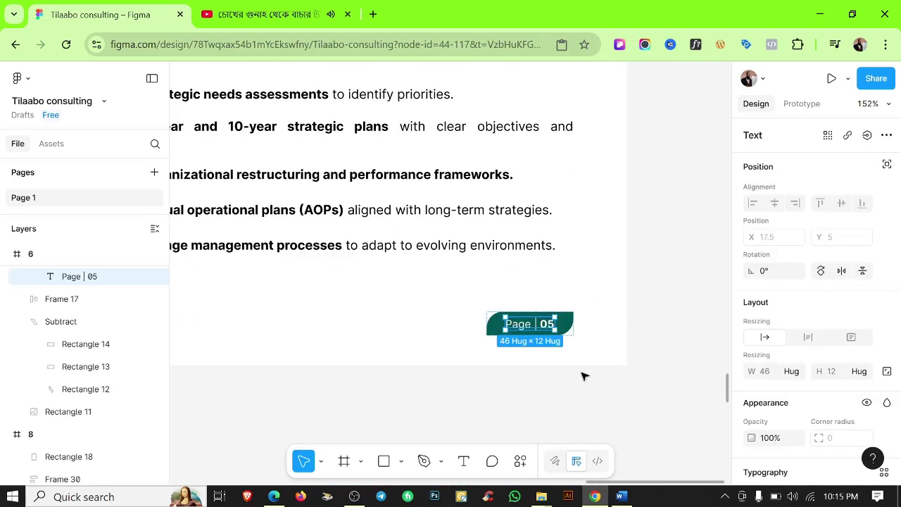
{"action": "scroll", "coordinate": [582, 376], "scroll_direction": "down", "scroll_amount": 4}
{"action": "scroll", "coordinate": [423, 263], "scroll_direction": "up", "scroll_amount": 4}
{"action": "double_click", "coordinate": [417, 256]}
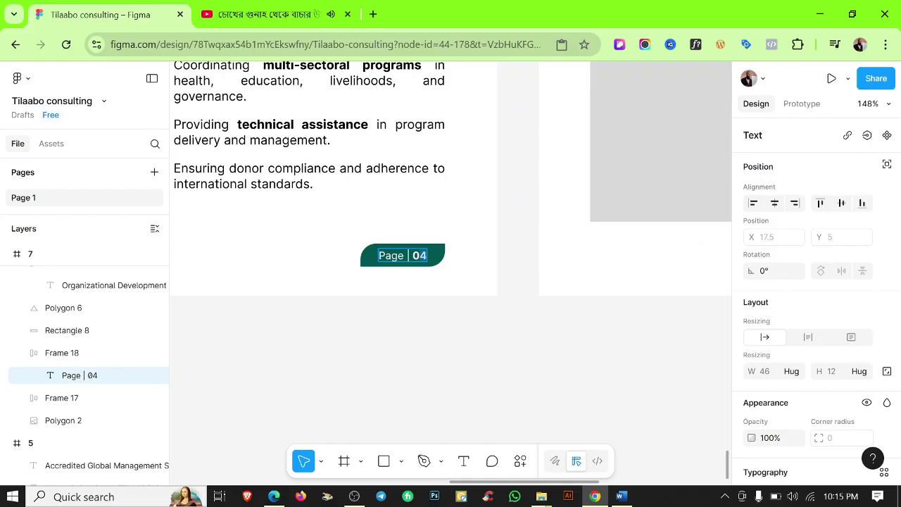
{"action": "scroll", "coordinate": [615, 192], "scroll_direction": "down", "scroll_amount": 4}
{"action": "scroll", "coordinate": [437, 260], "scroll_direction": "up", "scroll_amount": 5}
{"action": "double_click", "coordinate": [440, 262]}
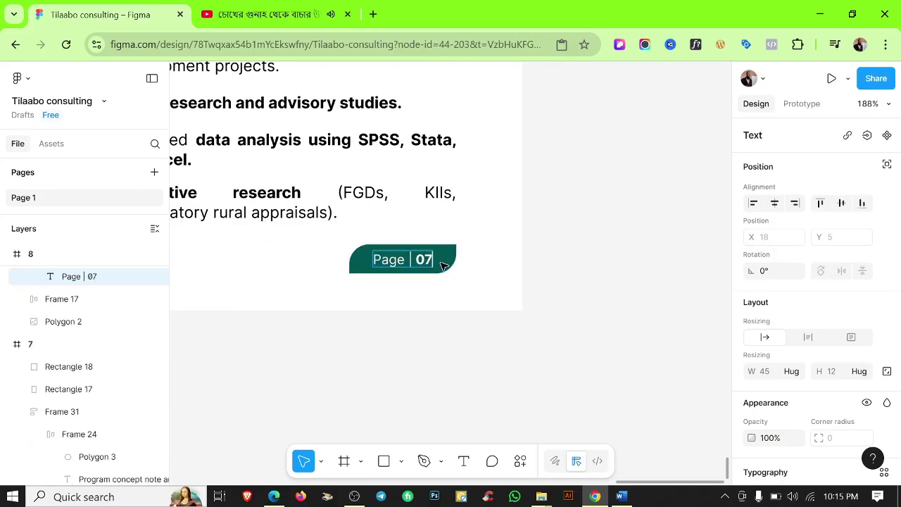
{"action": "left_click", "coordinate": [543, 310]}
Review the Word source document, then minimize Word.
{"action": "scroll", "coordinate": [544, 308], "scroll_direction": "down", "scroll_amount": 5}
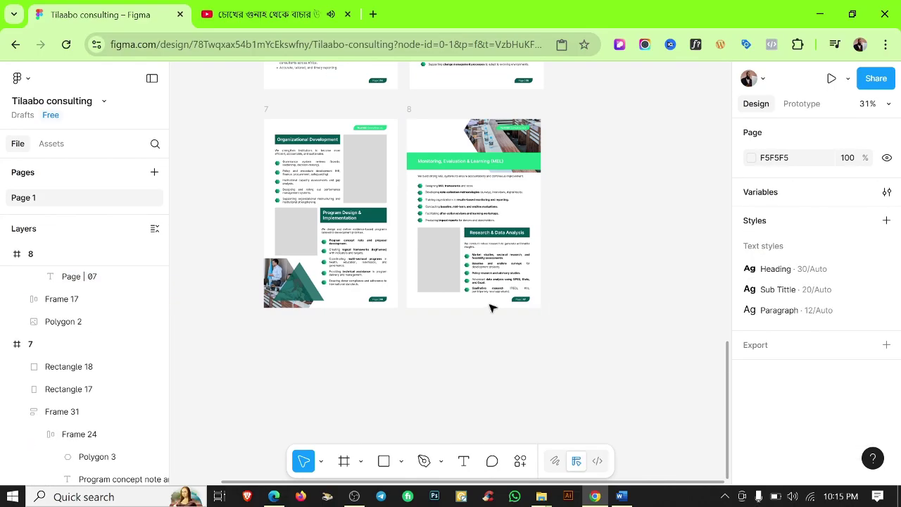
{"action": "left_click", "coordinate": [621, 496]}
{"action": "scroll", "coordinate": [528, 395], "scroll_direction": "down", "scroll_amount": 15}
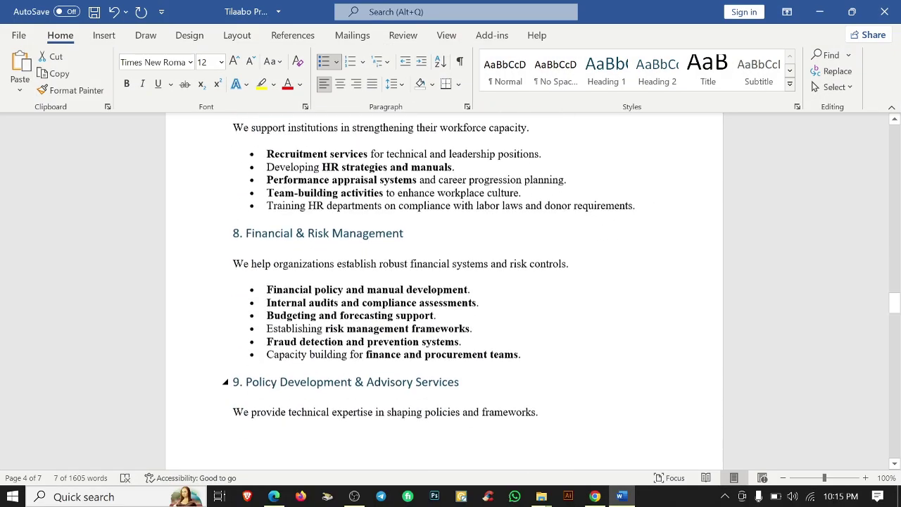
{"action": "scroll", "coordinate": [444, 289], "scroll_direction": "down", "scroll_amount": 5}
{"action": "scroll", "coordinate": [443, 289], "scroll_direction": "up", "scroll_amount": 20}
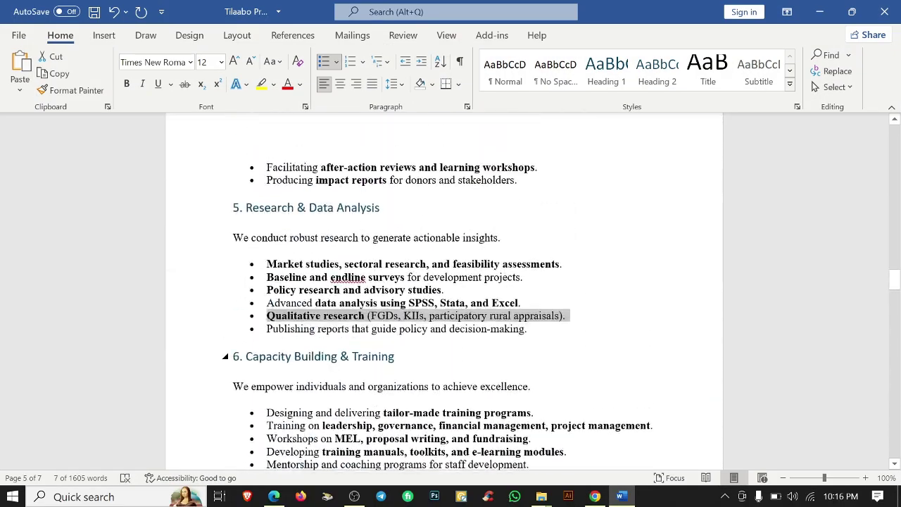
{"action": "left_click", "coordinate": [820, 11]}
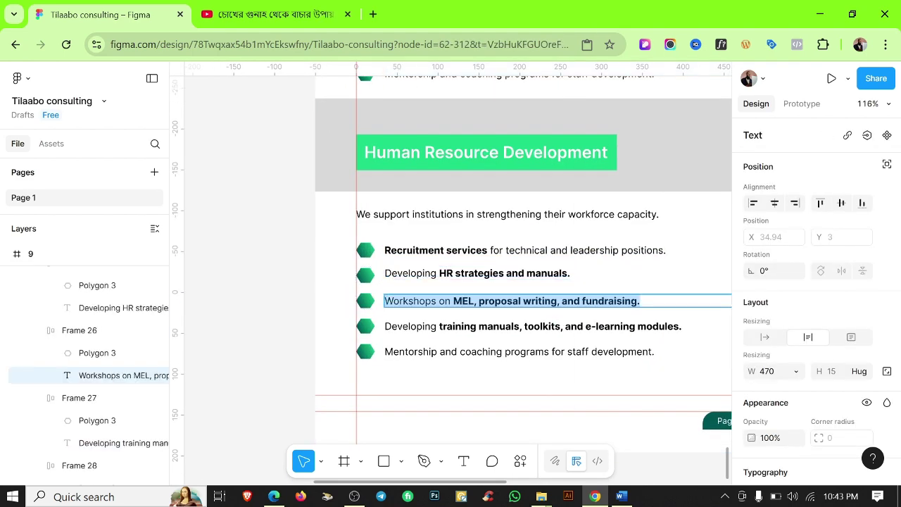
Paste the Performance appraisal systems line into its bullet and bold the phrase.
{"action": "type", "text": "Performance appraisal systems and career progression planning."}
{"action": "left_click", "coordinate": [621, 496]}
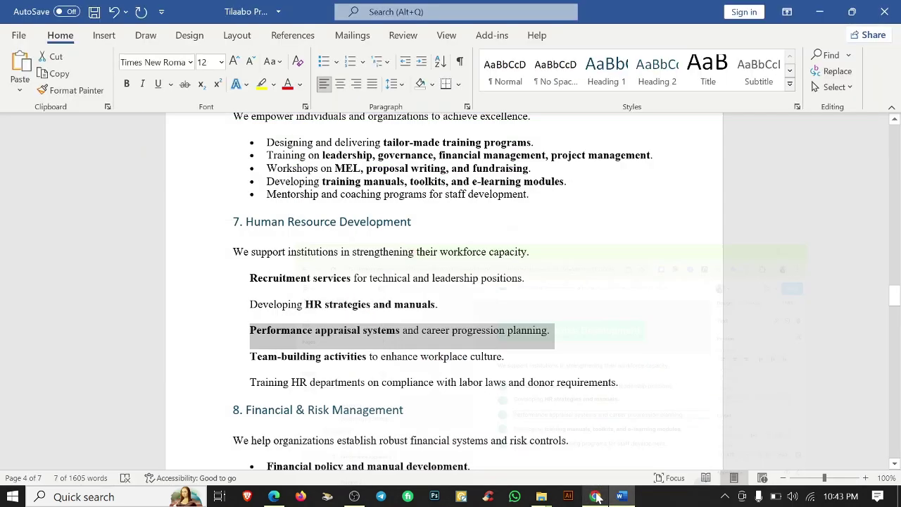
{"action": "left_click_drag", "start_coordinate": [505, 356], "coordinate": [250, 356]}
{"action": "key", "text": "ctrl+c"}
{"action": "key", "text": "alt+Tab"}
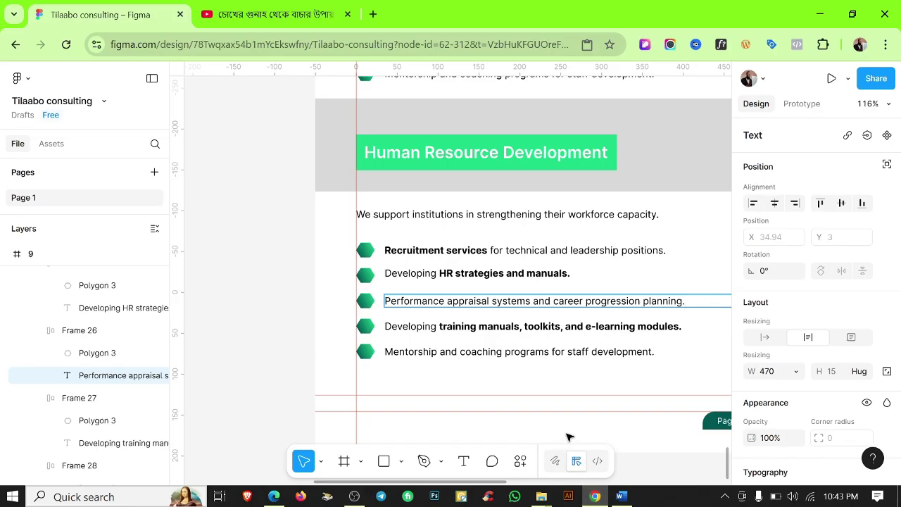
{"action": "key", "text": "ctrl+b"}
{"action": "key", "text": "Escape"}
Fill the next bullets with Team-building activities and Training HR departments on compliance, replacing Mentorship.
{"action": "left_click", "coordinate": [433, 326]}
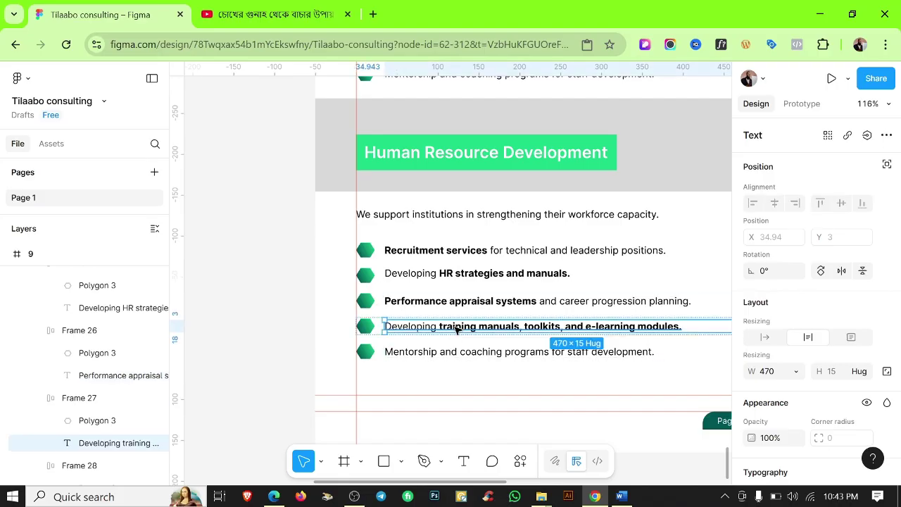
{"action": "key", "text": "Return"}
{"action": "key", "text": "ctrl+v"}
{"action": "key", "text": "Escape"}
{"action": "left_click", "coordinate": [618, 497]}
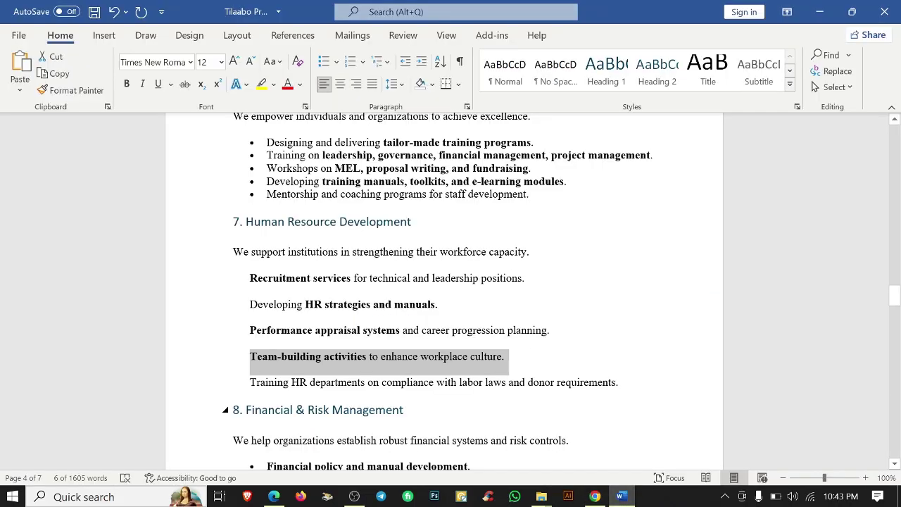
{"action": "triple_click", "coordinate": [572, 386]}
{"action": "key", "text": "ctrl+c"}
{"action": "left_click", "coordinate": [820, 12]}
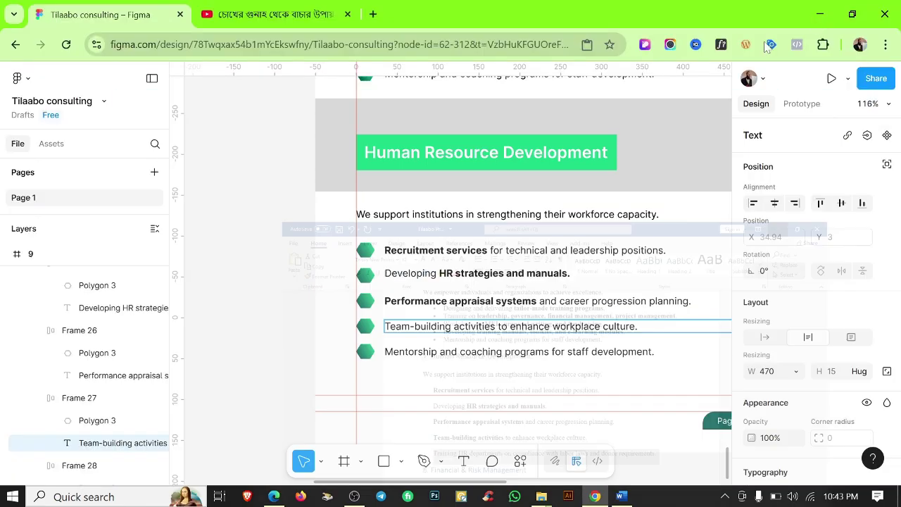
{"action": "double_click", "coordinate": [519, 351]}
{"action": "key", "text": "ctrl+v"}
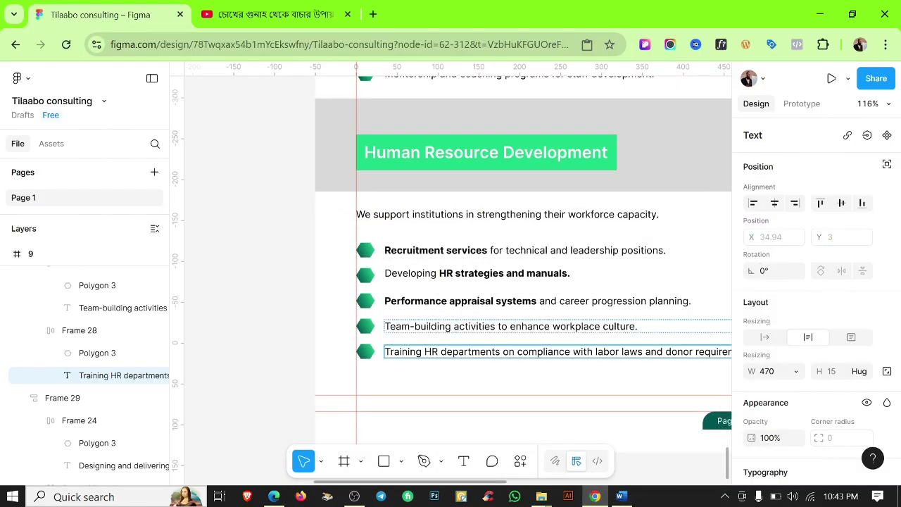
Bold 'Team-building activities' and select all the Human Resource Development section's elements.
{"action": "left_click_drag", "start_coordinate": [501, 326], "coordinate": [385, 326]}
{"action": "key", "text": "ctrl+b"}
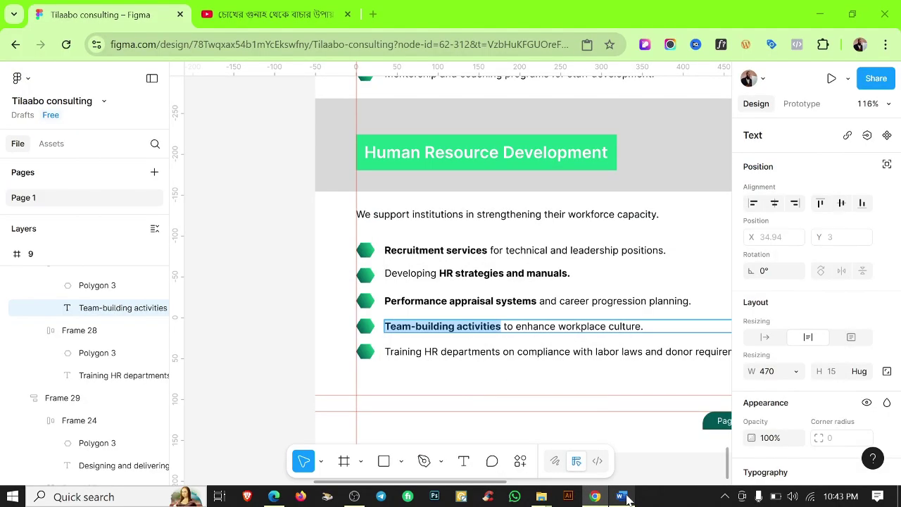
{"action": "key", "text": "Escape"}
{"action": "scroll", "coordinate": [694, 286], "scroll_direction": "down", "scroll_amount": 5, "text": "ctrl"}
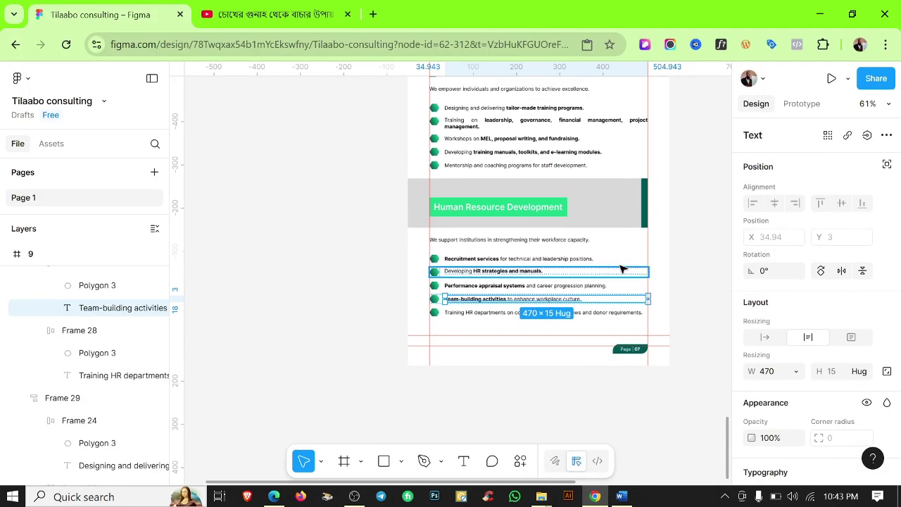
{"action": "scroll", "coordinate": [545, 240], "scroll_direction": "up", "scroll_amount": 2}
{"action": "left_click_drag", "start_coordinate": [411, 103], "coordinate": [497, 396]}
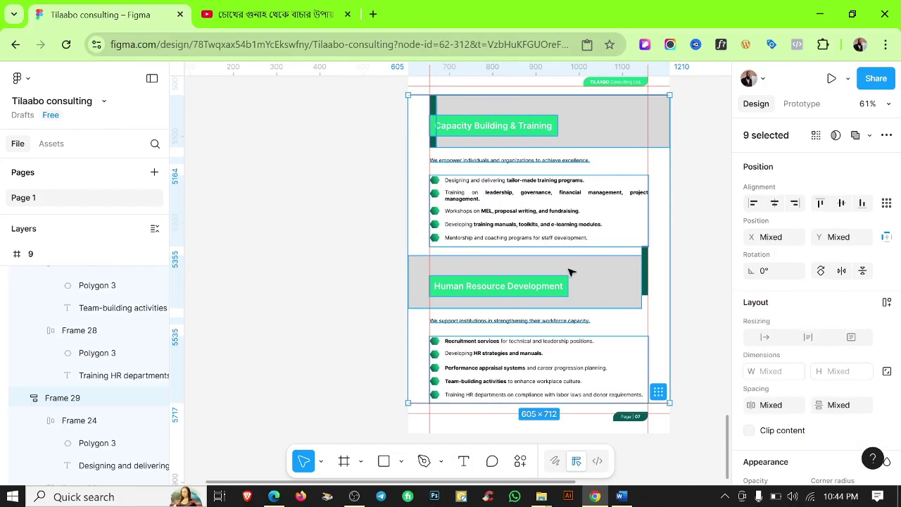
Move the Human Resource Development label right until it meets the dark green bar.
{"action": "scroll", "coordinate": [598, 261], "scroll_direction": "up", "scroll_amount": 1}
{"action": "left_click", "coordinate": [709, 239]}
{"action": "scroll", "coordinate": [669, 218], "scroll_direction": "down", "scroll_amount": 1, "text": "ctrl"}
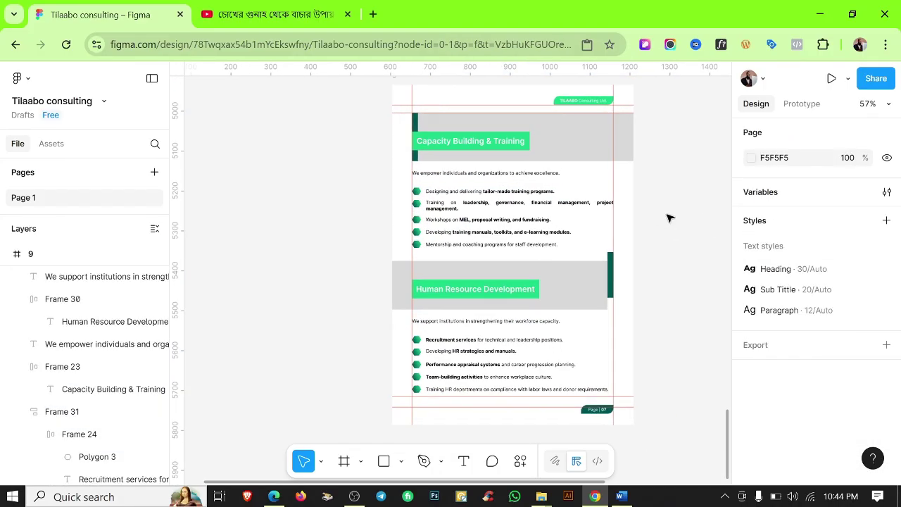
{"action": "scroll", "coordinate": [613, 232], "scroll_direction": "up", "scroll_amount": 3, "text": "ctrl"}
{"action": "scroll", "coordinate": [621, 287], "scroll_direction": "up", "scroll_amount": 5, "text": "ctrl"}
{"action": "left_click", "coordinate": [608, 278]}
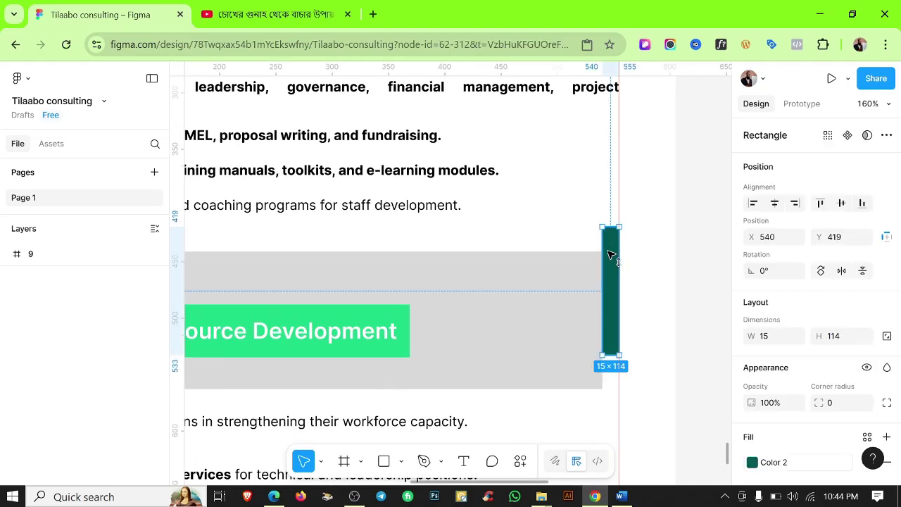
{"action": "key", "text": "Escape"}
{"action": "scroll", "coordinate": [636, 277], "scroll_direction": "down", "scroll_amount": 5, "text": "ctrl"}
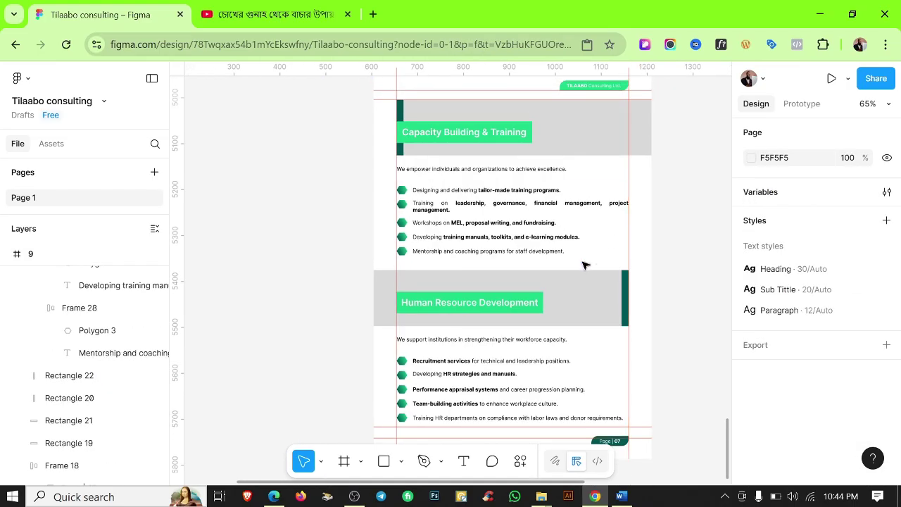
{"action": "scroll", "coordinate": [585, 261], "scroll_direction": "up", "scroll_amount": 1}
{"action": "left_click", "coordinate": [491, 170]}
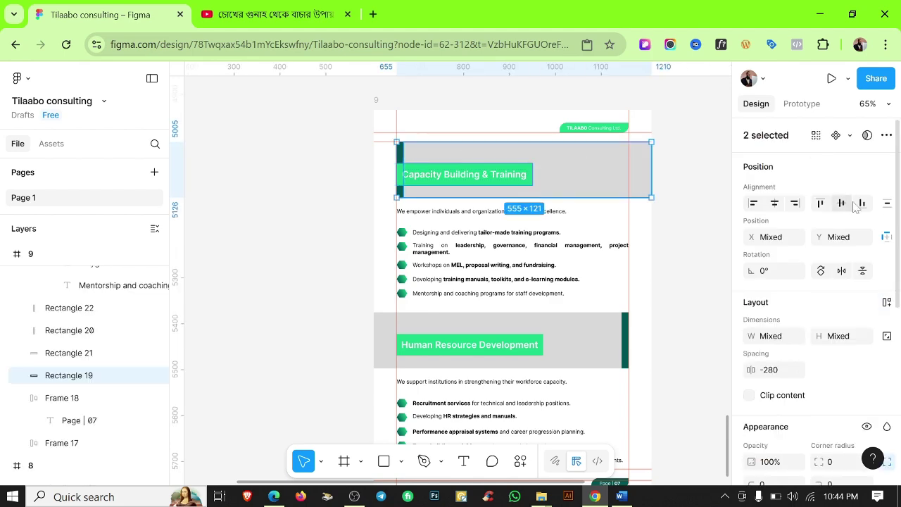
{"action": "left_click", "coordinate": [577, 344]}
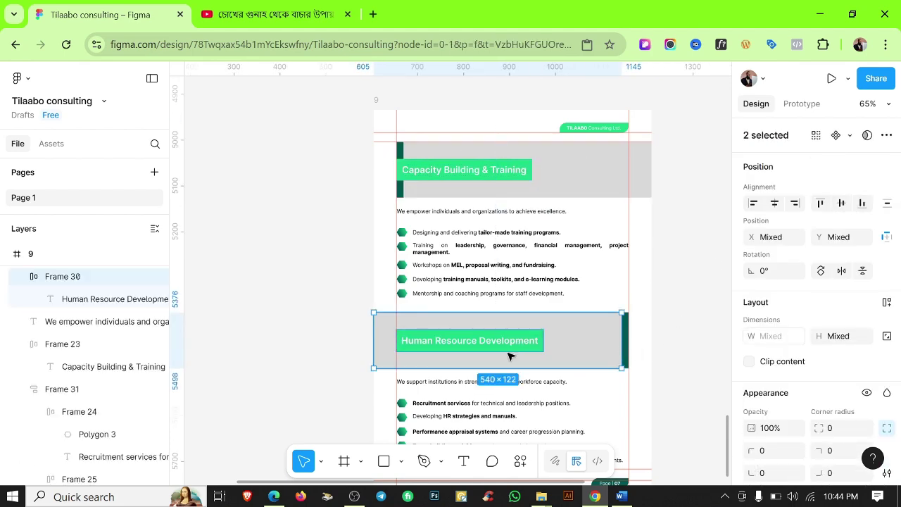
{"action": "left_click_drag", "start_coordinate": [486, 341], "coordinate": [564, 340]}
Renumber the page 9 footer badge from Page | 07 to Page 08.
{"action": "scroll", "coordinate": [563, 335], "scroll_direction": "up", "scroll_amount": 5, "text": "ctrl"}
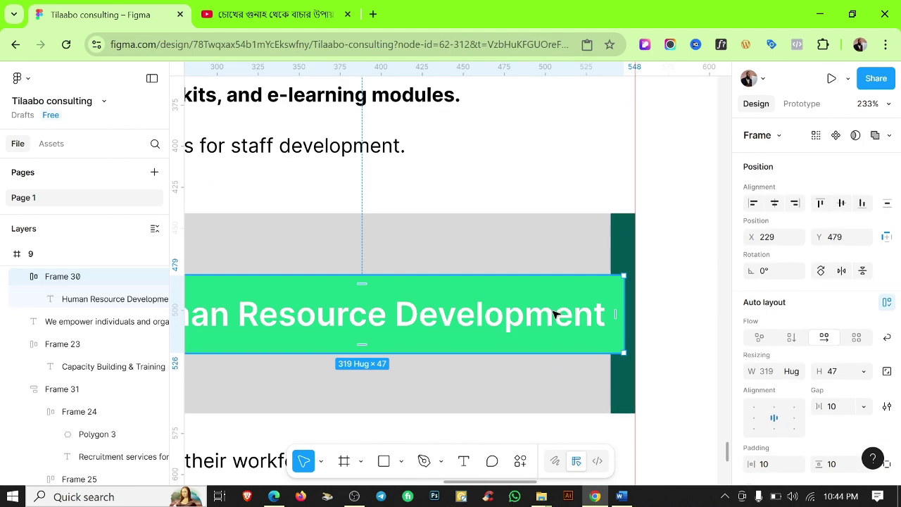
{"action": "scroll", "coordinate": [674, 264], "scroll_direction": "down", "scroll_amount": 3, "text": "ctrl"}
{"action": "left_click", "coordinate": [674, 270]}
{"action": "scroll", "coordinate": [674, 271], "scroll_direction": "down", "scroll_amount": 3, "text": "ctrl"}
{"action": "scroll", "coordinate": [663, 274], "scroll_direction": "up", "scroll_amount": 3}
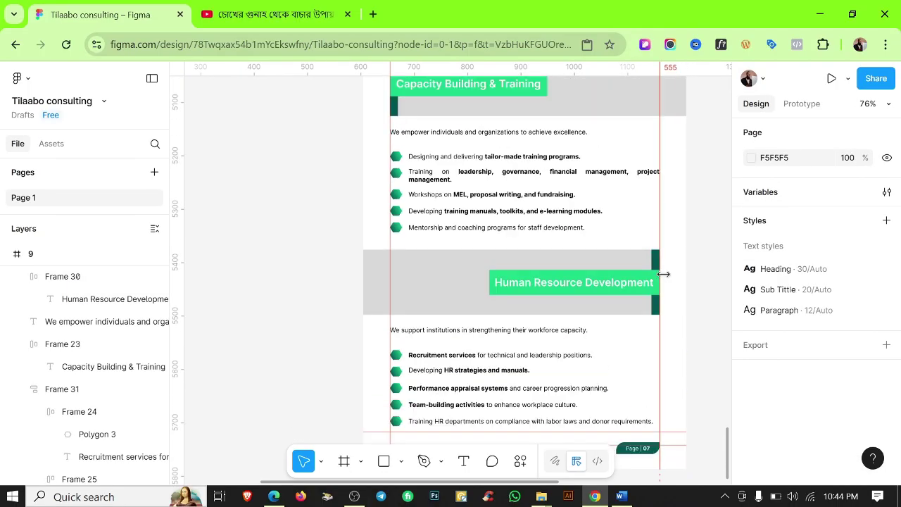
{"action": "scroll", "coordinate": [518, 288], "scroll_direction": "down", "scroll_amount": 3, "text": "ctrl"}
{"action": "scroll", "coordinate": [572, 282], "scroll_direction": "down", "scroll_amount": 3}
{"action": "scroll", "coordinate": [483, 261], "scroll_direction": "up", "scroll_amount": 5, "text": "ctrl"}
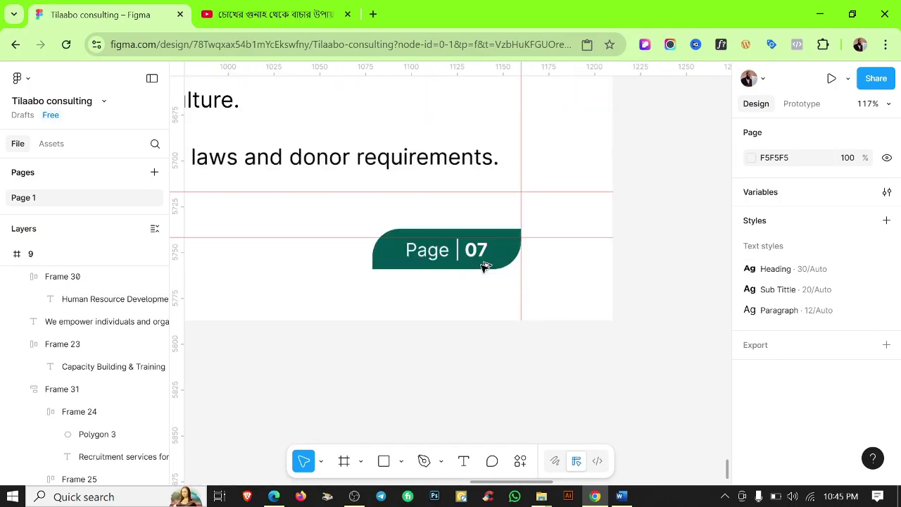
{"action": "double_click", "coordinate": [484, 251]}
{"action": "left_click", "coordinate": [560, 407]}
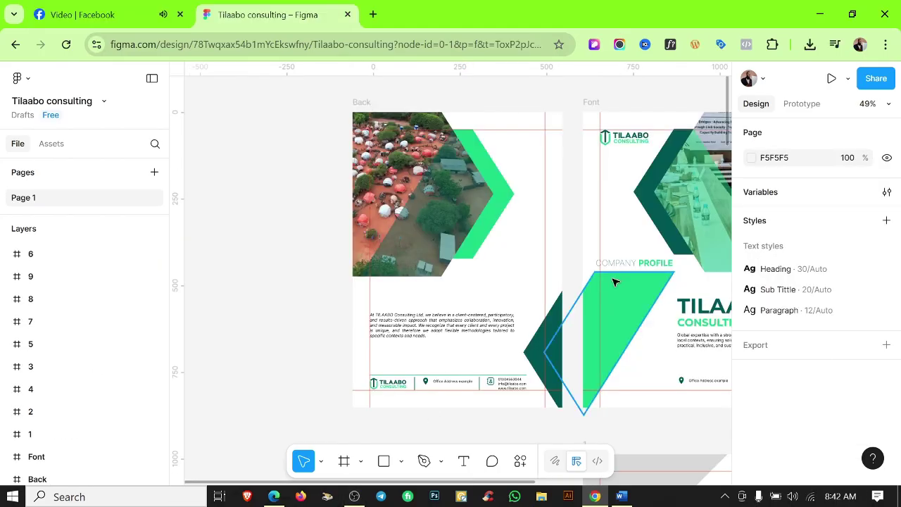
{"action": "scroll", "coordinate": [346, 199], "scroll_direction": "down", "scroll_amount": 3, "text": "ctrl"}
{"action": "scroll", "coordinate": [530, 393], "scroll_direction": "down", "scroll_amount": 5}
Duplicate page 9 as a new page 10 beside it and delete all its contents.
{"action": "scroll", "coordinate": [352, 247], "scroll_direction": "up", "scroll_amount": 4, "text": "ctrl"}
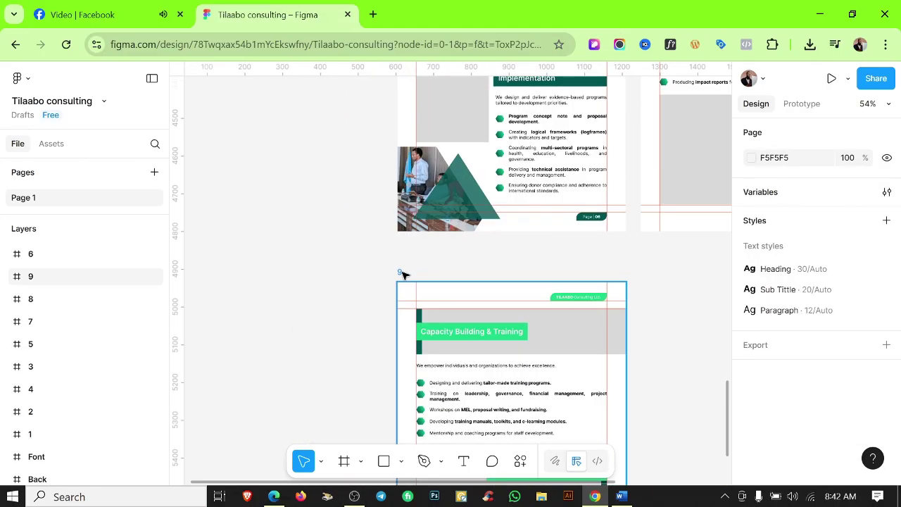
{"action": "left_click_drag", "start_coordinate": [401, 272], "coordinate": [646, 272], "text": "alt"}
{"action": "scroll", "coordinate": [506, 240], "scroll_direction": "up", "scroll_amount": 3, "text": "ctrl"}
{"action": "left_click_drag", "start_coordinate": [527, 238], "coordinate": [511, 238]}
{"action": "scroll", "coordinate": [512, 239], "scroll_direction": "down", "scroll_amount": 3, "text": "ctrl"}
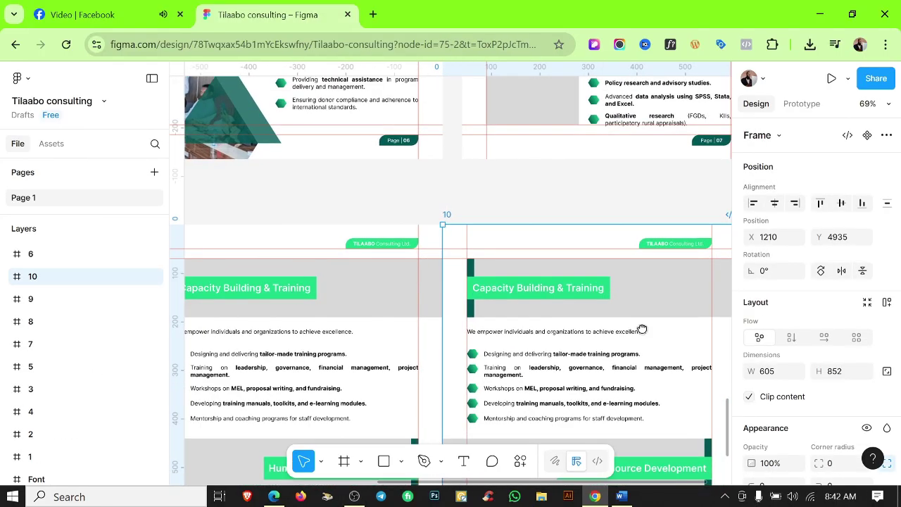
{"action": "left_click", "coordinate": [642, 233]}
{"action": "left_click_drag", "start_coordinate": [419, 252], "coordinate": [540, 416]}
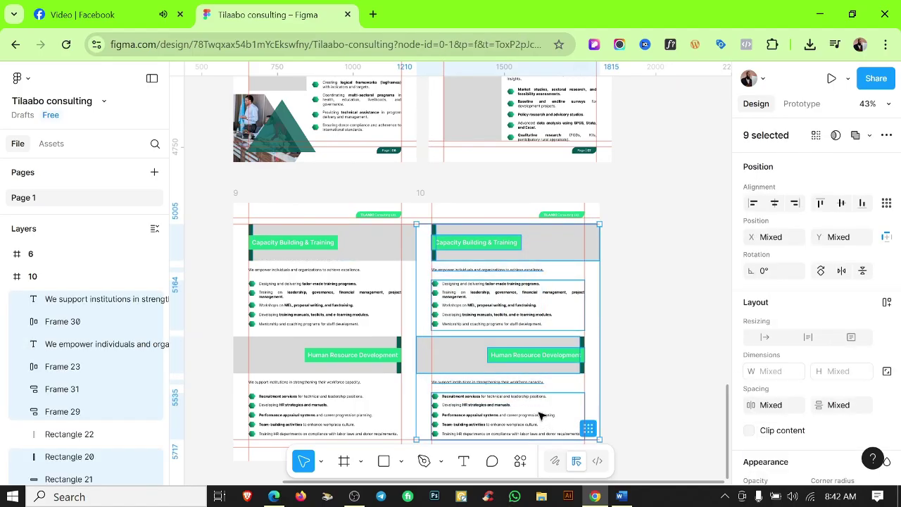
{"action": "key", "text": "Delete"}
{"action": "left_click", "coordinate": [583, 359]}
{"action": "key", "text": "Delete"}
Copy the grey header band from page 9 into the empty page 10.
{"action": "scroll", "coordinate": [419, 244], "scroll_direction": "up", "scroll_amount": 4, "text": "ctrl"}
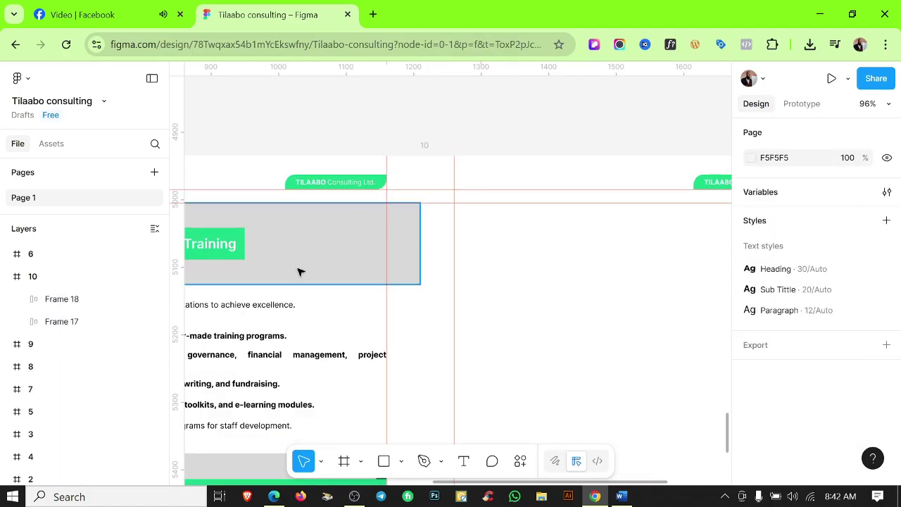
{"action": "scroll", "coordinate": [302, 258], "scroll_direction": "down", "scroll_amount": 3, "text": "ctrl"}
{"action": "left_click_drag", "start_coordinate": [302, 257], "coordinate": [497, 259], "text": "alt"}
{"action": "scroll", "coordinate": [497, 260], "scroll_direction": "up", "scroll_amount": 1, "text": "ctrl"}
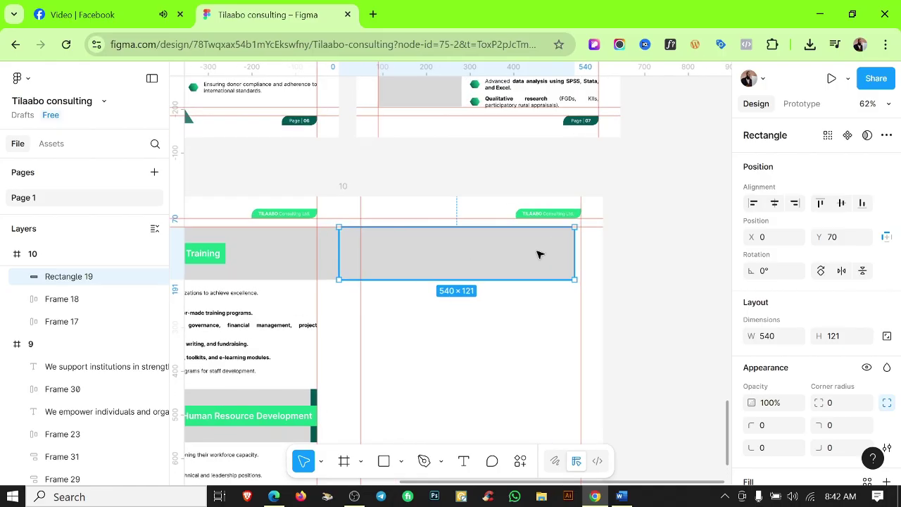
{"action": "scroll", "coordinate": [473, 247], "scroll_direction": "up", "scroll_amount": 4, "text": "ctrl"}
{"action": "double_click", "coordinate": [448, 256]}
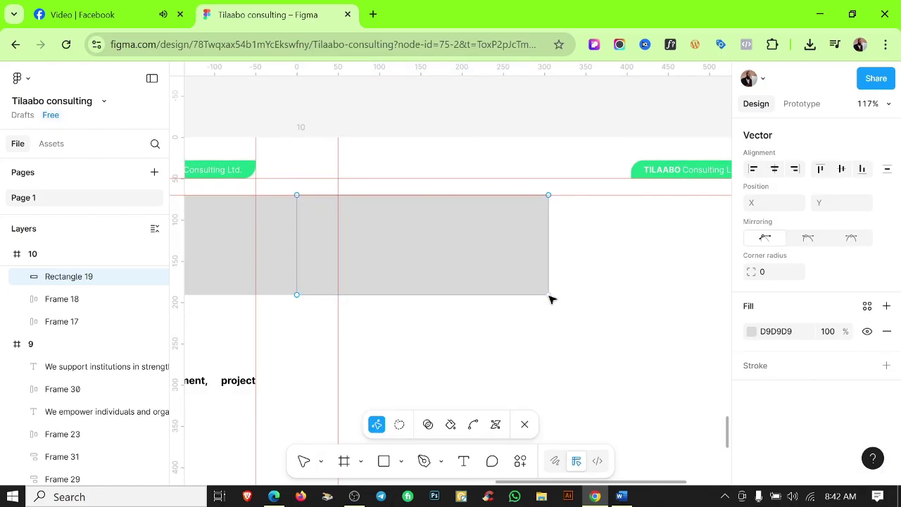
{"action": "key", "text": "Escape"}
{"action": "key", "text": "Escape"}
{"action": "scroll", "coordinate": [523, 333], "scroll_direction": "down", "scroll_amount": 5, "text": "ctrl"}
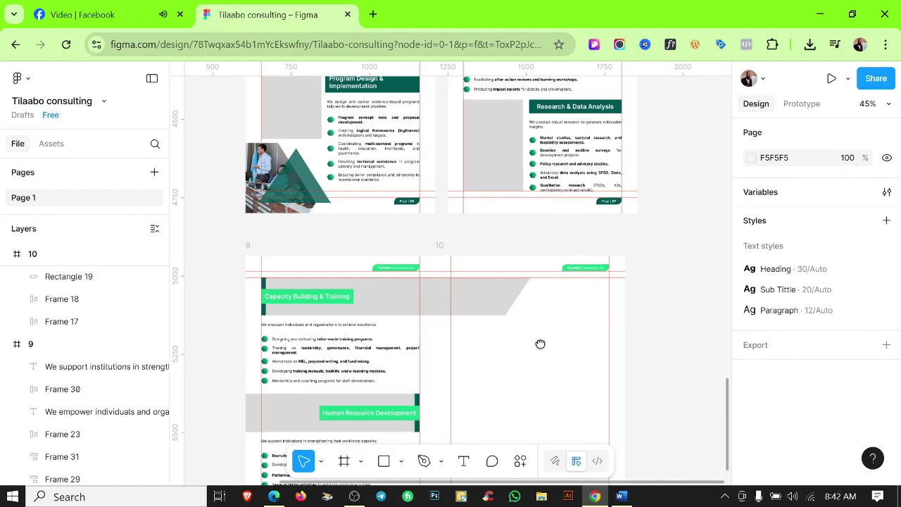
Copy the 383.65×484 hexagon-cropped meeting photo into page 10 beside the band.
{"action": "left_click_drag", "start_coordinate": [289, 199], "coordinate": [530, 313], "text": "alt"}
{"action": "scroll", "coordinate": [545, 322], "scroll_direction": "up", "scroll_amount": 4, "text": "ctrl"}
{"action": "scroll", "coordinate": [546, 290], "scroll_direction": "up", "scroll_amount": 4, "text": "ctrl"}
{"action": "scroll", "coordinate": [366, 241], "scroll_direction": "down", "scroll_amount": 5}
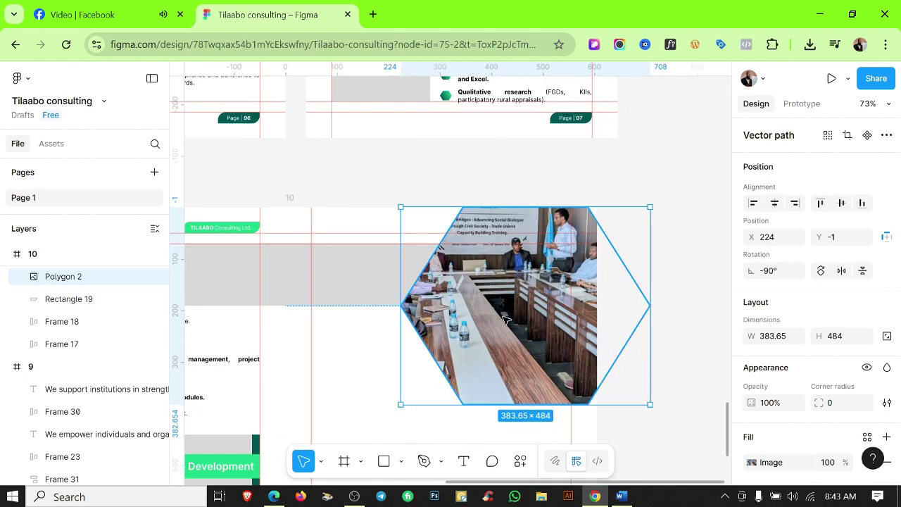
Nudge the photo right and slant the grey band by sliding two corner points right.
{"action": "left_click_drag", "start_coordinate": [504, 320], "coordinate": [522, 320]}
{"action": "key", "text": "Escape"}
{"action": "scroll", "coordinate": [324, 256], "scroll_direction": "up", "scroll_amount": 5}
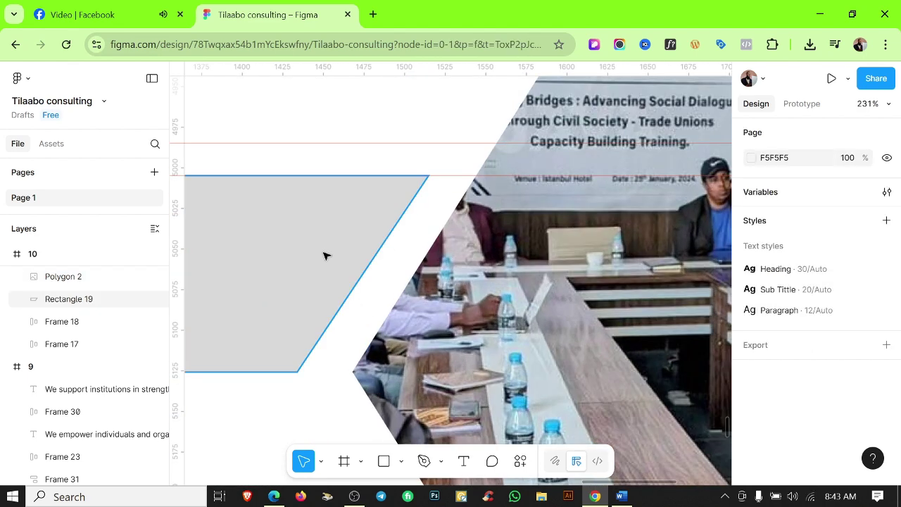
{"action": "double_click", "coordinate": [324, 256]}
{"action": "left_click", "coordinate": [297, 372]}
{"action": "left_click", "coordinate": [428, 176], "text": "shift"}
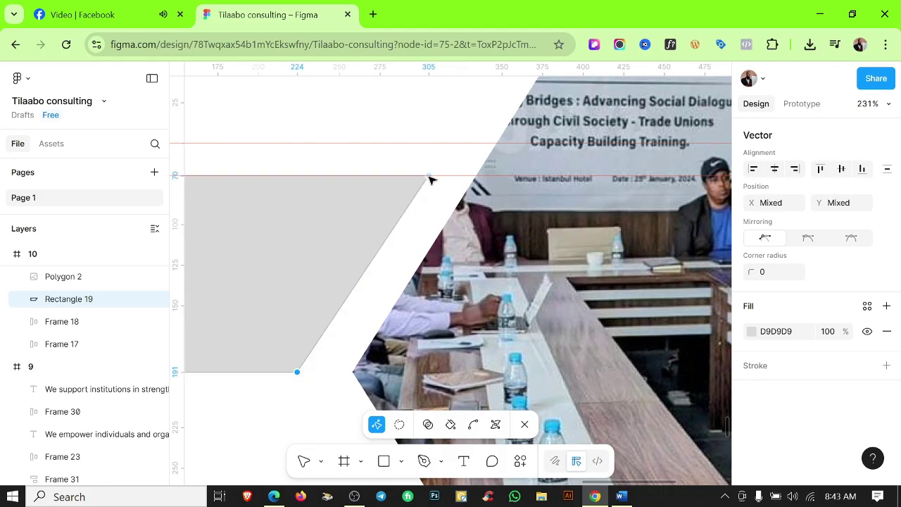
{"action": "left_click_drag", "start_coordinate": [430, 179], "coordinate": [479, 185]}
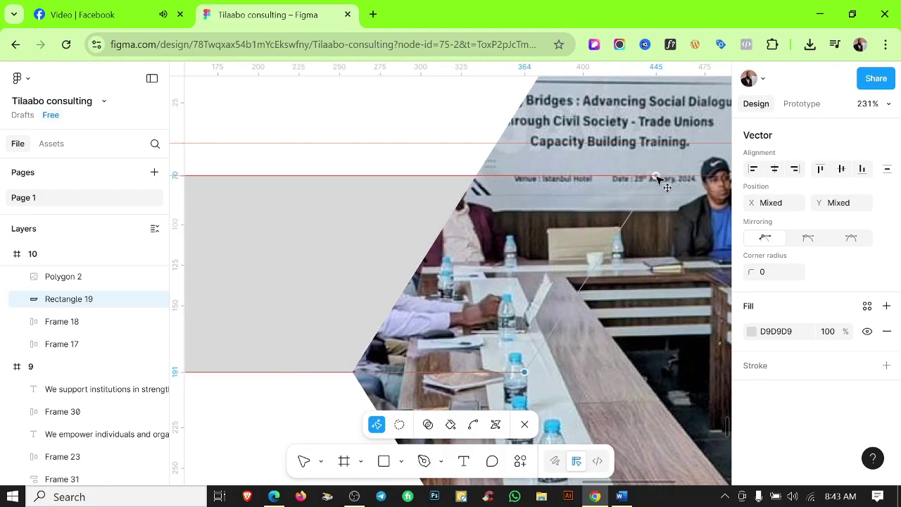
{"action": "scroll", "coordinate": [433, 269], "scroll_direction": "down", "scroll_amount": 2}
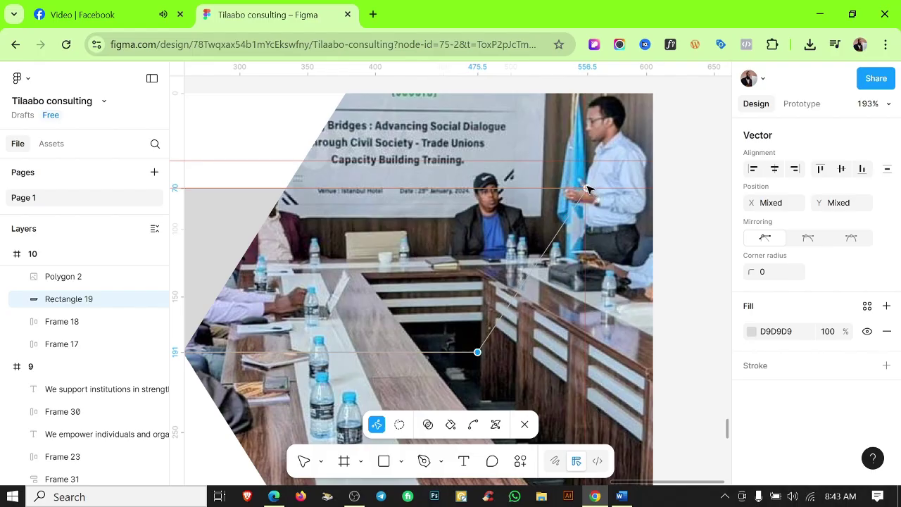
{"action": "scroll", "coordinate": [577, 180], "scroll_direction": "up", "scroll_amount": 8}
{"action": "scroll", "coordinate": [561, 172], "scroll_direction": "up", "scroll_amount": 2}
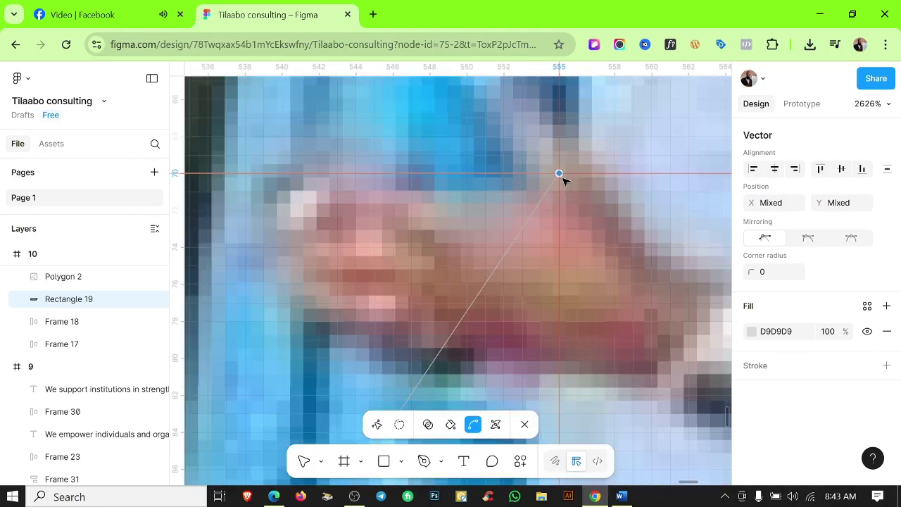
{"action": "scroll", "coordinate": [563, 179], "scroll_direction": "down", "scroll_amount": 10}
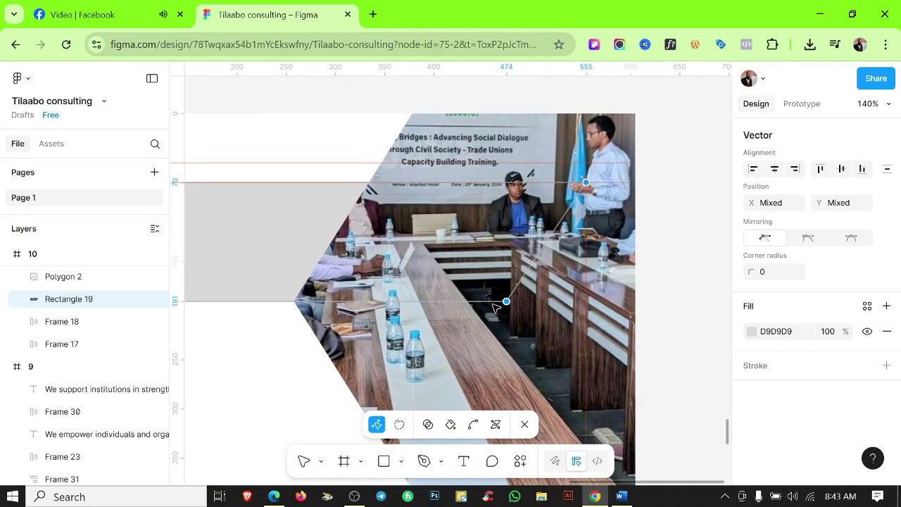
{"action": "scroll", "coordinate": [497, 304], "scroll_direction": "up", "scroll_amount": 4}
{"action": "left_click", "coordinate": [525, 300]}
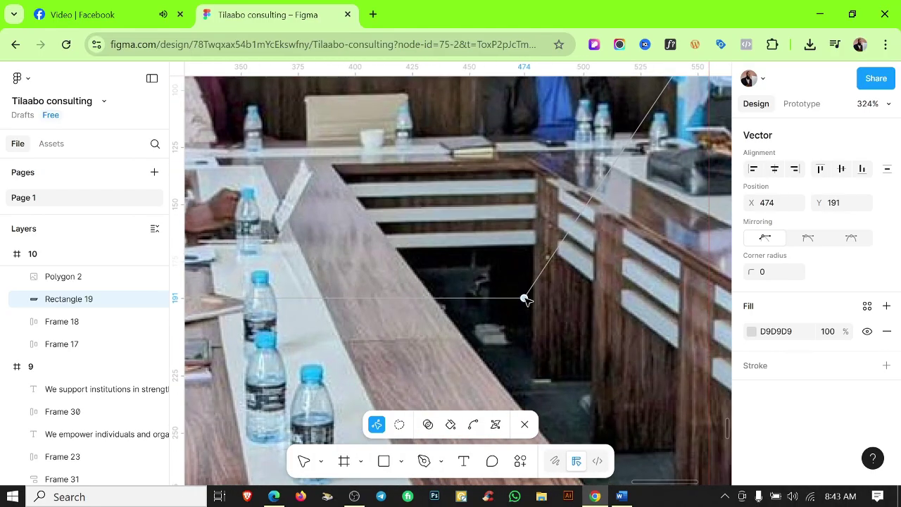
{"action": "scroll", "coordinate": [557, 303], "scroll_direction": "down", "scroll_amount": 5}
{"action": "key", "text": "Escape"}
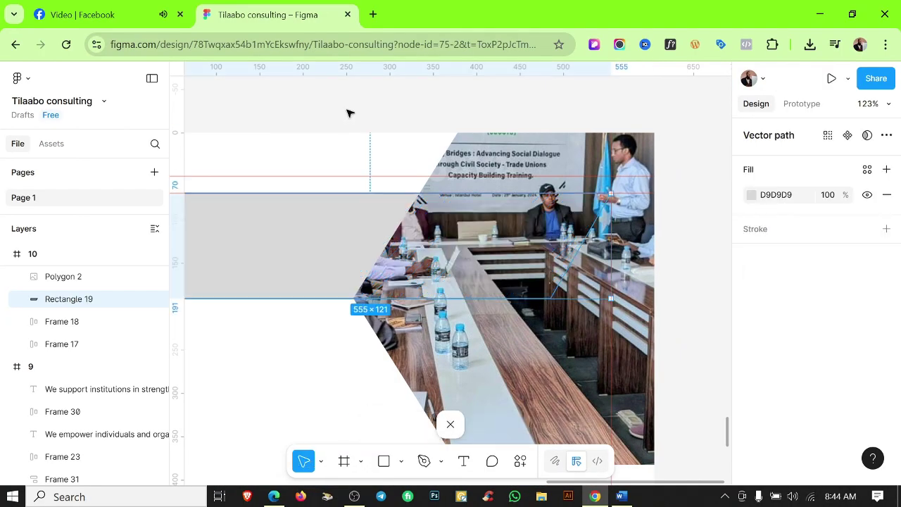
{"action": "key", "text": "Escape"}
Restack the layers so the grey band sits in front of the hexagon photo.
{"action": "left_click", "coordinate": [365, 229]}
{"action": "key", "text": "ctrl+shift+bracketleft"}
{"action": "key", "text": "ctrl+shift+bracketright"}
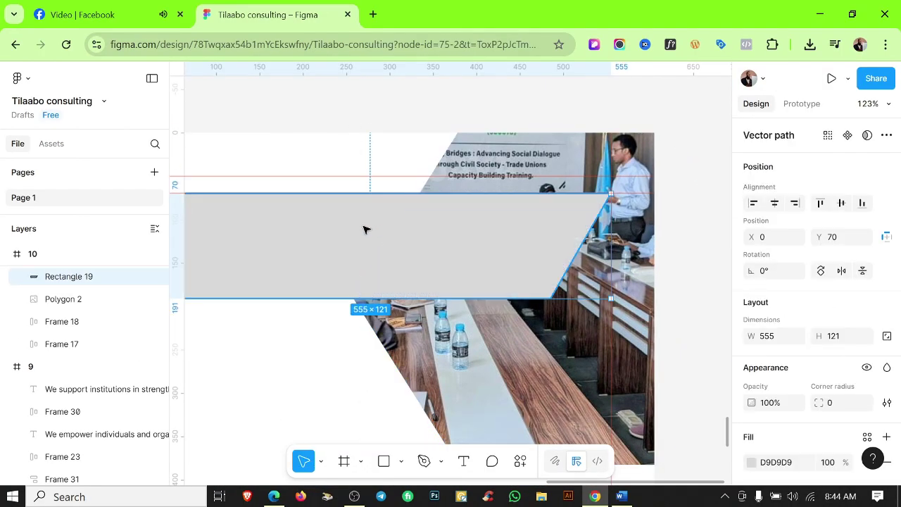
{"action": "scroll", "coordinate": [365, 229], "scroll_direction": "down", "scroll_amount": 4}
{"action": "key", "text": "Escape"}
{"action": "scroll", "coordinate": [552, 187], "scroll_direction": "up", "scroll_amount": 3}
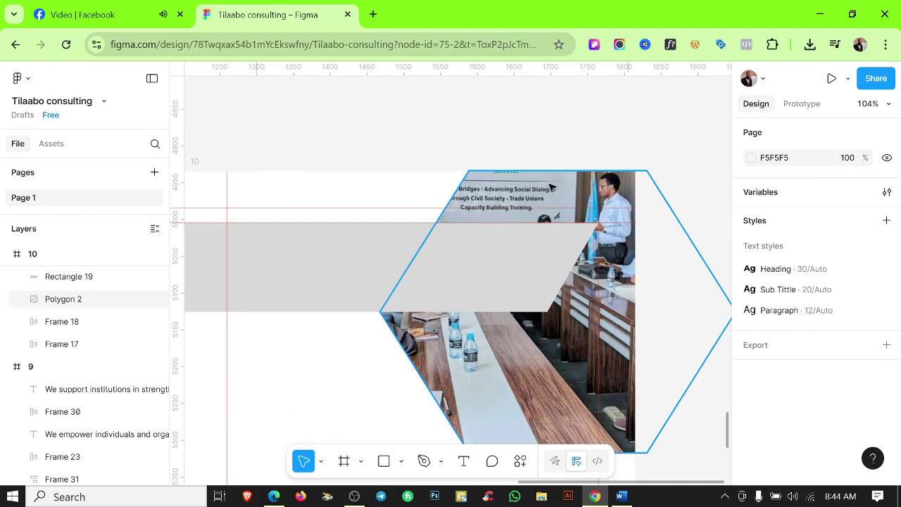
{"action": "left_click", "coordinate": [552, 187]}
{"action": "key", "text": "ctrl+shift+bracketleft"}
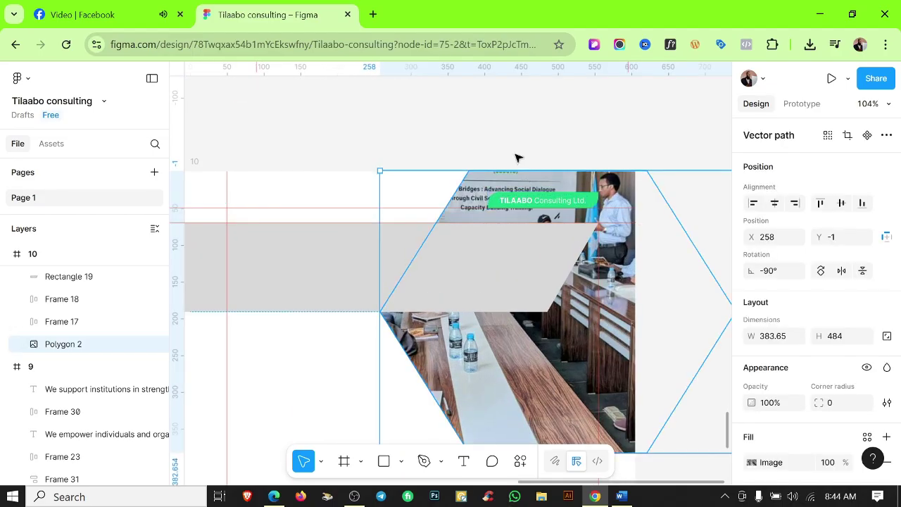
{"action": "scroll", "coordinate": [516, 158], "scroll_direction": "down", "scroll_amount": 4}
{"action": "key", "text": "Escape"}
{"action": "scroll", "coordinate": [674, 221], "scroll_direction": "up", "scroll_amount": 1}
{"action": "scroll", "coordinate": [471, 211], "scroll_direction": "up", "scroll_amount": 2}
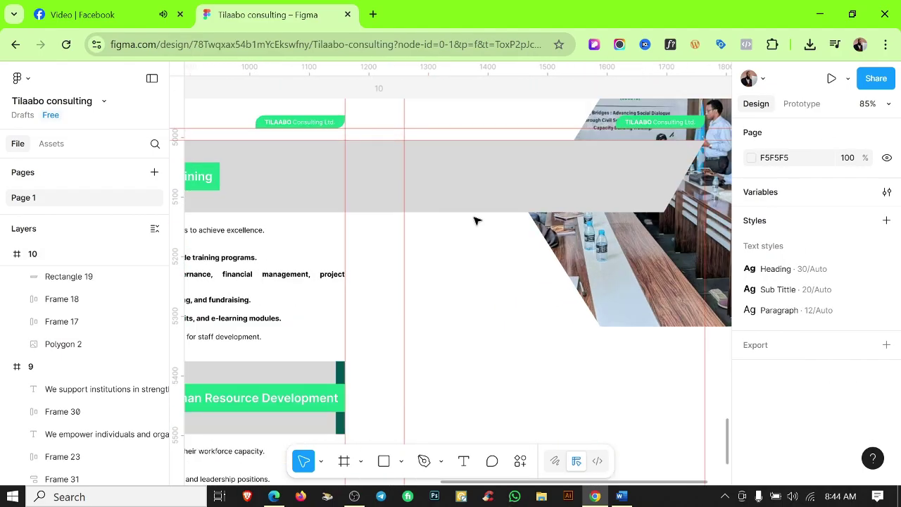
{"action": "scroll", "coordinate": [478, 212], "scroll_direction": "down", "scroll_amount": 2}
Select the grey banner rectangle and bring up its fill colour styles.
{"action": "left_click", "coordinate": [428, 251]}
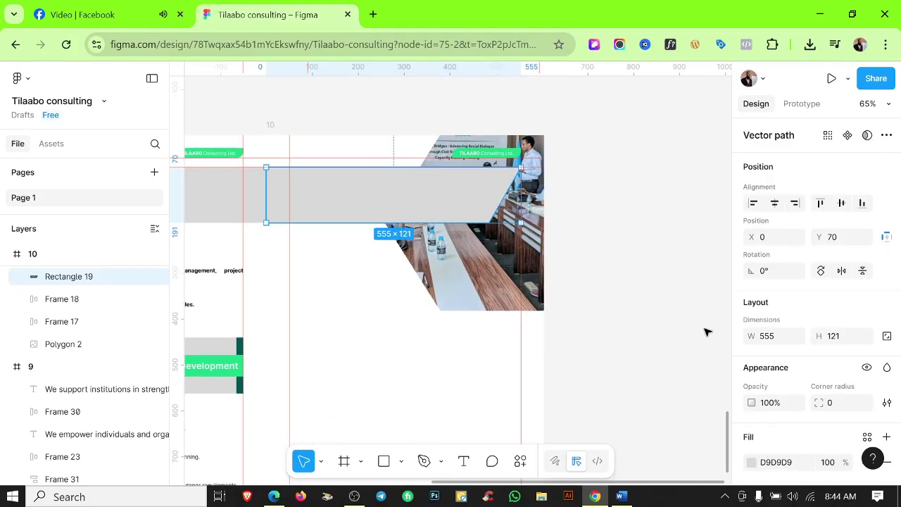
{"action": "scroll", "coordinate": [817, 317], "scroll_direction": "down", "scroll_amount": 3}
{"action": "left_click", "coordinate": [868, 319]}
Apply Color 1 Tp to the banner, then tone the meeting photo's image adjustments, lowering highlights.
{"action": "left_click", "coordinate": [654, 368]}
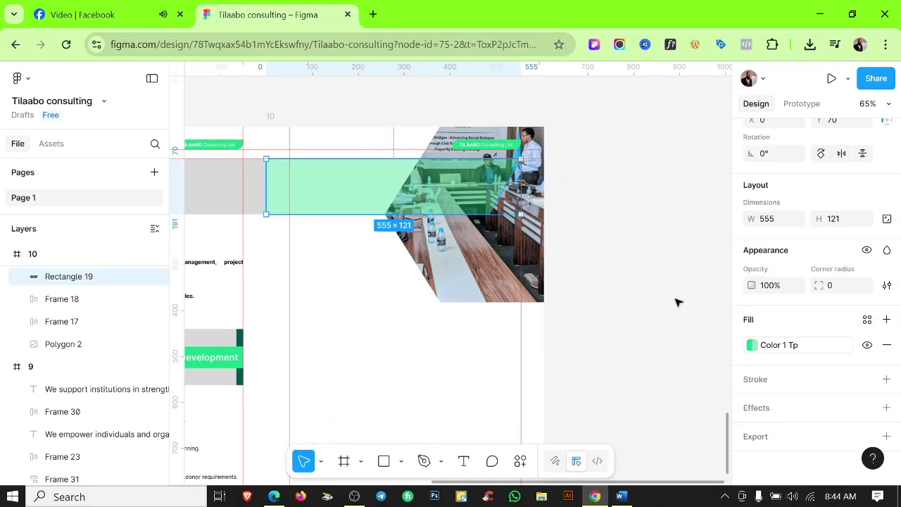
{"action": "left_click", "coordinate": [563, 233]}
{"action": "left_click", "coordinate": [754, 345]}
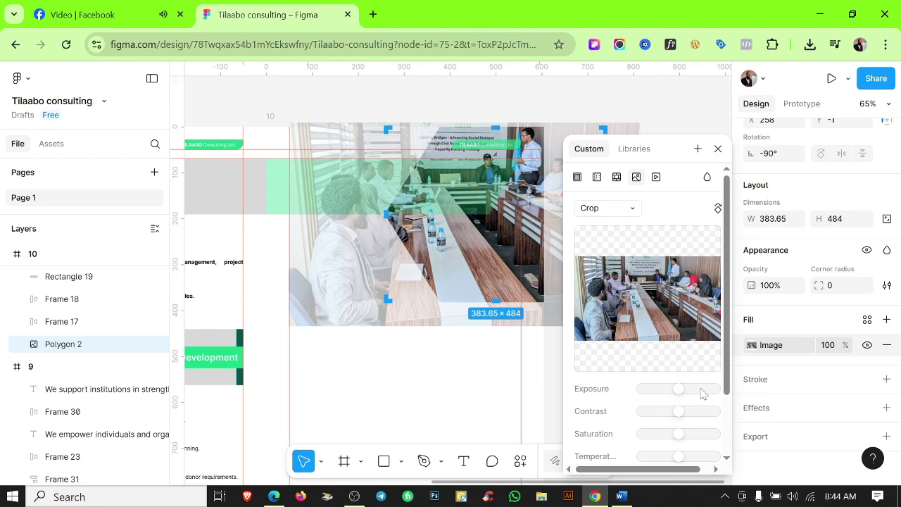
{"action": "left_click_drag", "start_coordinate": [705, 392], "coordinate": [642, 433]}
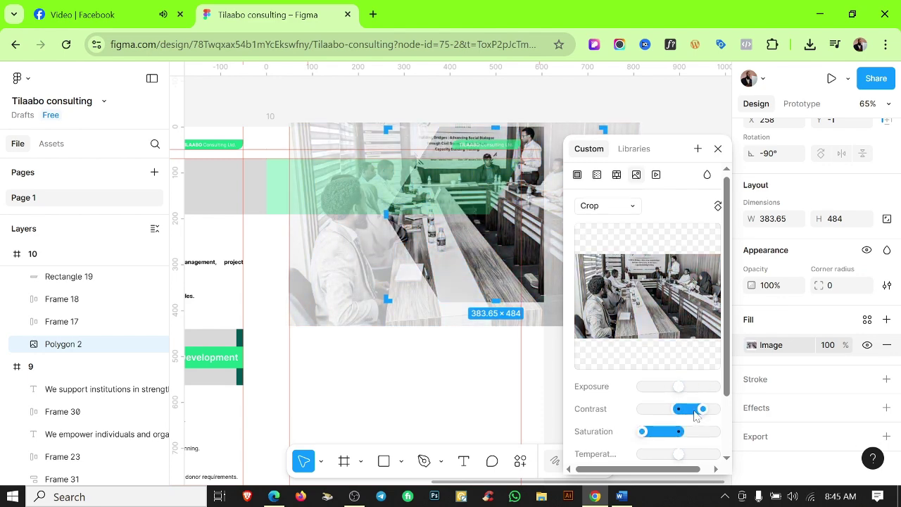
{"action": "scroll", "coordinate": [644, 423], "scroll_direction": "down", "scroll_amount": 2}
{"action": "left_click_drag", "start_coordinate": [678, 380], "coordinate": [699, 387]}
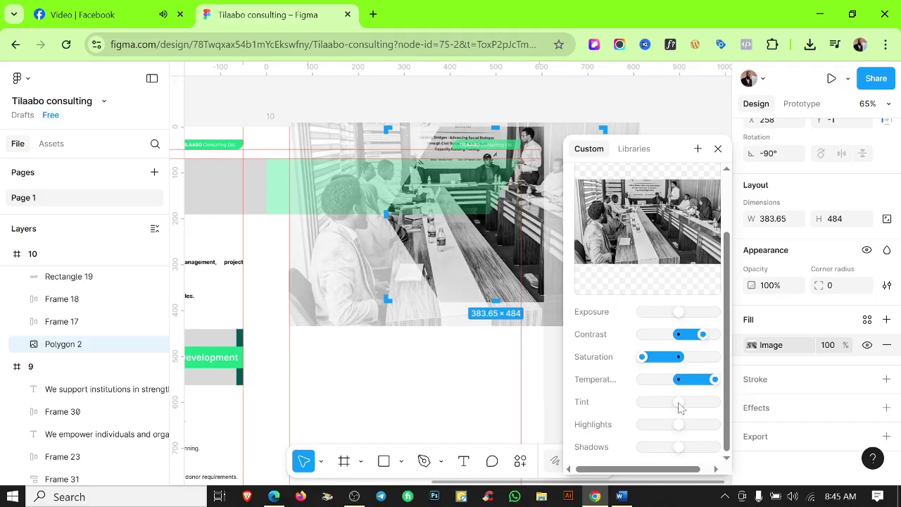
{"action": "left_click_drag", "start_coordinate": [678, 425], "coordinate": [655, 456]}
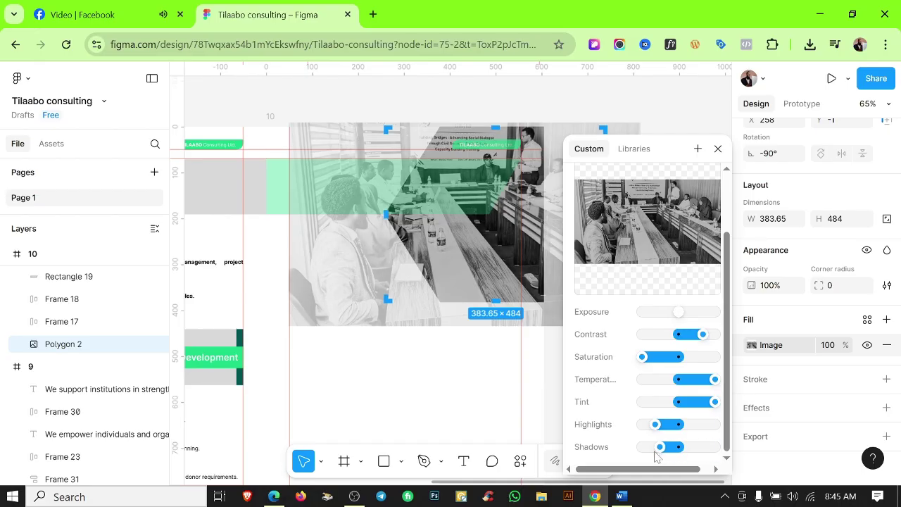
{"action": "left_click", "coordinate": [530, 360]}
Raise the green banner's fill opacity to 60.
{"action": "scroll", "coordinate": [495, 319], "scroll_direction": "up", "scroll_amount": 6}
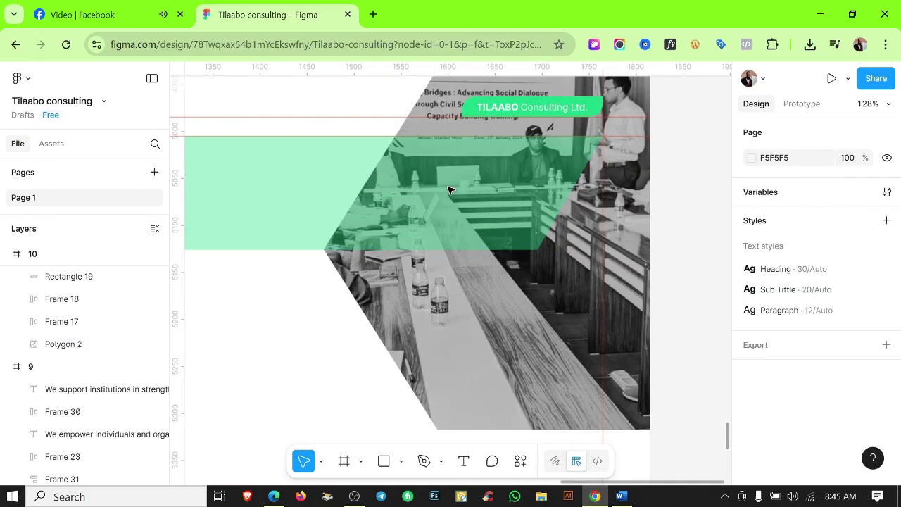
{"action": "left_click", "coordinate": [412, 213]}
{"action": "scroll", "coordinate": [412, 213], "scroll_direction": "down", "scroll_amount": 5}
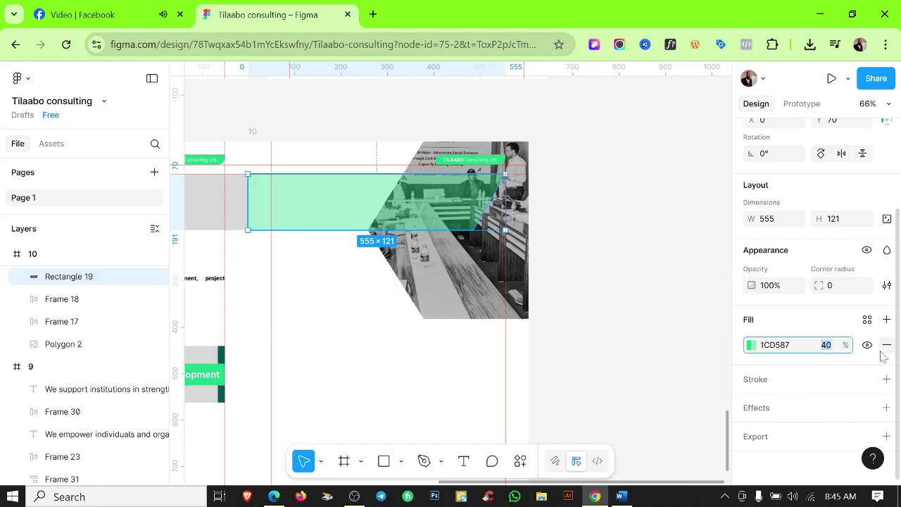
{"action": "type", "text": "60"}
{"action": "left_click", "coordinate": [461, 350]}
{"action": "scroll", "coordinate": [461, 351], "scroll_direction": "down", "scroll_amount": 2}
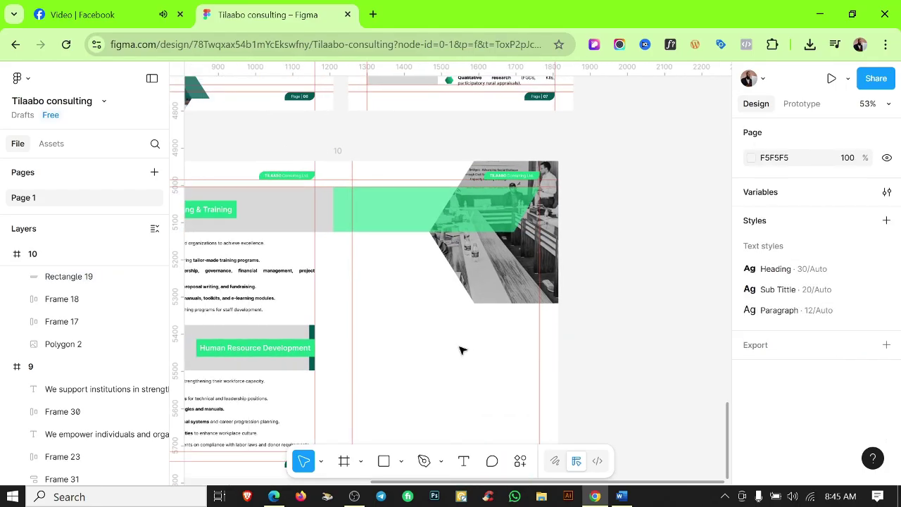
{"action": "scroll", "coordinate": [477, 284], "scroll_direction": "up", "scroll_amount": 3}
{"action": "scroll", "coordinate": [391, 331], "scroll_direction": "down", "scroll_amount": 1}
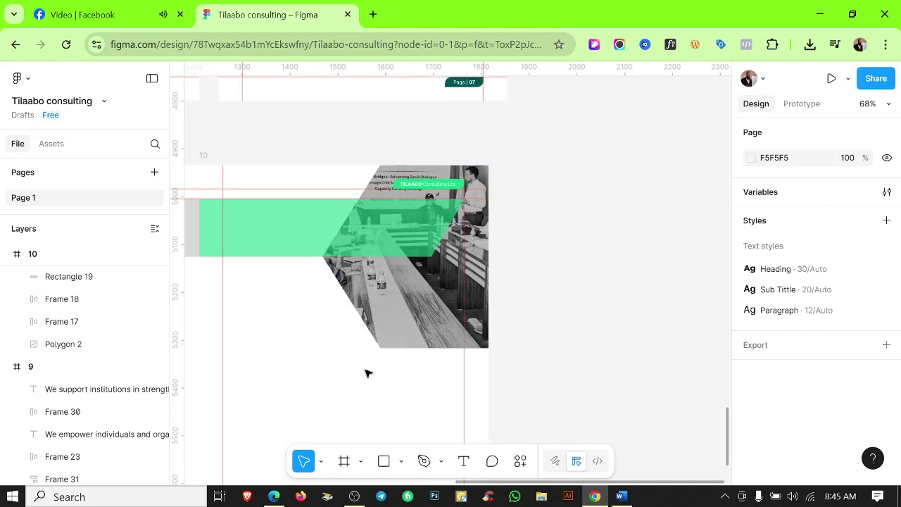
Subtract a rectangle from the hexagon photo's lower part to trim its bottom flat.
{"action": "left_click_drag", "start_coordinate": [300, 292], "coordinate": [643, 348]}
{"action": "left_click_drag", "start_coordinate": [443, 290], "coordinate": [427, 272]}
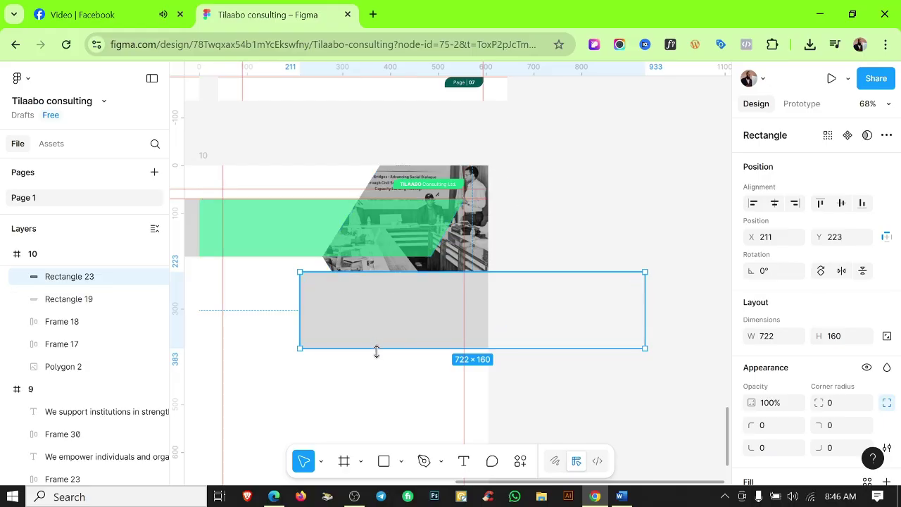
{"action": "left_click", "coordinate": [384, 268], "text": "shift"}
{"action": "left_click", "coordinate": [855, 136]}
{"action": "left_click", "coordinate": [804, 177]}
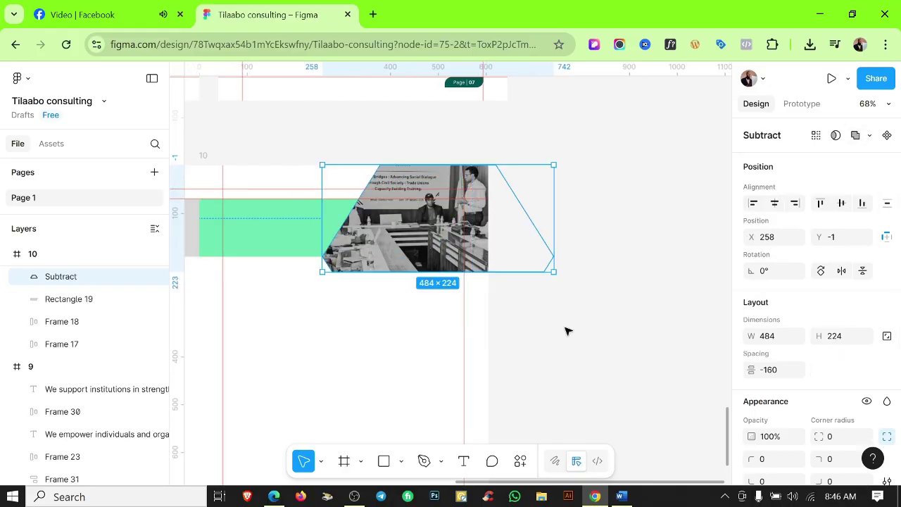
{"action": "left_click", "coordinate": [567, 328]}
Send the trimmed photo shape behind the banner.
{"action": "scroll", "coordinate": [403, 220], "scroll_direction": "up", "scroll_amount": 3}
{"action": "left_click", "coordinate": [401, 220]}
{"action": "key", "text": "bracketleft"}
{"action": "left_click", "coordinate": [427, 368]}
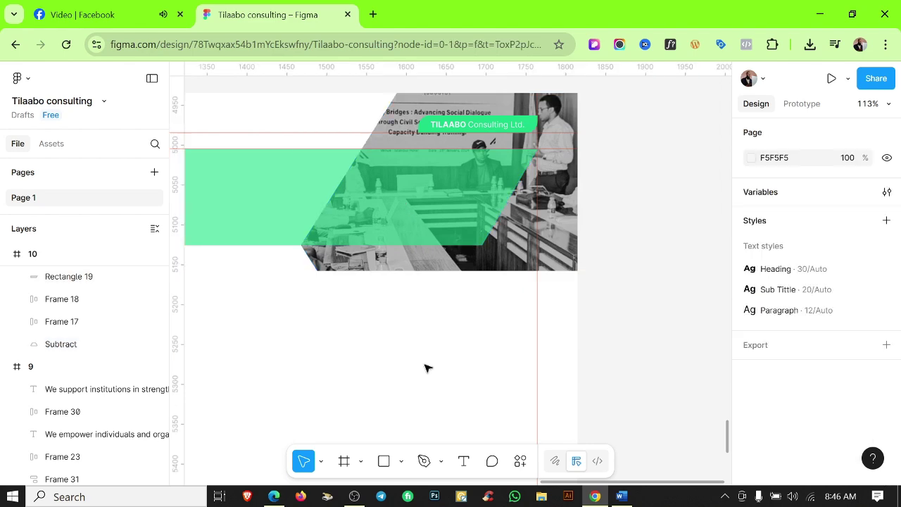
Fill the banner with the dark teal Color 3 style and lower its fill opacity.
{"action": "scroll", "coordinate": [362, 378], "scroll_direction": "down", "scroll_amount": 1}
{"action": "left_click", "coordinate": [68, 276]}
{"action": "scroll", "coordinate": [810, 282], "scroll_direction": "down", "scroll_amount": 2}
{"action": "left_click", "coordinate": [868, 320]}
{"action": "left_click", "coordinate": [642, 326]}
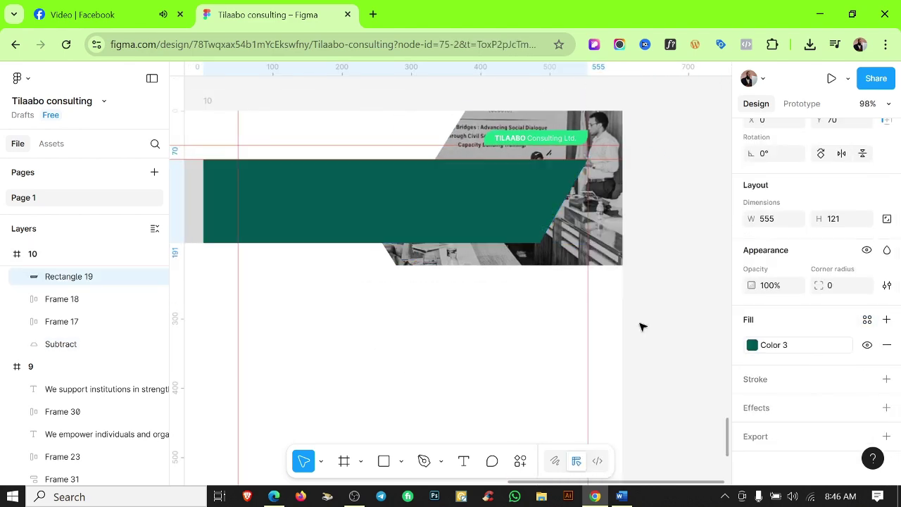
{"action": "type", "text": "40"}
{"action": "key", "text": "Return"}
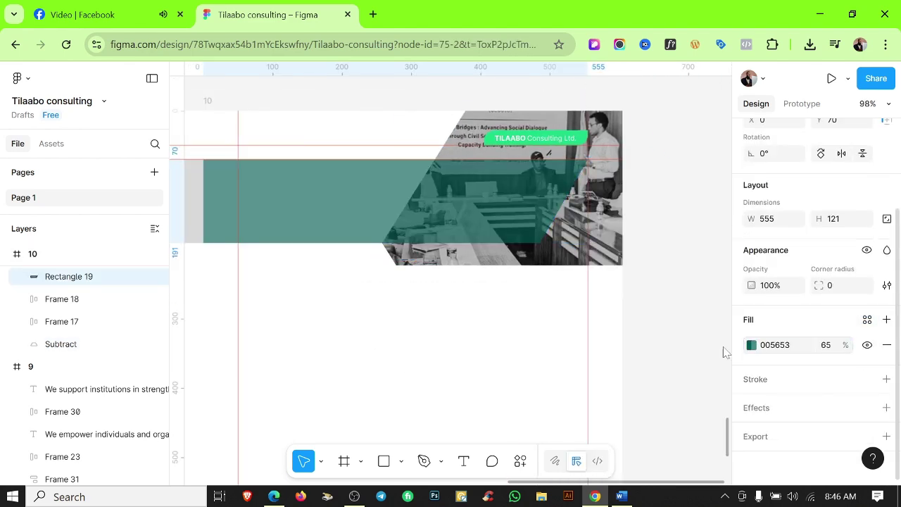
{"action": "left_click", "coordinate": [503, 316]}
{"action": "scroll", "coordinate": [503, 316], "scroll_direction": "down", "scroll_amount": 2}
{"action": "key", "text": "shift+r"}
{"action": "scroll", "coordinate": [498, 345], "scroll_direction": "down", "scroll_amount": 5}
Change page 10's page-number text from Page | 08 to Page | 09.
{"action": "scroll", "coordinate": [498, 344], "scroll_direction": "up", "scroll_amount": 5}
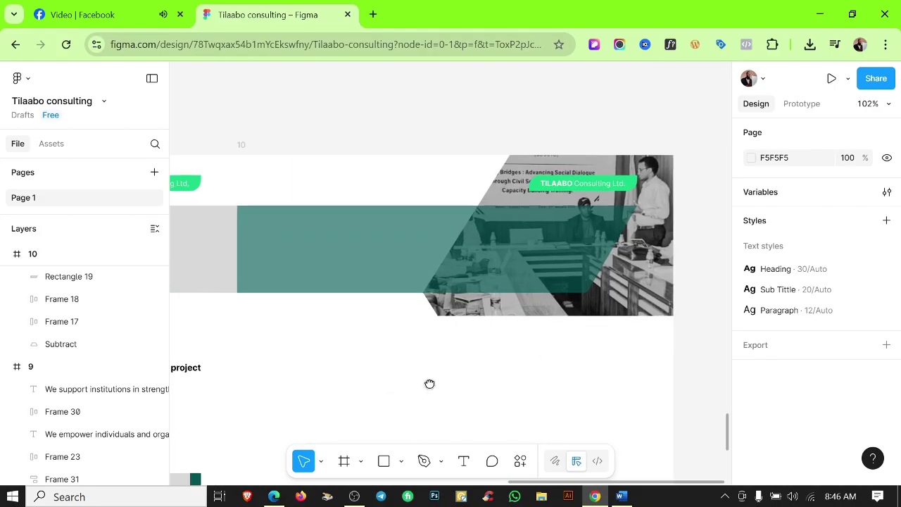
{"action": "scroll", "coordinate": [429, 382], "scroll_direction": "down", "scroll_amount": 3}
{"action": "scroll", "coordinate": [562, 270], "scroll_direction": "up", "scroll_amount": 1}
{"action": "scroll", "coordinate": [517, 275], "scroll_direction": "down", "scroll_amount": 1}
{"action": "scroll", "coordinate": [488, 229], "scroll_direction": "up", "scroll_amount": 3}
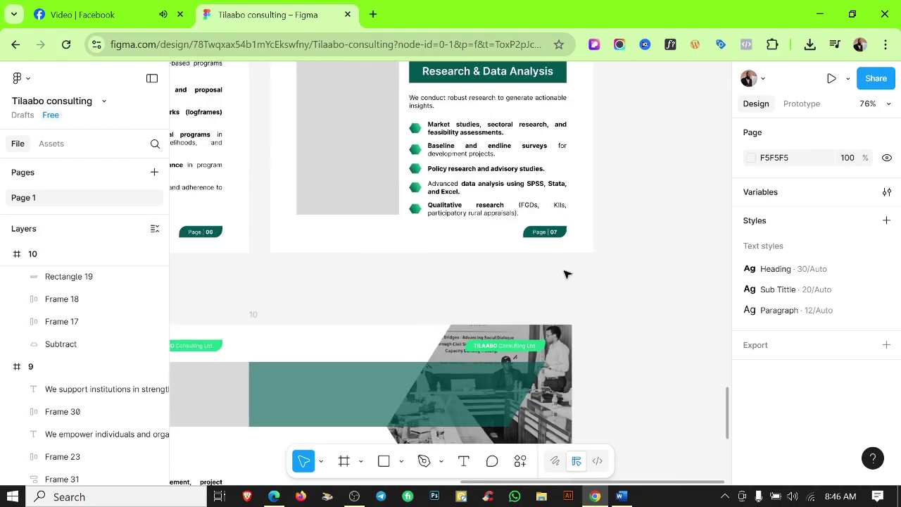
{"action": "scroll", "coordinate": [565, 274], "scroll_direction": "down", "scroll_amount": 6}
{"action": "left_click", "coordinate": [408, 206]}
{"action": "key", "text": "shift+2"}
{"action": "double_click", "coordinate": [477, 272]}
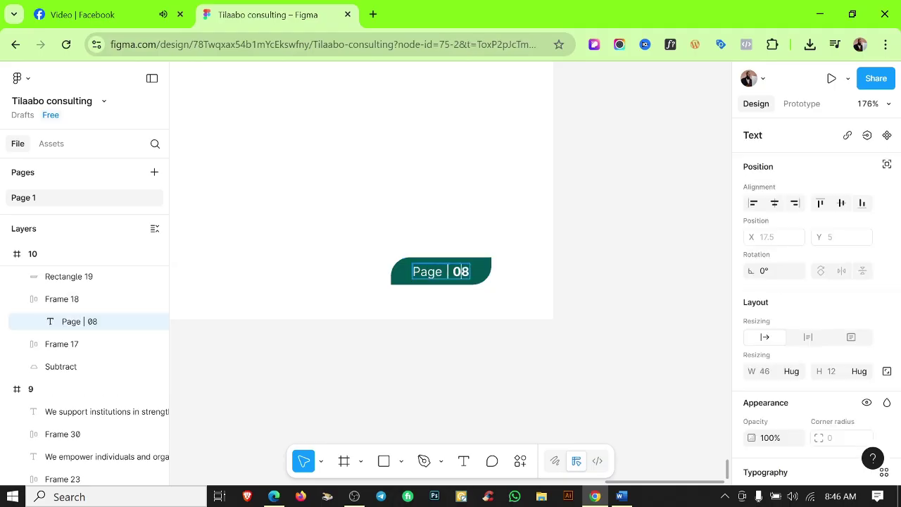
{"action": "left_click", "coordinate": [507, 345]}
Brighten the trimmed meeting photo by raising its image exposure.
{"action": "scroll", "coordinate": [505, 341], "scroll_direction": "down", "scroll_amount": 8}
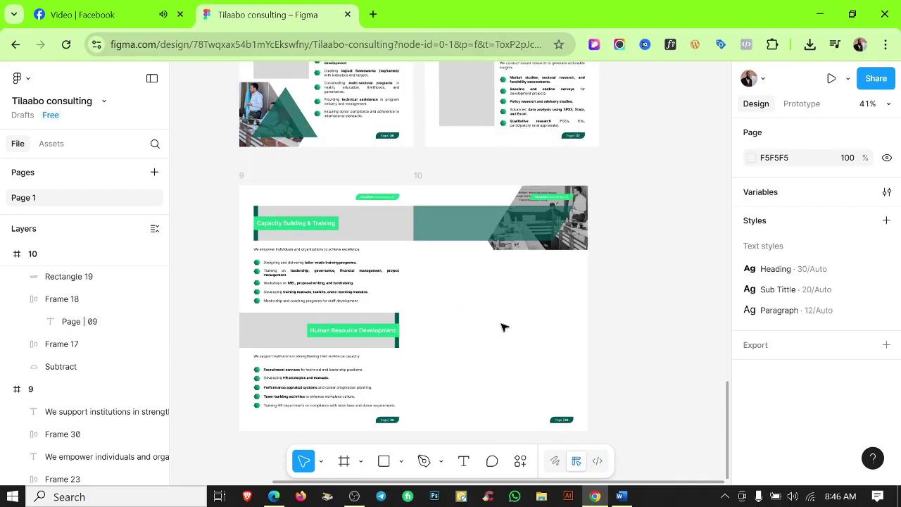
{"action": "scroll", "coordinate": [521, 328], "scroll_direction": "up", "scroll_amount": 2}
{"action": "scroll", "coordinate": [550, 324], "scroll_direction": "up", "scroll_amount": 8}
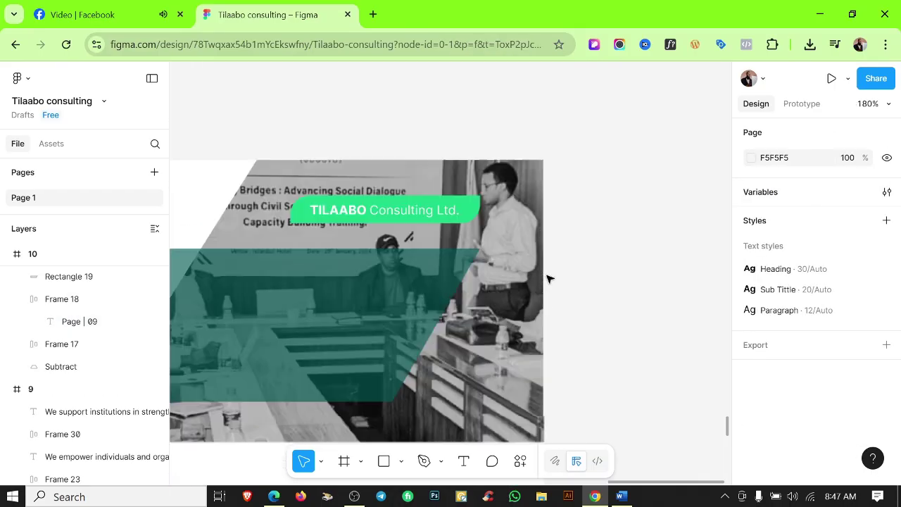
{"action": "scroll", "coordinate": [547, 278], "scroll_direction": "down", "scroll_amount": 2}
{"action": "left_click", "coordinate": [622, 282]}
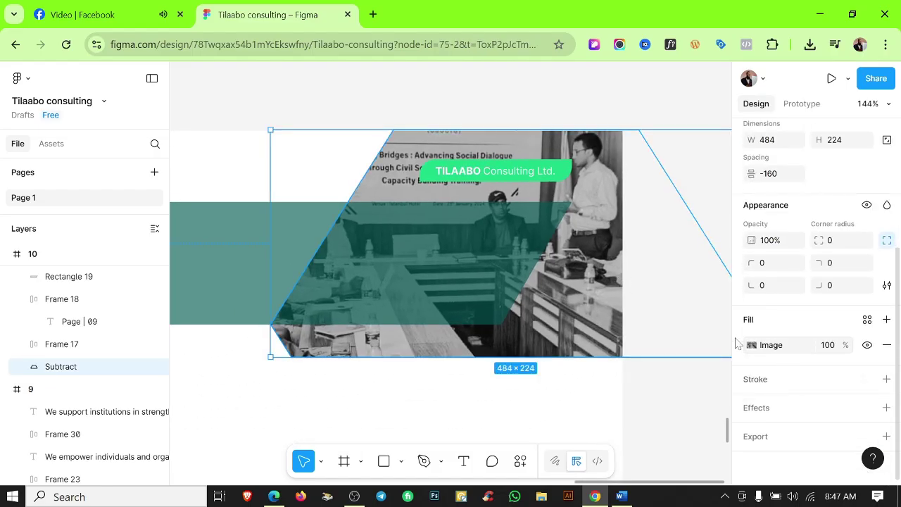
{"action": "double_click", "coordinate": [615, 282]}
{"action": "left_click_drag", "start_coordinate": [686, 389], "coordinate": [699, 399]}
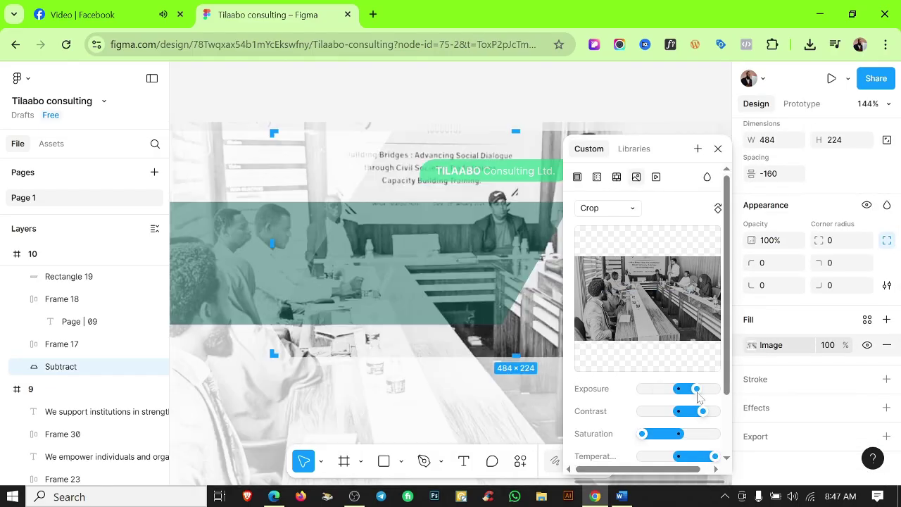
{"action": "left_click", "coordinate": [427, 84]}
{"action": "scroll", "coordinate": [593, 218], "scroll_direction": "down", "scroll_amount": 5}
{"action": "scroll", "coordinate": [594, 280], "scroll_direction": "up", "scroll_amount": 1}
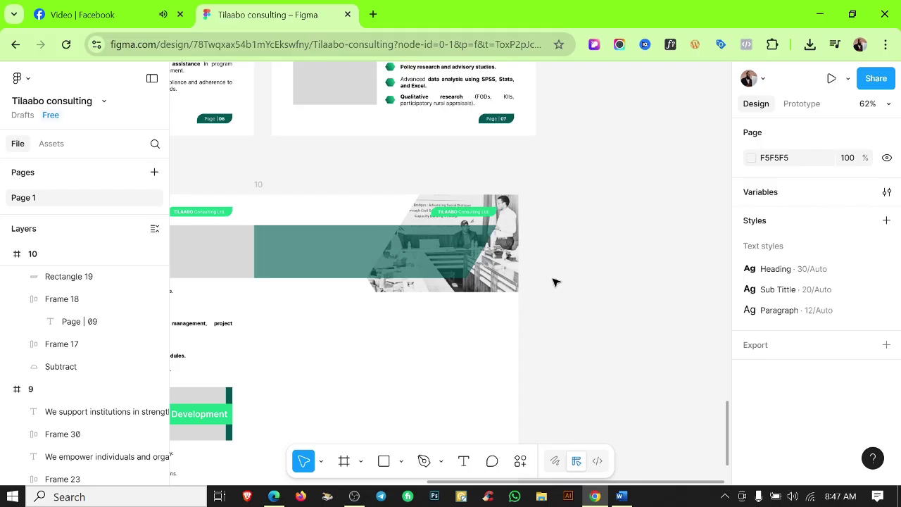
Copy the Human Resource Development heading into frame 10 in dark green, placed below the banner.
{"action": "scroll", "coordinate": [368, 361], "scroll_direction": "down", "scroll_amount": 2}
{"action": "scroll", "coordinate": [526, 373], "scroll_direction": "left", "scroll_amount": 5}
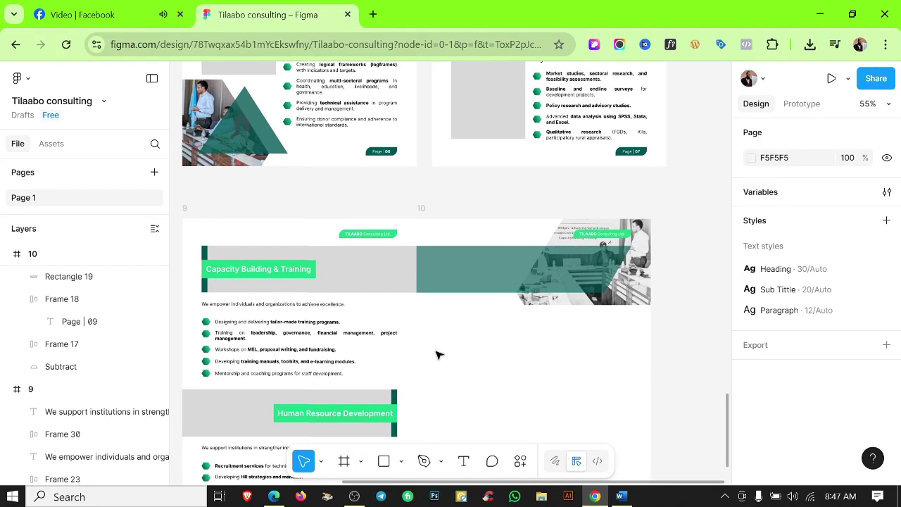
{"action": "left_click", "coordinate": [310, 414]}
{"action": "left_click", "coordinate": [310, 414]}
{"action": "left_click_drag", "start_coordinate": [309, 414], "coordinate": [476, 314]}
{"action": "scroll", "coordinate": [874, 338], "scroll_direction": "down", "scroll_amount": 3}
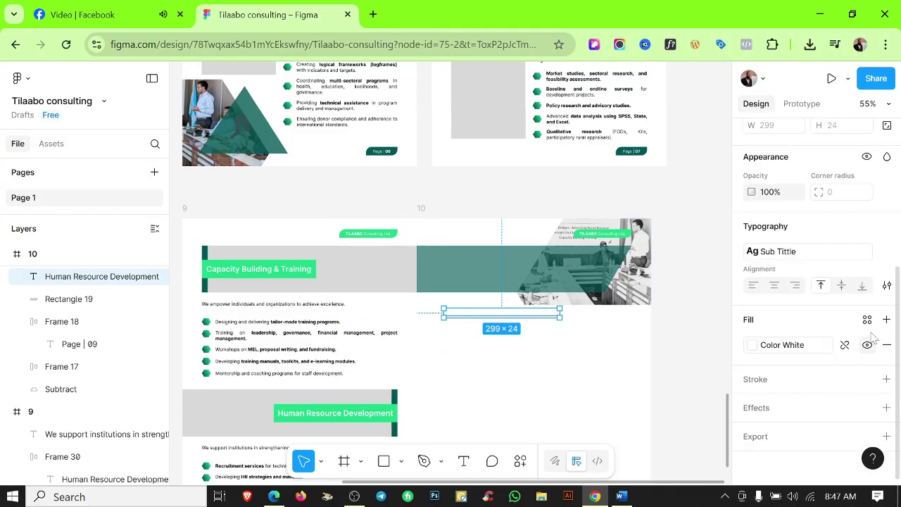
{"action": "left_click", "coordinate": [867, 319]}
{"action": "left_click", "coordinate": [612, 294]}
{"action": "scroll", "coordinate": [477, 322], "scroll_direction": "up", "scroll_amount": 5}
{"action": "key", "text": "shift+r"}
{"action": "left_click", "coordinate": [473, 270]}
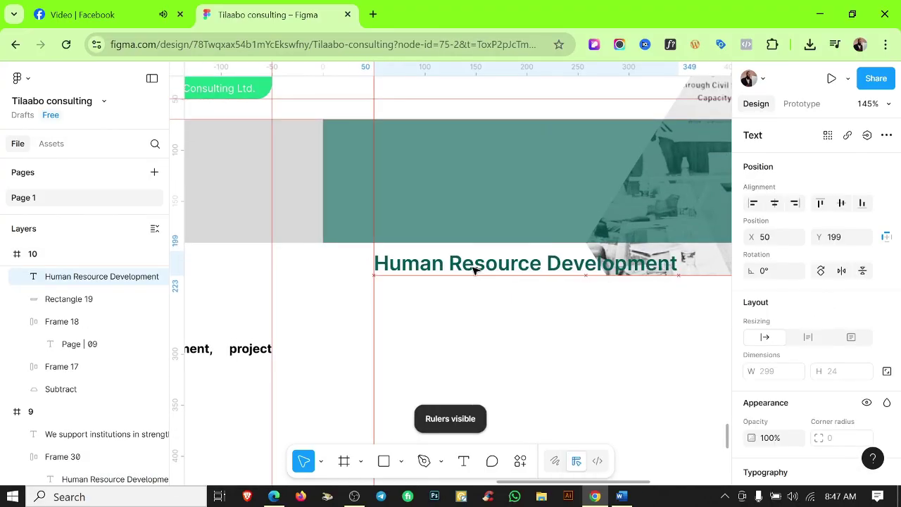
{"action": "left_click_drag", "start_coordinate": [473, 270], "coordinate": [474, 290]}
{"action": "left_click", "coordinate": [547, 388]}
Retype the copied heading as 'Financial & Risk Management', pasted from the Word profile.
{"action": "scroll", "coordinate": [547, 388], "scroll_direction": "down", "scroll_amount": 3}
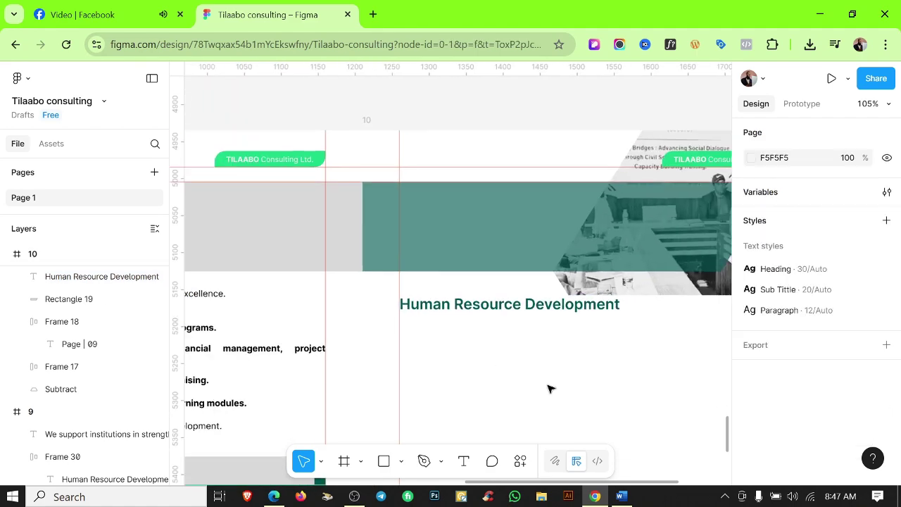
{"action": "scroll", "coordinate": [525, 379], "scroll_direction": "right", "scroll_amount": 1}
{"action": "key", "text": "alt+Tab"}
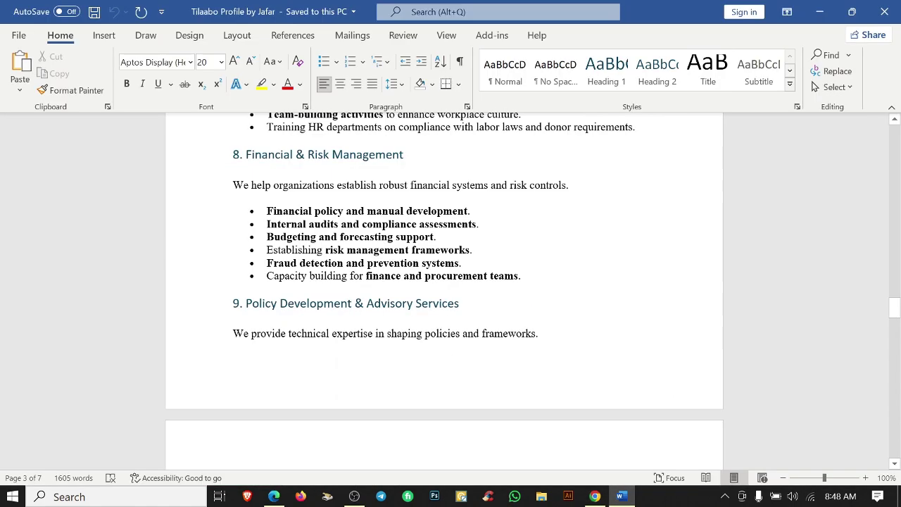
{"action": "scroll", "coordinate": [444, 288], "scroll_direction": "up", "scroll_amount": 4}
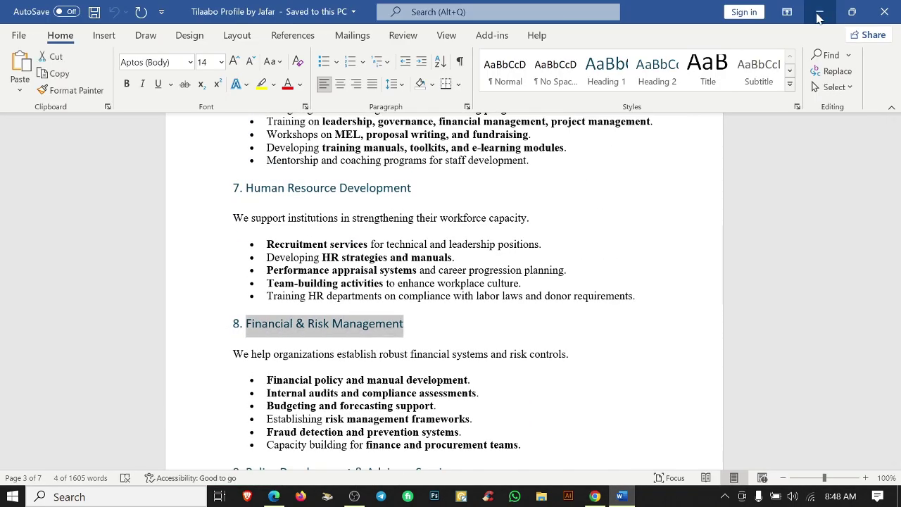
{"action": "key", "text": "alt+Tab"}
{"action": "scroll", "coordinate": [529, 362], "scroll_direction": "left", "scroll_amount": 2}
{"action": "scroll", "coordinate": [632, 345], "scroll_direction": "right", "scroll_amount": 1}
{"action": "left_click", "coordinate": [563, 328]}
{"action": "key", "text": "Return"}
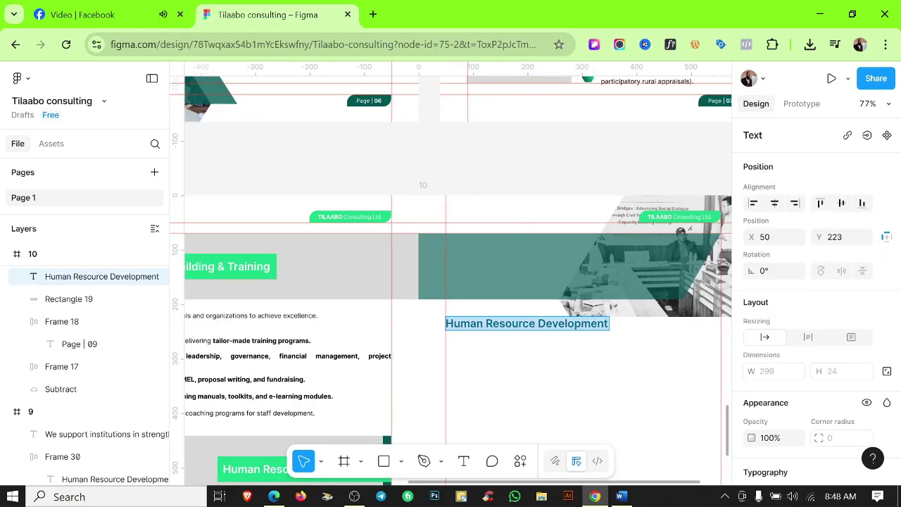
{"action": "type", "text": "Financial & Risk Management"}
{"action": "key", "text": "Escape"}
Wrap the heading in auto layout with a bright green fill, aligned to the margin guide.
{"action": "key", "text": "shift+a"}
{"action": "scroll", "coordinate": [565, 339], "scroll_direction": "up", "scroll_amount": 5}
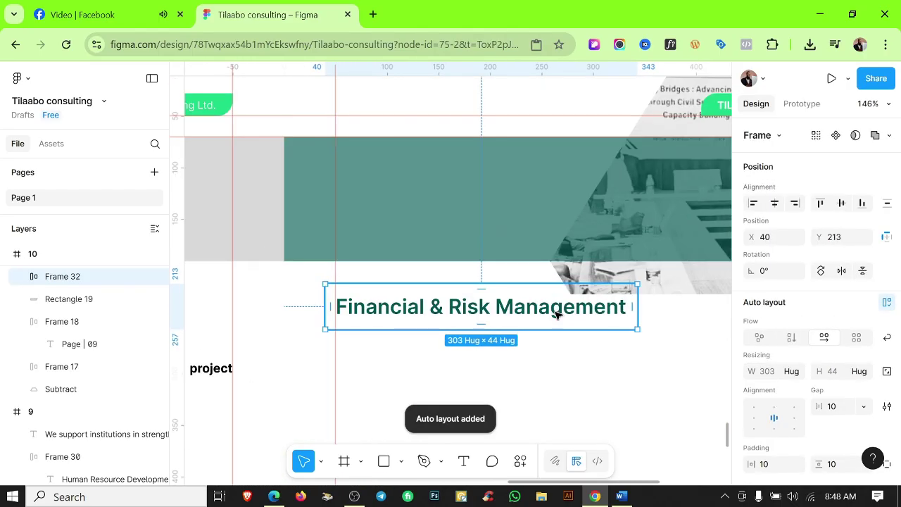
{"action": "scroll", "coordinate": [829, 357], "scroll_direction": "down", "scroll_amount": 5}
{"action": "left_click", "coordinate": [886, 262]}
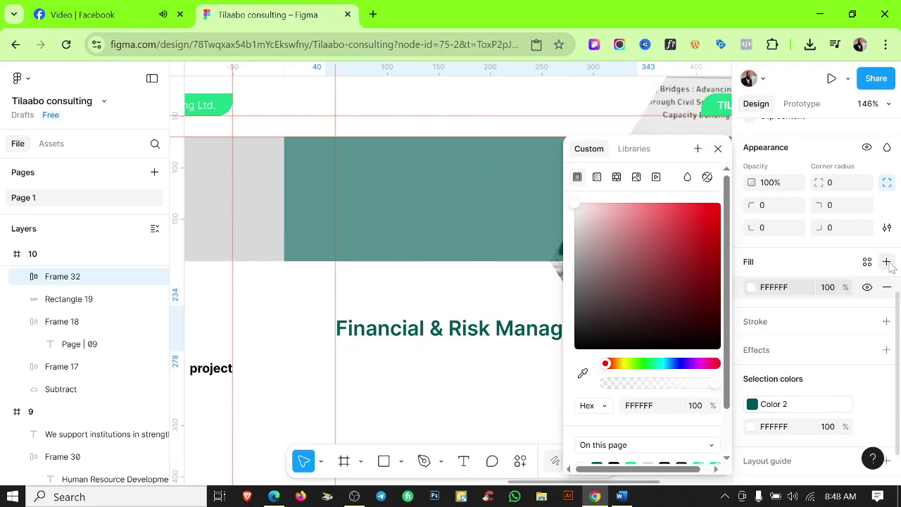
{"action": "left_click", "coordinate": [868, 263]}
{"action": "left_click", "coordinate": [690, 295]}
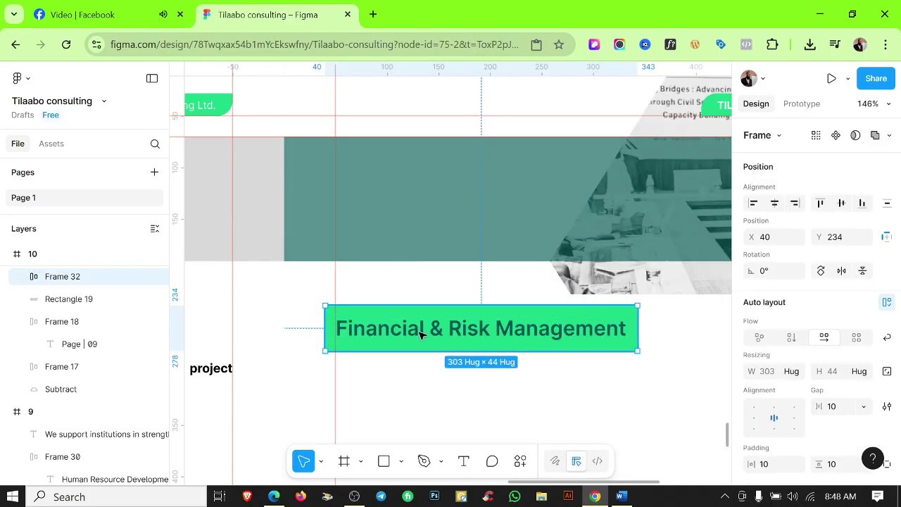
{"action": "left_click_drag", "start_coordinate": [423, 326], "coordinate": [434, 326]}
{"action": "left_click", "coordinate": [505, 402]}
Paste page 9's intro text and bullet list into frame 10 below the green heading.
{"action": "scroll", "coordinate": [504, 402], "scroll_direction": "down", "scroll_amount": 5}
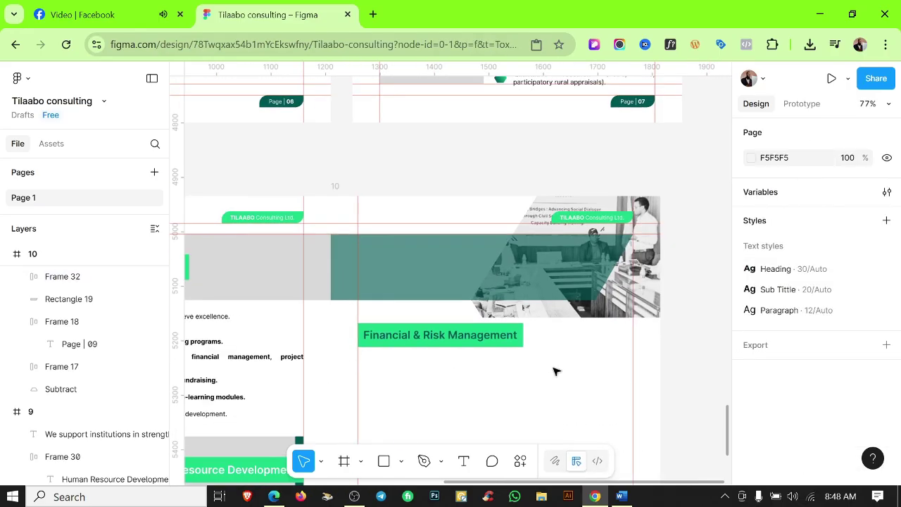
{"action": "scroll", "coordinate": [463, 350], "scroll_direction": "left", "scroll_amount": 5}
{"action": "left_click_drag", "start_coordinate": [298, 288], "coordinate": [281, 318]}
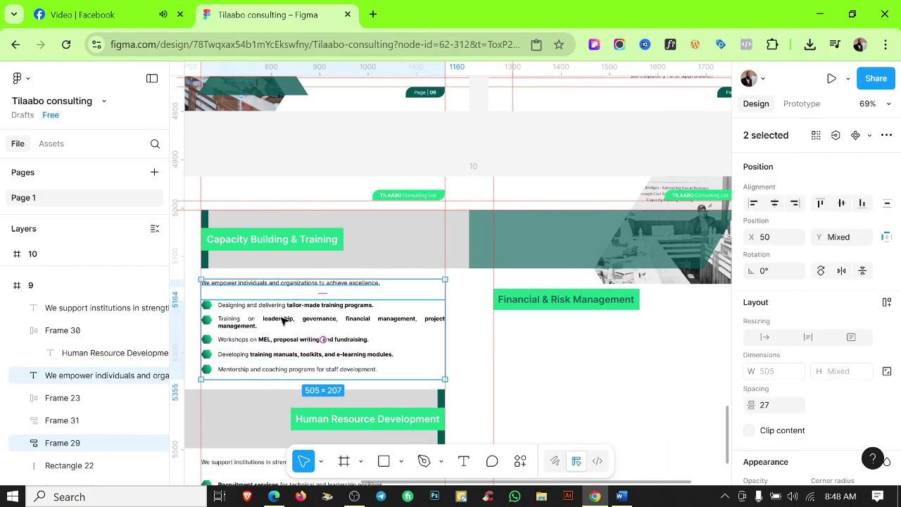
{"action": "left_click", "coordinate": [476, 168]}
{"action": "key", "text": "ctrl+v"}
{"action": "left_click_drag", "start_coordinate": [556, 321], "coordinate": [553, 360]}
{"action": "key", "text": "Escape"}
{"action": "key", "text": "Escape"}
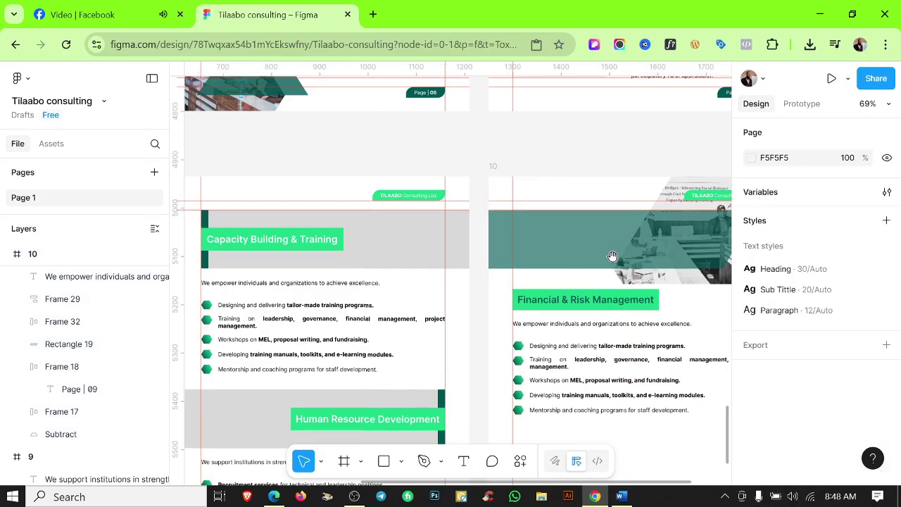
{"action": "scroll", "coordinate": [502, 211], "scroll_direction": "right", "scroll_amount": 3}
Replace the intro line and first bullet with Word's Financial & Risk text, 'Financial policy and manual development'.
{"action": "left_click", "coordinate": [620, 496]}
{"action": "triple_click", "coordinate": [559, 359]}
{"action": "key", "text": "ctrl+c"}
{"action": "left_click", "coordinate": [595, 497]}
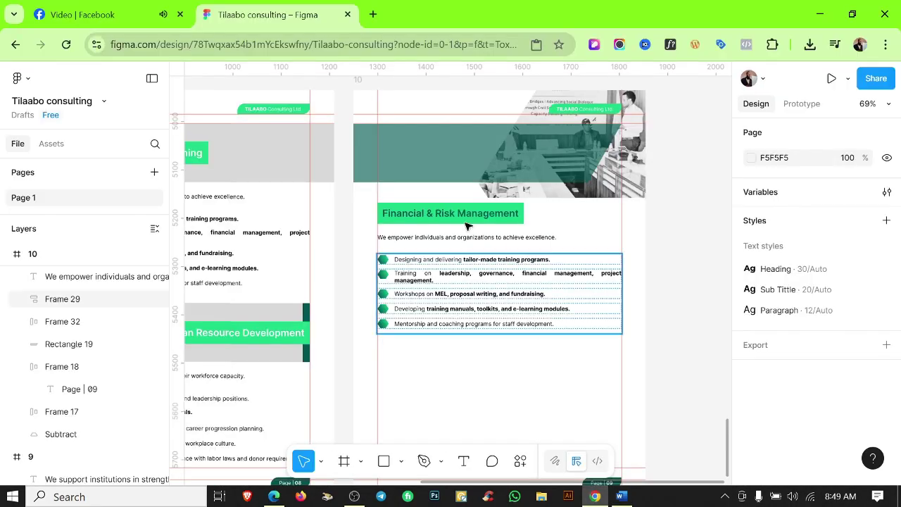
{"action": "double_click", "coordinate": [466, 238]}
{"action": "left_click", "coordinate": [620, 496]}
{"action": "scroll", "coordinate": [450, 282], "scroll_direction": "down", "scroll_amount": 1}
{"action": "triple_click", "coordinate": [366, 345]}
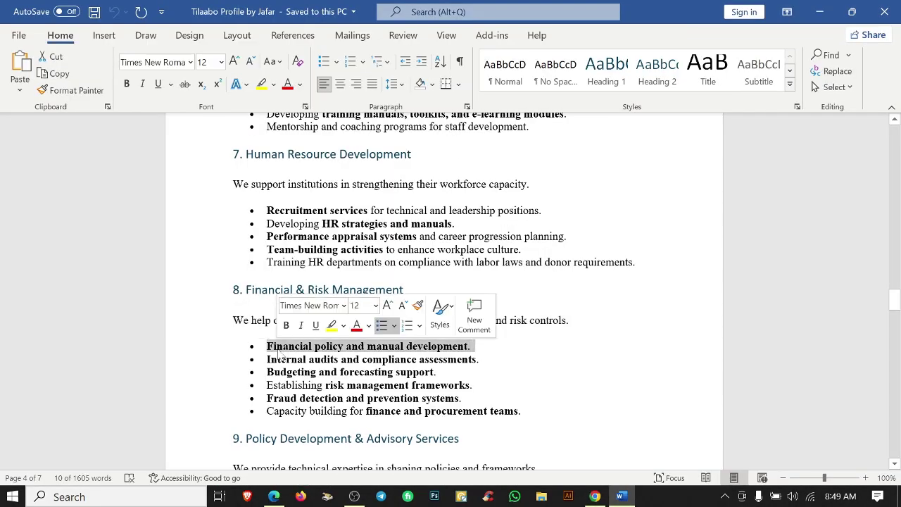
{"action": "left_click", "coordinate": [595, 496]}
{"action": "double_click", "coordinate": [471, 259]}
{"action": "scroll", "coordinate": [401, 259], "scroll_direction": "up", "scroll_amount": 3}
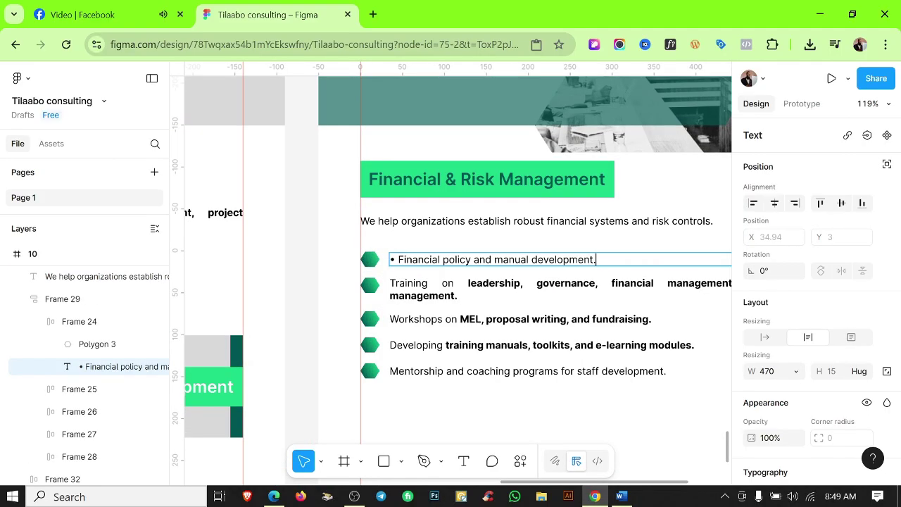
{"action": "key", "text": "ctrl+v"}
Replace bullets two and three with 'Internal audits and compliance assessments' and 'Budgeting and forecasting support'.
{"action": "key", "text": "Escape"}
{"action": "left_click", "coordinate": [620, 496]}
{"action": "triple_click", "coordinate": [366, 359]}
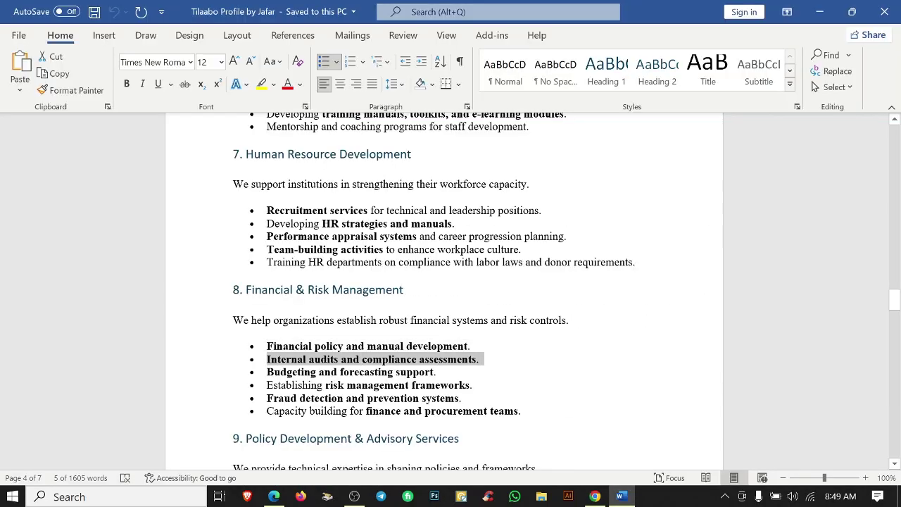
{"action": "key", "text": "ctrl+c"}
{"action": "left_click", "coordinate": [595, 497]}
{"action": "double_click", "coordinate": [464, 283]}
{"action": "key", "text": "ctrl+v"}
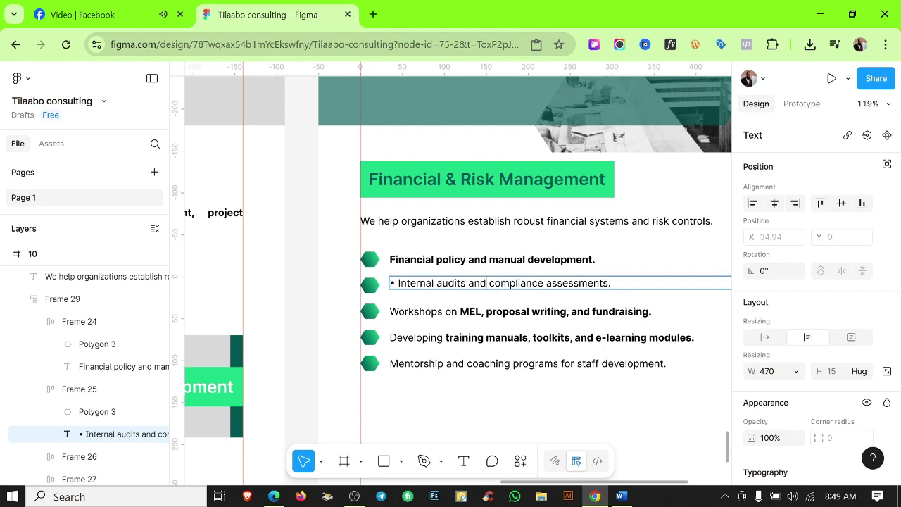
{"action": "left_click", "coordinate": [620, 496]}
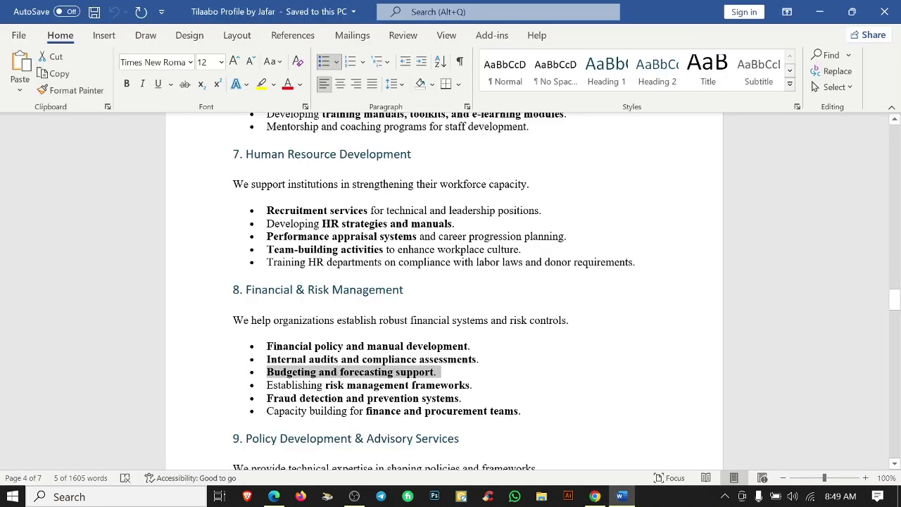
{"action": "key", "text": "ctrl+c"}
{"action": "left_click", "coordinate": [595, 496]}
{"action": "double_click", "coordinate": [465, 312]}
{"action": "key", "text": "ctrl+v"}
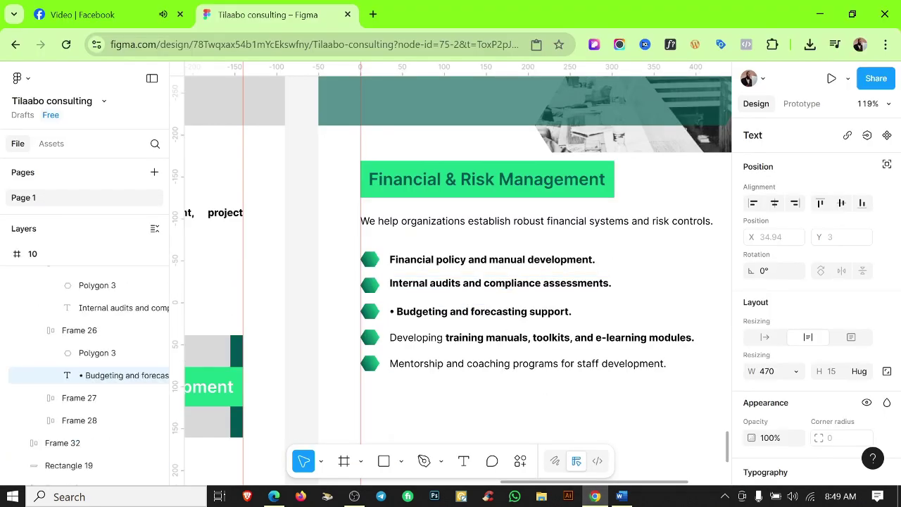
Replace bullets four and five with 'Establishing risk management frameworks' and 'Fraud detection and prevention systems'.
{"action": "left_click", "coordinate": [621, 497]}
{"action": "triple_click", "coordinate": [291, 385]}
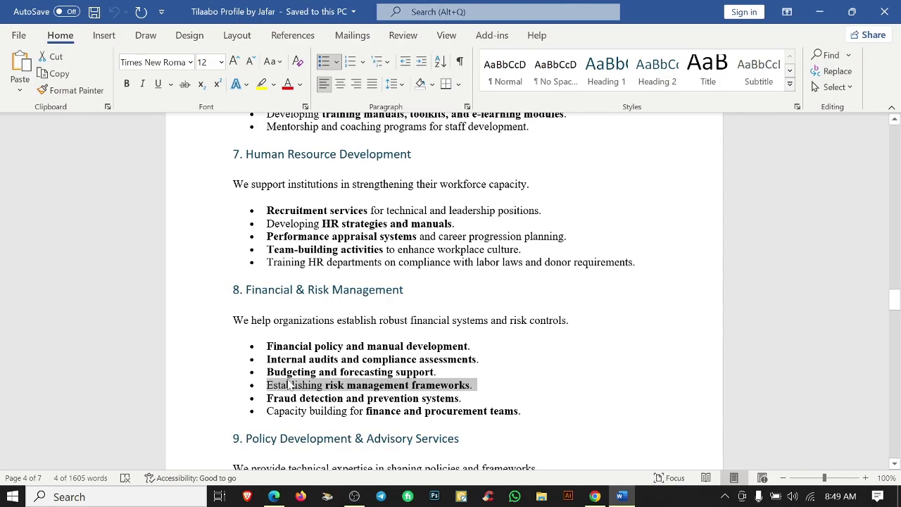
{"action": "key", "text": "ctrl+c"}
{"action": "left_click", "coordinate": [595, 496]}
{"action": "double_click", "coordinate": [468, 337]}
{"action": "key", "text": "ctrl+v"}
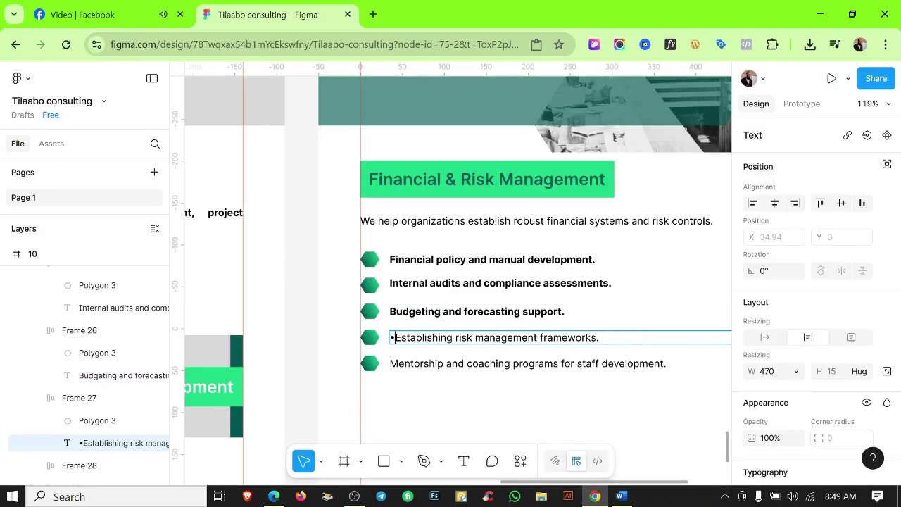
{"action": "left_click", "coordinate": [620, 496]}
{"action": "left_click_drag", "start_coordinate": [465, 397], "coordinate": [267, 396]}
{"action": "key", "text": "ctrl+c"}
{"action": "left_click", "coordinate": [595, 496]}
{"action": "double_click", "coordinate": [517, 367]}
{"action": "key", "text": "ctrl+v"}
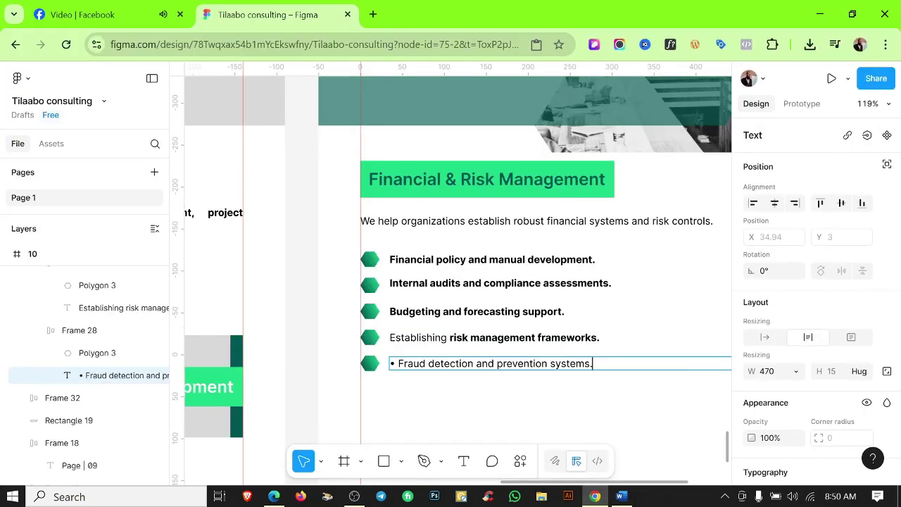
Add a sixth bullet row for the Capacity building line by duplicating the Fraud detection row.
{"action": "left_click", "coordinate": [620, 497]}
{"action": "left_click_drag", "start_coordinate": [521, 411], "coordinate": [266, 411]}
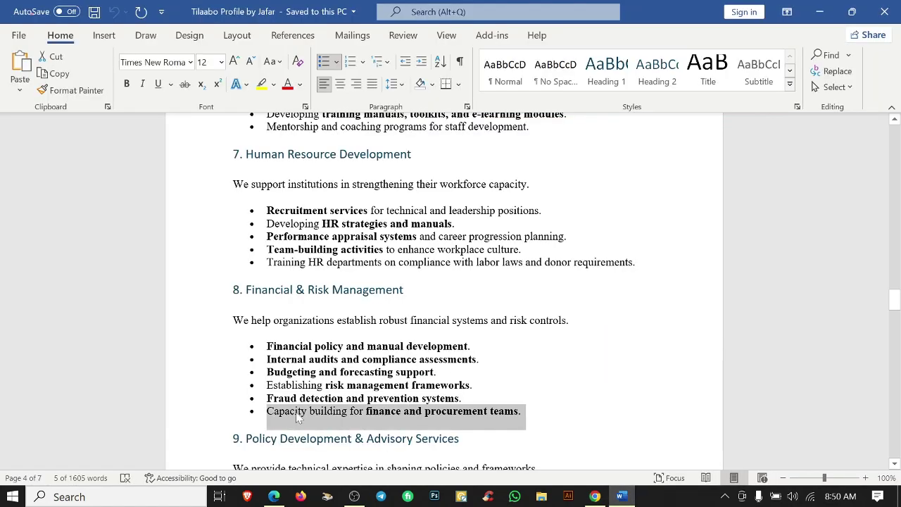
{"action": "left_click", "coordinate": [820, 12]}
{"action": "left_click", "coordinate": [510, 393]}
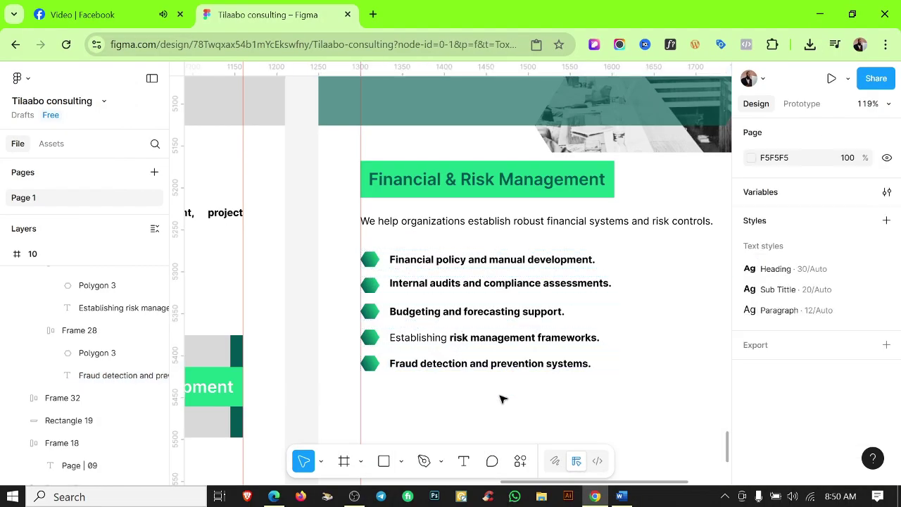
{"action": "left_click", "coordinate": [470, 364]}
{"action": "key", "text": "ctrl+d"}
{"action": "double_click", "coordinate": [493, 389]}
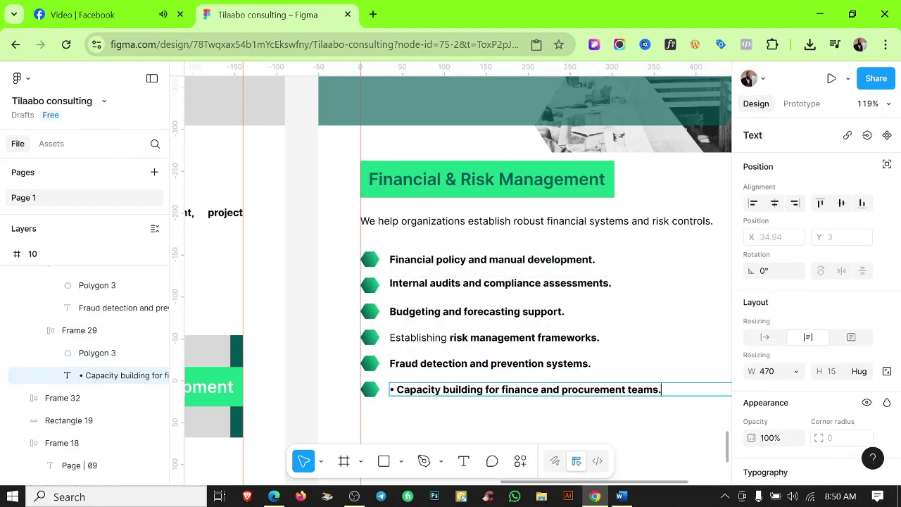
{"action": "key", "text": "Delete"}
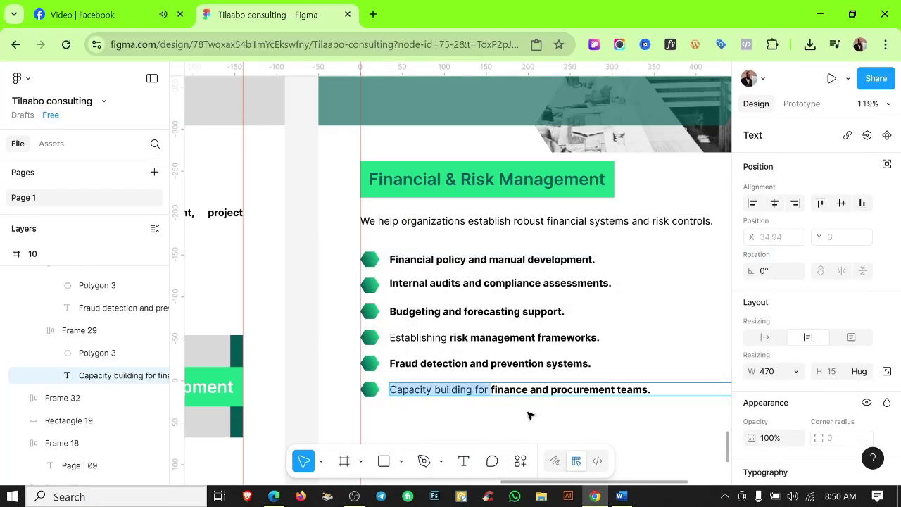
{"action": "left_click", "coordinate": [531, 415]}
Alt-drag the heading, intro and list about 243 px down to make a copy below.
{"action": "scroll", "coordinate": [648, 406], "scroll_direction": "down", "scroll_amount": 5}
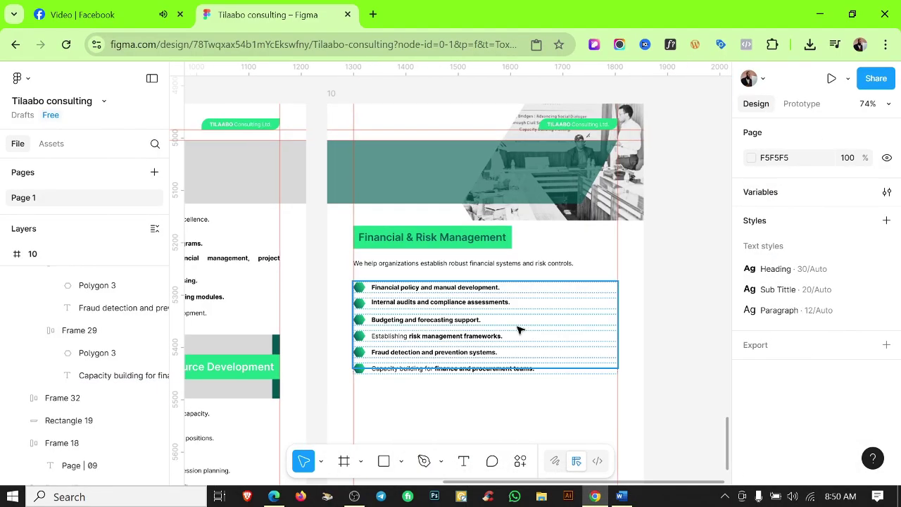
{"action": "scroll", "coordinate": [488, 381], "scroll_direction": "up", "scroll_amount": 5}
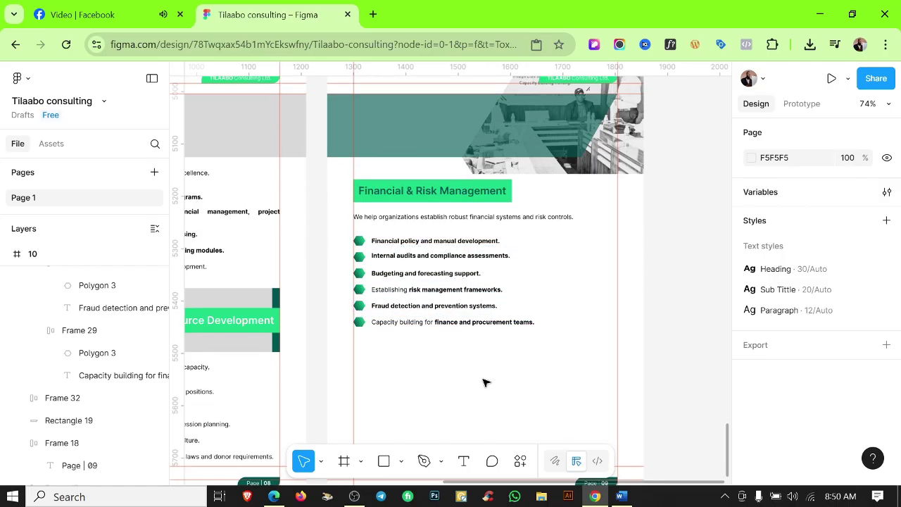
{"action": "left_click", "coordinate": [438, 297]}
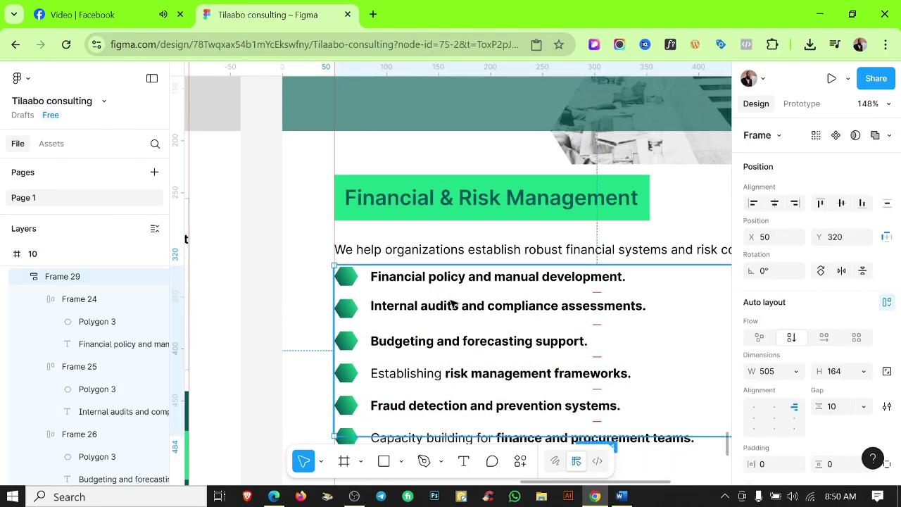
{"action": "left_click", "coordinate": [298, 201]}
{"action": "left_click_drag", "start_coordinate": [298, 202], "coordinate": [544, 266]}
{"action": "scroll", "coordinate": [807, 277], "scroll_direction": "down", "scroll_amount": 3}
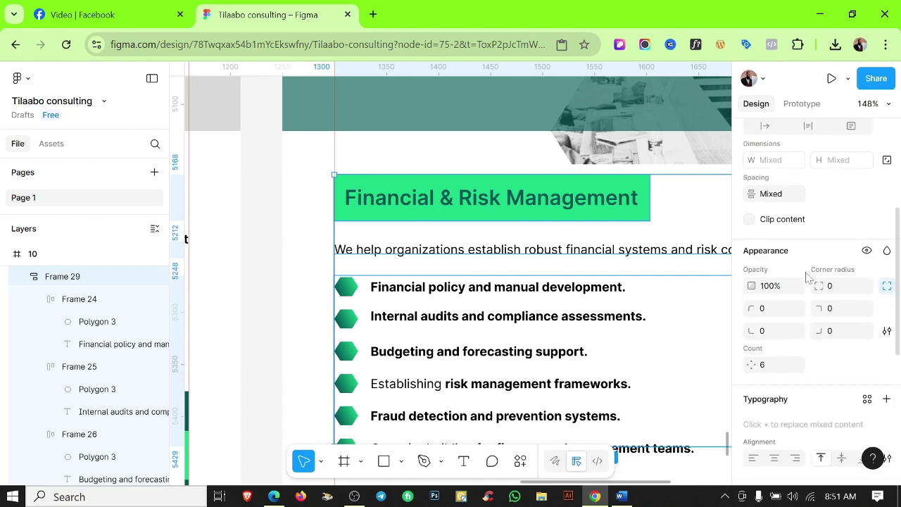
{"action": "scroll", "coordinate": [655, 378], "scroll_direction": "down", "scroll_amount": 5}
{"action": "left_click", "coordinate": [483, 359]}
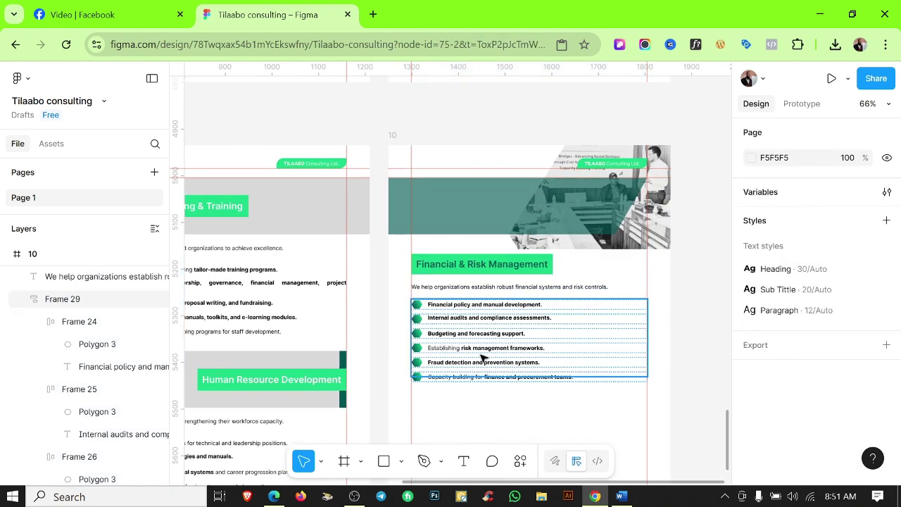
{"action": "left_click", "coordinate": [864, 371]}
{"action": "left_click", "coordinate": [531, 421]}
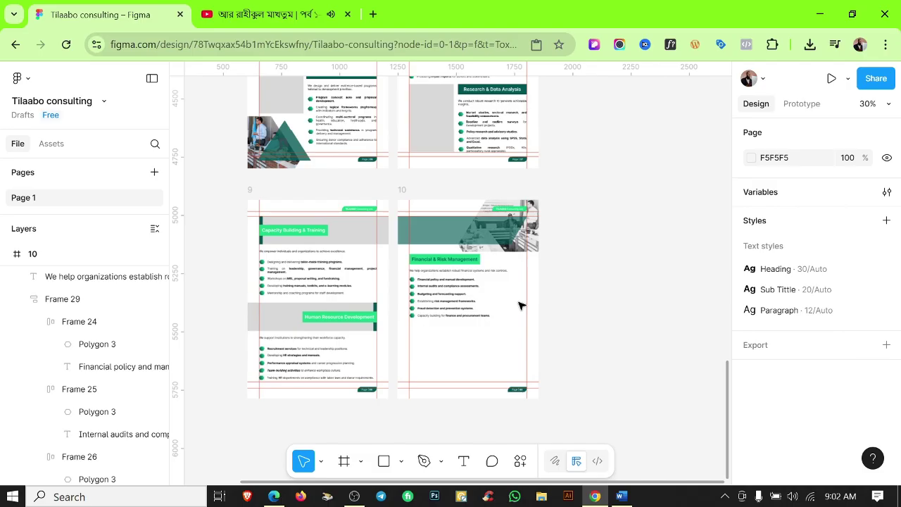
{"action": "scroll", "coordinate": [519, 302], "scroll_direction": "up", "scroll_amount": 3}
{"action": "left_click_drag", "start_coordinate": [362, 221], "coordinate": [357, 402]}
Edit the duplicated section heading, select both heading frames, and check their darker colour style.
{"action": "key", "text": "alt+Tab"}
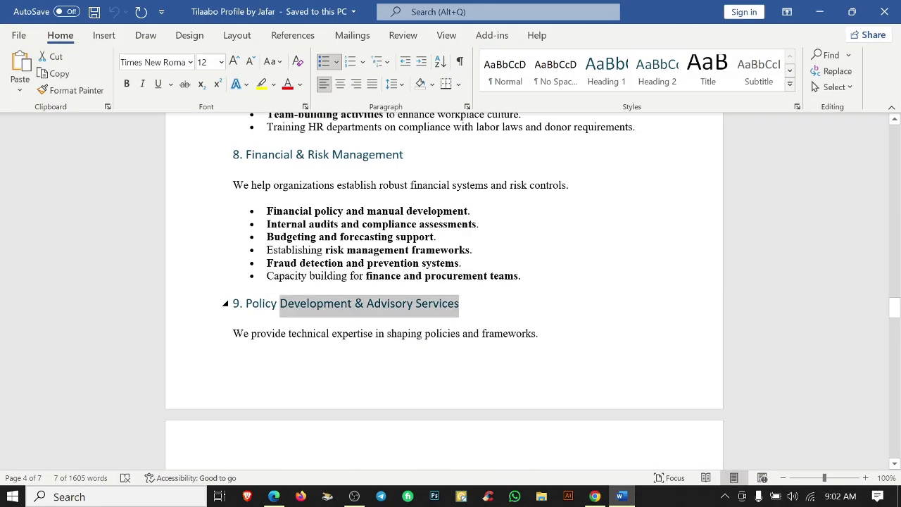
{"action": "left_click", "coordinate": [595, 498]}
{"action": "double_click", "coordinate": [417, 346]}
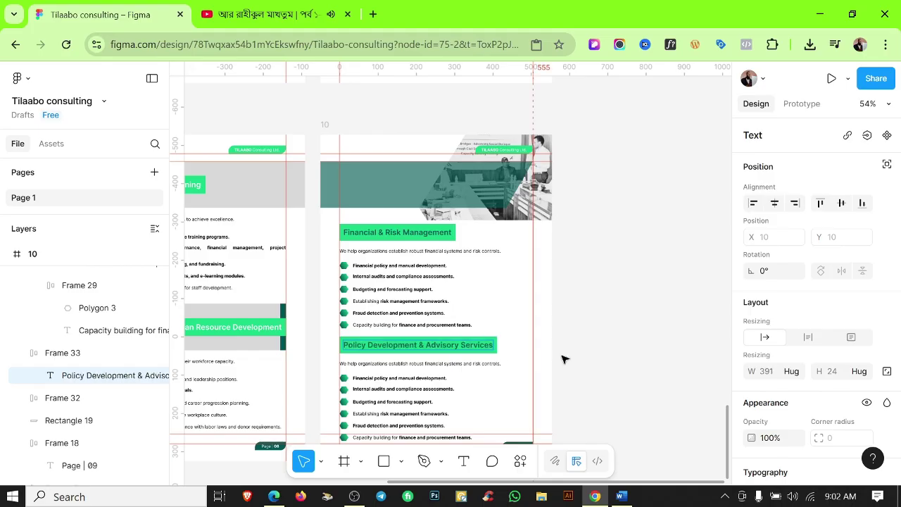
{"action": "left_click", "coordinate": [577, 382]}
{"action": "left_click", "coordinate": [473, 316]}
{"action": "left_click", "coordinate": [422, 345], "text": "shift"}
{"action": "scroll", "coordinate": [836, 393], "scroll_direction": "down", "scroll_amount": 3}
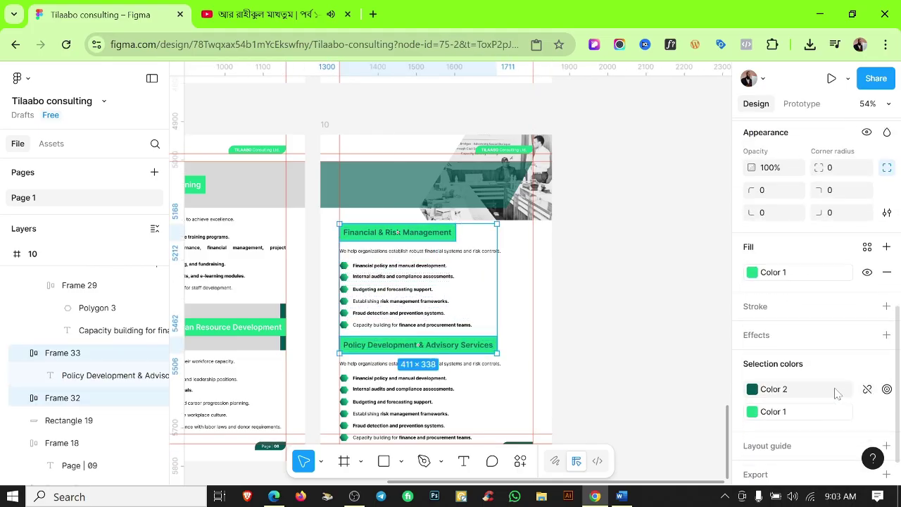
{"action": "left_click", "coordinate": [837, 393]}
{"action": "left_click", "coordinate": [634, 422]}
Copy the Policy Development intro sentence from Word over the duplicated intro text.
{"action": "left_click", "coordinate": [621, 497]}
{"action": "left_click_drag", "start_coordinate": [233, 333], "coordinate": [538, 333]}
{"action": "key", "text": "ctrl+c"}
{"action": "left_click", "coordinate": [595, 497]}
{"action": "left_click", "coordinate": [419, 364]}
Replace the first bullet with the Drafting and reviewing line from Word.
{"action": "left_click", "coordinate": [621, 498]}
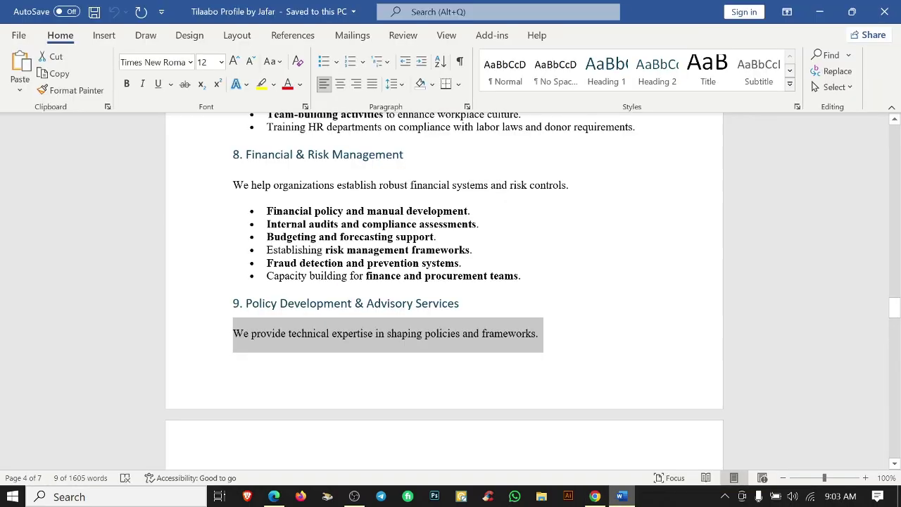
{"action": "scroll", "coordinate": [444, 288], "scroll_direction": "down", "scroll_amount": 5}
{"action": "left_click_drag", "start_coordinate": [522, 256], "coordinate": [266, 256]}
{"action": "key", "text": "ctrl+c"}
{"action": "left_click", "coordinate": [595, 497]}
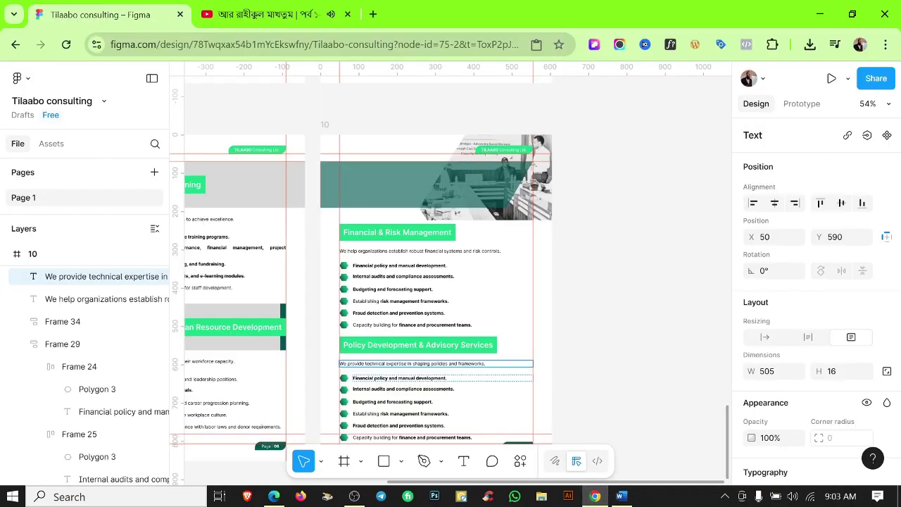
{"action": "scroll", "coordinate": [399, 378], "scroll_direction": "up", "scroll_amount": 5}
{"action": "double_click", "coordinate": [399, 378]}
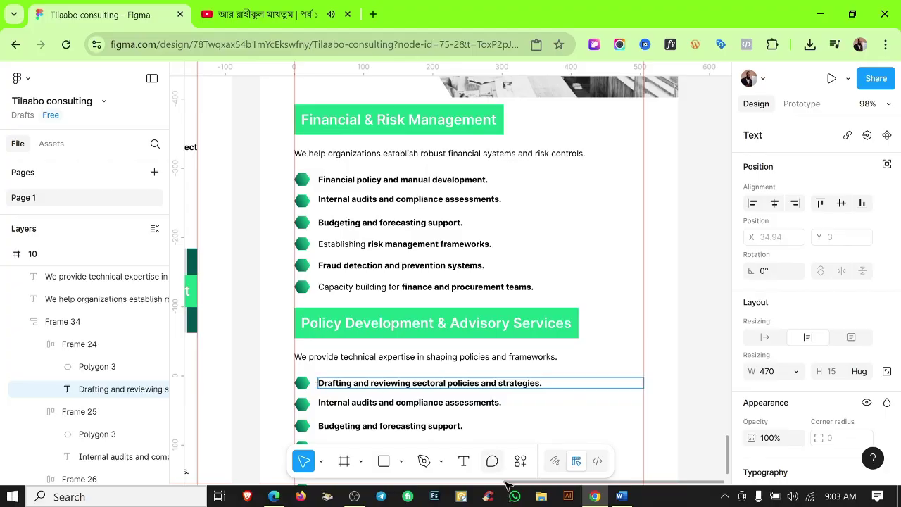
Replace the second bullet with the Advising governments line from Word.
{"action": "left_click", "coordinate": [621, 498]}
{"action": "left_click_drag", "start_coordinate": [548, 271], "coordinate": [374, 270]}
{"action": "left_click", "coordinate": [595, 497]}
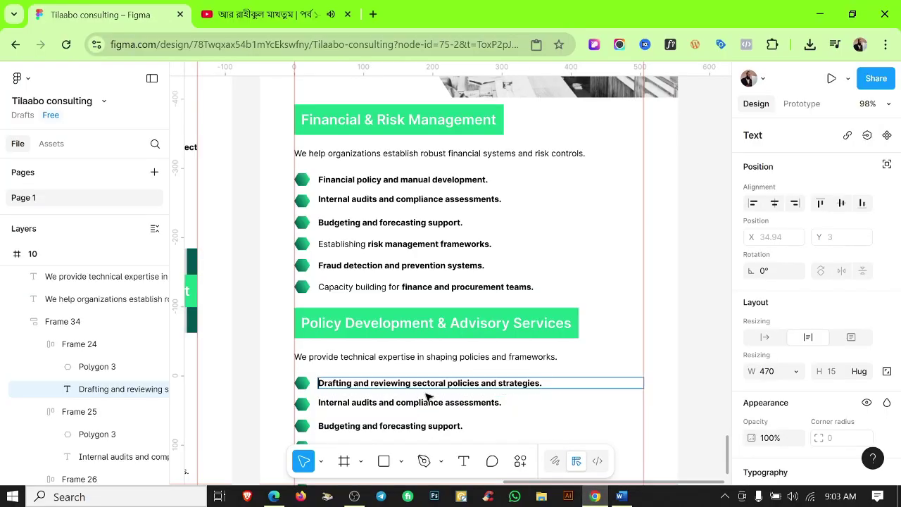
{"action": "double_click", "coordinate": [409, 402]}
{"action": "left_click_drag", "start_coordinate": [412, 383], "coordinate": [478, 383]}
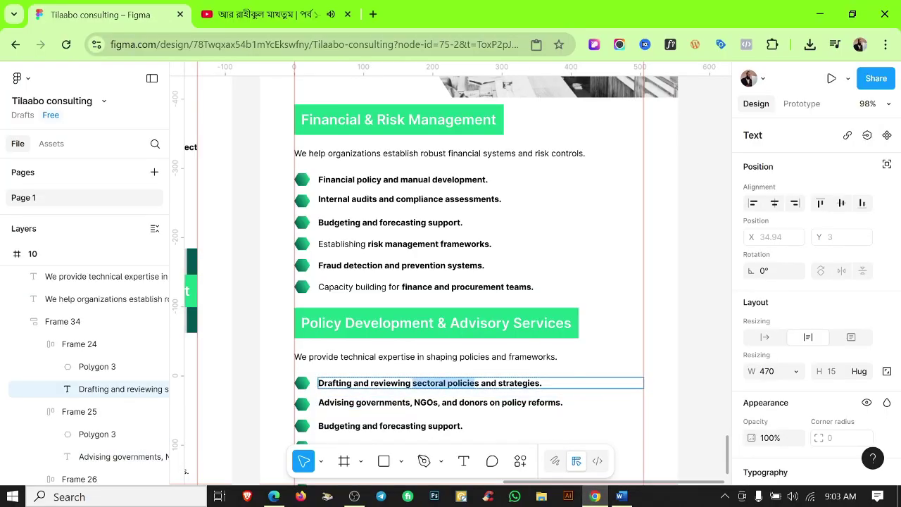
Put the Conducting policy gap assessments line in the third bullet and remove its stray bullet.
{"action": "left_click", "coordinate": [621, 497]}
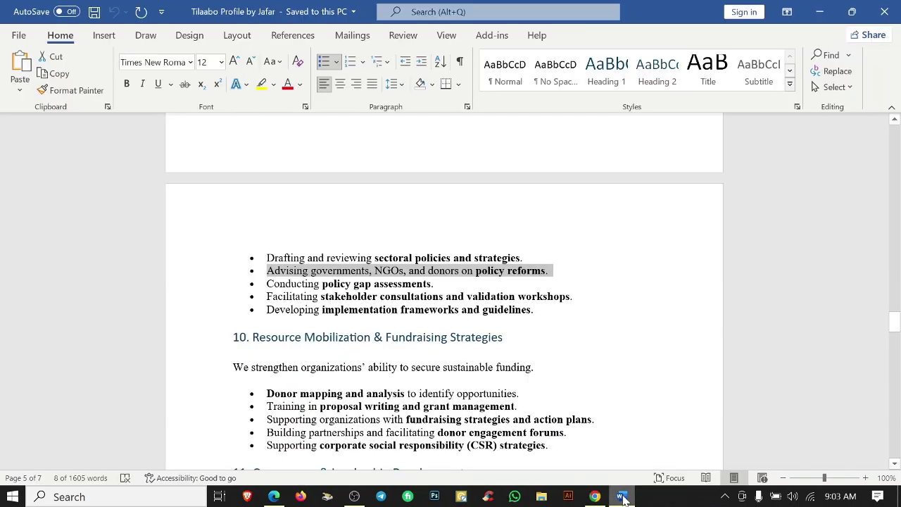
{"action": "left_click_drag", "start_coordinate": [437, 284], "coordinate": [267, 283]}
{"action": "left_click", "coordinate": [595, 497]}
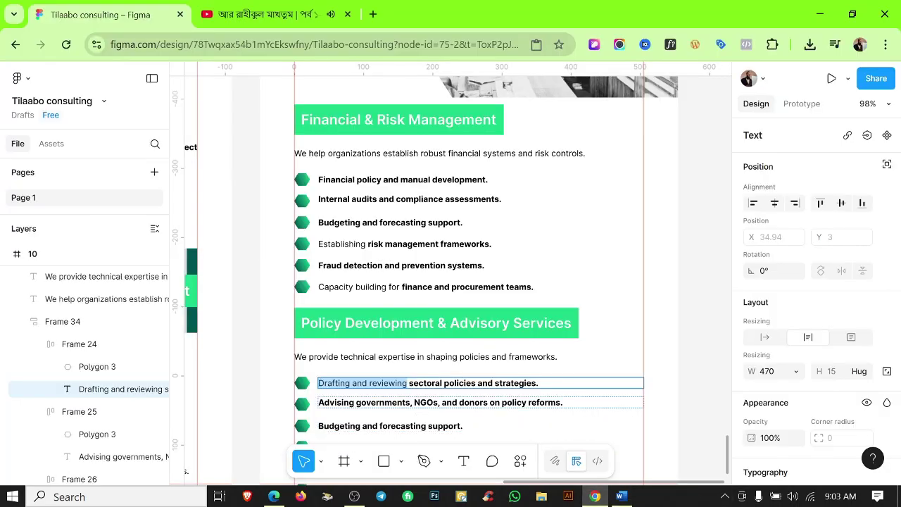
{"action": "left_click", "coordinate": [499, 402]}
{"action": "double_click", "coordinate": [389, 426]}
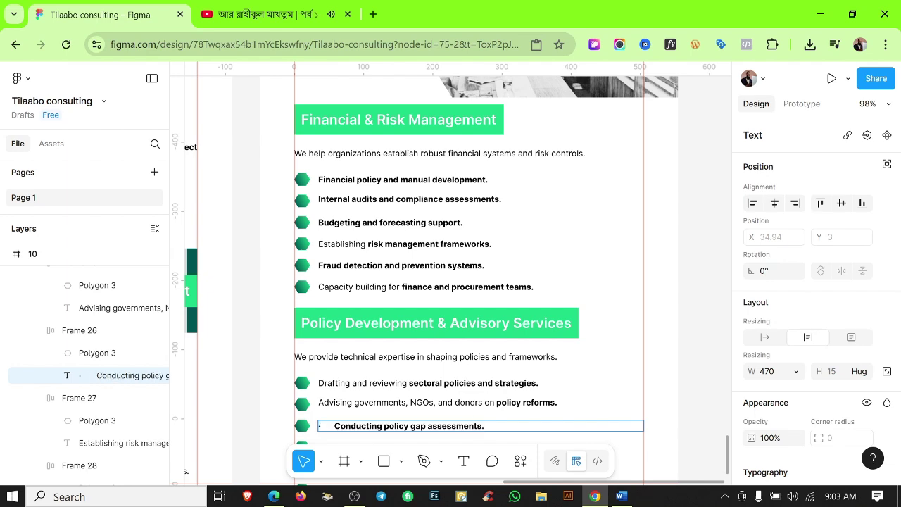
{"action": "key", "text": "BackSpace"}
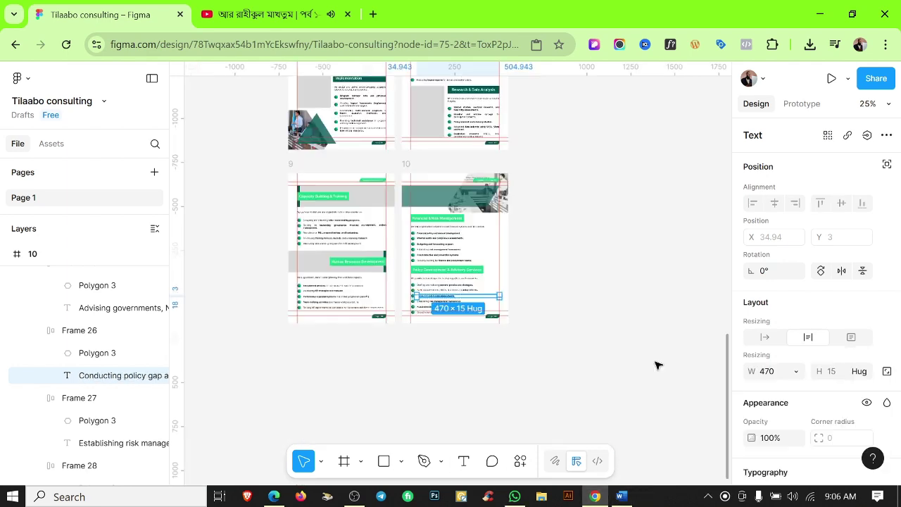
Replace the fourth bullet with the Facilitating stakeholder consultations line.
{"action": "left_click", "coordinate": [621, 497]}
{"action": "triple_click", "coordinate": [419, 296]}
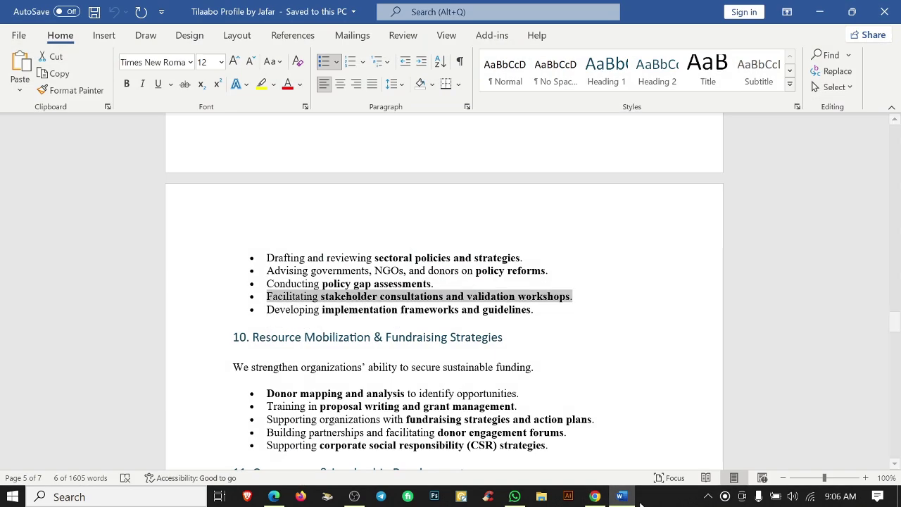
{"action": "key", "text": "alt+Tab"}
{"action": "key", "text": "shift+2"}
{"action": "key", "text": "ctrl+v"}
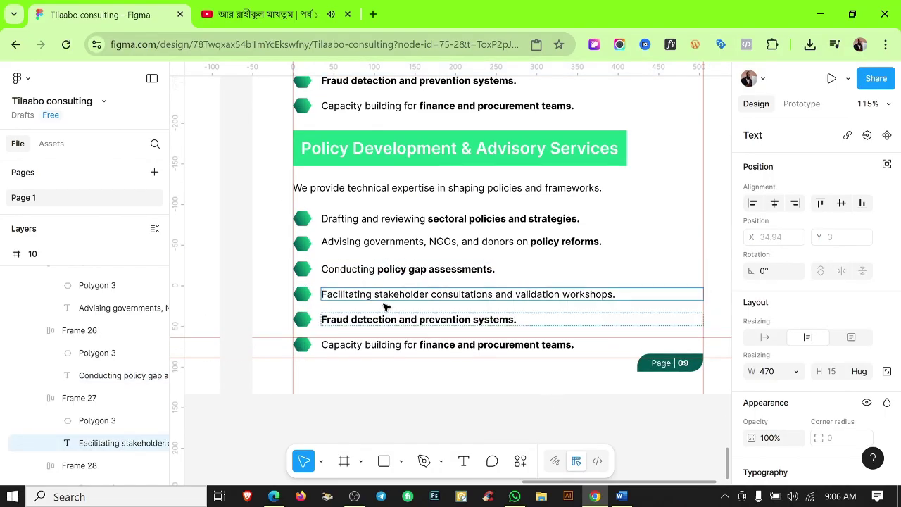
Paste the Developing implementation frameworks line into the fifth bullet and delete the leftover Capacity building row.
{"action": "key", "text": "alt+Tab"}
{"action": "triple_click", "coordinate": [399, 310]}
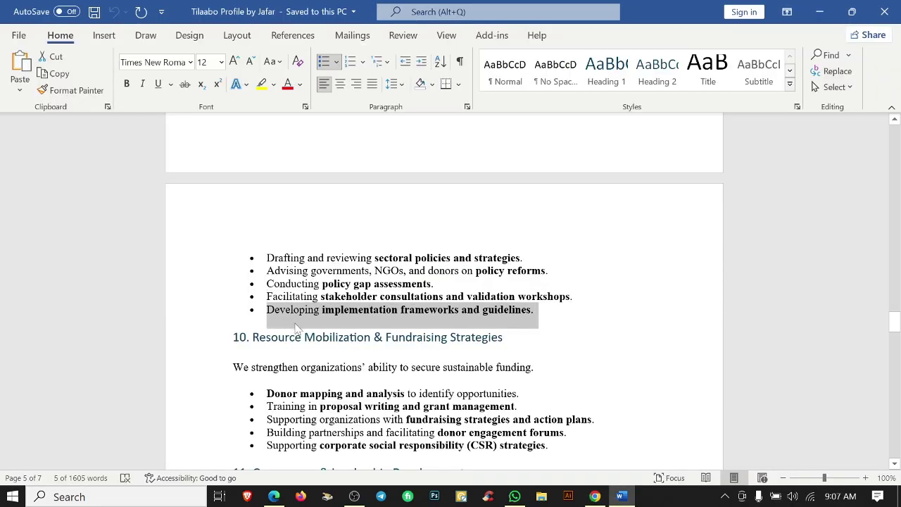
{"action": "key", "text": "alt+Tab"}
{"action": "double_click", "coordinate": [444, 319]}
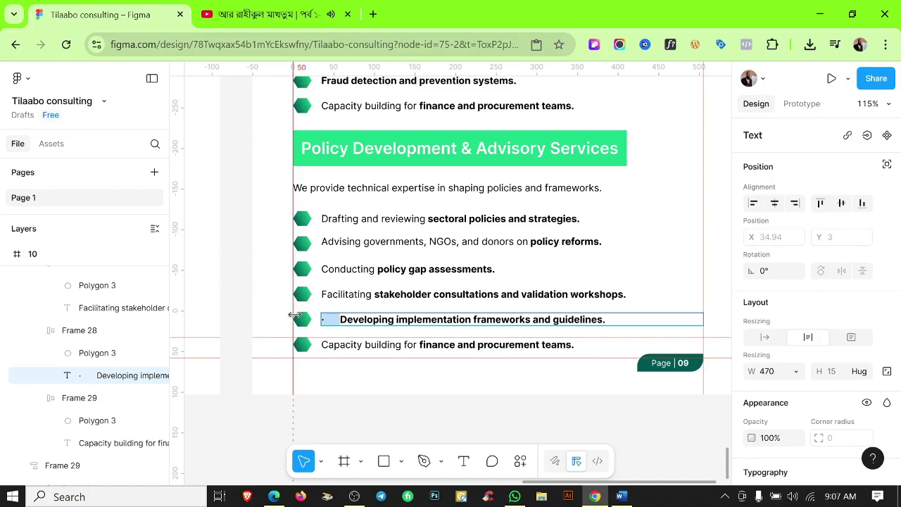
{"action": "key", "text": "ctrl+a"}
{"action": "key", "text": "ctrl+v"}
{"action": "key", "text": "Escape"}
{"action": "left_click", "coordinate": [376, 344]}
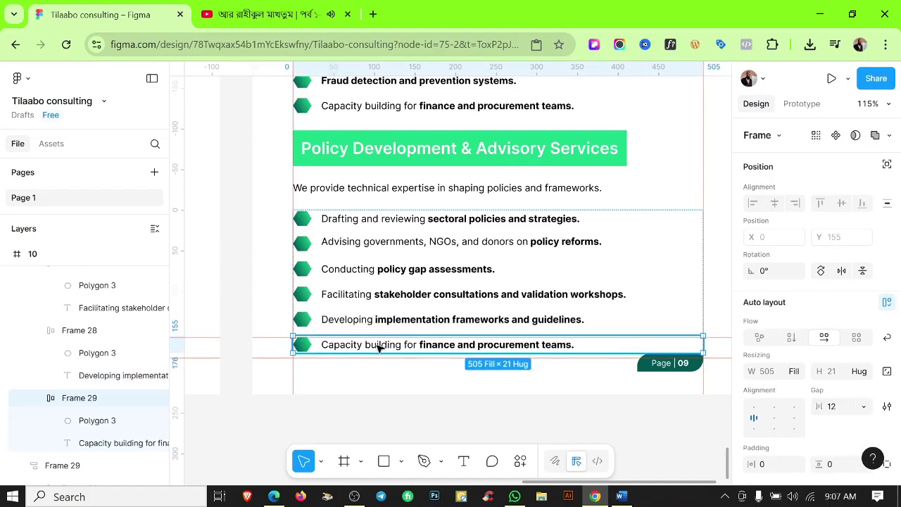
{"action": "key", "text": "Delete"}
Duplicate page 10 as a new page 11 and place it below page 9.
{"action": "scroll", "coordinate": [624, 272], "scroll_direction": "down", "scroll_amount": 5}
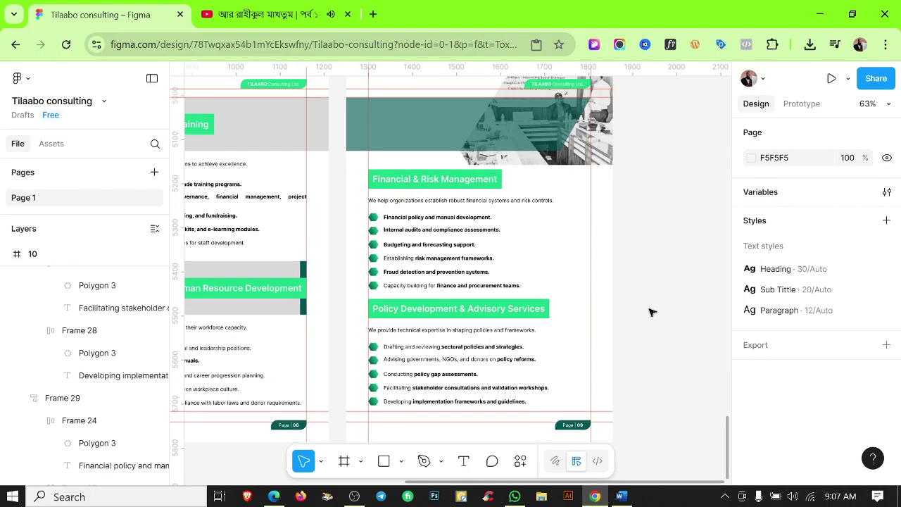
{"action": "scroll", "coordinate": [648, 303], "scroll_direction": "up", "scroll_amount": 1}
{"action": "key", "text": "shift+r"}
{"action": "scroll", "coordinate": [635, 288], "scroll_direction": "down", "scroll_amount": 2}
{"action": "key", "text": "shift+r"}
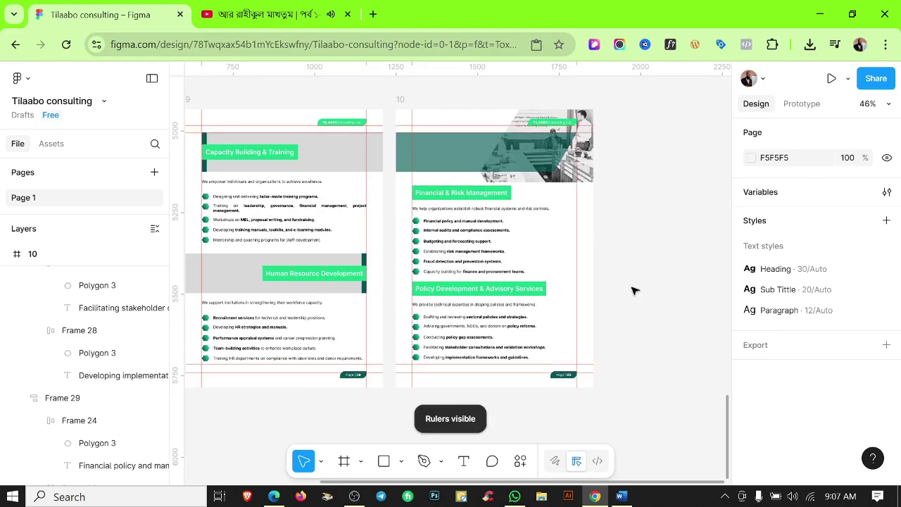
{"action": "scroll", "coordinate": [441, 263], "scroll_direction": "down", "scroll_amount": 6}
{"action": "scroll", "coordinate": [483, 312], "scroll_direction": "up", "scroll_amount": 10}
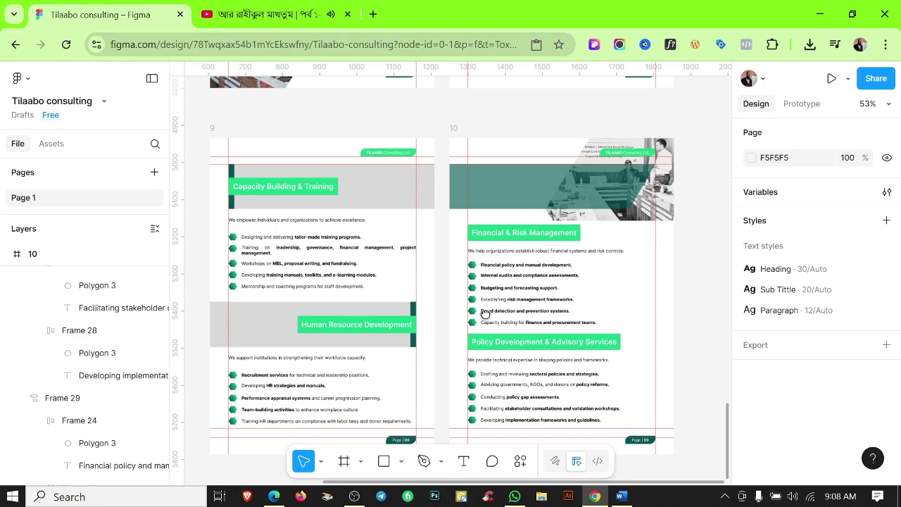
{"action": "scroll", "coordinate": [388, 354], "scroll_direction": "down", "scroll_amount": 5}
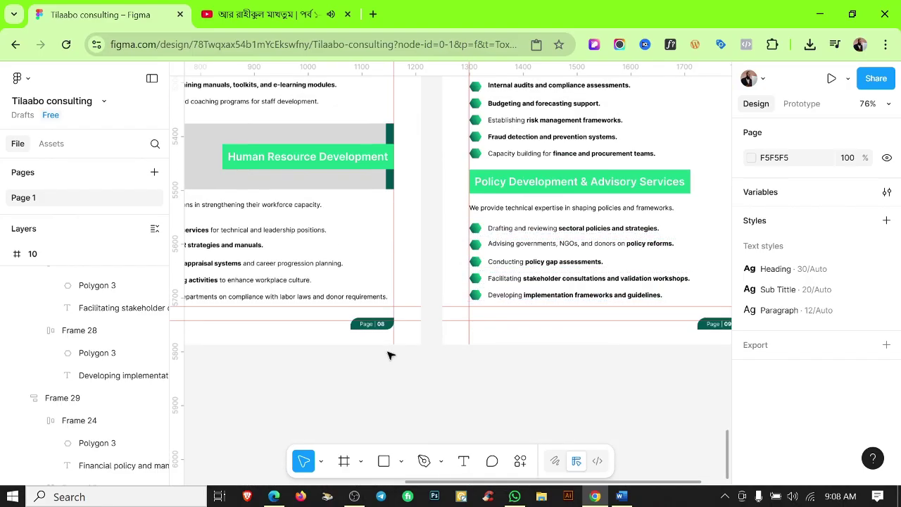
{"action": "scroll", "coordinate": [509, 335], "scroll_direction": "up", "scroll_amount": 1}
{"action": "scroll", "coordinate": [559, 326], "scroll_direction": "down", "scroll_amount": 3}
{"action": "scroll", "coordinate": [539, 413], "scroll_direction": "down", "scroll_amount": 3}
{"action": "scroll", "coordinate": [538, 413], "scroll_direction": "up", "scroll_amount": 2}
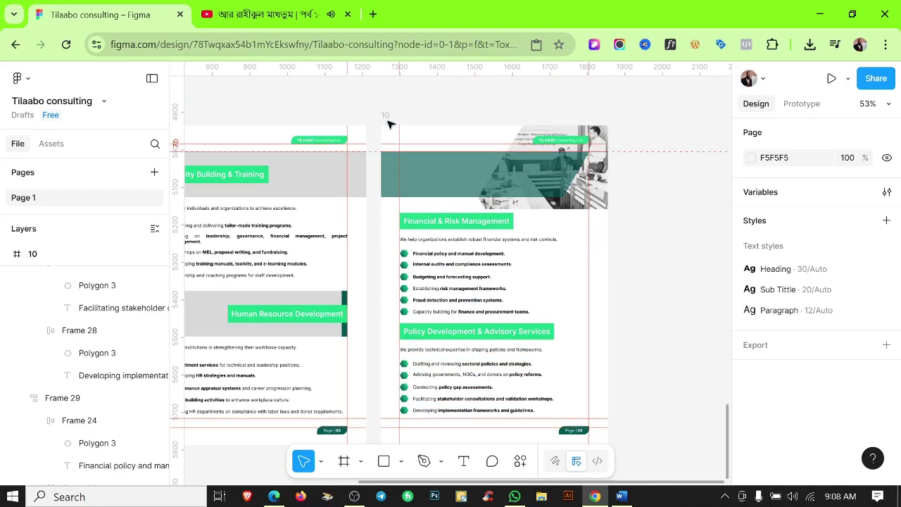
{"action": "left_click", "coordinate": [547, 213]}
{"action": "key", "text": "ctrl+d"}
{"action": "scroll", "coordinate": [513, 369], "scroll_direction": "down", "scroll_amount": 3}
{"action": "left_click_drag", "start_coordinate": [596, 243], "coordinate": [328, 438]}
Delete all the copied contents inside page 11.
{"action": "left_click", "coordinate": [478, 336]}
{"action": "scroll", "coordinate": [479, 336], "scroll_direction": "down", "scroll_amount": 1}
{"action": "scroll", "coordinate": [479, 336], "scroll_direction": "left", "scroll_amount": 1}
{"action": "left_click_drag", "start_coordinate": [250, 337], "coordinate": [407, 433]}
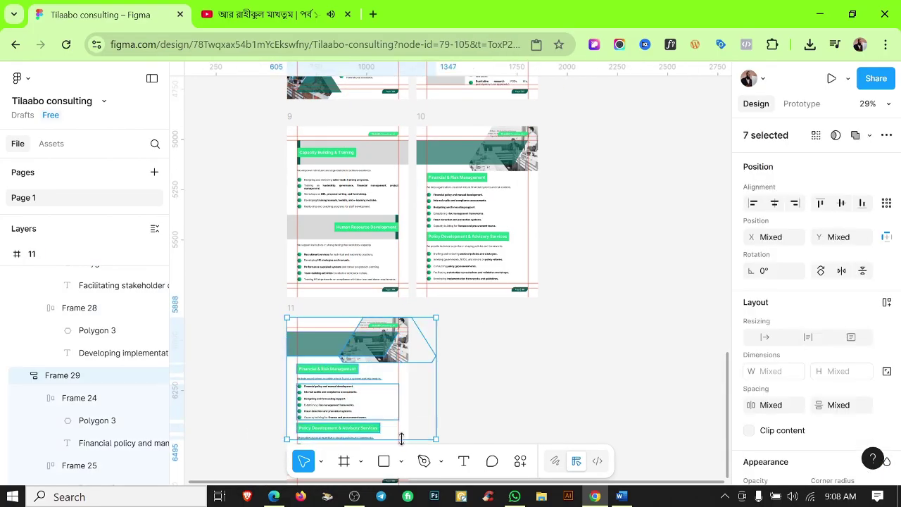
{"action": "key", "text": "Delete"}
{"action": "scroll", "coordinate": [458, 397], "scroll_direction": "down", "scroll_amount": 2}
{"action": "left_click", "coordinate": [322, 362]}
{"action": "key", "text": "Delete"}
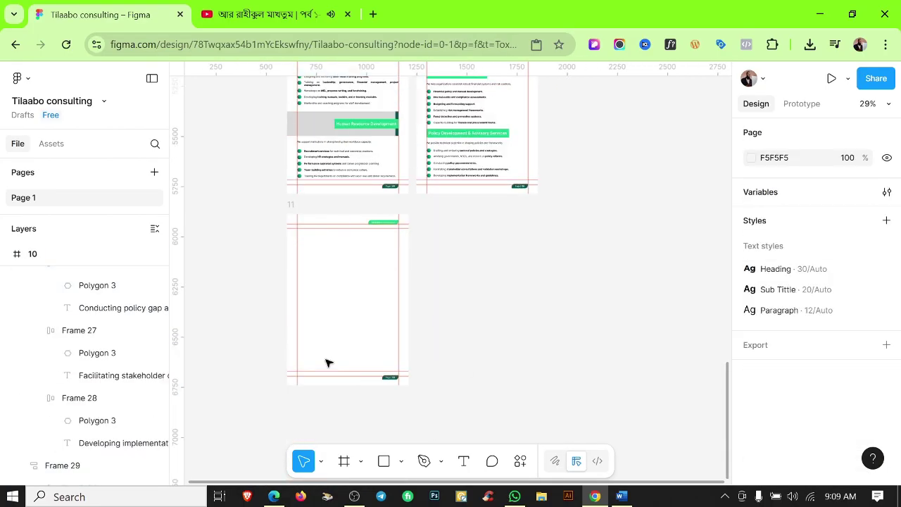
Paste the hexagon photo from page 8 onto page 11 and move it lower.
{"action": "scroll", "coordinate": [445, 386], "scroll_direction": "up", "scroll_amount": 2}
{"action": "scroll", "coordinate": [569, 150], "scroll_direction": "up", "scroll_amount": 5}
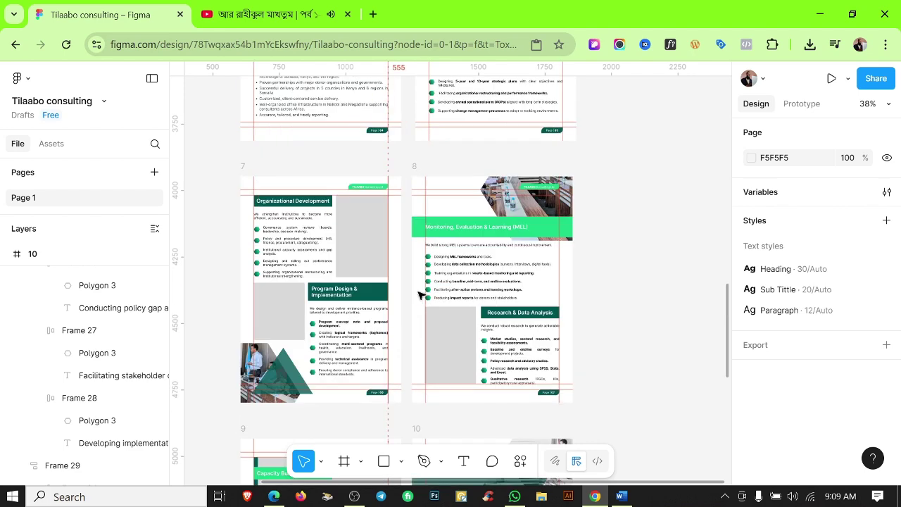
{"action": "left_click", "coordinate": [538, 204]}
{"action": "scroll", "coordinate": [423, 281], "scroll_direction": "down", "scroll_amount": 6}
{"action": "left_click", "coordinate": [245, 295]}
{"action": "key", "text": "ctrl+v"}
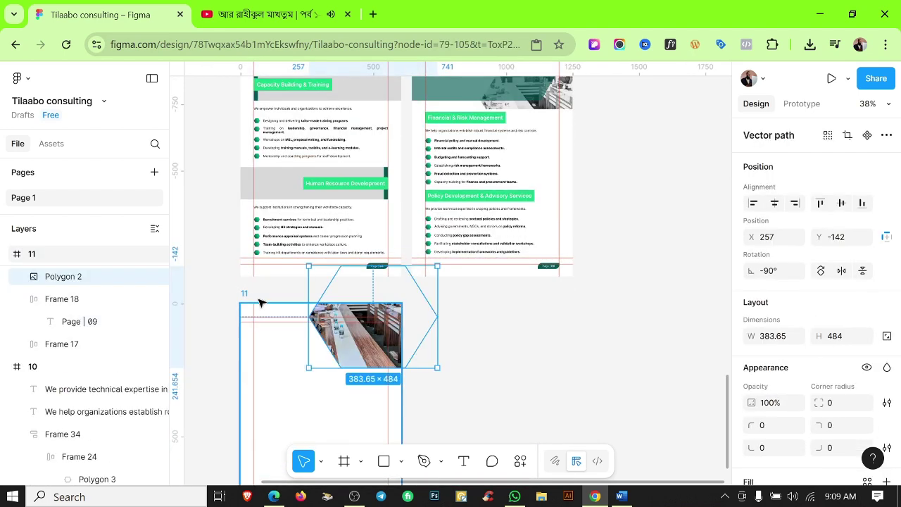
{"action": "scroll", "coordinate": [373, 353], "scroll_direction": "up", "scroll_amount": 3}
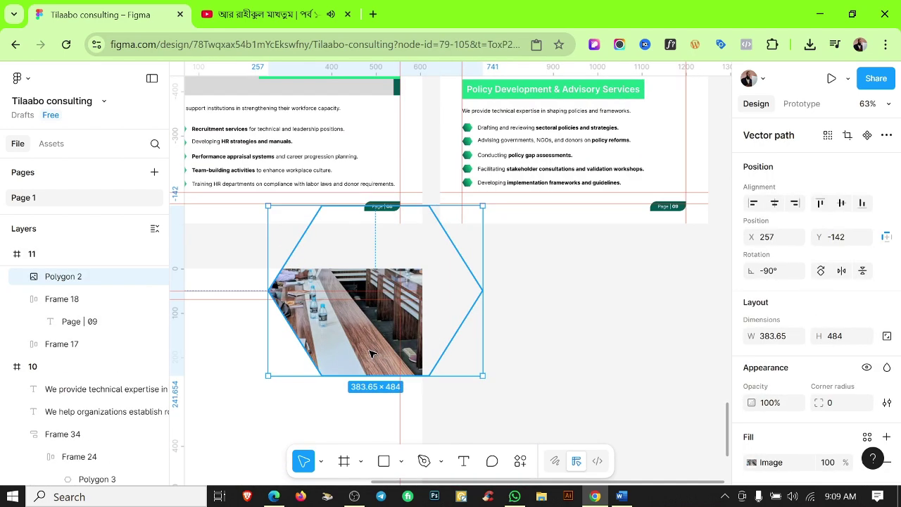
{"action": "left_click_drag", "start_coordinate": [365, 333], "coordinate": [373, 346]}
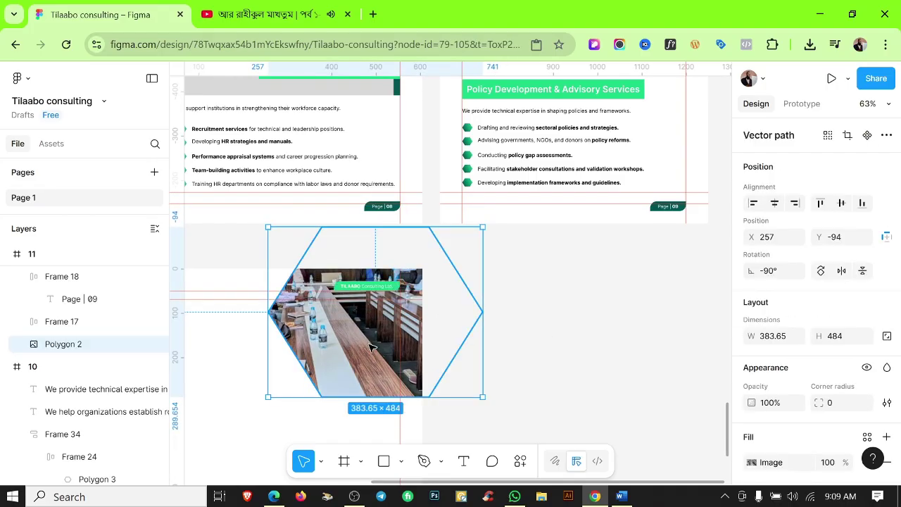
{"action": "left_click", "coordinate": [536, 318]}
{"action": "scroll", "coordinate": [535, 318], "scroll_direction": "down", "scroll_amount": 5}
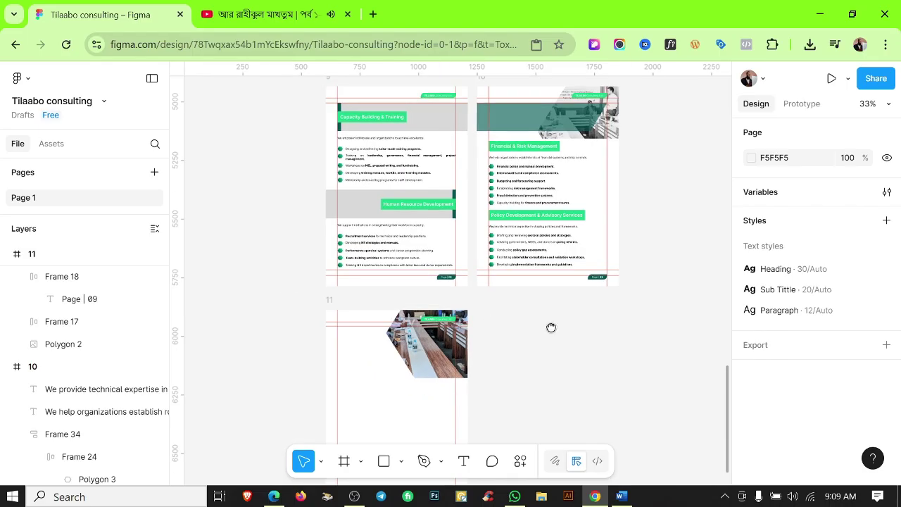
{"action": "scroll", "coordinate": [551, 328], "scroll_direction": "right", "scroll_amount": 2}
{"action": "scroll", "coordinate": [256, 354], "scroll_direction": "up", "scroll_amount": 1}
{"action": "left_click", "coordinate": [258, 345]}
Duplicate page 11 as page 12 and butt it against page 11.
{"action": "key", "text": "ctrl+d"}
{"action": "scroll", "coordinate": [453, 299], "scroll_direction": "up", "scroll_amount": 3}
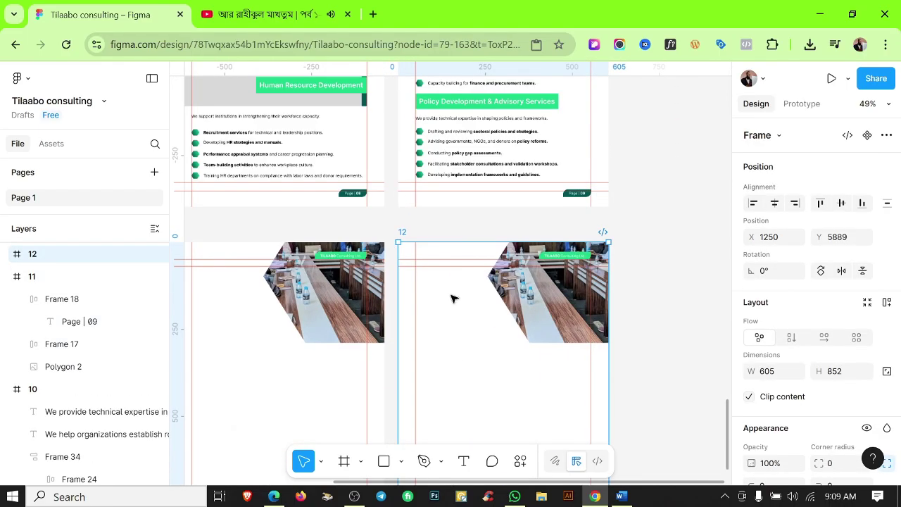
{"action": "left_click_drag", "start_coordinate": [452, 298], "coordinate": [446, 301]}
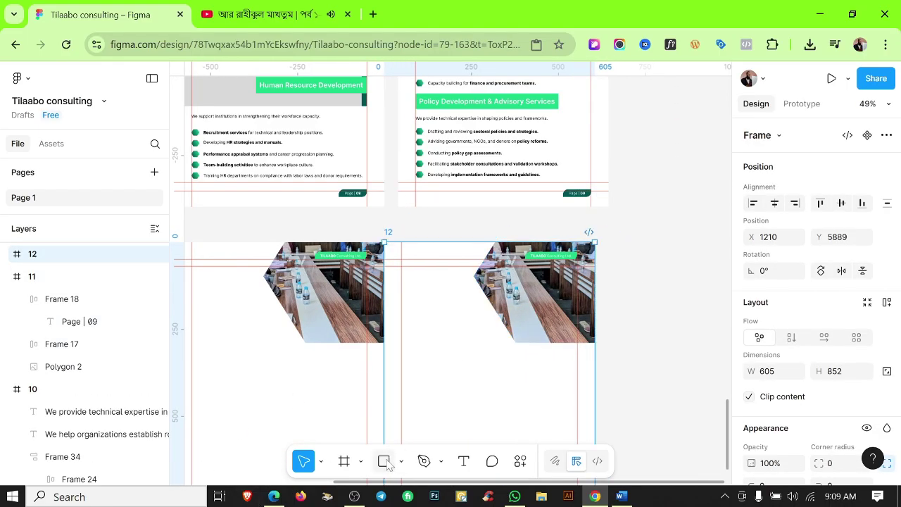
Draw a grey background rectangle on page 12 and send it behind the photo and label.
{"action": "left_click_drag", "start_coordinate": [409, 241], "coordinate": [563, 342]}
{"action": "scroll", "coordinate": [405, 292], "scroll_direction": "up", "scroll_amount": 5}
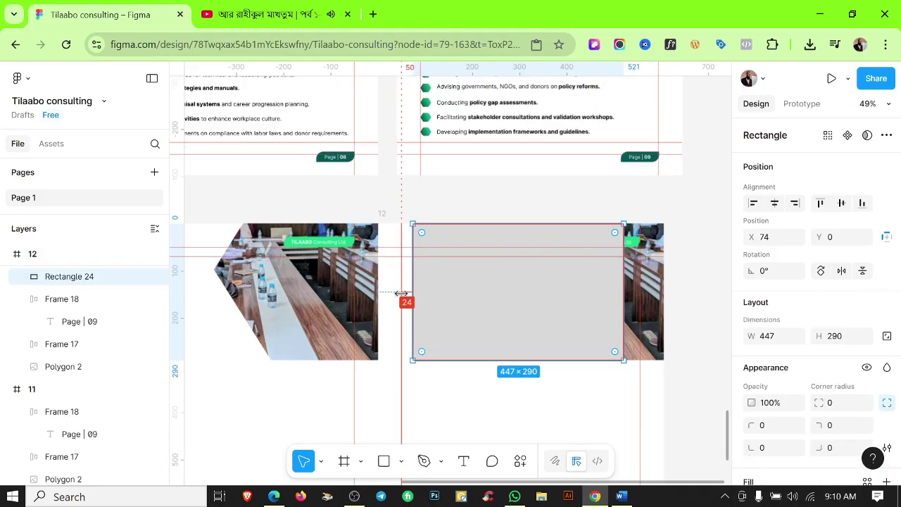
{"action": "mouse_move", "coordinate": [425, 276]}
{"action": "left_mouse_down"}
{"action": "mouse_move", "coordinate": [354, 275]}
{"action": "mouse_move", "coordinate": [430, 289]}
{"action": "left_mouse_up"}
{"action": "scroll", "coordinate": [458, 292], "scroll_direction": "down", "scroll_amount": 3}
{"action": "scroll", "coordinate": [394, 296], "scroll_direction": "up", "scroll_amount": 2}
{"action": "left_click", "coordinate": [394, 296]}
{"action": "left_click", "coordinate": [380, 295]}
{"action": "key", "text": "ctrl+["}
{"action": "key", "text": "ctrl+["}
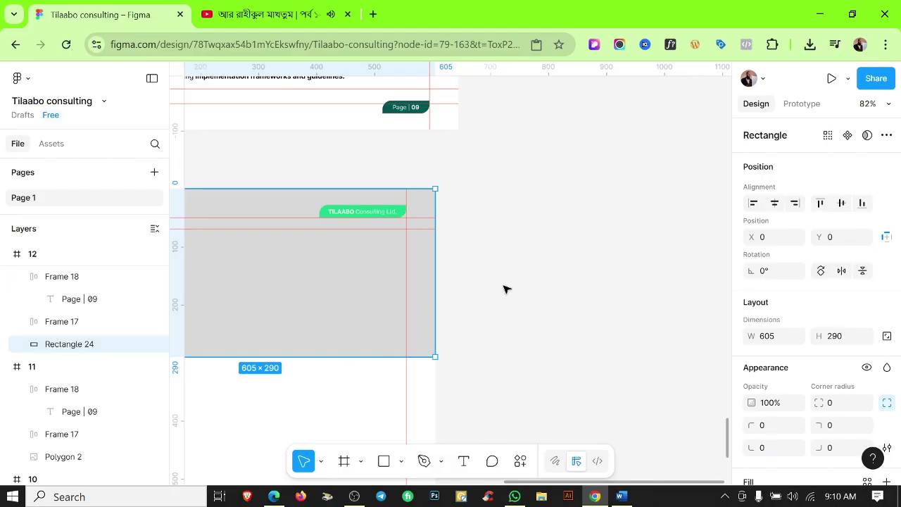
{"action": "left_click", "coordinate": [505, 288]}
Draw a 108-high band across page 12's lower part filled with Color 1 Tp green.
{"action": "scroll", "coordinate": [505, 288], "scroll_direction": "down", "scroll_amount": 3}
{"action": "scroll", "coordinate": [322, 318], "scroll_direction": "up", "scroll_amount": 2}
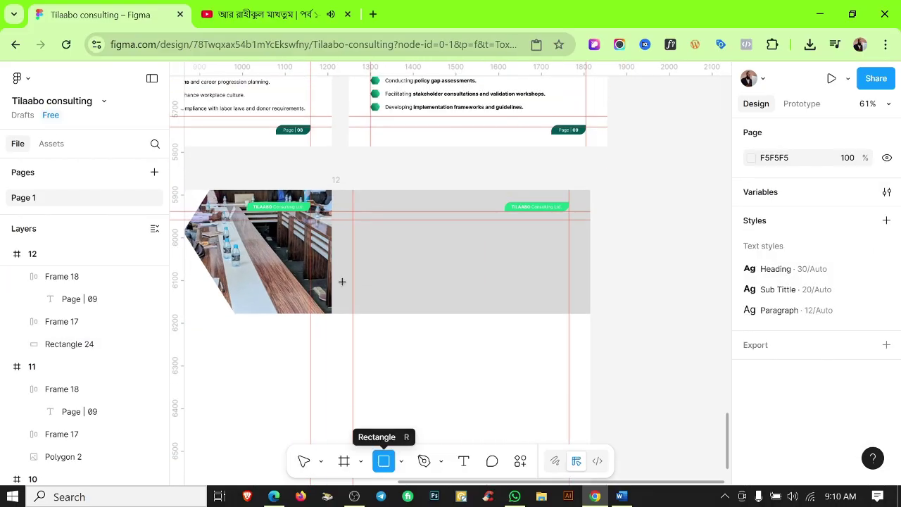
{"action": "mouse_move", "coordinate": [332, 269]}
{"action": "left_mouse_down"}
{"action": "mouse_move", "coordinate": [569, 297]}
{"action": "mouse_move", "coordinate": [591, 314]}
{"action": "left_mouse_up"}
{"action": "scroll", "coordinate": [373, 293], "scroll_direction": "up", "scroll_amount": 2}
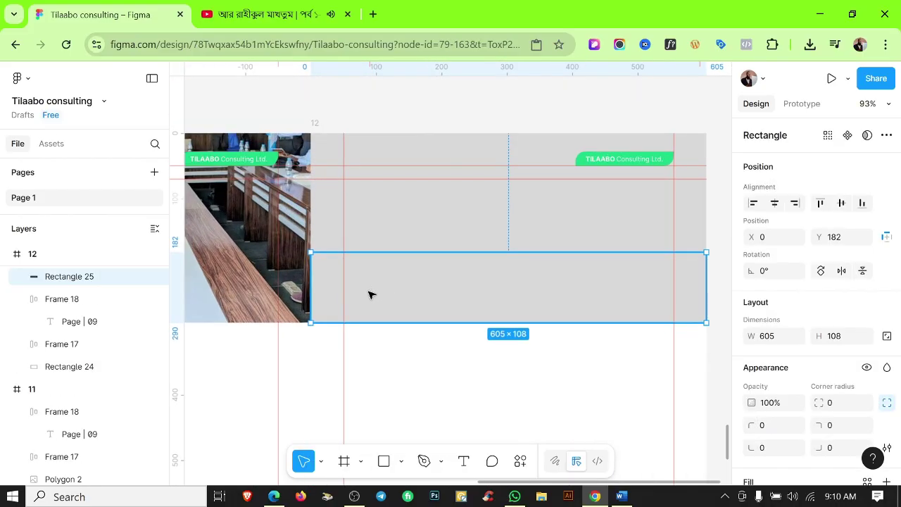
{"action": "scroll", "coordinate": [816, 366], "scroll_direction": "down", "scroll_amount": 3}
{"action": "left_click", "coordinate": [749, 344]}
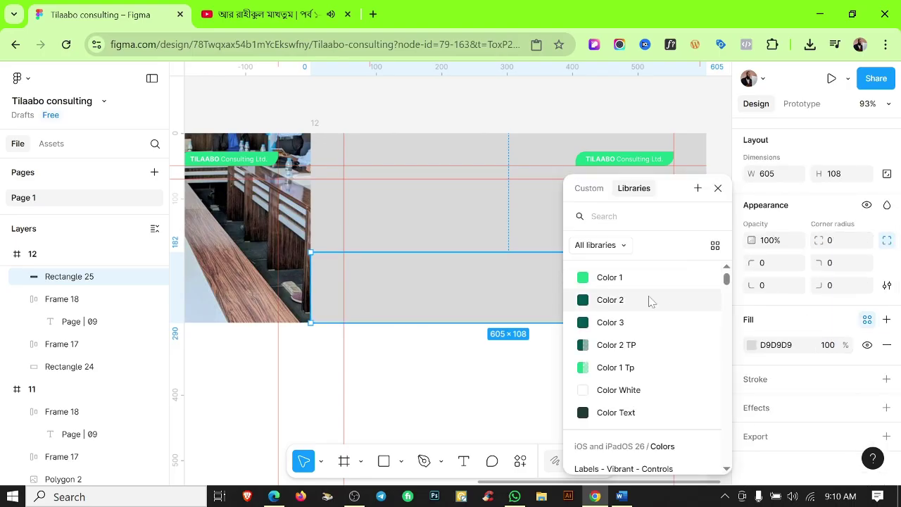
{"action": "left_click", "coordinate": [617, 366]}
{"action": "key", "text": "Escape"}
{"action": "scroll", "coordinate": [577, 374], "scroll_direction": "down", "scroll_amount": 3}
{"action": "scroll", "coordinate": [455, 339], "scroll_direction": "up", "scroll_amount": 2}
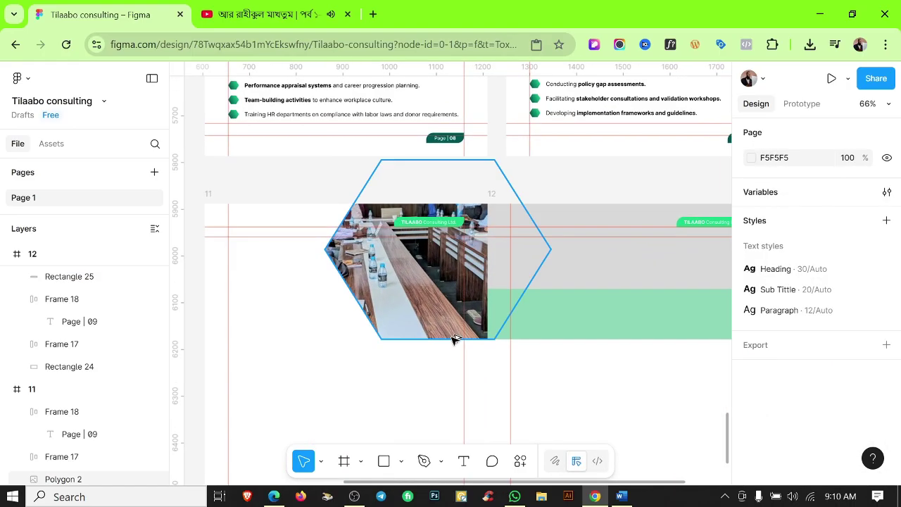
{"action": "scroll", "coordinate": [547, 355], "scroll_direction": "right", "scroll_amount": 2}
{"action": "left_click", "coordinate": [451, 337]}
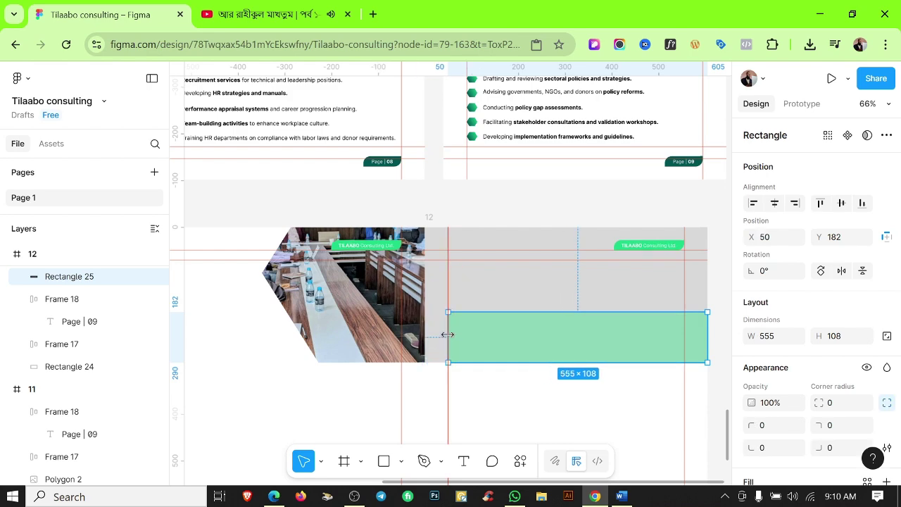
{"action": "key", "text": "Escape"}
{"action": "scroll", "coordinate": [567, 390], "scroll_direction": "down", "scroll_amount": 1}
{"action": "scroll", "coordinate": [549, 404], "scroll_direction": "right", "scroll_amount": 2}
{"action": "key", "text": "shift+r"}
{"action": "scroll", "coordinate": [535, 417], "scroll_direction": "down", "scroll_amount": 1}
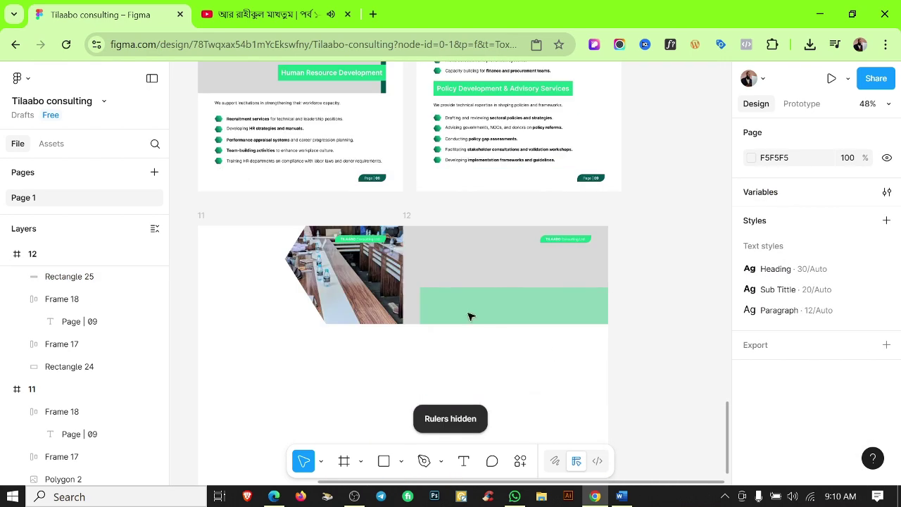
{"action": "left_click", "coordinate": [416, 218]}
{"action": "key", "text": "Escape"}
{"action": "scroll", "coordinate": [346, 296], "scroll_direction": "up", "scroll_amount": 5}
Change the back hexagon's image fill to a linear gradient from 005653 to 1CD587.
{"action": "left_click", "coordinate": [345, 290]}
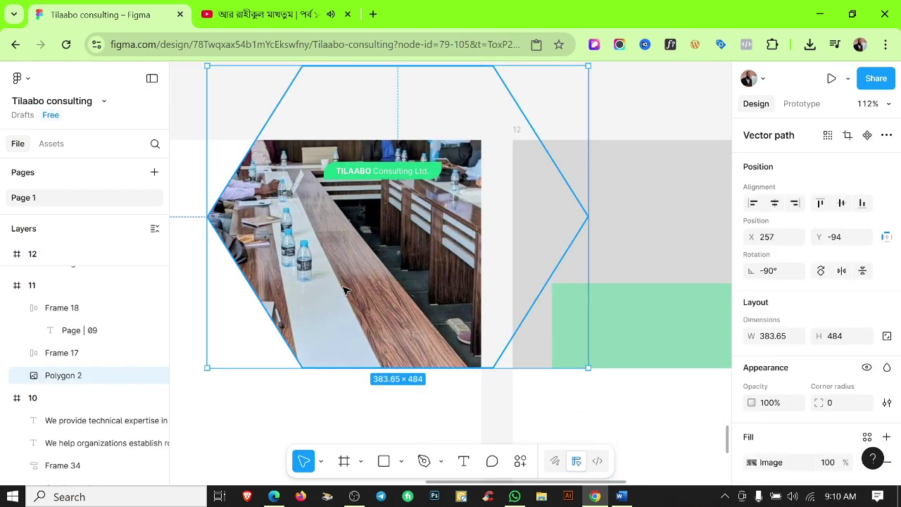
{"action": "left_click", "coordinate": [63, 398]}
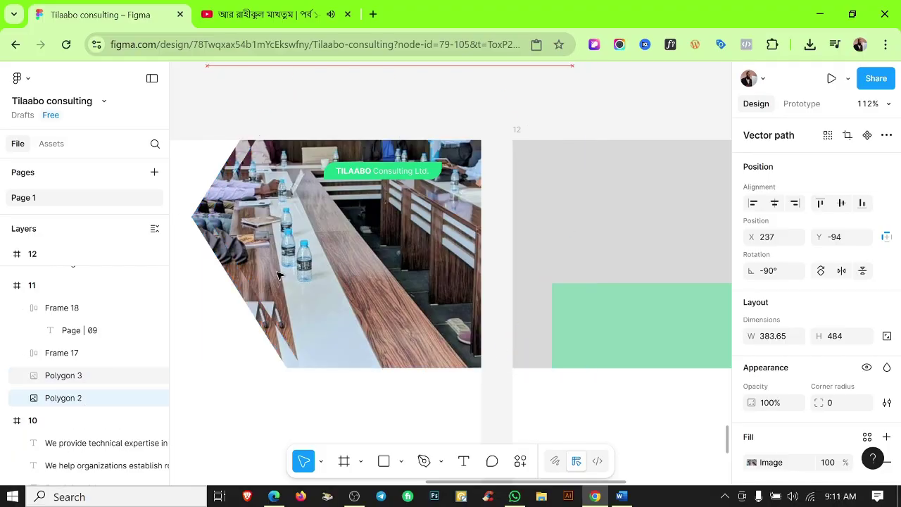
{"action": "left_click", "coordinate": [752, 423]}
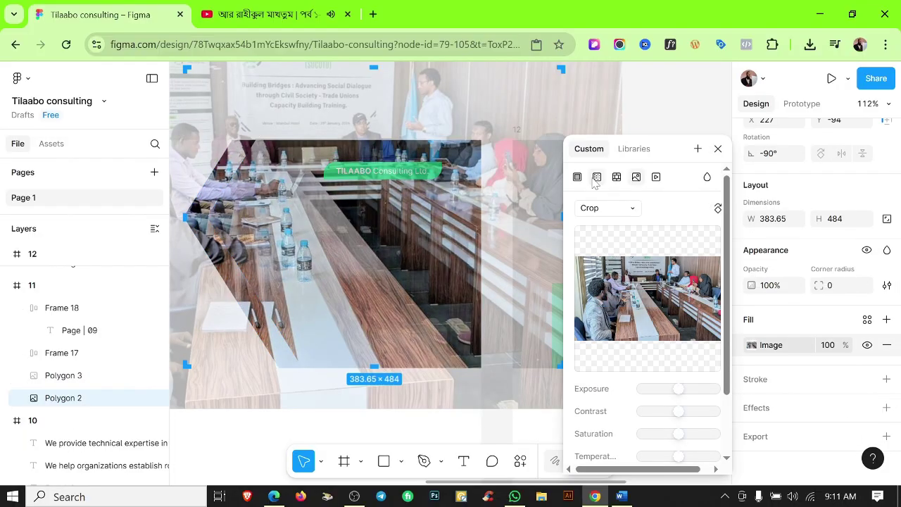
{"action": "left_click", "coordinate": [596, 177]}
{"action": "left_click", "coordinate": [625, 305]}
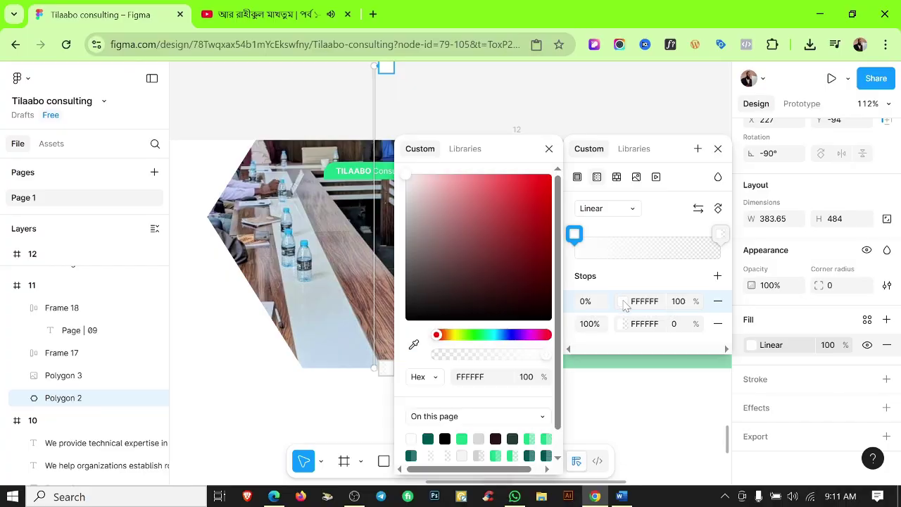
{"action": "left_click", "coordinate": [429, 438]}
{"action": "left_click", "coordinate": [623, 323]}
{"action": "left_click", "coordinate": [461, 438]}
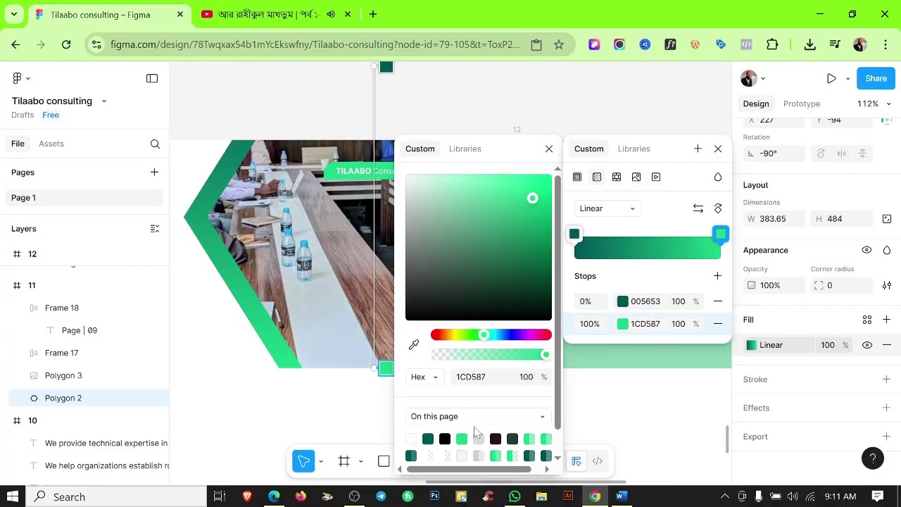
{"action": "key", "text": "Escape"}
{"action": "left_click", "coordinate": [410, 395]}
Check the grey panel on page 12, then clear the selection.
{"action": "scroll", "coordinate": [416, 392], "scroll_direction": "down", "scroll_amount": 5}
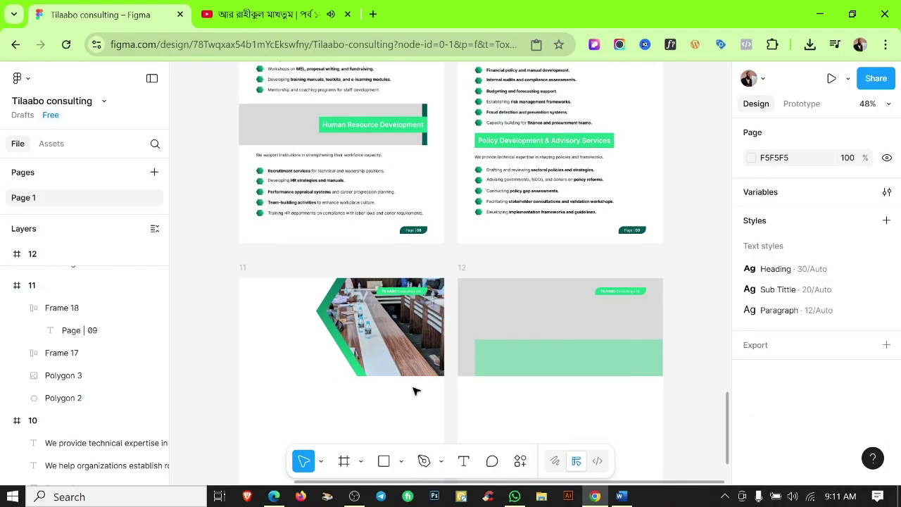
{"action": "scroll", "coordinate": [380, 366], "scroll_direction": "up", "scroll_amount": 5}
{"action": "scroll", "coordinate": [336, 339], "scroll_direction": "down", "scroll_amount": 4}
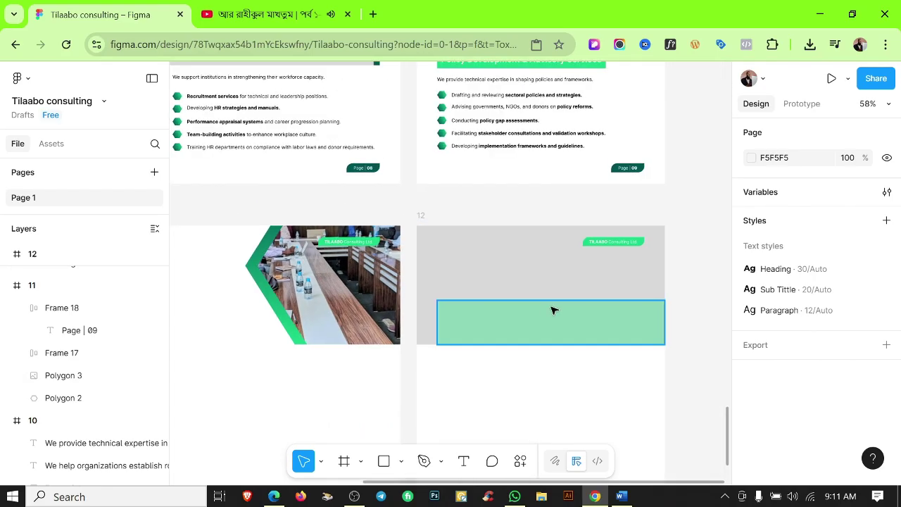
{"action": "left_click", "coordinate": [550, 264]}
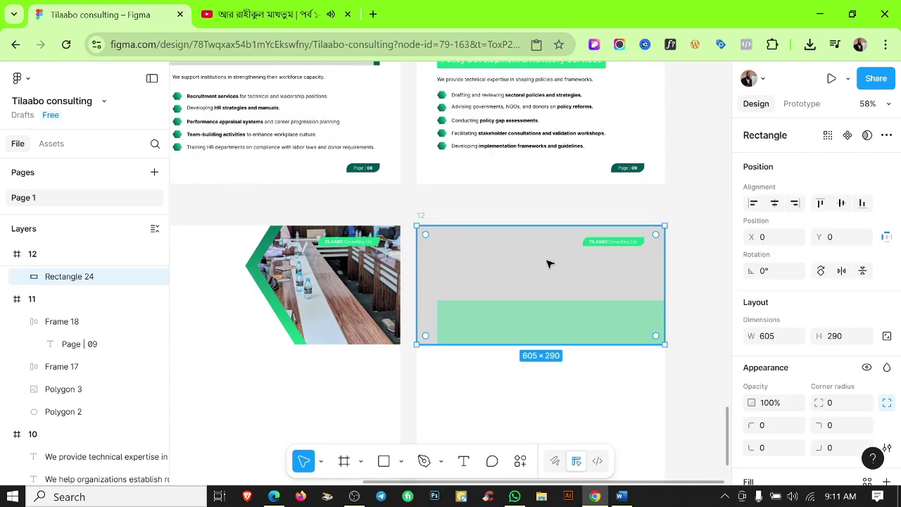
{"action": "left_click", "coordinate": [541, 436]}
{"action": "scroll", "coordinate": [460, 451], "scroll_direction": "down", "scroll_amount": 5}
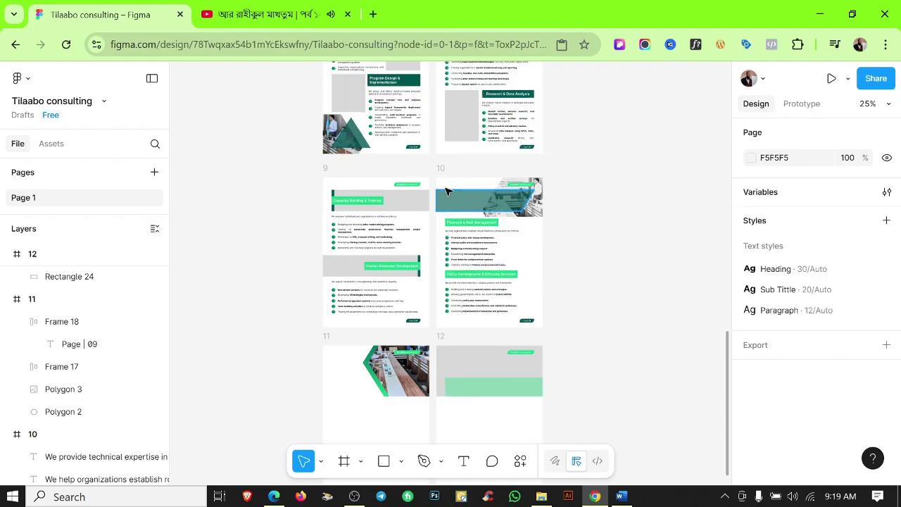
{"action": "left_click", "coordinate": [502, 94]}
{"action": "key", "text": "Escape"}
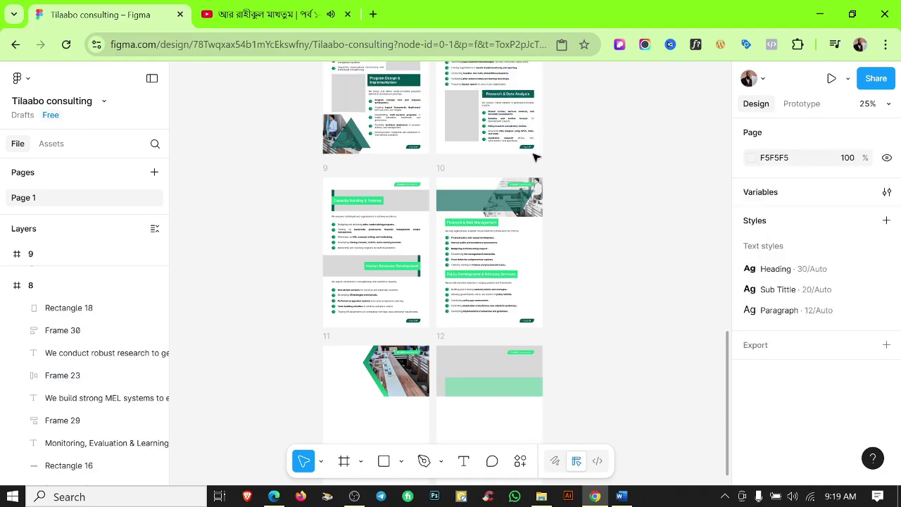
Paste the Research & Data Analysis block onto page 11, align it left and narrow it.
{"action": "scroll", "coordinate": [535, 158], "scroll_direction": "down", "scroll_amount": 2}
{"action": "scroll", "coordinate": [514, 366], "scroll_direction": "up", "scroll_amount": 5}
{"action": "left_click", "coordinate": [514, 364]}
{"action": "left_click", "coordinate": [514, 375], "text": "shift"}
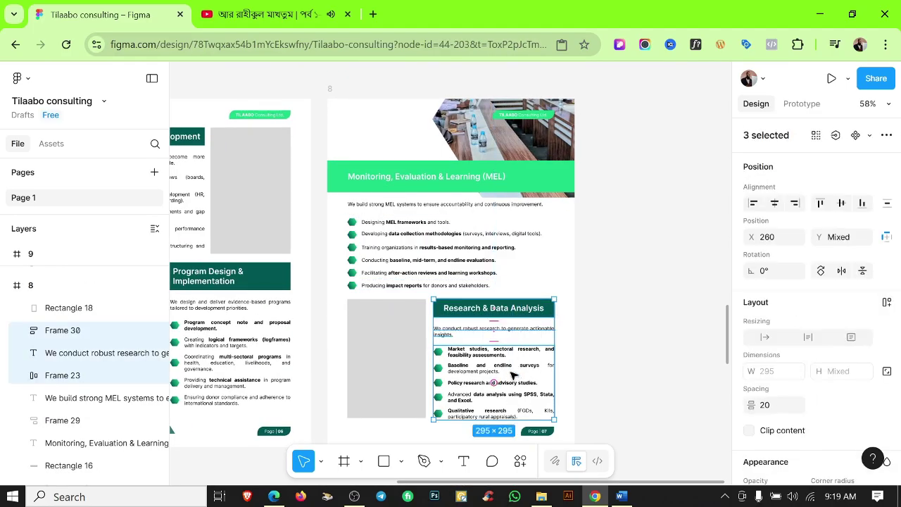
{"action": "scroll", "coordinate": [509, 364], "scroll_direction": "down", "scroll_amount": 10}
{"action": "left_click", "coordinate": [266, 199]}
{"action": "key", "text": "ctrl+v"}
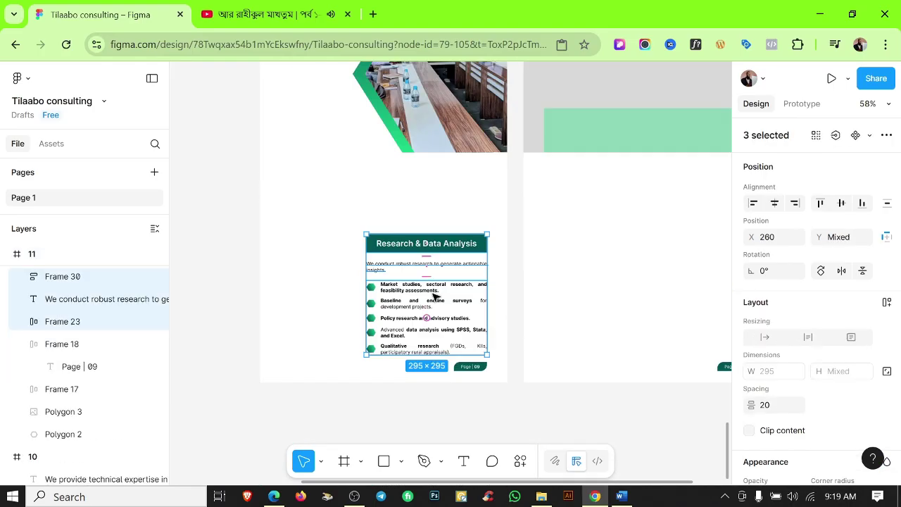
{"action": "left_click_drag", "start_coordinate": [440, 250], "coordinate": [380, 195]}
{"action": "scroll", "coordinate": [342, 201], "scroll_direction": "up", "scroll_amount": 5}
{"action": "scroll", "coordinate": [342, 267], "scroll_direction": "down", "scroll_amount": 3}
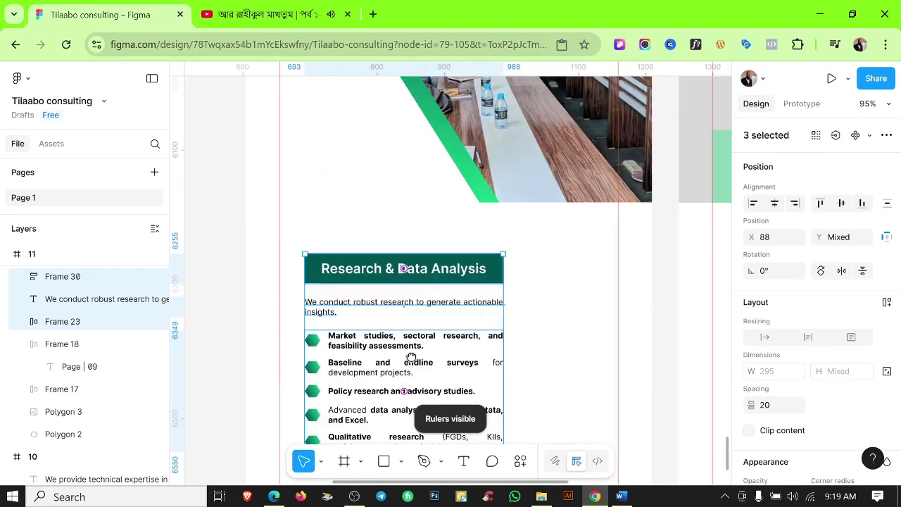
{"action": "left_click_drag", "start_coordinate": [347, 264], "coordinate": [344, 264]}
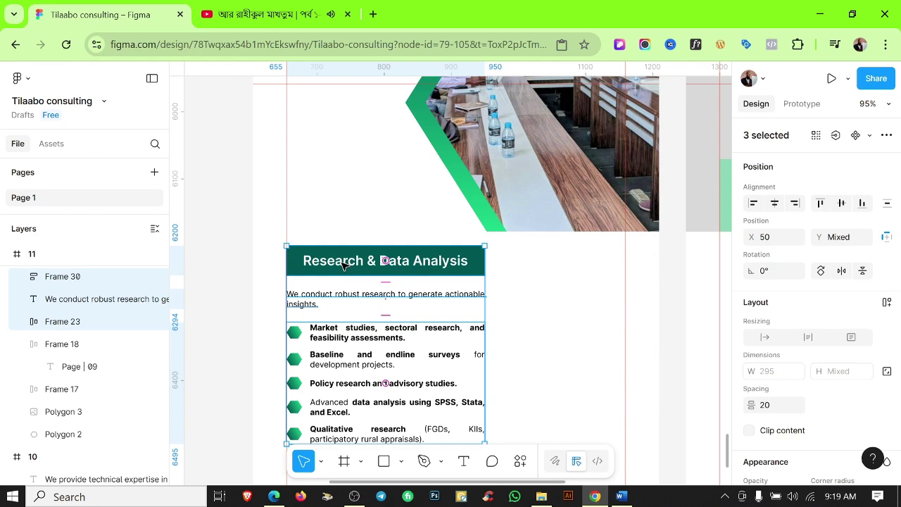
{"action": "left_click_drag", "start_coordinate": [486, 347], "coordinate": [469, 353]}
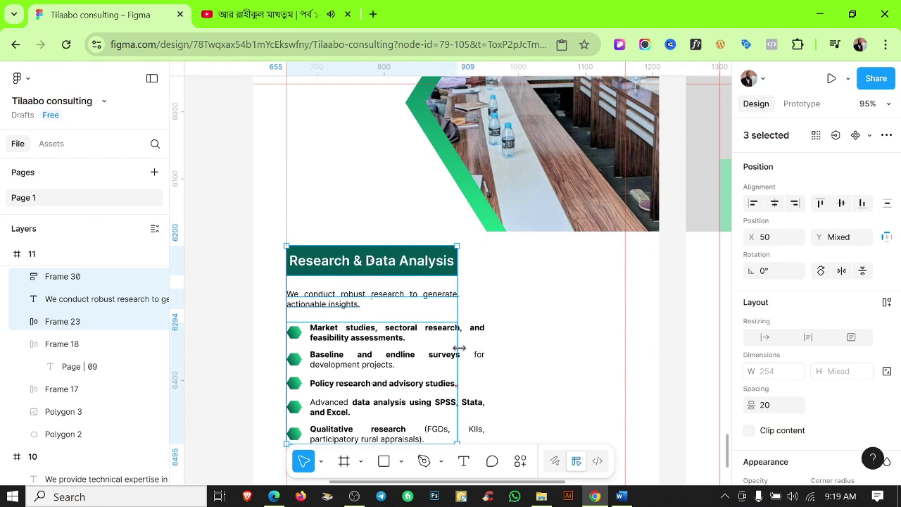
{"action": "key", "text": "Escape"}
Narrow the Market studies text to 226 wide and the Baseline text so it rewraps.
{"action": "left_click", "coordinate": [438, 338]}
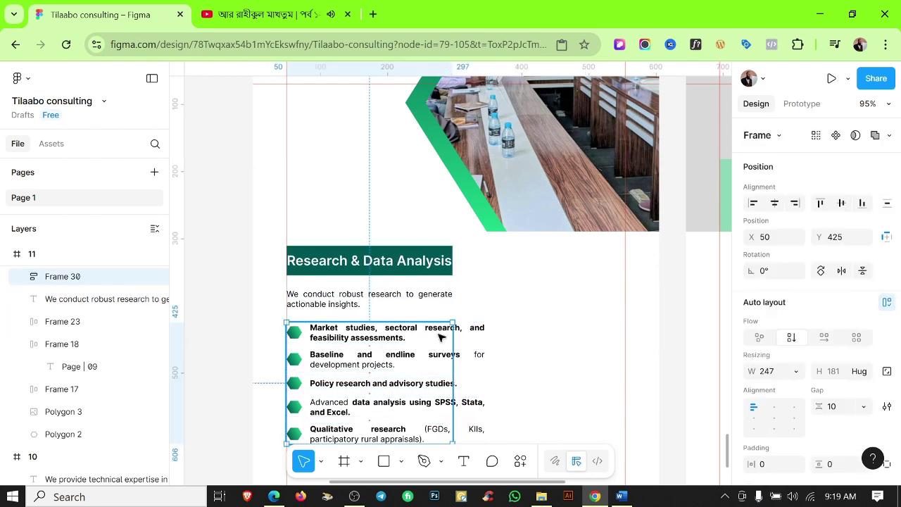
{"action": "scroll", "coordinate": [391, 366], "scroll_direction": "up", "scroll_amount": 5}
{"action": "double_click", "coordinate": [394, 284]}
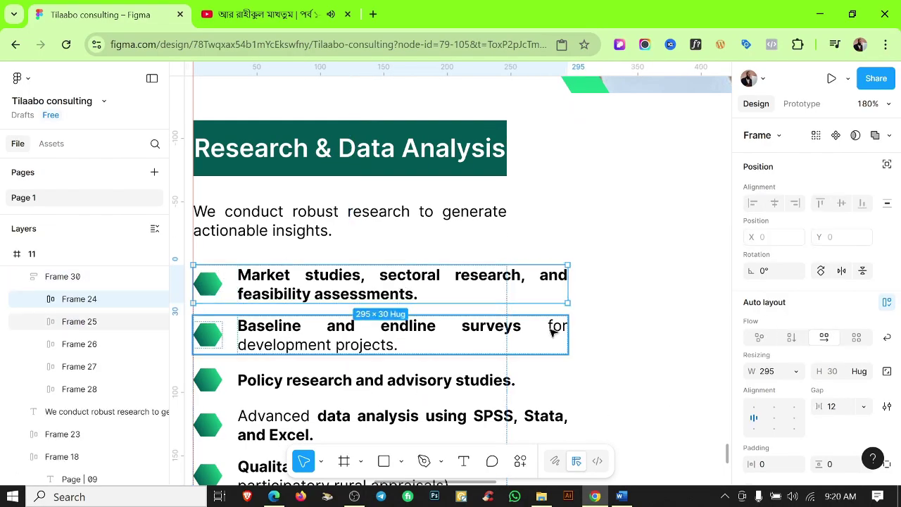
{"action": "left_click", "coordinate": [553, 326], "text": "shift"}
{"action": "left_click", "coordinate": [550, 391], "text": "shift"}
{"action": "left_click", "coordinate": [550, 425], "text": "shift"}
{"action": "scroll", "coordinate": [566, 397], "scroll_direction": "down", "scroll_amount": 1}
{"action": "left_click", "coordinate": [566, 396], "text": "shift"}
{"action": "scroll", "coordinate": [570, 354], "scroll_direction": "down", "scroll_amount": 2}
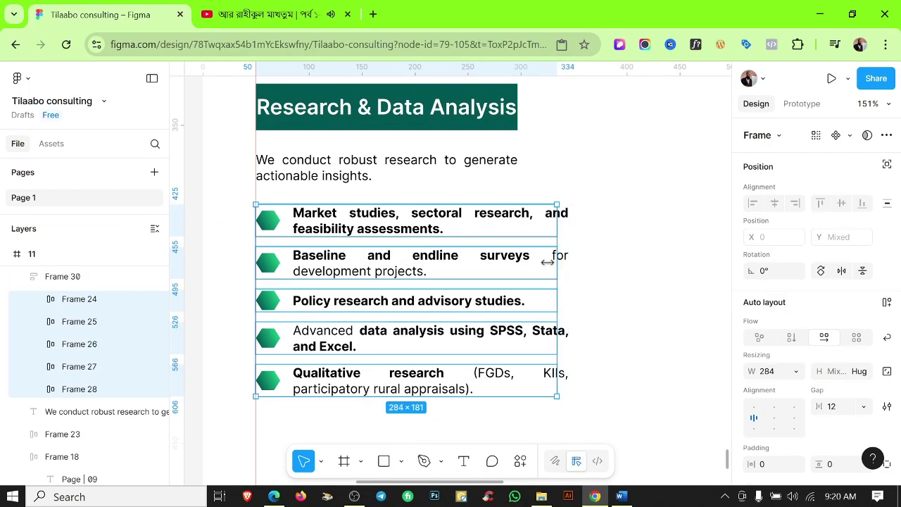
{"action": "double_click", "coordinate": [544, 214]}
{"action": "left_click_drag", "start_coordinate": [569, 214], "coordinate": [529, 216]}
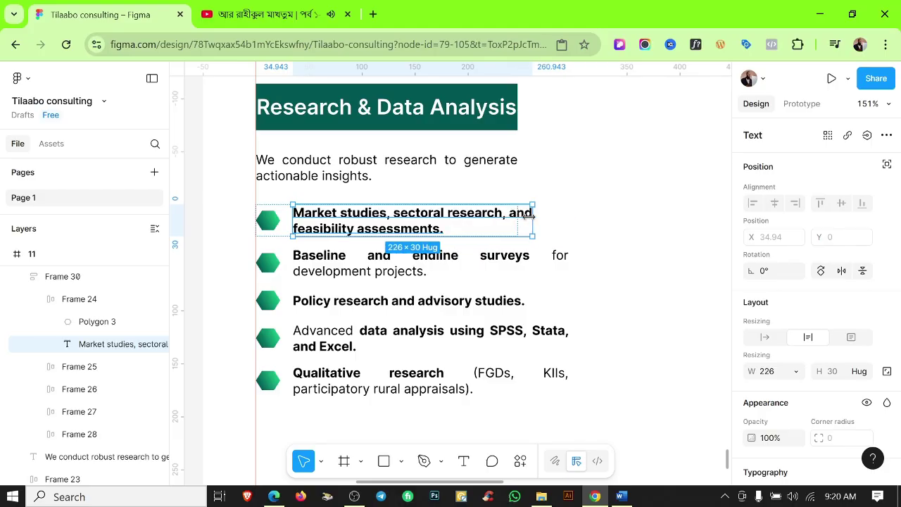
{"action": "left_click", "coordinate": [554, 262]}
{"action": "left_click_drag", "start_coordinate": [569, 262], "coordinate": [519, 262]}
Narrow the Policy, Advanced data analysis and Qualitative research texts to 212 wide.
{"action": "left_click", "coordinate": [533, 304]}
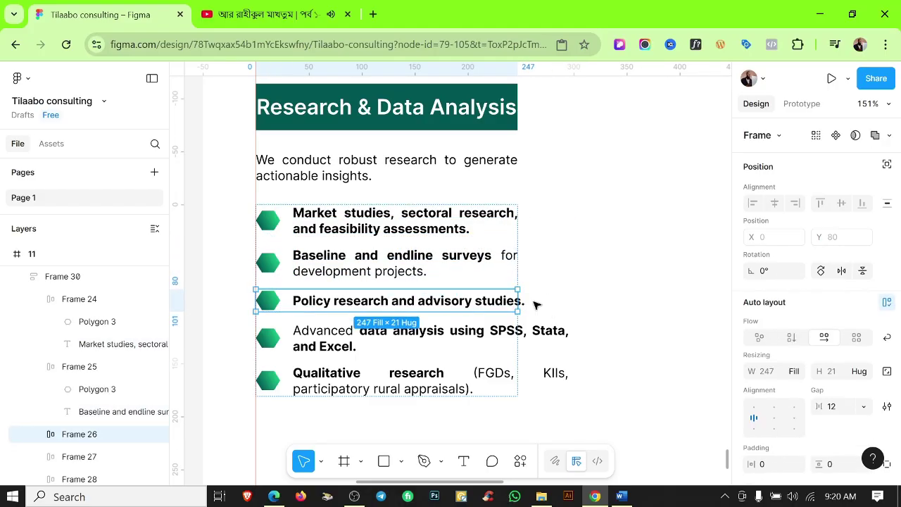
{"action": "left_click", "coordinate": [555, 302]}
{"action": "left_click", "coordinate": [525, 301]}
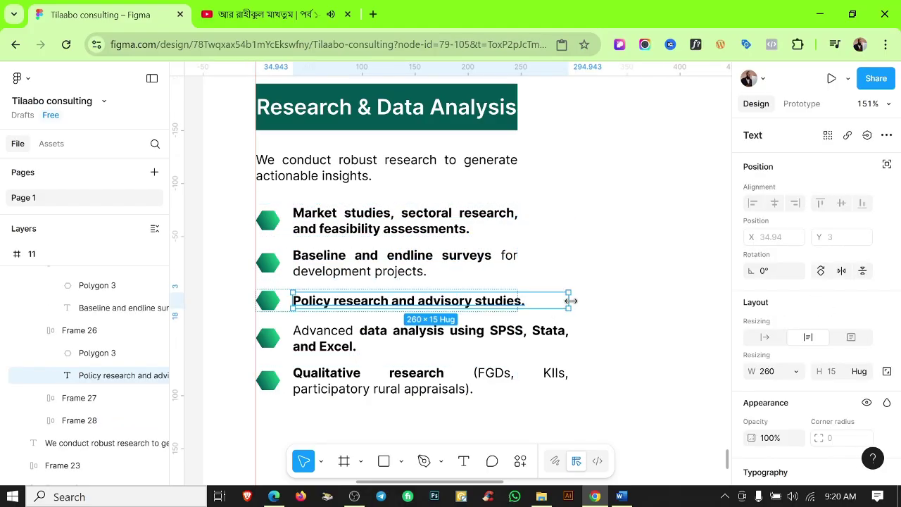
{"action": "left_click_drag", "start_coordinate": [569, 300], "coordinate": [519, 300]}
{"action": "left_click", "coordinate": [557, 341]}
{"action": "left_click", "coordinate": [563, 384], "text": "shift"}
{"action": "left_click_drag", "start_coordinate": [569, 352], "coordinate": [519, 340]}
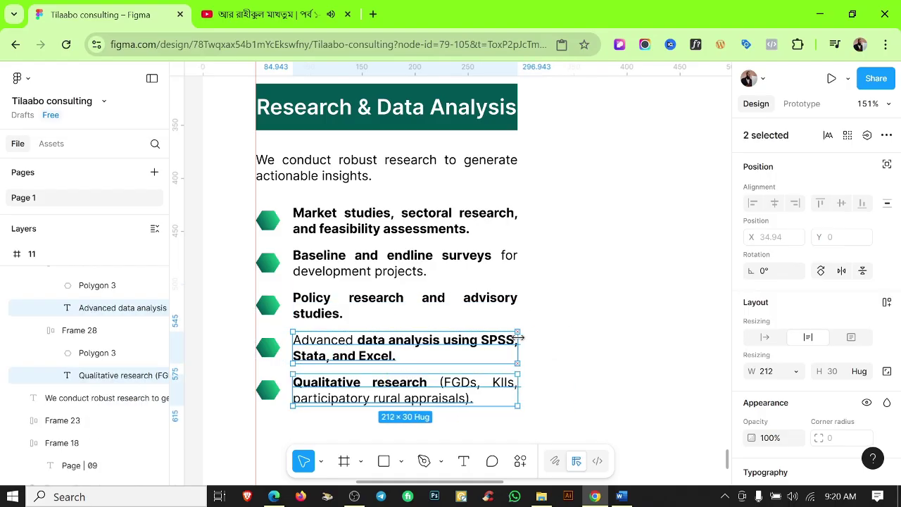
{"action": "left_click", "coordinate": [569, 338]}
Duplicate the Research & Data Analysis column and place the copy to its right.
{"action": "scroll", "coordinate": [513, 385], "scroll_direction": "down", "scroll_amount": 2}
{"action": "left_click_drag", "start_coordinate": [396, 174], "coordinate": [383, 338]}
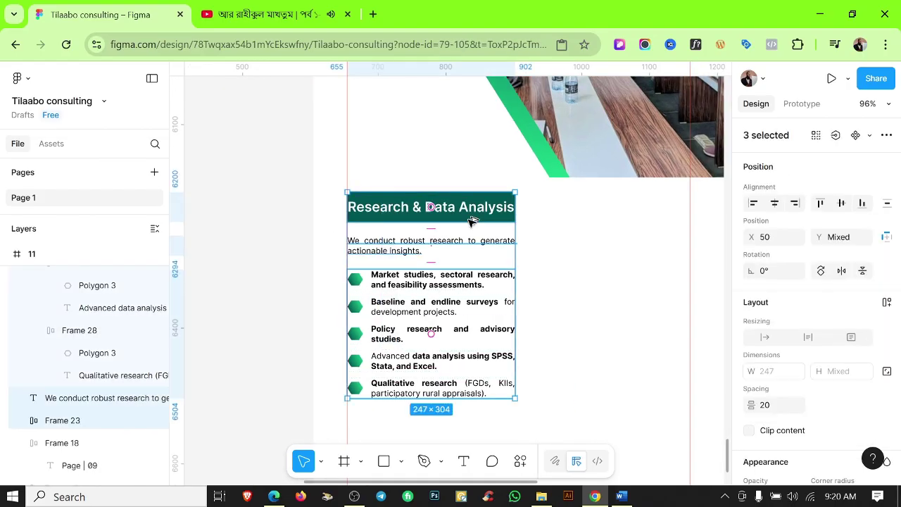
{"action": "left_click_drag", "start_coordinate": [470, 219], "coordinate": [647, 235]}
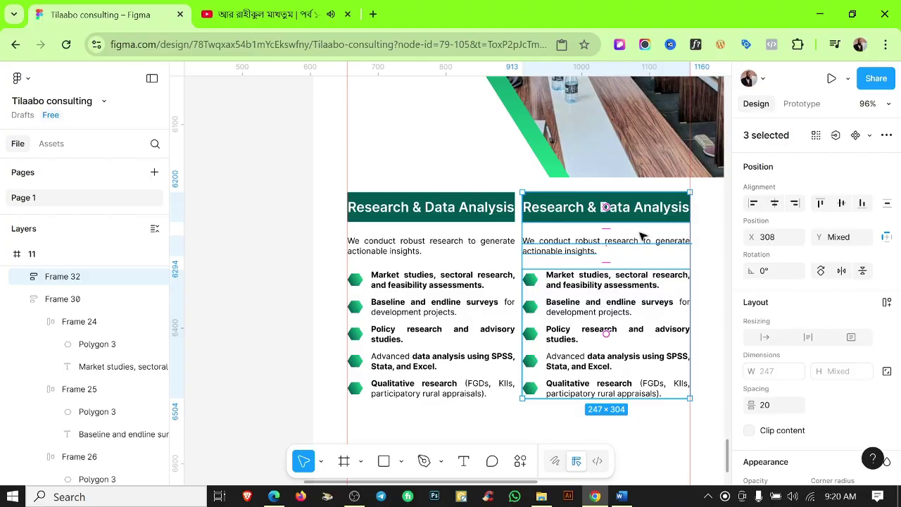
{"action": "key", "text": "Escape"}
{"action": "scroll", "coordinate": [528, 227], "scroll_direction": "up", "scroll_amount": 3}
{"action": "scroll", "coordinate": [527, 228], "scroll_direction": "down", "scroll_amount": 5}
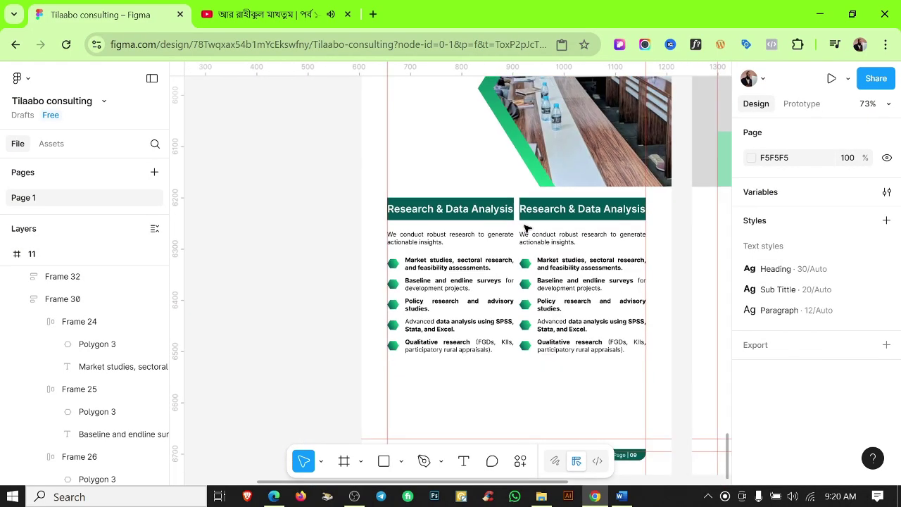
{"action": "scroll", "coordinate": [567, 387], "scroll_direction": "right", "scroll_amount": 1}
Remove the two duplicated Research & Data Analysis columns.
{"action": "scroll", "coordinate": [528, 390], "scroll_direction": "up", "scroll_amount": 2}
{"action": "scroll", "coordinate": [528, 388], "scroll_direction": "down", "scroll_amount": 2}
{"action": "left_click_drag", "start_coordinate": [517, 347], "coordinate": [453, 277]}
{"action": "left_click_drag", "start_coordinate": [333, 290], "coordinate": [459, 359]}
{"action": "key", "text": "Escape"}
{"action": "scroll", "coordinate": [492, 282], "scroll_direction": "up", "scroll_amount": 3}
Copy the Financial & Risk Management block onto page 11, aligned to the left margin.
{"action": "left_click_drag", "start_coordinate": [549, 150], "coordinate": [565, 188]}
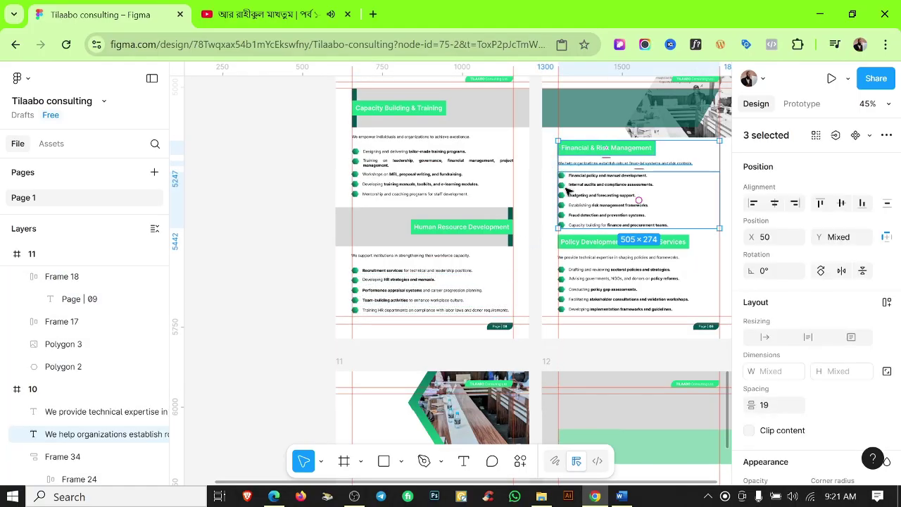
{"action": "key", "text": "ctrl+c"}
{"action": "scroll", "coordinate": [556, 190], "scroll_direction": "down", "scroll_amount": 3}
{"action": "left_click", "coordinate": [340, 196]}
{"action": "key", "text": "ctrl+v"}
{"action": "scroll", "coordinate": [467, 313], "scroll_direction": "up", "scroll_amount": 2}
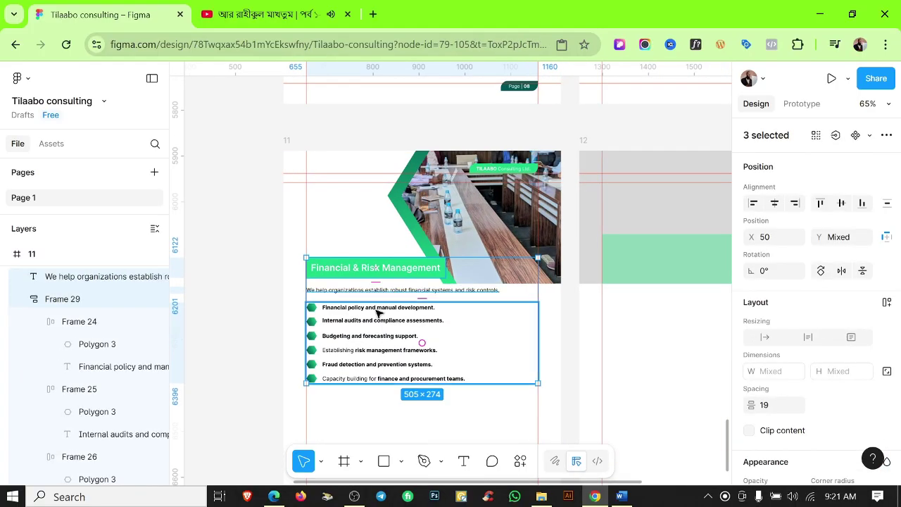
{"action": "left_click_drag", "start_coordinate": [378, 313], "coordinate": [384, 266]}
Clear the selection and hide the rulers.
{"action": "scroll", "coordinate": [376, 303], "scroll_direction": "down", "scroll_amount": 3}
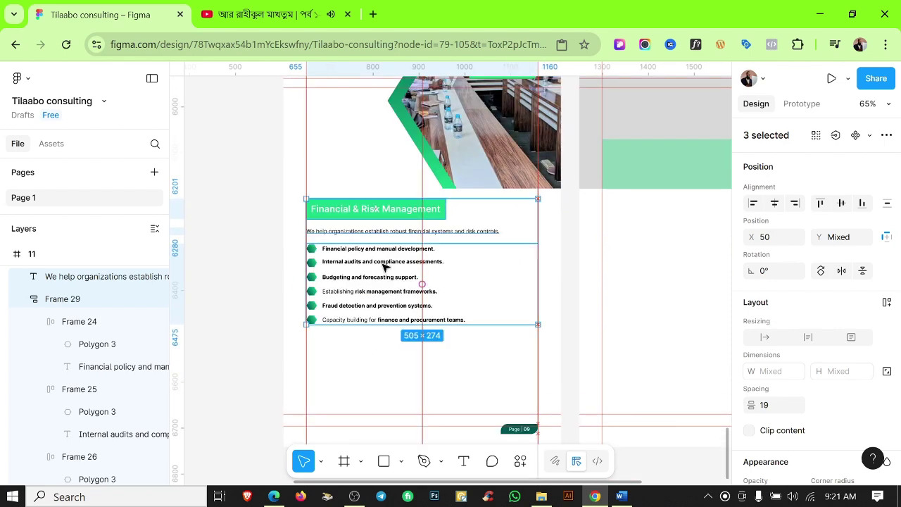
{"action": "scroll", "coordinate": [385, 266], "scroll_direction": "up", "scroll_amount": 3}
{"action": "scroll", "coordinate": [451, 218], "scroll_direction": "down", "scroll_amount": 3}
{"action": "key", "text": "Escape"}
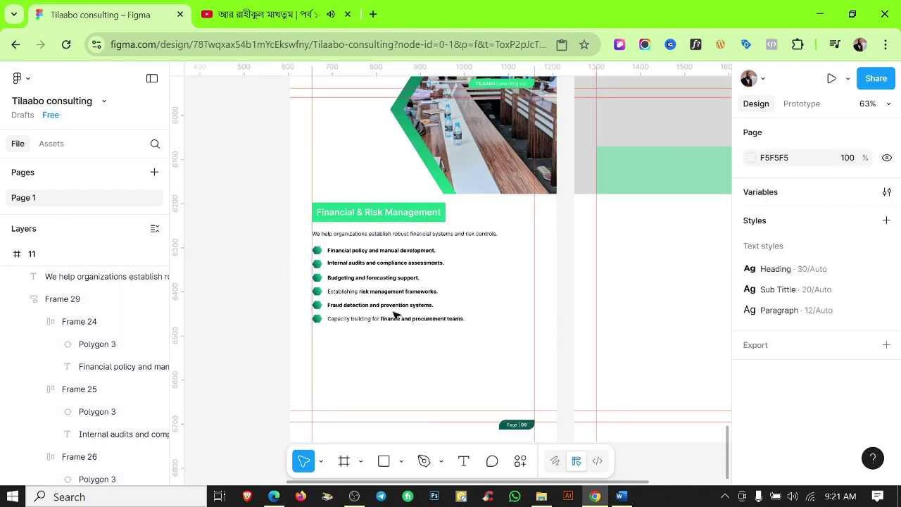
{"action": "key", "text": "shift+r"}
{"action": "scroll", "coordinate": [423, 298], "scroll_direction": "up", "scroll_amount": 3}
{"action": "scroll", "coordinate": [422, 298], "scroll_direction": "down", "scroll_amount": 3}
Replace the block heading with 'Resource Mobilization & Fundraising Strategies' copied from Word.
{"action": "left_click", "coordinate": [621, 496]}
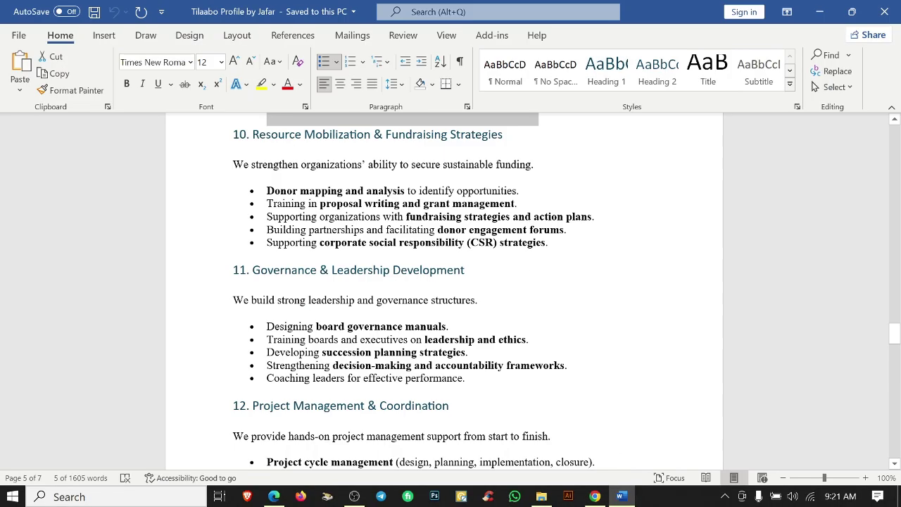
{"action": "triple_click", "coordinate": [377, 135]}
{"action": "key", "text": "ctrl+c"}
{"action": "key", "text": "alt+Tab"}
{"action": "double_click", "coordinate": [368, 237]}
{"action": "key", "text": "ctrl+v"}
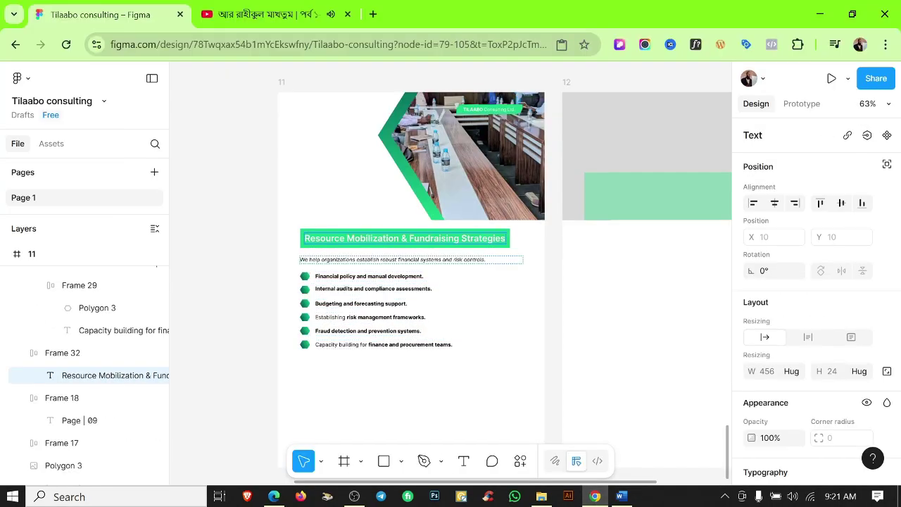
Replace the old intro with Word's sustainable funding intro paragraph.
{"action": "key", "text": "alt+Tab"}
{"action": "triple_click", "coordinate": [383, 165]}
{"action": "key", "text": "ctrl+c"}
{"action": "left_click", "coordinate": [593, 496]}
{"action": "double_click", "coordinate": [412, 260]}
{"action": "key", "text": "ctrl+v"}
Replace the first bullet with the Donor mapping bullet from Word.
{"action": "key", "text": "alt+Tab"}
{"action": "triple_click", "coordinate": [392, 191]}
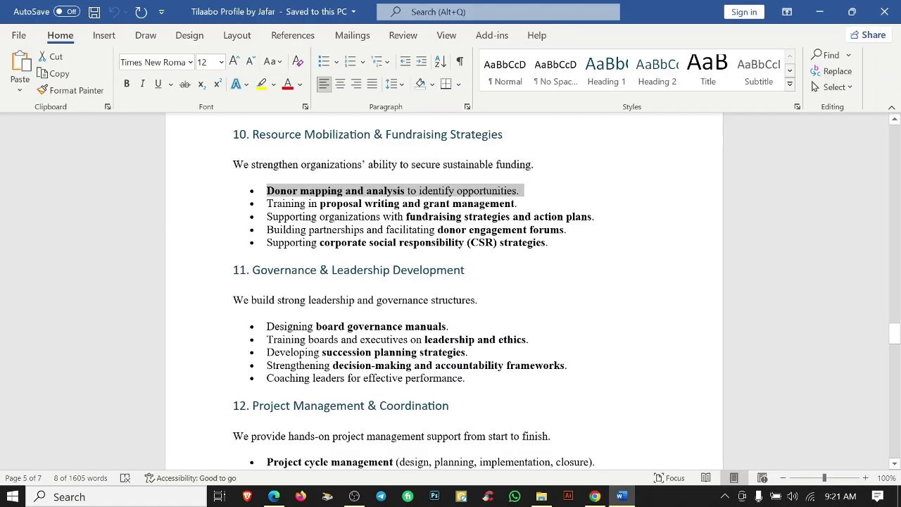
{"action": "key", "text": "ctrl+c"}
{"action": "left_click", "coordinate": [595, 496]}
{"action": "double_click", "coordinate": [381, 274]}
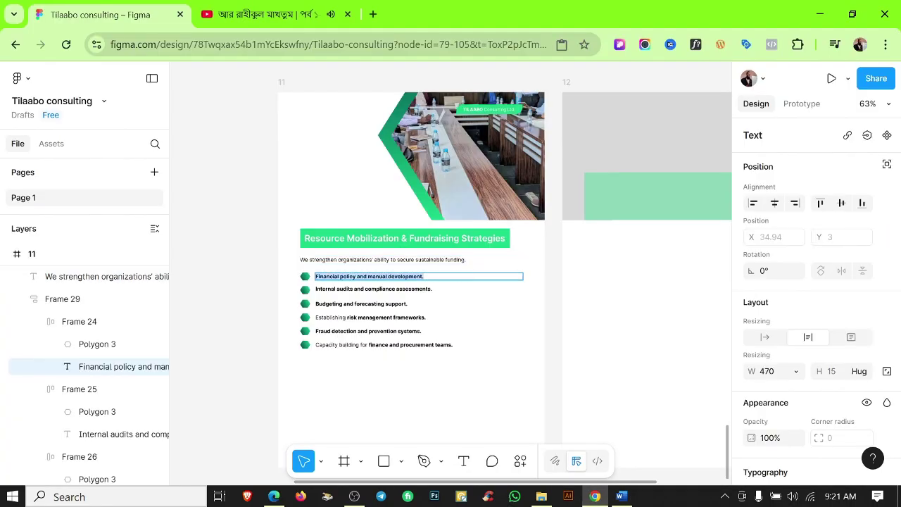
{"action": "key", "text": "ctrl+v"}
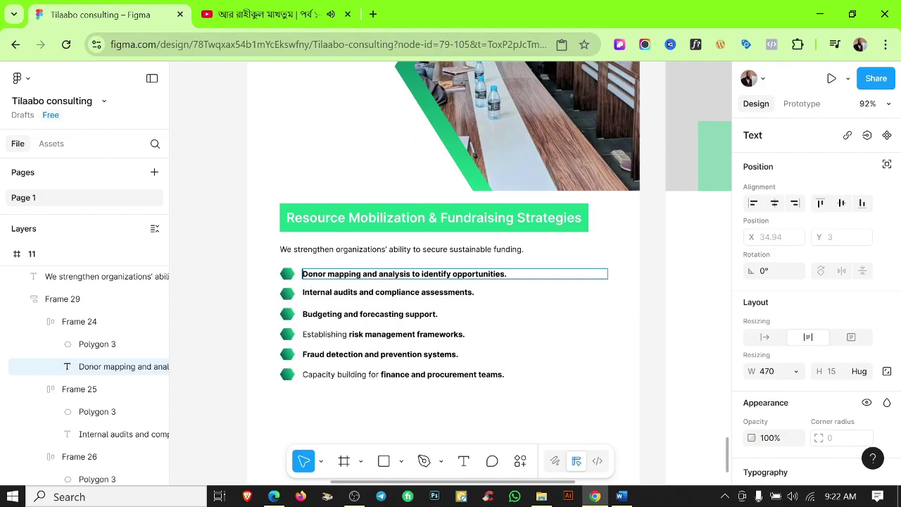
Bring the Training in proposal writing bullet into the second row, setting part to regular weight.
{"action": "left_click", "coordinate": [621, 496]}
{"action": "left_click_drag", "start_coordinate": [519, 204], "coordinate": [294, 213]}
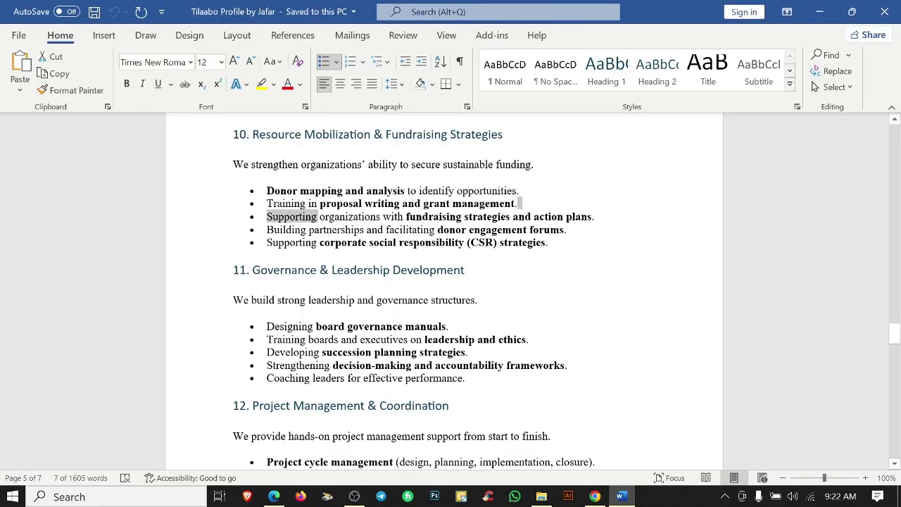
{"action": "left_click", "coordinate": [820, 12]}
{"action": "left_click", "coordinate": [530, 303]}
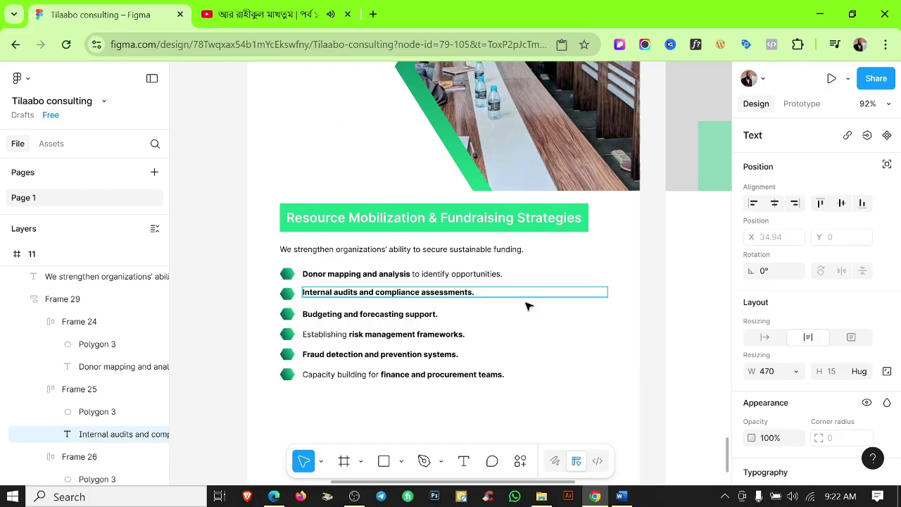
{"action": "left_click", "coordinate": [621, 496]}
{"action": "left_click_drag", "start_coordinate": [533, 217], "coordinate": [595, 216]}
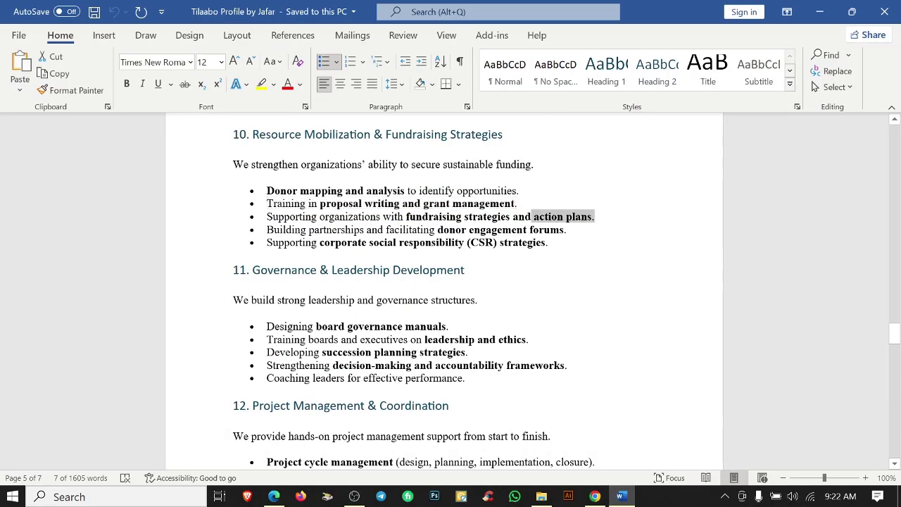
{"action": "left_click", "coordinate": [621, 496]}
{"action": "key", "text": "ctrl+b"}
{"action": "double_click", "coordinate": [395, 314]}
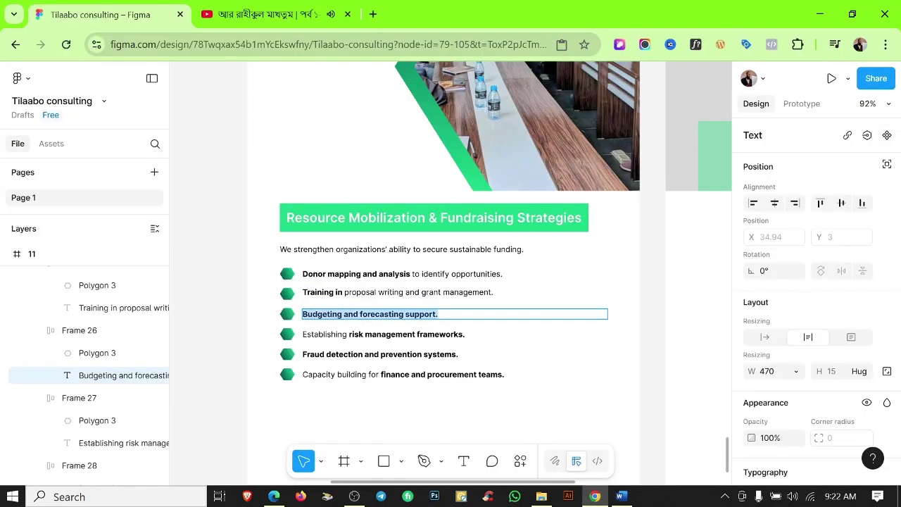
Add the Building partnerships bullet and set Supporting organizations to regular weight.
{"action": "left_click", "coordinate": [621, 497]}
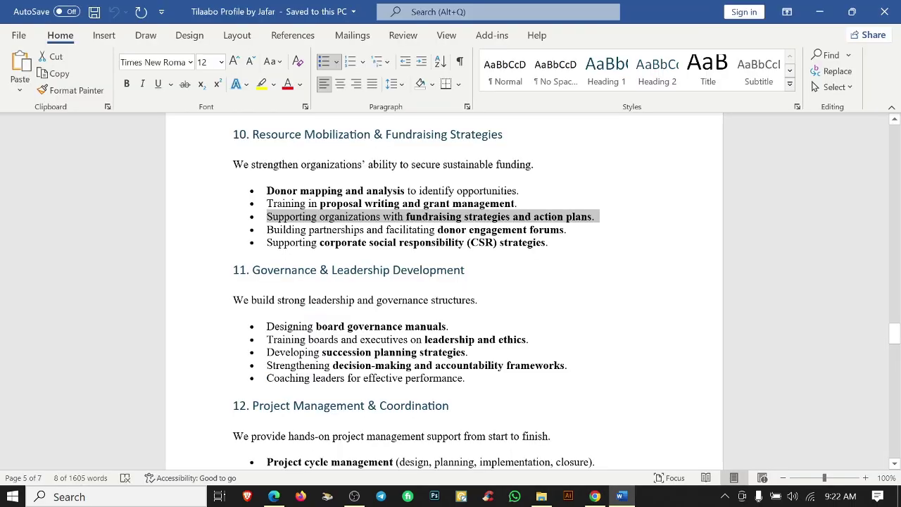
{"action": "triple_click", "coordinate": [416, 230]}
{"action": "left_click", "coordinate": [621, 496]}
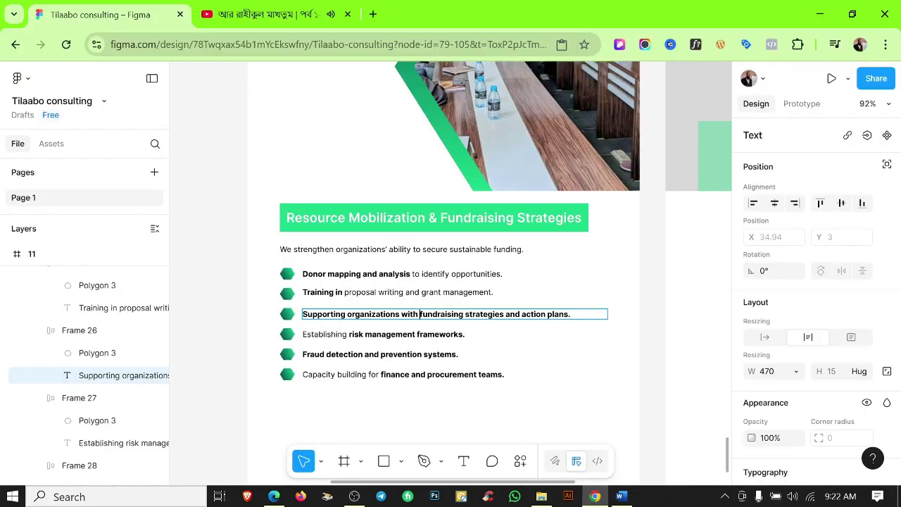
{"action": "key", "text": "ctrl+b"}
{"action": "double_click", "coordinate": [352, 334]}
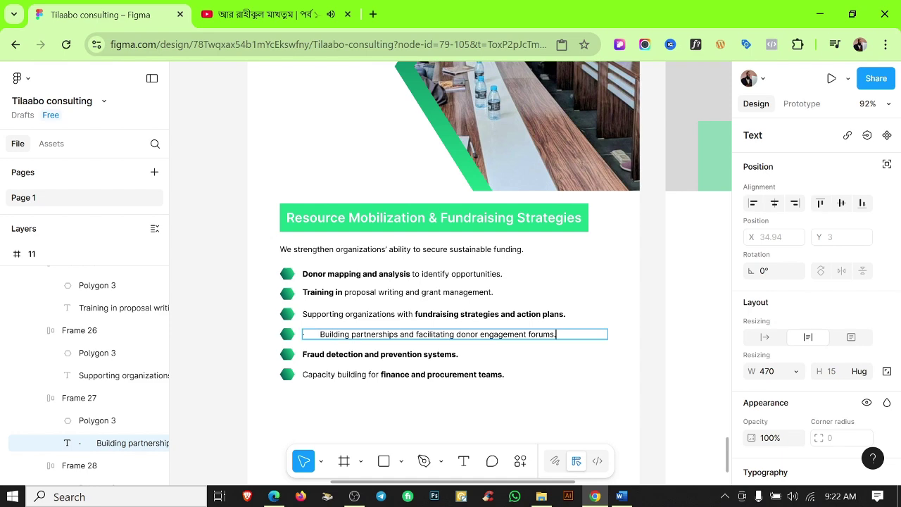
Replace the Fraud detection bullet with CSR strategies and delete the Capacity building row.
{"action": "left_click", "coordinate": [621, 496]}
{"action": "triple_click", "coordinate": [295, 242]}
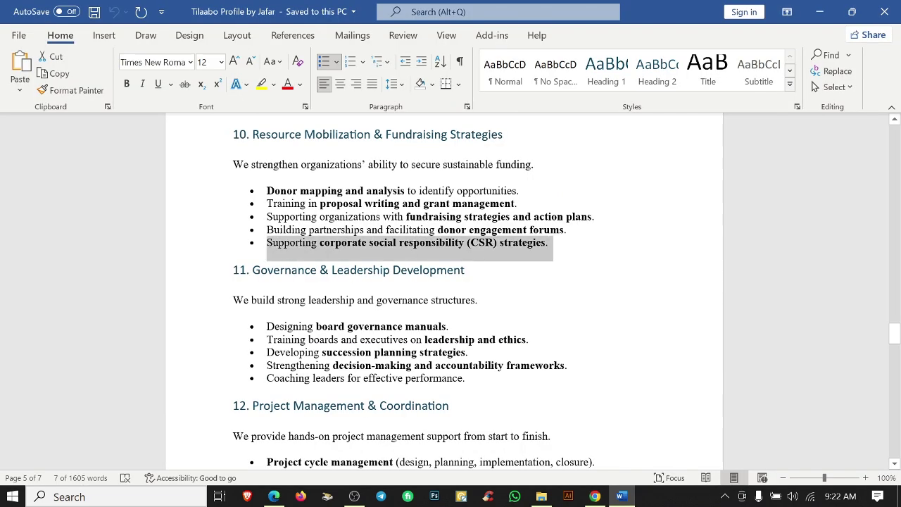
{"action": "left_click", "coordinate": [621, 497]}
{"action": "double_click", "coordinate": [380, 354]}
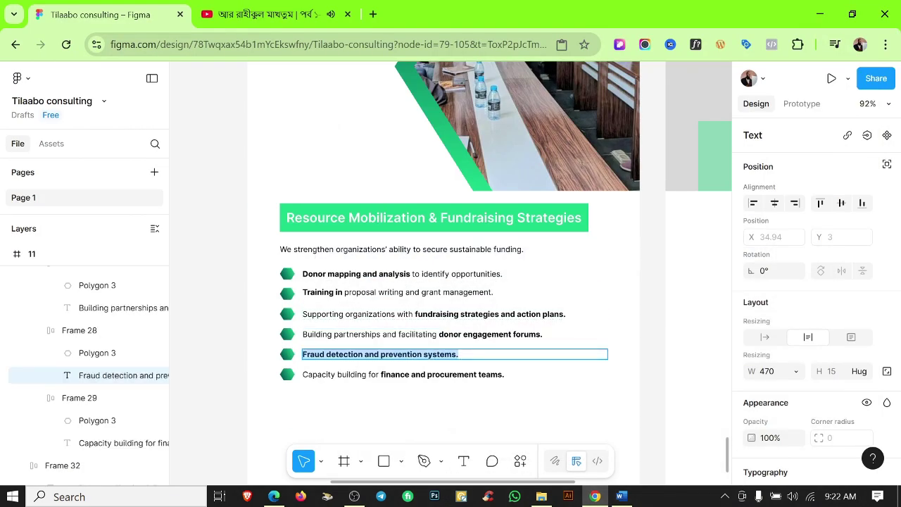
{"action": "left_click", "coordinate": [621, 497]}
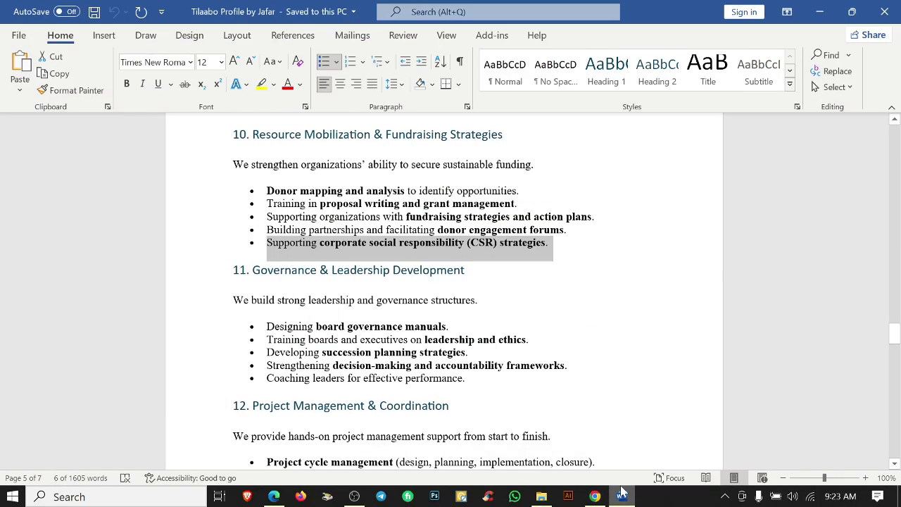
{"action": "left_click", "coordinate": [621, 497]}
{"action": "key", "text": "ctrl+v"}
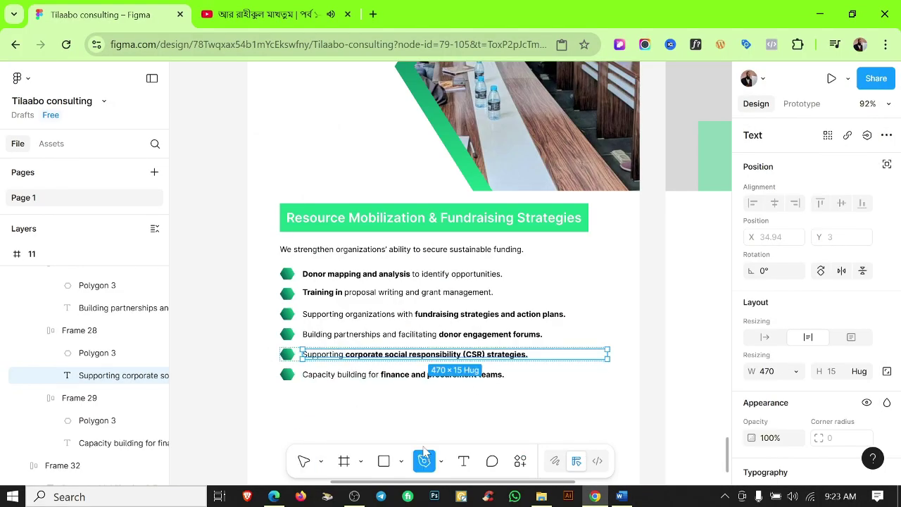
{"action": "left_click", "coordinate": [348, 375]}
{"action": "key", "text": "Delete"}
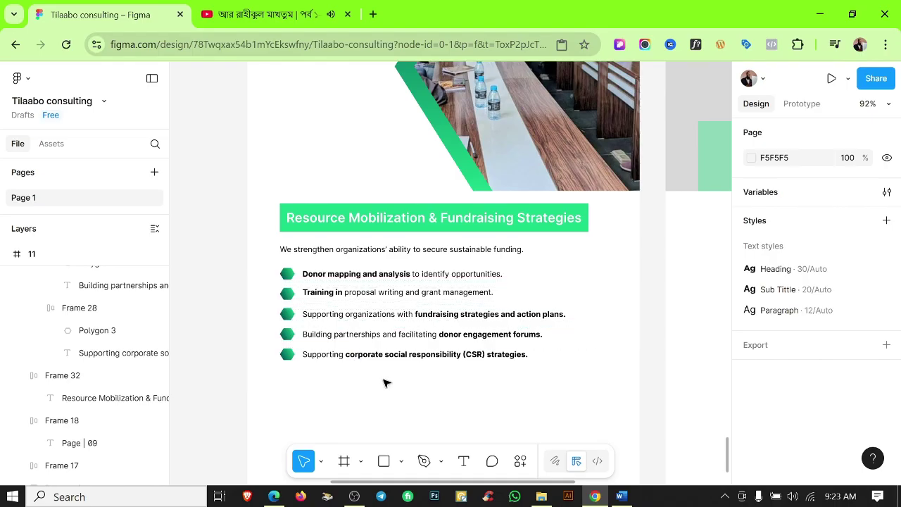
Drag a copy of the Resource Mobilization block below the original.
{"action": "scroll", "coordinate": [452, 388], "scroll_direction": "down", "scroll_amount": 2}
{"action": "scroll", "coordinate": [453, 388], "scroll_direction": "down", "scroll_amount": 1}
{"action": "left_click_drag", "start_coordinate": [314, 285], "coordinate": [325, 426]}
{"action": "scroll", "coordinate": [371, 364], "scroll_direction": "down", "scroll_amount": 5}
{"action": "scroll", "coordinate": [371, 364], "scroll_direction": "up", "scroll_amount": 6}
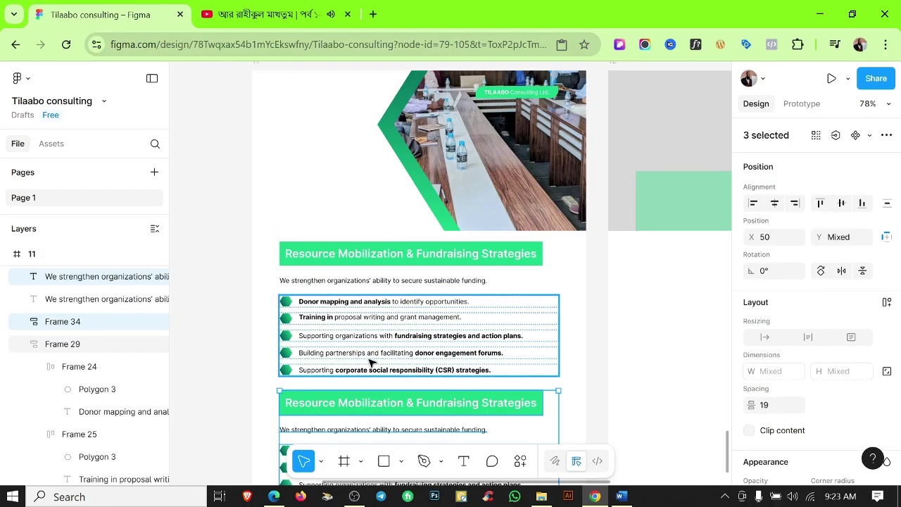
{"action": "scroll", "coordinate": [502, 339], "scroll_direction": "down", "scroll_amount": 6}
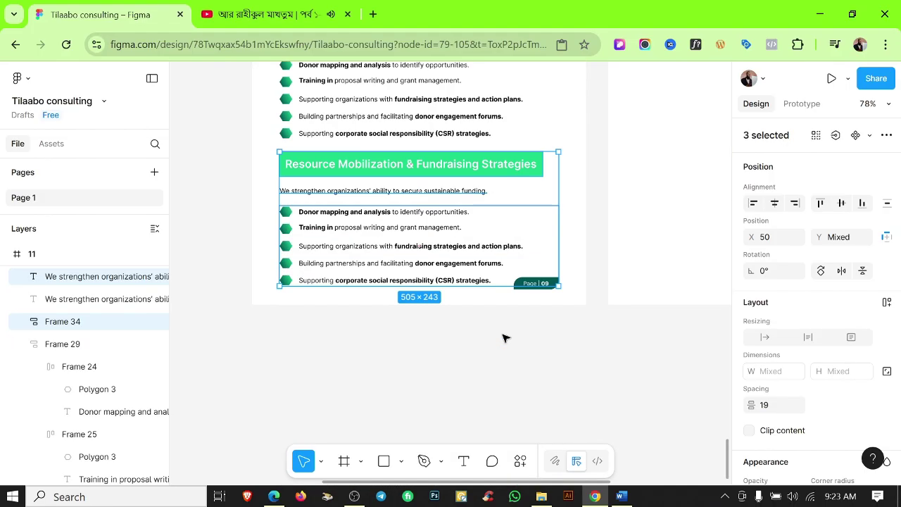
Set the auto-layout gap of both bullet lists to 9.
{"action": "left_click", "coordinate": [502, 255]}
{"action": "scroll", "coordinate": [810, 331], "scroll_direction": "down", "scroll_amount": 1}
{"action": "left_click", "coordinate": [844, 338]}
{"action": "type", "text": "9"}
{"action": "key", "text": "Return"}
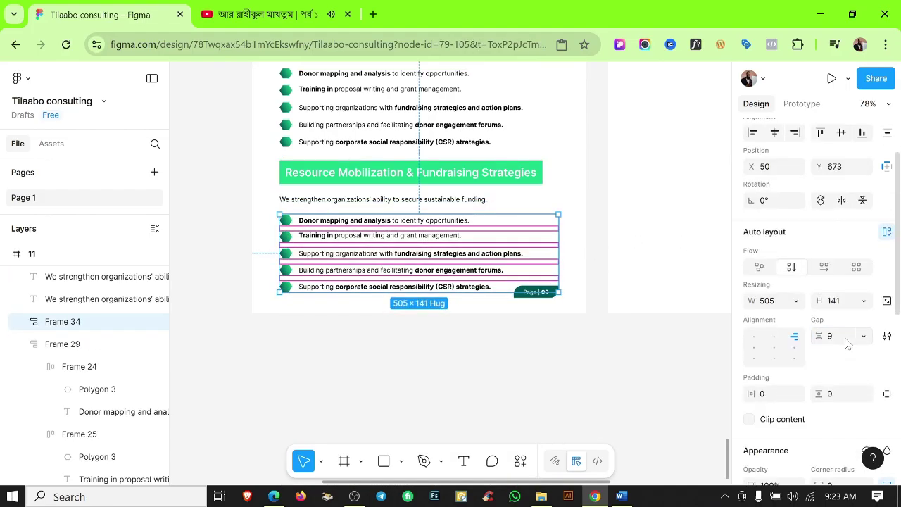
{"action": "left_click", "coordinate": [501, 116]}
{"action": "left_click", "coordinate": [835, 336]}
{"action": "type", "text": "9"}
{"action": "key", "text": "Return"}
Nudge the copied heading, intro and list up slightly.
{"action": "left_click_drag", "start_coordinate": [261, 171], "coordinate": [312, 233]}
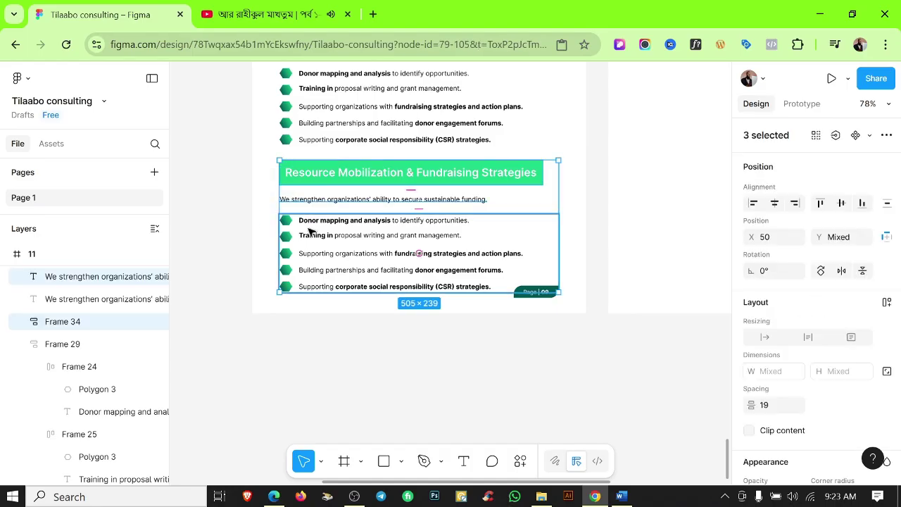
{"action": "key", "text": "shift+Up"}
{"action": "left_click", "coordinate": [549, 388]}
Replace frame 11's second heading with 'Governance & Leadership Development' copied from Word.
{"action": "scroll", "coordinate": [540, 356], "scroll_direction": "down", "scroll_amount": 2}
{"action": "scroll", "coordinate": [539, 356], "scroll_direction": "up", "scroll_amount": 4}
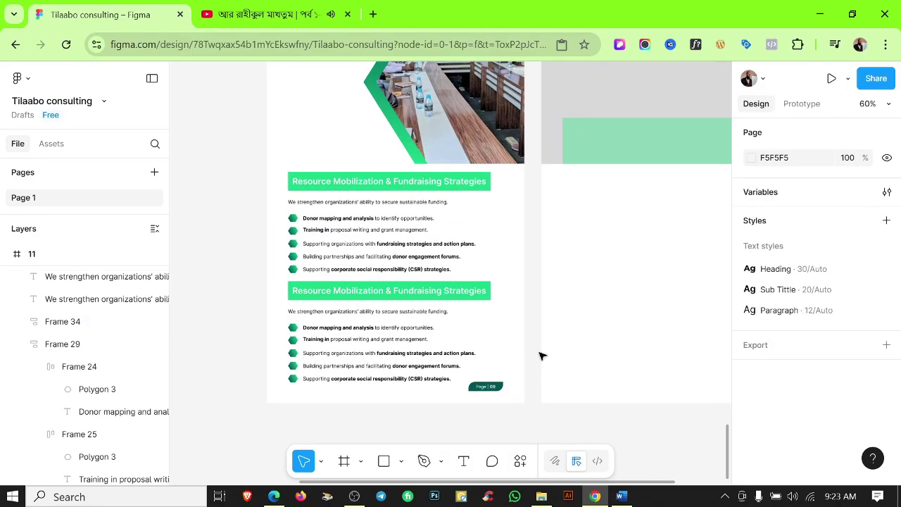
{"action": "scroll", "coordinate": [547, 384], "scroll_direction": "down", "scroll_amount": 1}
{"action": "left_click", "coordinate": [621, 496]}
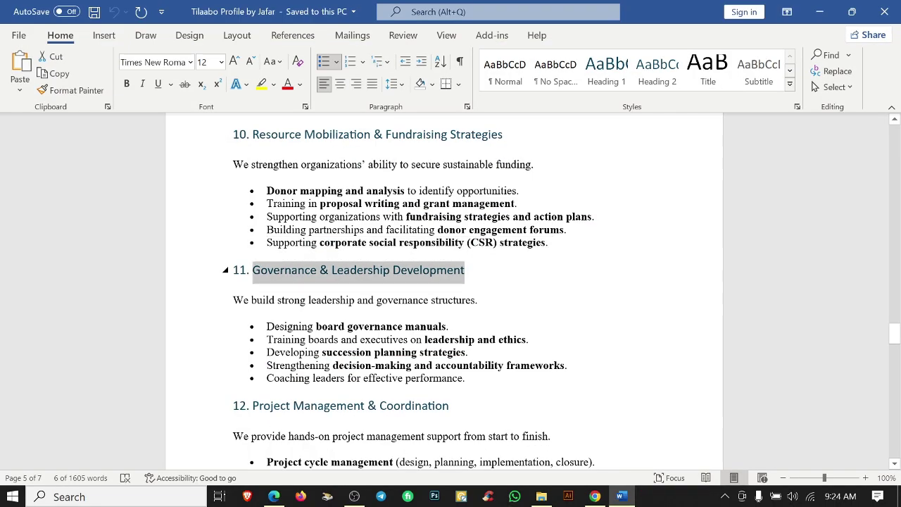
{"action": "left_click", "coordinate": [595, 496]}
{"action": "double_click", "coordinate": [372, 372]}
{"action": "key", "text": "ctrl+v"}
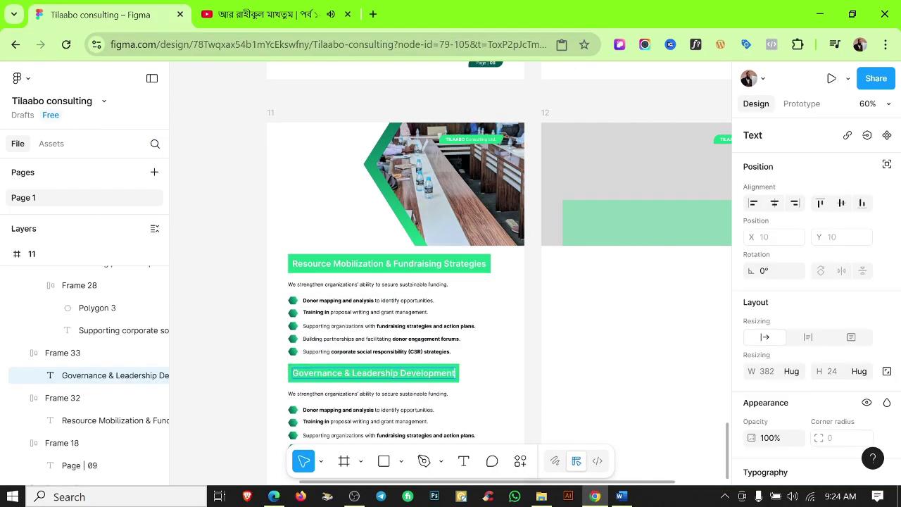
{"action": "left_click", "coordinate": [491, 387]}
Fill in the leadership intro sentence and the first bullet, 'Designing board governance manuals.'.
{"action": "left_click", "coordinate": [621, 496]}
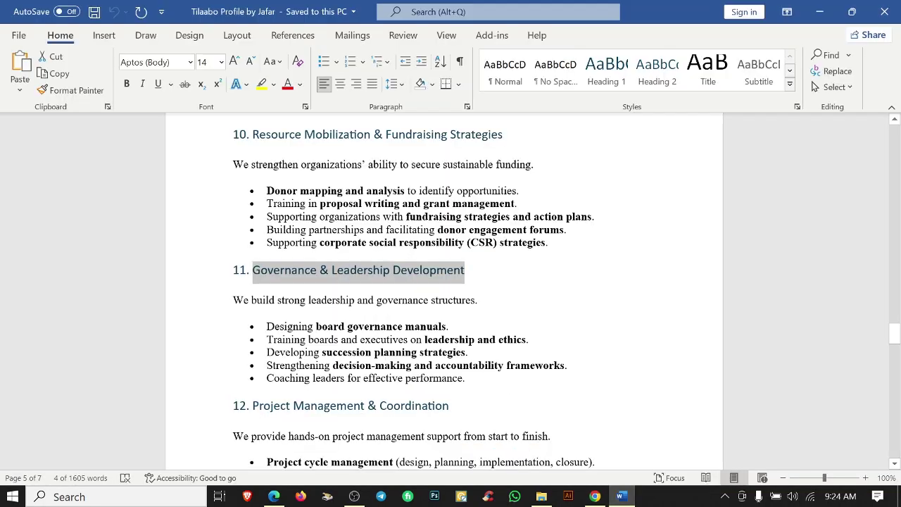
{"action": "triple_click", "coordinate": [352, 300]}
{"action": "left_click", "coordinate": [595, 497]}
{"action": "double_click", "coordinate": [372, 364]}
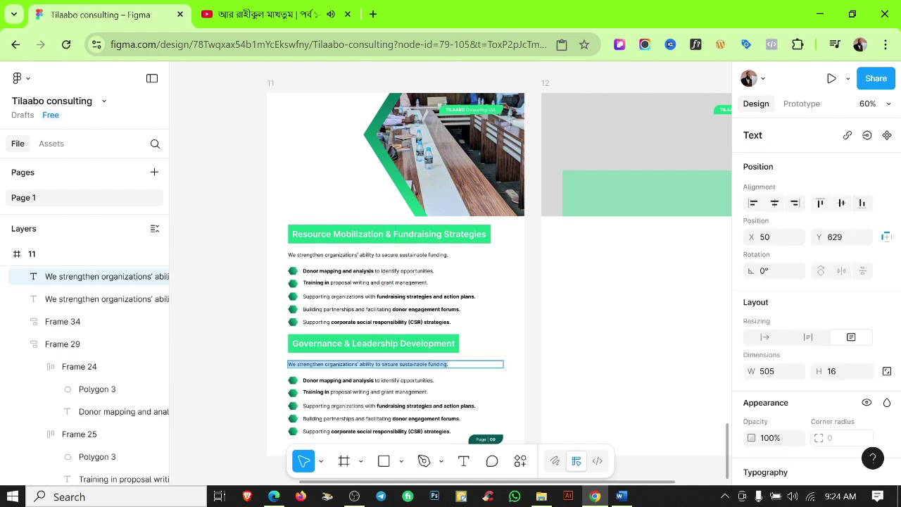
{"action": "left_click", "coordinate": [621, 496]}
{"action": "left_click_drag", "start_coordinate": [450, 324], "coordinate": [262, 324]}
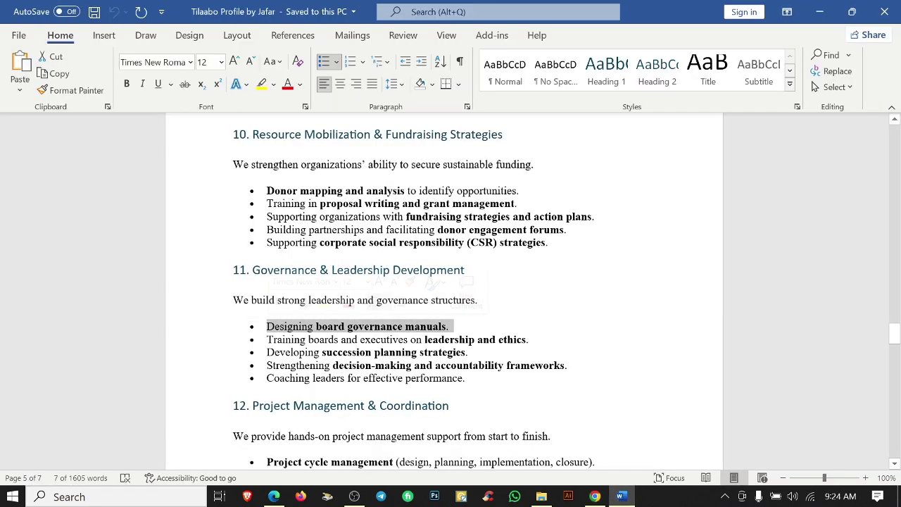
{"action": "left_click", "coordinate": [595, 496]}
{"action": "double_click", "coordinate": [346, 377]}
{"action": "scroll", "coordinate": [346, 376], "scroll_direction": "up", "scroll_amount": 5}
{"action": "type", "text": "·\tDesigning board governance manuals."}
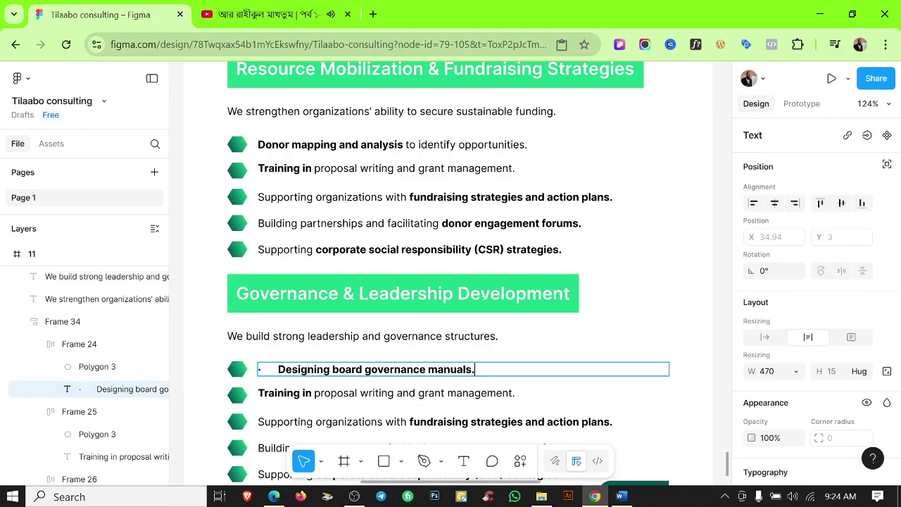
Strip Word's bullet marks, then paste the Training boards and succession planning lines as bullets two and three.
{"action": "left_click", "coordinate": [624, 497]}
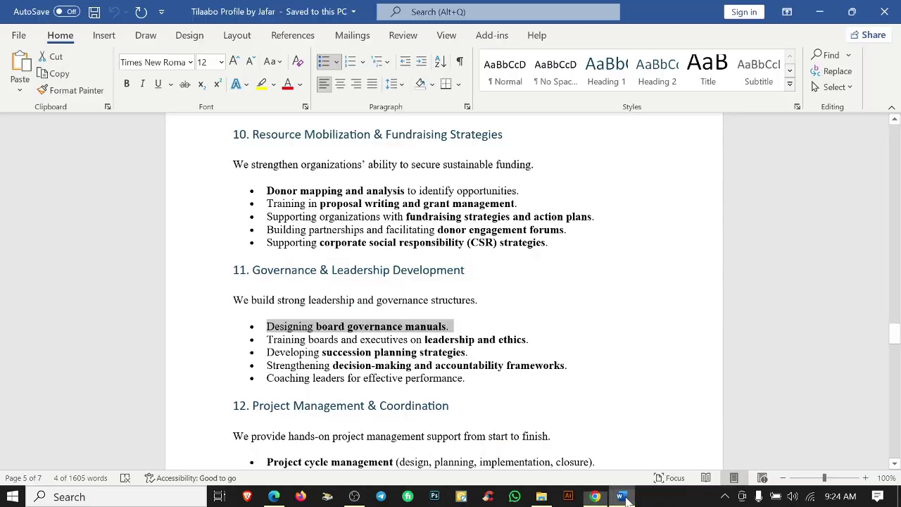
{"action": "left_click_drag", "start_coordinate": [470, 380], "coordinate": [264, 326]}
{"action": "left_click", "coordinate": [323, 62]}
{"action": "left_click_drag", "start_coordinate": [516, 354], "coordinate": [263, 356]}
{"action": "key", "text": "ctrl+c"}
{"action": "key", "text": "alt+Tab"}
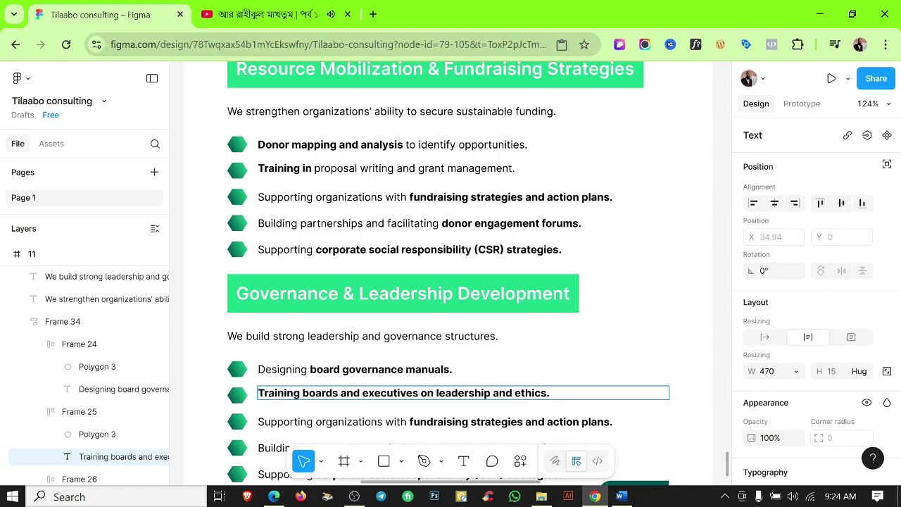
{"action": "left_click", "coordinate": [624, 498]}
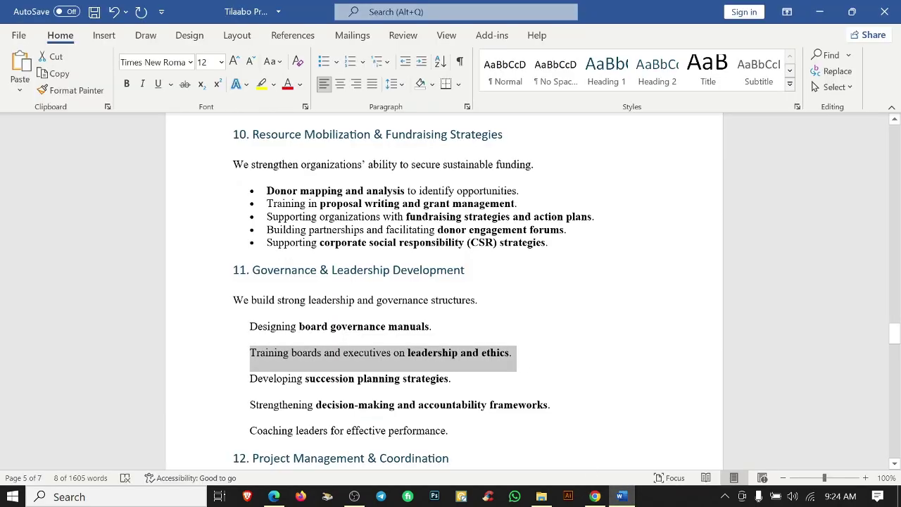
{"action": "left_click_drag", "start_coordinate": [456, 378], "coordinate": [251, 378]}
{"action": "key", "text": "alt+Tab"}
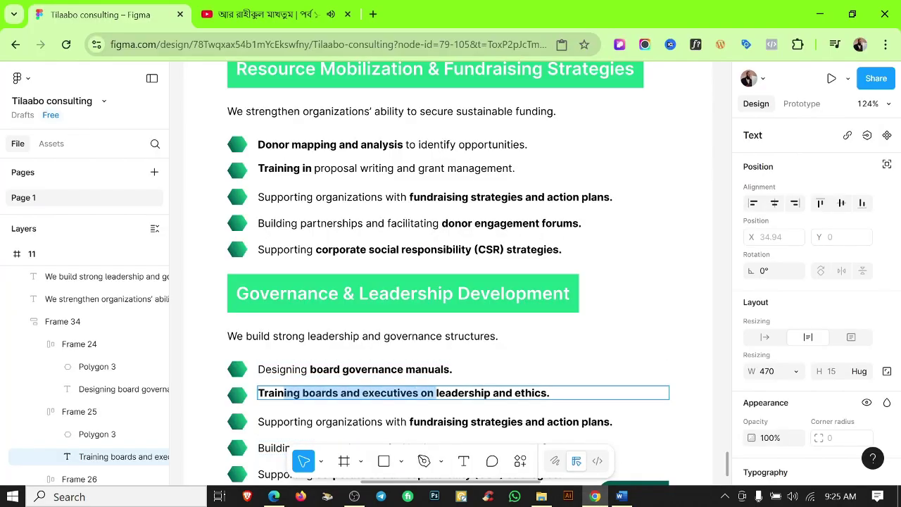
{"action": "double_click", "coordinate": [438, 421]}
{"action": "key", "text": "ctrl+v"}
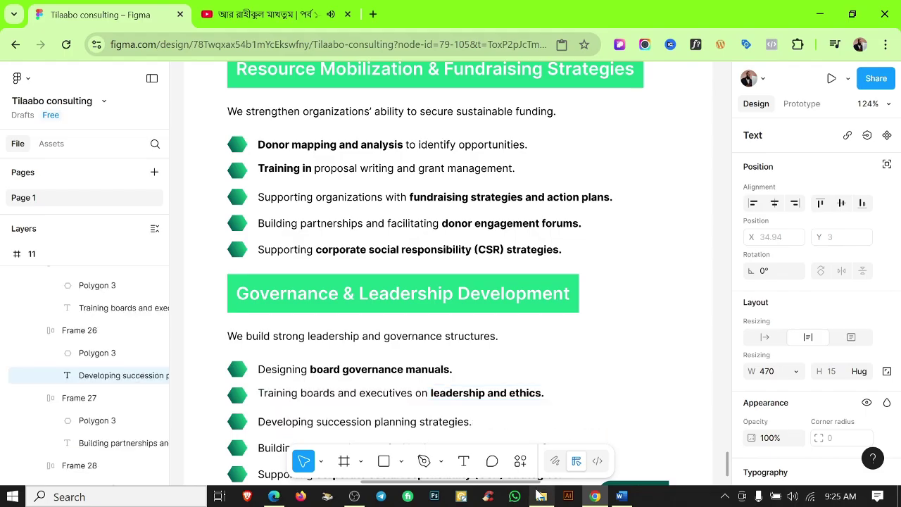
Paste the Strengthening decision-making line into the fourth bullet.
{"action": "left_click", "coordinate": [621, 497]}
{"action": "left_click_drag", "start_coordinate": [550, 404], "coordinate": [251, 404]}
{"action": "left_click", "coordinate": [595, 497]}
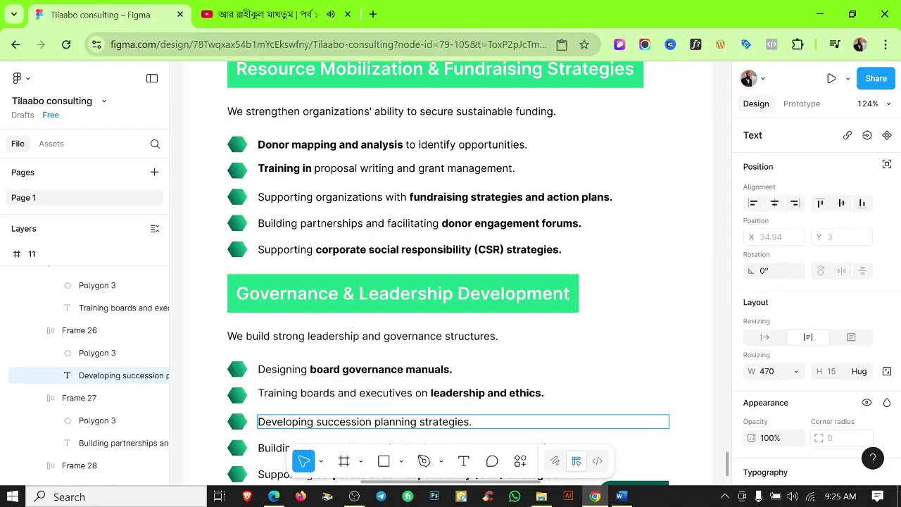
{"action": "scroll", "coordinate": [496, 437], "scroll_direction": "down", "scroll_amount": 2}
{"action": "double_click", "coordinate": [451, 380]}
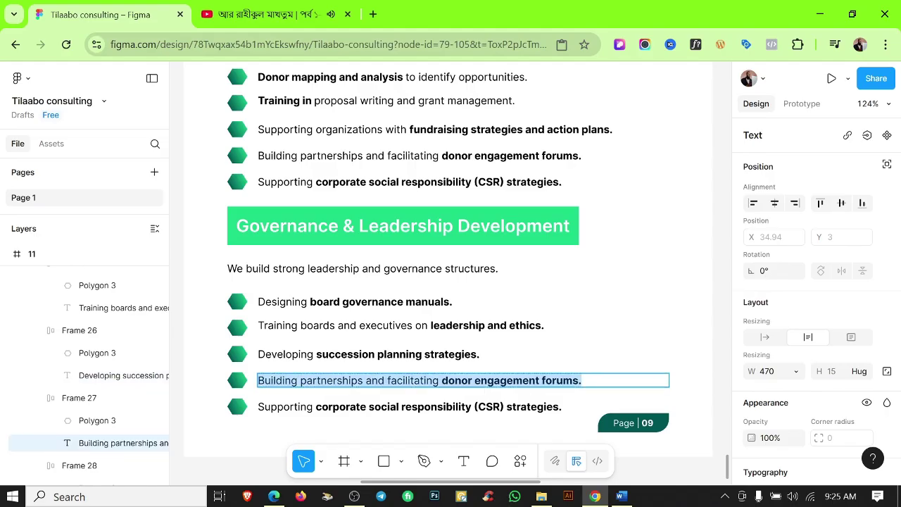
{"action": "key", "text": "ctrl+v"}
Paste 'Coaching leaders for effective performance.' into the last bullet and look over the section.
{"action": "left_click", "coordinate": [621, 497]}
{"action": "left_click_drag", "start_coordinate": [448, 430], "coordinate": [301, 430]}
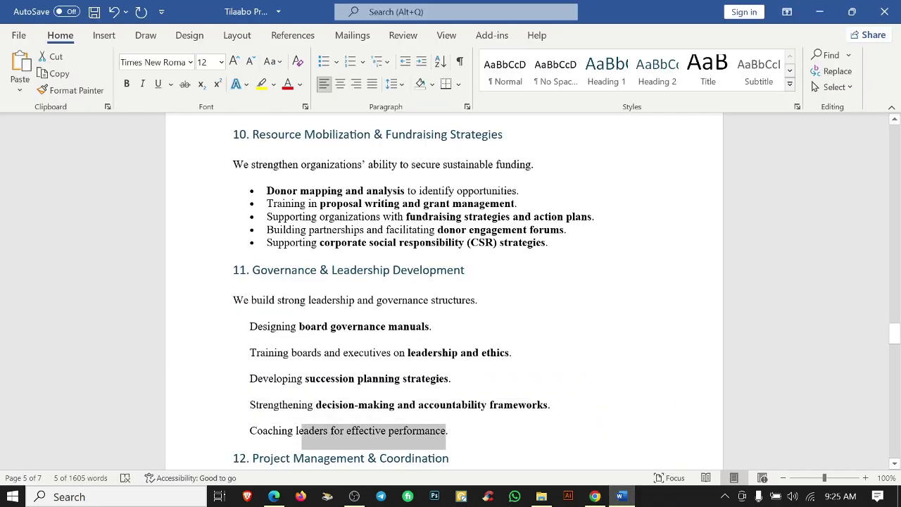
{"action": "key", "text": "ctrl+c"}
{"action": "key", "text": "alt+Tab"}
{"action": "double_click", "coordinate": [380, 403]}
{"action": "key", "text": "ctrl+v"}
{"action": "key", "text": "Escape"}
{"action": "key", "text": "Escape"}
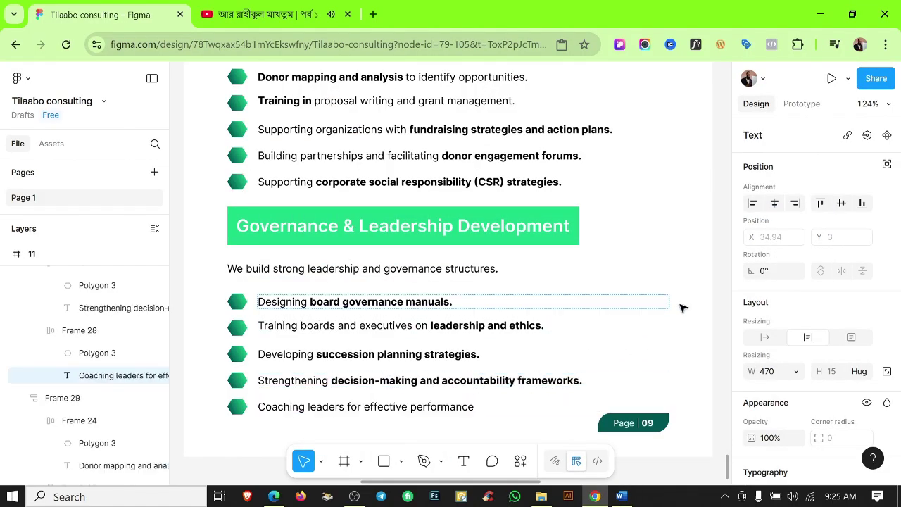
{"action": "scroll", "coordinate": [685, 308], "scroll_direction": "down", "scroll_amount": 3}
{"action": "scroll", "coordinate": [685, 308], "scroll_direction": "up", "scroll_amount": 2}
{"action": "scroll", "coordinate": [535, 330], "scroll_direction": "right", "scroll_amount": 3}
{"action": "scroll", "coordinate": [561, 348], "scroll_direction": "down", "scroll_amount": 3}
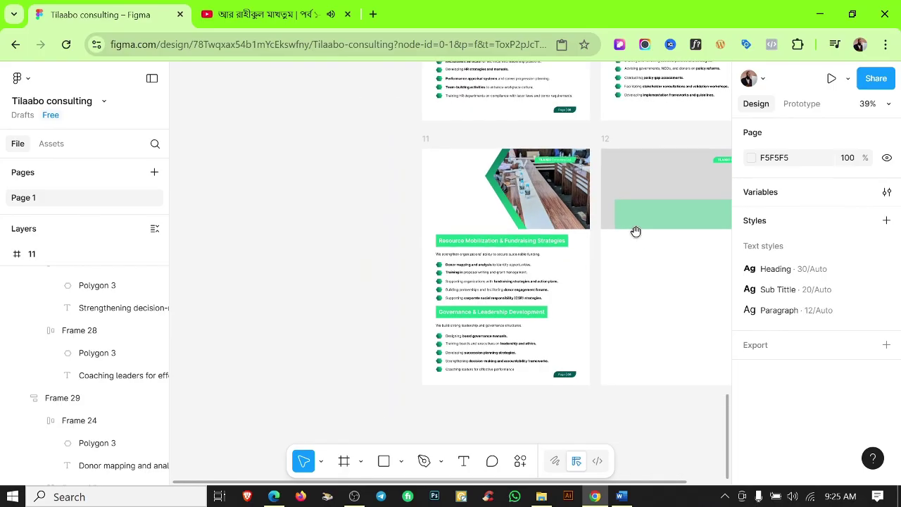
{"action": "scroll", "coordinate": [636, 232], "scroll_direction": "right", "scroll_amount": 3}
{"action": "scroll", "coordinate": [636, 232], "scroll_direction": "up", "scroll_amount": 1}
Paste the Project Management & Coordination heading from Word as a new text layer in frame 12.
{"action": "left_click", "coordinate": [618, 496]}
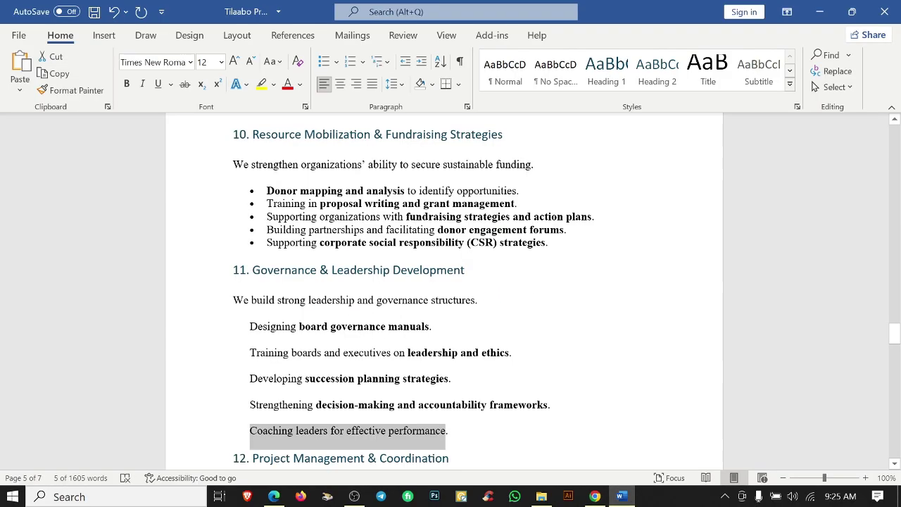
{"action": "scroll", "coordinate": [444, 282], "scroll_direction": "down", "scroll_amount": 5}
{"action": "triple_click", "coordinate": [352, 256]}
{"action": "left_click", "coordinate": [823, 12]}
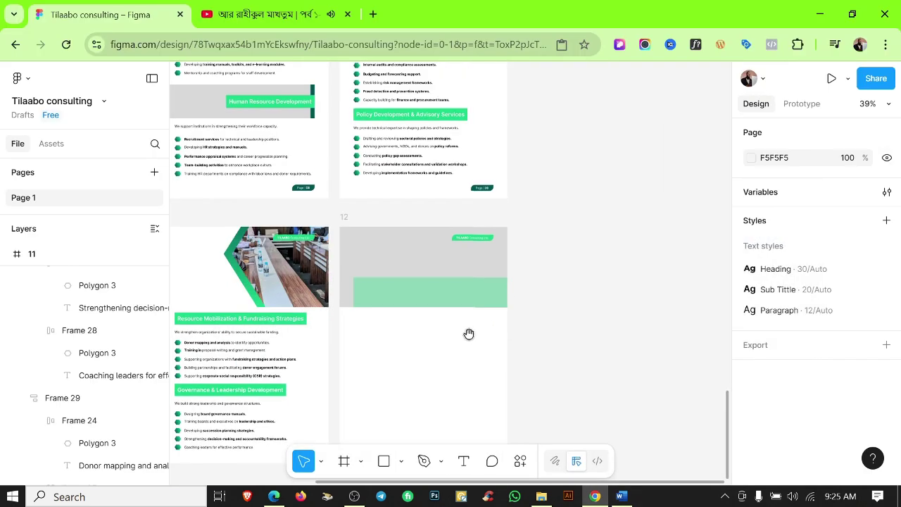
{"action": "left_click", "coordinate": [465, 461]}
{"action": "left_click", "coordinate": [398, 354]}
{"action": "key", "text": "ctrl+v"}
Give the heading the Heading style, move it into the green band, wrap it to two lines and centre-align it.
{"action": "scroll", "coordinate": [810, 281], "scroll_direction": "down", "scroll_amount": 3}
{"action": "left_click", "coordinate": [782, 250]}
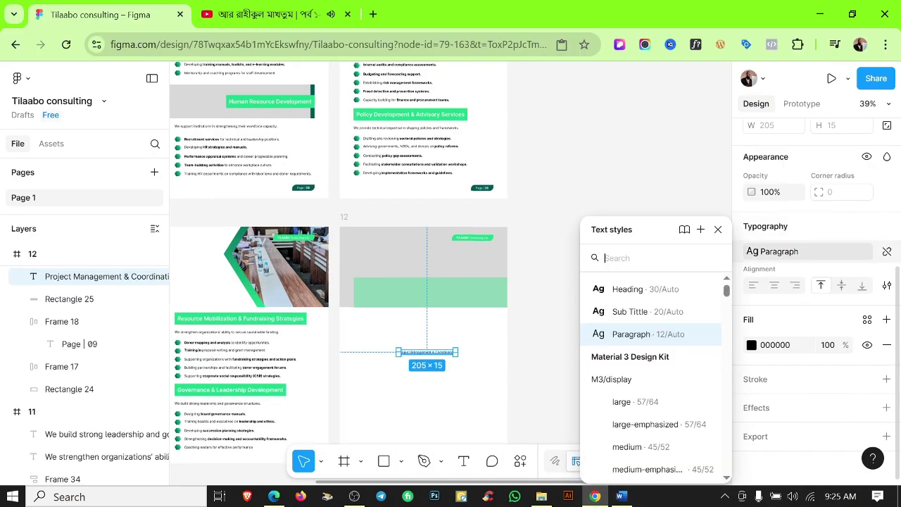
{"action": "left_click", "coordinate": [627, 288]}
{"action": "left_click_drag", "start_coordinate": [438, 356], "coordinate": [412, 296]}
{"action": "key", "text": "ctrl+plus"}
{"action": "left_click_drag", "start_coordinate": [617, 296], "coordinate": [561, 294]}
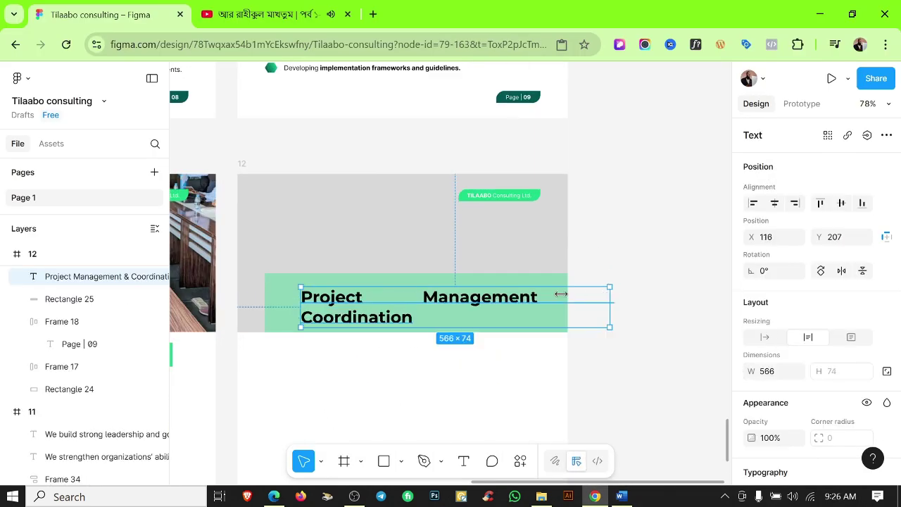
{"action": "scroll", "coordinate": [779, 336], "scroll_direction": "down", "scroll_amount": 3}
{"action": "left_click", "coordinate": [764, 318]}
Centre the heading vertically and horizontally on the green rectangle, then open the Tilaabo consulting folder.
{"action": "left_click", "coordinate": [655, 331]}
{"action": "scroll", "coordinate": [422, 327], "scroll_direction": "up", "scroll_amount": 3}
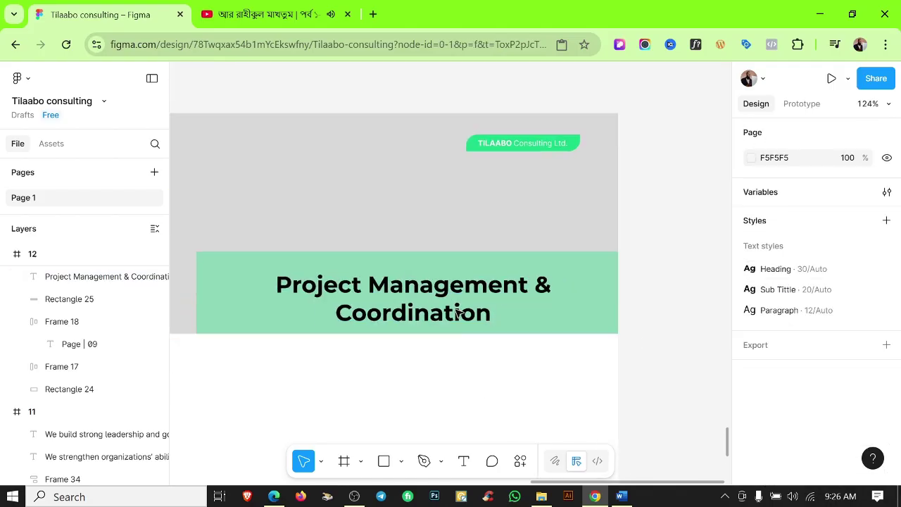
{"action": "left_click", "coordinate": [461, 319]}
{"action": "left_click", "coordinate": [465, 329], "text": "shift"}
{"action": "key", "text": "alt+v"}
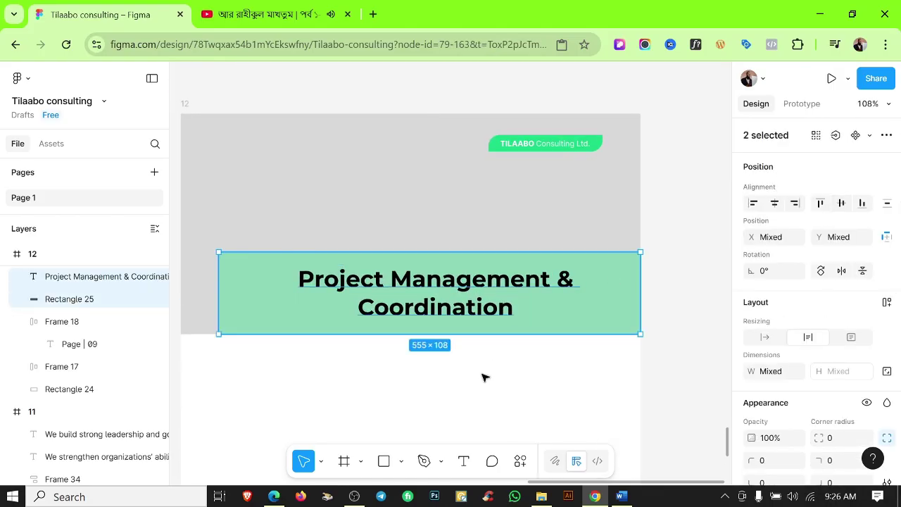
{"action": "left_click", "coordinate": [778, 204]}
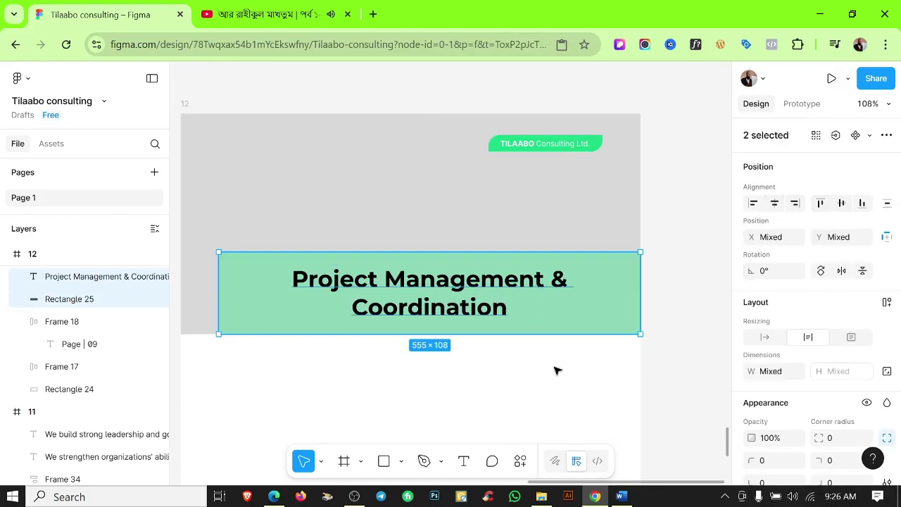
{"action": "left_click", "coordinate": [541, 496]}
{"action": "double_click", "coordinate": [211, 194]}
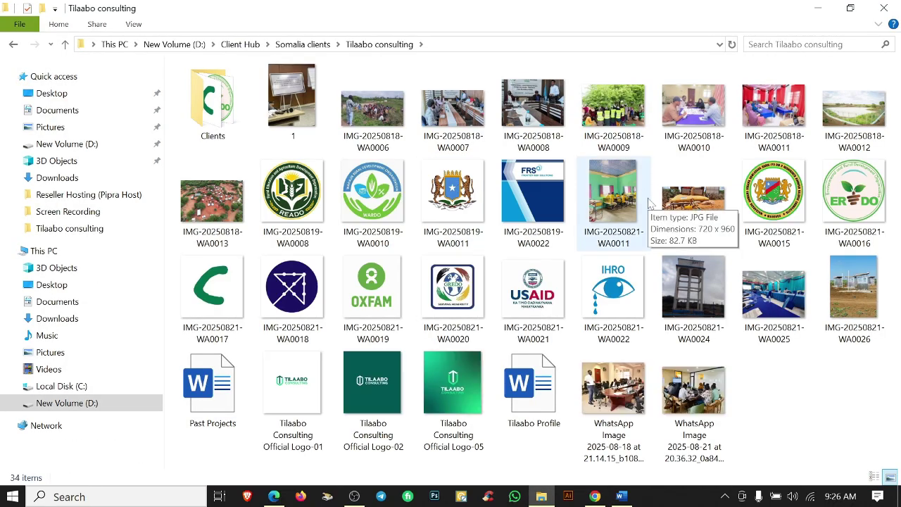
Paste photo IMG-20250821-WA0025 into frame 12's top grey rectangle.
{"action": "left_click", "coordinate": [773, 289]}
{"action": "key", "text": "alt+Tab"}
{"action": "left_click", "coordinate": [448, 275]}
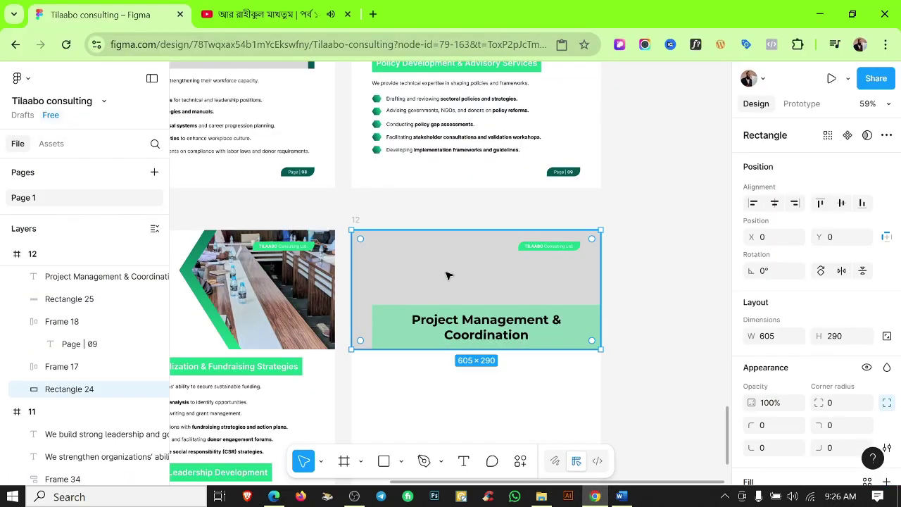
{"action": "key", "text": "ctrl+v"}
{"action": "scroll", "coordinate": [448, 275], "scroll_direction": "up", "scroll_amount": 5}
{"action": "scroll", "coordinate": [522, 299], "scroll_direction": "down", "scroll_amount": 6}
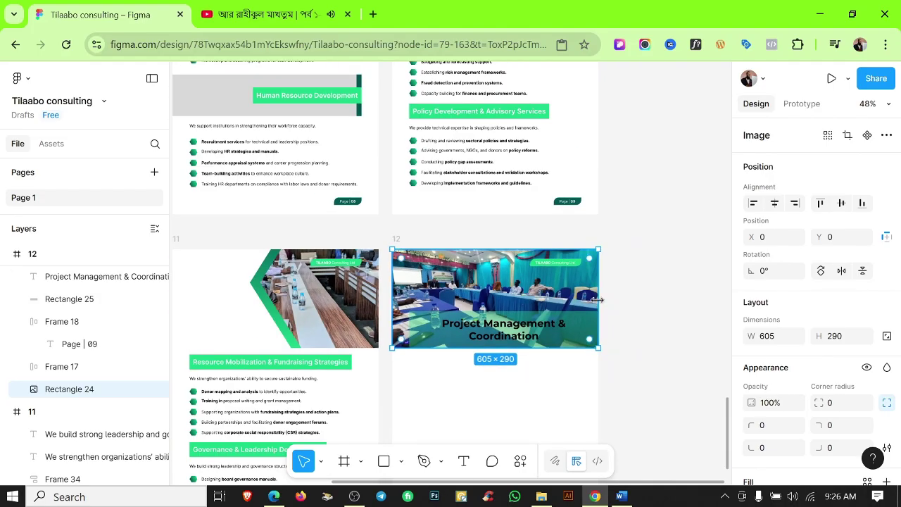
Replace it with a WhatsApp meeting photo from the Tilaabo consulting folder.
{"action": "left_click", "coordinate": [541, 496]}
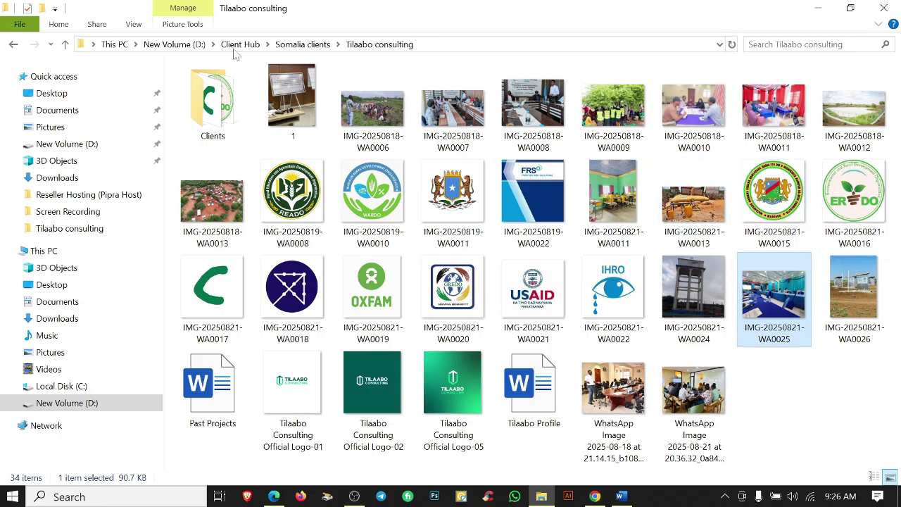
{"action": "double_click", "coordinate": [212, 99]}
{"action": "left_click", "coordinate": [13, 44]}
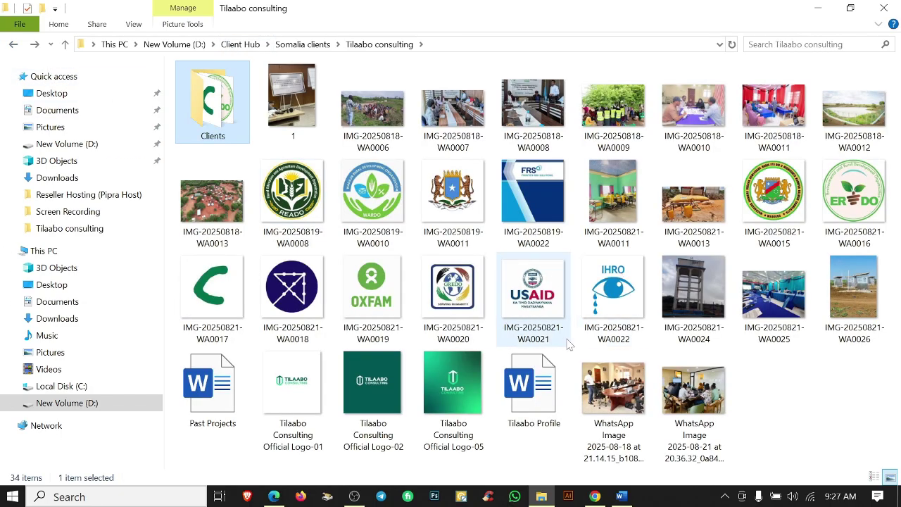
{"action": "left_click", "coordinate": [613, 394]}
{"action": "key", "text": "ctrl+c"}
{"action": "left_click", "coordinate": [595, 497]}
{"action": "key", "text": "ctrl+v"}
{"action": "scroll", "coordinate": [499, 289], "scroll_direction": "up", "scroll_amount": 2}
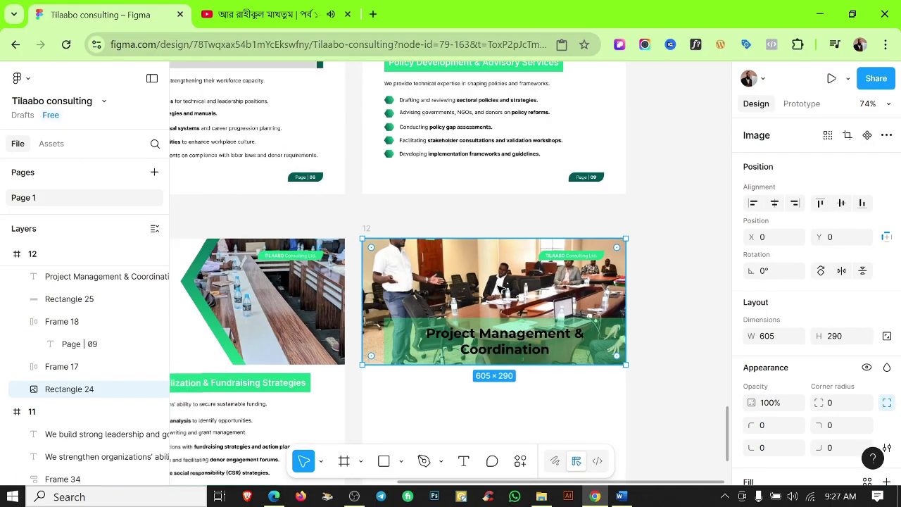
{"action": "scroll", "coordinate": [499, 289], "scroll_direction": "down", "scroll_amount": 2}
{"action": "scroll", "coordinate": [810, 317], "scroll_direction": "down", "scroll_amount": 3}
Adjust the photo fill: raise exposure and pull highlights and shadows down.
{"action": "left_click", "coordinate": [752, 345]}
{"action": "left_click_drag", "start_coordinate": [678, 388], "coordinate": [708, 414]}
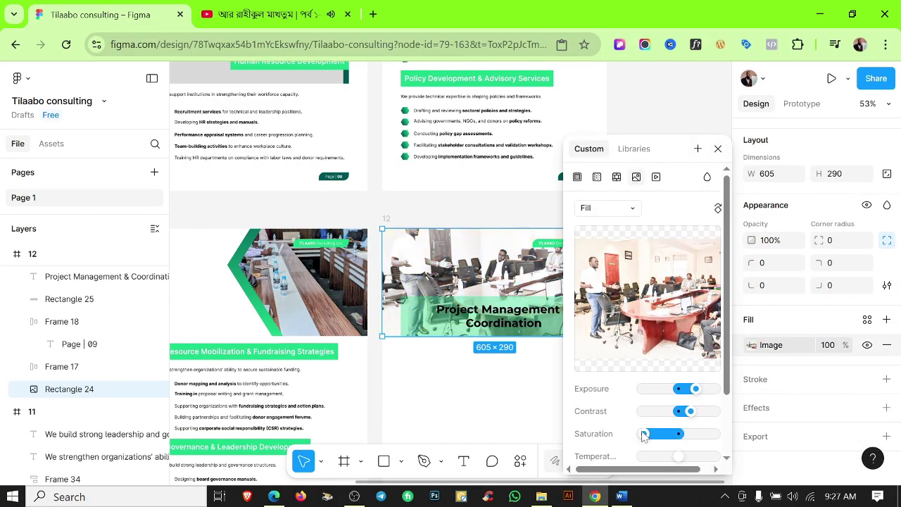
{"action": "scroll", "coordinate": [683, 386], "scroll_direction": "down", "scroll_amount": 2}
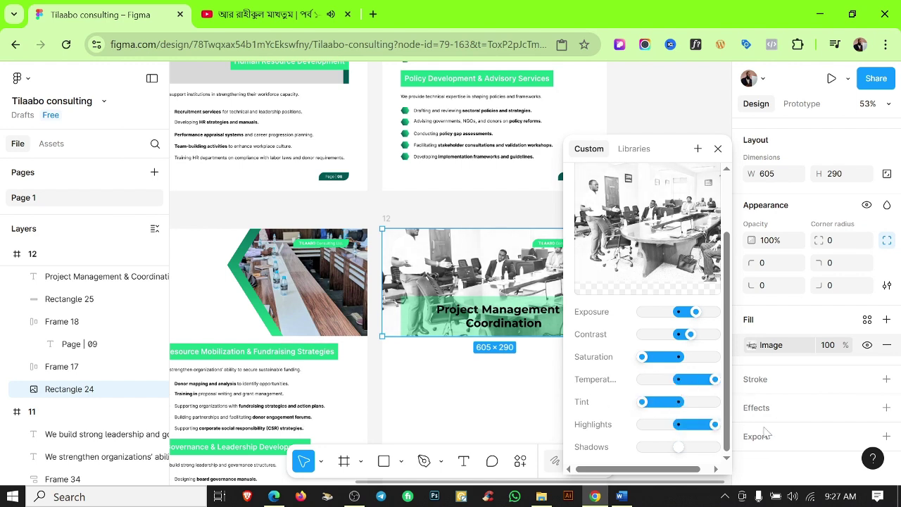
{"action": "left_click_drag", "start_coordinate": [715, 424], "coordinate": [637, 425]}
{"action": "left_click_drag", "start_coordinate": [678, 447], "coordinate": [499, 449]}
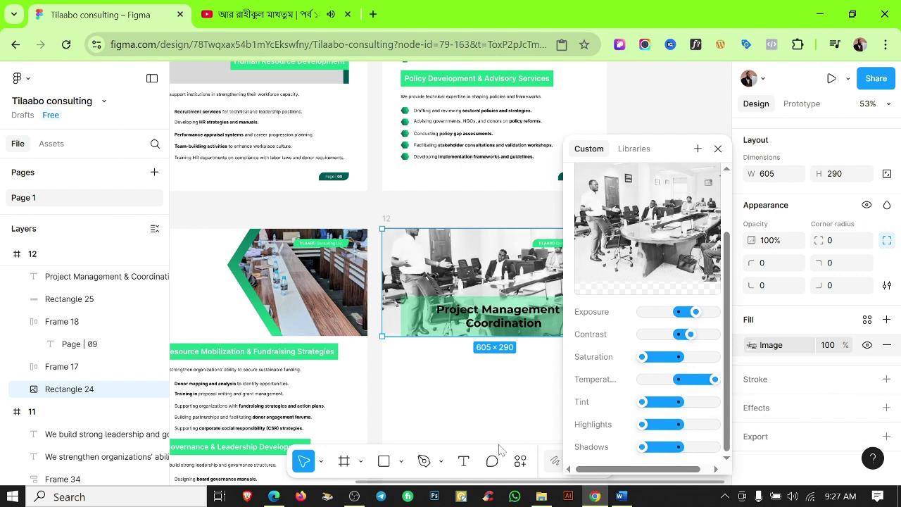
{"action": "scroll", "coordinate": [705, 338], "scroll_direction": "right", "scroll_amount": 2}
{"action": "left_click", "coordinate": [588, 238]}
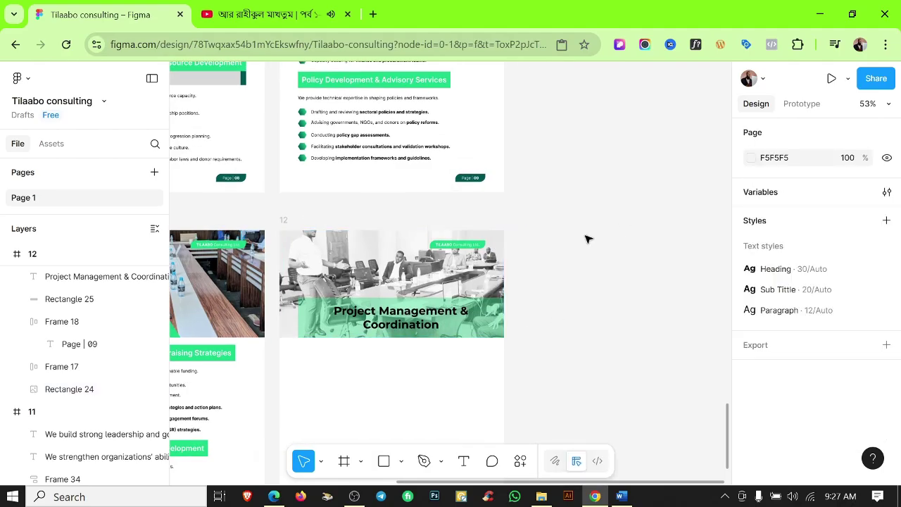
Set page 12's title text fill to white.
{"action": "left_click", "coordinate": [422, 318]}
{"action": "scroll", "coordinate": [805, 400], "scroll_direction": "down", "scroll_amount": 2}
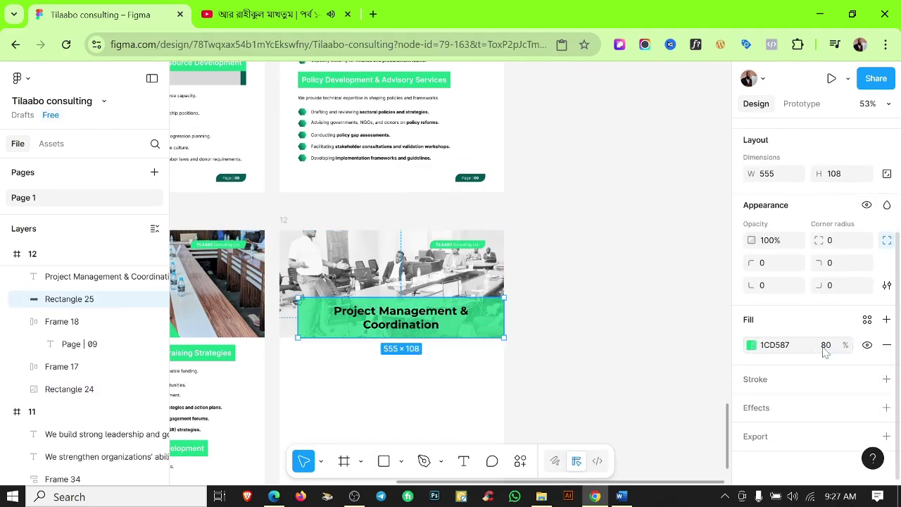
{"action": "key", "text": "shift+Tab"}
{"action": "left_click", "coordinate": [865, 317]}
{"action": "left_click", "coordinate": [642, 383]}
{"action": "left_click", "coordinate": [641, 388]}
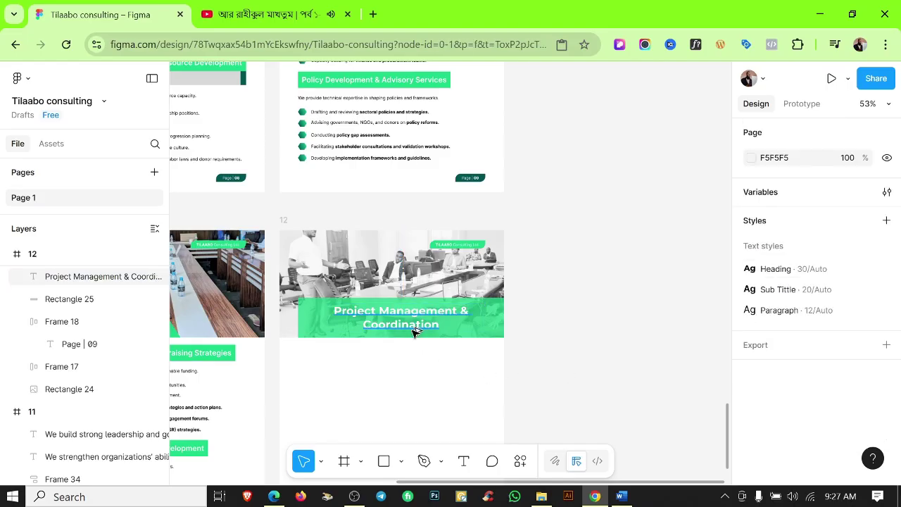
{"action": "scroll", "coordinate": [416, 331], "scroll_direction": "up", "scroll_amount": 5}
{"action": "left_click", "coordinate": [413, 317]}
{"action": "left_click", "coordinate": [476, 413]}
Alt-drag copies of page 11's intro text and bullet list onto page 12.
{"action": "scroll", "coordinate": [578, 393], "scroll_direction": "down", "scroll_amount": 2}
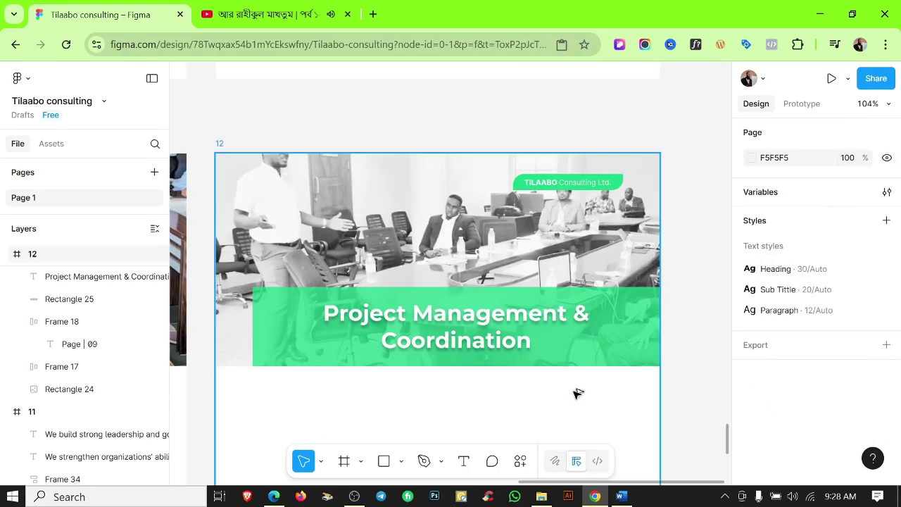
{"action": "scroll", "coordinate": [577, 393], "scroll_direction": "down", "scroll_amount": 3}
{"action": "scroll", "coordinate": [644, 328], "scroll_direction": "down", "scroll_amount": 2}
{"action": "left_click", "coordinate": [338, 331]}
{"action": "left_click", "coordinate": [331, 352], "text": "shift"}
{"action": "left_click_drag", "start_coordinate": [331, 345], "coordinate": [501, 340]}
Replace page 12's intro text with the hands-on project management sentence from Word.
{"action": "left_click", "coordinate": [621, 497]}
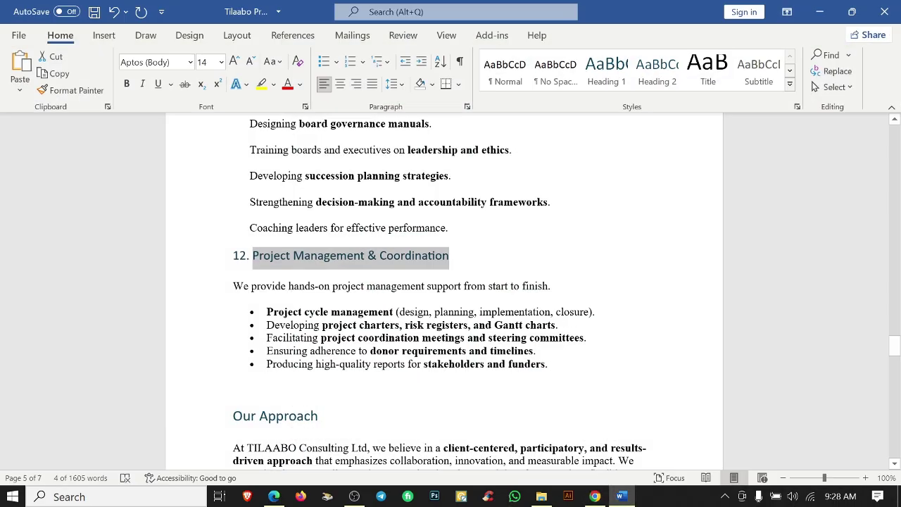
{"action": "left_click", "coordinate": [595, 496]}
{"action": "scroll", "coordinate": [530, 330], "scroll_direction": "up", "scroll_amount": 3}
{"action": "double_click", "coordinate": [539, 316]}
{"action": "key", "text": "ctrl+a"}
{"action": "key", "text": "ctrl+v"}
Strip the Word bullets and paste 'Project cycle management' as the first bullet, unbolding its parenthetical.
{"action": "left_click", "coordinate": [621, 496]}
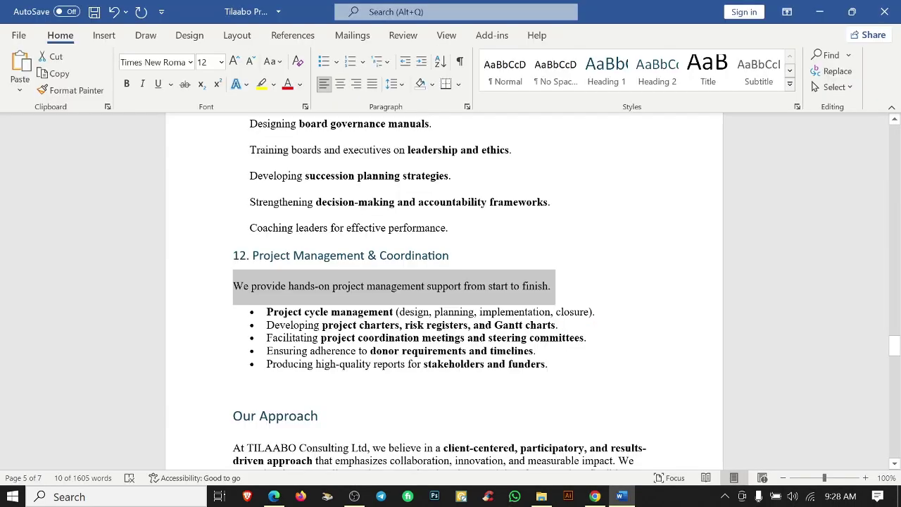
{"action": "left_click_drag", "start_coordinate": [267, 312], "coordinate": [548, 364]}
{"action": "key", "text": "ctrl+shift+n"}
{"action": "left_click", "coordinate": [310, 312]}
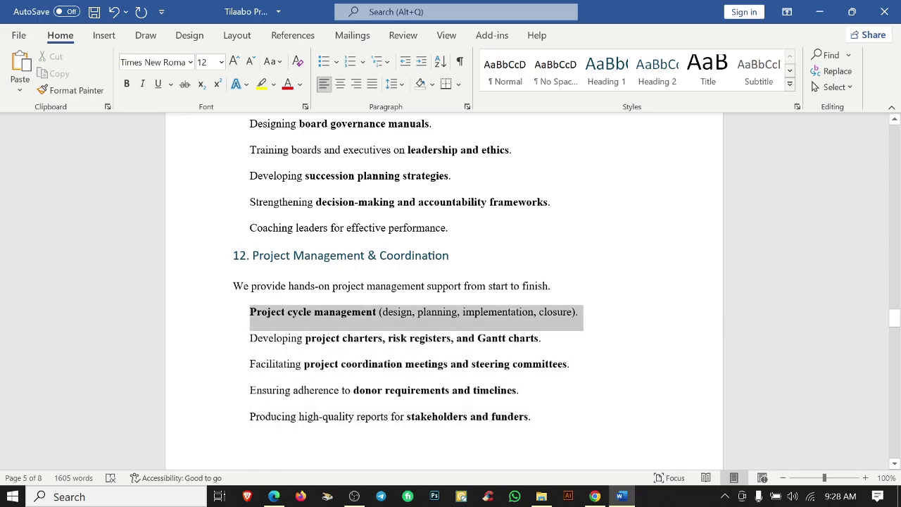
{"action": "left_click", "coordinate": [595, 497]}
{"action": "double_click", "coordinate": [493, 333]}
{"action": "key", "text": "ctrl+a"}
{"action": "key", "text": "ctrl+v"}
{"action": "scroll", "coordinate": [514, 342], "scroll_direction": "up", "scroll_amount": 3}
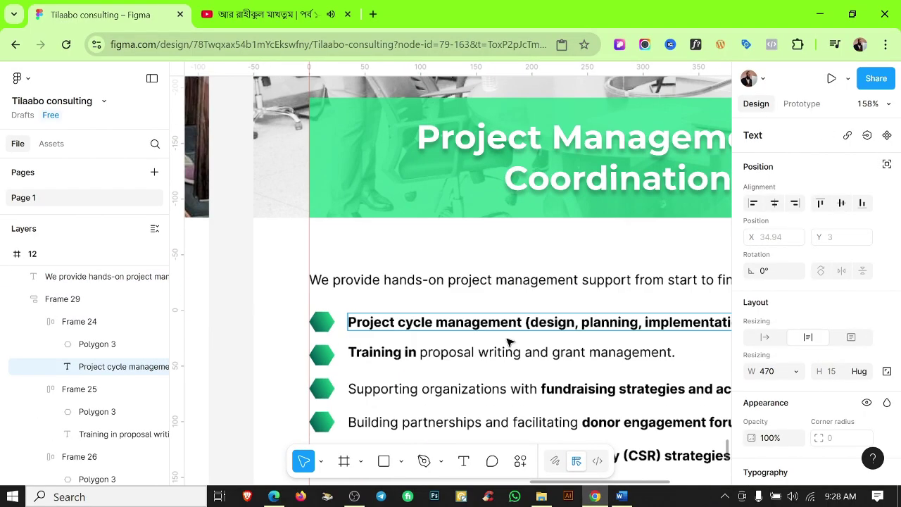
{"action": "left_click_drag", "start_coordinate": [392, 321], "coordinate": [677, 322]}
{"action": "key", "text": "ctrl+b"}
Paste the 'Developing project charters' line over the second bullet and select its key phrase.
{"action": "left_click", "coordinate": [621, 496]}
{"action": "triple_click", "coordinate": [394, 339]}
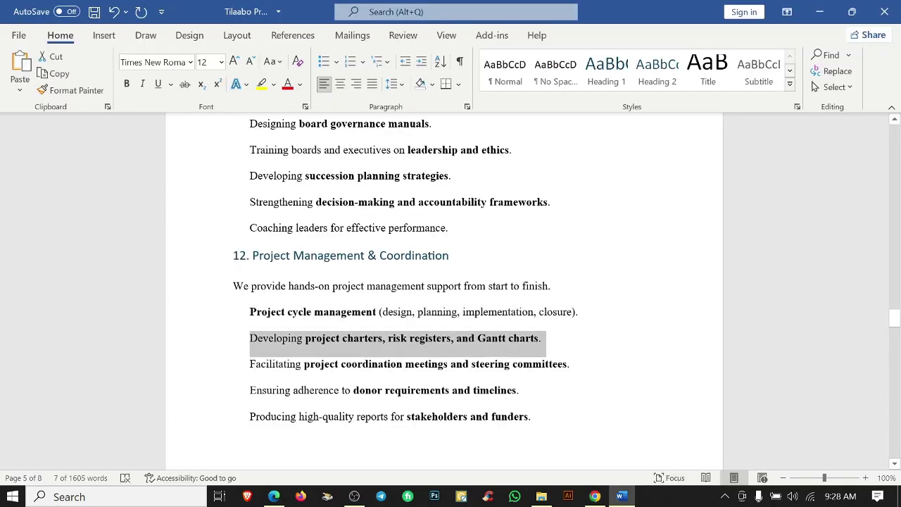
{"action": "key", "text": "ctrl+c"}
{"action": "left_click", "coordinate": [595, 496]}
{"action": "double_click", "coordinate": [336, 350]}
{"action": "key", "text": "ctrl+a"}
{"action": "key", "text": "ctrl+v"}
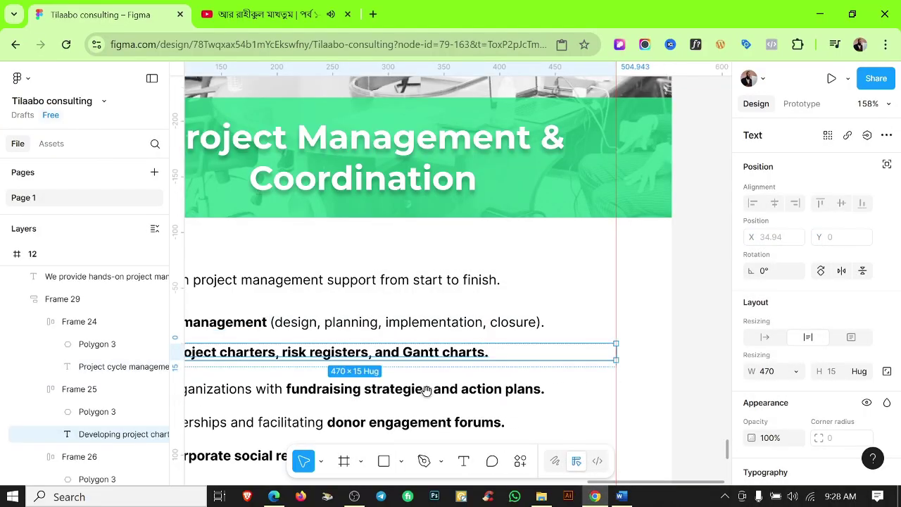
{"action": "scroll", "coordinate": [336, 336], "scroll_direction": "down", "scroll_amount": 1}
{"action": "double_click", "coordinate": [337, 335]}
{"action": "key", "text": "shift+End"}
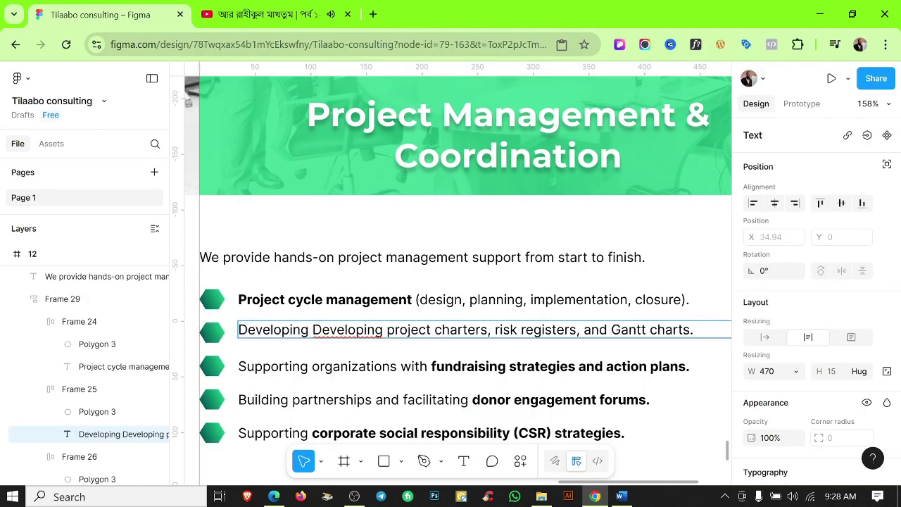
Fill the third bullet with the 'Facilitating' line and bold its key phrase.
{"action": "left_click", "coordinate": [621, 497]}
{"action": "triple_click", "coordinate": [394, 364]}
{"action": "left_click", "coordinate": [595, 496]}
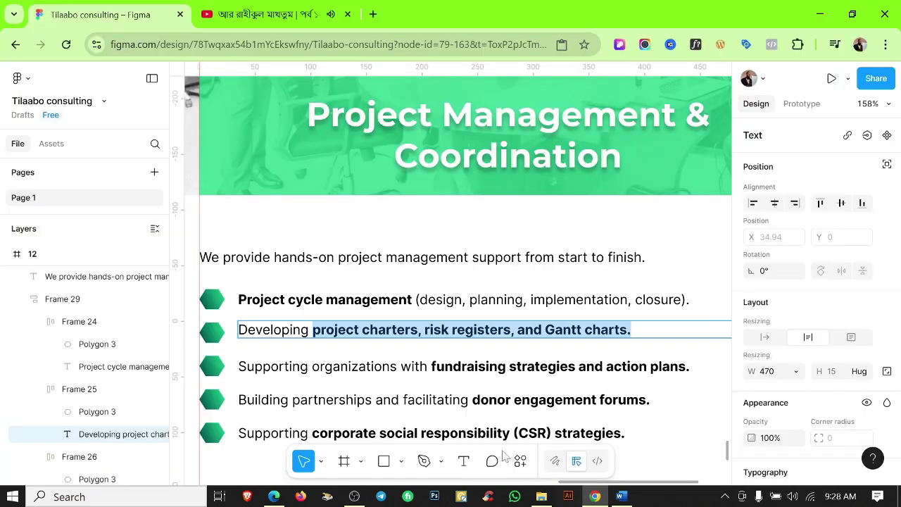
{"action": "double_click", "coordinate": [336, 367]}
{"action": "key", "text": "ctrl+a"}
{"action": "key", "text": "ctrl+v"}
{"action": "key", "text": "shift+End"}
{"action": "key", "text": "ctrl+b"}
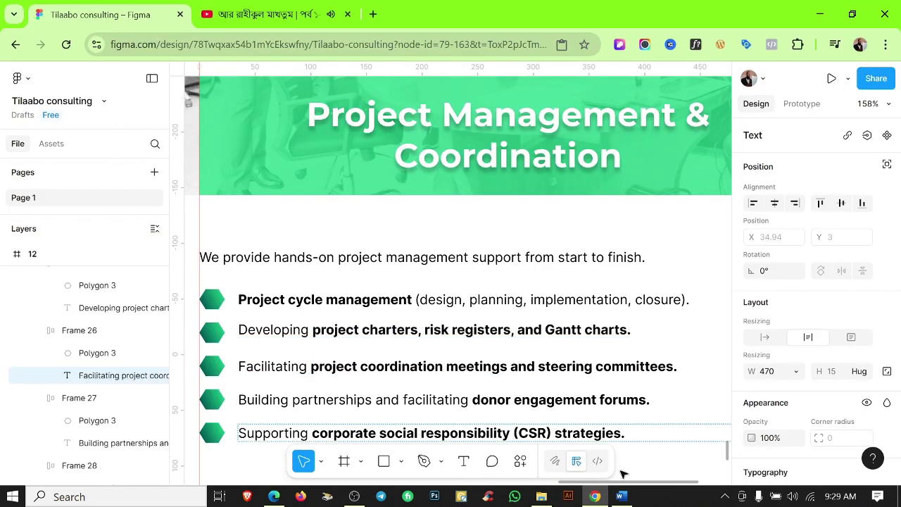
Fill the fourth bullet with the 'Ensuring adherence' line, bolding donor requirements and timelines.
{"action": "left_click", "coordinate": [621, 496]}
{"action": "triple_click", "coordinate": [384, 390]}
{"action": "left_click", "coordinate": [595, 496]}
{"action": "double_click", "coordinate": [382, 399]}
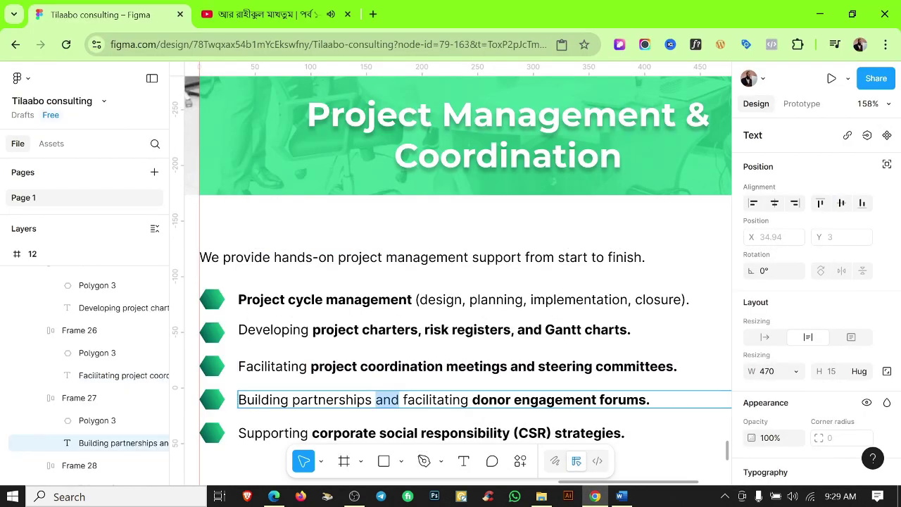
{"action": "key", "text": "ctrl+a"}
{"action": "key", "text": "ctrl+v"}
{"action": "key", "text": "ctrl+b"}
Fill the fifth bullet with the 'Producing high-quality reports' line, bolding stakeholders and funders.
{"action": "left_click", "coordinate": [621, 497]}
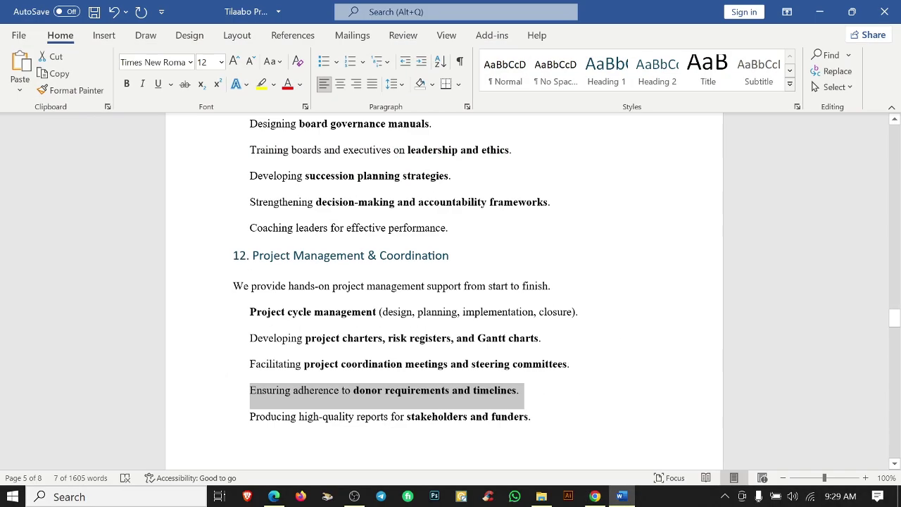
{"action": "triple_click", "coordinate": [265, 431]}
{"action": "left_click", "coordinate": [595, 496]}
{"action": "double_click", "coordinate": [380, 433]}
{"action": "key", "text": "ctrl+a"}
{"action": "key", "text": "ctrl+v"}
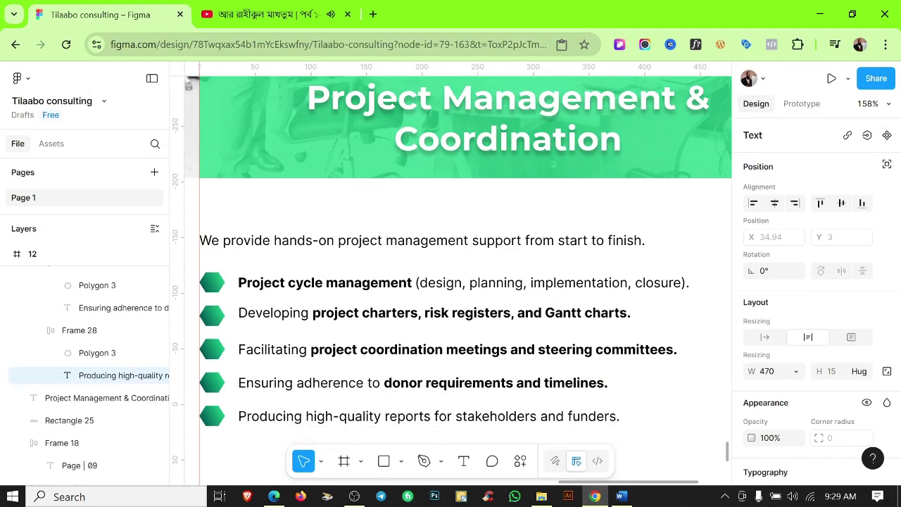
{"action": "key", "text": "ctrl+b"}
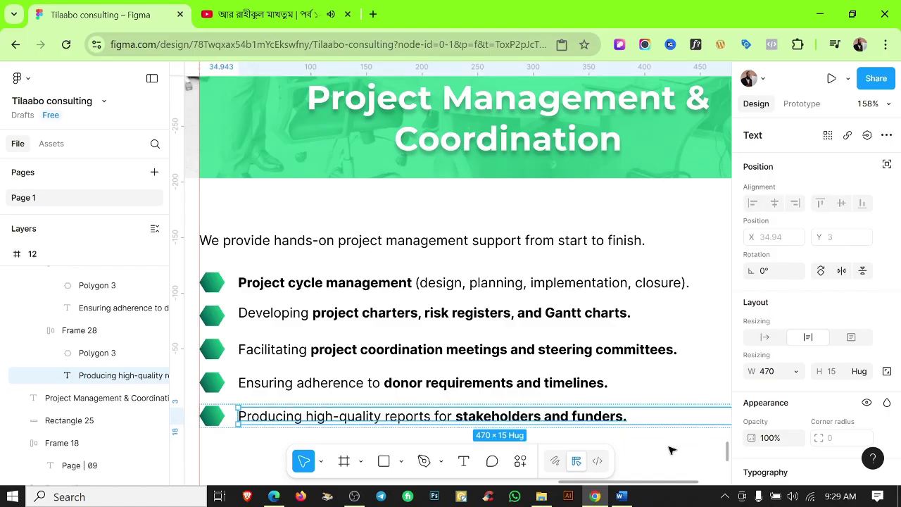
{"action": "key", "text": "Escape"}
{"action": "key", "text": "Escape"}
{"action": "scroll", "coordinate": [596, 334], "scroll_direction": "down", "scroll_amount": 5}
{"action": "left_click", "coordinate": [478, 317]}
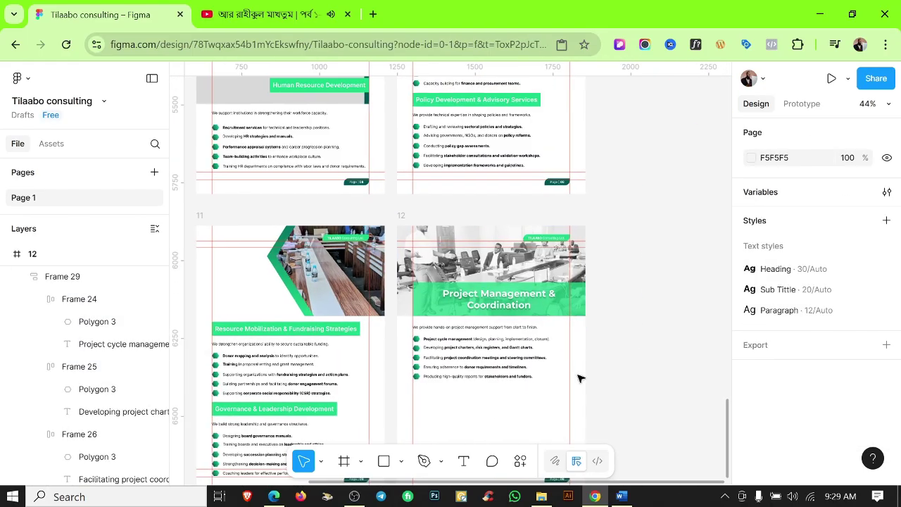
Copy the About Us heading into page 12 and place it below the bullet list.
{"action": "key", "text": "shift+r"}
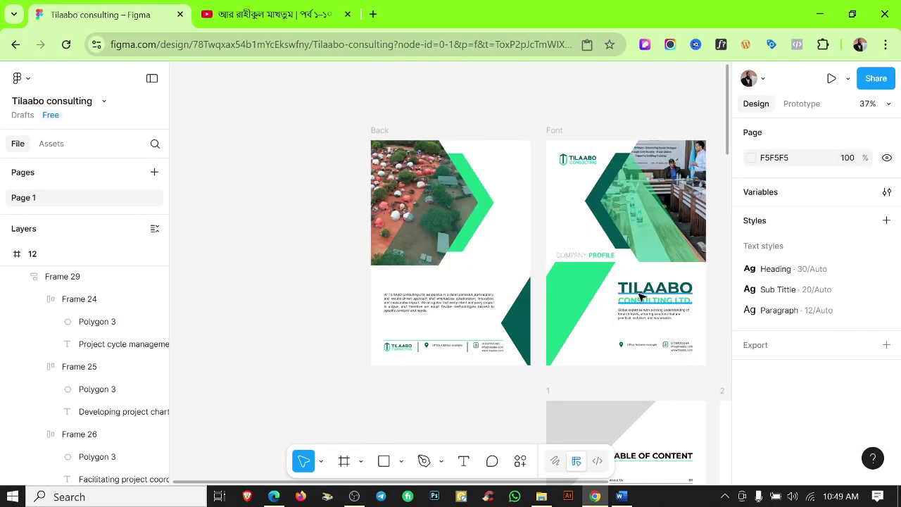
{"action": "scroll", "coordinate": [599, 267], "scroll_direction": "down", "scroll_amount": 5}
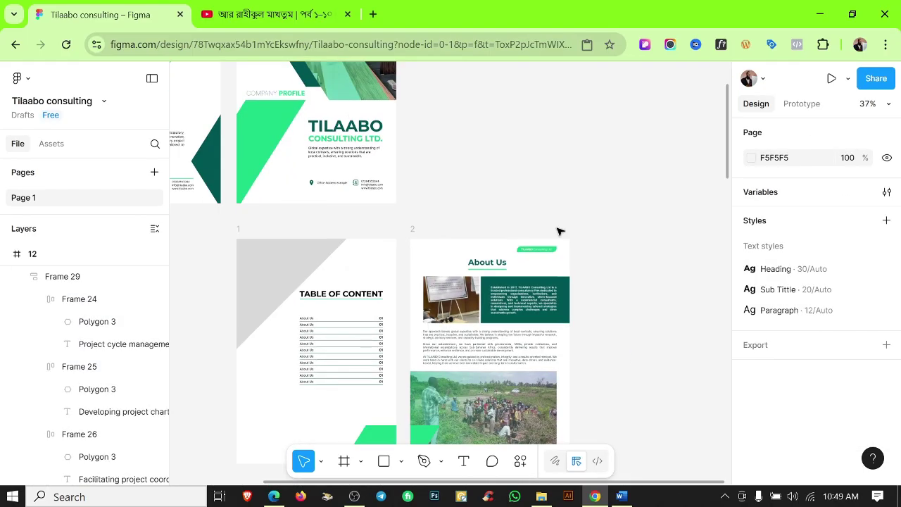
{"action": "left_click", "coordinate": [492, 261]}
{"action": "scroll", "coordinate": [537, 253], "scroll_direction": "down", "scroll_amount": 10}
{"action": "scroll", "coordinate": [537, 254], "scroll_direction": "down", "scroll_amount": 5}
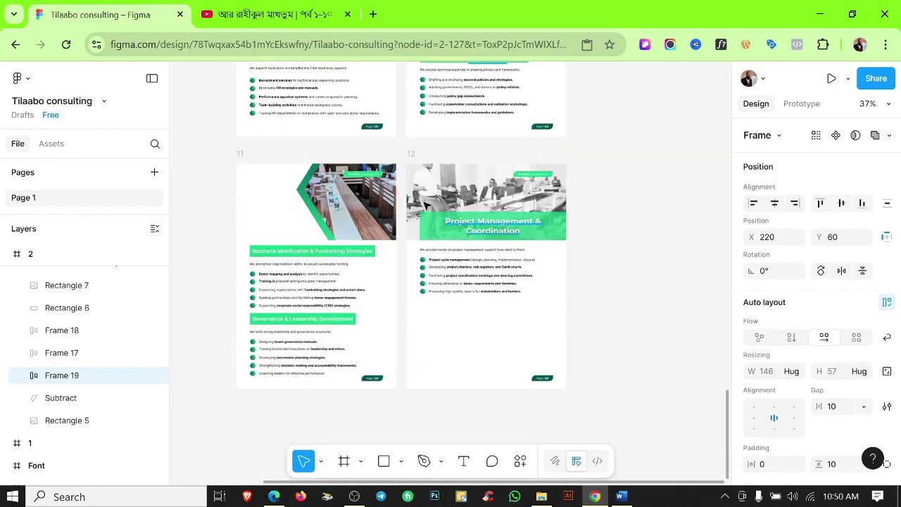
{"action": "left_click", "coordinate": [413, 154]}
{"action": "key", "text": "ctrl+v"}
{"action": "scroll", "coordinate": [492, 186], "scroll_direction": "up", "scroll_amount": 2}
{"action": "left_click_drag", "start_coordinate": [478, 192], "coordinate": [479, 345]}
{"action": "scroll", "coordinate": [479, 345], "scroll_direction": "down", "scroll_amount": 1}
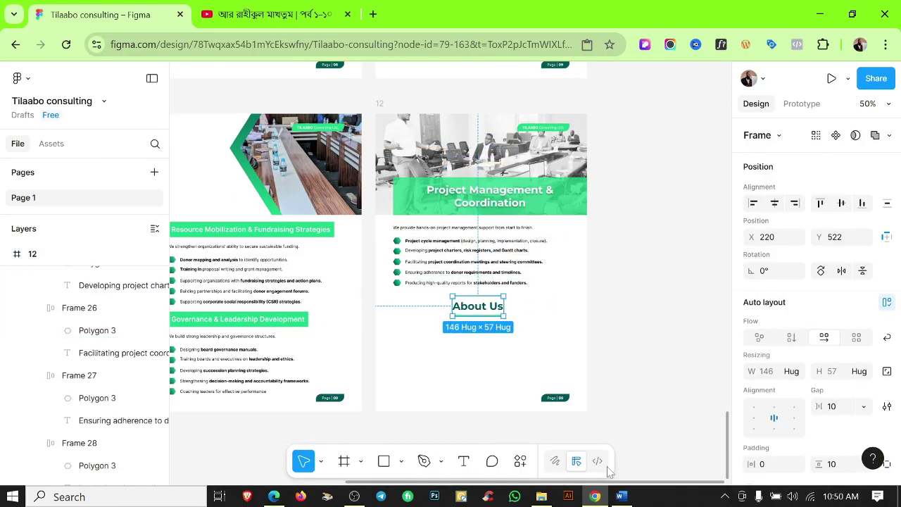
Change the pasted heading's text to 'Our Approach'.
{"action": "key", "text": "alt+Tab"}
{"action": "scroll", "coordinate": [444, 282], "scroll_direction": "up", "scroll_amount": 3}
{"action": "key", "text": "ctrl+c"}
{"action": "key", "text": "alt+Tab"}
{"action": "key", "text": "ctrl+v"}
{"action": "key", "text": "Escape"}
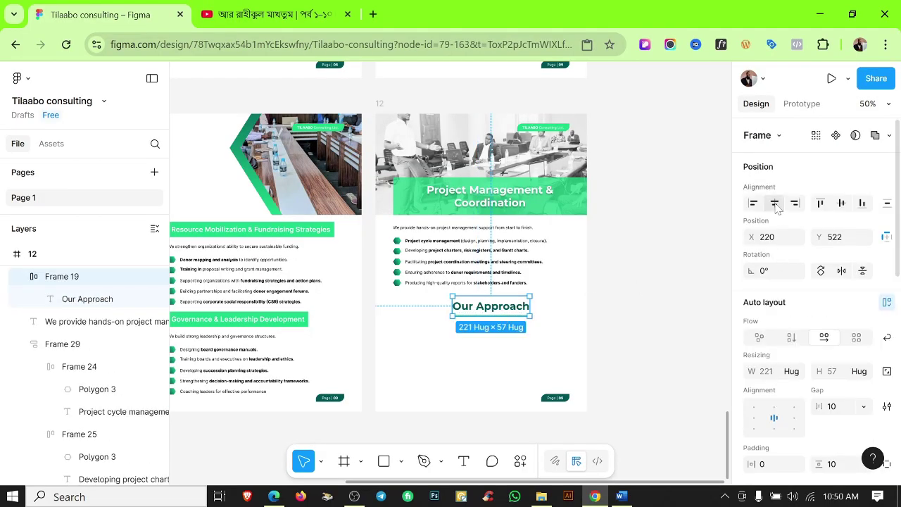
{"action": "scroll", "coordinate": [505, 324], "scroll_direction": "up", "scroll_amount": 5}
{"action": "key", "text": "Escape"}
Duplicate the intro text below the heading and paste the 'At TILAABO Consulting' paragraph.
{"action": "left_click_drag", "start_coordinate": [509, 129], "coordinate": [518, 326]}
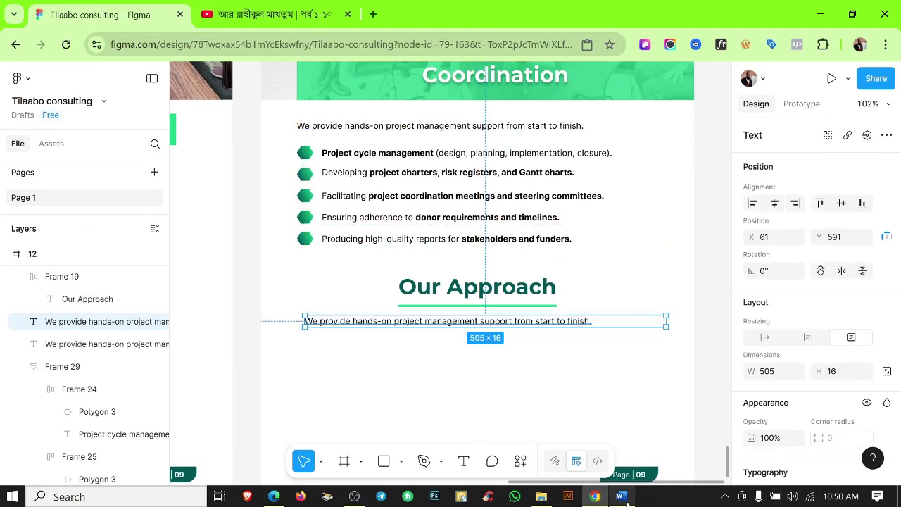
{"action": "key", "text": "alt+Tab"}
{"action": "key", "text": "alt+Tab"}
{"action": "key", "text": "Return"}
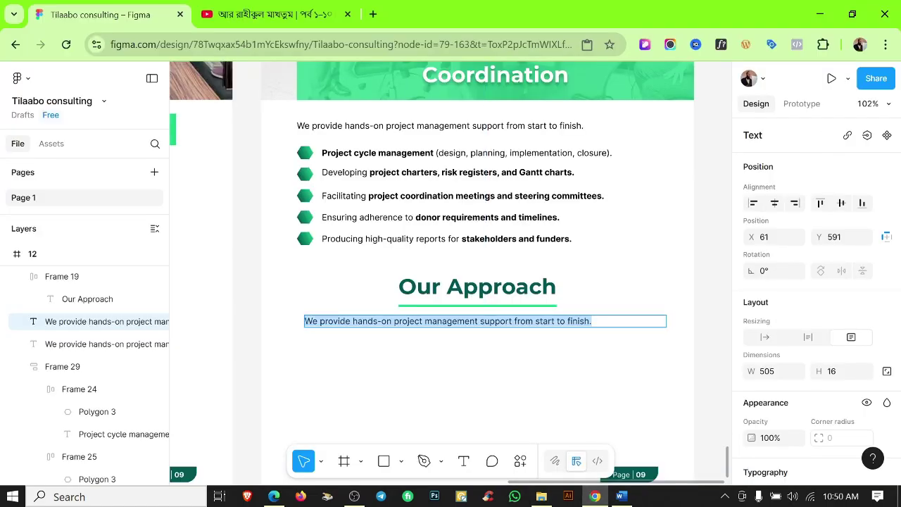
{"action": "key", "text": "ctrl+v"}
{"action": "key", "text": "Escape"}
{"action": "key", "text": "Escape"}
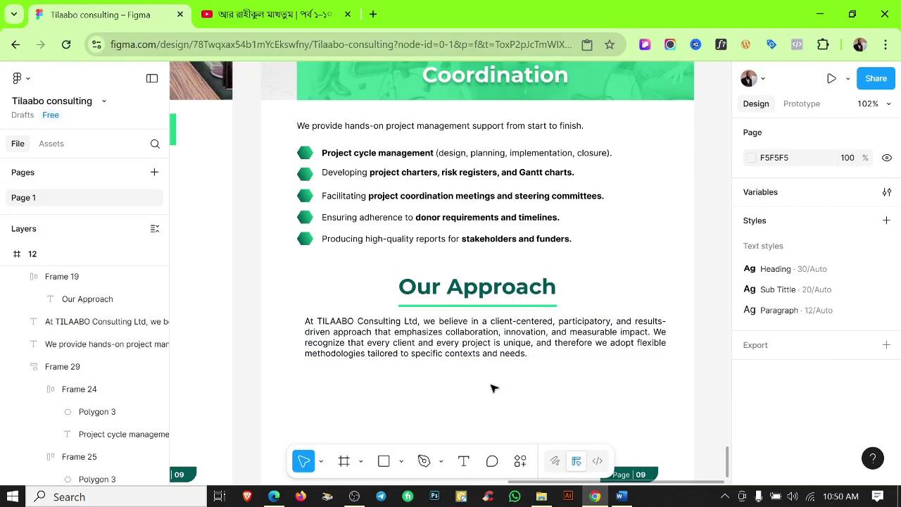
{"action": "key", "text": "shift+r"}
{"action": "left_click", "coordinate": [557, 343]}
{"action": "left_click", "coordinate": [584, 396]}
{"action": "scroll", "coordinate": [574, 323], "scroll_direction": "down", "scroll_amount": 2, "text": "ctrl"}
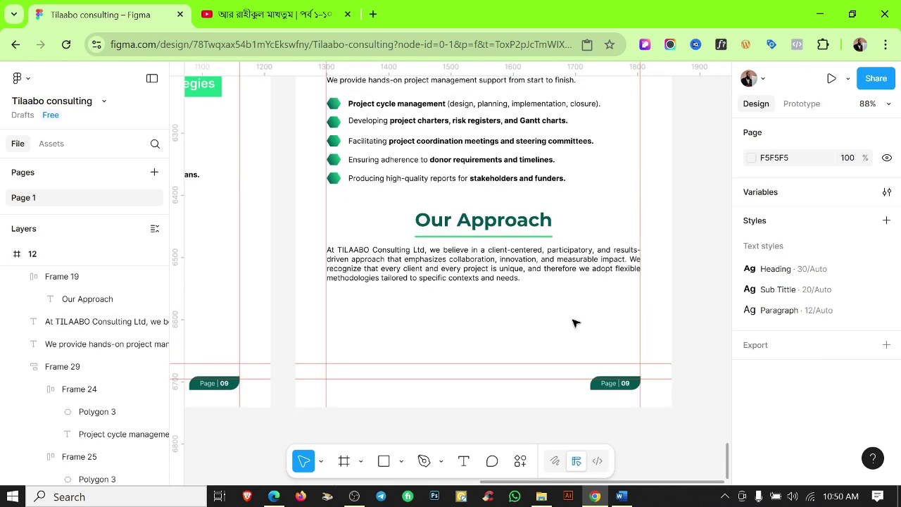
Append a bold 'Key pillars of our approach include:' line to the approach paragraph.
{"action": "left_click", "coordinate": [621, 496]}
{"action": "key", "text": "Right"}
{"action": "key", "text": "ctrl+shift+Down"}
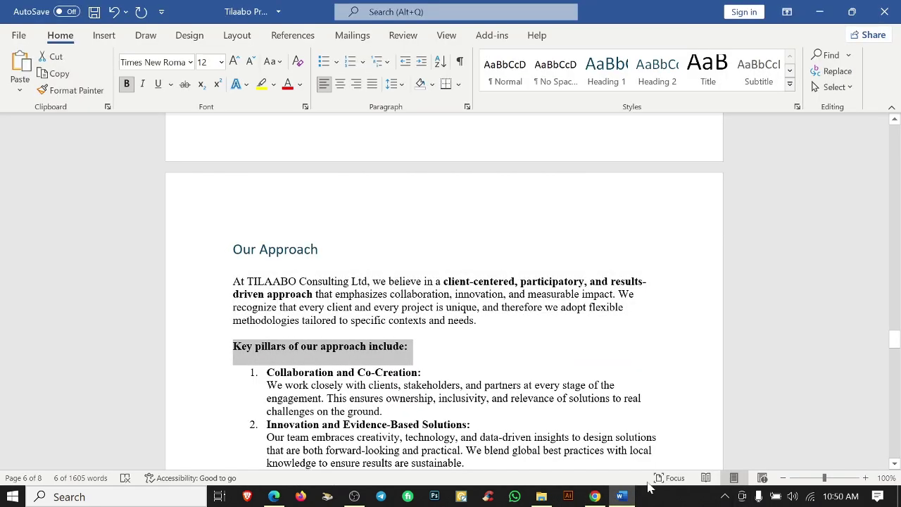
{"action": "left_click", "coordinate": [595, 496]}
{"action": "scroll", "coordinate": [501, 286], "scroll_direction": "up", "scroll_amount": 5, "text": "ctrl"}
{"action": "double_click", "coordinate": [541, 272]}
{"action": "key", "text": "ctrl+v"}
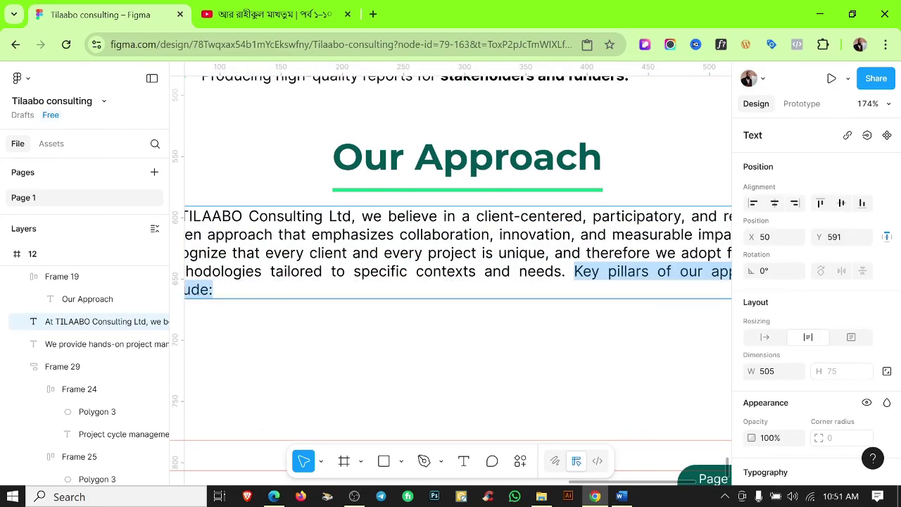
{"action": "key", "text": "ctrl+b"}
{"action": "left_click", "coordinate": [489, 359]}
{"action": "scroll", "coordinate": [489, 358], "scroll_direction": "down", "scroll_amount": 2, "text": "ctrl"}
{"action": "scroll", "coordinate": [583, 347], "scroll_direction": "down", "scroll_amount": 2}
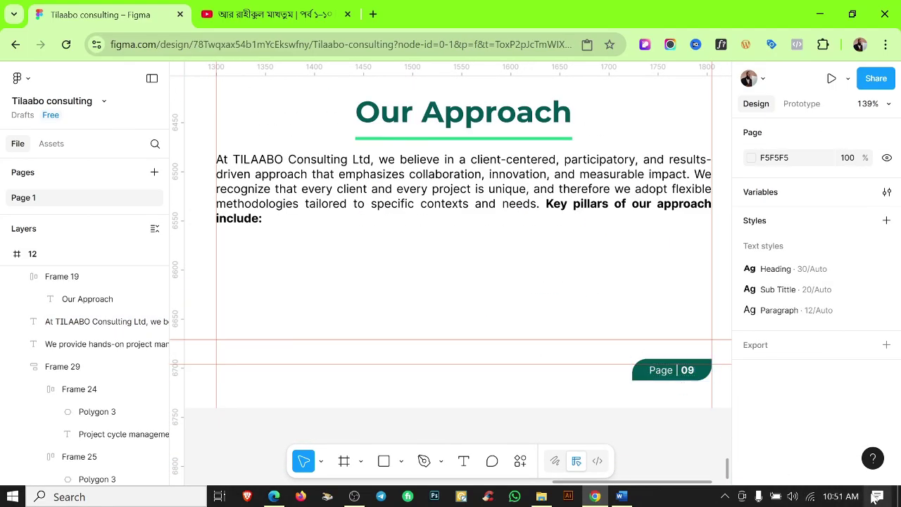
Select the next line in the Word source and review page 12's layout.
{"action": "left_click", "coordinate": [622, 497]}
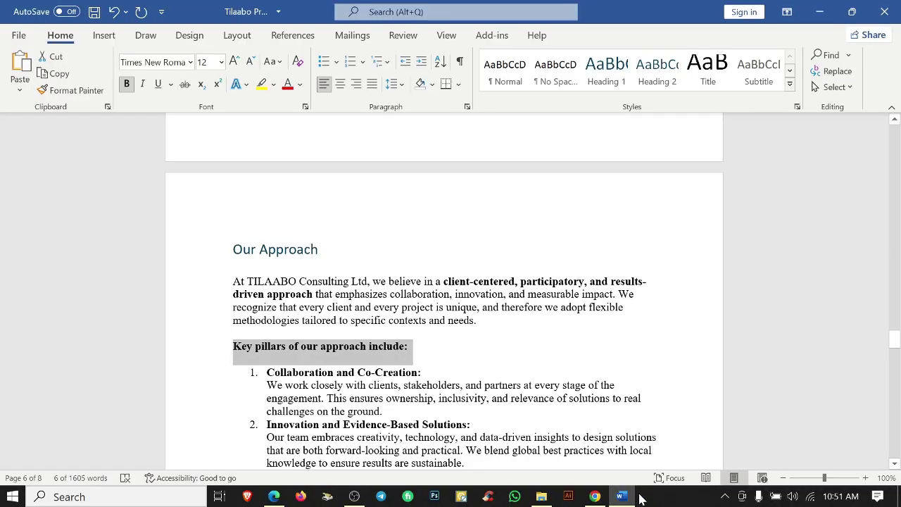
{"action": "scroll", "coordinate": [444, 317], "scroll_direction": "down", "scroll_amount": 2}
{"action": "left_click_drag", "start_coordinate": [266, 301], "coordinate": [420, 302]}
{"action": "left_click", "coordinate": [595, 497]}
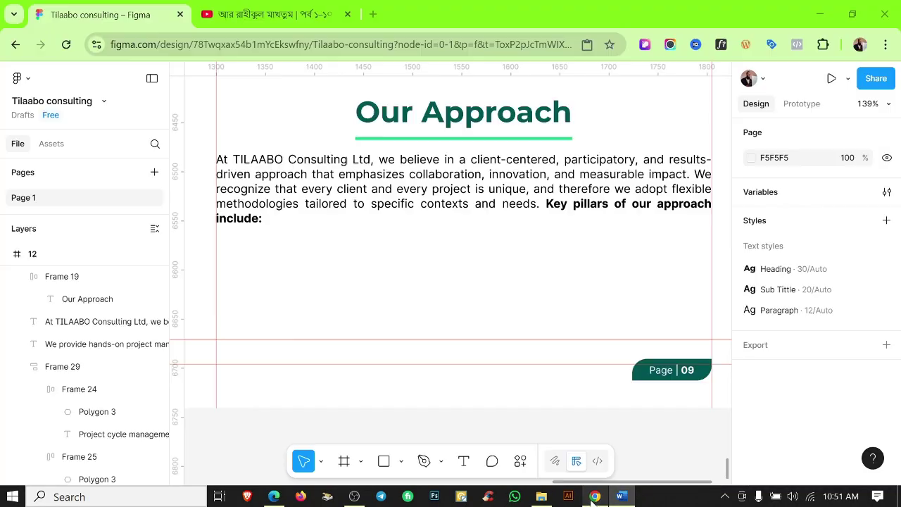
{"action": "scroll", "coordinate": [395, 243], "scroll_direction": "up", "scroll_amount": 3}
{"action": "scroll", "coordinate": [398, 243], "scroll_direction": "down", "scroll_amount": 4, "text": "ctrl"}
{"action": "scroll", "coordinate": [418, 221], "scroll_direction": "up", "scroll_amount": 3, "text": "ctrl"}
Nudge the heading and intro up, then add the first pillar title with its description pasted from Word.
{"action": "left_click_drag", "start_coordinate": [421, 196], "coordinate": [424, 278]}
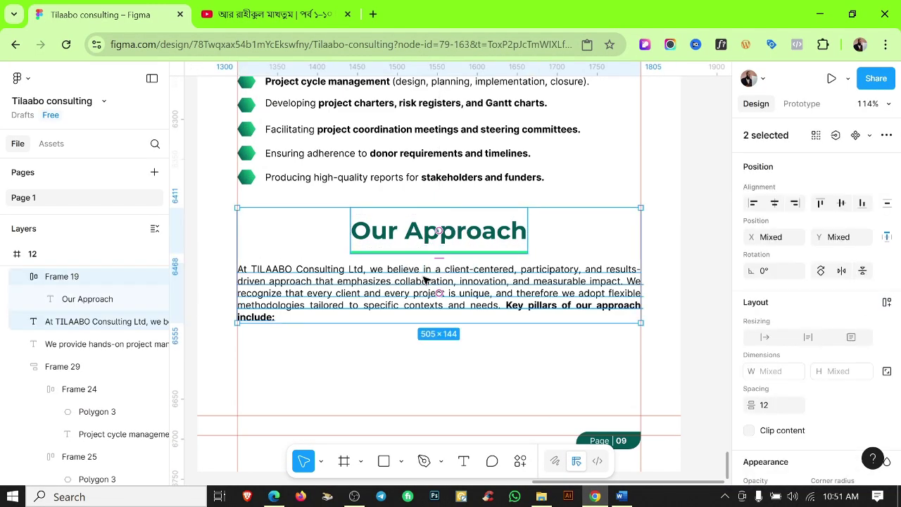
{"action": "key", "text": "shift+Up"}
{"action": "key", "text": "shift+Up"}
{"action": "key", "text": "ctrl+v"}
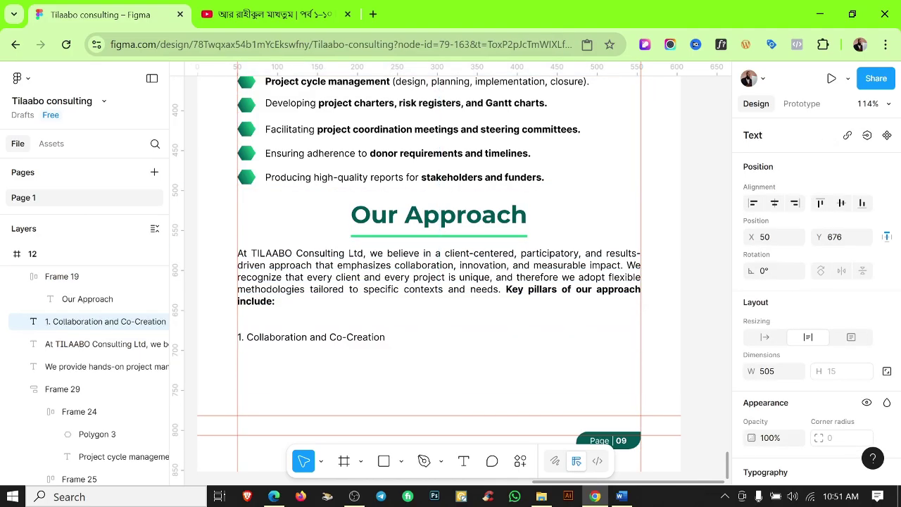
{"action": "key", "text": "Escape"}
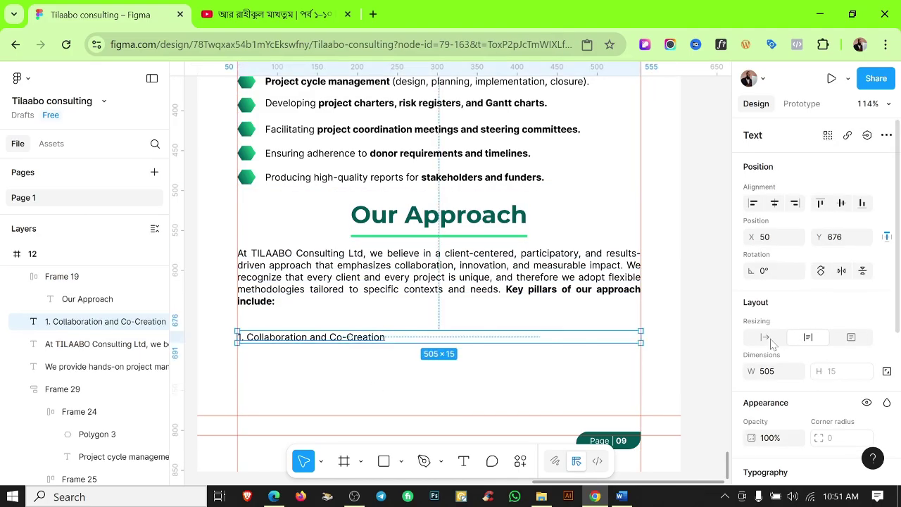
{"action": "left_click_drag", "start_coordinate": [355, 337], "coordinate": [324, 364], "text": "alt"}
{"action": "key", "text": "alt+Tab"}
{"action": "triple_click", "coordinate": [281, 320]}
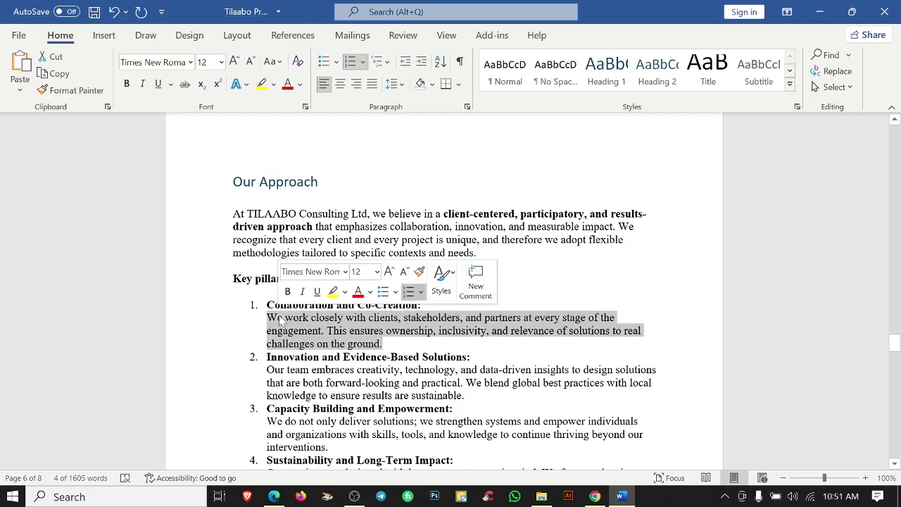
{"action": "key", "text": "alt+Tab"}
{"action": "key", "text": "Return"}
Narrow the first description so it wraps, and place the title-description pair below the paragraph.
{"action": "scroll", "coordinate": [556, 364], "scroll_direction": "down", "scroll_amount": 5}
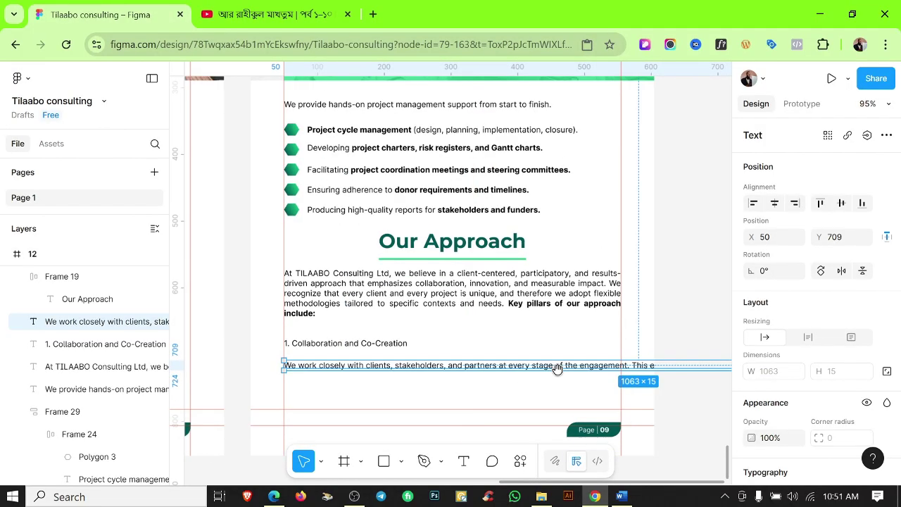
{"action": "left_click_drag", "start_coordinate": [559, 364], "coordinate": [238, 360]}
{"action": "scroll", "coordinate": [403, 355], "scroll_direction": "up", "scroll_amount": 5}
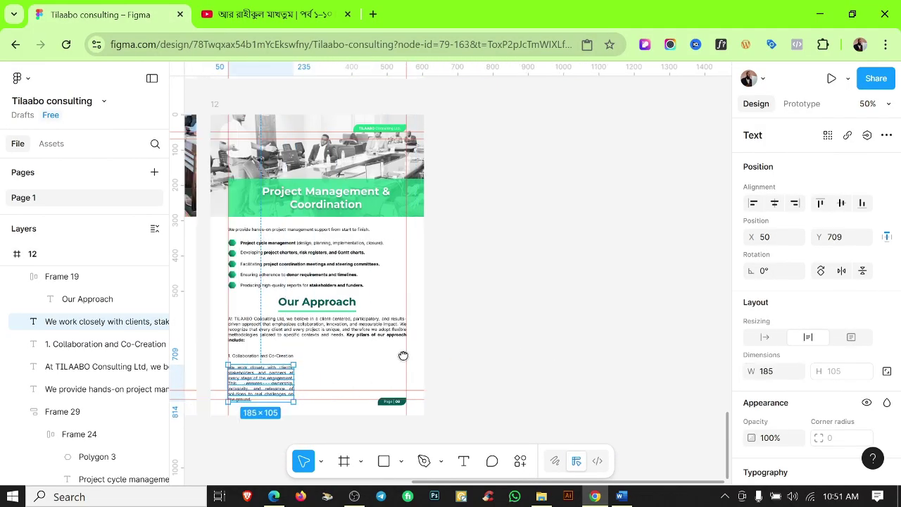
{"action": "scroll", "coordinate": [423, 362], "scroll_direction": "up", "scroll_amount": 3}
{"action": "scroll", "coordinate": [458, 364], "scroll_direction": "down", "scroll_amount": 5}
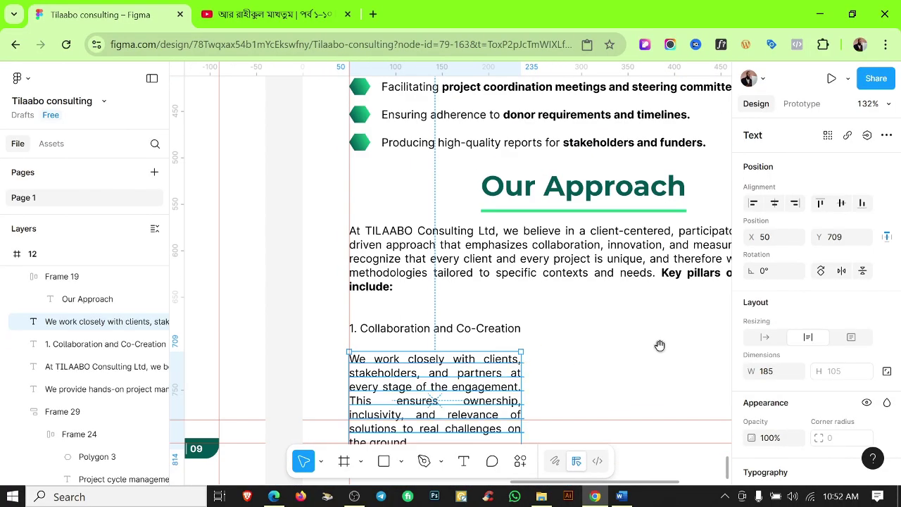
{"action": "left_click", "coordinate": [386, 271], "text": "shift"}
{"action": "left_click_drag", "start_coordinate": [386, 270], "coordinate": [602, 302]}
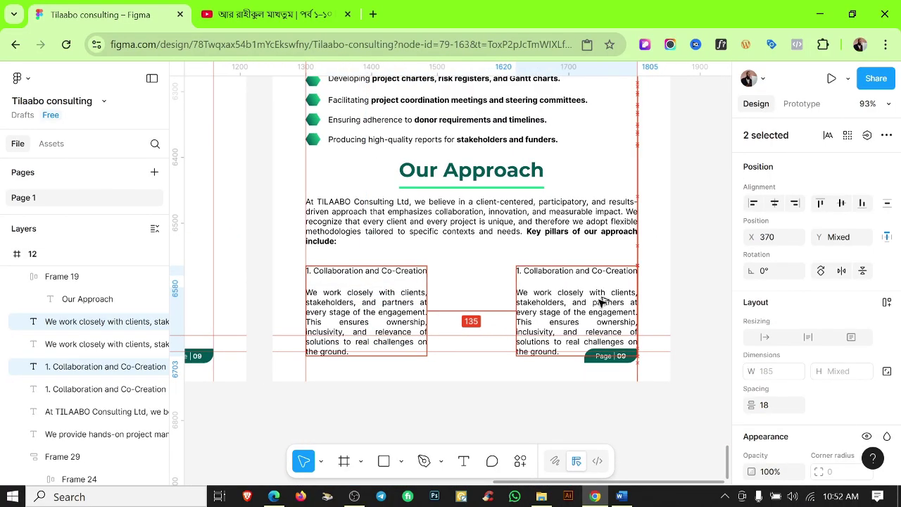
{"action": "left_click_drag", "start_coordinate": [420, 259], "coordinate": [425, 303]}
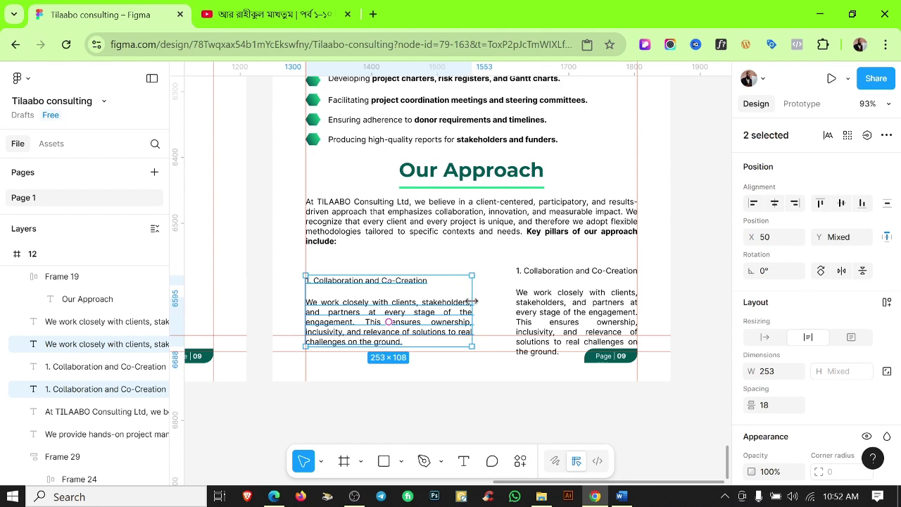
{"action": "left_click_drag", "start_coordinate": [524, 249], "coordinate": [579, 310]}
{"action": "key", "text": "Delete"}
{"action": "left_click_drag", "start_coordinate": [374, 267], "coordinate": [366, 309]}
{"action": "left_click_drag", "start_coordinate": [365, 309], "coordinate": [529, 298]}
{"action": "key", "text": "Delete"}
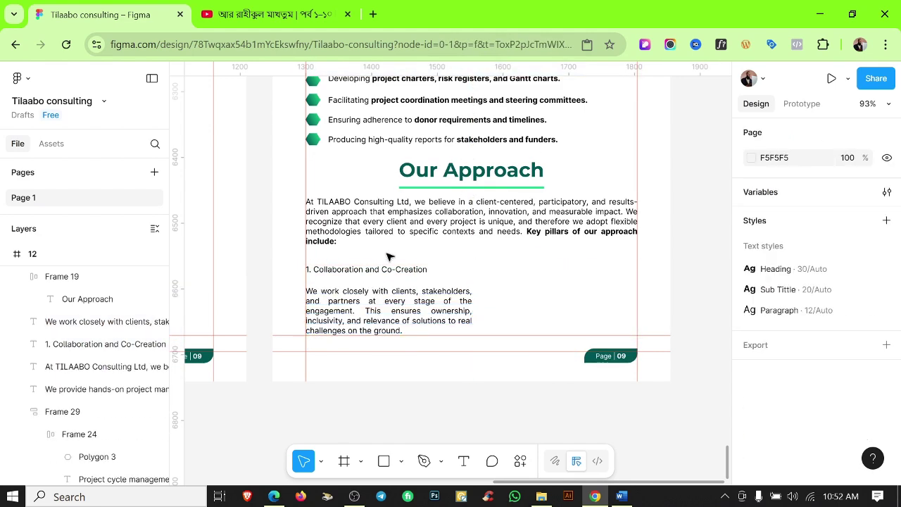
{"action": "left_click_drag", "start_coordinate": [389, 257], "coordinate": [630, 296]}
Bold the first pillar title, wrap it and its description in auto layout, and delete leftover duplicates.
{"action": "scroll", "coordinate": [383, 272], "scroll_direction": "up", "scroll_amount": 5}
{"action": "left_click", "coordinate": [376, 271]}
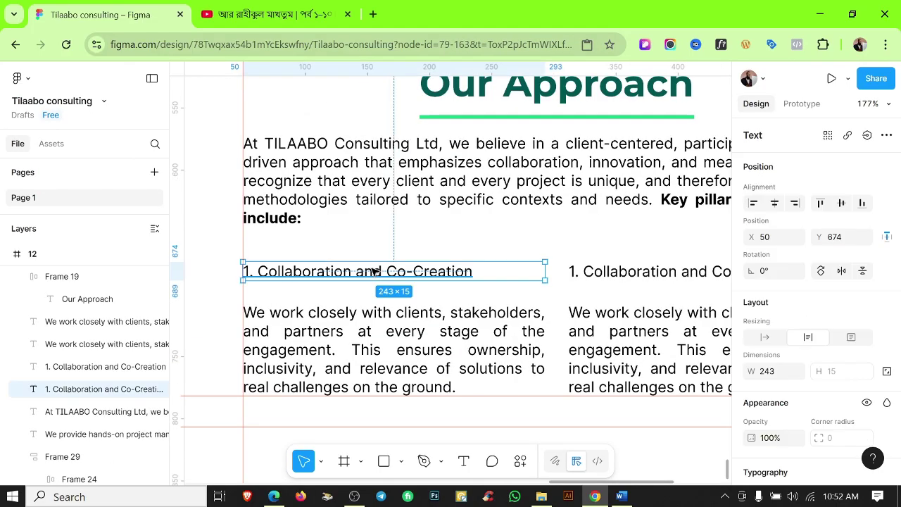
{"action": "key", "text": "ctrl+b"}
{"action": "left_click", "coordinate": [360, 251]}
{"action": "left_click_drag", "start_coordinate": [359, 251], "coordinate": [391, 297]}
{"action": "key", "text": "shift+a"}
{"action": "left_click", "coordinate": [599, 248]}
{"action": "left_click", "coordinate": [626, 270]}
{"action": "key", "text": "Delete"}
{"action": "left_click", "coordinate": [599, 328]}
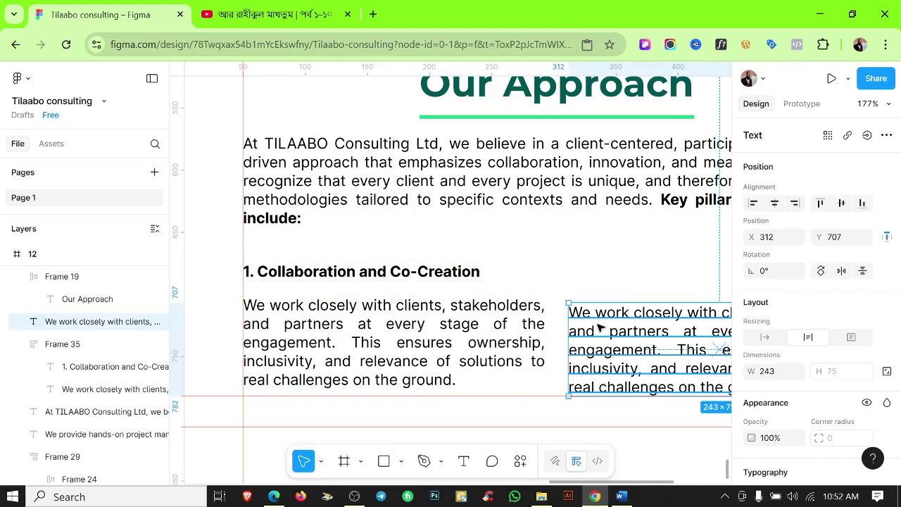
{"action": "key", "text": "Delete"}
{"action": "scroll", "coordinate": [656, 317], "scroll_direction": "down", "scroll_amount": 5}
{"action": "left_click_drag", "start_coordinate": [655, 317], "coordinate": [452, 289]}
Duplicate the pillar frame to the right and edit it for Innovation and Evidence-Based Solutions.
{"action": "left_click_drag", "start_coordinate": [390, 296], "coordinate": [488, 300]}
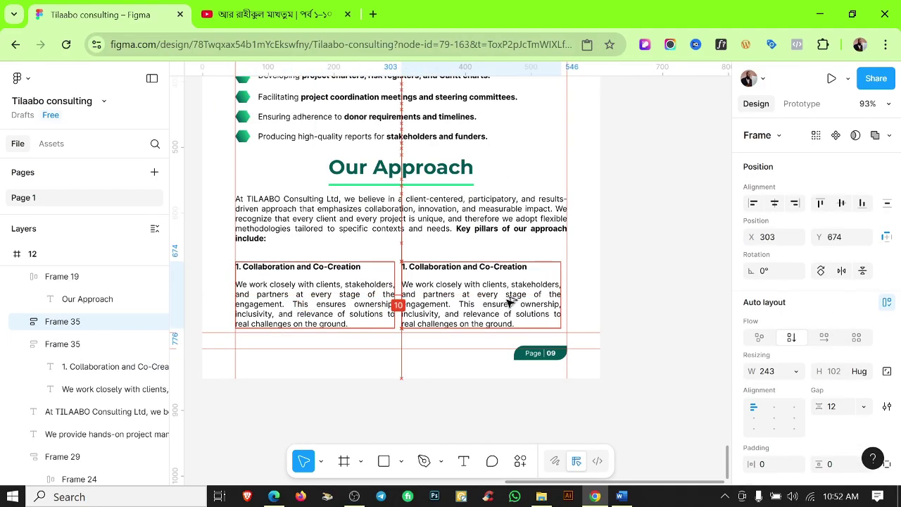
{"action": "left_click", "coordinate": [658, 301]}
{"action": "left_click", "coordinate": [621, 497]}
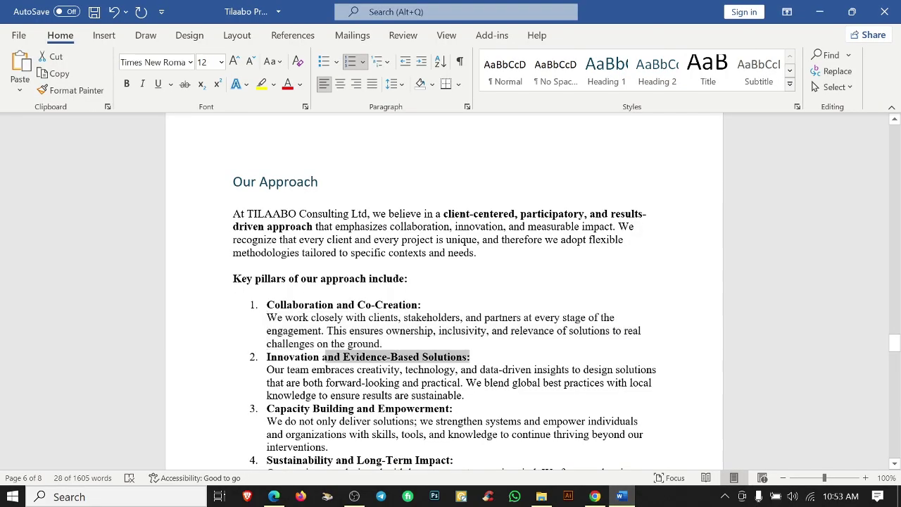
{"action": "left_click", "coordinate": [595, 497]}
{"action": "double_click", "coordinate": [467, 266]}
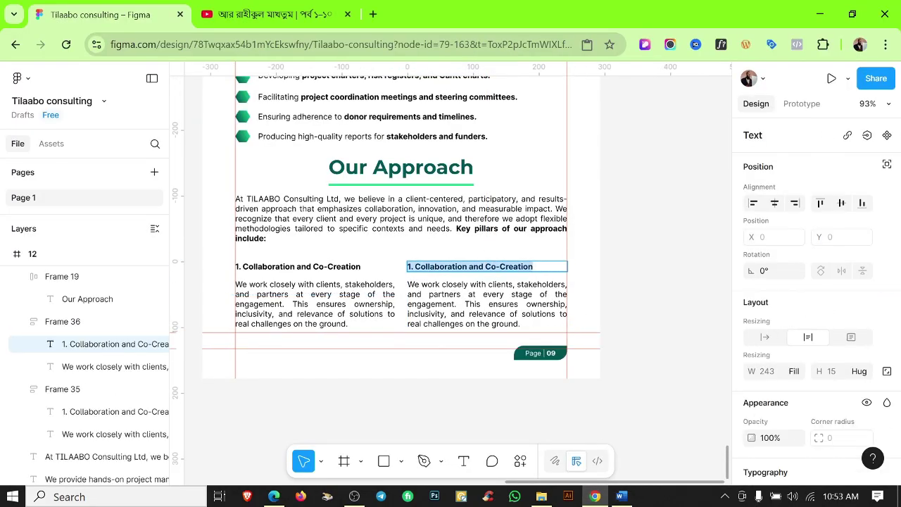
{"action": "left_click", "coordinate": [633, 262]}
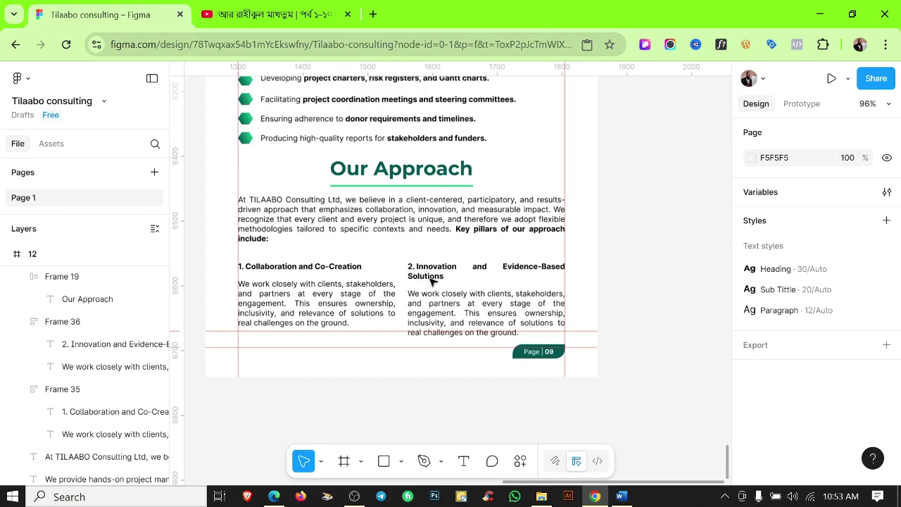
{"action": "left_click", "coordinate": [621, 496]}
{"action": "left_click_drag", "start_coordinate": [267, 369], "coordinate": [464, 395]}
{"action": "left_click", "coordinate": [595, 496]}
{"action": "left_click", "coordinate": [468, 317]}
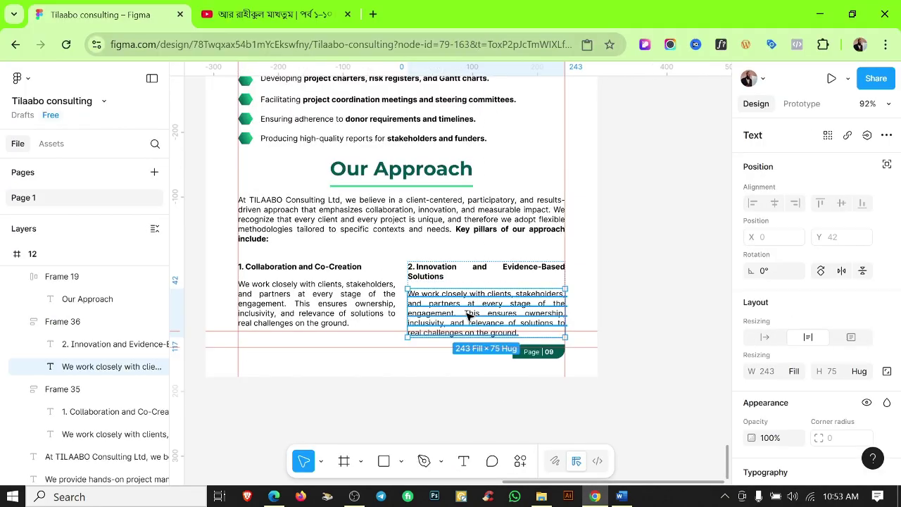
{"action": "left_click", "coordinate": [627, 286]}
Select both pillar descriptions together.
{"action": "scroll", "coordinate": [649, 317], "scroll_direction": "down", "scroll_amount": 5}
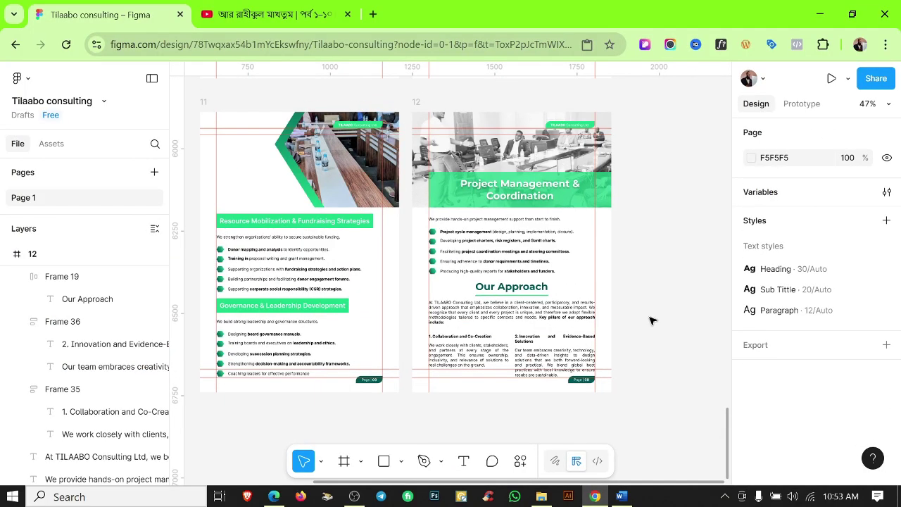
{"action": "scroll", "coordinate": [557, 338], "scroll_direction": "up", "scroll_amount": 6}
{"action": "scroll", "coordinate": [515, 358], "scroll_direction": "down", "scroll_amount": 4}
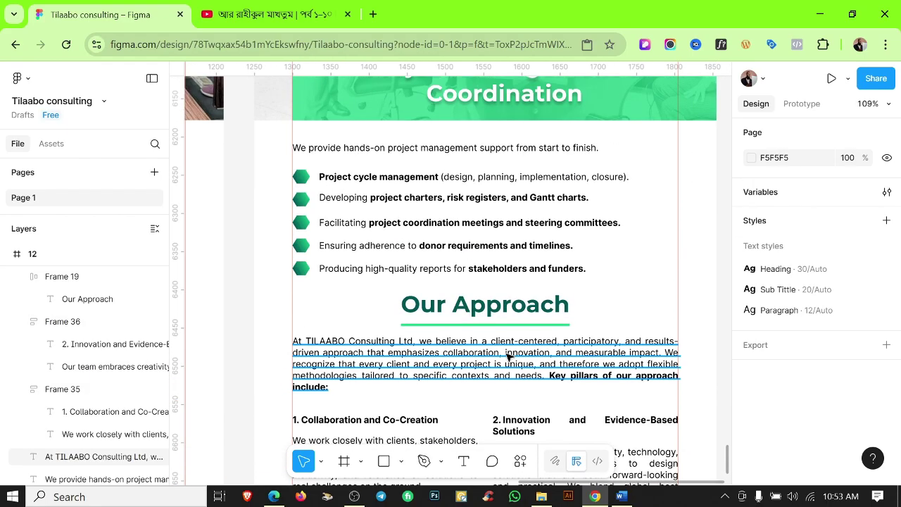
{"action": "scroll", "coordinate": [507, 345], "scroll_direction": "up", "scroll_amount": 1}
{"action": "left_click", "coordinate": [385, 365]}
{"action": "left_click", "coordinate": [585, 381], "text": "shift"}
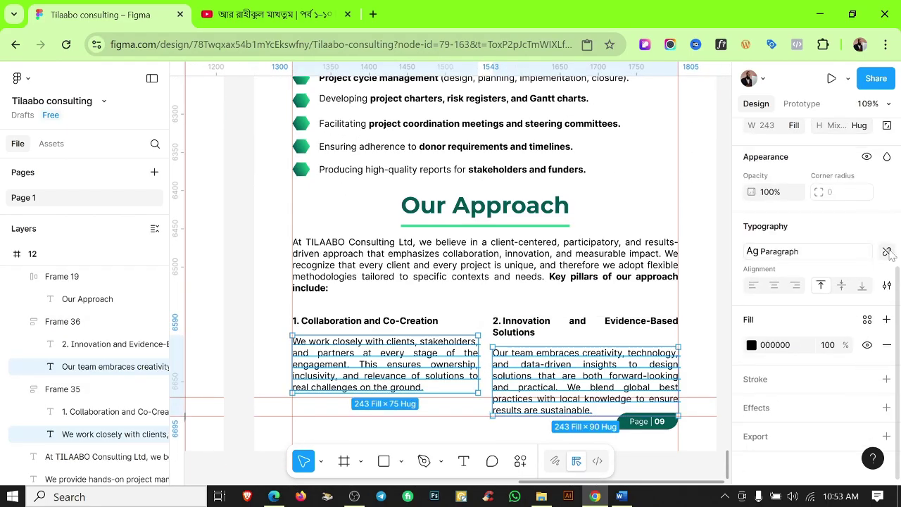
Detach the Paragraph style from both descriptions and set their font size to 11.
{"action": "left_click", "coordinate": [889, 253]}
{"action": "left_click", "coordinate": [823, 274]}
{"action": "type", "text": "11"}
{"action": "key", "text": "Return"}
{"action": "left_click", "coordinate": [396, 429]}
Hide the rulers and colour both pillar titles with the library's Color 1 green.
{"action": "scroll", "coordinate": [381, 331], "scroll_direction": "down", "scroll_amount": 3}
{"action": "scroll", "coordinate": [402, 334], "scroll_direction": "up", "scroll_amount": 3}
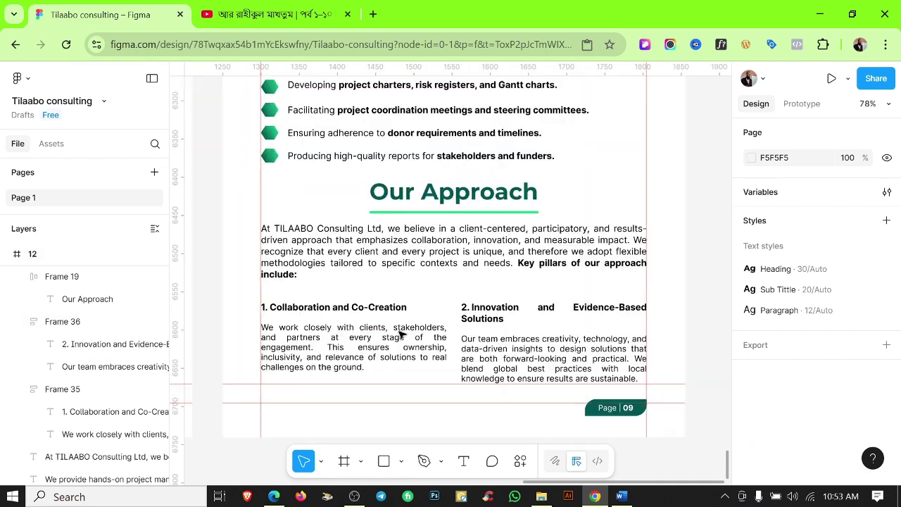
{"action": "key", "text": "shift+r"}
{"action": "scroll", "coordinate": [655, 283], "scroll_direction": "down", "scroll_amount": 3}
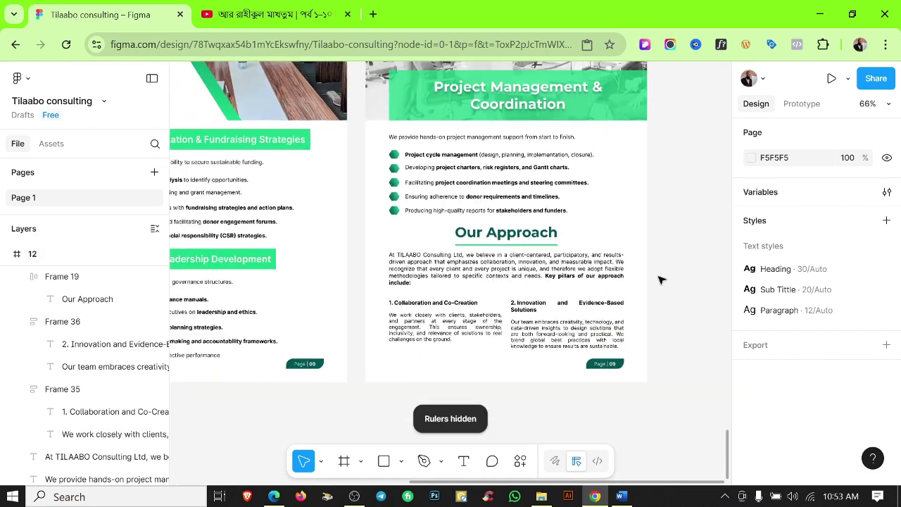
{"action": "scroll", "coordinate": [661, 280], "scroll_direction": "up", "scroll_amount": 5}
{"action": "left_click", "coordinate": [282, 325]}
{"action": "left_click", "coordinate": [430, 327], "text": "shift"}
{"action": "scroll", "coordinate": [810, 296], "scroll_direction": "down", "scroll_amount": 5}
{"action": "left_click", "coordinate": [868, 320]}
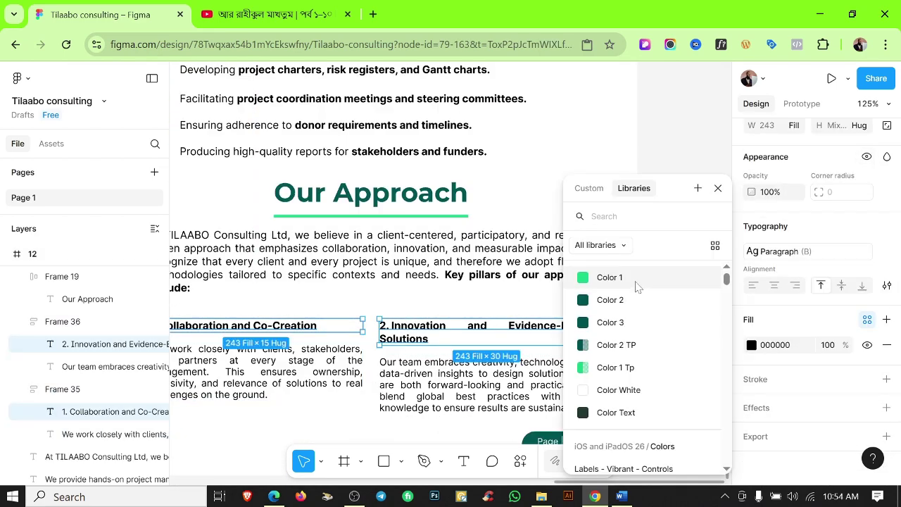
{"action": "left_click", "coordinate": [633, 279]}
{"action": "left_click", "coordinate": [650, 280]}
Shift the heading, intro paragraph and both pillar frames down 10 px, then show the rulers again.
{"action": "scroll", "coordinate": [670, 263], "scroll_direction": "down", "scroll_amount": 5}
{"action": "scroll", "coordinate": [436, 295], "scroll_direction": "up", "scroll_amount": 2}
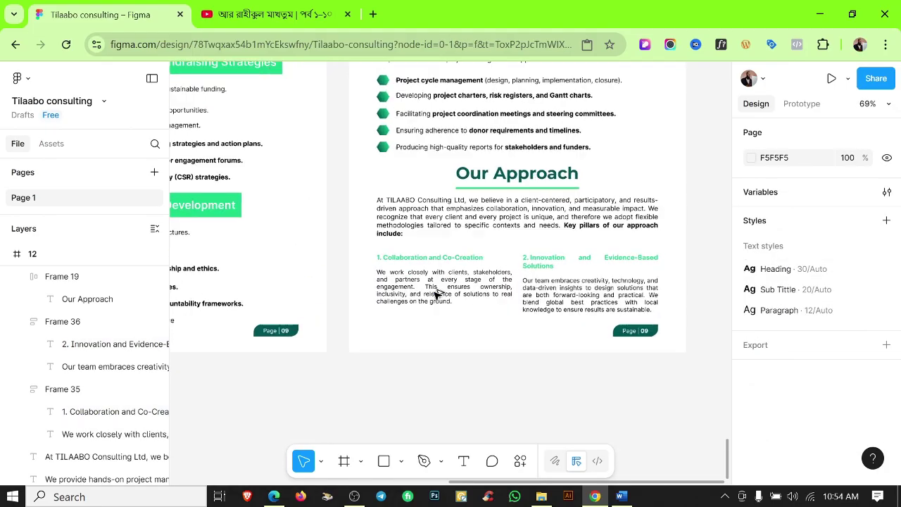
{"action": "left_click", "coordinate": [437, 294]}
{"action": "left_click", "coordinate": [544, 278], "text": "shift"}
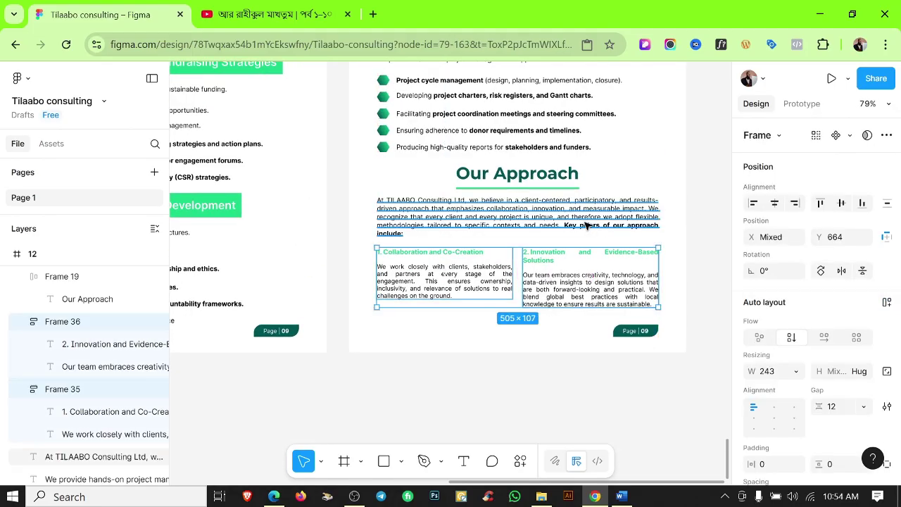
{"action": "left_click", "coordinate": [494, 207], "text": "shift"}
{"action": "left_click", "coordinate": [508, 180], "text": "shift"}
{"action": "key", "text": "shift+Down"}
{"action": "left_click", "coordinate": [711, 224]}
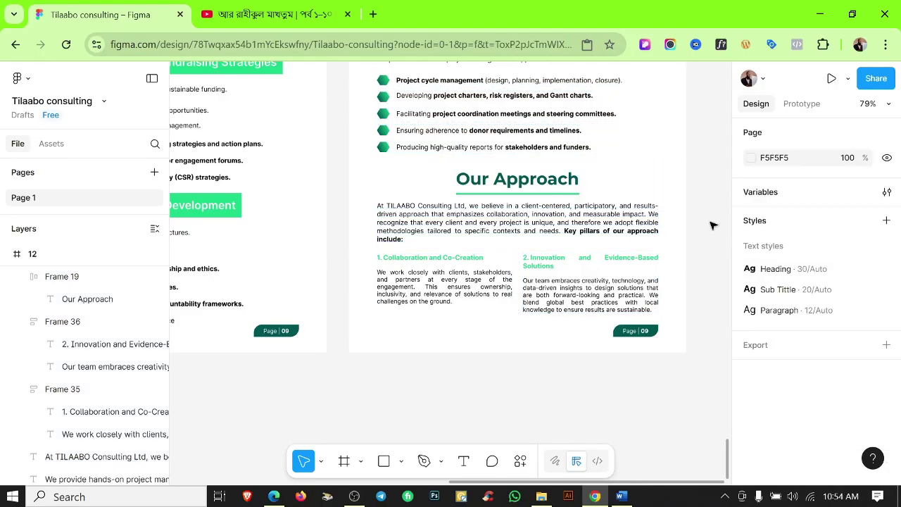
{"action": "scroll", "coordinate": [627, 231], "scroll_direction": "up", "scroll_amount": 3}
{"action": "left_click_drag", "start_coordinate": [273, 215], "coordinate": [557, 312]}
{"action": "key", "text": "shift+r"}
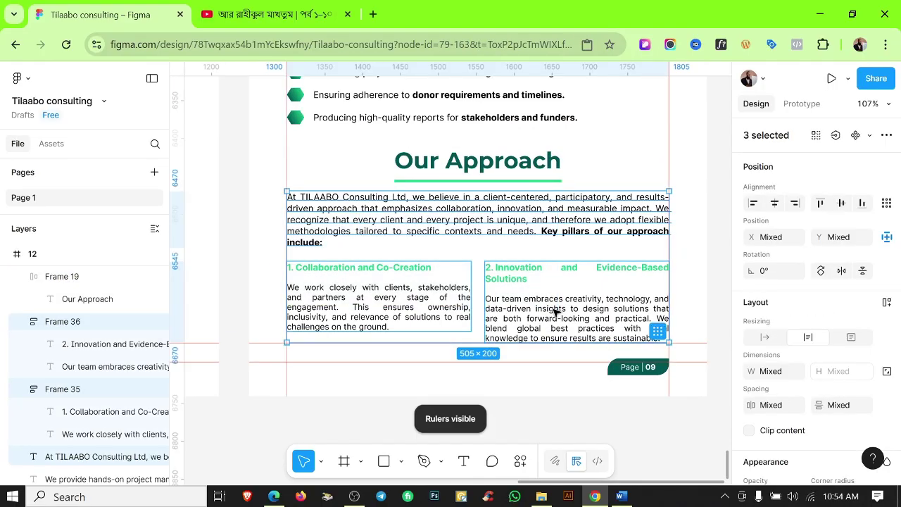
Review the heading and the intro paragraph's phrase 'Key pillars of our approach include:'.
{"action": "left_click", "coordinate": [463, 159]}
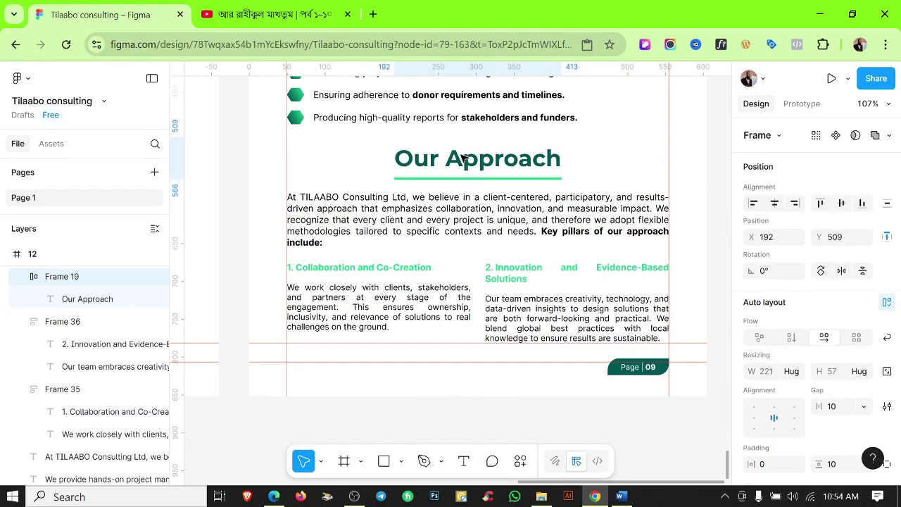
{"action": "left_click", "coordinate": [237, 177]}
{"action": "scroll", "coordinate": [237, 177], "scroll_direction": "down", "scroll_amount": 2}
{"action": "scroll", "coordinate": [528, 251], "scroll_direction": "up", "scroll_amount": 3}
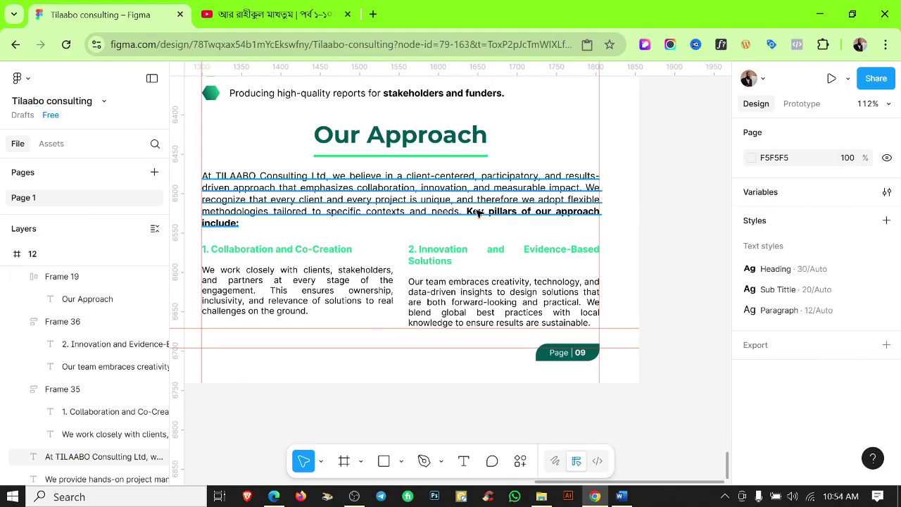
{"action": "double_click", "coordinate": [466, 212]}
{"action": "left_click_drag", "start_coordinate": [466, 211], "coordinate": [512, 237]}
{"action": "key", "text": "Escape"}
{"action": "left_click", "coordinate": [648, 272]}
{"action": "scroll", "coordinate": [647, 272], "scroll_direction": "down", "scroll_amount": 5}
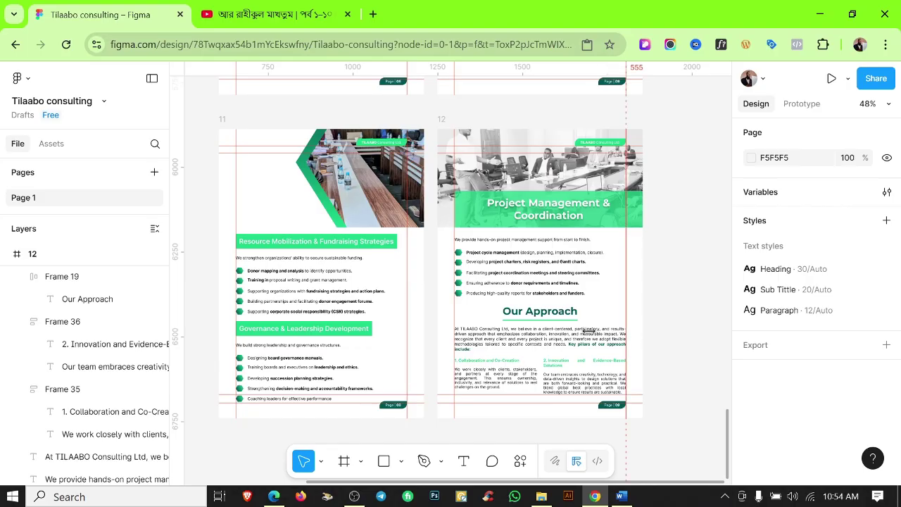
Duplicate the page 12 frame and place the copy below page 11 as page 13.
{"action": "key", "text": "alt+Tab"}
{"action": "scroll", "coordinate": [444, 281], "scroll_direction": "down", "scroll_amount": 4}
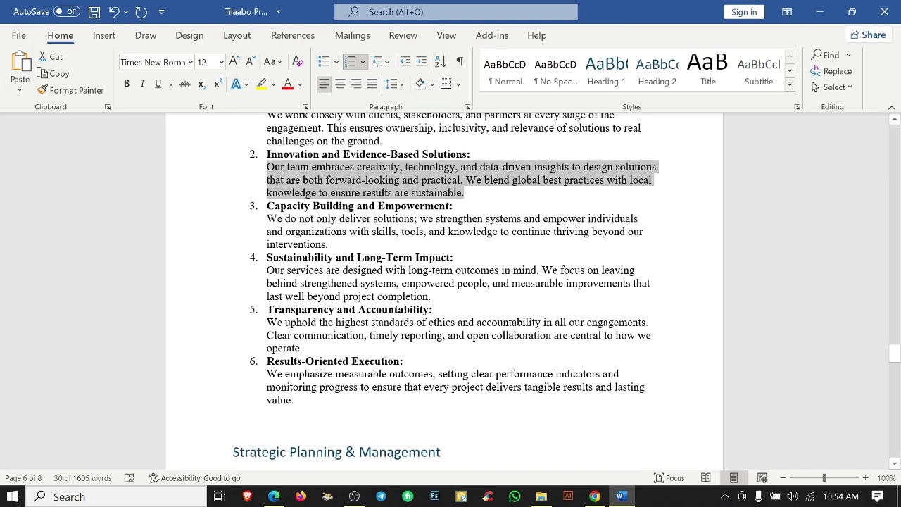
{"action": "left_click", "coordinate": [818, 14]}
{"action": "scroll", "coordinate": [599, 354], "scroll_direction": "up", "scroll_amount": 1}
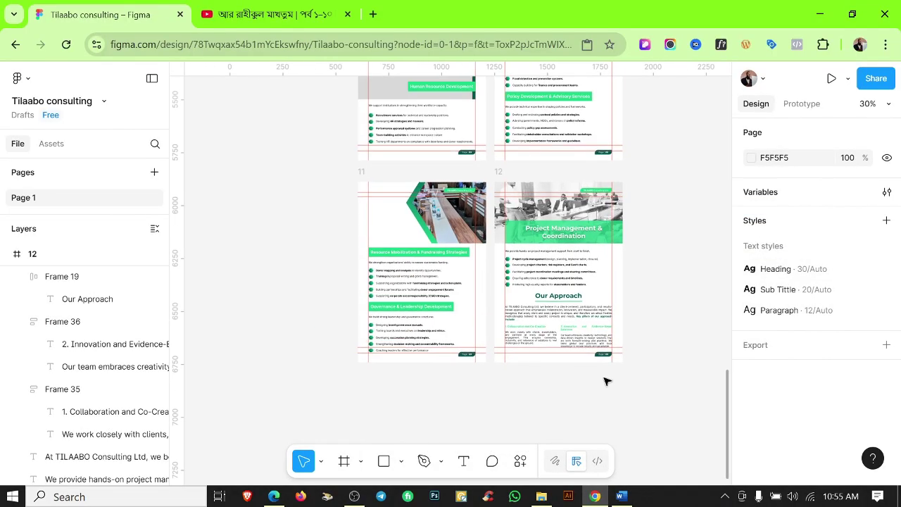
{"action": "left_click", "coordinate": [505, 198]}
{"action": "key", "text": "ctrl+d"}
{"action": "scroll", "coordinate": [648, 209], "scroll_direction": "down", "scroll_amount": 1}
{"action": "left_click_drag", "start_coordinate": [648, 209], "coordinate": [426, 391]}
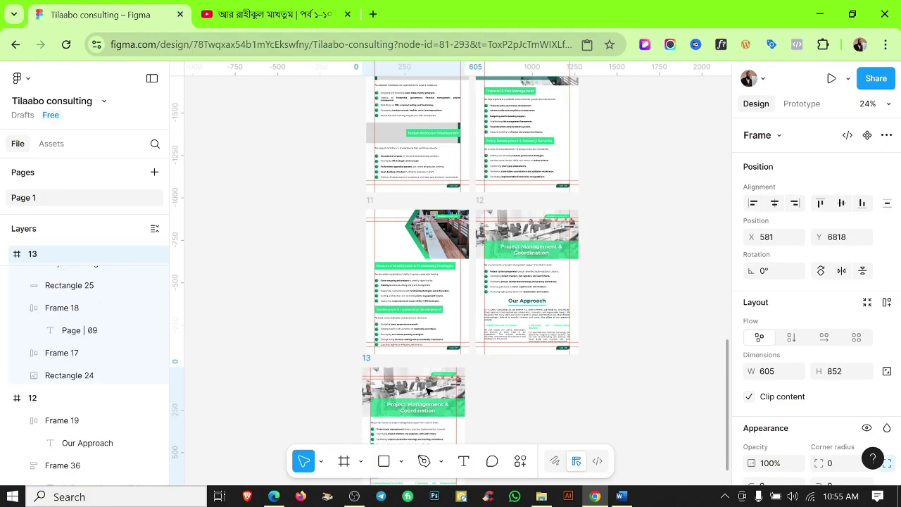
{"action": "left_click", "coordinate": [535, 402]}
{"action": "left_click_drag", "start_coordinate": [535, 403], "coordinate": [589, 355]}
{"action": "scroll", "coordinate": [502, 382], "scroll_direction": "up", "scroll_amount": 5}
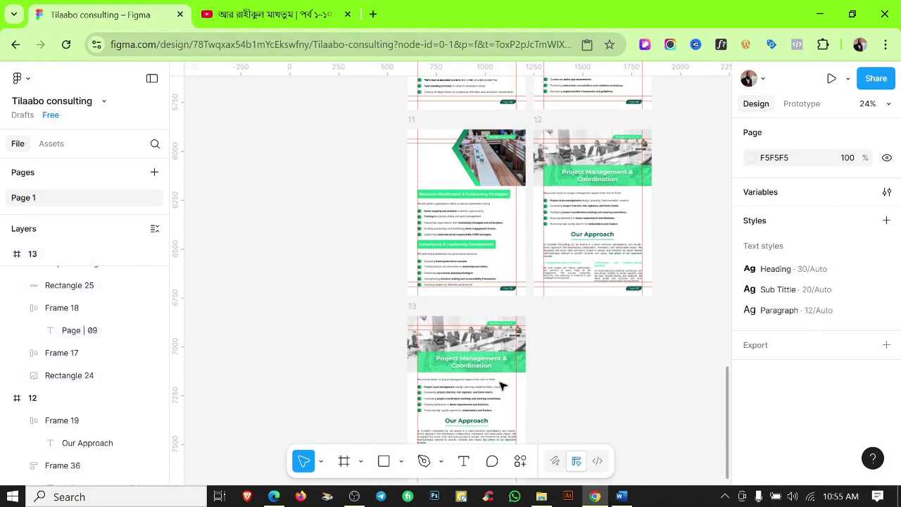
Clear page 13 of its photo, banner, title, heading, paragraph and bullet list.
{"action": "key", "text": "Delete"}
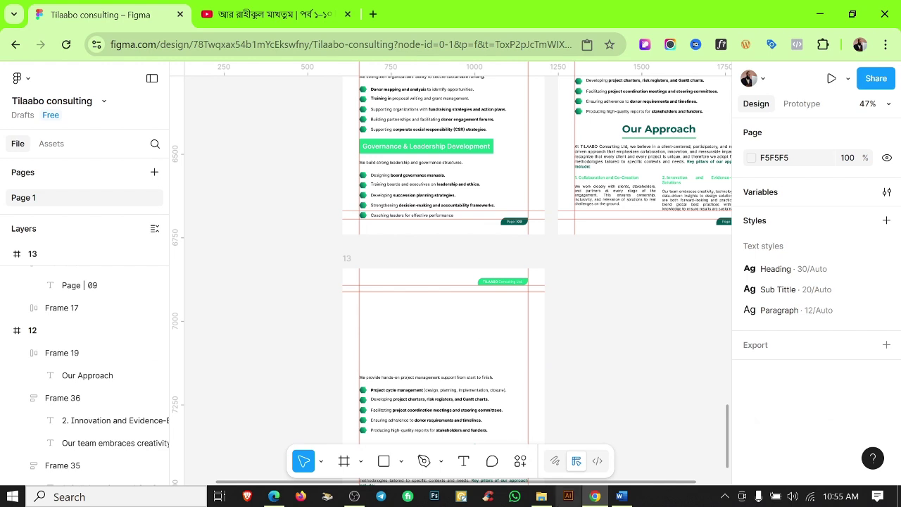
{"action": "key", "text": "ctrl+v"}
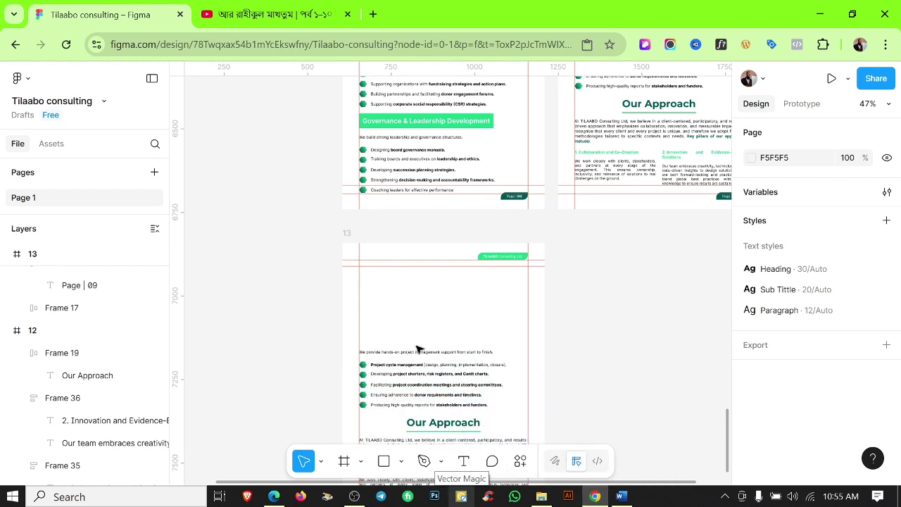
{"action": "left_click_drag", "start_coordinate": [416, 350], "coordinate": [475, 442]}
{"action": "key", "text": "Delete"}
{"action": "scroll", "coordinate": [523, 265], "scroll_direction": "down", "scroll_amount": 2}
{"action": "scroll", "coordinate": [524, 265], "scroll_direction": "up", "scroll_amount": 1}
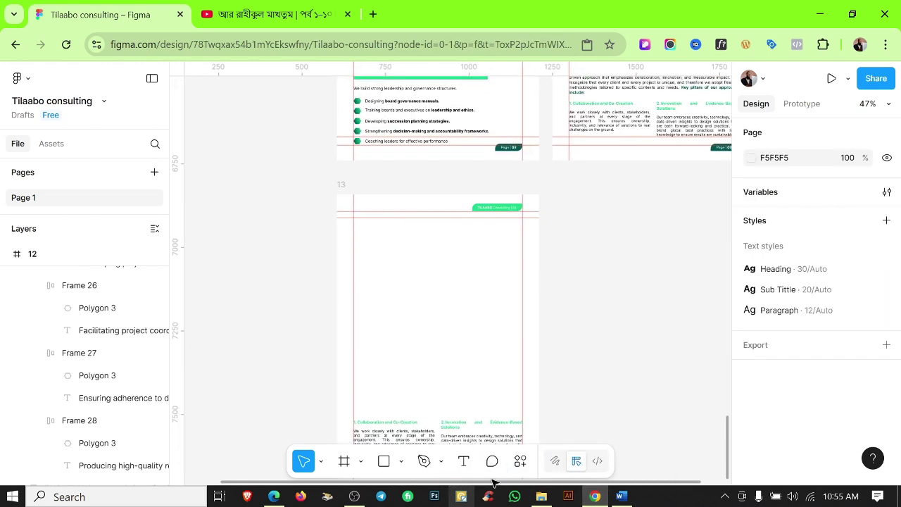
{"action": "key", "text": "minus"}
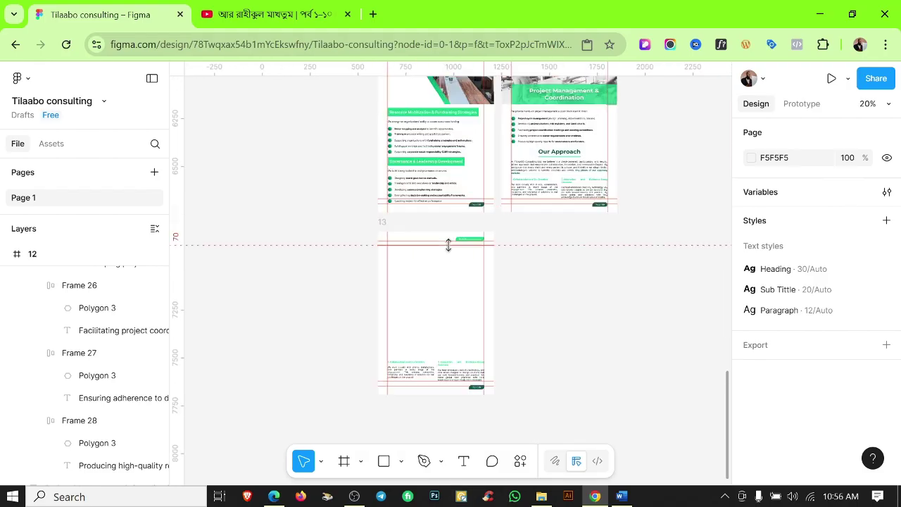
{"action": "key", "text": "shift+0"}
Draw a 605×284 rectangle on page 13 under the header, filled with dark green Color 2.
{"action": "key", "text": "r"}
{"action": "left_click", "coordinate": [191, 226]}
{"action": "left_click_drag", "start_coordinate": [193, 242], "coordinate": [613, 282]}
{"action": "left_click_drag", "start_coordinate": [400, 311], "coordinate": [447, 316]}
{"action": "scroll", "coordinate": [766, 343], "scroll_direction": "down", "scroll_amount": 5}
{"action": "left_click", "coordinate": [863, 317]}
{"action": "left_click", "coordinate": [597, 299]}
{"action": "left_click", "coordinate": [650, 362]}
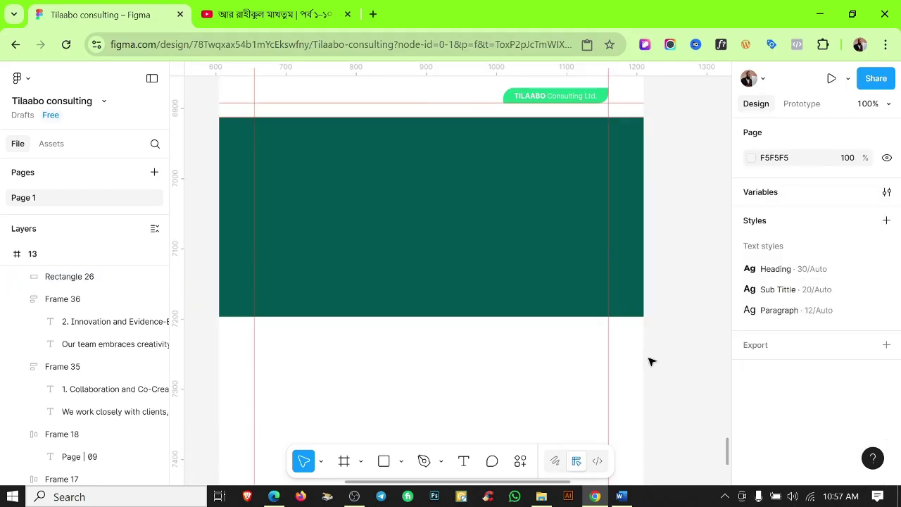
{"action": "scroll", "coordinate": [650, 362], "scroll_direction": "down", "scroll_amount": 3}
{"action": "scroll", "coordinate": [533, 366], "scroll_direction": "up", "scroll_amount": 1}
Move the two pillar text blocks over the green rectangle and begin rearranging its layer order.
{"action": "left_click_drag", "start_coordinate": [525, 417], "coordinate": [518, 276]}
{"action": "left_click", "coordinate": [55, 277]}
{"action": "left_click_drag", "start_coordinate": [47, 428], "coordinate": [48, 430]}
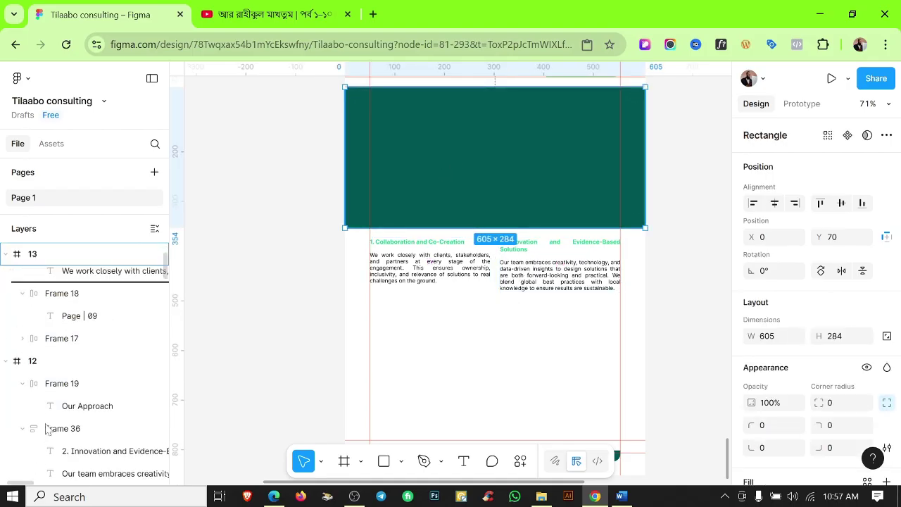
{"action": "left_click_drag", "start_coordinate": [49, 352], "coordinate": [51, 351]}
{"action": "scroll", "coordinate": [536, 289], "scroll_direction": "up", "scroll_amount": 2}
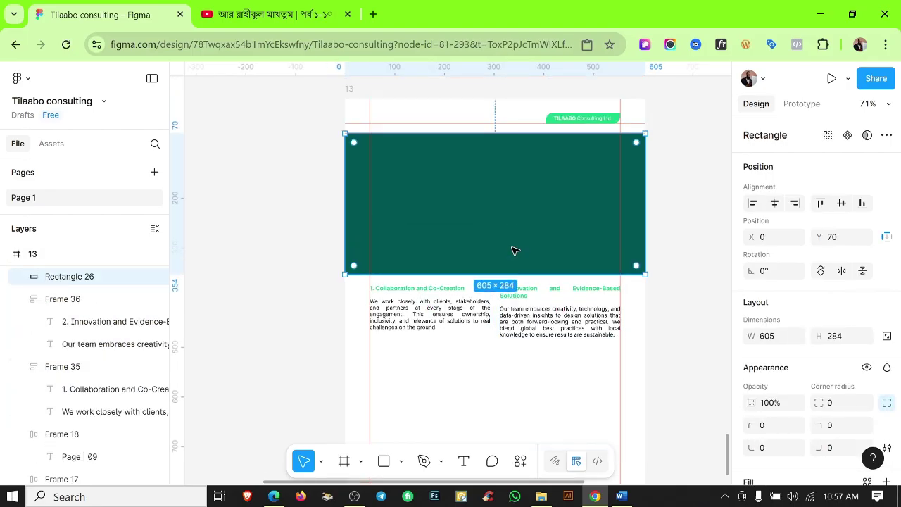
{"action": "left_click", "coordinate": [21, 299]}
{"action": "left_click", "coordinate": [22, 321]}
{"action": "left_click_drag", "start_coordinate": [69, 376], "coordinate": [71, 374]}
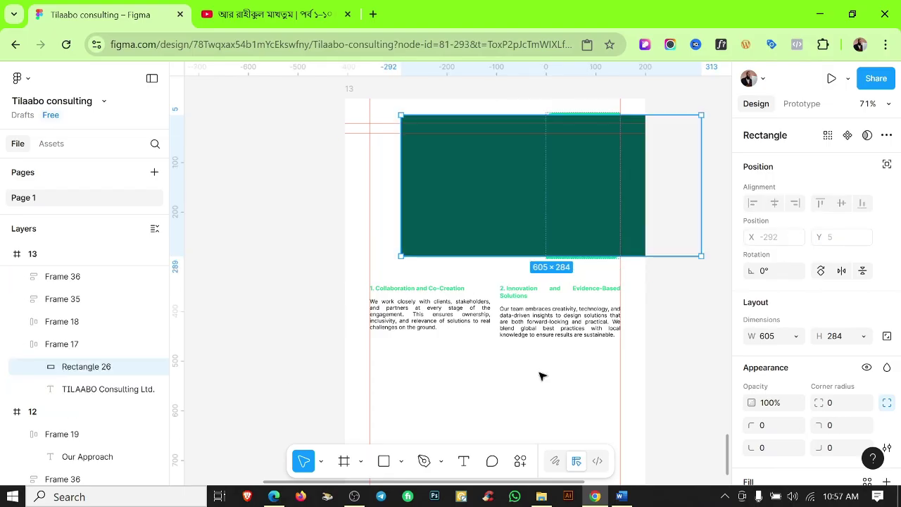
{"action": "key", "text": "ctrl+z"}
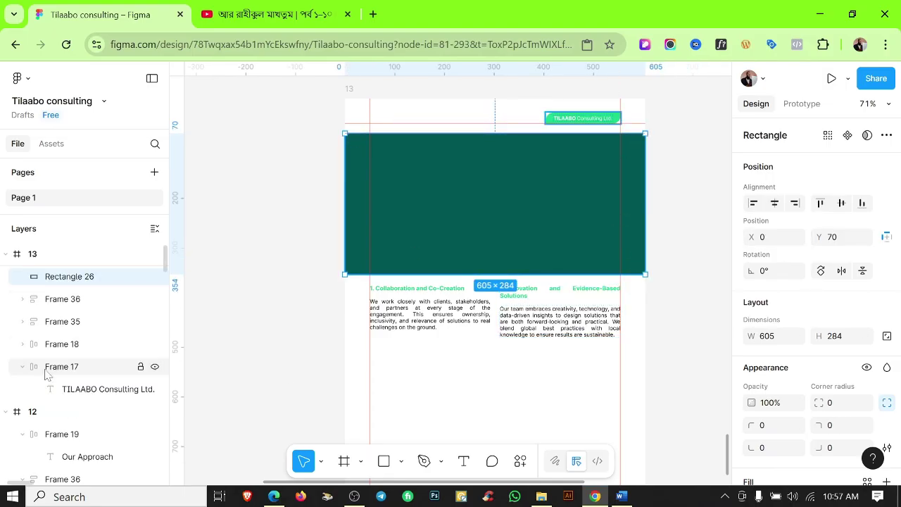
Place Rectangle 26 behind Frames 35 and 36 and reposition both pillar blocks onto it.
{"action": "left_click", "coordinate": [46, 373]}
{"action": "left_click", "coordinate": [63, 345]}
{"action": "scroll", "coordinate": [685, 378], "scroll_direction": "down", "scroll_amount": 3}
{"action": "left_click", "coordinate": [67, 299]}
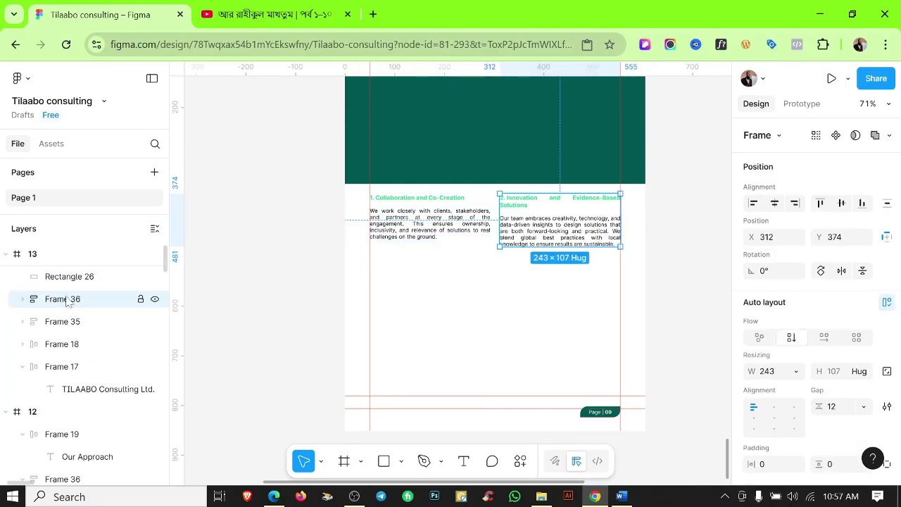
{"action": "left_click", "coordinate": [69, 276]}
{"action": "left_click", "coordinate": [23, 366]}
{"action": "left_click_drag", "start_coordinate": [69, 276], "coordinate": [78, 376]}
{"action": "scroll", "coordinate": [536, 373], "scroll_direction": "up", "scroll_amount": 2}
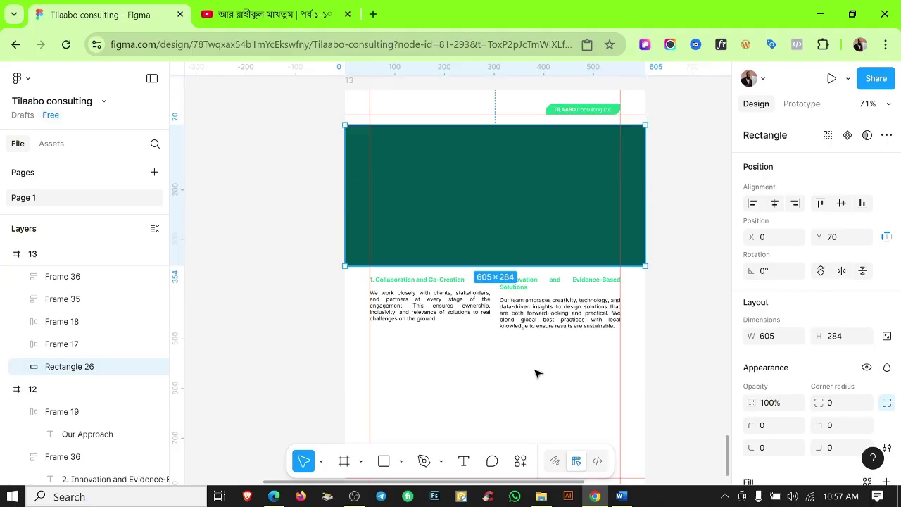
{"action": "scroll", "coordinate": [535, 372], "scroll_direction": "up", "scroll_amount": 2}
{"action": "left_click", "coordinate": [536, 372]}
{"action": "left_click", "coordinate": [474, 409]}
{"action": "left_click", "coordinate": [533, 415], "text": "shift"}
{"action": "left_click_drag", "start_coordinate": [533, 415], "coordinate": [533, 283]}
{"action": "scroll", "coordinate": [774, 416], "scroll_direction": "down", "scroll_amount": 5}
{"action": "left_click", "coordinate": [585, 416]}
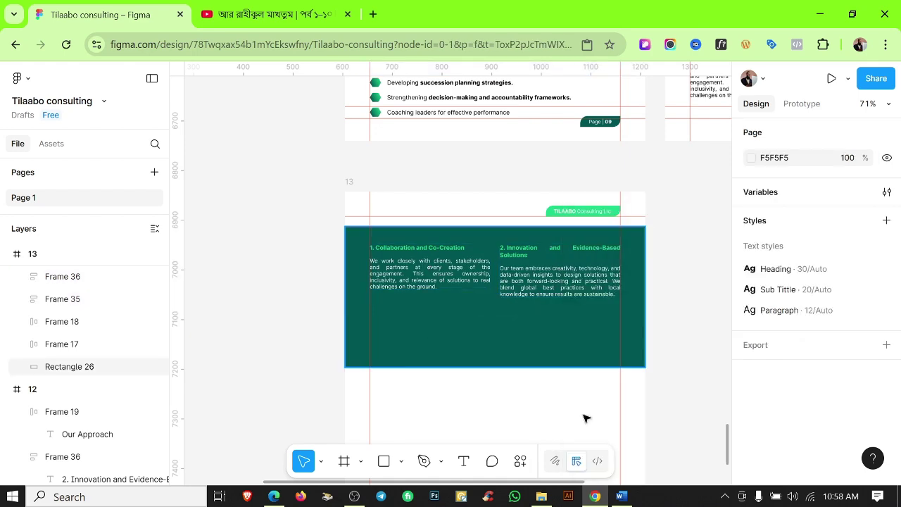
Fill the first pillar with the Capacity Building and Empowerment description from Word.
{"action": "left_click", "coordinate": [621, 497]}
{"action": "left_click_drag", "start_coordinate": [371, 206], "coordinate": [453, 205]}
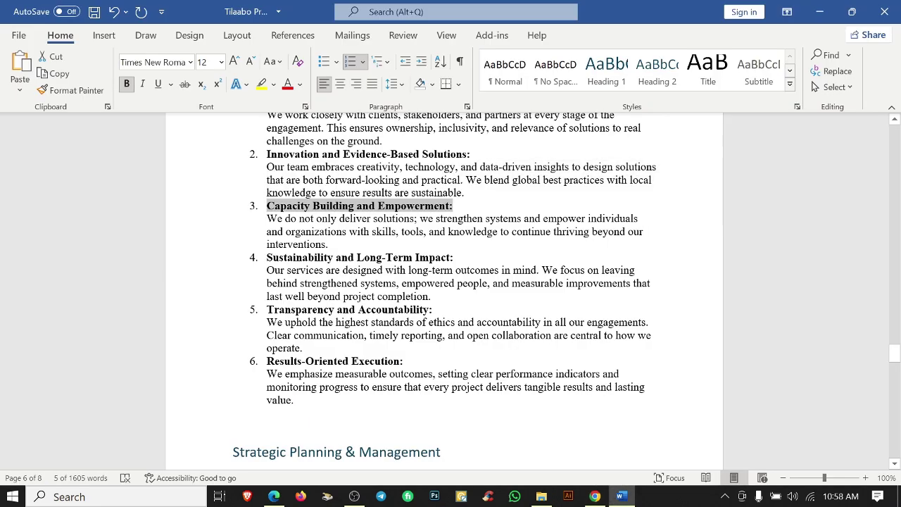
{"action": "left_click", "coordinate": [595, 497]}
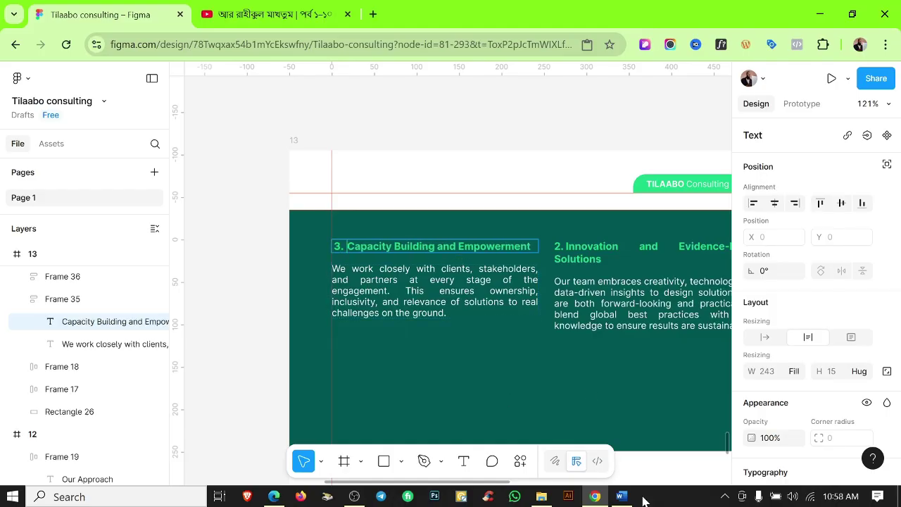
{"action": "left_click", "coordinate": [621, 496]}
{"action": "key", "text": "ctrl+c"}
{"action": "left_click_drag", "start_coordinate": [207, 190], "coordinate": [449, 257]}
{"action": "left_click", "coordinate": [595, 496]}
{"action": "key", "text": "Tab"}
{"action": "key", "text": "Return"}
{"action": "key", "text": "ctrl+v"}
Replace the second pillar's heading and paragraph with Sustainability and Long-Term Impact text from Word.
{"action": "left_click", "coordinate": [621, 496]}
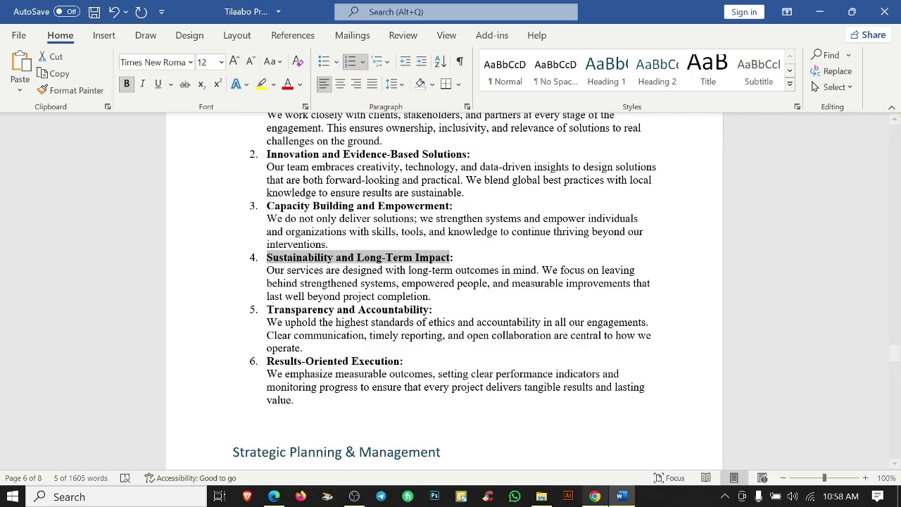
{"action": "key", "text": "ctrl+c"}
{"action": "left_click", "coordinate": [595, 496]}
{"action": "left_click", "coordinate": [599, 245]}
{"action": "key", "text": "Return"}
{"action": "key", "text": "ctrl+v"}
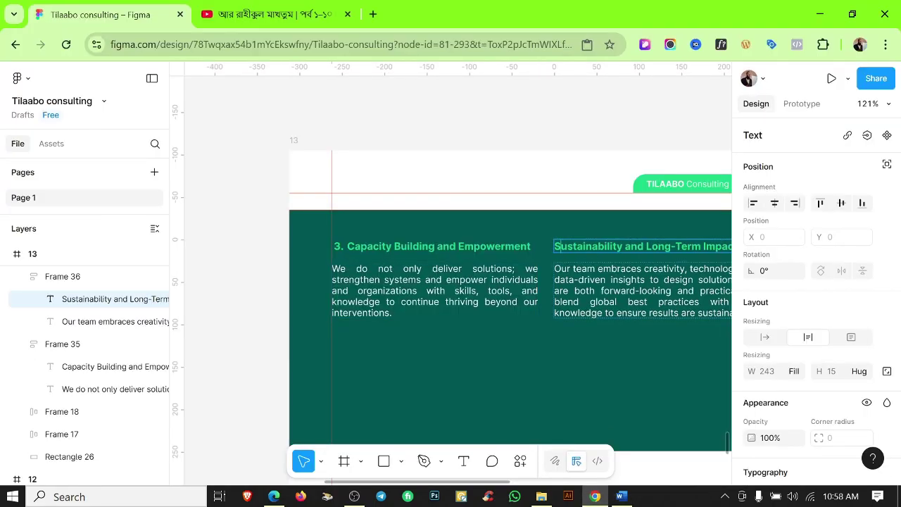
{"action": "left_click", "coordinate": [621, 496]}
{"action": "left_click_drag", "start_coordinate": [267, 271], "coordinate": [430, 296]}
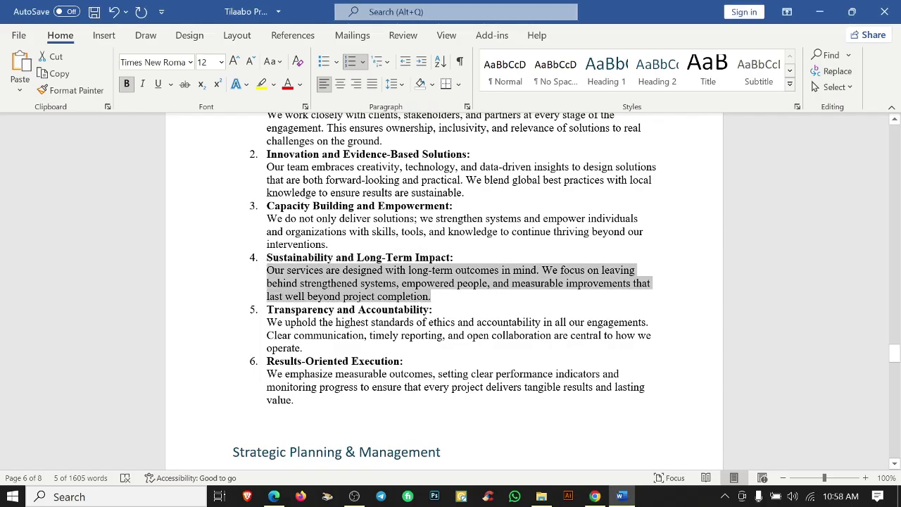
{"action": "key", "text": "ctrl+c"}
{"action": "left_click", "coordinate": [595, 497]}
{"action": "left_click", "coordinate": [549, 260]}
{"action": "key", "text": "Return"}
{"action": "key", "text": "ctrl+v"}
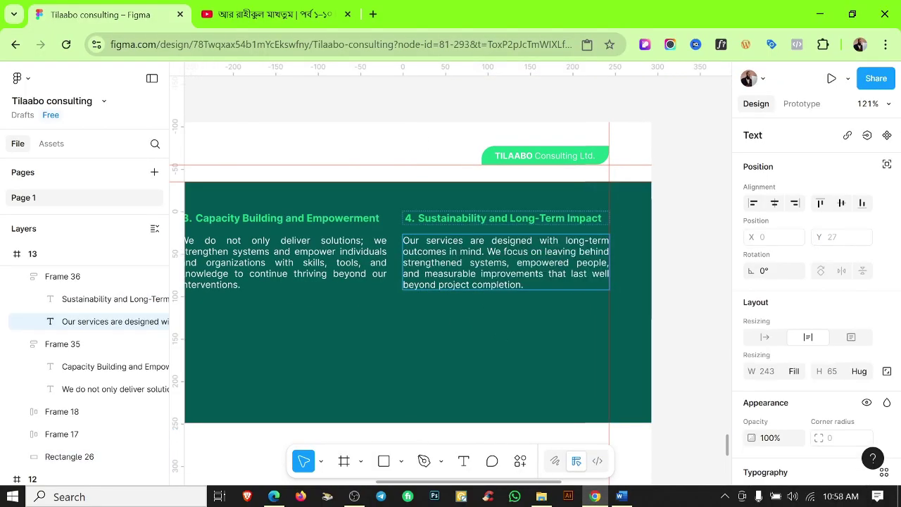
{"action": "key", "text": "Escape"}
{"action": "key", "text": "Escape"}
Duplicate both pillar text blocks into a second row below the originals on the green panel.
{"action": "scroll", "coordinate": [533, 274], "scroll_direction": "down", "scroll_amount": 3}
{"action": "scroll", "coordinate": [503, 272], "scroll_direction": "up", "scroll_amount": 2}
{"action": "left_click_drag", "start_coordinate": [457, 218], "coordinate": [403, 307]}
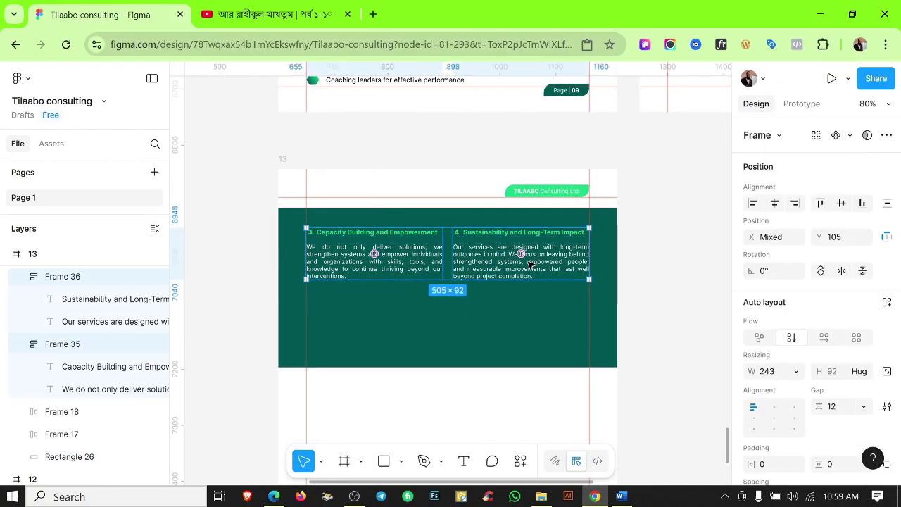
{"action": "key", "text": "ctrl+d"}
{"action": "left_click_drag", "start_coordinate": [408, 276], "coordinate": [412, 344]}
{"action": "left_click", "coordinate": [496, 365]}
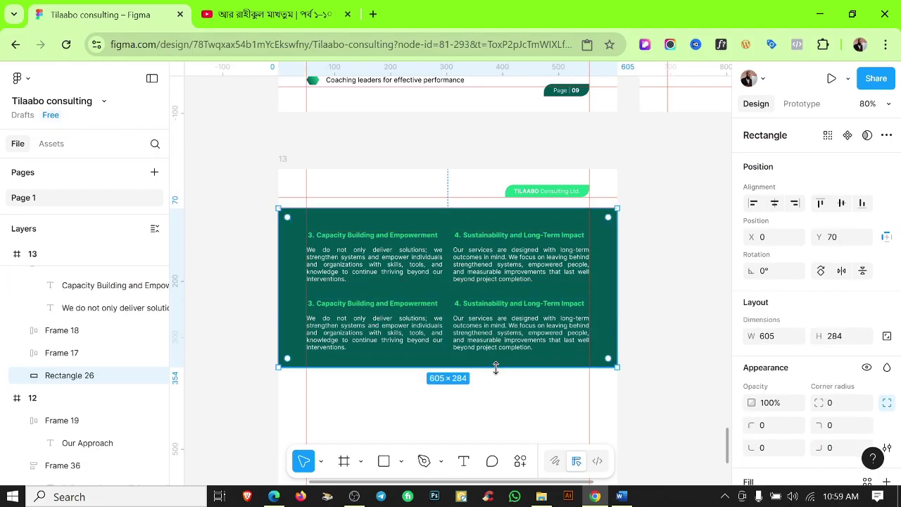
Copy the Transparency and Accountability heading from Word and select the lower-left pillar heading.
{"action": "left_click", "coordinate": [621, 497]}
{"action": "left_click_drag", "start_coordinate": [127, 308], "coordinate": [262, 308]}
{"action": "left_click", "coordinate": [595, 496]}
{"action": "left_click", "coordinate": [373, 303]}
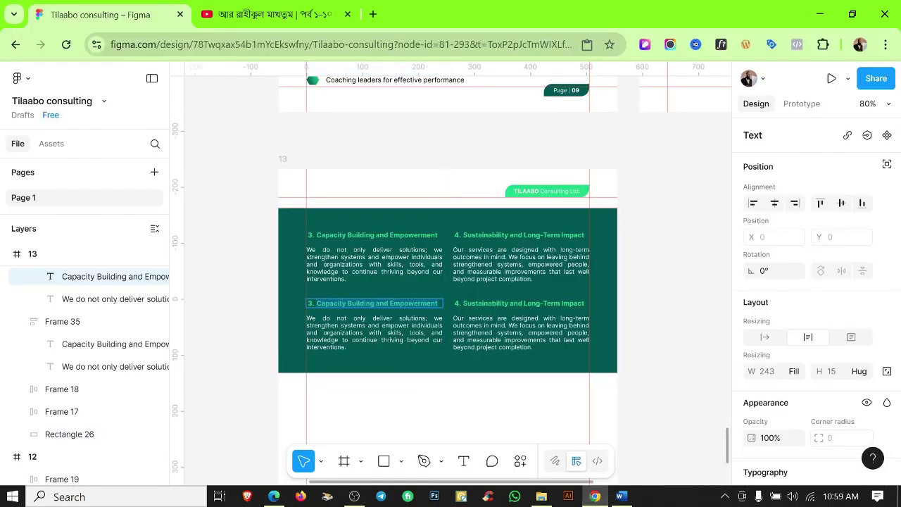
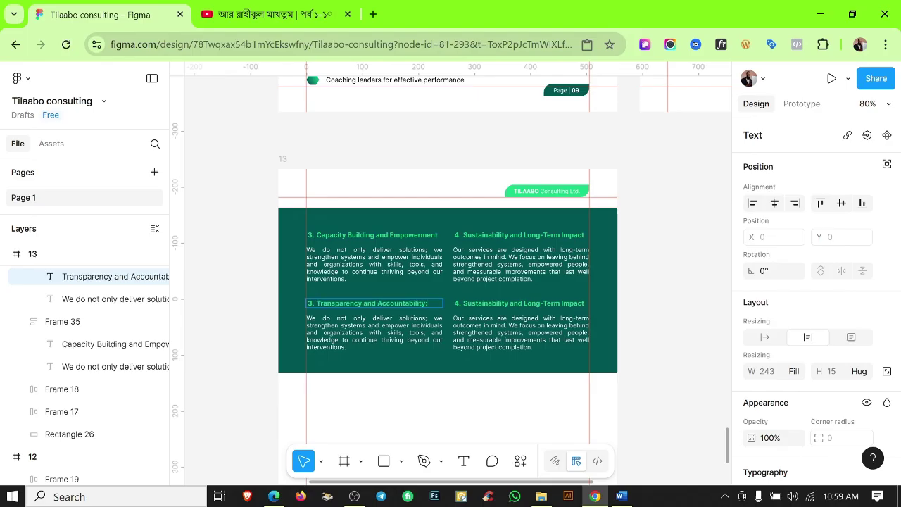
Paste the Transparency and Accountability description into the lower-left paragraph box on page 13.
{"action": "key", "text": "alt+Tab"}
{"action": "key", "text": "Down"}
{"action": "key", "text": "ctrl+shift+Down"}
{"action": "key", "text": "ctrl+c"}
{"action": "left_click", "coordinate": [594, 497]}
{"action": "key", "text": "ctrl+v"}
{"action": "key", "text": "Escape"}
Replace the lower-right heading with 6. Results-Oriented Execution copied from Word.
{"action": "left_click", "coordinate": [621, 496]}
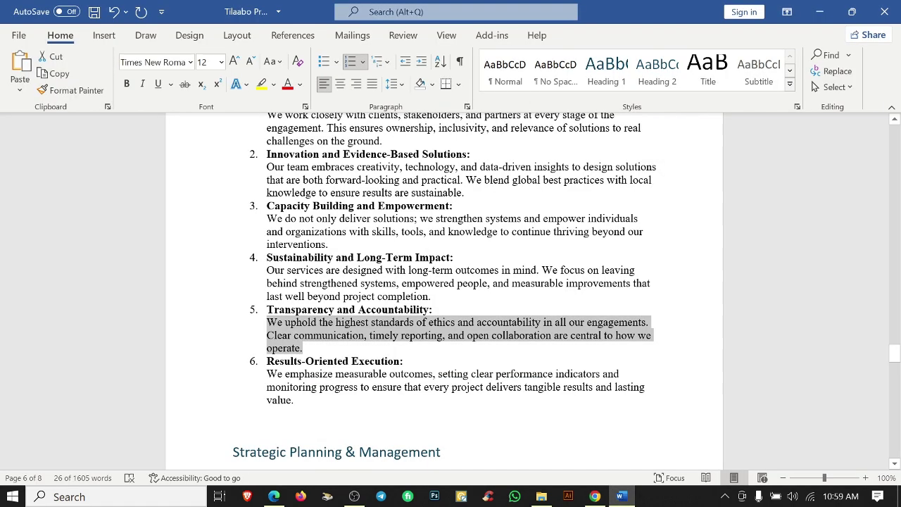
{"action": "key", "text": "Down"}
{"action": "key", "text": "ctrl+shift+Down"}
{"action": "key", "text": "alt+Tab"}
{"action": "key", "text": "Return"}
{"action": "left_click", "coordinate": [519, 303]}
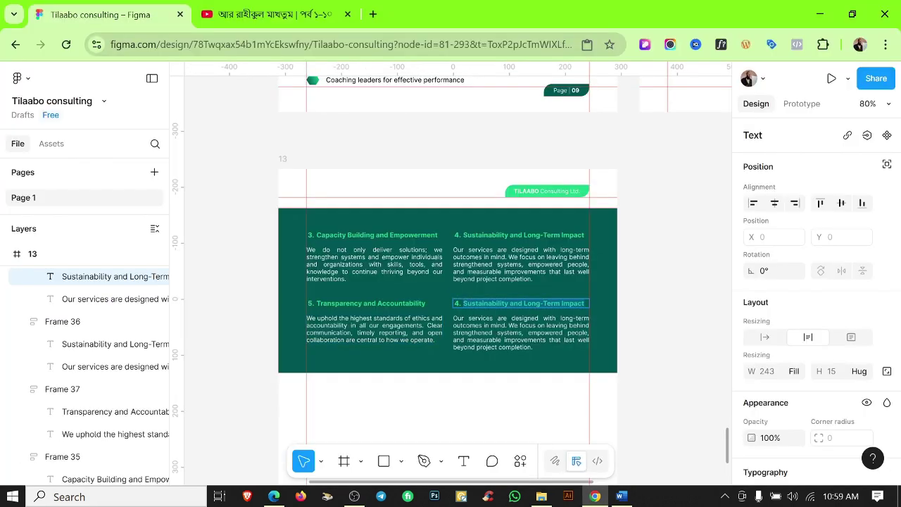
{"action": "key", "text": "alt+Tab"}
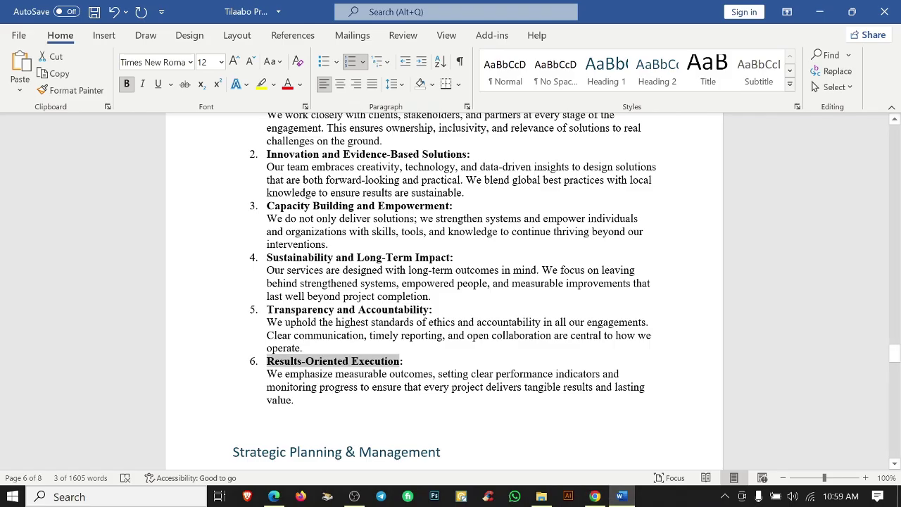
Paste the Results-Oriented Execution description into the body text under heading 6.
{"action": "key", "text": "Down"}
{"action": "key", "text": "ctrl+shift+Down"}
{"action": "key", "text": "ctrl+c"}
{"action": "key", "text": "alt+Tab"}
{"action": "key", "text": "Tab"}
{"action": "key", "text": "Return"}
{"action": "key", "text": "ctrl+v"}
{"action": "key", "text": "Escape"}
{"action": "key", "text": "Escape"}
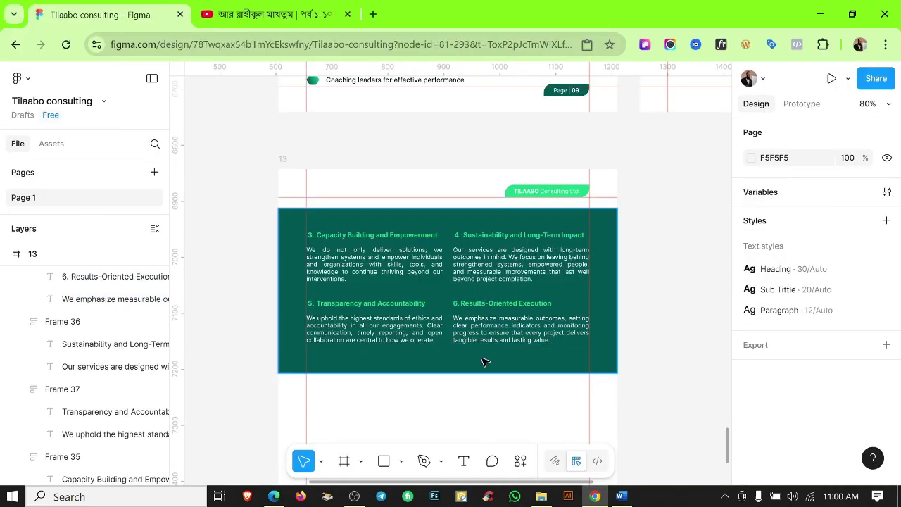
Deselect the green background and hide the rulers.
{"action": "left_click", "coordinate": [466, 363]}
{"action": "key", "text": "Escape"}
{"action": "scroll", "coordinate": [553, 371], "scroll_direction": "up", "scroll_amount": 3}
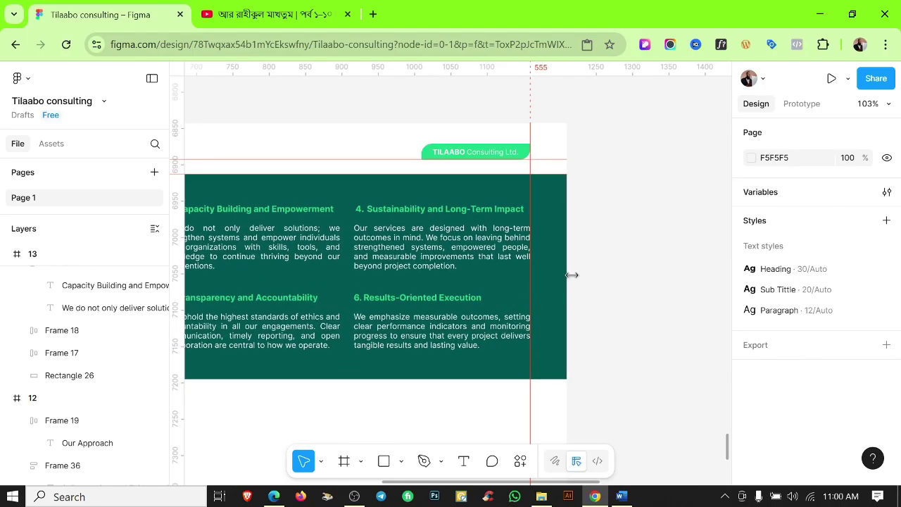
{"action": "scroll", "coordinate": [609, 266], "scroll_direction": "down", "scroll_amount": 2}
{"action": "key", "text": "shift+r"}
{"action": "scroll", "coordinate": [617, 267], "scroll_direction": "down", "scroll_amount": 2}
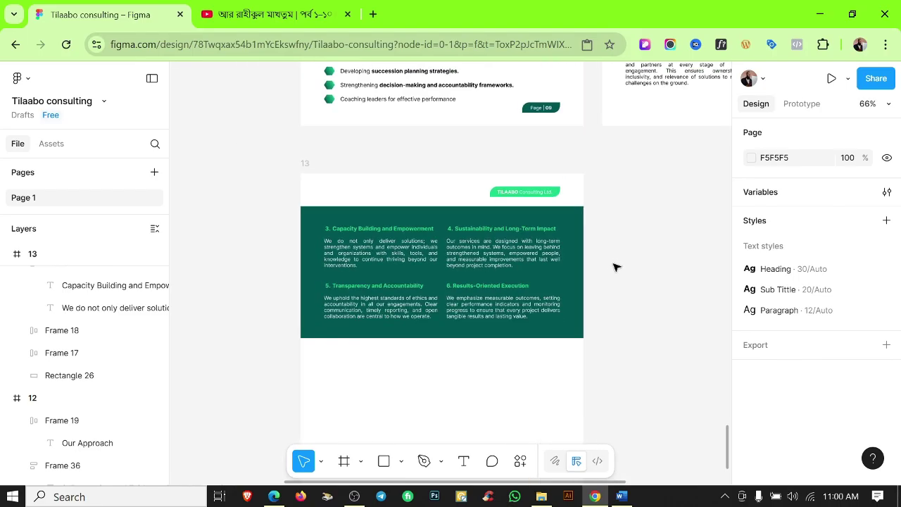
Copy the Strategic Planning & Management heading from the Word document.
{"action": "key", "text": "alt+Tab"}
{"action": "scroll", "coordinate": [597, 310], "scroll_direction": "down", "scroll_amount": 5}
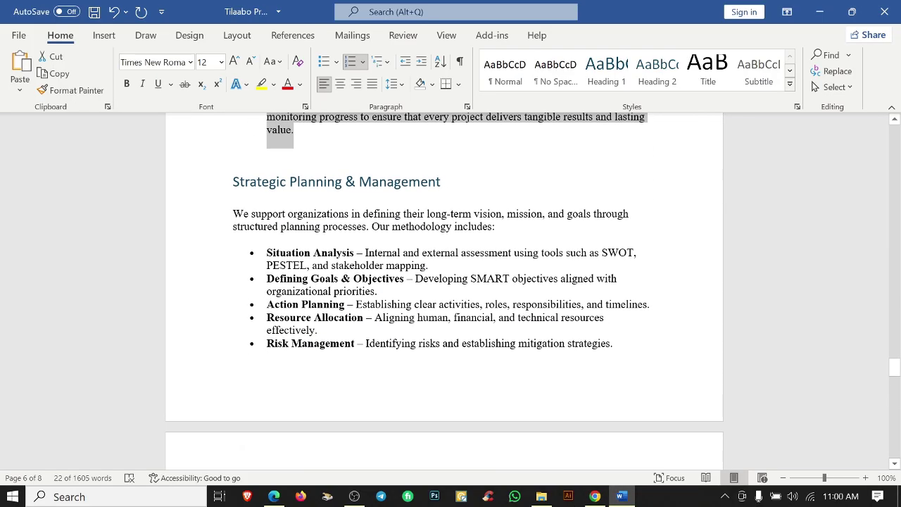
{"action": "scroll", "coordinate": [444, 282], "scroll_direction": "down", "scroll_amount": 2}
{"action": "scroll", "coordinate": [444, 281], "scroll_direction": "up", "scroll_amount": 1}
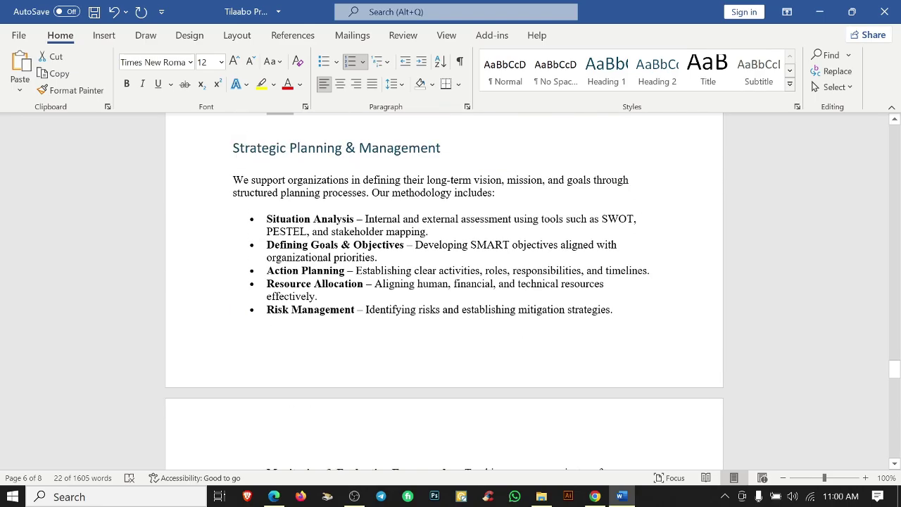
{"action": "key", "text": "shift+Home"}
{"action": "key", "text": "ctrl+c"}
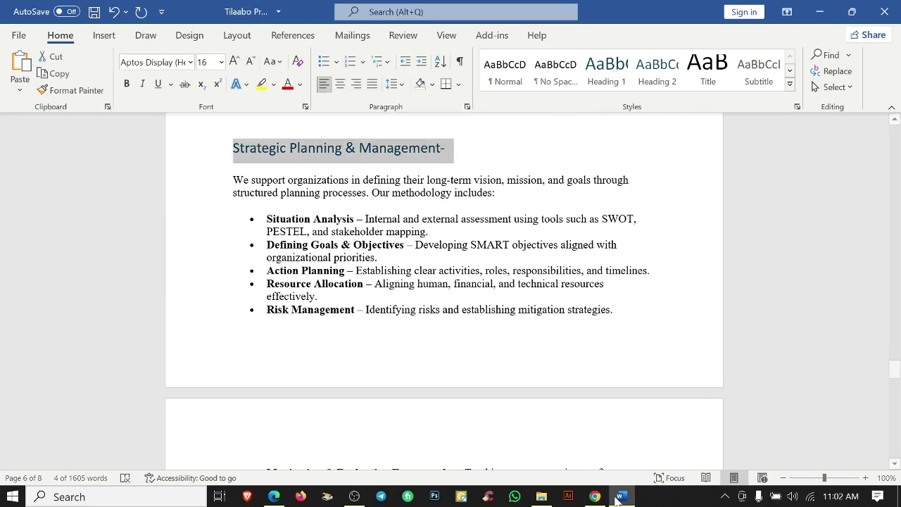
{"action": "left_click", "coordinate": [595, 496]}
Replace the Our Approach heading with Strategic Planning & Management, removing the trailing dash.
{"action": "scroll", "coordinate": [397, 307], "scroll_direction": "up", "scroll_amount": 5}
{"action": "left_click", "coordinate": [435, 436]}
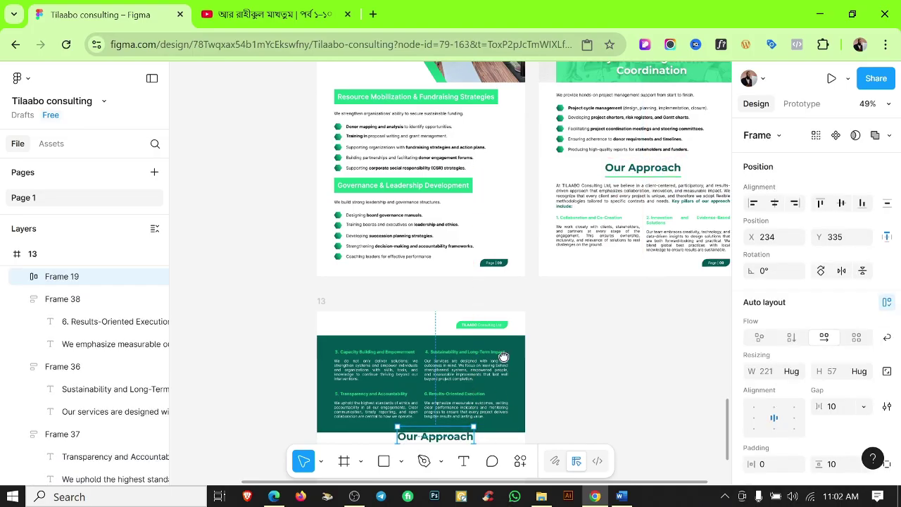
{"action": "scroll", "coordinate": [503, 357], "scroll_direction": "down", "scroll_amount": 3}
{"action": "scroll", "coordinate": [444, 298], "scroll_direction": "up", "scroll_amount": 5}
{"action": "double_click", "coordinate": [444, 309]}
{"action": "key", "text": "ctrl+v"}
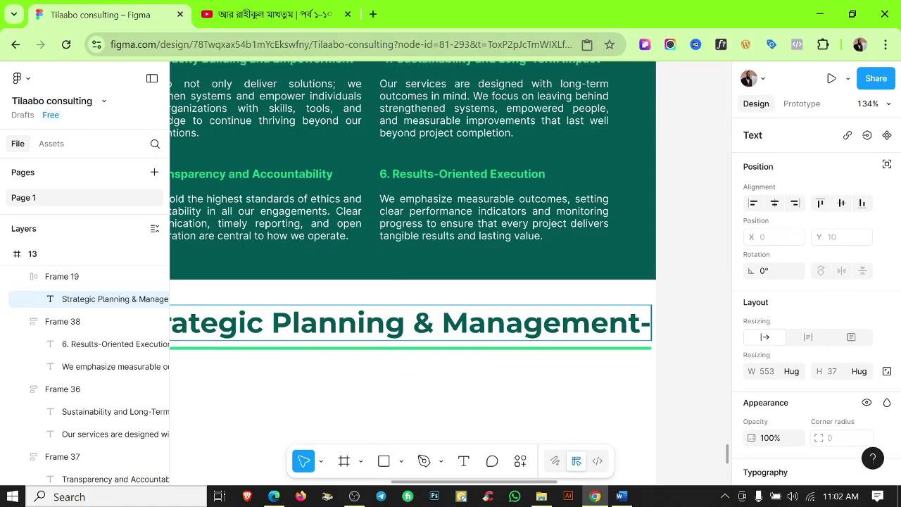
{"action": "key", "text": "BackSpace"}
{"action": "left_click", "coordinate": [535, 376]}
Centre the heading frame horizontally on the page and make the heading auto-width on one line.
{"action": "scroll", "coordinate": [535, 376], "scroll_direction": "down", "scroll_amount": 3}
{"action": "left_click", "coordinate": [573, 378]}
{"action": "left_click", "coordinate": [514, 355]}
{"action": "left_click", "coordinate": [775, 204]}
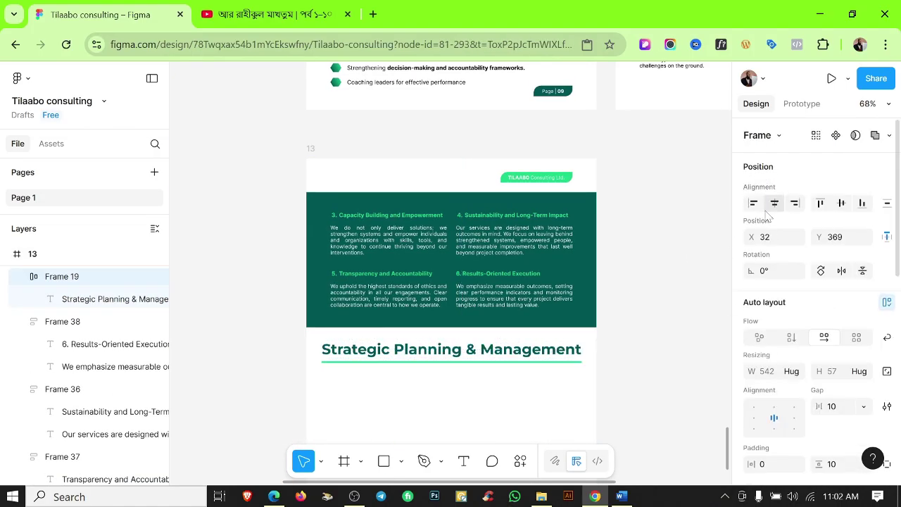
{"action": "key", "text": "shift+r"}
{"action": "scroll", "coordinate": [574, 350], "scroll_direction": "up", "scroll_amount": 3}
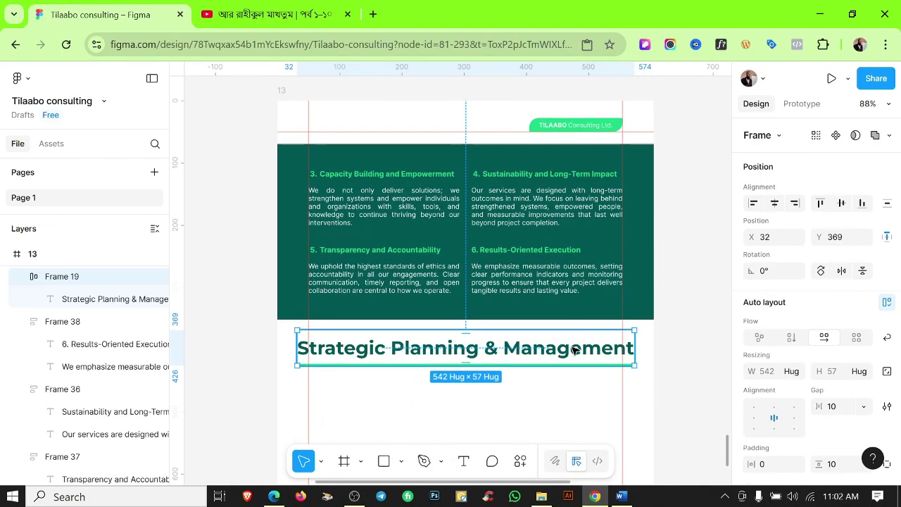
{"action": "left_click", "coordinate": [573, 350]}
{"action": "left_click_drag", "start_coordinate": [637, 348], "coordinate": [623, 348]}
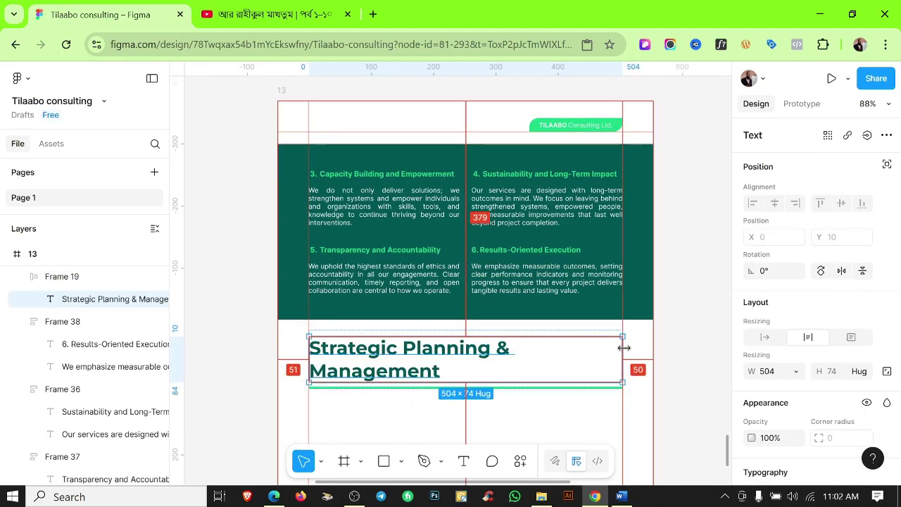
{"action": "double_click", "coordinate": [624, 348]}
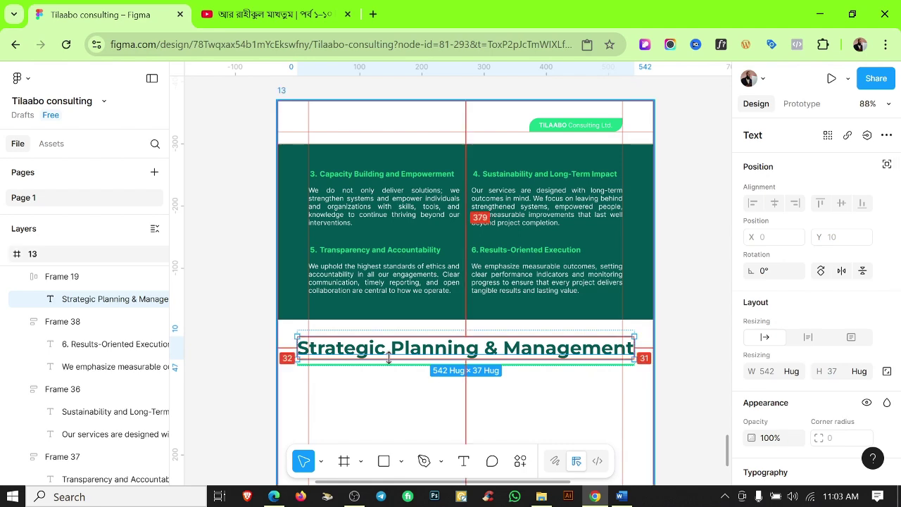
Set the Strategic Planning & Management heading's font size to 28.
{"action": "scroll", "coordinate": [344, 345], "scroll_direction": "up", "scroll_amount": 3}
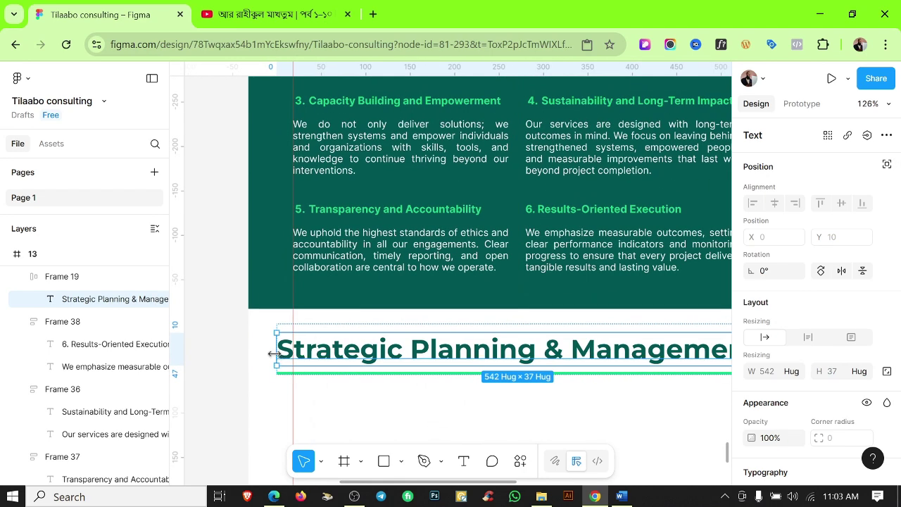
{"action": "scroll", "coordinate": [830, 317], "scroll_direction": "down", "scroll_amount": 3}
{"action": "left_click", "coordinate": [828, 274]}
{"action": "type", "text": "28"}
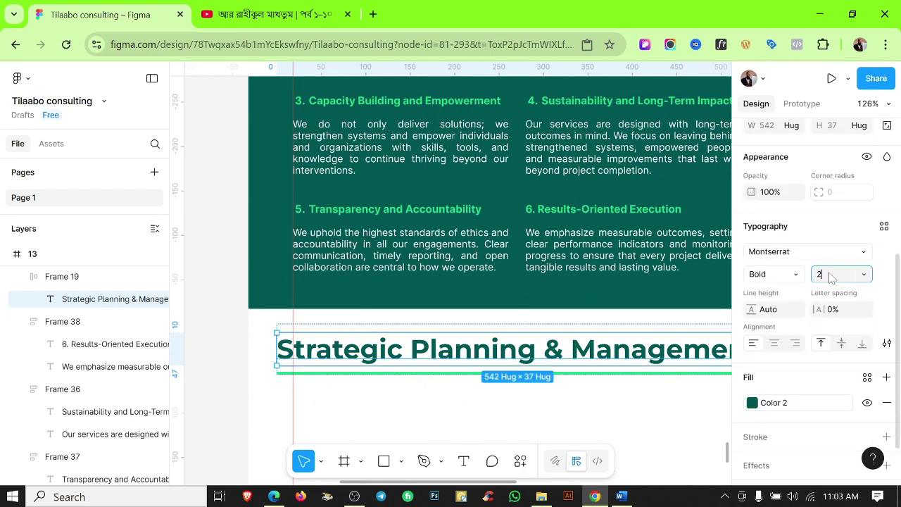
{"action": "key", "text": "Return"}
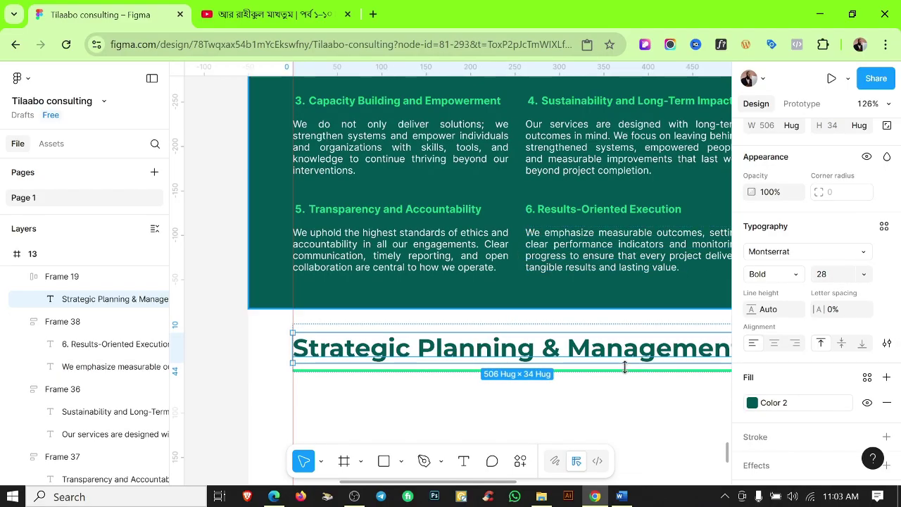
{"action": "scroll", "coordinate": [517, 346], "scroll_direction": "right", "scroll_amount": 4}
{"action": "scroll", "coordinate": [517, 346], "scroll_direction": "down", "scroll_amount": 2}
{"action": "left_click", "coordinate": [517, 347]}
{"action": "scroll", "coordinate": [516, 346], "scroll_direction": "down", "scroll_amount": 3}
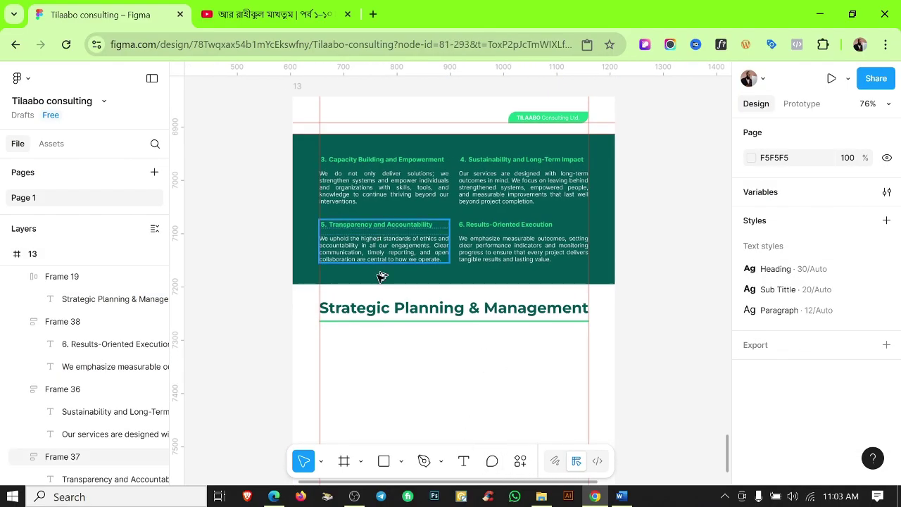
Duplicate the Transparency block below the heading and colour the copy Color Text.
{"action": "left_click_drag", "start_coordinate": [380, 276], "coordinate": [380, 417]}
{"action": "scroll", "coordinate": [831, 379], "scroll_direction": "down", "scroll_amount": 3}
{"action": "left_click", "coordinate": [775, 374]}
{"action": "left_click", "coordinate": [616, 407]}
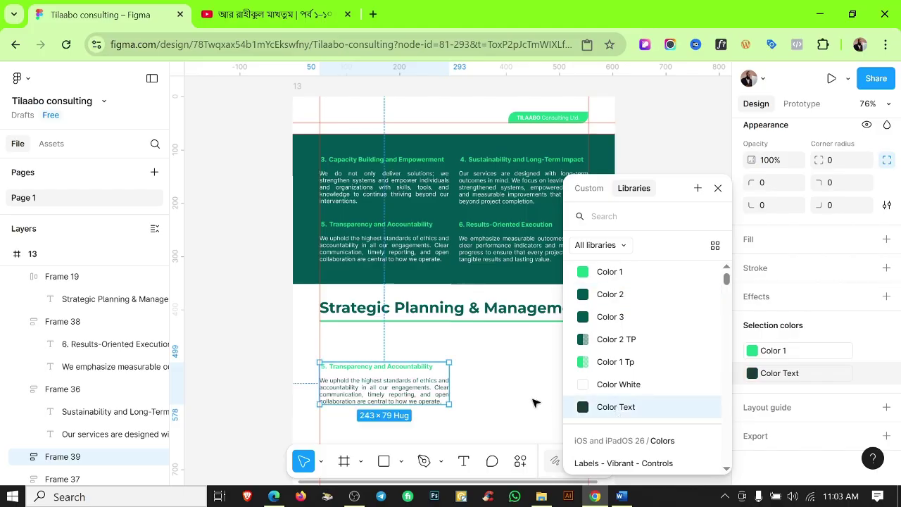
{"action": "left_click", "coordinate": [493, 403]}
Retitle the copied block Situation Analysis, removing the leftover 5. numbering.
{"action": "left_click", "coordinate": [621, 496]}
{"action": "left_click_drag", "start_coordinate": [267, 219], "coordinate": [353, 219]}
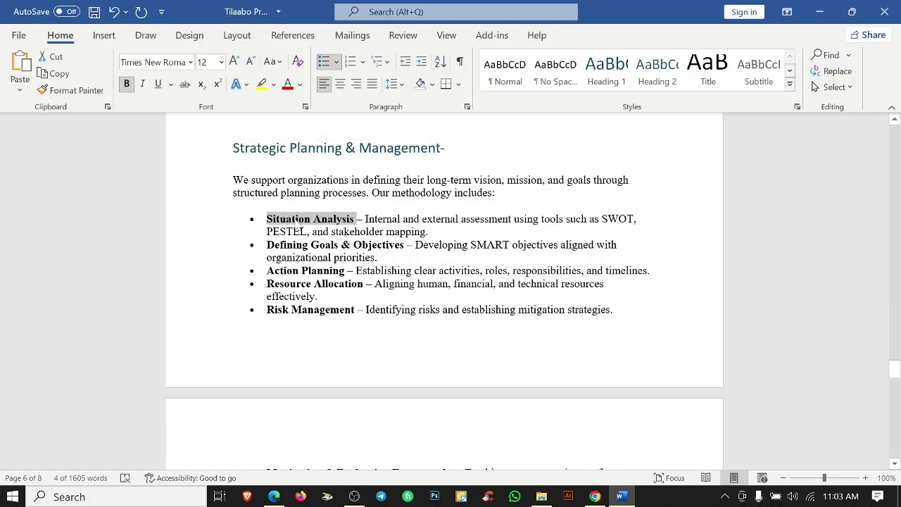
{"action": "key", "text": "ctrl+c"}
{"action": "left_click", "coordinate": [595, 497]}
{"action": "double_click", "coordinate": [381, 366]}
{"action": "left_click_drag", "start_coordinate": [328, 367], "coordinate": [434, 366]}
{"action": "key", "text": "ctrl+v"}
{"action": "scroll", "coordinate": [341, 368], "scroll_direction": "up", "scroll_amount": 5}
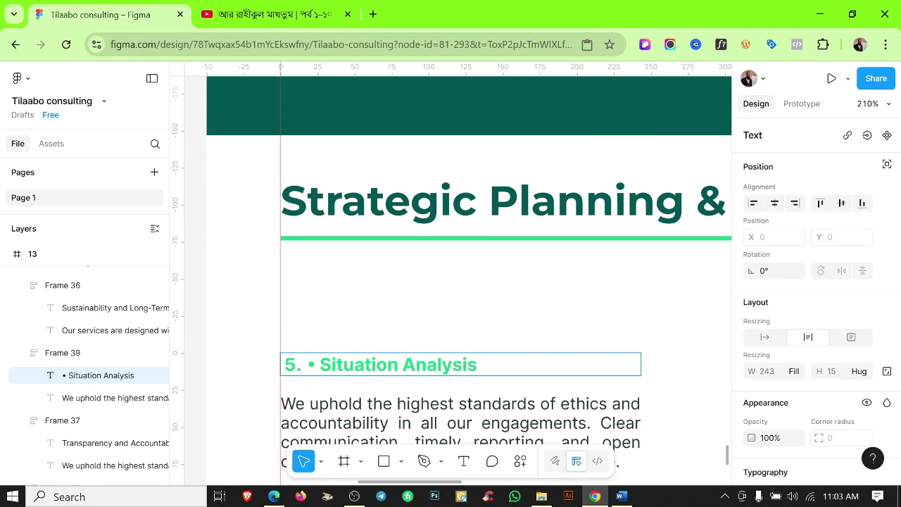
{"action": "key", "text": "BackSpace"}
{"action": "key", "text": "Escape"}
{"action": "key", "text": "Escape"}
Replace the copied block's body with the Situation Analysis description from Word.
{"action": "left_click", "coordinate": [621, 496]}
{"action": "left_click_drag", "start_coordinate": [364, 219], "coordinate": [427, 233]}
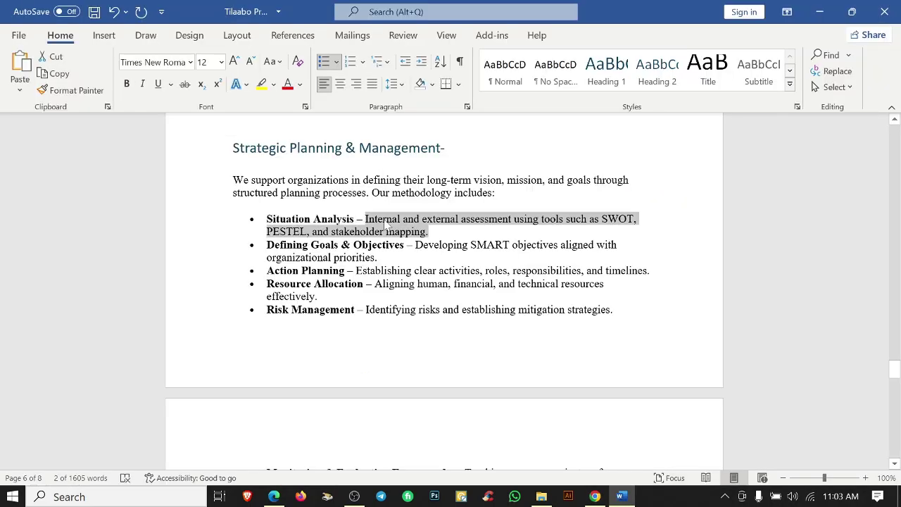
{"action": "left_click", "coordinate": [595, 496]}
{"action": "double_click", "coordinate": [400, 422]}
{"action": "key", "text": "ctrl+a"}
{"action": "key", "text": "ctrl+v"}
{"action": "key", "text": "Escape"}
{"action": "scroll", "coordinate": [504, 314], "scroll_direction": "down", "scroll_amount": 5}
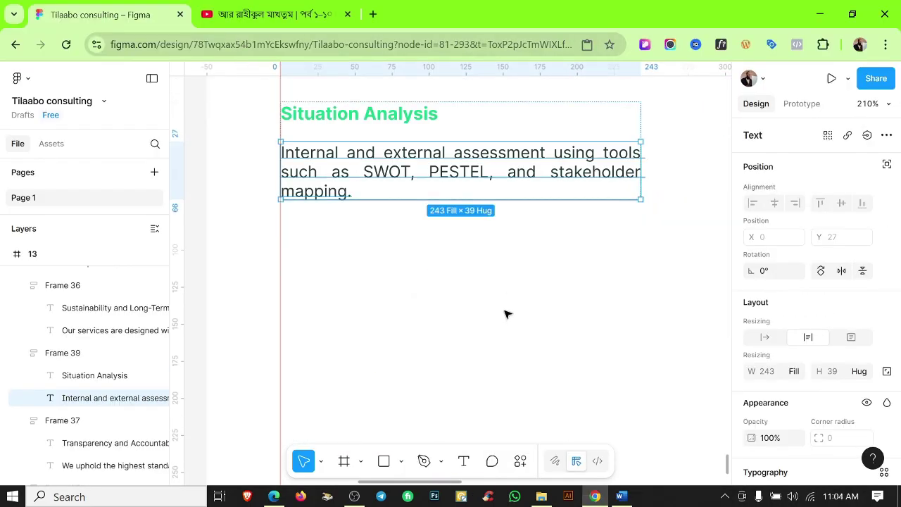
{"action": "scroll", "coordinate": [468, 352], "scroll_direction": "down", "scroll_amount": 3}
Narrow the description to about 161 wide and left-align its paragraph.
{"action": "left_click_drag", "start_coordinate": [604, 277], "coordinate": [519, 280]}
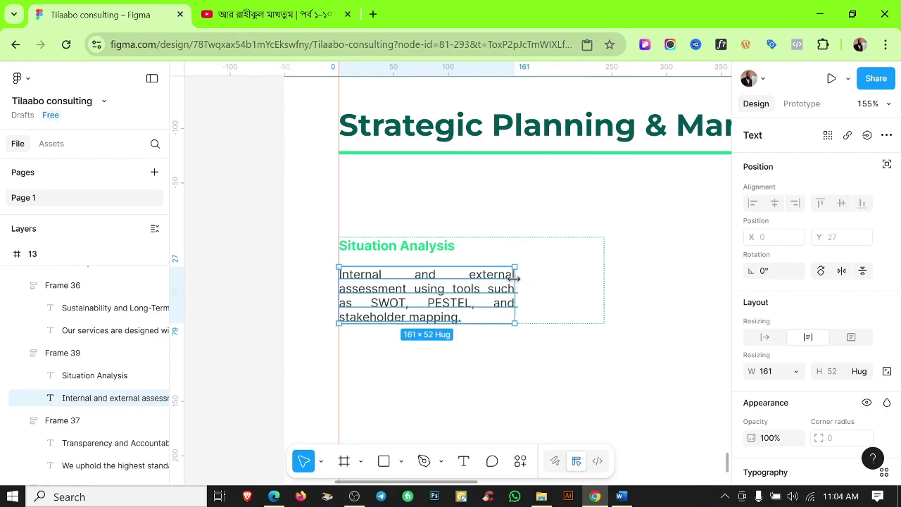
{"action": "key", "text": "ctrl+shift+i"}
{"action": "key", "text": "ctrl+shift+i"}
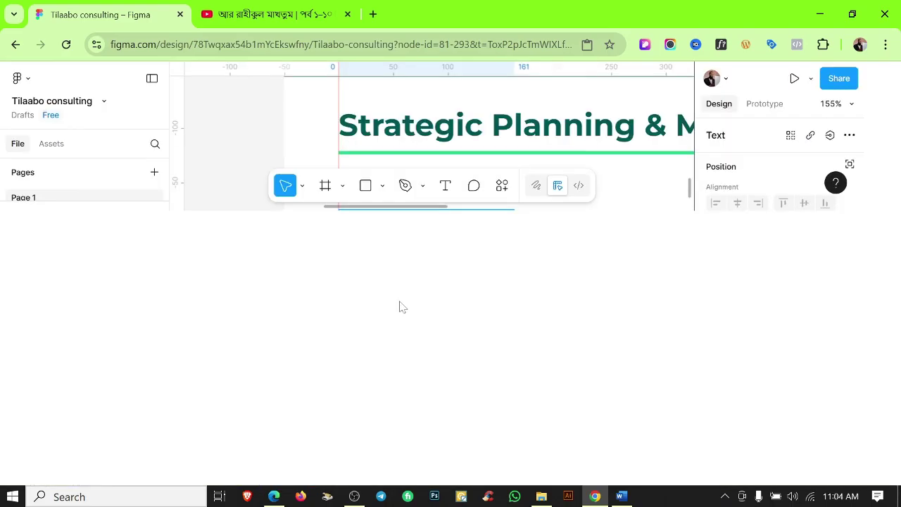
{"action": "key", "text": "Return"}
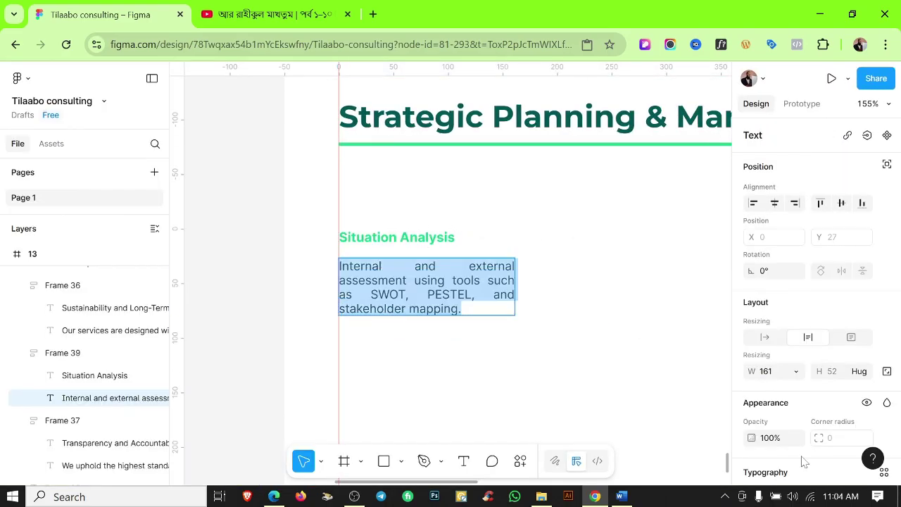
{"action": "scroll", "coordinate": [805, 461], "scroll_direction": "down", "scroll_amount": 3}
{"action": "left_click", "coordinate": [752, 306]}
{"action": "left_click", "coordinate": [424, 374]}
{"action": "key", "text": "ctrl+z"}
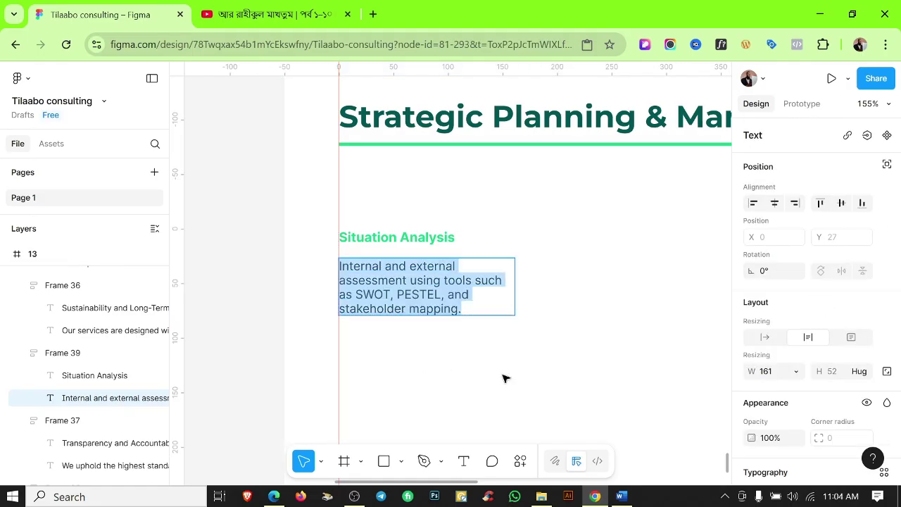
{"action": "left_click", "coordinate": [507, 379]}
Set the Situation Analysis block's width to hug its content.
{"action": "left_click", "coordinate": [486, 241]}
{"action": "scroll", "coordinate": [487, 242], "scroll_direction": "down", "scroll_amount": 5}
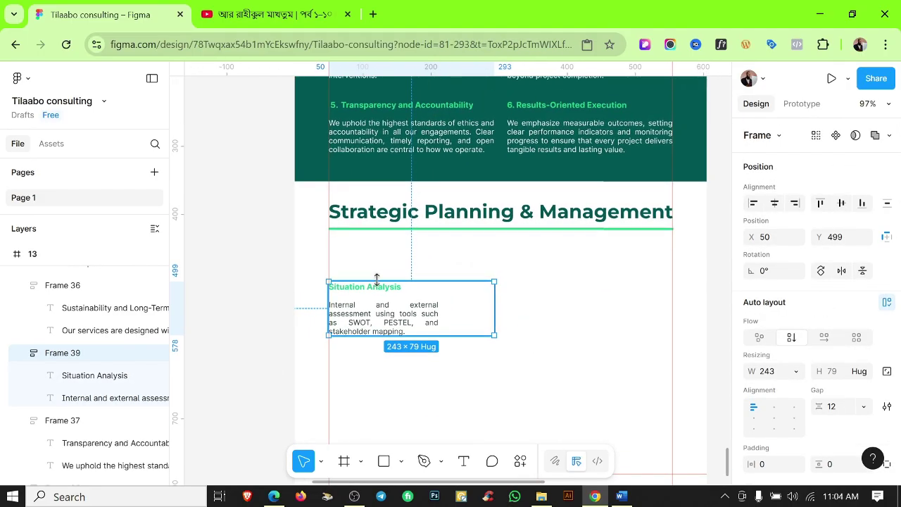
{"action": "left_click", "coordinate": [423, 313]}
{"action": "left_click", "coordinate": [385, 291]}
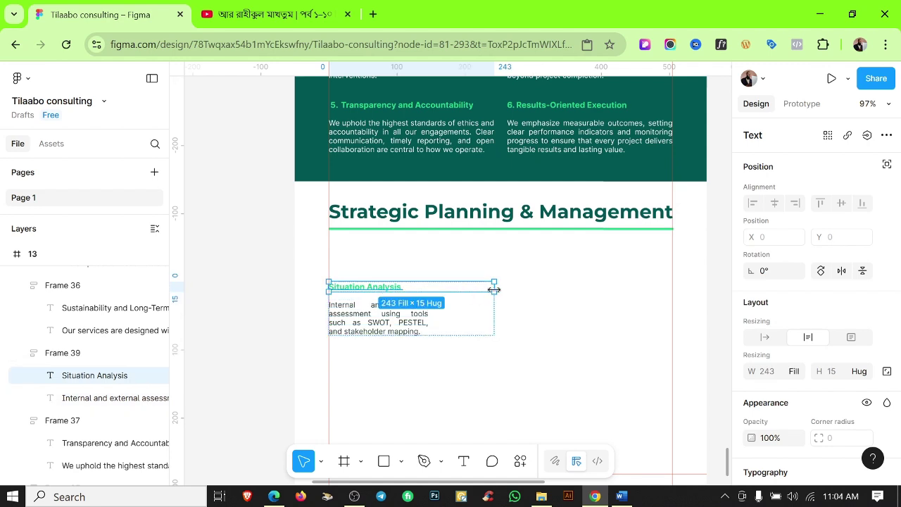
{"action": "key", "text": "Escape"}
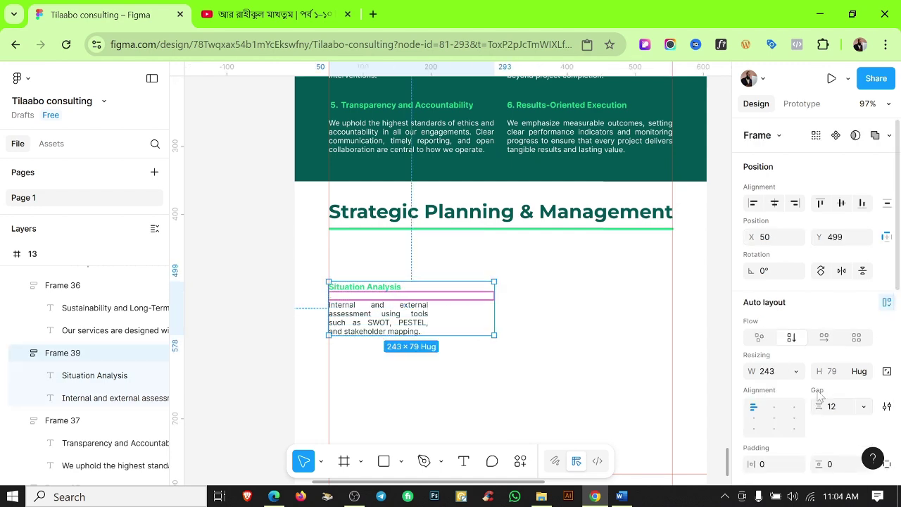
{"action": "left_click", "coordinate": [796, 371]}
{"action": "left_click", "coordinate": [780, 388]}
Duplicate the column twice, widen all three to 155, and move them up toward the heading.
{"action": "left_click_drag", "start_coordinate": [406, 322], "coordinate": [470, 328]}
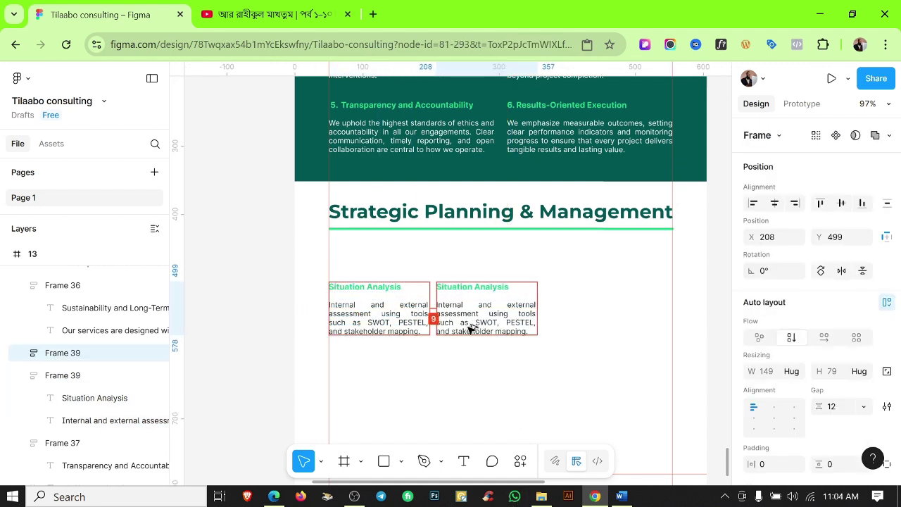
{"action": "key", "text": "ctrl+d"}
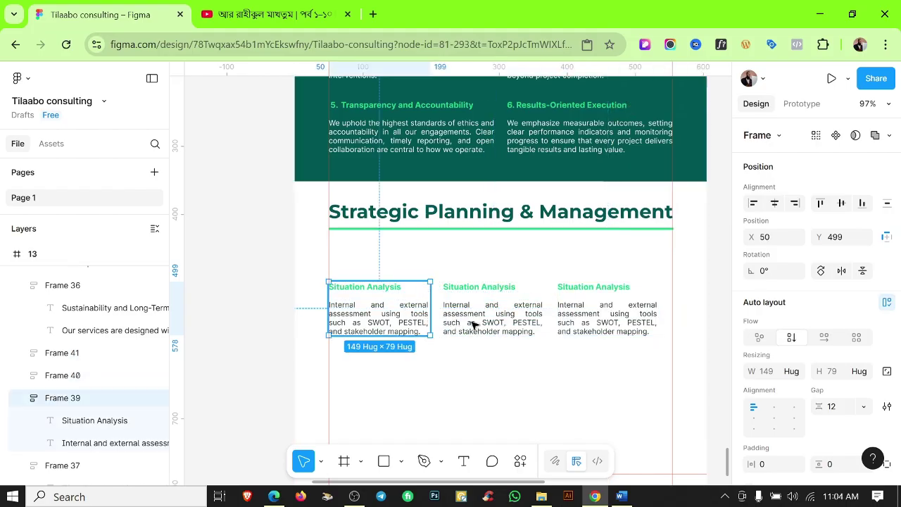
{"action": "key", "text": "ctrl+a"}
{"action": "scroll", "coordinate": [676, 331], "scroll_direction": "up", "scroll_amount": 1}
{"action": "left_click_drag", "start_coordinate": [658, 314], "coordinate": [671, 312]}
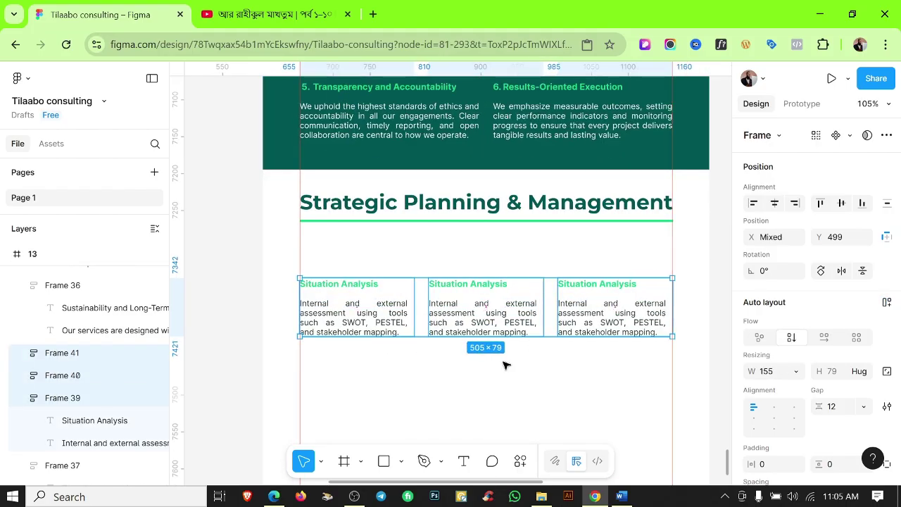
{"action": "left_click_drag", "start_coordinate": [502, 329], "coordinate": [503, 302]}
Recolour the Color 1 text in the columns to Color 2.
{"action": "scroll", "coordinate": [810, 317], "scroll_direction": "down", "scroll_amount": 10}
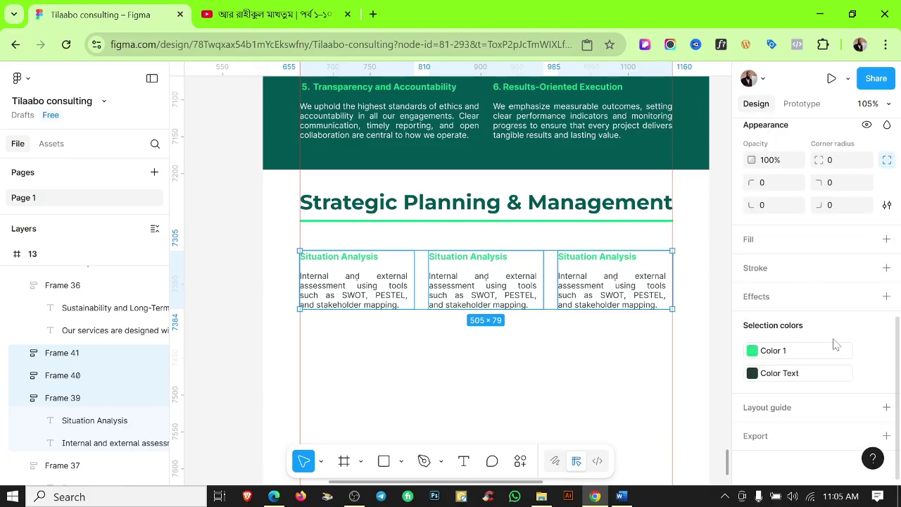
{"action": "left_click", "coordinate": [812, 349]}
{"action": "left_click", "coordinate": [609, 300]}
{"action": "left_click", "coordinate": [467, 375]}
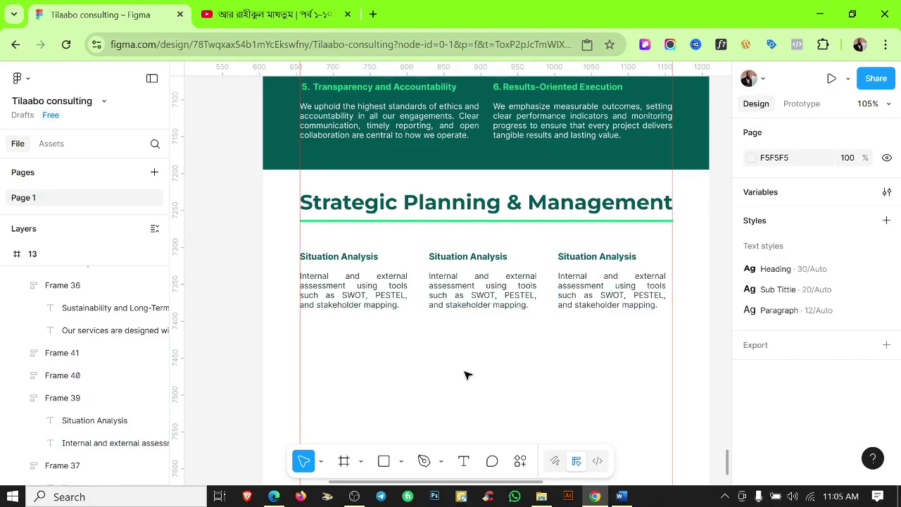
Set the middle column's heading to Defining Goals & Objectives from Word.
{"action": "scroll", "coordinate": [464, 362], "scroll_direction": "up", "scroll_amount": 3}
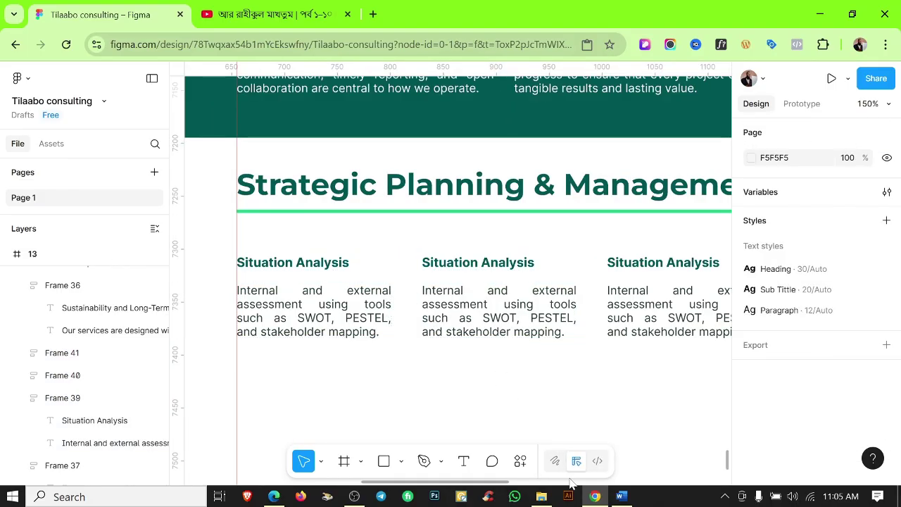
{"action": "key", "text": "alt+Tab"}
{"action": "left_click_drag", "start_coordinate": [378, 242], "coordinate": [268, 244]}
{"action": "key", "text": "alt+Tab"}
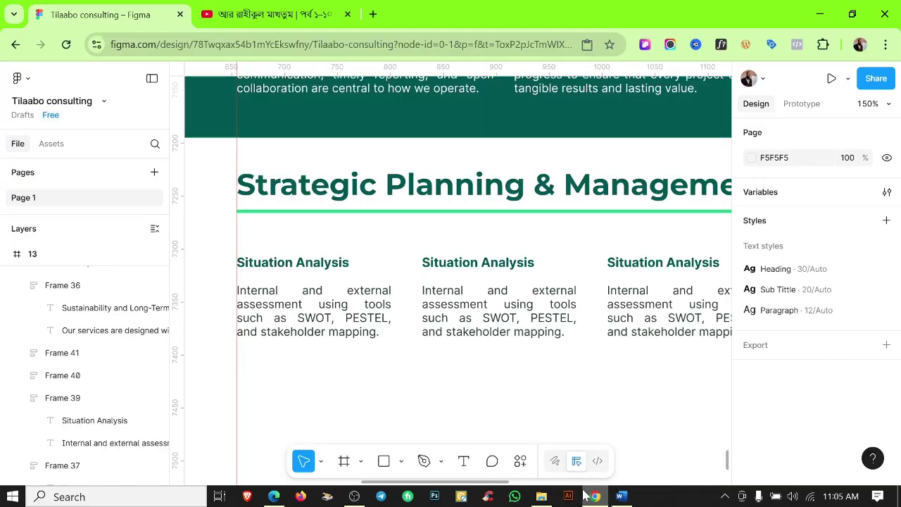
{"action": "double_click", "coordinate": [478, 261]}
{"action": "key", "text": "ctrl+v"}
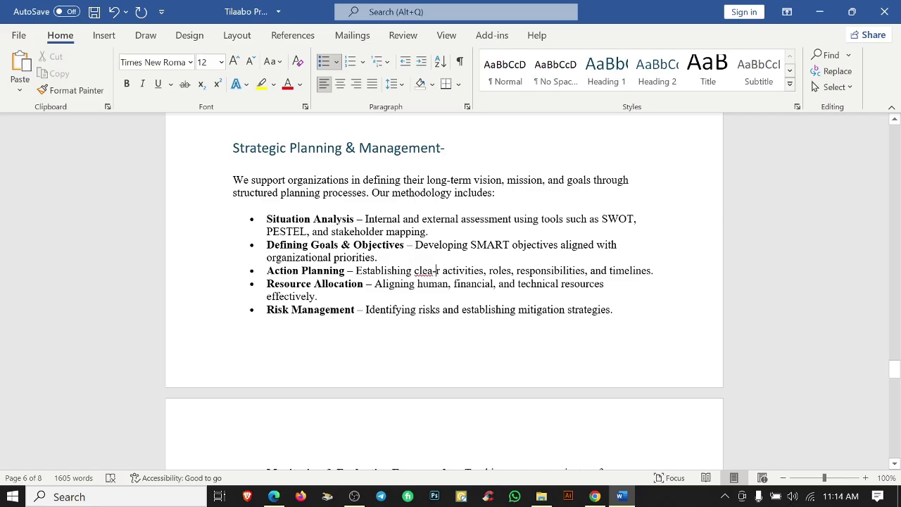
Paste the SMART objectives description into the middle column's body text.
{"action": "left_click_drag", "start_coordinate": [416, 244], "coordinate": [378, 258]}
{"action": "key", "text": "ctrl+c"}
{"action": "key", "text": "alt+Tab"}
{"action": "double_click", "coordinate": [479, 318]}
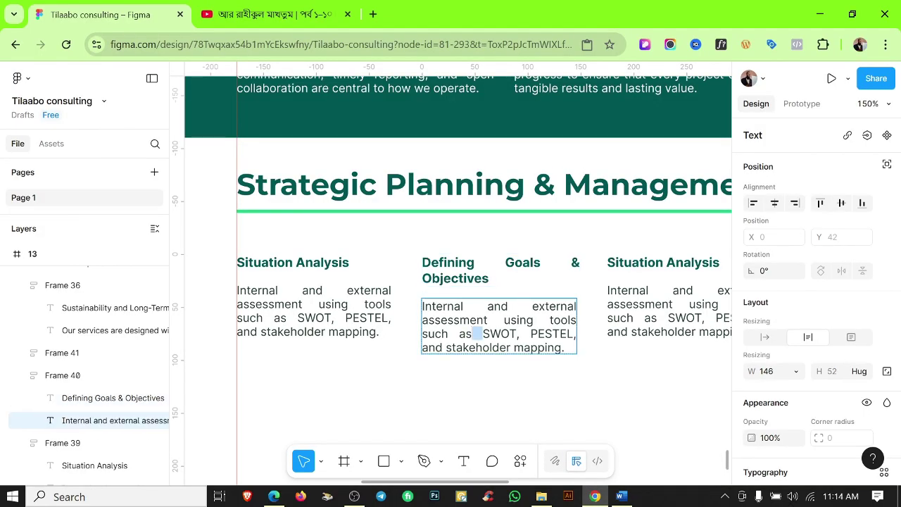
{"action": "key", "text": "ctrl+v"}
Rename the third column's heading to Action Planning.
{"action": "key", "text": "alt+Tab"}
{"action": "left_click_drag", "start_coordinate": [267, 269], "coordinate": [345, 270]}
{"action": "key", "text": "ctrl+c"}
{"action": "key", "text": "alt+Tab"}
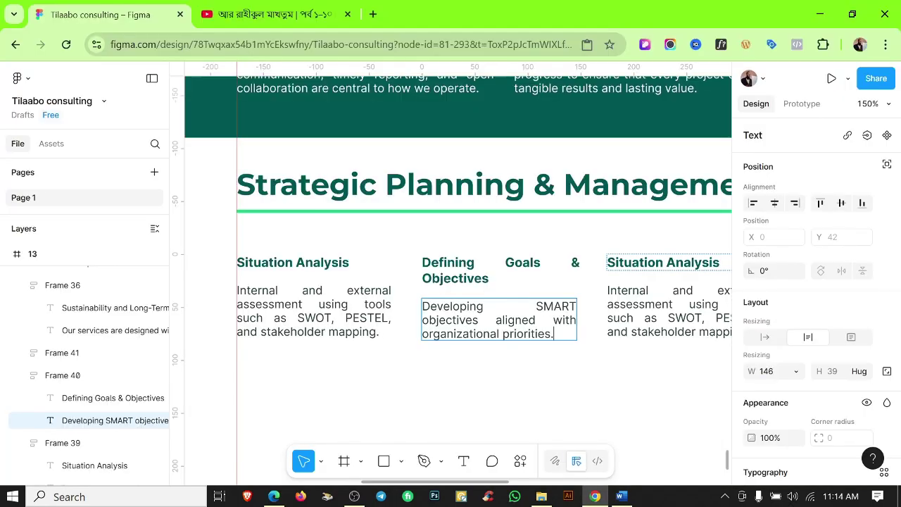
{"action": "double_click", "coordinate": [663, 262]}
{"action": "key", "text": "Escape"}
Select all three column blocks, then the Defining Goals & Objectives heading.
{"action": "scroll", "coordinate": [446, 336], "scroll_direction": "down", "scroll_amount": 6}
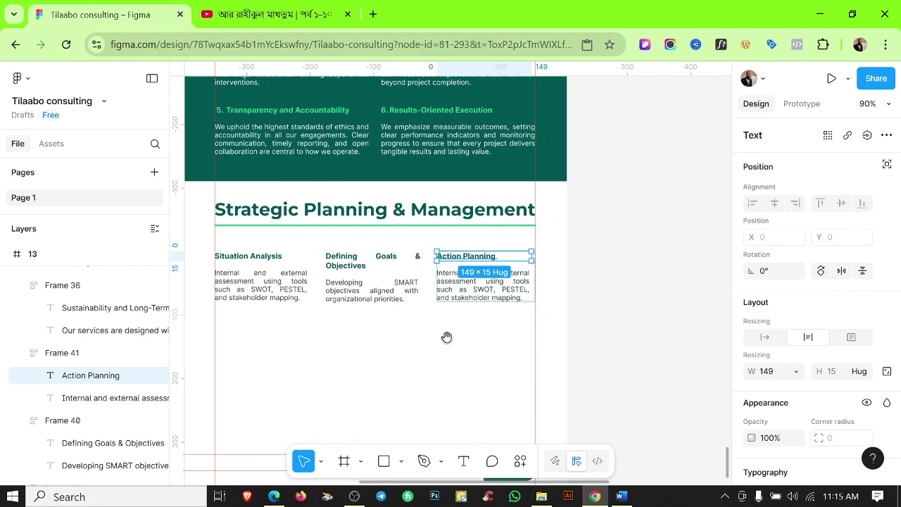
{"action": "left_click", "coordinate": [414, 354]}
{"action": "left_click_drag", "start_coordinate": [535, 331], "coordinate": [380, 258]}
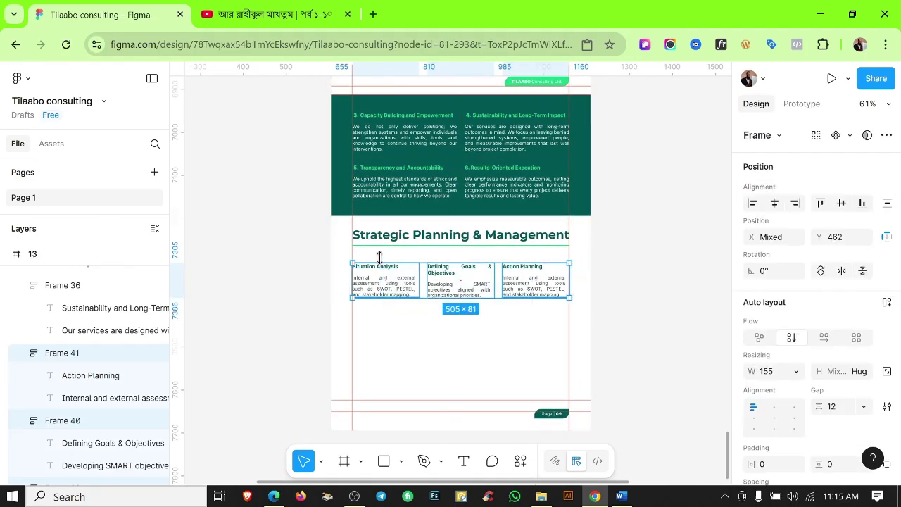
{"action": "scroll", "coordinate": [379, 258], "scroll_direction": "down", "scroll_amount": 1}
{"action": "scroll", "coordinate": [772, 378], "scroll_direction": "down", "scroll_amount": 5}
{"action": "scroll", "coordinate": [764, 397], "scroll_direction": "up", "scroll_amount": 3}
{"action": "left_click", "coordinate": [530, 314]}
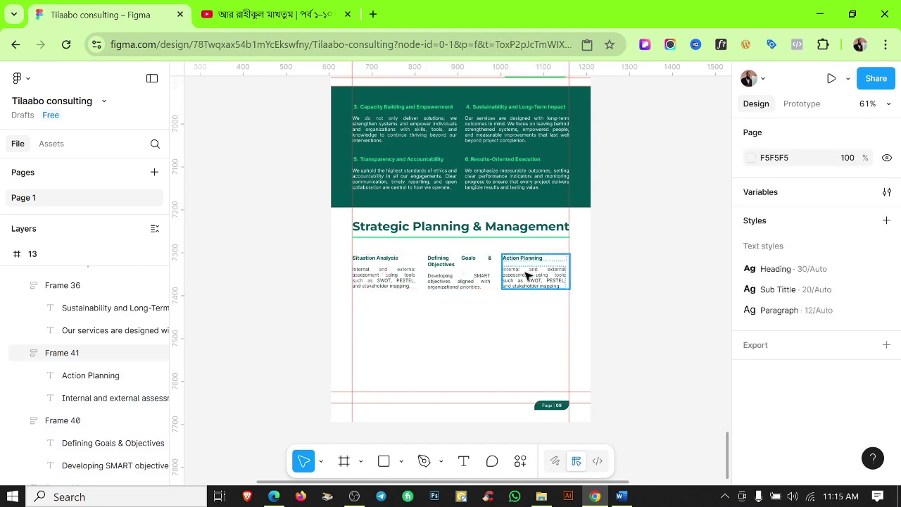
{"action": "double_click", "coordinate": [461, 262]}
{"action": "scroll", "coordinate": [766, 387], "scroll_direction": "down", "scroll_amount": 2}
Set the Situation Analysis heading and description to fill the column width.
{"action": "left_click", "coordinate": [378, 269]}
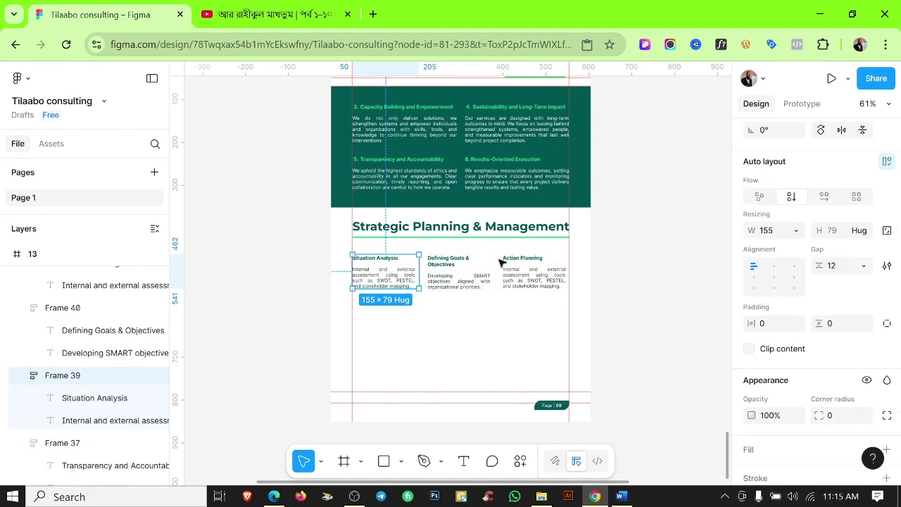
{"action": "left_click", "coordinate": [394, 280]}
{"action": "left_click", "coordinate": [459, 280], "text": "shift"}
{"action": "left_click", "coordinate": [534, 278], "text": "shift"}
{"action": "scroll", "coordinate": [772, 362], "scroll_direction": "down", "scroll_amount": 2}
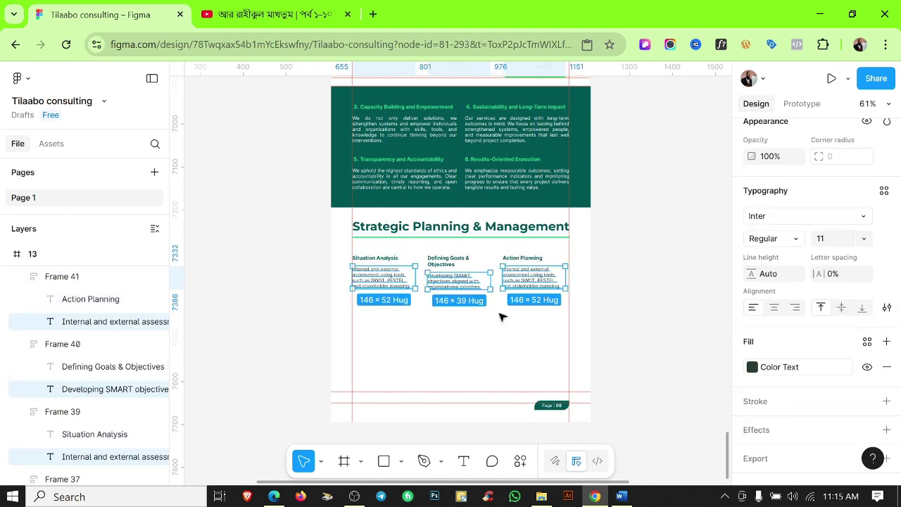
{"action": "left_click", "coordinate": [501, 317]}
{"action": "scroll", "coordinate": [453, 283], "scroll_direction": "up", "scroll_amount": 5}
{"action": "left_click", "coordinate": [358, 242]}
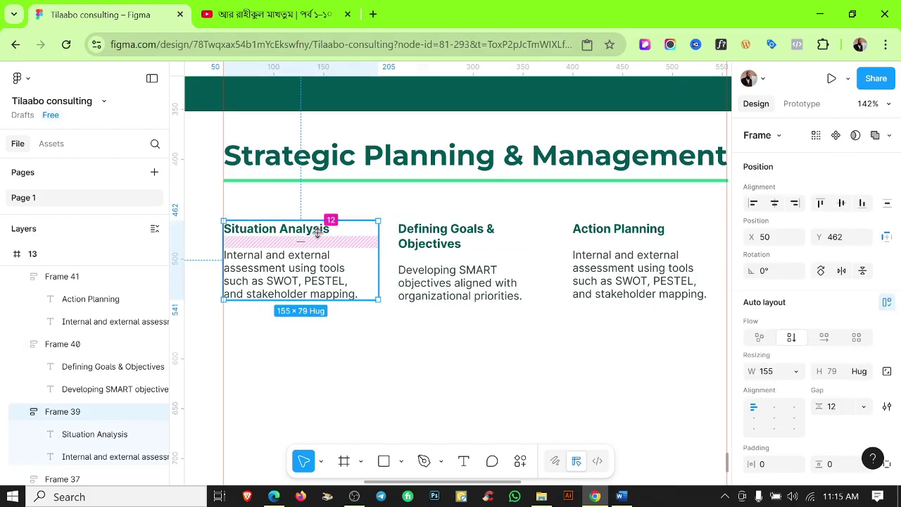
{"action": "left_click", "coordinate": [318, 233]}
{"action": "left_click", "coordinate": [796, 371]}
{"action": "left_click", "coordinate": [790, 390]}
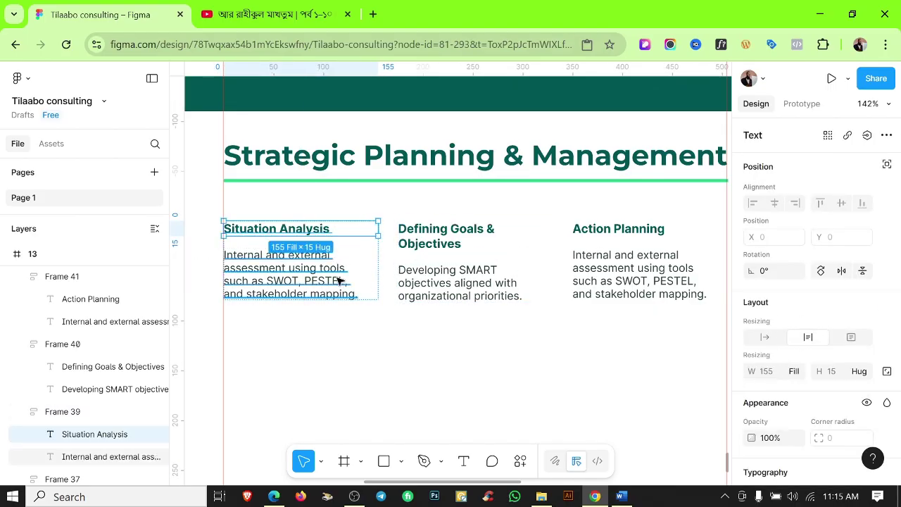
{"action": "left_click", "coordinate": [338, 281]}
{"action": "left_click", "coordinate": [794, 371]}
{"action": "left_click", "coordinate": [790, 390]}
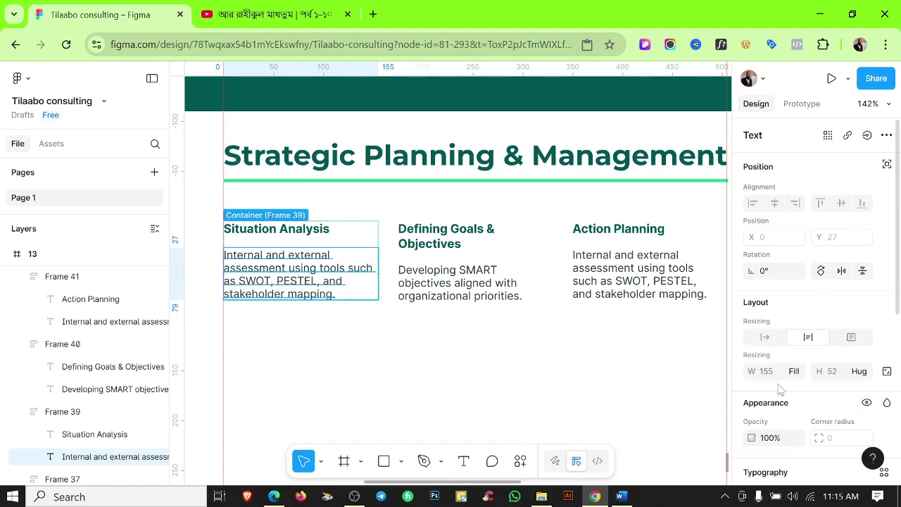
Make the Defining Goals and Action Planning headings and descriptions fill their column width.
{"action": "left_click", "coordinate": [469, 241]}
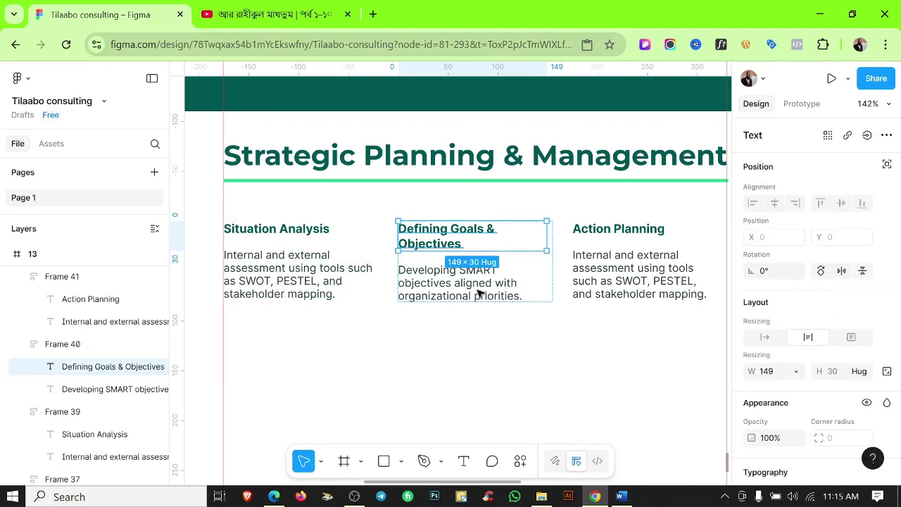
{"action": "left_click", "coordinate": [476, 295], "text": "shift"}
{"action": "left_click", "coordinate": [796, 371]}
{"action": "left_click", "coordinate": [800, 390]}
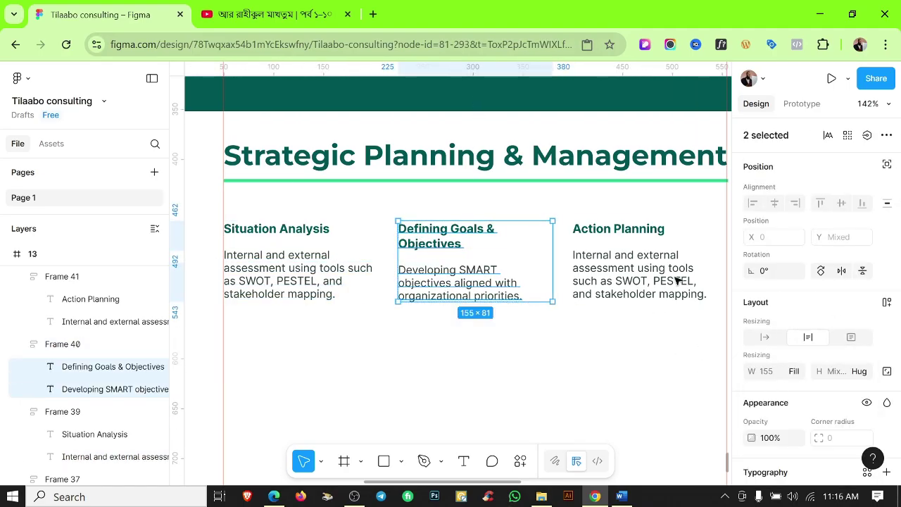
{"action": "left_click", "coordinate": [624, 234]}
{"action": "left_click", "coordinate": [707, 294], "text": "shift"}
{"action": "left_click", "coordinate": [796, 371]}
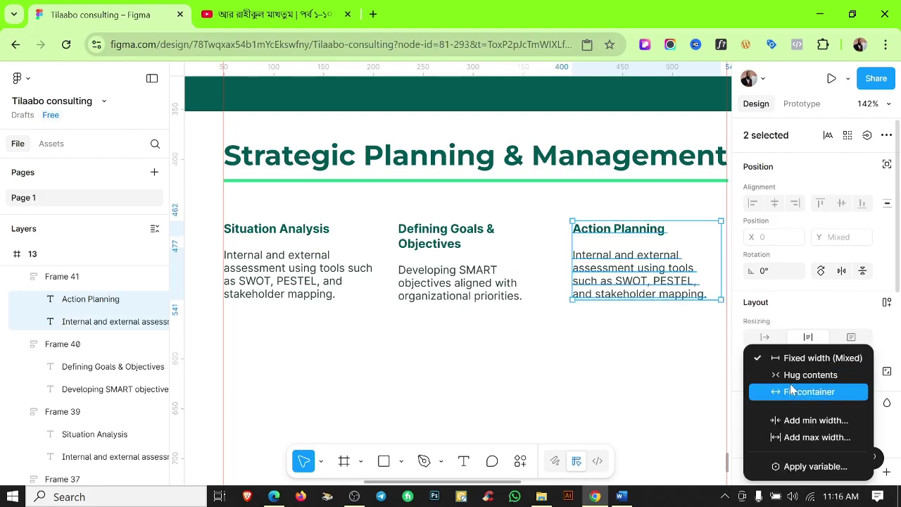
{"action": "key", "text": "Escape"}
{"action": "key", "text": "Escape"}
Check the width sizing of the SMART, Action Planning and Situation Analysis descriptions.
{"action": "scroll", "coordinate": [518, 292], "scroll_direction": "down", "scroll_amount": 3}
{"action": "left_click", "coordinate": [518, 292]}
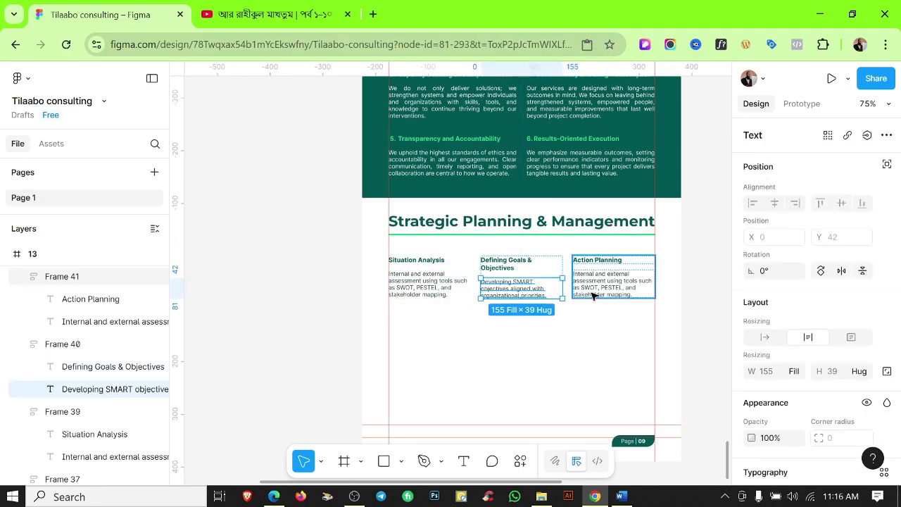
{"action": "left_click", "coordinate": [599, 292]}
{"action": "left_click", "coordinate": [517, 292]}
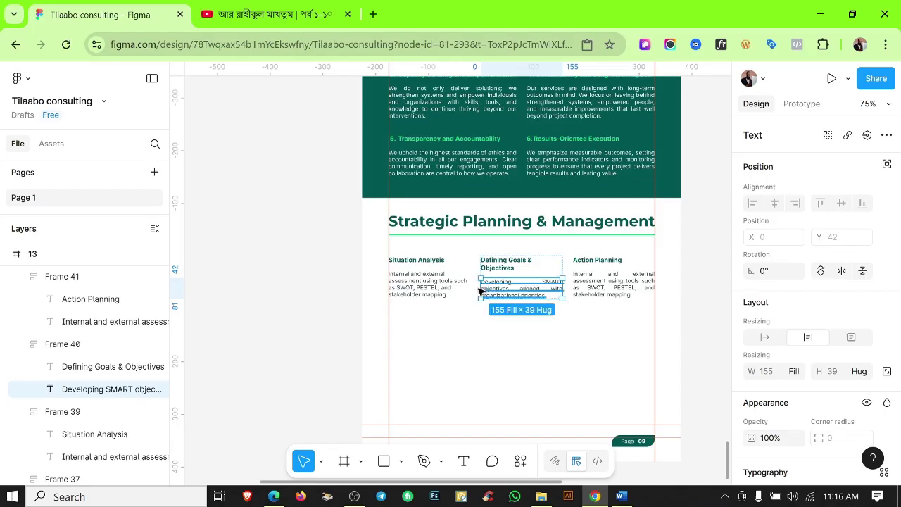
{"action": "left_click", "coordinate": [444, 291]}
{"action": "left_click", "coordinate": [553, 377]}
Detach the Defining Goals & Objectives heading from its text style and shrink its font size.
{"action": "scroll", "coordinate": [535, 259], "scroll_direction": "up", "scroll_amount": 5}
{"action": "left_click", "coordinate": [519, 270]}
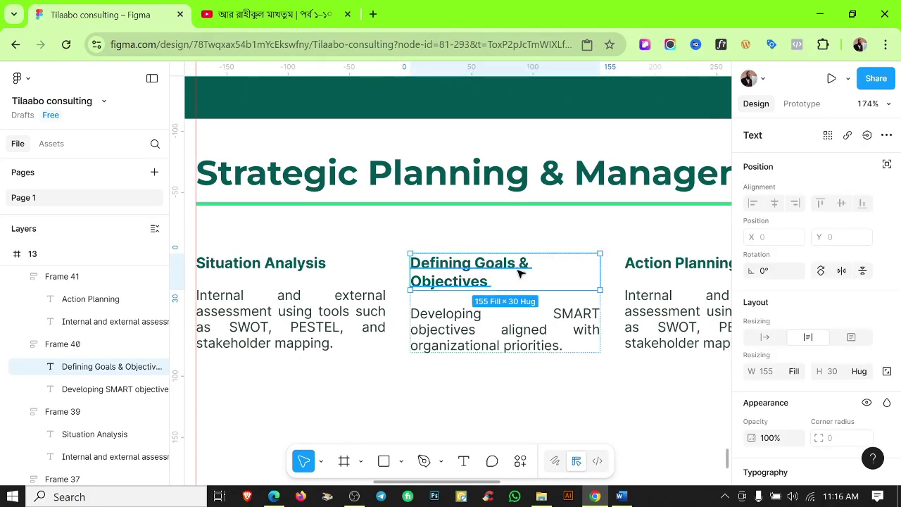
{"action": "double_click", "coordinate": [519, 270]}
{"action": "scroll", "coordinate": [852, 257], "scroll_direction": "down", "scroll_amount": 3}
{"action": "left_click", "coordinate": [887, 251]}
{"action": "left_click", "coordinate": [844, 276]}
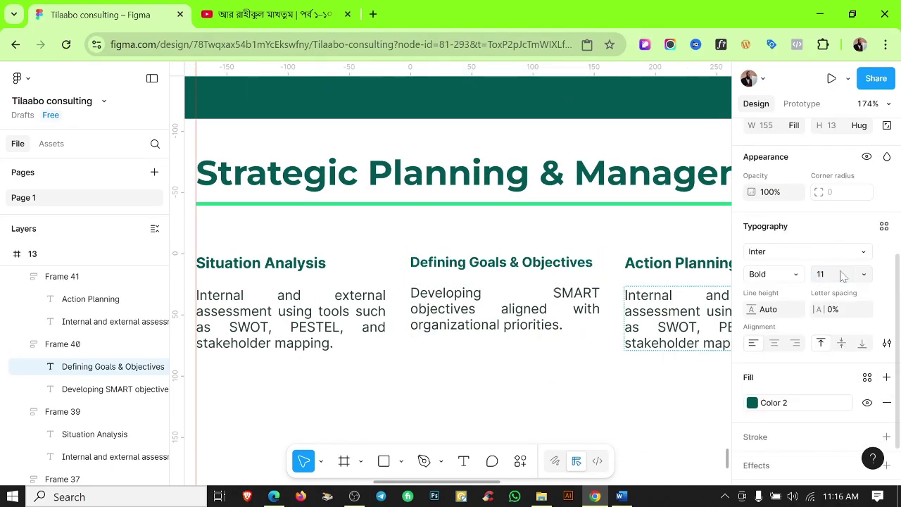
{"action": "left_click", "coordinate": [523, 367]}
Inspect the methodology columns' selection and hide the rulers.
{"action": "scroll", "coordinate": [527, 354], "scroll_direction": "down", "scroll_amount": 3}
{"action": "scroll", "coordinate": [527, 355], "scroll_direction": "right", "scroll_amount": 2}
{"action": "scroll", "coordinate": [527, 355], "scroll_direction": "up", "scroll_amount": 1}
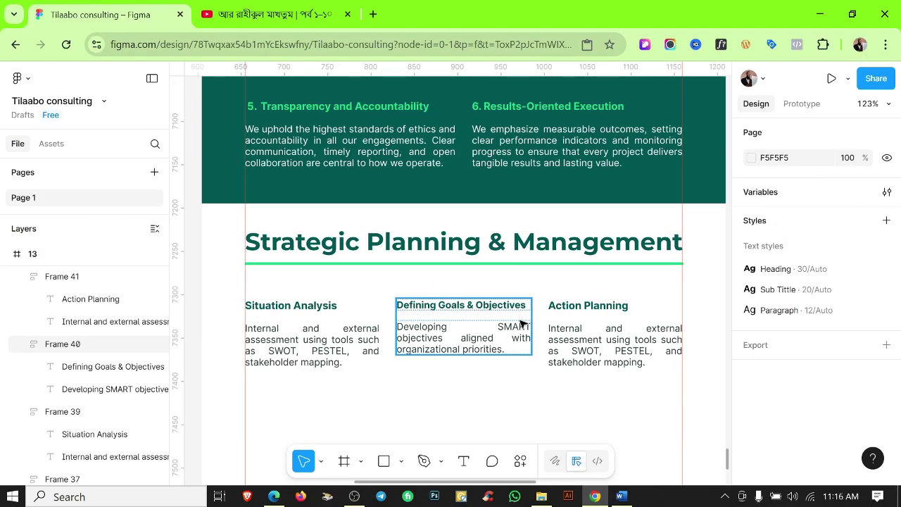
{"action": "left_click", "coordinate": [445, 299]}
{"action": "key", "text": "ctrl+a"}
{"action": "left_click", "coordinate": [585, 386]}
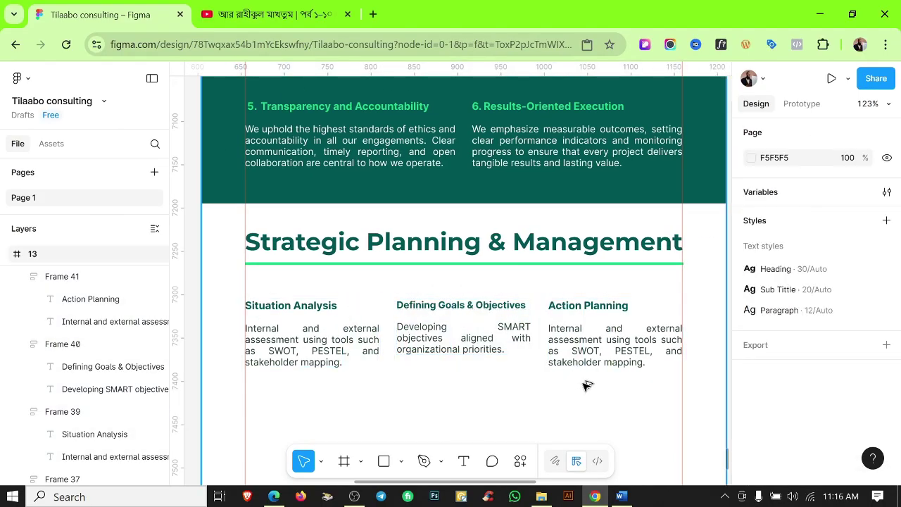
{"action": "scroll", "coordinate": [586, 385], "scroll_direction": "down", "scroll_amount": 3}
{"action": "key", "text": "shift+r"}
{"action": "scroll", "coordinate": [535, 378], "scroll_direction": "down", "scroll_amount": 3}
{"action": "scroll", "coordinate": [448, 317], "scroll_direction": "up", "scroll_amount": 5}
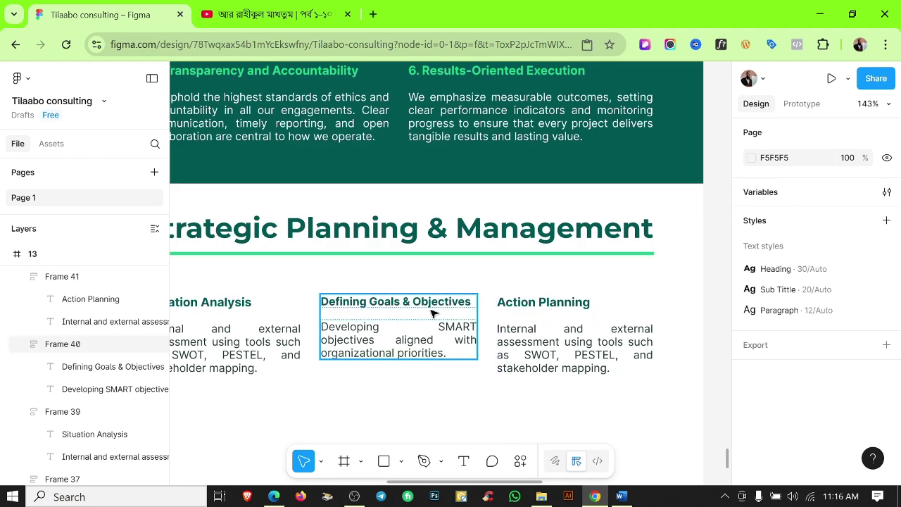
Set the Defining Goals & Objectives heading font size to 11.4 after trying 11.5.
{"action": "double_click", "coordinate": [435, 303]}
{"action": "scroll", "coordinate": [843, 378], "scroll_direction": "down", "scroll_amount": 3}
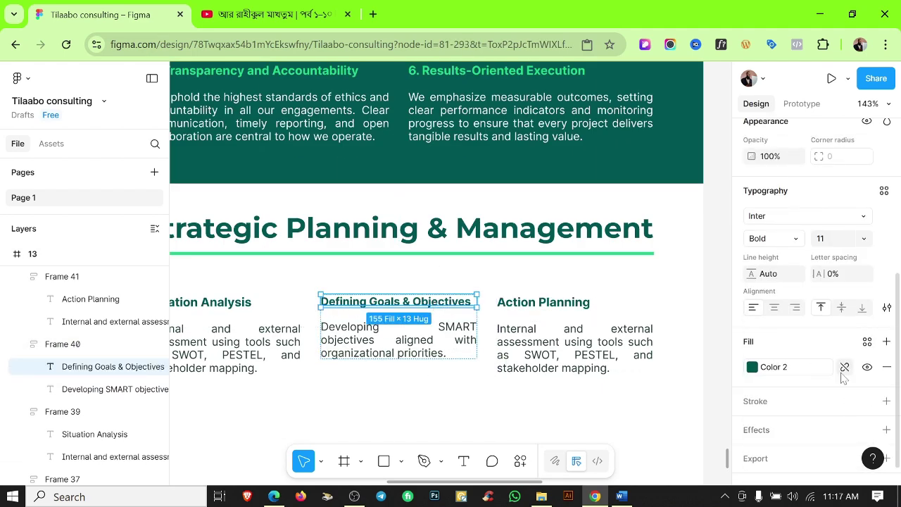
{"action": "left_click", "coordinate": [831, 242]}
{"action": "type", "text": "11.5"}
{"action": "key", "text": "Return"}
{"action": "type", "text": "11.4"}
{"action": "key", "text": "Return"}
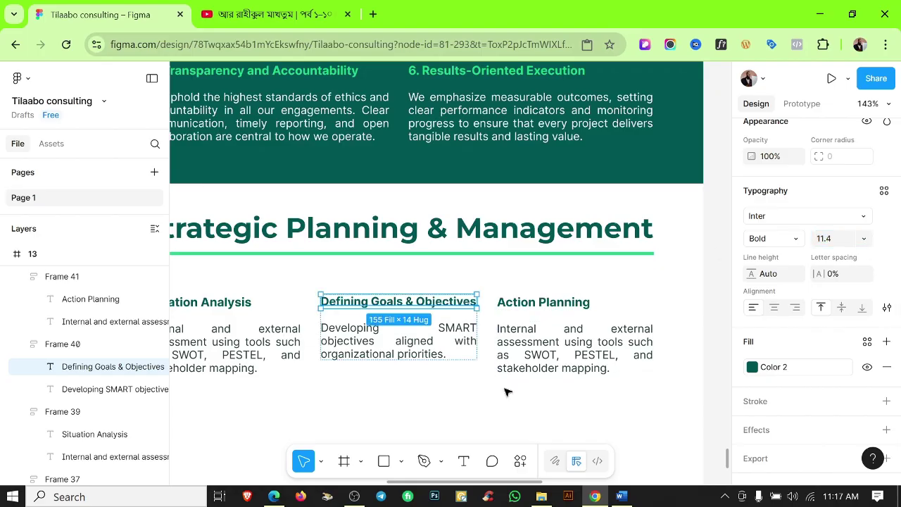
Move the Defining Goals column after Action Planning and show the rulers again.
{"action": "left_click", "coordinate": [507, 392]}
{"action": "scroll", "coordinate": [507, 392], "scroll_direction": "down", "scroll_amount": 2}
{"action": "left_click_drag", "start_coordinate": [422, 349], "coordinate": [493, 320]}
{"action": "left_click", "coordinate": [361, 352]}
{"action": "key", "text": "shift+r"}
{"action": "scroll", "coordinate": [492, 352], "scroll_direction": "up", "scroll_amount": 2}
Duplicate the three methodology columns into a second row below.
{"action": "scroll", "coordinate": [346, 352], "scroll_direction": "down", "scroll_amount": 3}
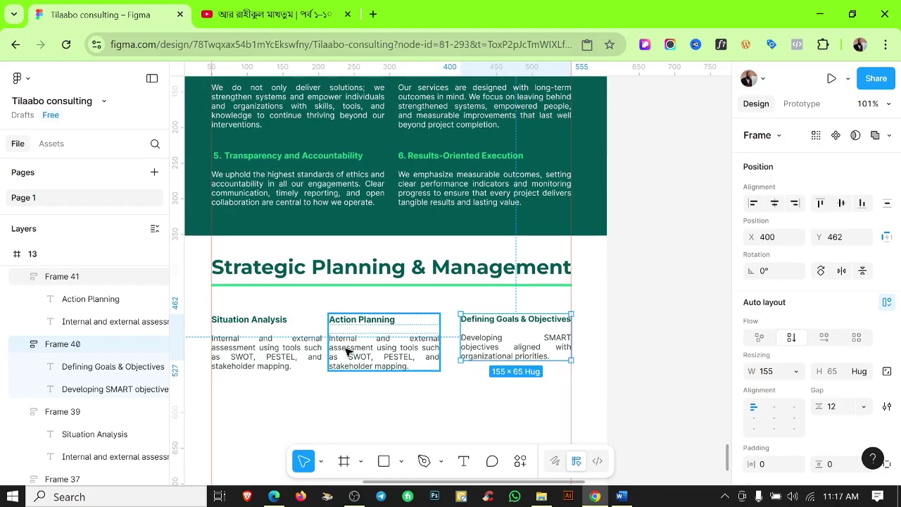
{"action": "left_click", "coordinate": [346, 352]}
{"action": "left_click", "coordinate": [455, 397]}
{"action": "scroll", "coordinate": [455, 397], "scroll_direction": "down", "scroll_amount": 3}
{"action": "left_click_drag", "start_coordinate": [487, 394], "coordinate": [383, 418]}
{"action": "left_click", "coordinate": [645, 373]}
{"action": "scroll", "coordinate": [645, 373], "scroll_direction": "down", "scroll_amount": 2}
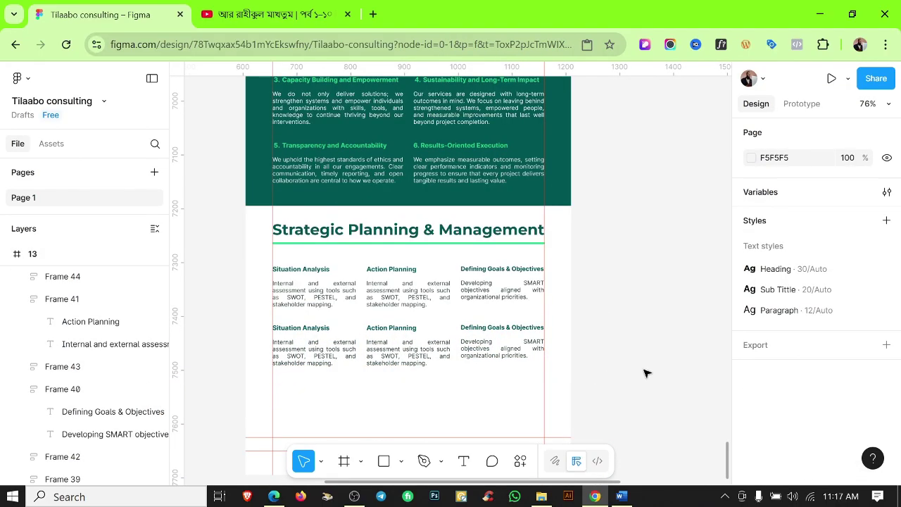
Replace the Action Planning description with the text copied from Word.
{"action": "left_click", "coordinate": [621, 496]}
{"action": "key", "text": "shift+End"}
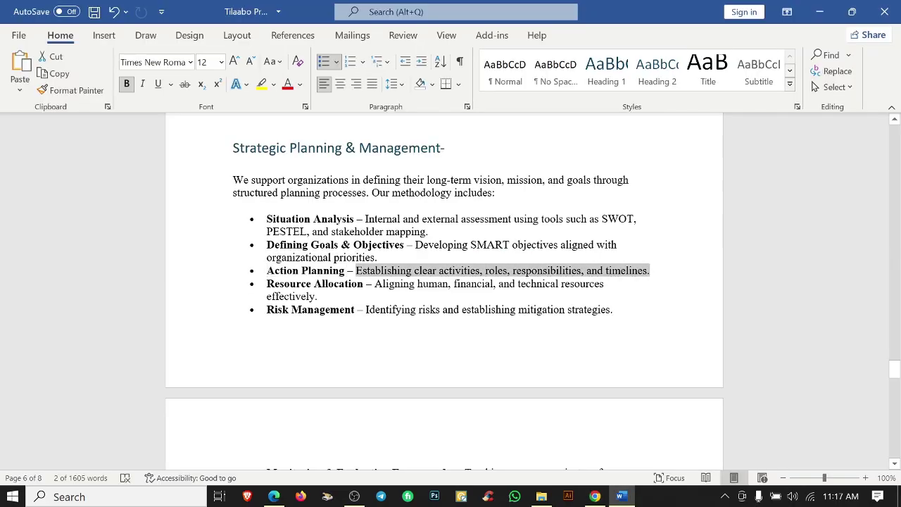
{"action": "key", "text": "ctrl+c"}
{"action": "left_click", "coordinate": [595, 496]}
{"action": "double_click", "coordinate": [407, 301]}
{"action": "double_click", "coordinate": [407, 302]}
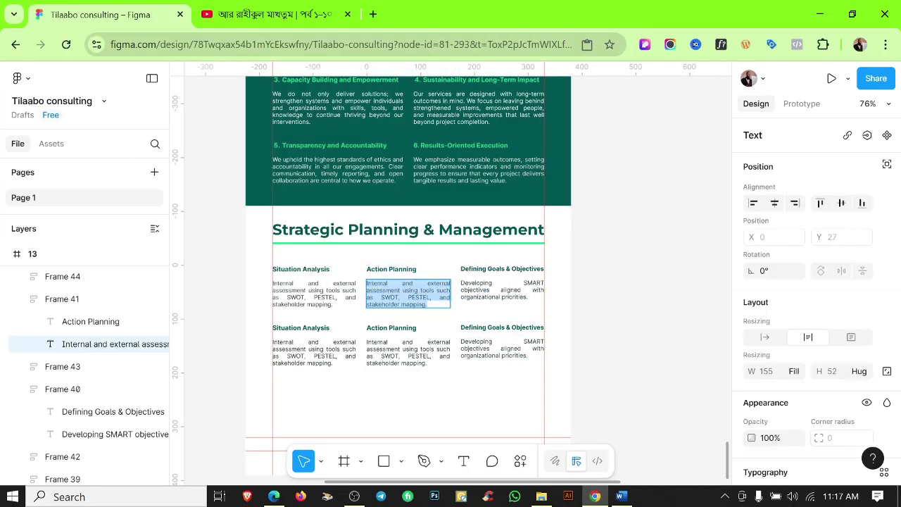
{"action": "key", "text": "Escape"}
{"action": "key", "text": "Escape"}
Fill the second row's first column with the Resource Allocation heading and description.
{"action": "left_click", "coordinate": [621, 496]}
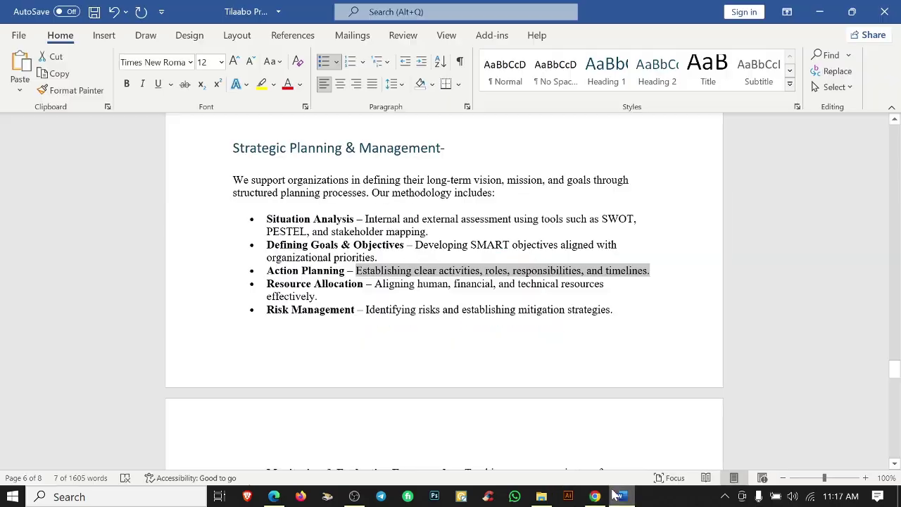
{"action": "left_click_drag", "start_coordinate": [267, 283], "coordinate": [363, 284]}
{"action": "left_click", "coordinate": [595, 496]}
{"action": "double_click", "coordinate": [281, 331]}
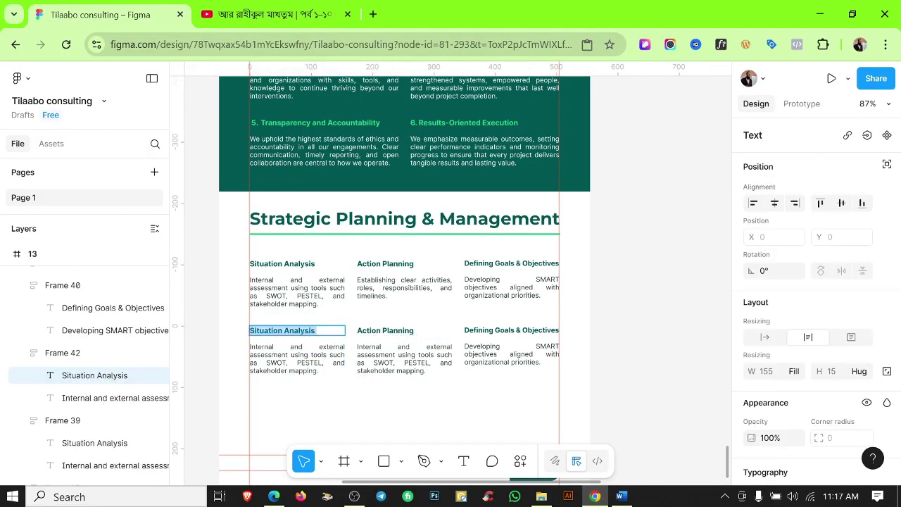
{"action": "left_click", "coordinate": [621, 496]}
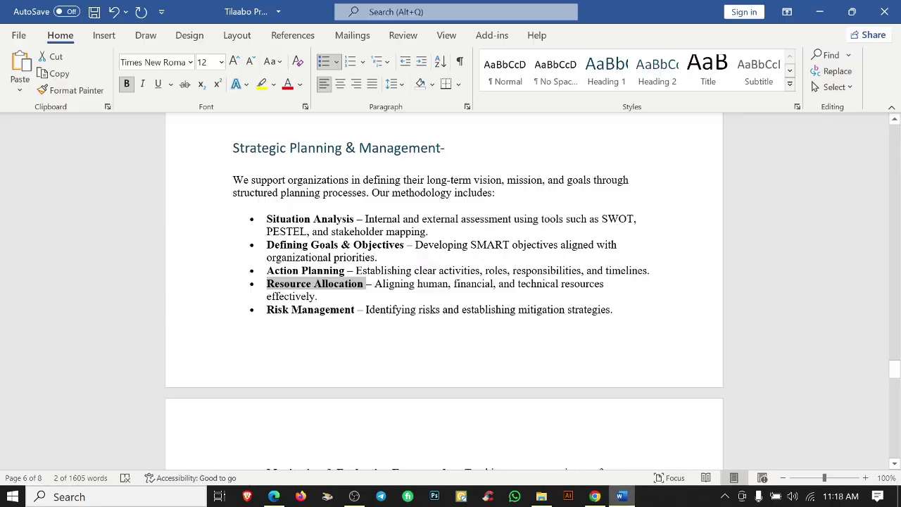
{"action": "left_click_drag", "start_coordinate": [427, 284], "coordinate": [268, 308]}
{"action": "left_click", "coordinate": [595, 496]}
{"action": "double_click", "coordinate": [297, 358]}
Fill the middle column with the Risk Management heading and description.
{"action": "left_click", "coordinate": [621, 497]}
{"action": "left_click", "coordinate": [595, 496]}
{"action": "double_click", "coordinate": [385, 331]}
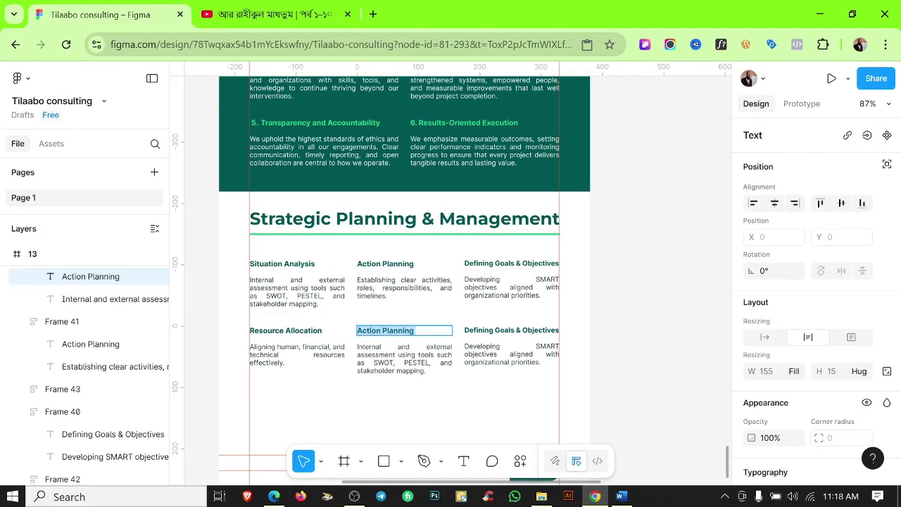
{"action": "left_click", "coordinate": [621, 496]}
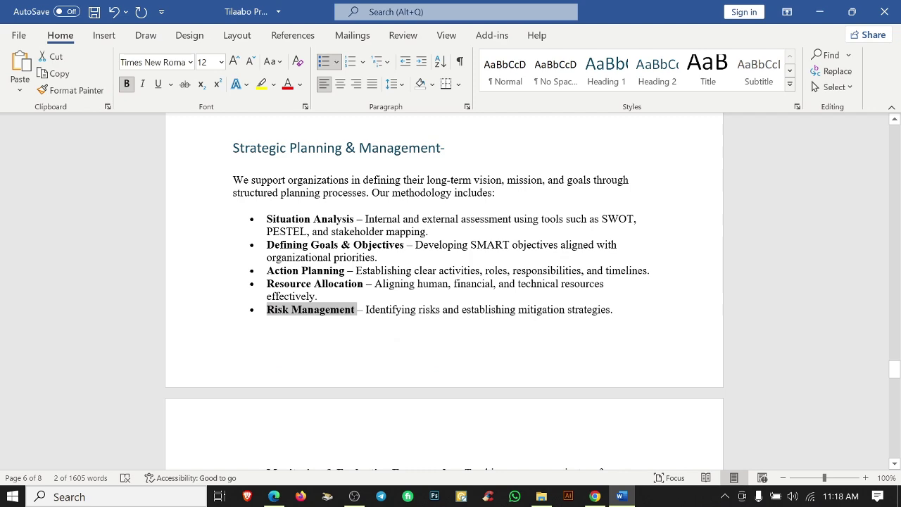
{"action": "left_click_drag", "start_coordinate": [365, 310], "coordinate": [612, 310]}
{"action": "left_click", "coordinate": [595, 496]}
{"action": "double_click", "coordinate": [405, 358]}
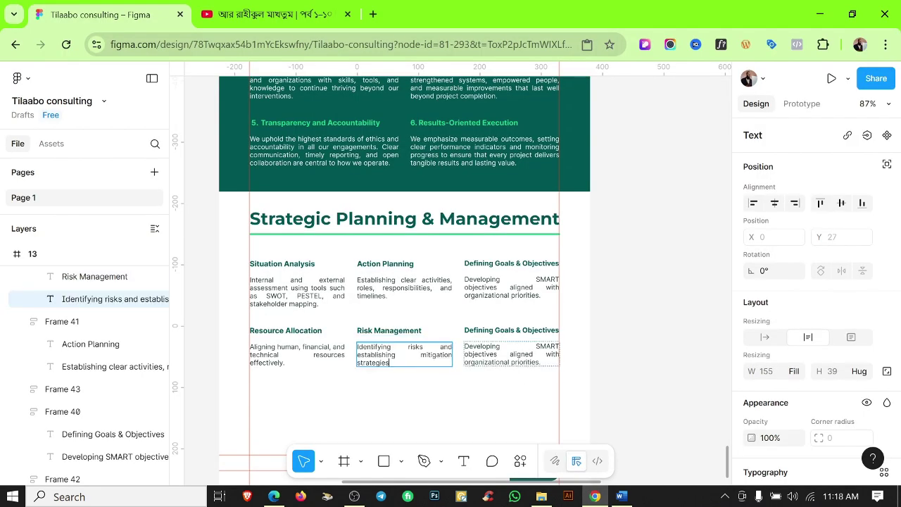
Fill the last column with the Monitoring & Evaluation Frameworks heading and description.
{"action": "left_click", "coordinate": [621, 496]}
{"action": "left_click_drag", "start_coordinate": [268, 303], "coordinate": [459, 327]}
{"action": "left_click", "coordinate": [595, 497]}
{"action": "double_click", "coordinate": [511, 331]}
{"action": "scroll", "coordinate": [474, 338], "scroll_direction": "up", "scroll_amount": 3}
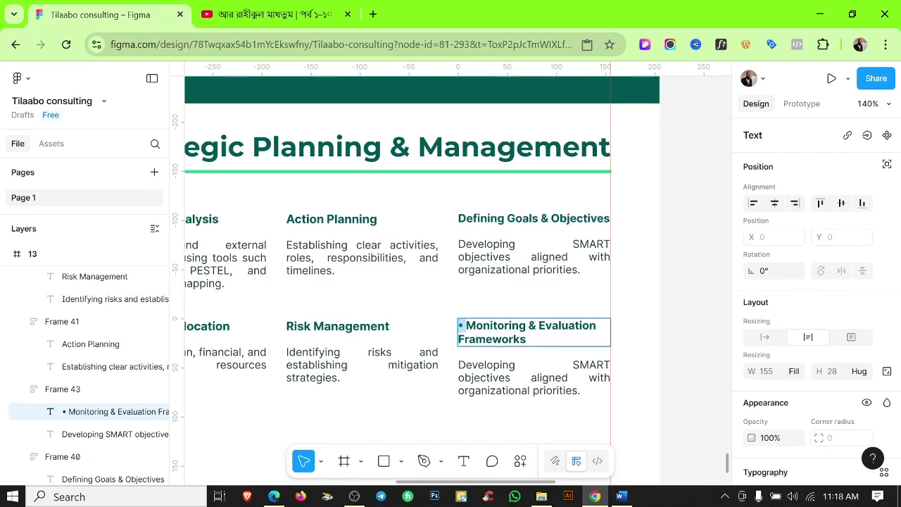
{"action": "left_click", "coordinate": [621, 497]}
{"action": "left_click_drag", "start_coordinate": [318, 316], "coordinate": [499, 302]}
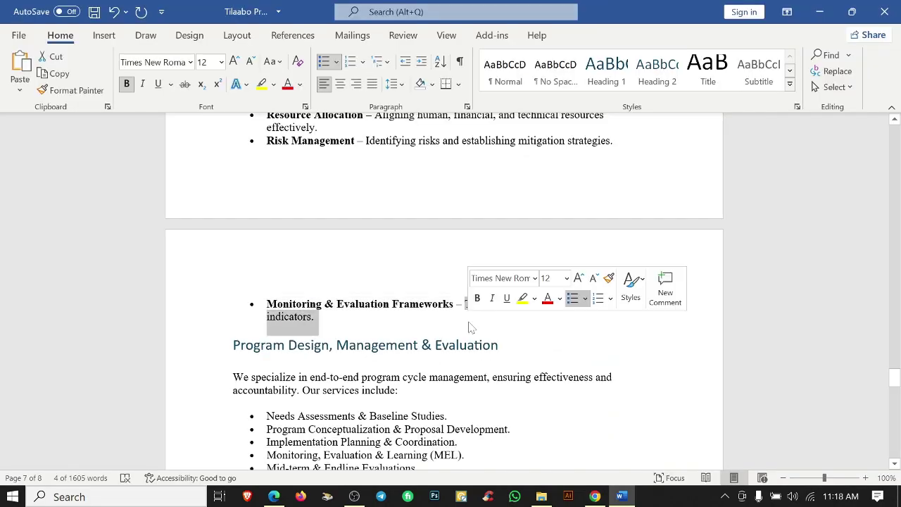
{"action": "left_click", "coordinate": [595, 496]}
{"action": "double_click", "coordinate": [515, 365]}
{"action": "key", "text": "ctrl+a"}
{"action": "key", "text": "ctrl+v"}
{"action": "left_click", "coordinate": [539, 400]}
{"action": "scroll", "coordinate": [542, 407], "scroll_direction": "down", "scroll_amount": 5}
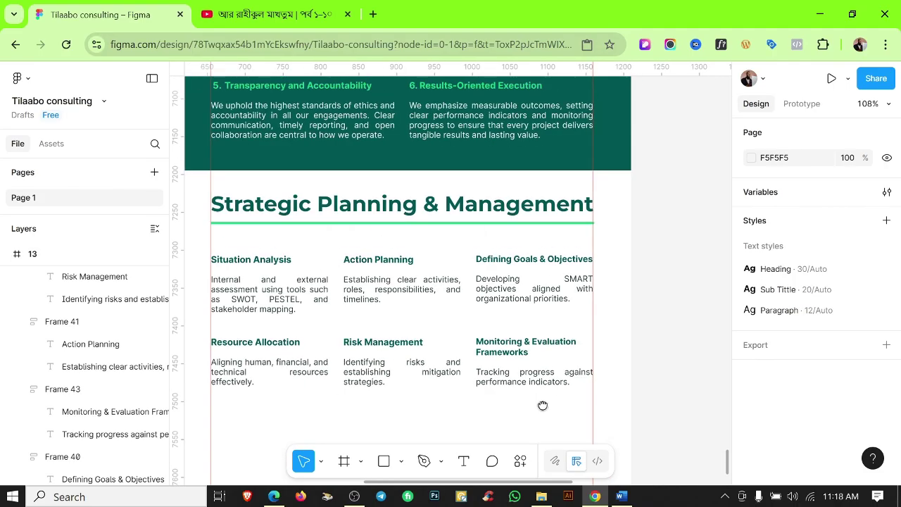
Draw a rectangle between the two rows and reshape it into a parallelogram.
{"action": "scroll", "coordinate": [493, 371], "scroll_direction": "down", "scroll_amount": 2}
{"action": "left_click_drag", "start_coordinate": [570, 322], "coordinate": [548, 383]}
{"action": "left_click_drag", "start_coordinate": [380, 288], "coordinate": [600, 340]}
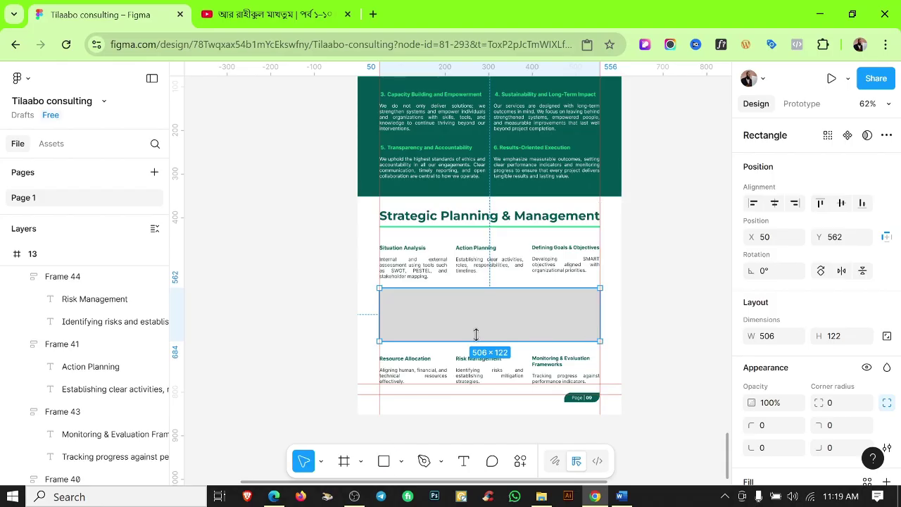
{"action": "scroll", "coordinate": [476, 335], "scroll_direction": "up", "scroll_amount": 3}
{"action": "left_click_drag", "start_coordinate": [519, 304], "coordinate": [519, 310]}
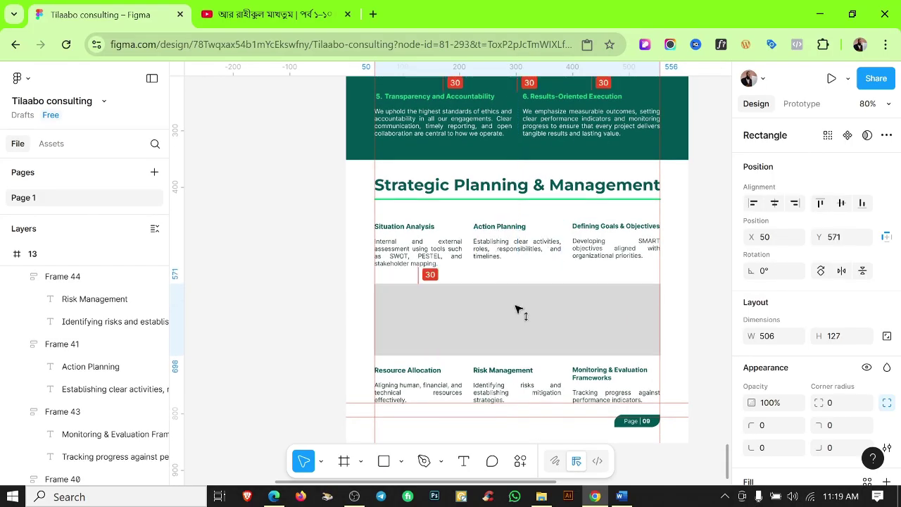
{"action": "double_click", "coordinate": [475, 307]}
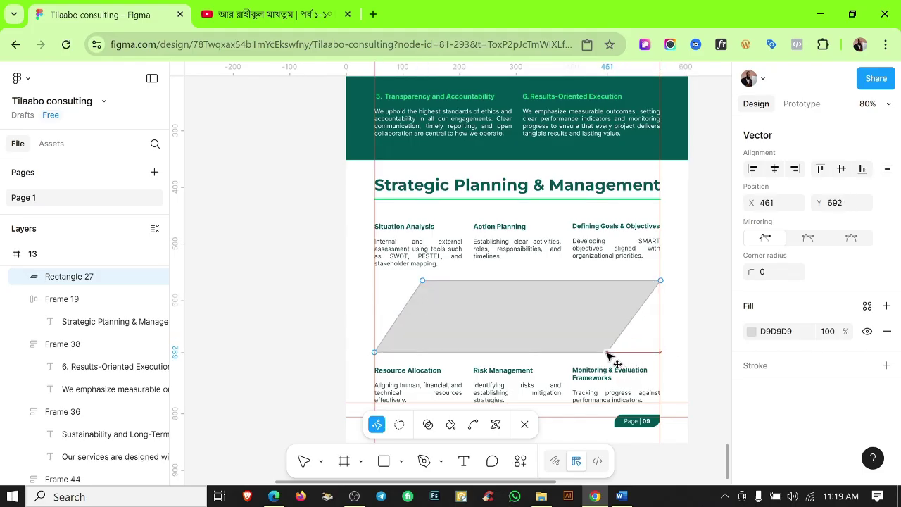
{"action": "key", "text": "Escape"}
{"action": "left_click", "coordinate": [690, 323]}
{"action": "scroll", "coordinate": [613, 268], "scroll_direction": "down", "scroll_amount": 3}
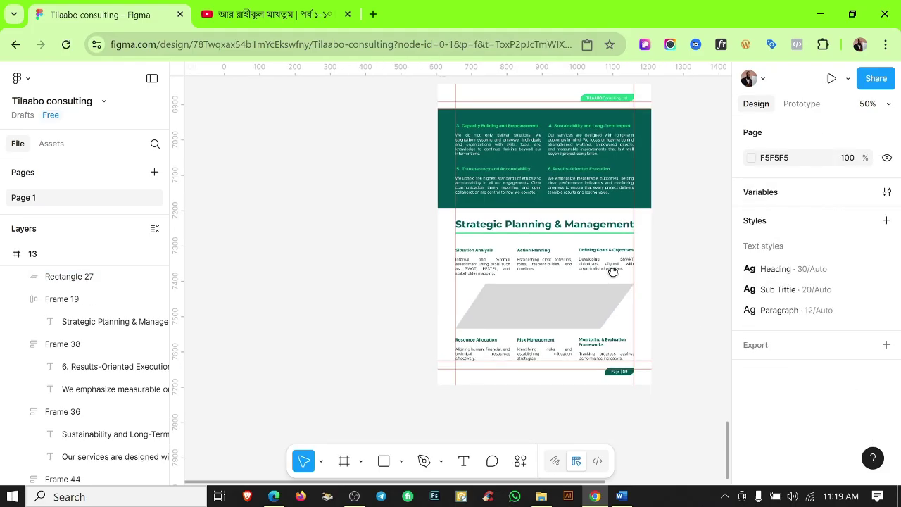
Fill the parallelogram with a client meeting photo, cropped and repositioned inside.
{"action": "left_click", "coordinate": [541, 497]}
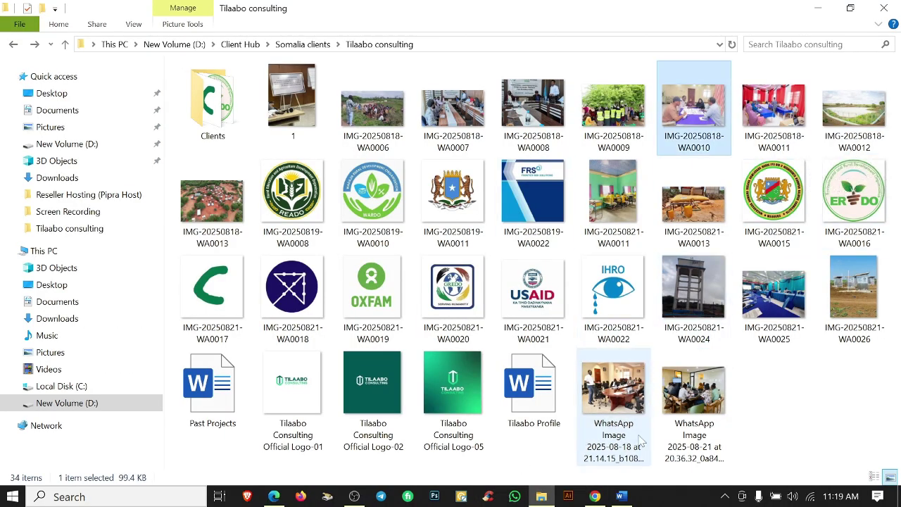
{"action": "left_click", "coordinate": [595, 496]}
{"action": "left_click_drag", "start_coordinate": [512, 288], "coordinate": [512, 288]}
{"action": "scroll", "coordinate": [682, 324], "scroll_direction": "down", "scroll_amount": 3}
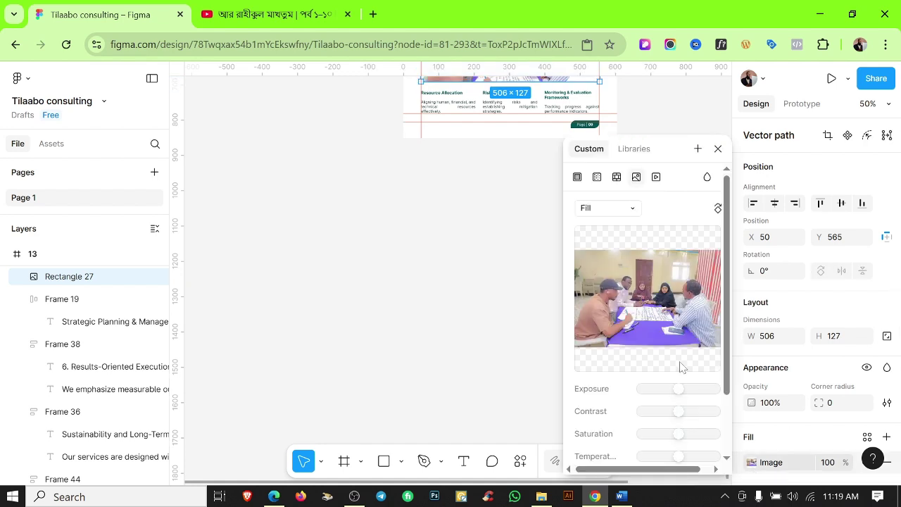
{"action": "left_click", "coordinate": [615, 239]}
{"action": "scroll", "coordinate": [508, 187], "scroll_direction": "up", "scroll_amount": 1}
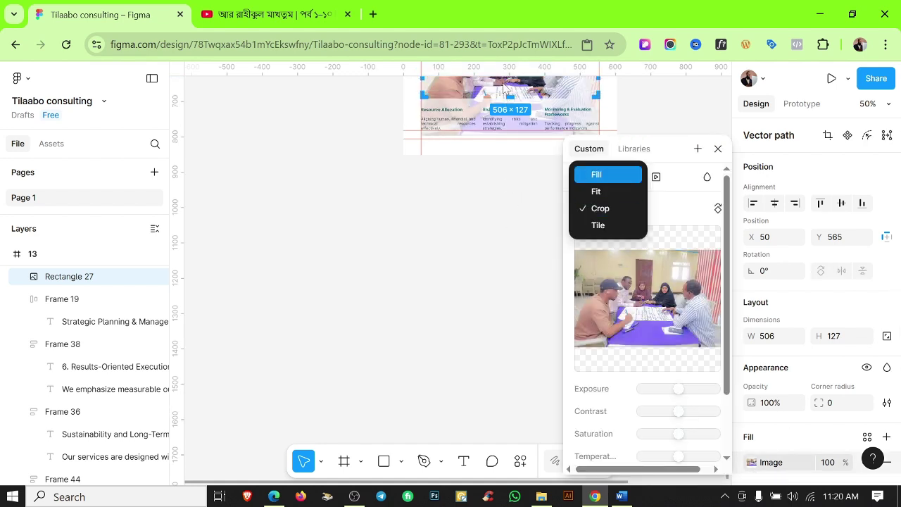
{"action": "left_click", "coordinate": [752, 465]}
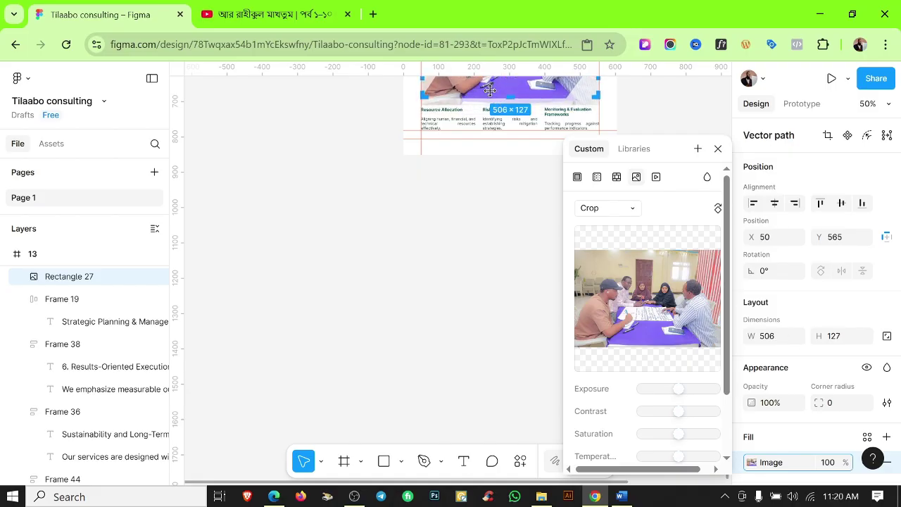
{"action": "scroll", "coordinate": [489, 90], "scroll_direction": "up", "scroll_amount": 3}
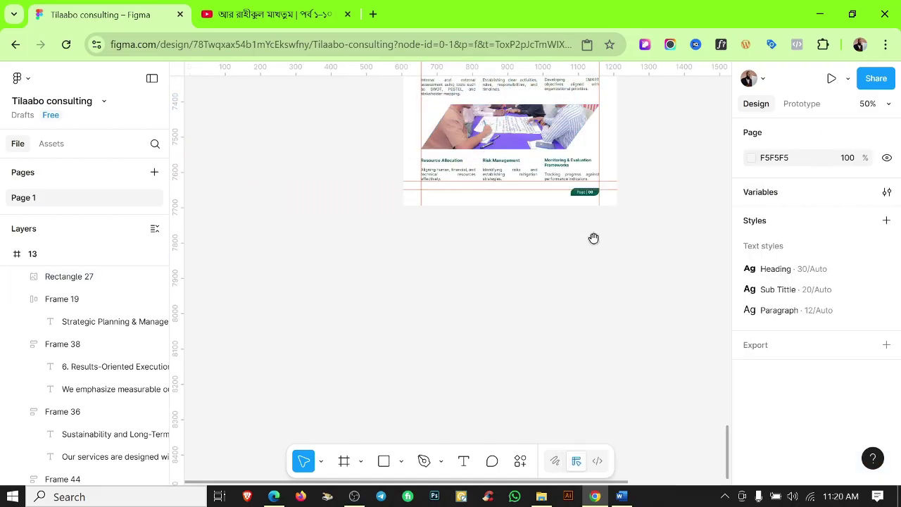
{"action": "scroll", "coordinate": [594, 237], "scroll_direction": "up", "scroll_amount": 3}
{"action": "left_click_drag", "start_coordinate": [389, 231], "coordinate": [388, 176]}
{"action": "left_click", "coordinate": [666, 137]}
{"action": "scroll", "coordinate": [666, 137], "scroll_direction": "down", "scroll_amount": 1}
Tone down the photo and overlay a translucent green 1CD587 fill at 50%.
{"action": "left_click", "coordinate": [518, 243]}
{"action": "scroll", "coordinate": [791, 395], "scroll_direction": "down", "scroll_amount": 3}
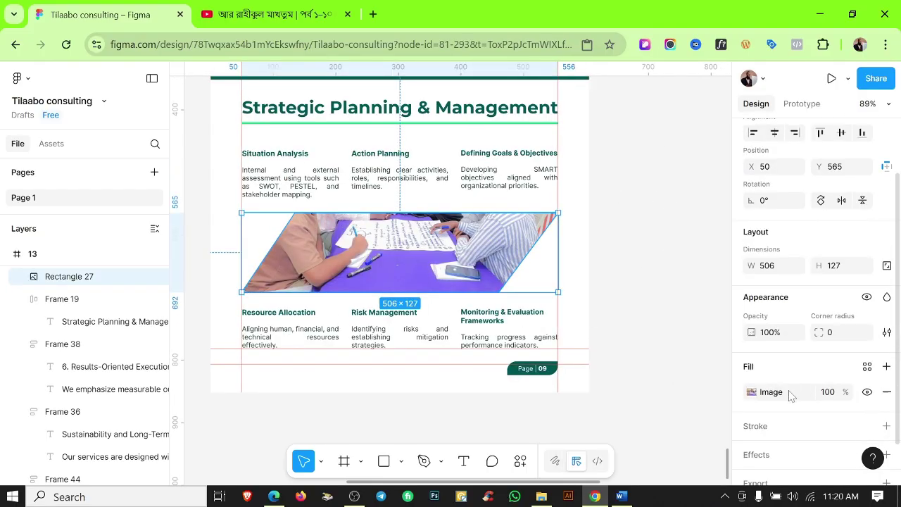
{"action": "left_click", "coordinate": [751, 345]}
{"action": "left_click_drag", "start_coordinate": [678, 388], "coordinate": [698, 421]}
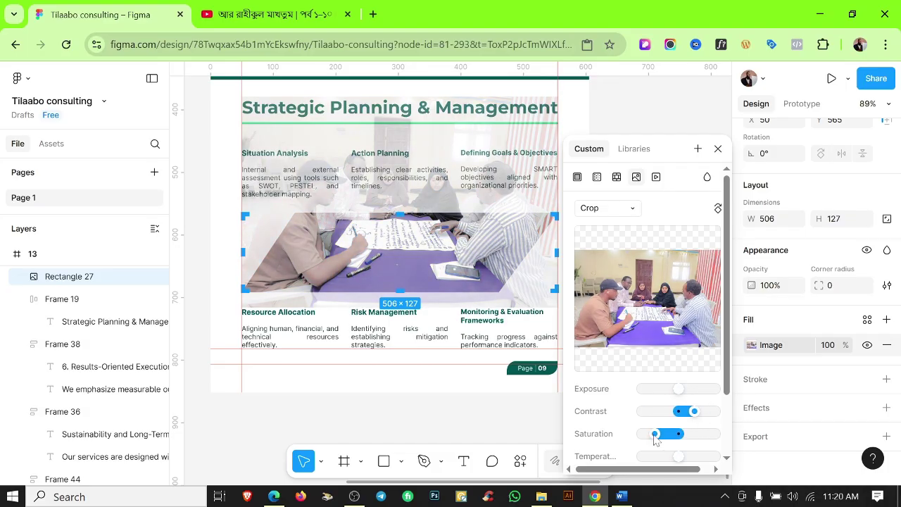
{"action": "left_click", "coordinate": [887, 319]}
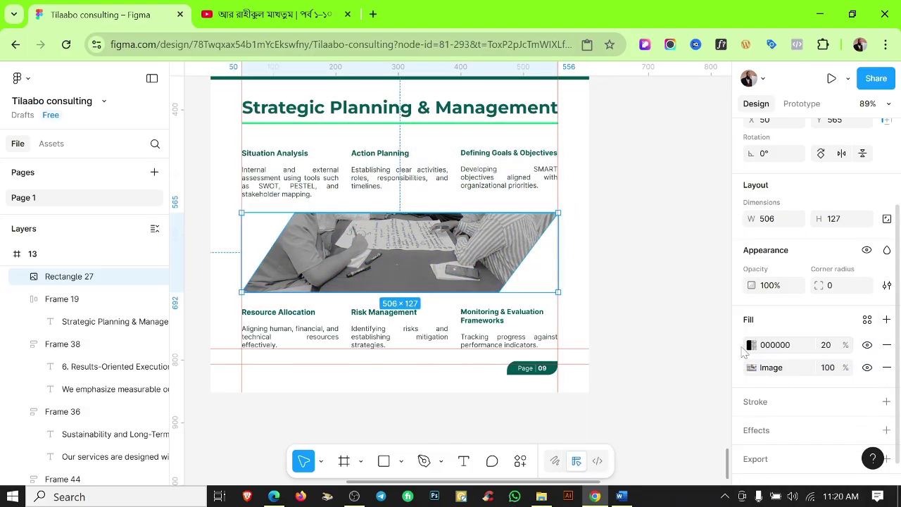
{"action": "left_click", "coordinate": [750, 345]}
{"action": "scroll", "coordinate": [690, 423], "scroll_direction": "down", "scroll_amount": 2}
{"action": "left_click", "coordinate": [690, 421]}
{"action": "left_click", "coordinate": [699, 414]}
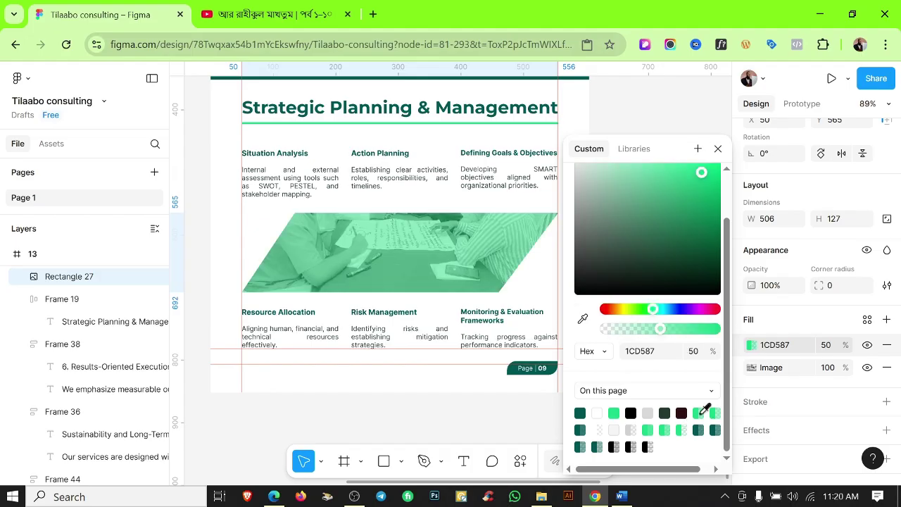
{"action": "left_click", "coordinate": [544, 420]}
Hide the rulers and select the page number text on page 13.
{"action": "key", "text": "shift+r"}
{"action": "scroll", "coordinate": [521, 405], "scroll_direction": "down", "scroll_amount": 3}
{"action": "scroll", "coordinate": [535, 352], "scroll_direction": "up", "scroll_amount": 1}
{"action": "scroll", "coordinate": [503, 316], "scroll_direction": "down", "scroll_amount": 1}
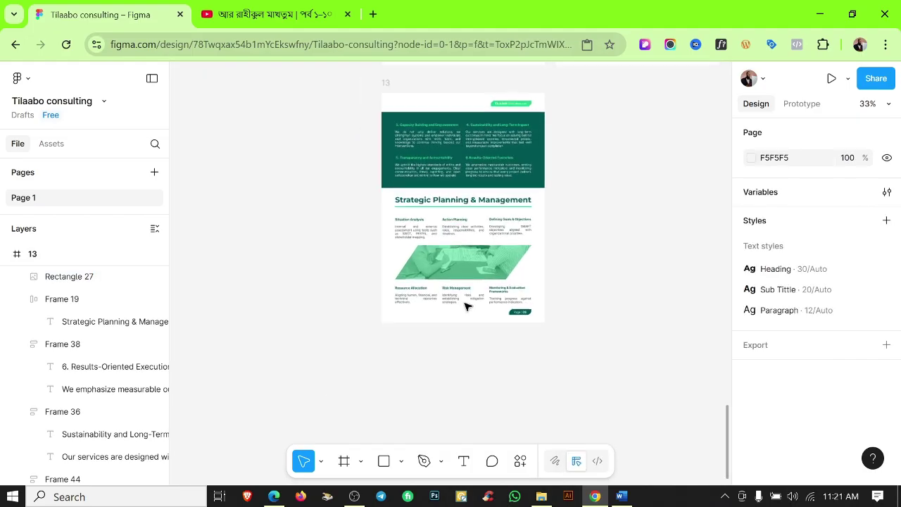
{"action": "scroll", "coordinate": [463, 305], "scroll_direction": "up", "scroll_amount": 3}
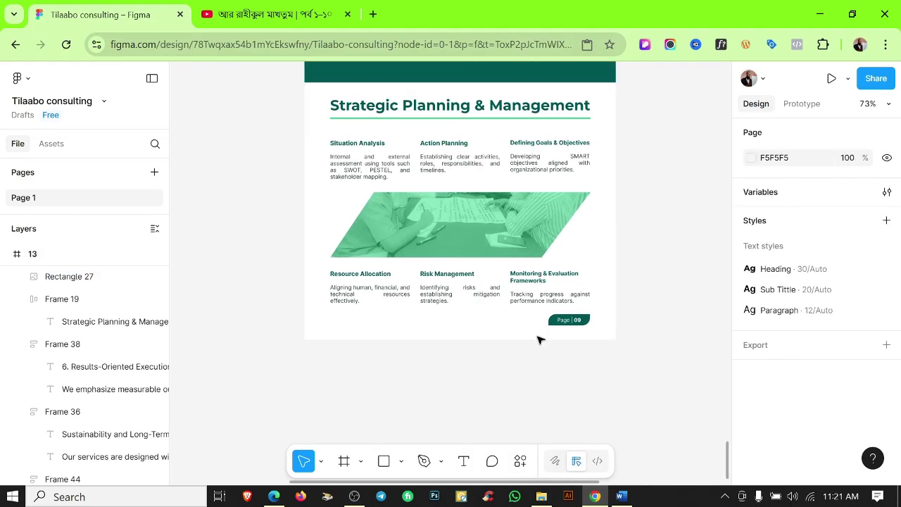
{"action": "scroll", "coordinate": [599, 310], "scroll_direction": "down", "scroll_amount": 2}
{"action": "scroll", "coordinate": [573, 307], "scroll_direction": "up", "scroll_amount": 3}
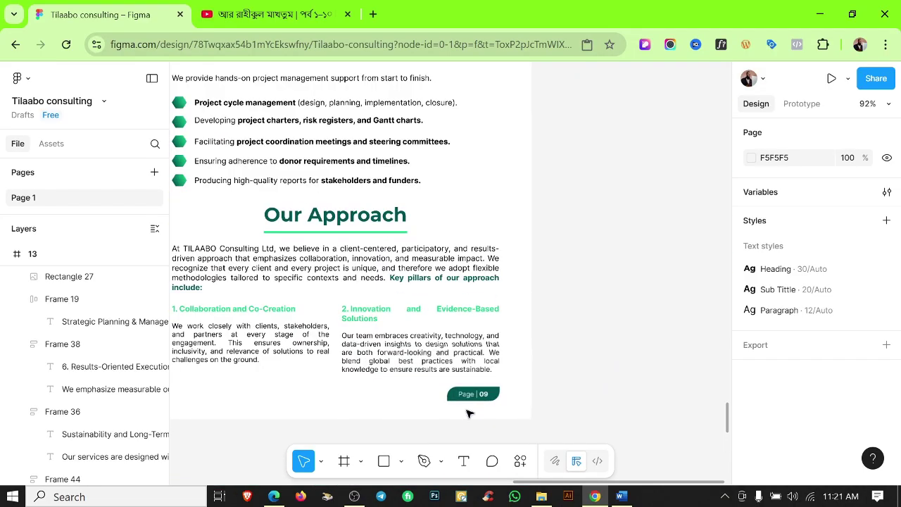
{"action": "scroll", "coordinate": [469, 412], "scroll_direction": "down", "scroll_amount": 3}
{"action": "scroll", "coordinate": [521, 289], "scroll_direction": "up", "scroll_amount": 6}
{"action": "left_click", "coordinate": [363, 332]}
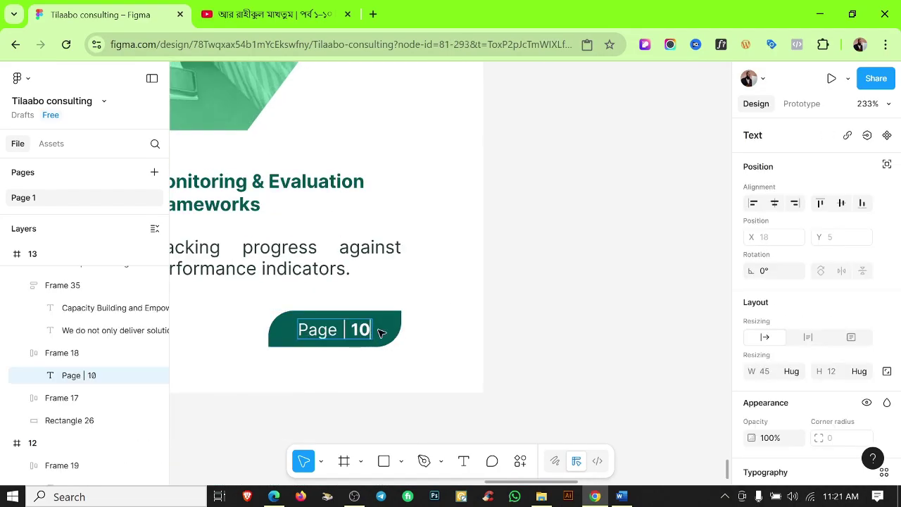
Duplicate the page 13 frame as a new frame 14 and delete its copied content.
{"action": "left_click", "coordinate": [603, 347]}
{"action": "key", "text": "alt+Tab"}
{"action": "scroll", "coordinate": [443, 282], "scroll_direction": "down", "scroll_amount": 9}
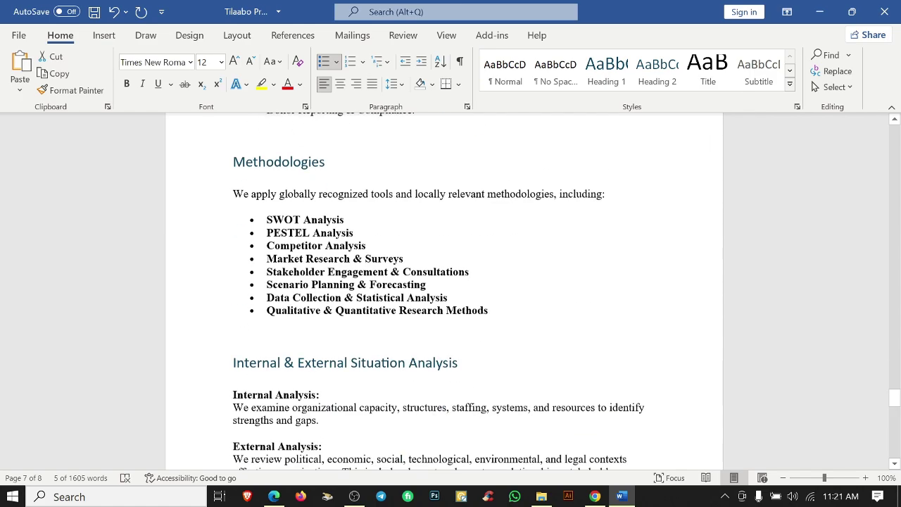
{"action": "scroll", "coordinate": [444, 282], "scroll_direction": "up", "scroll_amount": 5}
{"action": "scroll", "coordinate": [443, 282], "scroll_direction": "down", "scroll_amount": 2}
{"action": "key", "text": "alt+Tab"}
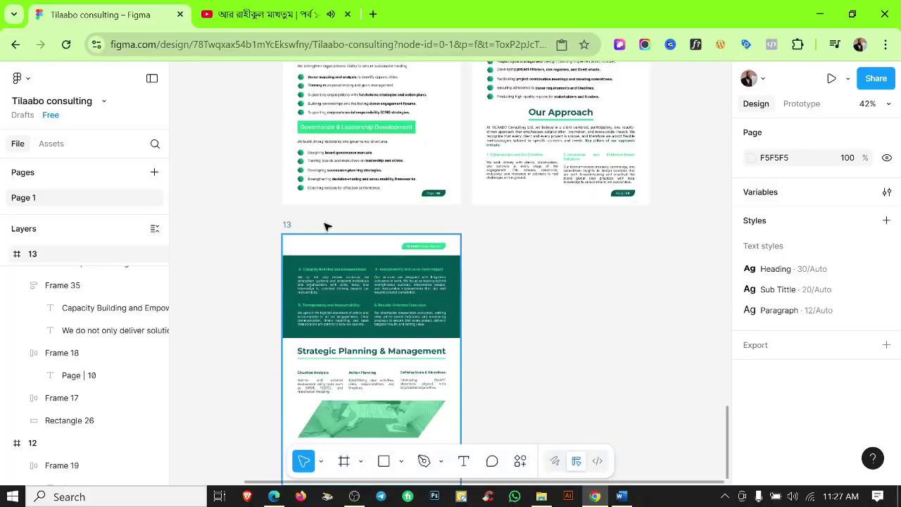
{"action": "left_click", "coordinate": [327, 240]}
{"action": "key", "text": "ctrl+d"}
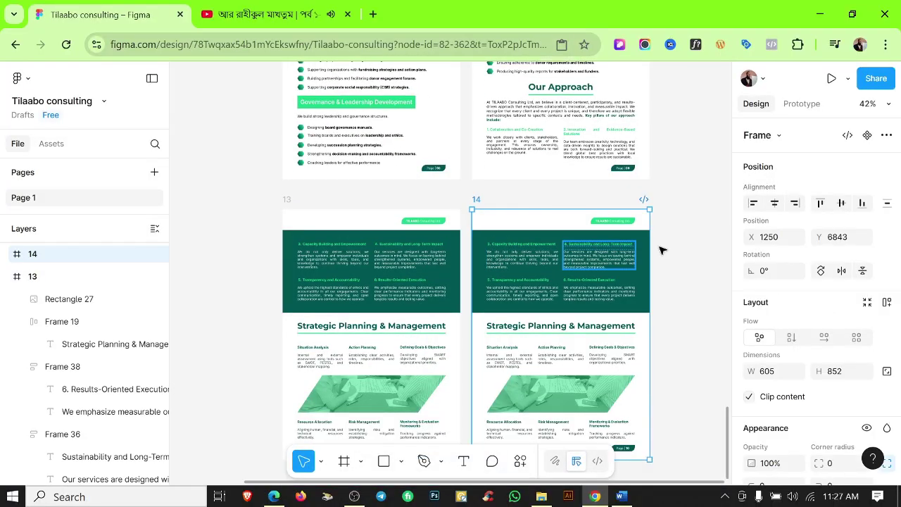
{"action": "scroll", "coordinate": [636, 221], "scroll_direction": "down", "scroll_amount": 1}
{"action": "scroll", "coordinate": [636, 221], "scroll_direction": "right", "scroll_amount": 1}
{"action": "left_click_drag", "start_coordinate": [636, 221], "coordinate": [458, 407]}
{"action": "key", "text": "Delete"}
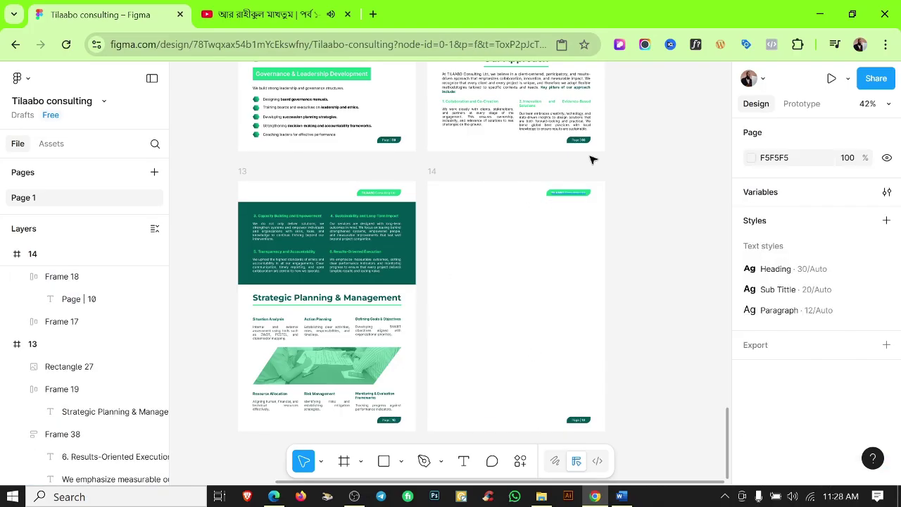
Renumber frame 14's page badge to Page | 11.
{"action": "scroll", "coordinate": [588, 300], "scroll_direction": "up", "scroll_amount": 10}
{"action": "scroll", "coordinate": [587, 301], "scroll_direction": "up", "scroll_amount": 3}
{"action": "double_click", "coordinate": [539, 250]}
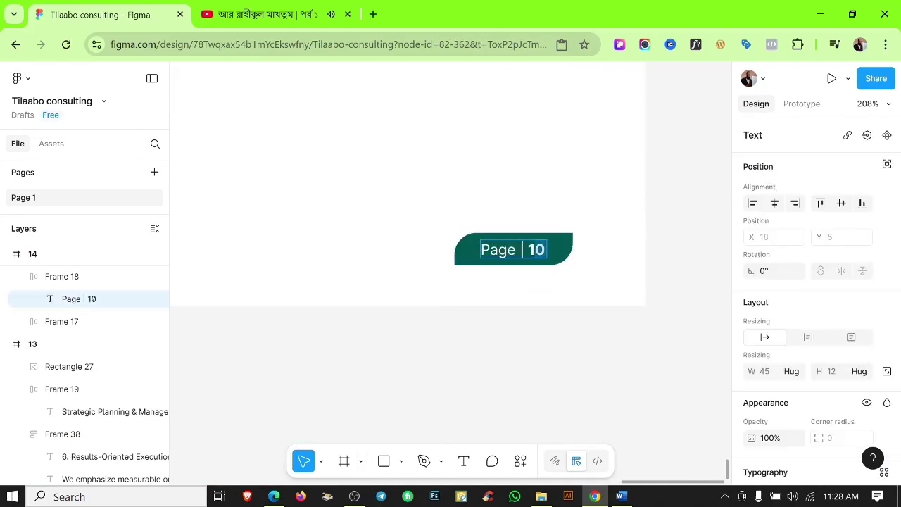
{"action": "type", "text": "11"}
{"action": "left_click", "coordinate": [563, 386]}
{"action": "scroll", "coordinate": [549, 211], "scroll_direction": "down", "scroll_amount": 10}
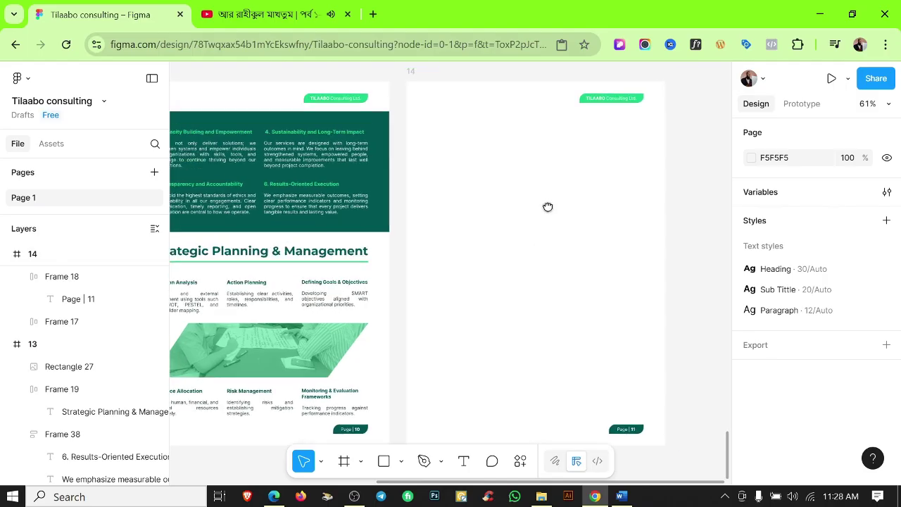
{"action": "key", "text": "shift+r"}
{"action": "scroll", "coordinate": [551, 209], "scroll_direction": "right", "scroll_amount": 2}
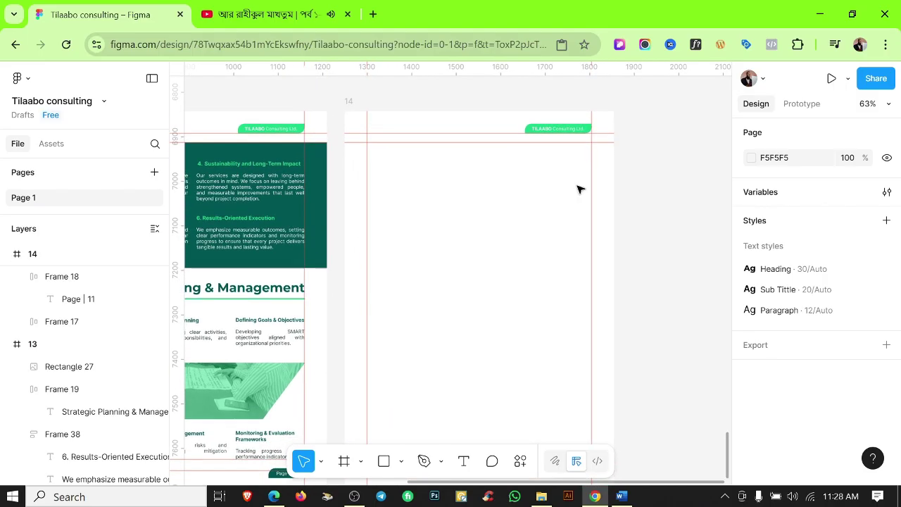
Replace the copied heading with 'Program Design, Management & Evaluation' from the Word document.
{"action": "key", "text": "alt+Tab"}
{"action": "scroll", "coordinate": [444, 281], "scroll_direction": "up", "scroll_amount": 3}
{"action": "scroll", "coordinate": [444, 282], "scroll_direction": "down", "scroll_amount": 5}
{"action": "triple_click", "coordinate": [366, 312]}
{"action": "key", "text": "ctrl+c"}
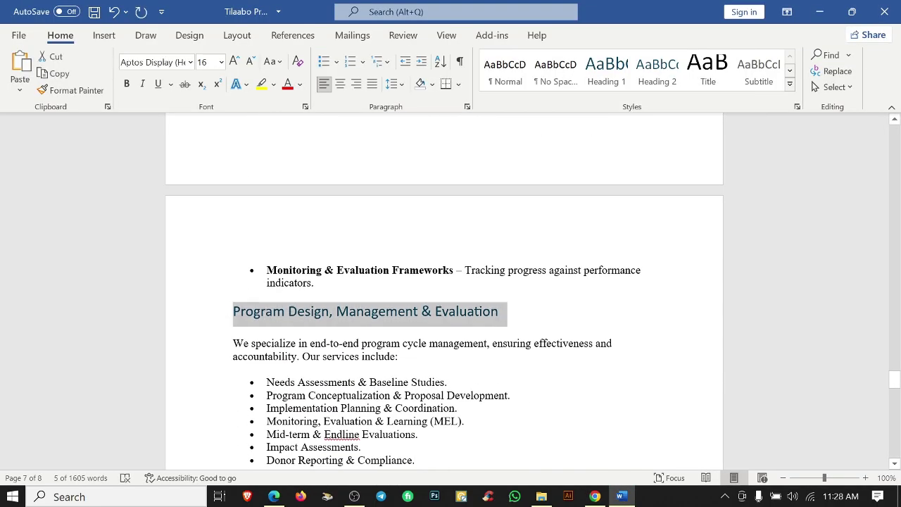
{"action": "key", "text": "alt+Tab"}
{"action": "left_click_drag", "start_coordinate": [281, 282], "coordinate": [498, 215]}
{"action": "double_click", "coordinate": [493, 218]}
{"action": "key", "text": "Return"}
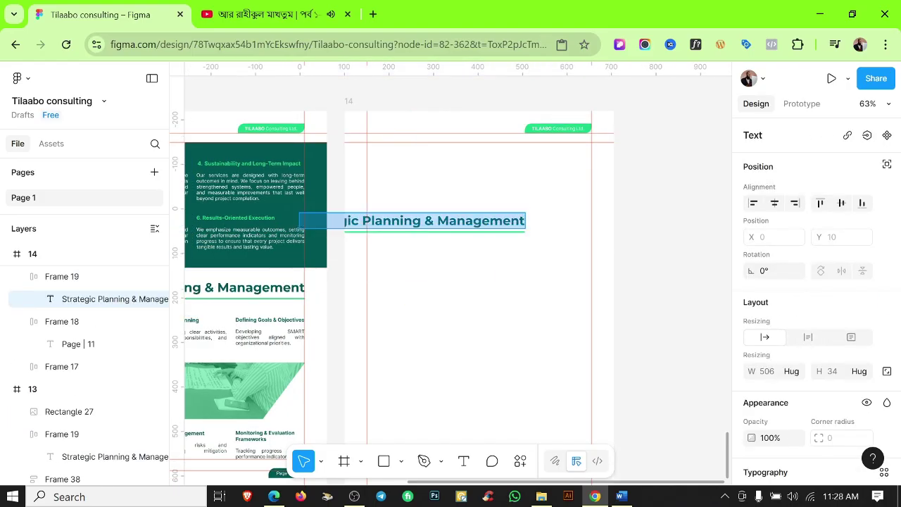
{"action": "key", "text": "ctrl+v"}
{"action": "left_click", "coordinate": [560, 258]}
Wrap the heading onto two centre-aligned lines, centred horizontally near the top of page 14.
{"action": "left_click", "coordinate": [383, 220]}
{"action": "left_click_drag", "start_coordinate": [384, 221], "coordinate": [451, 221]}
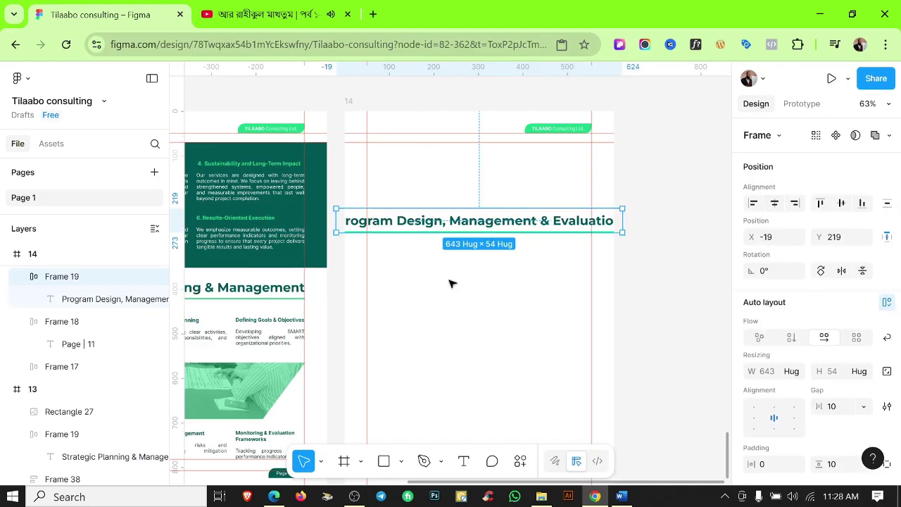
{"action": "left_click", "coordinate": [533, 223]}
{"action": "left_click_drag", "start_coordinate": [623, 224], "coordinate": [568, 222]}
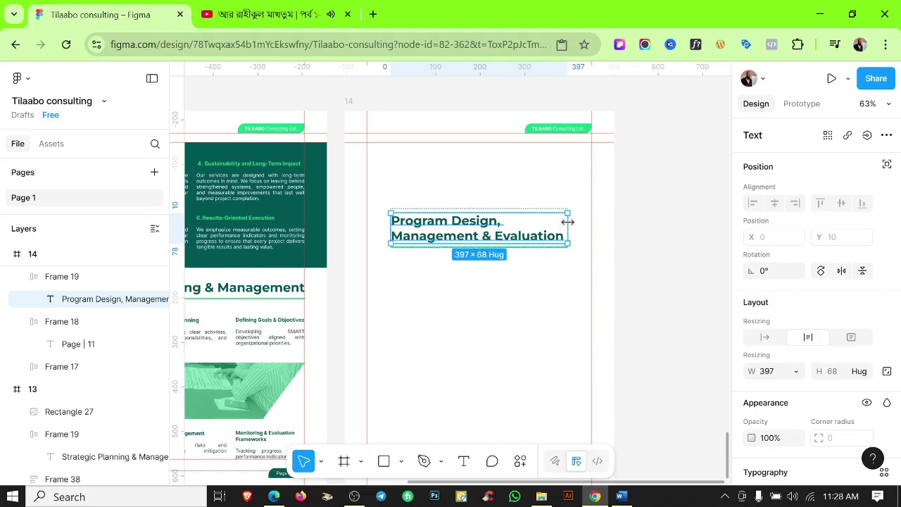
{"action": "scroll", "coordinate": [779, 436], "scroll_direction": "down", "scroll_amount": 3}
{"action": "left_click", "coordinate": [775, 377]}
{"action": "left_click", "coordinate": [531, 302]}
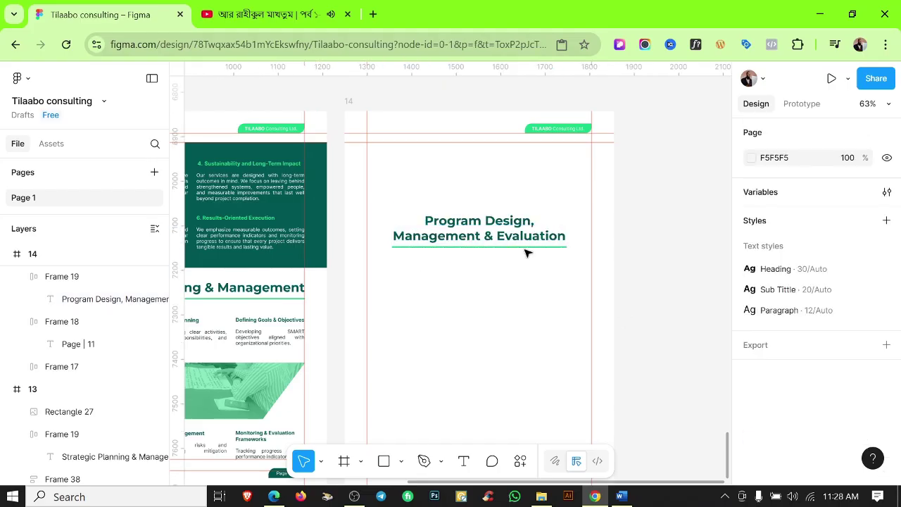
{"action": "left_click", "coordinate": [525, 243]}
{"action": "left_click_drag", "start_coordinate": [498, 228], "coordinate": [479, 167]}
{"action": "scroll", "coordinate": [493, 197], "scroll_direction": "up", "scroll_amount": 5}
{"action": "left_click", "coordinate": [475, 243]}
Paste the intro paragraph from Word into frame 14 and apply the Paragraph text style.
{"action": "scroll", "coordinate": [475, 244], "scroll_direction": "down", "scroll_amount": 5}
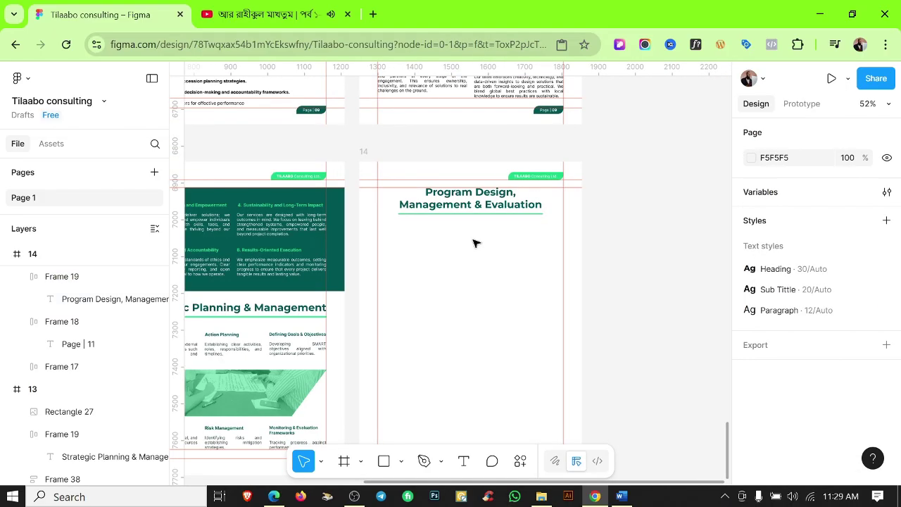
{"action": "left_click", "coordinate": [621, 496]}
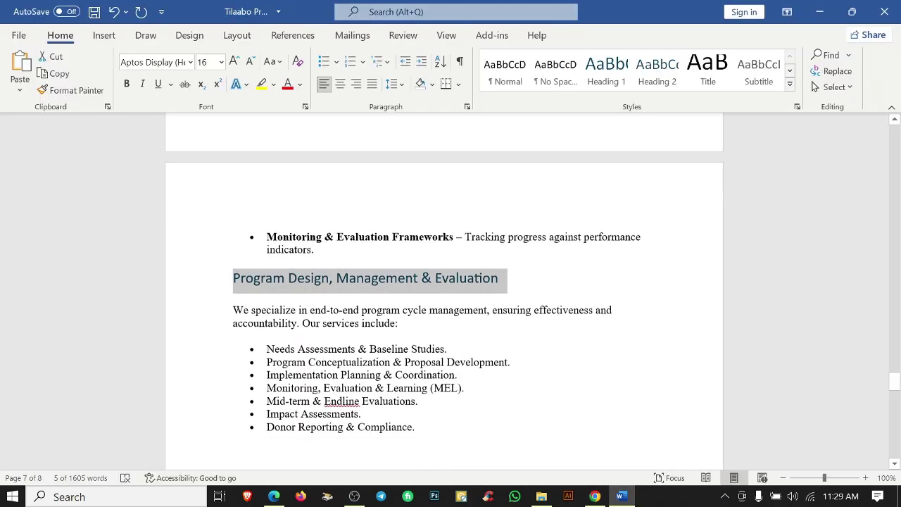
{"action": "left_click", "coordinate": [821, 13]}
{"action": "key", "text": "ctrl+v"}
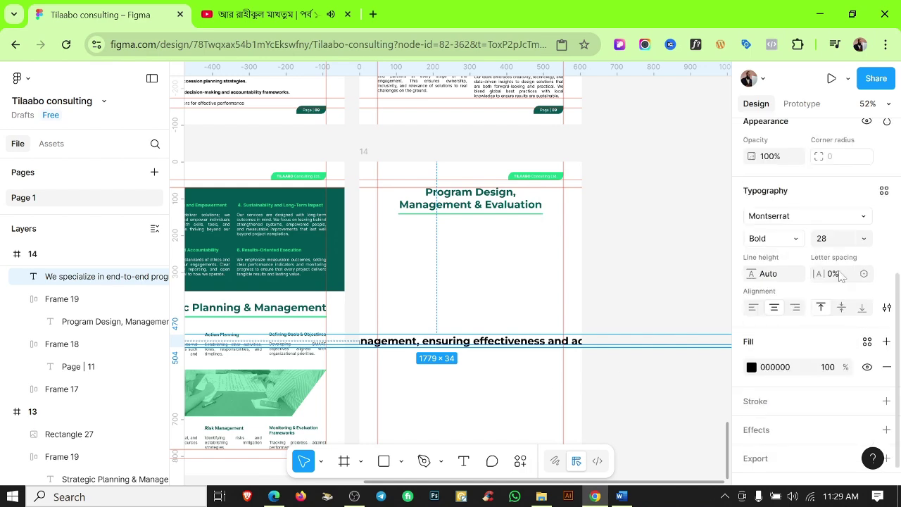
{"action": "left_click", "coordinate": [881, 191]}
{"action": "left_click", "coordinate": [634, 350]}
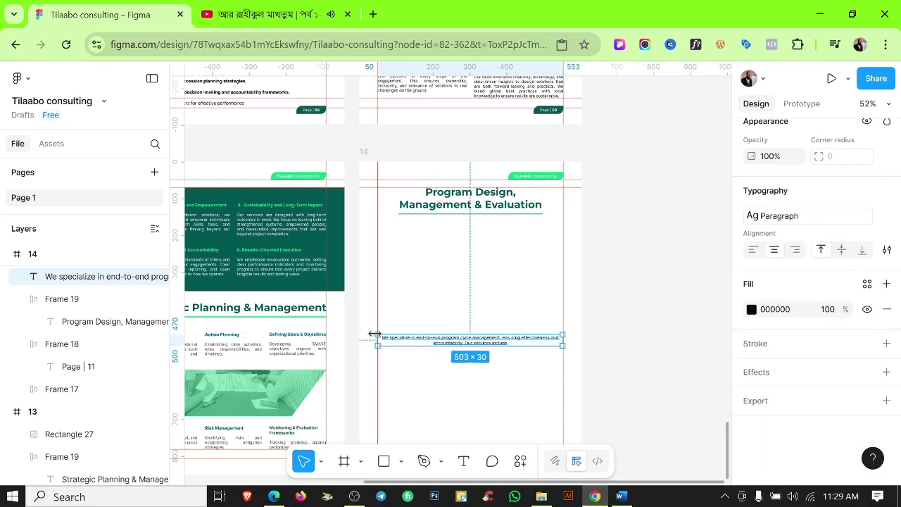
Line the intro paragraph's left edge up with the margin, then hide the rulers.
{"action": "scroll", "coordinate": [490, 237], "scroll_direction": "up", "scroll_amount": 5}
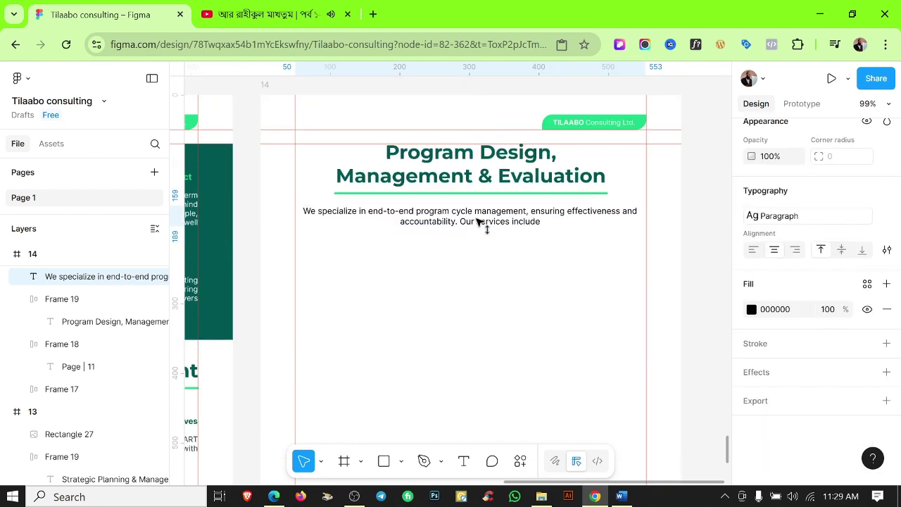
{"action": "scroll", "coordinate": [789, 204], "scroll_direction": "up", "scroll_amount": 5}
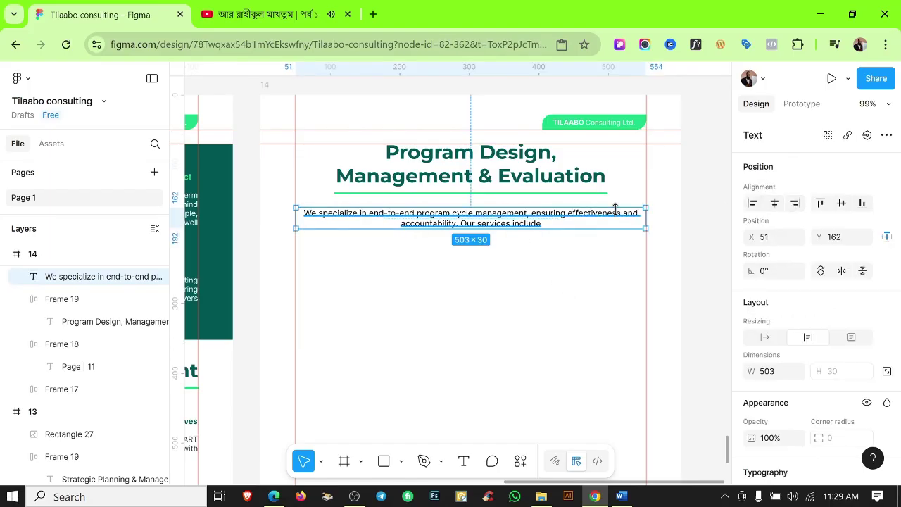
{"action": "scroll", "coordinate": [614, 209], "scroll_direction": "up", "scroll_amount": 10}
{"action": "scroll", "coordinate": [619, 253], "scroll_direction": "down", "scroll_amount": 6}
{"action": "scroll", "coordinate": [227, 262], "scroll_direction": "up", "scroll_amount": 8}
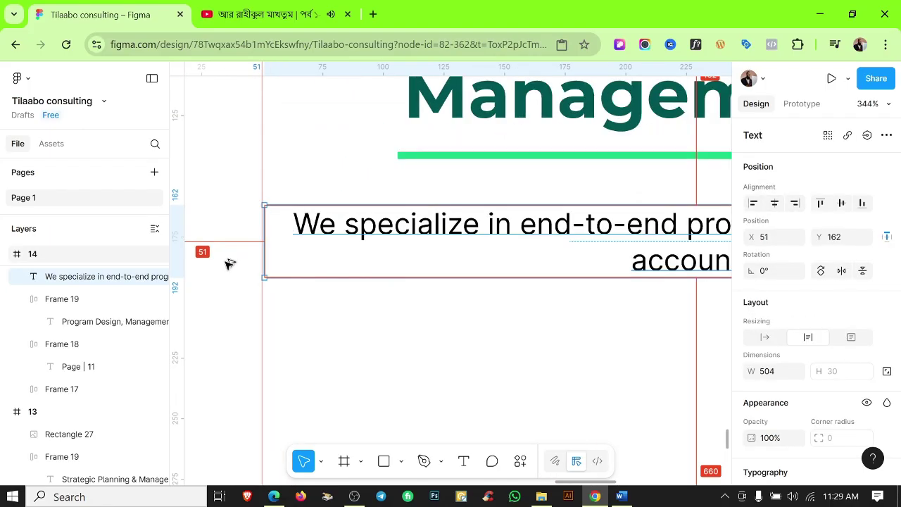
{"action": "left_click_drag", "start_coordinate": [275, 226], "coordinate": [271, 225]}
{"action": "key", "text": "Escape"}
{"action": "scroll", "coordinate": [465, 371], "scroll_direction": "down", "scroll_amount": 6}
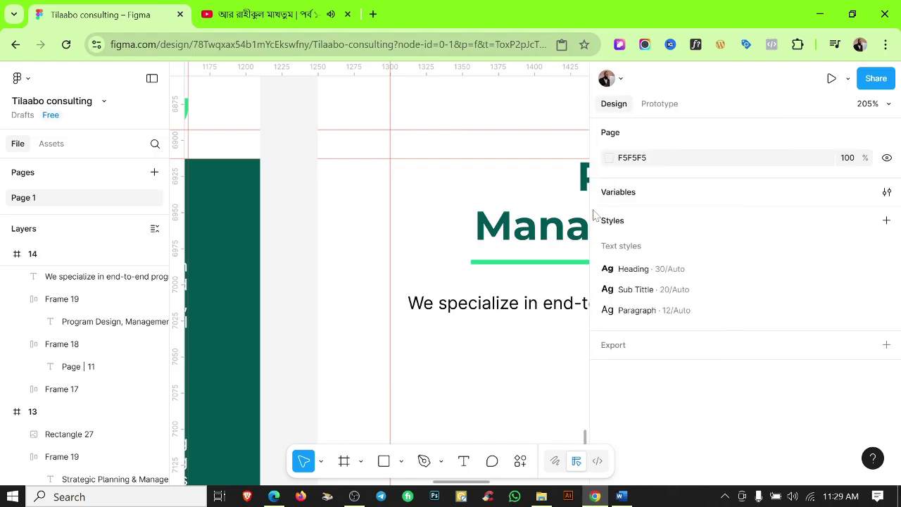
{"action": "left_click_drag", "start_coordinate": [659, 371], "coordinate": [528, 348]}
{"action": "scroll", "coordinate": [535, 345], "scroll_direction": "down", "scroll_amount": 4}
{"action": "left_click", "coordinate": [538, 338]}
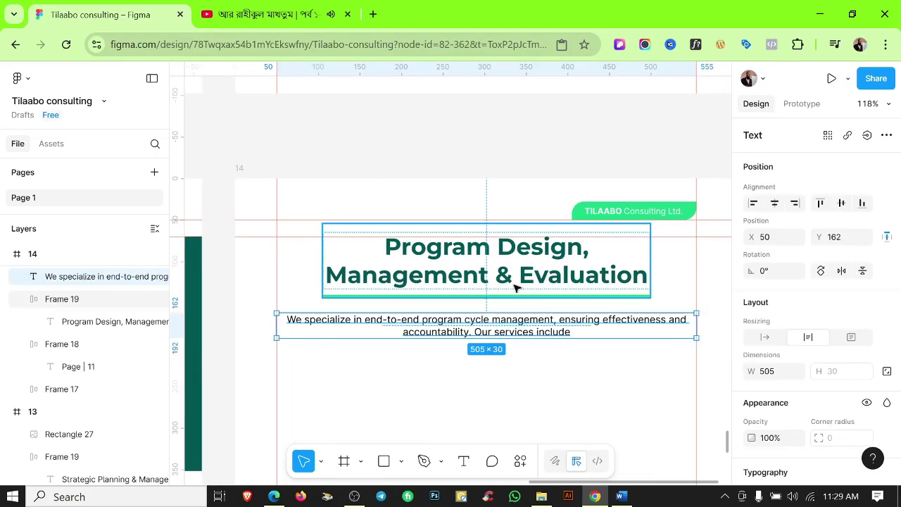
{"action": "key", "text": "Escape"}
{"action": "key", "text": "shift+r"}
{"action": "scroll", "coordinate": [572, 366], "scroll_direction": "down", "scroll_amount": 3}
{"action": "scroll", "coordinate": [572, 366], "scroll_direction": "down", "scroll_amount": 1}
Draw a small 40×9 rectangle bar on page 14 at 100% zoom.
{"action": "key", "text": "shift+0"}
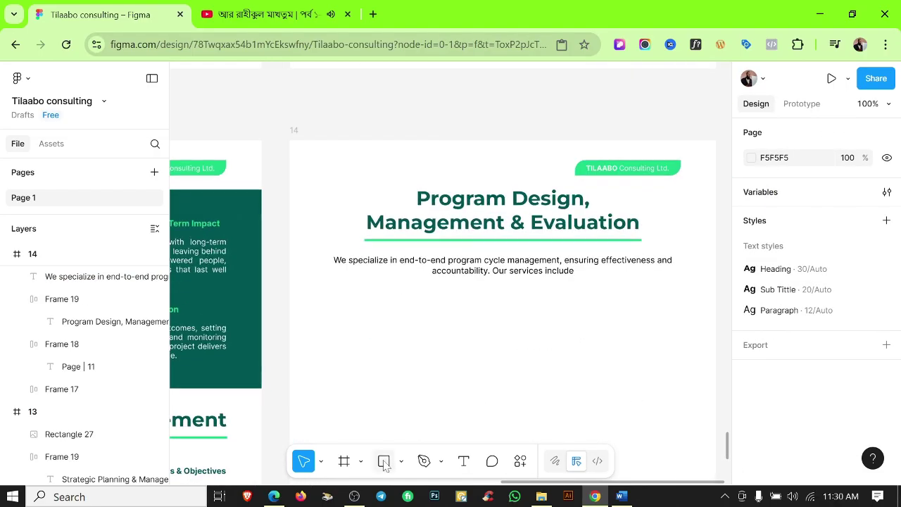
{"action": "left_click", "coordinate": [400, 461]}
{"action": "left_click", "coordinate": [597, 299]}
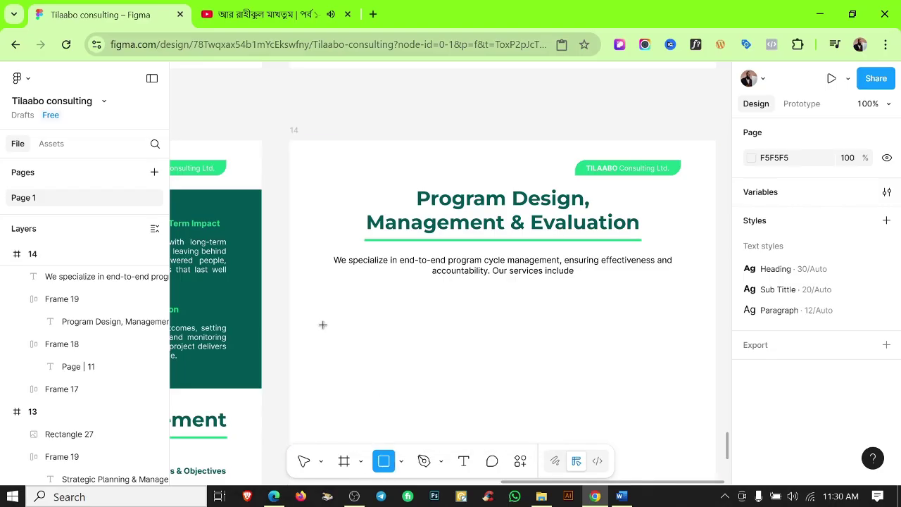
{"action": "left_click_drag", "start_coordinate": [323, 325], "coordinate": [354, 331]}
{"action": "left_click", "coordinate": [422, 330]}
{"action": "key", "text": "shift+r"}
{"action": "scroll", "coordinate": [370, 326], "scroll_direction": "up", "scroll_amount": 5}
{"action": "left_click", "coordinate": [366, 324]}
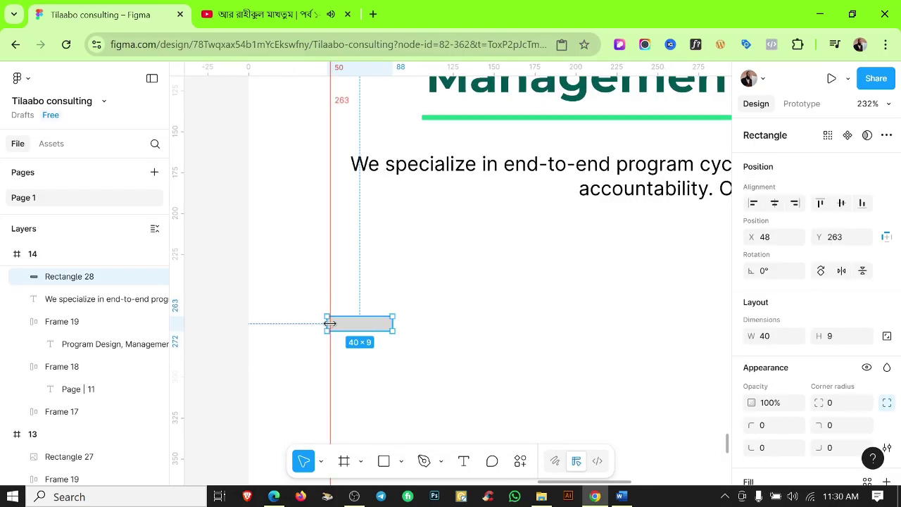
{"action": "scroll", "coordinate": [335, 323], "scroll_direction": "up", "scroll_amount": 4}
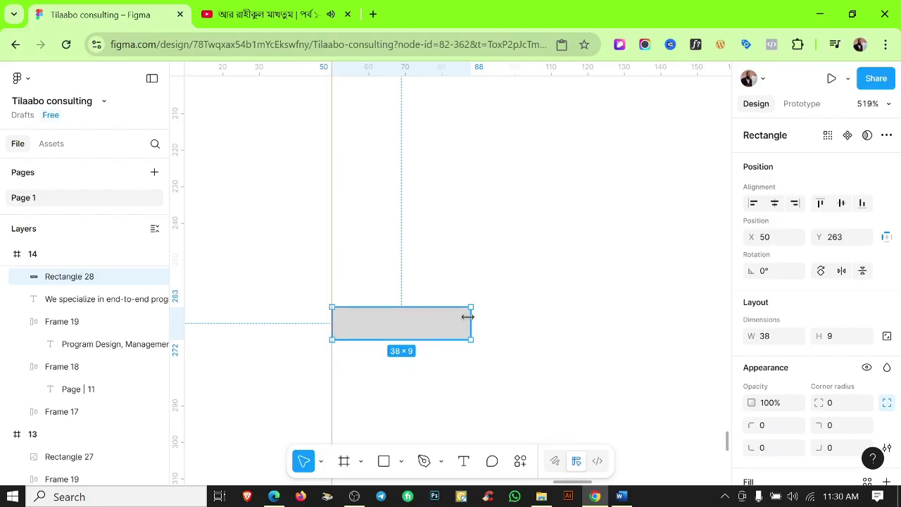
{"action": "key", "text": "Escape"}
{"action": "scroll", "coordinate": [459, 349], "scroll_direction": "down", "scroll_amount": 5}
Add a 'Needs Assessments & Baseline Studies' text line from Word beside the bar.
{"action": "left_click", "coordinate": [621, 496]}
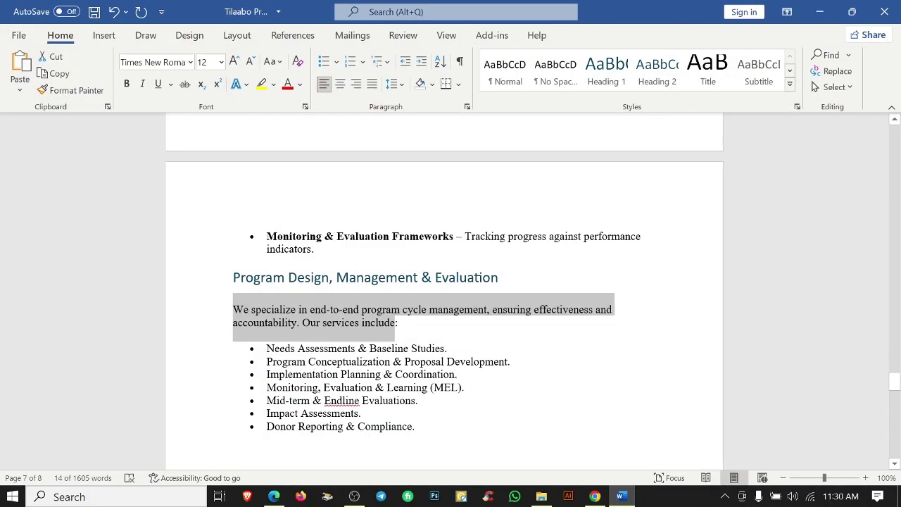
{"action": "scroll", "coordinate": [444, 296], "scroll_direction": "down", "scroll_amount": 3}
{"action": "left_click_drag", "start_coordinate": [415, 325], "coordinate": [266, 247]}
{"action": "left_click", "coordinate": [323, 61]}
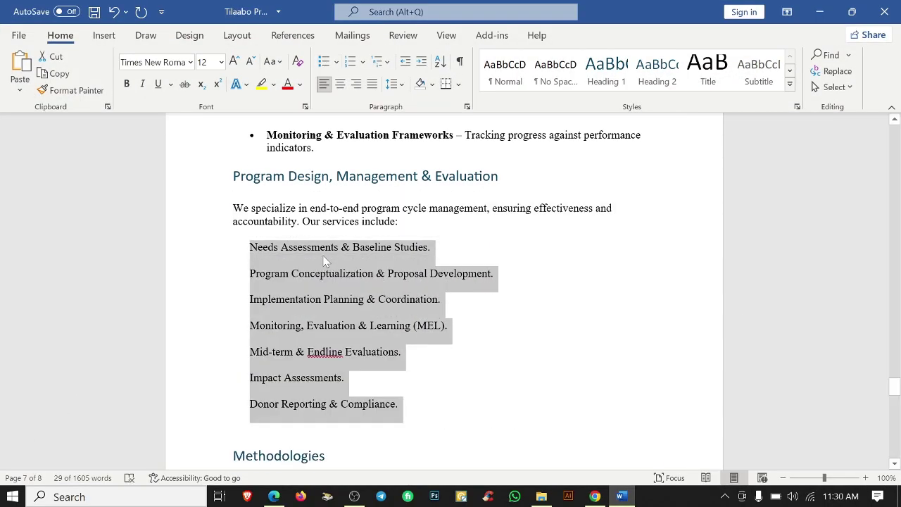
{"action": "left_click_drag", "start_coordinate": [354, 247], "coordinate": [250, 247]}
{"action": "key", "text": "ctrl+c"}
{"action": "key", "text": "alt+Tab"}
{"action": "left_click_drag", "start_coordinate": [653, 201], "coordinate": [654, 324]}
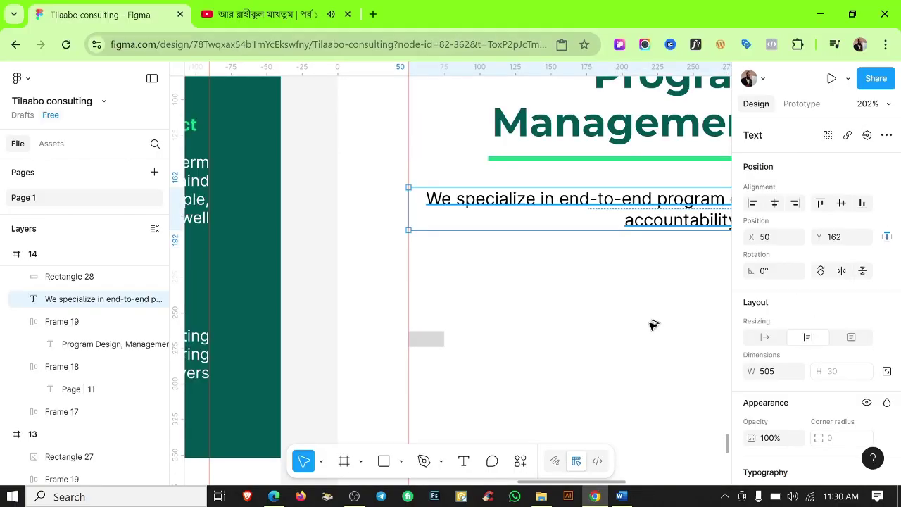
{"action": "double_click", "coordinate": [655, 324]}
{"action": "key", "text": "ctrl+v"}
{"action": "scroll", "coordinate": [758, 391], "scroll_direction": "down", "scroll_amount": 2}
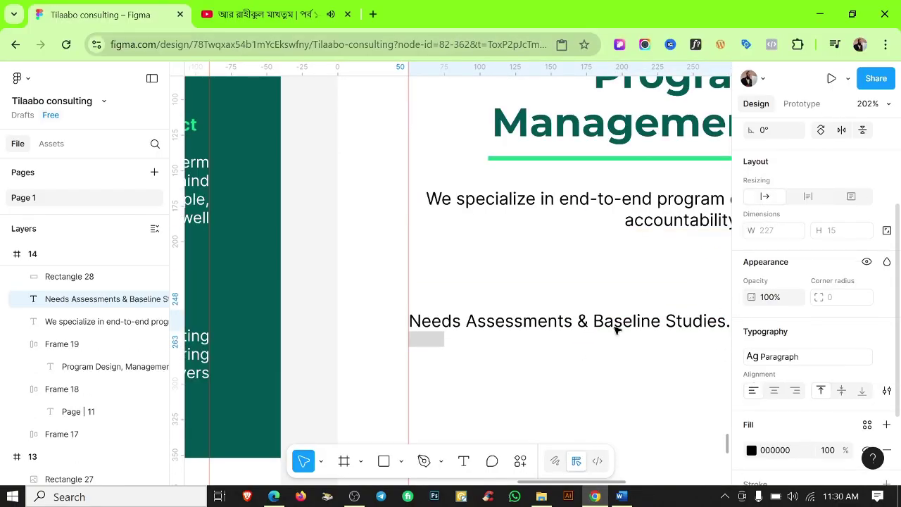
{"action": "scroll", "coordinate": [615, 329], "scroll_direction": "down", "scroll_amount": 3}
{"action": "left_click_drag", "start_coordinate": [447, 356], "coordinate": [481, 373]}
Move the bar and text under the intro paragraph and fill the bar with green Color 1.
{"action": "scroll", "coordinate": [396, 378], "scroll_direction": "up", "scroll_amount": 5}
{"action": "left_click", "coordinate": [307, 335], "text": "shift"}
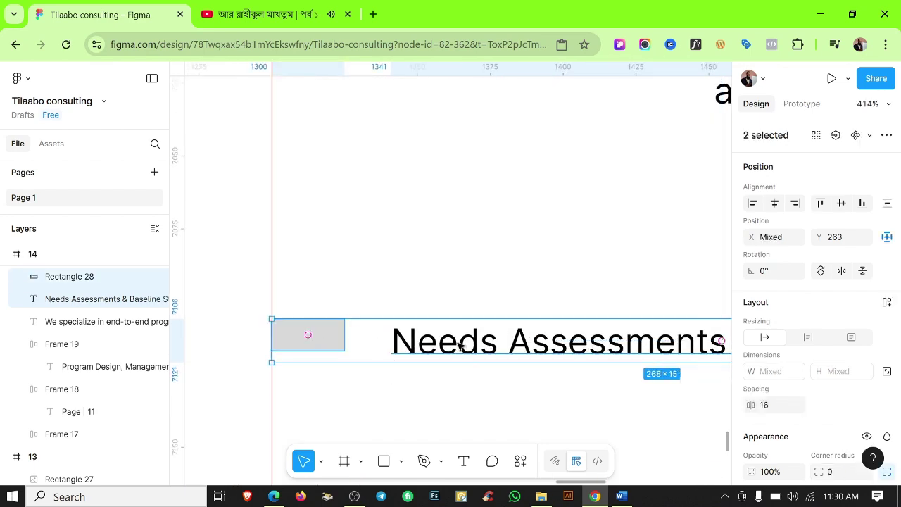
{"action": "scroll", "coordinate": [405, 391], "scroll_direction": "down", "scroll_amount": 4}
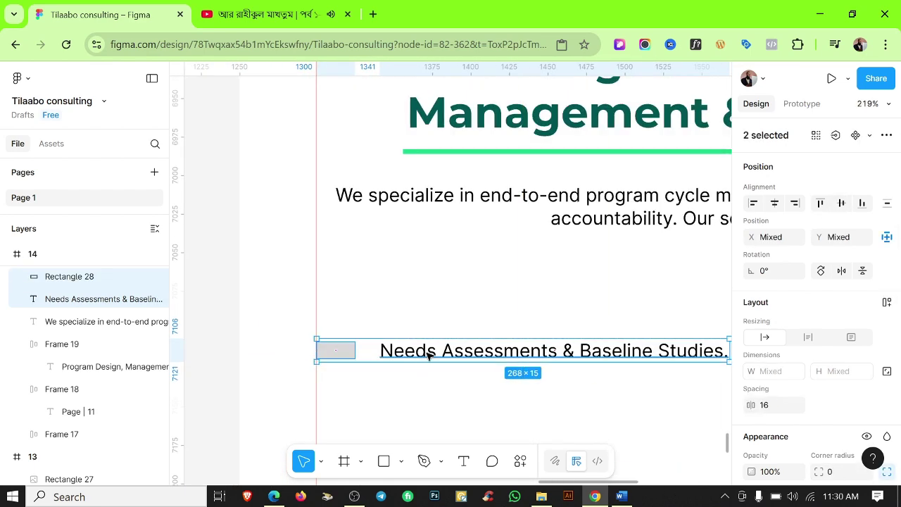
{"action": "left_click_drag", "start_coordinate": [428, 356], "coordinate": [437, 285]}
{"action": "scroll", "coordinate": [451, 364], "scroll_direction": "down", "scroll_amount": 3}
{"action": "scroll", "coordinate": [490, 326], "scroll_direction": "up", "scroll_amount": 4}
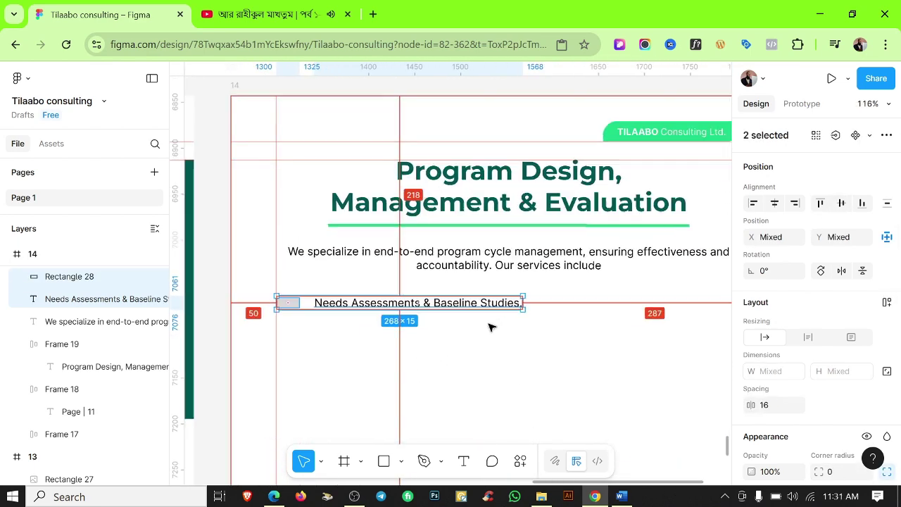
{"action": "scroll", "coordinate": [802, 423], "scroll_direction": "down", "scroll_amount": 5}
{"action": "left_click", "coordinate": [867, 401]}
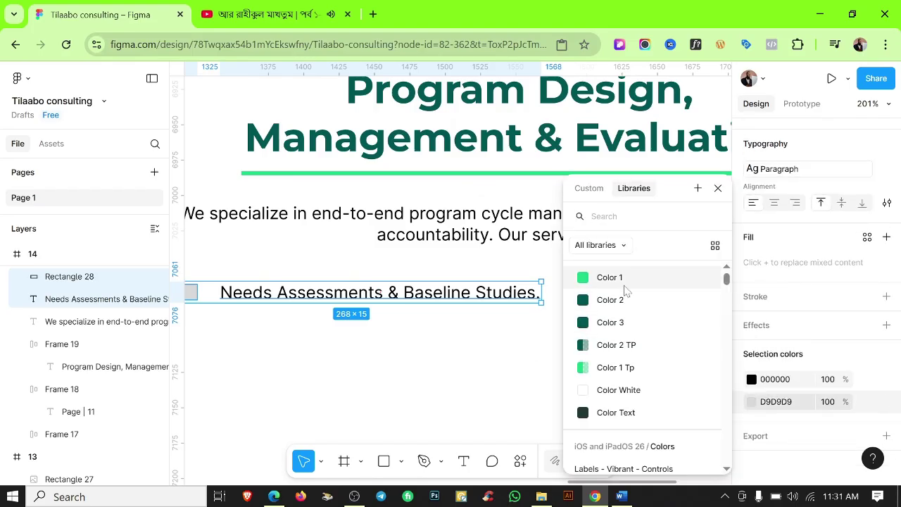
{"action": "left_click", "coordinate": [391, 335]}
{"action": "scroll", "coordinate": [422, 327], "scroll_direction": "down", "scroll_amount": 2}
Combine the green bar and Needs Assessments text into an auto layout row.
{"action": "left_click", "coordinate": [426, 298]}
{"action": "left_click", "coordinate": [413, 344]}
{"action": "scroll", "coordinate": [412, 344], "scroll_direction": "down", "scroll_amount": 2}
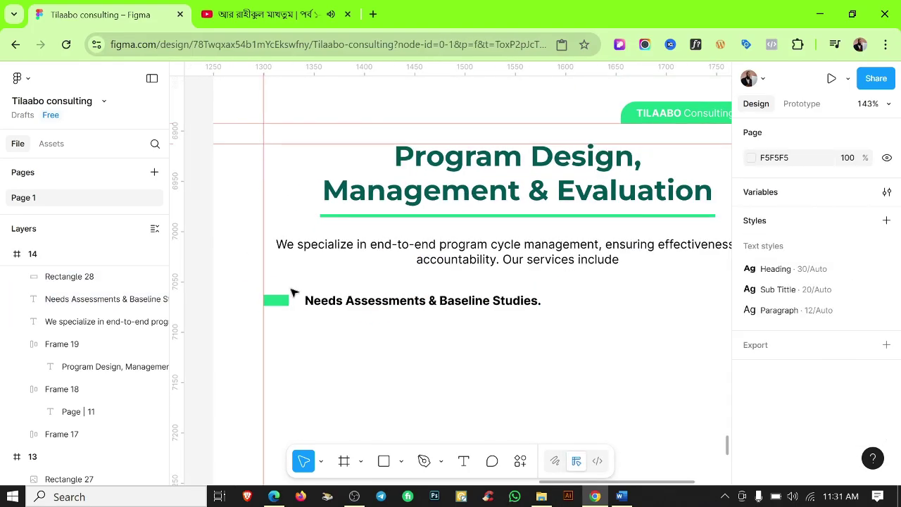
{"action": "left_click_drag", "start_coordinate": [291, 288], "coordinate": [334, 305]}
{"action": "key", "text": "shift+a"}
Duplicate the row below and change its text to the Program Conceptualization line.
{"action": "left_click_drag", "start_coordinate": [400, 302], "coordinate": [400, 327]}
{"action": "left_click", "coordinate": [621, 496]}
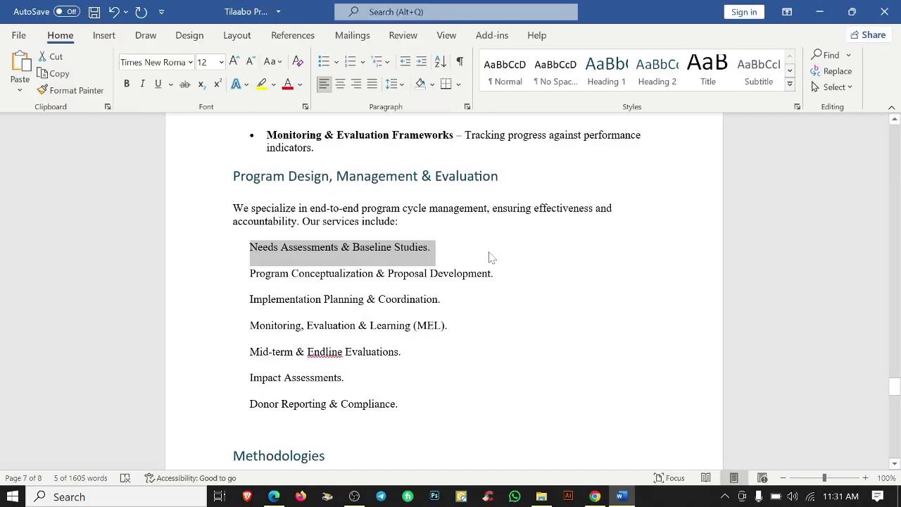
{"action": "triple_click", "coordinate": [486, 274]}
{"action": "left_click", "coordinate": [595, 496]}
{"action": "double_click", "coordinate": [395, 324]}
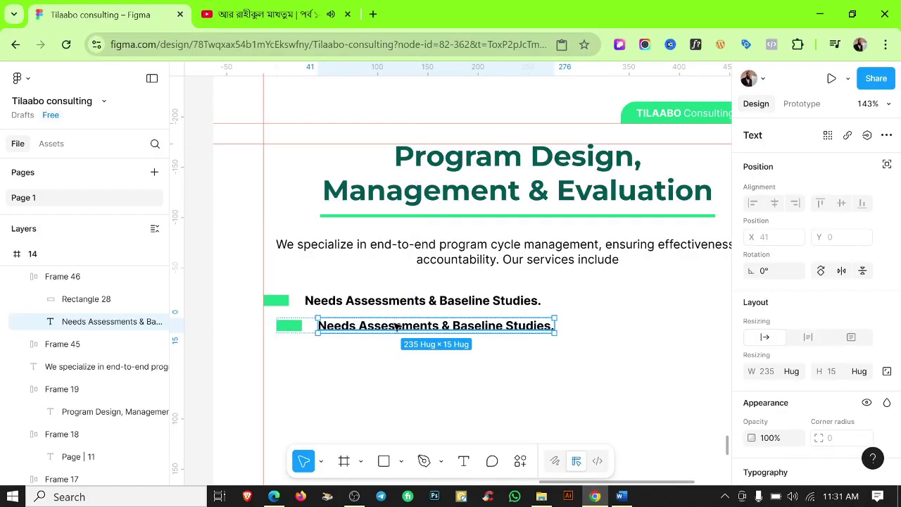
{"action": "key", "text": "ctrl+v"}
{"action": "left_click", "coordinate": [402, 328]}
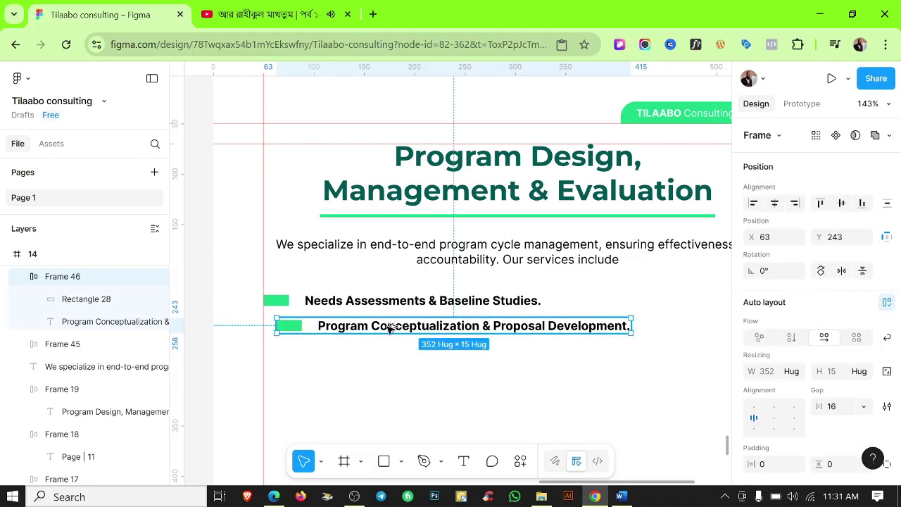
Duplicate the service row several more times to make the remaining rows.
{"action": "left_click_drag", "start_coordinate": [389, 329], "coordinate": [402, 362]}
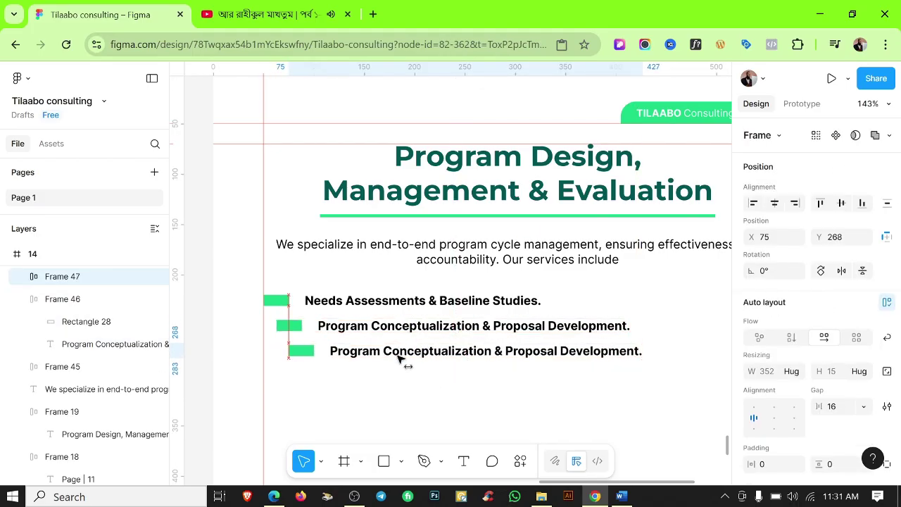
{"action": "key", "text": "ctrl+d"}
{"action": "key", "text": "ctrl+d"}
{"action": "key", "text": "ctrl+d"}
{"action": "scroll", "coordinate": [454, 283], "scroll_direction": "down", "scroll_amount": 3}
{"action": "key", "text": "ctrl+d"}
{"action": "left_click", "coordinate": [479, 402]}
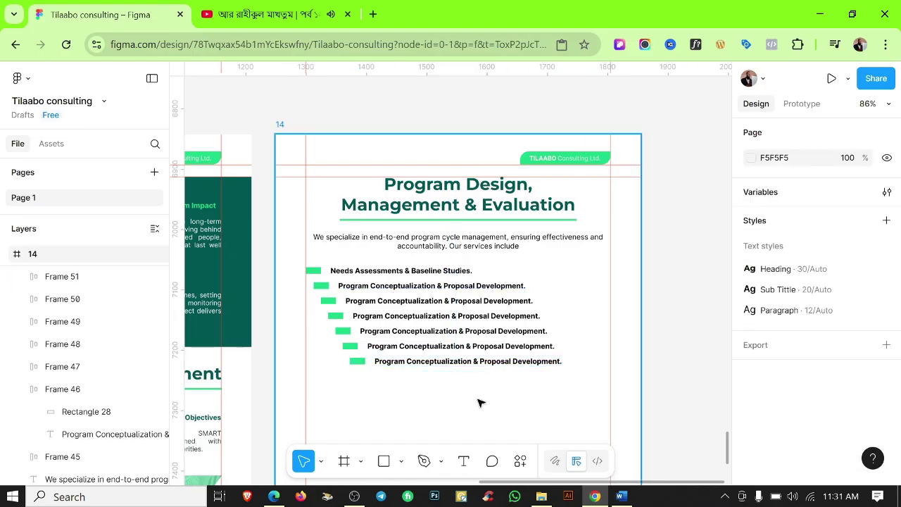
{"action": "scroll", "coordinate": [563, 394], "scroll_direction": "down", "scroll_amount": 1}
Fill rows three and four with Implementation Planning & Coordination and Monitoring, Evaluation & Learning (MEL).
{"action": "left_click", "coordinate": [621, 497]}
{"action": "triple_click", "coordinate": [352, 300]}
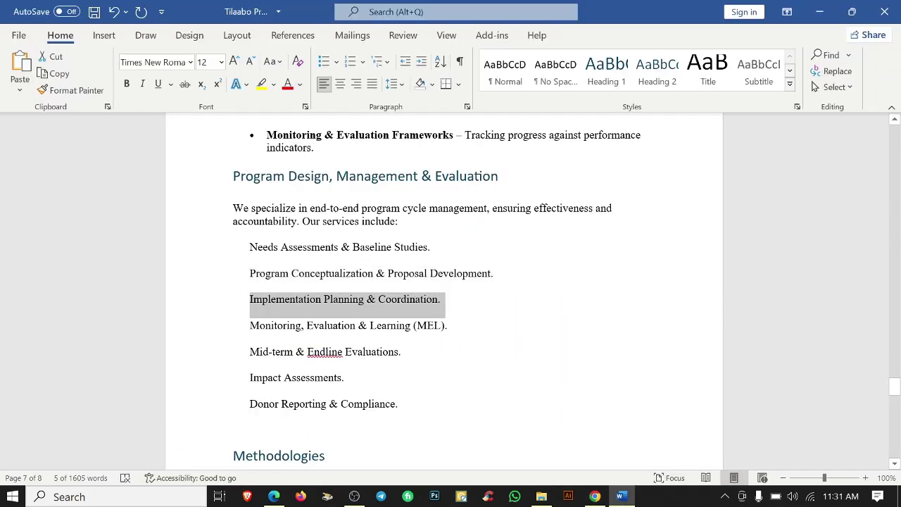
{"action": "left_click", "coordinate": [595, 496]}
{"action": "double_click", "coordinate": [369, 291]}
{"action": "left_click", "coordinate": [622, 496]}
{"action": "triple_click", "coordinate": [277, 326]}
{"action": "left_click", "coordinate": [595, 496]}
{"action": "double_click", "coordinate": [426, 307]}
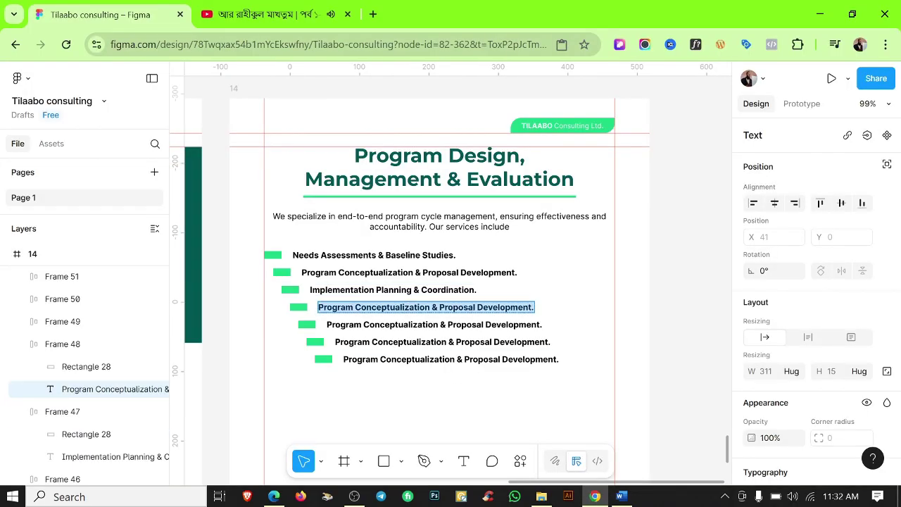
Fill the last three rows with Mid-term & Endline Evaluations, Impact Assessments, and Donor Reporting & Compliance.
{"action": "left_click", "coordinate": [621, 496]}
{"action": "triple_click", "coordinate": [257, 356]}
{"action": "left_click", "coordinate": [595, 496]}
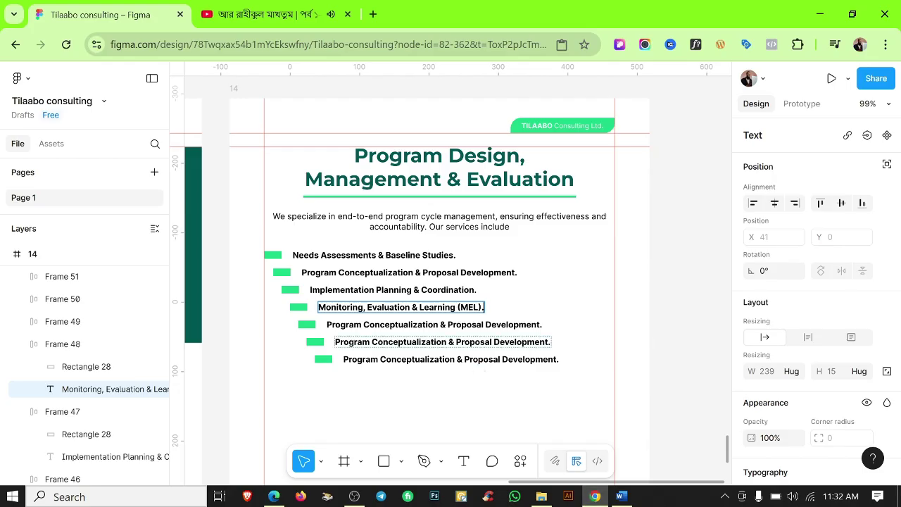
{"action": "double_click", "coordinate": [434, 325]}
{"action": "left_click", "coordinate": [621, 497]}
{"action": "triple_click", "coordinate": [257, 378]}
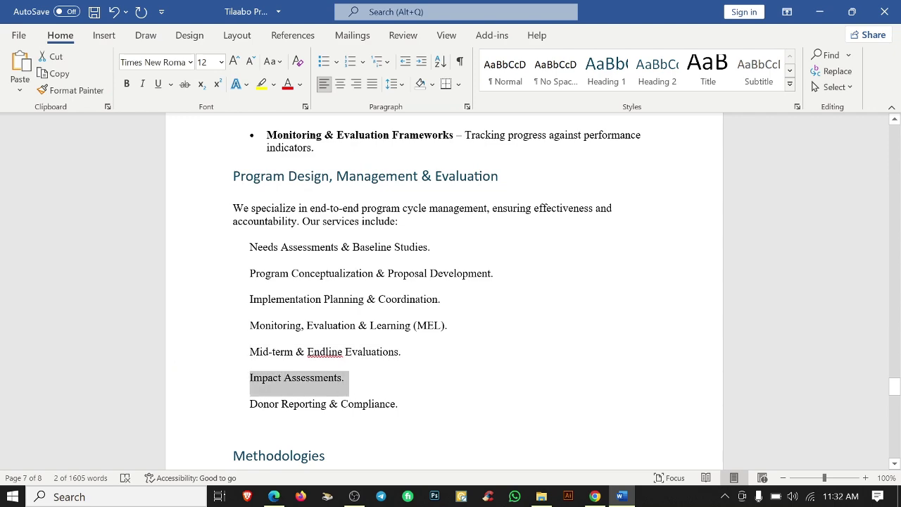
{"action": "left_click", "coordinate": [595, 497]}
{"action": "double_click", "coordinate": [442, 341]}
{"action": "left_click", "coordinate": [621, 497]}
{"action": "triple_click", "coordinate": [257, 404]}
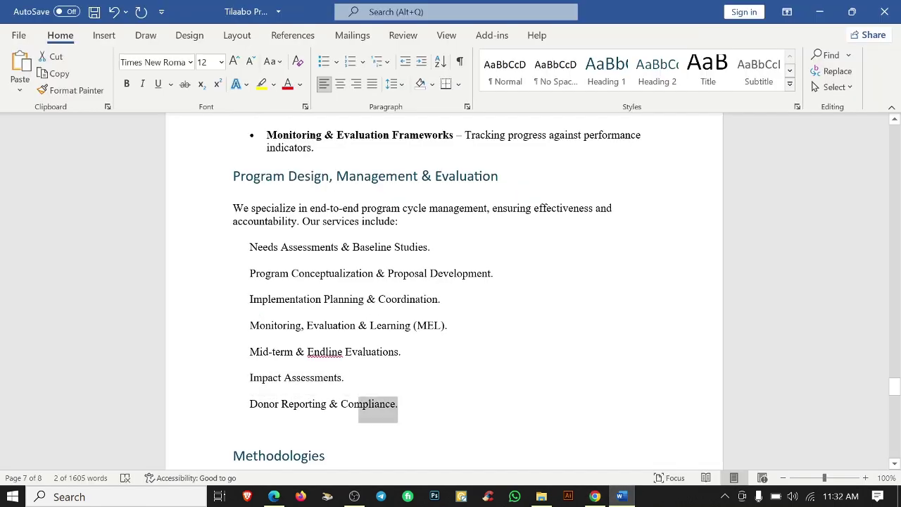
{"action": "left_click", "coordinate": [595, 496]}
{"action": "double_click", "coordinate": [488, 360]}
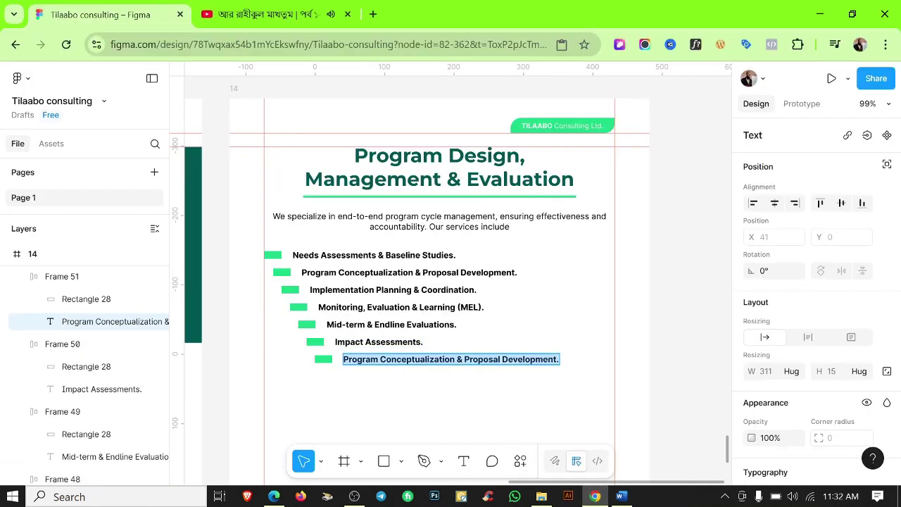
Hide the rulers and check the seven service rows on page 14.
{"action": "left_click", "coordinate": [491, 391]}
{"action": "key", "text": "shift+r"}
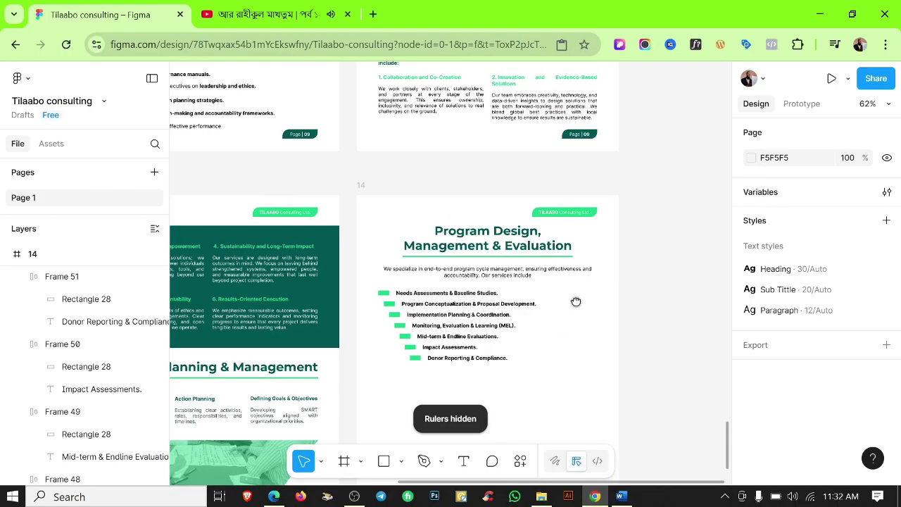
{"action": "scroll", "coordinate": [575, 302], "scroll_direction": "down", "scroll_amount": 3}
{"action": "scroll", "coordinate": [517, 288], "scroll_direction": "up", "scroll_amount": 2}
{"action": "left_click_drag", "start_coordinate": [415, 212], "coordinate": [418, 322]}
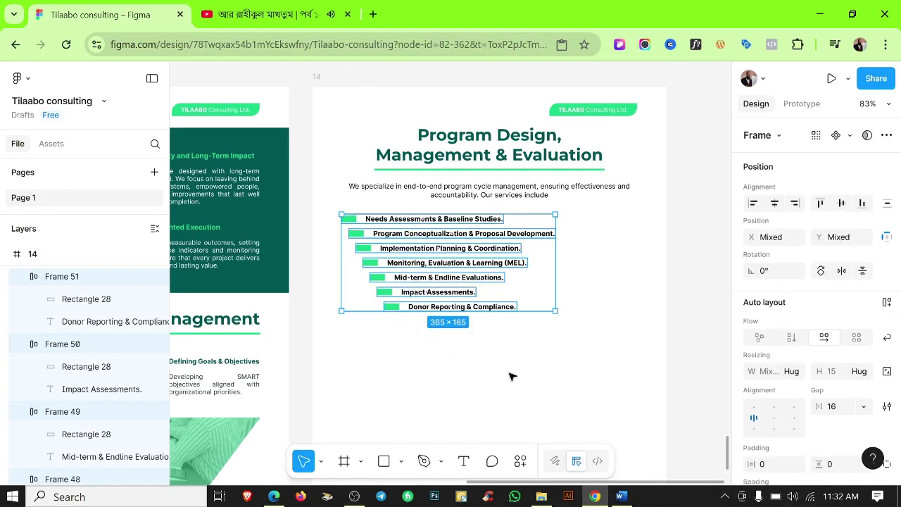
{"action": "left_click", "coordinate": [535, 358]}
{"action": "scroll", "coordinate": [568, 314], "scroll_direction": "down", "scroll_amount": 3}
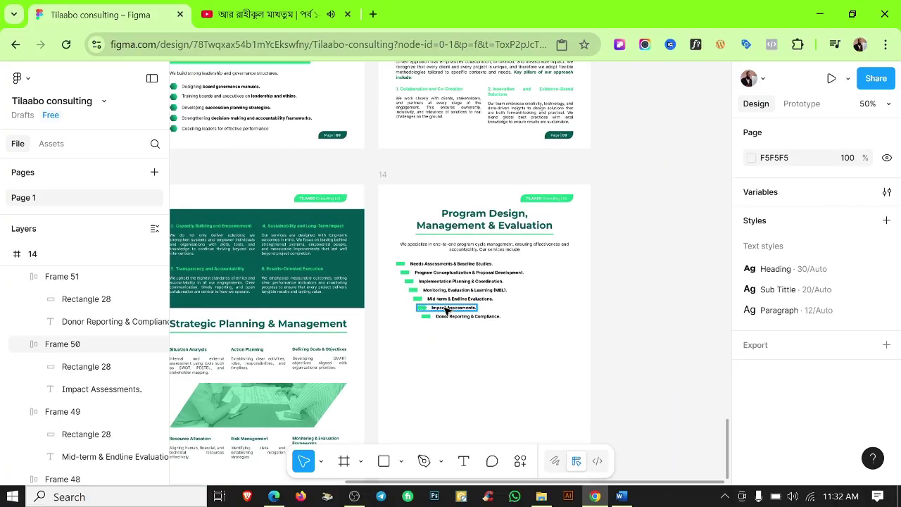
{"action": "scroll", "coordinate": [447, 308], "scroll_direction": "up", "scroll_amount": 5}
Copy the two hexagon photos from another page and paste them into the page 14 frame.
{"action": "left_click", "coordinate": [238, 218]}
{"action": "left_click", "coordinate": [235, 224], "text": "shift"}
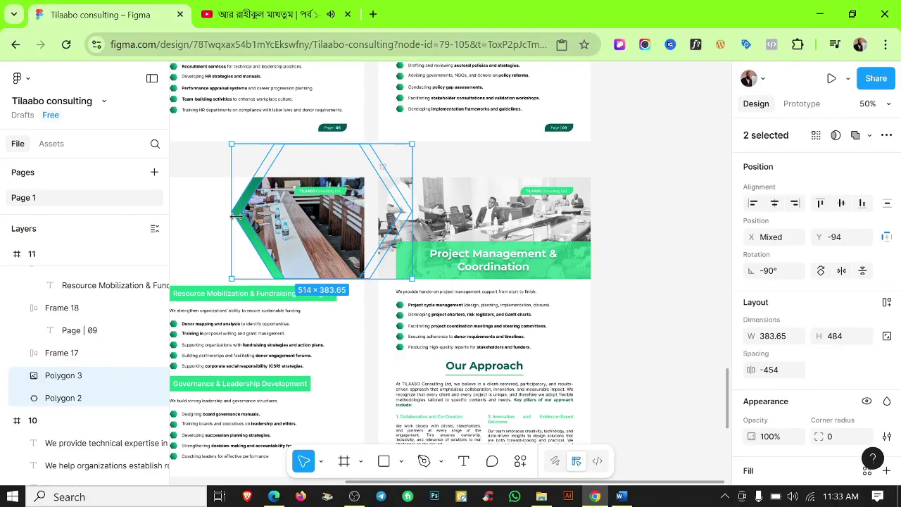
{"action": "scroll", "coordinate": [310, 212], "scroll_direction": "down", "scroll_amount": 3}
{"action": "scroll", "coordinate": [312, 207], "scroll_direction": "up", "scroll_amount": 2}
{"action": "left_click", "coordinate": [418, 285]}
{"action": "key", "text": "ctrl+v"}
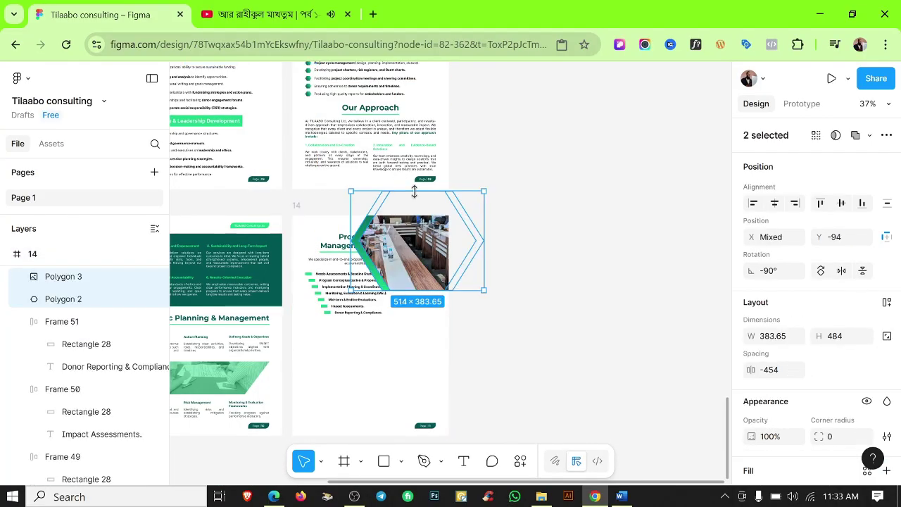
Scale the hexagon photos down proportionally and move them up beside the service list.
{"action": "key", "text": "k"}
{"action": "left_click_drag", "start_coordinate": [415, 191], "coordinate": [446, 379]}
{"action": "scroll", "coordinate": [415, 279], "scroll_direction": "up", "scroll_amount": 3}
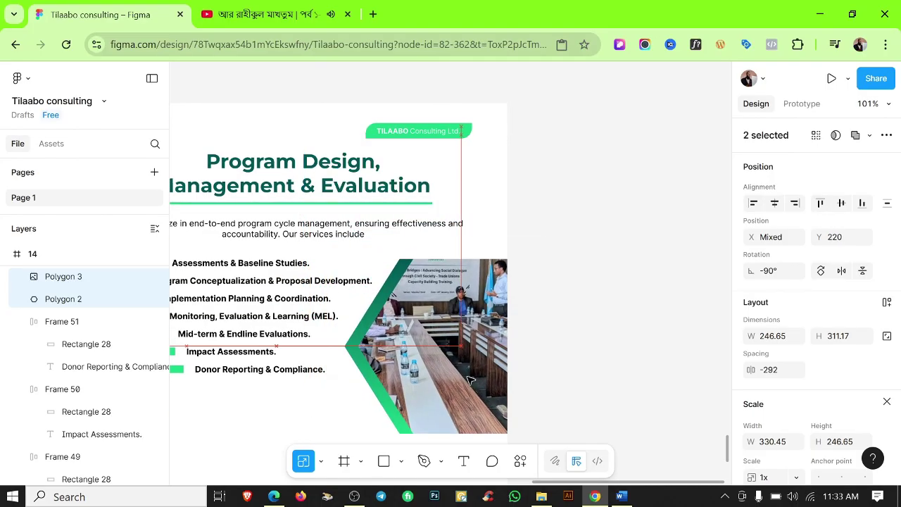
{"action": "scroll", "coordinate": [445, 394], "scroll_direction": "down", "scroll_amount": 2}
{"action": "left_click_drag", "start_coordinate": [446, 414], "coordinate": [449, 374]}
{"action": "left_click_drag", "start_coordinate": [442, 344], "coordinate": [452, 338]}
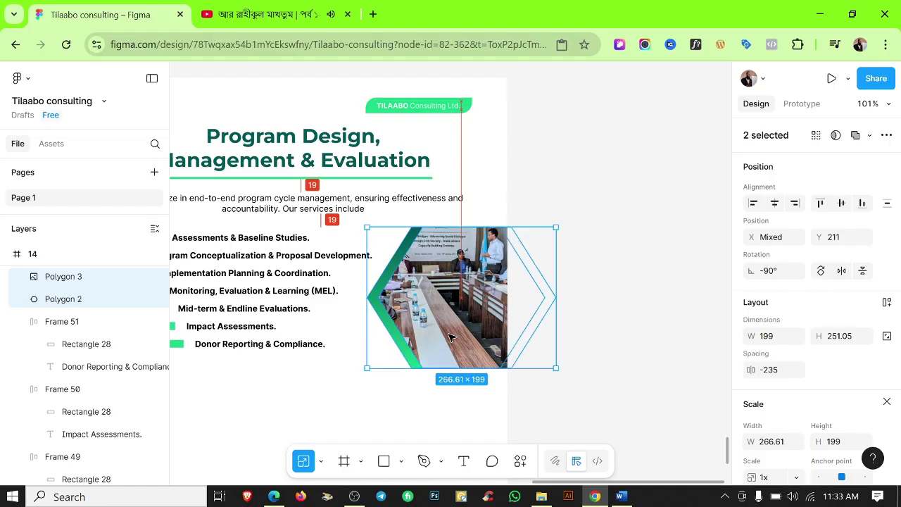
{"action": "left_click", "coordinate": [617, 356]}
{"action": "scroll", "coordinate": [618, 346], "scroll_direction": "down", "scroll_amount": 3}
{"action": "scroll", "coordinate": [536, 291], "scroll_direction": "up", "scroll_amount": 4}
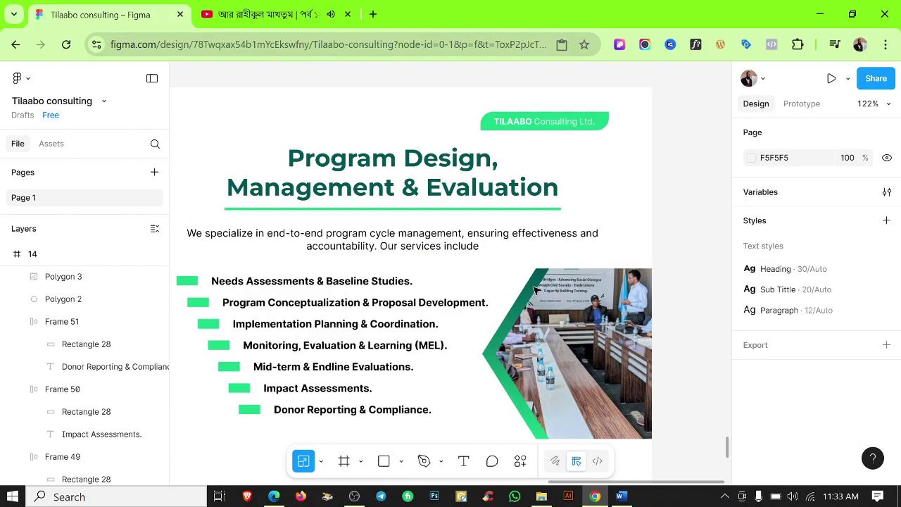
{"action": "scroll", "coordinate": [536, 290], "scroll_direction": "down", "scroll_amount": 4}
Copy the 'Methodologies' heading from Word and place a heading copy below the services list.
{"action": "left_click", "coordinate": [621, 496]}
{"action": "double_click", "coordinate": [237, 255]}
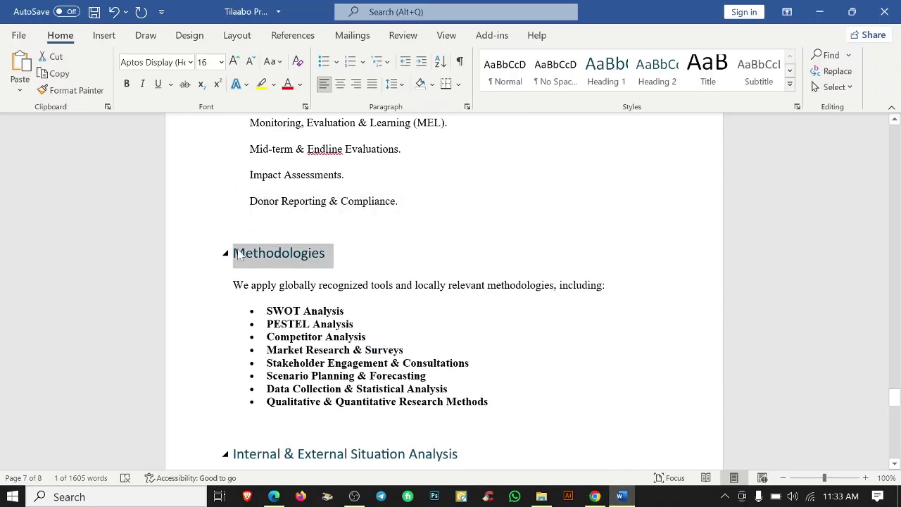
{"action": "key", "text": "alt+Tab"}
{"action": "left_click", "coordinate": [491, 253]}
{"action": "left_click_drag", "start_coordinate": [493, 359], "coordinate": [491, 358]}
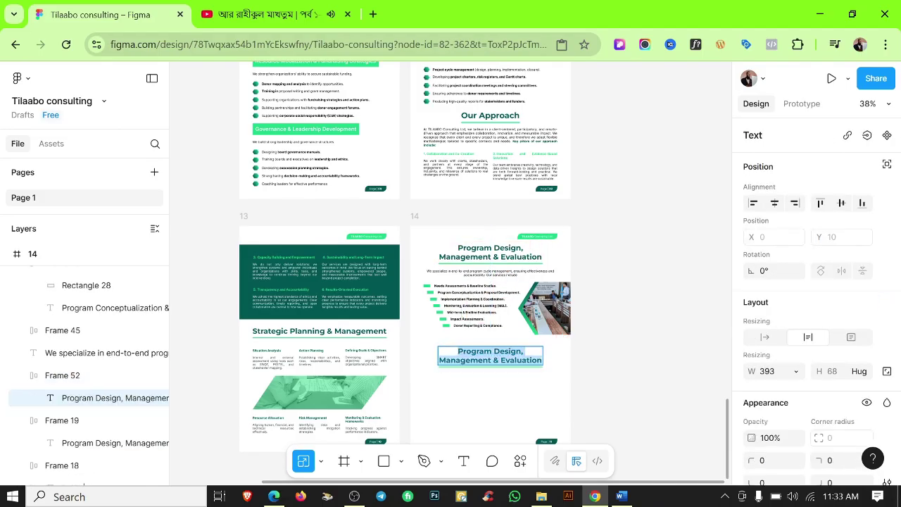
{"action": "left_click", "coordinate": [483, 371]}
{"action": "scroll", "coordinate": [493, 363], "scroll_direction": "up", "scroll_amount": 5}
{"action": "left_click", "coordinate": [499, 338]}
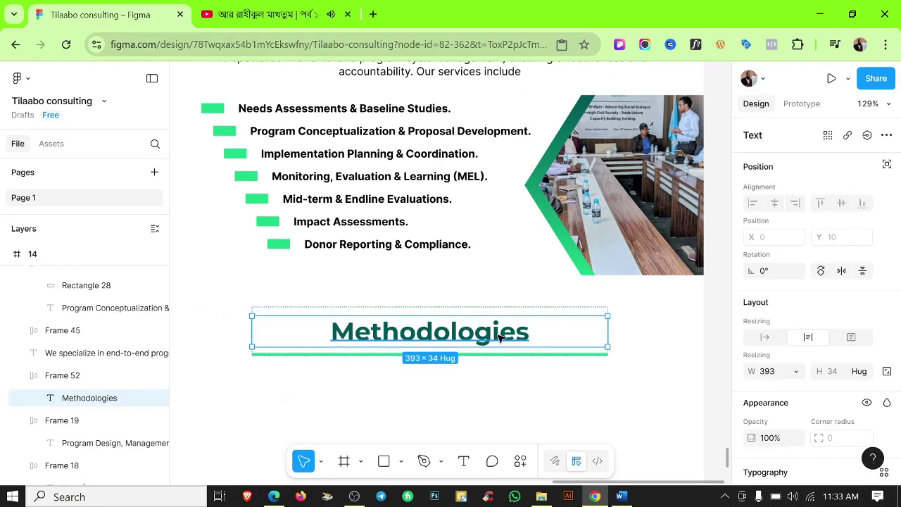
{"action": "left_click", "coordinate": [576, 356]}
{"action": "scroll", "coordinate": [576, 357], "scroll_direction": "down", "scroll_amount": 5}
Select all service rows with the photo and drag a duplicate further down the page.
{"action": "left_click", "coordinate": [332, 186]}
{"action": "key", "text": "ctrl+a"}
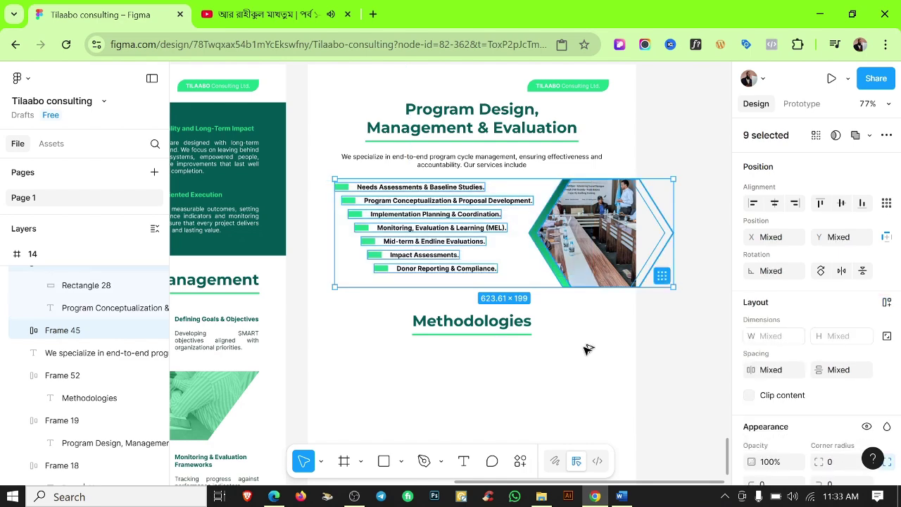
{"action": "left_click_drag", "start_coordinate": [563, 233], "coordinate": [564, 420]}
{"action": "scroll", "coordinate": [563, 420], "scroll_direction": "down", "scroll_amount": 3}
{"action": "left_click", "coordinate": [688, 204]}
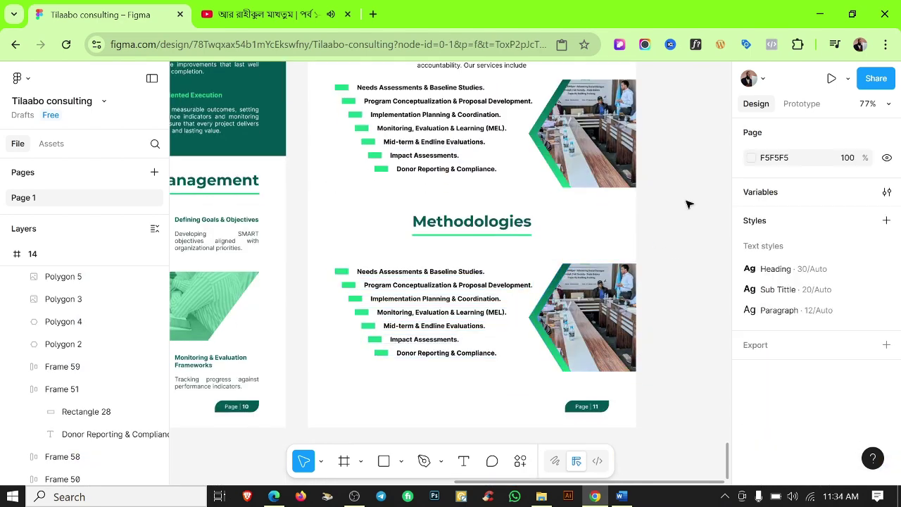
{"action": "scroll", "coordinate": [689, 225], "scroll_direction": "down", "scroll_amount": 5}
Copy the Methodologies intro paragraph from Word and position it just under the heading.
{"action": "key", "text": "alt+Tab"}
{"action": "key", "text": "shift+Down"}
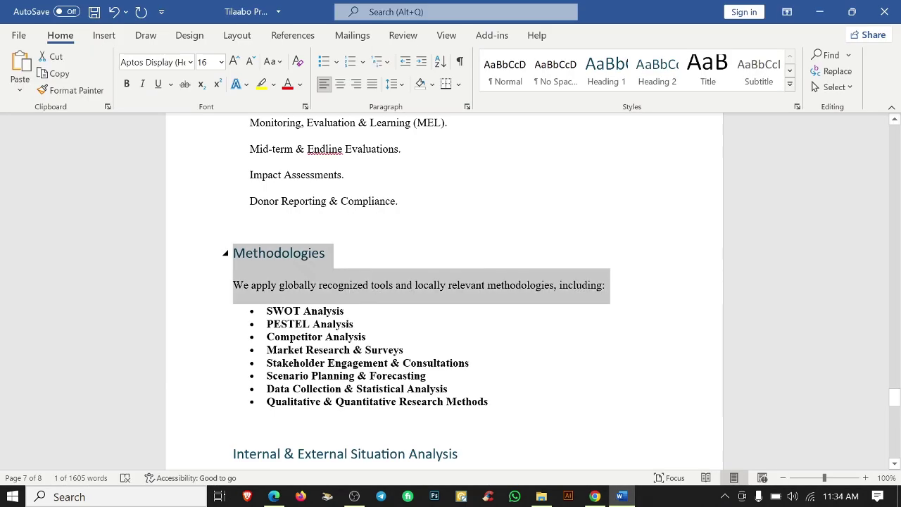
{"action": "key", "text": "alt+Tab"}
{"action": "scroll", "coordinate": [450, 211], "scroll_direction": "up", "scroll_amount": 5}
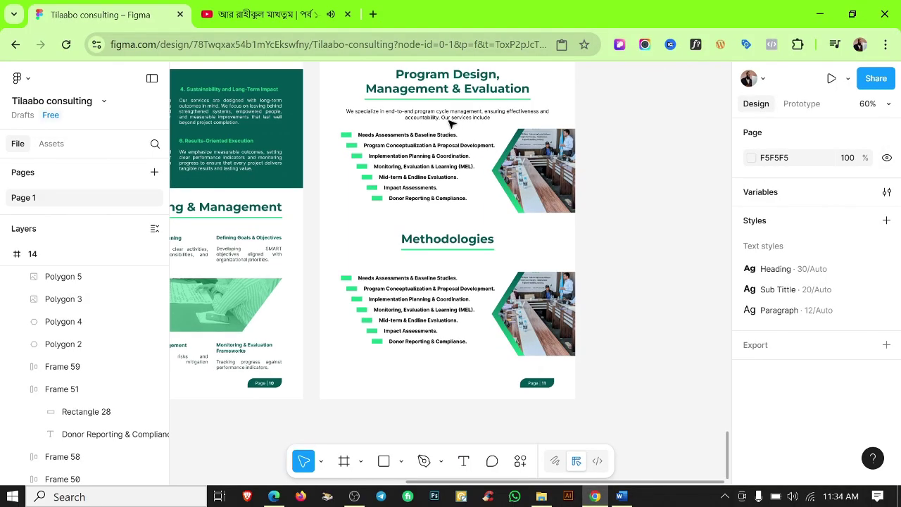
{"action": "left_click", "coordinate": [450, 263]}
{"action": "double_click", "coordinate": [450, 262]}
{"action": "scroll", "coordinate": [460, 272], "scroll_direction": "up", "scroll_amount": 5}
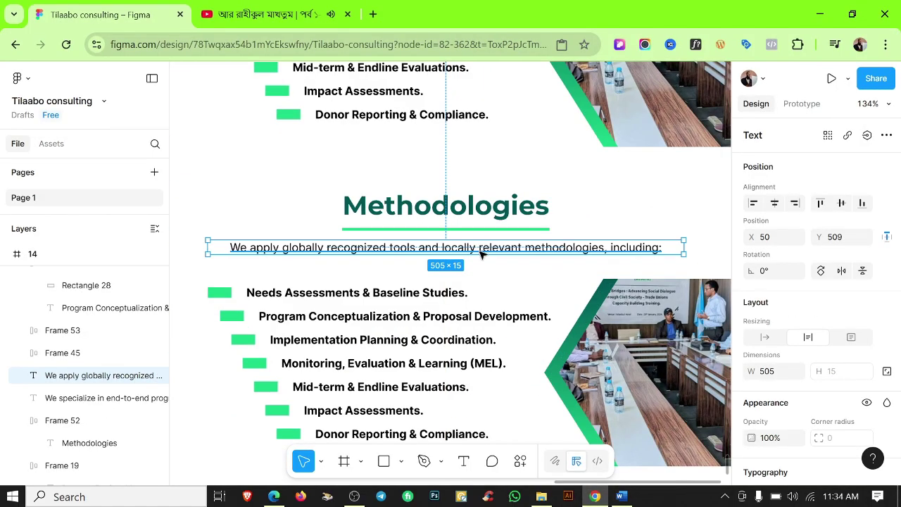
{"action": "left_click_drag", "start_coordinate": [483, 255], "coordinate": [482, 259]}
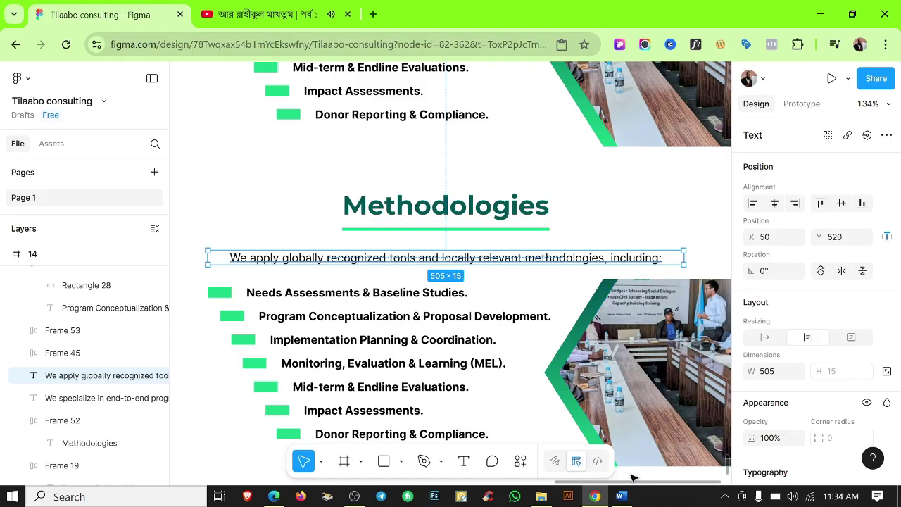
Remove bullets from Word's methodology list and delete the duplicated services list in Figma.
{"action": "left_click", "coordinate": [621, 497]}
{"action": "left_click_drag", "start_coordinate": [266, 311], "coordinate": [493, 414]}
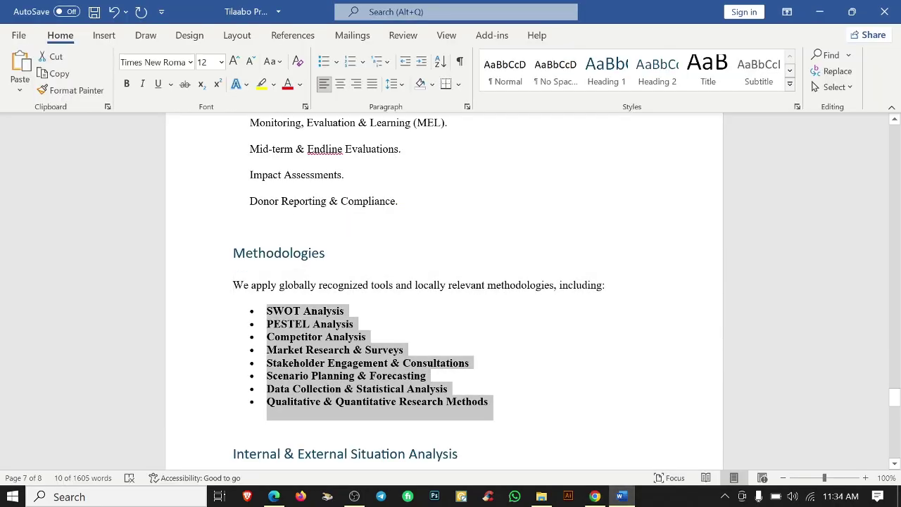
{"action": "left_click", "coordinate": [329, 65]}
{"action": "left_click", "coordinate": [819, 12]}
{"action": "scroll", "coordinate": [256, 267], "scroll_direction": "down", "scroll_amount": 3}
{"action": "key", "text": "Escape"}
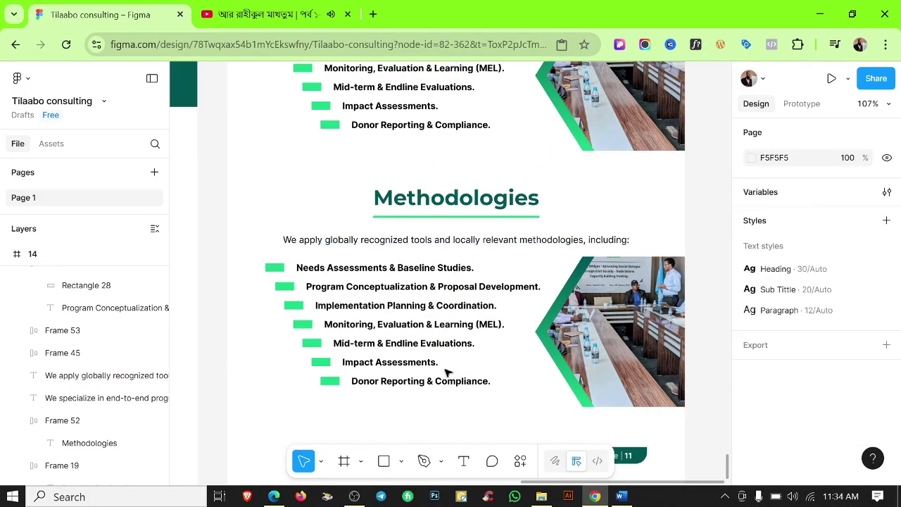
{"action": "left_click", "coordinate": [447, 372]}
{"action": "key", "text": "Delete"}
Left-align the Methodologies intro paragraph and show the rulers again.
{"action": "left_click", "coordinate": [504, 238]}
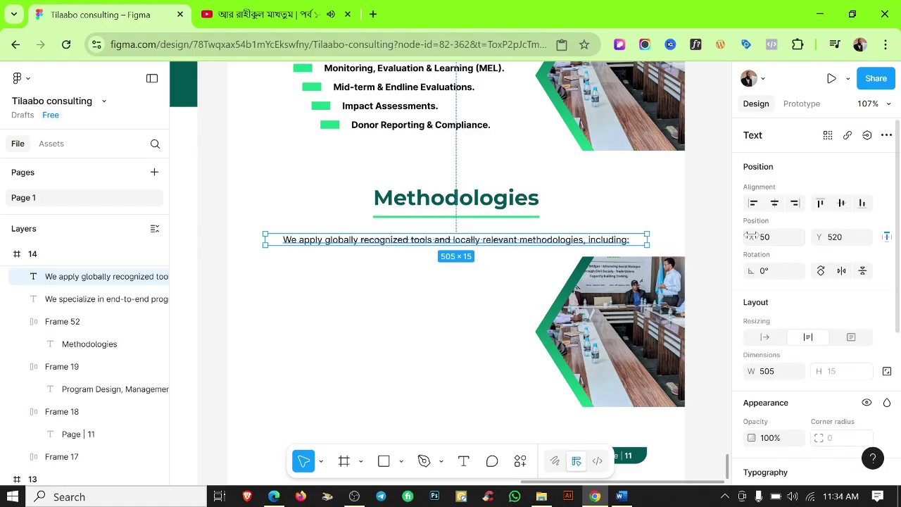
{"action": "scroll", "coordinate": [748, 371], "scroll_direction": "down", "scroll_amount": 2}
{"action": "left_click", "coordinate": [754, 390]}
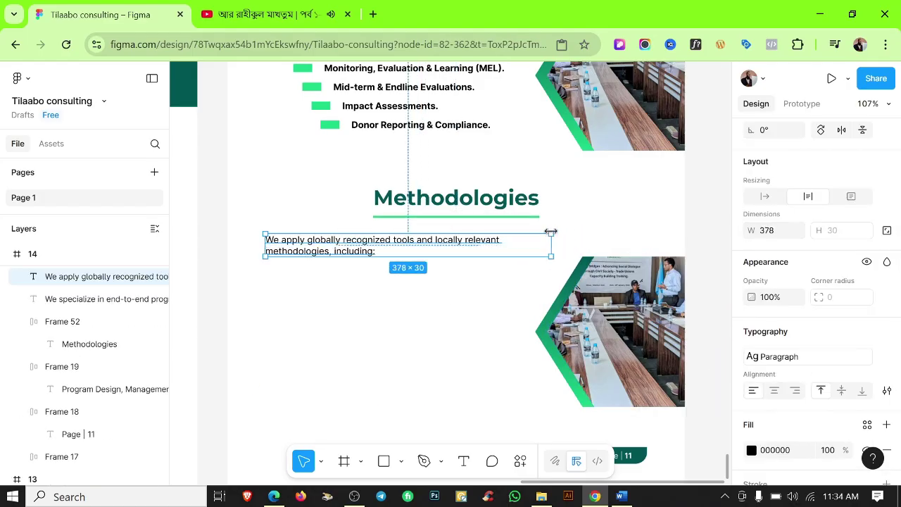
{"action": "key", "text": "shift+r"}
{"action": "left_click", "coordinate": [458, 306]}
Enlarge the lower hexagon photo proportionally upward beside the Methodologies text.
{"action": "scroll", "coordinate": [458, 305], "scroll_direction": "down", "scroll_amount": 2}
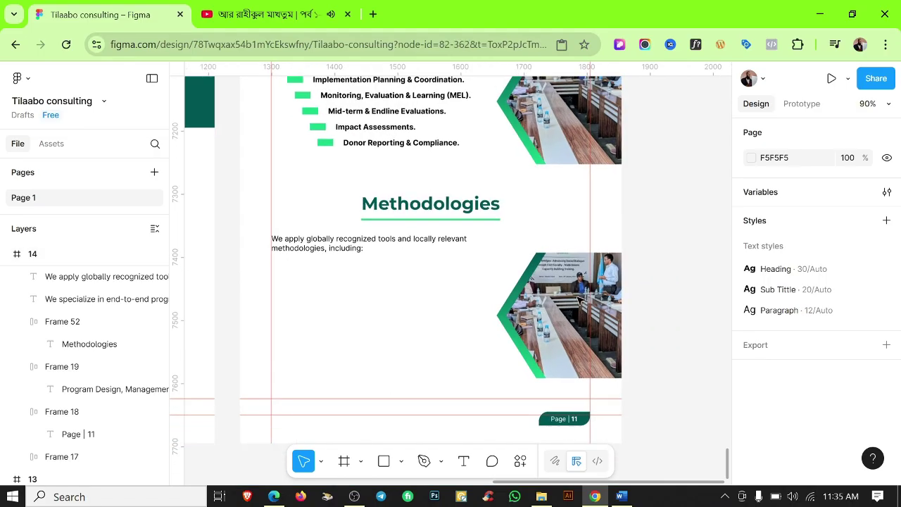
{"action": "left_click", "coordinate": [565, 295]}
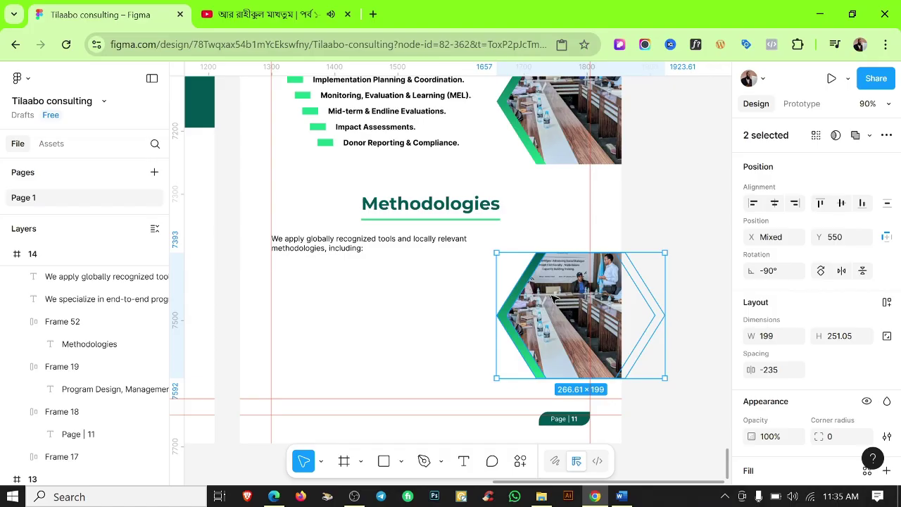
{"action": "key", "text": "k"}
{"action": "left_click_drag", "start_coordinate": [564, 255], "coordinate": [562, 231]}
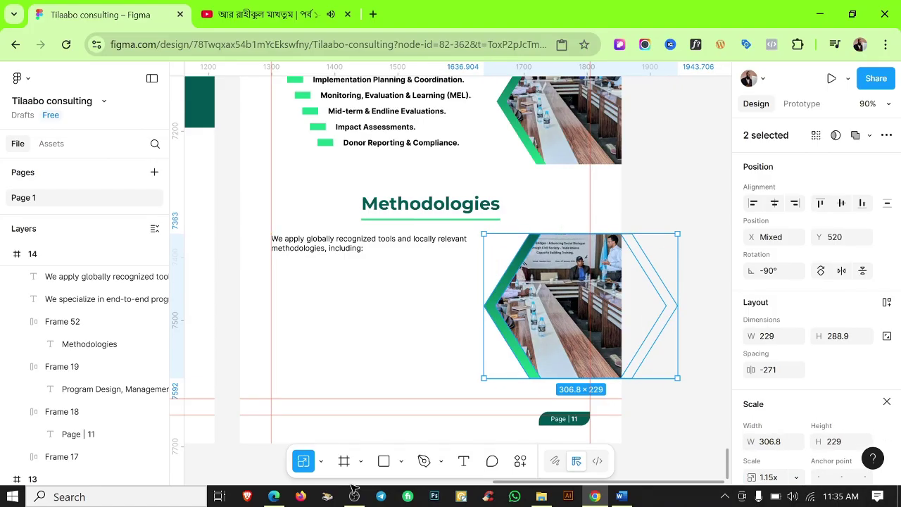
{"action": "scroll", "coordinate": [467, 239], "scroll_direction": "up", "scroll_amount": 3}
{"action": "scroll", "coordinate": [658, 364], "scroll_direction": "down", "scroll_amount": 5}
{"action": "key", "text": "Escape"}
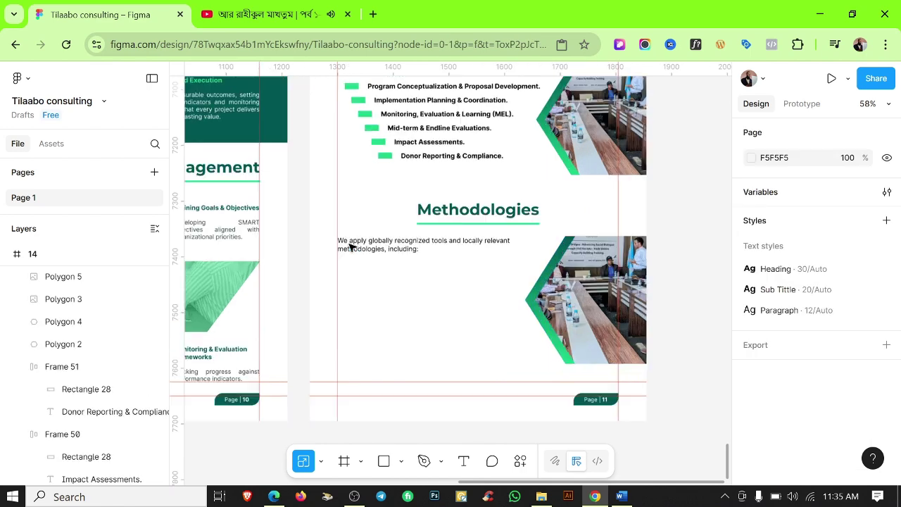
Duplicate the intro paragraph, replace it with 'SWOT Analysis', and wrap it in auto layout.
{"action": "left_click_drag", "start_coordinate": [350, 247], "coordinate": [350, 307], "text": "alt"}
{"action": "key", "text": "alt+Tab"}
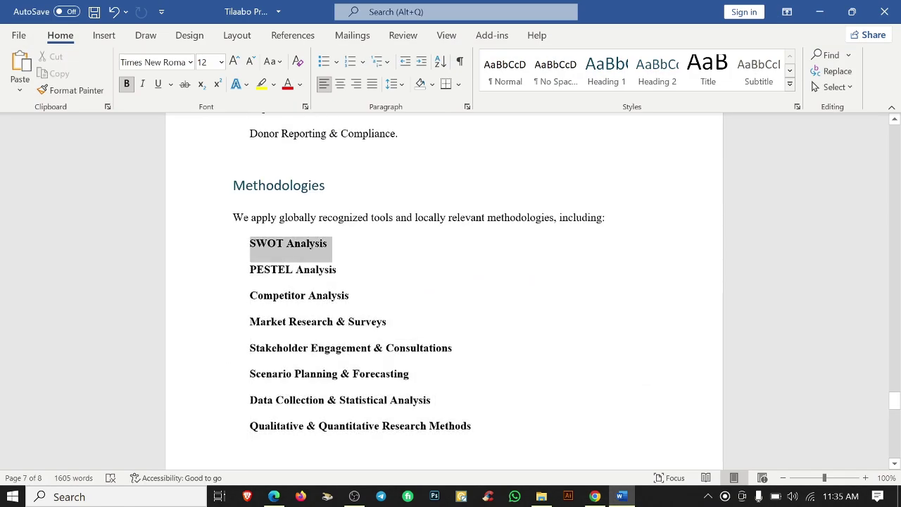
{"action": "left_click", "coordinate": [595, 497]}
{"action": "key", "text": "Return"}
{"action": "type", "text": "SWOT Analysis"}
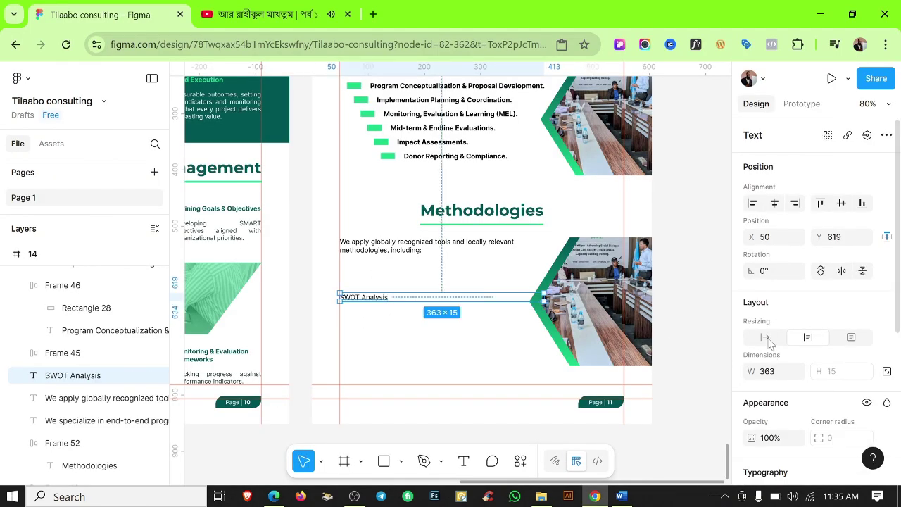
{"action": "key", "text": "shift+a"}
{"action": "scroll", "coordinate": [368, 305], "scroll_direction": "up", "scroll_amount": 5}
{"action": "scroll", "coordinate": [855, 303], "scroll_direction": "up", "scroll_amount": 2}
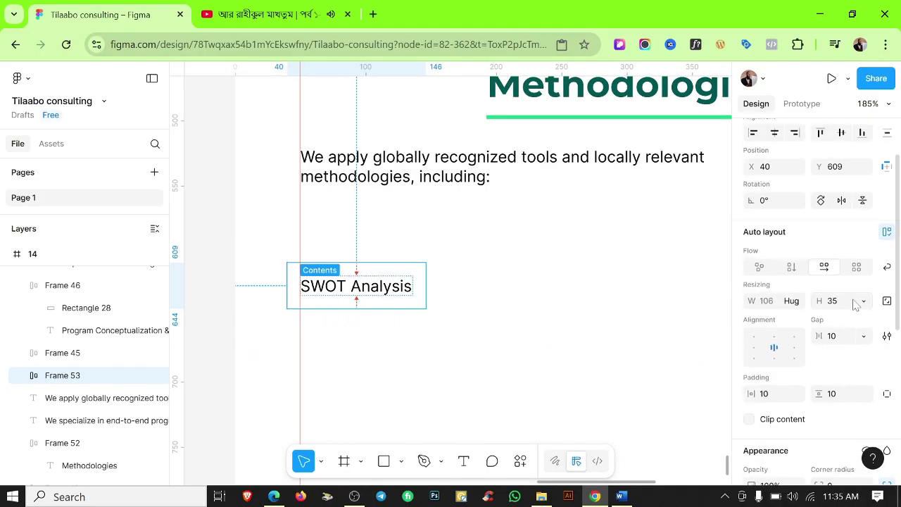
{"action": "scroll", "coordinate": [856, 302], "scroll_direction": "down", "scroll_amount": 5}
Style the SWOT Analysis chip with Color 2 green fill and Color White label, then move it up.
{"action": "left_click", "coordinate": [867, 285]}
{"action": "left_click", "coordinate": [640, 296]}
{"action": "scroll", "coordinate": [845, 381], "scroll_direction": "down", "scroll_amount": 2}
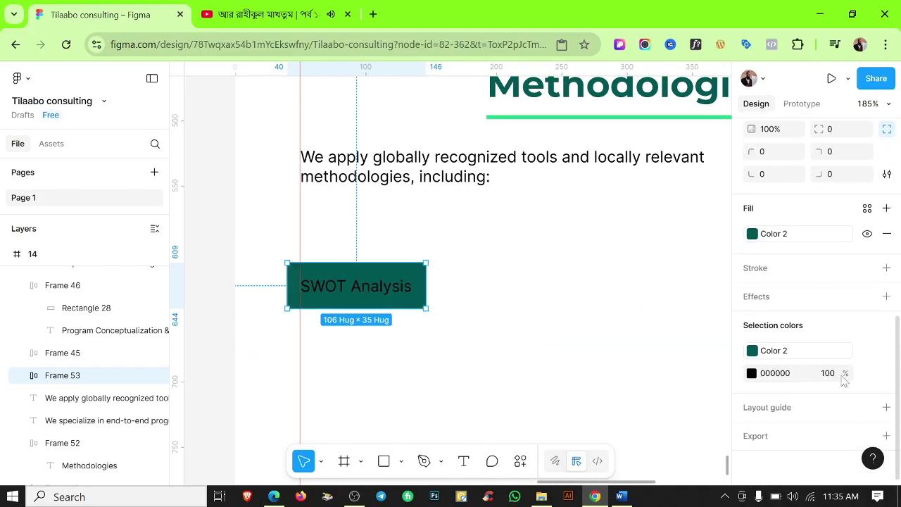
{"action": "left_click", "coordinate": [867, 374]}
{"action": "left_click", "coordinate": [628, 389]}
{"action": "key", "text": "Escape"}
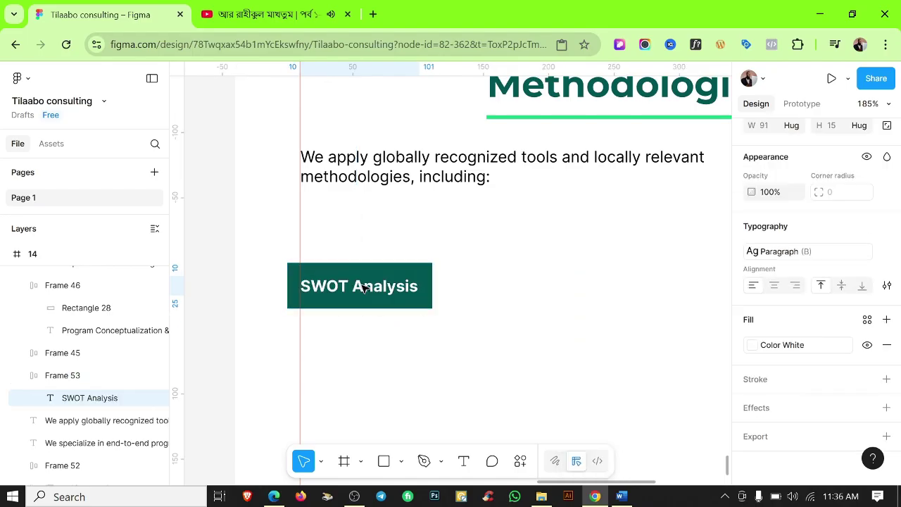
{"action": "scroll", "coordinate": [402, 338], "scroll_direction": "down", "scroll_amount": 2}
{"action": "left_click", "coordinate": [402, 338]}
{"action": "scroll", "coordinate": [358, 308], "scroll_direction": "up", "scroll_amount": 5}
{"action": "left_click", "coordinate": [378, 225]}
{"action": "left_click_drag", "start_coordinate": [379, 226], "coordinate": [378, 193]}
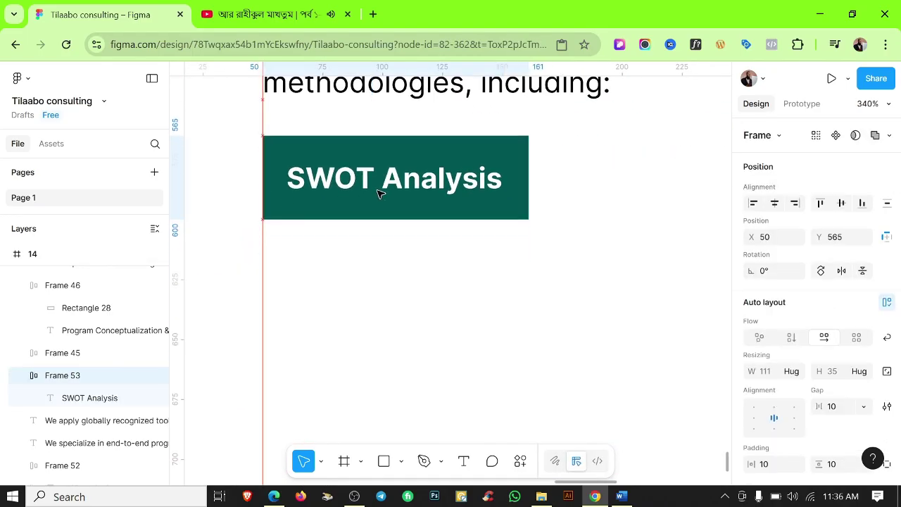
{"action": "left_click", "coordinate": [458, 261]}
{"action": "scroll", "coordinate": [459, 260], "scroll_direction": "down", "scroll_amount": 4}
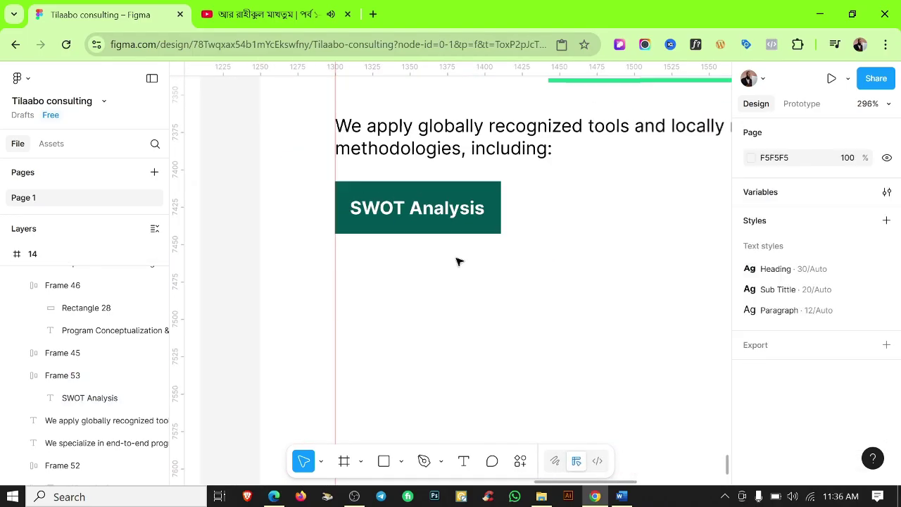
Add a 'PESTEL Analysis' chip to the right of SWOT Analysis.
{"action": "left_click_drag", "start_coordinate": [383, 338], "coordinate": [536, 324]}
{"action": "key", "text": "alt+Tab"}
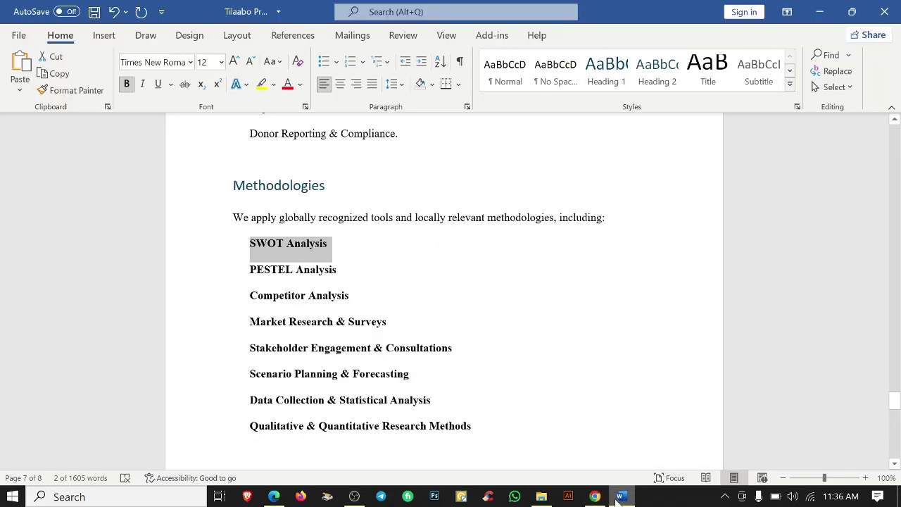
{"action": "triple_click", "coordinate": [293, 270]}
{"action": "key", "text": "ctrl+c"}
{"action": "key", "text": "alt+Tab"}
{"action": "double_click", "coordinate": [528, 319]}
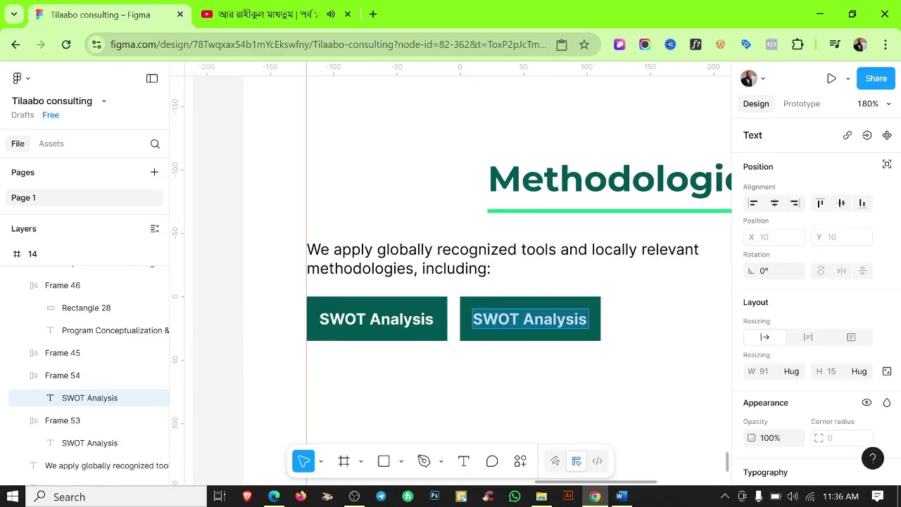
{"action": "key", "text": "ctrl+v"}
{"action": "left_click", "coordinate": [518, 381]}
{"action": "scroll", "coordinate": [521, 408], "scroll_direction": "down", "scroll_amount": 3}
{"action": "left_click", "coordinate": [458, 344]}
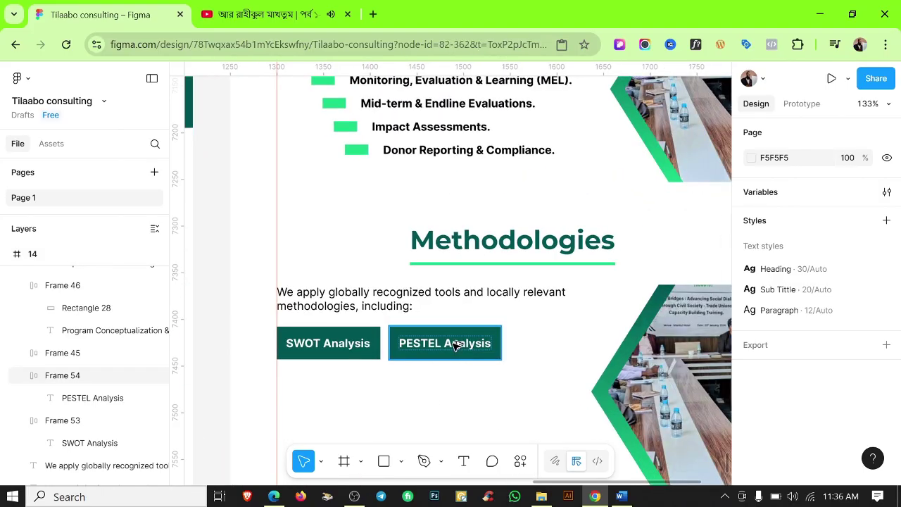
Copy the PESTEL chip as 'Competitor Analysis' and place it below SWOT Analysis.
{"action": "left_click_drag", "start_coordinate": [458, 344], "coordinate": [573, 345]}
{"action": "key", "text": "alt+Tab"}
{"action": "left_click", "coordinate": [238, 297]}
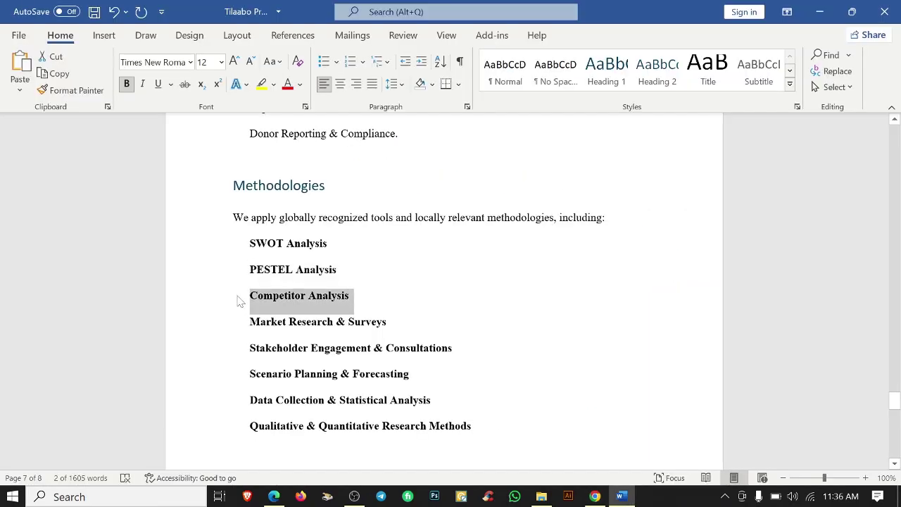
{"action": "key", "text": "alt+Tab"}
{"action": "double_click", "coordinate": [565, 343]}
{"action": "left_click", "coordinate": [531, 397]}
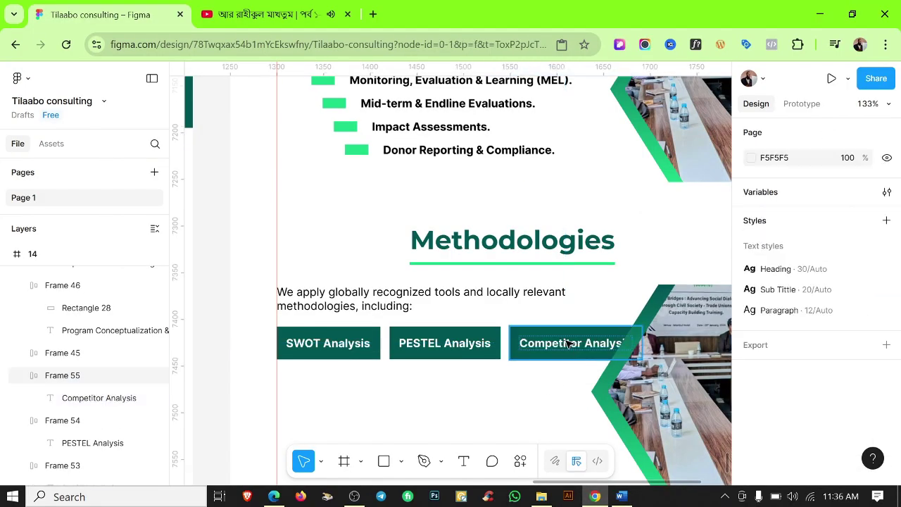
{"action": "left_click_drag", "start_coordinate": [569, 343], "coordinate": [495, 395]}
Add a 'Market Research & Surveys' chip beside Competitor Analysis.
{"action": "left_click", "coordinate": [620, 497]}
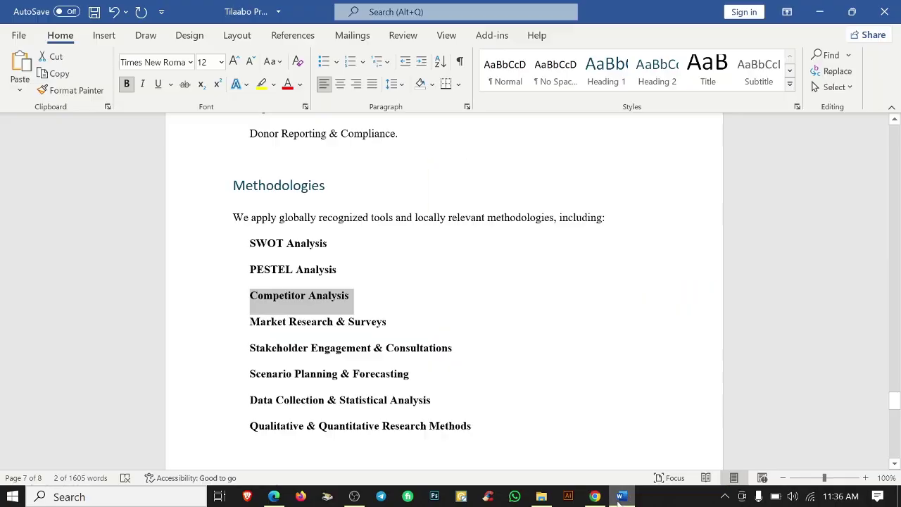
{"action": "triple_click", "coordinate": [262, 322]}
{"action": "key", "text": "ctrl+c"}
{"action": "left_click", "coordinate": [595, 498]}
{"action": "double_click", "coordinate": [503, 386]}
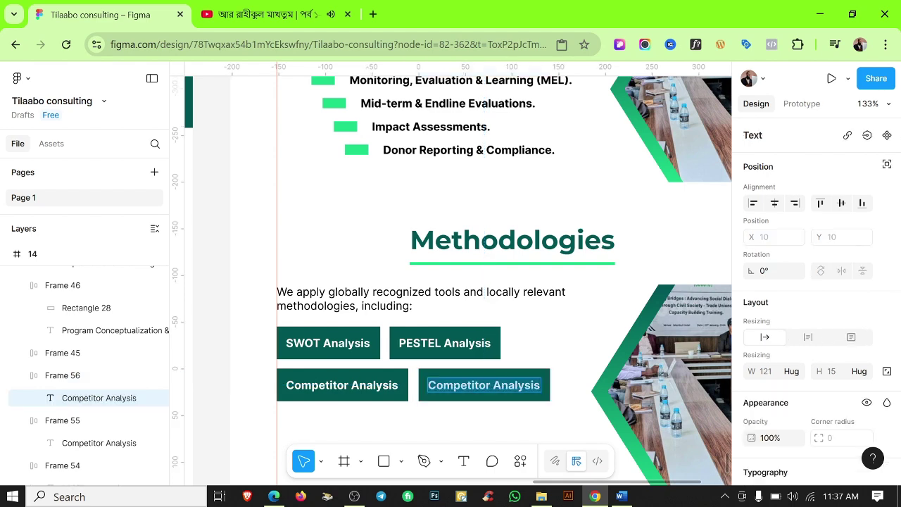
{"action": "key", "text": "ctrl+v"}
{"action": "left_click", "coordinate": [501, 418]}
Duplicate that row and relabel its chips 'Stakeholder Engagement & Consultations' and 'Scenario Planning & Forecasting'.
{"action": "scroll", "coordinate": [547, 345], "scroll_direction": "down", "scroll_amount": 3}
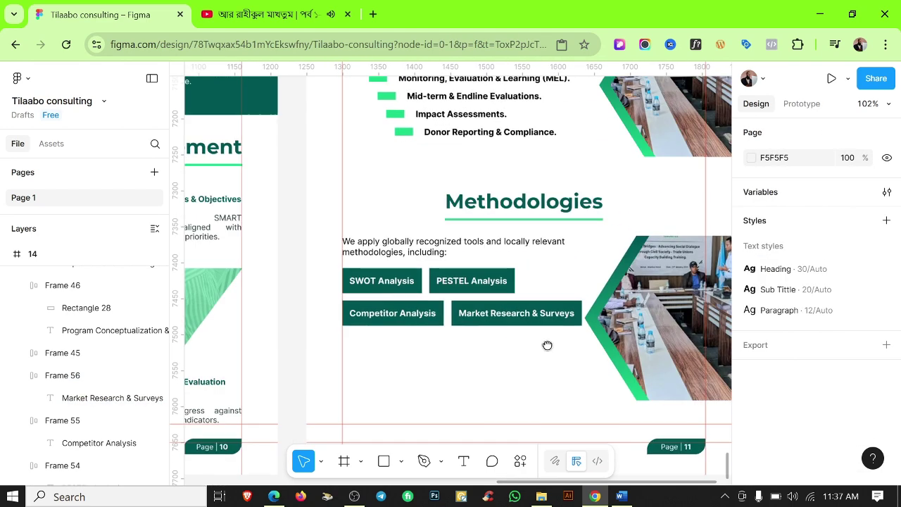
{"action": "left_click", "coordinate": [344, 301]}
{"action": "key", "text": "ctrl+d"}
{"action": "key", "text": "alt+Tab"}
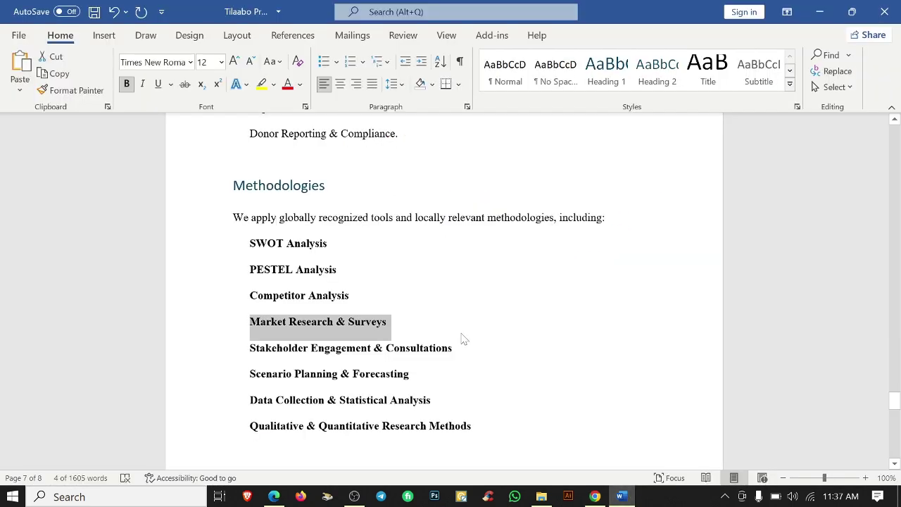
{"action": "triple_click", "coordinate": [417, 348]}
{"action": "left_click", "coordinate": [595, 496]}
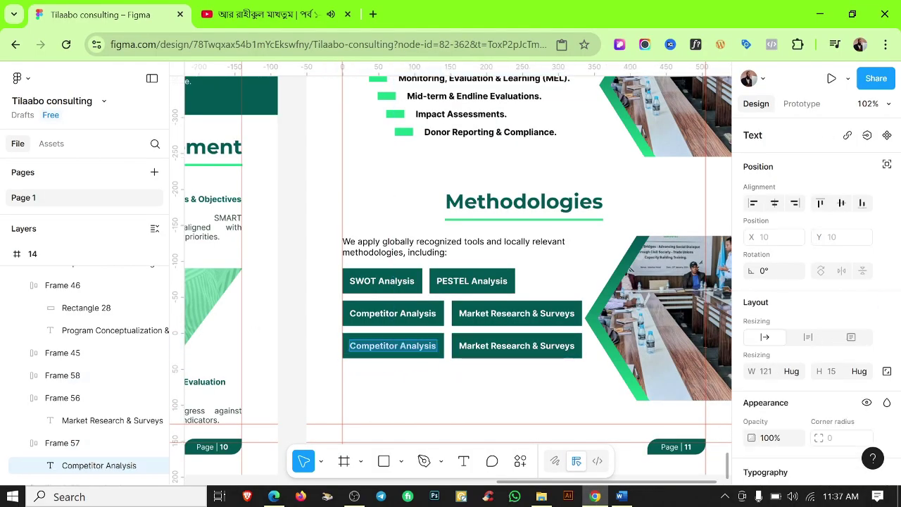
{"action": "key", "text": "ctrl+v"}
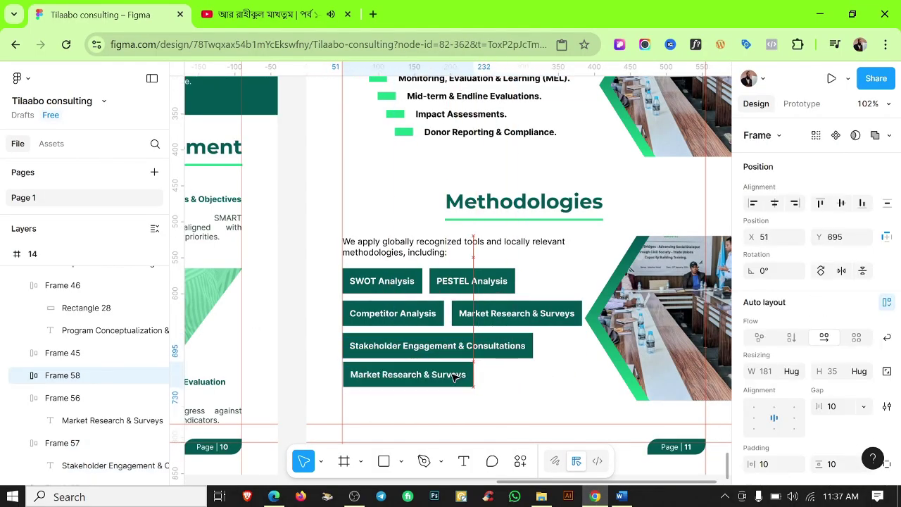
{"action": "key", "text": "alt+Tab"}
{"action": "left_click", "coordinate": [415, 373], "text": "shift"}
{"action": "triple_click", "coordinate": [260, 374]}
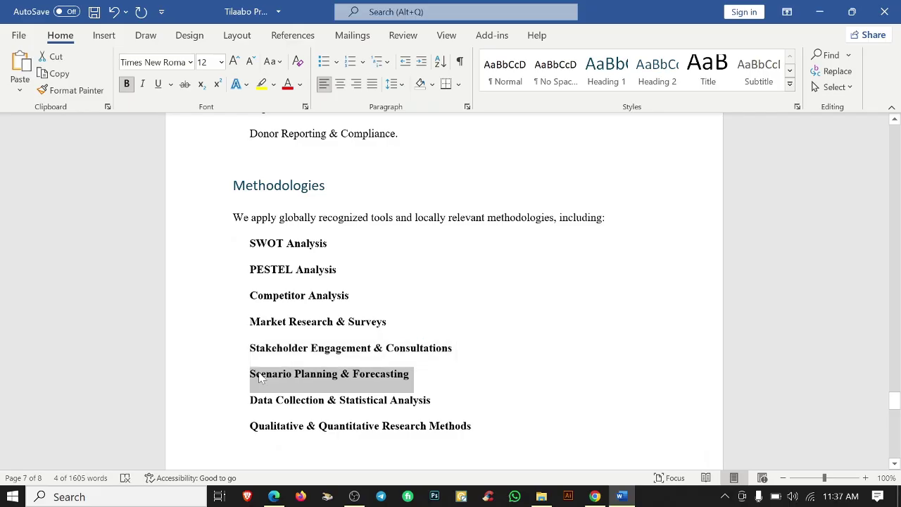
{"action": "key", "text": "alt+Tab"}
{"action": "key", "text": "Return"}
{"action": "key", "text": "Return"}
{"action": "key", "text": "ctrl+v"}
Add a 'Data Collection & Statistical Analysis' chip below Scenario Planning.
{"action": "key", "text": "alt+Tab"}
{"action": "scroll", "coordinate": [450, 282], "scroll_direction": "down", "scroll_amount": 2}
{"action": "triple_click", "coordinate": [267, 299]}
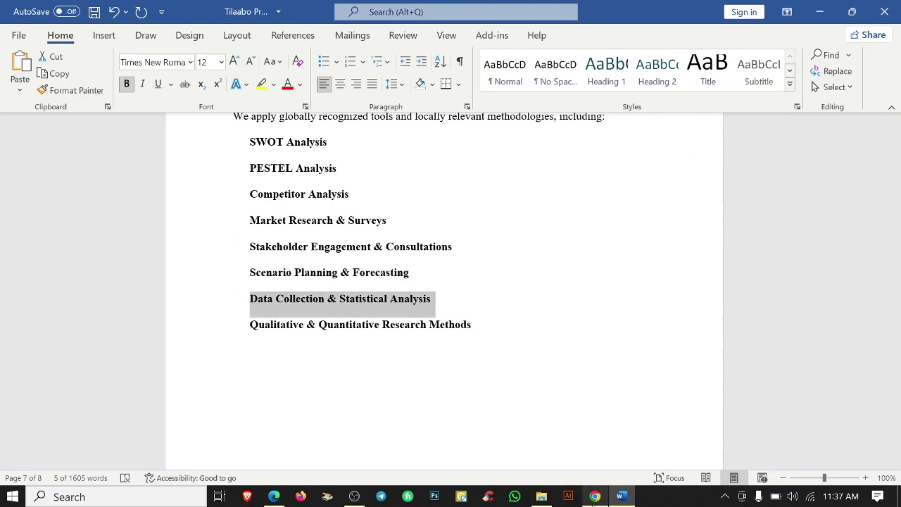
{"action": "key", "text": "alt+Tab"}
{"action": "key", "text": "ctrl+d"}
{"action": "key", "text": "Return"}
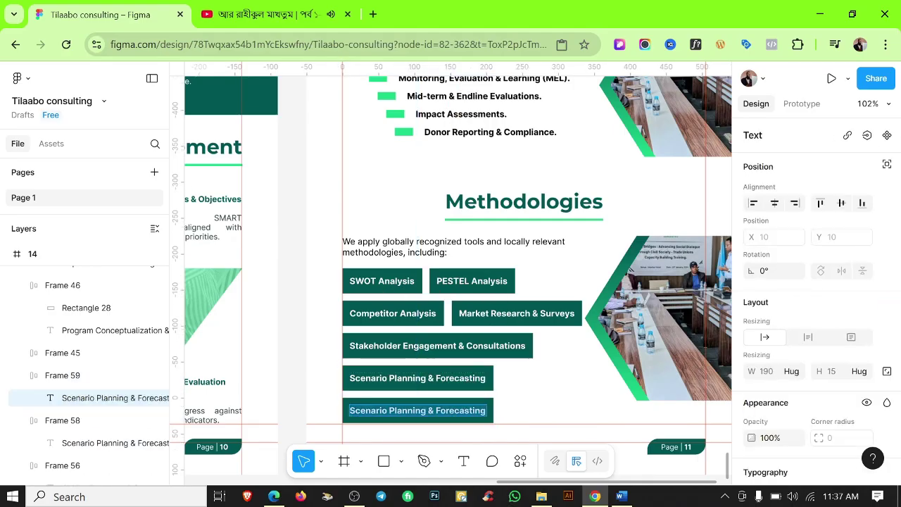
{"action": "key", "text": "Return"}
{"action": "key", "text": "ctrl+v"}
{"action": "left_click", "coordinate": [568, 393]}
Add a 'Qualitative & Quantitative Research Methods' chip beside Data Collection.
{"action": "scroll", "coordinate": [562, 346], "scroll_direction": "down", "scroll_amount": 2}
{"action": "left_click", "coordinate": [486, 357]}
{"action": "left_click_drag", "start_coordinate": [440, 359], "coordinate": [601, 379]}
{"action": "scroll", "coordinate": [543, 356], "scroll_direction": "up", "scroll_amount": 3}
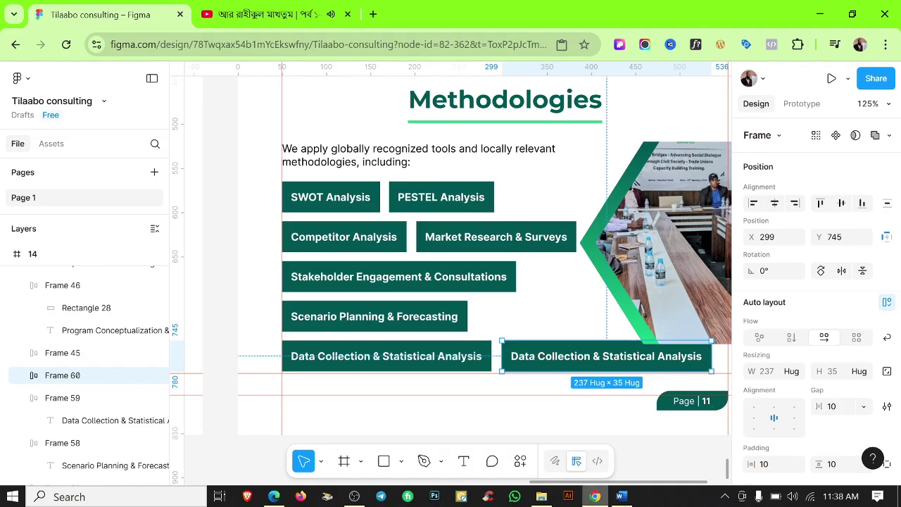
{"action": "key", "text": "alt+Tab"}
{"action": "left_click_drag", "start_coordinate": [464, 326], "coordinate": [251, 336]}
{"action": "key", "text": "ctrl+c"}
{"action": "key", "text": "alt+Tab"}
{"action": "key", "text": "Return"}
{"action": "key", "text": "Return"}
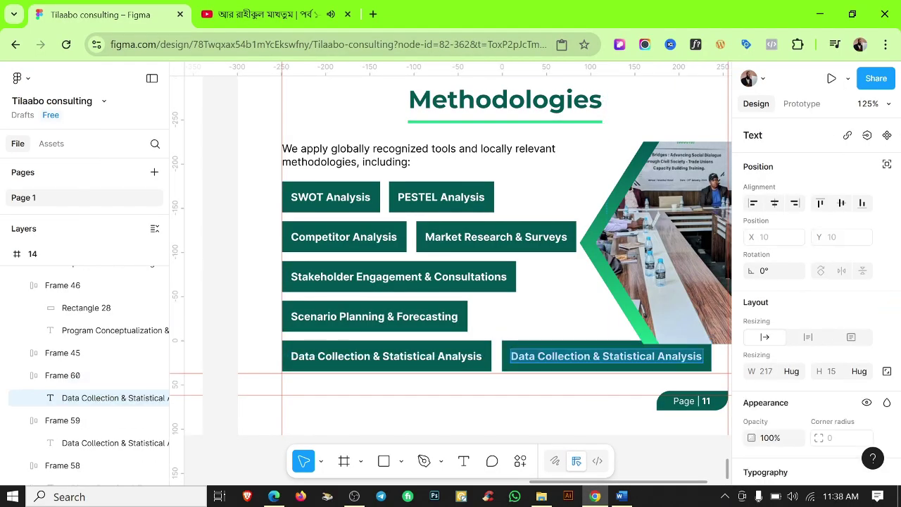
{"action": "key", "text": "ctrl+v"}
{"action": "key", "text": "Escape"}
Check the alignment of the chip rows and hide the rulers.
{"action": "scroll", "coordinate": [458, 374], "scroll_direction": "down", "scroll_amount": 5}
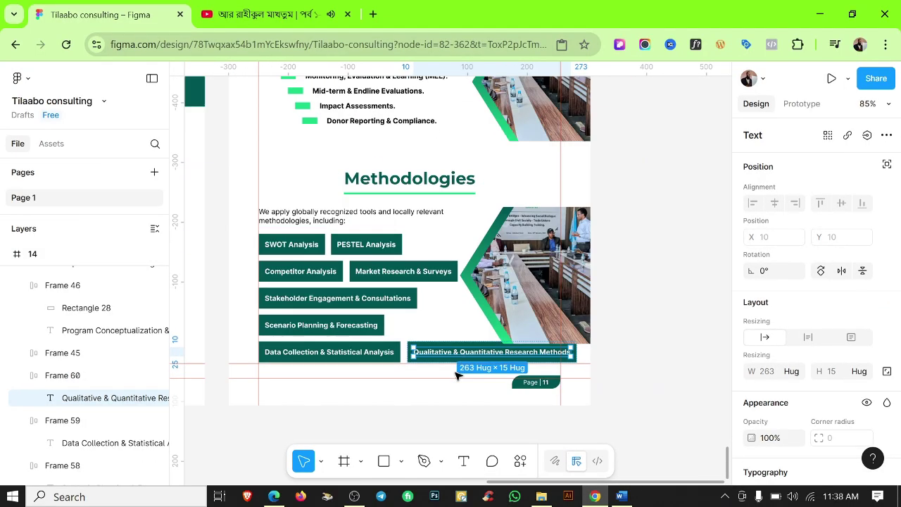
{"action": "left_click", "coordinate": [294, 271]}
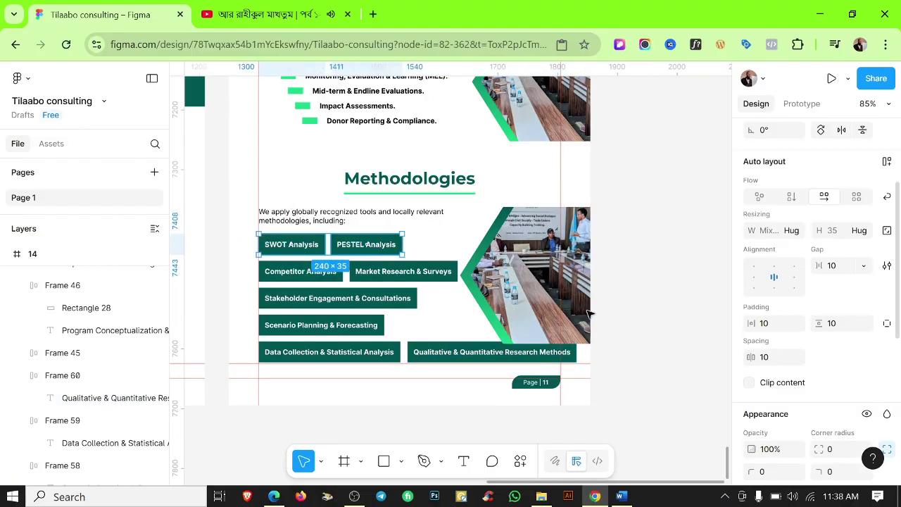
{"action": "left_click_drag", "start_coordinate": [243, 267], "coordinate": [420, 274]}
{"action": "scroll", "coordinate": [850, 444], "scroll_direction": "down", "scroll_amount": 2}
{"action": "left_click_drag", "start_coordinate": [240, 344], "coordinate": [721, 376]}
{"action": "scroll", "coordinate": [736, 374], "scroll_direction": "down", "scroll_amount": 1}
{"action": "left_click", "coordinate": [428, 297]}
{"action": "key", "text": "shift+r"}
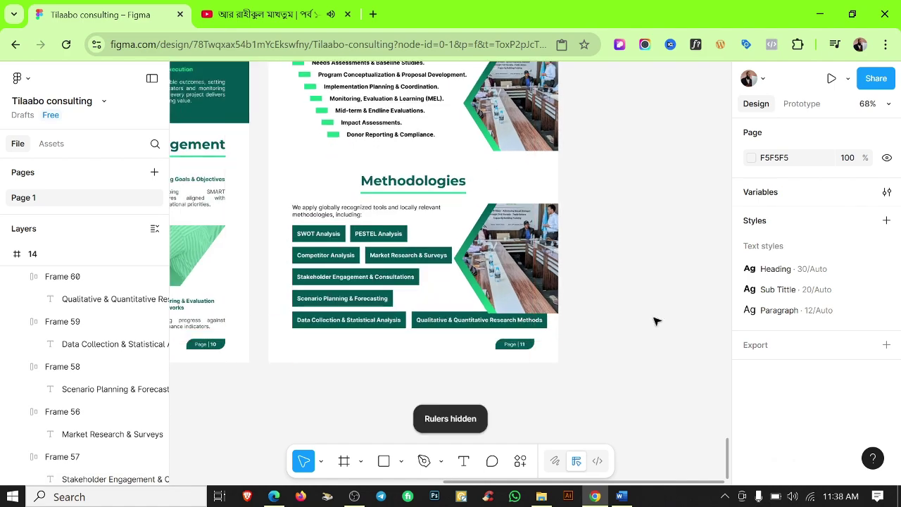
{"action": "scroll", "coordinate": [606, 251], "scroll_direction": "up", "scroll_amount": 5}
{"action": "scroll", "coordinate": [551, 347], "scroll_direction": "up", "scroll_amount": 5}
{"action": "scroll", "coordinate": [493, 346], "scroll_direction": "down", "scroll_amount": 3}
{"action": "left_click", "coordinate": [440, 346]}
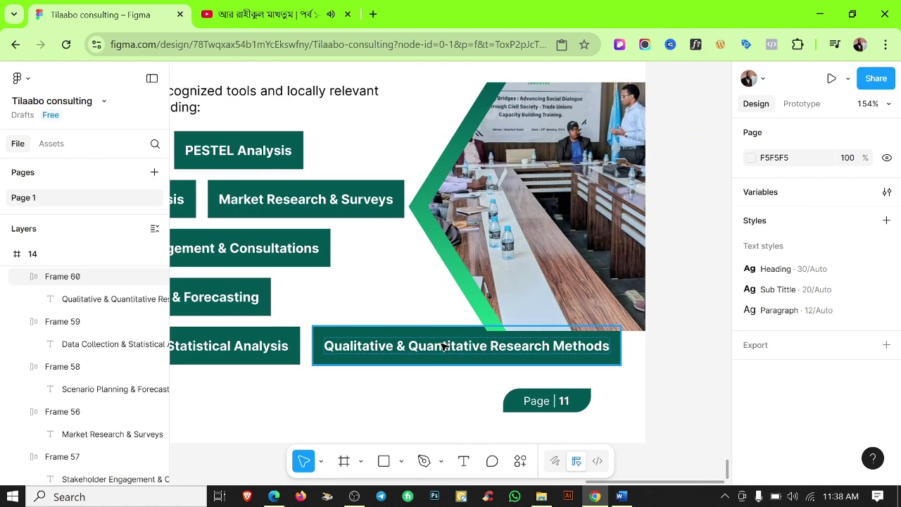
{"action": "left_click", "coordinate": [502, 265]}
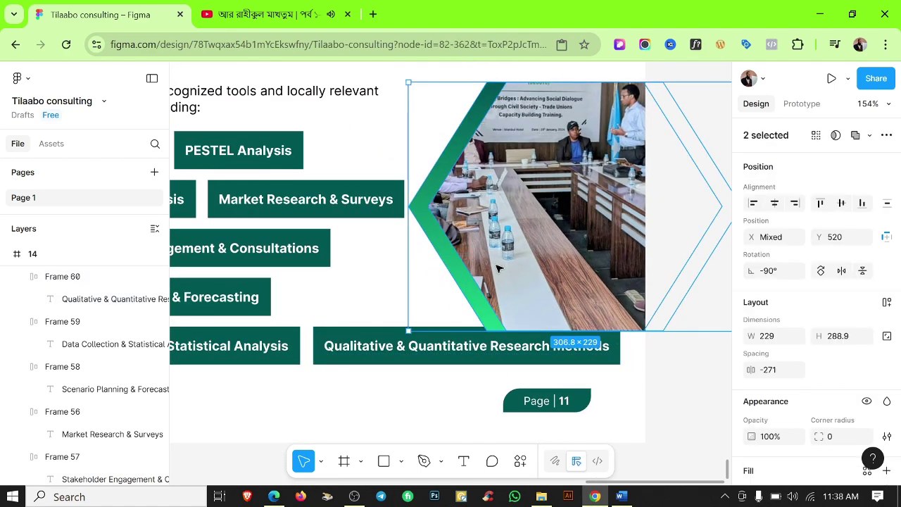
{"action": "scroll", "coordinate": [502, 265], "scroll_direction": "up", "scroll_amount": 2}
Nudge the hexagon photo pair slightly right beside the chips.
{"action": "left_click", "coordinate": [660, 402]}
{"action": "scroll", "coordinate": [671, 362], "scroll_direction": "down", "scroll_amount": 3}
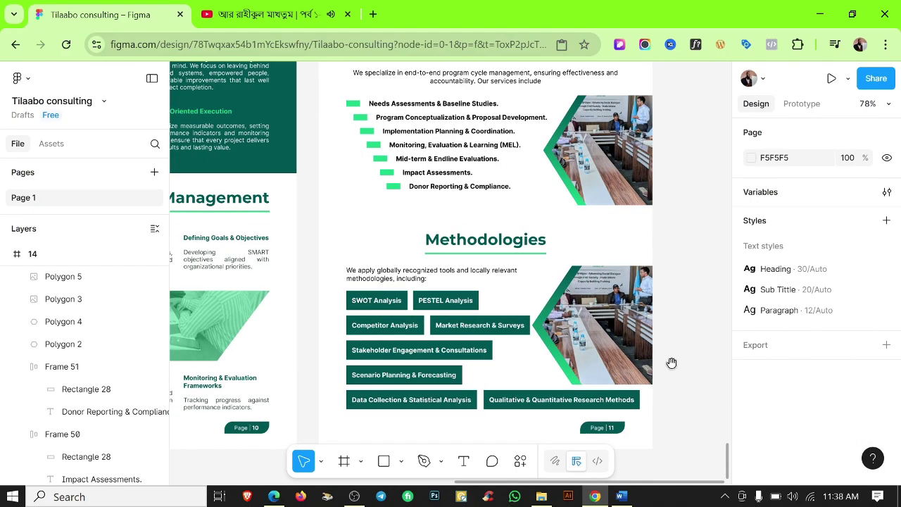
{"action": "scroll", "coordinate": [592, 310], "scroll_direction": "up", "scroll_amount": 2}
{"action": "left_click", "coordinate": [583, 294]}
{"action": "key", "text": "Right"}
{"action": "key", "text": "Right"}
{"action": "key", "text": "Right"}
{"action": "key", "text": "Right"}
{"action": "key", "text": "Right"}
{"action": "key", "text": "Right"}
{"action": "key", "text": "Right"}
{"action": "key", "text": "Right"}
{"action": "key", "text": "Right"}
{"action": "key", "text": "Right"}
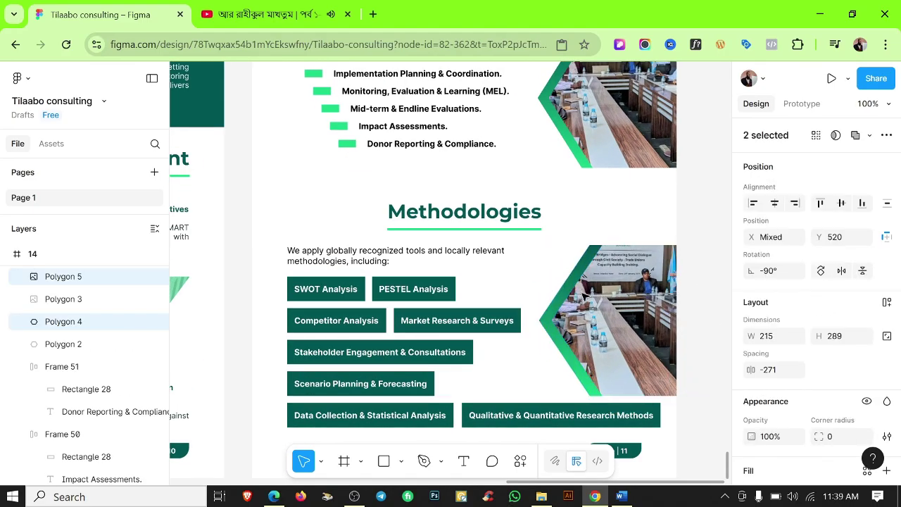
{"action": "key", "text": "Left"}
{"action": "key", "text": "Left"}
{"action": "key", "text": "Left"}
{"action": "key", "text": "Left"}
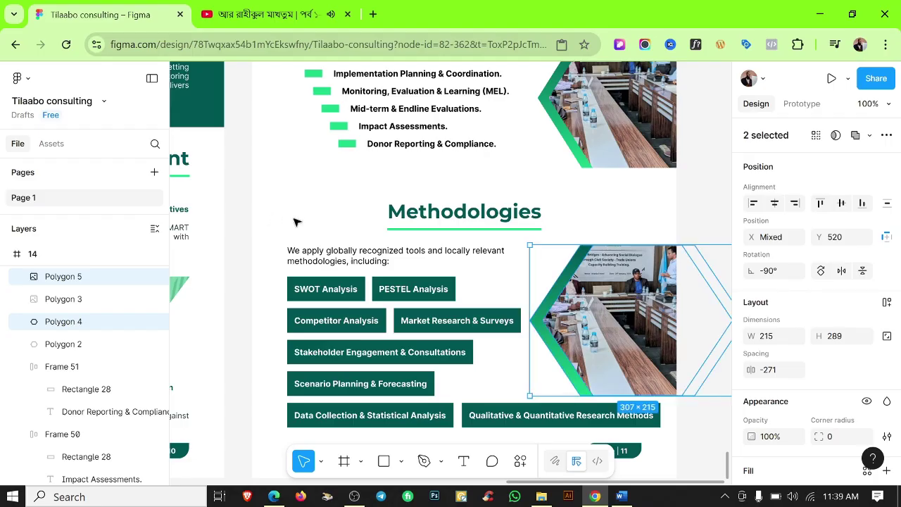
{"action": "left_click", "coordinate": [296, 221]}
Scroll the Word draft to its Internal & External Situation Analysis section.
{"action": "scroll", "coordinate": [677, 296], "scroll_direction": "up", "scroll_amount": 1}
{"action": "scroll", "coordinate": [679, 300], "scroll_direction": "down", "scroll_amount": 5}
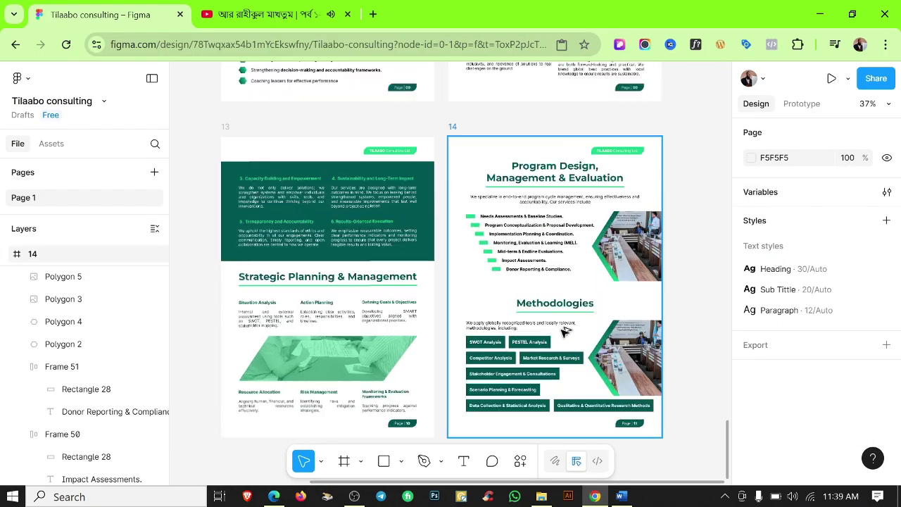
{"action": "scroll", "coordinate": [563, 331], "scroll_direction": "up", "scroll_amount": 1}
{"action": "scroll", "coordinate": [543, 306], "scroll_direction": "down", "scroll_amount": 2}
{"action": "scroll", "coordinate": [561, 288], "scroll_direction": "up", "scroll_amount": 5}
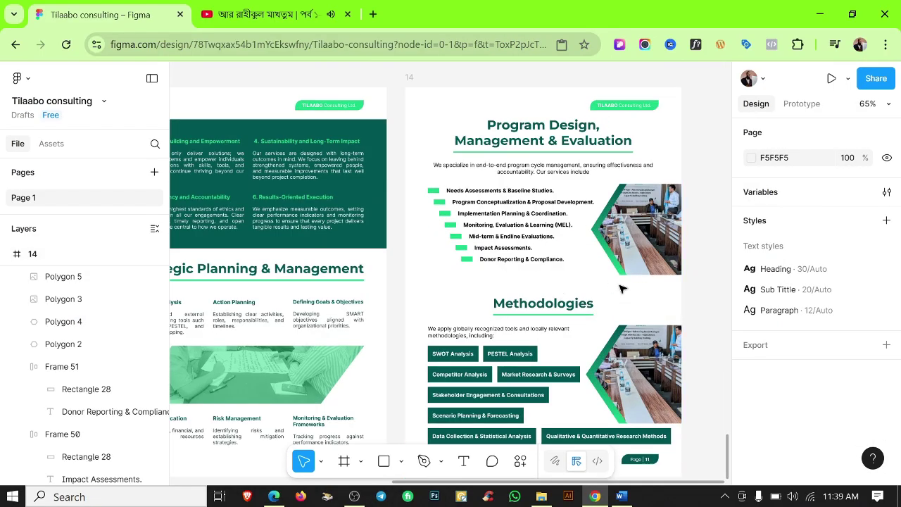
{"action": "scroll", "coordinate": [621, 289], "scroll_direction": "down", "scroll_amount": 5}
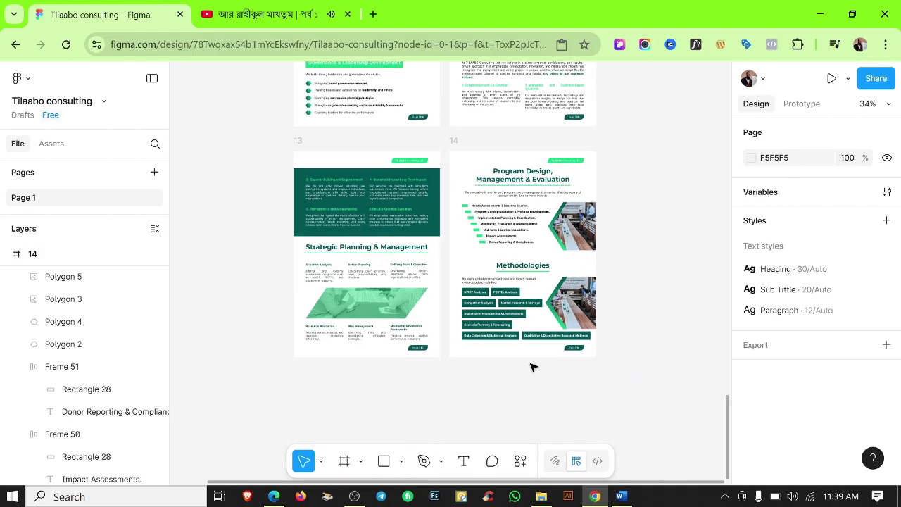
{"action": "scroll", "coordinate": [531, 366], "scroll_direction": "up", "scroll_amount": 10}
{"action": "scroll", "coordinate": [661, 320], "scroll_direction": "down", "scroll_amount": 4}
{"action": "left_click", "coordinate": [621, 496]}
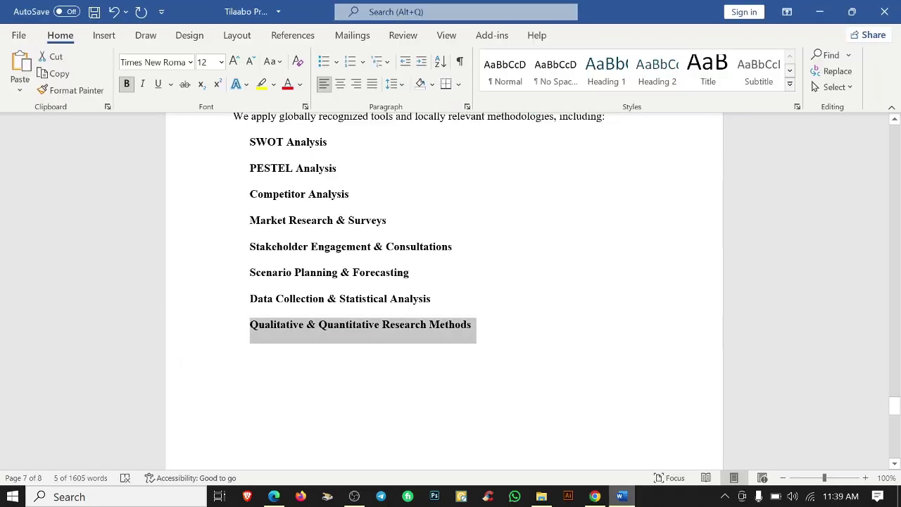
{"action": "scroll", "coordinate": [444, 295], "scroll_direction": "down", "scroll_amount": 5}
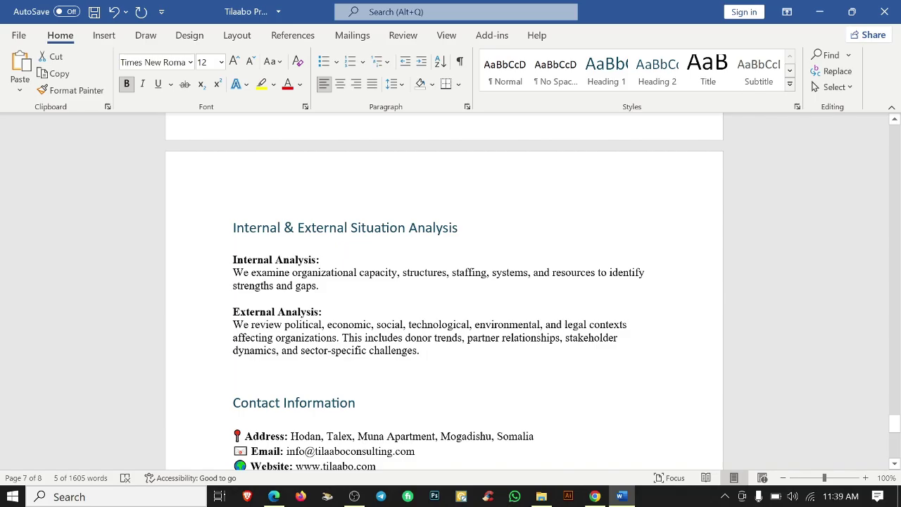
{"action": "scroll", "coordinate": [443, 296], "scroll_direction": "up", "scroll_amount": 2}
{"action": "scroll", "coordinate": [444, 296], "scroll_direction": "down", "scroll_amount": 1}
{"action": "scroll", "coordinate": [444, 295], "scroll_direction": "up", "scroll_amount": 1}
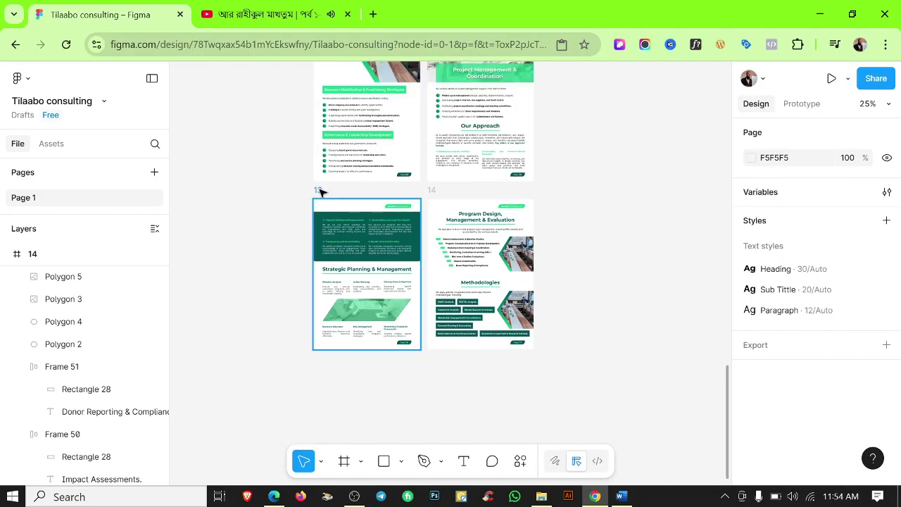
Duplicate page 13 as a new page 15 and delete its copied contents.
{"action": "left_click", "coordinate": [320, 193]}
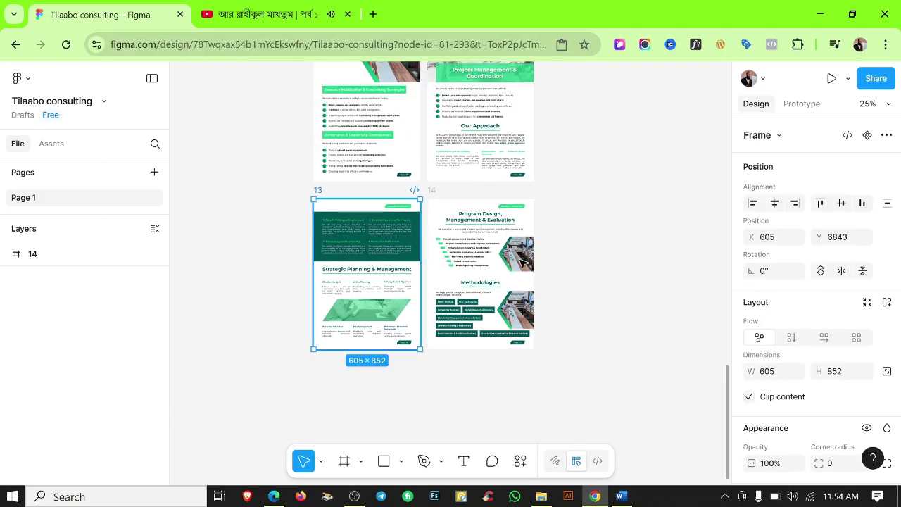
{"action": "key", "text": "ctrl+d"}
{"action": "scroll", "coordinate": [291, 294], "scroll_direction": "down", "scroll_amount": 3}
{"action": "left_click_drag", "start_coordinate": [291, 293], "coordinate": [425, 402]}
{"action": "key", "text": "Delete"}
{"action": "scroll", "coordinate": [357, 280], "scroll_direction": "up", "scroll_amount": 3}
{"action": "scroll", "coordinate": [423, 320], "scroll_direction": "up", "scroll_amount": 2}
Paste the hexagon photos into page 15, scale them down to the top-left, and show rulers.
{"action": "left_click", "coordinate": [572, 276]}
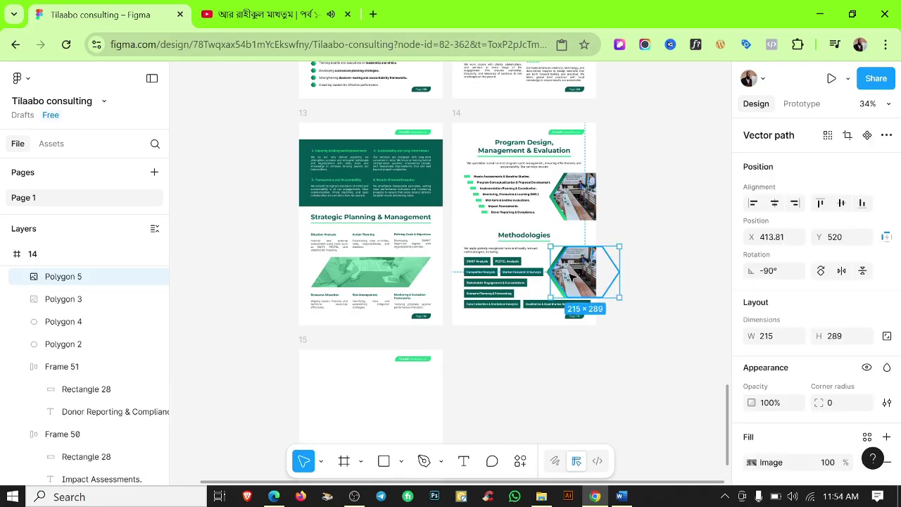
{"action": "left_click", "coordinate": [302, 341]}
{"action": "key", "text": "ctrl+v"}
{"action": "scroll", "coordinate": [364, 387], "scroll_direction": "down", "scroll_amount": 2}
{"action": "key", "text": "k"}
{"action": "left_click_drag", "start_coordinate": [466, 391], "coordinate": [496, 252]}
{"action": "scroll", "coordinate": [345, 318], "scroll_direction": "up", "scroll_amount": 4}
{"action": "key", "text": "shift+r"}
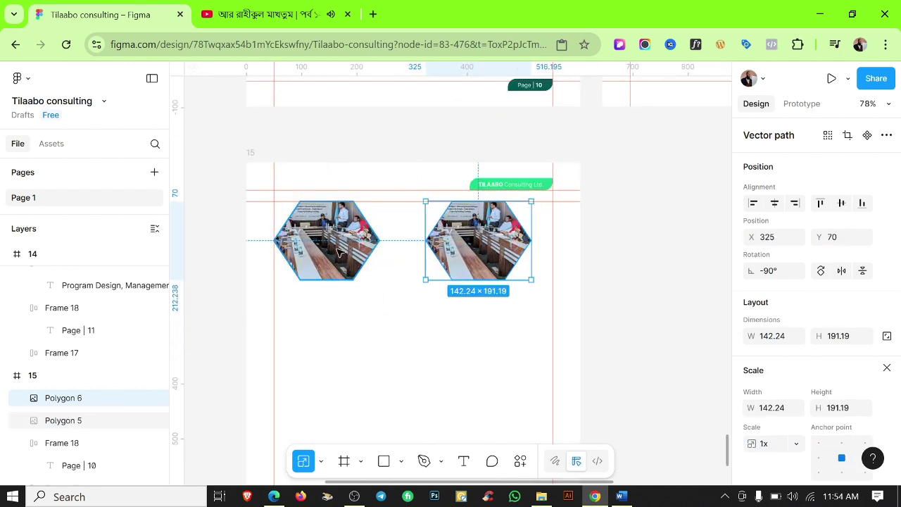
Enlarge both hexagon photos together and move the right one closer to the left.
{"action": "left_click", "coordinate": [338, 252], "text": "shift"}
{"action": "left_click_drag", "start_coordinate": [533, 280], "coordinate": [555, 284]}
{"action": "scroll", "coordinate": [518, 254], "scroll_direction": "up", "scroll_amount": 5}
{"action": "scroll", "coordinate": [444, 372], "scroll_direction": "down", "scroll_amount": 5}
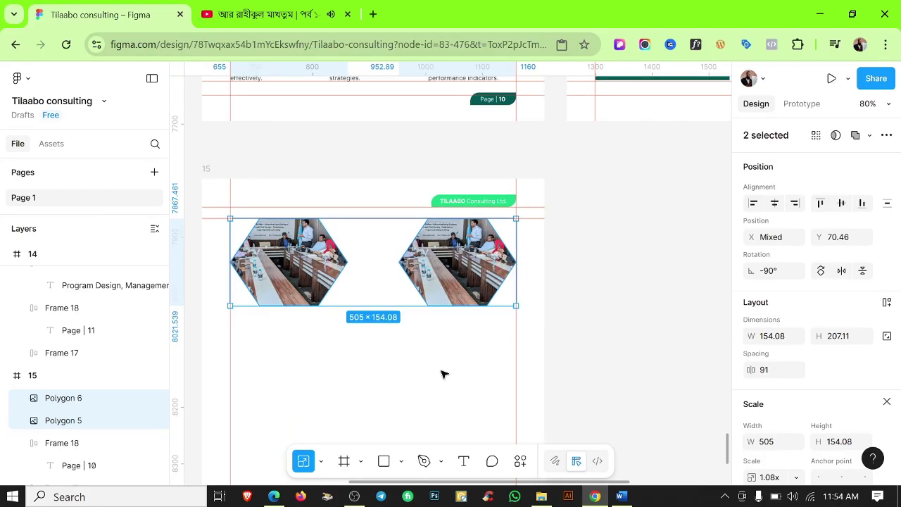
{"action": "key", "text": "Escape"}
{"action": "scroll", "coordinate": [423, 361], "scroll_direction": "up", "scroll_amount": 3}
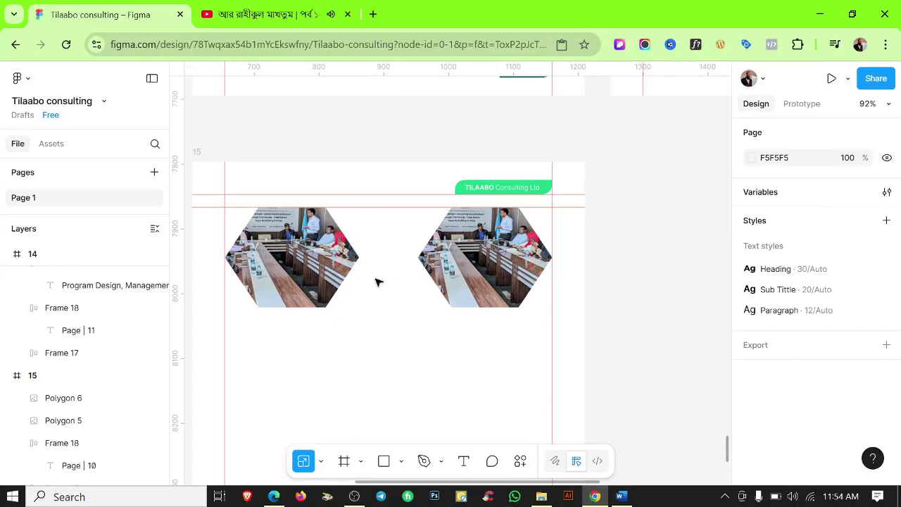
{"action": "left_click", "coordinate": [352, 278]}
{"action": "left_click_drag", "start_coordinate": [486, 268], "coordinate": [471, 268]}
{"action": "left_click", "coordinate": [365, 269], "text": "shift"}
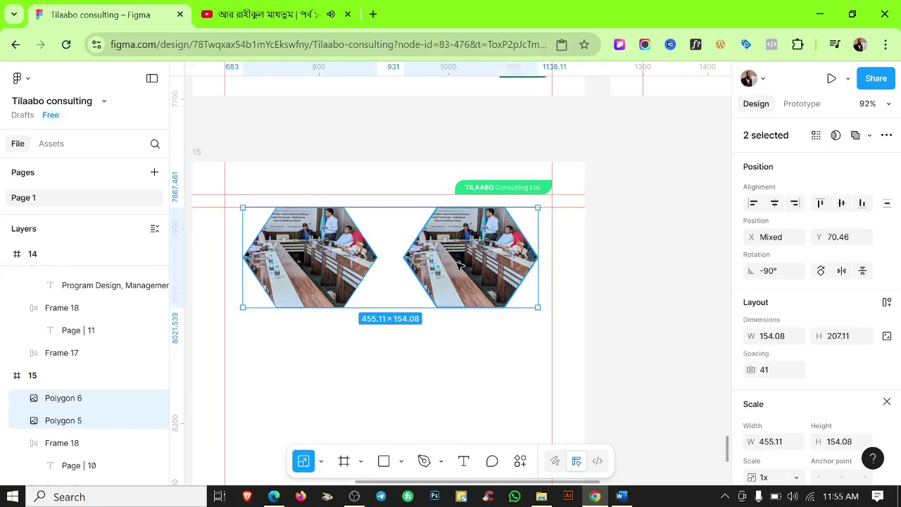
{"action": "left_click", "coordinate": [466, 370]}
Create a text layer below the hexagons holding the Internal Analysis heading copied from Word.
{"action": "left_click", "coordinate": [397, 398]}
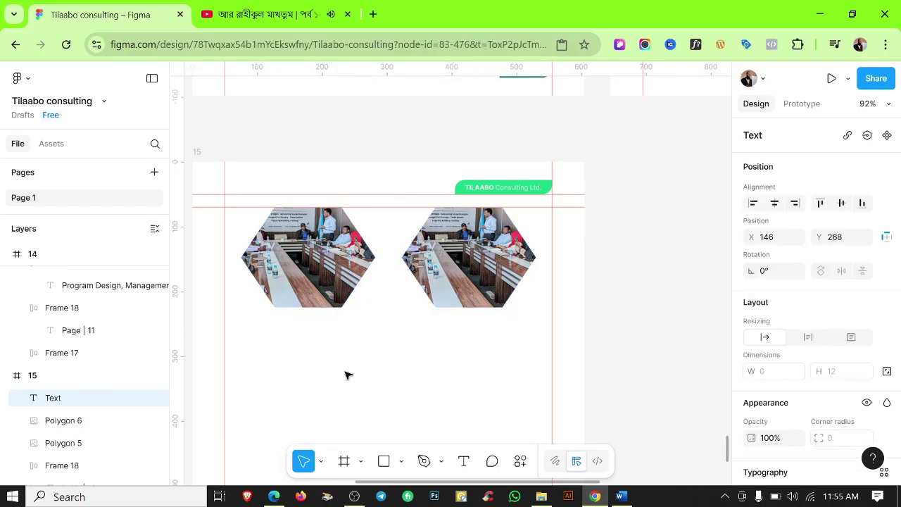
{"action": "left_click", "coordinate": [622, 496]}
{"action": "triple_click", "coordinate": [302, 328]}
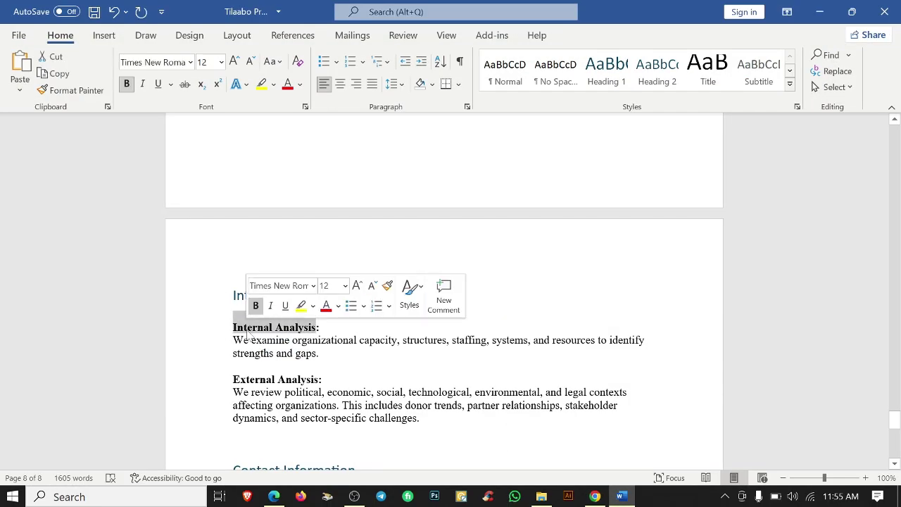
{"action": "key", "text": "alt+Tab"}
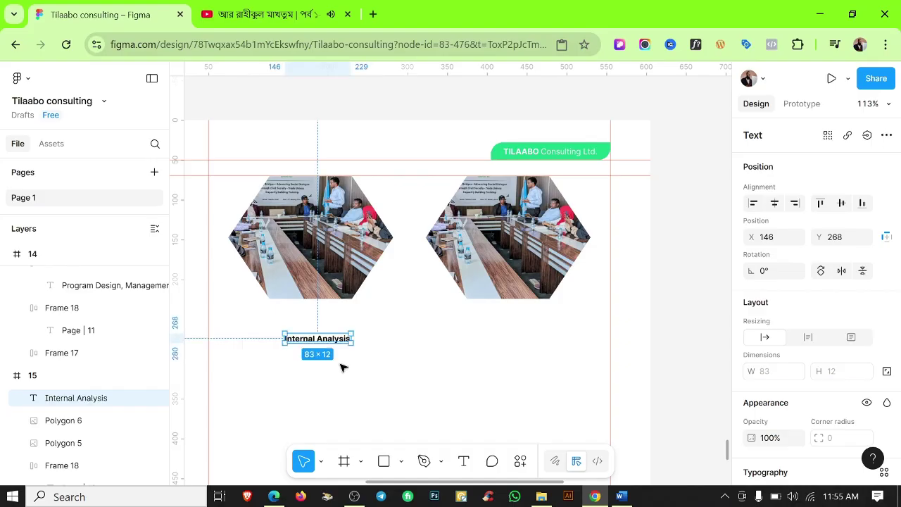
{"action": "scroll", "coordinate": [784, 372], "scroll_direction": "down", "scroll_amount": 4}
{"action": "scroll", "coordinate": [810, 352], "scroll_direction": "up", "scroll_amount": 4}
{"action": "scroll", "coordinate": [869, 336], "scroll_direction": "down", "scroll_amount": 2}
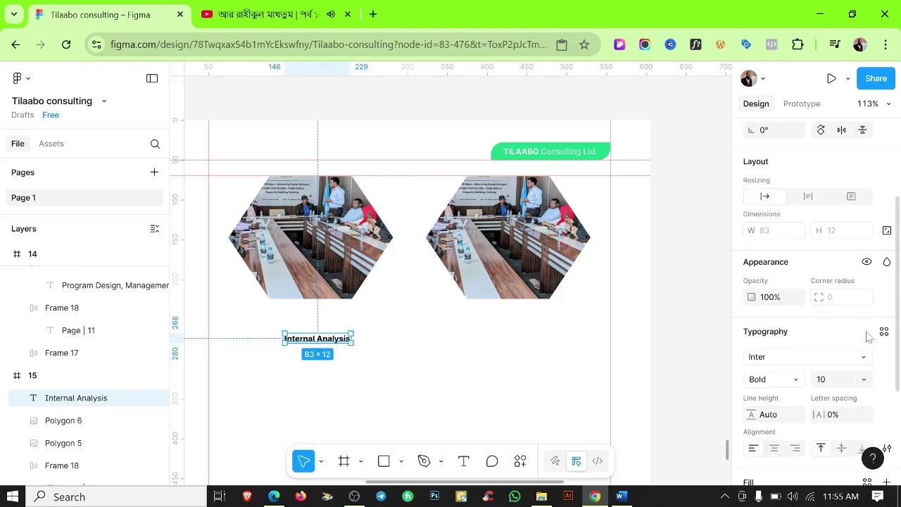
Style the Internal Analysis heading as Sub Title with Color 3 green fill, under the left hexagon.
{"action": "left_click", "coordinate": [884, 331]}
{"action": "left_click", "coordinate": [688, 317]}
{"action": "left_click", "coordinate": [624, 318]}
{"action": "left_click_drag", "start_coordinate": [337, 344], "coordinate": [318, 330]}
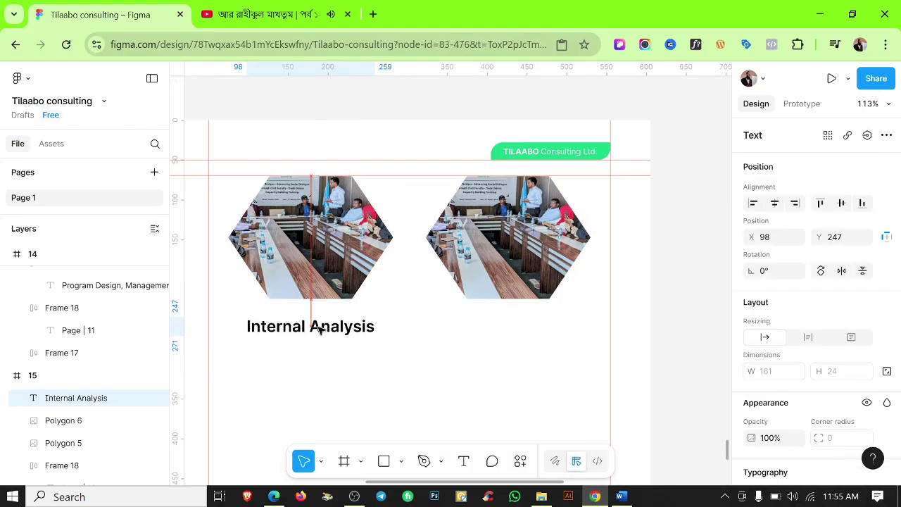
{"action": "left_click", "coordinate": [868, 320]}
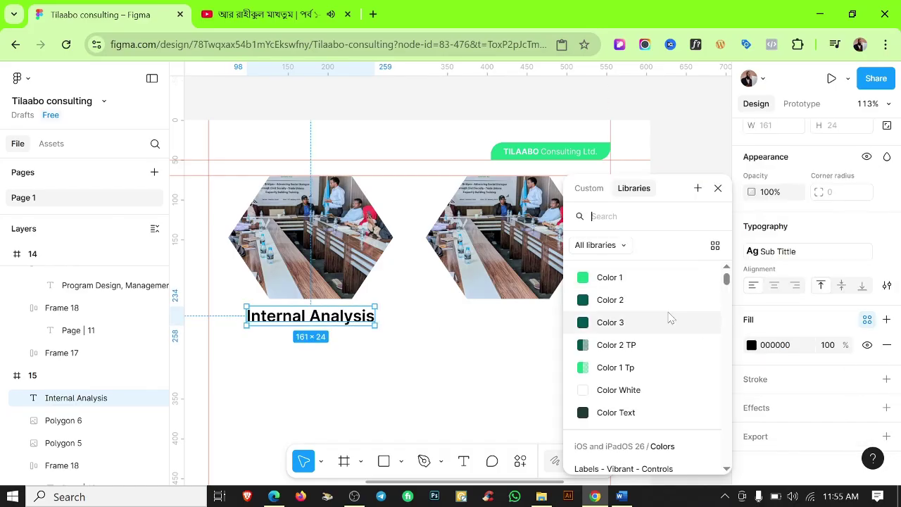
{"action": "left_click", "coordinate": [637, 280]}
{"action": "left_click", "coordinate": [774, 344]}
{"action": "left_click", "coordinate": [665, 321]}
Duplicate the heading under the right hexagon and change its text to External Analysis.
{"action": "left_click_drag", "start_coordinate": [326, 321], "coordinate": [514, 323]}
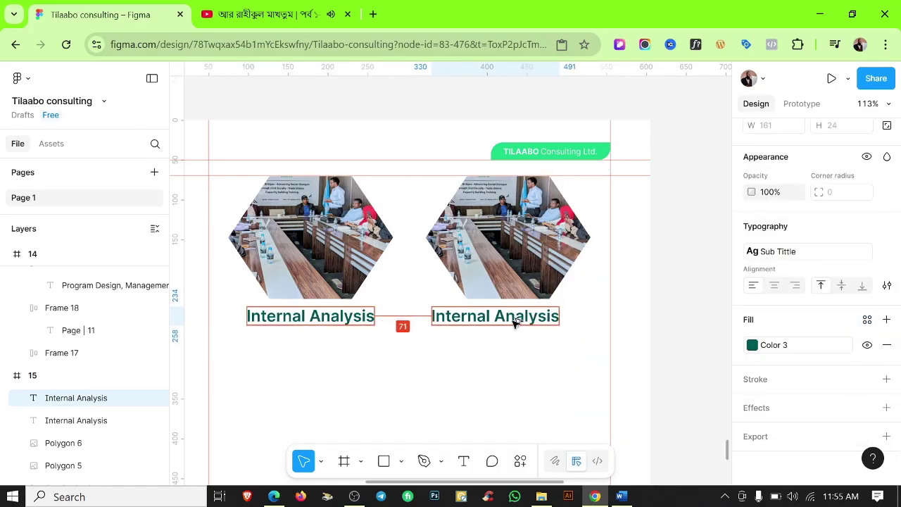
{"action": "left_click", "coordinate": [621, 497]}
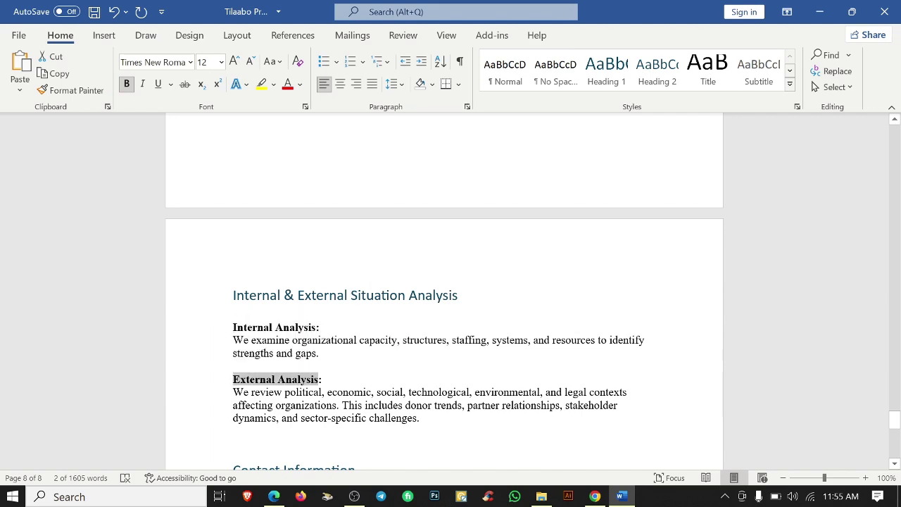
{"action": "key", "text": "alt+Tab"}
{"action": "key", "text": "Return"}
{"action": "type", "text": "External Analysis"}
Check each heading against its hexagon photo, then drag a paragraph block below the headings.
{"action": "left_click", "coordinate": [528, 292]}
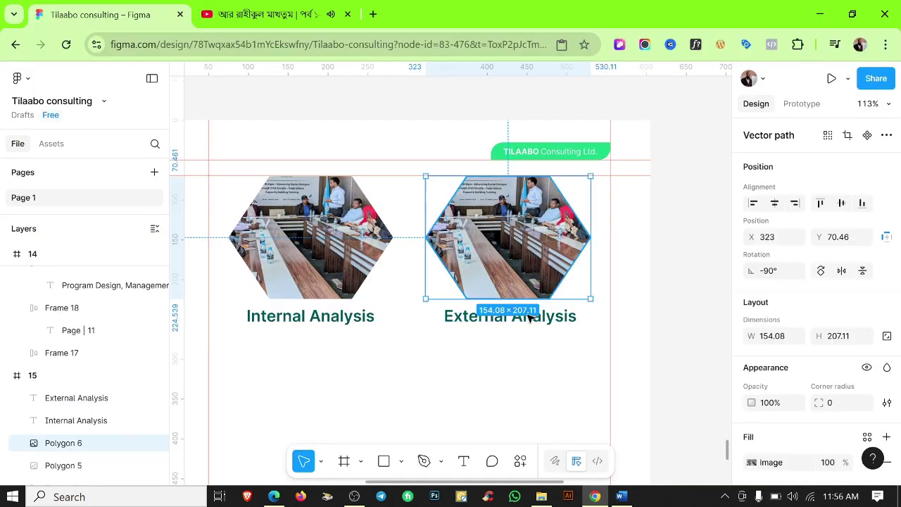
{"action": "left_click", "coordinate": [528, 317], "text": "shift"}
{"action": "left_click", "coordinate": [318, 317]}
{"action": "left_click", "coordinate": [310, 240], "text": "shift"}
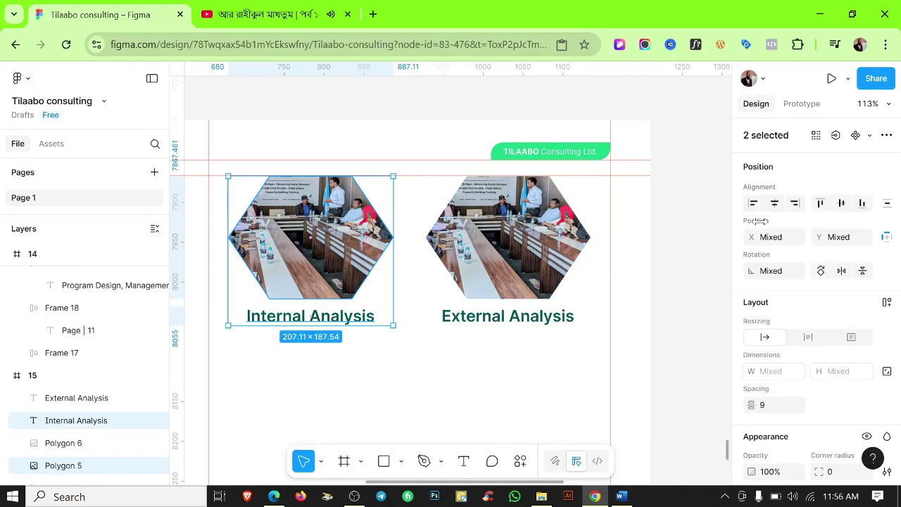
{"action": "left_click", "coordinate": [470, 369]}
{"action": "scroll", "coordinate": [491, 371], "scroll_direction": "down", "scroll_amount": 5}
{"action": "scroll", "coordinate": [591, 384], "scroll_direction": "up", "scroll_amount": 5}
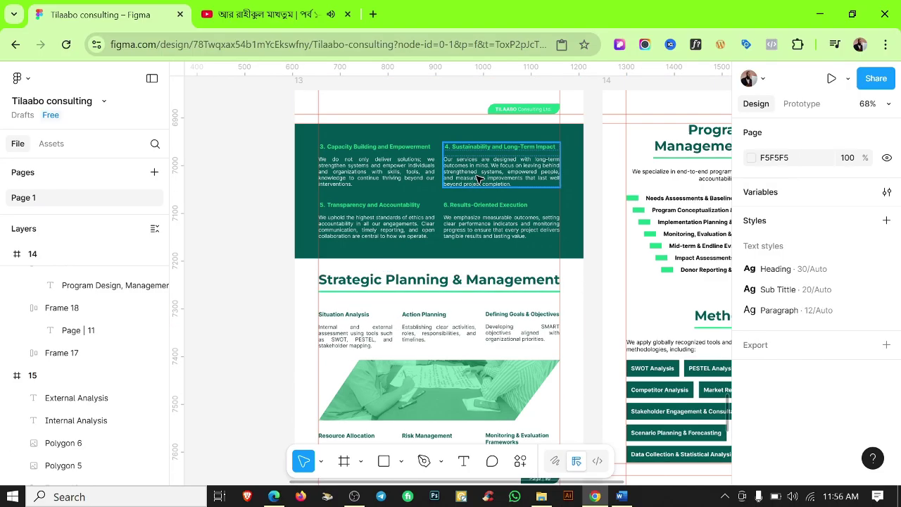
{"action": "left_click_drag", "start_coordinate": [692, 176], "coordinate": [469, 404]}
Paste the Internal Analysis description from Word into the paragraph block.
{"action": "key", "text": "alt+Tab"}
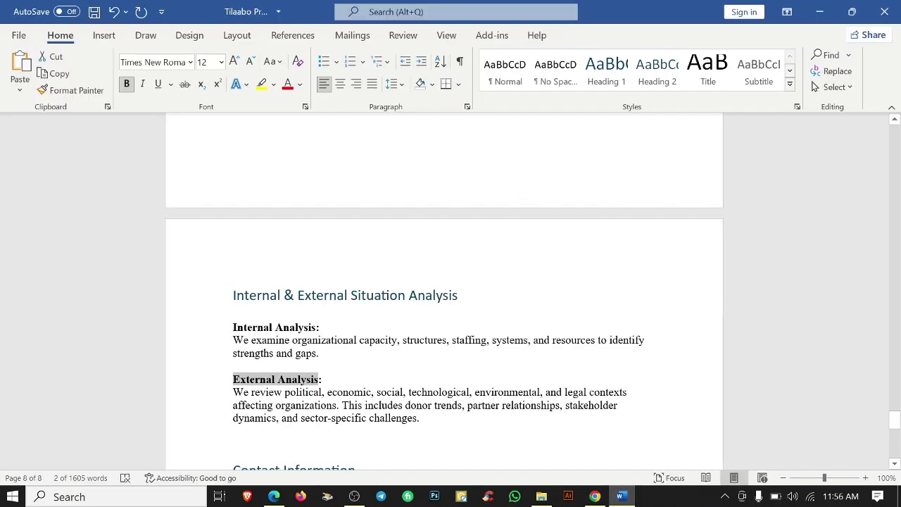
{"action": "key", "text": "alt+Tab"}
{"action": "key", "text": "Return"}
{"action": "type", "text": "We examine organizational capacity, structures, staffing, systems, and resources to identify strengths and gaps."}
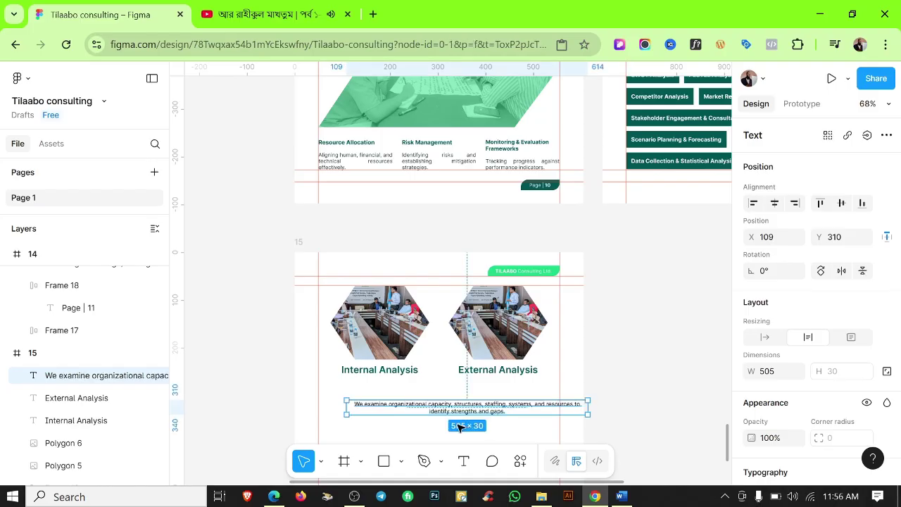
{"action": "key", "text": "Escape"}
{"action": "key", "text": "Escape"}
{"action": "scroll", "coordinate": [472, 331], "scroll_direction": "down", "scroll_amount": 1}
{"action": "left_click", "coordinate": [472, 331]}
{"action": "scroll", "coordinate": [384, 329], "scroll_direction": "up", "scroll_amount": 4}
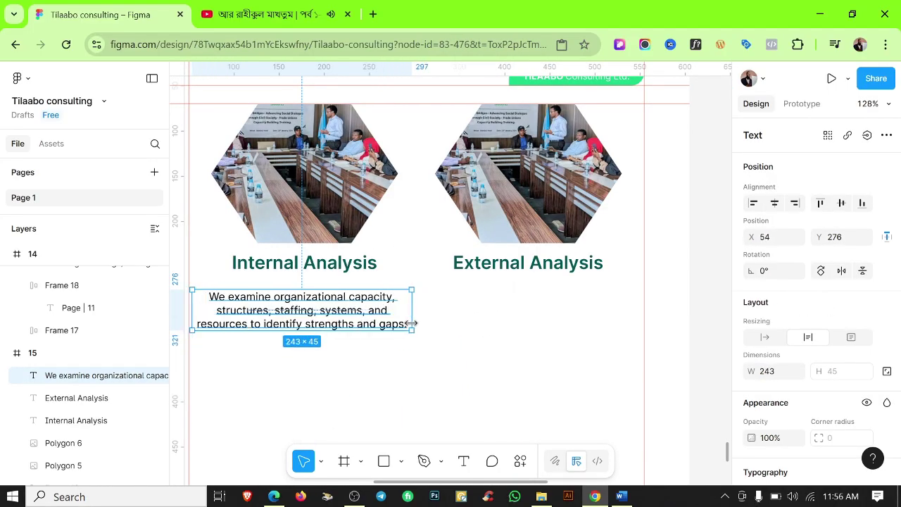
Centre the description under the Internal Analysis heading and fine-tune both positions.
{"action": "left_click", "coordinate": [328, 265], "text": "shift"}
{"action": "left_click", "coordinate": [451, 309]}
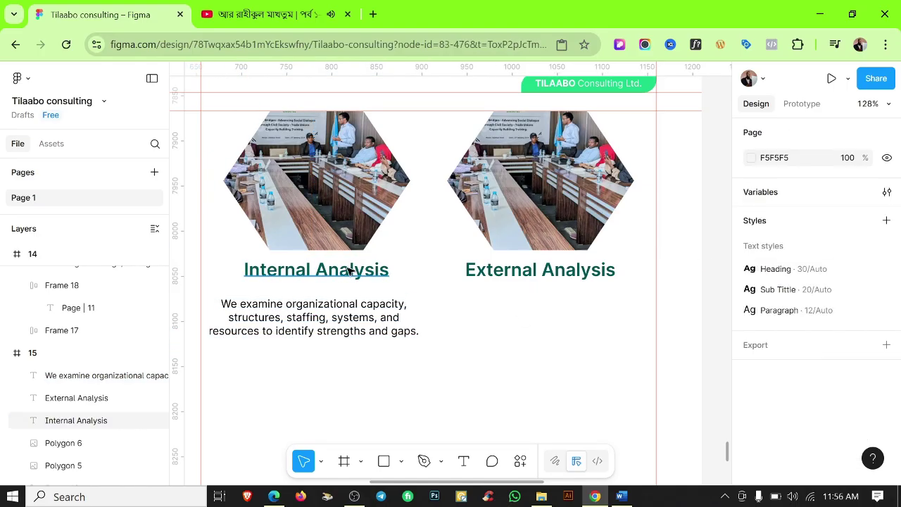
{"action": "left_click", "coordinate": [350, 271]}
{"action": "left_click", "coordinate": [331, 317], "text": "shift"}
{"action": "left_click", "coordinate": [775, 204]}
{"action": "left_click", "coordinate": [459, 372]}
{"action": "left_click_drag", "start_coordinate": [346, 385], "coordinate": [376, 396]}
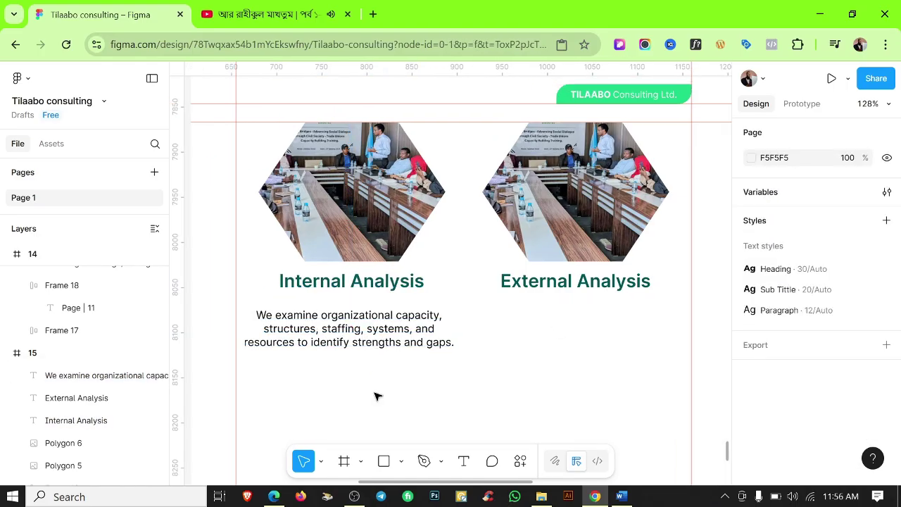
{"action": "left_click_drag", "start_coordinate": [363, 331], "coordinate": [364, 329]}
{"action": "left_click_drag", "start_coordinate": [362, 284], "coordinate": [358, 289]}
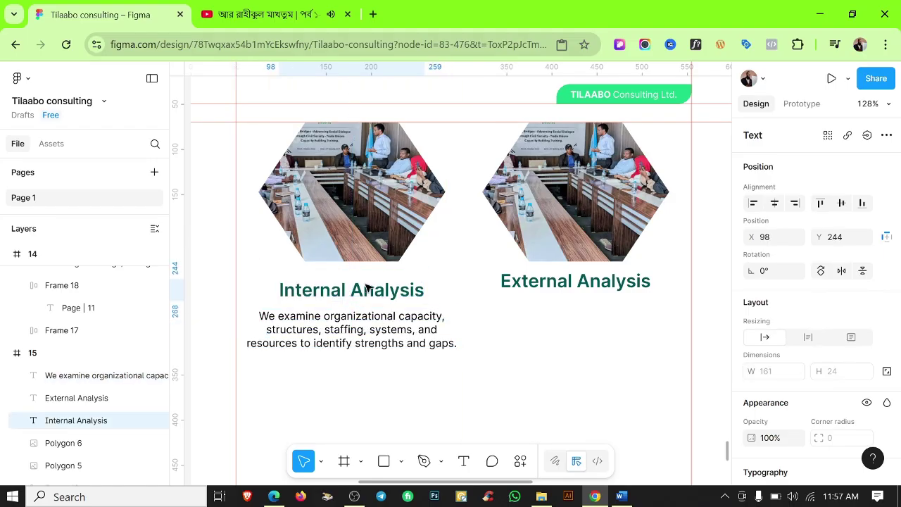
{"action": "left_click", "coordinate": [392, 335], "text": "shift"}
{"action": "left_click_drag", "start_coordinate": [393, 341], "coordinate": [394, 343]}
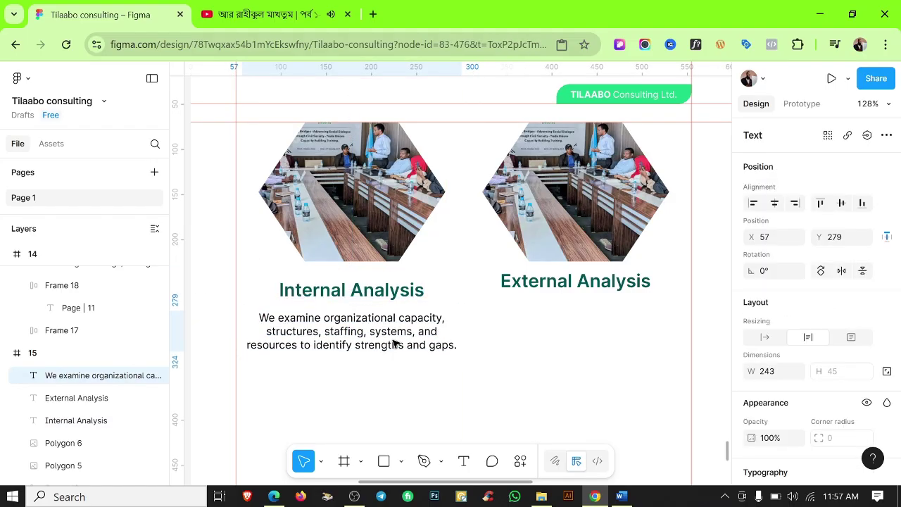
Align the External Analysis heading level with the Internal Analysis heading.
{"action": "left_click", "coordinate": [557, 289]}
{"action": "key", "text": "Delete"}
{"action": "key", "text": "ctrl+z"}
{"action": "left_click_drag", "start_coordinate": [316, 305], "coordinate": [525, 285]}
{"action": "left_click_drag", "start_coordinate": [581, 290], "coordinate": [581, 294]}
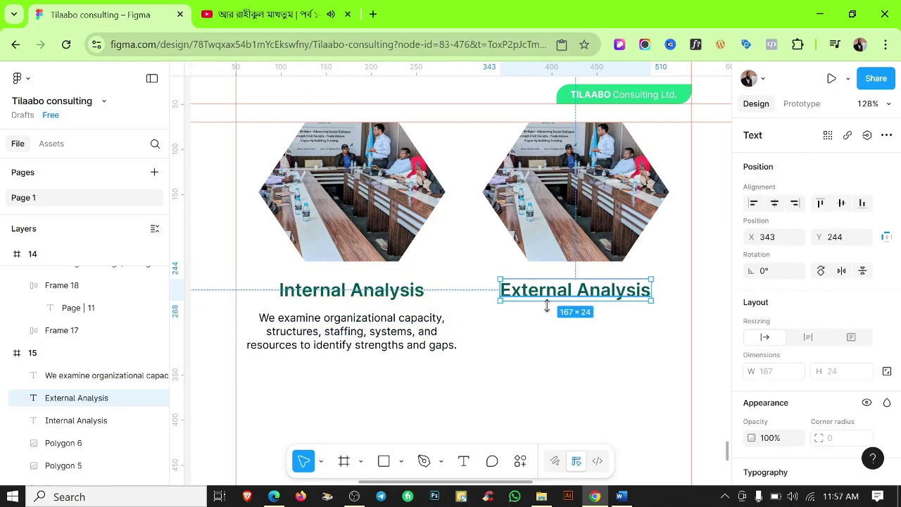
Duplicate the paragraph under External Analysis and replace its text with the External Analysis description.
{"action": "left_click_drag", "start_coordinate": [402, 332], "coordinate": [588, 338]}
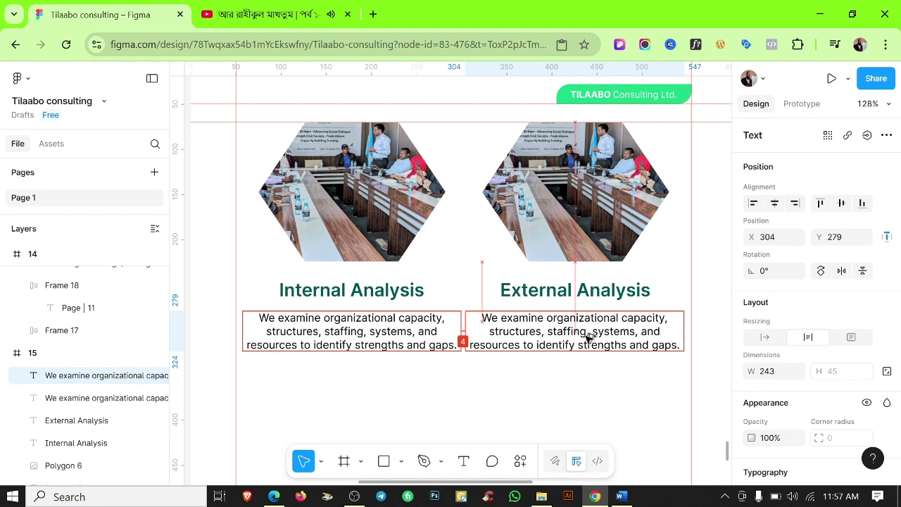
{"action": "left_click", "coordinate": [552, 420]}
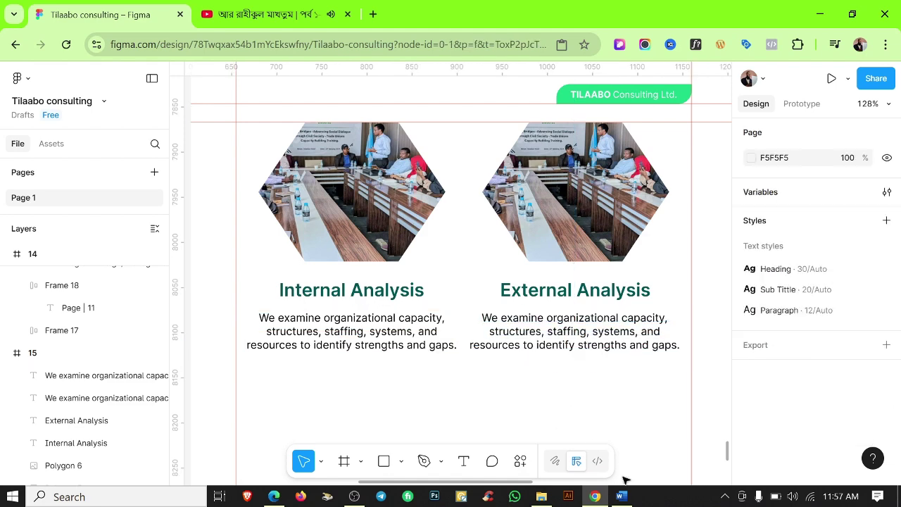
{"action": "left_click", "coordinate": [621, 497]}
{"action": "left_click_drag", "start_coordinate": [233, 392], "coordinate": [420, 431]}
{"action": "key", "text": "ctrl+c"}
{"action": "left_click", "coordinate": [595, 497]}
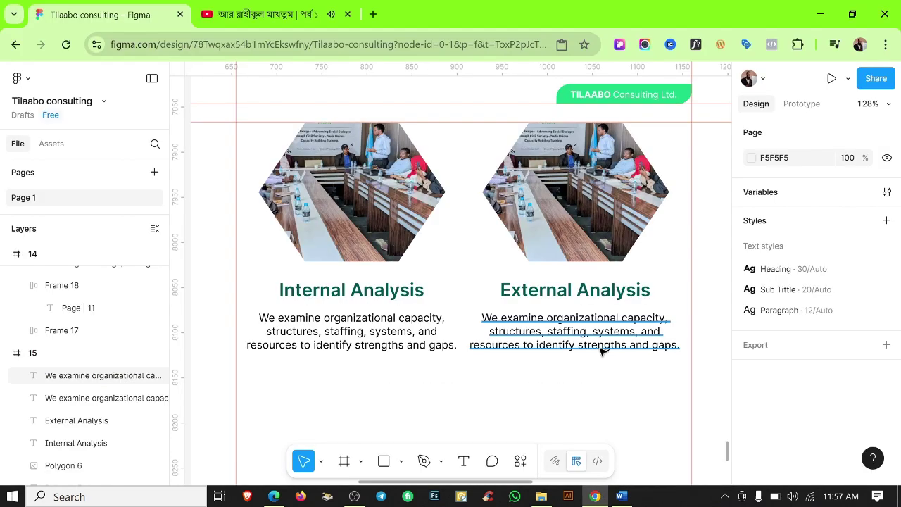
{"action": "double_click", "coordinate": [601, 348]}
{"action": "key", "text": "ctrl+v"}
{"action": "left_click", "coordinate": [600, 407]}
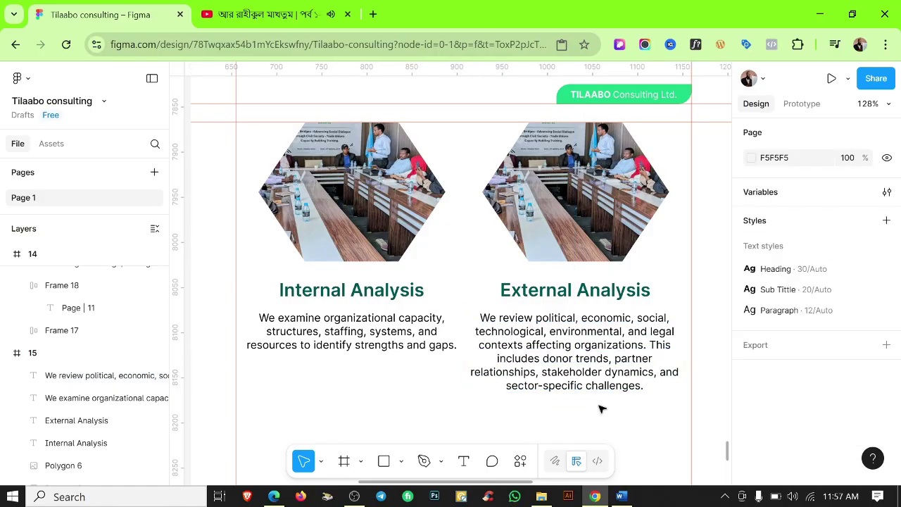
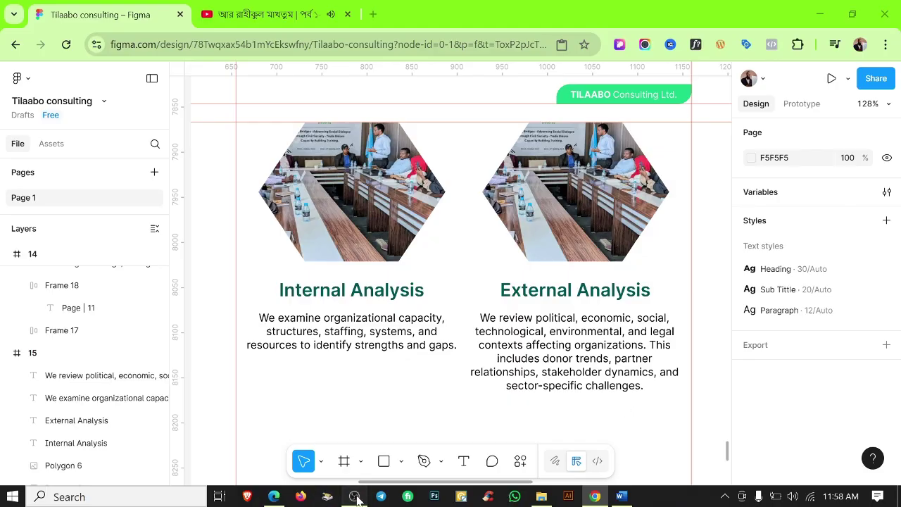
Hide the canvas rulers.
{"action": "key", "text": "shift+r"}
{"action": "scroll", "coordinate": [567, 413], "scroll_direction": "down", "scroll_amount": 5}
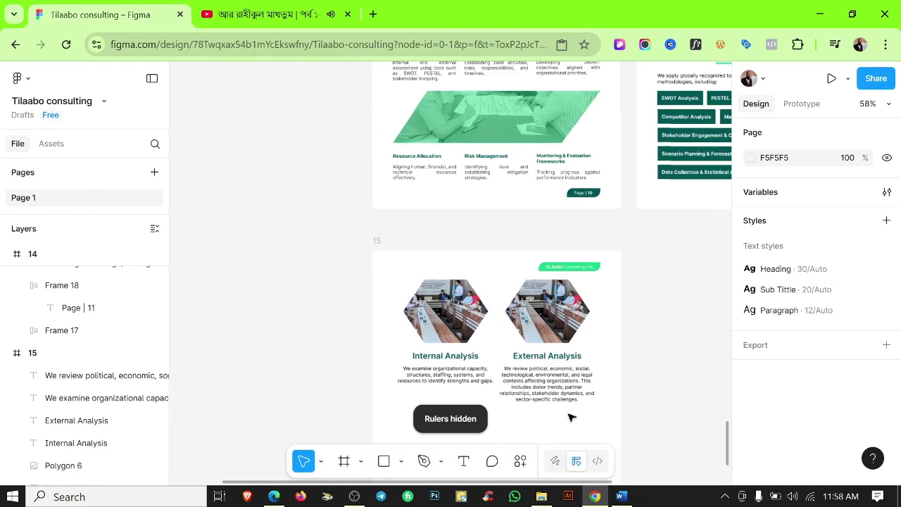
{"action": "scroll", "coordinate": [573, 413], "scroll_direction": "up", "scroll_amount": 4}
{"action": "scroll", "coordinate": [573, 413], "scroll_direction": "down", "scroll_amount": 2}
Check the Word draft, then zoom out to see all brochure pages.
{"action": "key", "text": "alt+Tab"}
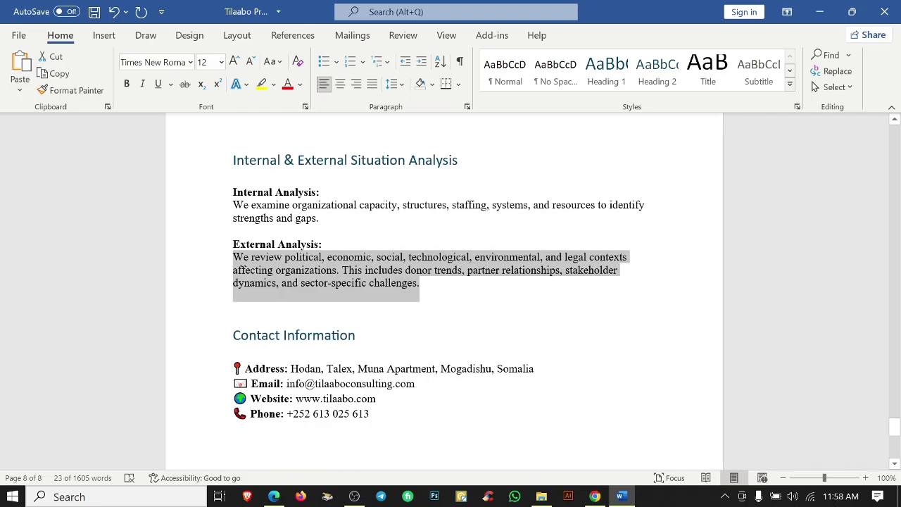
{"action": "scroll", "coordinate": [627, 367], "scroll_direction": "up", "scroll_amount": 3}
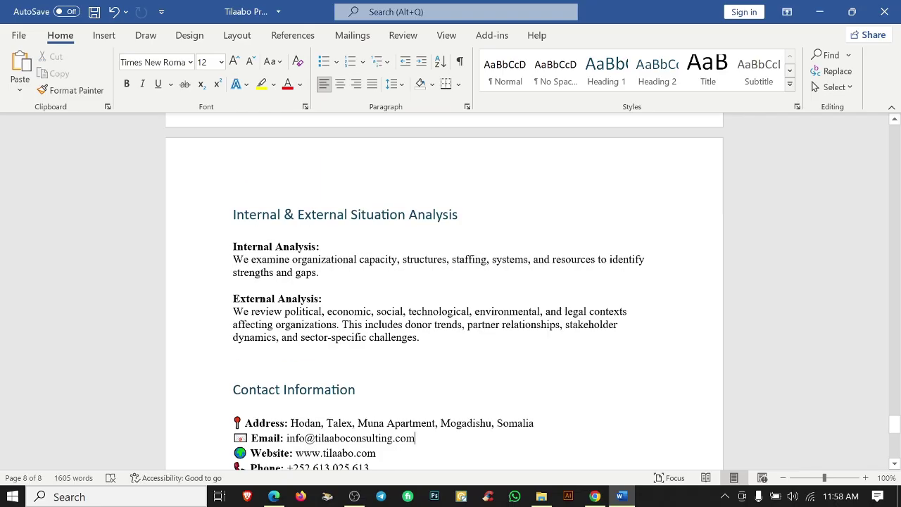
{"action": "key", "text": "alt+Tab"}
{"action": "scroll", "coordinate": [576, 303], "scroll_direction": "down", "scroll_amount": 2}
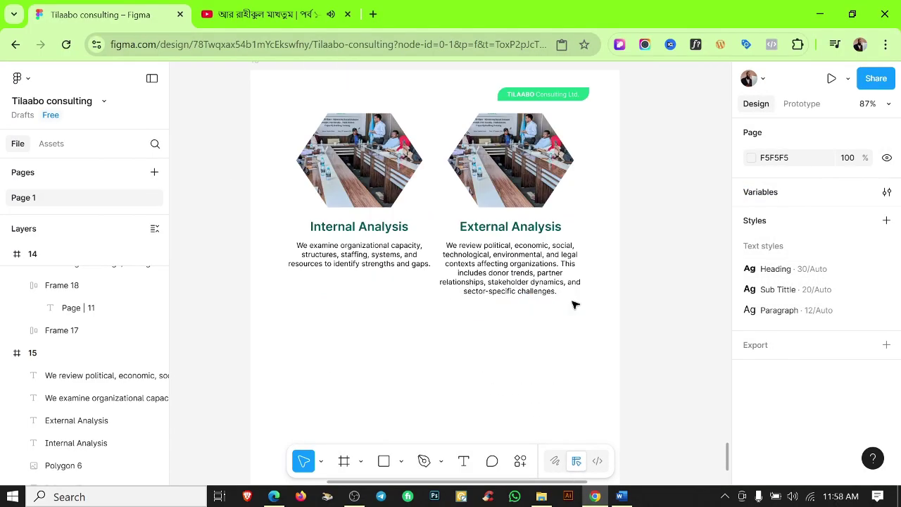
{"action": "scroll", "coordinate": [573, 303], "scroll_direction": "down", "scroll_amount": 2}
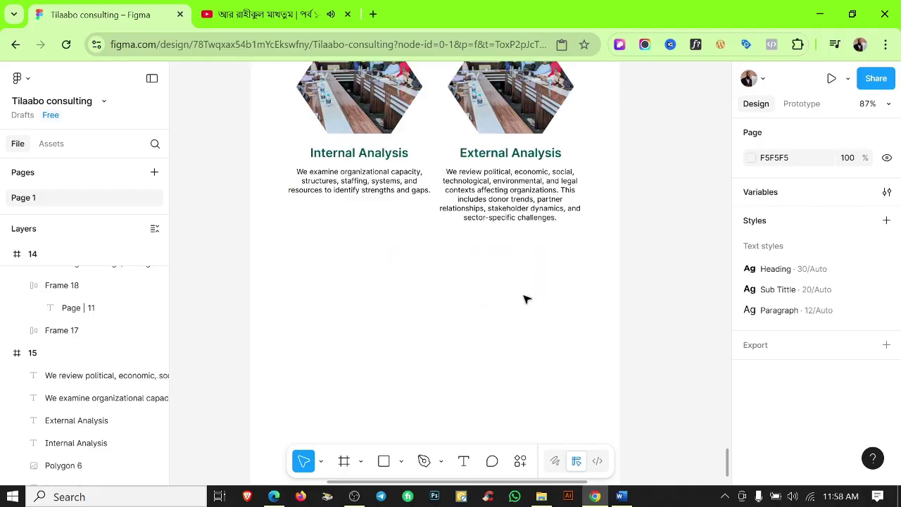
{"action": "scroll", "coordinate": [521, 232], "scroll_direction": "down", "scroll_amount": 5}
{"action": "scroll", "coordinate": [540, 230], "scroll_direction": "up", "scroll_amount": 2}
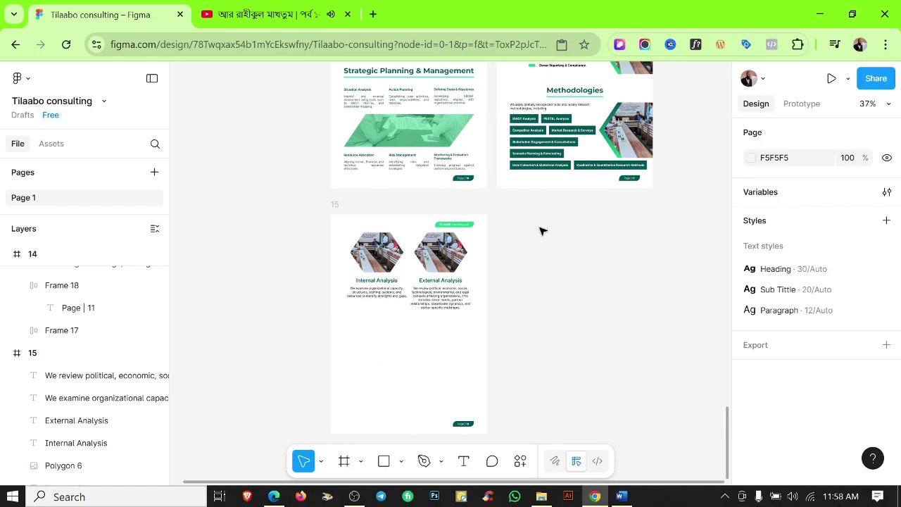
{"action": "scroll", "coordinate": [533, 230], "scroll_direction": "down", "scroll_amount": 5}
{"action": "scroll", "coordinate": [534, 181], "scroll_direction": "up", "scroll_amount": 2}
{"action": "scroll", "coordinate": [533, 181], "scroll_direction": "up", "scroll_amount": 2}
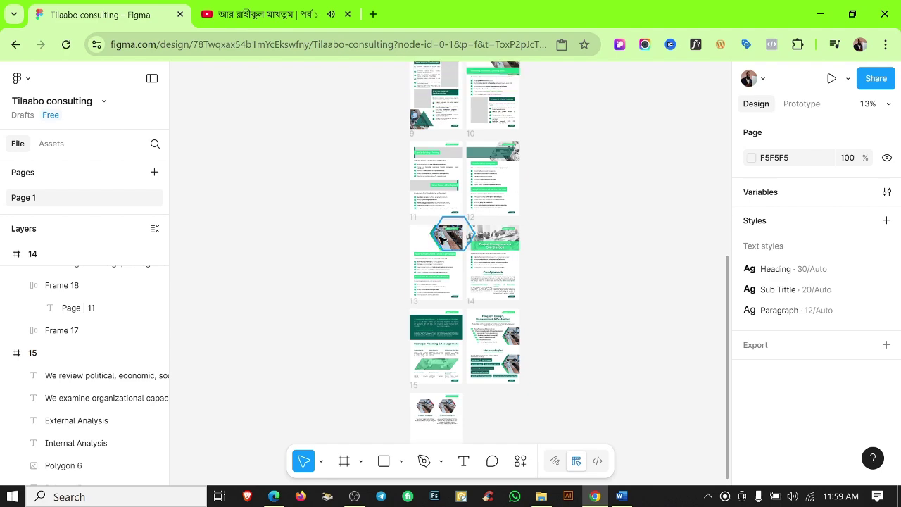
Copy the hexagon photo and green triangle into frame 15.
{"action": "scroll", "coordinate": [458, 155], "scroll_direction": "up", "scroll_amount": 5}
{"action": "scroll", "coordinate": [394, 125], "scroll_direction": "down", "scroll_amount": 1}
{"action": "left_click", "coordinate": [395, 125], "text": "shift"}
{"action": "key", "text": "ctrl+c"}
{"action": "scroll", "coordinate": [489, 154], "scroll_direction": "down", "scroll_amount": 5}
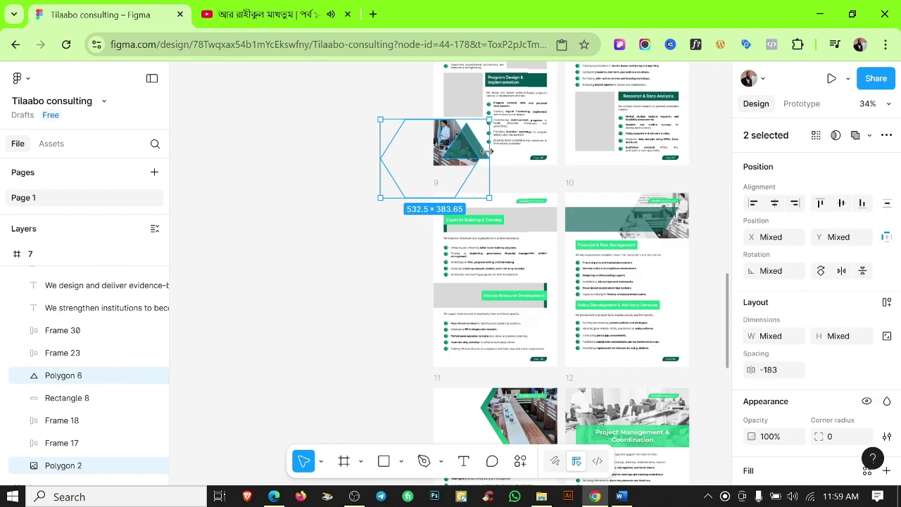
{"action": "scroll", "coordinate": [487, 169], "scroll_direction": "down", "scroll_amount": 2}
{"action": "left_click", "coordinate": [472, 254]}
{"action": "key", "text": "ctrl+v"}
{"action": "scroll", "coordinate": [489, 311], "scroll_direction": "up", "scroll_amount": 3}
Scale the pasted photo and triangle proportionally to 734 wide and nudge them right.
{"action": "key", "text": "k"}
{"action": "left_click_drag", "start_coordinate": [477, 314], "coordinate": [513, 300]}
{"action": "scroll", "coordinate": [486, 310], "scroll_direction": "up", "scroll_amount": 3}
{"action": "scroll", "coordinate": [485, 288], "scroll_direction": "down", "scroll_amount": 1}
{"action": "key", "text": "shift+Right"}
{"action": "key", "text": "shift+Right"}
{"action": "key", "text": "shift+Right"}
{"action": "key", "text": "shift+Right"}
{"action": "key", "text": "shift+Right"}
{"action": "key", "text": "shift+Right"}
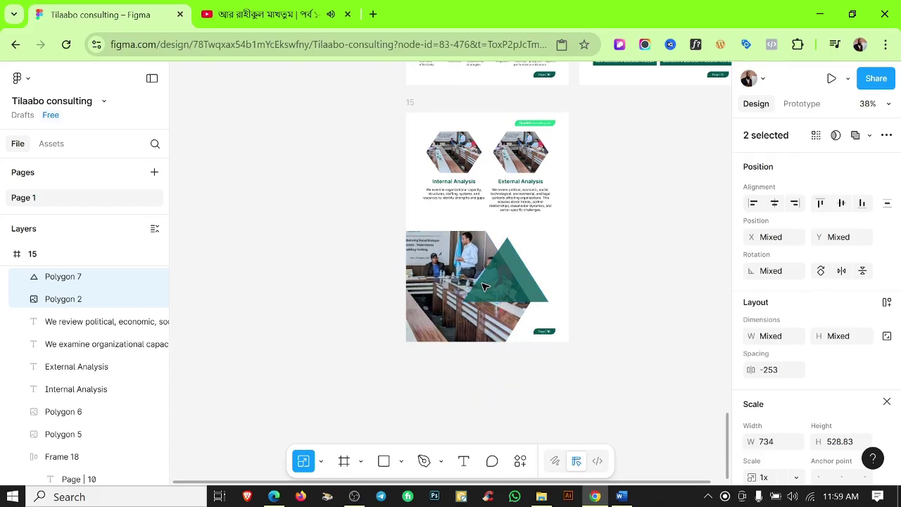
{"action": "key", "text": "Escape"}
{"action": "scroll", "coordinate": [547, 277], "scroll_direction": "up", "scroll_amount": 5}
Widen the green triangle to about 414 and move it toward the page bottom.
{"action": "left_click", "coordinate": [542, 274]}
{"action": "left_click_drag", "start_coordinate": [549, 238], "coordinate": [607, 226]}
{"action": "left_click_drag", "start_coordinate": [531, 314], "coordinate": [533, 334]}
{"action": "key", "text": "shift+r"}
{"action": "scroll", "coordinate": [531, 328], "scroll_direction": "up", "scroll_amount": 2}
{"action": "scroll", "coordinate": [655, 261], "scroll_direction": "down", "scroll_amount": 5}
{"action": "key", "text": "Escape"}
{"action": "scroll", "coordinate": [655, 259], "scroll_direction": "up", "scroll_amount": 2}
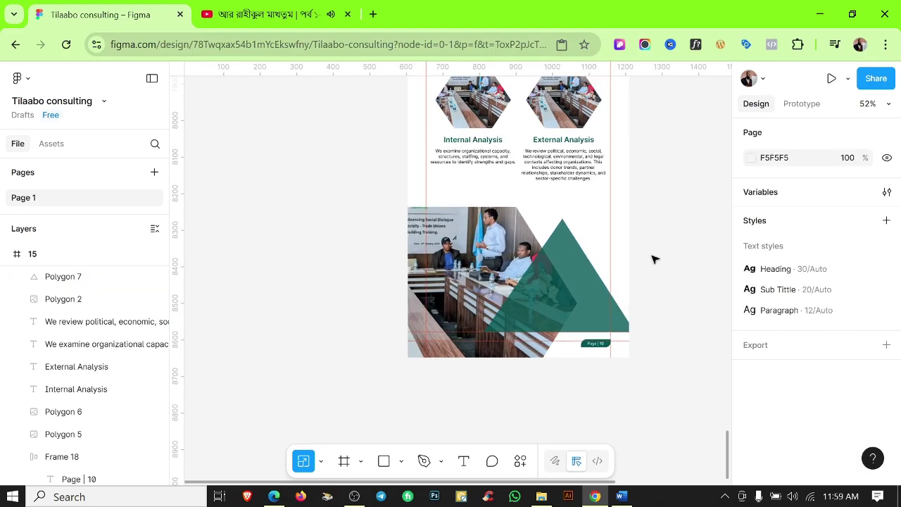
{"action": "key", "text": "shift+r"}
{"action": "scroll", "coordinate": [566, 306], "scroll_direction": "down", "scroll_amount": 3}
{"action": "scroll", "coordinate": [563, 276], "scroll_direction": "up", "scroll_amount": 4}
Fine-tune the green triangle's corner points and shift it slightly right.
{"action": "left_click", "coordinate": [561, 277]}
{"action": "left_click_drag", "start_coordinate": [562, 255], "coordinate": [560, 274]}
{"action": "key", "text": "ctrl+z"}
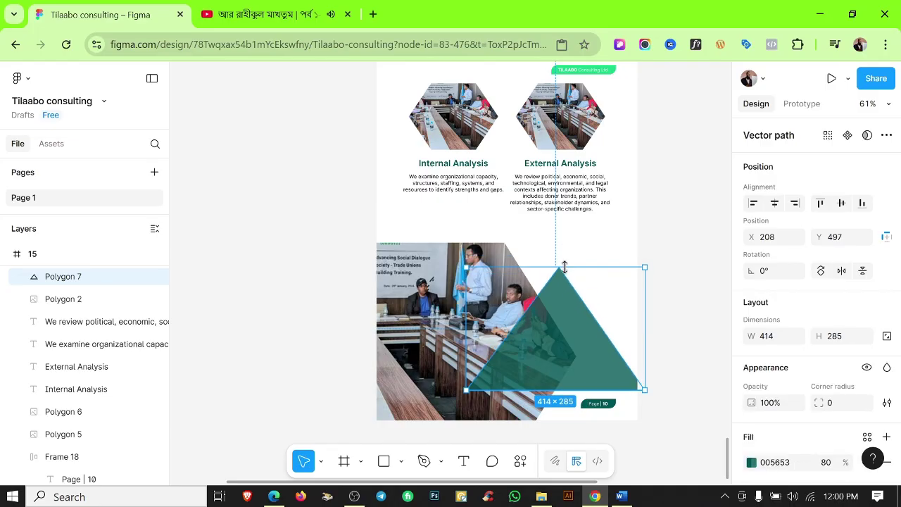
{"action": "double_click", "coordinate": [569, 285]}
{"action": "scroll", "coordinate": [567, 269], "scroll_direction": "up", "scroll_amount": 2}
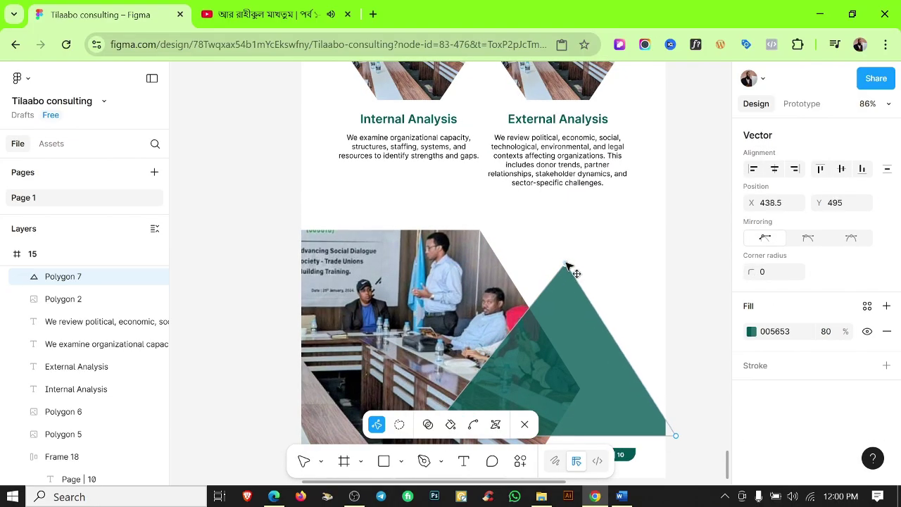
{"action": "key", "text": "Escape"}
{"action": "key", "text": "Escape"}
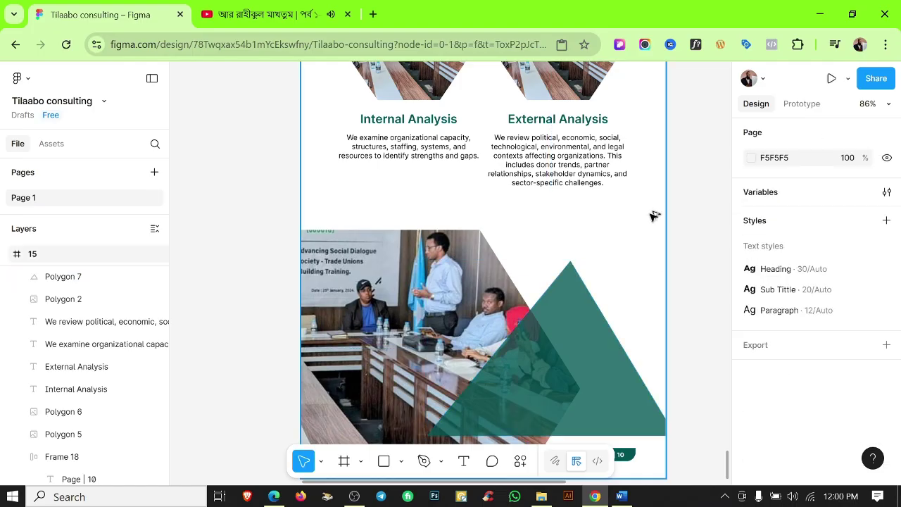
{"action": "scroll", "coordinate": [653, 216], "scroll_direction": "down", "scroll_amount": 3}
{"action": "left_click_drag", "start_coordinate": [623, 294], "coordinate": [637, 294]}
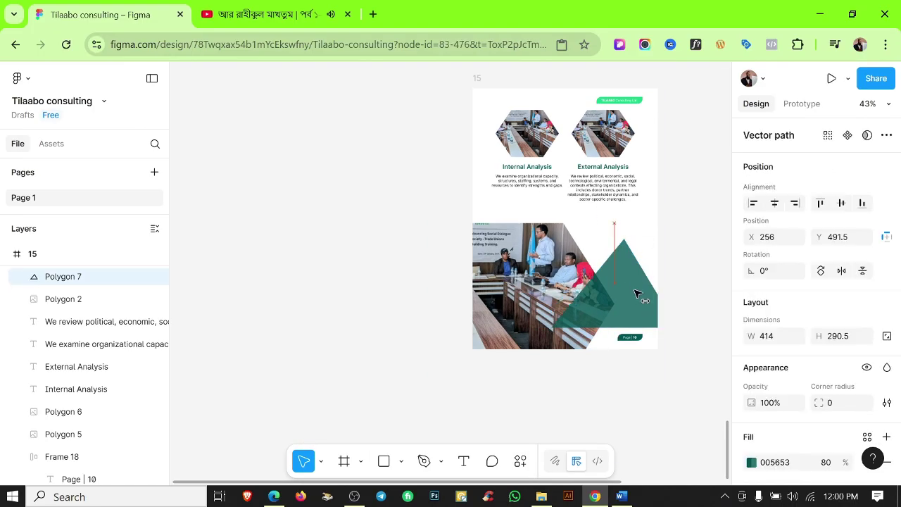
{"action": "double_click", "coordinate": [639, 293]}
{"action": "scroll", "coordinate": [560, 340], "scroll_direction": "up", "scroll_amount": 3}
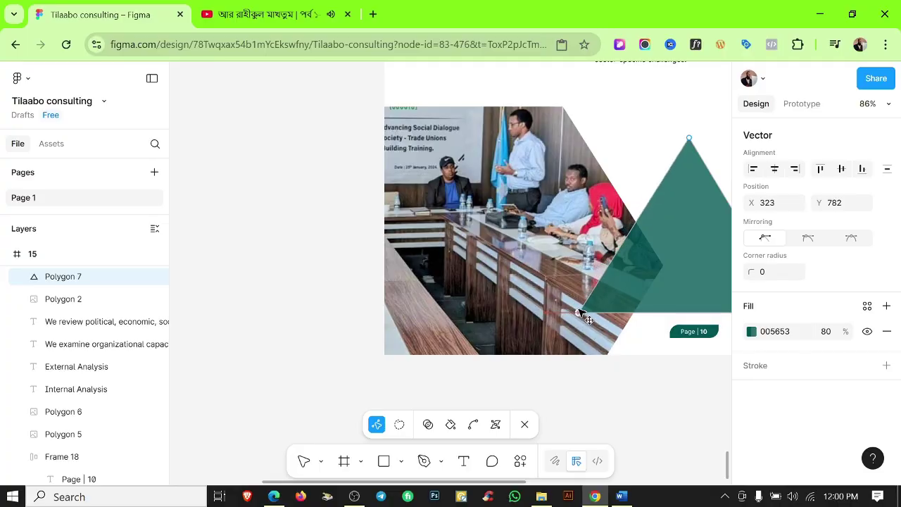
{"action": "key", "text": "Escape"}
{"action": "key", "text": "Escape"}
{"action": "scroll", "coordinate": [612, 142], "scroll_direction": "down", "scroll_amount": 5}
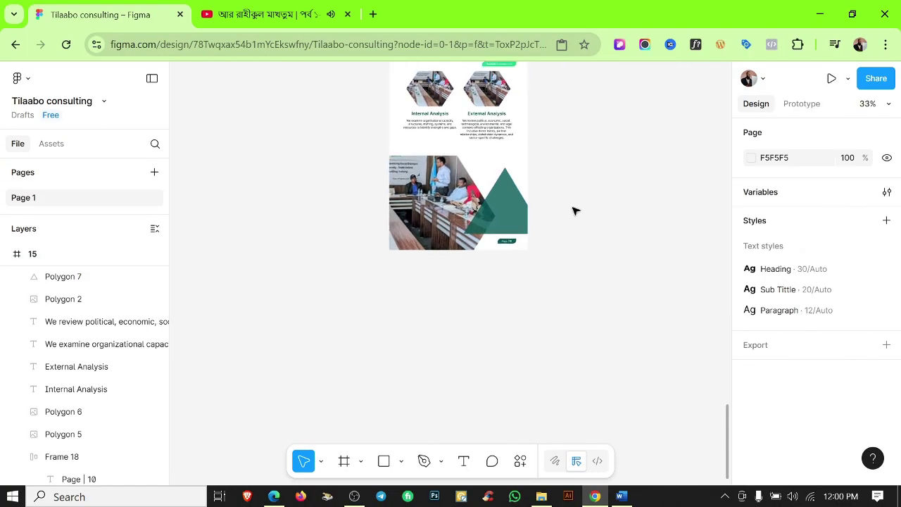
Try repositioning the hexagon photo, undo it, and check the top-of-page layers.
{"action": "left_click_drag", "start_coordinate": [450, 179], "coordinate": [494, 186]}
{"action": "key", "text": "ctrl+z"}
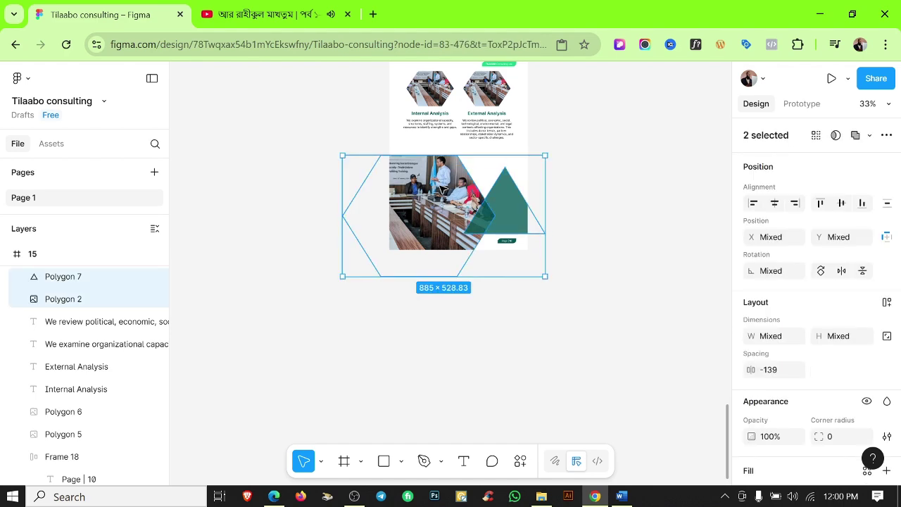
{"action": "left_click", "coordinate": [563, 180]}
{"action": "scroll", "coordinate": [566, 181], "scroll_direction": "down", "scroll_amount": 2}
{"action": "scroll", "coordinate": [566, 181], "scroll_direction": "up", "scroll_amount": 5}
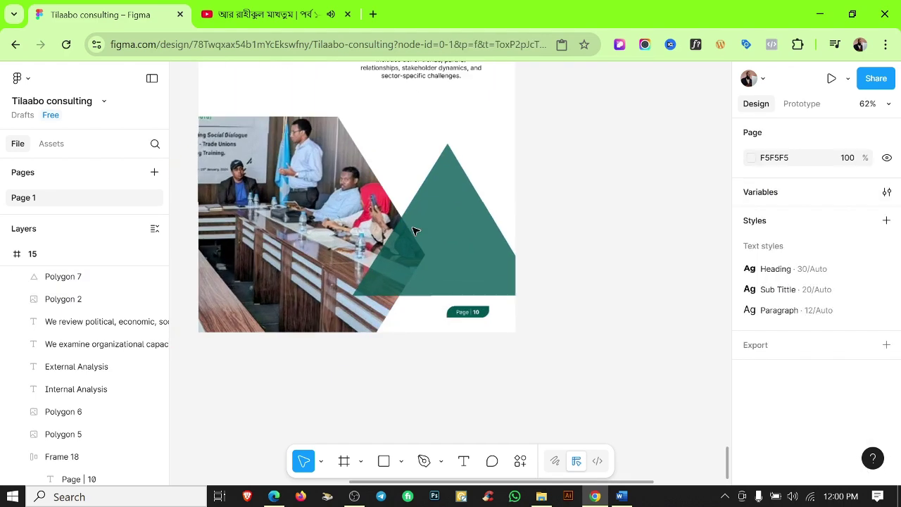
{"action": "scroll", "coordinate": [584, 157], "scroll_direction": "down", "scroll_amount": 3}
{"action": "scroll", "coordinate": [574, 301], "scroll_direction": "down", "scroll_amount": 2}
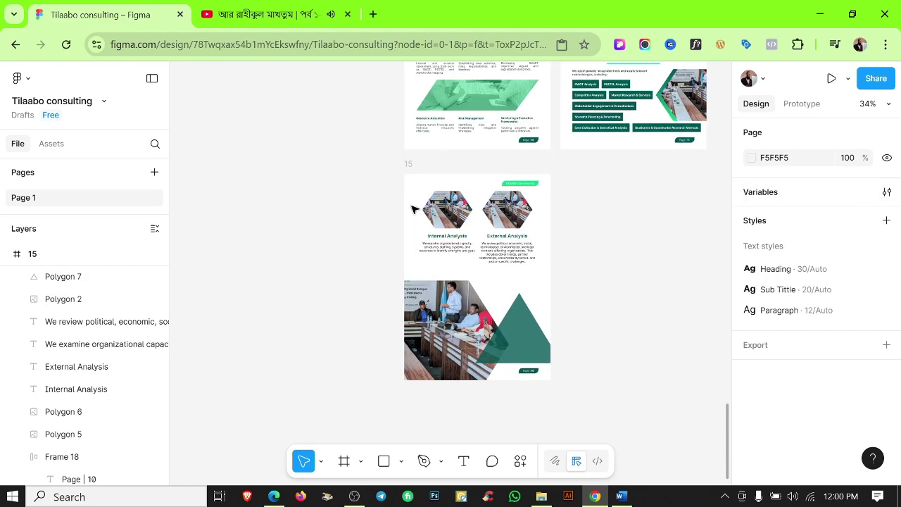
{"action": "left_click_drag", "start_coordinate": [412, 187], "coordinate": [541, 266]}
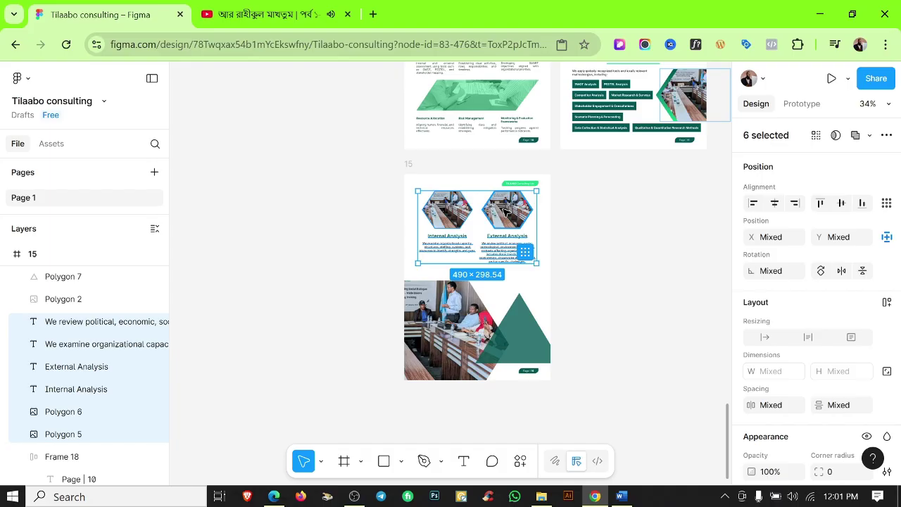
{"action": "left_click", "coordinate": [574, 214]}
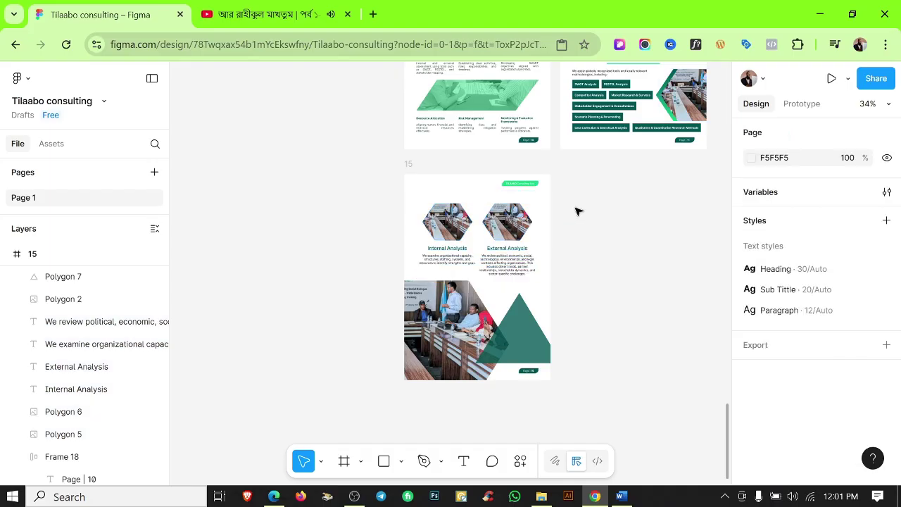
{"action": "scroll", "coordinate": [646, 191], "scroll_direction": "up", "scroll_amount": 2}
{"action": "scroll", "coordinate": [495, 317], "scroll_direction": "up", "scroll_amount": 8}
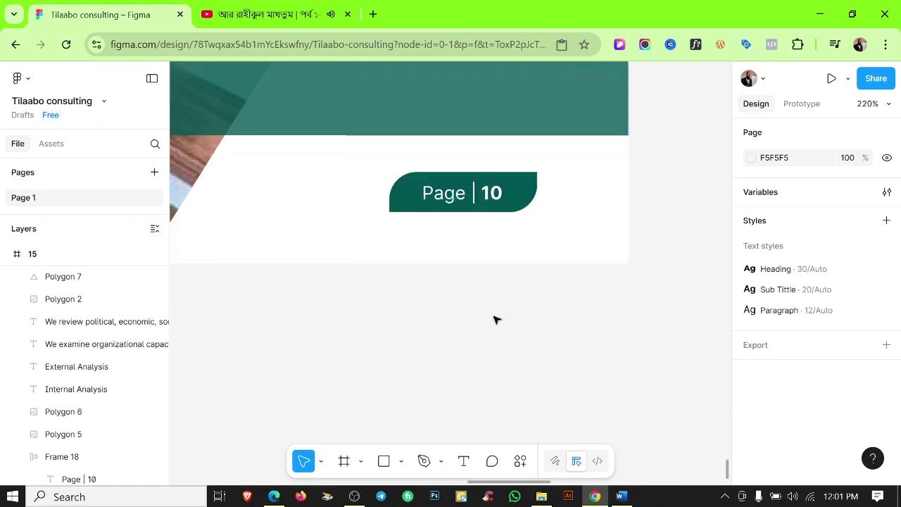
Change the footer label from Page | 10 to Page | 12.
{"action": "double_click", "coordinate": [495, 192]}
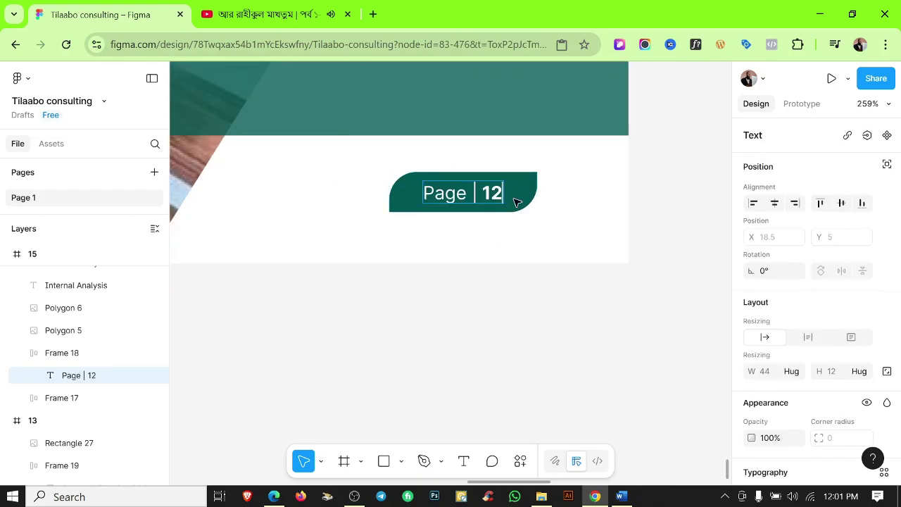
{"action": "left_click", "coordinate": [541, 296]}
{"action": "scroll", "coordinate": [569, 274], "scroll_direction": "down", "scroll_amount": 8}
{"action": "scroll", "coordinate": [583, 275], "scroll_direction": "up", "scroll_amount": 1}
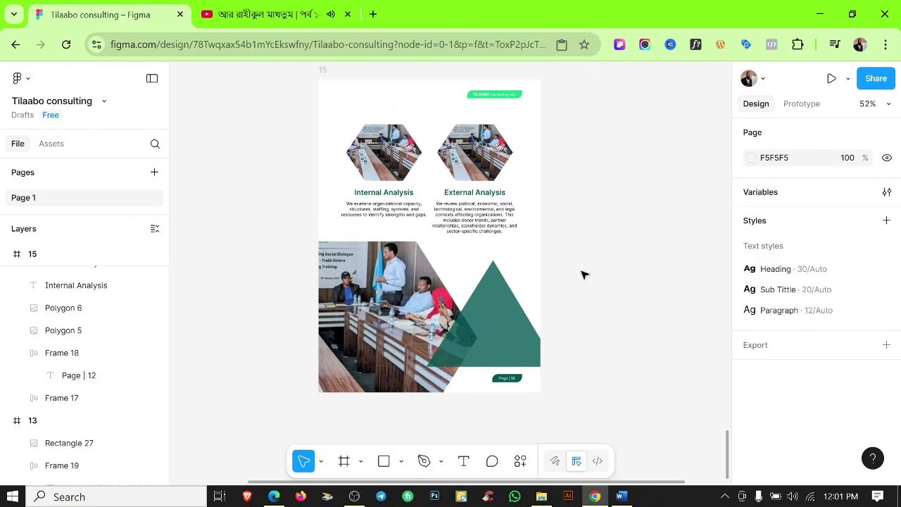
Open Past Projects from the Tilaabo consulting folder with editing enabled, then return to Figma.
{"action": "left_click", "coordinate": [542, 497]}
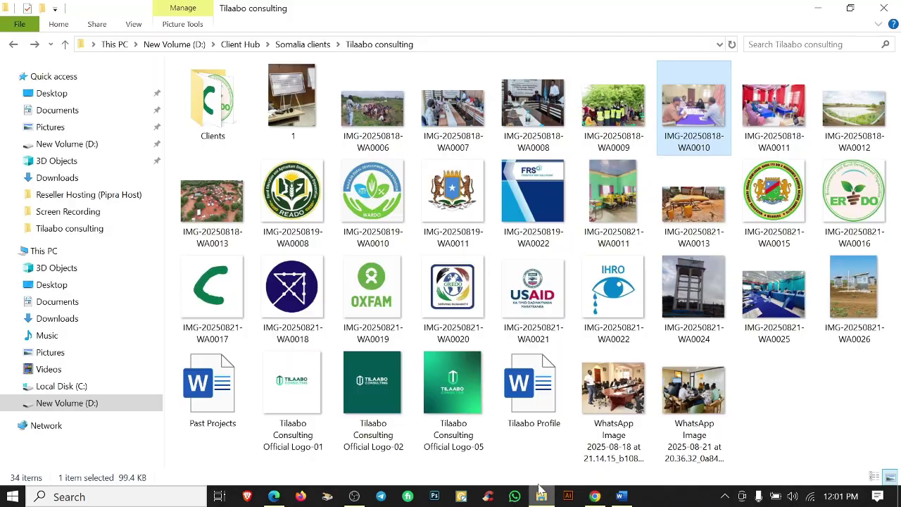
{"action": "double_click", "coordinate": [194, 390]}
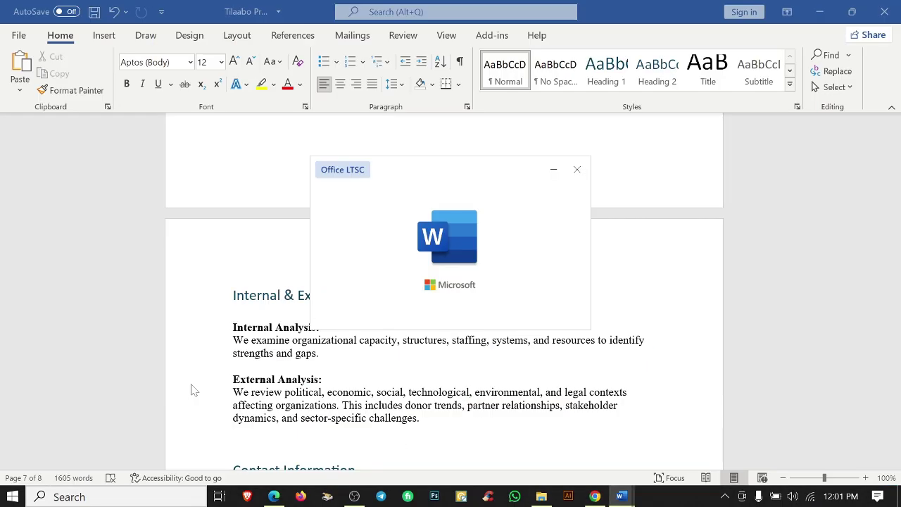
{"action": "left_click", "coordinate": [573, 55]}
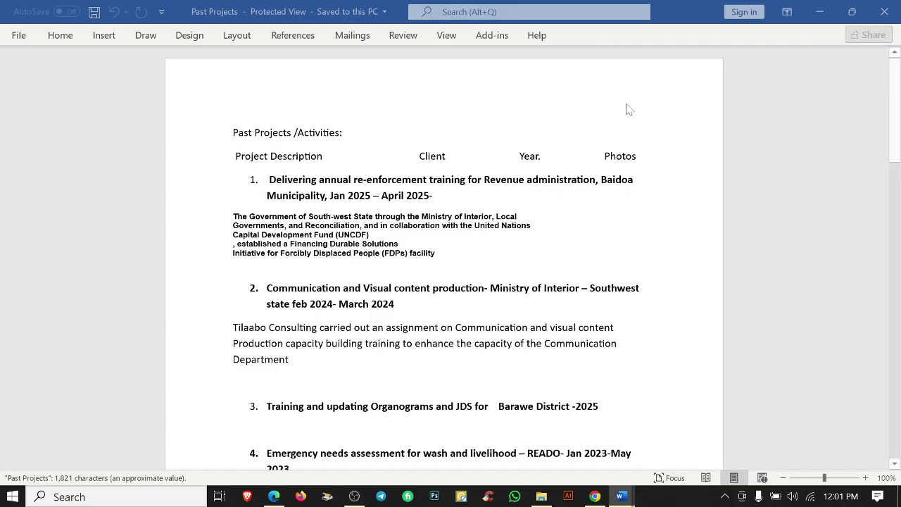
{"action": "scroll", "coordinate": [443, 282], "scroll_direction": "down", "scroll_amount": 15}
{"action": "scroll", "coordinate": [443, 282], "scroll_direction": "down", "scroll_amount": 1}
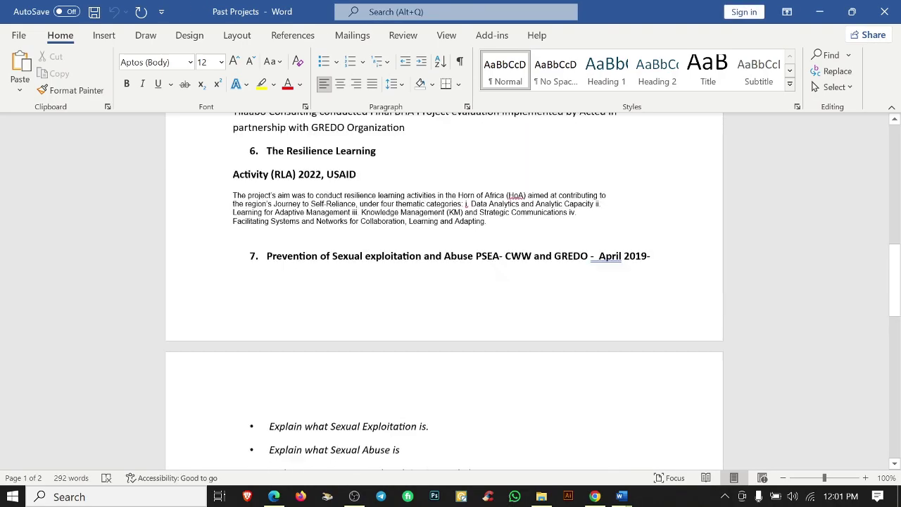
{"action": "scroll", "coordinate": [444, 281], "scroll_direction": "up", "scroll_amount": 15}
{"action": "left_click", "coordinate": [595, 497]}
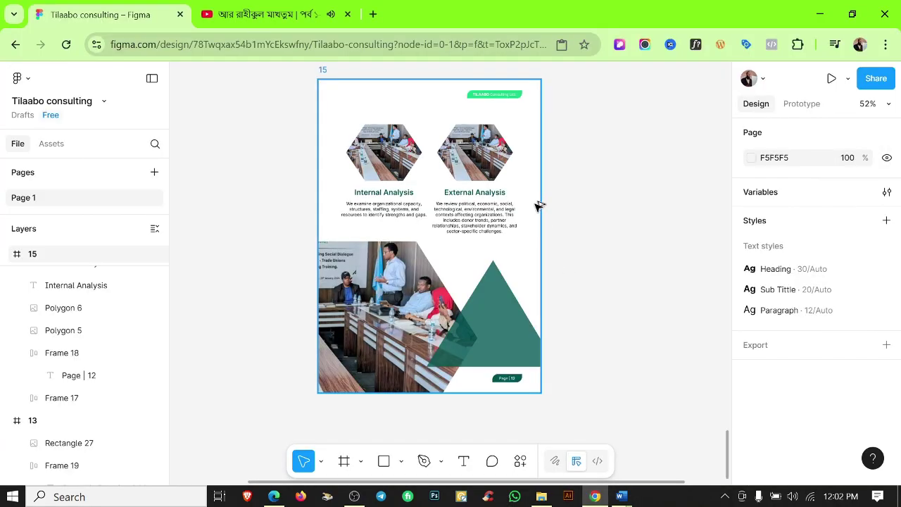
Duplicate the page 15 frame as page 16 and delete all its contents.
{"action": "scroll", "coordinate": [563, 176], "scroll_direction": "down", "scroll_amount": 2}
{"action": "scroll", "coordinate": [493, 158], "scroll_direction": "right", "scroll_amount": 4}
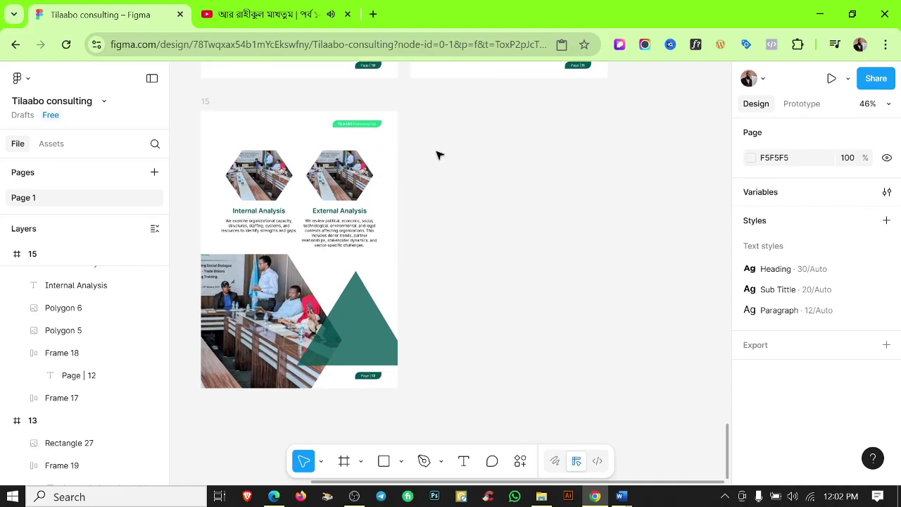
{"action": "left_click", "coordinate": [233, 111]}
{"action": "key", "text": "ctrl+d"}
{"action": "key", "text": "Escape"}
{"action": "left_click_drag", "start_coordinate": [438, 151], "coordinate": [609, 297]}
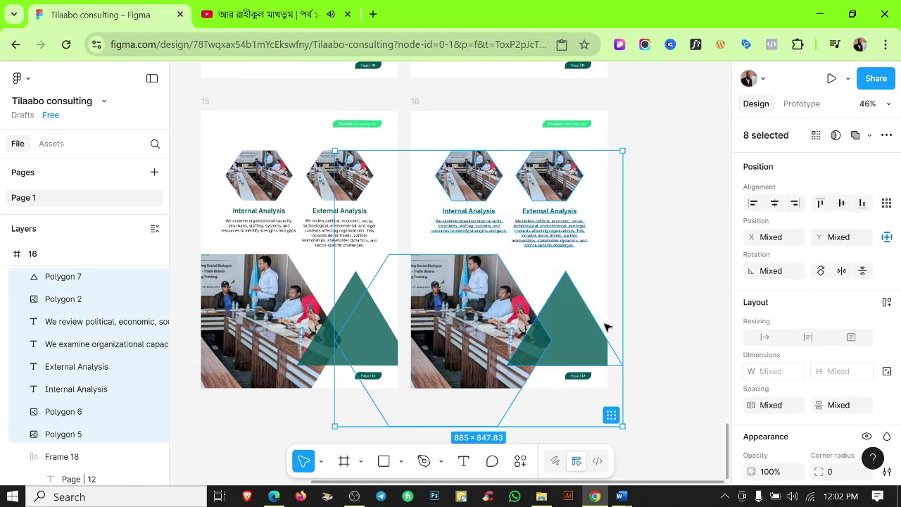
{"action": "key", "text": "Delete"}
{"action": "scroll", "coordinate": [479, 309], "scroll_direction": "up", "scroll_amount": 2}
{"action": "scroll", "coordinate": [479, 310], "scroll_direction": "right", "scroll_amount": 2}
{"action": "key", "text": "shift+r"}
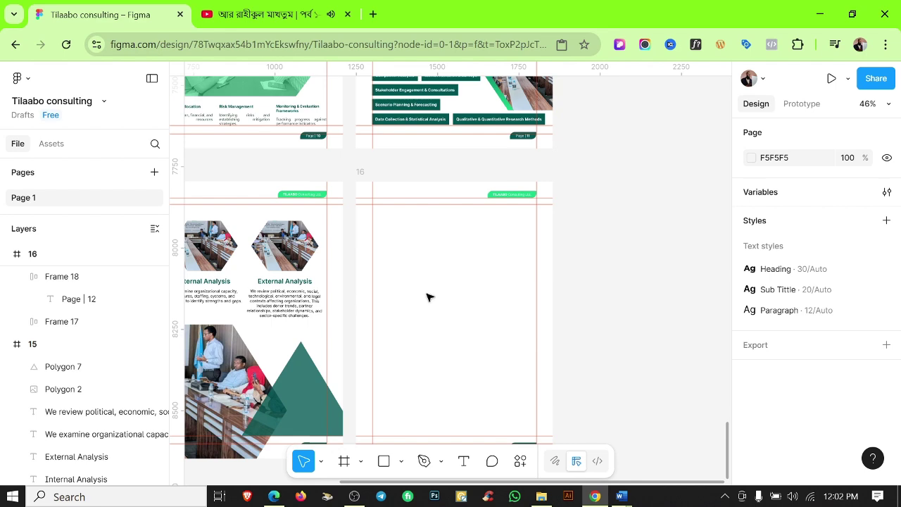
{"action": "scroll", "coordinate": [433, 317], "scroll_direction": "down", "scroll_amount": 3}
{"action": "scroll", "coordinate": [327, 240], "scroll_direction": "up", "scroll_amount": 6}
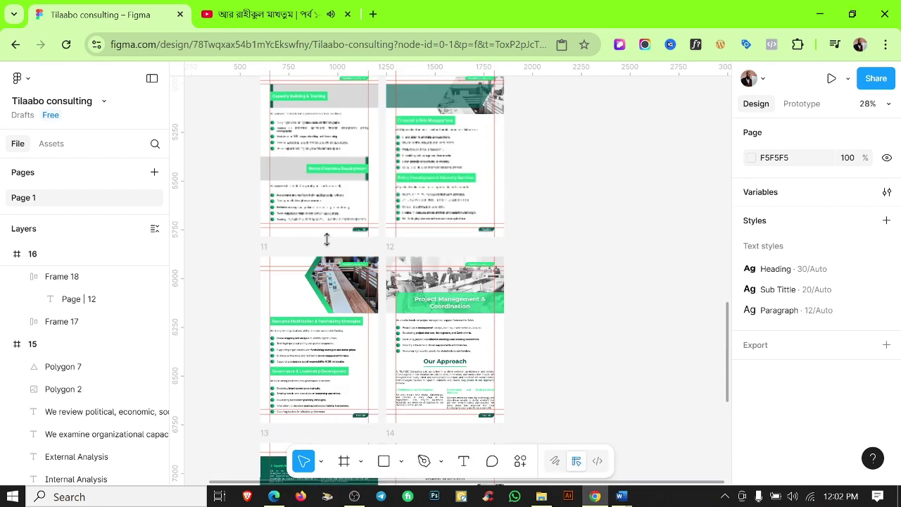
Paste the Our Approach heading into the empty page 16 frame.
{"action": "left_click", "coordinate": [433, 366]}
{"action": "scroll", "coordinate": [423, 316], "scroll_direction": "down", "scroll_amount": 6}
{"action": "left_click", "coordinate": [410, 244]}
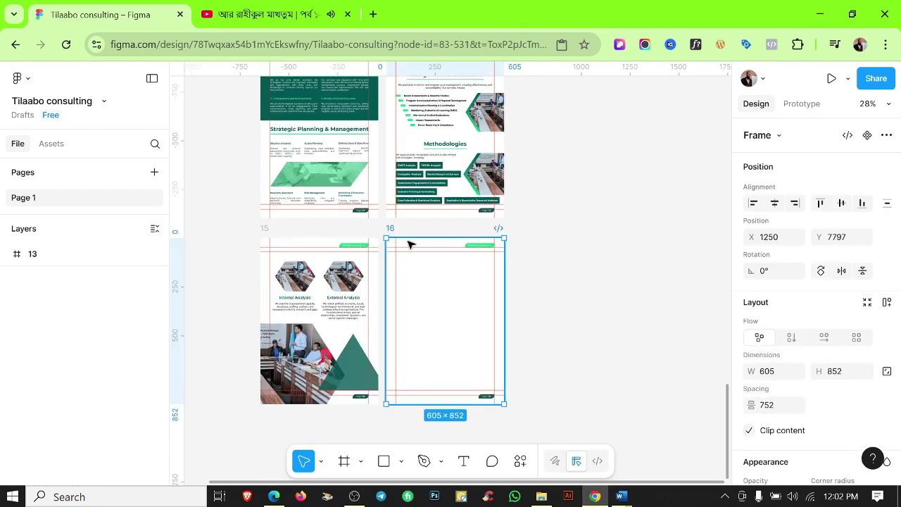
{"action": "key", "text": "ctrl+v"}
Close the other Word document without saving and copy the Past Projects /Activities heading.
{"action": "mouse_move", "coordinate": [621, 497]}
{"action": "left_click", "coordinate": [597, 447]}
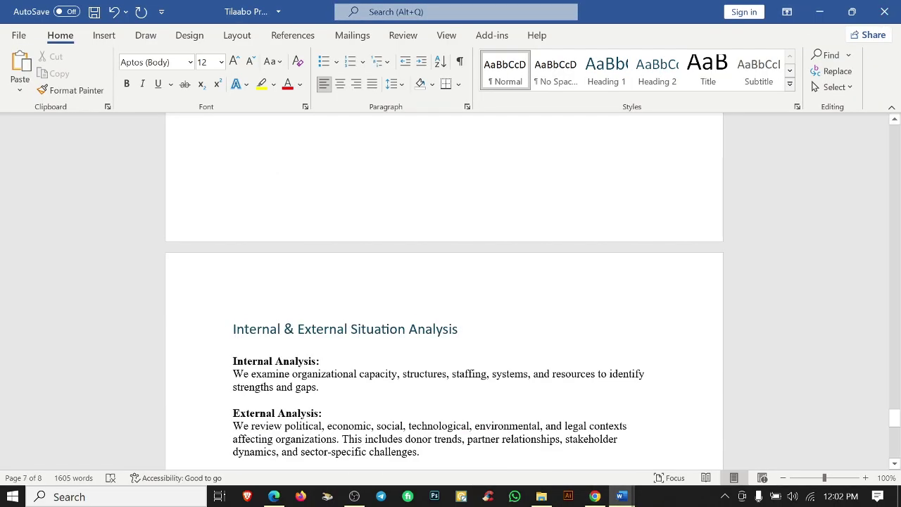
{"action": "scroll", "coordinate": [450, 290], "scroll_direction": "down", "scroll_amount": 1}
{"action": "left_click", "coordinate": [885, 11]}
{"action": "left_click", "coordinate": [451, 282]}
{"action": "left_click", "coordinate": [621, 496]}
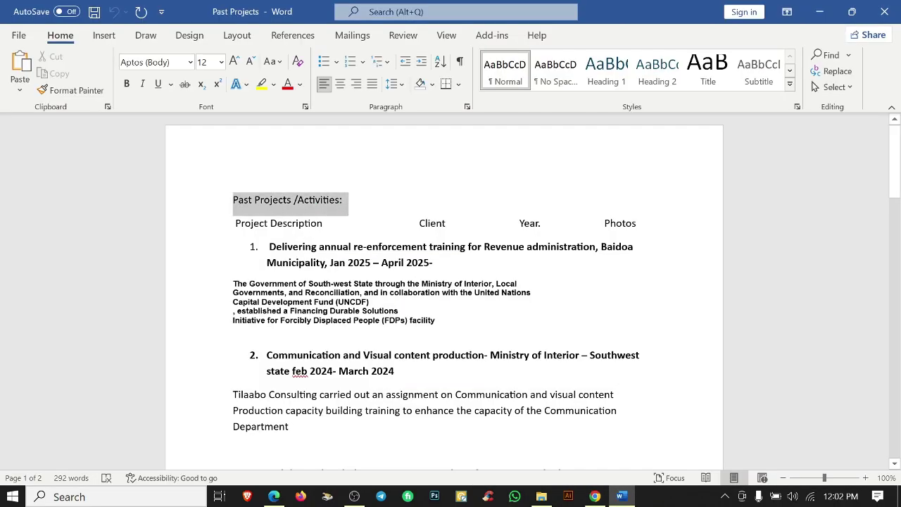
{"action": "key", "text": "ctrl+c"}
{"action": "key", "text": "alt+Tab"}
Replace the heading text with Past Projects /Activities and align it to page 16's top.
{"action": "key", "text": "shift+2"}
{"action": "key", "text": "Return"}
{"action": "key", "text": "ctrl+v"}
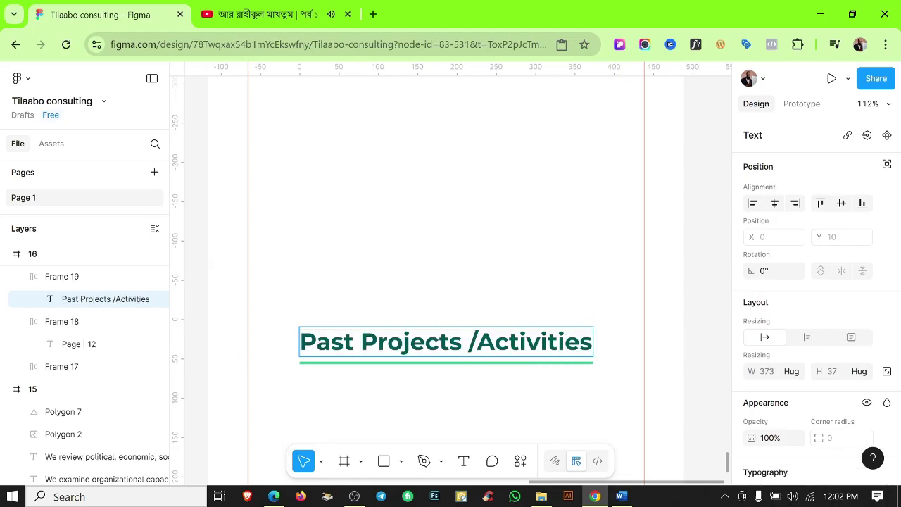
{"action": "key", "text": "Escape"}
{"action": "key", "text": "Escape"}
{"action": "left_click", "coordinate": [503, 354]}
{"action": "scroll", "coordinate": [471, 253], "scroll_direction": "down", "scroll_amount": 5, "text": "ctrl"}
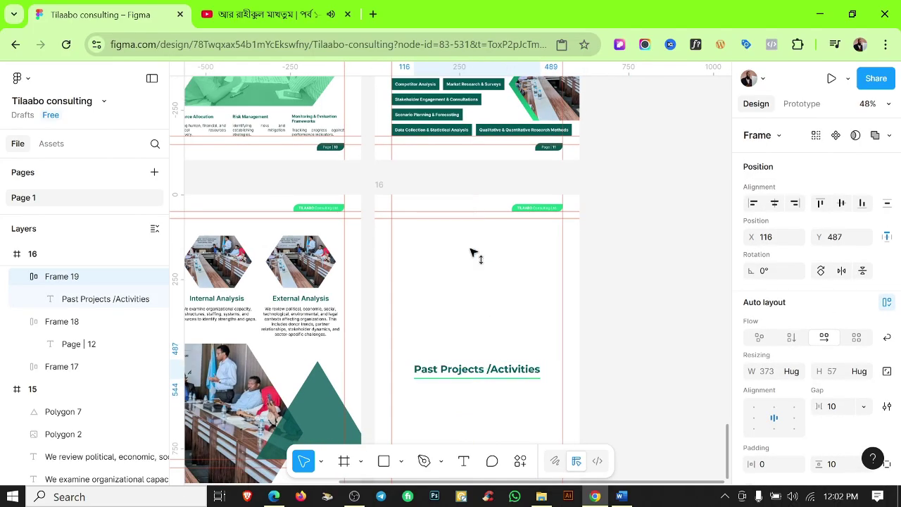
{"action": "key", "text": "alt+w"}
{"action": "left_click", "coordinate": [490, 281]}
{"action": "scroll", "coordinate": [490, 282], "scroll_direction": "down", "scroll_amount": 2, "text": "ctrl"}
{"action": "scroll", "coordinate": [491, 282], "scroll_direction": "up", "scroll_amount": 4, "text": "ctrl"}
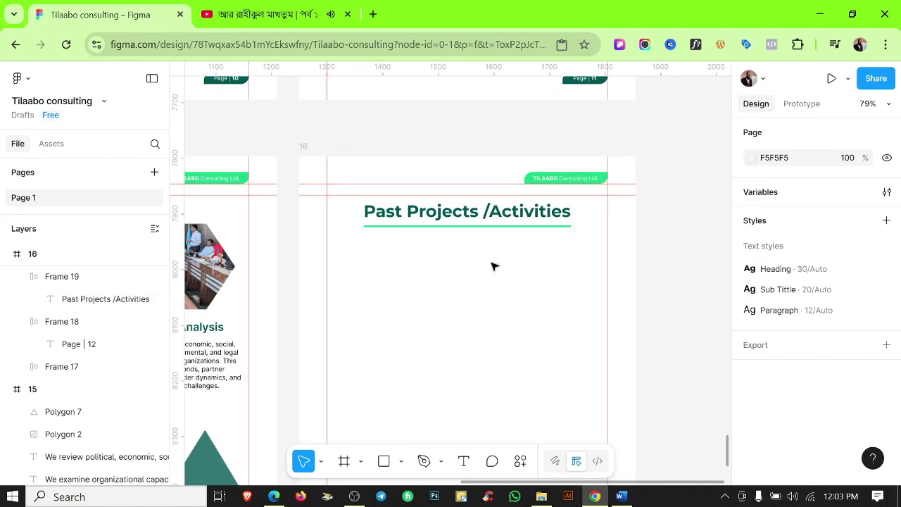
Review item 1 of the Past Projects document in Word.
{"action": "left_click", "coordinate": [621, 496]}
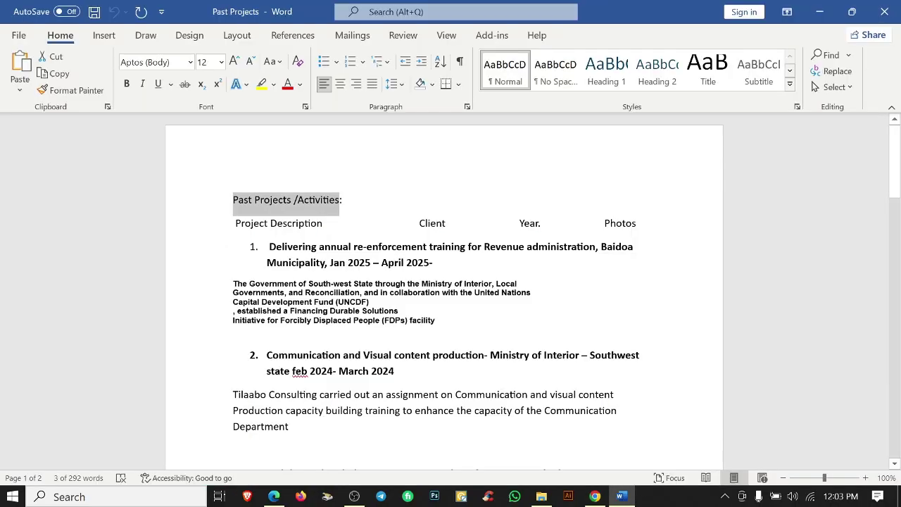
{"action": "triple_click", "coordinate": [450, 246]}
{"action": "left_click", "coordinate": [450, 254]}
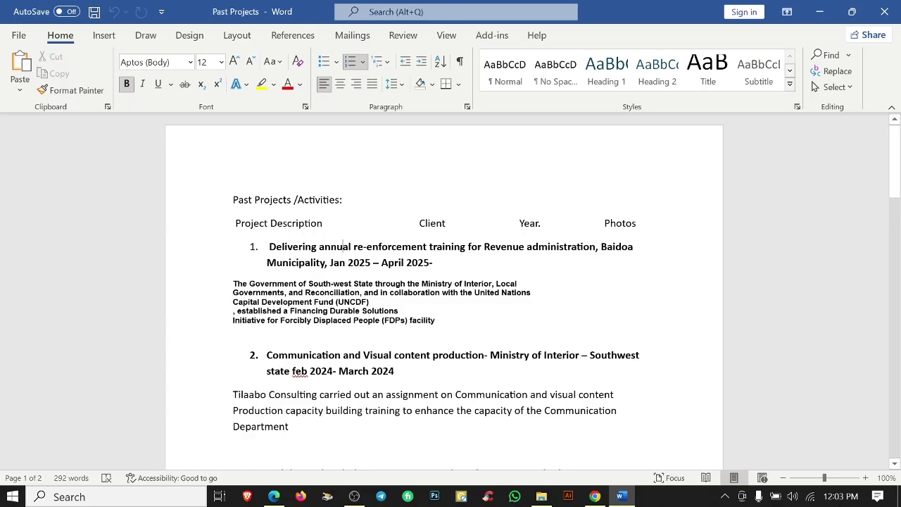
{"action": "scroll", "coordinate": [451, 296], "scroll_direction": "down", "scroll_amount": 2}
{"action": "scroll", "coordinate": [451, 296], "scroll_direction": "up", "scroll_amount": 1}
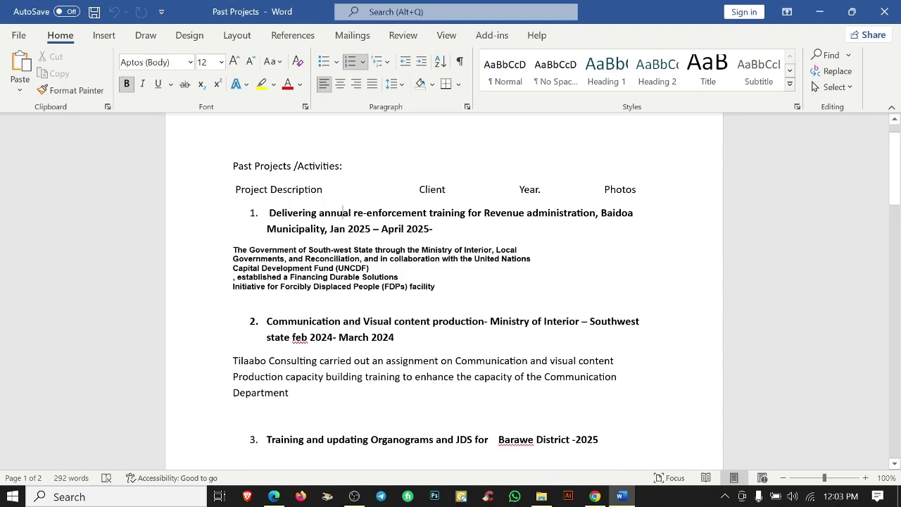
Paste the Baidoa training project title from Word onto page 16 in Paragraph style, under the heading.
{"action": "left_click_drag", "start_coordinate": [299, 213], "coordinate": [325, 229]}
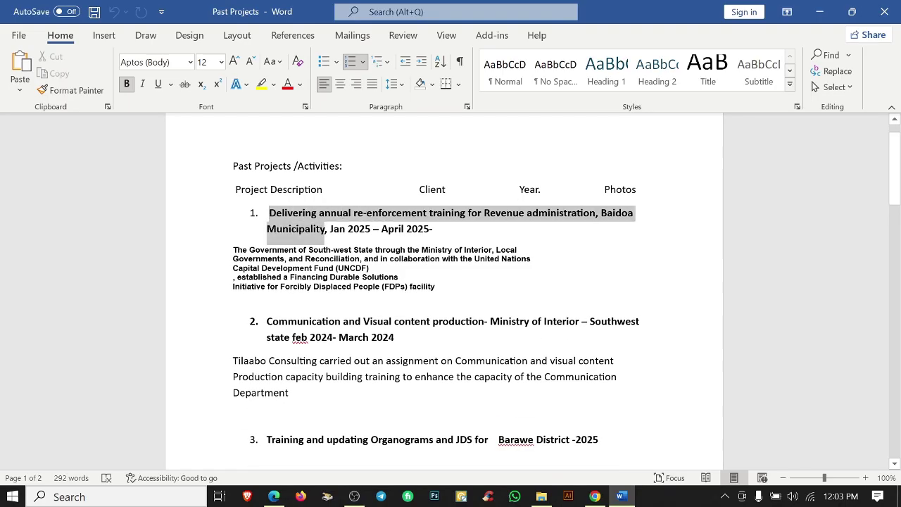
{"action": "key", "text": "ctrl+c"}
{"action": "key", "text": "alt+Tab"}
{"action": "key", "text": "ctrl+v"}
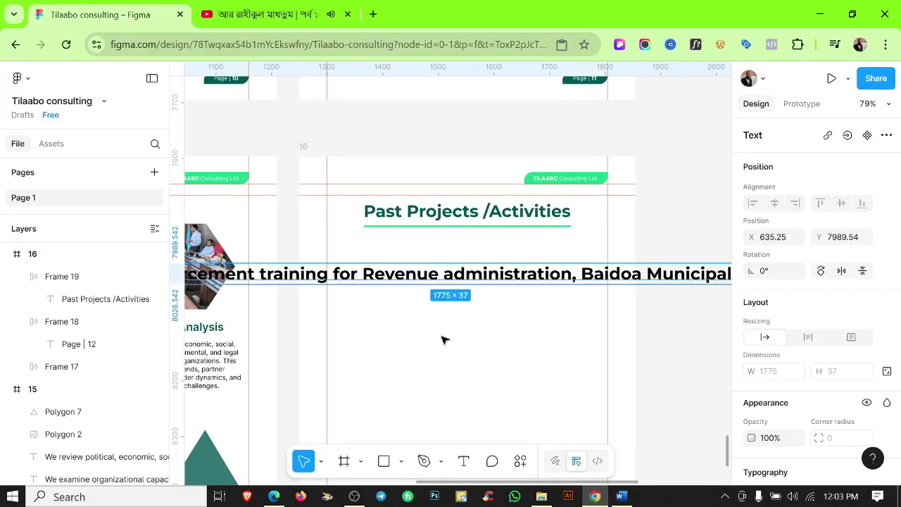
{"action": "left_click", "coordinate": [775, 251]}
{"action": "left_click", "coordinate": [620, 334]}
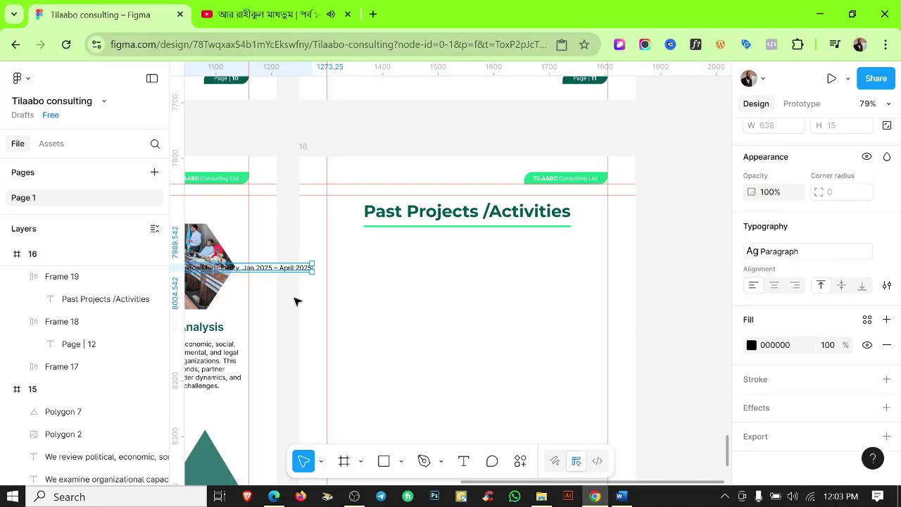
{"action": "left_click_drag", "start_coordinate": [287, 285], "coordinate": [392, 258]}
Narrow the title to wrap on five lines and wrap it in an auto-layout frame with a green outline.
{"action": "left_click", "coordinate": [400, 273]}
{"action": "scroll", "coordinate": [405, 259], "scroll_direction": "up", "scroll_amount": 5}
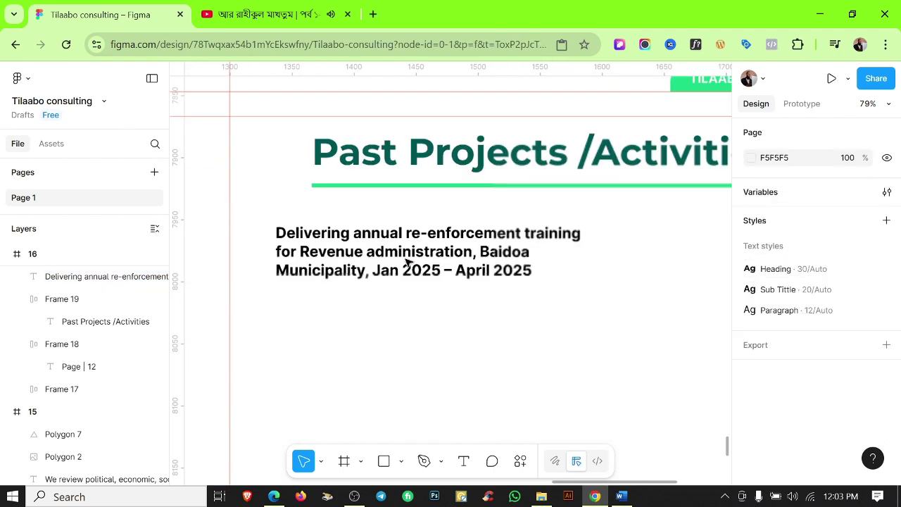
{"action": "left_click", "coordinate": [409, 261]}
{"action": "left_click_drag", "start_coordinate": [585, 250], "coordinate": [500, 251]}
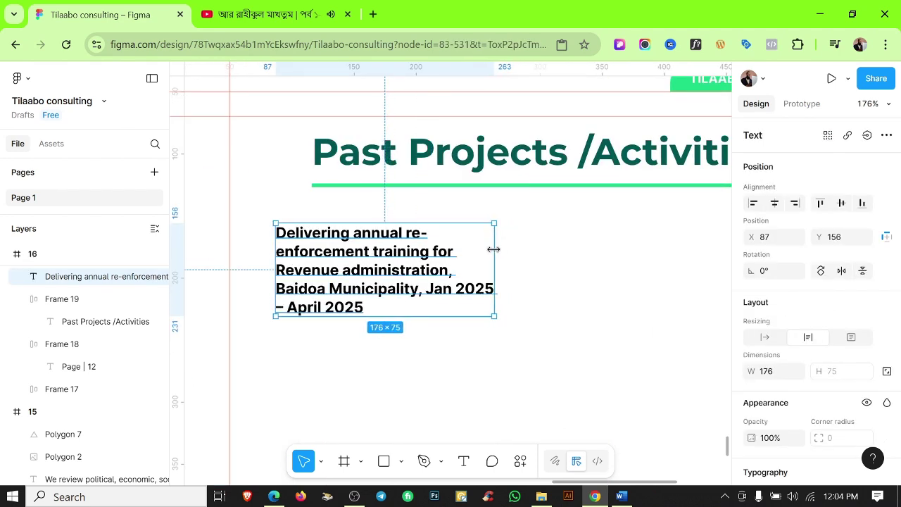
{"action": "key", "text": "shift+a"}
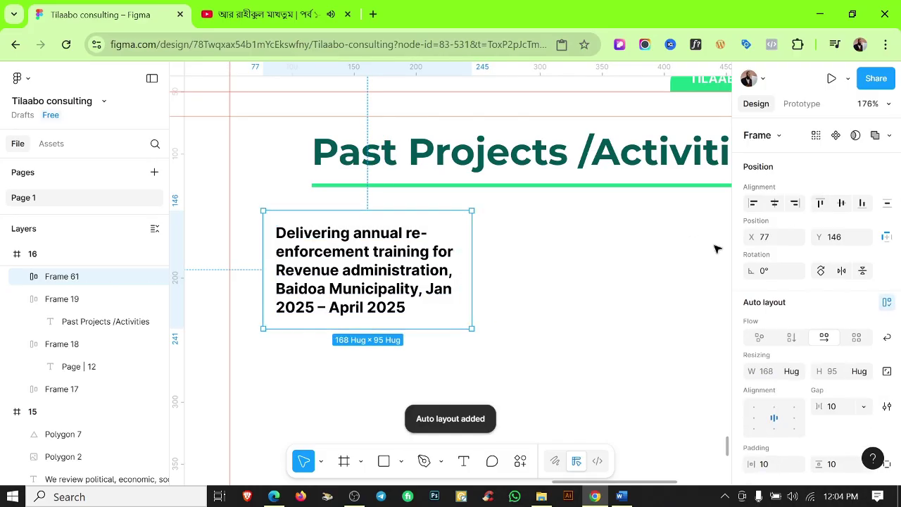
{"action": "scroll", "coordinate": [797, 376], "scroll_direction": "down", "scroll_amount": 3}
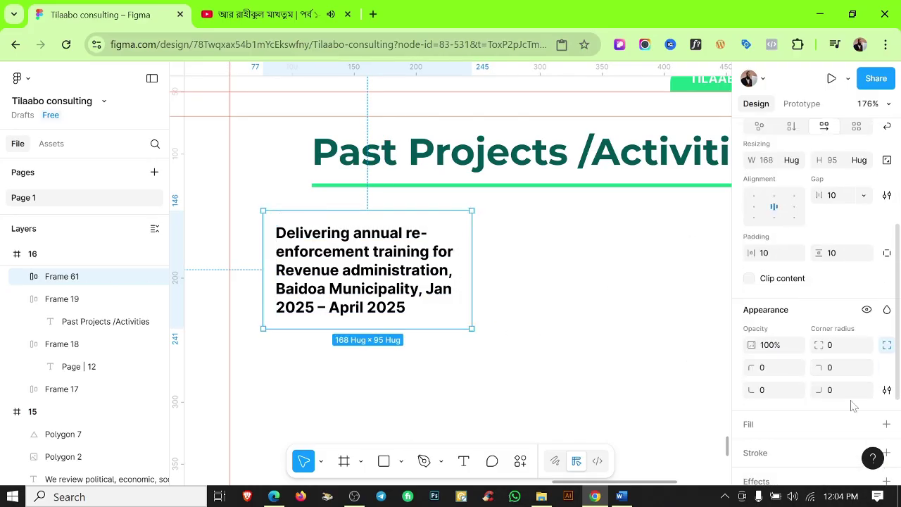
{"action": "scroll", "coordinate": [852, 405], "scroll_direction": "down", "scroll_amount": 2}
{"action": "left_click", "coordinate": [885, 380]}
{"action": "left_click", "coordinate": [612, 412]}
{"action": "left_click", "coordinate": [479, 408]}
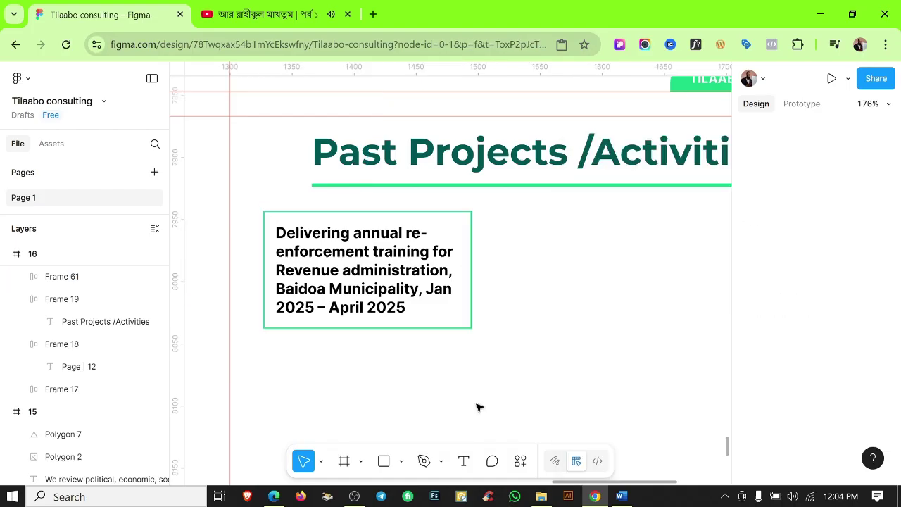
Duplicate the framed title beside it and widen the copy to 323 px, its text wrapping on three lines.
{"action": "left_click_drag", "start_coordinate": [375, 285], "coordinate": [470, 305]}
{"action": "scroll", "coordinate": [342, 289], "scroll_direction": "down", "scroll_amount": 3}
{"action": "left_click_drag", "start_coordinate": [523, 314], "coordinate": [638, 314]}
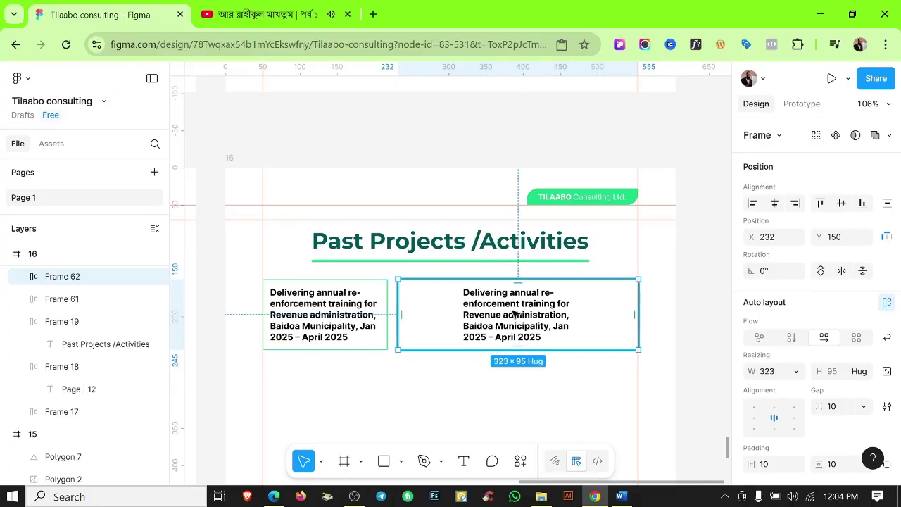
{"action": "double_click", "coordinate": [514, 314]}
{"action": "left_click", "coordinate": [795, 371]}
{"action": "left_click", "coordinate": [766, 373]}
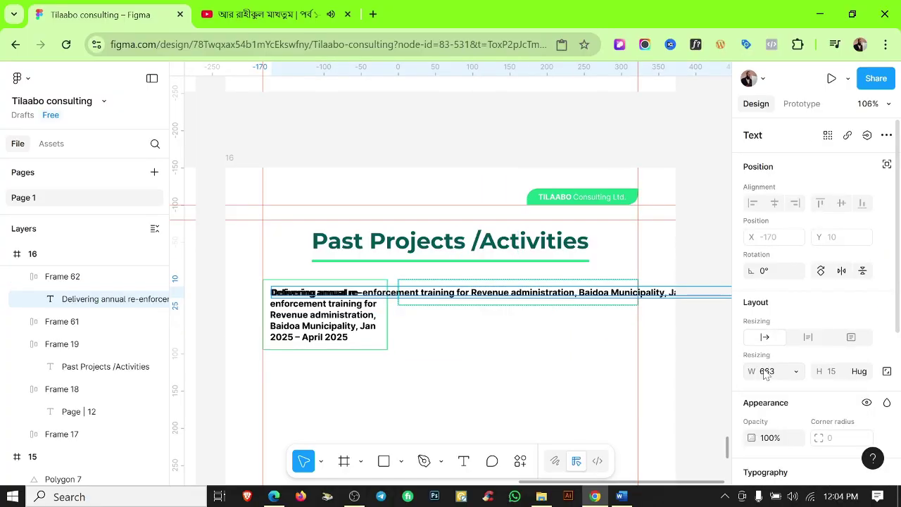
{"action": "key", "text": "ctrl+z"}
{"action": "key", "text": "ctrl+z"}
{"action": "left_click_drag", "start_coordinate": [519, 321], "coordinate": [616, 321]}
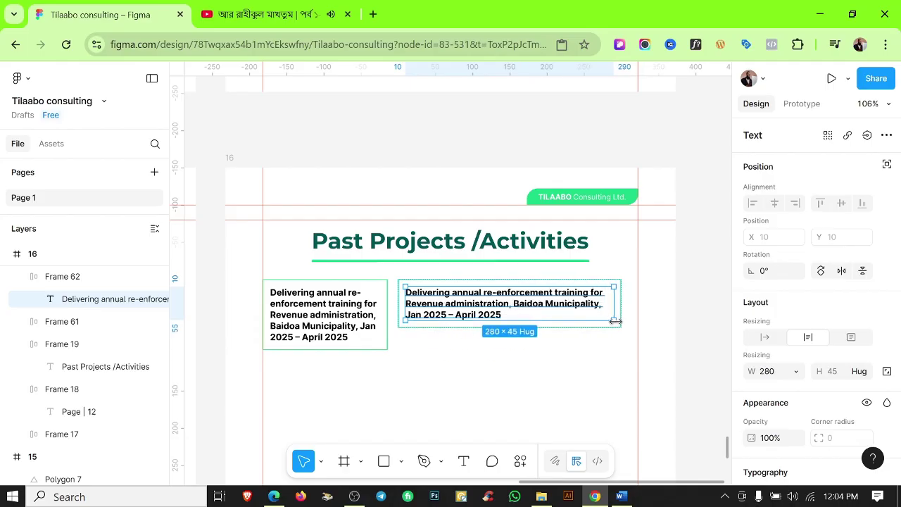
{"action": "scroll", "coordinate": [636, 301], "scroll_direction": "up", "scroll_amount": 5}
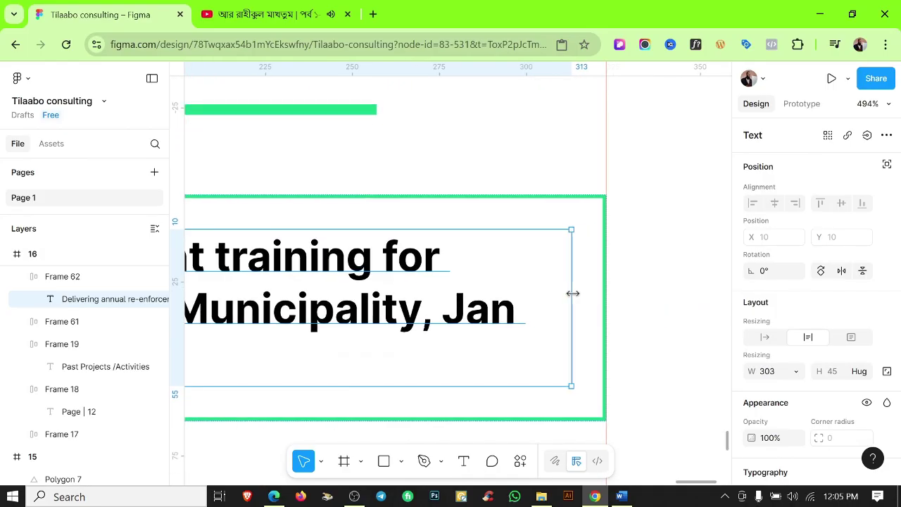
{"action": "scroll", "coordinate": [595, 302], "scroll_direction": "down", "scroll_amount": 5}
{"action": "left_click", "coordinate": [621, 496]}
Replace the duplicate box's text with the first project's description from Word, in regular weight.
{"action": "left_click_drag", "start_coordinate": [438, 286], "coordinate": [234, 259]}
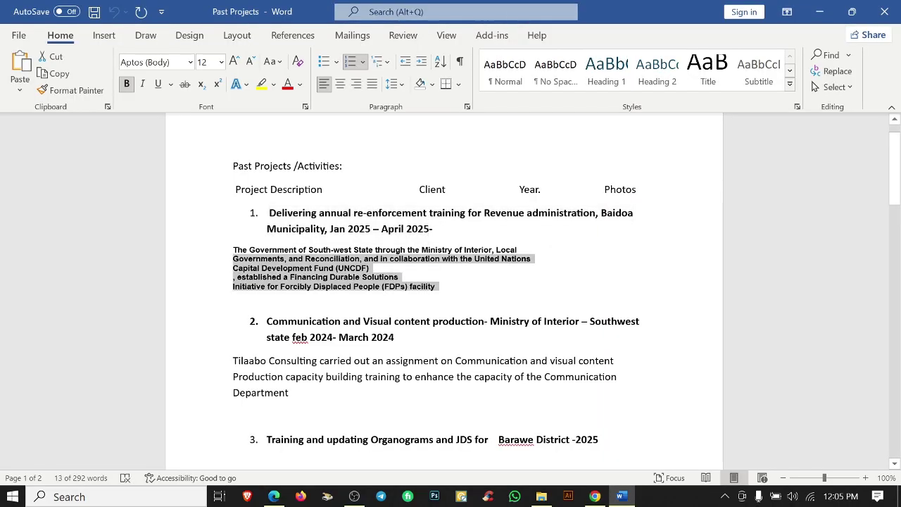
{"action": "key", "text": "shift+Up"}
{"action": "key", "text": "ctrl+c"}
{"action": "key", "text": "alt+Tab"}
{"action": "key", "text": "Return"}
{"action": "key", "text": "ctrl+v"}
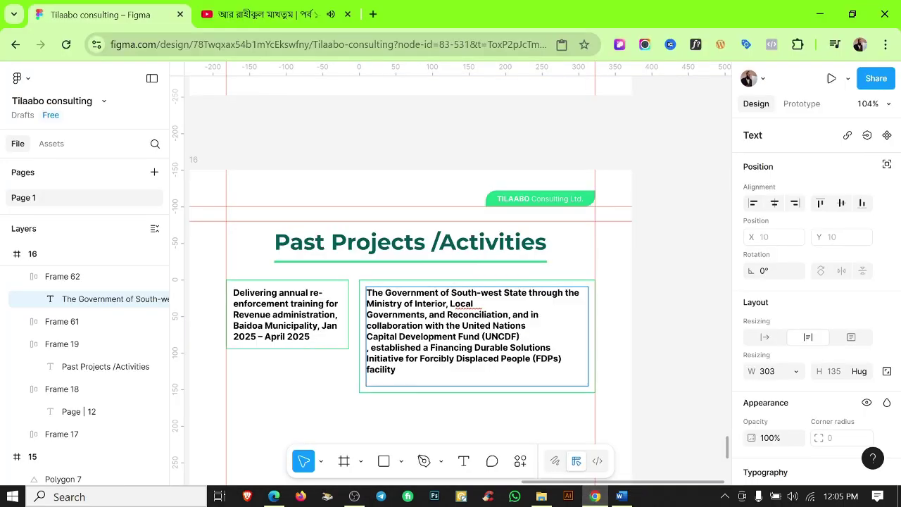
{"action": "key", "text": "ctrl+a"}
{"action": "key", "text": "ctrl+b"}
Join the 'established' line onto the UNCDF line and check the source paragraph in Word.
{"action": "scroll", "coordinate": [362, 294], "scroll_direction": "up", "scroll_amount": 3}
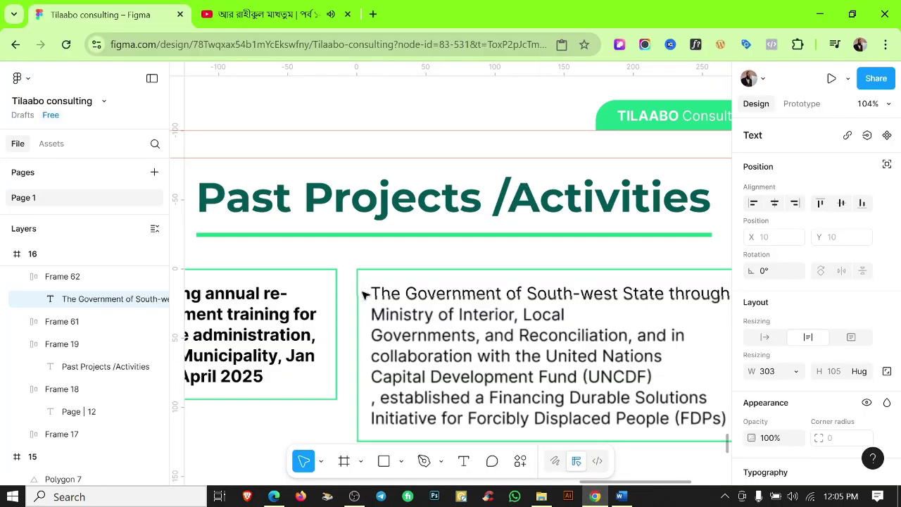
{"action": "left_click", "coordinate": [380, 402]}
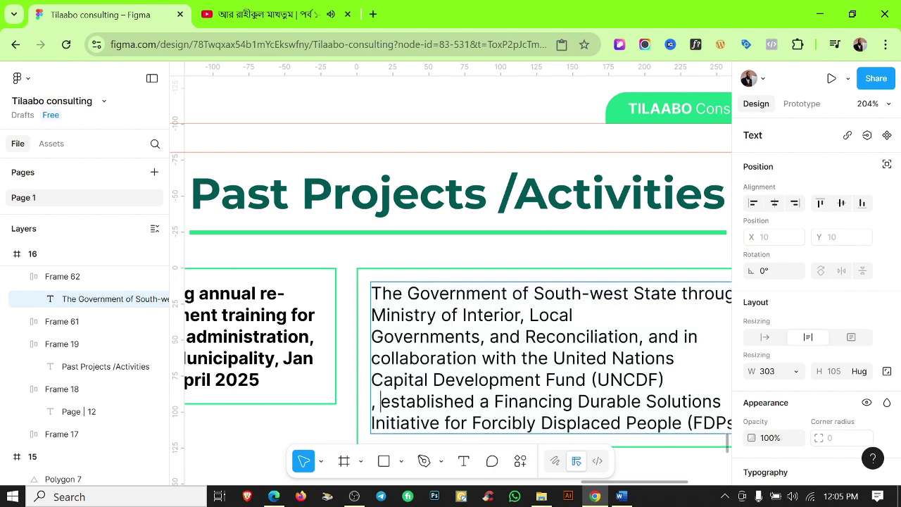
{"action": "key", "text": "BackSpace"}
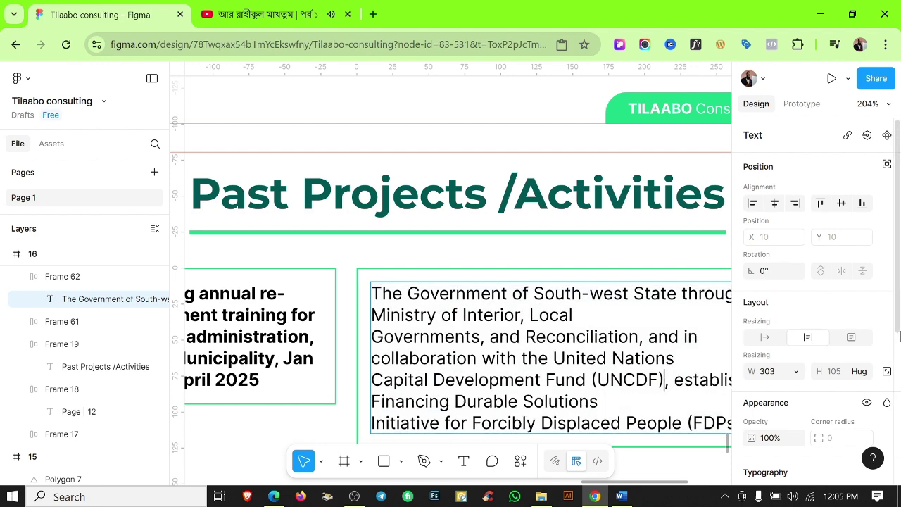
{"action": "scroll", "coordinate": [632, 341], "scroll_direction": "down", "scroll_amount": 3}
{"action": "left_click", "coordinate": [629, 420]}
{"action": "left_click", "coordinate": [622, 497]}
{"action": "left_click", "coordinate": [519, 292]}
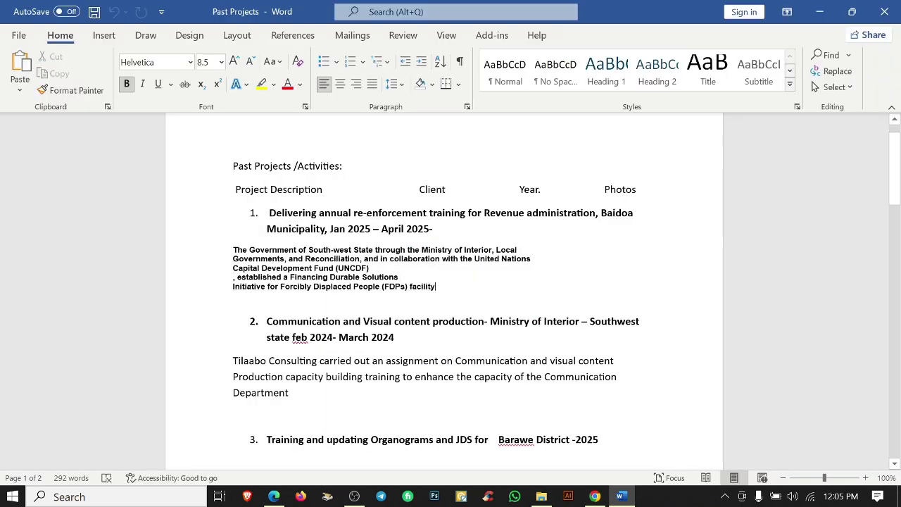
{"action": "left_click_drag", "start_coordinate": [353, 250], "coordinate": [413, 259]}
{"action": "left_click", "coordinate": [471, 265]}
Re-paste the description and delete the break after 'Nations' so it forms one paragraph.
{"action": "left_click", "coordinate": [820, 12]}
{"action": "left_click", "coordinate": [530, 318]}
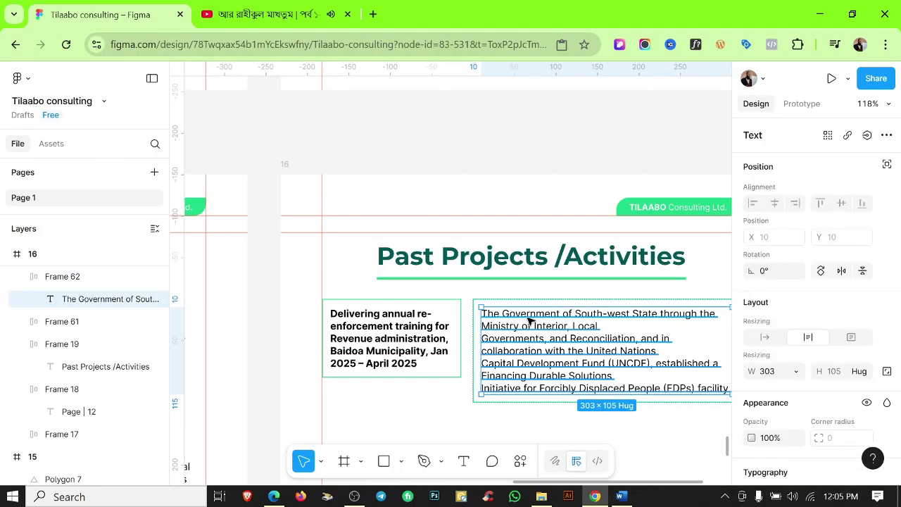
{"action": "key", "text": "Return"}
{"action": "key", "text": "ctrl+v"}
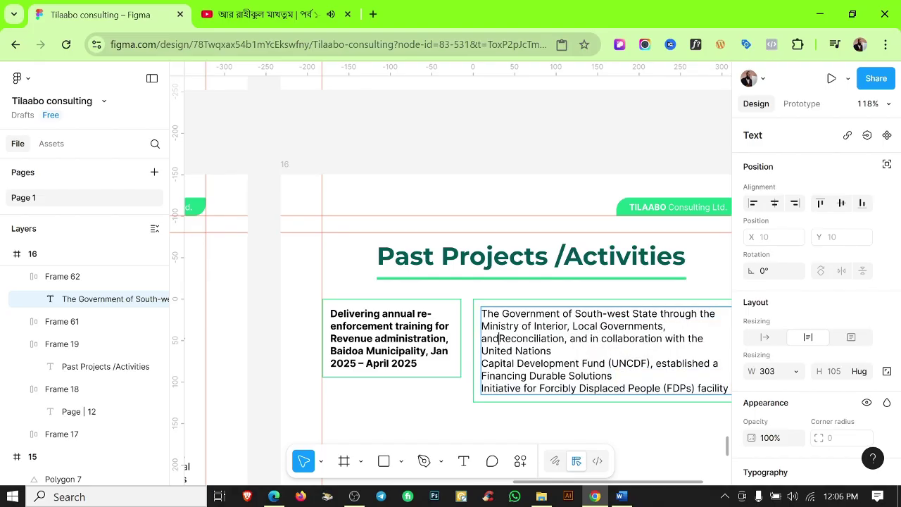
{"action": "key", "text": "Delete"}
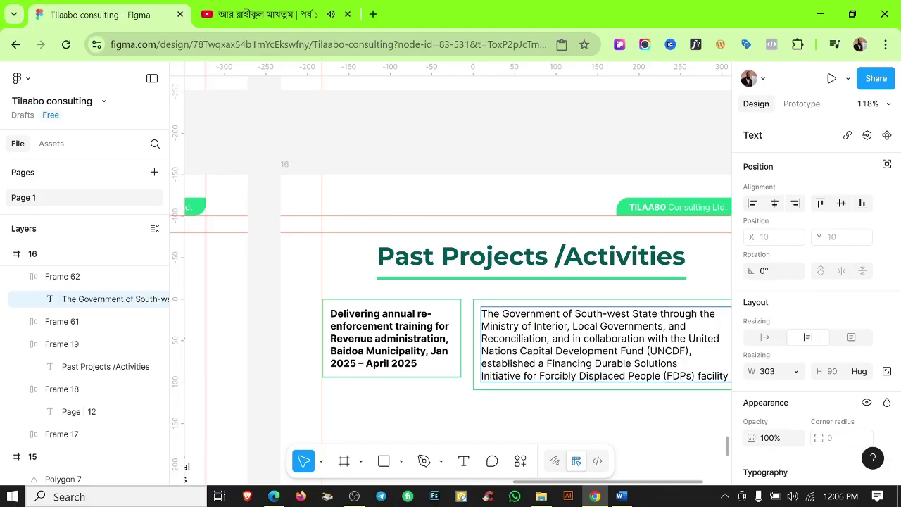
{"action": "scroll", "coordinate": [536, 338], "scroll_direction": "up", "scroll_amount": 3}
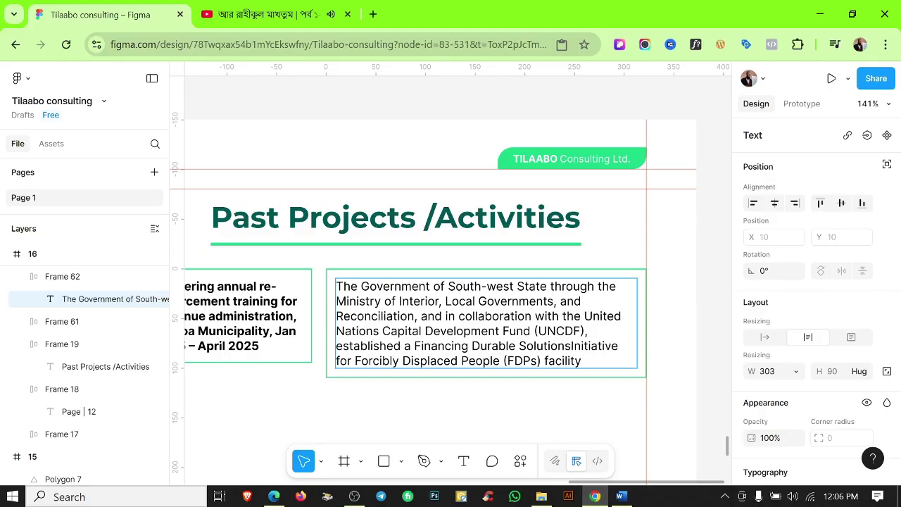
{"action": "key", "text": "Escape"}
{"action": "key", "text": "Escape"}
Give the description box a detached pale EFFAF9 fill.
{"action": "left_click", "coordinate": [639, 286]}
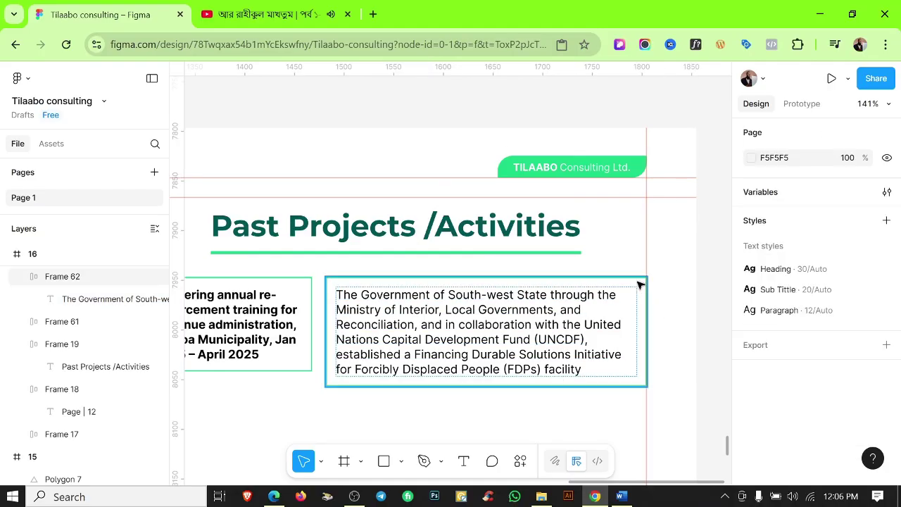
{"action": "scroll", "coordinate": [840, 332], "scroll_direction": "down", "scroll_amount": 3}
{"action": "scroll", "coordinate": [840, 332], "scroll_direction": "down", "scroll_amount": 2}
{"action": "left_click", "coordinate": [867, 283]}
{"action": "left_click", "coordinate": [581, 342]}
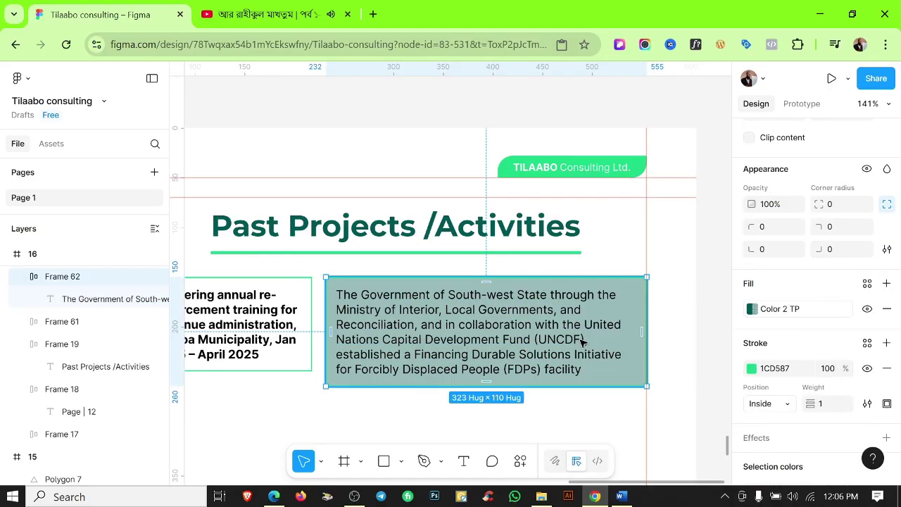
{"action": "left_click", "coordinate": [843, 309]}
{"action": "left_click", "coordinate": [752, 309]}
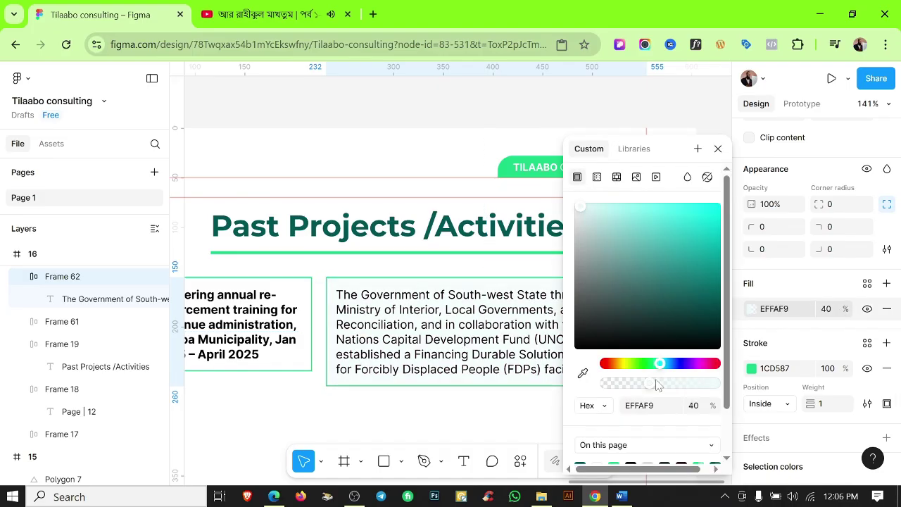
{"action": "left_click", "coordinate": [527, 403]}
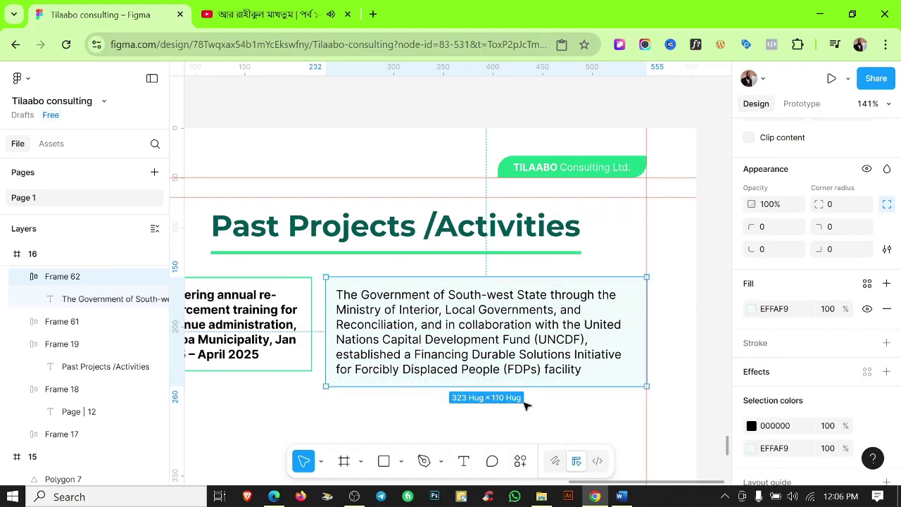
{"action": "left_click", "coordinate": [489, 414]}
{"action": "scroll", "coordinate": [428, 309], "scroll_direction": "down", "scroll_amount": 2}
{"action": "scroll", "coordinate": [426, 320], "scroll_direction": "up", "scroll_amount": 5}
Lengthen the title box's bottom edge to match the description box and hide the rulers.
{"action": "left_click", "coordinate": [322, 381]}
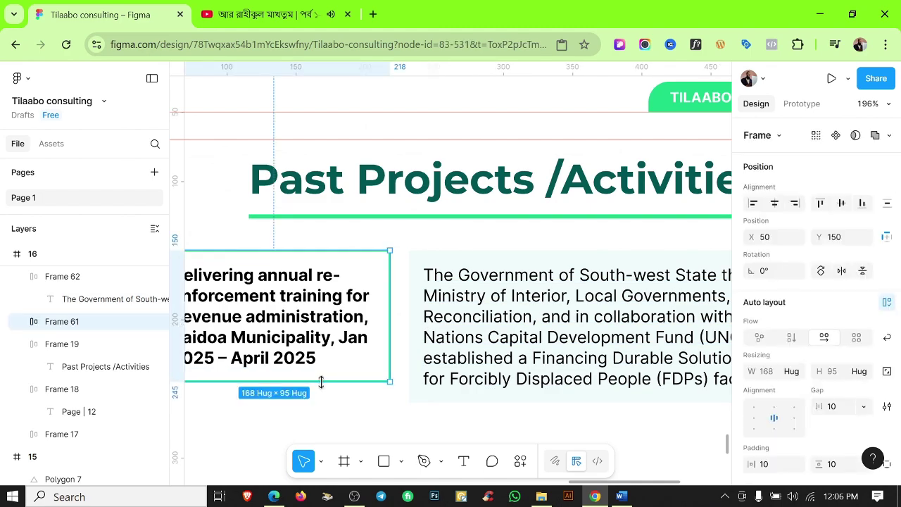
{"action": "left_click_drag", "start_coordinate": [322, 381], "coordinate": [322, 401]}
{"action": "left_click", "coordinate": [423, 416]}
{"action": "scroll", "coordinate": [540, 385], "scroll_direction": "down", "scroll_amount": 5}
{"action": "scroll", "coordinate": [503, 334], "scroll_direction": "up", "scroll_amount": 4}
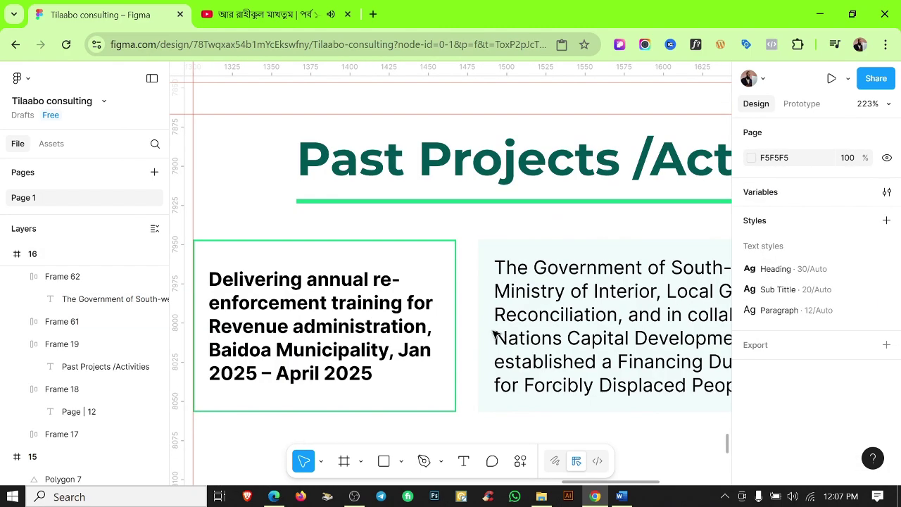
{"action": "left_click", "coordinate": [472, 316]}
{"action": "scroll", "coordinate": [528, 418], "scroll_direction": "down", "scroll_amount": 5}
{"action": "left_click", "coordinate": [530, 416]}
{"action": "key", "text": "shift+r"}
{"action": "scroll", "coordinate": [563, 352], "scroll_direction": "down", "scroll_amount": 1}
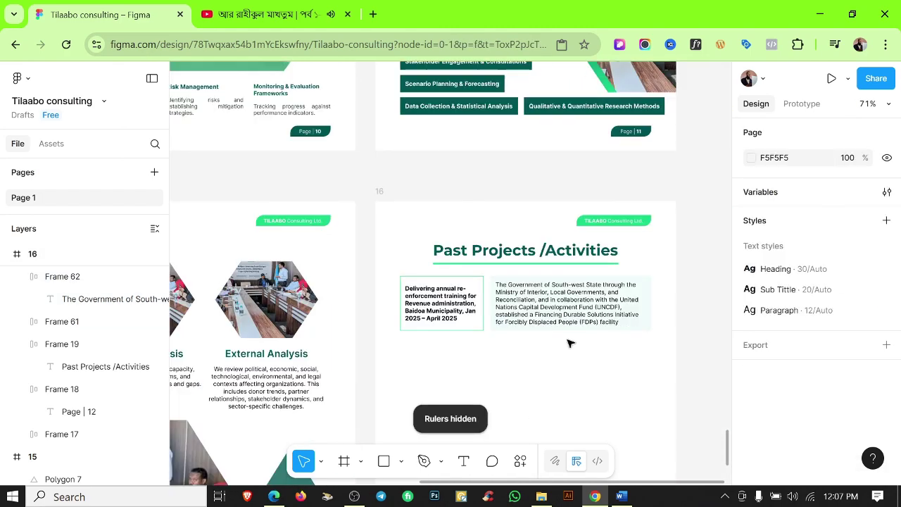
{"action": "scroll", "coordinate": [569, 343], "scroll_direction": "up", "scroll_amount": 5}
{"action": "scroll", "coordinate": [596, 297], "scroll_direction": "down", "scroll_amount": 5}
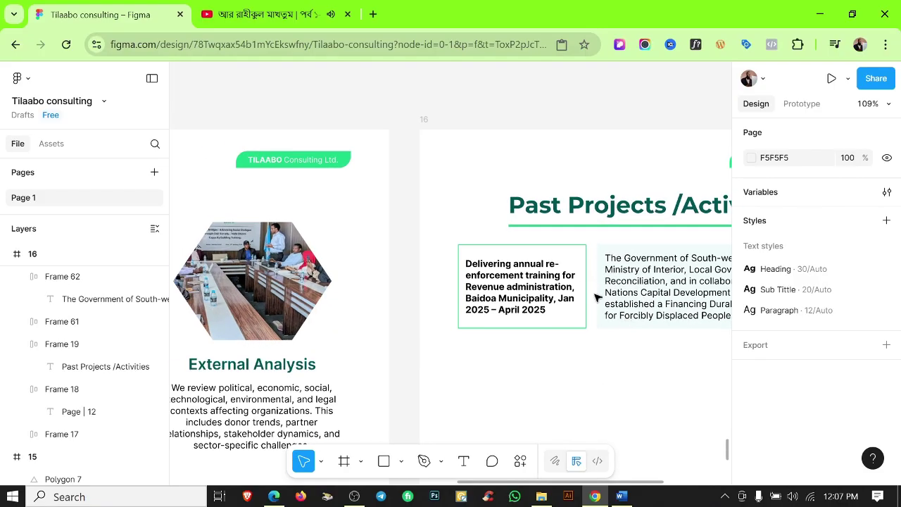
Duplicate the project row beneath the first and nudge it up closer.
{"action": "left_click", "coordinate": [518, 283]}
{"action": "scroll", "coordinate": [493, 303], "scroll_direction": "down", "scroll_amount": 3}
{"action": "key", "text": "ctrl+d"}
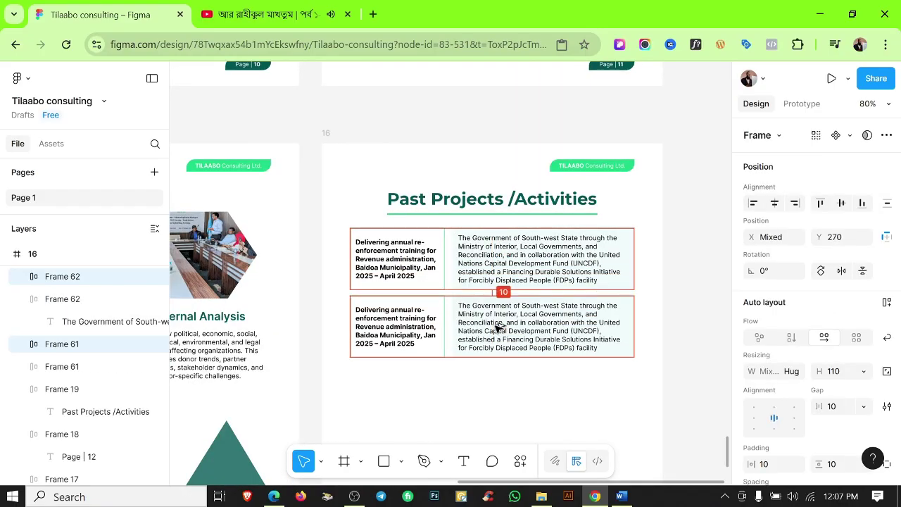
{"action": "scroll", "coordinate": [463, 303], "scroll_direction": "up", "scroll_amount": 4}
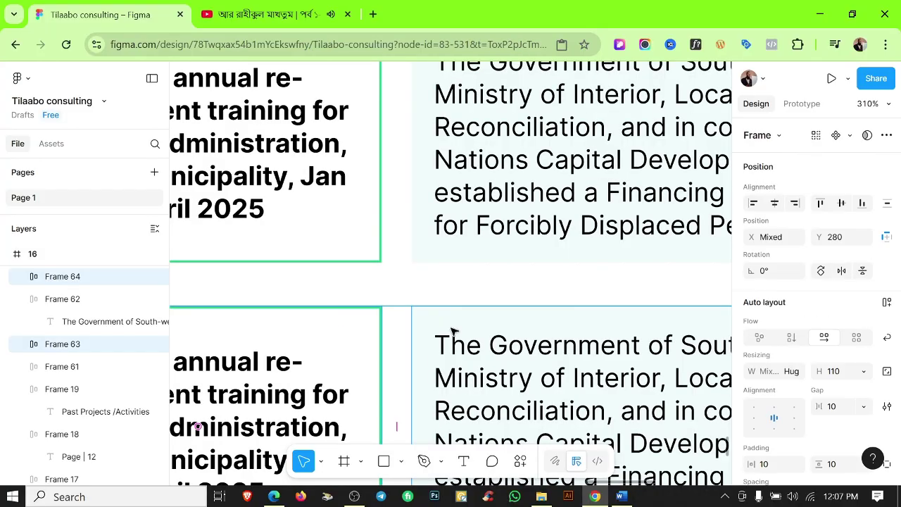
{"action": "left_click_drag", "start_coordinate": [452, 331], "coordinate": [450, 328]}
{"action": "left_click", "coordinate": [426, 282]}
{"action": "scroll", "coordinate": [426, 282], "scroll_direction": "down", "scroll_amount": 5}
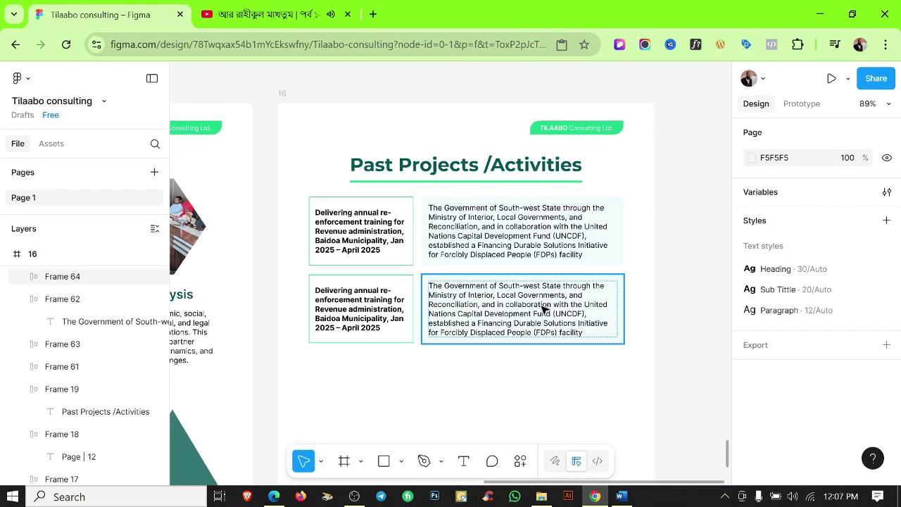
Remove the leading '2. ' numbering from the new row's title.
{"action": "key", "text": "alt+Tab"}
{"action": "key", "text": "alt+Tab"}
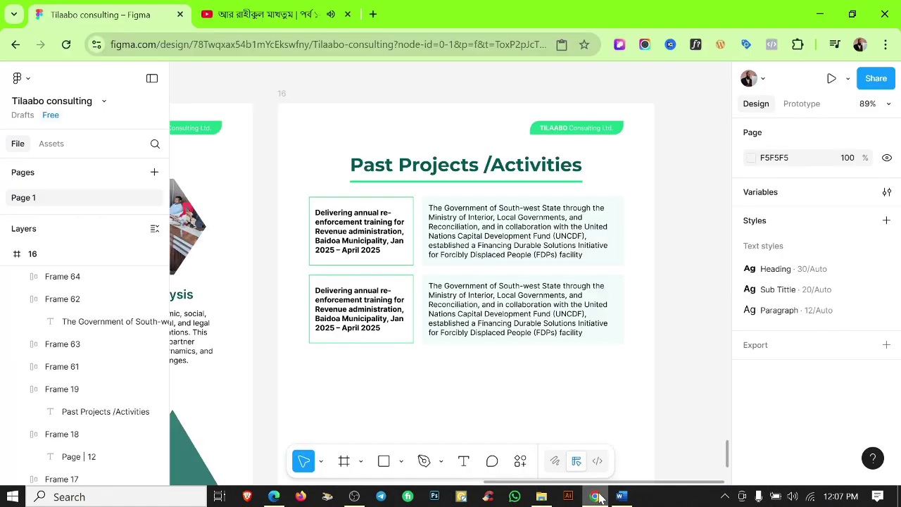
{"action": "double_click", "coordinate": [361, 308]}
{"action": "scroll", "coordinate": [354, 304], "scroll_direction": "up", "scroll_amount": 5}
{"action": "left_click_drag", "start_coordinate": [290, 262], "coordinate": [256, 249]}
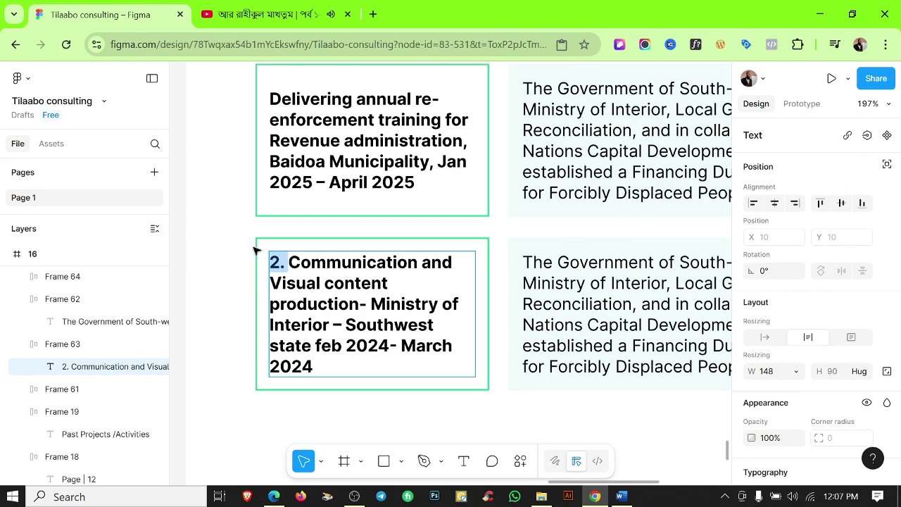
{"action": "key", "text": "BackSpace"}
{"action": "key", "text": "Escape"}
{"action": "left_click", "coordinate": [413, 432]}
Replace the new row's description with the Communication assignment paragraph copied from Word.
{"action": "double_click", "coordinate": [419, 324]}
{"action": "key", "text": "Return"}
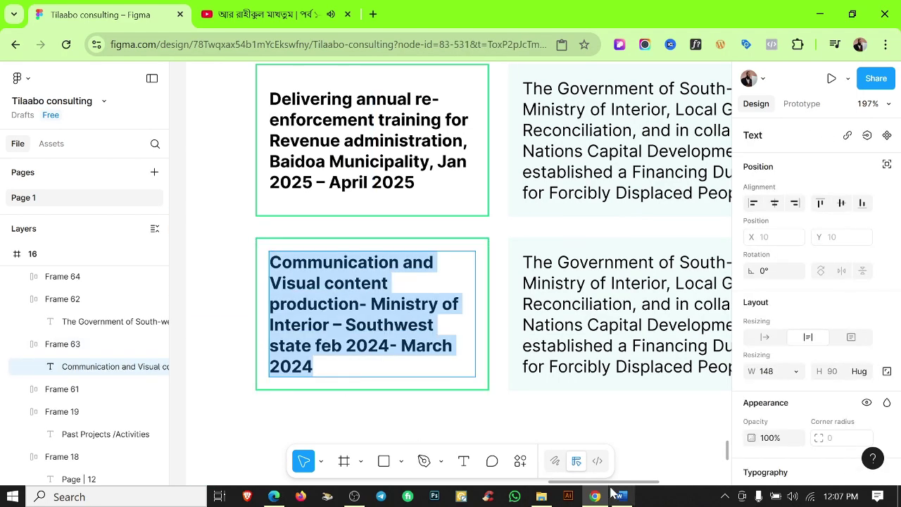
{"action": "key", "text": "alt+Tab"}
{"action": "left_click_drag", "start_coordinate": [298, 394], "coordinate": [231, 372]}
{"action": "key", "text": "ctrl+c"}
{"action": "key", "text": "alt+Tab"}
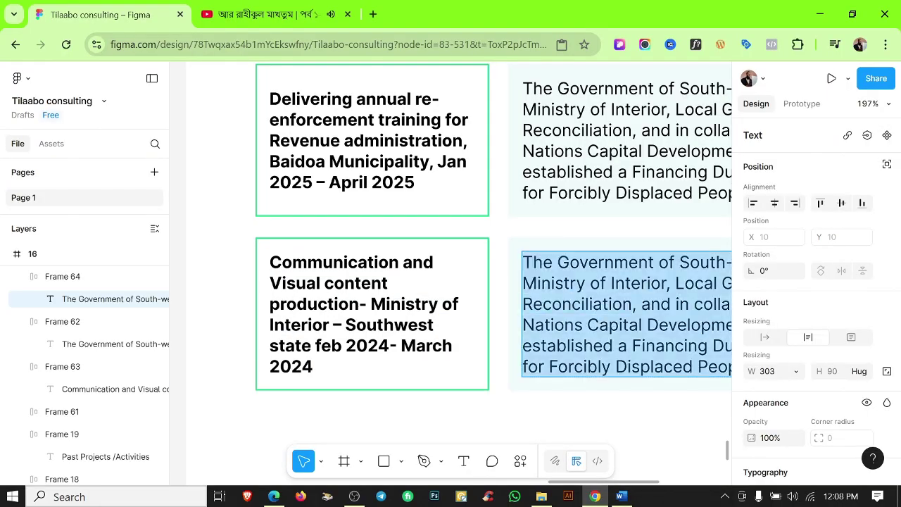
{"action": "key", "text": "ctrl+v"}
{"action": "scroll", "coordinate": [512, 363], "scroll_direction": "down", "scroll_amount": 2}
{"action": "left_click", "coordinate": [512, 363]}
Add more space below the second row's text.
{"action": "left_click", "coordinate": [527, 328]}
{"action": "left_click_drag", "start_coordinate": [527, 328], "coordinate": [521, 367]}
{"action": "scroll", "coordinate": [425, 400], "scroll_direction": "down", "scroll_amount": 4}
{"action": "left_click", "coordinate": [425, 400]}
{"action": "scroll", "coordinate": [428, 403], "scroll_direction": "down", "scroll_amount": 1}
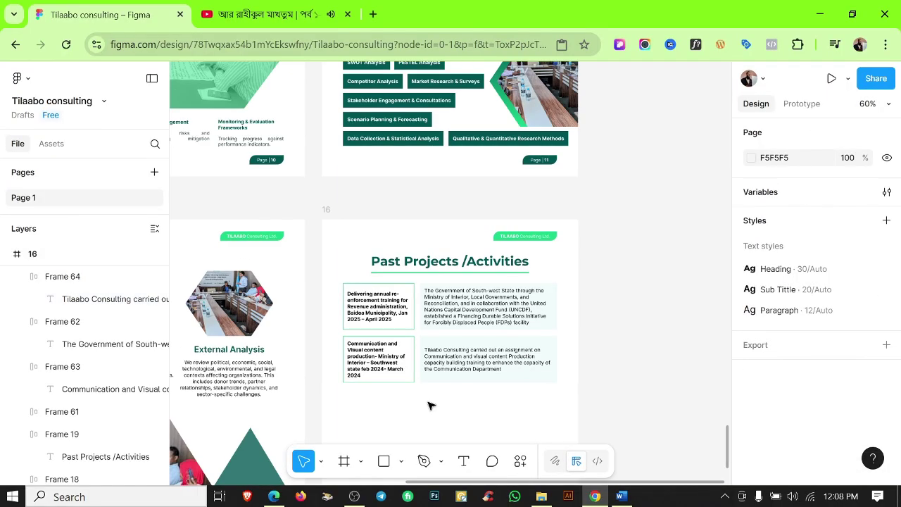
{"action": "left_click", "coordinate": [621, 496]}
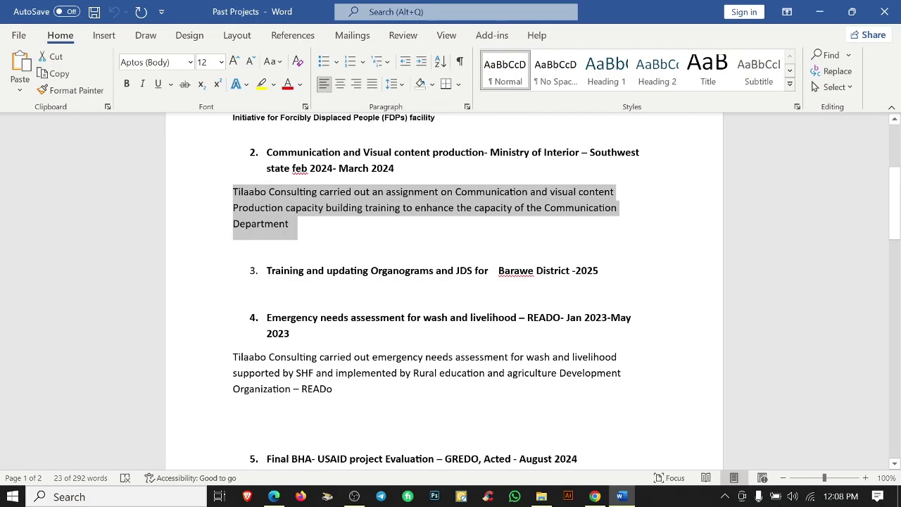
In the Word document, paste the description paragraph under item 3 and select its heading.
{"action": "triple_click", "coordinate": [493, 317]}
{"action": "left_click", "coordinate": [600, 271]}
{"action": "scroll", "coordinate": [600, 271], "scroll_direction": "up", "scroll_amount": 2}
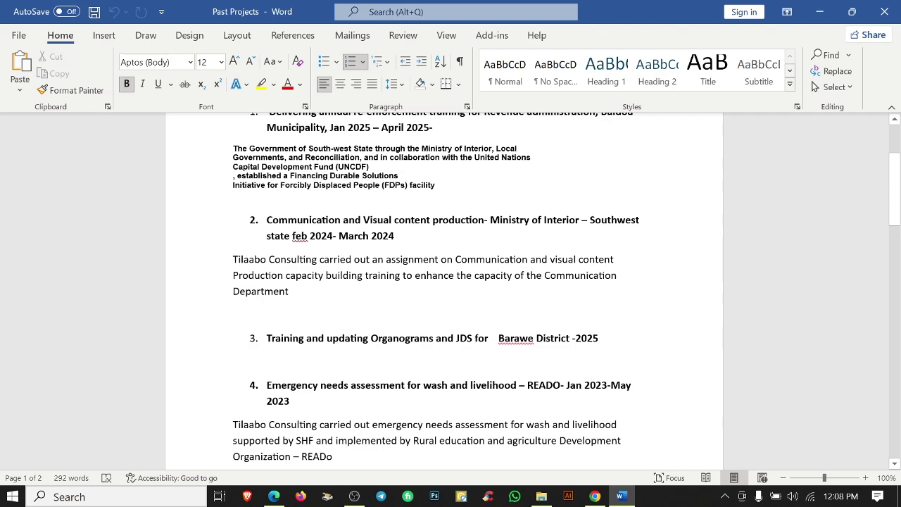
{"action": "key", "text": "ctrl+v"}
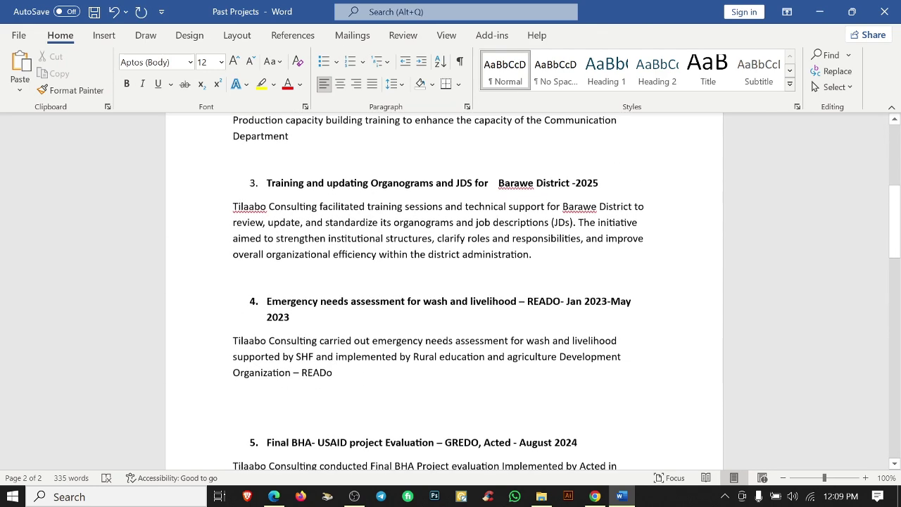
{"action": "left_click", "coordinate": [534, 271]}
{"action": "triple_click", "coordinate": [534, 271]}
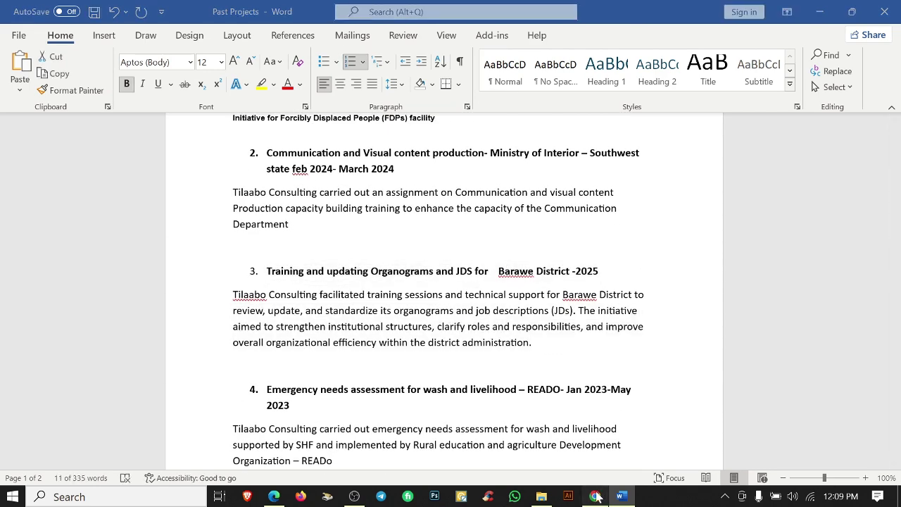
Duplicate the second project row as a third row and delete the '3.' numbering from its title.
{"action": "key", "text": "alt+Tab"}
{"action": "left_click", "coordinate": [495, 378]}
{"action": "key", "text": "ctrl+d"}
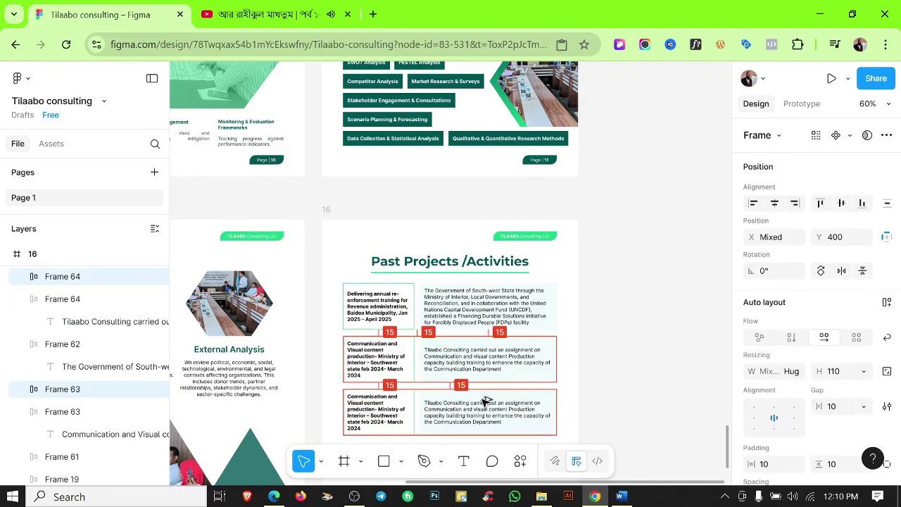
{"action": "double_click", "coordinate": [383, 414]}
{"action": "scroll", "coordinate": [357, 407], "scroll_direction": "up", "scroll_amount": 5}
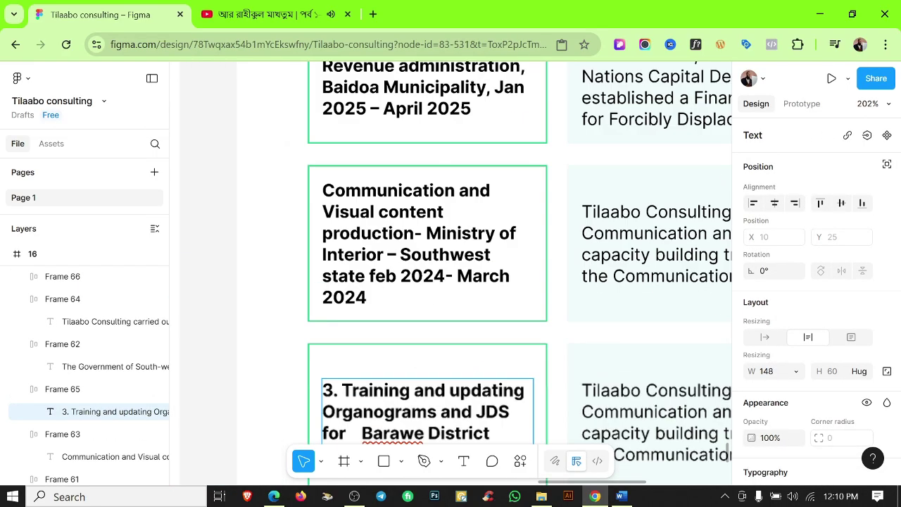
{"action": "left_click", "coordinate": [317, 388]}
{"action": "key", "text": "Delete"}
{"action": "key", "text": "Delete"}
{"action": "key", "text": "Delete"}
{"action": "key", "text": "Escape"}
{"action": "scroll", "coordinate": [396, 408], "scroll_direction": "down", "scroll_amount": 3}
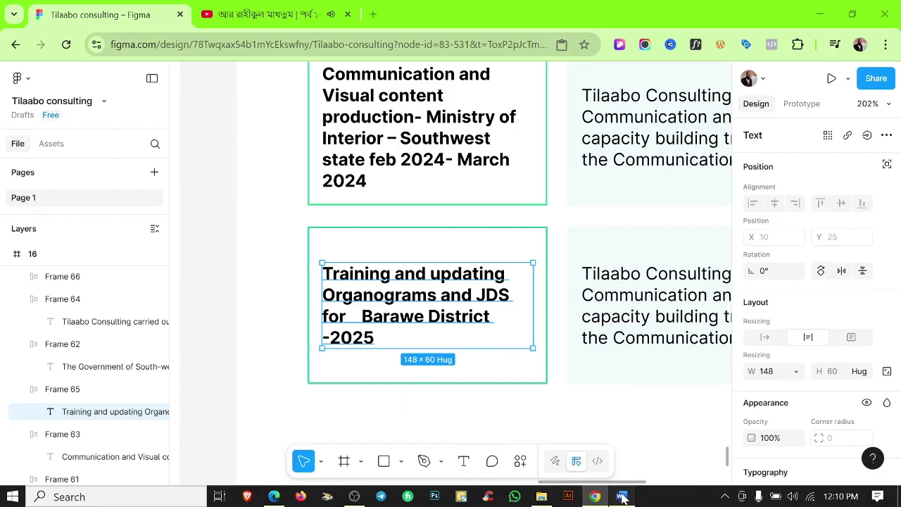
Replace the third row's description with the Barawe paragraph copied from Word.
{"action": "left_click", "coordinate": [621, 497]}
{"action": "left_click_drag", "start_coordinate": [539, 351], "coordinate": [221, 304]}
{"action": "key", "text": "ctrl+c"}
{"action": "key", "text": "alt+Tab"}
{"action": "double_click", "coordinate": [654, 302]}
{"action": "key", "text": "ctrl+a"}
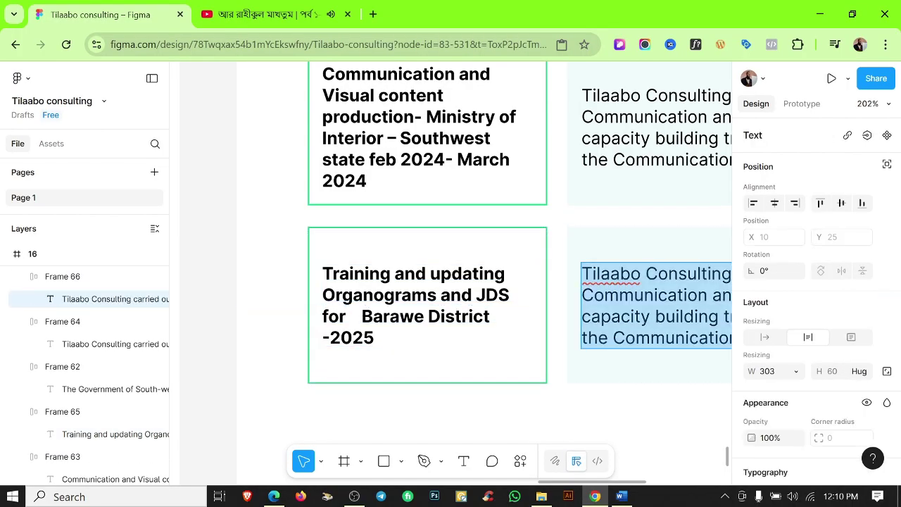
{"action": "key", "text": "ctrl+v"}
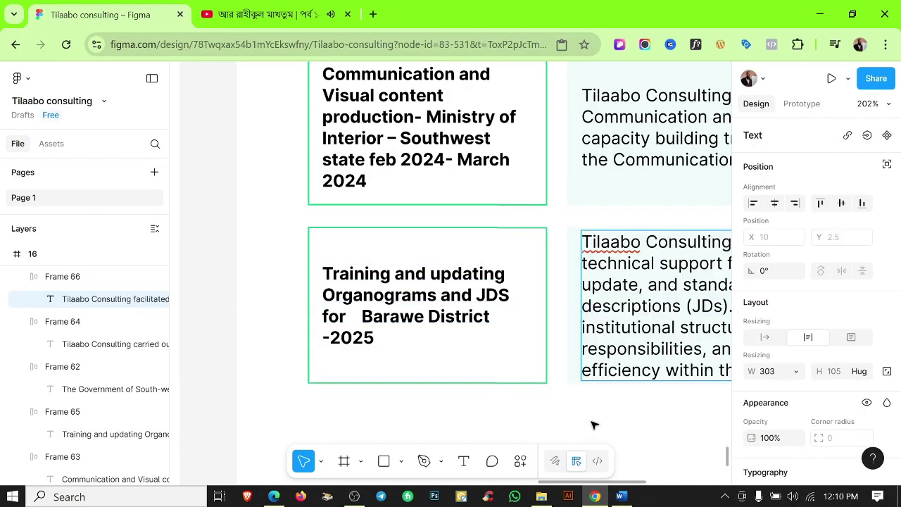
Trim the closing phrase 'within the district administration.' from the description, then restore it.
{"action": "scroll", "coordinate": [593, 424], "scroll_direction": "down", "scroll_amount": 2}
{"action": "scroll", "coordinate": [594, 425], "scroll_direction": "right", "scroll_amount": 5}
{"action": "scroll", "coordinate": [573, 261], "scroll_direction": "up", "scroll_amount": 2}
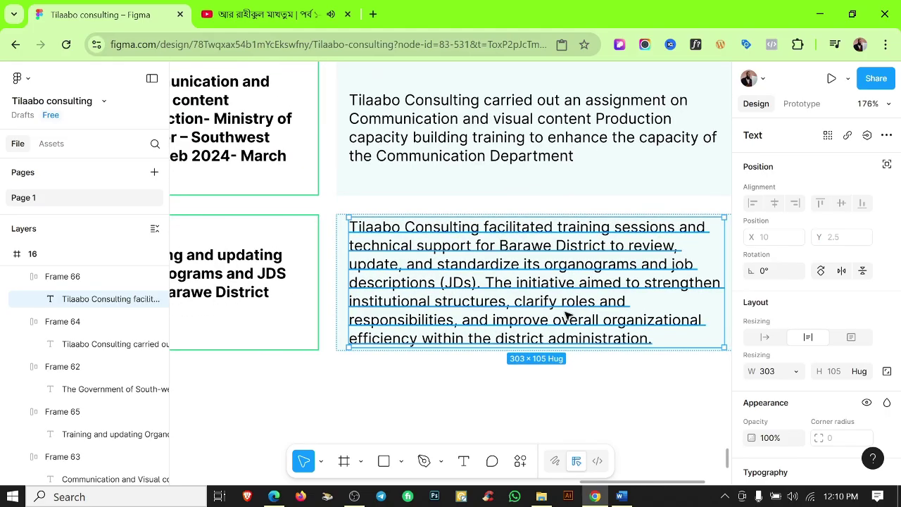
{"action": "key", "text": "Return"}
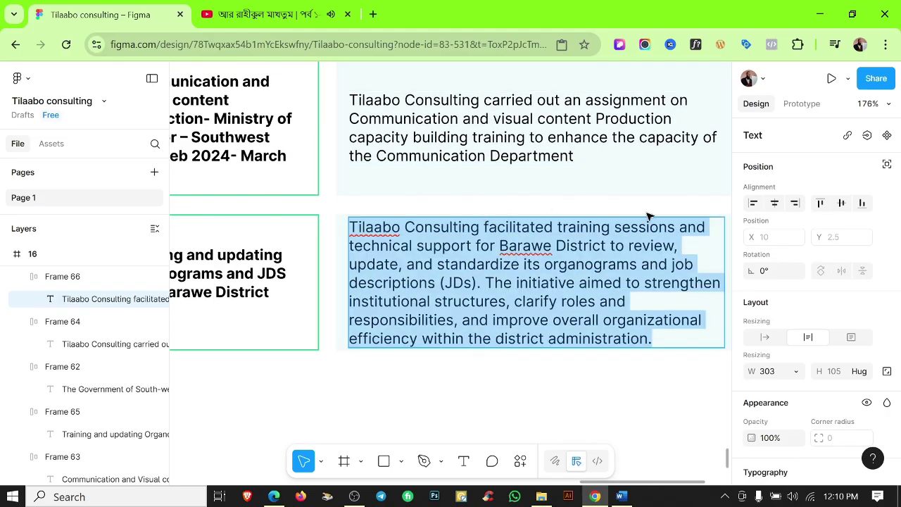
{"action": "left_click_drag", "start_coordinate": [420, 339], "coordinate": [733, 350]}
{"action": "key", "text": "BackSpace"}
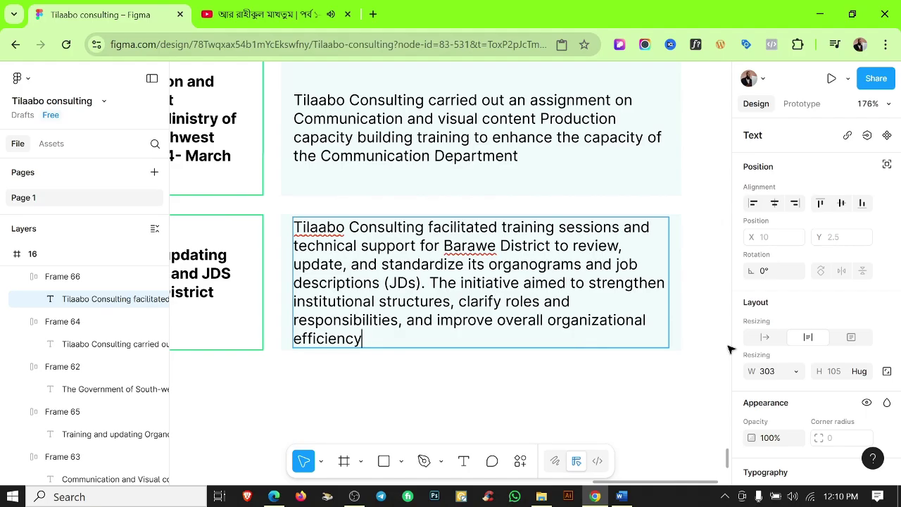
{"action": "key", "text": "ctrl+z"}
Detach the Barawe description's text style and set its font size to 11.5.
{"action": "key", "text": "ctrl+a"}
{"action": "scroll", "coordinate": [855, 397], "scroll_direction": "down", "scroll_amount": 3}
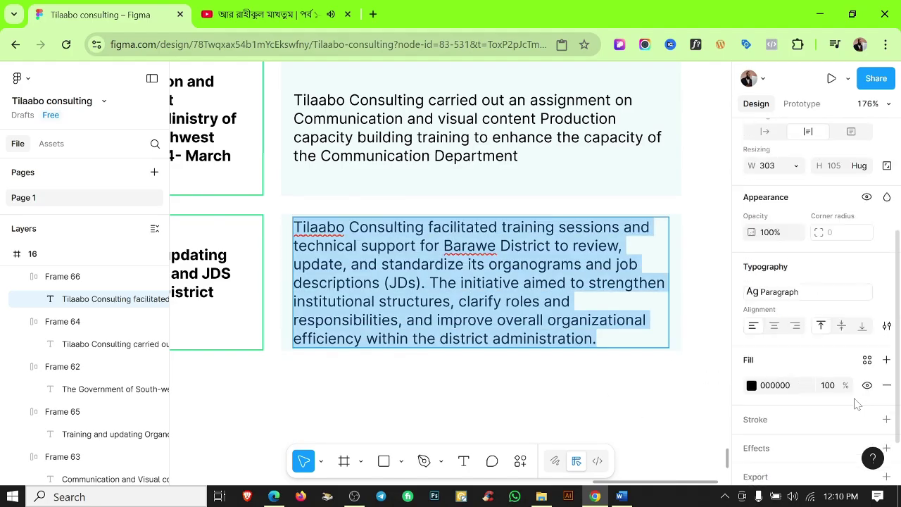
{"action": "left_click", "coordinate": [887, 287]}
{"action": "left_click", "coordinate": [830, 309]}
{"action": "type", "text": "11.5"}
{"action": "key", "text": "Return"}
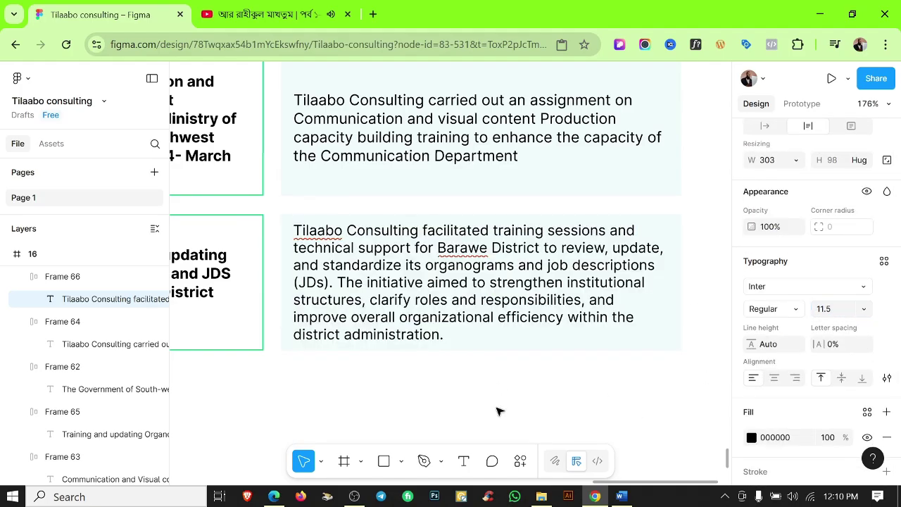
{"action": "left_click", "coordinate": [497, 398]}
{"action": "scroll", "coordinate": [498, 398], "scroll_direction": "down", "scroll_amount": 3}
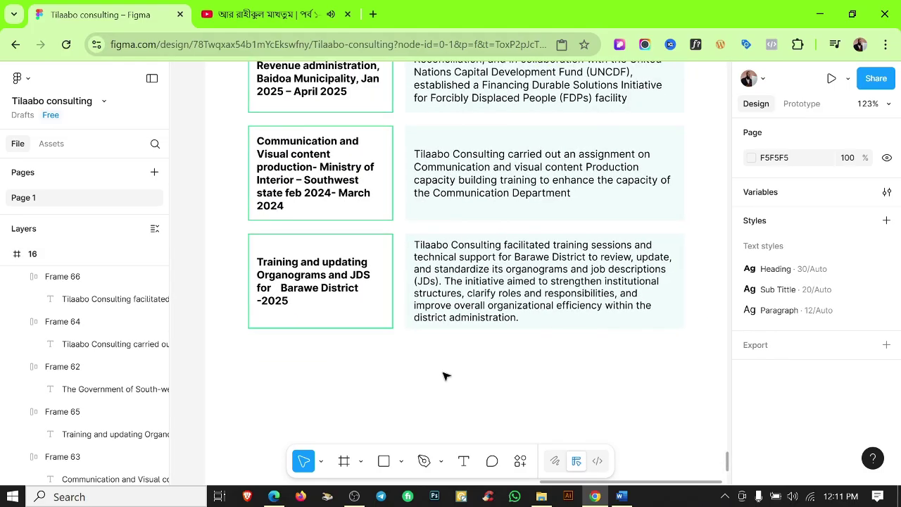
{"action": "scroll", "coordinate": [435, 337], "scroll_direction": "down", "scroll_amount": 5}
Copy the Communication row below Training and put the heading 4 text from Word in its left card.
{"action": "left_click", "coordinate": [478, 246]}
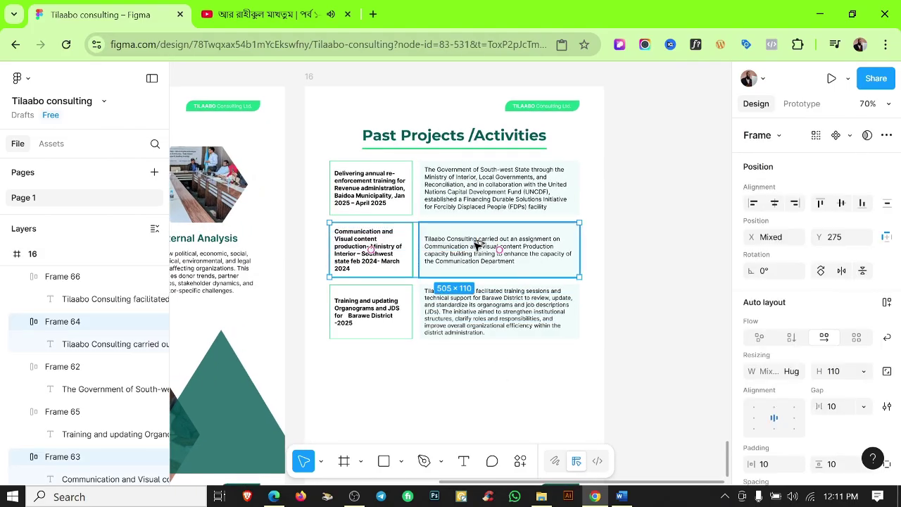
{"action": "left_click_drag", "start_coordinate": [479, 245], "coordinate": [458, 368]}
{"action": "left_click", "coordinate": [621, 496]}
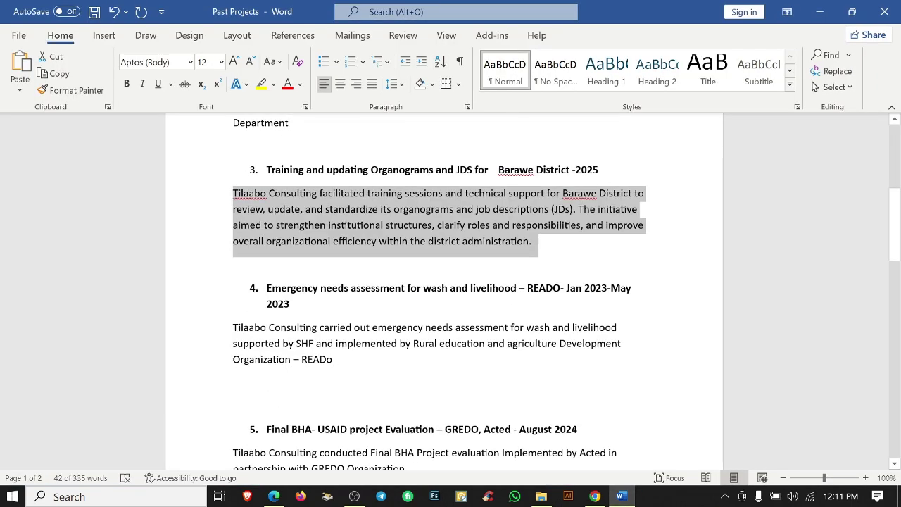
{"action": "triple_click", "coordinate": [300, 295]}
{"action": "key", "text": "alt+Tab"}
{"action": "key", "text": "Return"}
{"action": "key", "text": "Return"}
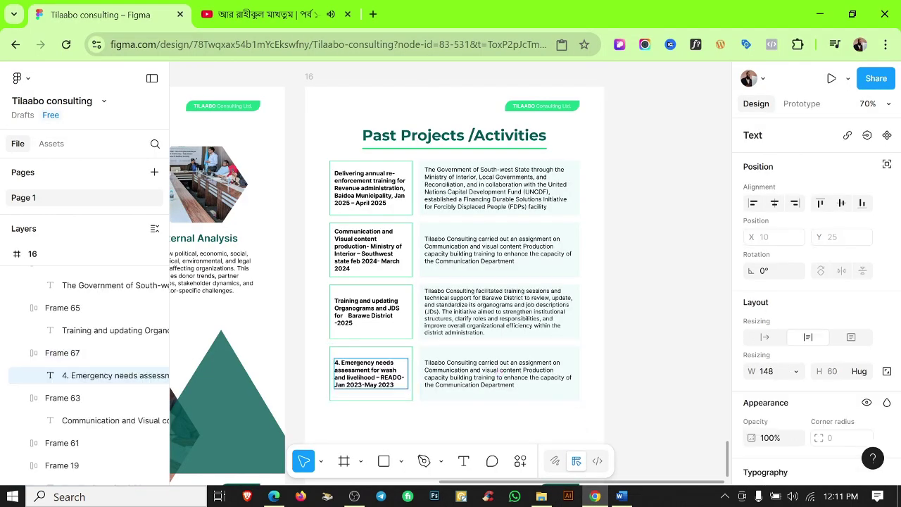
{"action": "scroll", "coordinate": [324, 360], "scroll_direction": "up", "scroll_amount": 5}
Paste the Emergency needs assessment description from Word over the new row's old text.
{"action": "left_click", "coordinate": [621, 495]}
{"action": "triple_click", "coordinate": [299, 335]}
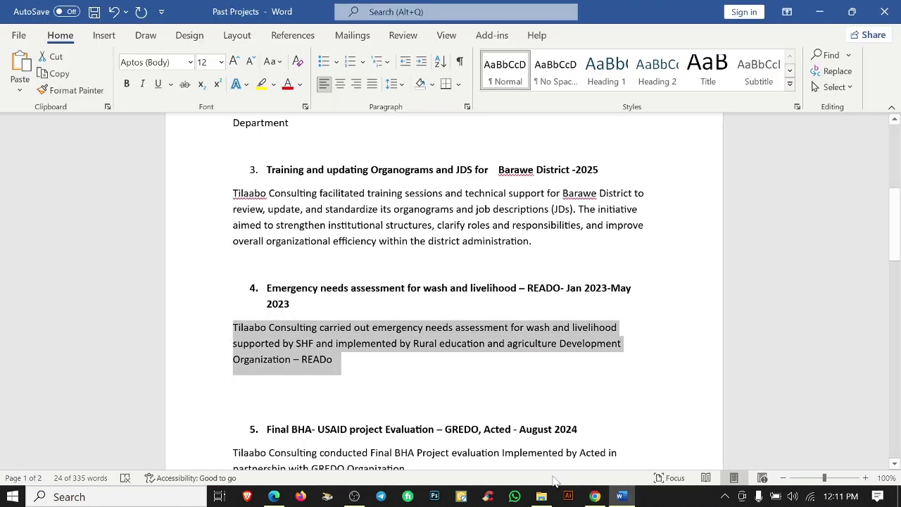
{"action": "key", "text": "alt+Tab"}
{"action": "double_click", "coordinate": [585, 380]}
{"action": "key", "text": "ctrl+v"}
{"action": "scroll", "coordinate": [485, 384], "scroll_direction": "down", "scroll_amount": 5}
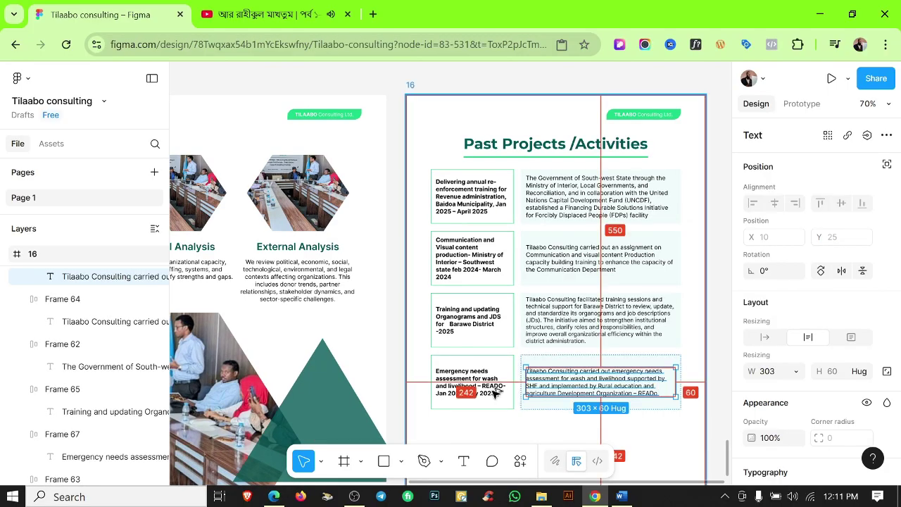
{"action": "scroll", "coordinate": [458, 399], "scroll_direction": "up", "scroll_amount": 5}
Shorten the Emergency row's left card slightly so it fits.
{"action": "left_click", "coordinate": [454, 406]}
{"action": "left_click_drag", "start_coordinate": [455, 406], "coordinate": [454, 402]}
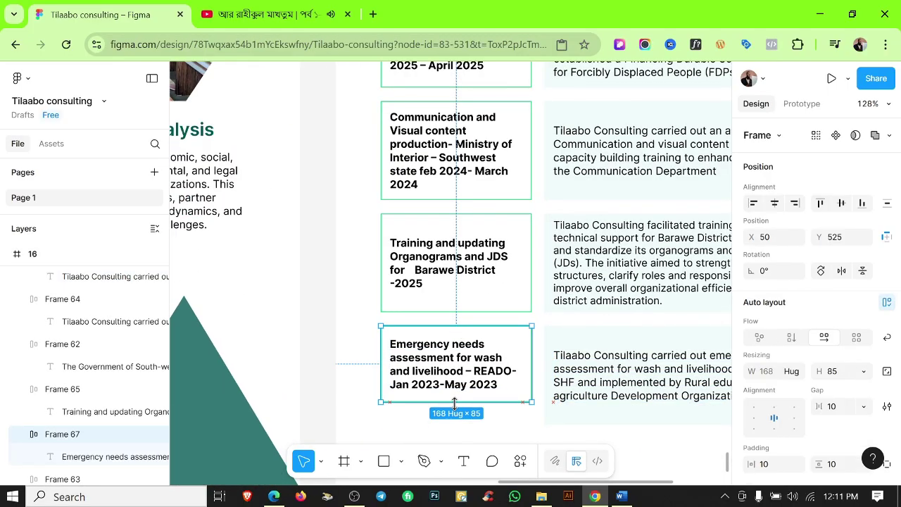
{"action": "left_click", "coordinate": [602, 347]}
{"action": "left_click", "coordinate": [609, 424]}
{"action": "scroll", "coordinate": [610, 425], "scroll_direction": "down", "scroll_amount": 6}
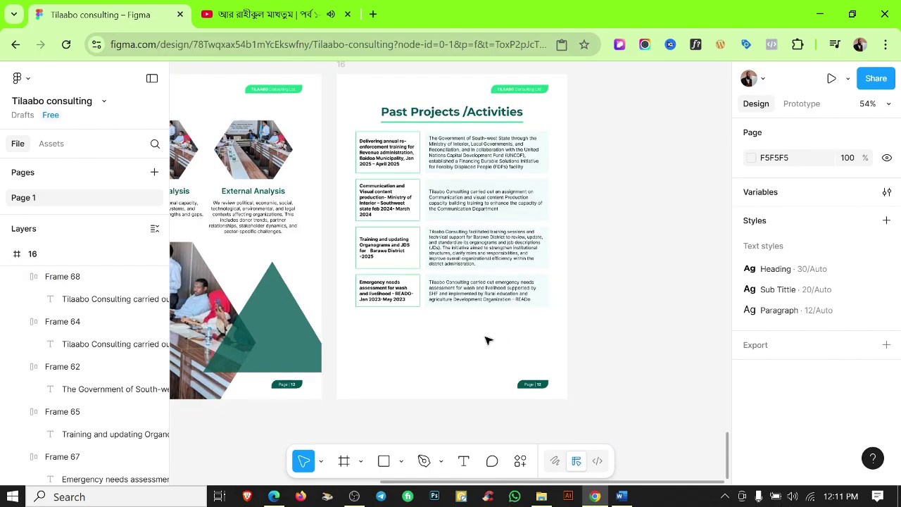
{"action": "scroll", "coordinate": [488, 341], "scroll_direction": "down", "scroll_amount": 5}
{"action": "left_click", "coordinate": [621, 496]}
{"action": "left_click_drag", "start_coordinate": [331, 295], "coordinate": [578, 295]}
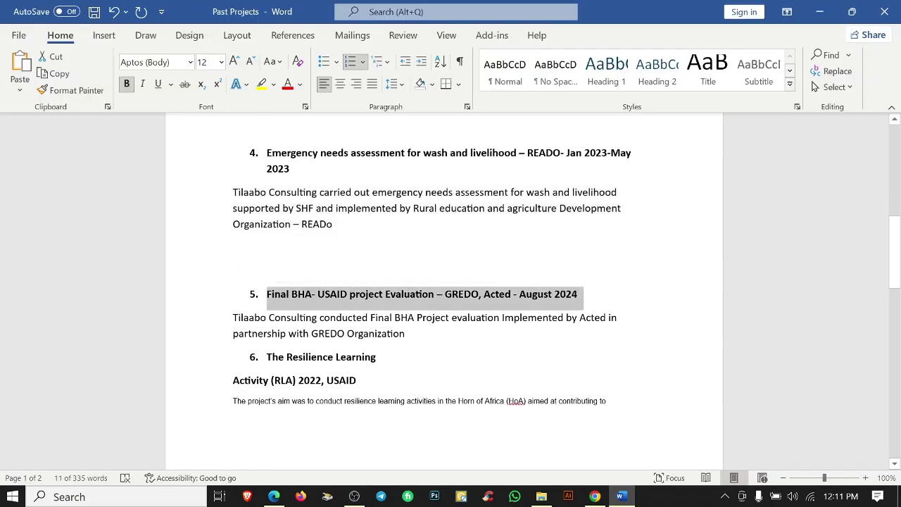
{"action": "left_click", "coordinate": [595, 497]}
Duplicate the Emergency row and remove the '5.' numbering from the copy's heading.
{"action": "left_click", "coordinate": [492, 282]}
{"action": "key", "text": "ctrl+d"}
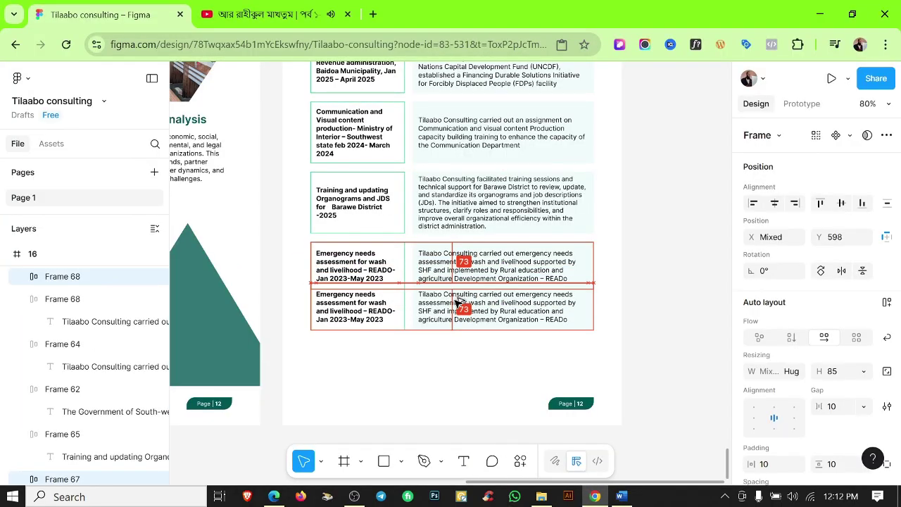
{"action": "double_click", "coordinate": [358, 322]}
{"action": "double_click", "coordinate": [358, 323]}
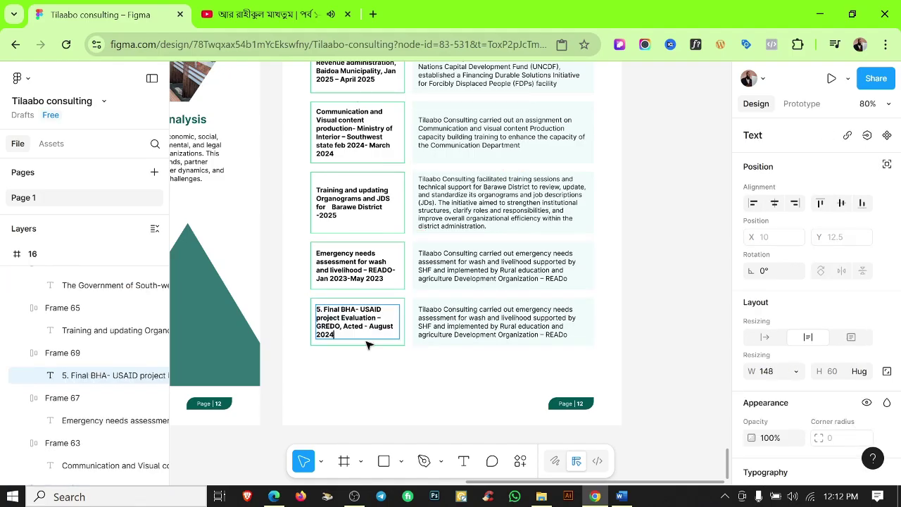
{"action": "scroll", "coordinate": [323, 320], "scroll_direction": "up", "scroll_amount": 3}
{"action": "left_click_drag", "start_coordinate": [324, 311], "coordinate": [294, 318]}
{"action": "key", "text": "BackSpace"}
Paste the Final BHA description from Word into the new row and shrink the row to fit.
{"action": "left_click", "coordinate": [621, 496]}
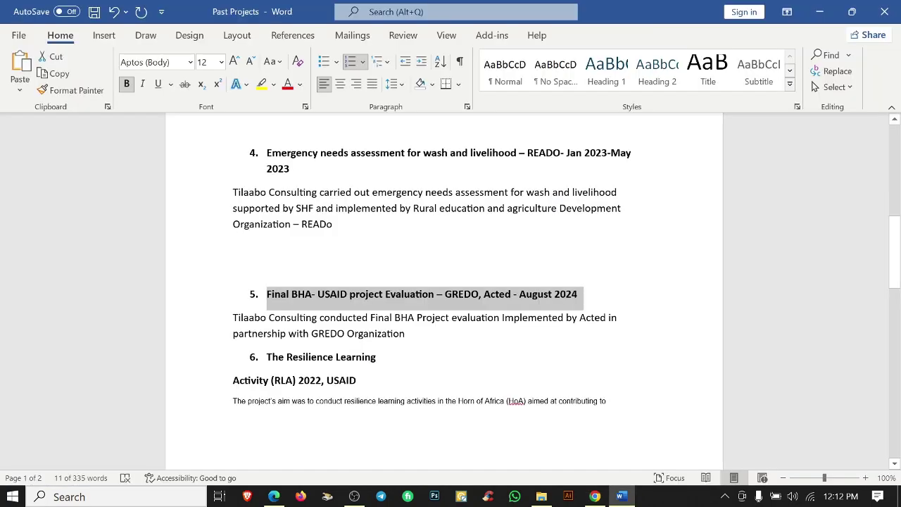
{"action": "triple_click", "coordinate": [303, 318]}
{"action": "key", "text": "alt+Tab"}
{"action": "key", "text": "ctrl+v"}
{"action": "left_click", "coordinate": [554, 402]}
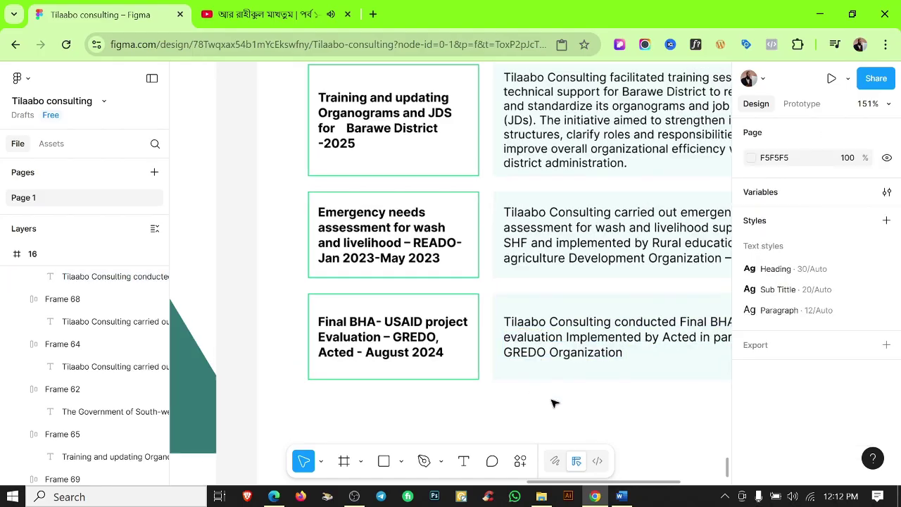
{"action": "scroll", "coordinate": [386, 388], "scroll_direction": "down", "scroll_amount": 1, "text": "ctrl"}
{"action": "left_click", "coordinate": [390, 380]}
{"action": "left_click_drag", "start_coordinate": [390, 380], "coordinate": [390, 360]}
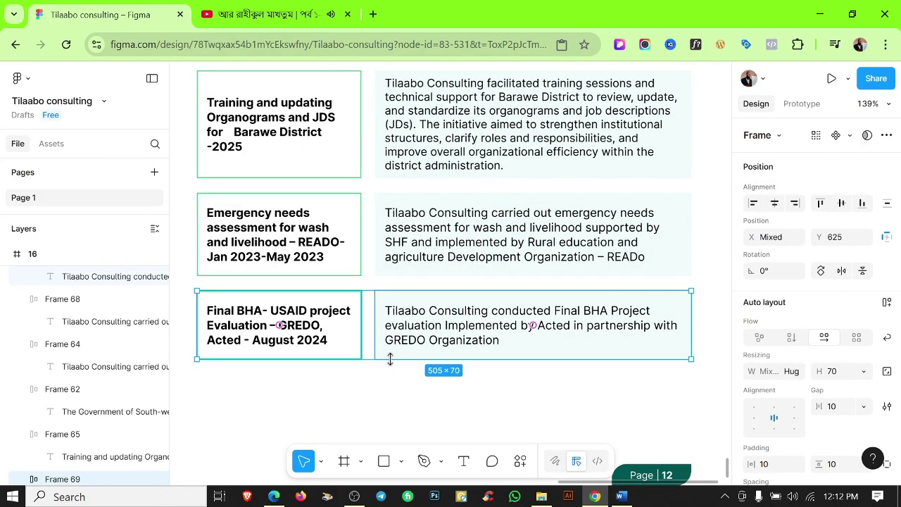
{"action": "left_click", "coordinate": [393, 384]}
Select a line of text in the Word document, then return to Figma.
{"action": "left_click", "coordinate": [622, 496]}
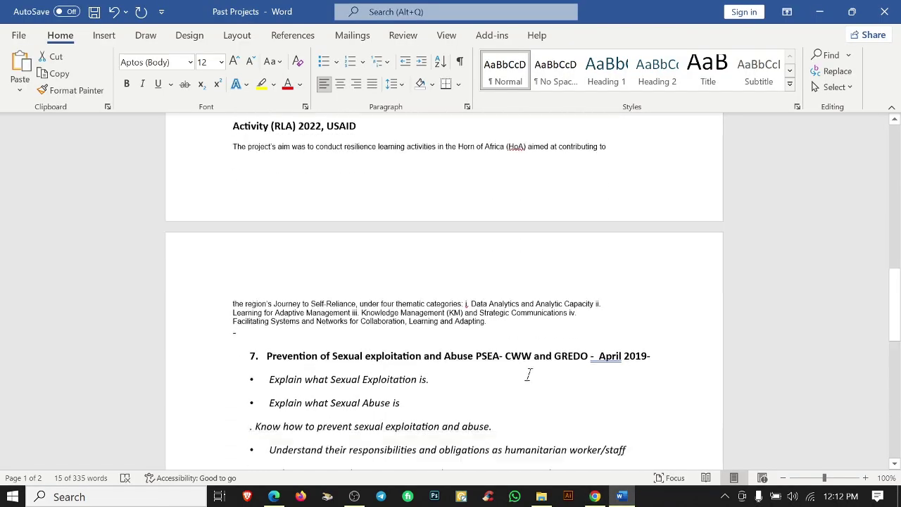
{"action": "scroll", "coordinate": [528, 376], "scroll_direction": "up", "scroll_amount": 5}
{"action": "left_click_drag", "start_coordinate": [268, 256], "coordinate": [378, 256]}
{"action": "key", "text": "ctrl+c"}
{"action": "left_click", "coordinate": [820, 12]}
{"action": "scroll", "coordinate": [557, 243], "scroll_direction": "down", "scroll_amount": 3}
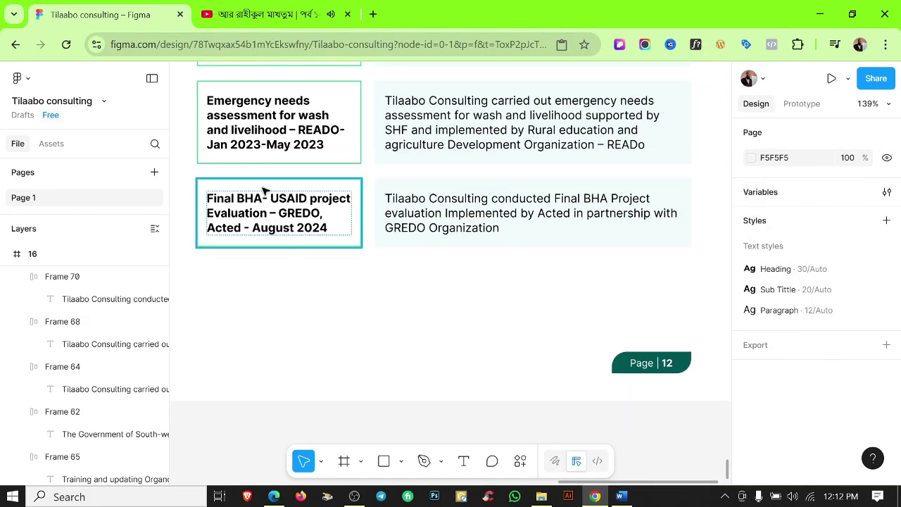
{"action": "left_click_drag", "start_coordinate": [459, 227], "coordinate": [396, 315]}
{"action": "double_click", "coordinate": [278, 296]}
{"action": "key", "text": "ctrl+v"}
{"action": "key", "text": "Home"}
{"action": "key", "text": "BackSpace"}
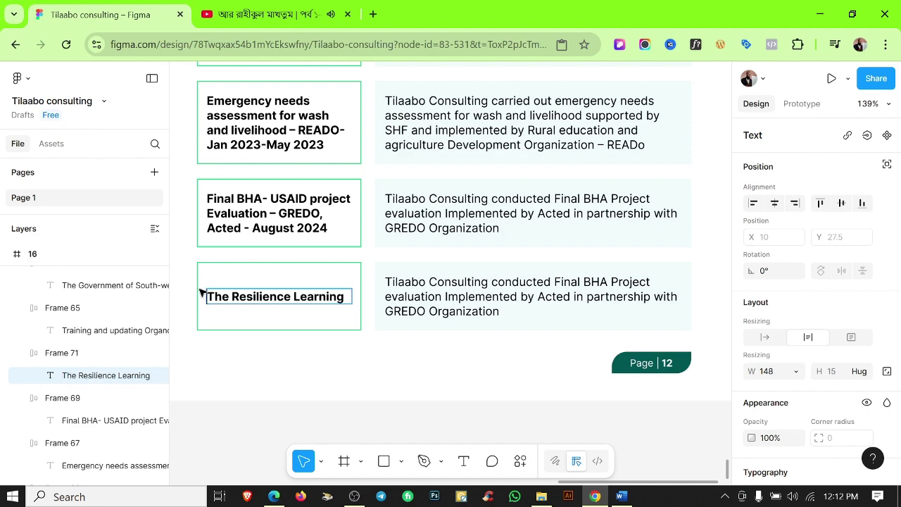
{"action": "key", "text": "alt+Tab"}
{"action": "scroll", "coordinate": [444, 289], "scroll_direction": "down", "scroll_amount": 3}
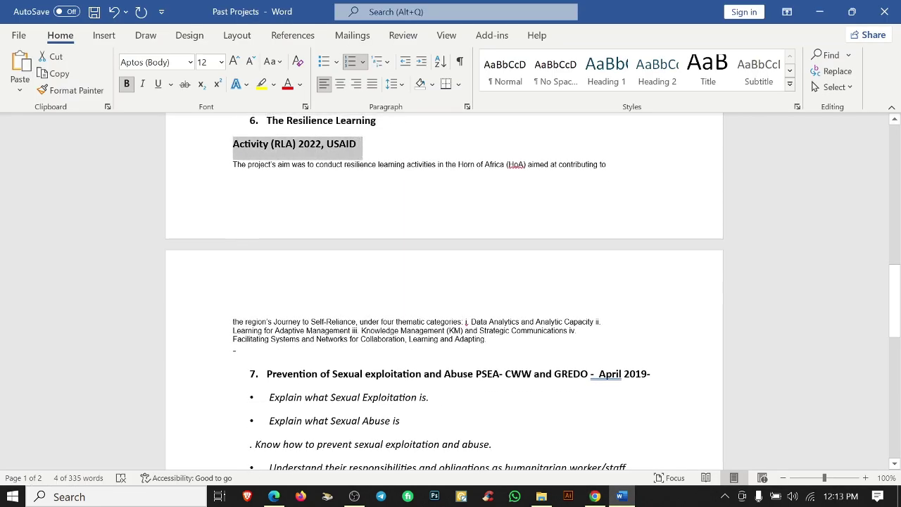
{"action": "key", "text": "alt+Tab"}
{"action": "type", "text": "Activity (RLA) 2022, USAID"}
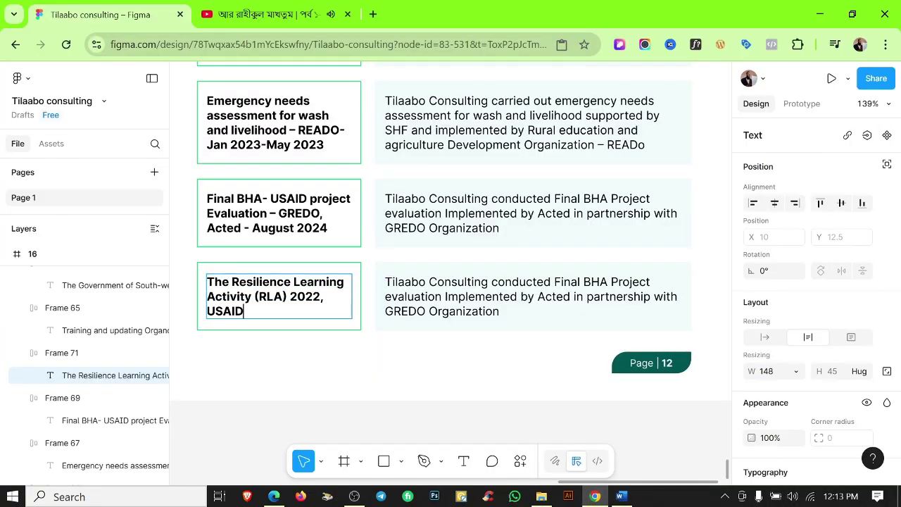
{"action": "left_click", "coordinate": [619, 496]}
{"action": "left_click_drag", "start_coordinate": [177, 162], "coordinate": [180, 354]}
{"action": "left_click", "coordinate": [595, 496]}
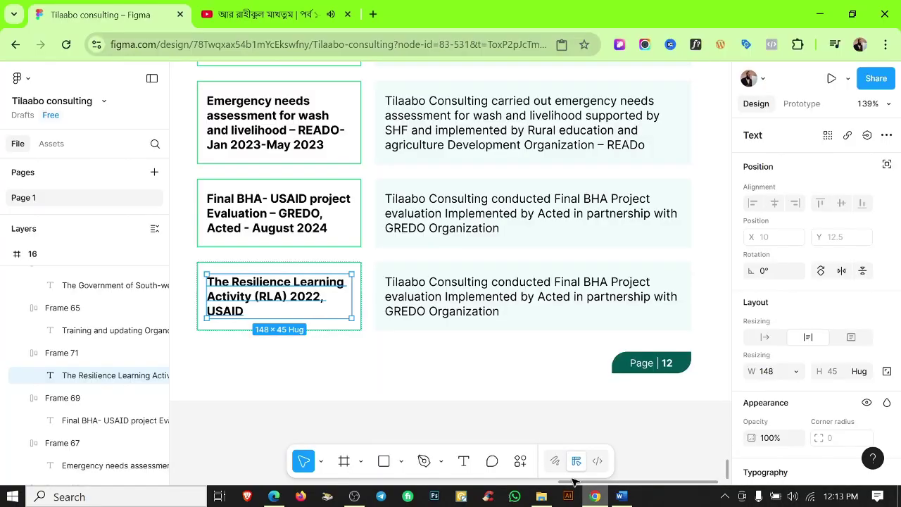
{"action": "double_click", "coordinate": [446, 296]}
{"action": "key", "text": "ctrl+a"}
{"action": "type", "text": "The project’s aim was to conduct resilience learning activities in the Horn of Africa (HoA) aimed at contributing to the region’s Journey to Self-Reliance, under four thematic categories: i. Data Analytics and Analytic Capacity ii. Learning for Adaptive Management iii. Knowledge Management (KM) and Strategic Communications iv. Facilitating Systems and Networks for Collaboration, Learning and Adapting. -"}
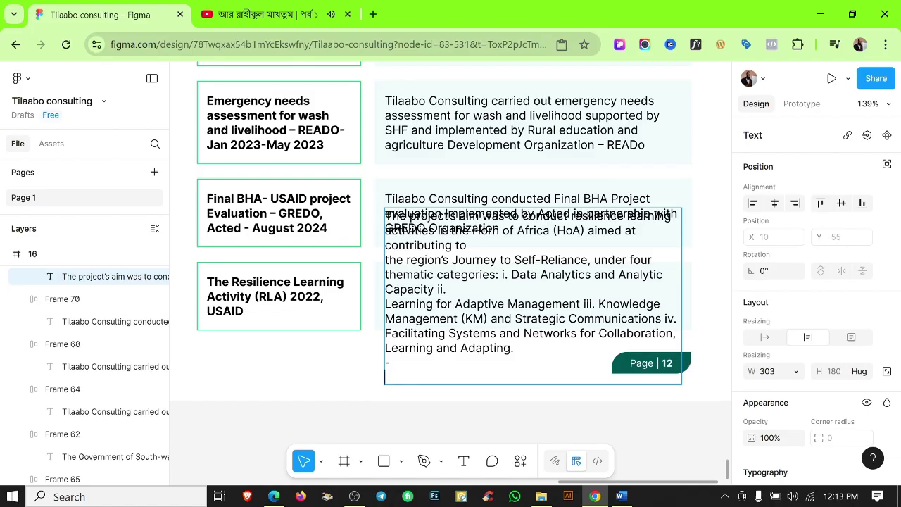
{"action": "key", "text": "BackSpace"}
{"action": "key", "text": "BackSpace"}
{"action": "key", "text": "BackSpace"}
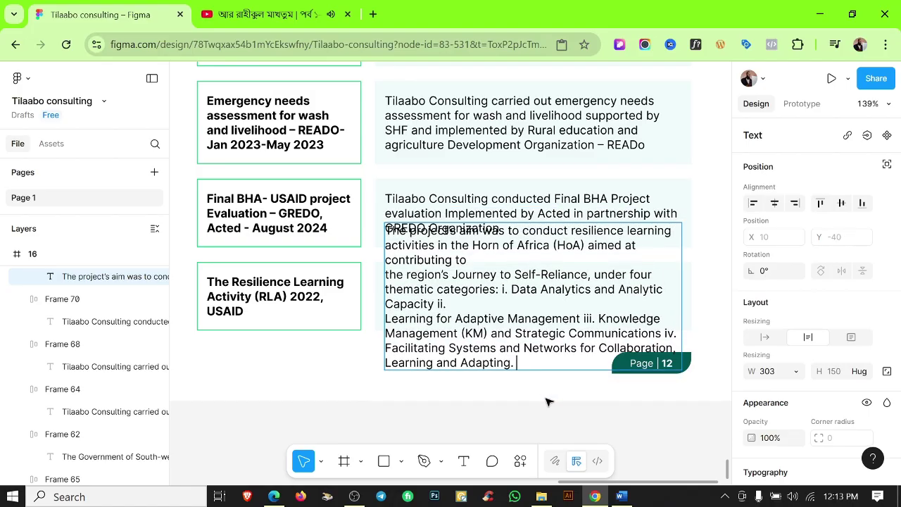
{"action": "left_click", "coordinate": [621, 496]}
{"action": "left_click", "coordinate": [629, 497]}
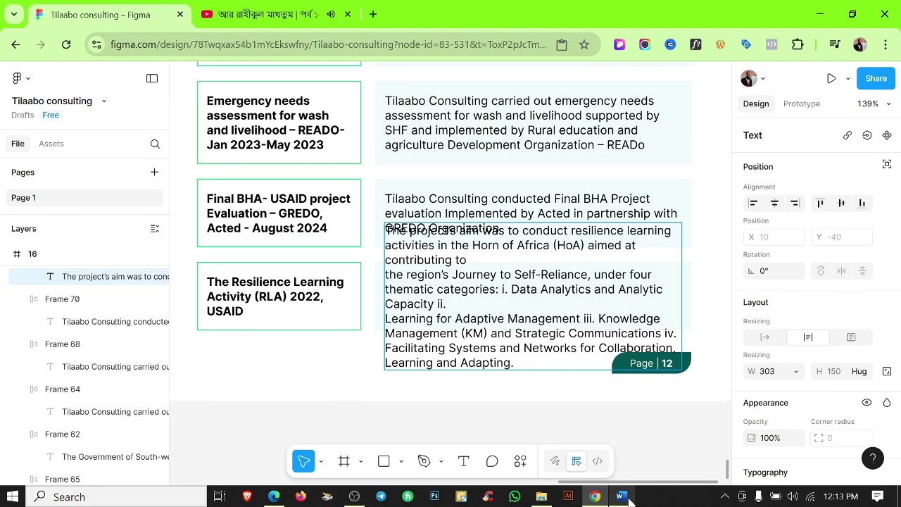
{"action": "key", "text": "Escape"}
{"action": "key", "text": "Escape"}
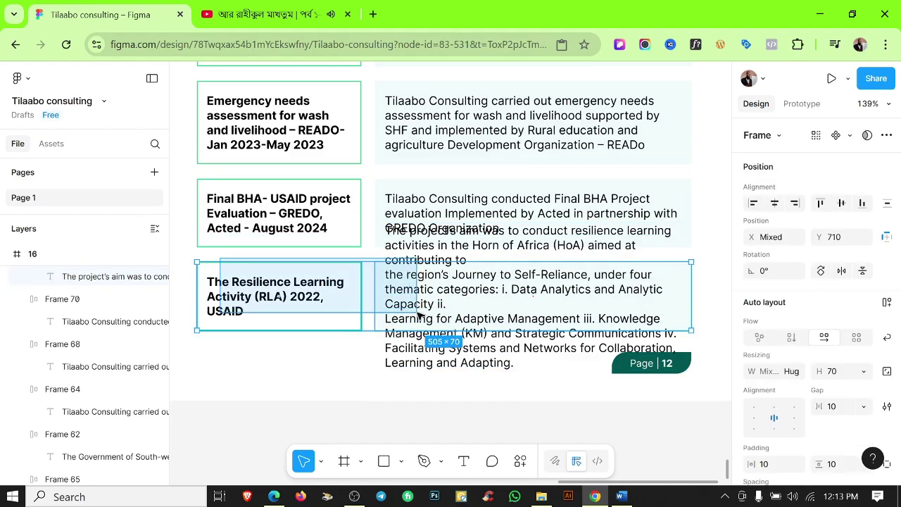
{"action": "key", "text": "Delete"}
{"action": "scroll", "coordinate": [422, 314], "scroll_direction": "down", "scroll_amount": 3}
{"action": "scroll", "coordinate": [461, 291], "scroll_direction": "down", "scroll_amount": 5}
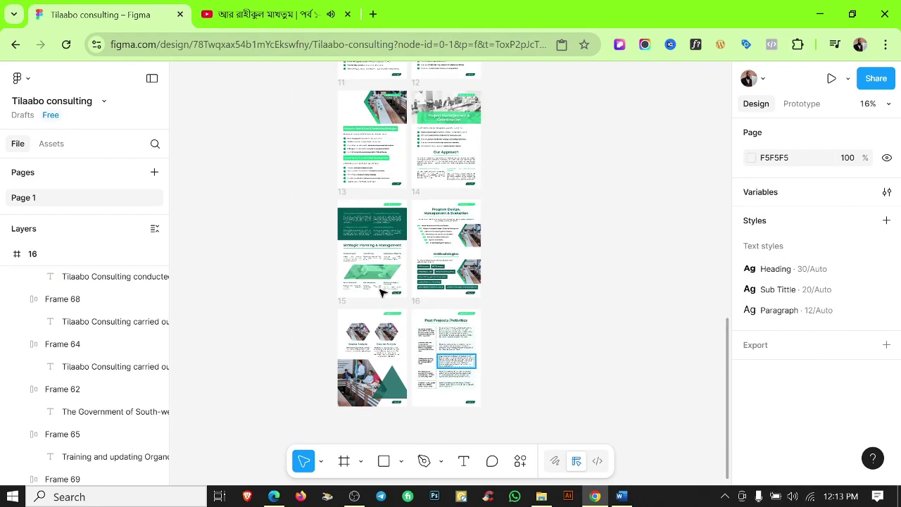
Set the green parallelogram image's height to 75 and align it with the table's left edge.
{"action": "left_click", "coordinate": [441, 396]}
{"action": "scroll", "coordinate": [445, 407], "scroll_direction": "up", "scroll_amount": 6}
{"action": "left_click_drag", "start_coordinate": [458, 363], "coordinate": [457, 345]}
{"action": "key", "text": "shift+r"}
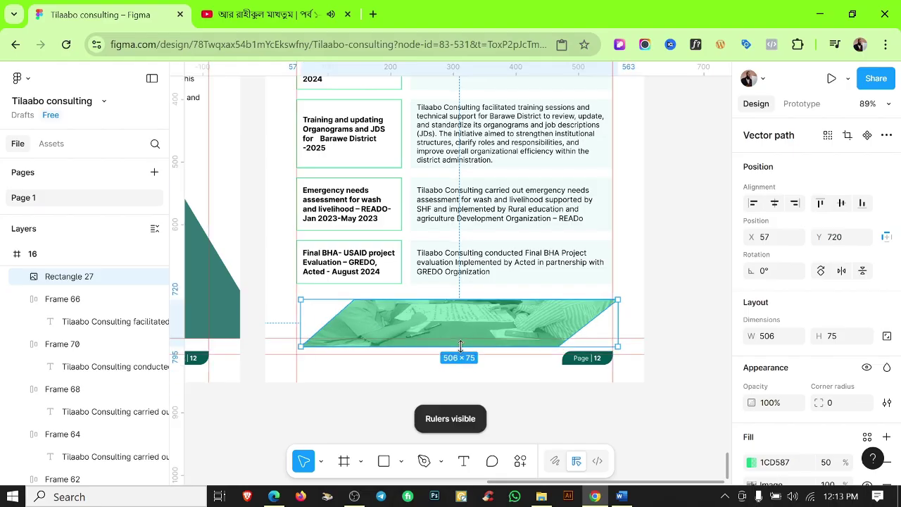
{"action": "scroll", "coordinate": [465, 322], "scroll_direction": "up", "scroll_amount": 3}
{"action": "left_click_drag", "start_coordinate": [453, 312], "coordinate": [459, 309]}
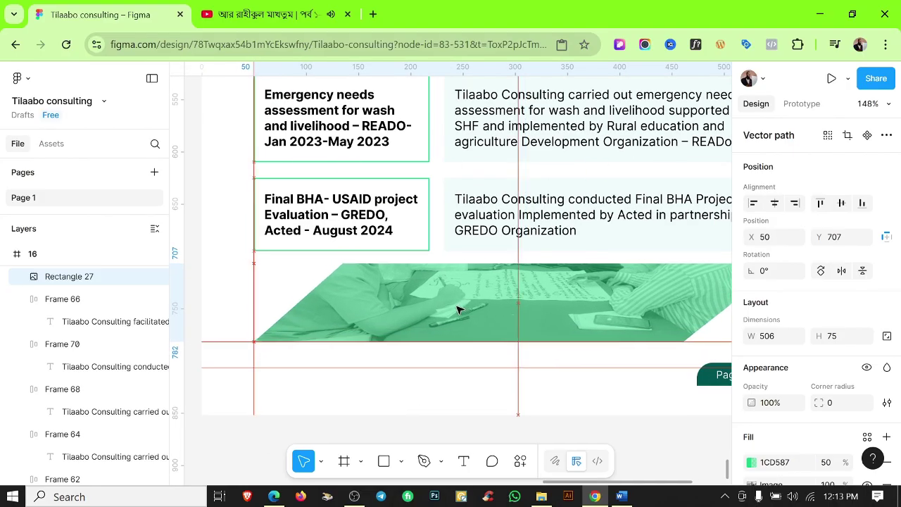
{"action": "scroll", "coordinate": [463, 313], "scroll_direction": "down", "scroll_amount": 2}
{"action": "left_click_drag", "start_coordinate": [655, 288], "coordinate": [446, 281]}
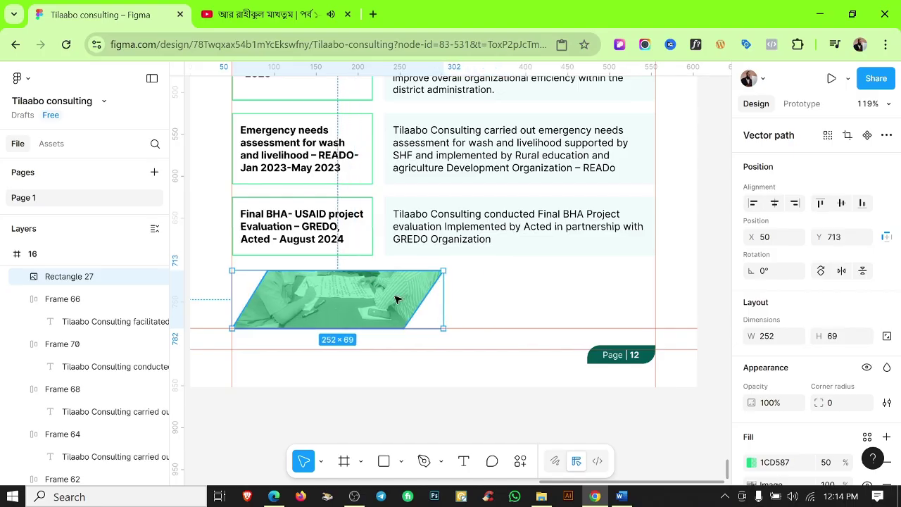
{"action": "left_click_drag", "start_coordinate": [396, 300], "coordinate": [535, 308]}
{"action": "key", "text": "Escape"}
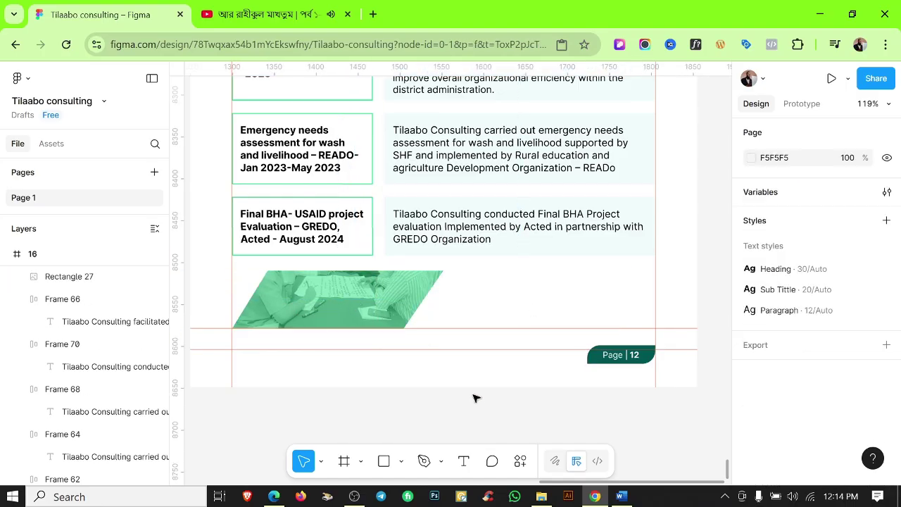
{"action": "scroll", "coordinate": [475, 399], "scroll_direction": "down", "scroll_amount": 3}
{"action": "left_click", "coordinate": [381, 331]}
Stretch the green banner image wider and switch its image fill to Crop.
{"action": "left_click_drag", "start_coordinate": [454, 330], "coordinate": [587, 324]}
{"action": "double_click", "coordinate": [539, 327]}
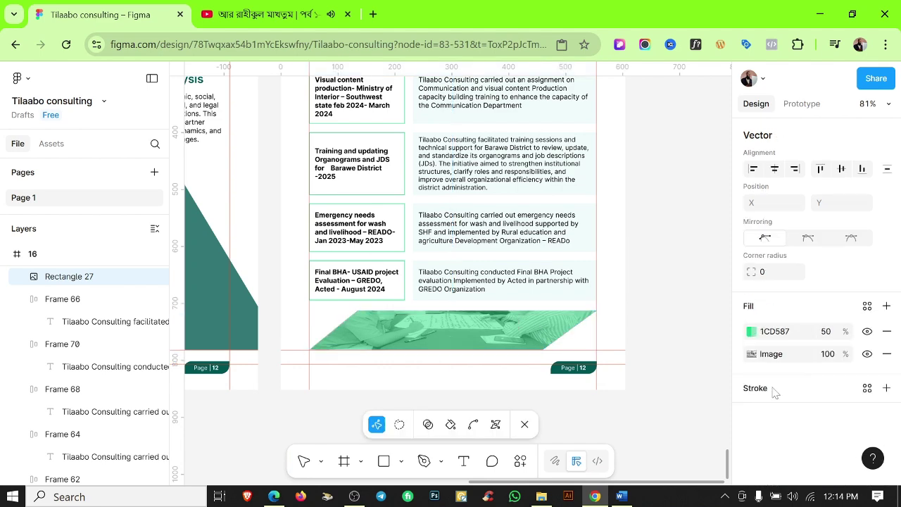
{"action": "left_click", "coordinate": [753, 354]}
{"action": "left_click", "coordinate": [579, 207]}
{"action": "left_click", "coordinate": [596, 190]}
{"action": "left_click", "coordinate": [597, 208]}
{"action": "left_click", "coordinate": [597, 209]}
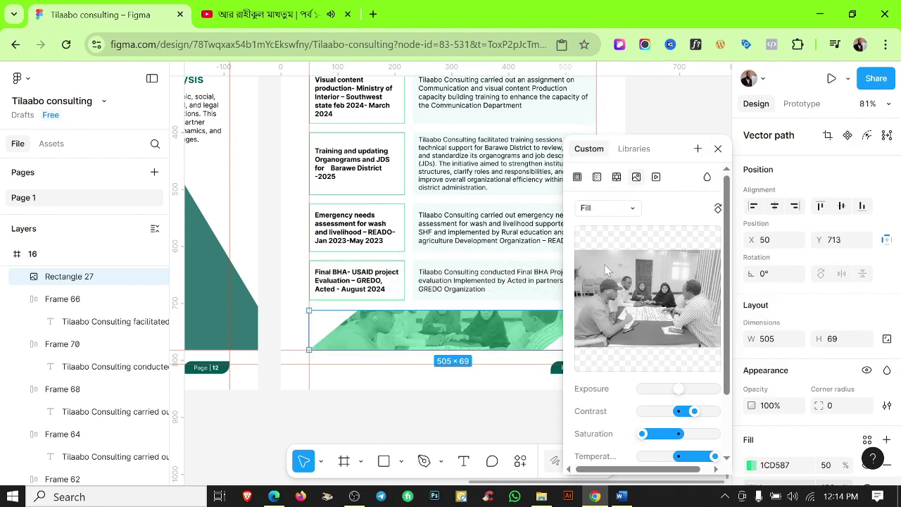
{"action": "left_click", "coordinate": [596, 208]}
{"action": "left_click", "coordinate": [599, 241]}
{"action": "left_click", "coordinate": [454, 423]}
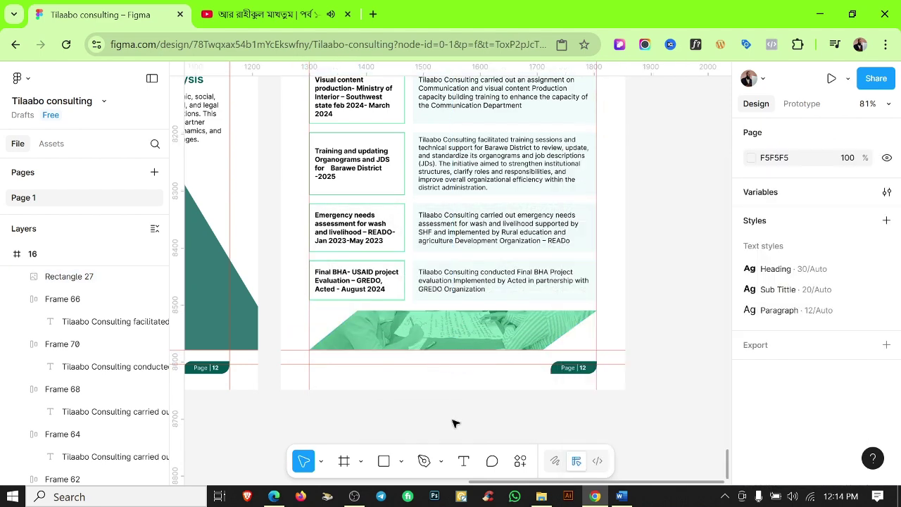
{"action": "scroll", "coordinate": [543, 341], "scroll_direction": "down", "scroll_amount": 5}
{"action": "key", "text": "shift+r"}
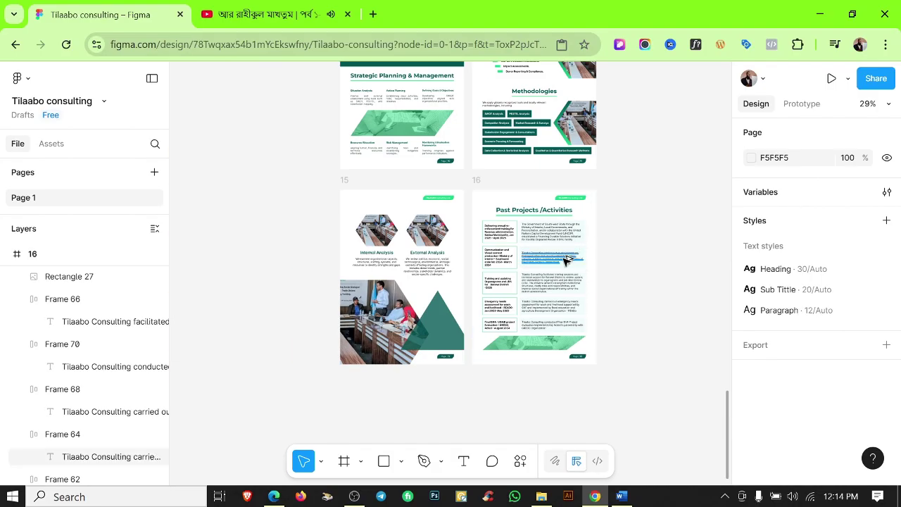
Edit page 16's footer page number label so it reads Page | 13.
{"action": "scroll", "coordinate": [567, 261], "scroll_direction": "up", "scroll_amount": 3}
{"action": "left_click", "coordinate": [592, 423]}
{"action": "scroll", "coordinate": [593, 422], "scroll_direction": "up", "scroll_amount": 10}
{"action": "key", "text": "Return"}
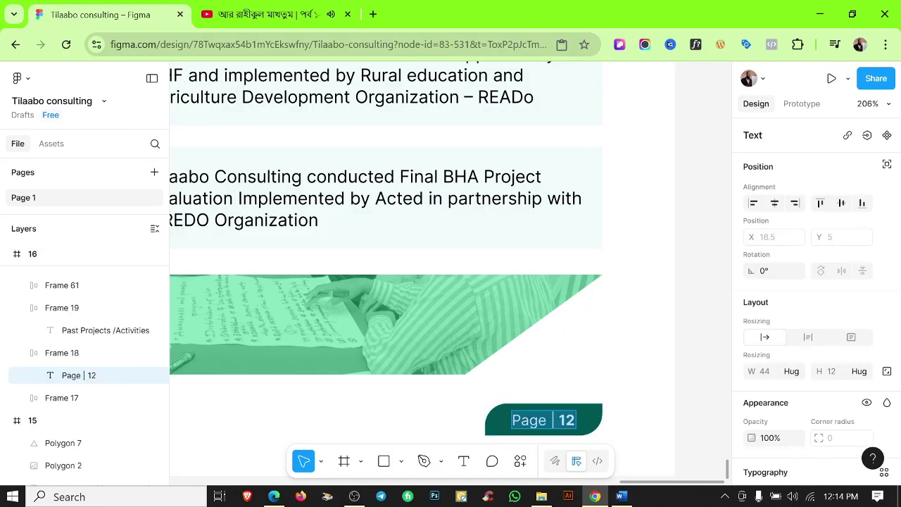
{"action": "scroll", "coordinate": [593, 425], "scroll_direction": "down", "scroll_amount": 8}
{"action": "left_click", "coordinate": [631, 326]}
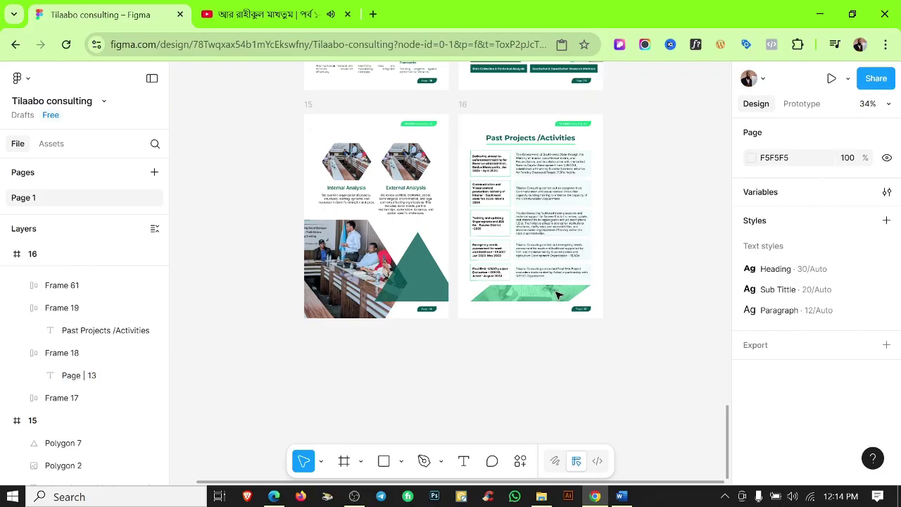
Duplicate the page 16 frame and place the copy below page 15 as page 17.
{"action": "scroll", "coordinate": [464, 124], "scroll_direction": "up", "scroll_amount": 1}
{"action": "left_click", "coordinate": [463, 123]}
{"action": "key", "text": "ctrl+d"}
{"action": "scroll", "coordinate": [464, 179], "scroll_direction": "down", "scroll_amount": 2}
{"action": "left_click_drag", "start_coordinate": [581, 196], "coordinate": [414, 335]}
Delete frame 17's old table rows and paste the Resilience Learning Activity row below the title.
{"action": "scroll", "coordinate": [414, 335], "scroll_direction": "up", "scroll_amount": 3}
{"action": "left_click", "coordinate": [390, 324]}
{"action": "key", "text": "ctrl+a"}
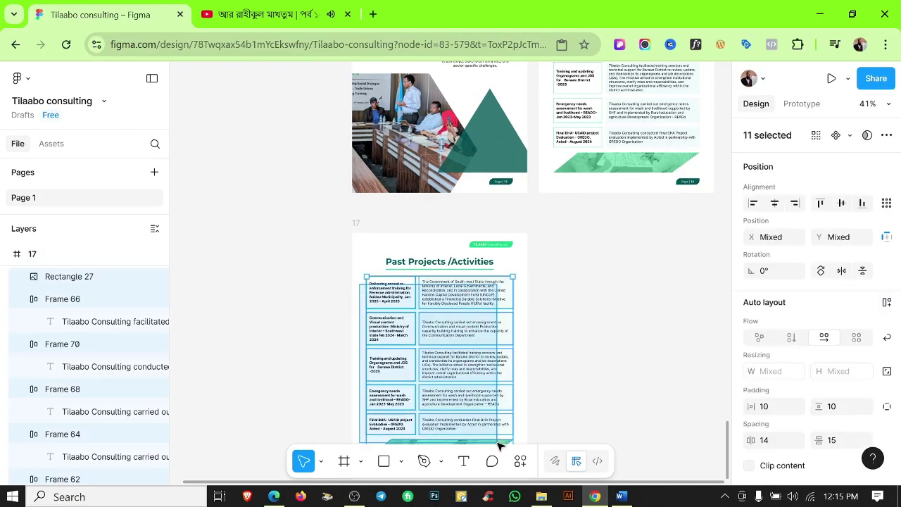
{"action": "key", "text": "Delete"}
{"action": "left_click", "coordinate": [358, 223]}
{"action": "scroll", "coordinate": [430, 317], "scroll_direction": "down", "scroll_amount": 2}
{"action": "key", "text": "ctrl+v"}
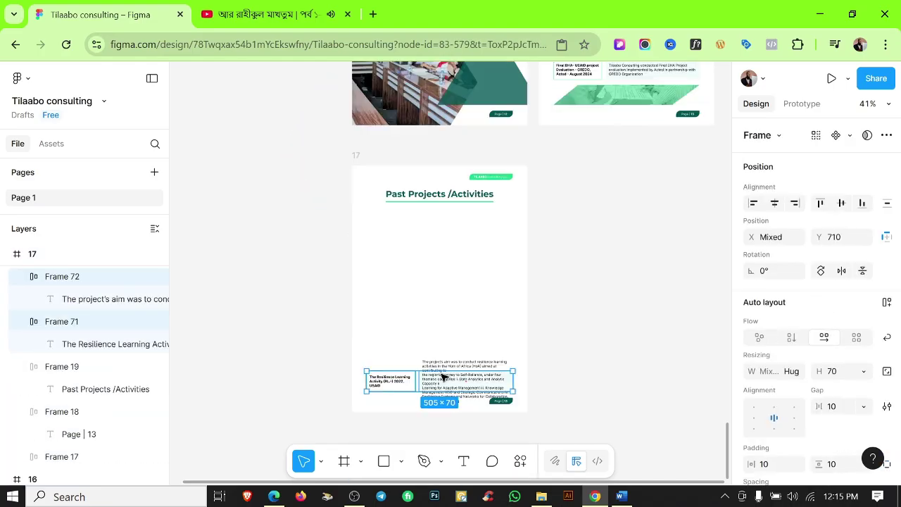
{"action": "left_click_drag", "start_coordinate": [442, 376], "coordinate": [451, 240]}
Set the row's description box height to Hug so it fits its text.
{"action": "scroll", "coordinate": [450, 239], "scroll_direction": "up", "scroll_amount": 5}
{"action": "left_click", "coordinate": [467, 190]}
{"action": "left_click", "coordinate": [467, 197]}
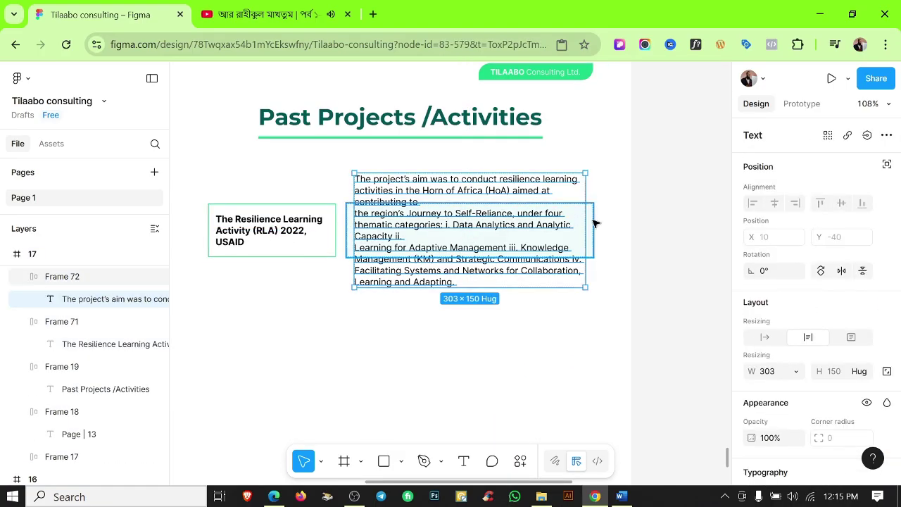
{"action": "key", "text": "Escape"}
{"action": "scroll", "coordinate": [817, 384], "scroll_direction": "down", "scroll_amount": 2}
{"action": "scroll", "coordinate": [815, 383], "scroll_direction": "up", "scroll_amount": 2}
{"action": "left_click", "coordinate": [863, 301]}
{"action": "left_click", "coordinate": [845, 318]}
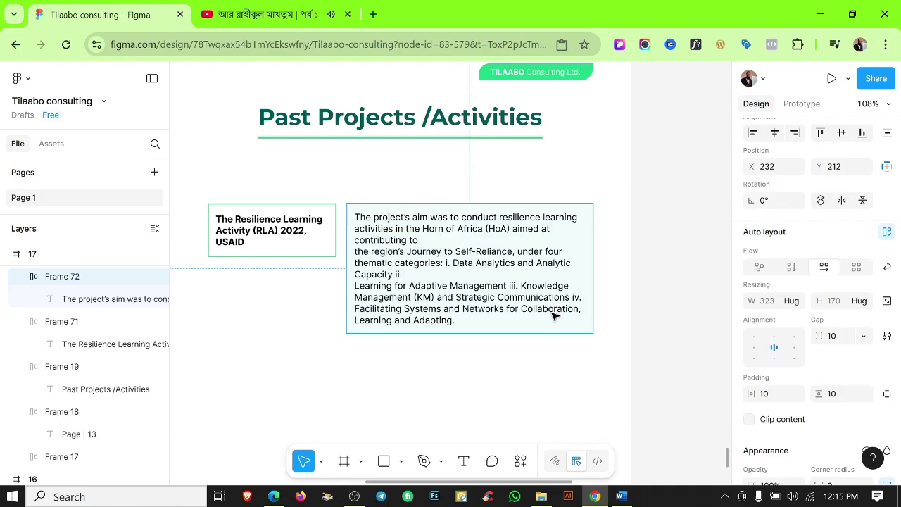
{"action": "left_click", "coordinate": [373, 381]}
Select the Resilience project's description in Word, then open the Figma description text for editing.
{"action": "scroll", "coordinate": [403, 221], "scroll_direction": "up", "scroll_amount": 5}
{"action": "key", "text": "alt+Tab"}
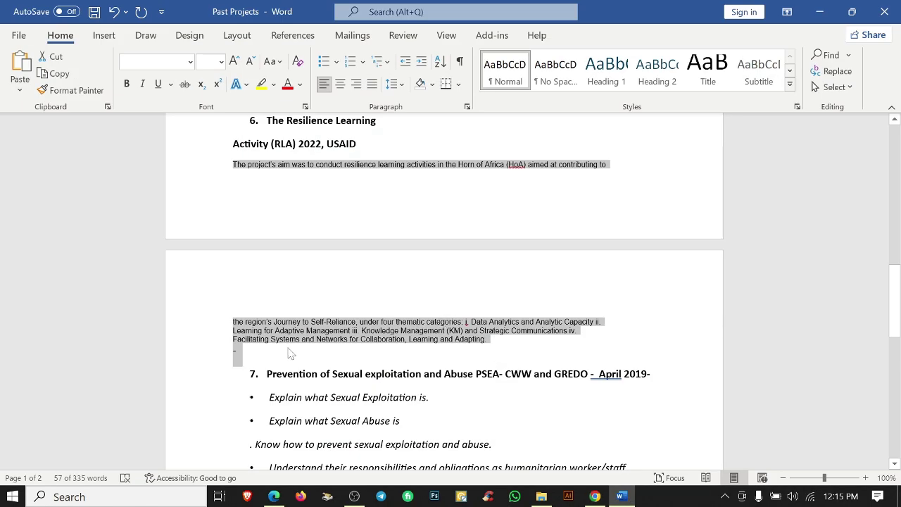
{"action": "left_click", "coordinate": [289, 354]}
{"action": "left_click_drag", "start_coordinate": [326, 322], "coordinate": [315, 164]}
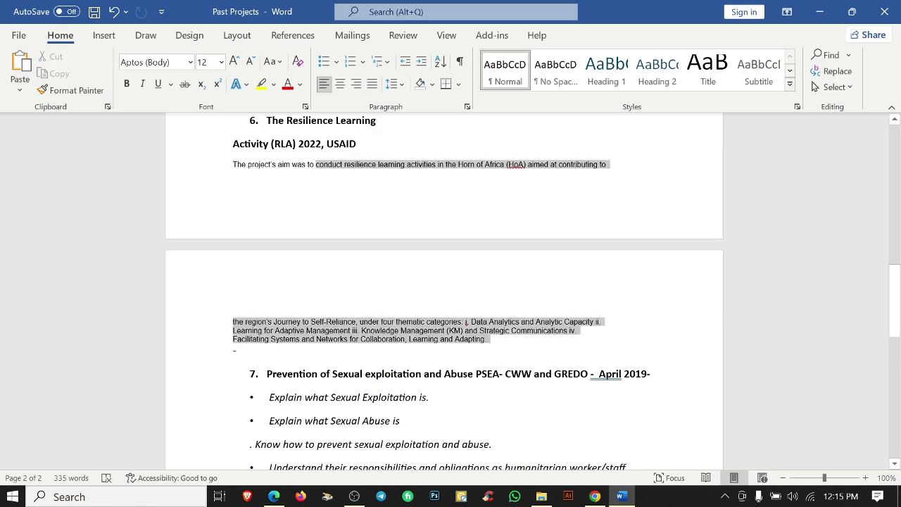
{"action": "left_click", "coordinate": [595, 496]}
{"action": "left_click", "coordinate": [394, 241]}
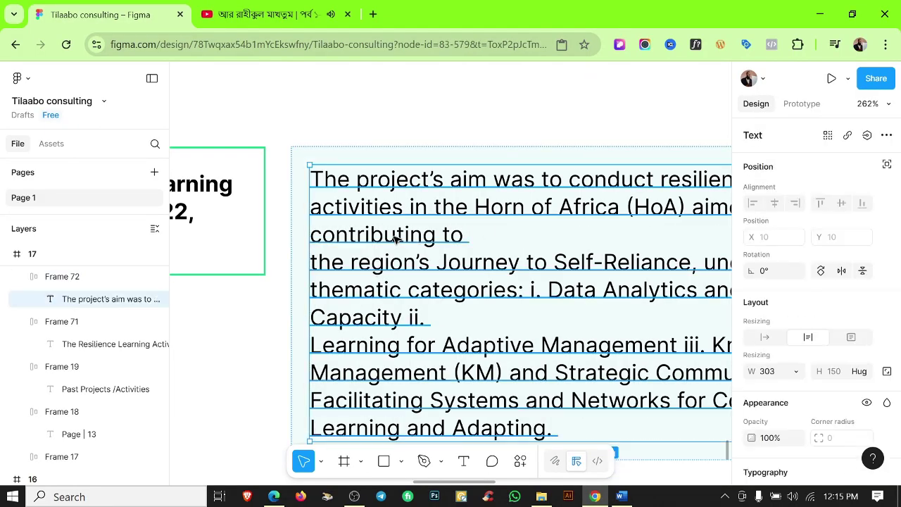
{"action": "key", "text": "Return"}
{"action": "key", "text": "Escape"}
{"action": "scroll", "coordinate": [437, 106], "scroll_direction": "down", "scroll_amount": 2}
{"action": "key", "text": "Return"}
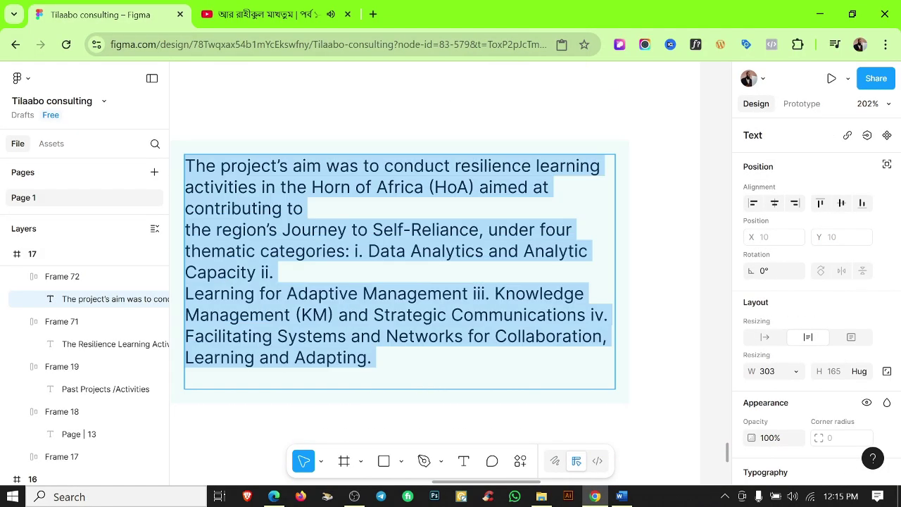
Fix the line breaks so each thematic category i.–iv. sits on its own line.
{"action": "left_click", "coordinate": [553, 186]}
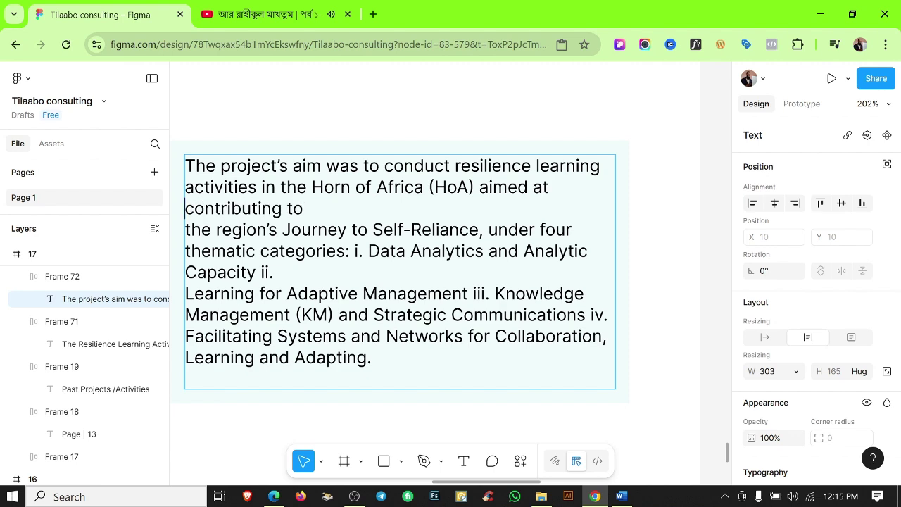
{"action": "key", "text": "Delete"}
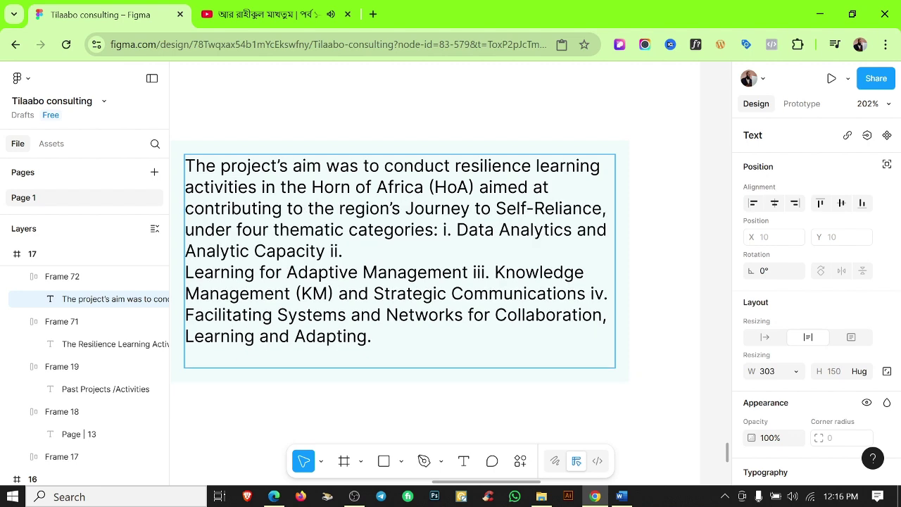
{"action": "key", "text": "Return"}
{"action": "key", "text": "Return"}
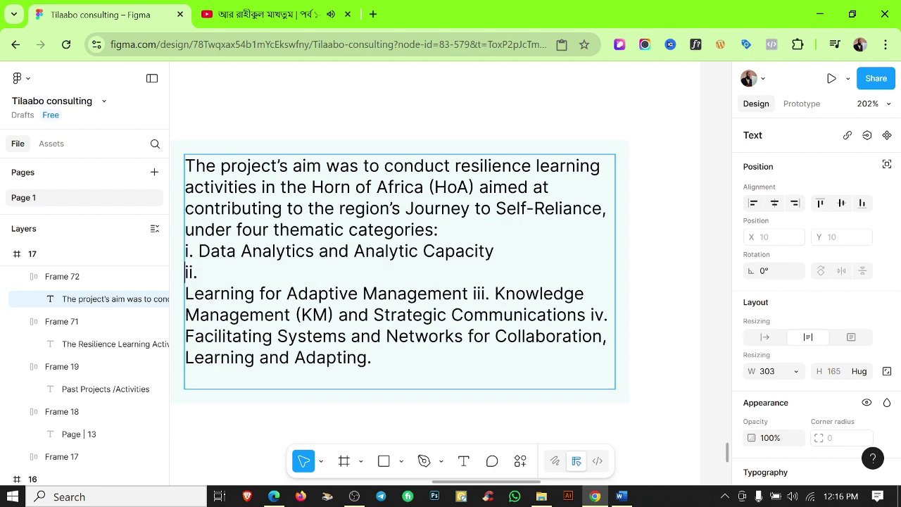
{"action": "key", "text": "Delete"}
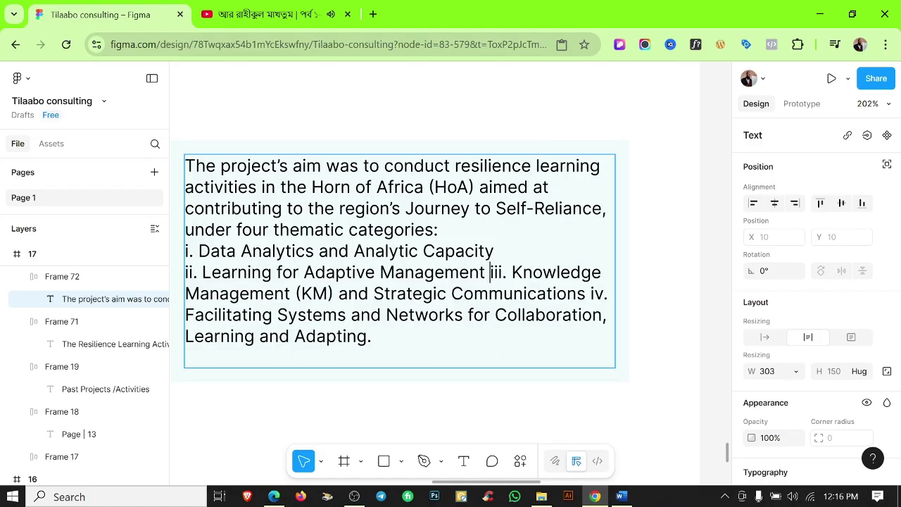
{"action": "key", "text": "Return"}
{"action": "left_click", "coordinate": [324, 315]}
{"action": "key", "text": "Return"}
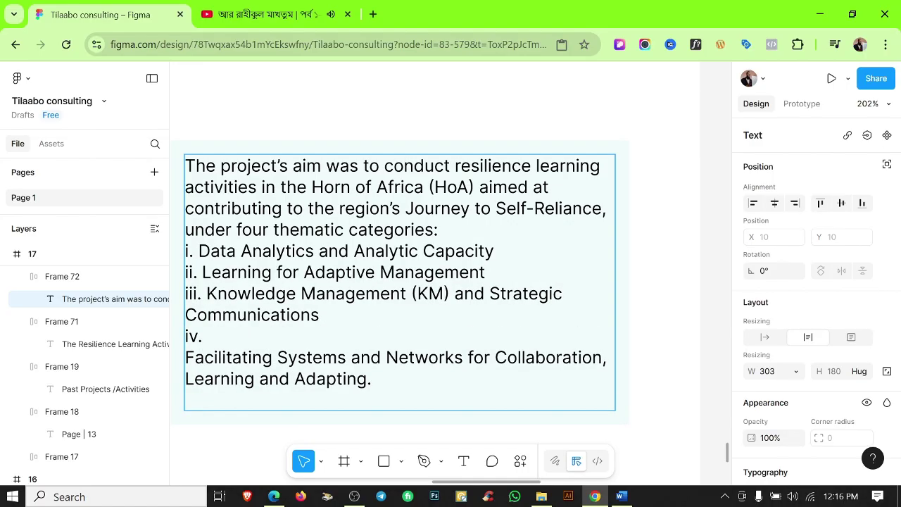
{"action": "key", "text": "BackSpace"}
{"action": "left_click_drag", "start_coordinate": [487, 357], "coordinate": [261, 251]}
Format the four categories as a numbered list and delete the leftover iii. and iv. numerals.
{"action": "scroll", "coordinate": [893, 320], "scroll_direction": "down", "scroll_amount": 3}
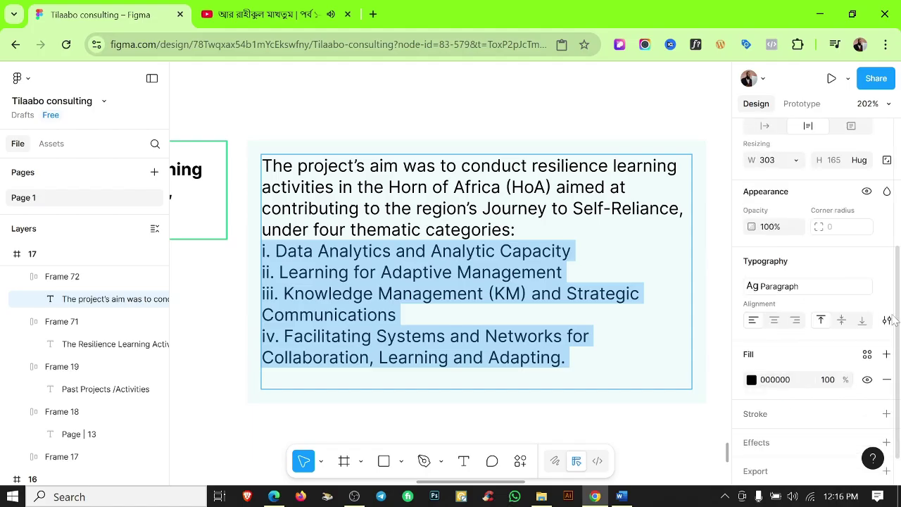
{"action": "left_click", "coordinate": [887, 320]}
{"action": "left_click", "coordinate": [712, 335]}
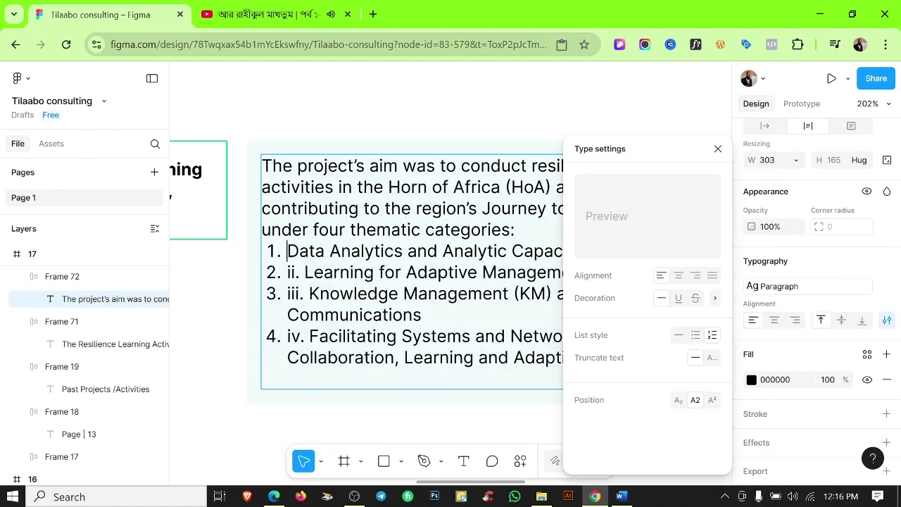
{"action": "key", "text": "BackSpace"}
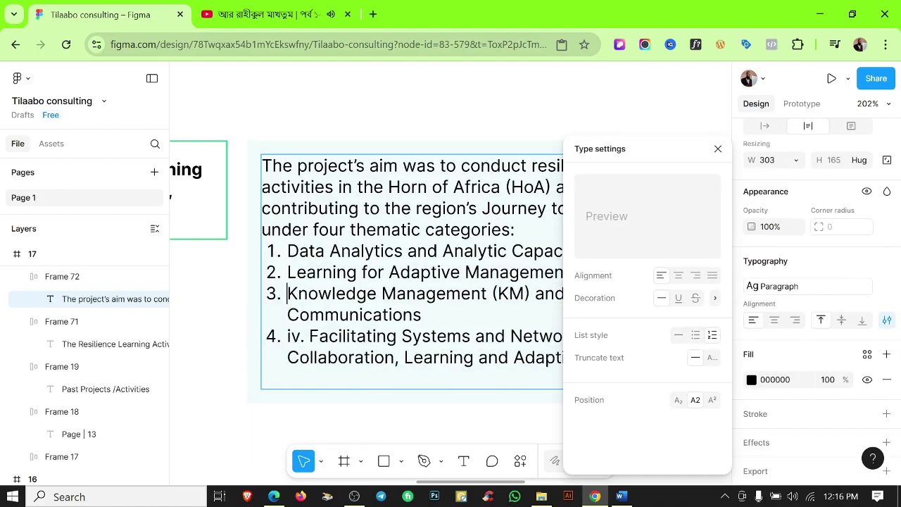
{"action": "left_click_drag", "start_coordinate": [310, 336], "coordinate": [287, 336]}
{"action": "key", "text": "BackSpace"}
{"action": "left_click", "coordinate": [338, 404]}
Add a blank line after 'categories:' before the numbered list.
{"action": "left_click", "coordinate": [495, 235]}
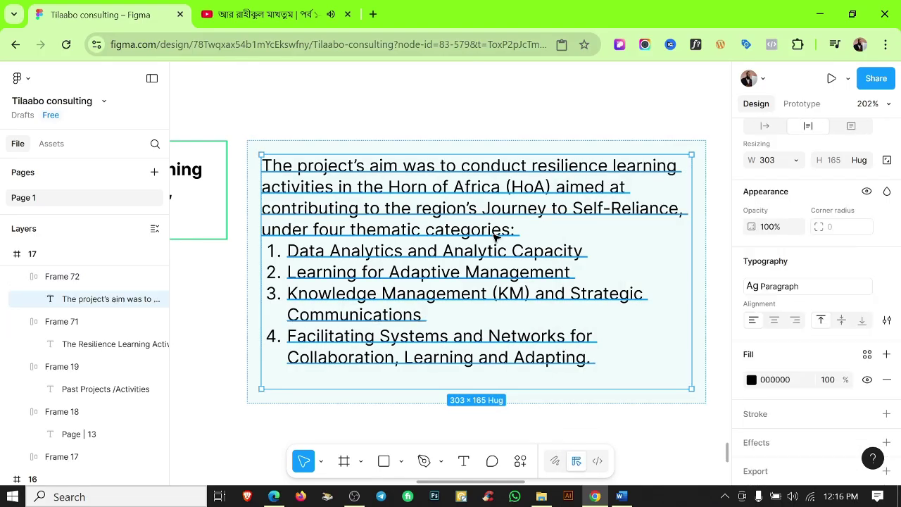
{"action": "double_click", "coordinate": [517, 231]}
{"action": "key", "text": "Return"}
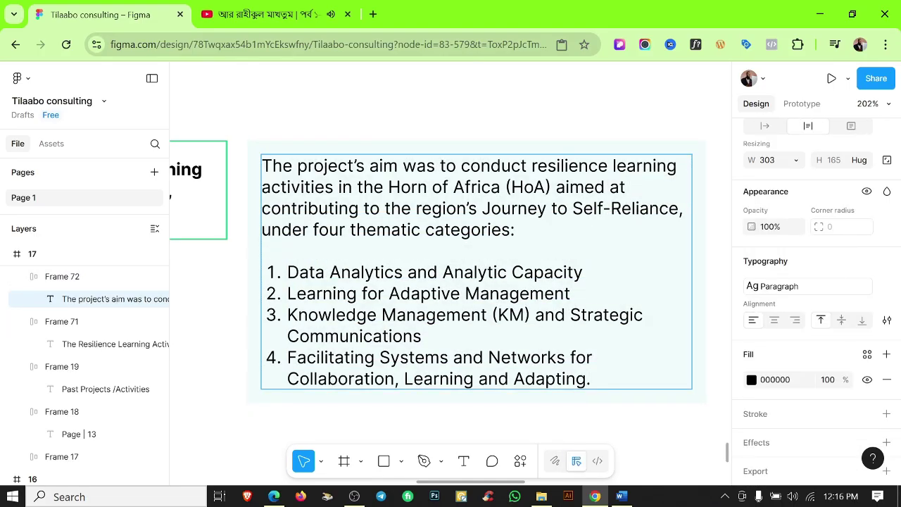
{"action": "key", "text": "Escape"}
{"action": "scroll", "coordinate": [674, 453], "scroll_direction": "down", "scroll_amount": 5}
{"action": "left_click", "coordinate": [422, 257]}
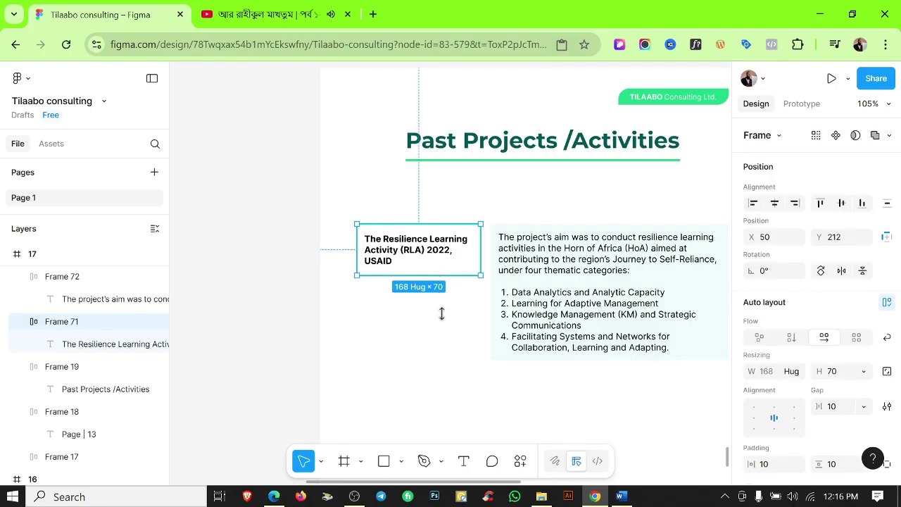
Match the title box height to the description, move the row under the page title, and duplicate it.
{"action": "left_click_drag", "start_coordinate": [442, 314], "coordinate": [440, 358]}
{"action": "left_click", "coordinate": [581, 388]}
{"action": "scroll", "coordinate": [568, 382], "scroll_direction": "down", "scroll_amount": 1}
{"action": "left_click_drag", "start_coordinate": [446, 234], "coordinate": [581, 363]}
{"action": "left_click", "coordinate": [580, 364]}
{"action": "key", "text": "ctrl+z"}
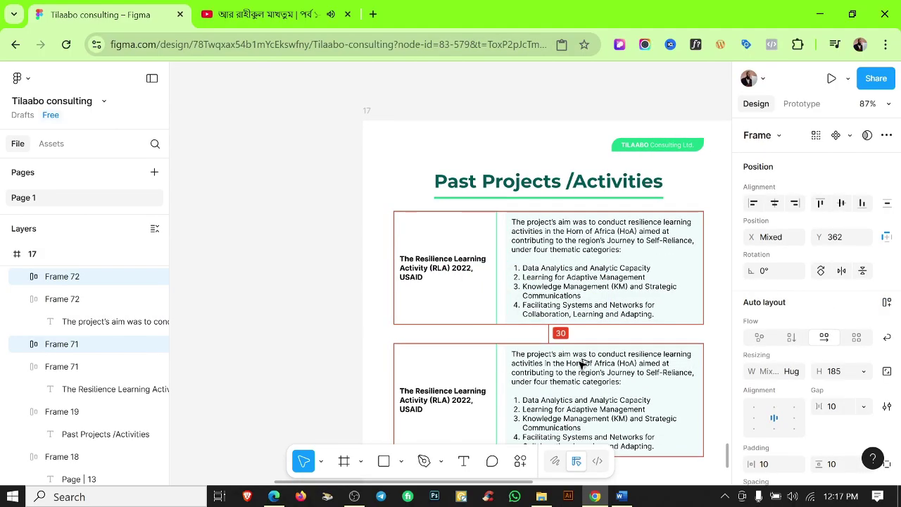
Paste the Prevention project heading from Word into the copied row's title, joining '- April 2019'.
{"action": "left_click", "coordinate": [621, 497]}
{"action": "left_click", "coordinate": [654, 371]}
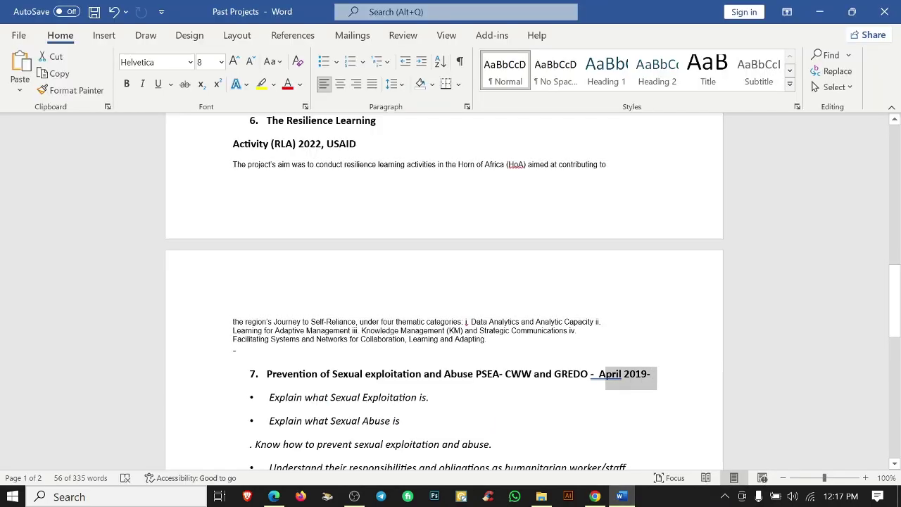
{"action": "key", "text": "shift+Home"}
{"action": "key", "text": "alt+Tab"}
{"action": "double_click", "coordinate": [437, 388]}
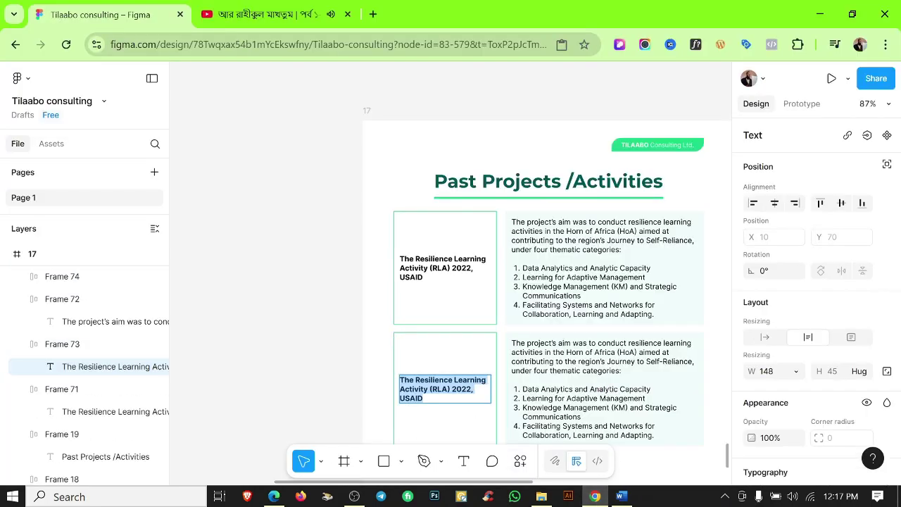
{"action": "type", "text": "7. Prevention of Sexual exploitation and Abuse PSEA- CWW and GREDO -  April 2019\\"}
{"action": "scroll", "coordinate": [447, 411], "scroll_direction": "up", "scroll_amount": 5}
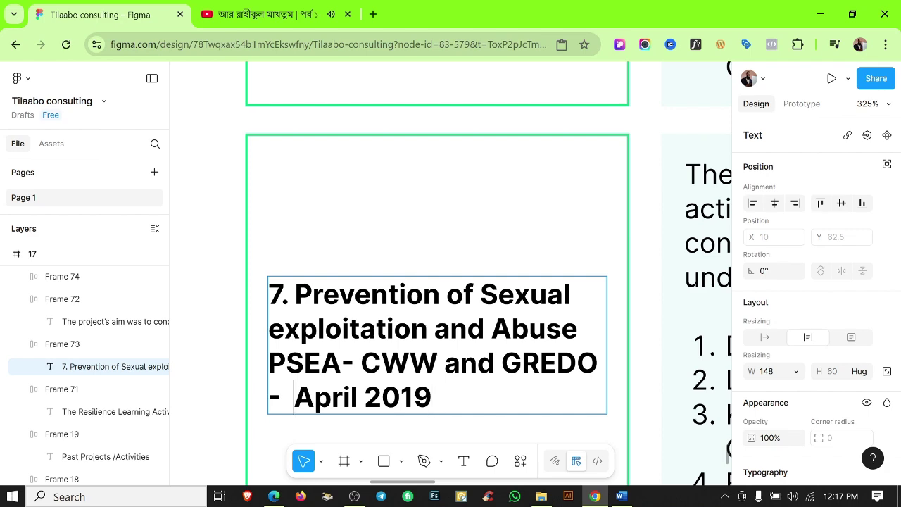
{"action": "key", "text": "BackSpace"}
{"action": "key", "text": "Return"}
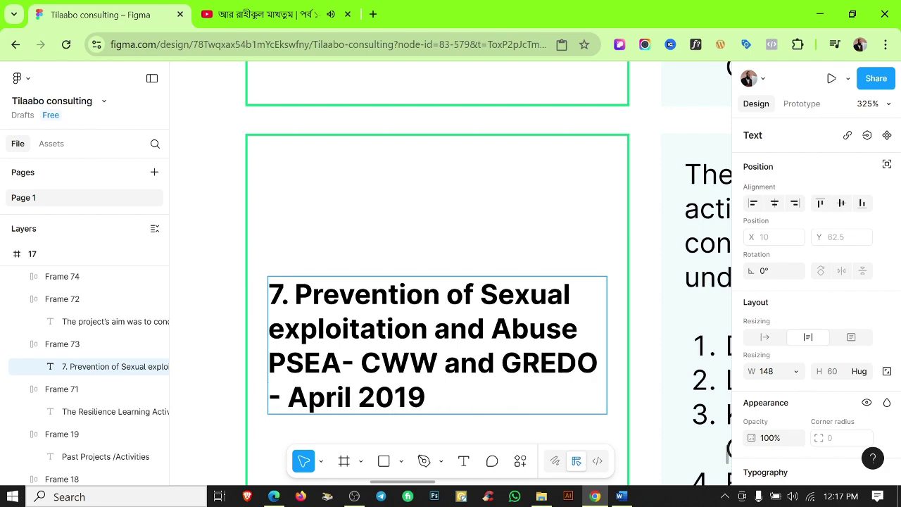
{"action": "key", "text": "BackSpace"}
{"action": "key", "text": "BackSpace"}
{"action": "scroll", "coordinate": [357, 258], "scroll_direction": "down", "scroll_amount": 5}
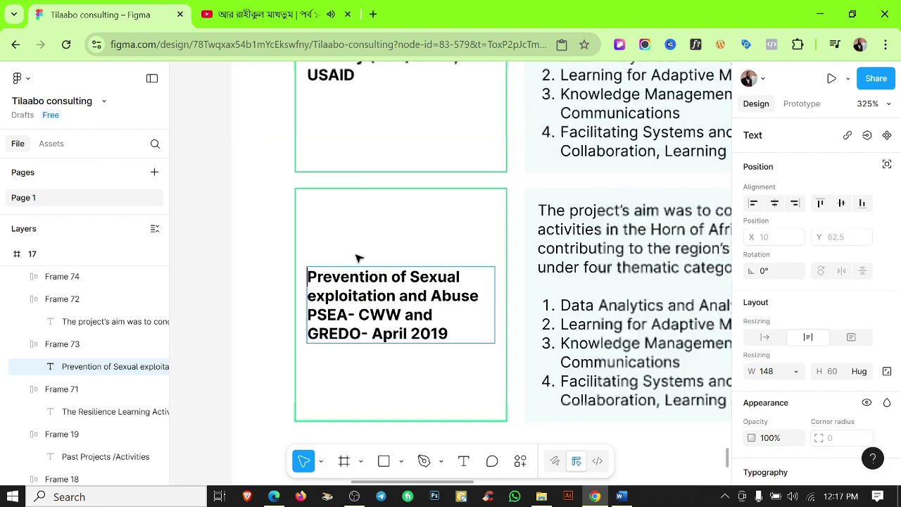
Copy the five PSEA objectives from Word and paste them over the old description.
{"action": "key", "text": "alt+Tab"}
{"action": "left_click_drag", "start_coordinate": [391, 345], "coordinate": [260, 224]}
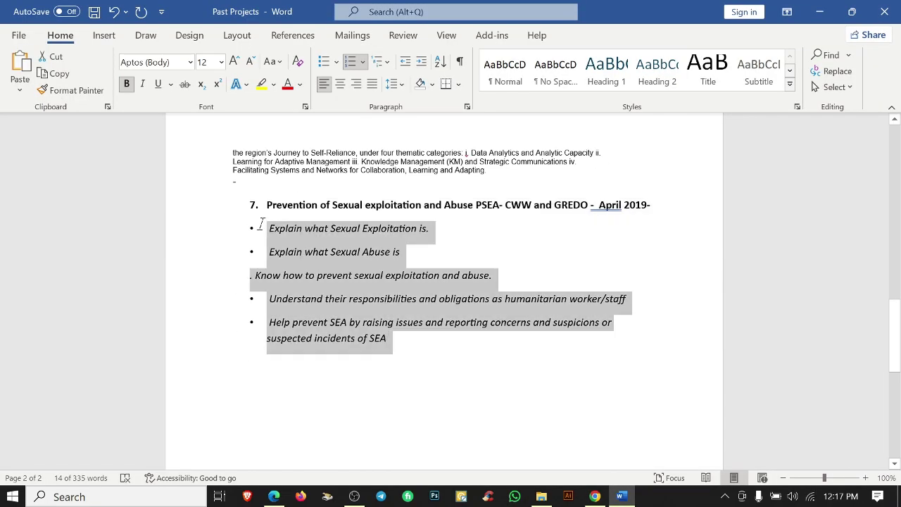
{"action": "left_click", "coordinate": [324, 61]}
{"action": "left_click", "coordinate": [324, 62]}
{"action": "key", "text": "alt+Tab"}
{"action": "double_click", "coordinate": [516, 326]}
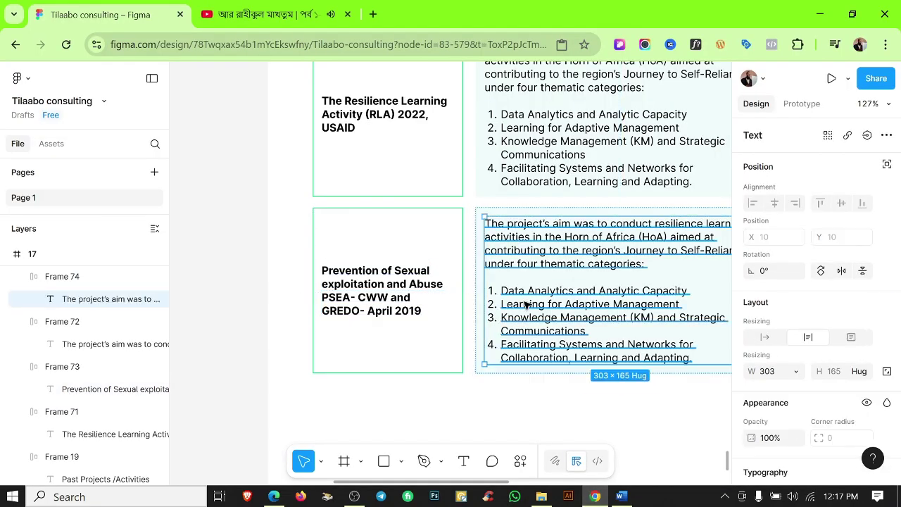
{"action": "key", "text": "ctrl+a"}
{"action": "key", "text": "ctrl+v"}
{"action": "key", "text": "ctrl+a"}
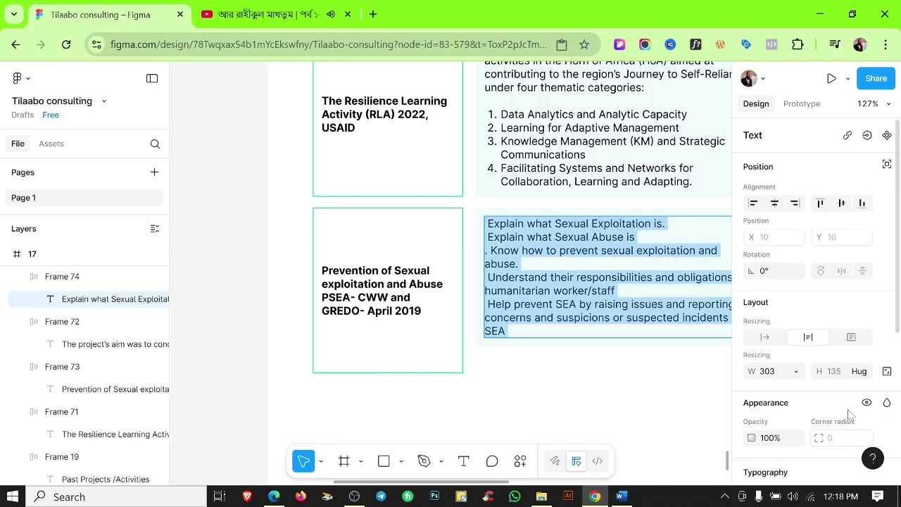
{"action": "scroll", "coordinate": [809, 317], "scroll_direction": "down", "scroll_amount": 4}
Format the PSEA objectives as a numbered list and tidy the stray period in item 3.
{"action": "left_click", "coordinate": [887, 285]}
{"action": "left_click", "coordinate": [712, 335]}
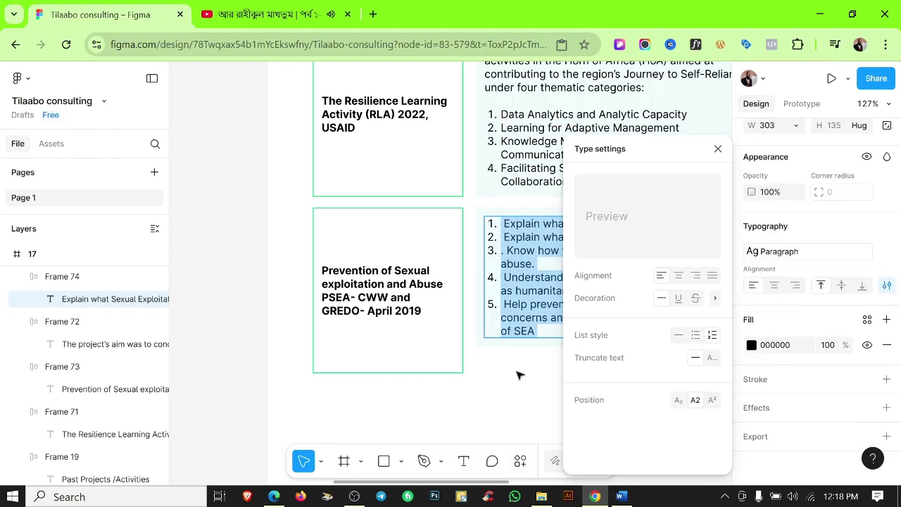
{"action": "left_click", "coordinate": [506, 250]}
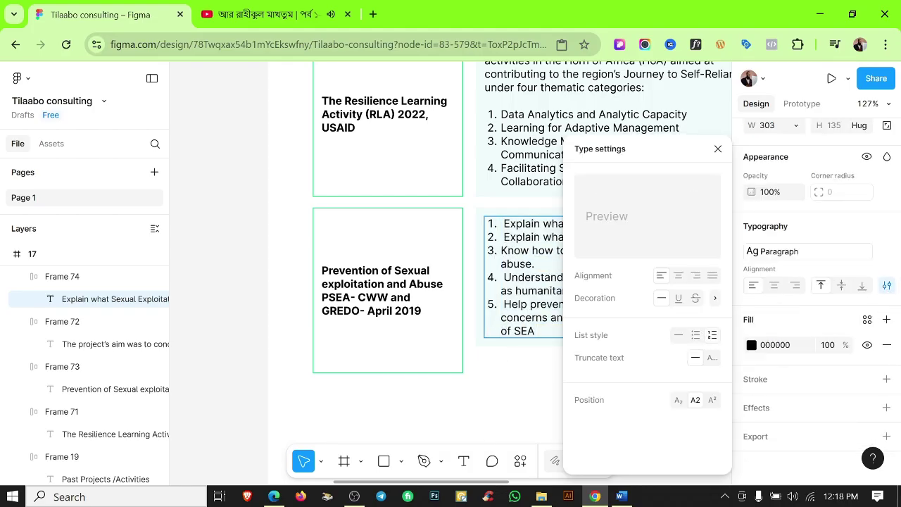
{"action": "key", "text": "ctrl+z"}
{"action": "scroll", "coordinate": [509, 262], "scroll_direction": "up", "scroll_amount": 2}
{"action": "left_click", "coordinate": [506, 242]}
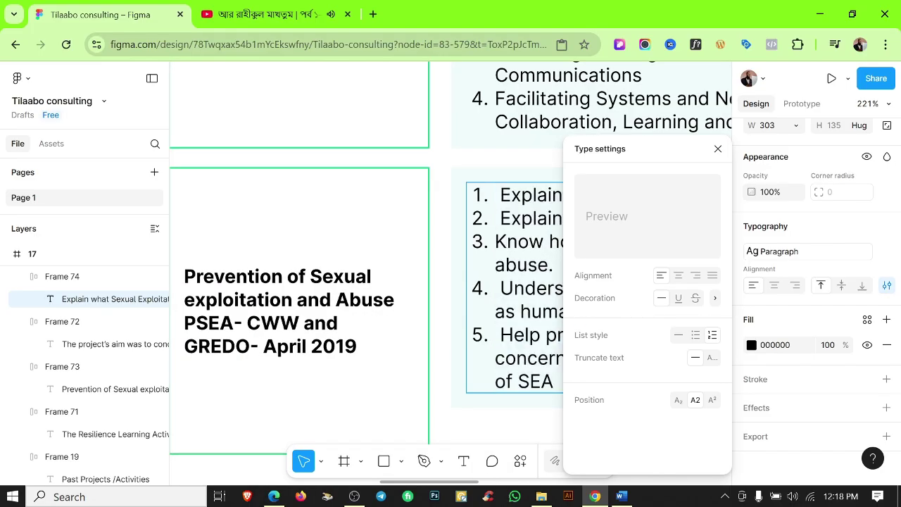
{"action": "key", "text": "ctrl+z"}
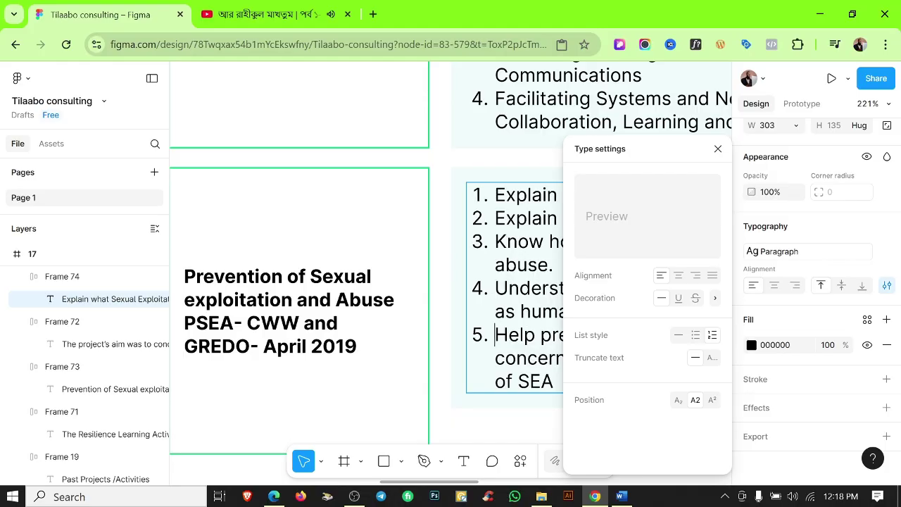
Finish editing the objectives and review the Resilience and PSEA project rows together.
{"action": "left_click", "coordinate": [474, 416]}
{"action": "scroll", "coordinate": [474, 416], "scroll_direction": "down", "scroll_amount": 3}
{"action": "left_click", "coordinate": [61, 366]}
{"action": "left_click", "coordinate": [621, 497]}
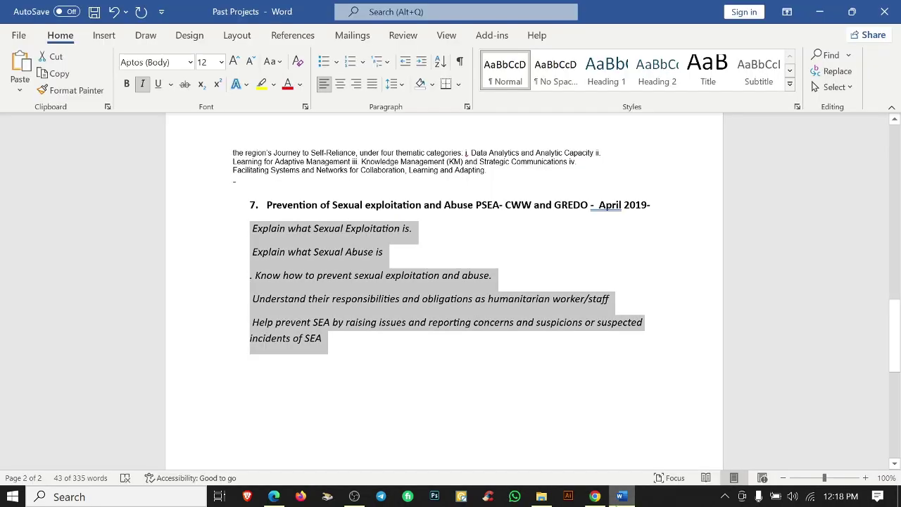
{"action": "left_click", "coordinate": [621, 496]}
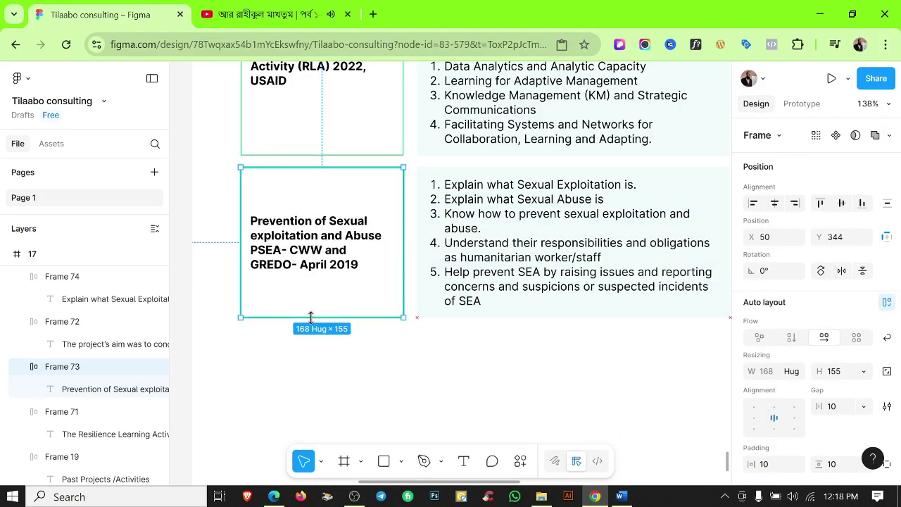
{"action": "left_click", "coordinate": [467, 346]}
{"action": "scroll", "coordinate": [530, 371], "scroll_direction": "down", "scroll_amount": 3}
{"action": "scroll", "coordinate": [531, 372], "scroll_direction": "down", "scroll_amount": 2}
{"action": "scroll", "coordinate": [529, 357], "scroll_direction": "up", "scroll_amount": 1}
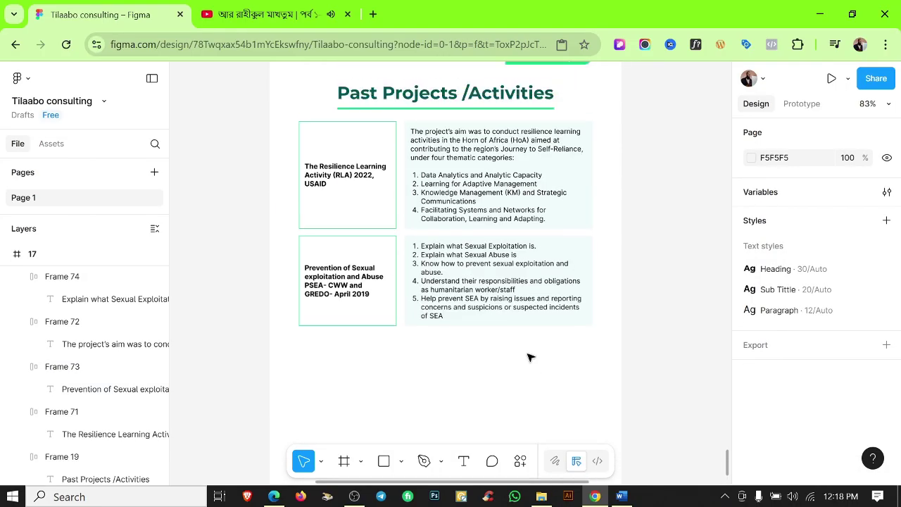
{"action": "left_click_drag", "start_coordinate": [286, 138], "coordinate": [595, 331]}
{"action": "left_click", "coordinate": [471, 394]}
Copy the page heading below the projects and make it 'Our Clients'.
{"action": "scroll", "coordinate": [556, 285], "scroll_direction": "down", "scroll_amount": 3}
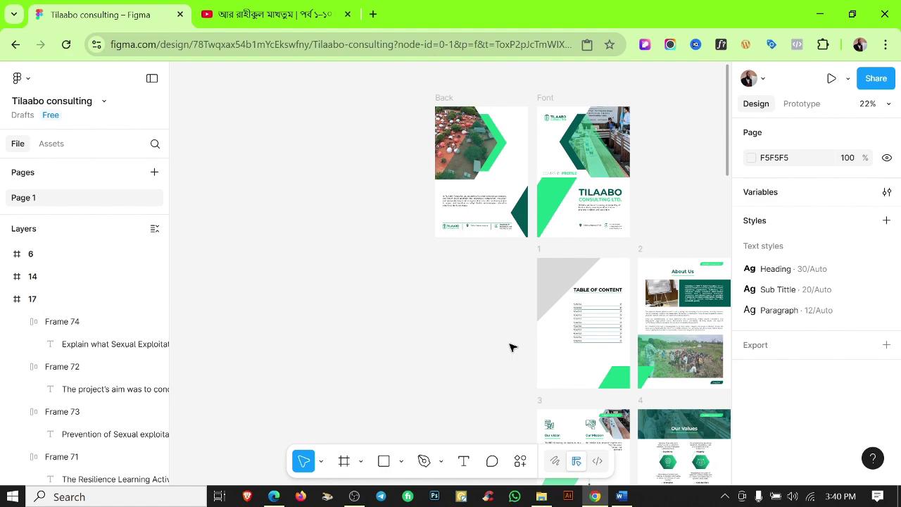
{"action": "scroll", "coordinate": [533, 284], "scroll_direction": "down", "scroll_amount": 10}
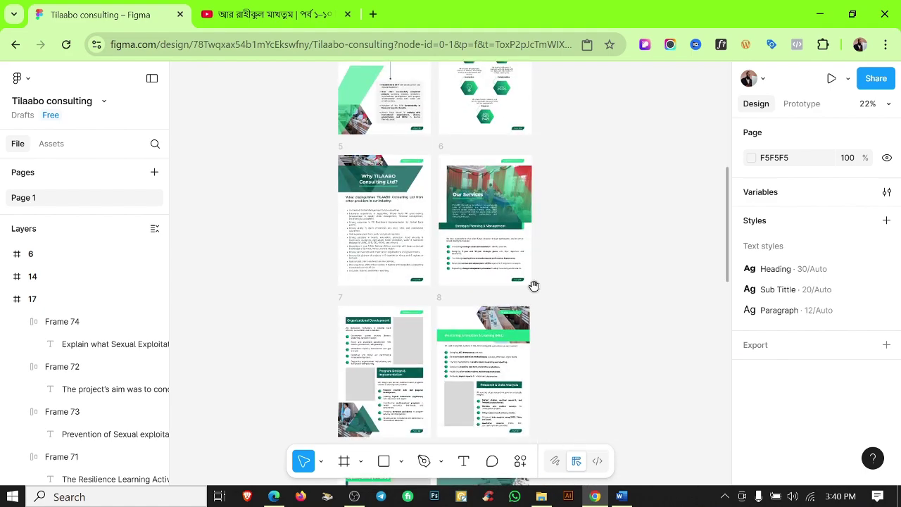
{"action": "scroll", "coordinate": [409, 240], "scroll_direction": "up", "scroll_amount": 4}
{"action": "left_click_drag", "start_coordinate": [411, 234], "coordinate": [416, 392]}
{"action": "left_click", "coordinate": [539, 326]}
{"action": "left_click", "coordinate": [621, 496]}
{"action": "left_click", "coordinate": [595, 496]}
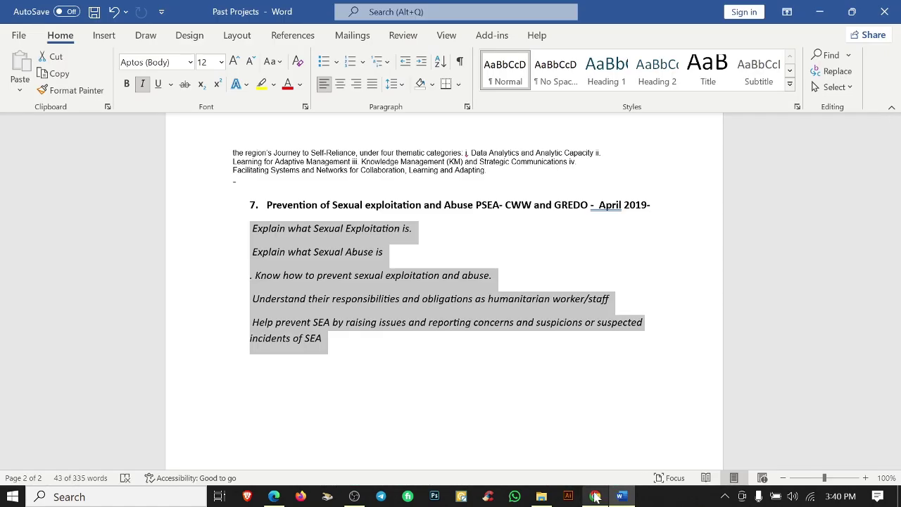
{"action": "left_click", "coordinate": [410, 386]}
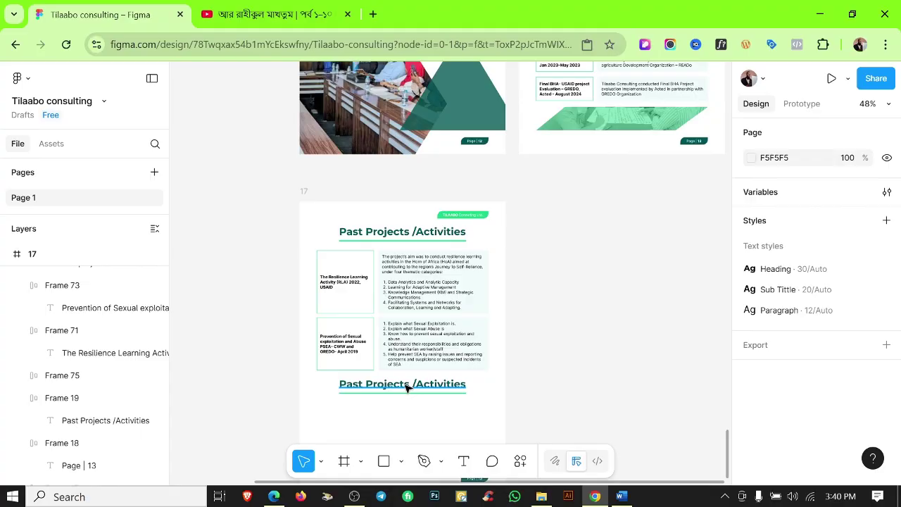
{"action": "left_click", "coordinate": [497, 395]}
Copy the Clients folder's 25 logo files, excluding the company profile PDF, and paste them into Figma.
{"action": "scroll", "coordinate": [592, 376], "scroll_direction": "down", "scroll_amount": 3}
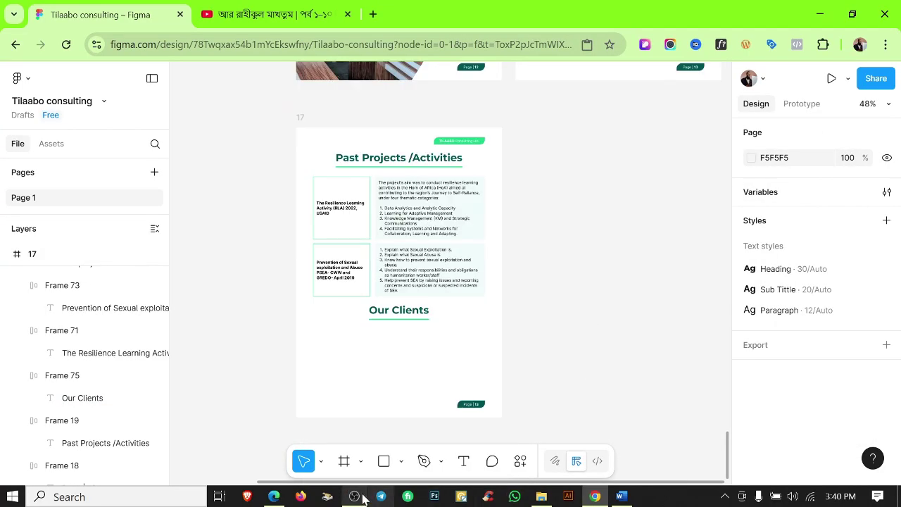
{"action": "left_click", "coordinate": [542, 497]}
{"action": "key", "text": "ctrl+a"}
{"action": "left_click", "coordinate": [224, 121], "text": "ctrl"}
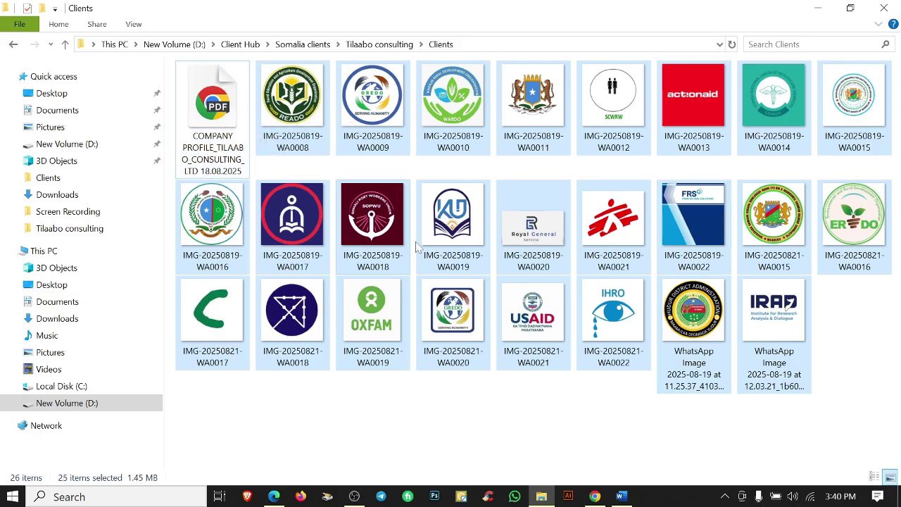
{"action": "left_click", "coordinate": [595, 497]}
{"action": "key", "text": "ctrl+v"}
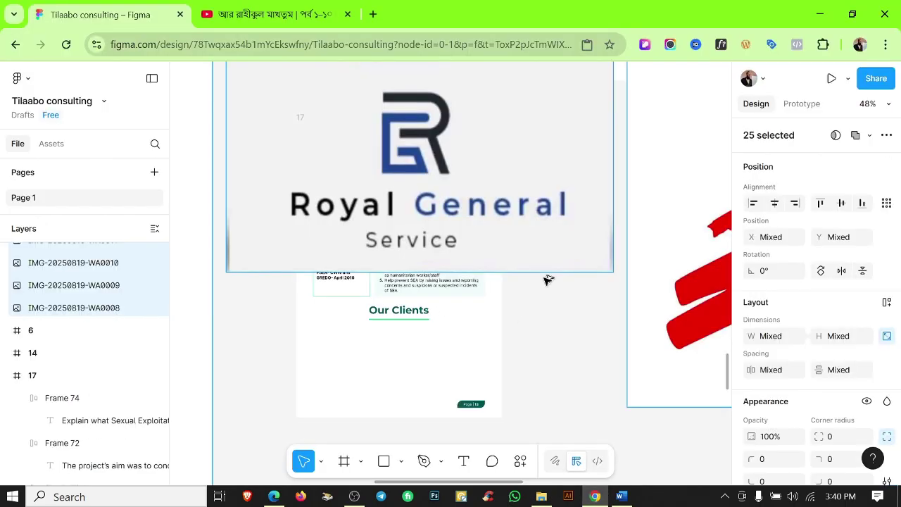
{"action": "scroll", "coordinate": [542, 282], "scroll_direction": "down", "scroll_amount": 6}
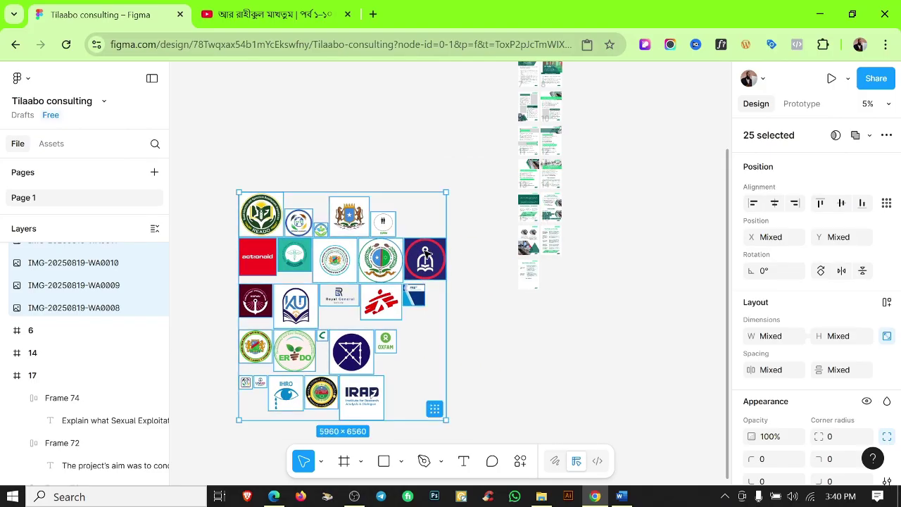
Scale the logo group down to about 577 by 635 and move it right.
{"action": "key", "text": "k"}
{"action": "left_click_drag", "start_coordinate": [443, 263], "coordinate": [294, 212]}
{"action": "scroll", "coordinate": [419, 267], "scroll_direction": "up", "scroll_amount": 3}
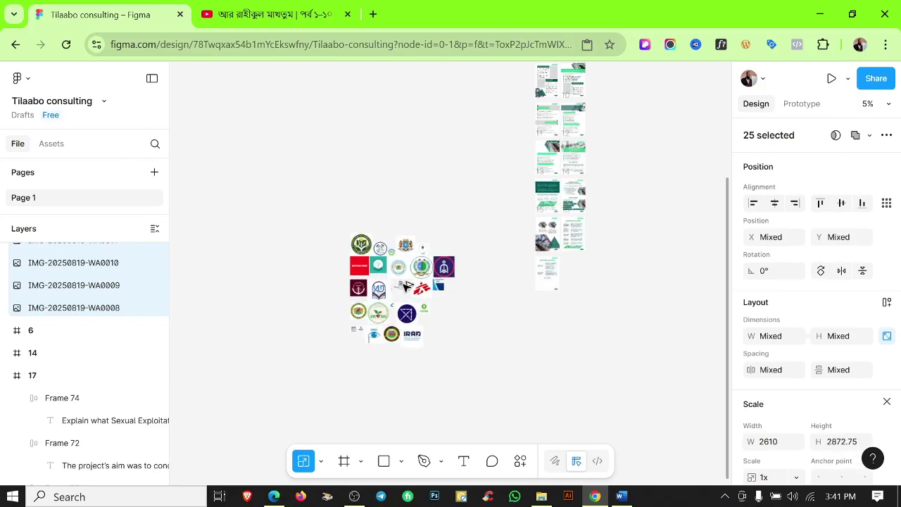
{"action": "left_click_drag", "start_coordinate": [422, 268], "coordinate": [366, 270]}
{"action": "left_click_drag", "start_coordinate": [339, 265], "coordinate": [566, 305]}
{"action": "scroll", "coordinate": [535, 317], "scroll_direction": "right", "scroll_amount": 1}
{"action": "scroll", "coordinate": [511, 316], "scroll_direction": "up", "scroll_amount": 3}
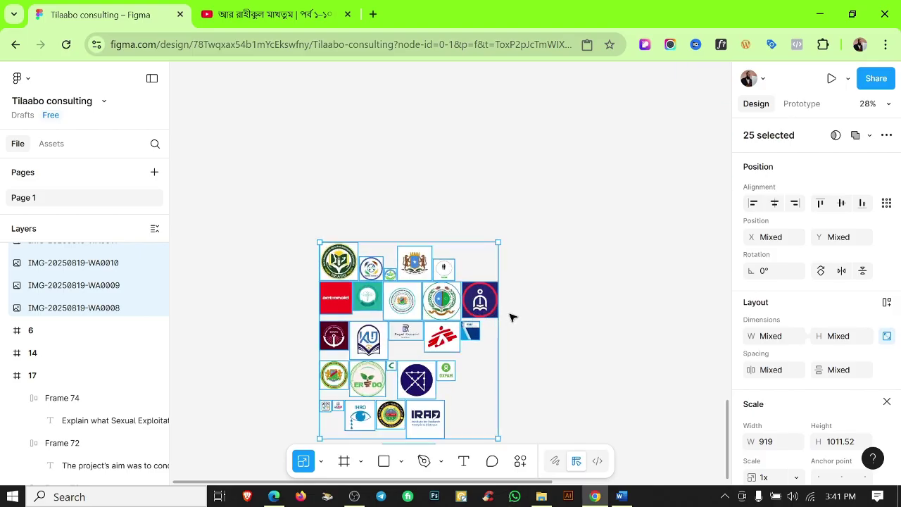
{"action": "left_click_drag", "start_coordinate": [499, 314], "coordinate": [431, 310]}
{"action": "left_click", "coordinate": [491, 326]}
{"action": "scroll", "coordinate": [491, 326], "scroll_direction": "up", "scroll_amount": 5}
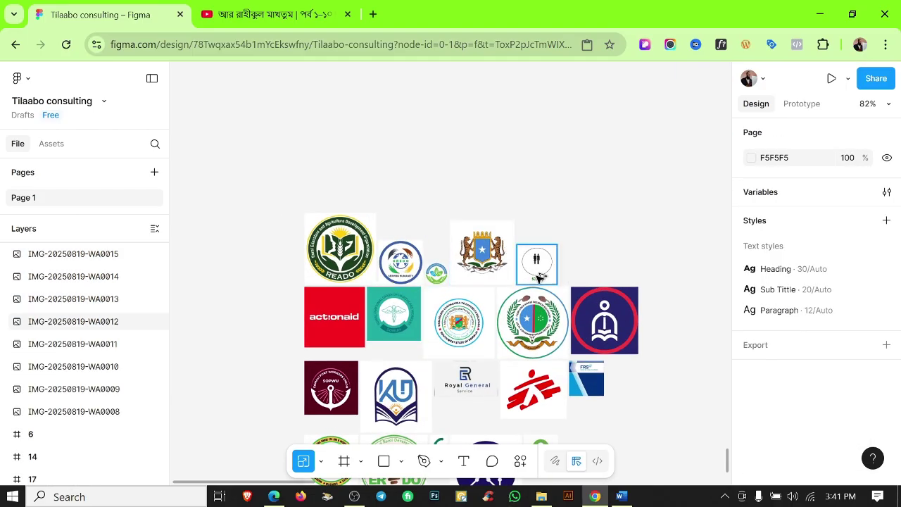
{"action": "scroll", "coordinate": [561, 290], "scroll_direction": "up", "scroll_amount": 4}
Crop the SCWRW logo.
{"action": "left_click", "coordinate": [561, 290]}
{"action": "scroll", "coordinate": [827, 365], "scroll_direction": "down", "scroll_amount": 3}
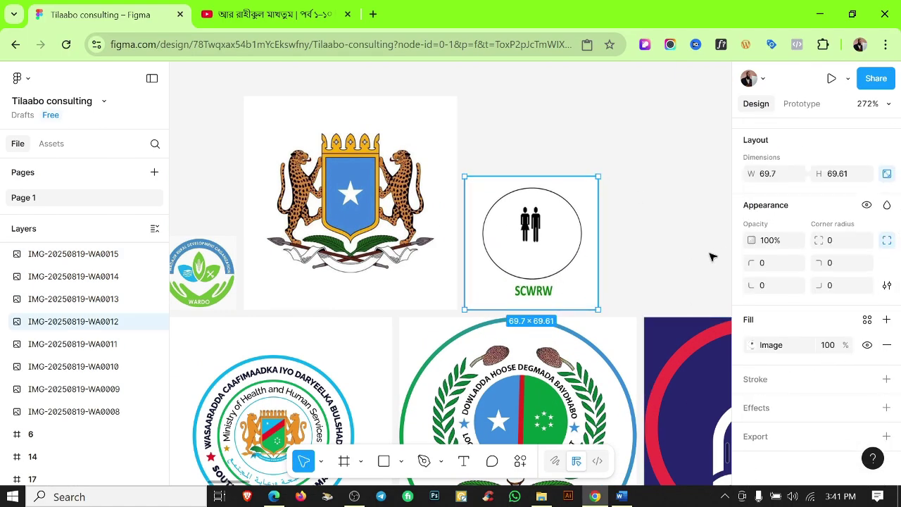
{"action": "scroll", "coordinate": [827, 165], "scroll_direction": "up", "scroll_amount": 3}
{"action": "double_click", "coordinate": [545, 303]}
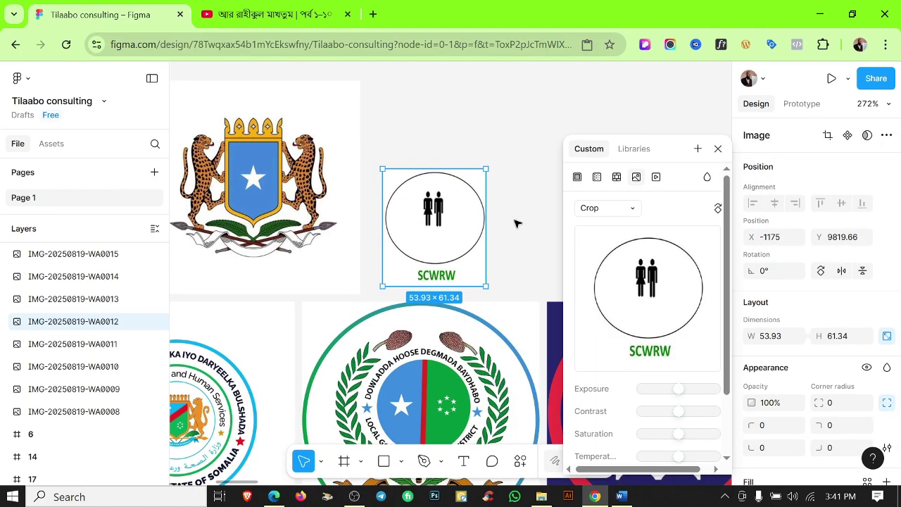
{"action": "left_click", "coordinate": [515, 223]}
{"action": "scroll", "coordinate": [511, 233], "scroll_direction": "down", "scroll_amount": 6}
{"action": "scroll", "coordinate": [493, 162], "scroll_direction": "up", "scroll_amount": 4}
Crop the coat of arms logo.
{"action": "left_click", "coordinate": [427, 146]}
{"action": "scroll", "coordinate": [427, 145], "scroll_direction": "right", "scroll_amount": 2}
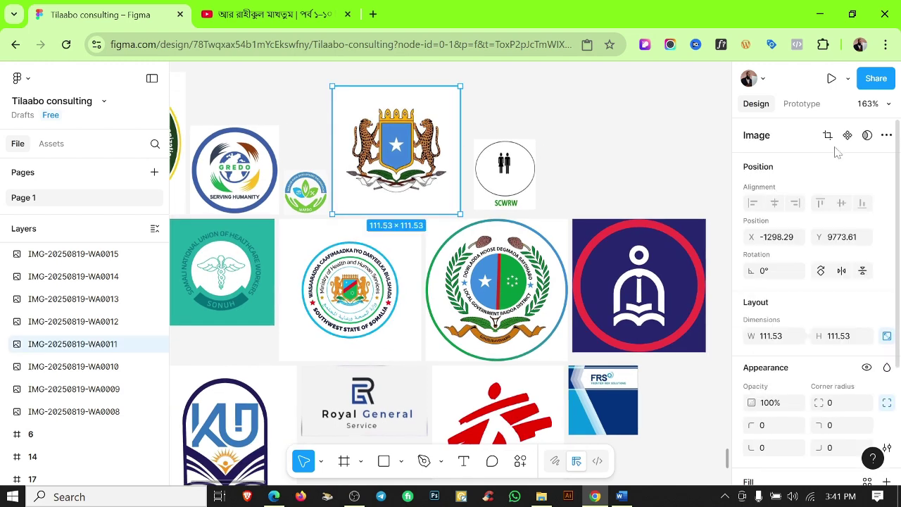
{"action": "double_click", "coordinate": [458, 150]}
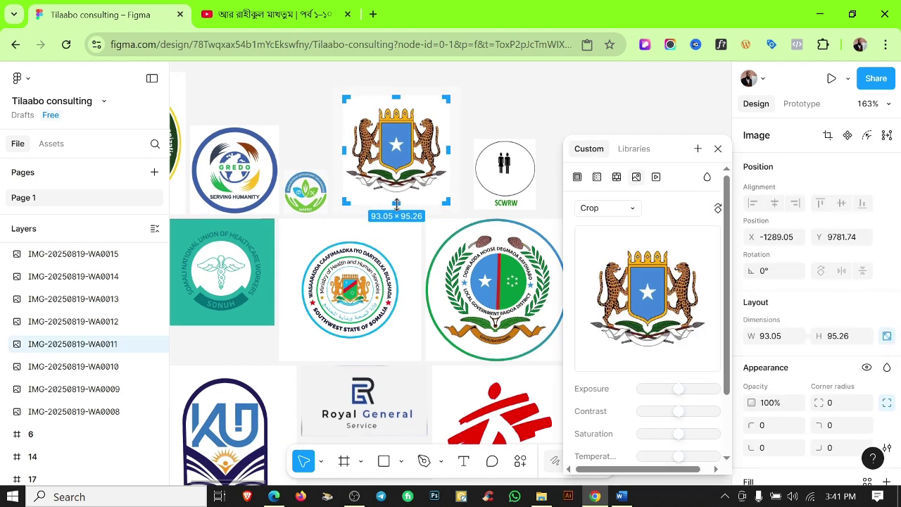
{"action": "left_click", "coordinate": [492, 115]}
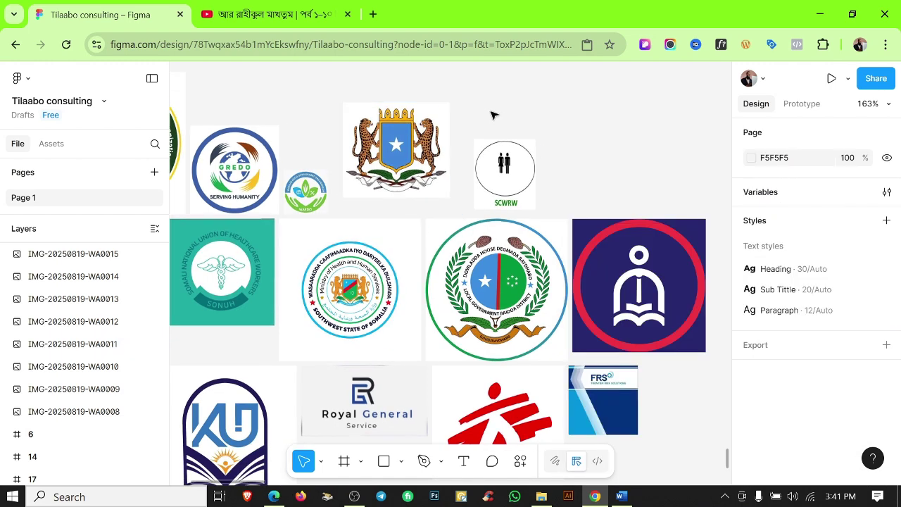
{"action": "scroll", "coordinate": [492, 116], "scroll_direction": "down", "scroll_amount": 2}
{"action": "left_click", "coordinate": [493, 163]}
{"action": "left_click", "coordinate": [585, 167]}
{"action": "scroll", "coordinate": [549, 204], "scroll_direction": "down", "scroll_amount": 5}
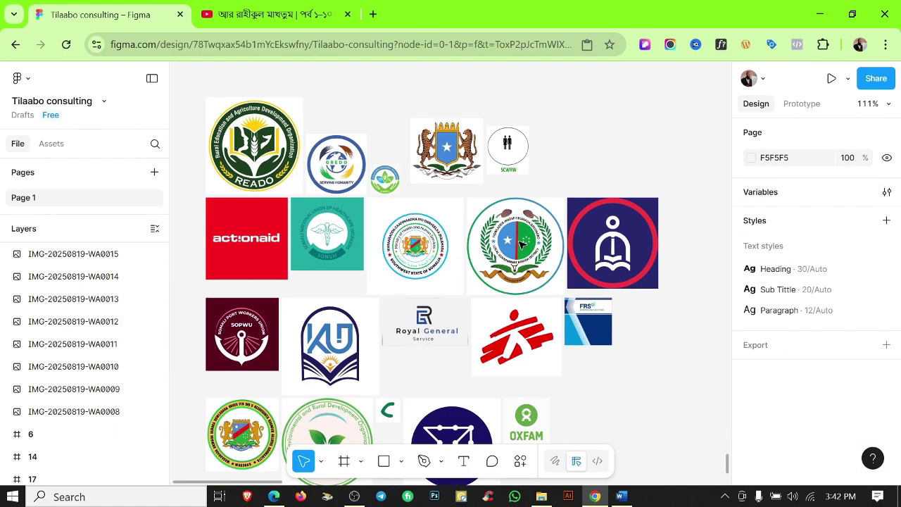
{"action": "scroll", "coordinate": [521, 242], "scroll_direction": "down", "scroll_amount": 2}
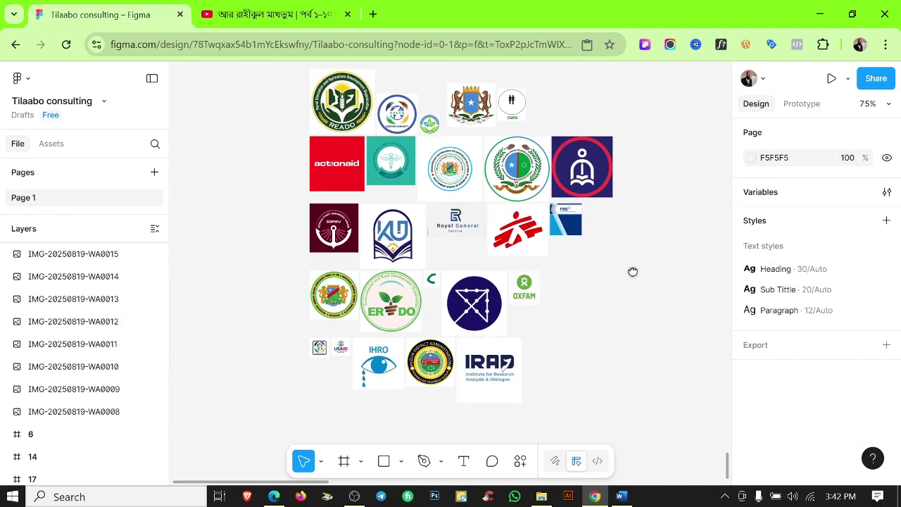
{"action": "scroll", "coordinate": [633, 271], "scroll_direction": "up", "scroll_amount": 3}
Crop the FRS logo's top, bottom and left down to its banner, then enlarge it.
{"action": "left_click", "coordinate": [436, 274]}
{"action": "scroll", "coordinate": [453, 261], "scroll_direction": "up", "scroll_amount": 4}
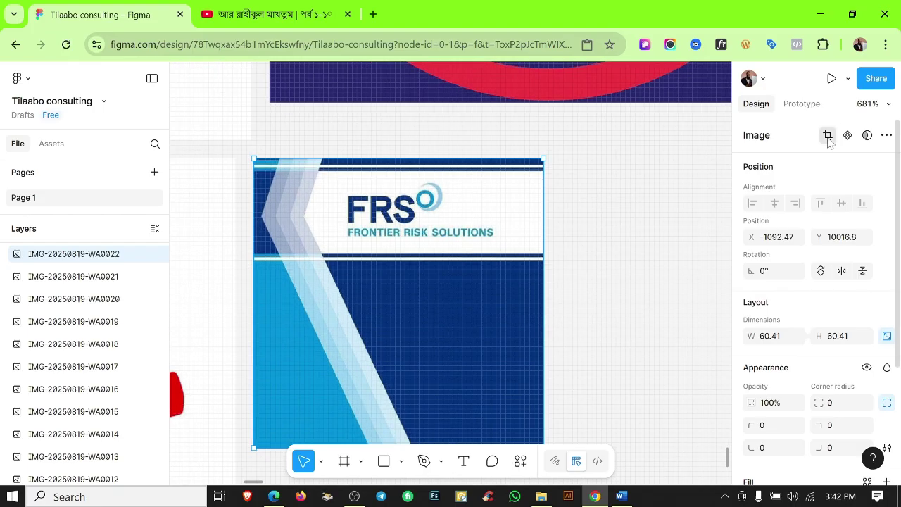
{"action": "left_click", "coordinate": [828, 136]}
{"action": "left_click_drag", "start_coordinate": [398, 160], "coordinate": [399, 174]}
{"action": "left_click_drag", "start_coordinate": [402, 431], "coordinate": [398, 252]}
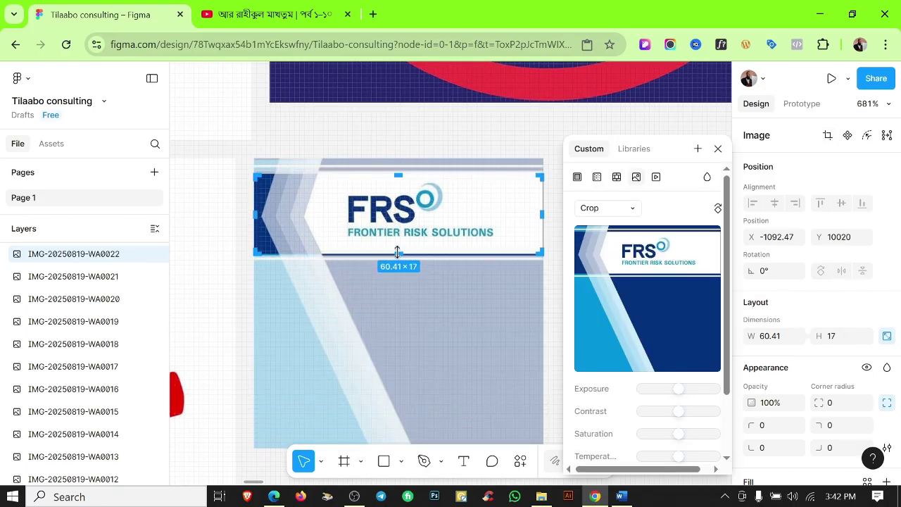
{"action": "left_click_drag", "start_coordinate": [253, 209], "coordinate": [335, 209]}
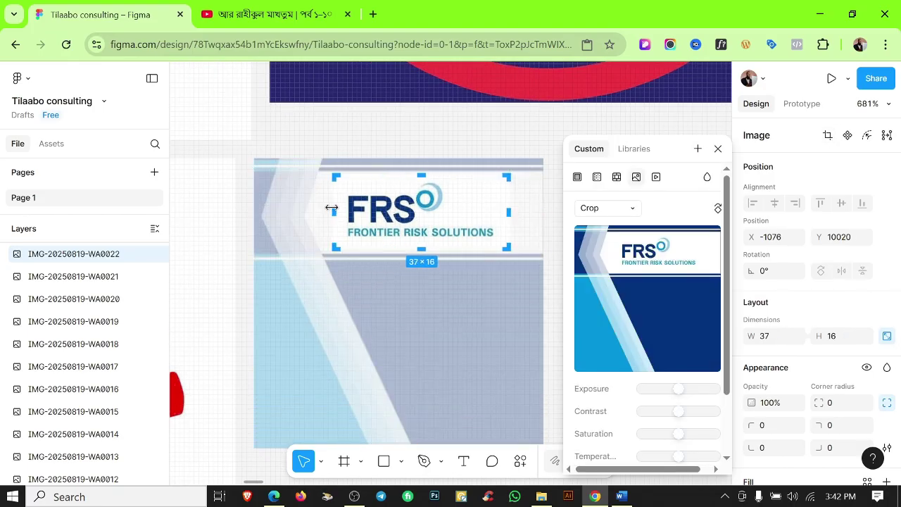
{"action": "left_click", "coordinate": [717, 149]}
{"action": "scroll", "coordinate": [538, 232], "scroll_direction": "down", "scroll_amount": 5}
{"action": "key", "text": "k"}
{"action": "left_click_drag", "start_coordinate": [535, 231], "coordinate": [619, 235]}
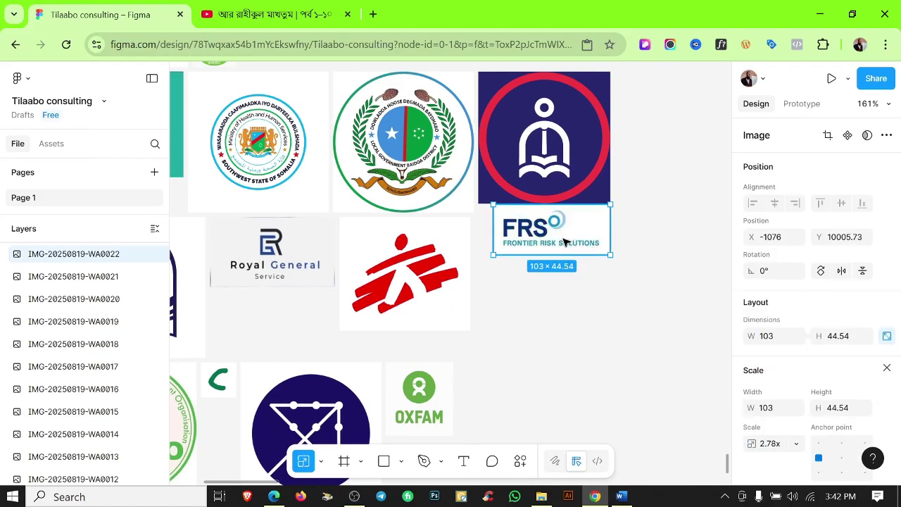
{"action": "left_click", "coordinate": [573, 322]}
{"action": "scroll", "coordinate": [552, 314], "scroll_direction": "down", "scroll_amount": 4}
Crop away the blank space below the IRAD logo, then marquee-select the logos.
{"action": "left_click", "coordinate": [524, 289]}
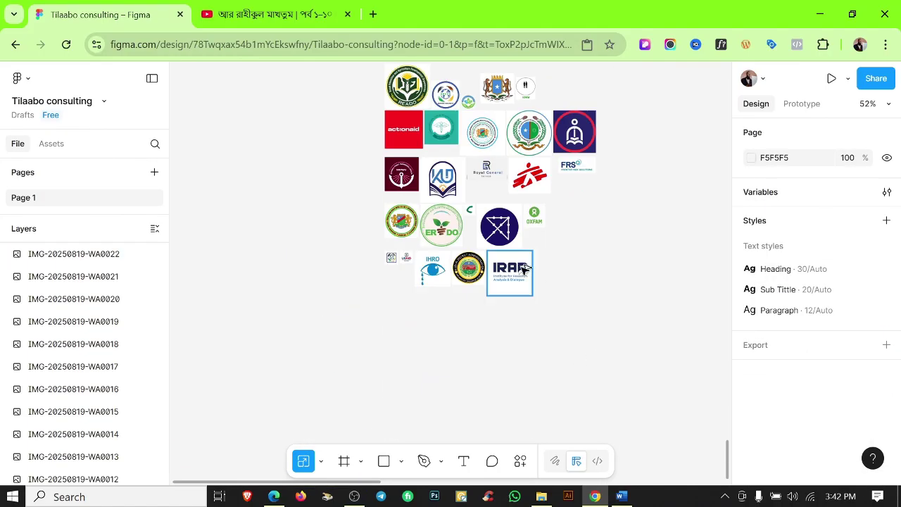
{"action": "scroll", "coordinate": [568, 321], "scroll_direction": "up", "scroll_amount": 5}
{"action": "left_click", "coordinate": [828, 136]}
{"action": "left_click_drag", "start_coordinate": [506, 355], "coordinate": [506, 311]}
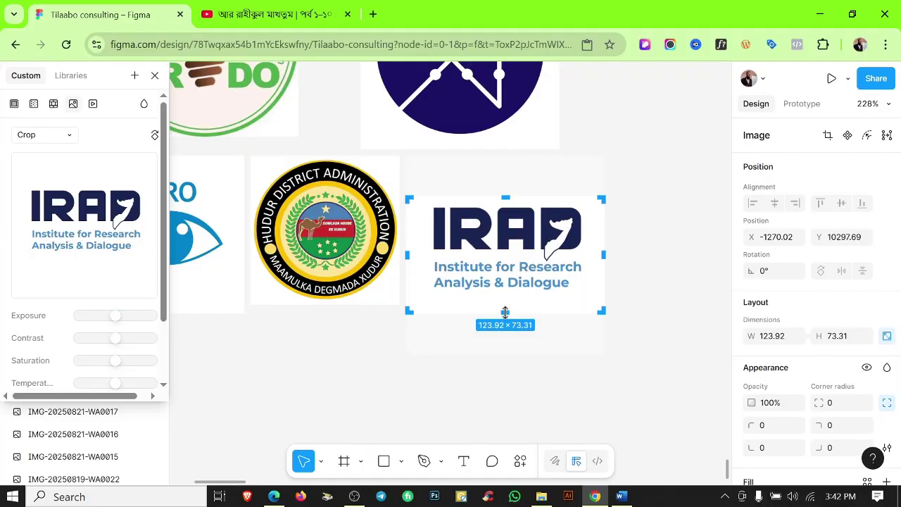
{"action": "left_click", "coordinate": [614, 275]}
{"action": "scroll", "coordinate": [422, 261], "scroll_direction": "down", "scroll_amount": 5}
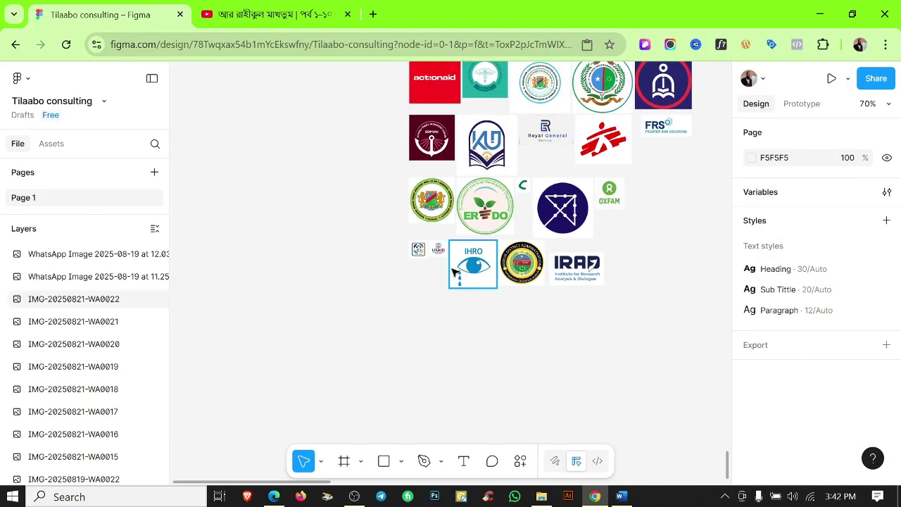
{"action": "scroll", "coordinate": [443, 268], "scroll_direction": "up", "scroll_amount": 2}
{"action": "scroll", "coordinate": [444, 268], "scroll_direction": "down", "scroll_amount": 3}
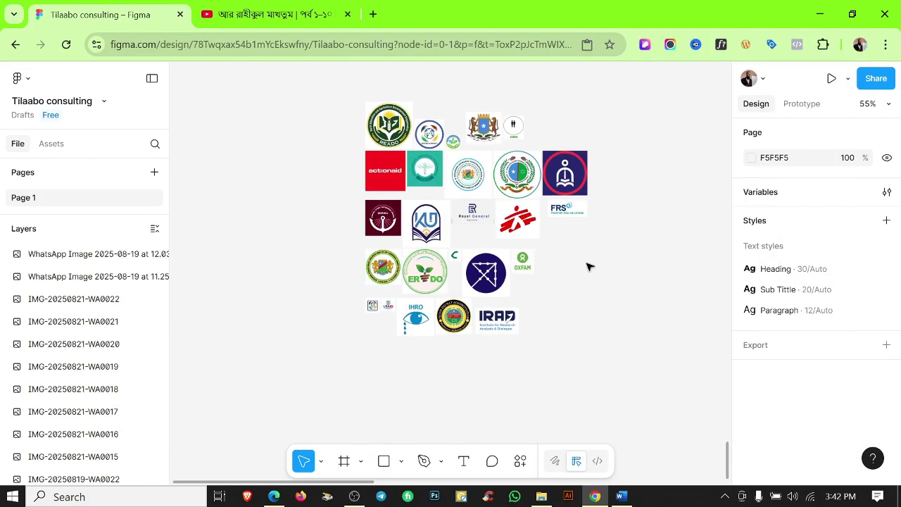
{"action": "left_click_drag", "start_coordinate": [317, 125], "coordinate": [622, 352]}
{"action": "scroll", "coordinate": [851, 202], "scroll_direction": "down", "scroll_amount": 3}
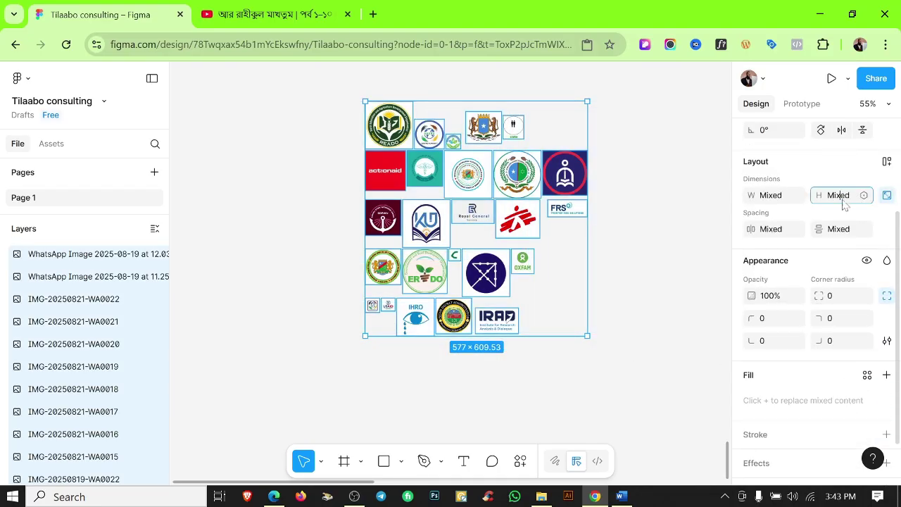
Set the height of all selected client logos to 30 px.
{"action": "type", "text": "30"}
{"action": "key", "text": "Return"}
{"action": "left_click", "coordinate": [603, 299]}
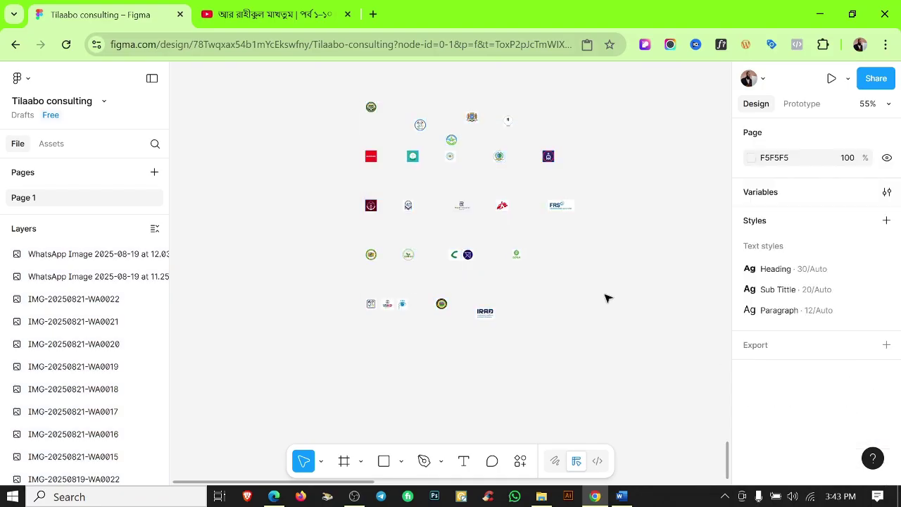
Drag the teal, actionaid, coat of arms and green leaf logos into the first row.
{"action": "left_click", "coordinate": [371, 205]}
{"action": "scroll", "coordinate": [376, 200], "scroll_direction": "up", "scroll_amount": 8}
{"action": "left_click_drag", "start_coordinate": [479, 368], "coordinate": [320, 235]}
{"action": "left_click_drag", "start_coordinate": [316, 390], "coordinate": [616, 258]}
{"action": "left_click_drag", "start_coordinate": [723, 212], "coordinate": [542, 265]}
{"action": "left_click_drag", "start_coordinate": [500, 317], "coordinate": [668, 261]}
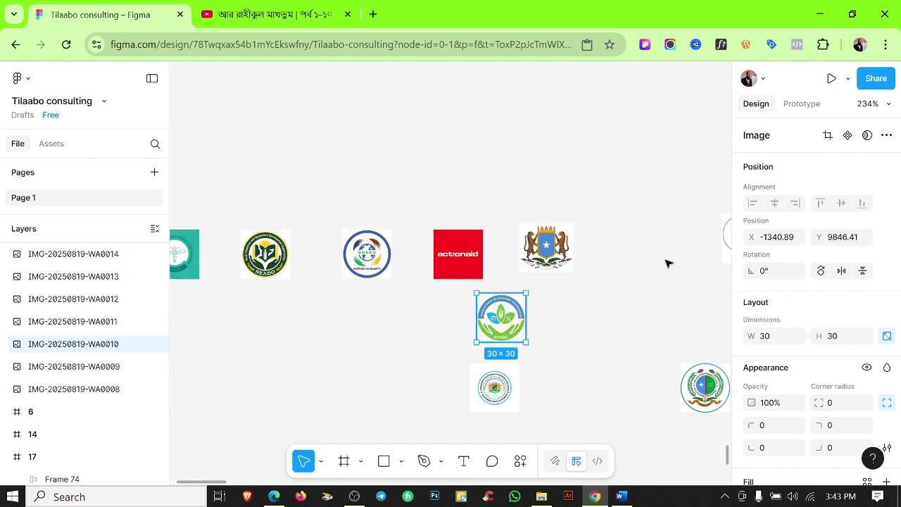
{"action": "scroll", "coordinate": [564, 352], "scroll_direction": "down", "scroll_amount": 5}
{"action": "left_click_drag", "start_coordinate": [536, 365], "coordinate": [419, 347]}
{"action": "left_click_drag", "start_coordinate": [613, 365], "coordinate": [453, 347]}
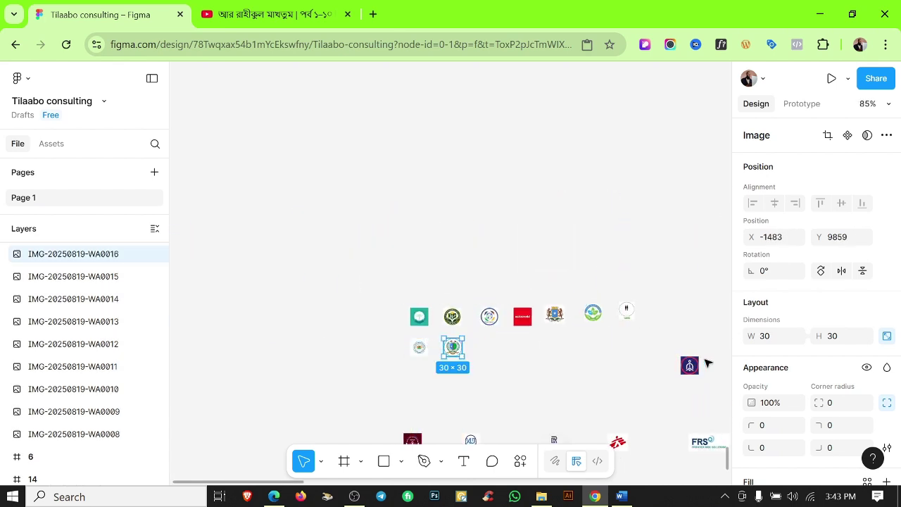
Move more lower logos, including the dark shield, up into the upper rows.
{"action": "scroll", "coordinate": [593, 377], "scroll_direction": "down", "scroll_amount": 2}
{"action": "left_click_drag", "start_coordinate": [617, 359], "coordinate": [532, 261]}
{"action": "left_click_drag", "start_coordinate": [704, 359], "coordinate": [585, 270]}
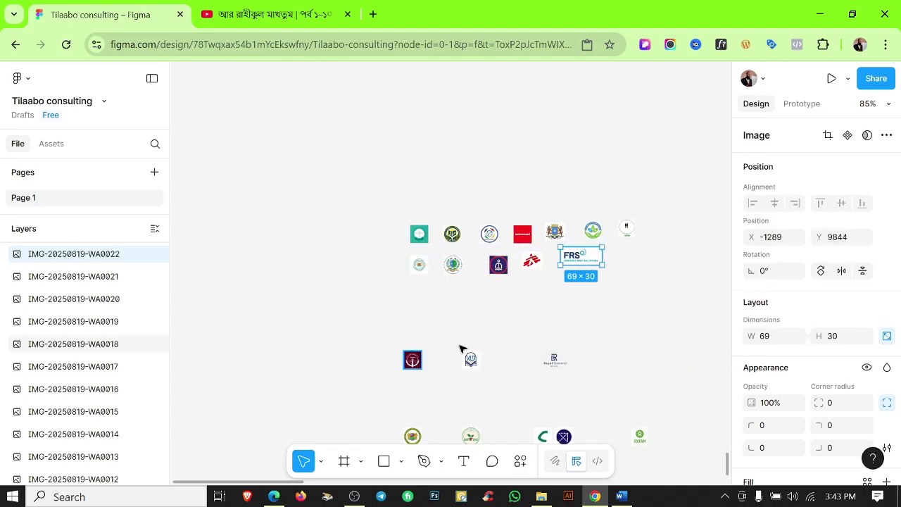
{"action": "left_click_drag", "start_coordinate": [413, 360], "coordinate": [623, 252]}
{"action": "left_click_drag", "start_coordinate": [471, 360], "coordinate": [421, 296]}
{"action": "left_click_drag", "start_coordinate": [554, 360], "coordinate": [472, 288]}
{"action": "scroll", "coordinate": [582, 298], "scroll_direction": "down", "scroll_amount": 1}
Bring the blue X, IRAD and remaining logos up into the lower rows.
{"action": "left_click", "coordinate": [561, 421]}
{"action": "left_click_drag", "start_coordinate": [473, 272], "coordinate": [469, 284]}
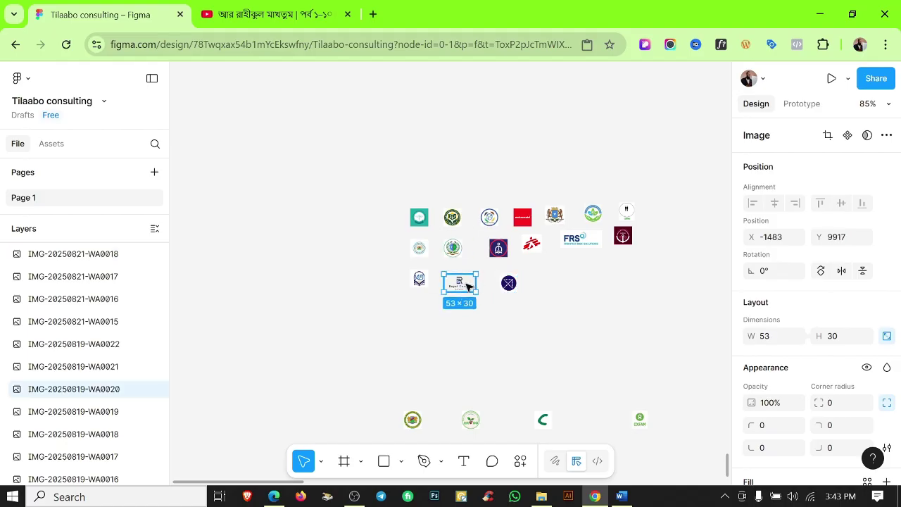
{"action": "scroll", "coordinate": [616, 385], "scroll_direction": "down", "scroll_amount": 1}
{"action": "left_click_drag", "start_coordinate": [639, 388], "coordinate": [547, 252]}
{"action": "left_click_drag", "start_coordinate": [541, 388], "coordinate": [569, 249]}
{"action": "left_click_drag", "start_coordinate": [470, 390], "coordinate": [599, 254]}
{"action": "left_click_drag", "start_coordinate": [412, 390], "coordinate": [631, 250]}
{"action": "scroll", "coordinate": [596, 362], "scroll_direction": "down", "scroll_amount": 3}
{"action": "left_click_drag", "start_coordinate": [596, 357], "coordinate": [455, 160]}
{"action": "left_click_drag", "start_coordinate": [461, 343], "coordinate": [487, 165]}
{"action": "left_click_drag", "start_coordinate": [438, 343], "coordinate": [522, 166]}
{"action": "left_click_drag", "start_coordinate": [523, 342], "coordinate": [561, 166]}
Align the seven top-row logos on their vertical centres with 10 px spacing.
{"action": "scroll", "coordinate": [569, 395], "scroll_direction": "up", "scroll_amount": 3}
{"action": "scroll", "coordinate": [569, 395], "scroll_direction": "right", "scroll_amount": 1}
{"action": "scroll", "coordinate": [460, 151], "scroll_direction": "up", "scroll_amount": 3}
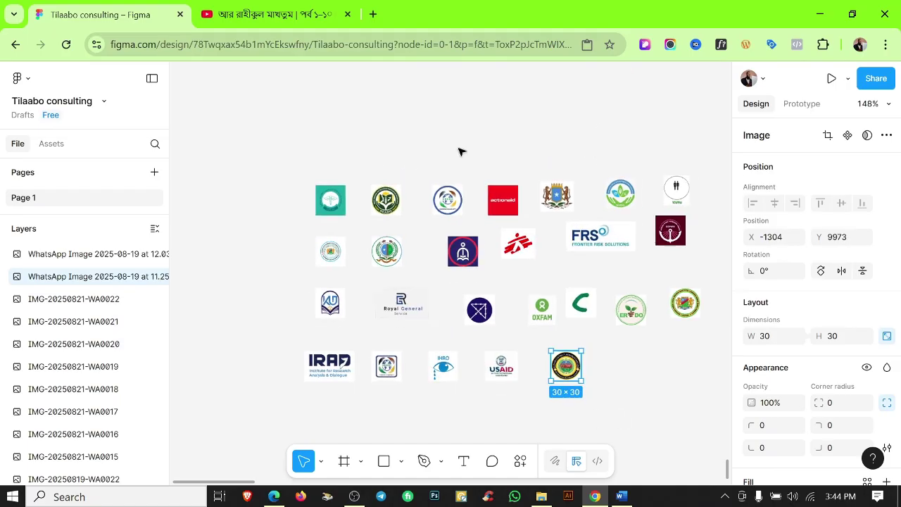
{"action": "scroll", "coordinate": [385, 191], "scroll_direction": "down", "scroll_amount": 4}
{"action": "scroll", "coordinate": [385, 191], "scroll_direction": "up", "scroll_amount": 4}
{"action": "left_click_drag", "start_coordinate": [212, 187], "coordinate": [563, 166]}
{"action": "left_click", "coordinate": [841, 202]}
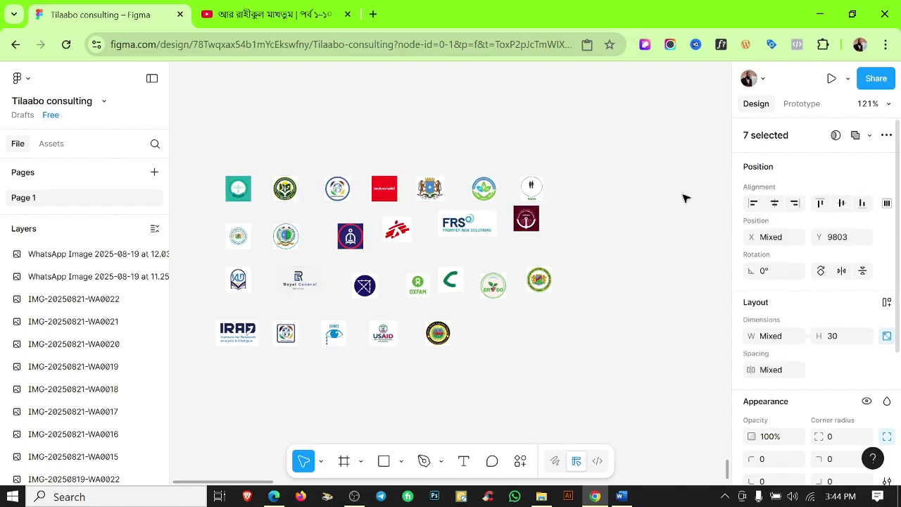
{"action": "scroll", "coordinate": [839, 431], "scroll_direction": "down", "scroll_amount": 2}
{"action": "left_click", "coordinate": [774, 228]}
{"action": "type", "text": "10"}
{"action": "key", "text": "Return"}
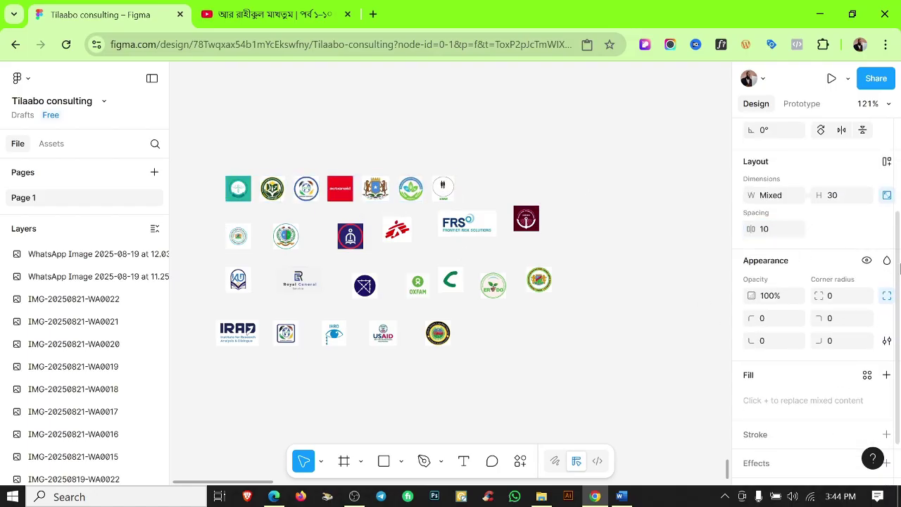
Align the six second-row logos vertically and space them 10 px apart.
{"action": "left_click_drag", "start_coordinate": [203, 225], "coordinate": [541, 255]}
{"action": "left_click", "coordinate": [841, 203]}
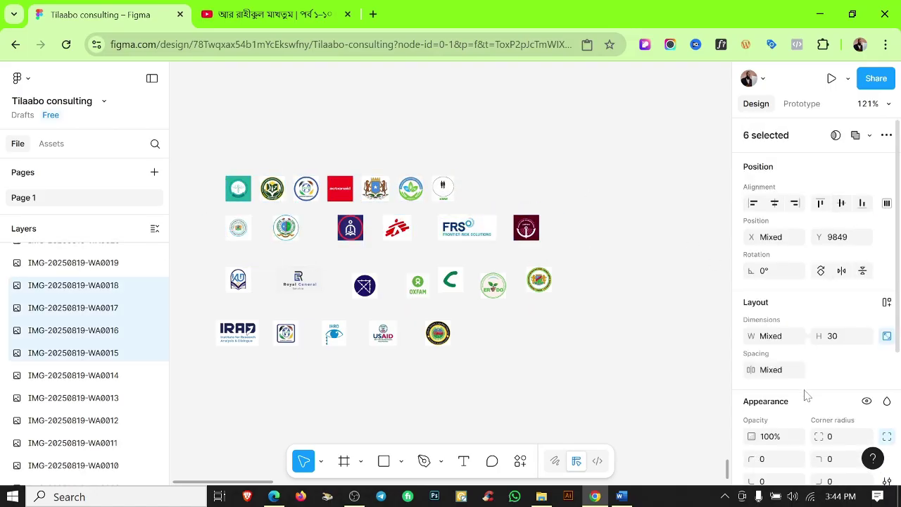
{"action": "left_click", "coordinate": [782, 373]}
{"action": "type", "text": "10"}
{"action": "key", "text": "Return"}
Align the seven third-row logos with 10 px spacing and move the row closer to row two.
{"action": "scroll", "coordinate": [529, 241], "scroll_direction": "up", "scroll_amount": 2}
{"action": "left_click_drag", "start_coordinate": [184, 262], "coordinate": [561, 306]}
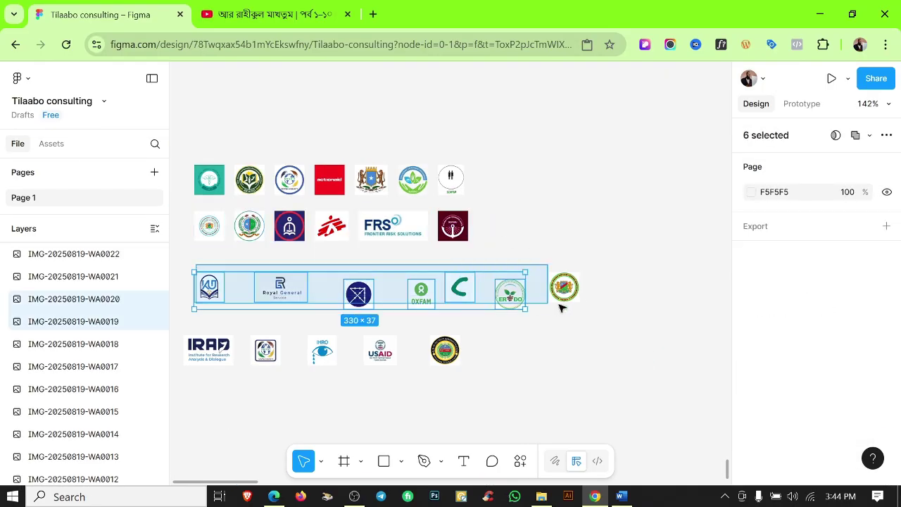
{"action": "left_click", "coordinate": [841, 203]}
{"action": "left_click", "coordinate": [775, 369]}
{"action": "type", "text": "10"}
{"action": "key", "text": "Return"}
{"action": "scroll", "coordinate": [422, 247], "scroll_direction": "left", "scroll_amount": 3}
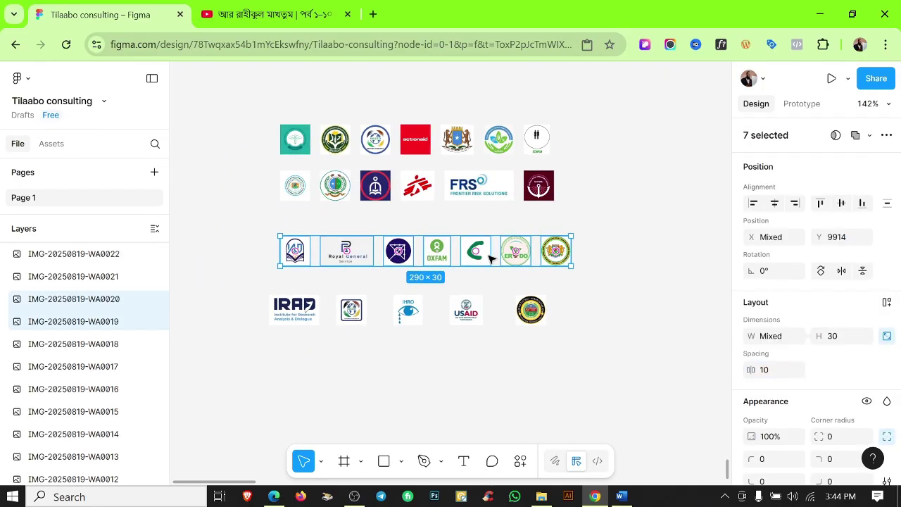
{"action": "left_click_drag", "start_coordinate": [473, 258], "coordinate": [490, 239]}
Space the five fourth-row logos 10 px apart, move them under row three, and select all 25 logos.
{"action": "left_click_drag", "start_coordinate": [295, 279], "coordinate": [614, 324]}
{"action": "type", "text": "10"}
{"action": "key", "text": "Return"}
{"action": "left_click_drag", "start_coordinate": [375, 310], "coordinate": [430, 280]}
{"action": "left_click_drag", "start_coordinate": [227, 112], "coordinate": [592, 331]}
{"action": "scroll", "coordinate": [593, 333], "scroll_direction": "down", "scroll_amount": 6}
{"action": "left_click_drag", "start_coordinate": [660, 363], "coordinate": [302, 278]}
Move the logo block onto the Our Clients page under its heading and show the rulers.
{"action": "scroll", "coordinate": [302, 277], "scroll_direction": "down", "scroll_amount": 3}
{"action": "left_click_drag", "start_coordinate": [239, 235], "coordinate": [704, 151]}
{"action": "left_click_drag", "start_coordinate": [630, 291], "coordinate": [443, 338]}
{"action": "scroll", "coordinate": [511, 196], "scroll_direction": "up", "scroll_amount": 10}
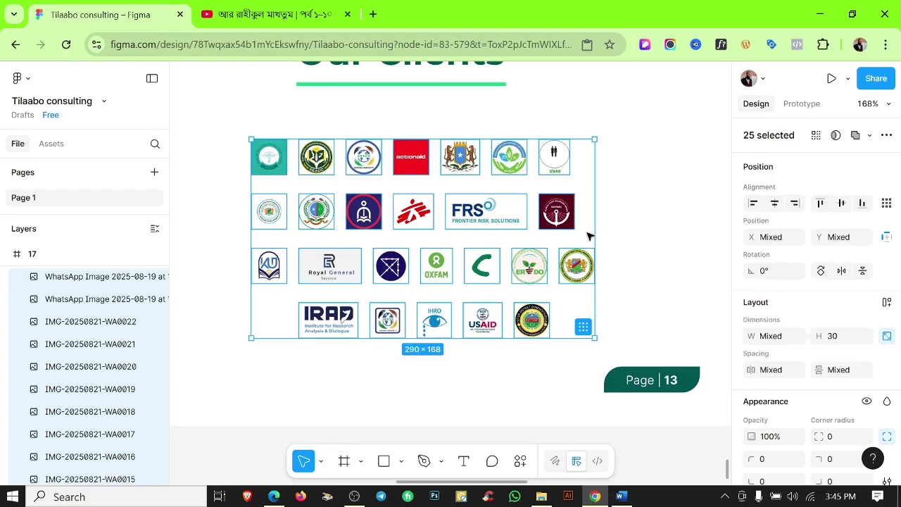
{"action": "scroll", "coordinate": [590, 236], "scroll_direction": "down", "scroll_amount": 5}
{"action": "left_click_drag", "start_coordinate": [551, 245], "coordinate": [478, 250]}
{"action": "scroll", "coordinate": [561, 215], "scroll_direction": "up", "scroll_amount": 2}
{"action": "key", "text": "shift+r"}
{"action": "key", "text": "Escape"}
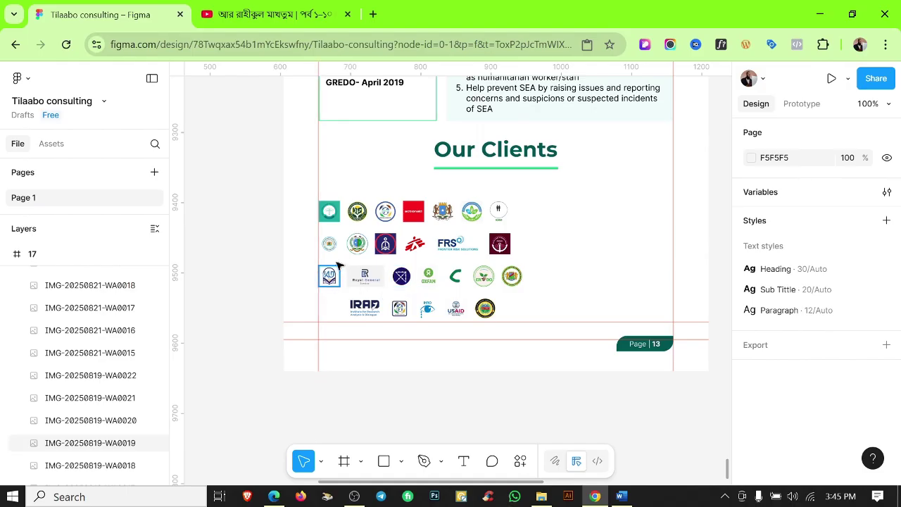
Move three second-row logos, including MSF, FRS and the maroon logo, to the end of row one.
{"action": "left_click_drag", "start_coordinate": [310, 238], "coordinate": [408, 262]}
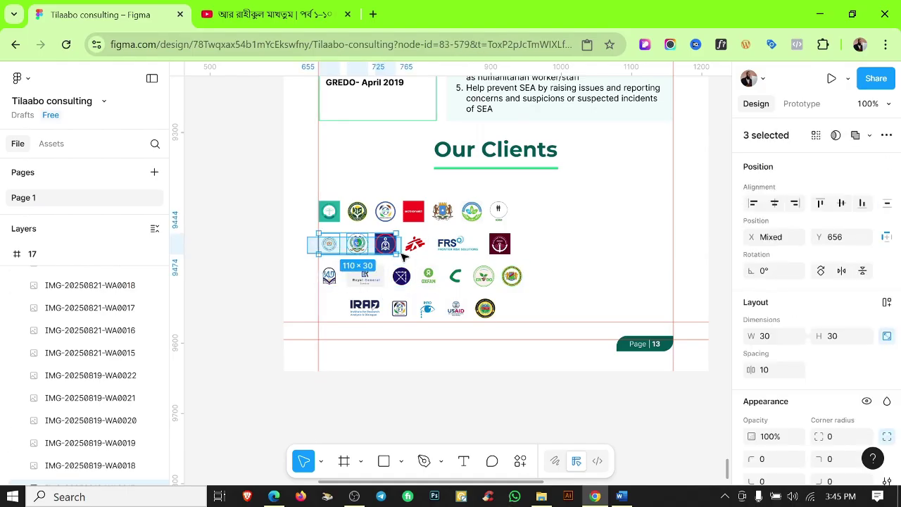
{"action": "left_click_drag", "start_coordinate": [342, 251], "coordinate": [577, 209]}
{"action": "left_click_drag", "start_coordinate": [383, 243], "coordinate": [573, 243]}
{"action": "key", "text": "Escape"}
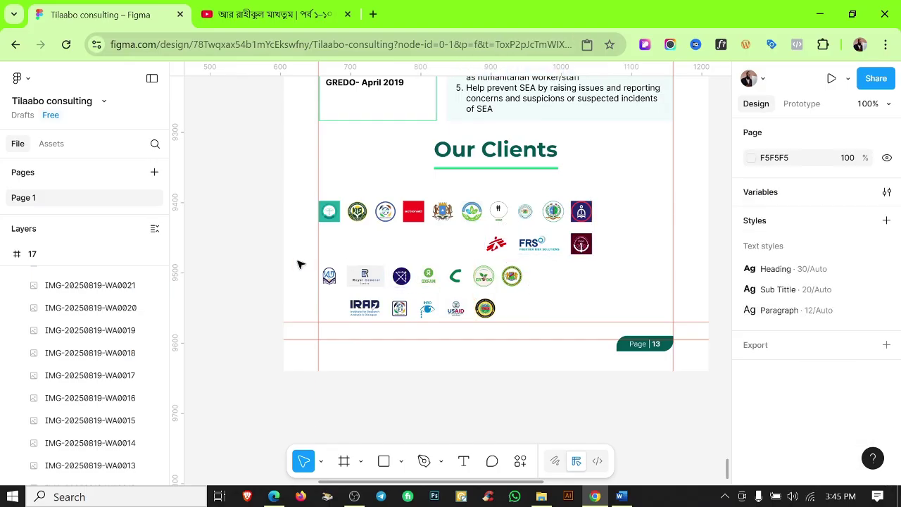
{"action": "left_click_drag", "start_coordinate": [297, 262], "coordinate": [432, 257]}
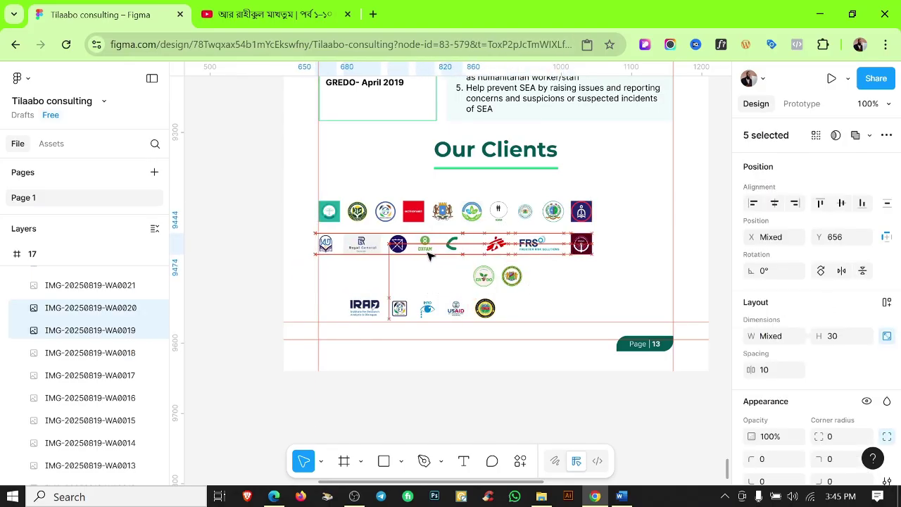
{"action": "key", "text": "Escape"}
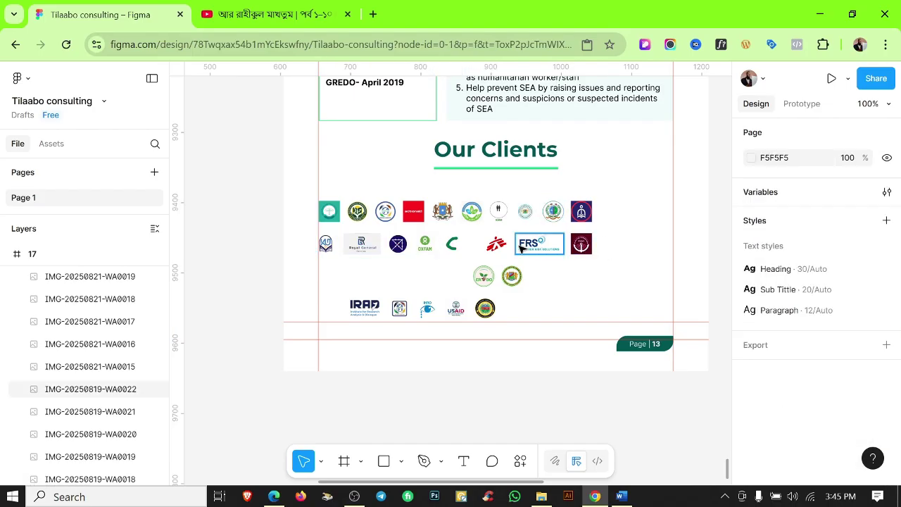
{"action": "scroll", "coordinate": [448, 256], "scroll_direction": "up", "scroll_amount": 3}
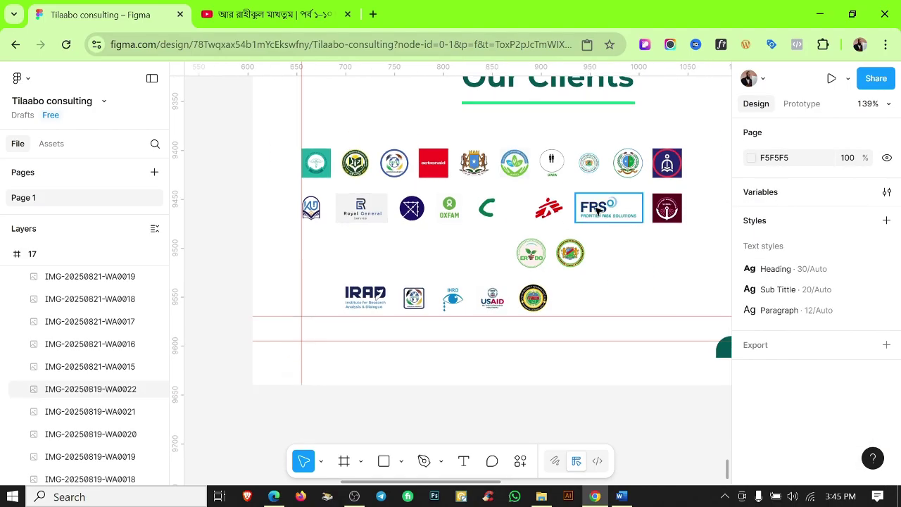
{"action": "left_click_drag", "start_coordinate": [498, 255], "coordinate": [567, 300]}
{"action": "left_click", "coordinate": [425, 250]}
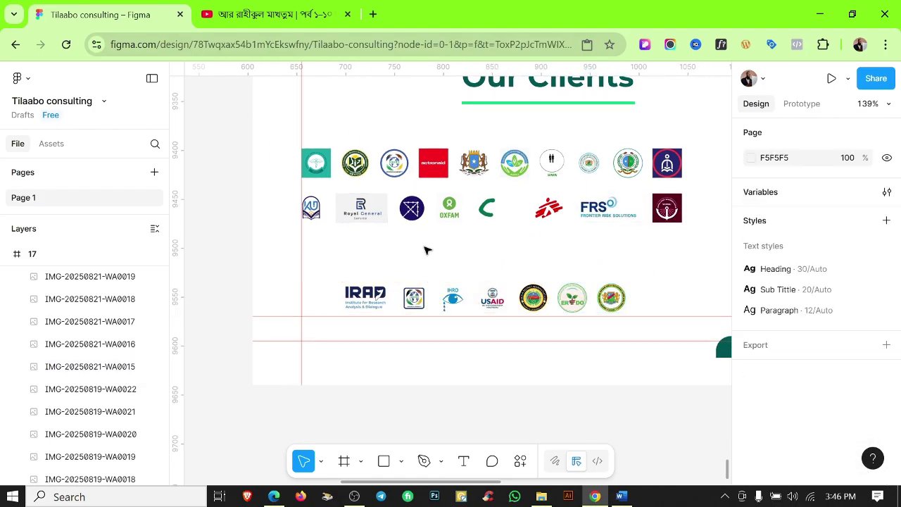
{"action": "scroll", "coordinate": [433, 252], "scroll_direction": "right", "scroll_amount": 3}
{"action": "left_click_drag", "start_coordinate": [275, 263], "coordinate": [535, 307]}
{"action": "key", "text": "Escape"}
{"action": "scroll", "coordinate": [451, 225], "scroll_direction": "left", "scroll_amount": 3}
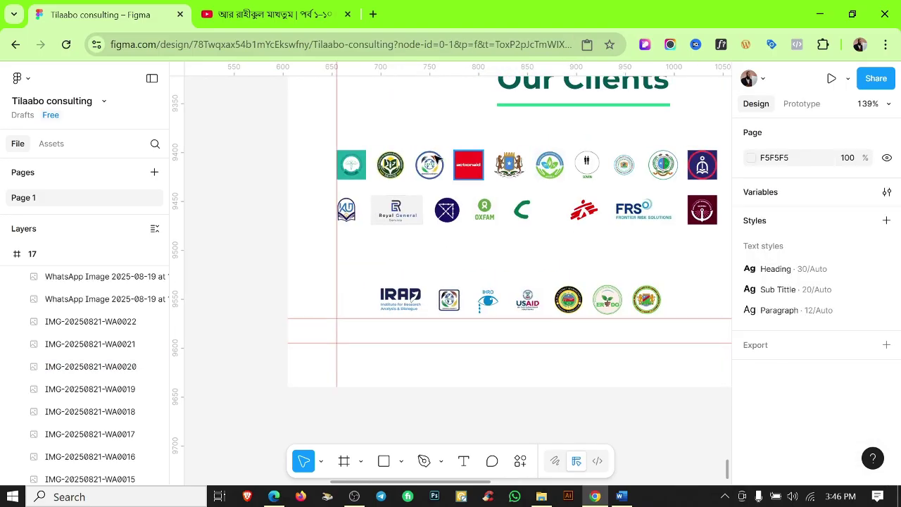
Set 10 px spacing between the eight second-row logos.
{"action": "left_click_drag", "start_coordinate": [357, 135], "coordinate": [697, 177]}
{"action": "scroll", "coordinate": [556, 245], "scroll_direction": "right", "scroll_amount": 2}
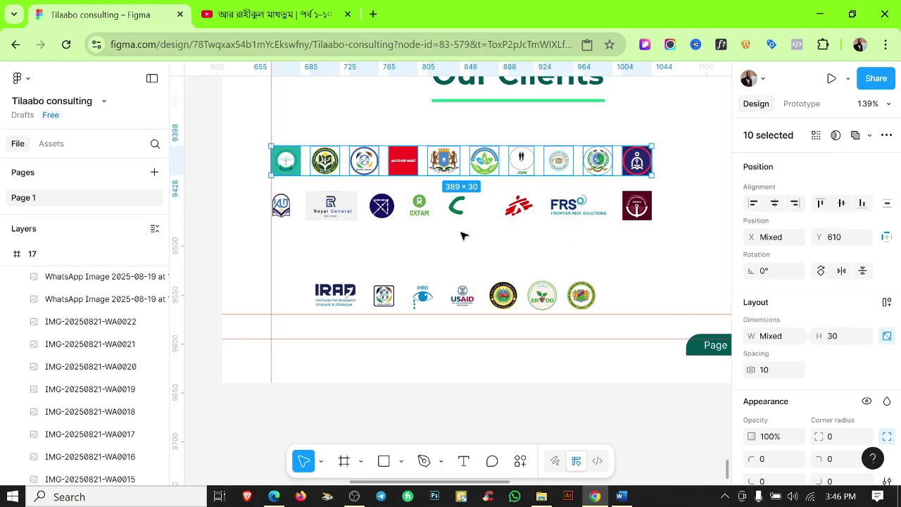
{"action": "left_click_drag", "start_coordinate": [262, 184], "coordinate": [681, 229]}
{"action": "left_click", "coordinate": [774, 370]}
{"action": "type", "text": "10"}
{"action": "key", "text": "Return"}
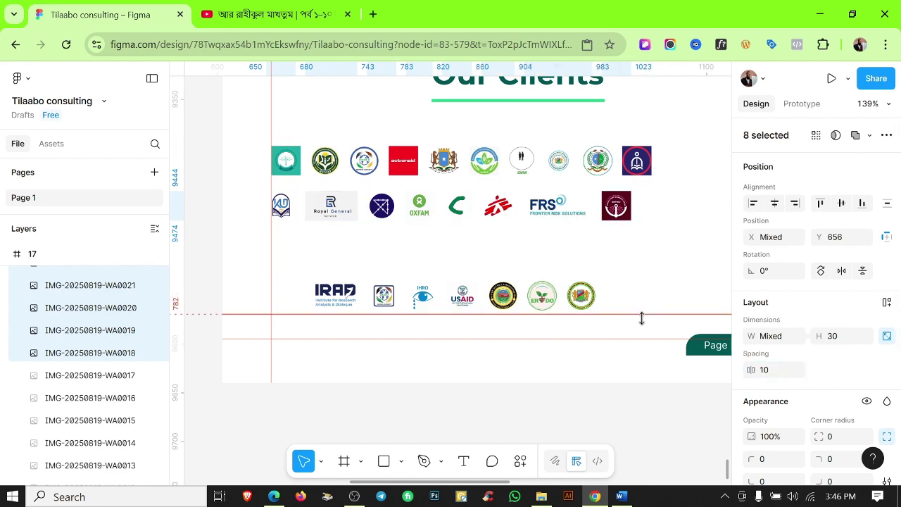
Move the IRAD logo to the end of row two and the maroon logo to the start of row three.
{"action": "scroll", "coordinate": [278, 210], "scroll_direction": "up", "scroll_amount": 5}
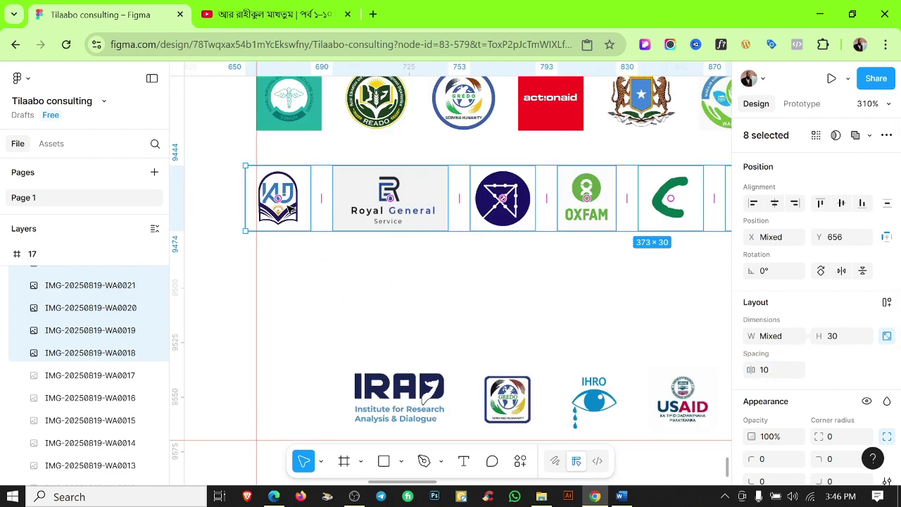
{"action": "left_click", "coordinate": [346, 271]}
{"action": "scroll", "coordinate": [459, 278], "scroll_direction": "down", "scroll_amount": 5}
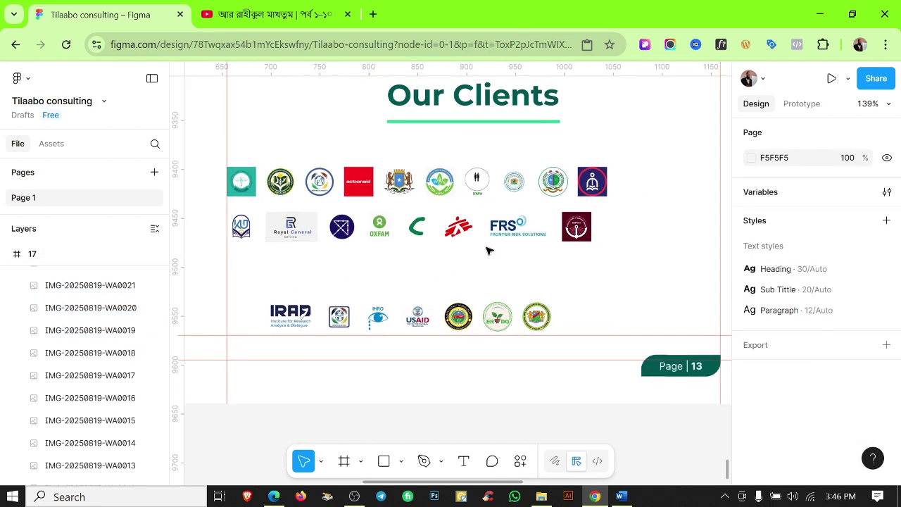
{"action": "left_click_drag", "start_coordinate": [291, 317], "coordinate": [594, 236]}
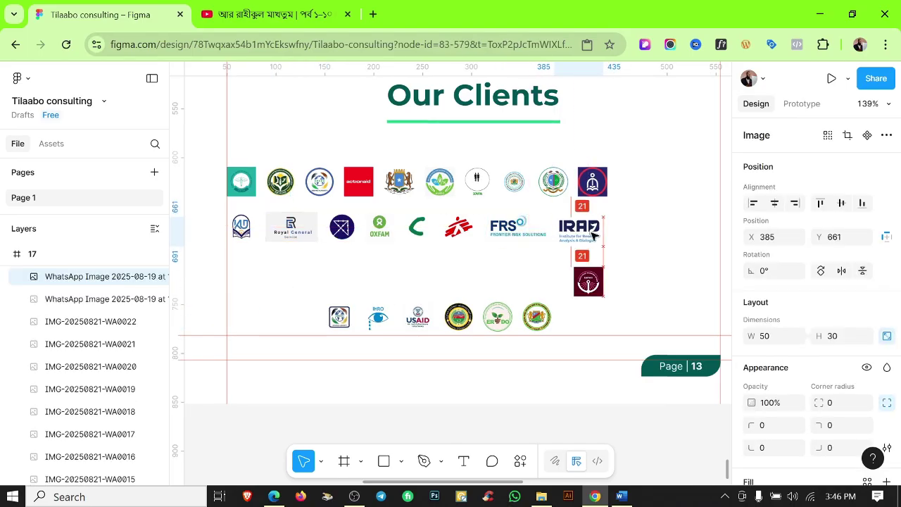
{"action": "left_click", "coordinate": [589, 281]}
{"action": "left_click_drag", "start_coordinate": [589, 282], "coordinate": [302, 316]}
{"action": "key", "text": "Escape"}
{"action": "scroll", "coordinate": [602, 181], "scroll_direction": "up", "scroll_amount": 2}
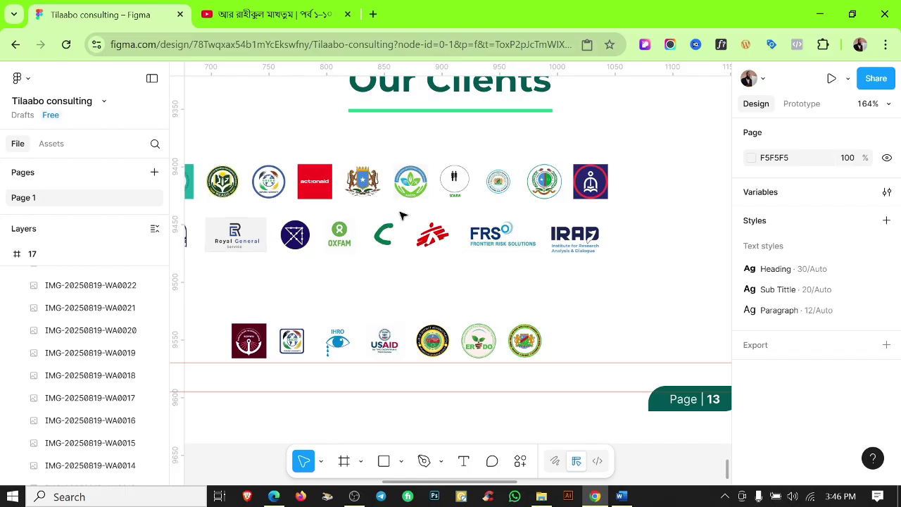
{"action": "scroll", "coordinate": [562, 280], "scroll_direction": "down", "scroll_amount": 5}
{"action": "scroll", "coordinate": [345, 218], "scroll_direction": "up", "scroll_amount": 4}
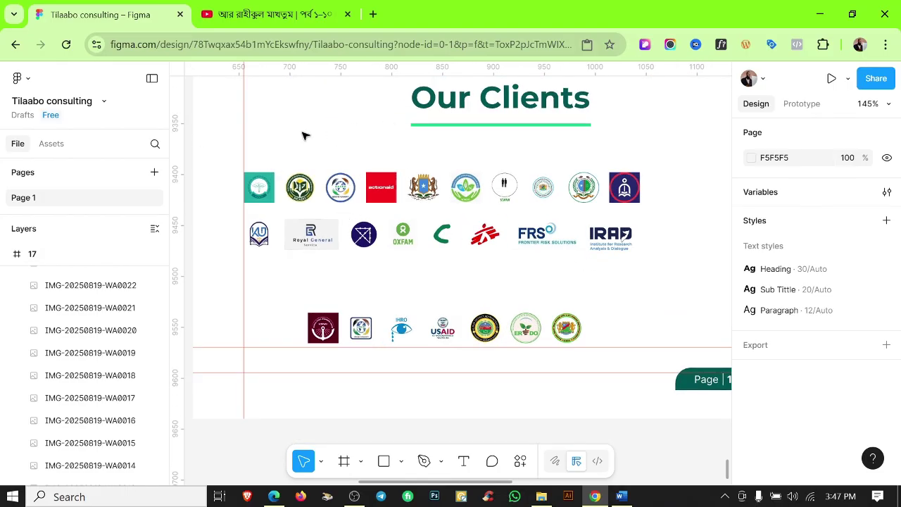
{"action": "left_click_drag", "start_coordinate": [654, 167], "coordinate": [273, 185]}
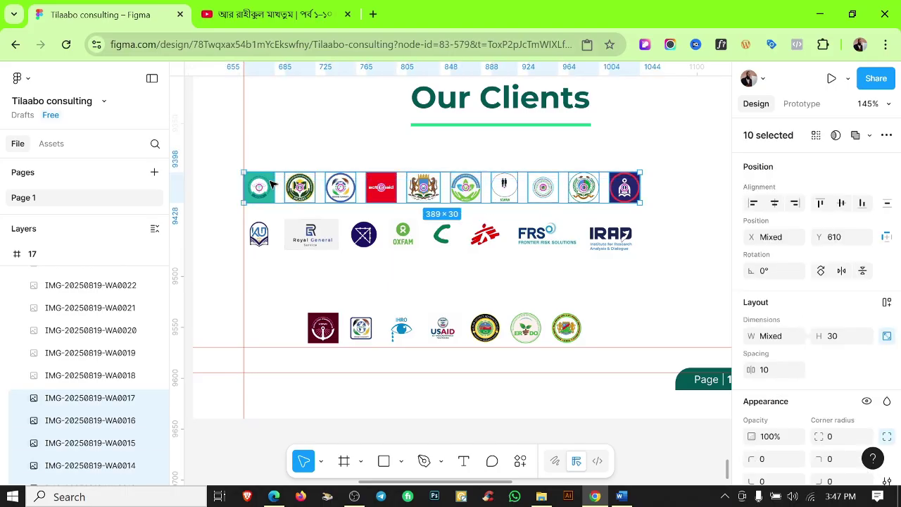
{"action": "left_click", "coordinate": [599, 280]}
{"action": "scroll", "coordinate": [603, 240], "scroll_direction": "down", "scroll_amount": 2}
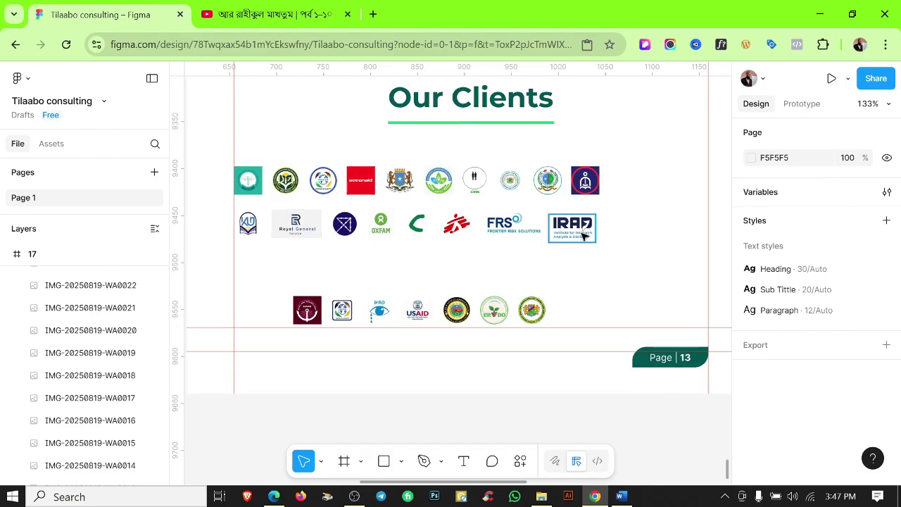
Align the eight second-row logos on their vertical centres and space them evenly with Tidy up.
{"action": "left_click", "coordinate": [587, 230]}
{"action": "left_click", "coordinate": [252, 255]}
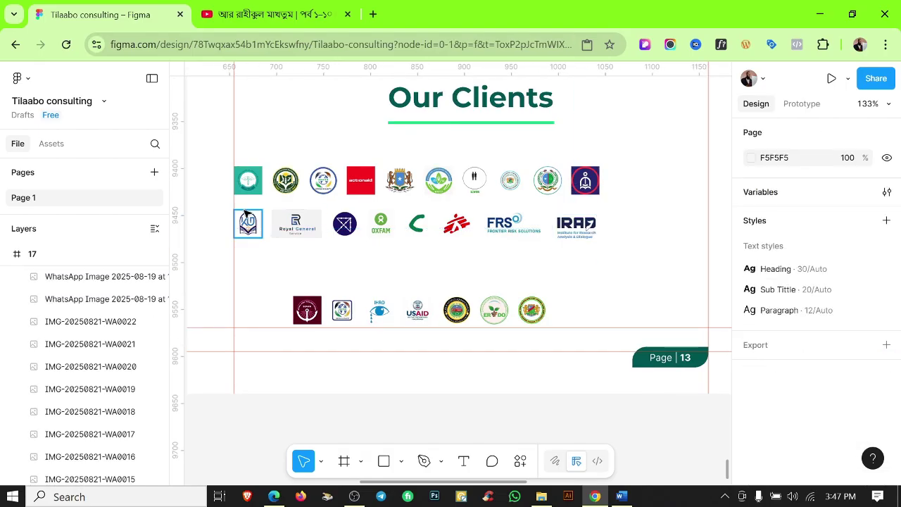
{"action": "left_click", "coordinate": [247, 223]}
{"action": "left_click_drag", "start_coordinate": [252, 204], "coordinate": [590, 239]}
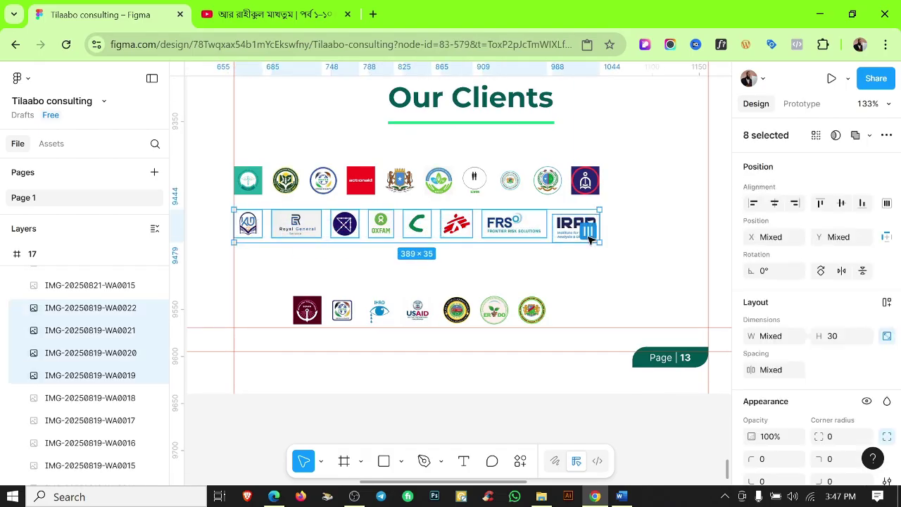
{"action": "left_click", "coordinate": [844, 204]}
{"action": "scroll", "coordinate": [700, 227], "scroll_direction": "down", "scroll_amount": 2}
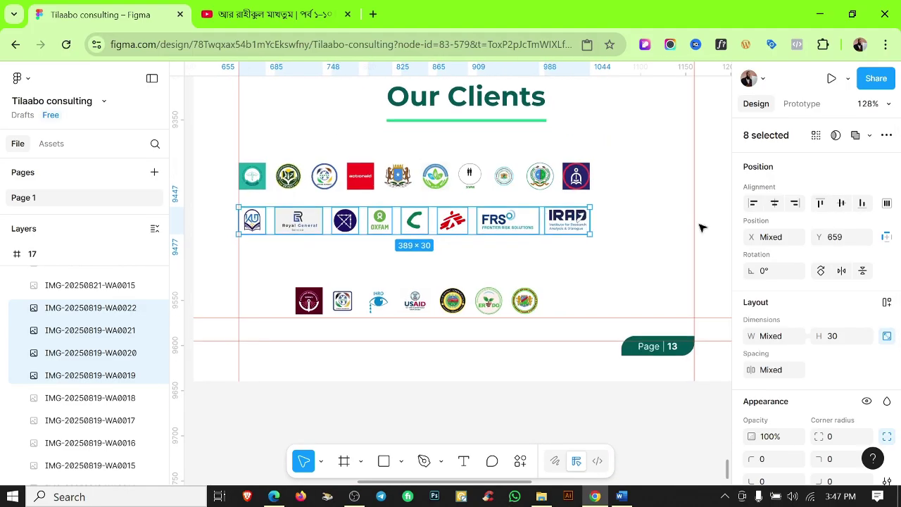
{"action": "left_click", "coordinate": [578, 224]}
{"action": "scroll", "coordinate": [589, 219], "scroll_direction": "up", "scroll_amount": 3}
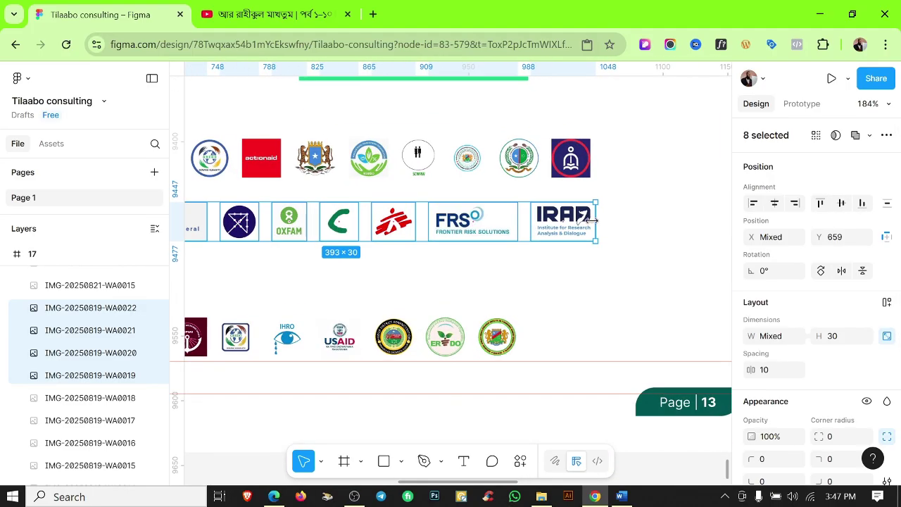
{"action": "left_click", "coordinate": [628, 228]}
{"action": "scroll", "coordinate": [626, 229], "scroll_direction": "down", "scroll_amount": 5}
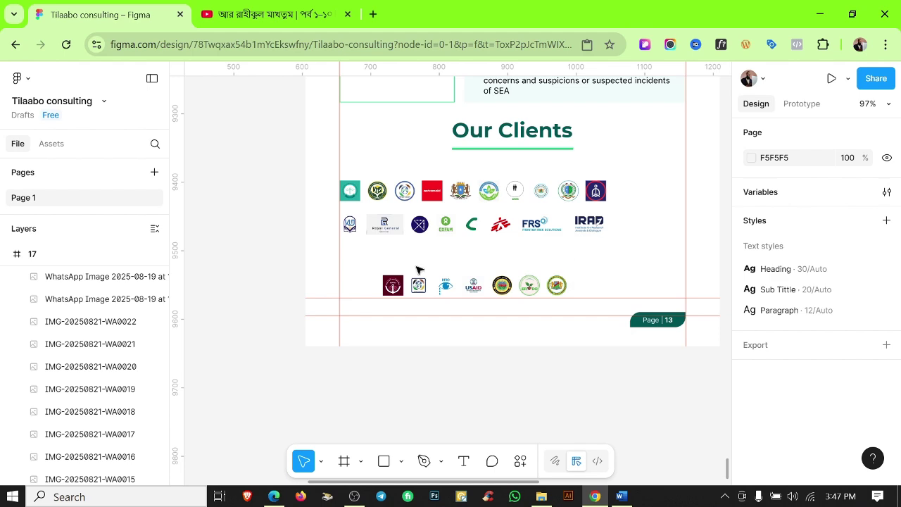
Raise the seven-logo bottom row and space its logos evenly.
{"action": "left_click_drag", "start_coordinate": [417, 269], "coordinate": [572, 296]}
{"action": "left_click_drag", "start_coordinate": [502, 285], "coordinate": [501, 270]}
{"action": "scroll", "coordinate": [499, 271], "scroll_direction": "up", "scroll_amount": 5}
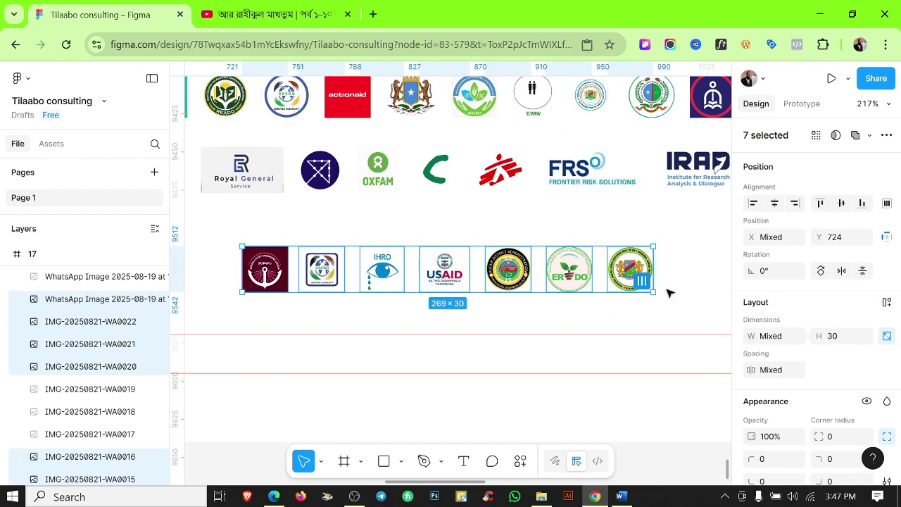
{"action": "left_click", "coordinate": [642, 281]}
{"action": "scroll", "coordinate": [493, 296], "scroll_direction": "down", "scroll_amount": 5}
{"action": "left_click_drag", "start_coordinate": [493, 280], "coordinate": [500, 266]}
{"action": "left_click_drag", "start_coordinate": [294, 165], "coordinate": [691, 201]}
Group the second logo row and the bottom logo row each with Ctrl+G.
{"action": "left_click_drag", "start_coordinate": [291, 211], "coordinate": [678, 243]}
{"action": "key", "text": "ctrl+g"}
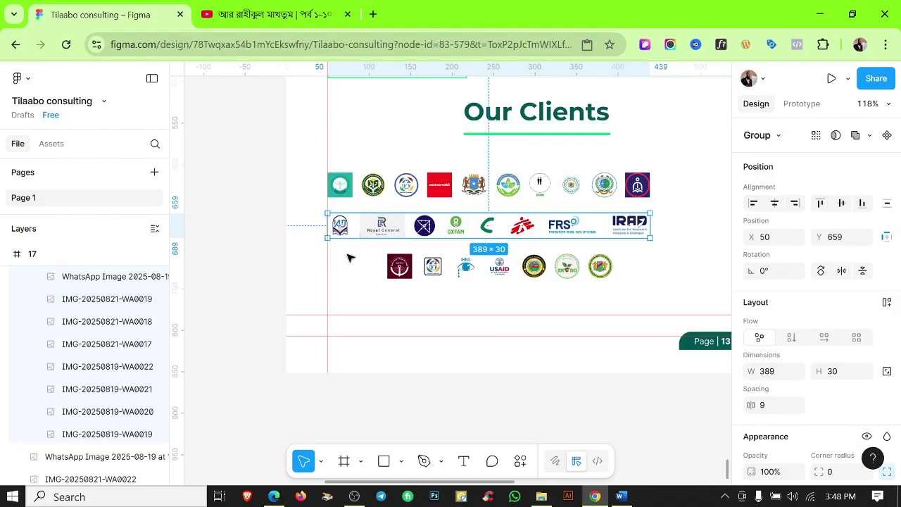
{"action": "left_click_drag", "start_coordinate": [350, 258], "coordinate": [644, 279]}
{"action": "key", "text": "ctrl+g"}
{"action": "key", "text": "Escape"}
Scale all three logo rows proportionally to 505 wide.
{"action": "left_click_drag", "start_coordinate": [461, 157], "coordinate": [472, 269]}
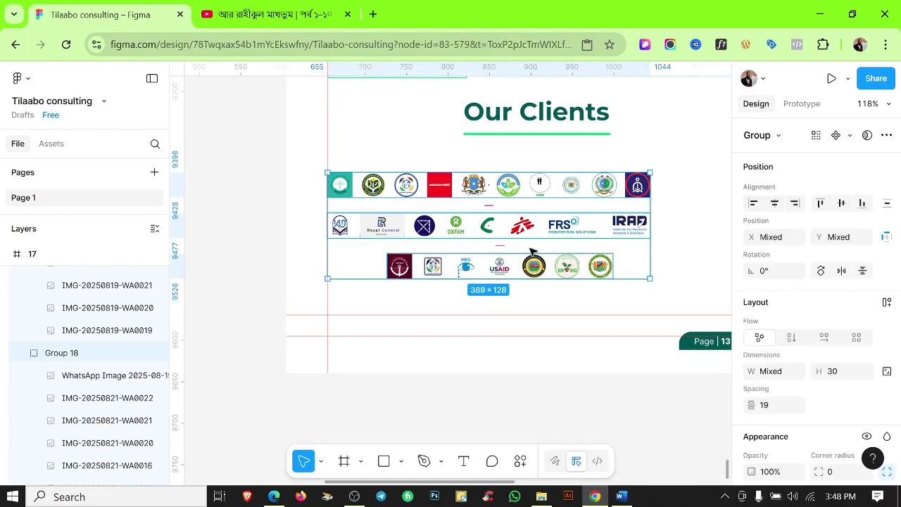
{"action": "scroll", "coordinate": [594, 242], "scroll_direction": "down", "scroll_amount": 4, "text": "ctrl"}
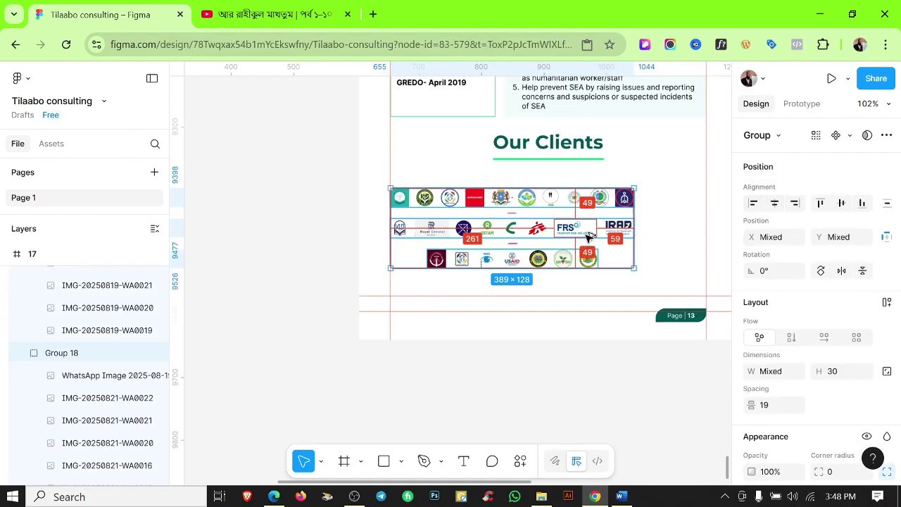
{"action": "key", "text": "k"}
{"action": "left_click_drag", "start_coordinate": [537, 203], "coordinate": [601, 206]}
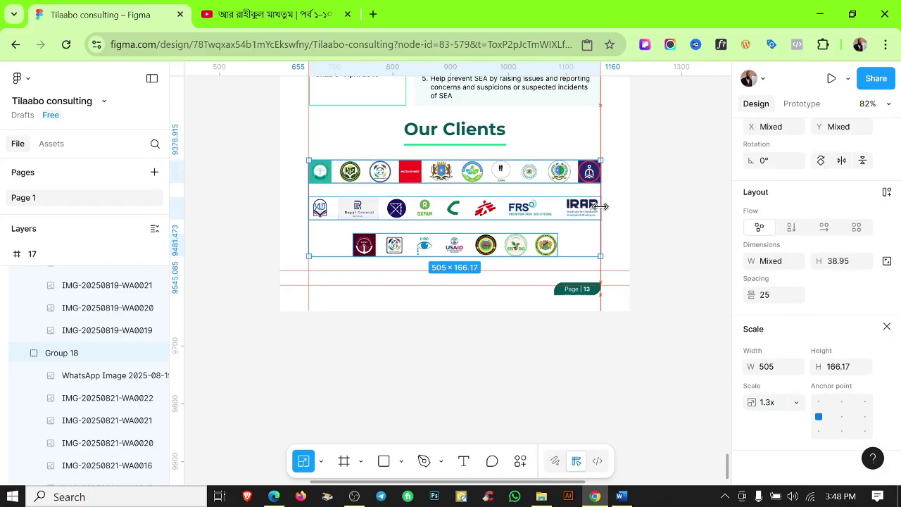
{"action": "scroll", "coordinate": [624, 212], "scroll_direction": "down", "scroll_amount": 1, "text": "ctrl"}
{"action": "left_click", "coordinate": [624, 211]}
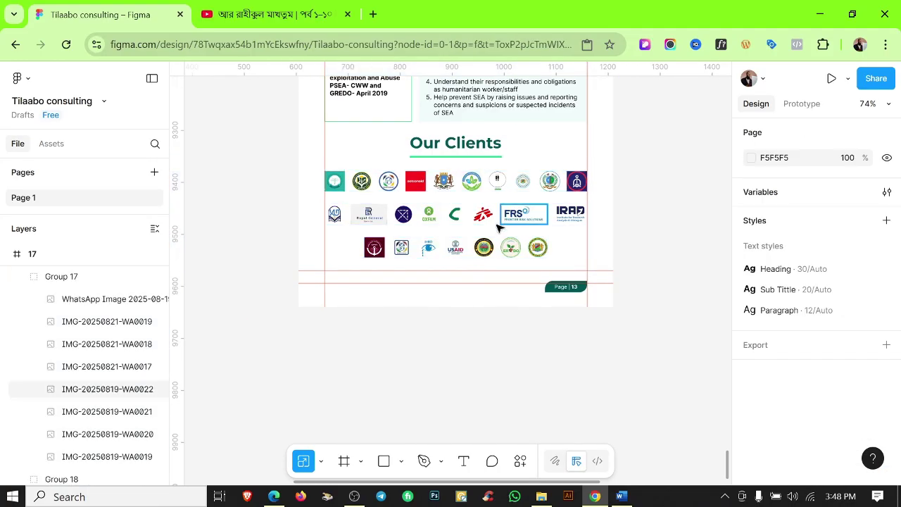
Hide the rulers and review the finished Our Clients logo block.
{"action": "scroll", "coordinate": [350, 150], "scroll_direction": "up", "scroll_amount": 2, "text": "ctrl"}
{"action": "left_click", "coordinate": [352, 156]}
{"action": "left_click", "coordinate": [668, 159]}
{"action": "key", "text": "shift+r"}
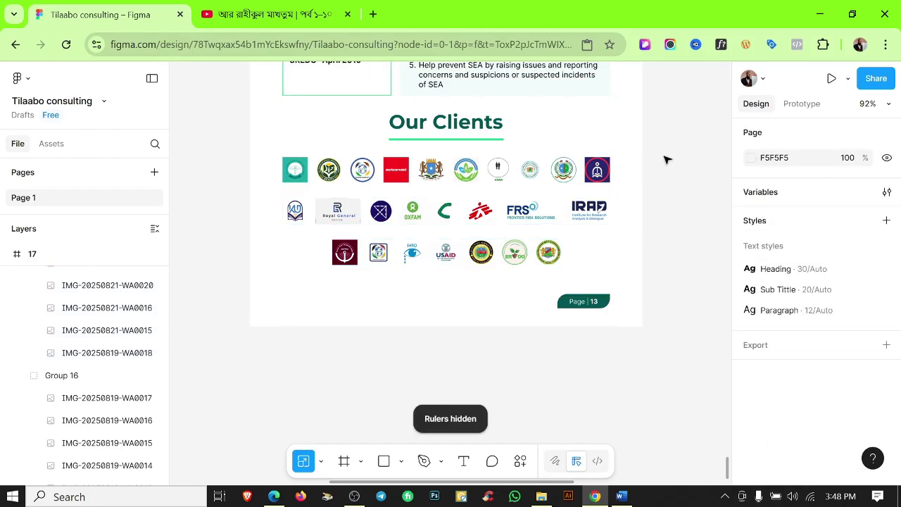
{"action": "scroll", "coordinate": [528, 170], "scroll_direction": "down", "scroll_amount": 2, "text": "ctrl"}
{"action": "left_click", "coordinate": [528, 170]}
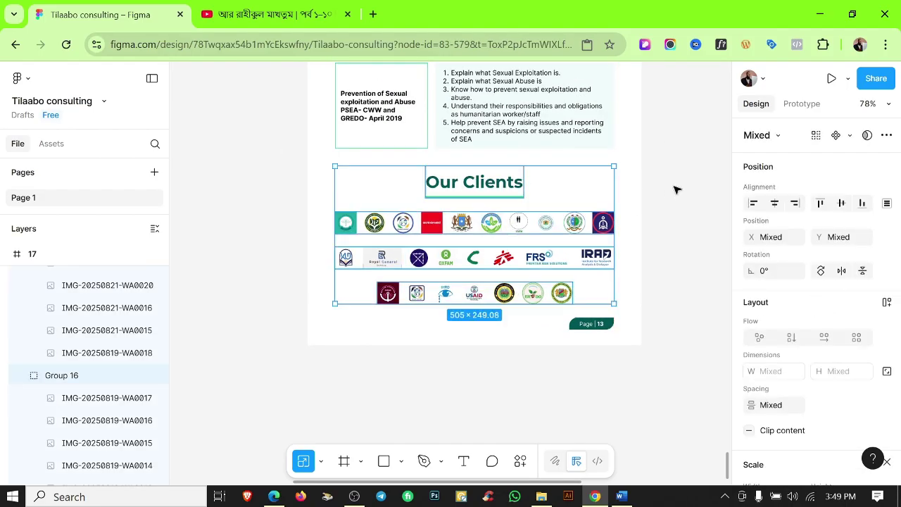
{"action": "left_click", "coordinate": [659, 221]}
{"action": "scroll", "coordinate": [659, 222], "scroll_direction": "down", "scroll_amount": 3, "text": "ctrl"}
Change the page 17 footer label to read Page | 14.
{"action": "scroll", "coordinate": [502, 267], "scroll_direction": "down", "scroll_amount": 1, "text": "ctrl"}
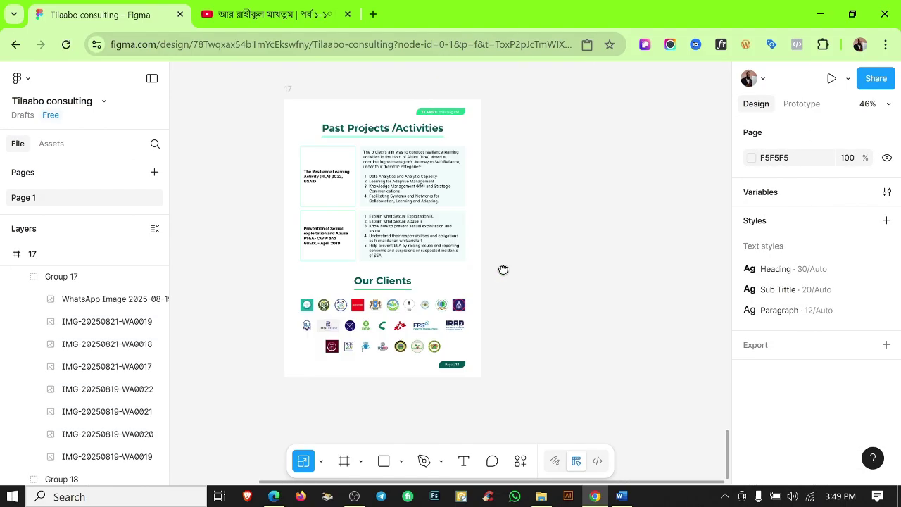
{"action": "scroll", "coordinate": [583, 254], "scroll_direction": "up", "scroll_amount": 4, "text": "ctrl"}
{"action": "scroll", "coordinate": [555, 270], "scroll_direction": "down", "scroll_amount": 2, "text": "ctrl"}
{"action": "scroll", "coordinate": [554, 270], "scroll_direction": "up", "scroll_amount": 5}
{"action": "scroll", "coordinate": [553, 269], "scroll_direction": "down", "scroll_amount": 3}
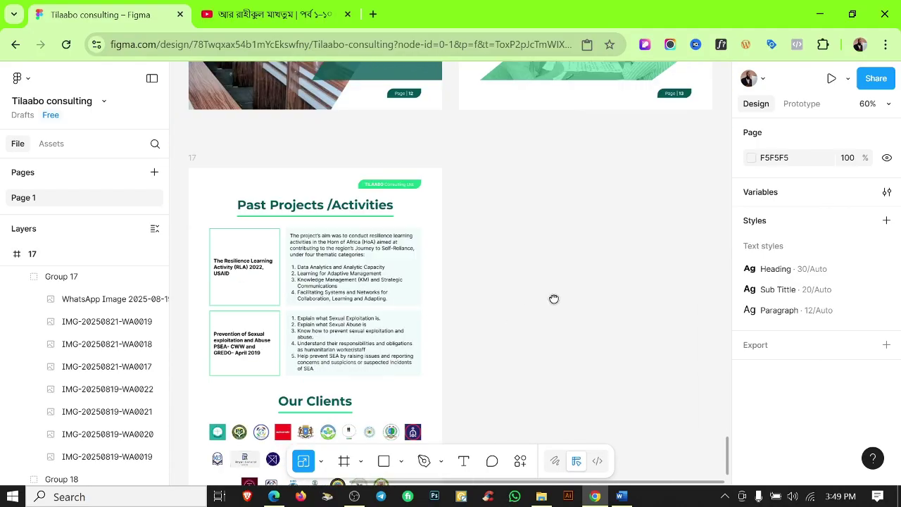
{"action": "scroll", "coordinate": [519, 411], "scroll_direction": "left", "scroll_amount": 2}
{"action": "scroll", "coordinate": [535, 394], "scroll_direction": "up", "scroll_amount": 5, "text": "ctrl"}
{"action": "double_click", "coordinate": [548, 363]}
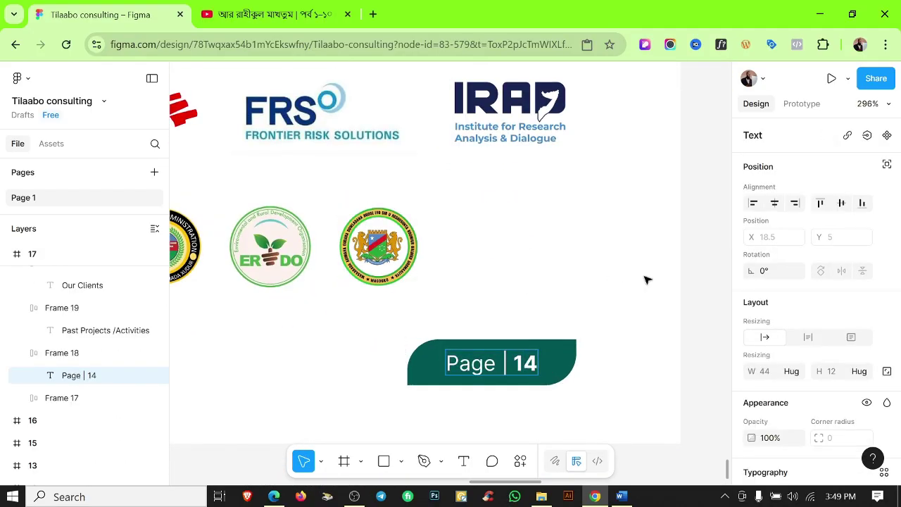
{"action": "scroll", "coordinate": [646, 280], "scroll_direction": "down", "scroll_amount": 6, "text": "ctrl"}
{"action": "scroll", "coordinate": [527, 328], "scroll_direction": "up", "scroll_amount": 3}
Duplicate frame 17 as frame 18 and delete everything in it except the title.
{"action": "left_click", "coordinate": [381, 253]}
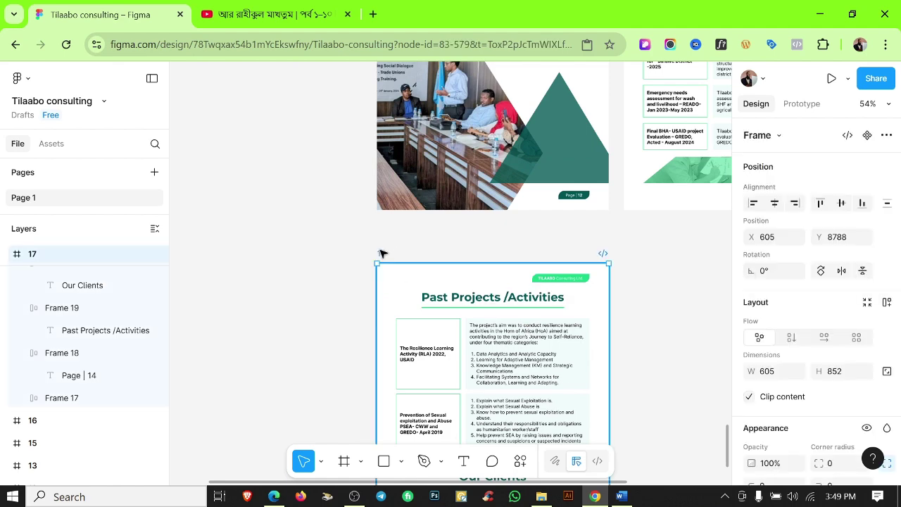
{"action": "key", "text": "ctrl+d"}
{"action": "scroll", "coordinate": [553, 283], "scroll_direction": "down", "scroll_amount": 2, "text": "ctrl"}
{"action": "scroll", "coordinate": [491, 174], "scroll_direction": "down", "scroll_amount": 1}
{"action": "left_click_drag", "start_coordinate": [491, 173], "coordinate": [657, 376]}
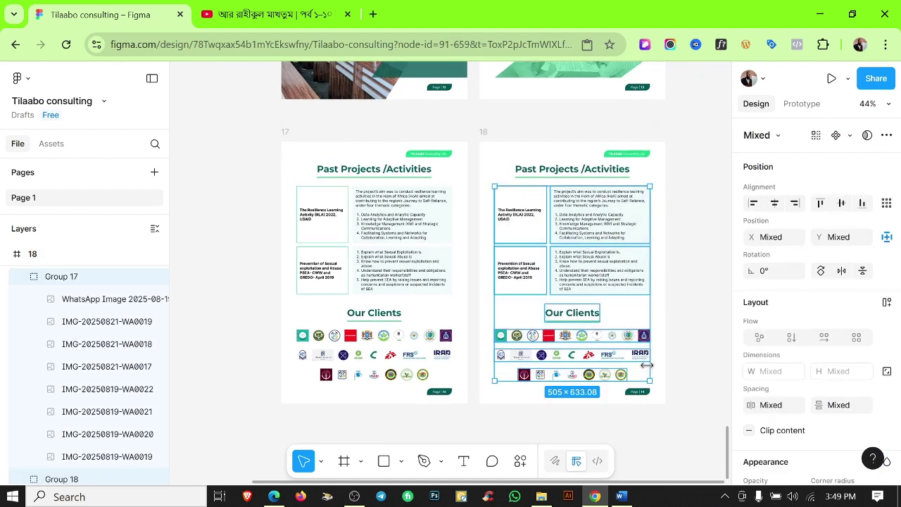
{"action": "key", "text": "Delete"}
Retype the frame 18 title as 'Organogram'.
{"action": "scroll", "coordinate": [565, 177], "scroll_direction": "up", "scroll_amount": 2, "text": "ctrl"}
{"action": "left_click", "coordinate": [579, 175]}
{"action": "scroll", "coordinate": [577, 177], "scroll_direction": "up", "scroll_amount": 2, "text": "ctrl"}
{"action": "double_click", "coordinate": [577, 177]}
{"action": "type", "text": "Organogram"}
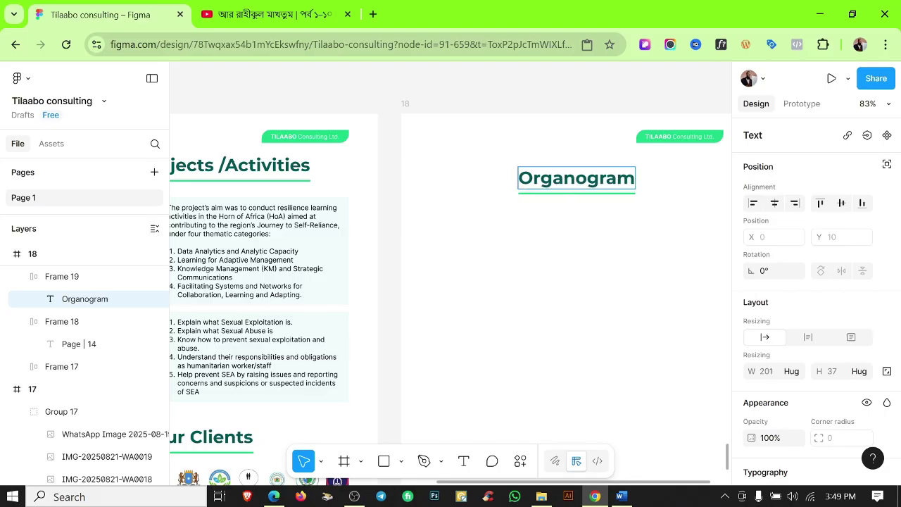
{"action": "left_click", "coordinate": [504, 281]}
Show the rulers and copy the green hexagon Polygon 1 from the values page.
{"action": "key", "text": "shift+r"}
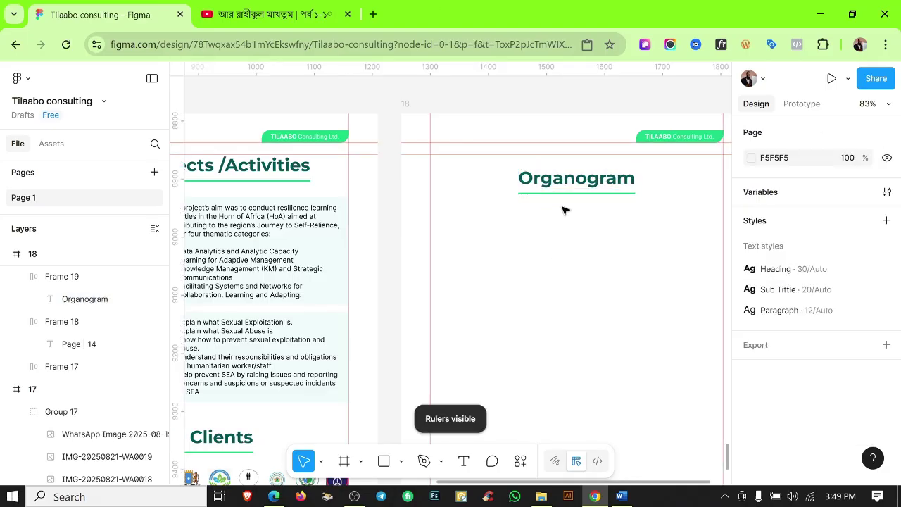
{"action": "left_click", "coordinate": [599, 180]}
{"action": "left_click", "coordinate": [598, 242]}
{"action": "scroll", "coordinate": [611, 245], "scroll_direction": "down", "scroll_amount": 2, "text": "ctrl"}
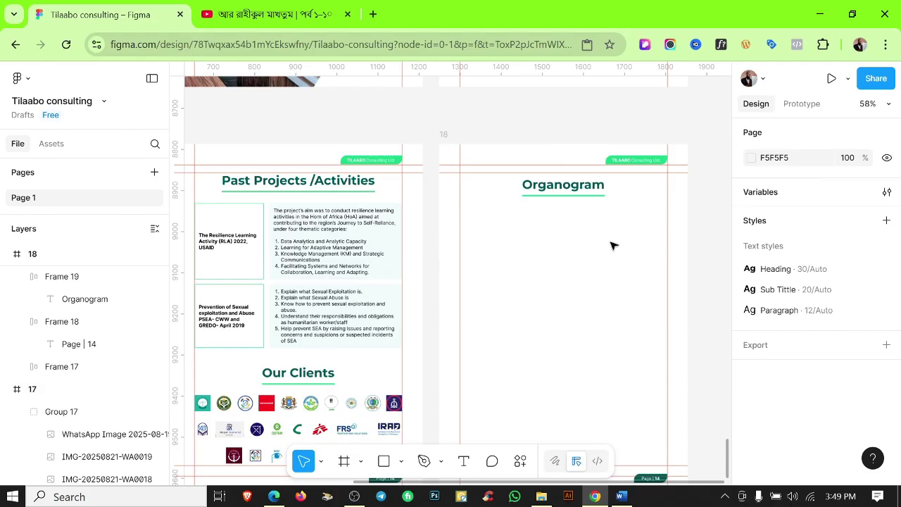
{"action": "scroll", "coordinate": [610, 245], "scroll_direction": "down", "scroll_amount": 1}
{"action": "scroll", "coordinate": [574, 282], "scroll_direction": "down", "scroll_amount": 5, "text": "ctrl"}
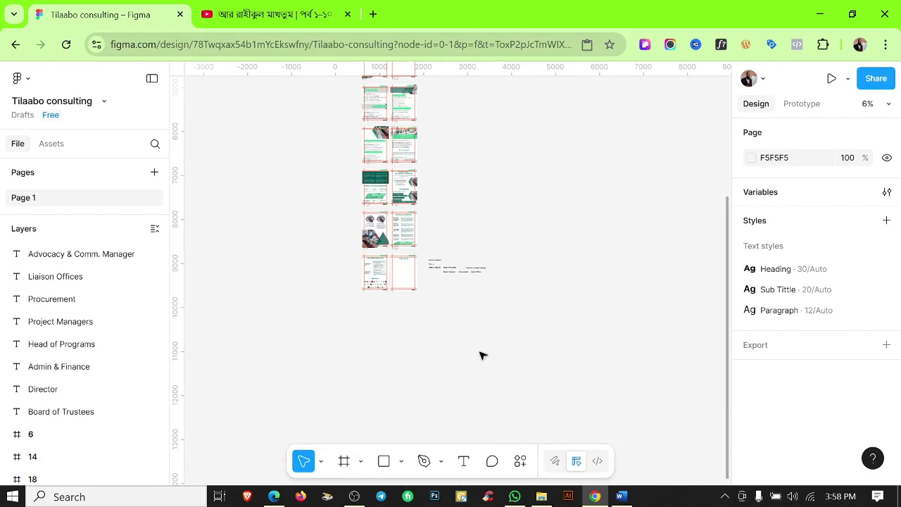
{"action": "scroll", "coordinate": [481, 356], "scroll_direction": "up", "scroll_amount": 5, "text": "ctrl"}
{"action": "scroll", "coordinate": [486, 295], "scroll_direction": "up", "scroll_amount": 5}
{"action": "scroll", "coordinate": [493, 275], "scroll_direction": "up", "scroll_amount": 5}
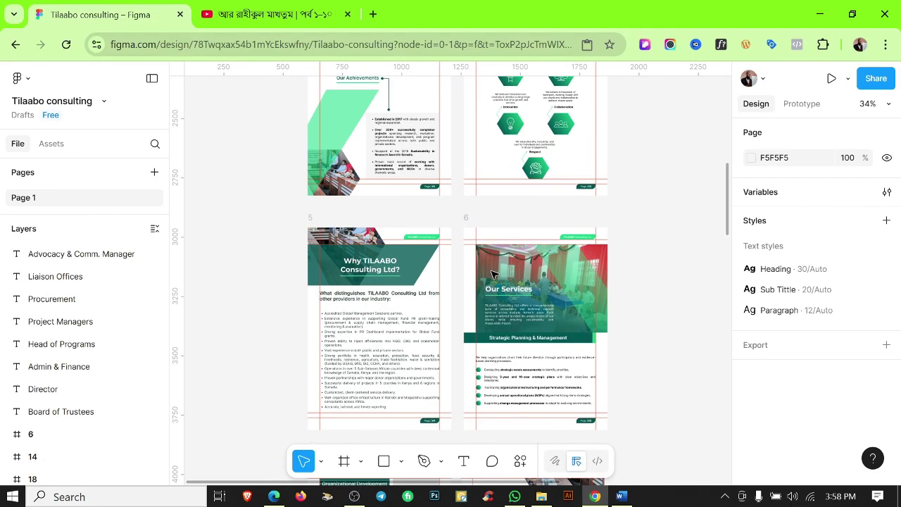
{"action": "scroll", "coordinate": [524, 337], "scroll_direction": "up", "scroll_amount": 5, "text": "ctrl"}
{"action": "left_click", "coordinate": [506, 287]}
{"action": "scroll", "coordinate": [507, 287], "scroll_direction": "down", "scroll_amount": 4, "text": "ctrl"}
{"action": "key", "text": "ctrl+c"}
Paste the hexagon into frame 18 below the Organogram title and stretch it wider.
{"action": "scroll", "coordinate": [507, 288], "scroll_direction": "down", "scroll_amount": 10}
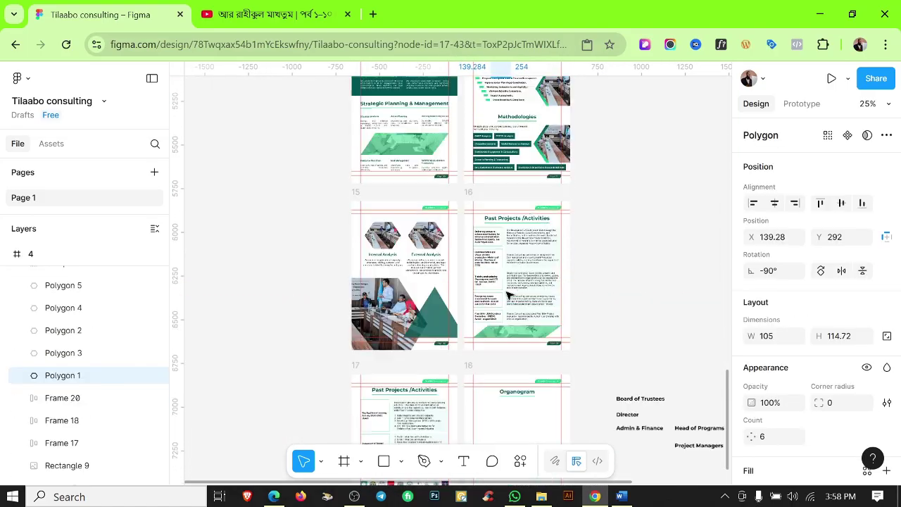
{"action": "left_click", "coordinate": [523, 334]}
{"action": "scroll", "coordinate": [523, 334], "scroll_direction": "up", "scroll_amount": 2, "text": "ctrl"}
{"action": "key", "text": "ctrl+v"}
{"action": "left_click_drag", "start_coordinate": [471, 364], "coordinate": [517, 346]}
{"action": "scroll", "coordinate": [517, 346], "scroll_direction": "up", "scroll_amount": 3, "text": "ctrl"}
{"action": "left_click_drag", "start_coordinate": [477, 320], "coordinate": [447, 320], "text": "alt"}
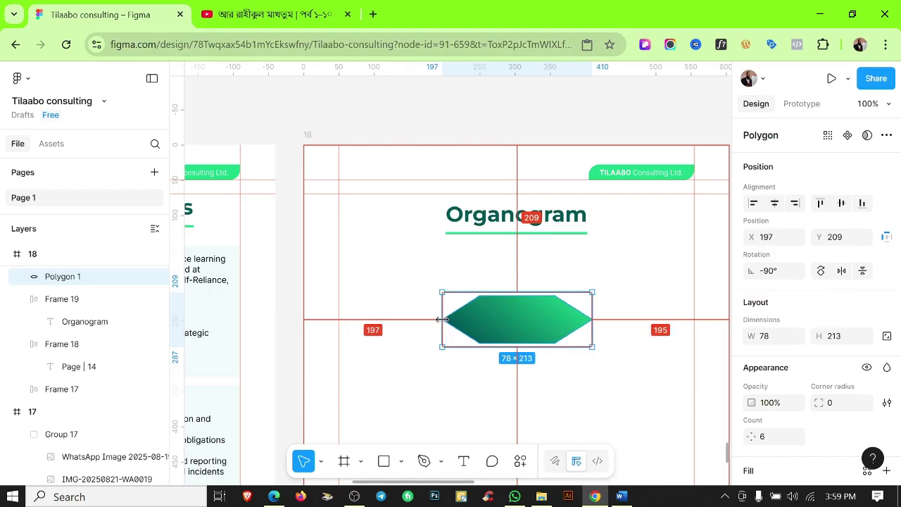
{"action": "double_click", "coordinate": [492, 316]}
{"action": "scroll", "coordinate": [486, 314], "scroll_direction": "up", "scroll_amount": 3, "text": "ctrl"}
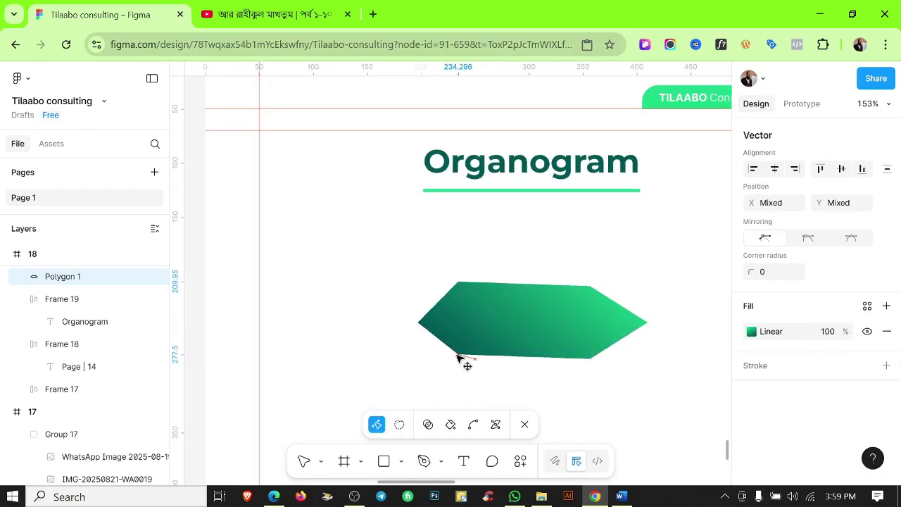
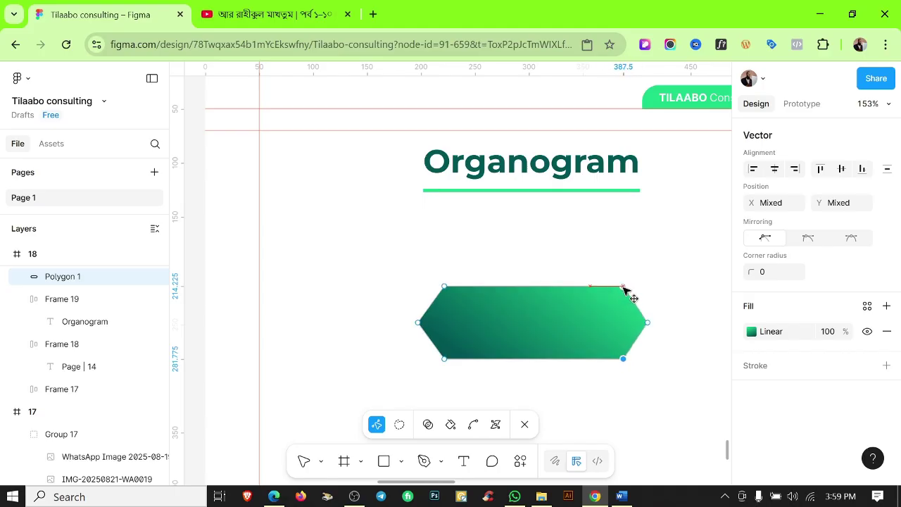
Move the Board of Trustees text onto the hexagon and apply the Sub Tittle text style.
{"action": "key", "text": "Escape"}
{"action": "key", "text": "shift+2"}
{"action": "scroll", "coordinate": [567, 376], "scroll_direction": "down", "scroll_amount": 5, "text": "ctrl"}
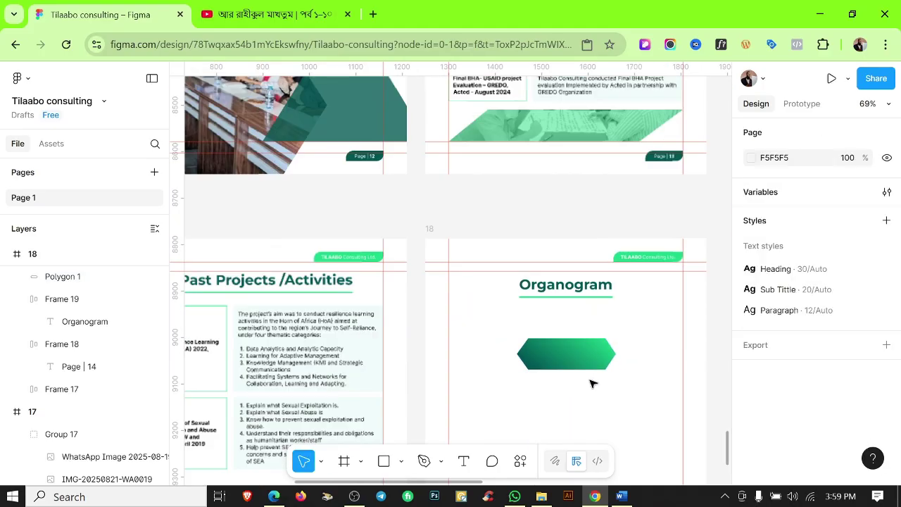
{"action": "key", "text": "Escape"}
{"action": "scroll", "coordinate": [585, 390], "scroll_direction": "down", "scroll_amount": 5}
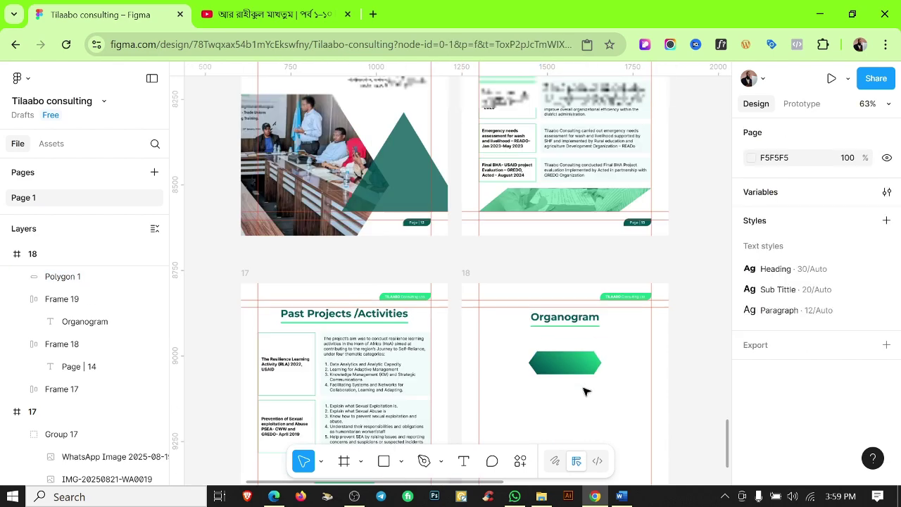
{"action": "left_click", "coordinate": [648, 358]}
{"action": "left_click_drag", "start_coordinate": [648, 358], "coordinate": [533, 362]}
{"action": "scroll", "coordinate": [623, 381], "scroll_direction": "up", "scroll_amount": 5}
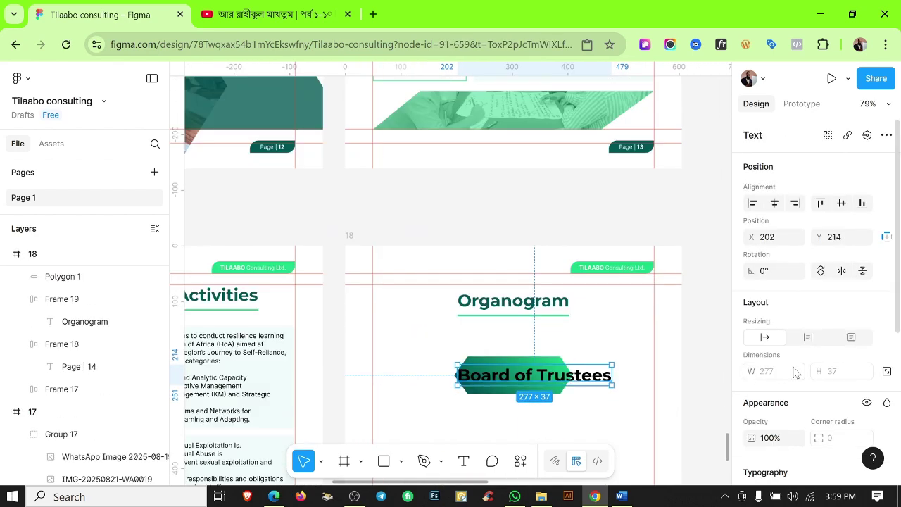
{"action": "scroll", "coordinate": [795, 372], "scroll_direction": "down", "scroll_amount": 3}
{"action": "left_click", "coordinate": [823, 284]}
{"action": "left_click", "coordinate": [633, 317]}
Centre the Board of Trustees label on the hexagon and fill it Color White.
{"action": "left_click", "coordinate": [606, 386], "text": "shift"}
{"action": "key", "text": "shift+2"}
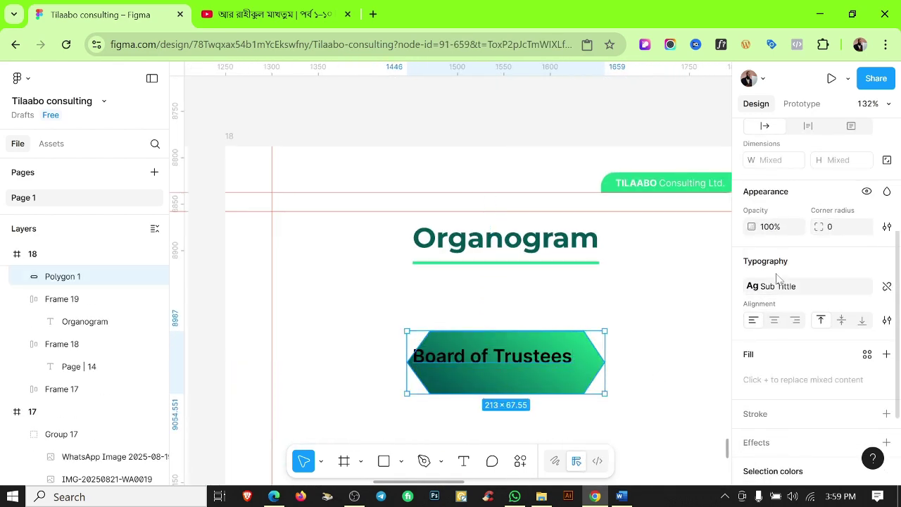
{"action": "scroll", "coordinate": [778, 278], "scroll_direction": "up", "scroll_amount": 3}
{"action": "left_click", "coordinate": [777, 204]}
{"action": "left_click", "coordinate": [681, 378]}
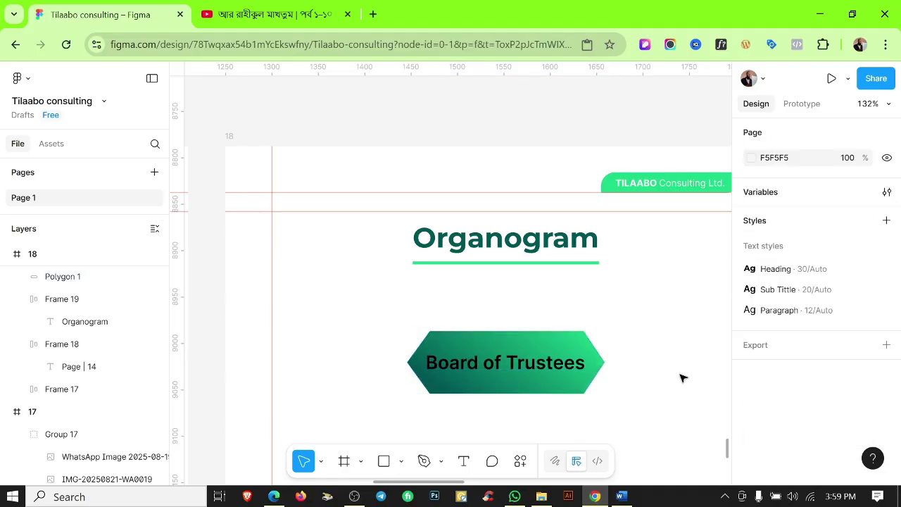
{"action": "left_click", "coordinate": [541, 373]}
{"action": "scroll", "coordinate": [837, 327], "scroll_direction": "down", "scroll_amount": 3}
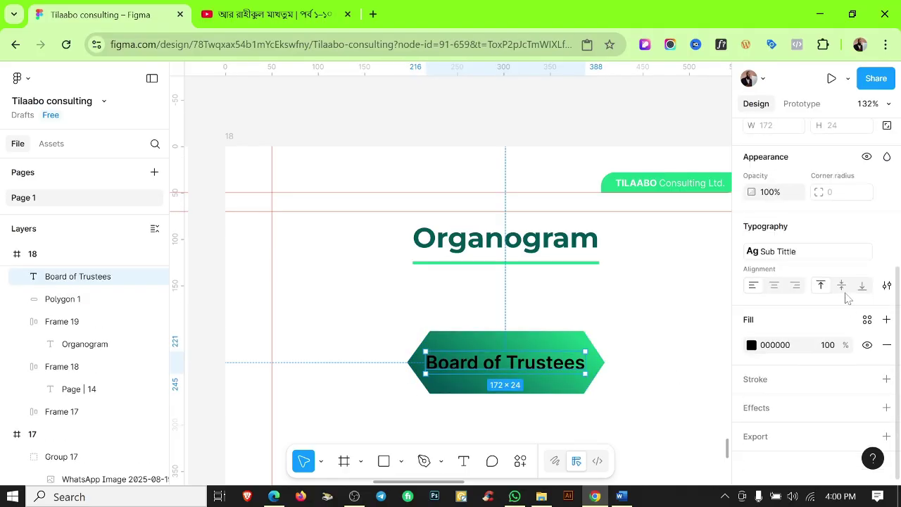
{"action": "left_click", "coordinate": [868, 319]}
{"action": "left_click", "coordinate": [608, 390]}
{"action": "left_click", "coordinate": [638, 408]}
Duplicate the hexagon to a spot just below the Board of Trustees one.
{"action": "scroll", "coordinate": [537, 316], "scroll_direction": "down", "scroll_amount": 5}
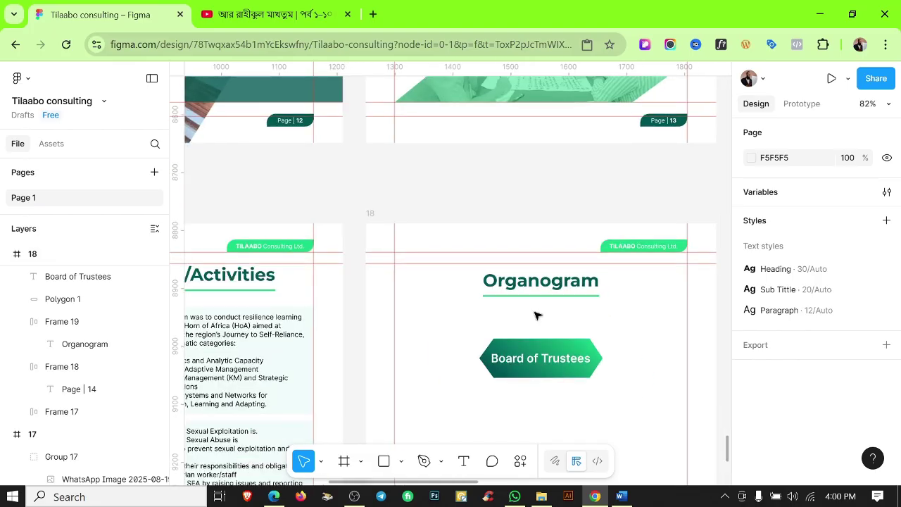
{"action": "left_click_drag", "start_coordinate": [535, 316], "coordinate": [634, 358]}
{"action": "left_click", "coordinate": [634, 358]}
{"action": "scroll", "coordinate": [538, 298], "scroll_direction": "down", "scroll_amount": 2}
{"action": "left_click", "coordinate": [537, 323]}
{"action": "left_click_drag", "start_coordinate": [537, 322], "coordinate": [485, 364]}
Place a hexagon under Board of Trustees and move the Director text onto it.
{"action": "scroll", "coordinate": [494, 364], "scroll_direction": "up", "scroll_amount": 3}
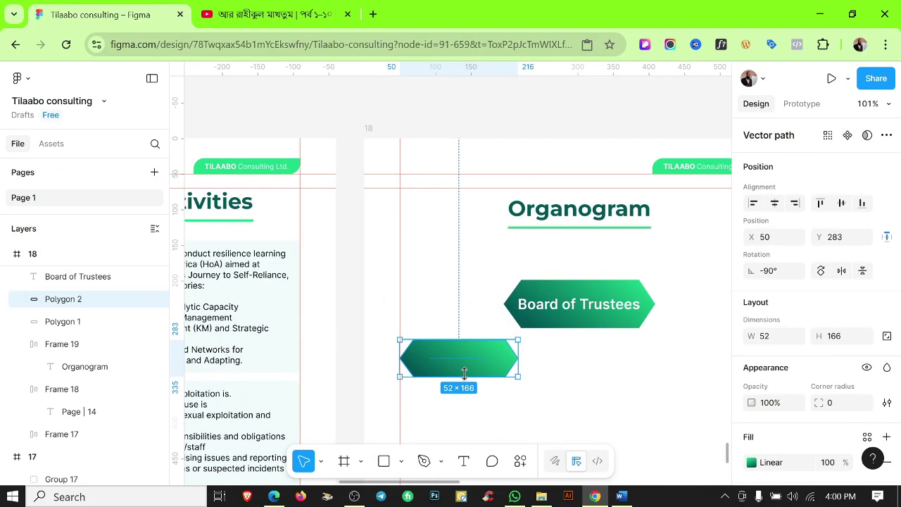
{"action": "left_click", "coordinate": [535, 354]}
{"action": "scroll", "coordinate": [535, 354], "scroll_direction": "down", "scroll_amount": 8}
{"action": "left_click_drag", "start_coordinate": [435, 335], "coordinate": [472, 400]}
{"action": "left_click_drag", "start_coordinate": [487, 320], "coordinate": [487, 338]}
{"action": "left_click_drag", "start_coordinate": [668, 319], "coordinate": [502, 345]}
{"action": "scroll", "coordinate": [494, 347], "scroll_direction": "up", "scroll_amount": 3}
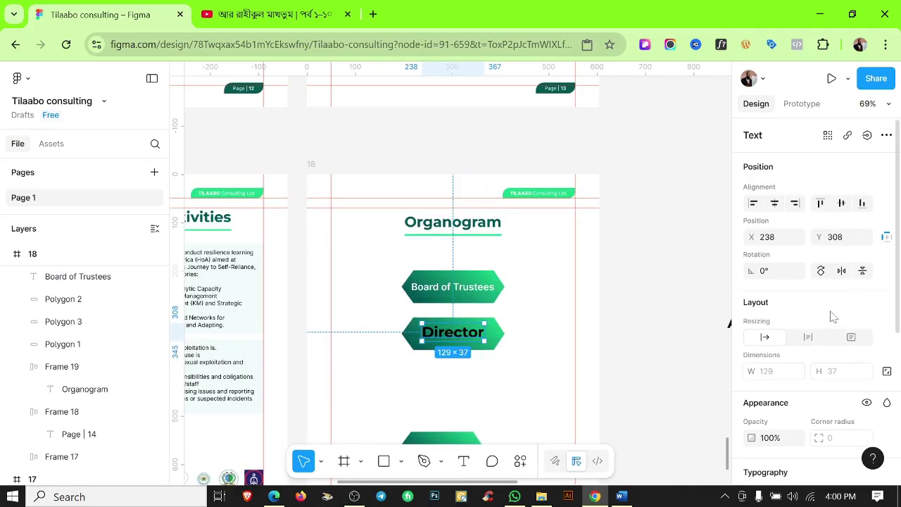
{"action": "scroll", "coordinate": [831, 316], "scroll_direction": "down", "scroll_amount": 3}
Colour the Director label white using the library colour style.
{"action": "left_click", "coordinate": [497, 336], "text": "shift"}
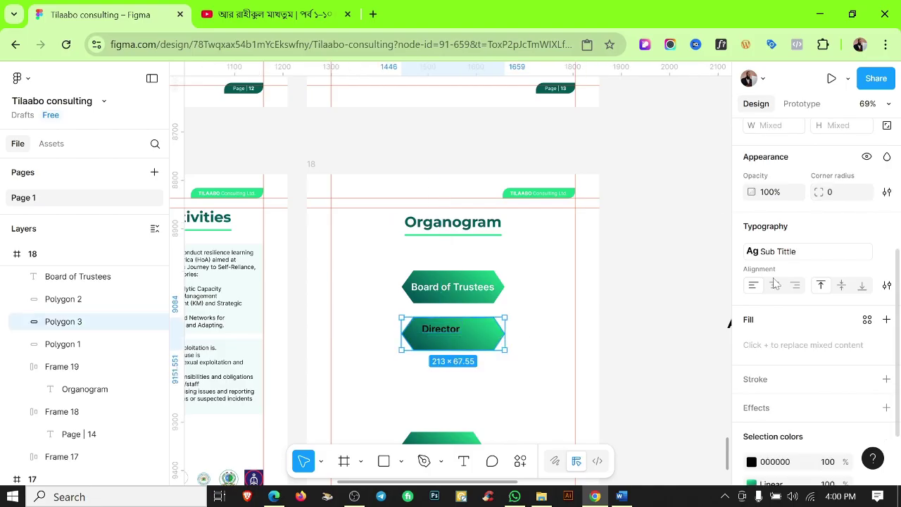
{"action": "scroll", "coordinate": [777, 212], "scroll_direction": "up", "scroll_amount": 5}
{"action": "scroll", "coordinate": [848, 303], "scroll_direction": "down", "scroll_amount": 5}
{"action": "left_click", "coordinate": [870, 378]}
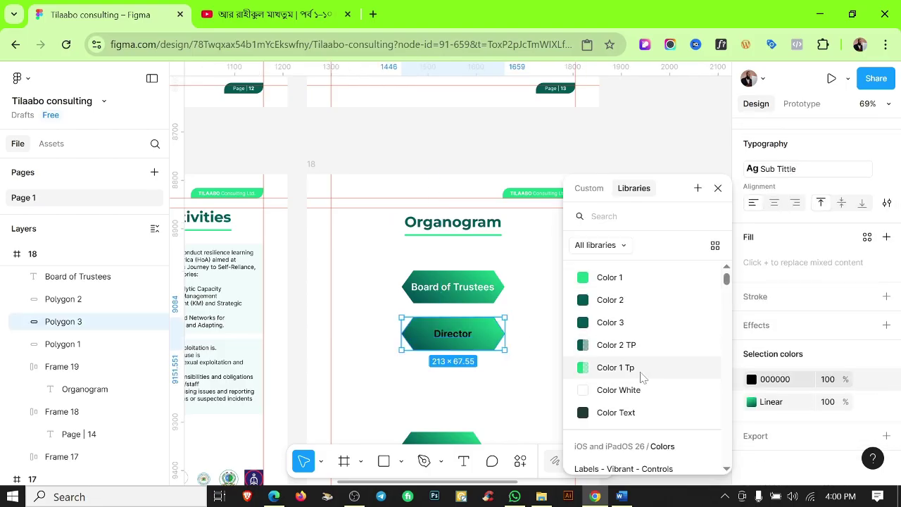
{"action": "left_click", "coordinate": [616, 345]}
{"action": "left_click", "coordinate": [472, 379]}
{"action": "scroll", "coordinate": [472, 379], "scroll_direction": "down", "scroll_amount": 3}
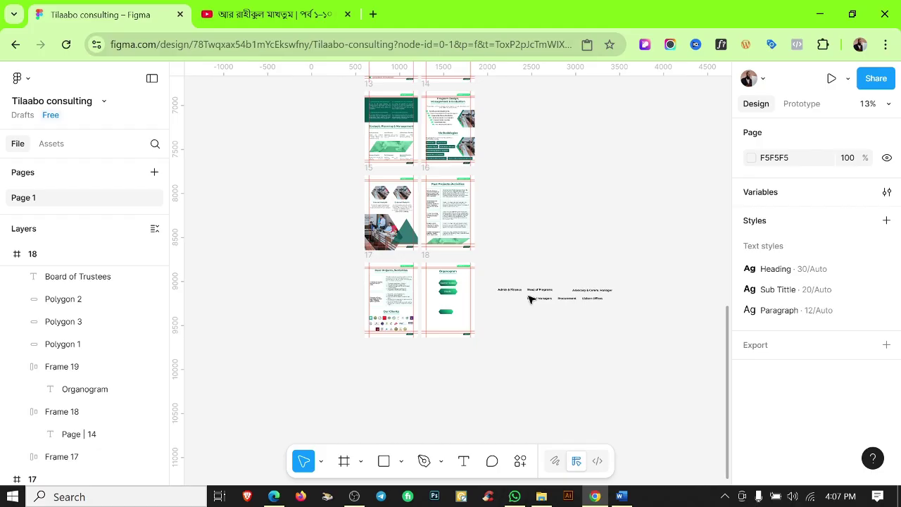
{"action": "scroll", "coordinate": [529, 298], "scroll_direction": "up", "scroll_amount": 5}
{"action": "scroll", "coordinate": [553, 312], "scroll_direction": "down", "scroll_amount": 3}
Move the Admin & Finance label onto a hexagon, narrow it to wrap, and colour it white.
{"action": "left_click_drag", "start_coordinate": [429, 299], "coordinate": [725, 352]}
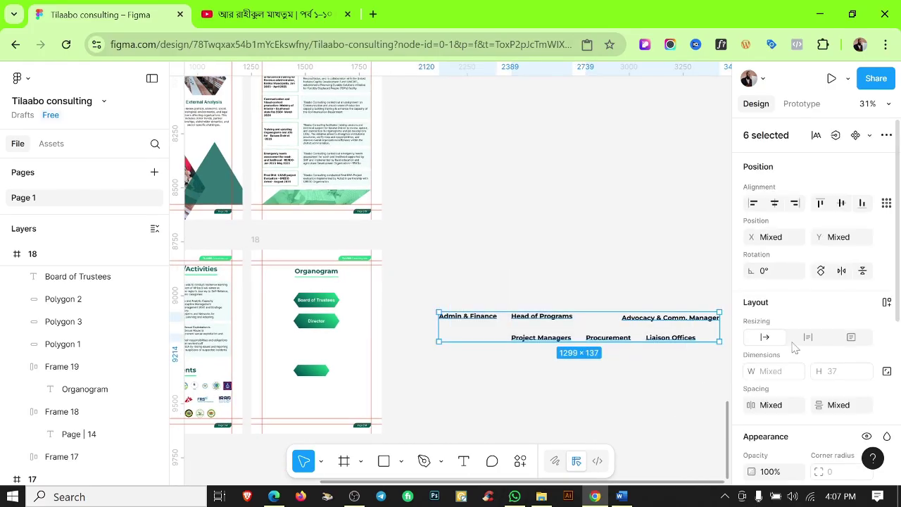
{"action": "scroll", "coordinate": [855, 261], "scroll_direction": "down", "scroll_amount": 5}
{"action": "key", "text": "Escape"}
{"action": "left_click_drag", "start_coordinate": [455, 324], "coordinate": [299, 372]}
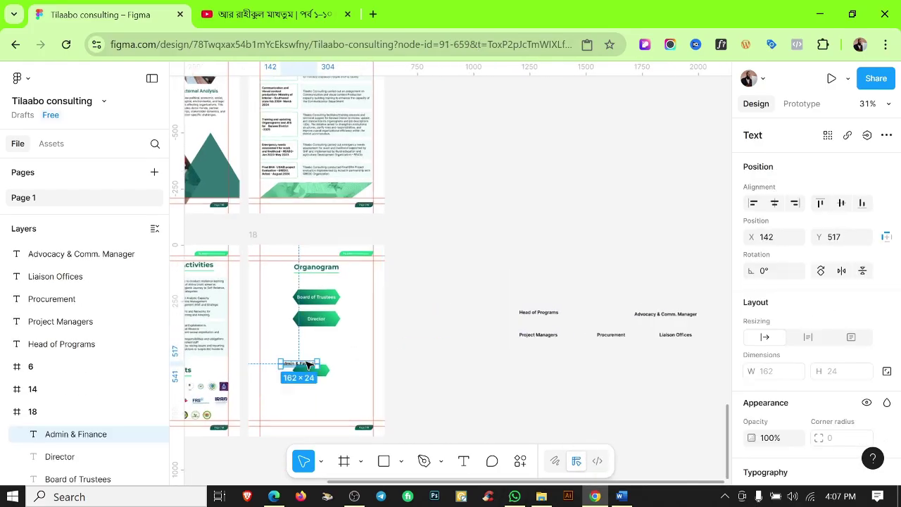
{"action": "scroll", "coordinate": [299, 372], "scroll_direction": "up", "scroll_amount": 5}
{"action": "left_click_drag", "start_coordinate": [360, 367], "coordinate": [330, 393]}
{"action": "scroll", "coordinate": [794, 291], "scroll_direction": "down", "scroll_amount": 3}
{"action": "scroll", "coordinate": [867, 328], "scroll_direction": "down", "scroll_amount": 2}
{"action": "left_click", "coordinate": [866, 322]}
{"action": "left_click", "coordinate": [620, 380]}
Select the Admin & Finance label with its hexagon and place the pair in a new row.
{"action": "scroll", "coordinate": [377, 397], "scroll_direction": "up", "scroll_amount": 3}
{"action": "left_click", "coordinate": [356, 379]}
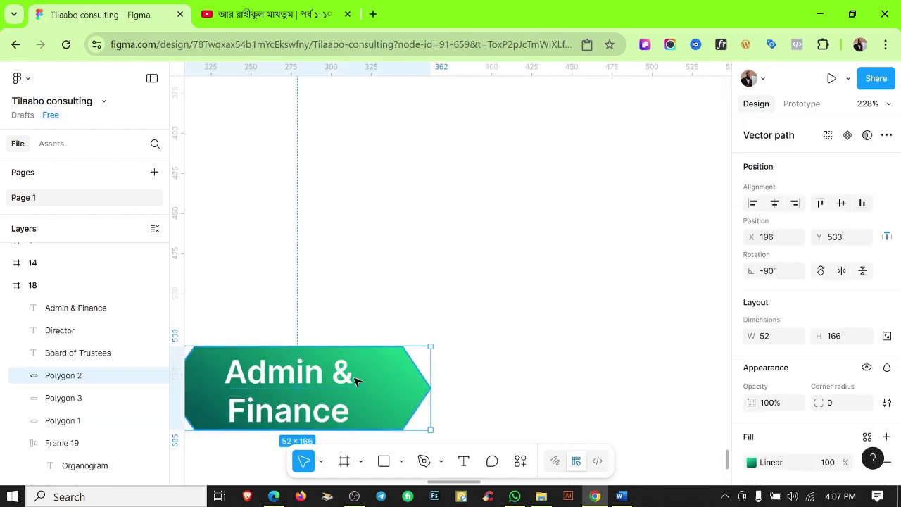
{"action": "scroll", "coordinate": [422, 296], "scroll_direction": "down", "scroll_amount": 2}
{"action": "left_click", "coordinate": [533, 231]}
{"action": "left_click", "coordinate": [418, 303]}
{"action": "scroll", "coordinate": [852, 366], "scroll_direction": "down", "scroll_amount": 3}
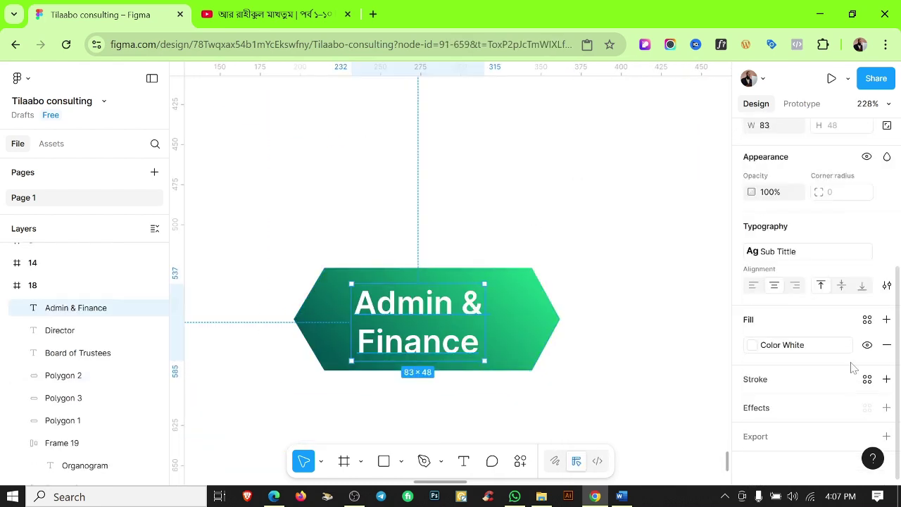
{"action": "left_click", "coordinate": [496, 313], "text": "shift"}
{"action": "left_click", "coordinate": [688, 286]}
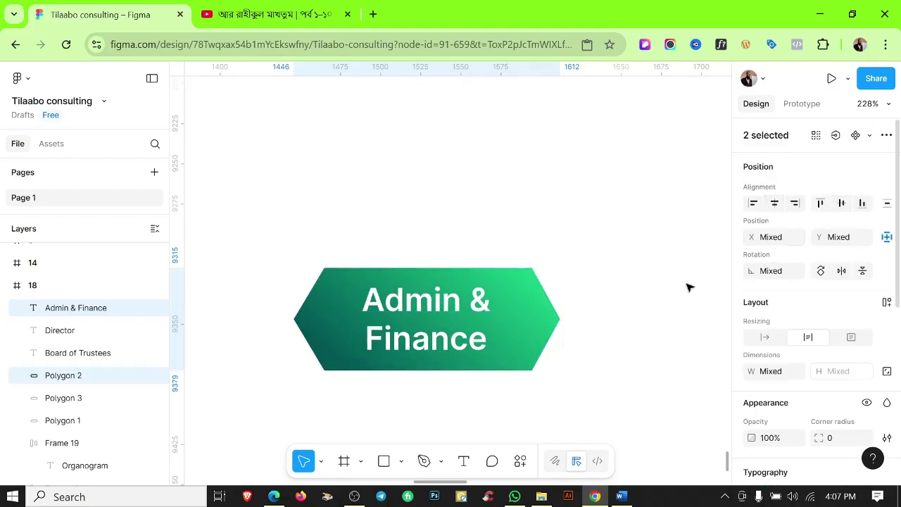
{"action": "scroll", "coordinate": [610, 360], "scroll_direction": "down", "scroll_amount": 5}
{"action": "left_click_drag", "start_coordinate": [609, 360], "coordinate": [560, 287]}
Duplicate the Admin & Finance hexagon into an evenly spaced row of three and scale them with K.
{"action": "scroll", "coordinate": [584, 310], "scroll_direction": "right", "scroll_amount": 1}
{"action": "key", "text": "ctrl+d"}
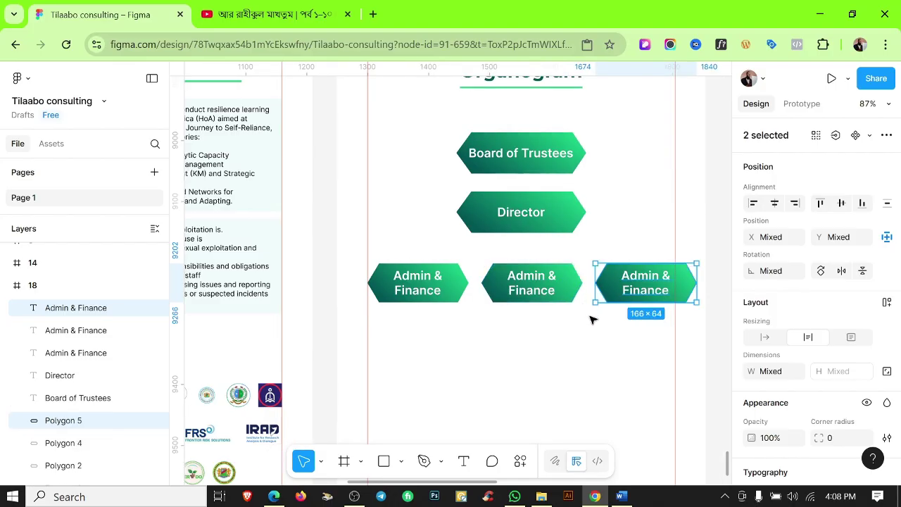
{"action": "left_click_drag", "start_coordinate": [415, 253], "coordinate": [678, 285]}
{"action": "key", "text": "k"}
{"action": "scroll", "coordinate": [495, 289], "scroll_direction": "up", "scroll_amount": 2}
{"action": "scroll", "coordinate": [494, 291], "scroll_direction": "down", "scroll_amount": 3}
{"action": "scroll", "coordinate": [549, 302], "scroll_direction": "up", "scroll_amount": 5}
{"action": "left_click", "coordinate": [549, 302]}
{"action": "scroll", "coordinate": [560, 336], "scroll_direction": "down", "scroll_amount": 3}
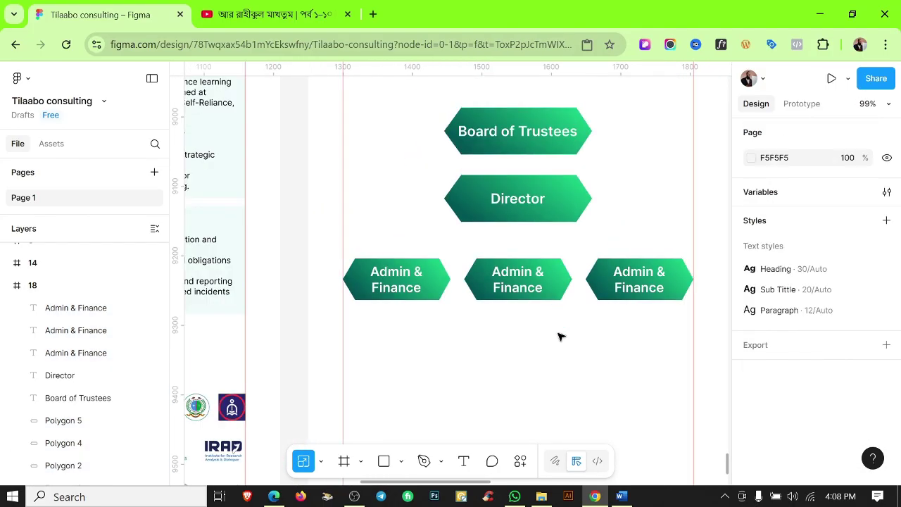
{"action": "scroll", "coordinate": [516, 285], "scroll_direction": "up", "scroll_amount": 1}
{"action": "left_click_drag", "start_coordinate": [299, 236], "coordinate": [640, 326]}
{"action": "left_click", "coordinate": [577, 366]}
{"action": "scroll", "coordinate": [577, 366], "scroll_direction": "down", "scroll_amount": 6}
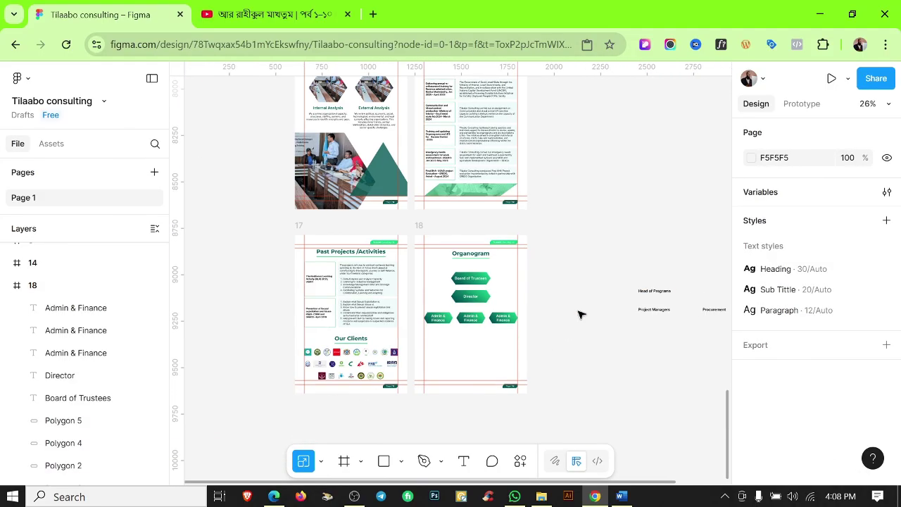
Bring the role labels to page 18 and relabel the middle hexagon Head of Programs.
{"action": "scroll", "coordinate": [665, 294], "scroll_direction": "down", "scroll_amount": 1}
{"action": "left_click_drag", "start_coordinate": [588, 280], "coordinate": [457, 332]}
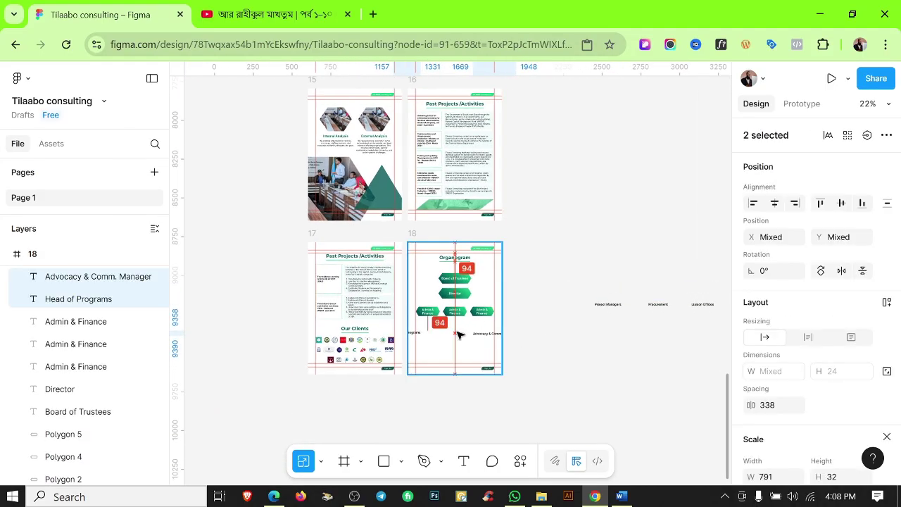
{"action": "scroll", "coordinate": [456, 332], "scroll_direction": "up", "scroll_amount": 3}
{"action": "left_click_drag", "start_coordinate": [390, 328], "coordinate": [477, 331]}
{"action": "scroll", "coordinate": [477, 331], "scroll_direction": "up", "scroll_amount": 5}
{"action": "key", "text": "Return"}
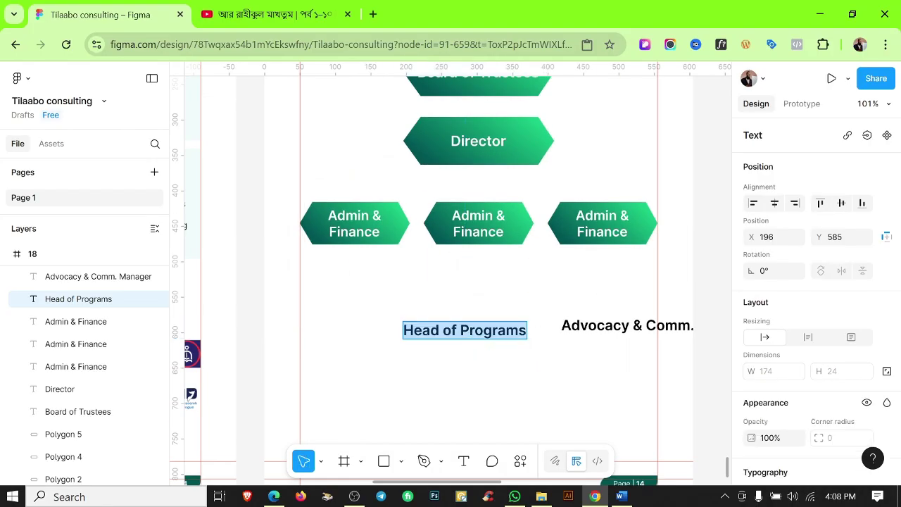
{"action": "double_click", "coordinate": [492, 240]}
{"action": "type", "text": "Head of Programs"}
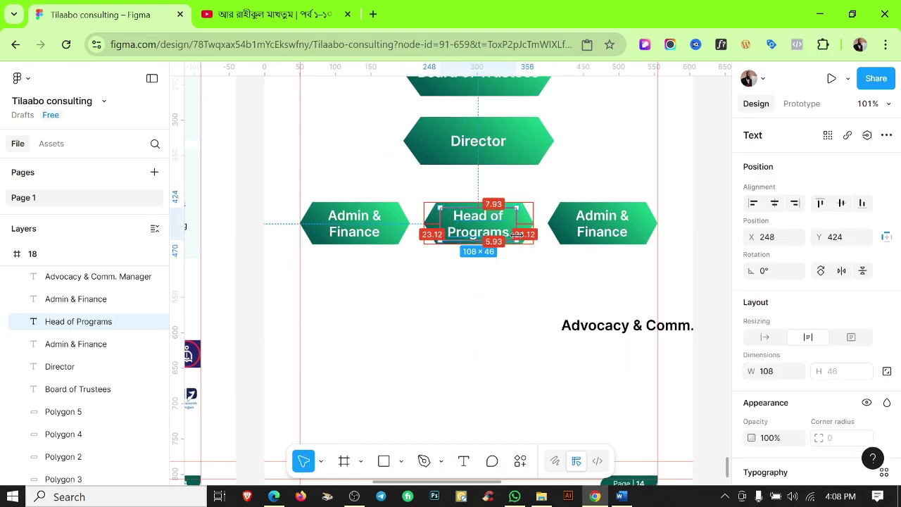
Relabel the right hexagon Advocacy & Comm. Manager and widen its text box evenly.
{"action": "key", "text": "Escape"}
{"action": "double_click", "coordinate": [604, 328]}
{"action": "key", "text": "ctrl+x"}
{"action": "double_click", "coordinate": [599, 225]}
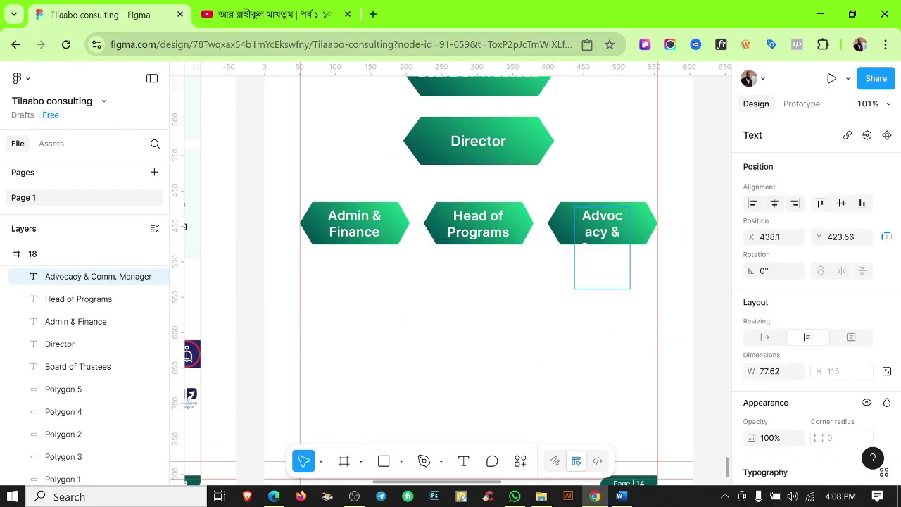
{"action": "left_click_drag", "start_coordinate": [574, 239], "coordinate": [547, 235]}
{"action": "left_click", "coordinate": [596, 302]}
{"action": "scroll", "coordinate": [614, 318], "scroll_direction": "up", "scroll_amount": 5, "text": "ctrl"}
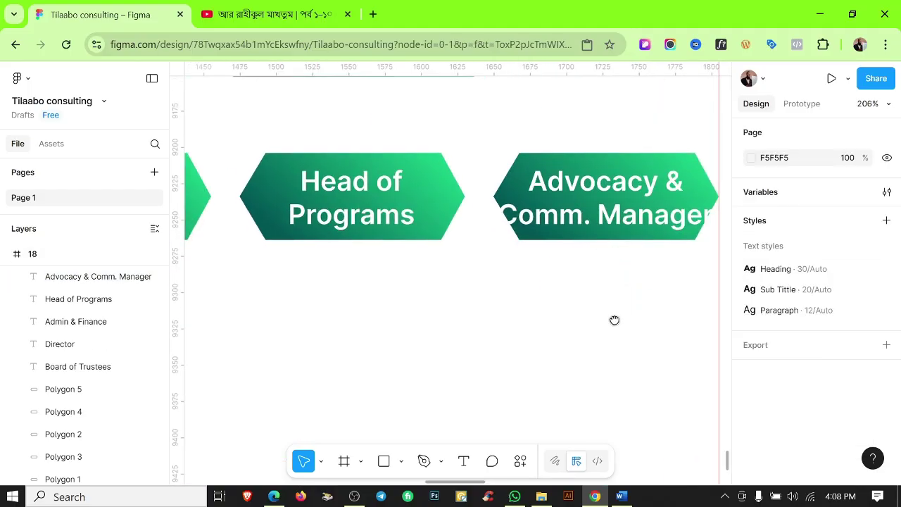
Scale the Advocacy & Comm. Manager label to about 137 px wide, then zoom out over pages 17 and 18.
{"action": "left_click", "coordinate": [604, 201]}
{"action": "key", "text": "k"}
{"action": "left_click_drag", "start_coordinate": [563, 252], "coordinate": [564, 248]}
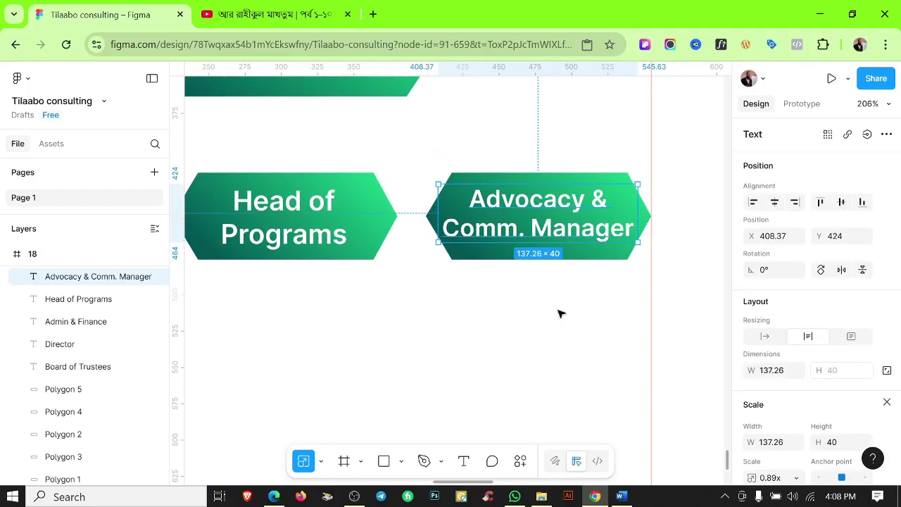
{"action": "left_click", "coordinate": [559, 314]}
{"action": "scroll", "coordinate": [568, 358], "scroll_direction": "down", "scroll_amount": 4, "text": "ctrl"}
{"action": "scroll", "coordinate": [563, 294], "scroll_direction": "up", "scroll_amount": 5, "text": "ctrl"}
{"action": "scroll", "coordinate": [488, 338], "scroll_direction": "up", "scroll_amount": 5}
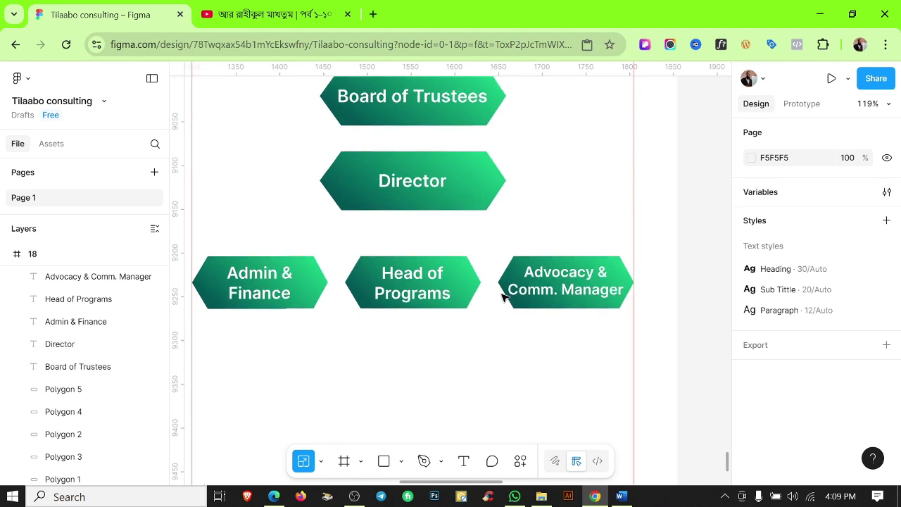
{"action": "scroll", "coordinate": [507, 296], "scroll_direction": "down", "scroll_amount": 8}
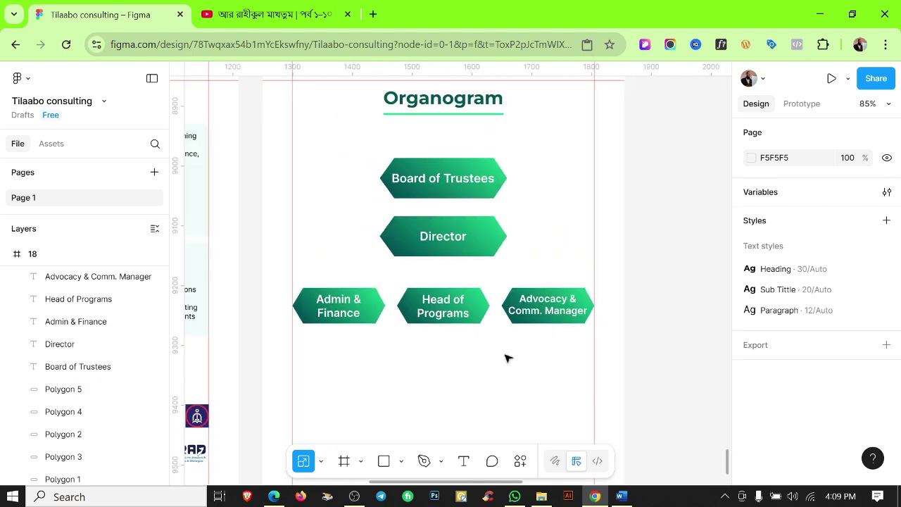
{"action": "scroll", "coordinate": [511, 353], "scroll_direction": "down", "scroll_amount": 6}
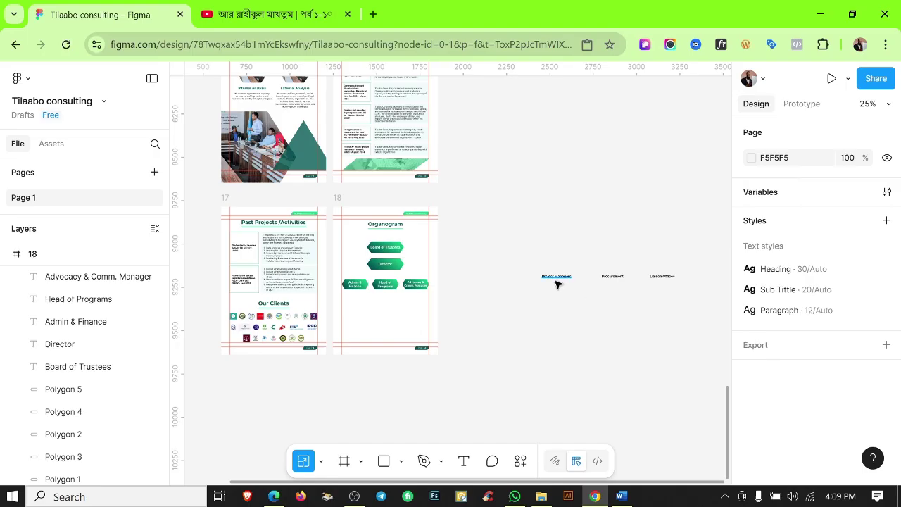
Duplicate the row of three hexagons below the third tier.
{"action": "left_click_drag", "start_coordinate": [547, 278], "coordinate": [409, 309]}
{"action": "key", "text": "ctrl+z"}
{"action": "key", "text": "Escape"}
{"action": "scroll", "coordinate": [380, 303], "scroll_direction": "up", "scroll_amount": 2}
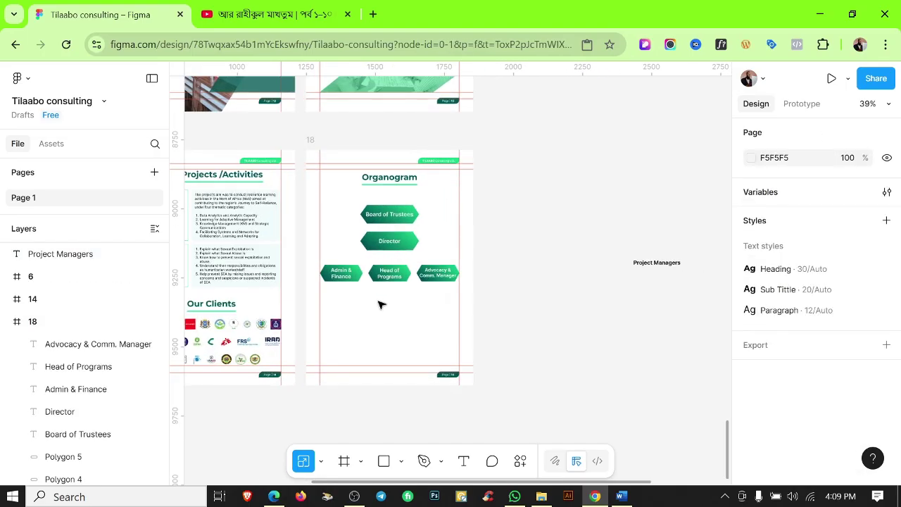
{"action": "left_click_drag", "start_coordinate": [321, 263], "coordinate": [456, 286]}
{"action": "left_click_drag", "start_coordinate": [392, 279], "coordinate": [393, 307]}
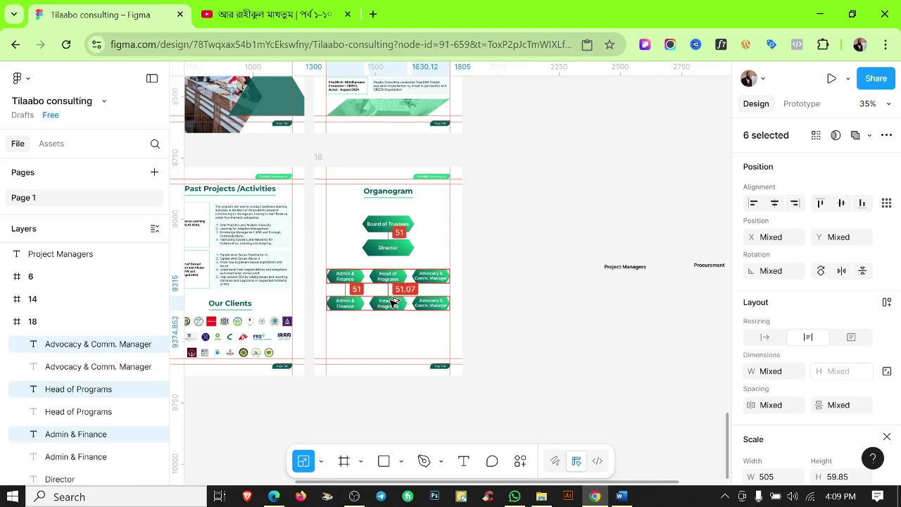
{"action": "scroll", "coordinate": [775, 385], "scroll_direction": "down", "scroll_amount": 5}
{"action": "scroll", "coordinate": [775, 384], "scroll_direction": "down", "scroll_amount": 1}
Reverse the new row's gradient and set its dark stop to light green 1CD587.
{"action": "left_click", "coordinate": [751, 401]}
{"action": "left_click", "coordinate": [698, 339]}
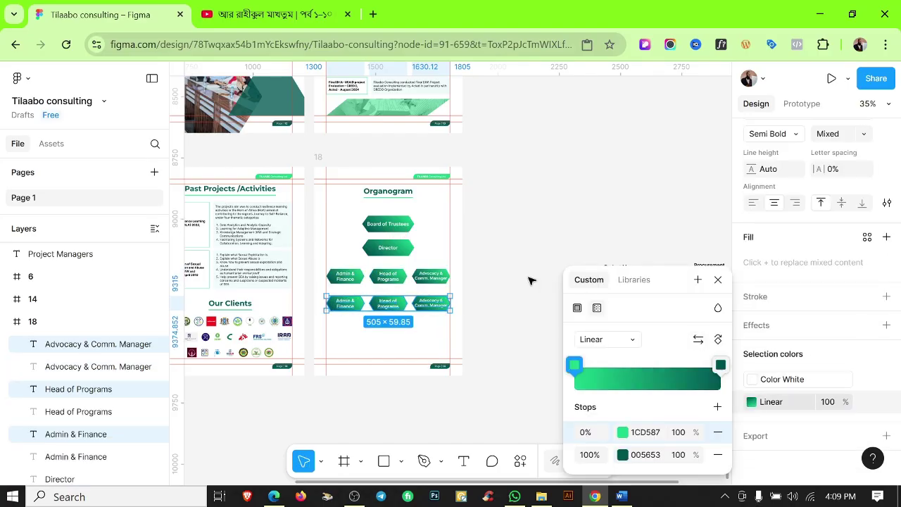
{"action": "left_click", "coordinate": [505, 284]}
{"action": "scroll", "coordinate": [366, 317], "scroll_direction": "up", "scroll_amount": 5}
{"action": "left_click_drag", "start_coordinate": [504, 269], "coordinate": [343, 243]}
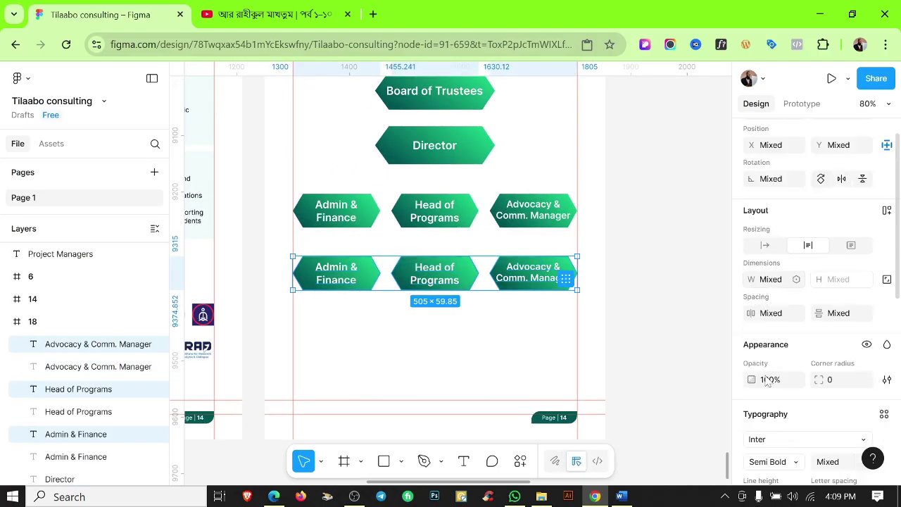
{"action": "scroll", "coordinate": [775, 384], "scroll_direction": "down", "scroll_amount": 5}
{"action": "left_click", "coordinate": [751, 401]}
{"action": "double_click", "coordinate": [698, 340]}
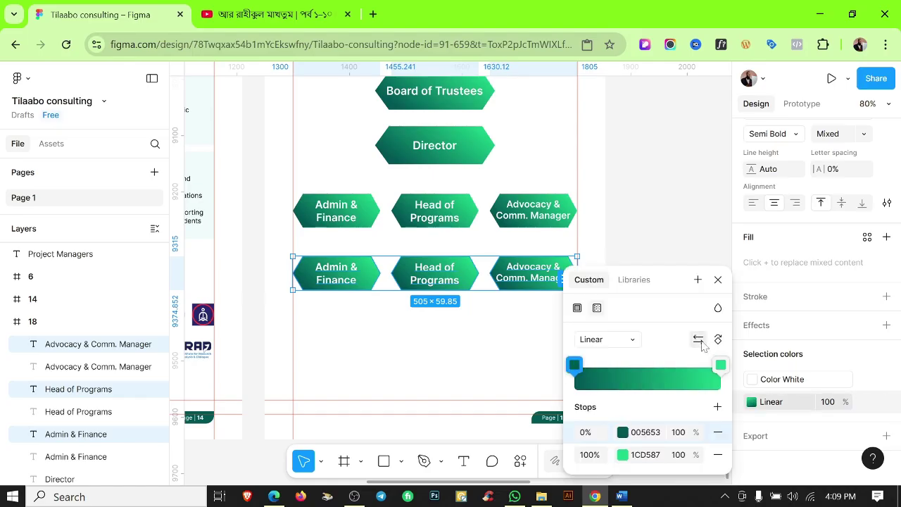
{"action": "left_click", "coordinate": [575, 365]}
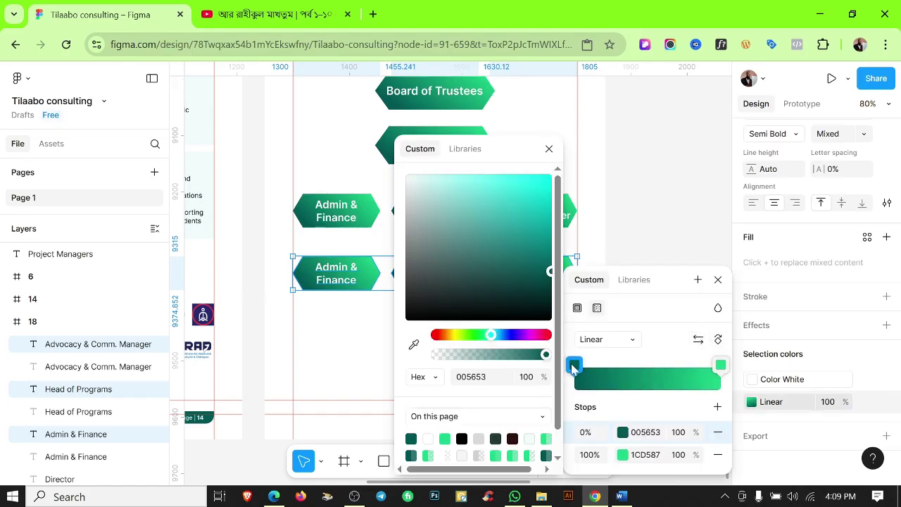
{"action": "left_click", "coordinate": [445, 438]}
{"action": "left_click", "coordinate": [674, 255]}
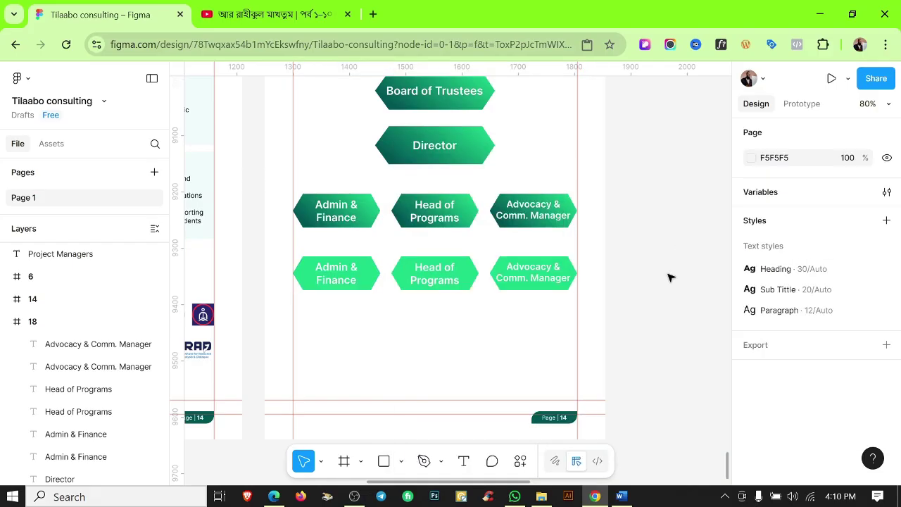
Select the three loose role labels beside the page.
{"action": "scroll", "coordinate": [503, 280], "scroll_direction": "up", "scroll_amount": 5}
{"action": "scroll", "coordinate": [548, 348], "scroll_direction": "down", "scroll_amount": 3}
{"action": "scroll", "coordinate": [548, 348], "scroll_direction": "down", "scroll_amount": 10}
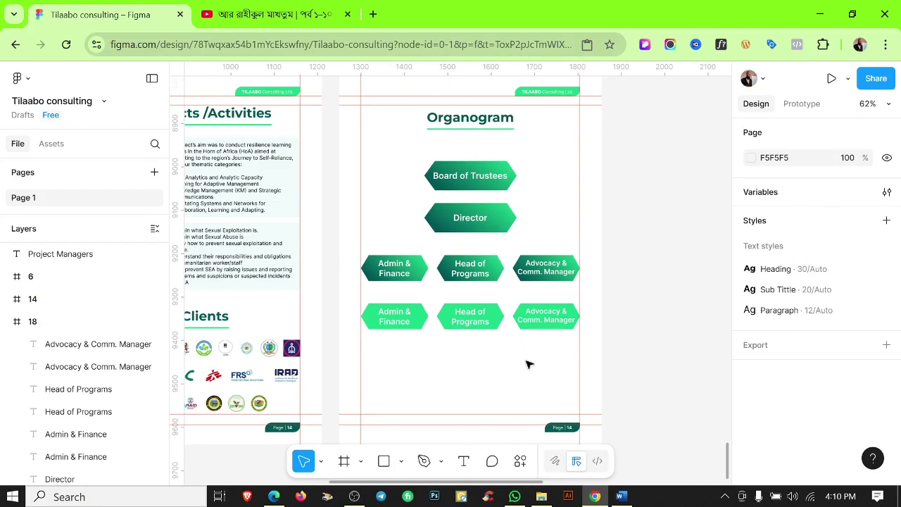
{"action": "left_click_drag", "start_coordinate": [464, 298], "coordinate": [605, 314]}
Replace the lower-left Admin & Finance label with the loose Project Managers label.
{"action": "left_click", "coordinate": [467, 318]}
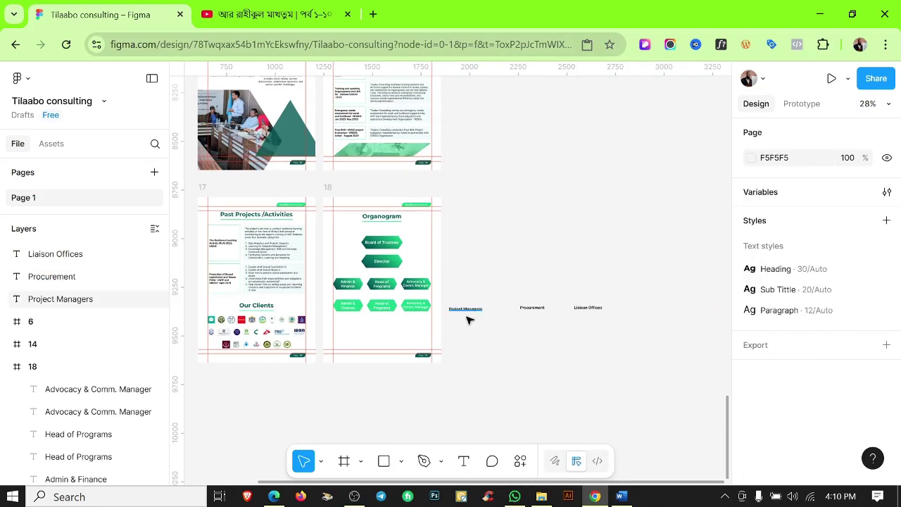
{"action": "scroll", "coordinate": [459, 300], "scroll_direction": "up", "scroll_amount": 3}
{"action": "left_click", "coordinate": [461, 300]}
{"action": "key", "text": "Delete"}
{"action": "left_click", "coordinate": [225, 293]}
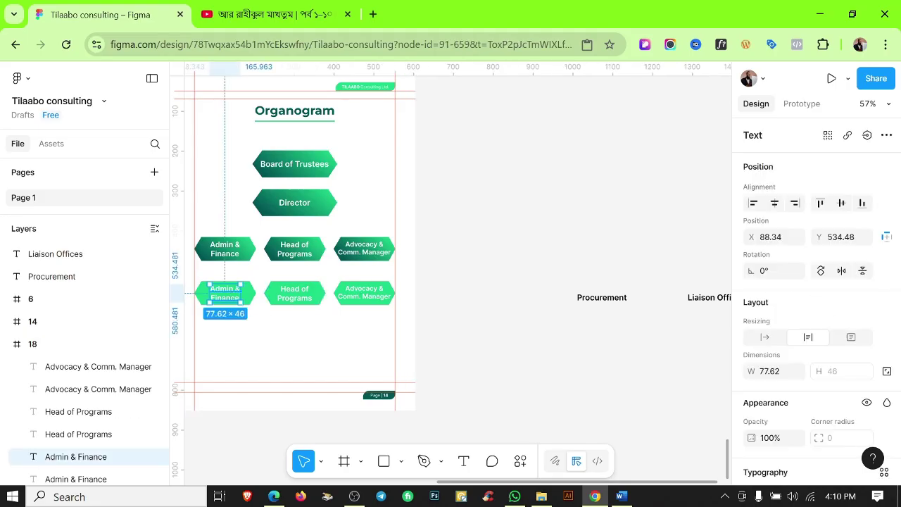
{"action": "key", "text": "Escape"}
{"action": "scroll", "coordinate": [232, 298], "scroll_direction": "up", "scroll_amount": 3}
{"action": "left_click", "coordinate": [229, 301]}
{"action": "left_click", "coordinate": [397, 341]}
Paste Procurement over the lower Head of Programs label, widening it onto one line.
{"action": "scroll", "coordinate": [396, 340], "scroll_direction": "left", "scroll_amount": 2}
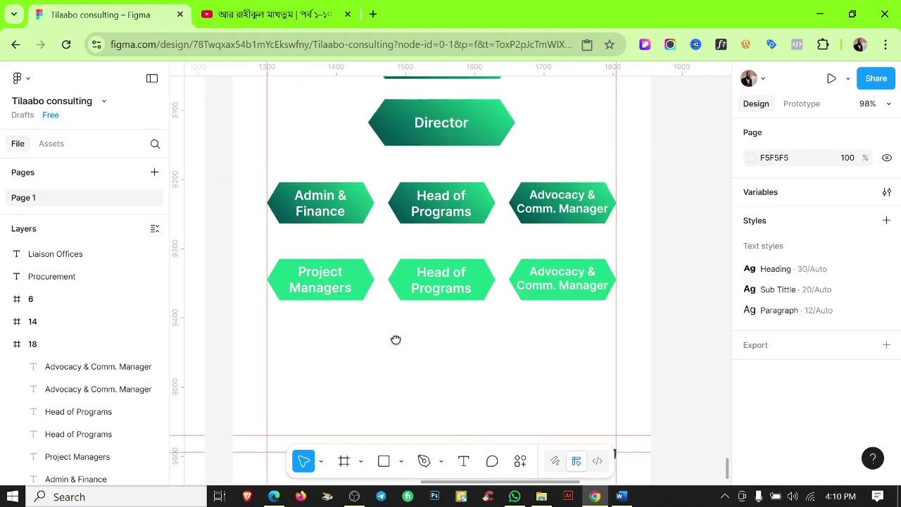
{"action": "scroll", "coordinate": [411, 263], "scroll_direction": "up", "scroll_amount": 3}
{"action": "scroll", "coordinate": [416, 356], "scroll_direction": "down", "scroll_amount": 5}
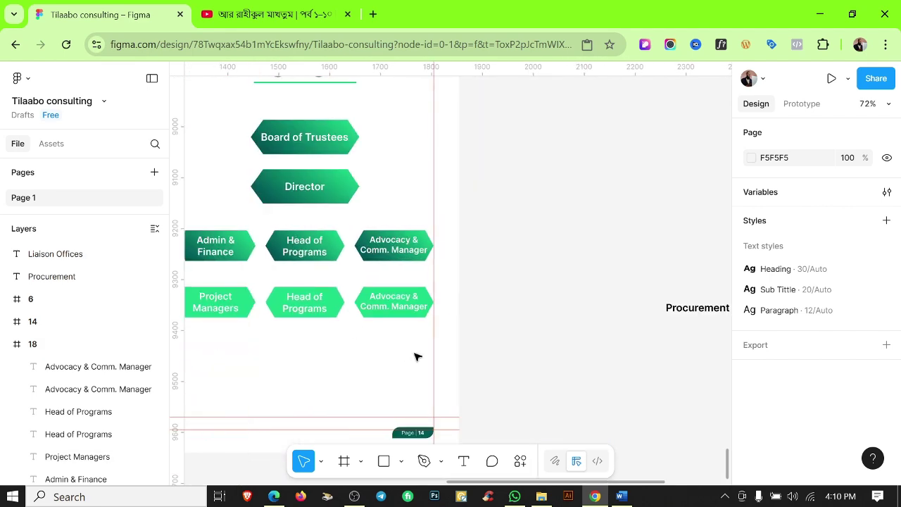
{"action": "key", "text": "Tab"}
{"action": "key", "text": "ctrl+x"}
{"action": "key", "text": "ctrl+v"}
{"action": "double_click", "coordinate": [366, 310]}
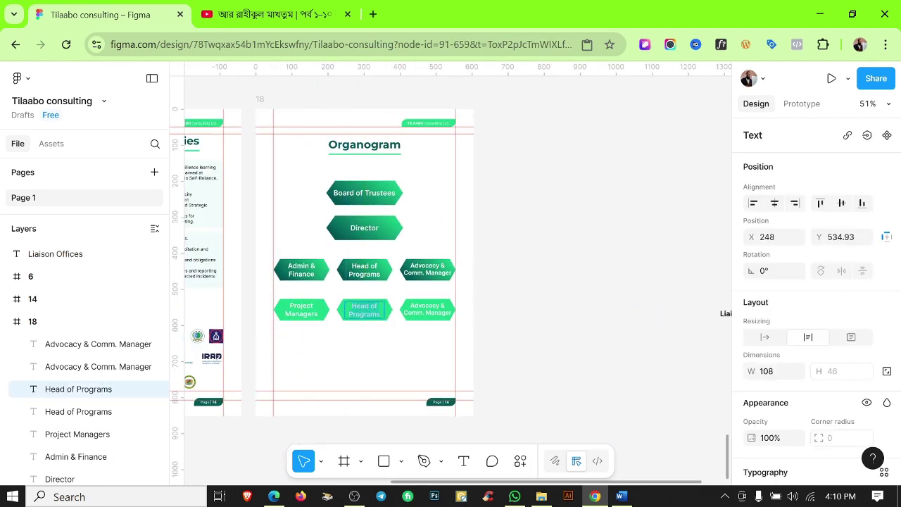
{"action": "scroll", "coordinate": [361, 340], "scroll_direction": "up", "scroll_amount": 3}
{"action": "left_click_drag", "start_coordinate": [391, 295], "coordinate": [399, 296]}
Copy the Liaison Offices text over the lower-right Advocacy label.
{"action": "scroll", "coordinate": [360, 303], "scroll_direction": "up", "scroll_amount": 3}
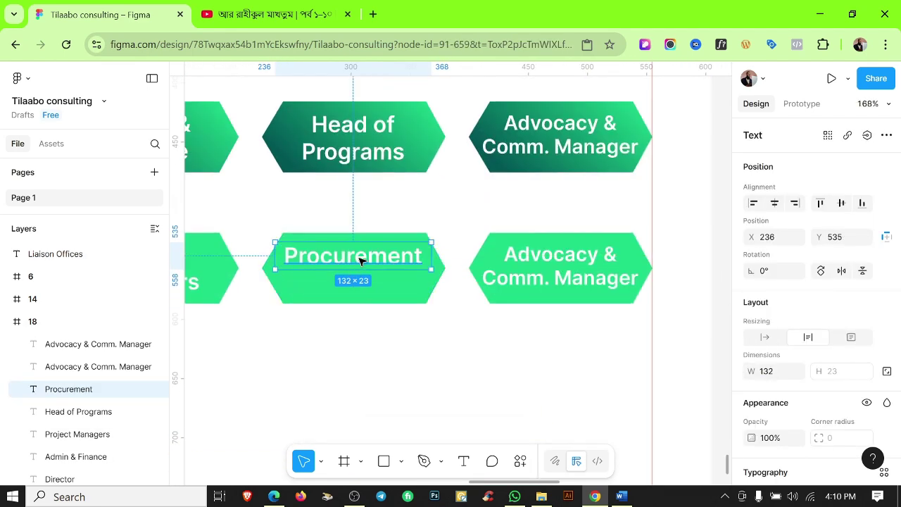
{"action": "scroll", "coordinate": [361, 277], "scroll_direction": "down", "scroll_amount": 5}
{"action": "double_click", "coordinate": [645, 335]}
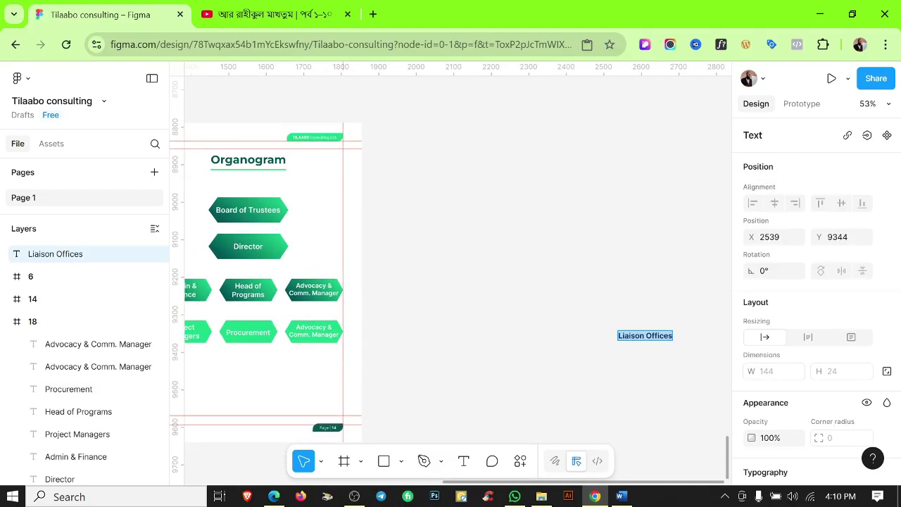
{"action": "double_click", "coordinate": [296, 333]}
{"action": "scroll", "coordinate": [297, 333], "scroll_direction": "up", "scroll_amount": 3}
{"action": "key", "text": "ctrl+v"}
Hide the rulers, then briefly point-edit the Head of Programs hexagon and undo it.
{"action": "scroll", "coordinate": [346, 330], "scroll_direction": "up", "scroll_amount": 2}
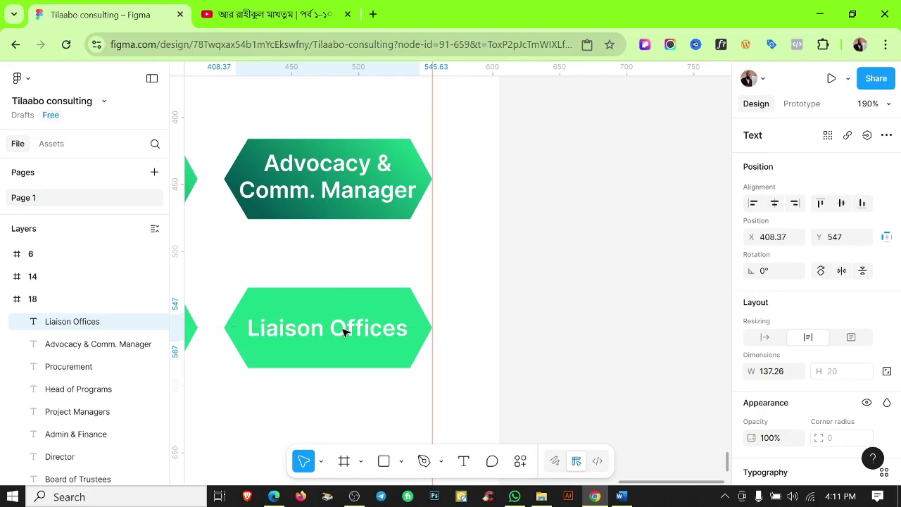
{"action": "left_click", "coordinate": [371, 242]}
{"action": "scroll", "coordinate": [372, 242], "scroll_direction": "down", "scroll_amount": 6}
{"action": "key", "text": "shift+r"}
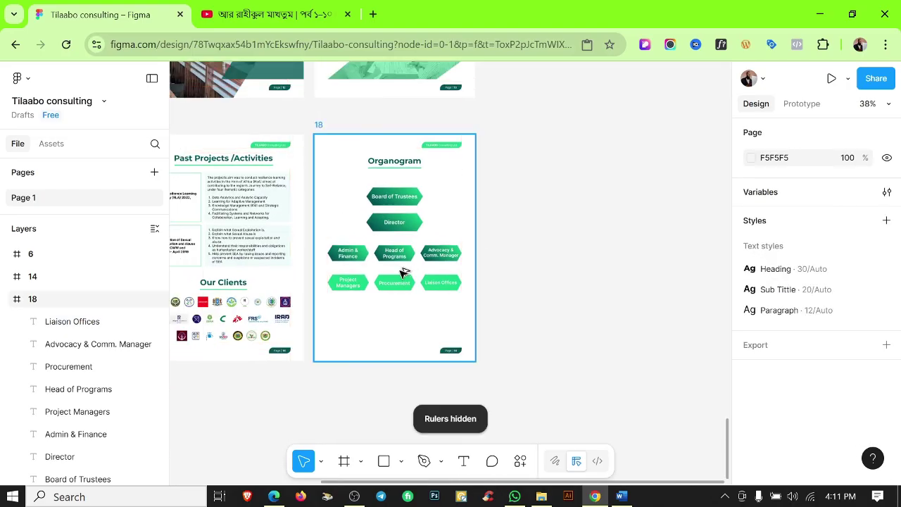
{"action": "scroll", "coordinate": [403, 272], "scroll_direction": "up", "scroll_amount": 8}
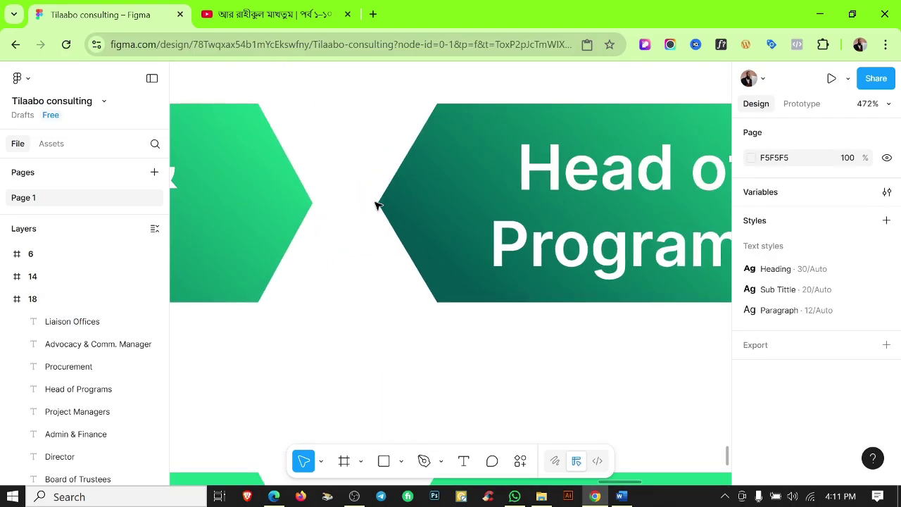
{"action": "double_click", "coordinate": [380, 206]}
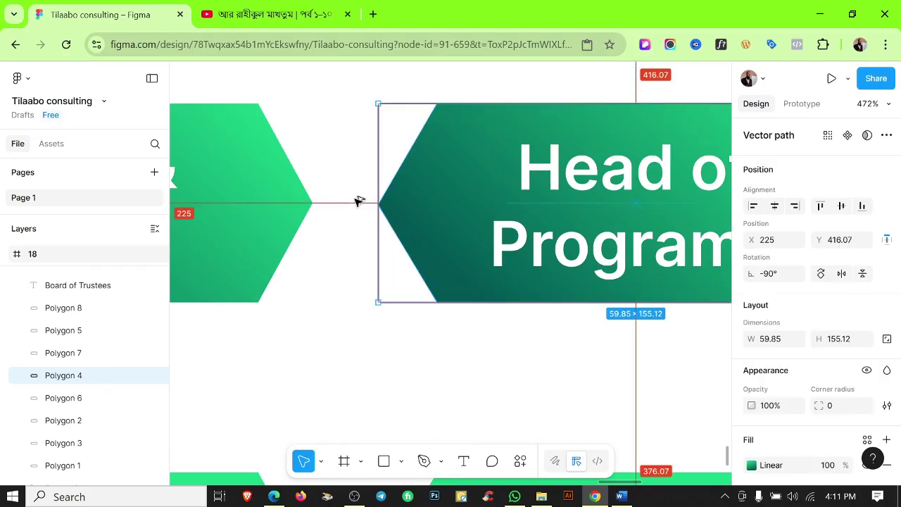
{"action": "scroll", "coordinate": [380, 206], "scroll_direction": "up", "scroll_amount": 5}
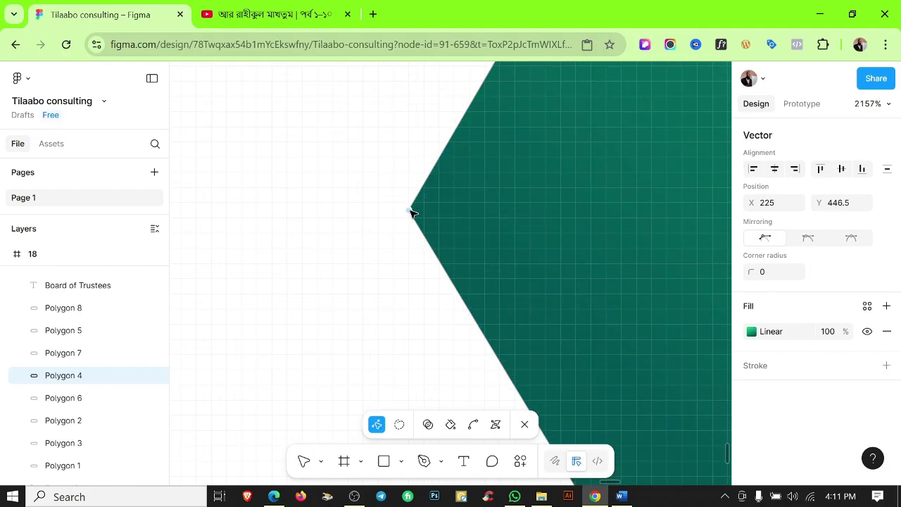
{"action": "scroll", "coordinate": [409, 211], "scroll_direction": "down", "scroll_amount": 4}
{"action": "key", "text": "ctrl+z"}
{"action": "scroll", "coordinate": [376, 200], "scroll_direction": "down", "scroll_amount": 5}
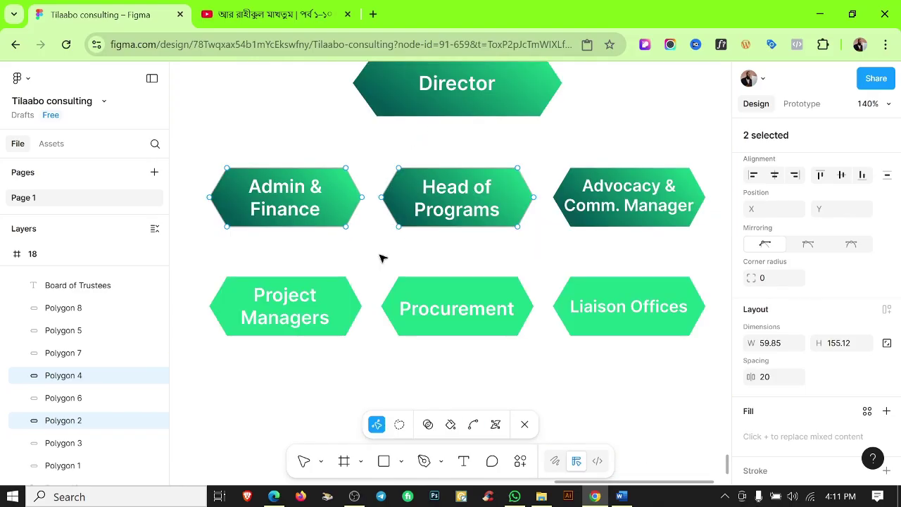
{"action": "left_click", "coordinate": [513, 240]}
{"action": "scroll", "coordinate": [352, 323], "scroll_direction": "up", "scroll_amount": 5}
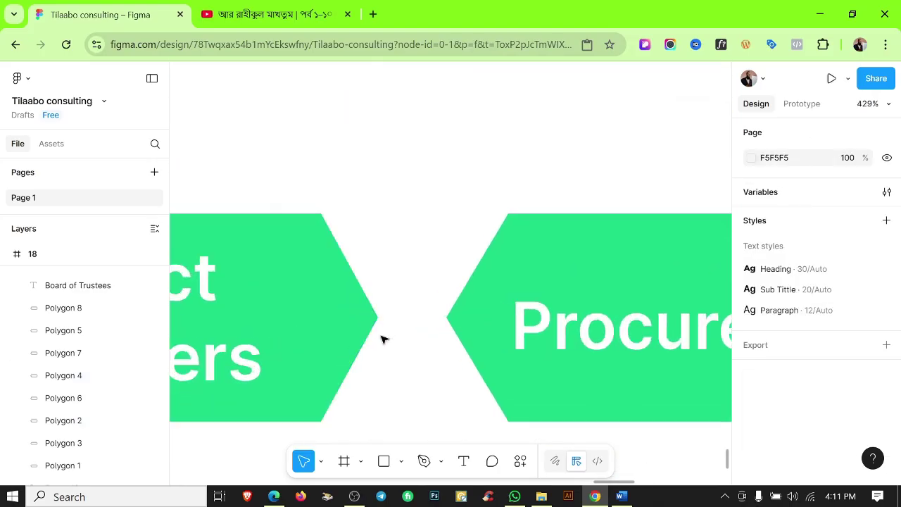
{"action": "scroll", "coordinate": [342, 322], "scroll_direction": "down", "scroll_amount": 7}
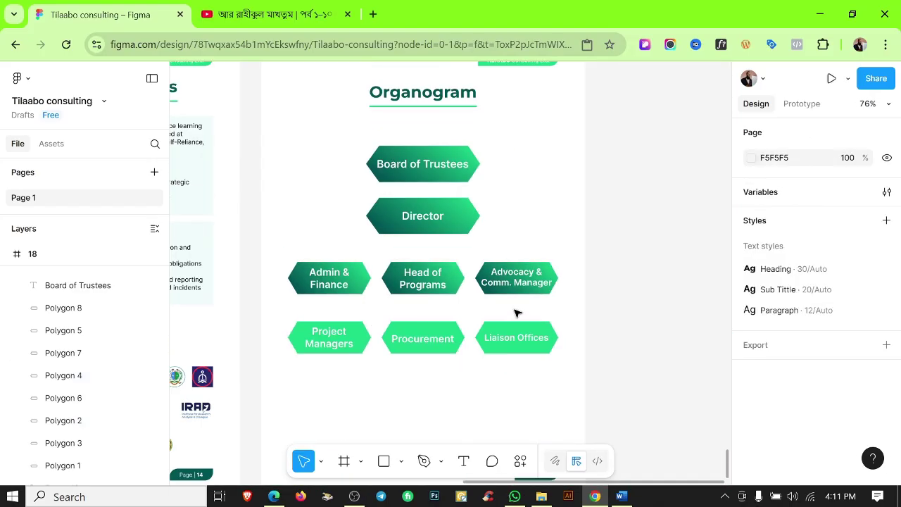
{"action": "scroll", "coordinate": [516, 313], "scroll_direction": "up", "scroll_amount": 1}
Group Director, Admin & Finance, Head of Programs and Advocacy & Comm. Manager with their hexagons.
{"action": "left_click", "coordinate": [433, 209]}
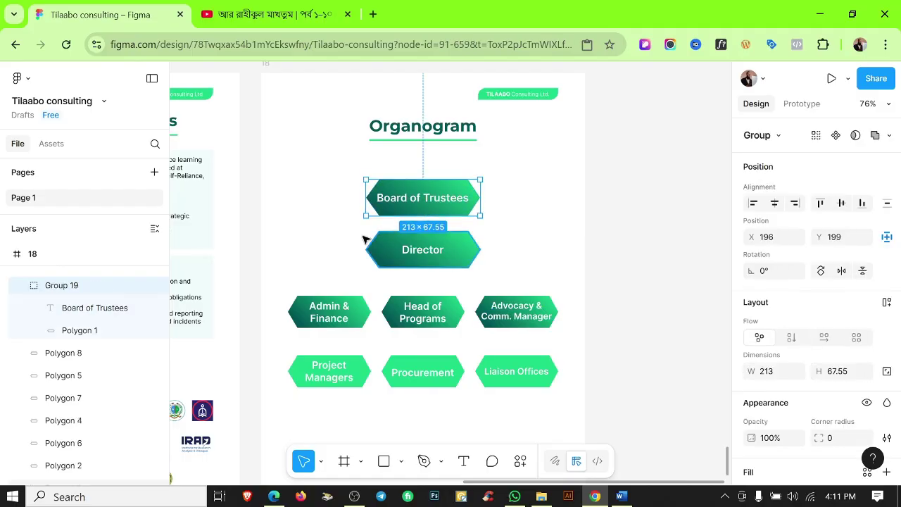
{"action": "left_click_drag", "start_coordinate": [364, 240], "coordinate": [465, 258]}
{"action": "key", "text": "ctrl+g"}
{"action": "left_click", "coordinate": [320, 283]}
{"action": "key", "text": "ctrl+g"}
{"action": "left_click_drag", "start_coordinate": [288, 286], "coordinate": [437, 314]}
{"action": "left_click", "coordinate": [418, 289]}
{"action": "key", "text": "ctrl+g"}
{"action": "left_click_drag", "start_coordinate": [533, 275], "coordinate": [541, 324]}
{"action": "key", "text": "ctrl+g"}
{"action": "left_click", "coordinate": [526, 400]}
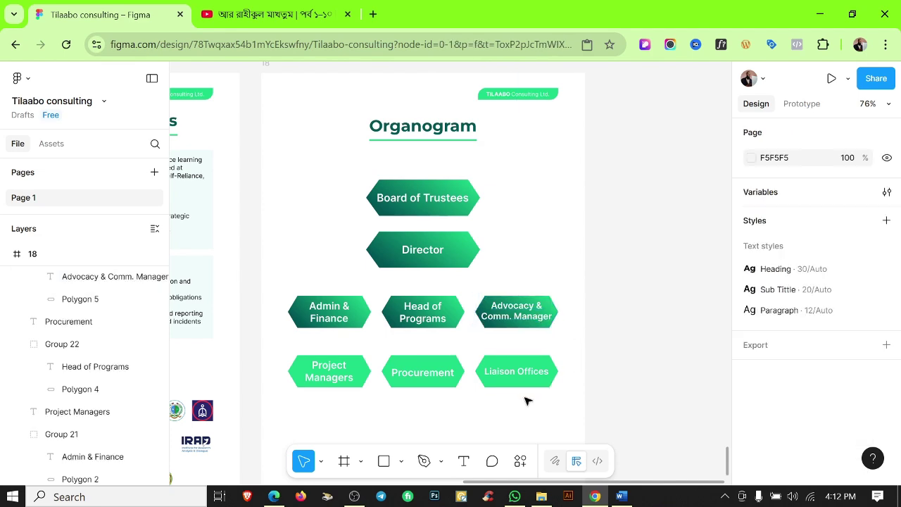
Group the Liaison Offices, Procurement and Project Managers labels with their hexagons.
{"action": "left_click_drag", "start_coordinate": [526, 400], "coordinate": [524, 347]}
{"action": "key", "text": "ctrl+g"}
{"action": "left_click_drag", "start_coordinate": [424, 350], "coordinate": [433, 380]}
{"action": "key", "text": "ctrl+g"}
{"action": "left_click", "coordinate": [328, 355]}
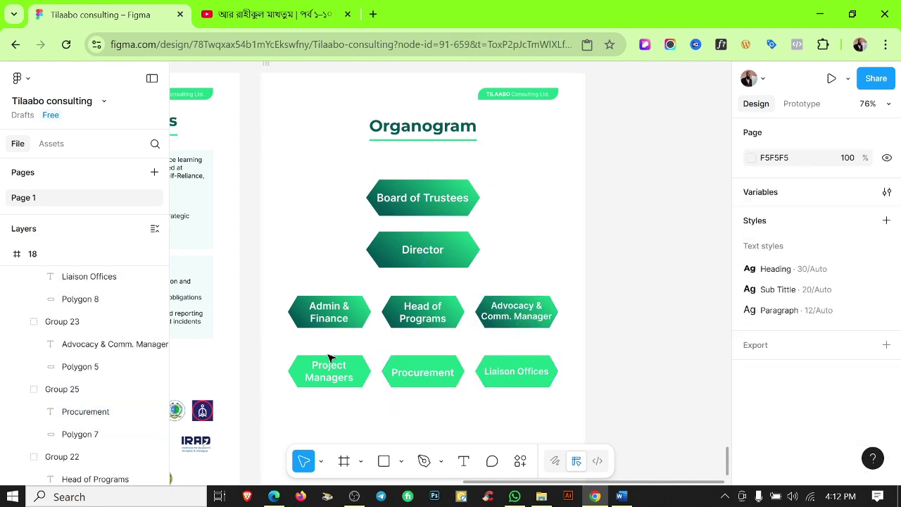
{"action": "left_click_drag", "start_coordinate": [328, 358], "coordinate": [359, 403]}
{"action": "key", "text": "ctrl+g"}
{"action": "left_click", "coordinate": [374, 400]}
Move Director and the department rows down so the tiers are evenly spaced.
{"action": "scroll", "coordinate": [394, 370], "scroll_direction": "down", "scroll_amount": 5}
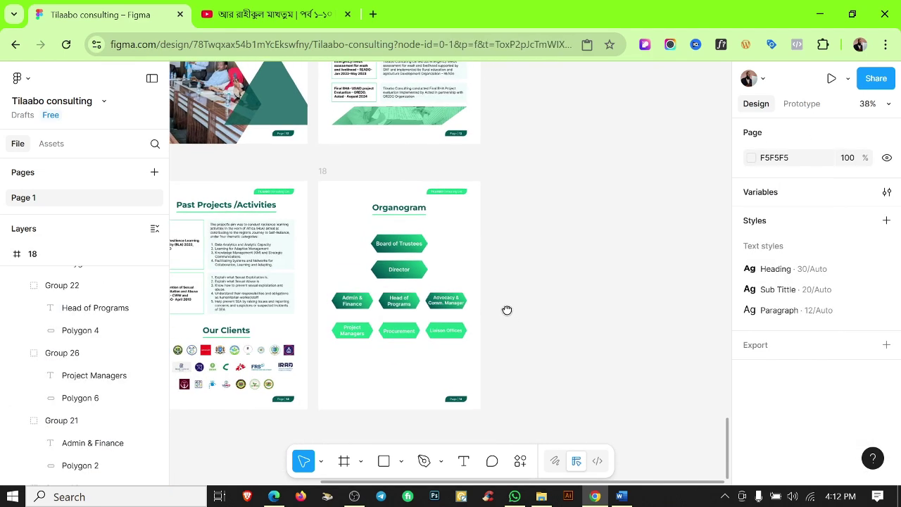
{"action": "scroll", "coordinate": [422, 295], "scroll_direction": "up", "scroll_amount": 5}
{"action": "scroll", "coordinate": [360, 197], "scroll_direction": "up", "scroll_amount": 1}
{"action": "left_click_drag", "start_coordinate": [385, 238], "coordinate": [383, 246]}
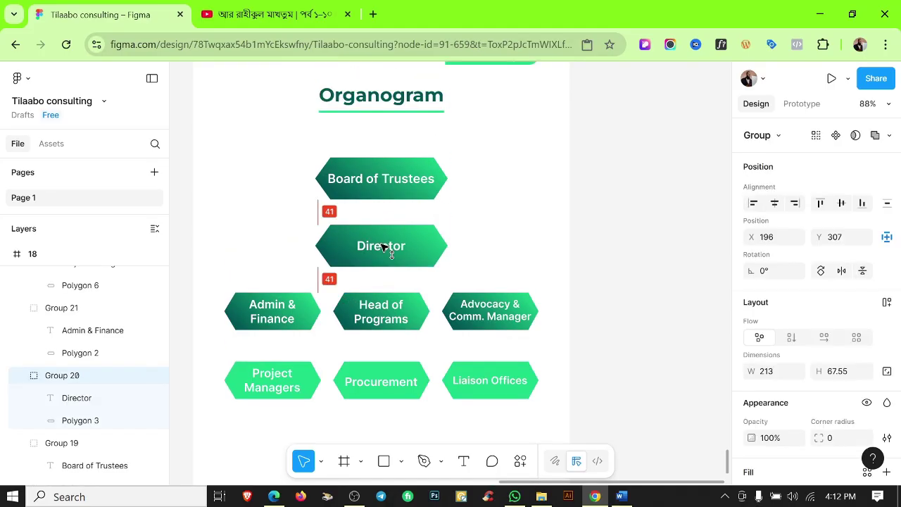
{"action": "scroll", "coordinate": [456, 227], "scroll_direction": "down", "scroll_amount": 3}
{"action": "left_click_drag", "start_coordinate": [235, 201], "coordinate": [539, 318]}
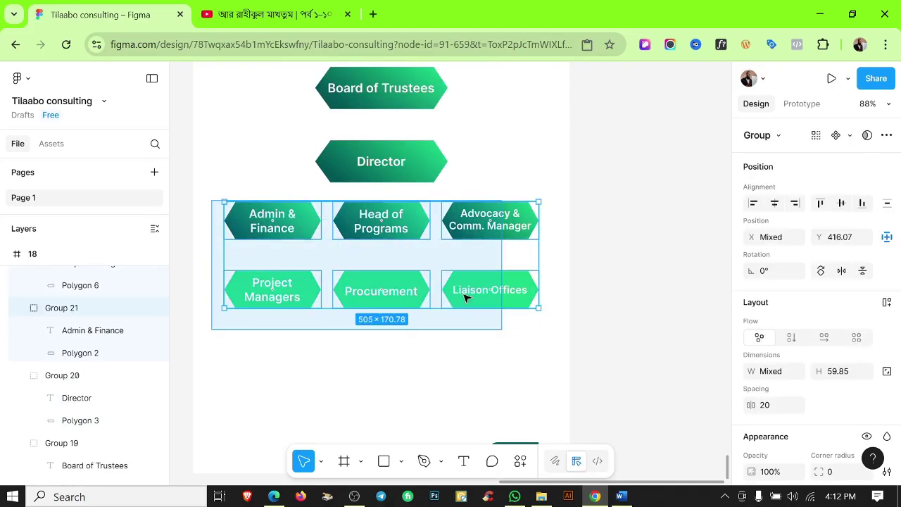
{"action": "left_click_drag", "start_coordinate": [413, 226], "coordinate": [412, 238]}
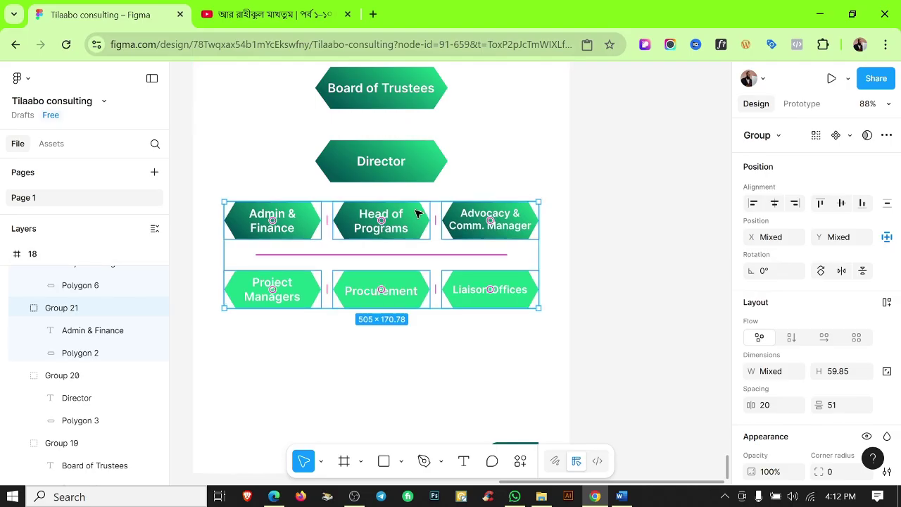
{"action": "scroll", "coordinate": [277, 242], "scroll_direction": "down", "scroll_amount": 1}
{"action": "left_click", "coordinate": [277, 241]}
{"action": "left_click_drag", "start_coordinate": [277, 241], "coordinate": [400, 278]}
{"action": "left_click", "coordinate": [418, 248]}
{"action": "scroll", "coordinate": [402, 305], "scroll_direction": "down", "scroll_amount": 5}
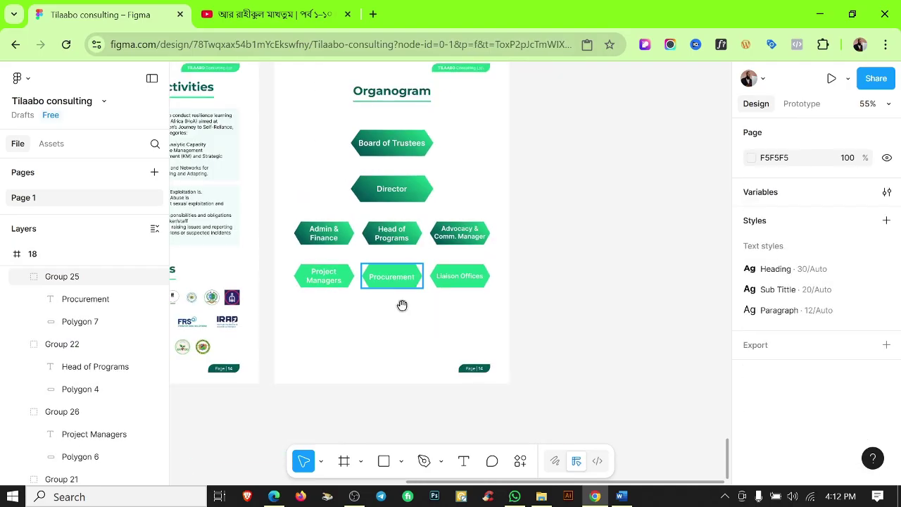
Draw a vertical line below Board of Trustees with diamond start and end caps.
{"action": "left_click", "coordinate": [403, 190]}
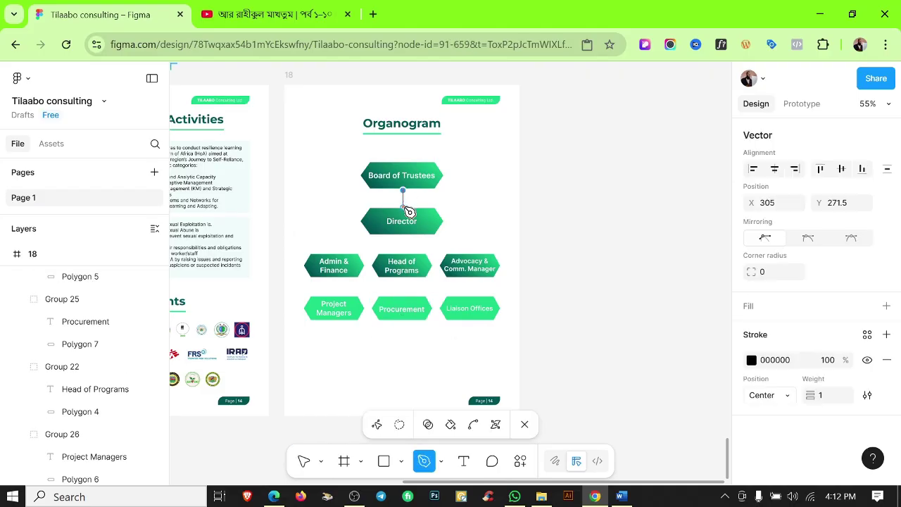
{"action": "key", "text": "Escape"}
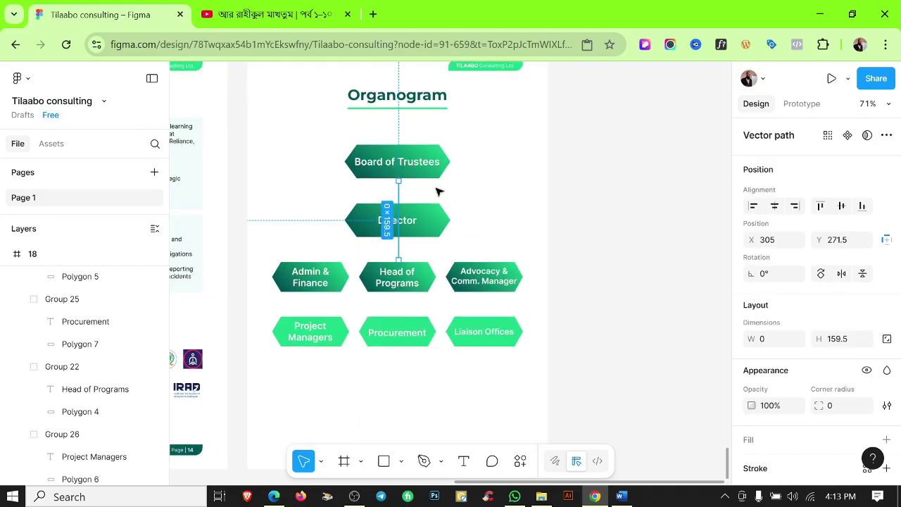
{"action": "scroll", "coordinate": [402, 200], "scroll_direction": "up", "scroll_amount": 10}
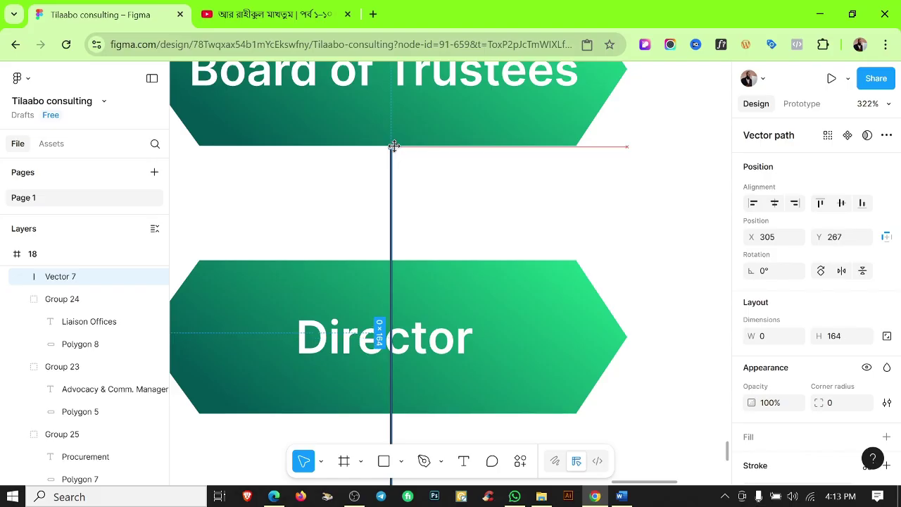
{"action": "scroll", "coordinate": [391, 324], "scroll_direction": "down", "scroll_amount": 5}
{"action": "scroll", "coordinate": [818, 406], "scroll_direction": "down", "scroll_amount": 2}
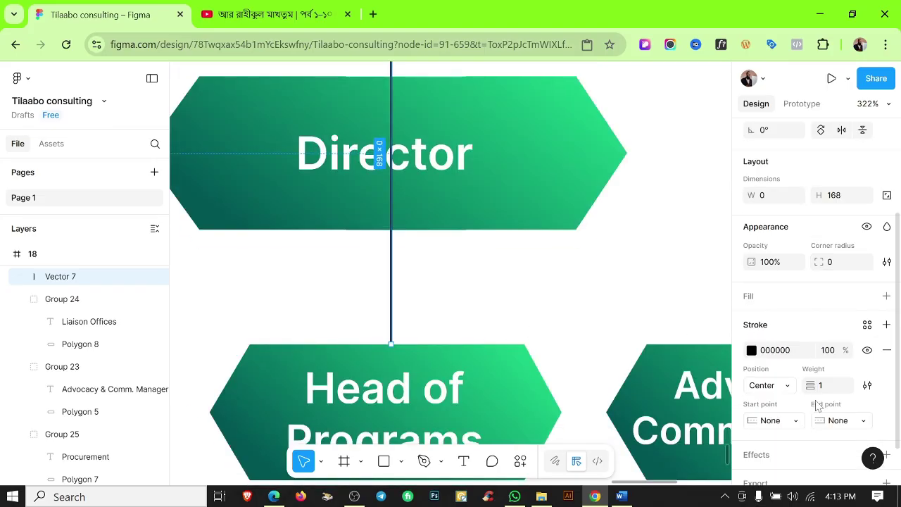
{"action": "scroll", "coordinate": [835, 328], "scroll_direction": "down", "scroll_amount": 1}
{"action": "left_click", "coordinate": [773, 374]}
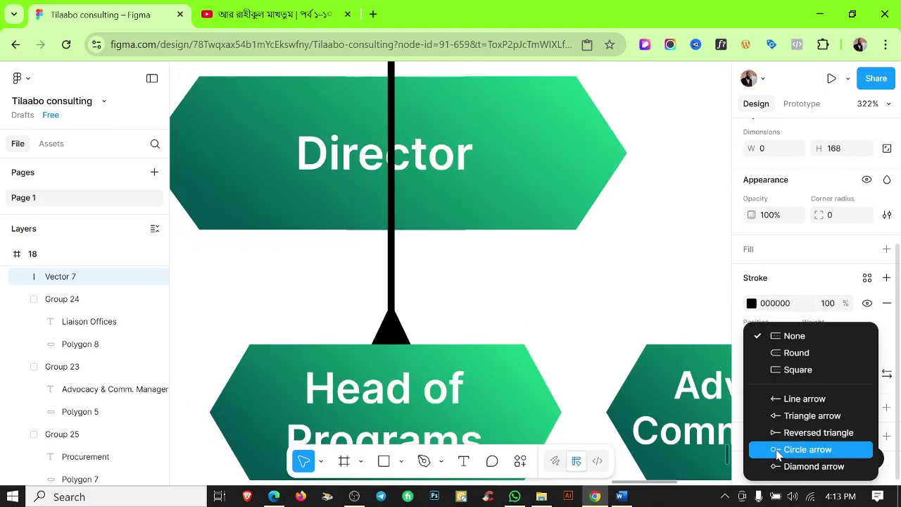
{"action": "left_click", "coordinate": [781, 464]}
{"action": "left_click", "coordinate": [843, 371]}
{"action": "left_click", "coordinate": [770, 459]}
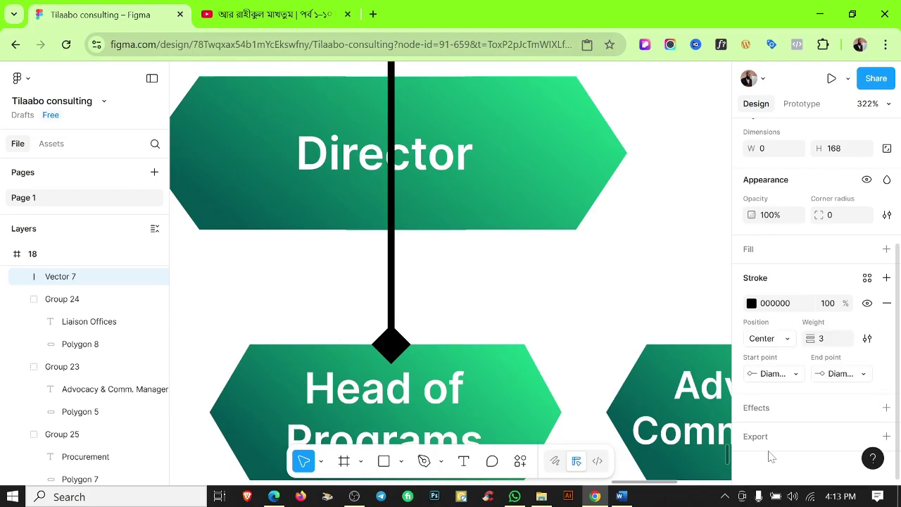
Centre-align the connector line with Board of Trustees.
{"action": "left_click", "coordinate": [479, 296]}
{"action": "scroll", "coordinate": [557, 306], "scroll_direction": "down", "scroll_amount": 3}
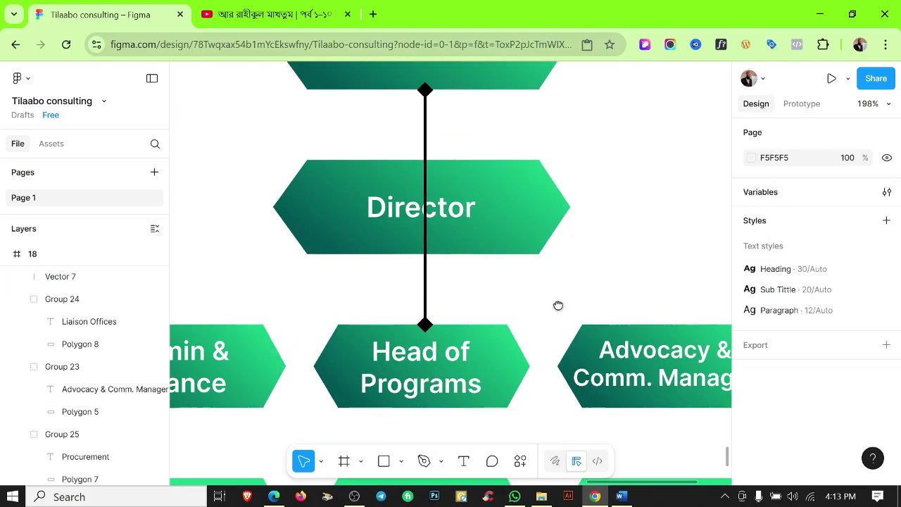
{"action": "scroll", "coordinate": [509, 199], "scroll_direction": "up", "scroll_amount": 2}
{"action": "left_click", "coordinate": [406, 163]}
{"action": "left_click", "coordinate": [433, 160], "text": "shift"}
{"action": "left_click", "coordinate": [775, 202]}
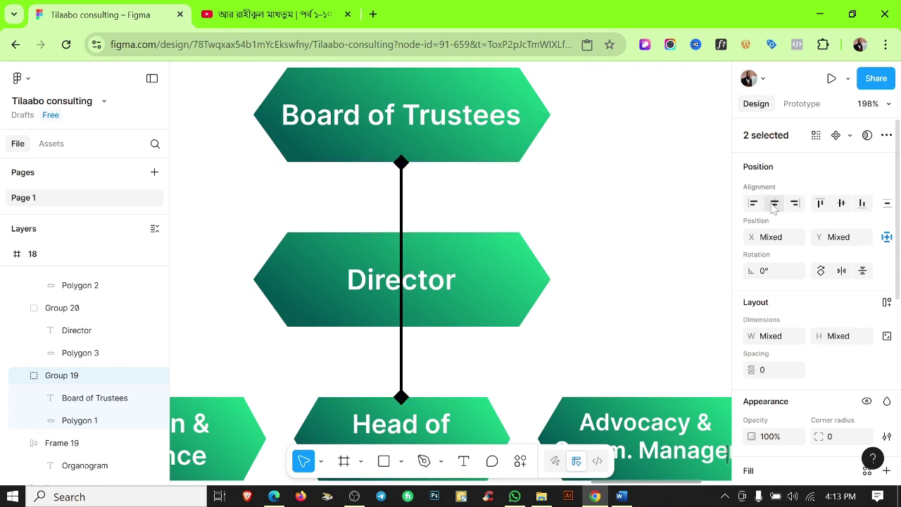
Apply the green Color 1 style to the connector's stroke.
{"action": "left_click", "coordinate": [639, 216]}
{"action": "left_click", "coordinate": [402, 201]}
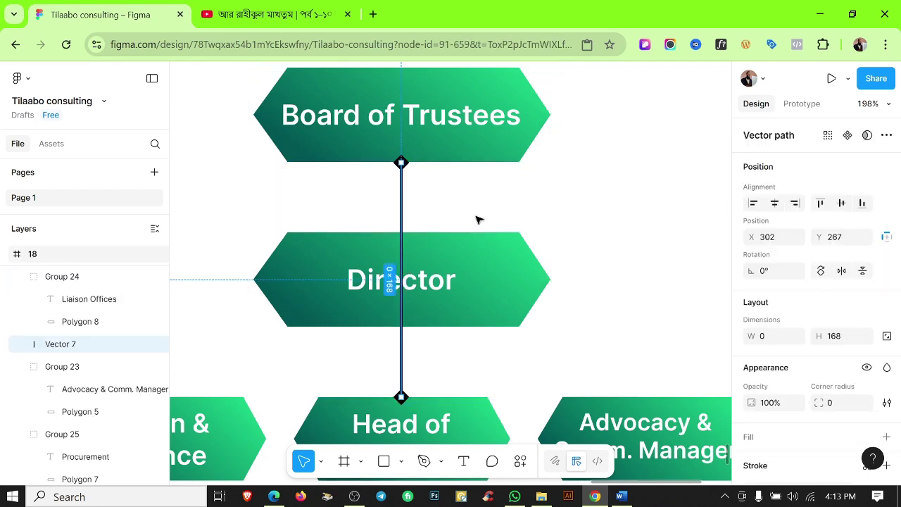
{"action": "scroll", "coordinate": [796, 316], "scroll_direction": "down", "scroll_amount": 3}
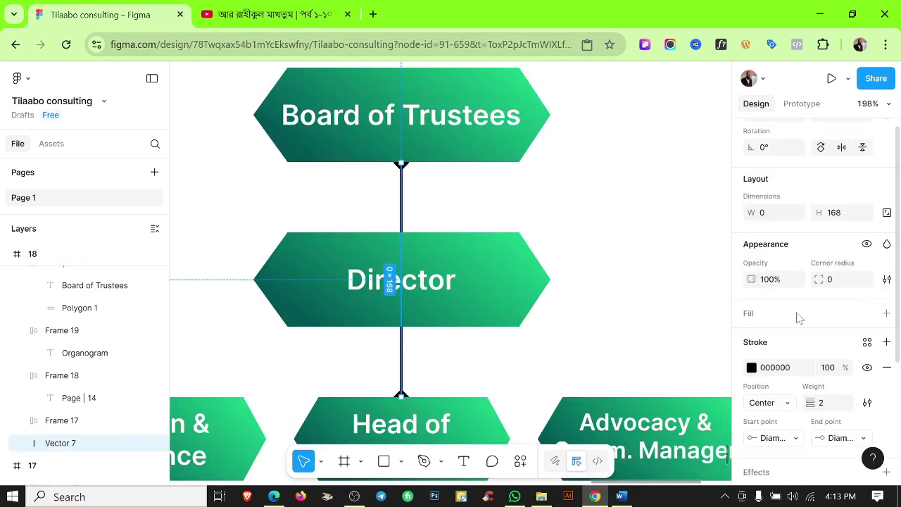
{"action": "left_click", "coordinate": [868, 278]}
{"action": "left_click", "coordinate": [582, 279]}
{"action": "left_click", "coordinate": [559, 235]}
{"action": "scroll", "coordinate": [559, 235], "scroll_direction": "down", "scroll_amount": 3}
Copy the Director–Head of Programs connector as a horizontal link between Head of Programs and Advocacy.
{"action": "scroll", "coordinate": [560, 236], "scroll_direction": "up", "scroll_amount": 2}
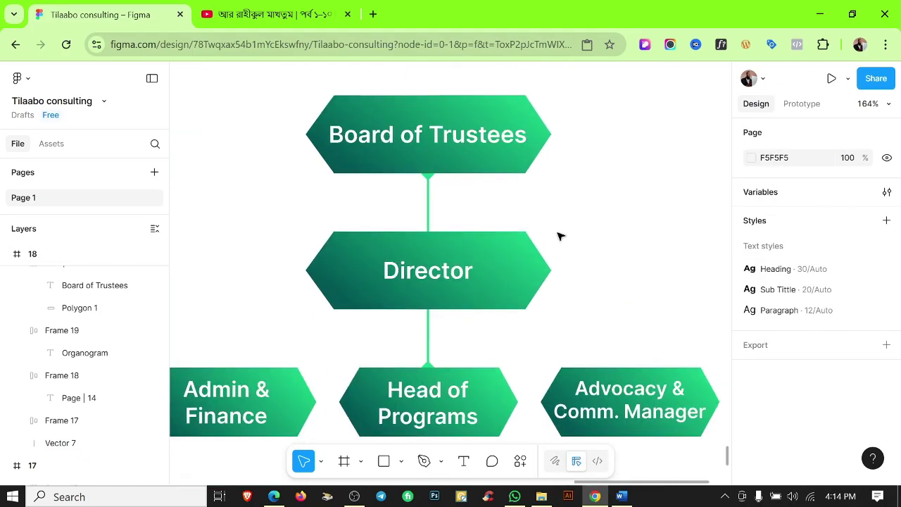
{"action": "scroll", "coordinate": [562, 221], "scroll_direction": "down", "scroll_amount": 2}
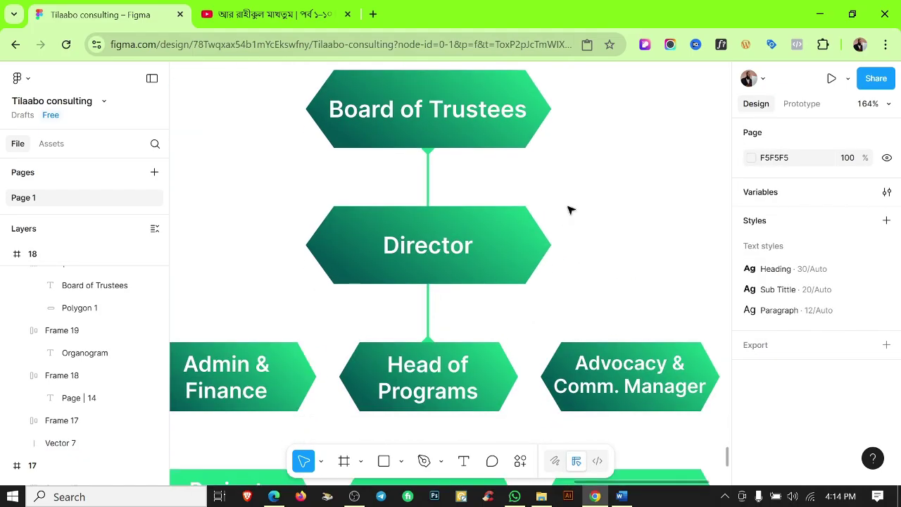
{"action": "left_click", "coordinate": [429, 178]}
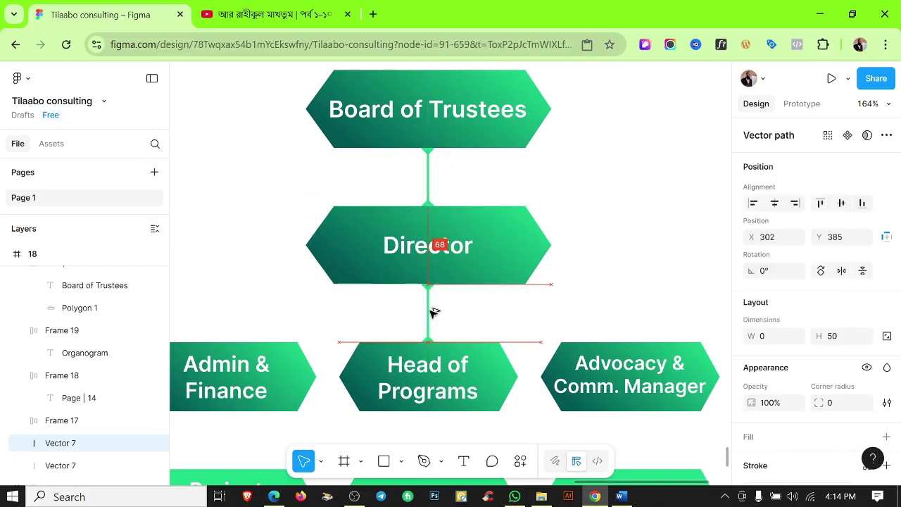
{"action": "left_click", "coordinate": [503, 302]}
{"action": "scroll", "coordinate": [503, 302], "scroll_direction": "down", "scroll_amount": 5}
{"action": "scroll", "coordinate": [560, 420], "scroll_direction": "down", "scroll_amount": 2}
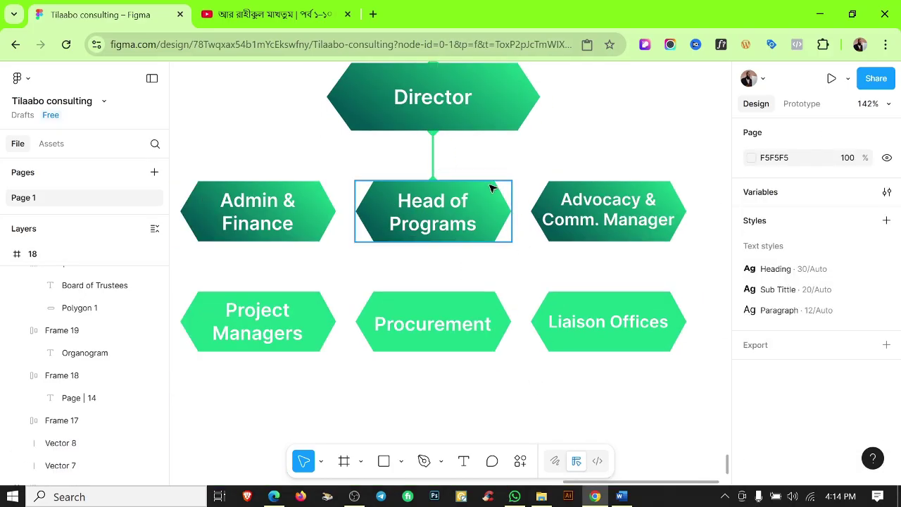
{"action": "left_click", "coordinate": [433, 150]}
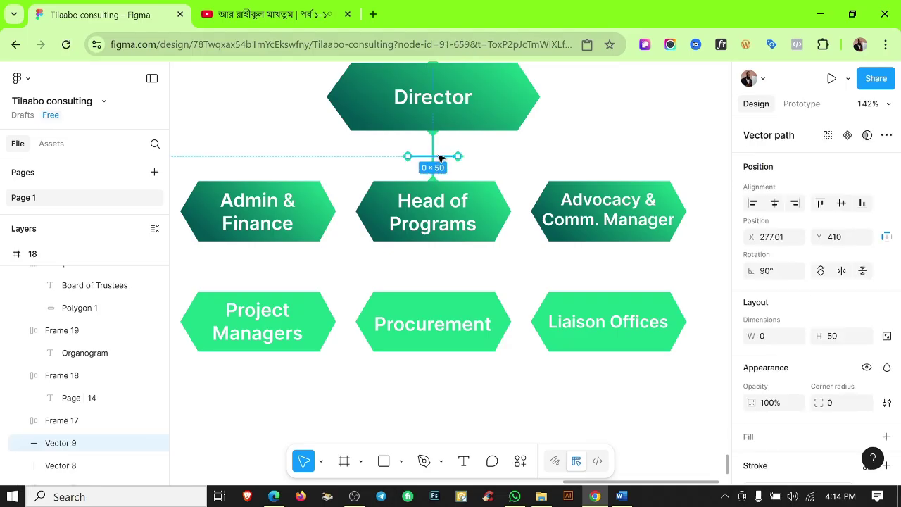
{"action": "scroll", "coordinate": [331, 222], "scroll_direction": "up", "scroll_amount": 8}
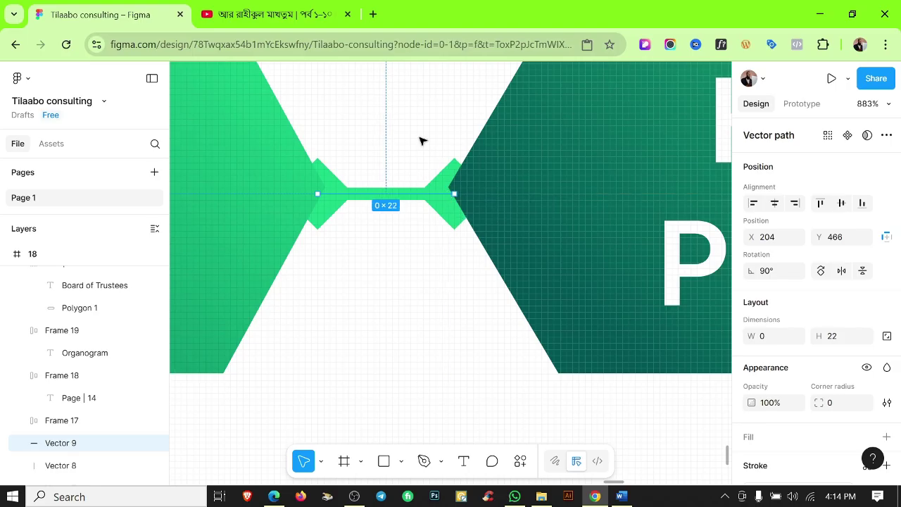
{"action": "scroll", "coordinate": [420, 141], "scroll_direction": "down", "scroll_amount": 10}
{"action": "left_click_drag", "start_coordinate": [352, 200], "coordinate": [521, 212]}
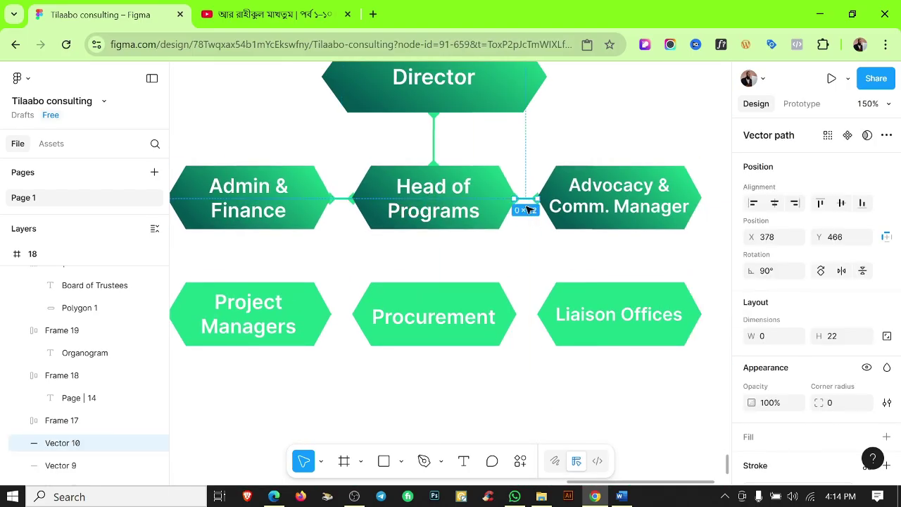
{"action": "left_click", "coordinate": [525, 156]}
{"action": "scroll", "coordinate": [525, 156], "scroll_direction": "down", "scroll_amount": 5}
Place connector copies between Head of Programs and Procurement and above the bottom row of boxes.
{"action": "scroll", "coordinate": [526, 157], "scroll_direction": "down", "scroll_amount": 3}
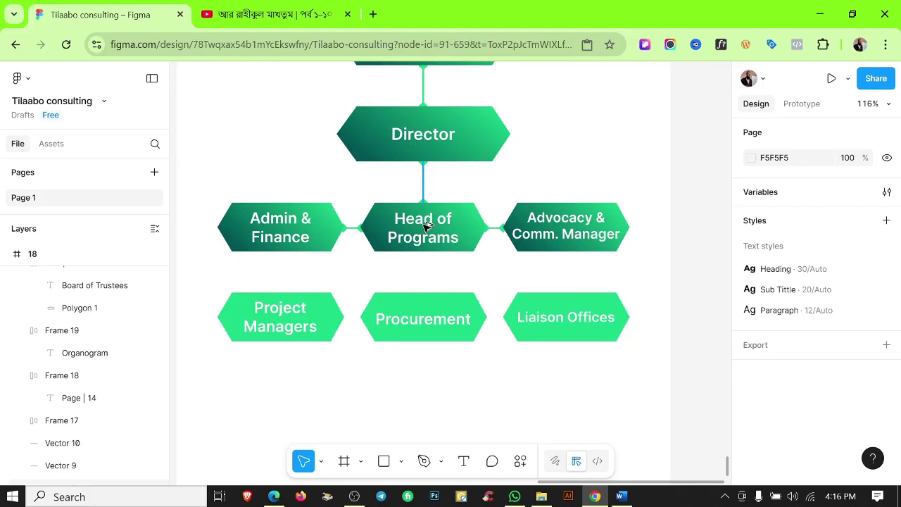
{"action": "left_click_drag", "start_coordinate": [424, 204], "coordinate": [423, 292]}
{"action": "scroll", "coordinate": [423, 292], "scroll_direction": "up", "scroll_amount": 3}
{"action": "left_click", "coordinate": [509, 264]}
{"action": "scroll", "coordinate": [509, 264], "scroll_direction": "down", "scroll_amount": 6}
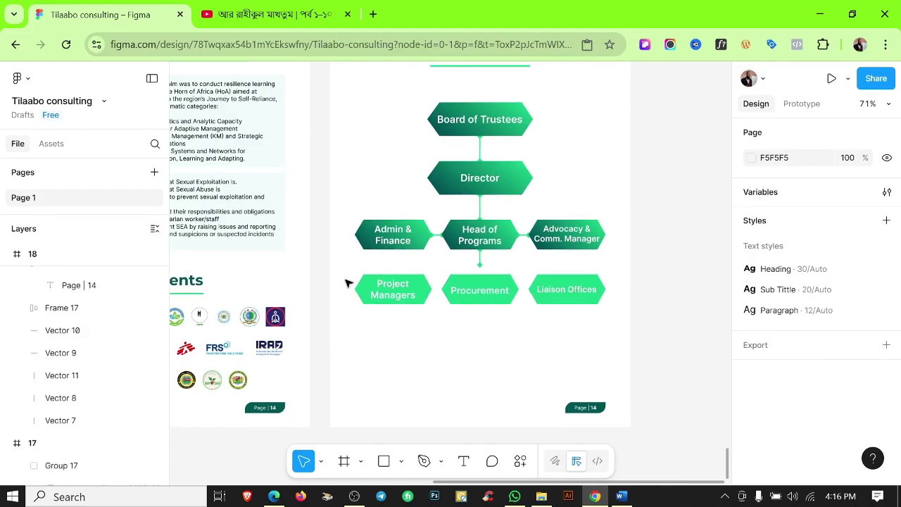
{"action": "left_click_drag", "start_coordinate": [353, 283], "coordinate": [541, 290]}
{"action": "left_click", "coordinate": [548, 277]}
{"action": "scroll", "coordinate": [487, 264], "scroll_direction": "up", "scroll_amount": 5}
{"action": "scroll", "coordinate": [505, 289], "scroll_direction": "down", "scroll_amount": 2}
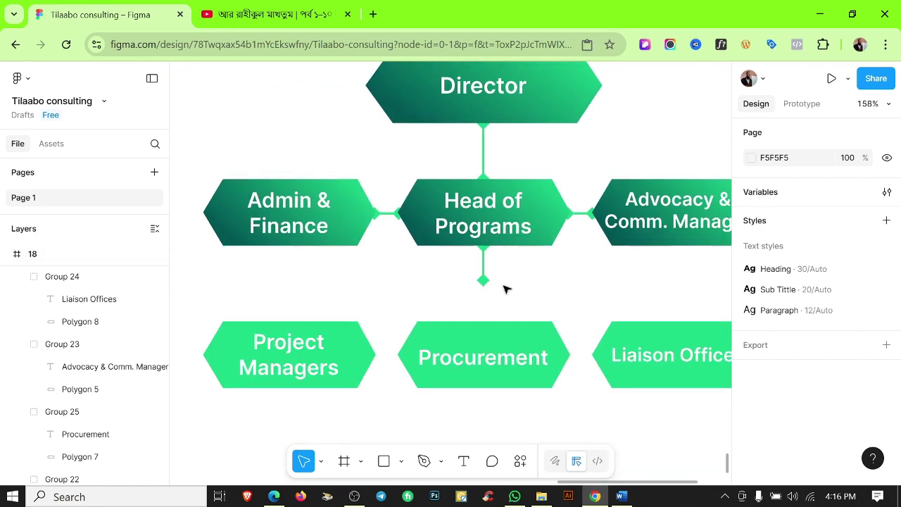
{"action": "left_click_drag", "start_coordinate": [393, 211], "coordinate": [347, 289]}
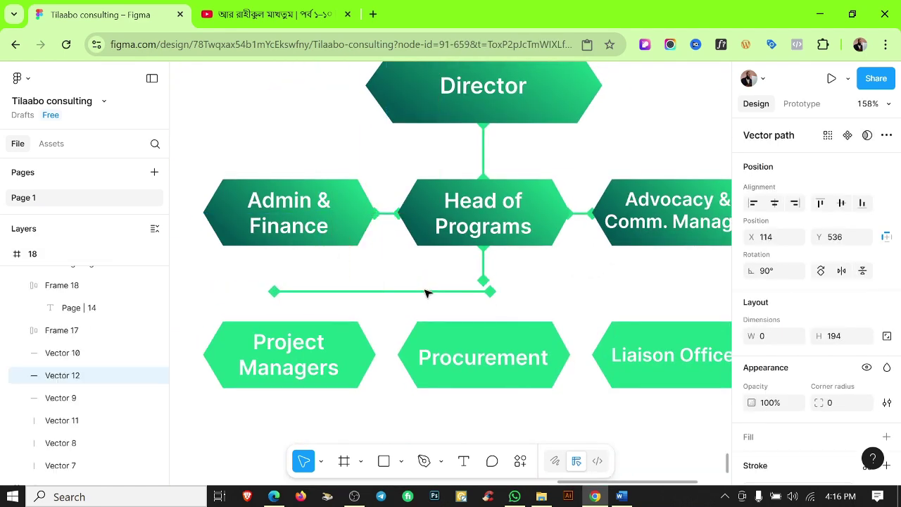
{"action": "scroll", "coordinate": [478, 264], "scroll_direction": "up", "scroll_amount": 2}
Remove the diamond end cap from the short line under Head of Programs.
{"action": "left_click", "coordinate": [483, 262]}
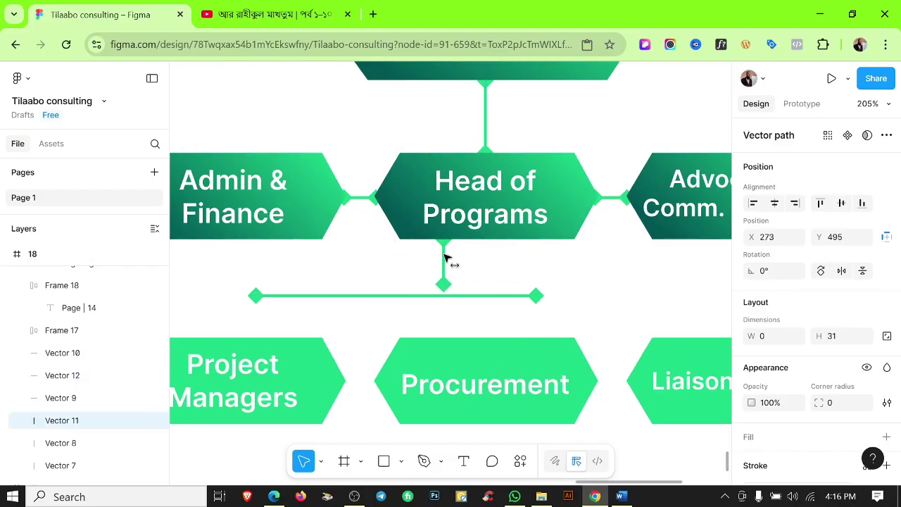
{"action": "scroll", "coordinate": [457, 284], "scroll_direction": "up", "scroll_amount": 2}
{"action": "left_click", "coordinate": [454, 281]}
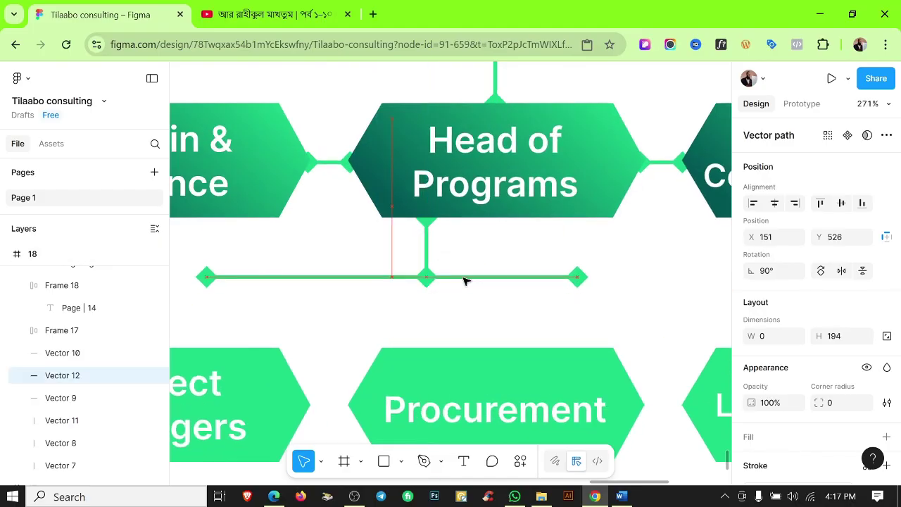
{"action": "left_click", "coordinate": [431, 248]}
{"action": "scroll", "coordinate": [784, 394], "scroll_direction": "down", "scroll_amount": 3}
{"action": "left_click", "coordinate": [856, 373]}
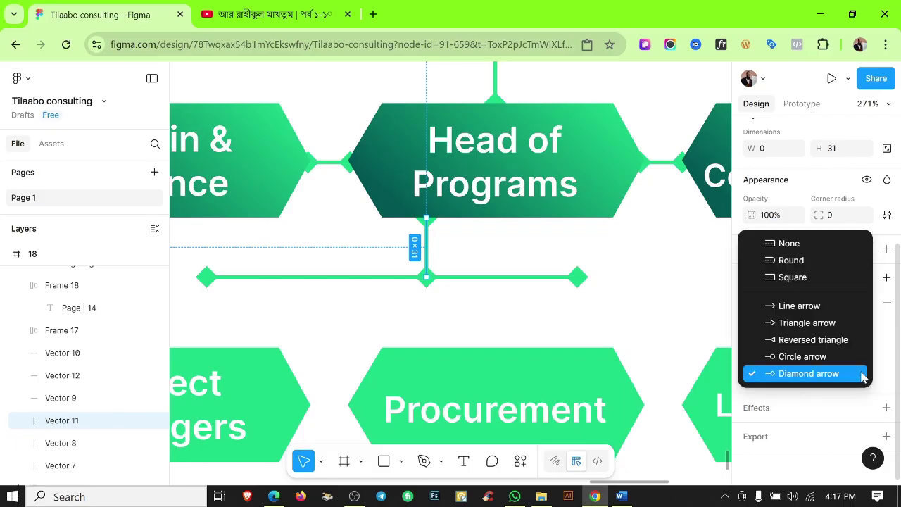
{"action": "left_click", "coordinate": [789, 244]}
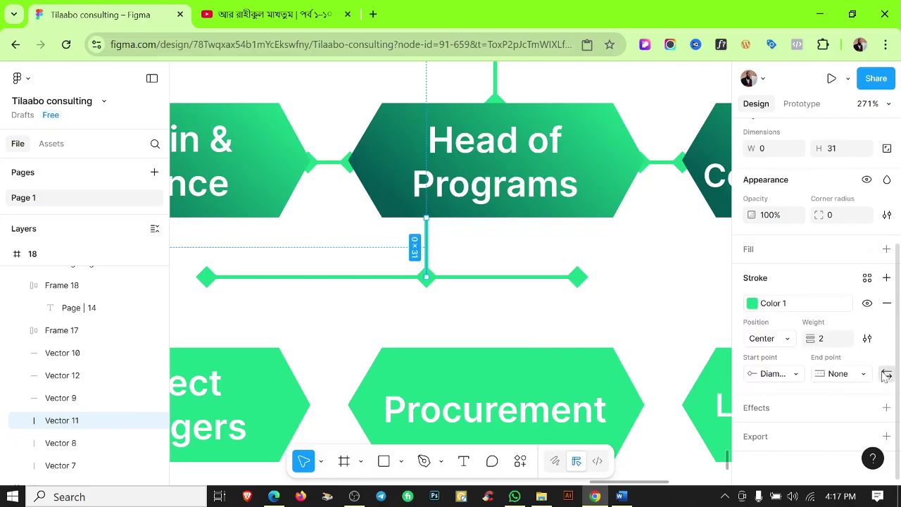
Shorten the branch line's right end and extend its left end over Project Managers.
{"action": "left_click", "coordinate": [483, 314]}
{"action": "left_click", "coordinate": [579, 277]}
{"action": "left_click_drag", "start_coordinate": [579, 277], "coordinate": [548, 274]}
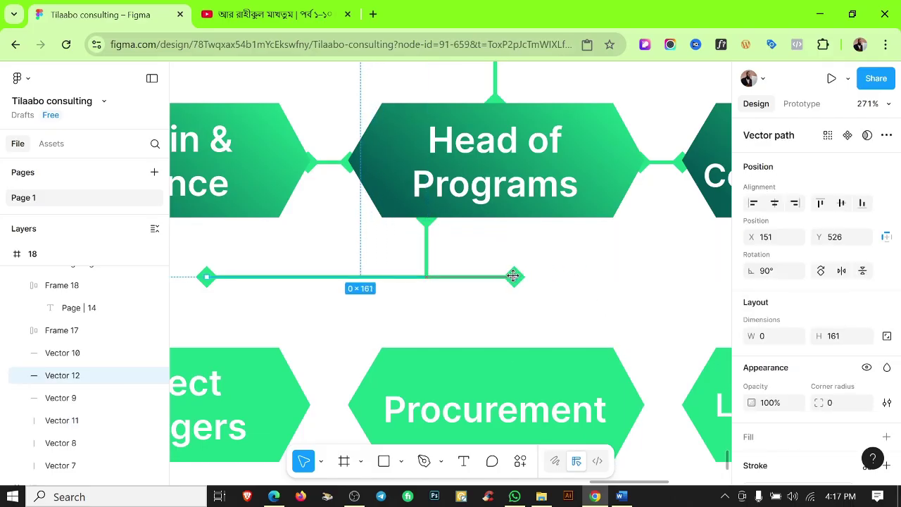
{"action": "scroll", "coordinate": [652, 288], "scroll_direction": "down", "scroll_amount": 3}
{"action": "left_click", "coordinate": [652, 288]}
{"action": "left_click", "coordinate": [362, 252]}
{"action": "left_click_drag", "start_coordinate": [362, 251], "coordinate": [332, 247]}
{"action": "left_click", "coordinate": [451, 289]}
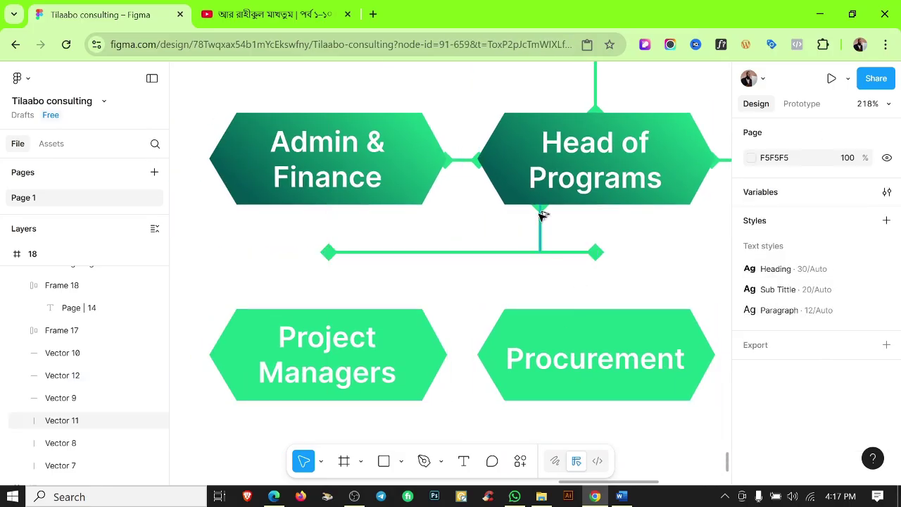
Add a drop line down to Procurement, centred on the diamond.
{"action": "left_click_drag", "start_coordinate": [542, 215], "coordinate": [597, 272]}
{"action": "scroll", "coordinate": [596, 255], "scroll_direction": "up", "scroll_amount": 3}
{"action": "scroll", "coordinate": [596, 256], "scroll_direction": "up", "scroll_amount": 3}
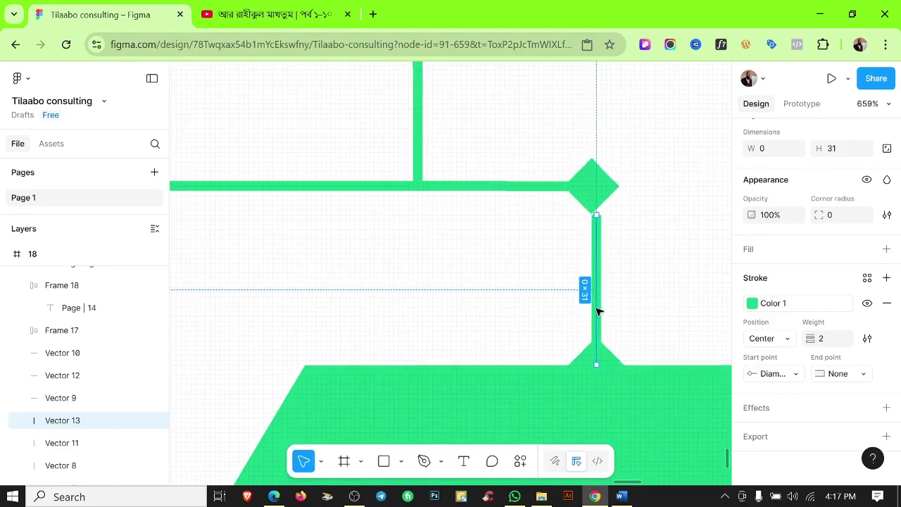
{"action": "left_click_drag", "start_coordinate": [597, 312], "coordinate": [592, 308]}
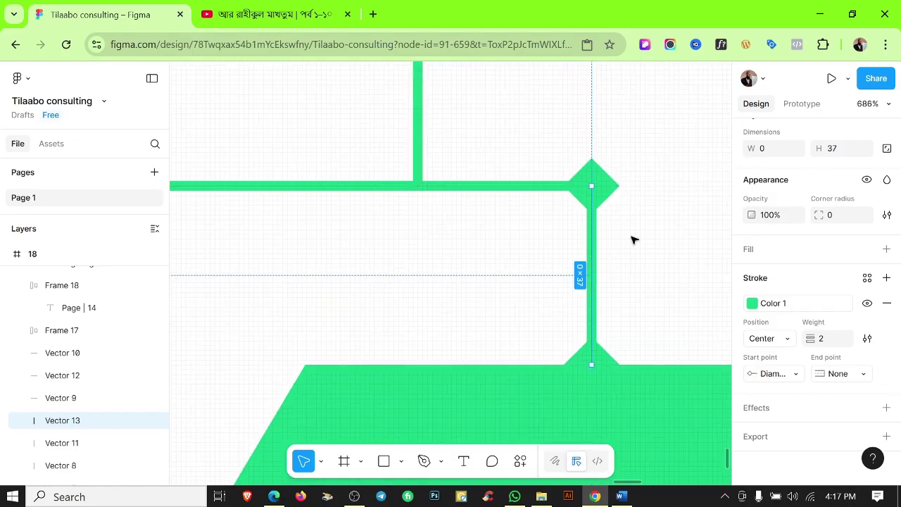
{"action": "scroll", "coordinate": [619, 304], "scroll_direction": "down", "scroll_amount": 4}
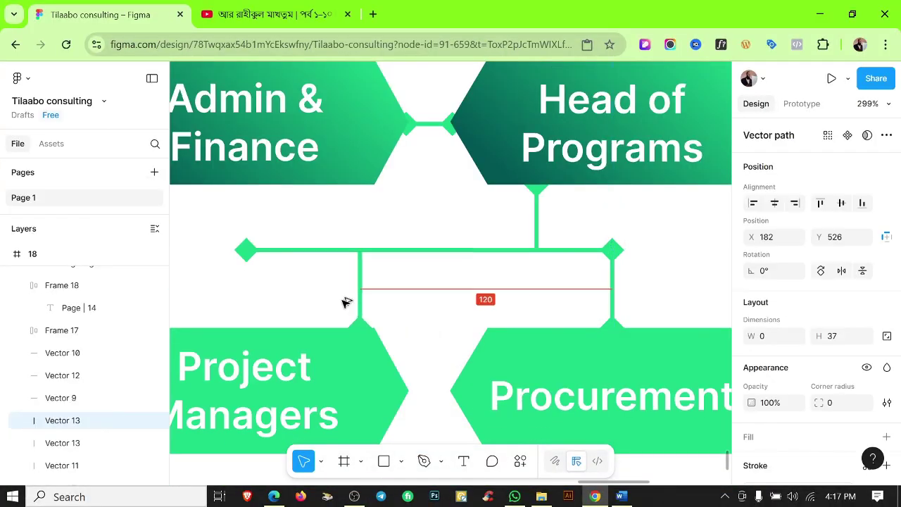
{"action": "left_click", "coordinate": [355, 287]}
Stretch the Advocacy & Comm. Manager line down to Liaison Offices with a circle start cap.
{"action": "scroll", "coordinate": [354, 287], "scroll_direction": "down", "scroll_amount": 5}
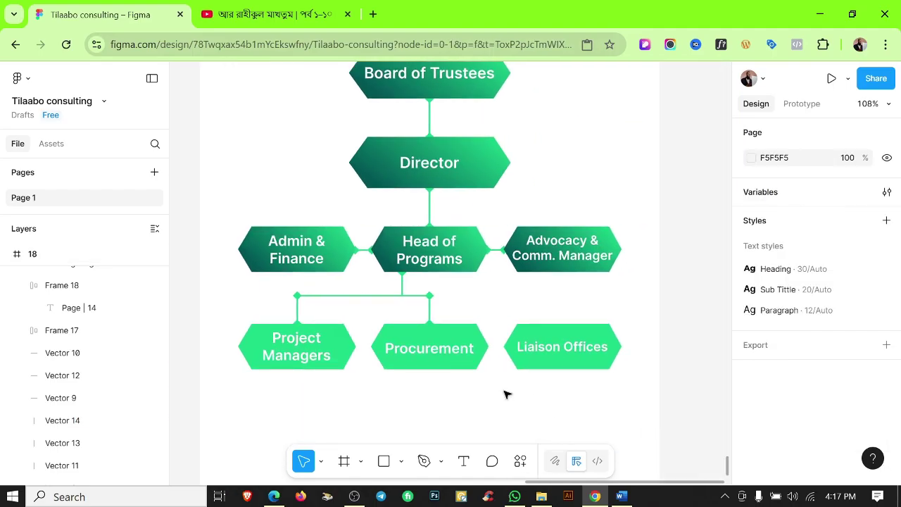
{"action": "left_click", "coordinate": [399, 292]}
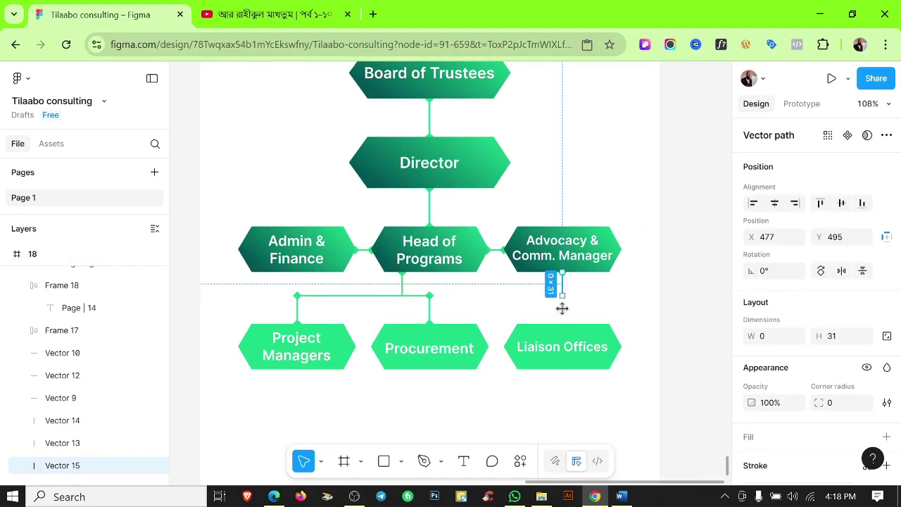
{"action": "left_click_drag", "start_coordinate": [562, 308], "coordinate": [562, 324]}
{"action": "scroll", "coordinate": [570, 326], "scroll_direction": "up", "scroll_amount": 5}
{"action": "scroll", "coordinate": [805, 346], "scroll_direction": "down", "scroll_amount": 3}
{"action": "left_click", "coordinate": [792, 374]}
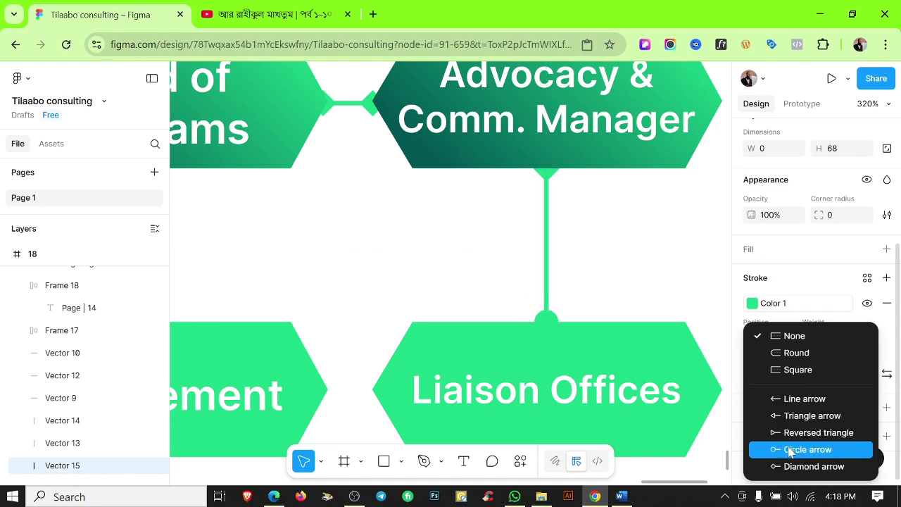
{"action": "left_click", "coordinate": [636, 245]}
{"action": "scroll", "coordinate": [623, 242], "scroll_direction": "down", "scroll_amount": 10}
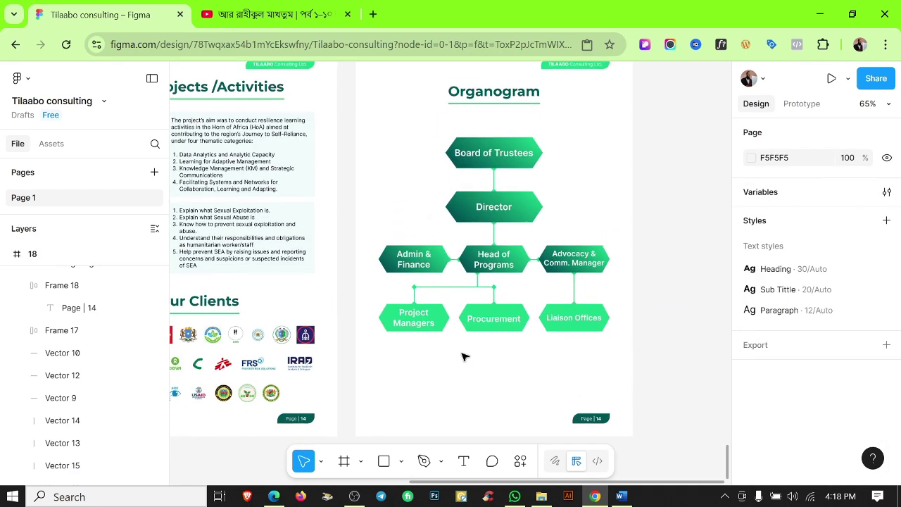
Group all the organogram shapes and lines with Ctrl+G and nudge the group lower.
{"action": "left_click_drag", "start_coordinate": [365, 128], "coordinate": [630, 343]}
{"action": "key", "text": "ctrl+g"}
{"action": "key", "text": "shift+r"}
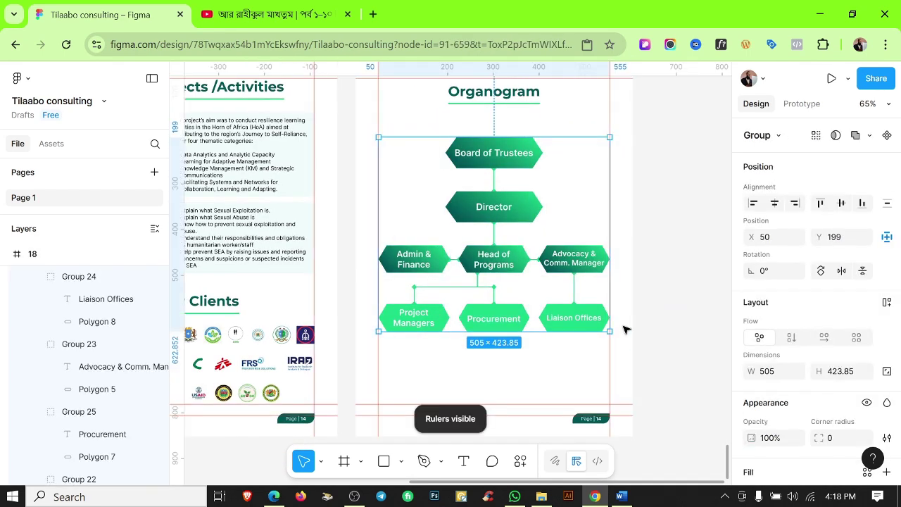
{"action": "left_click_drag", "start_coordinate": [505, 152], "coordinate": [505, 158]}
{"action": "left_click", "coordinate": [676, 183]}
{"action": "scroll", "coordinate": [683, 203], "scroll_direction": "down", "scroll_amount": 2}
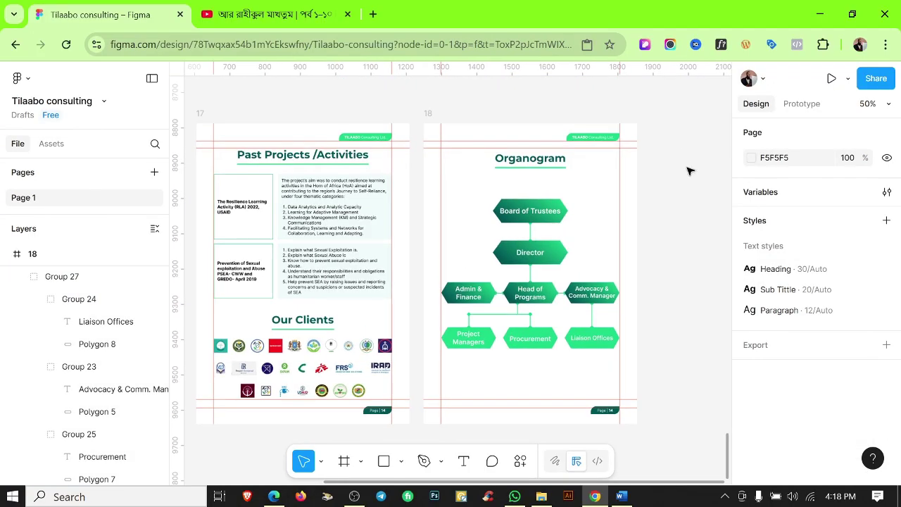
{"action": "key", "text": "shift+r"}
{"action": "scroll", "coordinate": [668, 197], "scroll_direction": "down", "scroll_amount": 3}
{"action": "scroll", "coordinate": [605, 253], "scroll_direction": "up", "scroll_amount": 15}
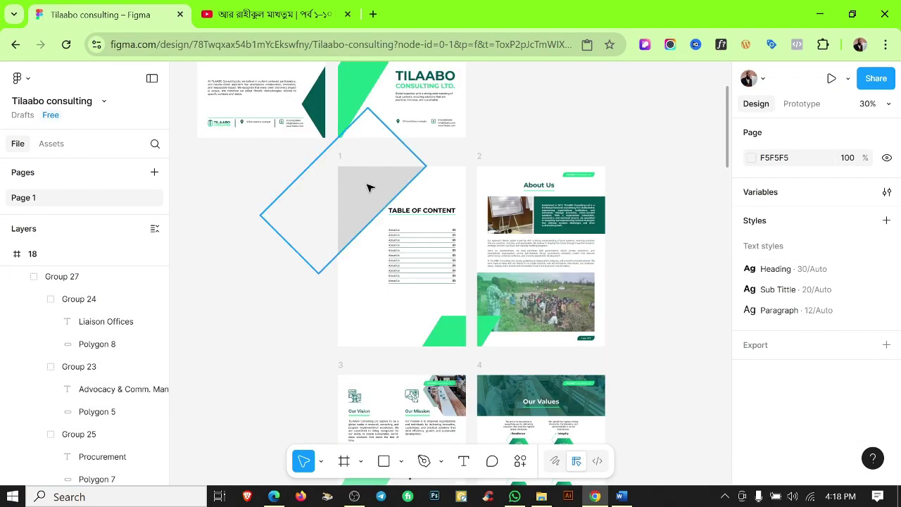
Recolour the grey shape on the contents page with the dark green library colour.
{"action": "left_click", "coordinate": [338, 168]}
{"action": "scroll", "coordinate": [824, 397], "scroll_direction": "down", "scroll_amount": 3}
{"action": "left_click", "coordinate": [751, 366]}
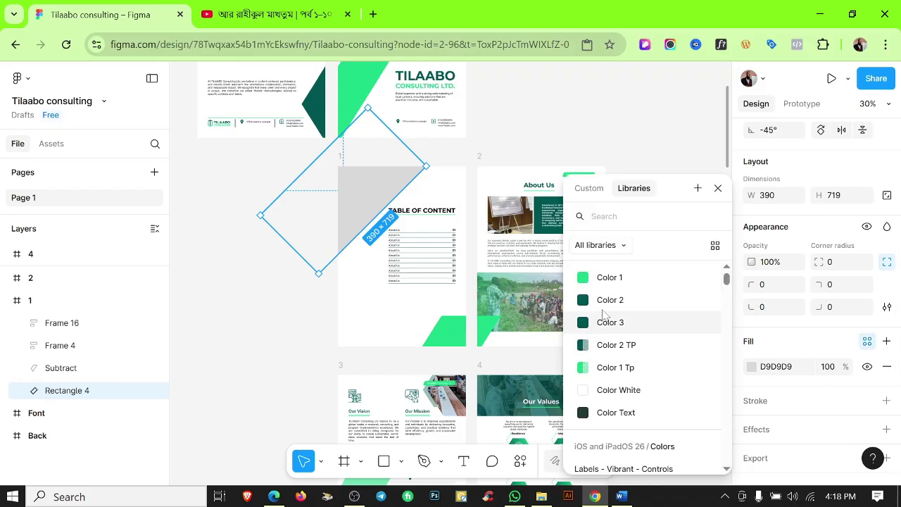
{"action": "left_click", "coordinate": [604, 310]}
{"action": "left_click", "coordinate": [579, 121]}
{"action": "scroll", "coordinate": [596, 173], "scroll_direction": "down", "scroll_amount": 10}
{"action": "scroll", "coordinate": [364, 257], "scroll_direction": "up", "scroll_amount": 5}
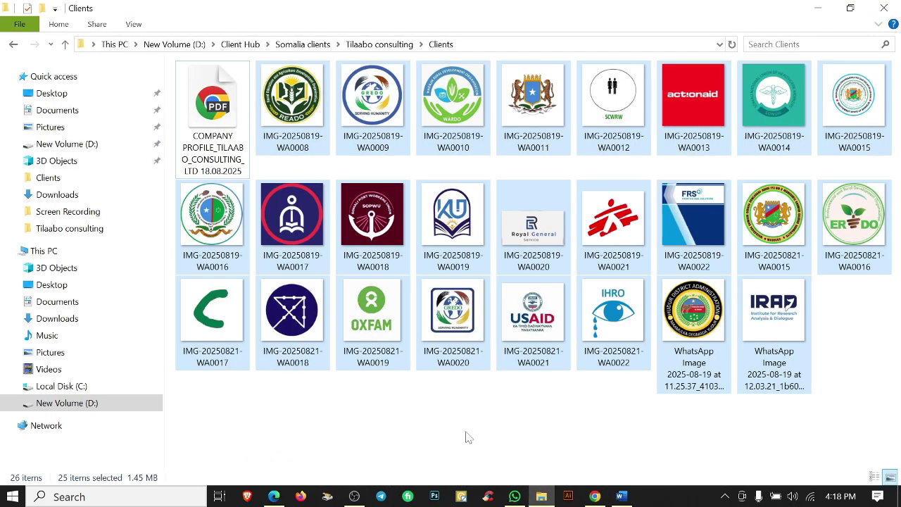
Paste photo IMG-20250821-WA0026 into the grey photo placeholder on page 7.
{"action": "left_click", "coordinate": [466, 437]}
{"action": "left_click", "coordinate": [15, 46]}
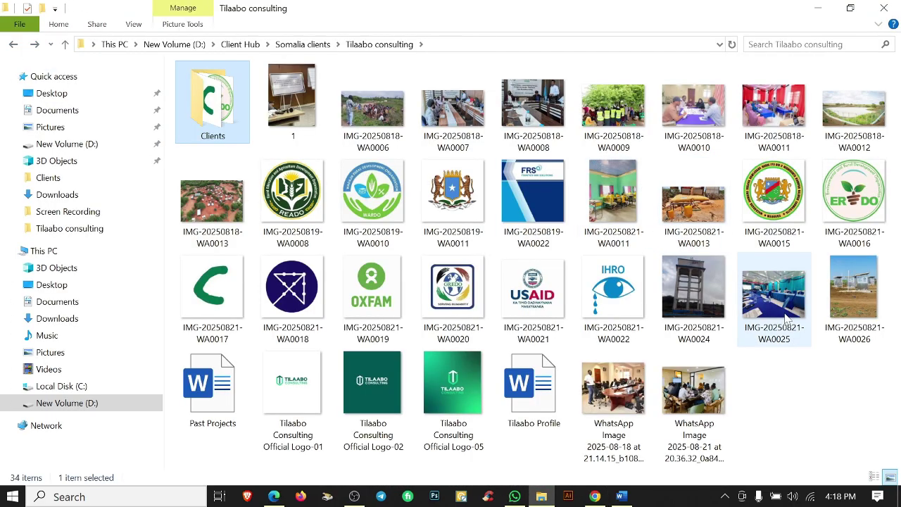
{"action": "left_click", "coordinate": [831, 312]}
{"action": "left_click", "coordinate": [595, 496]}
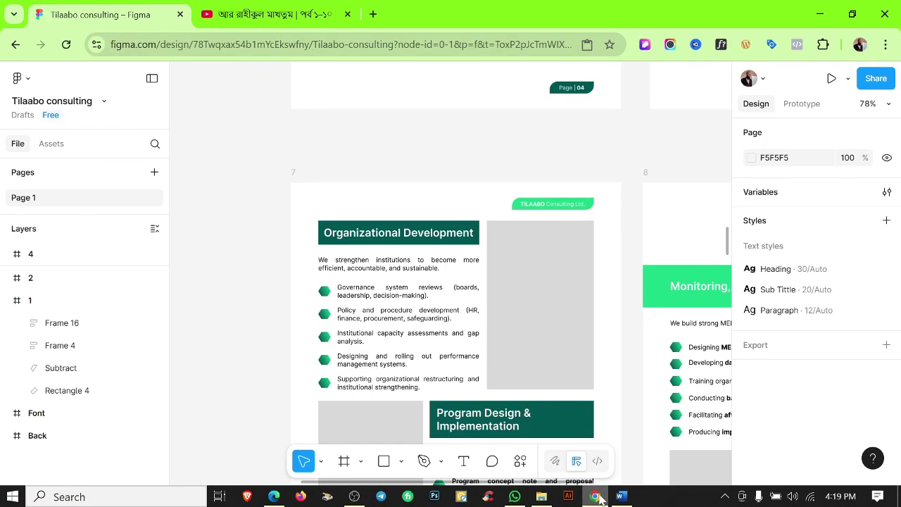
{"action": "left_click", "coordinate": [596, 495]}
{"action": "left_click", "coordinate": [596, 496]}
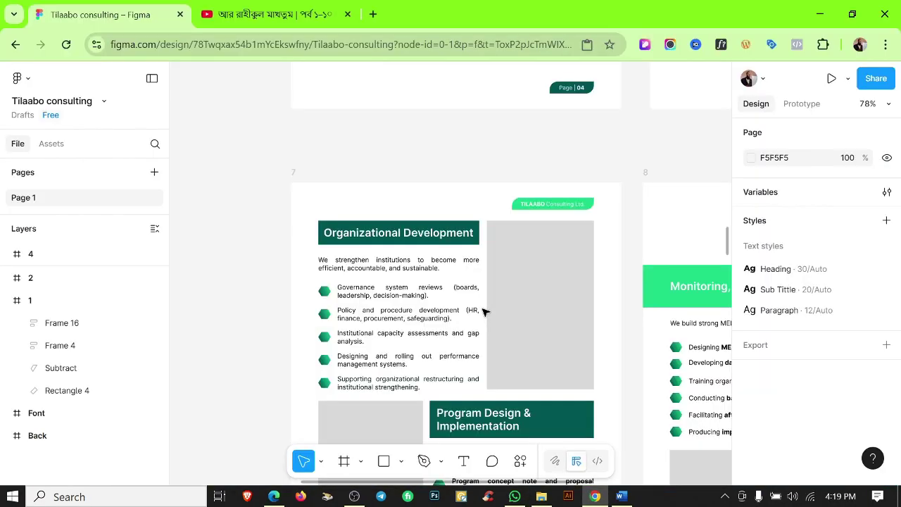
{"action": "left_click", "coordinate": [523, 306]}
{"action": "key", "text": "ctrl+v"}
{"action": "scroll", "coordinate": [265, 282], "scroll_direction": "down", "scroll_amount": 3}
{"action": "left_click", "coordinate": [271, 288]}
{"action": "scroll", "coordinate": [275, 297], "scroll_direction": "down", "scroll_amount": 1}
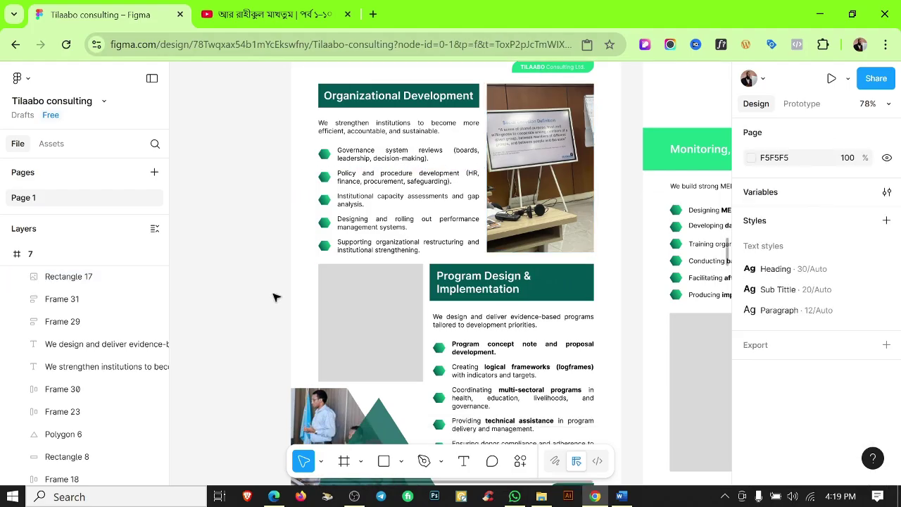
Paste photo IMG-20250818-WA0011 into the placeholder beside Program Design & Implementation.
{"action": "left_click", "coordinate": [541, 496]}
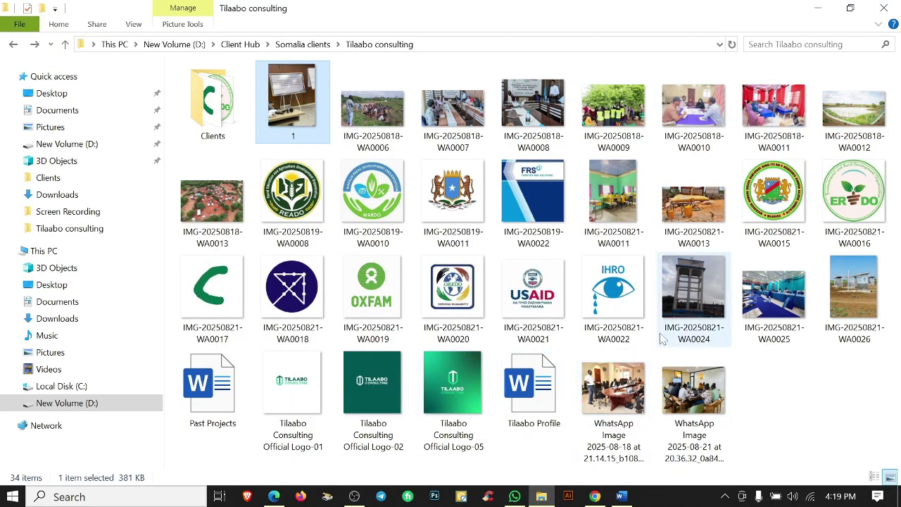
{"action": "left_click", "coordinate": [613, 201]}
{"action": "left_click", "coordinate": [490, 103]}
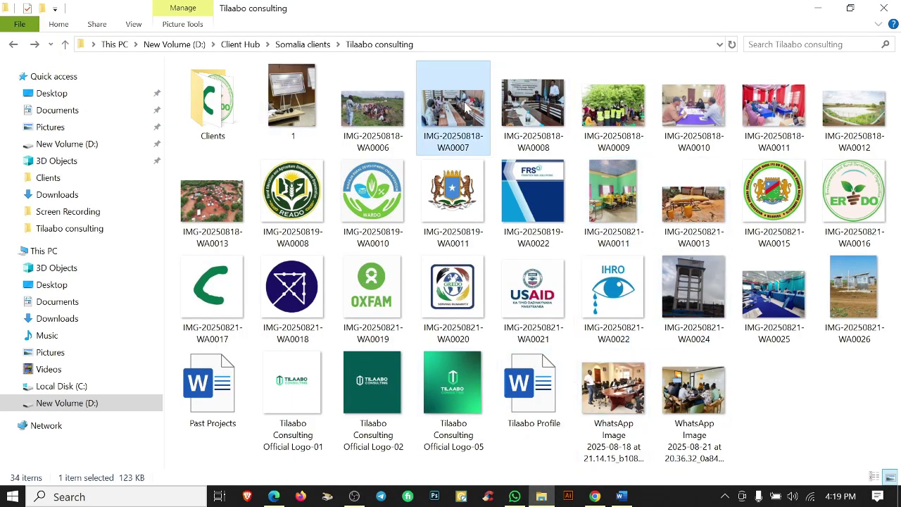
{"action": "left_click", "coordinate": [774, 109]}
{"action": "left_click", "coordinate": [595, 496]}
{"action": "left_click", "coordinate": [389, 298]}
{"action": "key", "text": "ctrl+v"}
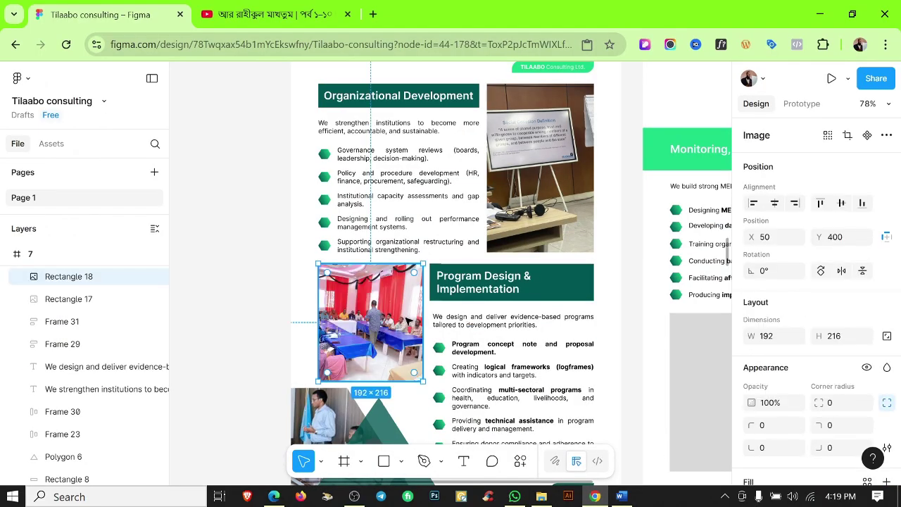
{"action": "scroll", "coordinate": [380, 317], "scroll_direction": "up", "scroll_amount": 3}
{"action": "scroll", "coordinate": [791, 373], "scroll_direction": "down", "scroll_amount": 3}
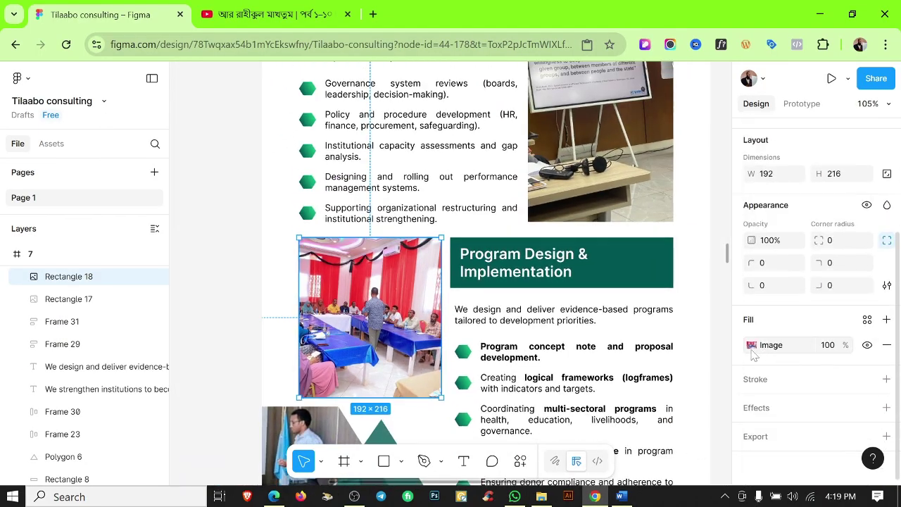
Set that photo's fill to Crop and reposition it within its frame.
{"action": "left_click", "coordinate": [752, 345]}
{"action": "left_click", "coordinate": [607, 208]}
{"action": "left_click", "coordinate": [606, 240]}
{"action": "left_click_drag", "start_coordinate": [402, 313], "coordinate": [375, 307]}
{"action": "left_click", "coordinate": [202, 181]}
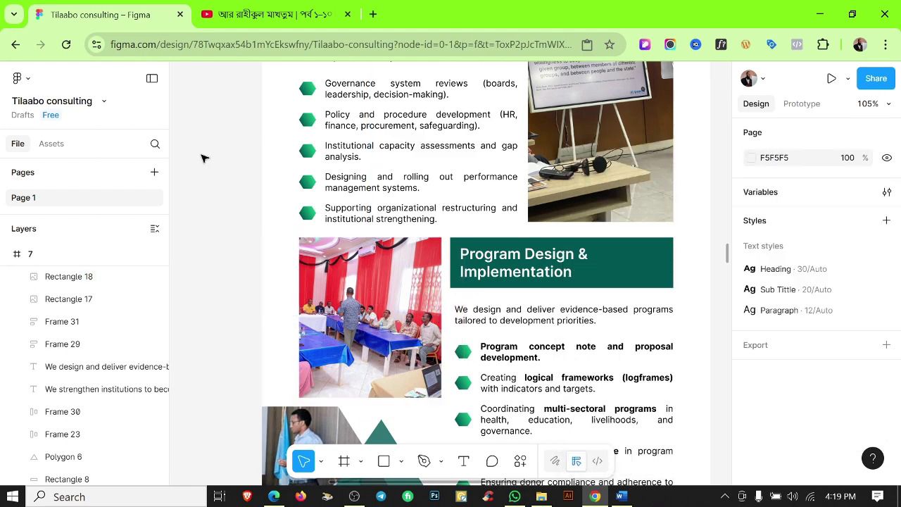
{"action": "scroll", "coordinate": [426, 233], "scroll_direction": "down", "scroll_amount": 5}
{"action": "scroll", "coordinate": [465, 249], "scroll_direction": "right", "scroll_amount": 2}
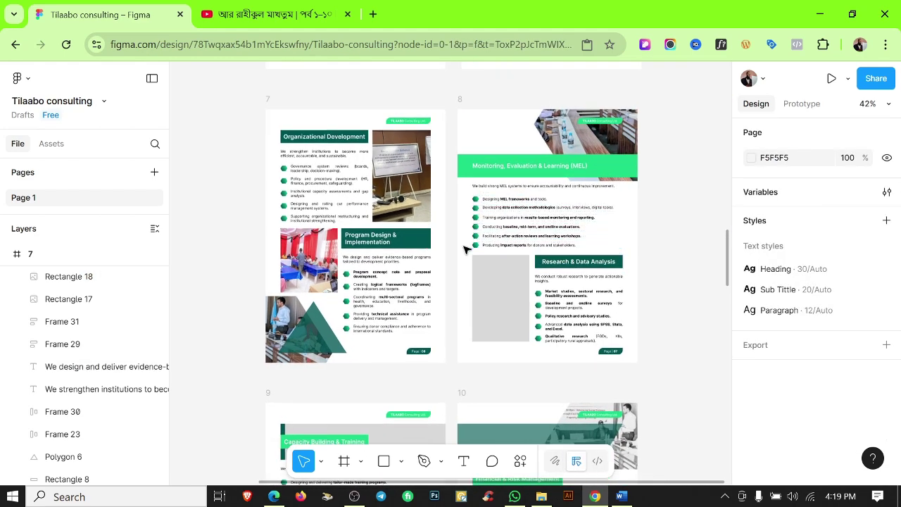
{"action": "scroll", "coordinate": [664, 302], "scroll_direction": "down", "scroll_amount": 3}
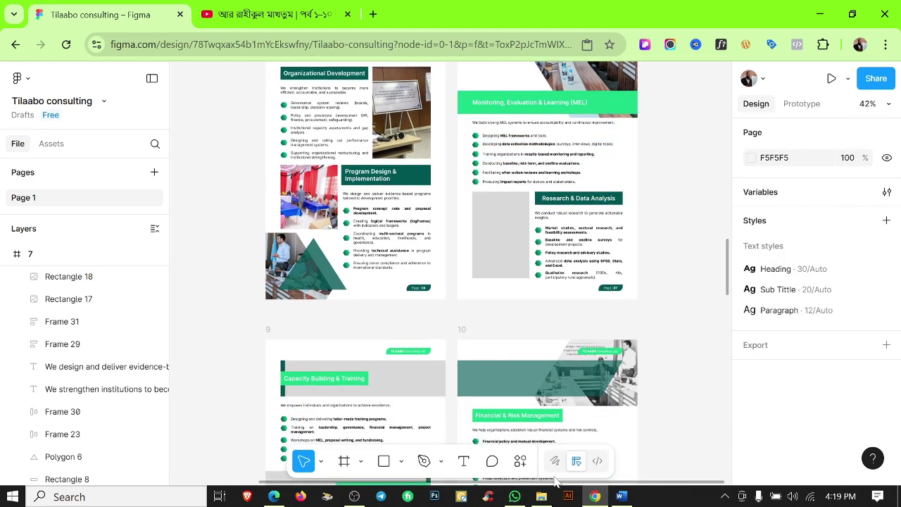
Paste the second WhatsApp meeting photo into the empty placeholder on page 8.
{"action": "left_click", "coordinate": [542, 497]}
{"action": "left_click", "coordinate": [694, 390]}
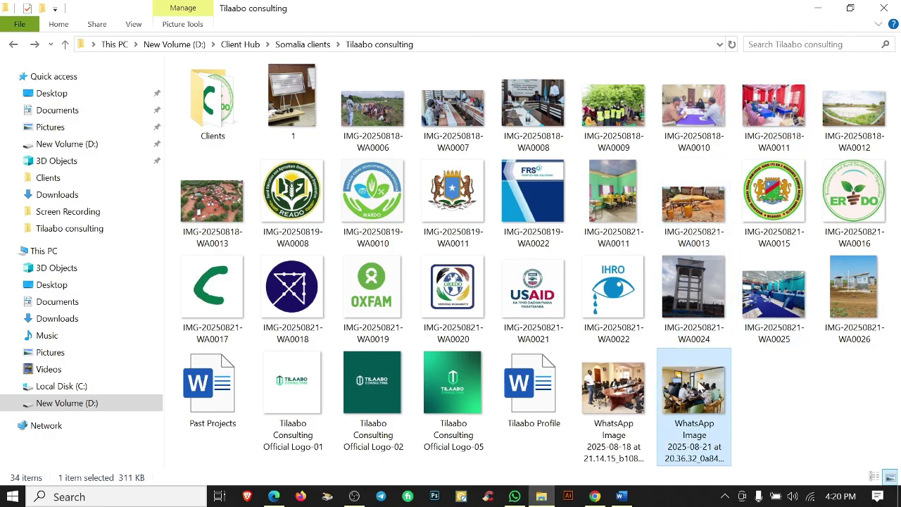
{"action": "left_click", "coordinate": [595, 497]}
{"action": "left_click", "coordinate": [502, 207]}
{"action": "key", "text": "ctrl+v"}
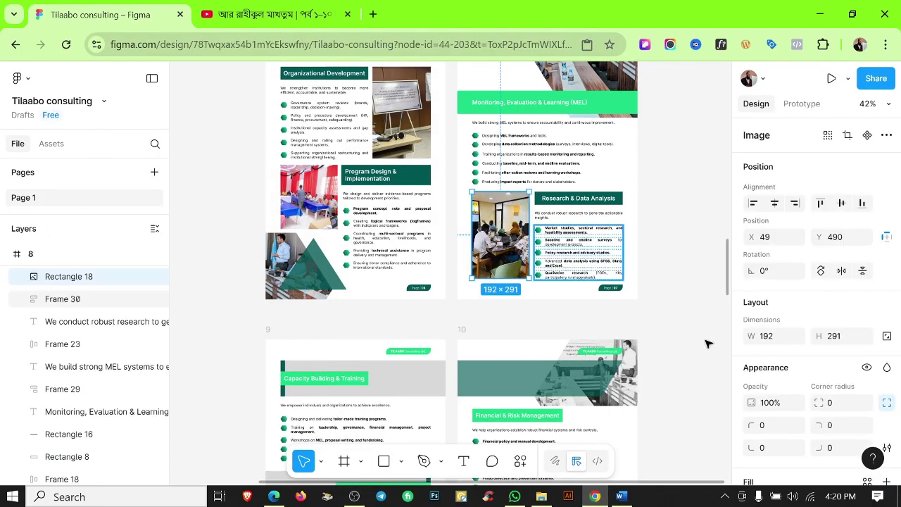
{"action": "scroll", "coordinate": [753, 350], "scroll_direction": "down", "scroll_amount": 5}
Set the page 8 photo's image fill to Crop mode.
{"action": "left_click", "coordinate": [752, 345]}
{"action": "left_click", "coordinate": [617, 209]}
{"action": "left_click", "coordinate": [610, 243]}
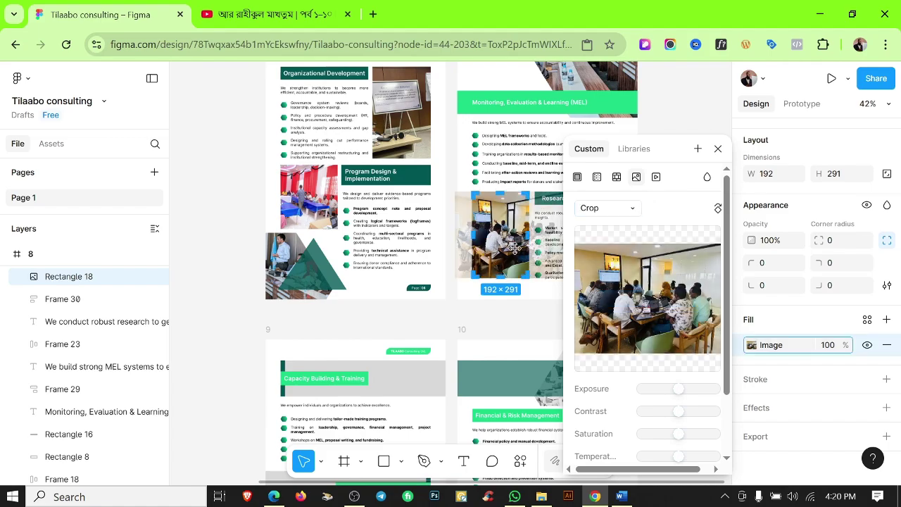
{"action": "left_click", "coordinate": [489, 328]}
{"action": "scroll", "coordinate": [457, 352], "scroll_direction": "down", "scroll_amount": 2}
{"action": "scroll", "coordinate": [465, 323], "scroll_direction": "down", "scroll_amount": 4}
{"action": "scroll", "coordinate": [475, 276], "scroll_direction": "up", "scroll_amount": 1}
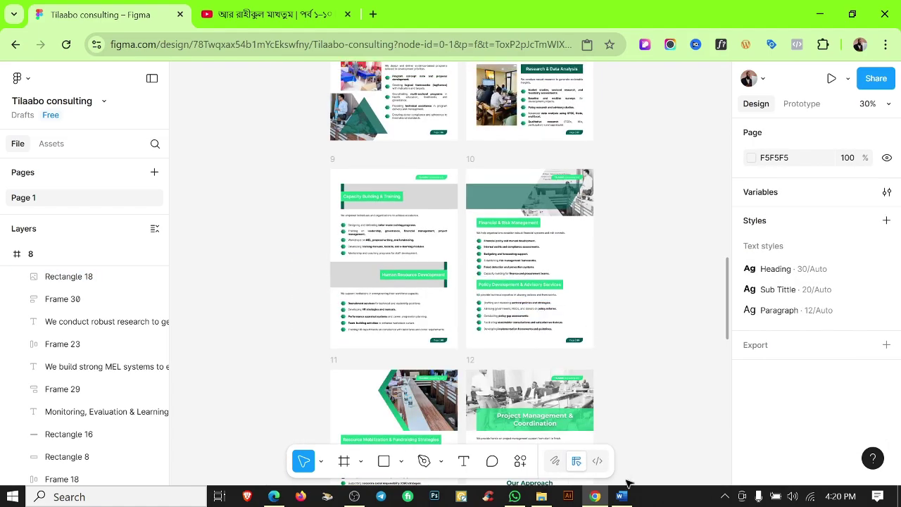
{"action": "scroll", "coordinate": [504, 291], "scroll_direction": "up", "scroll_amount": 4}
Drag photo IMG-20250818-WA0009 into the Capacity Building & Training banner.
{"action": "key", "text": "alt+Tab"}
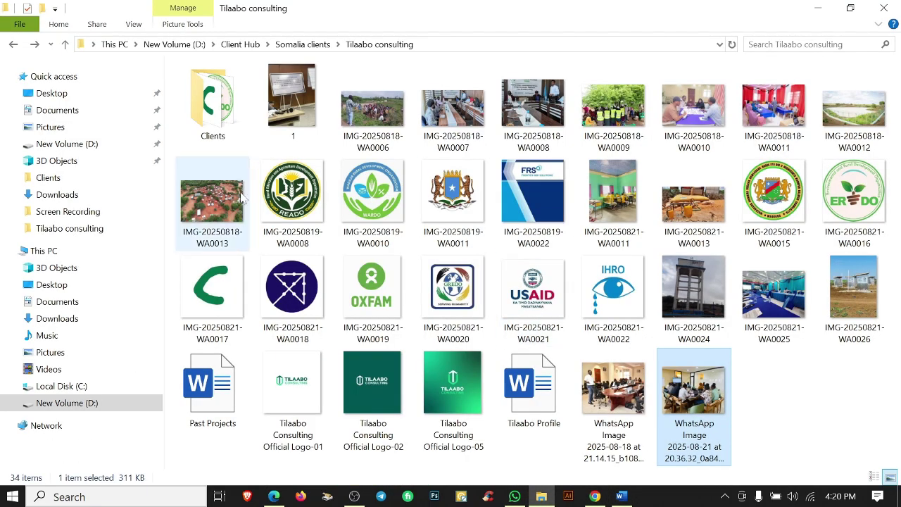
{"action": "left_click", "coordinate": [628, 99]}
{"action": "left_click_drag", "start_coordinate": [601, 503], "coordinate": [483, 203]}
Add a brand green 1CD587 colour overlay on the Capacity Building & Training banner photo.
{"action": "scroll", "coordinate": [835, 285], "scroll_direction": "down", "scroll_amount": 5}
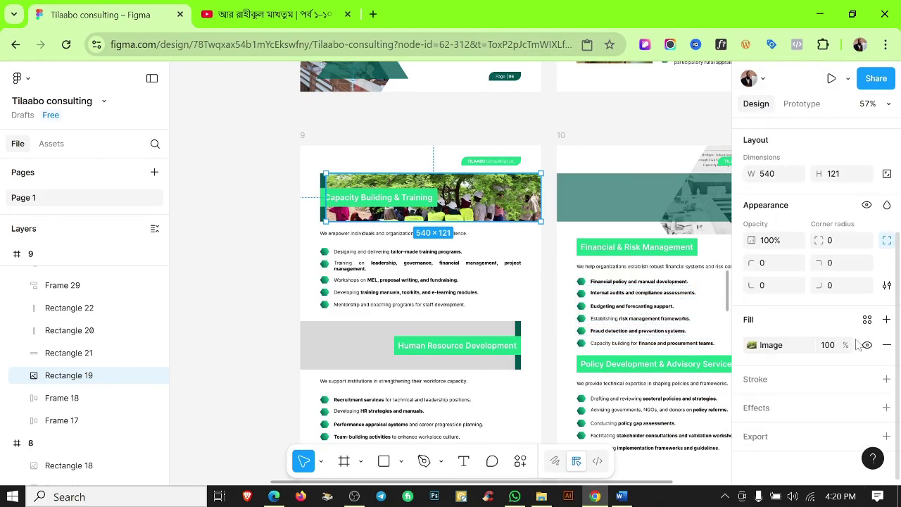
{"action": "left_click", "coordinate": [885, 320]}
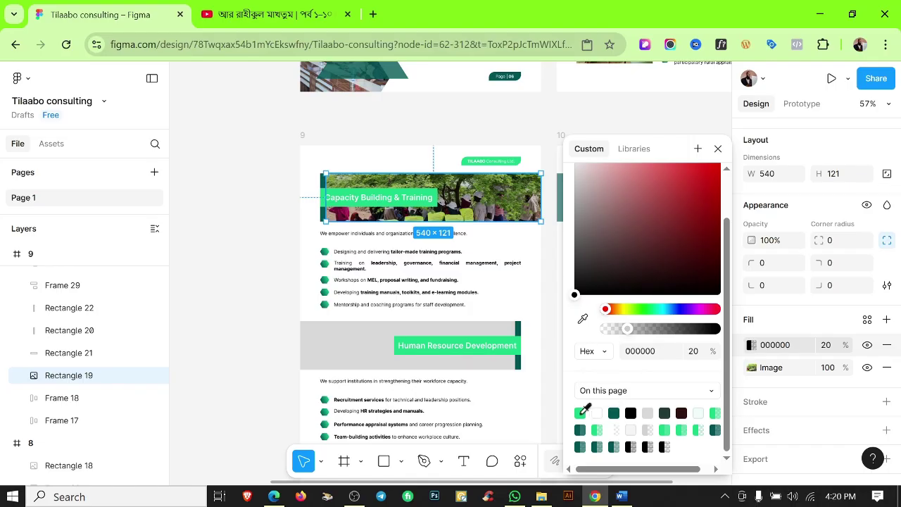
{"action": "left_click", "coordinate": [580, 413]}
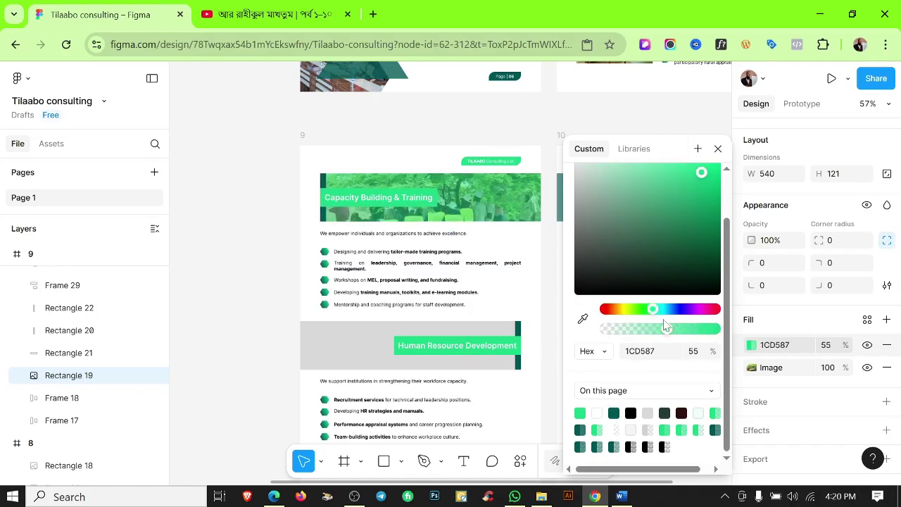
{"action": "left_click", "coordinate": [433, 143]}
Copy the meeting-room WhatsApp photo and paste it into the Human Resource Development banner.
{"action": "key", "text": "alt+Tab"}
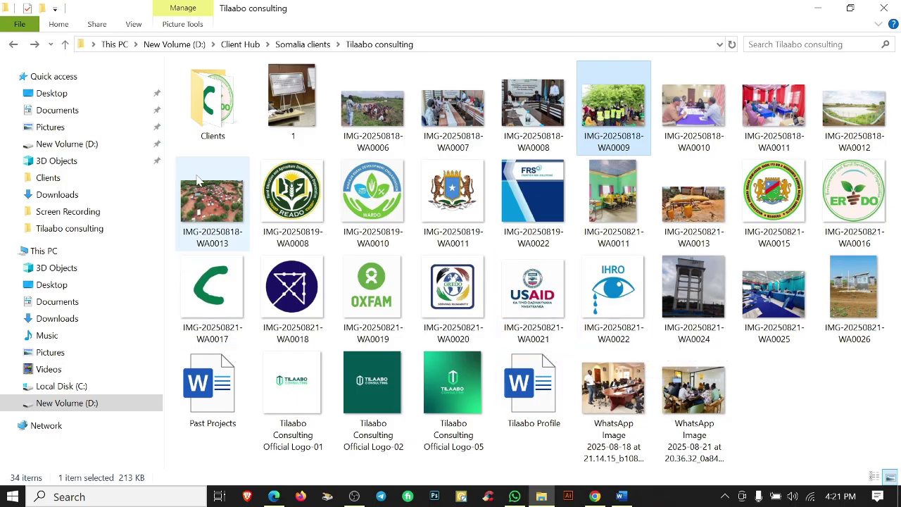
{"action": "left_click", "coordinate": [595, 496]}
{"action": "key", "text": "alt+Tab"}
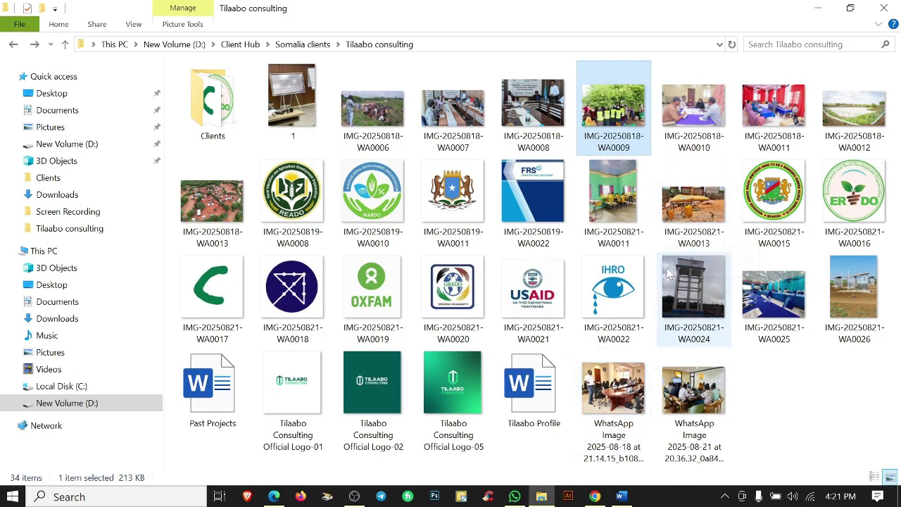
{"action": "left_click", "coordinate": [632, 404]}
{"action": "key", "text": "ctrl+c"}
{"action": "key", "text": "alt+Tab"}
{"action": "left_click", "coordinate": [383, 342]}
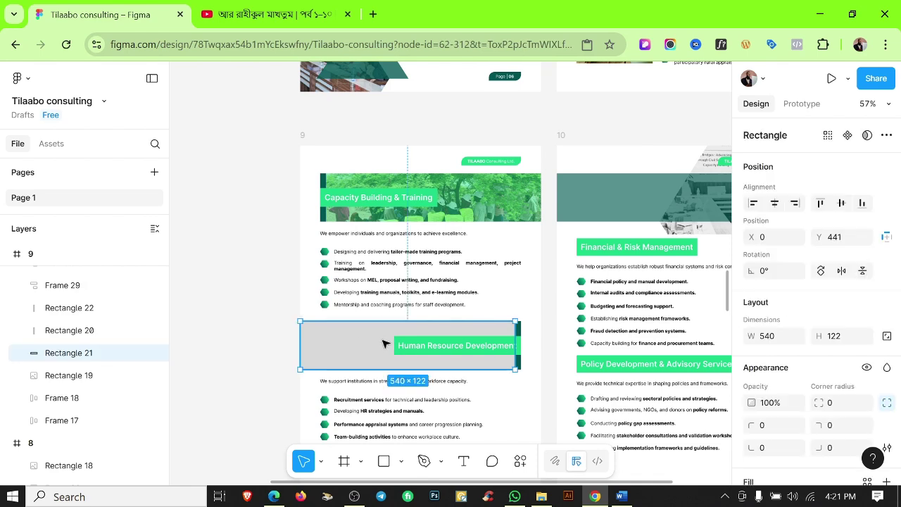
{"action": "key", "text": "ctrl+v"}
{"action": "scroll", "coordinate": [810, 352], "scroll_direction": "down", "scroll_amount": 3}
Set the banner photo's image fill to Crop mode.
{"action": "left_click", "coordinate": [751, 344]}
{"action": "left_click", "coordinate": [605, 208]}
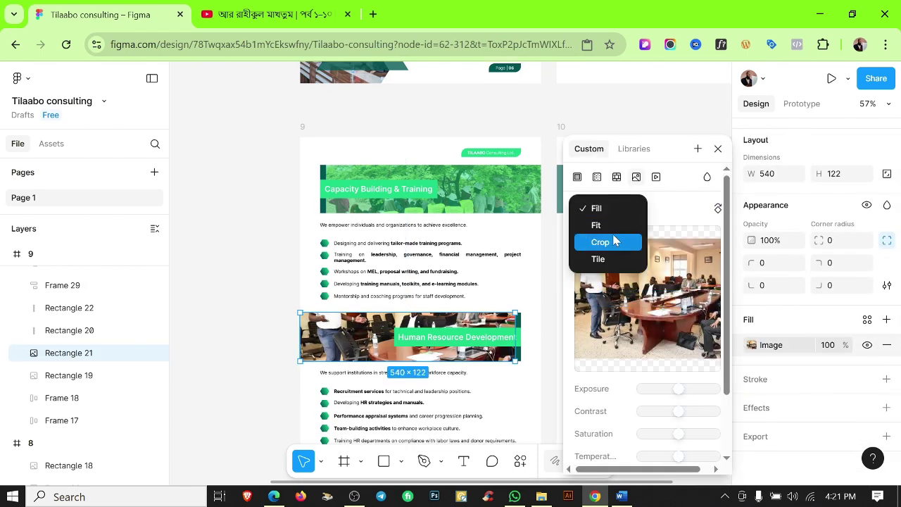
{"action": "left_click", "coordinate": [617, 239]}
{"action": "key", "text": "Escape"}
{"action": "key", "text": "Escape"}
Add a colour overlay fill on top of the Human Resource Development banner photo.
{"action": "left_click", "coordinate": [338, 337]}
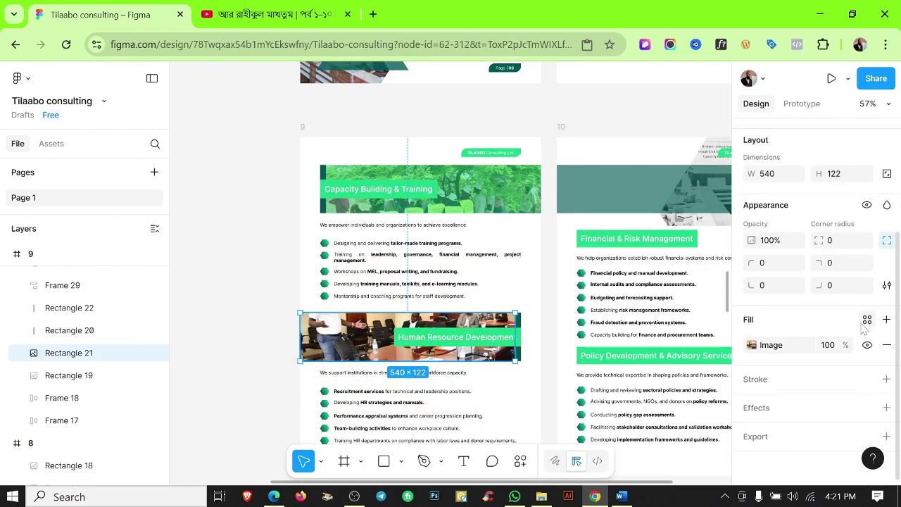
{"action": "left_click", "coordinate": [886, 319]}
{"action": "left_click", "coordinate": [751, 345]}
{"action": "scroll", "coordinate": [718, 423], "scroll_direction": "down", "scroll_amount": 2}
{"action": "left_click", "coordinate": [232, 298]}
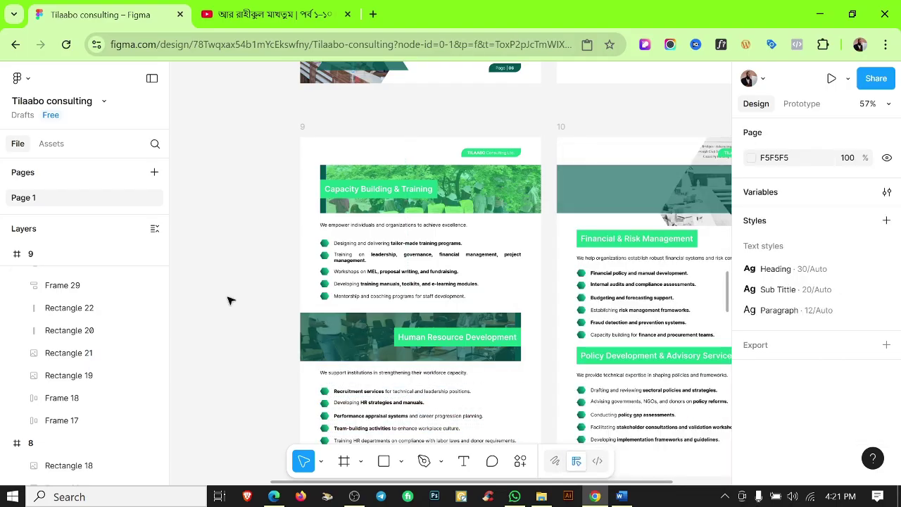
{"action": "scroll", "coordinate": [507, 272], "scroll_direction": "down", "scroll_amount": 2}
{"action": "scroll", "coordinate": [511, 264], "scroll_direction": "down", "scroll_amount": 5}
{"action": "scroll", "coordinate": [514, 259], "scroll_direction": "down", "scroll_amount": 5}
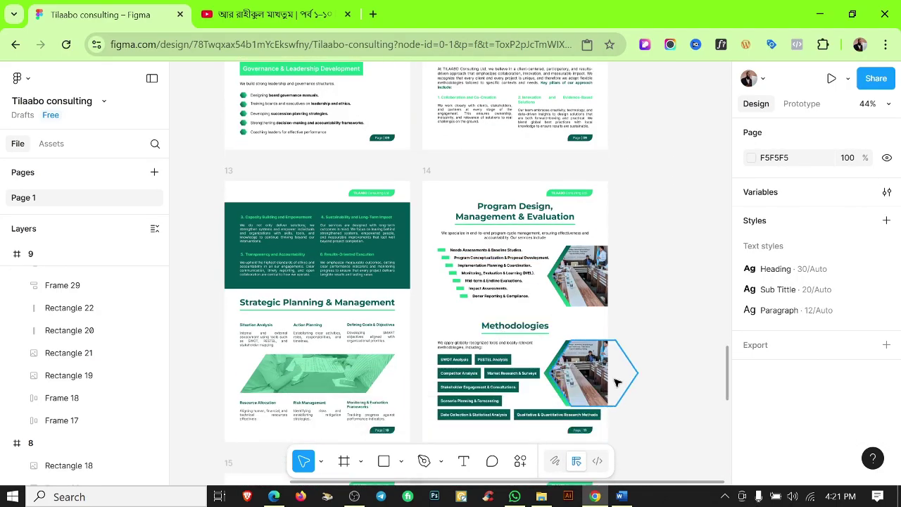
Place the aerial village photo IMG-20250818-WA0013 into the Methodologies hexagon on page 14.
{"action": "left_click", "coordinate": [540, 497]}
{"action": "left_click", "coordinate": [211, 199]}
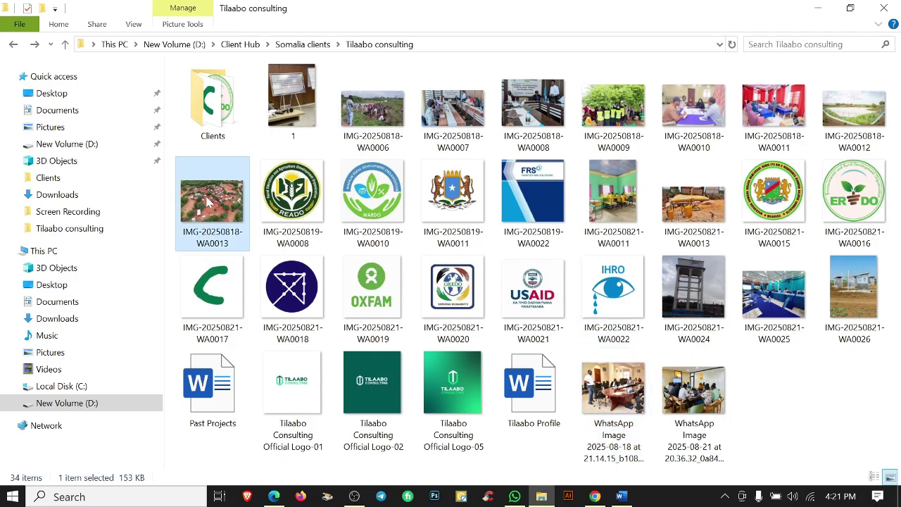
{"action": "key", "text": "alt+Tab"}
{"action": "left_click", "coordinate": [582, 362]}
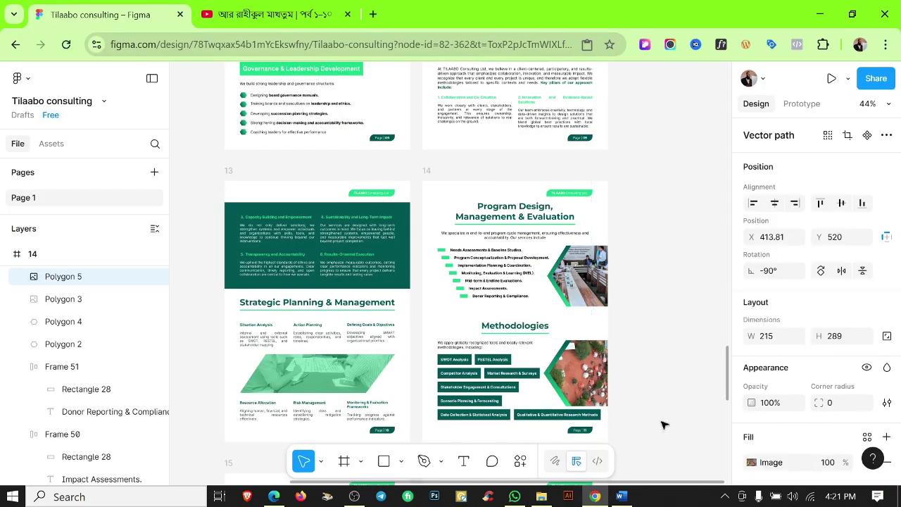
{"action": "scroll", "coordinate": [811, 428], "scroll_direction": "down", "scroll_amount": 3}
{"action": "left_click", "coordinate": [355, 498]}
{"action": "left_click", "coordinate": [355, 497]}
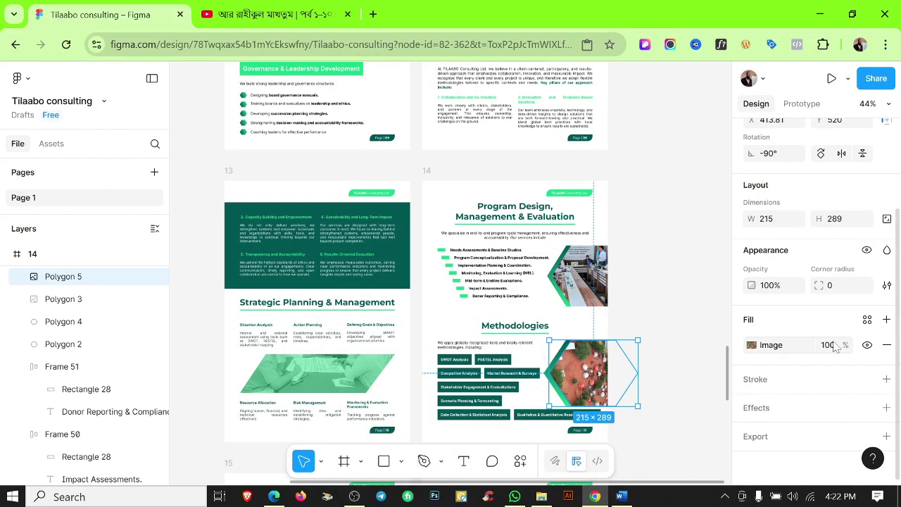
{"action": "left_click", "coordinate": [751, 345]}
{"action": "left_click_drag", "start_coordinate": [663, 152], "coordinate": [416, 135]}
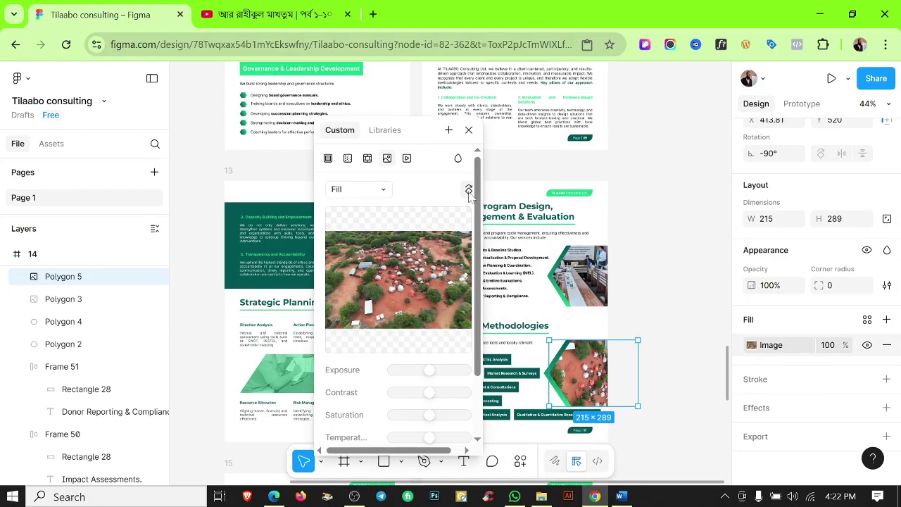
{"action": "left_click", "coordinate": [469, 131]}
{"action": "left_click", "coordinate": [660, 286]}
{"action": "scroll", "coordinate": [660, 286], "scroll_direction": "down", "scroll_amount": 5}
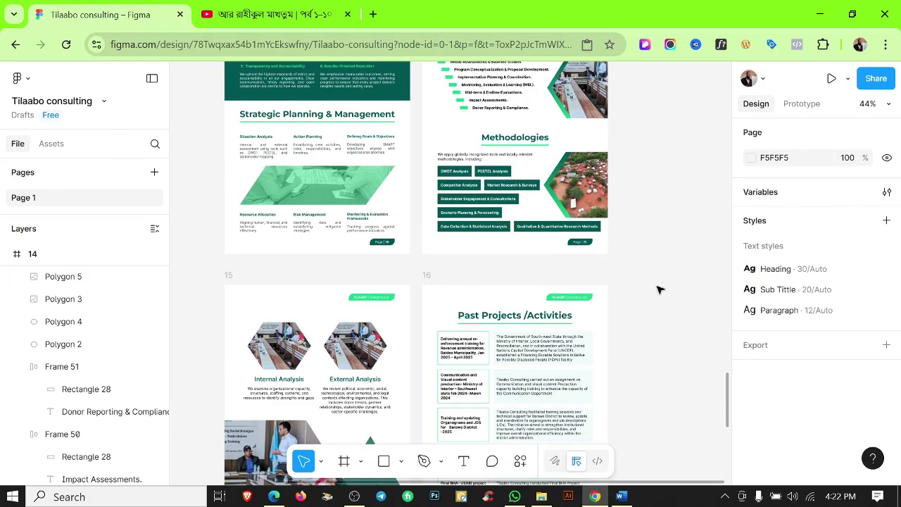
{"action": "scroll", "coordinate": [448, 323], "scroll_direction": "up", "scroll_amount": 2}
Fill the External Analysis hexagon with landscape photo IMG-20250818-WA0012, rotated upright.
{"action": "left_click", "coordinate": [541, 497]}
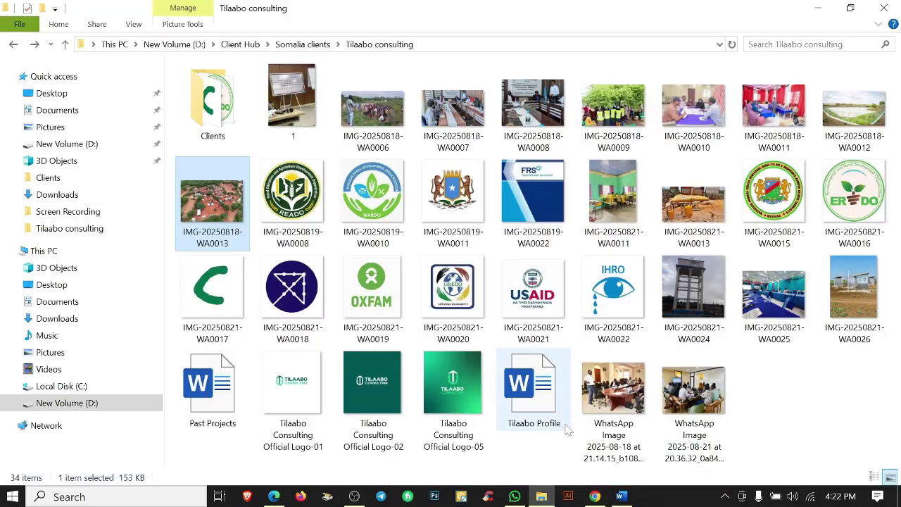
{"action": "left_click", "coordinate": [854, 113]}
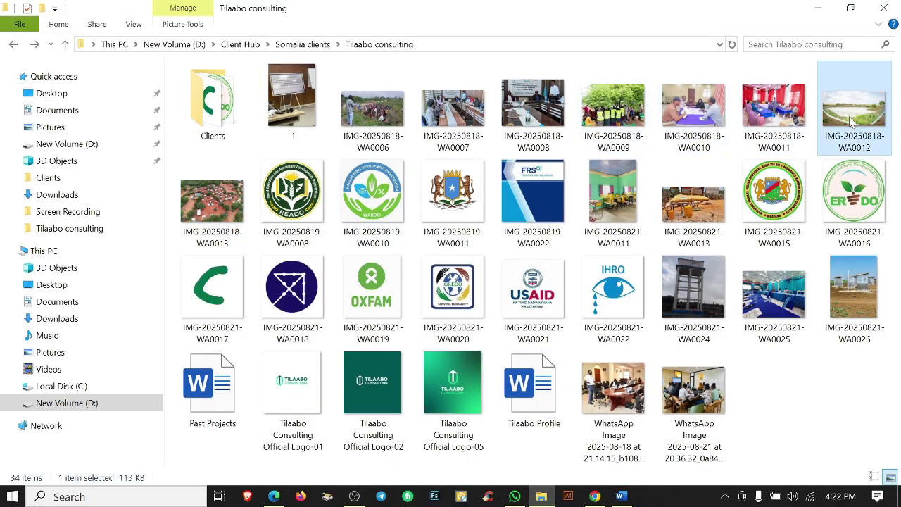
{"action": "left_click", "coordinate": [595, 496]}
{"action": "left_click", "coordinate": [518, 266]}
{"action": "scroll", "coordinate": [522, 285], "scroll_direction": "up", "scroll_amount": 5}
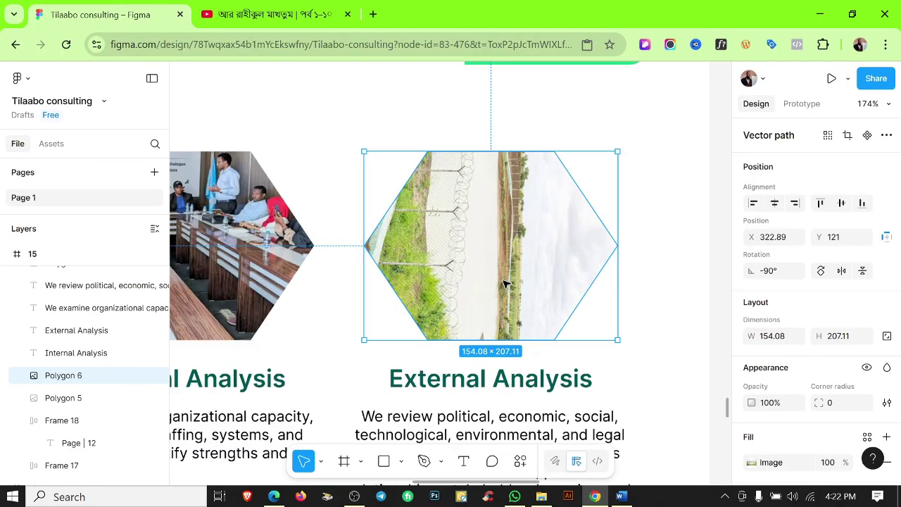
{"action": "scroll", "coordinate": [505, 284], "scroll_direction": "down", "scroll_amount": 2}
{"action": "scroll", "coordinate": [810, 317], "scroll_direction": "down", "scroll_amount": 3}
{"action": "left_click", "coordinate": [751, 345]}
{"action": "left_click", "coordinate": [717, 209]}
{"action": "left_click", "coordinate": [420, 145]}
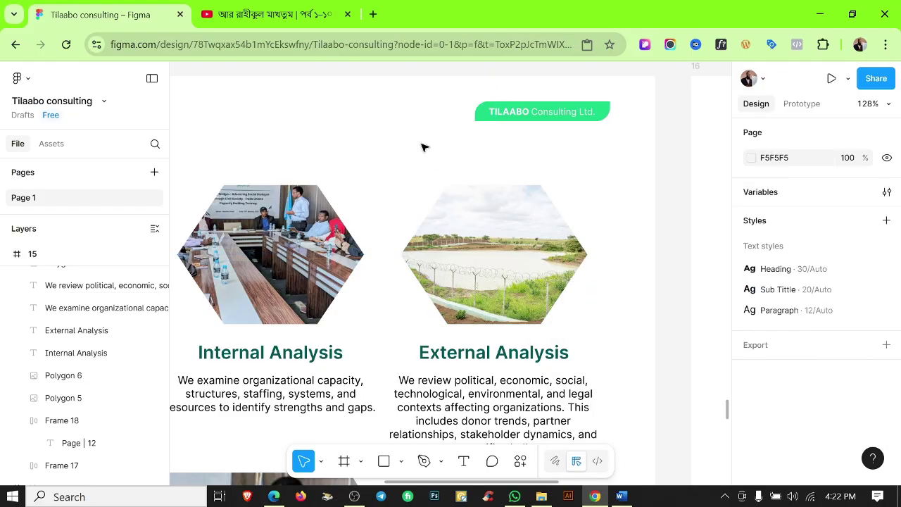
{"action": "scroll", "coordinate": [625, 260], "scroll_direction": "down", "scroll_amount": 10}
{"action": "scroll", "coordinate": [610, 282], "scroll_direction": "up", "scroll_amount": 15}
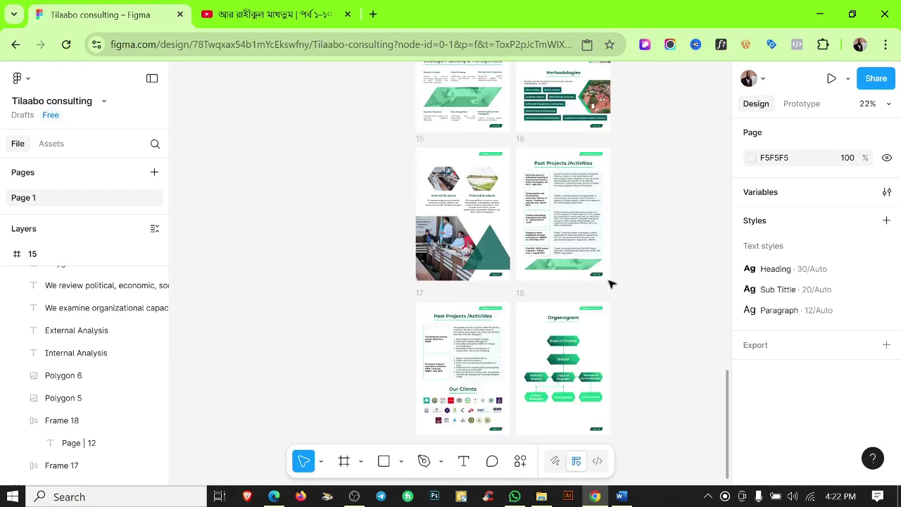